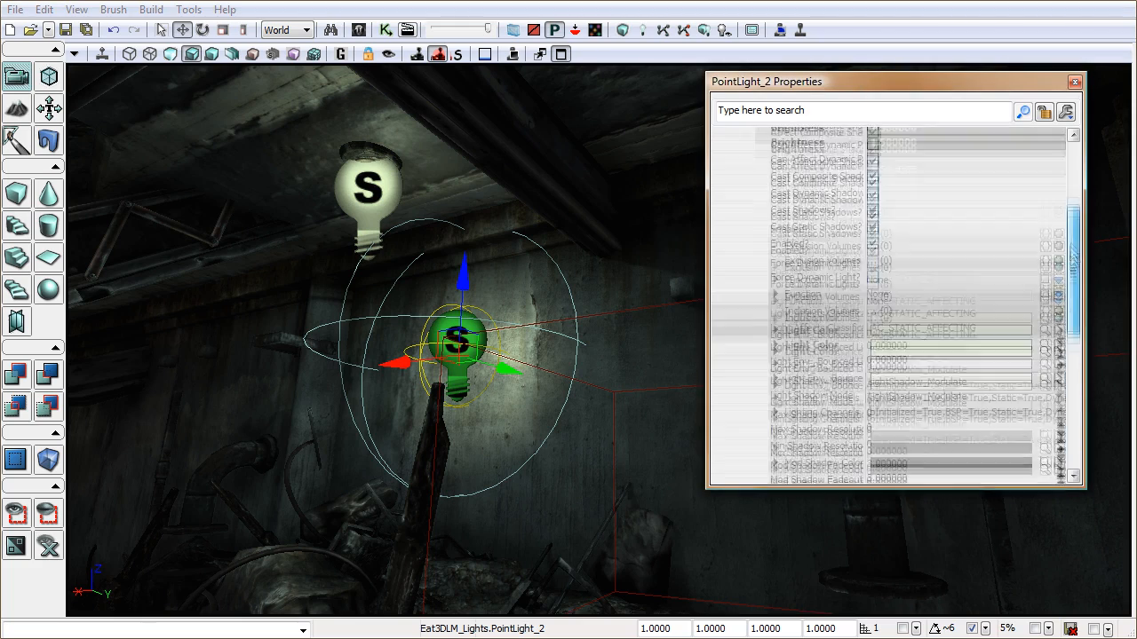
Set the Scene_HighLights X, Y and Z values of PostProcessVolume_1 to 0.7 each.
click(944, 223)
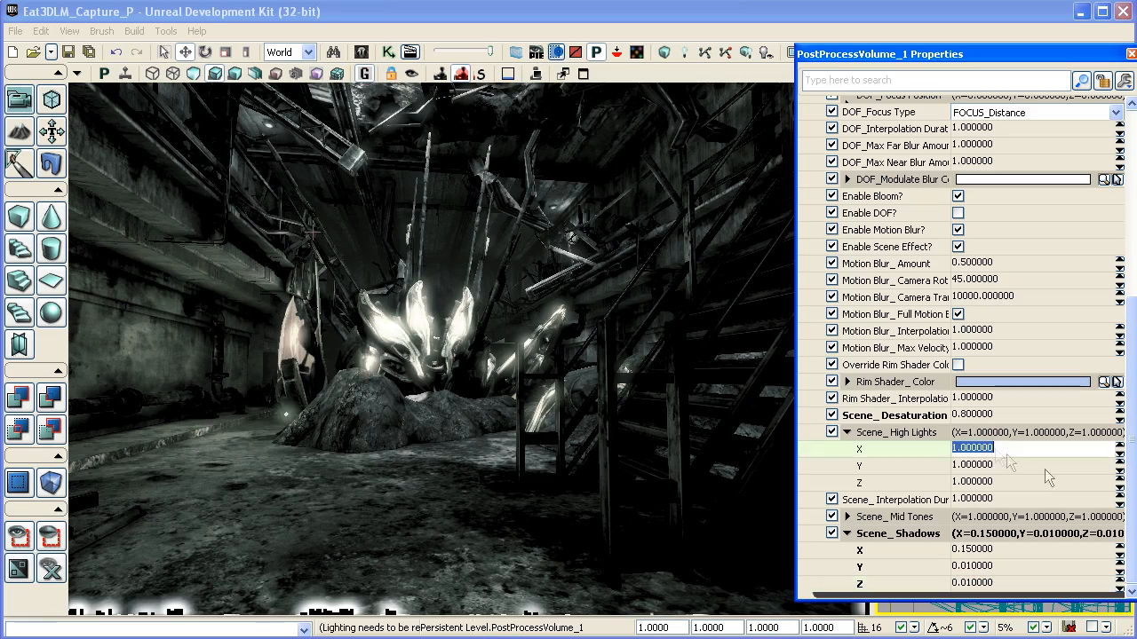
text(0.7)
key(Tab)
text(0.7)
key(Tab)
text(0.7)
key(Return)
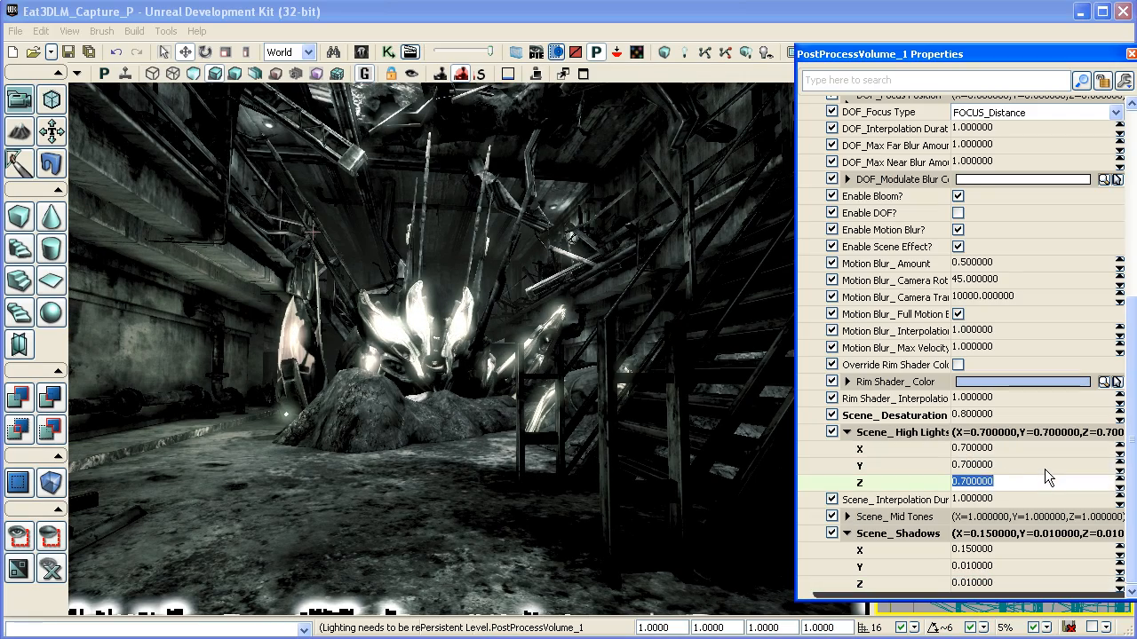
Adjust further effect properties of PostProcessVolume_1, entering 5 for one and 600 for another and switching one option.
drag(1130, 360, 1130, 213)
click(1009, 253)
text(5)
key(Return)
click(958, 471)
drag(1130, 297, 1130, 402)
click(995, 153)
text(600)
key(Return)
click(977, 135)
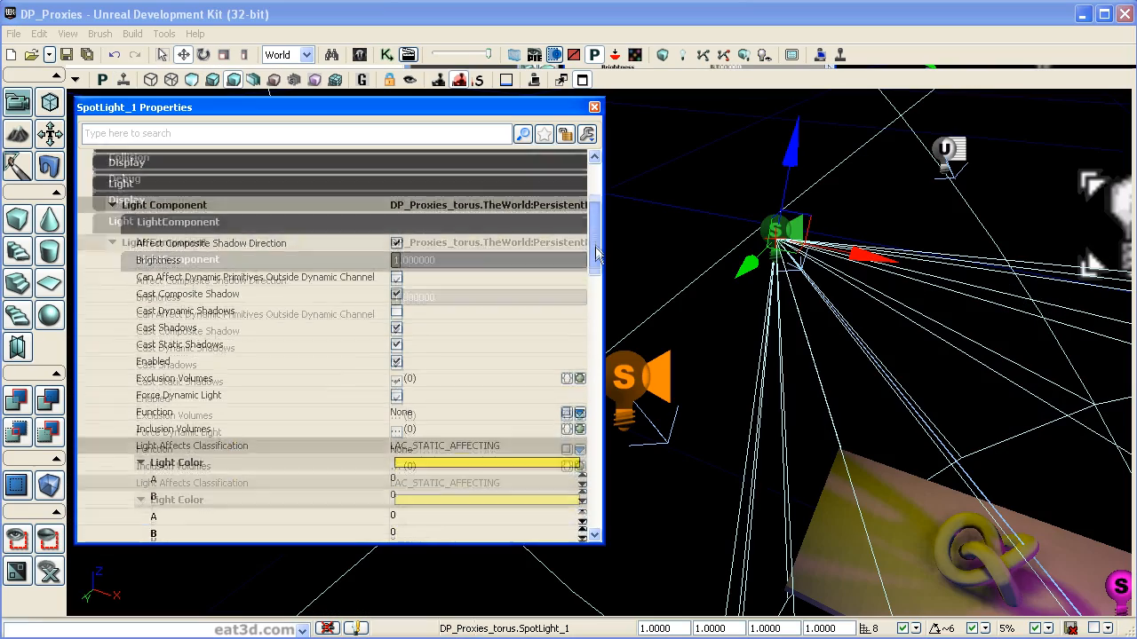
scroll(597, 256, down, 2)
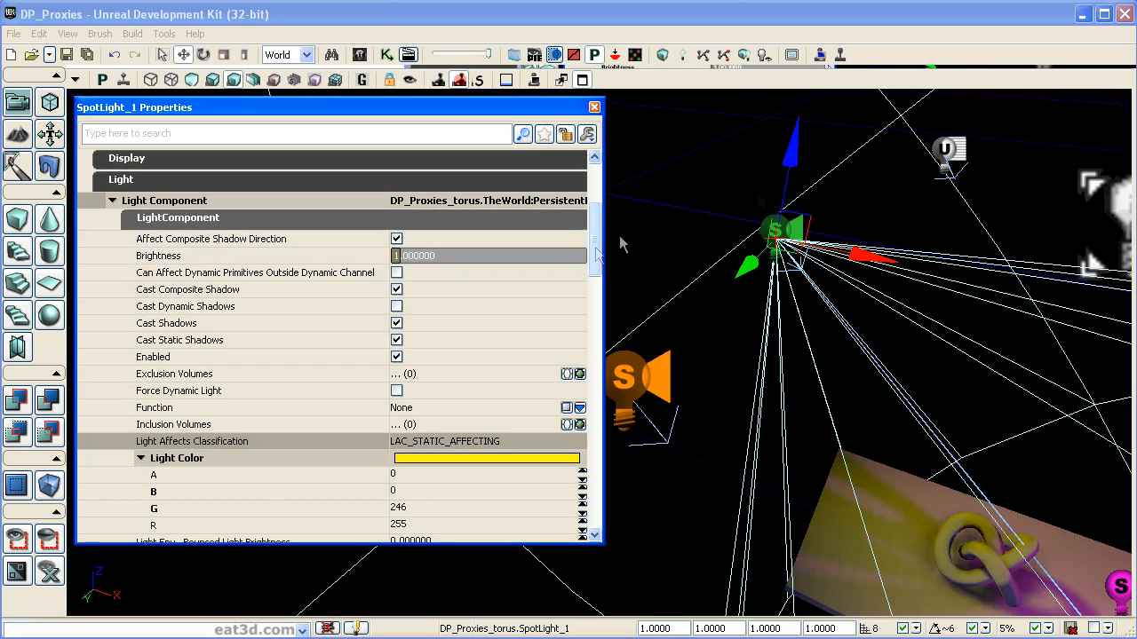
scroll(322, 375, down, 15)
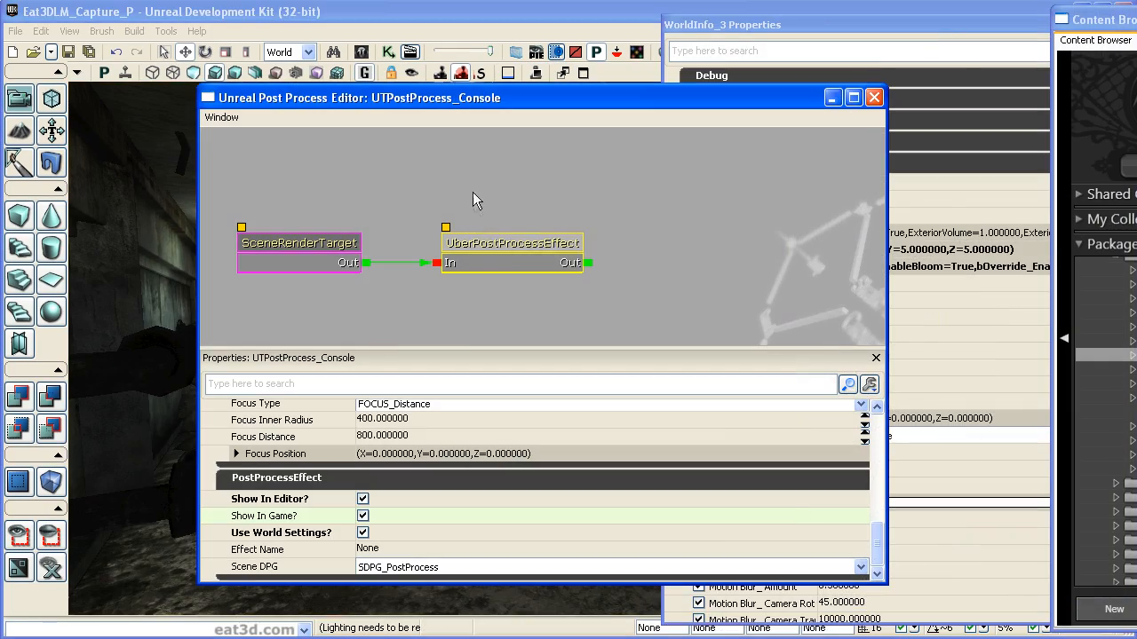
Add an AmbientOcclusionEffect node after UberPostProcessEffect in the UTPostProcess_Console chain and add a MotionBlurEffect node.
right_click(473, 192)
click(497, 200)
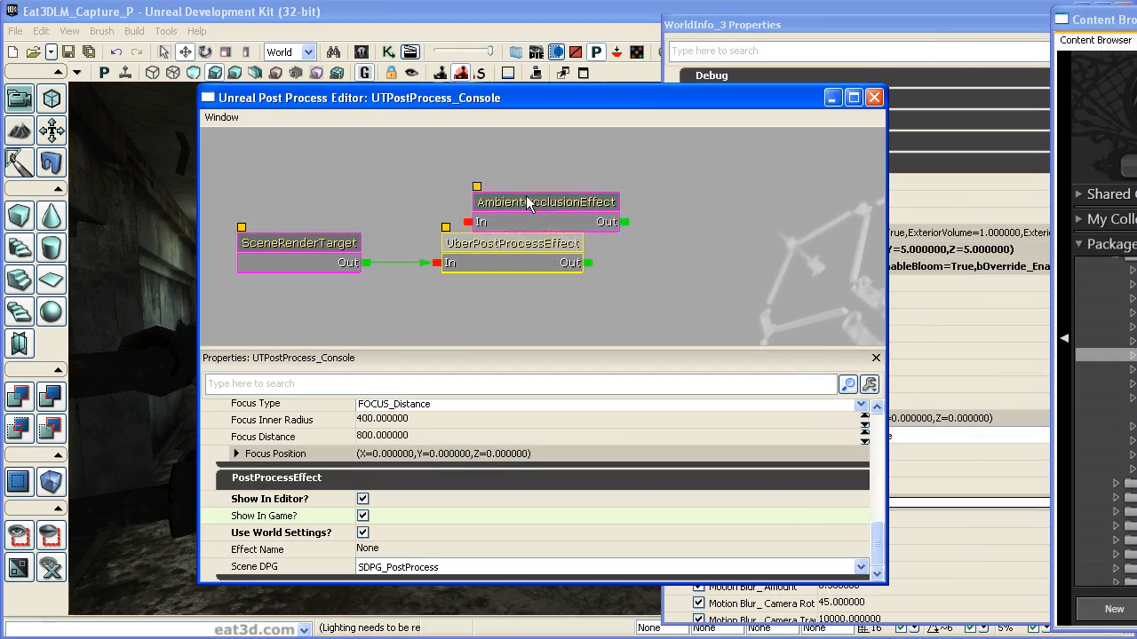
drag(498, 201, 630, 227)
drag(712, 192, 562, 191)
right_click(515, 178)
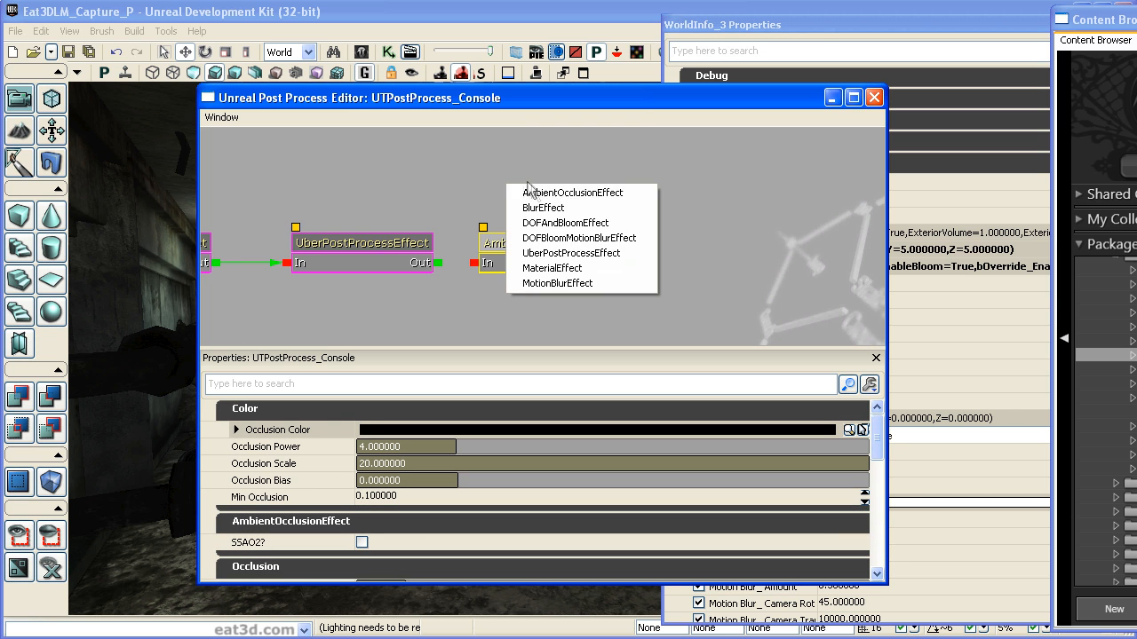
click(543, 282)
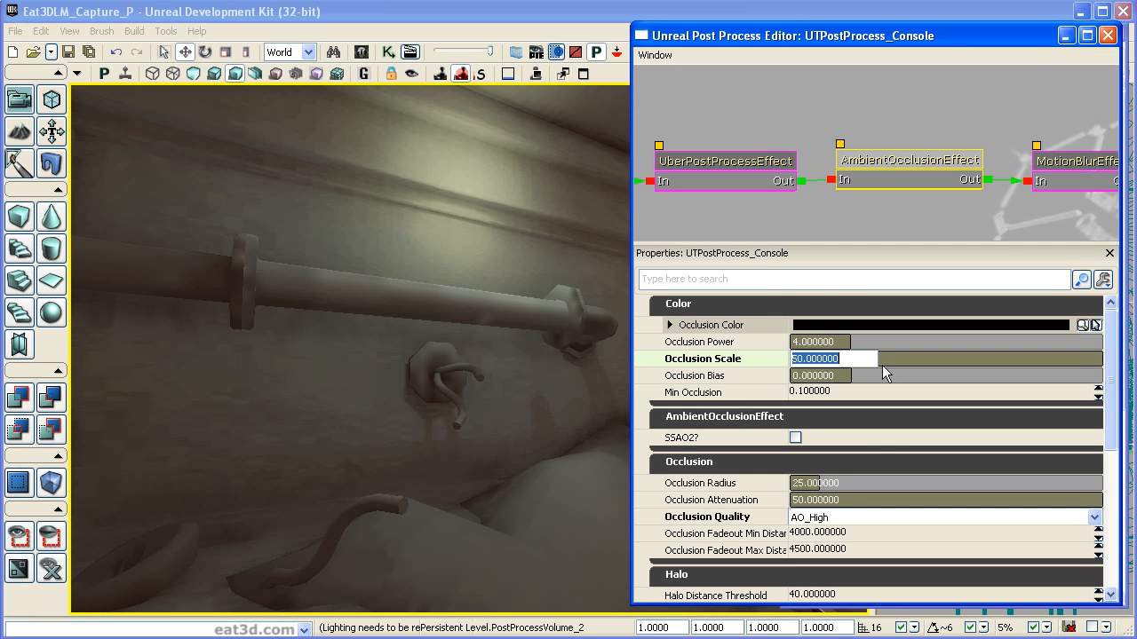
Set the Occlusion Scale of the AmbientOcclusionEffect node to 10.
text(10)
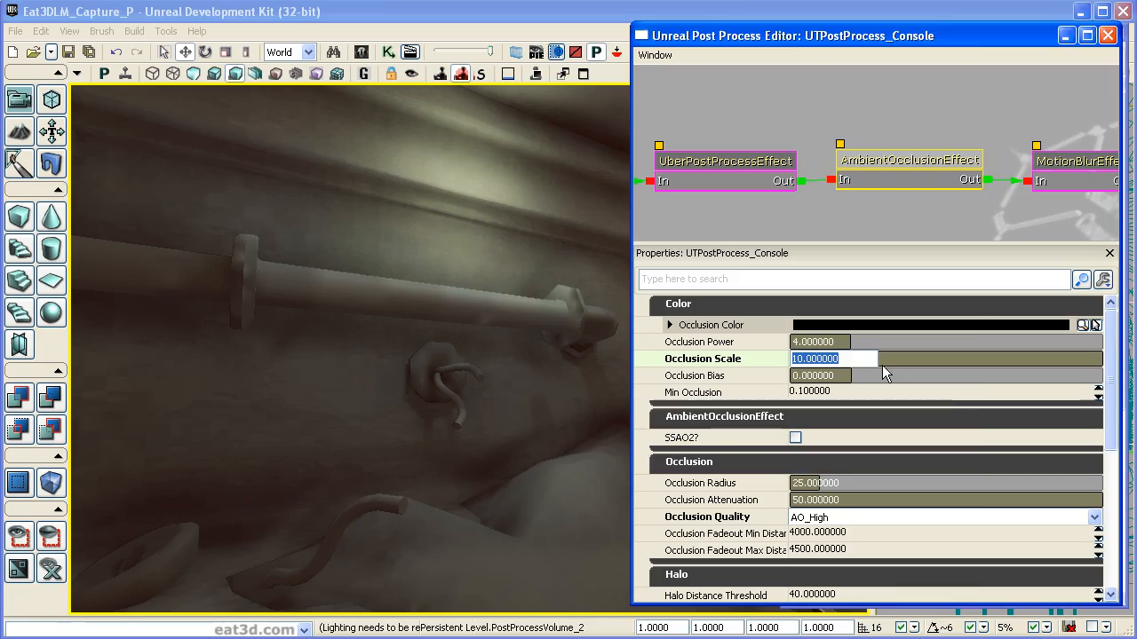
key(Return)
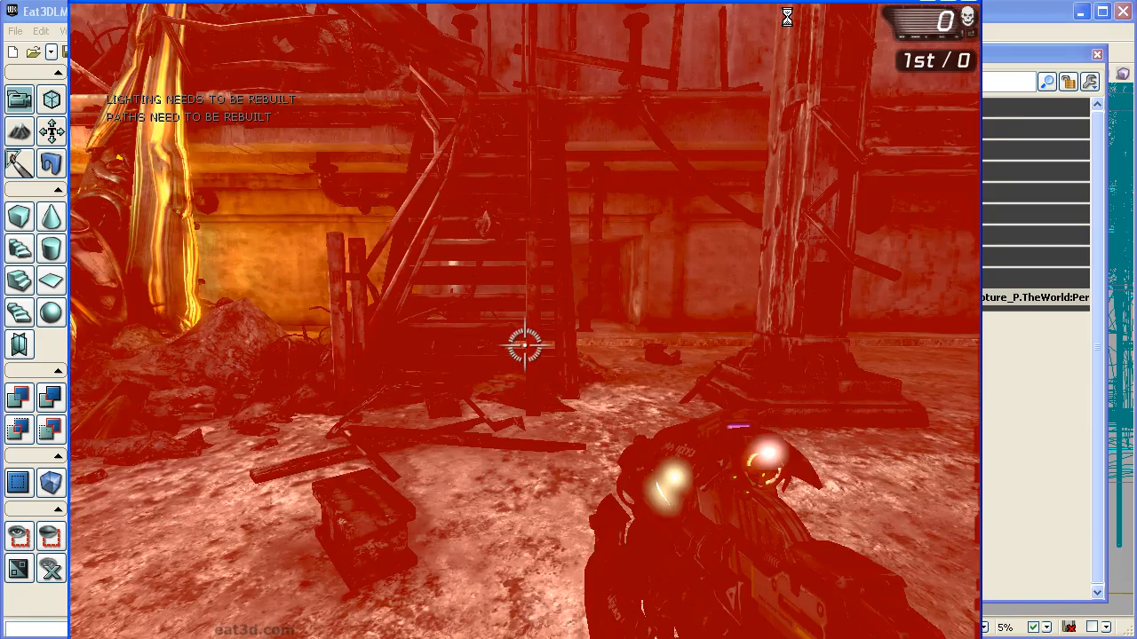
Walk around the level in the running game to examine the post-process effects.
key(d)
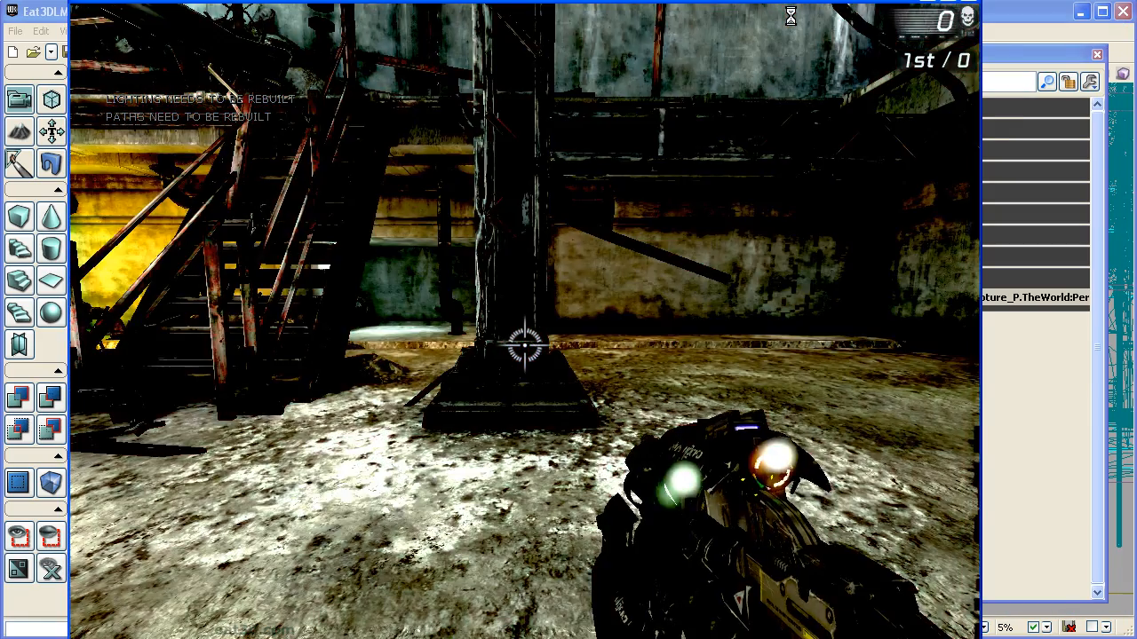
key(a)
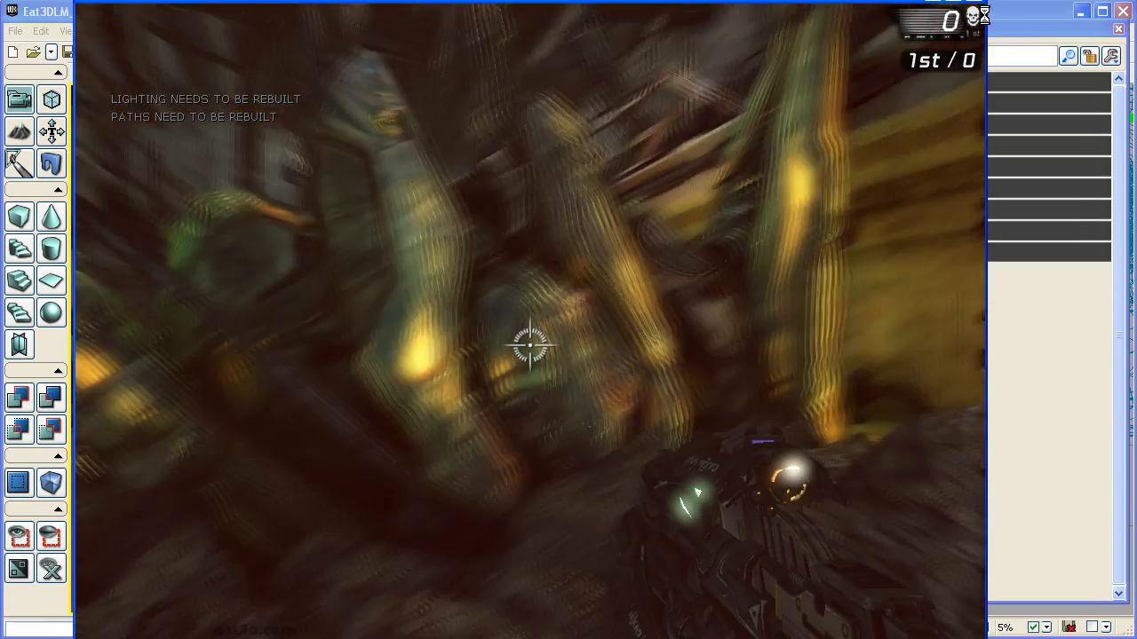
key(w)
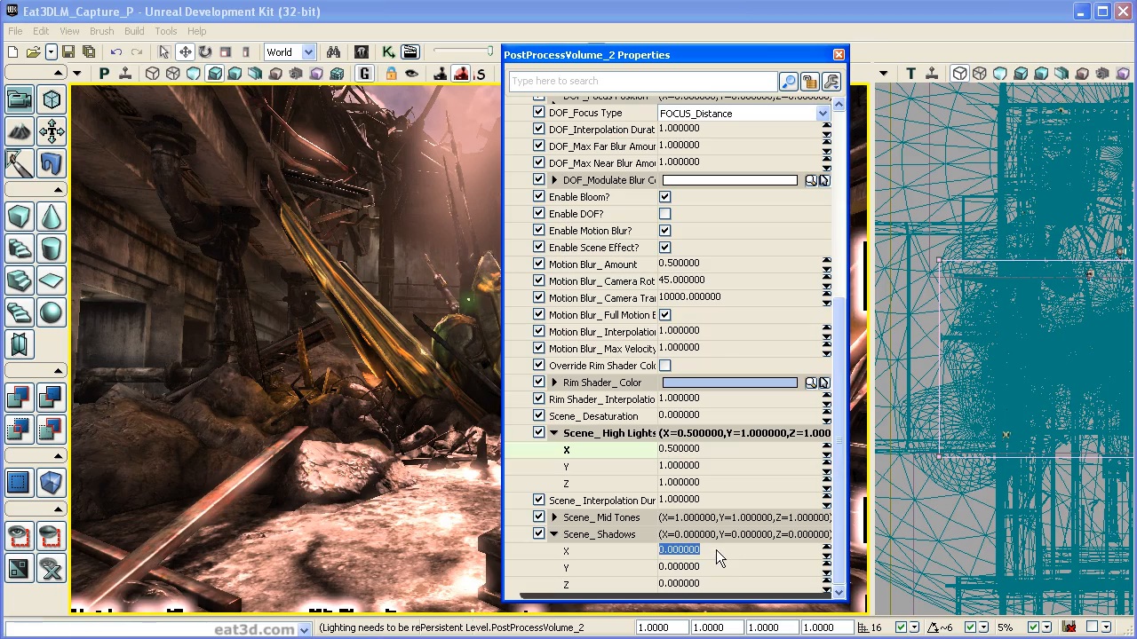
Try 0.2 as the Scene_Shadows X value of PostProcessVolume_2 and replace it with -0.2.
click(715, 550)
text(.2)
key(Return)
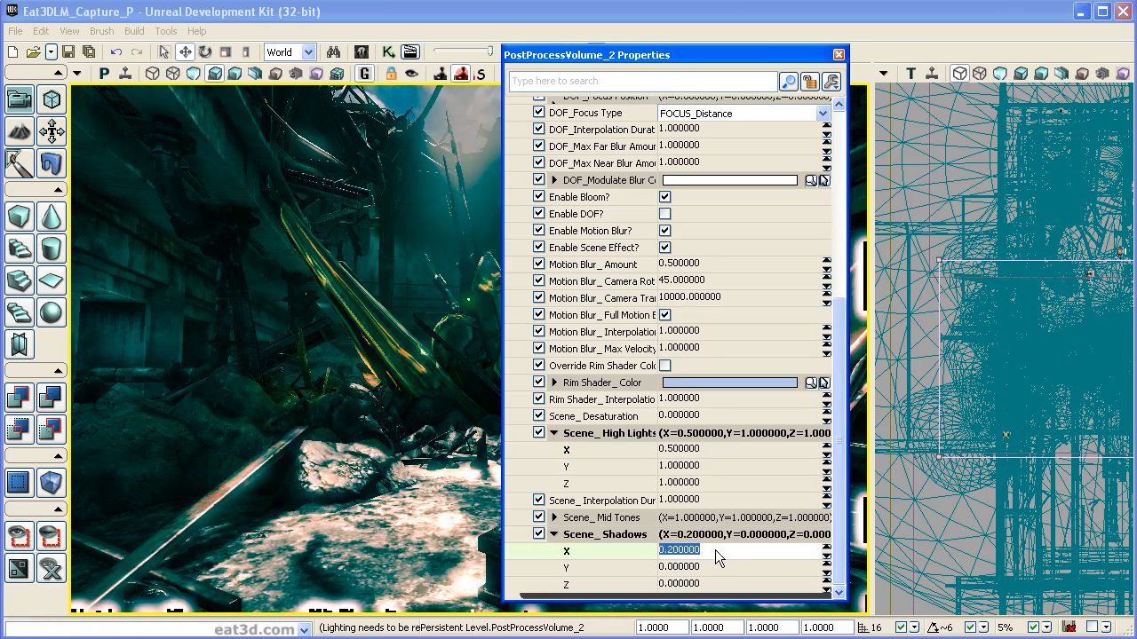
text(-.2)
key(Return)
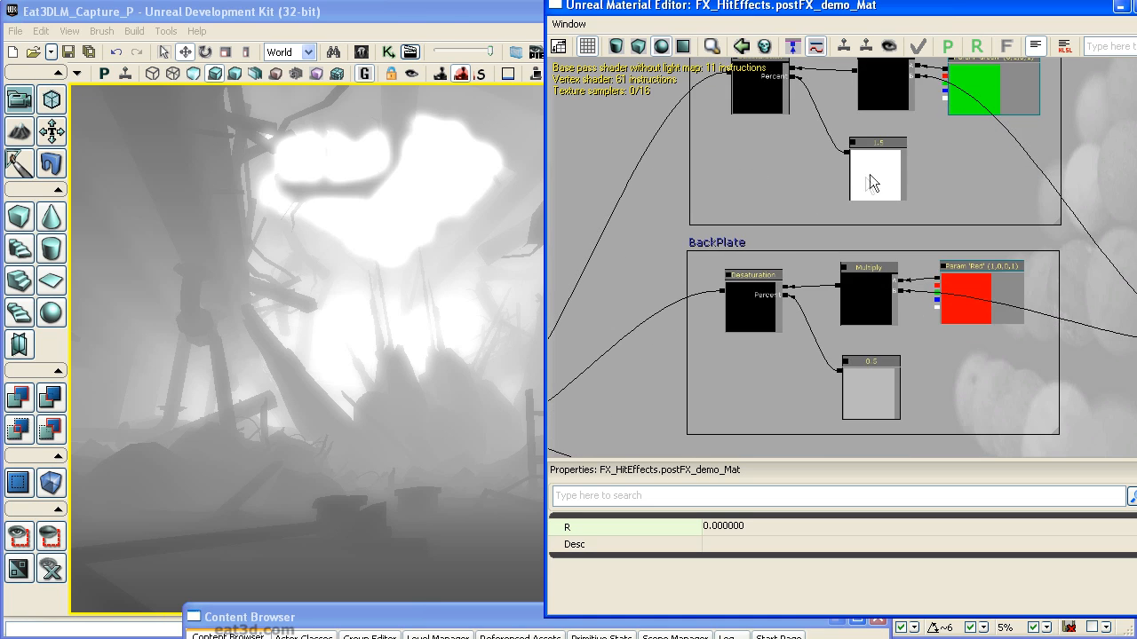
Select the white constant node in the group above BackPlate and open its R value for editing.
drag(759, 170, 751, 188)
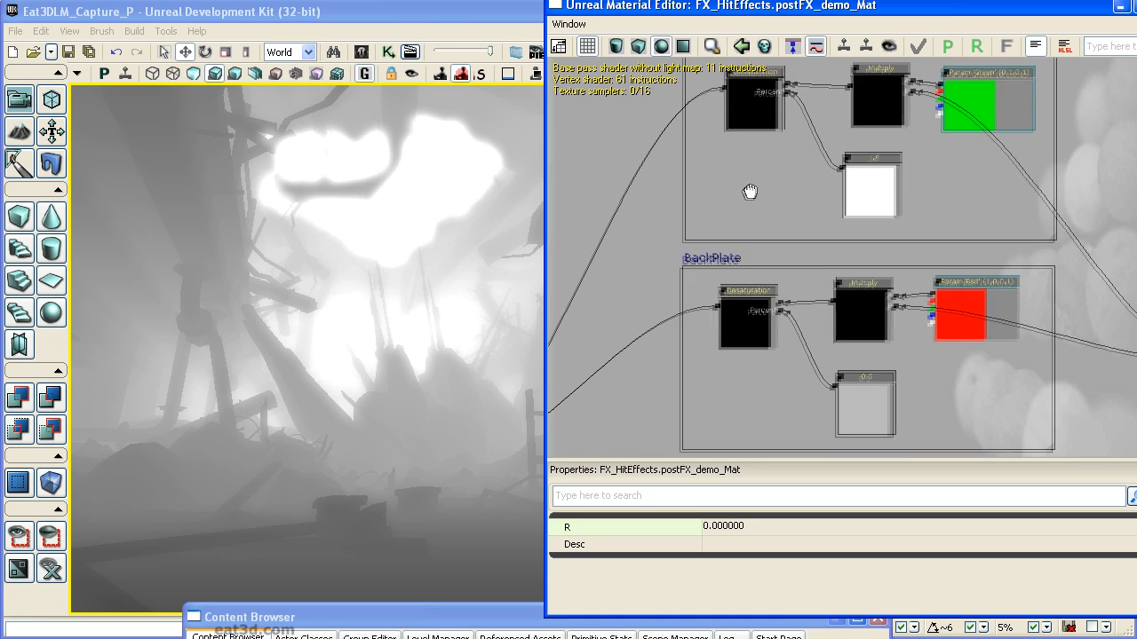
click(856, 192)
click(750, 525)
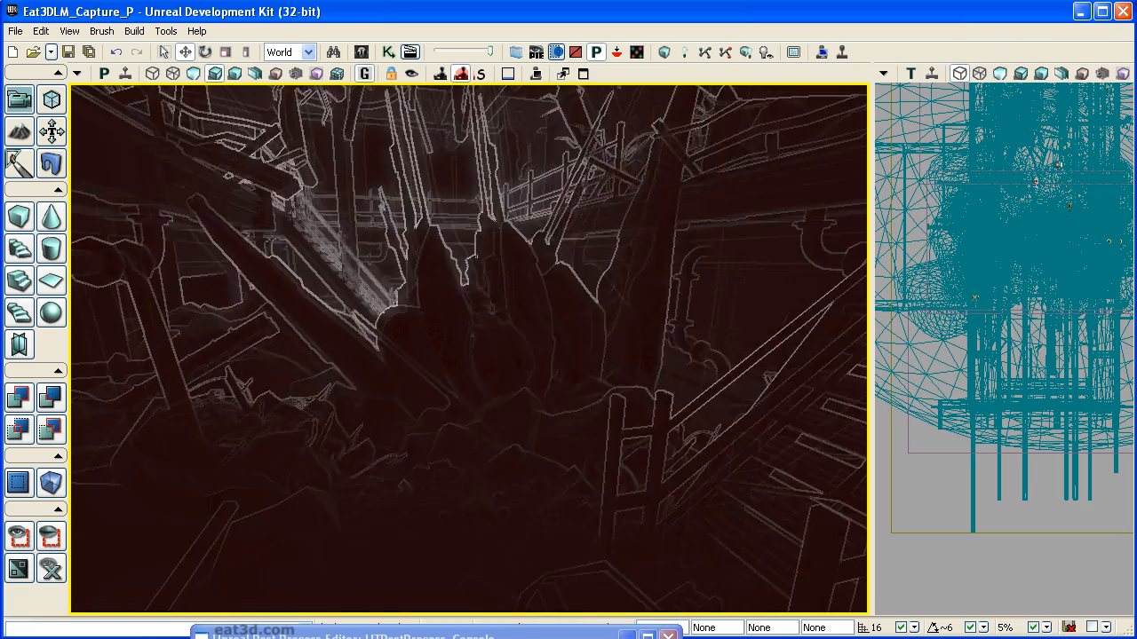
Examine the edge-detection effect in the level and the scene depth and offset nodes of the Edge_Detect material.
drag(468, 349, 525, 381)
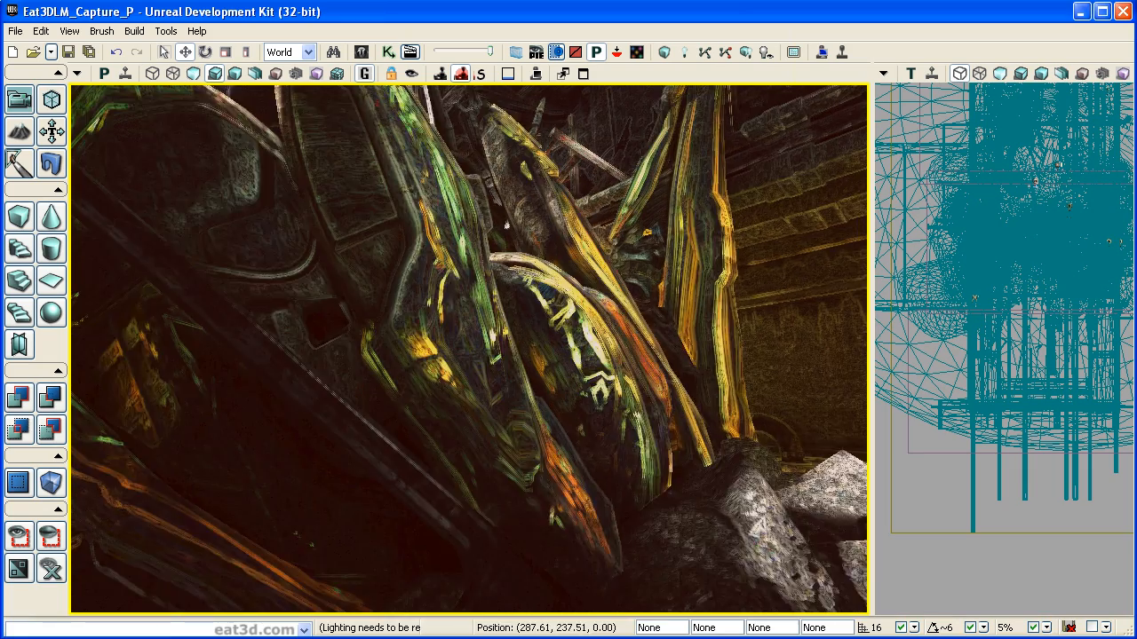
drag(469, 348, 497, 329)
right_drag(469, 348, 468, 304)
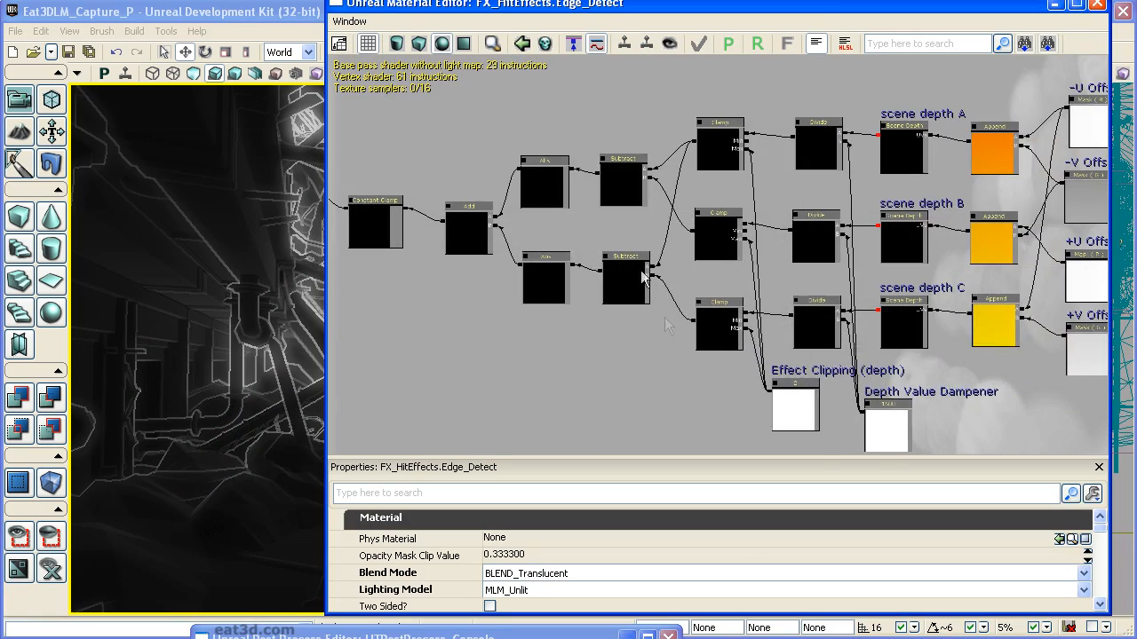
drag(1011, 433, 816, 432)
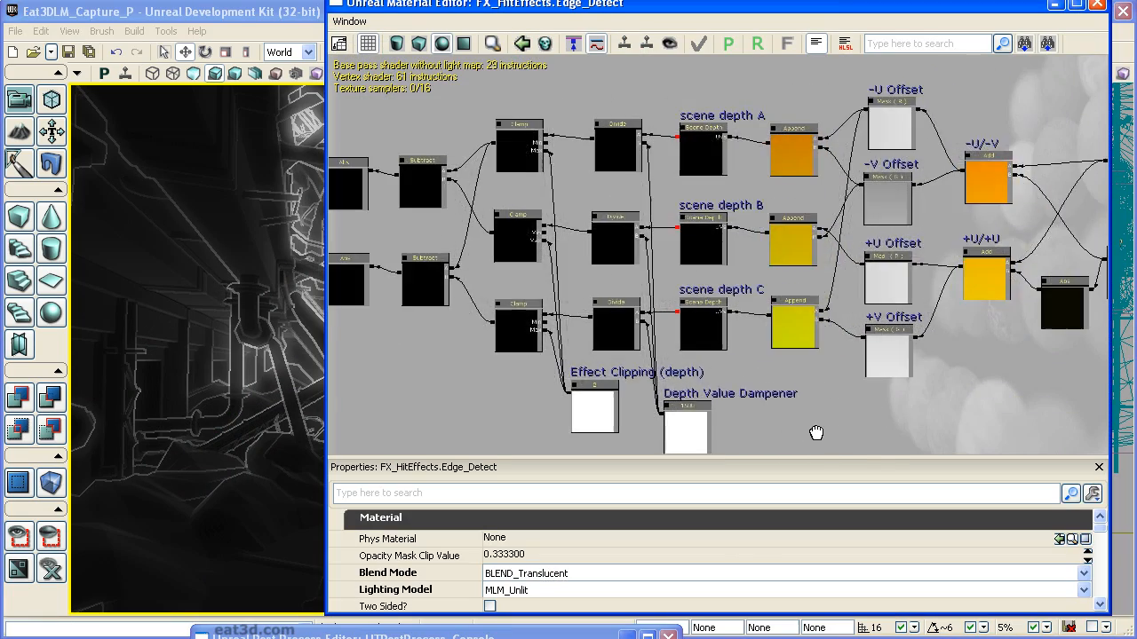
drag(816, 433, 767, 426)
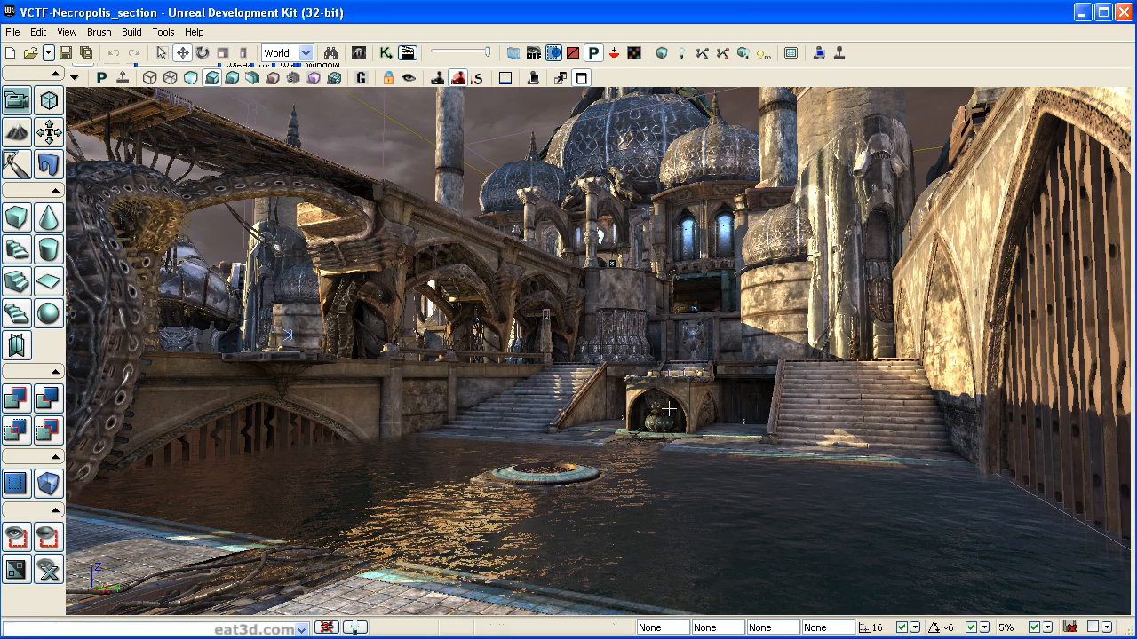
mouse_move(669, 410)
right_down()
mouse_move(657, 412)
mouse_move(667, 409)
right_up()
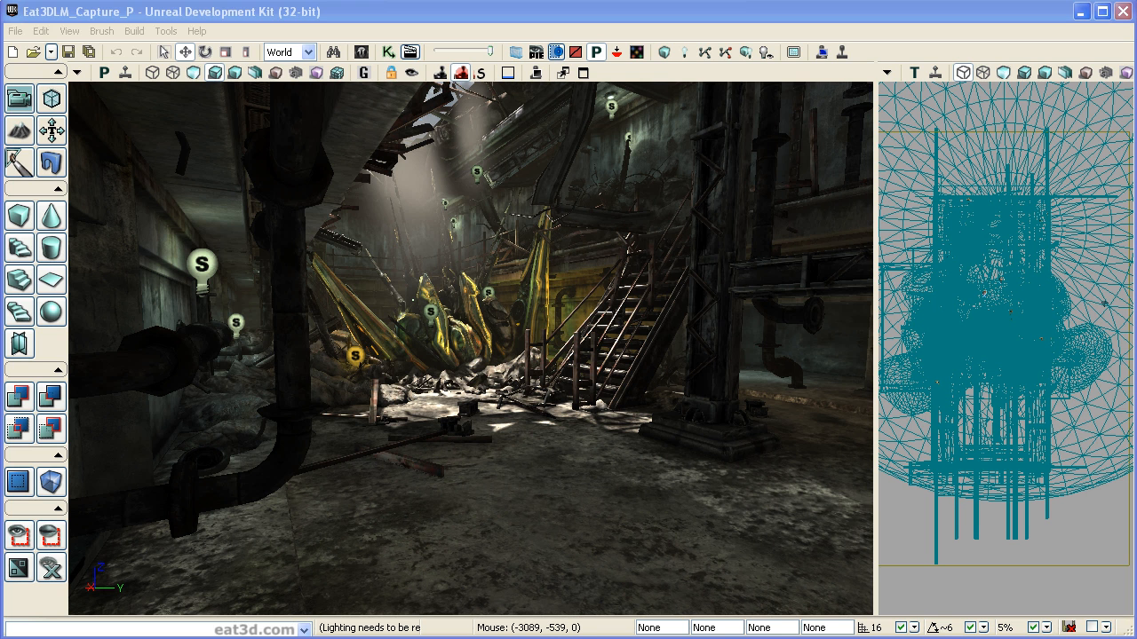
Switch to DefaultEngine.ini in Notepad++, search for defaultpostprocess and select the whole DefaultPostProcessName line.
drag(770, 629, 774, 43)
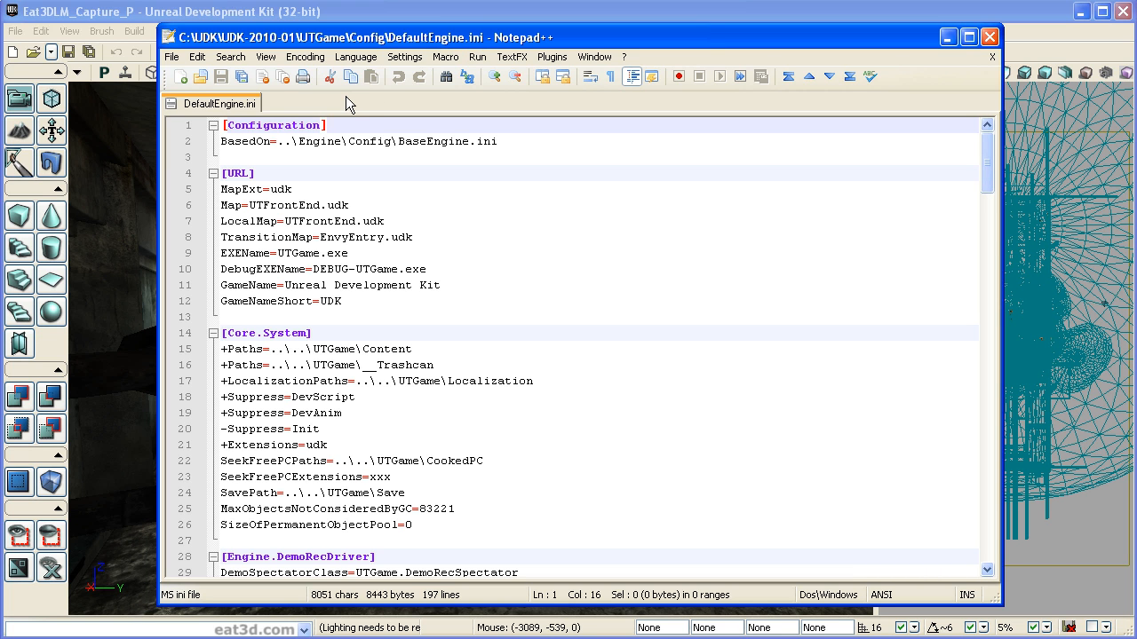
click(233, 57)
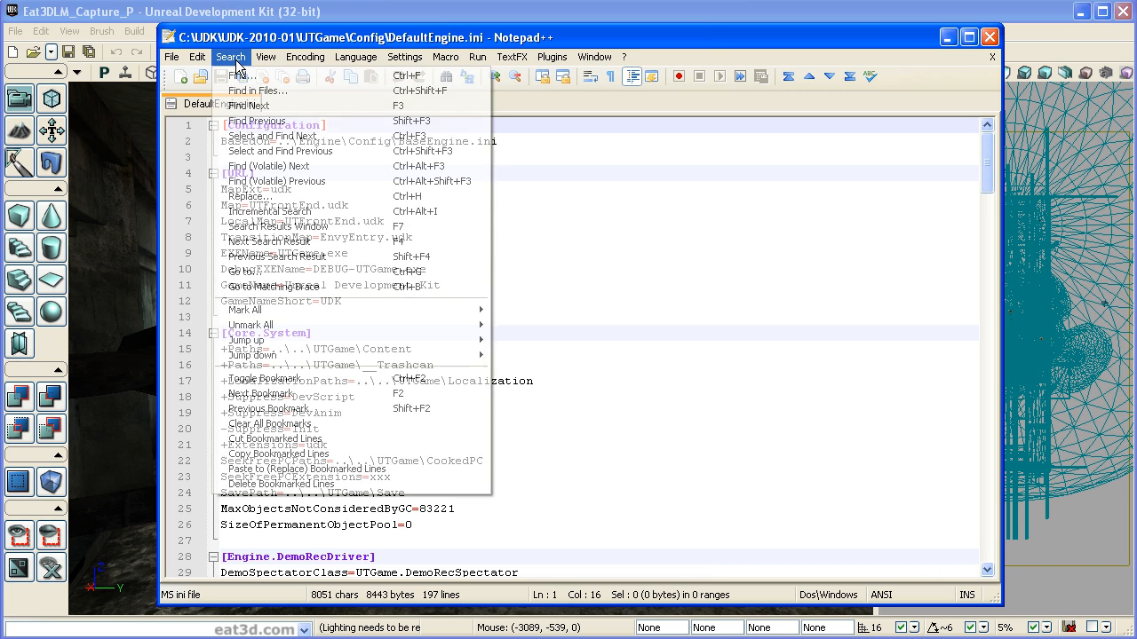
click(253, 78)
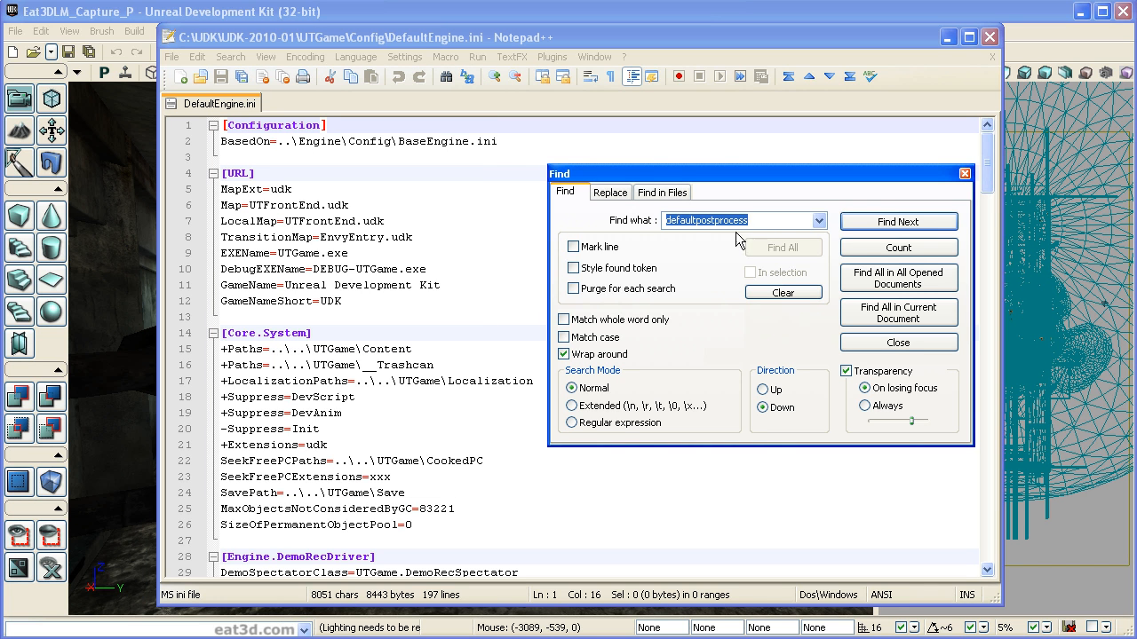
click(924, 224)
drag(802, 174, 948, 22)
drag(633, 349, 210, 355)
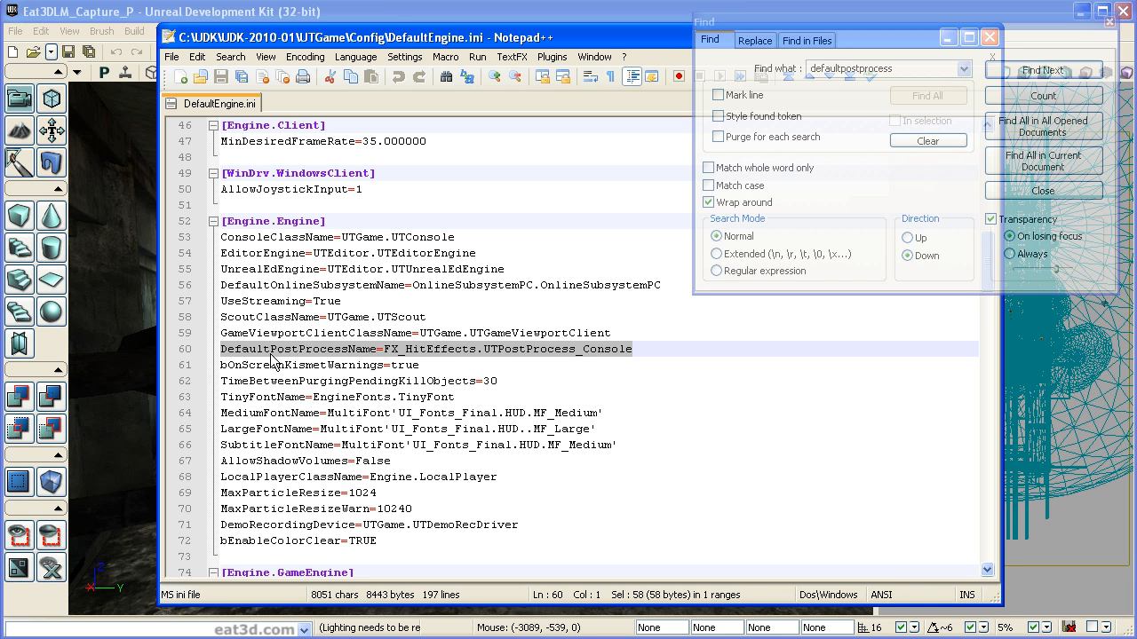
Highlight the value FX_HitEffects.UTPostProcess_Console on the DefaultPostProcessName line, followed by only its UTPostProcess_Console part.
click(385, 351)
drag(385, 349, 451, 346)
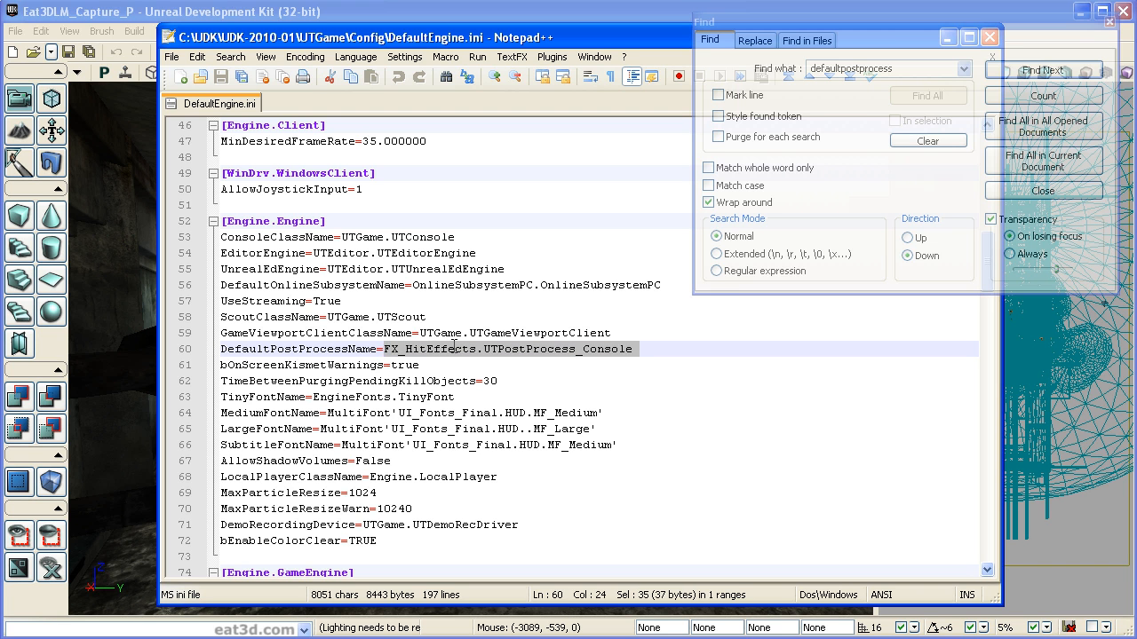
click(480, 349)
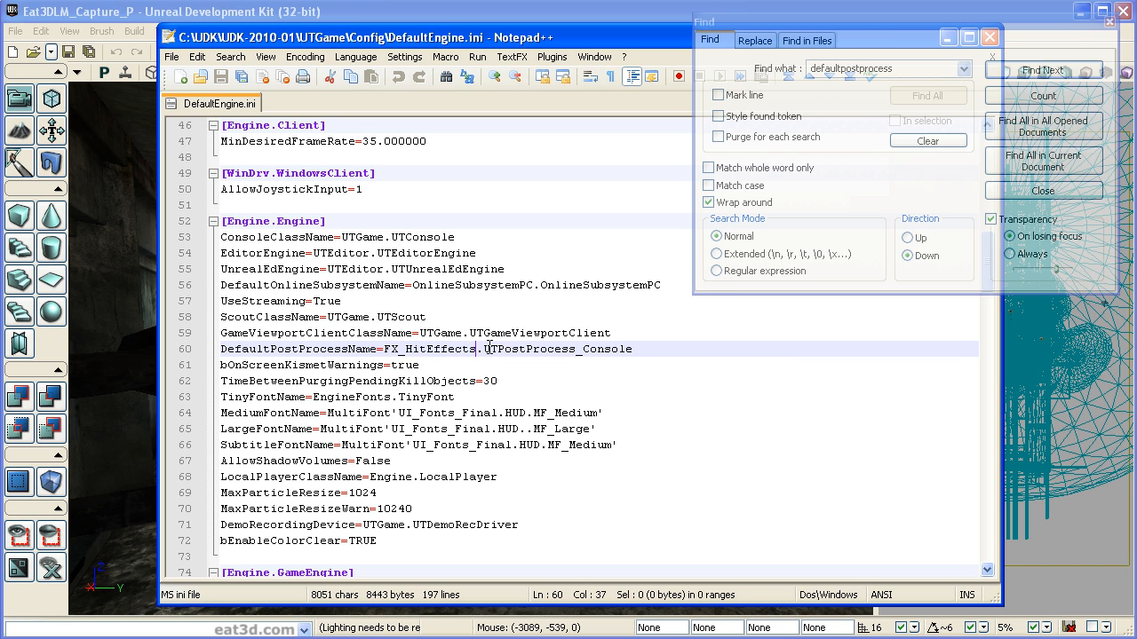
drag(484, 349, 648, 350)
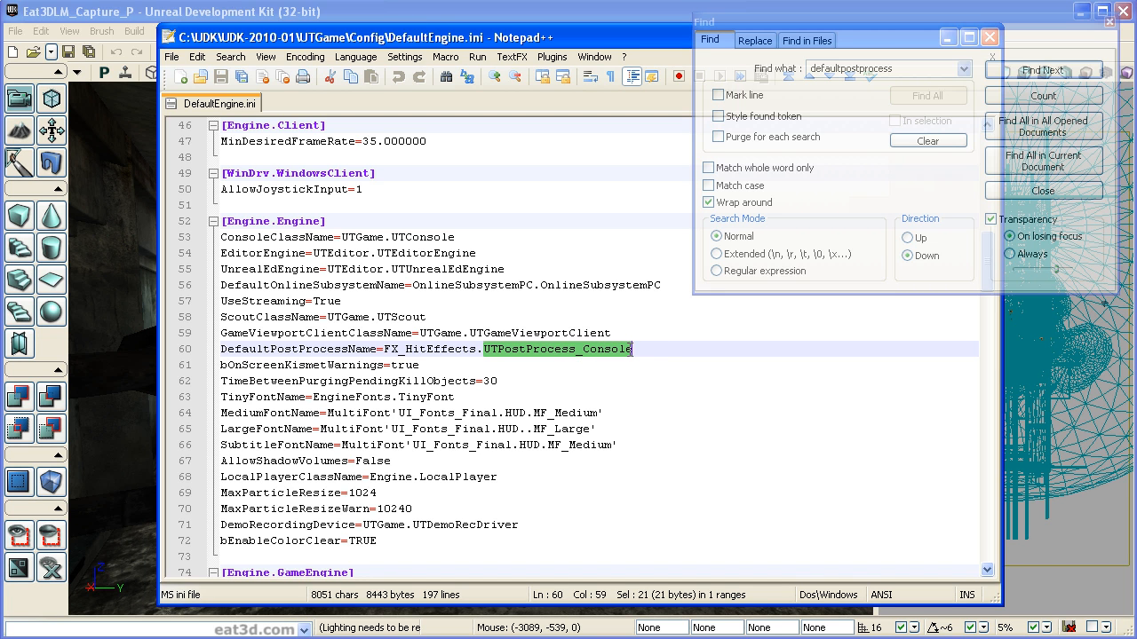
Close the text search, switch back to the Unreal Development Kit editor and open the Content Browser.
drag(637, 37, 431, 60)
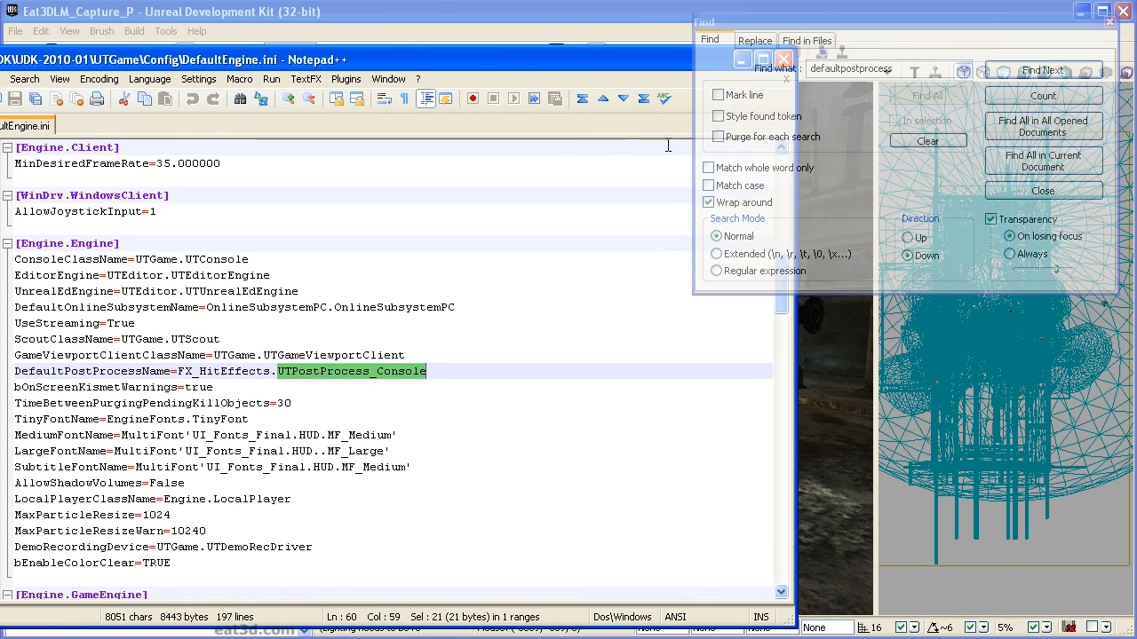
click(1027, 191)
click(555, 10)
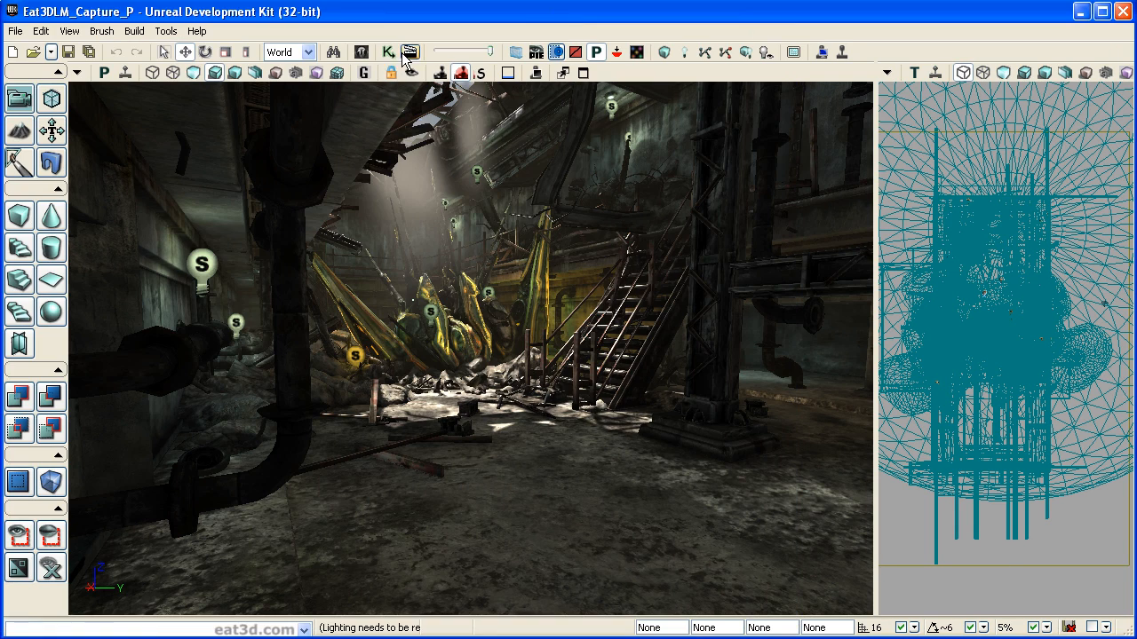
click(356, 52)
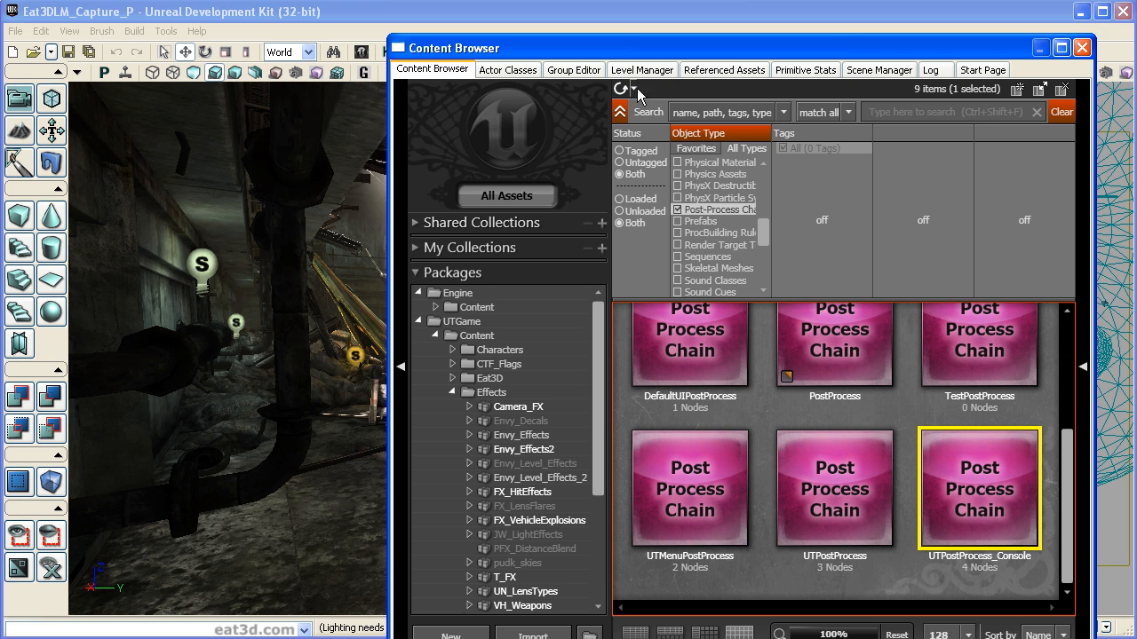
Show only the post-process chains contained in the FX_HitEffects package.
click(747, 131)
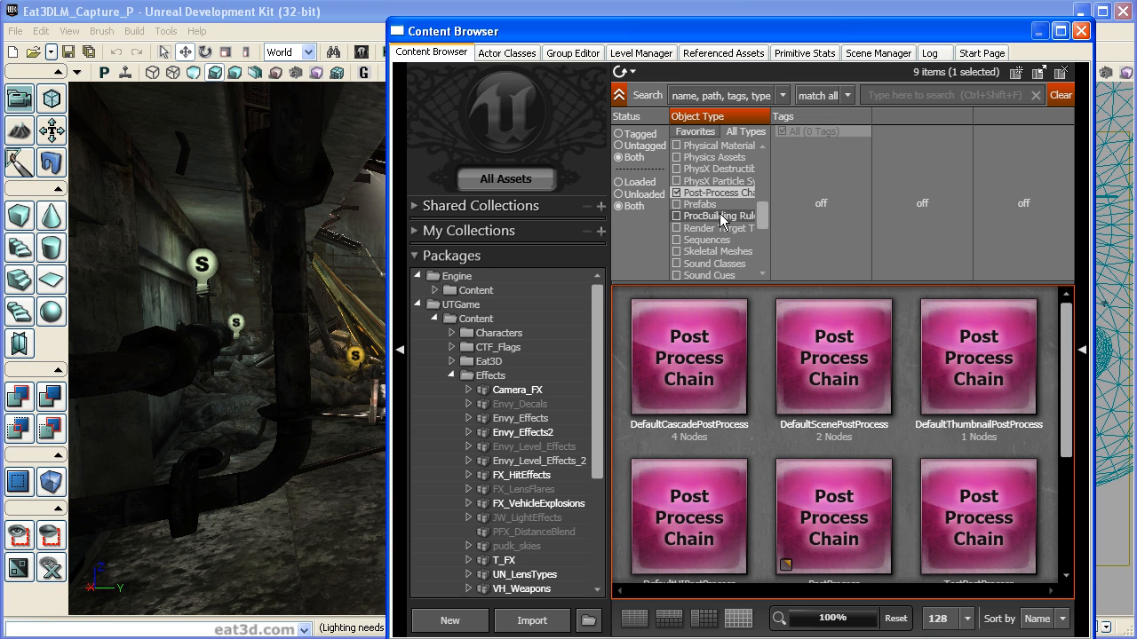
mouse_move(764, 212)
mouse_down()
mouse_move(763, 155)
mouse_move(755, 206)
mouse_up()
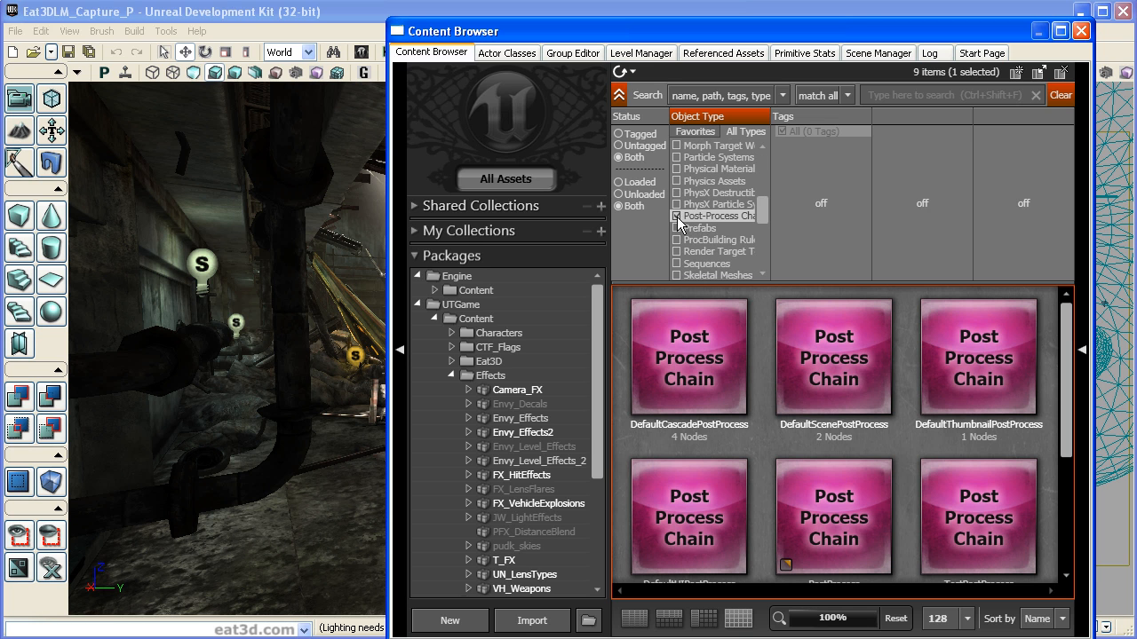
drag(598, 349, 592, 411)
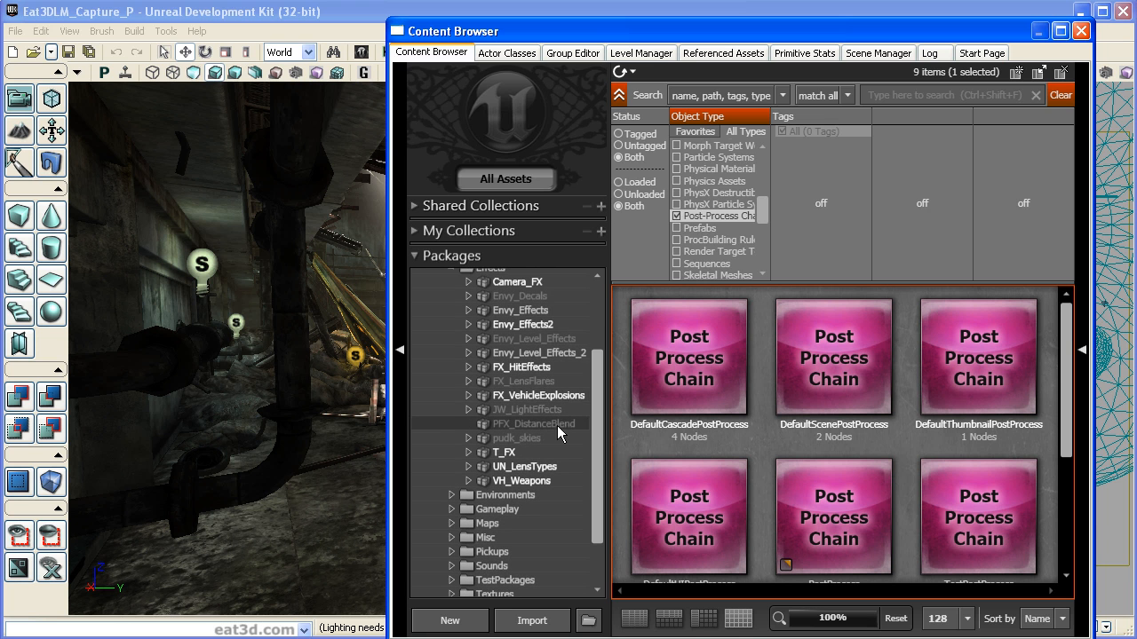
click(530, 368)
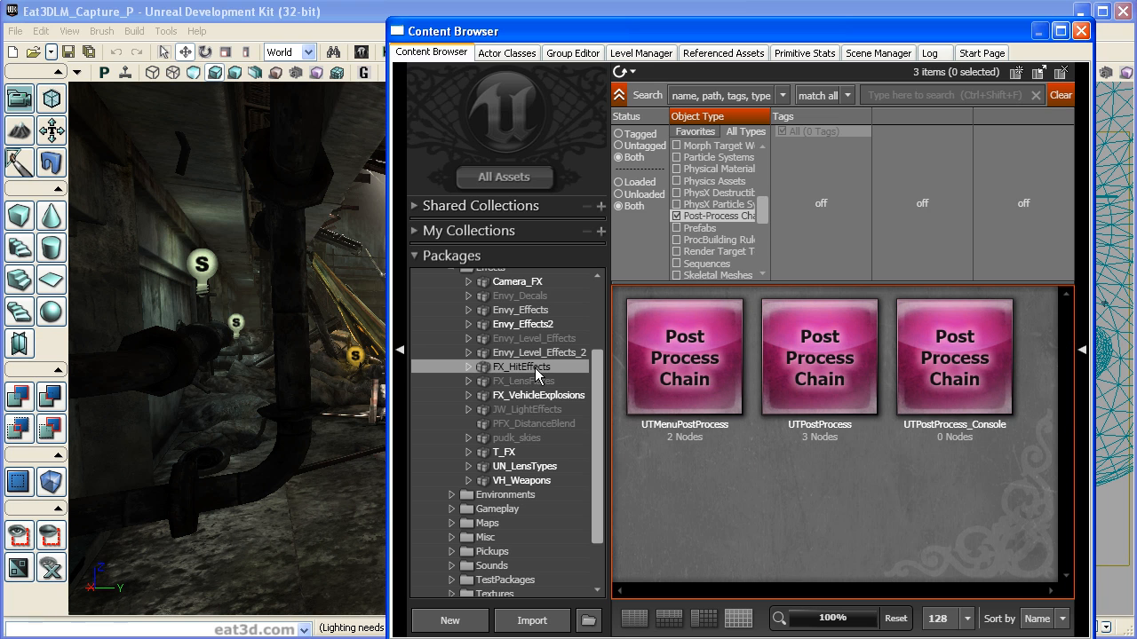
Check the chain name in DefaultEngine.ini in Notepad++, then open UTPostProcess_Console from the UDK Content Browser in the Post Process Editor.
key(alt+Tab)
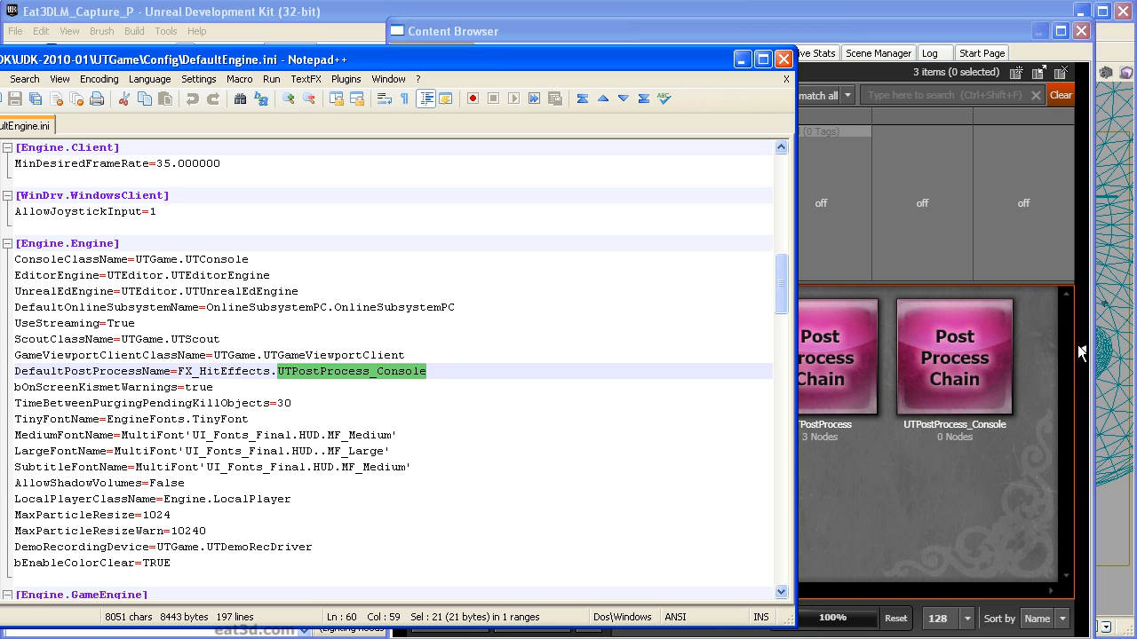
click(1011, 341)
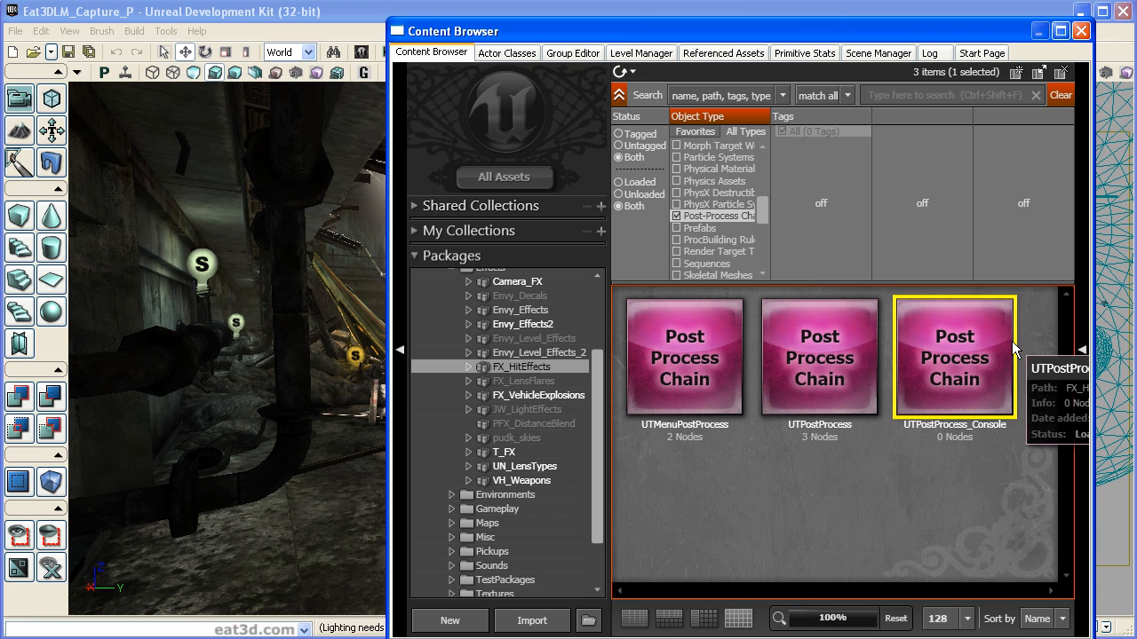
double_click(947, 352)
drag(1035, 153, 619, 101)
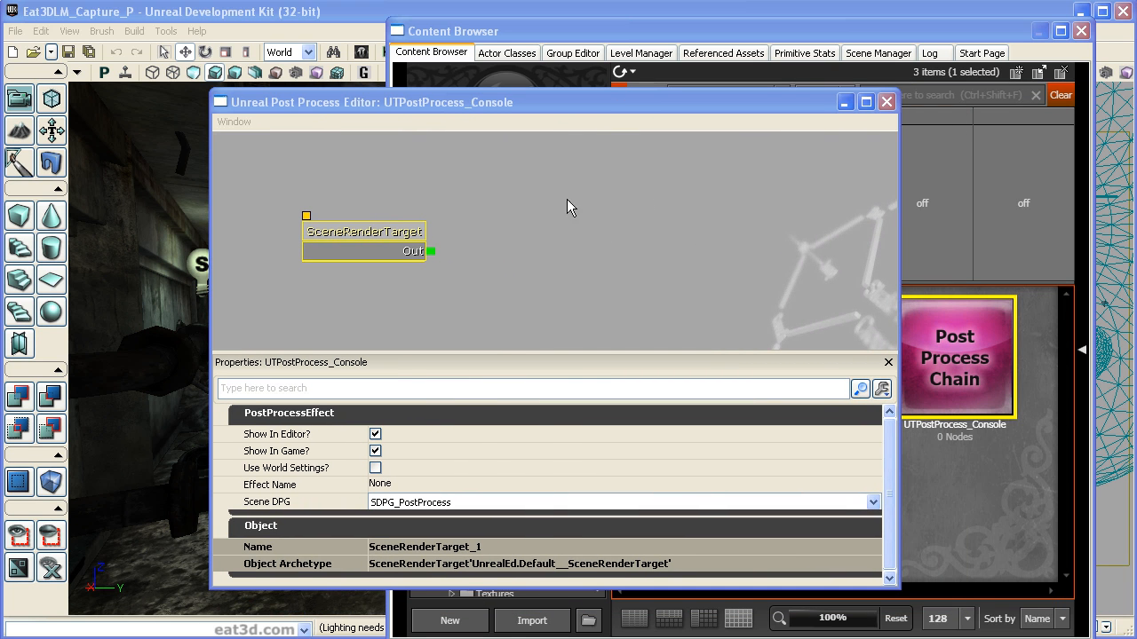
mouse_move(564, 265)
mouse_down()
mouse_move(606, 281)
mouse_move(583, 276)
mouse_up()
drag(662, 183, 652, 300)
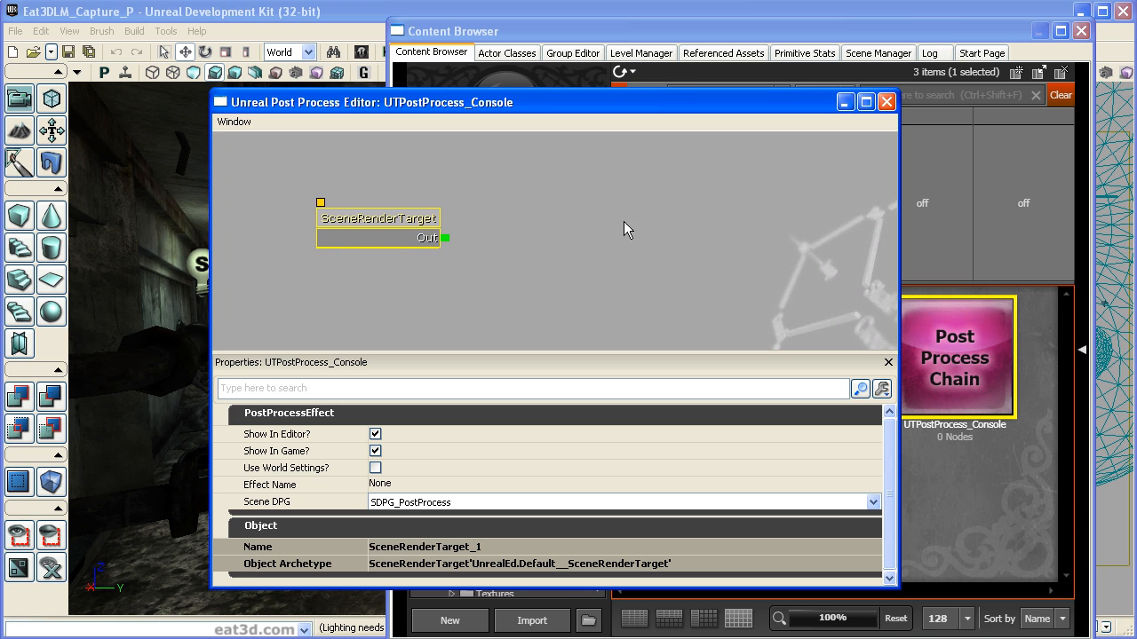
drag(529, 266, 559, 267)
drag(402, 221, 543, 210)
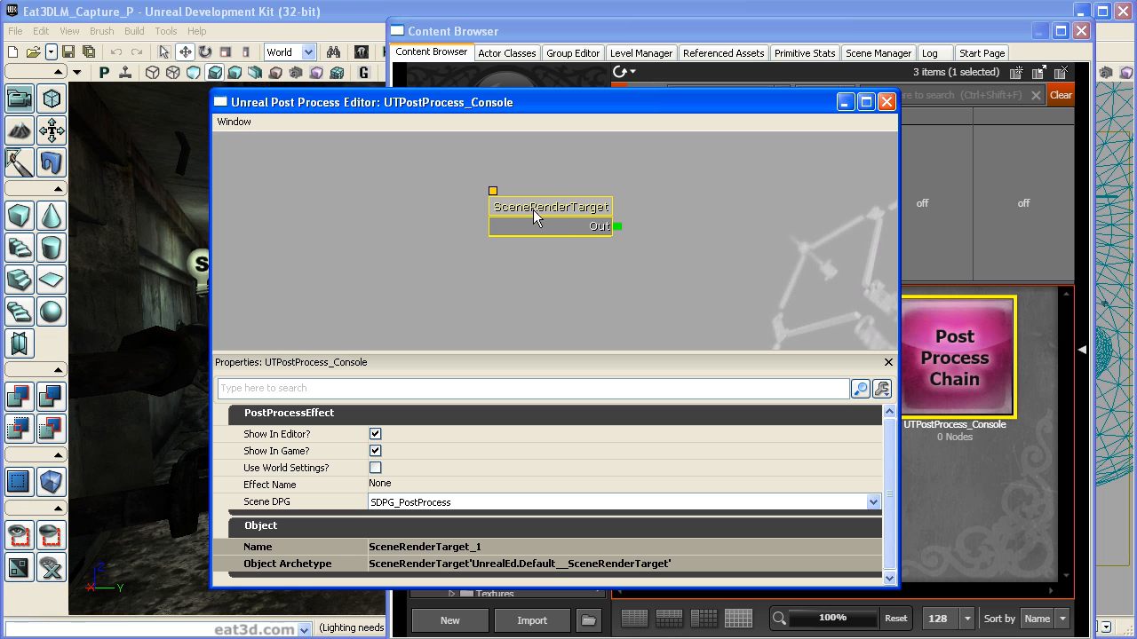
drag(658, 189, 654, 199)
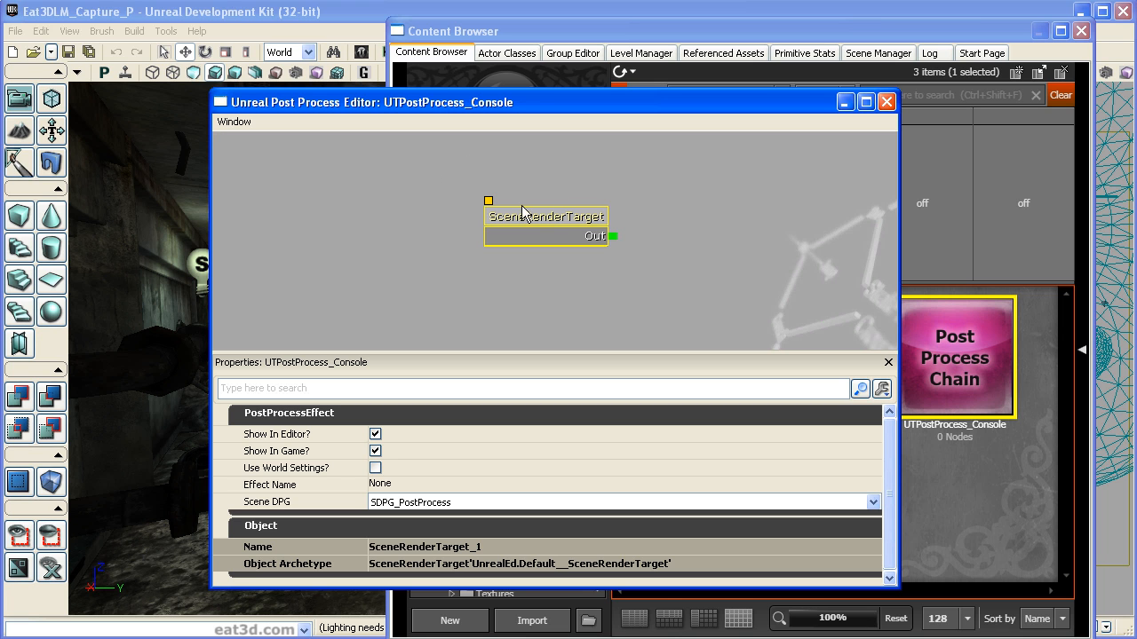
drag(702, 258, 534, 257)
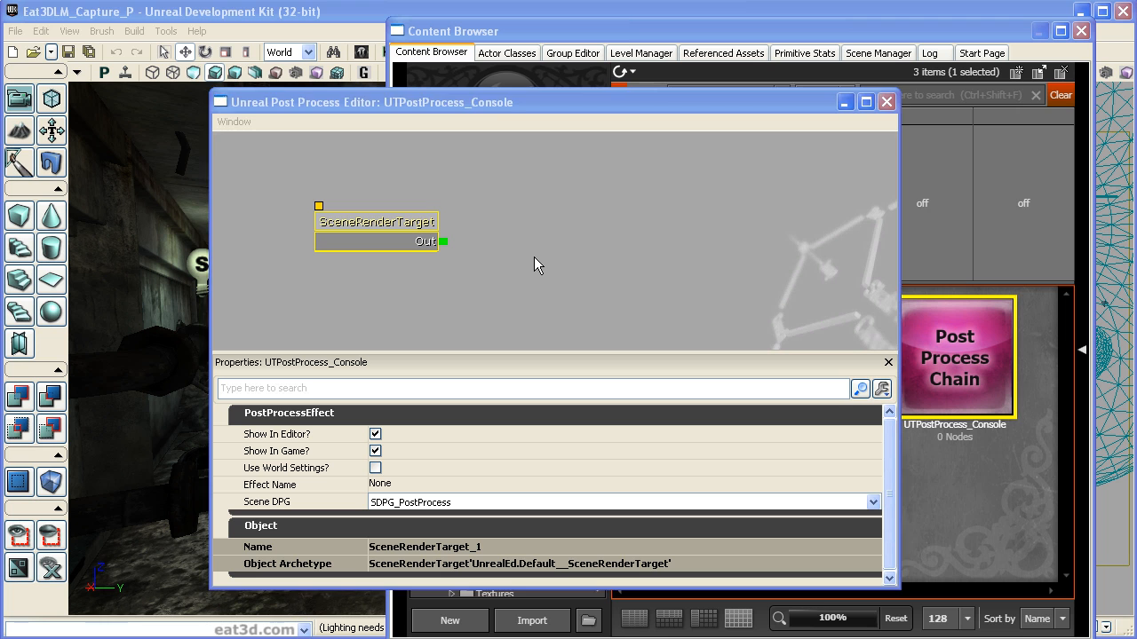
Add an UberPostProcessEffect node to the chain and place it beside the SceneRenderTarget node.
right_click(514, 193)
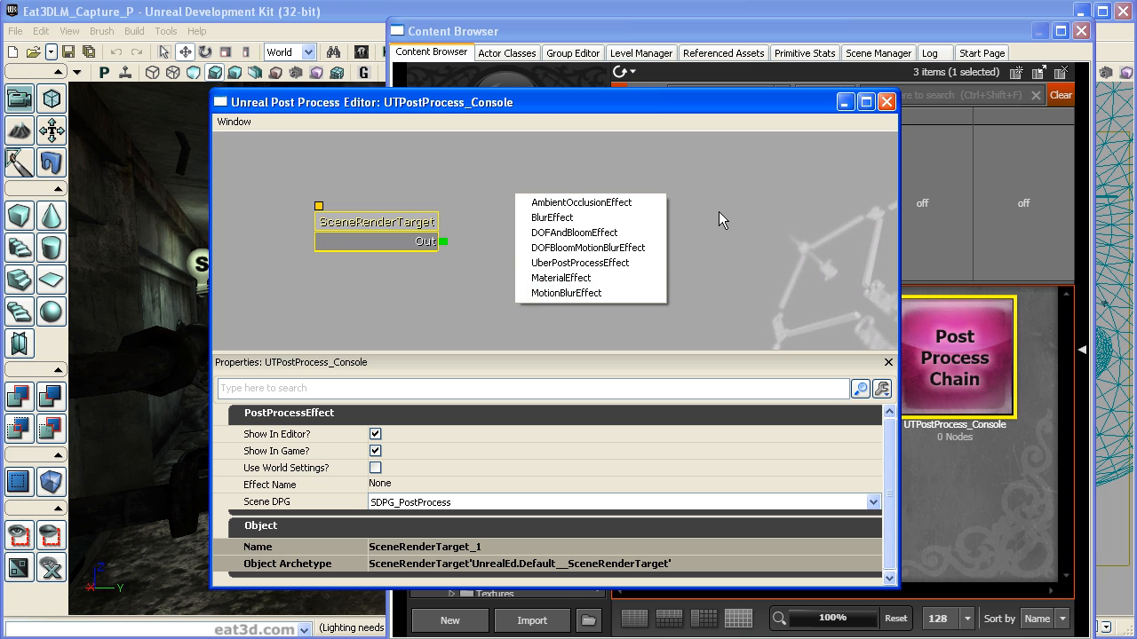
right_click(571, 189)
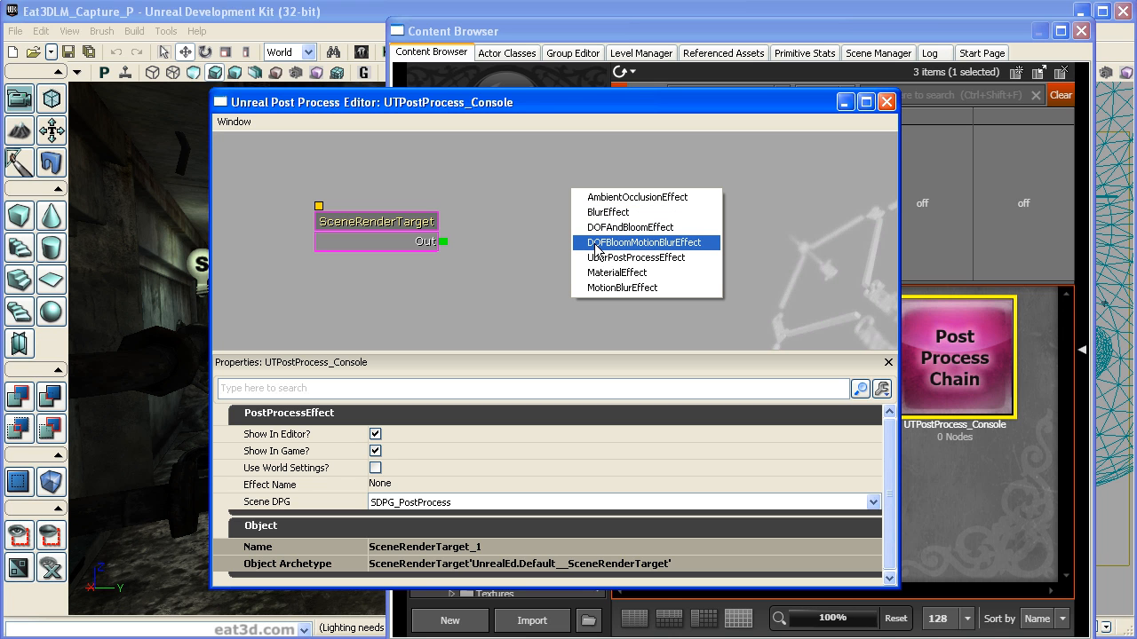
click(689, 260)
drag(657, 193, 625, 221)
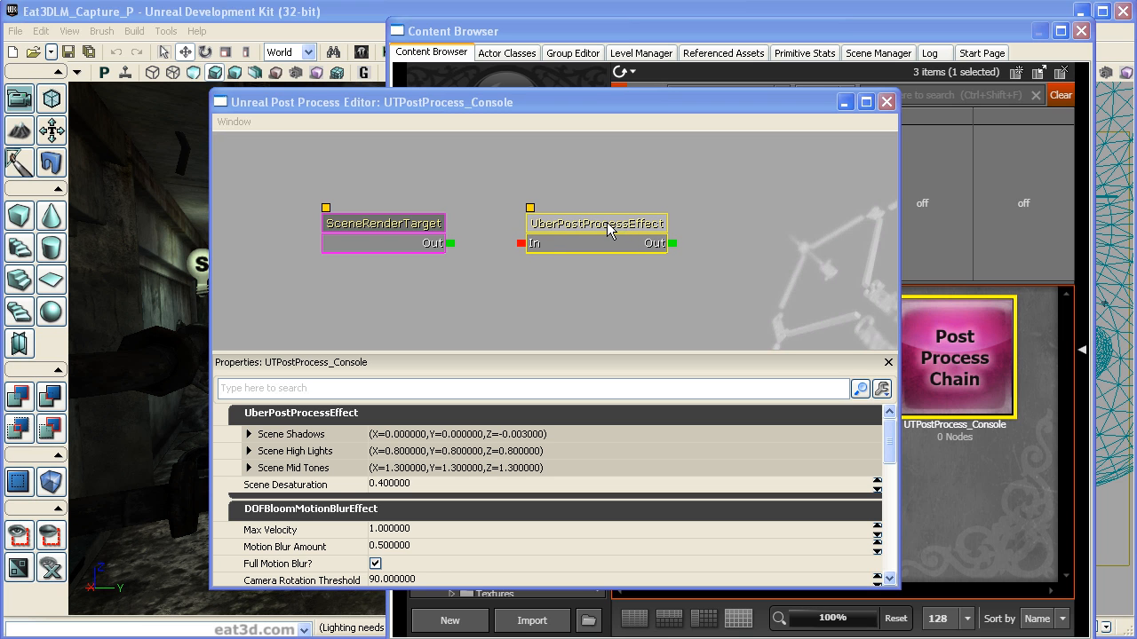
Review the UberPostProcessEffect node's properties and connect the SceneRenderTarget output to its input.
click(608, 223)
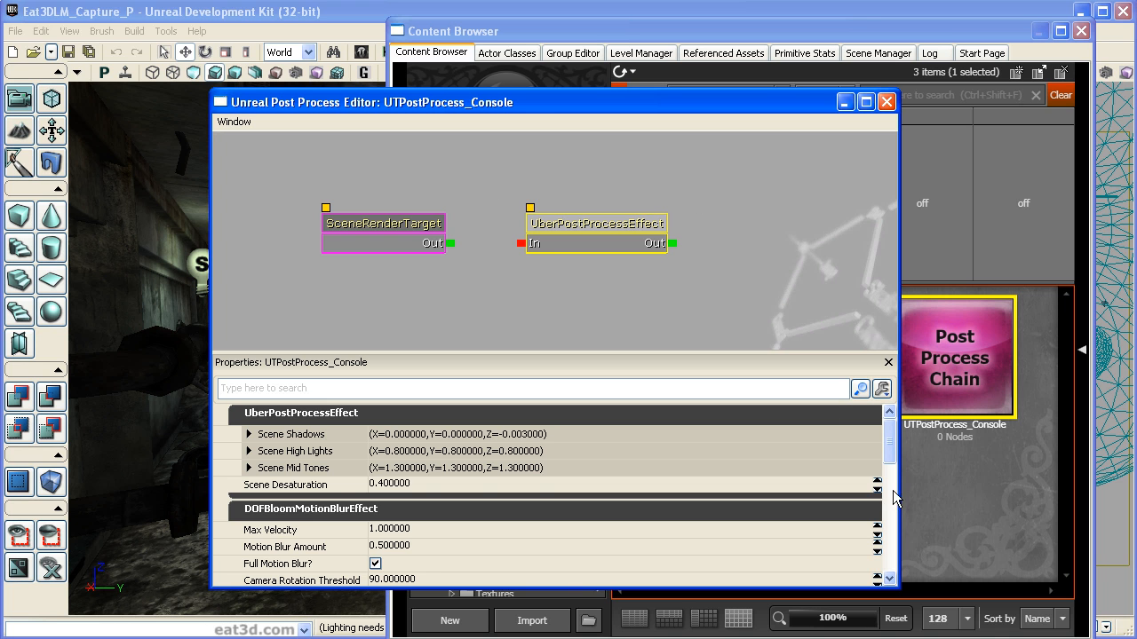
drag(890, 449, 897, 470)
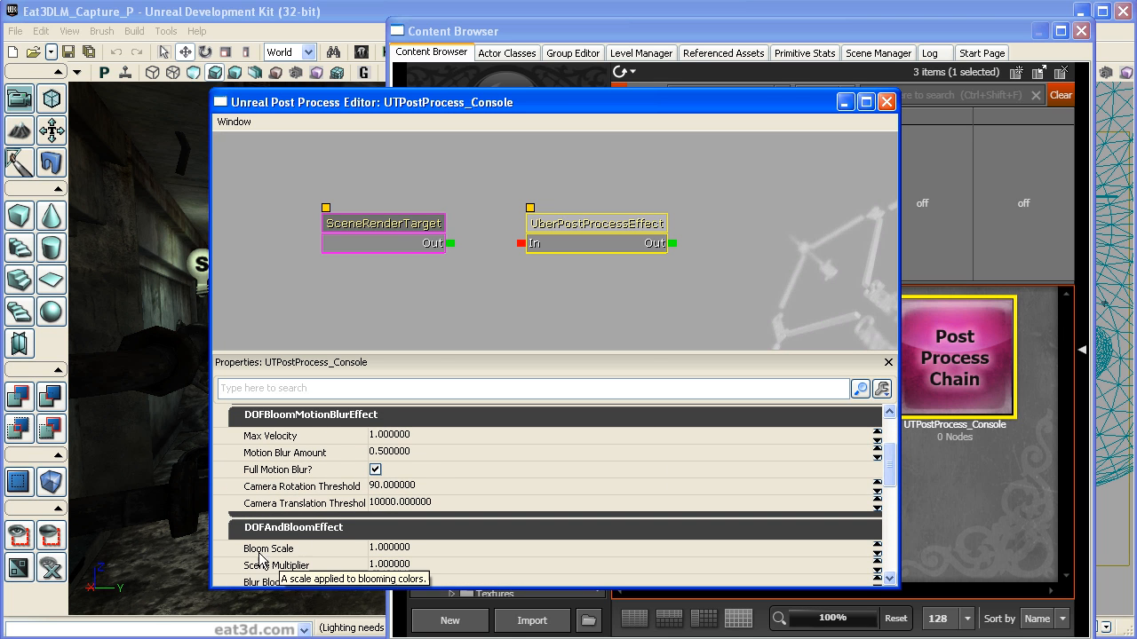
drag(890, 475, 878, 376)
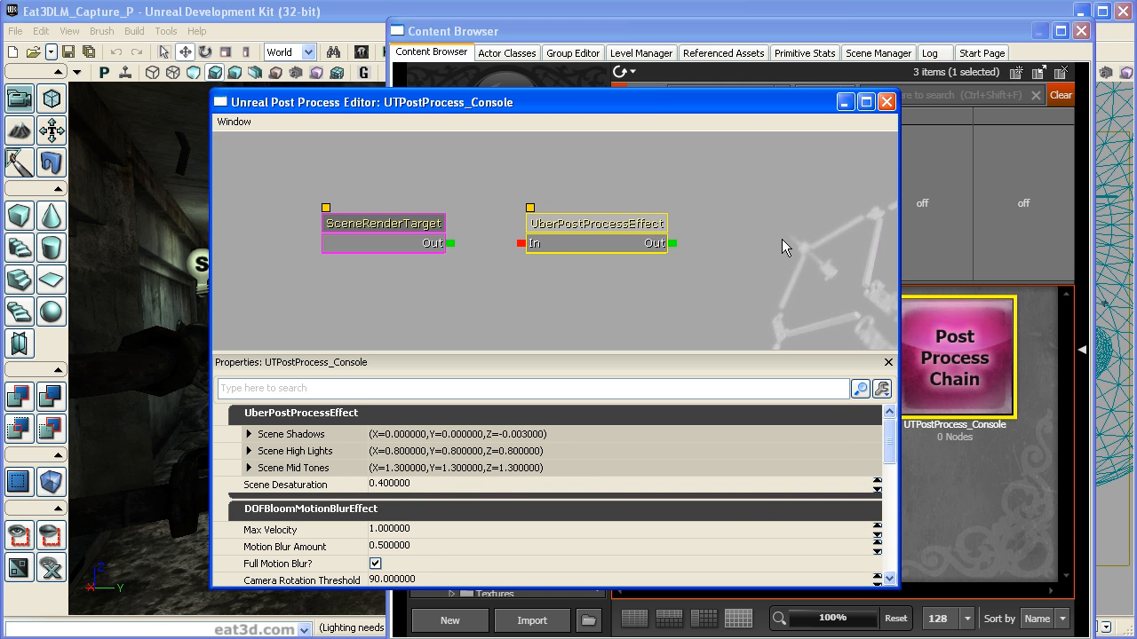
drag(451, 243, 521, 244)
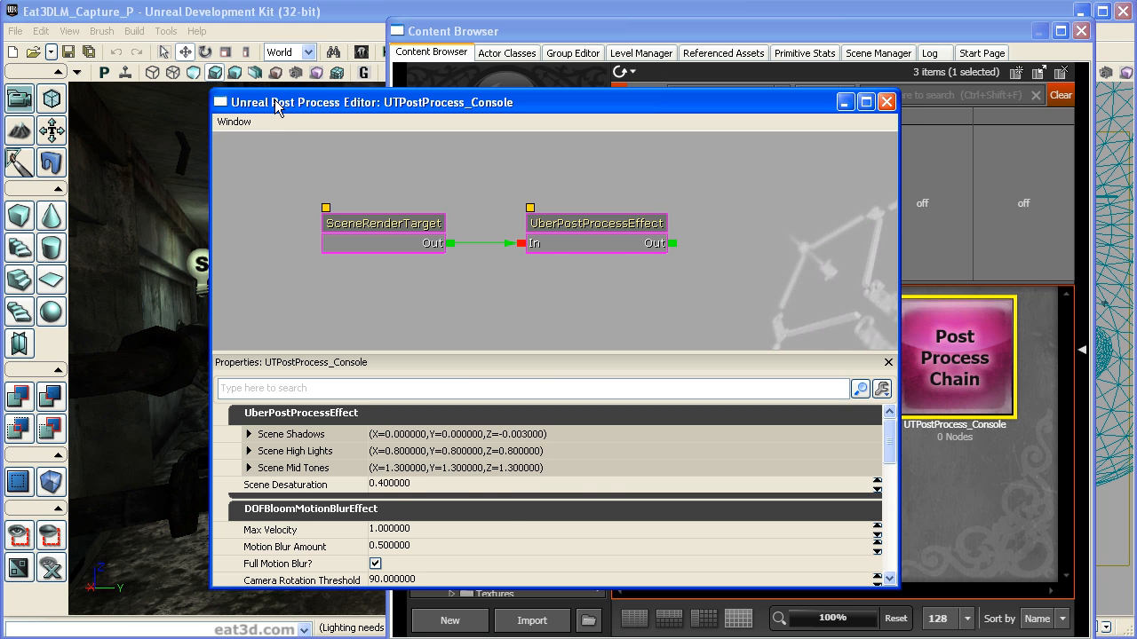
Move the Post Process Editor and the Content Browser aside to uncover the level viewport.
drag(268, 99, 1136, 139)
drag(511, 38, 1101, 55)
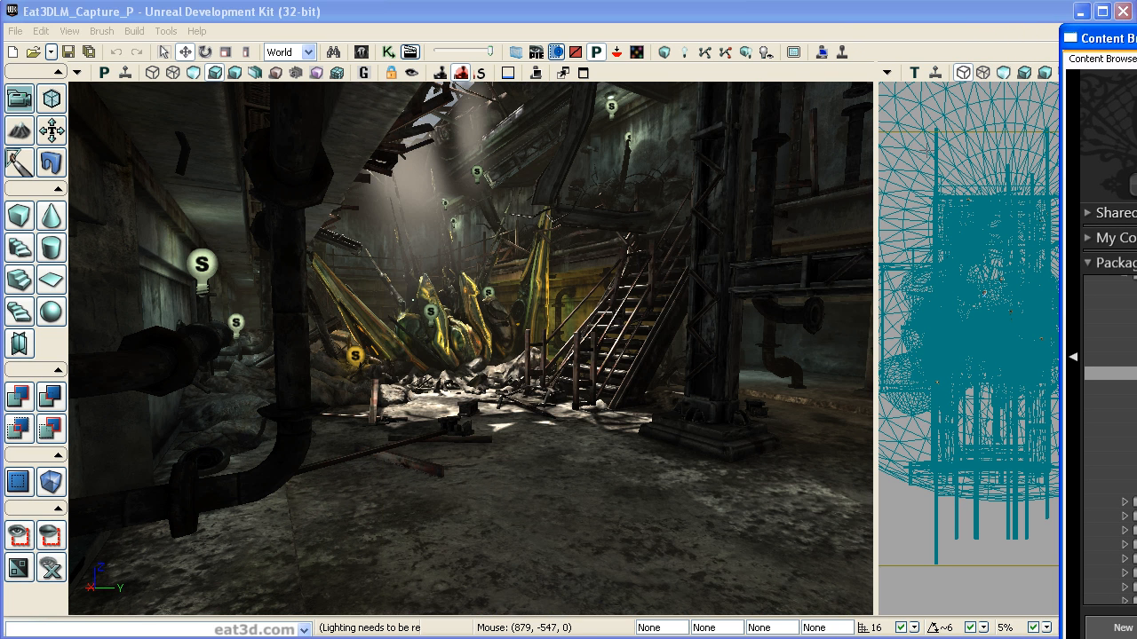
click(894, 163)
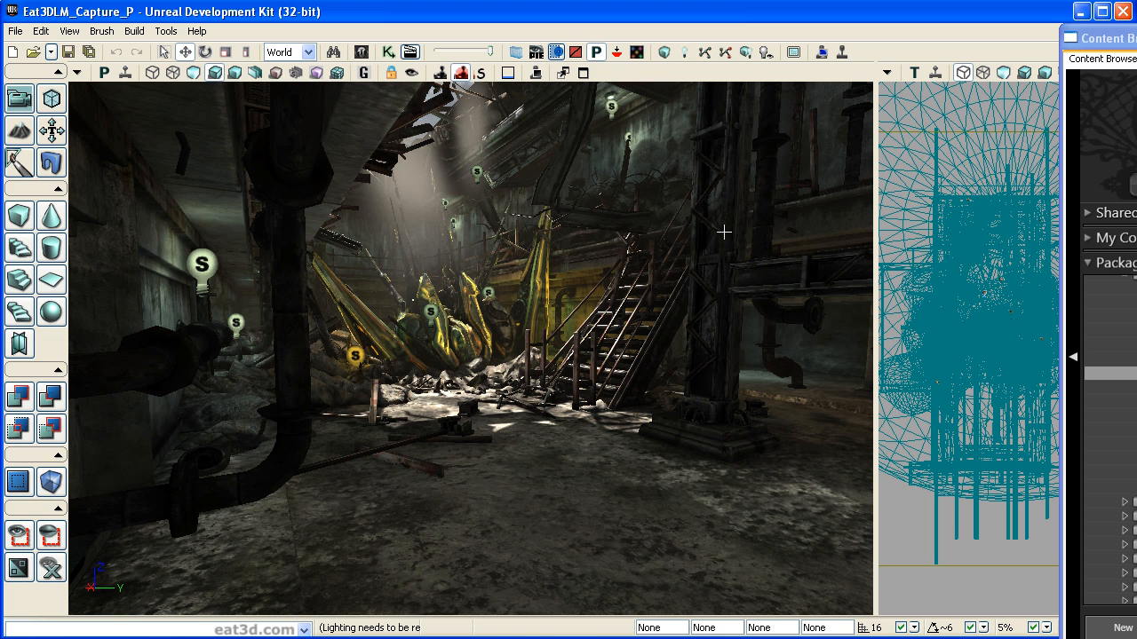
drag(1136, 35, 710, 33)
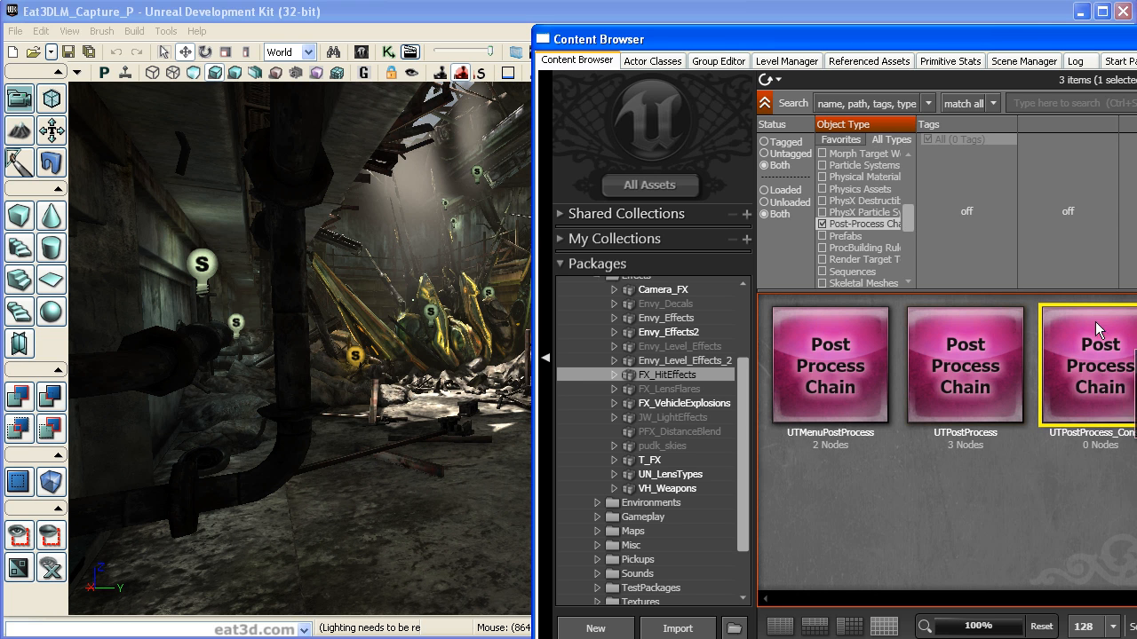
drag(1032, 28, 1002, 20)
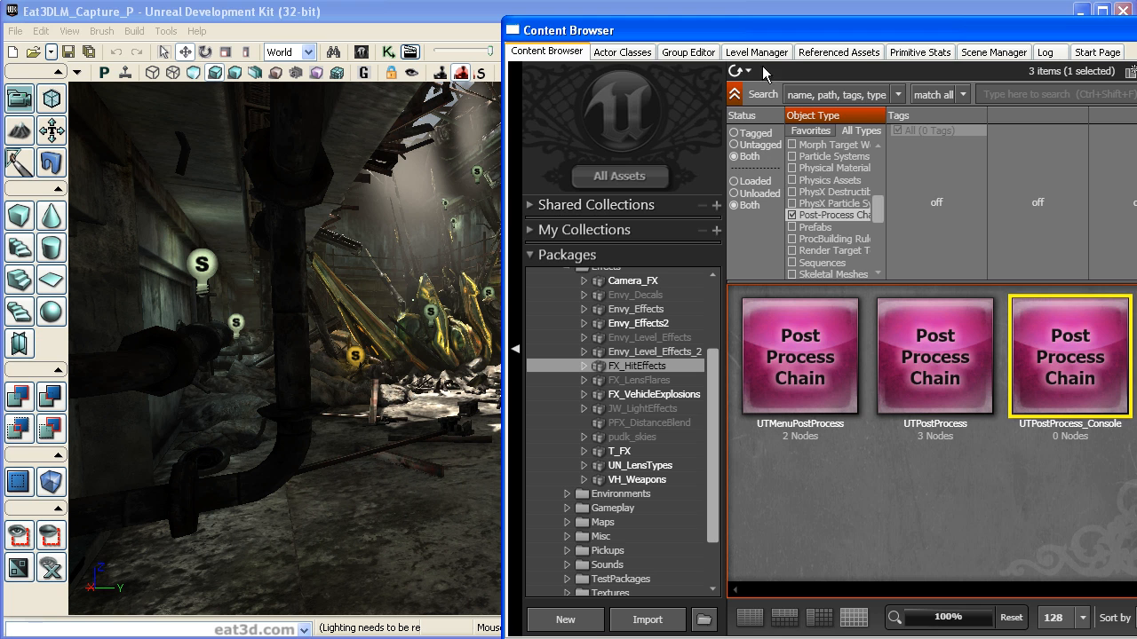
drag(717, 32, 1136, 54)
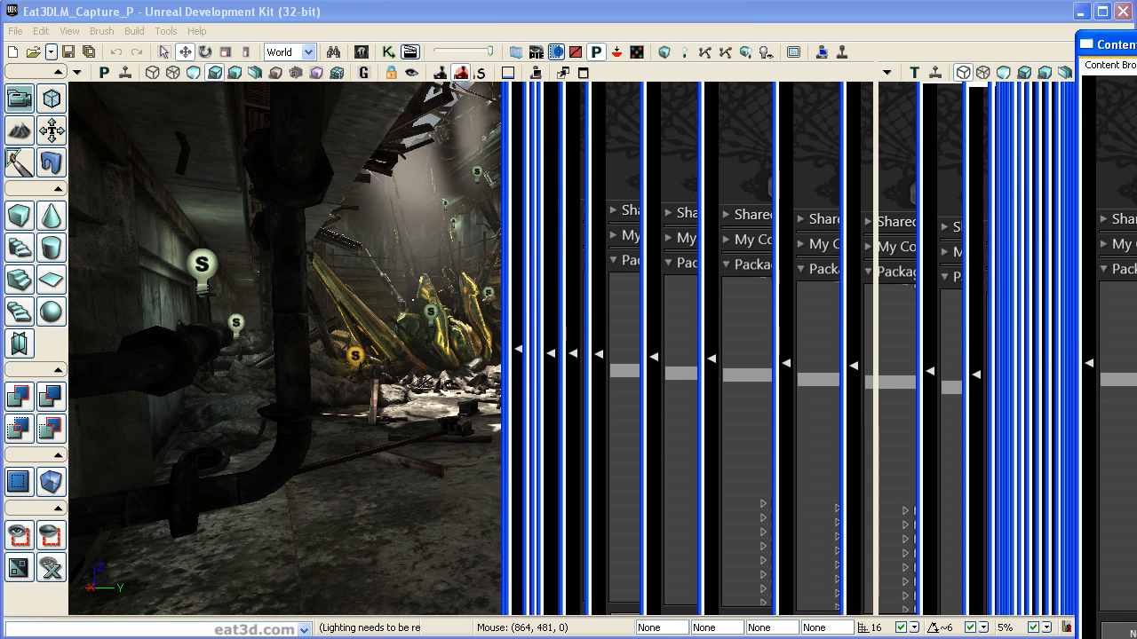
Open the World Properties, expand the WorldInfo category and widen the properties window.
click(69, 31)
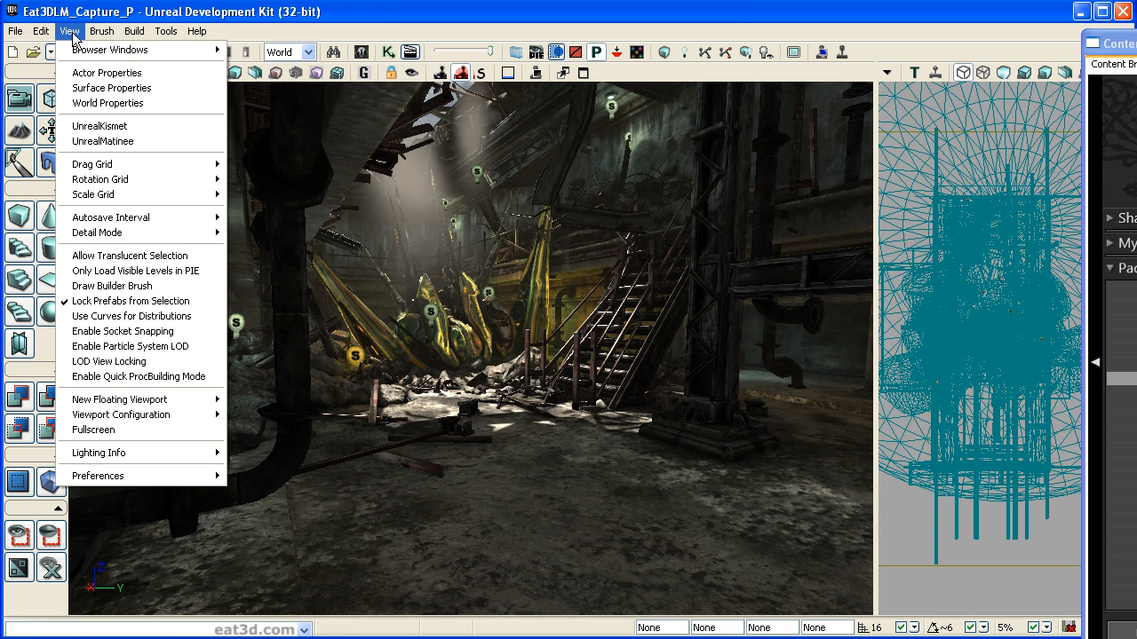
click(93, 105)
drag(139, 64, 515, 36)
click(489, 170)
drag(733, 308, 947, 308)
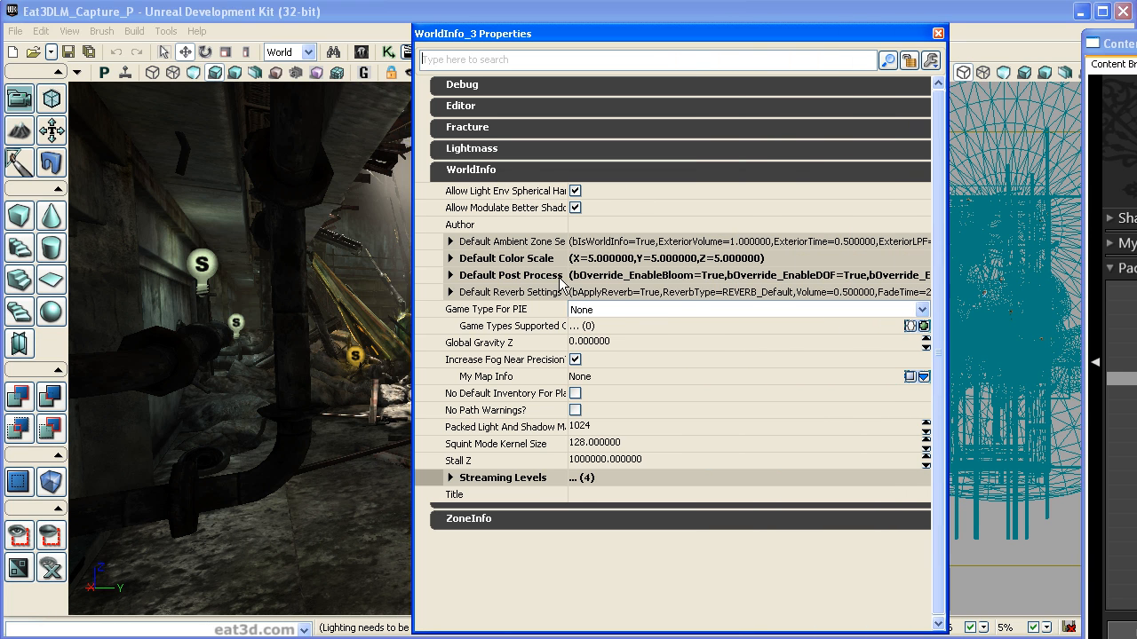
Expand the level's default post-process settings, examine the bloom, depth-of-field and motion blur values, and close the World Properties.
click(450, 275)
mouse_move(939, 256)
mouse_down()
mouse_move(949, 350)
mouse_move(940, 258)
mouse_up()
mouse_move(1136, 47)
mouse_down()
mouse_move(671, 33)
mouse_move(1136, 51)
mouse_up()
drag(692, 32, 693, 23)
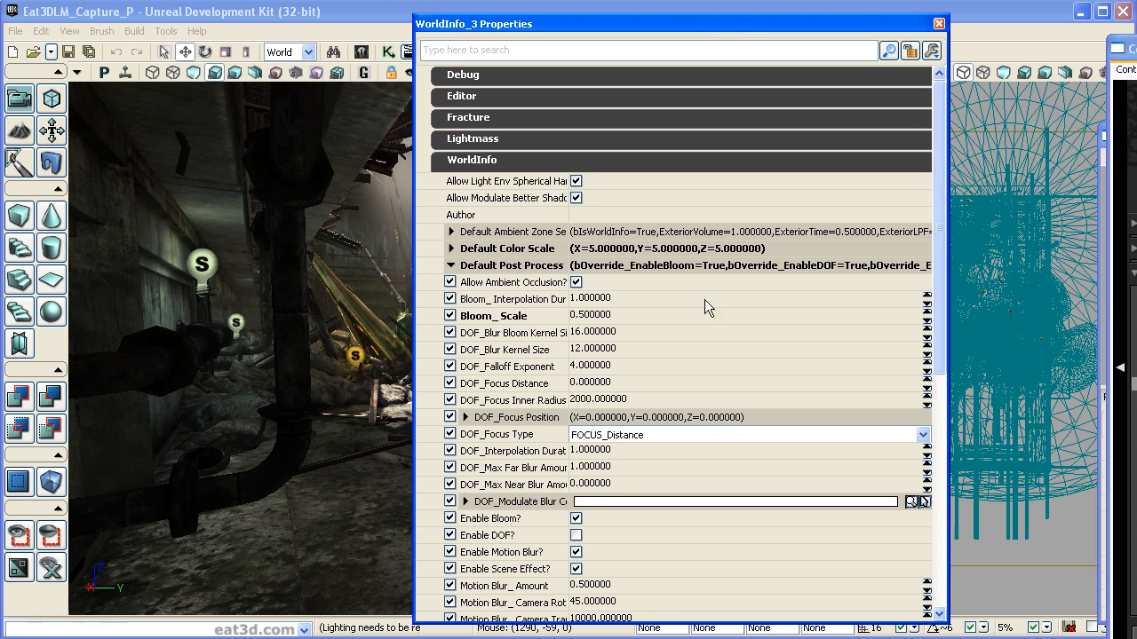
mouse_move(938, 350)
mouse_down()
mouse_move(943, 326)
mouse_move(944, 595)
mouse_move(942, 355)
mouse_up()
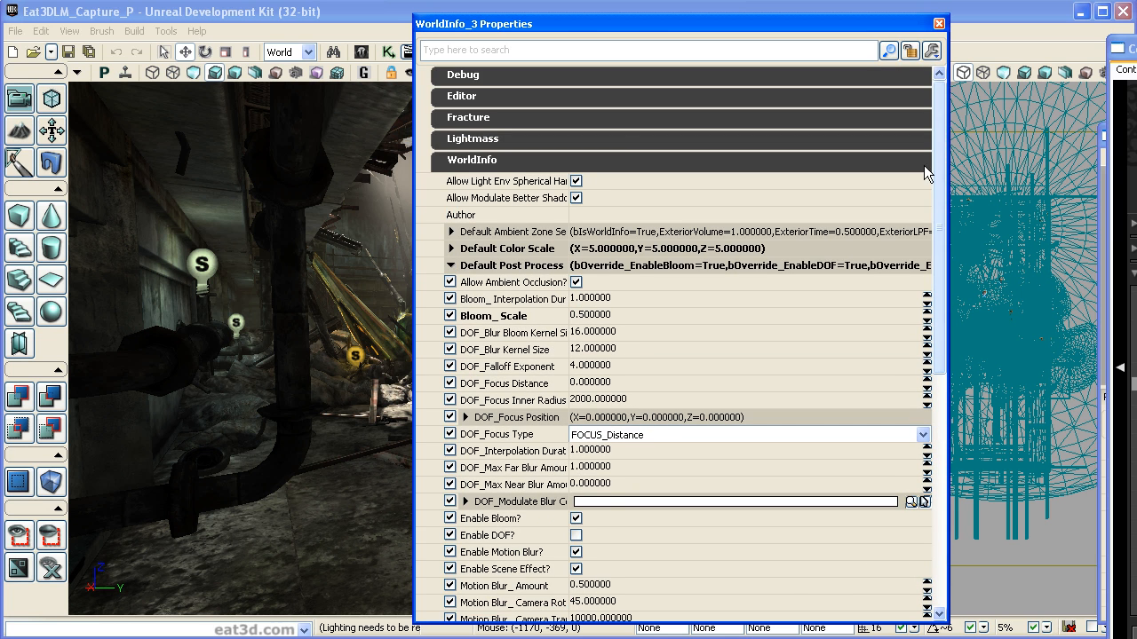
click(939, 24)
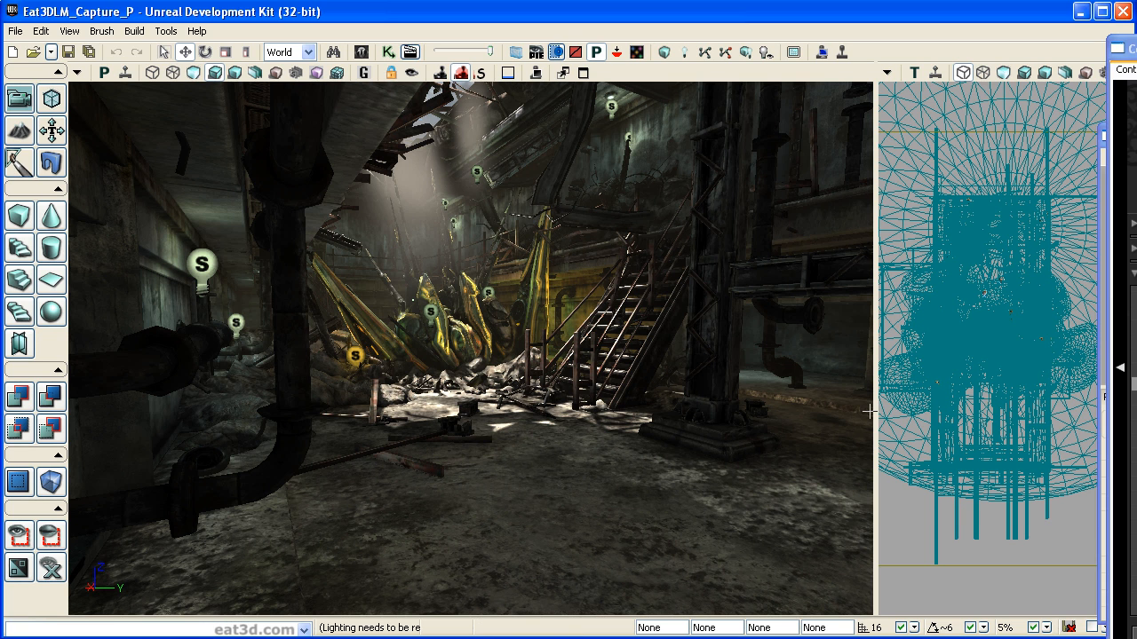
Bring the Content Browser and the UTPostProcess_Console chain's editor window back over the level viewport.
drag(1136, 48, 926, 29)
drag(1136, 137, 537, 93)
drag(758, 297, 755, 282)
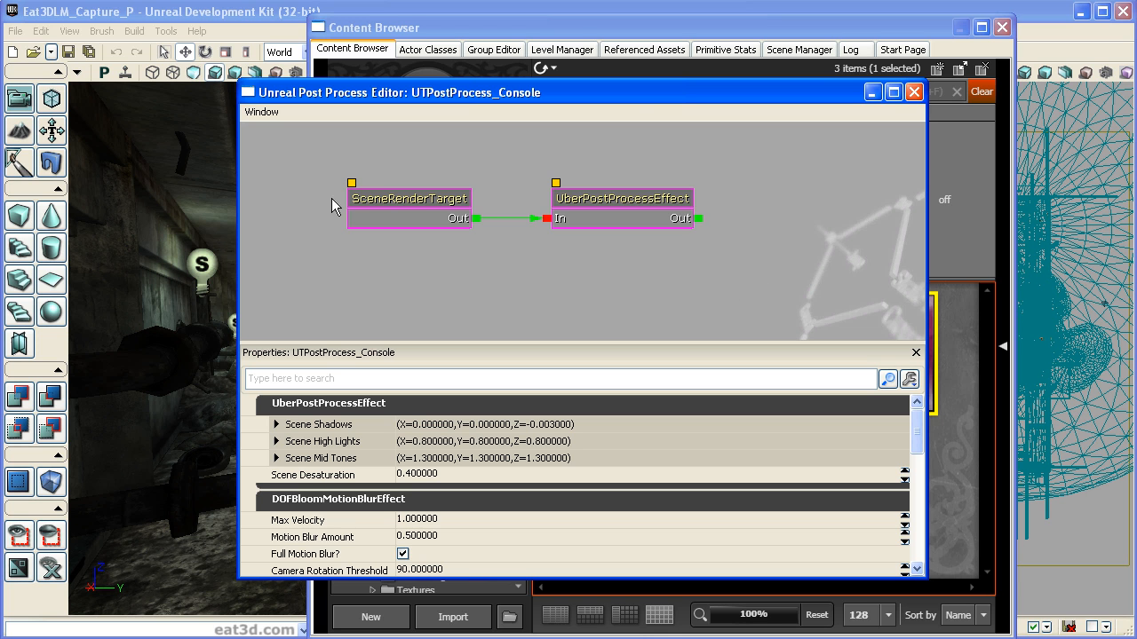
drag(635, 97, 675, 95)
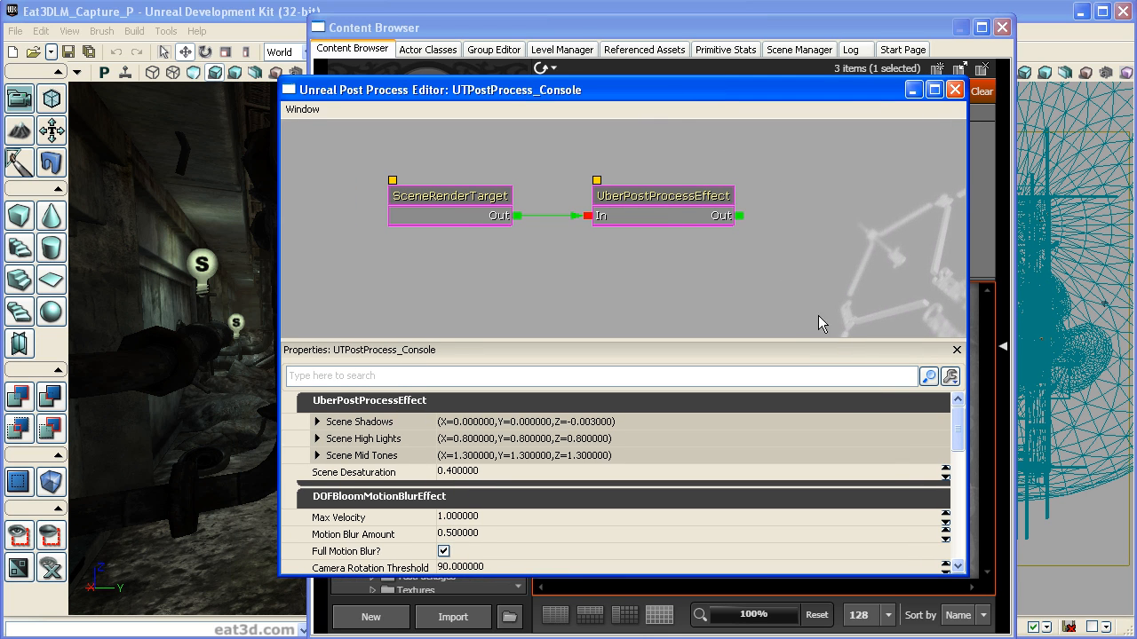
Enable Show In Editor for the UberPostProcessEffect node and bring the Content Browser to the front.
drag(956, 432, 957, 544)
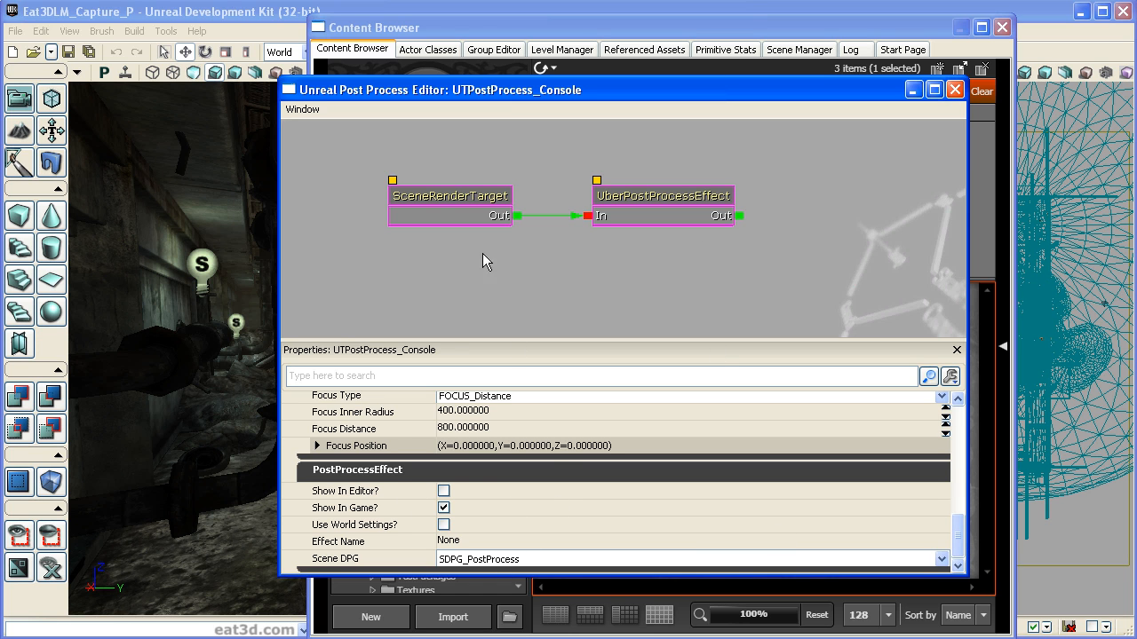
click(443, 201)
click(608, 206)
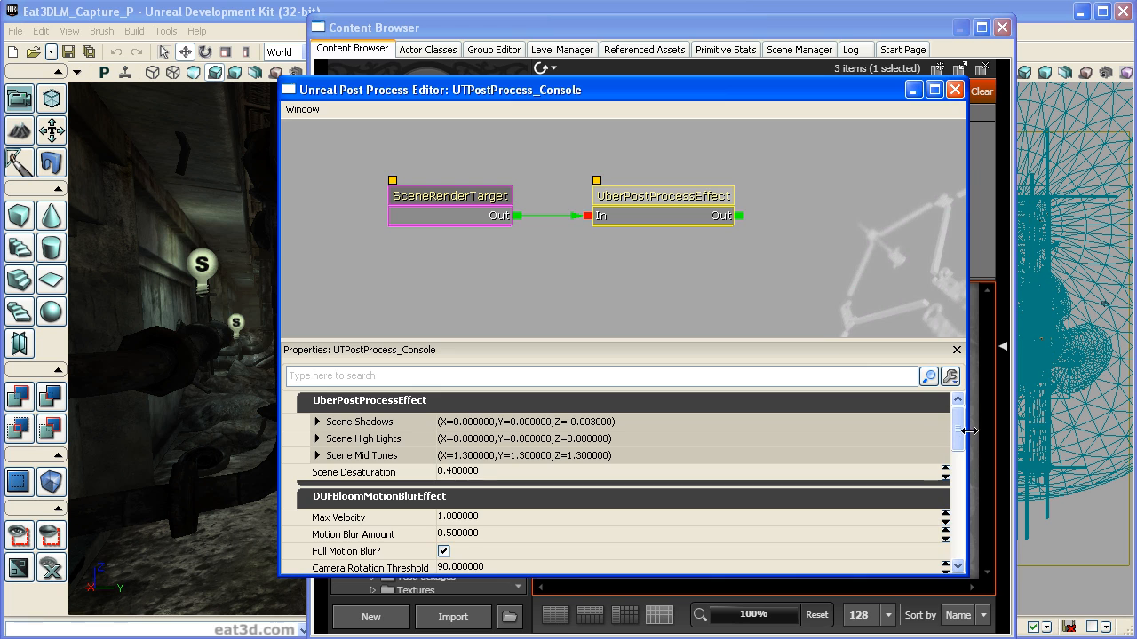
scroll(966, 514, down, 3)
scroll(967, 513, down, 5)
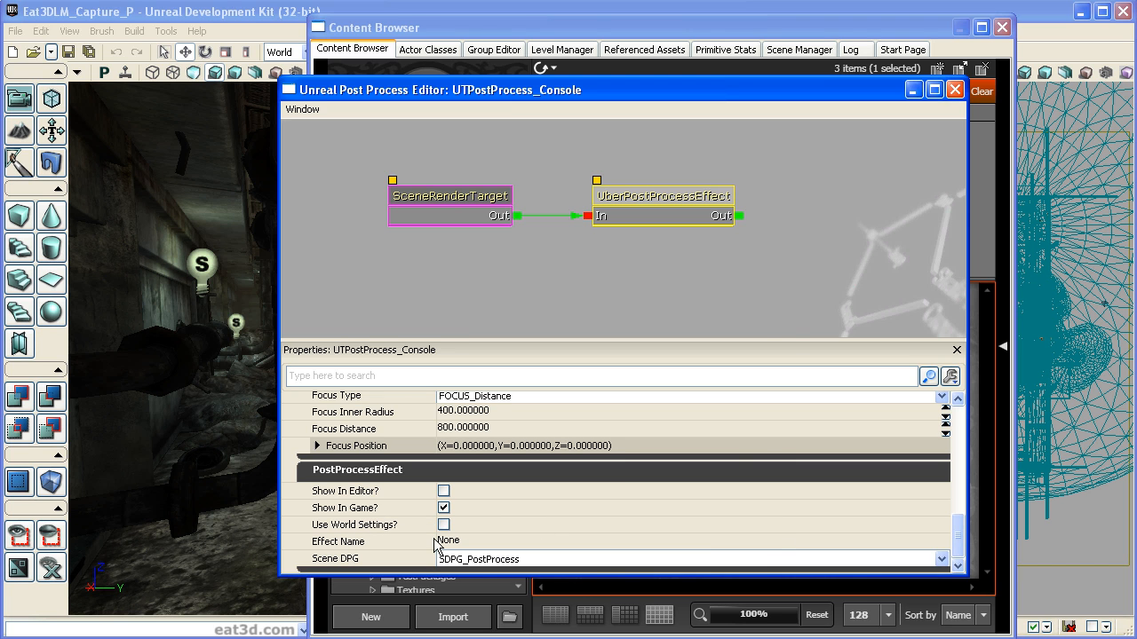
click(444, 492)
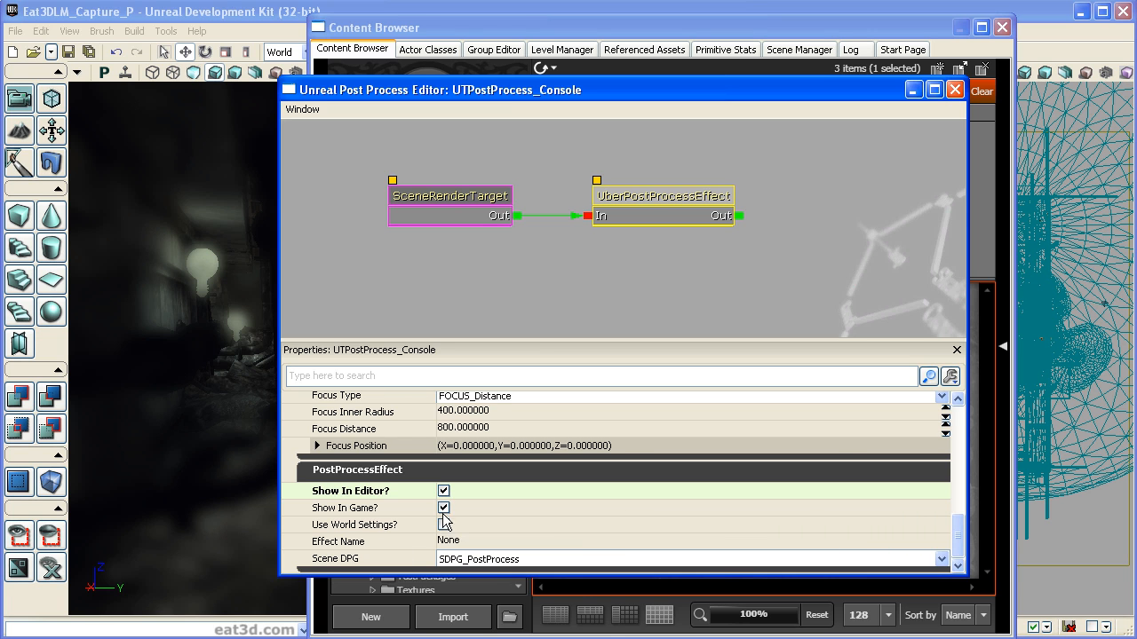
drag(425, 36, 497, 92)
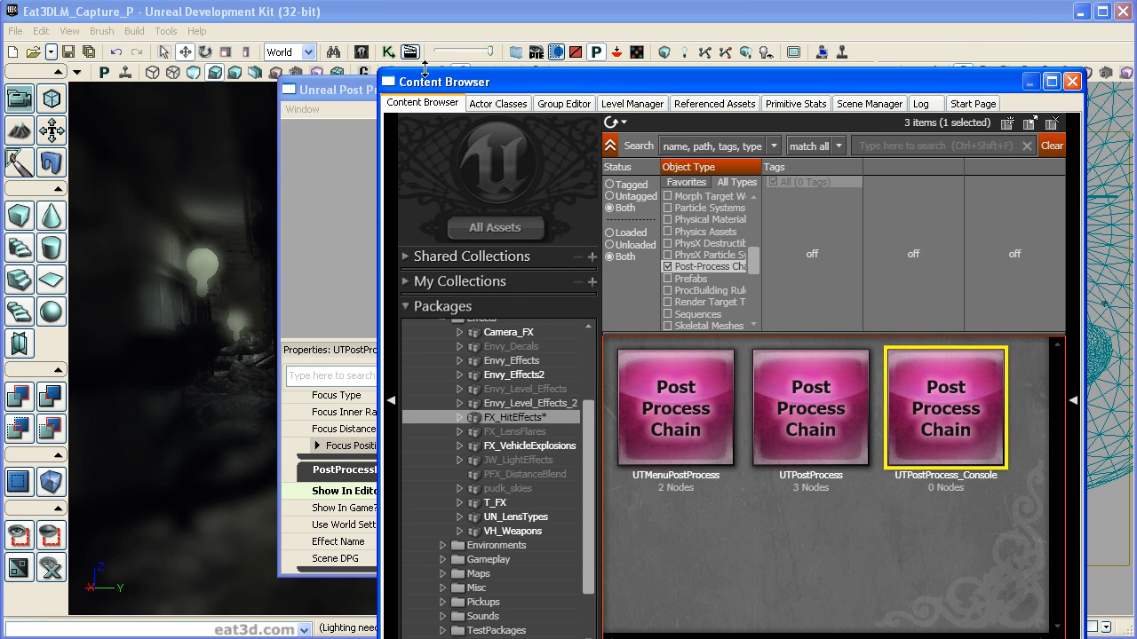
Bring the UTPostProcess_Console chain's editor window forward and enable Use World Settings for the UberPostProcessEffect node.
drag(545, 79, 541, 35)
drag(369, 92, 396, 63)
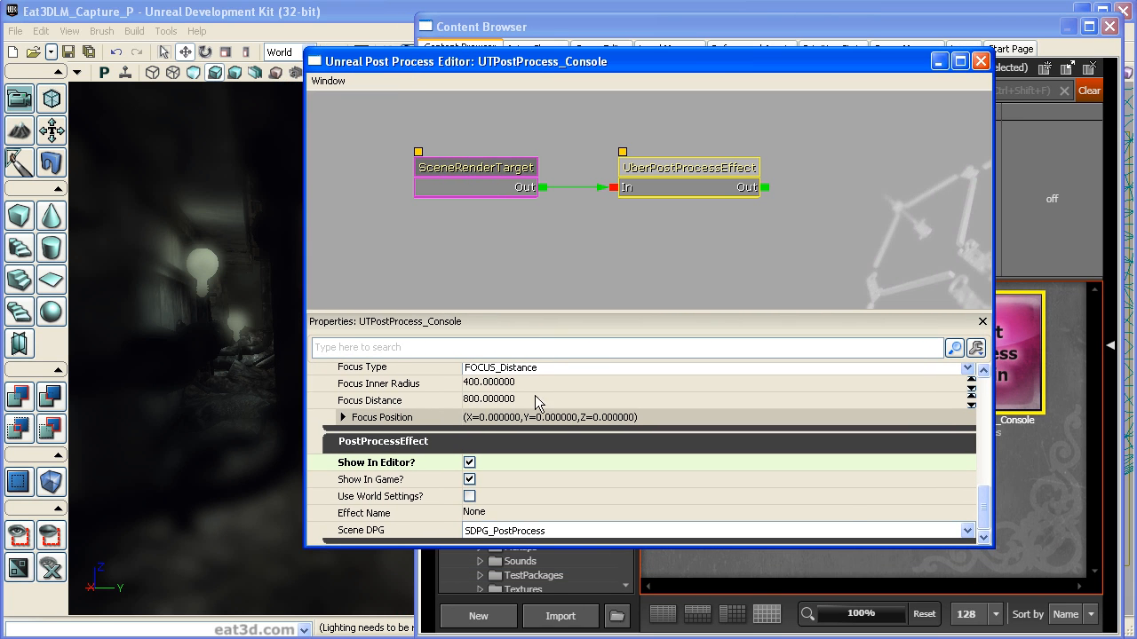
click(470, 497)
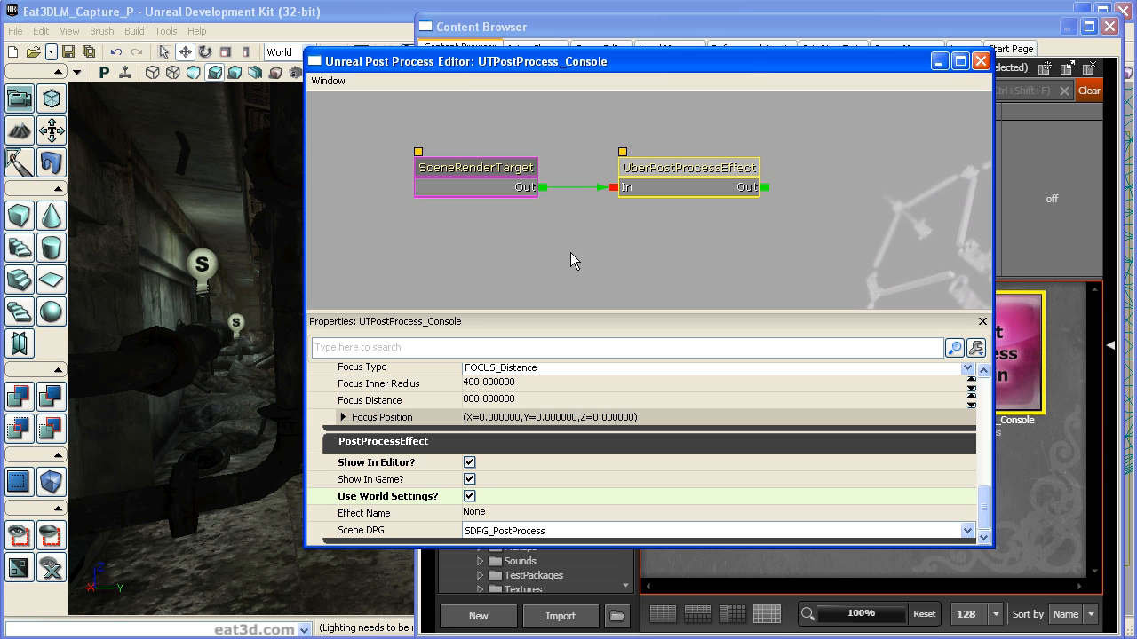
click(69, 31)
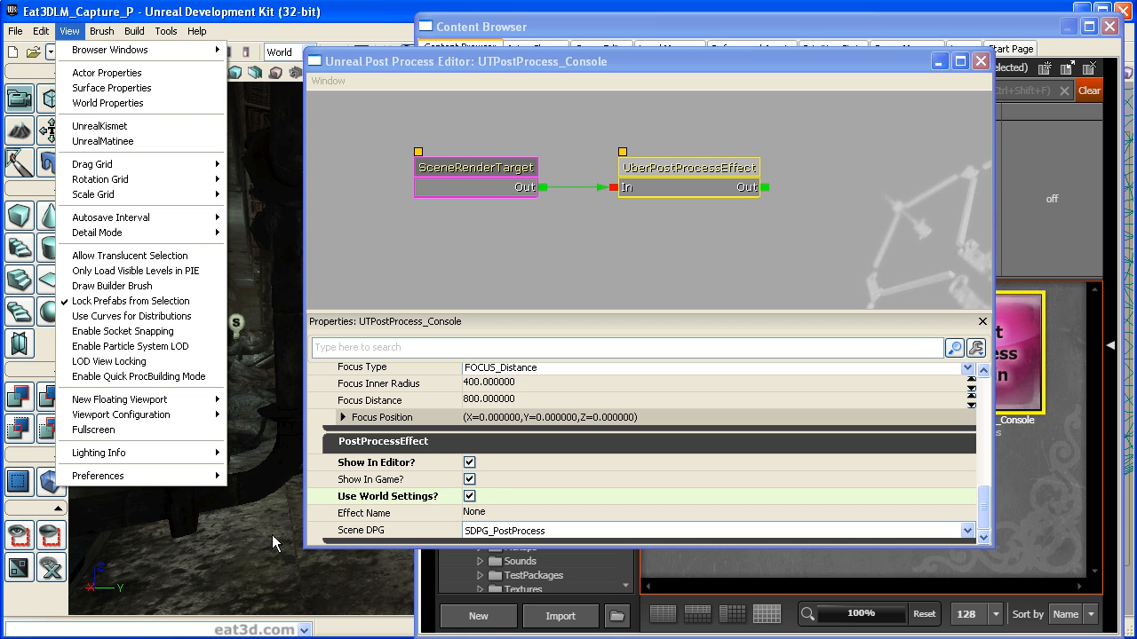
click(612, 267)
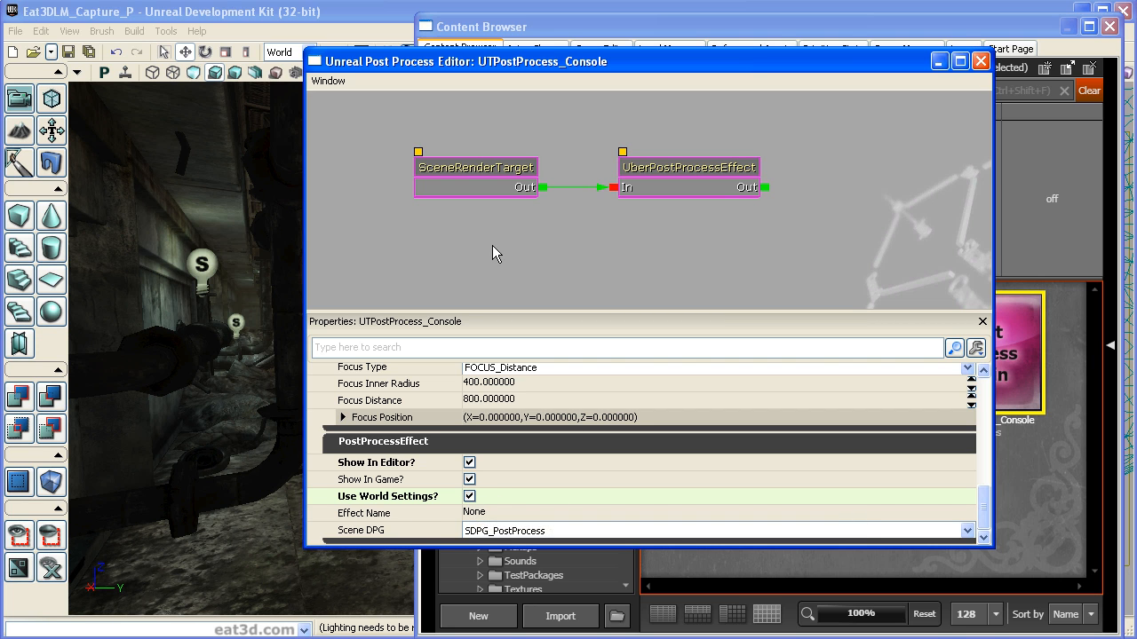
Reselect the UberPostProcessEffect node and examine its post-process properties, including the Scene DPG options and the Effect Name.
click(494, 184)
click(470, 427)
click(662, 173)
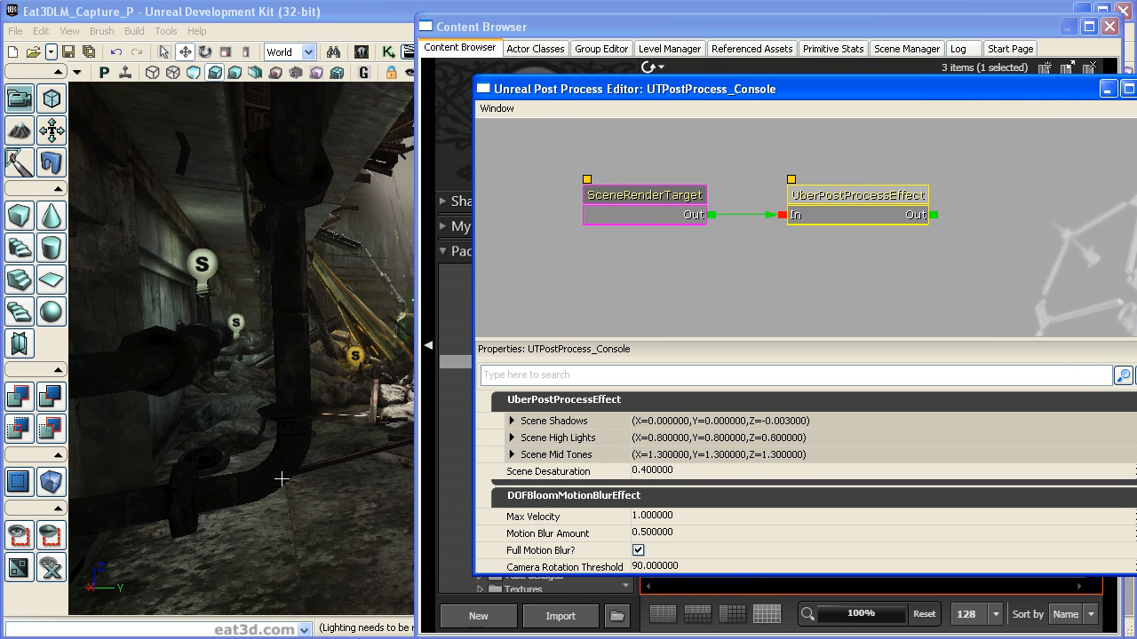
drag(635, 90, 462, 84)
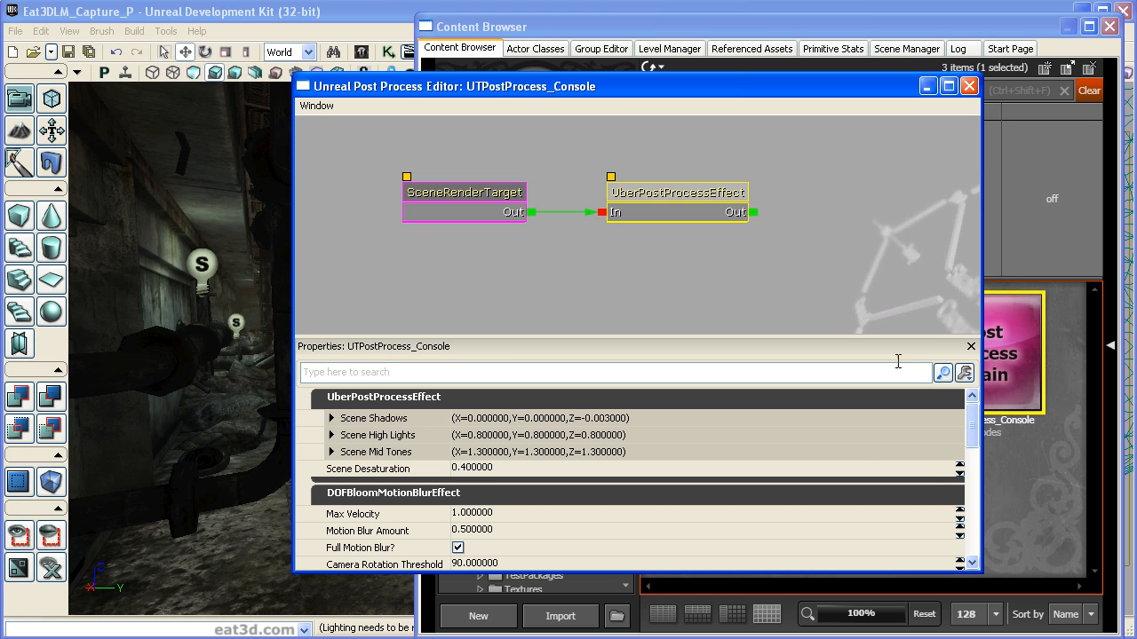
scroll(389, 551, down, 10)
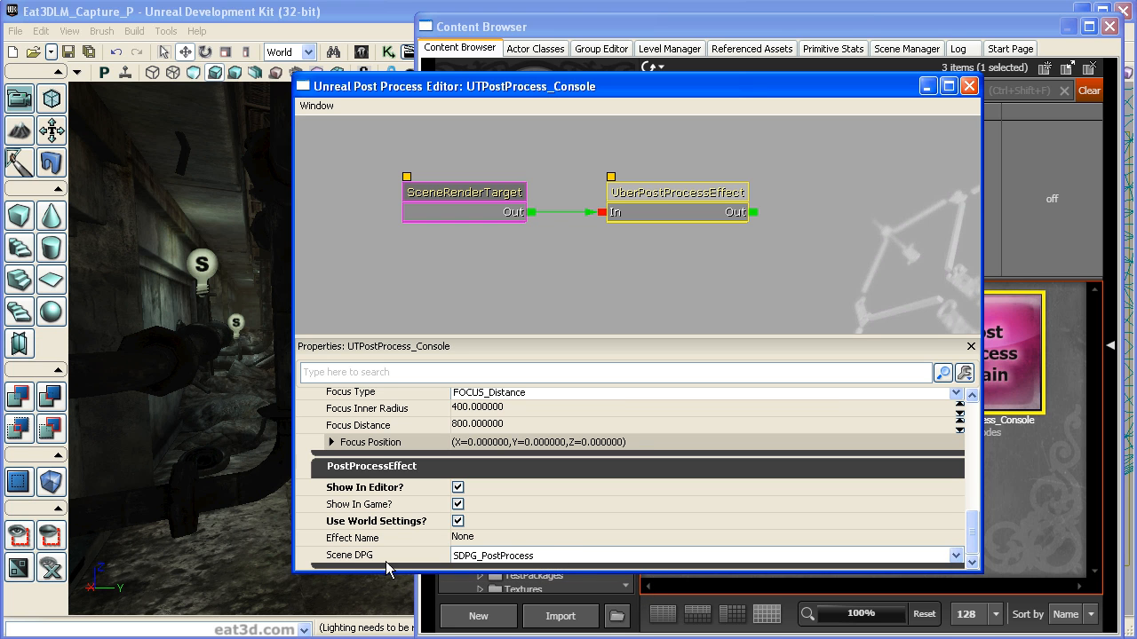
click(586, 555)
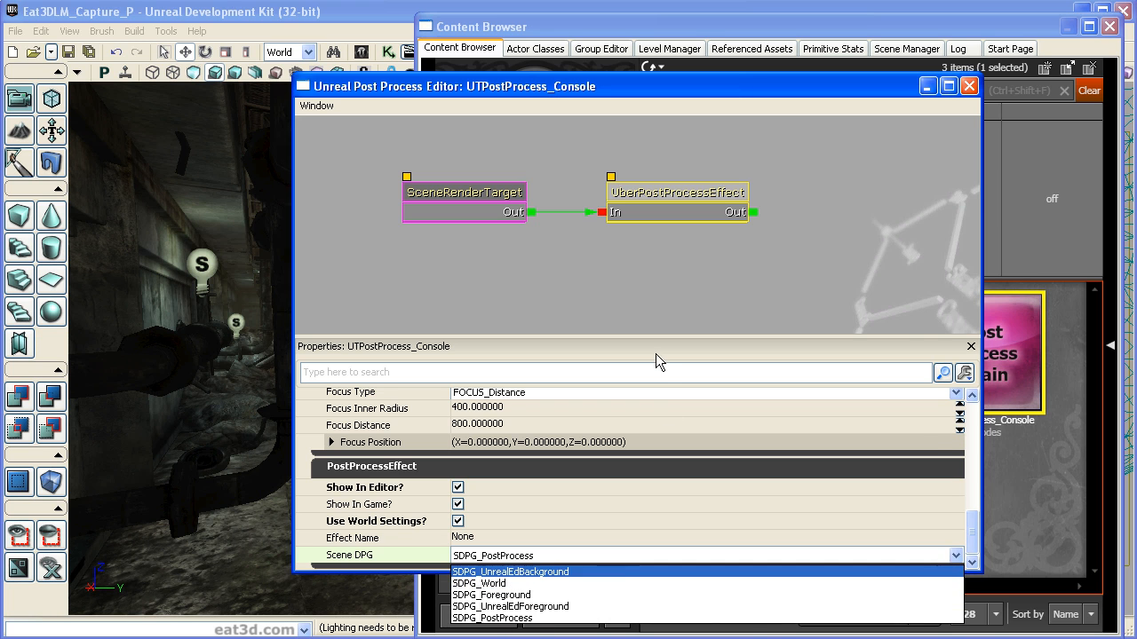
click(801, 253)
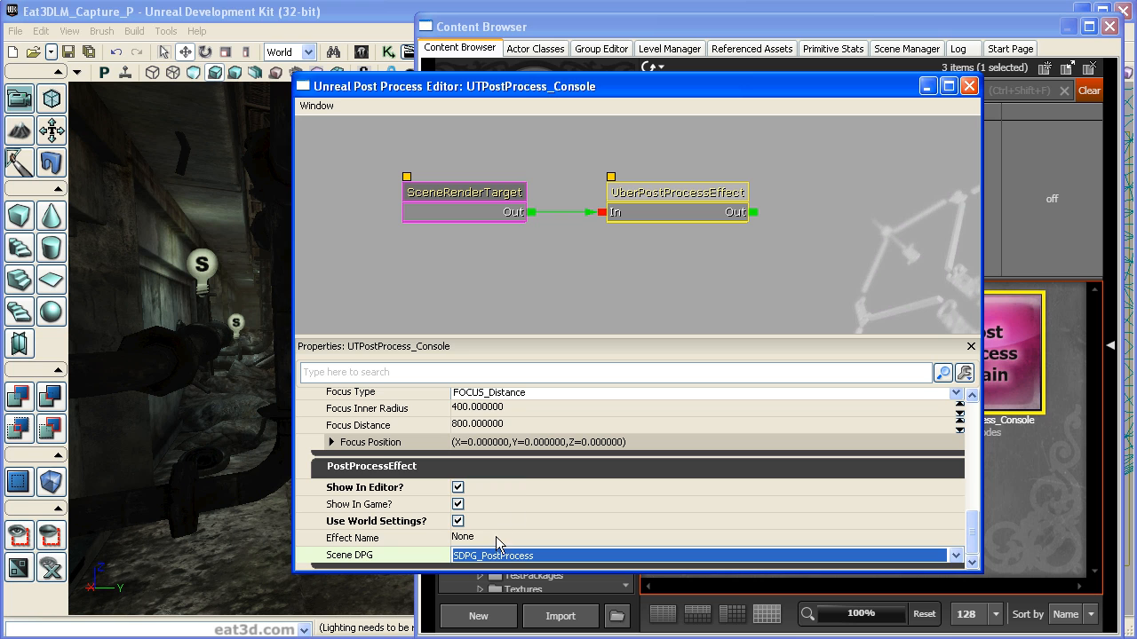
click(519, 536)
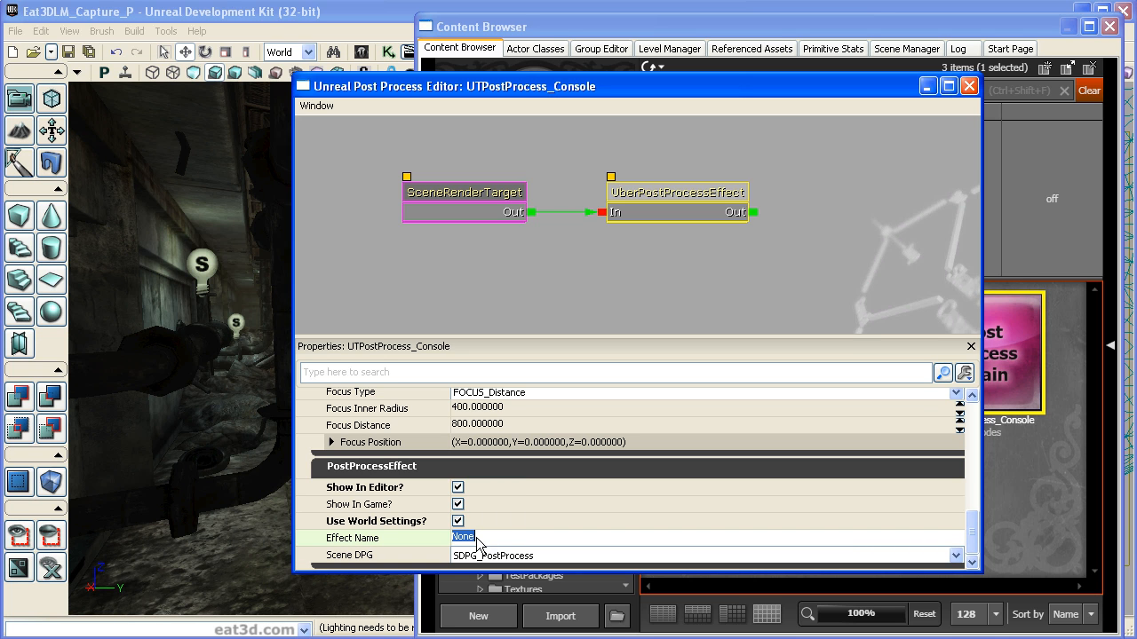
Move the post-process editor window and the Content Browser aside to uncover the perspective viewport.
drag(810, 88, 662, 77)
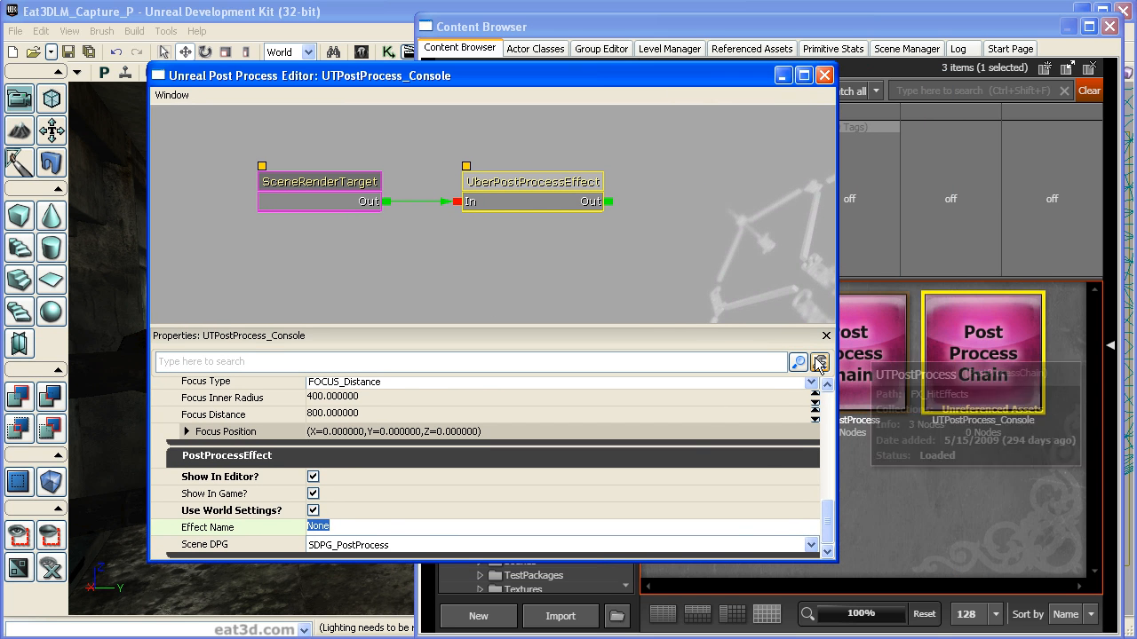
drag(695, 74, 703, 89)
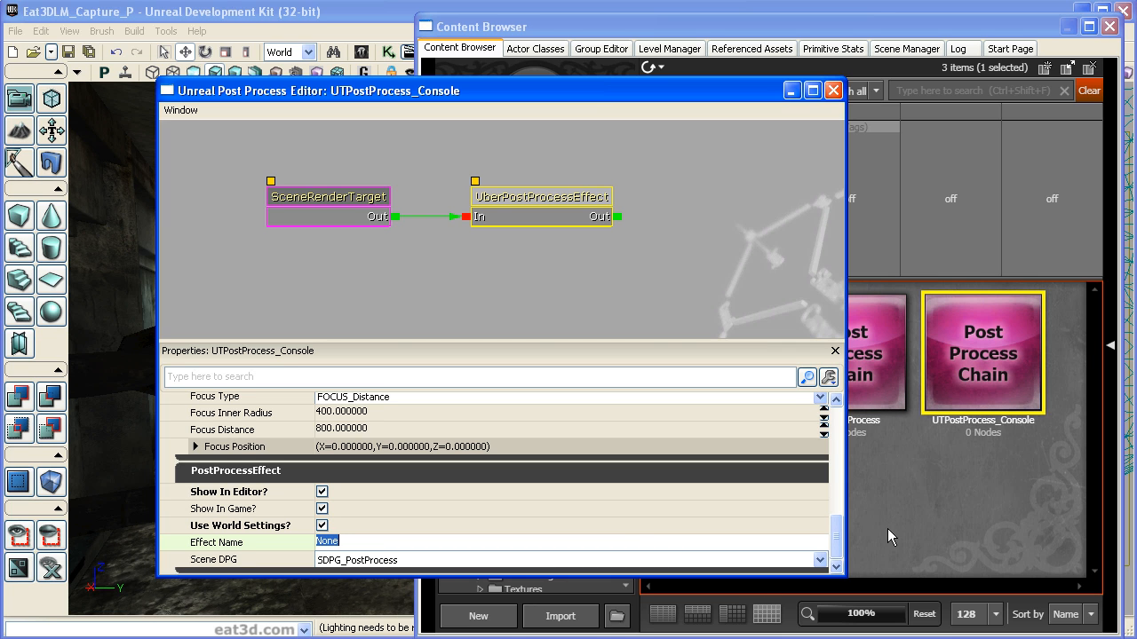
drag(256, 92, 515, 95)
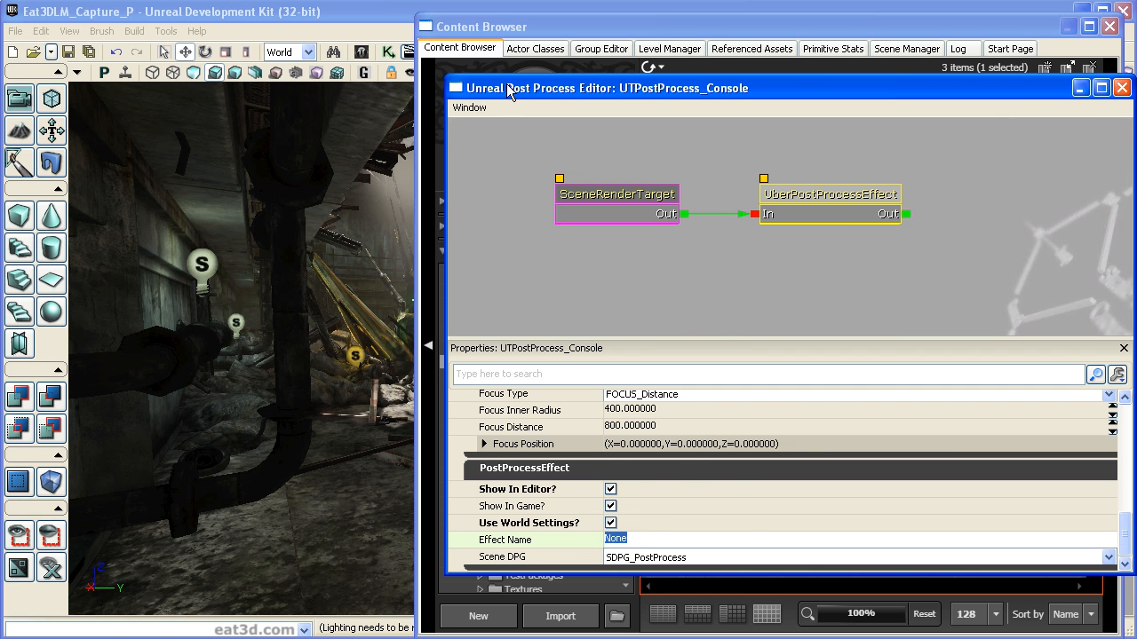
drag(504, 91, 1076, 87)
drag(439, 27, 1077, 18)
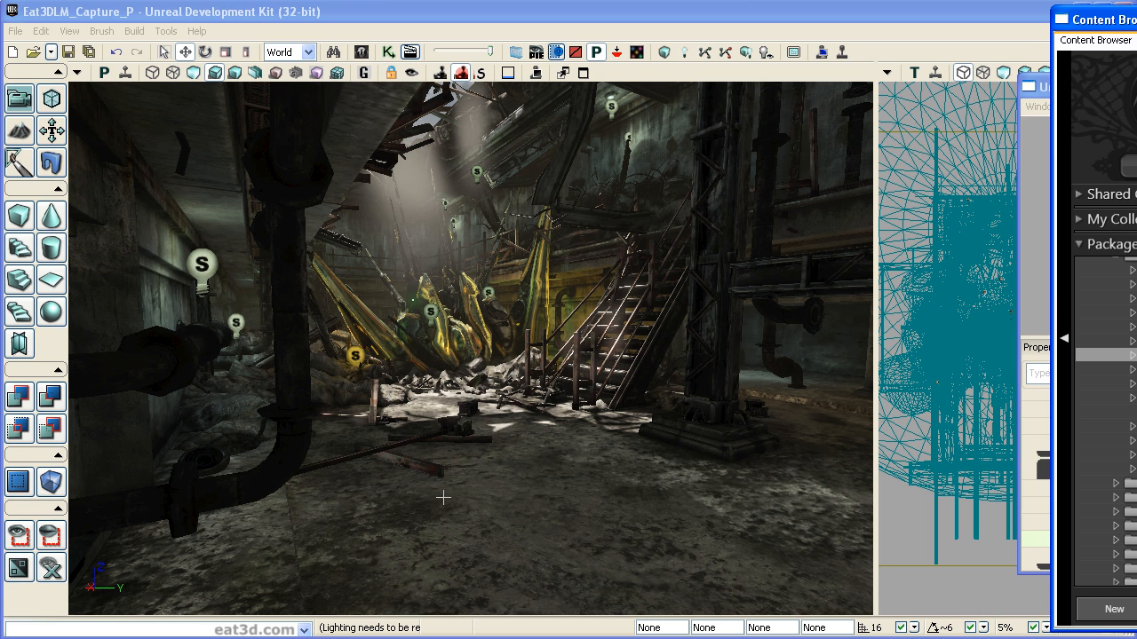
Open the World Properties, enable DOF in the default post-process settings and move the properties window off the viewport.
click(69, 32)
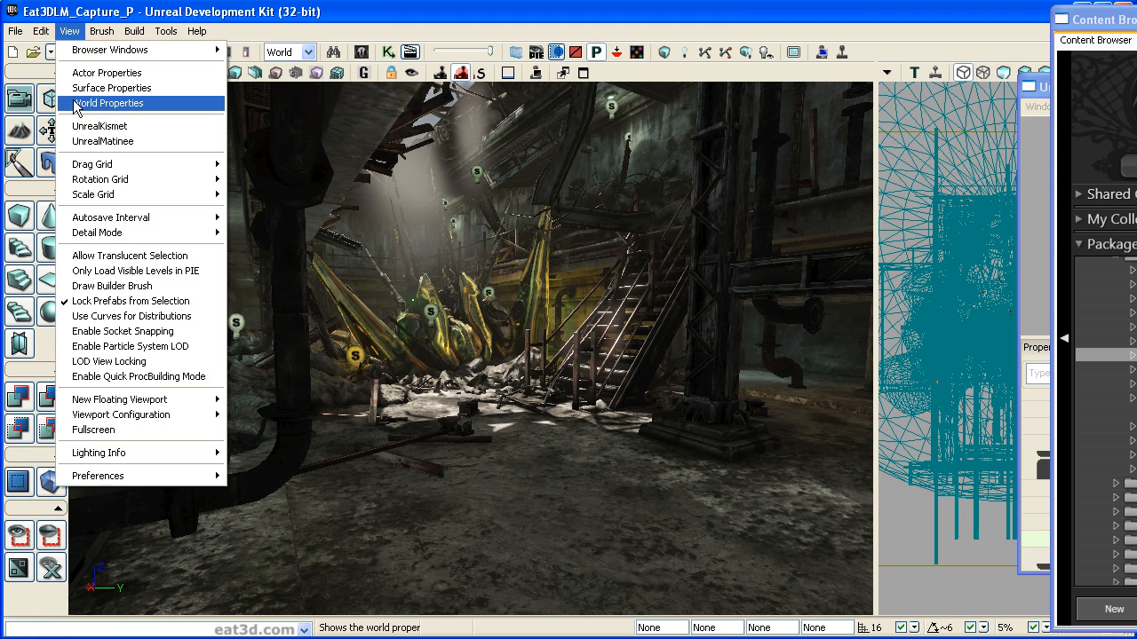
click(83, 105)
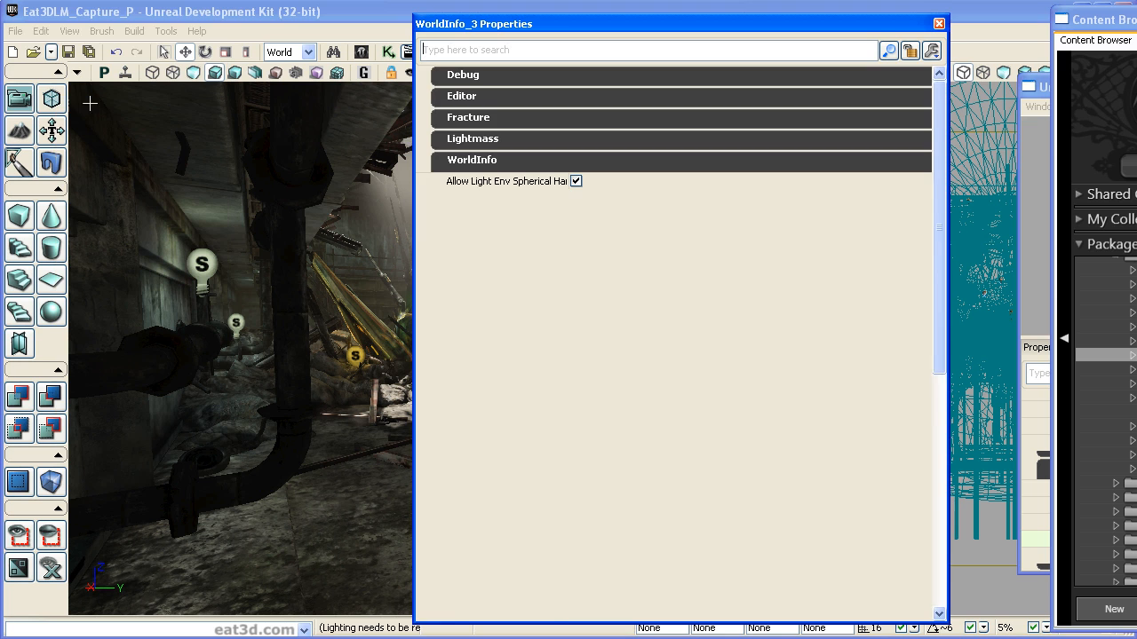
scroll(940, 267, down, 3)
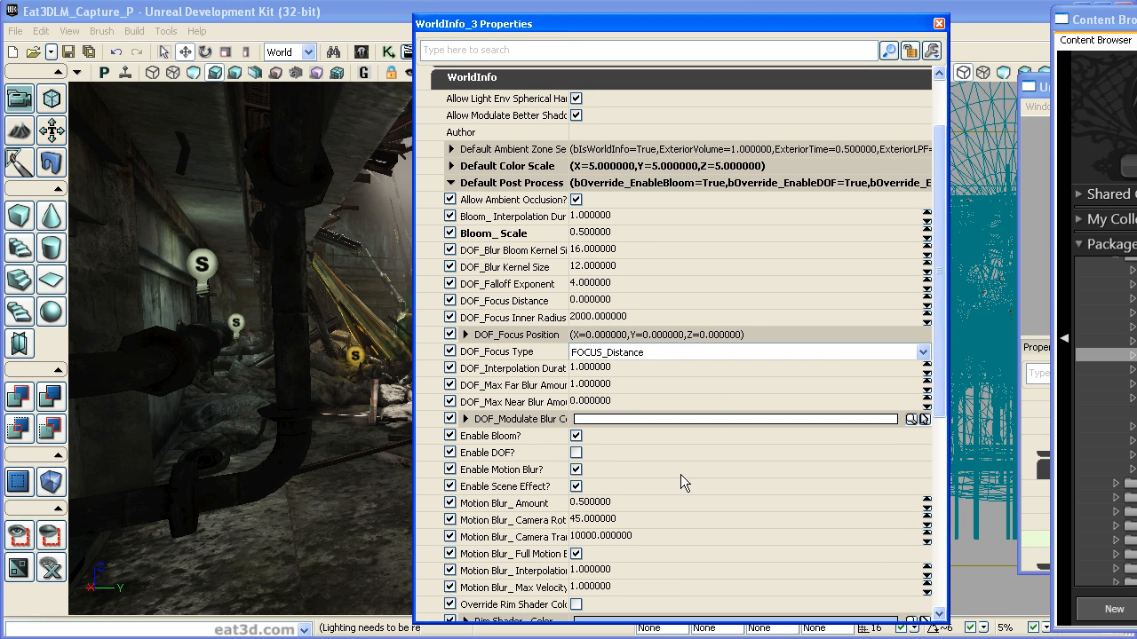
click(575, 454)
scroll(940, 421, down, 1)
scroll(942, 421, down, 3)
click(783, 411)
drag(939, 406, 943, 497)
drag(545, 28, 1136, 95)
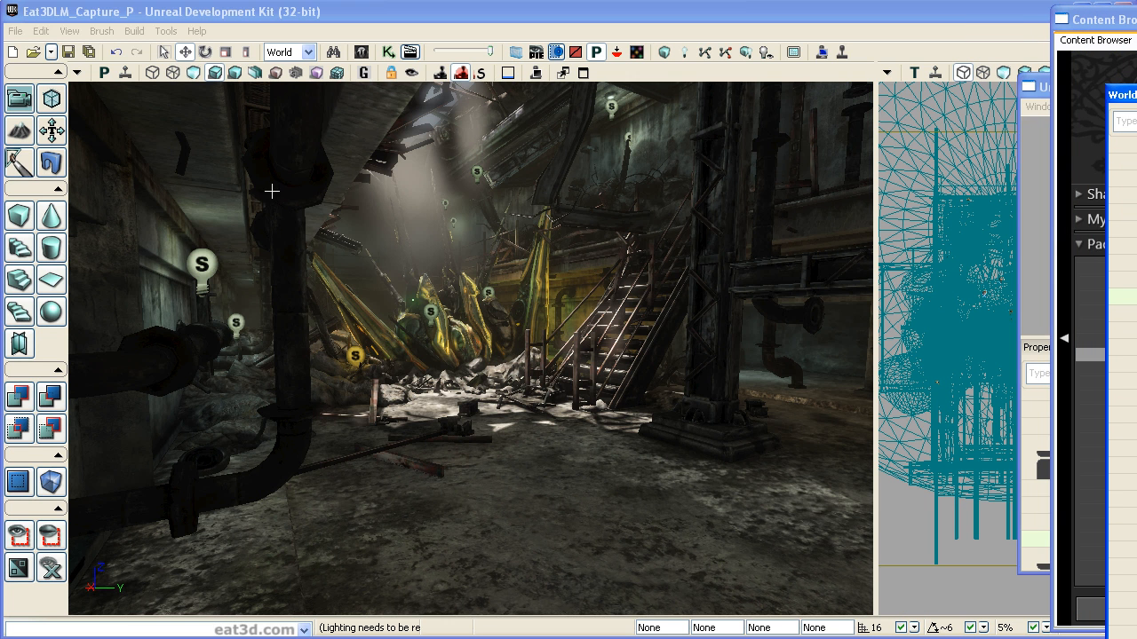
Check the PostProcess Effects show flag in the perspective viewport's options.
click(77, 72)
mouse_move(100, 85)
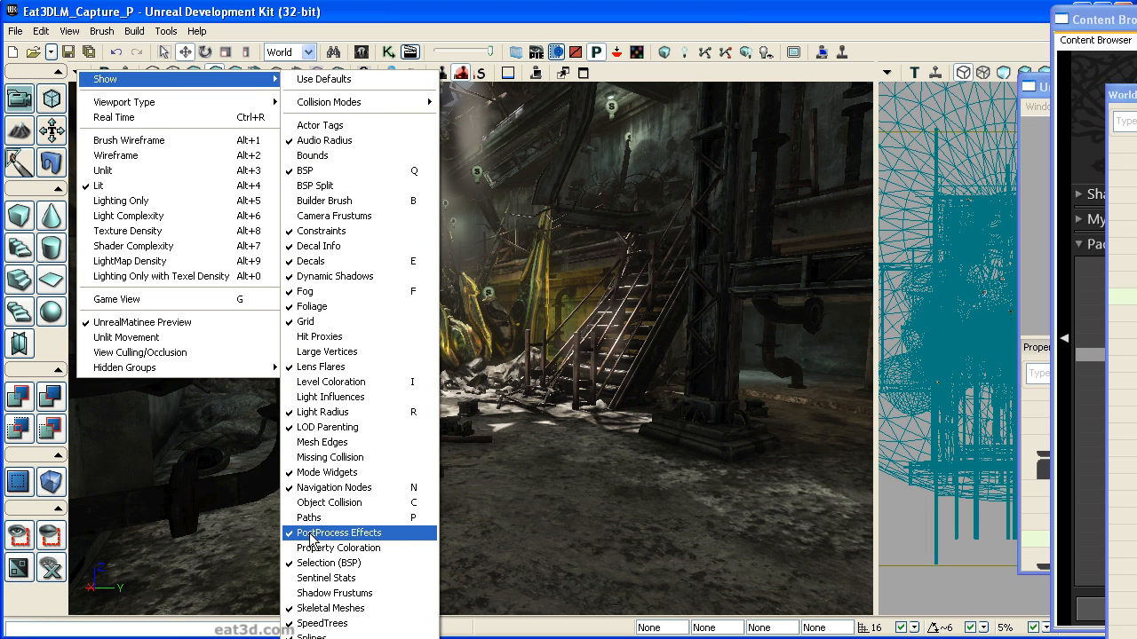
click(76, 78)
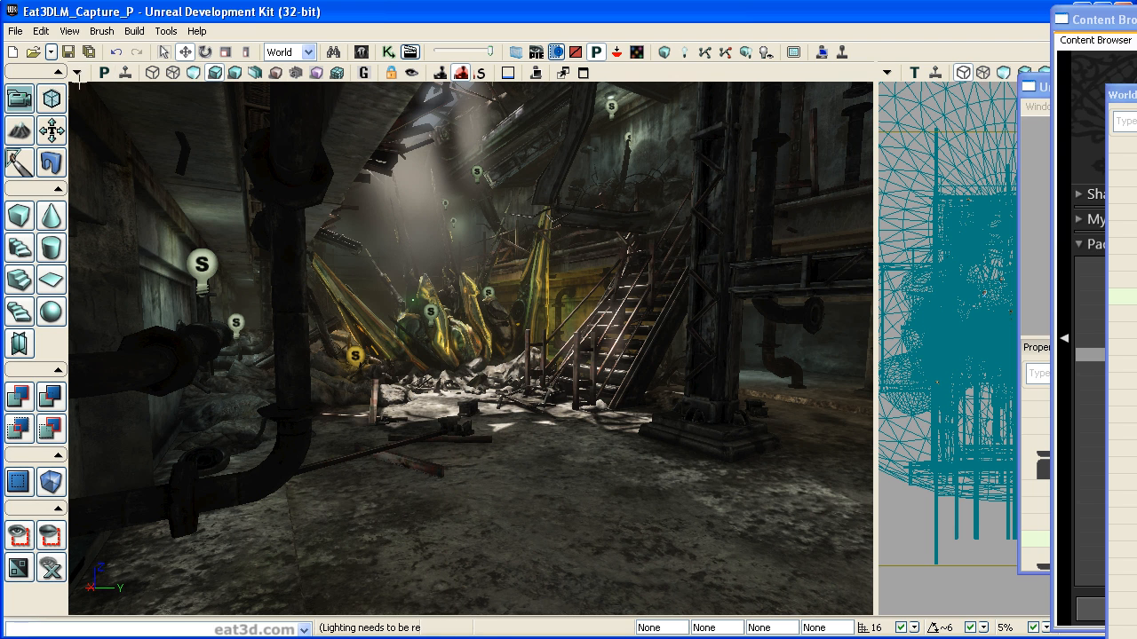
click(77, 73)
mouse_move(156, 85)
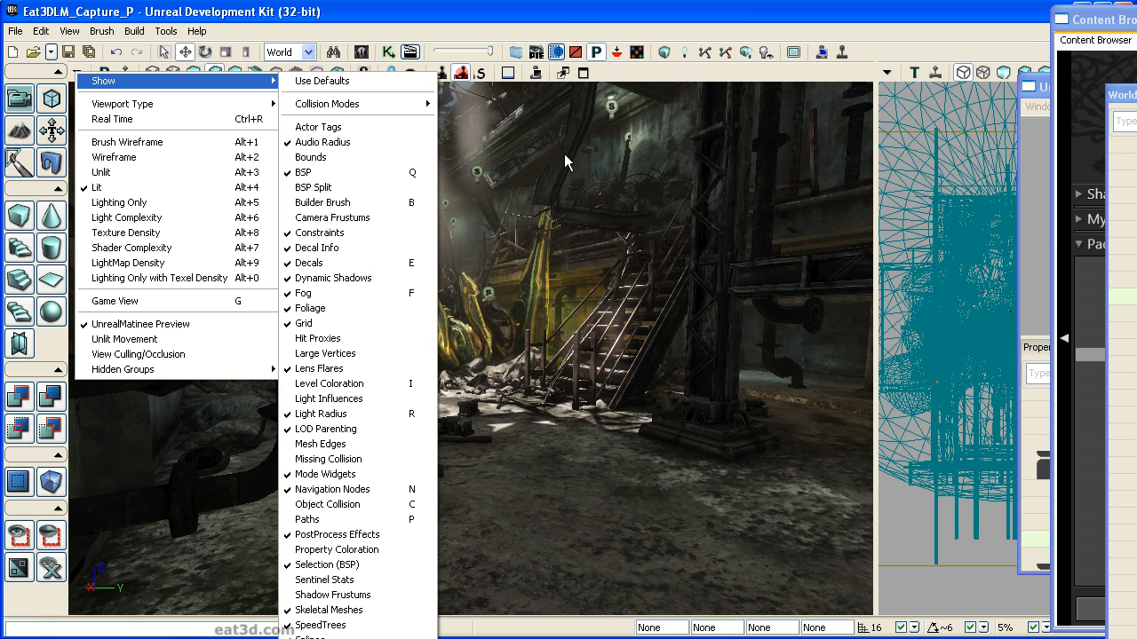
click(390, 536)
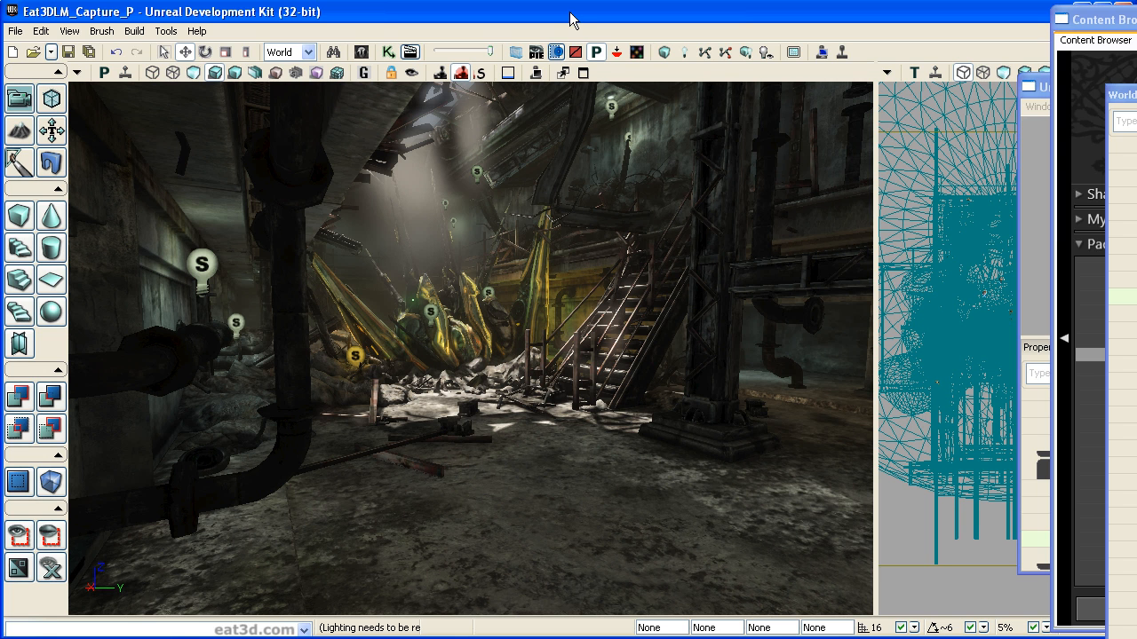
Check the perspective viewport's display options and turn on Game View for it.
click(462, 74)
click(362, 75)
click(77, 72)
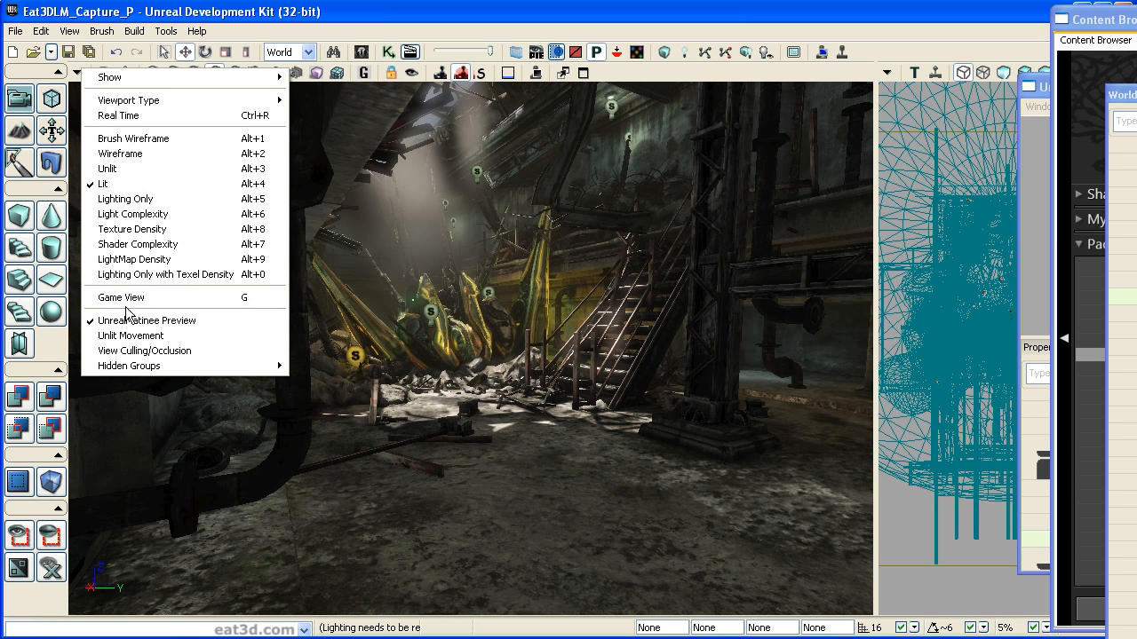
click(407, 22)
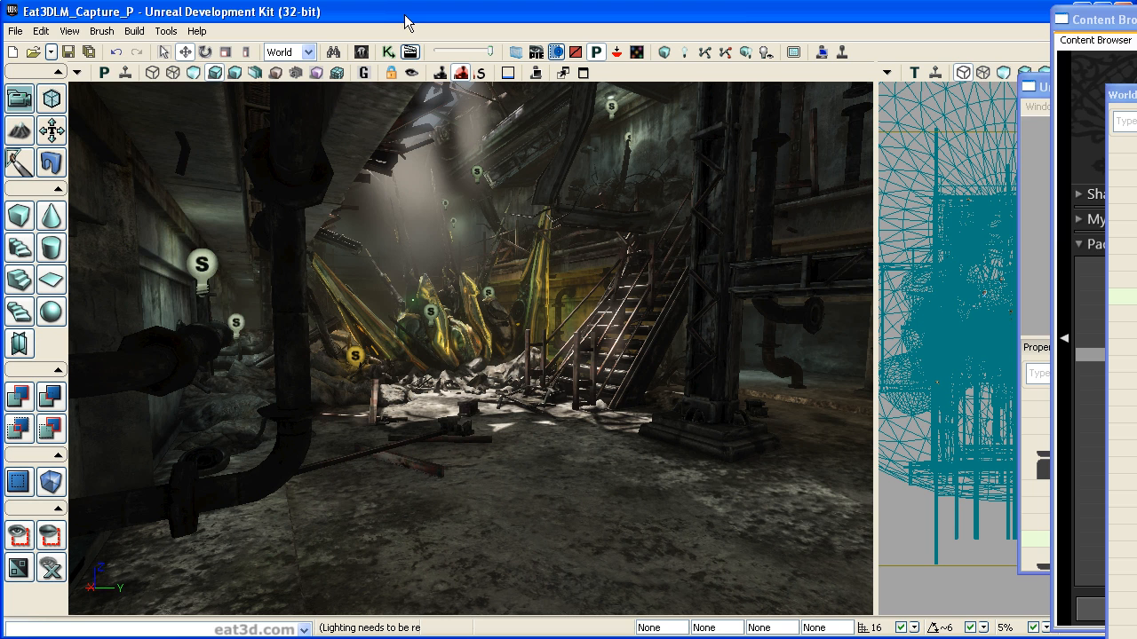
click(364, 73)
click(364, 72)
click(364, 73)
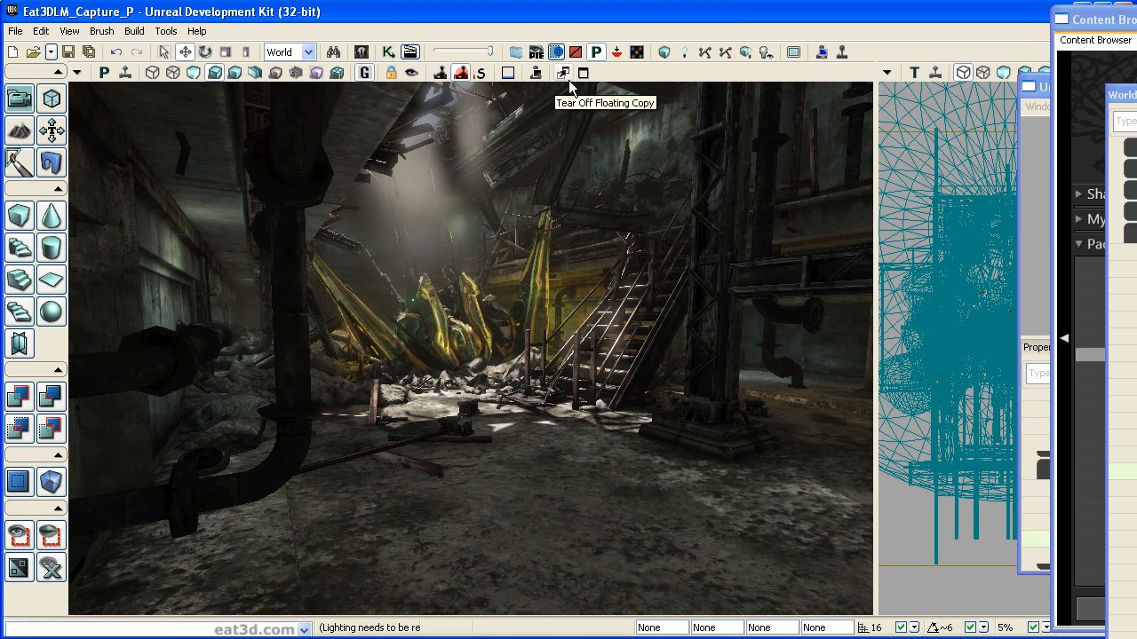
Bring the World Properties back into view and try a DOF_Focus Inner Radius of 200.
drag(1126, 94, 779, 22)
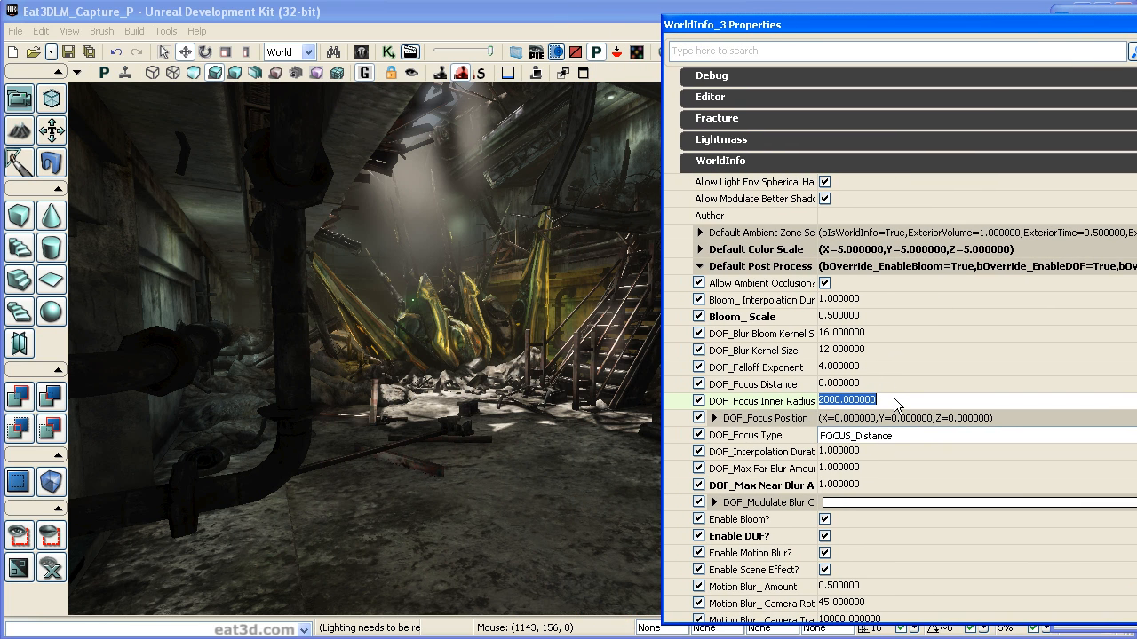
text(200)
key(Return)
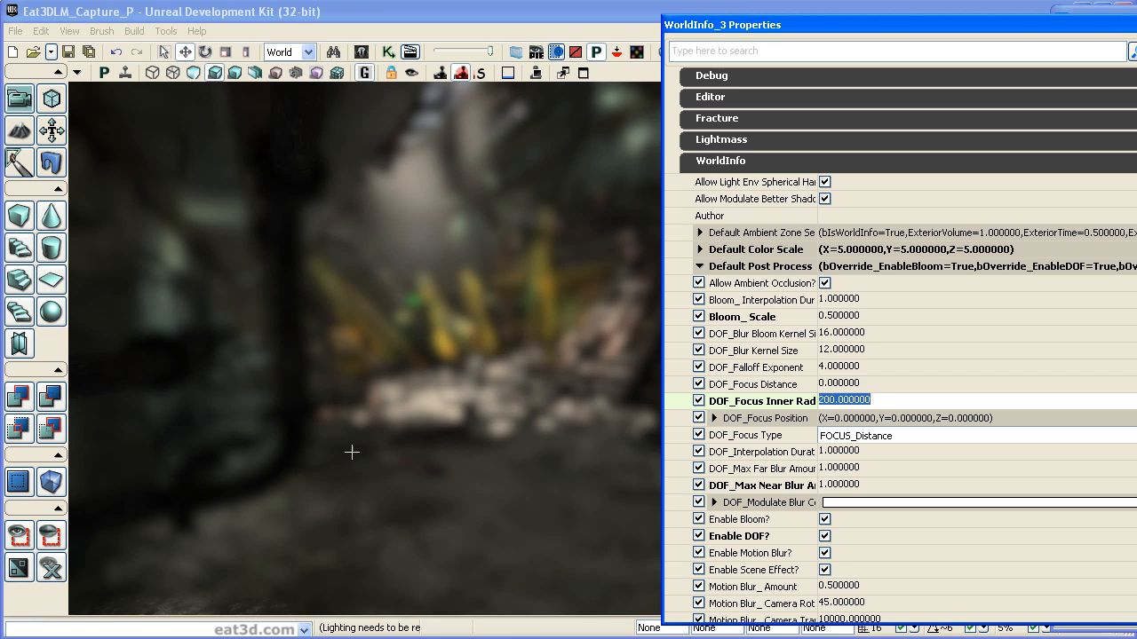
Set the DOF_Focus Inner Radius in the default post-process settings to 2000.
click(894, 402)
double_click(893, 402)
text(2000)
key(Return)
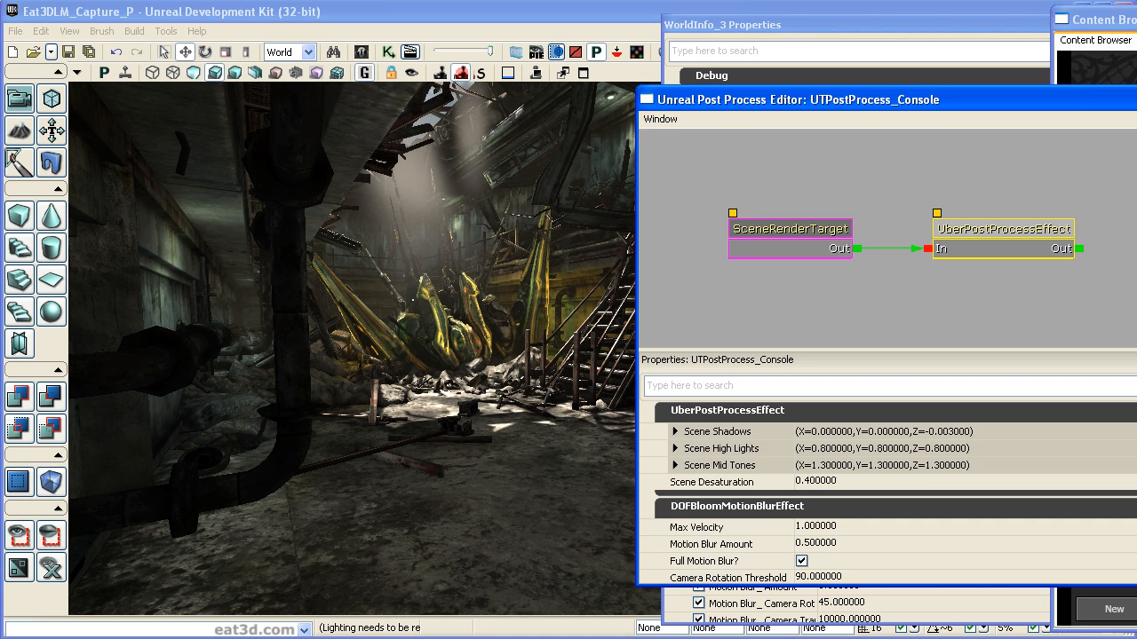
Compare the viewport in and out of Game View while toggling the UberPostProcessEffect node's Show In Game and Show In Editor options.
scroll(888, 493, down, 8)
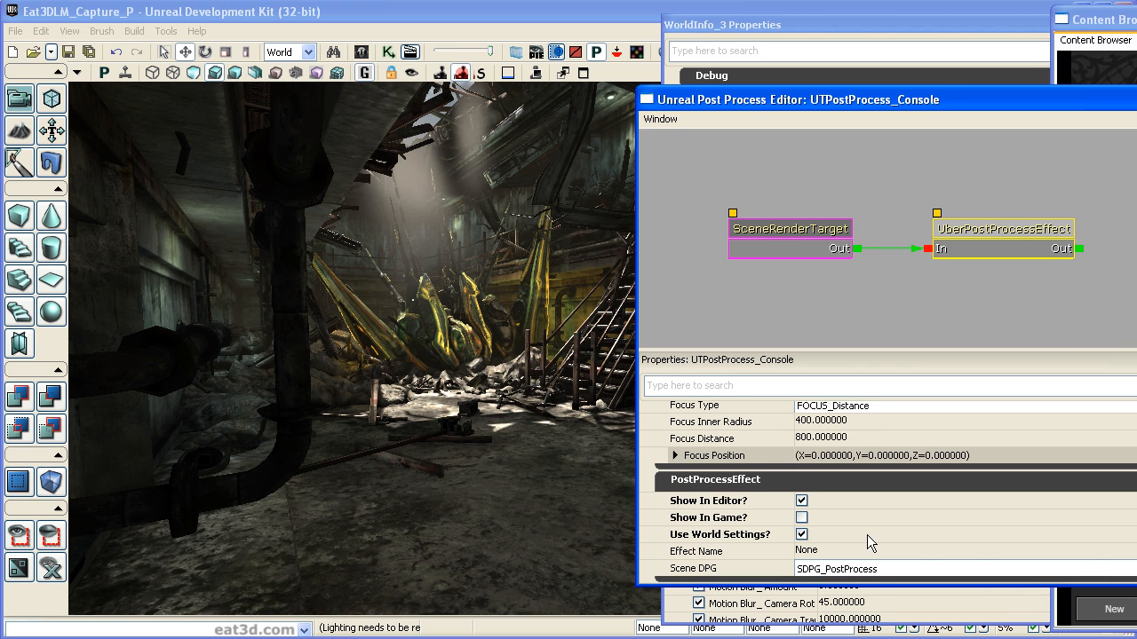
click(801, 518)
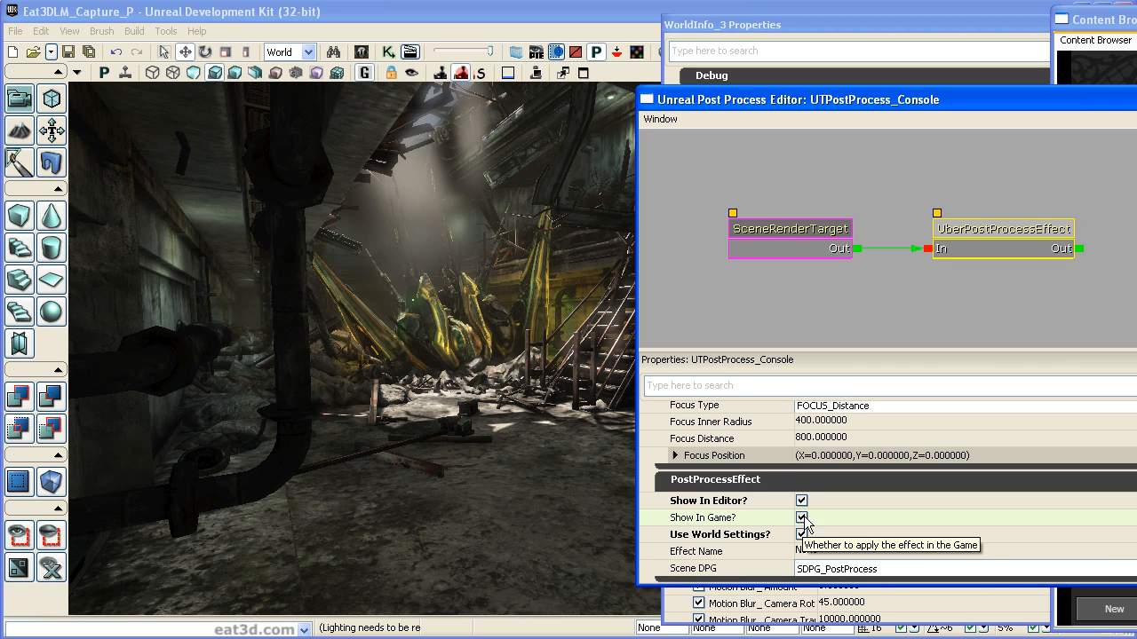
click(365, 74)
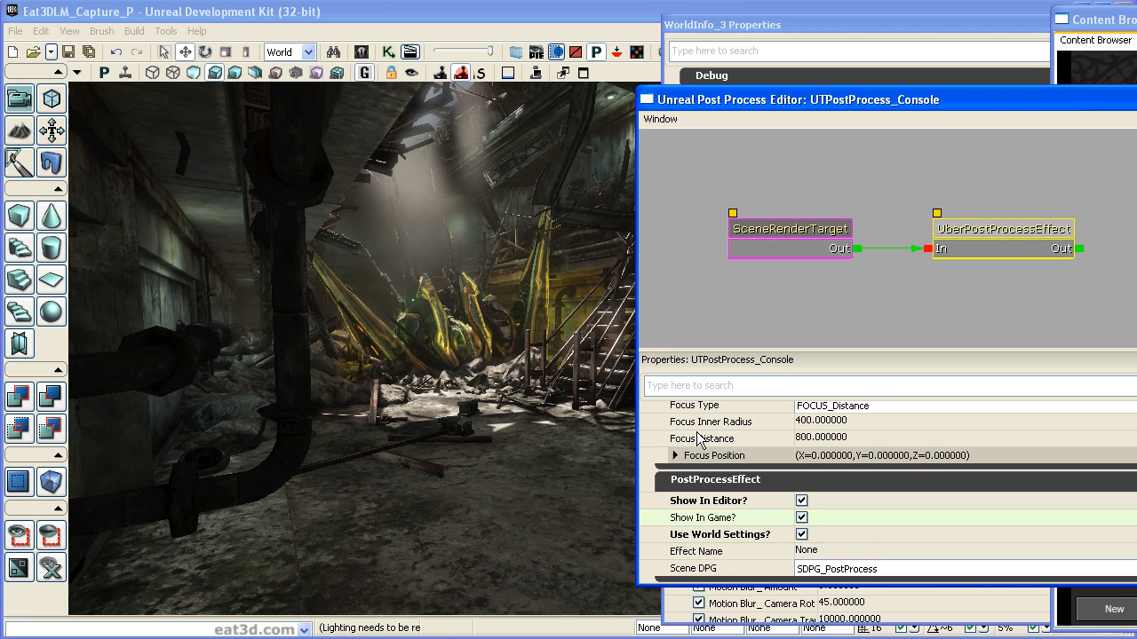
click(365, 73)
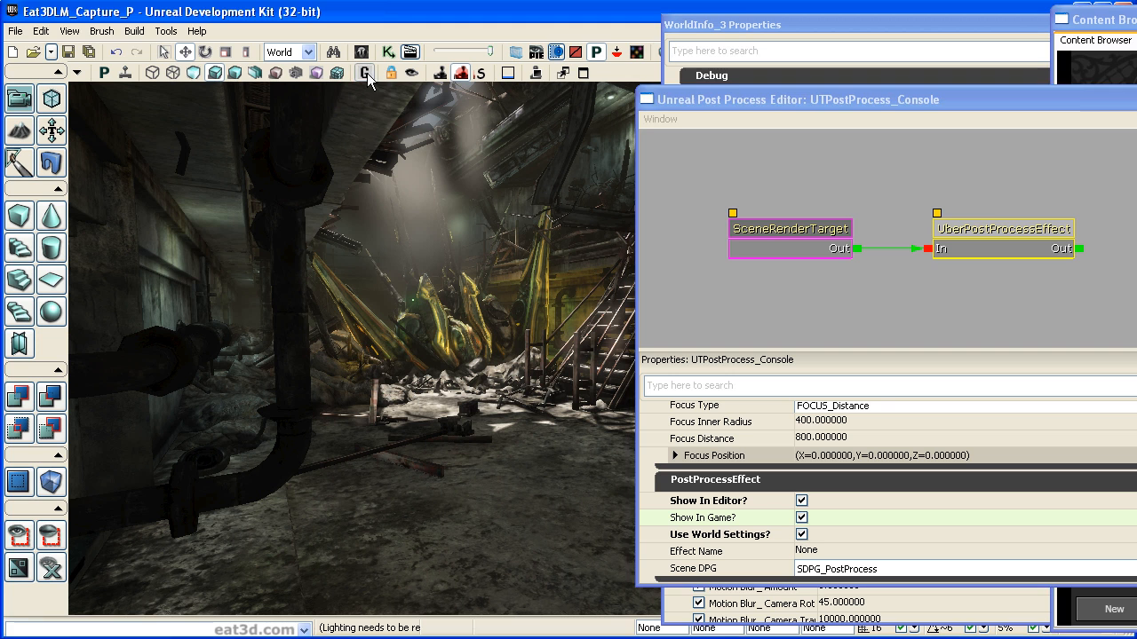
click(801, 517)
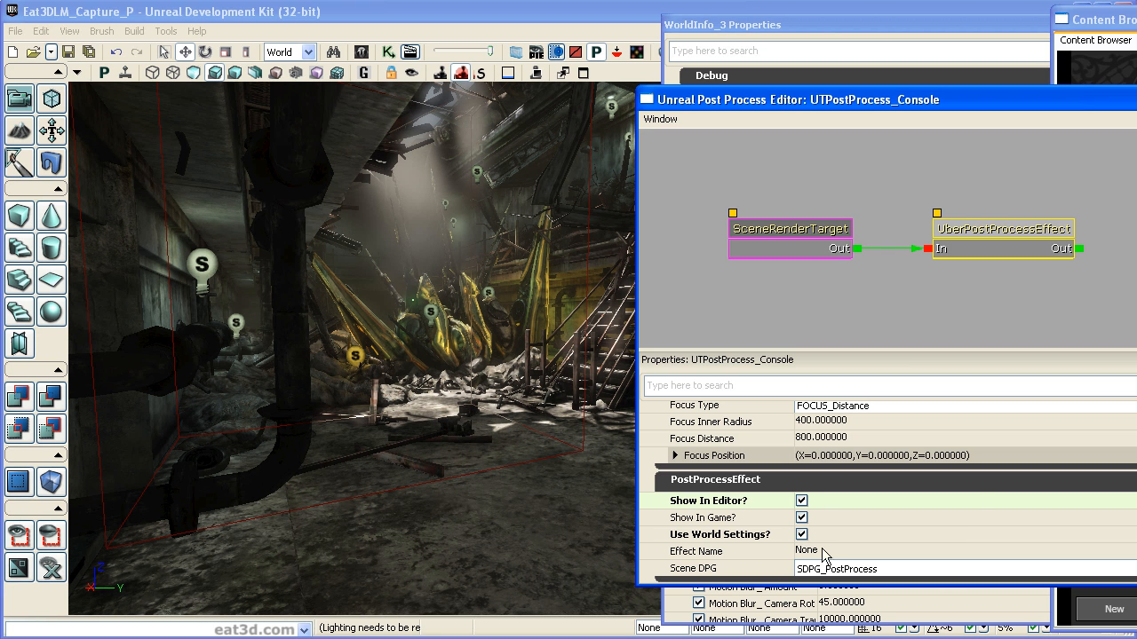
click(363, 72)
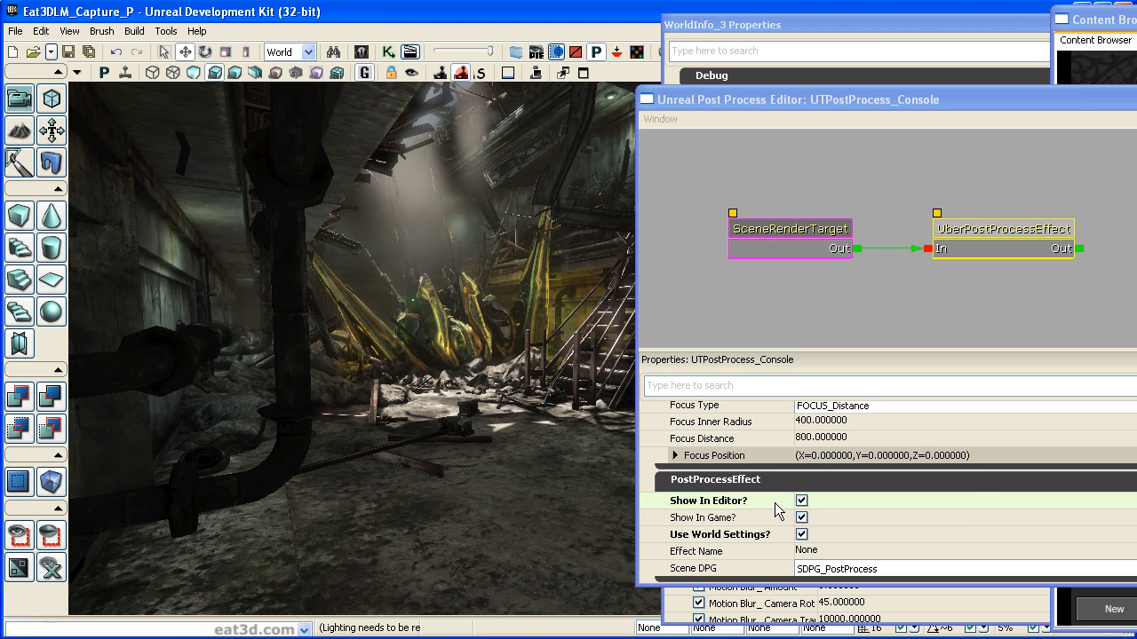
click(802, 526)
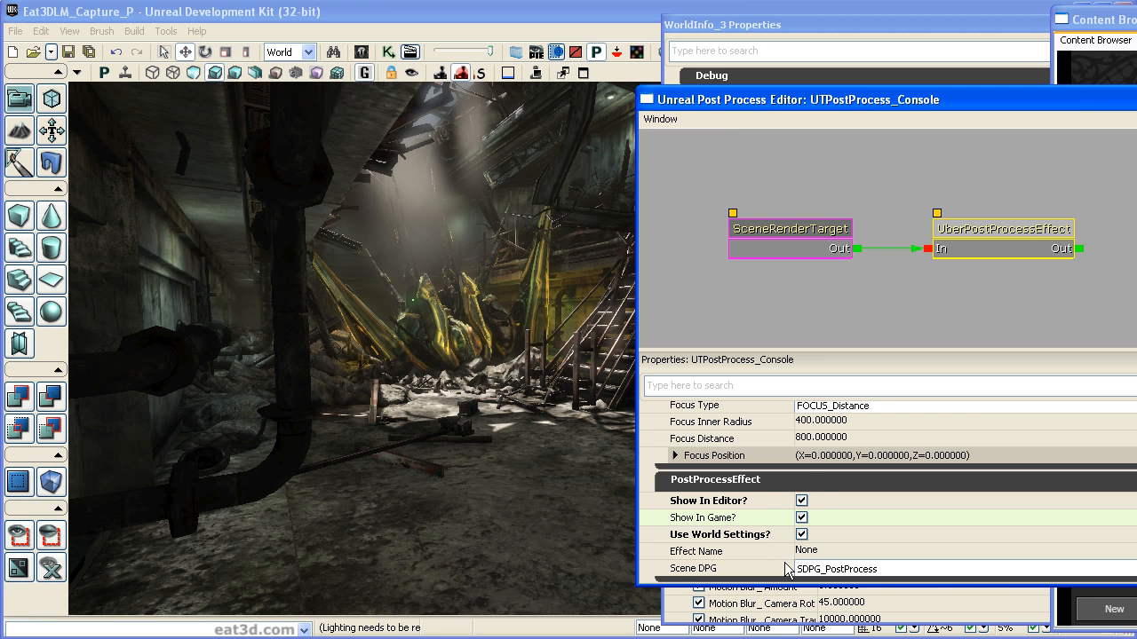
Add an AmbientOcclusionEffect node to the UTPostProcess_Console chain and place it after the UberPostProcessEffect node.
drag(871, 100, 428, 98)
drag(590, 175, 588, 174)
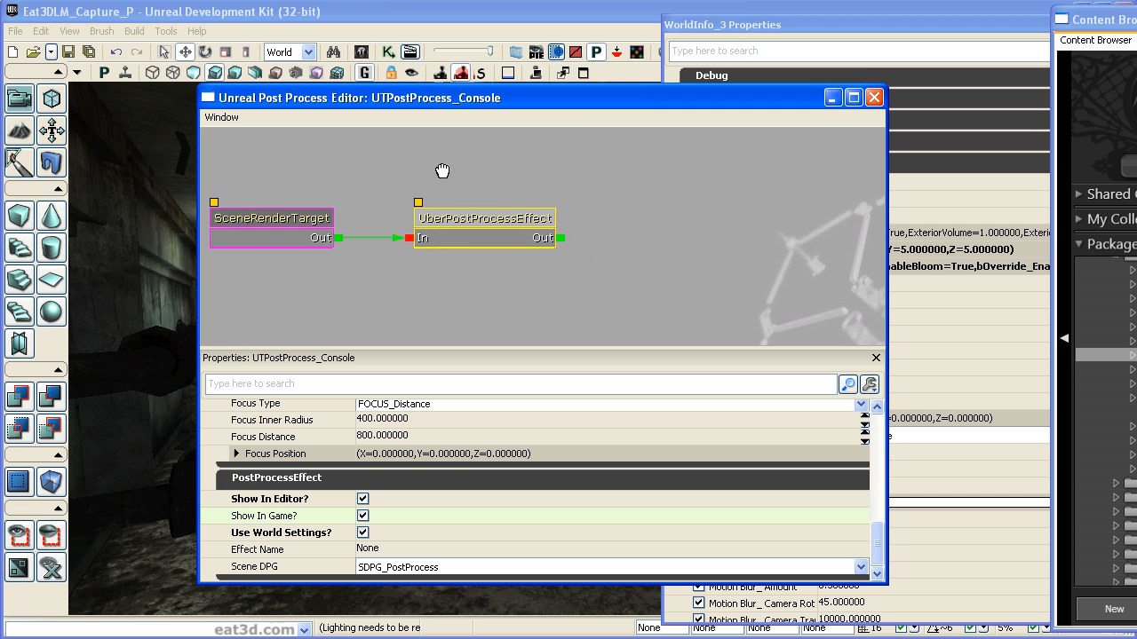
drag(440, 175, 467, 203)
right_click(473, 192)
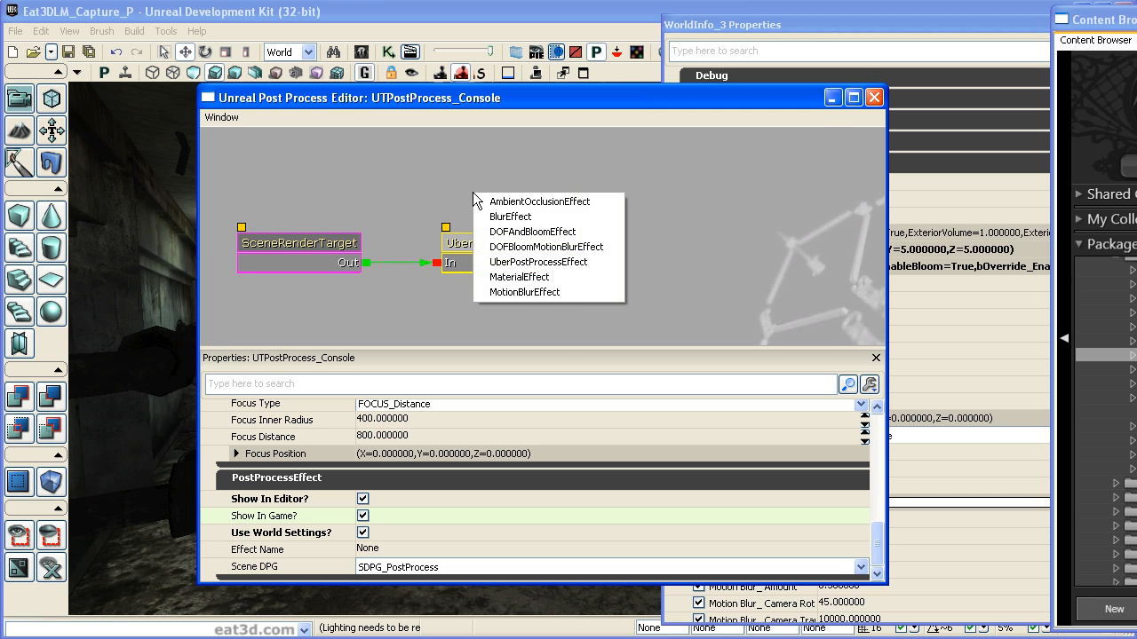
click(524, 196)
click(534, 200)
drag(534, 200, 690, 241)
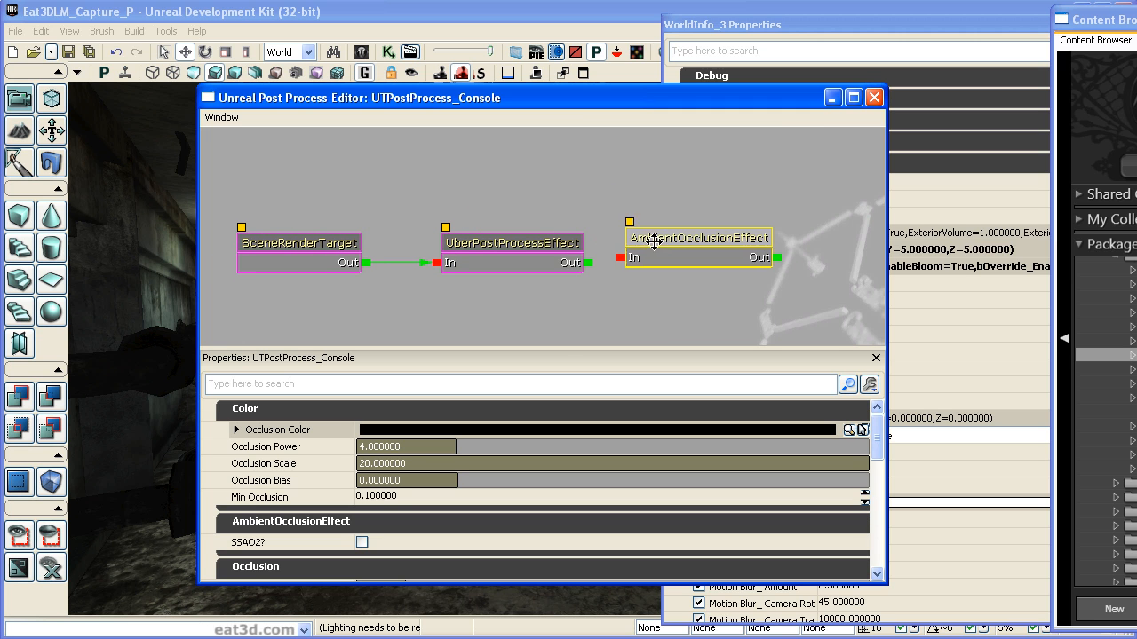
Add a MotionBlurEffect node and place it after the AmbientOcclusionEffect node.
drag(713, 190, 563, 188)
right_click(507, 186)
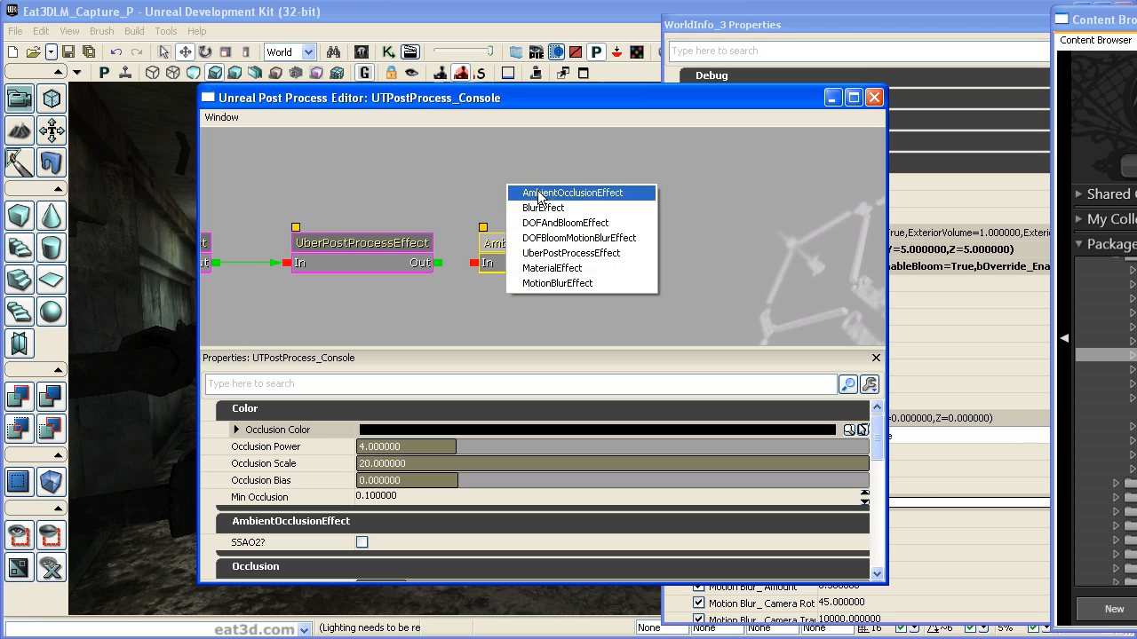
click(543, 283)
drag(566, 193, 740, 244)
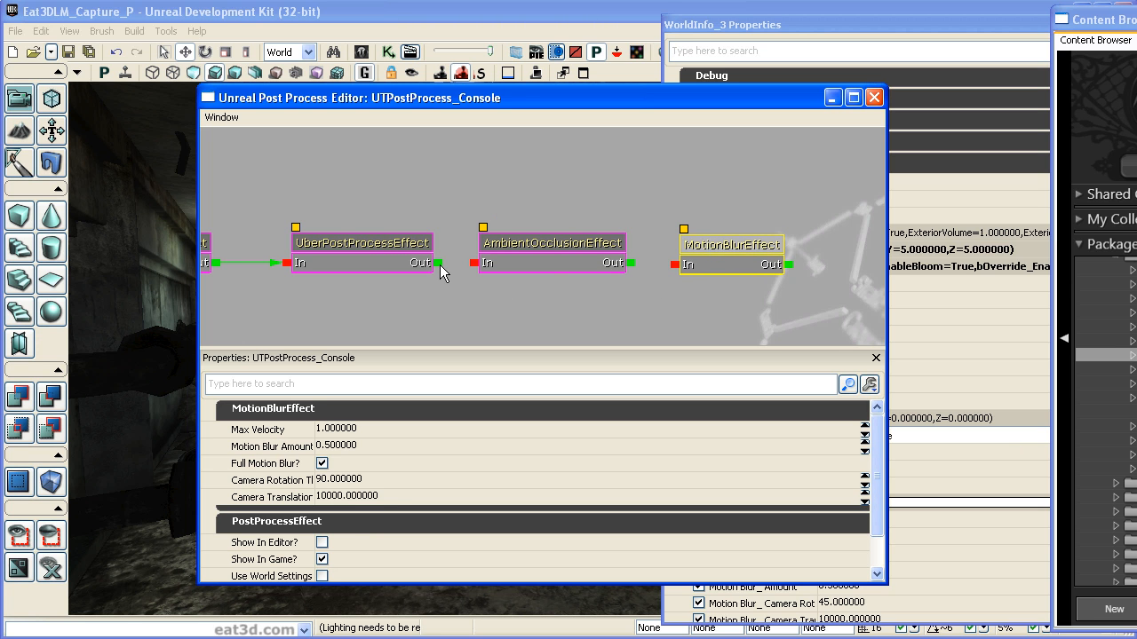
Connect UberPostProcessEffect's output to AmbientOcclusionEffect, and AmbientOcclusionEffect's output to MotionBlurEffect.
drag(440, 265, 476, 262)
drag(675, 267, 676, 265)
drag(585, 320, 660, 305)
drag(731, 315, 738, 330)
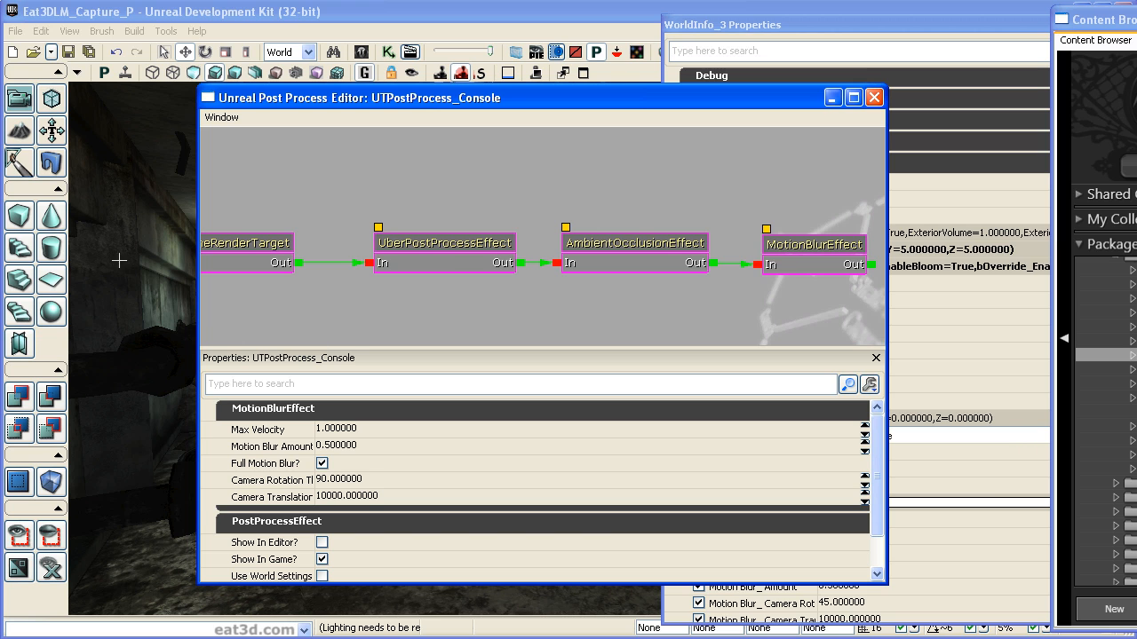
drag(470, 294, 466, 294)
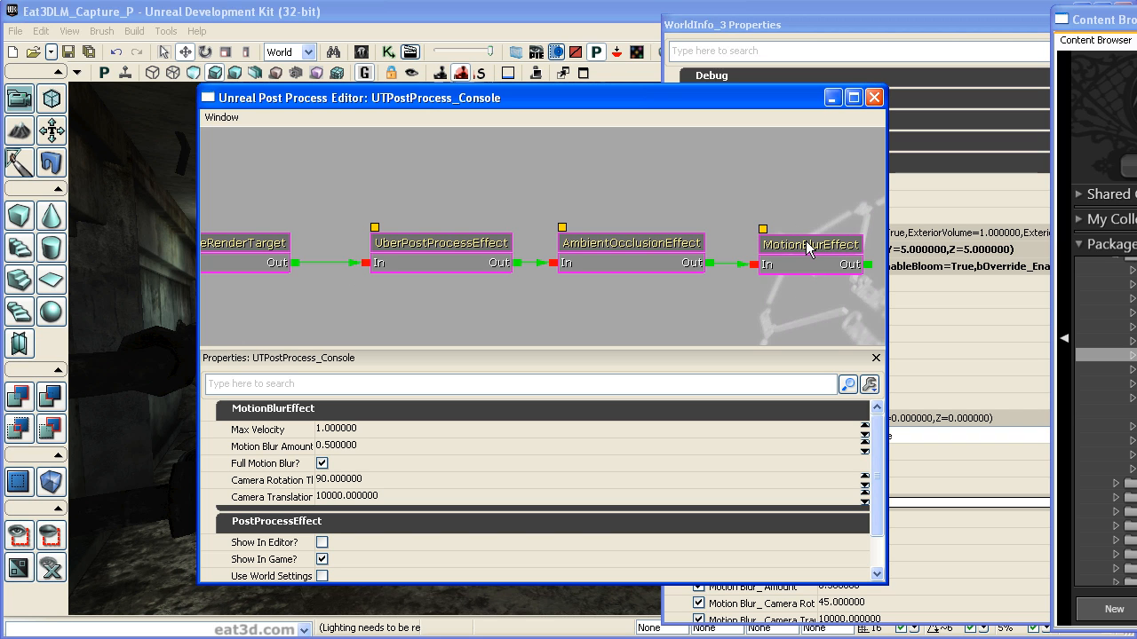
mouse_move(764, 317)
mouse_down()
mouse_move(693, 322)
mouse_move(779, 310)
mouse_up()
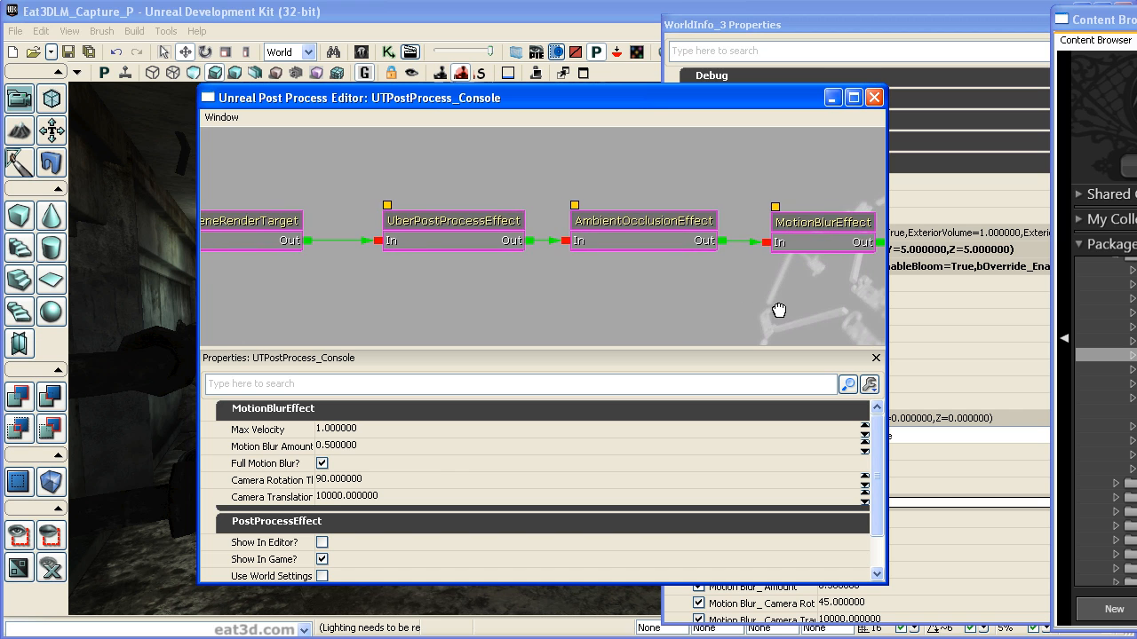
scroll(779, 310, down, 3)
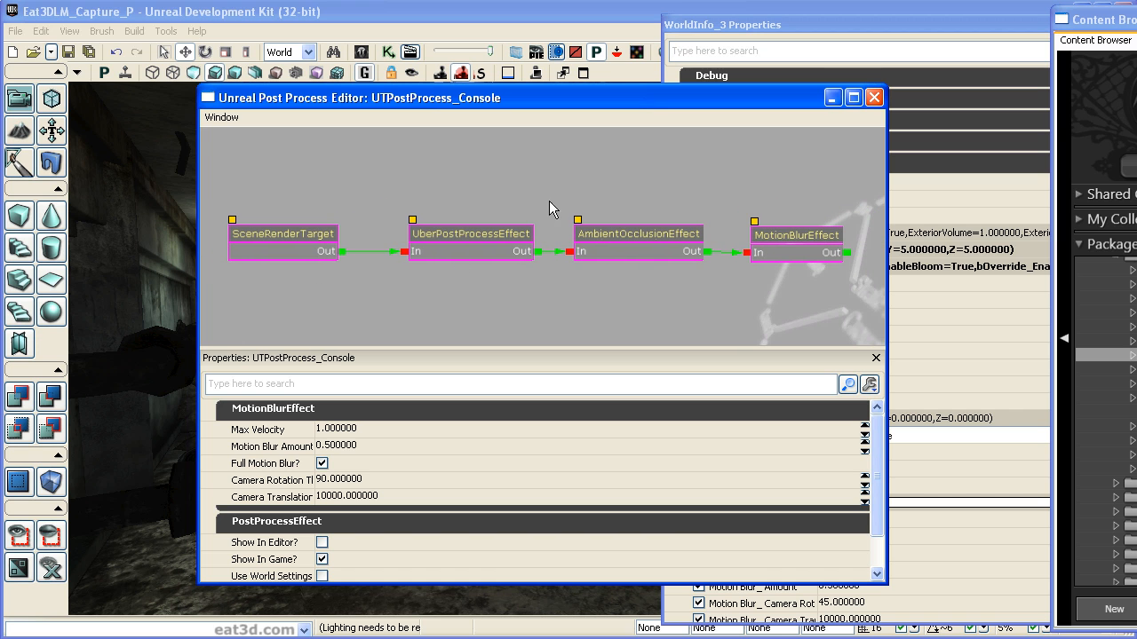
drag(711, 311, 713, 312)
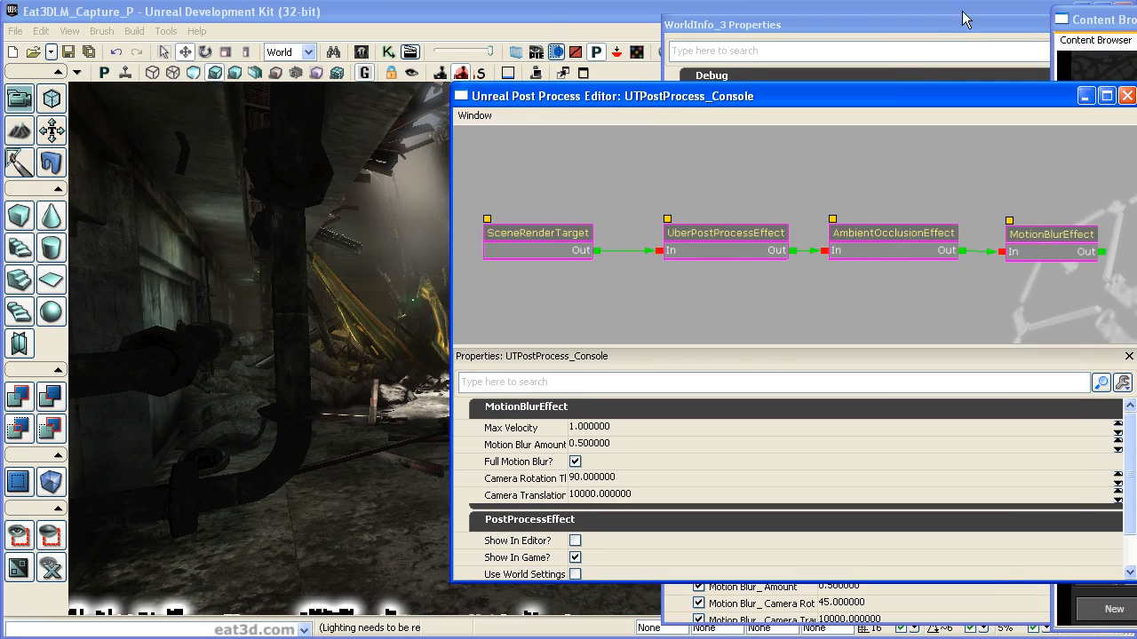
Arrange the WorldInfo properties beside the Post Process Editor to view the default post-process settings alongside the effect chain.
drag(966, 20, 400, 94)
click(657, 95)
drag(515, 96, 698, 96)
drag(837, 291, 815, 294)
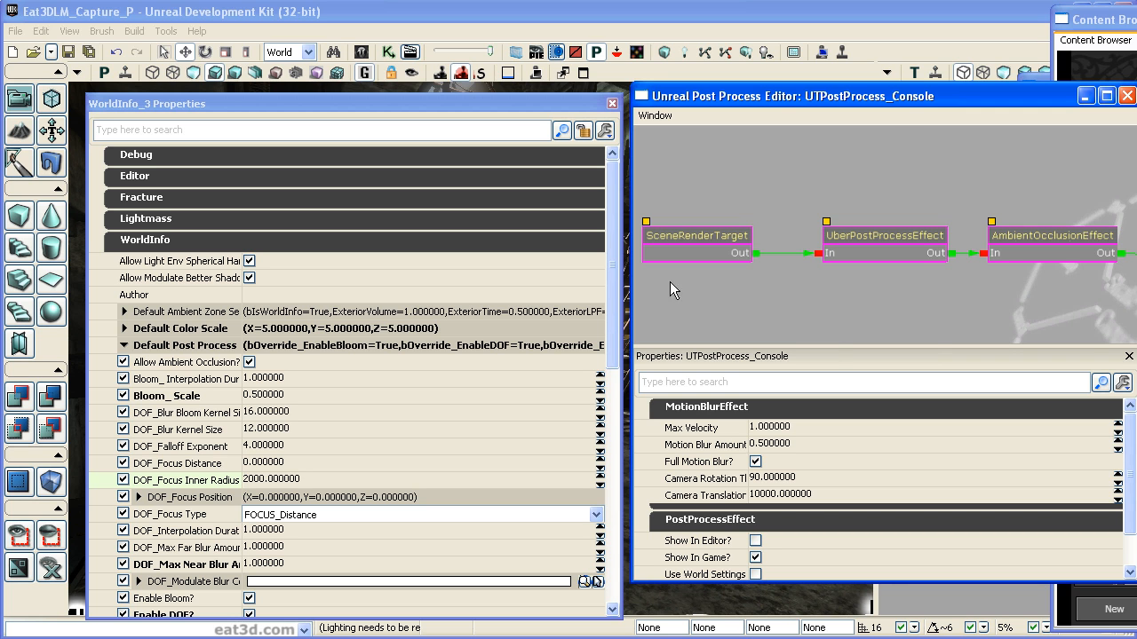
click(308, 96)
drag(338, 100, 326, 98)
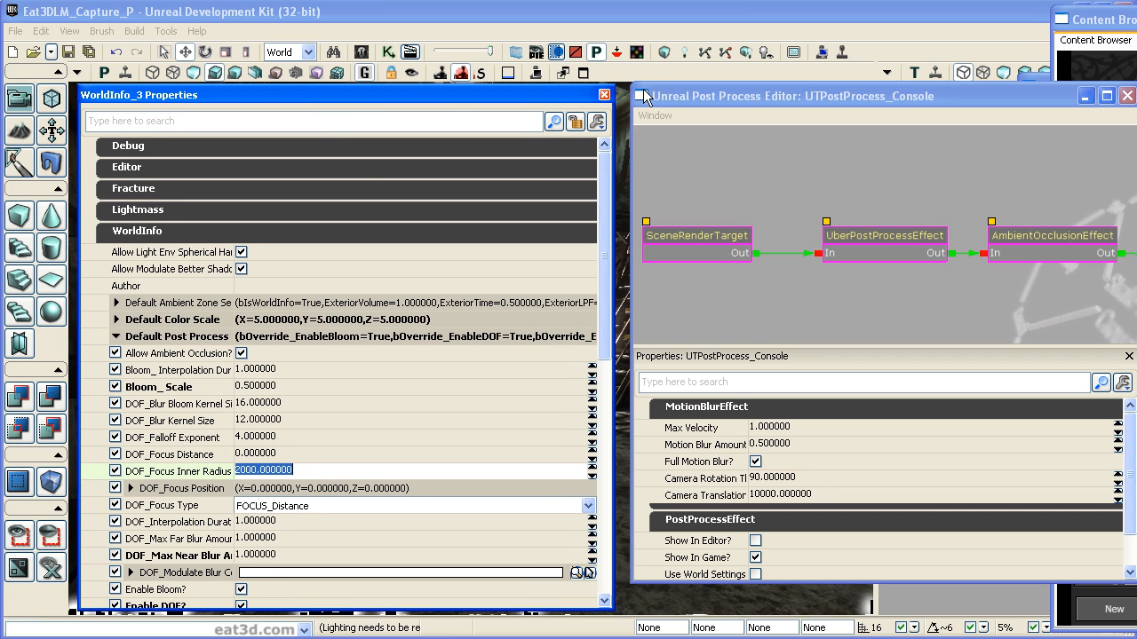
Clear the properties, Post Process Editor and browser windows from the workspace and enlarge the Top viewport.
click(604, 94)
drag(901, 91, 579, 101)
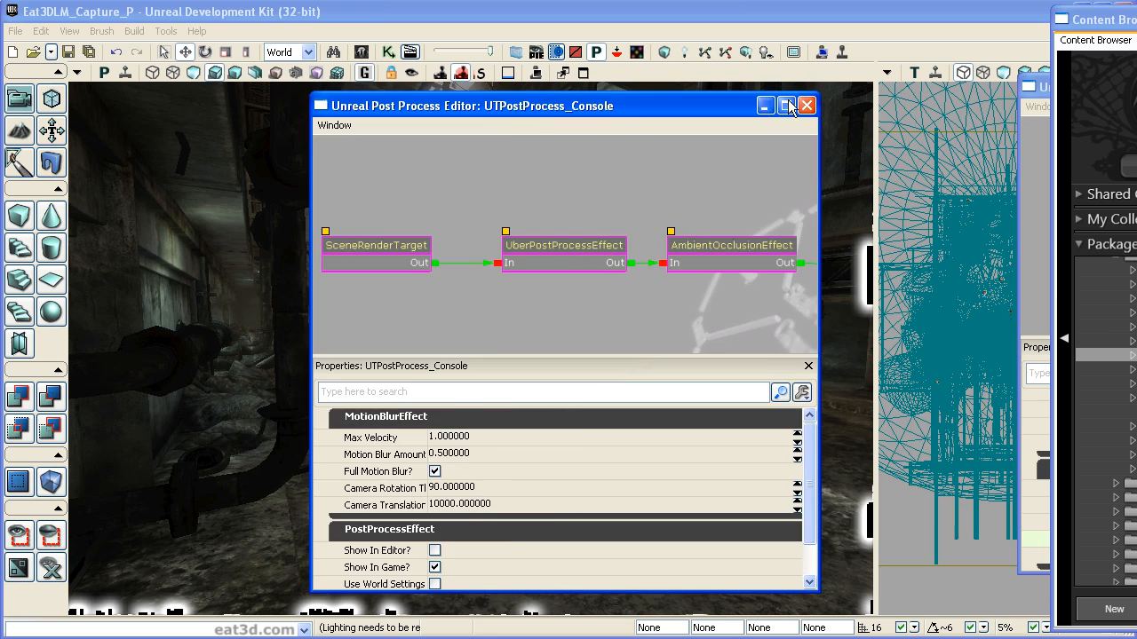
click(805, 107)
drag(1098, 20, 1136, 20)
drag(1077, 87, 1136, 87)
drag(877, 335, 312, 347)
Select the large dome static mesh surrounding the level and hide it.
click(364, 224)
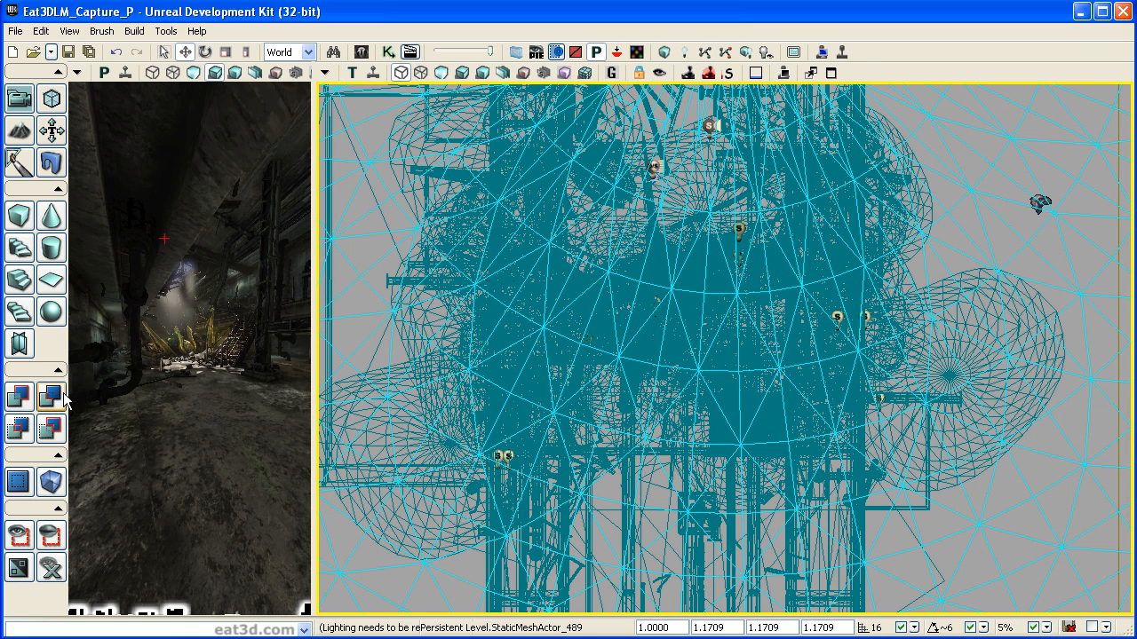
click(51, 540)
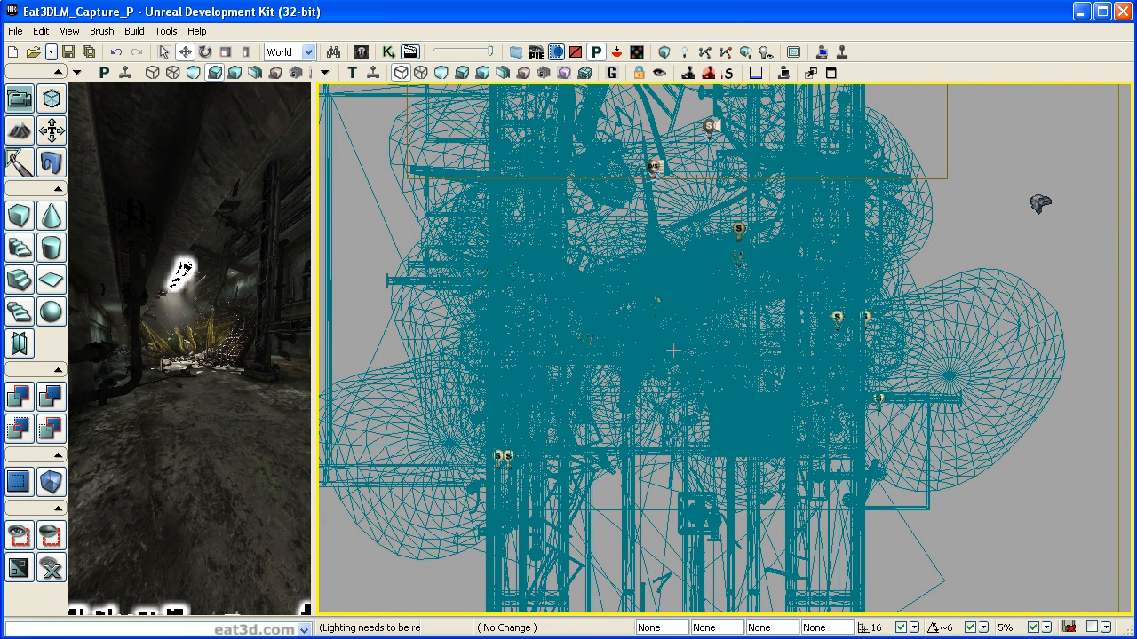
Select the red builder brush, enter Geometry Mode and move the vertices on one side outward to widen the brush.
scroll(812, 310, down, 5)
mouse_move(676, 358)
mouse_down()
mouse_move(680, 382)
mouse_move(686, 360)
mouse_up()
click(806, 280)
scroll(869, 201, up, 5)
click(868, 201)
drag(921, 198, 933, 340)
drag(889, 421, 865, 418)
click(51, 99)
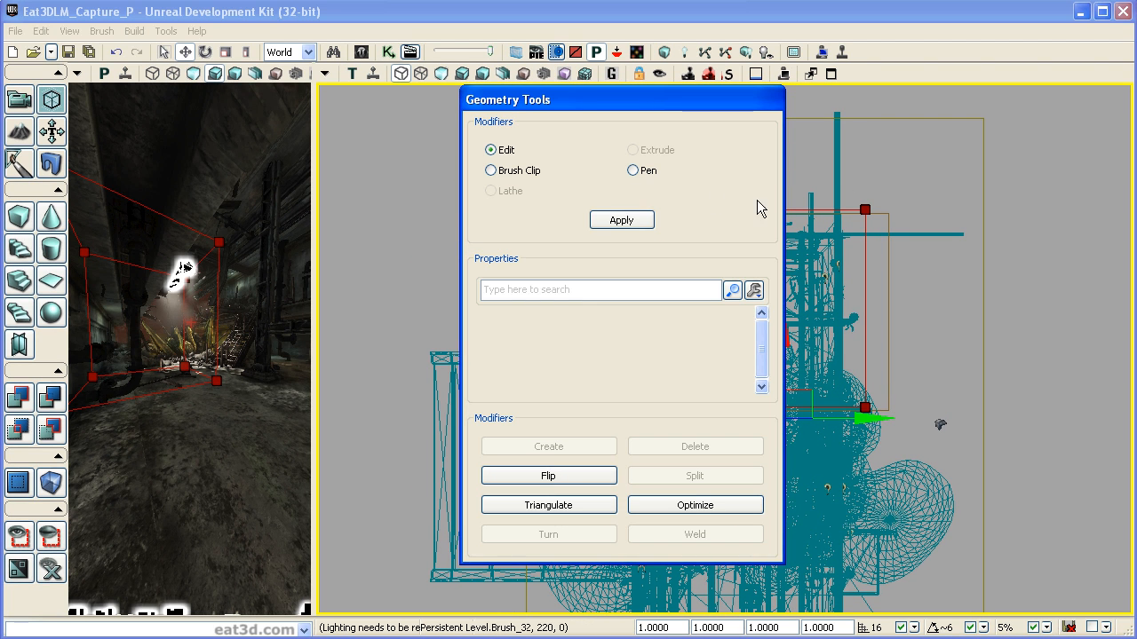
mouse_move(929, 167)
ctrl+alt+mouse_down()
mouse_move(874, 399)
mouse_move(840, 454)
ctrl+alt+mouse_up()
drag(951, 210, 1001, 209)
mouse_move(713, 101)
mouse_down()
mouse_move(342, 105)
mouse_move(319, 135)
mouse_up()
Check the widened builder brush from the other orthographic views, return to the Top view and leave Geometry Mode.
click(352, 75)
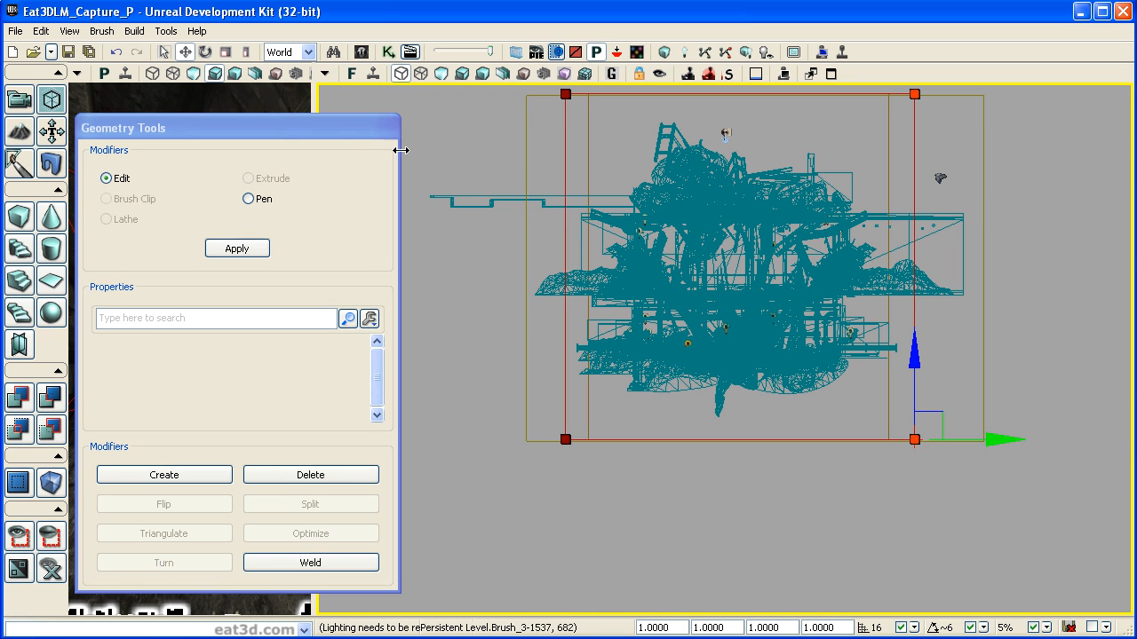
click(352, 74)
click(353, 74)
click(354, 76)
drag(1001, 366, 984, 246)
click(19, 100)
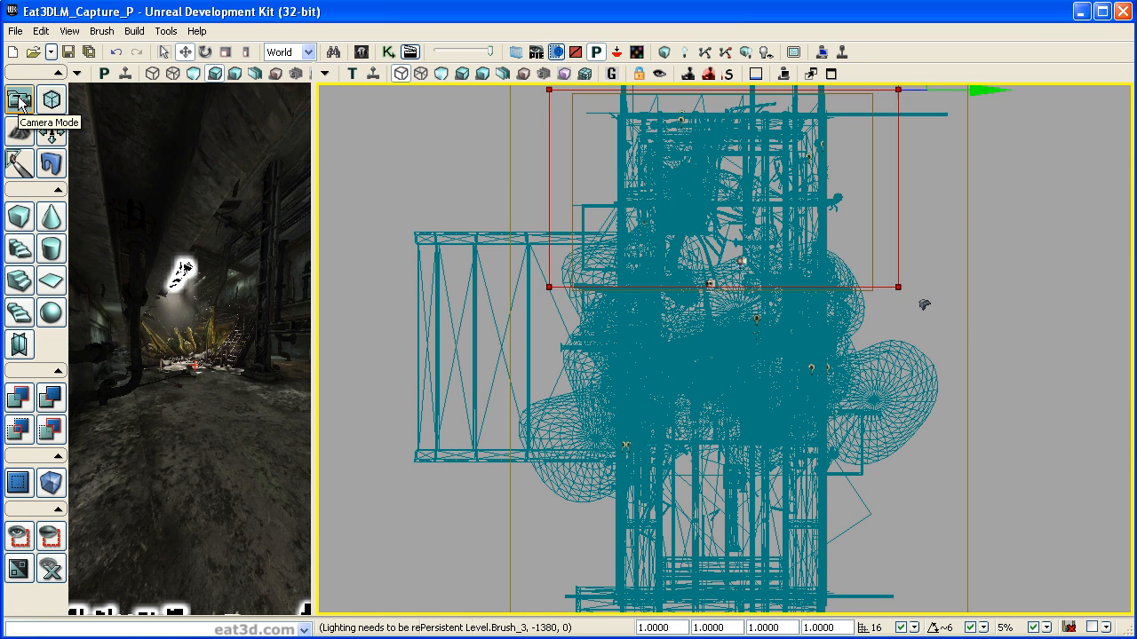
Create a PostProcessVolume from the builder brush and select the new volume.
drag(547, 189, 538, 194)
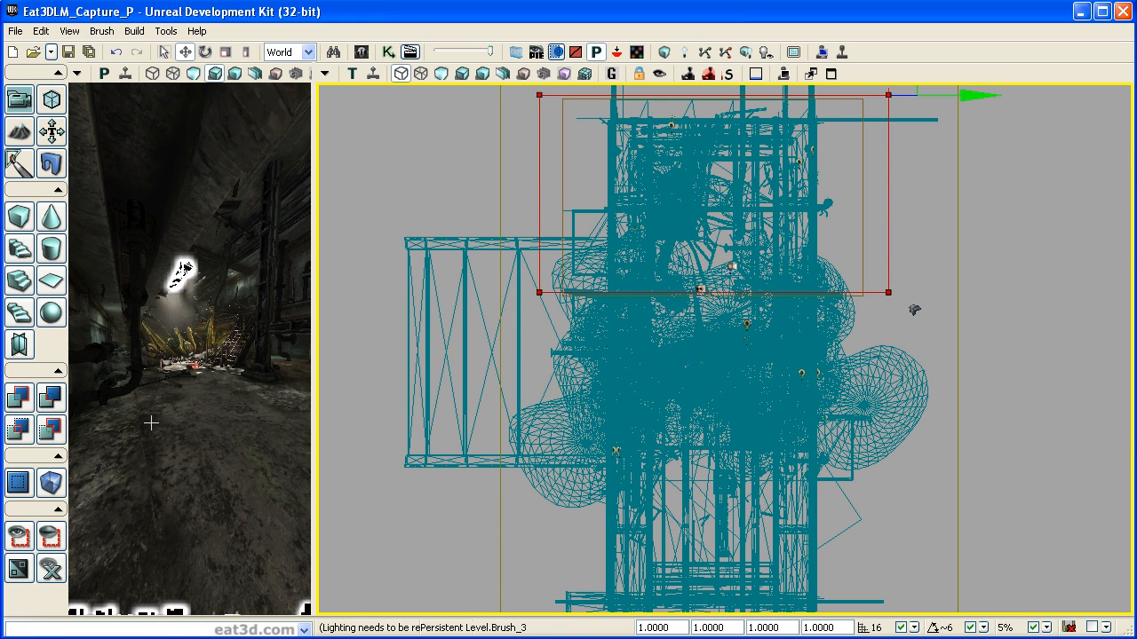
right_click(59, 490)
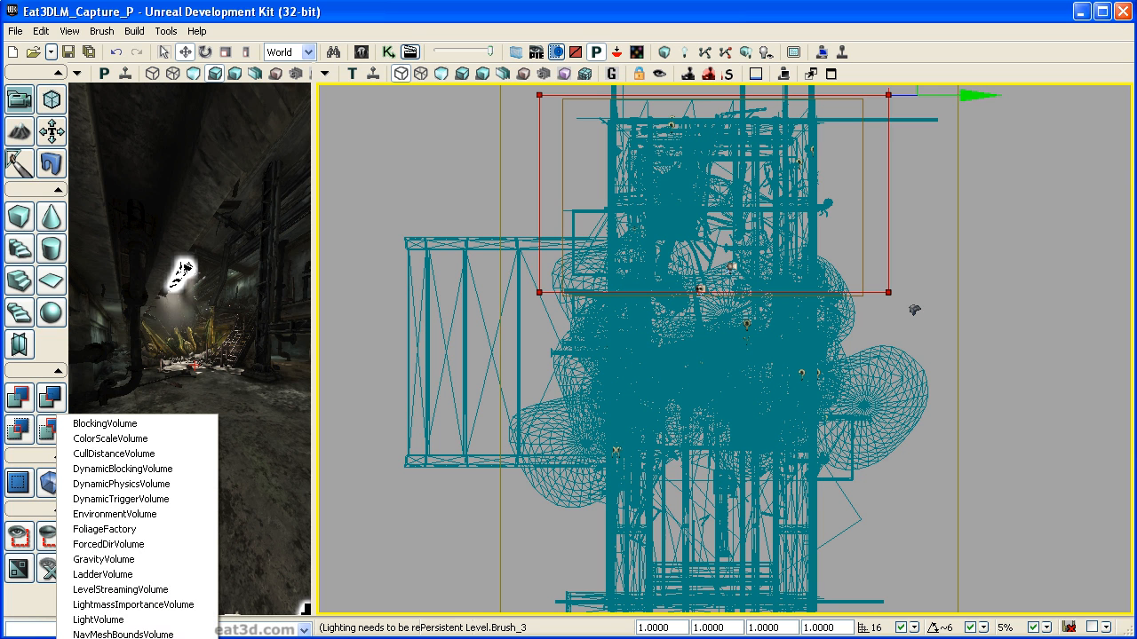
click(442, 240)
drag(442, 194, 445, 193)
click(444, 193)
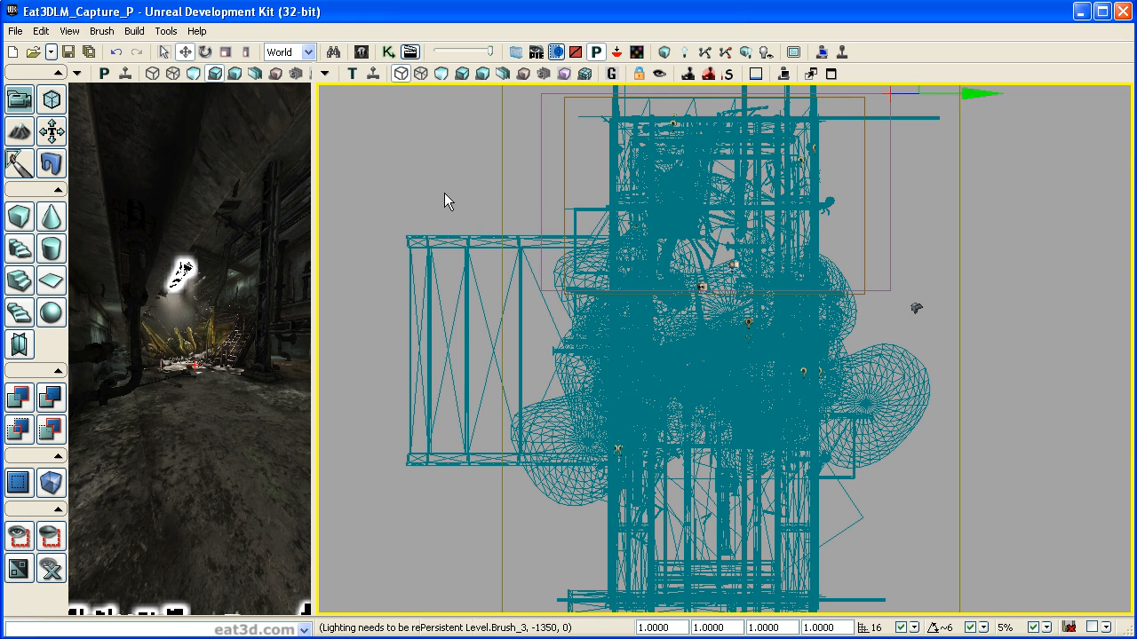
click(541, 192)
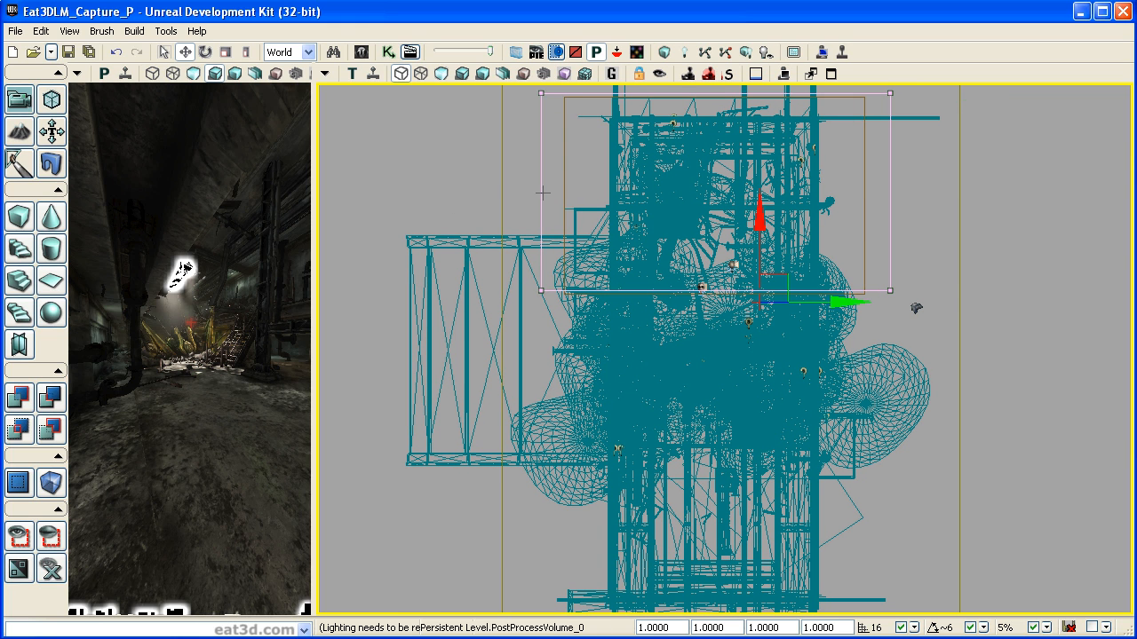
Open the PostProcessVolume's properties and expand its Settings to view the available post-process options.
drag(1000, 298, 1036, 350)
key(F4)
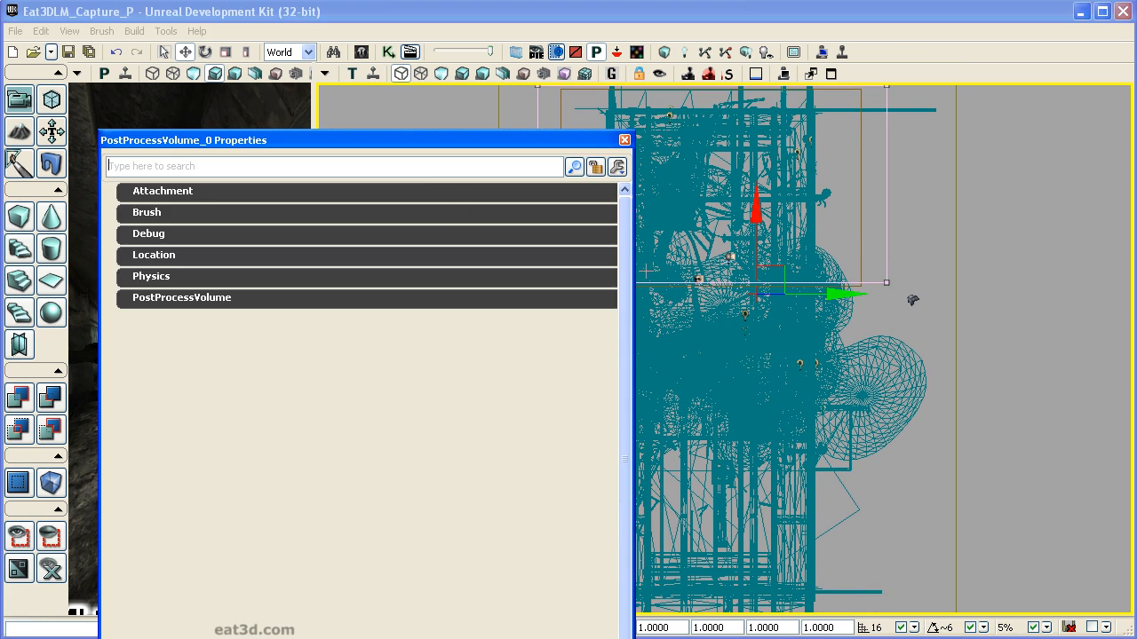
drag(389, 140, 402, 29)
click(229, 190)
double_click(207, 242)
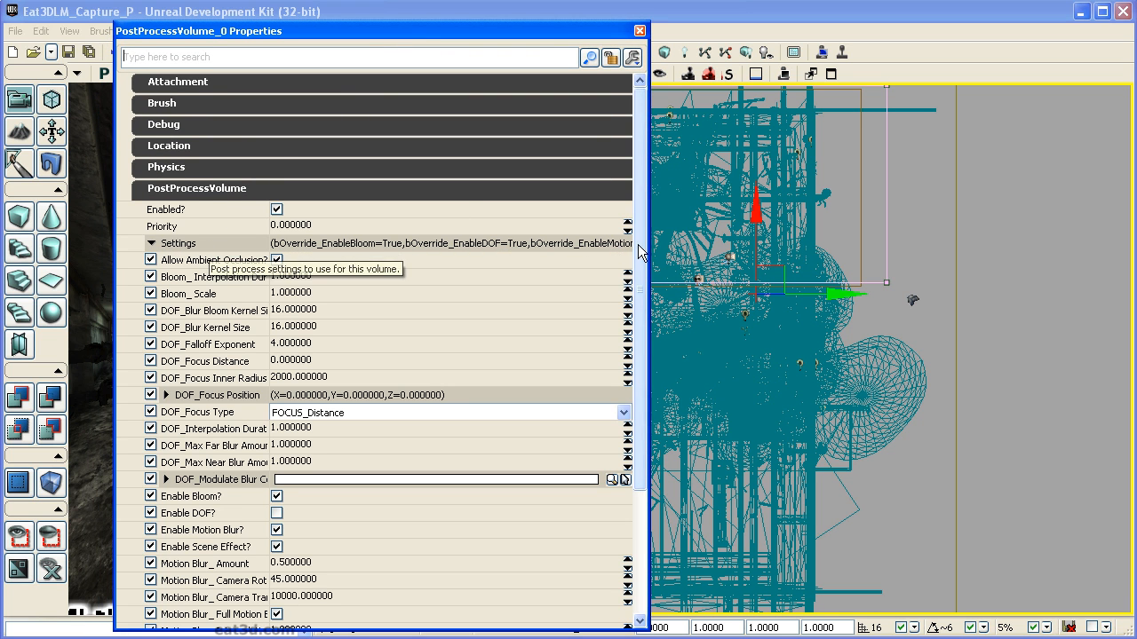
scroll(638, 266, down, 3)
drag(465, 22, 424, 84)
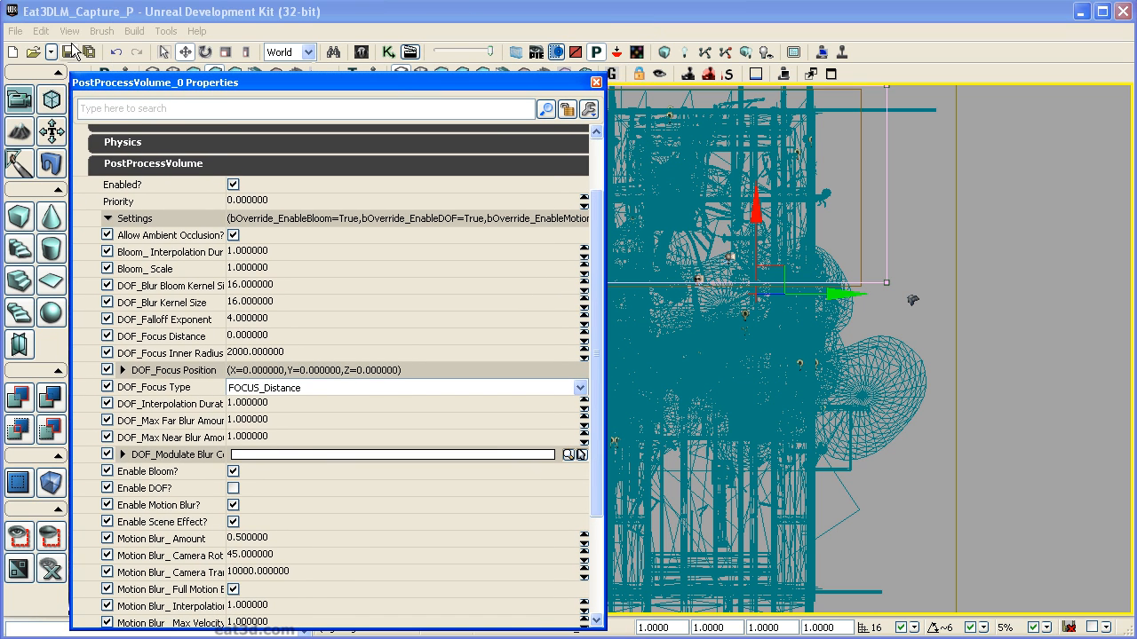
Compare the WorldInfo default post-process settings with the PostProcessVolume's settings side by side, closing both property windows when done.
click(69, 30)
click(142, 97)
drag(142, 99, 683, 79)
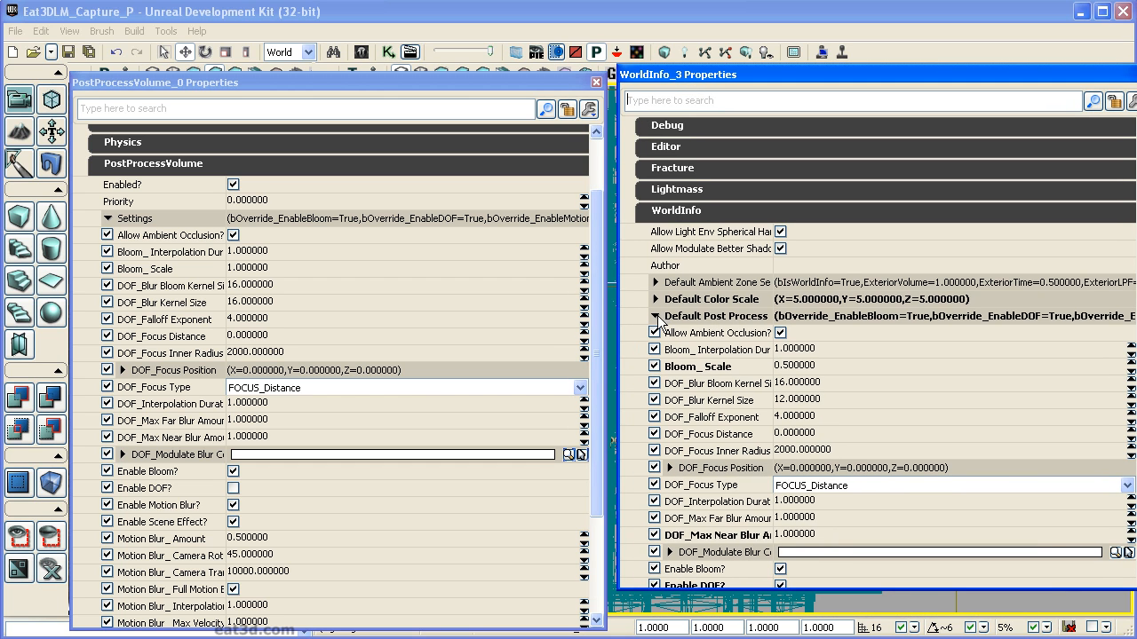
scroll(661, 313, down, 3)
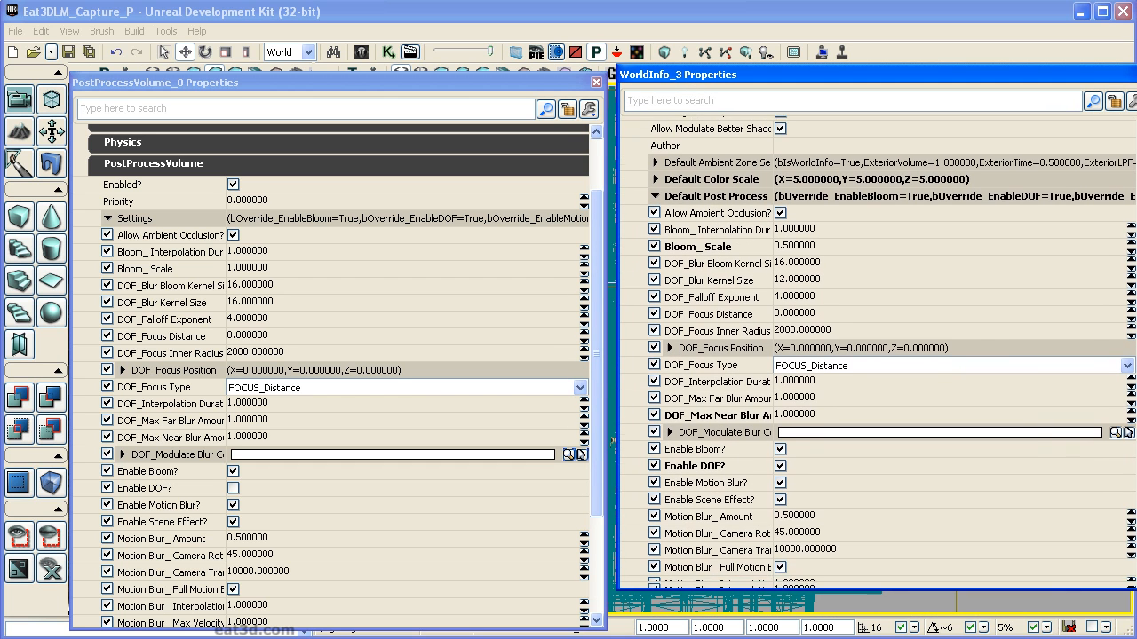
scroll(877, 351, down, 1)
drag(827, 65, 831, 98)
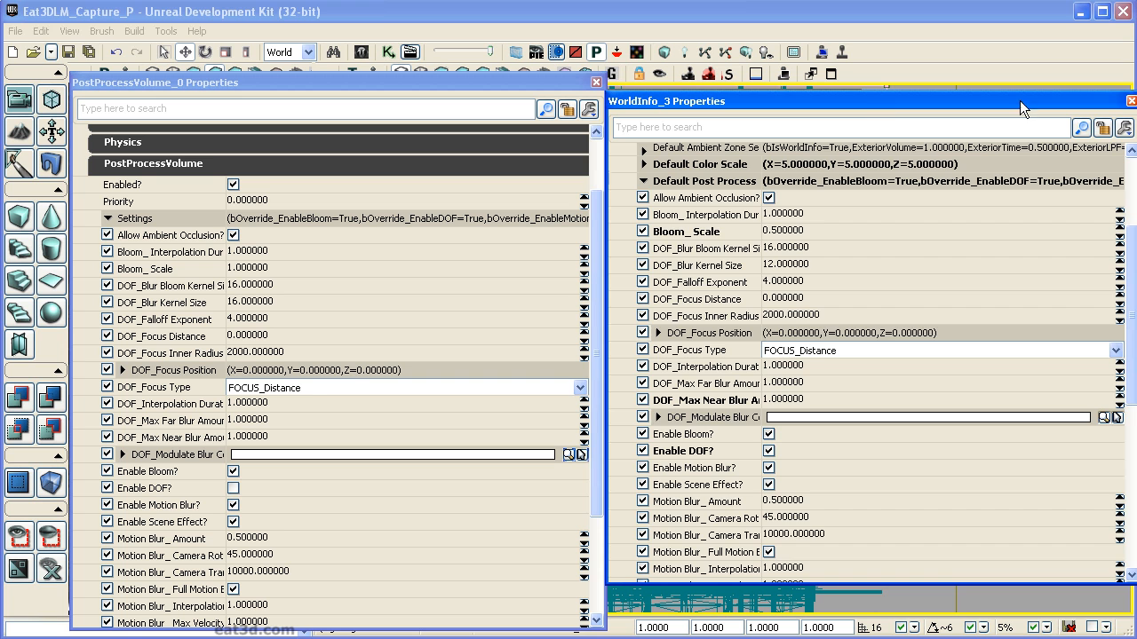
click(1131, 101)
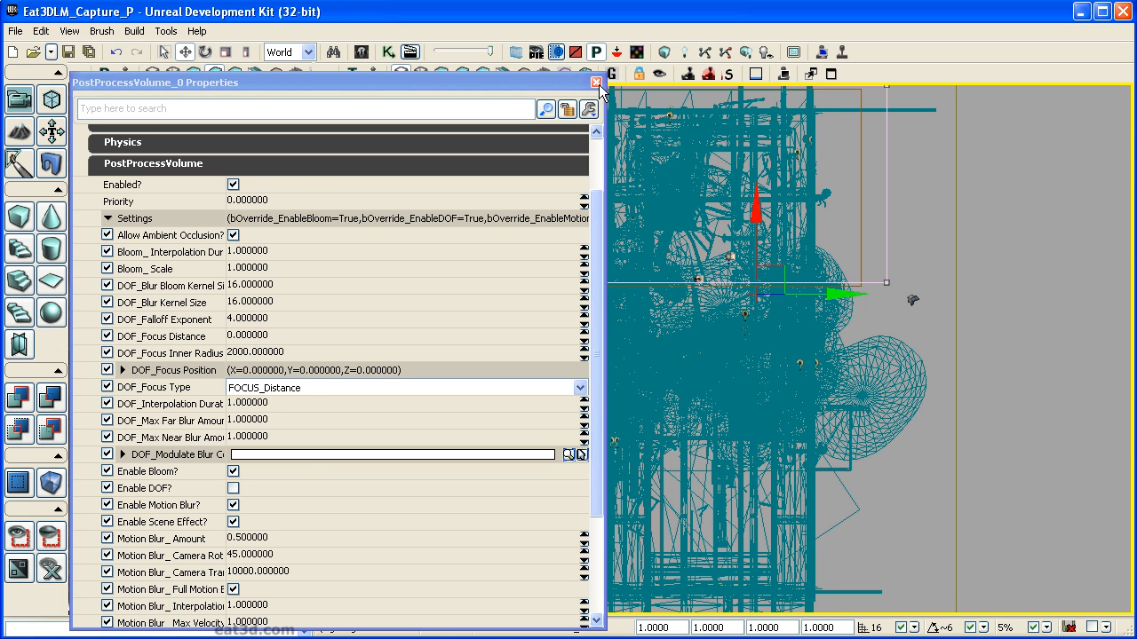
click(595, 82)
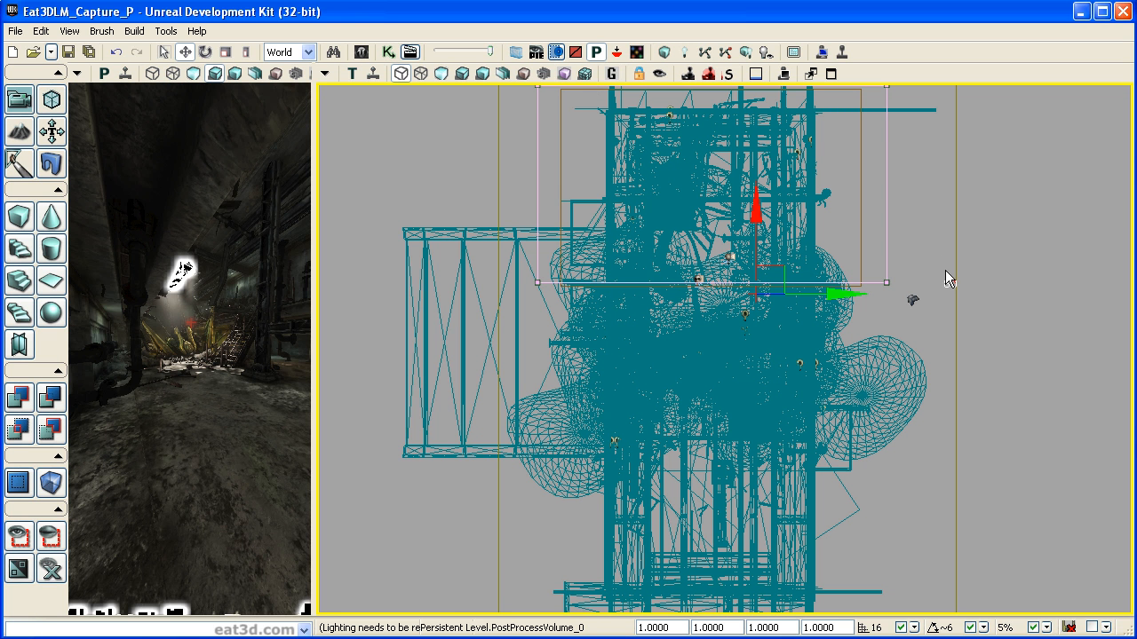
Duplicate the PostProcessVolume twice along the level in the Top view so the volumes cover successive areas.
drag(1057, 280, 1069, 281)
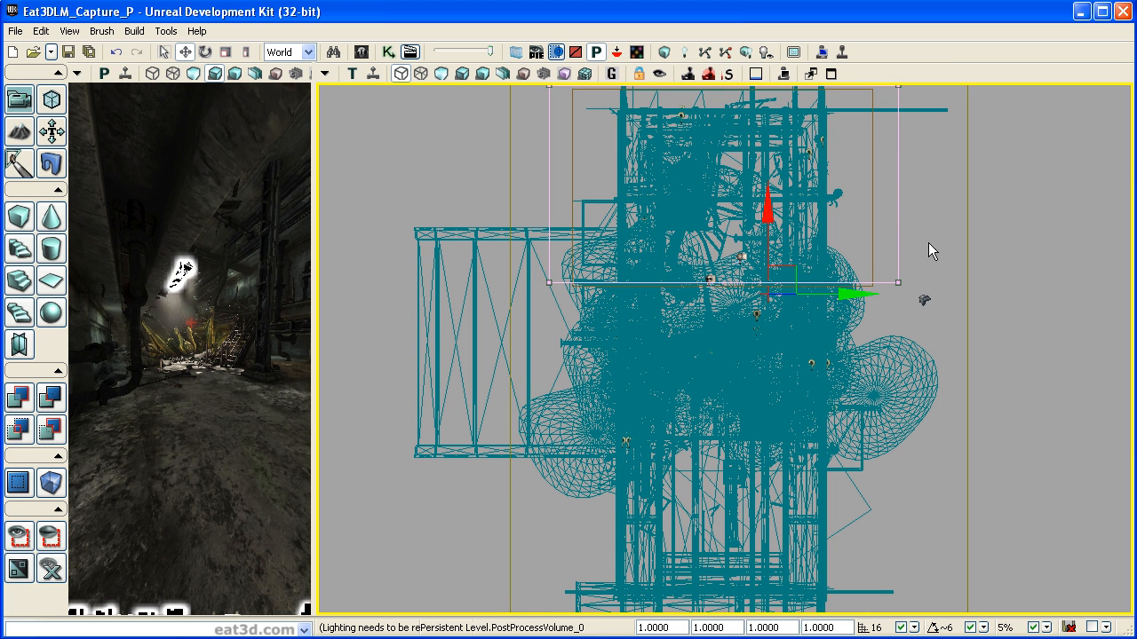
drag(799, 268, 774, 632)
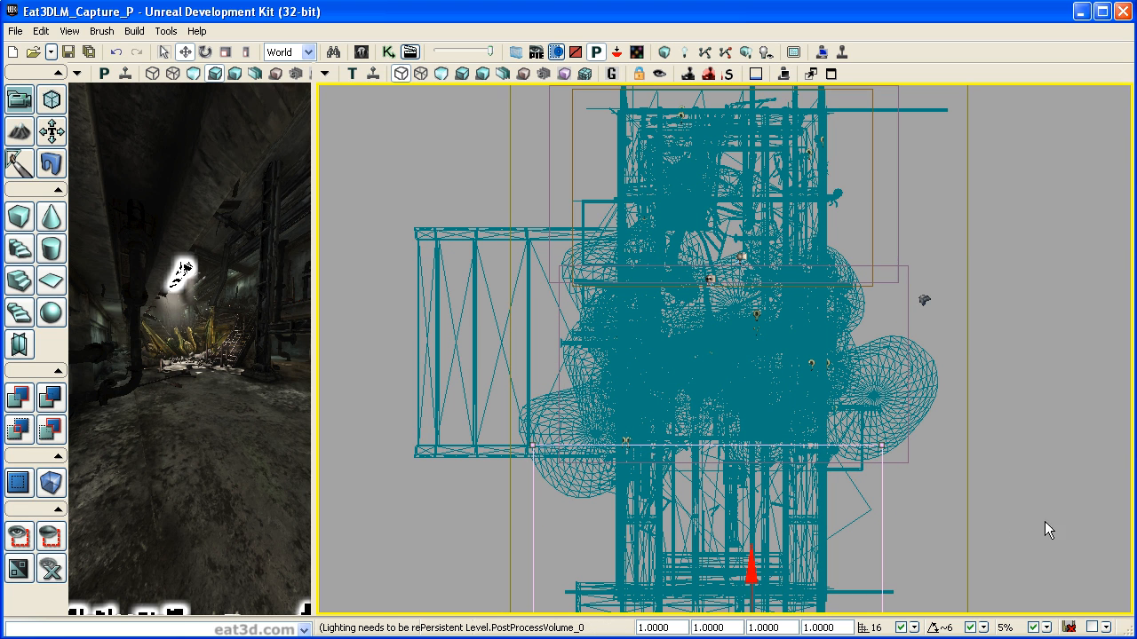
drag(1044, 522, 1043, 392)
drag(775, 497, 774, 511)
drag(1033, 348, 1023, 529)
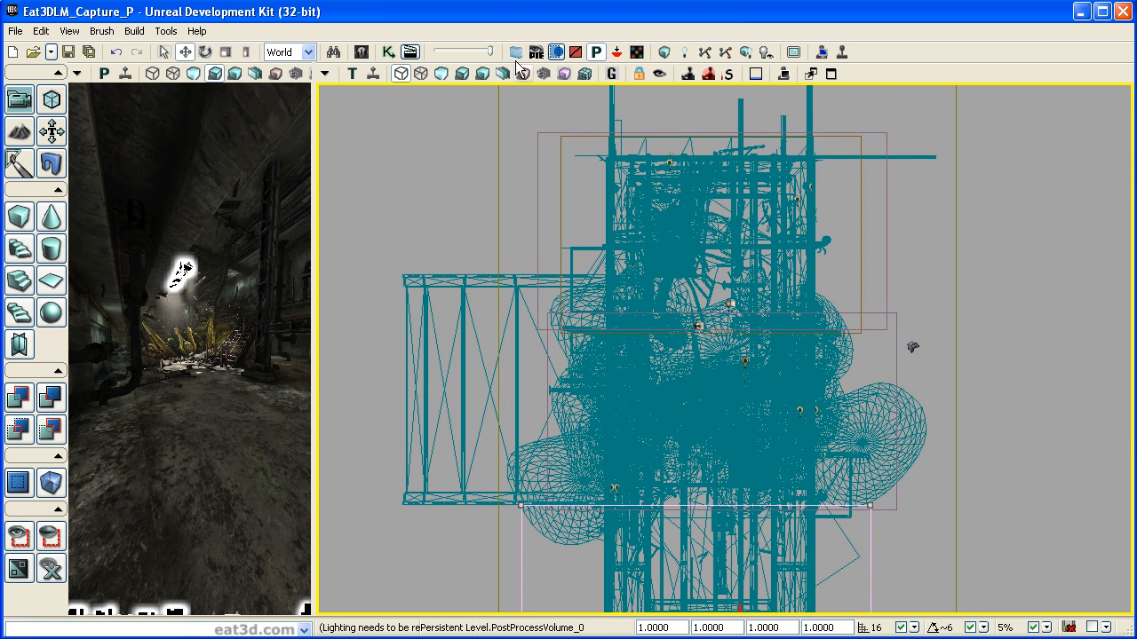
Rebuild the level geometry and dismiss the Map Check report.
click(665, 52)
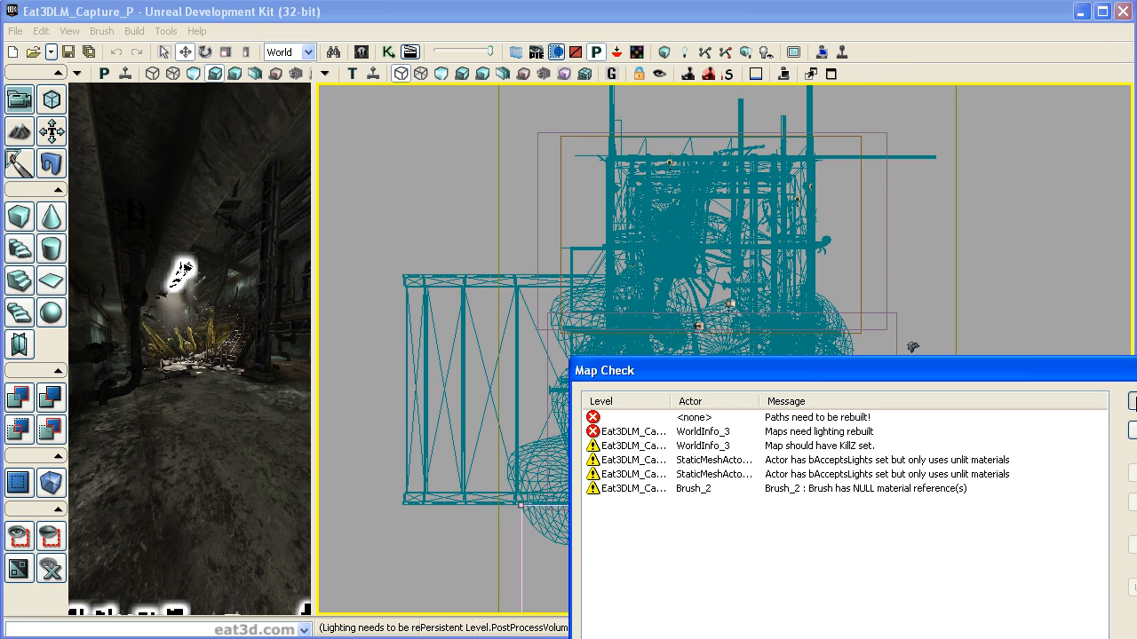
click(1135, 402)
click(860, 244)
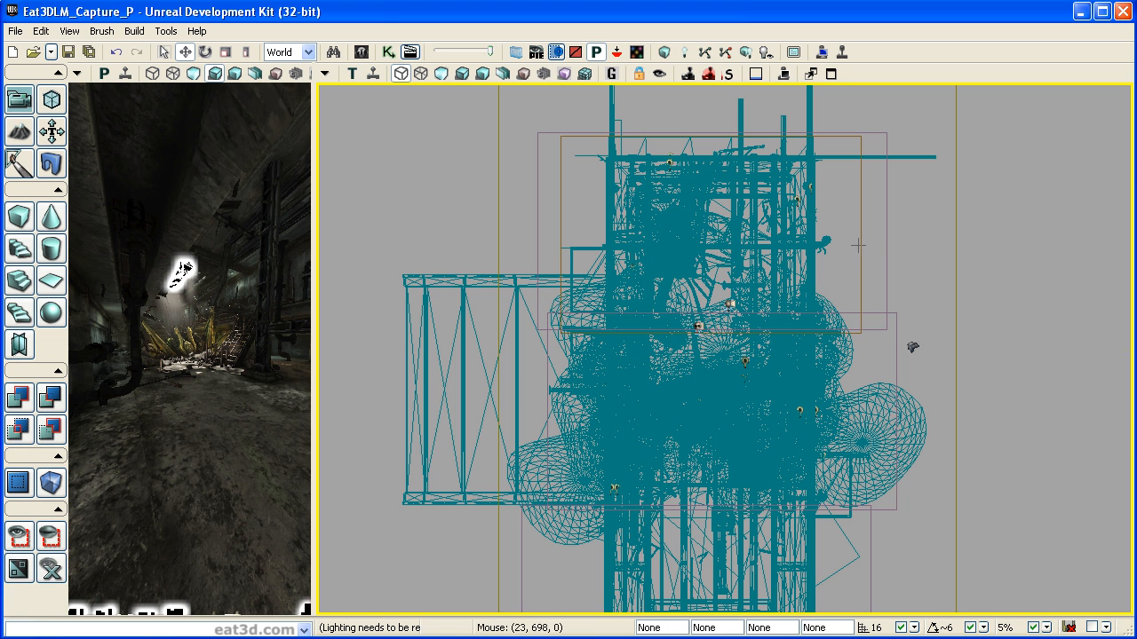
Widen the perspective viewport, shrink the Top view to fit the level, and unhide all hidden actors.
drag(315, 332, 870, 333)
scroll(972, 179, down, 9)
drag(975, 182, 1013, 168)
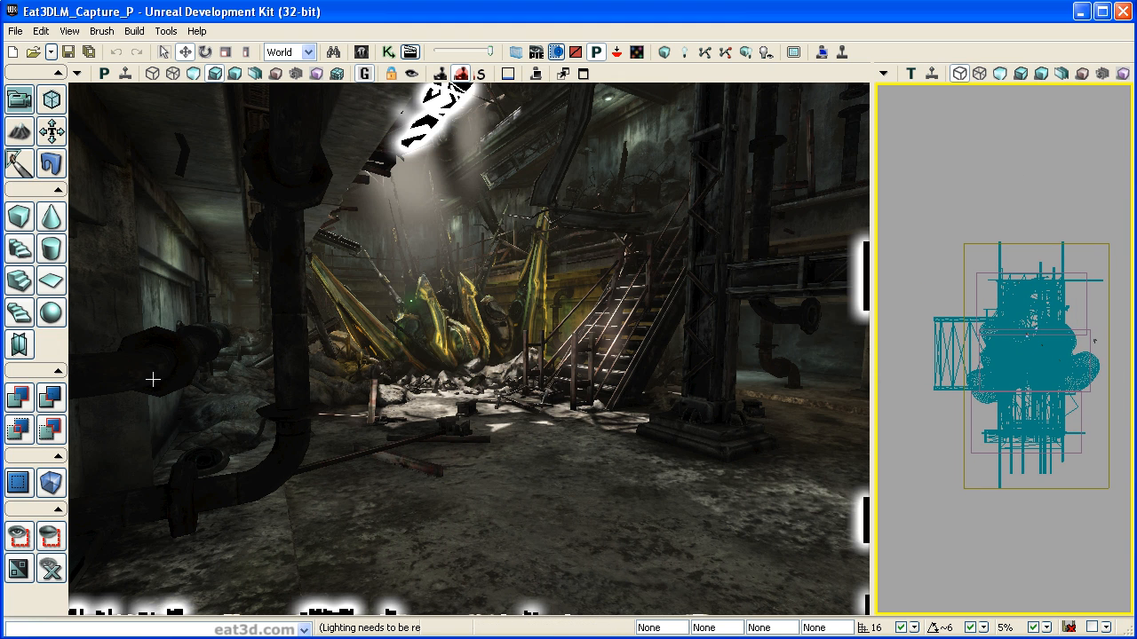
click(51, 571)
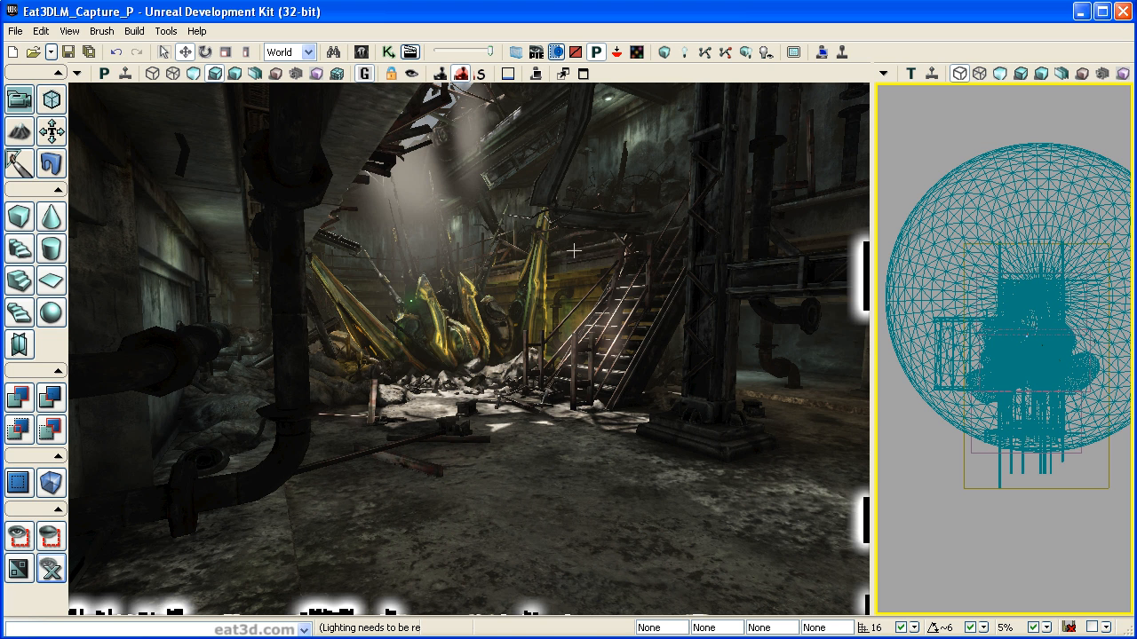
Select the PostProcessVolume at the lower end of the level in the Top view and open its properties beside the perspective scene.
scroll(974, 515, up, 4)
scroll(974, 515, up, 4)
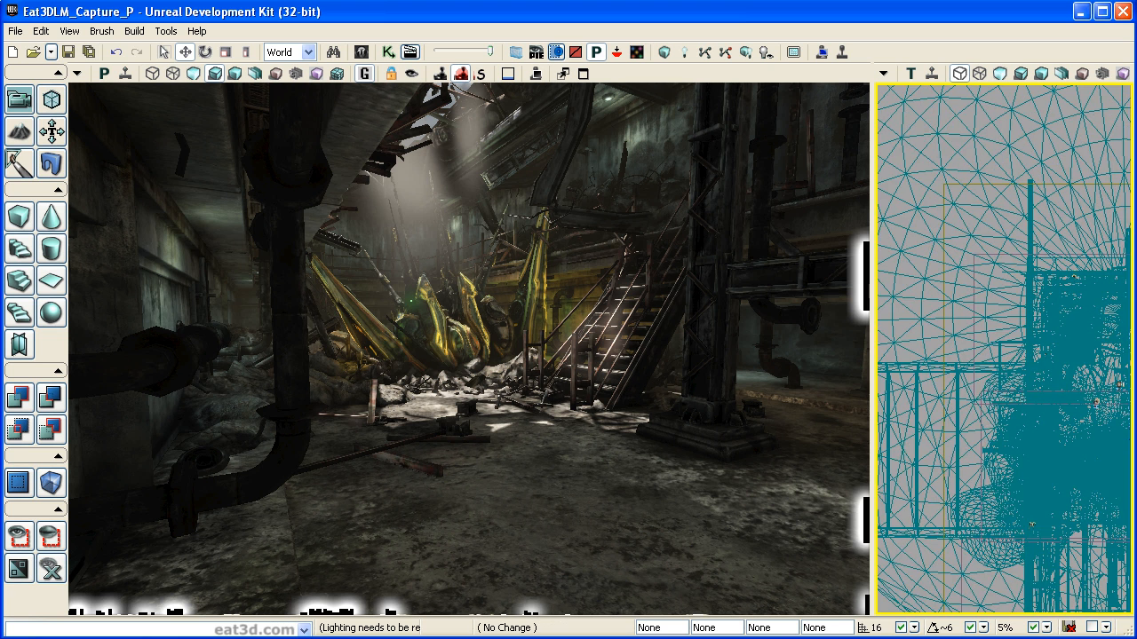
mouse_move(562, 313)
right_down()
mouse_move(515, 331)
mouse_move(560, 302)
mouse_move(557, 312)
right_up()
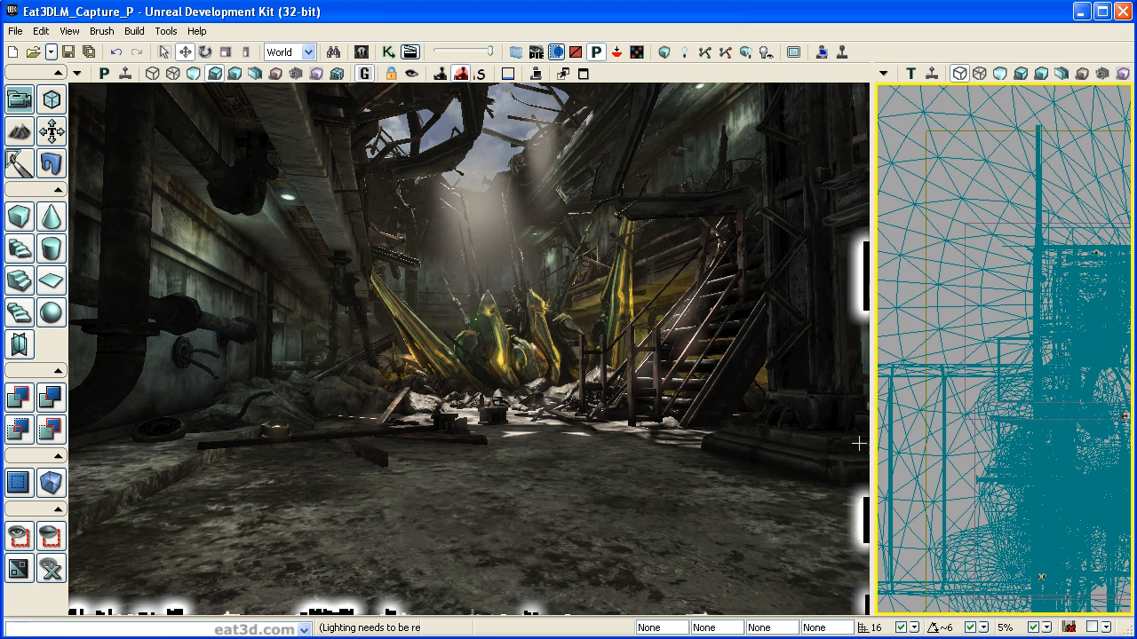
right_drag(915, 426, 892, 135)
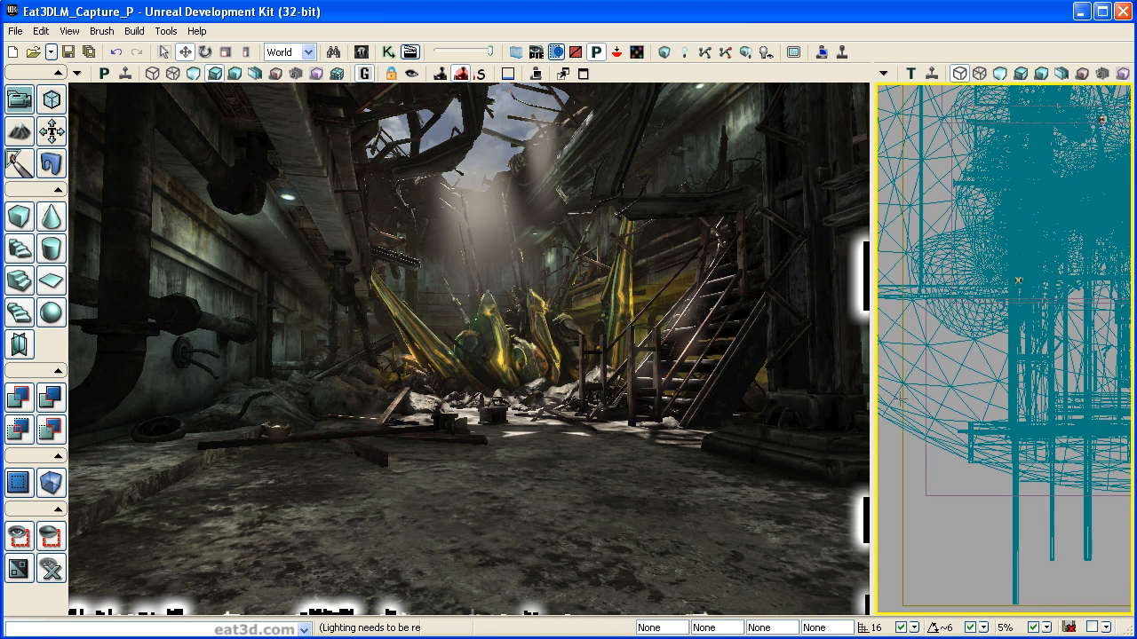
click(924, 480)
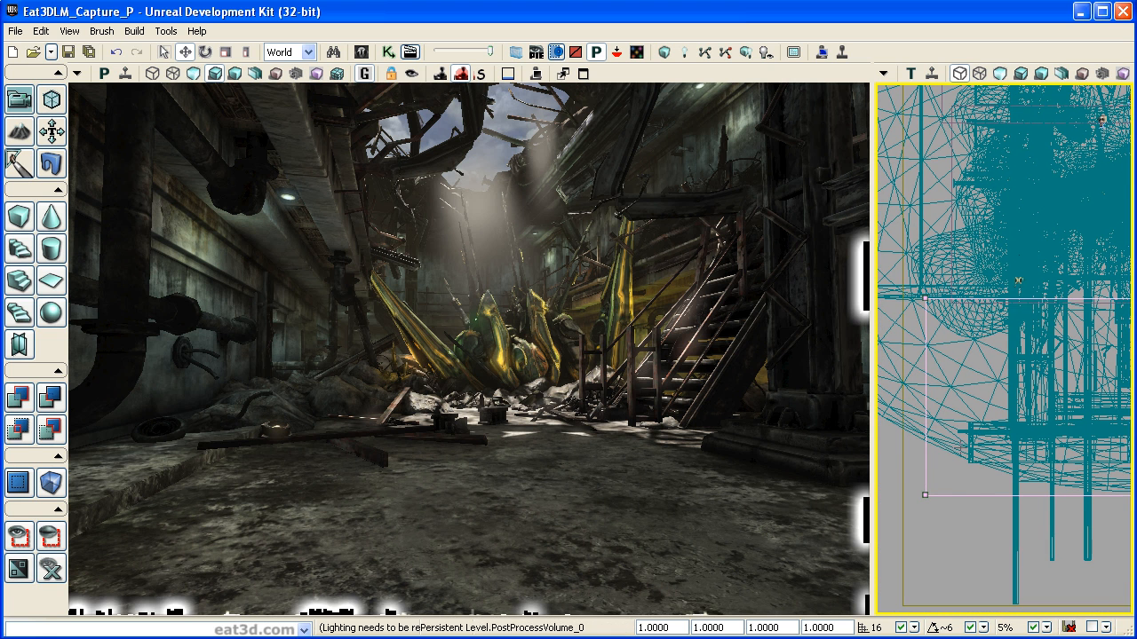
key(F4)
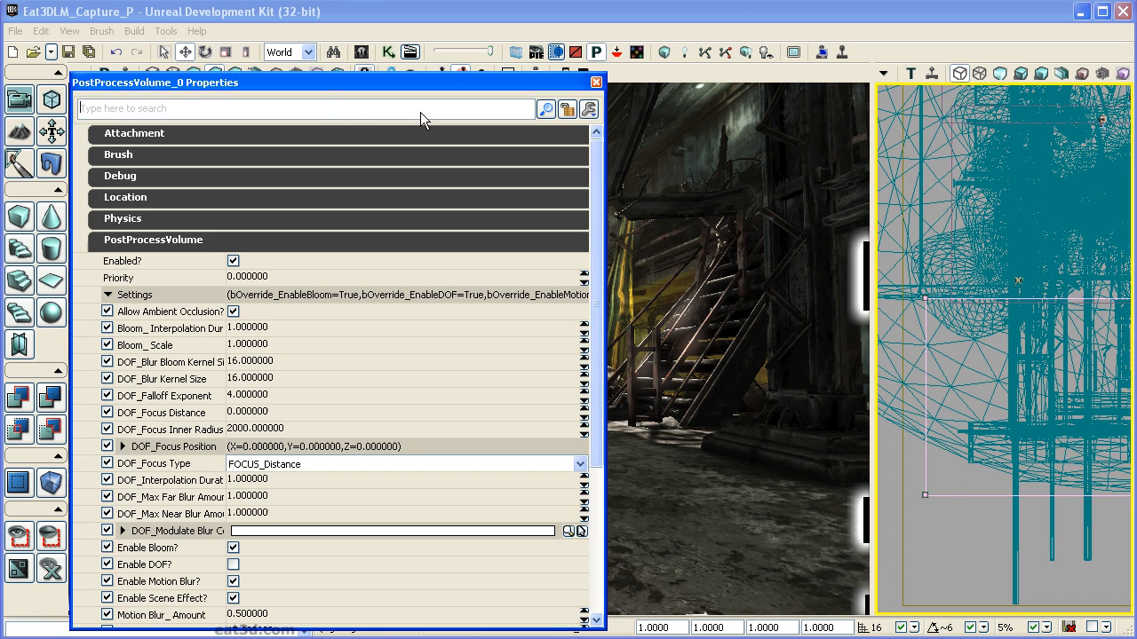
drag(310, 82, 817, 61)
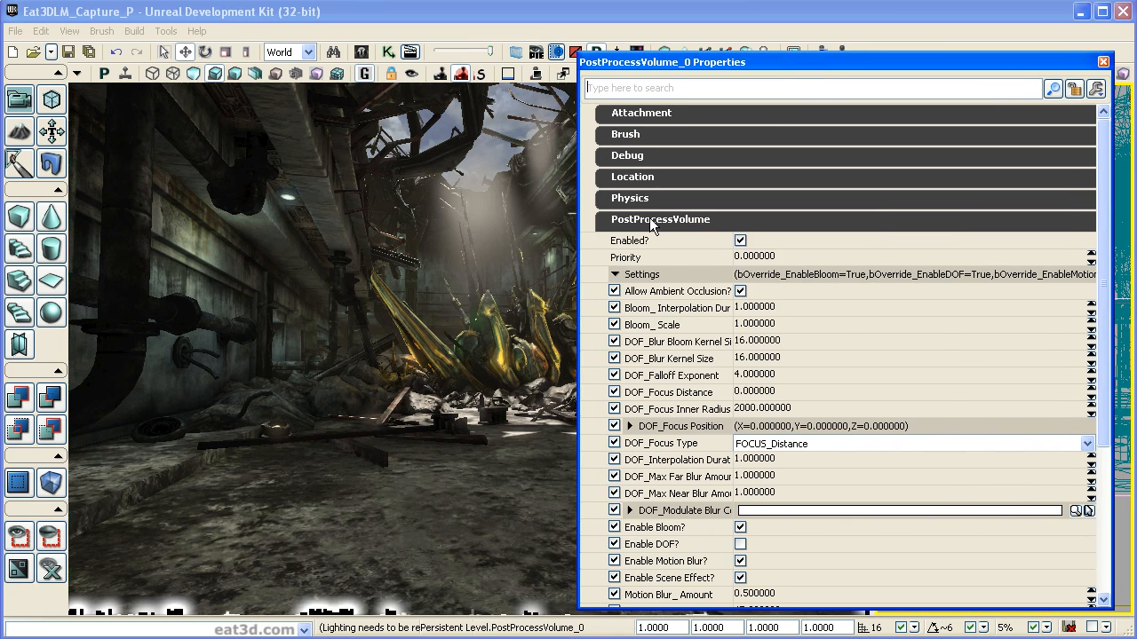
drag(582, 249, 768, 252)
Expand the Scene_High Lights, Scene_Mid Tones and Scene_Shadows settings of the volume to show their X, Y and Z values.
drag(1104, 241, 1114, 418)
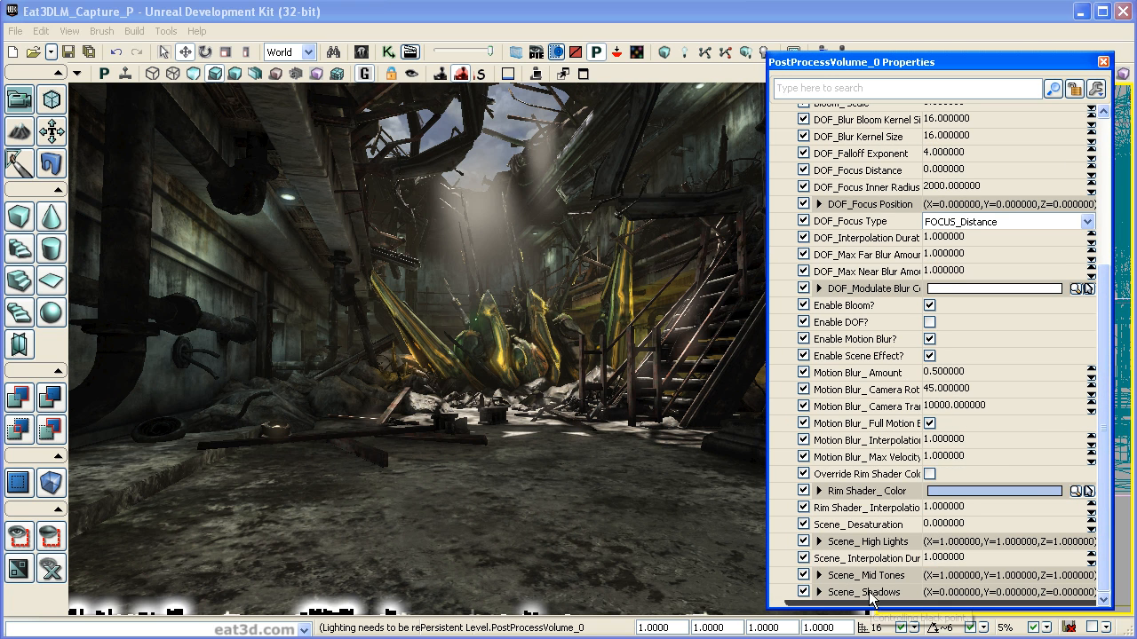
click(818, 542)
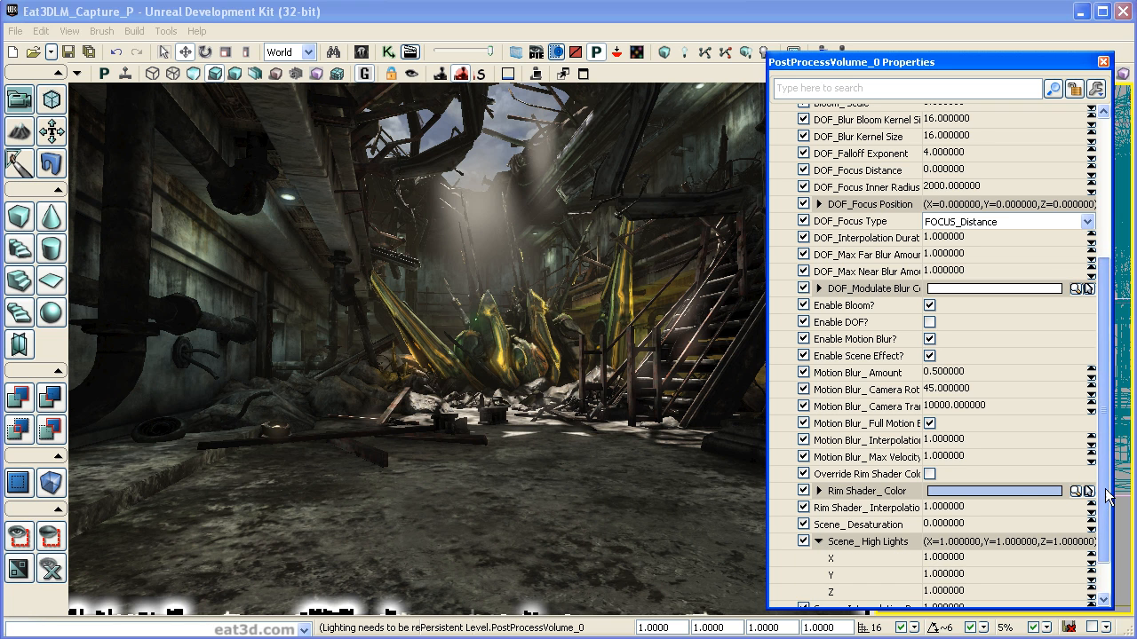
scroll(888, 568, down, 1)
click(819, 592)
click(818, 574)
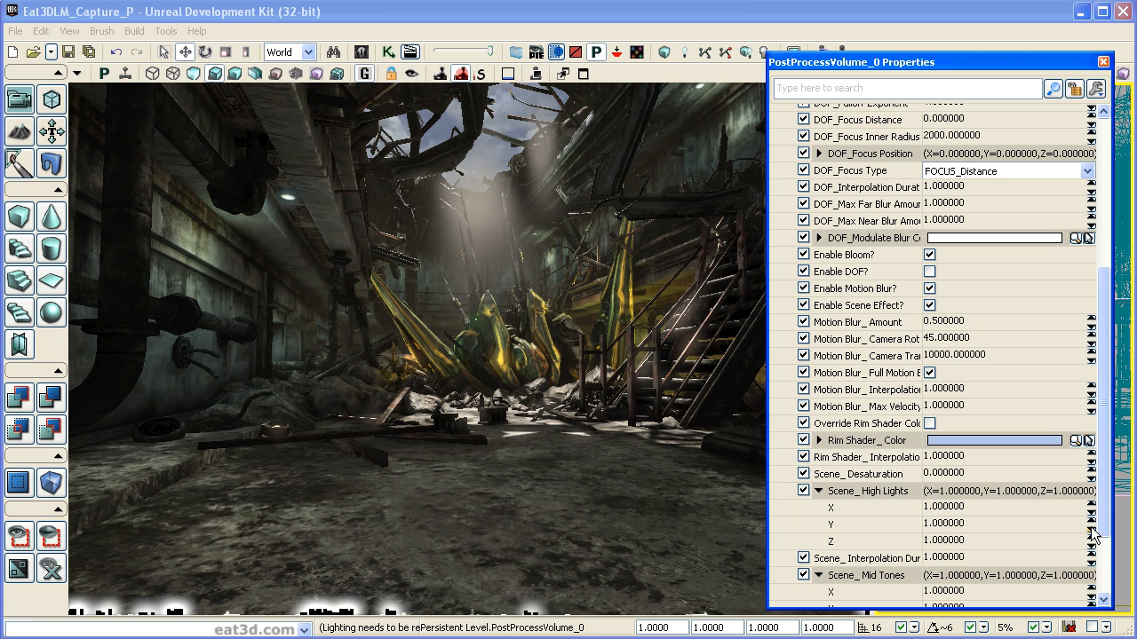
scroll(1106, 595, down, 2)
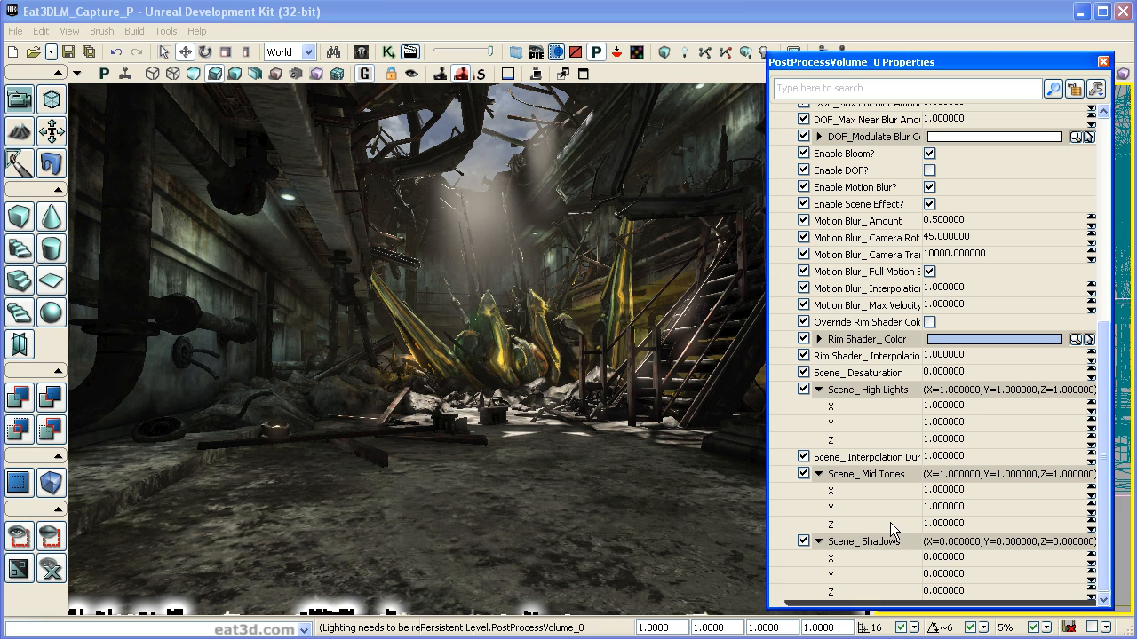
Inspect the UberPostProcessEffect node's scene color properties in UTPostProcess_Console, close that editor, and return to the volume's properties.
click(71, 32)
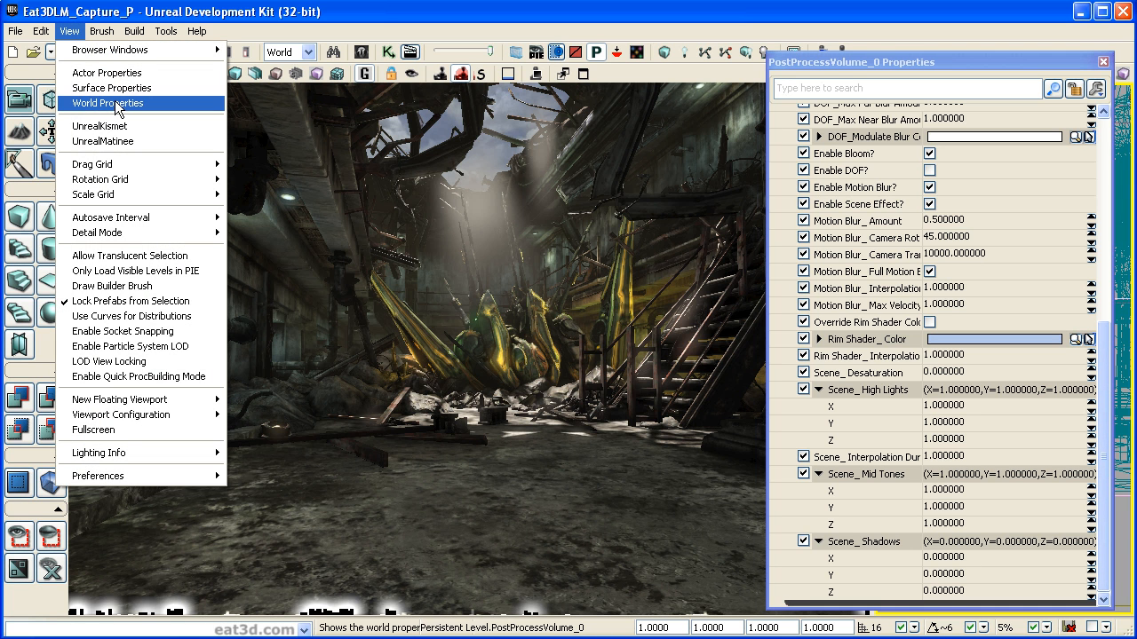
click(269, 16)
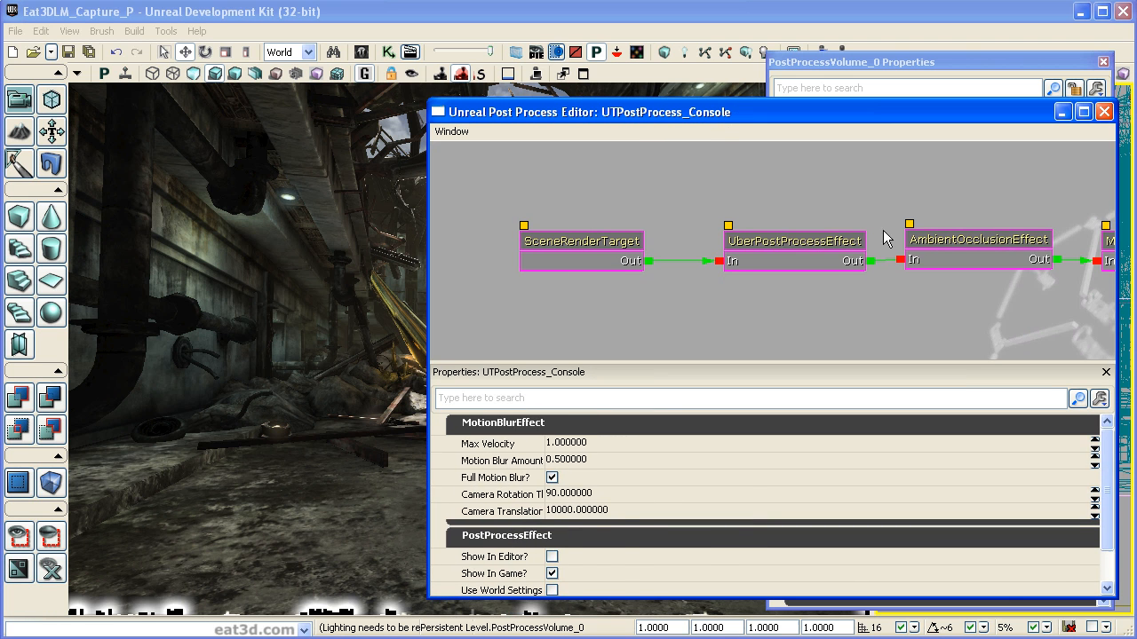
click(799, 243)
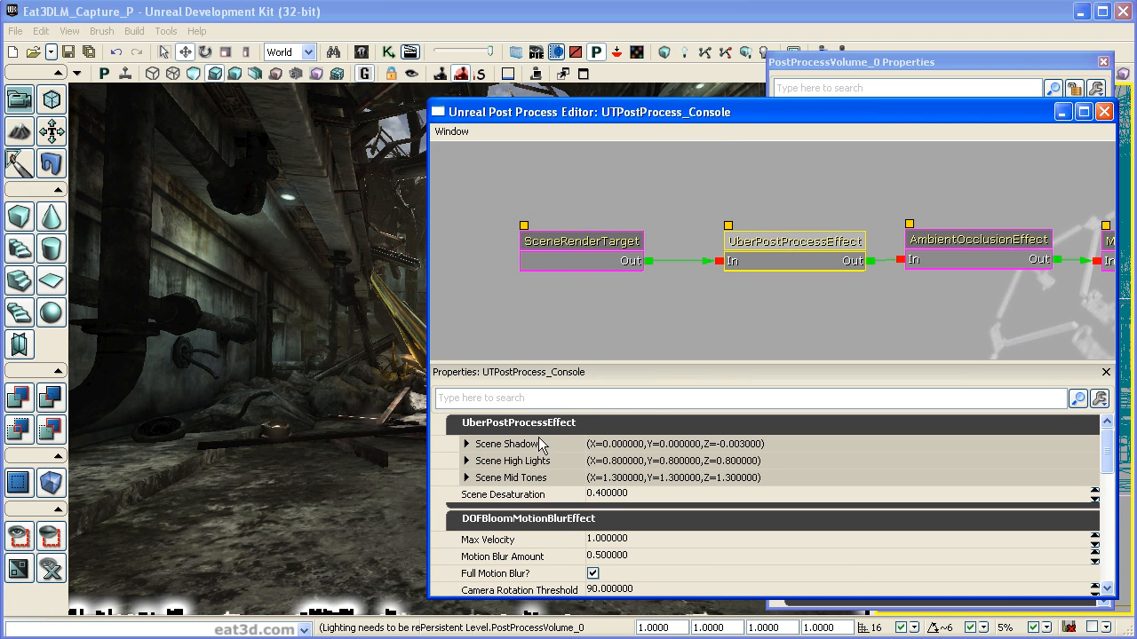
click(1104, 111)
click(1068, 64)
drag(1069, 64, 1070, 64)
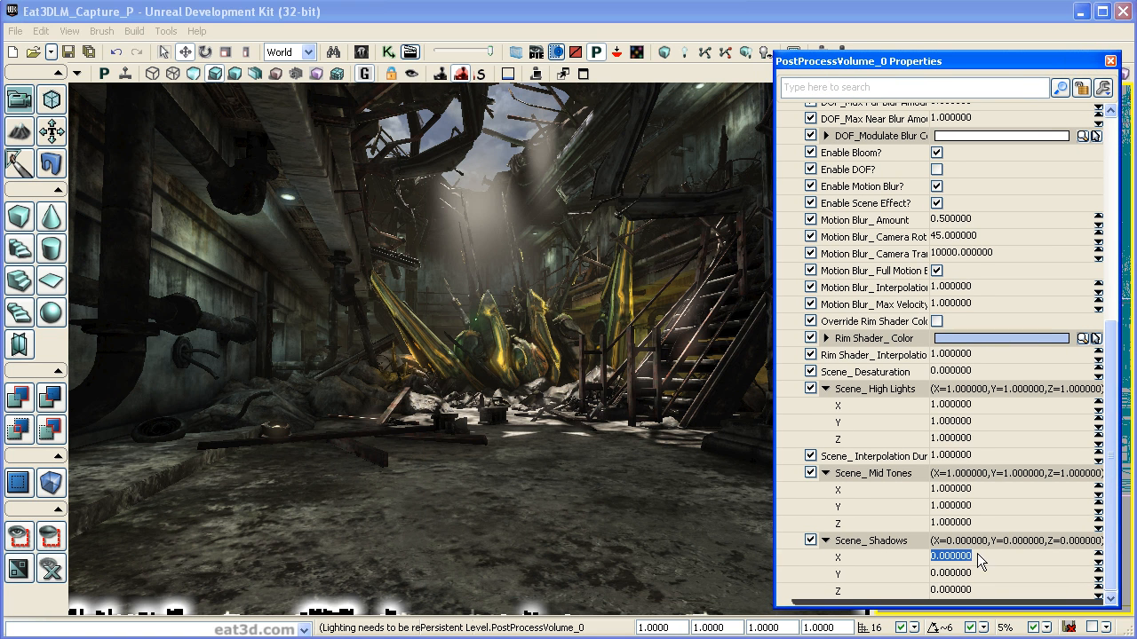
Try Scene_Shadows values of 0.5 for X, Y and Z on the PostProcessVolume.
click(977, 556)
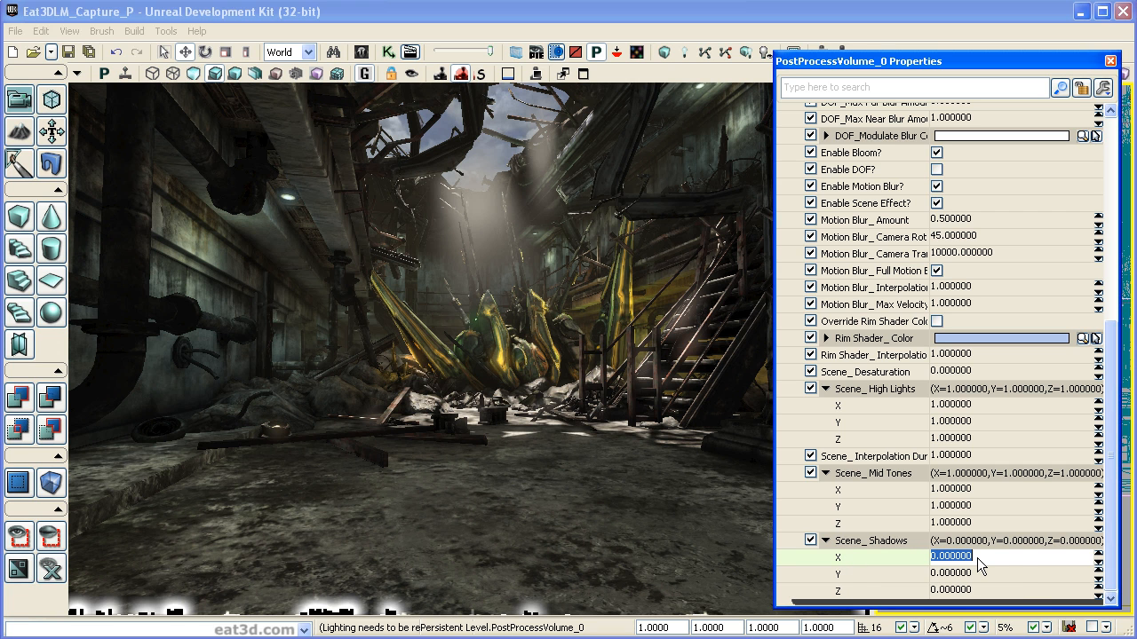
text(0.5)
key(Return)
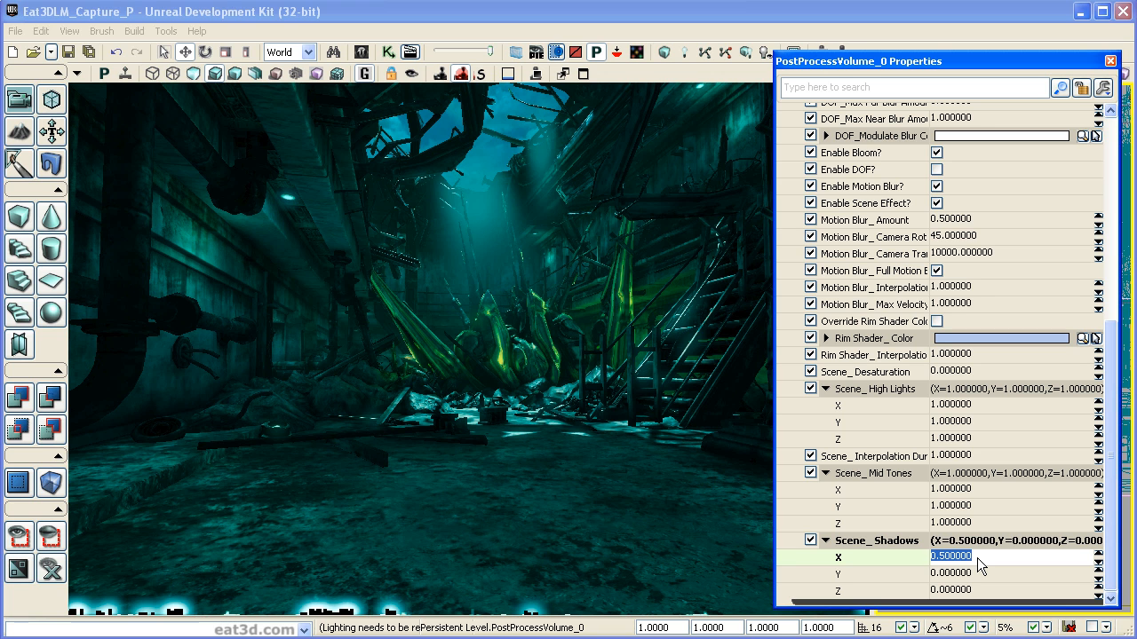
key(Tab)
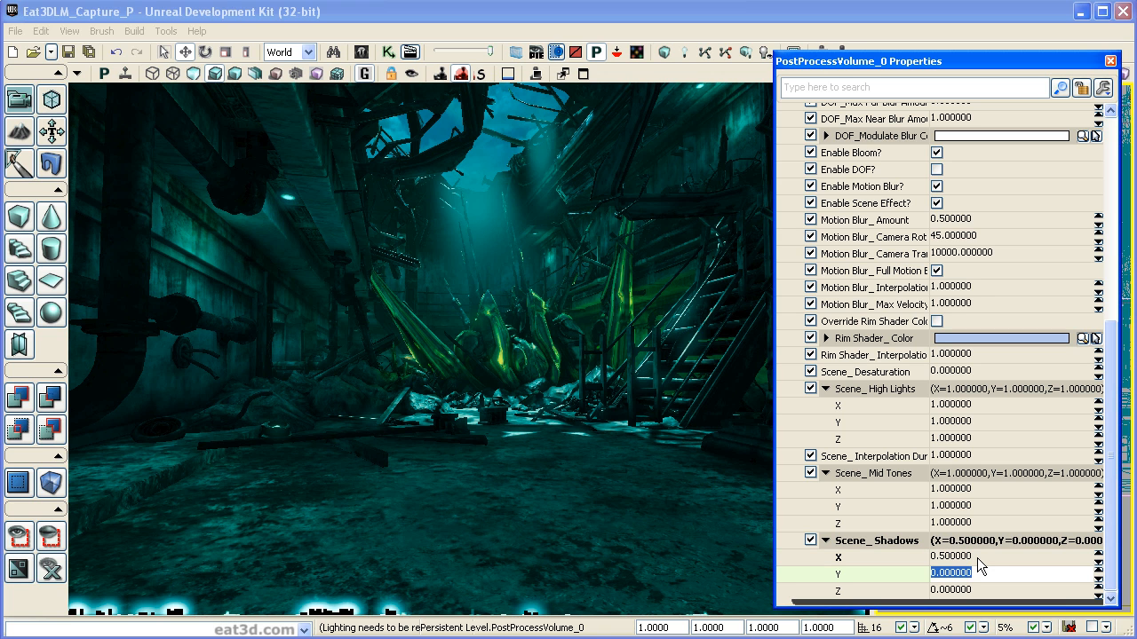
text(.5)
key(Tab)
text(.5)
key(Return)
Try Scene_Shadows values of 0.1 for X, Y and Z on the PostProcessVolume.
key(shift+Tab)
key(shift+Tab)
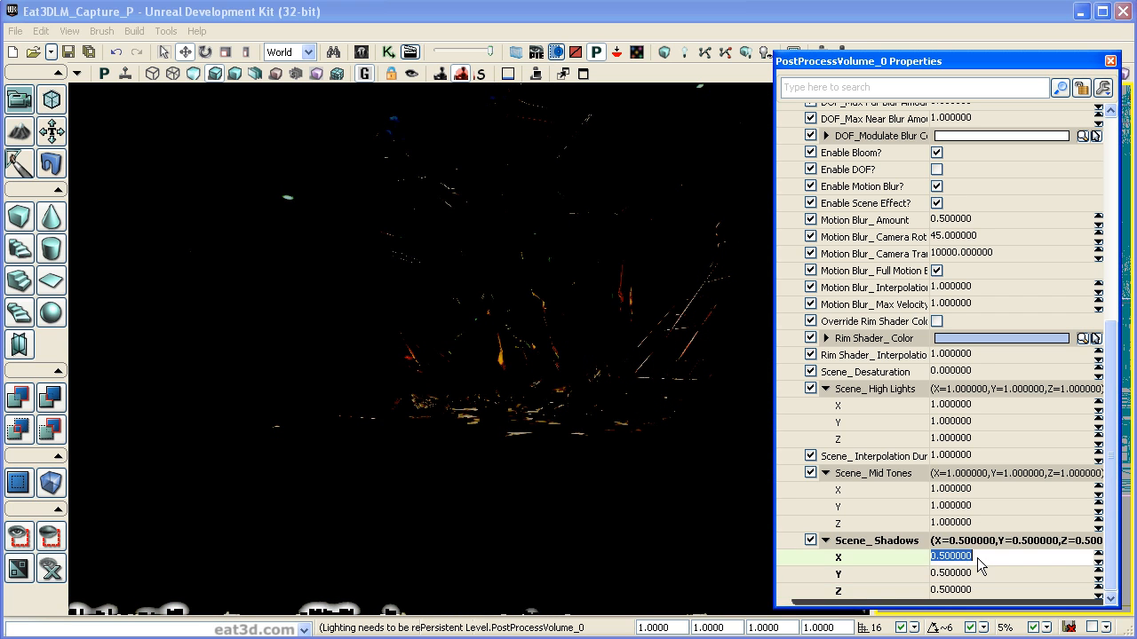
text(.1)
key(Tab)
text(.1)
key(Return)
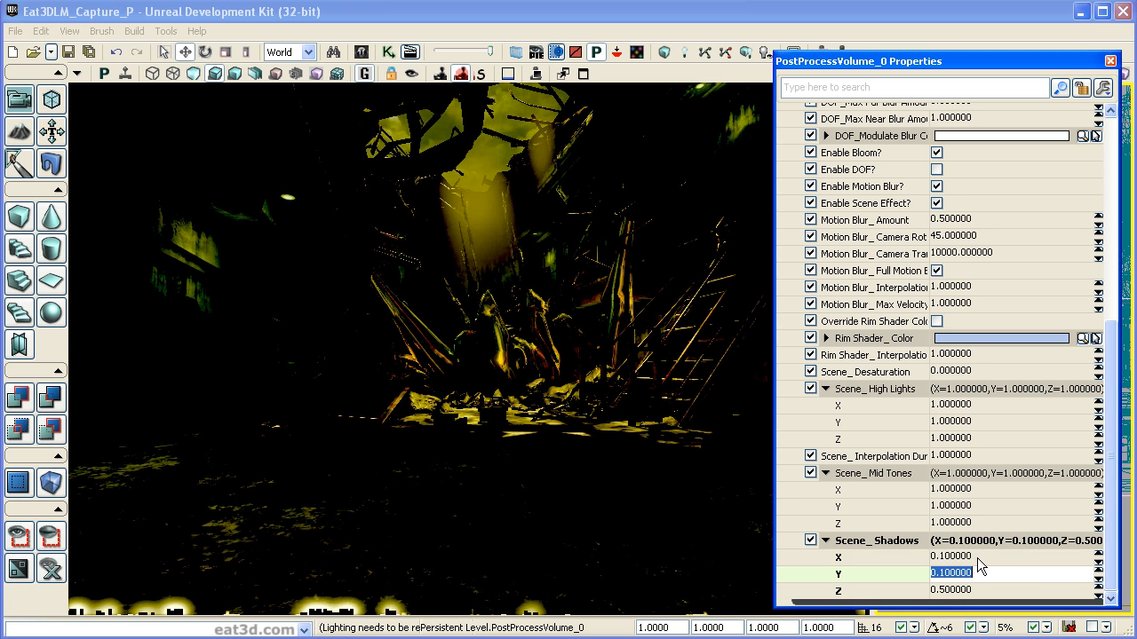
key(Tab)
text(.1)
key(Return)
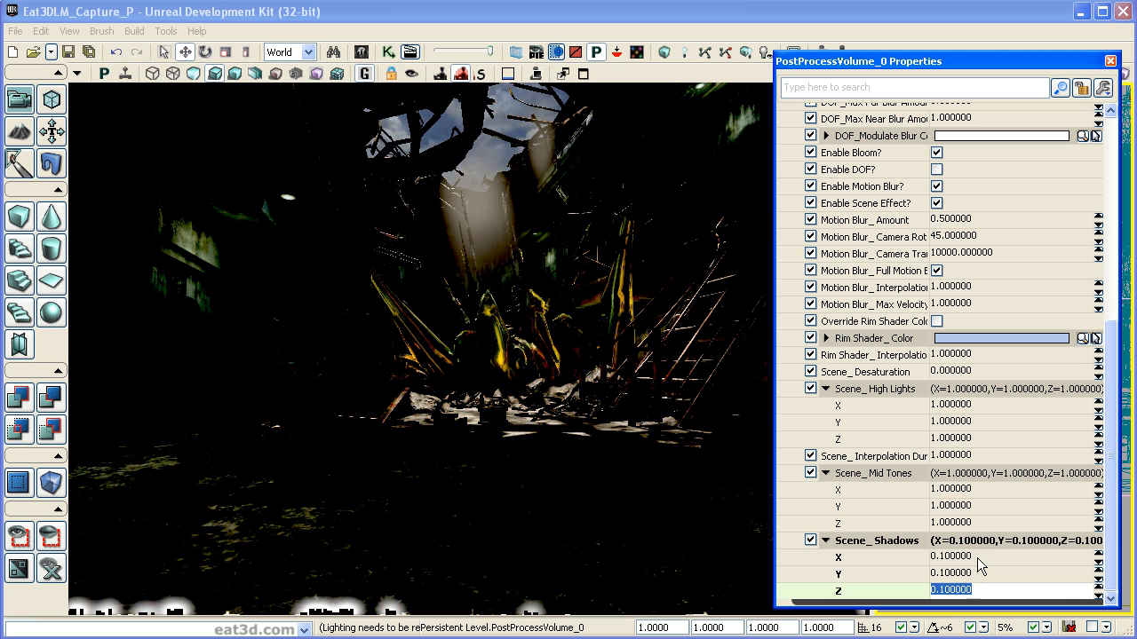
Set the volume's Scene_Shadows X, Y and Z values to 0.01.
key(shift+Tab)
key(shift+Tab)
text(.01)
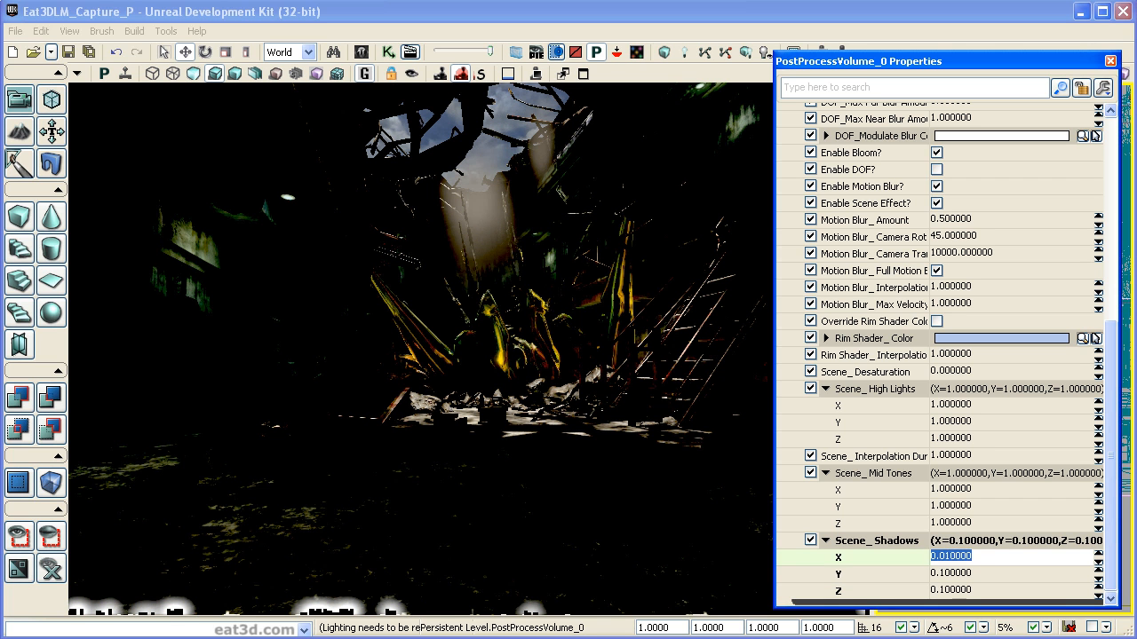
key(Tab)
text(.01)
key(Tab)
text(.01)
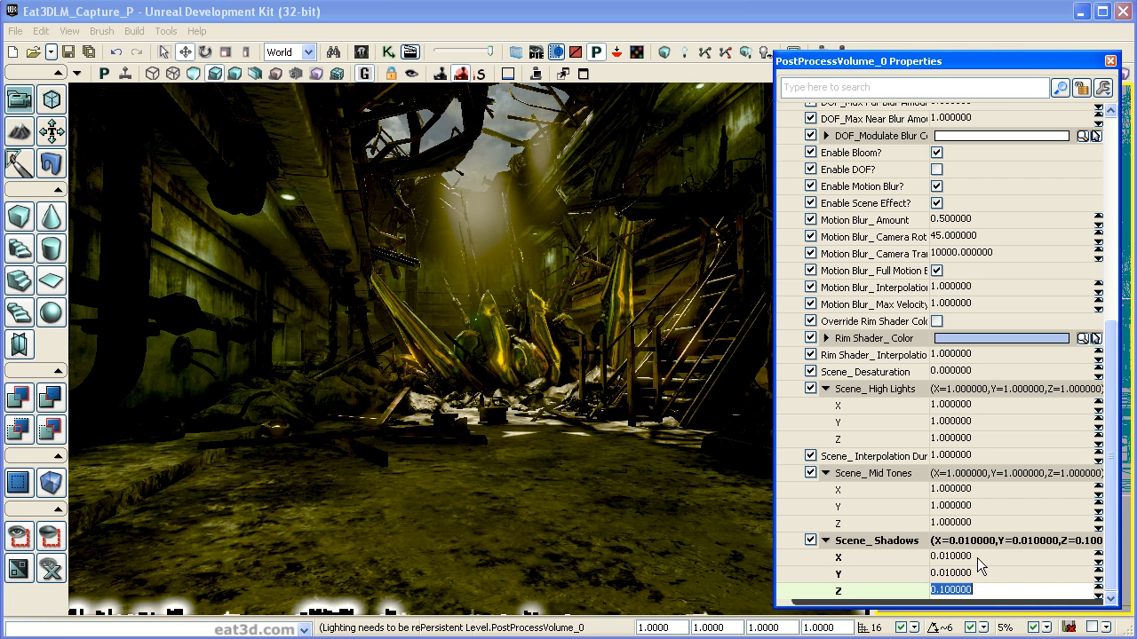
key(Return)
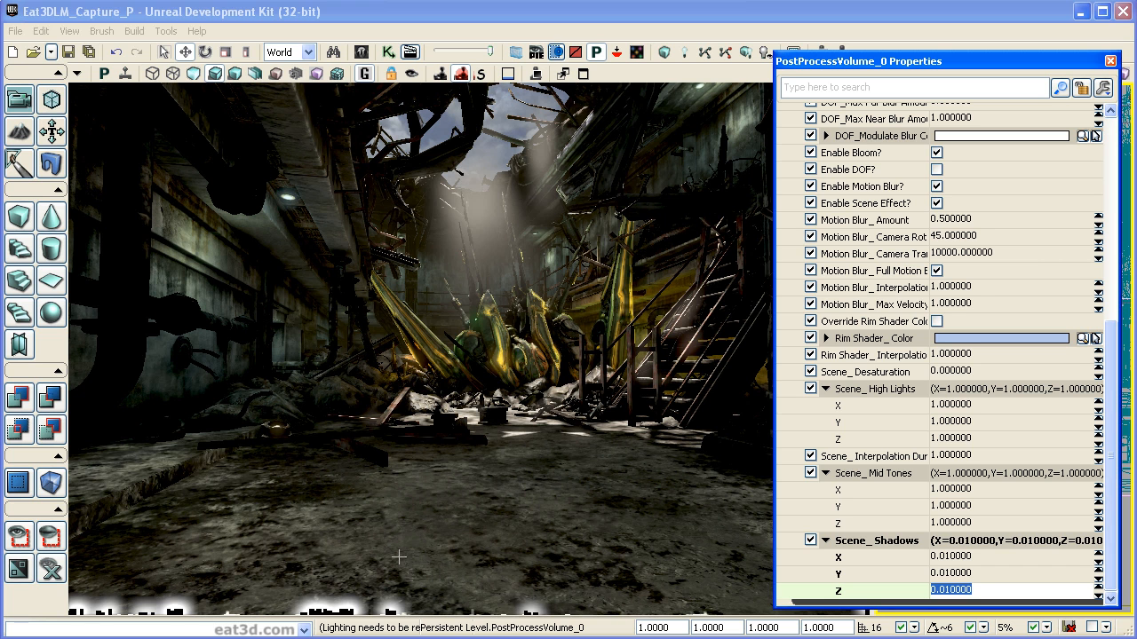
Try Scene_High Lights values of 0.9 for X, Y and Z on the PostProcessVolume.
right_drag(451, 482, 755, 426)
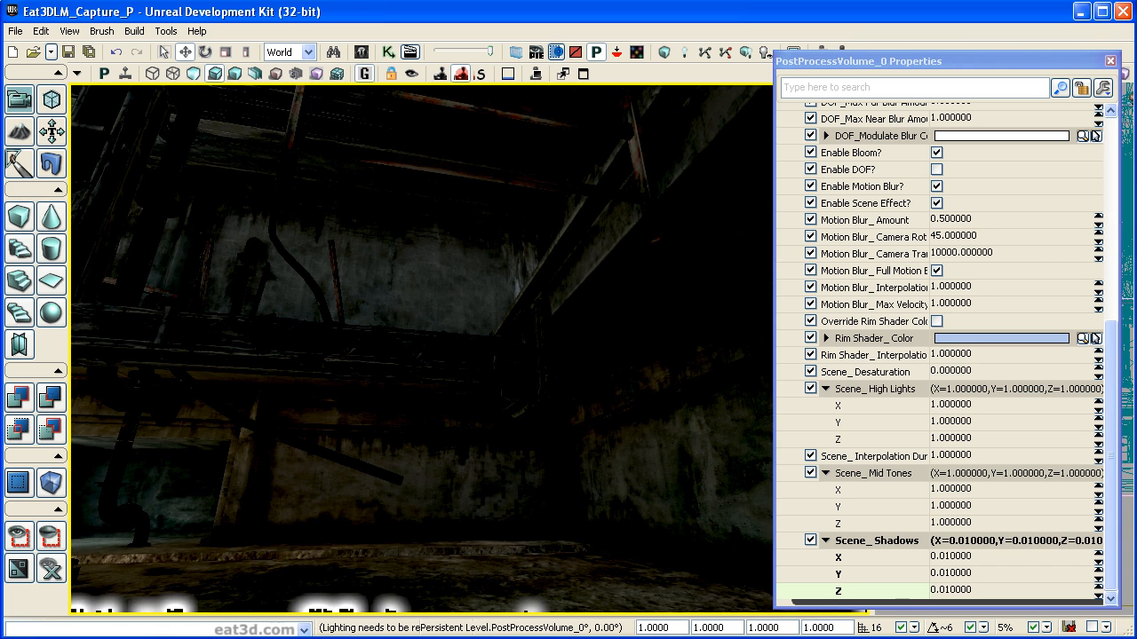
right_drag(444, 355, 404, 342)
right_drag(764, 444, 673, 485)
click(977, 412)
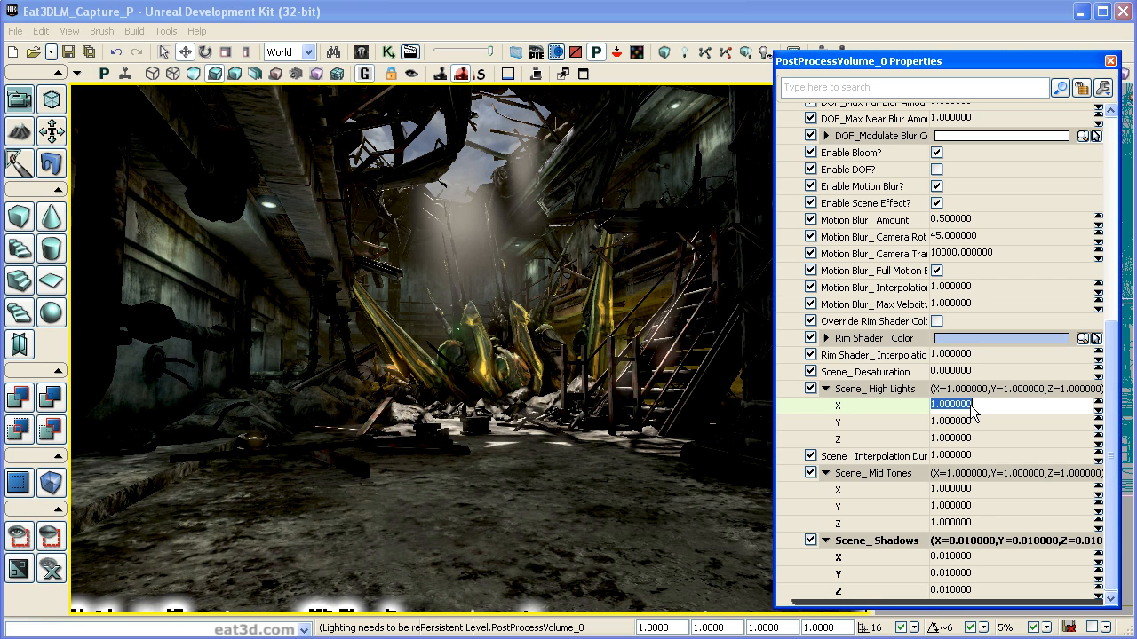
text(.9)
key(Tab)
text(.9)
key(Tab)
text(.)
Set the volume's Scene_High Lights X, Y and Z values to 0.1.
key(shift+Tab)
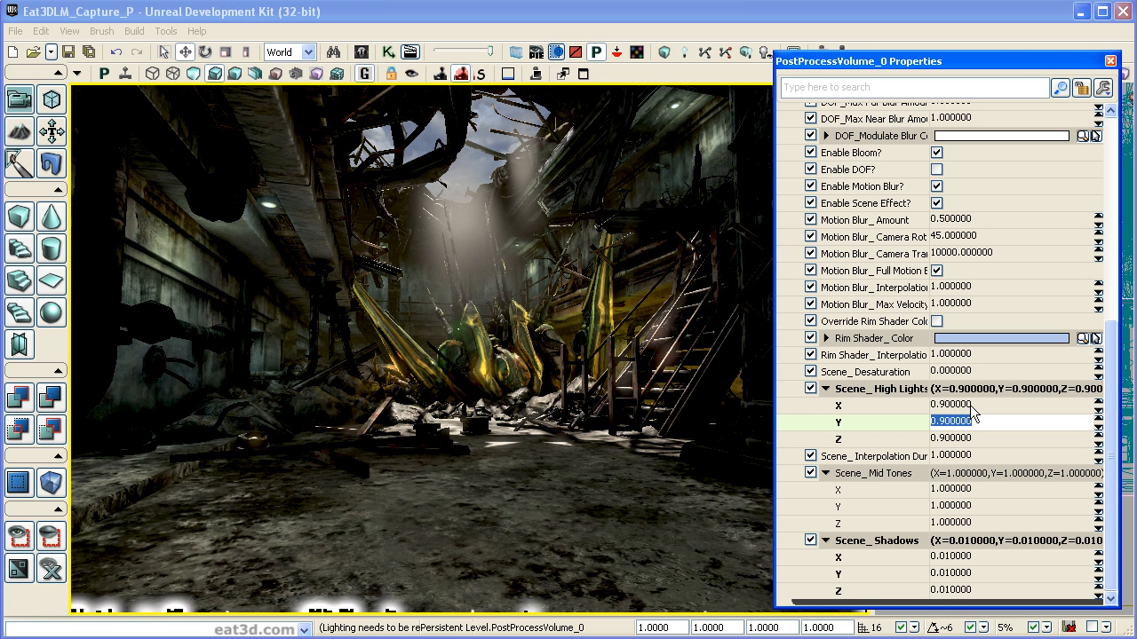
key(shift+Tab)
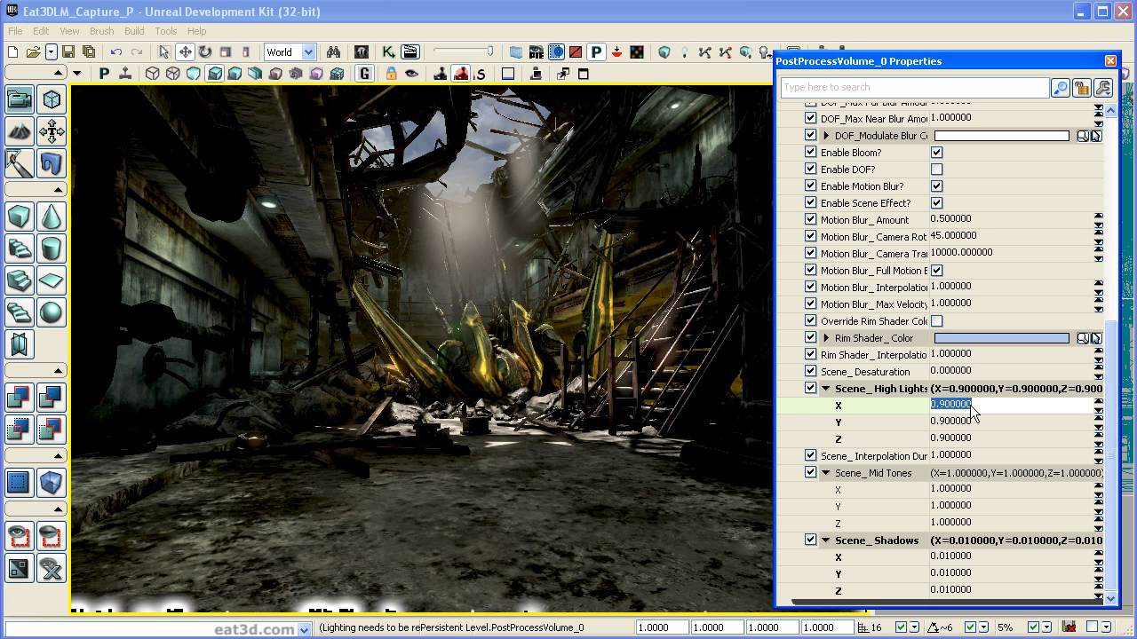
text(.1)
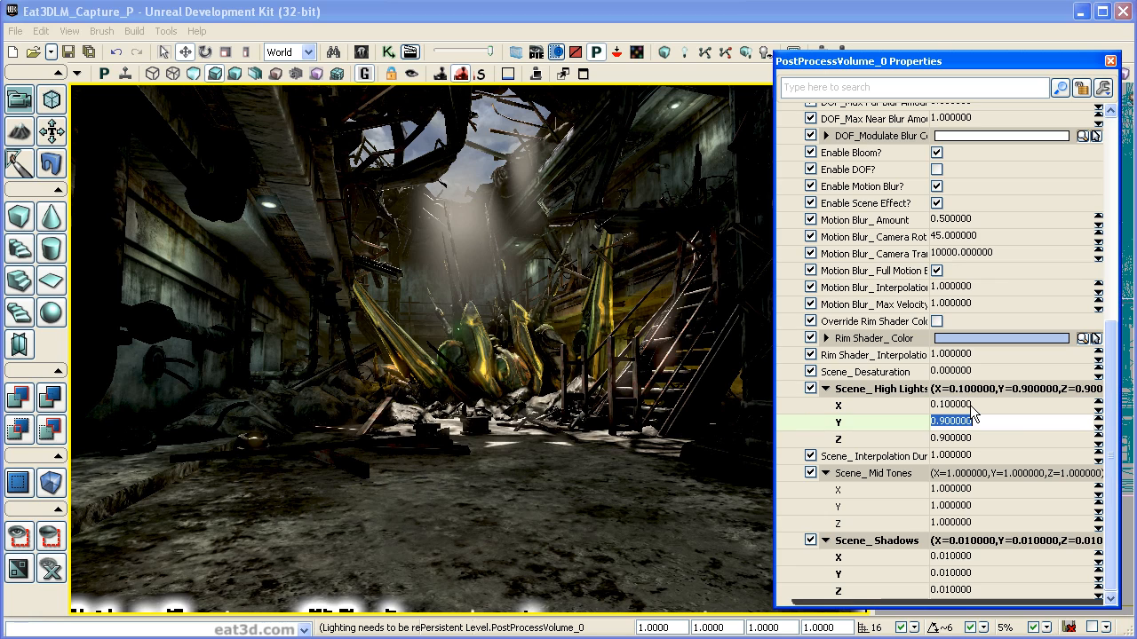
key(Tab)
text(.1)
key(Tab)
text(.1)
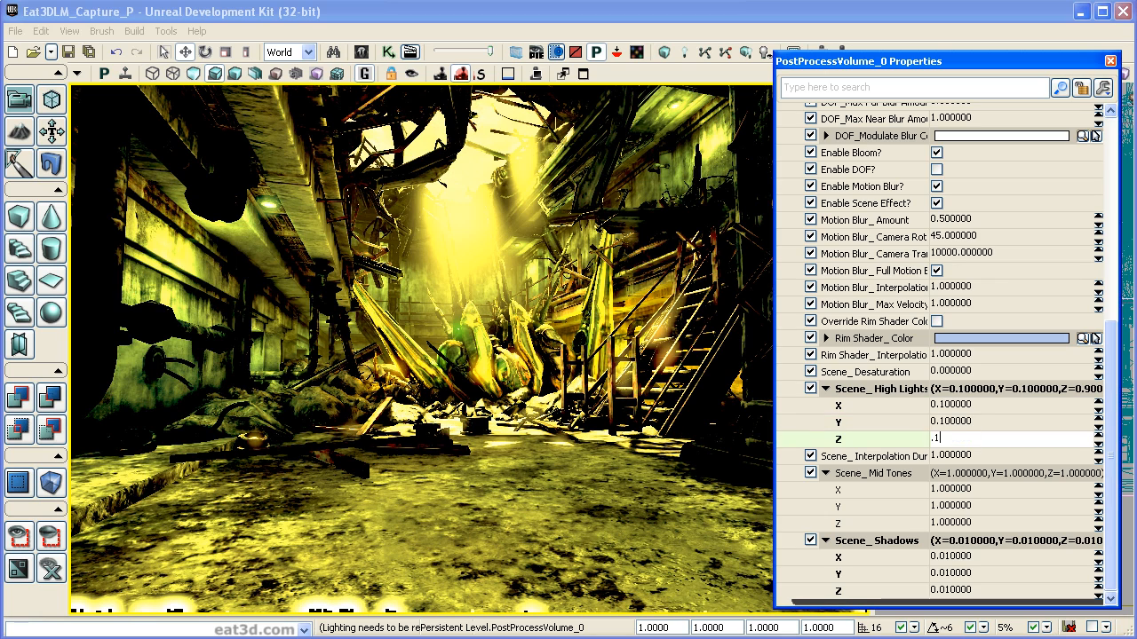
key(shift+Tab)
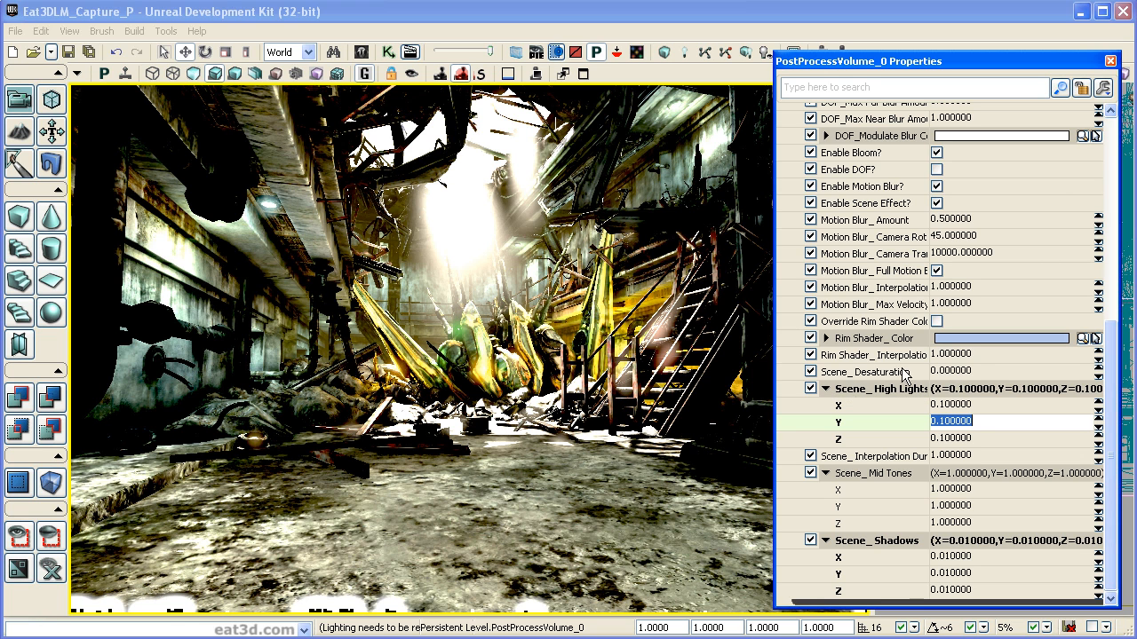
Review the Scene_Desaturation setting and collapse the Scene_High Lights and Scene_Mid Tones value groups.
click(992, 371)
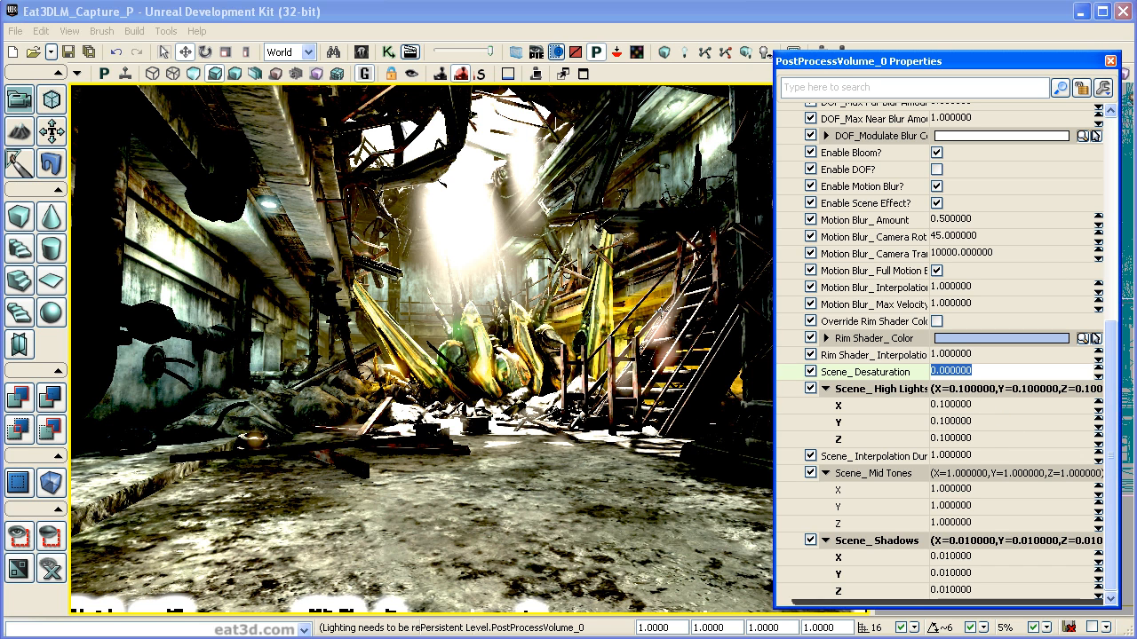
click(1111, 402)
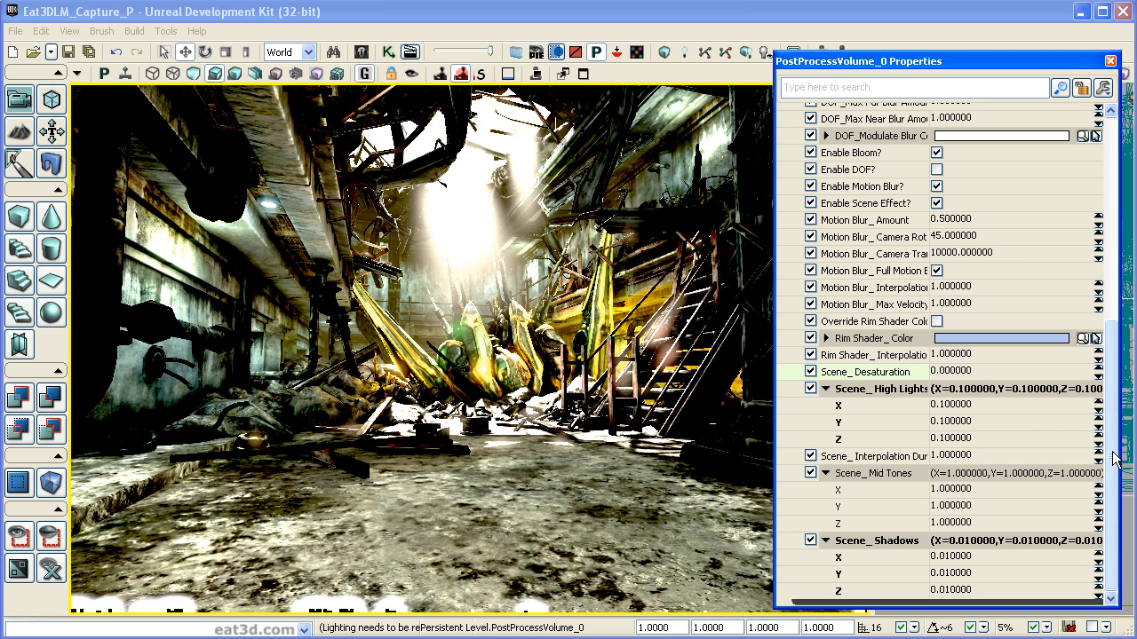
click(831, 397)
click(830, 469)
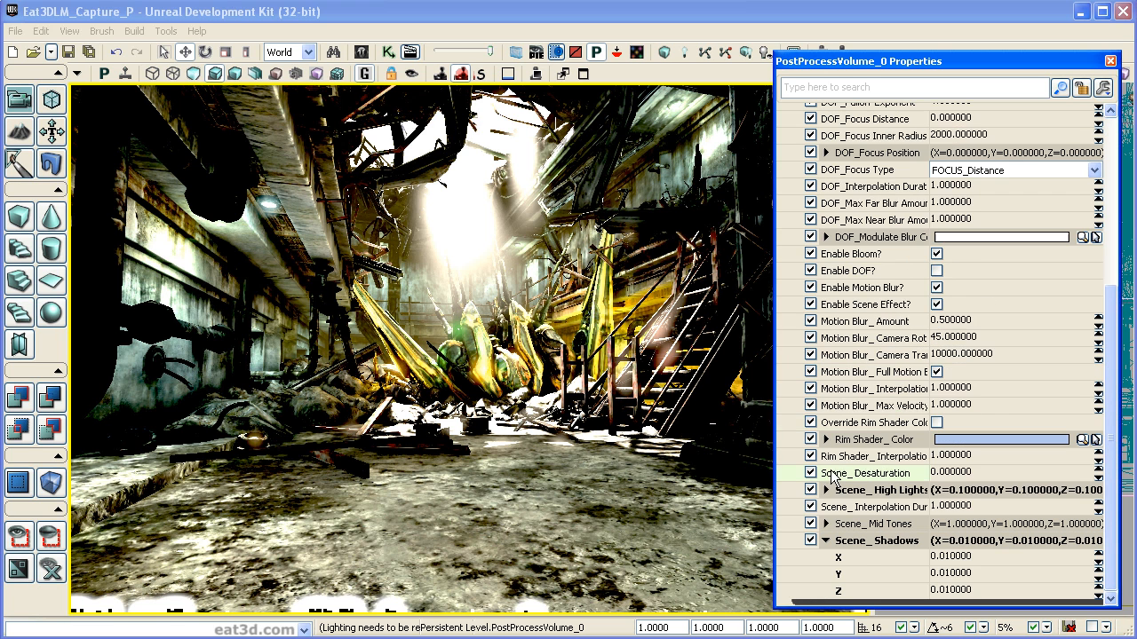
Step through the Scene_Shadows values, collapse that group and move the properties window off the wireframe view.
click(975, 561)
key(Tab)
key(Tab)
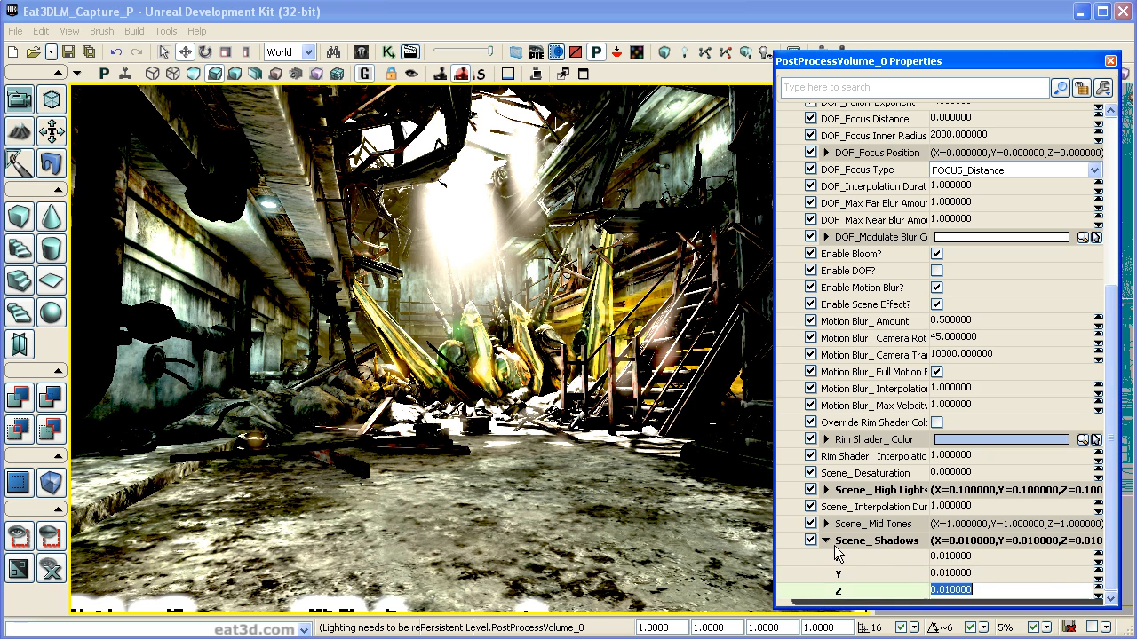
click(826, 540)
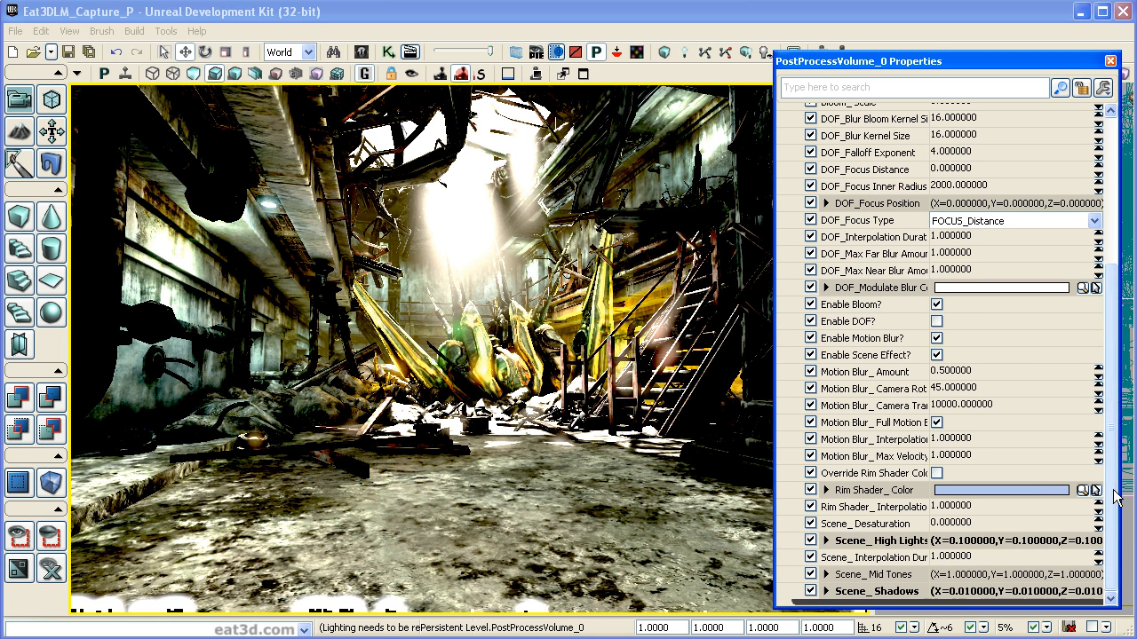
drag(1106, 393, 1120, 235)
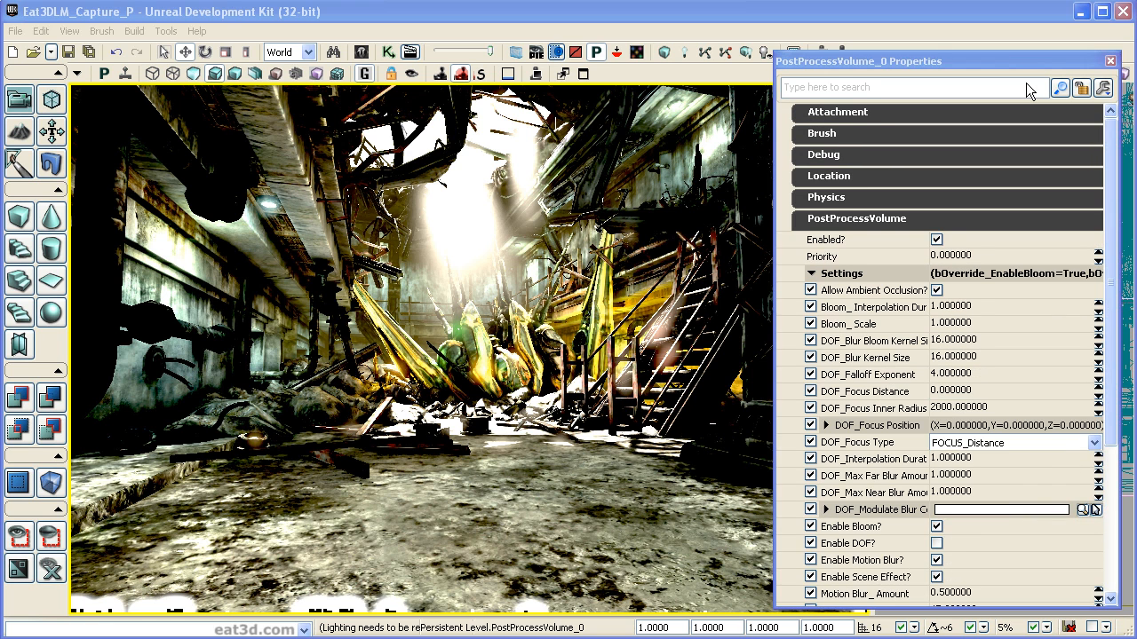
drag(1041, 62, 649, 58)
scroll(953, 355, up, 4)
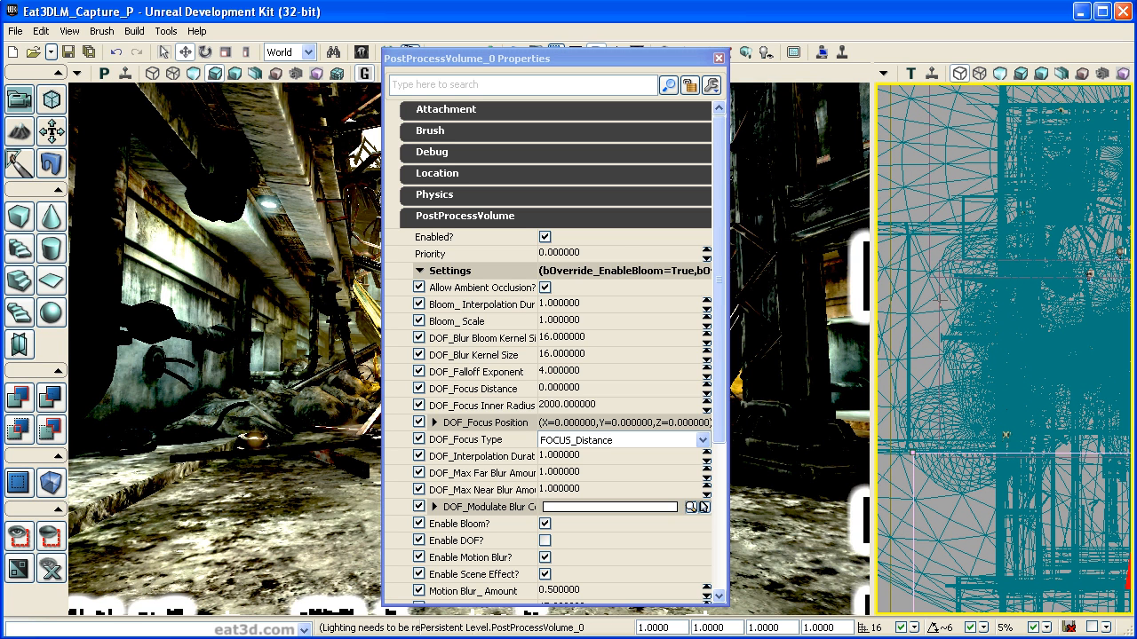
Select PostProcessVolume_2 in the wireframe view and set its Scene_High Lights X value to 0.5.
click(940, 301)
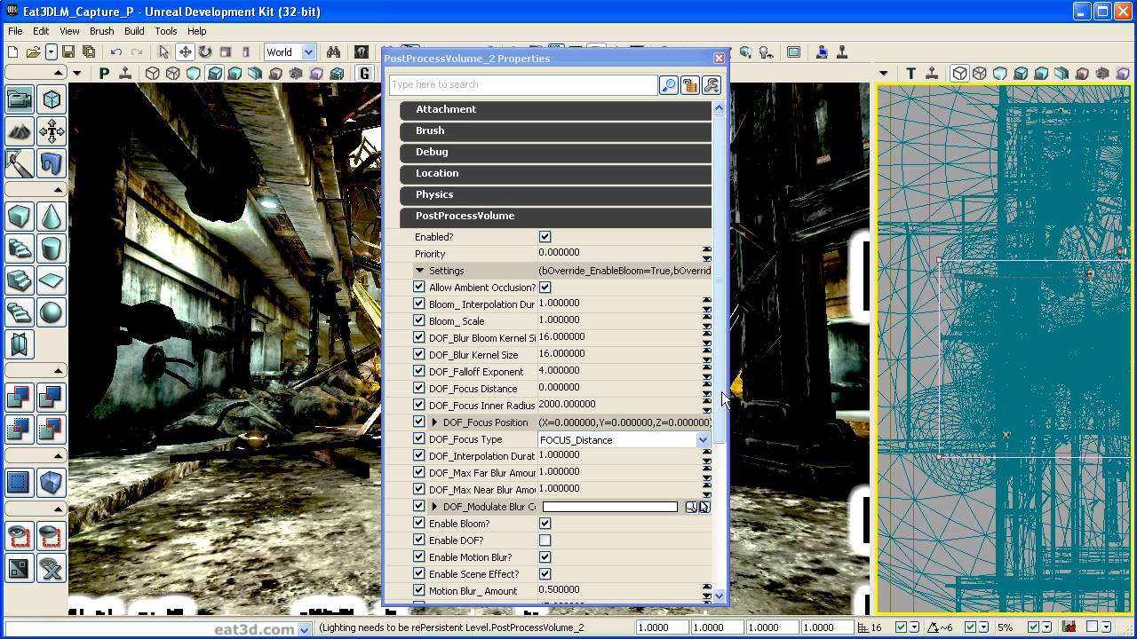
scroll(713, 436, down, 5)
scroll(717, 502, down, 3)
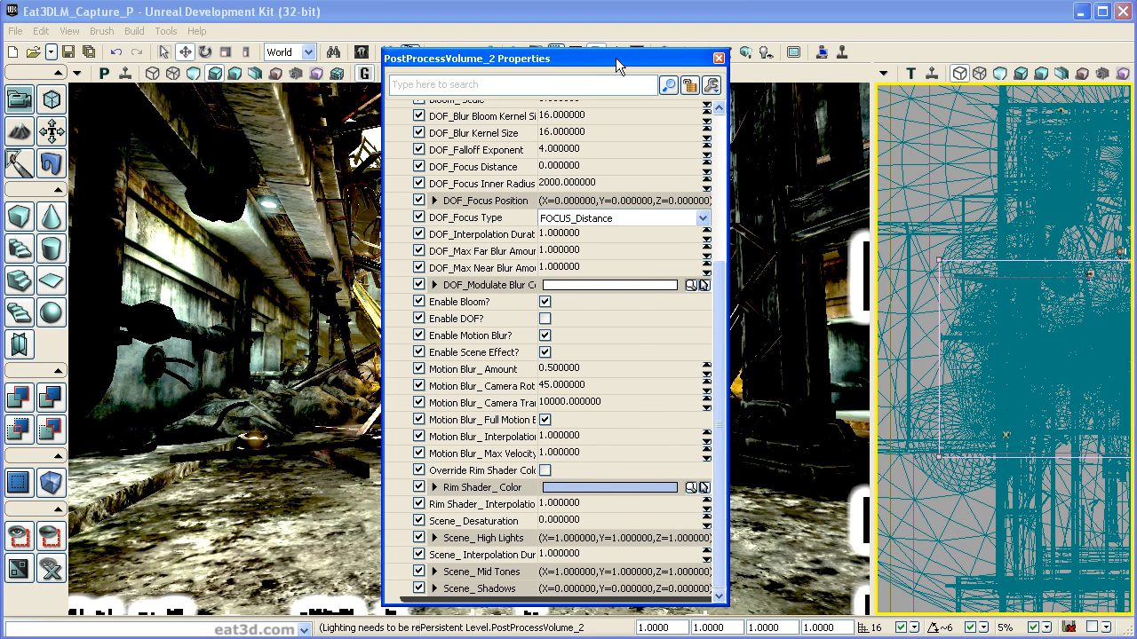
drag(616, 59, 735, 55)
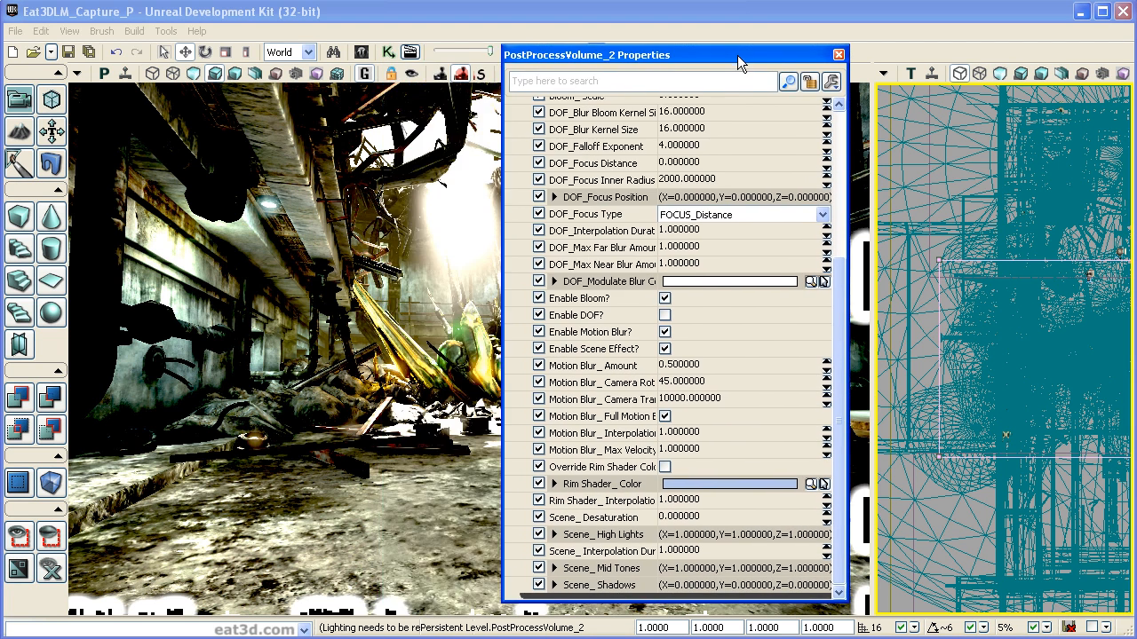
click(557, 535)
scroll(840, 496, down, 2)
click(714, 500)
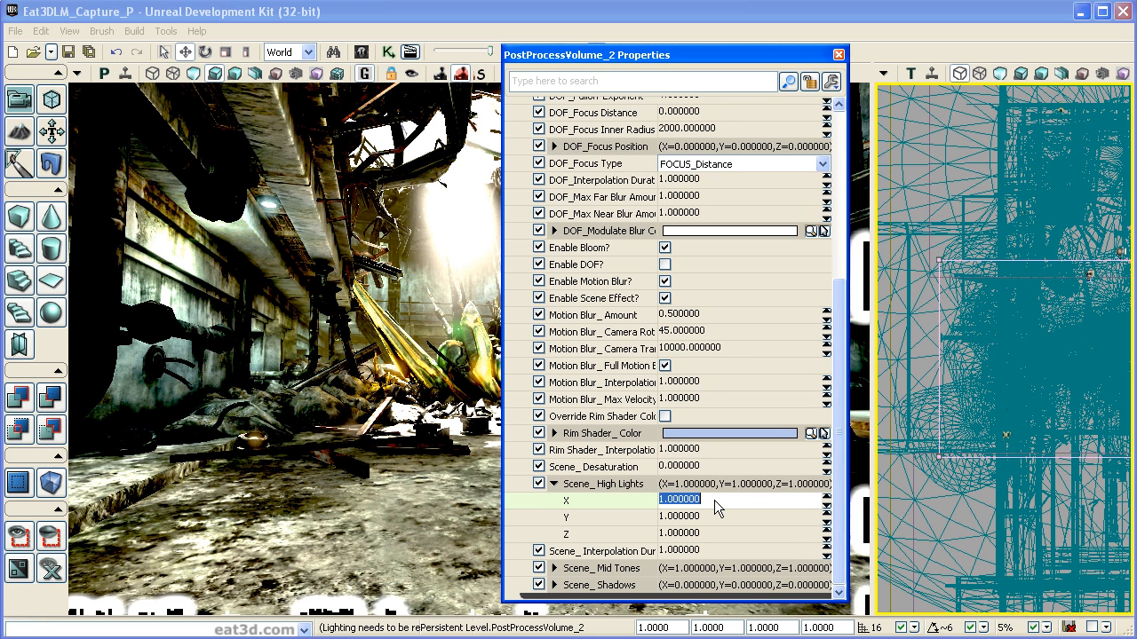
text(0.5)
key(Return)
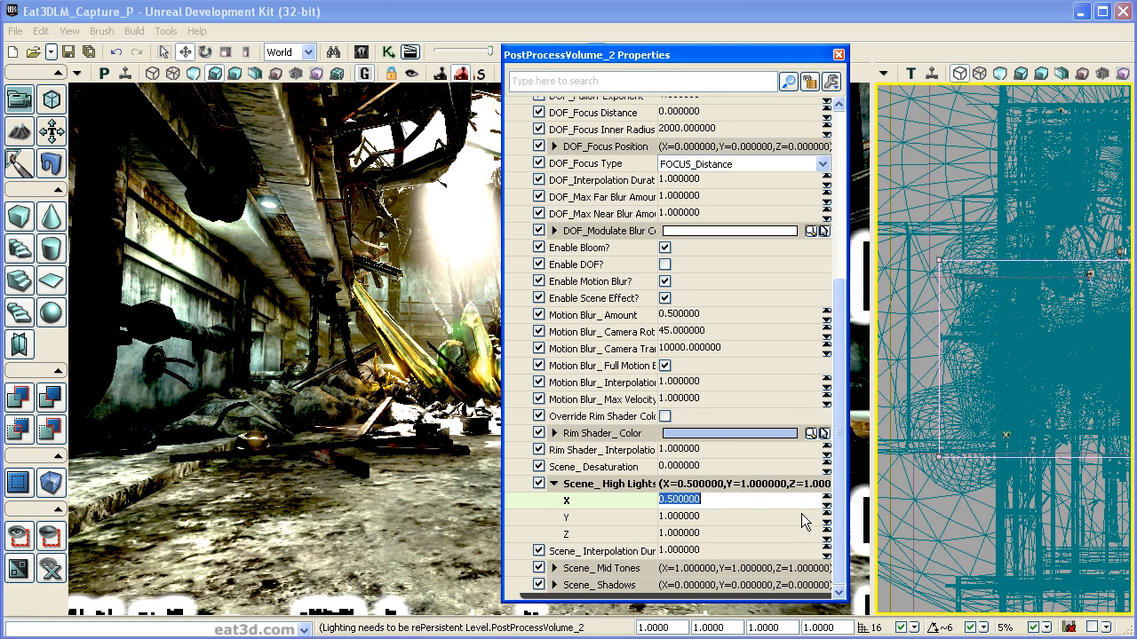
drag(411, 513, 419, 399)
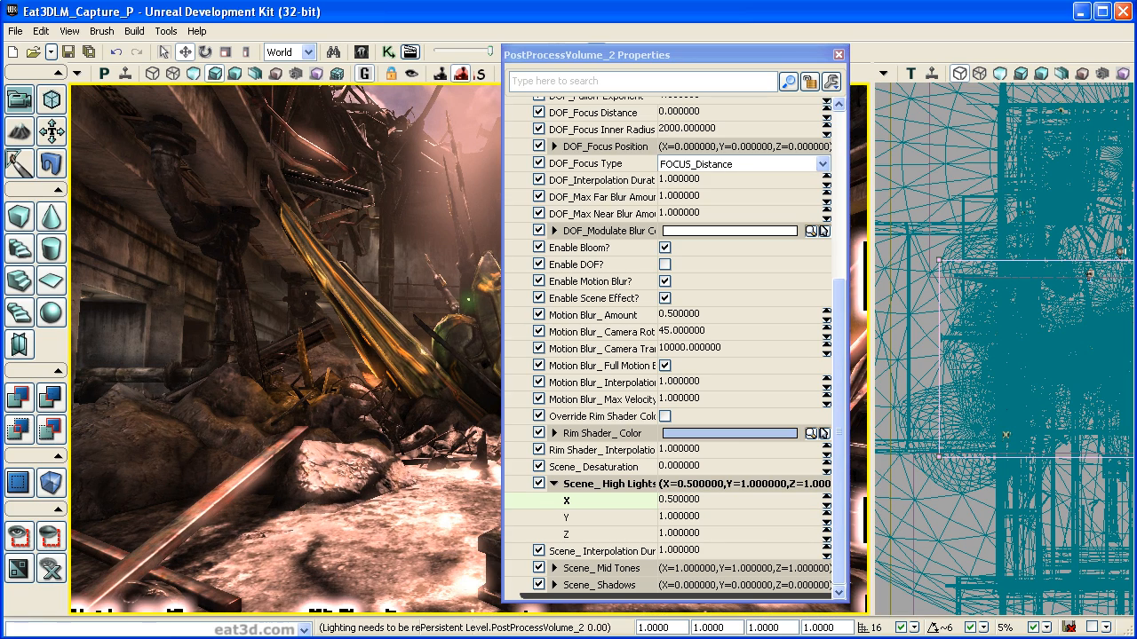
Try 0.2 for the Scene_Shadows X value of PostProcessVolume_2, and set it to -0.2.
click(569, 584)
scroll(828, 512, down, 1)
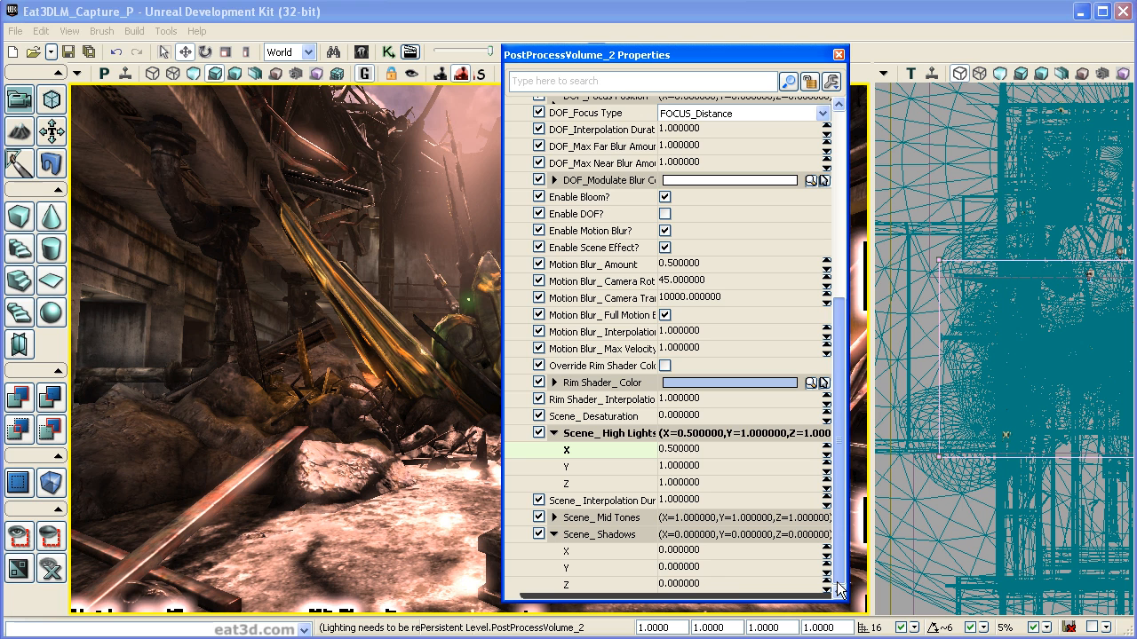
click(715, 549)
text(0.2)
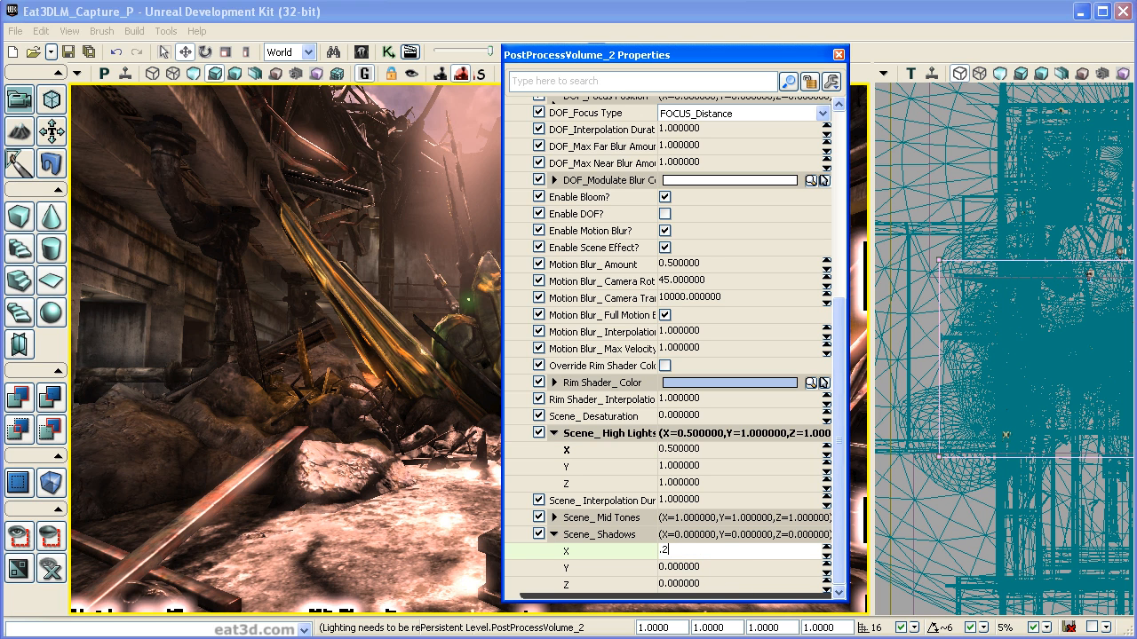
key(Return)
text(-0.2)
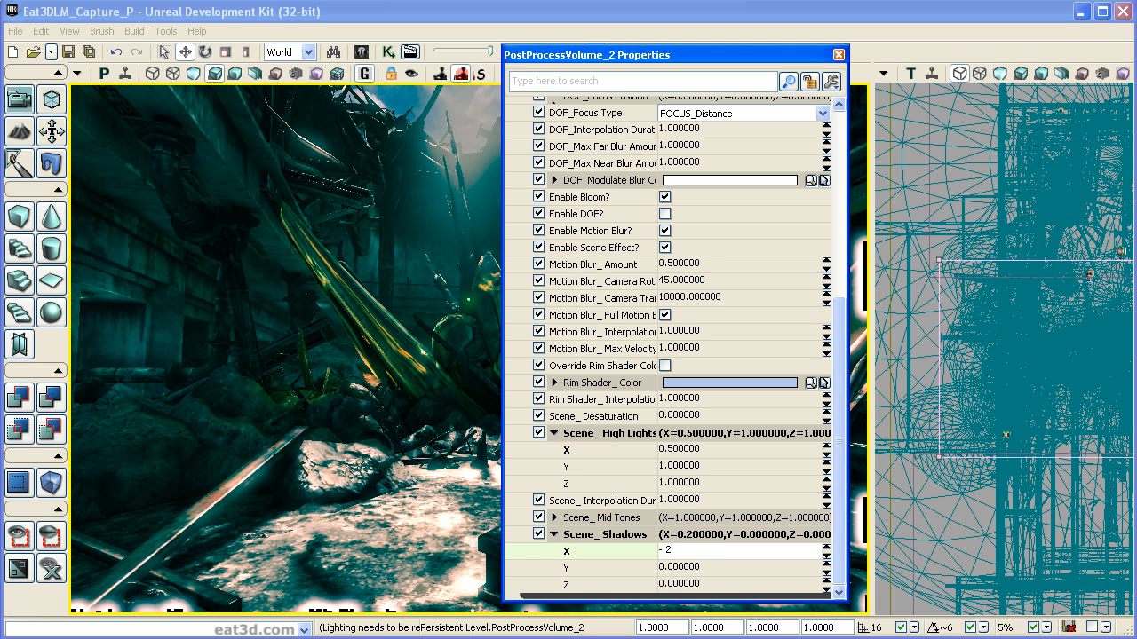
key(Return)
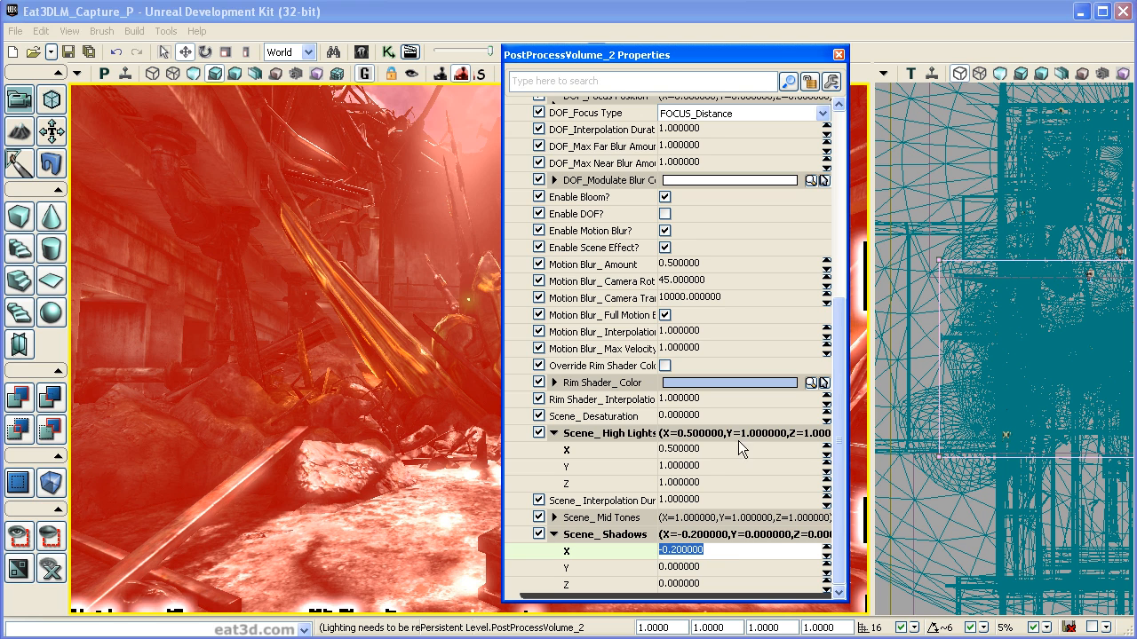
Enable depth of field on PostProcessVolume_2 and inspect the effect in the perspective view.
click(664, 214)
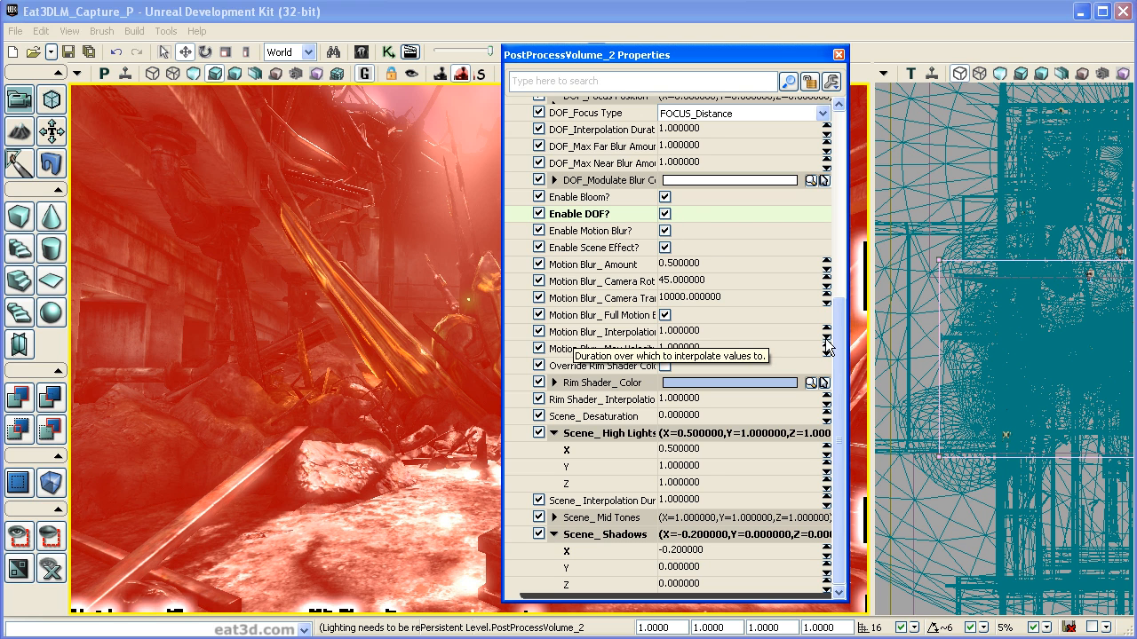
drag(842, 330, 838, 165)
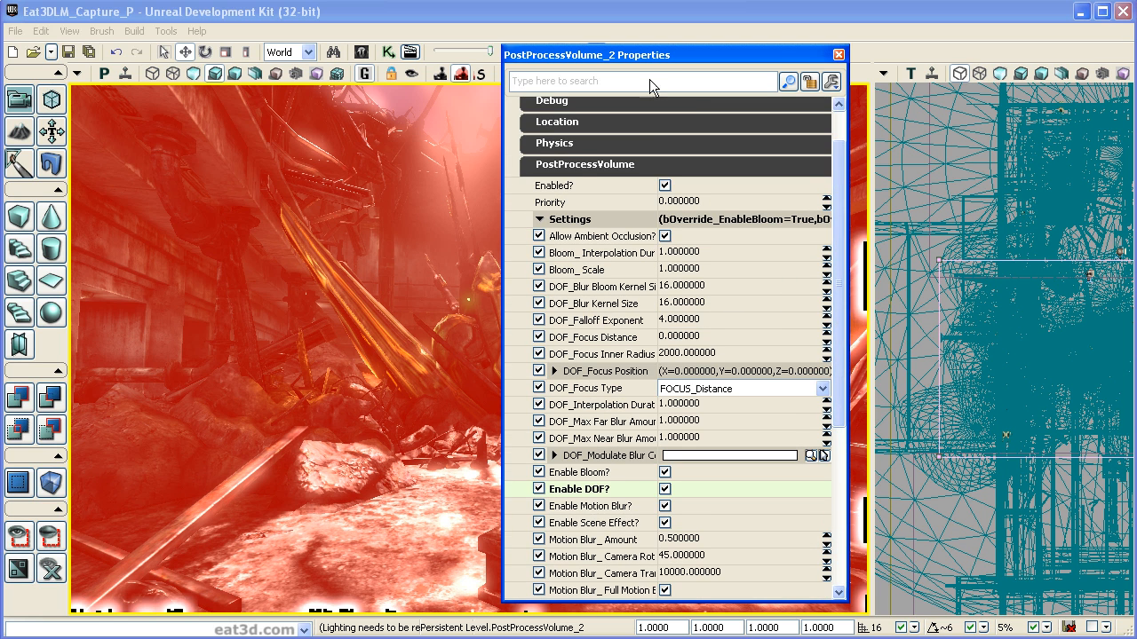
drag(581, 56, 819, 58)
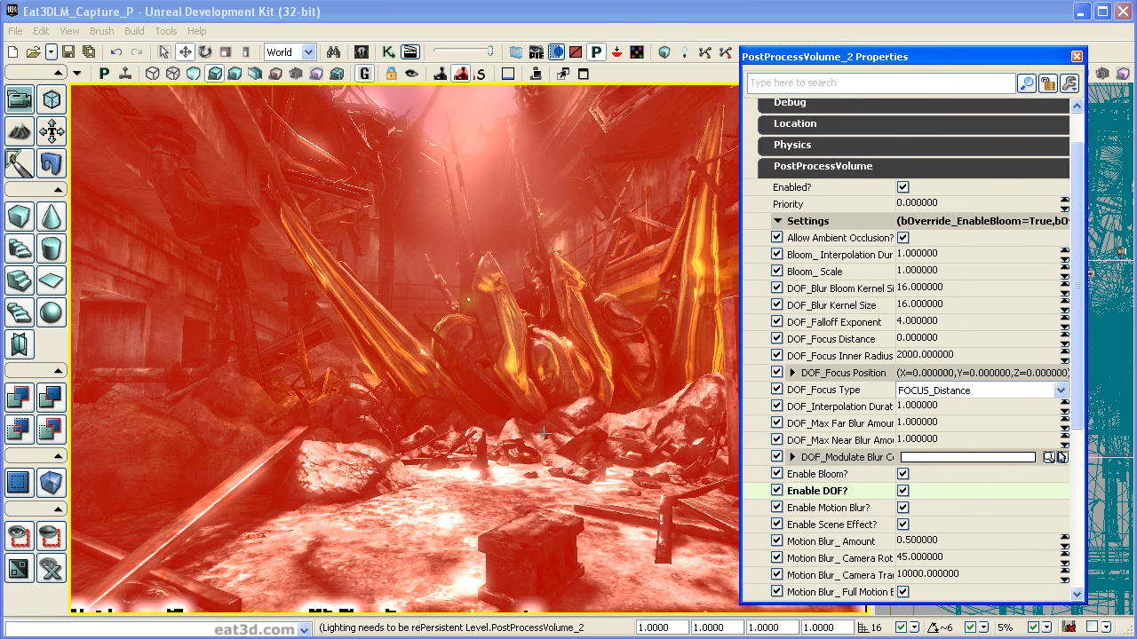
right_drag(597, 527, 461, 533)
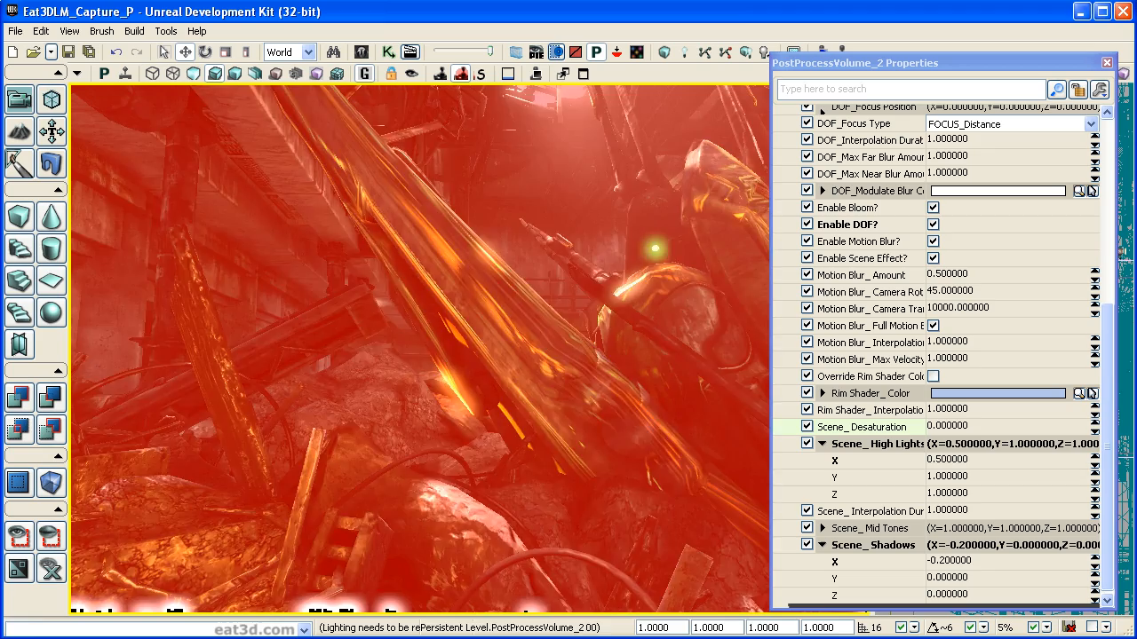
right_drag(461, 533, 569, 522)
Select PostProcessVolume_1, try Scene_Desaturation values of 1 and 0.9, and set it to 0.8.
drag(1056, 72, 675, 67)
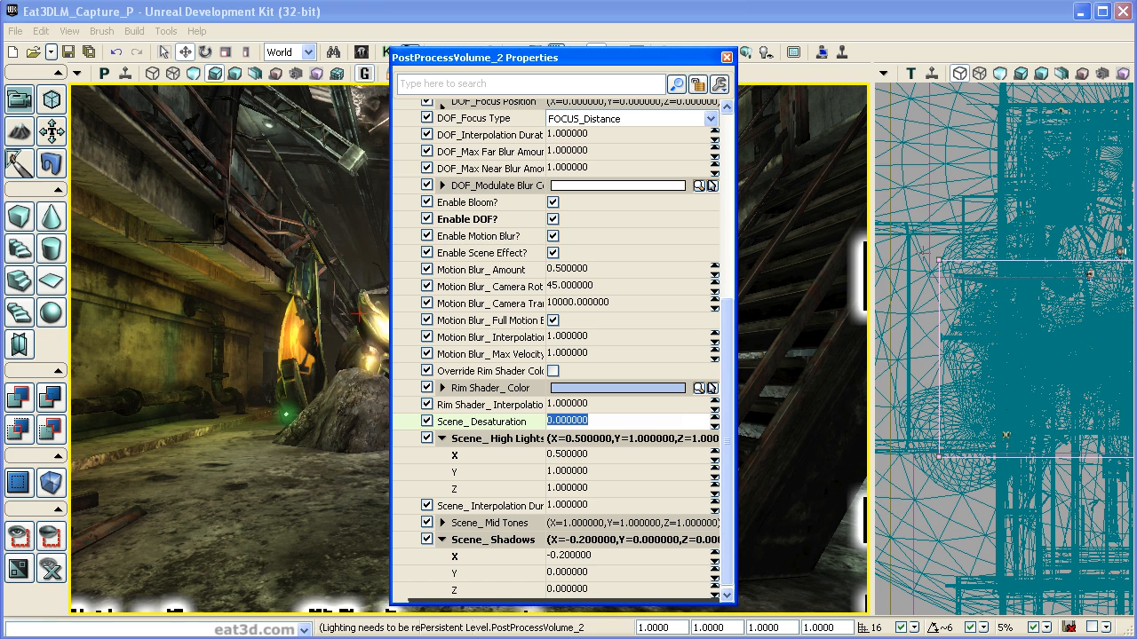
click(929, 200)
drag(586, 60, 993, 54)
click(981, 417)
text(1)
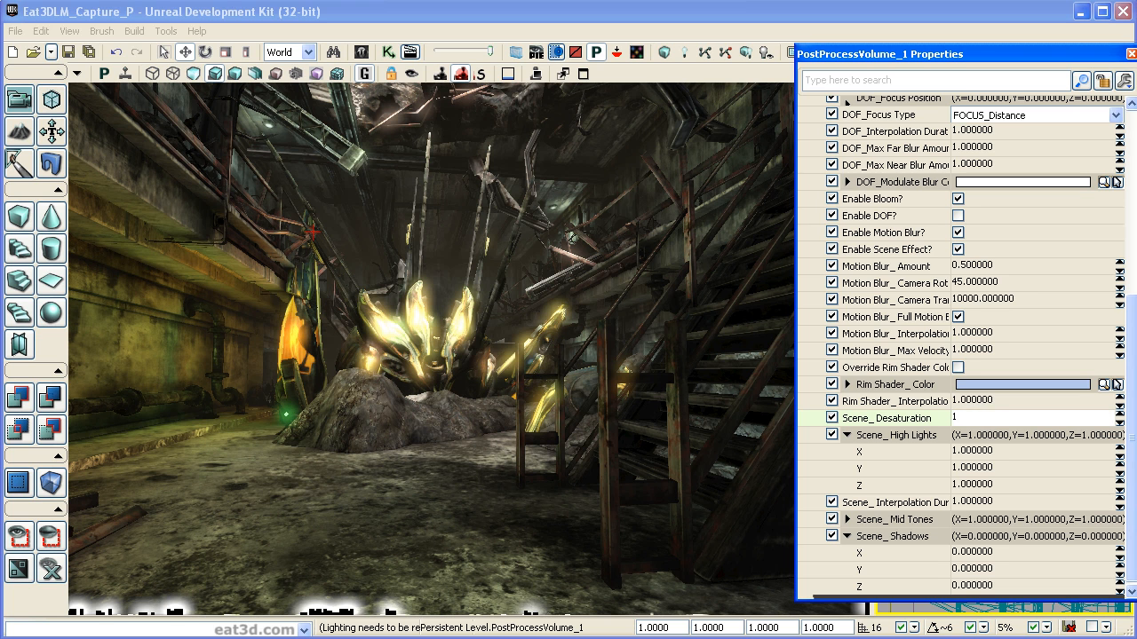
key(Return)
text(.9)
key(Return)
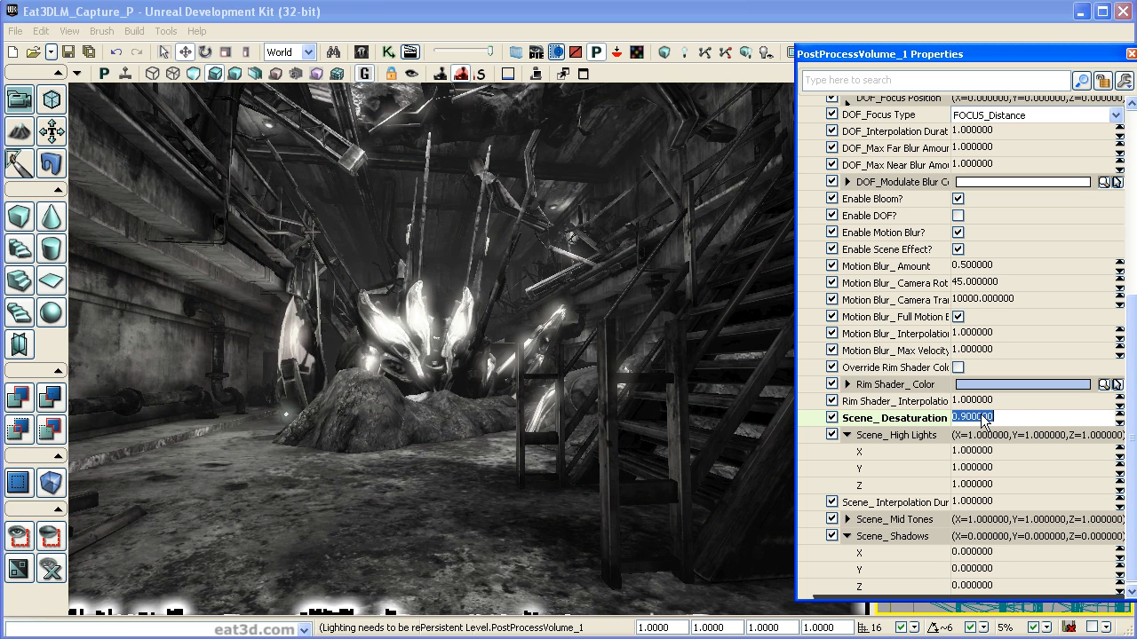
text(.8)
key(Return)
Set the Scene_Shadows X value of PostProcessVolume_1 to 0.15 and try Y values of 0.1 and 0.001.
drag(1132, 302, 1132, 171)
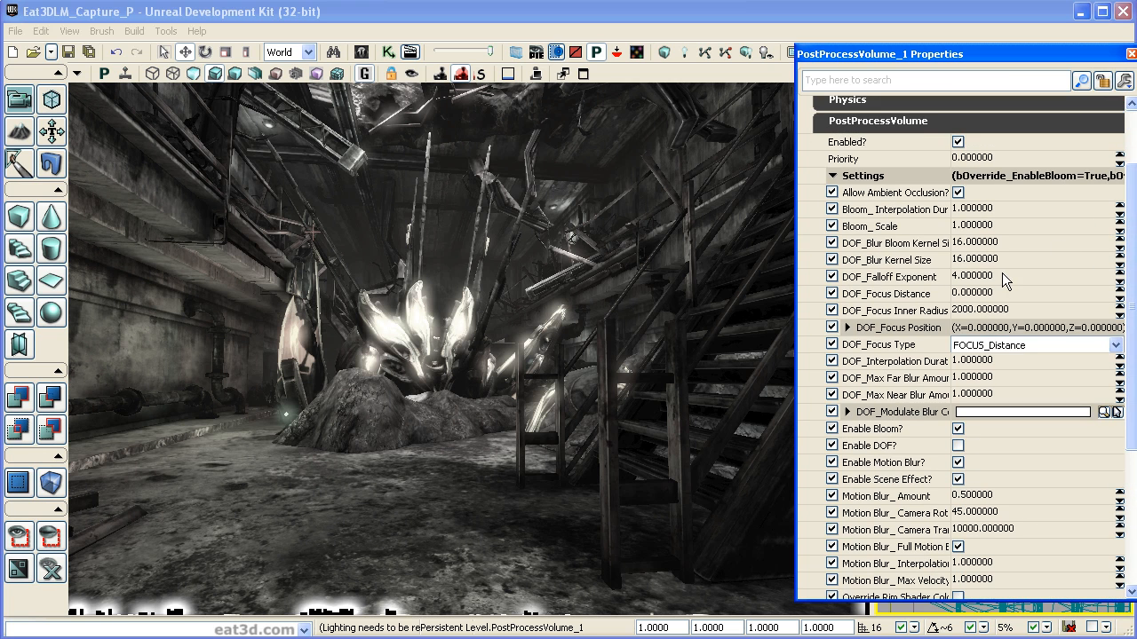
scroll(988, 302, down, 5)
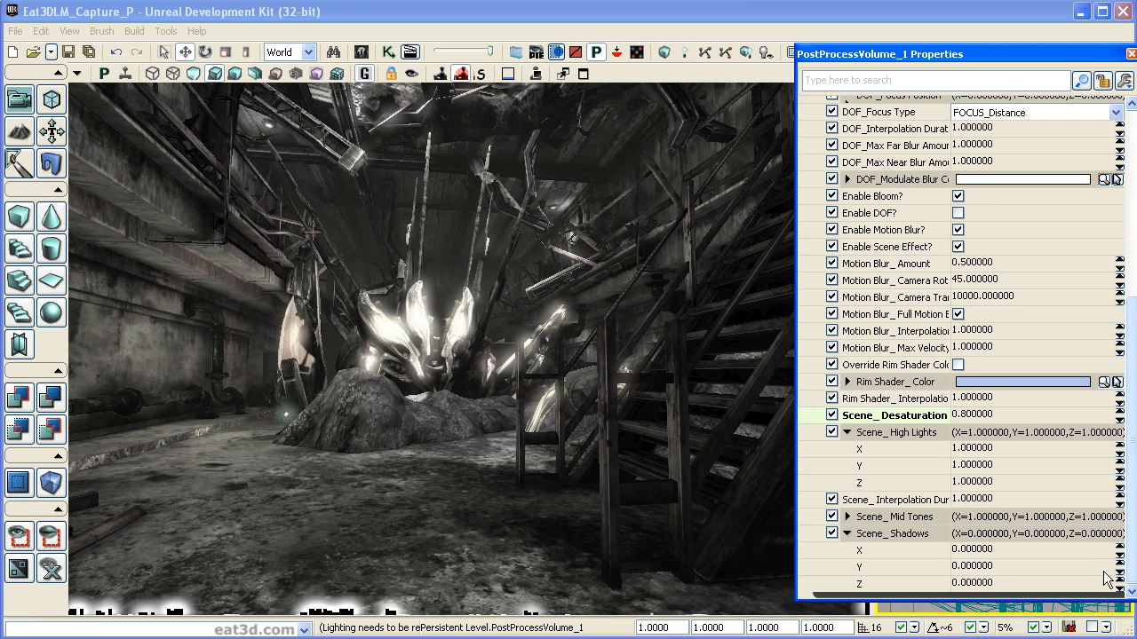
click(991, 551)
text(0.15)
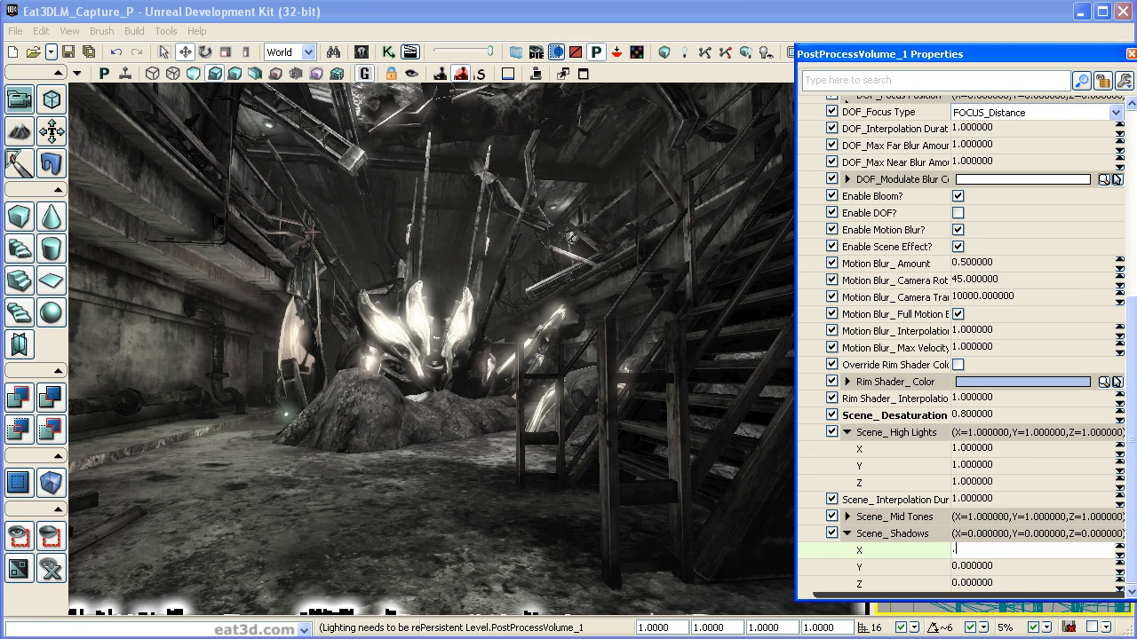
key(Tab)
text(0.1)
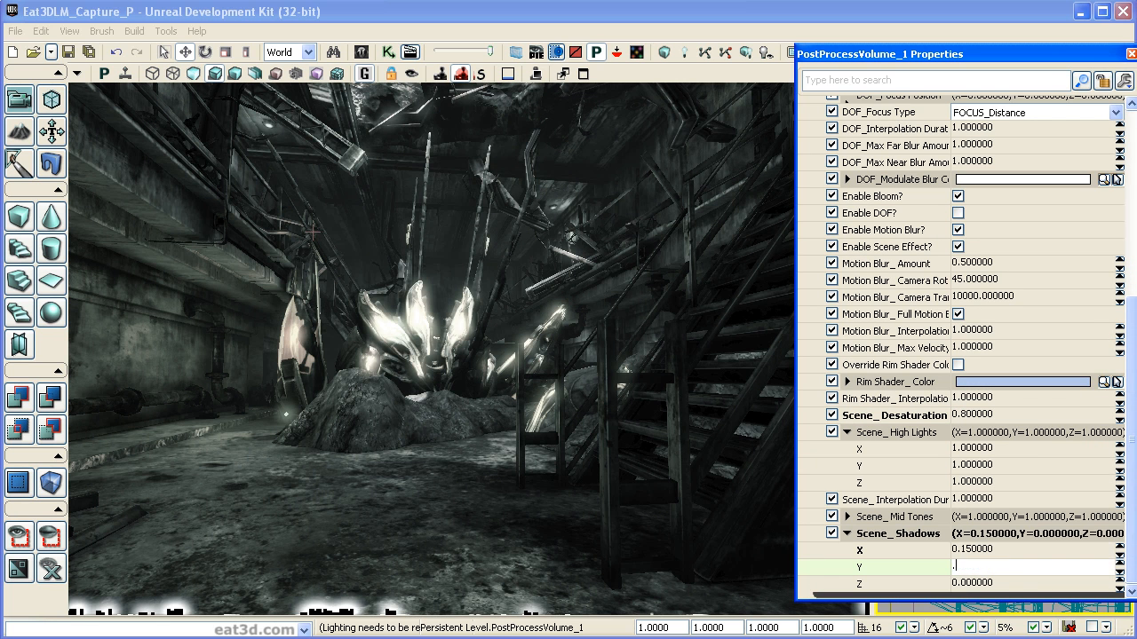
key(Return)
text(.001)
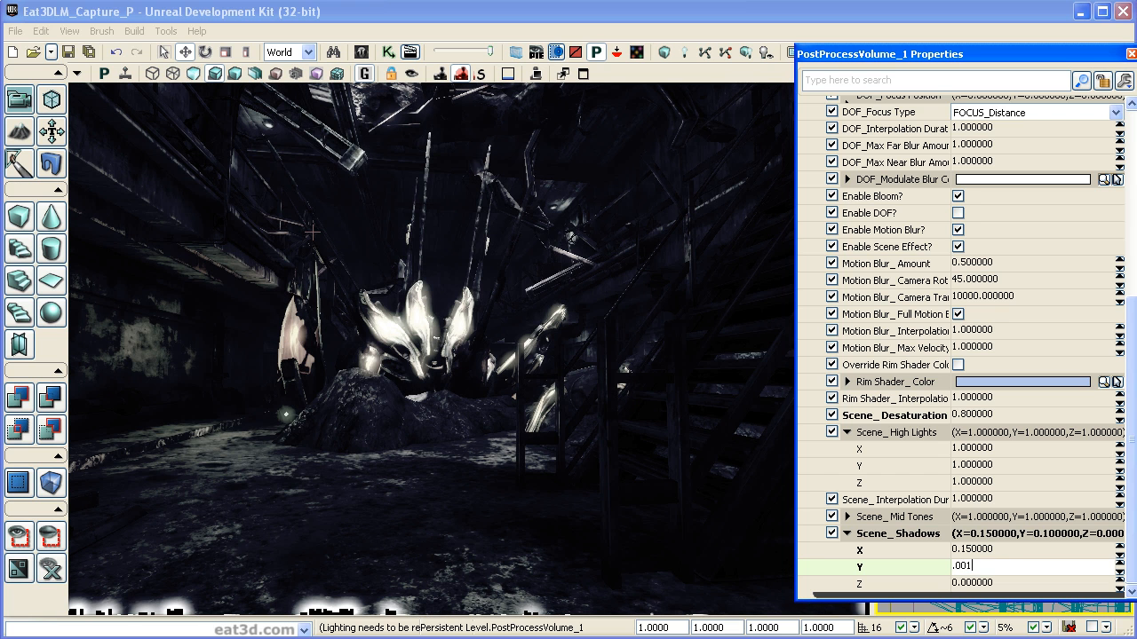
key(Return)
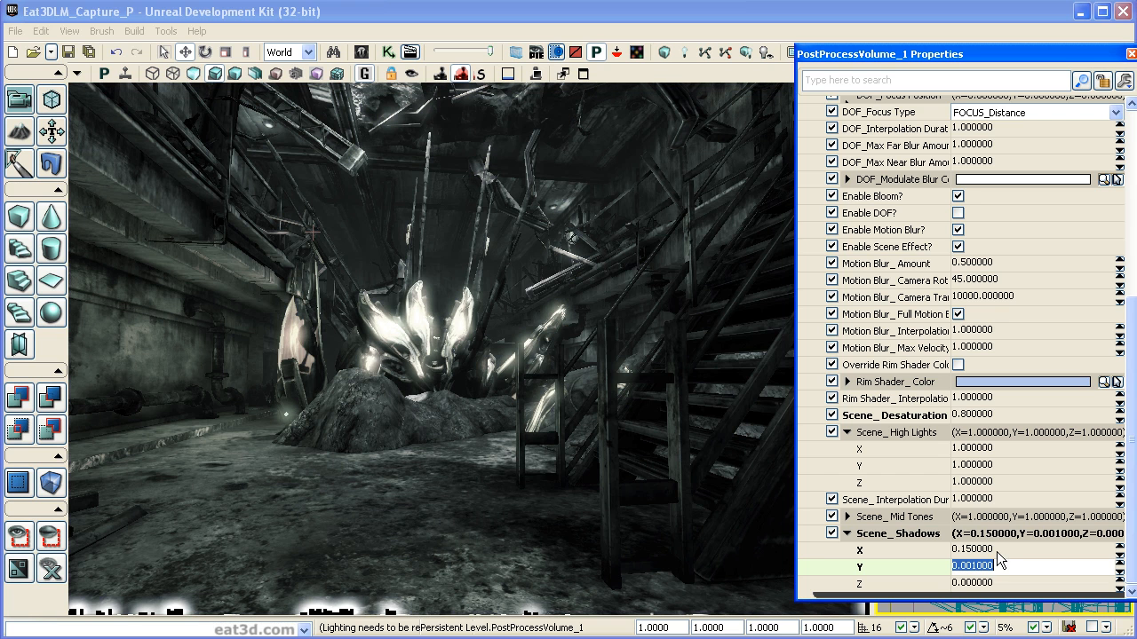
Set the Scene_Shadows Y and Z values of PostProcessVolume_1 to 0.01.
key(Tab)
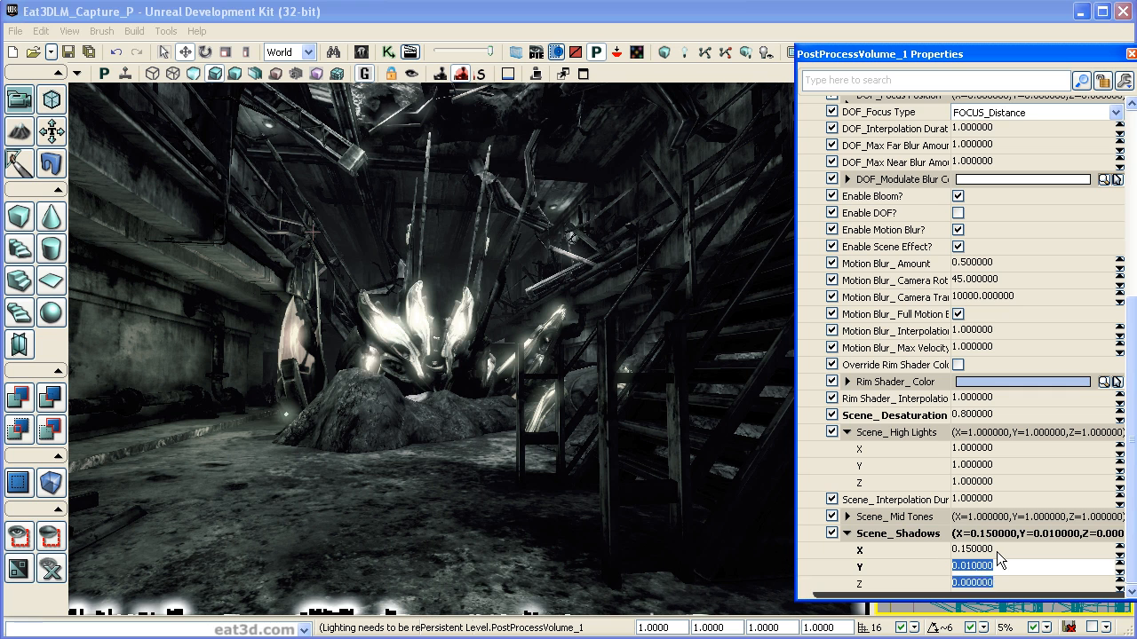
text(.01)
key(Return)
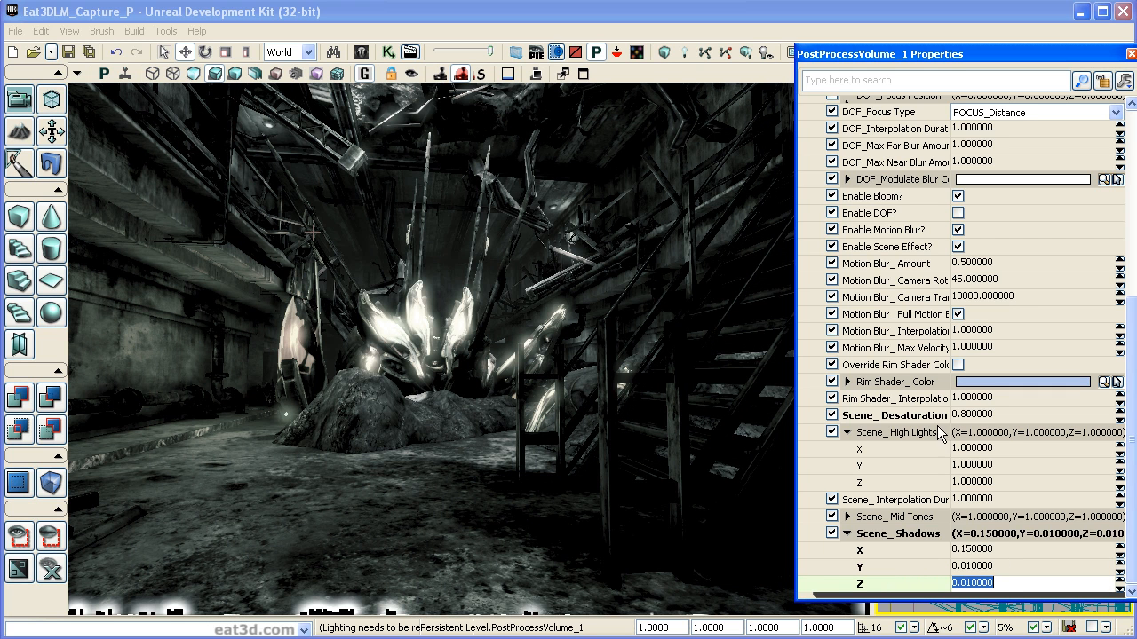
Set the Scene_High Lights X, Y and Z values of PostProcessVolume_1 to 0.7.
click(988, 449)
text(.7)
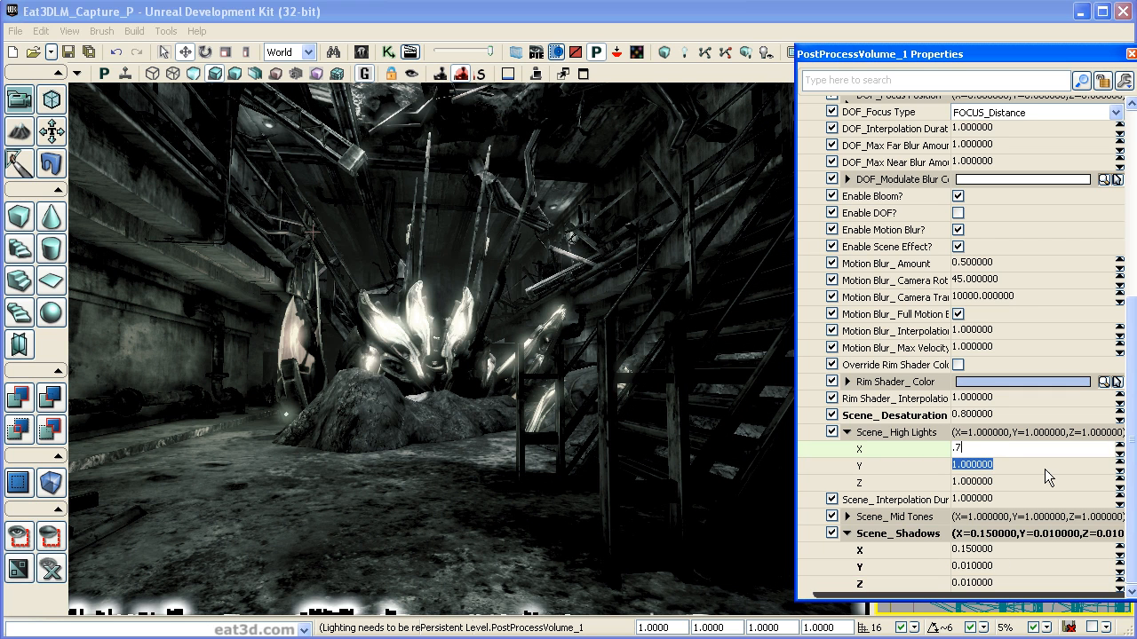
key(Tab)
text(.)
key(Tab)
text(.7)
key(Return)
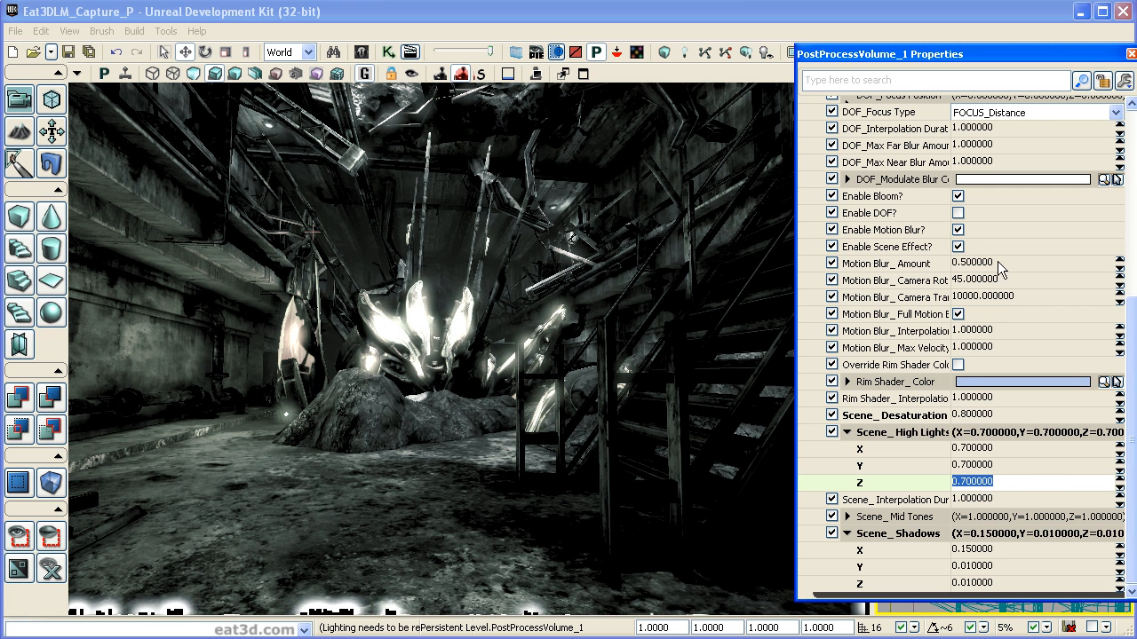
Set the Bloom_Scale of PostProcessVolume_1 to 5.
drag(1128, 324, 1134, 153)
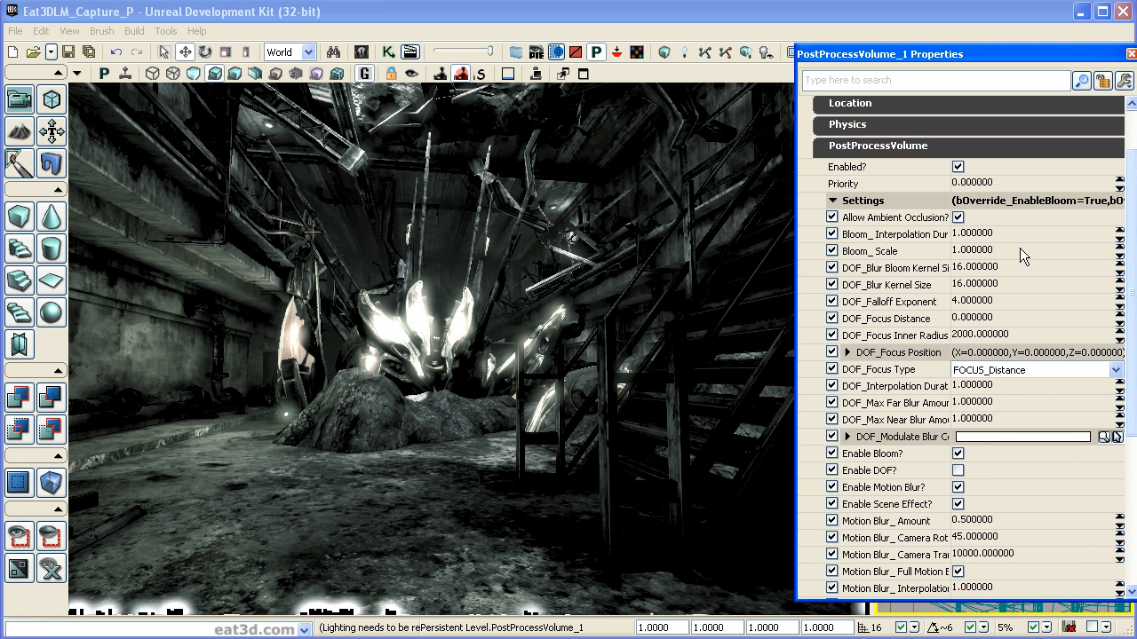
click(1008, 252)
text(5)
key(Return)
Enable depth of field on PostProcessVolume_1 and set its DOF_Focus Inner Radius to 600.
click(958, 470)
drag(1130, 326, 1129, 434)
click(977, 151)
text(500)
key(Return)
Set the DOF_Focus Distance of PostProcessVolume_1 to 700.
click(973, 133)
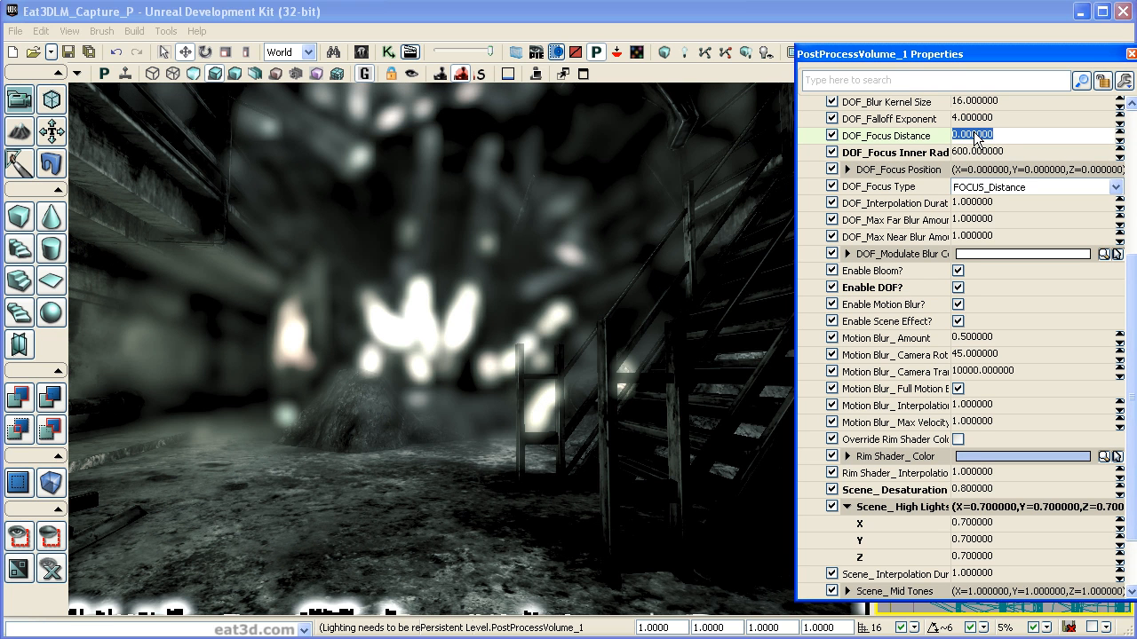
text(700)
key(Return)
Move the camera between the post-process volumes to compare how each level area looks.
drag(965, 51, 930, 52)
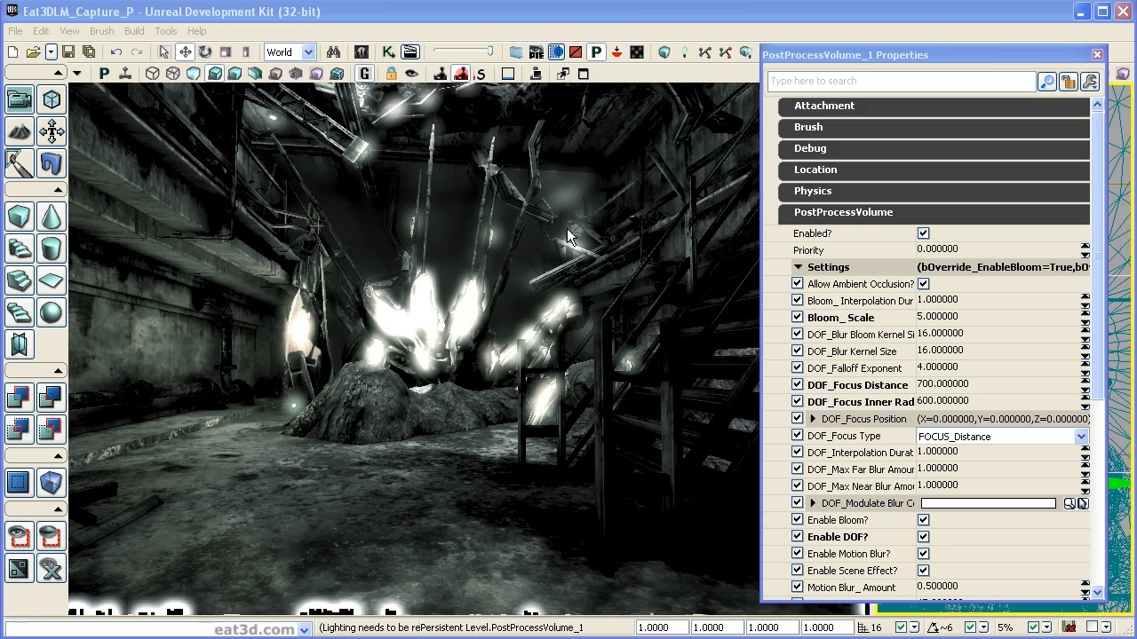
click(584, 408)
drag(585, 408, 831, 351)
right_drag(461, 349, 502, 333)
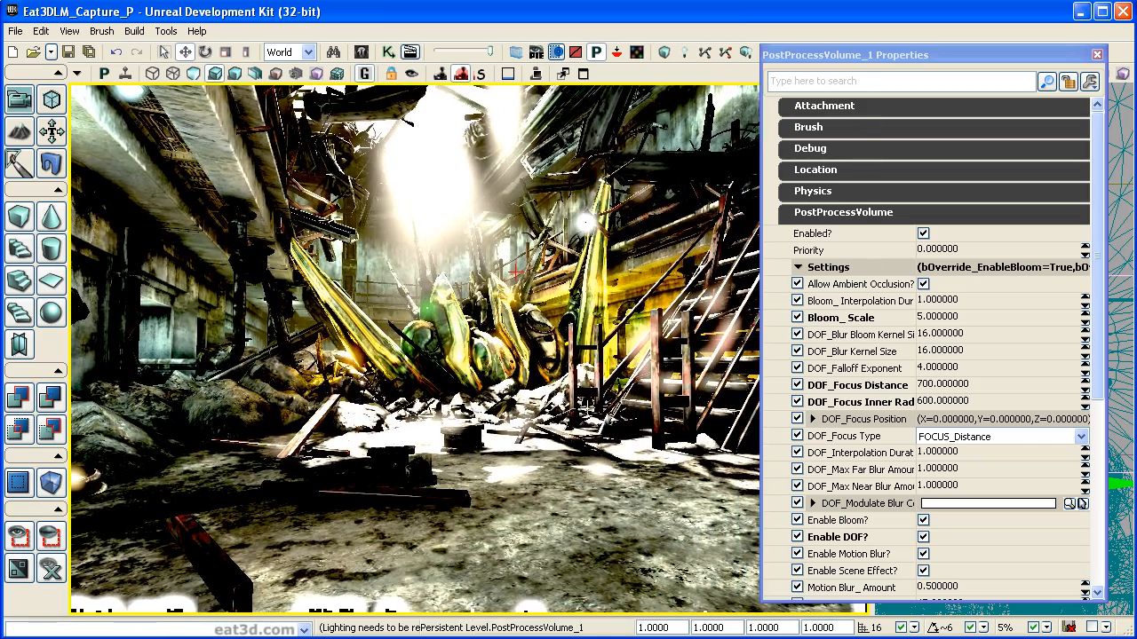
Examine the scene effect settings of PostProcessVolume_1, focusing on its Scene_Interpolation Duration.
drag(502, 333, 478, 386)
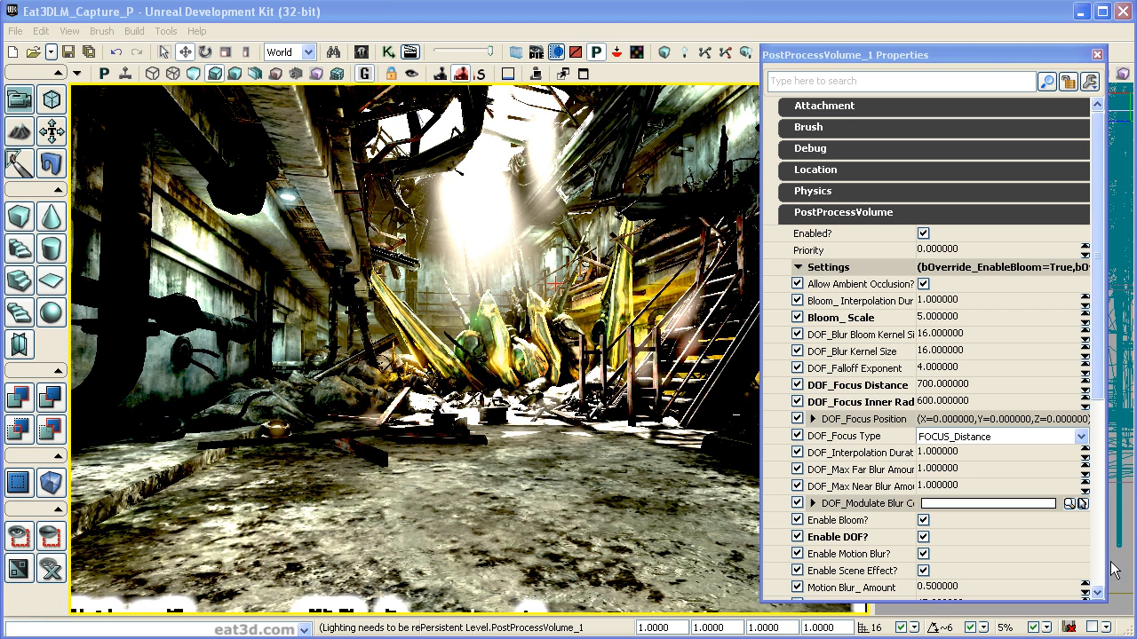
scroll(1101, 347, down, 7)
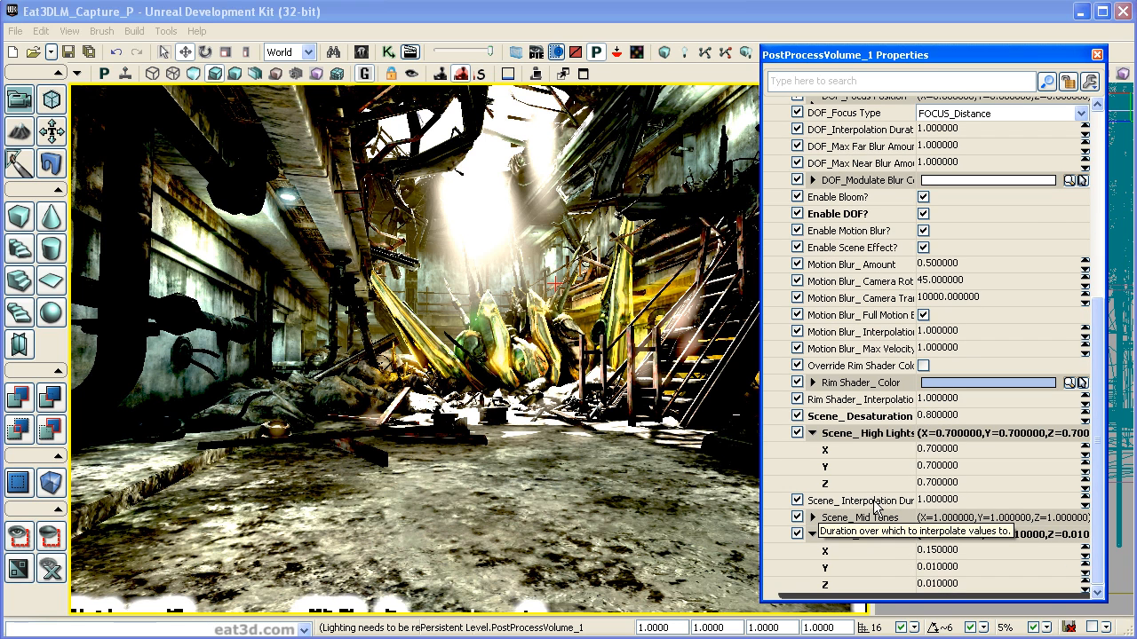
click(966, 501)
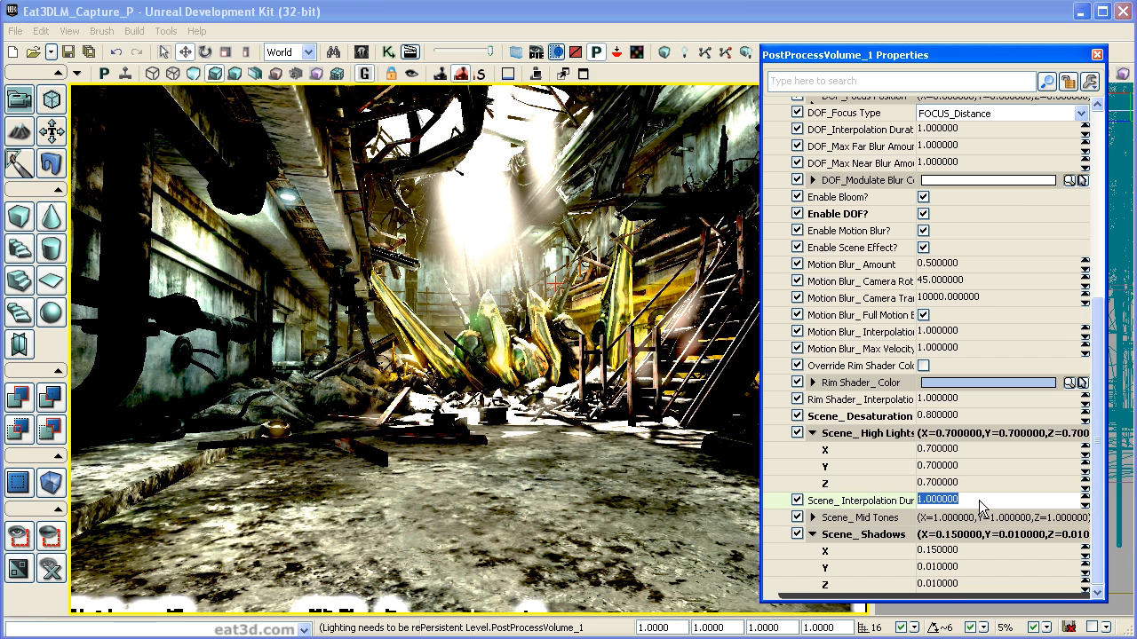
key(Return)
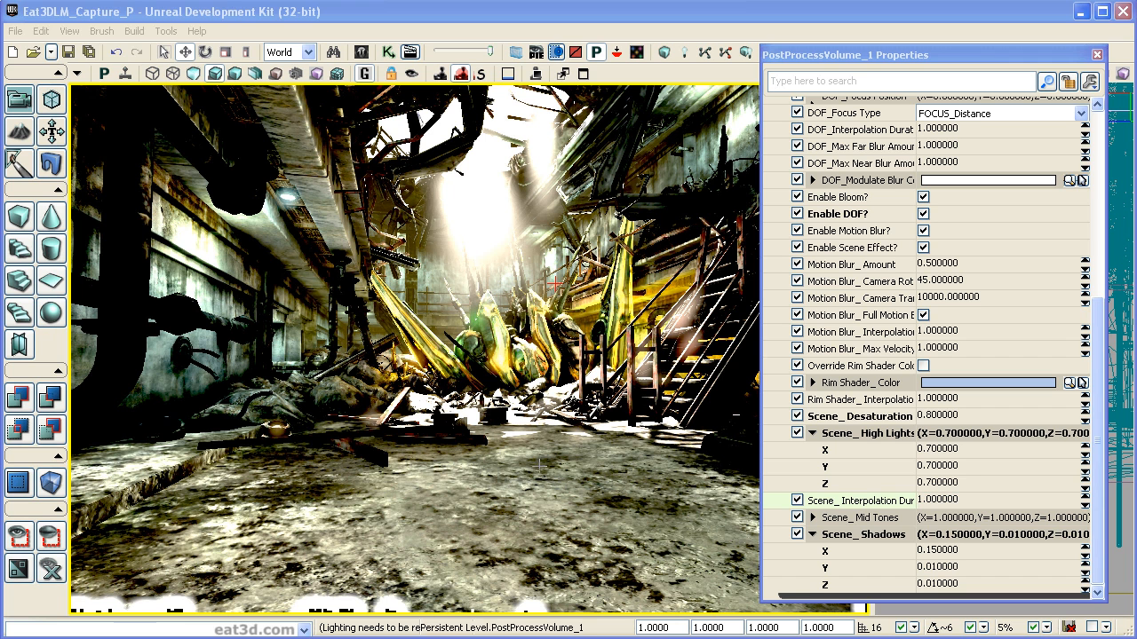
Play the level from the floor near the stairs, walk back and forth between the volumes to view the blending, and stop playing.
drag(477, 531, 753, 397)
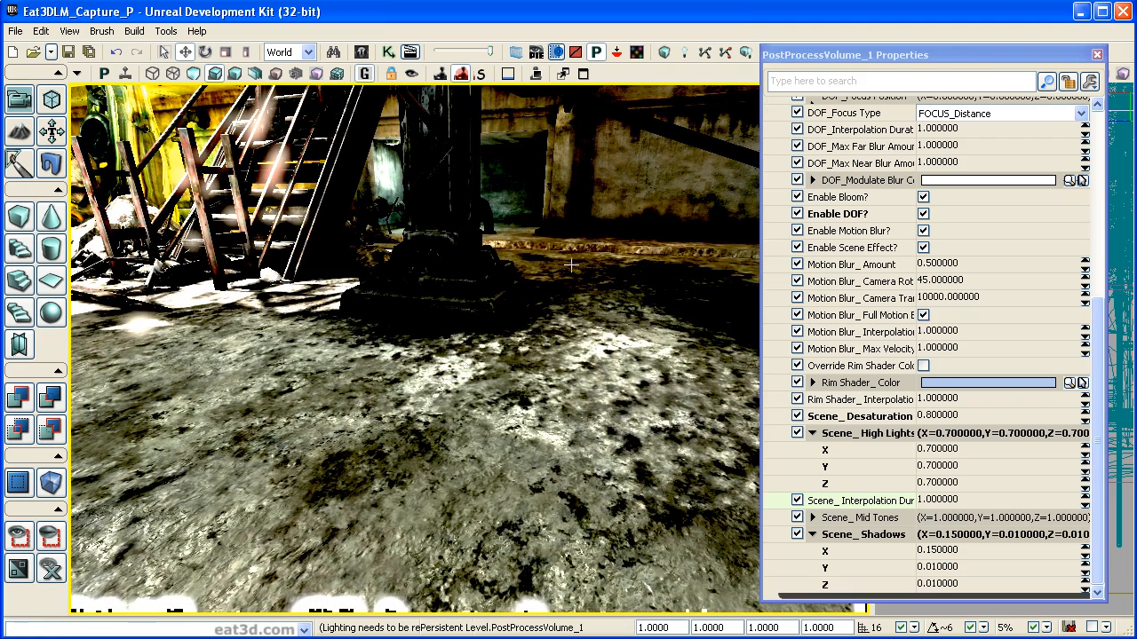
right_click(571, 264)
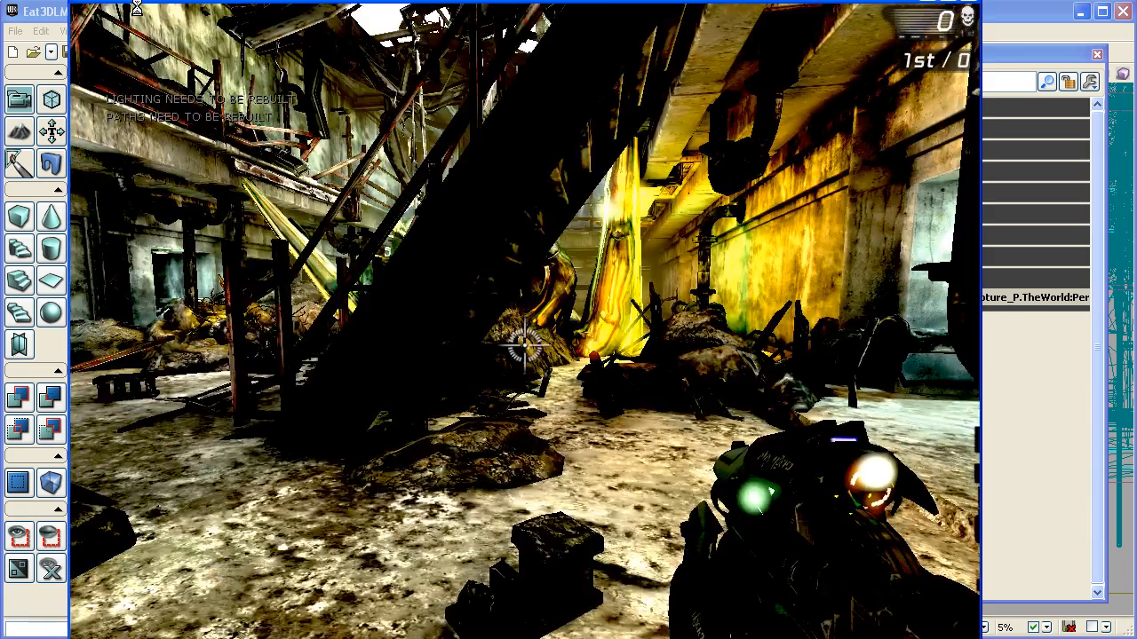
key(s)
key(a)
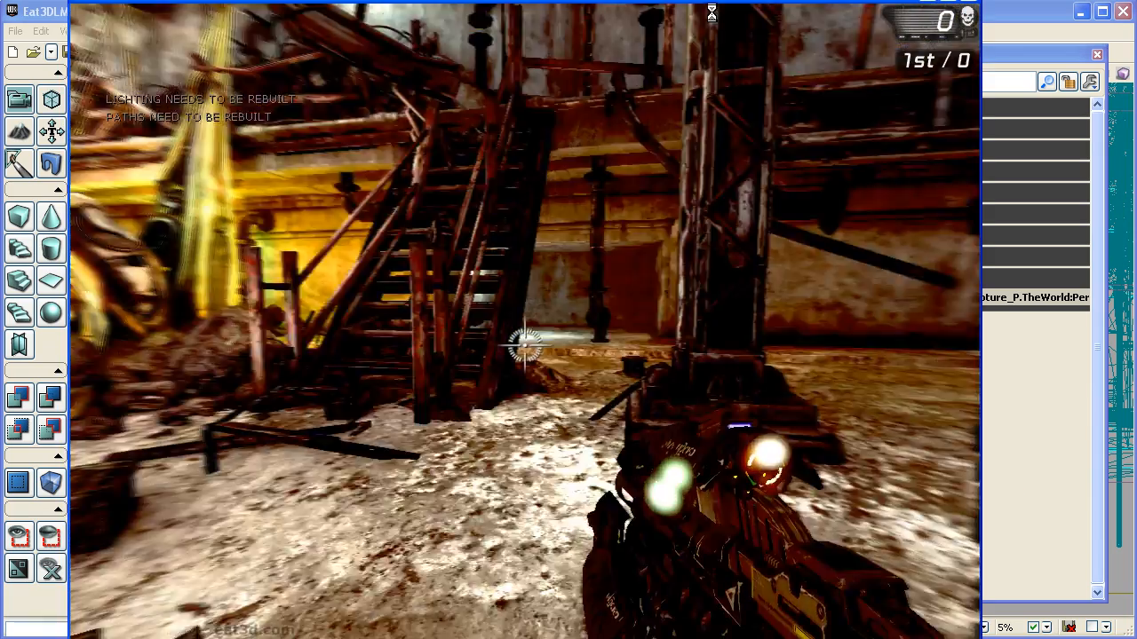
key(a)
key(d)
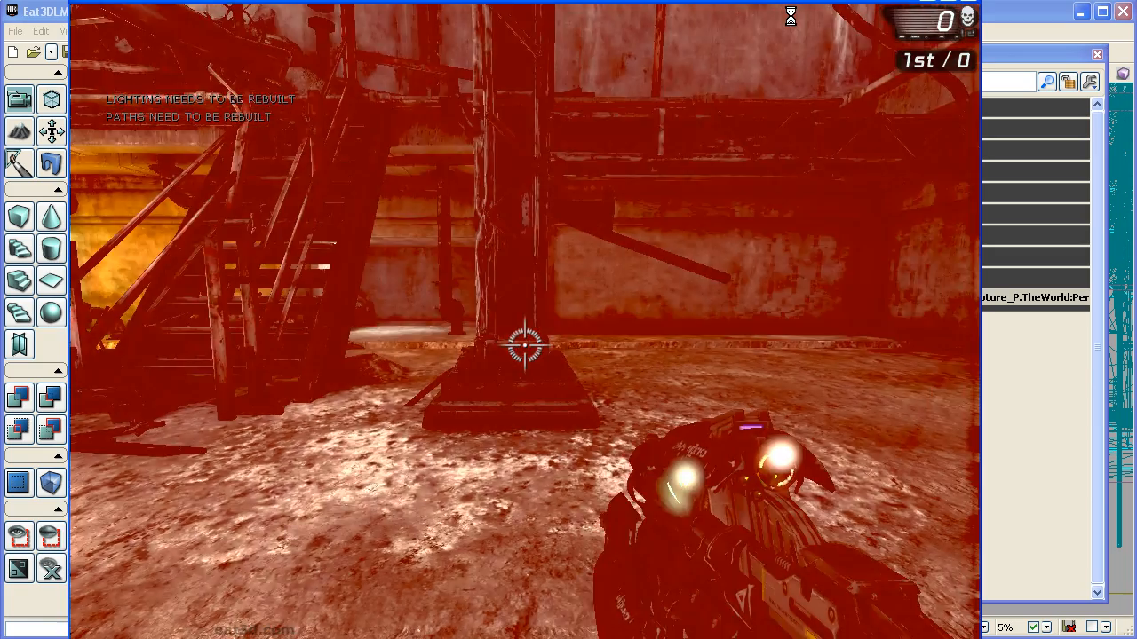
key(a)
key(w)
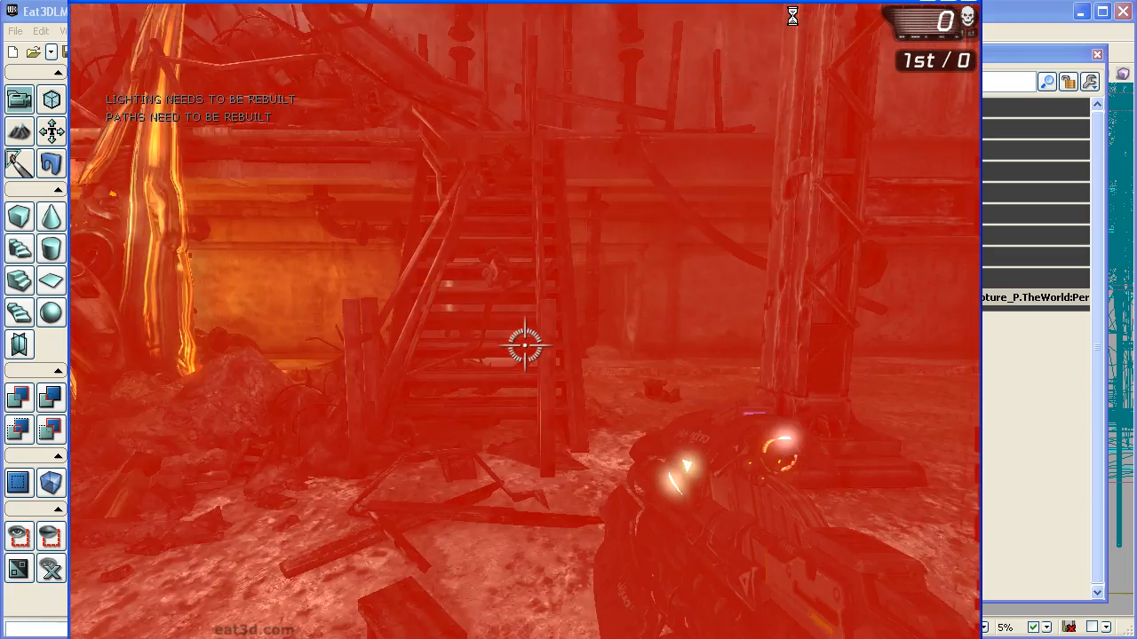
key(d)
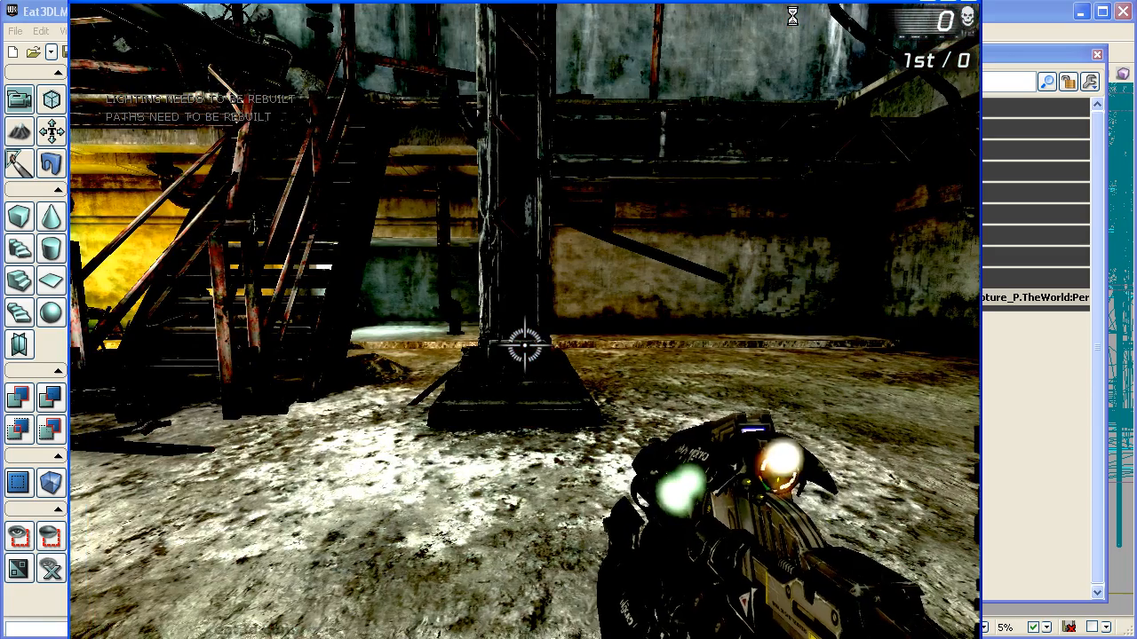
key(a)
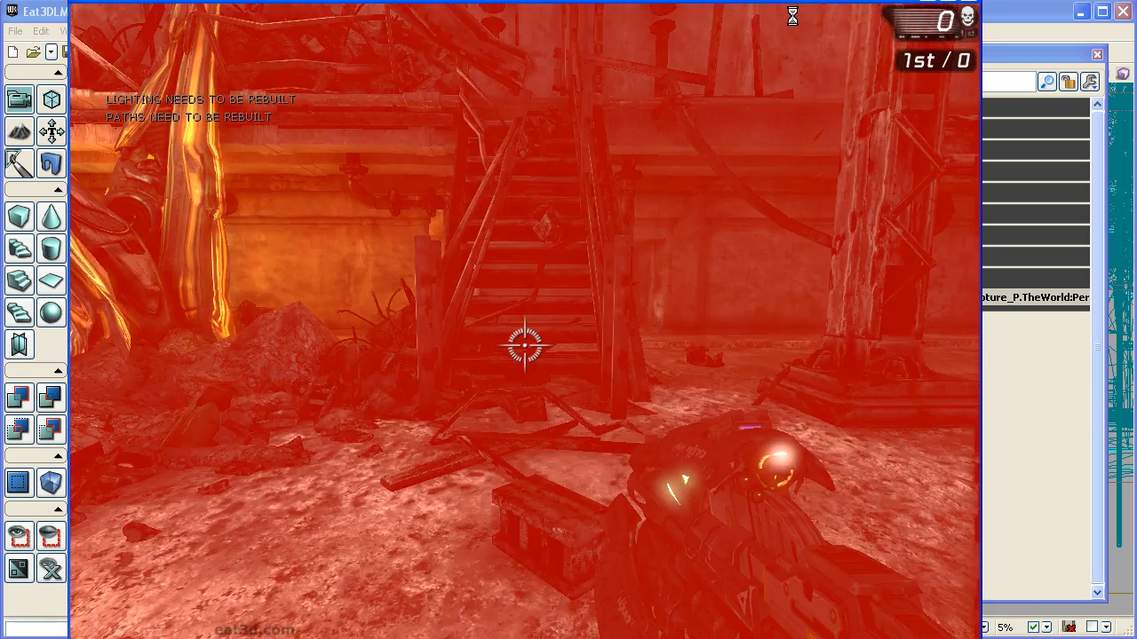
key(d)
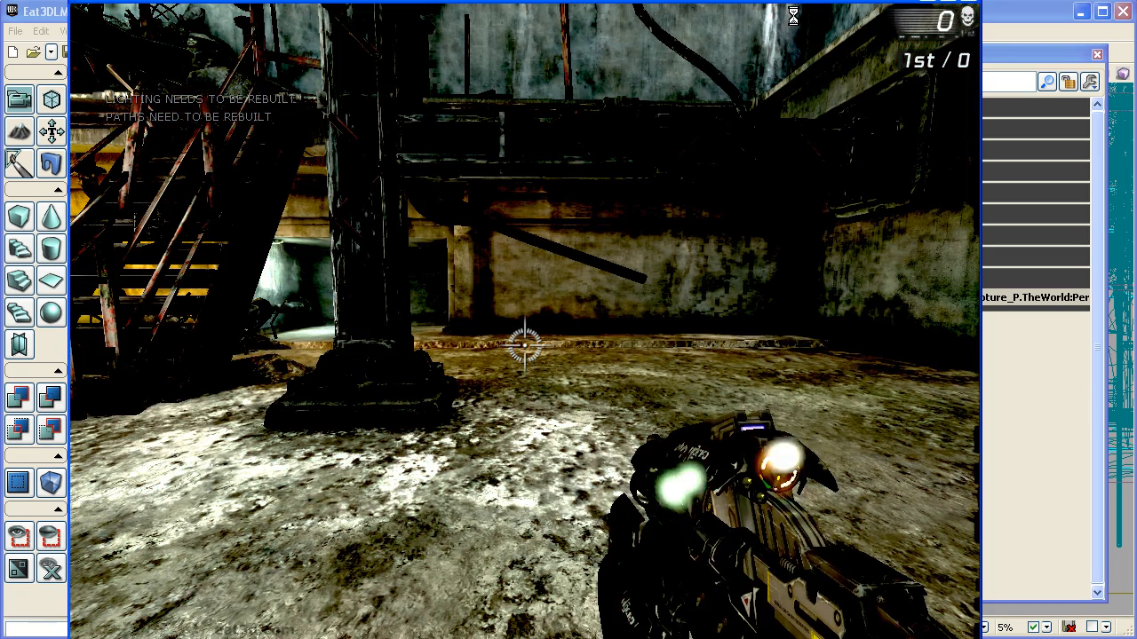
key(Escape)
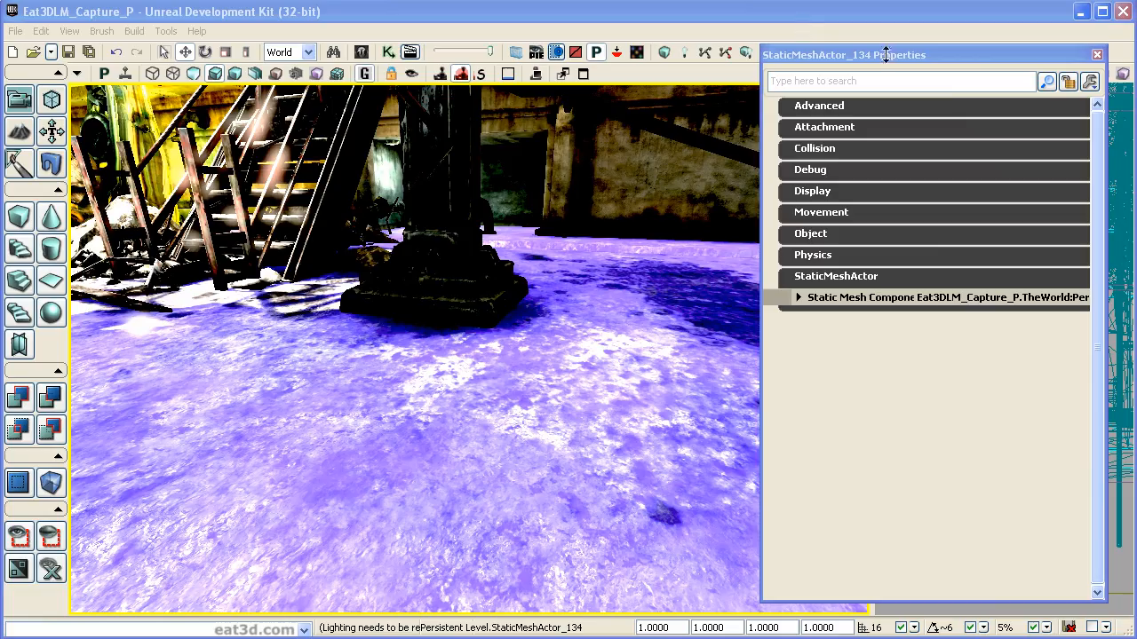
Select PostProcessVolume_0 and reset the X, Y and Z values of its Scene_Shadows to default.
right_drag(630, 432, 359, 277)
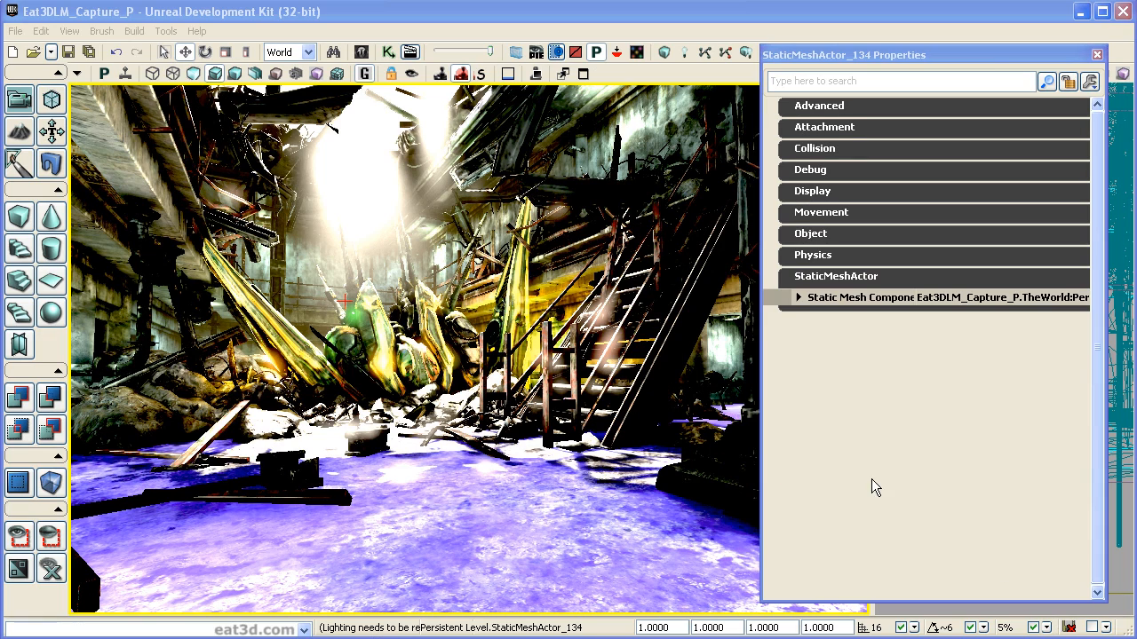
click(1027, 64)
drag(1028, 64, 785, 329)
scroll(1004, 558, down, 4)
right_drag(1004, 558, 956, 589)
click(983, 503)
drag(751, 311, 791, 3)
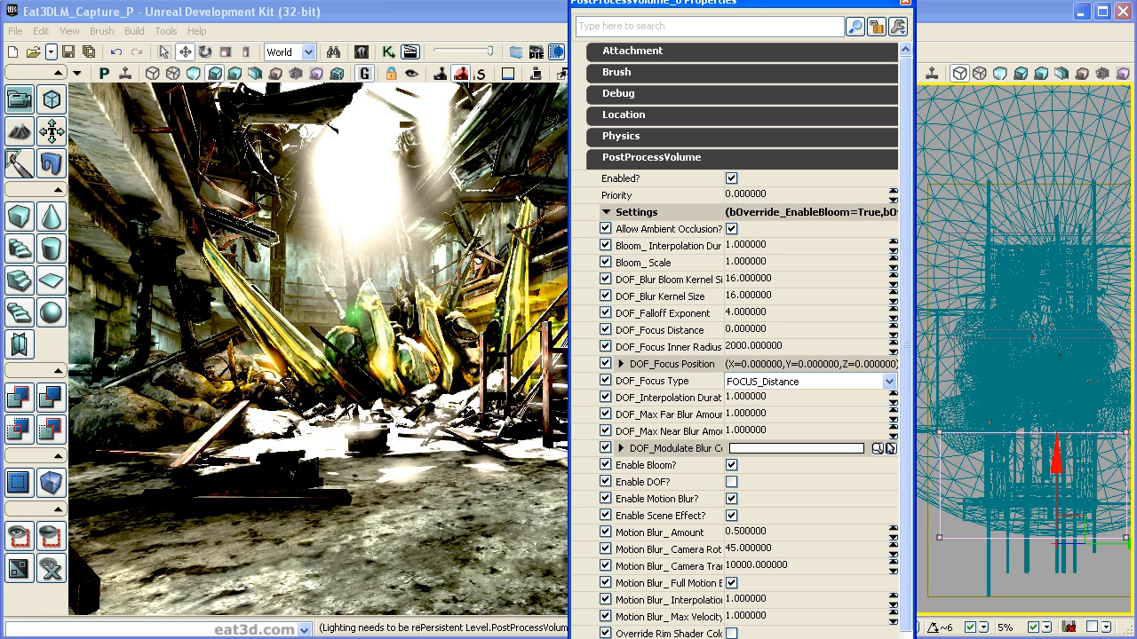
drag(843, 638, 846, 590)
drag(909, 381, 905, 569)
right_click(659, 540)
click(706, 550)
right_click(676, 554)
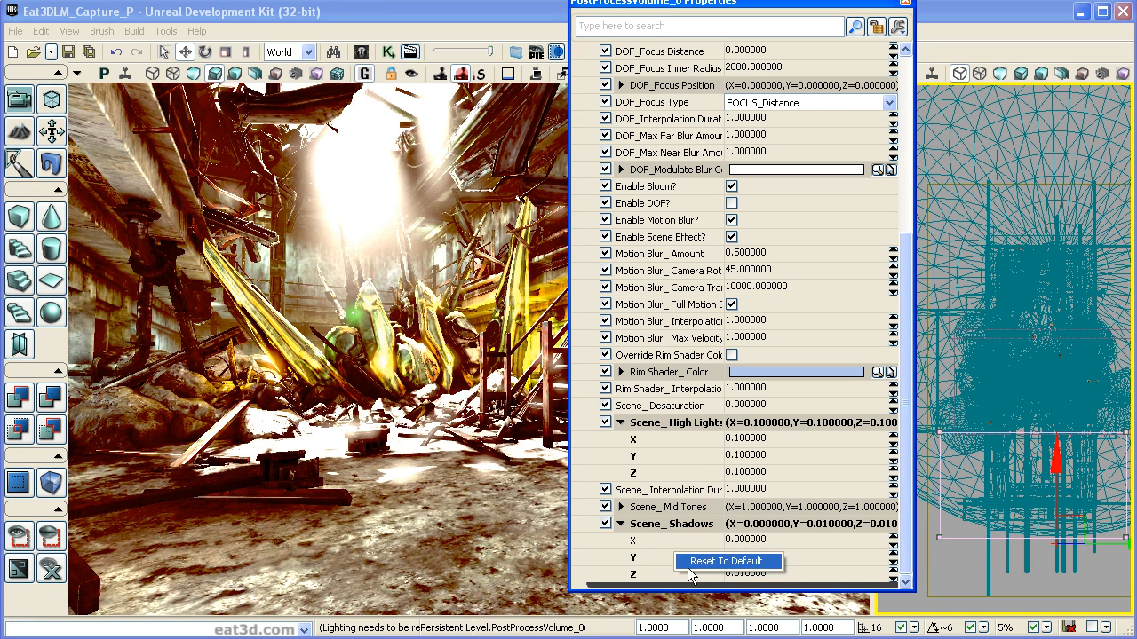
right_click(681, 573)
click(697, 581)
Reset the X, Y and Z values of PostProcessVolume_0's Scene_High Lights to default.
right_click(684, 472)
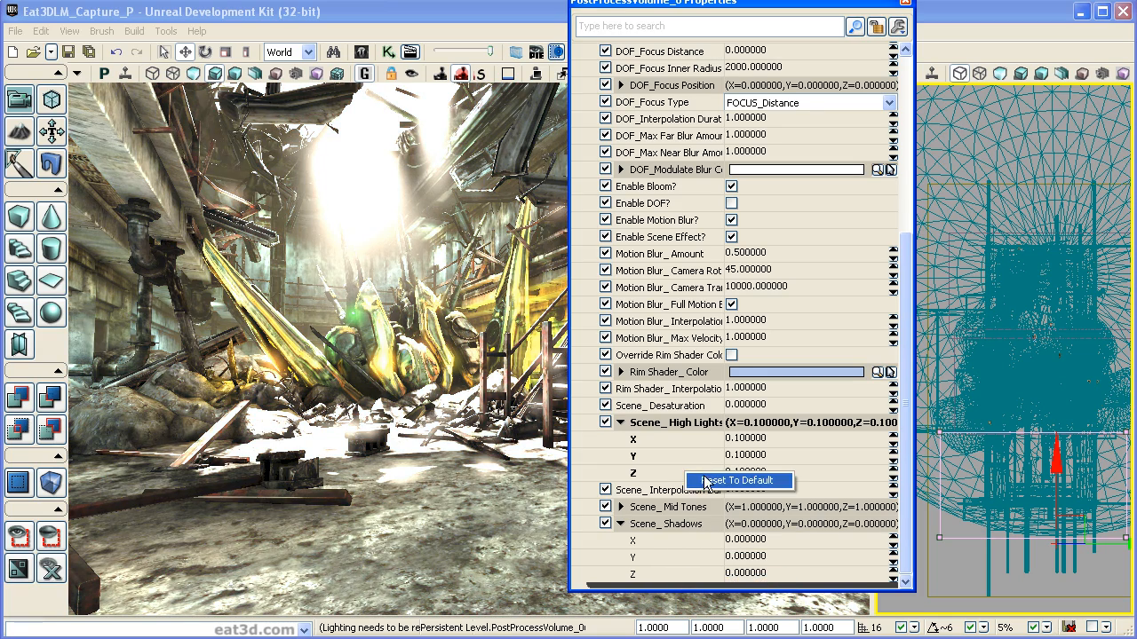
click(701, 480)
right_click(682, 454)
click(710, 463)
right_click(682, 438)
click(702, 446)
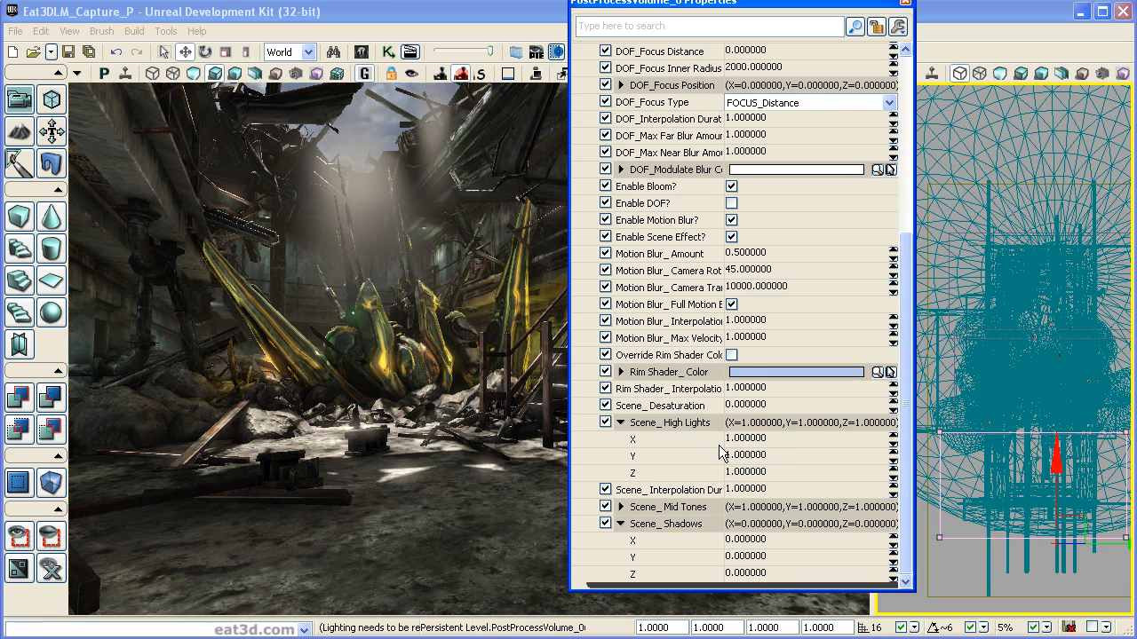
Frame the alien machine behind the stairs and review the DOF_Focus Type options of PostProcessVolume_0, keeping FOCUS_Distance.
drag(876, 6, 1136, 30)
drag(578, 405, 548, 151)
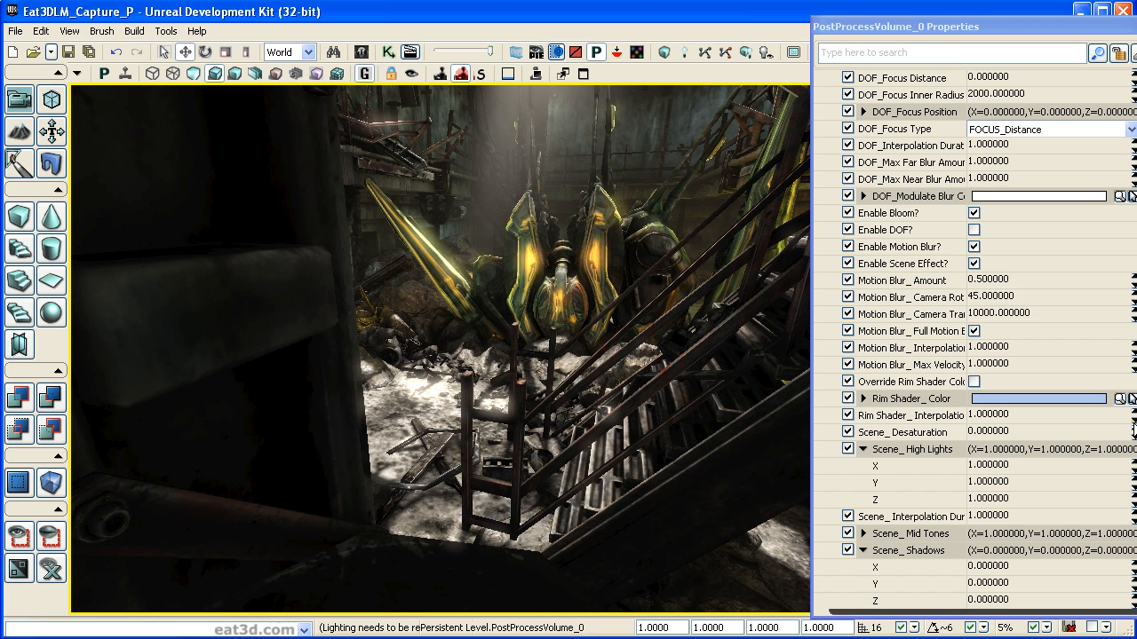
click(971, 300)
scroll(975, 342, up, 6)
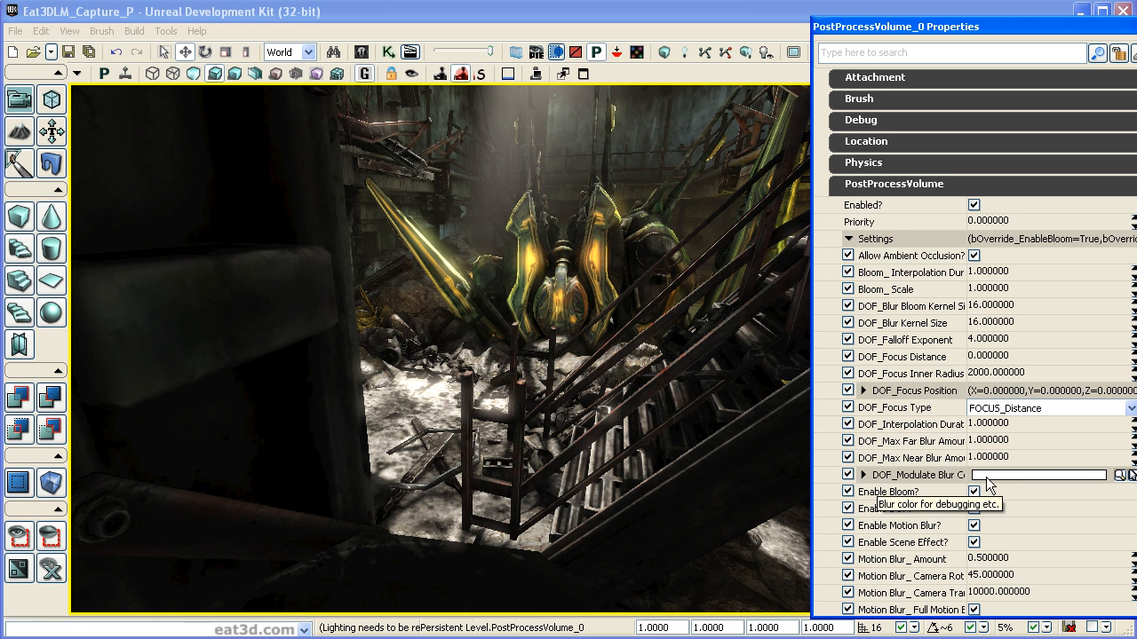
click(973, 508)
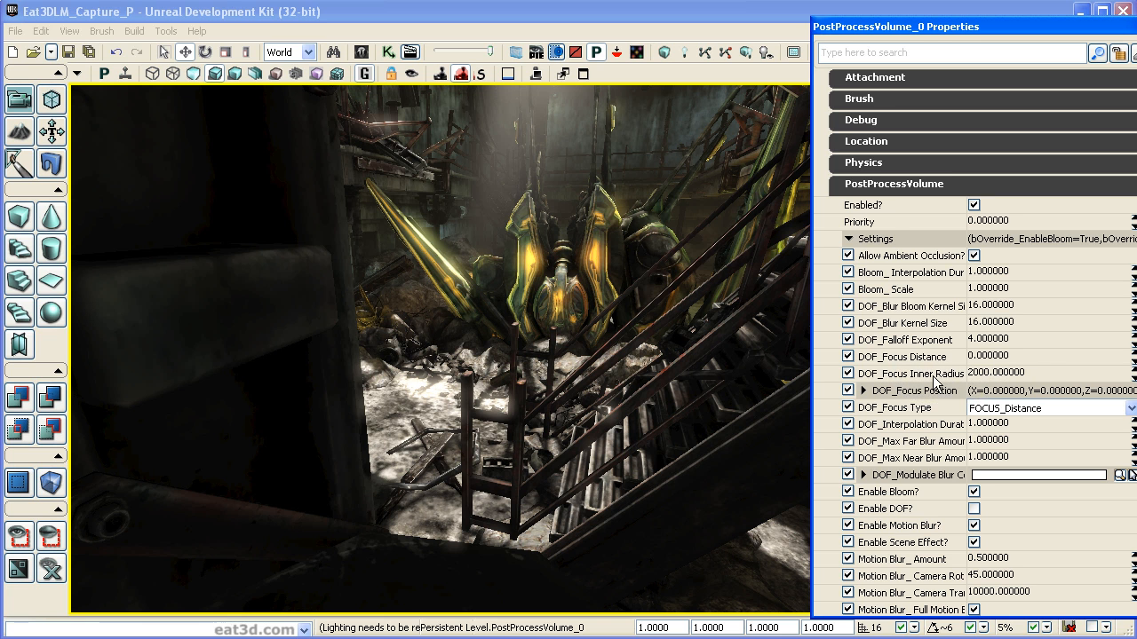
click(1132, 409)
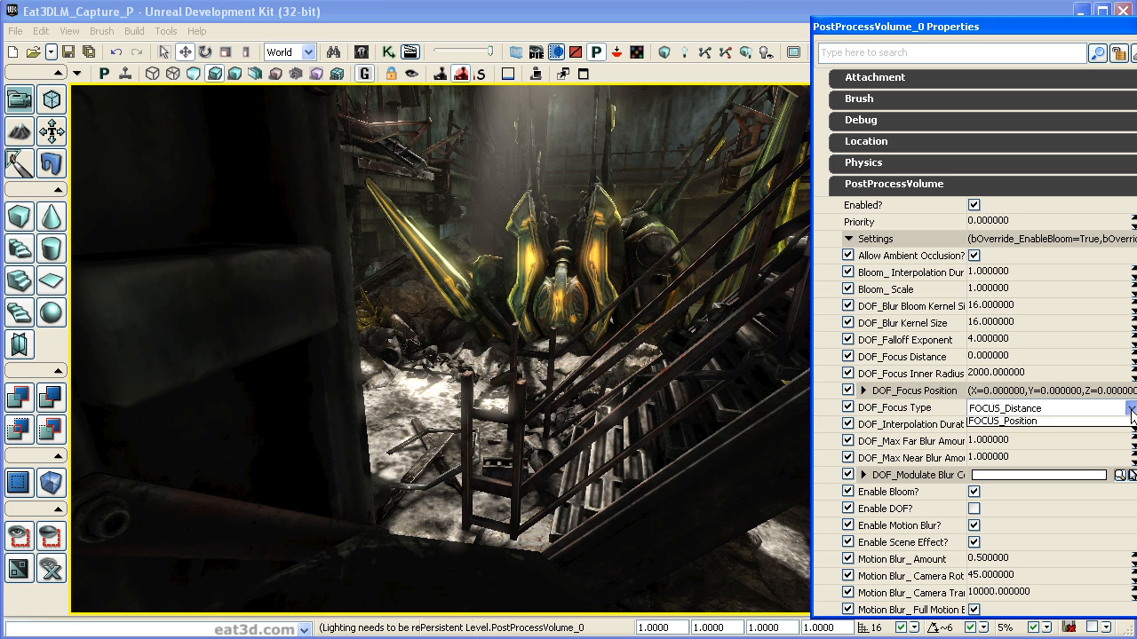
click(1132, 409)
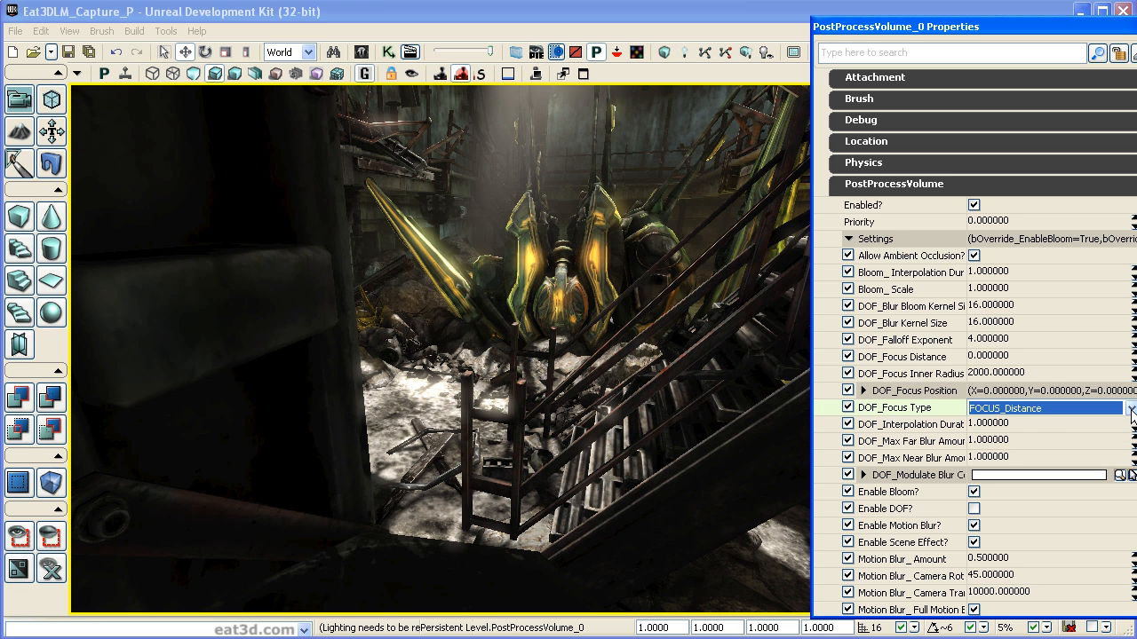
click(1132, 409)
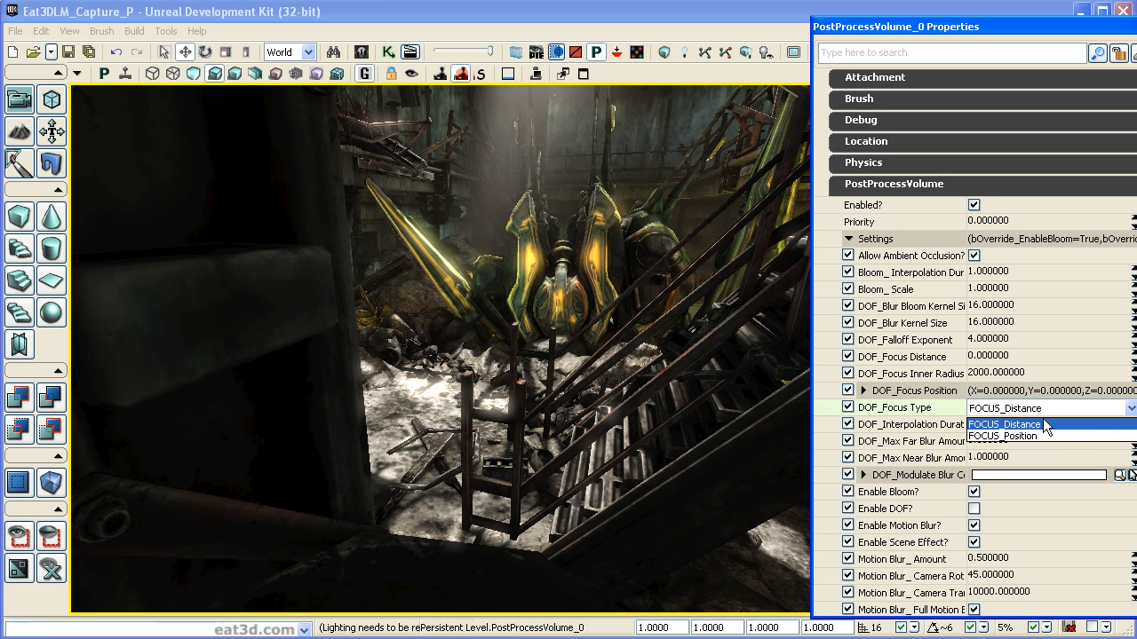
click(1074, 425)
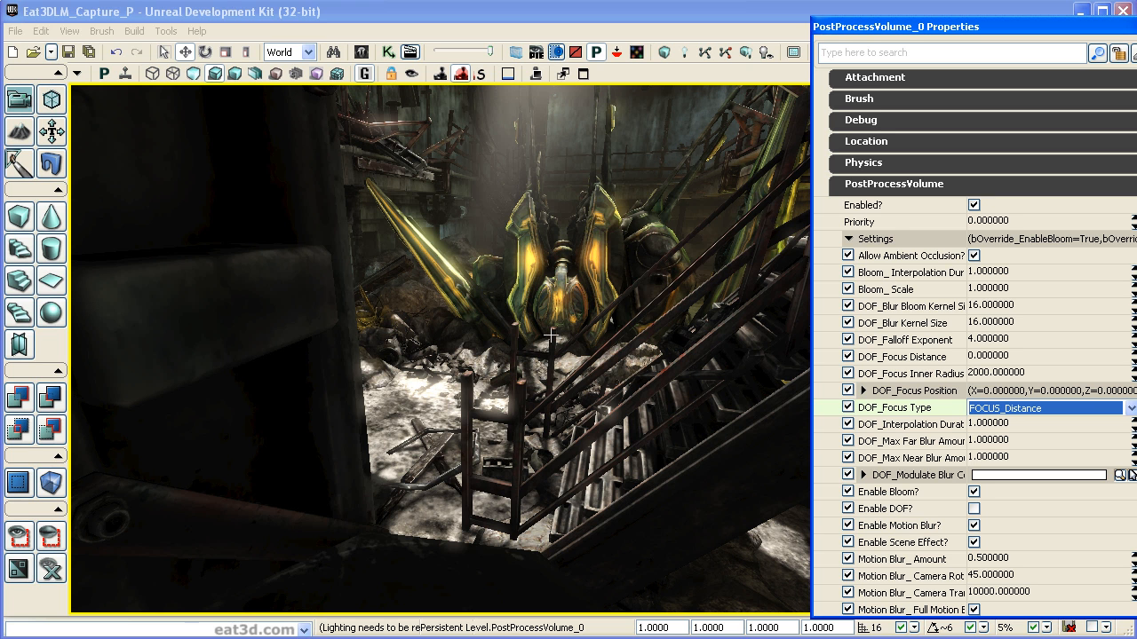
click(1129, 408)
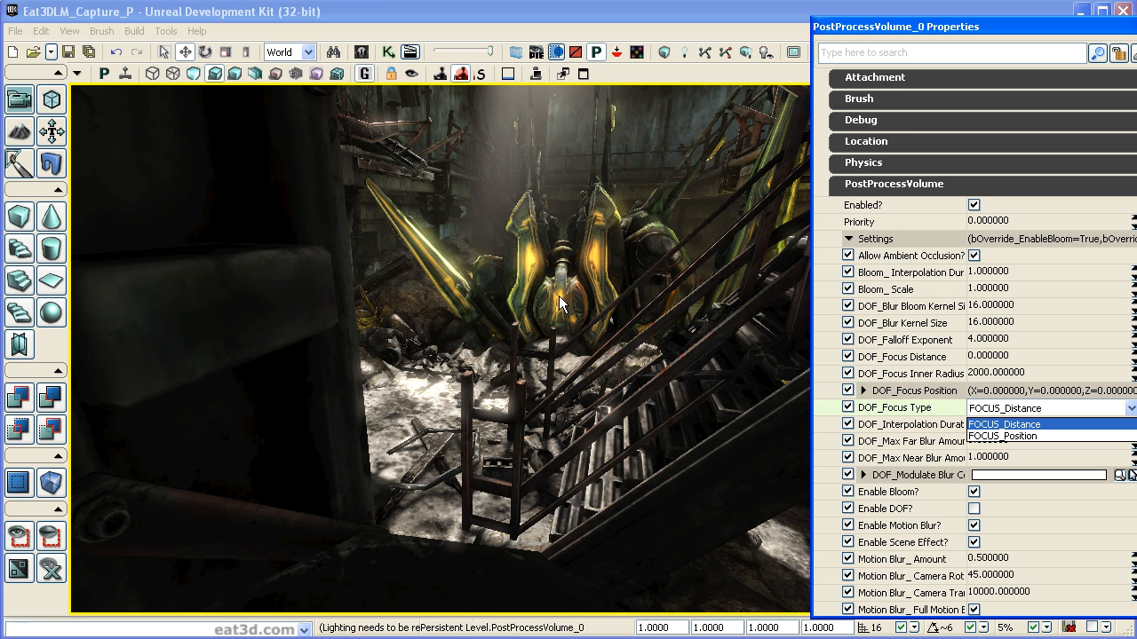
Inspect the X, Y and Z components of DOF_Focus Position, then check the DOF_Focus Distance setting.
click(864, 396)
click(864, 396)
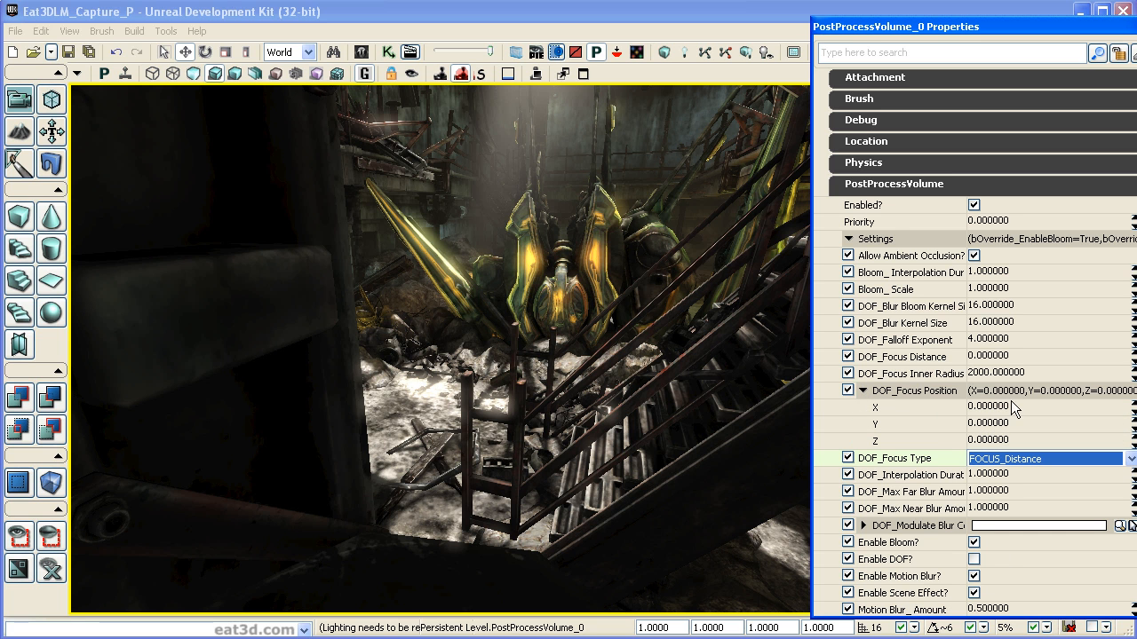
click(865, 392)
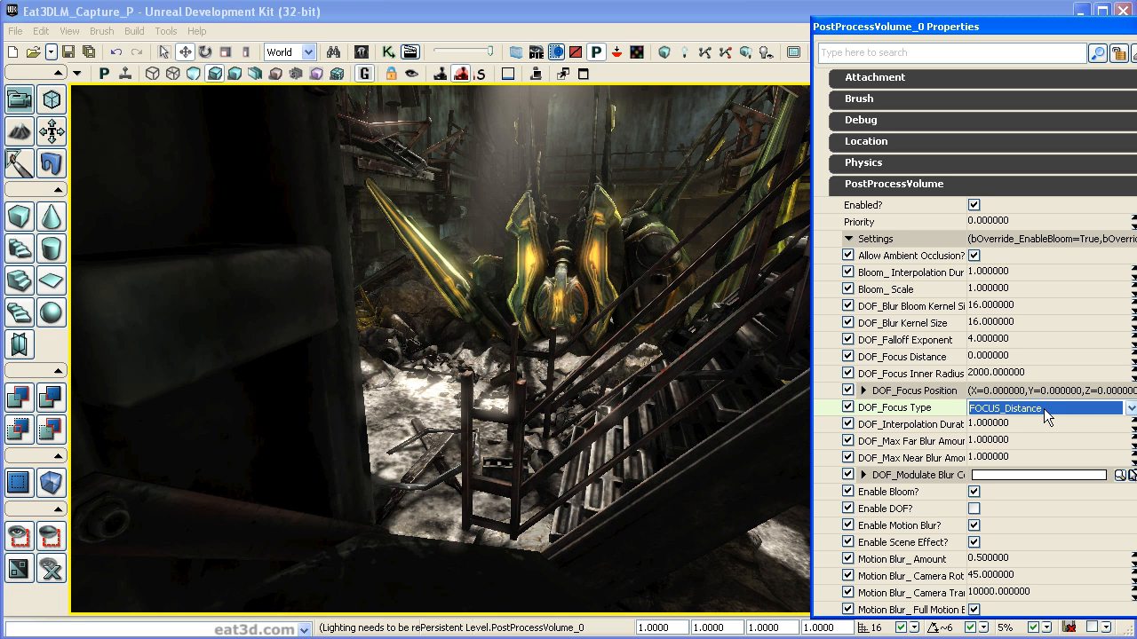
click(979, 357)
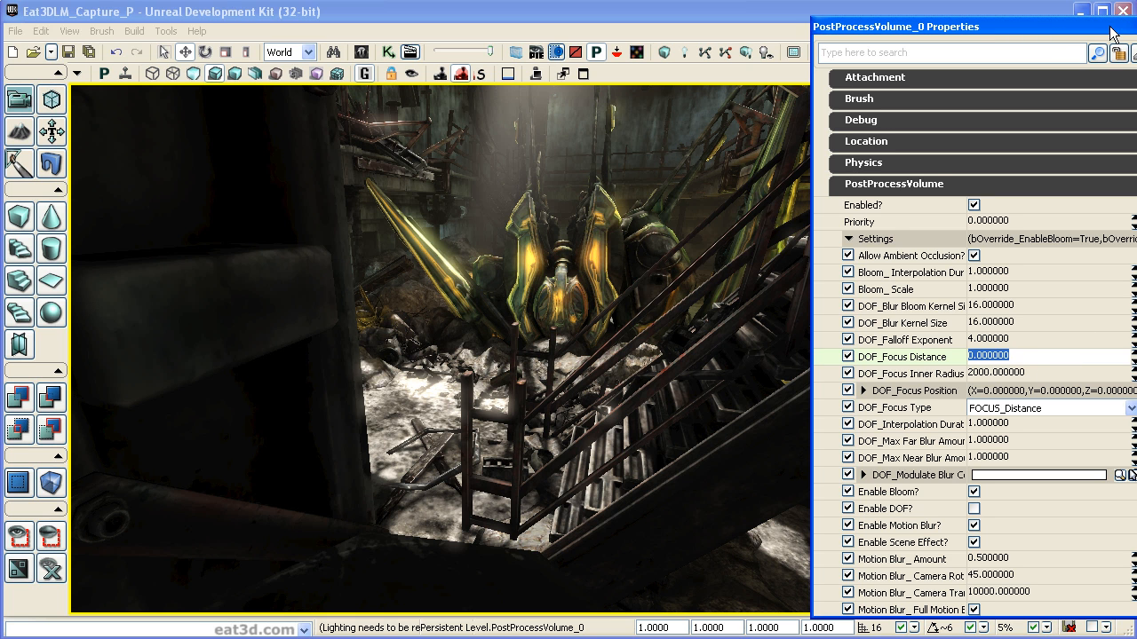
Clear the selection, clear the properties window from the wireframe view, and measure distances near the middle of the level there.
drag(1114, 29, 1009, 33)
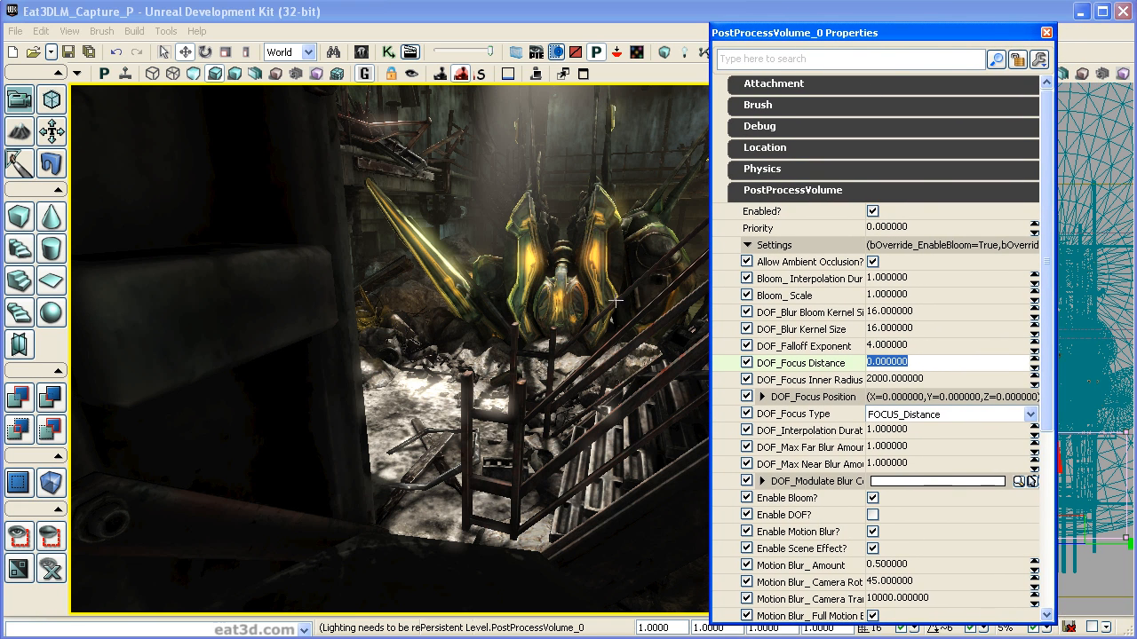
drag(939, 37, 285, 39)
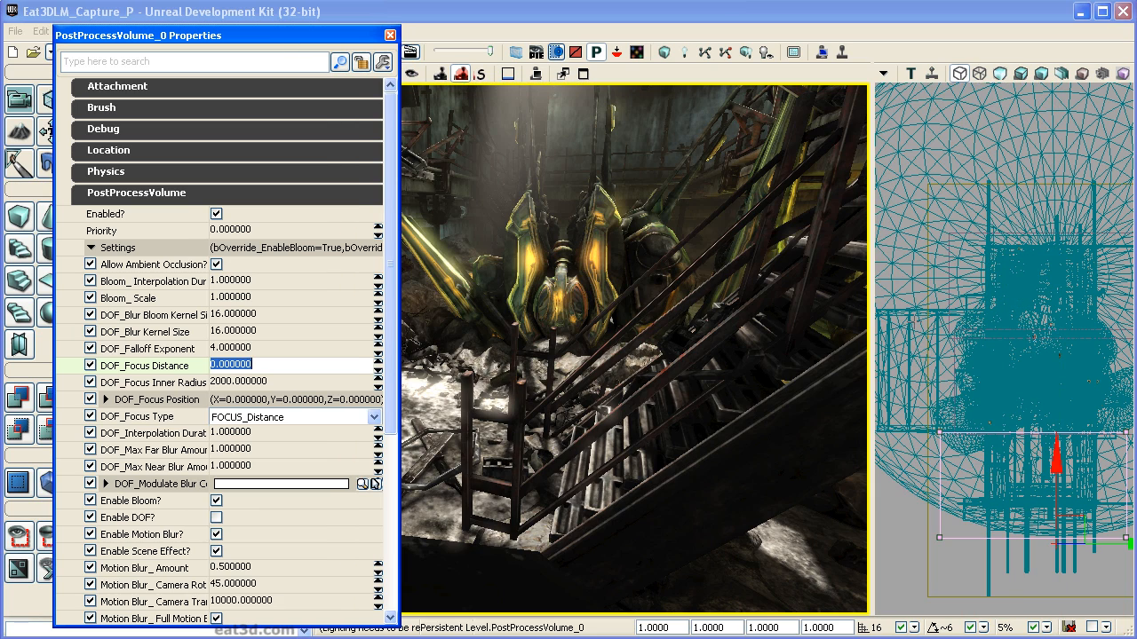
click(901, 555)
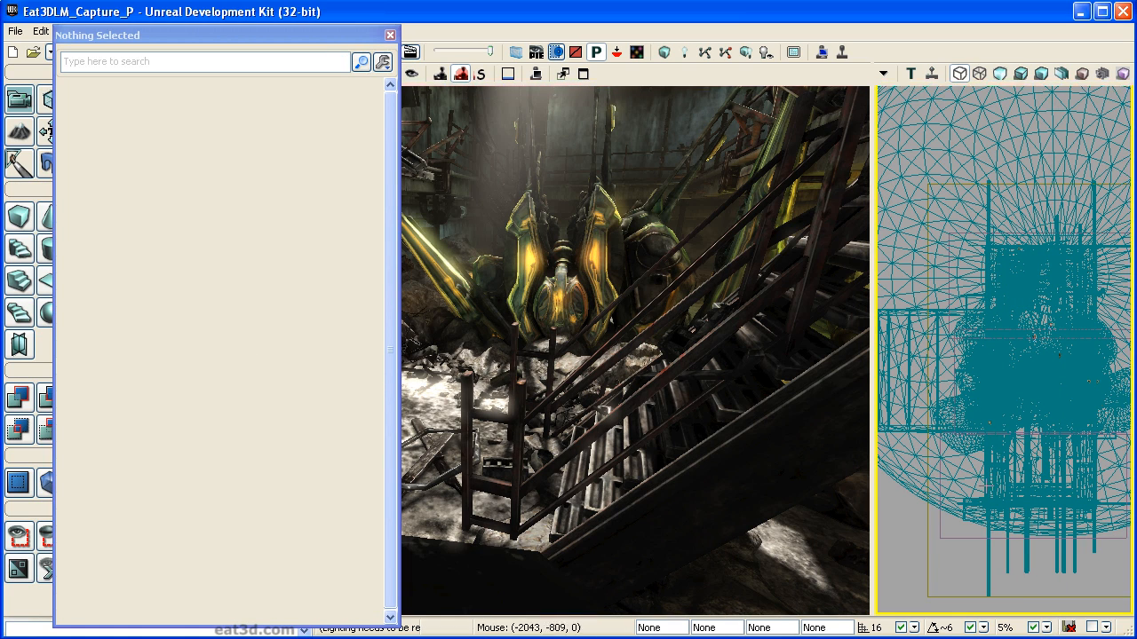
scroll(1052, 315, up, 5)
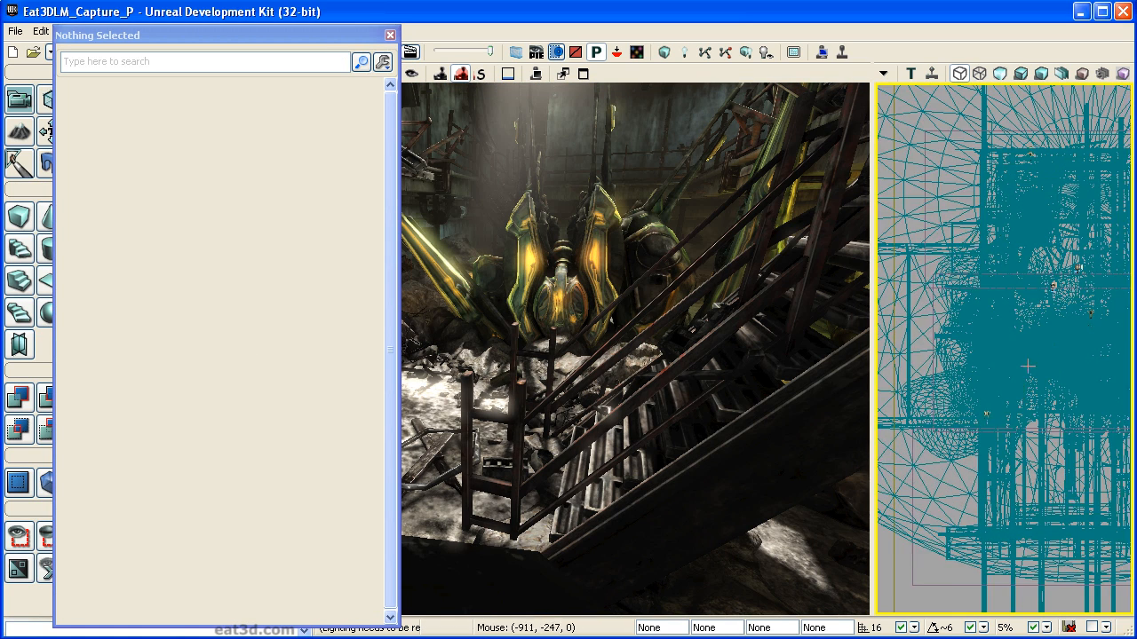
middle_drag(1024, 206, 1059, 185)
drag(978, 124, 876, 222)
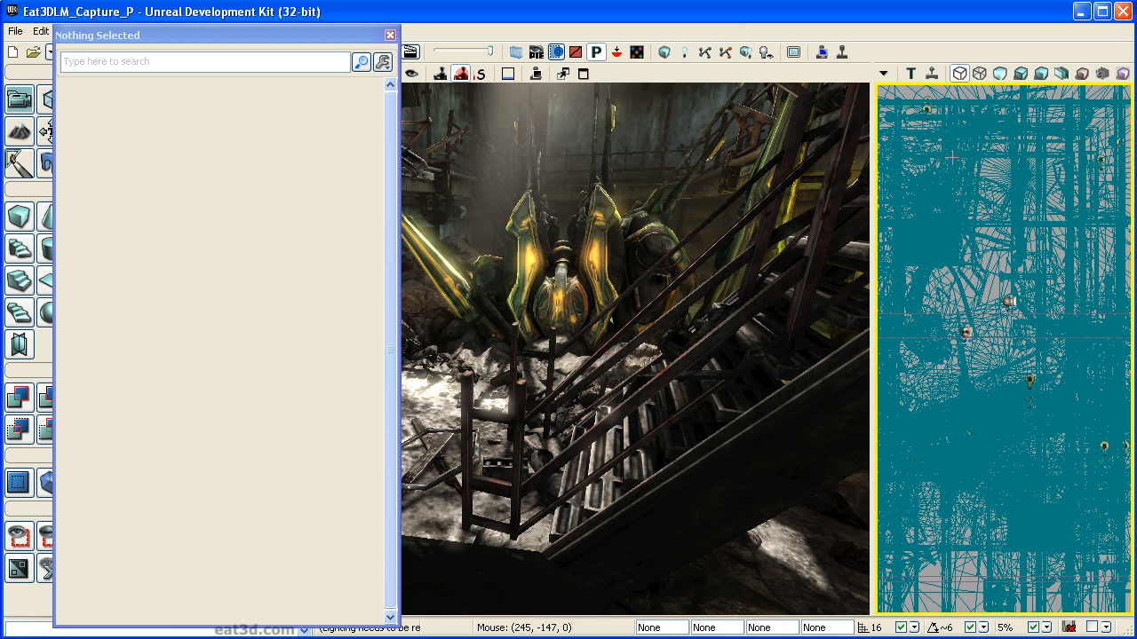
middle_drag(975, 285, 1004, 413)
drag(224, 40, 490, 46)
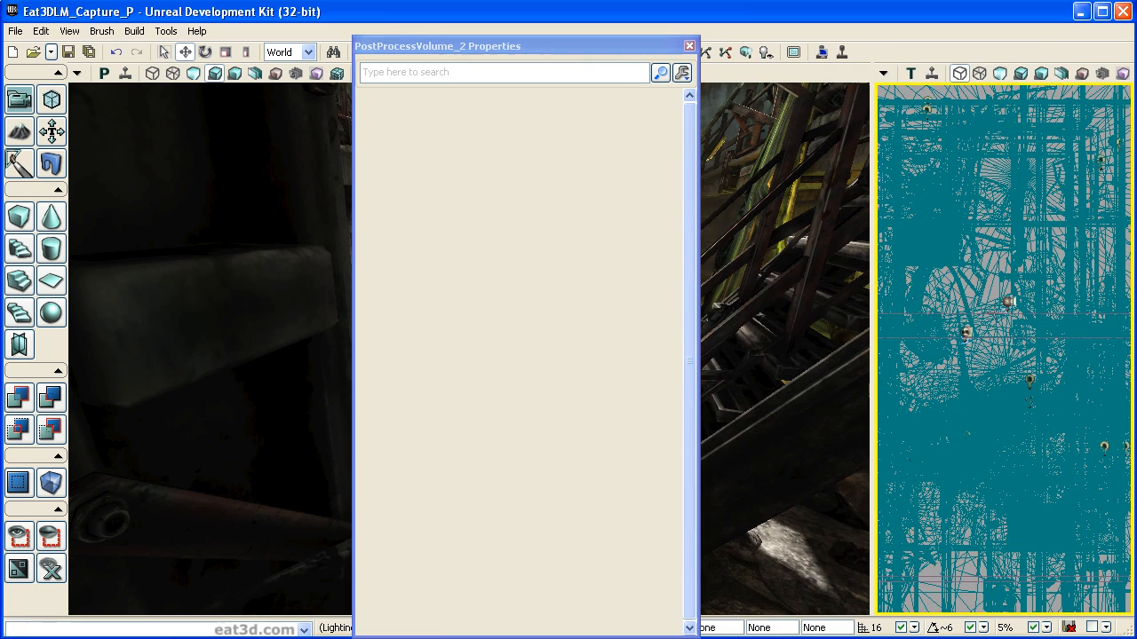
Measure a focus distance in the wireframe view and set PostProcessVolume_0's DOF_Focus Distance to 600.
scroll(997, 292, down, 5)
drag(993, 292, 1032, 313)
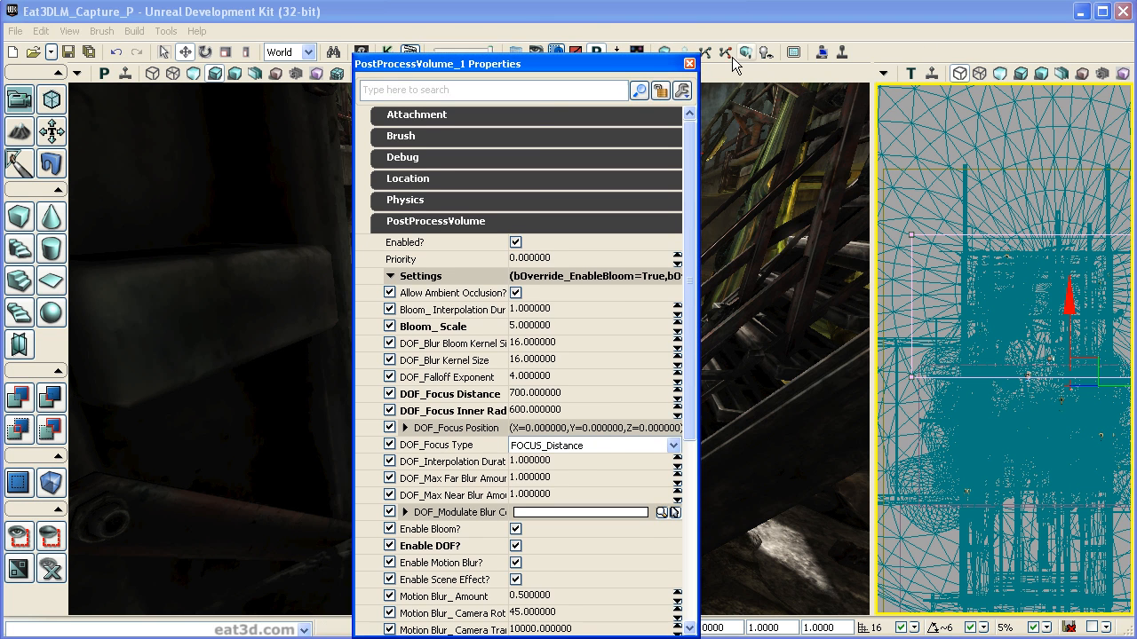
drag(635, 63, 694, 24)
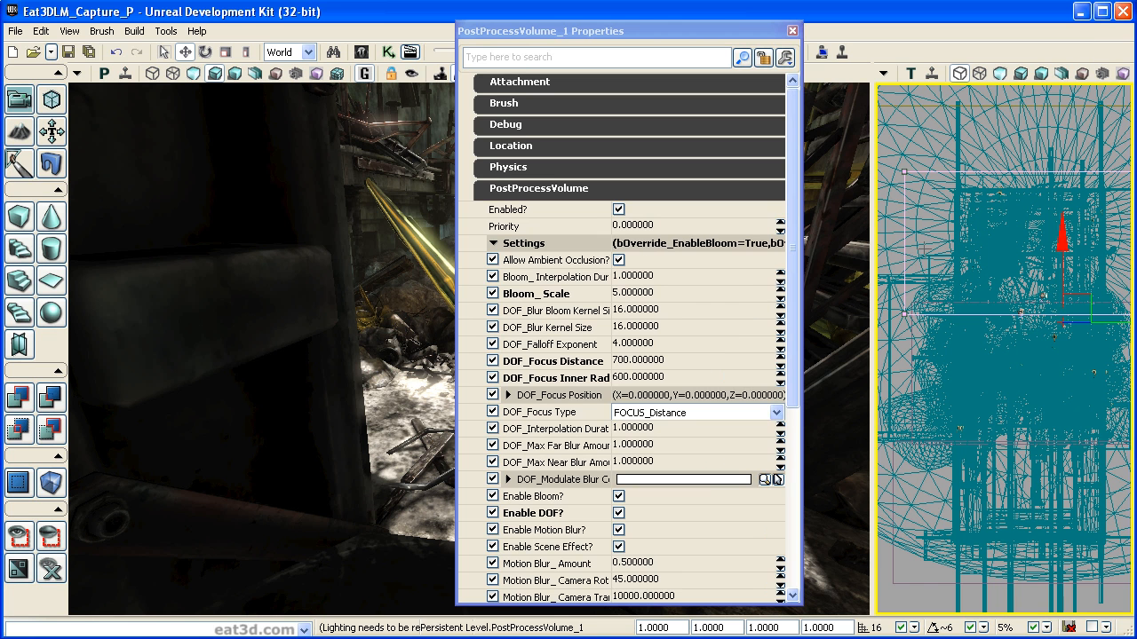
click(894, 559)
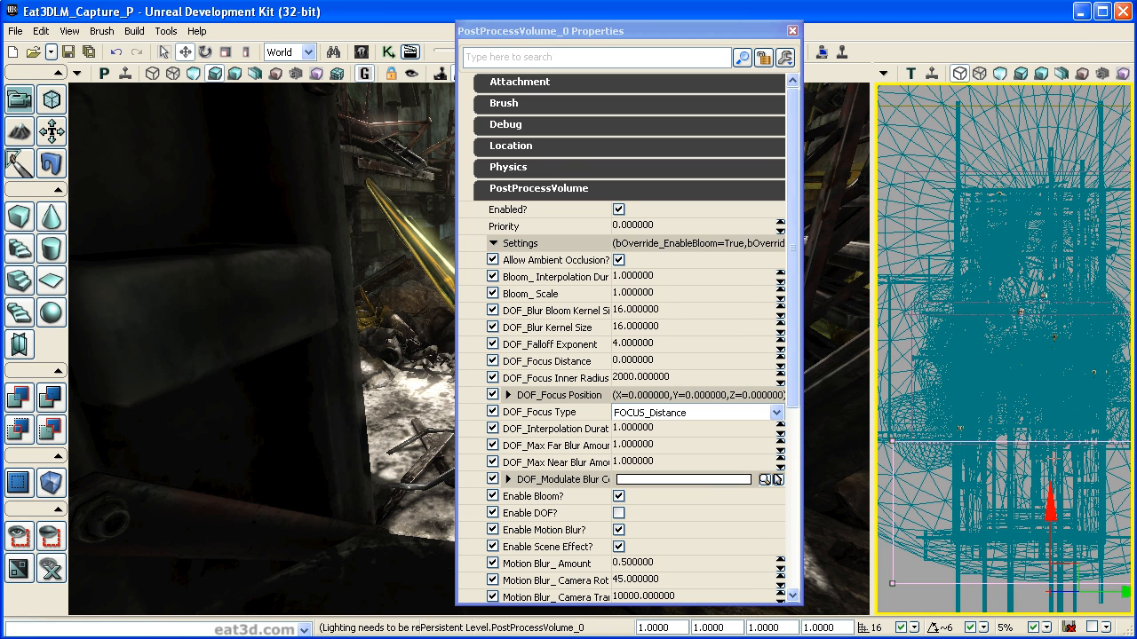
middle_drag(1063, 455, 1039, 369)
click(669, 357)
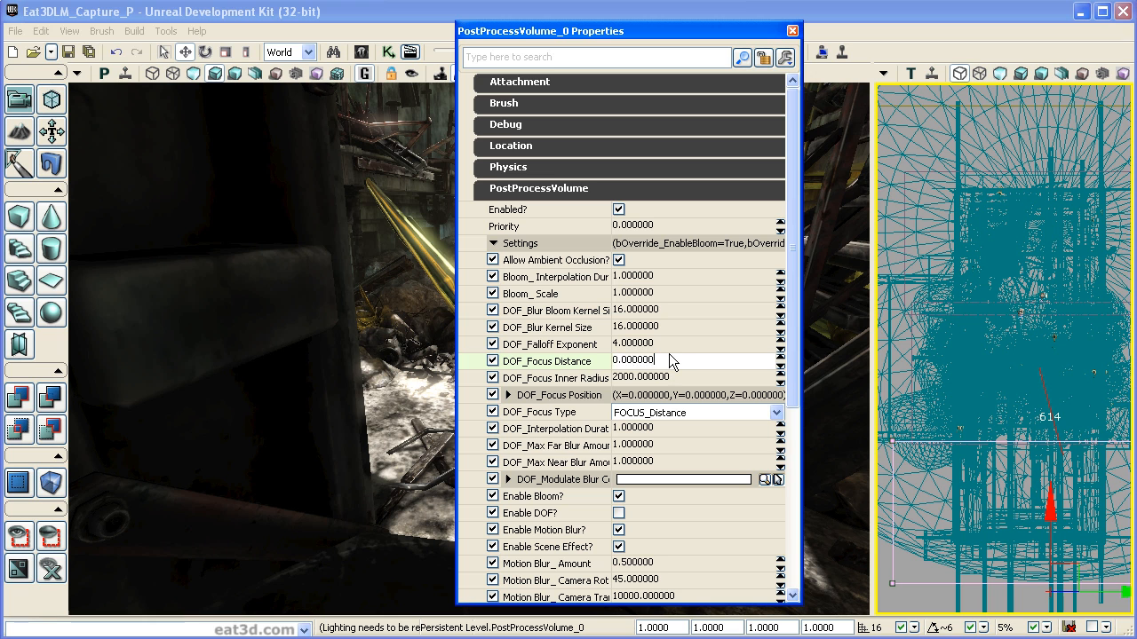
text(600)
key(Return)
drag(559, 32, 882, 29)
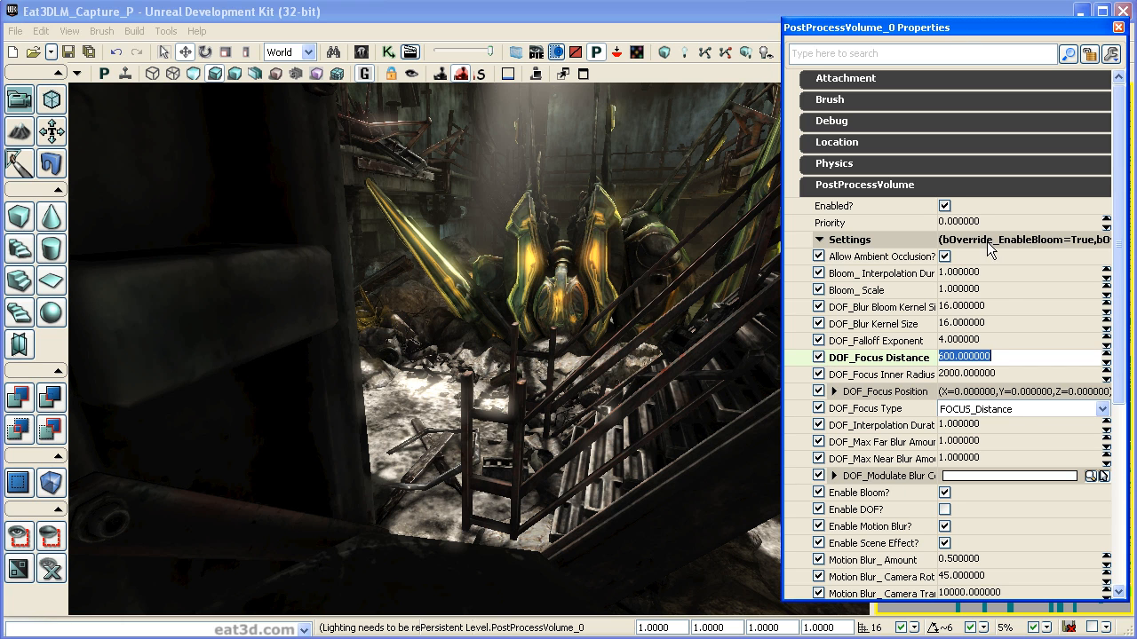
Set PostProcessVolume_0's DOF_Focus Inner Radius to 200 and enable DOF.
click(1011, 373)
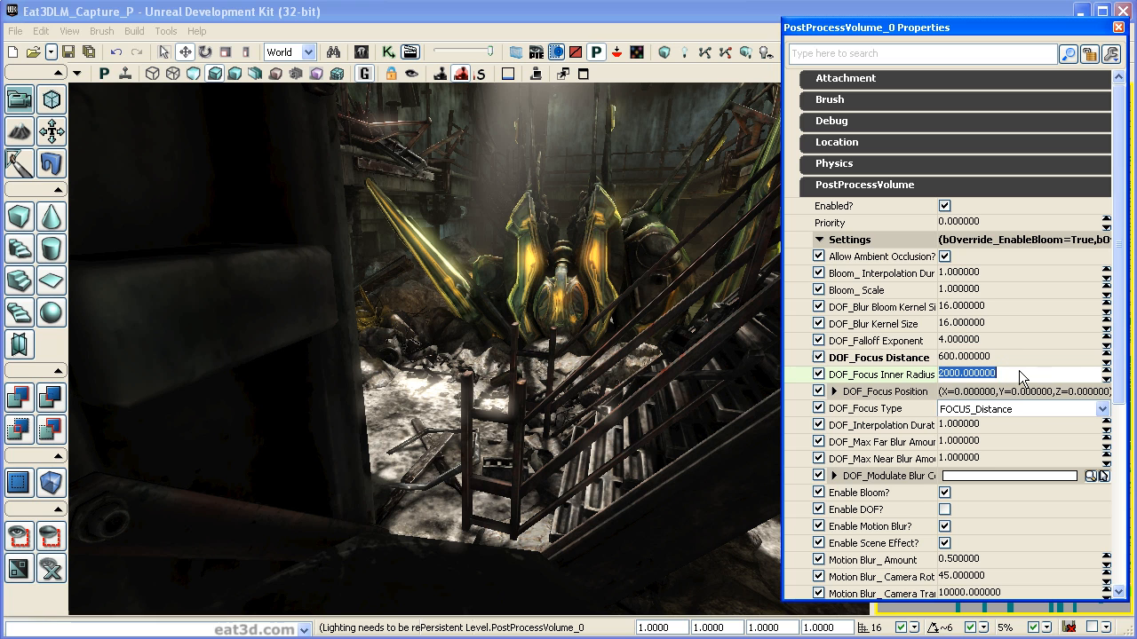
text(200)
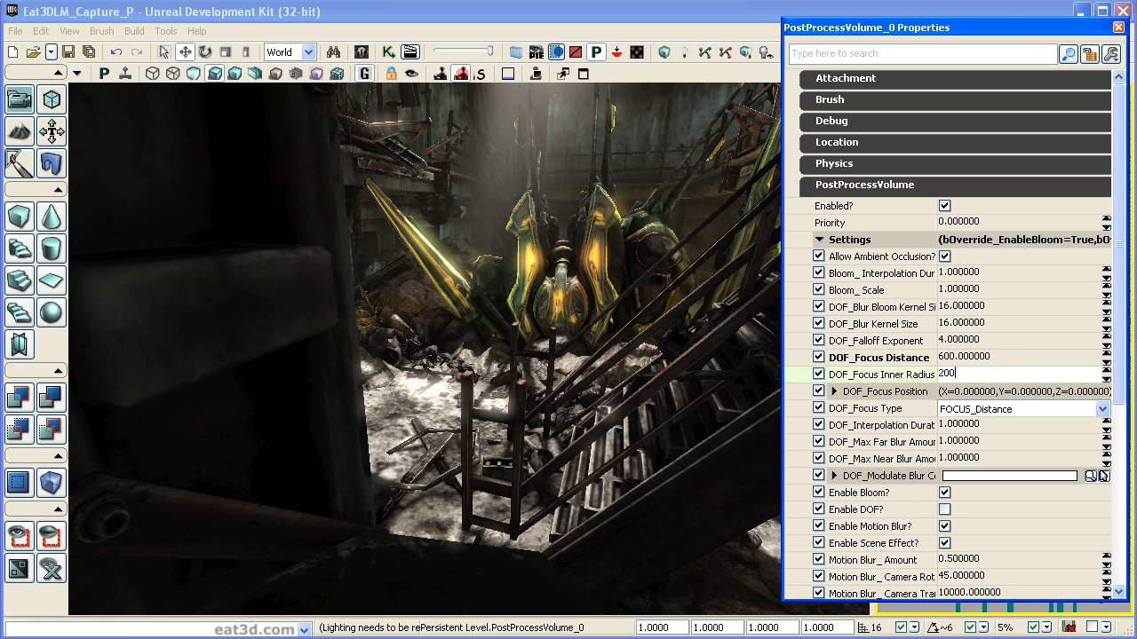
key(Return)
click(944, 511)
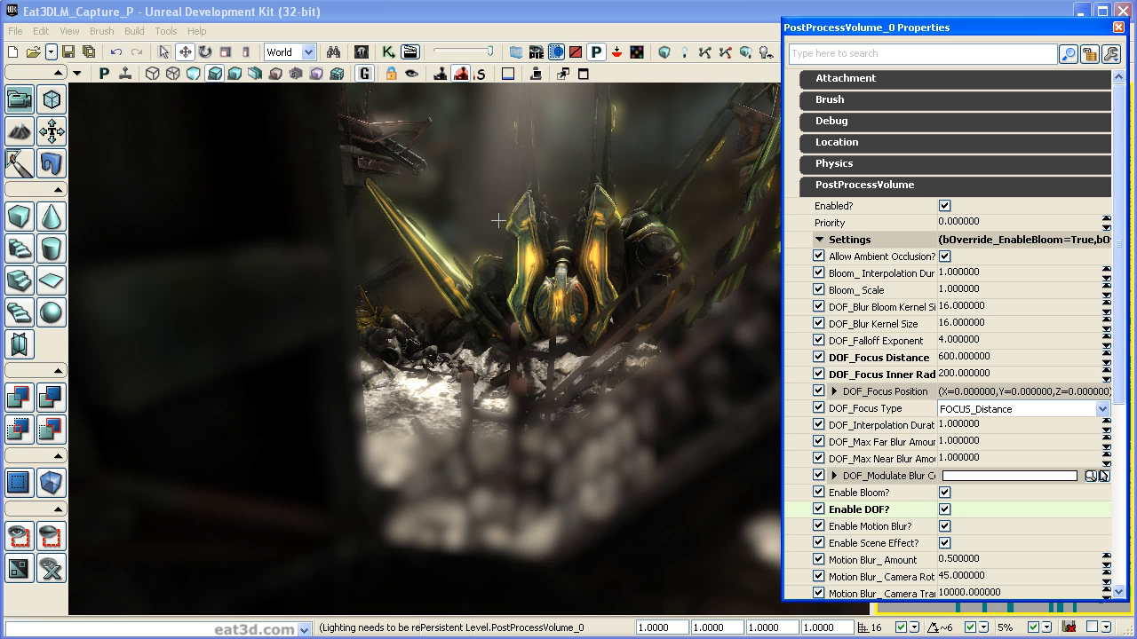
drag(554, 443, 424, 389)
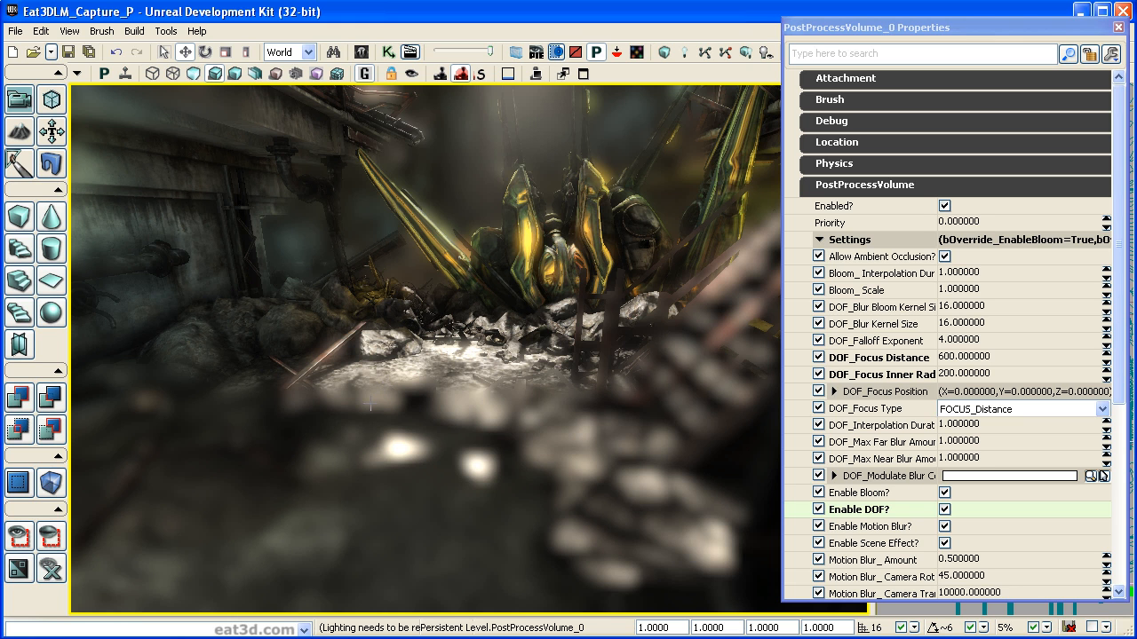
Set the DOF_Falloff Exponent to 1 and the DOF_Focus Inner Radius to 500, and check the blur from different viewpoints.
click(966, 343)
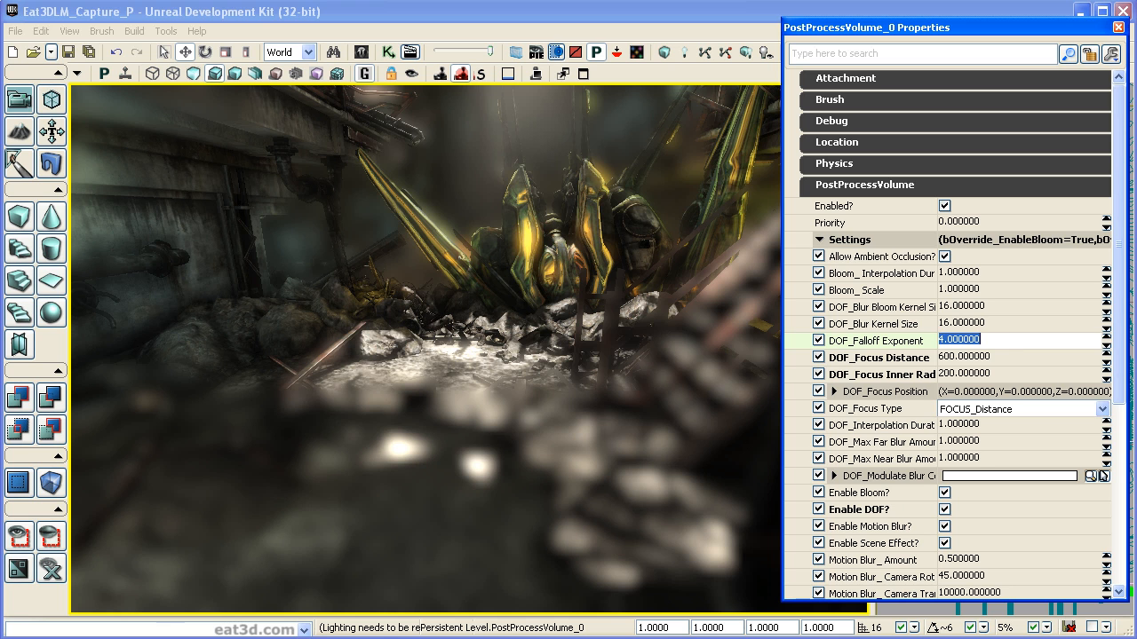
text(1)
key(Return)
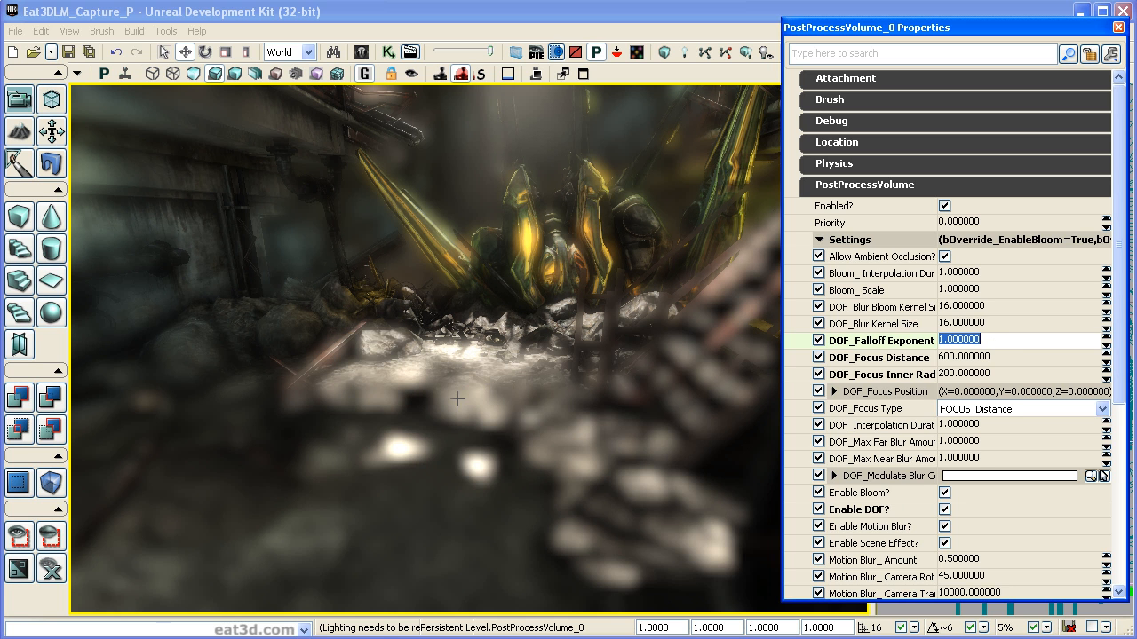
click(1012, 373)
text(500)
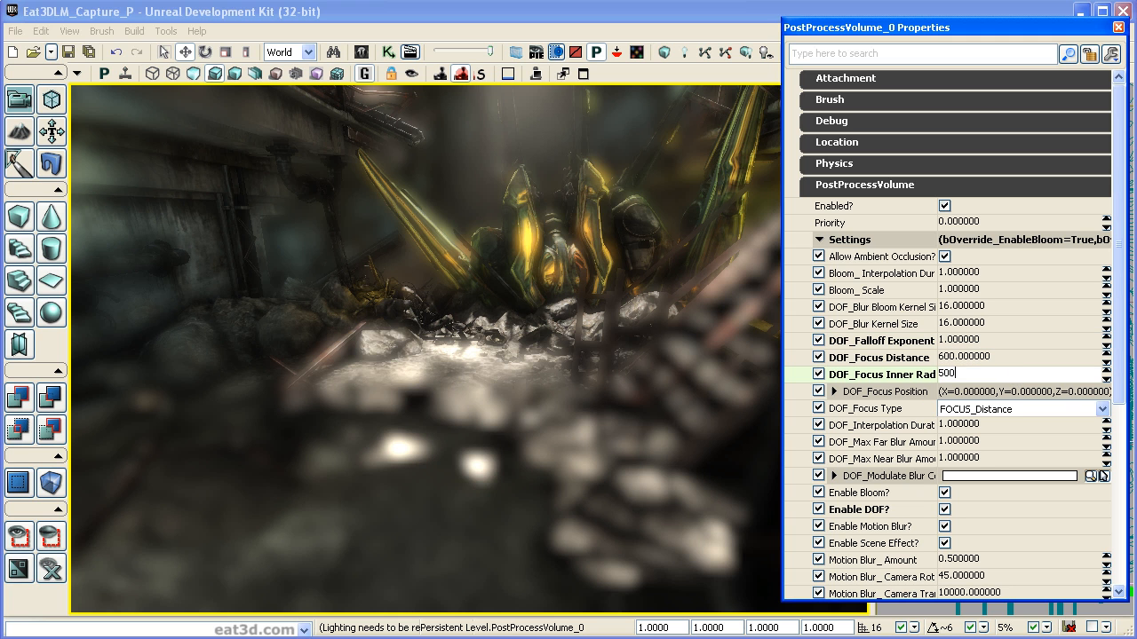
key(Return)
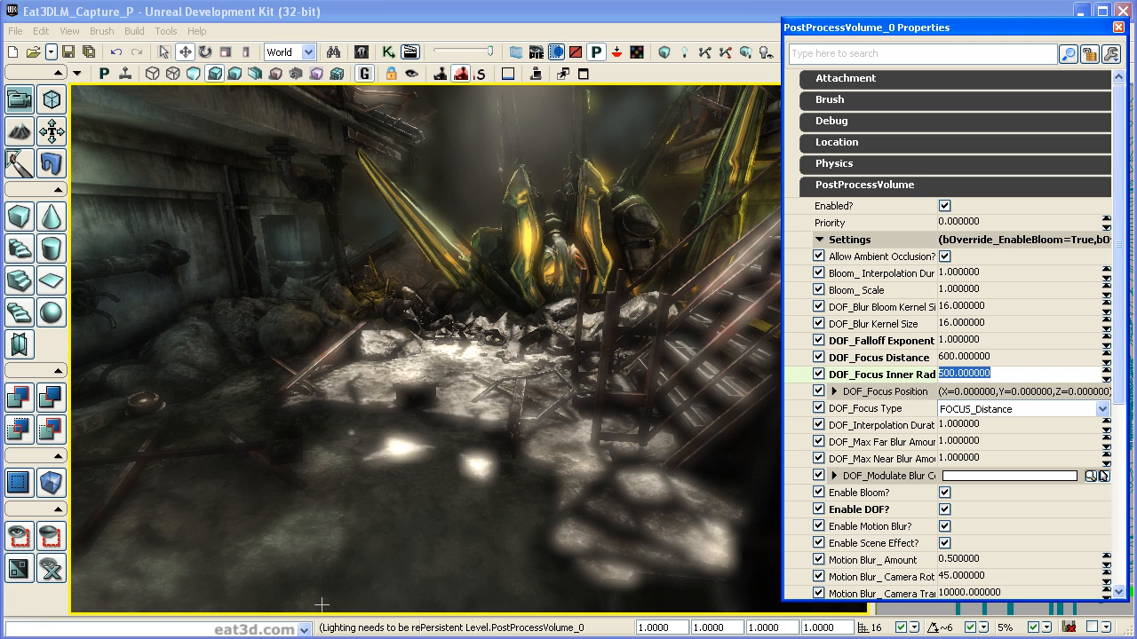
drag(477, 463, 665, 504)
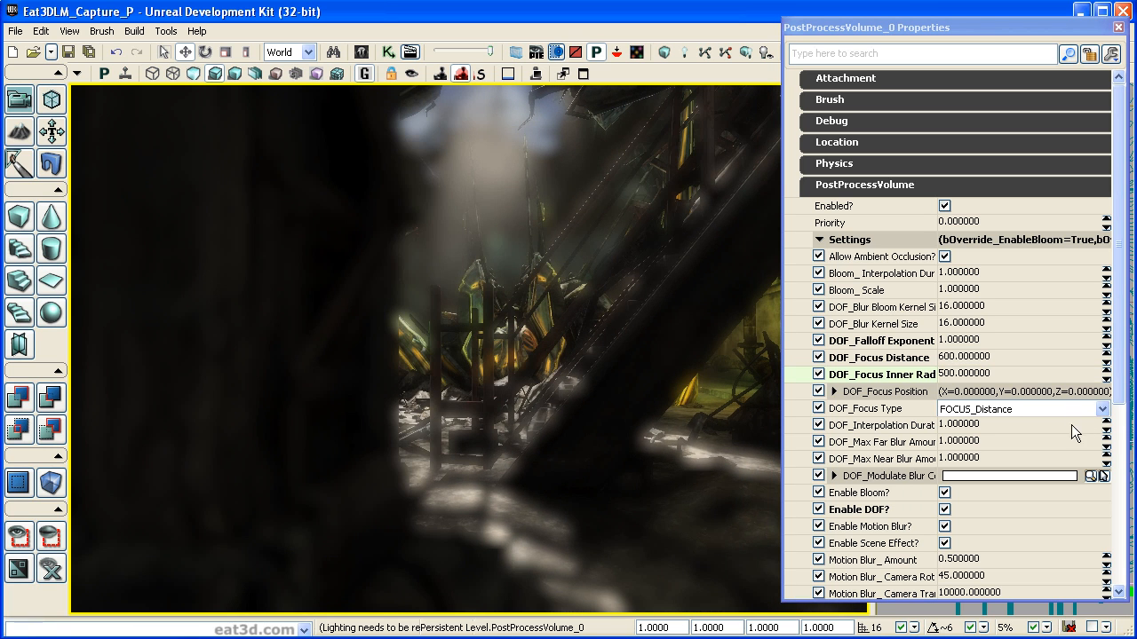
drag(586, 382, 542, 258)
right_drag(729, 373, 759, 444)
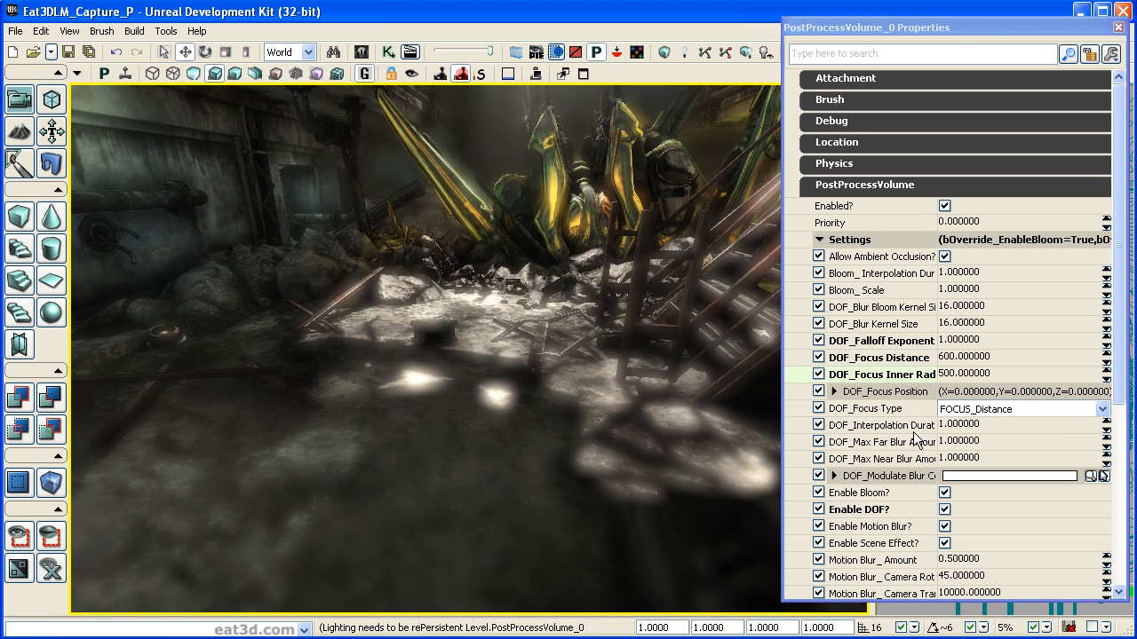
Try a DOF_Falloff Exponent of 10 with a DOF_Focus Inner Radius of 200.
click(1000, 339)
text(10)
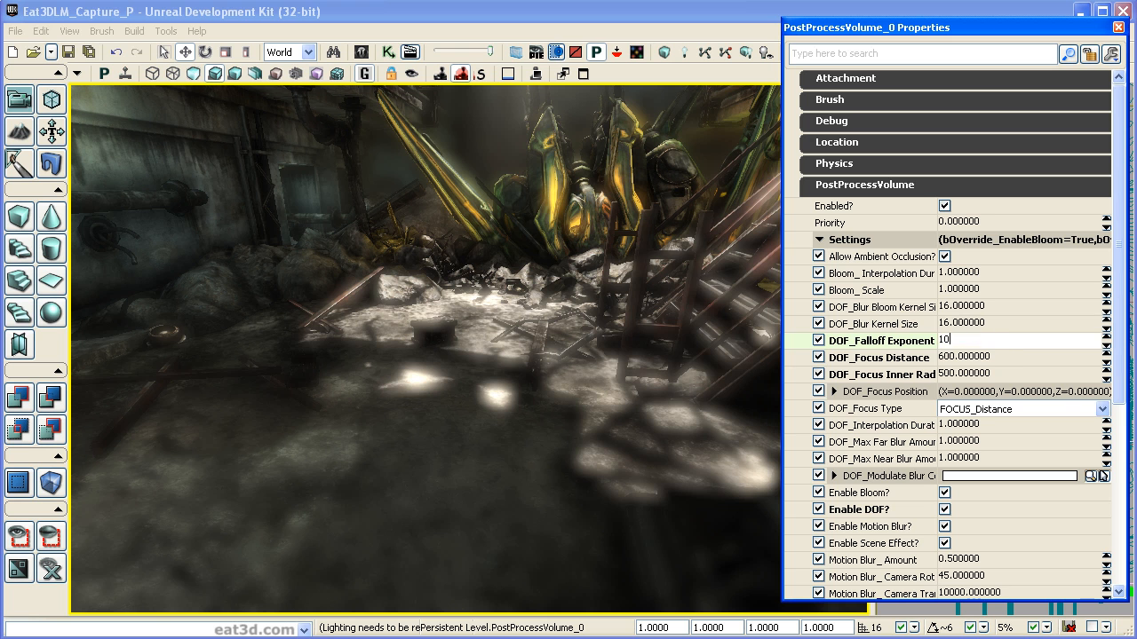
key(Return)
click(980, 375)
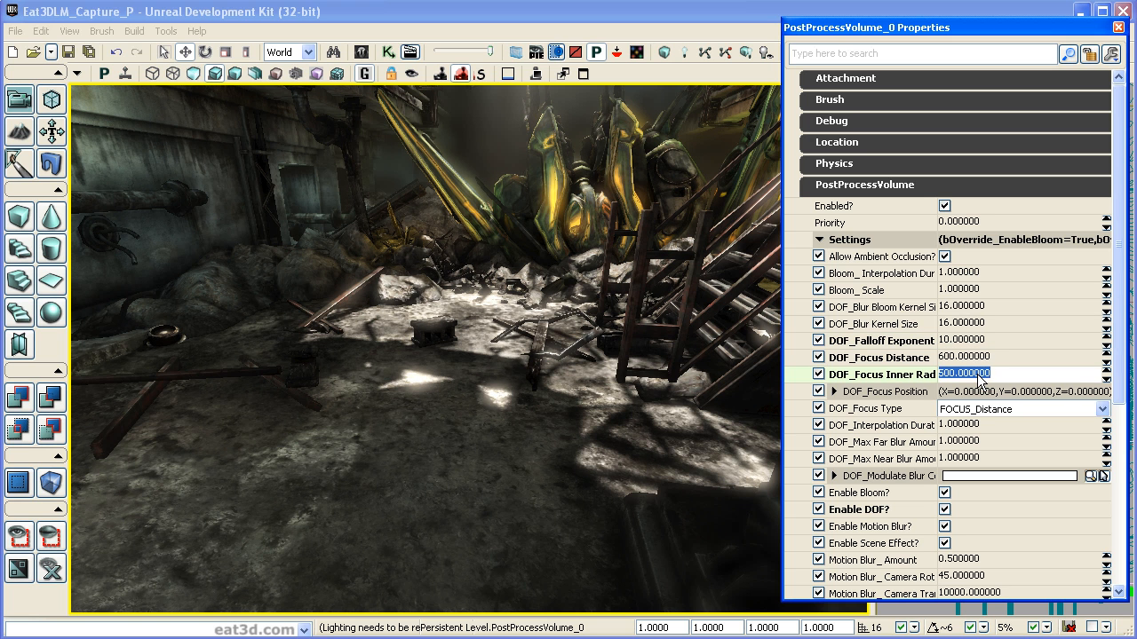
text(200)
key(Return)
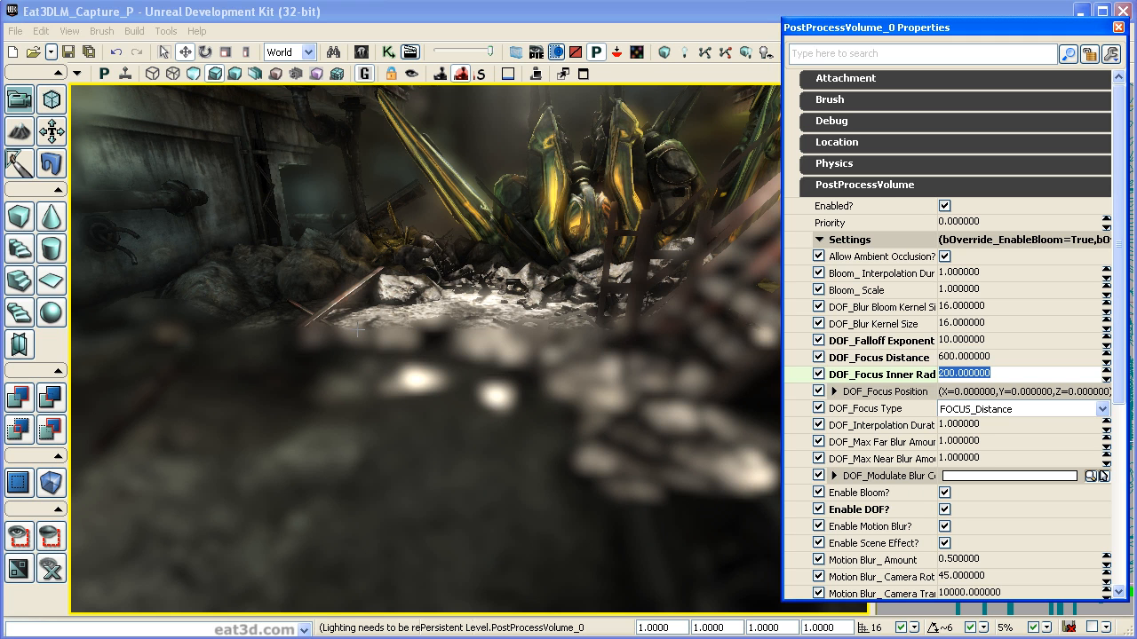
Return the DOF_Falloff Exponent to 1 and the DOF_Focus Inner Radius to 500 and reframe the alien machine.
click(1037, 341)
text(1)
key(Return)
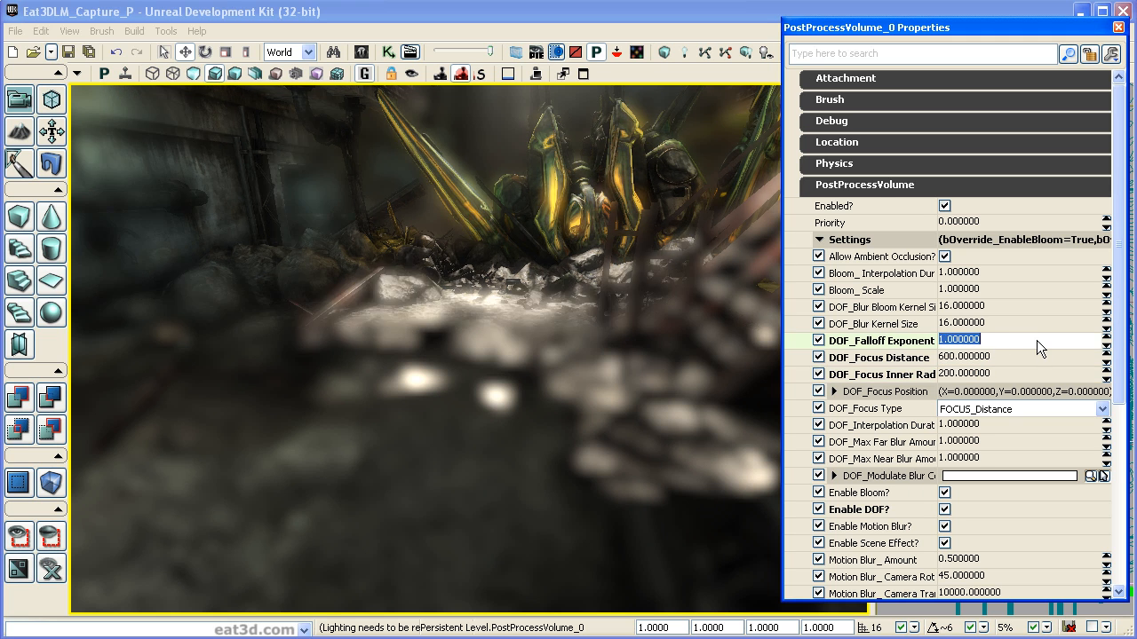
click(989, 372)
text(500)
key(Return)
right_drag(596, 468, 617, 408)
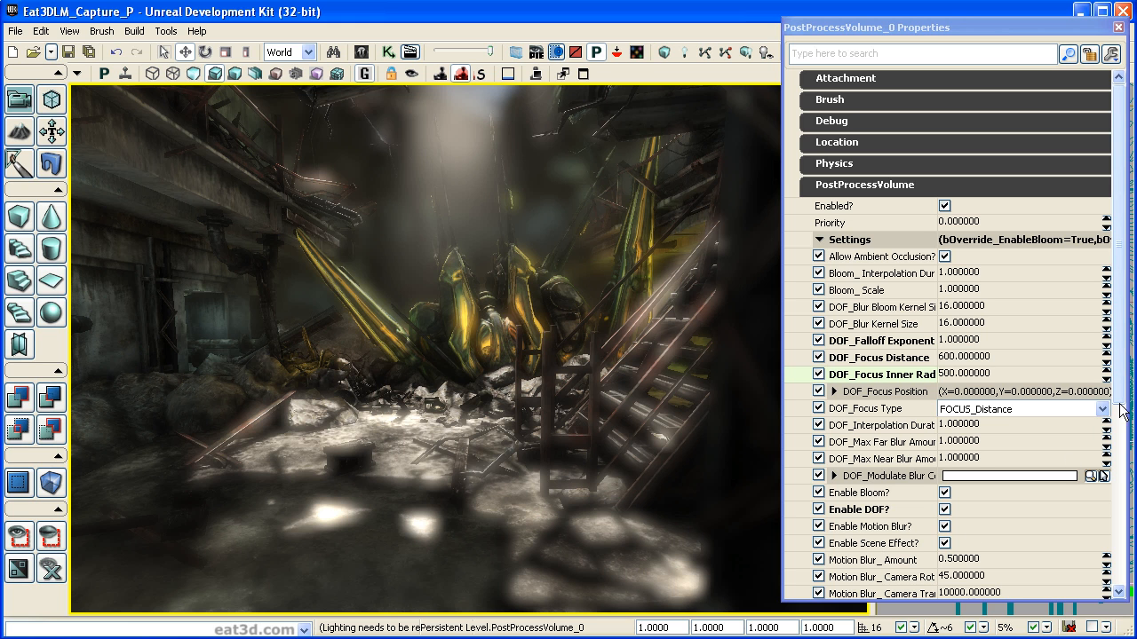
Set both DOF_Max Far Blur Amount and DOF_Max Near Blur Amount of PostProcessVolume_0 to 0.
click(976, 444)
click(989, 460)
click(986, 441)
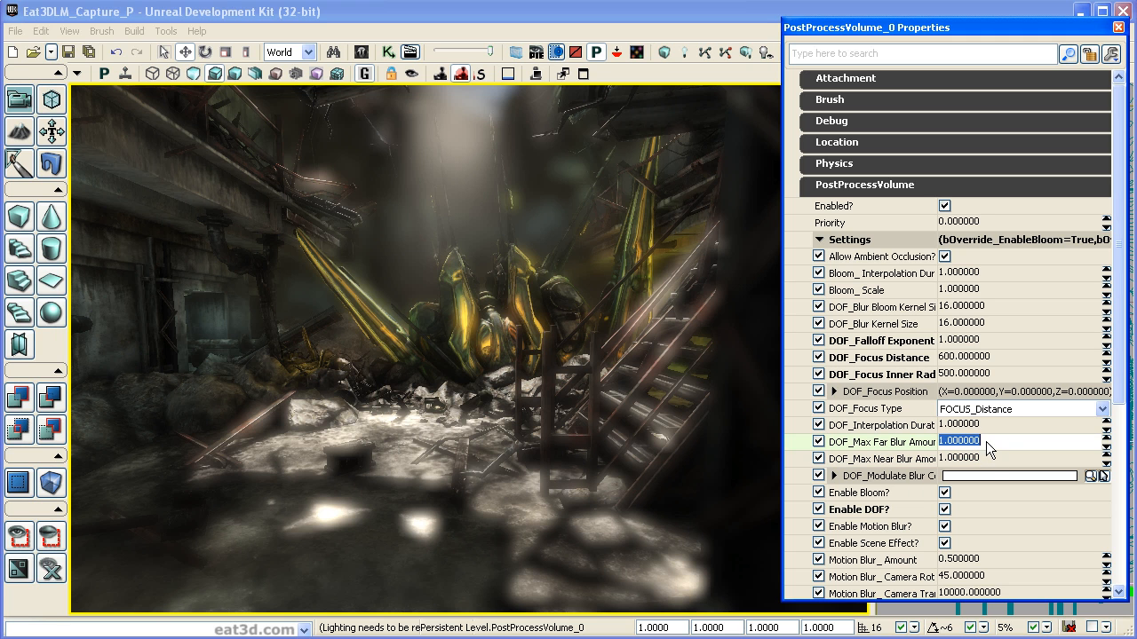
click(984, 461)
click(993, 443)
text(0)
key(Return)
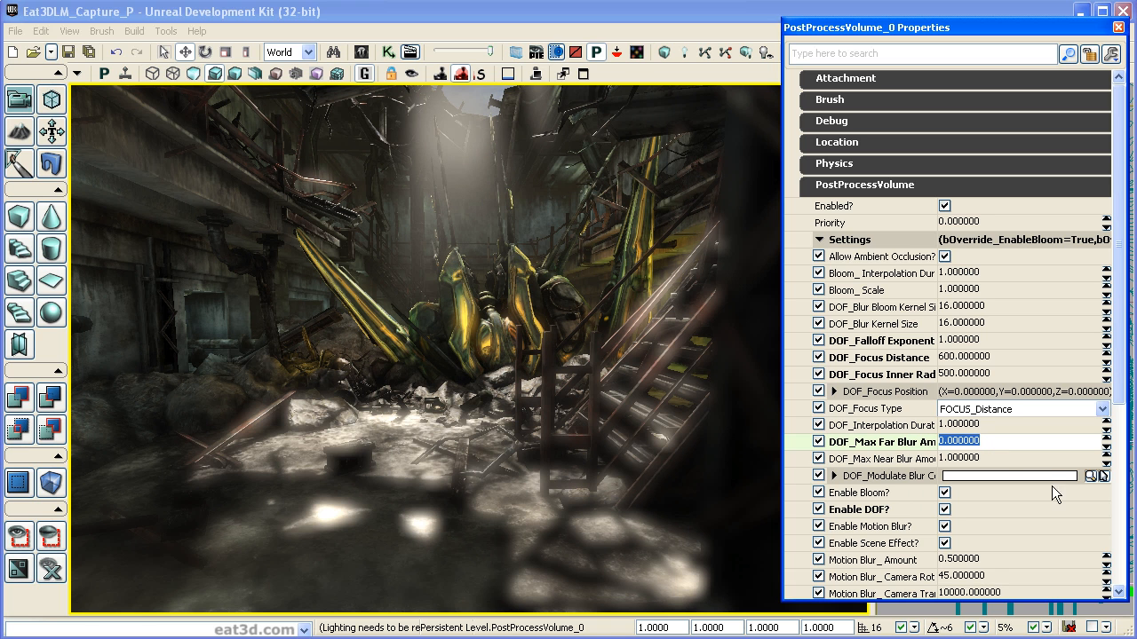
click(1023, 460)
text(0)
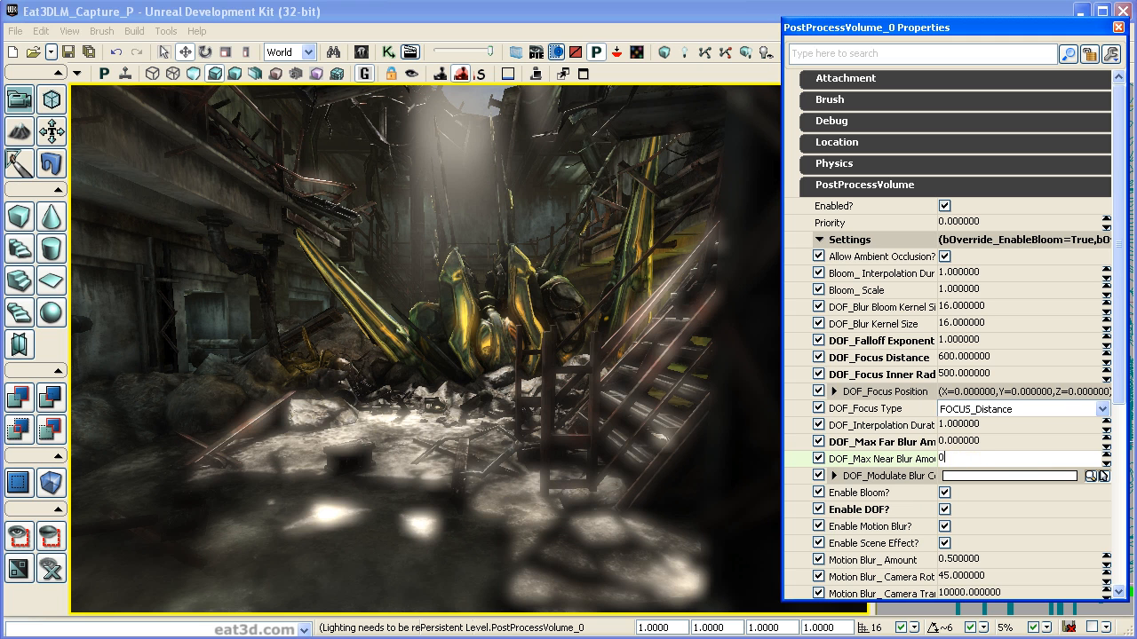
key(Return)
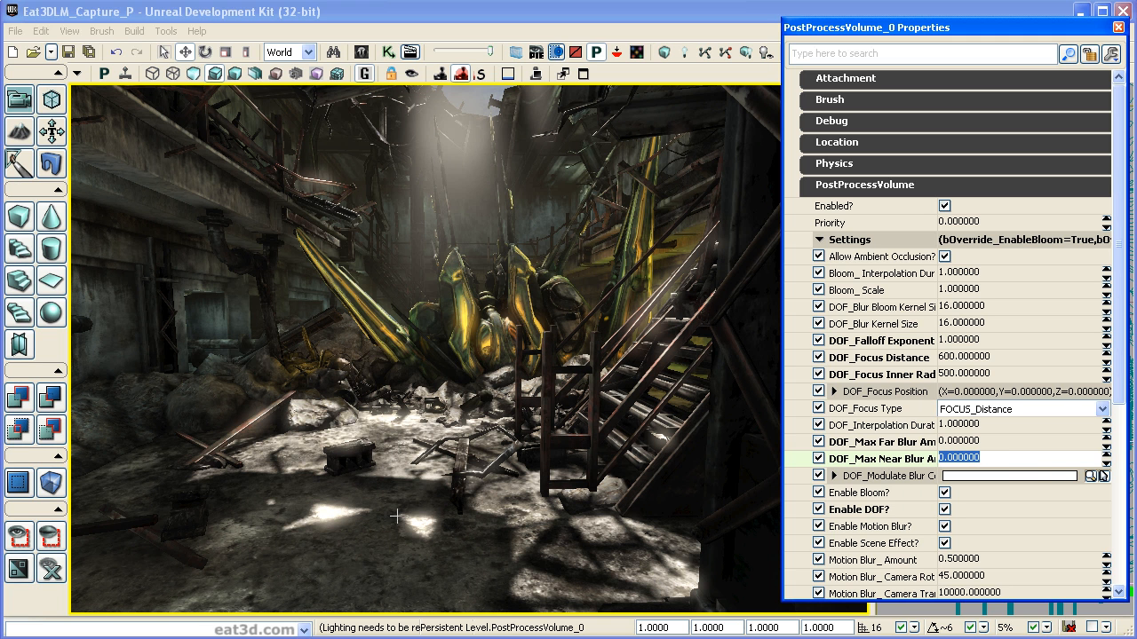
Set PostProcessVolume_0's DOF_Max Far Blur Amount and DOF_Max Near Blur Amount to 0.5 each.
click(985, 441)
text(0.5)
key(Return)
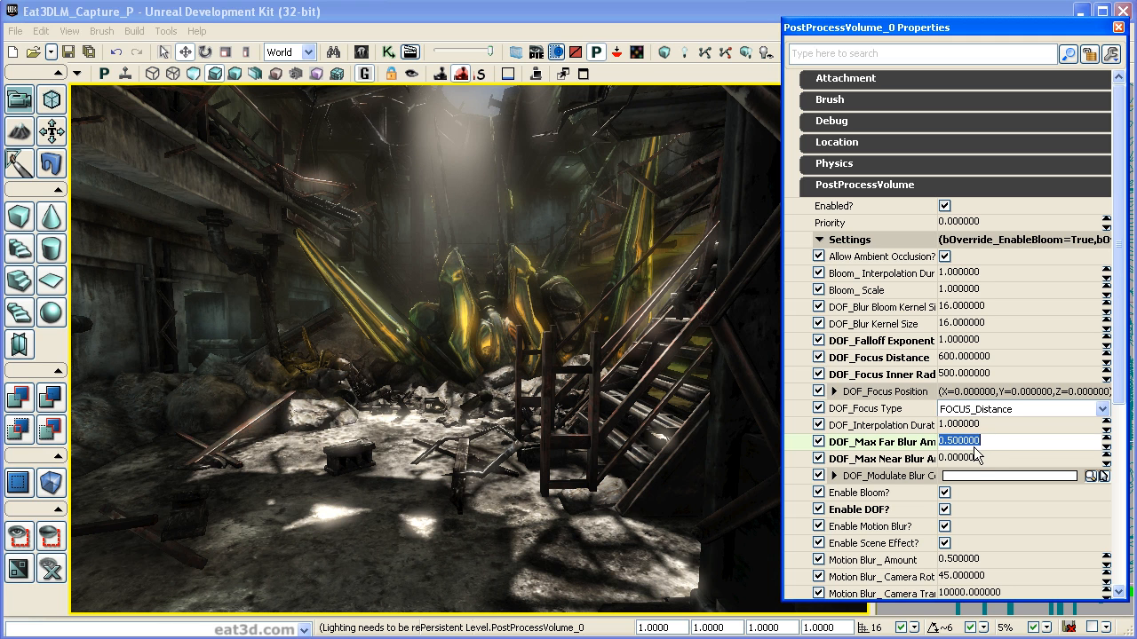
click(975, 458)
text(0.5)
key(Return)
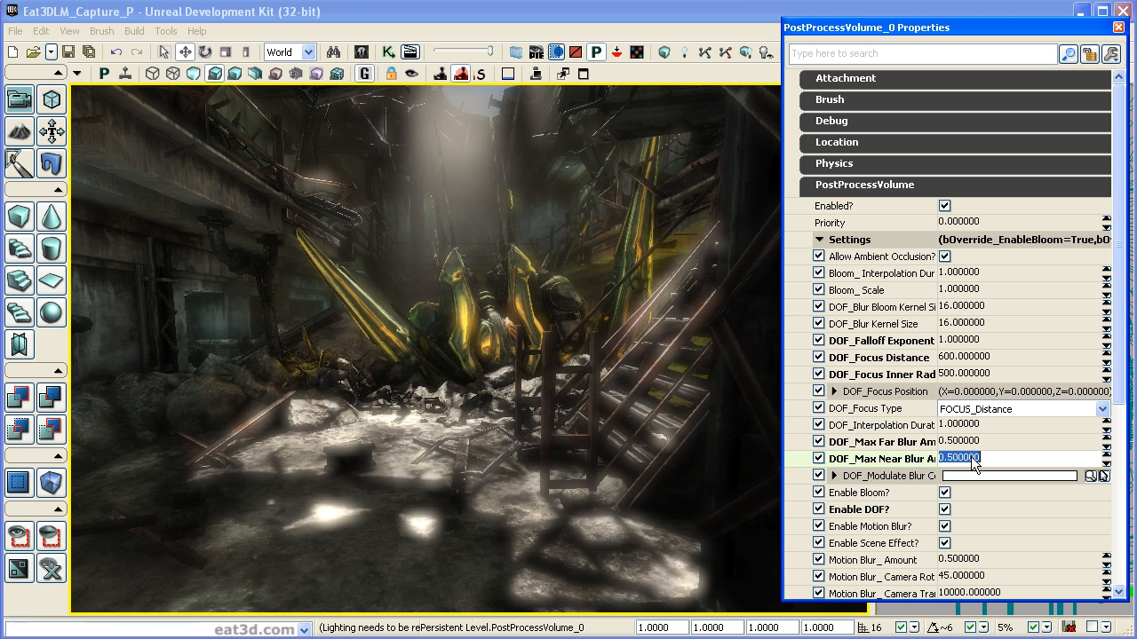
Try a DOF_Blur Kernel Size of 64 and set it back to 16.
click(988, 322)
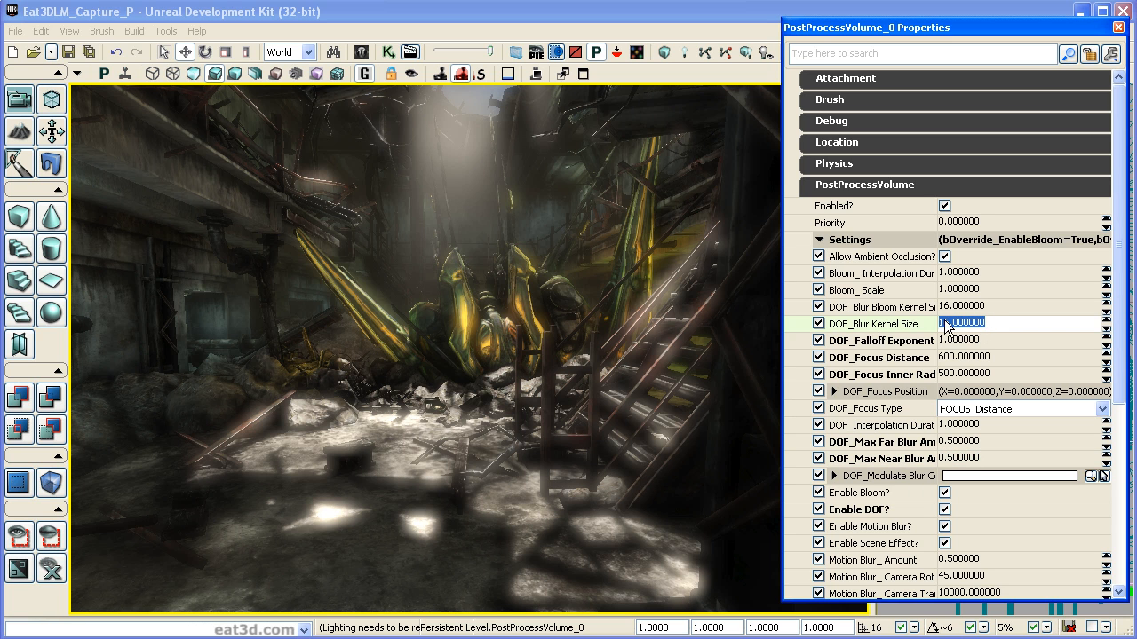
text(64)
key(Return)
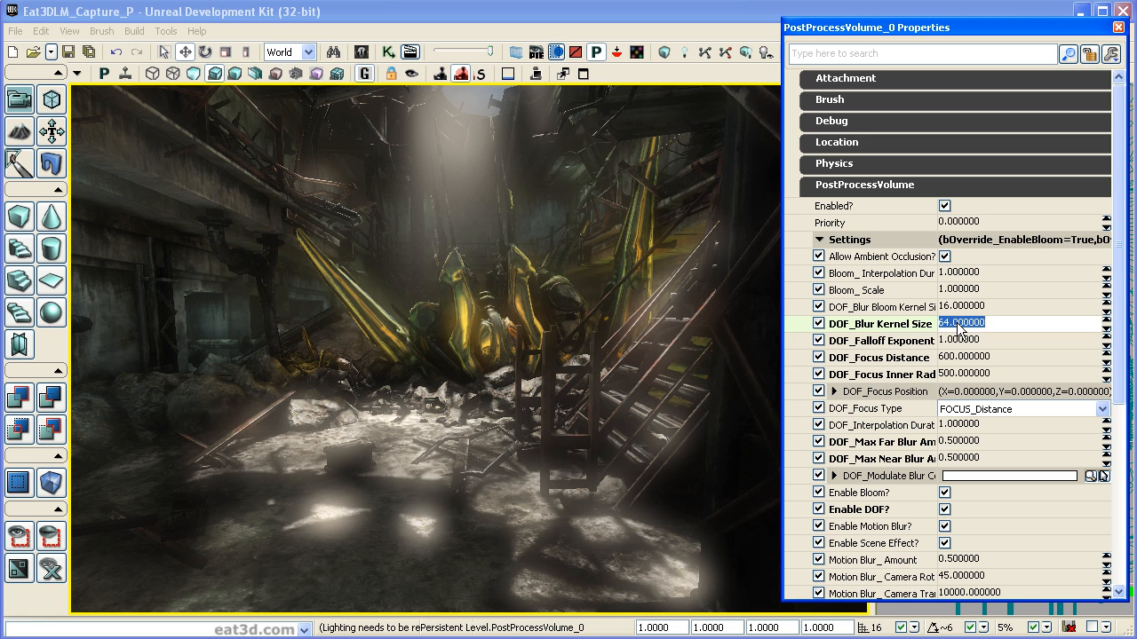
text(46)
text(16)
key(Return)
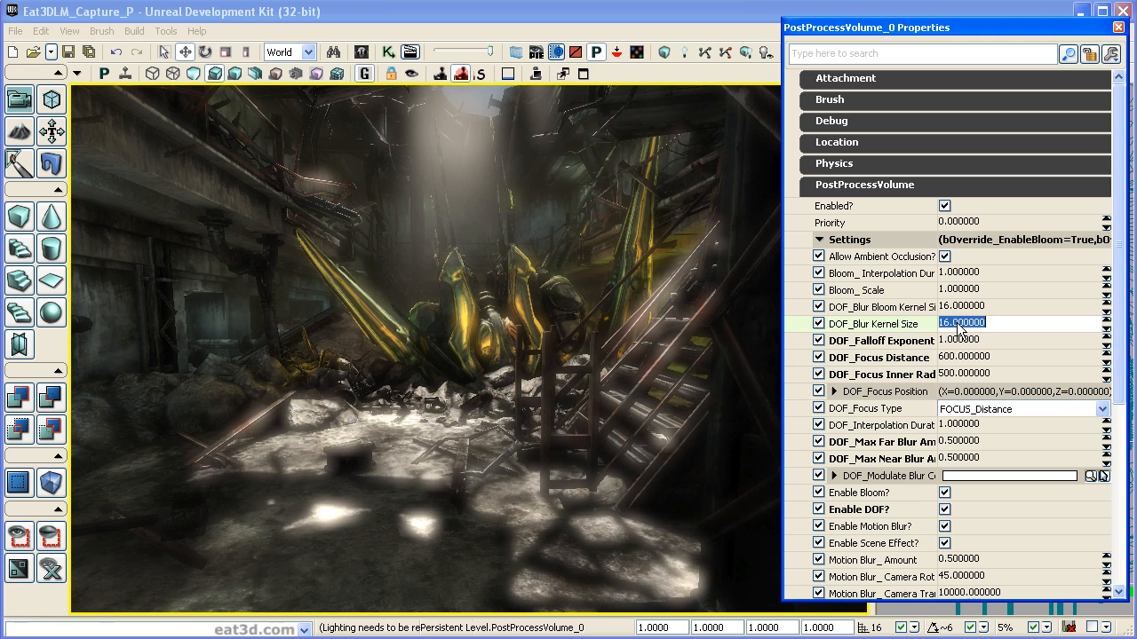
Check PostProcessVolume_0's DOF_Interpolation Duration and look over its motion blur settings.
click(995, 425)
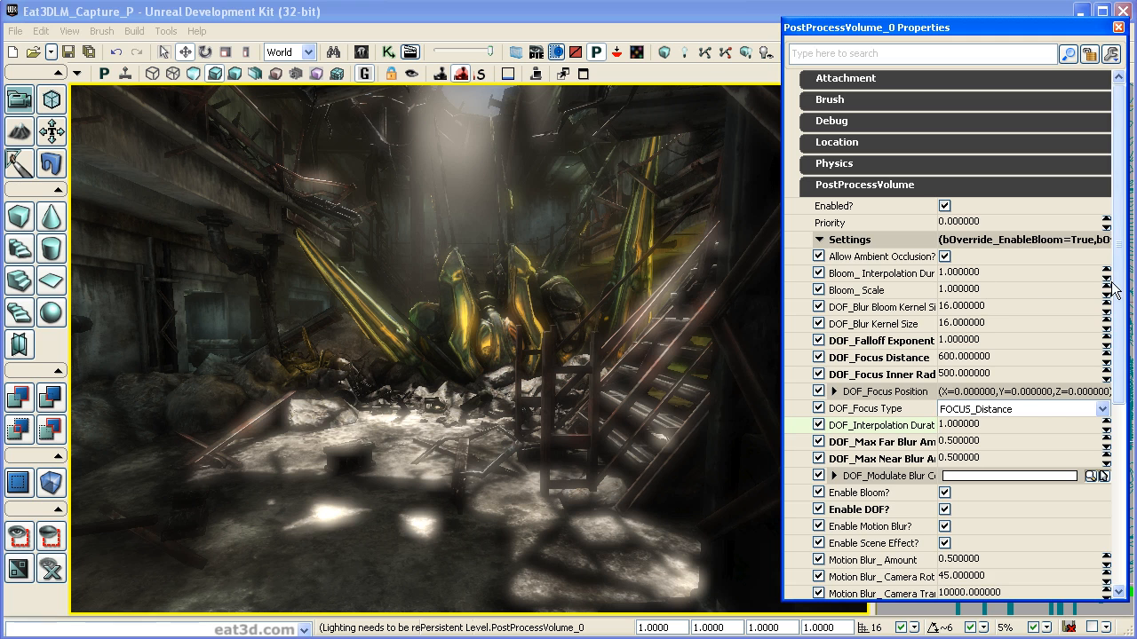
scroll(937, 473, down, 3)
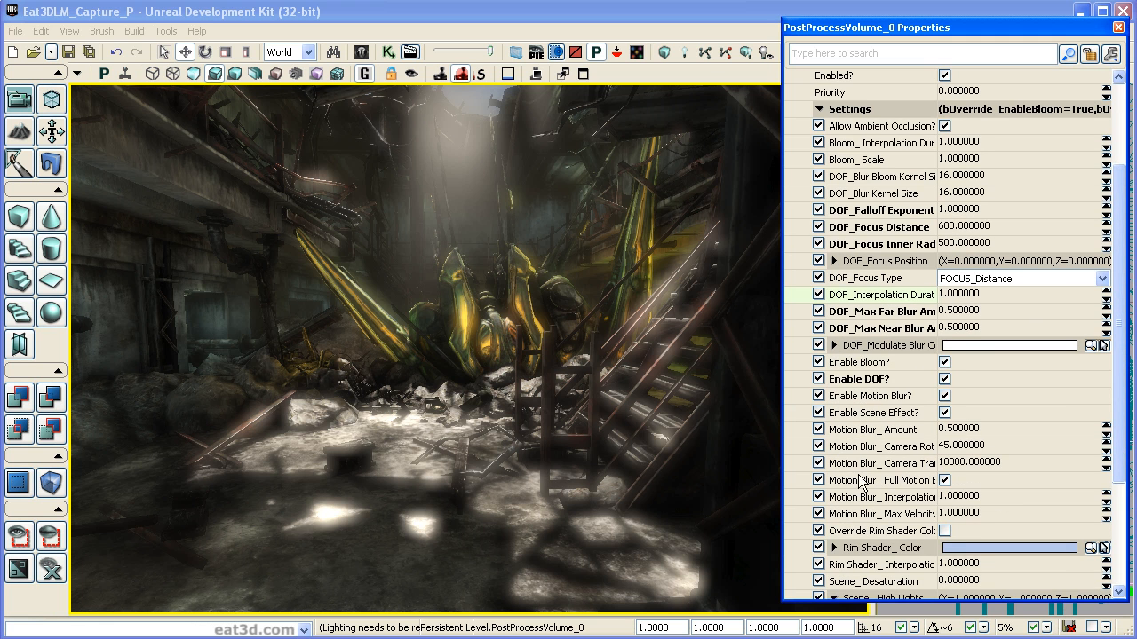
scroll(1126, 318, up, 3)
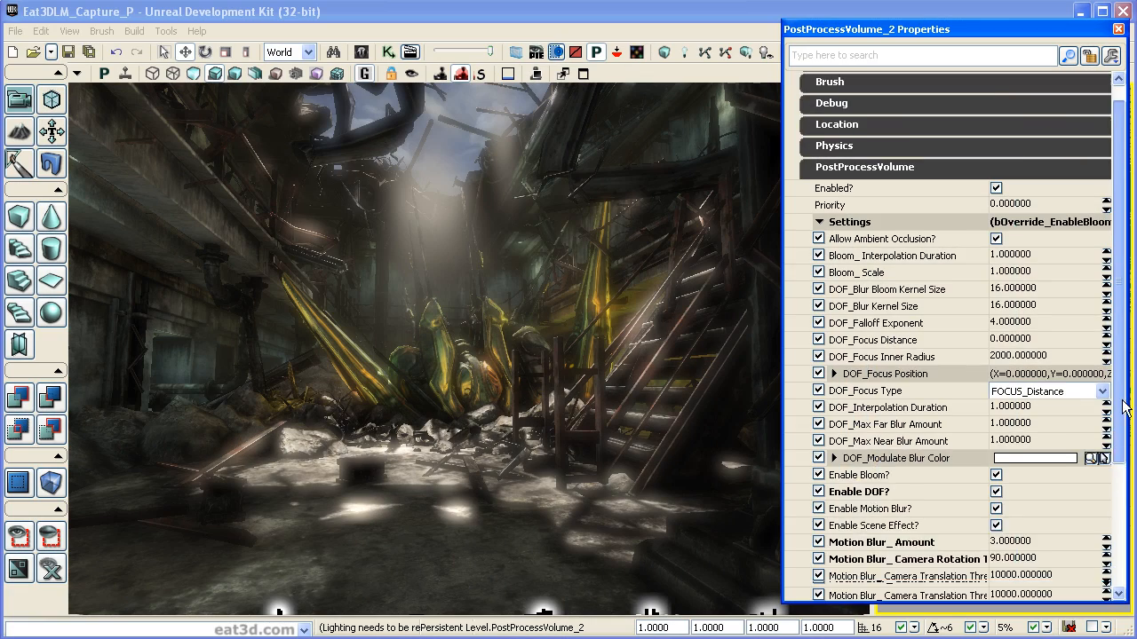
Set PostProcessVolume_2's Motion Blur_ Amount to 5 and inspect its Motion Blur_ Camera Rotation setting.
scroll(1119, 526, down, 5)
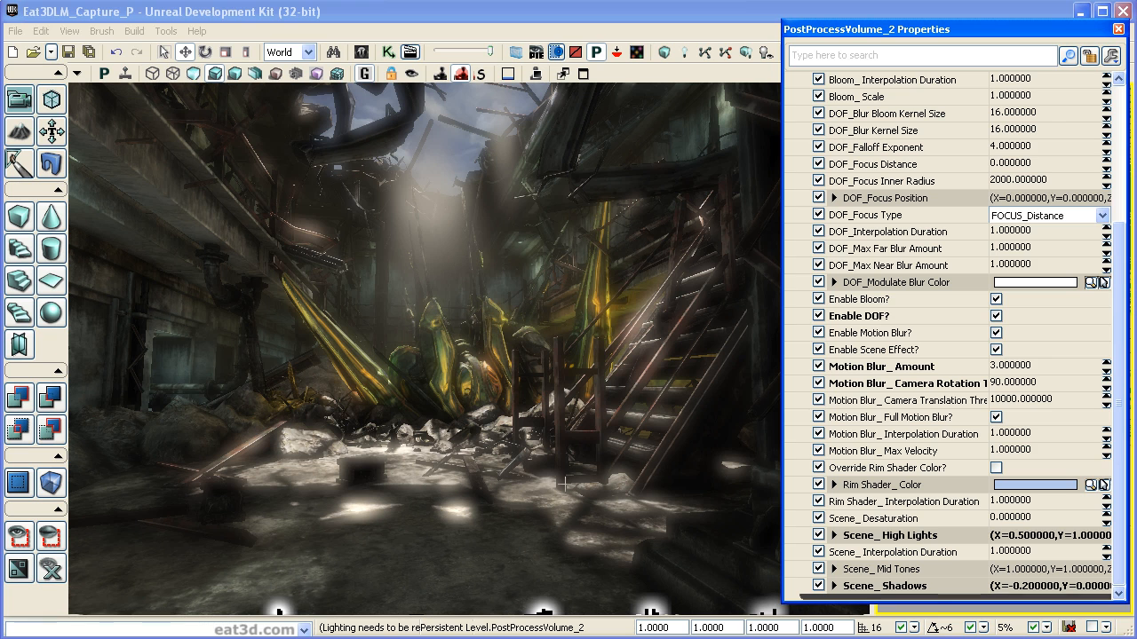
click(1051, 368)
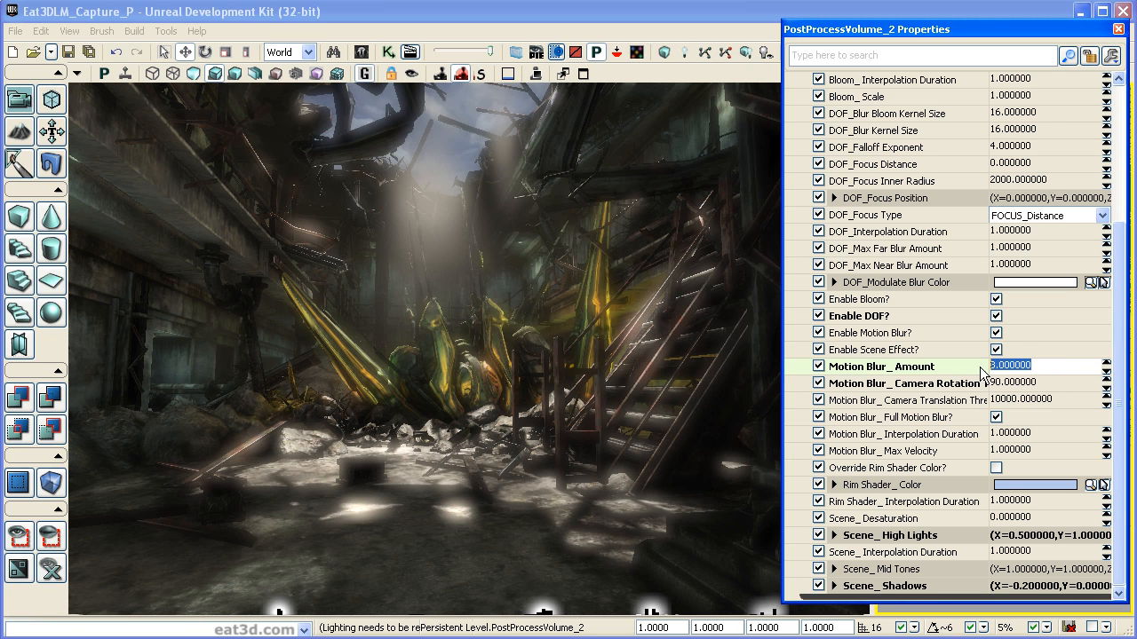
text(5)
key(Return)
click(968, 389)
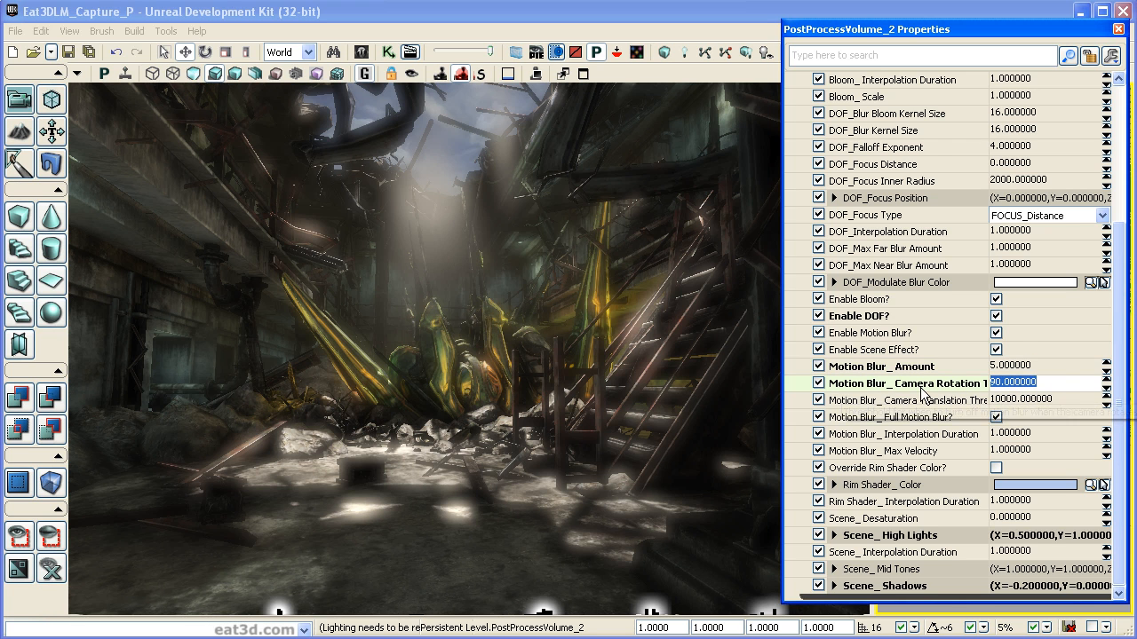
Reset PostProcessVolume_2's Motion Blur_ Camera Rotation Threshold to its default, then try a value of 15.
click(1040, 382)
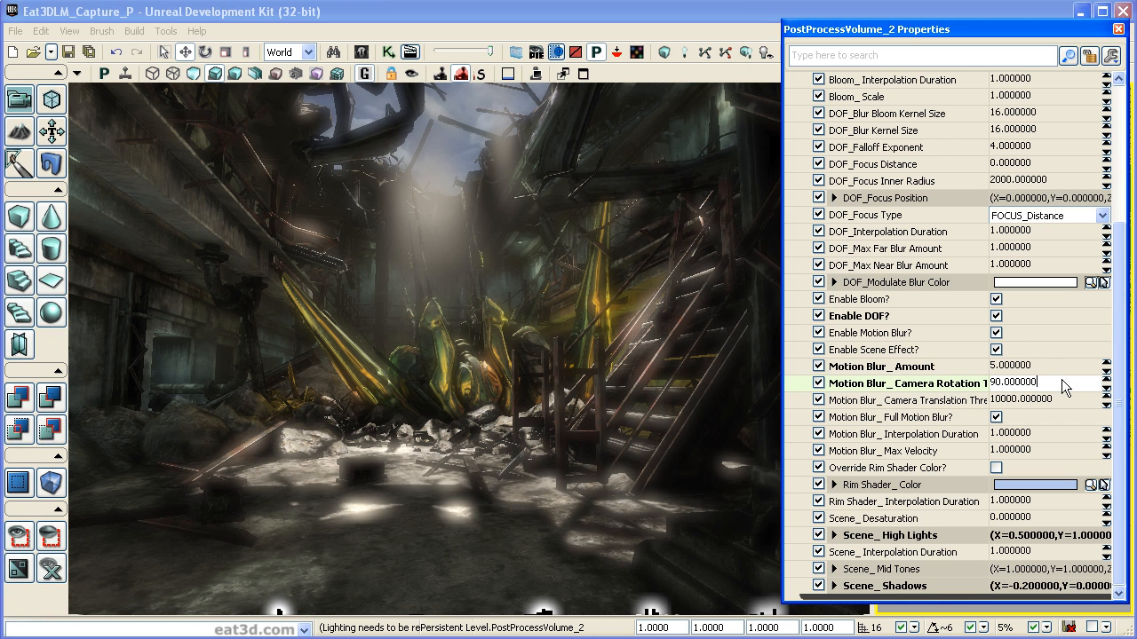
right_click(977, 385)
click(1022, 394)
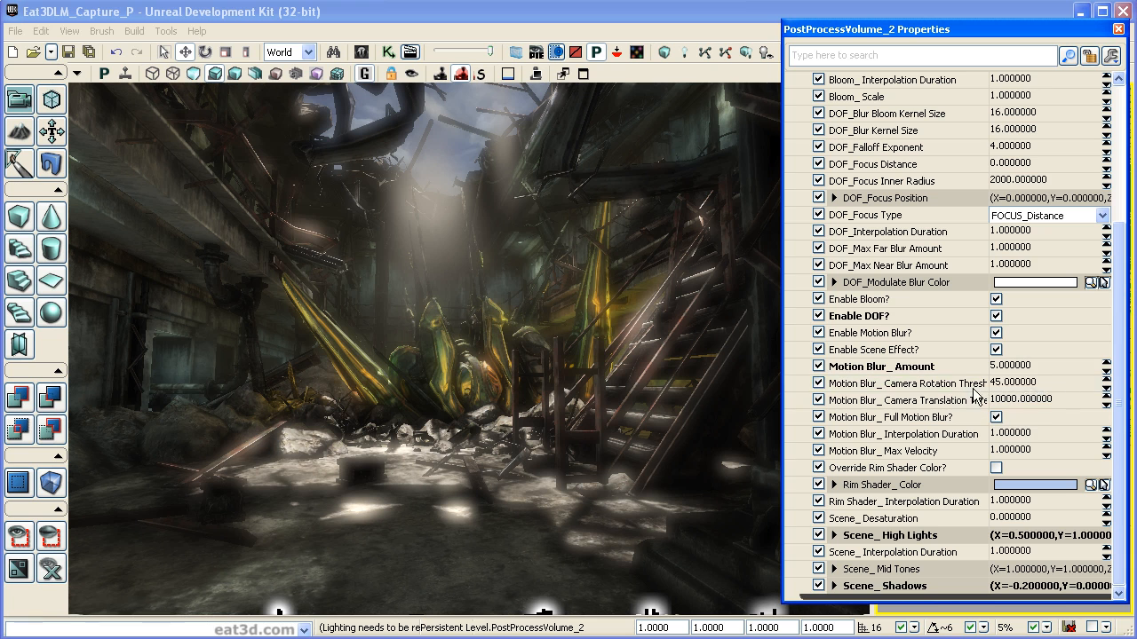
click(1051, 381)
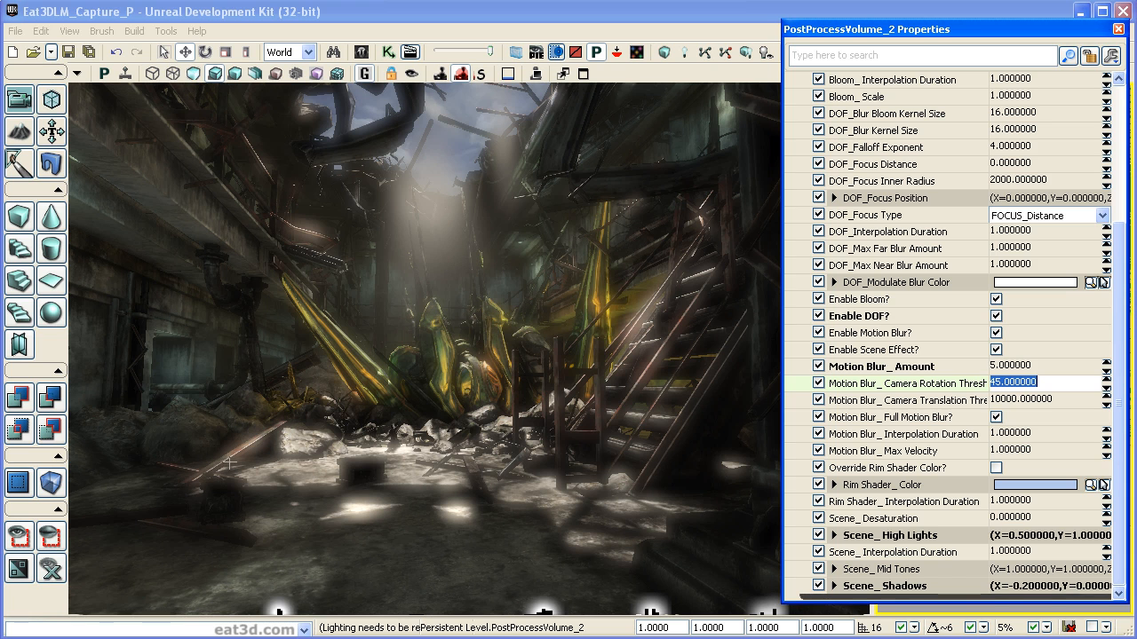
click(1074, 377)
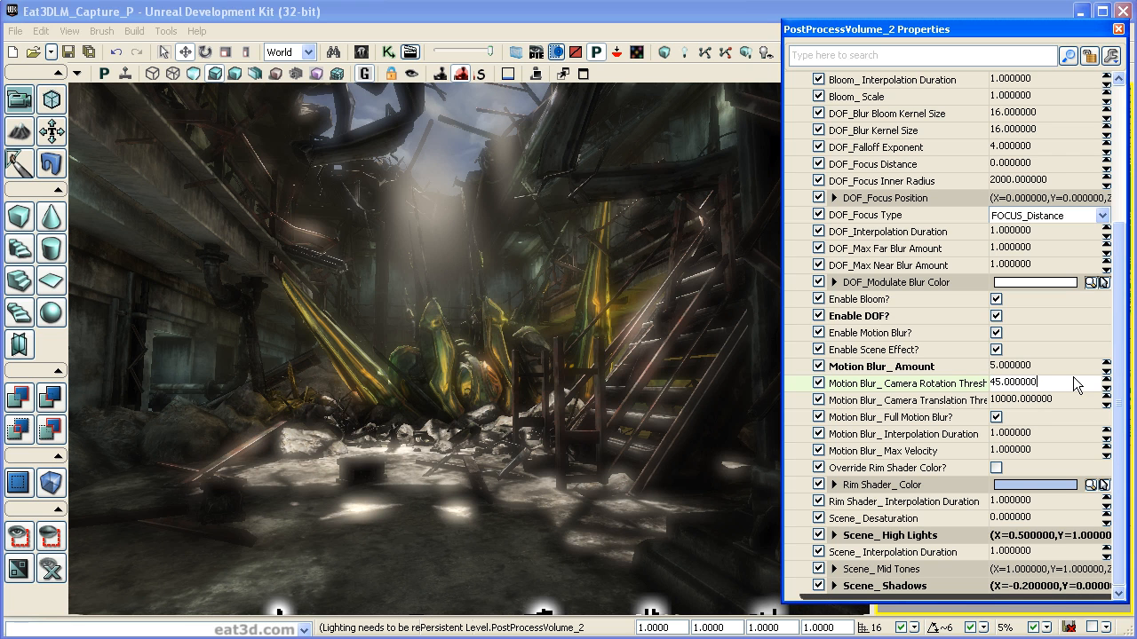
double_click(1041, 381)
text(15)
key(Return)
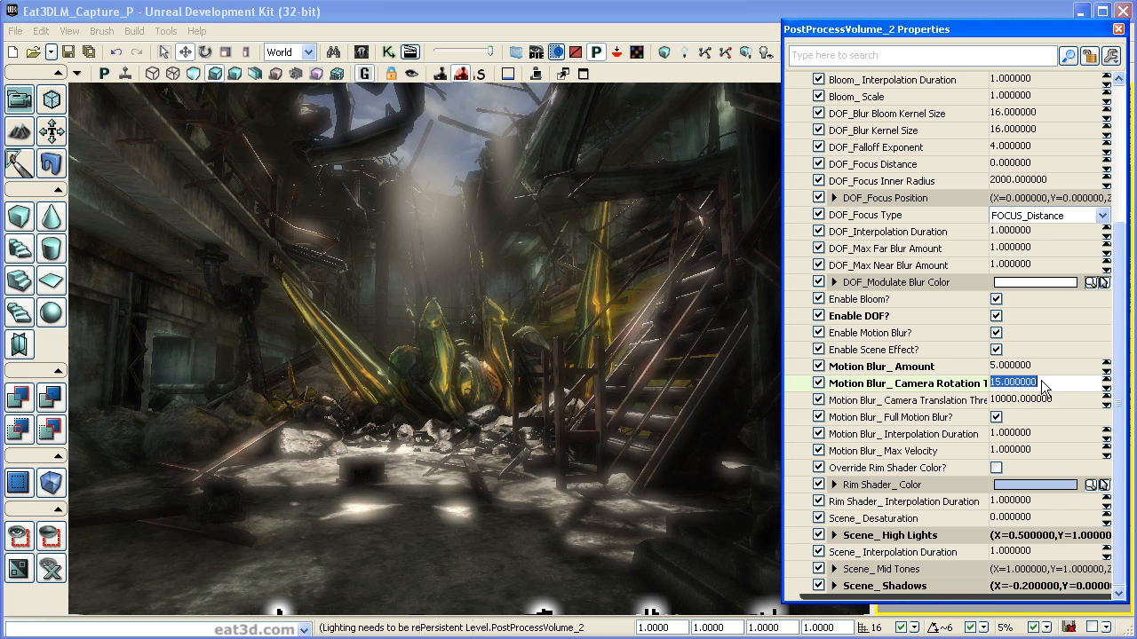
Set PostProcessVolume_2's Scene_ High Lights X to 0.9 and its Scene_ Shadows X to -0.01.
drag(527, 430, 577, 422)
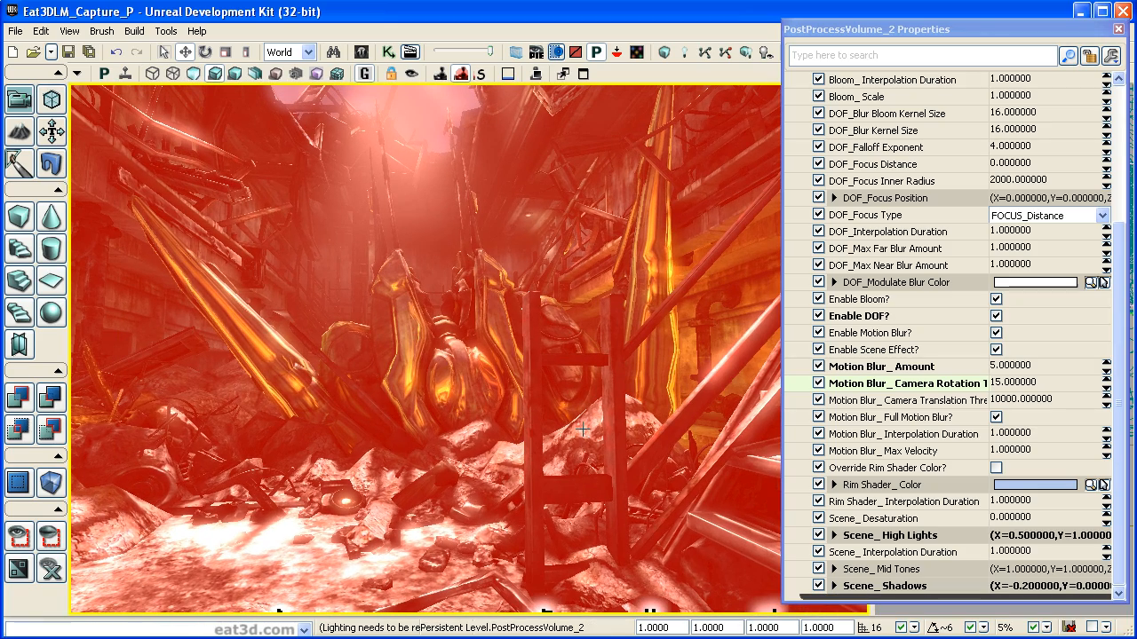
click(1120, 379)
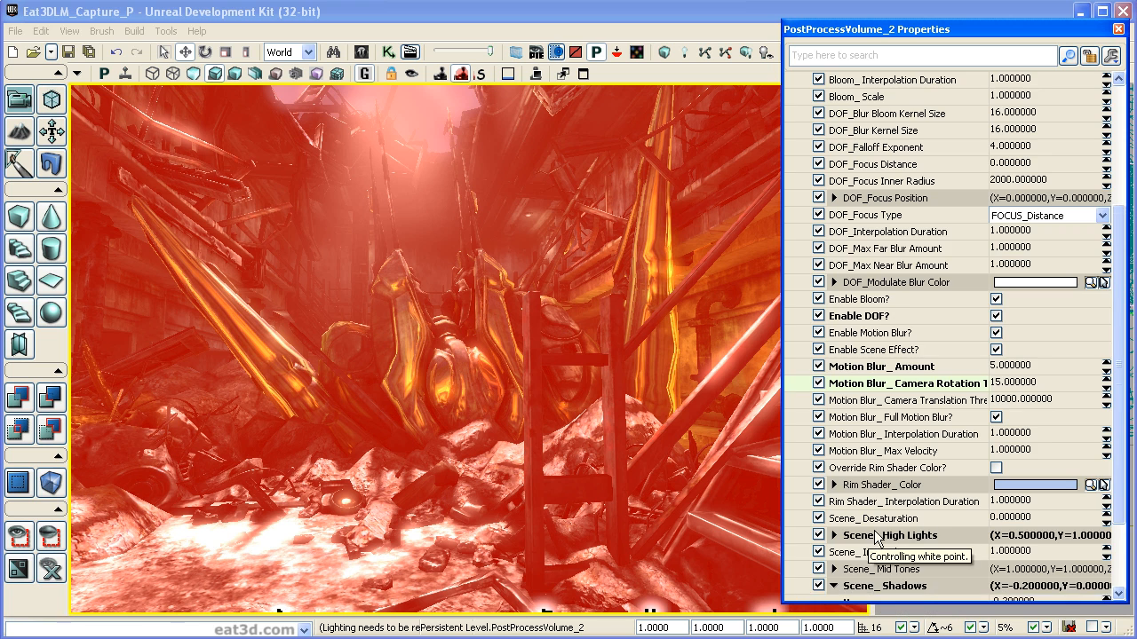
click(833, 535)
scroll(1119, 539, down, 2)
click(1037, 449)
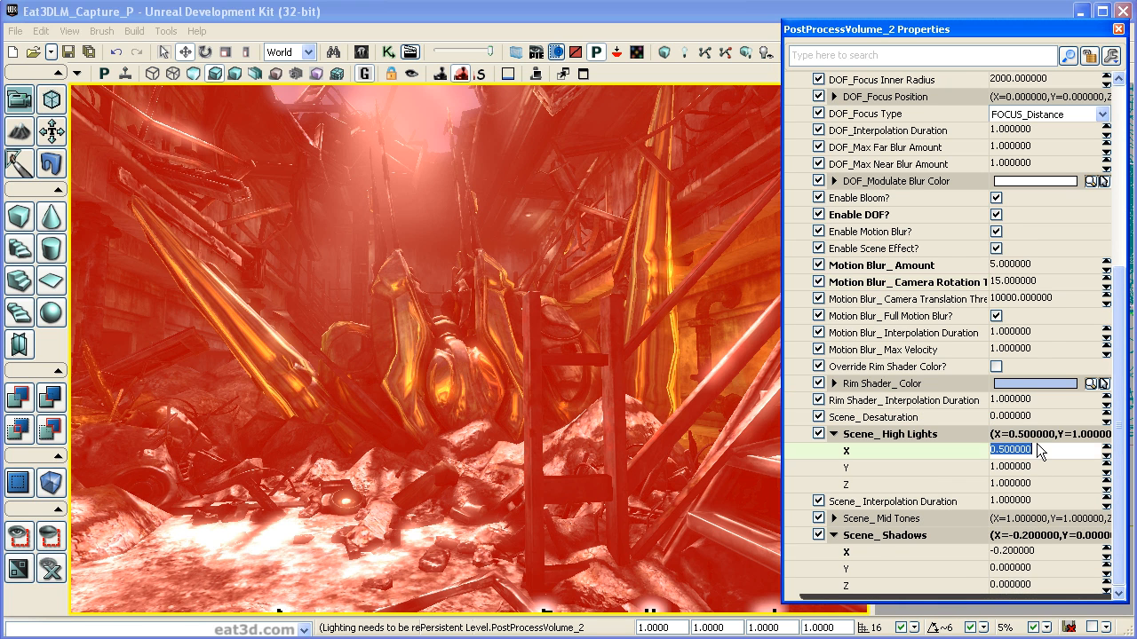
text(0.9)
key(Return)
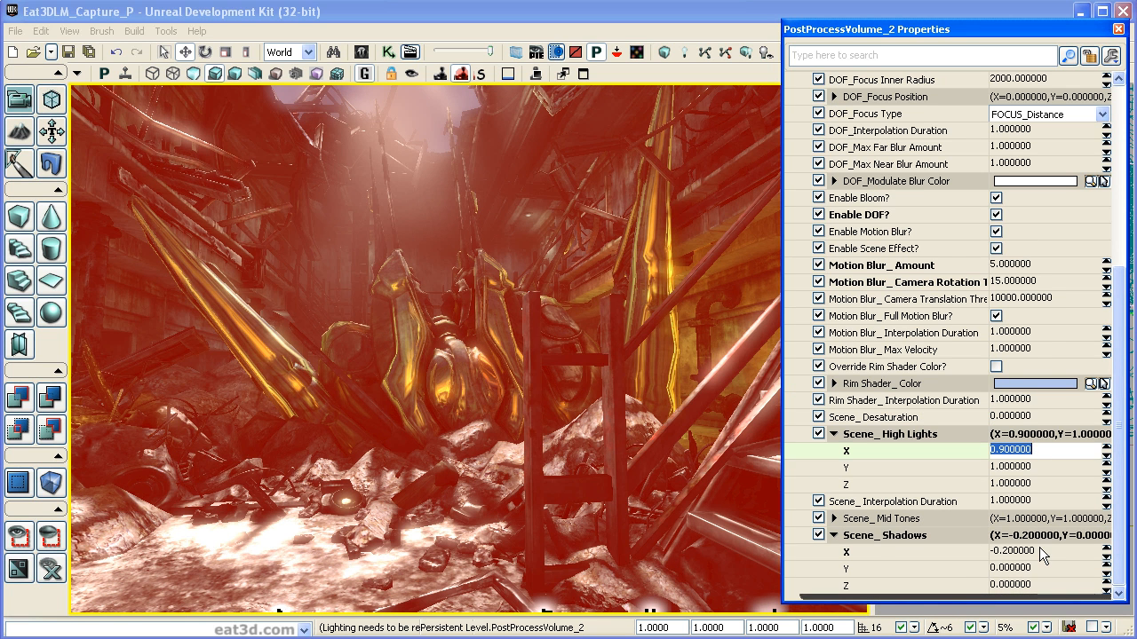
click(1039, 547)
text(-0.01)
key(Return)
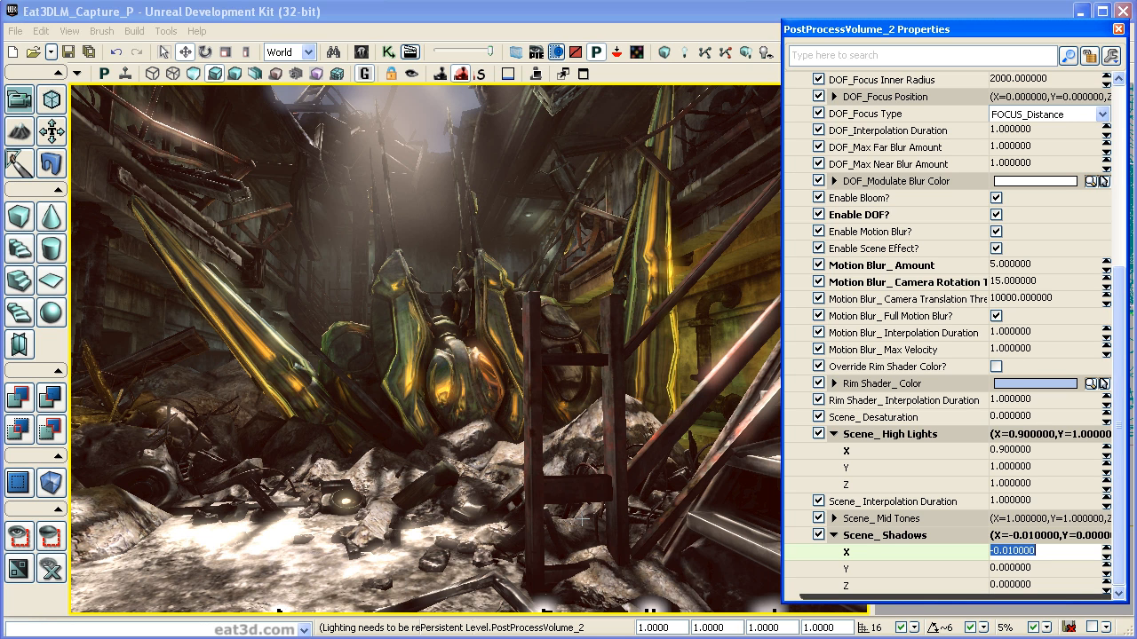
key(Return)
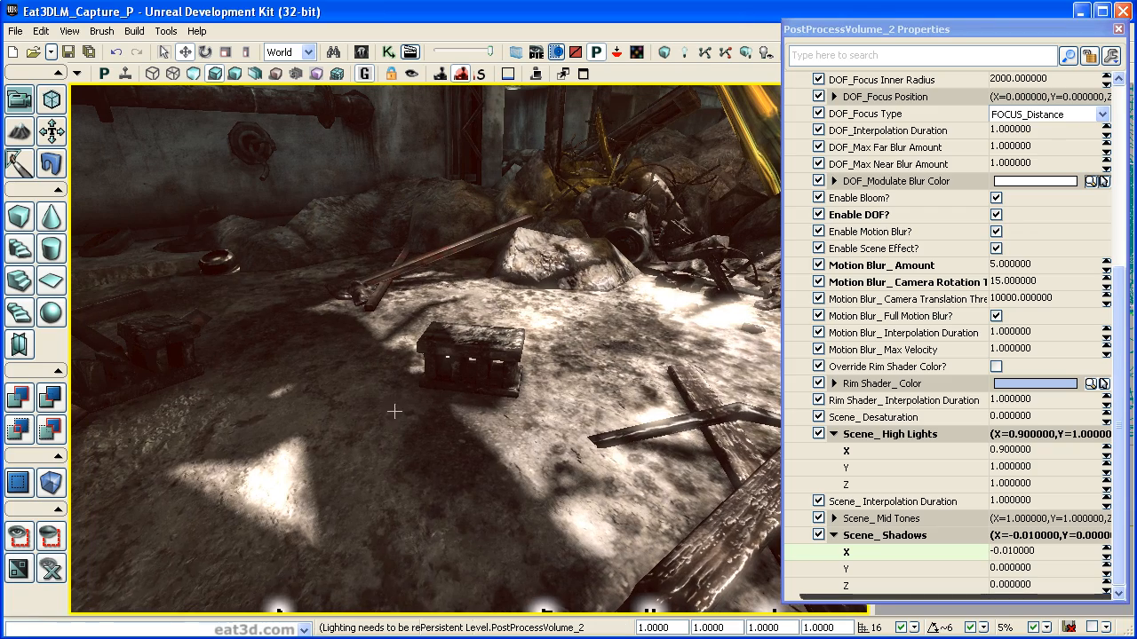
Play the level from the shadowed floor area to preview the motion blur, and end the play session.
right_click(352, 424)
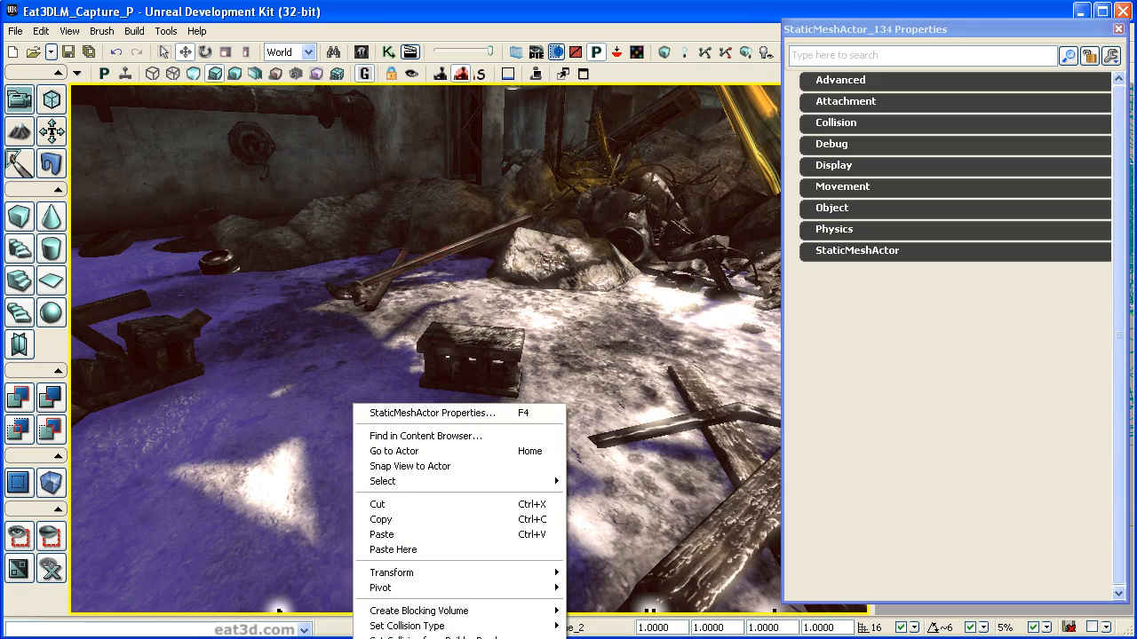
click(444, 636)
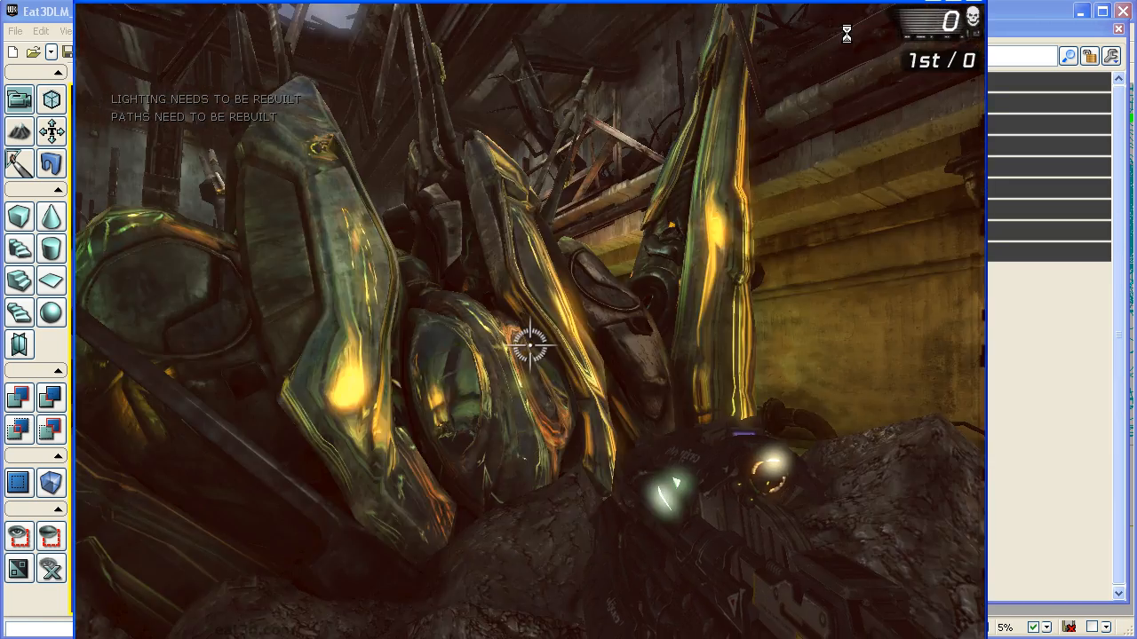
key(Escape)
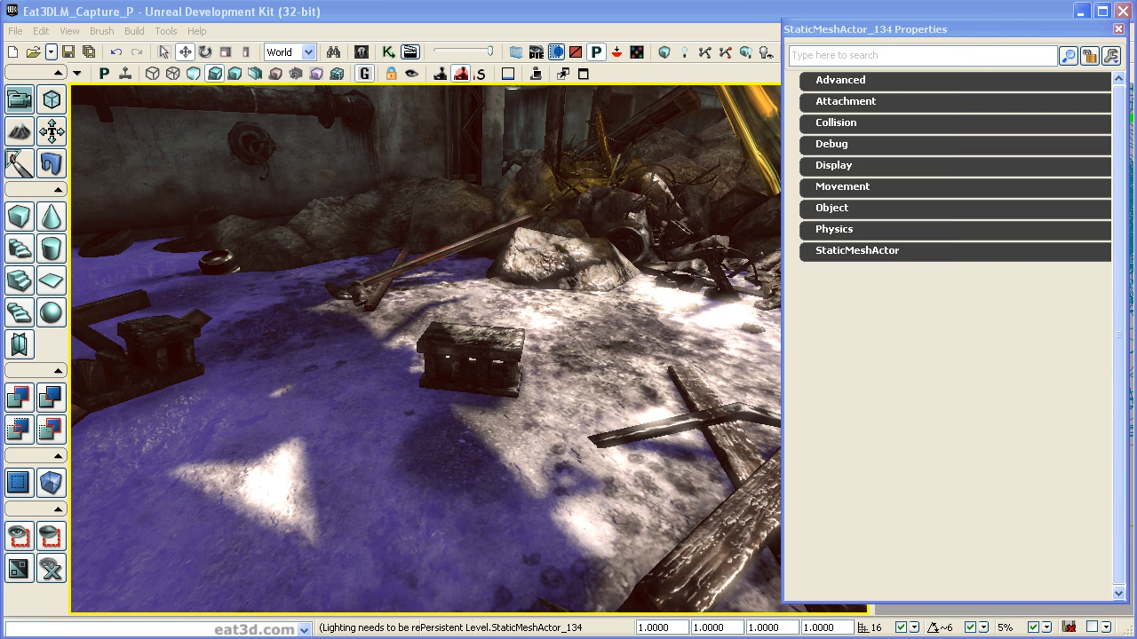
Select PostProcessVolume_2 in the wireframe view and set its Motion Blur_ Camera Rotation Threshold to 90.
drag(1009, 33, 669, 33)
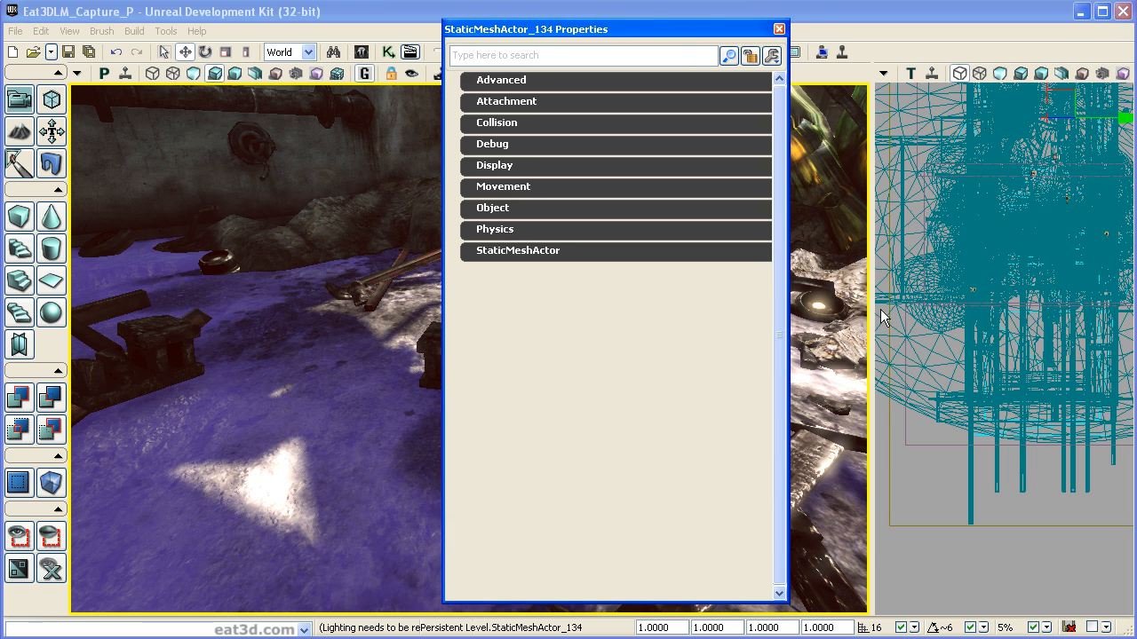
click(922, 200)
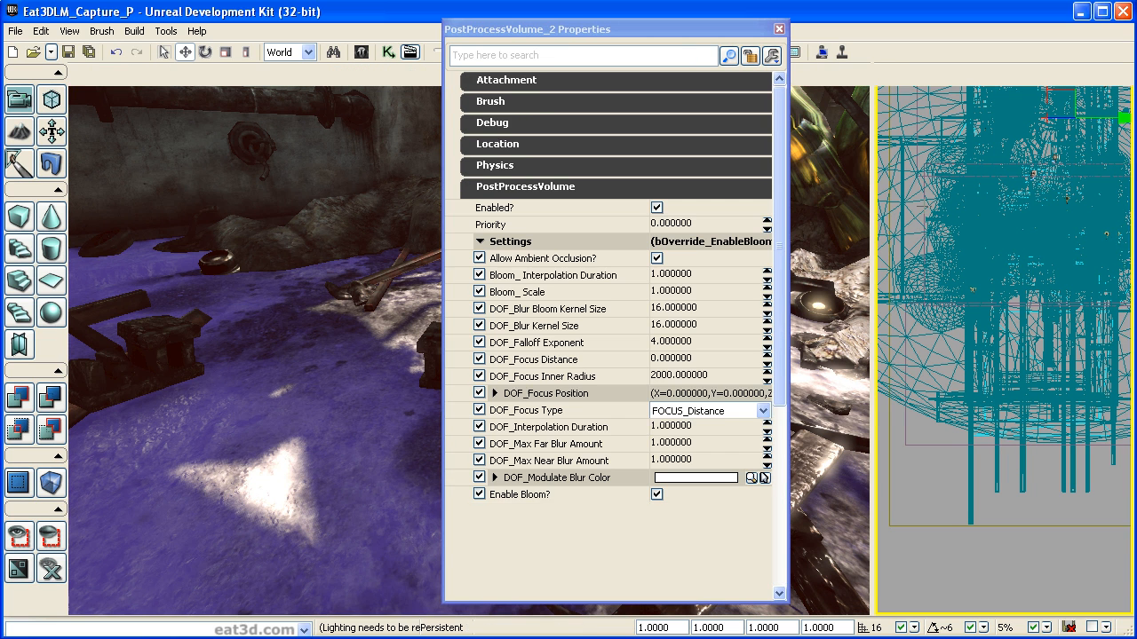
drag(779, 399, 740, 445)
click(712, 409)
text(90)
key(Return)
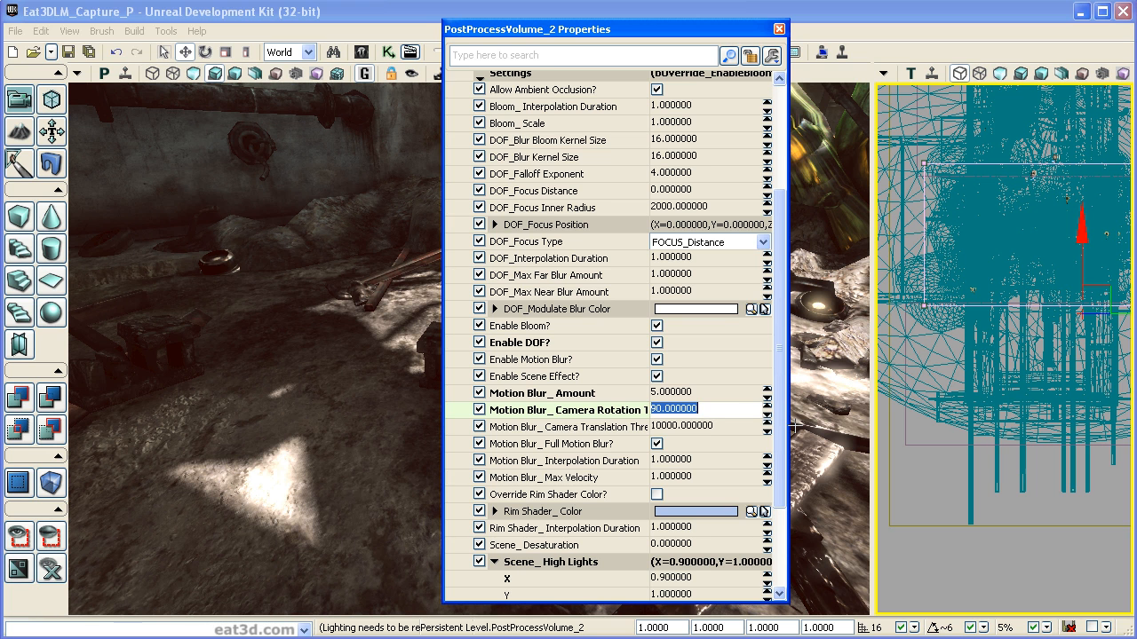
Playtest the level from the floor again to check the motion blur with the new rotation threshold, and exit play.
drag(665, 23, 1000, 30)
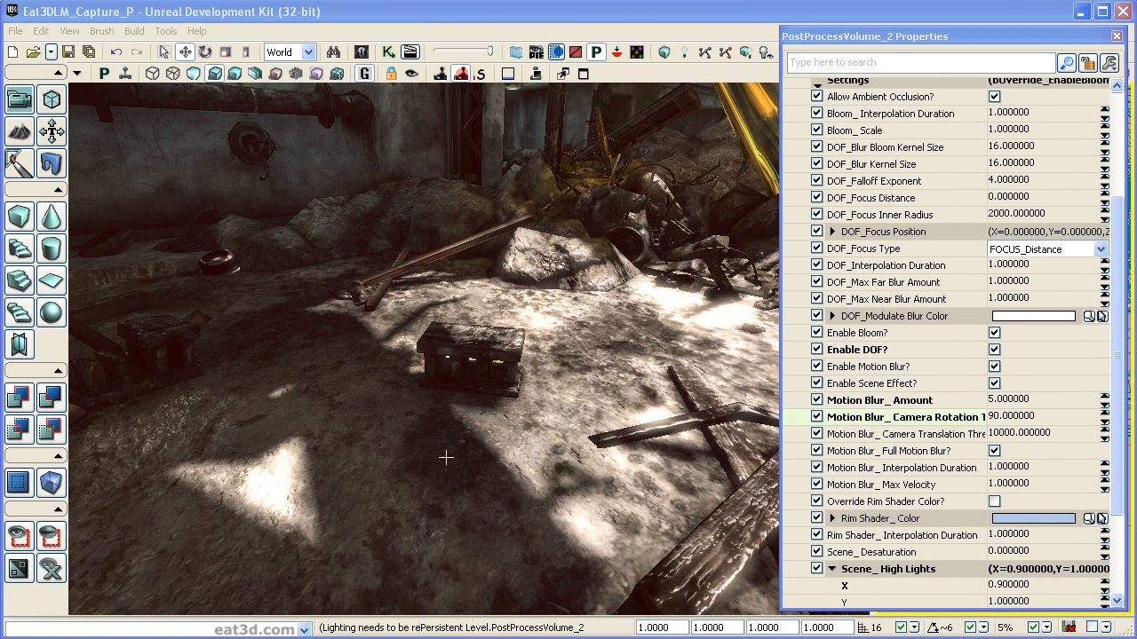
right_click(462, 397)
click(524, 638)
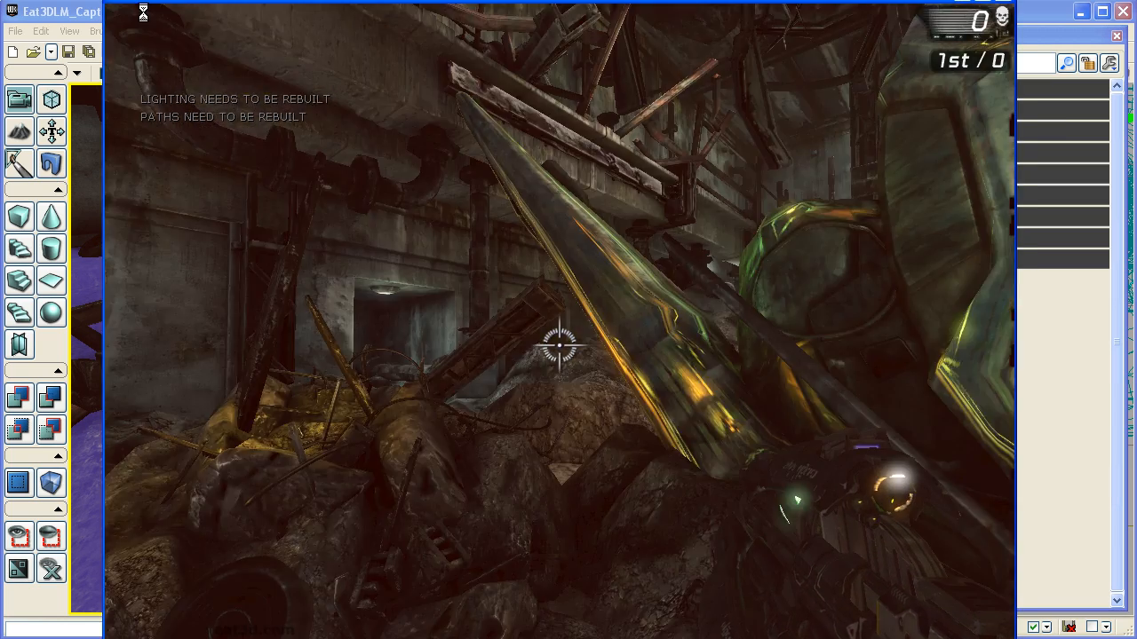
key(Escape)
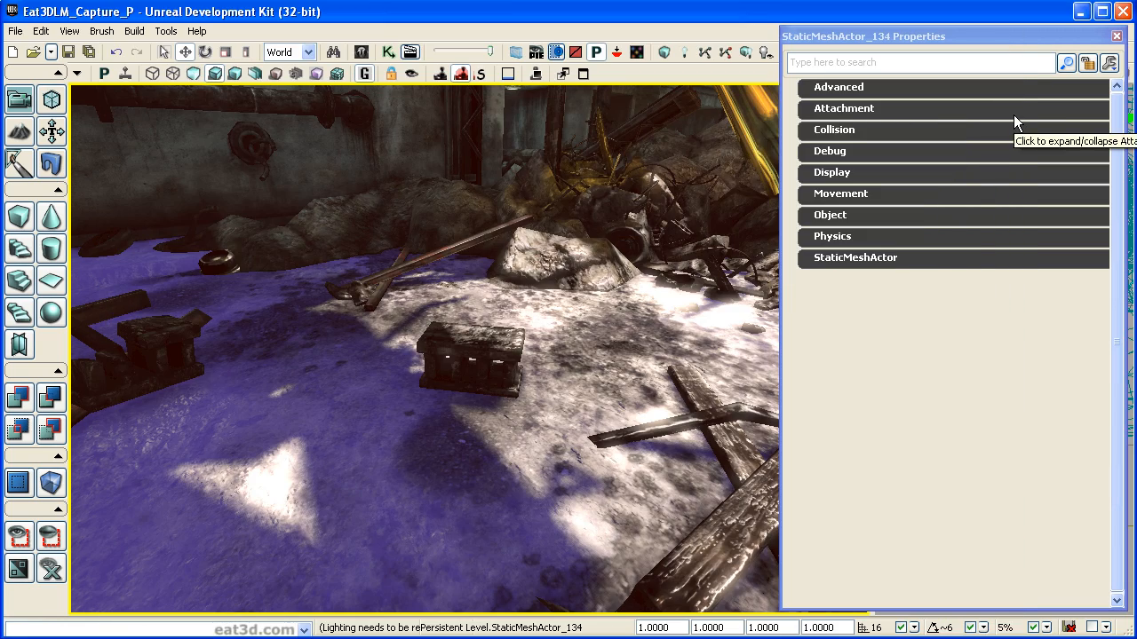
Select PostProcessVolume_1 and inspect its Motion Blur_ Camera Translation Threshold and Motion Blur_ Max Velocity settings.
drag(1030, 35, 646, 32)
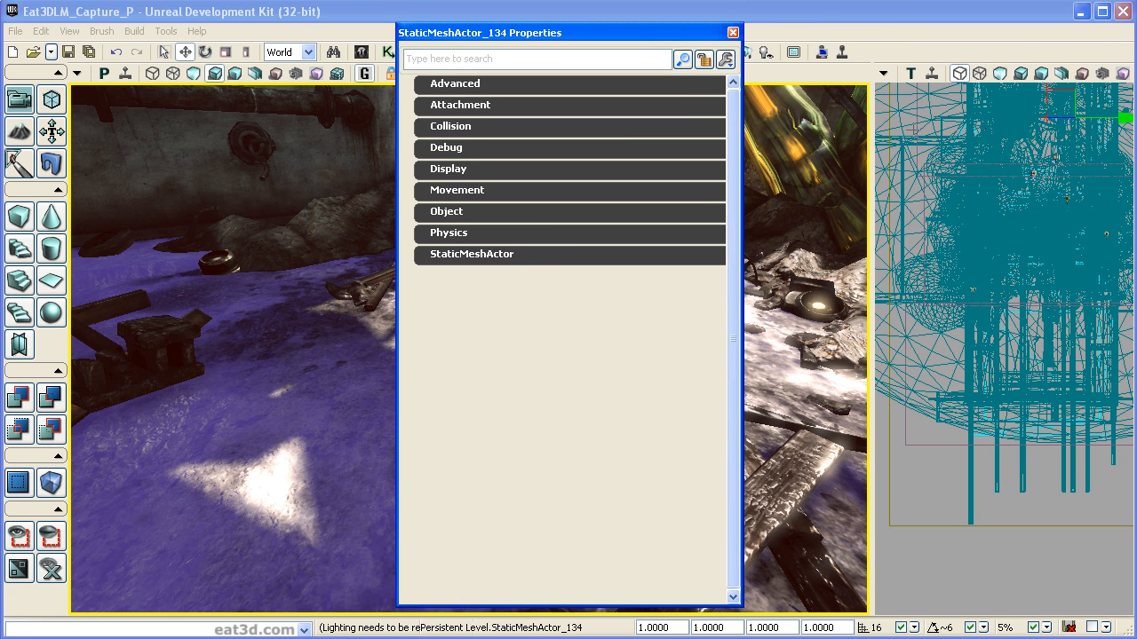
click(918, 111)
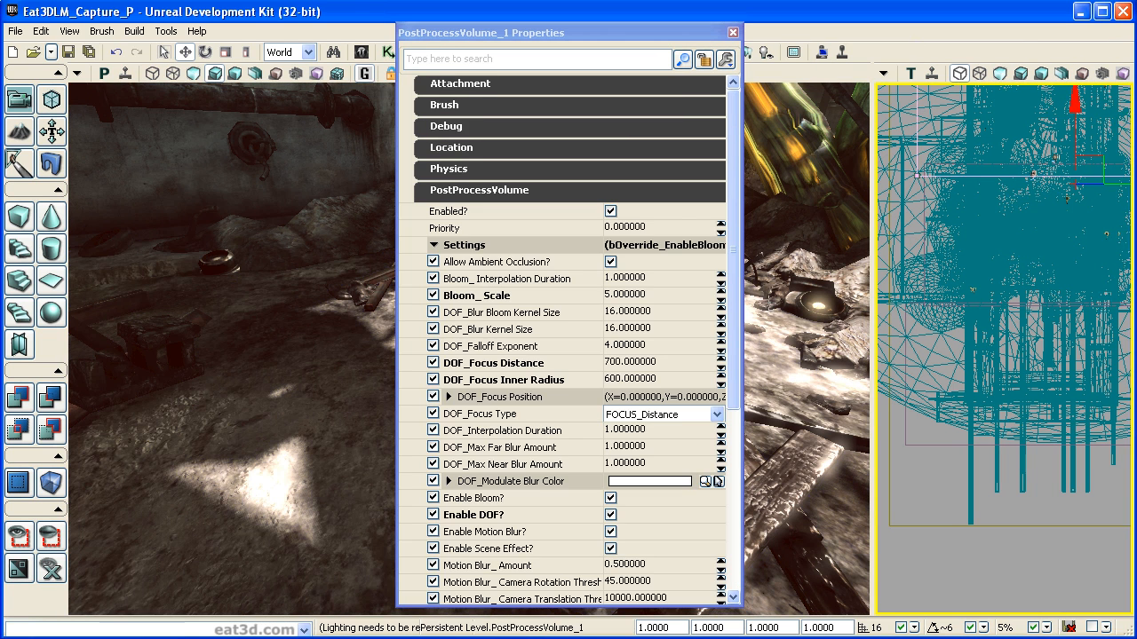
drag(739, 347, 735, 520)
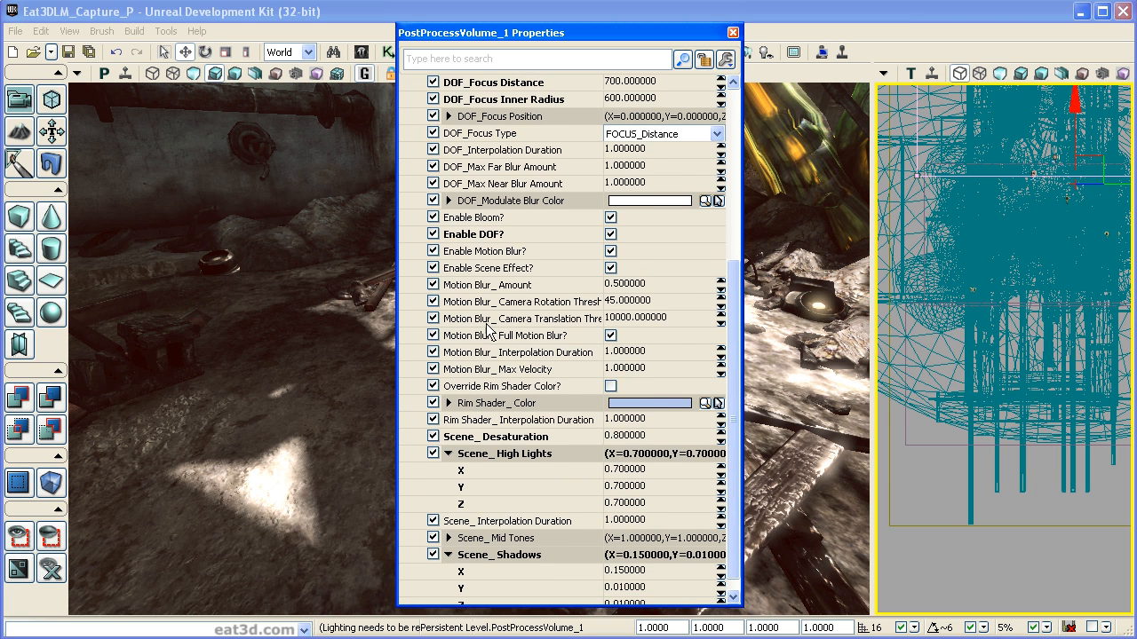
click(639, 317)
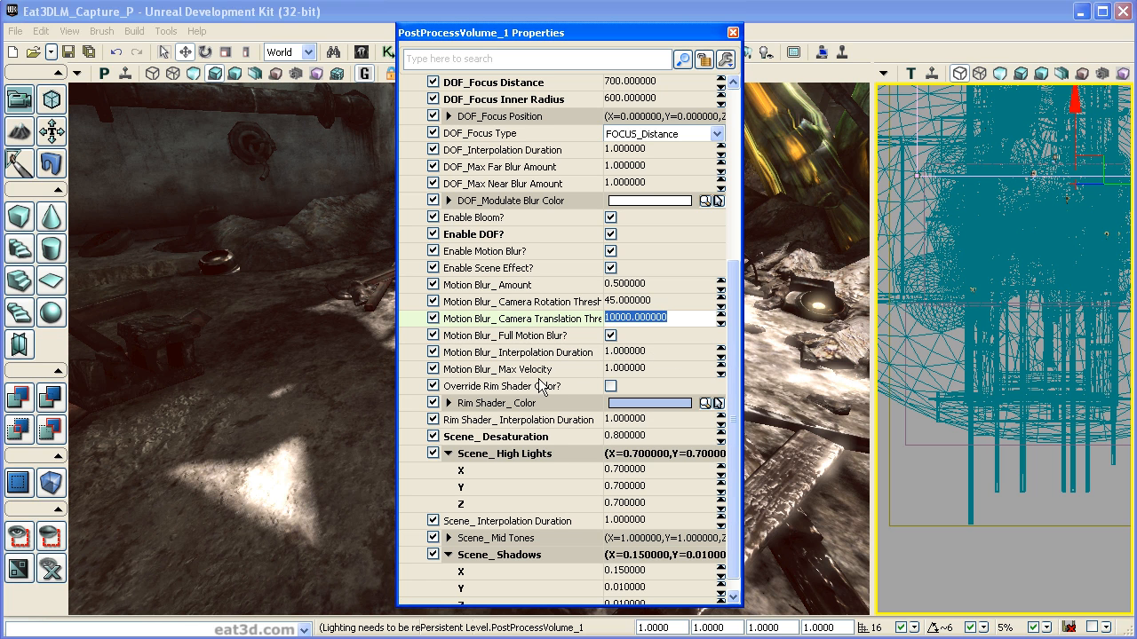
click(650, 368)
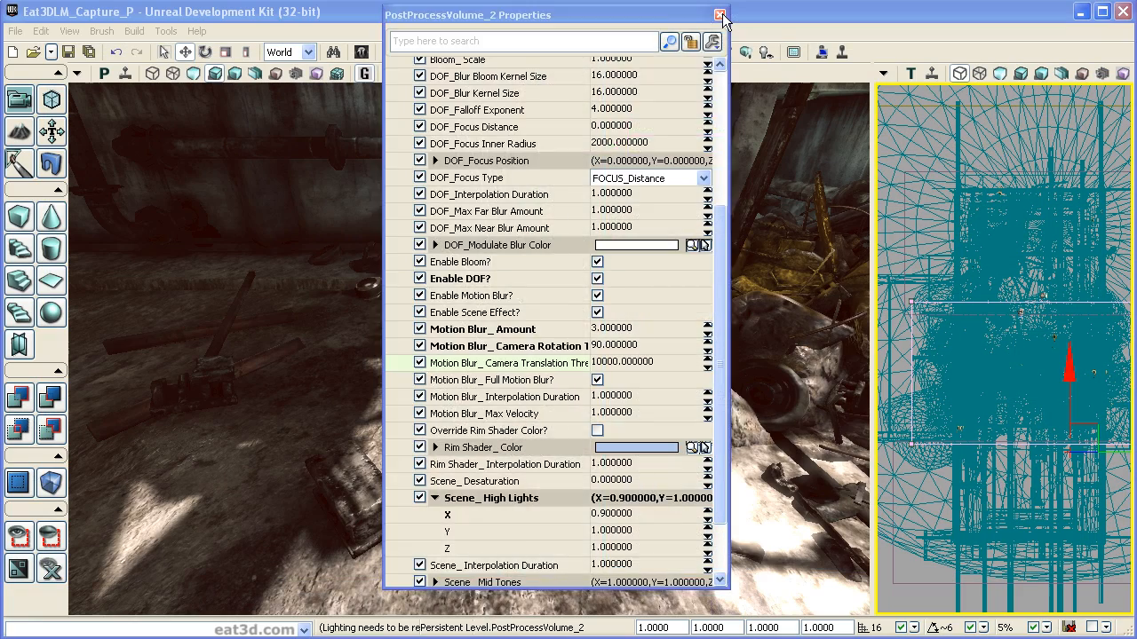
Close the volume's properties and display the rubble in the perspective viewport with untextured lighting.
click(720, 15)
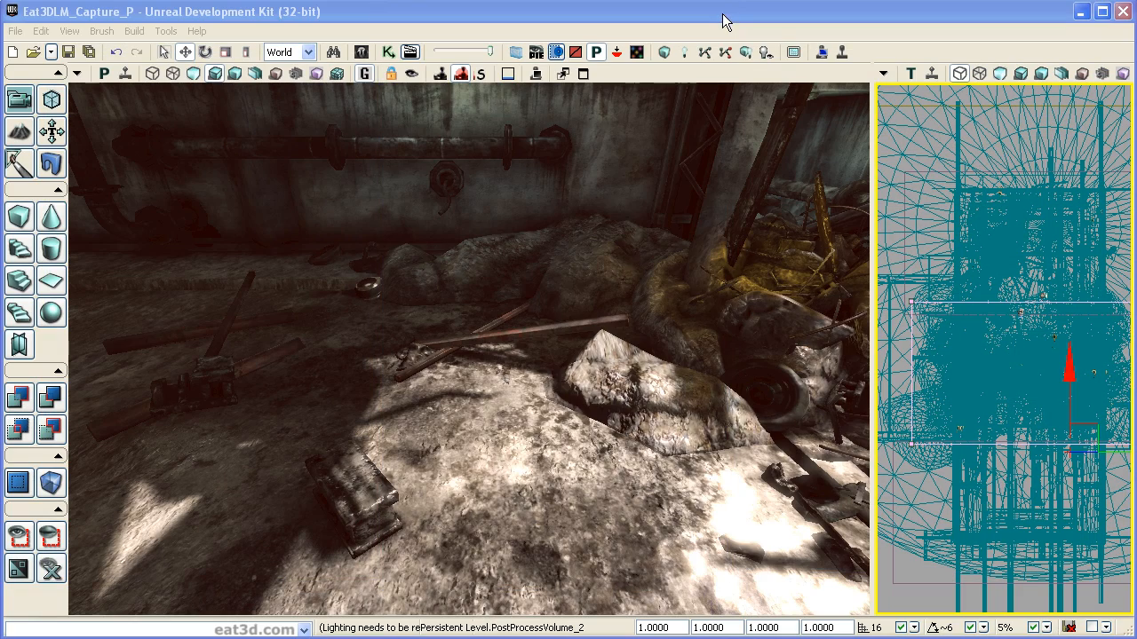
right_drag(570, 329, 766, 320)
drag(469, 349, 469, 432)
right_drag(469, 349, 537, 307)
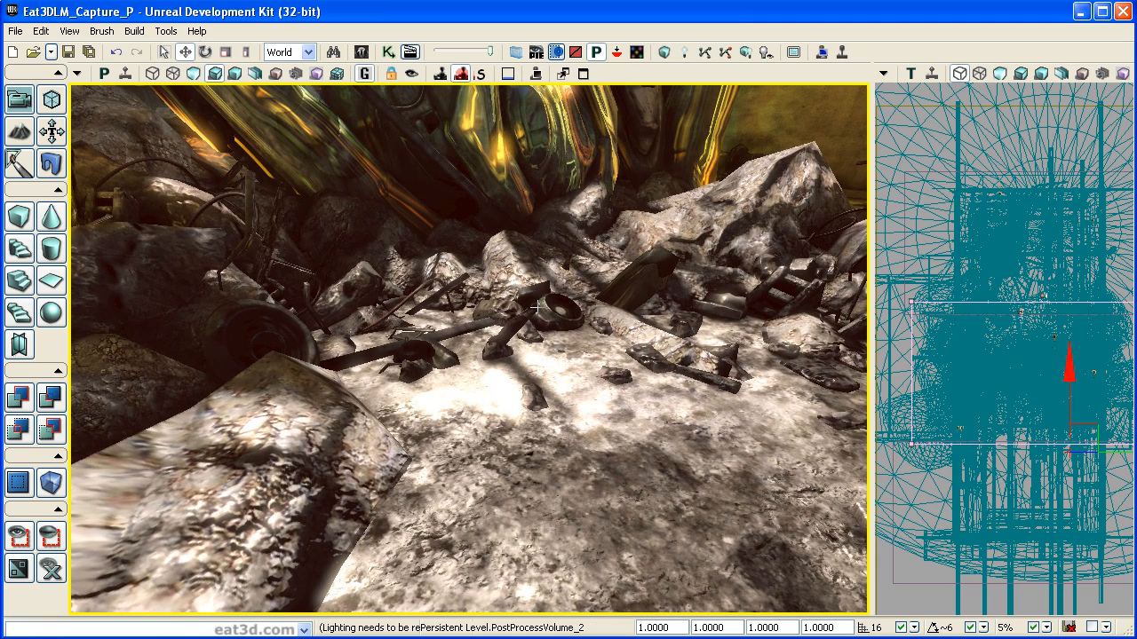
click(235, 72)
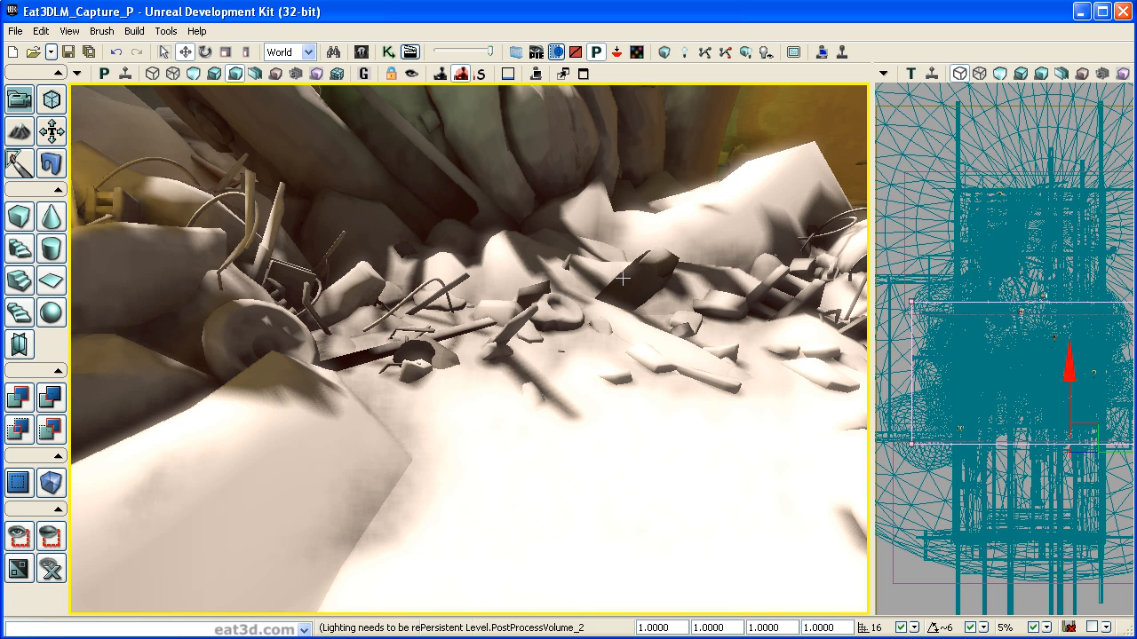
Open PostProcessVolume_2's properties and toggle Allow Ambient Occlusion? off and on to compare the shading, leaving it enabled.
key(F4)
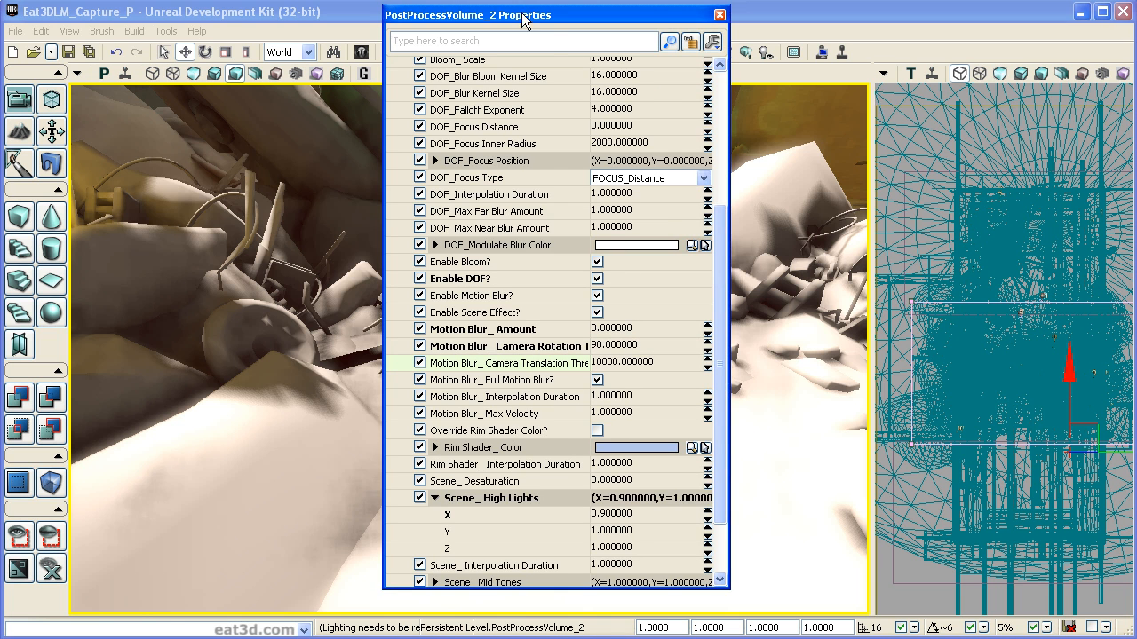
drag(558, 16, 955, 37)
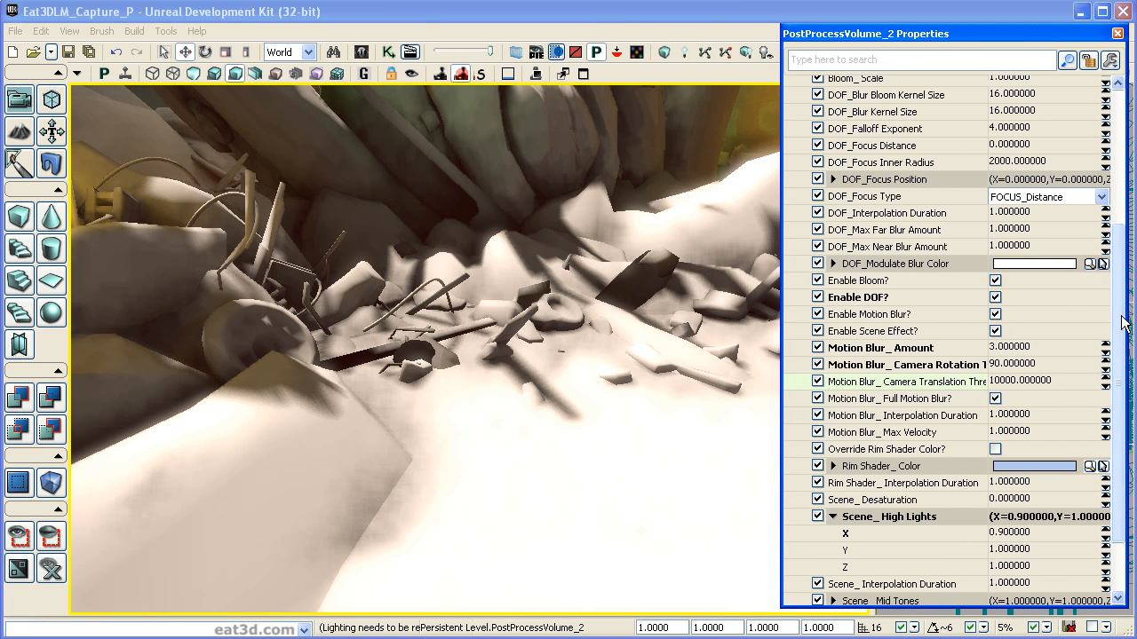
scroll(1124, 324, up, 5)
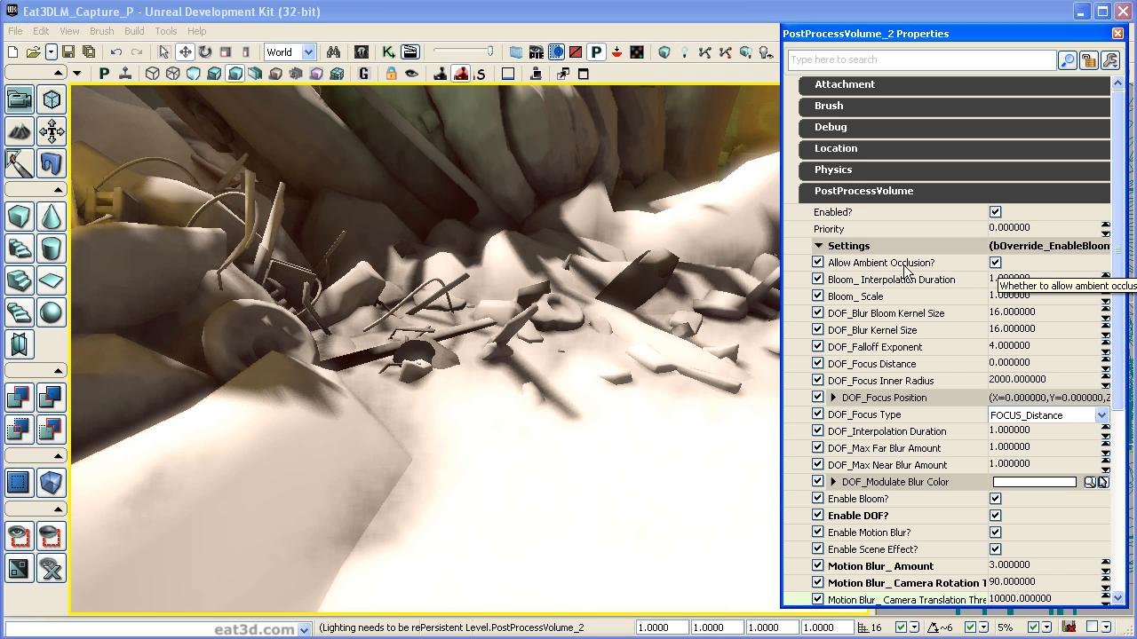
click(995, 266)
click(995, 265)
click(996, 266)
click(996, 266)
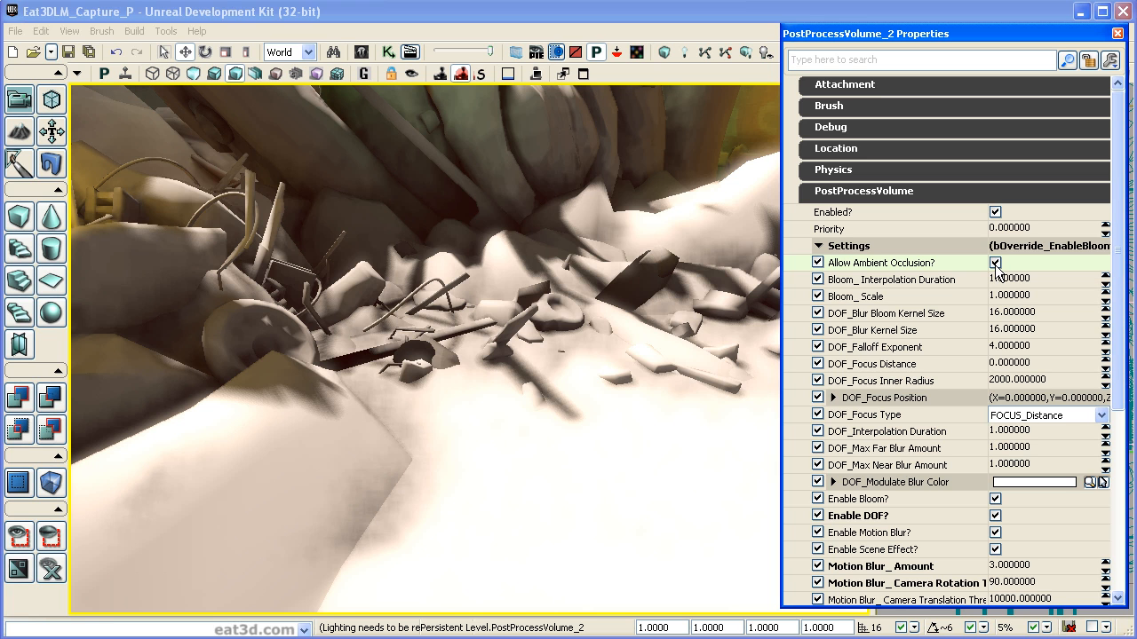
Open the UTPostProcess_Console chain from the Content Browser and enable Use World Settings? on its AmbientOcclusionEffect node.
drag(1136, 12, 294, 5)
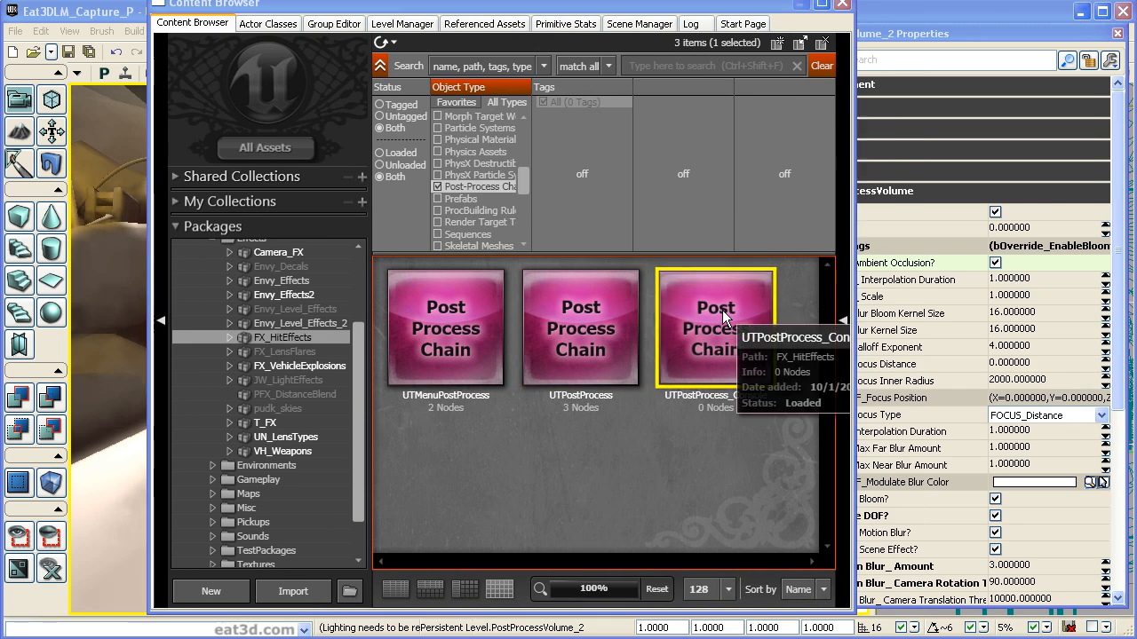
double_click(722, 310)
scroll(729, 314, down, 3)
click(694, 233)
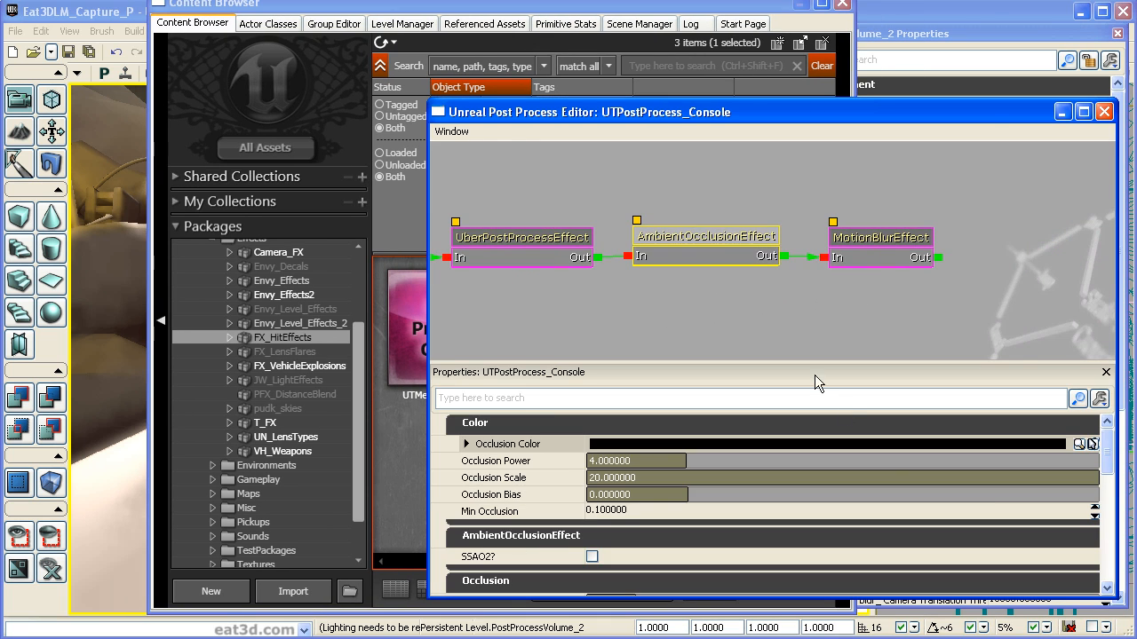
drag(1116, 451, 1108, 586)
click(591, 547)
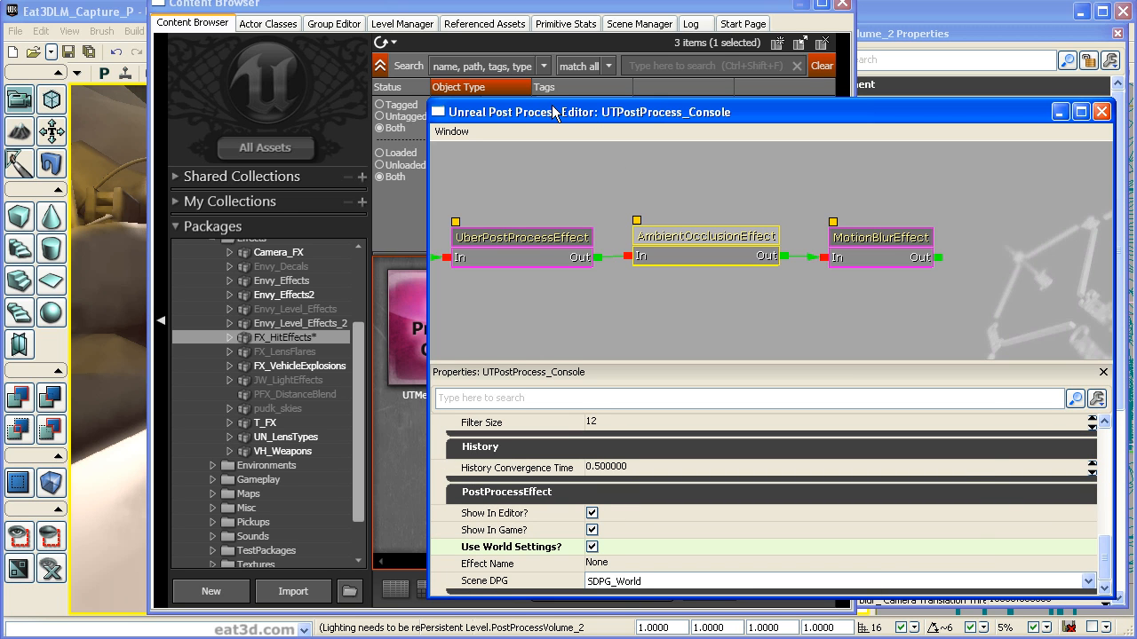
Move the chain editor and Content Browser aside and toggle PostProcessVolume_2's Allow Ambient Occlusion? off and on to compare the rubble shading.
drag(537, 111, 1136, 124)
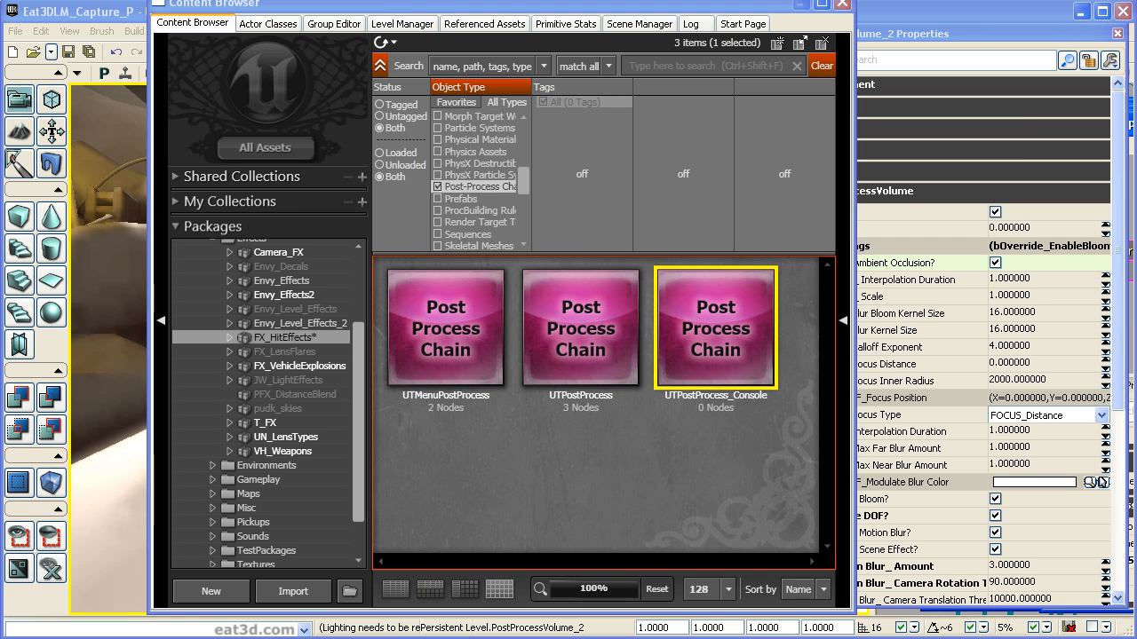
drag(373, 9, 1136, 8)
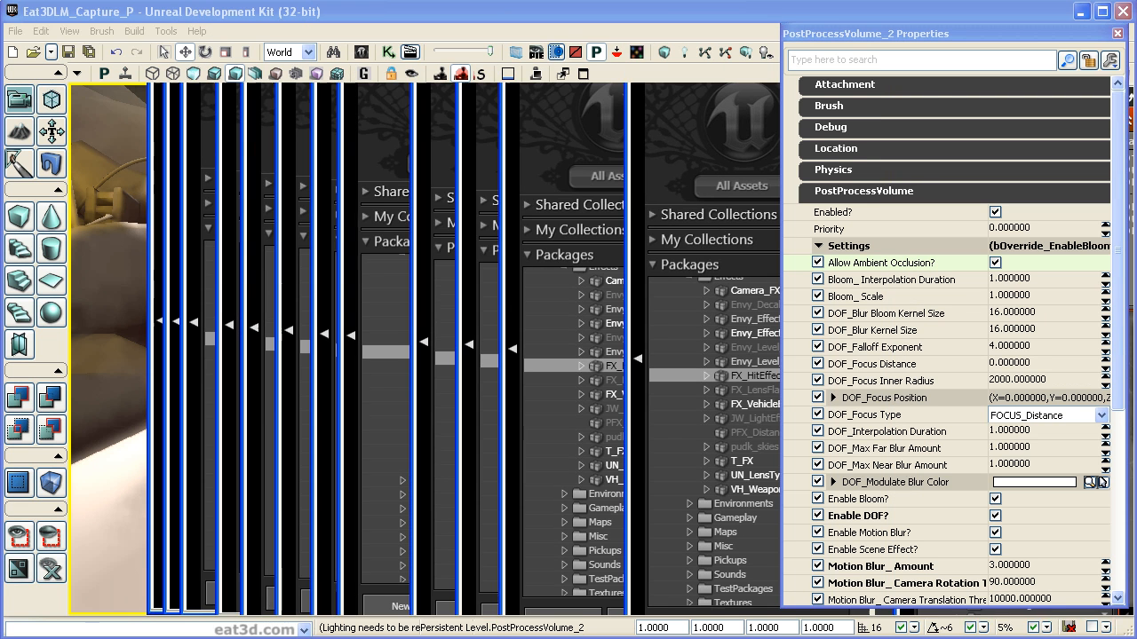
click(995, 262)
click(995, 263)
click(995, 263)
click(995, 263)
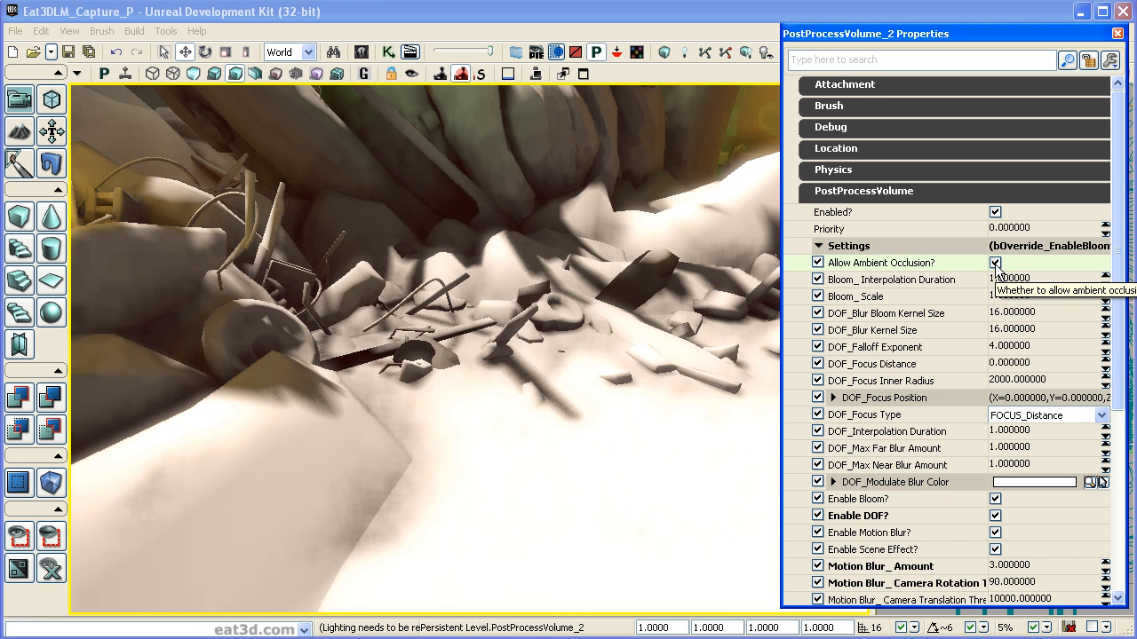
Bring the UTPostProcess_Console editor back beside the viewport and enlarge its properties area to show the AmbientOcclusionEffect's Color and Occlusion settings.
drag(1136, 61, 617, 26)
drag(1135, 114, 460, 100)
drag(471, 14, 1135, 39)
drag(554, 107, 794, 50)
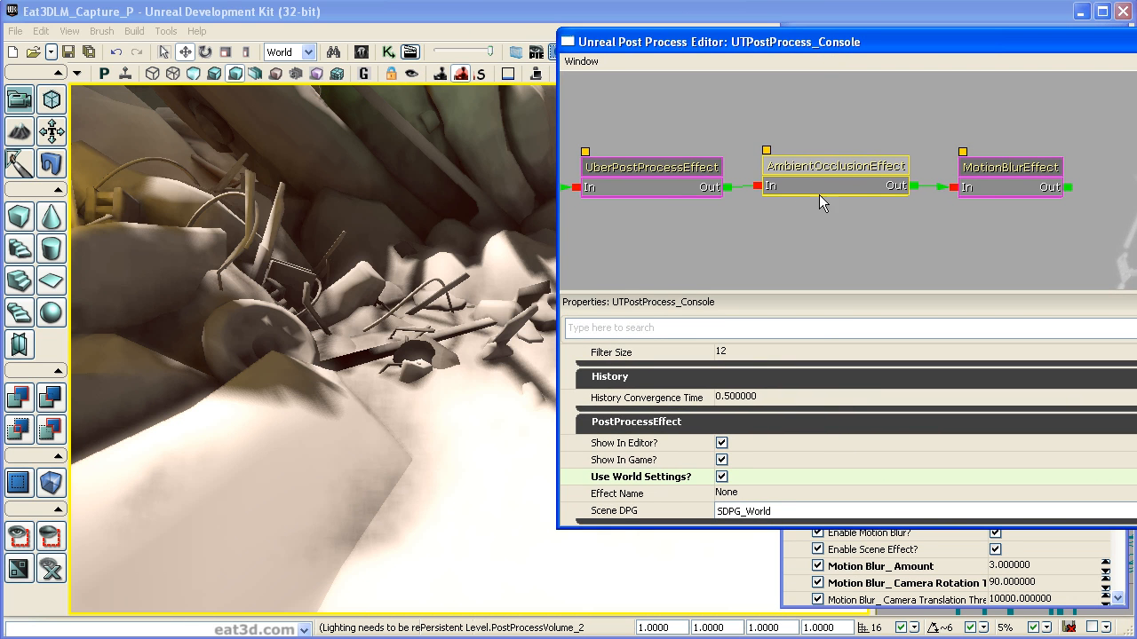
scroll(848, 434, up, 2)
scroll(848, 434, down, 2)
drag(1097, 43, 972, 35)
drag(900, 523, 891, 604)
drag(1056, 366, 1068, 246)
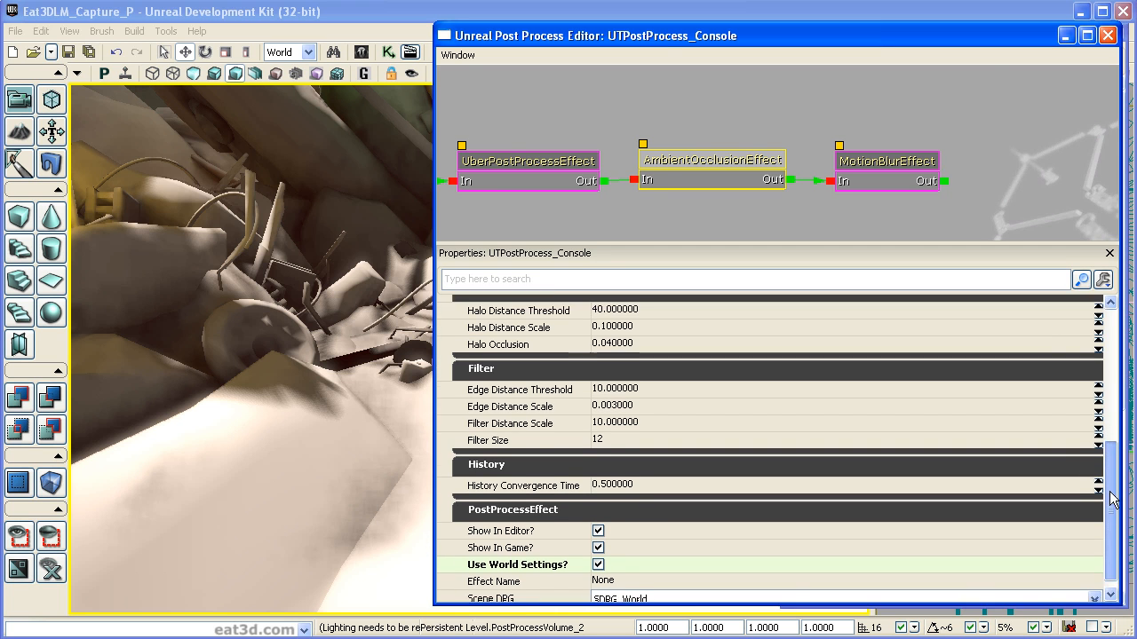
drag(1110, 508, 1116, 330)
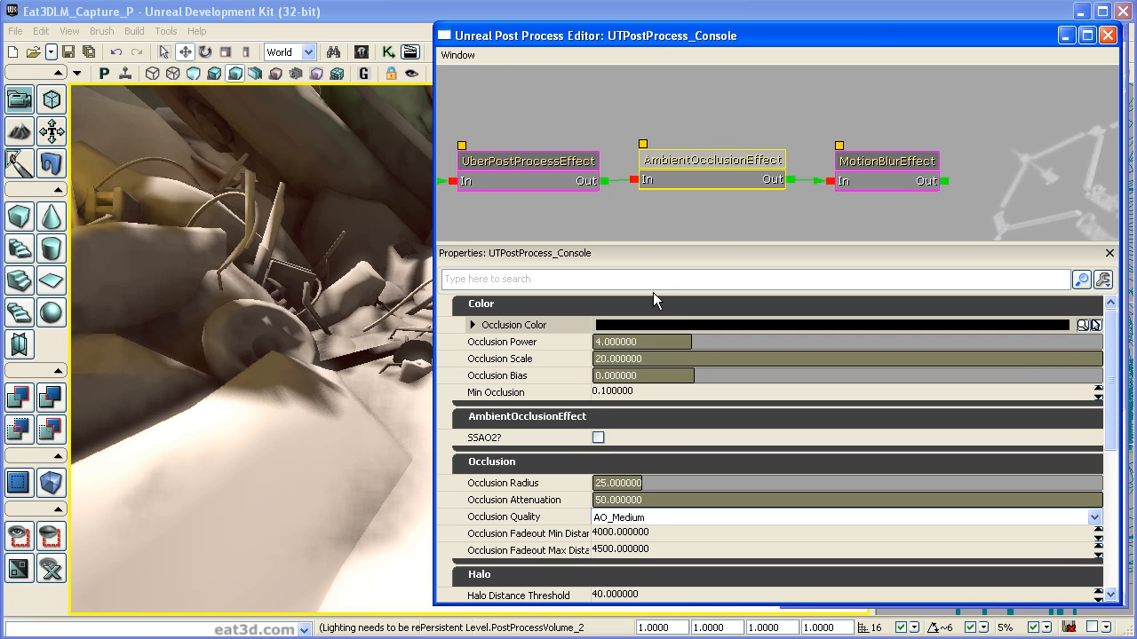
Narrow the chain editor window and frame the wall-mounted pipe in the perspective viewport.
drag(436, 106, 637, 105)
right_drag(497, 231, 387, 135)
drag(498, 417, 498, 347)
right_drag(497, 347, 519, 355)
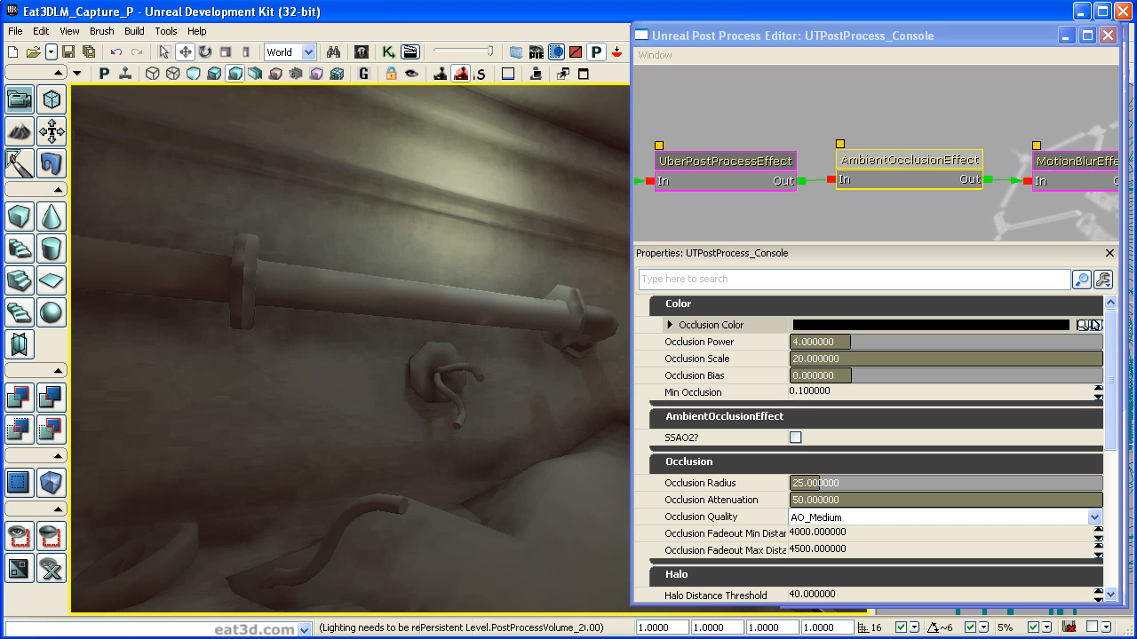
Try different Occlusion Power values on the AmbientOcclusionEffect, including 50 and 10, and return it to 4.
click(844, 338)
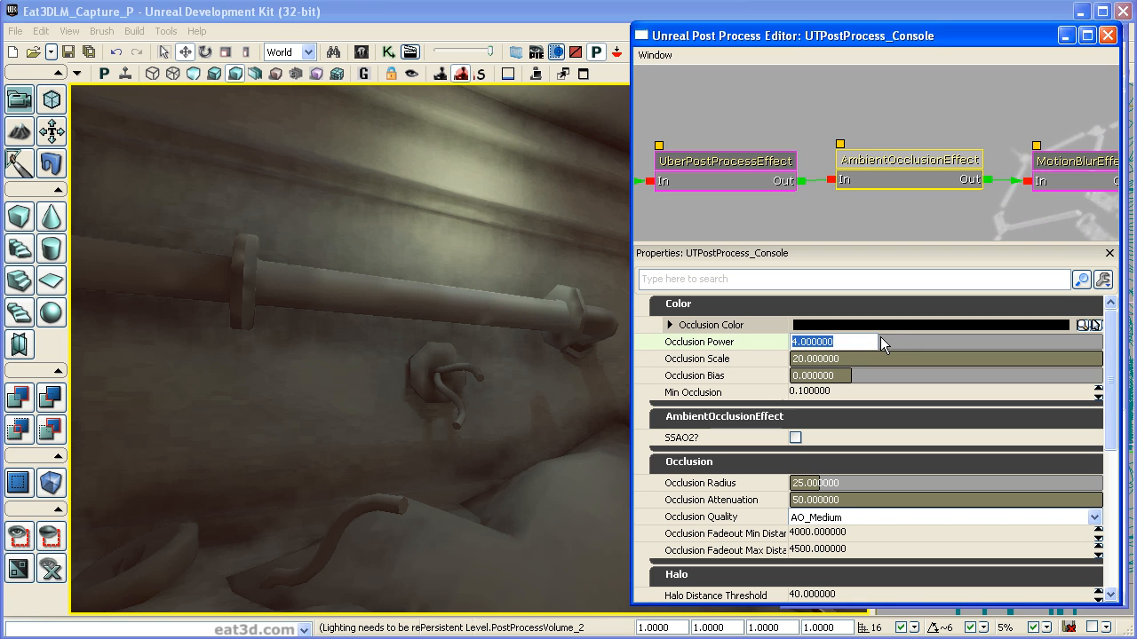
text(1)
key(Return)
text(2)
key(Return)
text(4)
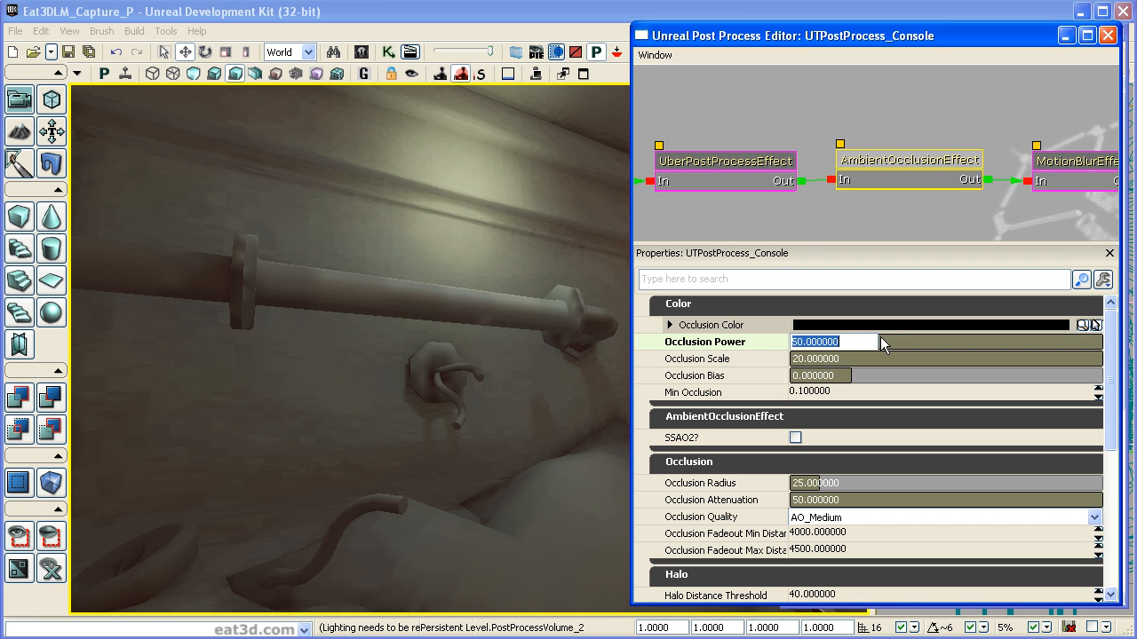
key(Return)
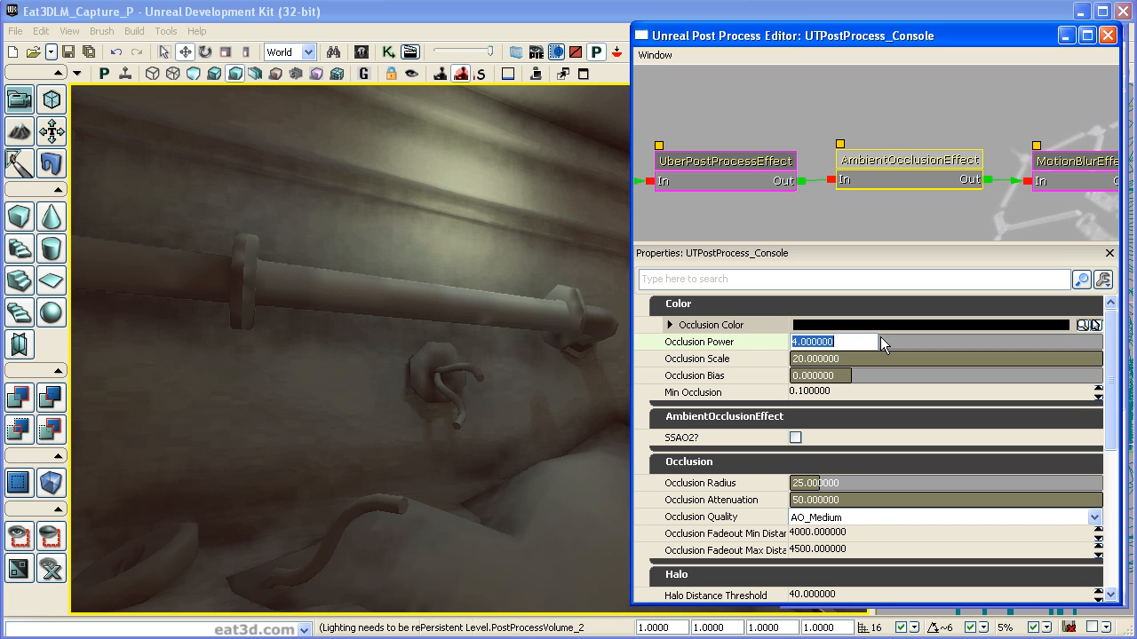
text(50)
key(Return)
text(10)
key(Return)
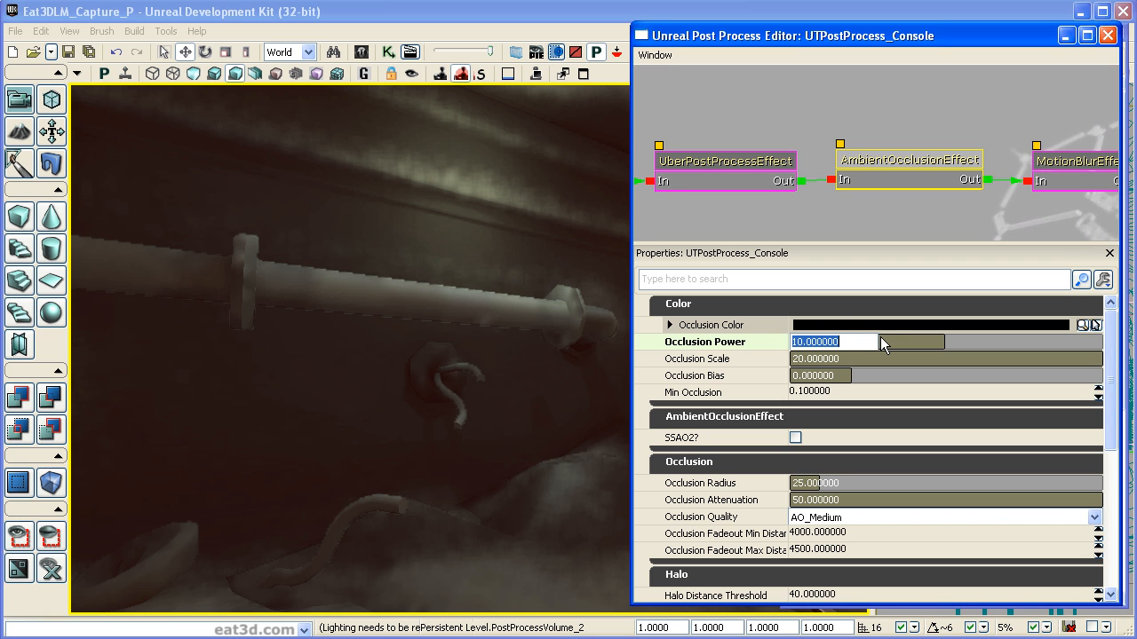
text(4)
key(Return)
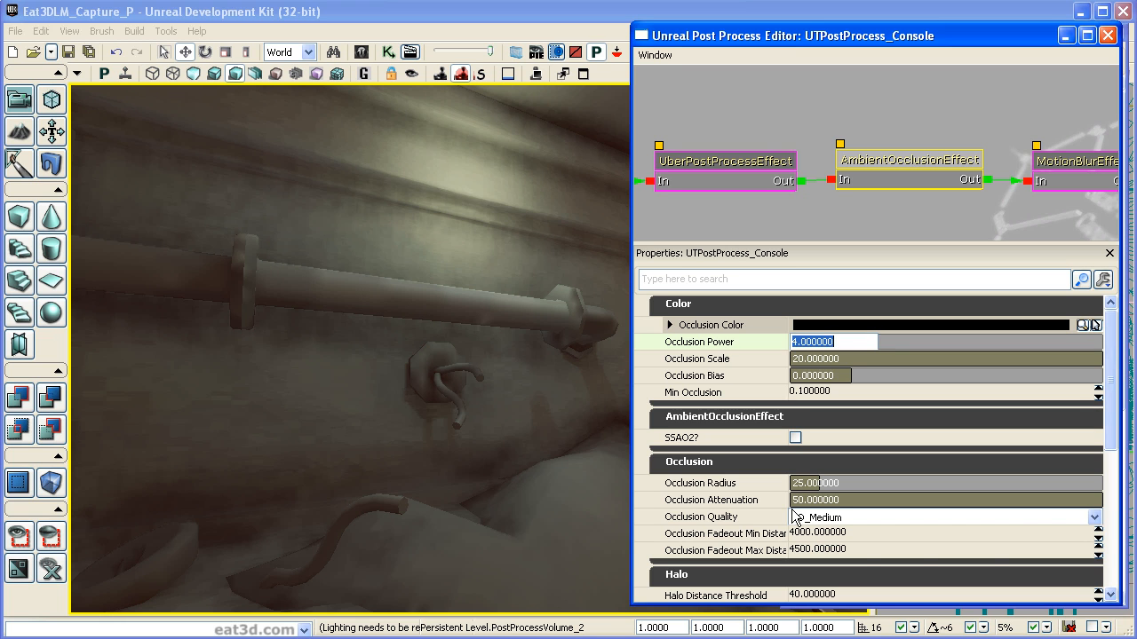
Compare the AO_High and AO_Low options for Occlusion Quality and leave it set to AO_High.
click(1094, 517)
click(1093, 535)
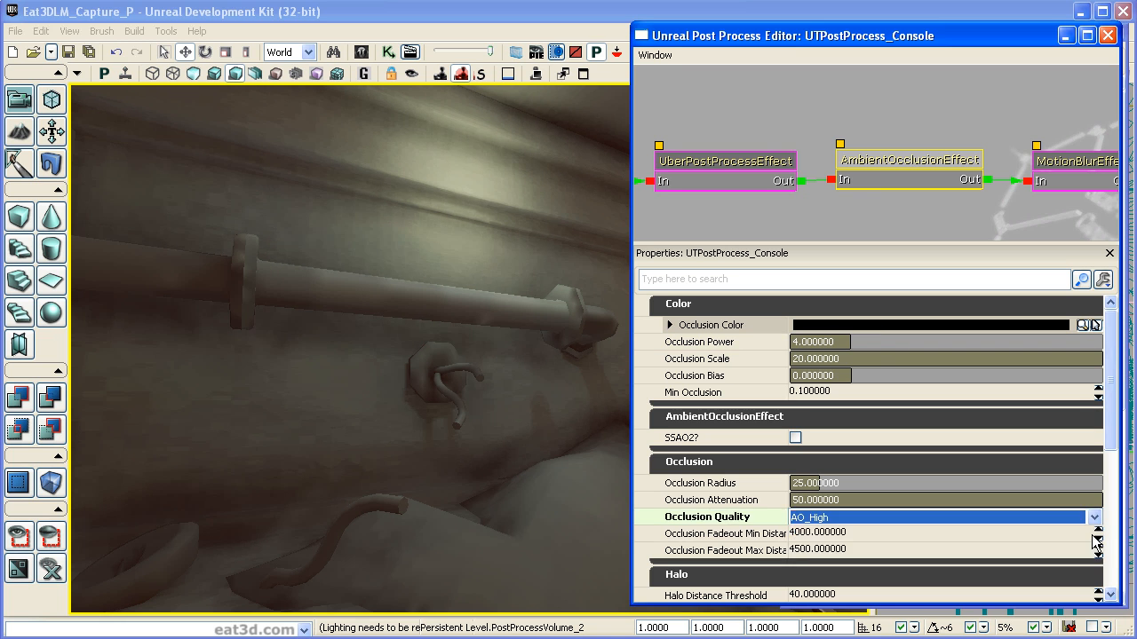
click(1021, 517)
click(1069, 560)
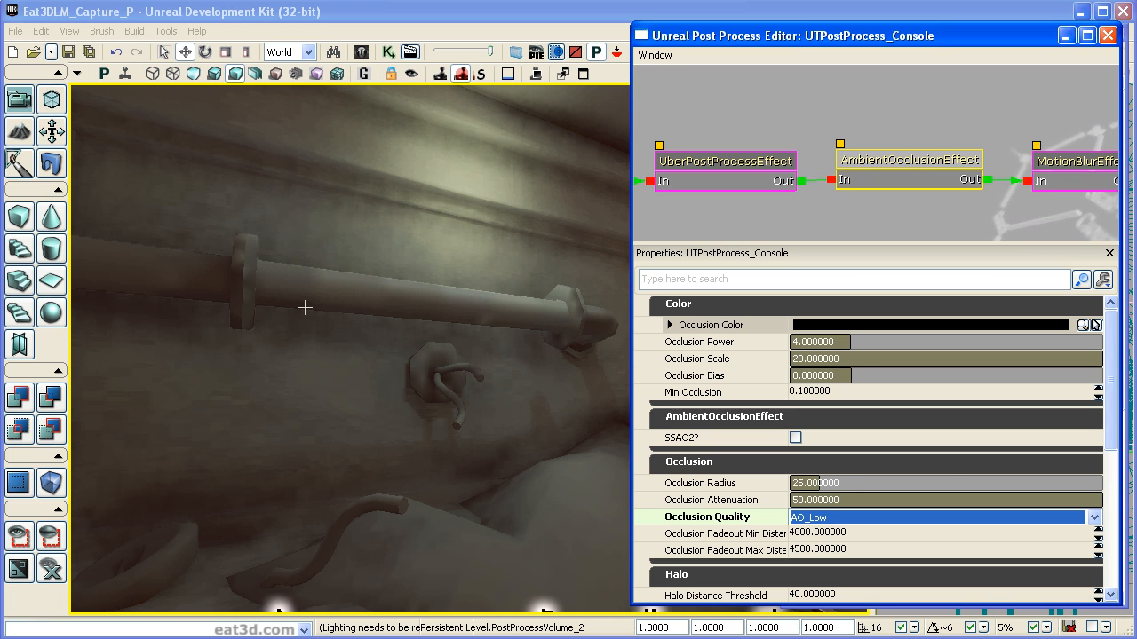
click(1094, 517)
click(1086, 534)
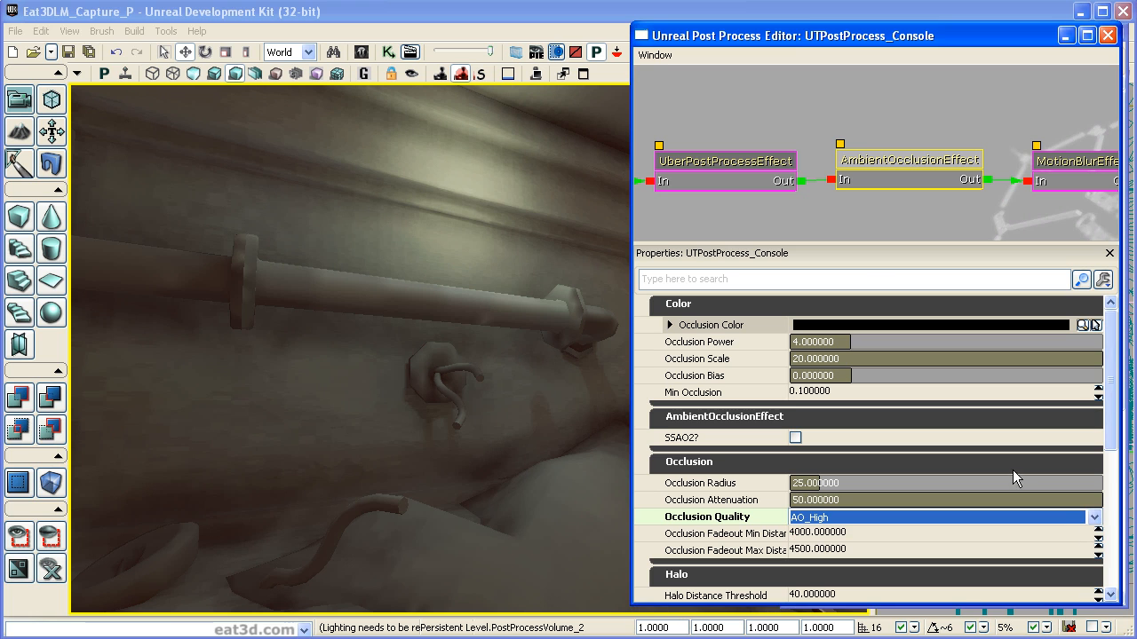
Try Occlusion Scale values of 25, 50, 10 and 0, and settle on 40.
click(840, 357)
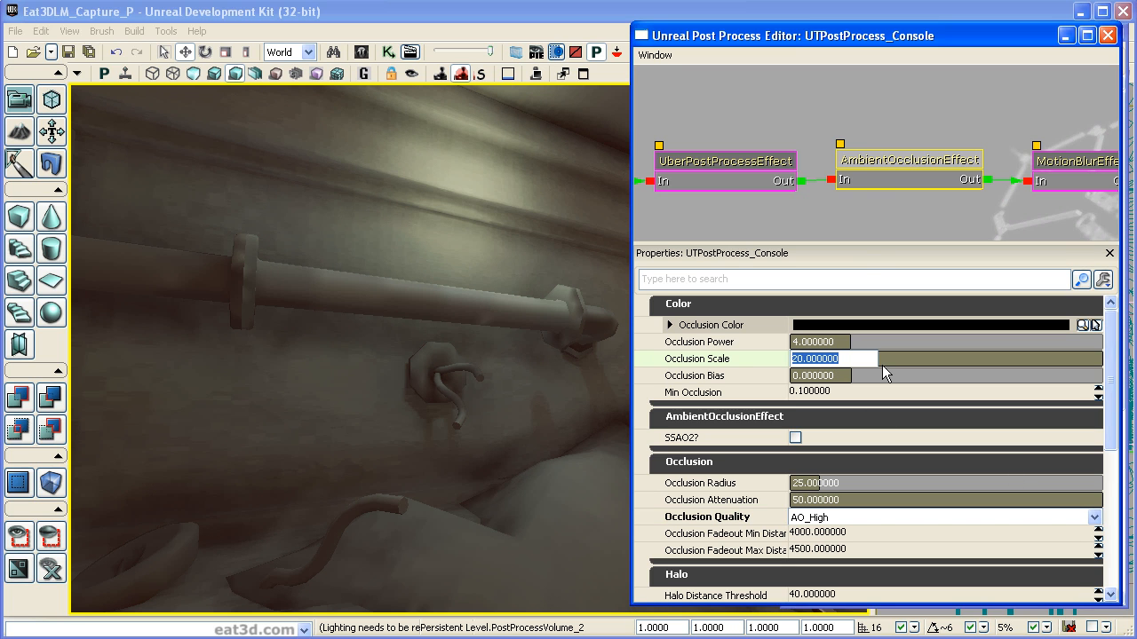
text(25)
key(Return)
text(50)
key(Return)
text(10)
key(Return)
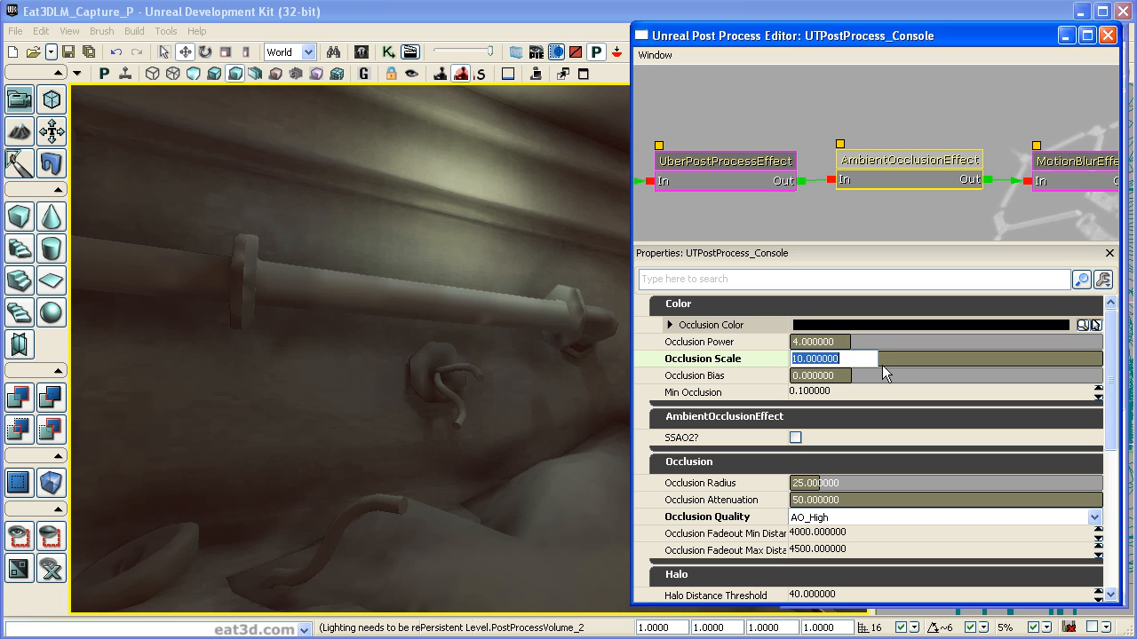
text(0)
key(Return)
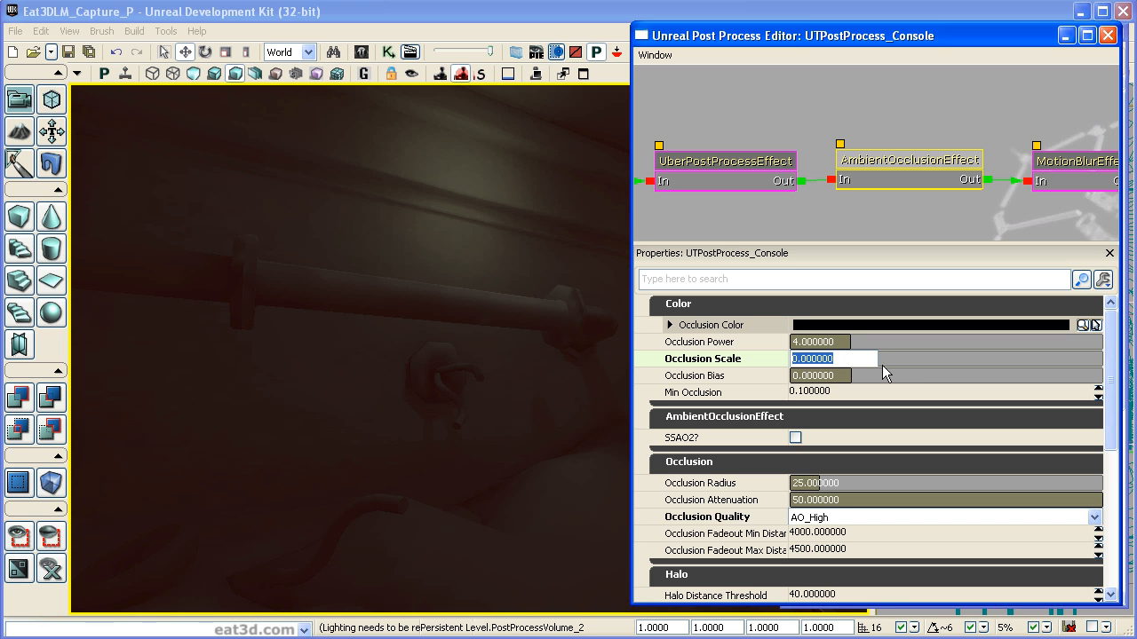
text(40)
key(Return)
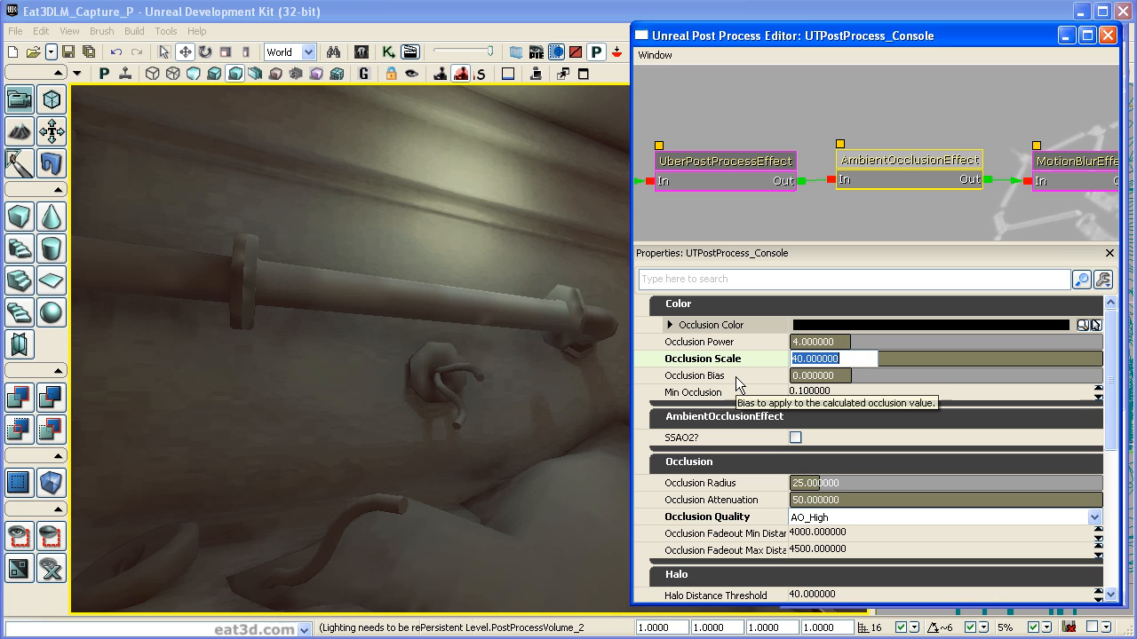
Try positive Occlusion Bias values of 30, 10, 1 and 0.5, and return the bias to 0.
click(857, 377)
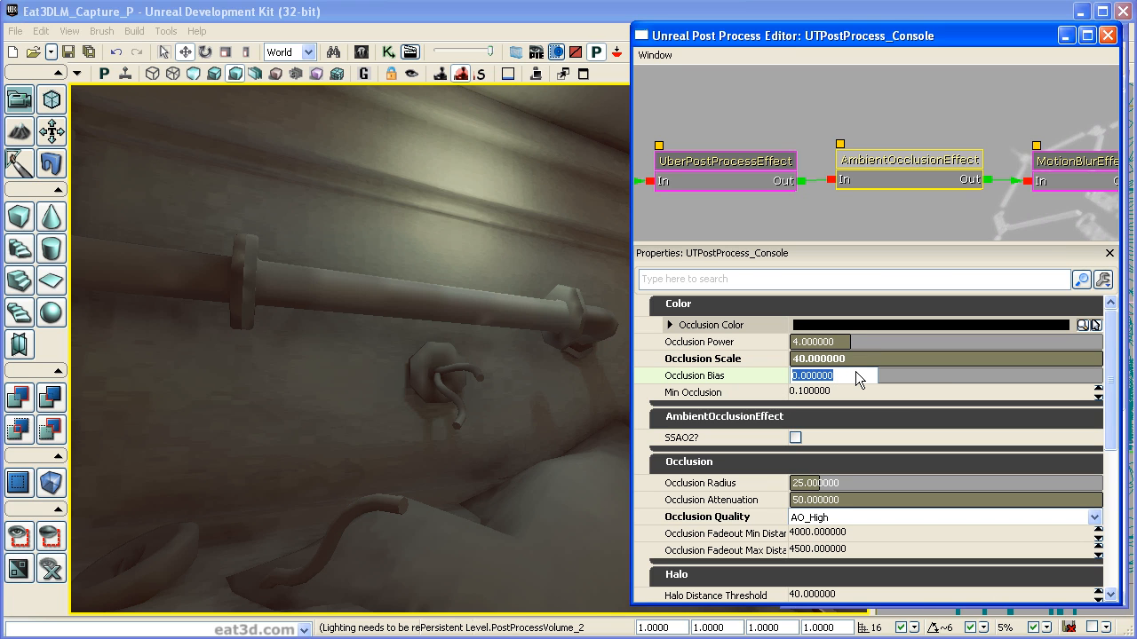
text(30)
key(Return)
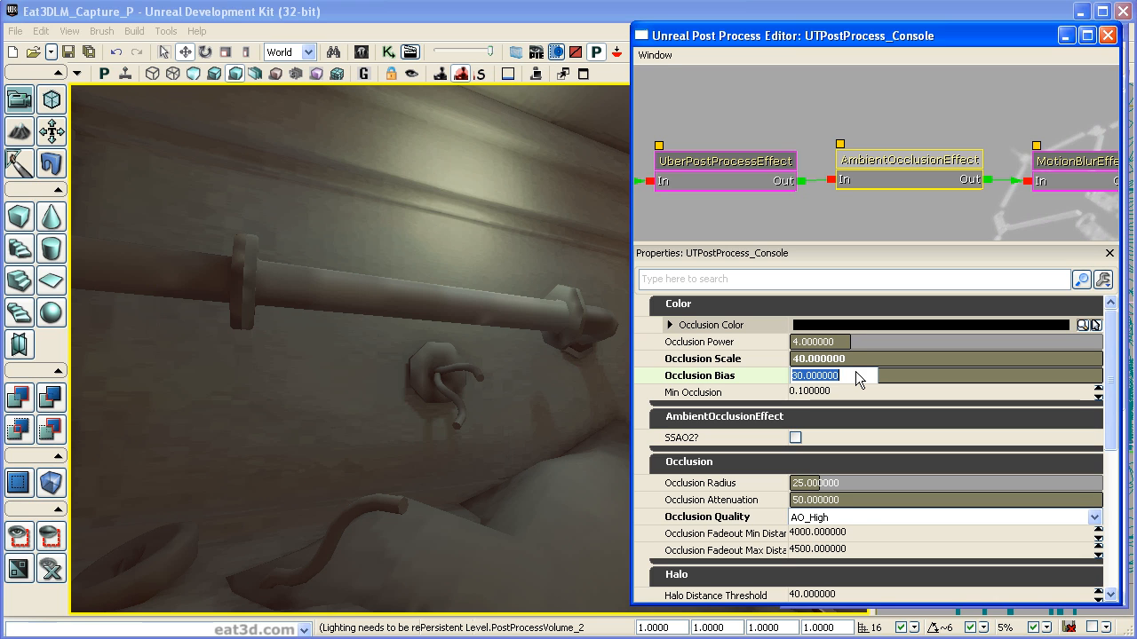
text(10)
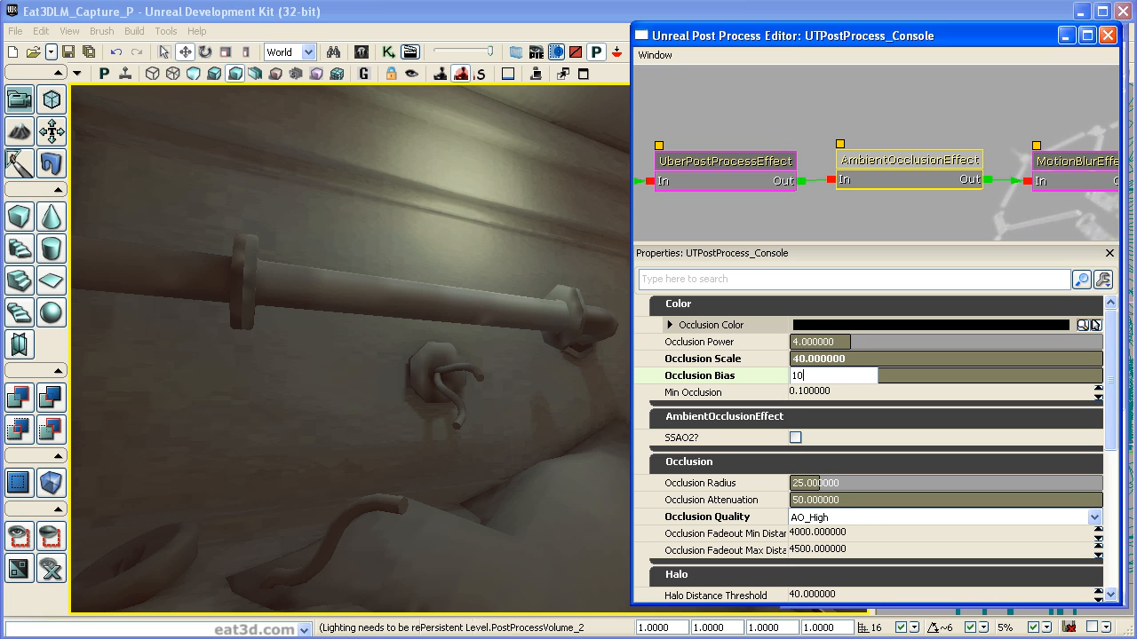
key(Return)
text(1)
key(Return)
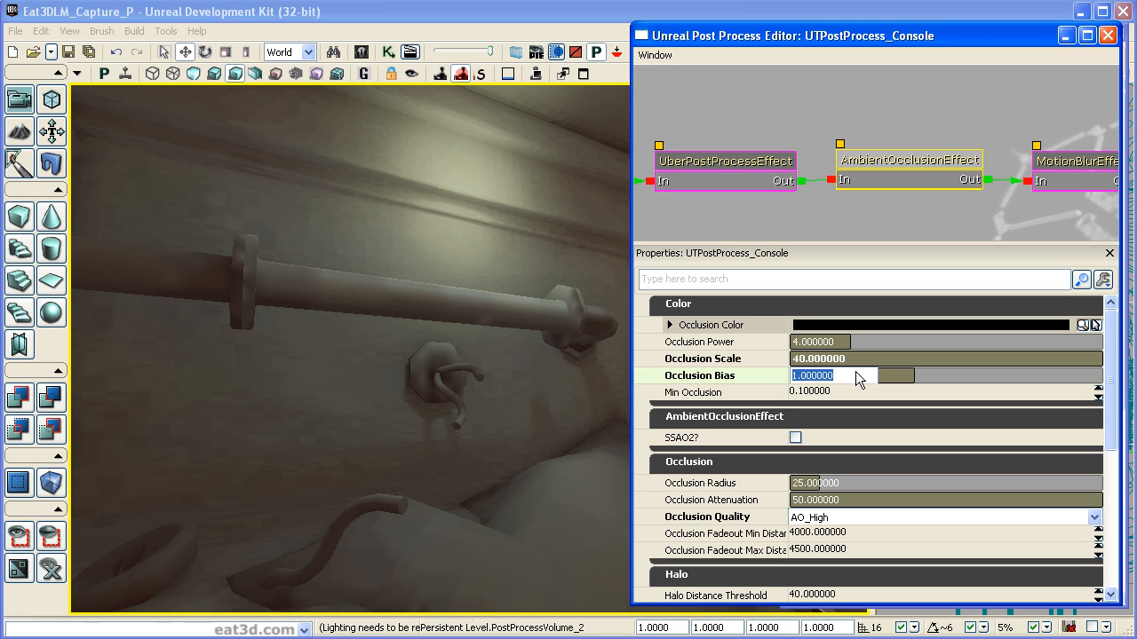
text(0.5)
key(Return)
text(0)
key(Return)
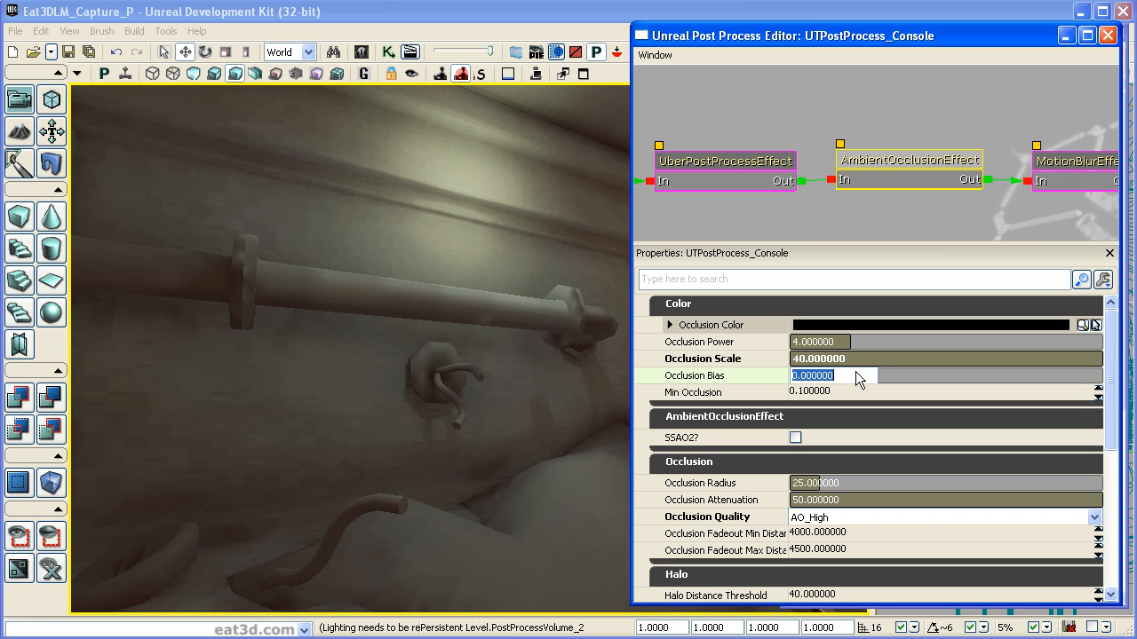
Try negative Occlusion Bias values of -0.5 and -1, and reset the bias to 0.
text(-0.5)
key(Return)
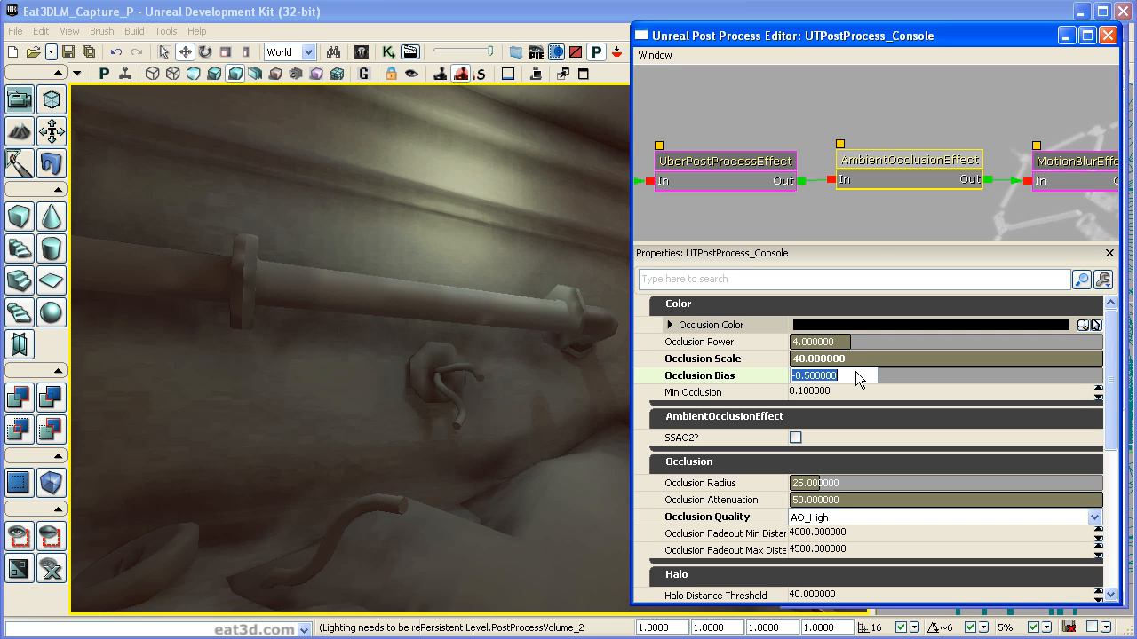
text(-1)
key(Return)
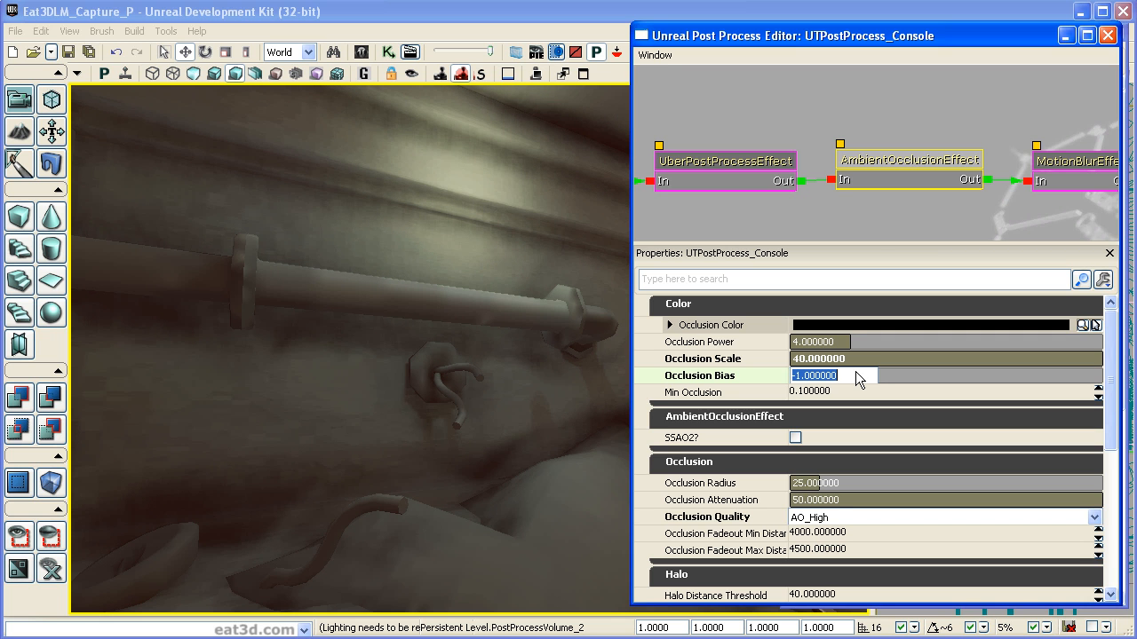
text(0)
key(Return)
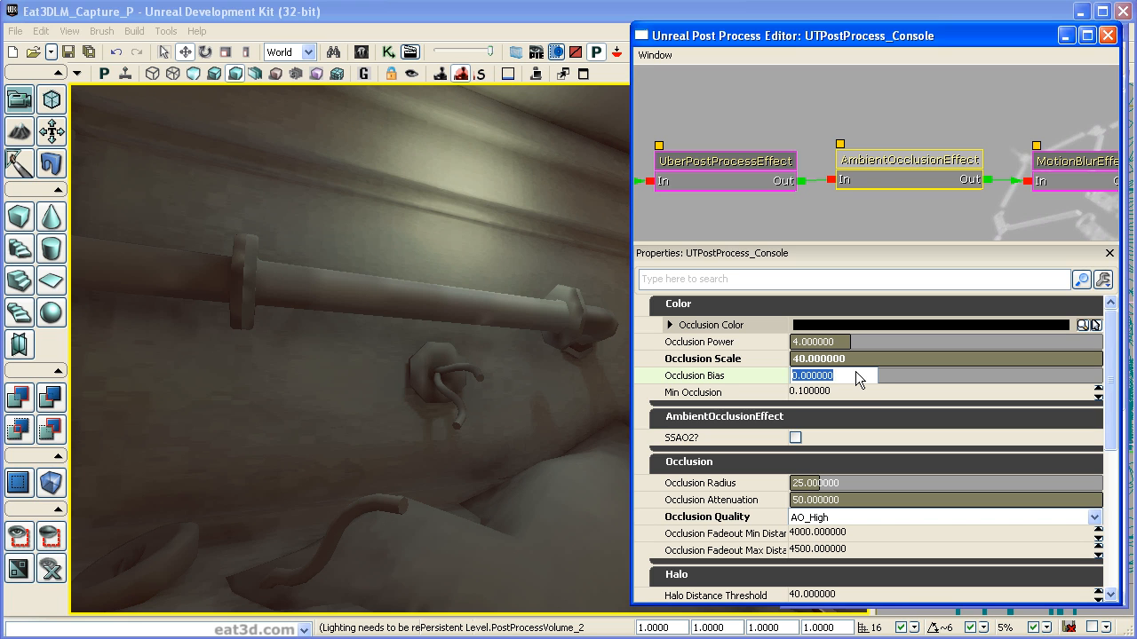
Try Occlusion Radius values of 10 and 50 to compare the shading around the pipe, and restore the radius to 25.
click(836, 392)
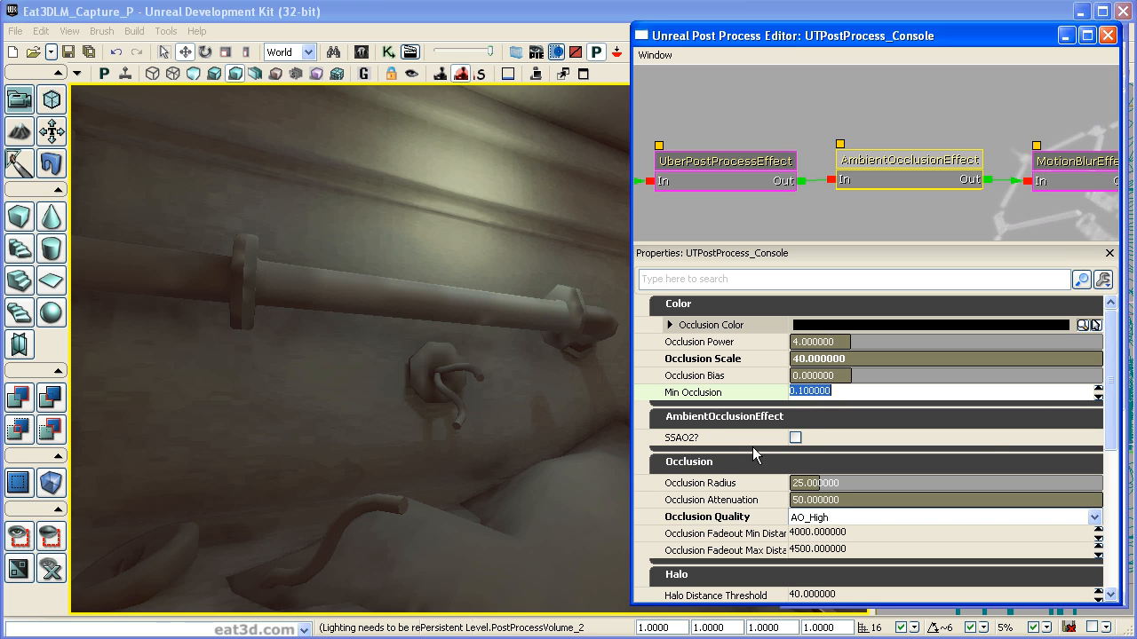
drag(1112, 394, 1123, 450)
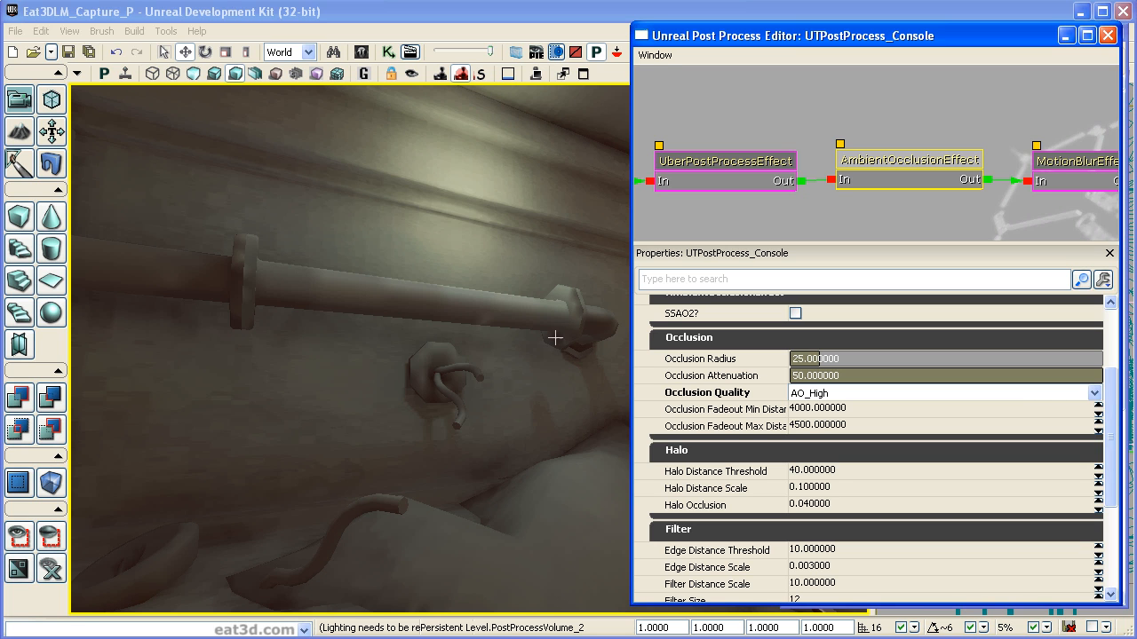
click(851, 359)
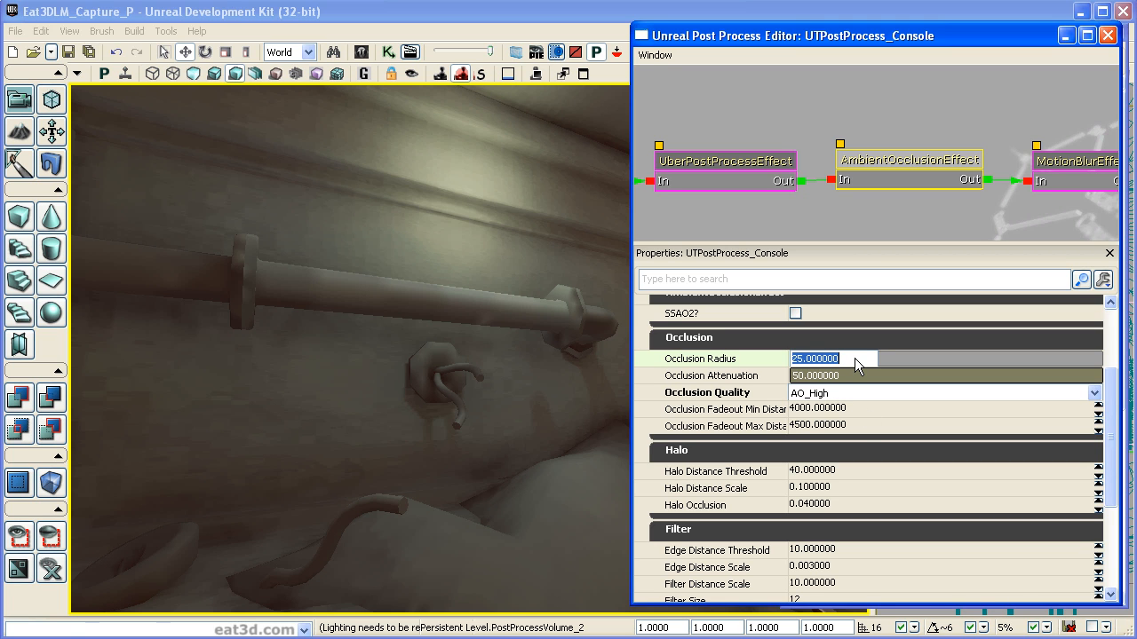
text(10)
key(Return)
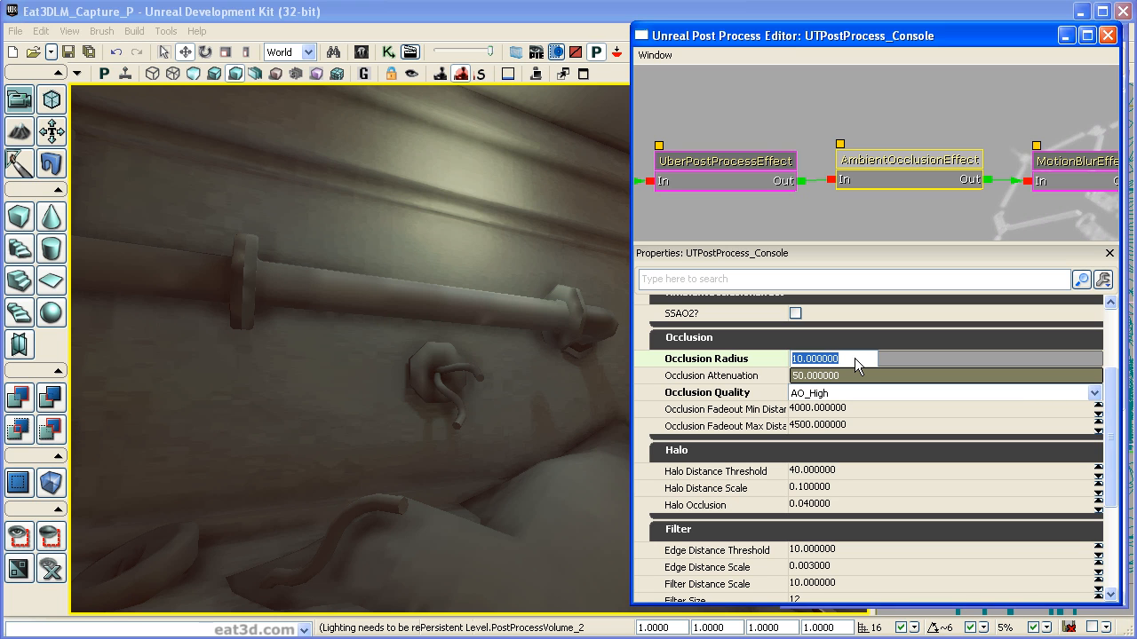
text(50)
key(Return)
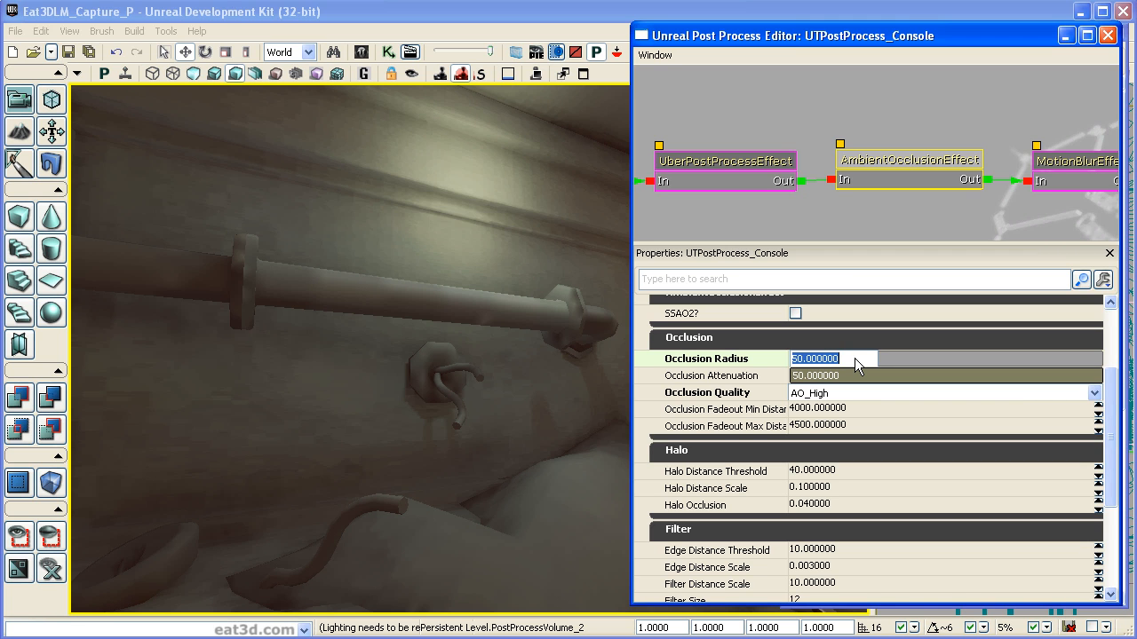
text(25)
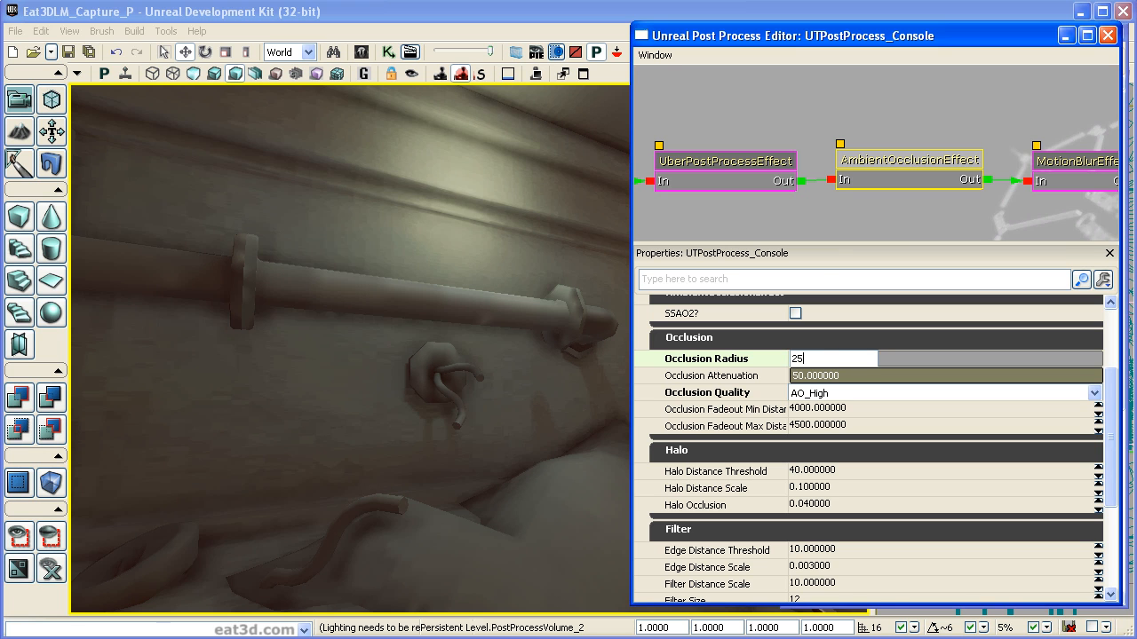
key(Return)
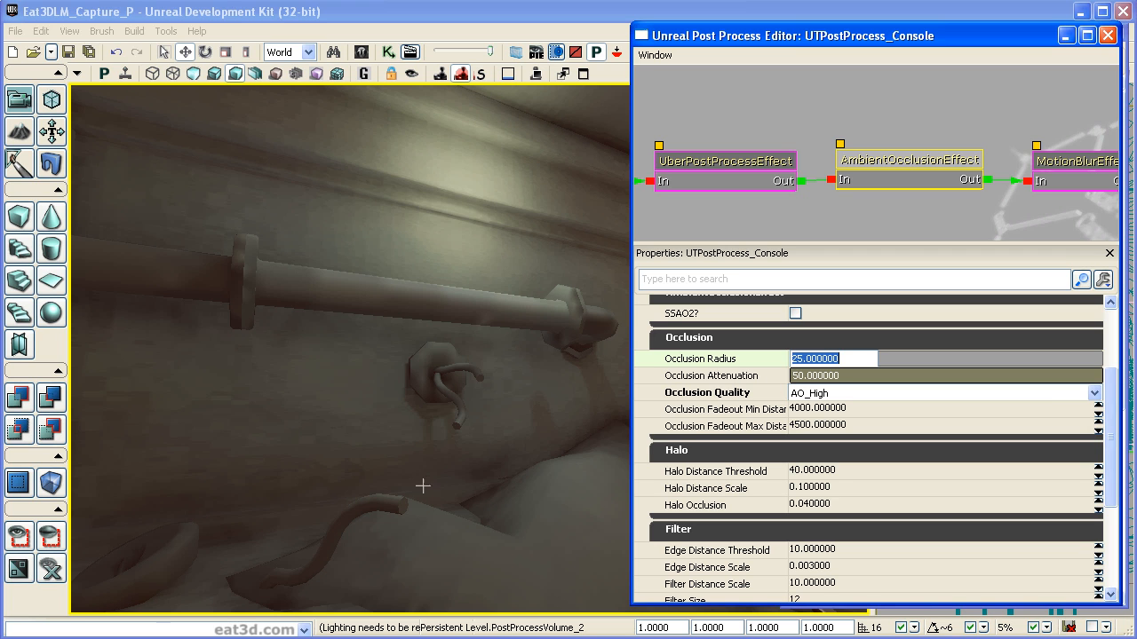
Try an Occlusion Attenuation of 10 while viewing the wider rubble scene, and restore it to 50.
click(853, 375)
text(10)
key(Return)
drag(432, 397, 542, 524)
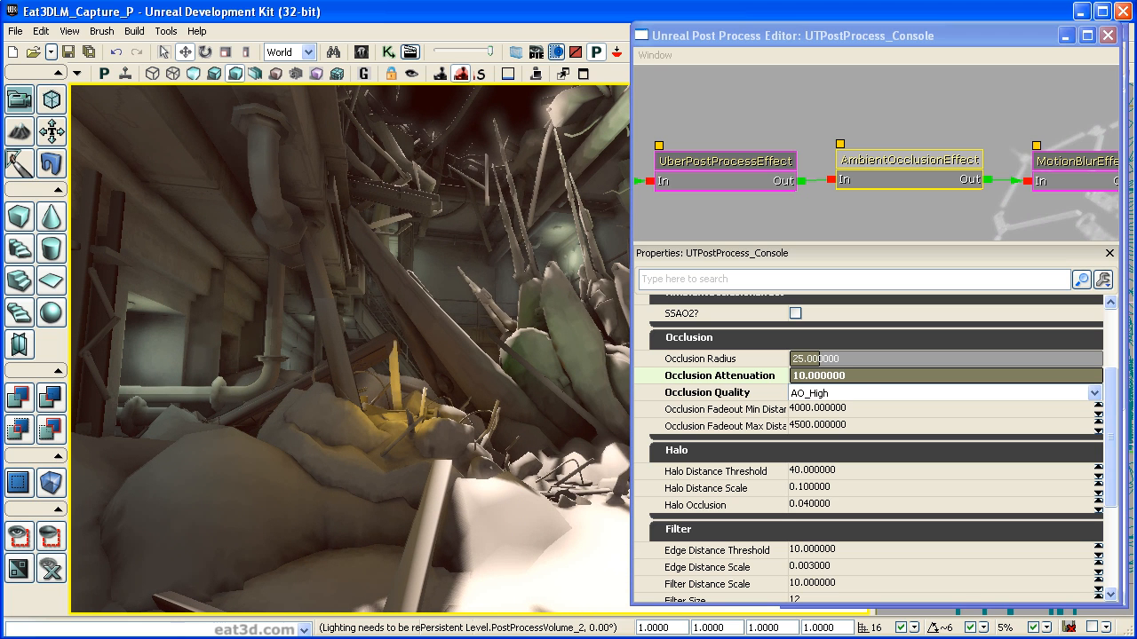
click(860, 375)
text(50)
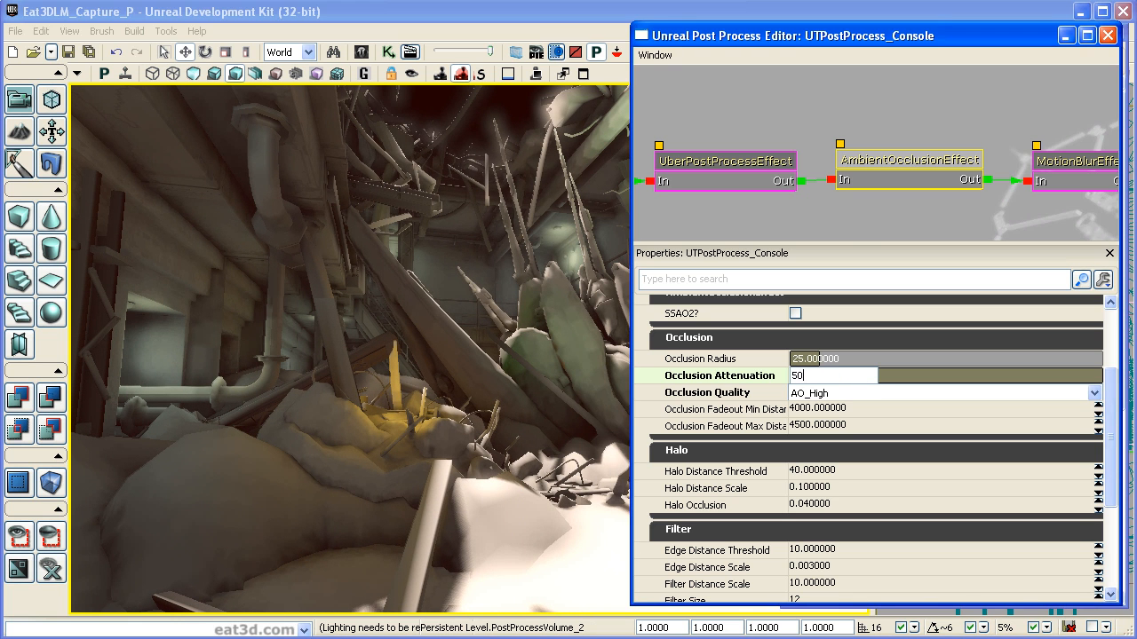
key(Return)
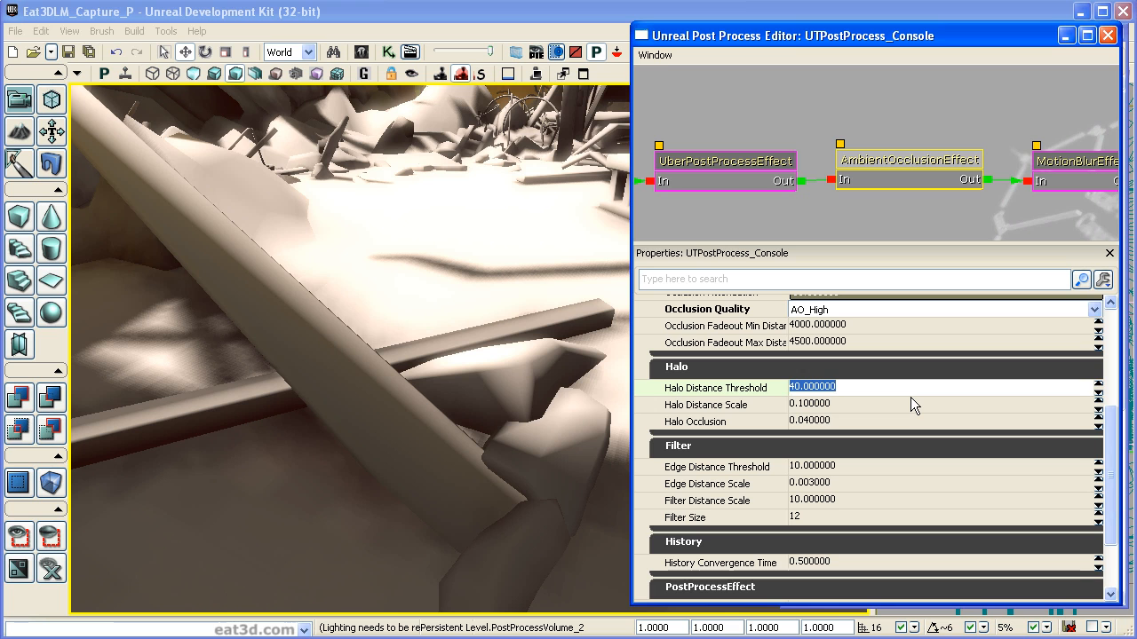
Set the ambient occlusion Halo Distance Threshold to 20.
text(20)
key(Return)
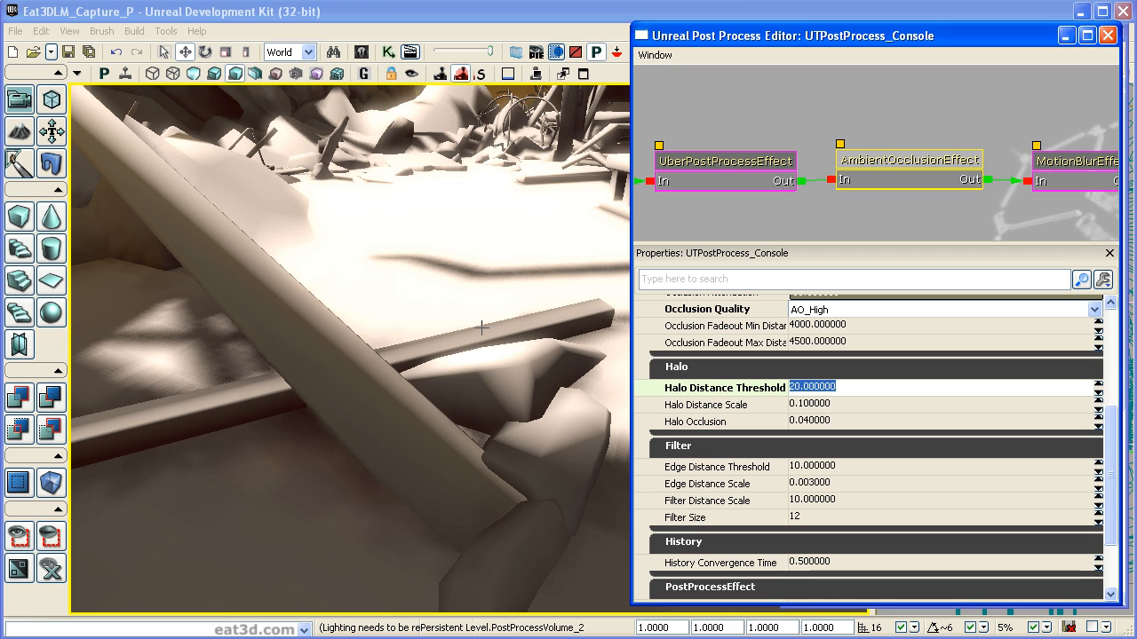
Set the ambient occlusion effect's Halo Distance Threshold to 40.
text(40)
key(Return)
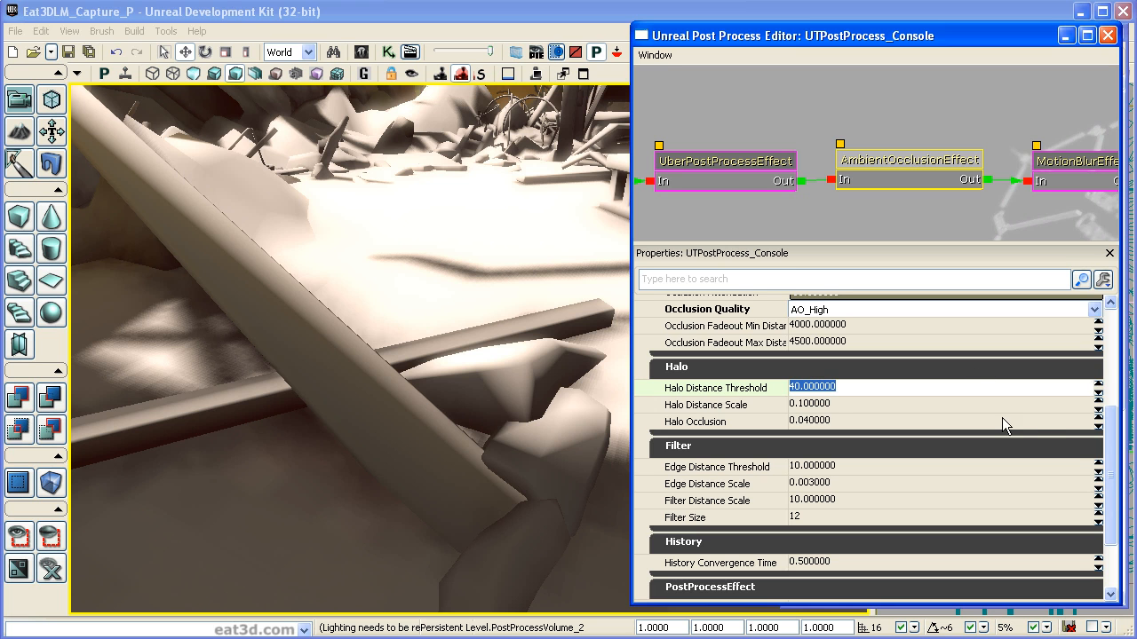
drag(1110, 425, 1108, 382)
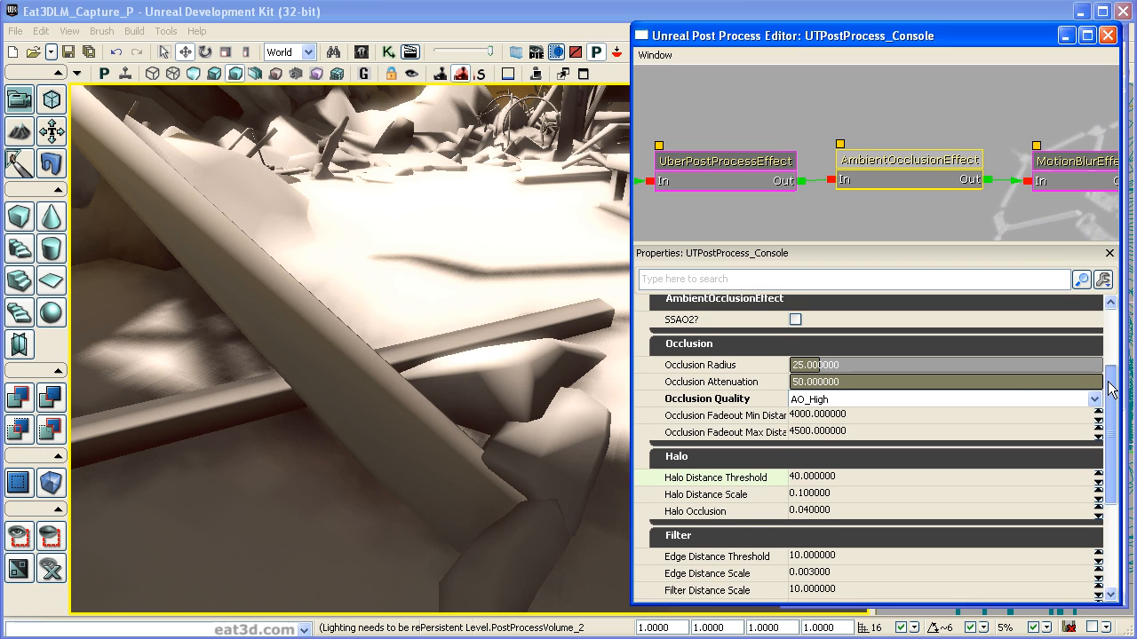
drag(1110, 428, 1111, 459)
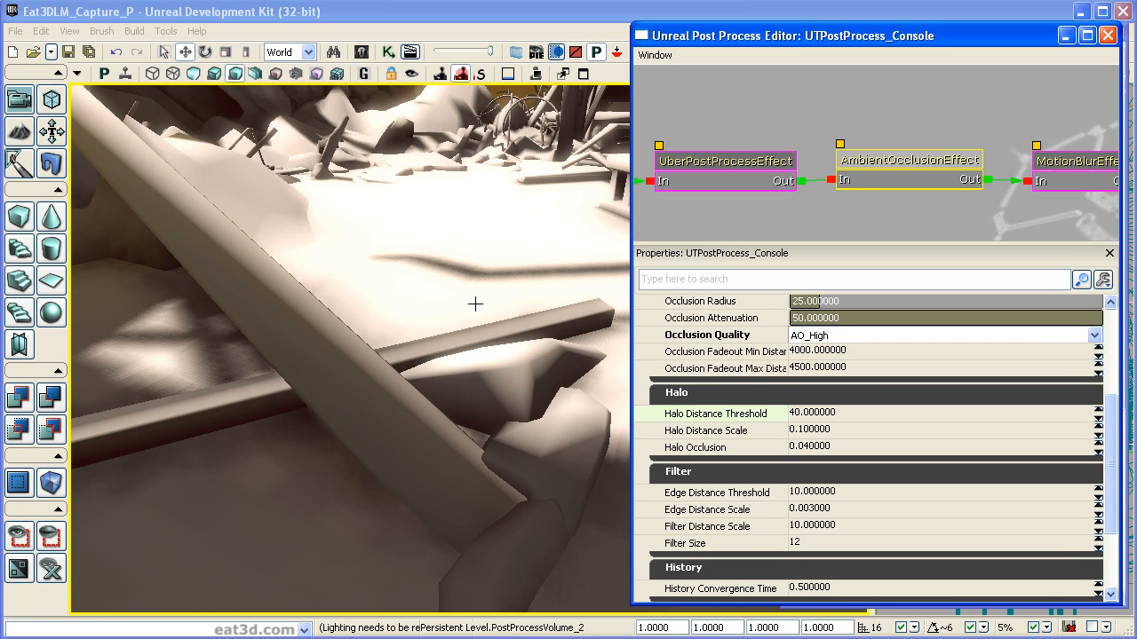
Review the remaining Halo, Filter, History and PostProcessEffect settings of the ambient occlusion effect.
click(839, 413)
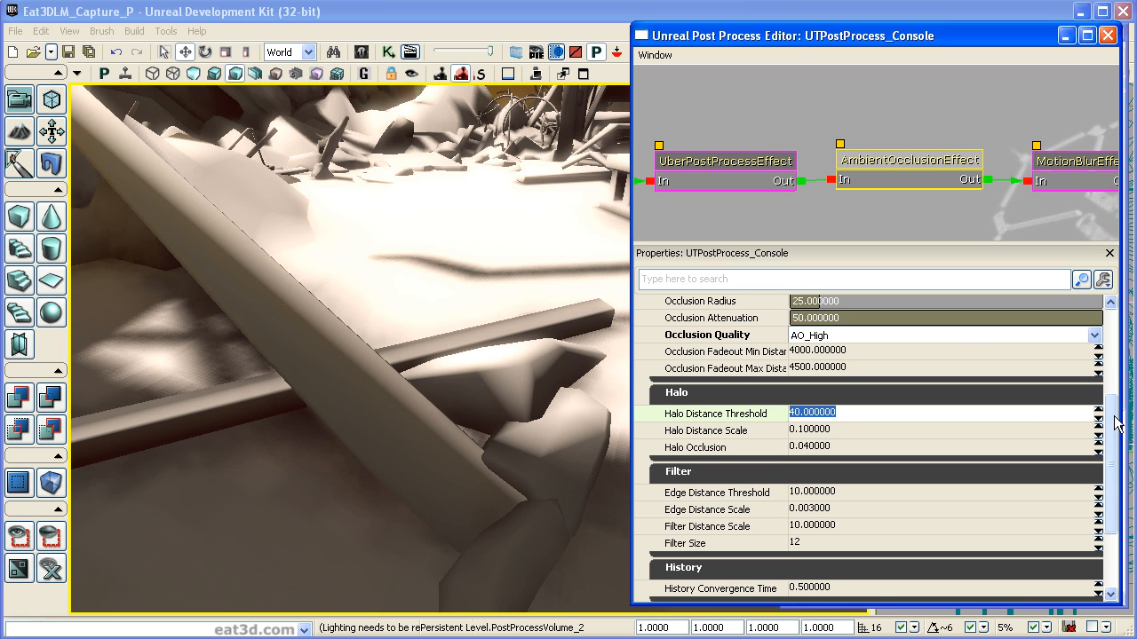
scroll(1113, 496, down, 2)
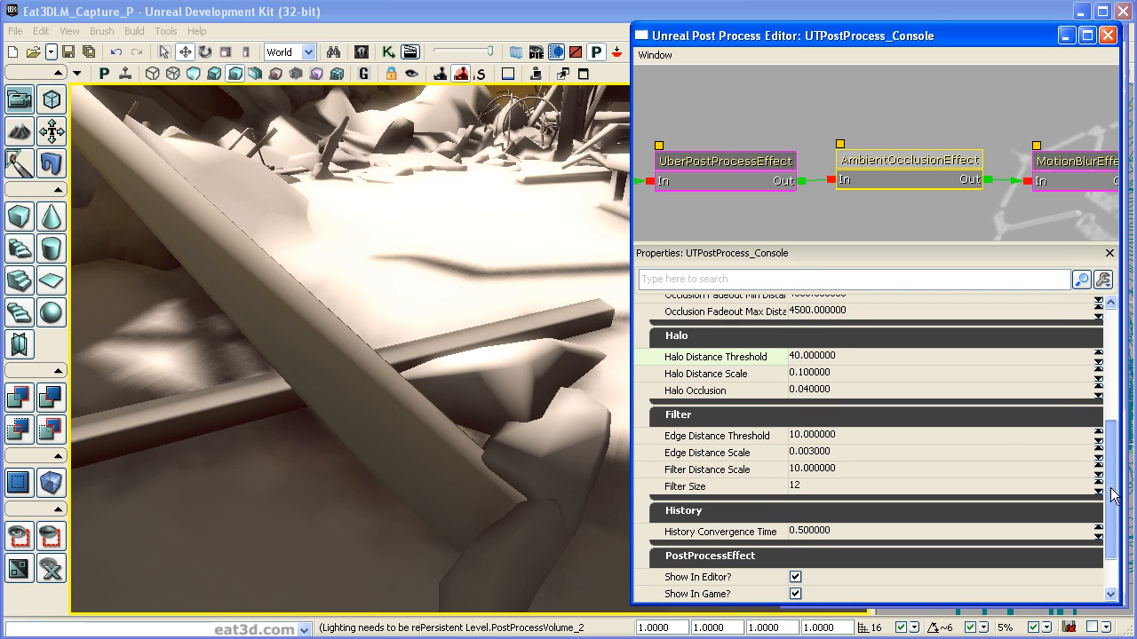
scroll(1112, 496, down, 2)
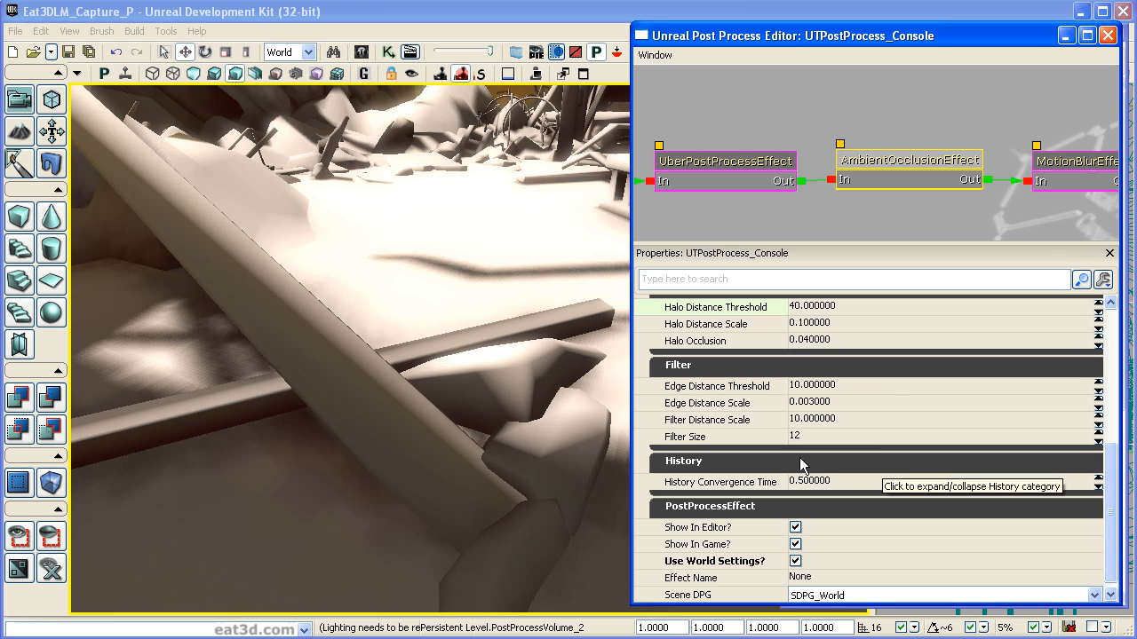
scroll(1119, 538, down, 1)
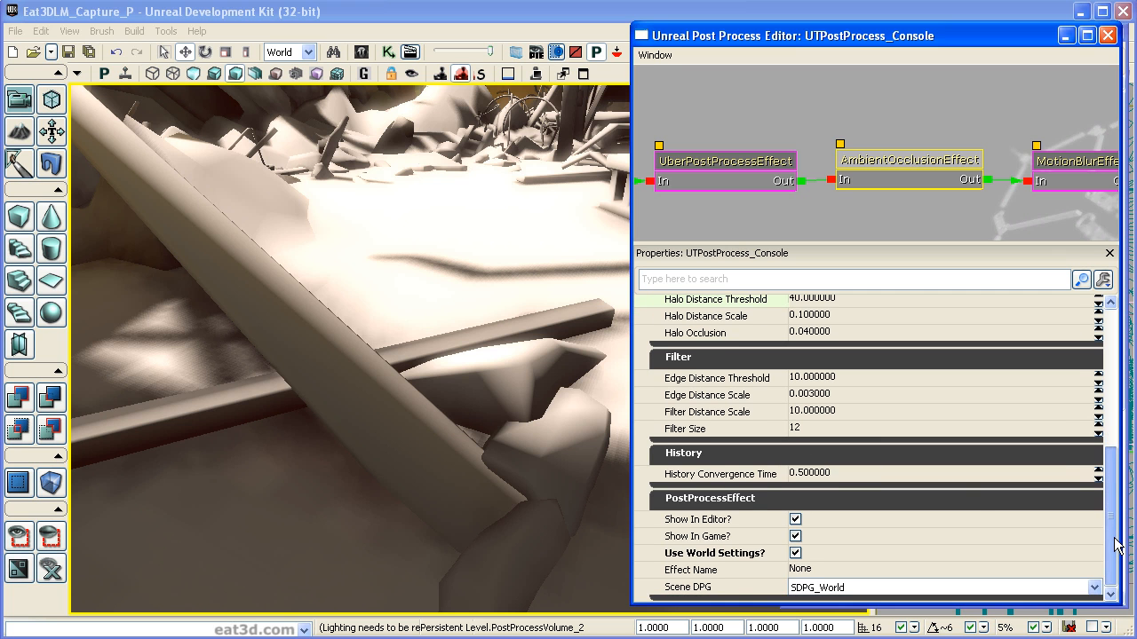
drag(1117, 551, 1122, 327)
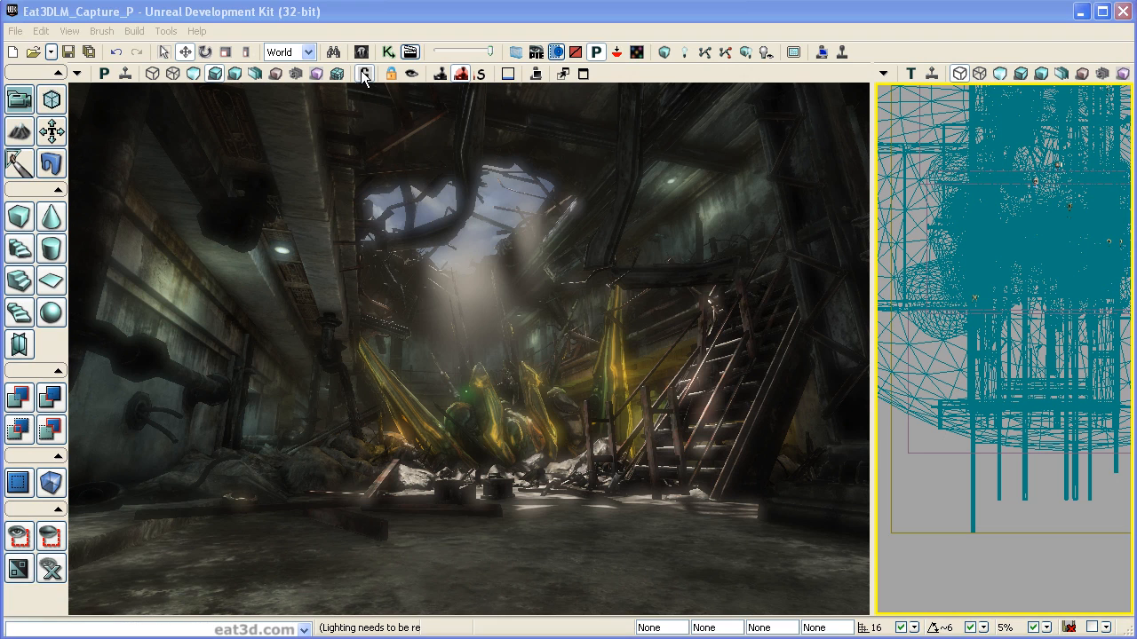
Open the UTPostProcess_Console chain from the Content Browser and add a MaterialEffect node to it.
click(361, 53)
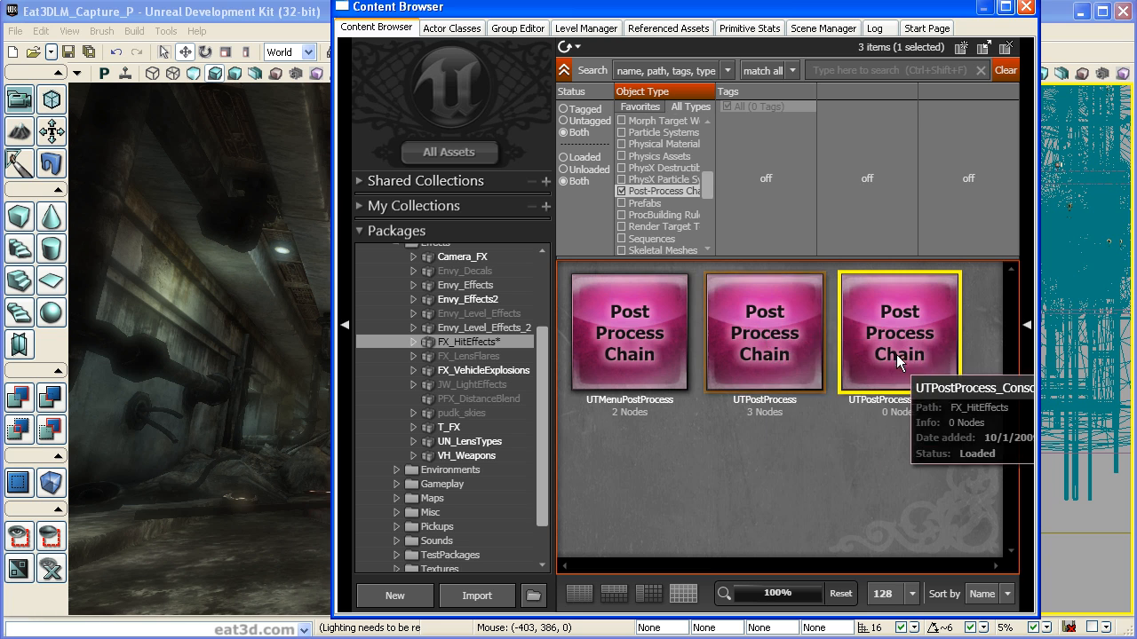
double_click(896, 354)
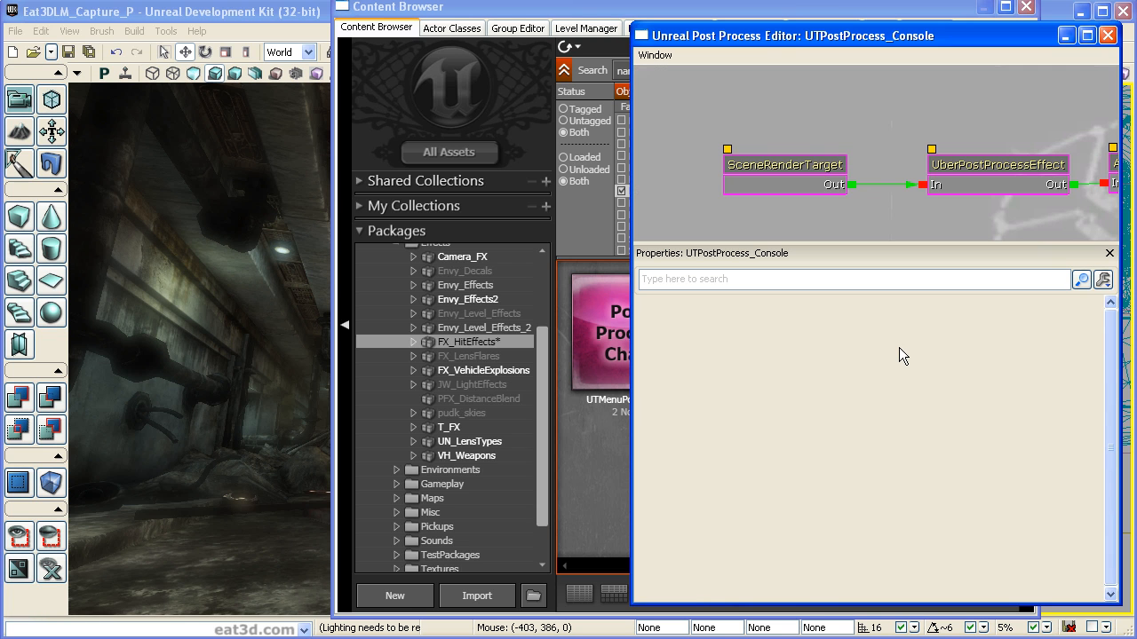
drag(1004, 215, 766, 210)
drag(1024, 180, 903, 178)
right_click(859, 166)
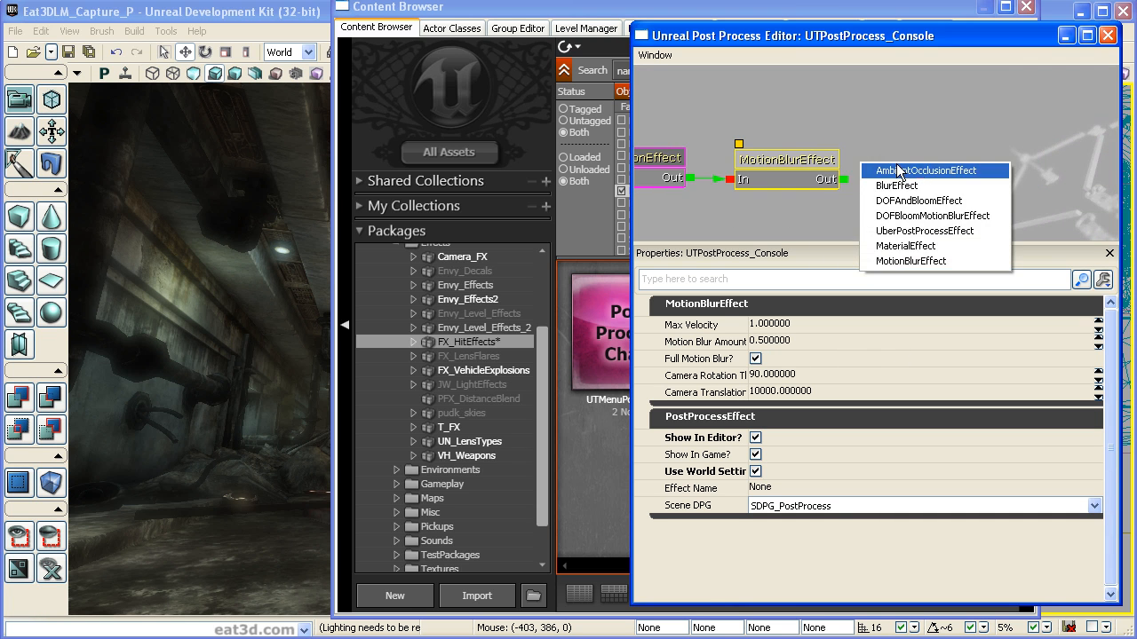
click(906, 246)
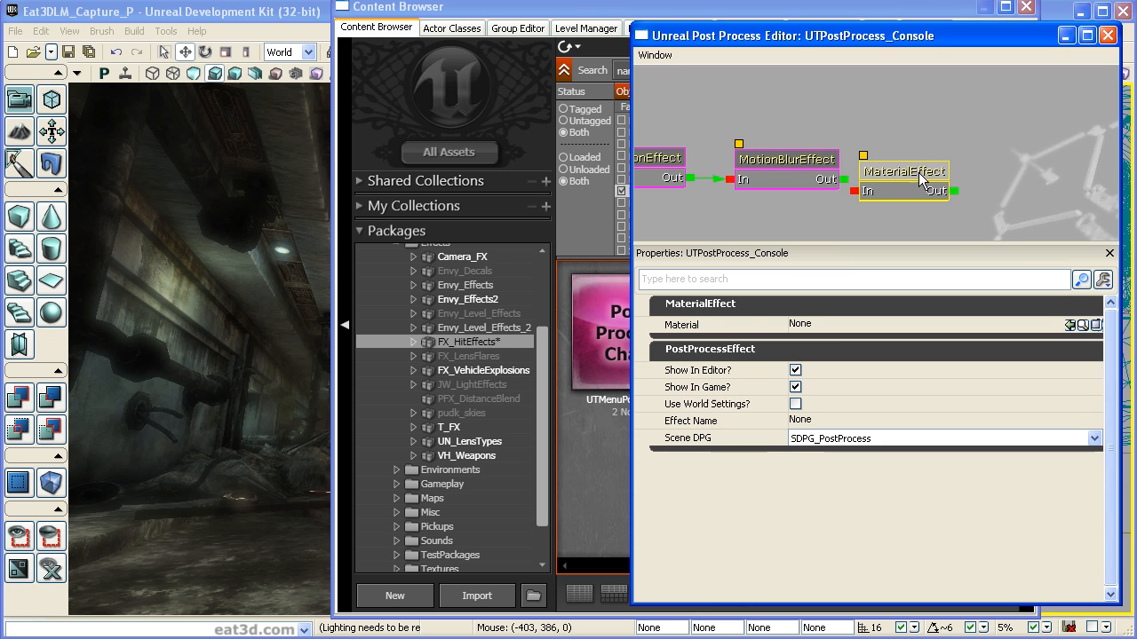
Wire the MaterialEffect node into the chain between SceneRenderTarget and UberPostProcessEffect.
drag(892, 177, 810, 111)
drag(753, 178, 751, 124)
drag(824, 179, 850, 124)
click(876, 182)
scroll(876, 182, down, 4)
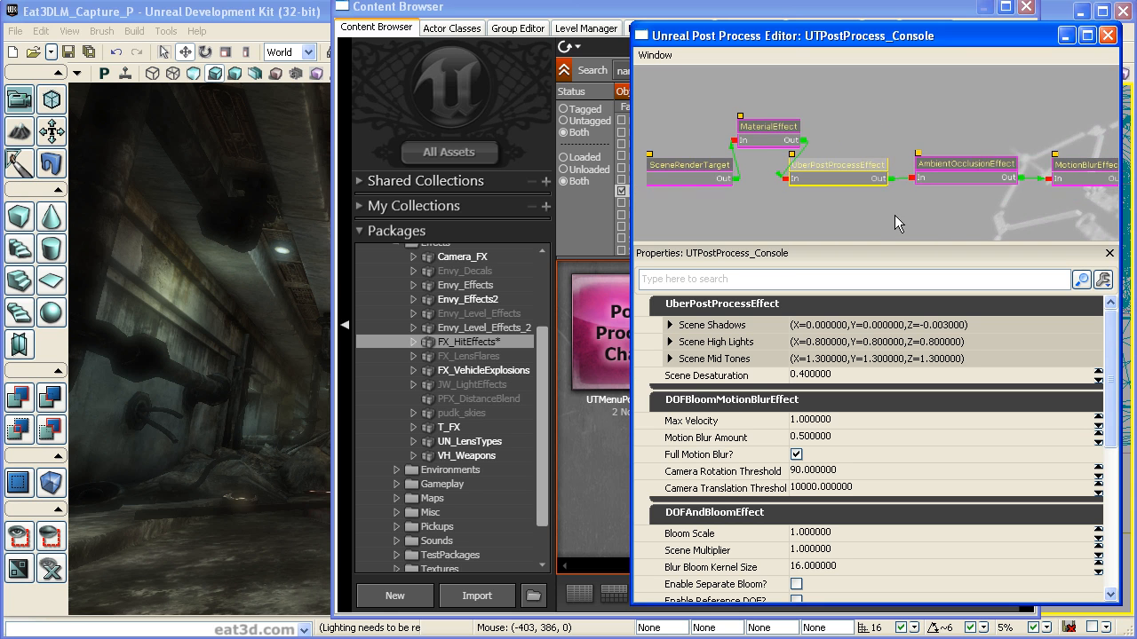
Arrange the chain's nodes in a row with MaterialEffect spaced between SceneRenderTarget and UberPostProcessEffect.
ctrl+alt+drag(878, 153, 1094, 95)
ctrl+drag(809, 153, 919, 147)
click(713, 114)
ctrl+drag(714, 115, 750, 142)
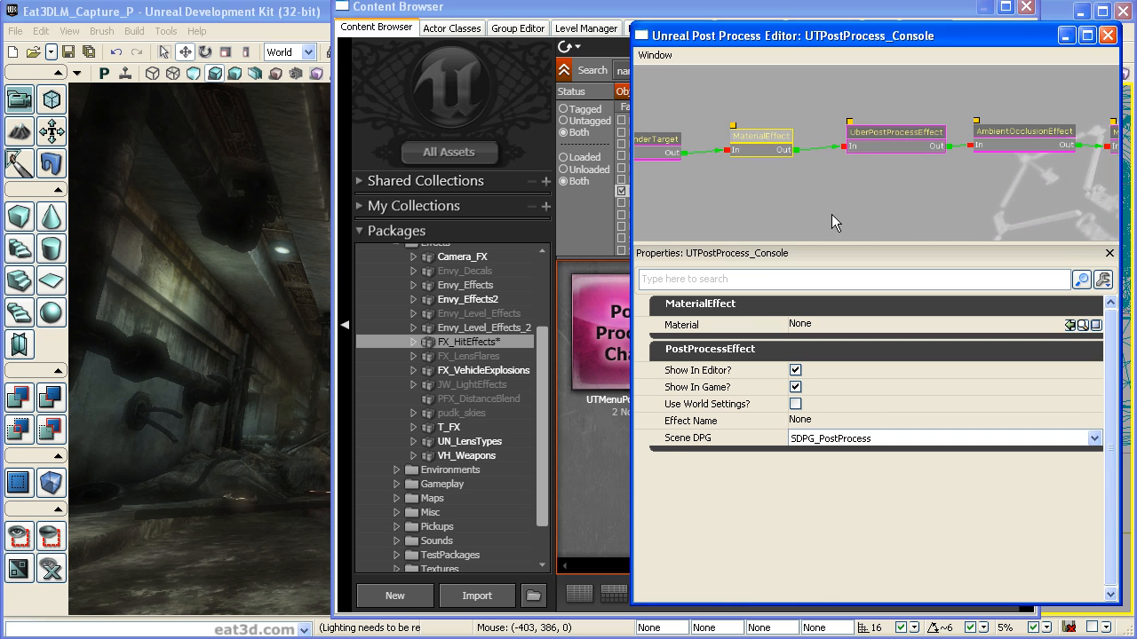
drag(830, 219, 898, 221)
scroll(898, 221, up, 3)
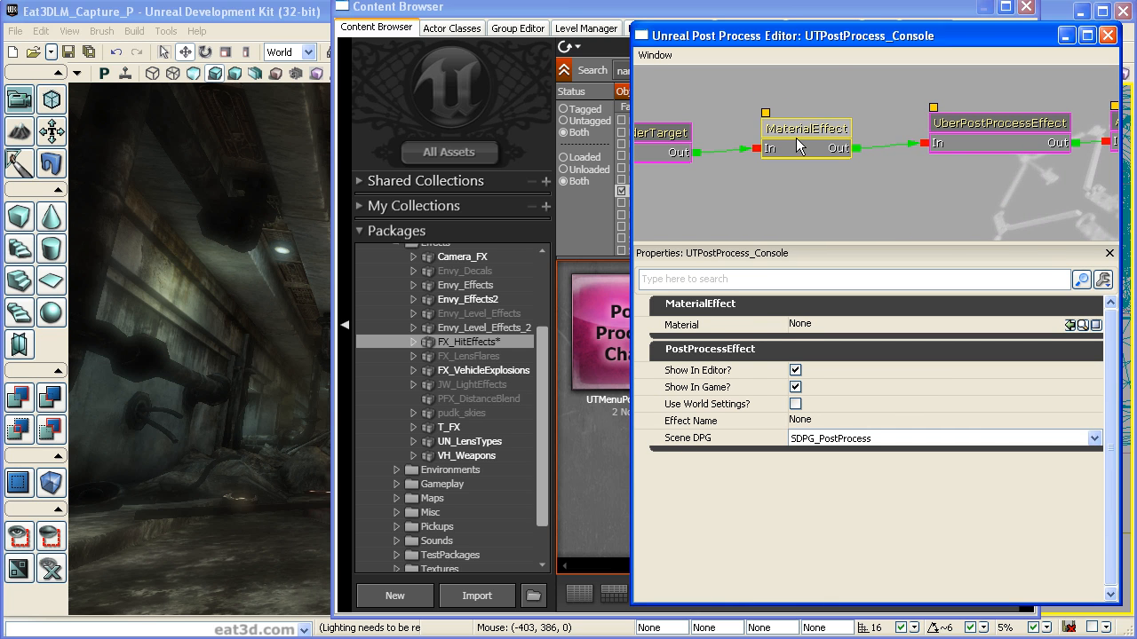
Enable Use World Settings on the MaterialEffect and move the editor window aside to reach the Content Browser.
drag(831, 33, 844, 28)
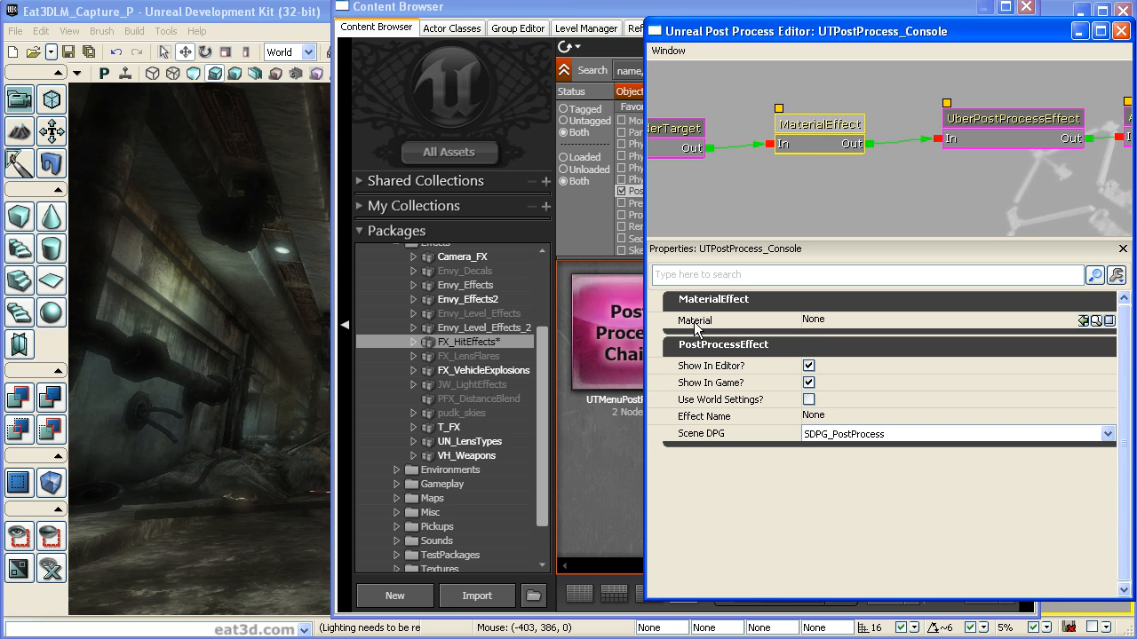
click(808, 400)
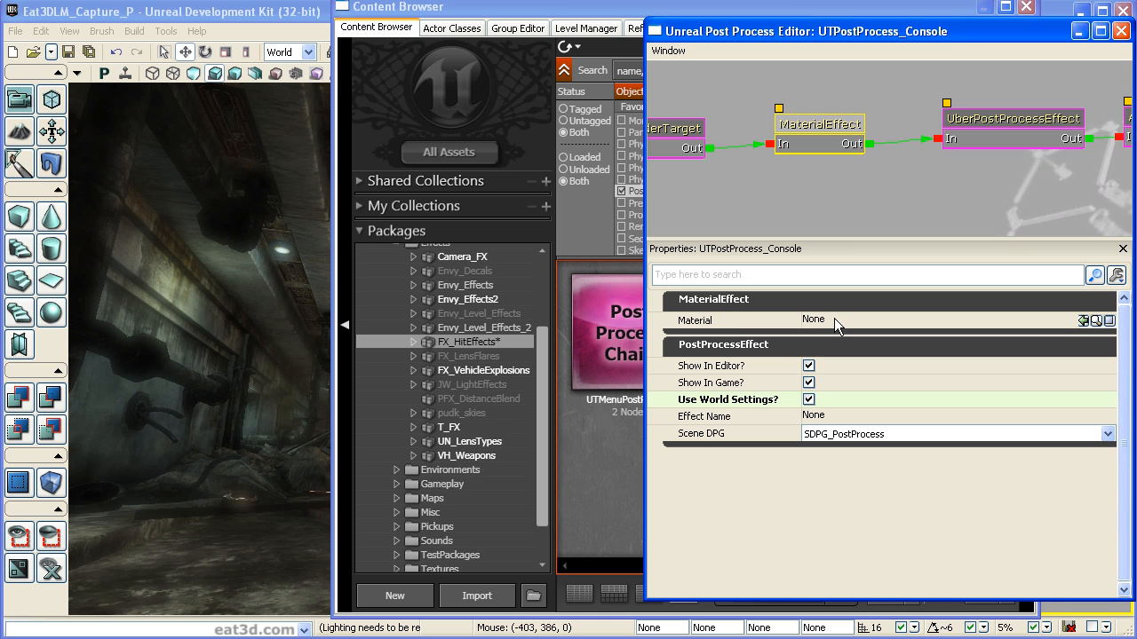
drag(961, 37, 857, 33)
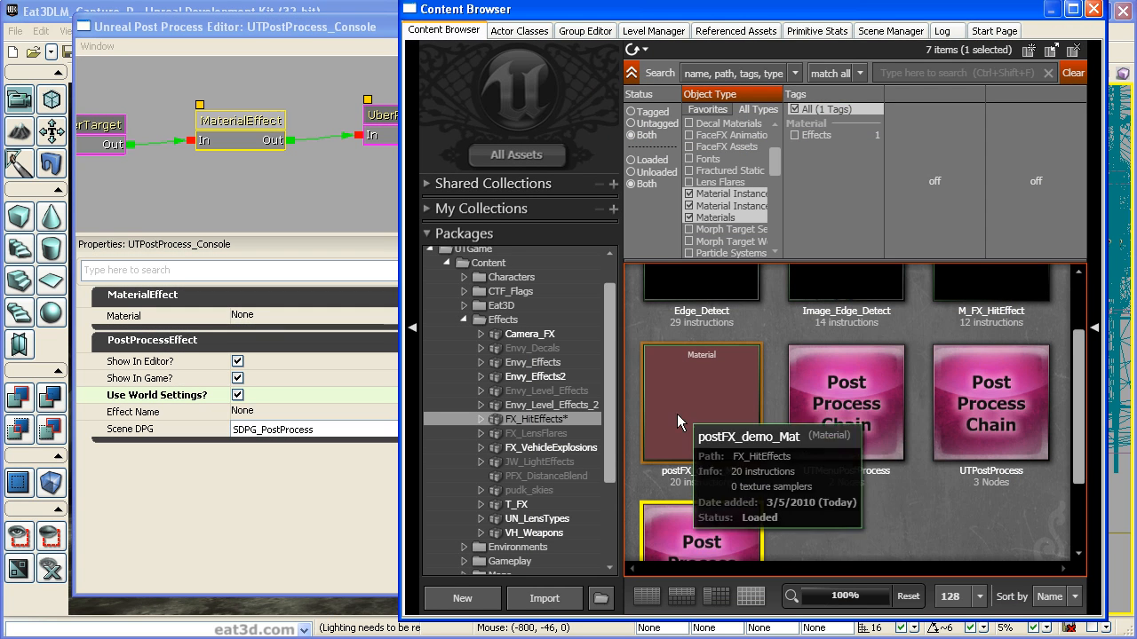
Open the postFX_demo_Mat material and break the output links of its Scene Texture Sample and Lerp nodes.
double_click(691, 390)
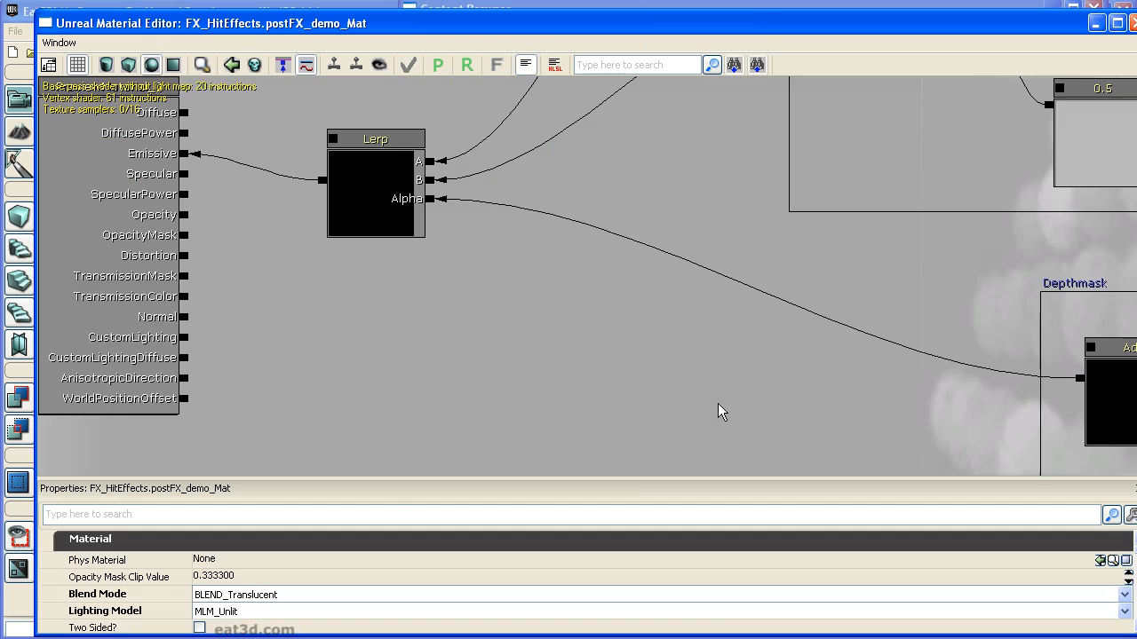
scroll(693, 400, down, 6)
drag(667, 396, 617, 387)
drag(1026, 202, 560, 404)
right_click(560, 404)
click(587, 405)
right_click(466, 319)
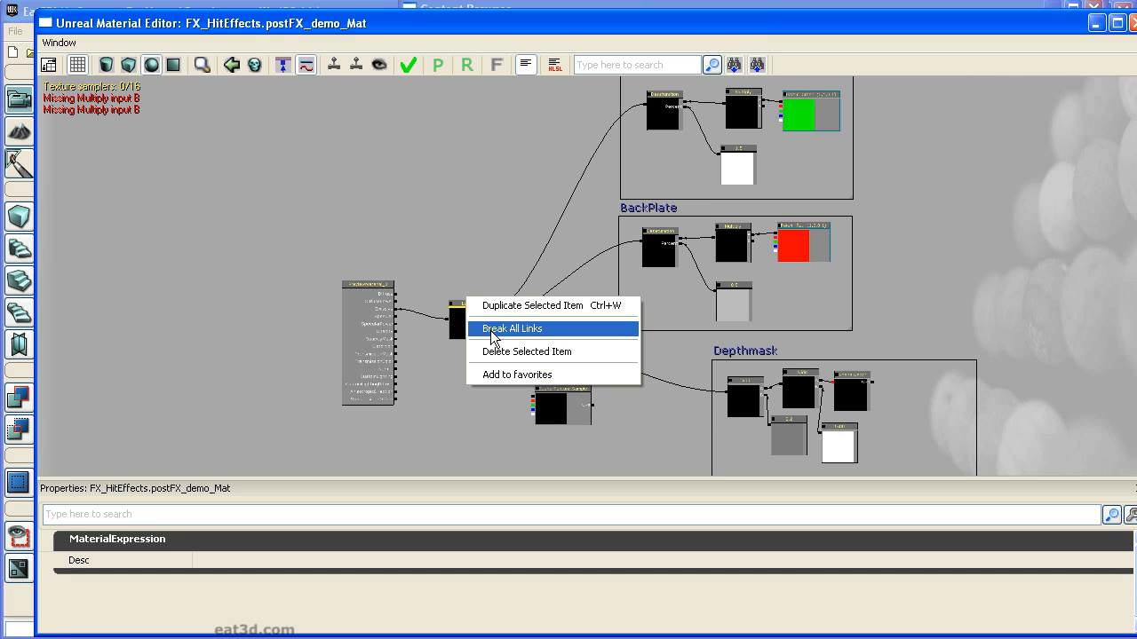
click(491, 332)
Move the Lerp node away and place the OriginalImage Scene Texture Sample beside the PreviewMaterial node.
click(566, 410)
drag(480, 325, 660, 338)
drag(575, 406, 462, 310)
scroll(500, 378, up, 3)
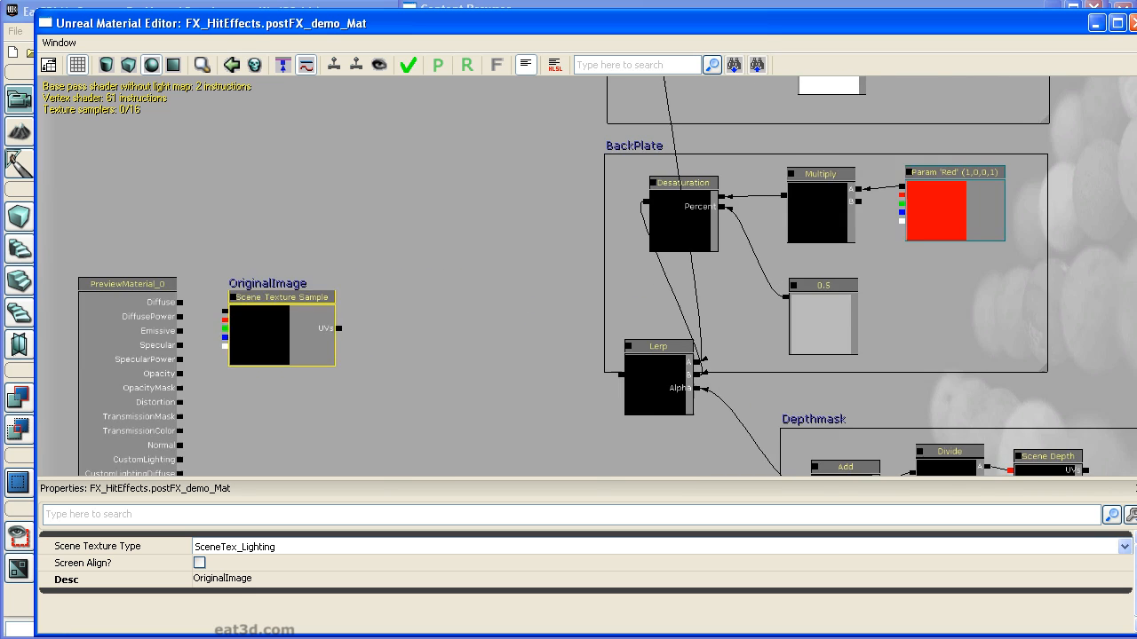
scroll(587, 276, up, 3)
drag(980, 355, 847, 279)
click(601, 200)
drag(602, 200, 654, 187)
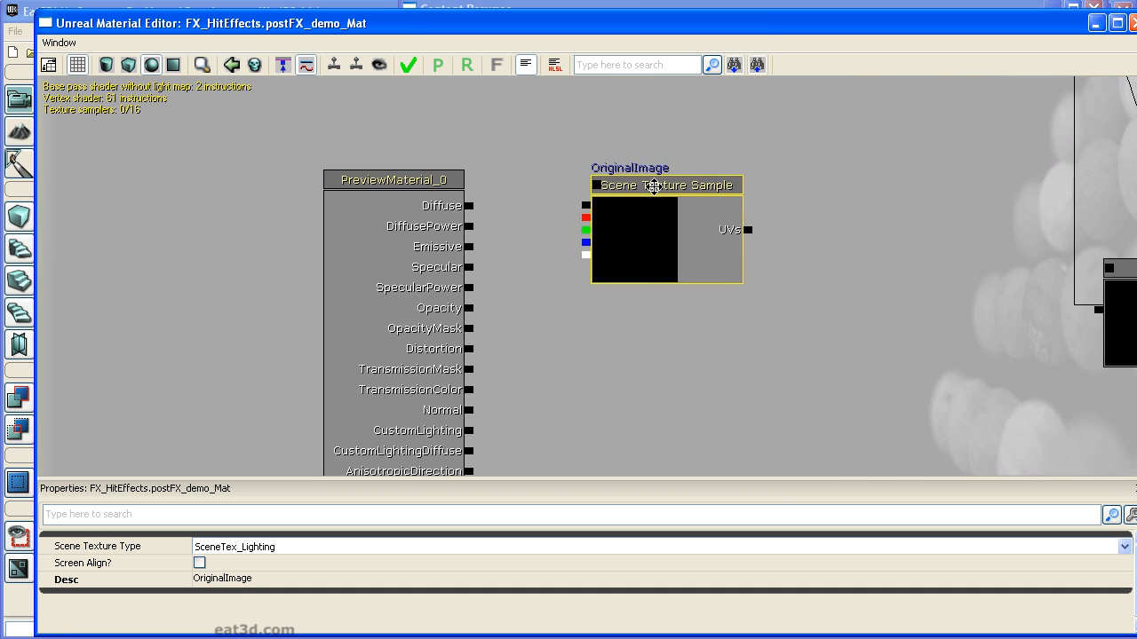
drag(860, 312, 757, 314)
drag(696, 23, 677, 15)
drag(514, 360, 472, 339)
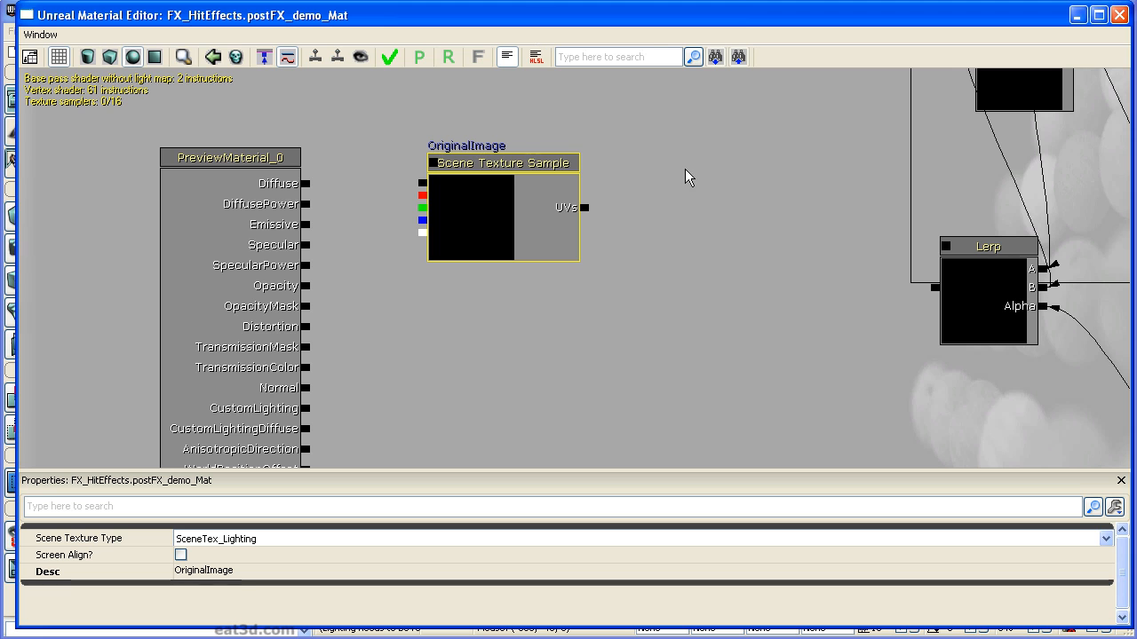
drag(659, 16, 635, 376)
right_click(768, 317)
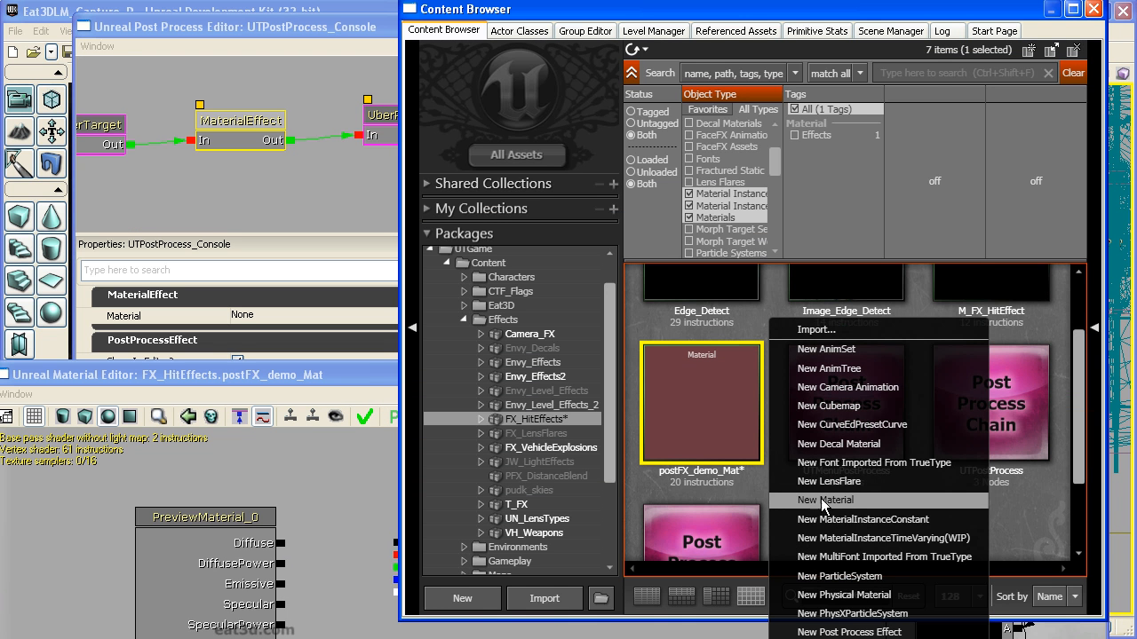
click(385, 381)
drag(342, 371, 344, 12)
drag(646, 279, 565, 271)
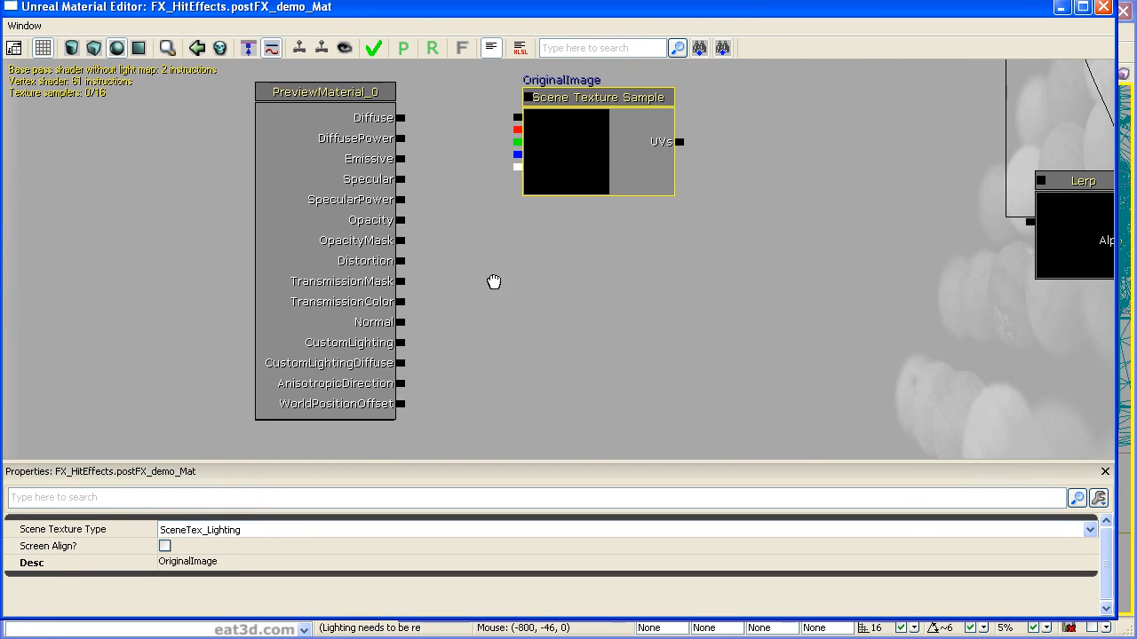
Add a new SceneTexture node below the OriginalImage sample and delete it again.
right_click(495, 282)
mouse_move(533, 460)
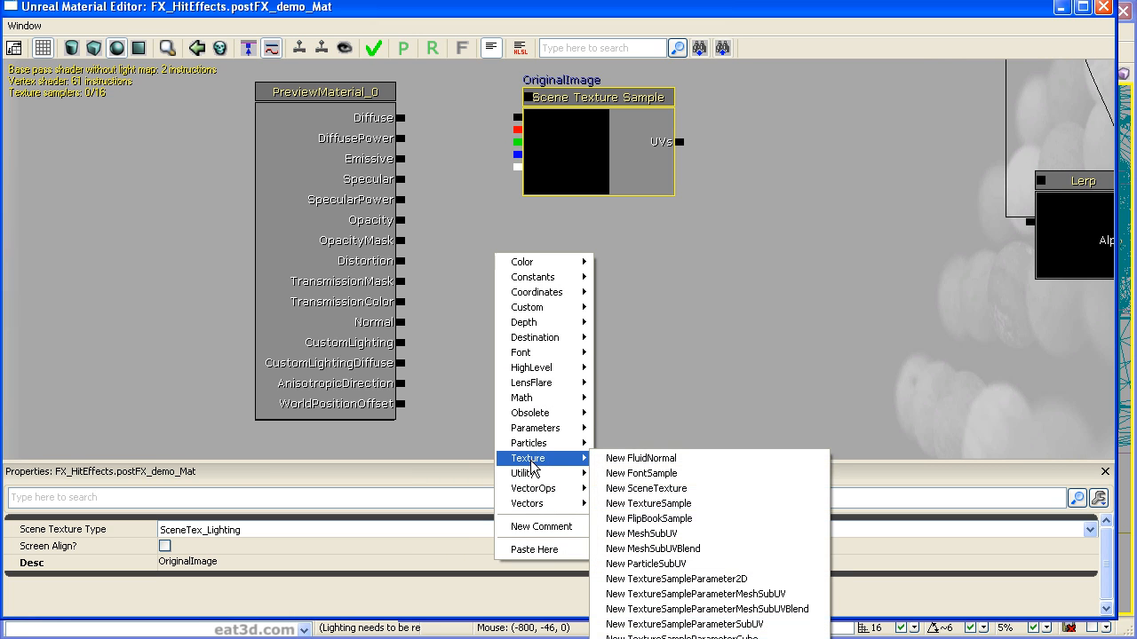
click(688, 490)
drag(561, 311, 594, 279)
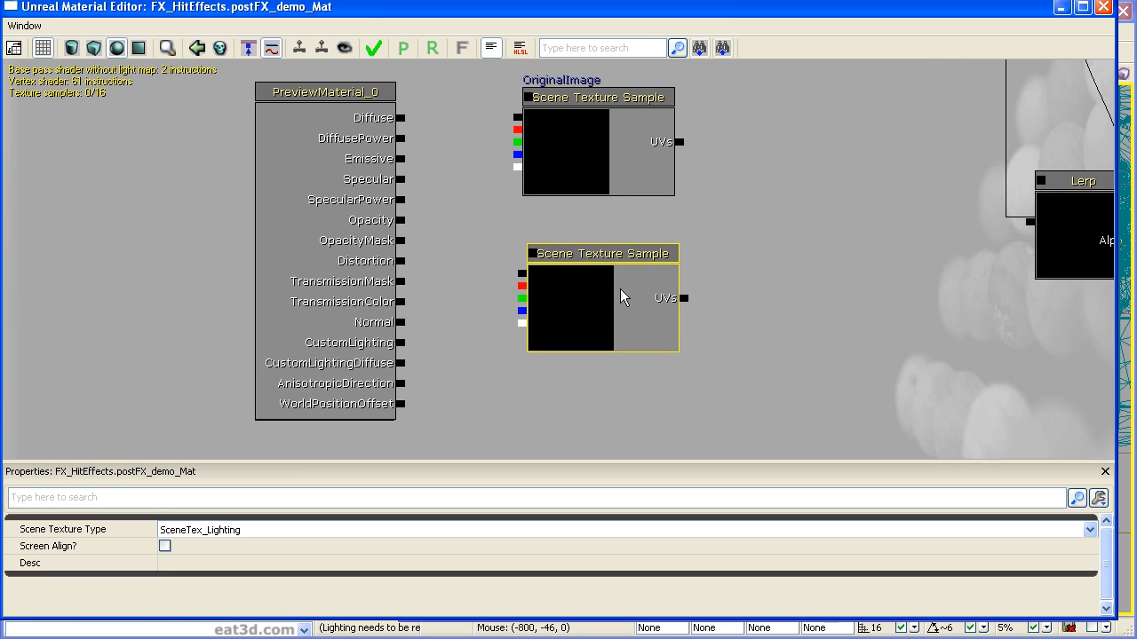
key(Delete)
Reposition the OriginalImage Scene Texture Sample and connect its color output to the material's Emissive input.
click(575, 146)
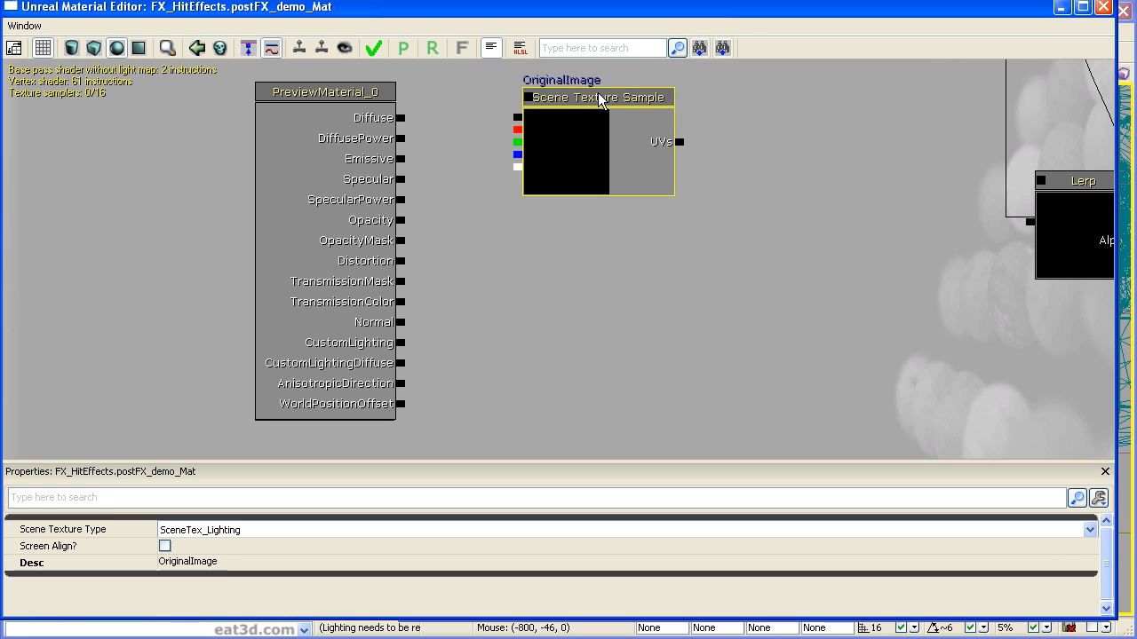
drag(613, 101, 675, 111)
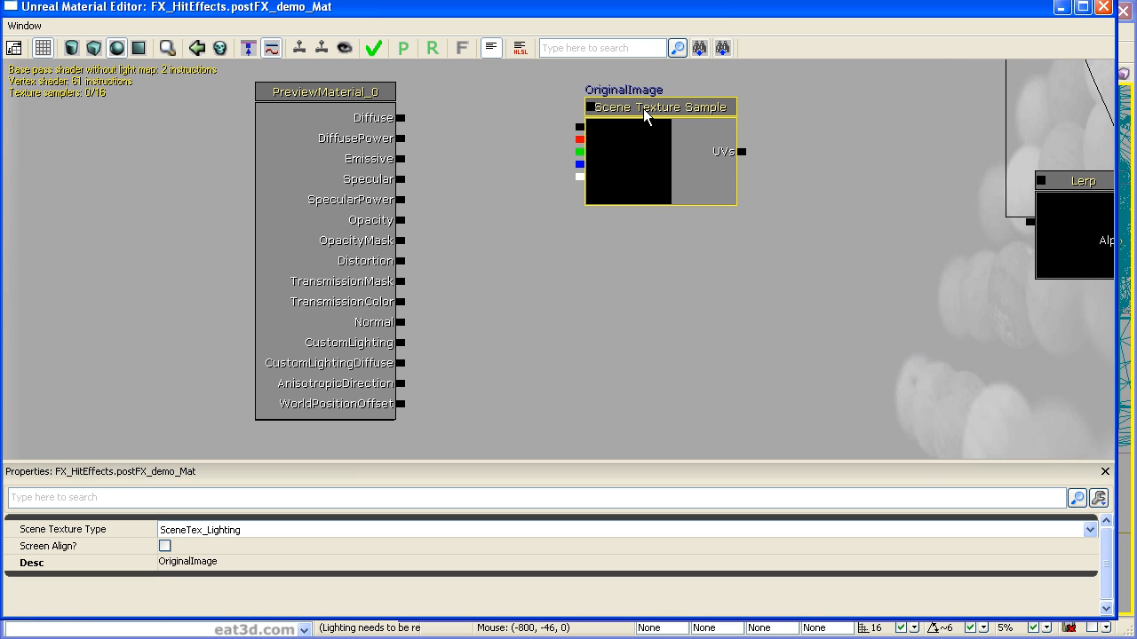
drag(656, 110, 658, 109)
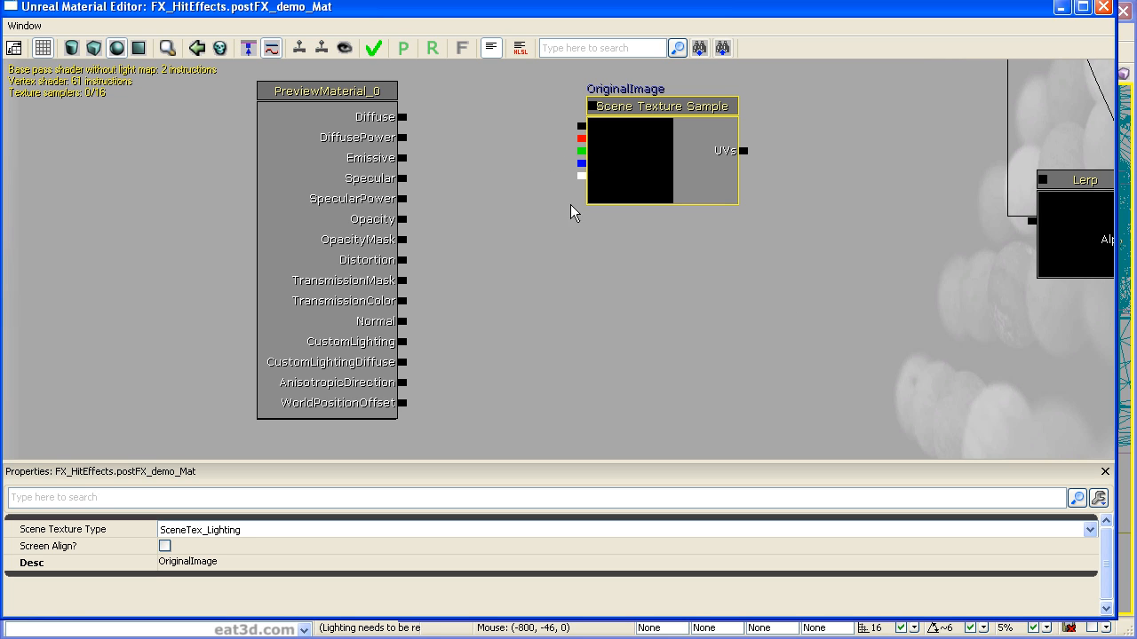
drag(651, 111, 629, 98)
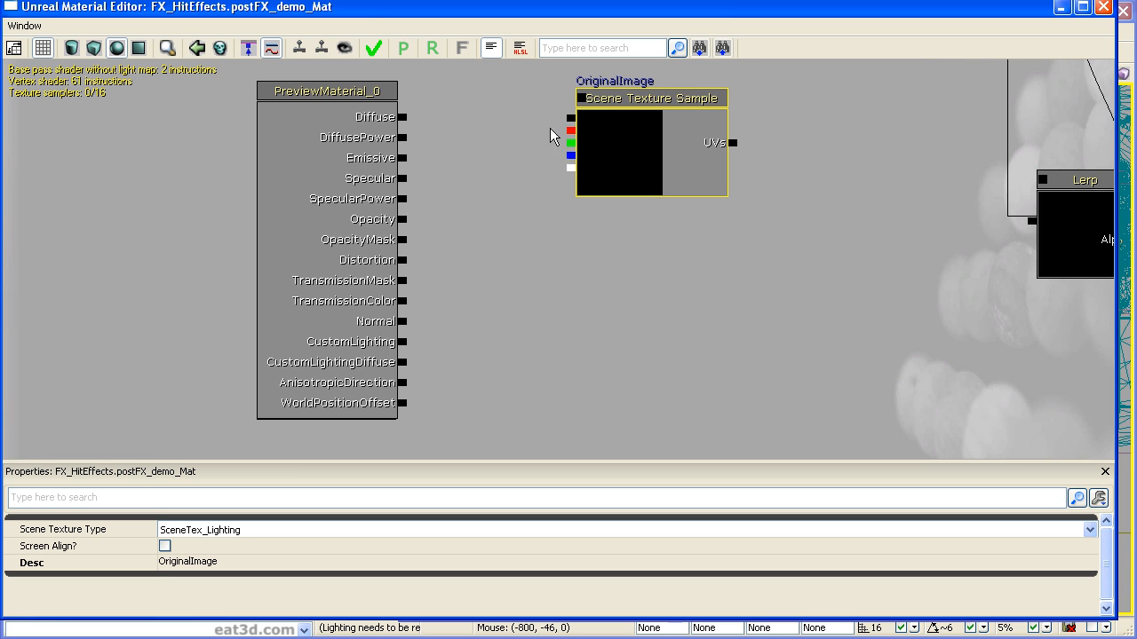
drag(571, 118, 405, 158)
drag(710, 392, 735, 399)
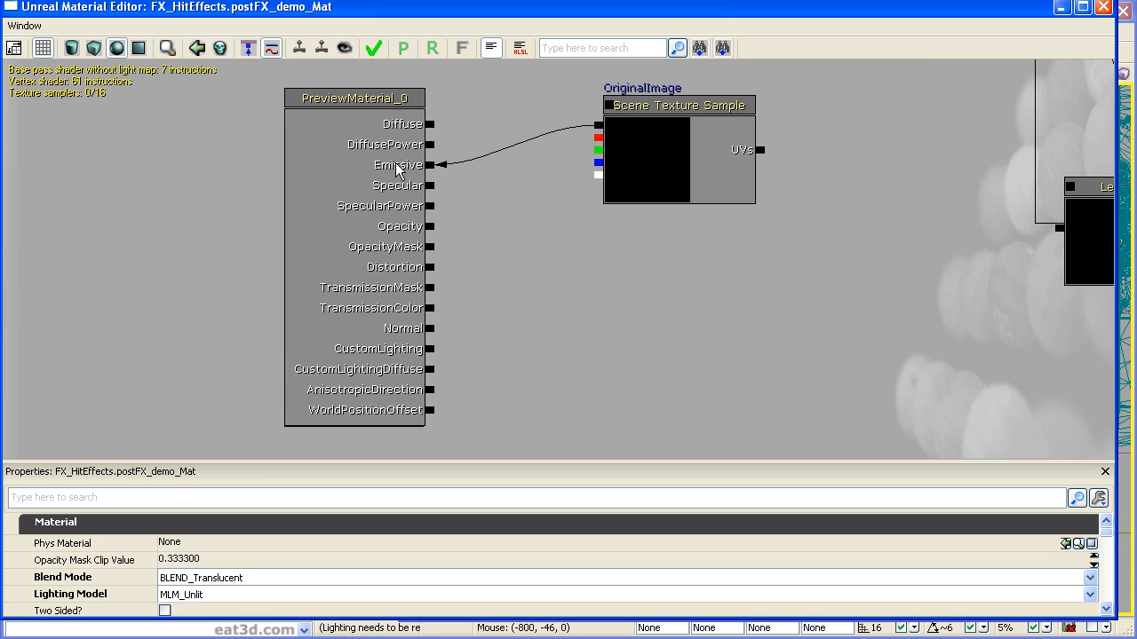
drag(682, 359, 639, 353)
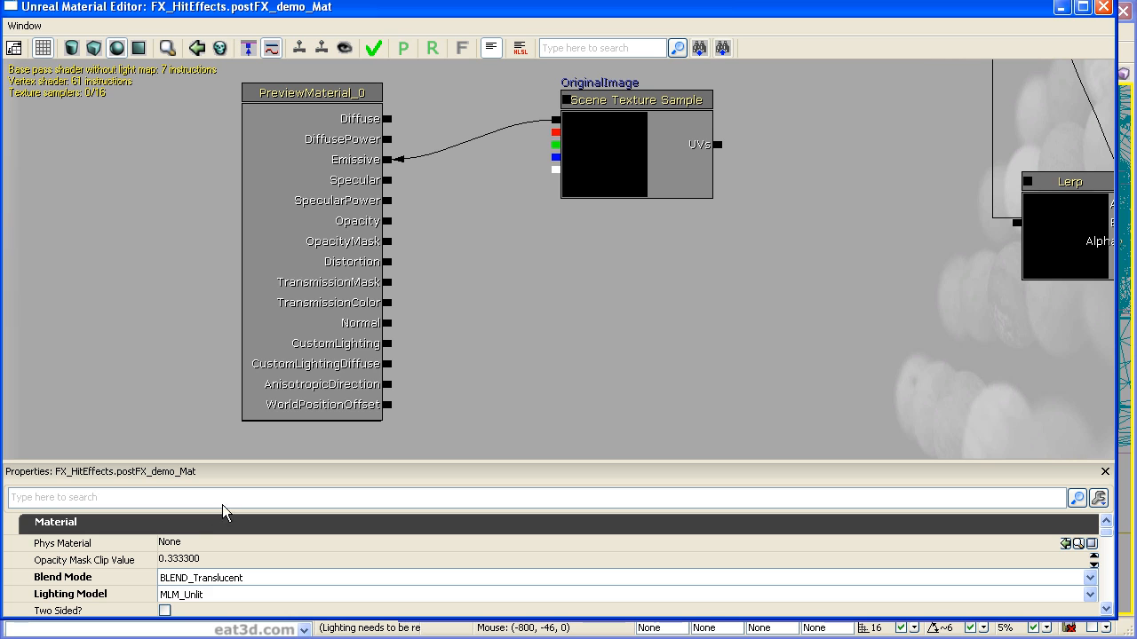
Check the material's blend mode and lighting model options, keeping BLEND_Translucent and MLM_Unlit selected.
click(190, 578)
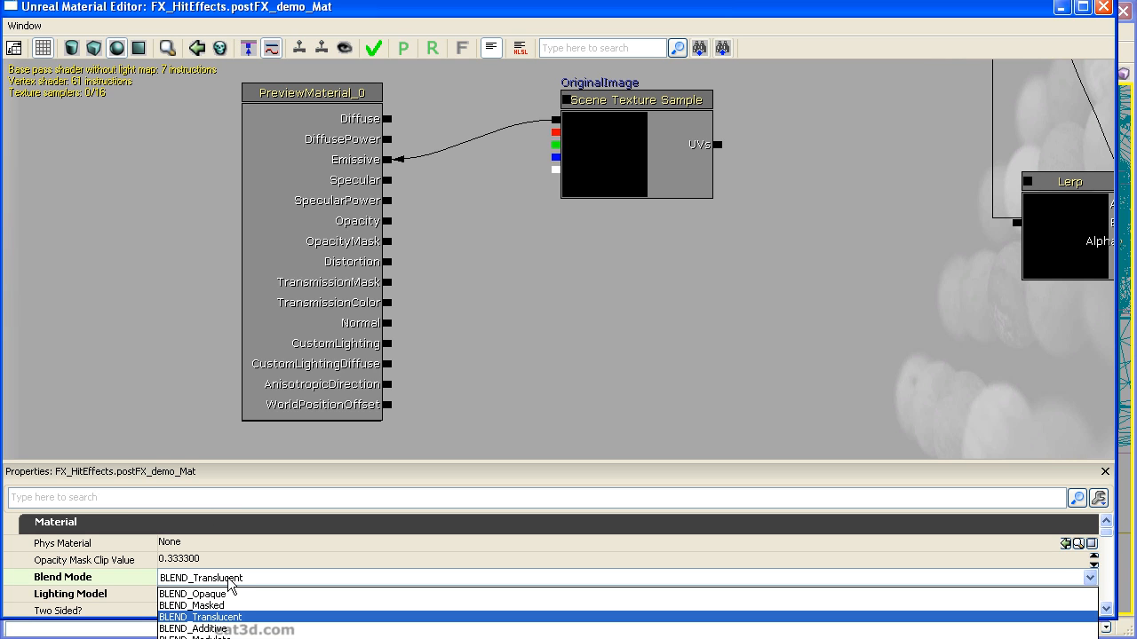
click(234, 618)
click(216, 595)
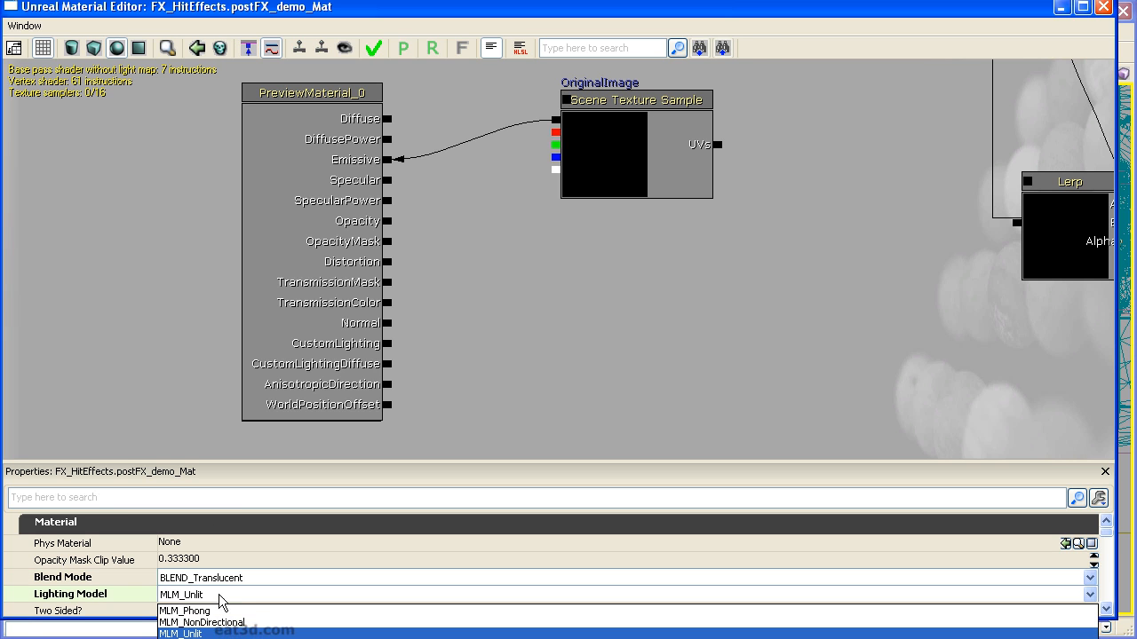
click(233, 633)
drag(568, 348, 530, 372)
drag(673, 297, 708, 285)
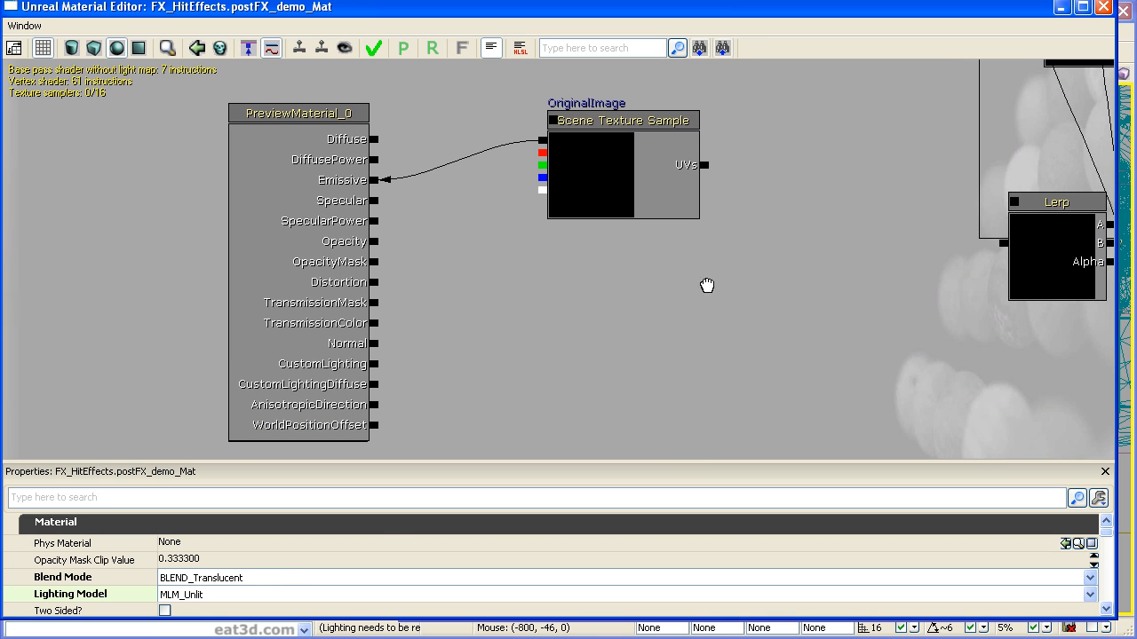
Try the BLEND_Opaque blend mode on the material and return it to BLEND_Translucent with the MLM_Unlit lighting model.
click(282, 578)
click(282, 595)
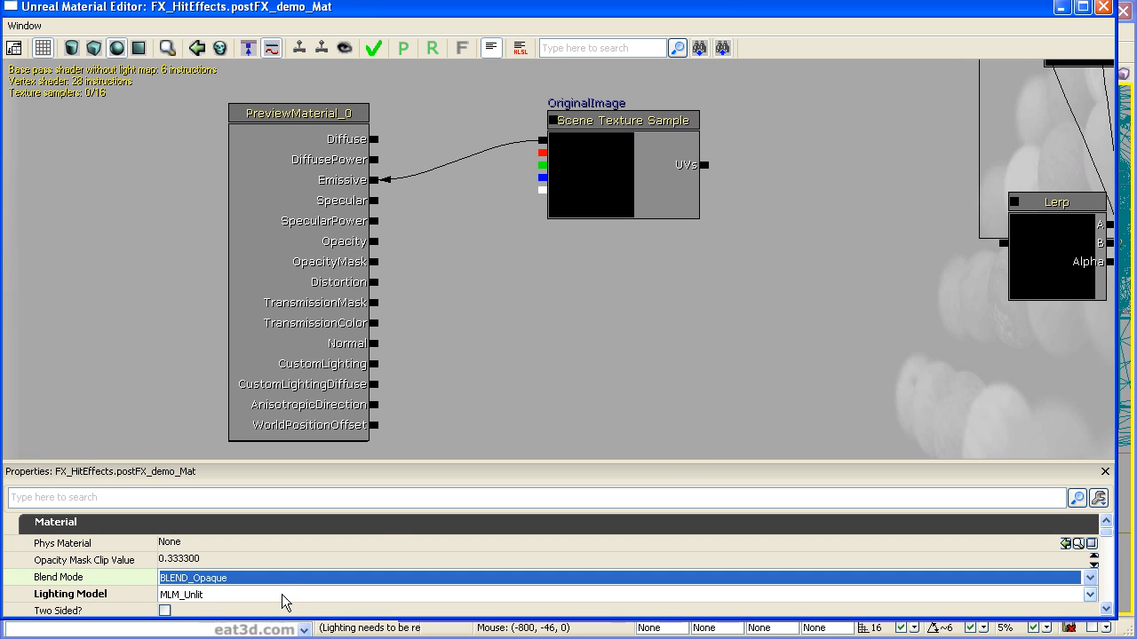
click(282, 597)
click(280, 611)
drag(513, 334, 594, 414)
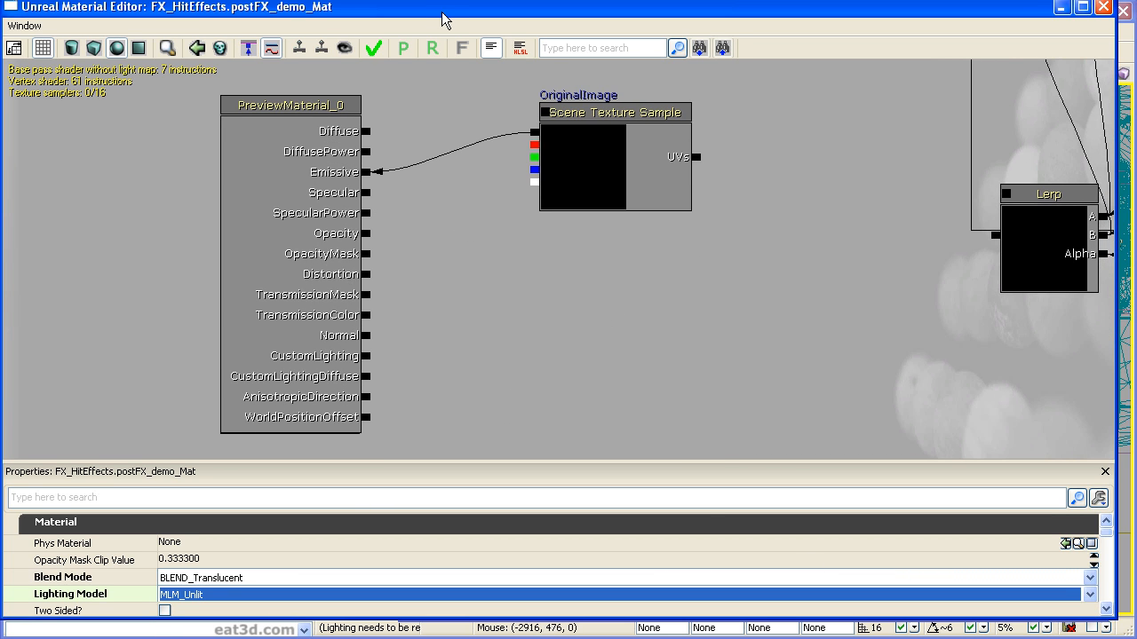
Assign the postFX_demo_Mat material to the MaterialEffect node and accept changing its lighting mode to MLM_Unlit.
double_click(442, 15)
drag(456, 49, 772, 496)
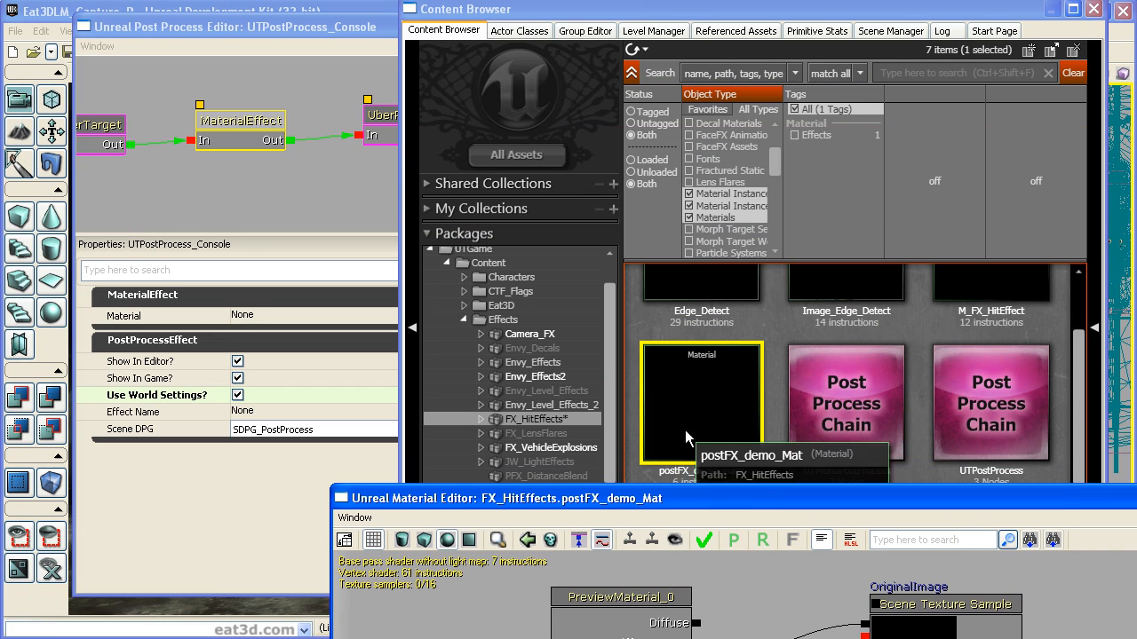
click(698, 389)
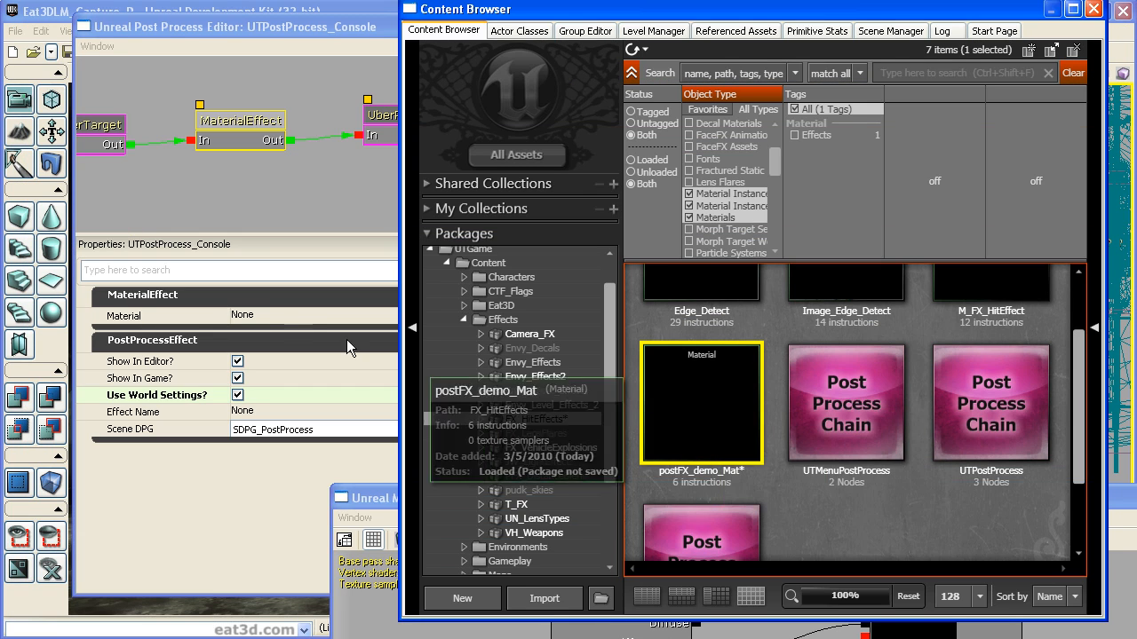
click(303, 250)
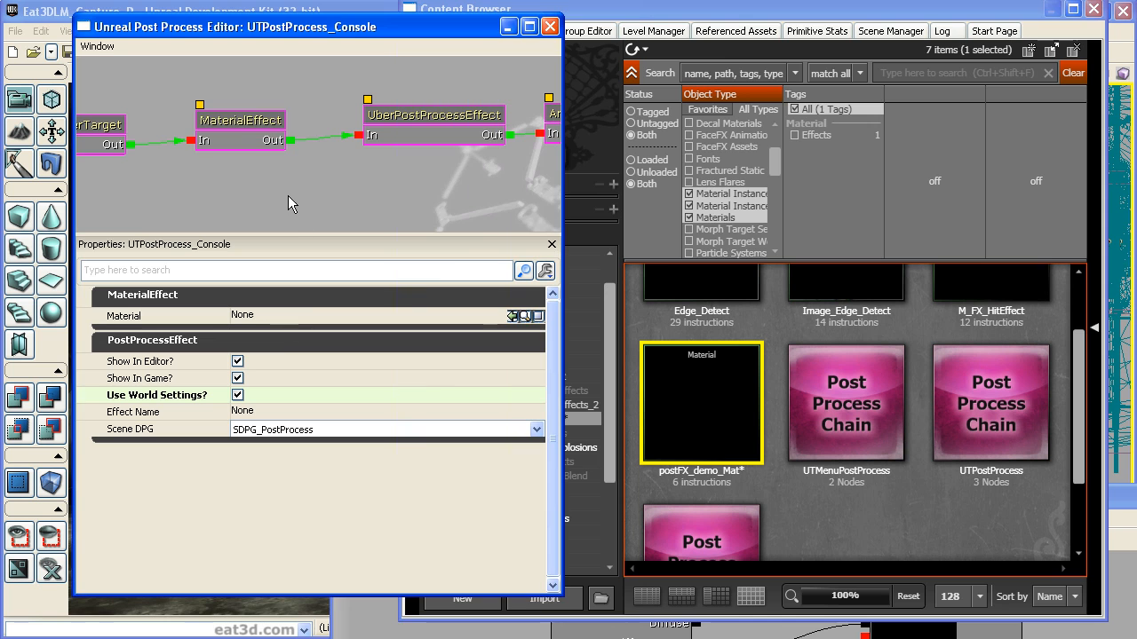
click(256, 115)
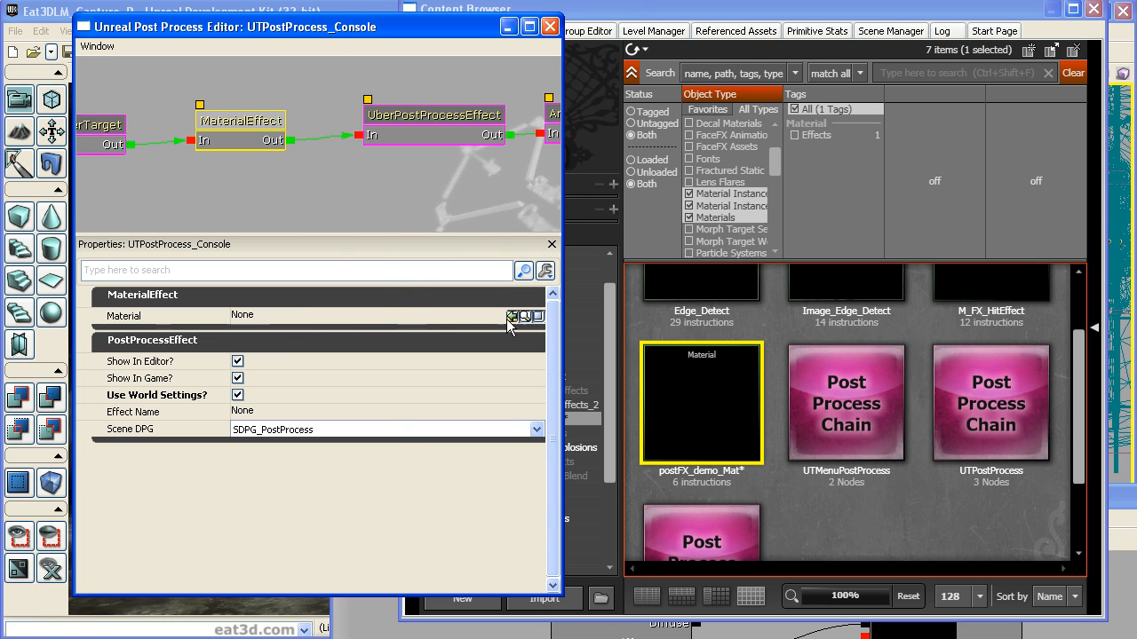
click(512, 318)
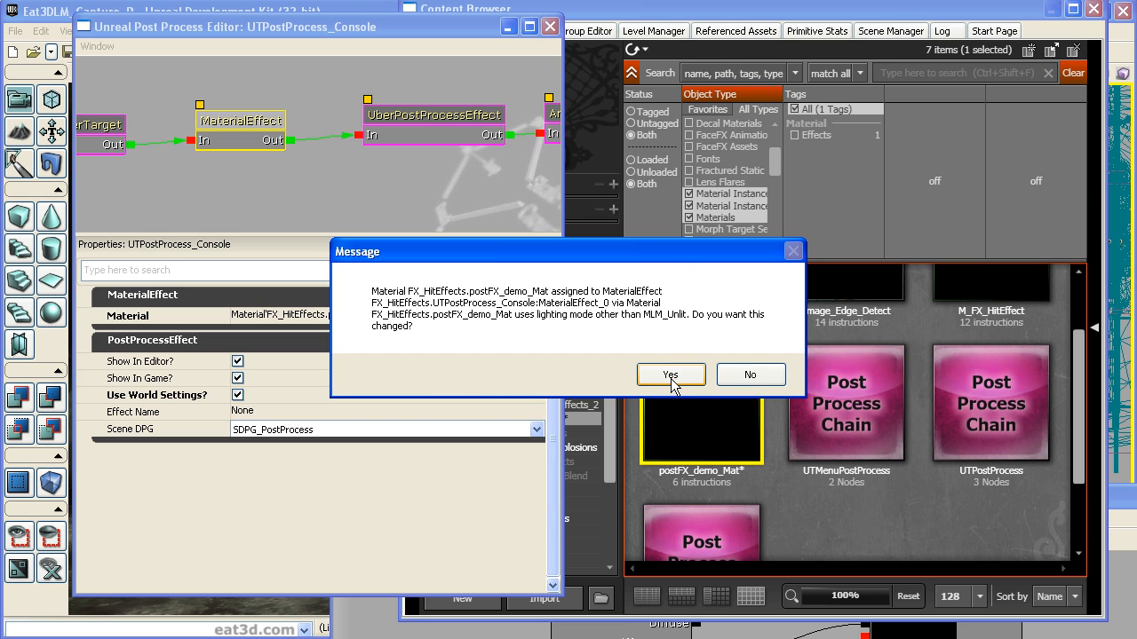
drag(677, 258, 605, 164)
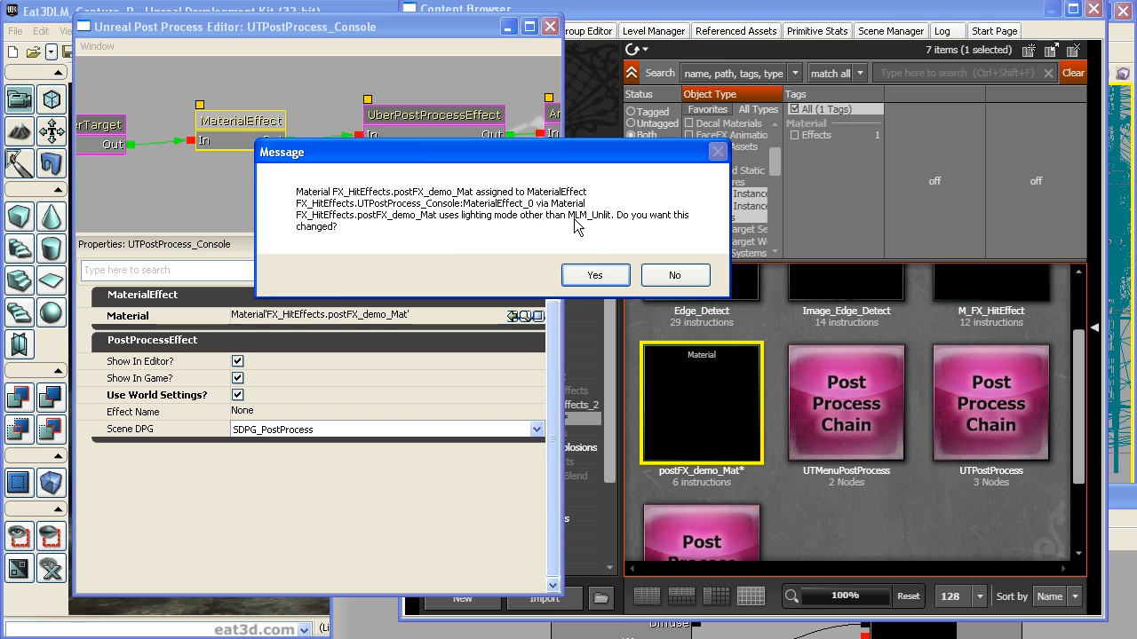
click(593, 276)
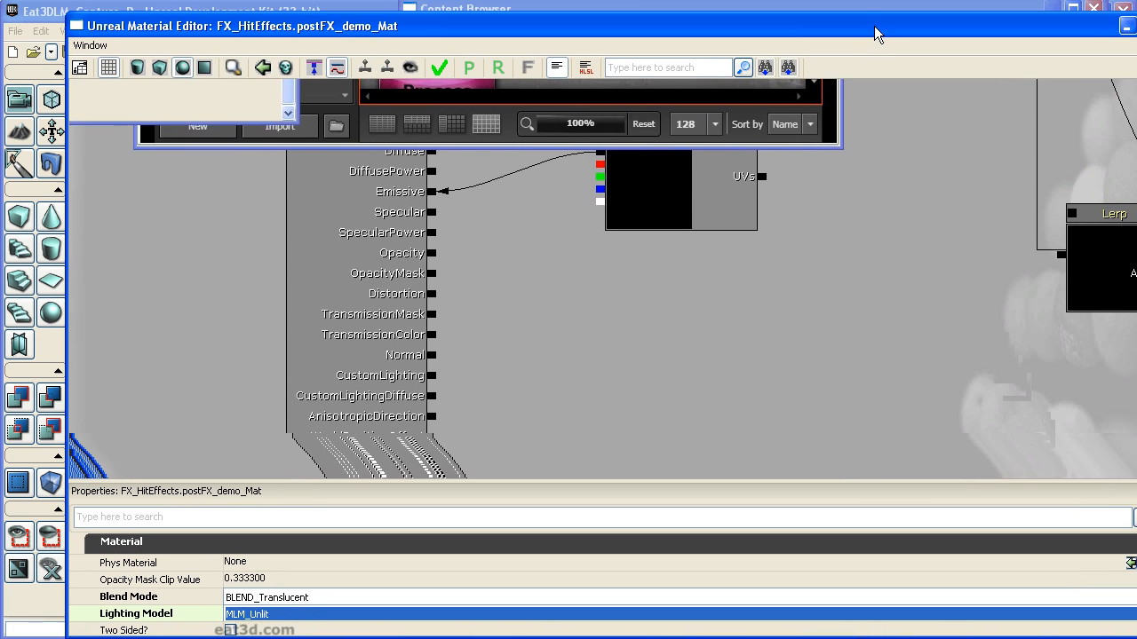
Verify BLEND_Translucent and MLM_Unlit in the postFX_demo_Mat properties and apply the material.
click(264, 613)
click(272, 601)
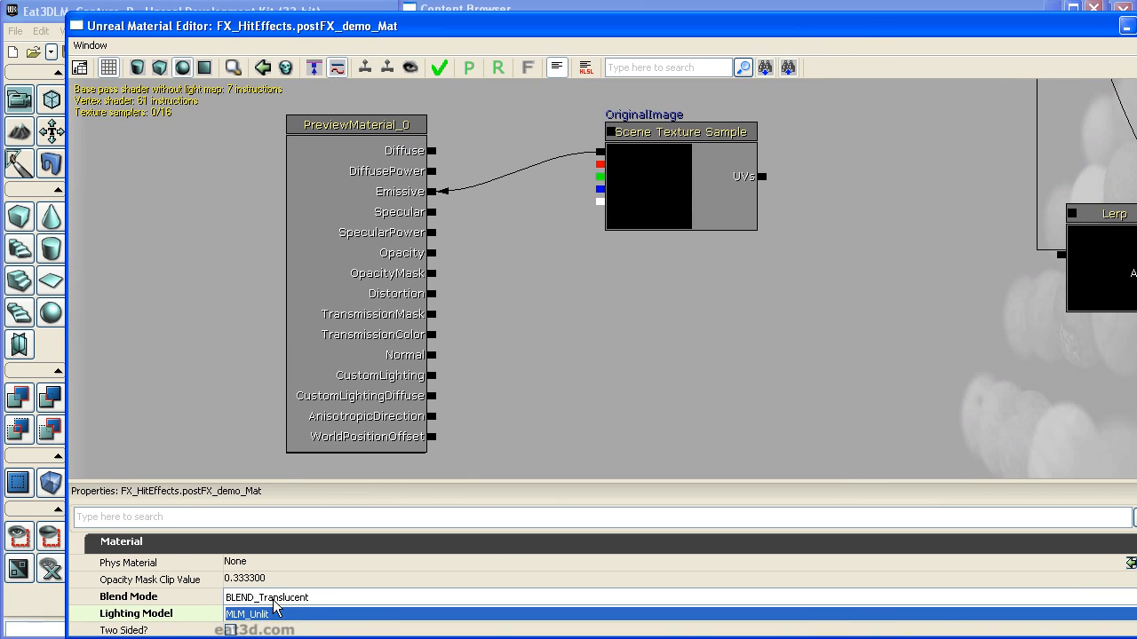
click(273, 600)
click(272, 599)
click(272, 614)
click(273, 614)
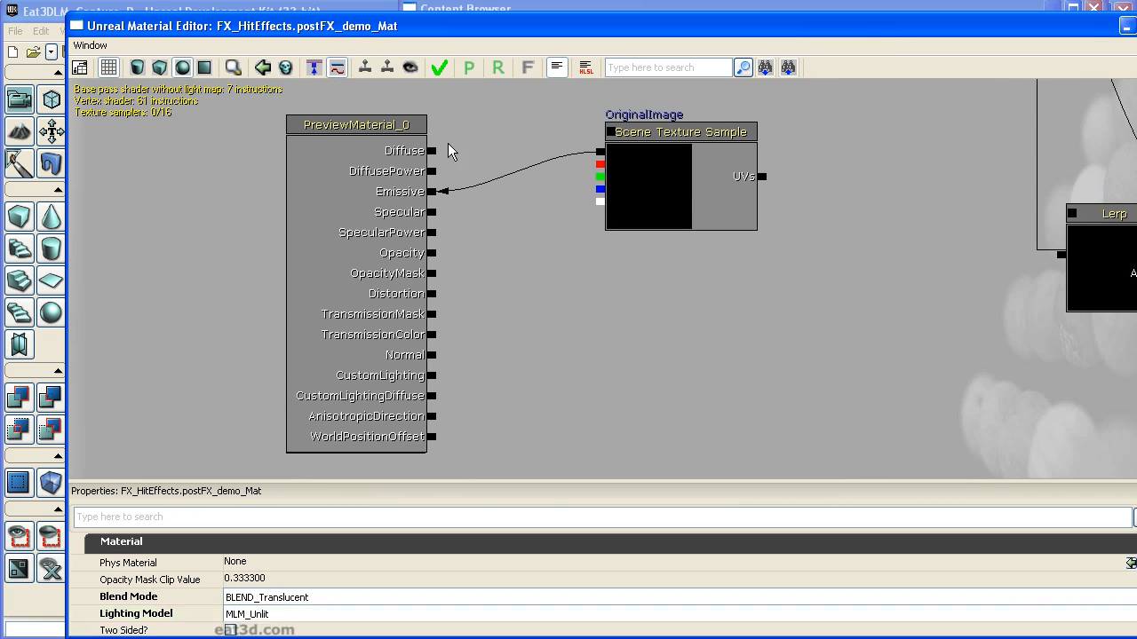
click(439, 69)
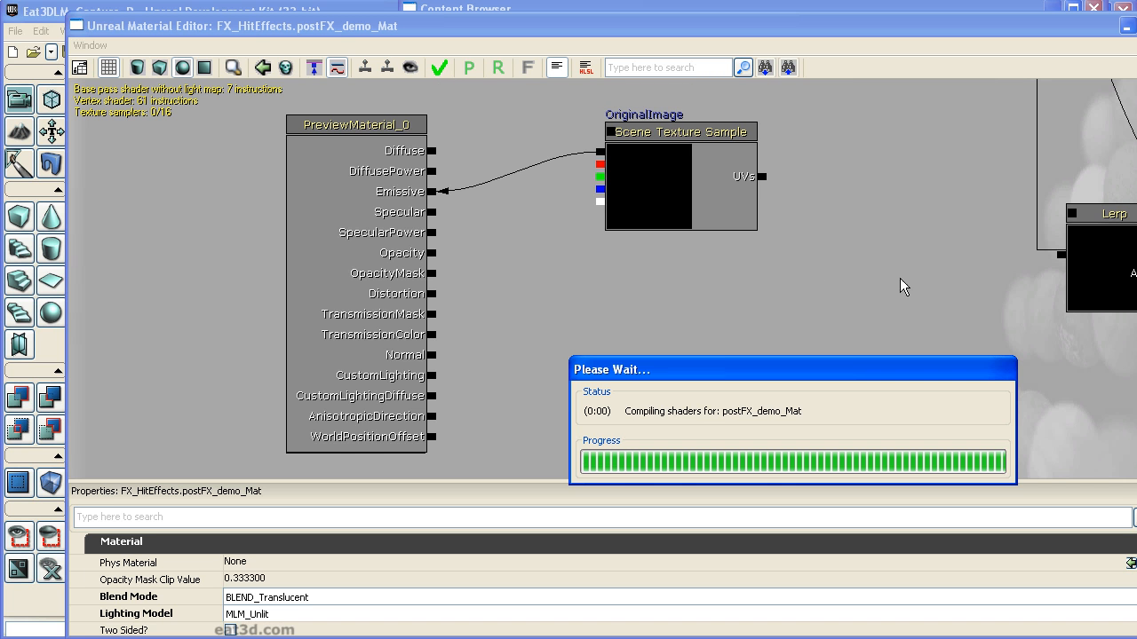
Move the open editor windows off the level viewport and place the Material Editor beside the rendered scene.
drag(291, 27, 967, 110)
drag(469, 35, 612, 53)
click(693, 45)
drag(742, 9, 524, 617)
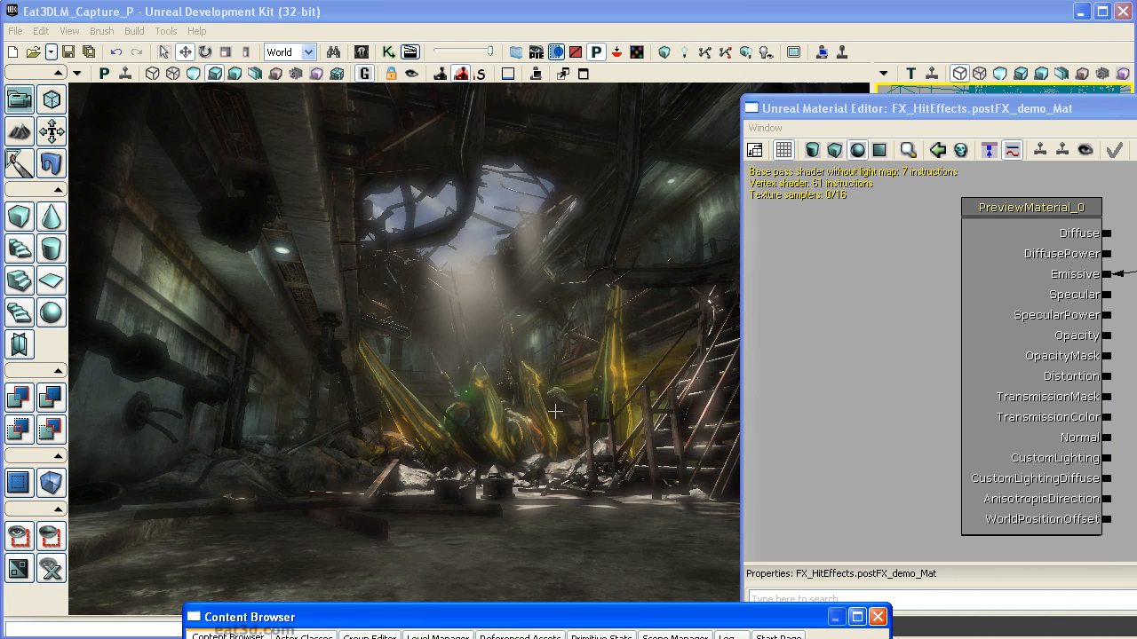
drag(1101, 110, 675, 52)
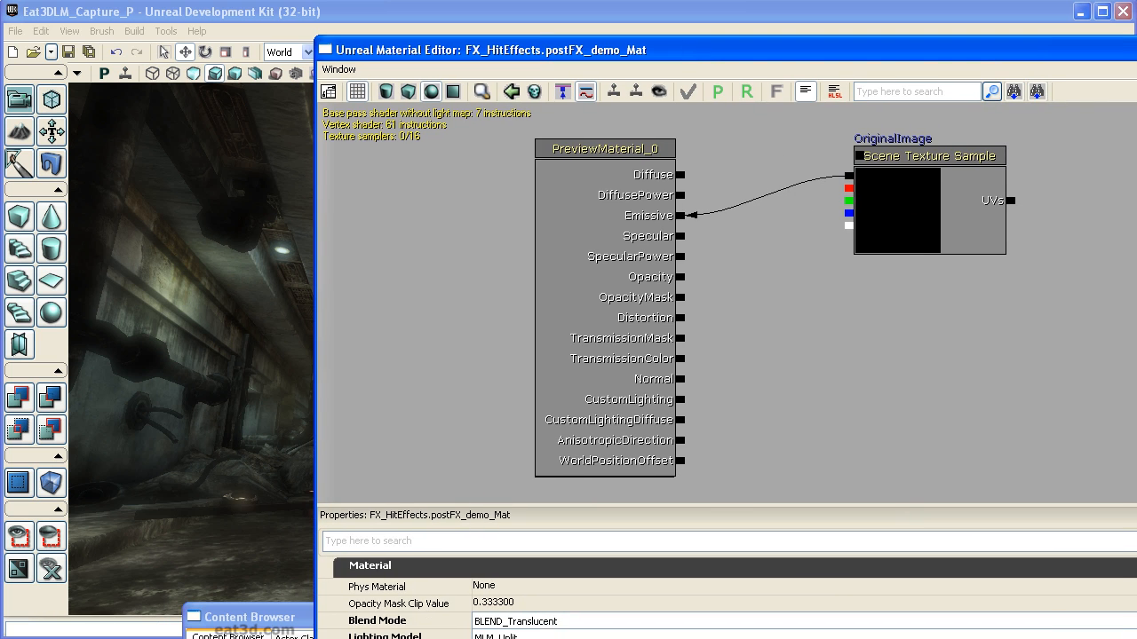
drag(856, 350, 680, 359)
drag(641, 51, 740, 11)
Move the OriginalImage sample farther from the PreviewMaterial node and narrow the Material Editor window to uncover more of the viewport.
click(886, 118)
drag(882, 181, 936, 209)
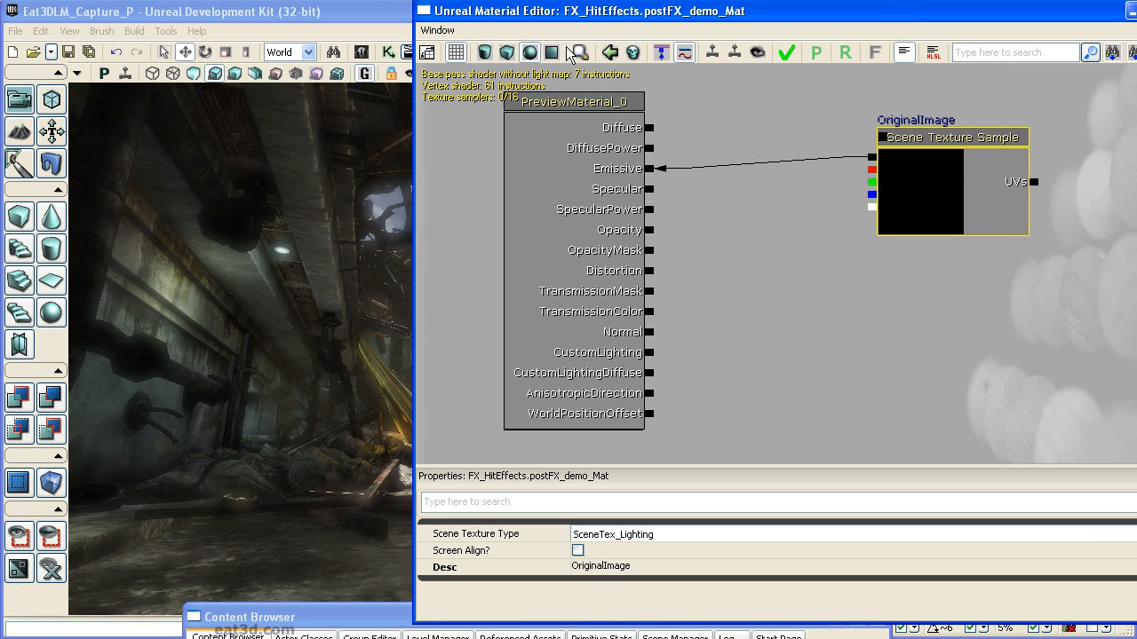
drag(414, 144, 558, 145)
drag(982, 352, 902, 347)
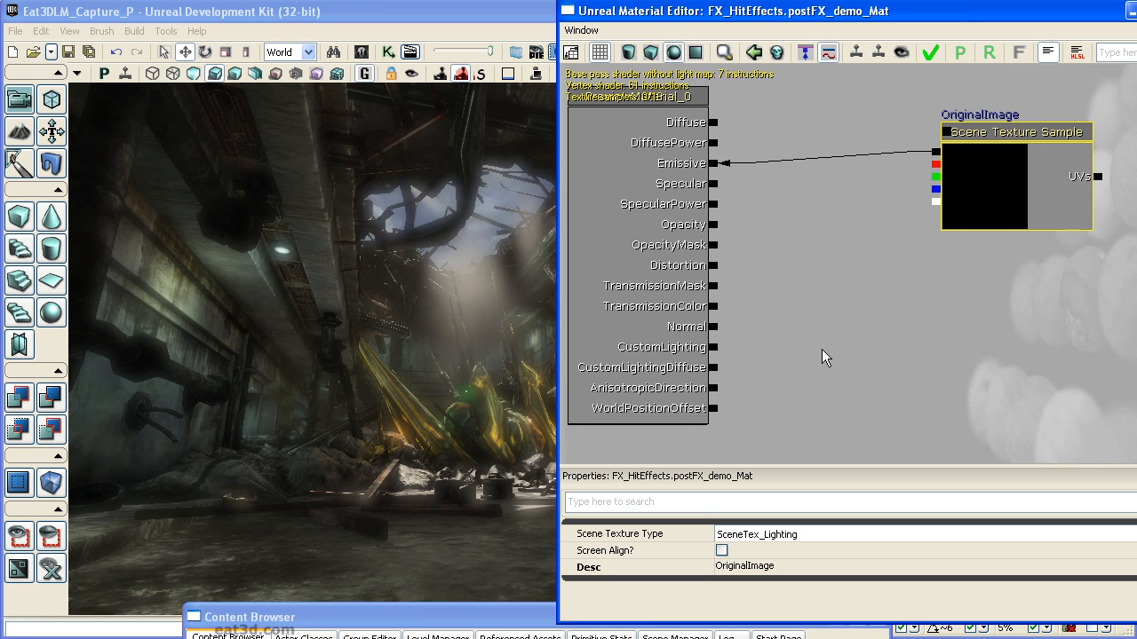
drag(823, 349, 825, 351)
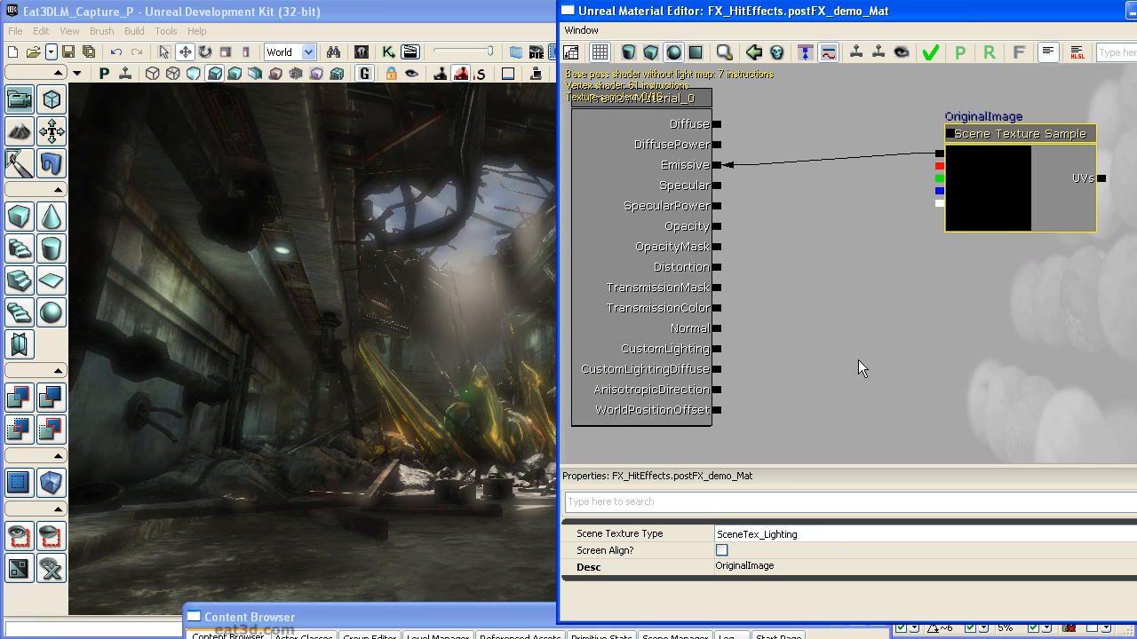
Add a Multiply node and a VectorParameter, placing Multiply before the material inputs and the parameter below the OriginalImage sample.
key(m)
click(853, 360)
right_click(855, 286)
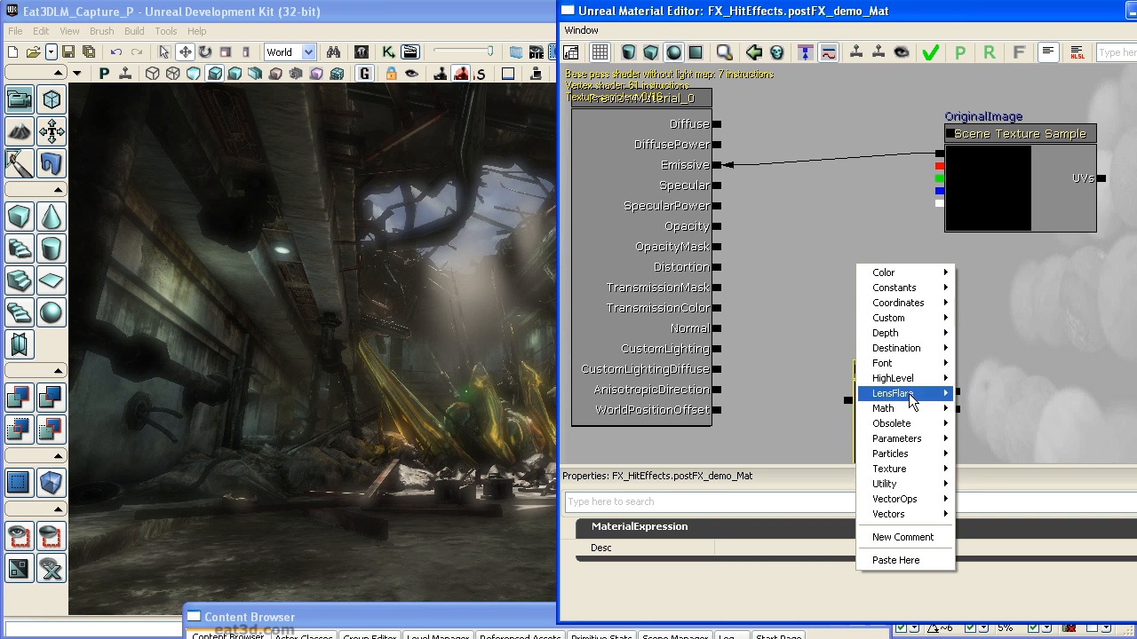
mouse_move(904, 475)
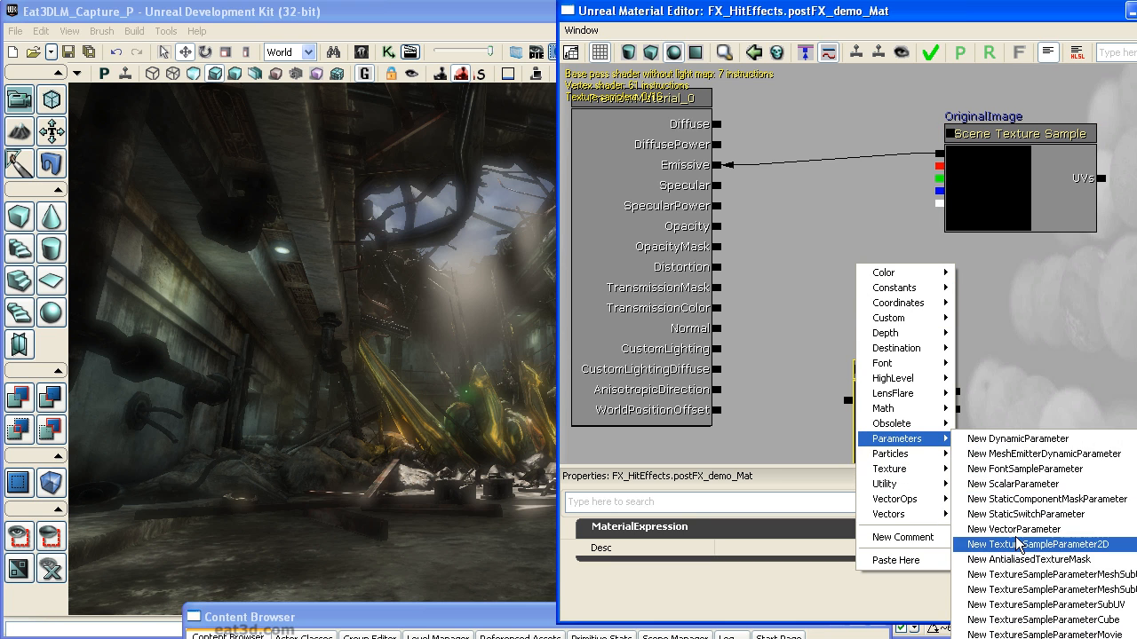
click(1012, 530)
drag(879, 300, 1007, 297)
drag(893, 385, 821, 185)
drag(1031, 294, 995, 284)
Set the G channel of the vector parameter's default value to 1.
click(582, 534)
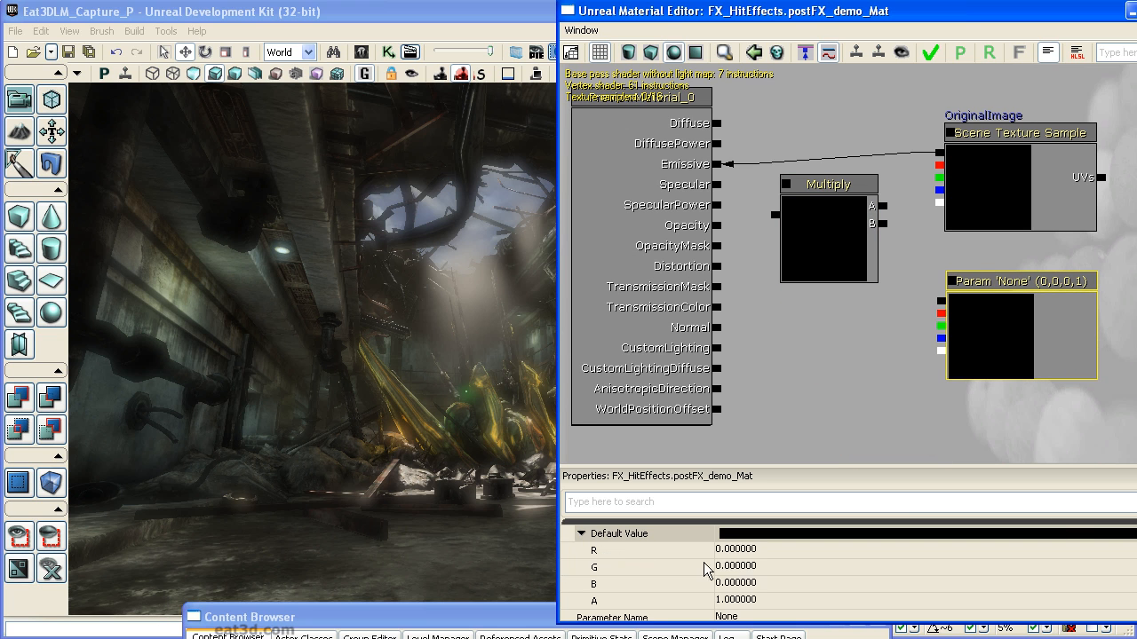
click(759, 548)
click(784, 565)
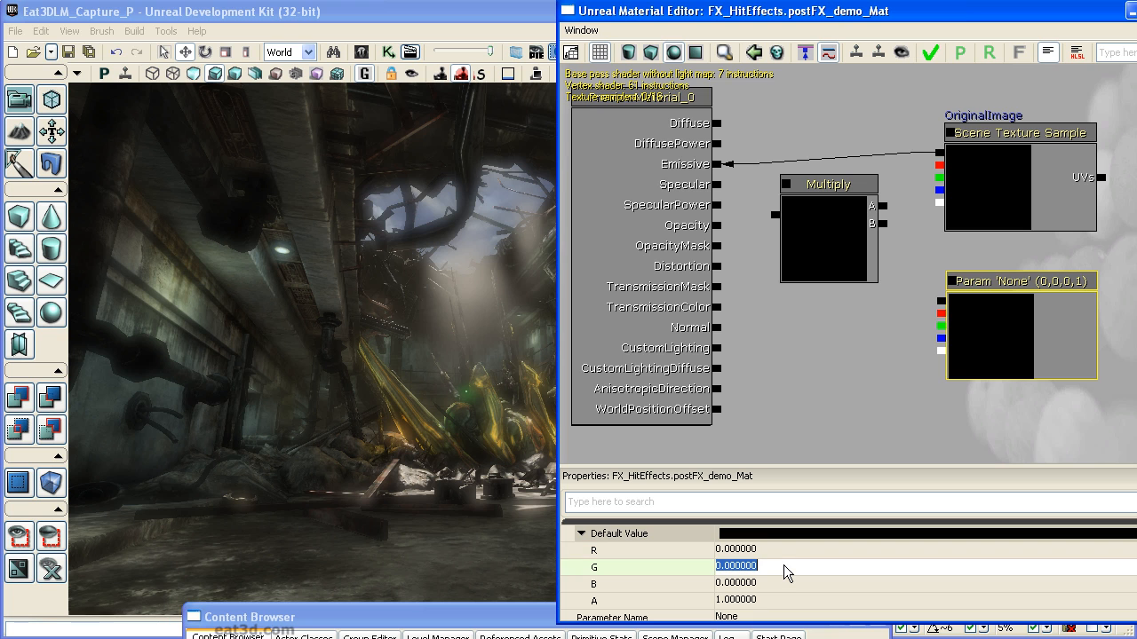
text(1)
key(Return)
Multiply OriginalImage by the vector parameter, connect the result to Emissive, and apply the material.
drag(882, 223, 941, 301)
drag(883, 208, 939, 152)
drag(776, 215, 720, 169)
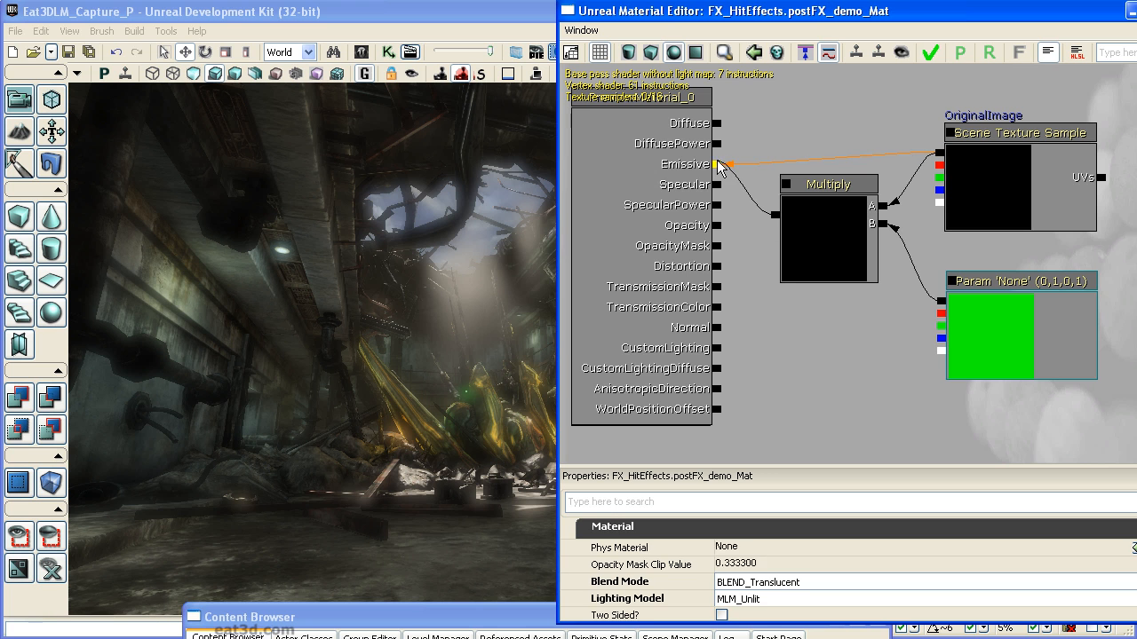
click(928, 55)
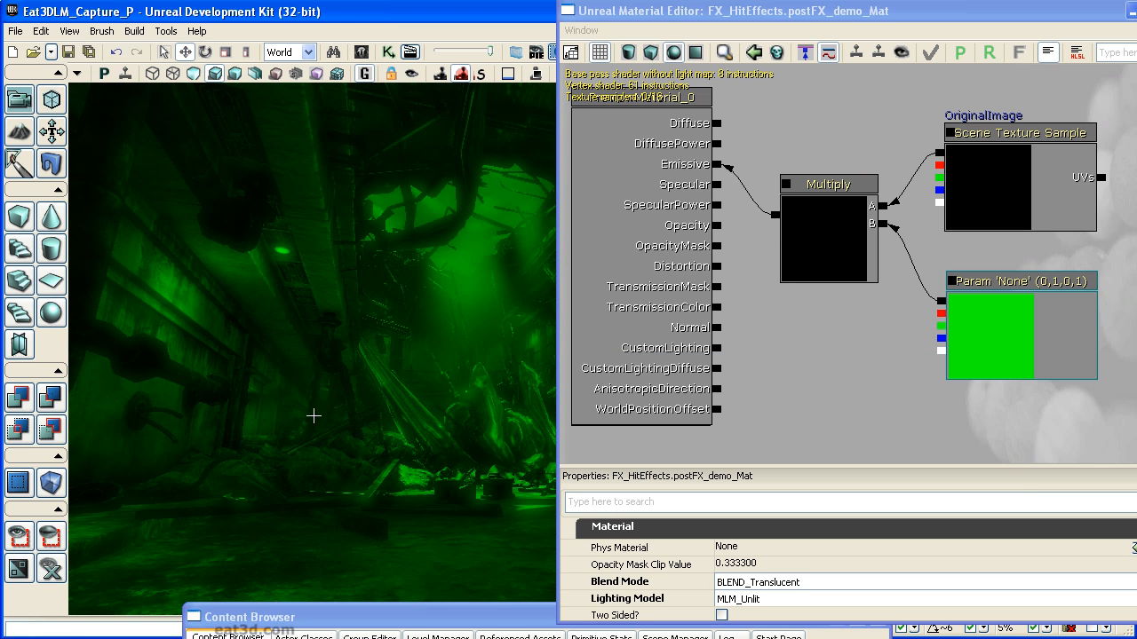
Delete the Multiply node and the unnamed green vector parameter from the material graph.
drag(651, 11, 583, 10)
scroll(794, 412, down, 3)
drag(710, 416, 678, 402)
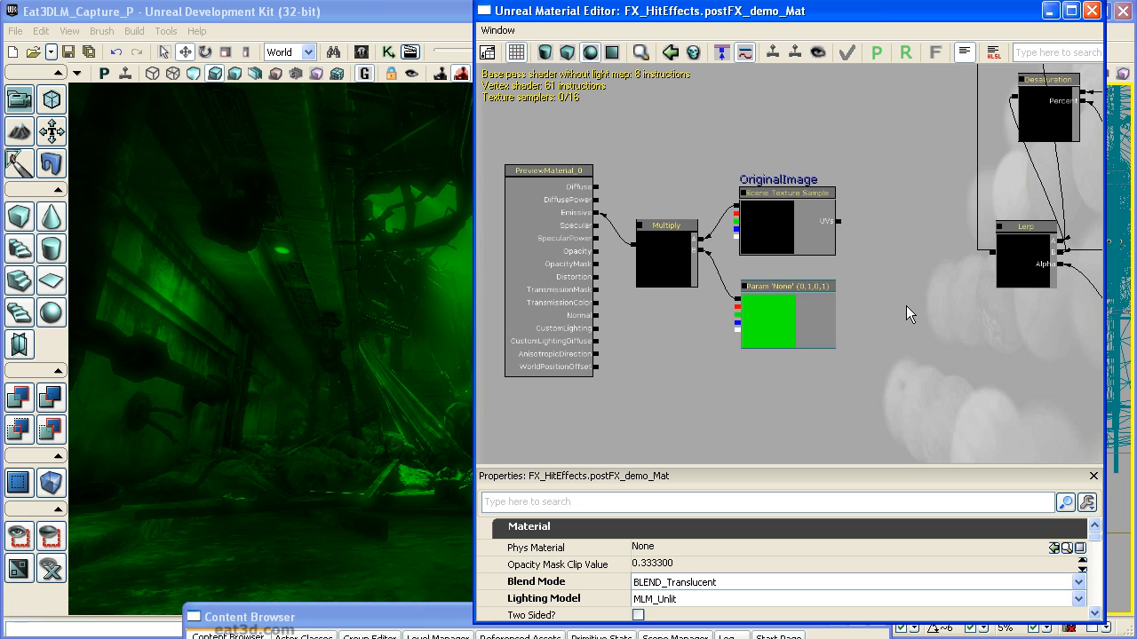
drag(945, 350, 952, 405)
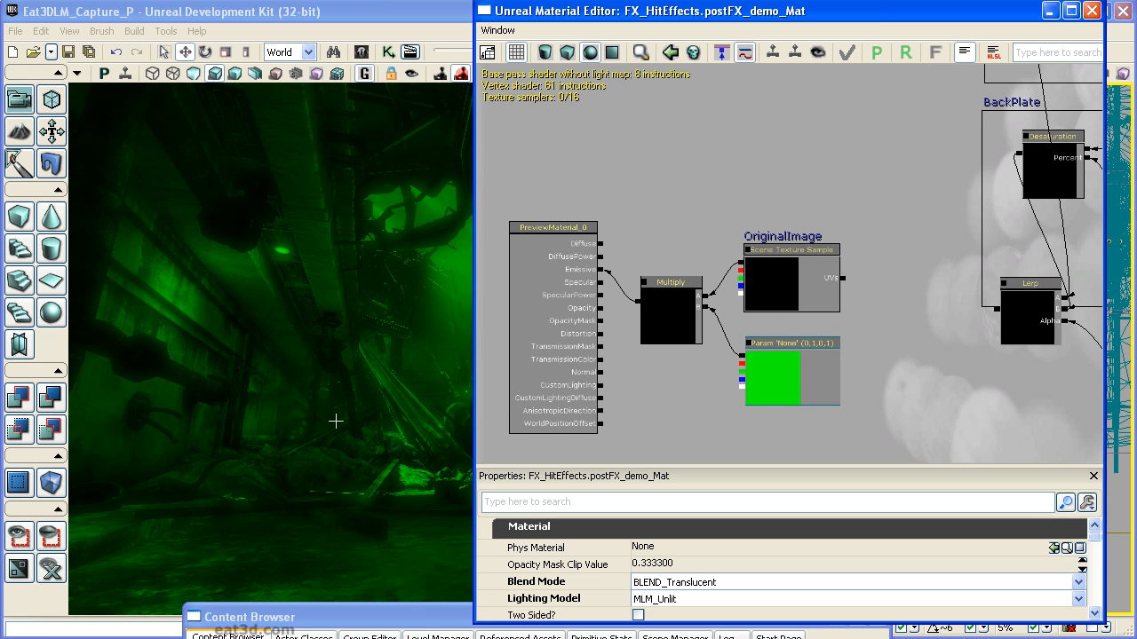
scroll(903, 373, down, 5)
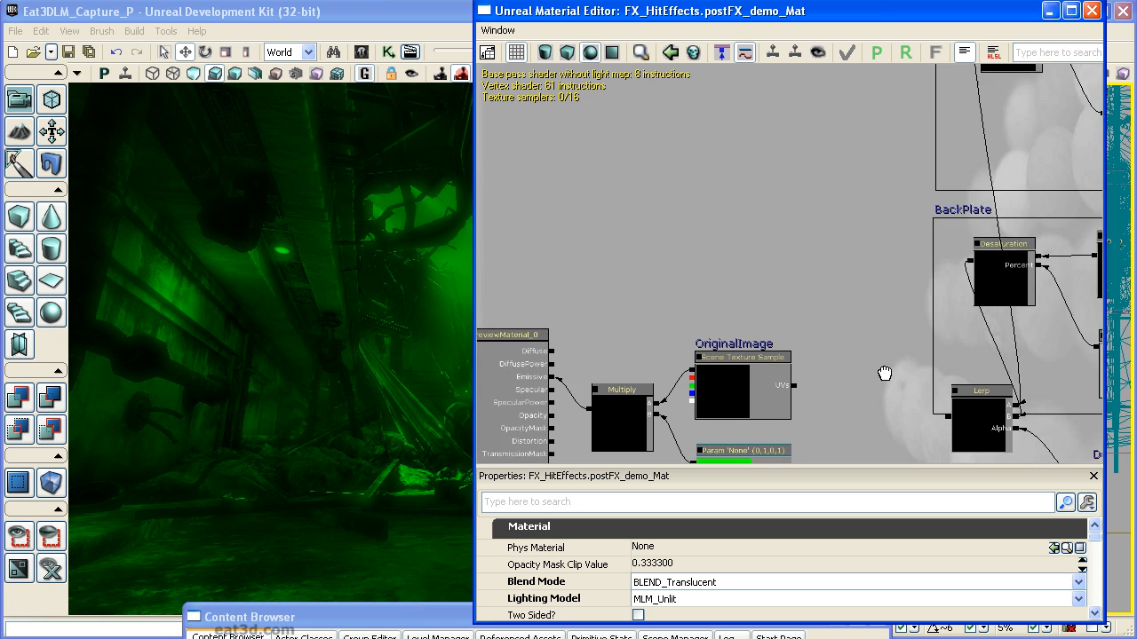
scroll(884, 367, down, 4)
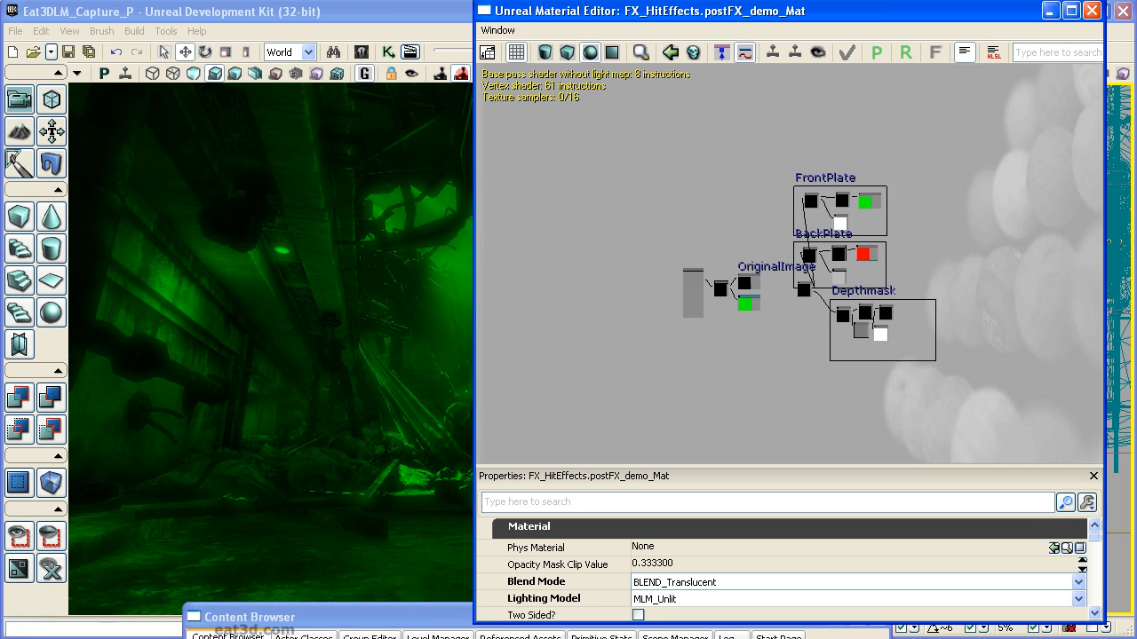
scroll(794, 401, up, 6)
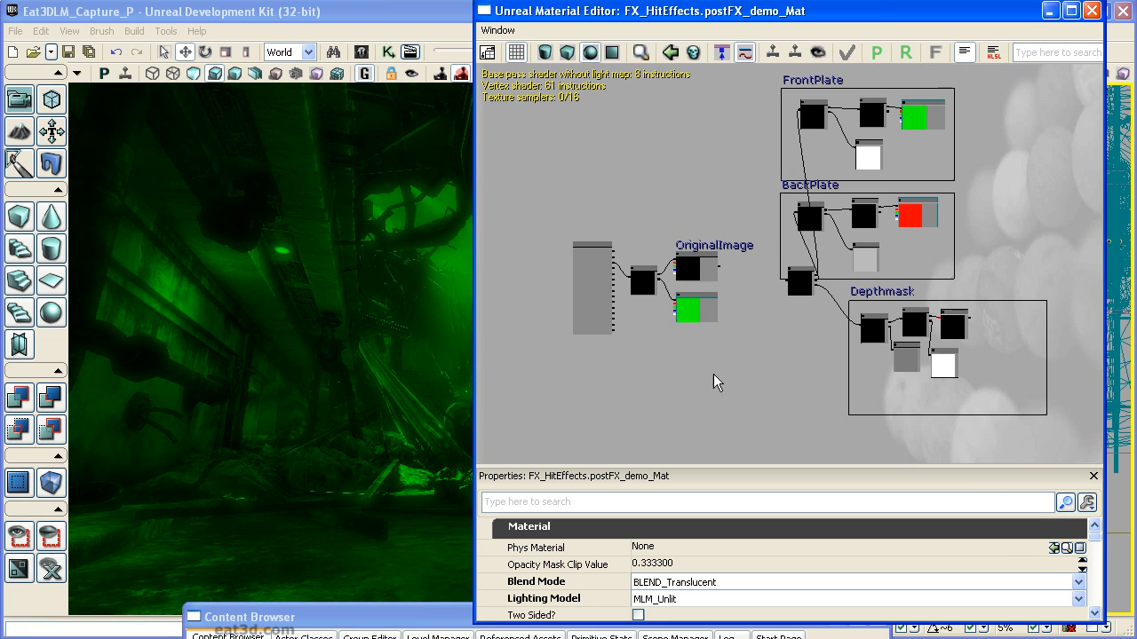
scroll(600, 288, up, 3)
click(601, 288)
key(Delete)
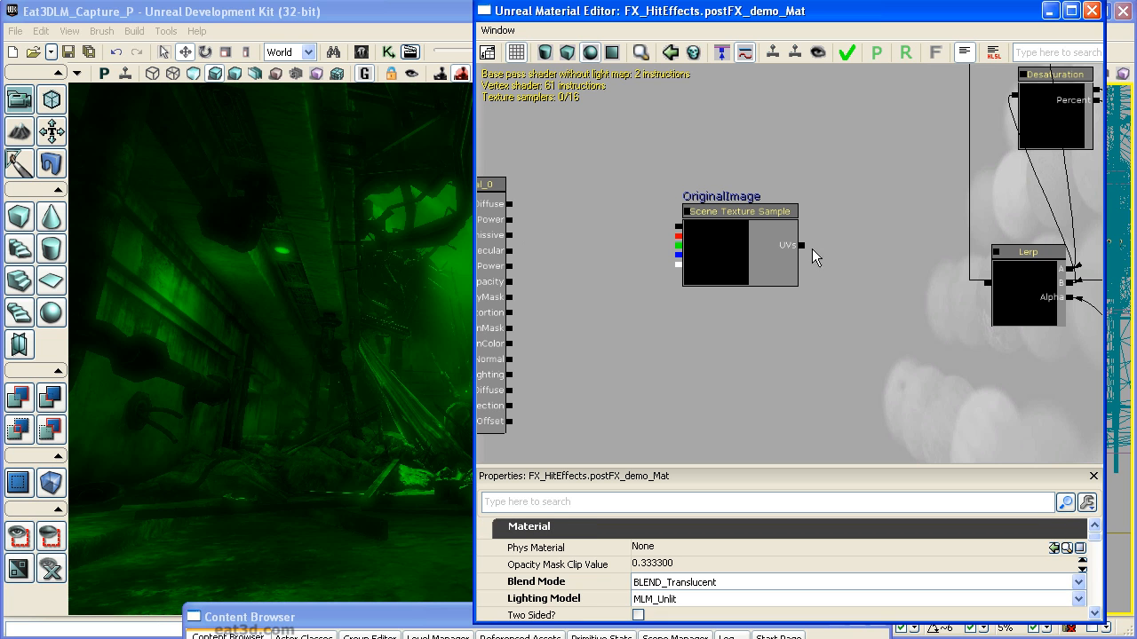
Place the Lerp node beside PreviewMaterial, wire it to Emissive, and feed OriginalImage into the FrontPlate and BackPlate Multiply nodes.
click(1017, 278)
drag(1018, 279, 621, 279)
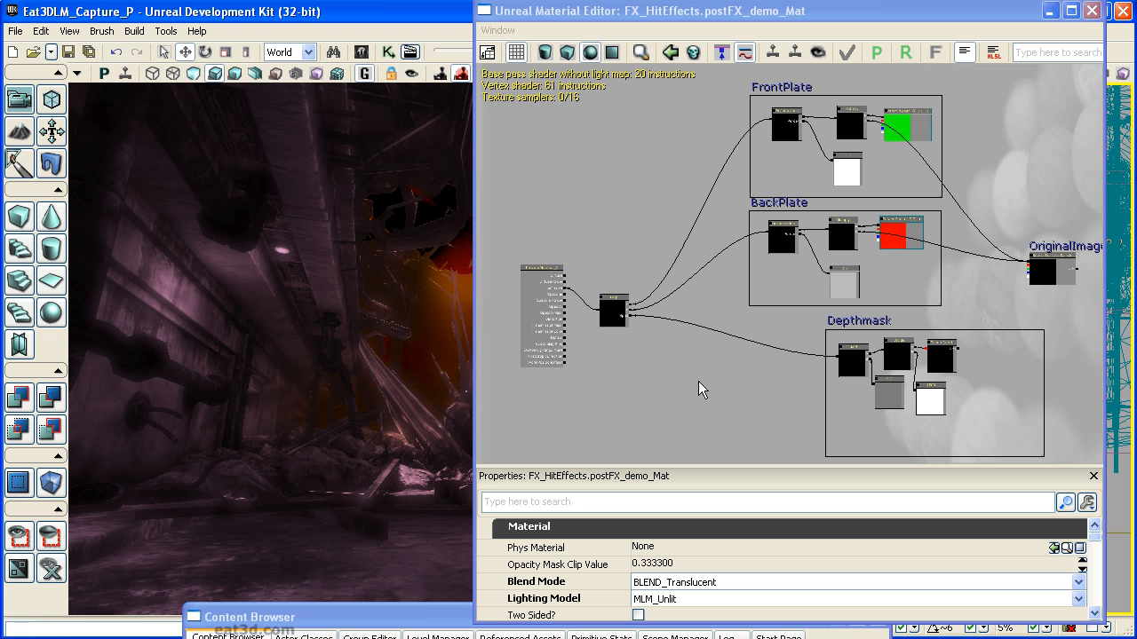
Examine the Desaturation, Multiply, Green parameter and 1.5 constant nodes inside the FrontPlate group.
drag(705, 410, 705, 456)
drag(753, 366, 730, 453)
scroll(754, 335, up, 5)
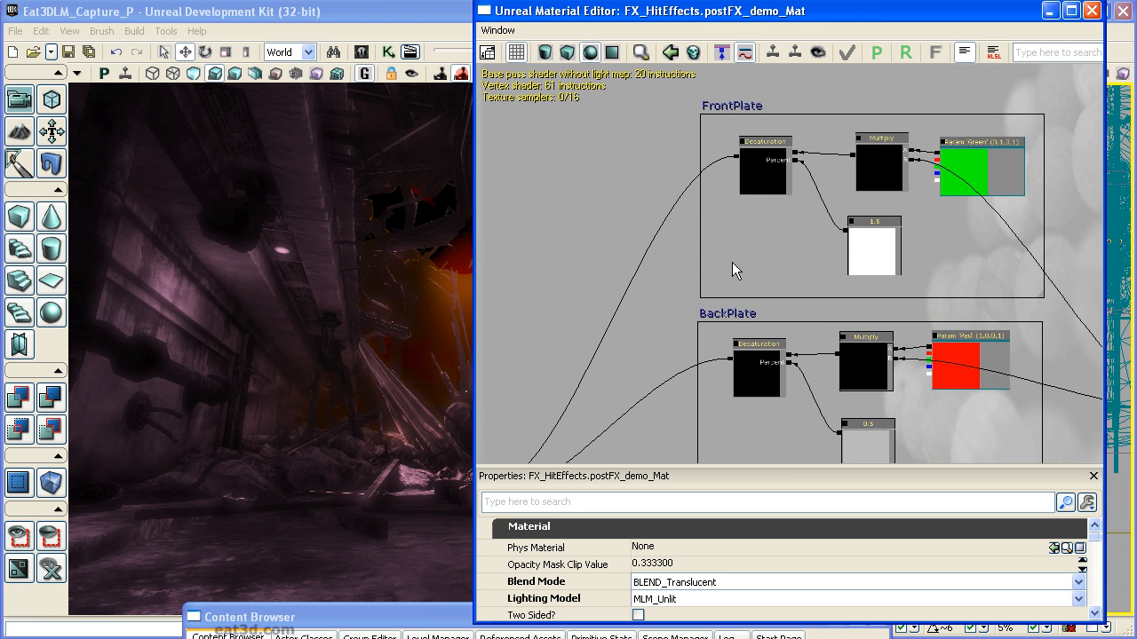
drag(717, 267, 648, 336)
scroll(709, 299, up, 6)
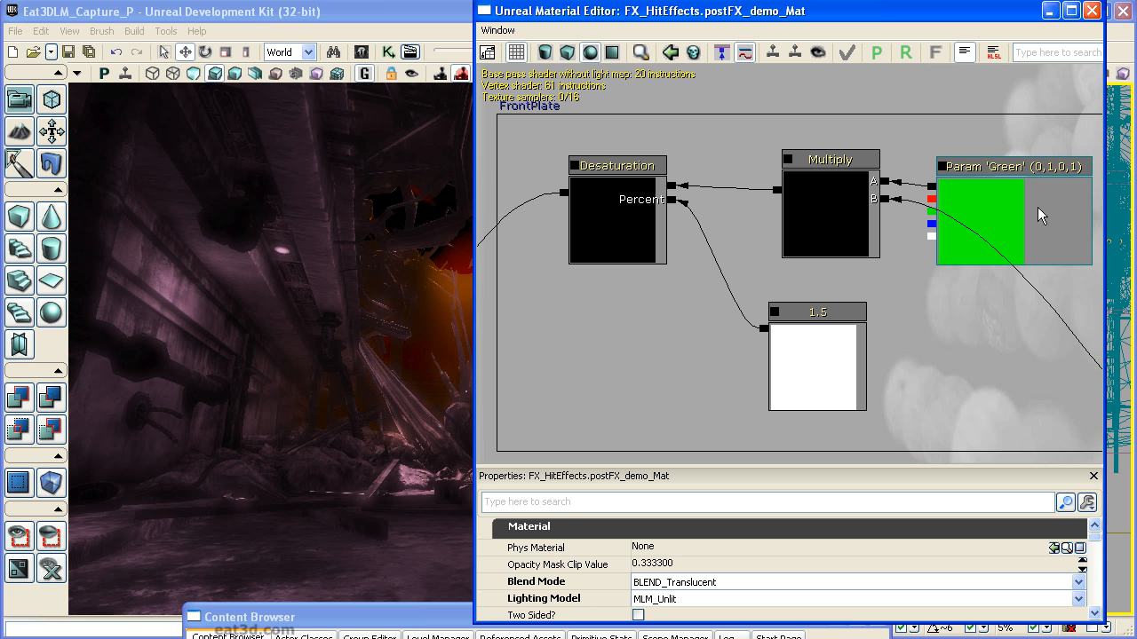
click(847, 206)
drag(987, 350, 1085, 328)
click(727, 176)
click(938, 329)
drag(761, 344, 838, 293)
Connect the FrontPlate Desaturation output directly to Emissive, apply the material, and inspect the effect in the level viewport.
drag(640, 404, 834, 122)
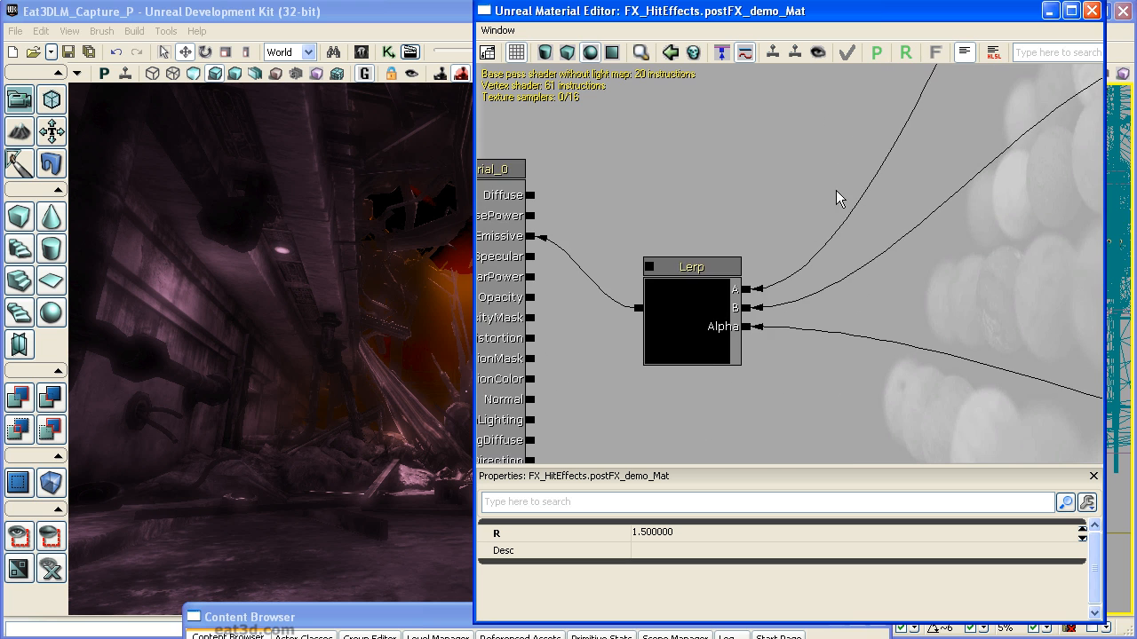
drag(737, 116, 526, 270)
drag(692, 122, 501, 288)
drag(653, 150, 743, 286)
drag(898, 141, 621, 360)
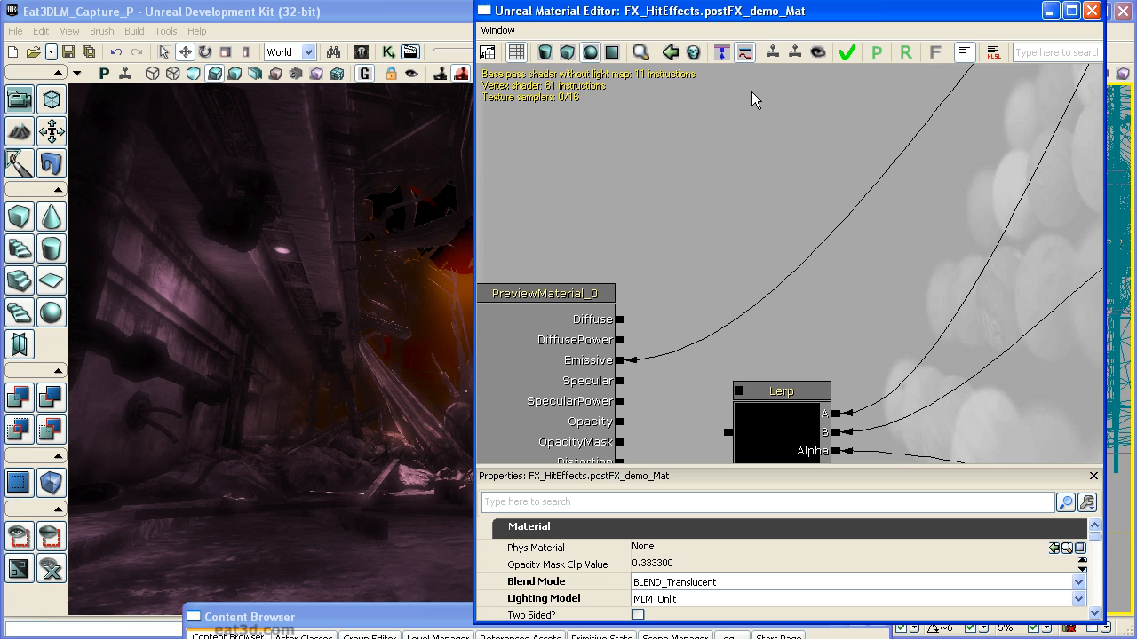
click(853, 50)
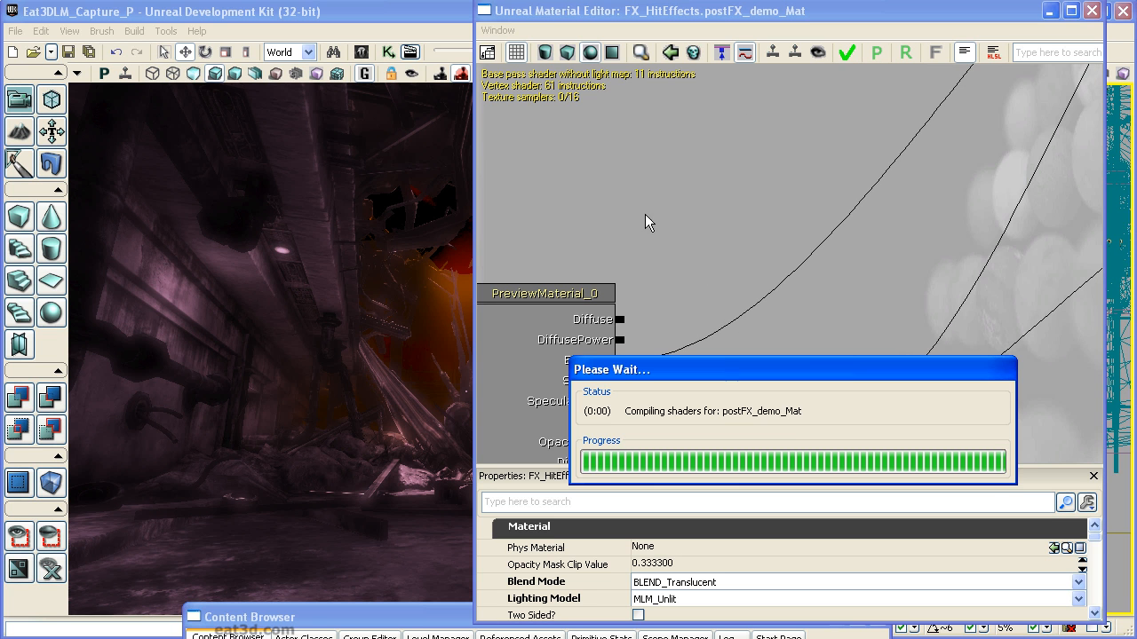
drag(551, 11, 831, 1)
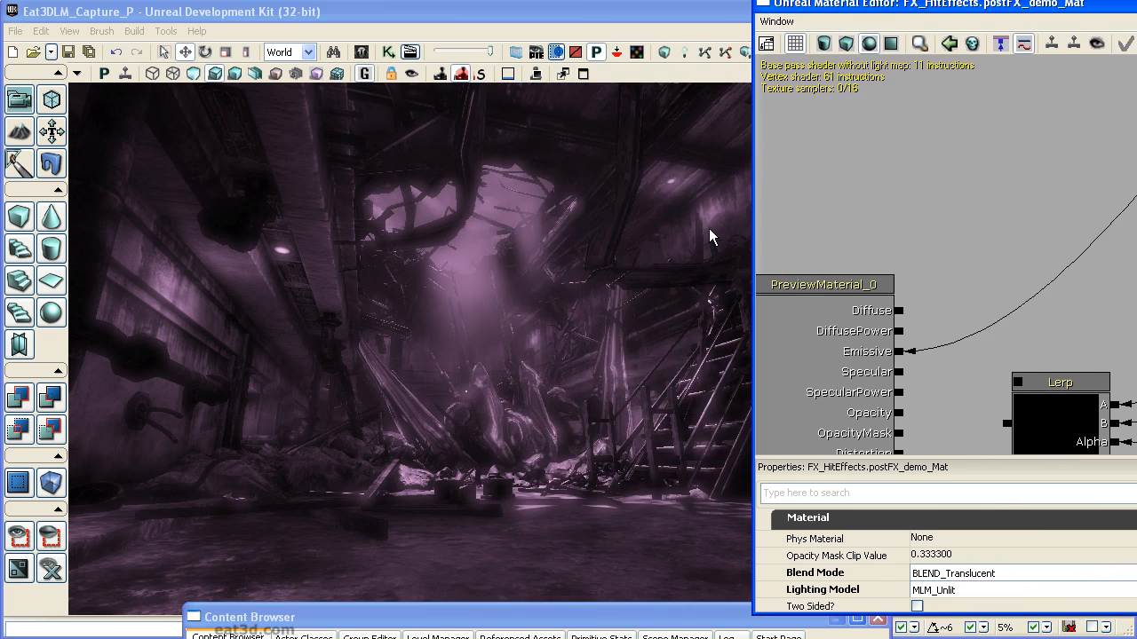
drag(498, 338, 489, 262)
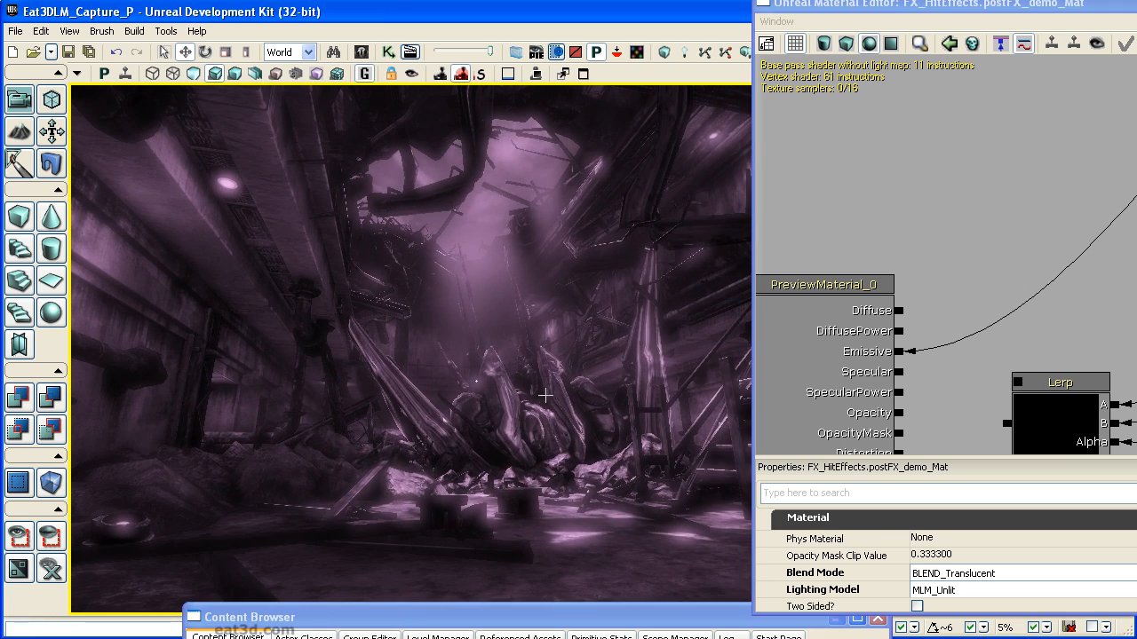
Connect the BackPlate Desaturation output directly to Emissive, apply the material, and uncover the level viewport.
drag(1081, 11, 720, 22)
drag(809, 262, 539, 358)
scroll(539, 359, down, 3)
drag(937, 411, 630, 340)
scroll(668, 331, up, 3)
drag(872, 288, 413, 331)
drag(731, 371, 991, 356)
drag(680, 371, 867, 370)
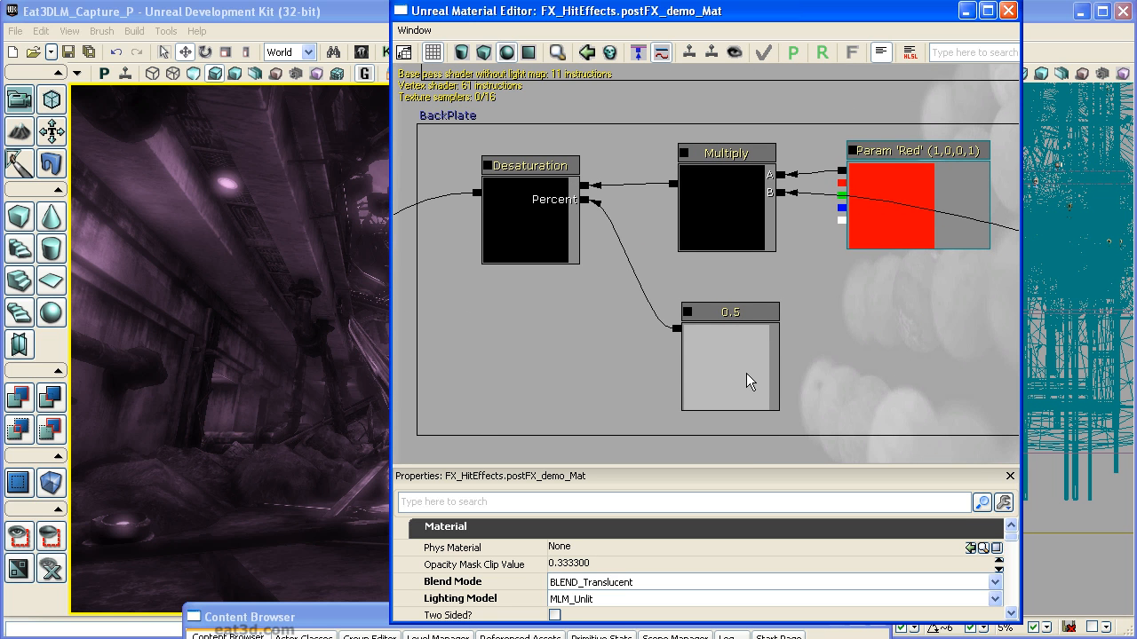
drag(527, 378, 865, 294)
drag(814, 110, 505, 295)
click(763, 53)
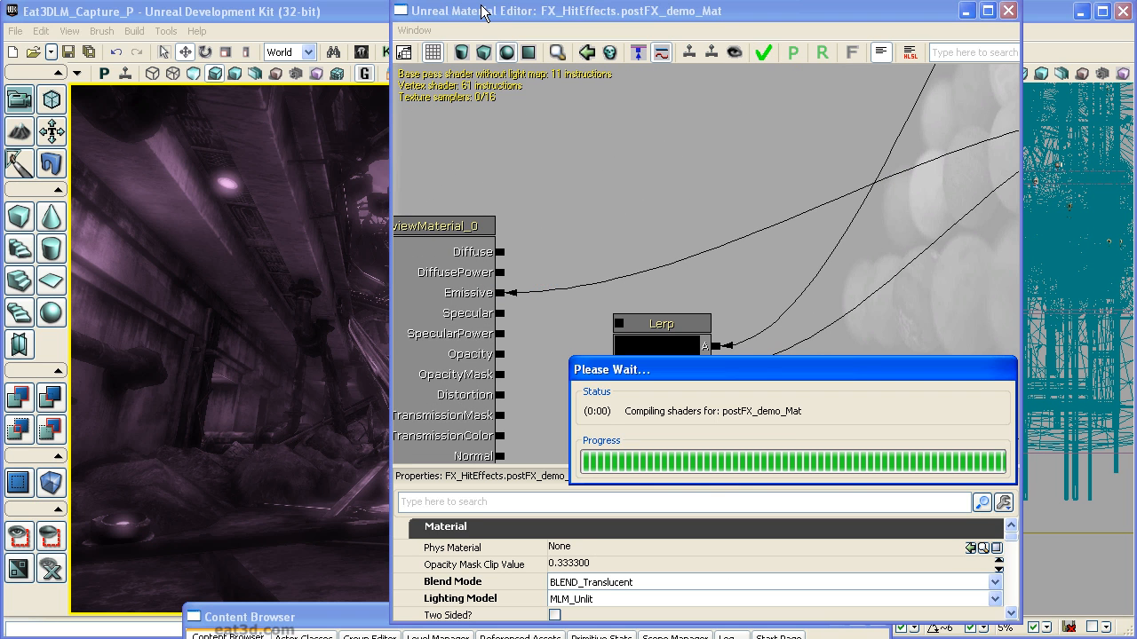
drag(482, 11, 877, 26)
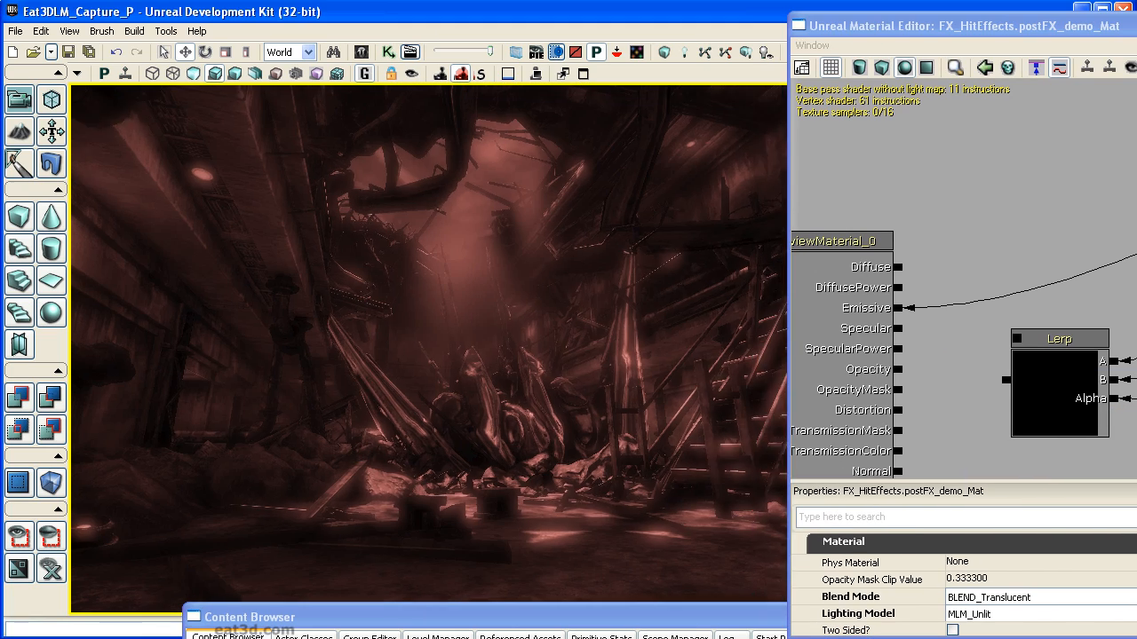
Connect the Depthmask Add output directly to Emissive, apply the material, and inspect the depth mask in the level viewport.
drag(1004, 29, 546, 8)
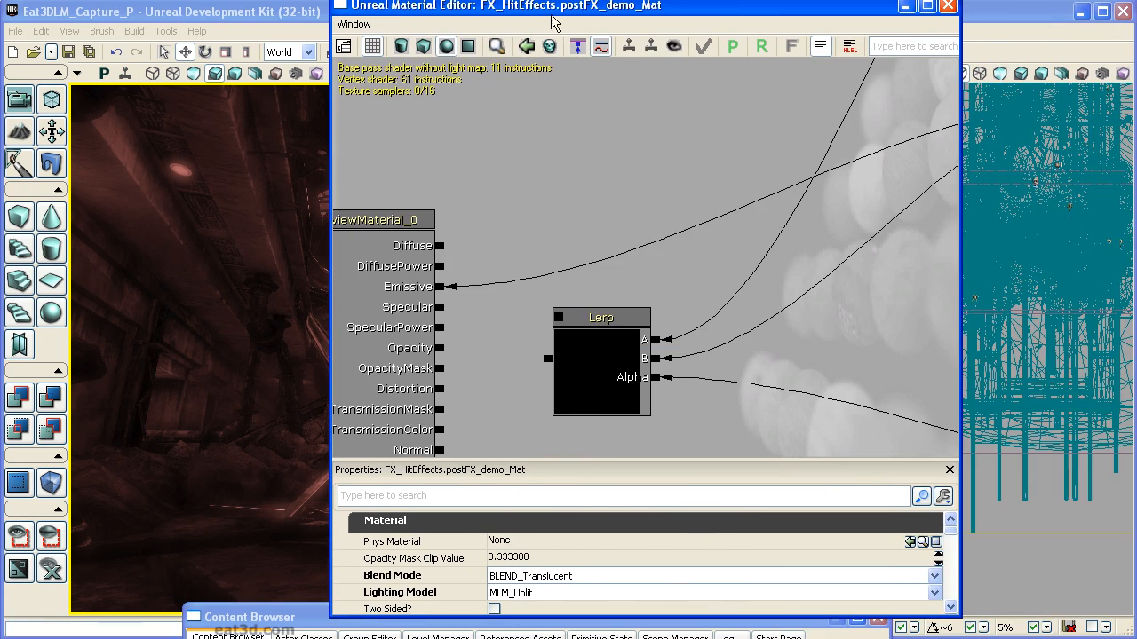
drag(700, 294, 426, 172)
drag(701, 300, 594, 281)
scroll(593, 281, down, 4)
drag(802, 352, 556, 223)
drag(739, 368, 679, 378)
scroll(679, 378, up, 4)
drag(687, 431, 691, 433)
drag(625, 451, 650, 499)
drag(872, 332, 878, 290)
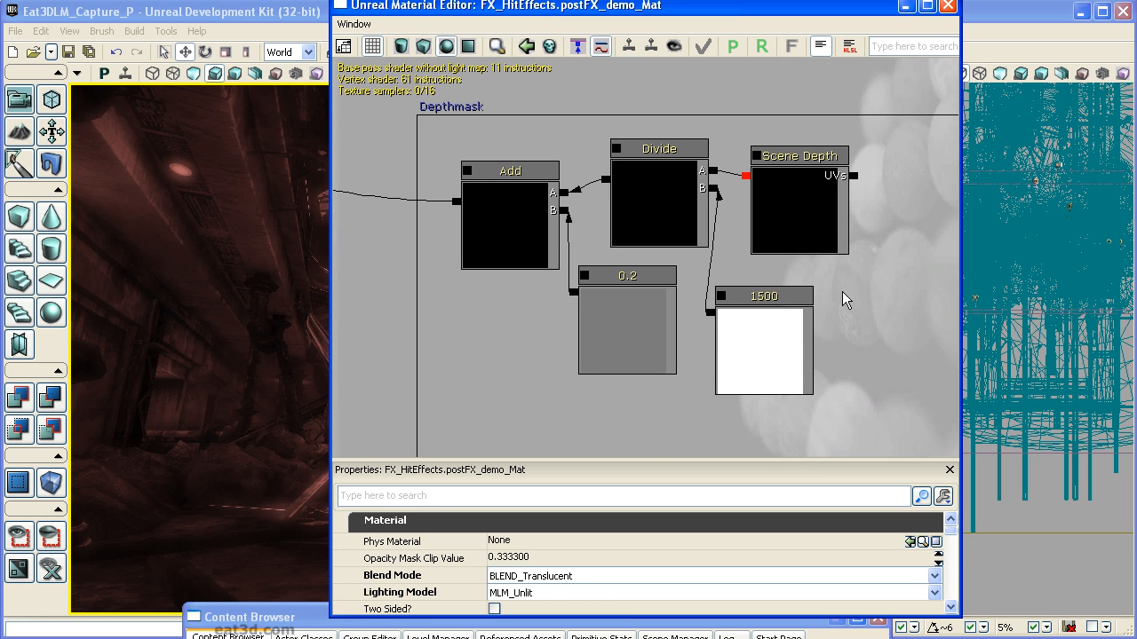
drag(497, 137, 807, 190)
drag(765, 257, 447, 106)
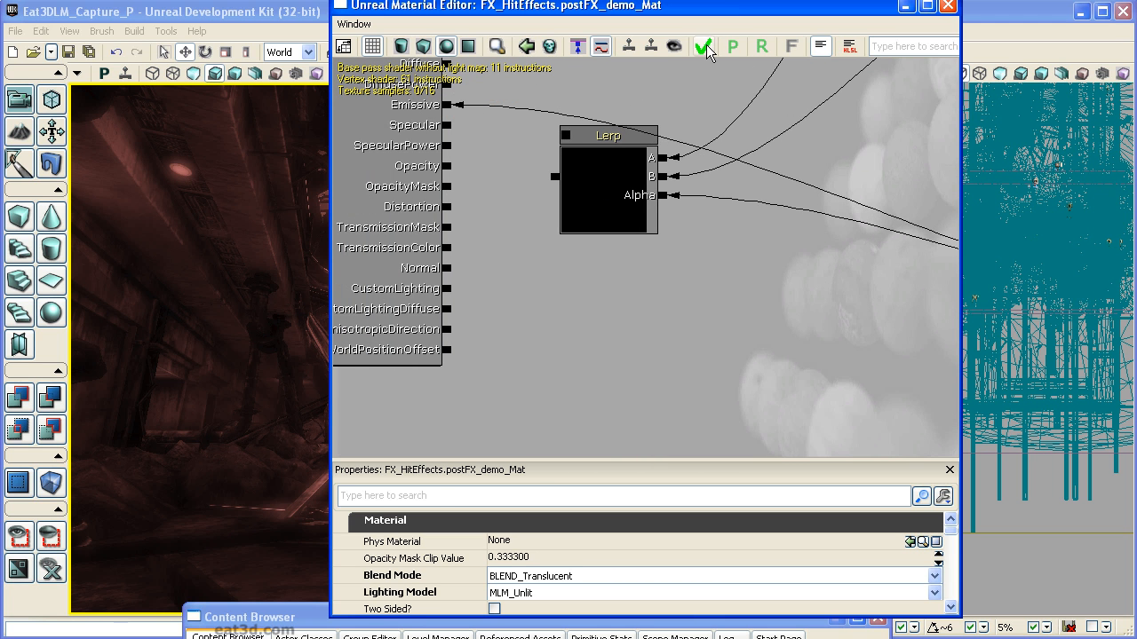
click(704, 46)
drag(368, 16, 692, 34)
right_drag(438, 506, 408, 505)
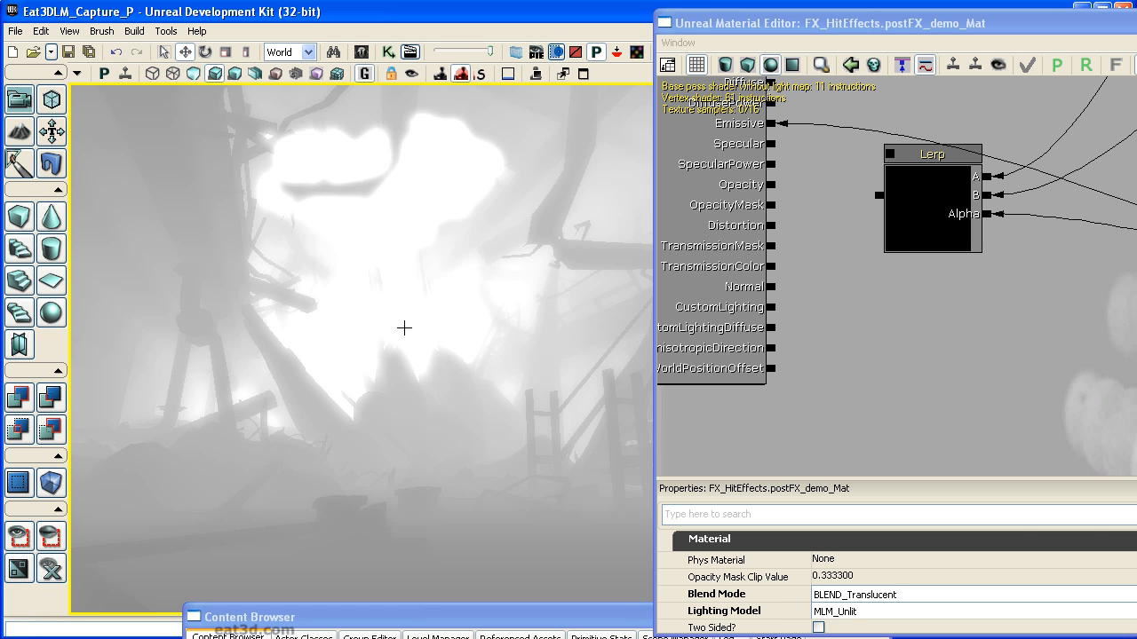
Spread out the Scene Depth, 1500 constant and Divide nodes in the Depthmask group so their connections are readable.
drag(926, 27, 539, 9)
drag(443, 254, 599, 263)
scroll(444, 254, down, 4)
drag(596, 320, 45, 226)
scroll(597, 319, up, 4)
click(842, 183)
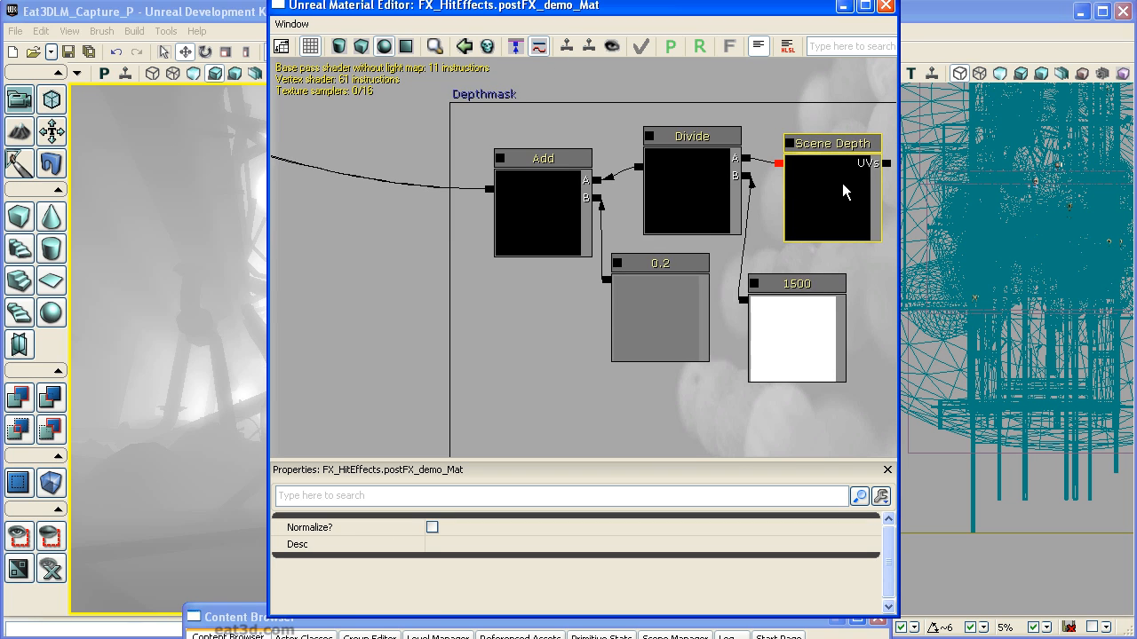
drag(795, 109, 685, 111)
drag(703, 214, 779, 206)
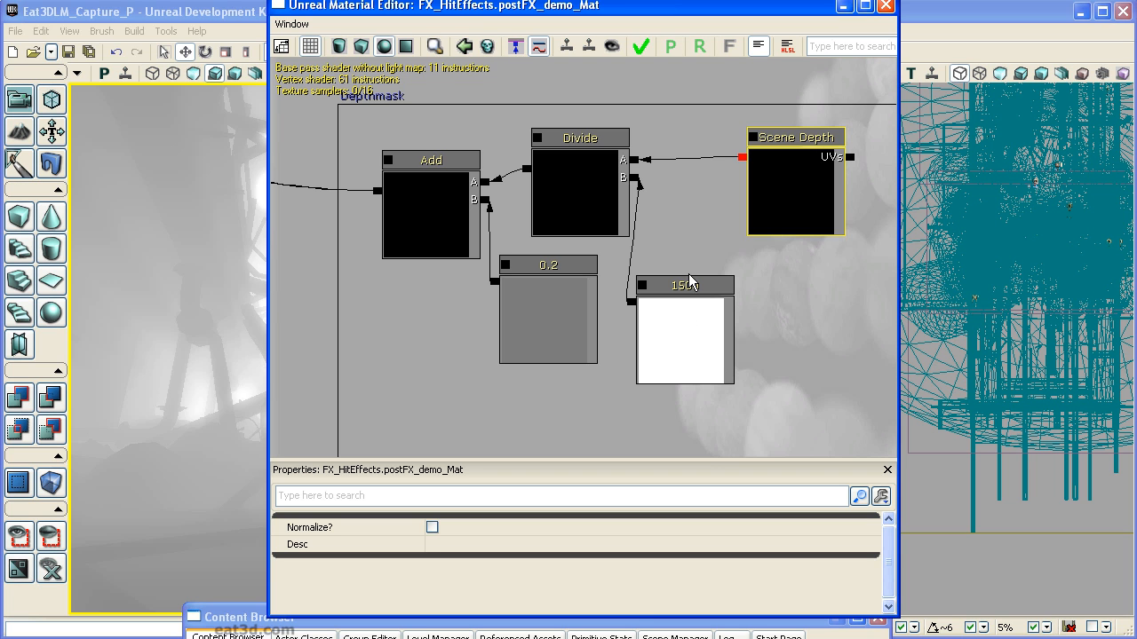
click(697, 371)
drag(677, 332, 776, 335)
drag(623, 202, 684, 218)
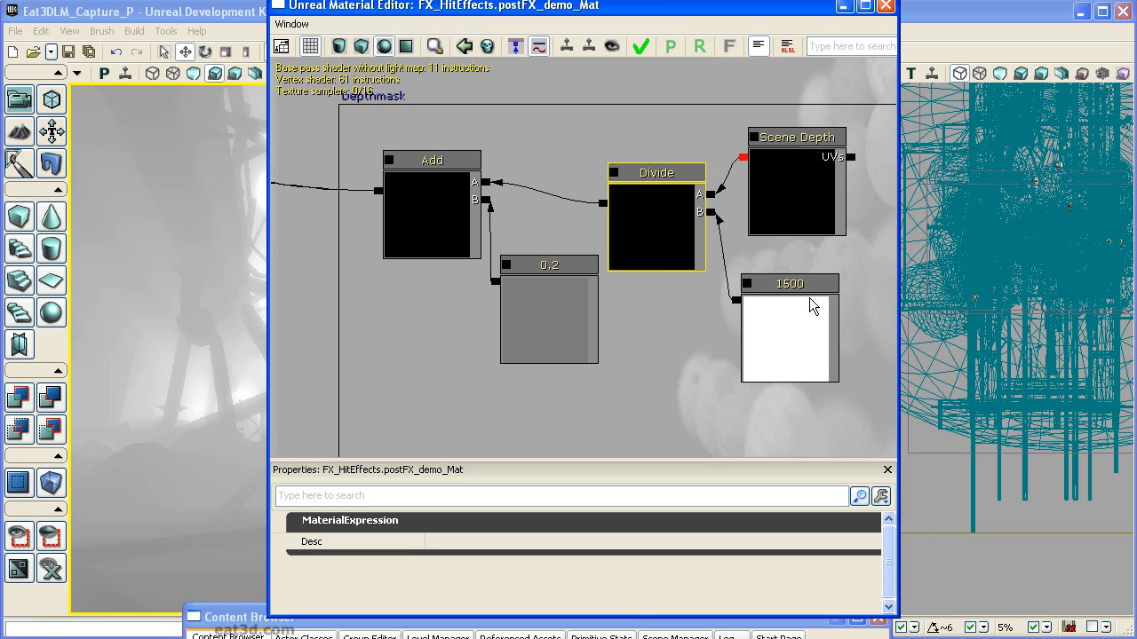
click(796, 173)
click(686, 219)
click(775, 331)
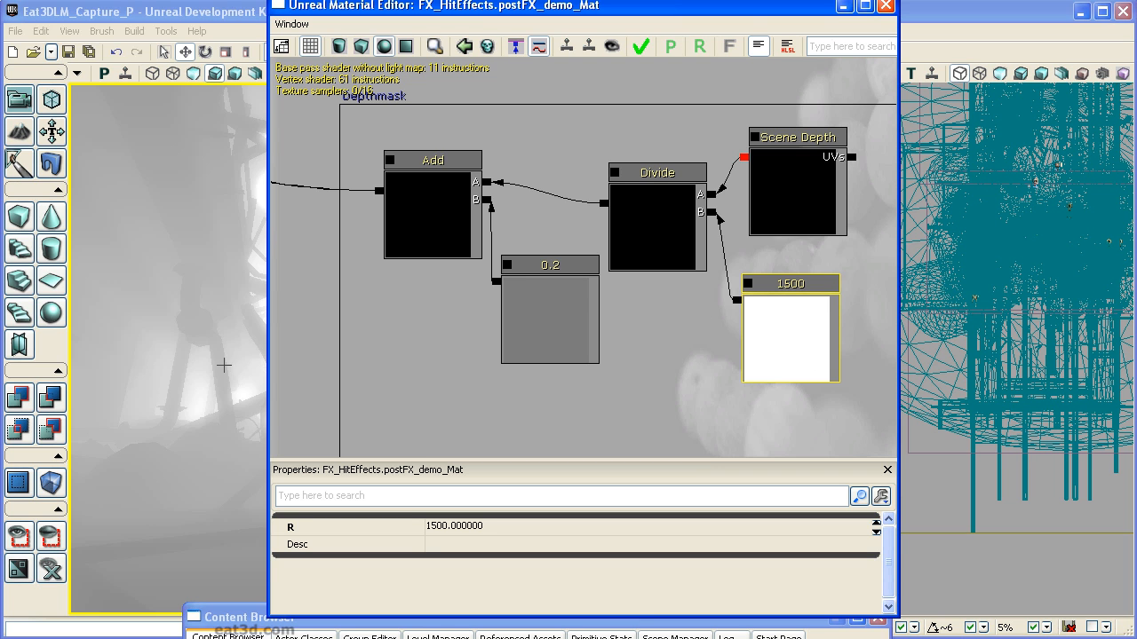
Reposition the constant feeding the Depthmask Add node, set its R value to 0, and apply the material.
drag(503, 391, 571, 409)
drag(688, 327, 760, 312)
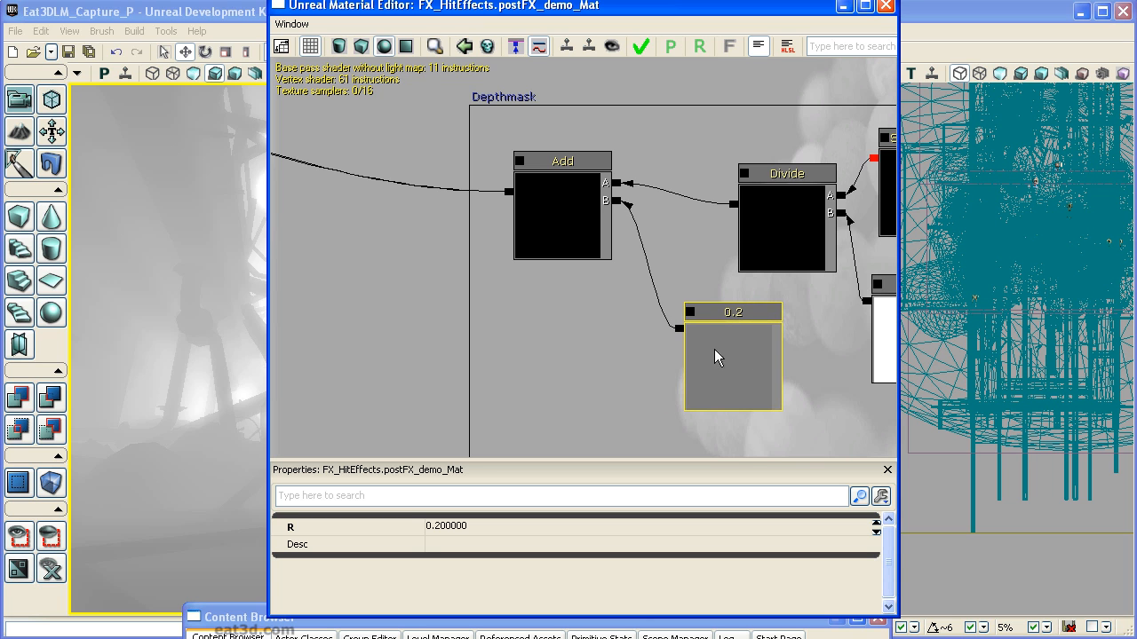
drag(684, 339, 647, 319)
drag(391, 6, 669, 5)
drag(889, 383, 841, 359)
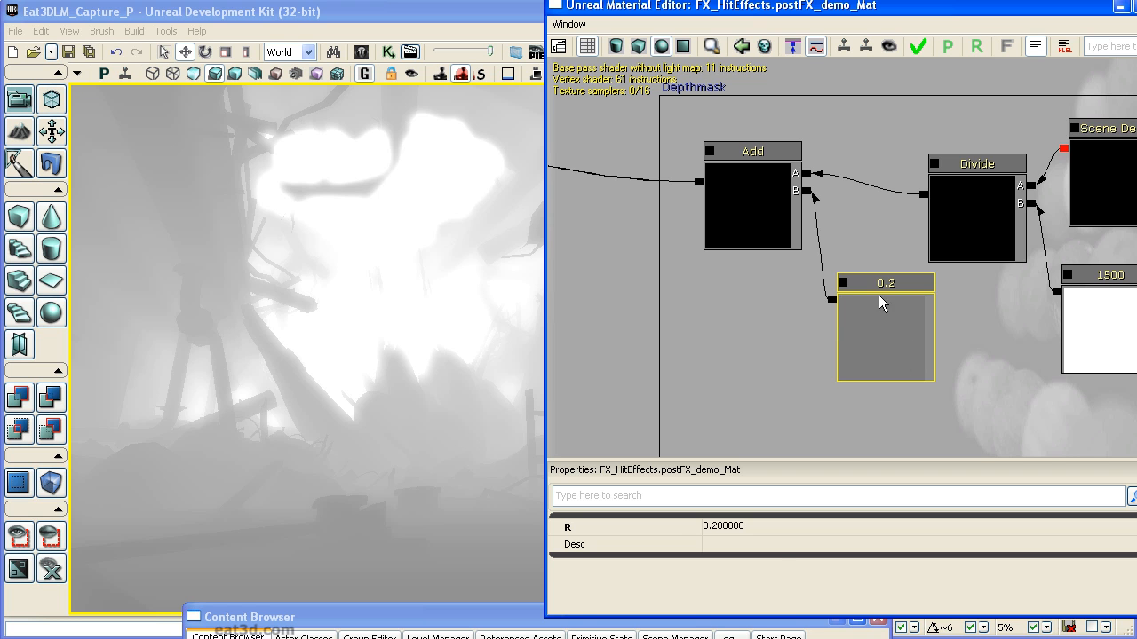
click(783, 525)
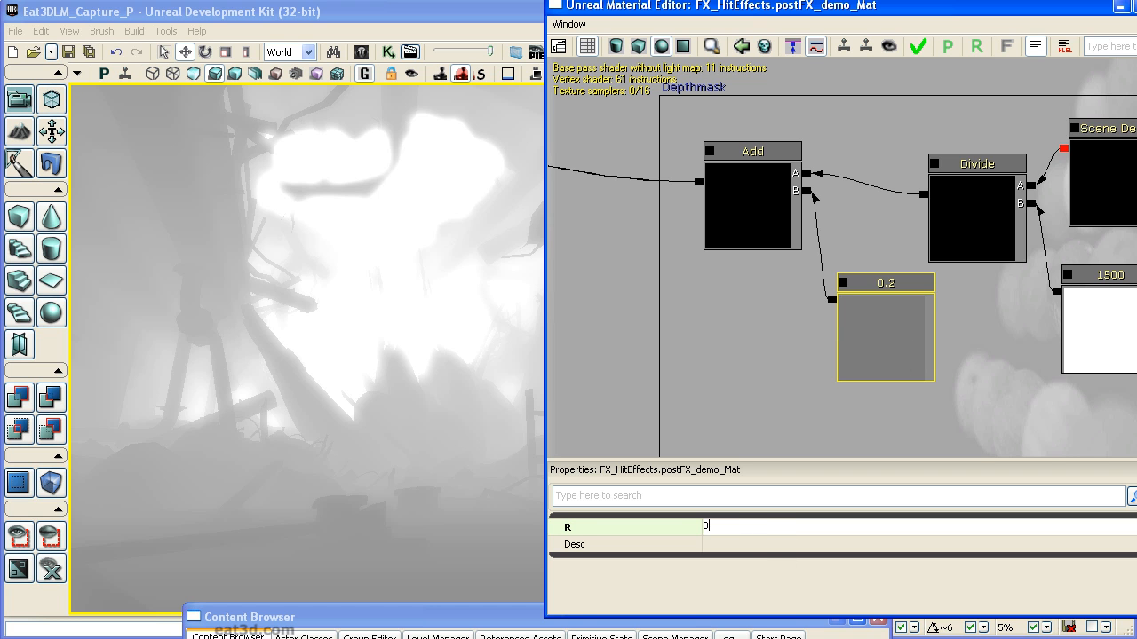
text(0)
key(Return)
click(917, 46)
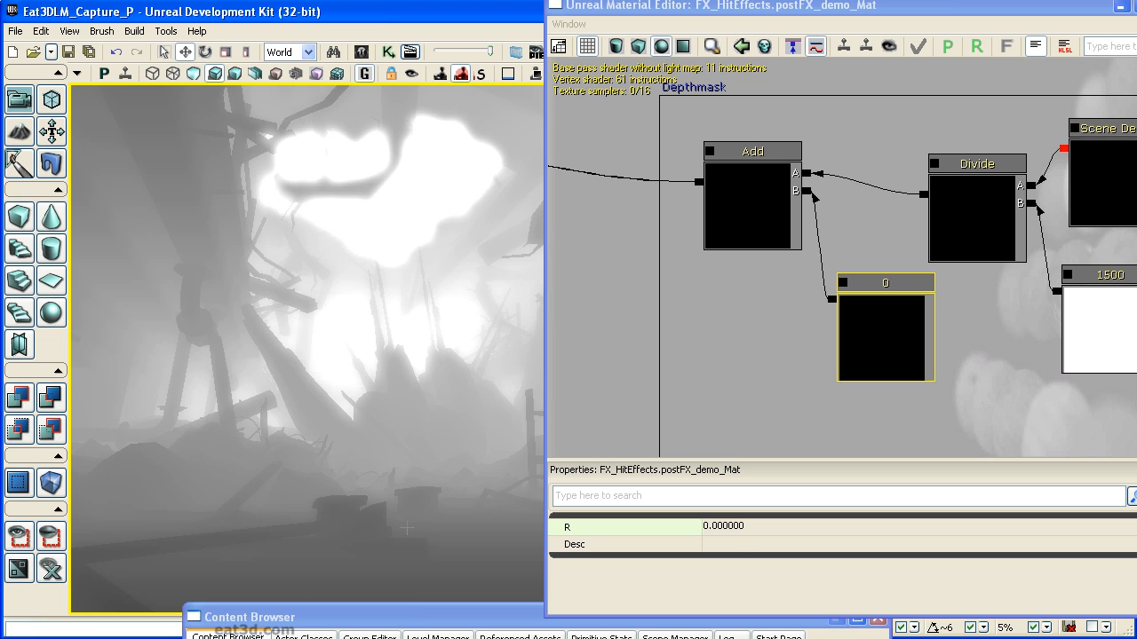
Set the R value of the constant driving the FrontPlate Desaturation percent to 0.
drag(719, 332, 897, 366)
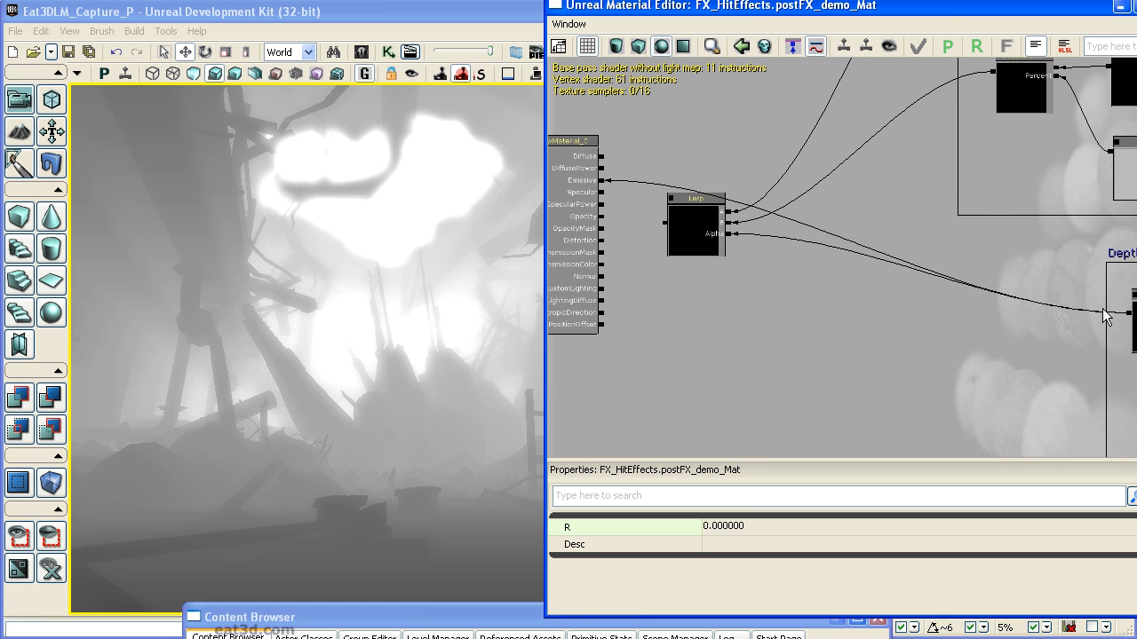
drag(733, 236, 570, 393)
drag(853, 127, 855, 192)
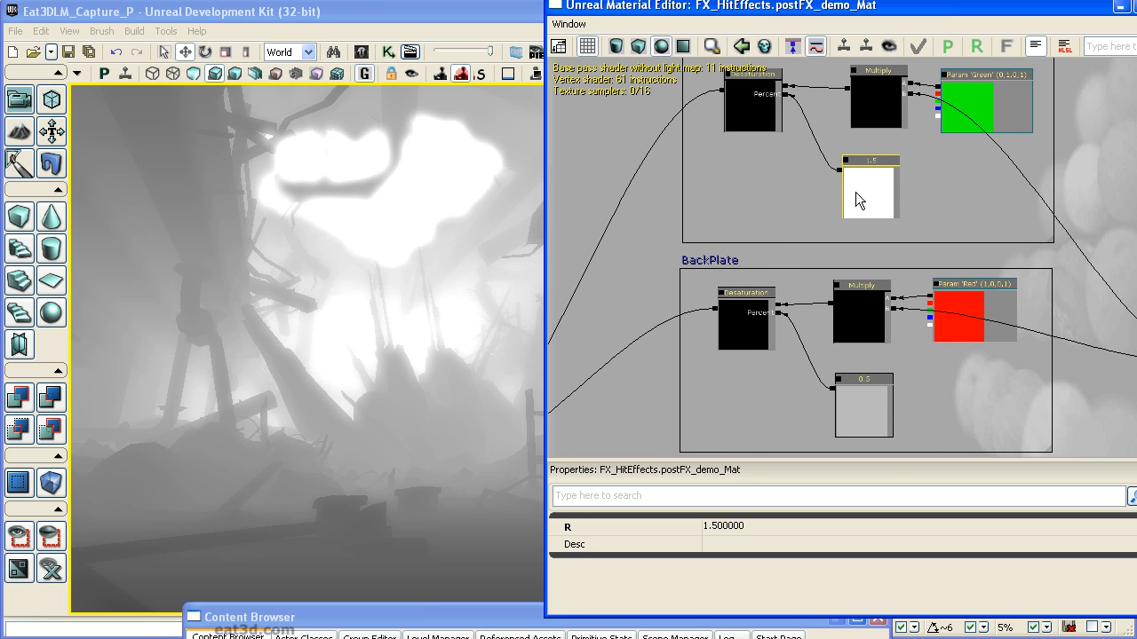
click(747, 526)
text(0)
key(Return)
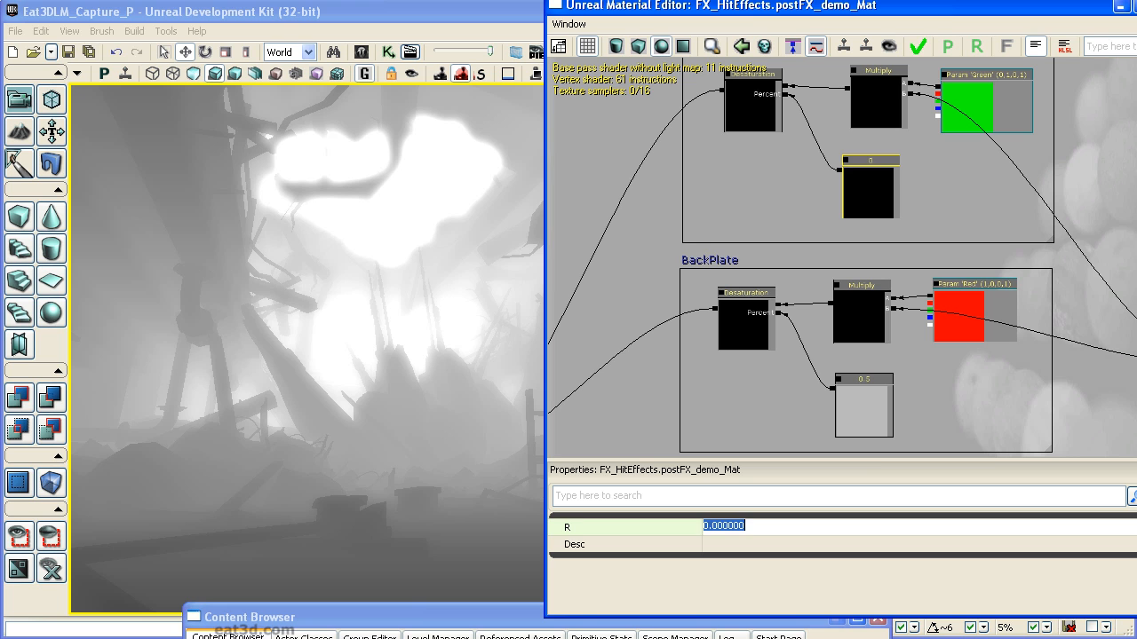
Set the R value of the constant driving the BackPlate Desaturation percent to 0.
click(848, 426)
click(747, 526)
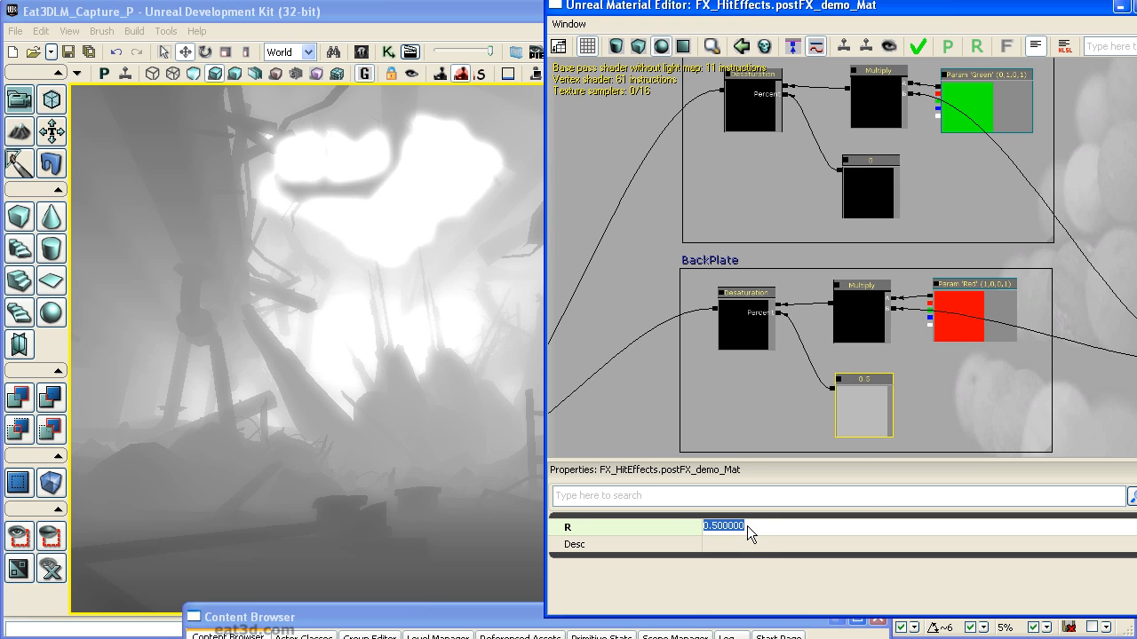
text(0)
key(Return)
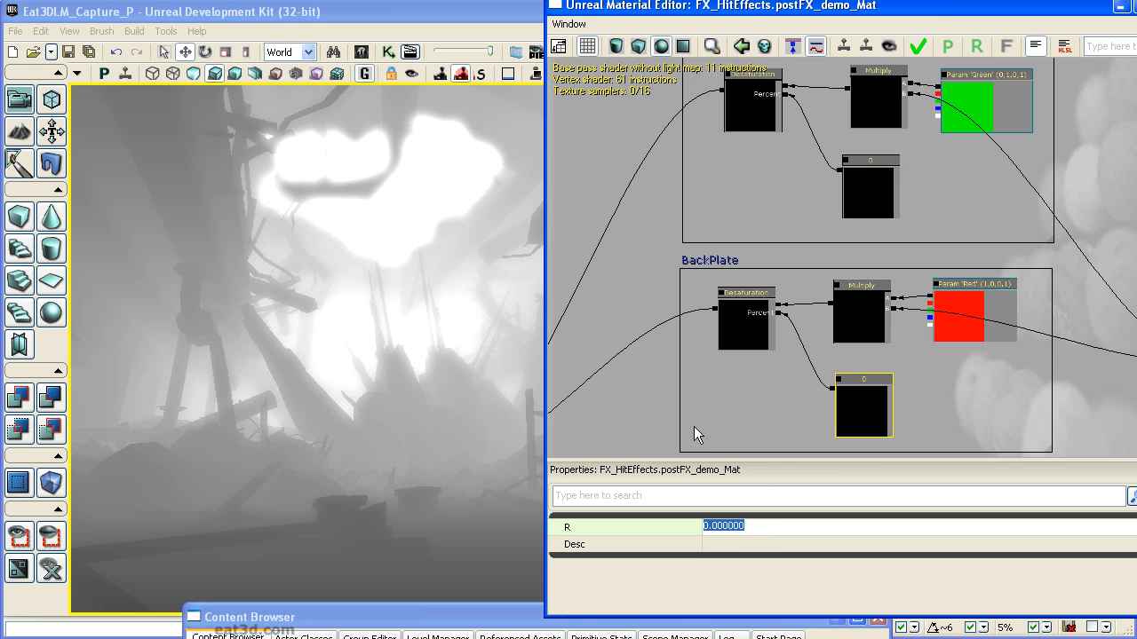
Reconnect the Lerp output to Emissive, apply the material, and inspect the blended effect in the level viewport.
drag(637, 436, 1066, 281)
drag(876, 270, 811, 229)
click(917, 46)
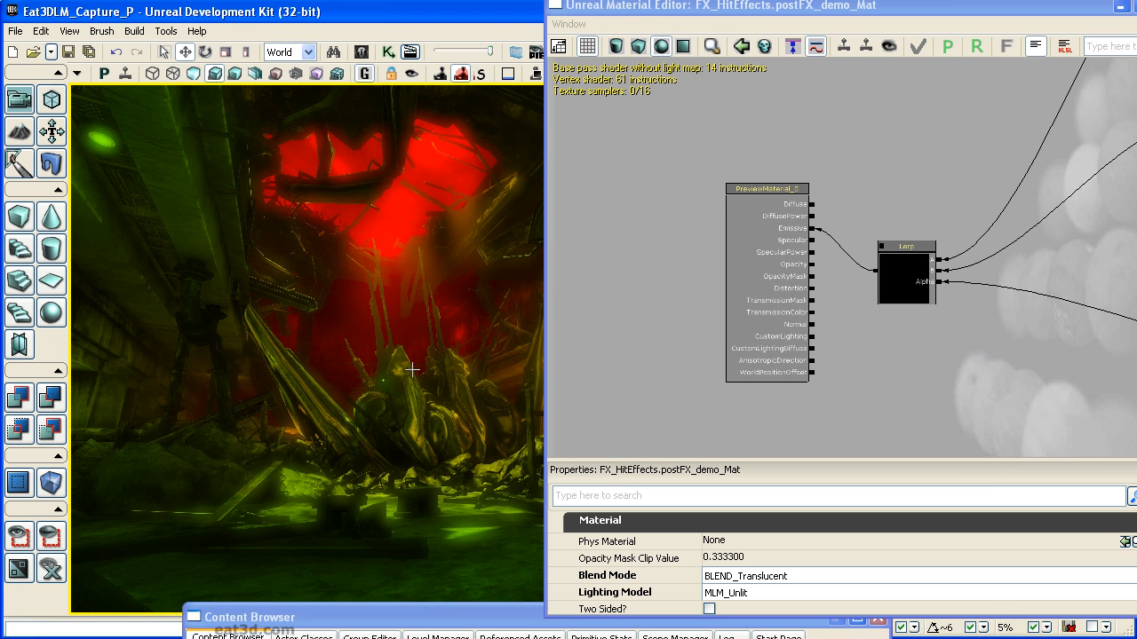
drag(641, 6, 895, 1)
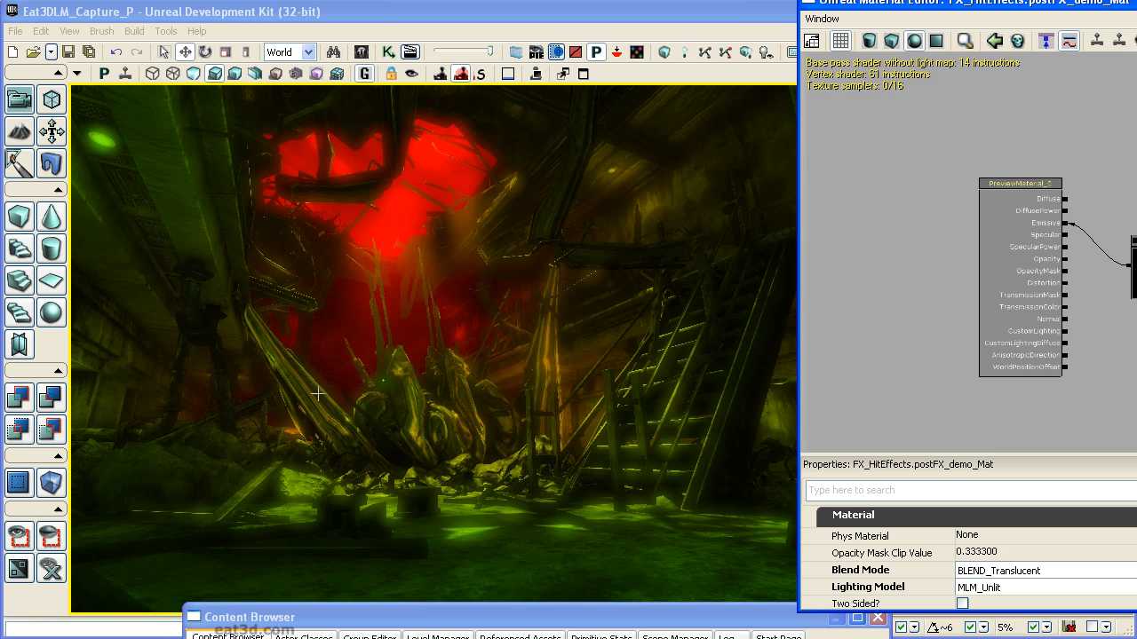
right_drag(716, 542, 687, 540)
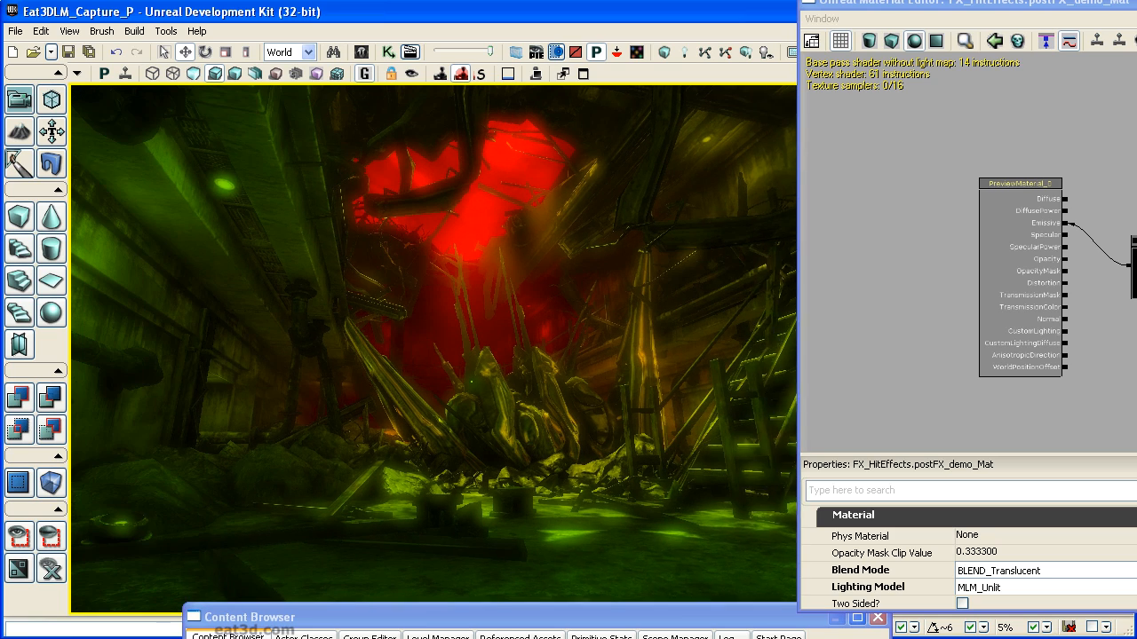
drag(655, 571, 655, 364)
Review the complete postFX_demo_Mat graph and close the Material Editor.
drag(1136, 5, 844, 10)
scroll(844, 378, down, 3)
drag(850, 368, 657, 393)
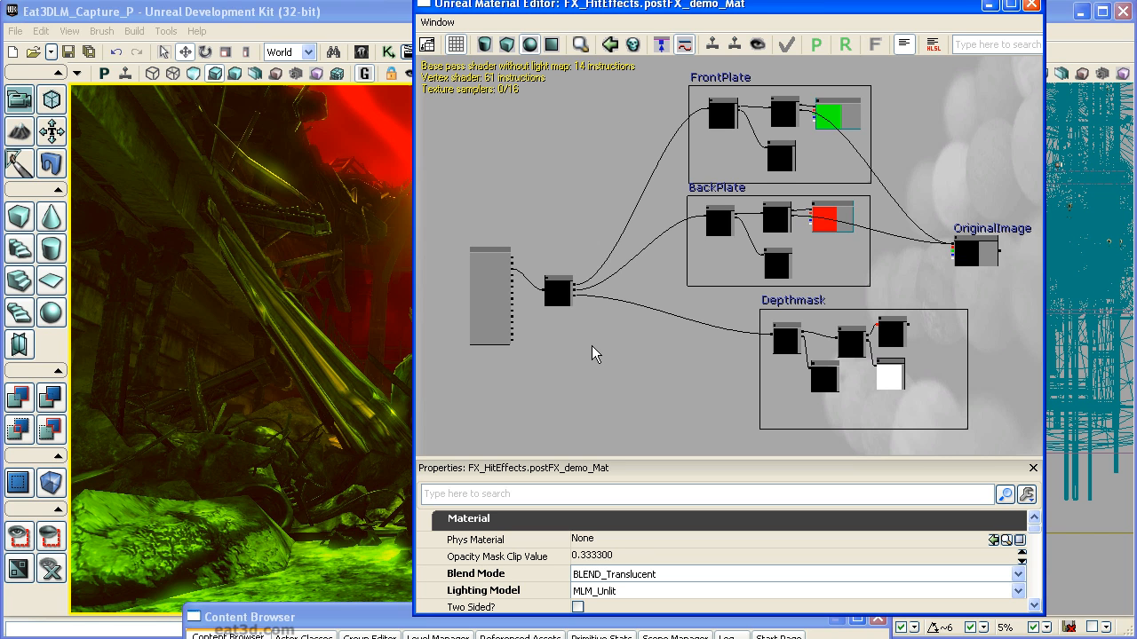
drag(924, 5, 890, 16)
click(997, 14)
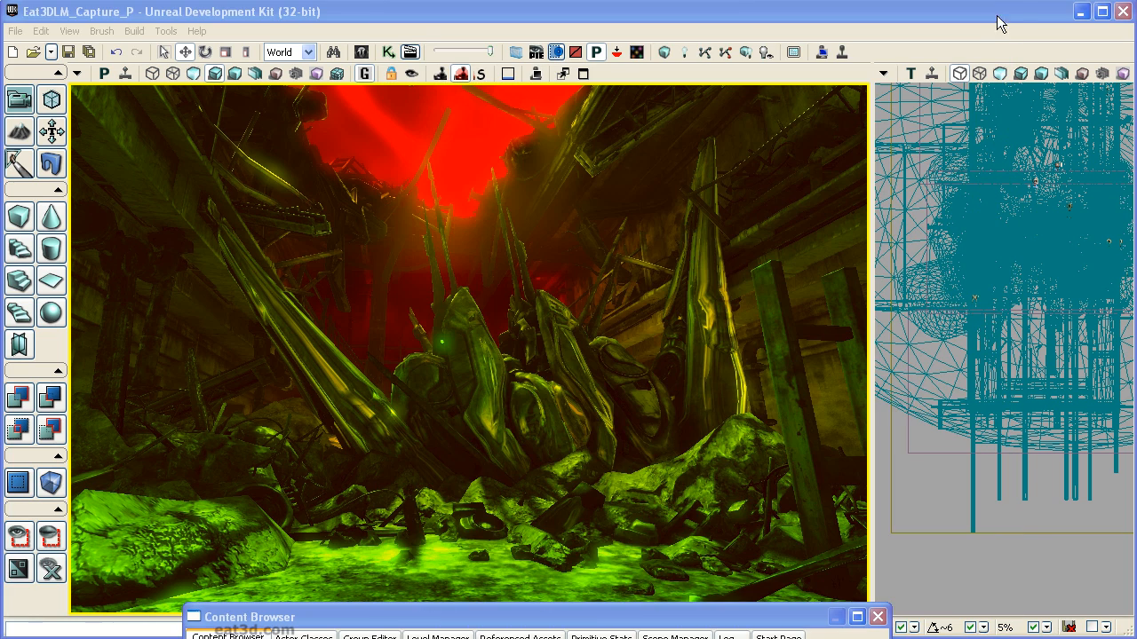
Open the UTPostProcess_Console chain from the Content Browser and select its MaterialEffect node.
drag(630, 619, 810, 76)
drag(1050, 485, 1050, 555)
double_click(672, 524)
drag(636, 228, 583, 223)
click(488, 160)
drag(543, 49, 405, 42)
Assign the Edge_Detect material from FX_HitEffects to the MaterialEffect node's Material property.
drag(1046, 491, 1043, 338)
click(675, 384)
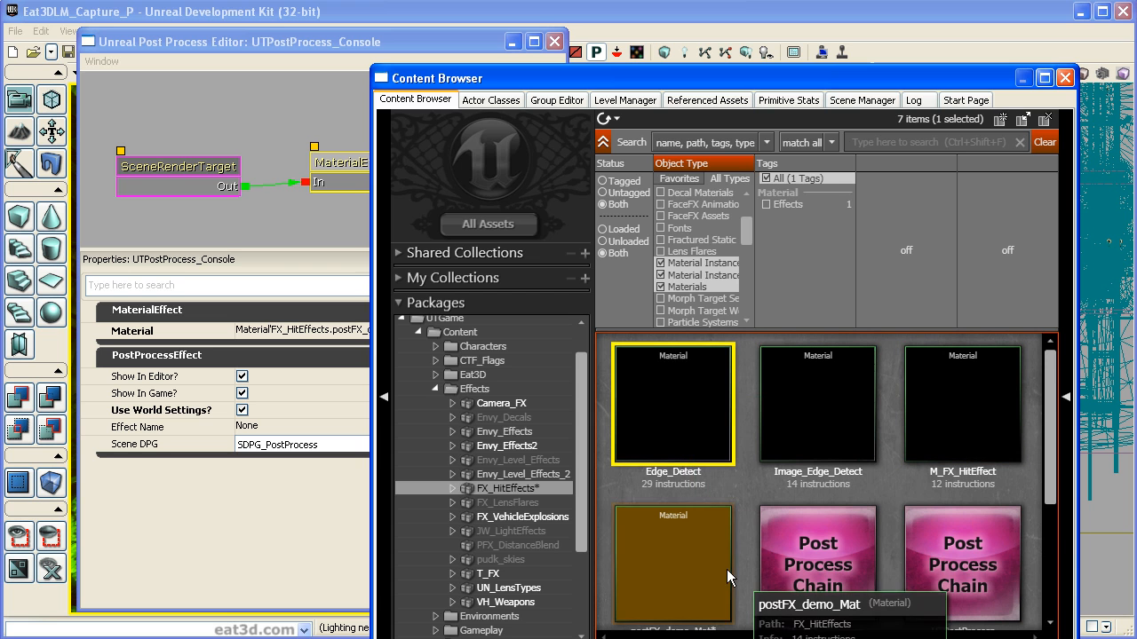
click(277, 50)
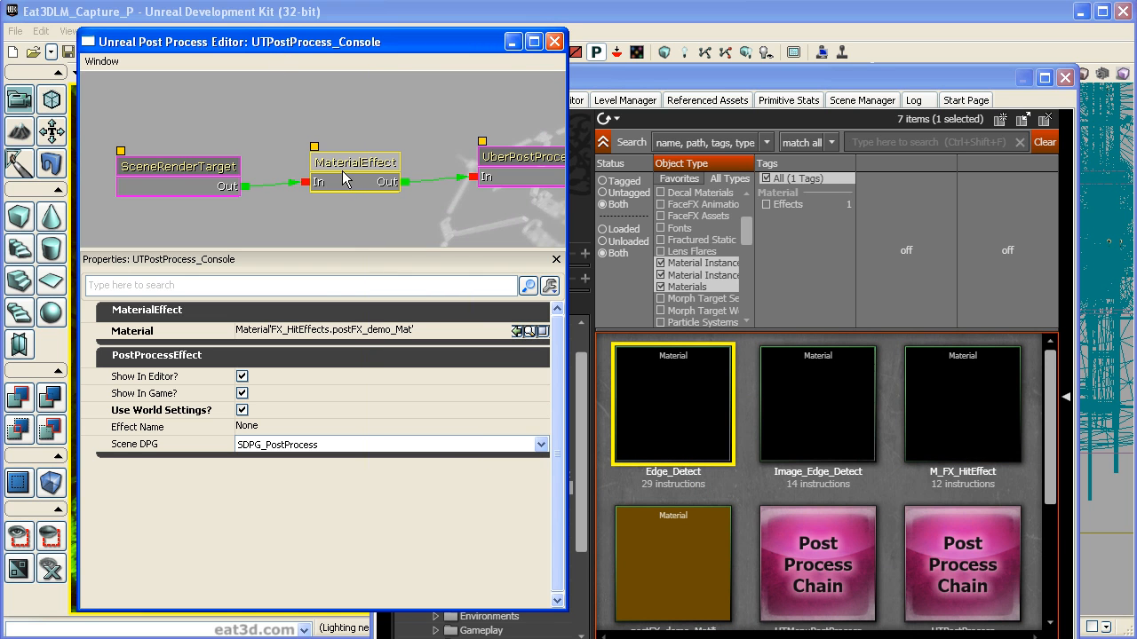
click(516, 330)
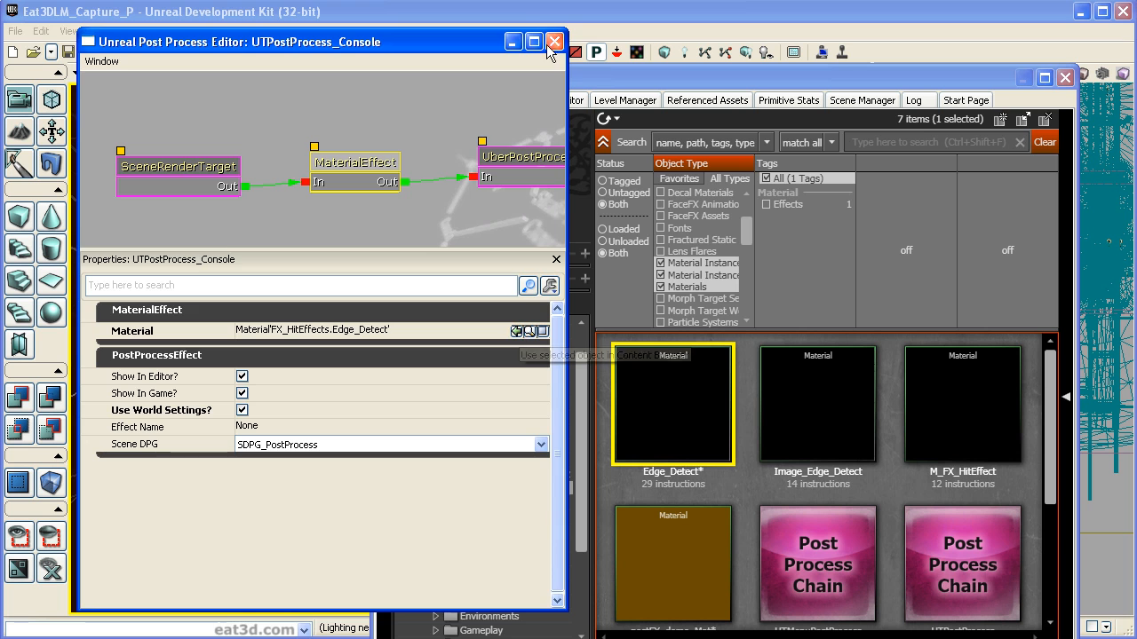
Move the Post Process Editor and Content Browser off the level viewport and inspect the Edge_Detect effect from another camera position.
drag(485, 42, 598, 636)
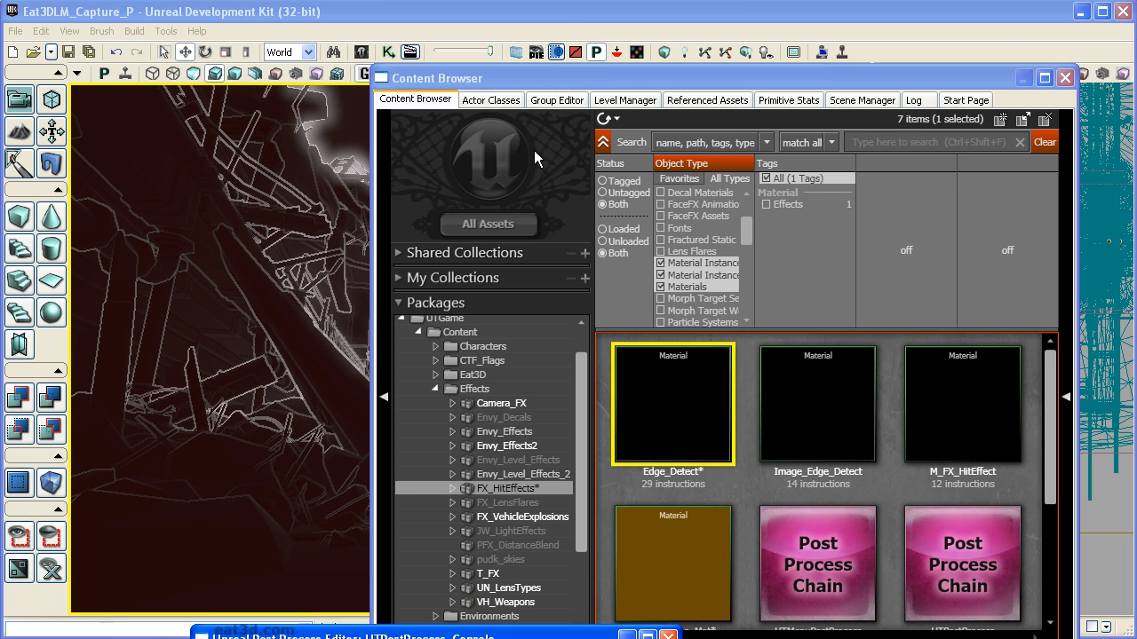
drag(477, 78, 1135, 86)
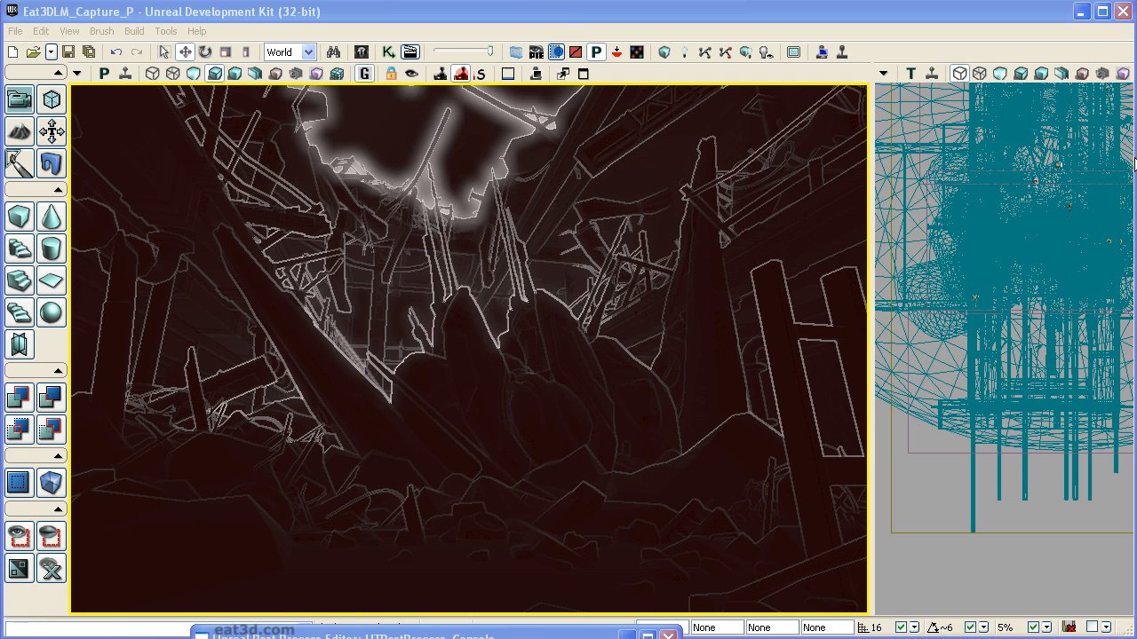
drag(486, 445, 497, 560)
right_drag(498, 444, 497, 501)
drag(497, 400, 526, 380)
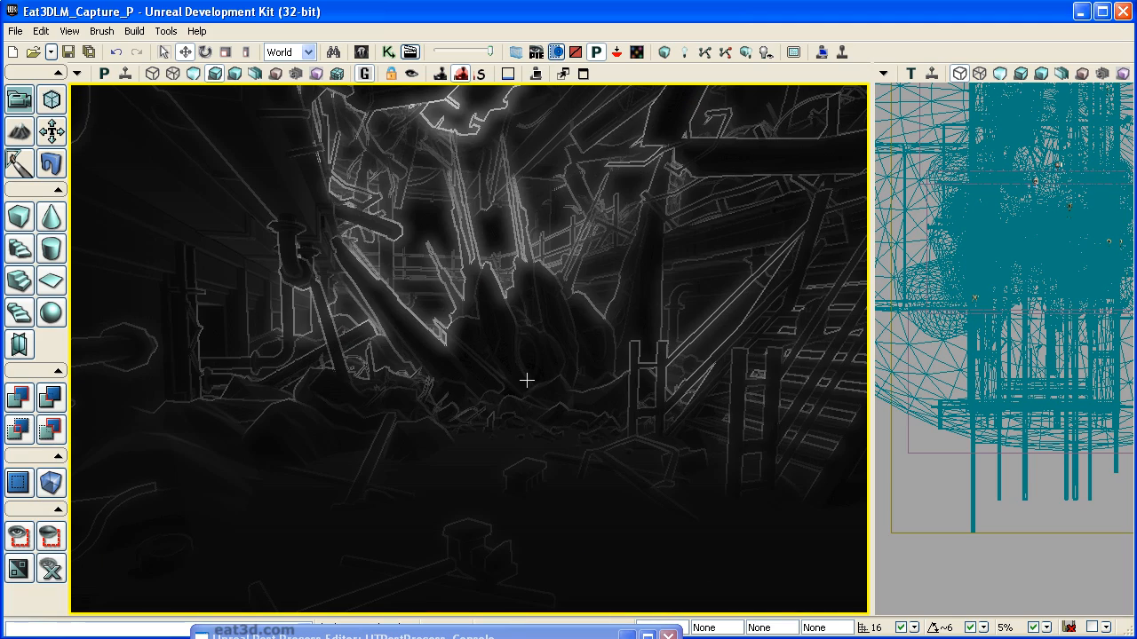
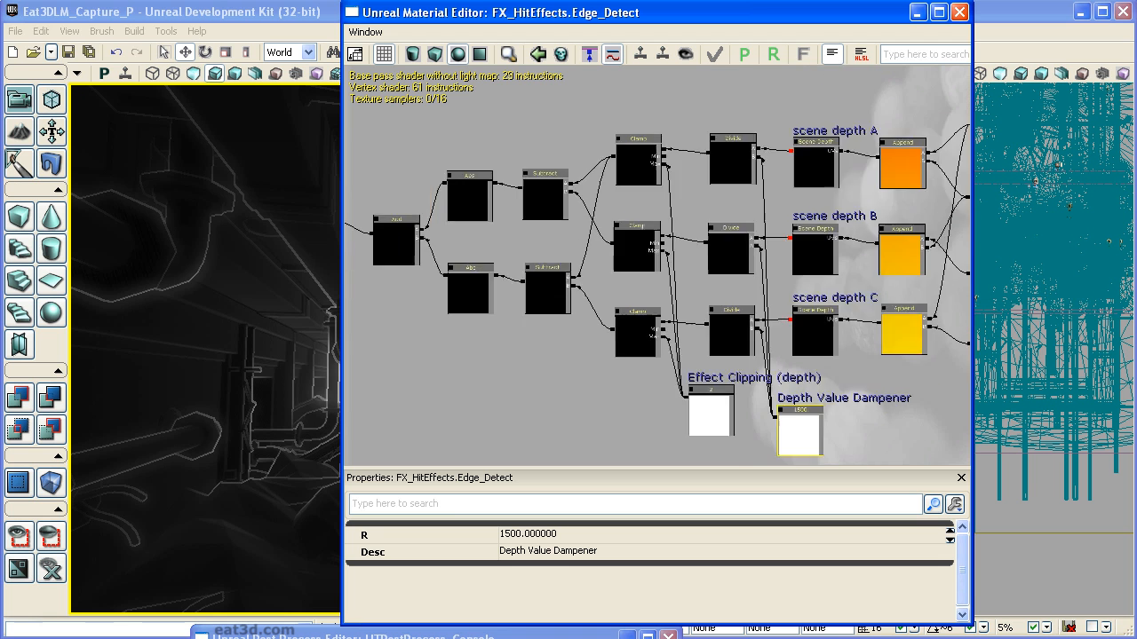
Widen the Edge_Detect Material Editor window to show the ScreenPos and U offset / V offset end of the graph.
scroll(902, 403, down, 1)
drag(904, 402, 567, 386)
scroll(568, 387, up, 4)
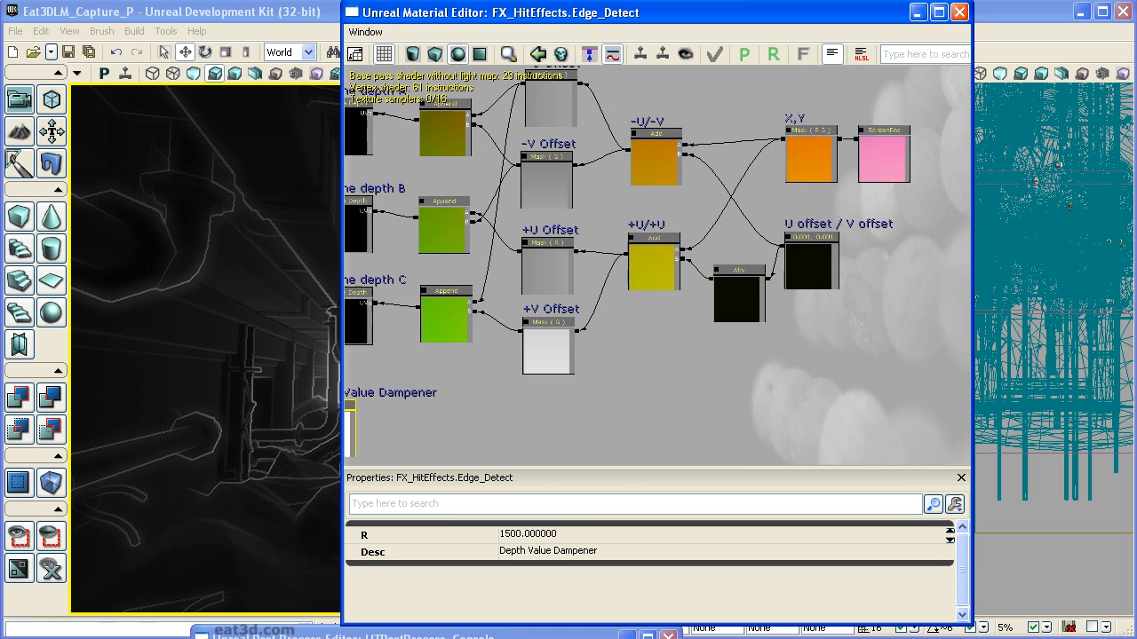
drag(820, 452, 735, 455)
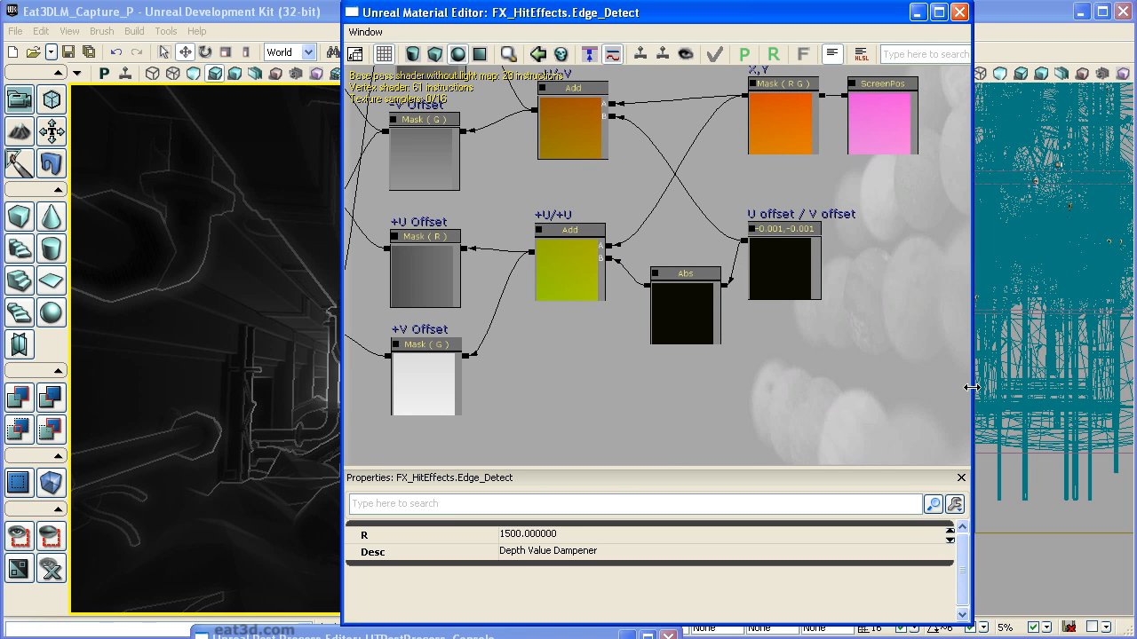
drag(972, 388, 1125, 387)
scroll(1007, 302, up, 2)
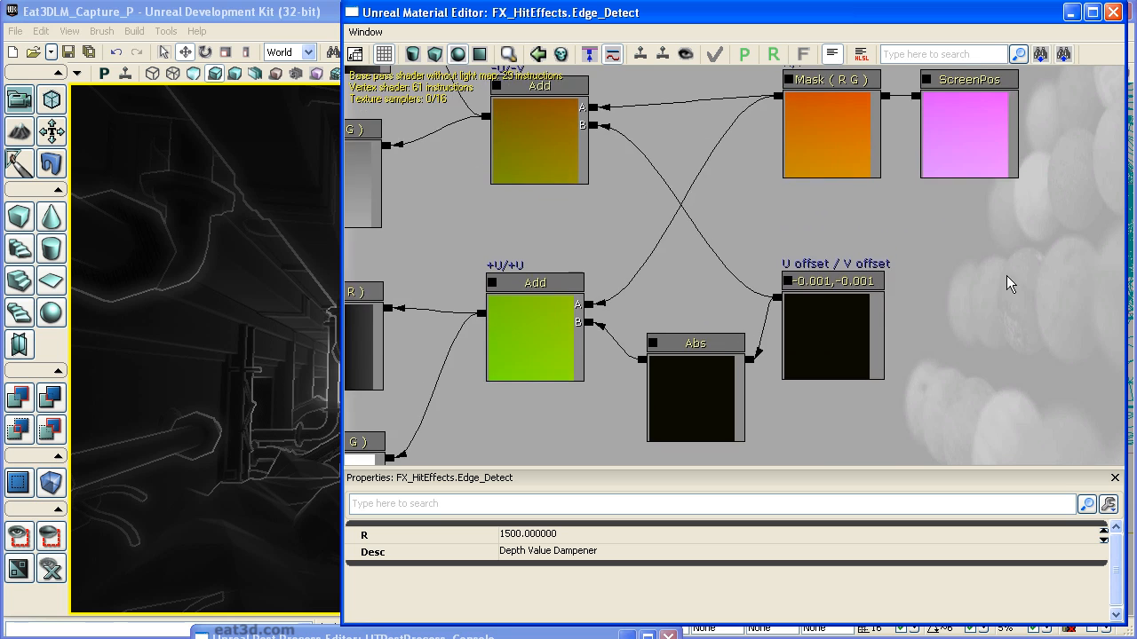
Examine the ScreenPos node, its X,Y mask and the U offset / V offset constant feeding the two Add nodes.
click(965, 181)
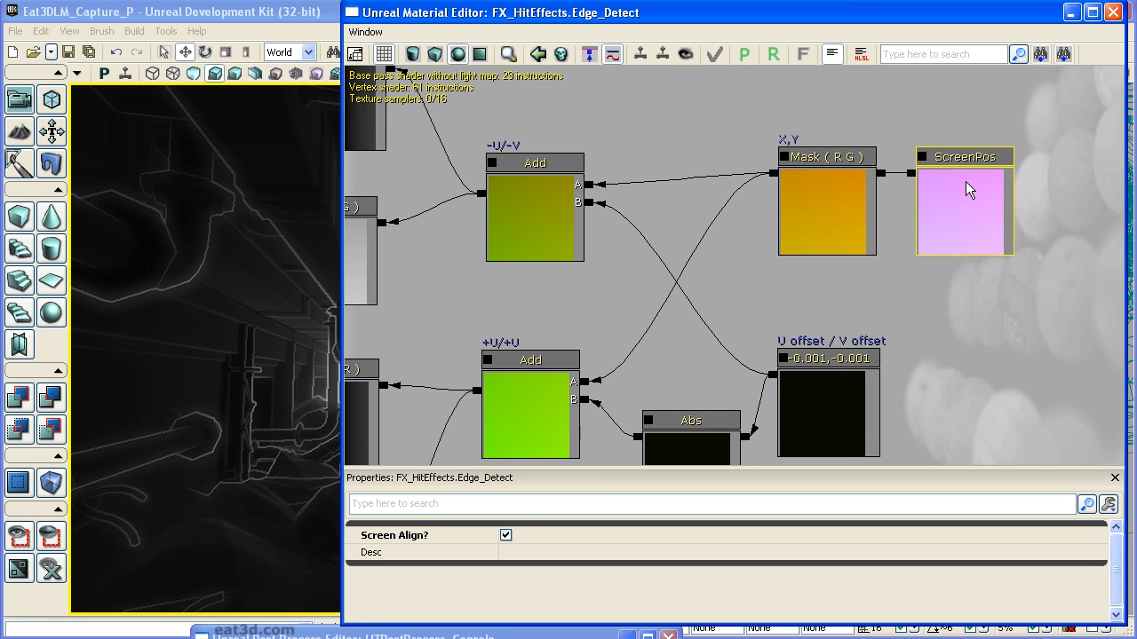
drag(988, 397, 1018, 386)
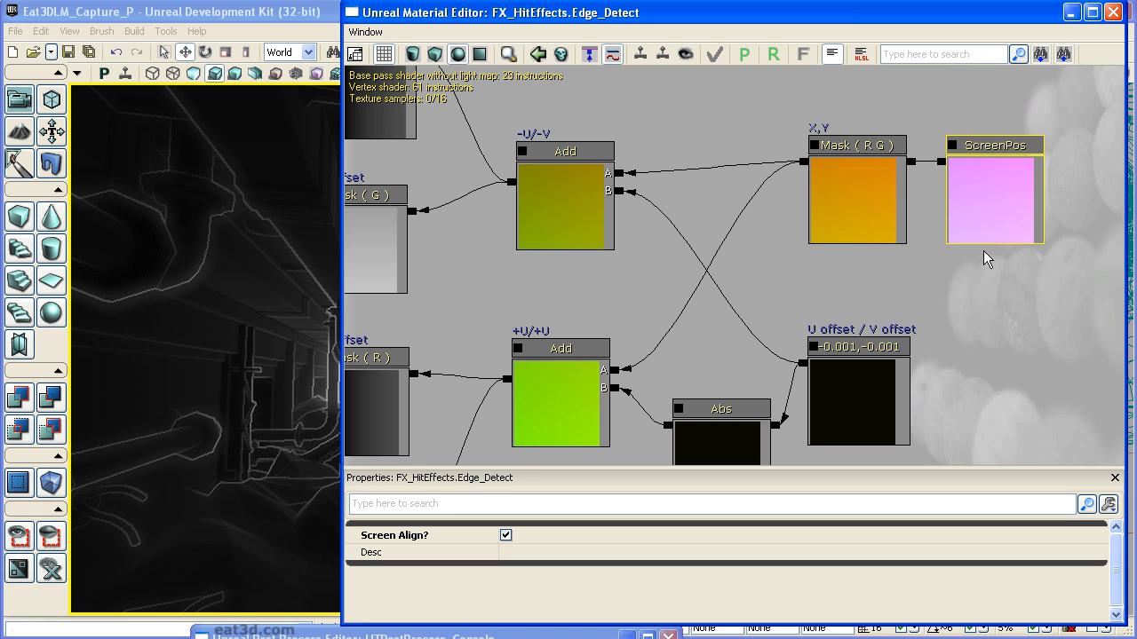
drag(968, 355, 1049, 304)
drag(1017, 404, 1034, 421)
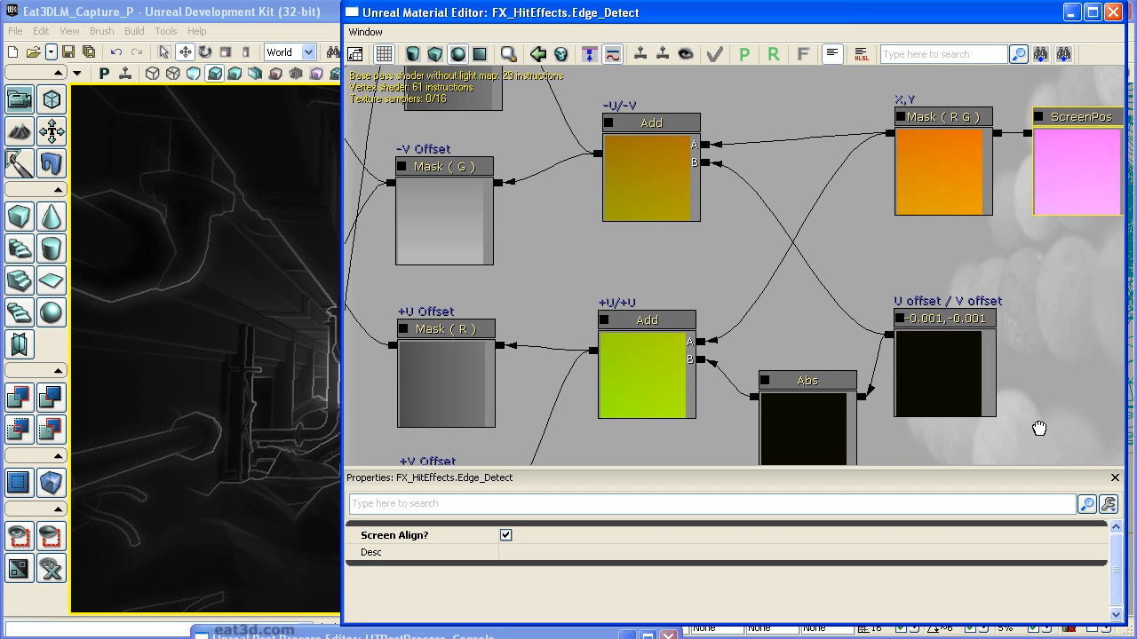
drag(1037, 350, 1059, 321)
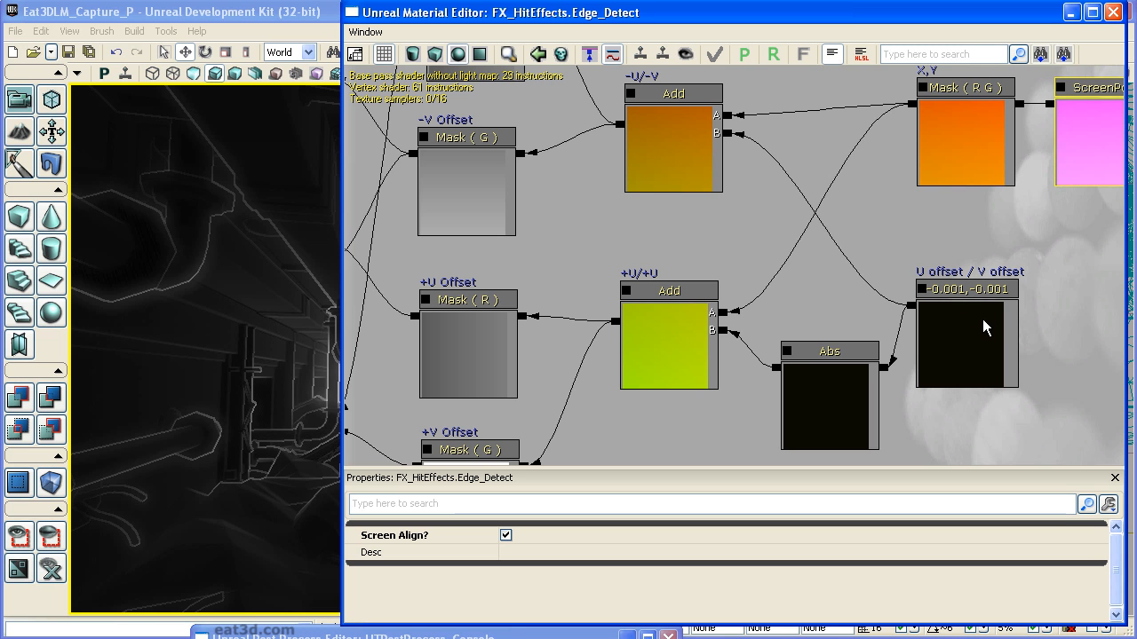
drag(928, 223, 991, 227)
scroll(977, 226, down, 1)
scroll(800, 254, down, 2)
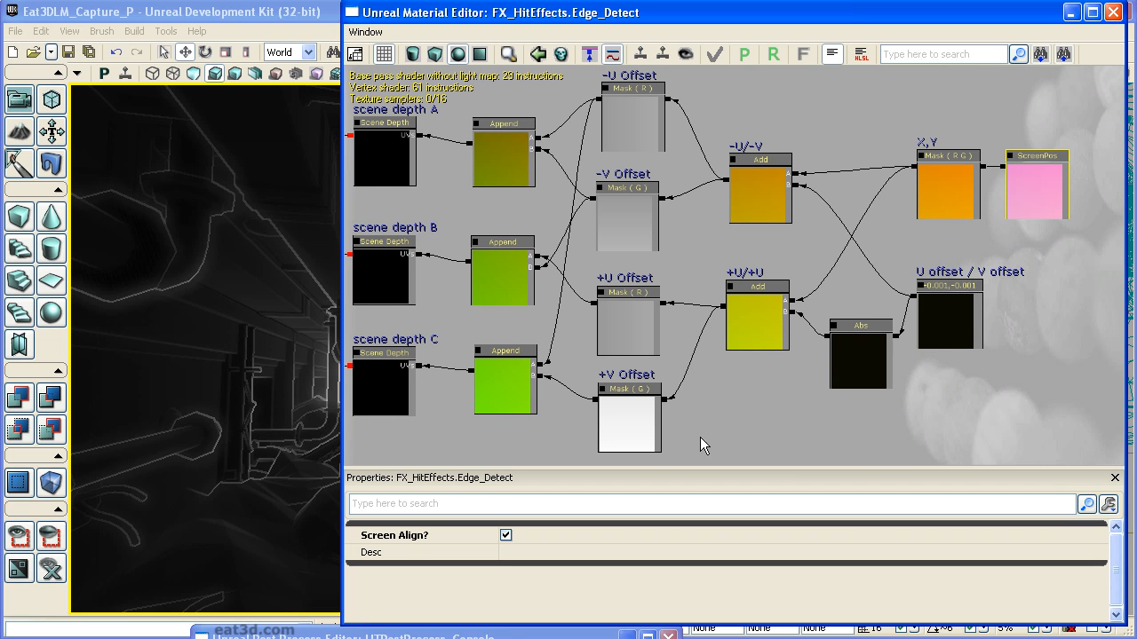
Examine the scene depth A, B and C nodes and the Append nodes feeding their UVs.
drag(840, 134, 1062, 132)
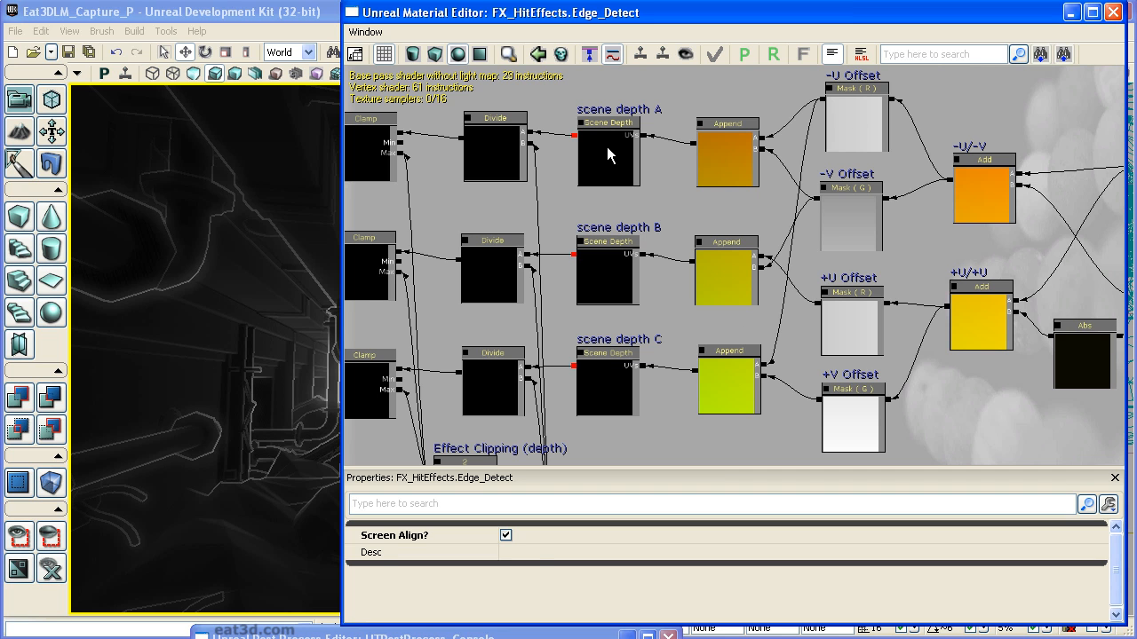
click(627, 376)
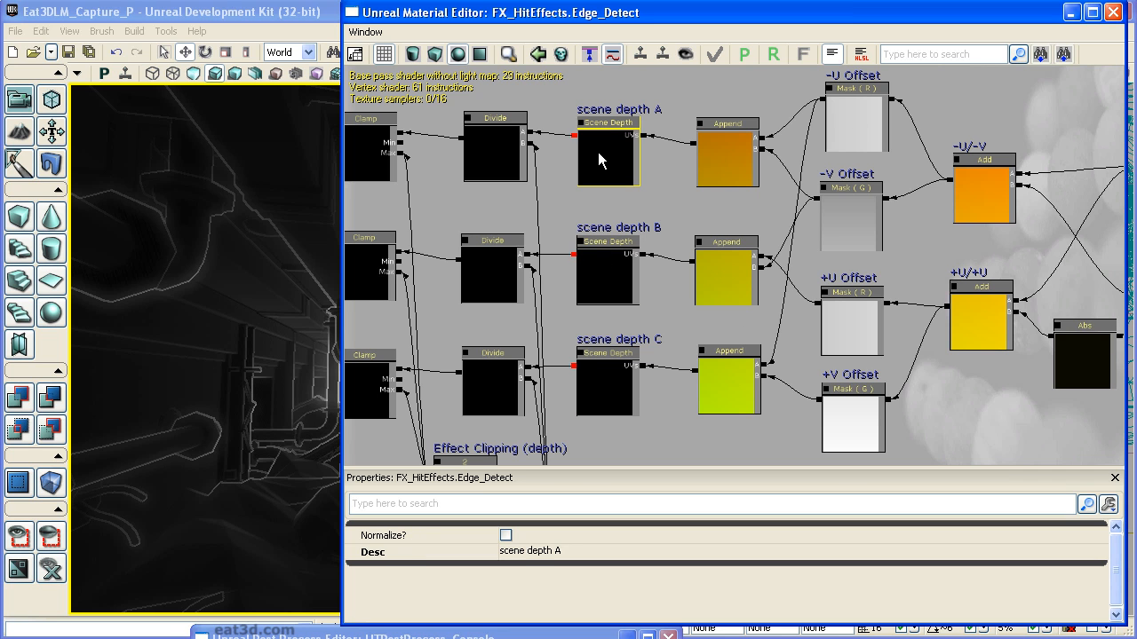
drag(654, 332, 751, 341)
click(724, 153)
click(714, 278)
click(710, 378)
mouse_move(745, 324)
mouse_down()
mouse_move(754, 293)
mouse_move(735, 314)
mouse_up()
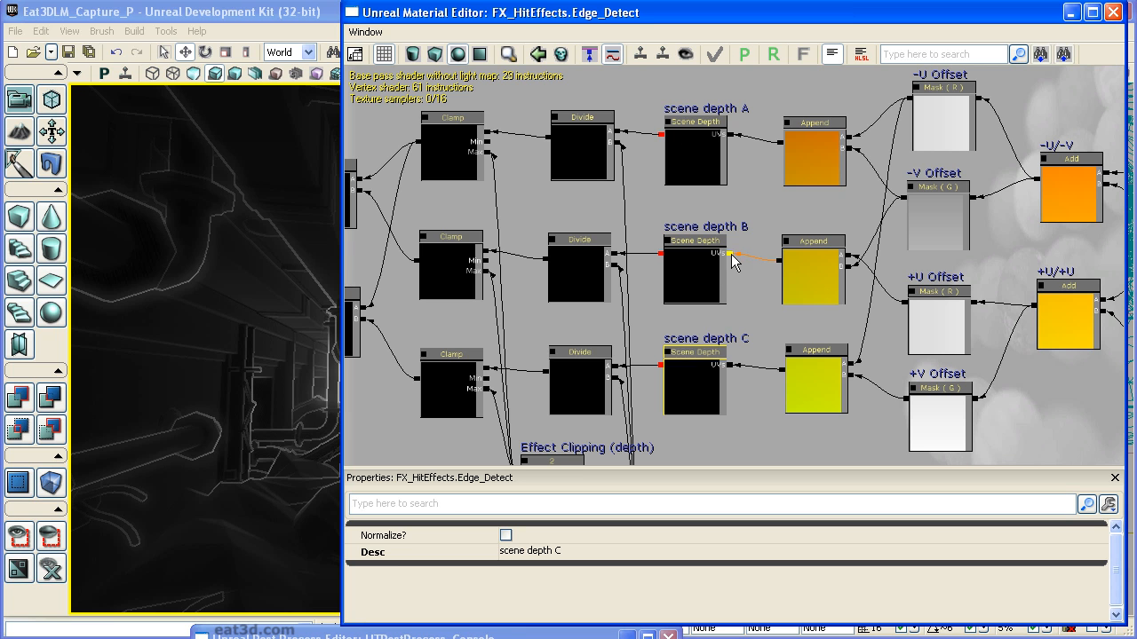
drag(763, 298, 800, 298)
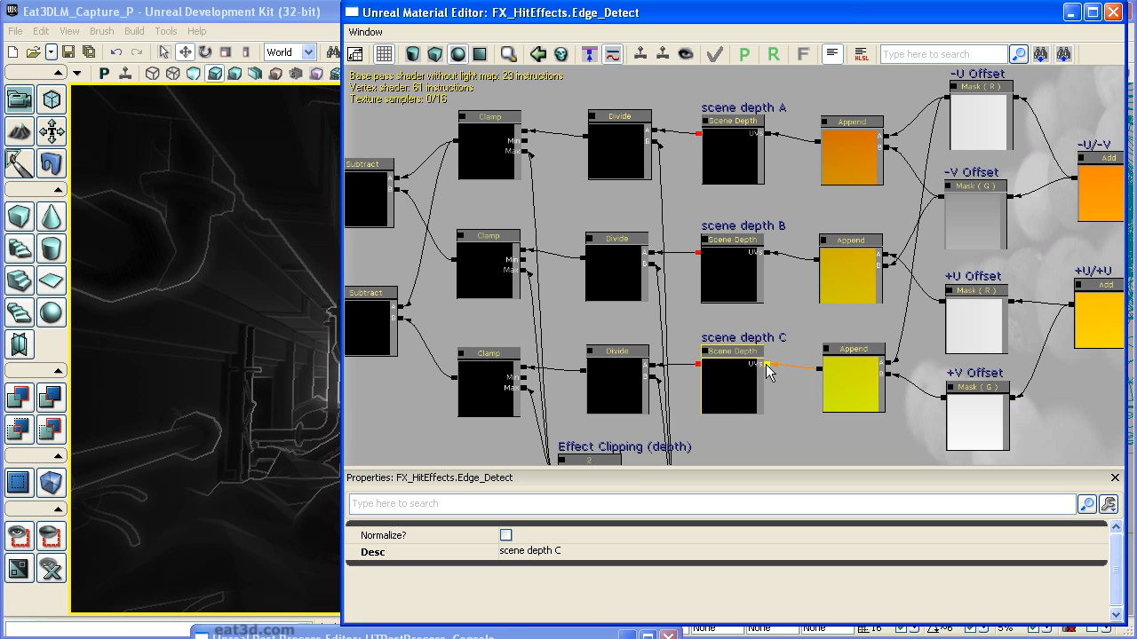
Trace the scene depth outputs into the Divide nodes and inspect the Depth Value Dampener constant.
drag(794, 353, 917, 327)
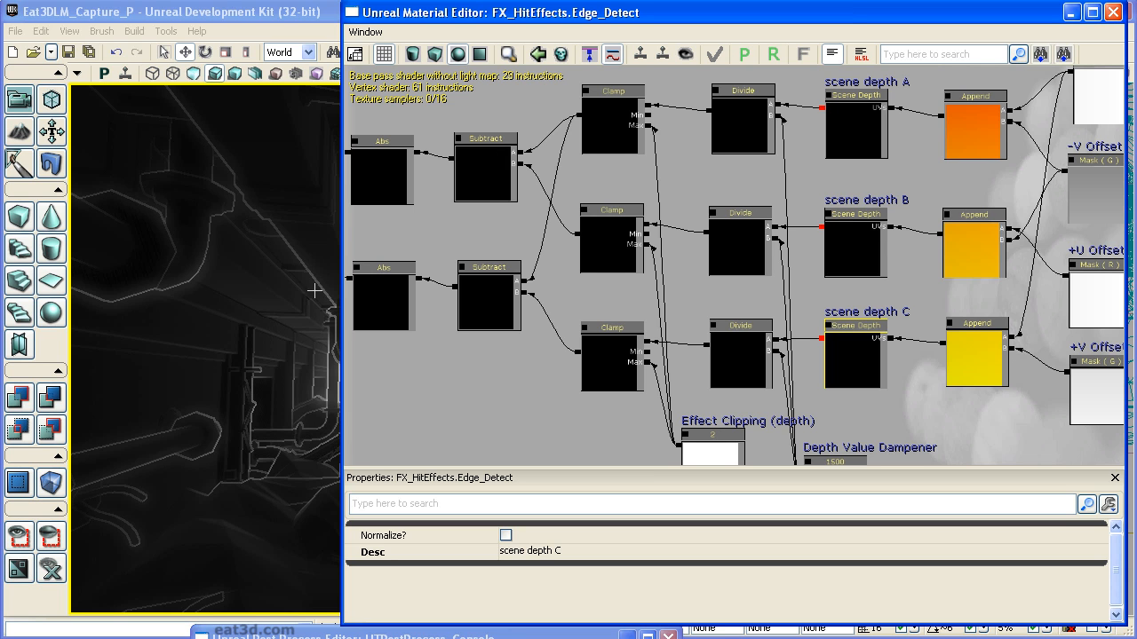
drag(915, 414, 972, 388)
drag(830, 394, 822, 430)
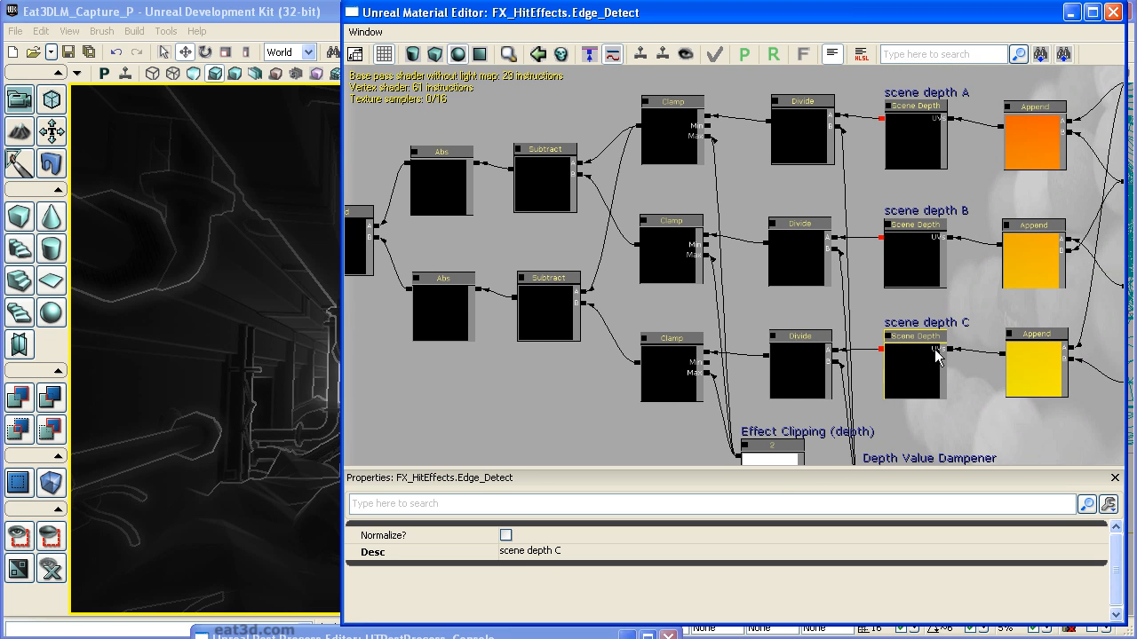
drag(937, 420, 978, 411)
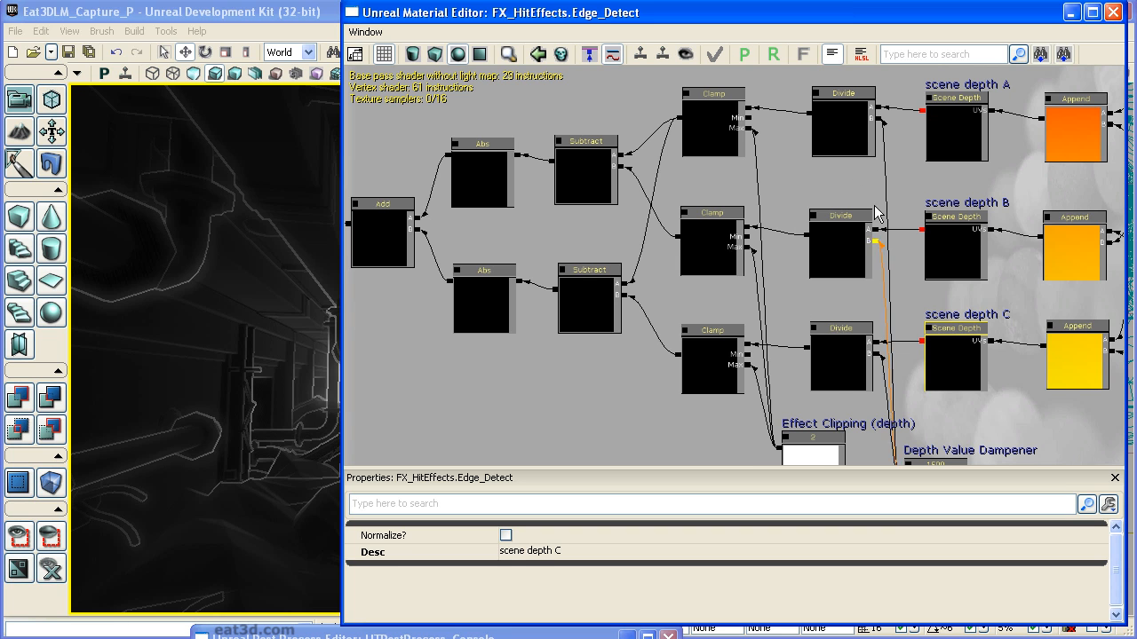
drag(1033, 392, 1038, 371)
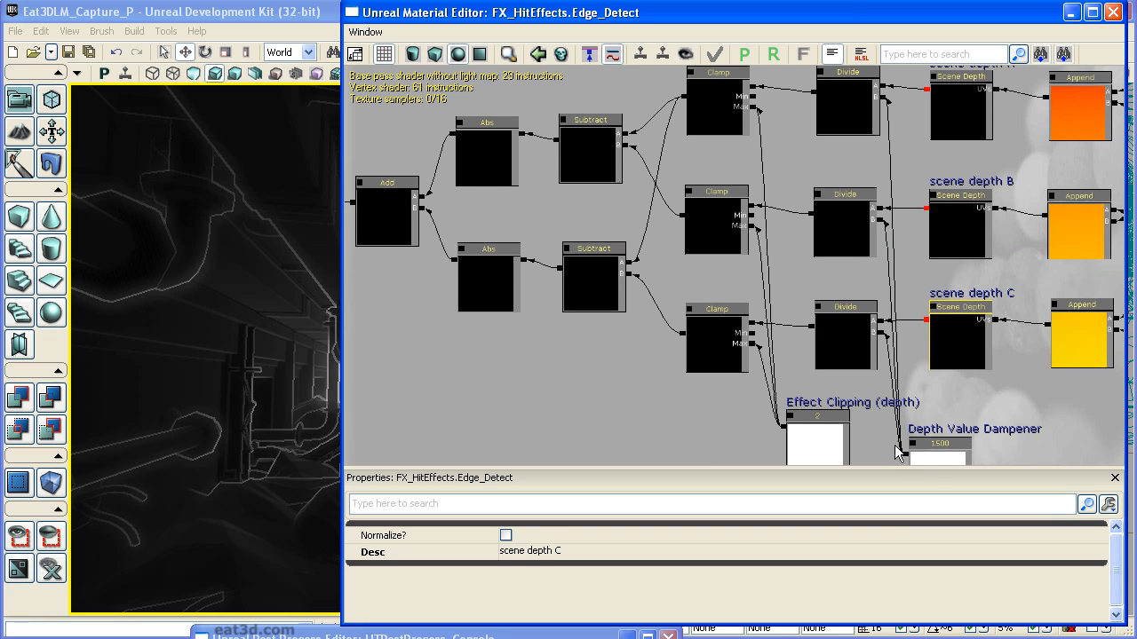
click(941, 456)
scroll(1002, 388, up, 3)
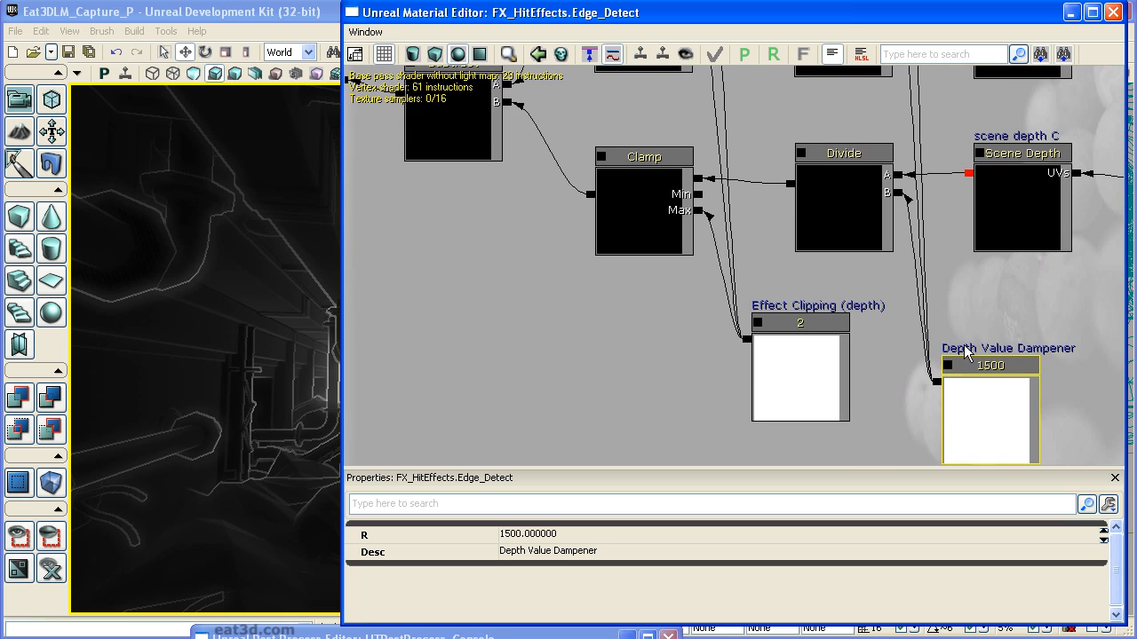
Examine the Clamp nodes and the Effect Clipping (depth) constant connected to their Max inputs.
scroll(959, 364, down, 5)
drag(820, 123, 853, 79)
drag(790, 196, 763, 79)
scroll(736, 192, up, 4)
drag(759, 445, 736, 347)
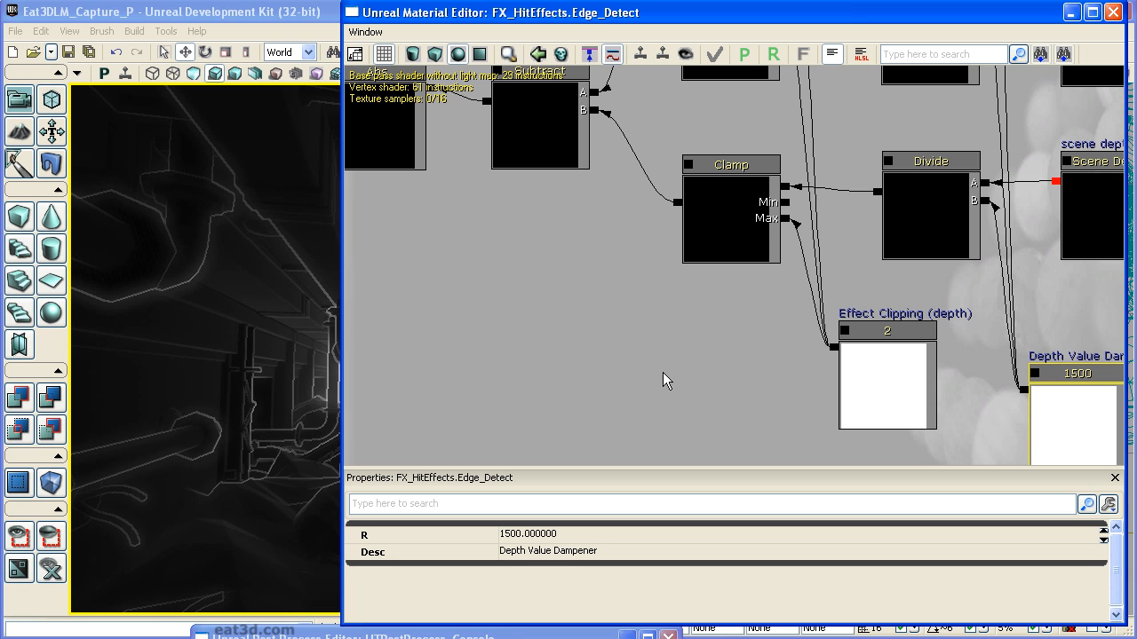
scroll(622, 393, down, 2)
drag(597, 358, 638, 423)
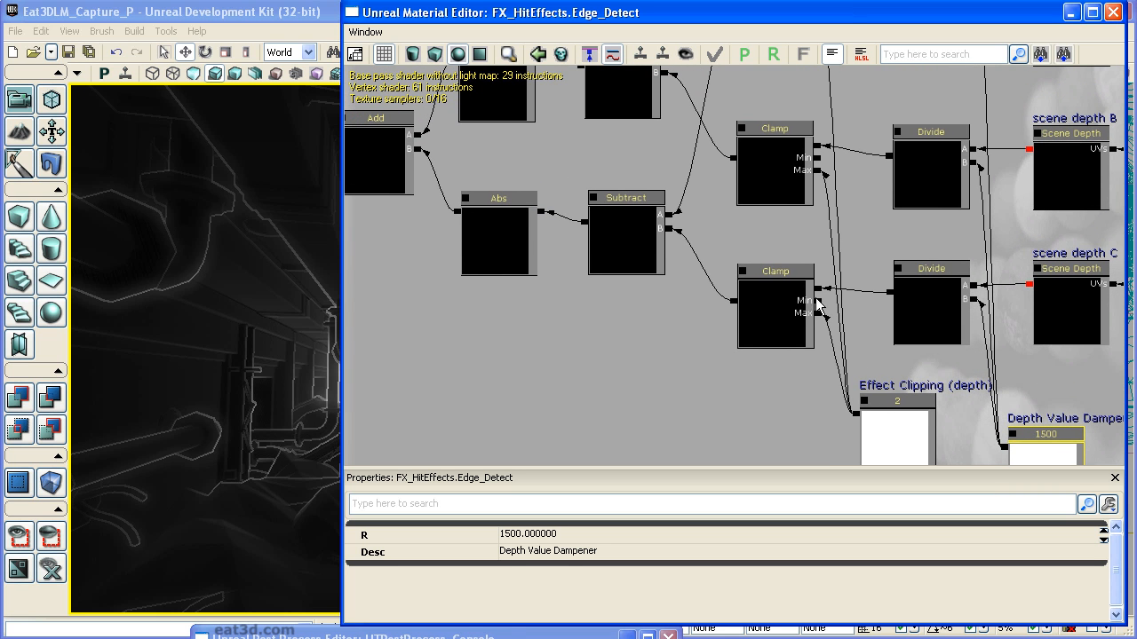
drag(690, 376, 799, 441)
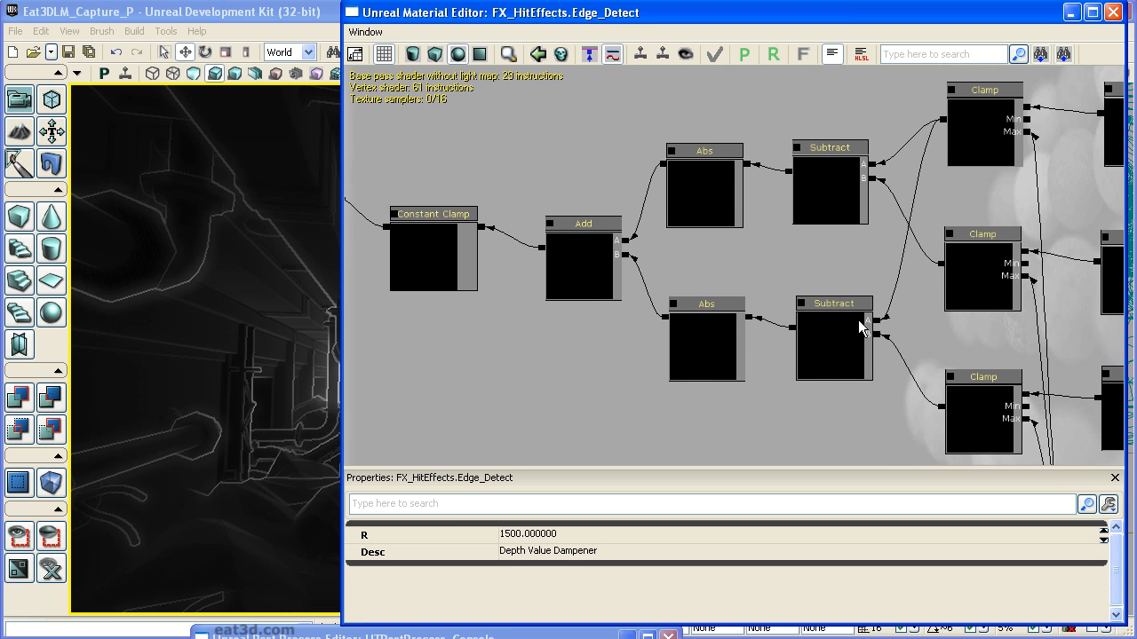
Follow the Subtract, Abs, Add and Constant Clamp nodes through to the material's Emissive input.
drag(1000, 320, 904, 324)
scroll(855, 220, down, 3)
scroll(754, 436, down, 1)
scroll(944, 459, up, 4)
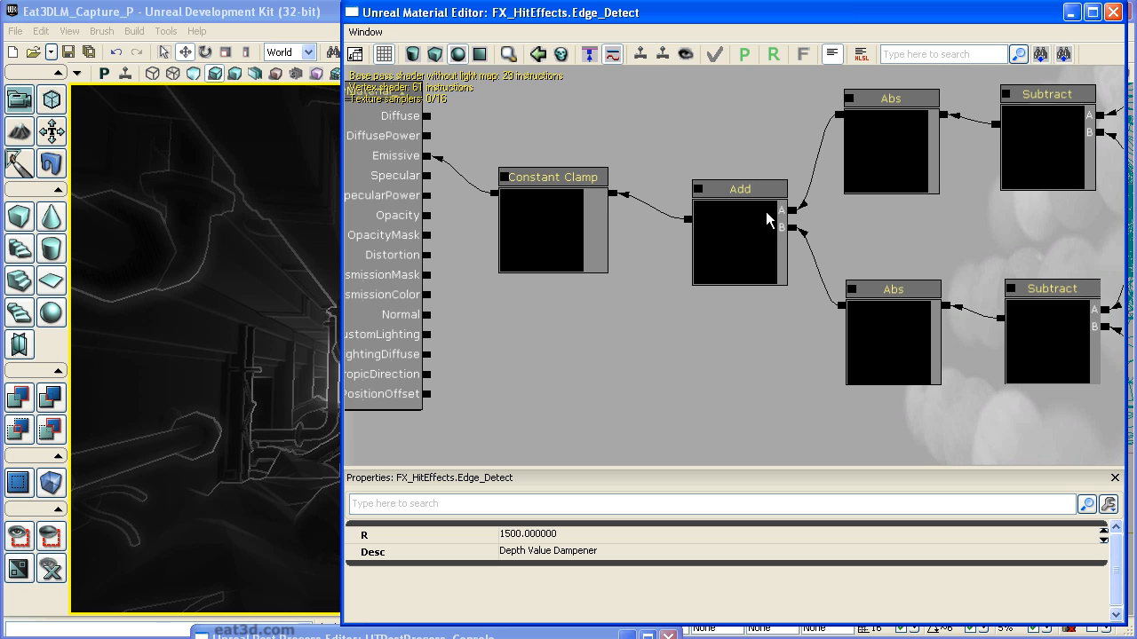
drag(610, 339, 849, 390)
drag(1019, 284, 944, 303)
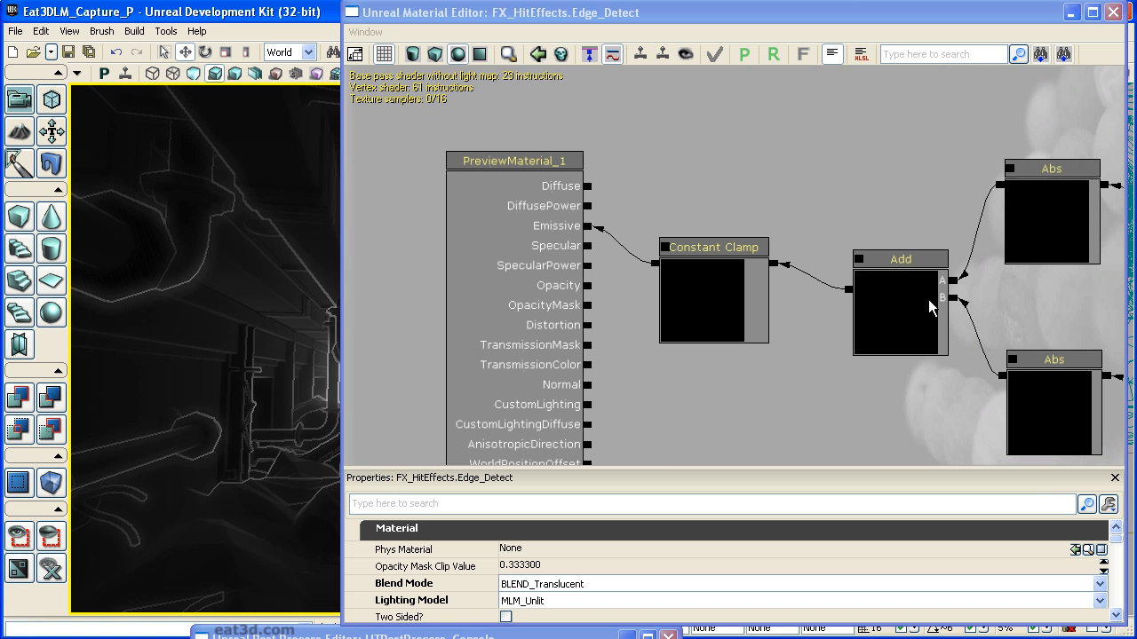
Move the Material Editor aside and inspect the edge detection result in the level viewport.
drag(456, 13, 974, 15)
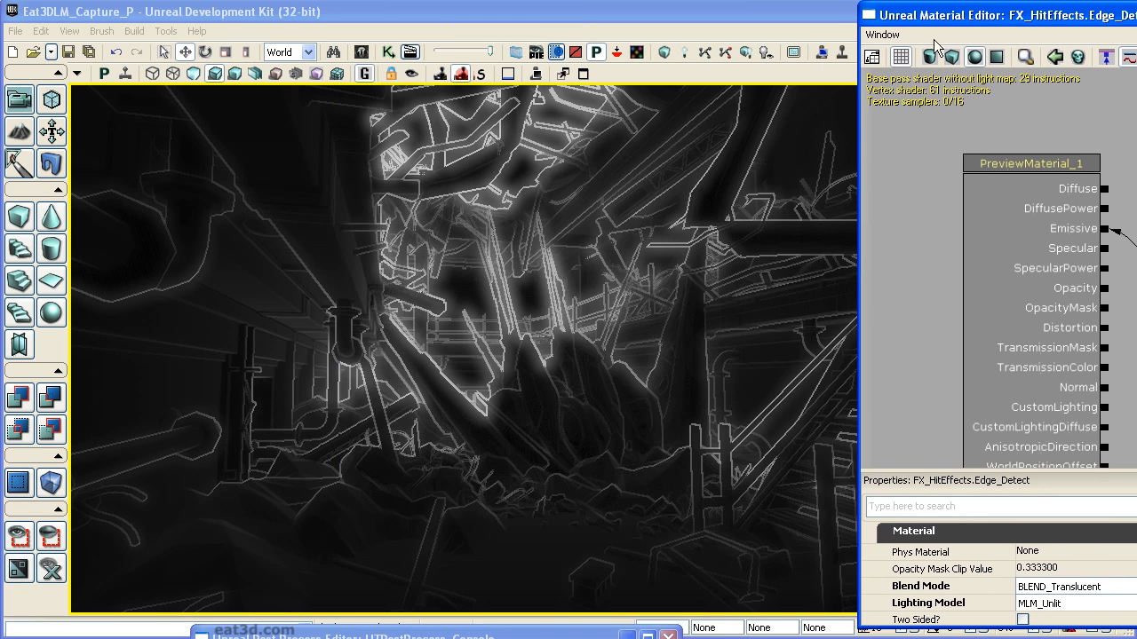
right_drag(519, 409, 616, 427)
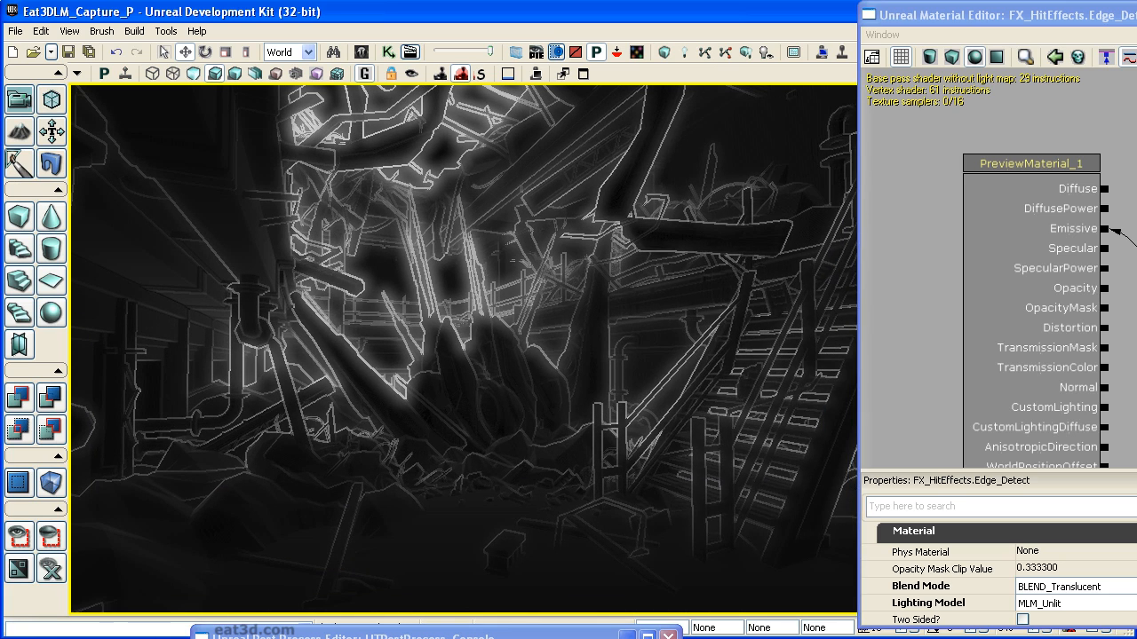
mouse_move(959, 15)
mouse_down()
mouse_move(899, 10)
mouse_move(949, 1)
mouse_up()
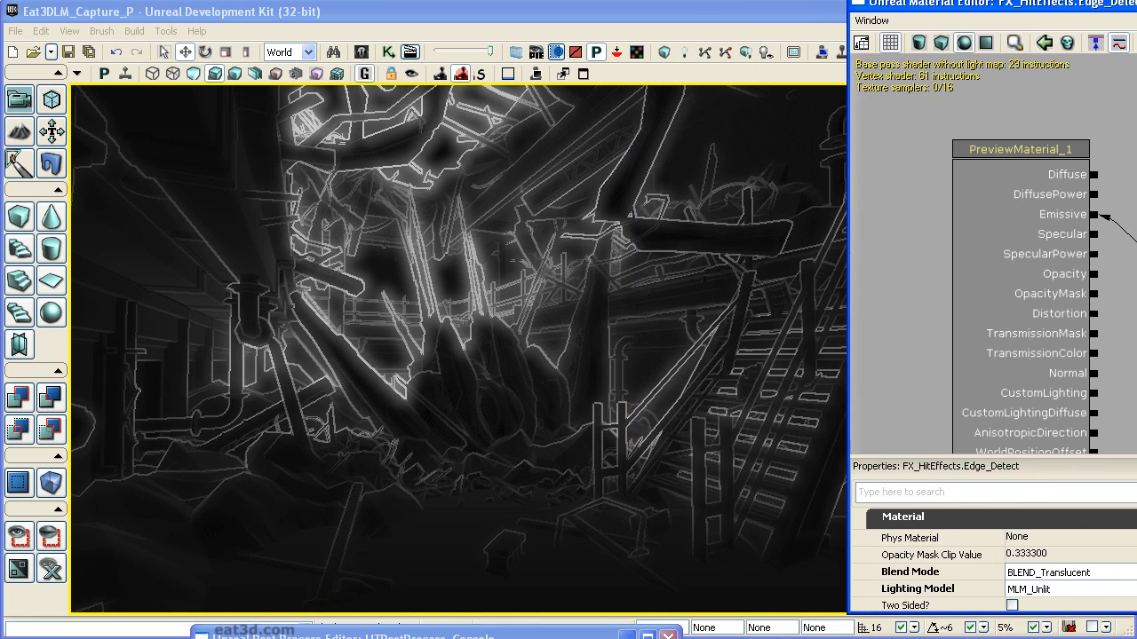
Bring the Material Editor back, narrow it beside the level viewport, and show the U offset / V offset node.
drag(1136, 4, 763, 3)
scroll(781, 129, down, 5)
drag(781, 129, 573, 104)
drag(767, 289, 641, 270)
drag(1018, 425, 767, 427)
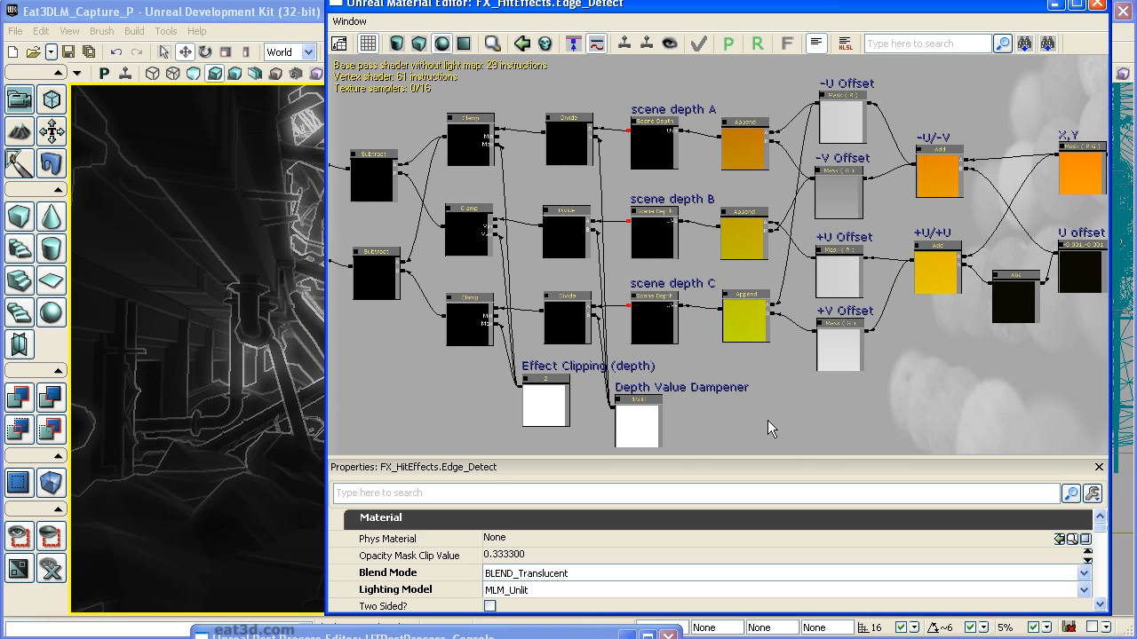
drag(330, 390, 627, 393)
drag(1030, 427, 789, 408)
scroll(853, 355, up, 3)
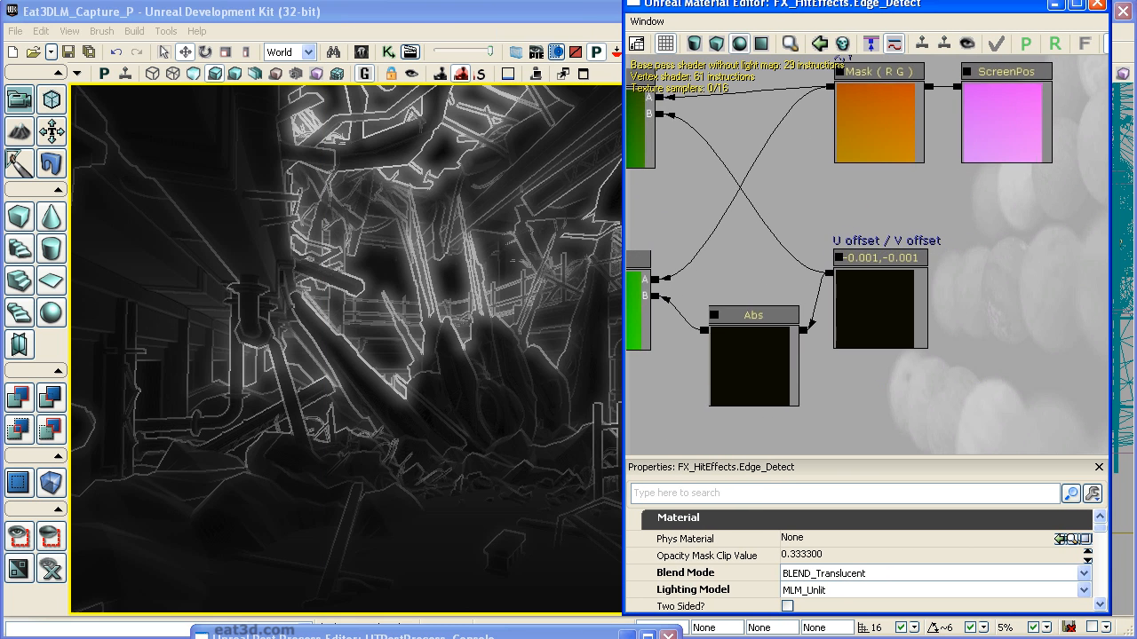
Set the U offset / V offset constant's R and G to -0.004, apply the material, and inspect the edges in the viewport.
click(890, 289)
click(829, 523)
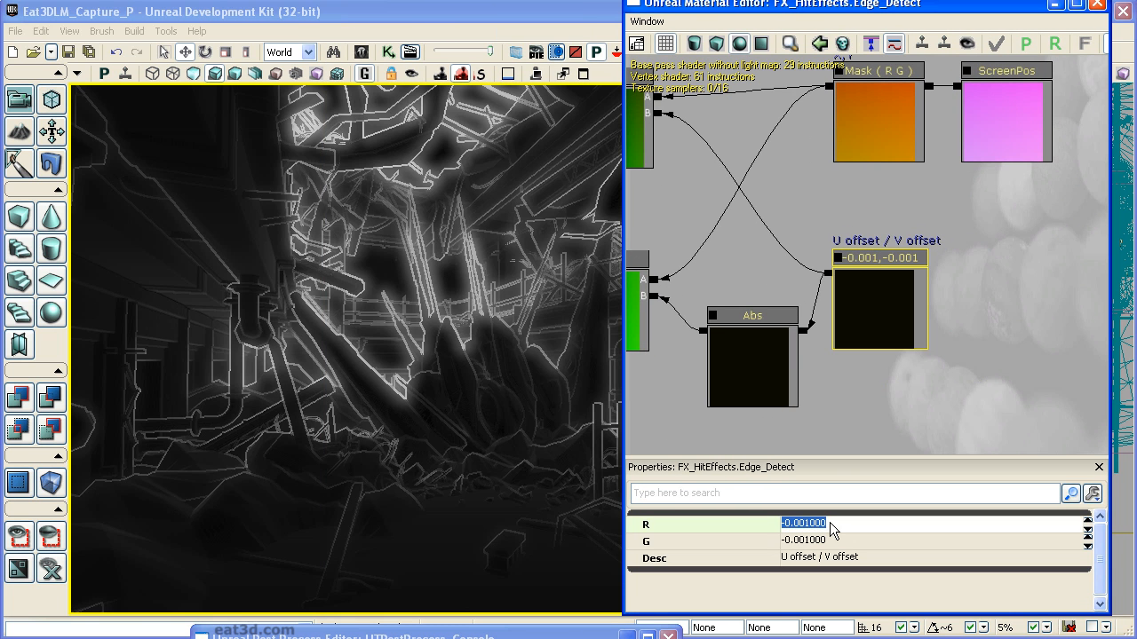
text(-)
key(Tab)
text(-.004)
key(Return)
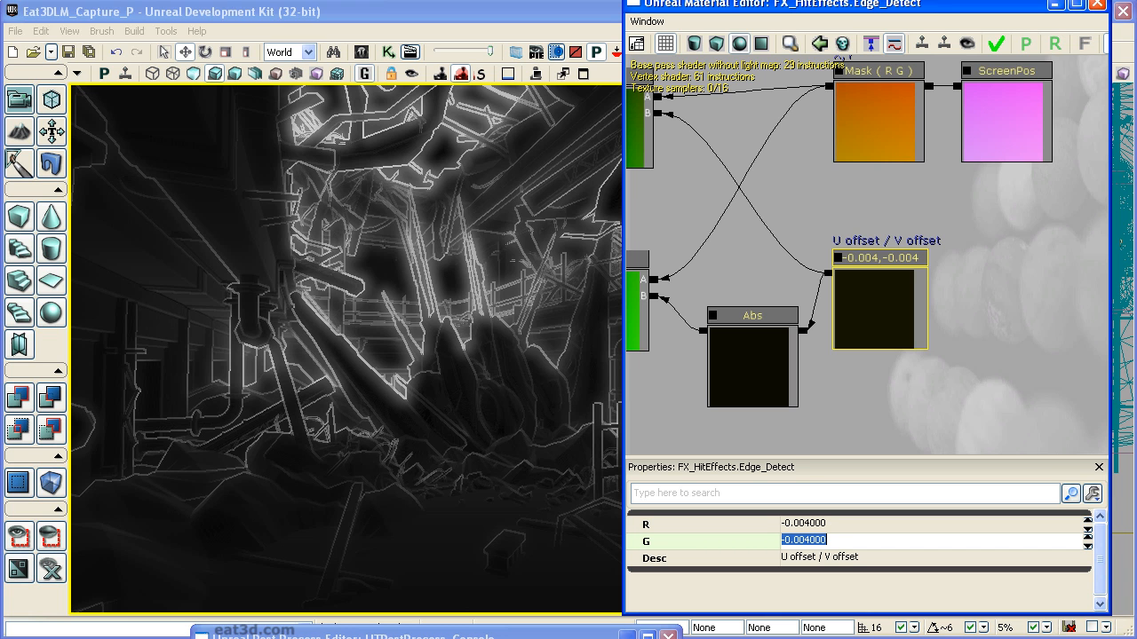
click(996, 44)
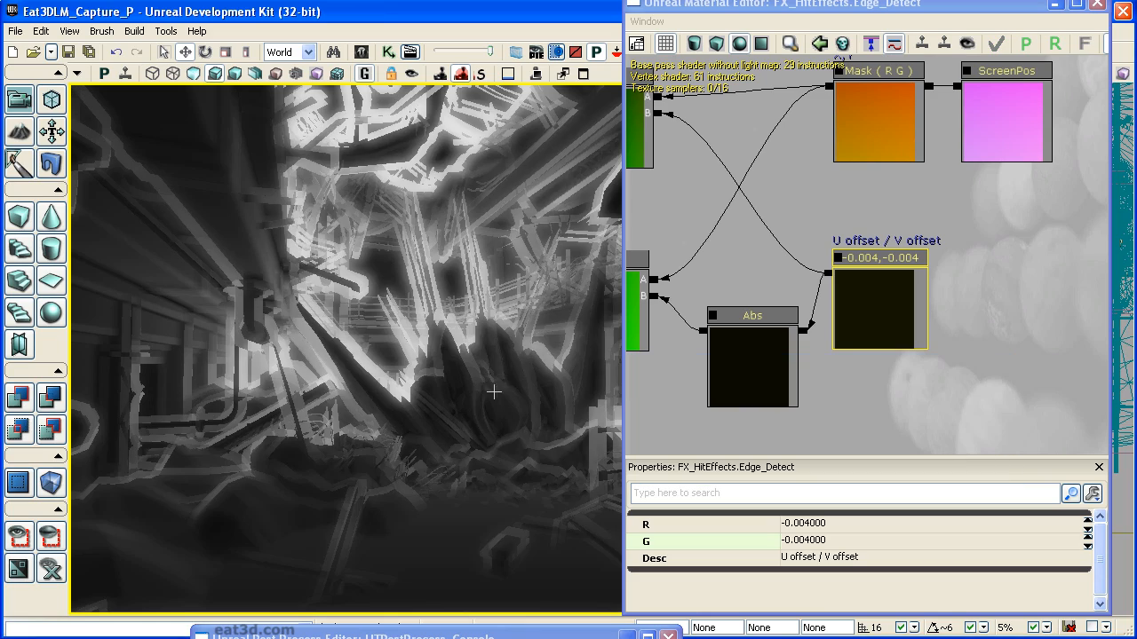
mouse_move(473, 433)
right_down()
mouse_move(595, 422)
mouse_move(649, 444)
mouse_move(473, 432)
right_up()
click(878, 332)
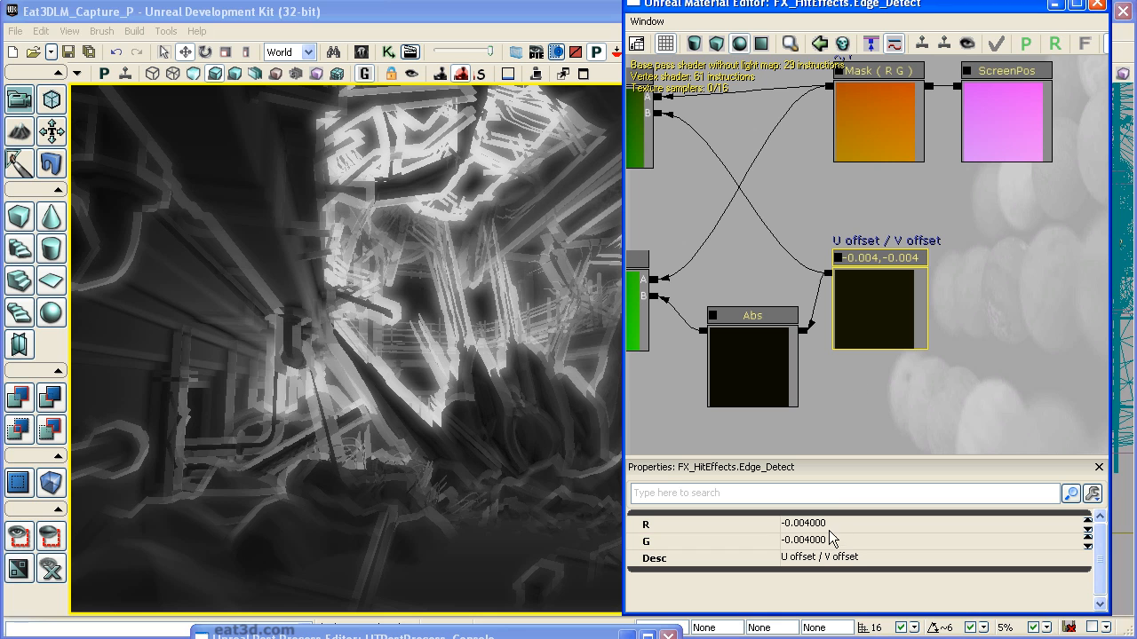
Set the U offset / V offset constant's R and G to -0.001 in the Edge_Detect material.
click(837, 522)
text(-.001)
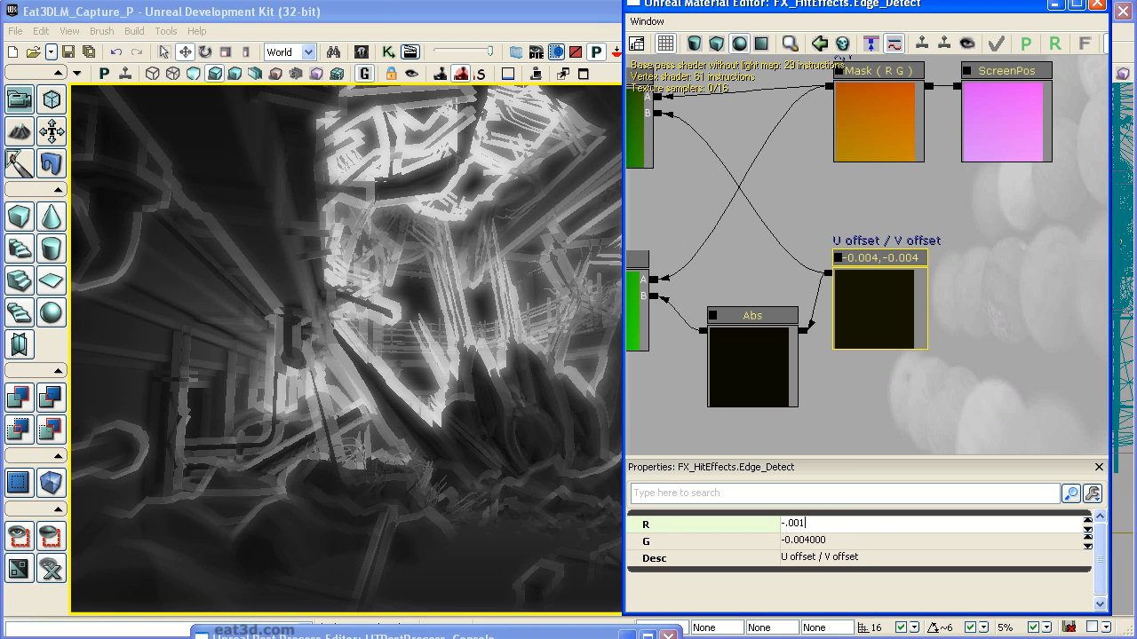
click(873, 535)
text(-.001)
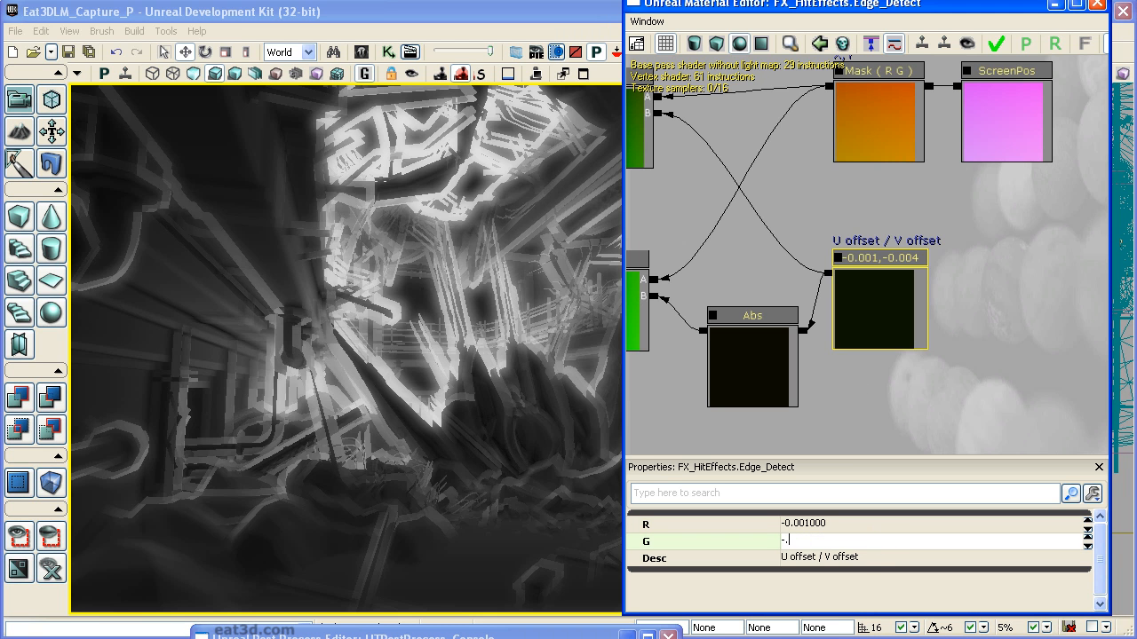
key(Return)
Set the Depth Value Dampener constant to 5000, apply the material, and inspect the edges in the level viewport.
drag(674, 415, 1088, 219)
click(952, 244)
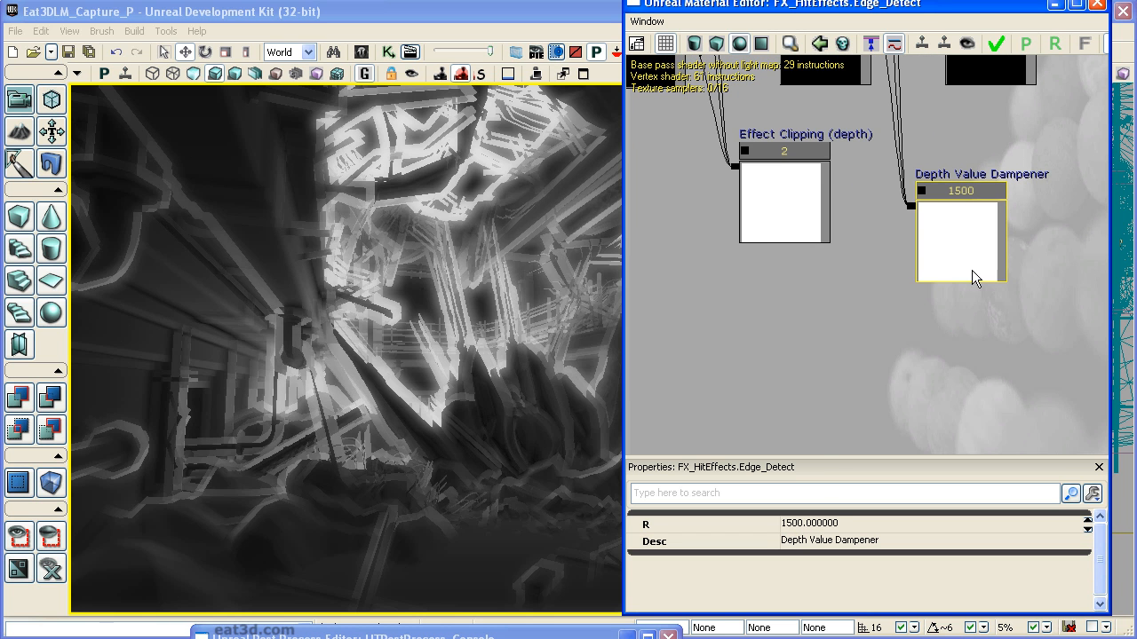
drag(912, 349, 902, 387)
click(862, 523)
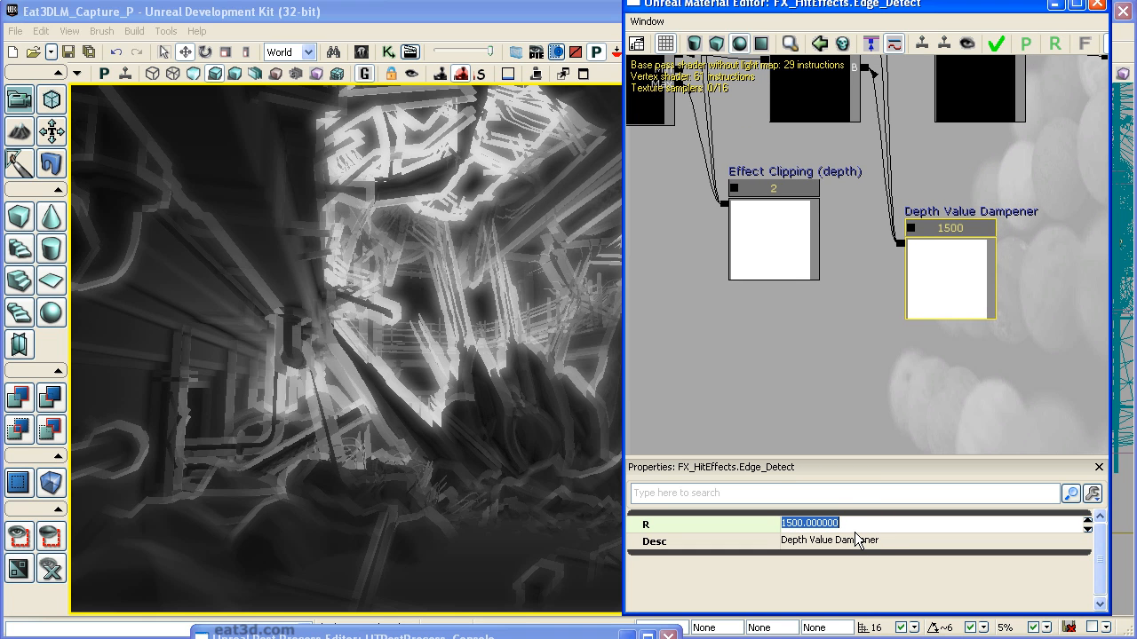
text(5000)
key(Return)
click(996, 45)
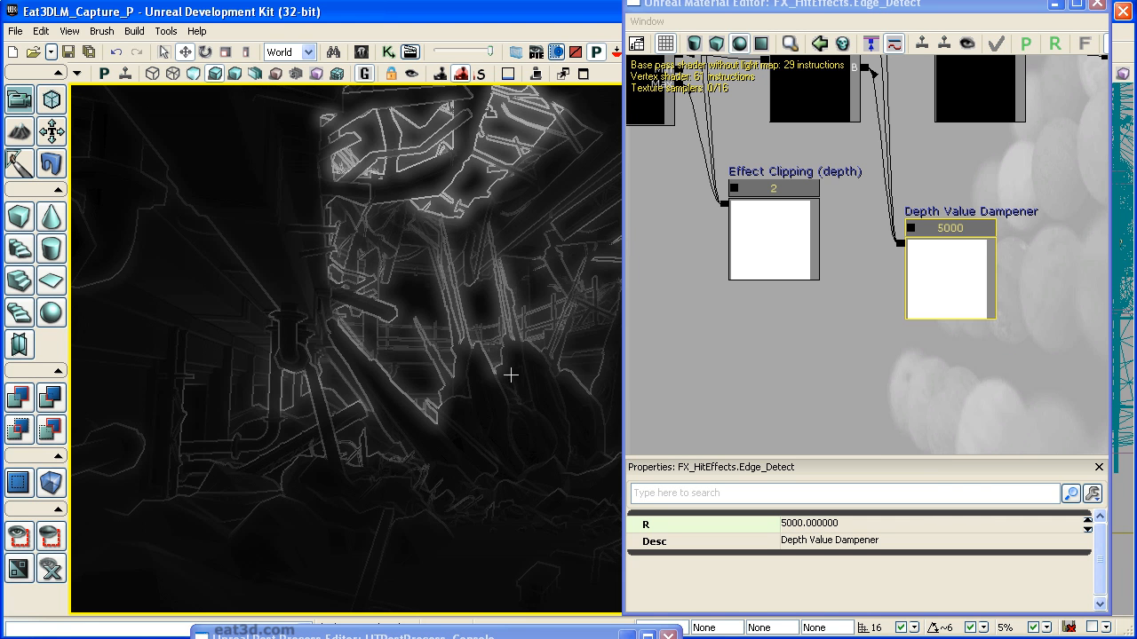
right_drag(479, 438, 524, 439)
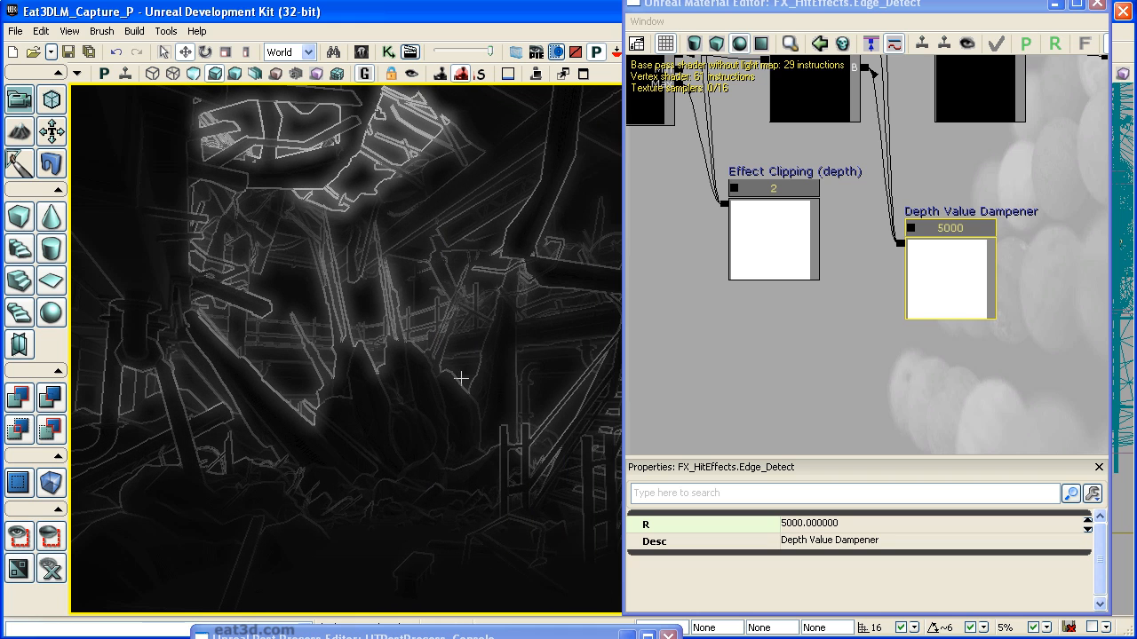
right_drag(326, 390, 311, 485)
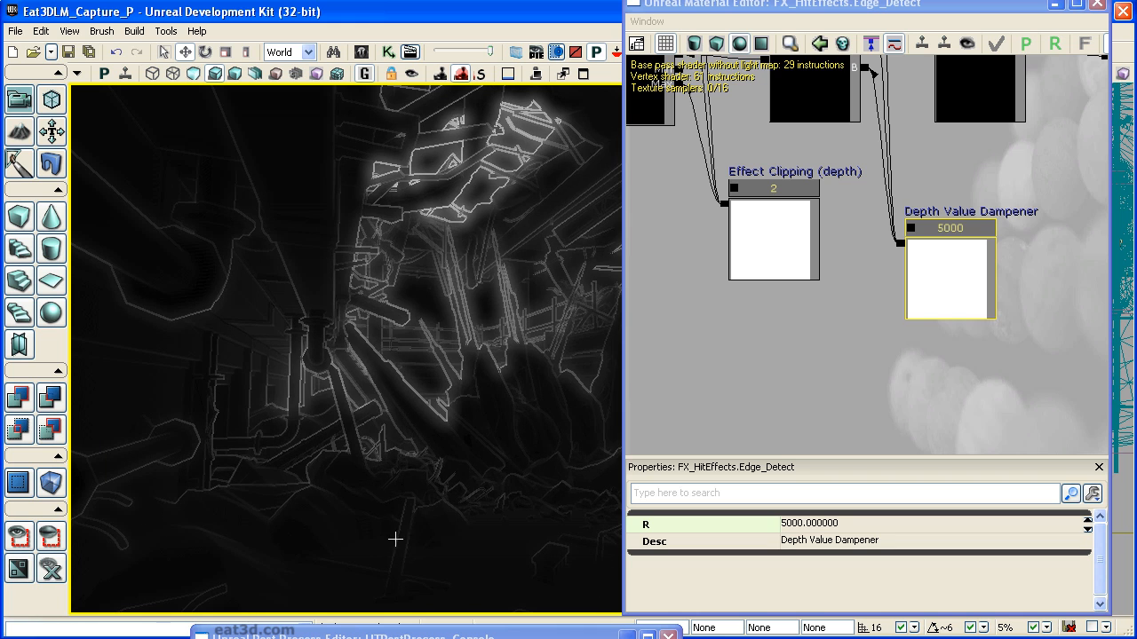
Set the Depth Value Dampener constant to 1500 and apply the Edge_Detect material.
click(853, 524)
text(1500)
key(Return)
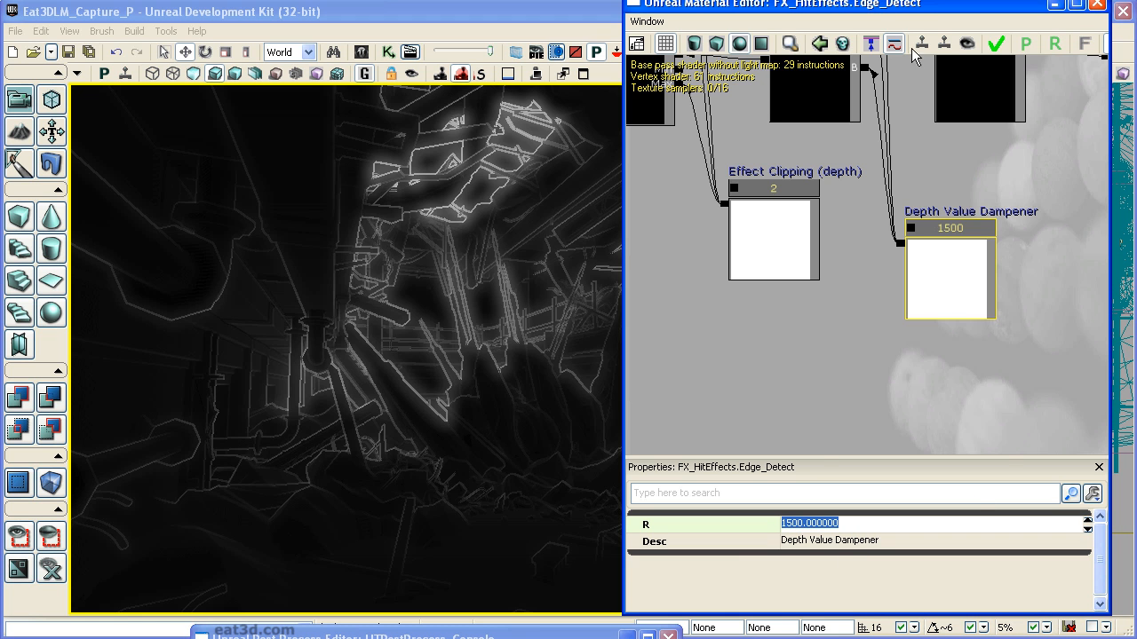
click(996, 44)
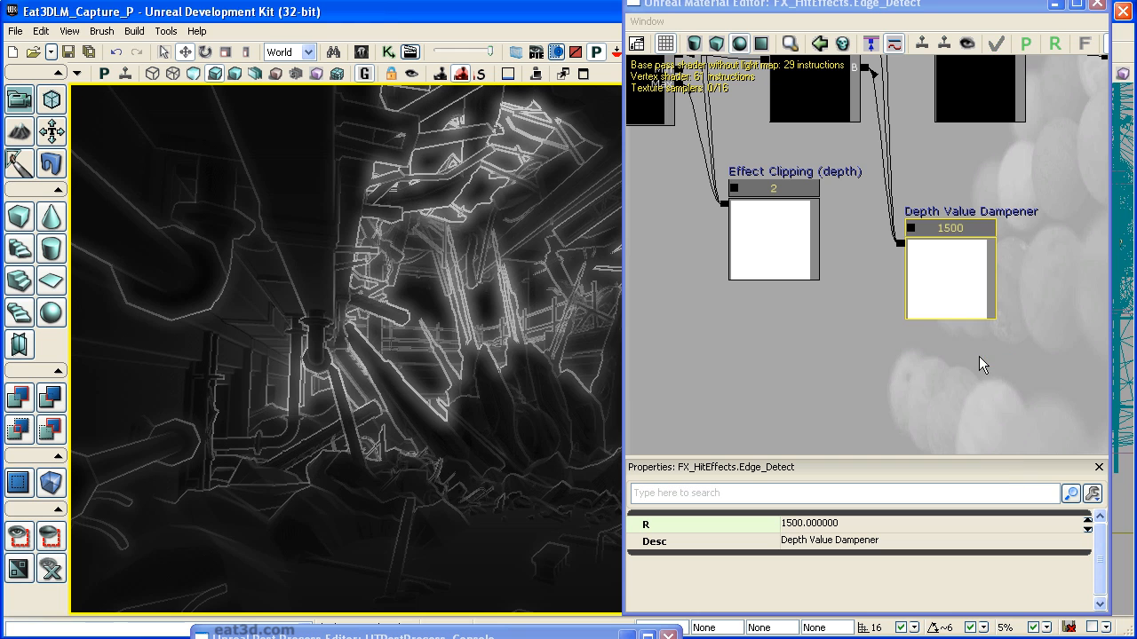
Review the Edge_Detect graph, close its Material Editor, and arrange the Post Process Editor beside the Content Browser.
drag(736, 370, 851, 439)
scroll(823, 323, down, 8)
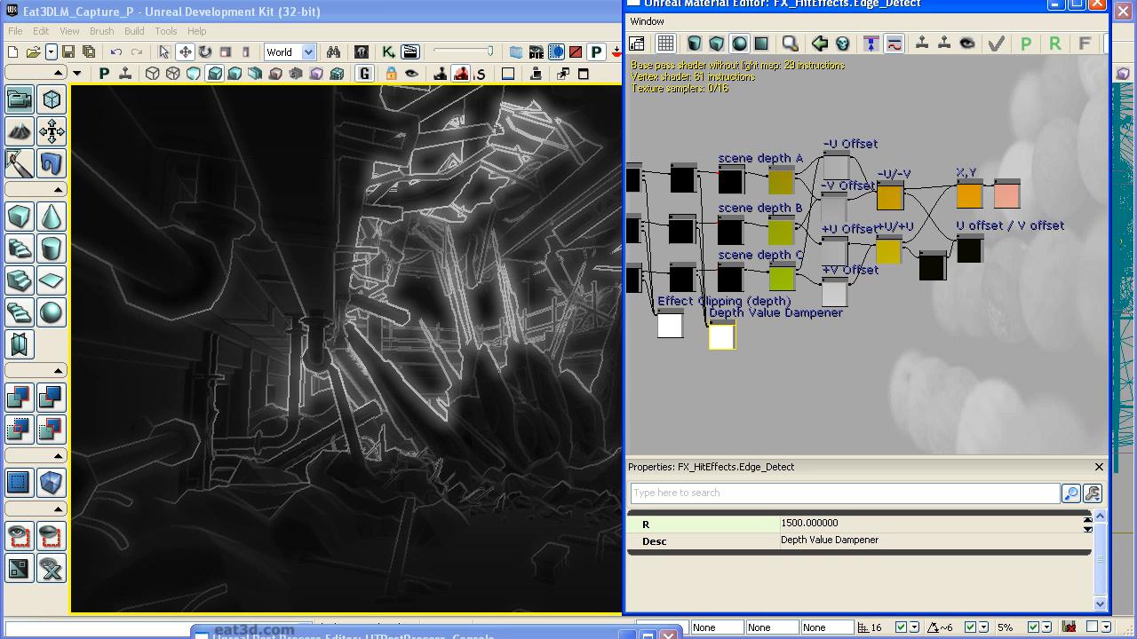
click(1097, 5)
click(647, 636)
drag(601, 213, 486, 49)
drag(1136, 98, 655, 21)
Assign the Image_Edge_Detect material to the MaterialEffect node in UTPostProcess_Console, then clear both windows from the level viewport.
click(886, 354)
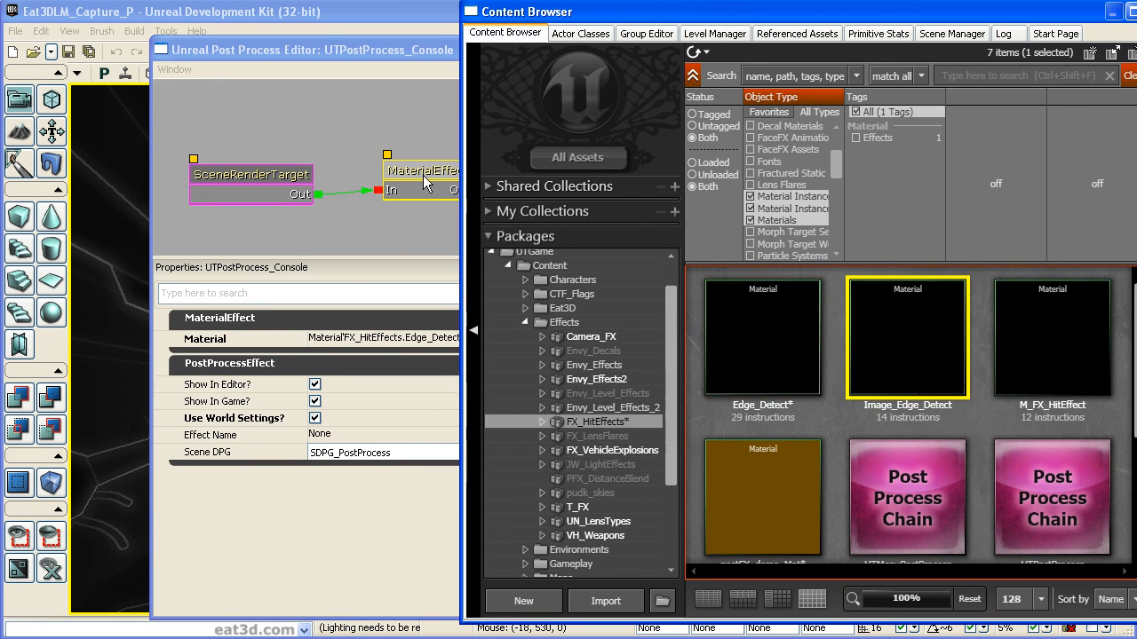
click(294, 354)
click(589, 339)
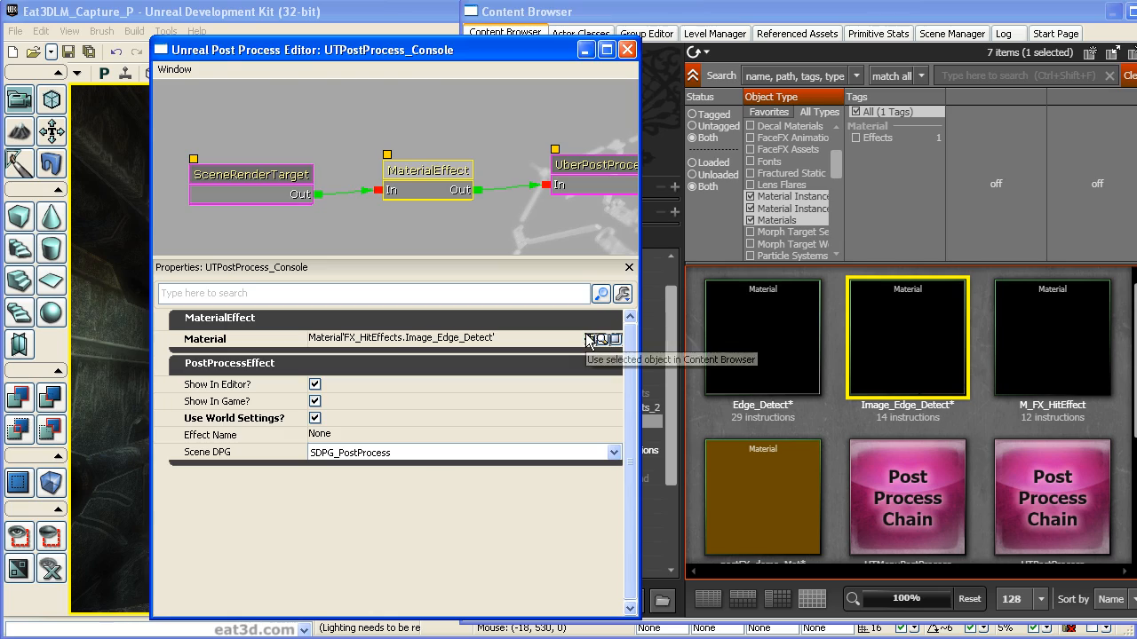
click(627, 49)
drag(620, 18, 1136, 44)
Fly through the level and examine the image-based edge detection on the ladders, crystals, rubble, pipes and walls.
right_drag(469, 349, 469, 409)
drag(469, 409, 469, 270)
right_drag(469, 349, 635, 200)
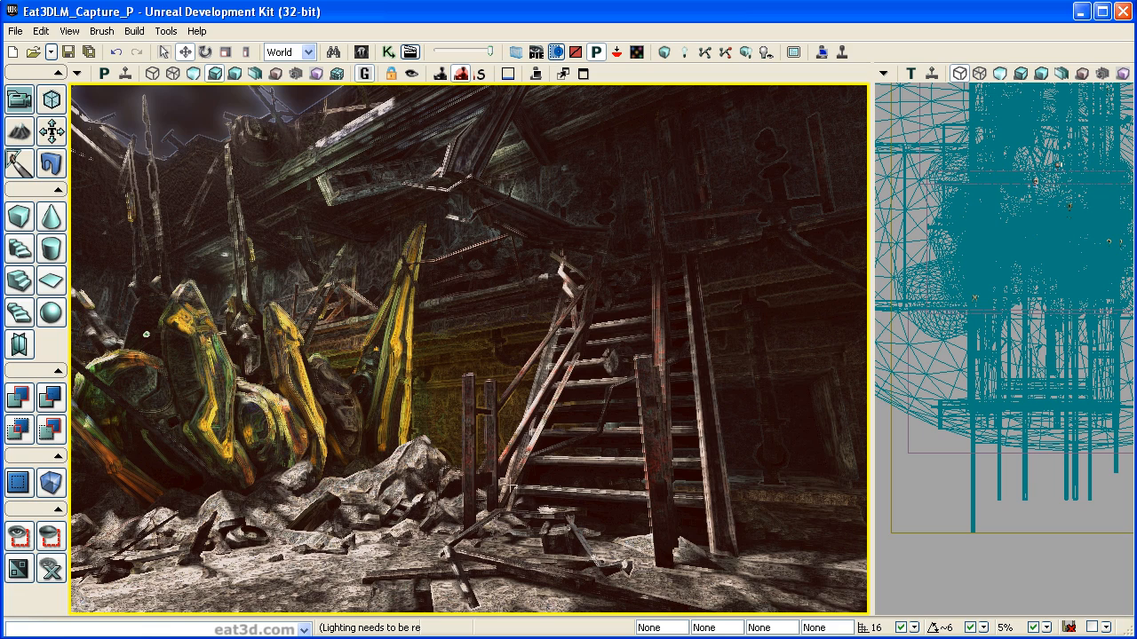
right_drag(610, 508, 488, 525)
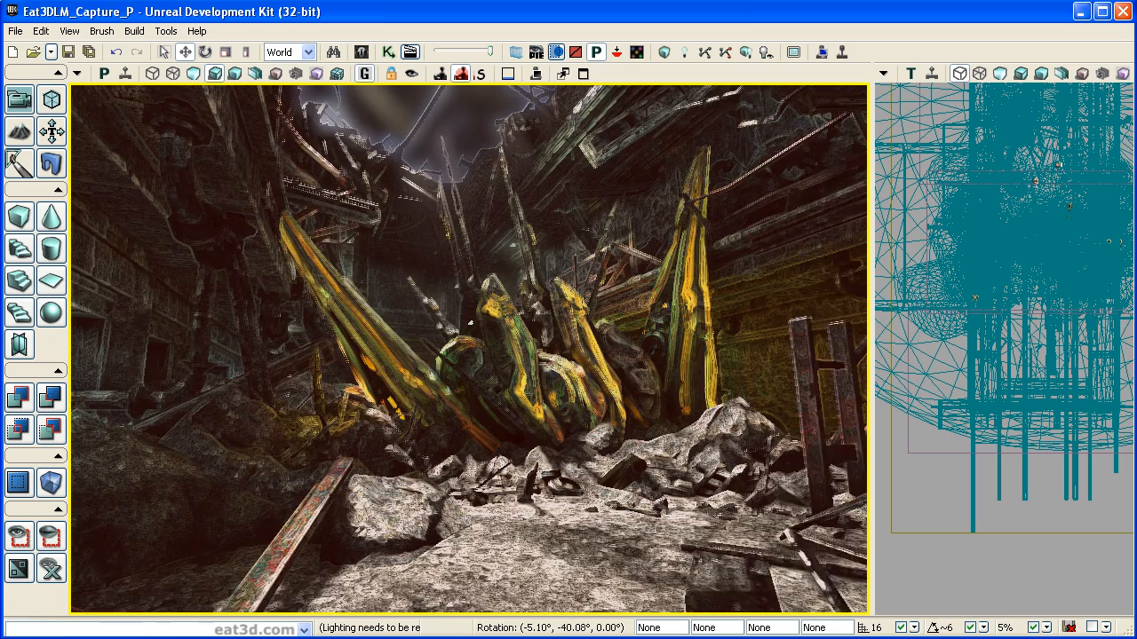
drag(609, 508, 610, 471)
drag(663, 543, 640, 342)
middle_drag(601, 538, 601, 513)
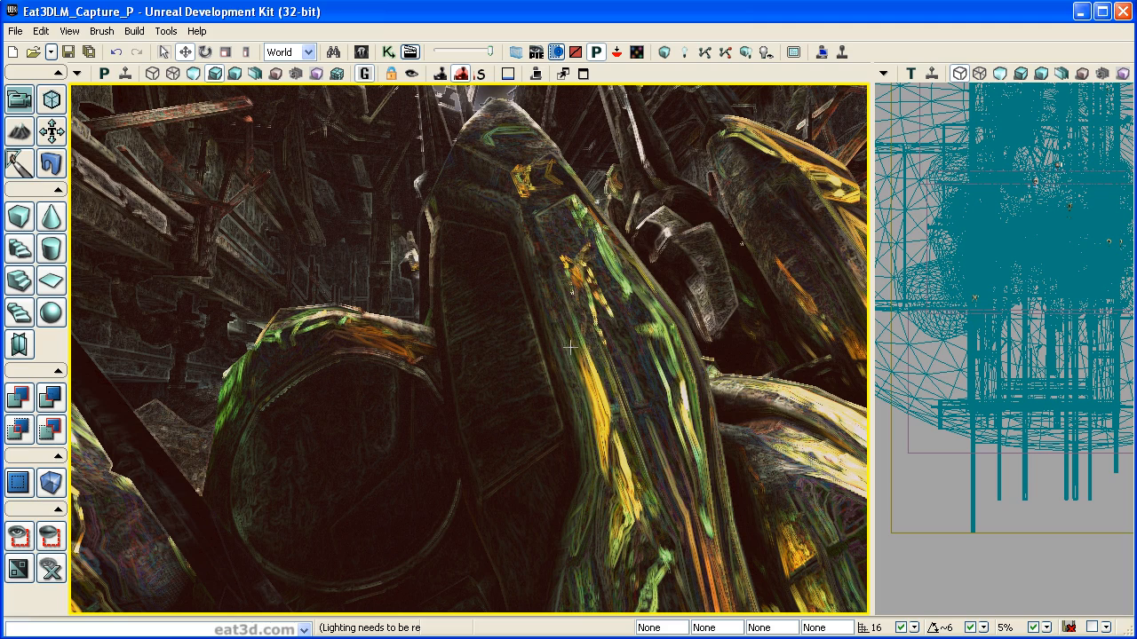
right_drag(612, 358, 560, 298)
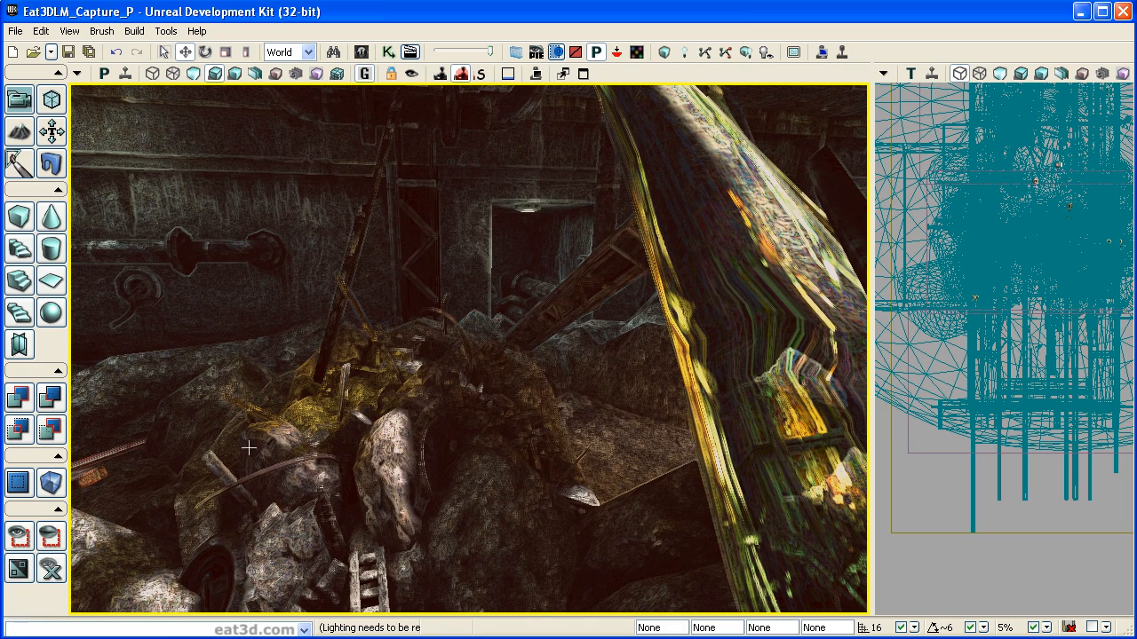
right_drag(705, 472, 462, 408)
drag(553, 554, 541, 577)
right_drag(515, 455, 499, 449)
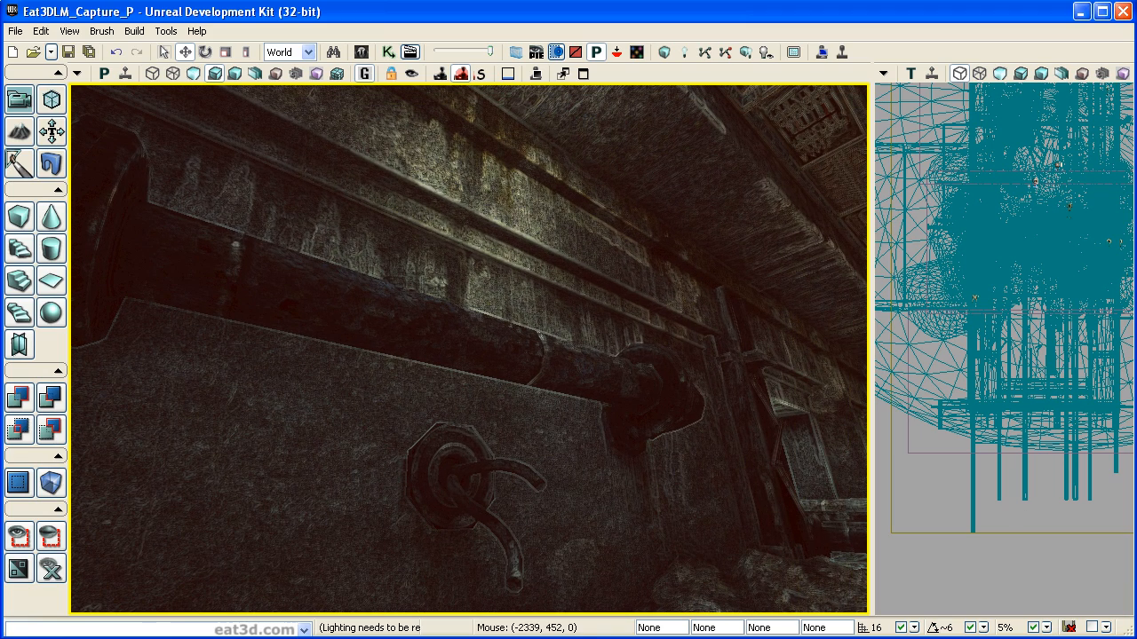
Open Image_Edge_Detect from the FX_HitEffects package in the Material Editor and show its whole graph.
key(ctrl+shift+f)
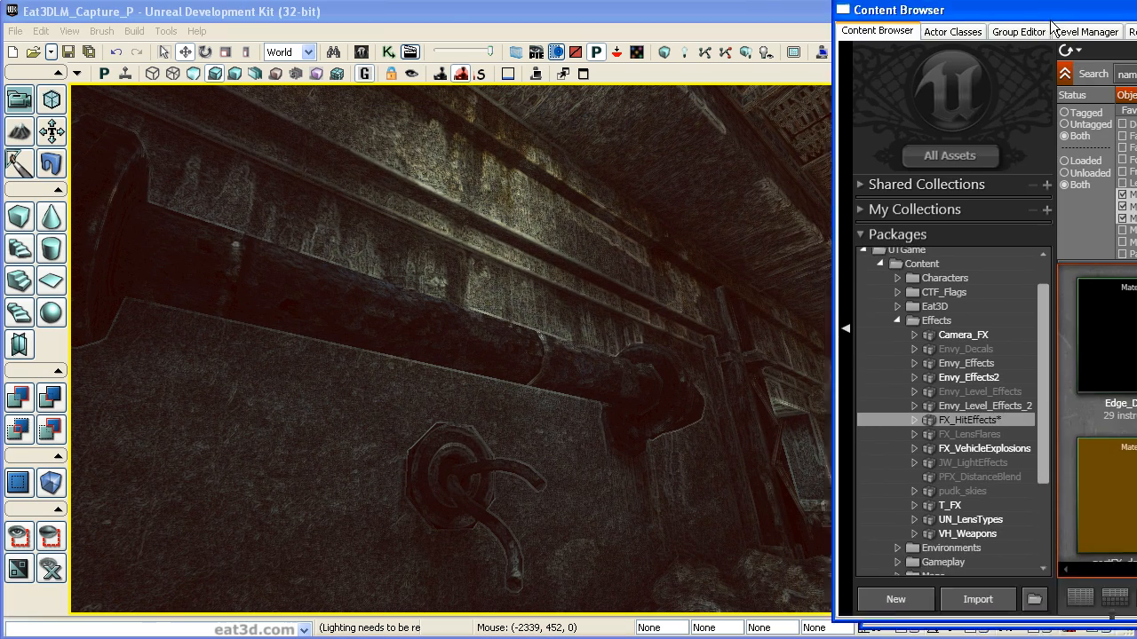
double_click(720, 343)
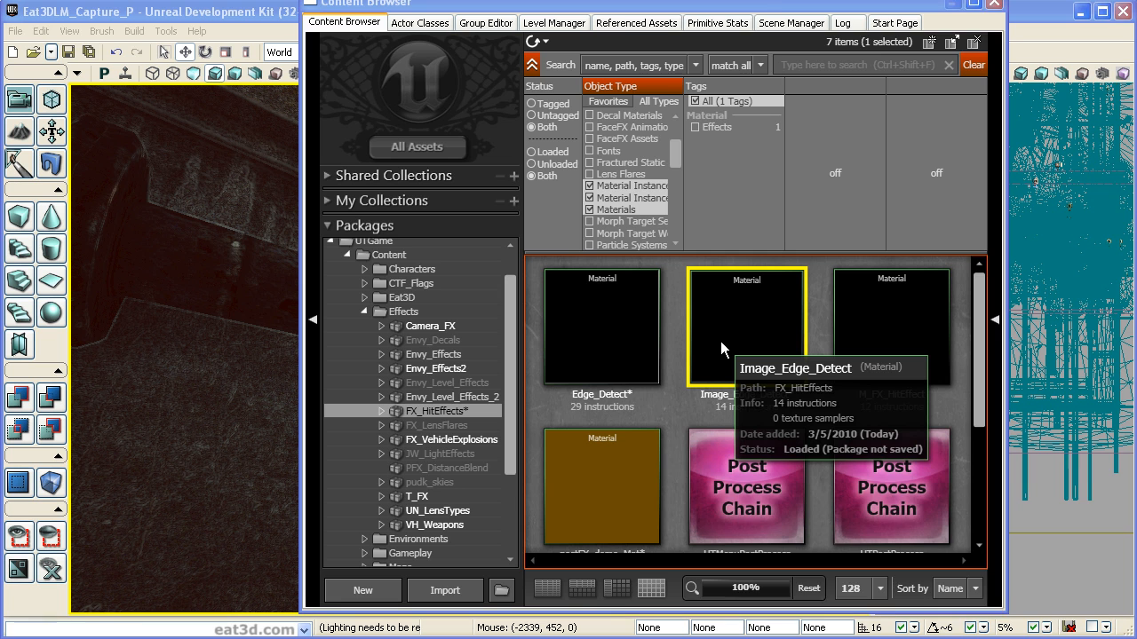
drag(623, 347, 145, 346)
scroll(626, 257, down, 5)
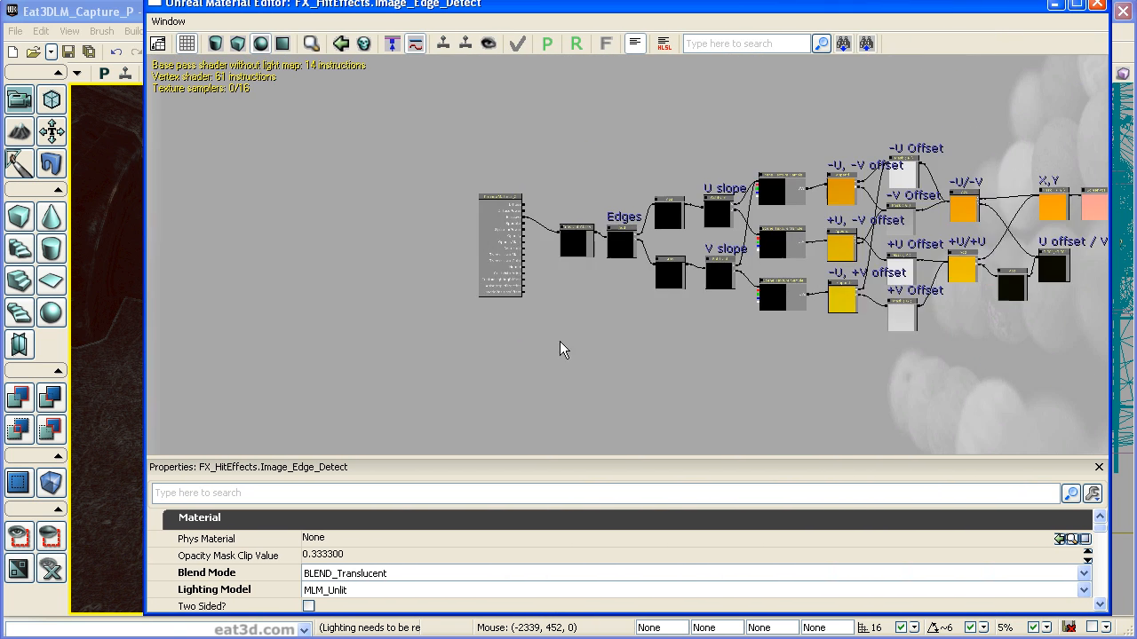
drag(581, 344, 362, 340)
drag(930, 357, 840, 357)
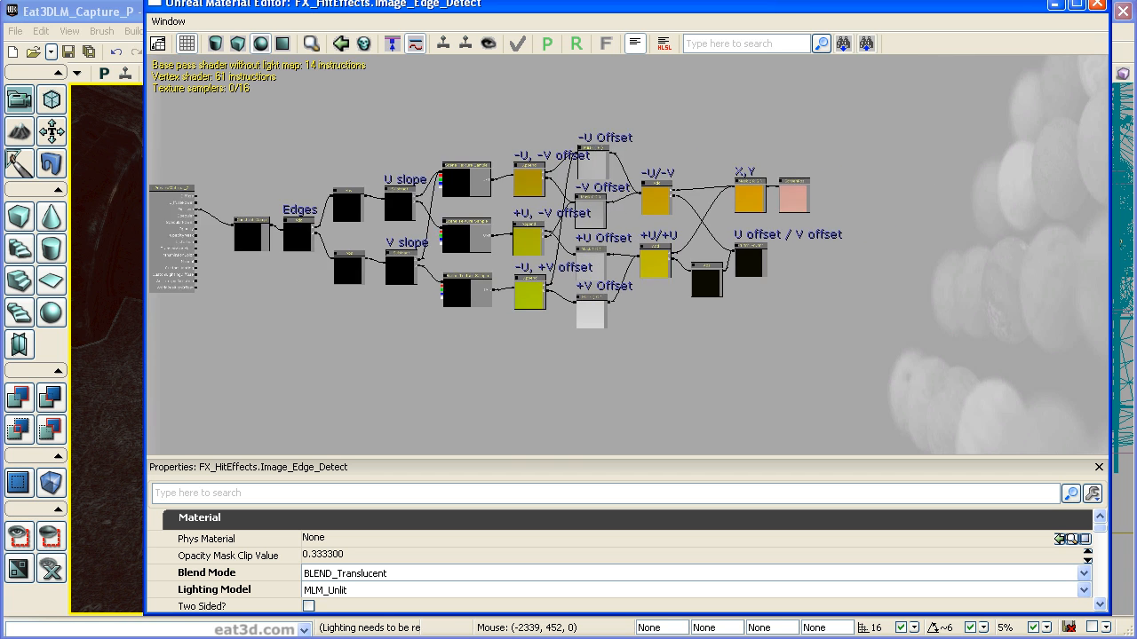
Follow the Image_Edge_Detect graph from the UV offsets through the Scene Texture Samples and slope Subtracts to the Emissive input.
scroll(930, 357, up, 5)
drag(965, 441, 929, 516)
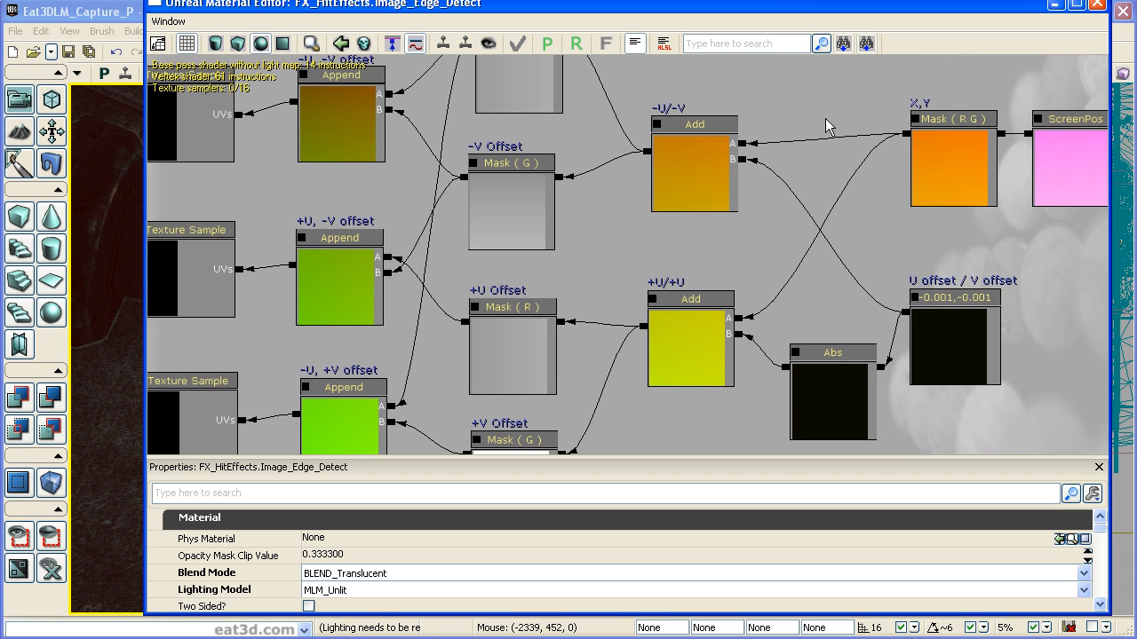
scroll(875, 346, down, 3)
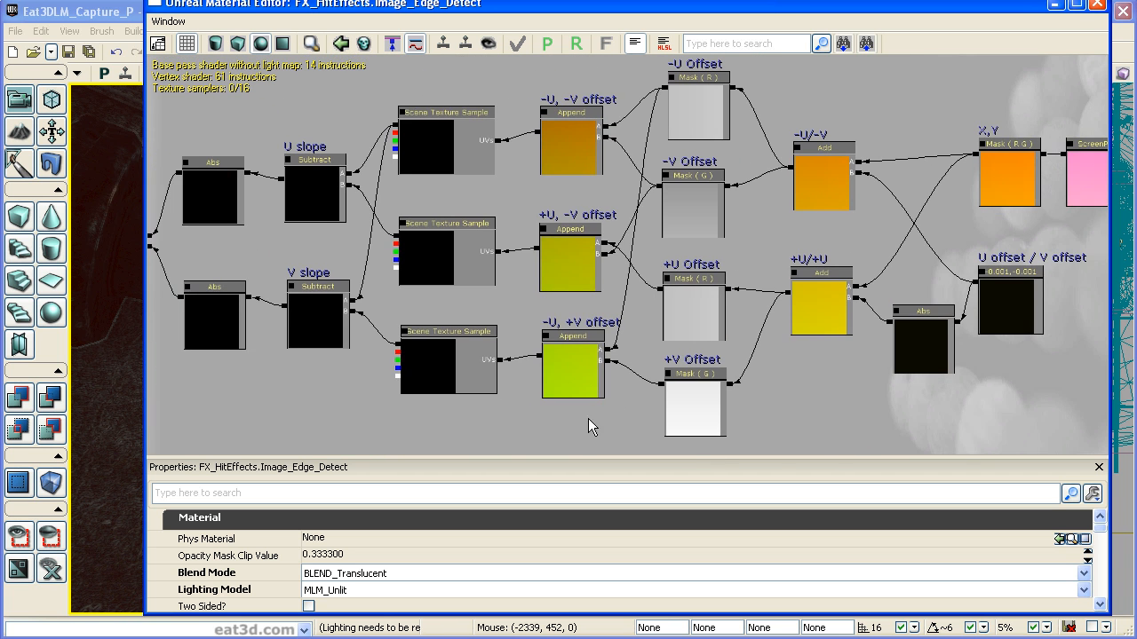
drag(783, 405, 1100, 373)
scroll(791, 417, up, 3)
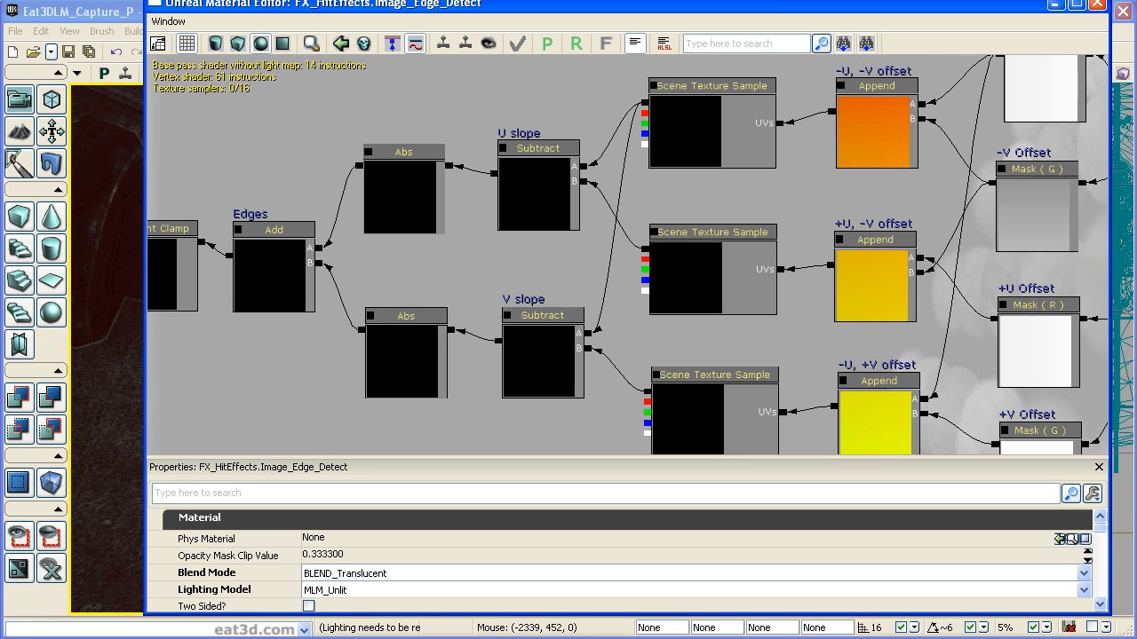
scroll(706, 133, down, 1)
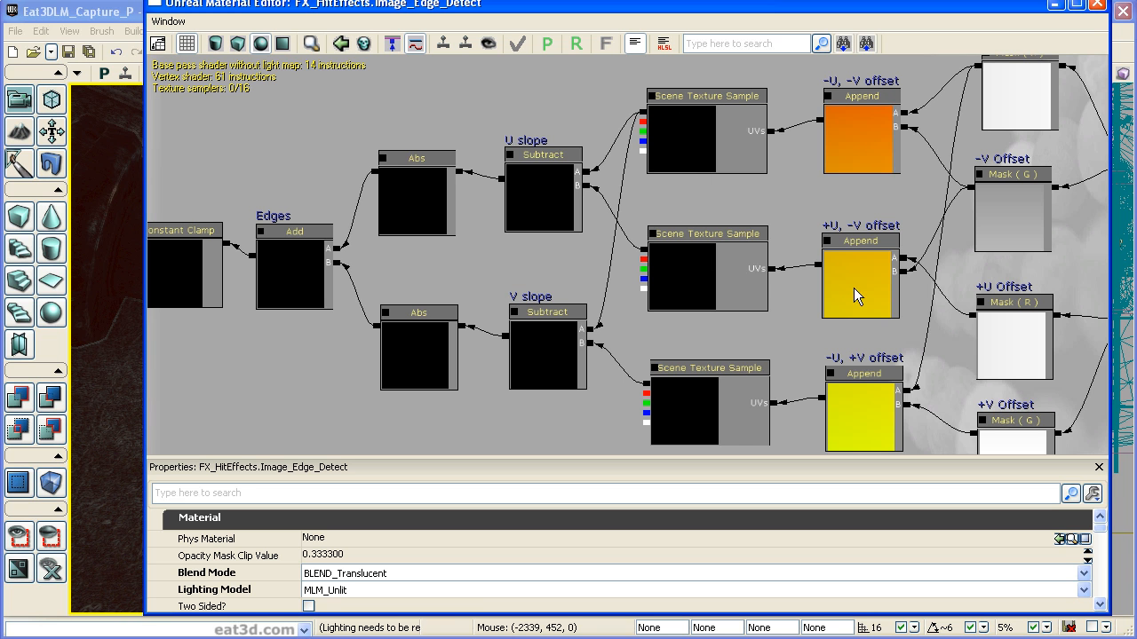
drag(749, 213, 968, 182)
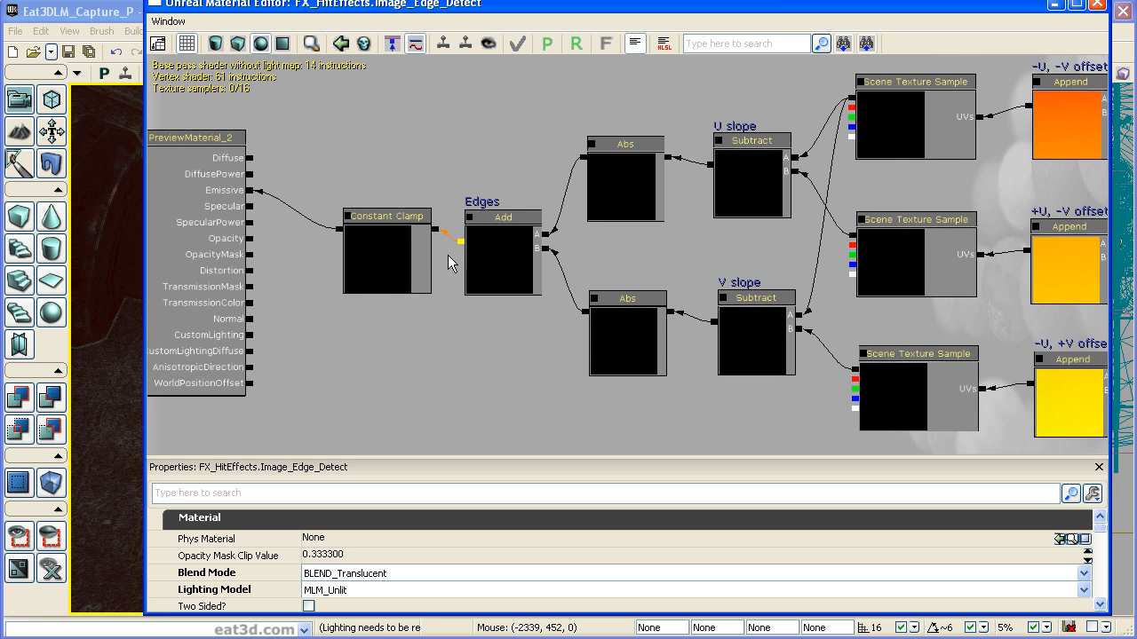
drag(681, 344, 593, 342)
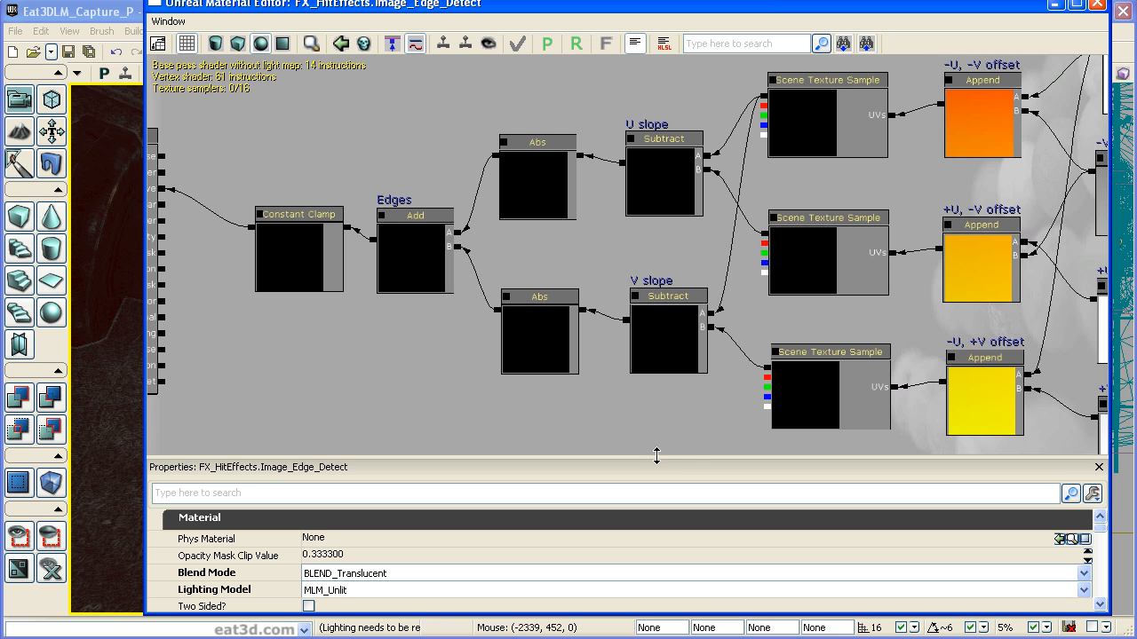
drag(727, 433, 717, 438)
drag(502, 433, 587, 433)
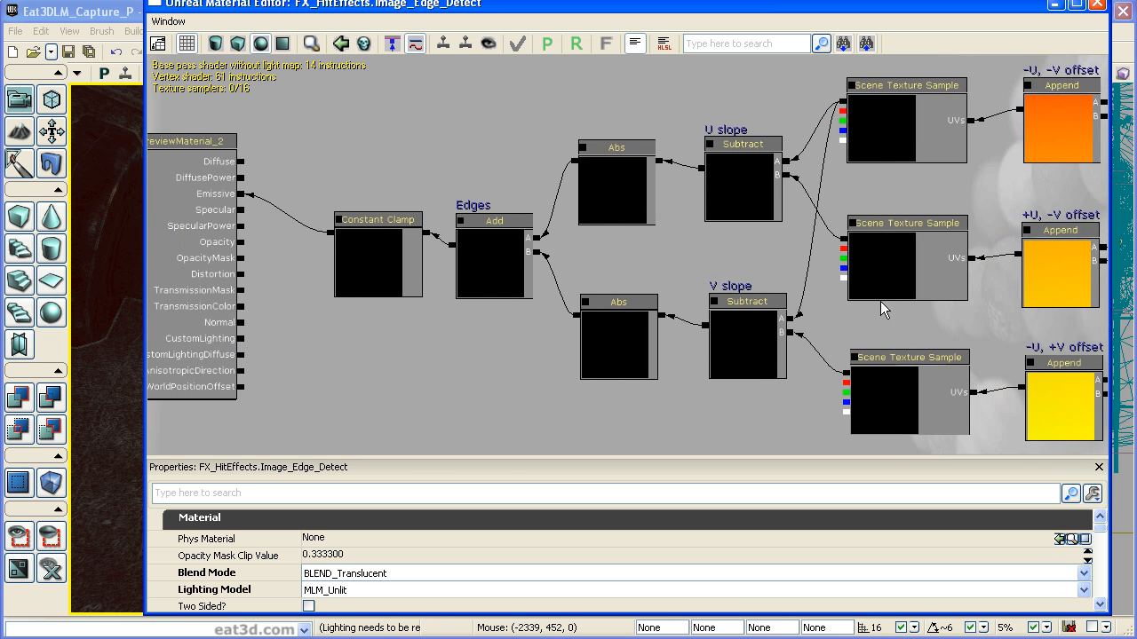
Move the Material Editor aside and inspect the Image_Edge_Detect effect on the pipe and wall in the level viewport.
drag(258, 5, 1055, 11)
drag(603, 5, 577, 632)
right_drag(626, 421, 653, 435)
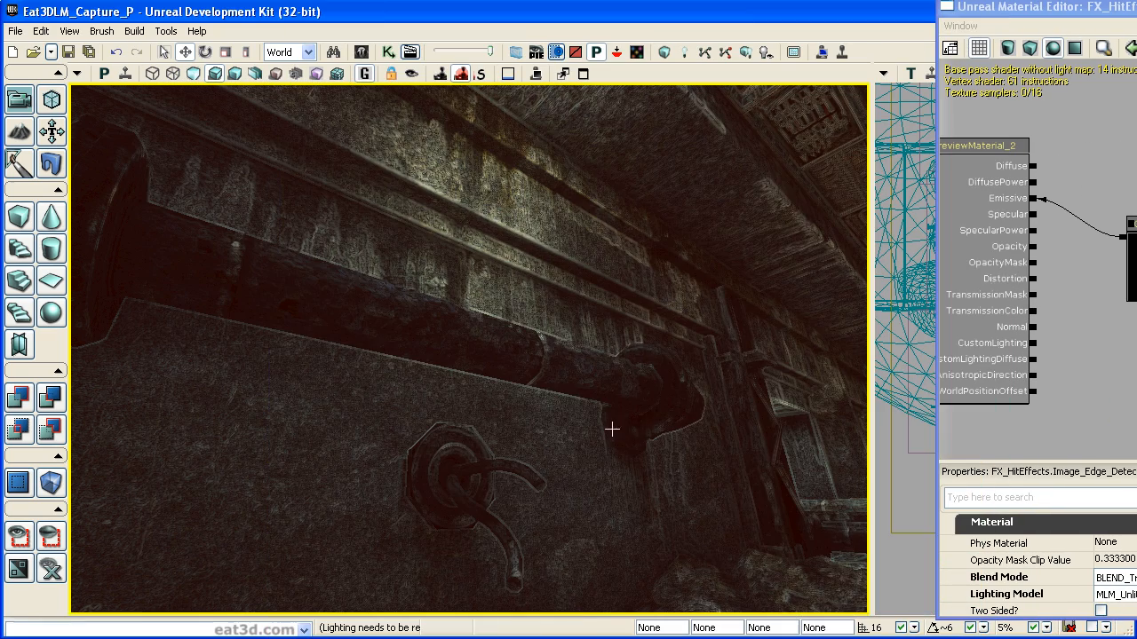
Bring the Image_Edge_Detect graph back and set the U offset / V offset constant's R and G to -0.004.
drag(1110, 12, 484, 7)
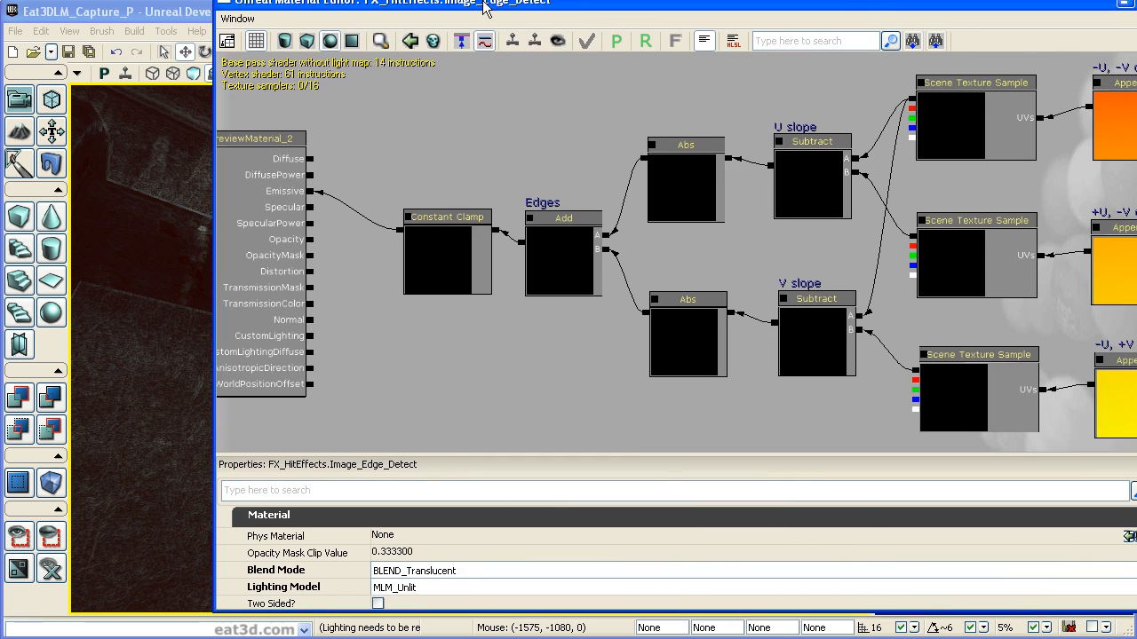
drag(758, 424, 507, 422)
drag(632, 421, 306, 403)
drag(853, 407, 689, 399)
click(921, 286)
drag(737, 429, 801, 359)
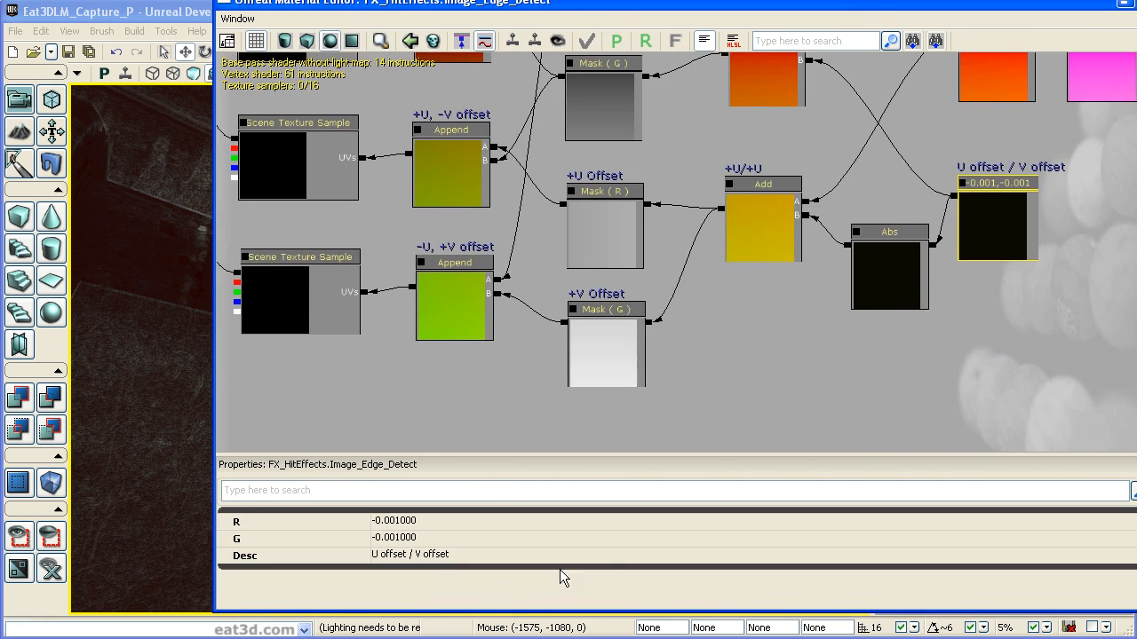
click(445, 517)
text(-.004)
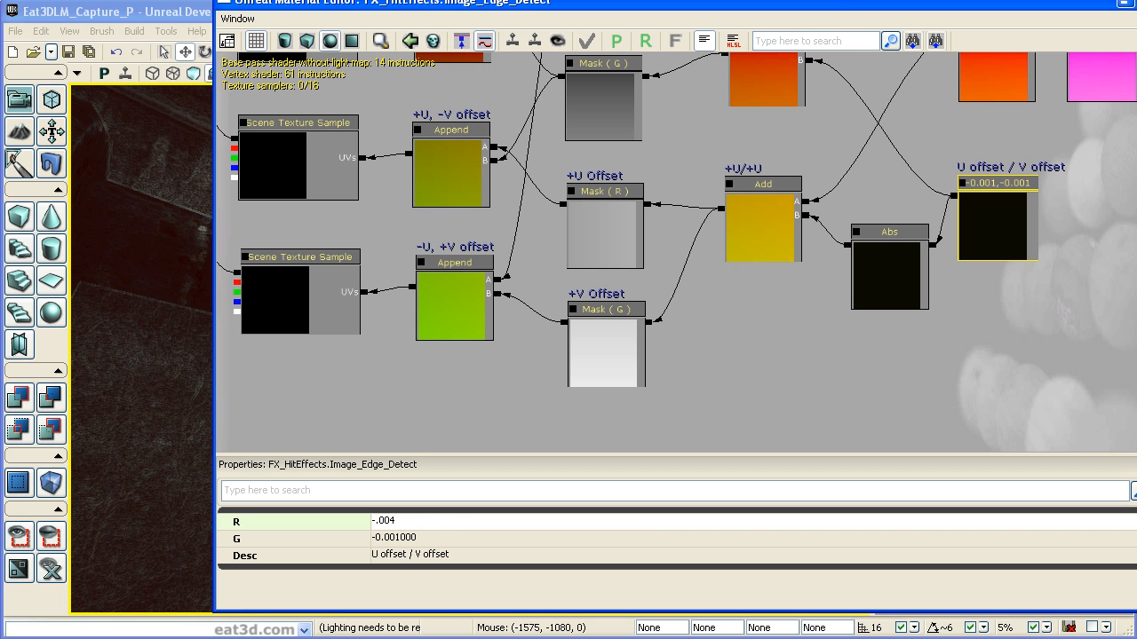
key(Tab)
text(-0.004)
key(Return)
Move the Material Editor off the level viewport and inspect the Image_Edge_Detect edges at the new offset.
drag(448, 5, 1136, 45)
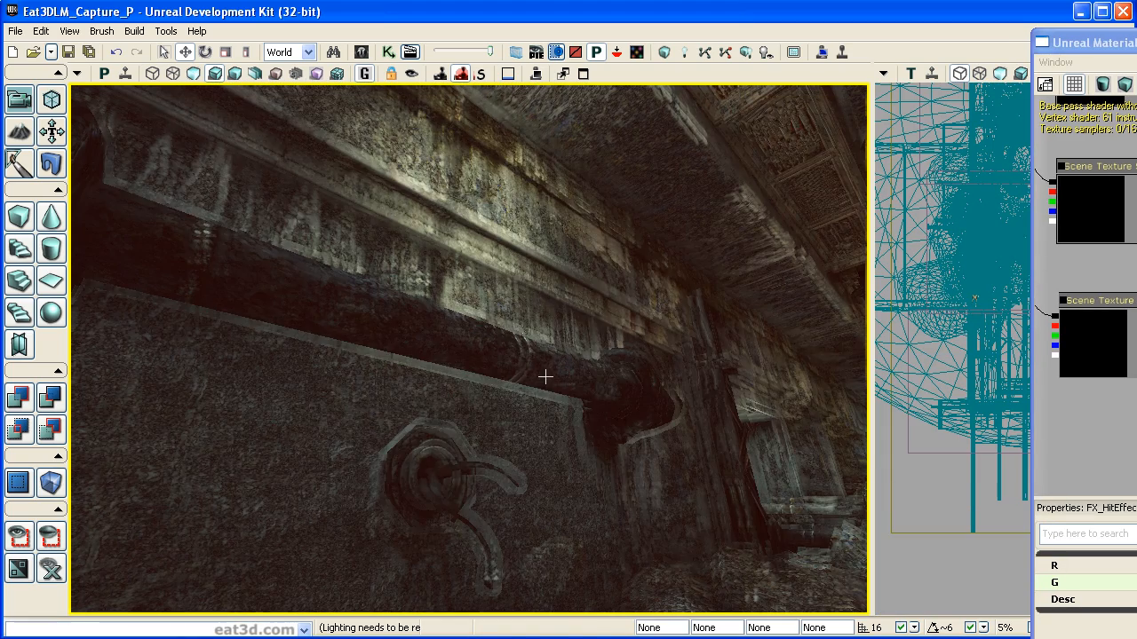
right_drag(564, 427, 853, 484)
right_drag(469, 349, 444, 363)
Bring back the Image_Edge_Detect graph, set the U offset / V offset constant's R and G to -0.001, and apply the change.
drag(1136, 47, 485, 24)
click(887, 261)
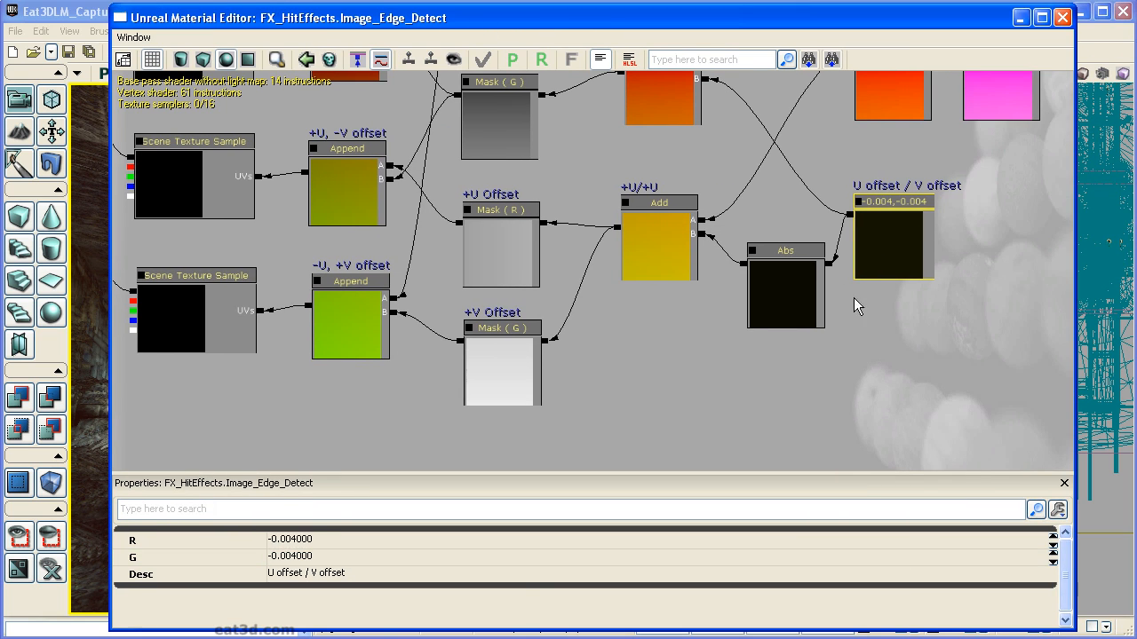
click(522, 539)
text(-.001)
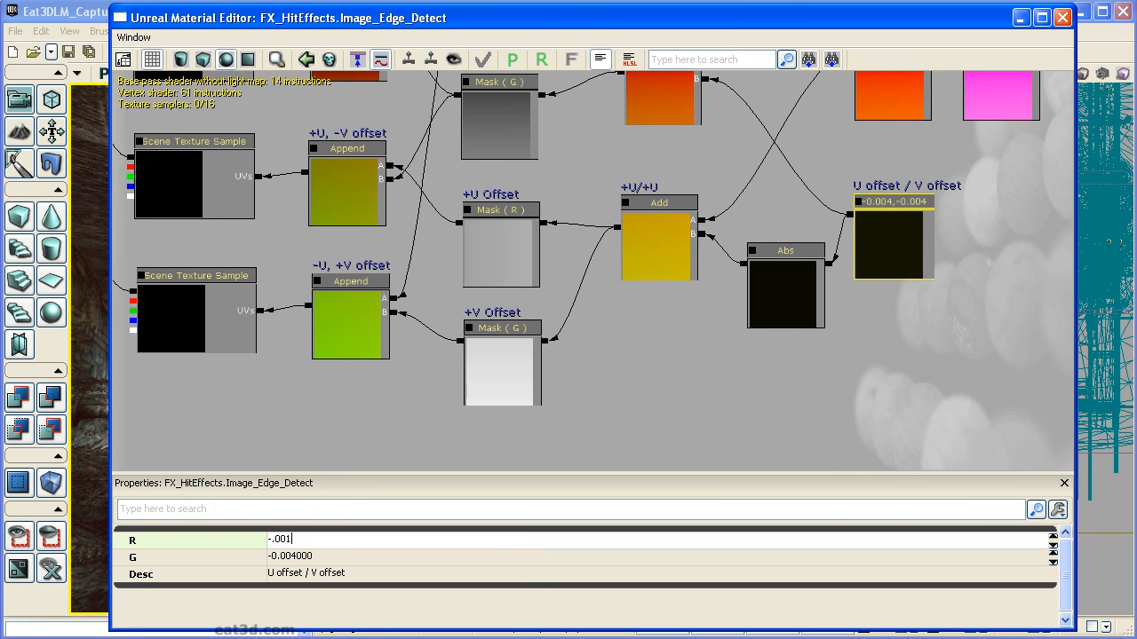
click(522, 554)
text(-0.001)
key(Return)
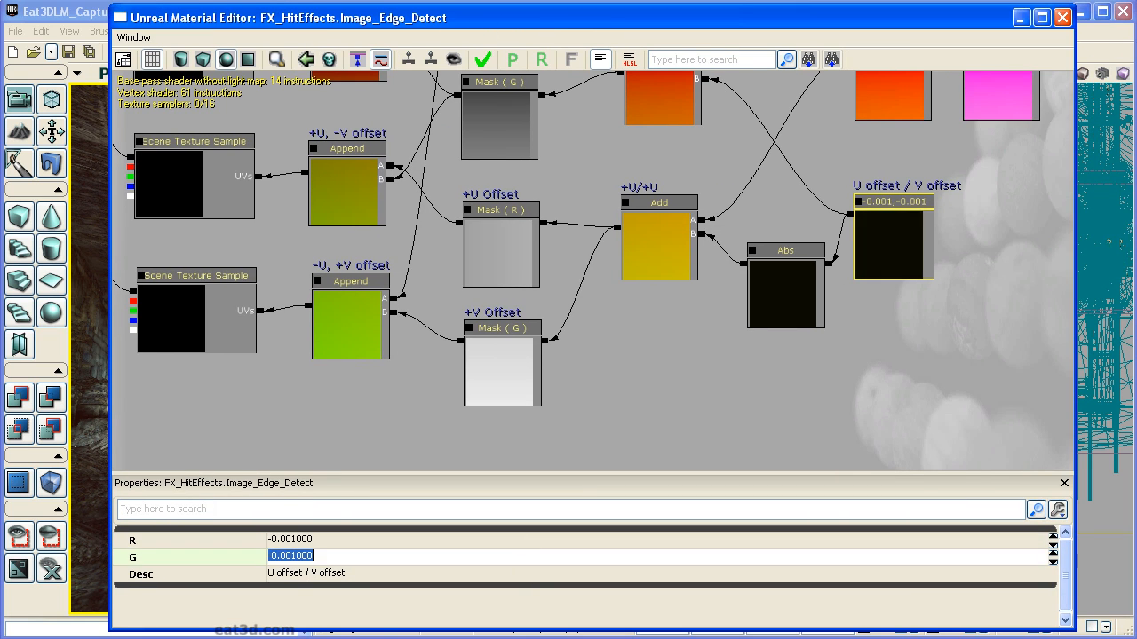
click(484, 60)
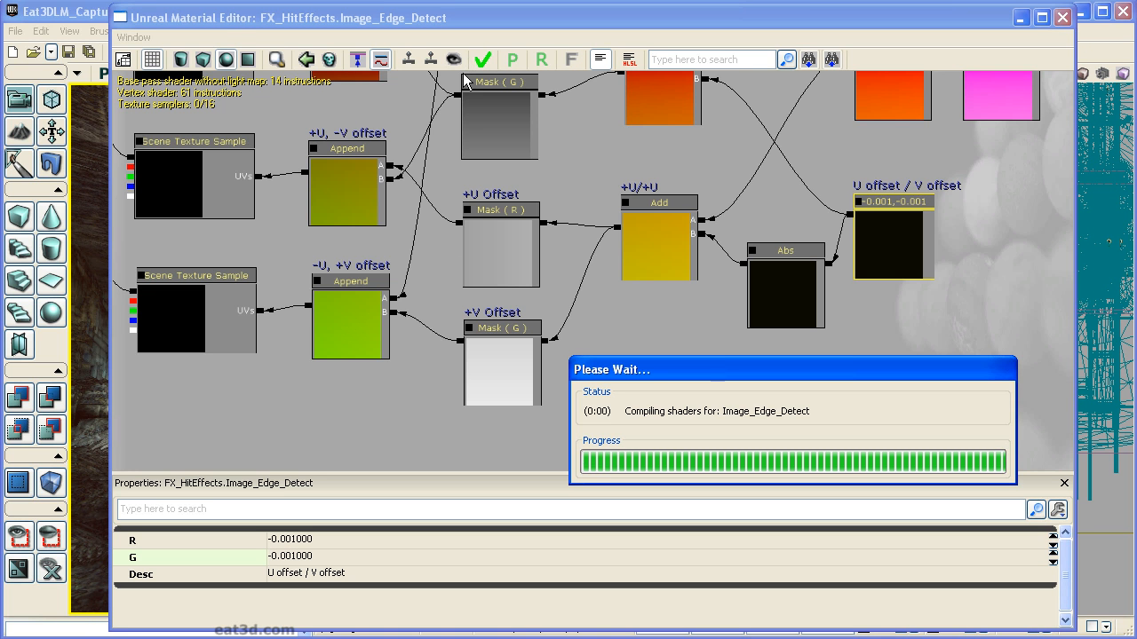
Move the Material Editor aside and examine the edge detection around the level with the finer offset.
drag(207, 20, 1136, 22)
right_drag(566, 446, 645, 489)
drag(553, 502, 554, 436)
right_drag(555, 497, 409, 561)
right_drag(554, 497, 302, 424)
right_drag(855, 309, 1018, 171)
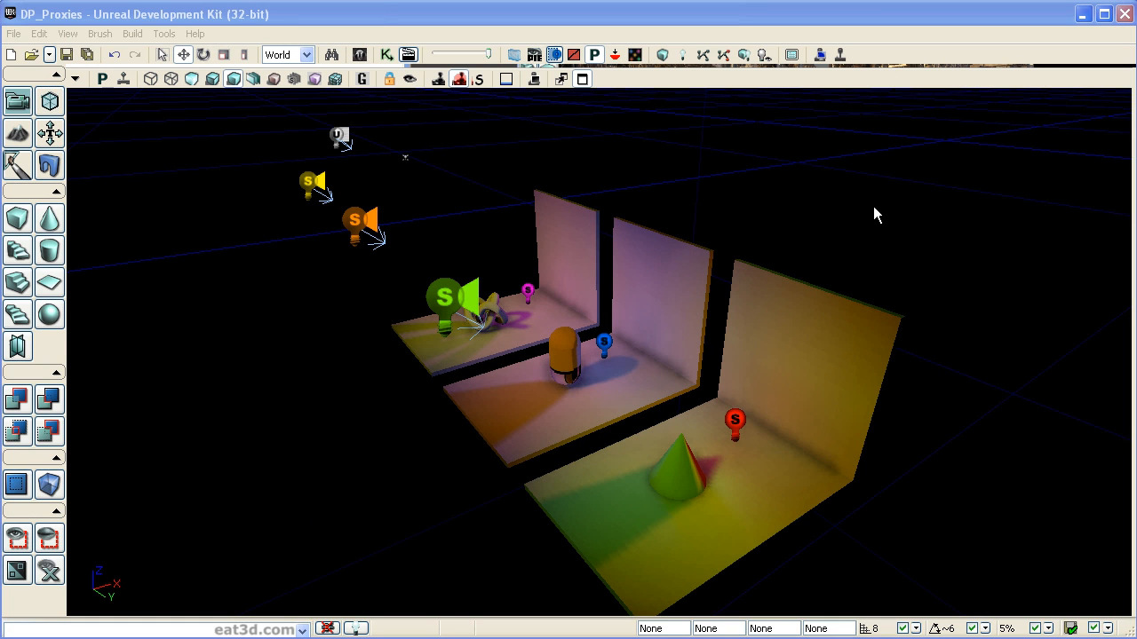
Examine the DP_Proxies level's three lit stages and the spotlights beside them from a side view.
mouse_move(873, 208)
mouse_down()
mouse_move(883, 222)
mouse_move(839, 209)
mouse_move(874, 223)
mouse_up()
drag(961, 262, 906, 191)
middle_drag(905, 191, 1084, 205)
right_drag(1084, 204, 987, 206)
drag(987, 206, 995, 288)
middle_drag(995, 289, 1030, 290)
middle_drag(863, 321, 879, 312)
drag(879, 312, 881, 276)
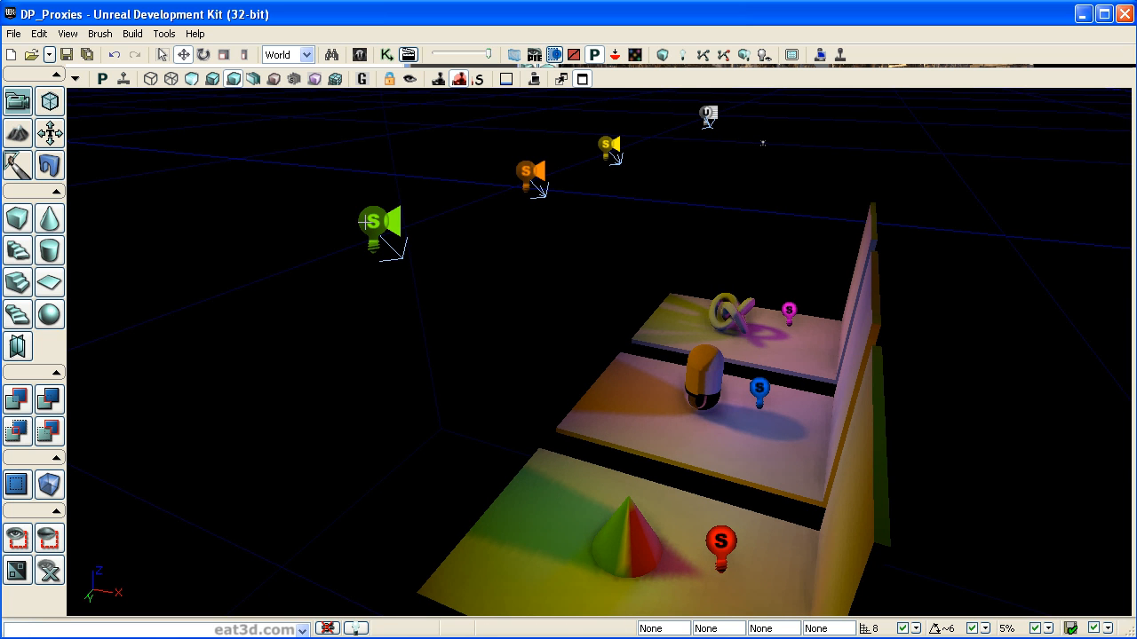
Select the spot, directional, sky and point lights one after another to identify each type, and clear the selection.
click(369, 222)
click(528, 170)
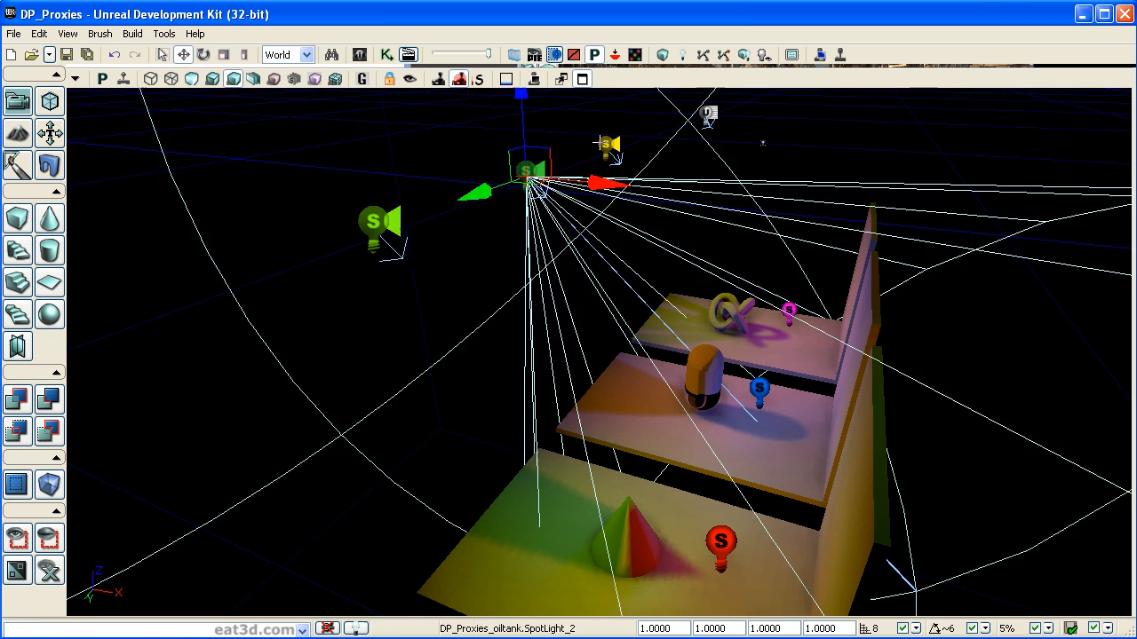
click(604, 145)
click(707, 118)
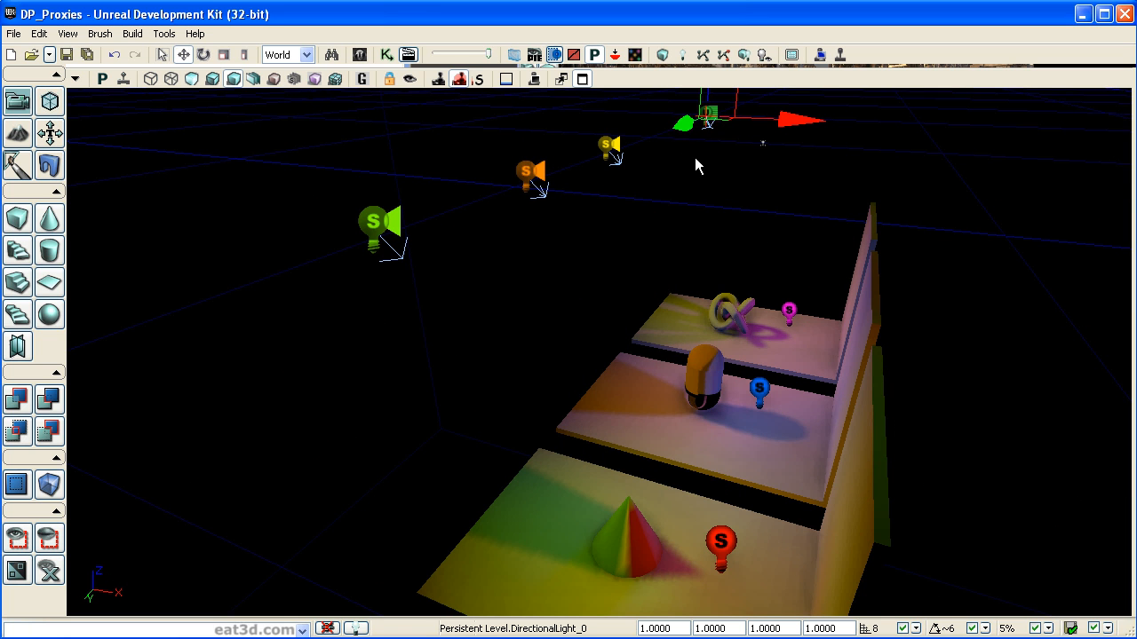
click(759, 145)
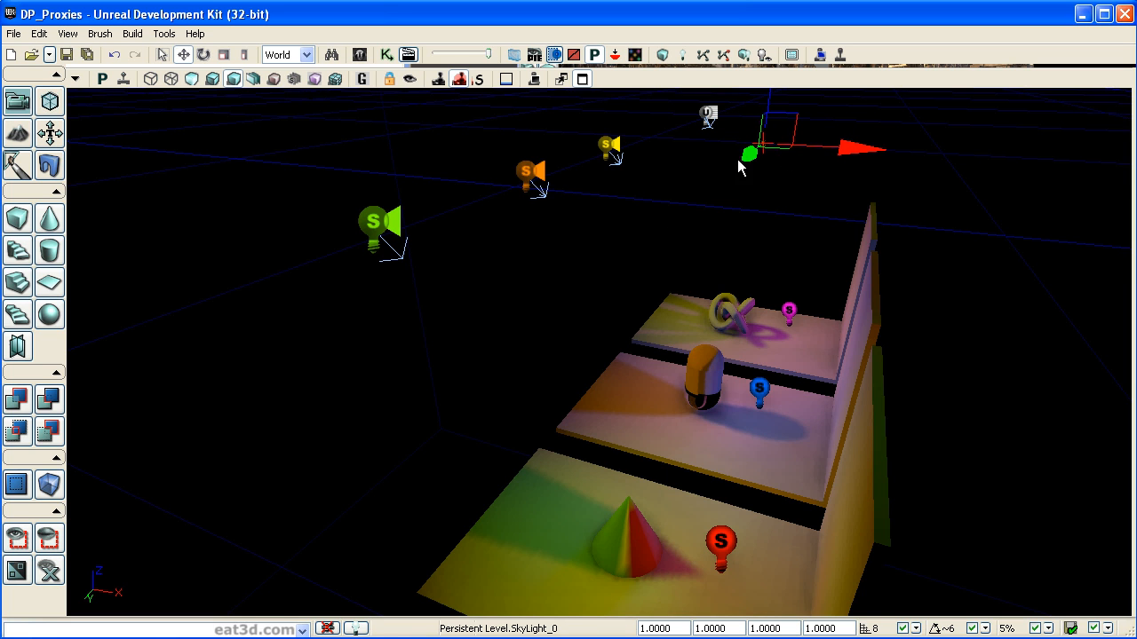
click(726, 229)
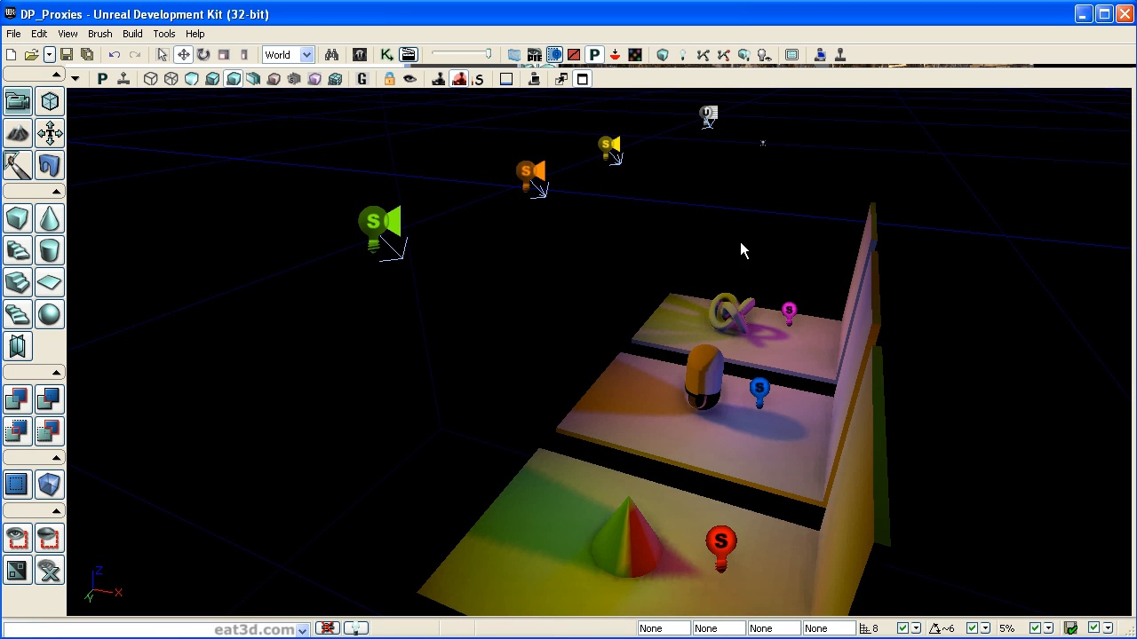
click(759, 390)
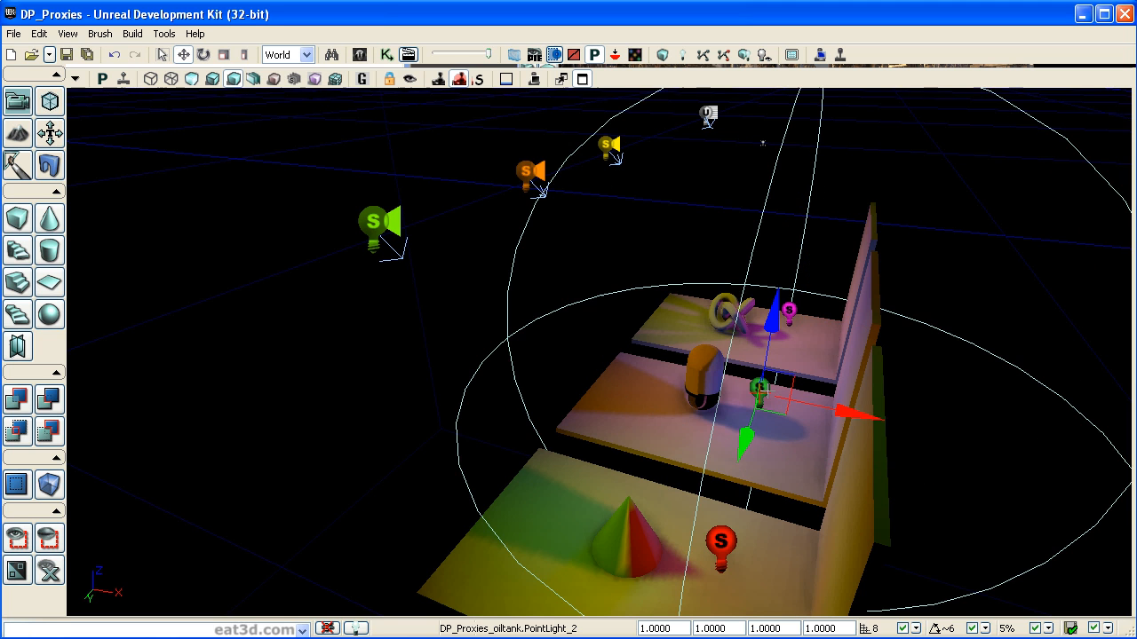
click(721, 544)
click(572, 308)
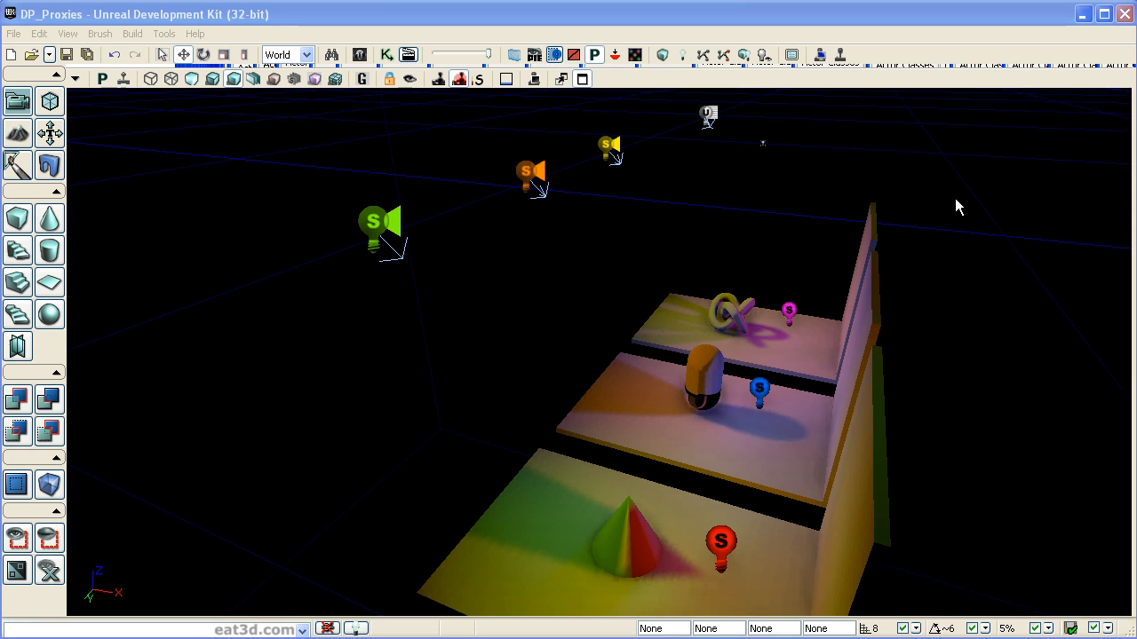
Show the Actor Classes browser beside the level view with the Light class expanded.
drag(1135, 51, 528, 47)
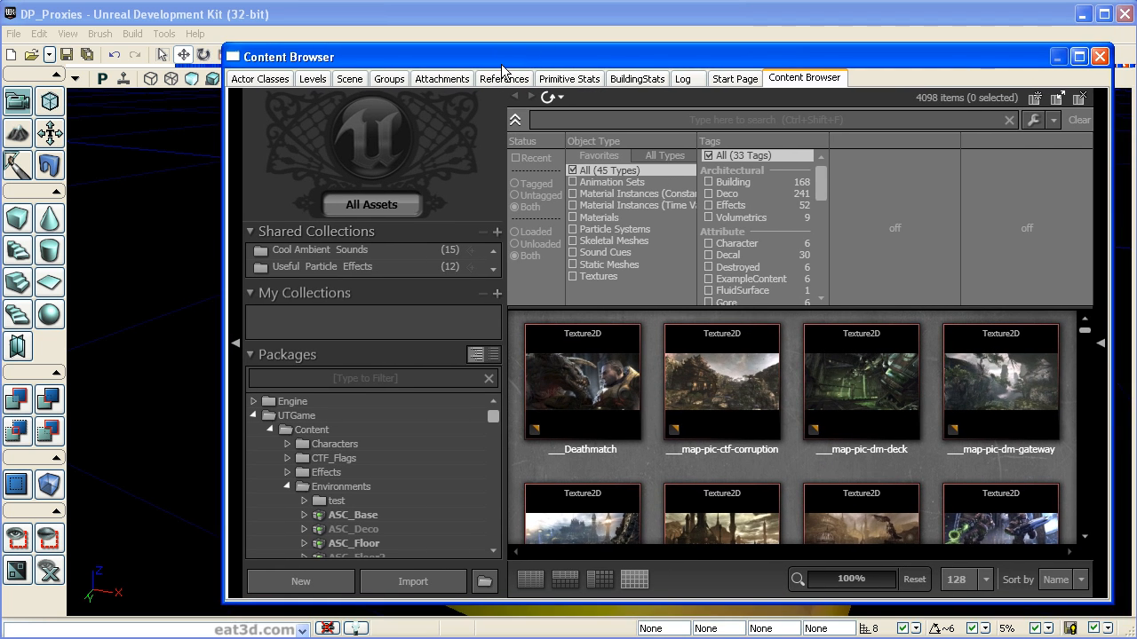
click(271, 80)
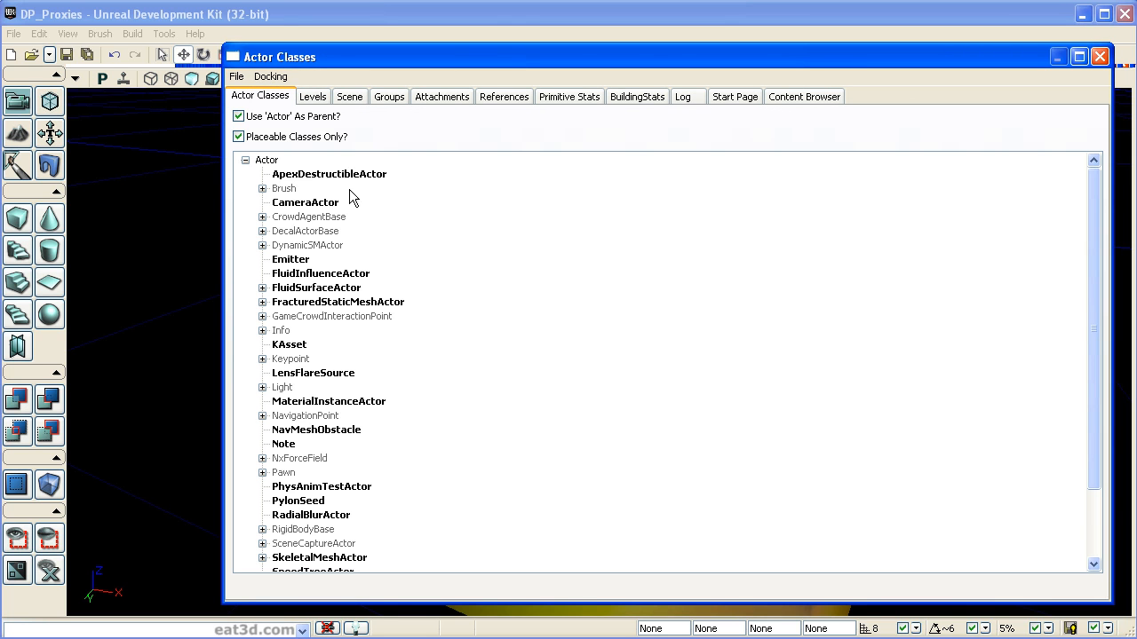
click(262, 387)
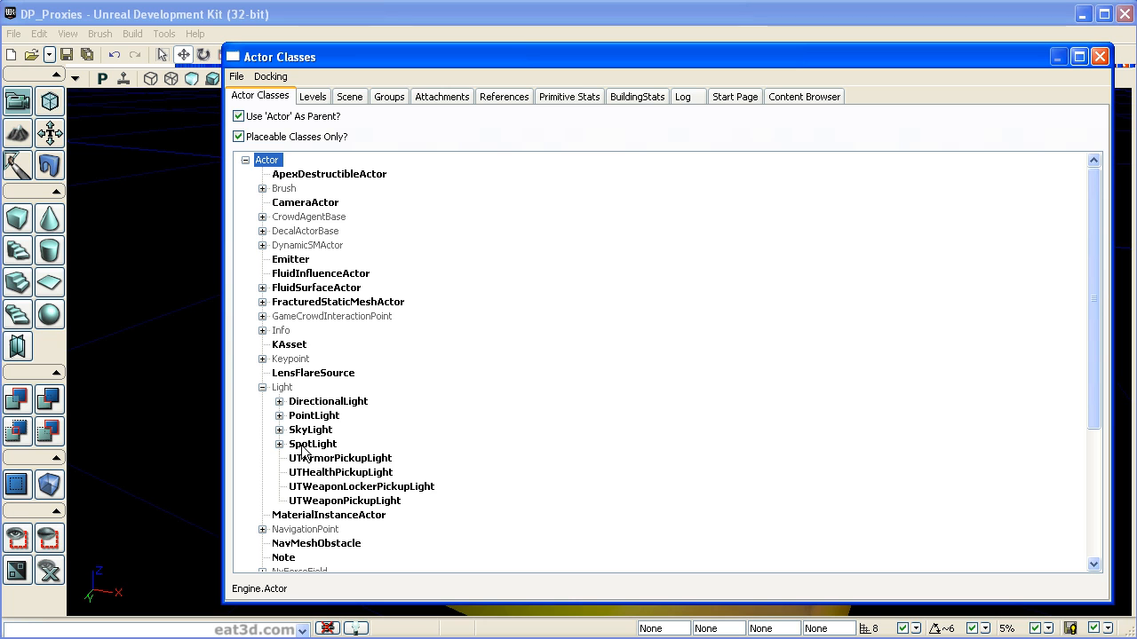
drag(337, 59, 685, 31)
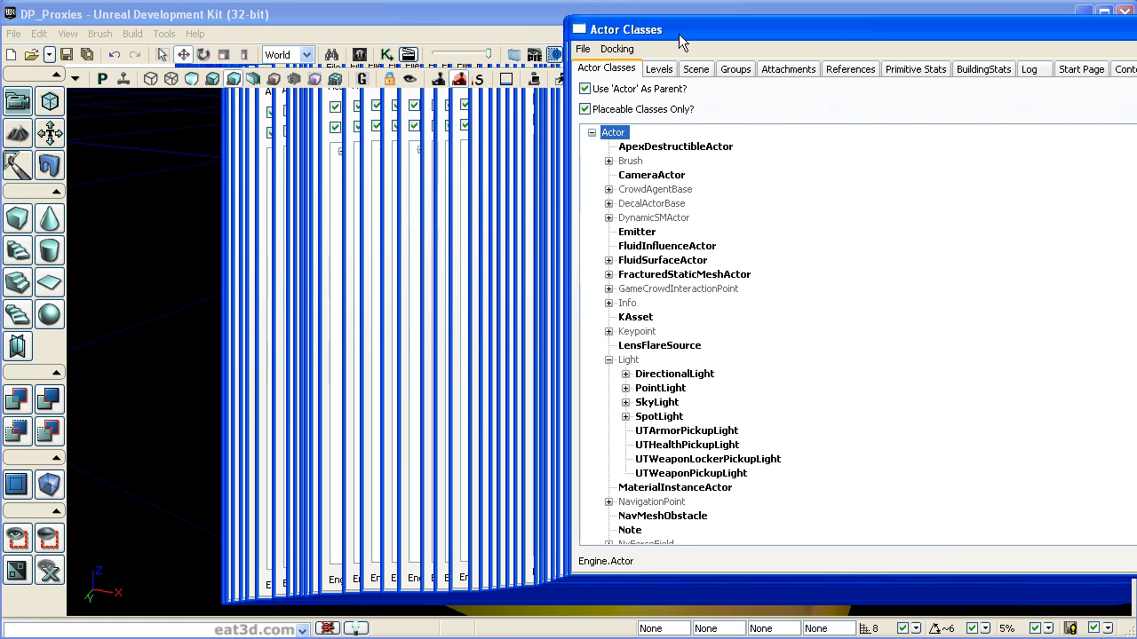
Check the level view's placement options for the DirectionalLight and PointLight classes, and select the SkyLight class.
click(668, 374)
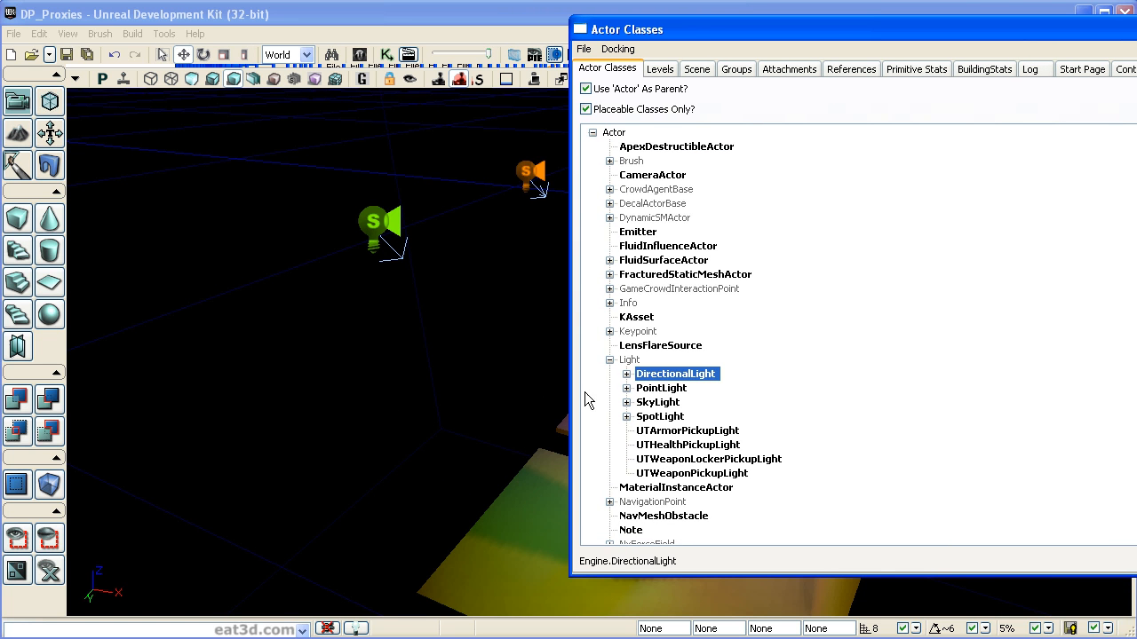
right_click(292, 416)
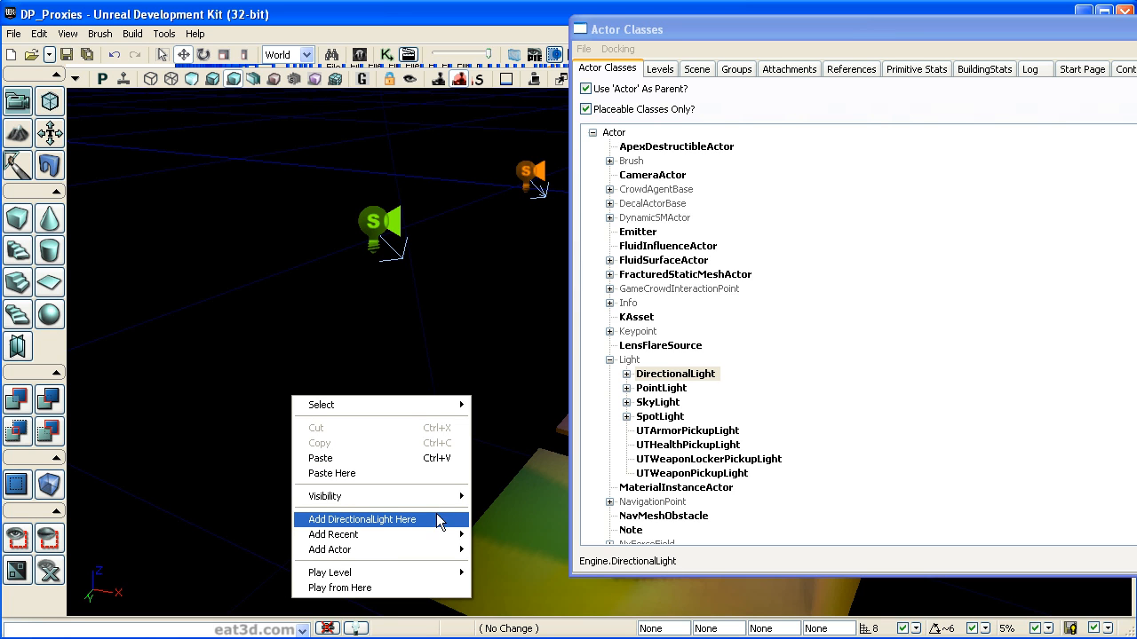
click(690, 388)
right_click(300, 391)
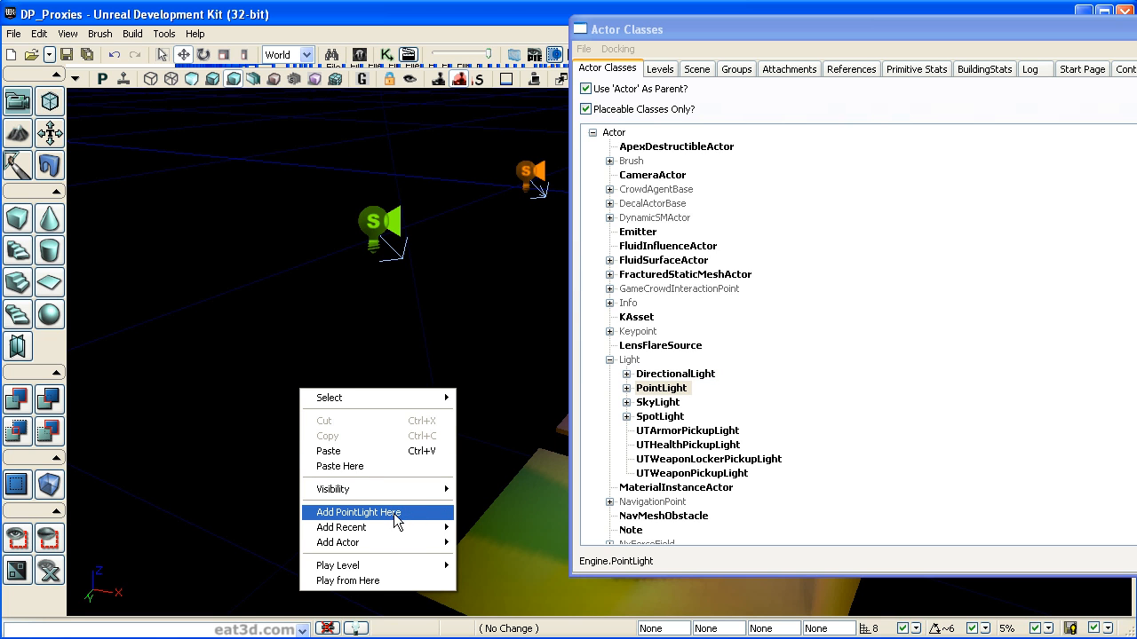
click(669, 405)
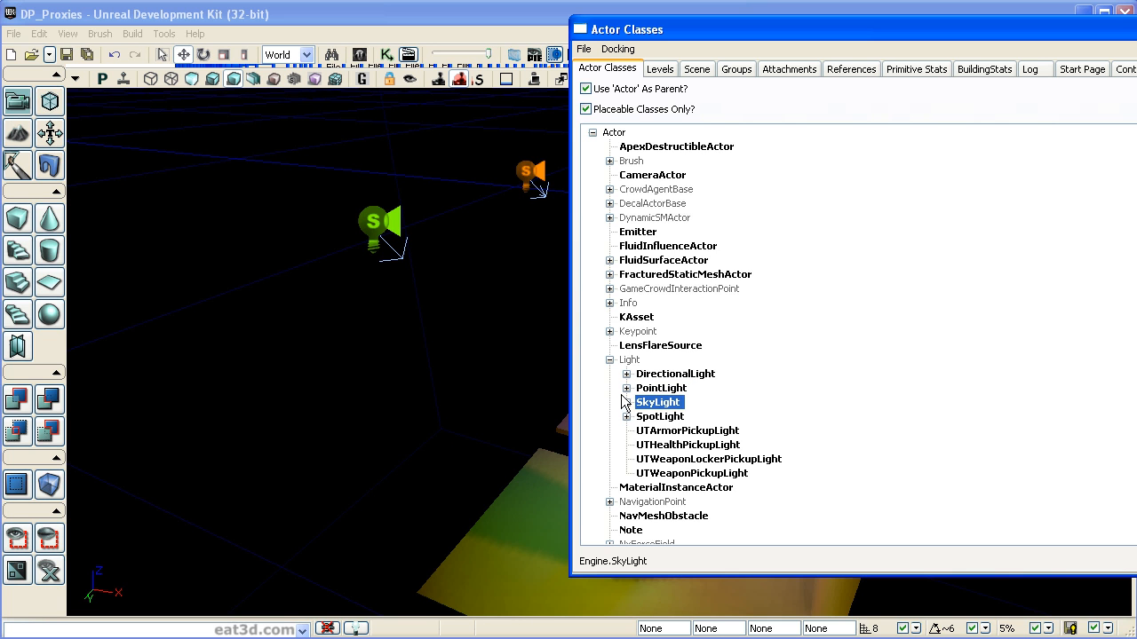
Expand the DirectionalLight, PointLight, SkyLight and SpotLight classes to list their subclasses.
click(627, 374)
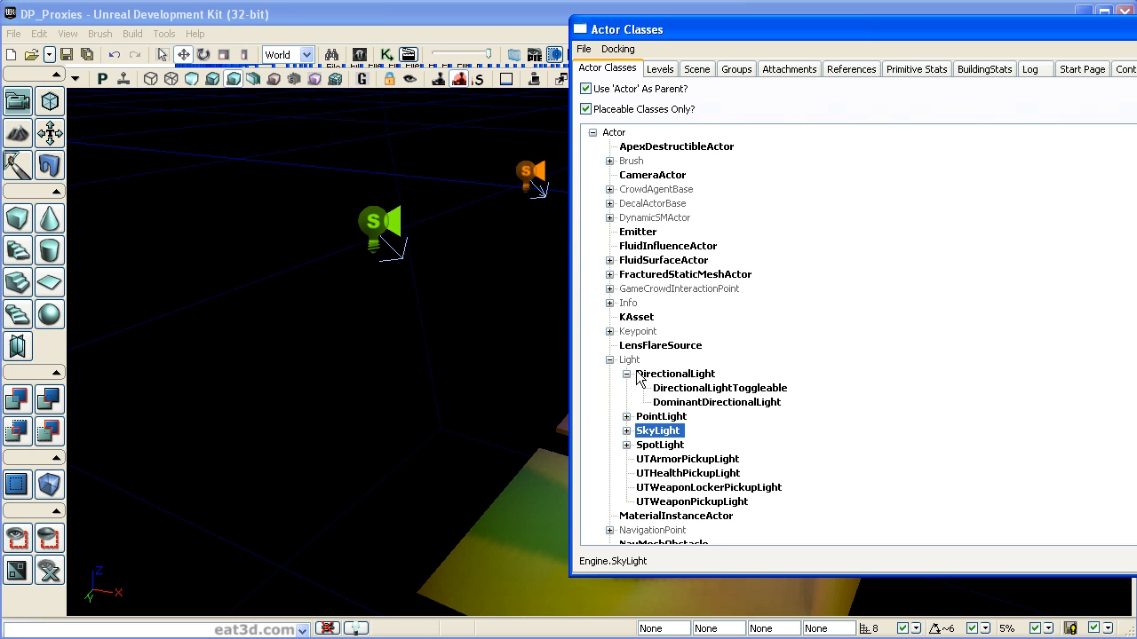
click(627, 417)
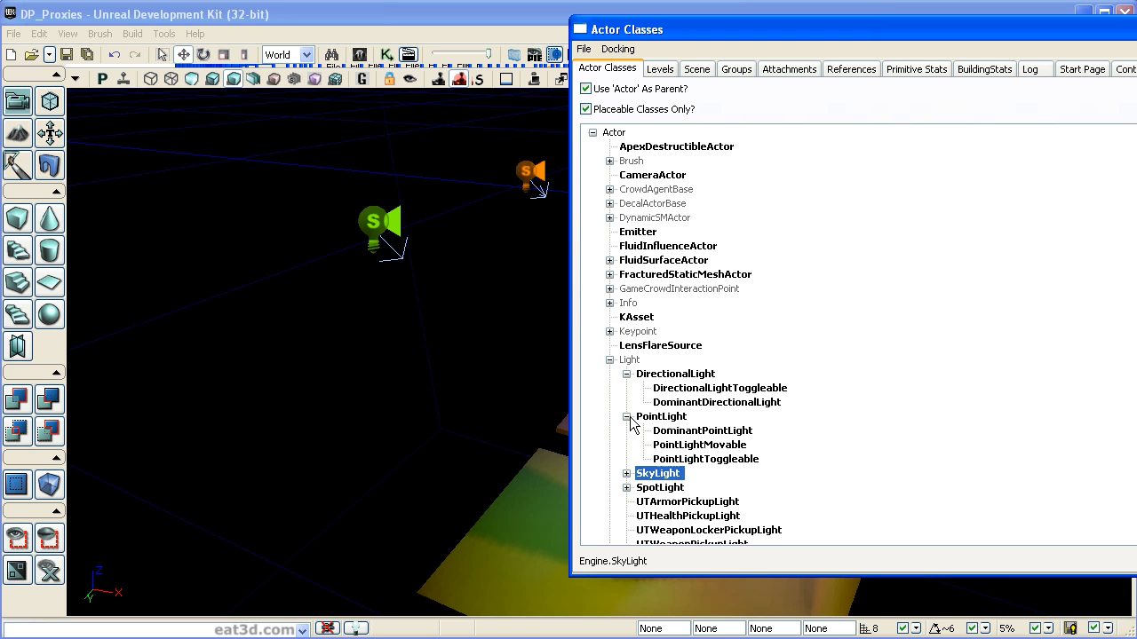
click(626, 473)
scroll(624, 466, down, 2)
click(626, 416)
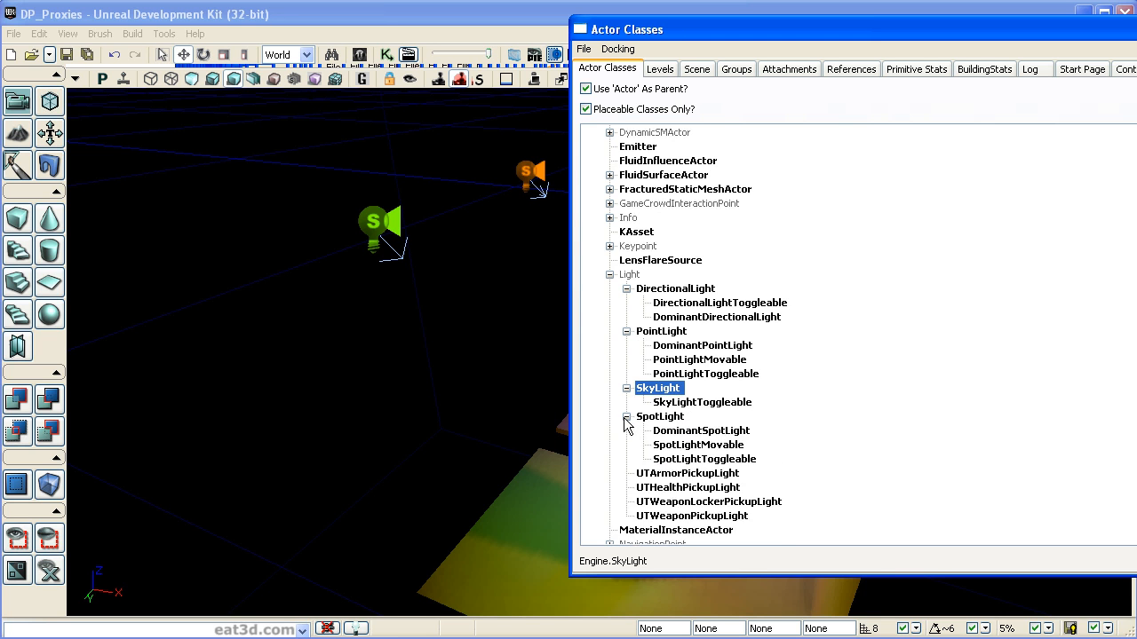
Compare the DirectionalLight, DirectionalLightToggleable and DominantDirectionalLight classes.
click(698, 304)
click(699, 317)
click(697, 306)
click(721, 320)
click(721, 304)
click(721, 319)
click(721, 305)
click(671, 292)
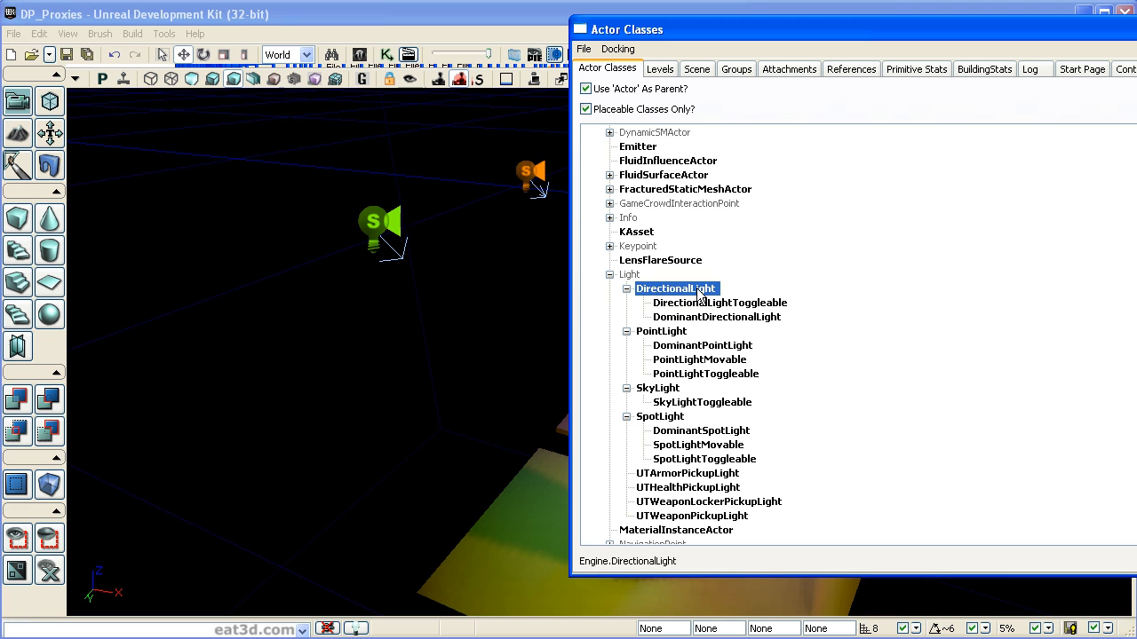
click(771, 304)
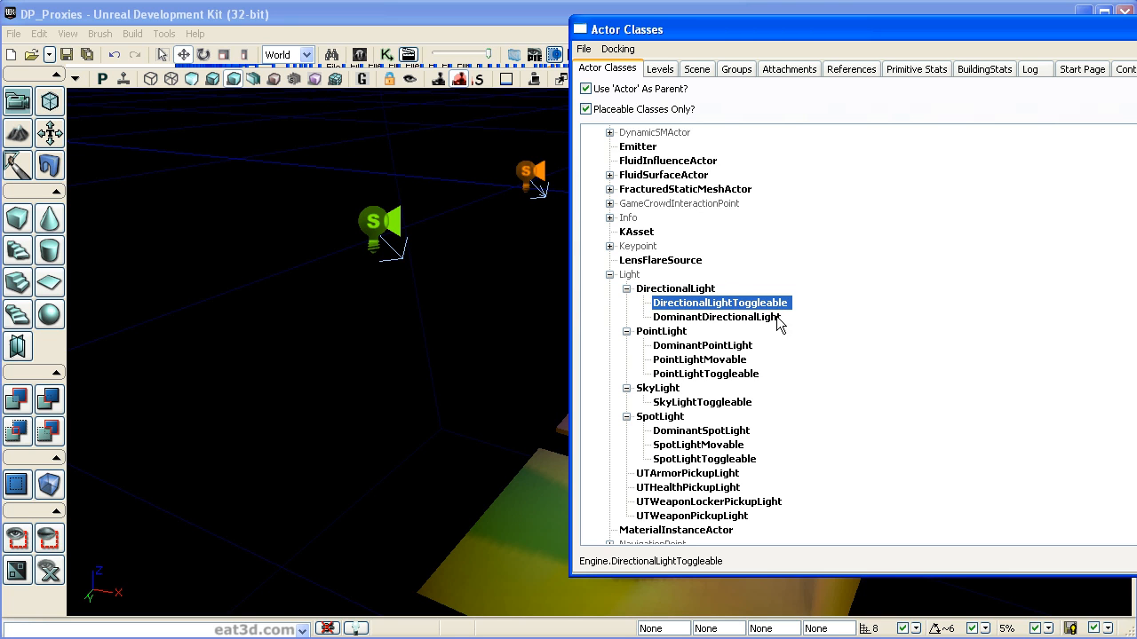
click(761, 319)
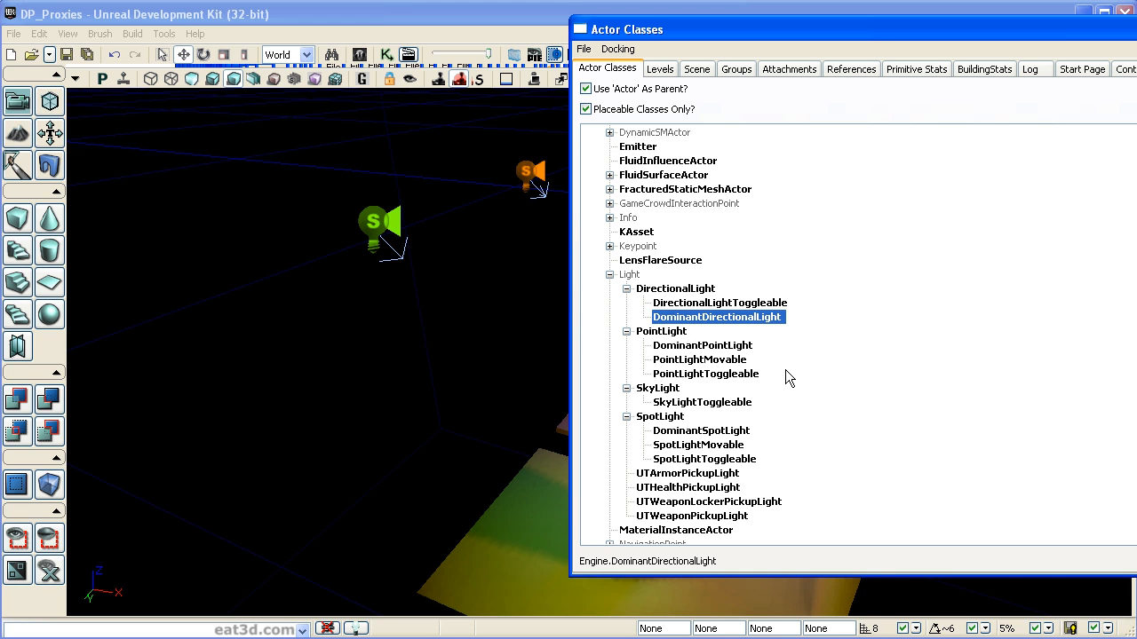
Compare the PointLightMovable and PointLightToggleable classes.
click(735, 360)
click(734, 374)
click(734, 360)
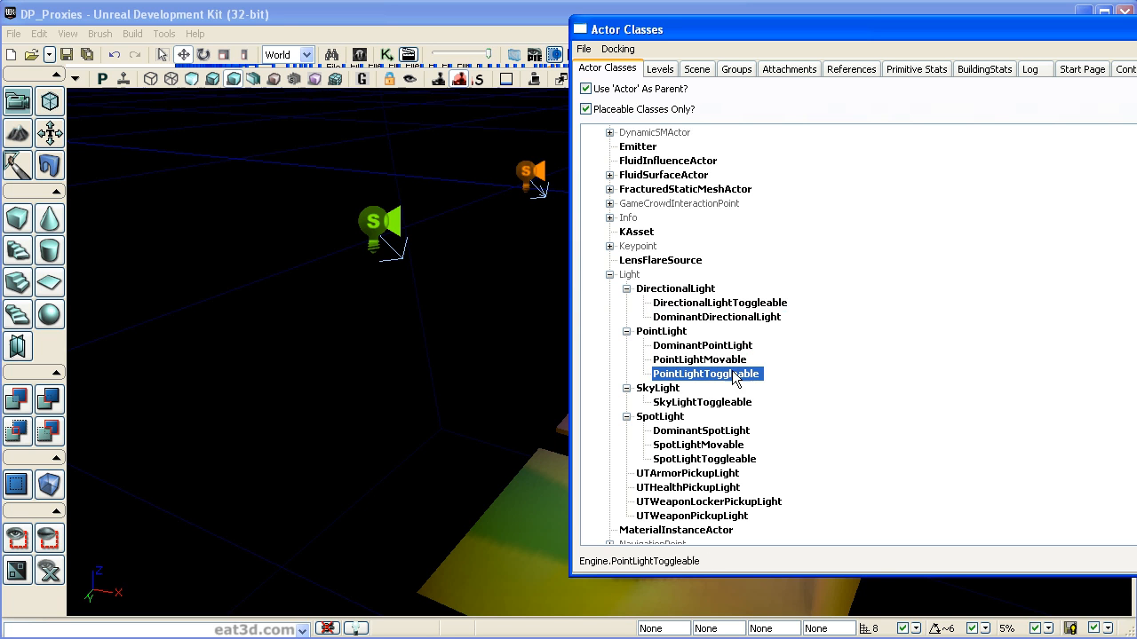
click(729, 374)
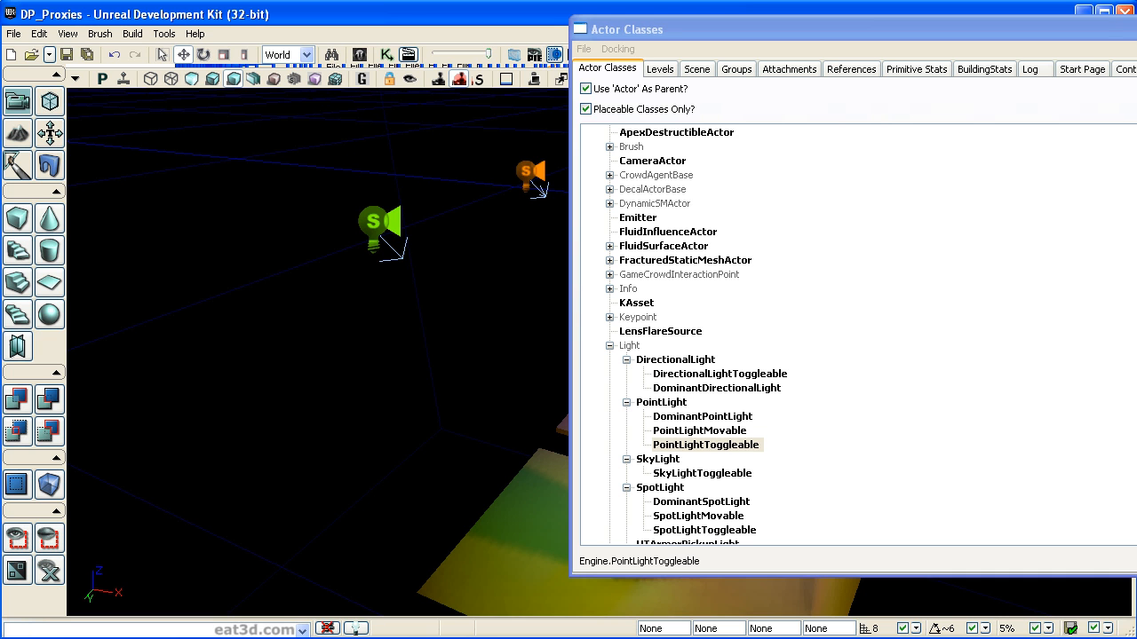
Clear the Actor Classes browser off the level view and select the green spotlight that lights the cone.
drag(1136, 28, 848, 70)
click(1041, 72)
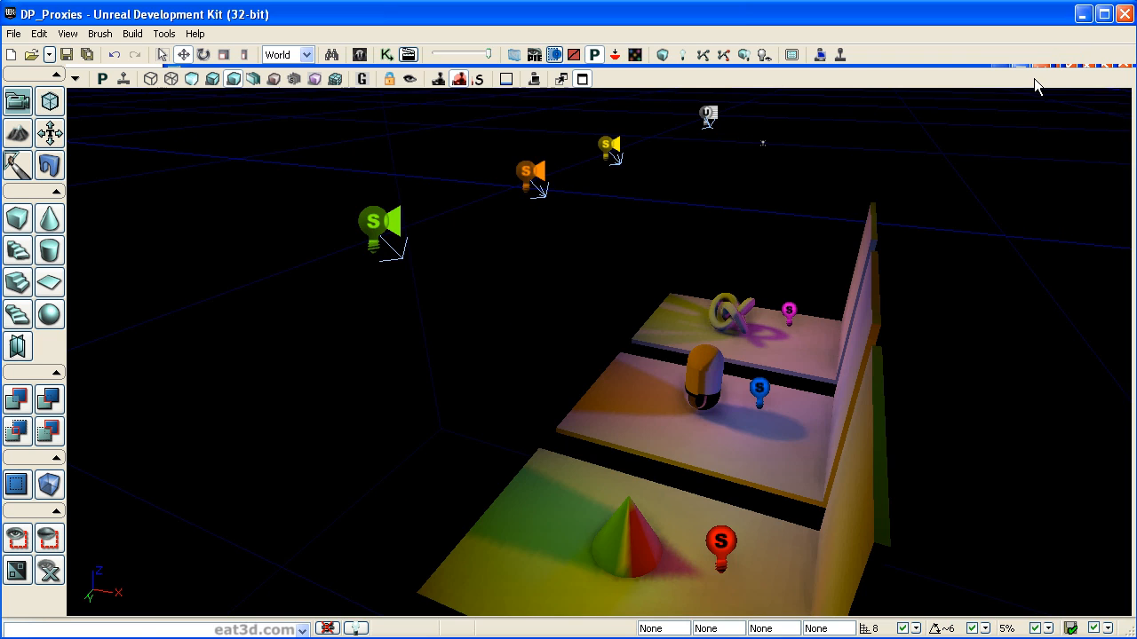
drag(605, 258, 593, 263)
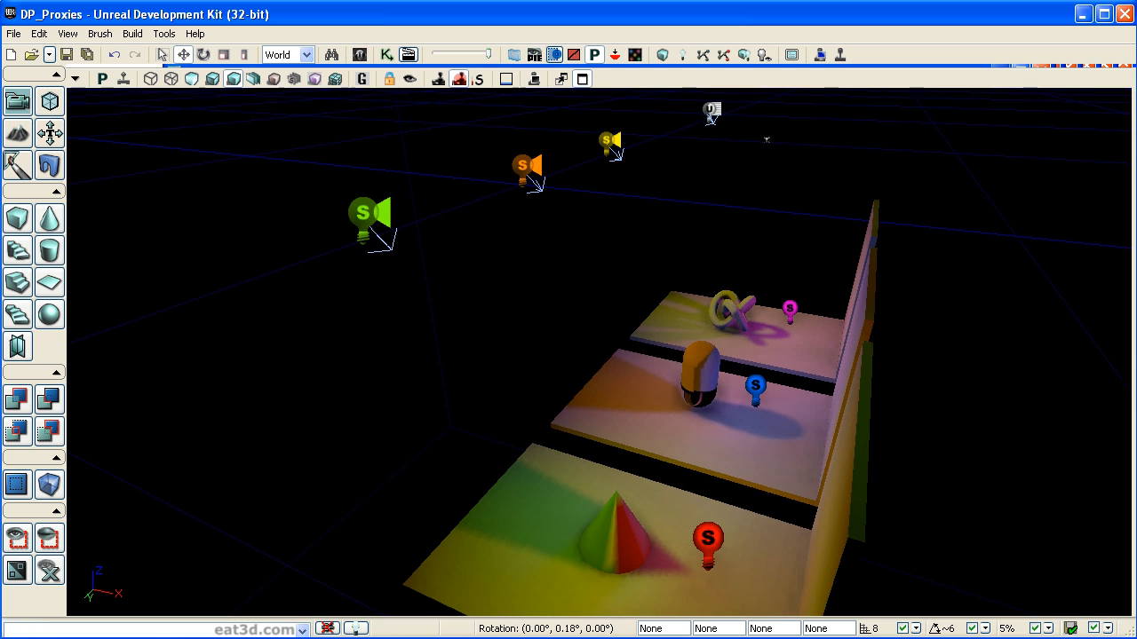
click(364, 213)
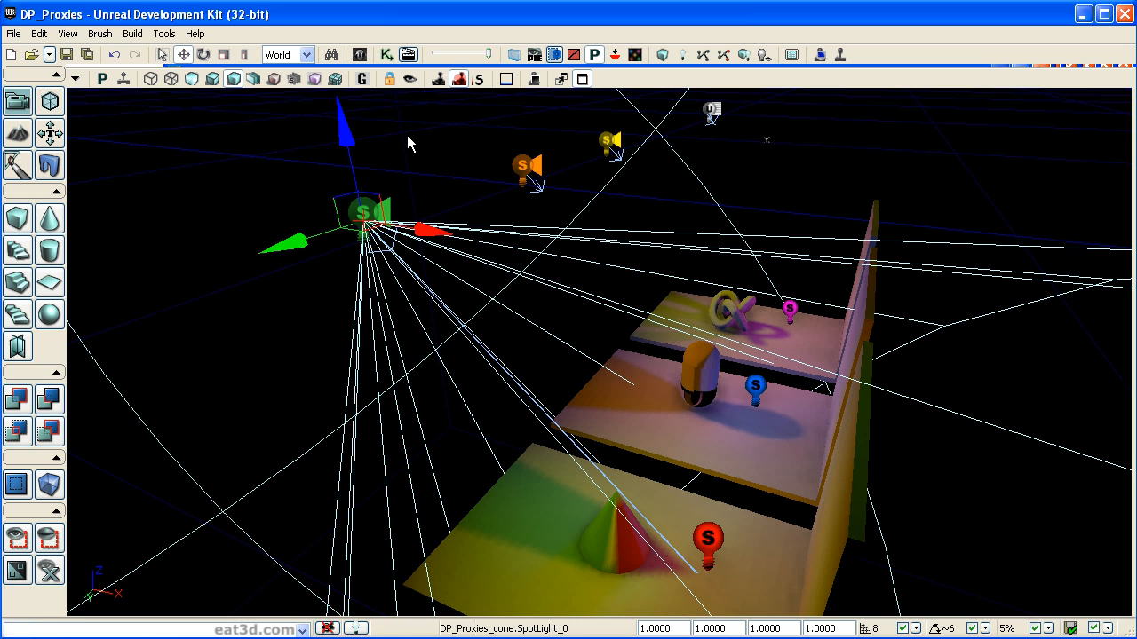
drag(406, 135, 442, 140)
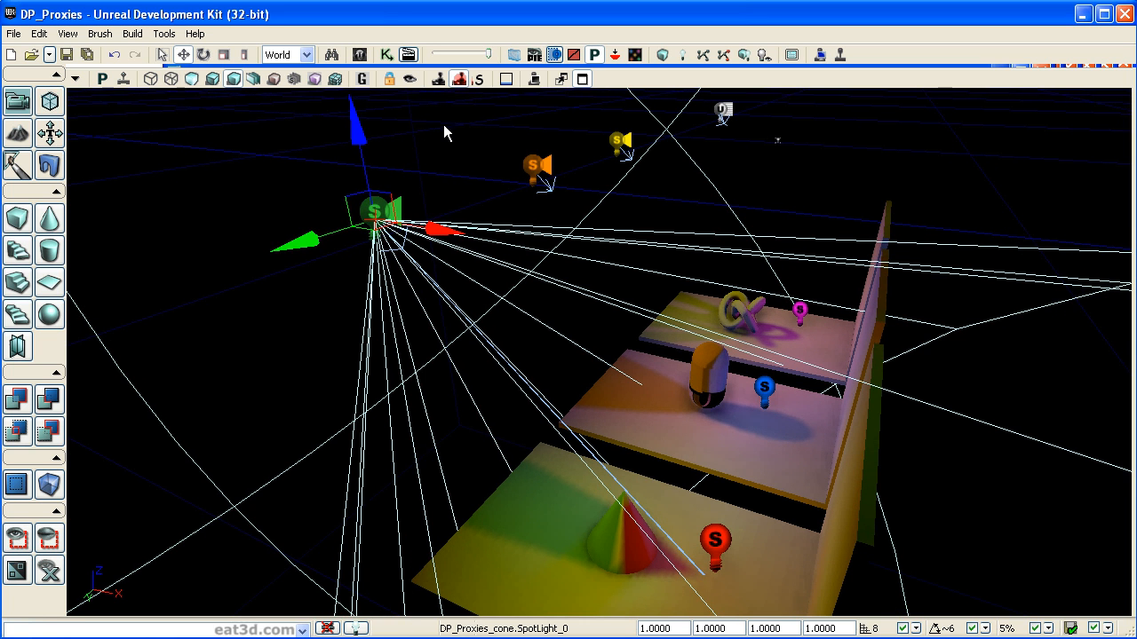
Open the selected spotlight's properties, enlarge the window, and place it beside the light with the Light Component settings in view.
key(F4)
drag(192, 0, 689, 90)
drag(731, 520, 734, 611)
scroll(818, 271, down, 1)
drag(817, 271, 826, 241)
drag(653, 91, 941, 93)
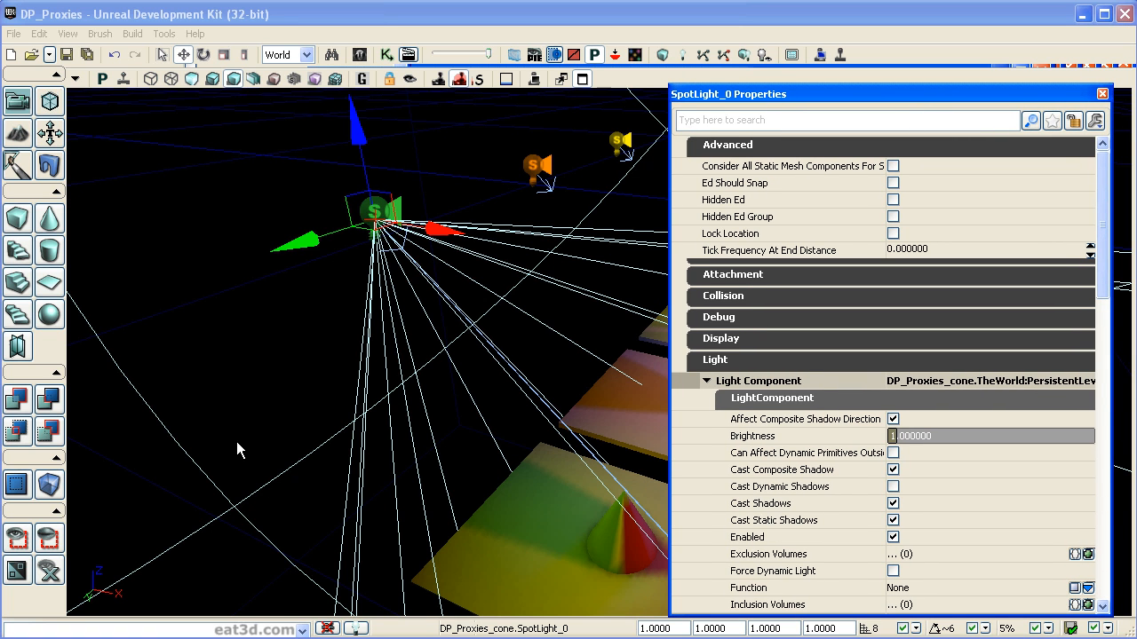
Clear the selection to look at the lit cone, and reselect the green spotlight to show its properties again.
click(270, 382)
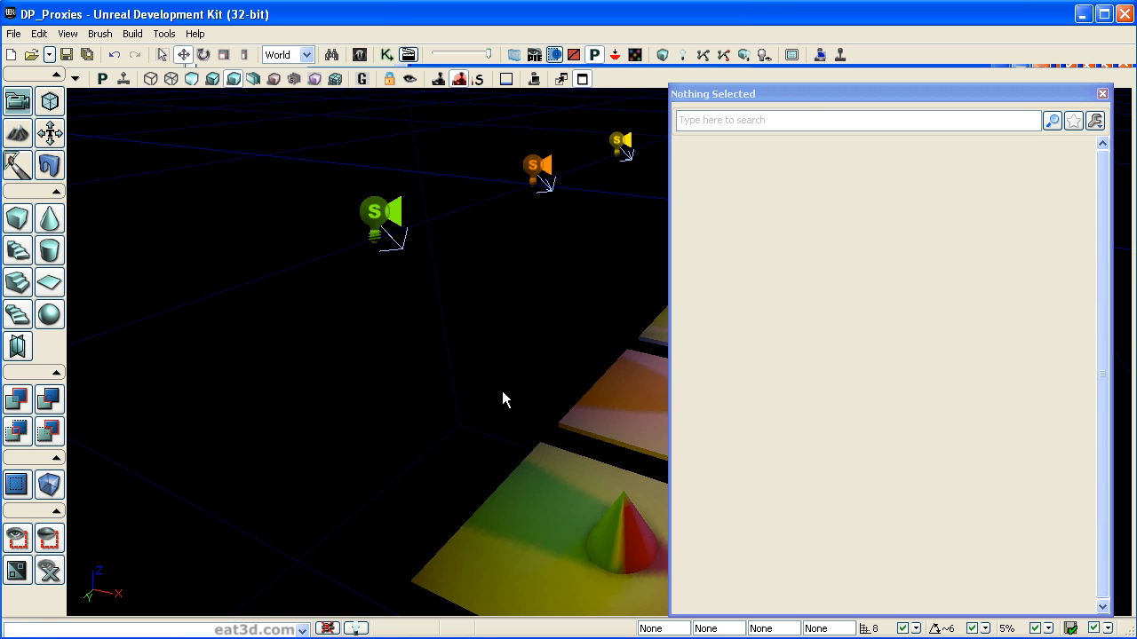
click(629, 538)
click(373, 212)
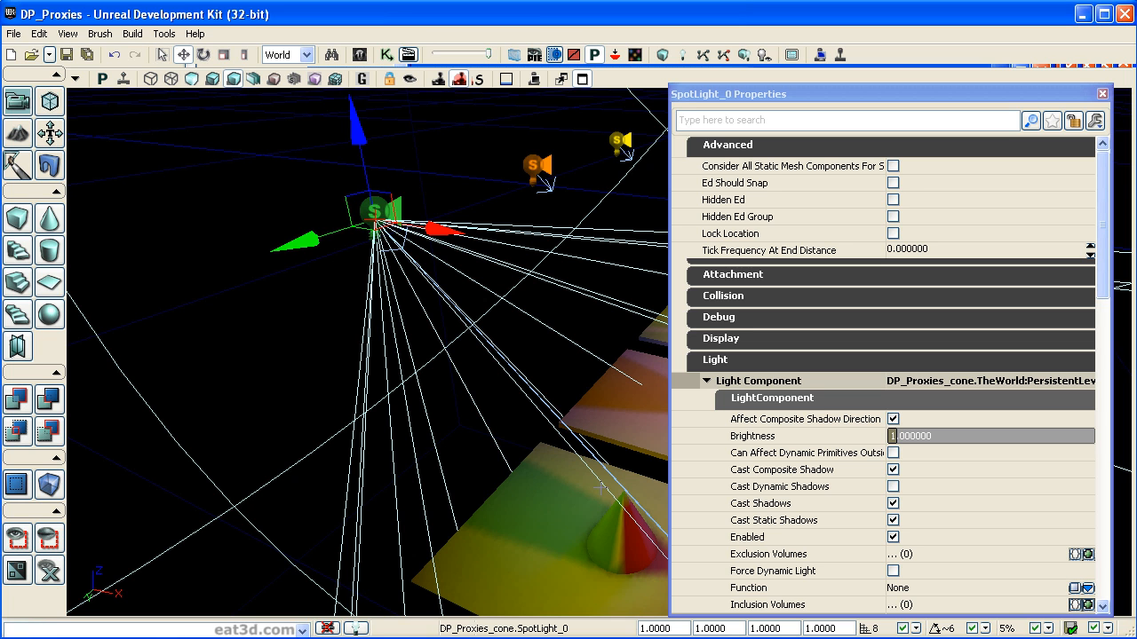
Reselect the green spotlight and collapse its Advanced, Movement and Object property categories, keeping Light expanded.
click(248, 374)
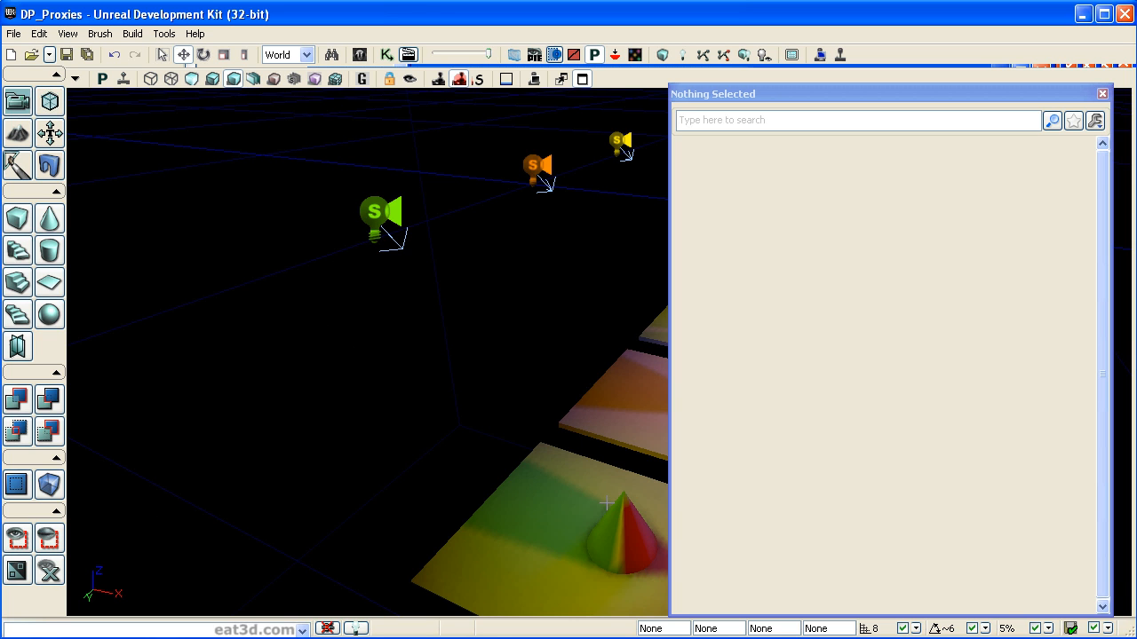
click(377, 213)
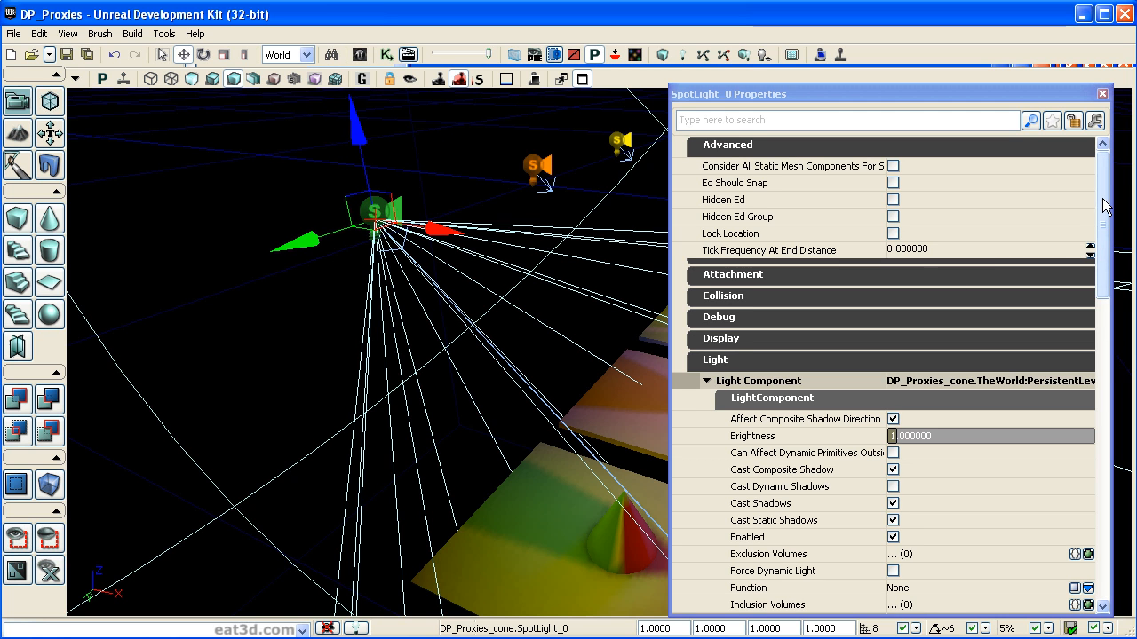
mouse_move(1104, 205)
mouse_down()
mouse_move(1104, 253)
mouse_move(1108, 185)
mouse_up()
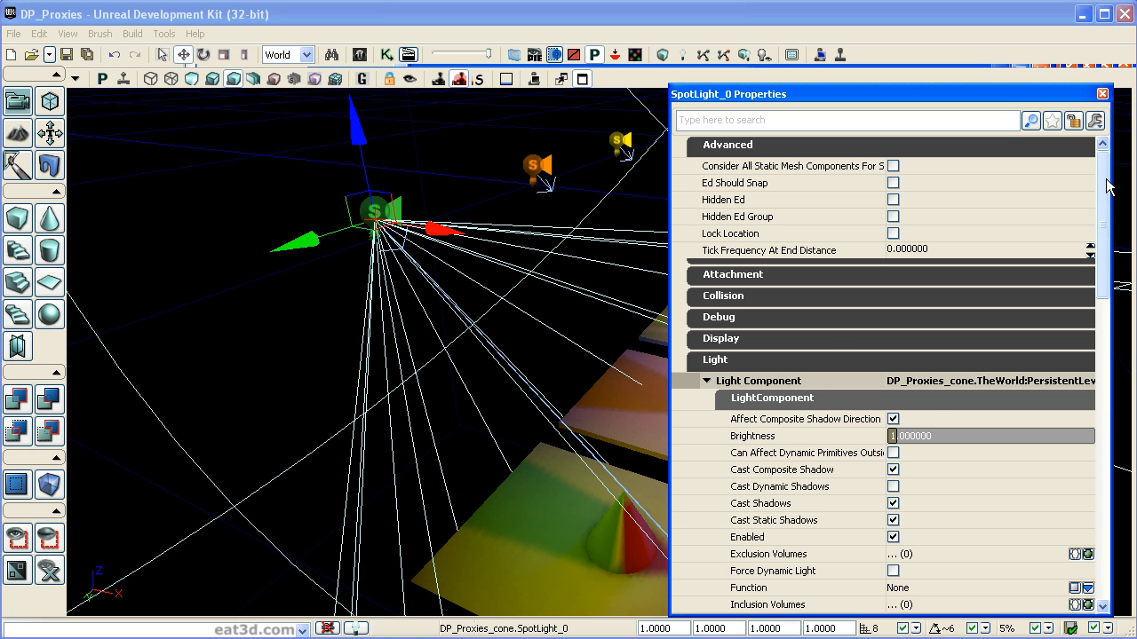
click(757, 365)
click(737, 146)
click(722, 273)
click(718, 294)
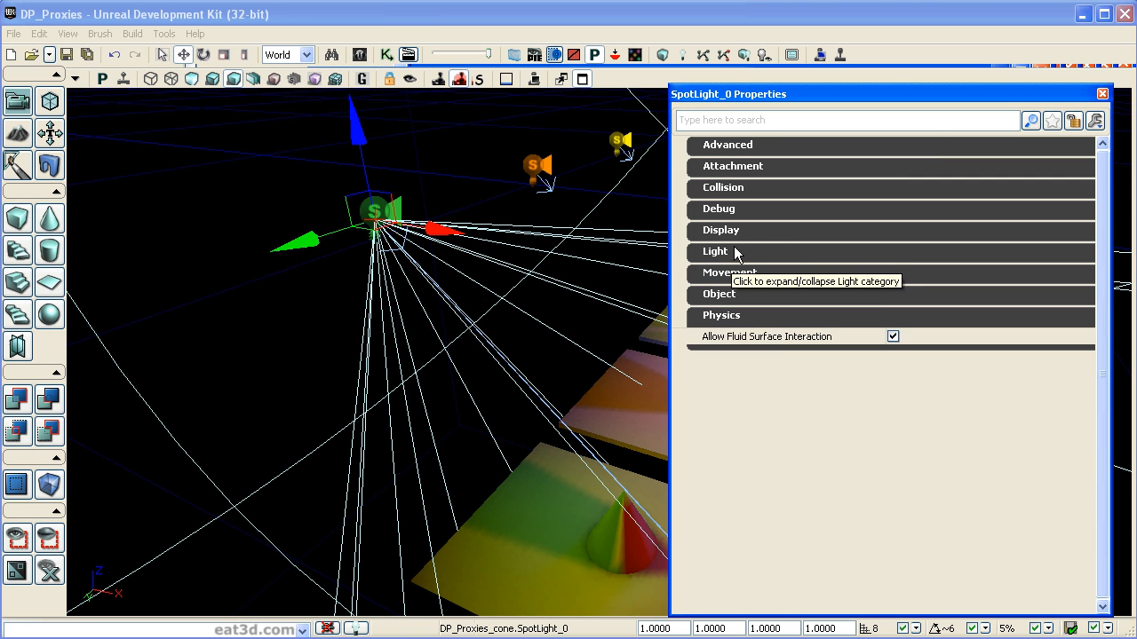
click(751, 251)
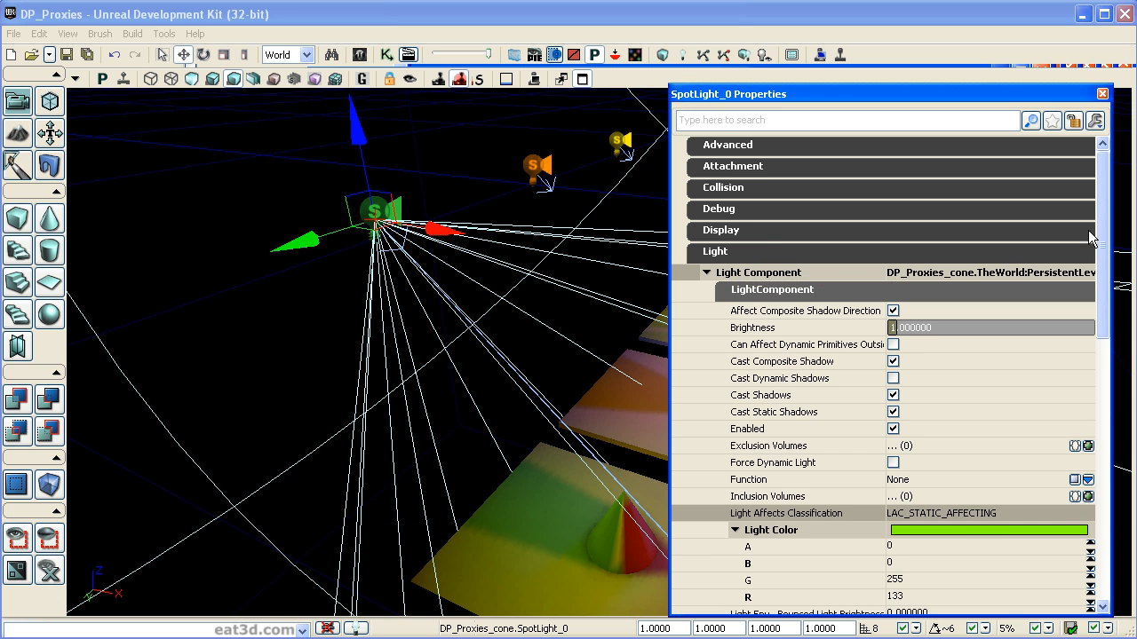
Expand the green spotlight's Lighting Channels and examine which channels it uses.
drag(1105, 238, 1105, 355)
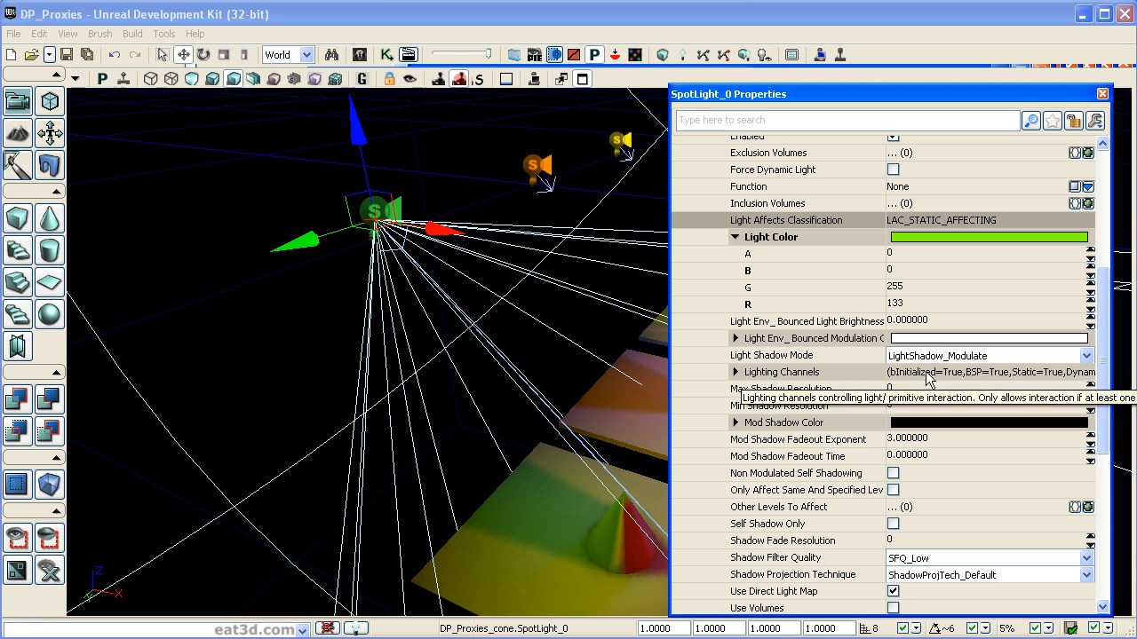
click(736, 373)
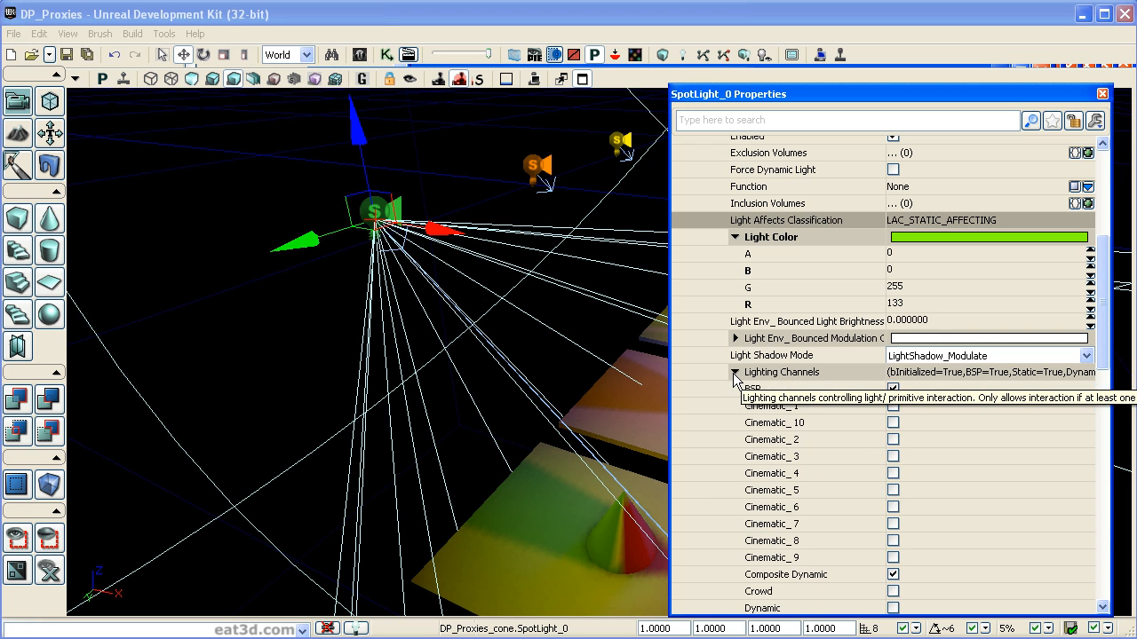
drag(1106, 311, 1106, 366)
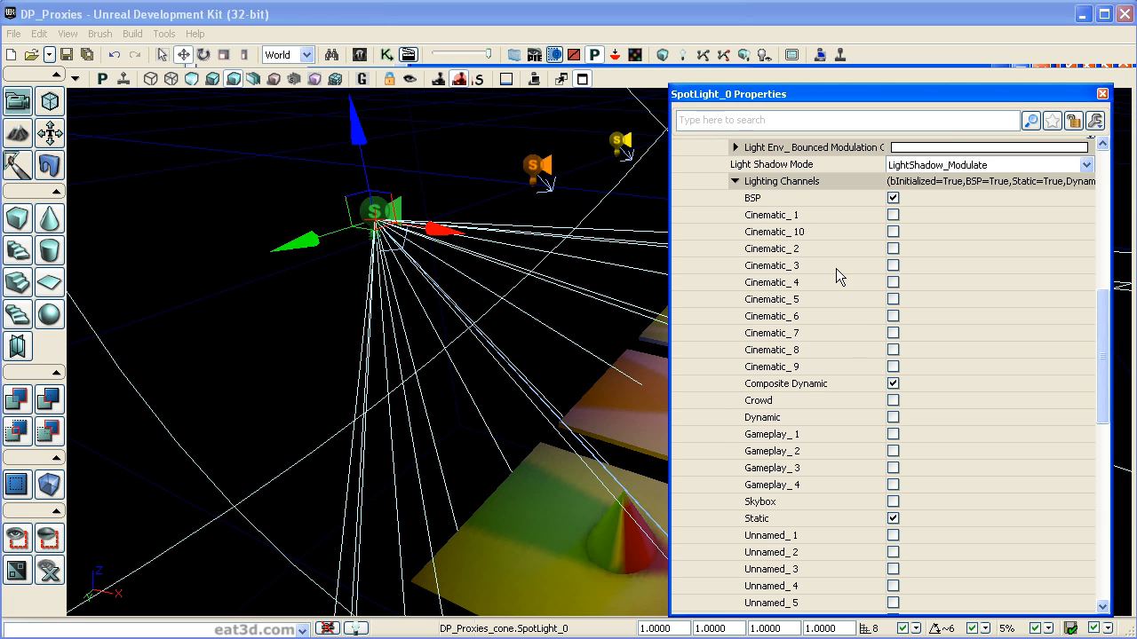
mouse_move(1101, 336)
mouse_down()
mouse_move(1102, 358)
mouse_move(1107, 344)
mouse_up()
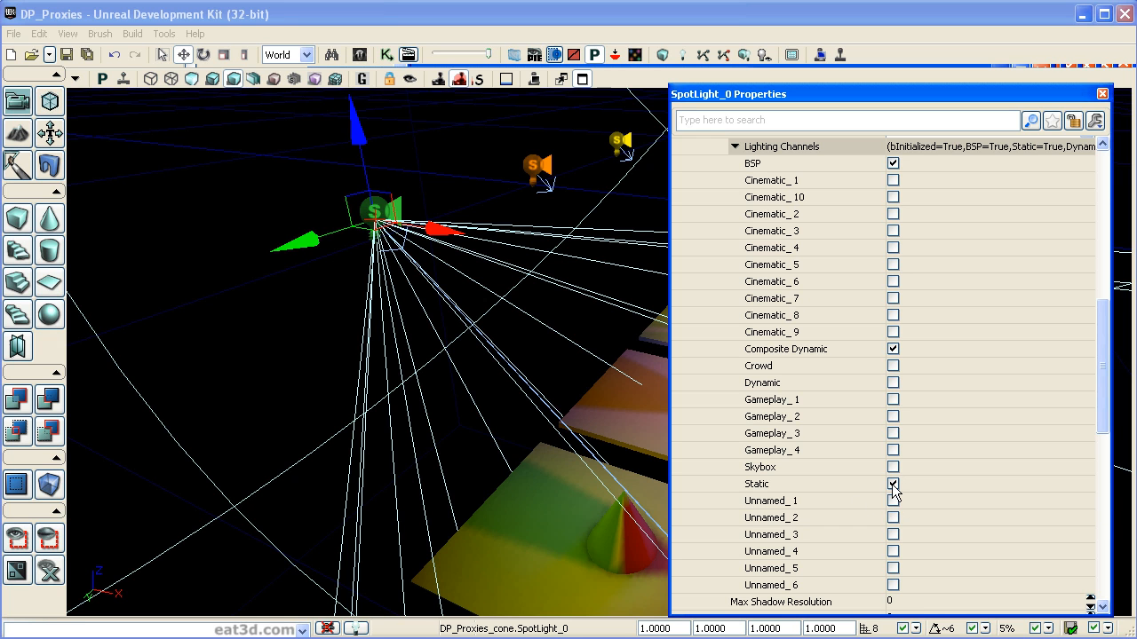
Select the cone mesh and collapse its Movement and Object categories to reach the Lighting settings of its Static Mesh Component.
click(626, 543)
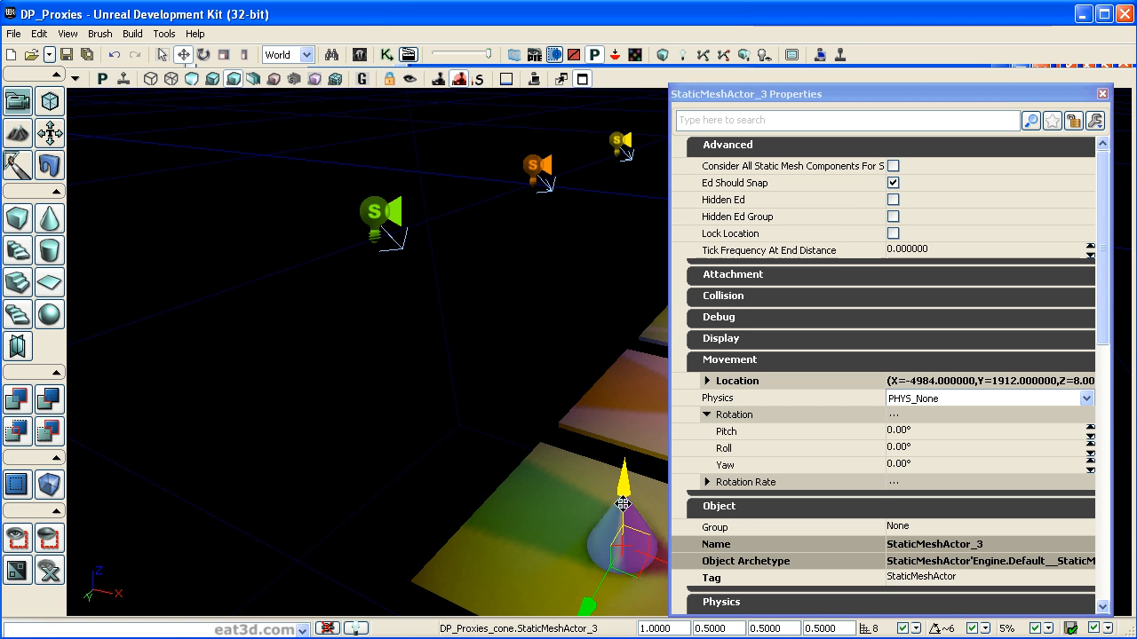
click(822, 360)
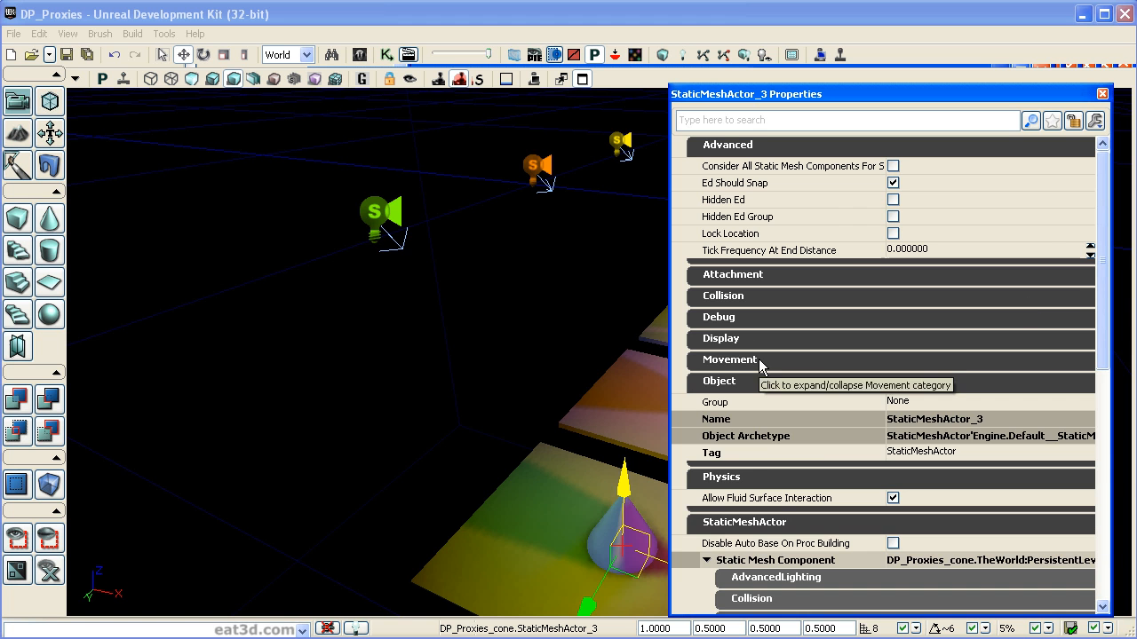
click(753, 381)
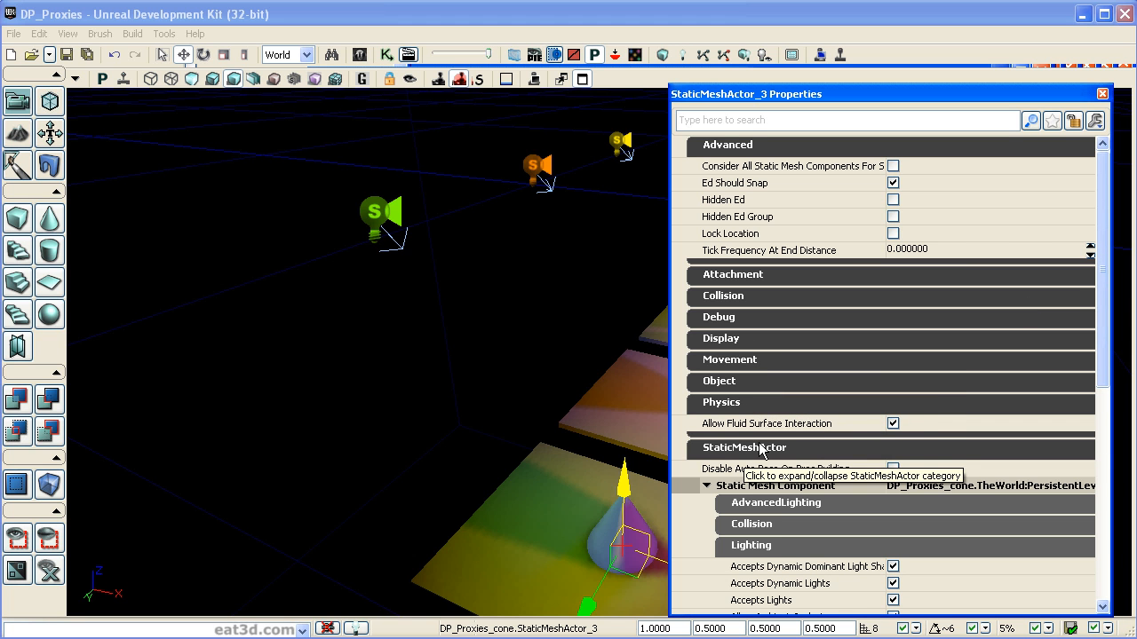
scroll(1099, 373, down, 2)
scroll(1100, 373, down, 4)
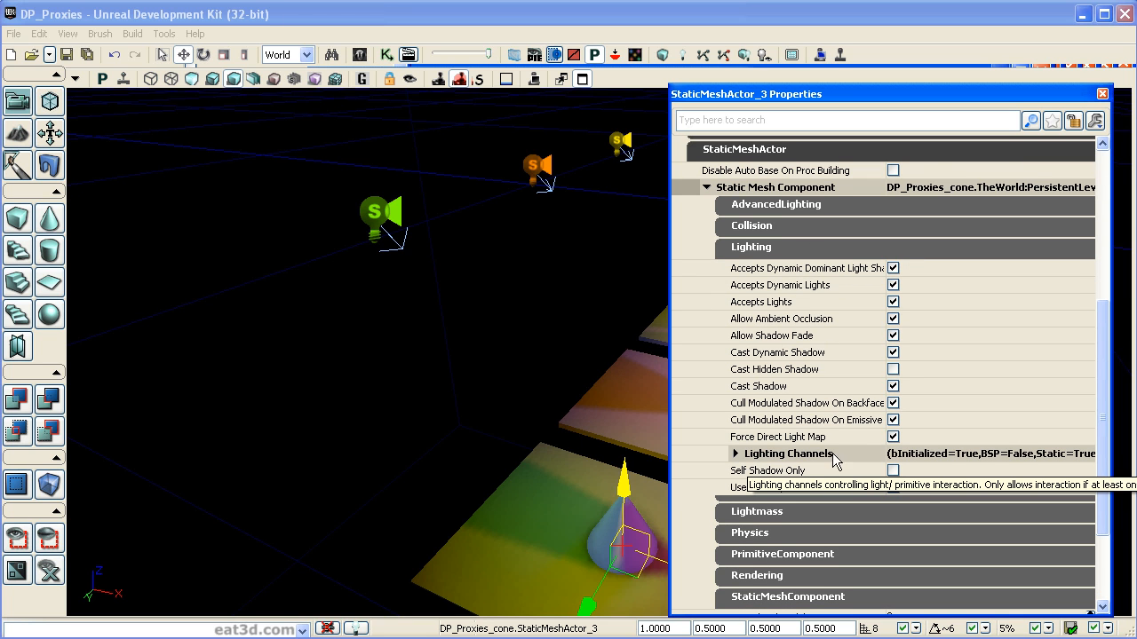
Expand the cone's Lighting Channels and examine the whole channel list, including its Static channel.
click(736, 454)
drag(1109, 359, 1085, 466)
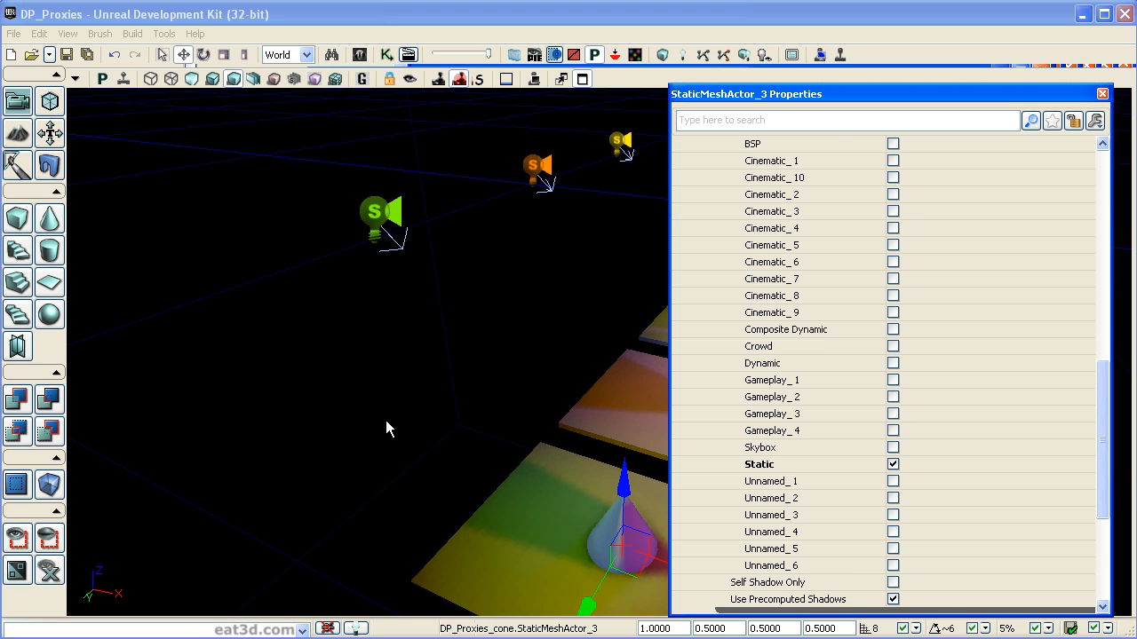
scroll(762, 191, up, 1)
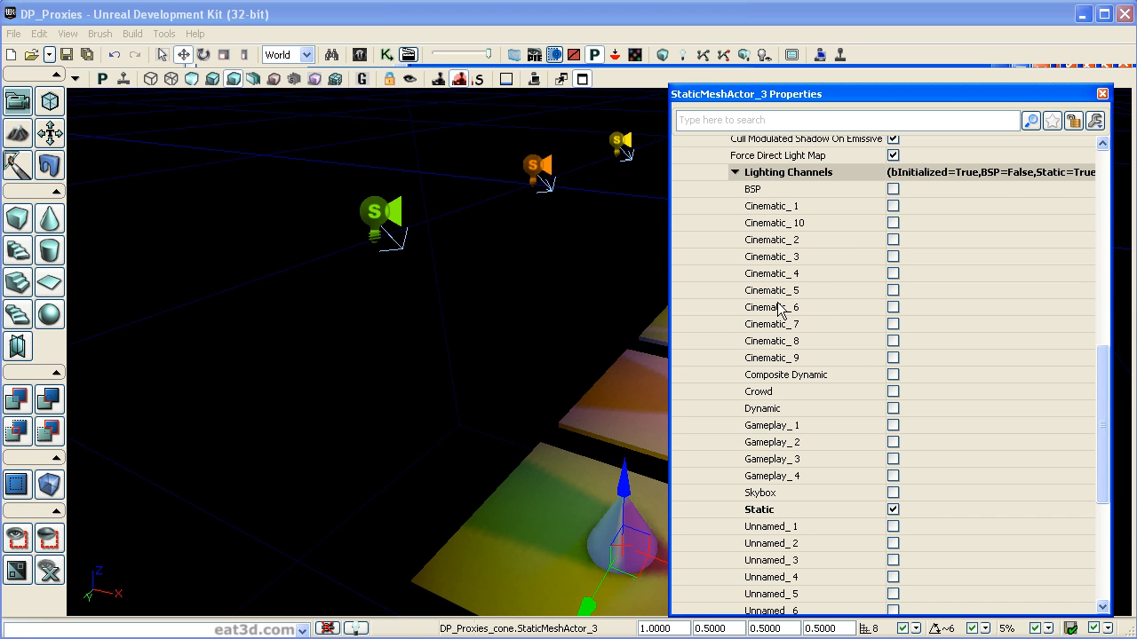
drag(1107, 429, 1103, 462)
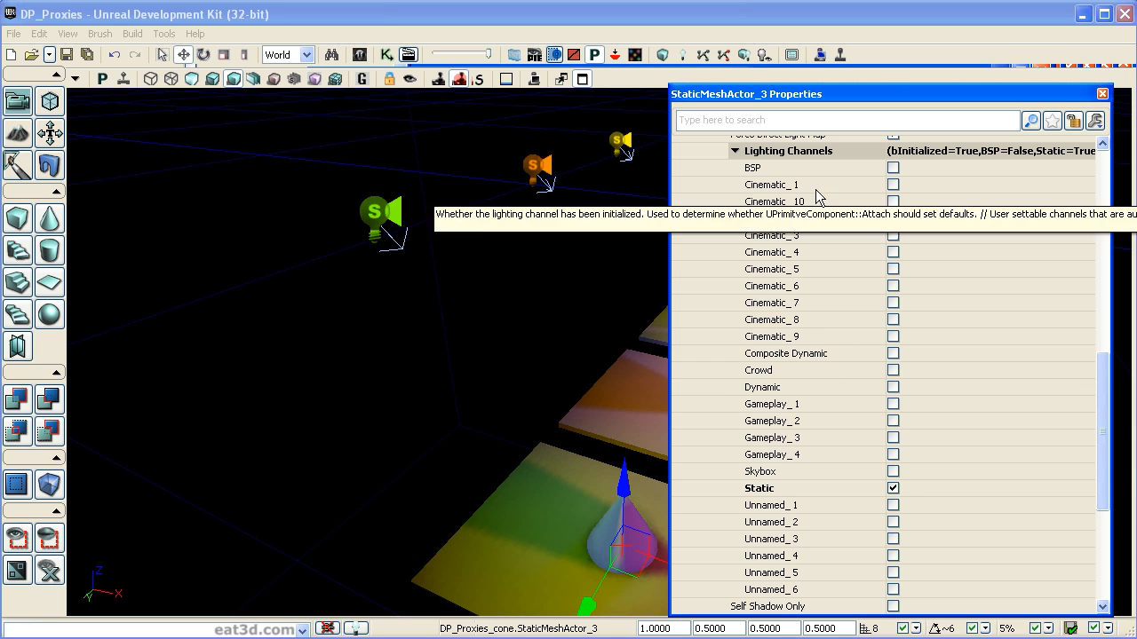
click(893, 486)
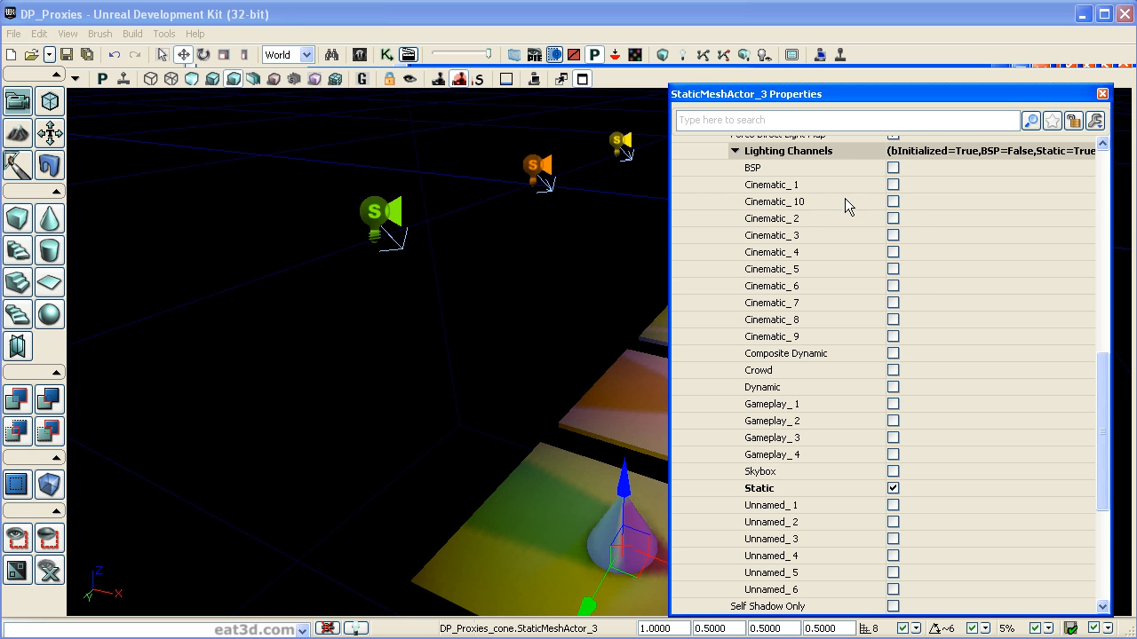
Compare the cone's lighting channels with those of the green spotlight.
click(412, 377)
click(631, 514)
drag(1101, 287, 1077, 494)
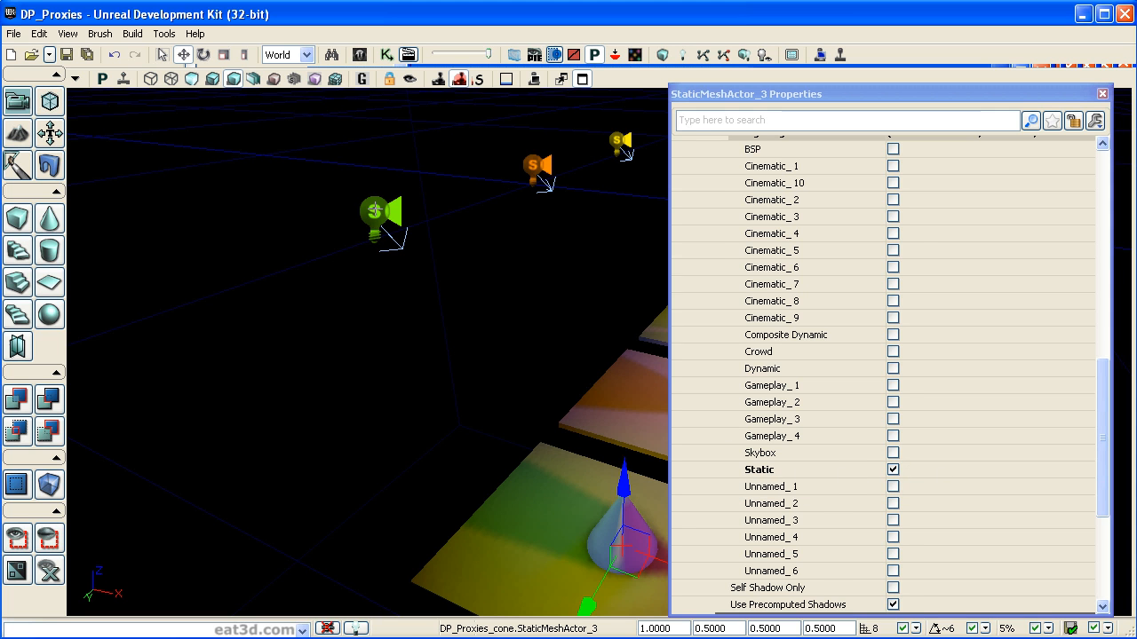
click(374, 211)
click(1101, 364)
drag(1102, 365, 1099, 433)
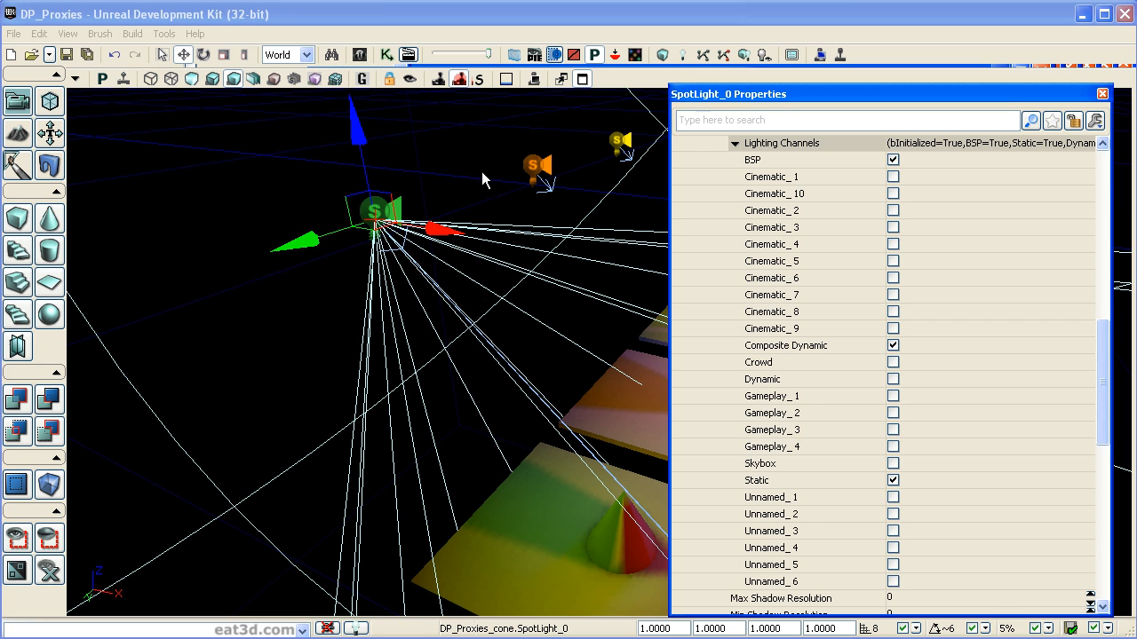
Check the cone's selection against the green spotlight, and turn off the spotlight's Static lighting channel.
drag(741, 95, 924, 80)
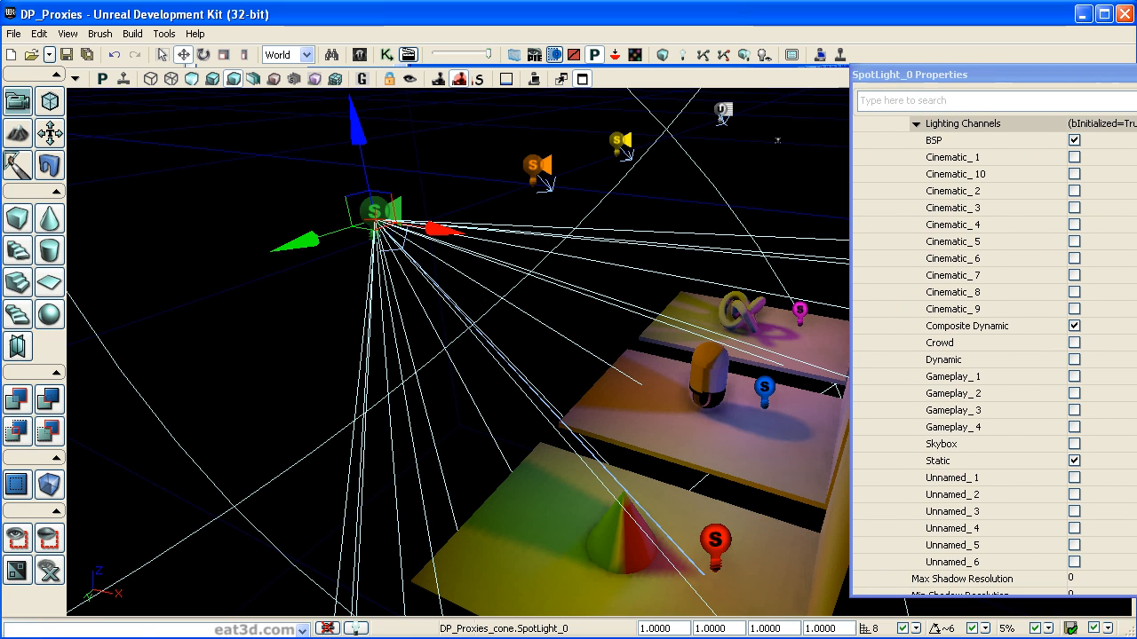
click(613, 524)
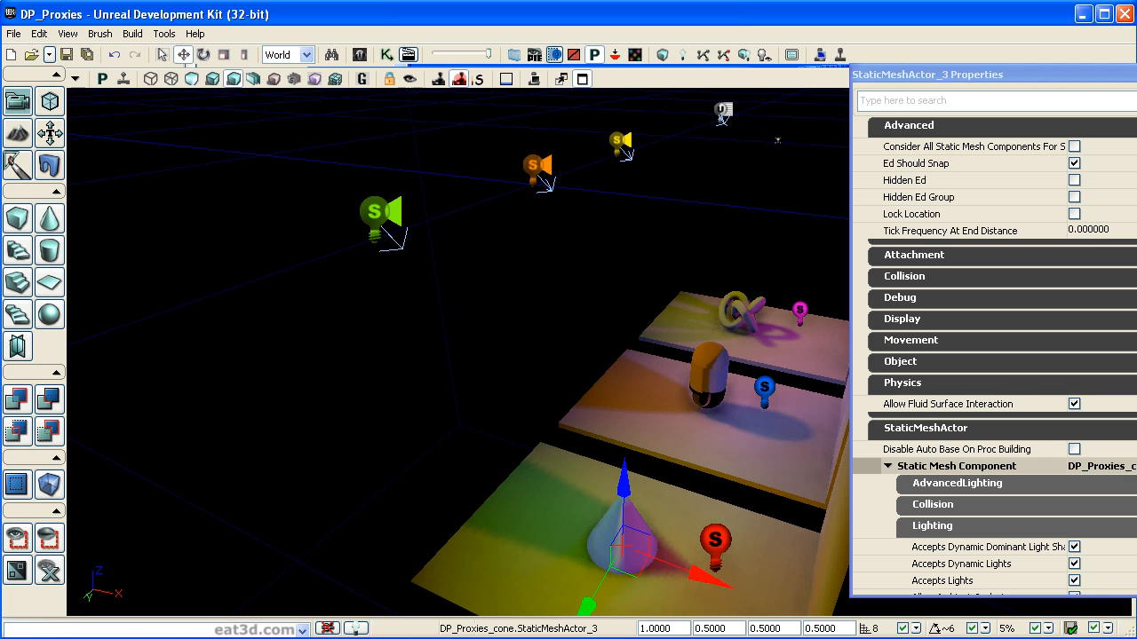
click(382, 213)
drag(1072, 76, 838, 72)
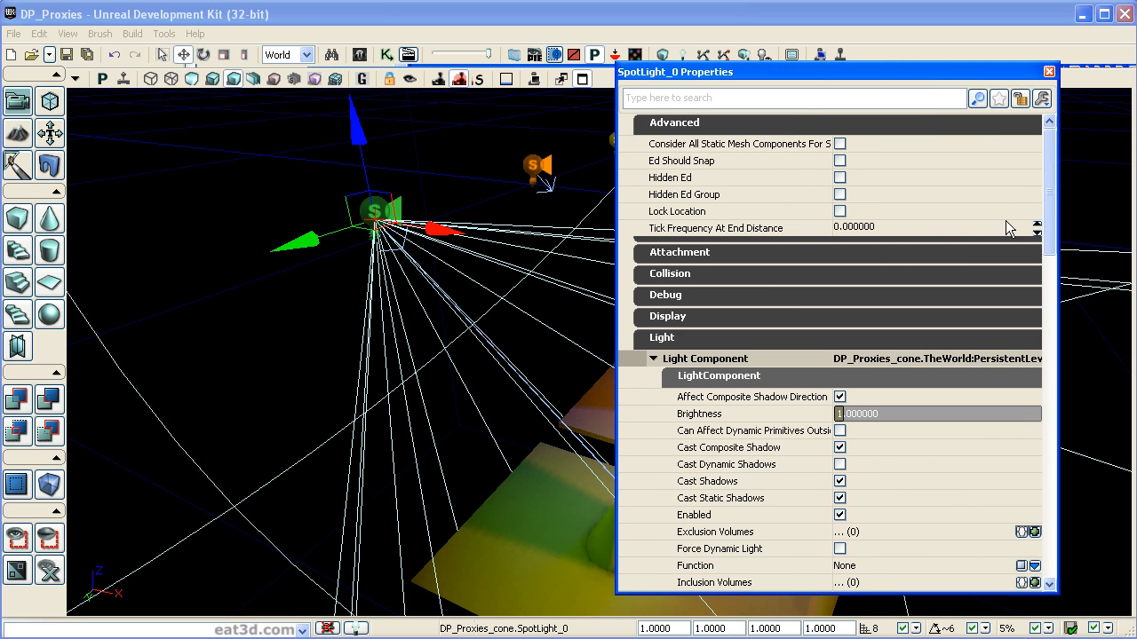
drag(1048, 197, 1057, 375)
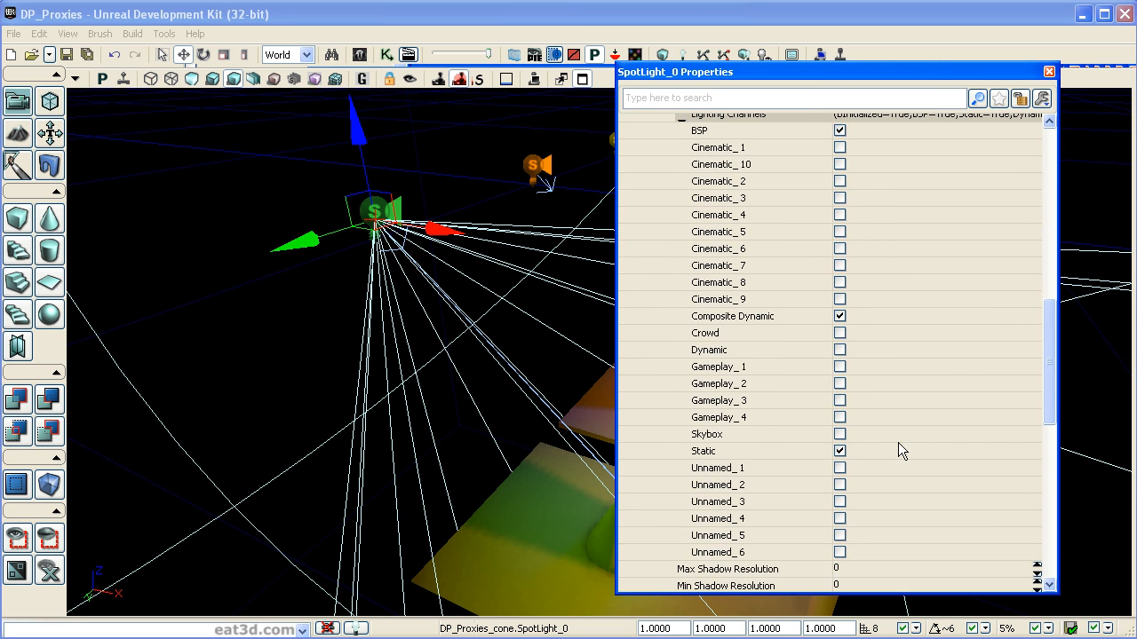
click(841, 451)
Clear the properties off the scene and rebuild the lighting at Preview quality for BSP and static meshes, without Lightmass.
drag(707, 69, 1136, 72)
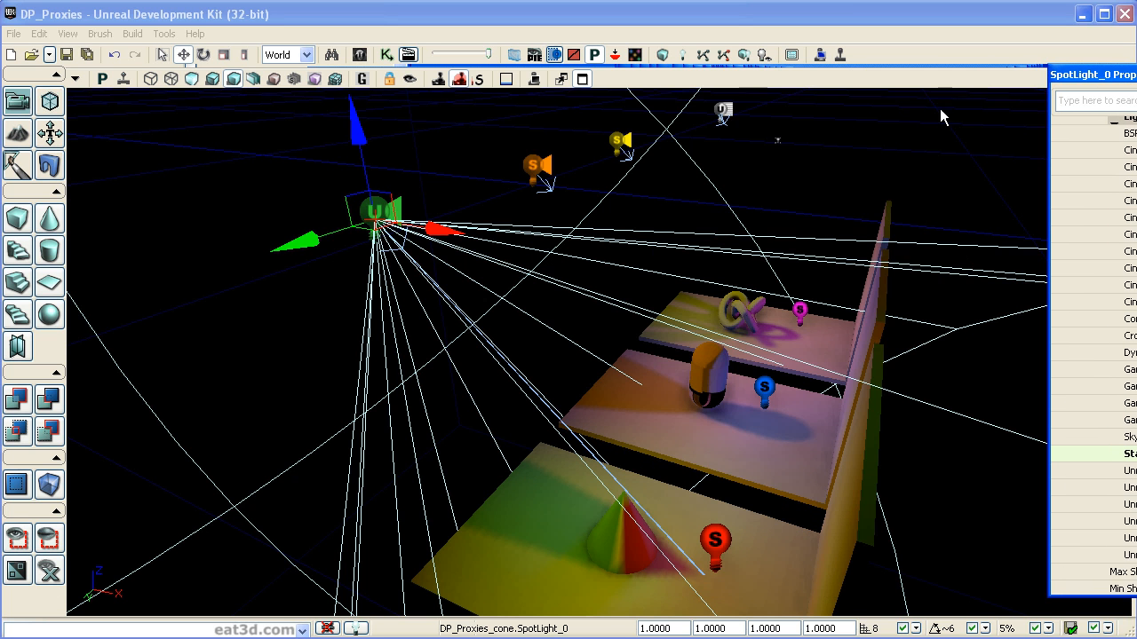
click(683, 54)
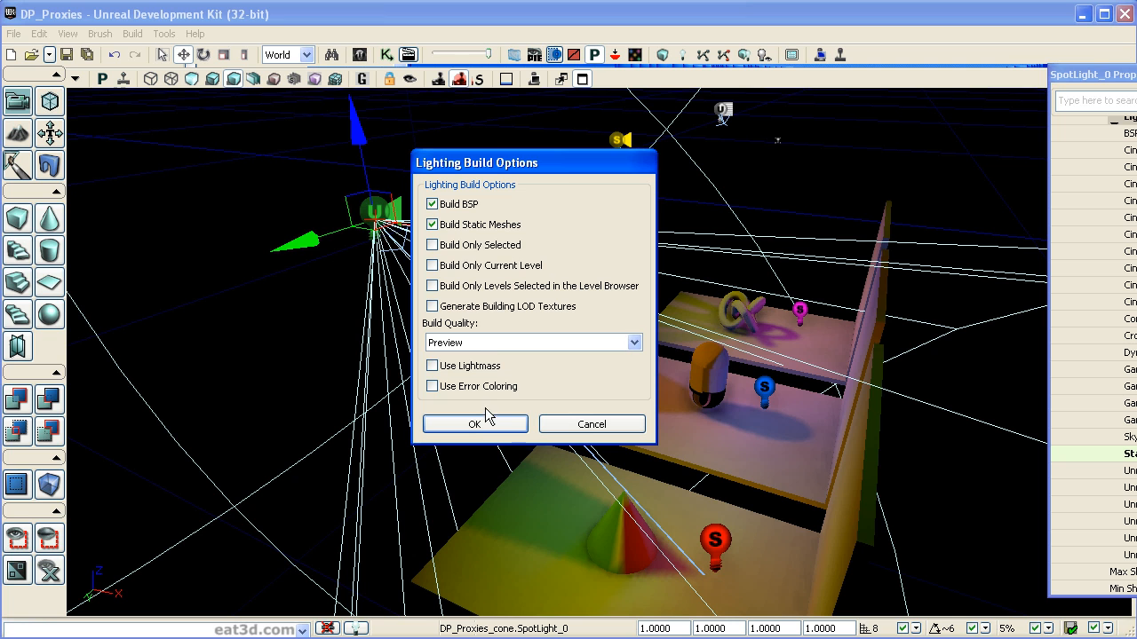
drag(540, 165, 610, 154)
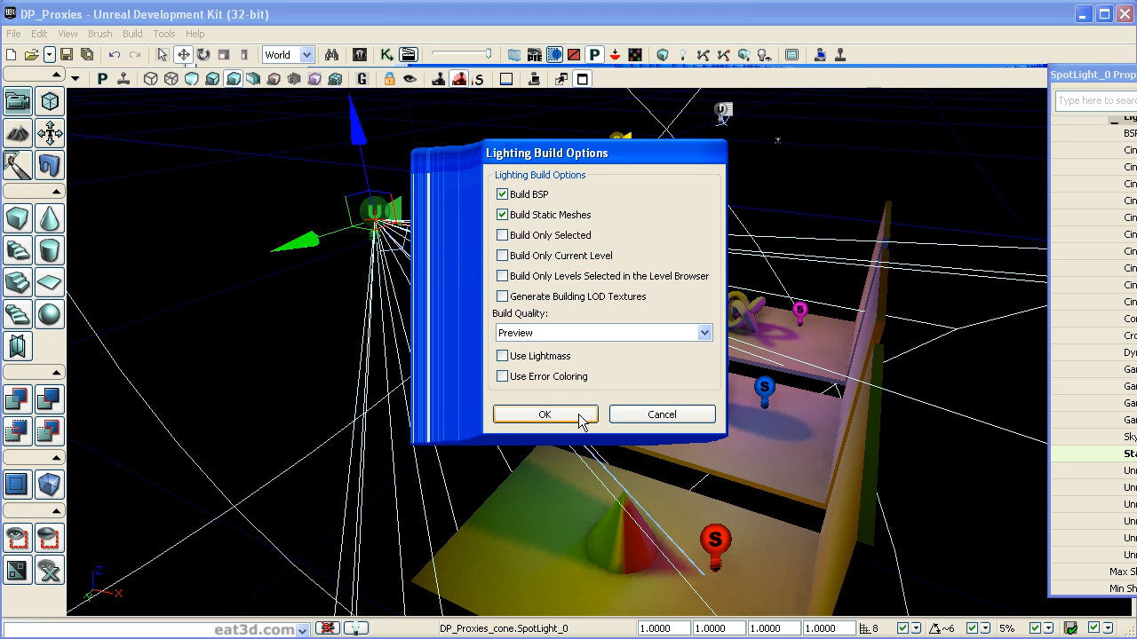
click(545, 414)
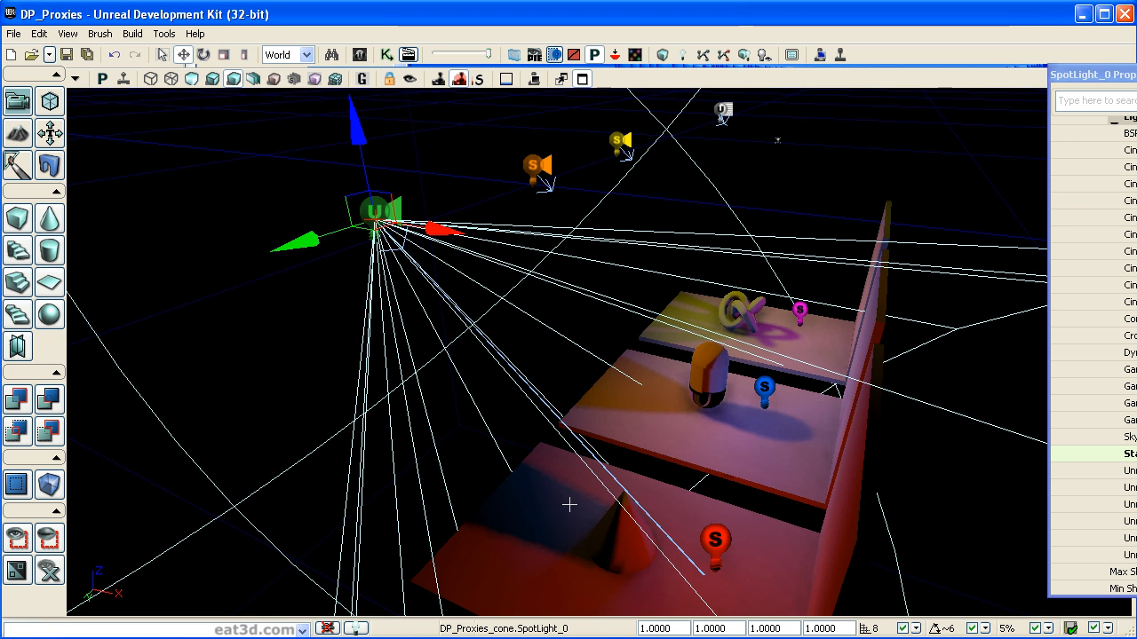
Examine the rebuilt lighting on the cone and its base with nothing selected, and reselect the green spotlight.
click(782, 589)
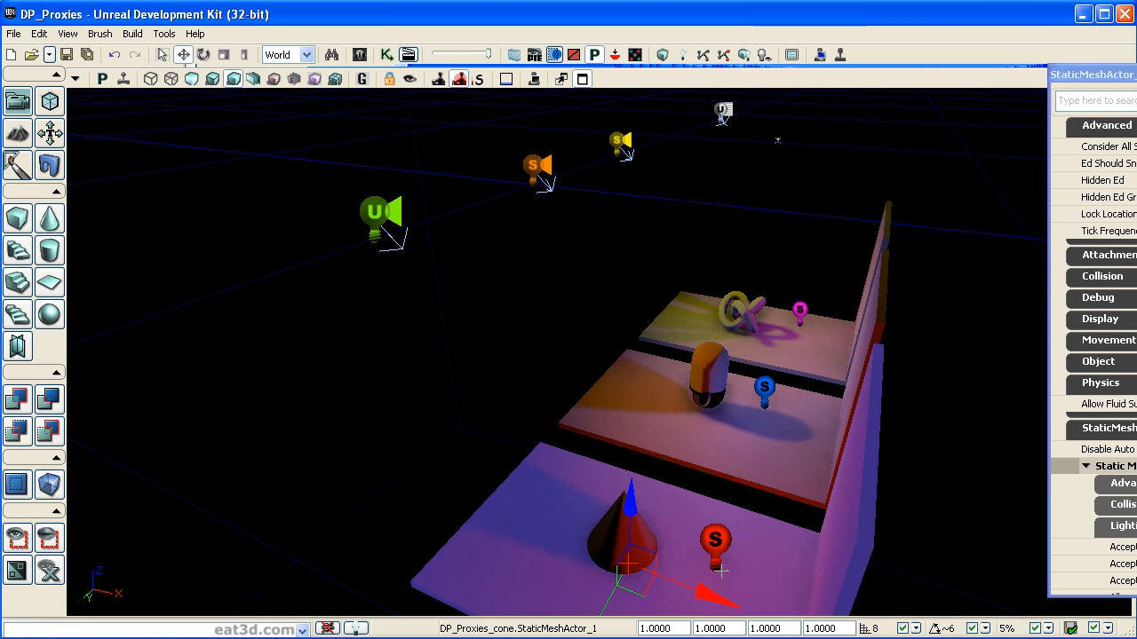
click(576, 452)
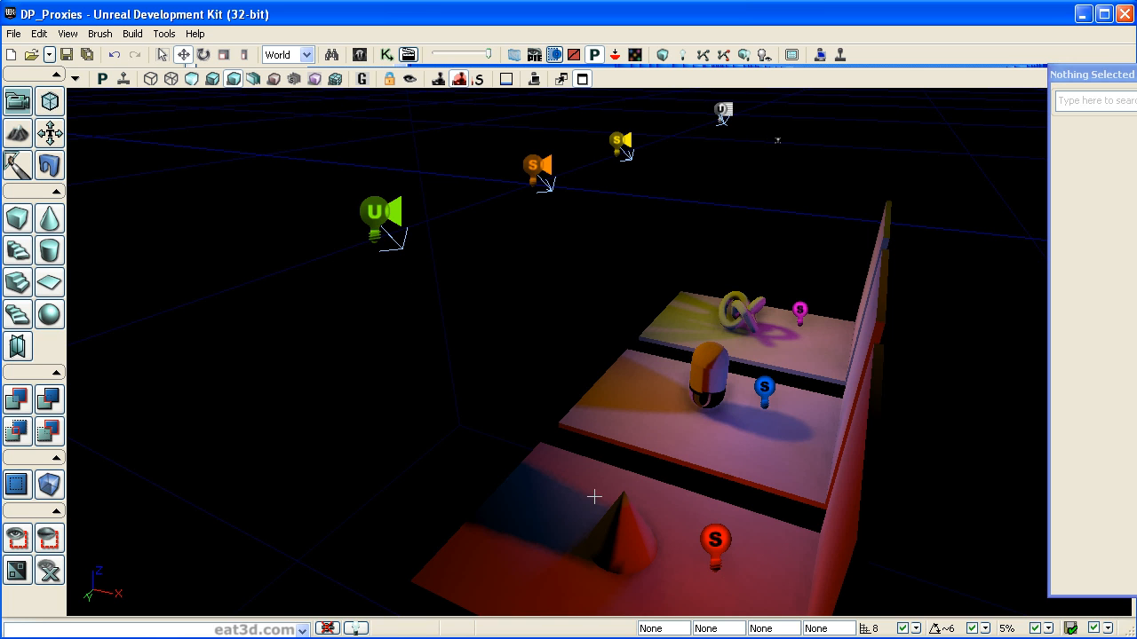
click(369, 205)
drag(1096, 74, 1045, 60)
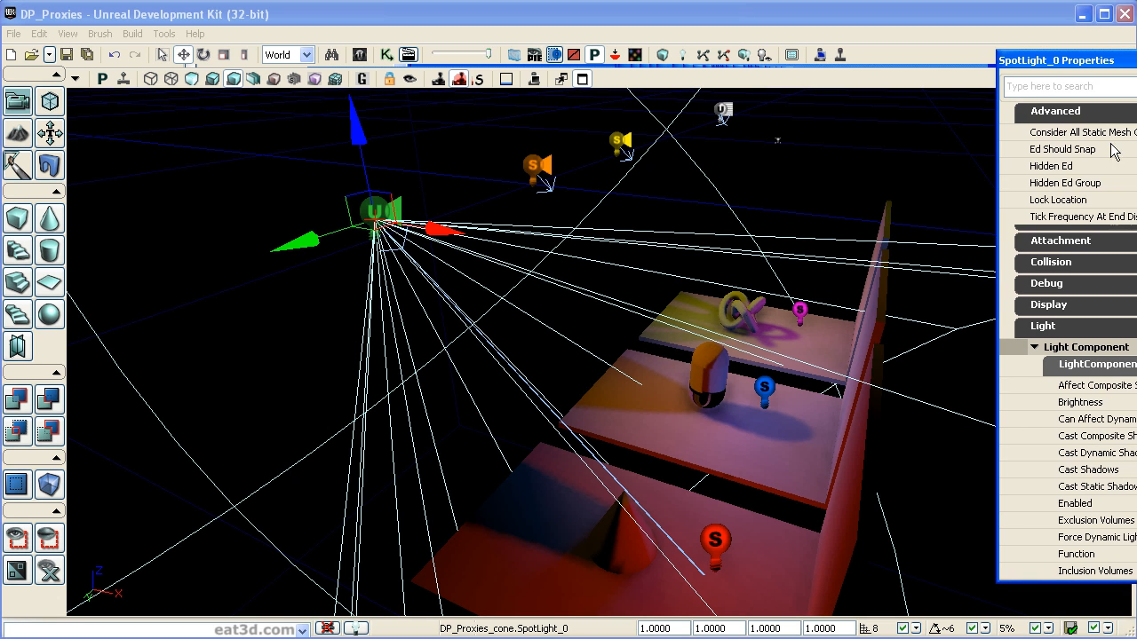
Select the cone mesh and enable its Unnamed_2 lighting channel.
click(625, 548)
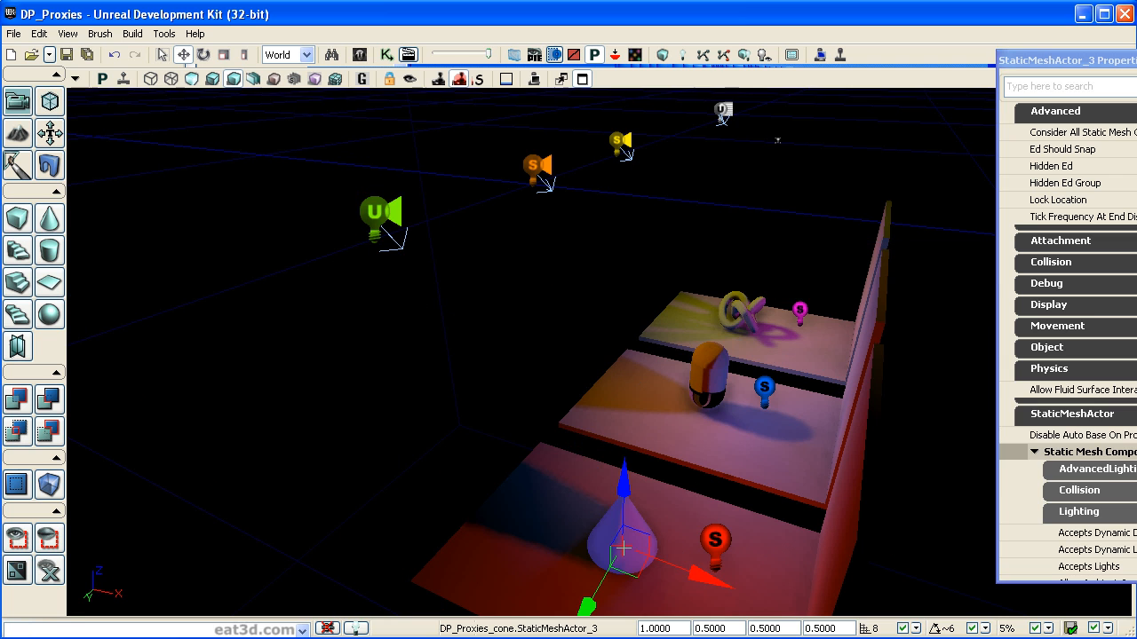
drag(1124, 62, 764, 44)
drag(1070, 211, 1065, 439)
click(860, 402)
Select the green spotlight and enable its Unnamed_2 lighting channel.
click(379, 214)
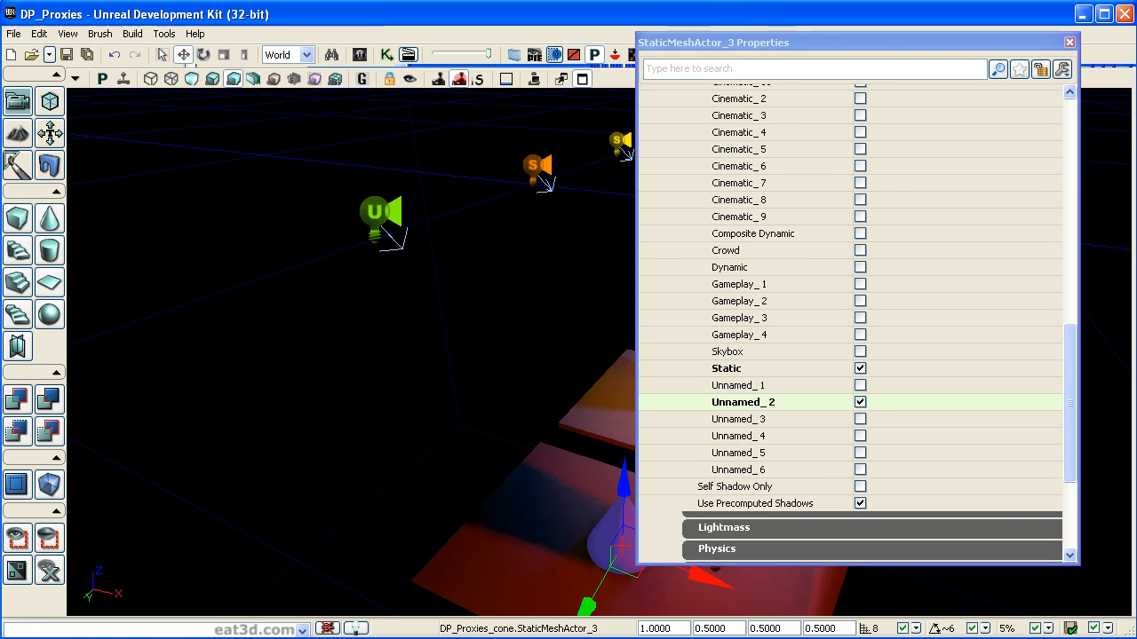
drag(1064, 226, 1066, 424)
click(860, 268)
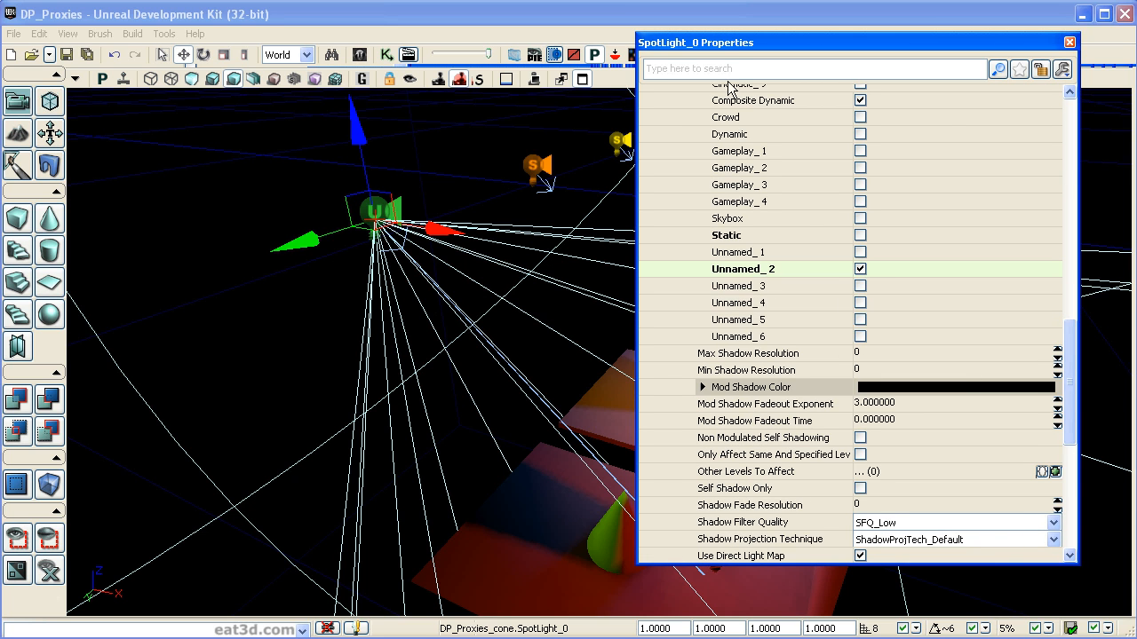
Uncover the scene and rebuild the lighting with the shared Unnamed_2 channel on the spotlight and cone.
drag(721, 43, 1072, 75)
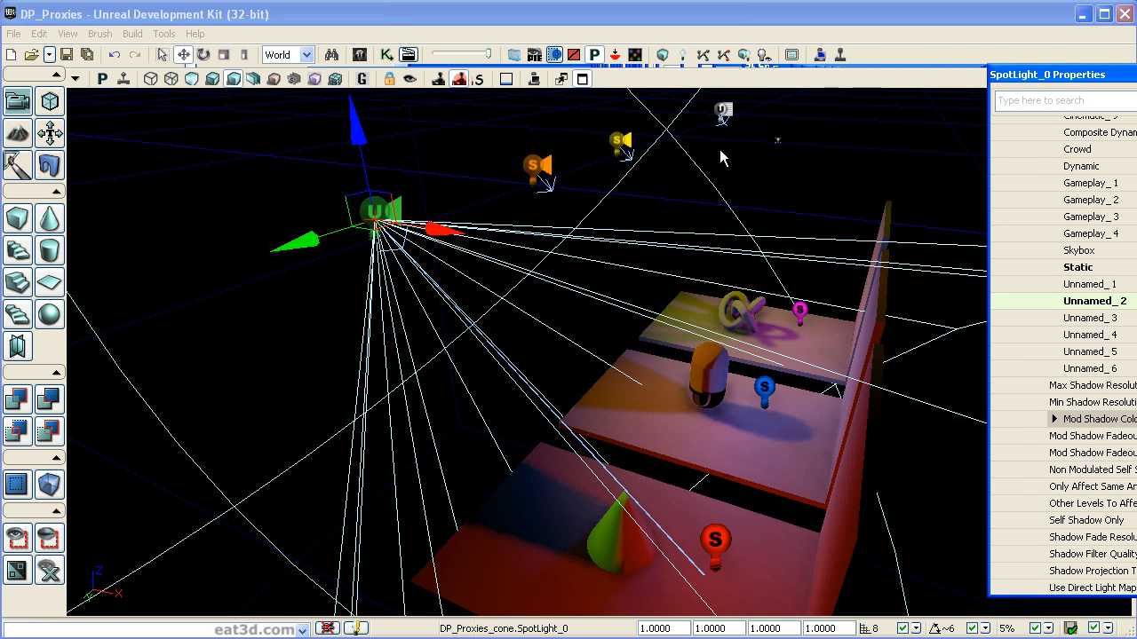
click(682, 55)
click(509, 425)
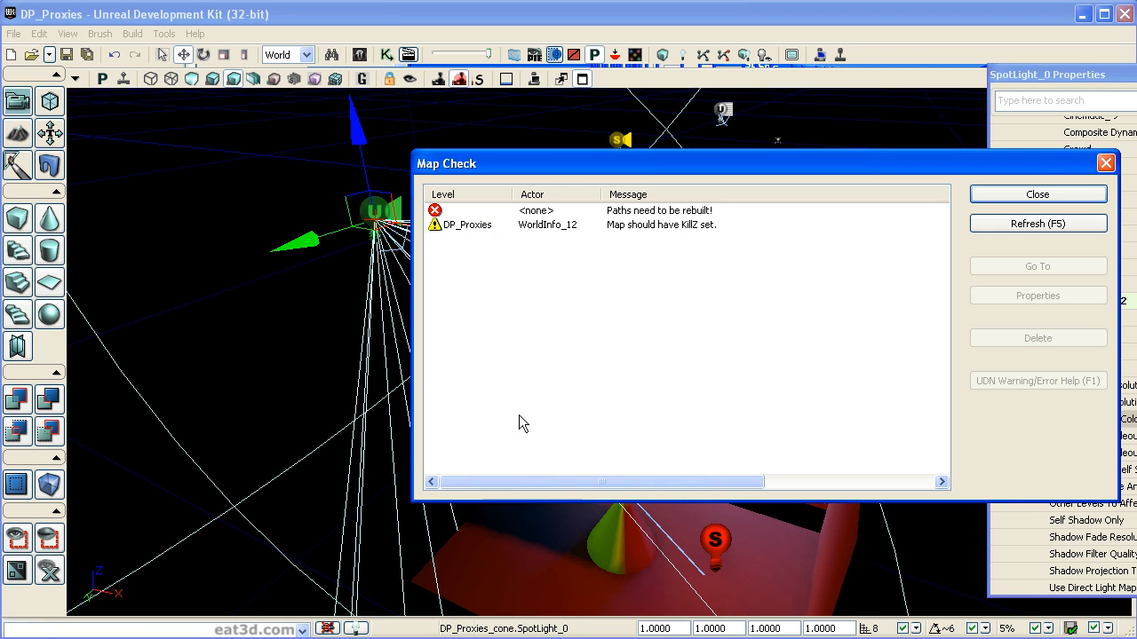
Close the map check results, clear the selection and examine the rebuilt lighting on the cone, capsule and torus displays.
click(1030, 195)
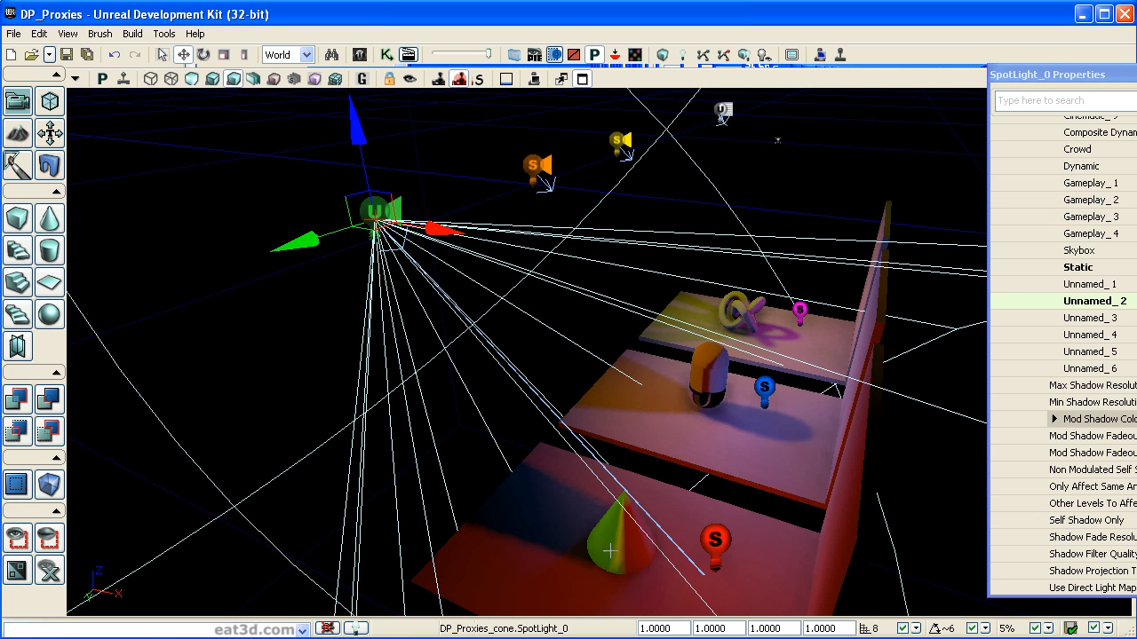
click(392, 344)
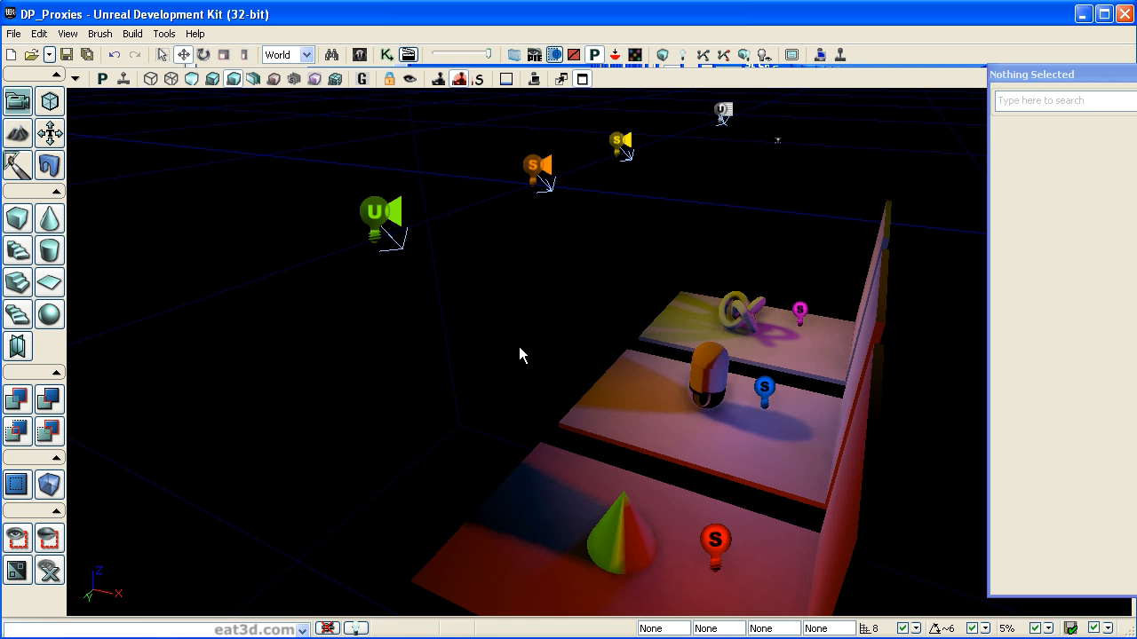
mouse_move(494, 379)
right_down()
mouse_move(621, 382)
mouse_move(497, 373)
right_up()
mouse_move(578, 369)
right_down()
mouse_move(666, 360)
mouse_move(591, 377)
mouse_move(578, 369)
right_up()
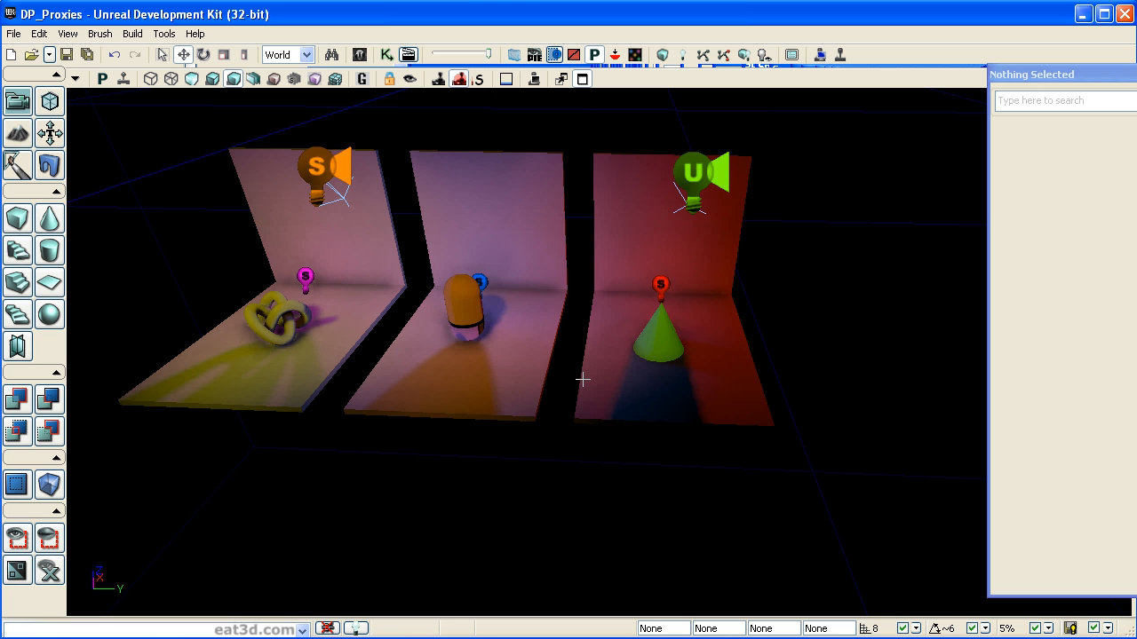
drag(455, 276, 364, 400)
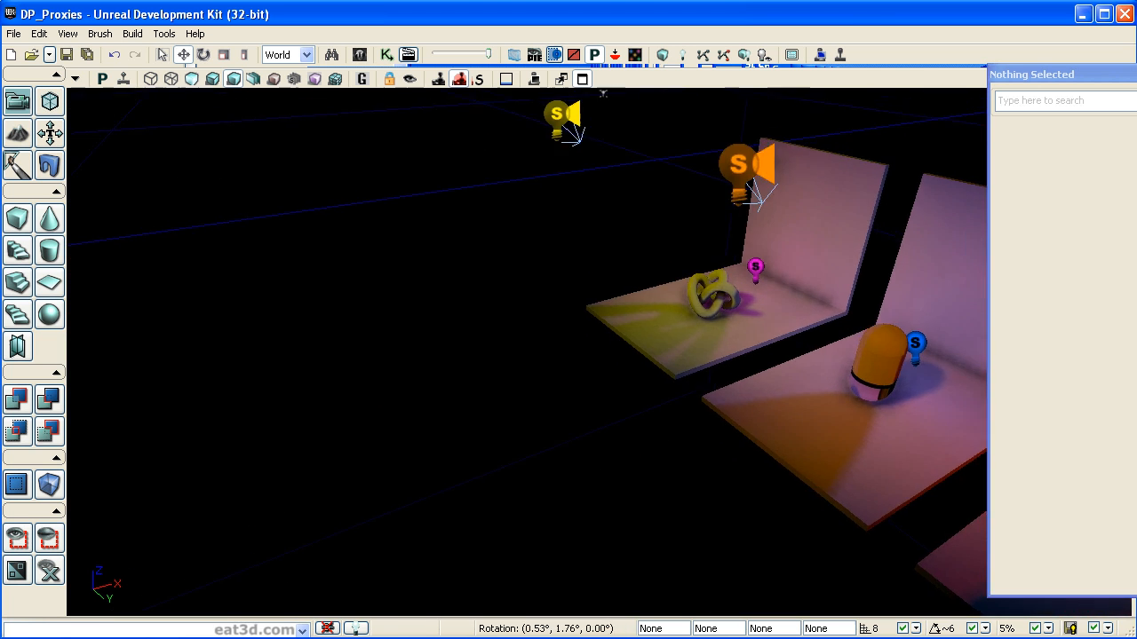
right_drag(364, 400, 480, 382)
drag(479, 382, 449, 444)
drag(853, 400, 833, 369)
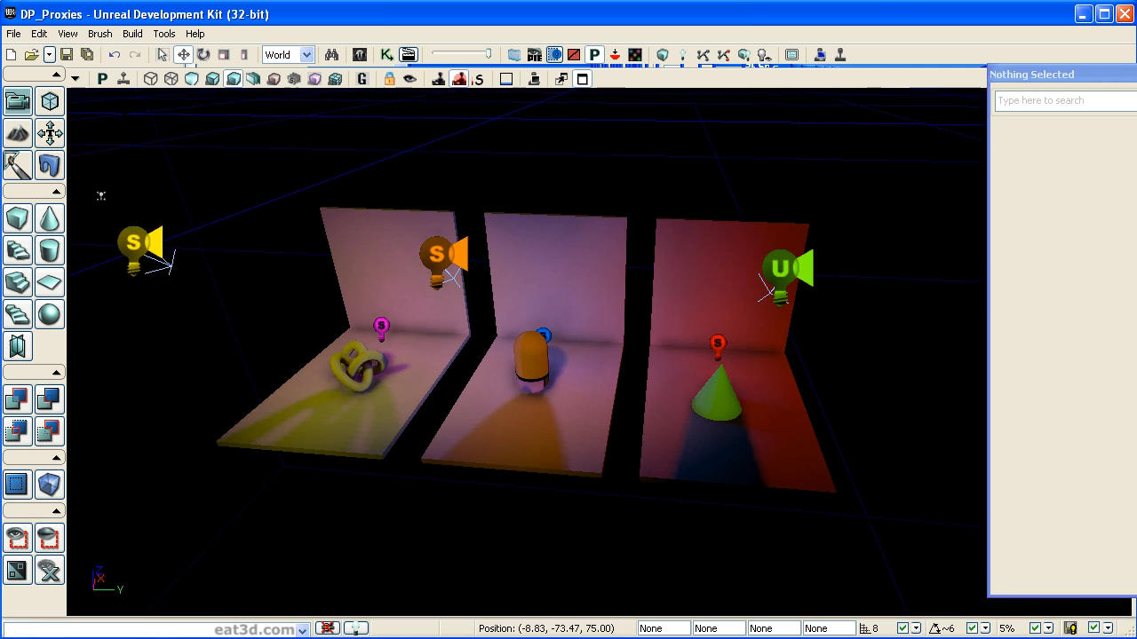
right_drag(833, 368, 823, 374)
Select the cone mesh together with its base and enable the Unnamed_2 lighting channel for both.
click(812, 291)
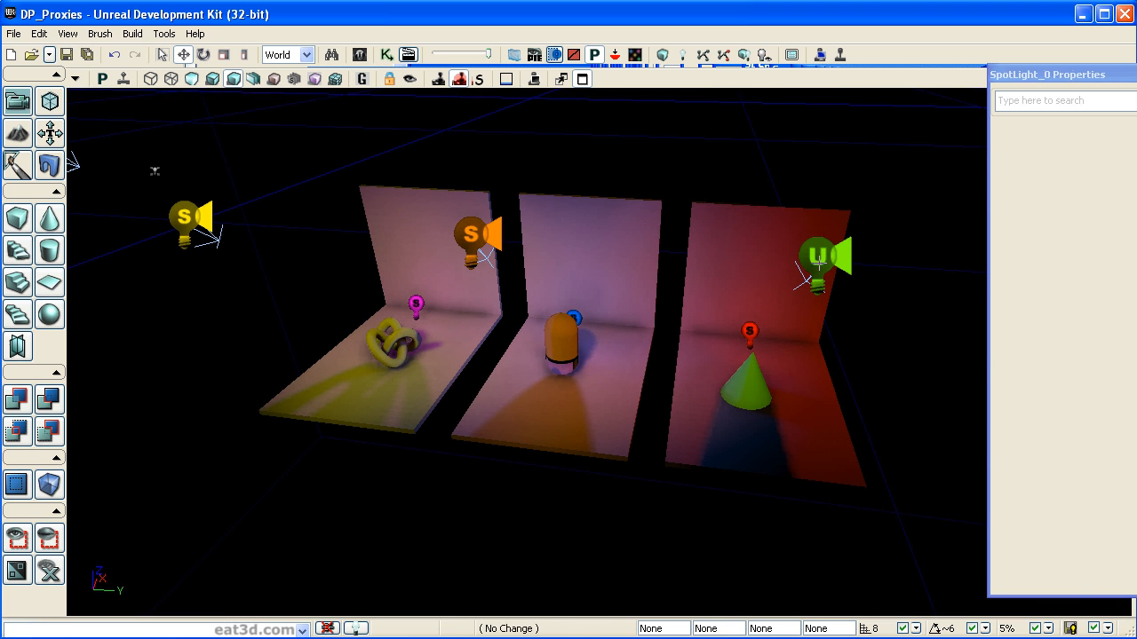
click(755, 401)
ctrl+click(794, 449)
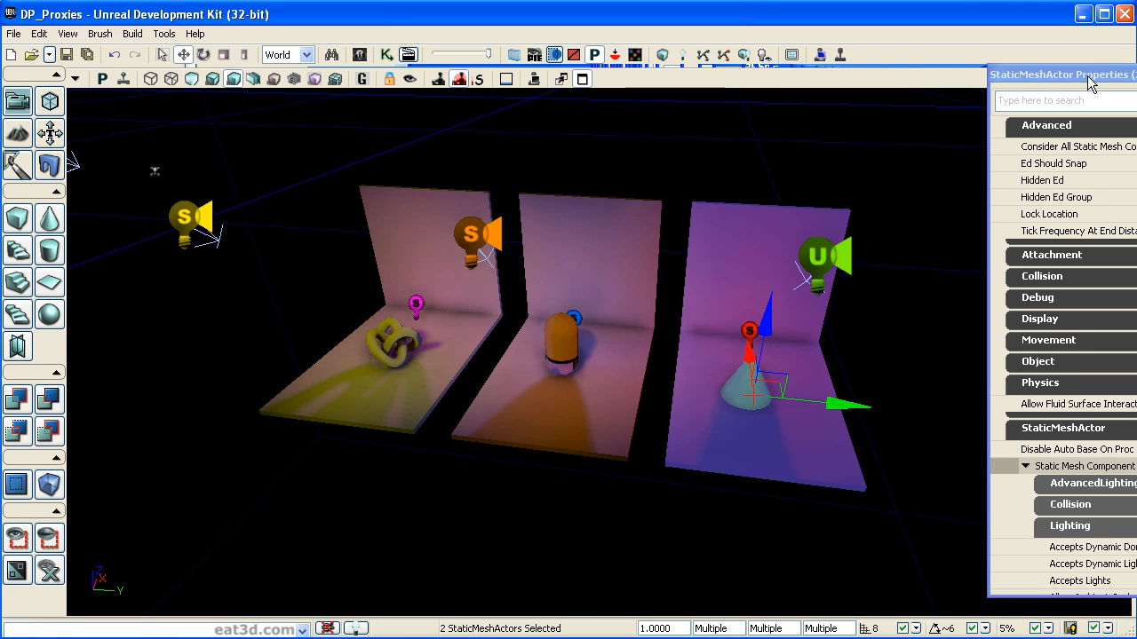
drag(1080, 76, 653, 66)
drag(993, 214, 1005, 451)
click(782, 385)
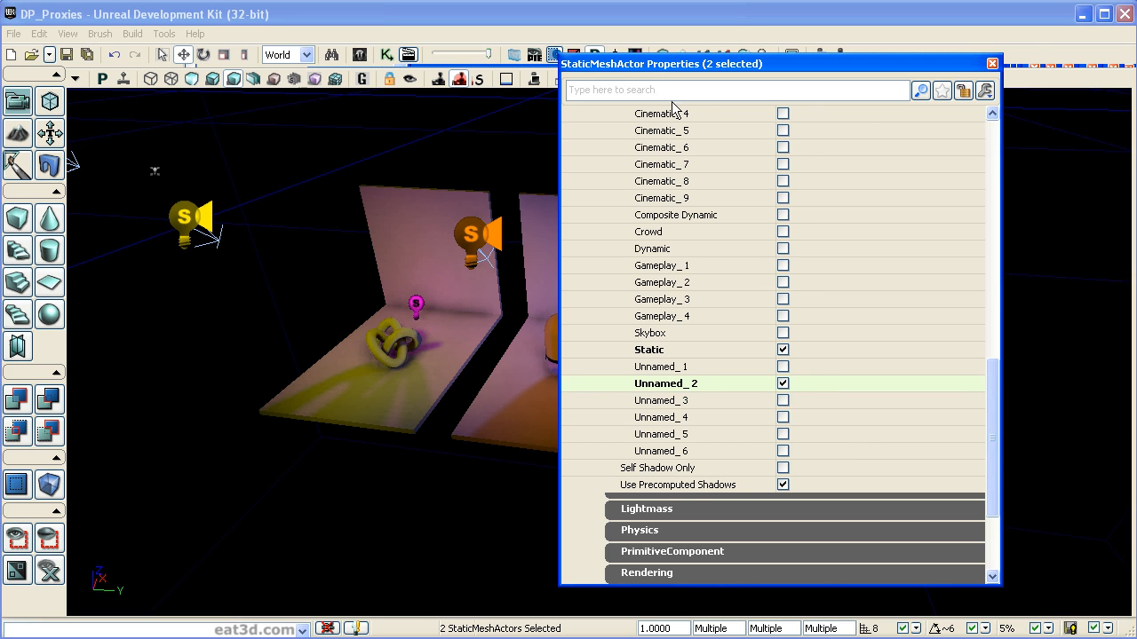
drag(633, 67, 971, 65)
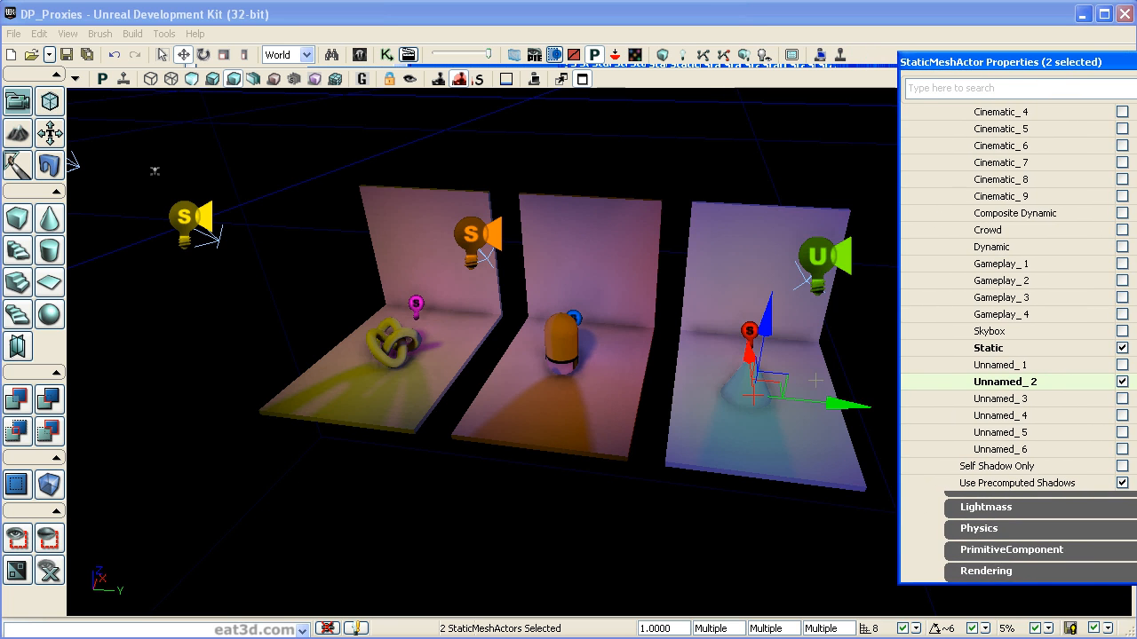
Select the green spotlight and the red point light, enable their Unnamed_2 lighting channel and disable Static.
click(816, 258)
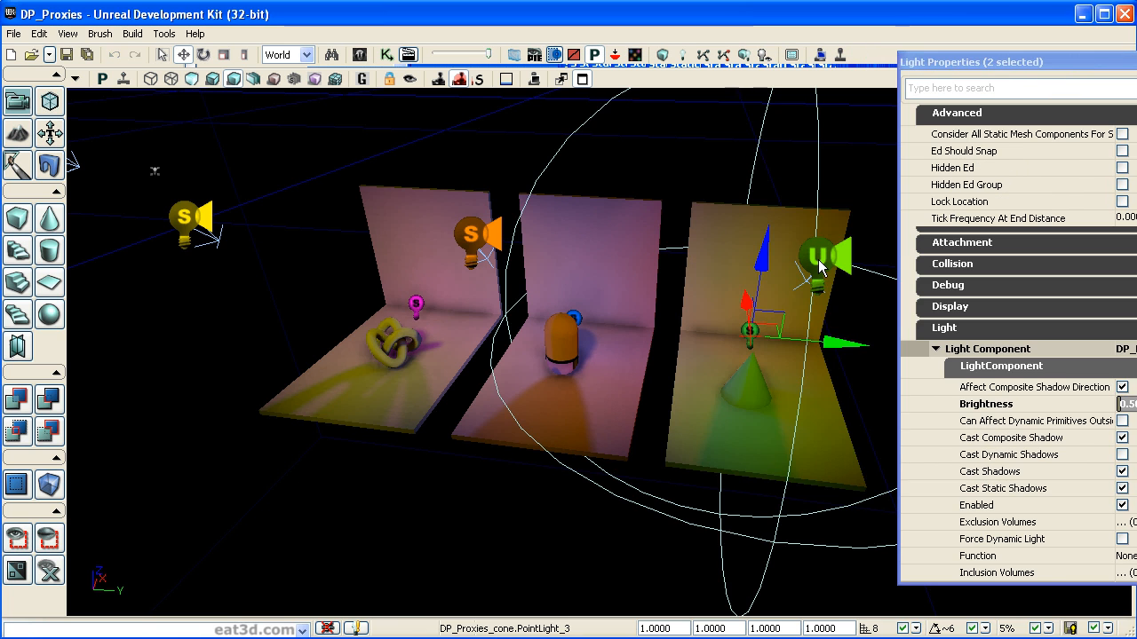
drag(1061, 62, 798, 58)
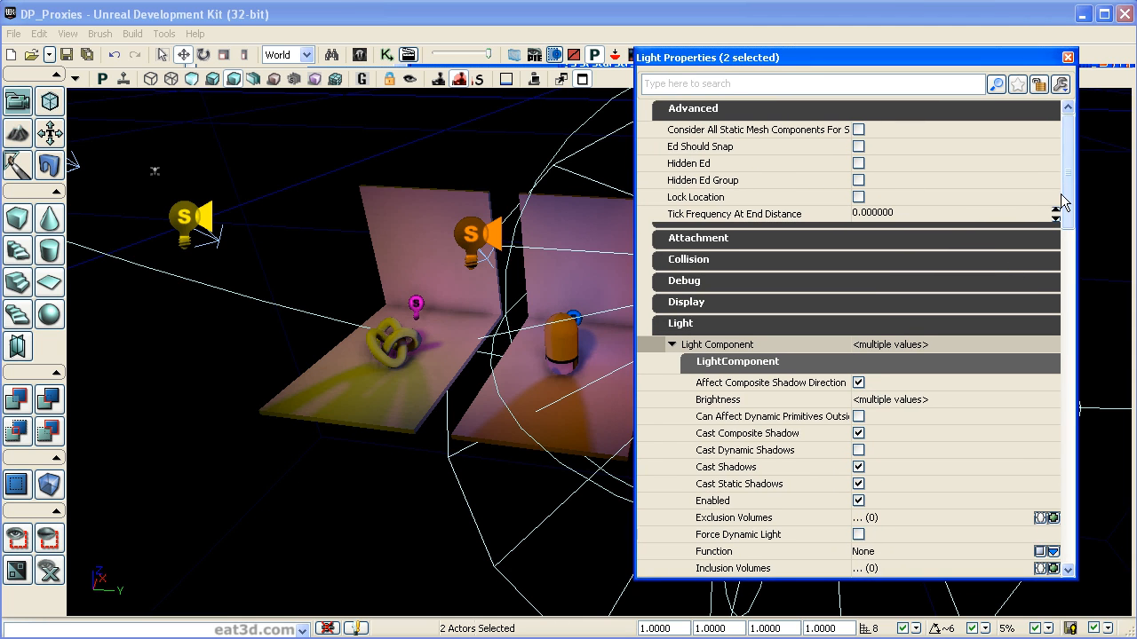
scroll(1057, 206, down, 10)
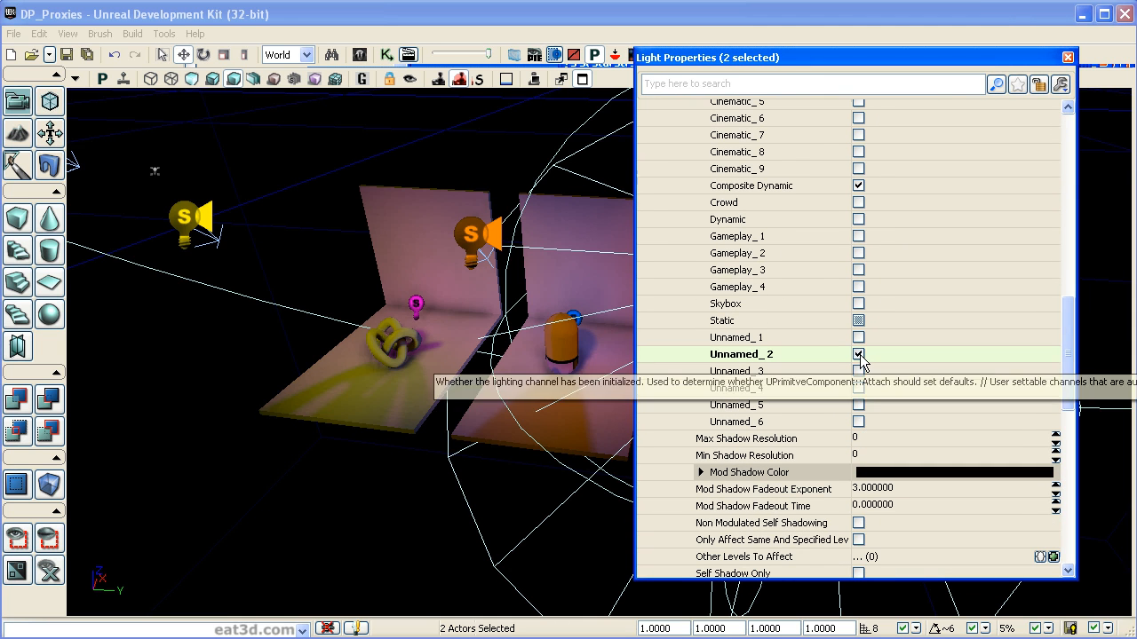
click(858, 356)
click(858, 321)
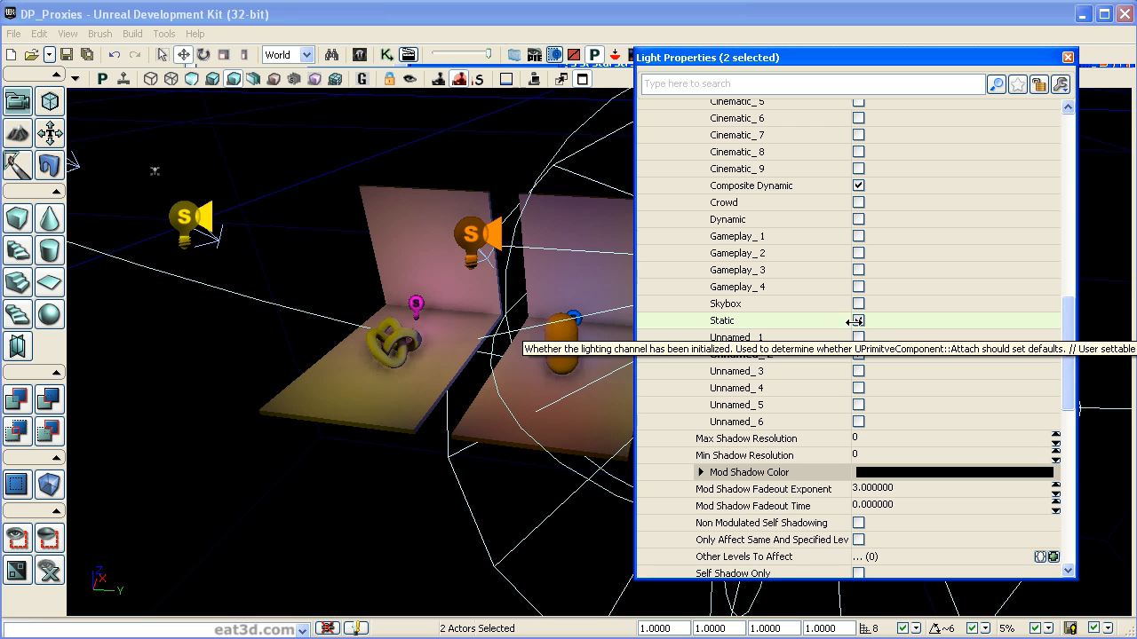
drag(711, 59, 1007, 69)
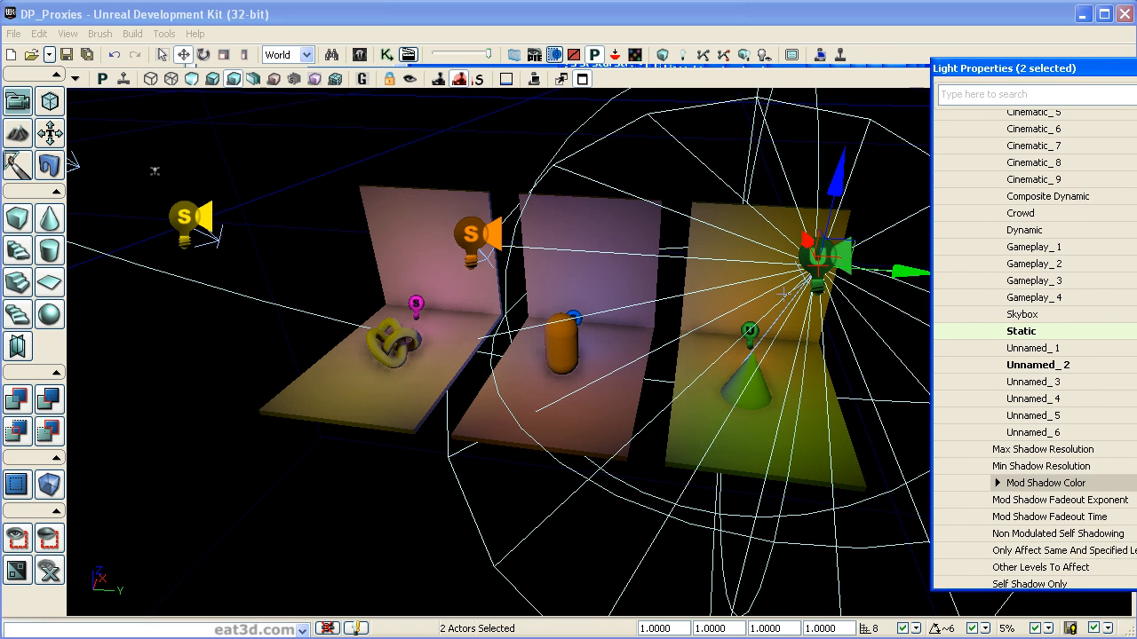
Select the capsule mesh and its base, enable their Unnamed_3 lighting channel and disable Static.
click(562, 345)
ctrl+click(556, 349)
drag(1125, 75, 743, 69)
drag(985, 194, 929, 458)
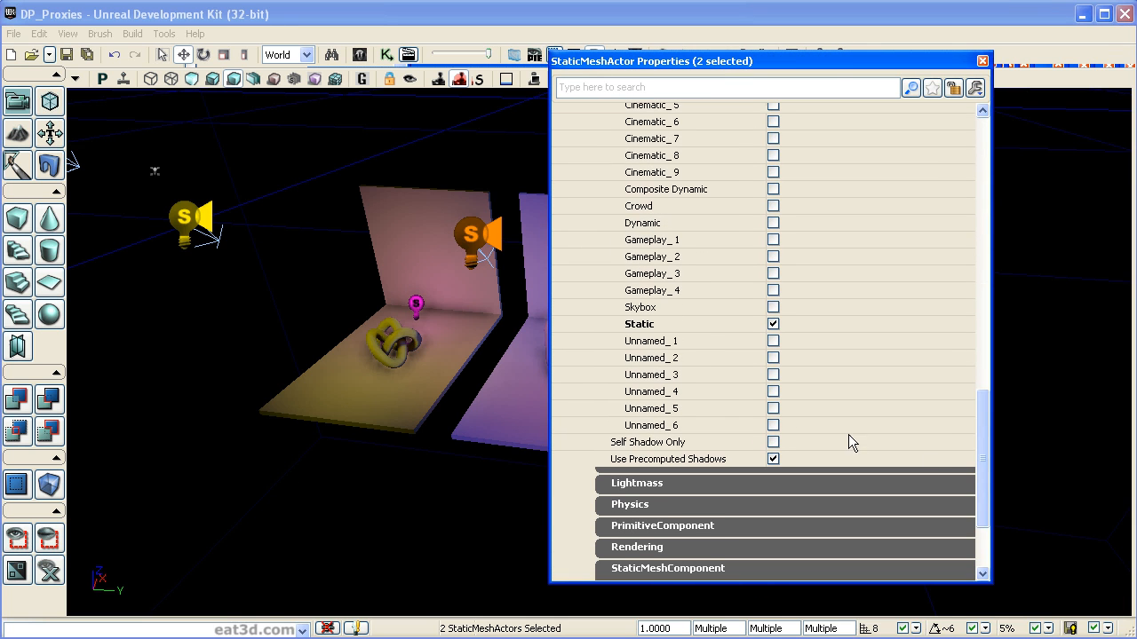
click(772, 375)
click(773, 324)
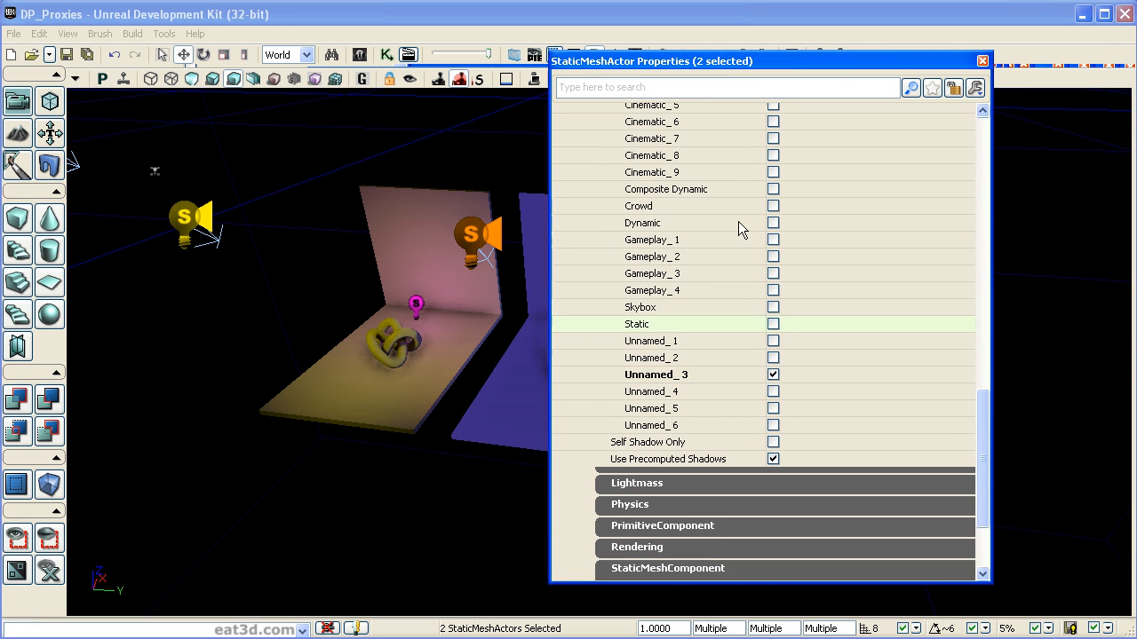
drag(633, 62, 804, 65)
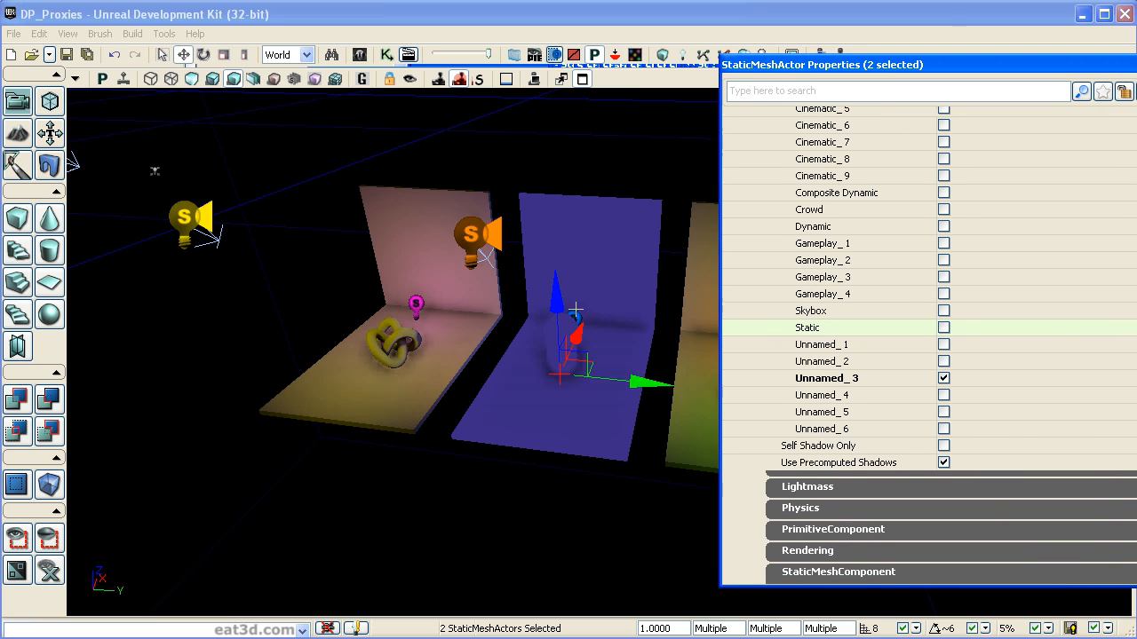
Select the blue point light and the orange spotlight, disable their Static lighting channel and enable Unnamed_3.
click(467, 233)
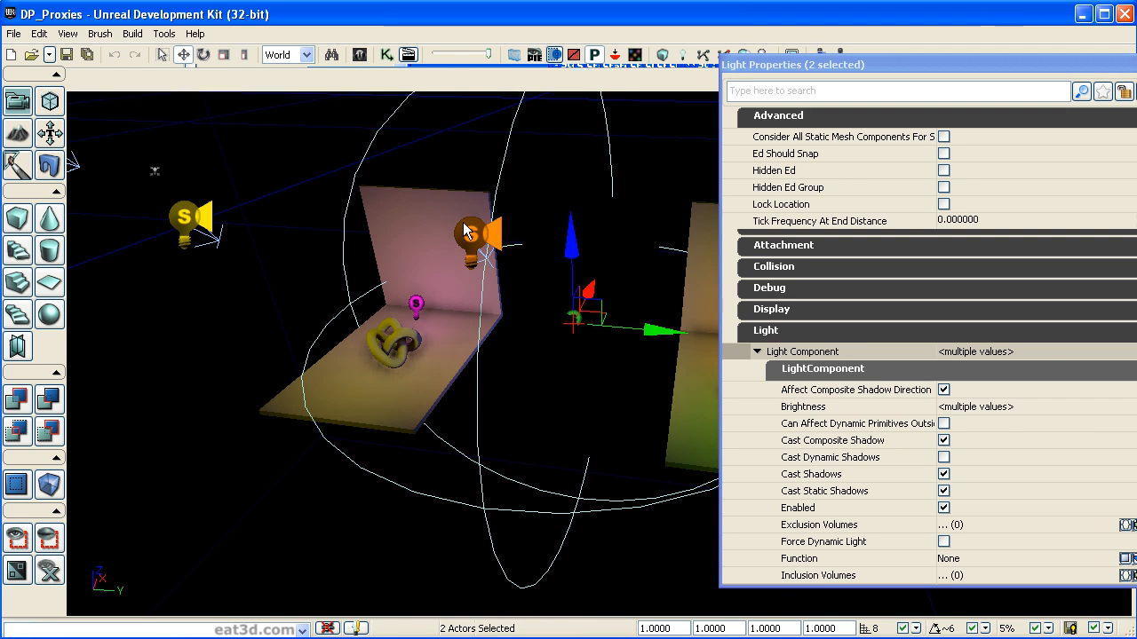
scroll(928, 346, down, 12)
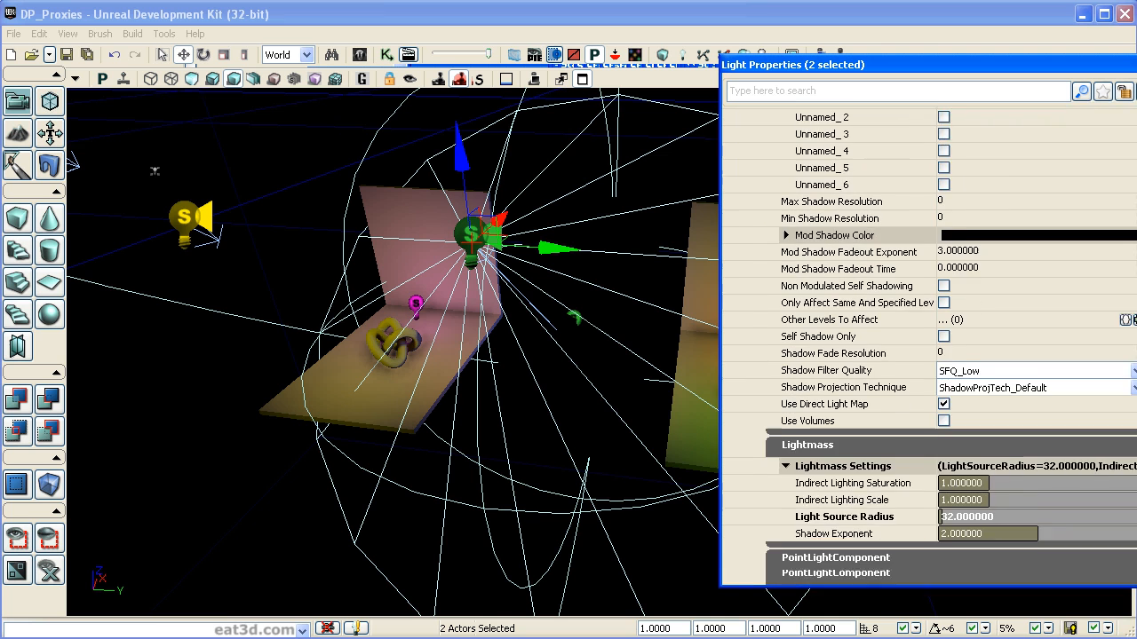
scroll(928, 346, up, 1)
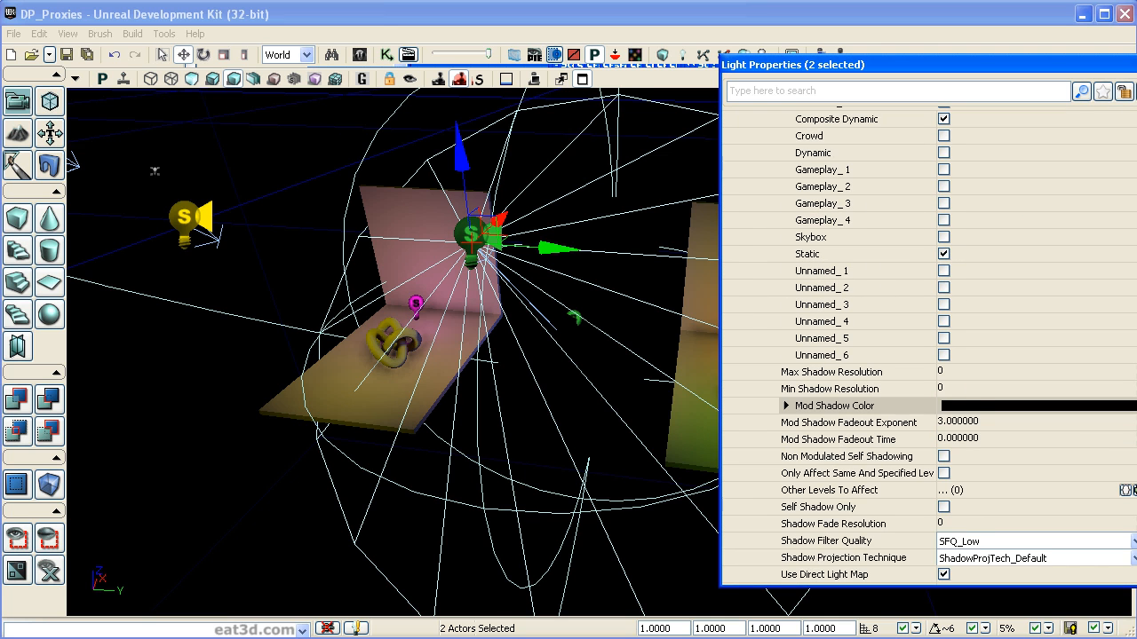
scroll(941, 347, up, 6)
click(944, 346)
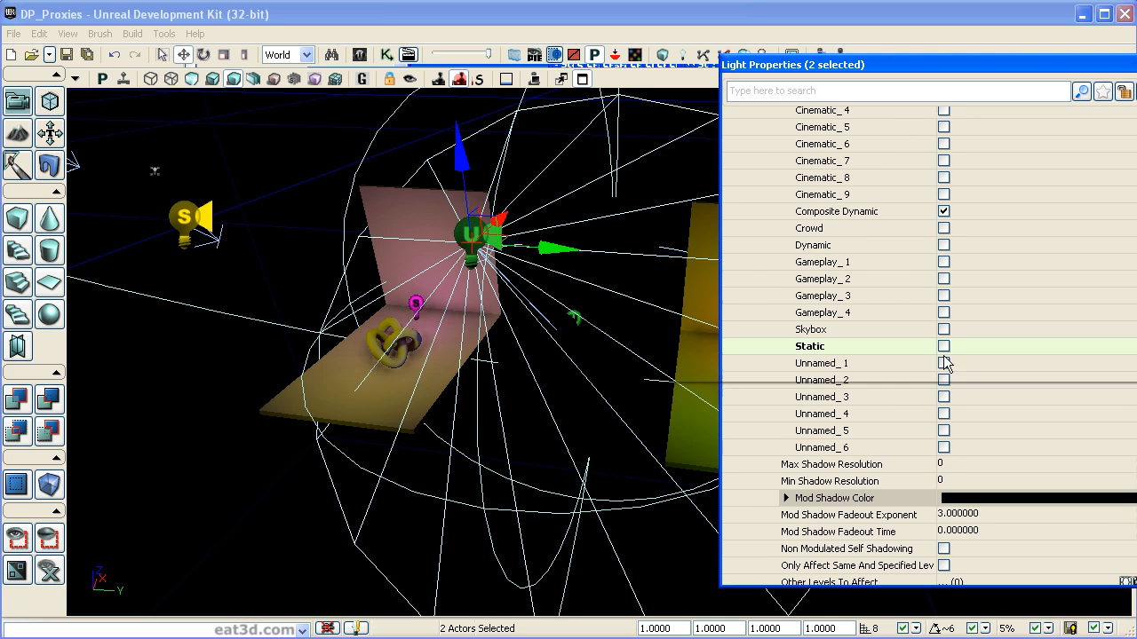
click(944, 397)
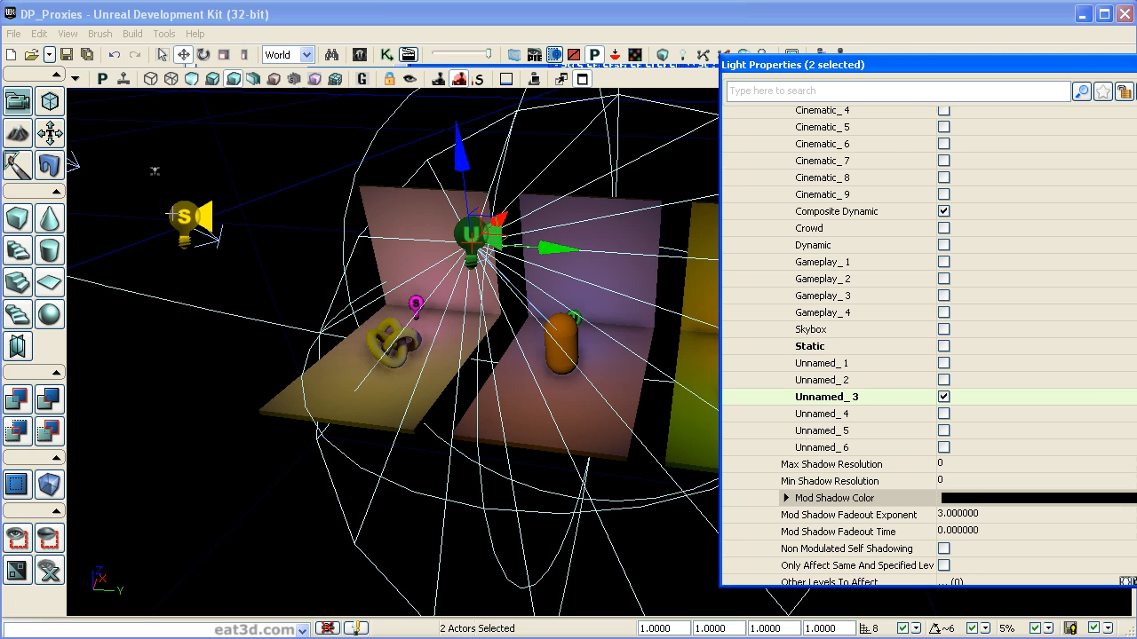
Select the yellow spotlight and the magenta point light and enable their Unnamed_4 lighting channel.
click(173, 223)
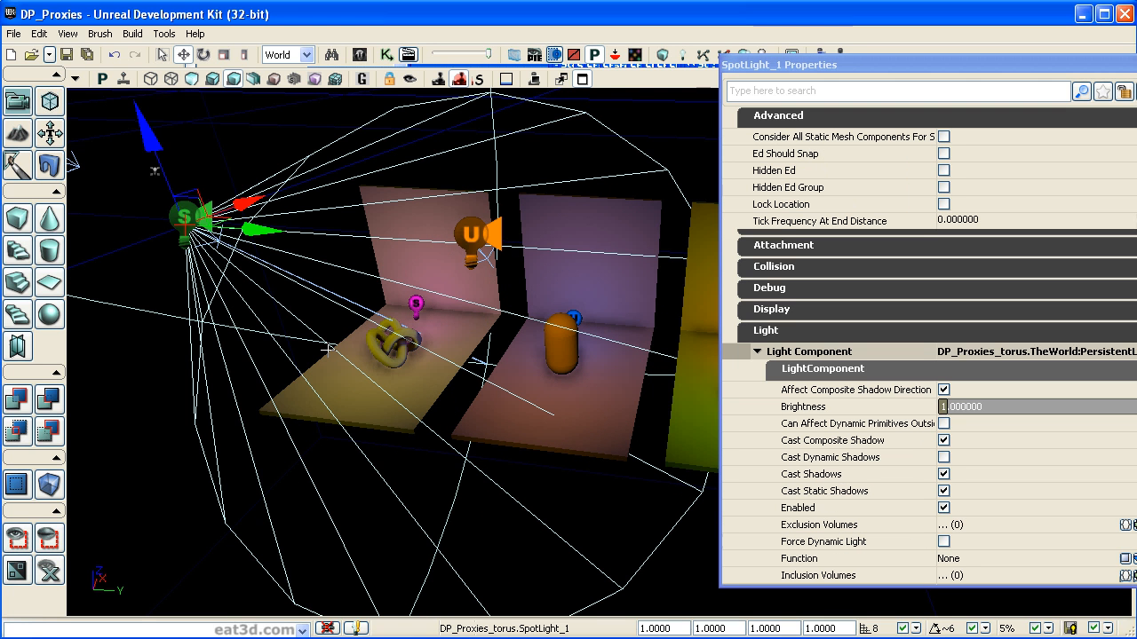
ctrl+click(418, 304)
click(1136, 533)
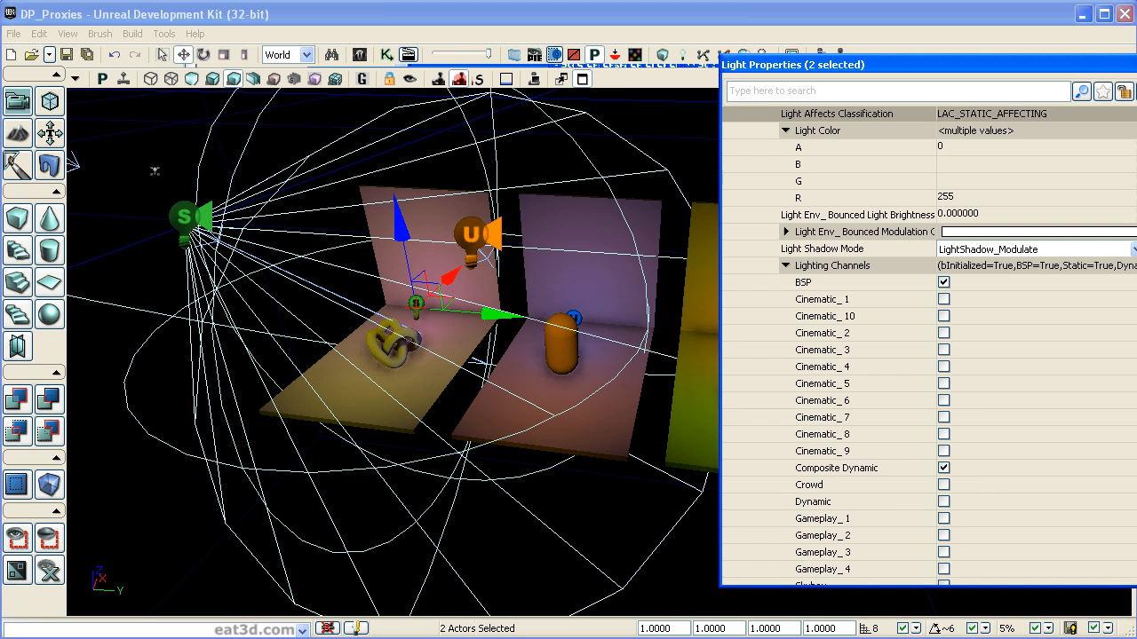
click(1136, 507)
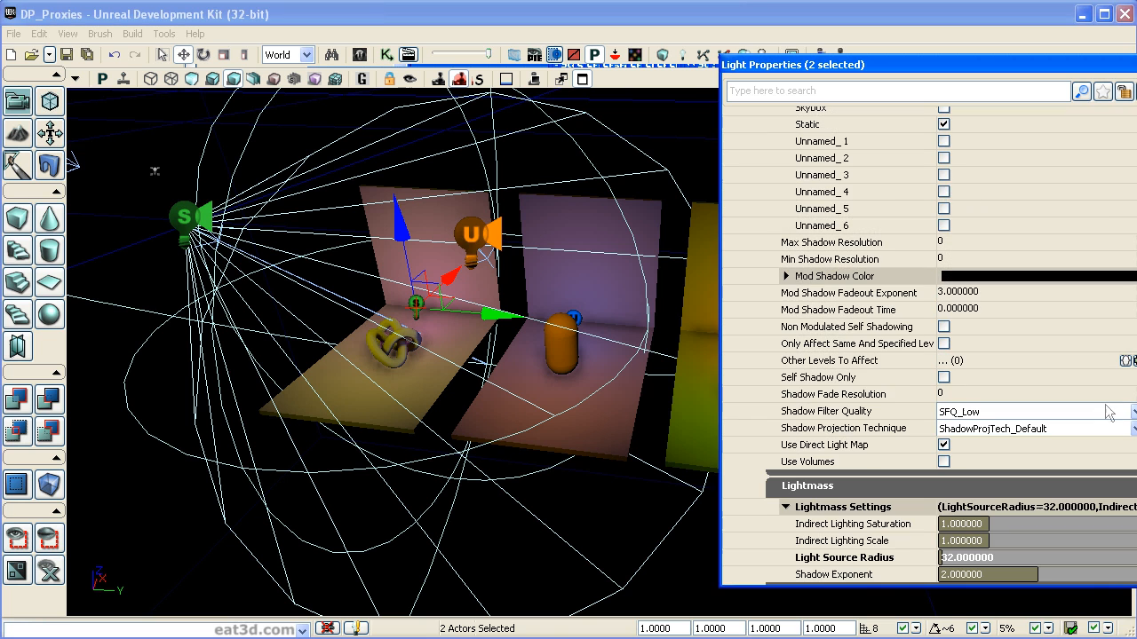
click(945, 192)
Select the torus knot mesh and its base and enable the Unnamed_4 lighting channel for both.
click(404, 355)
ctrl+click(409, 390)
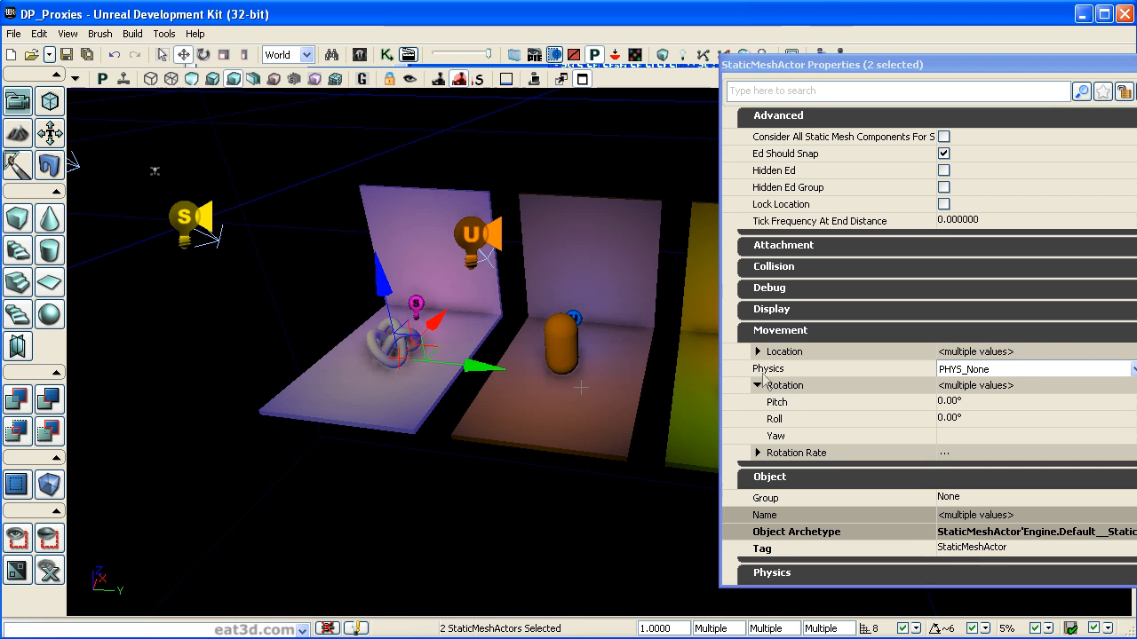
scroll(1045, 469, down, 15)
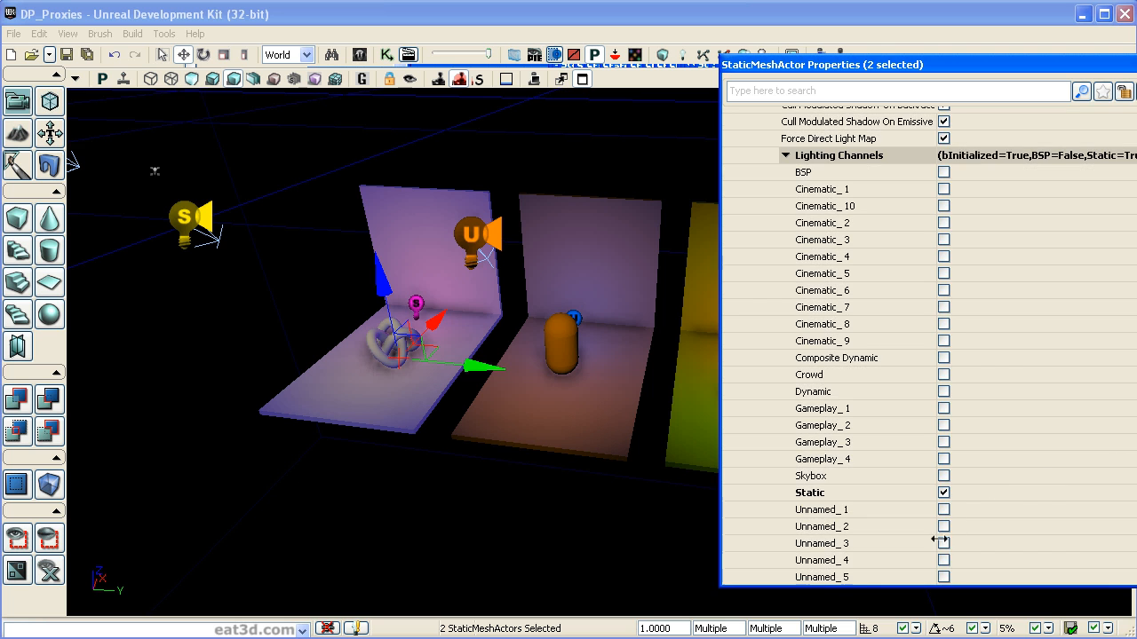
click(943, 561)
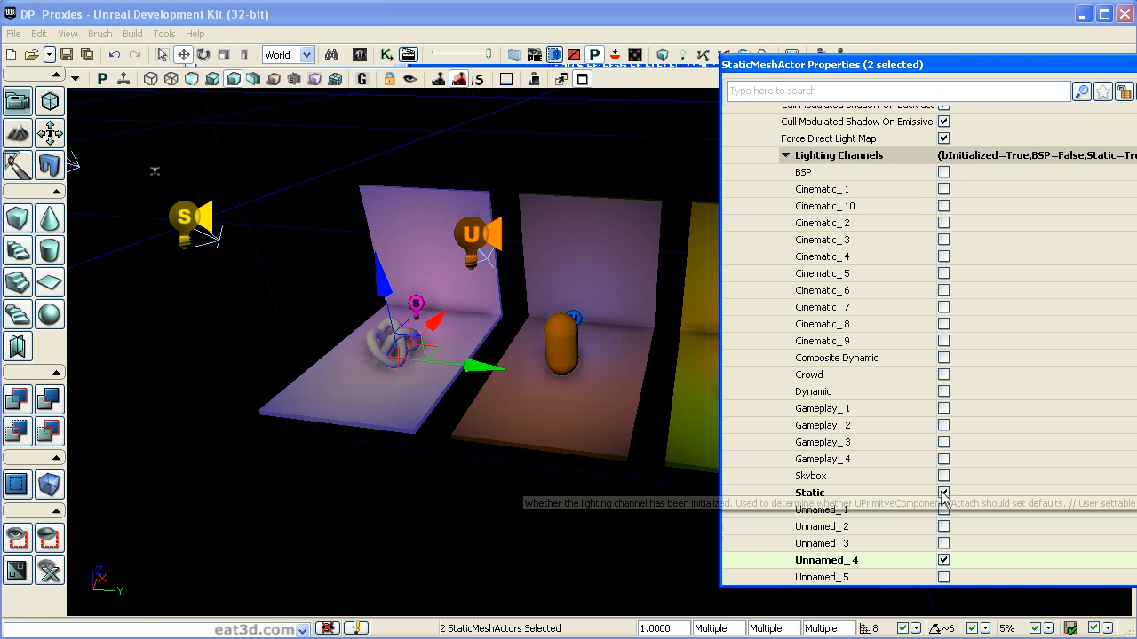
click(500, 482)
Clear the selection, rebuild the lighting at Preview quality and close the map check results.
drag(967, 71, 942, 75)
drag(249, 275, 219, 275)
click(282, 159)
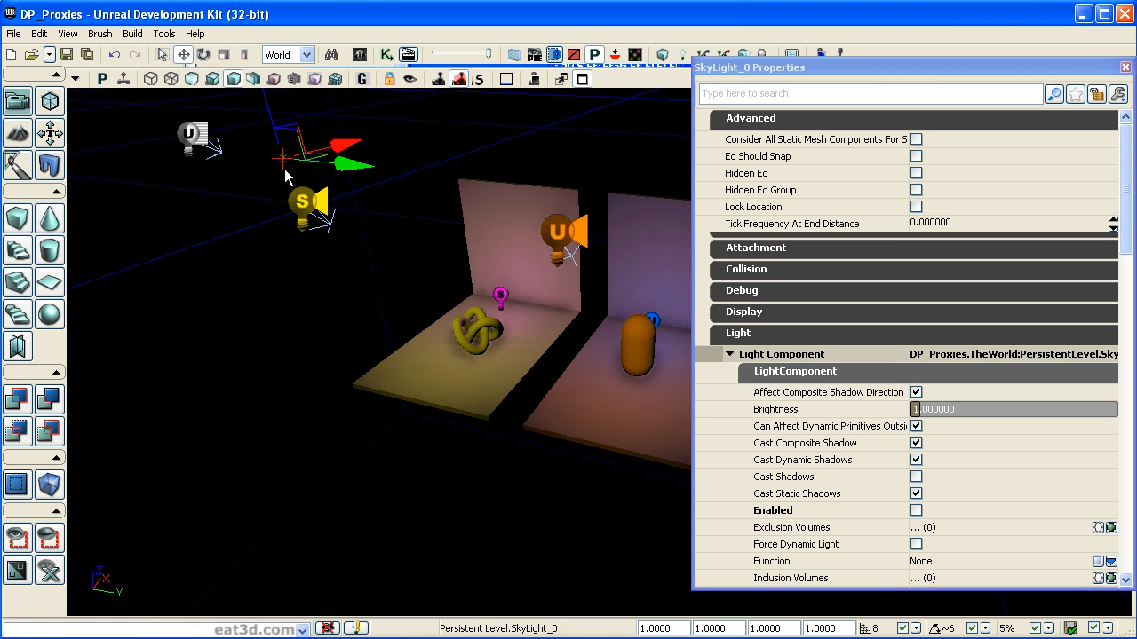
drag(296, 175, 481, 151)
click(480, 151)
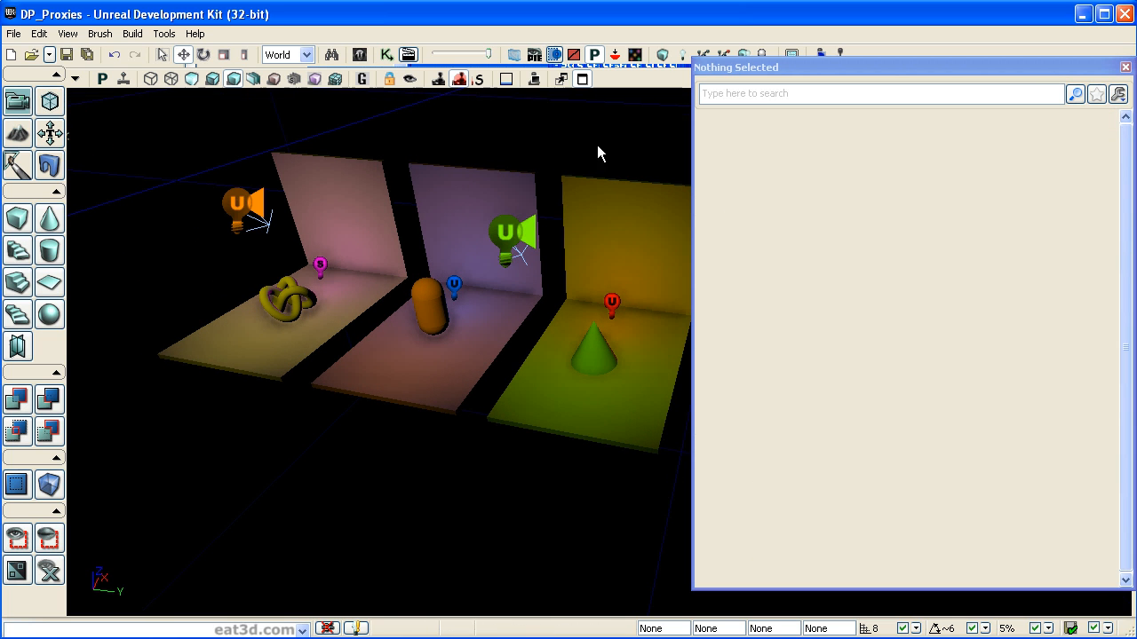
click(683, 55)
click(471, 425)
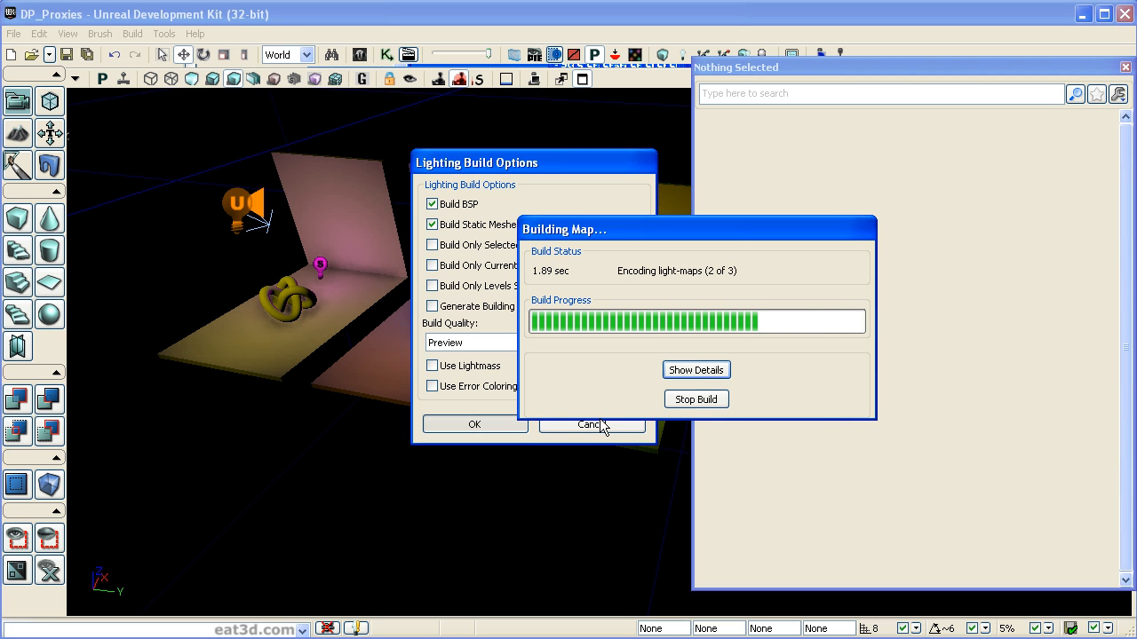
click(1023, 195)
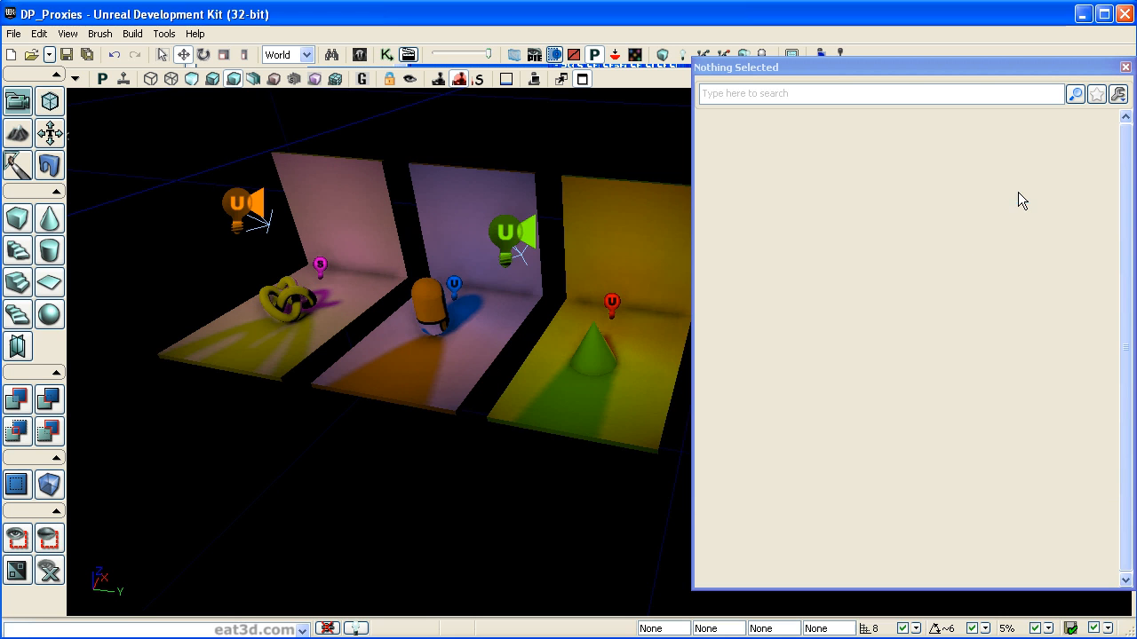
Uncover the scene and examine the rebuilt lighting and shadows on all three mesh displays from several angles.
right_drag(563, 533, 678, 399)
drag(776, 71, 1055, 79)
drag(800, 334, 851, 307)
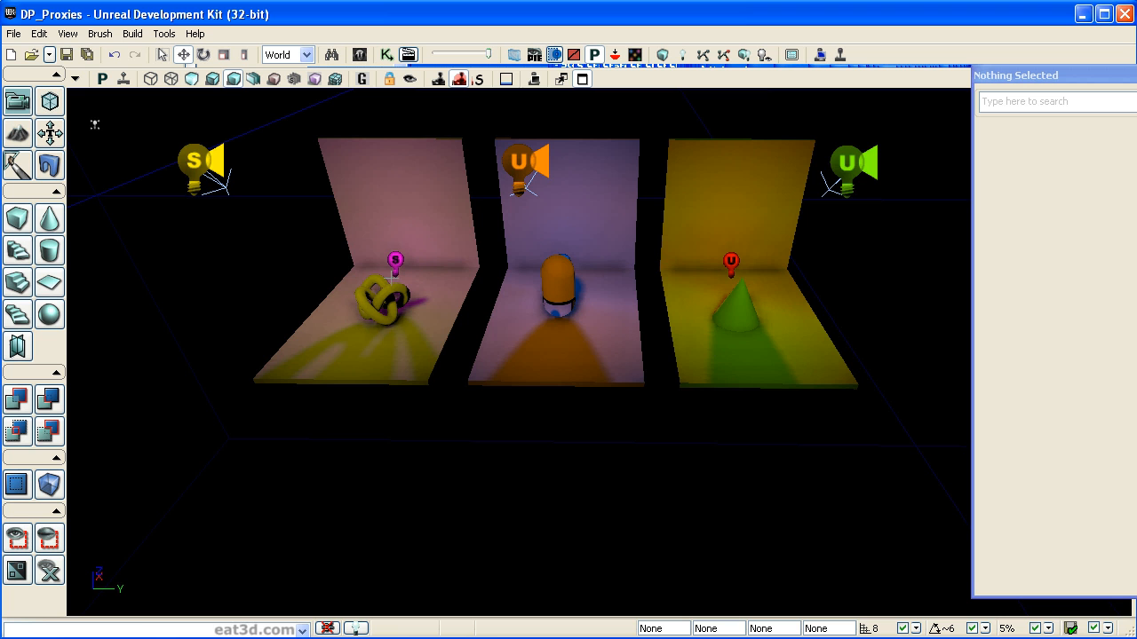
drag(595, 472, 731, 459)
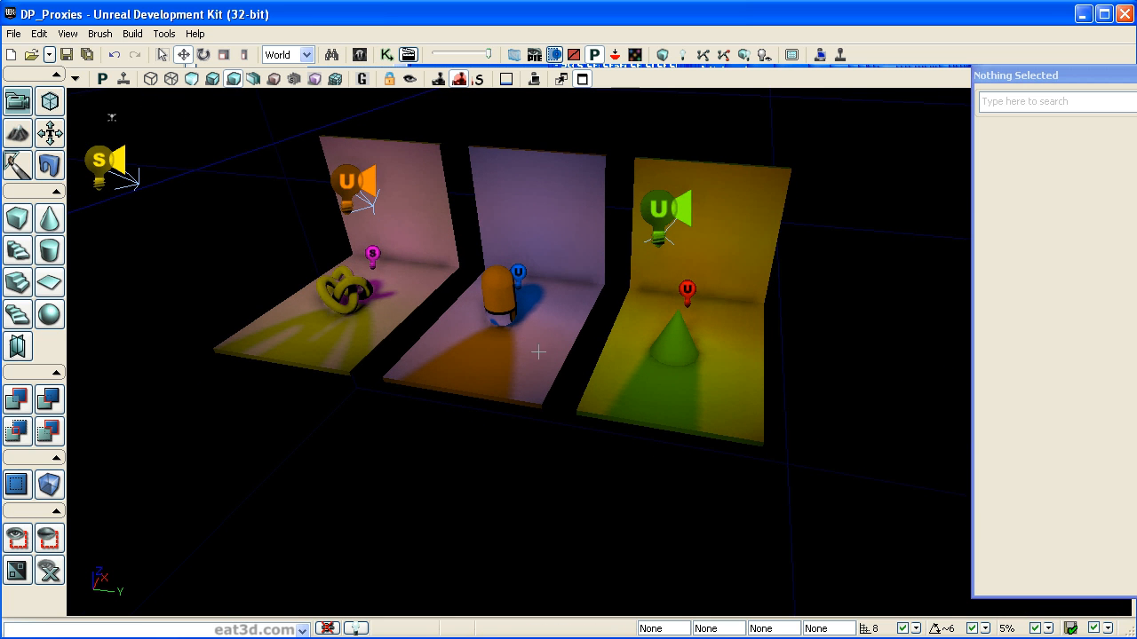
right_drag(368, 394, 444, 391)
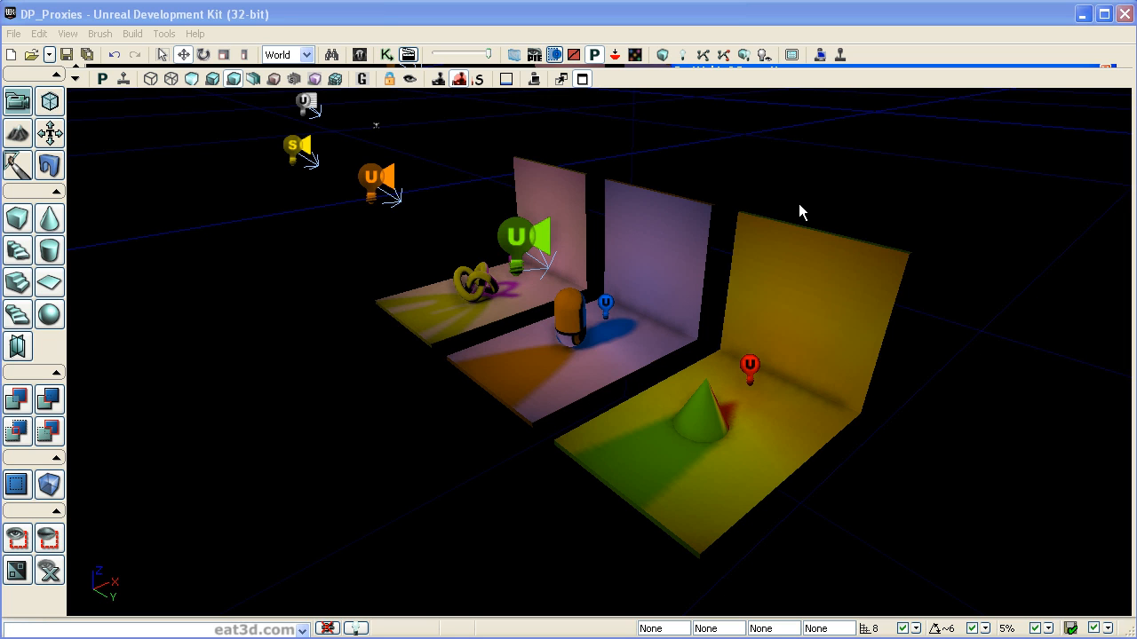
Open the green spotlight's properties and examine its light settings, collapsing Lighting Channels and widening the property name column.
click(515, 238)
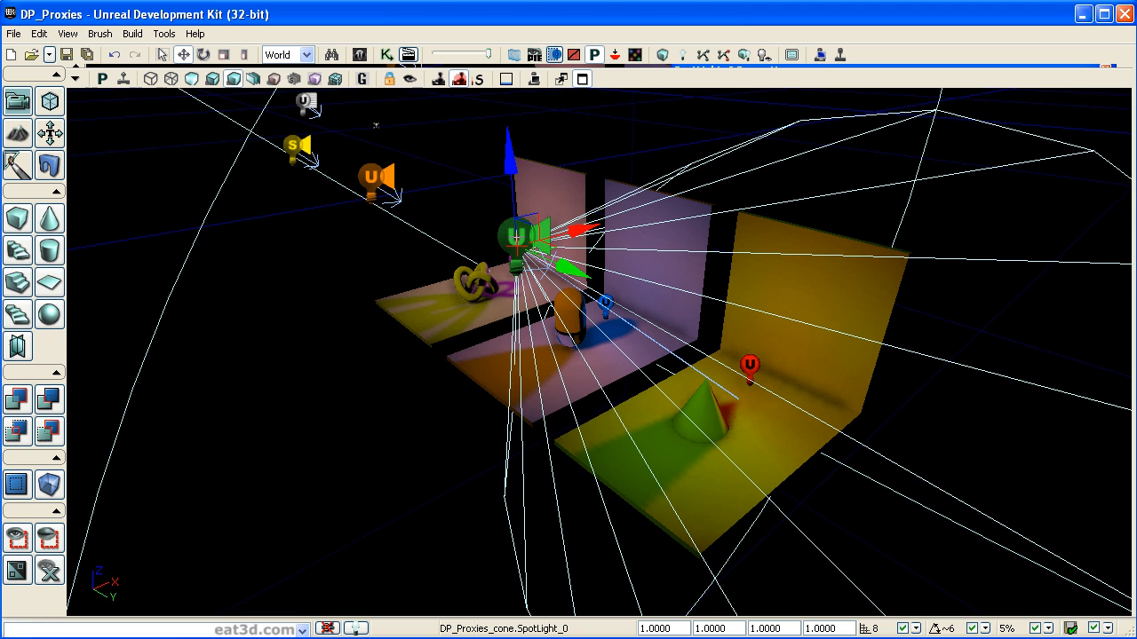
key(F4)
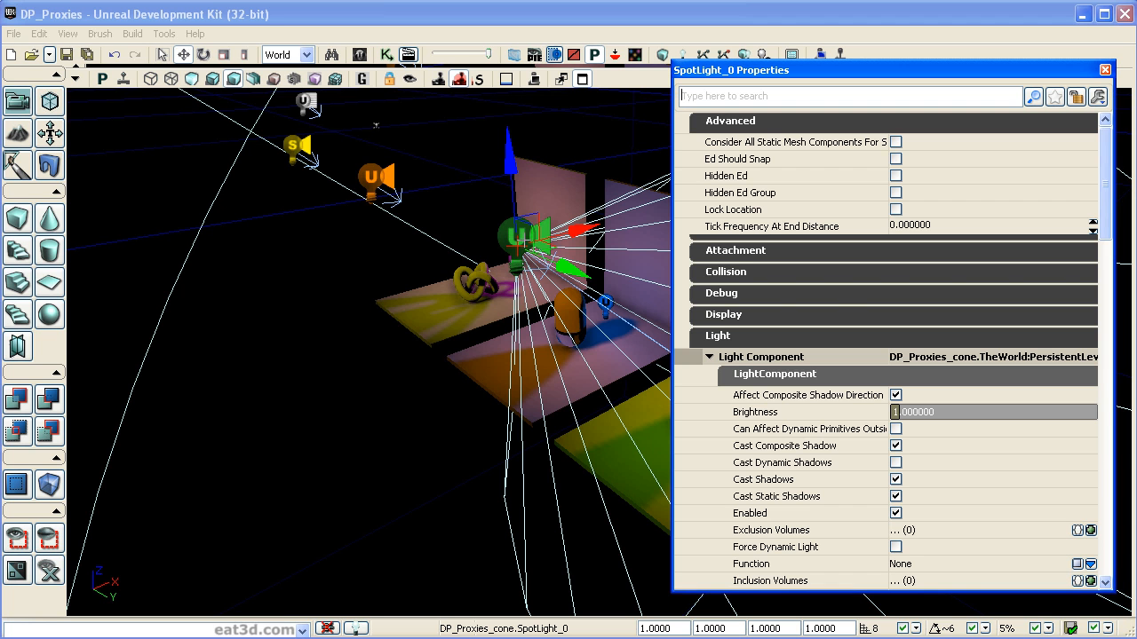
drag(1105, 193, 1104, 284)
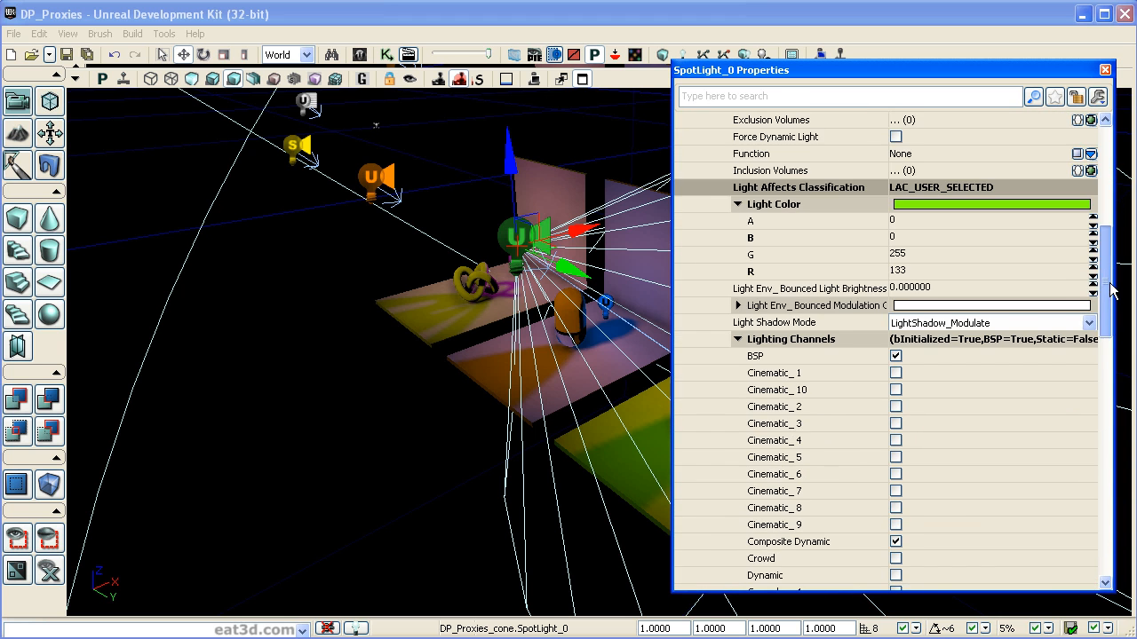
double_click(831, 339)
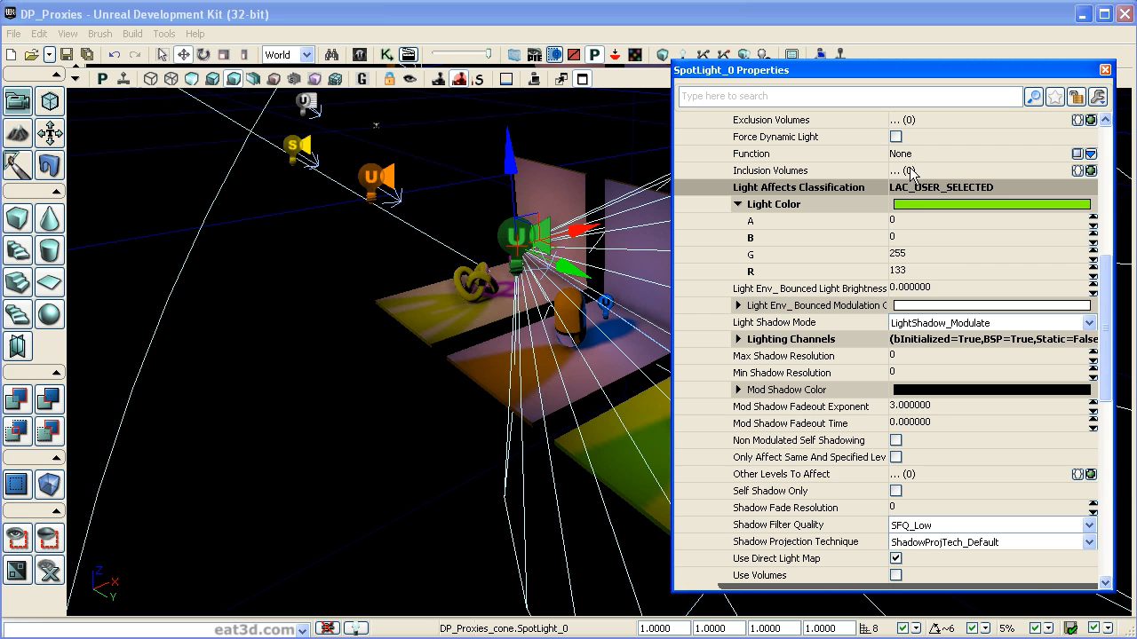
mouse_move(888, 187)
mouse_down()
mouse_move(924, 185)
mouse_move(907, 184)
mouse_up()
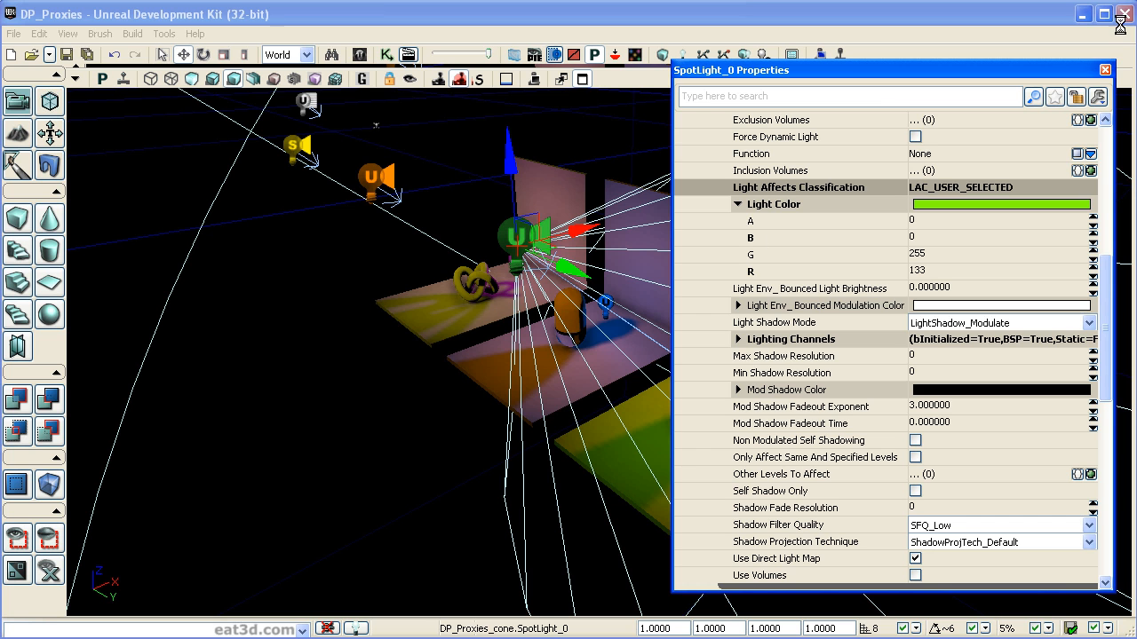
Display the Levels list, make the green spotlight's level DP_Proxies_cone the current level, and uncover the light properties.
click(360, 54)
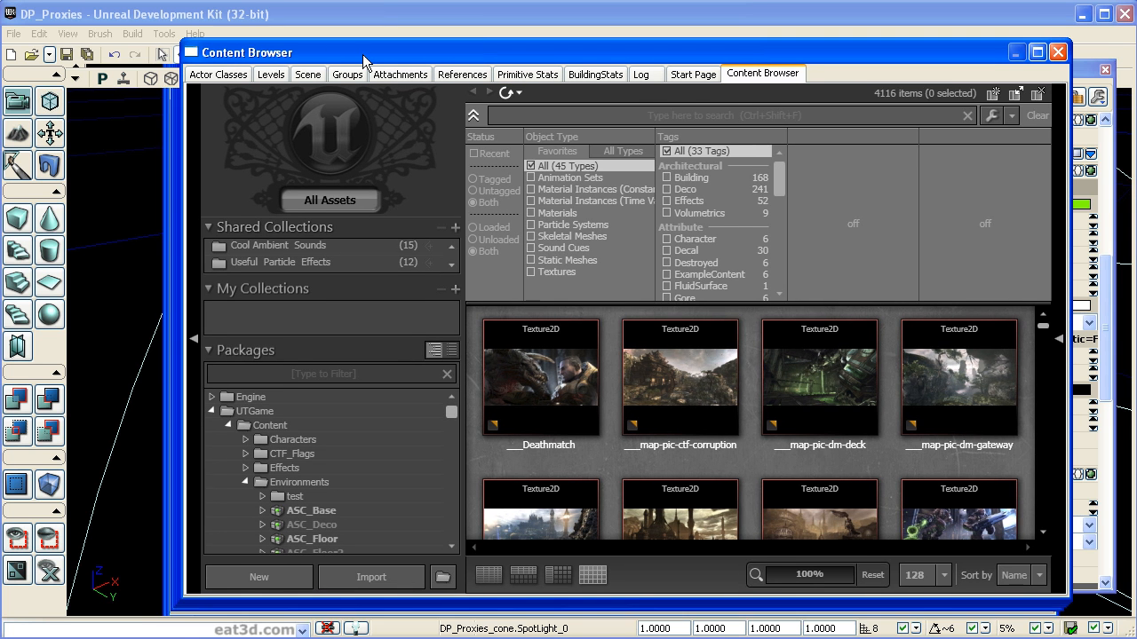
click(271, 75)
drag(317, 50, 901, 45)
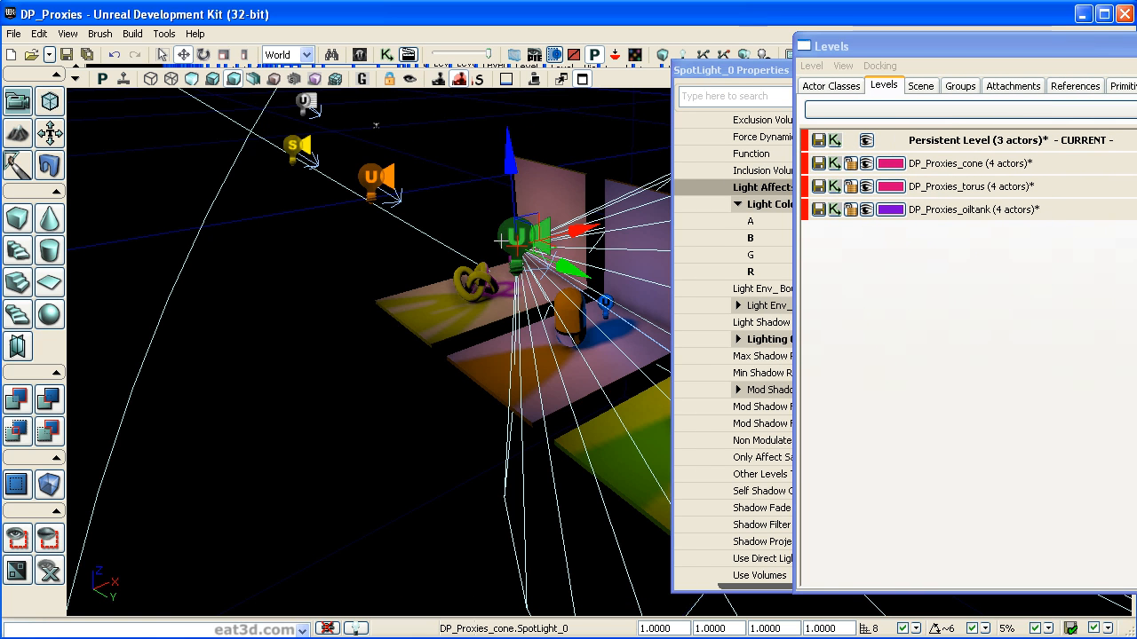
right_click(503, 247)
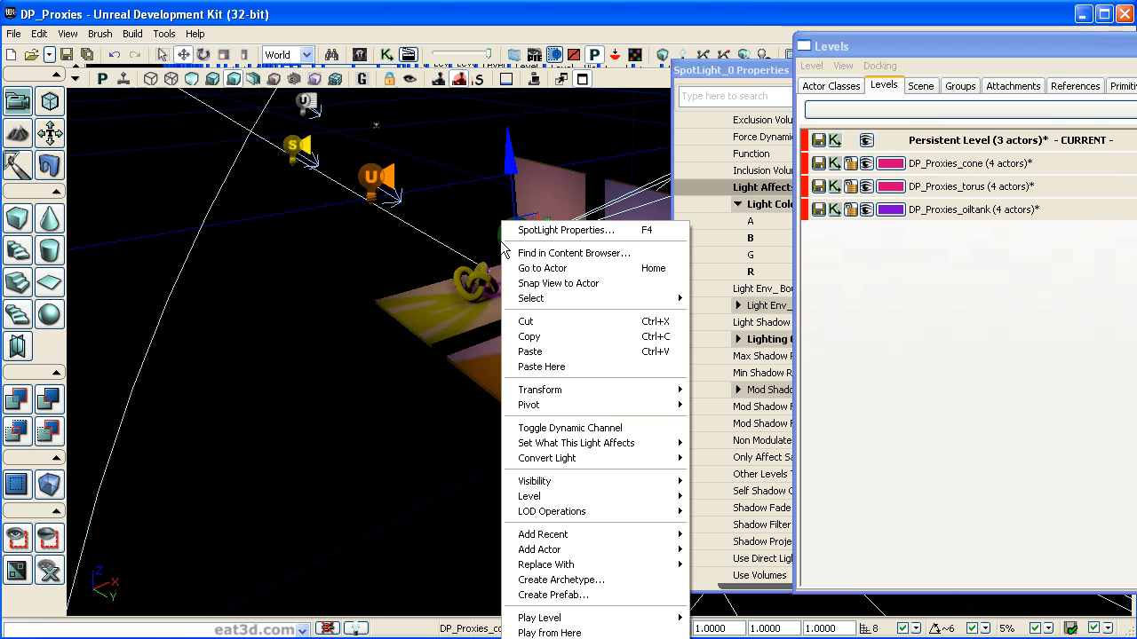
mouse_move(545, 502)
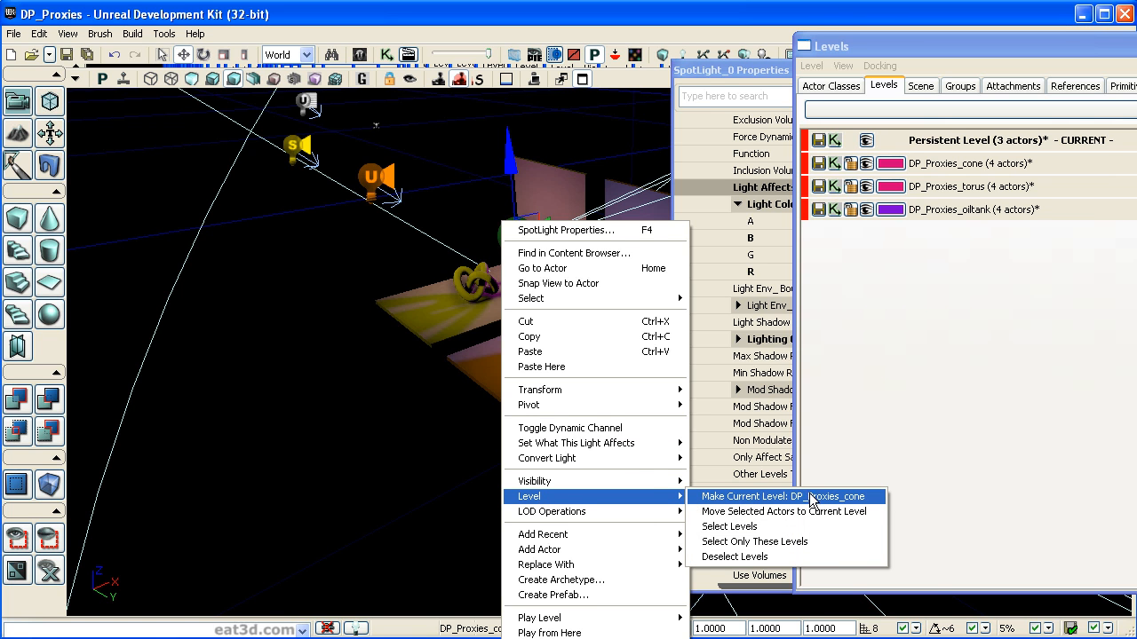
click(781, 500)
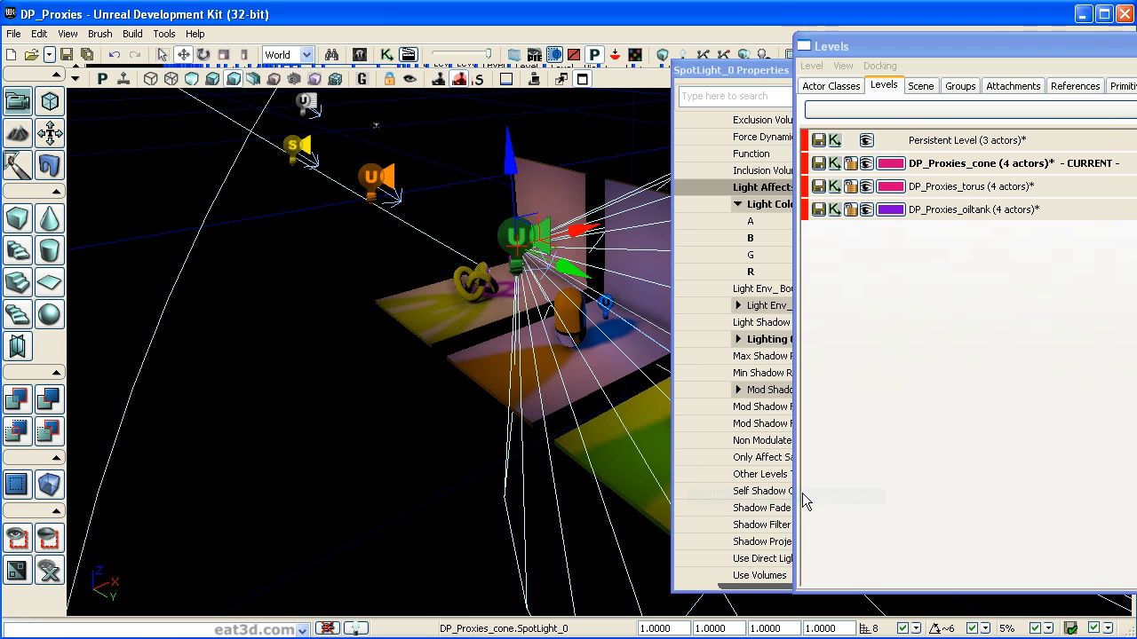
drag(1028, 47, 482, 56)
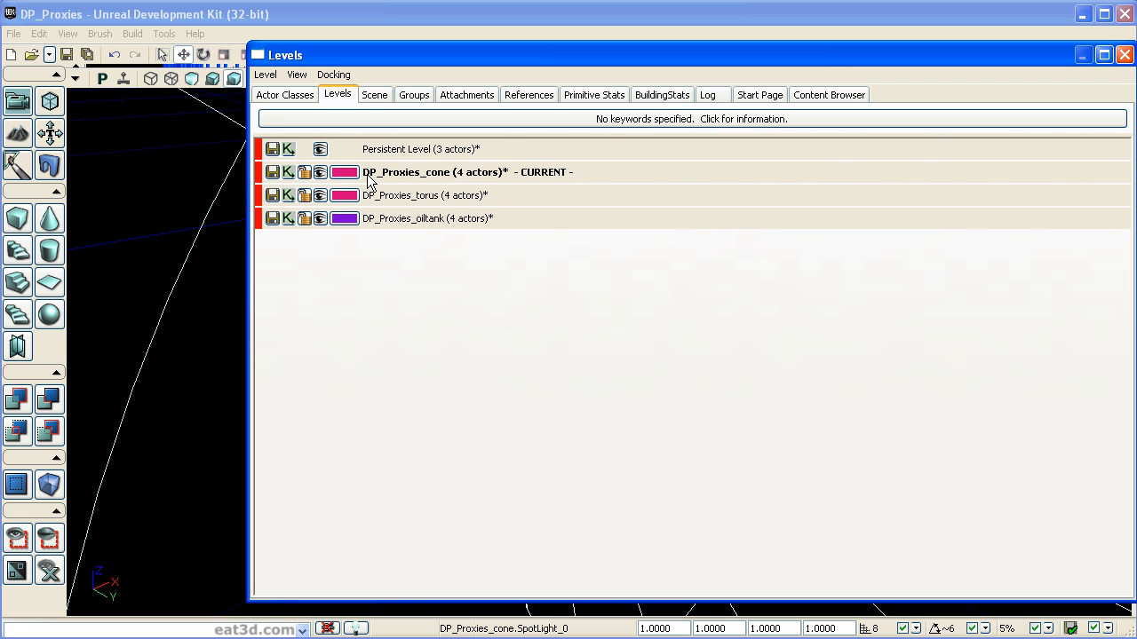
drag(325, 53, 1136, 69)
drag(794, 76, 772, 78)
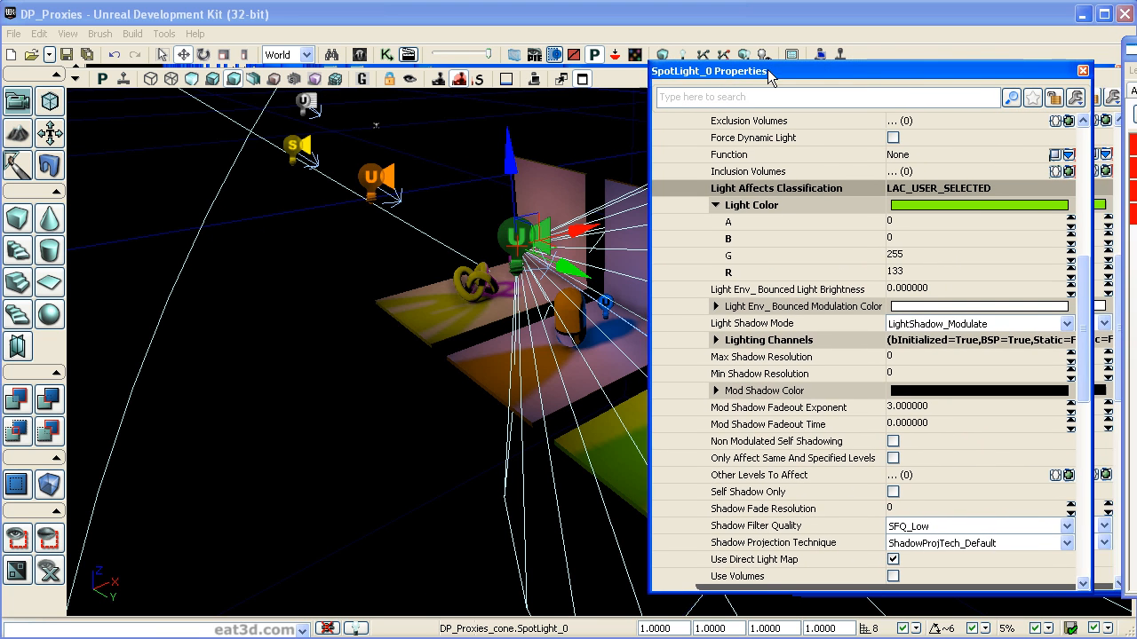
Select all lights of any type, disable their Unnamed_2, Unnamed_3 and Unnamed_4 lighting channels, and enable the Static channel.
click(367, 168)
right_click(437, 128)
mouse_move(517, 182)
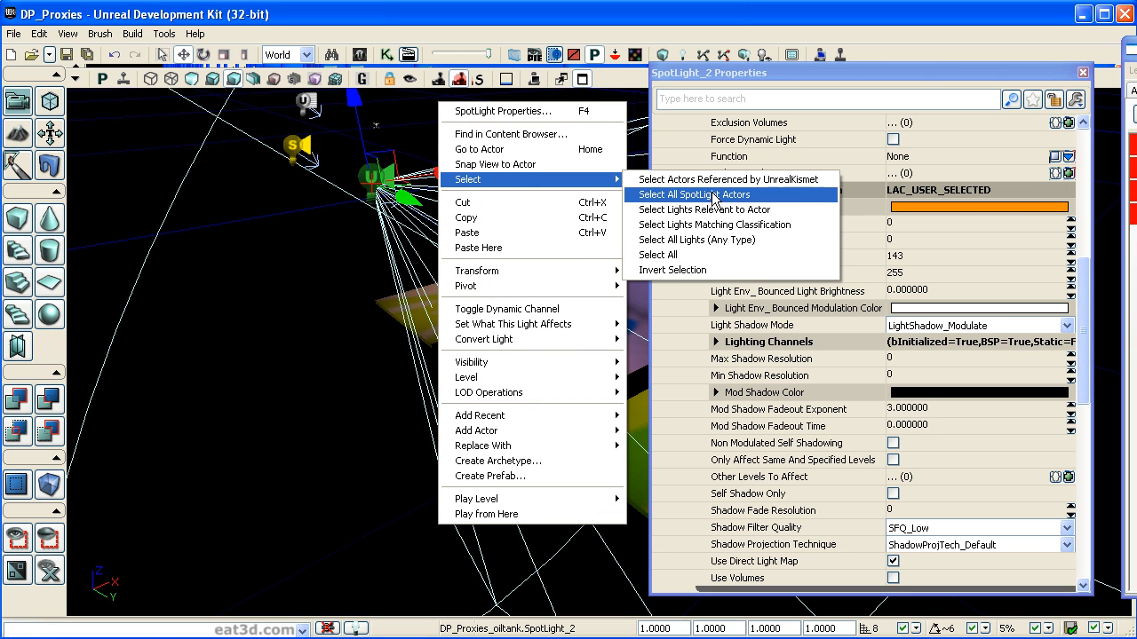
click(698, 241)
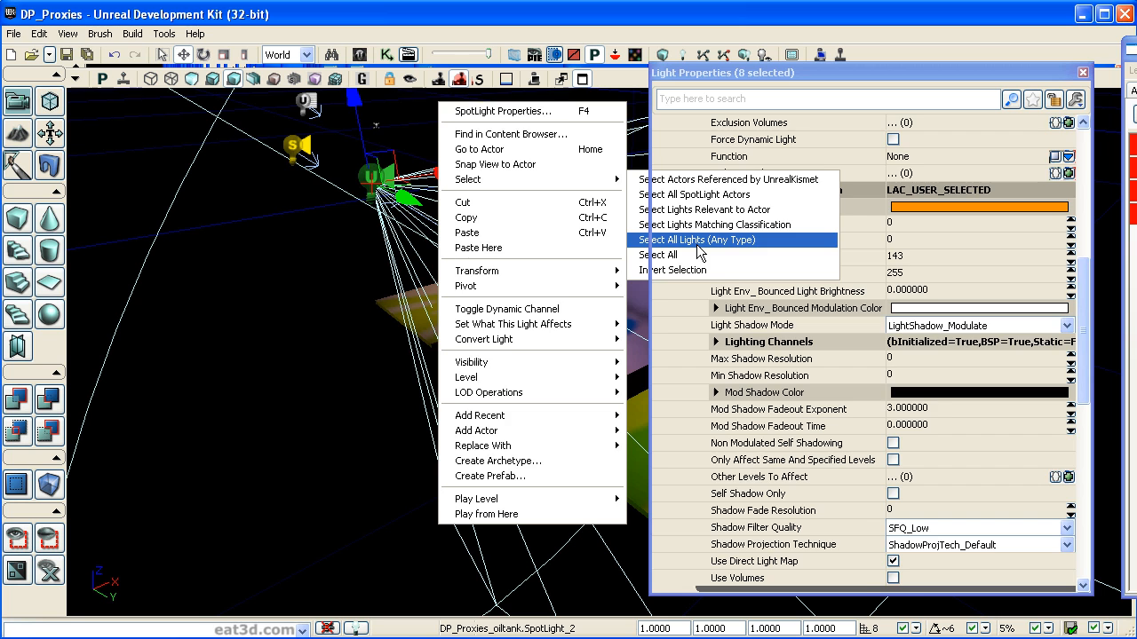
drag(1083, 225, 1079, 362)
click(718, 372)
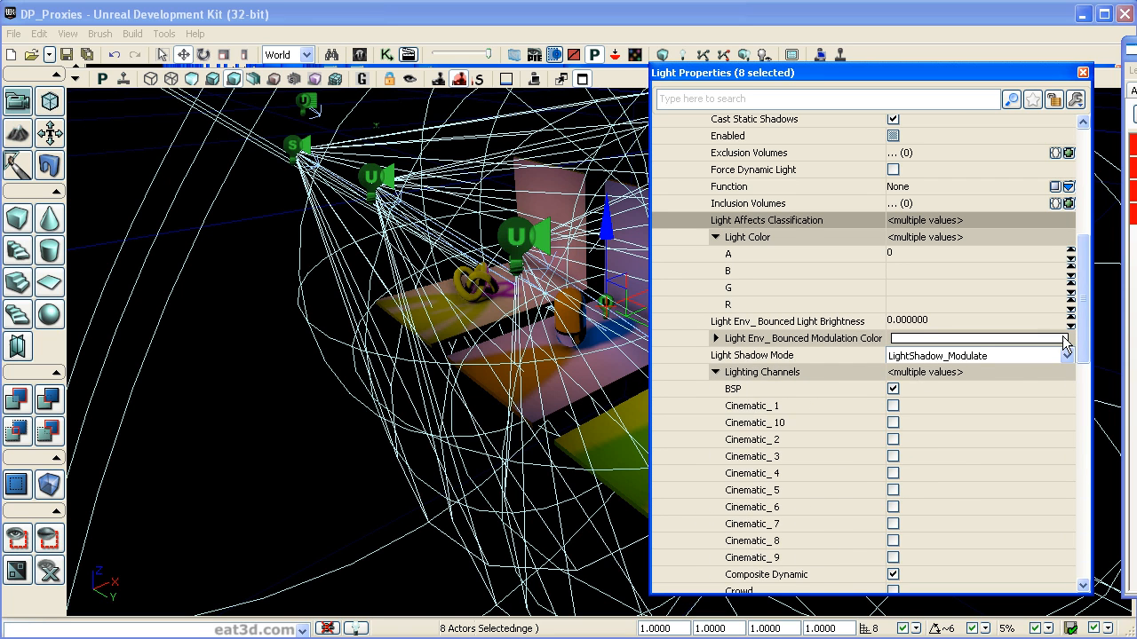
scroll(899, 460, down, 6)
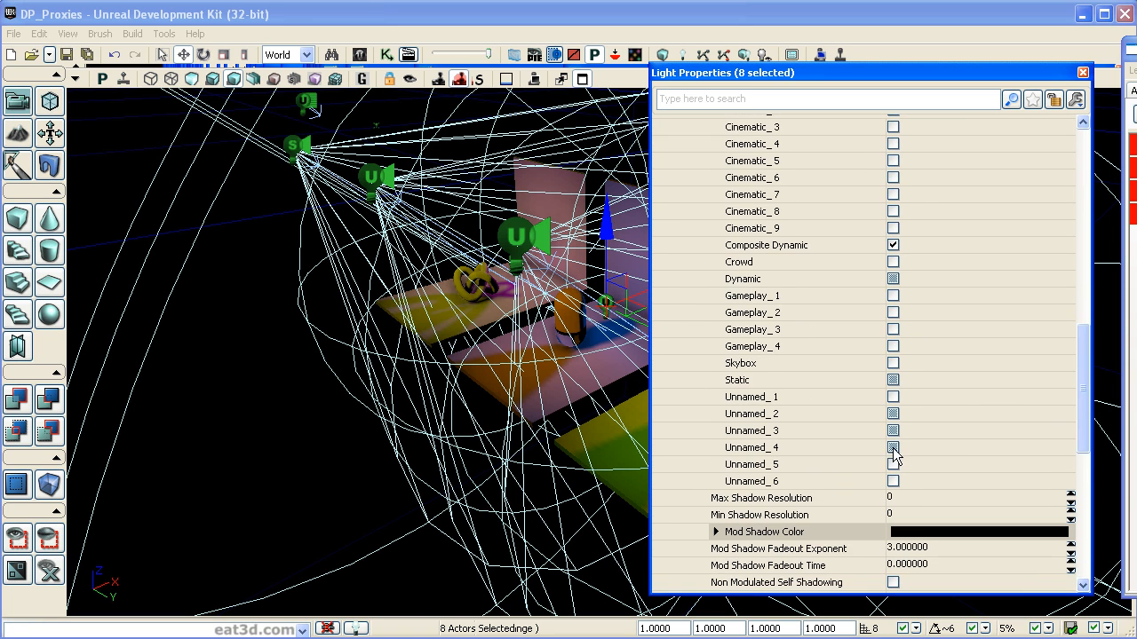
click(893, 450)
click(892, 451)
click(893, 434)
click(892, 433)
click(892, 415)
click(892, 415)
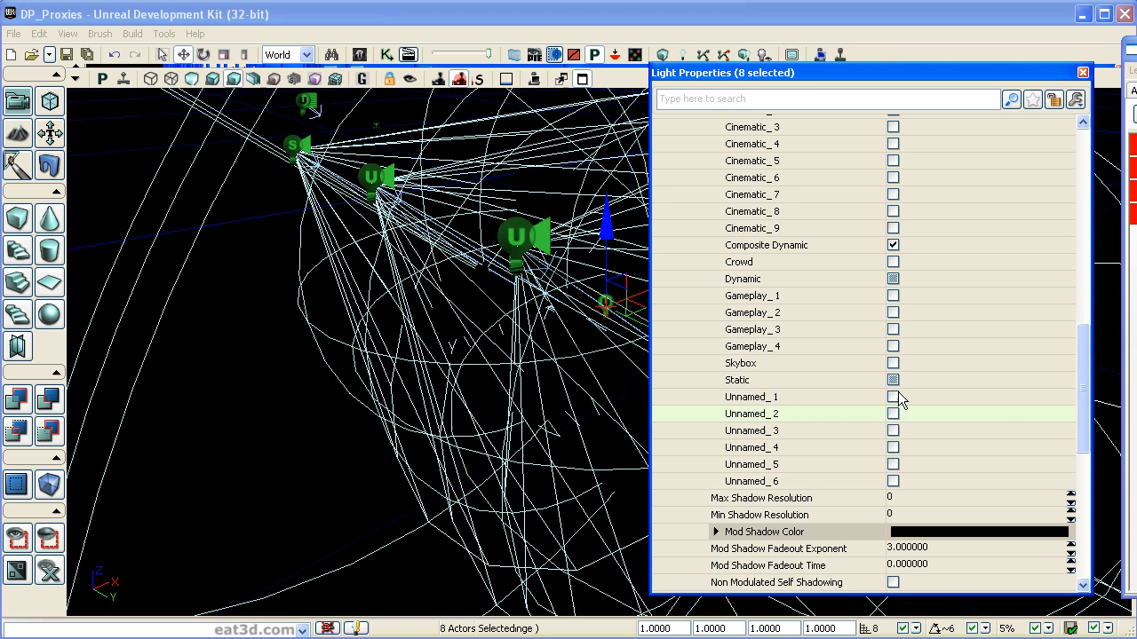
click(893, 380)
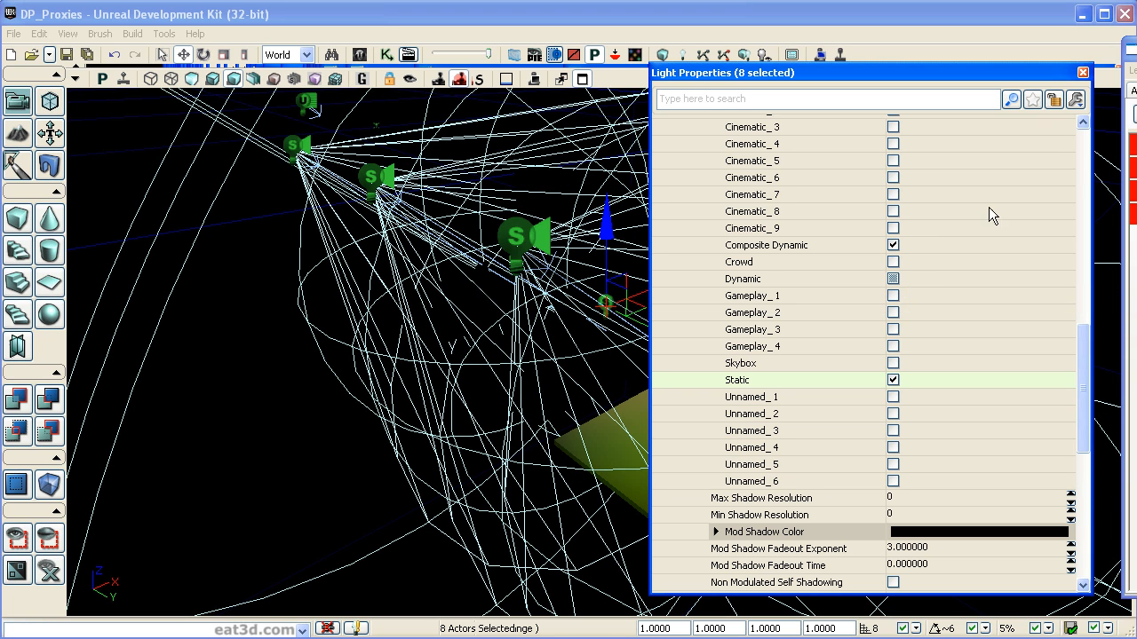
click(1083, 72)
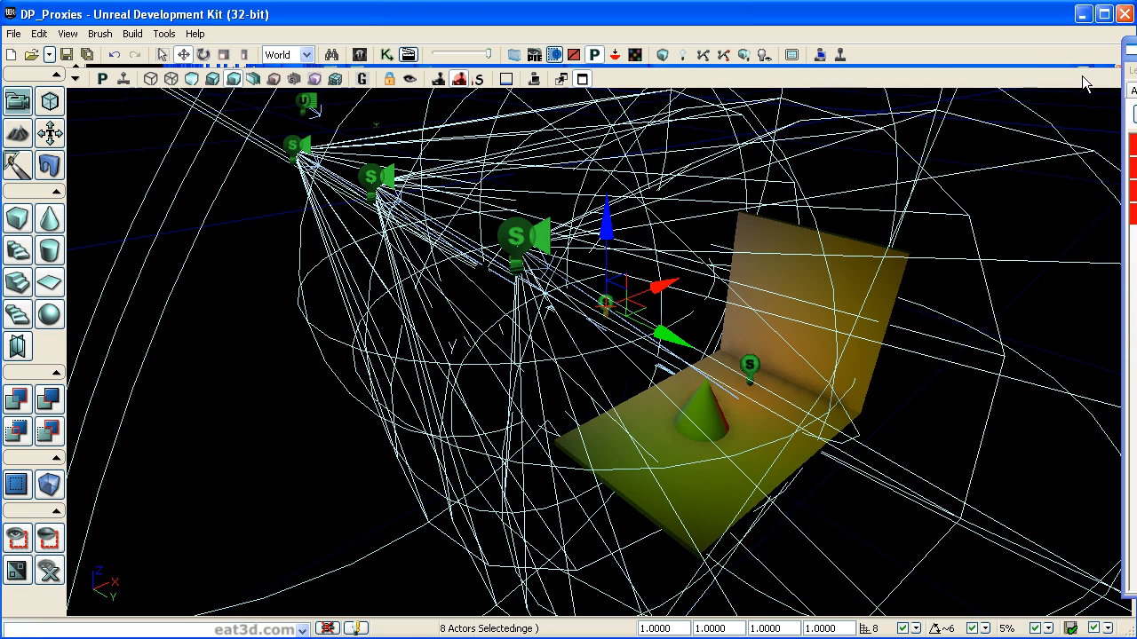
Select all three bases and, in wireframe view, add the torus knot, capsule and cone meshes to the selection.
click(936, 372)
click(863, 384)
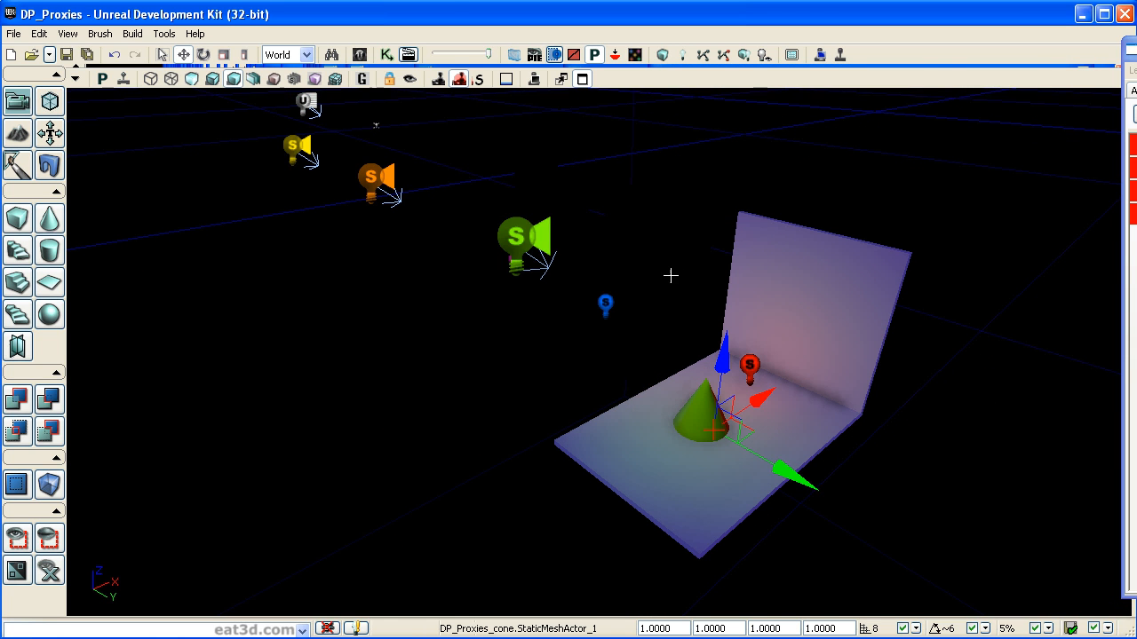
key(ctrl+w)
key(ctrl+w)
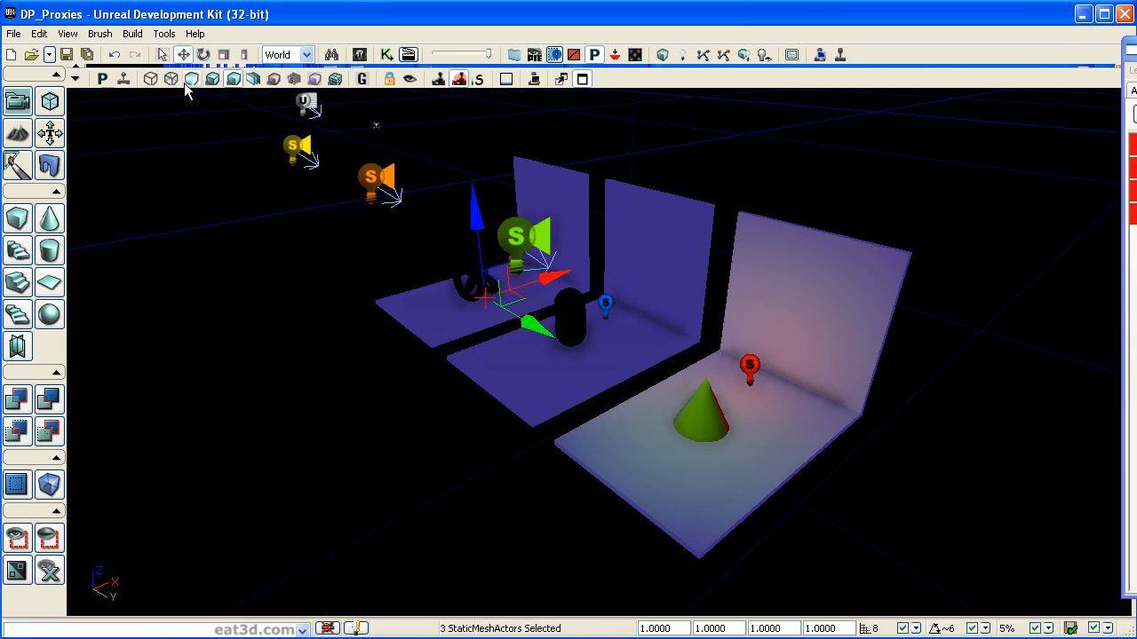
click(156, 80)
right_drag(292, 348, 345, 343)
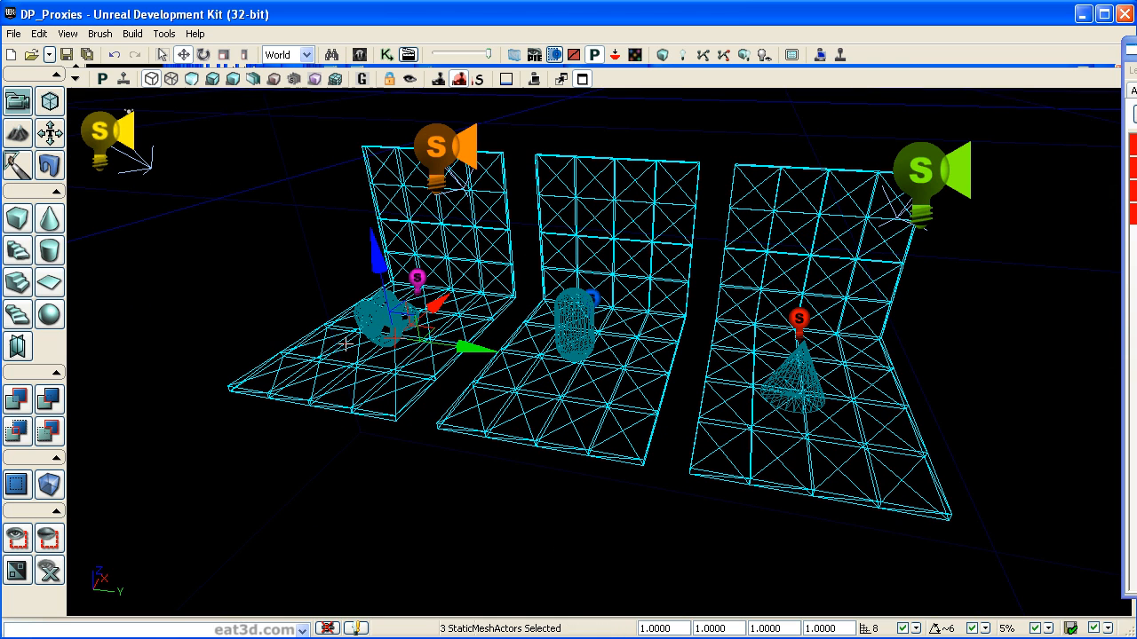
ctrl+click(382, 328)
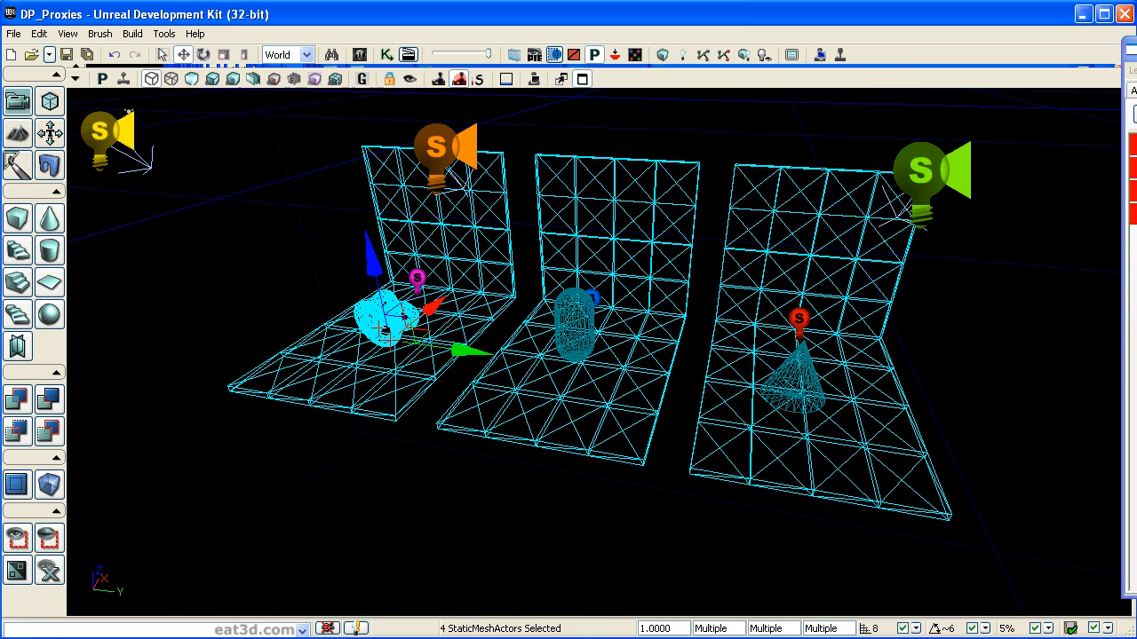
ctrl+click(592, 331)
ctrl+click(795, 368)
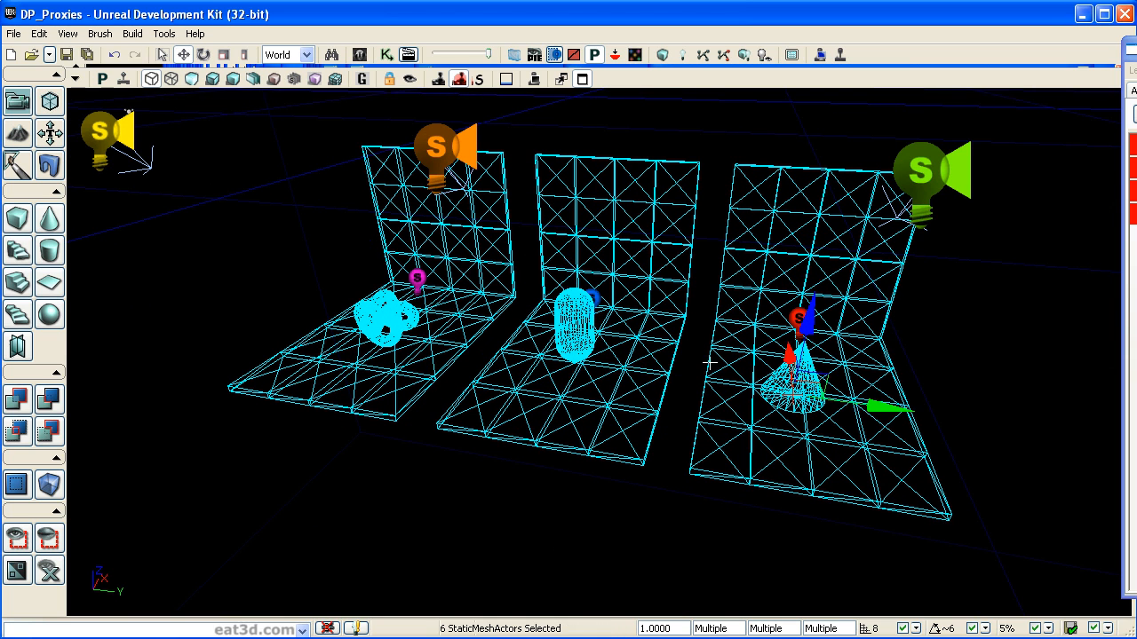
Enable the Static lighting channel on the six selected meshes and disable their Unnamed_2, Unnamed_3 and Unnamed_4 channels.
right_click(687, 308)
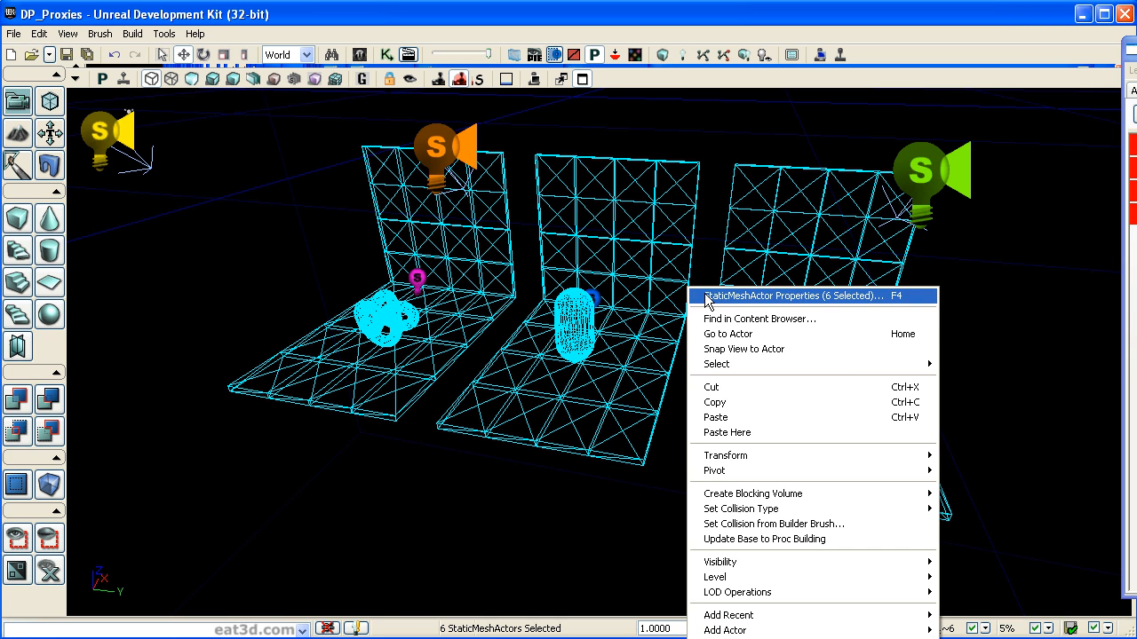
click(702, 294)
drag(1081, 242, 1079, 482)
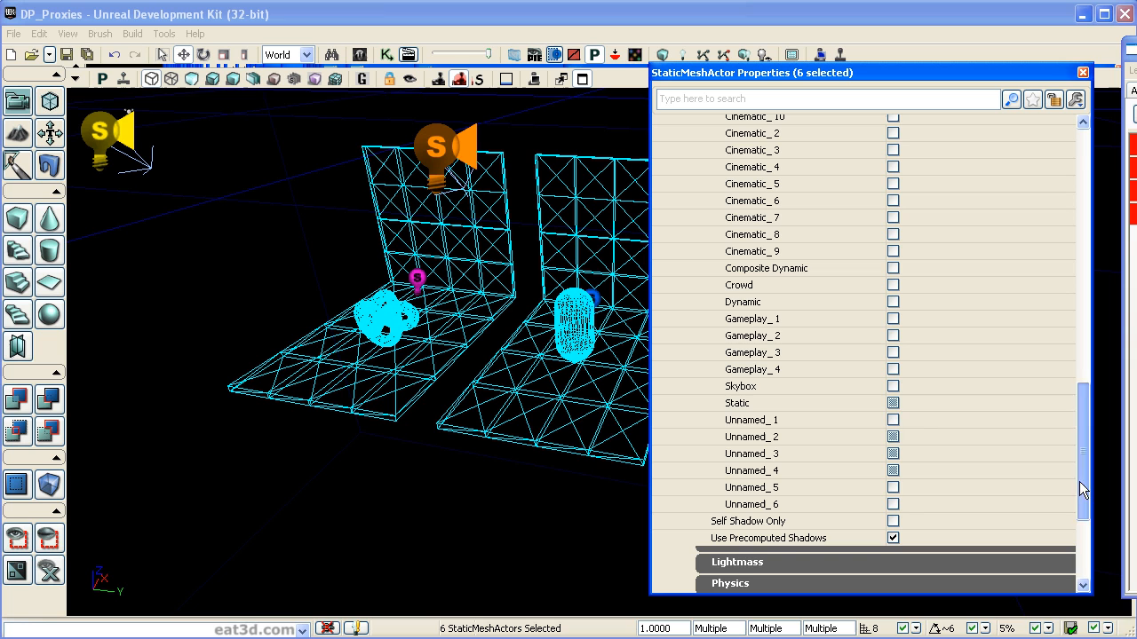
click(893, 400)
double_click(892, 434)
double_click(892, 450)
double_click(893, 468)
scroll(1050, 449, up, 4)
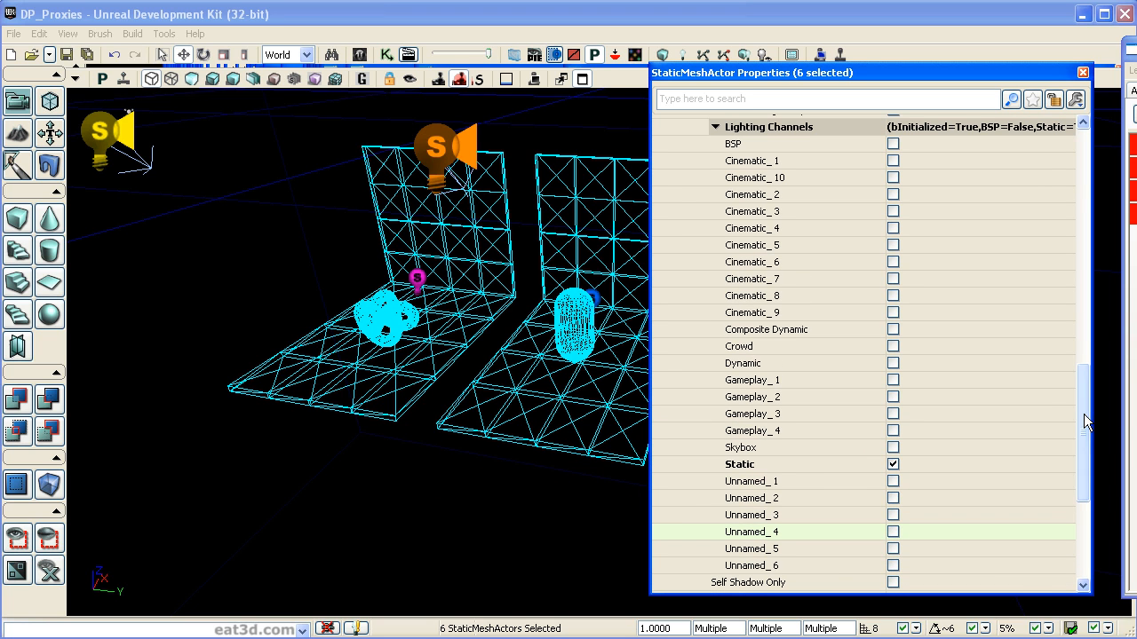
click(1084, 73)
Clear the selection, rebuild the lighting and close the map check results.
drag(799, 310, 658, 337)
right_drag(657, 337, 613, 311)
right_drag(826, 138, 849, 115)
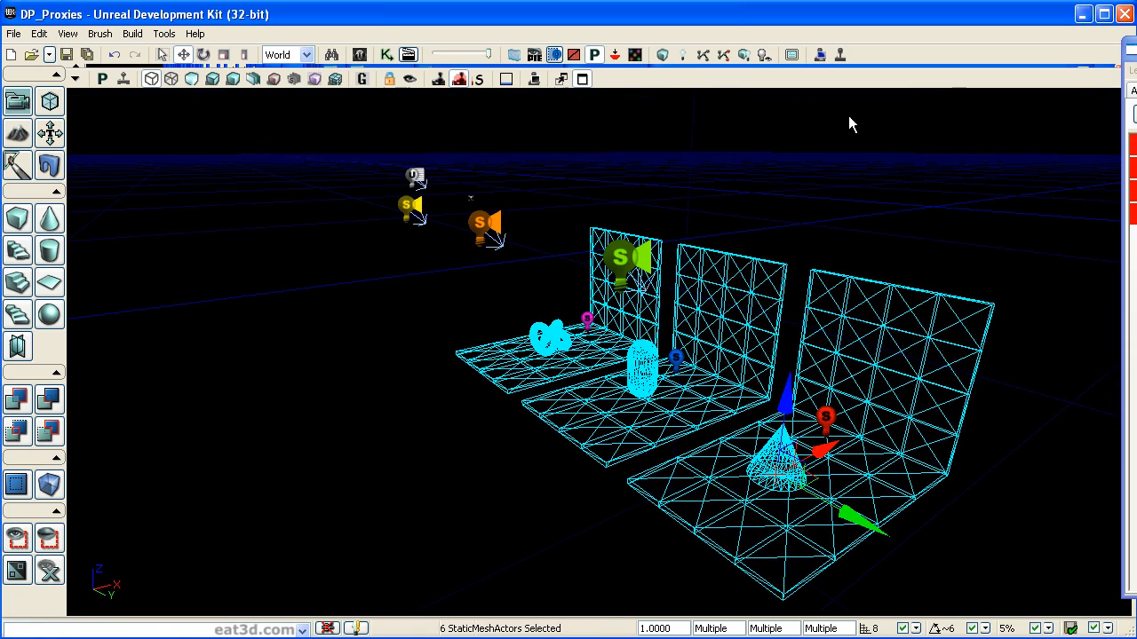
click(562, 123)
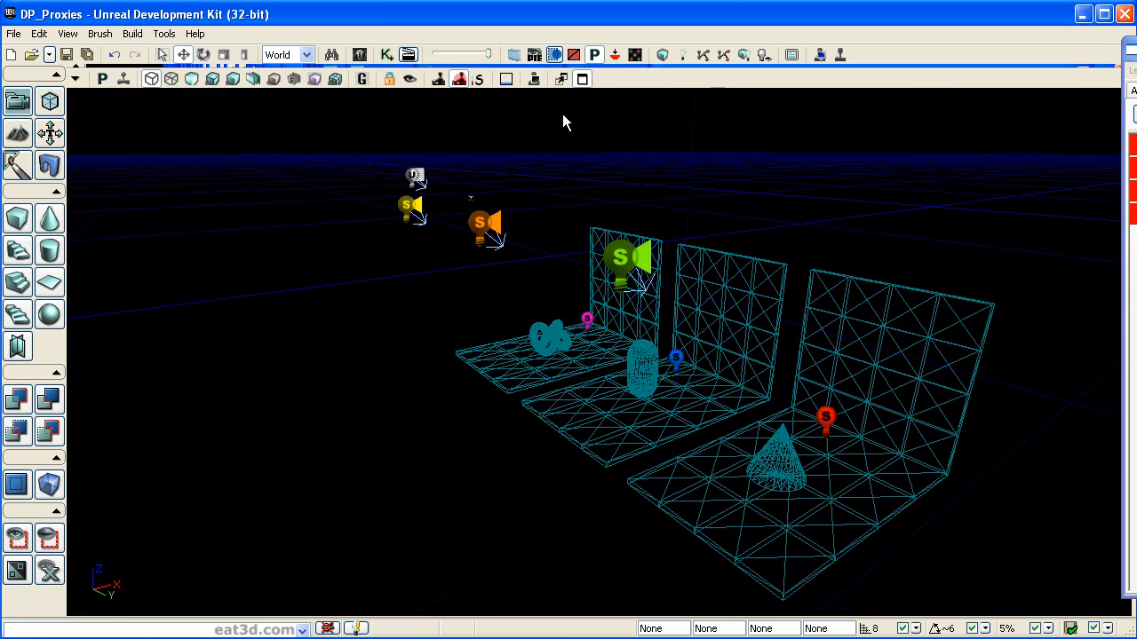
click(683, 56)
click(501, 425)
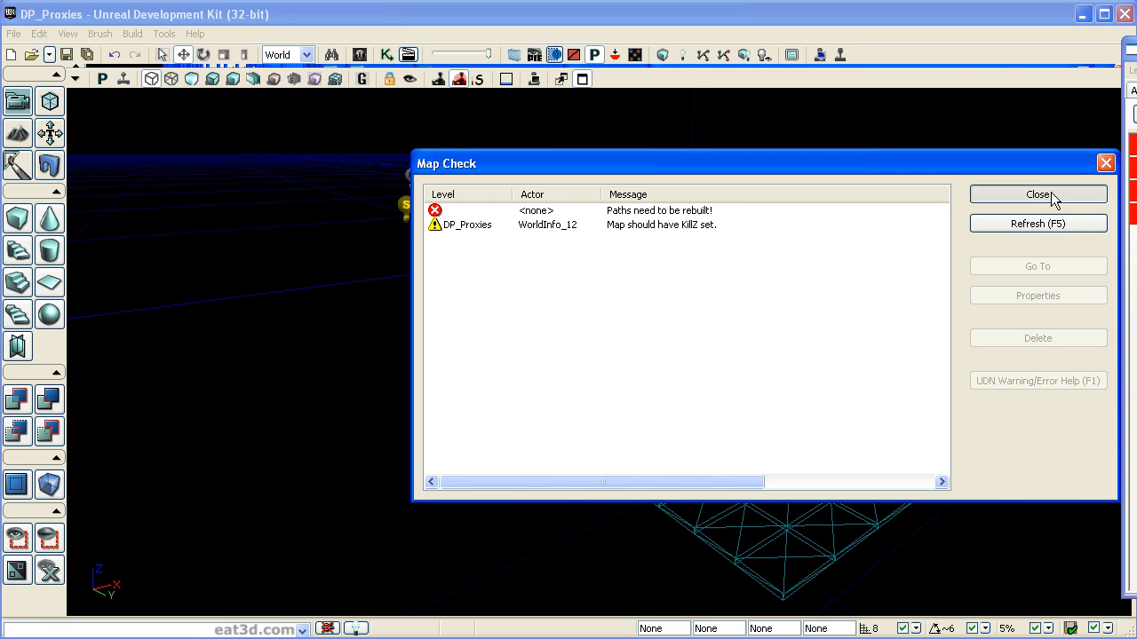
click(1035, 194)
Examine the rebuilt lighting and shadows on all three mesh displays, alternating between the Lit view and the untextured lighting view.
click(212, 80)
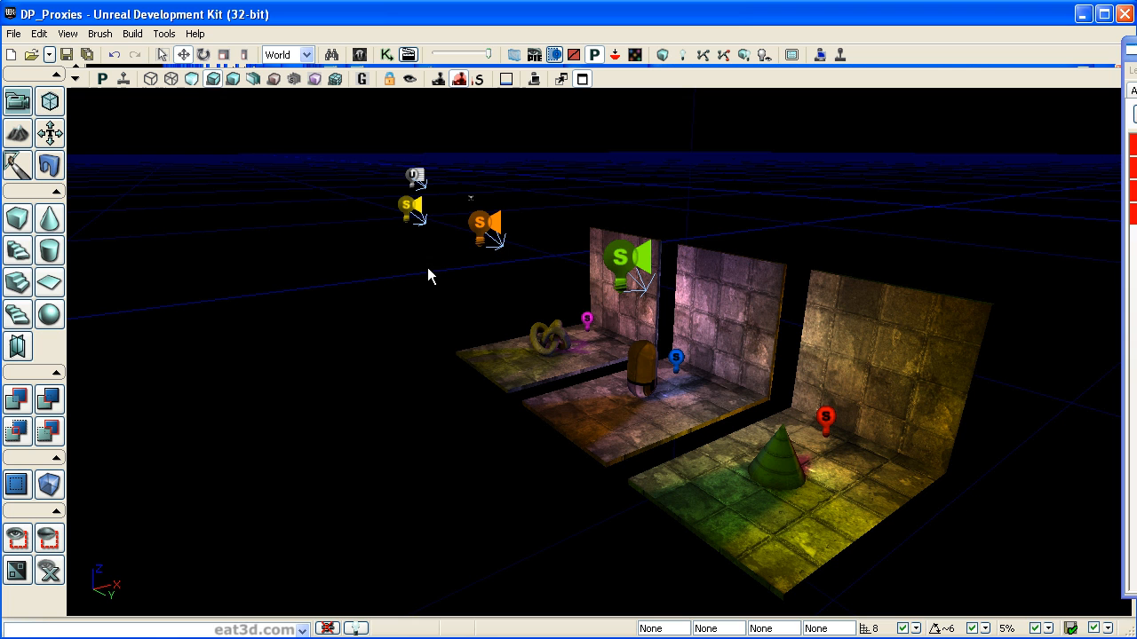
click(237, 81)
drag(373, 284, 181, 127)
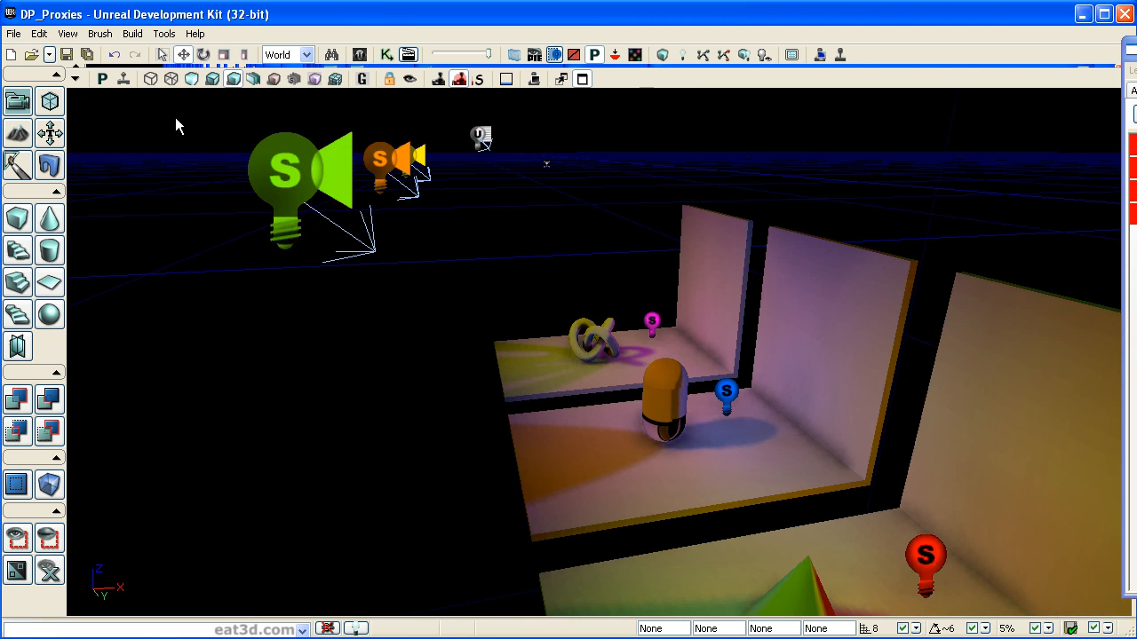
click(213, 78)
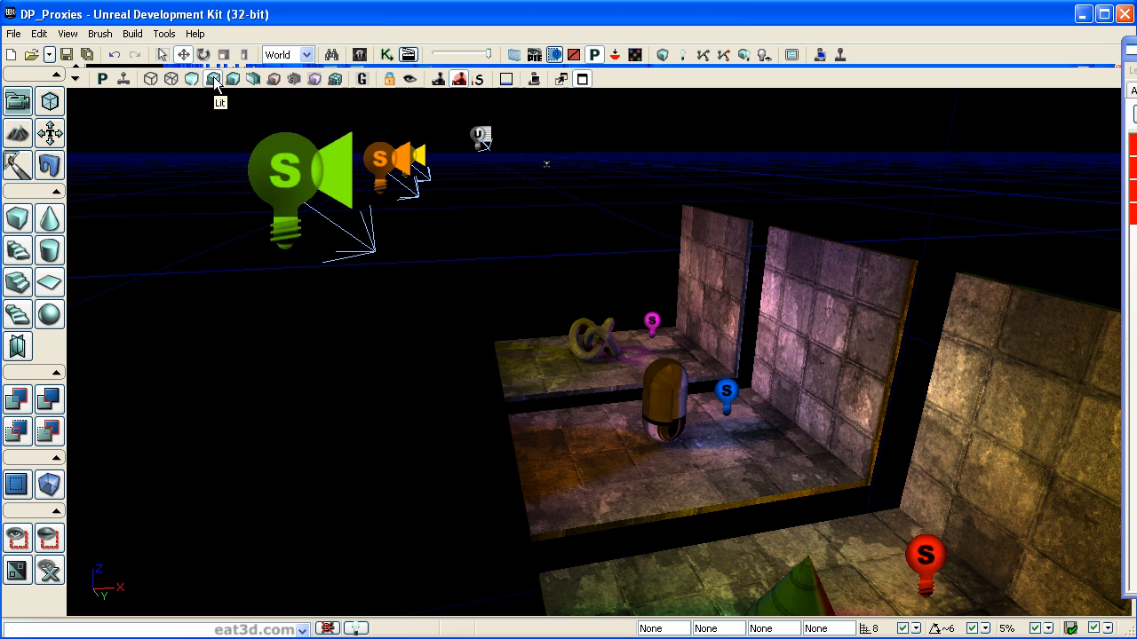
drag(222, 142, 266, 106)
mouse_move(279, 285)
mouse_down()
mouse_move(286, 160)
mouse_move(279, 285)
mouse_up()
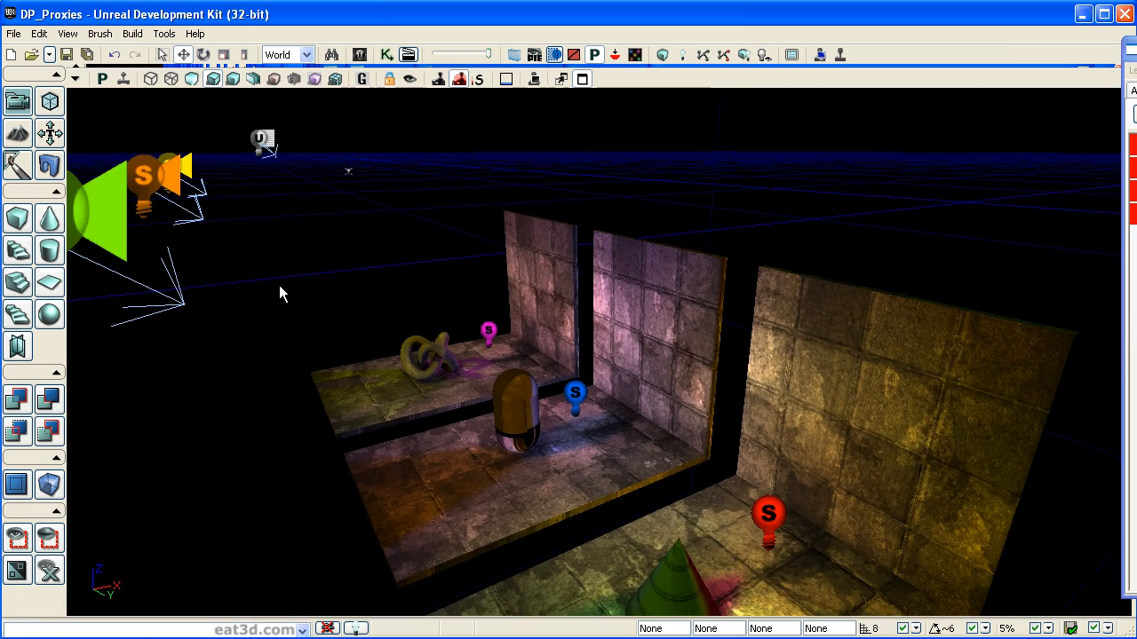
click(234, 78)
right_drag(267, 196, 644, 413)
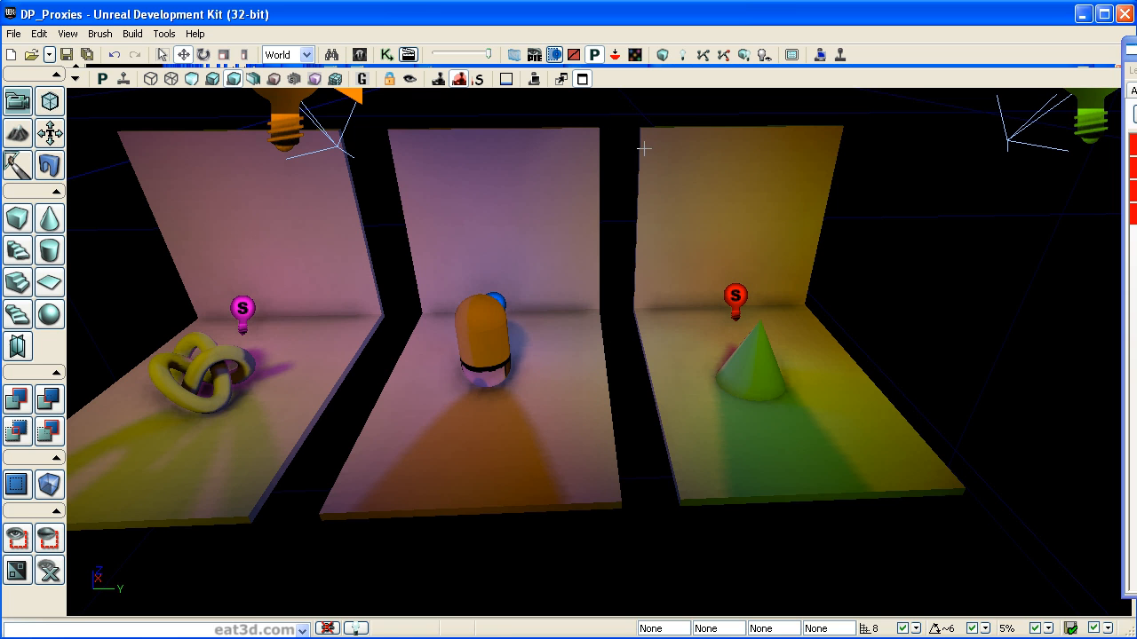
Review the three lit displays and check the cone, torus and oiltank sublevels in the level list.
right_drag(629, 232, 737, 351)
drag(556, 236, 555, 293)
right_drag(555, 293, 569, 227)
drag(568, 226, 557, 202)
drag(1135, 51, 954, 15)
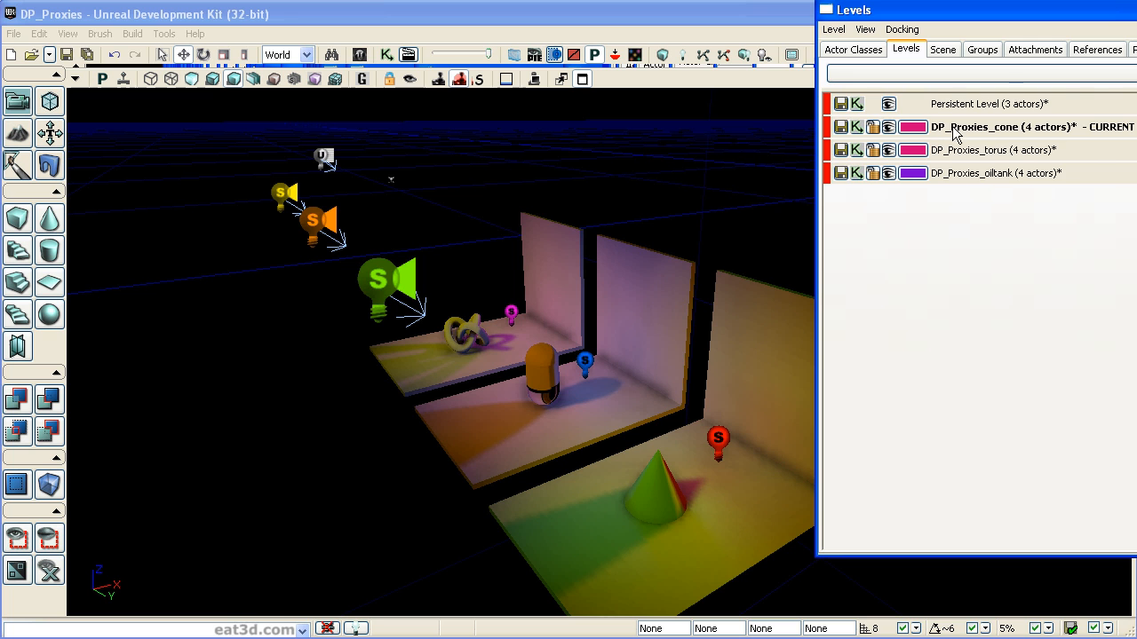
drag(1047, 11, 513, 34)
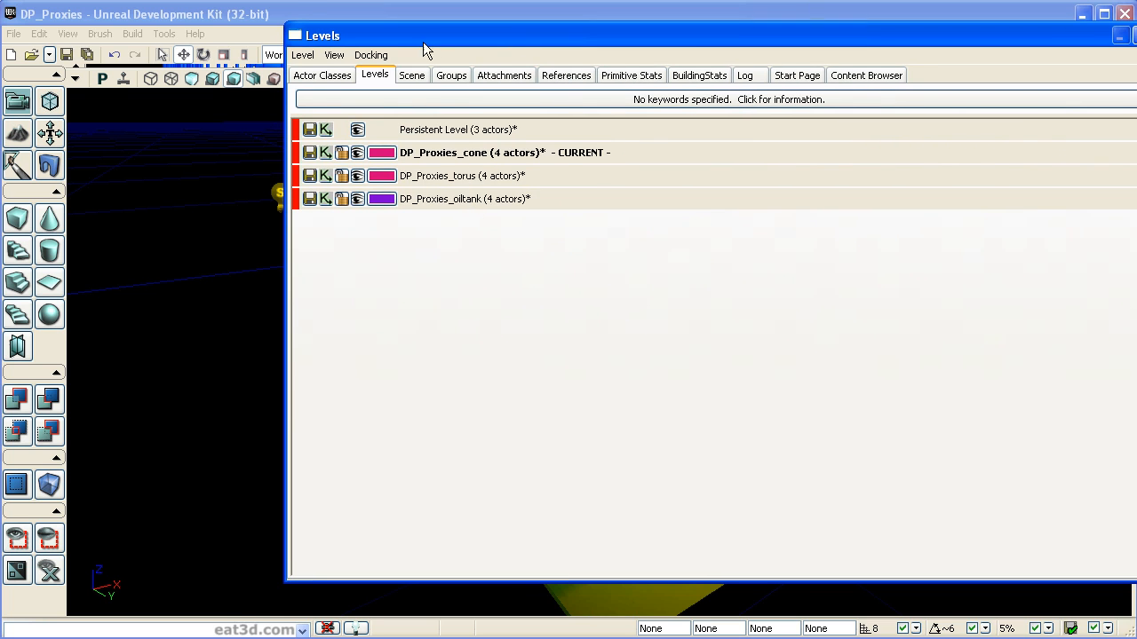
drag(428, 40, 1136, 36)
Select the torus knot, capsule, cone lights, cone base and cone in turn to check which sublevel each belongs to.
click(459, 333)
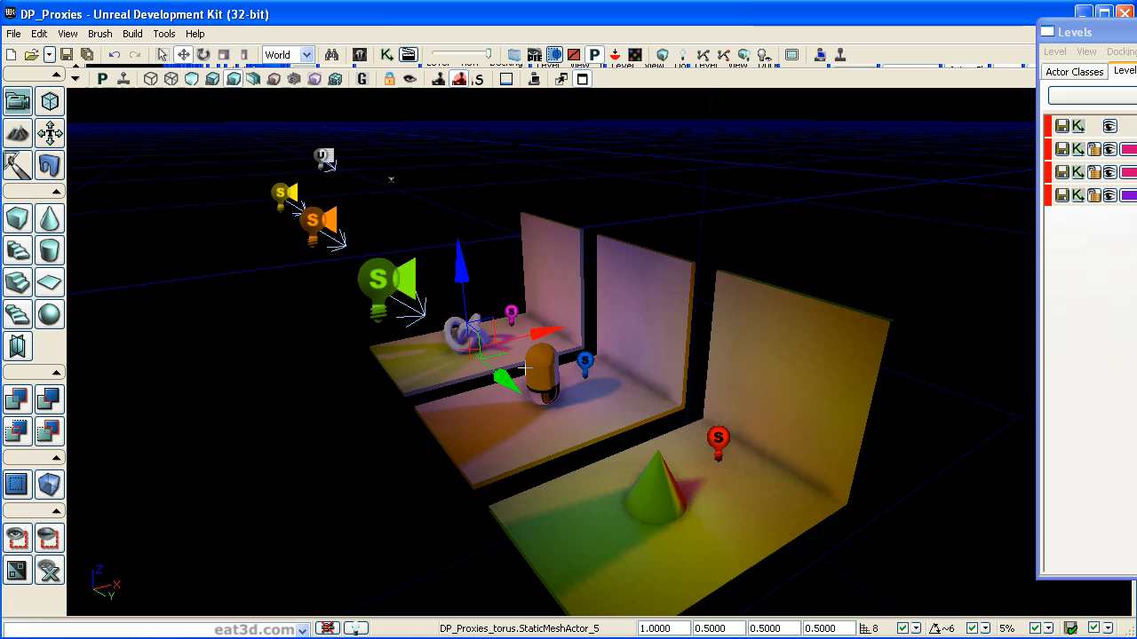
click(541, 368)
drag(1130, 35, 816, 45)
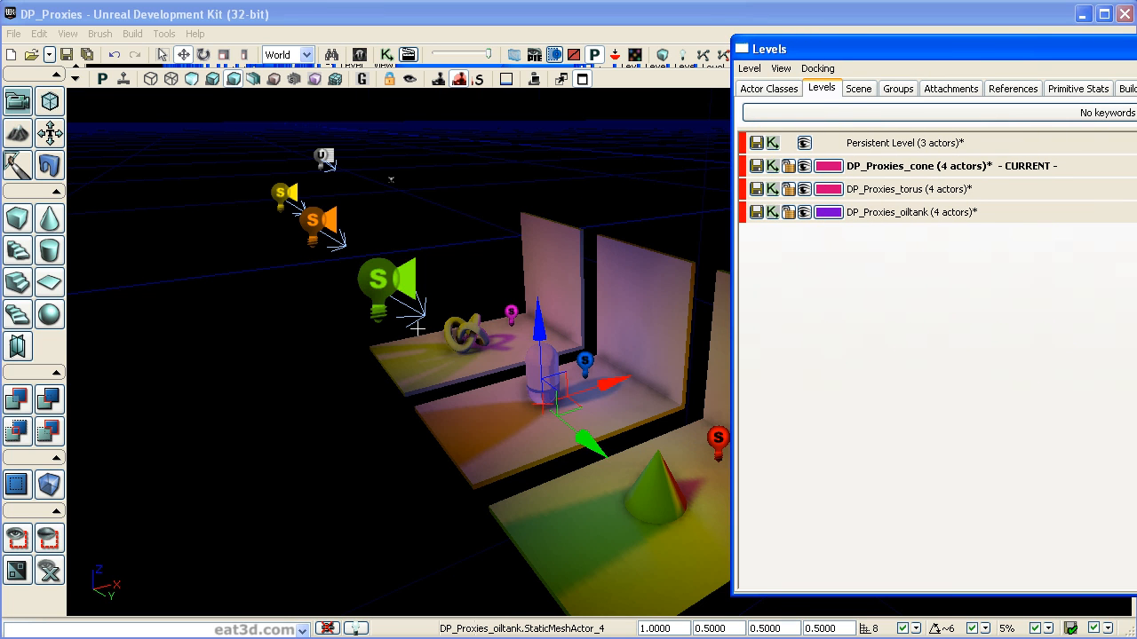
click(367, 282)
click(715, 439)
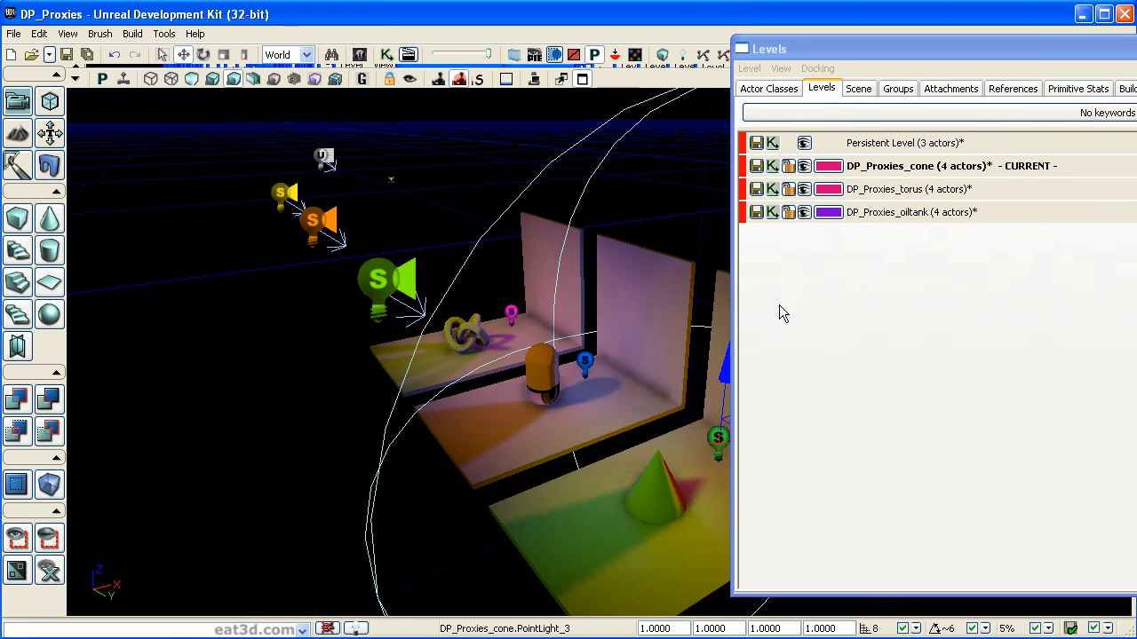
drag(817, 51, 1055, 38)
click(782, 357)
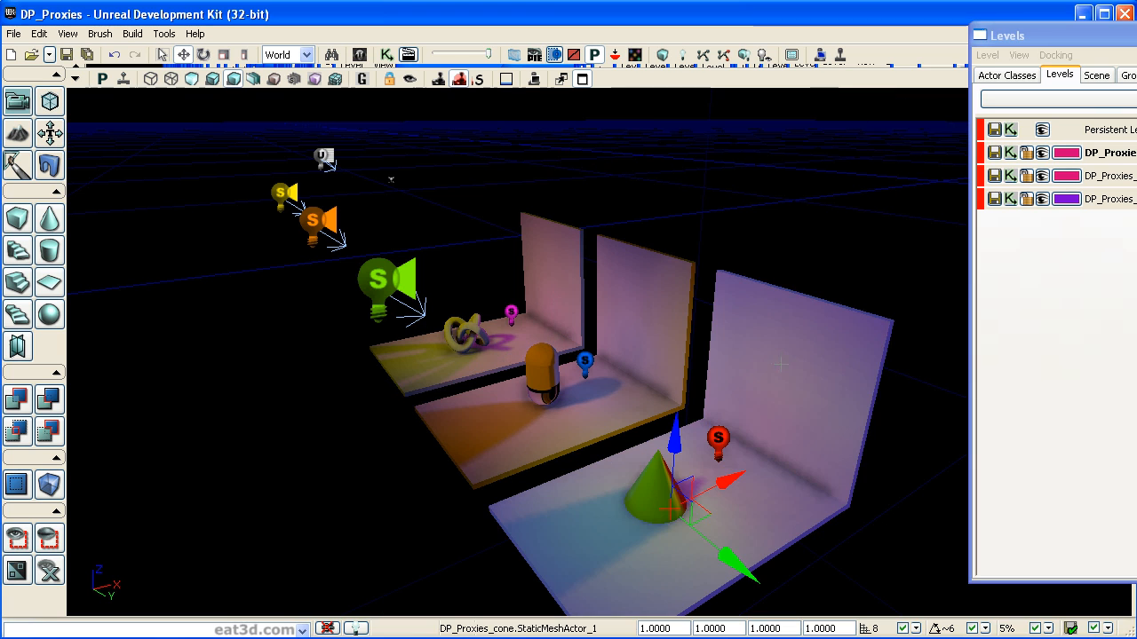
click(658, 496)
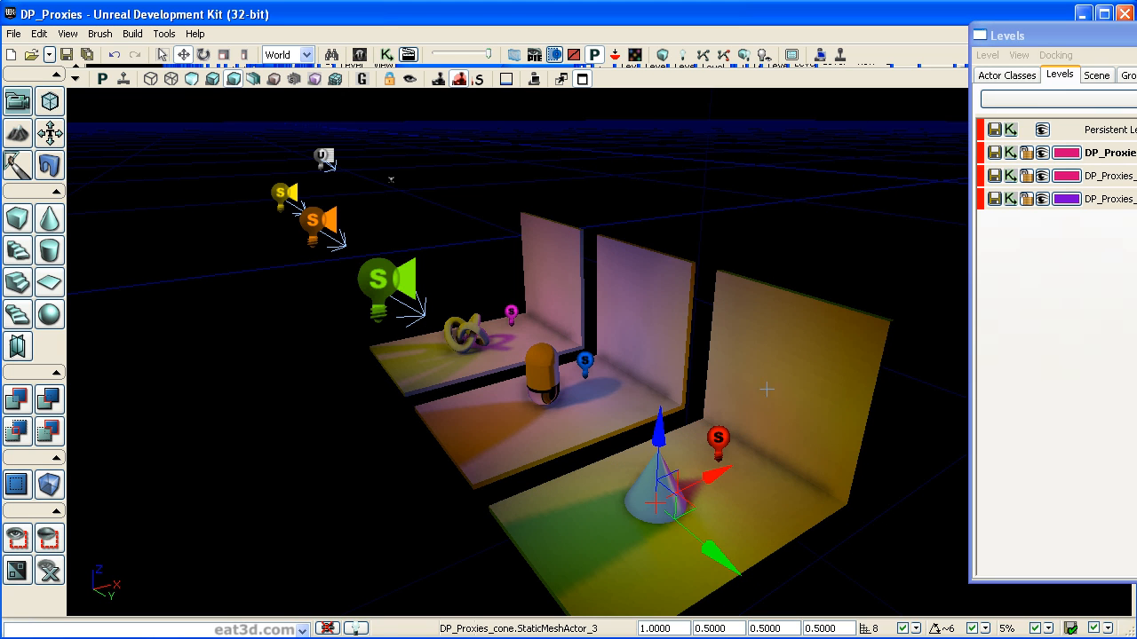
Toggle the visibility of the DP_Proxies_cone, DP_Proxies_torus and DP_Proxies_oiltank sublevels to check which objects each one contains.
click(1042, 158)
click(1042, 155)
click(1042, 155)
click(1042, 155)
click(1042, 176)
click(1042, 176)
click(1042, 176)
click(1042, 199)
click(1042, 199)
click(1041, 175)
click(1042, 153)
drag(1091, 39, 468, 47)
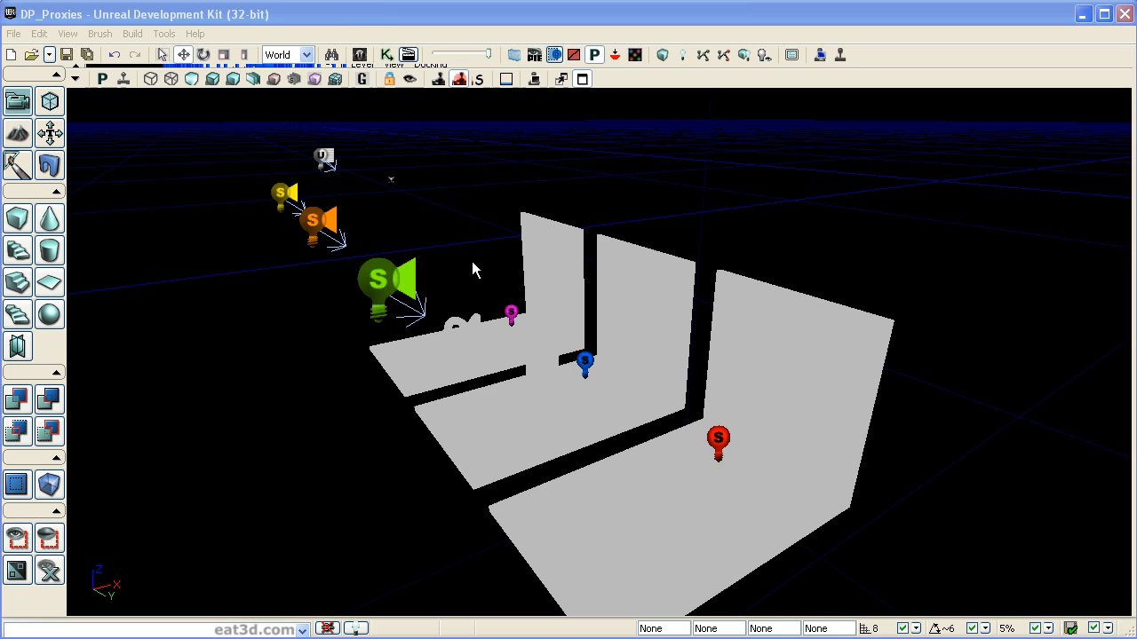
Enable Only Affect Same And Specified Levels on the cone display's green spot light and red point light.
click(382, 265)
drag(436, 192, 467, 182)
ctrl+click(683, 367)
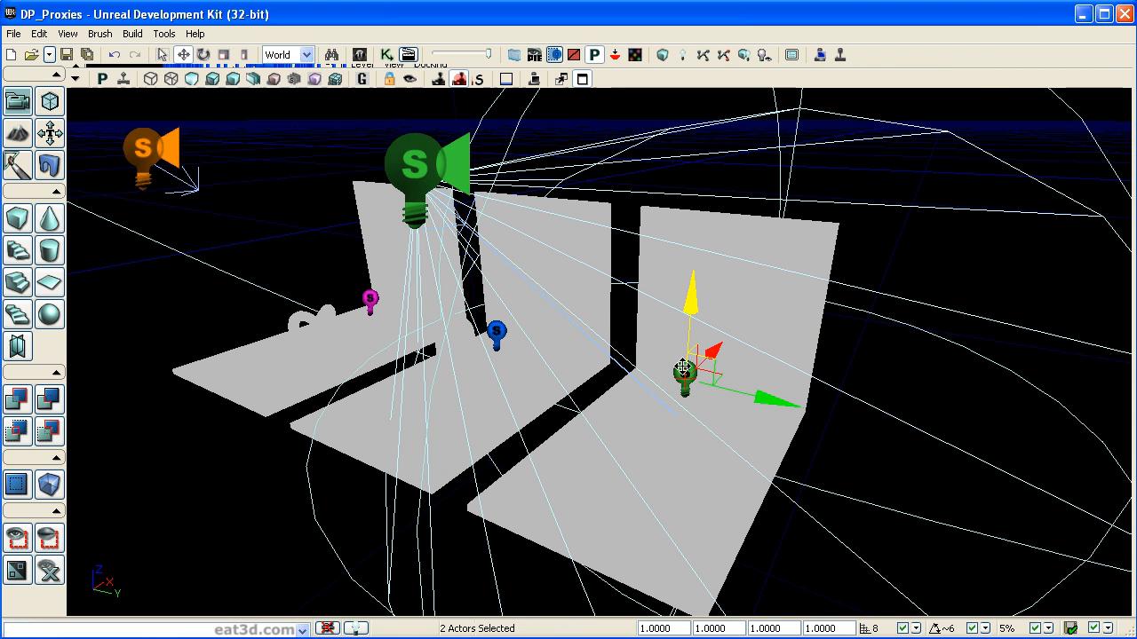
key(F4)
drag(1085, 227, 1081, 460)
click(893, 426)
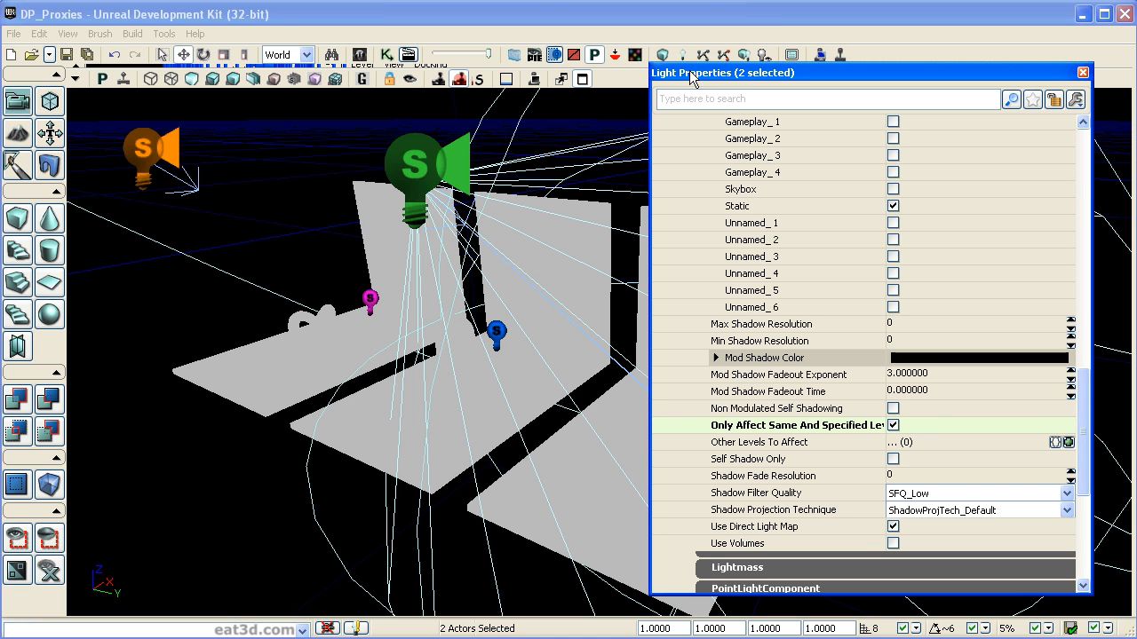
drag(689, 70, 1080, 53)
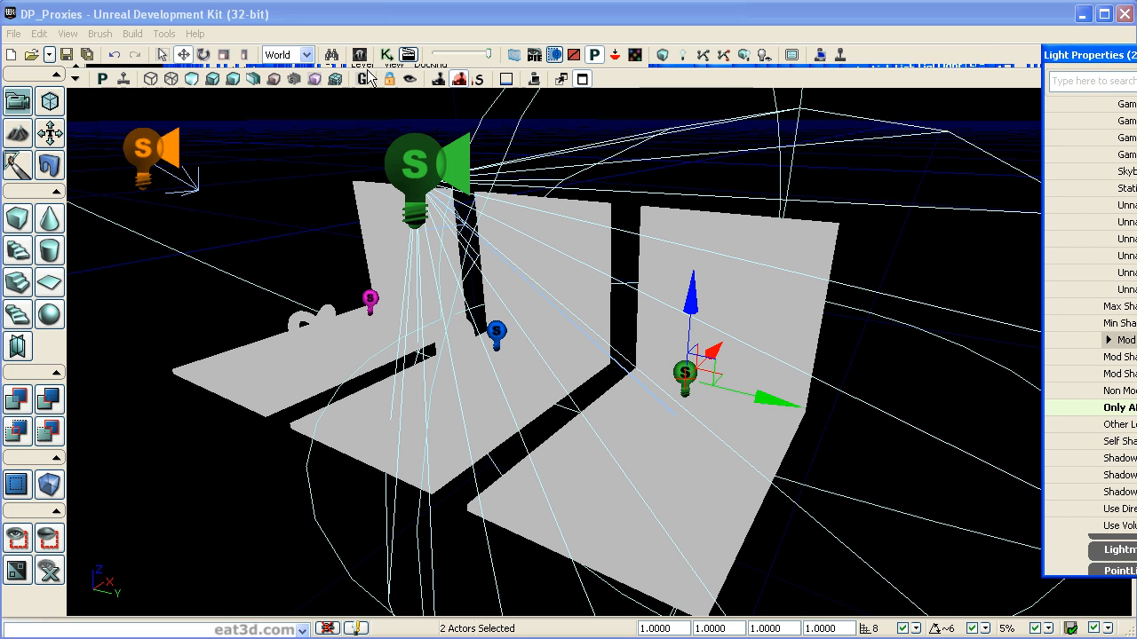
Return to the untextured lighting view and rebuild the lighting at Preview quality, dismissing the map check results.
click(213, 79)
click(236, 80)
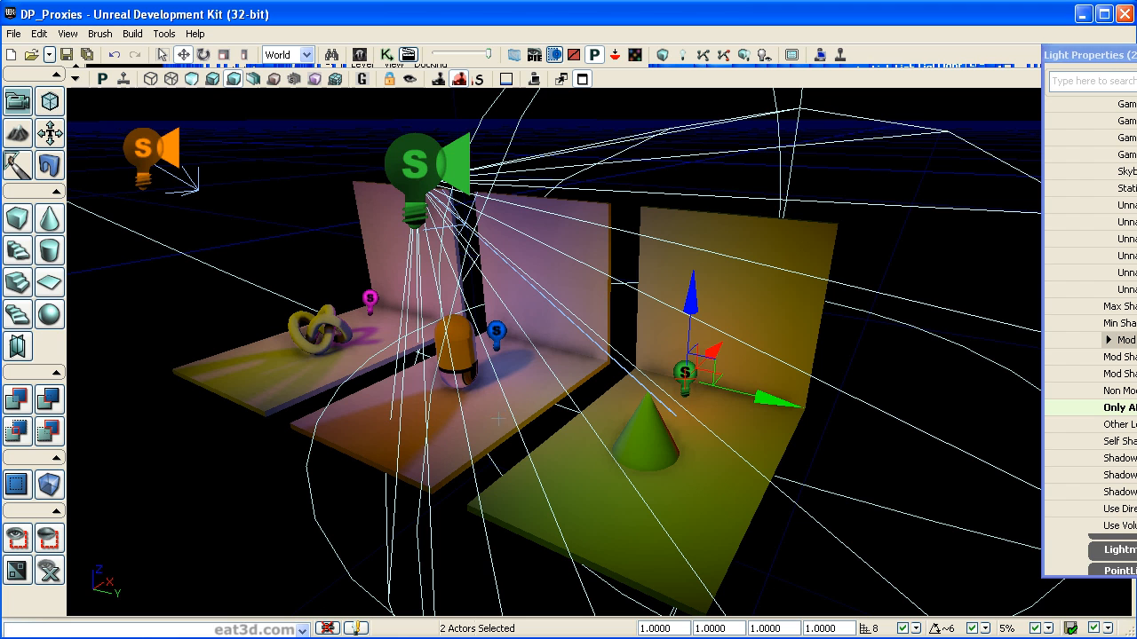
drag(1110, 56, 1136, 68)
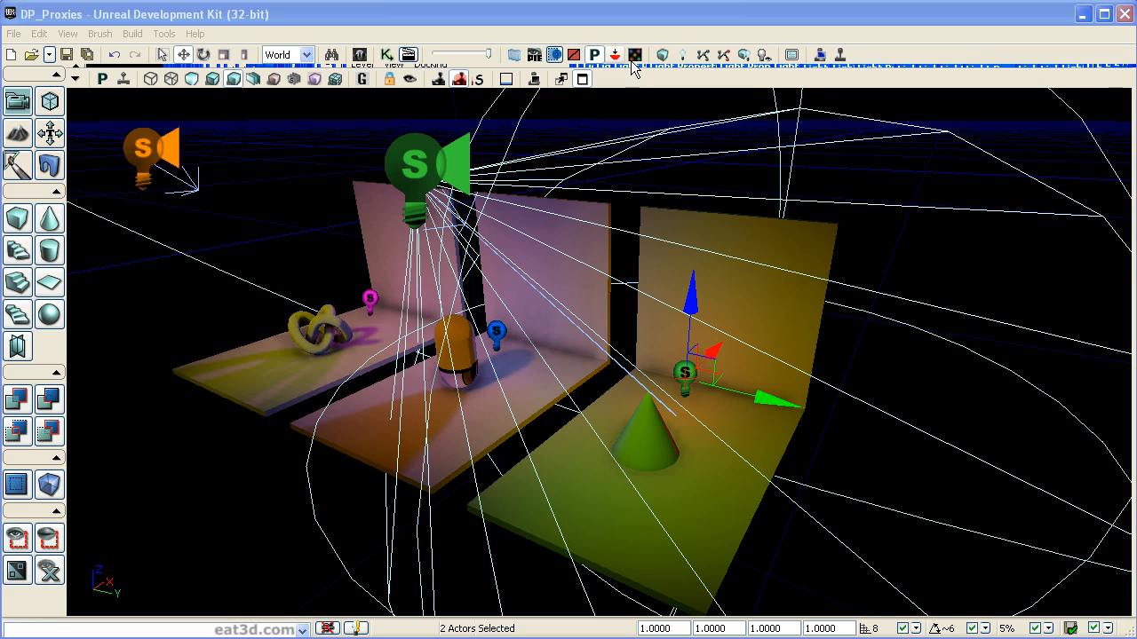
click(684, 54)
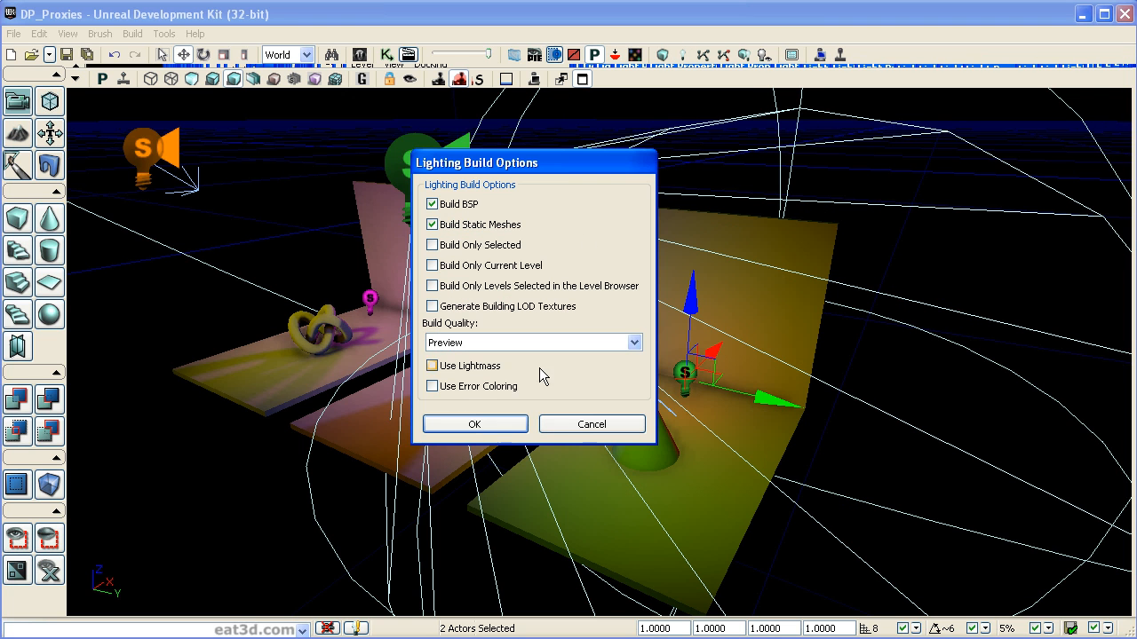
click(502, 431)
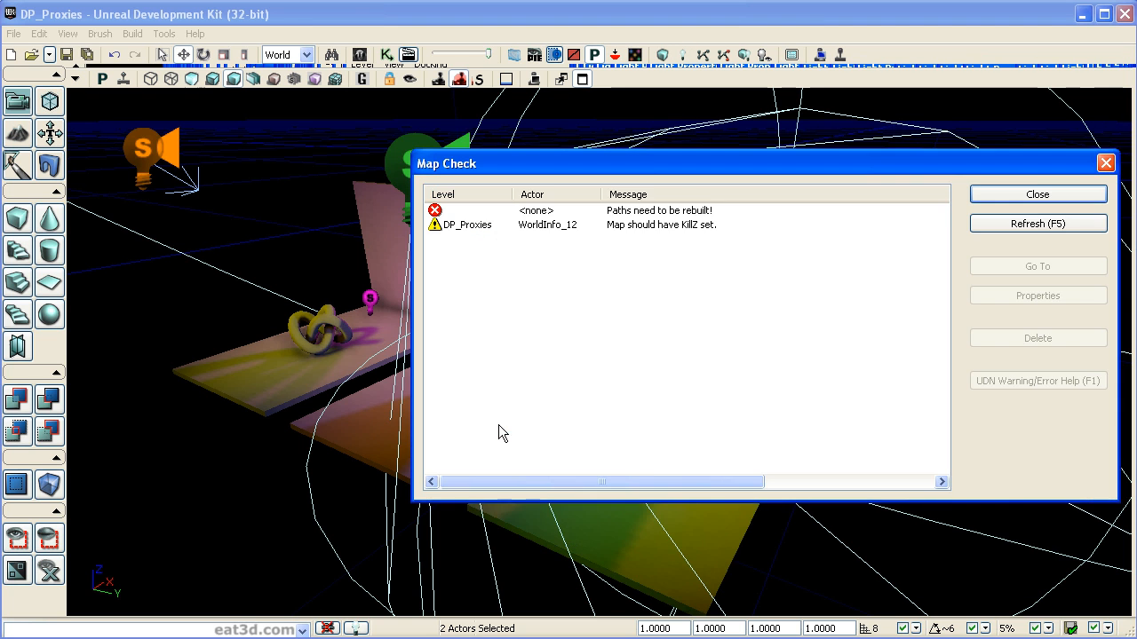
click(1033, 193)
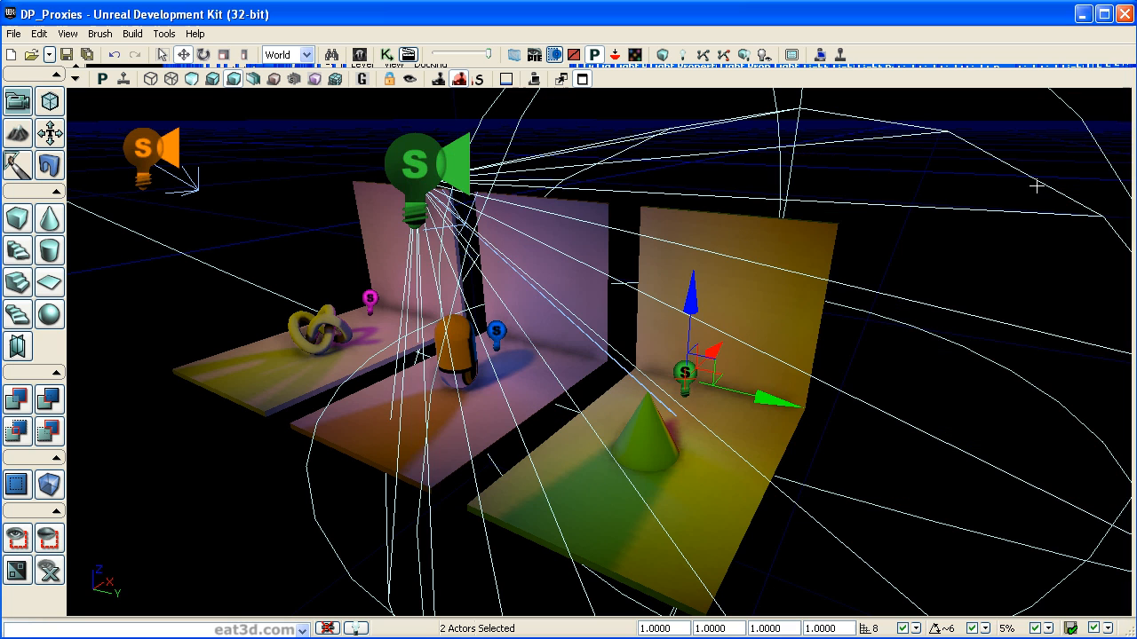
Clear the selection and examine the rebuilt lighting on the cone display and its neighbours from several angles.
click(971, 169)
mouse_move(970, 168)
mouse_down()
mouse_move(987, 153)
mouse_move(933, 124)
mouse_move(959, 153)
mouse_move(968, 97)
mouse_move(963, 186)
mouse_up()
right_drag(963, 187, 954, 160)
drag(954, 160, 958, 134)
right_drag(957, 133, 956, 102)
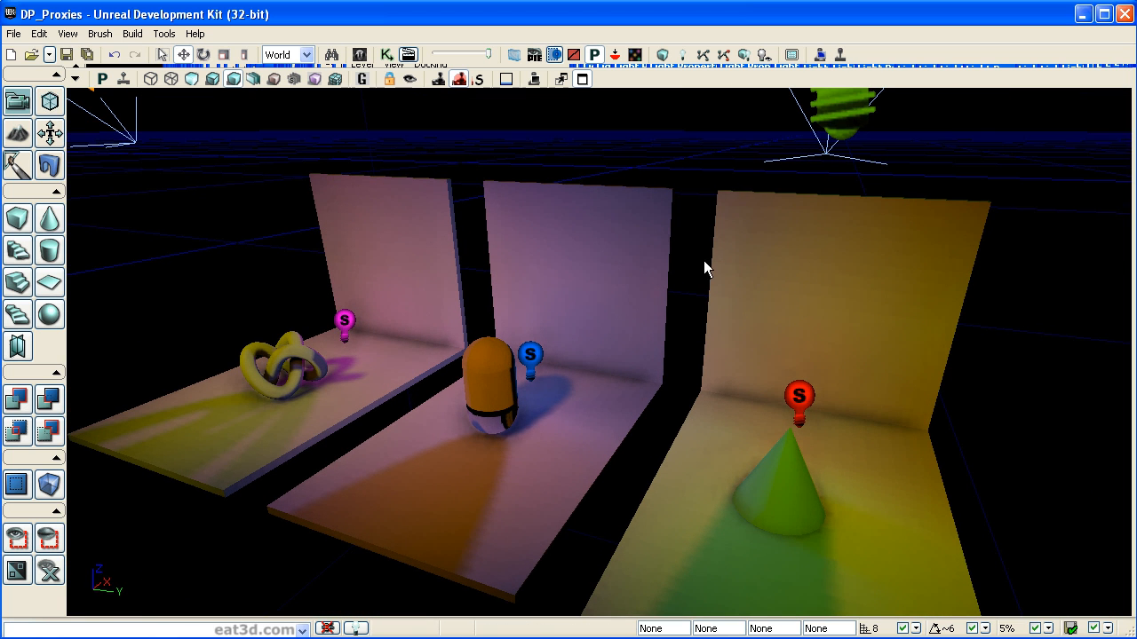
right_drag(696, 292, 679, 275)
drag(679, 274, 635, 330)
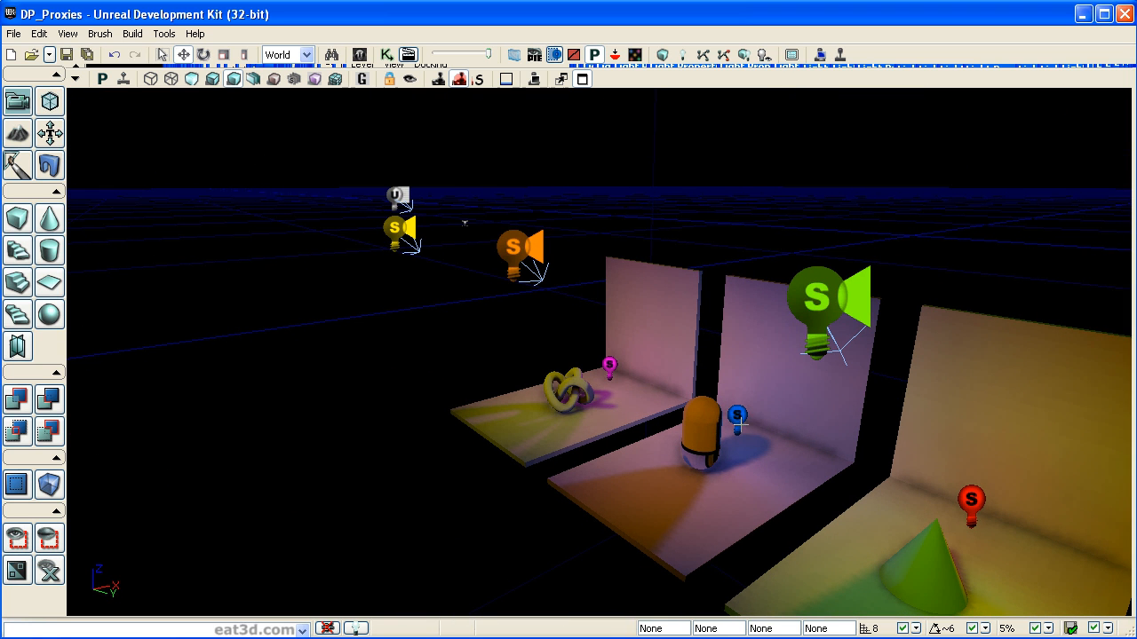
right_drag(804, 525, 881, 563)
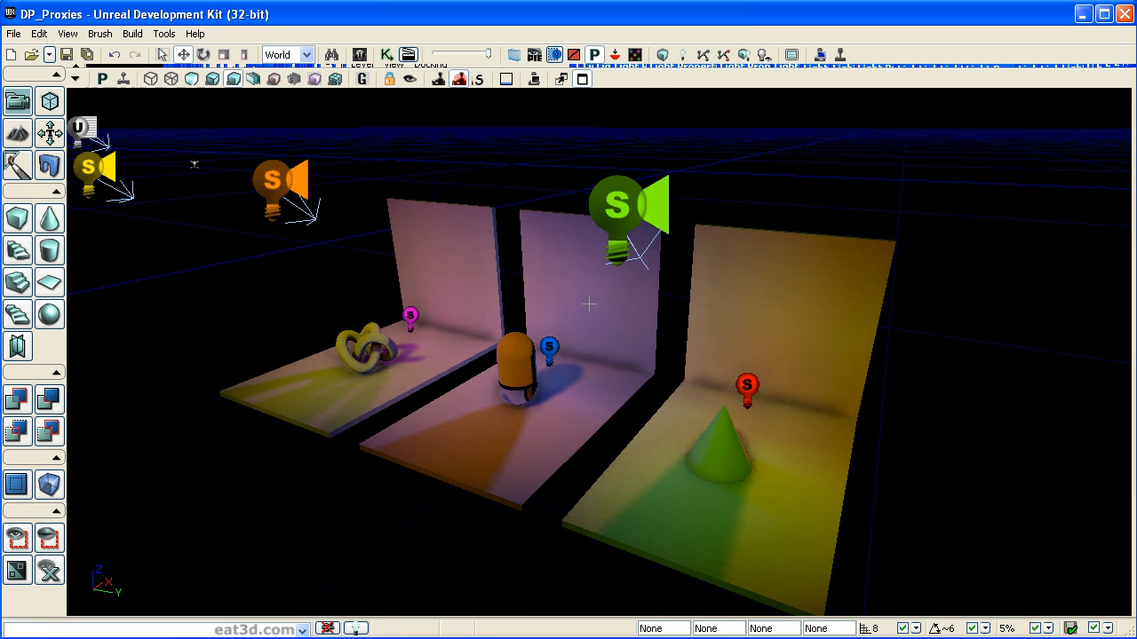
right_drag(907, 454, 952, 449)
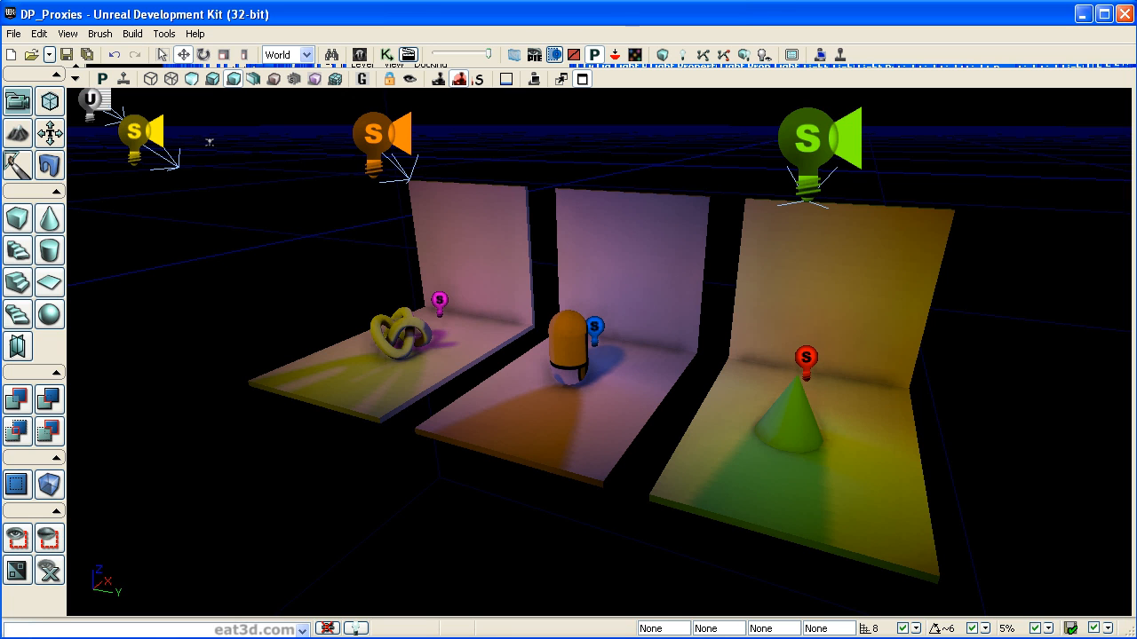
Enable Self Contained Lighting on the DP_Proxies_torus sublevel.
click(360, 55)
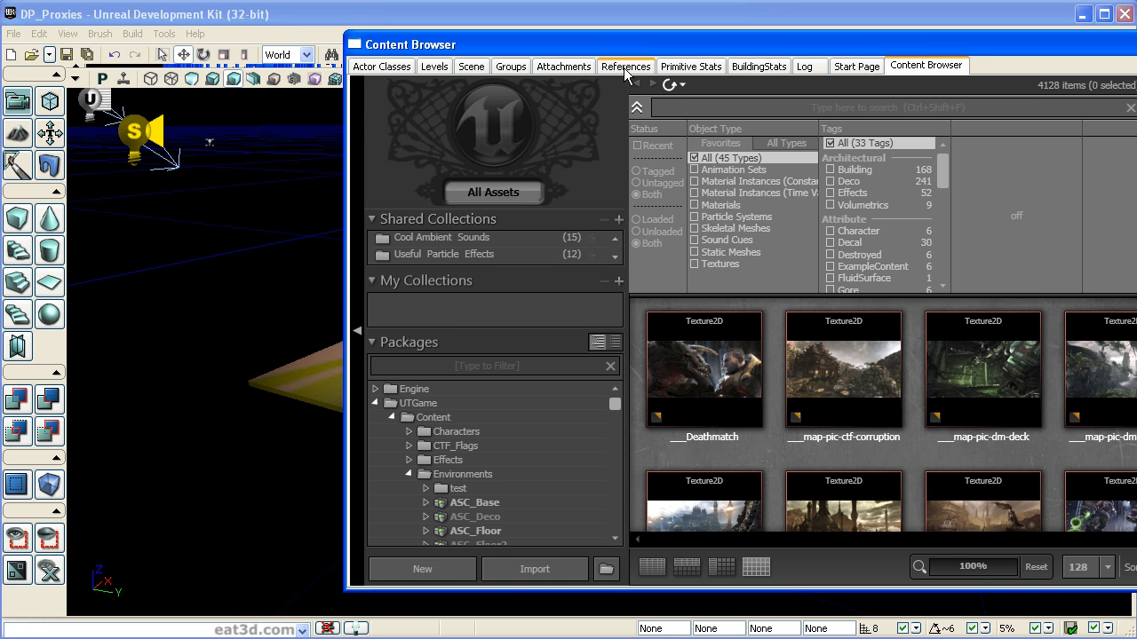
click(439, 68)
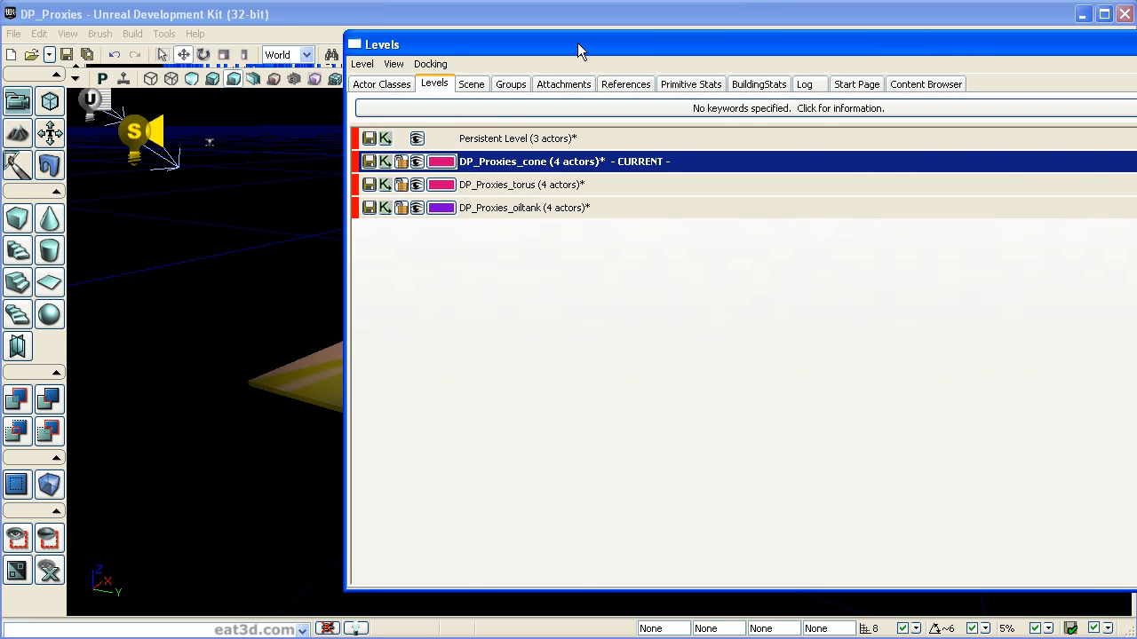
drag(577, 42, 402, 45)
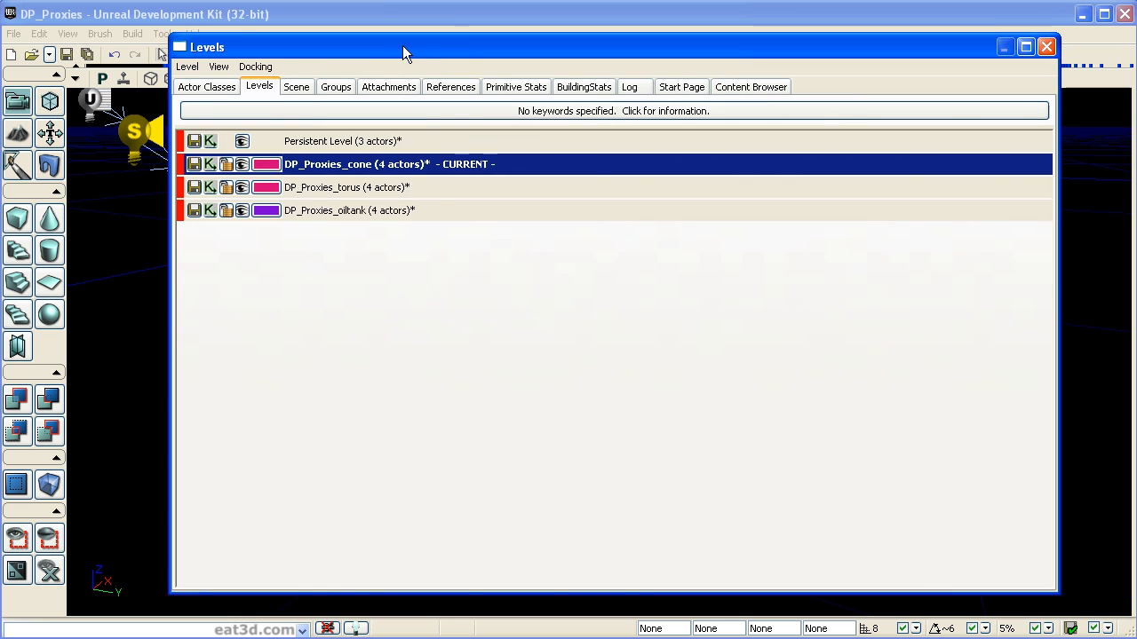
click(365, 187)
drag(370, 45, 412, 48)
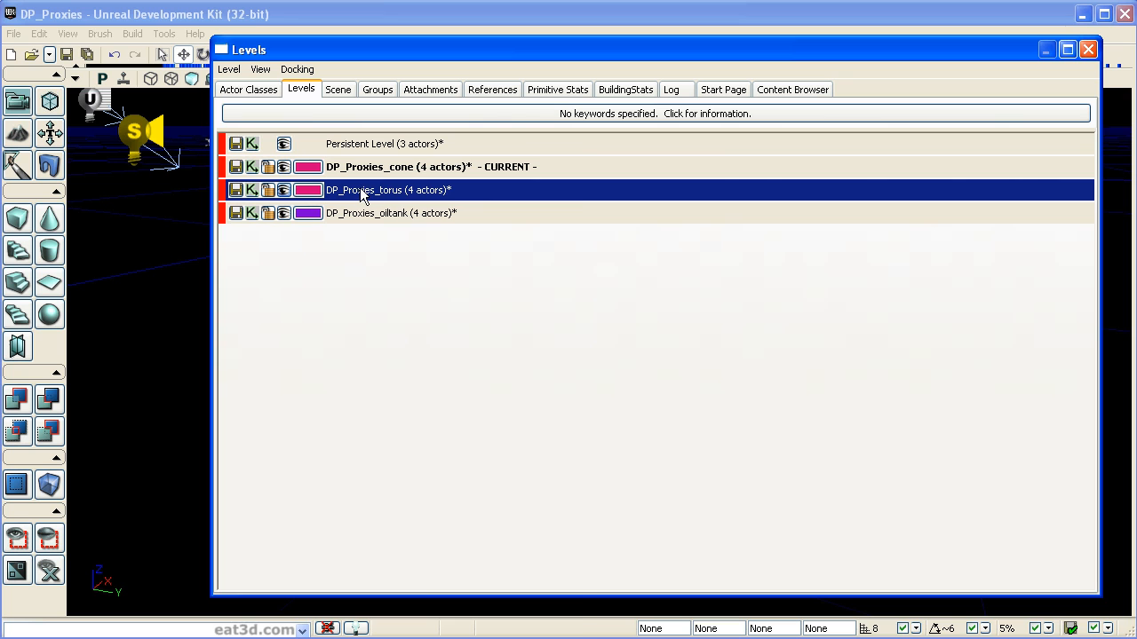
right_click(385, 189)
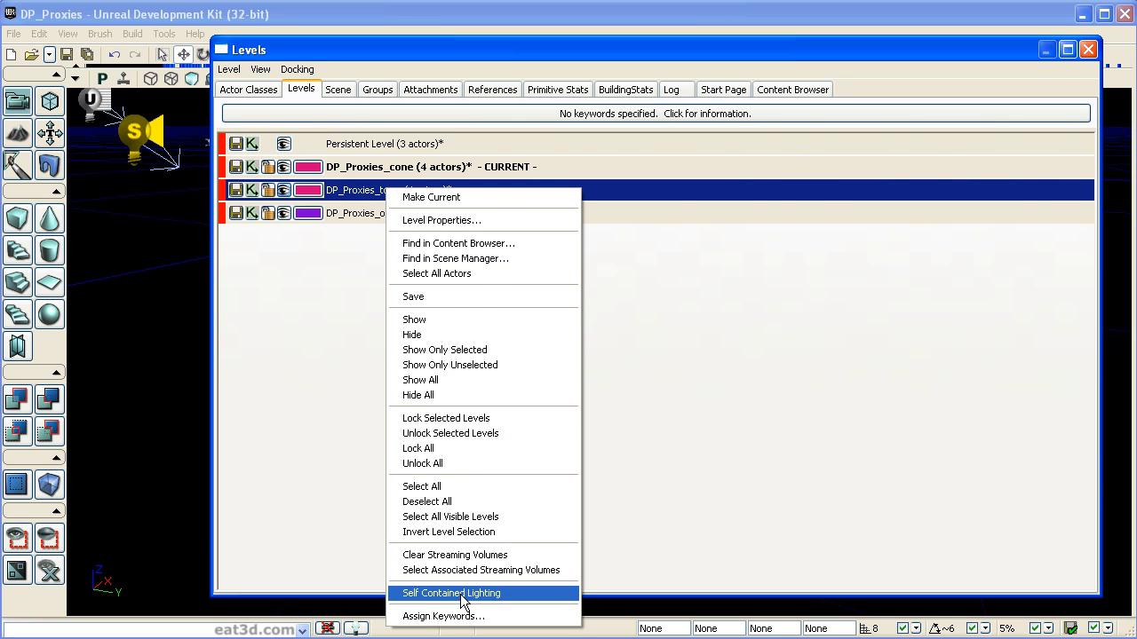
click(522, 600)
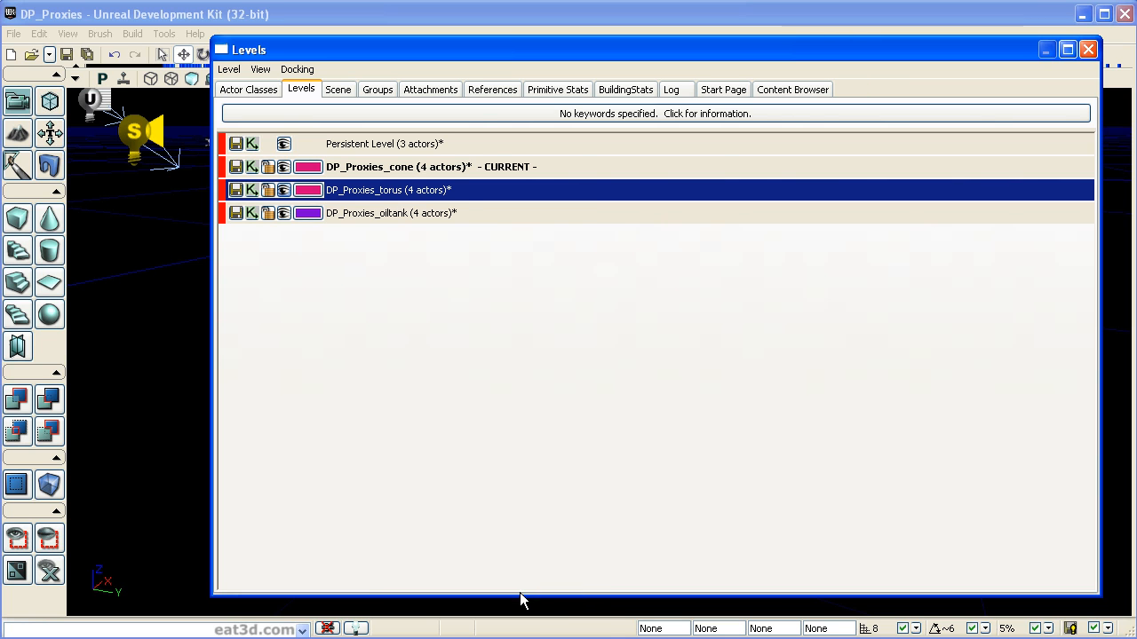
Rebuild the lighting at Preview quality for all levels and close the map check results.
drag(296, 50, 1136, 51)
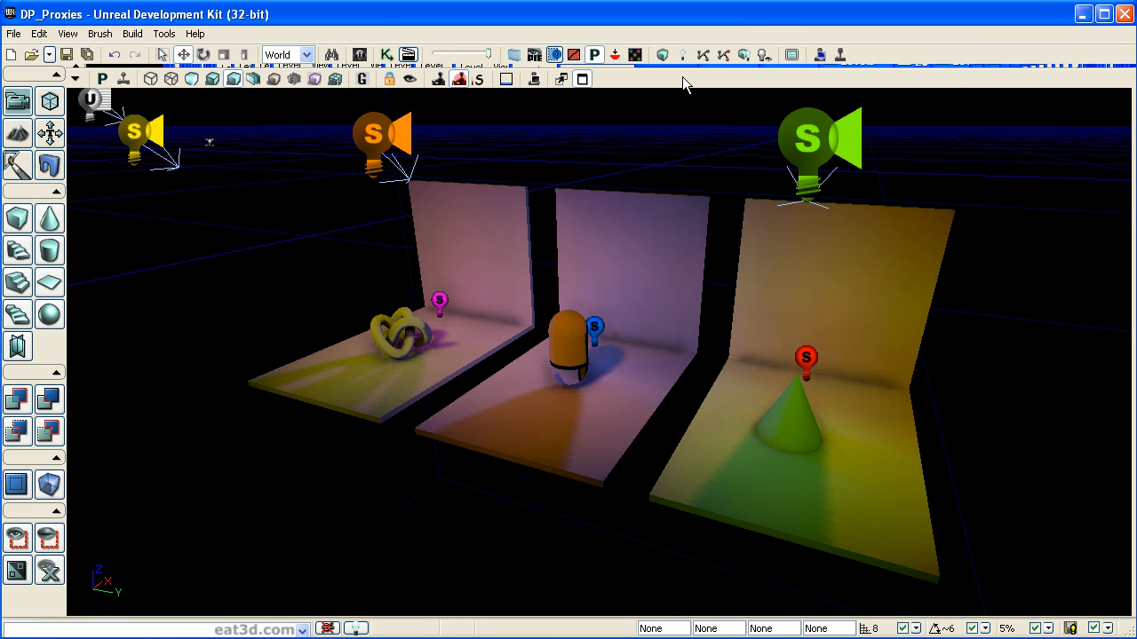
drag(618, 172, 675, 172)
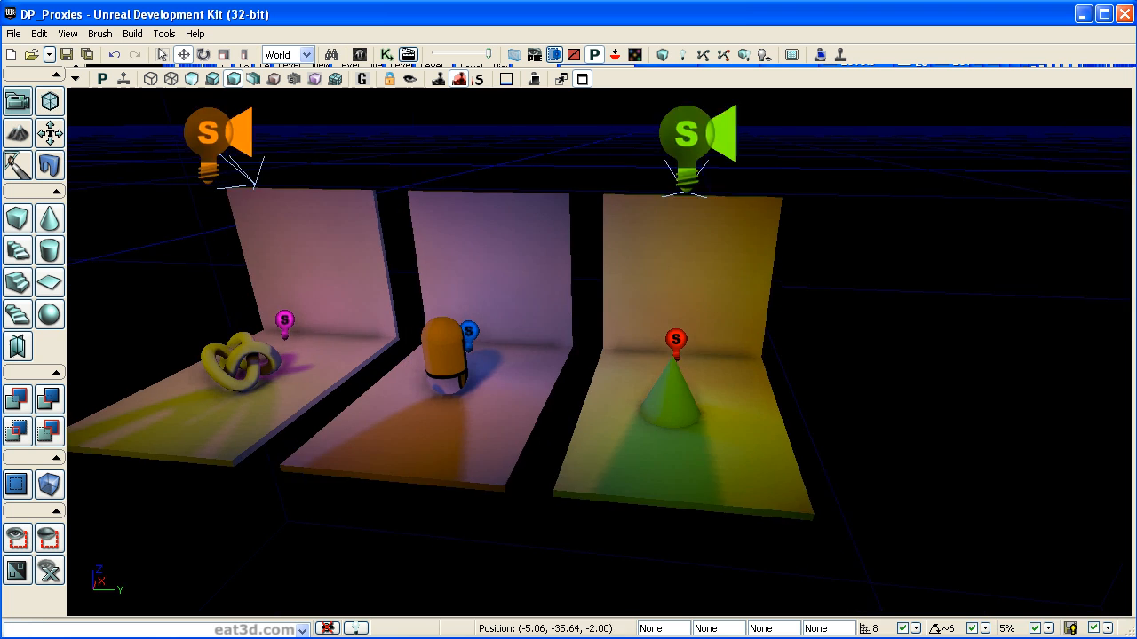
middle_drag(675, 172, 658, 172)
right_drag(657, 172, 628, 130)
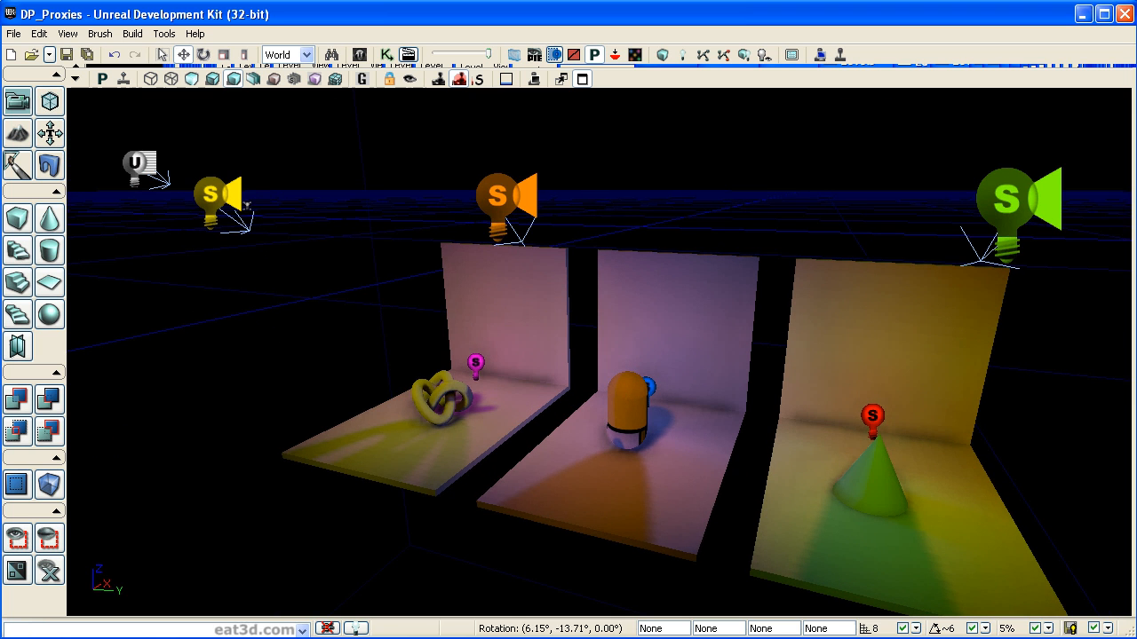
click(681, 55)
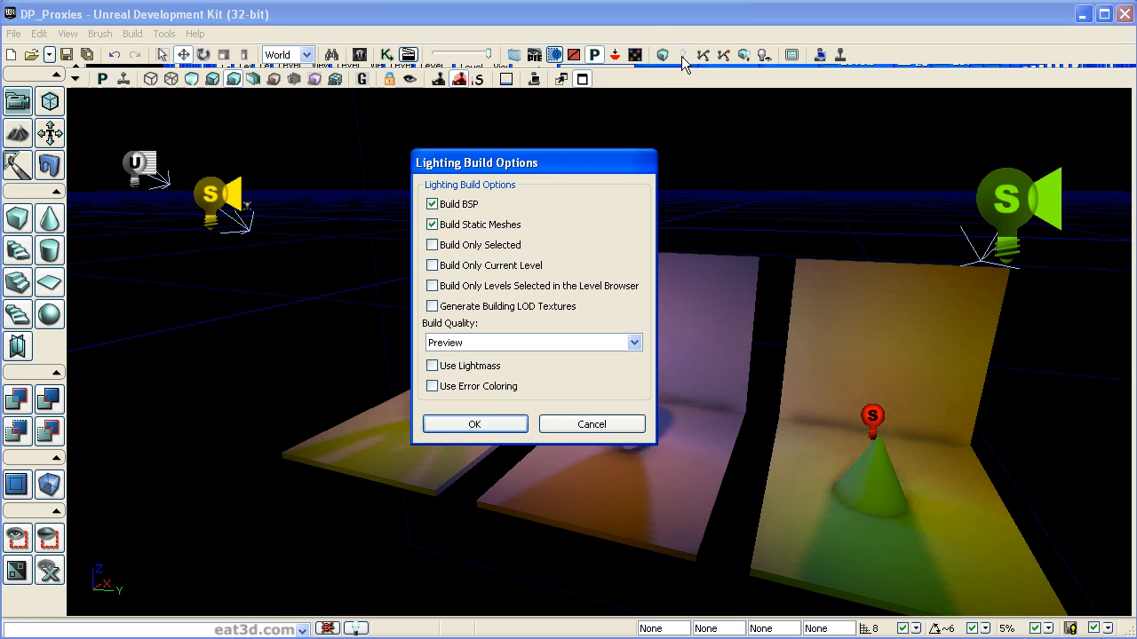
click(475, 424)
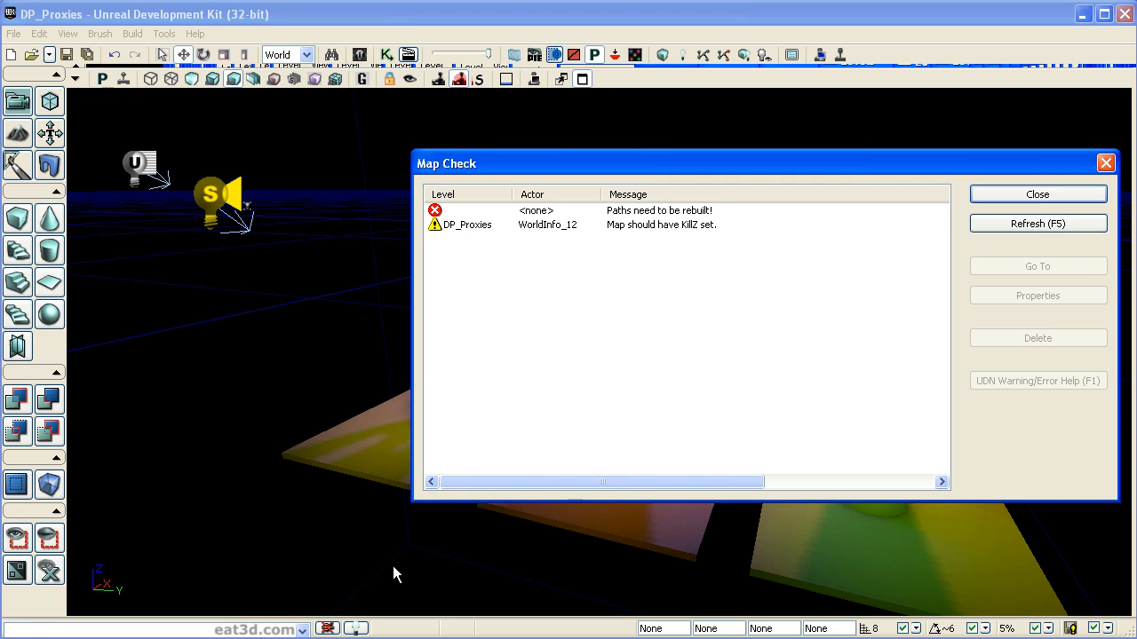
click(1009, 195)
Examine the rebuilt lighting and shadows on the torus knot display and compare them with the neighbouring displays.
drag(822, 178, 872, 193)
middle_drag(822, 177, 654, 226)
drag(821, 178, 813, 135)
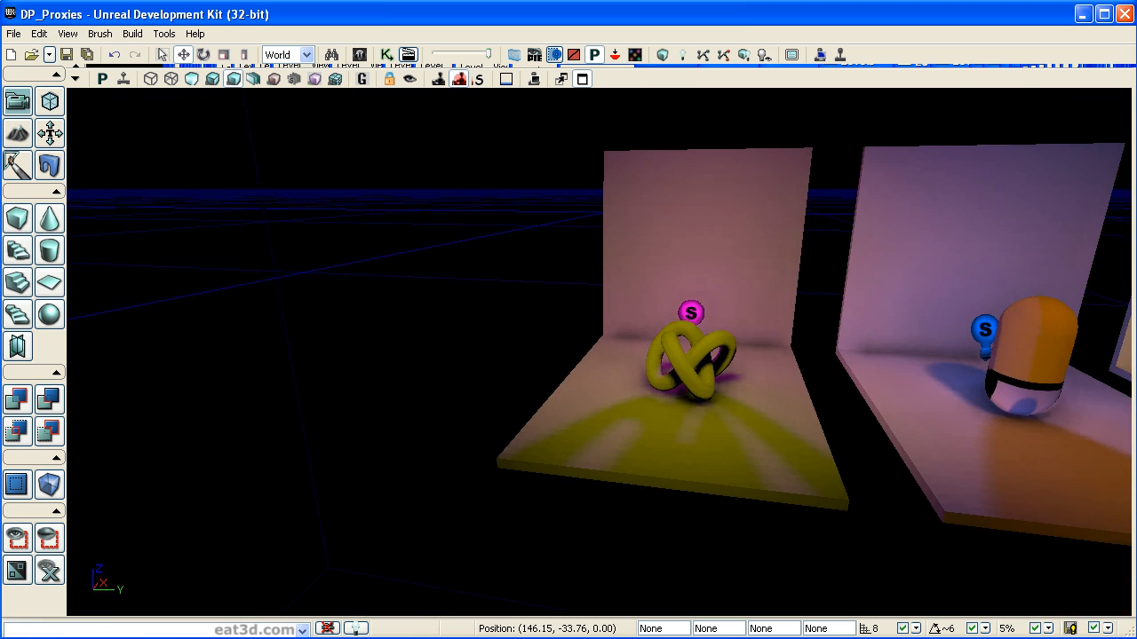
middle_drag(742, 180, 831, 155)
right_drag(742, 180, 707, 198)
right_drag(520, 177, 648, 275)
middle_drag(649, 275, 574, 427)
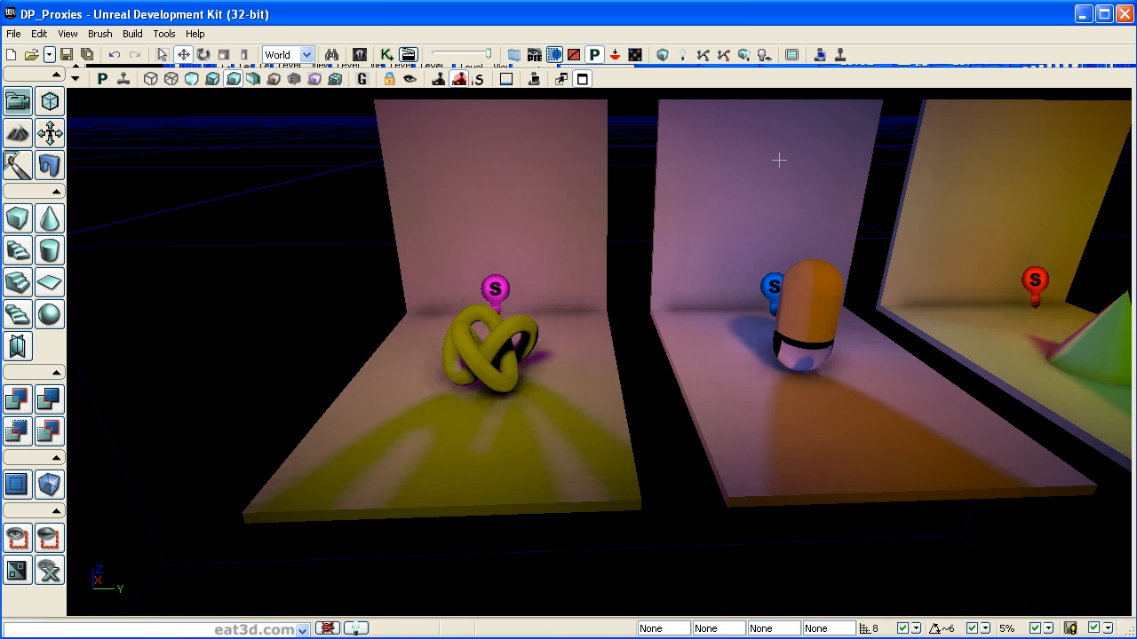
click(781, 461)
click(925, 557)
mouse_move(925, 557)
mouse_down()
mouse_move(826, 560)
mouse_move(888, 613)
mouse_move(918, 538)
mouse_up()
Check the Self Contained Lighting option of the DP_Proxies_torus sublevel in the level list.
drag(1136, 64, 402, 37)
right_click(433, 179)
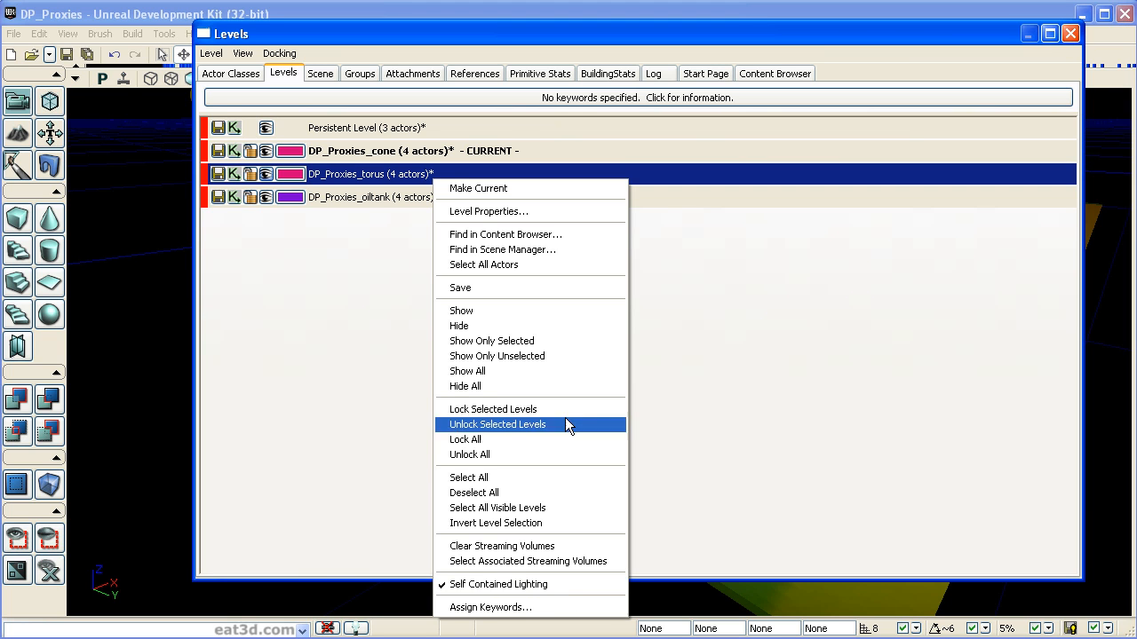
mouse_move(384, 35)
mouse_down()
mouse_move(370, 36)
mouse_move(382, 36)
mouse_up()
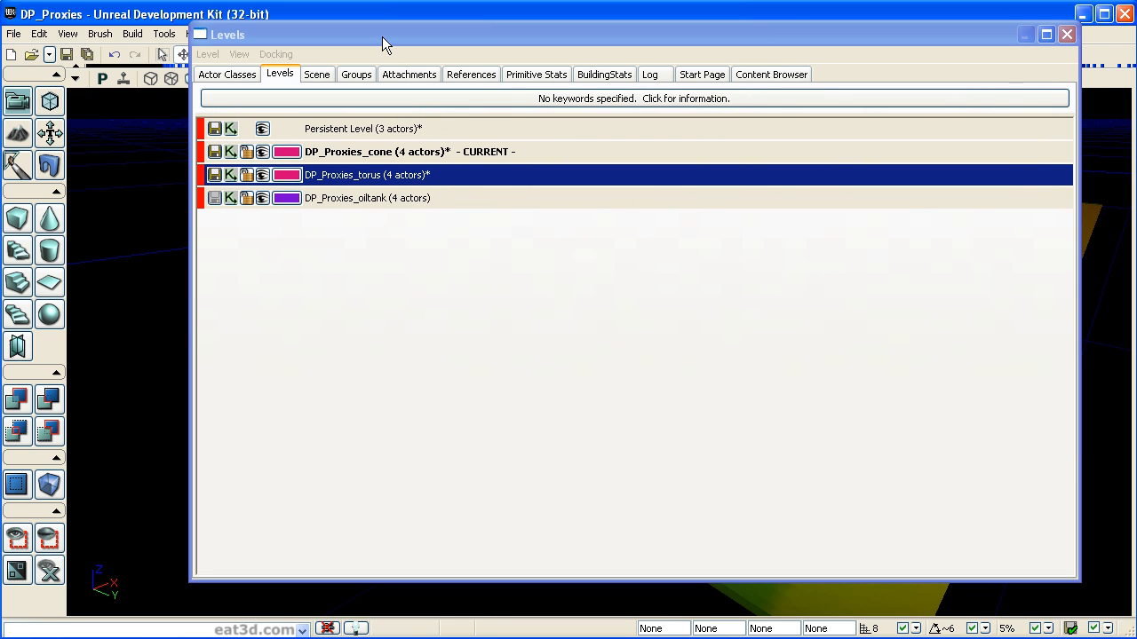
Clear the Levels window from the viewport and examine the three displays together with their spotlights.
mouse_move(382, 36)
mouse_down()
mouse_move(398, 44)
mouse_move(382, 41)
mouse_up()
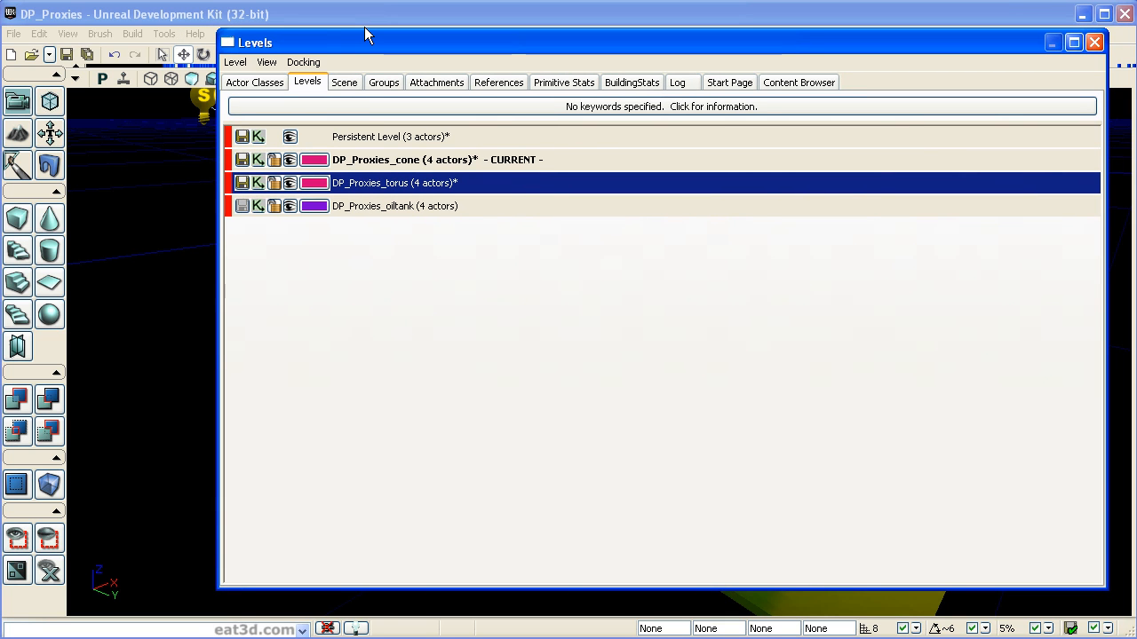
drag(325, 43, 1136, 142)
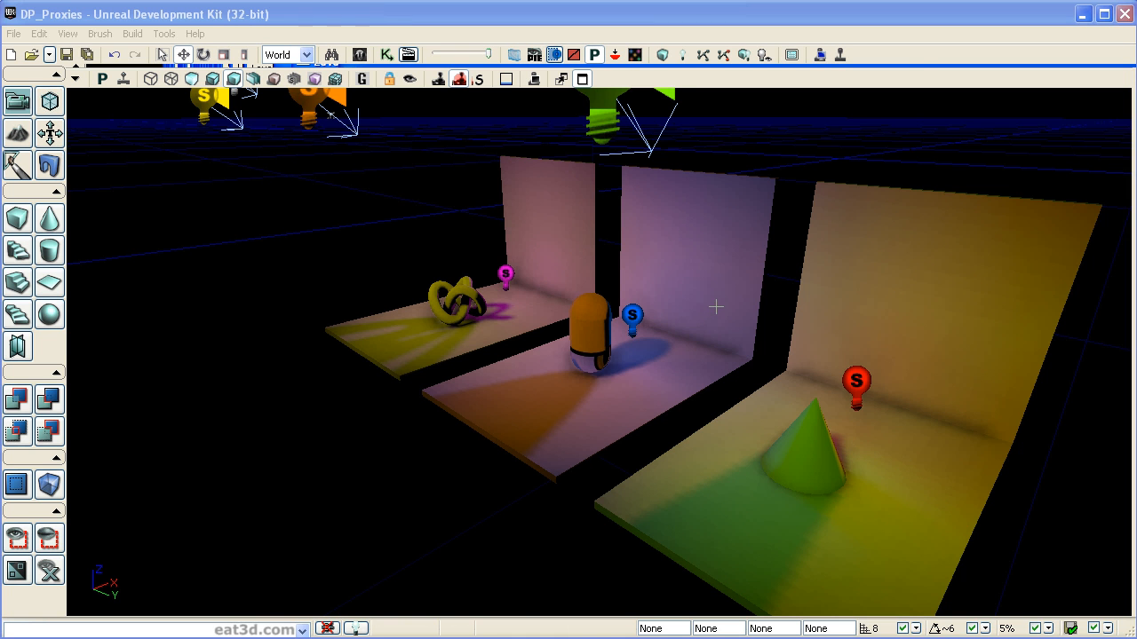
mouse_move(779, 311)
right_down()
mouse_move(752, 282)
mouse_move(782, 297)
right_up()
drag(782, 298, 755, 337)
drag(543, 335, 604, 320)
right_drag(604, 320, 543, 335)
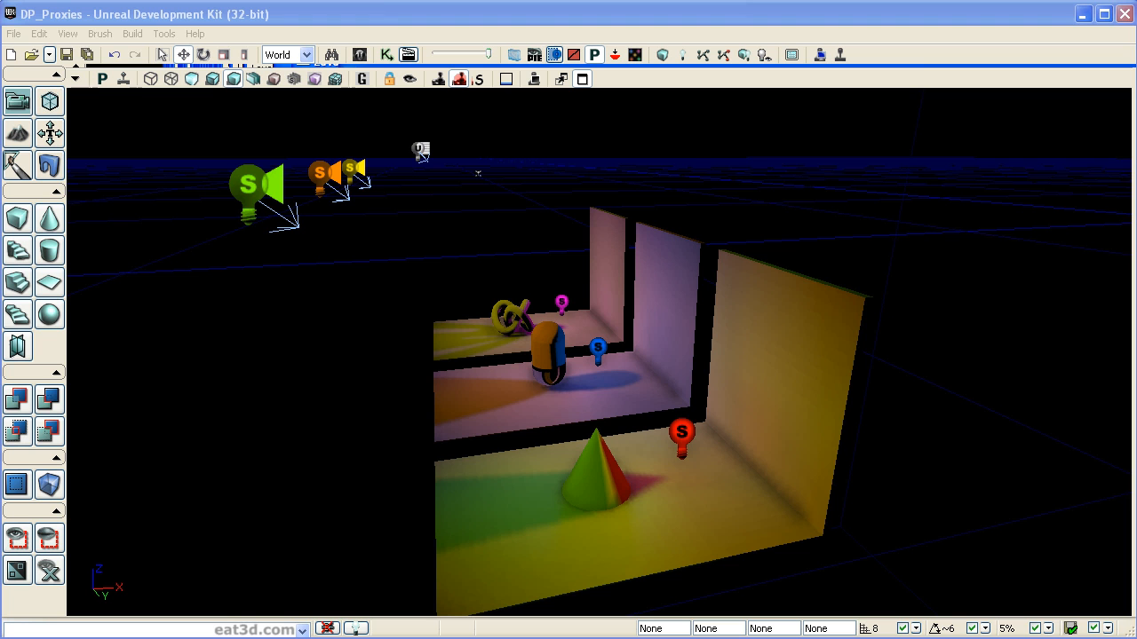
Select the green spotlight of the cone display and review its light component settings down to the lighting channels.
click(248, 193)
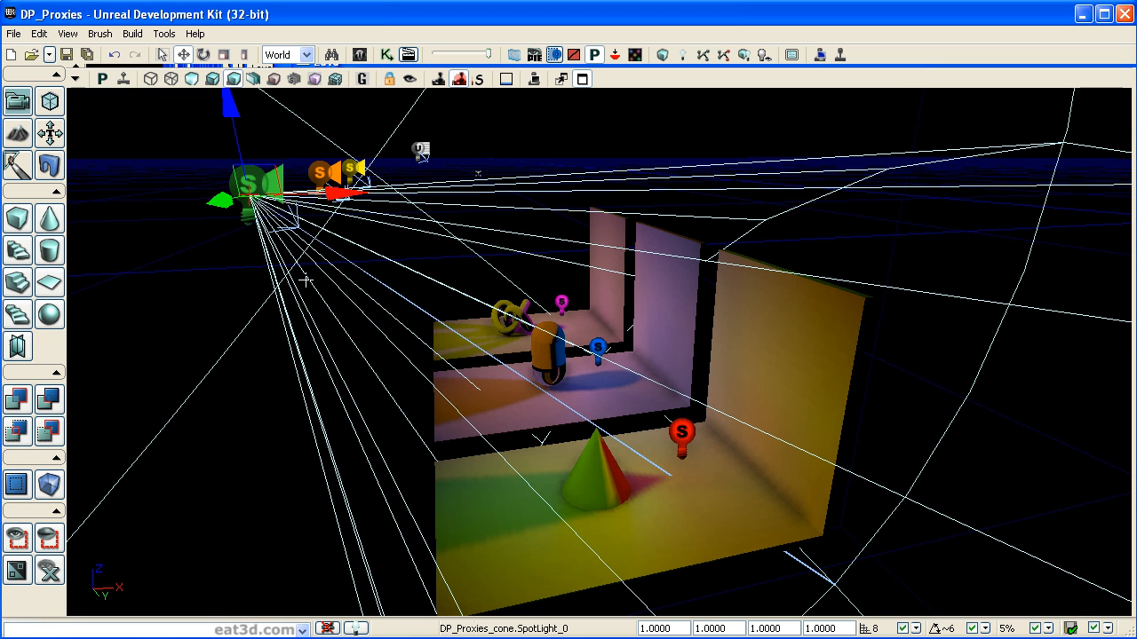
mouse_move(188, 316)
mouse_down()
mouse_move(212, 318)
mouse_move(203, 323)
mouse_up()
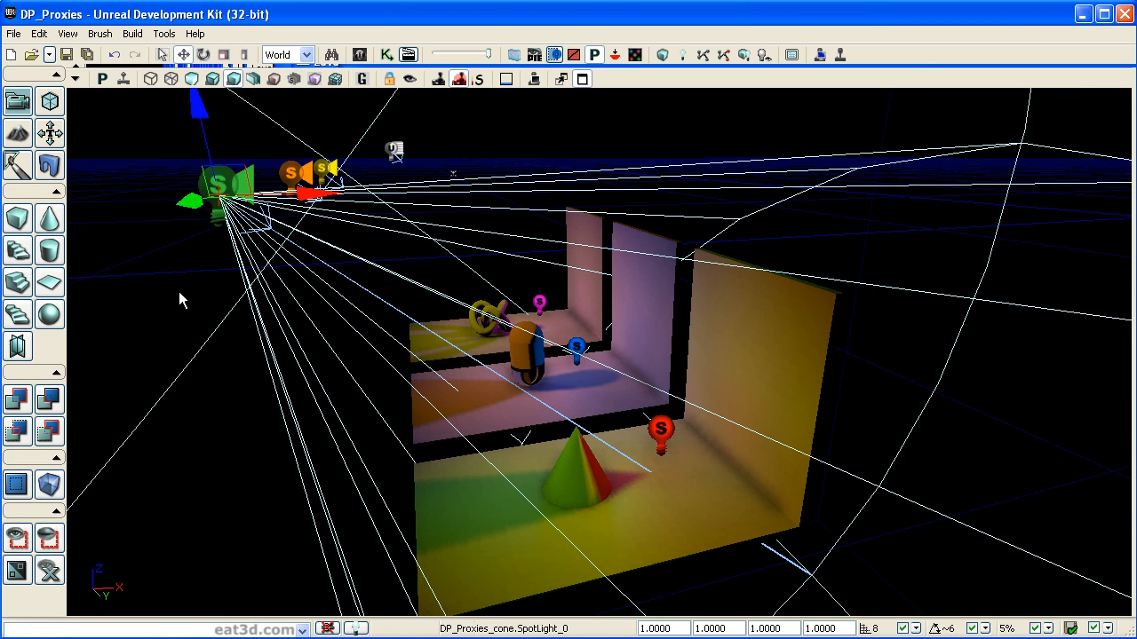
drag(276, 271, 168, 302)
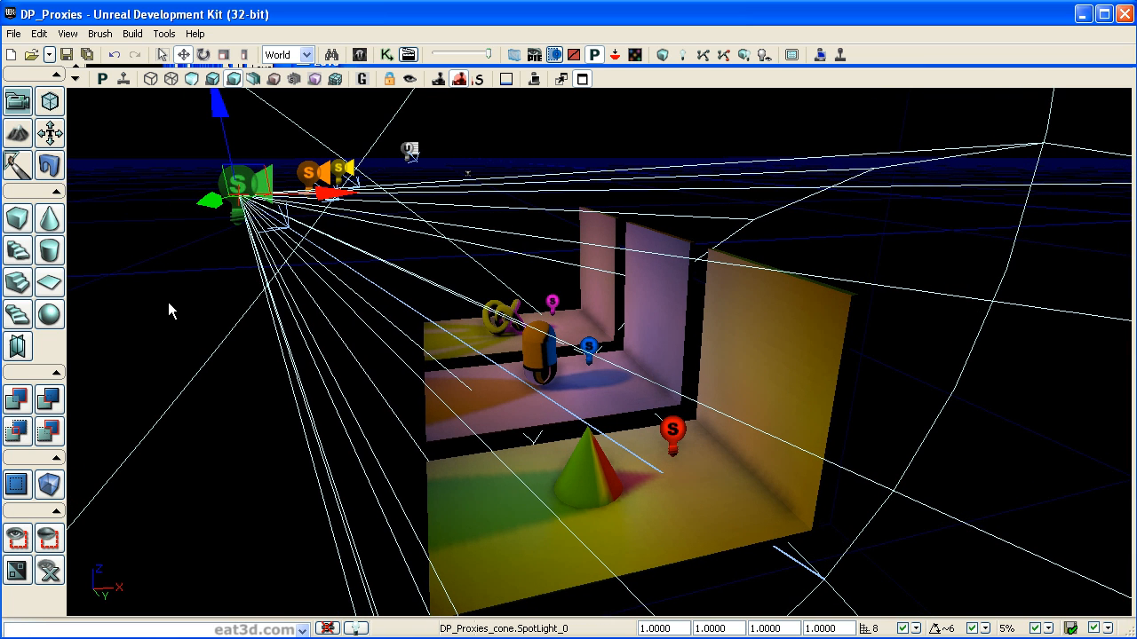
drag(1136, 71, 792, 50)
drag(1106, 126, 1106, 127)
scroll(819, 294, down, 2)
scroll(819, 294, down, 4)
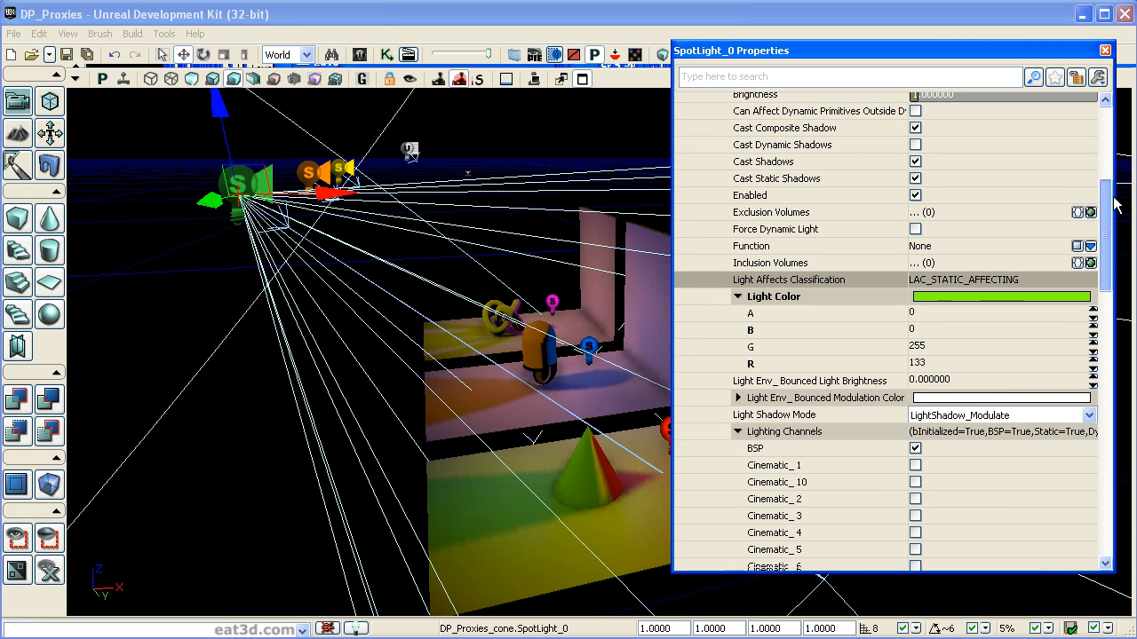
Examine the green spotlight's lighting channels and shadow settings, along with the cone static mesh's properties.
click(738, 297)
drag(1108, 253, 1110, 317)
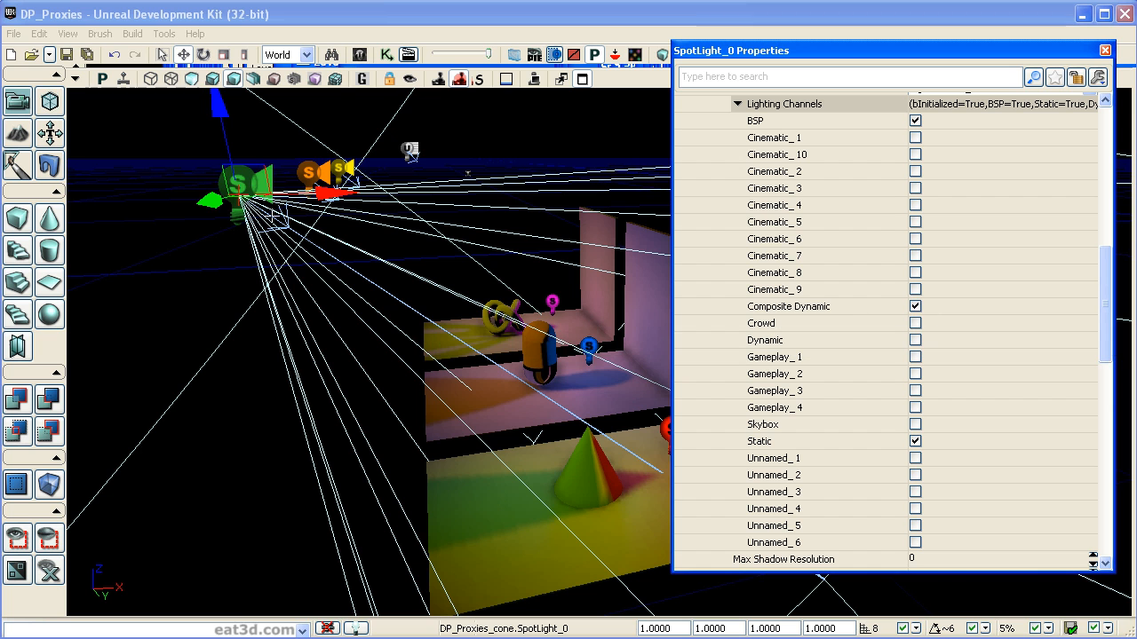
mouse_move(1107, 326)
mouse_down()
mouse_move(1110, 263)
mouse_move(1102, 325)
mouse_up()
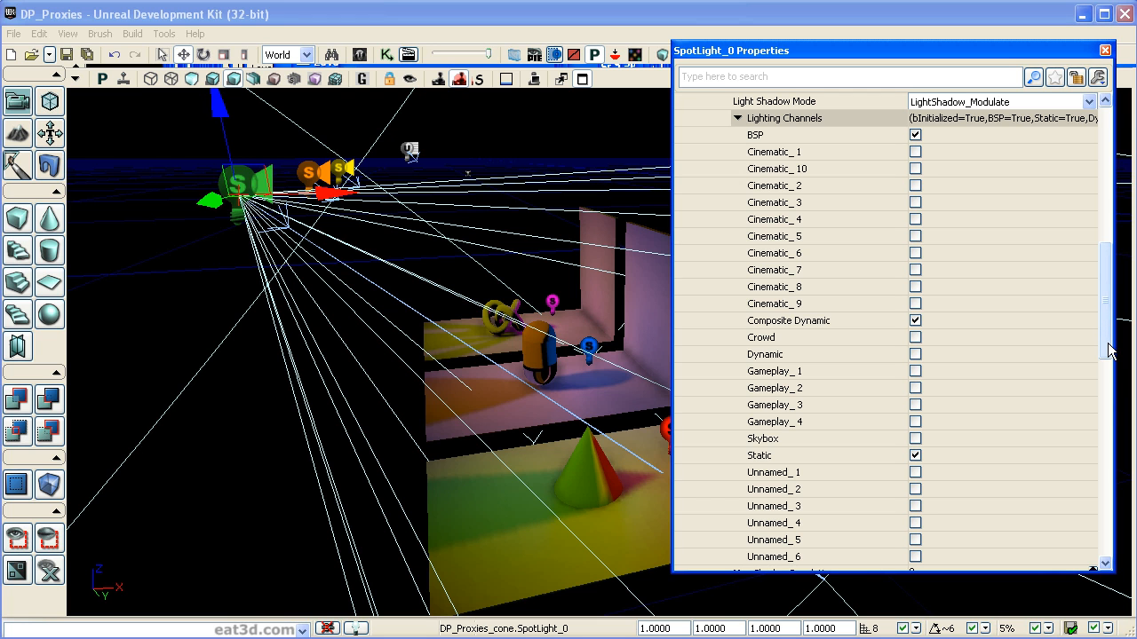
drag(1108, 351, 1109, 352)
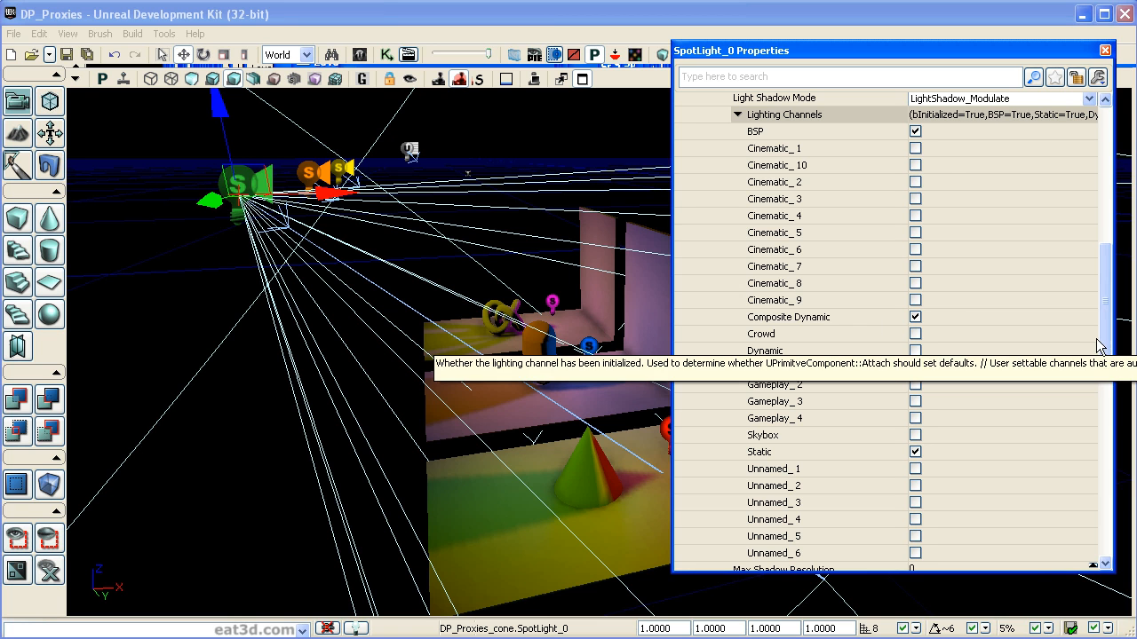
drag(1104, 335, 1104, 334)
scroll(1104, 340, up, 10)
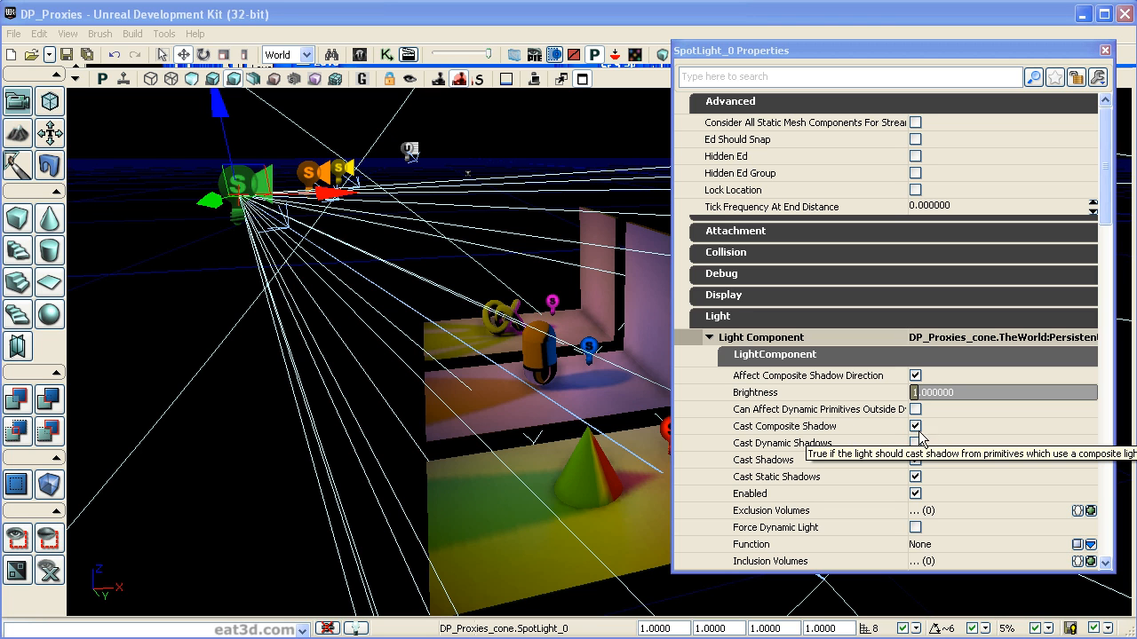
scroll(1010, 360, down, 8)
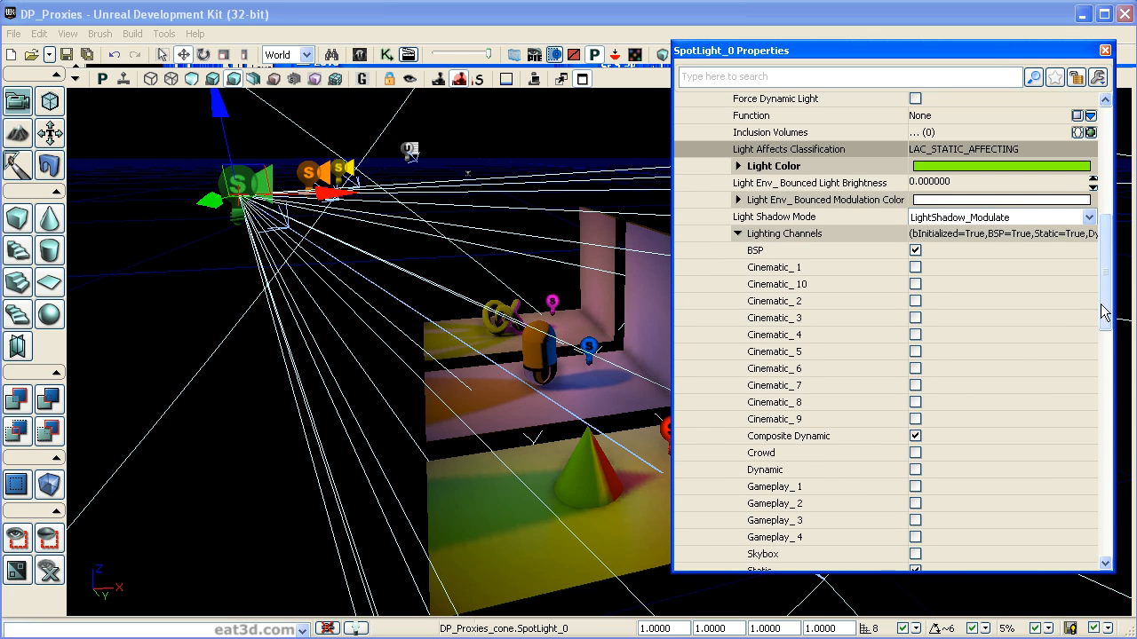
drag(1099, 314, 1117, 187)
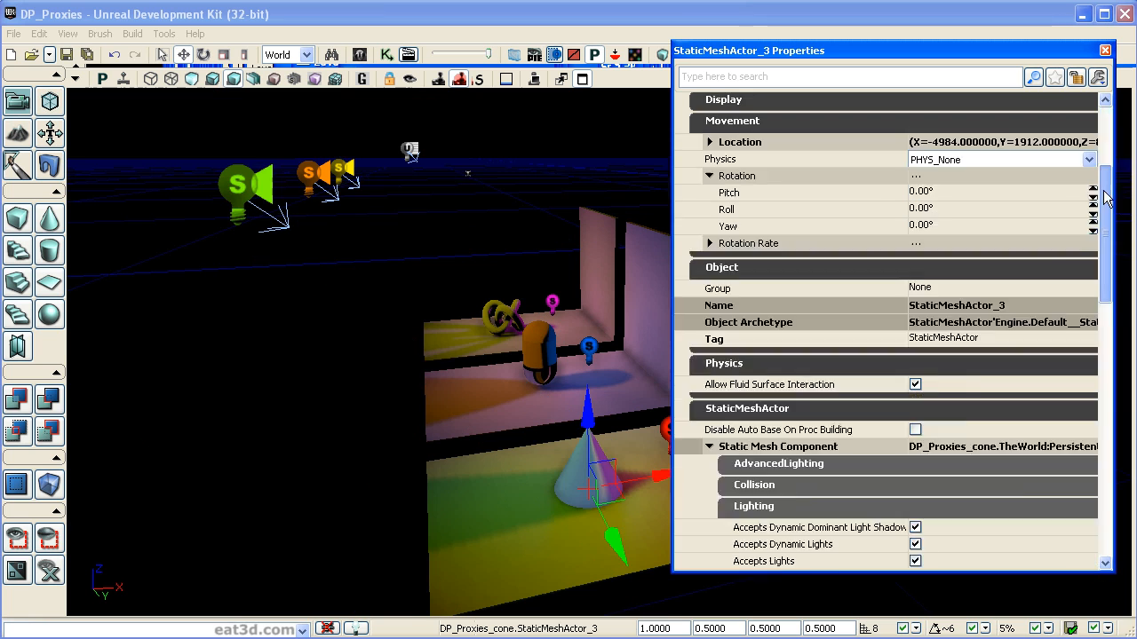
drag(1106, 196, 1106, 141)
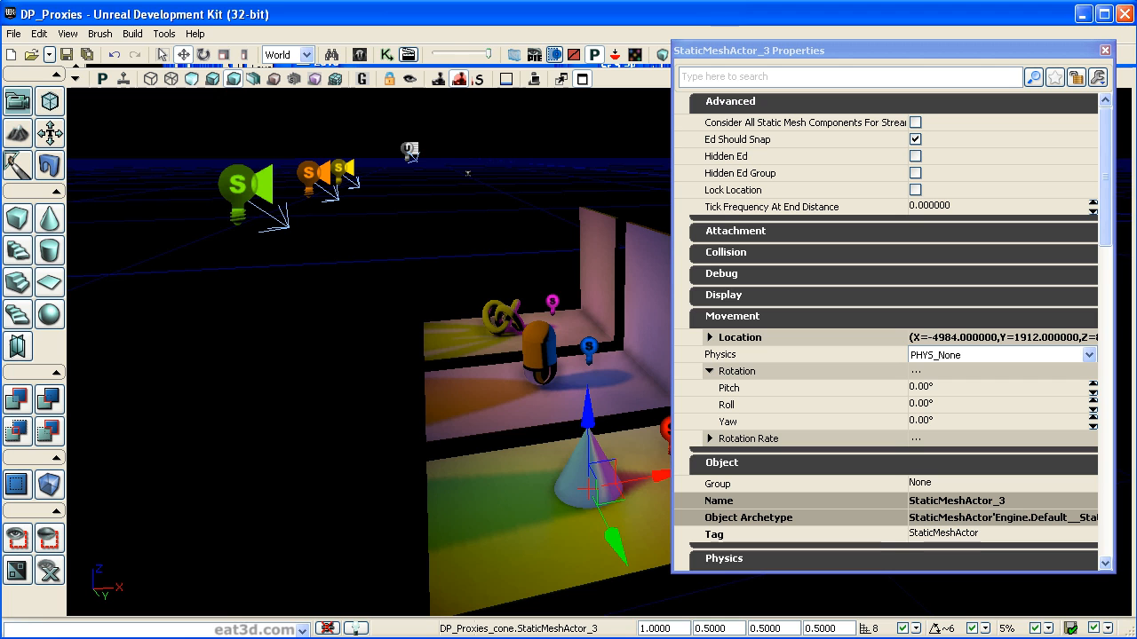
Add a SkeletalMesh actor using CTF_Flag_IronGuard.Mesh.S_CTF_Flag_IronGuard in the empty area beside the floors.
right_click(380, 451)
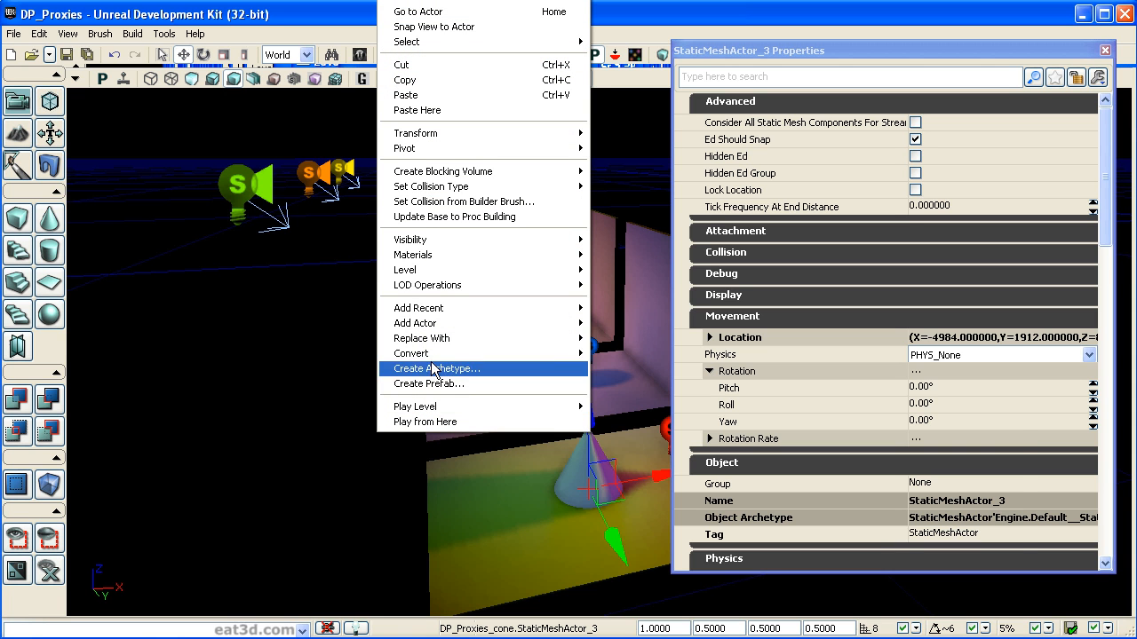
mouse_move(450, 325)
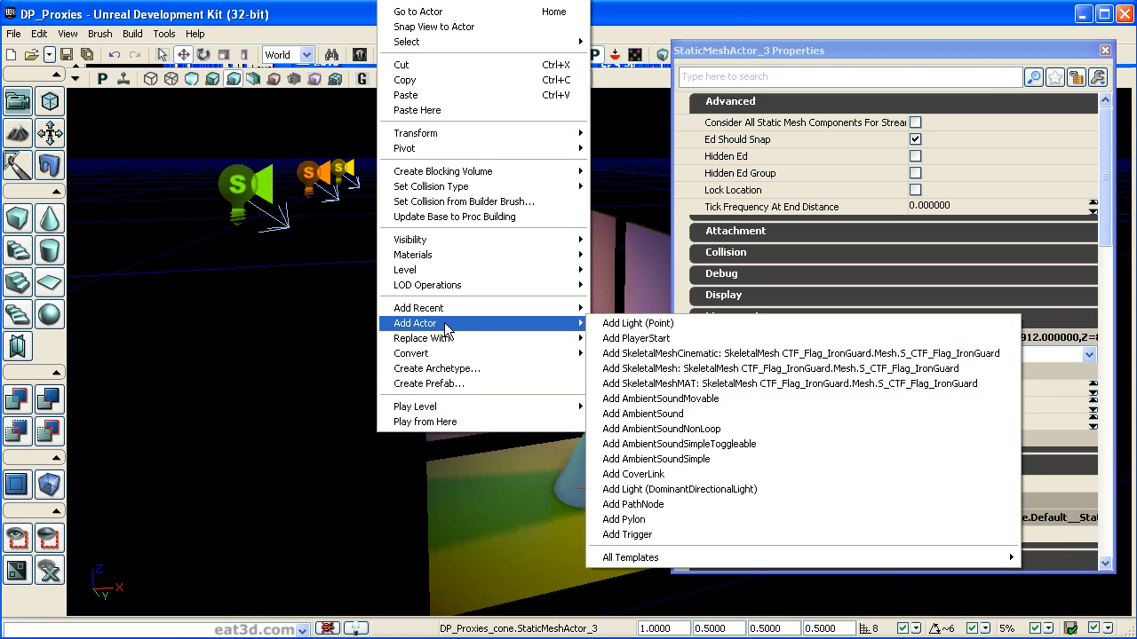
click(666, 367)
Examine the LightEnvironmentComponent settings under the flag skeletal mesh actor's Light Environment.
drag(852, 50, 742, 57)
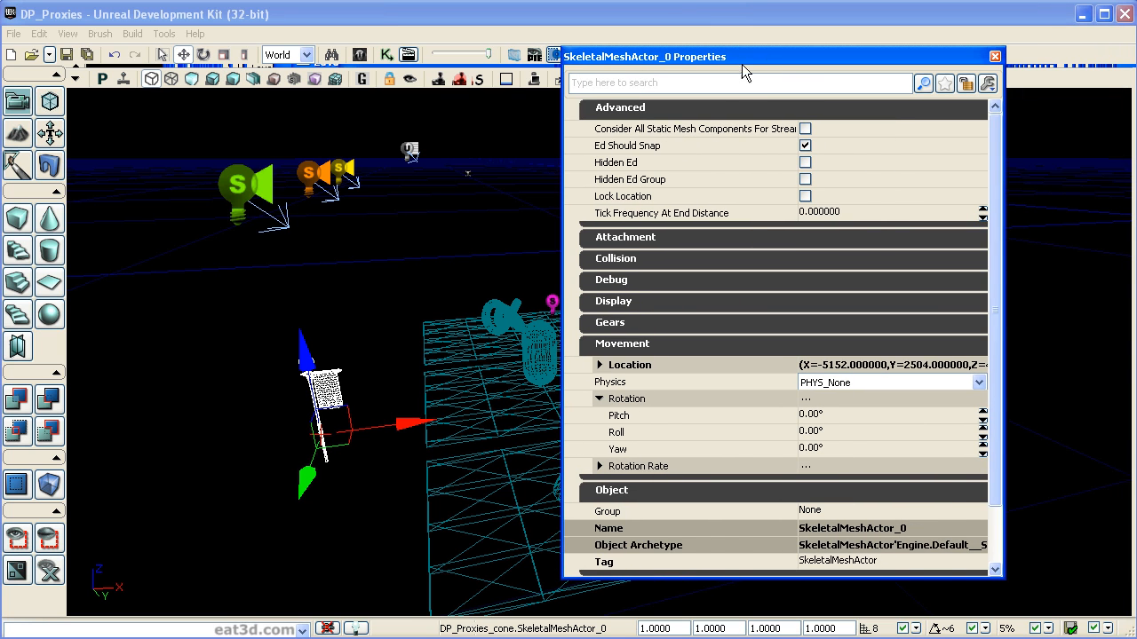
drag(996, 276, 995, 386)
click(779, 563)
drag(998, 302, 991, 397)
click(690, 563)
drag(997, 335, 985, 446)
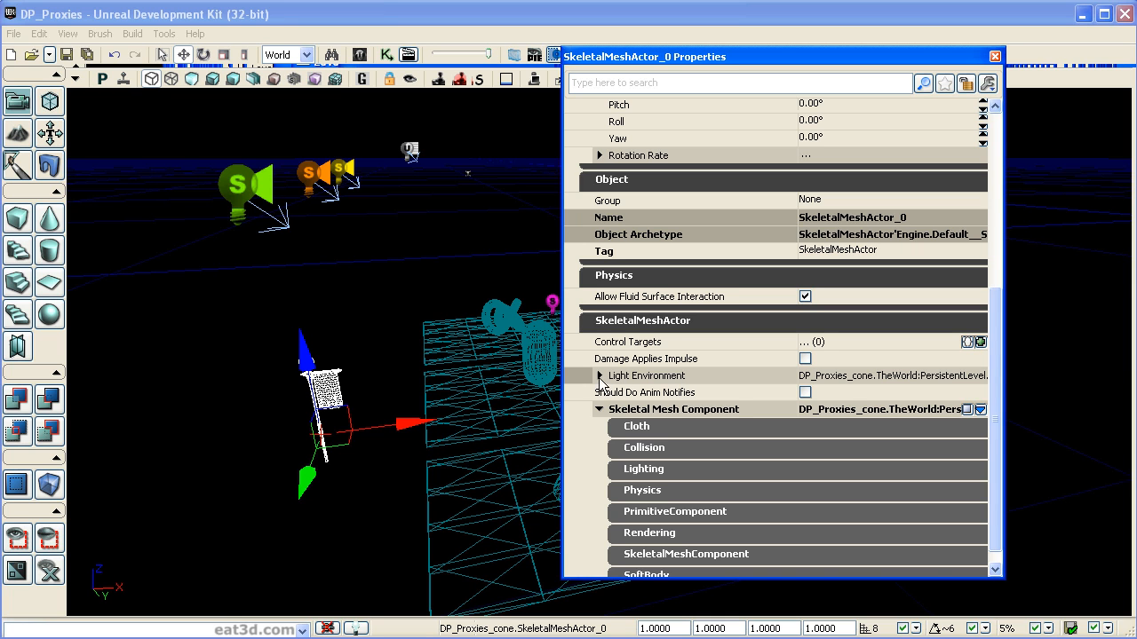
click(600, 376)
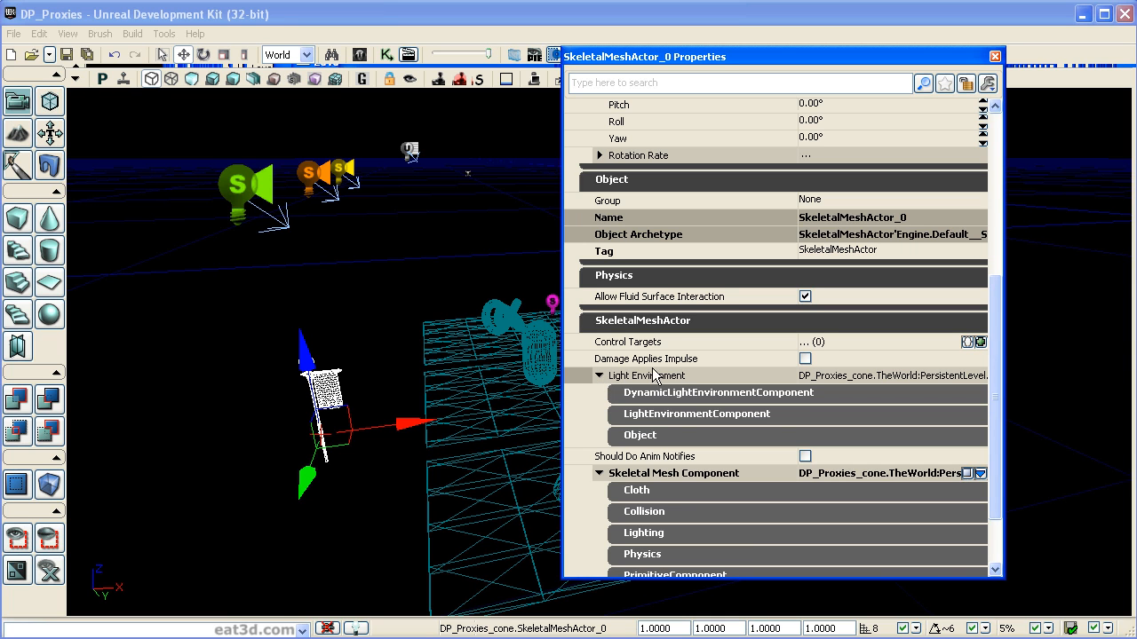
click(663, 415)
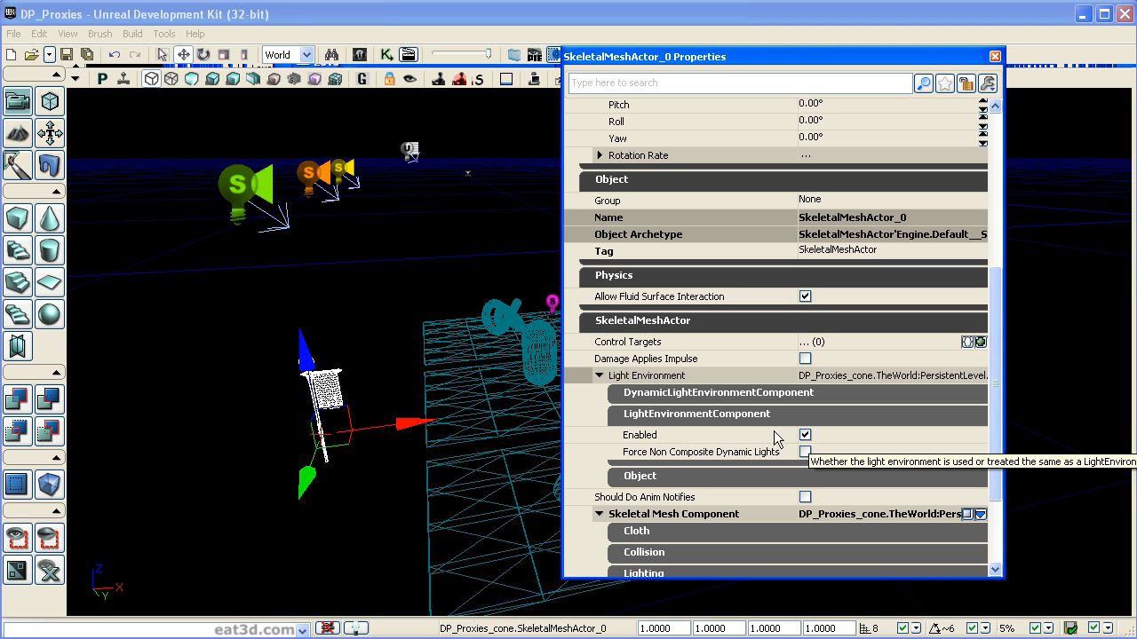
Inspect the Lighting settings and Lighting Channels of the flag's Skeletal Mesh Component.
click(619, 376)
scroll(989, 328, down, 1)
click(643, 453)
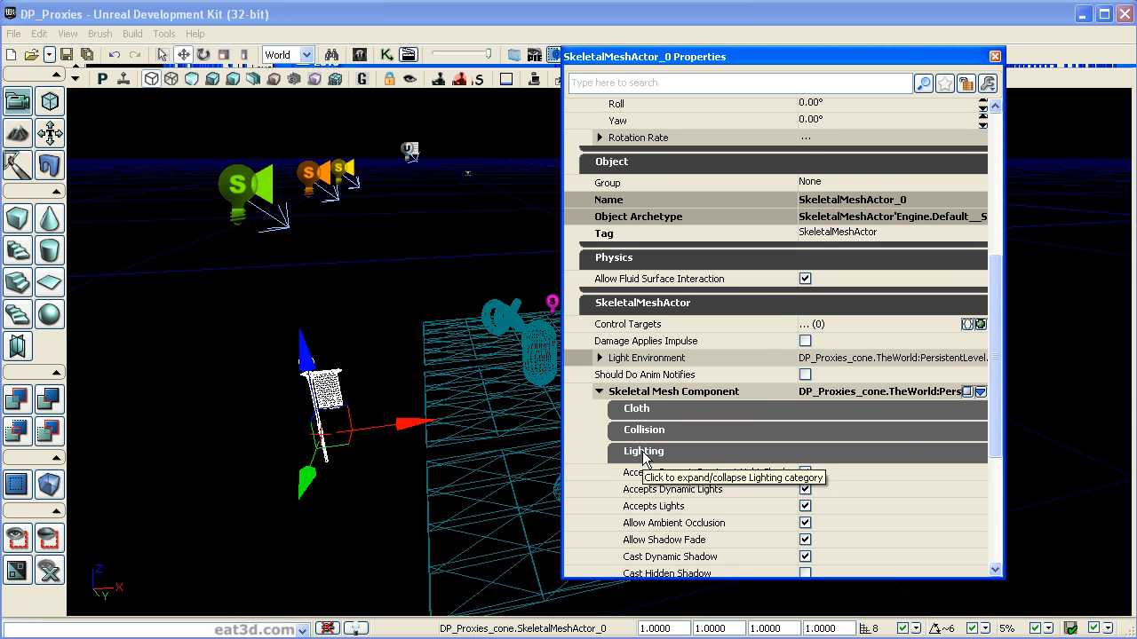
drag(993, 345, 991, 445)
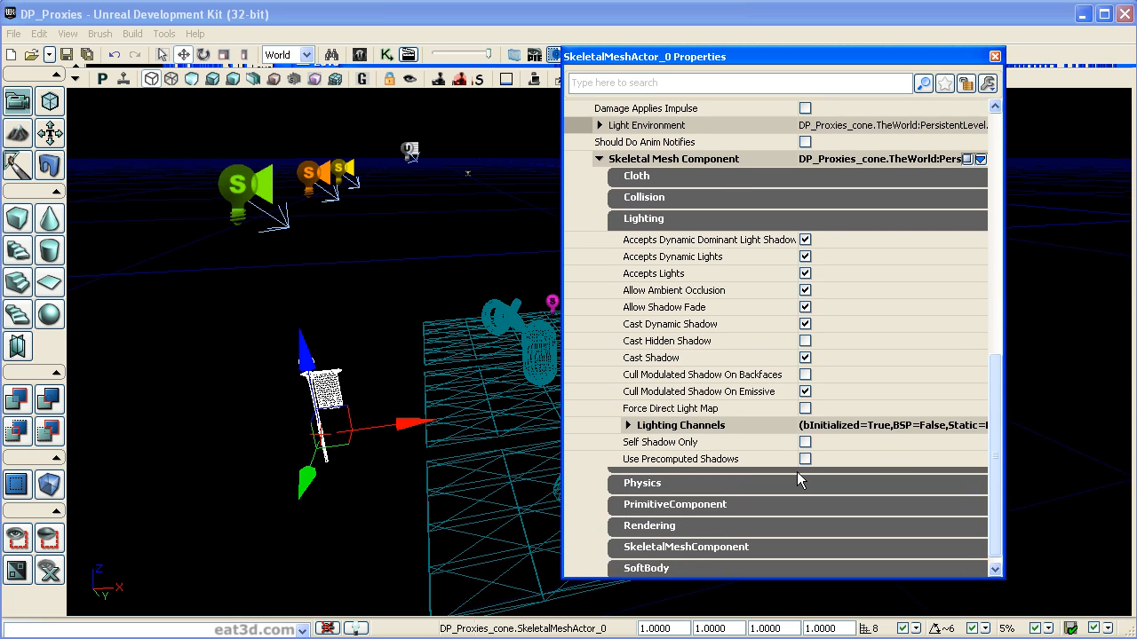
click(702, 426)
drag(995, 344, 1002, 164)
Close the flag's properties and delete the flag skeletal mesh actor from the level.
click(995, 57)
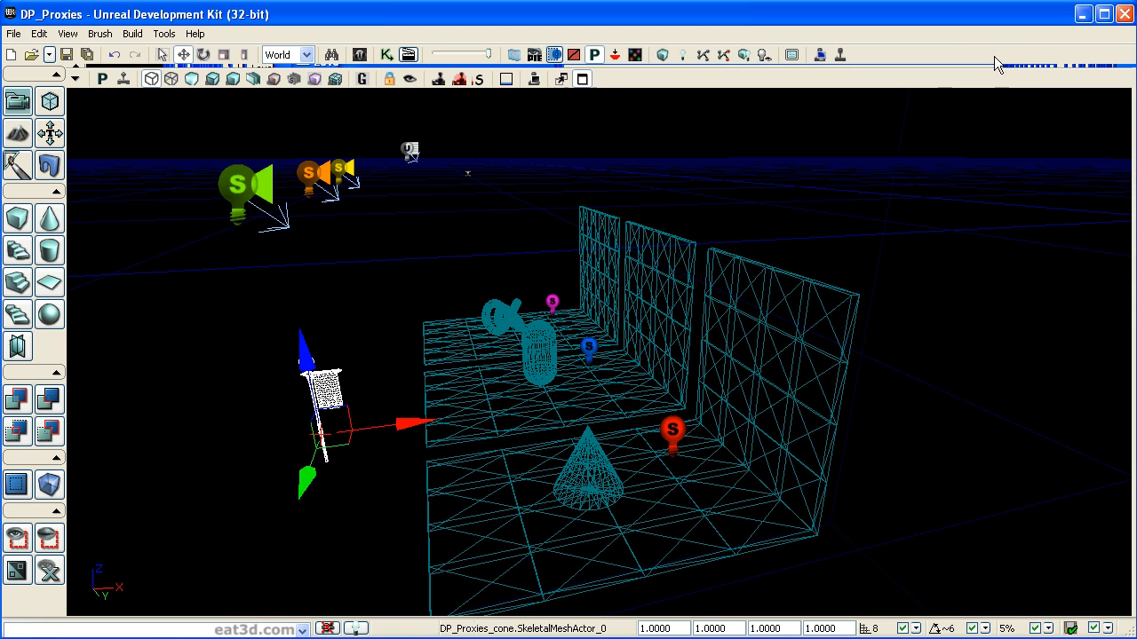
key(Delete)
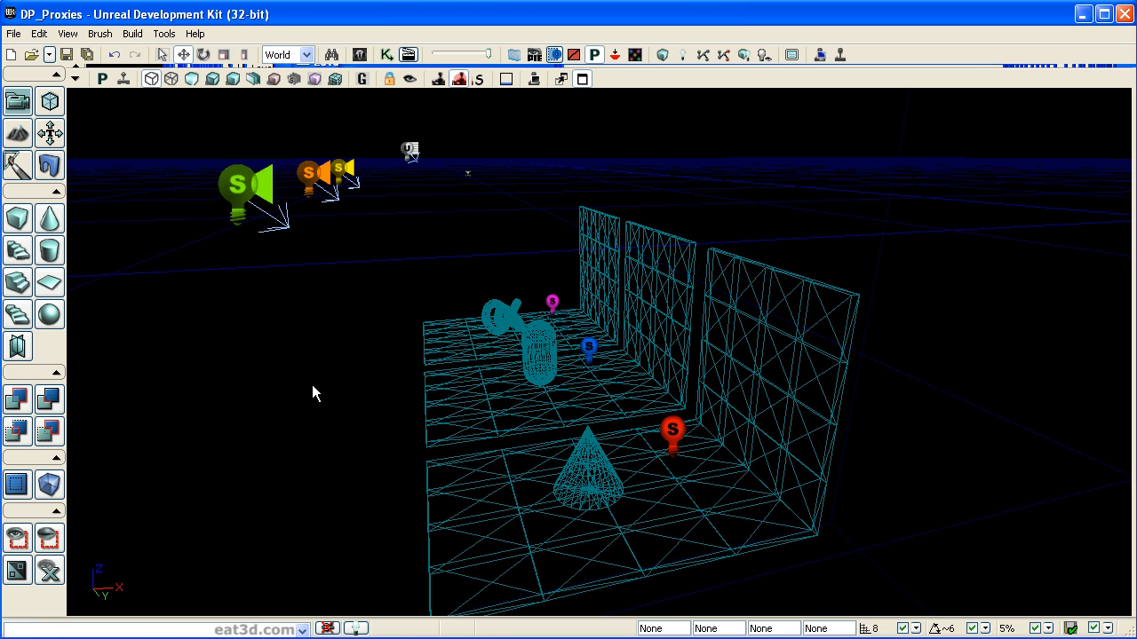
Convert the cone from a StaticMeshActor to a Mover.
right_click(597, 456)
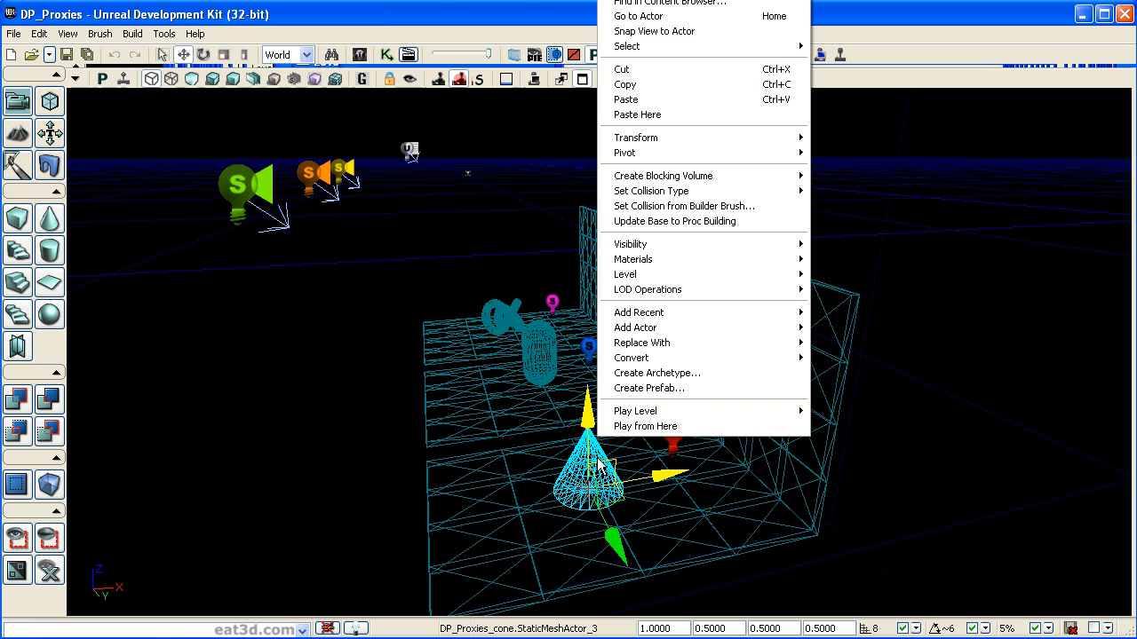
mouse_move(645, 364)
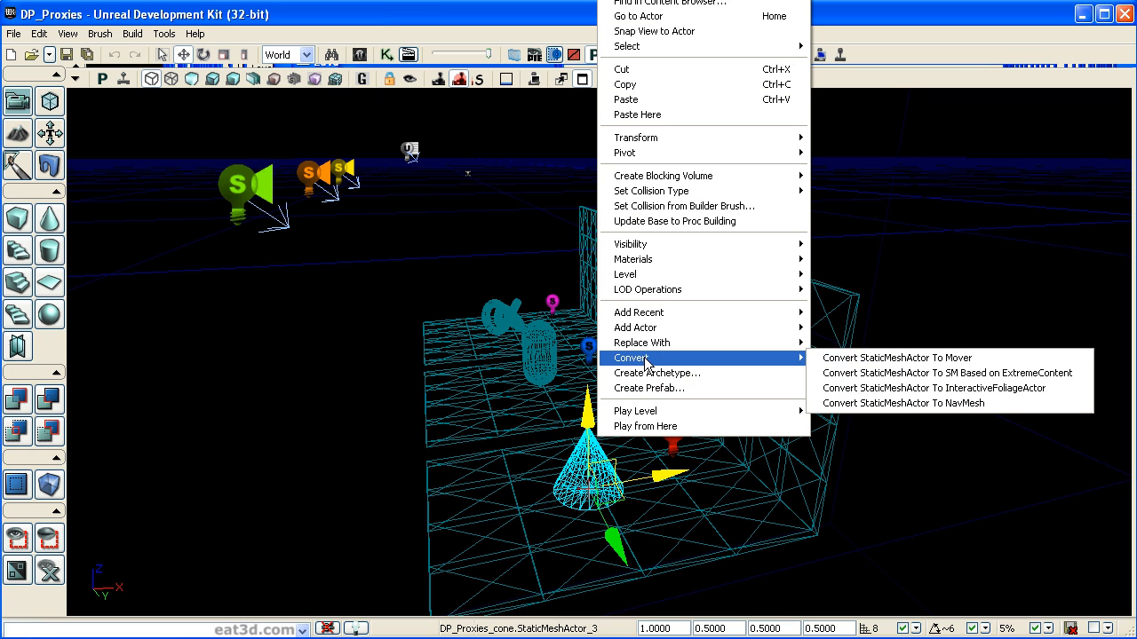
click(909, 360)
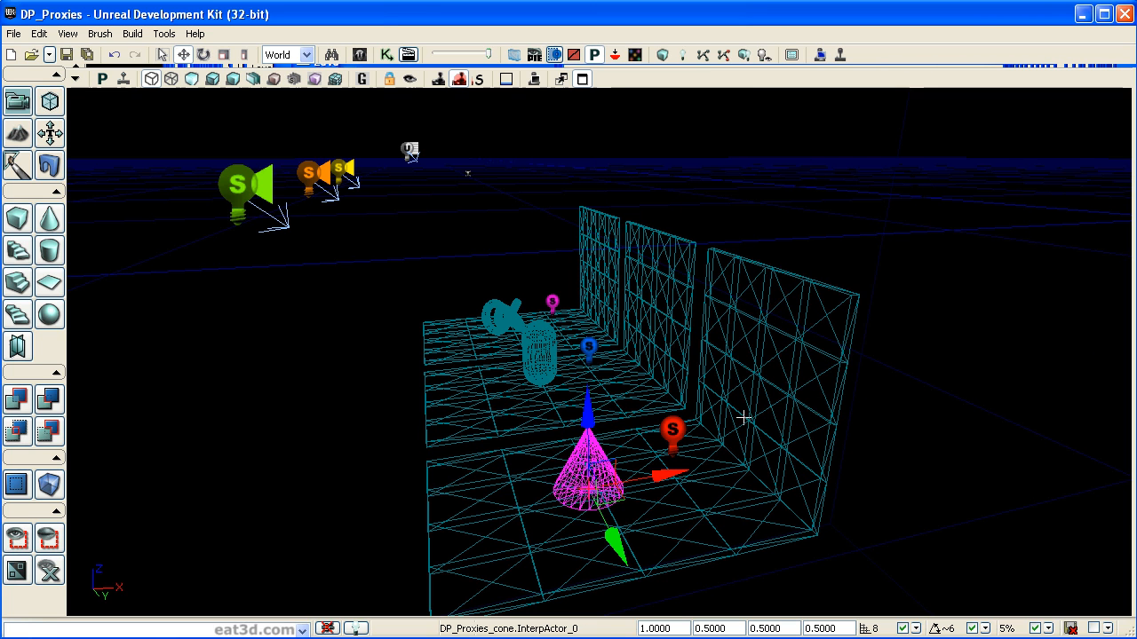
Convert the cone from a Mover to a KActor and deselect it.
right_click(575, 469)
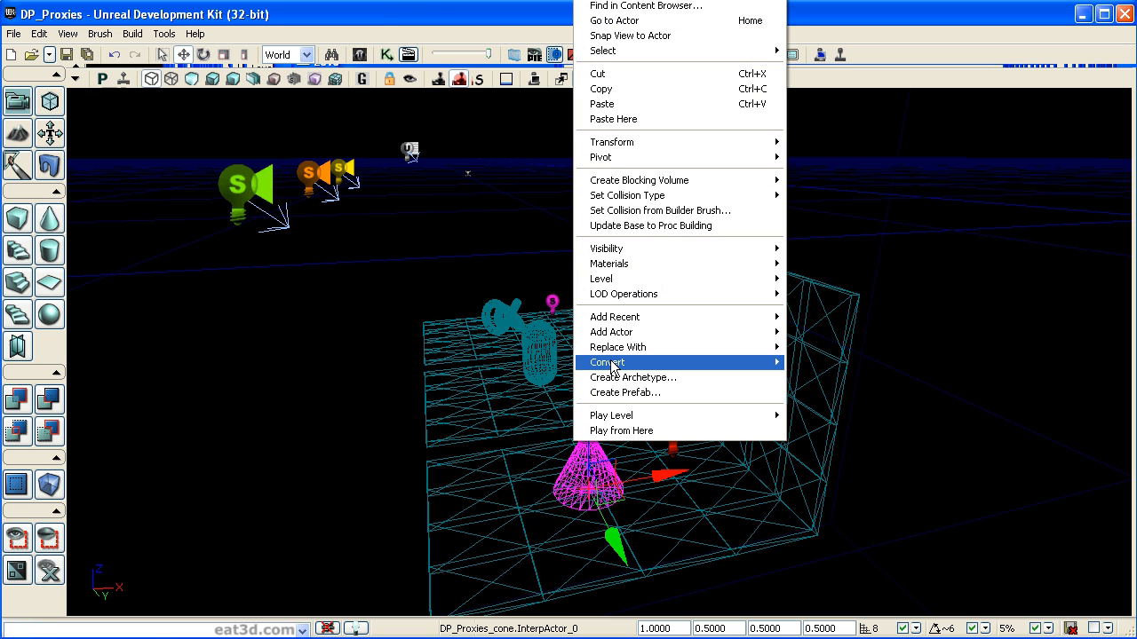
mouse_move(613, 368)
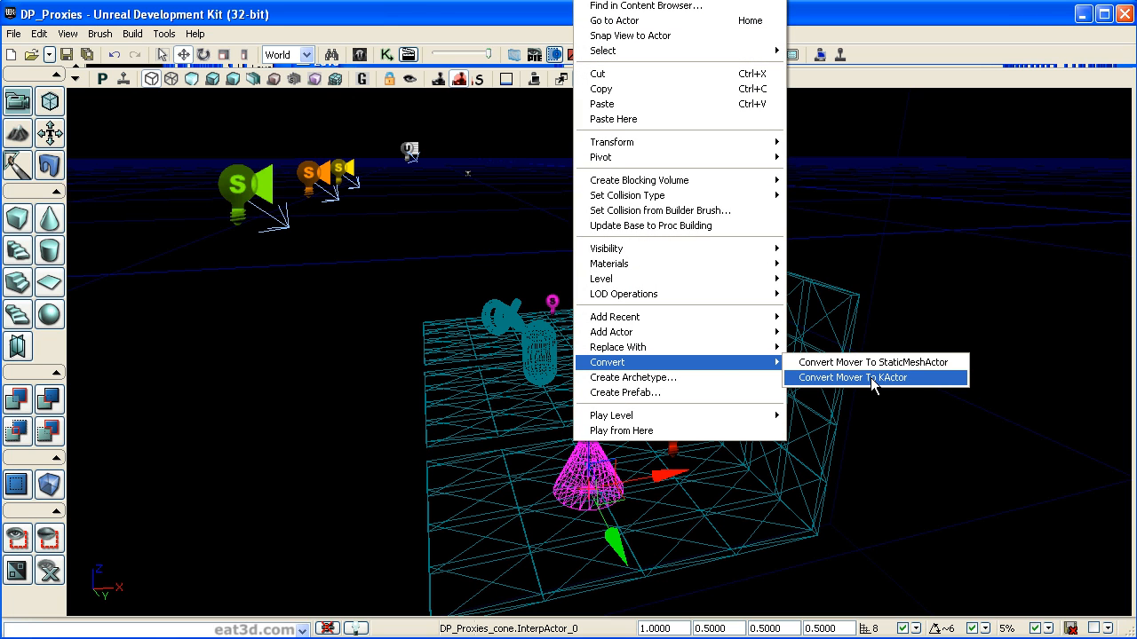
click(903, 381)
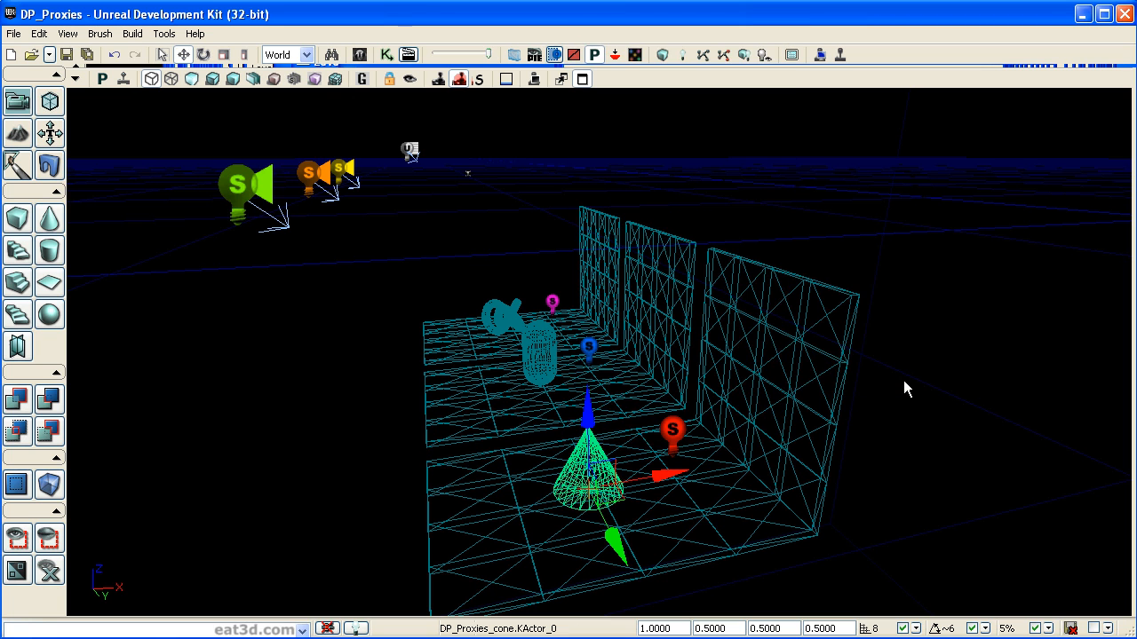
click(349, 483)
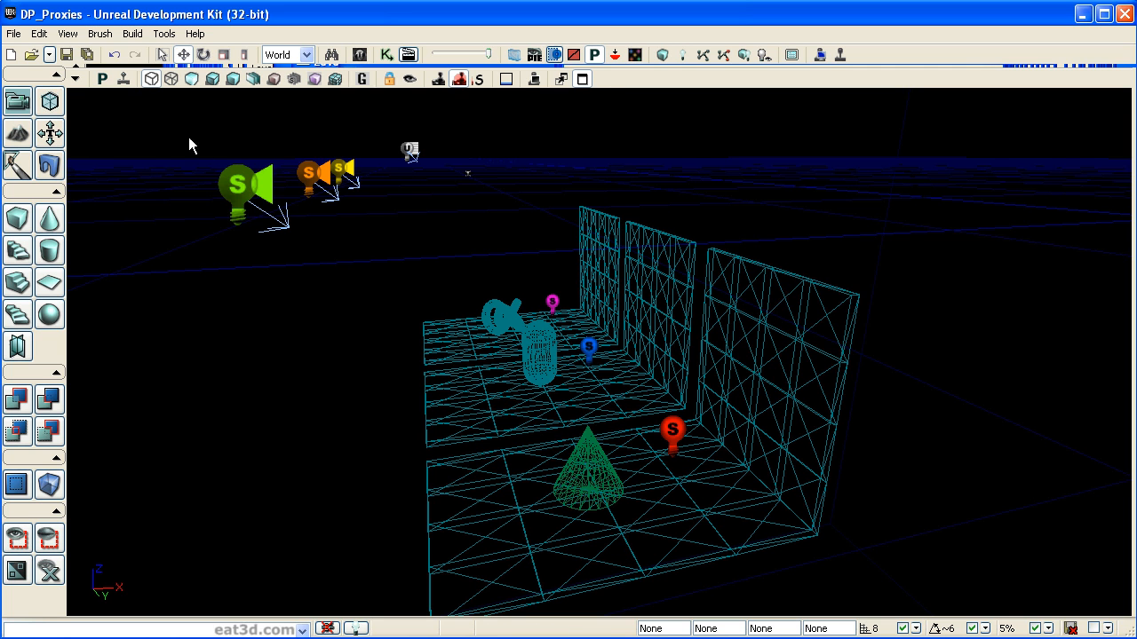
Open the cone KActor's properties and examine its Light Environment settings under DynamicSMActor.
click(589, 482)
click(594, 464)
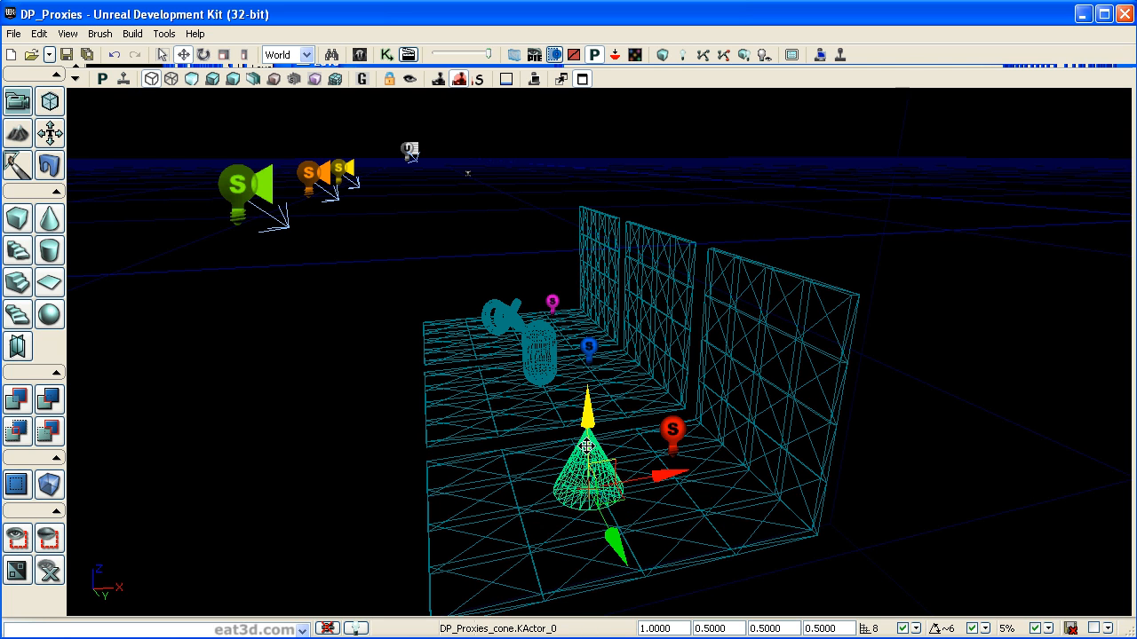
double_click(586, 444)
click(641, 325)
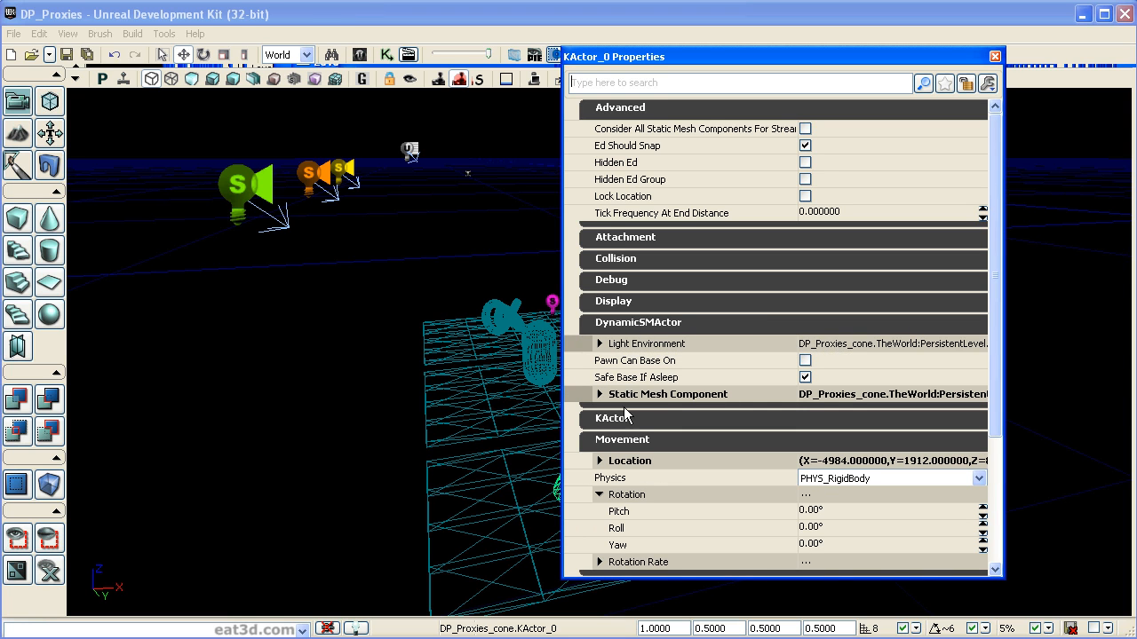
click(632, 347)
click(684, 383)
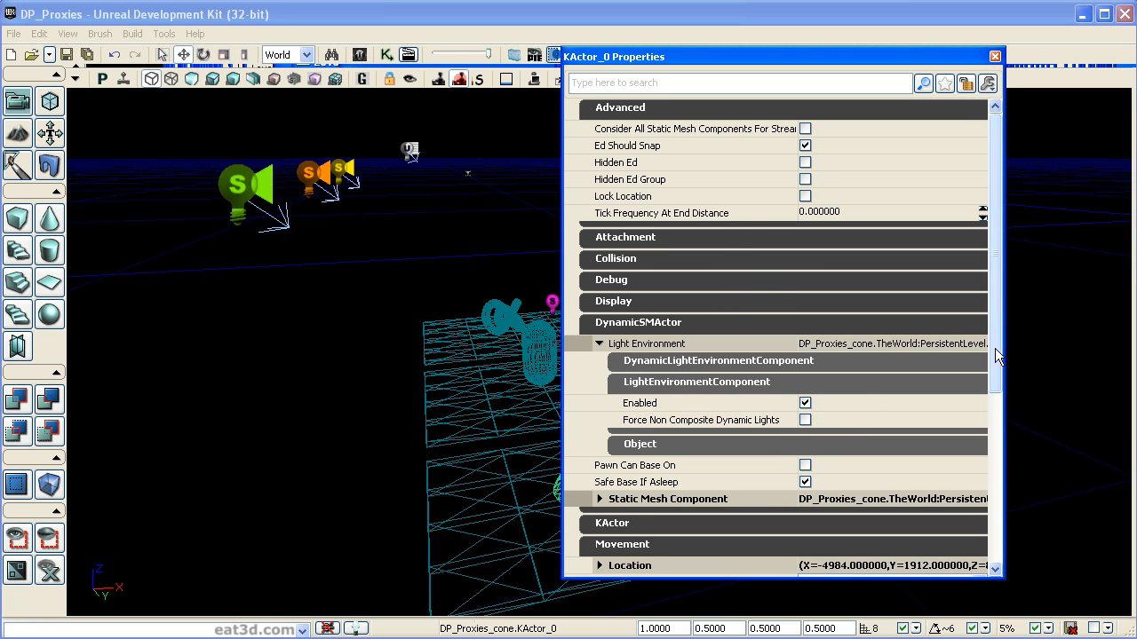
Examine the Lighting settings and Lighting Channels of the cone's Static Mesh Component, then close its properties.
drag(997, 353, 1012, 436)
scroll(1012, 444, down, 1)
click(668, 311)
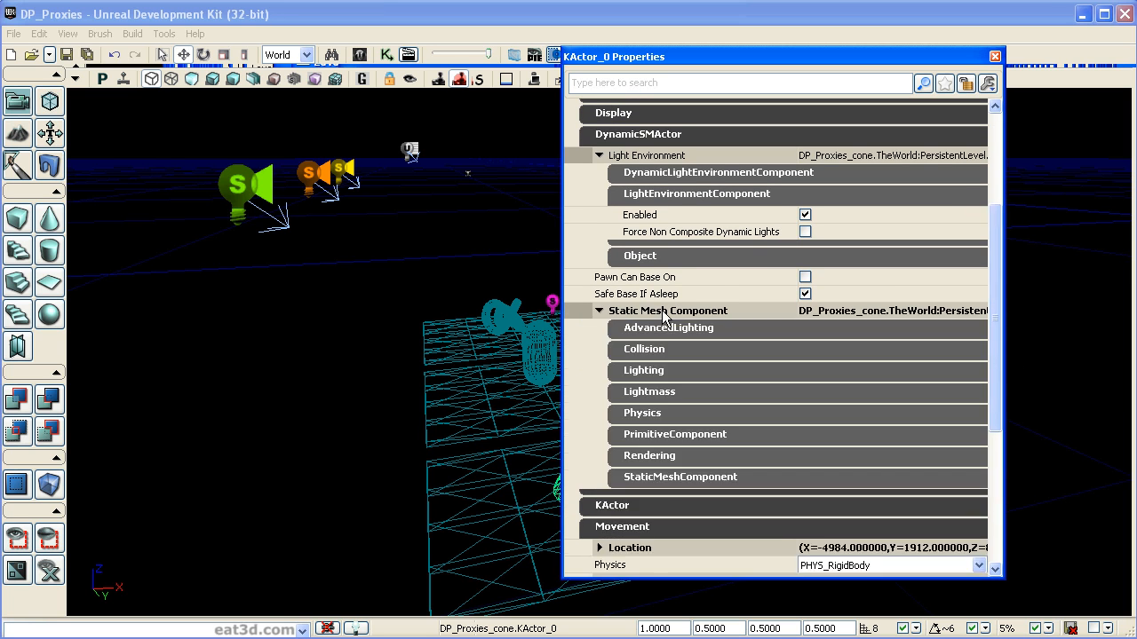
click(656, 373)
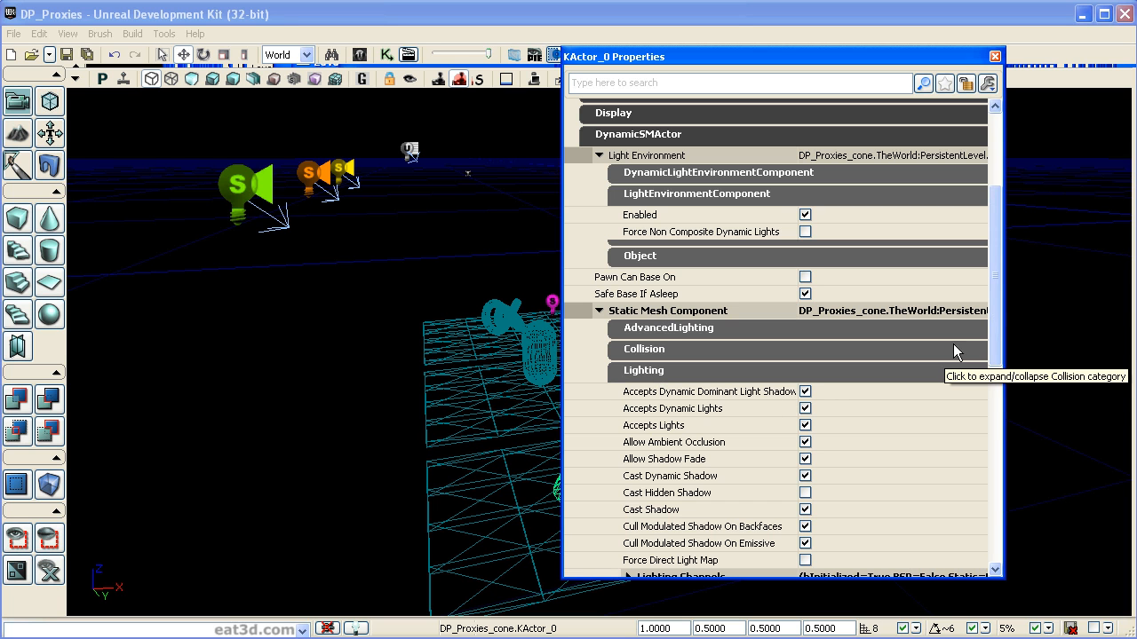
drag(1001, 343, 1002, 469)
click(664, 240)
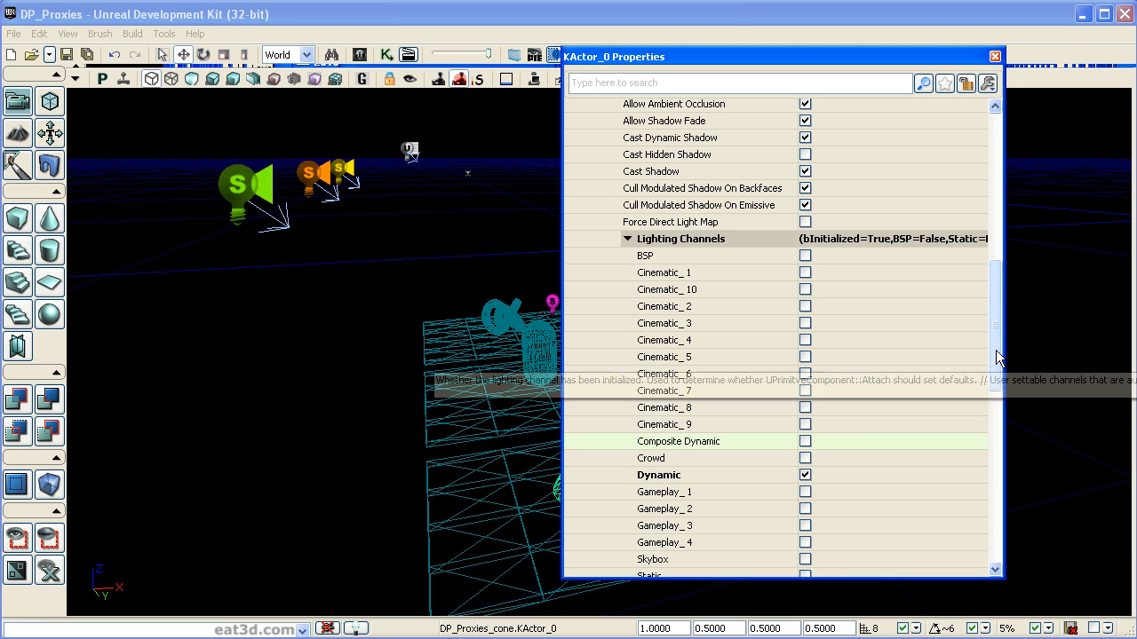
scroll(923, 381, up, 9)
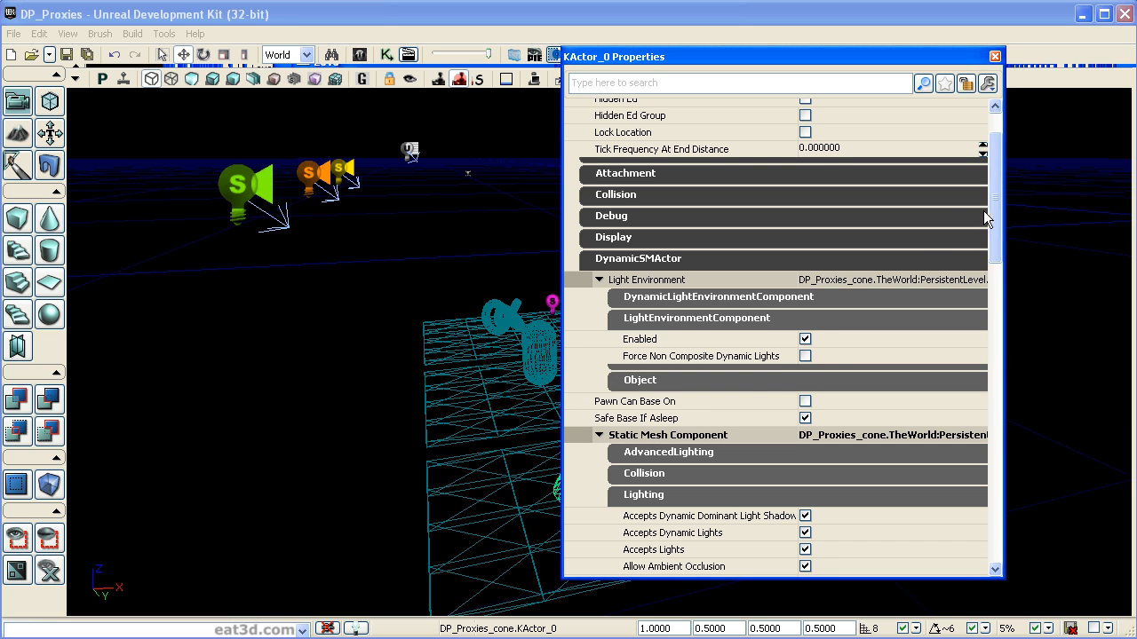
scroll(982, 218, down, 5)
click(995, 56)
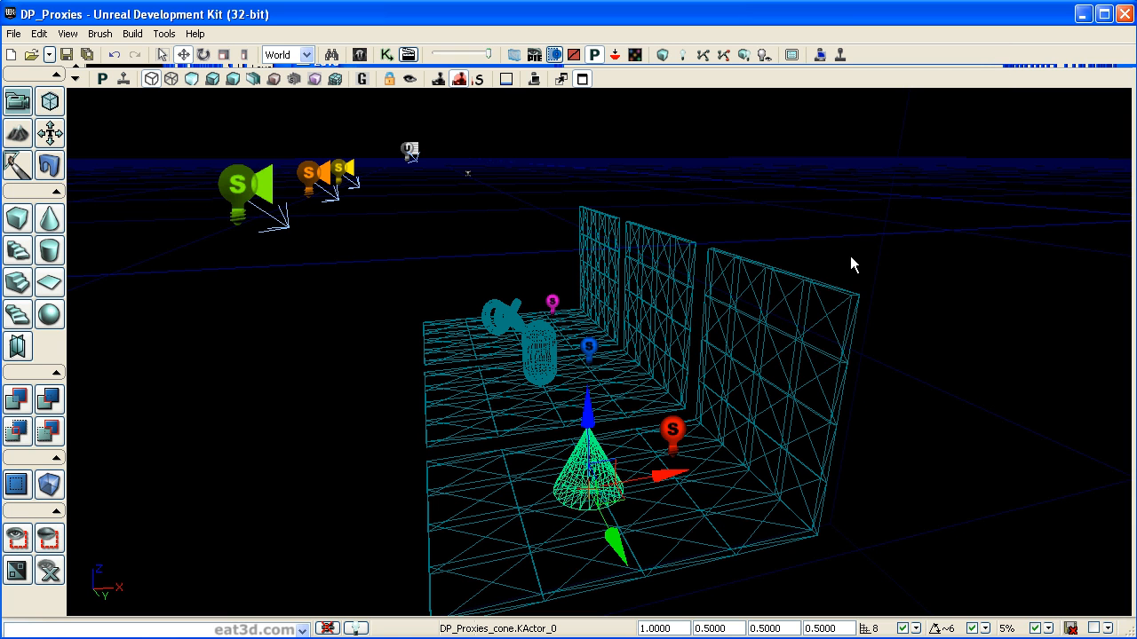
Switch the perspective viewport from wireframe to Lit shading.
click(194, 79)
click(212, 79)
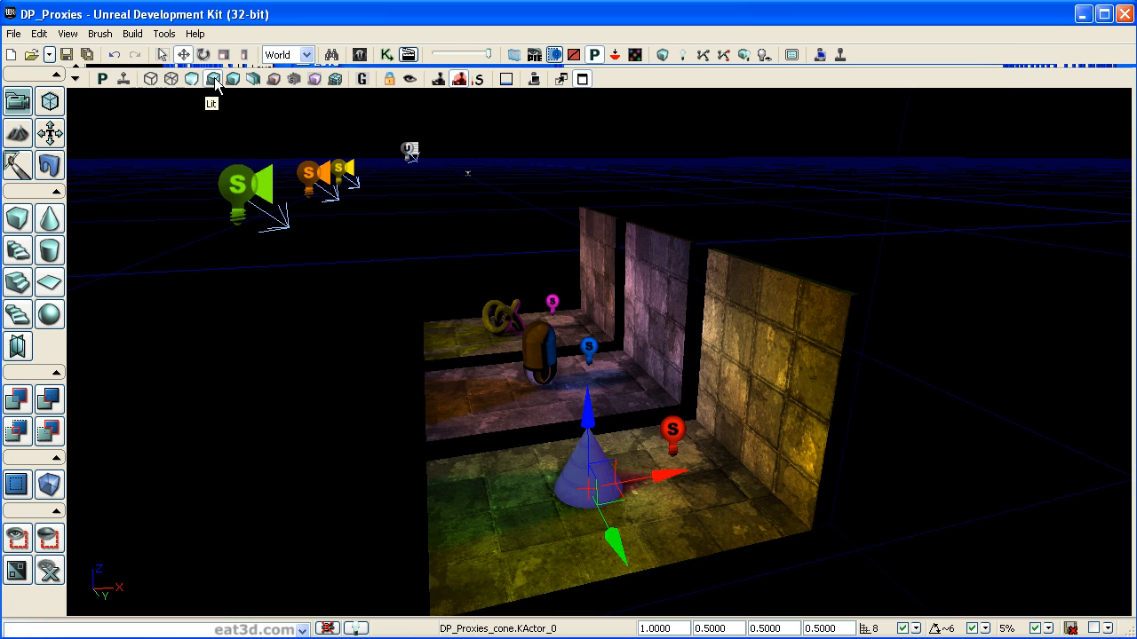
Raise the cone KActor so it floats above the nearest tiled floor.
mouse_move(806, 394)
right_down()
mouse_move(888, 409)
mouse_move(807, 394)
right_up()
click(621, 453)
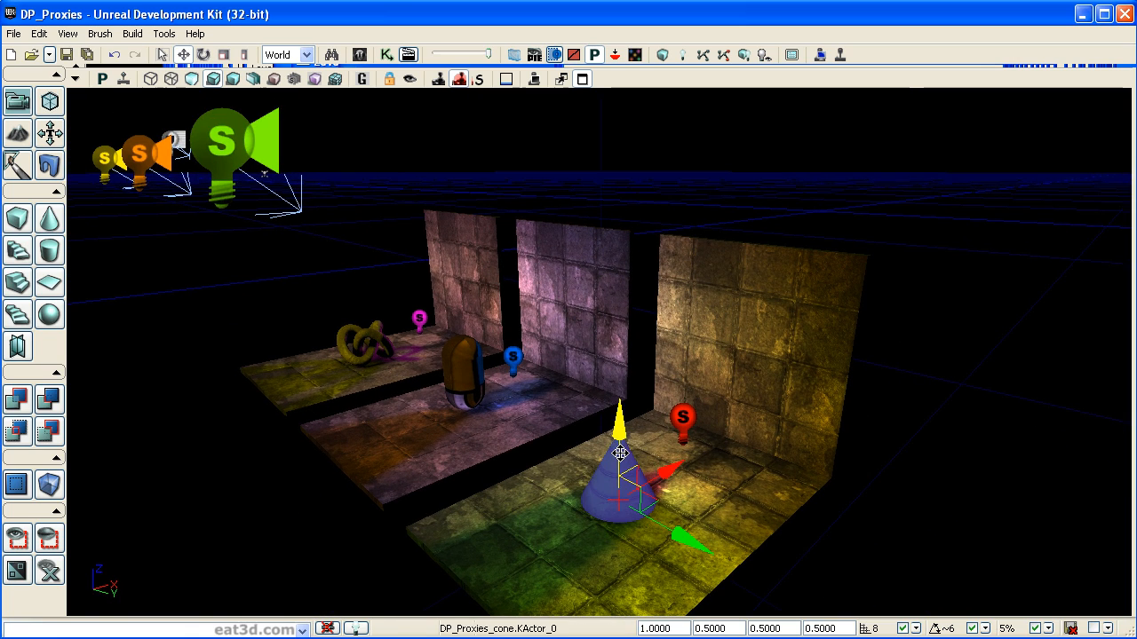
drag(972, 464, 932, 435)
drag(839, 489, 887, 547)
drag(833, 418, 825, 325)
Rebuild the level's lighting with the cone raised above the floor, dismiss the Map Check report and clear the selection.
click(477, 147)
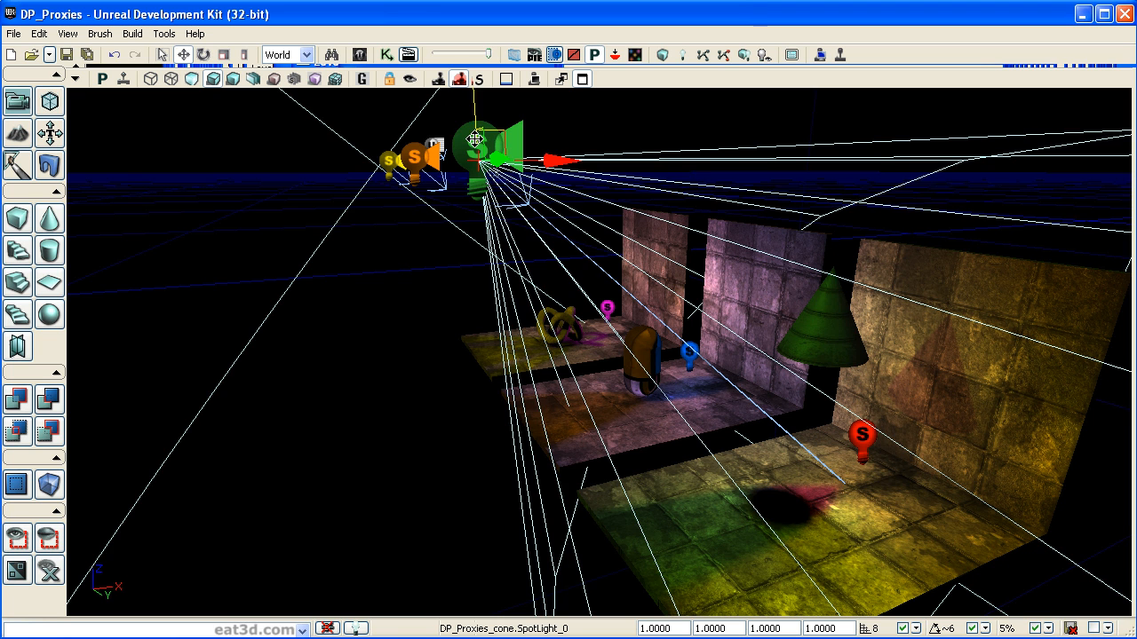
click(859, 435)
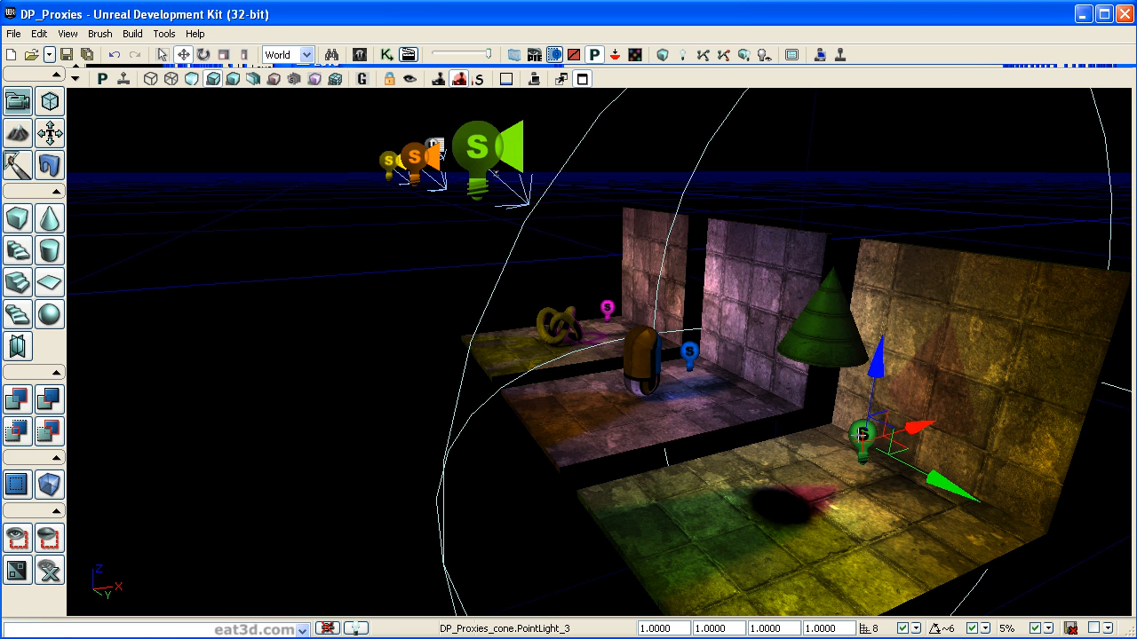
click(682, 55)
click(495, 425)
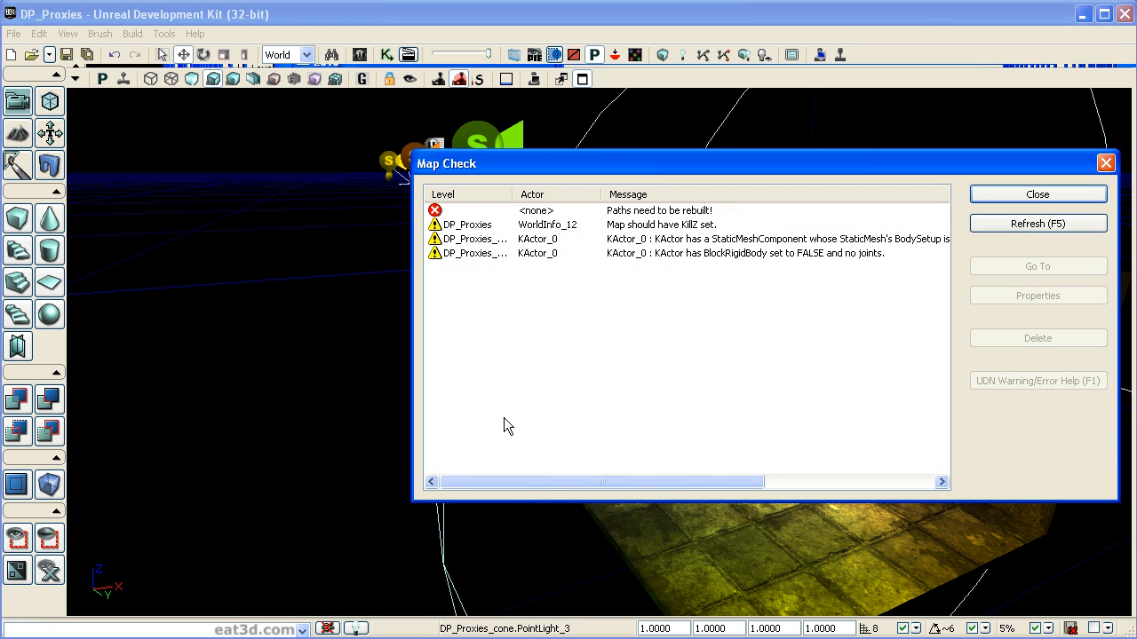
click(1011, 190)
click(962, 176)
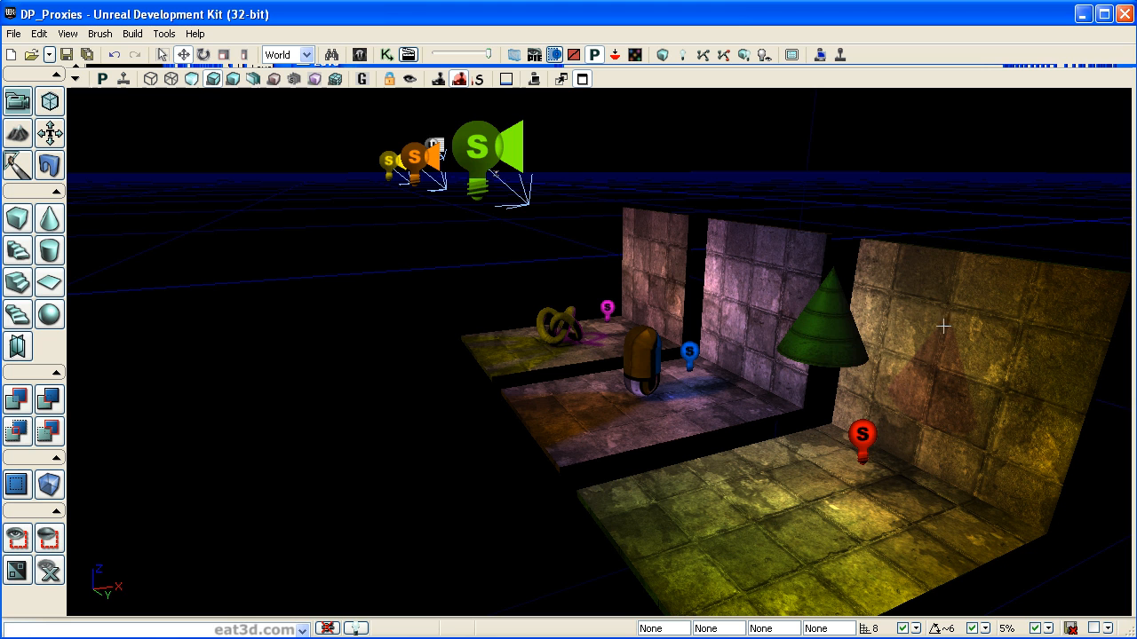
Disable the Light Environment of the cone KActor in its DynamicSMActor properties.
click(840, 346)
double_click(839, 345)
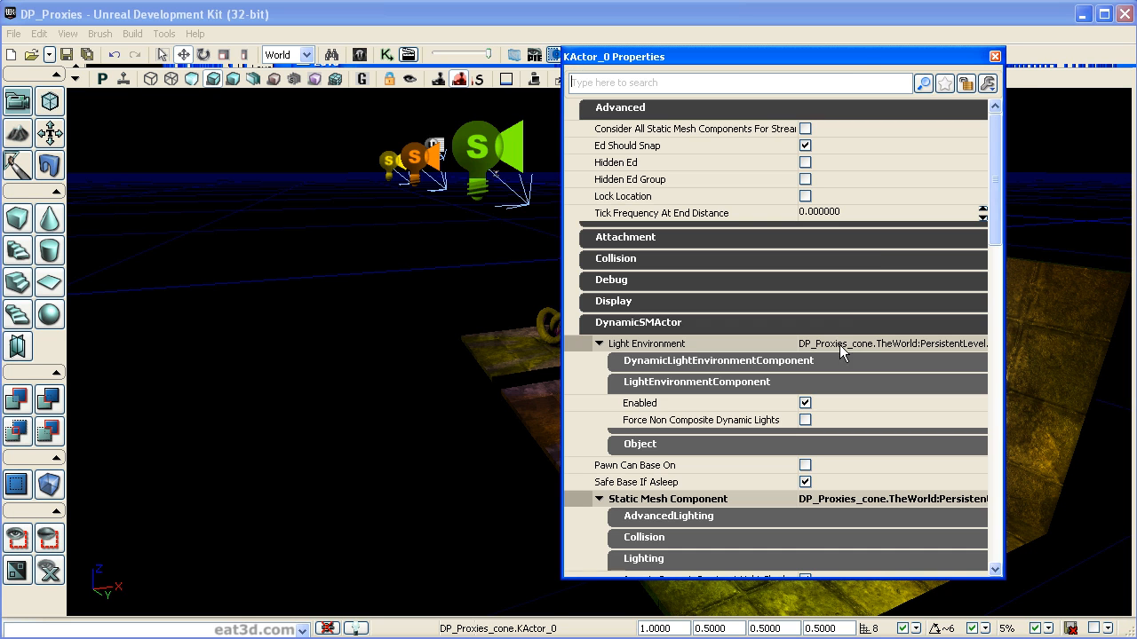
drag(862, 53, 429, 49)
drag(563, 177, 564, 336)
drag(559, 330, 559, 207)
click(372, 256)
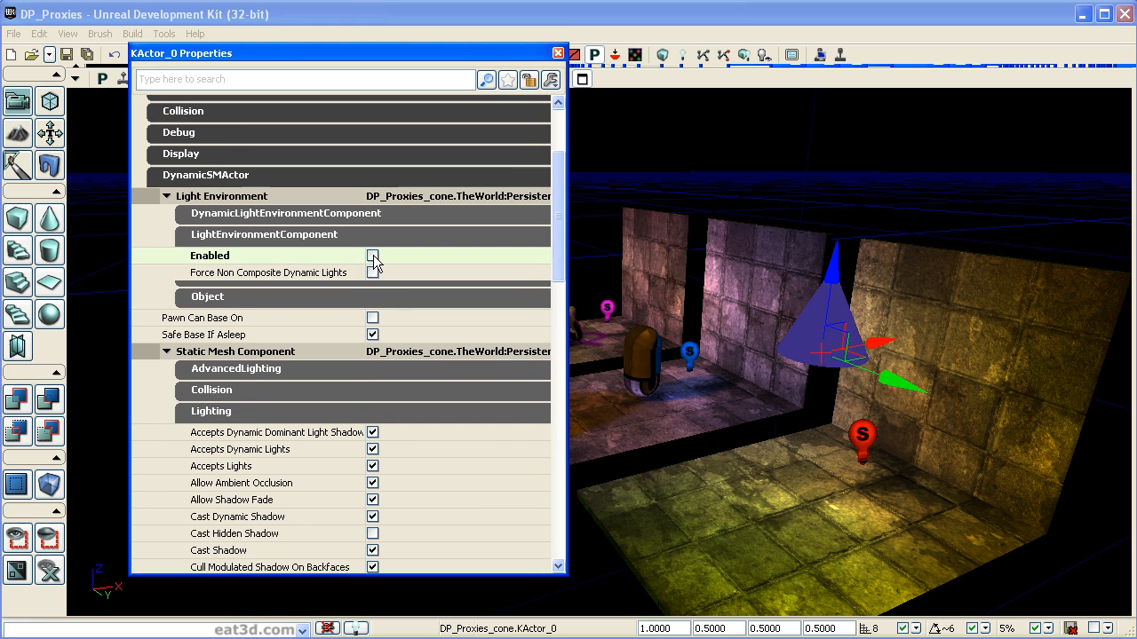
Examine the cone's shading in the unobstructed viewport with its light environment disabled.
click(866, 184)
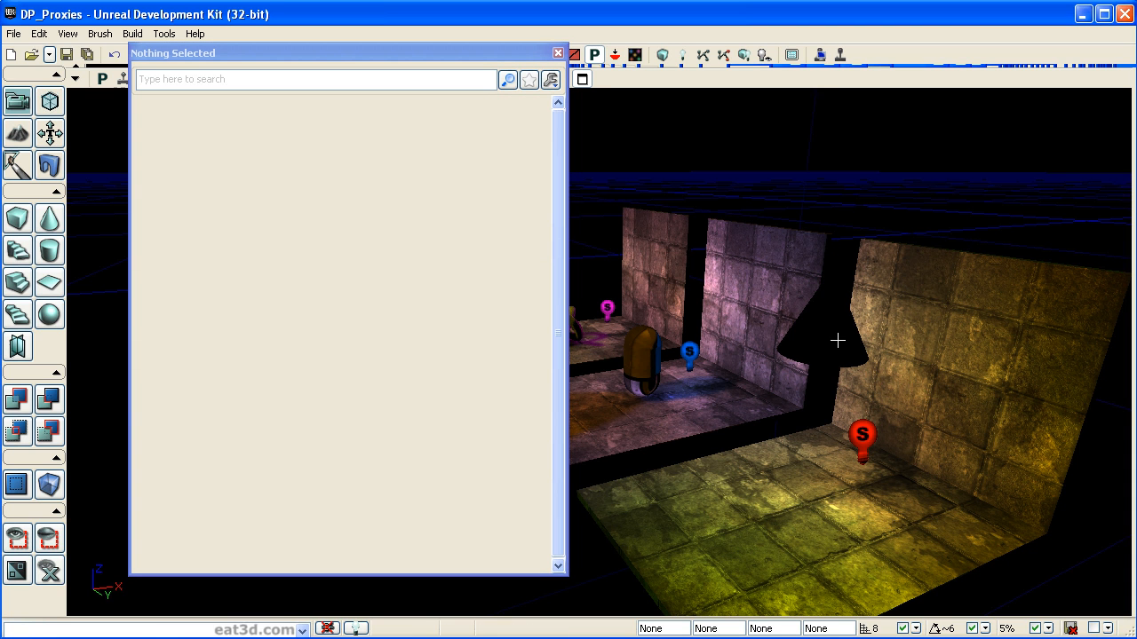
drag(515, 55, 355, 67)
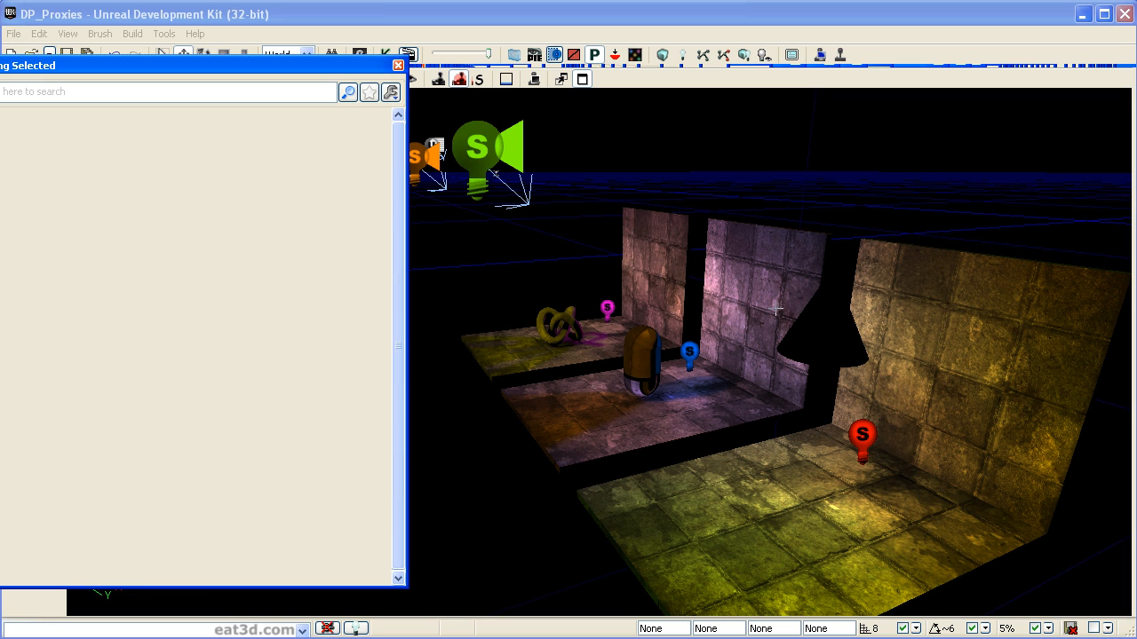
click(812, 312)
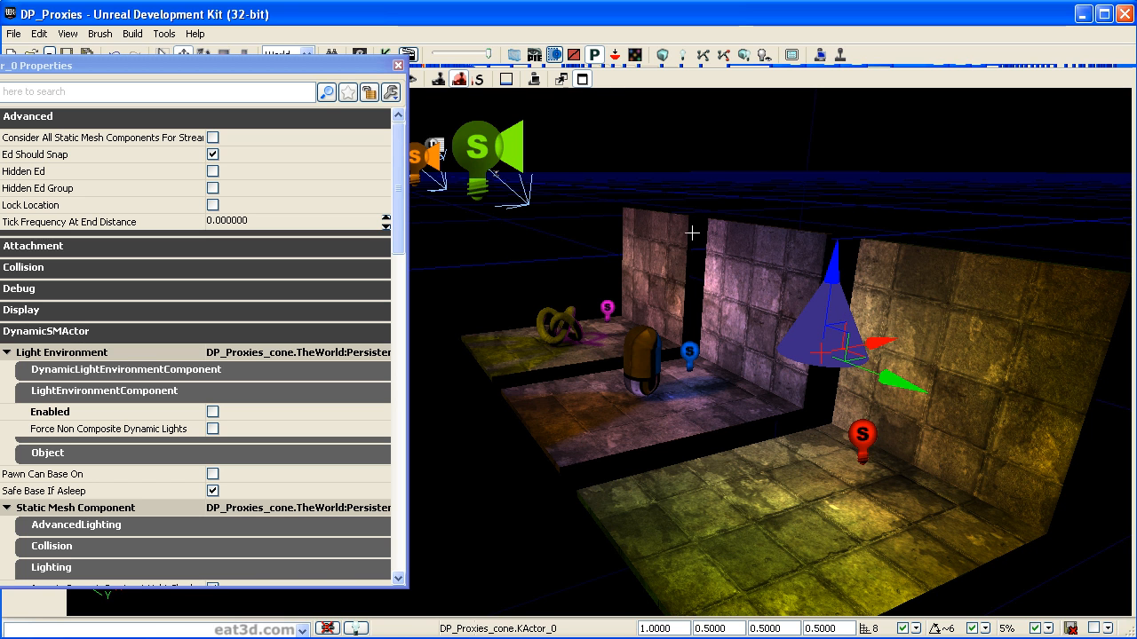
click(888, 159)
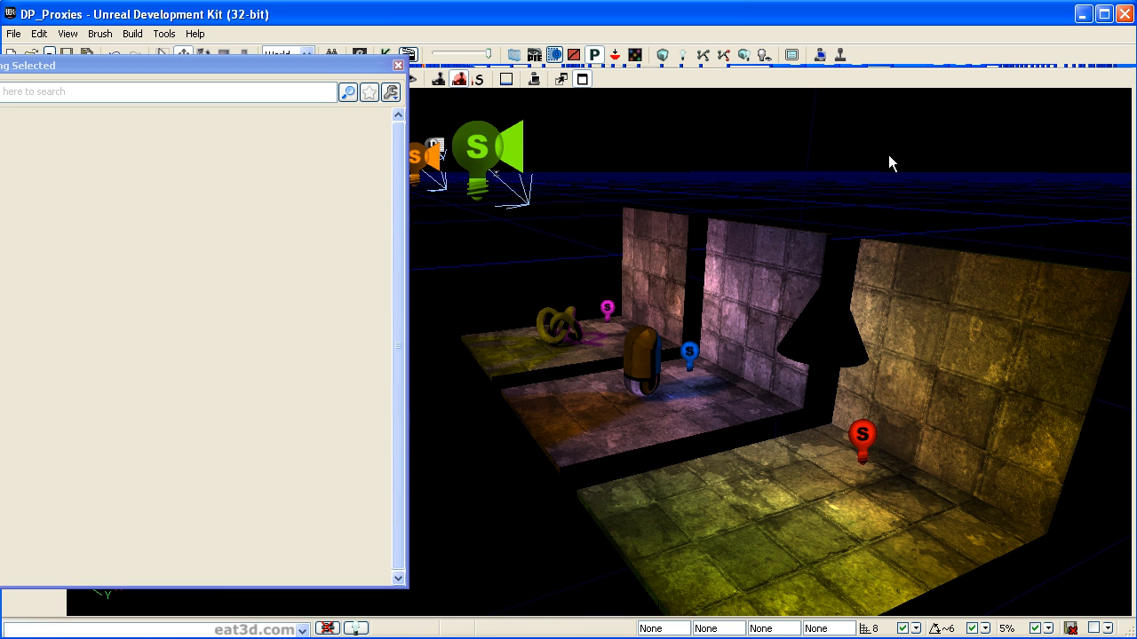
click(810, 319)
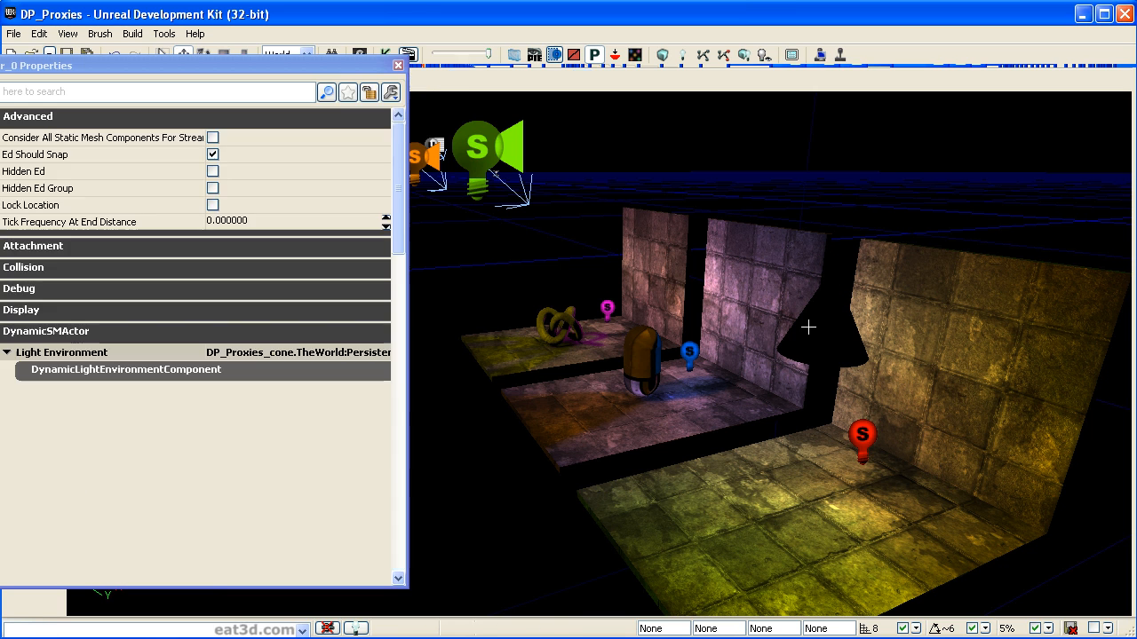
Lower the cone KActor toward the nearest floor and re-enable its Light Environment.
drag(823, 337, 822, 394)
drag(247, 67, 363, 62)
click(328, 406)
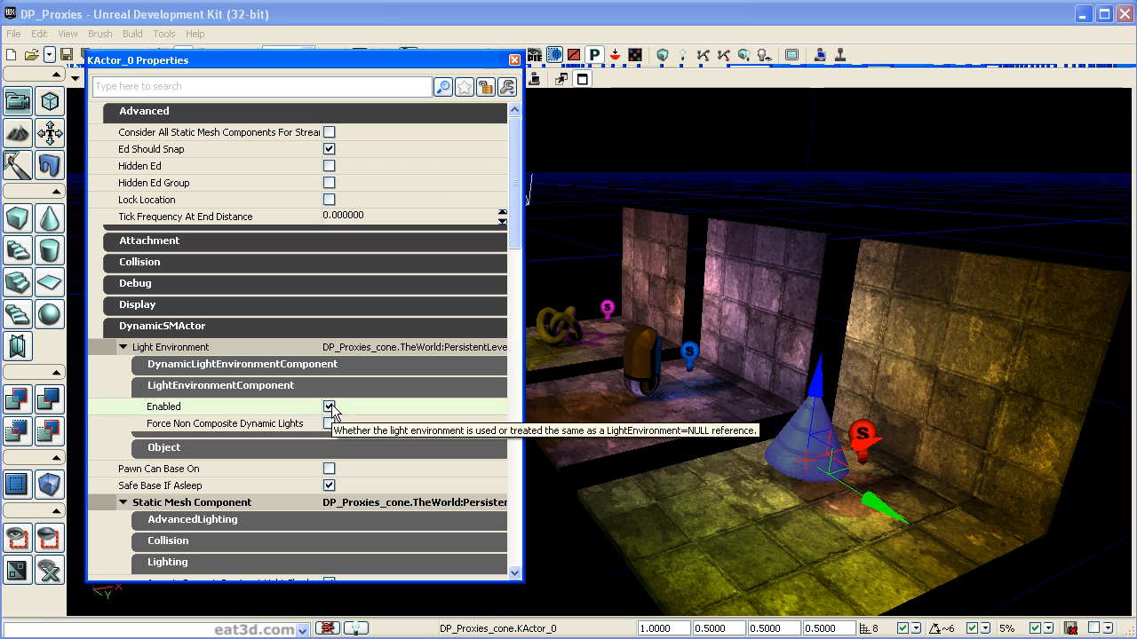
Convert the cone KActor to a StaticMeshActor, lower it onto the tiled floor and close its properties.
right_click(814, 439)
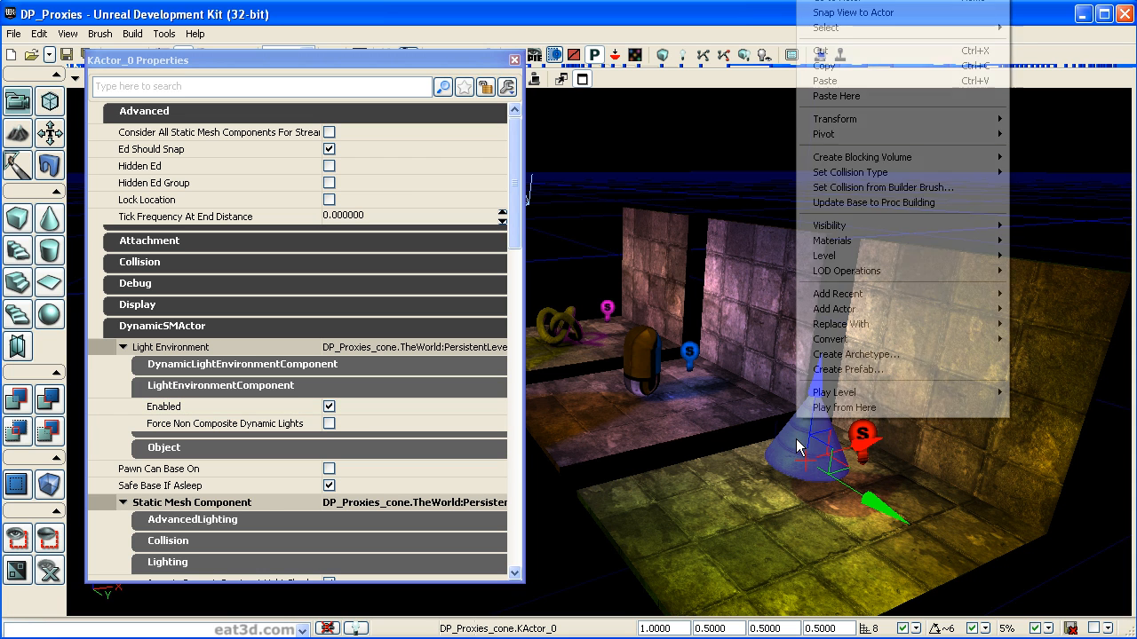
mouse_move(838, 346)
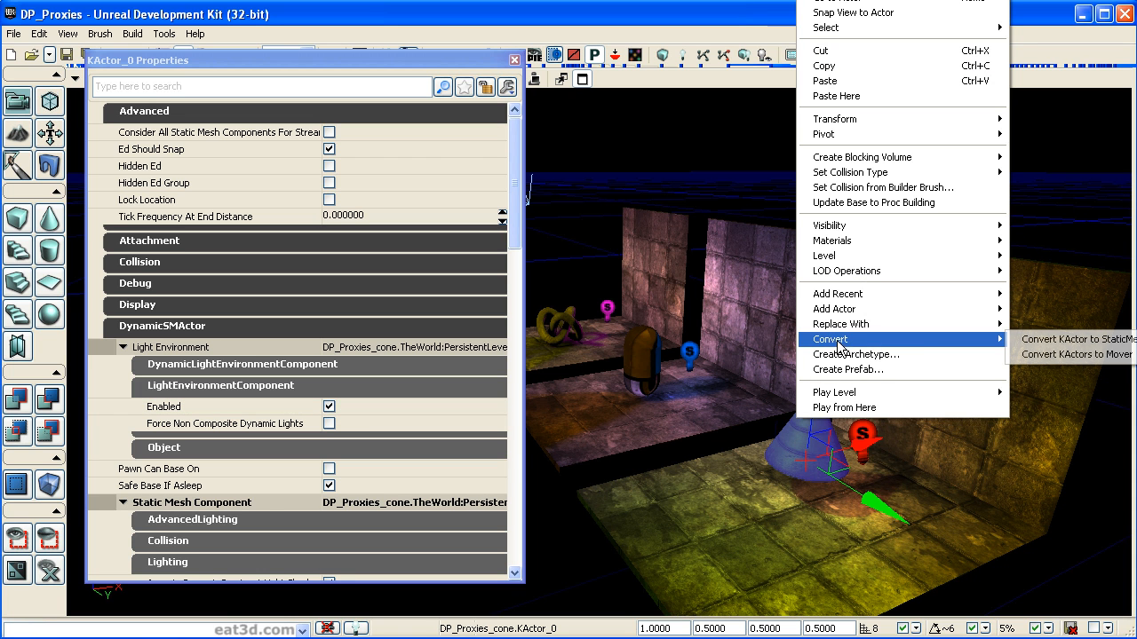
click(1037, 343)
drag(816, 386, 810, 424)
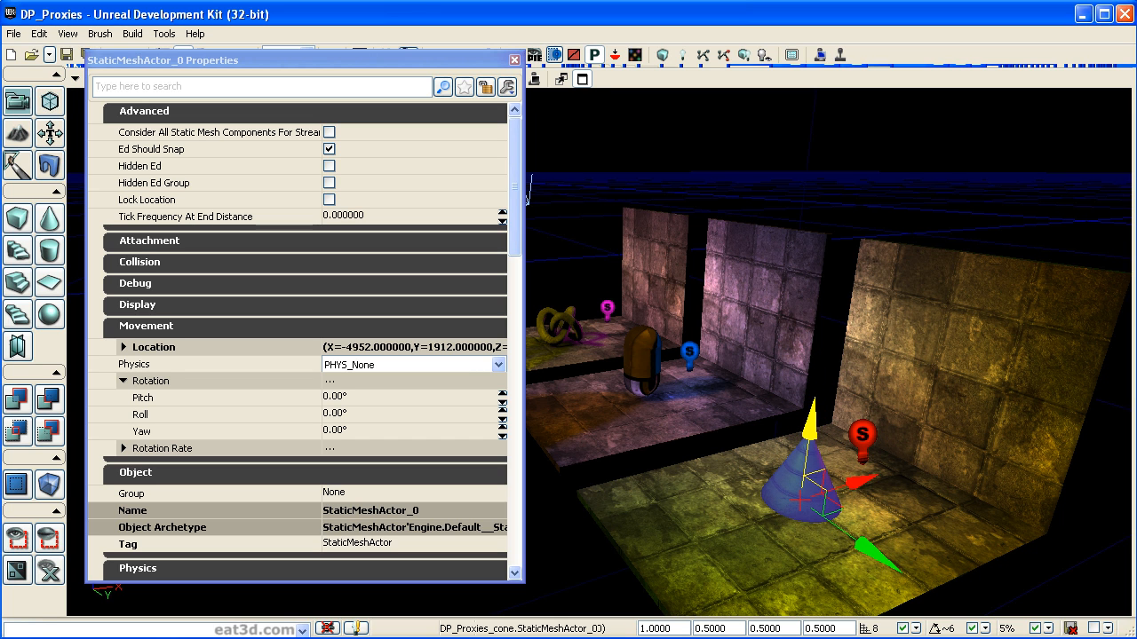
click(513, 60)
Rebuild BSP and static mesh lighting at Preview quality without Lightmass, then dismiss the Map Check report.
click(702, 55)
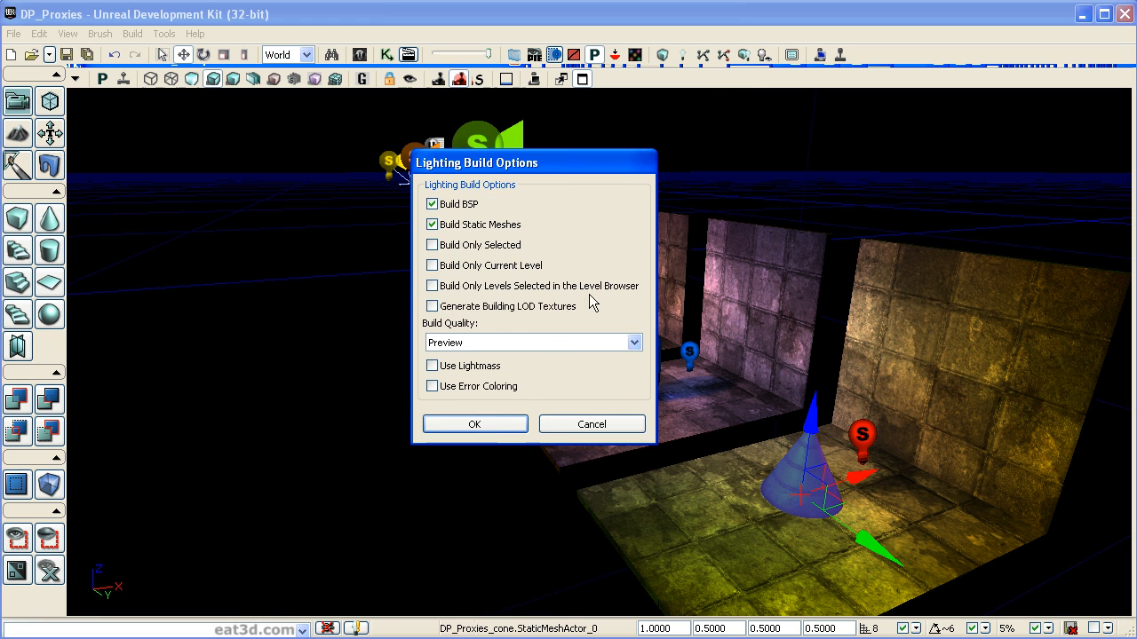
click(482, 421)
click(986, 193)
click(976, 137)
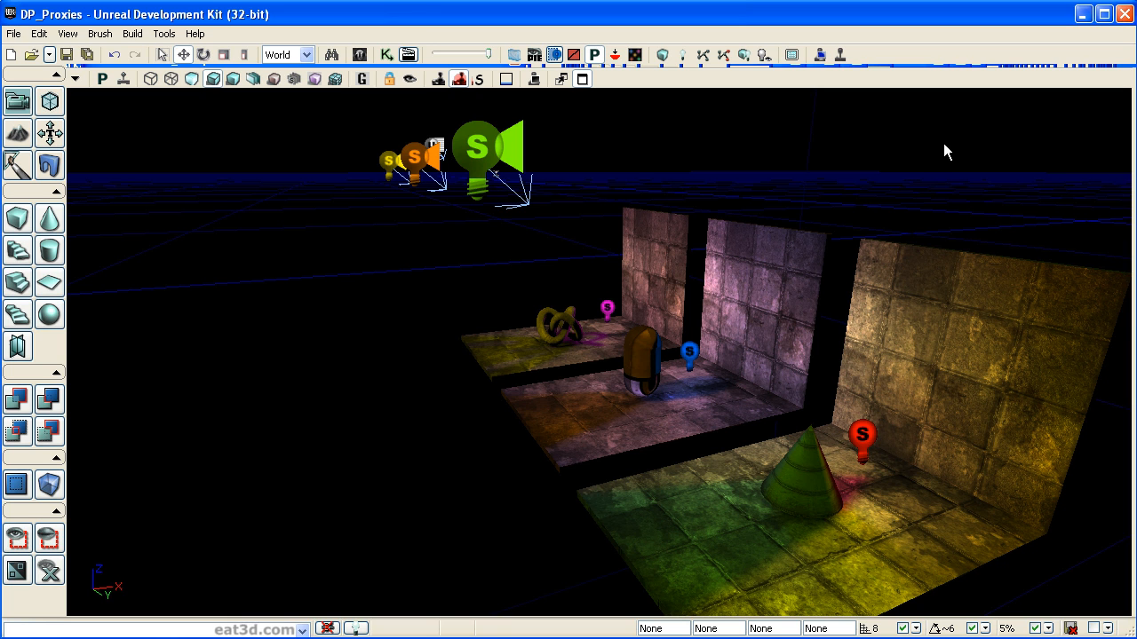
Switch the perspective viewport to Lighting Only shading and view the three floor setups from a steeper side angle.
click(231, 80)
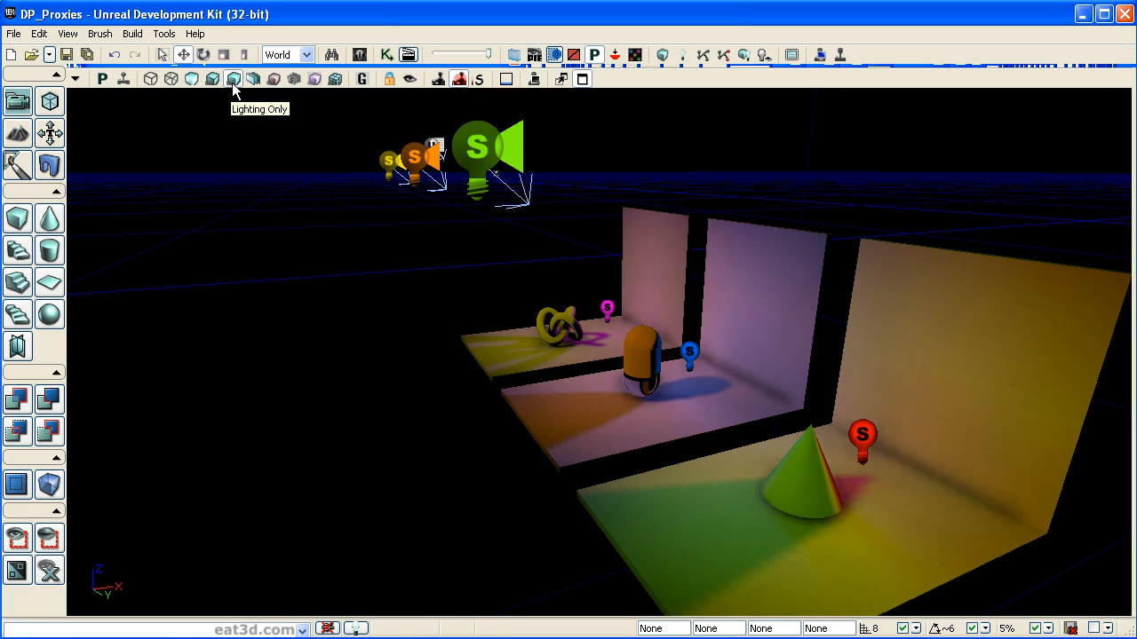
mouse_move(369, 297)
right_down()
mouse_move(329, 297)
mouse_move(435, 298)
mouse_move(382, 298)
right_up()
mouse_move(274, 246)
right_down()
mouse_move(311, 298)
mouse_move(274, 246)
right_up()
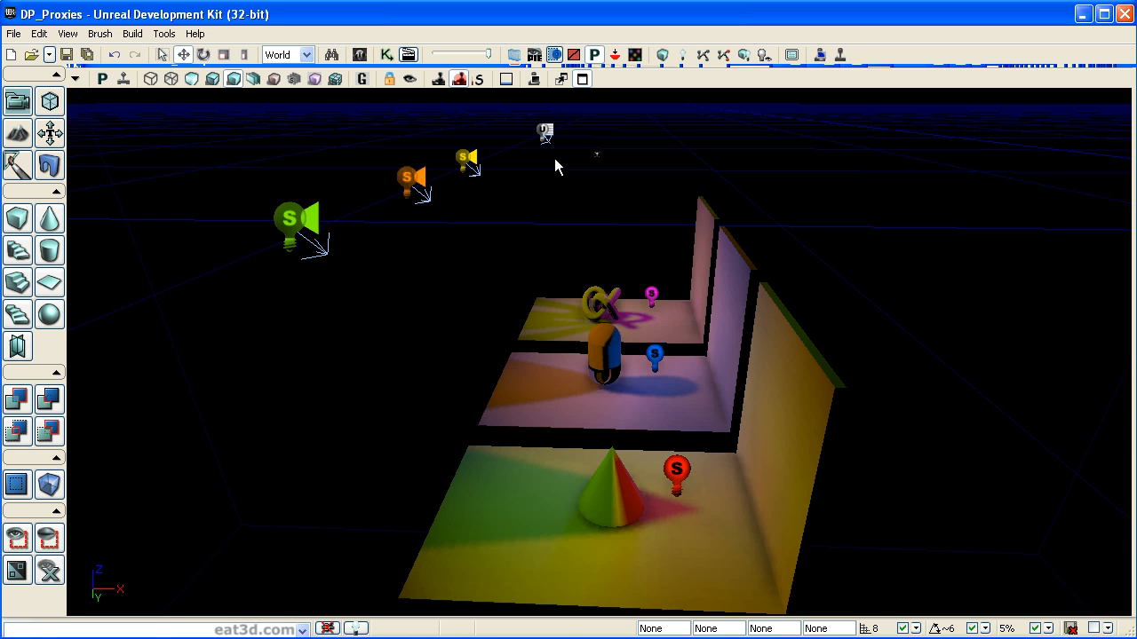
Review the Set What This Light Affects choices available for the green spotlight without applying one.
click(296, 236)
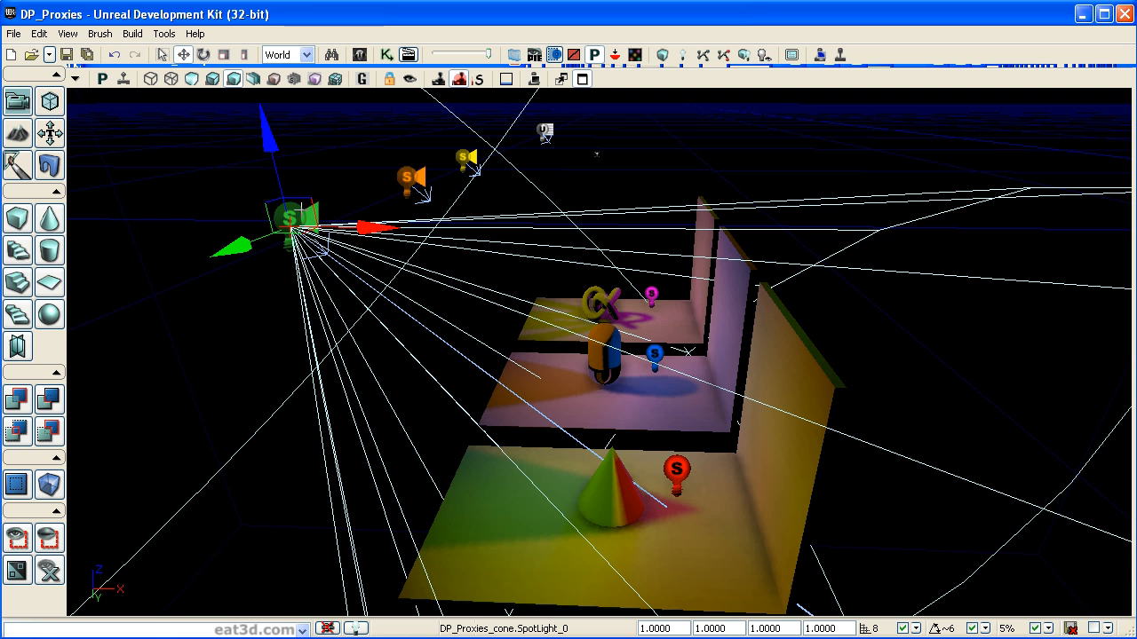
right_click(298, 218)
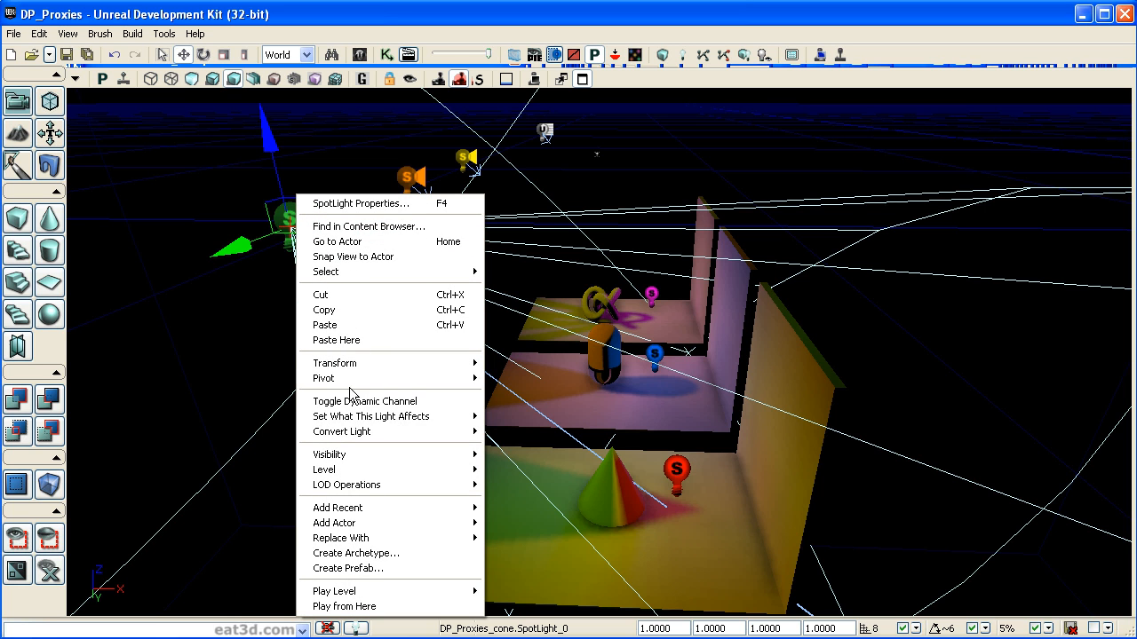
mouse_move(340, 419)
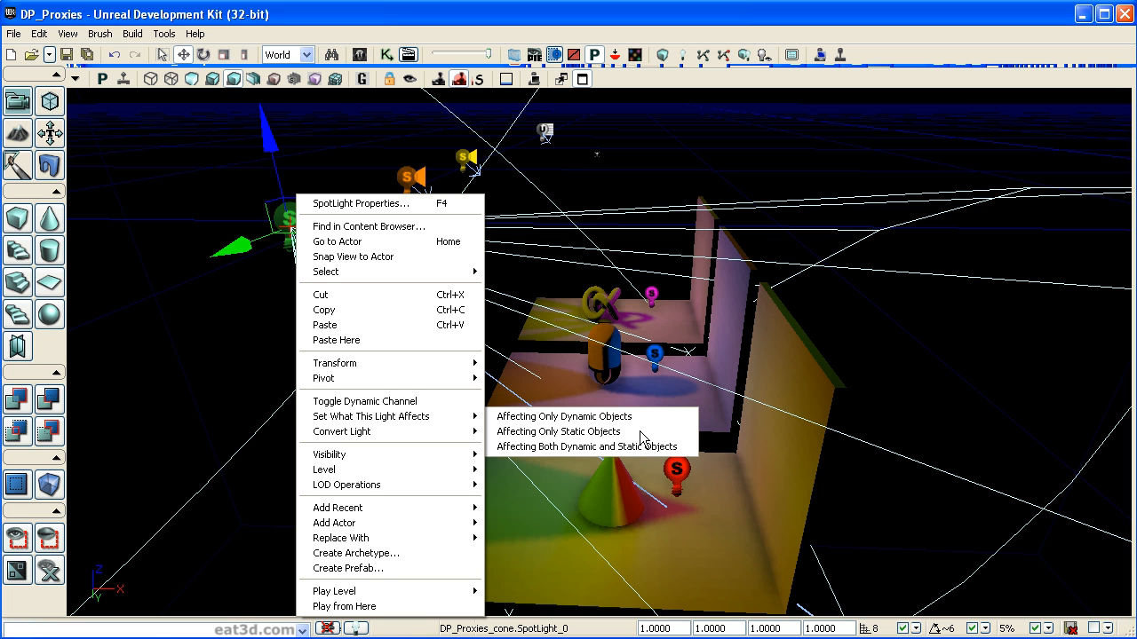
click(197, 384)
Open the green spotlight's properties, examine its Light Affects Classification and Lighting Channels, and move the window clear of the light.
double_click(285, 229)
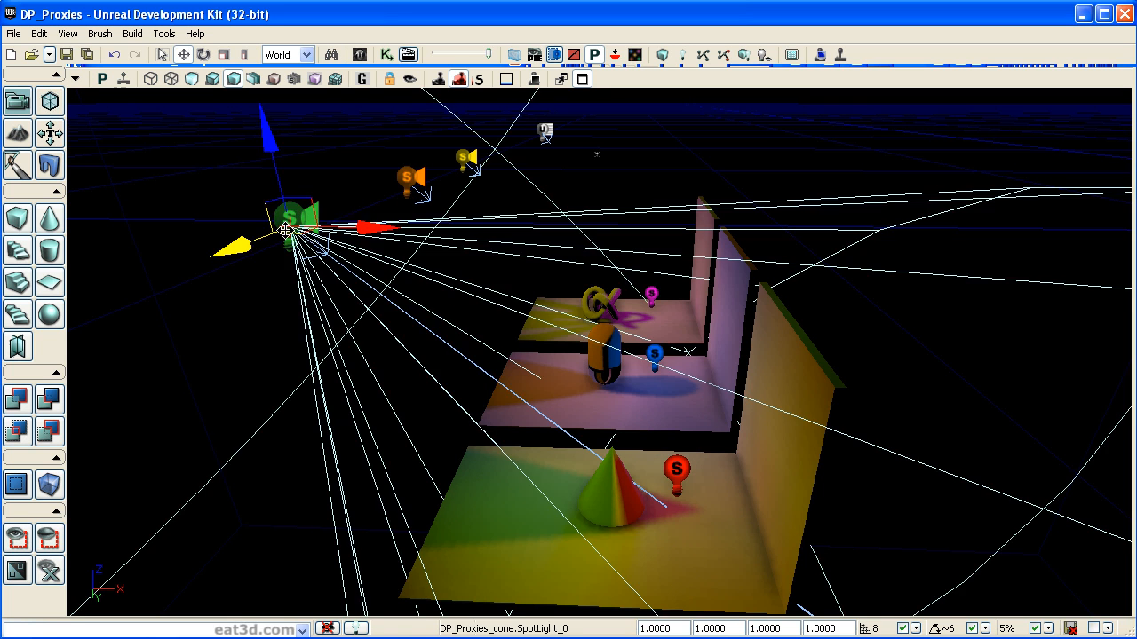
drag(510, 177, 501, 238)
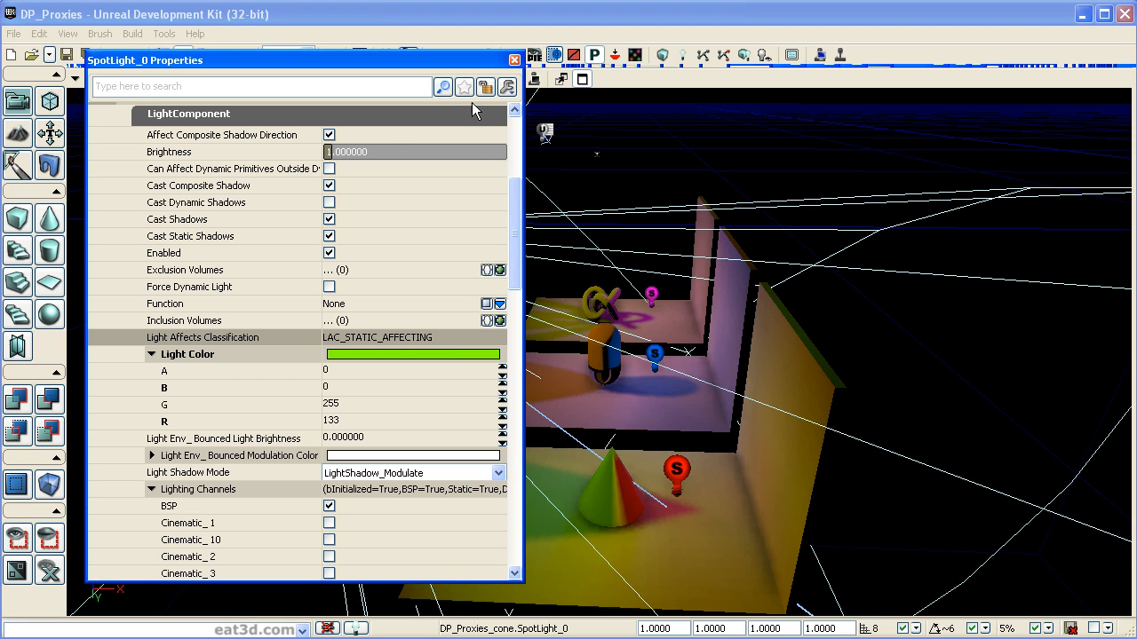
drag(517, 220, 515, 297)
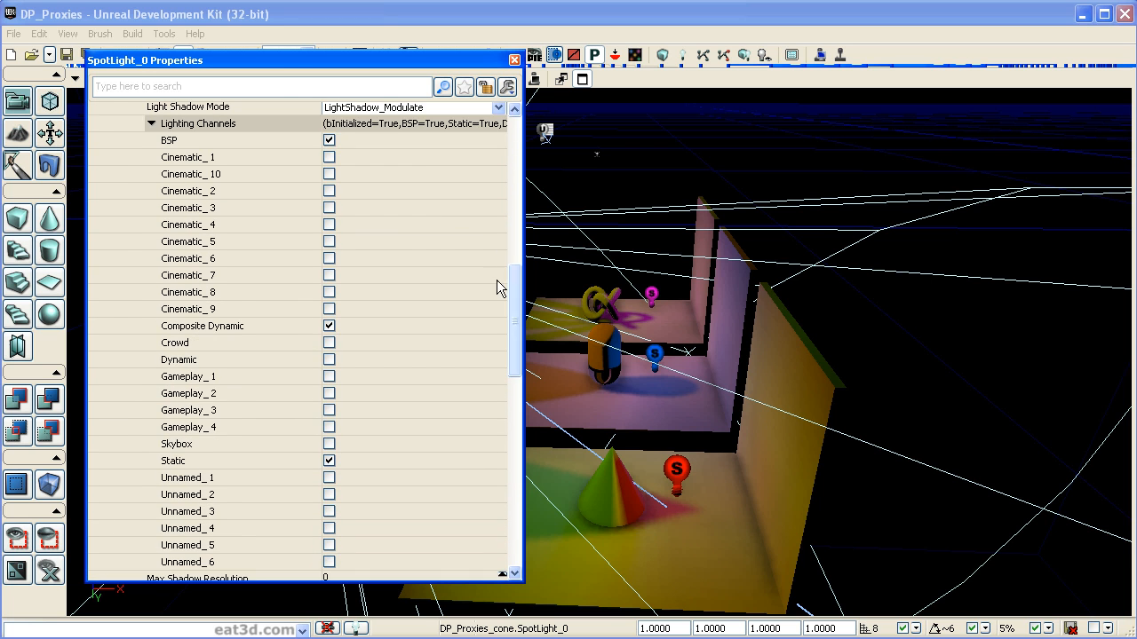
drag(289, 60, 849, 78)
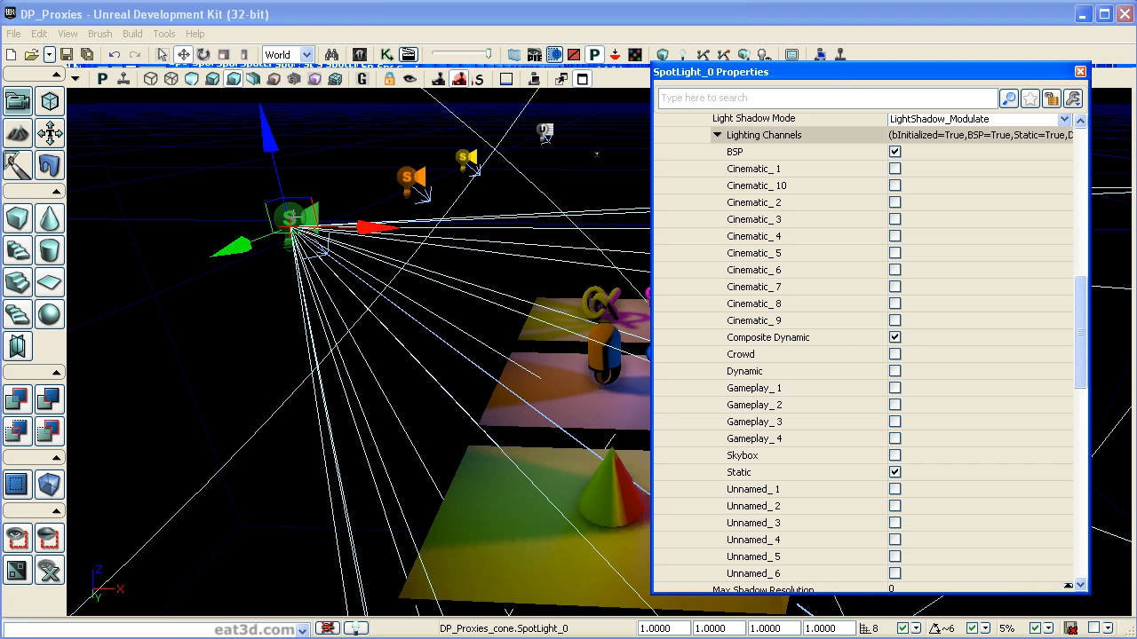
Set the green spotlight to Affecting Both Dynamic and Static Objects.
right_click(299, 219)
mouse_move(384, 419)
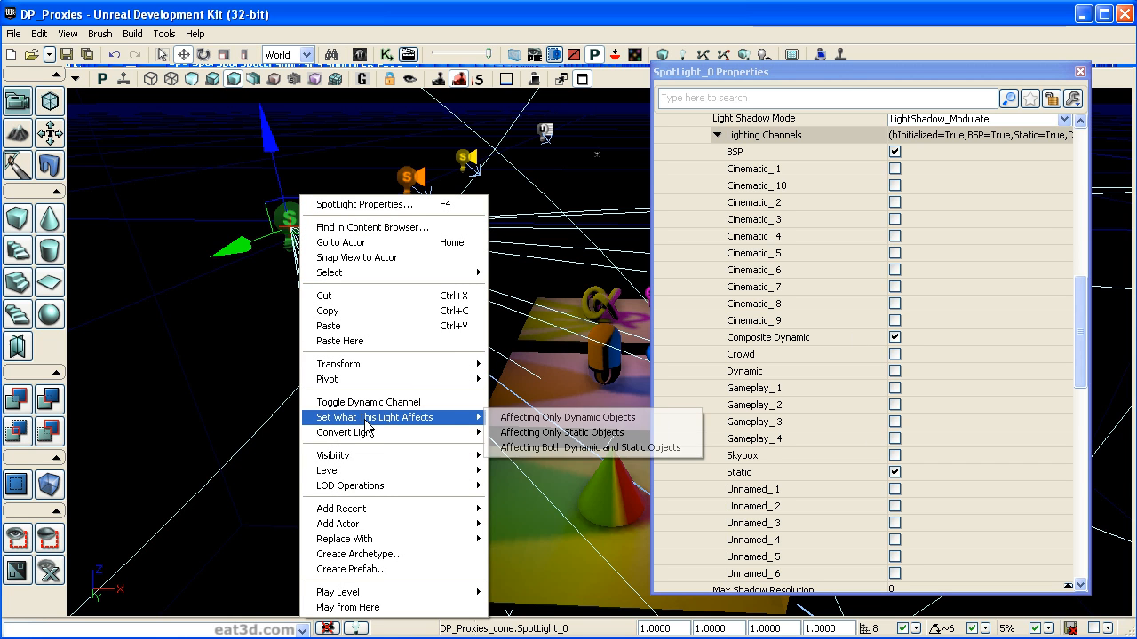
click(552, 448)
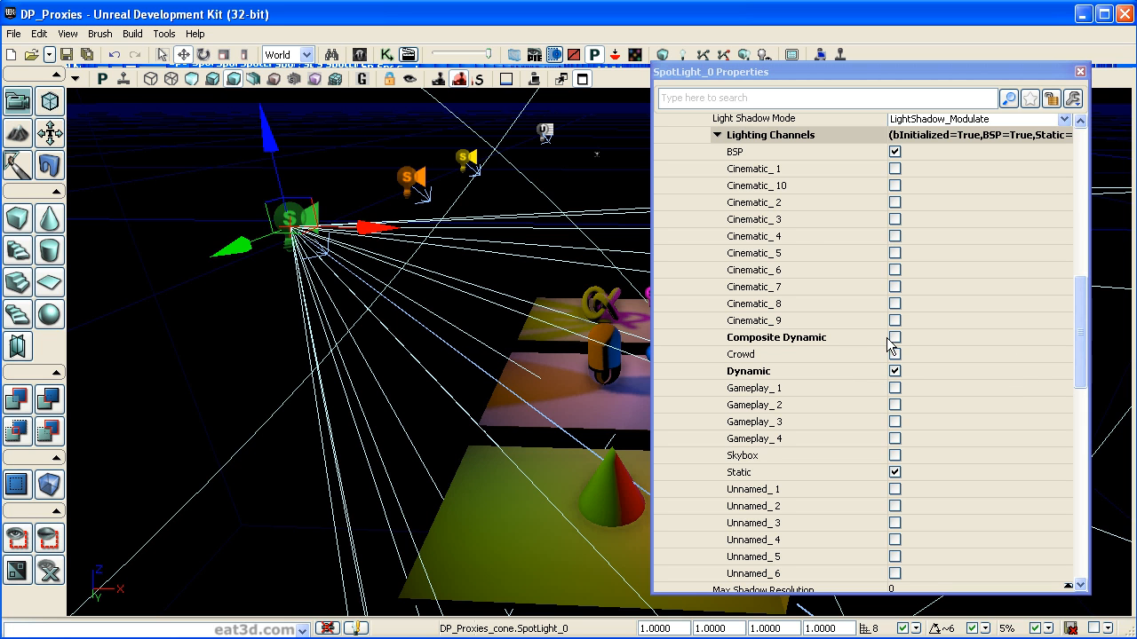
Enable the green spotlight's Cinematic_4 to Cinematic_7 channels and disable Cast Composite Shadow, Cast Shadows and Cast Static Shadows.
scroll(1069, 336, up, 5)
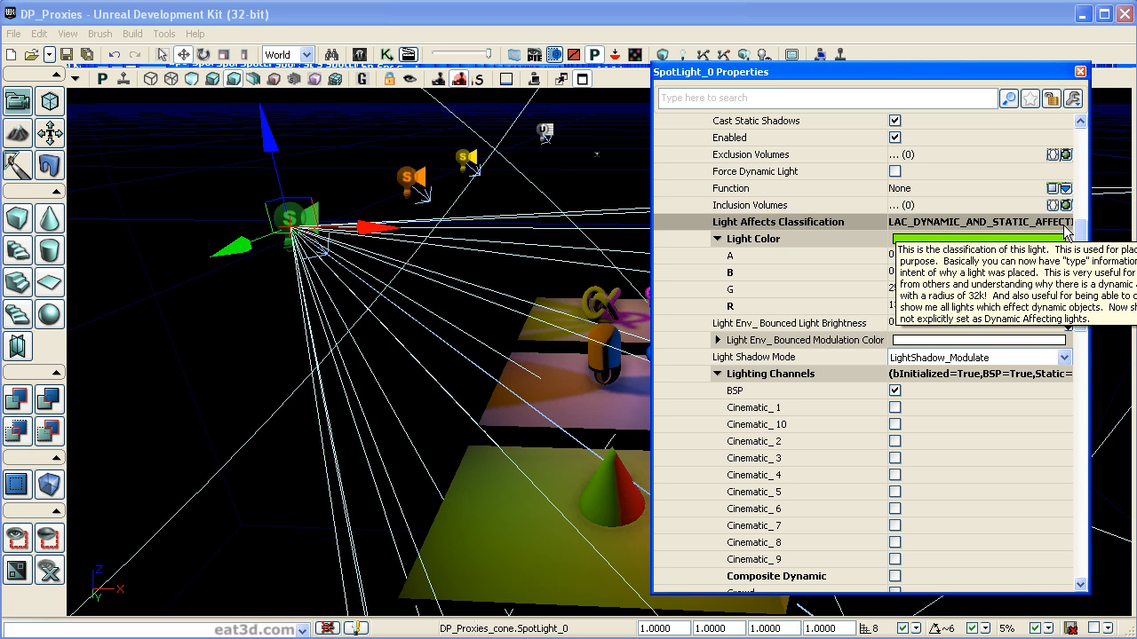
drag(1082, 296, 1085, 337)
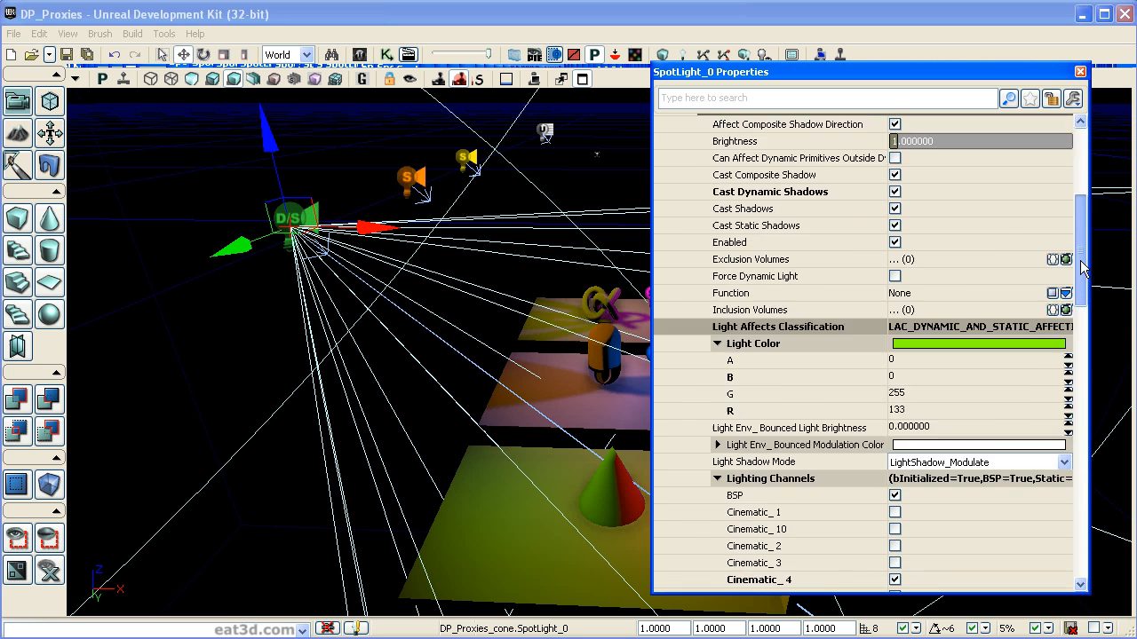
drag(1080, 261, 1080, 237)
click(894, 276)
click(894, 310)
click(894, 327)
Reselect the green spotlight and examine its Lighting Channels and Light Affects Classification.
click(290, 222)
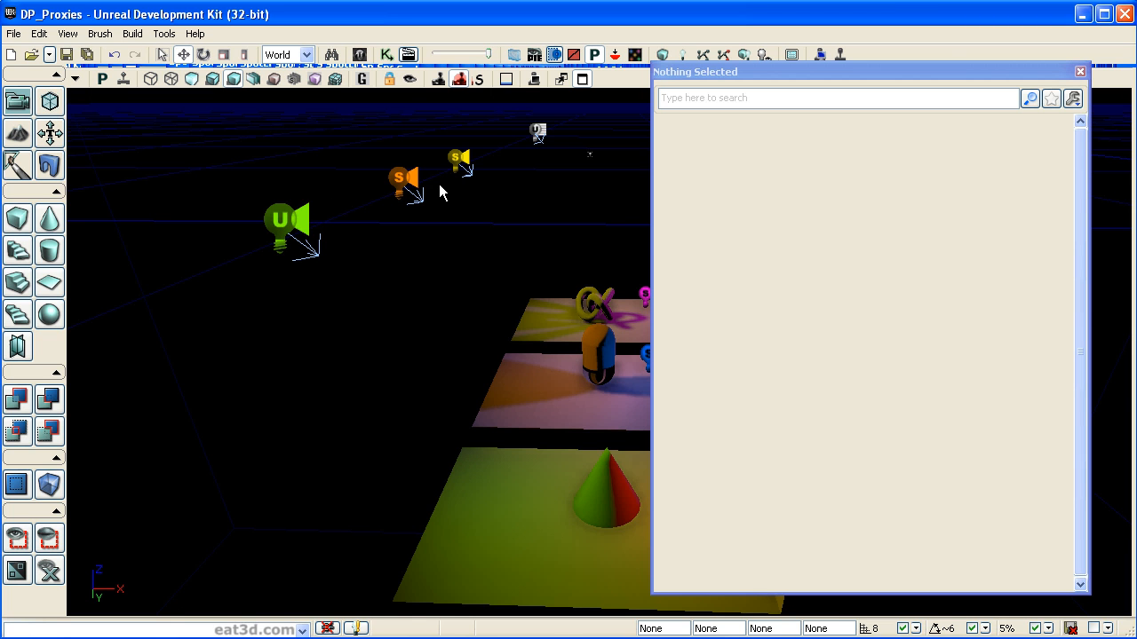
click(284, 219)
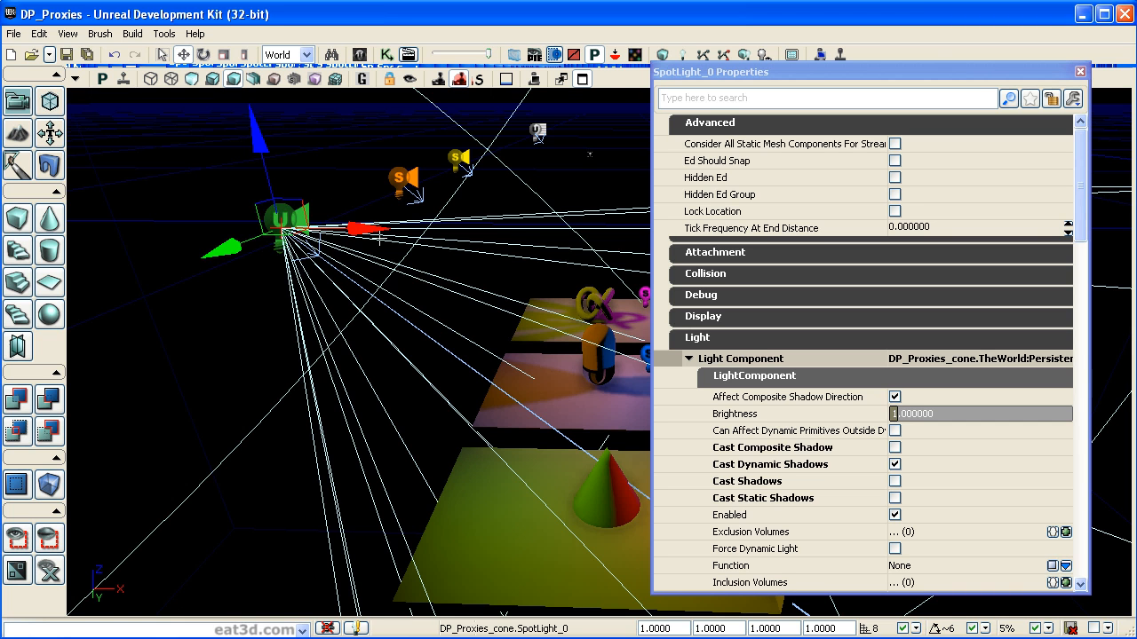
drag(1080, 217, 1090, 386)
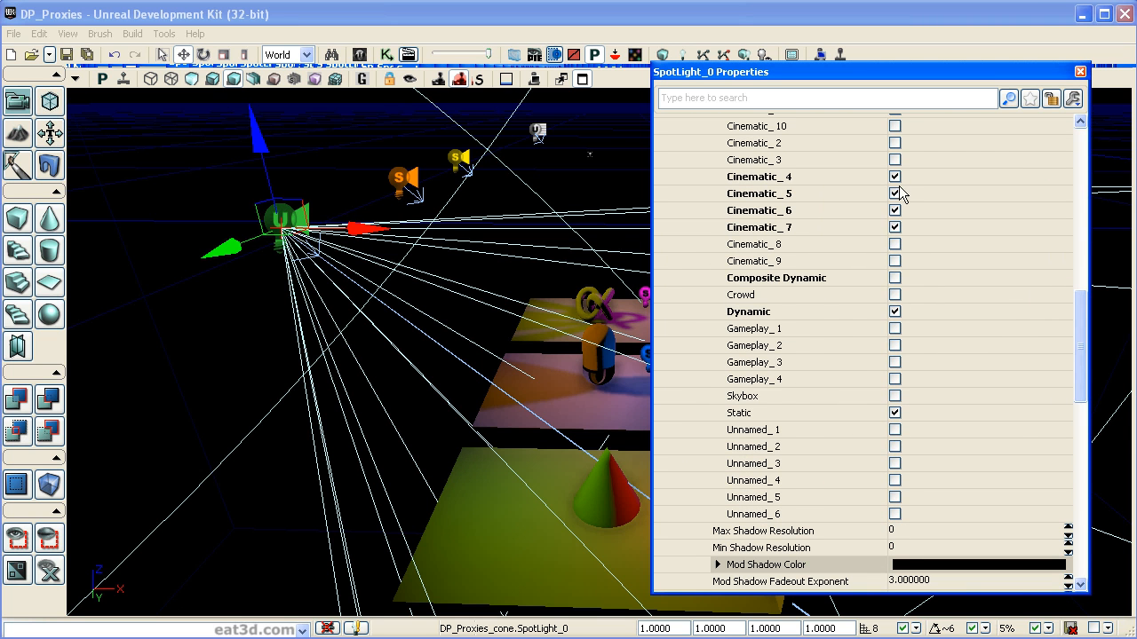
drag(1070, 349, 1071, 269)
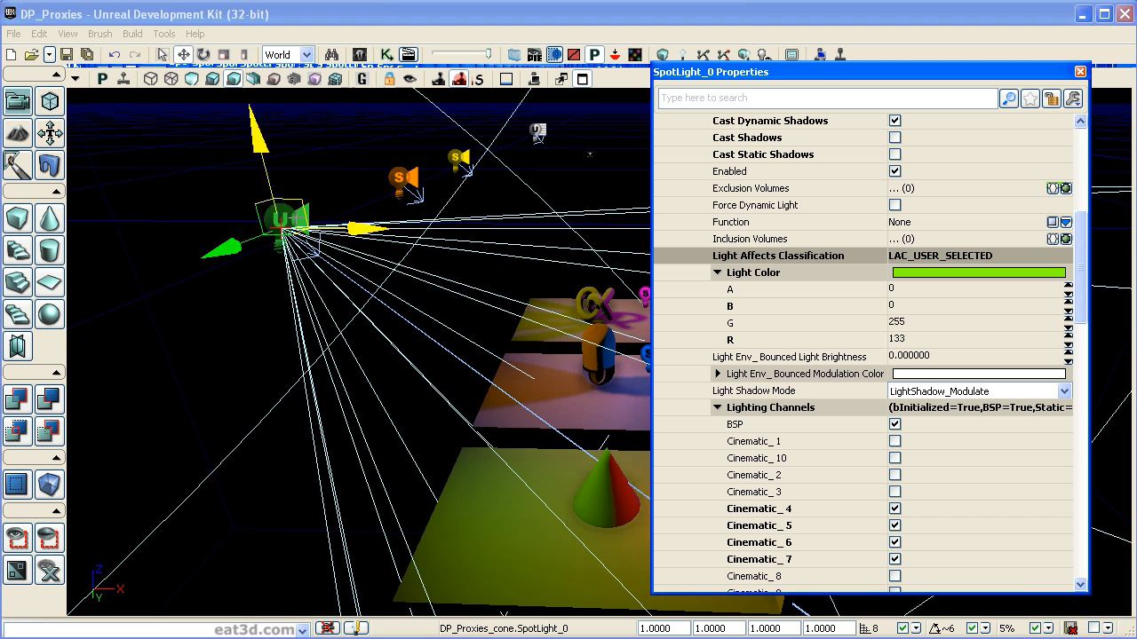
Set the green spotlight to Affecting Only Static Objects.
right_click(297, 199)
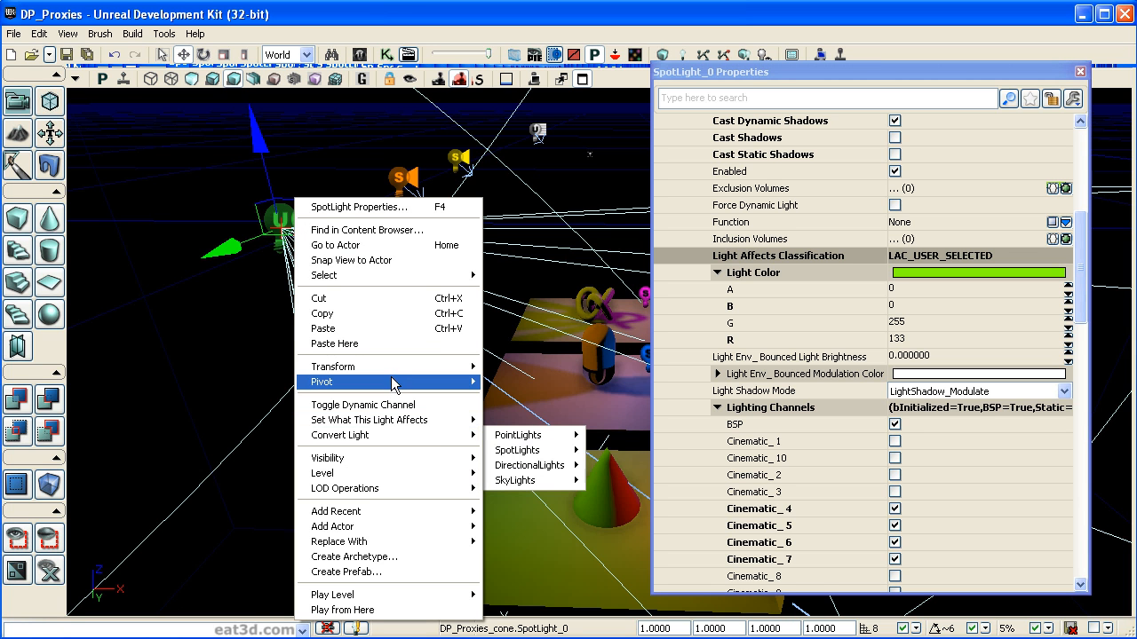
mouse_move(394, 388)
mouse_move(400, 420)
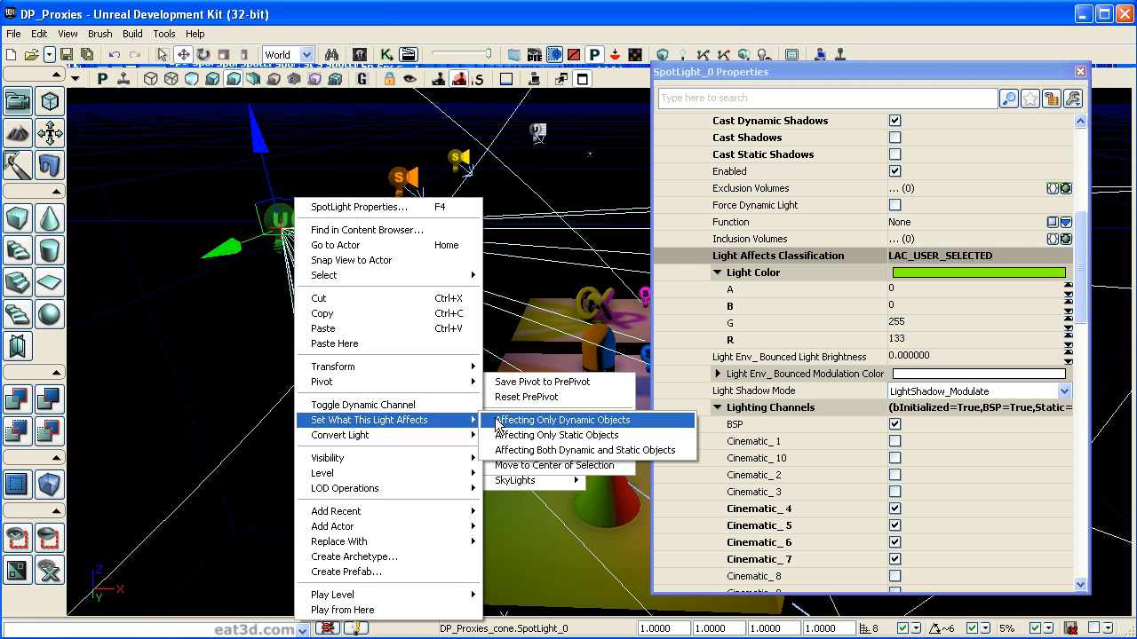
click(531, 435)
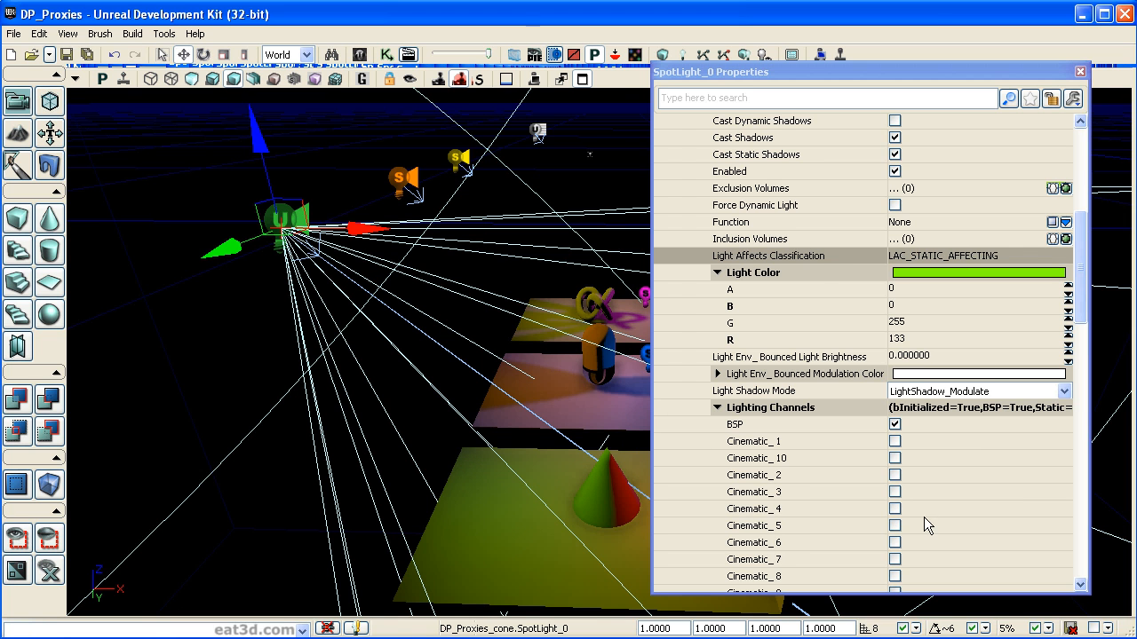
Enable Cast Composite Shadow on the green spotlight, refresh its selection and close its properties.
drag(1080, 317, 1077, 259)
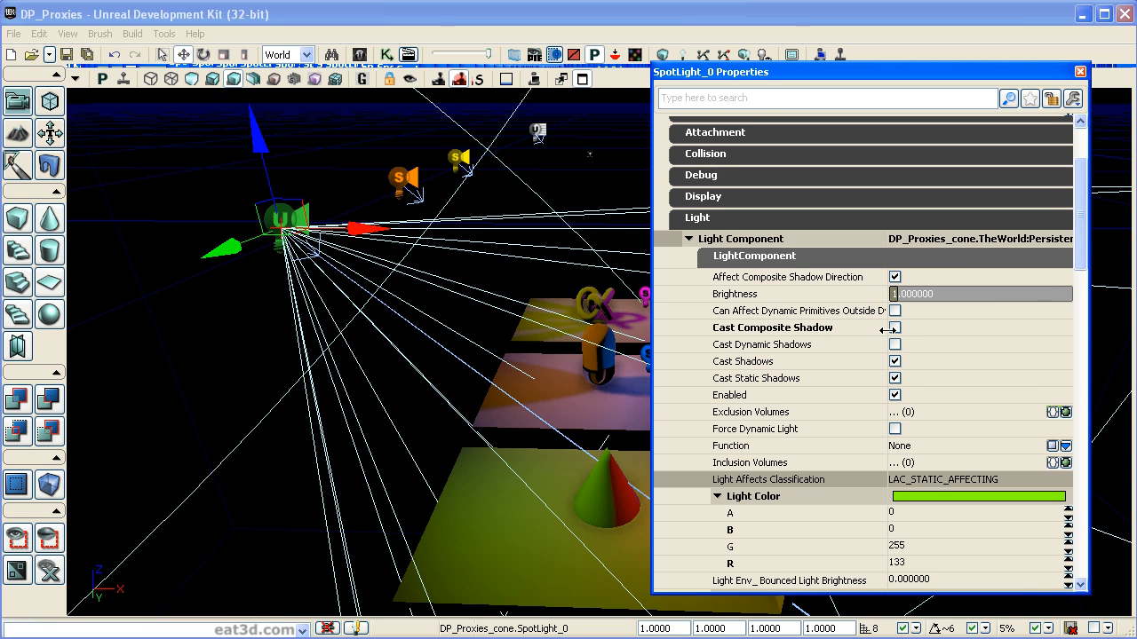
click(311, 147)
click(285, 206)
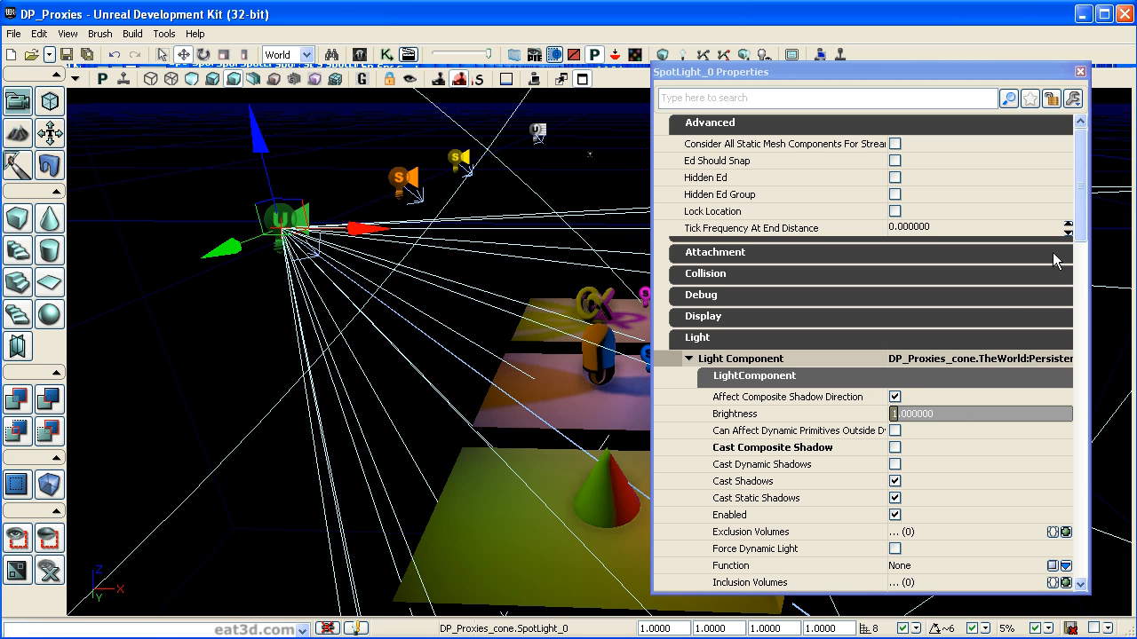
click(894, 446)
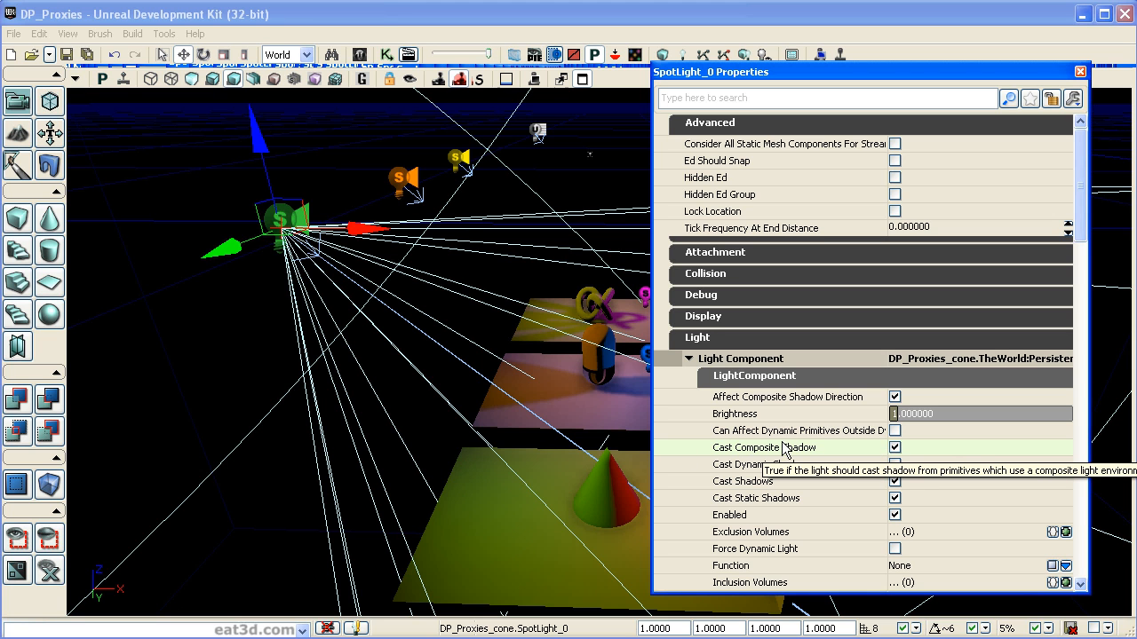
click(151, 324)
click(281, 220)
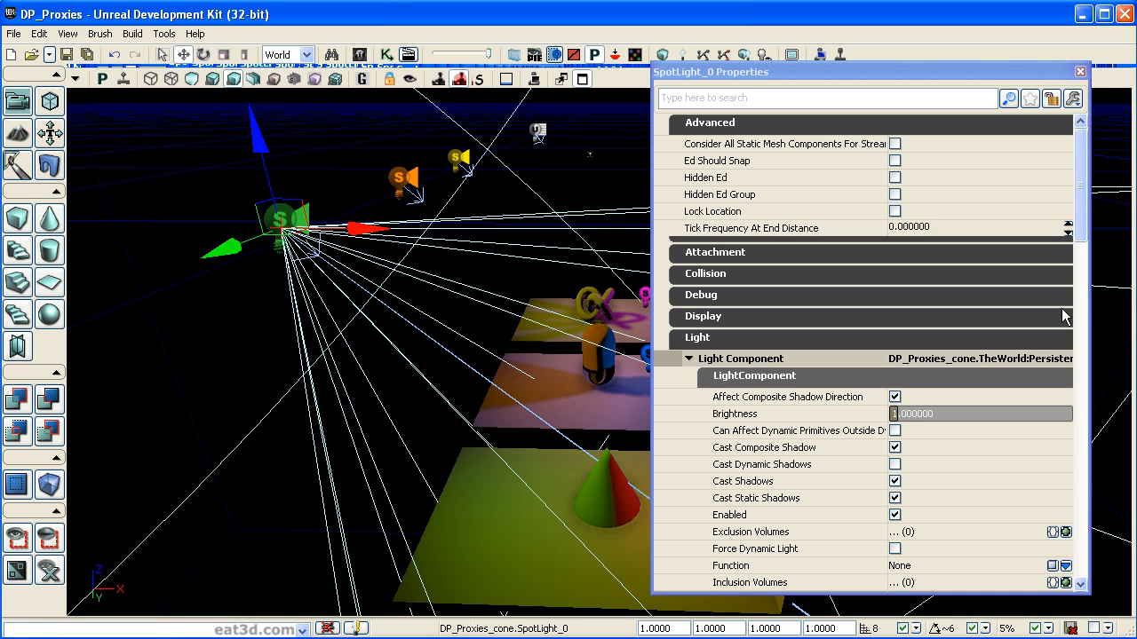
scroll(1063, 246, down, 1)
drag(1053, 72, 1062, 105)
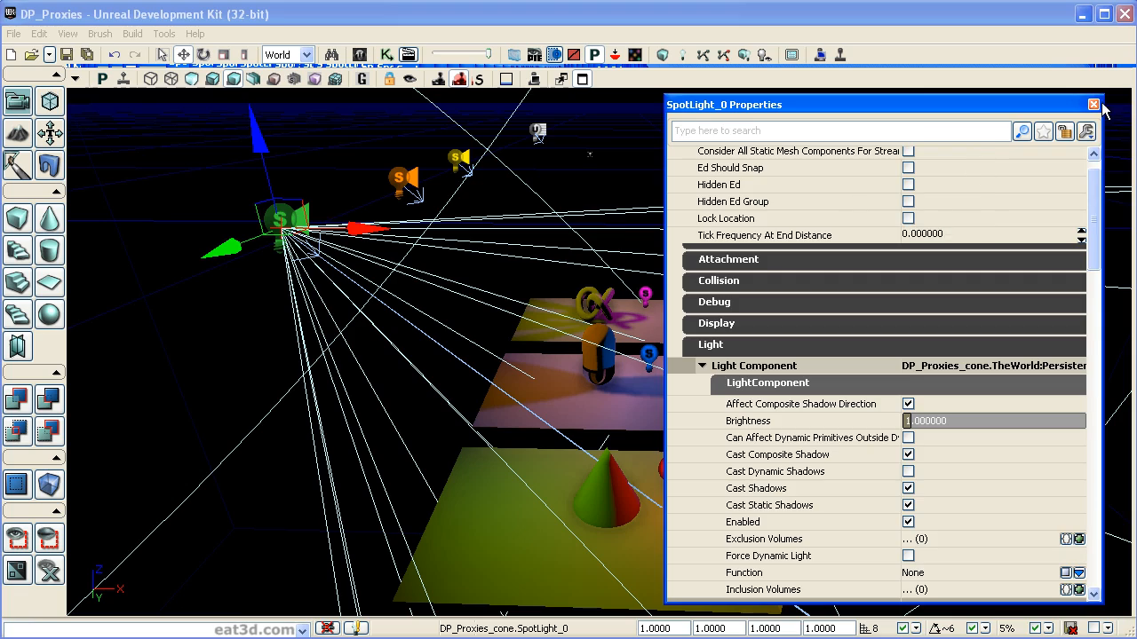
click(1094, 104)
Switch to the top view and build a 256 x 256 x 256 cube builder brush.
right_drag(790, 223, 827, 299)
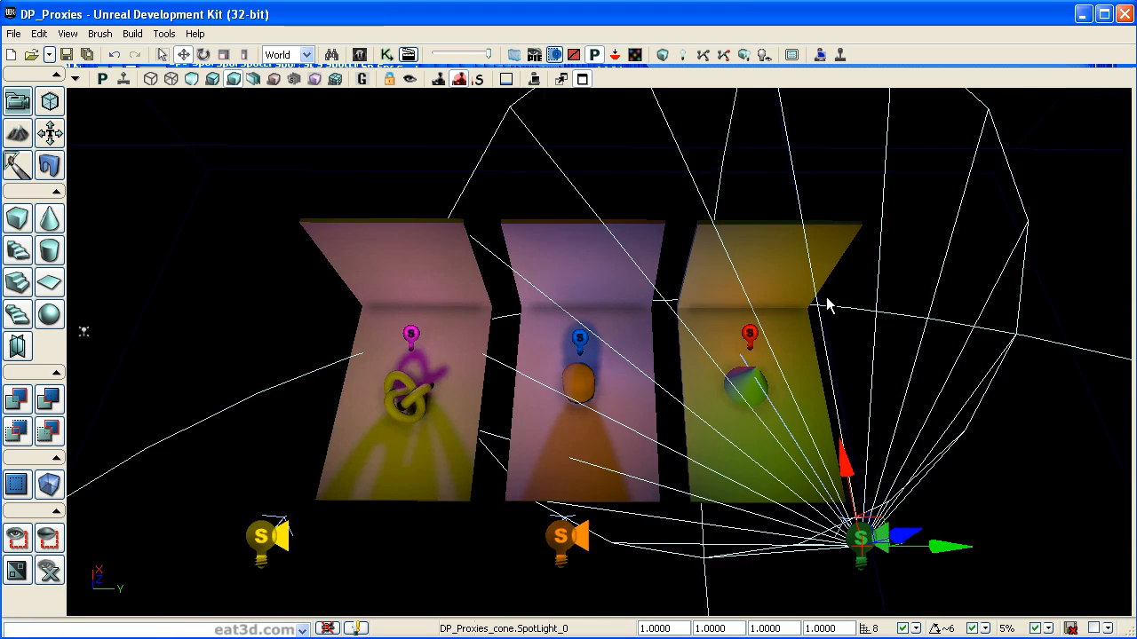
click(103, 80)
right_drag(164, 272, 170, 458)
click(119, 452)
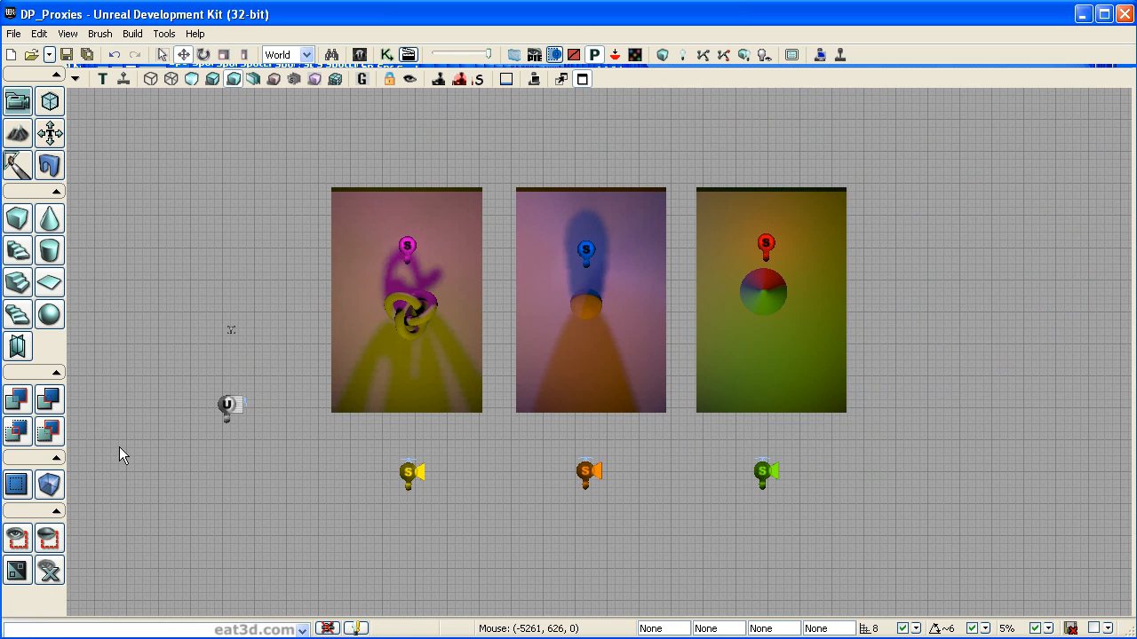
scroll(211, 175, down, 1)
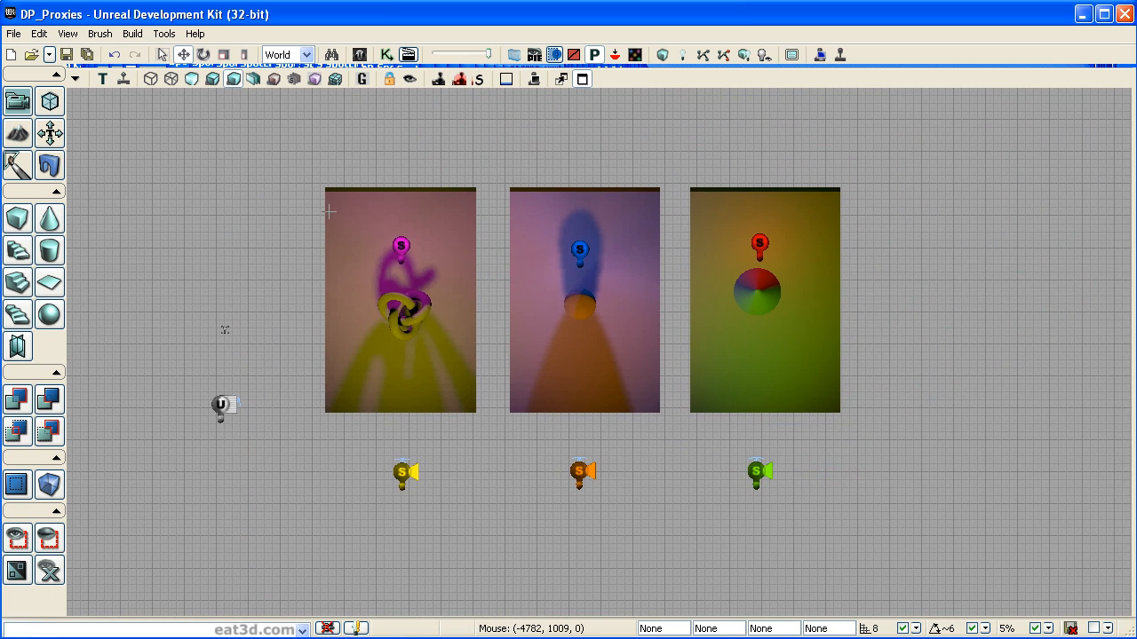
scroll(506, 428, down, 5)
right_click(17, 217)
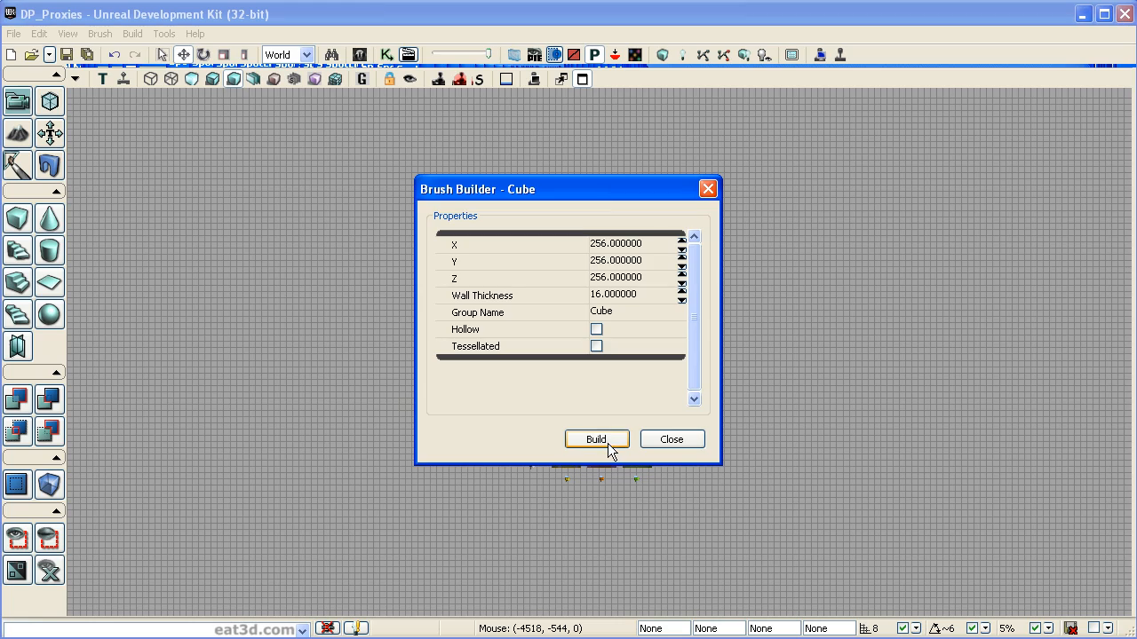
click(673, 437)
Move the cube builder brush down onto the torus knot's stage in the top view.
mouse_move(770, 443)
mouse_down()
mouse_move(779, 604)
mouse_move(778, 436)
mouse_up()
drag(543, 259, 543, 360)
click(493, 202)
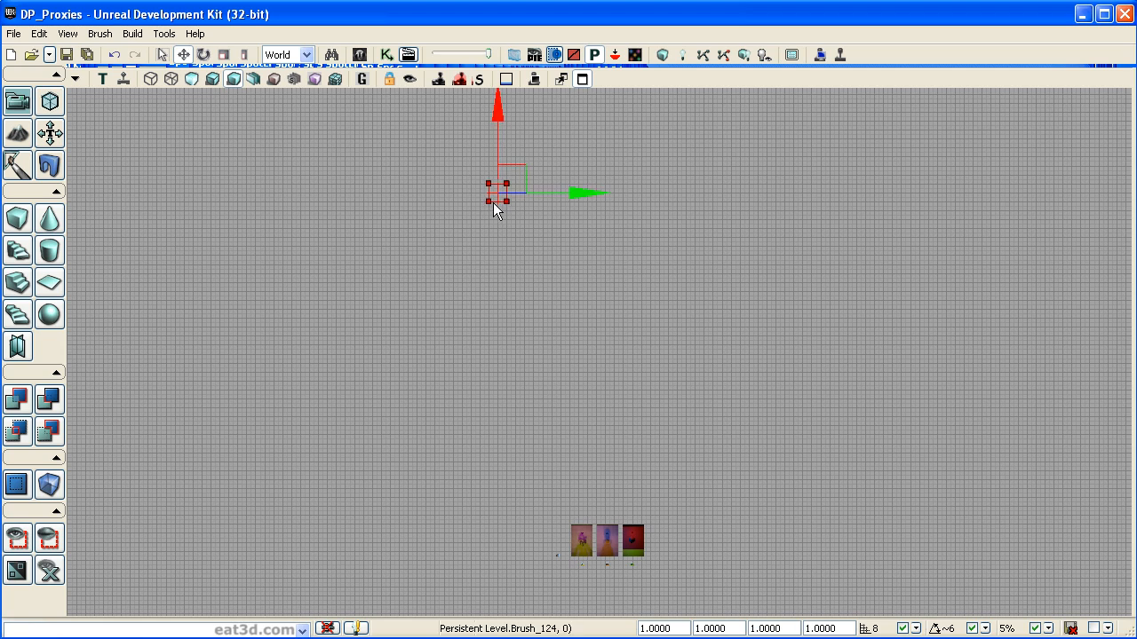
drag(520, 170, 604, 511)
mouse_move(624, 501)
right_down()
mouse_move(619, 245)
mouse_move(751, 416)
mouse_move(726, 370)
right_up()
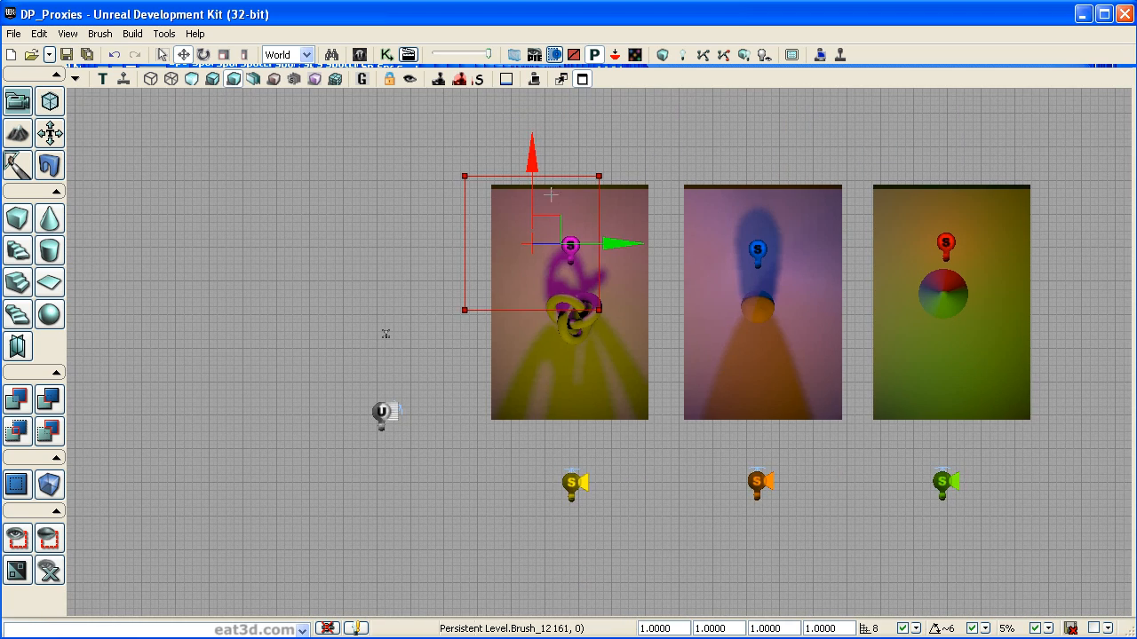
In geometry mode, stretch the brush's vertices past the yellow spotlight and the far side of the torus knot's stage.
click(50, 101)
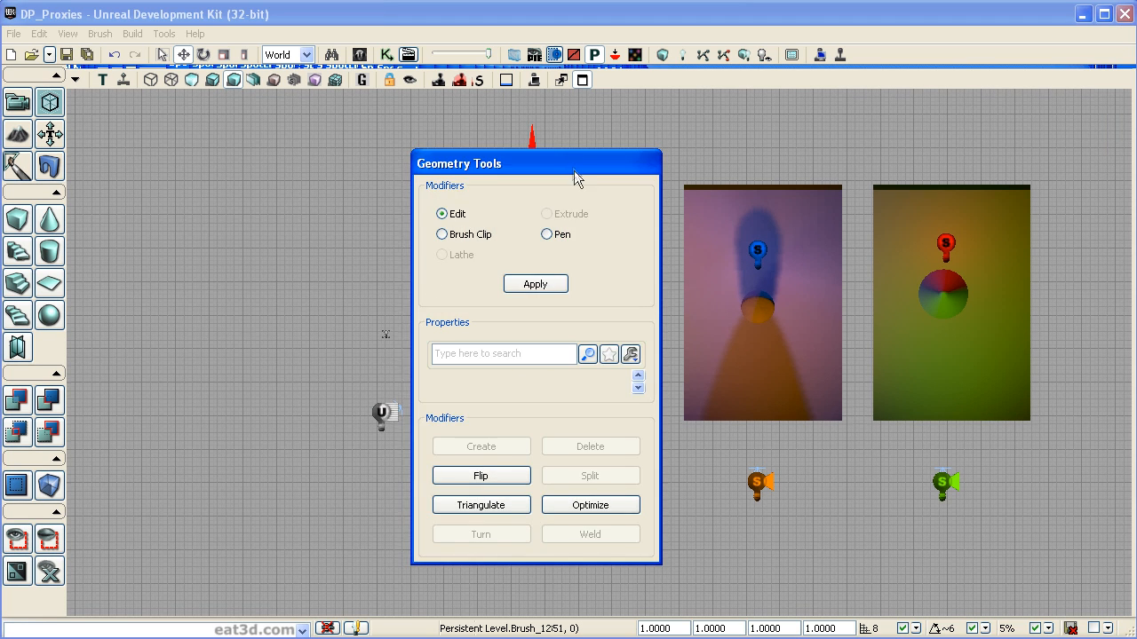
drag(570, 165, 266, 145)
ctrl+alt+drag(424, 246, 641, 341)
drag(599, 218, 597, 470)
mouse_move(571, 145)
ctrl+alt+mouse_down()
mouse_move(646, 513)
mouse_move(646, 614)
ctrl+alt+mouse_up()
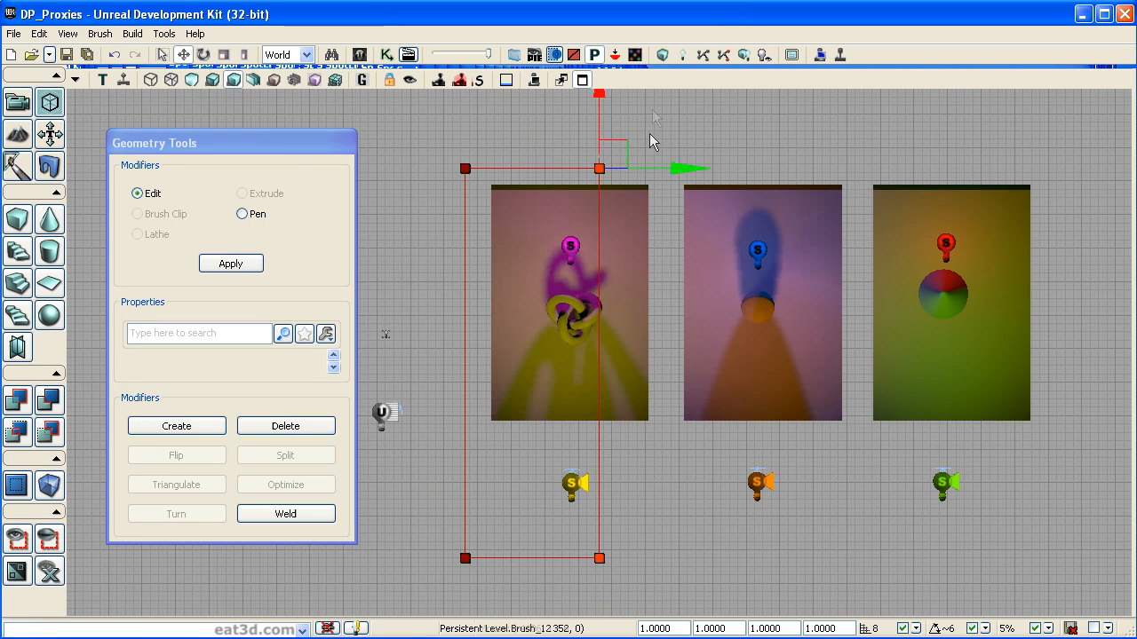
drag(677, 171, 730, 174)
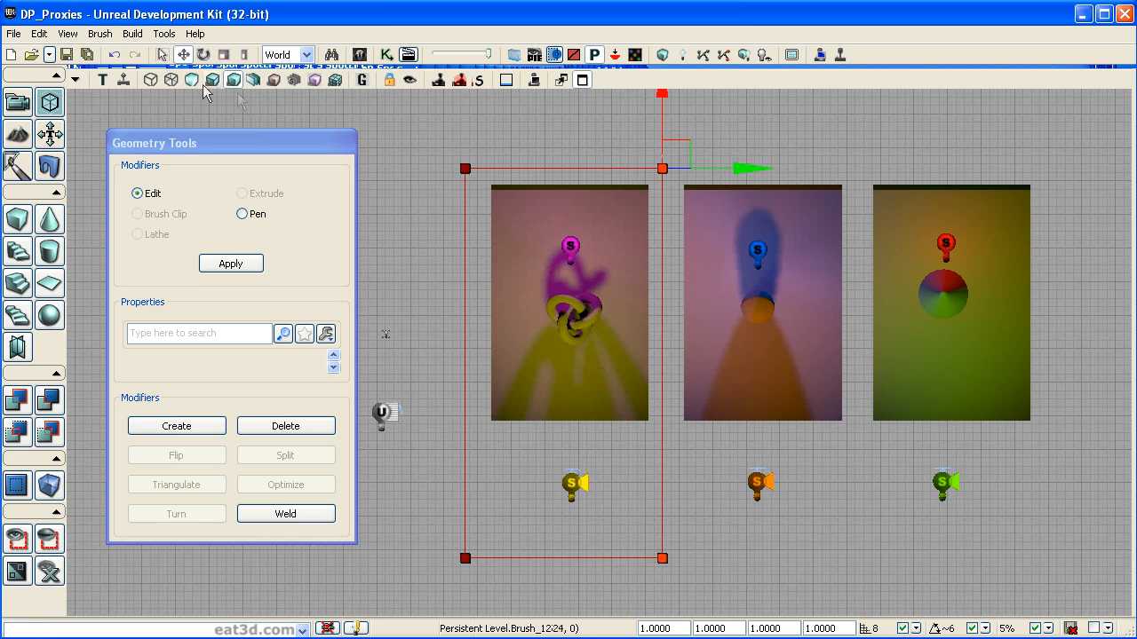
Raise the brush's upper vertices above the yellow spotlight in the front view and return to the perspective view.
click(102, 80)
scroll(601, 315, down, 3)
mouse_move(597, 312)
right_down()
mouse_move(640, 214)
mouse_move(640, 241)
mouse_move(559, 338)
right_up()
scroll(640, 214, up, 8)
mouse_move(611, 285)
ctrl+alt+mouse_down()
mouse_move(673, 335)
mouse_move(878, 386)
ctrl+alt+mouse_up()
drag(647, 258, 647, 65)
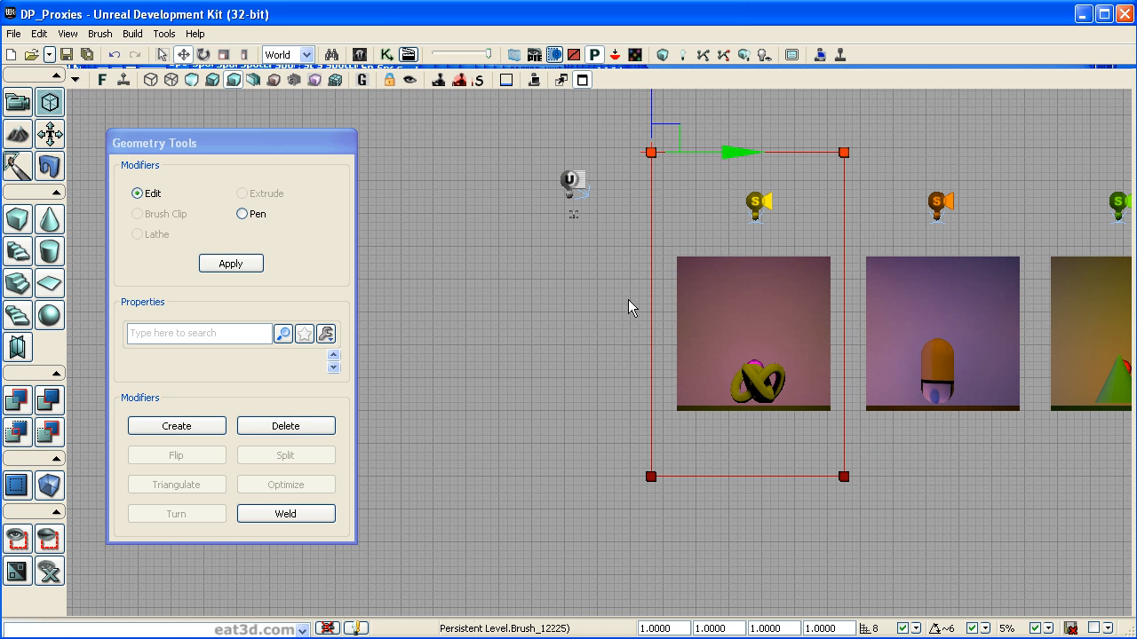
right_drag(647, 290, 510, 343)
click(104, 85)
click(105, 85)
drag(471, 251, 472, 251)
Move the green spotlight and the red point light together from the cone's stage toward the torus knot's stage.
click(708, 426)
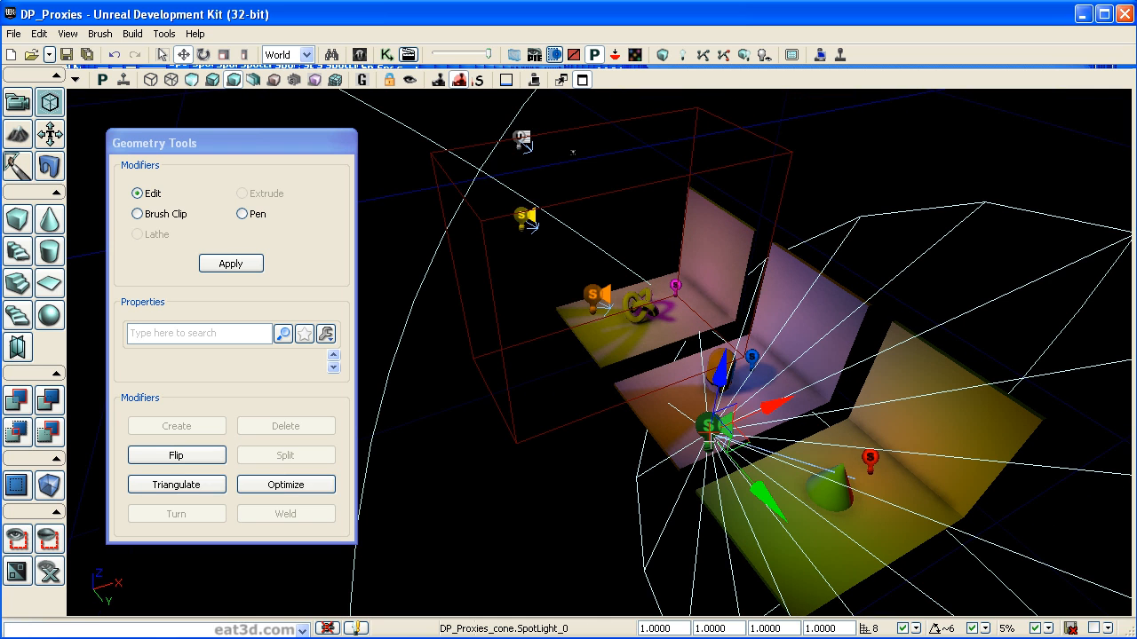
ctrl+click(874, 463)
drag(935, 522, 786, 387)
right_drag(786, 387, 830, 395)
middle_drag(829, 395, 53, 450)
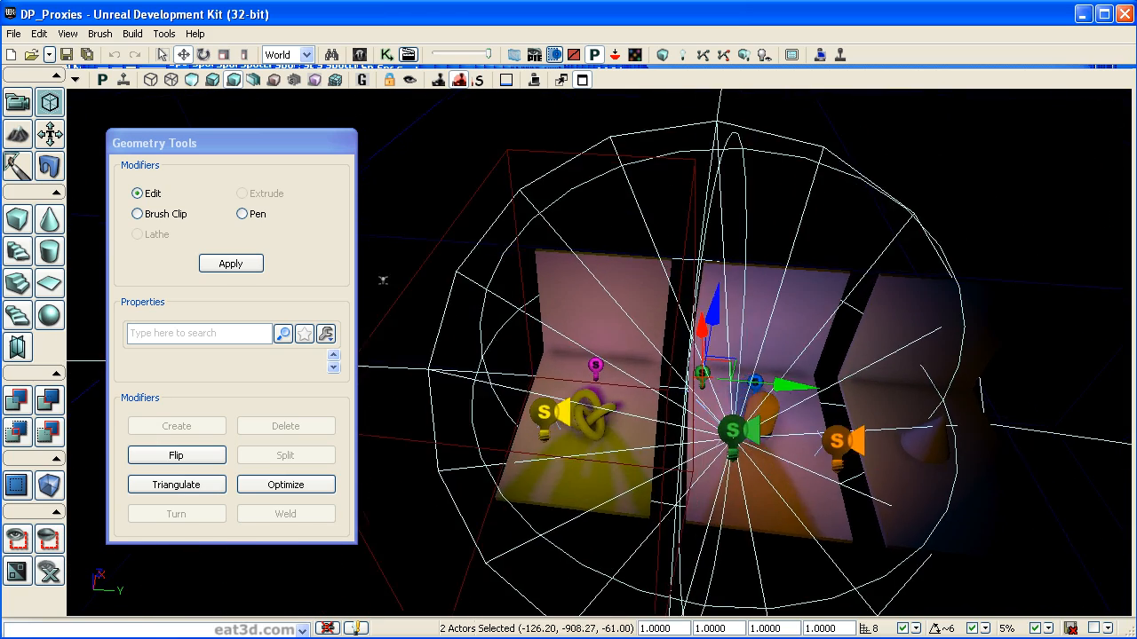
mouse_move(570, 499)
right_down()
mouse_move(655, 497)
mouse_move(548, 500)
right_up()
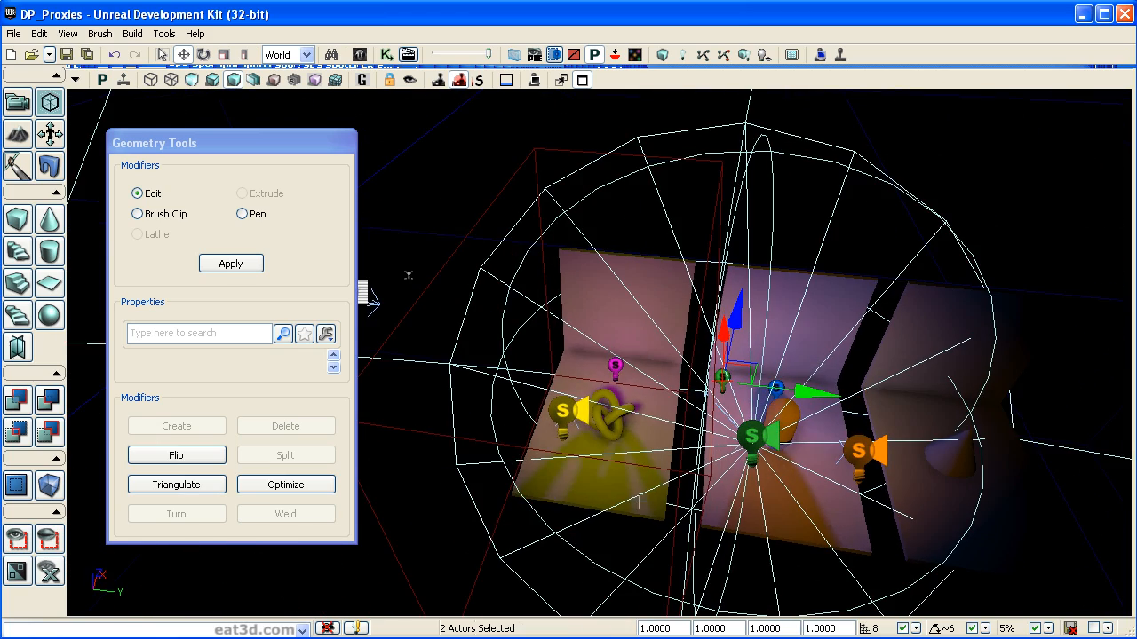
drag(835, 392, 786, 384)
middle_drag(786, 384, 1056, 466)
right_drag(1056, 466, 940, 462)
middle_drag(872, 466, 797, 468)
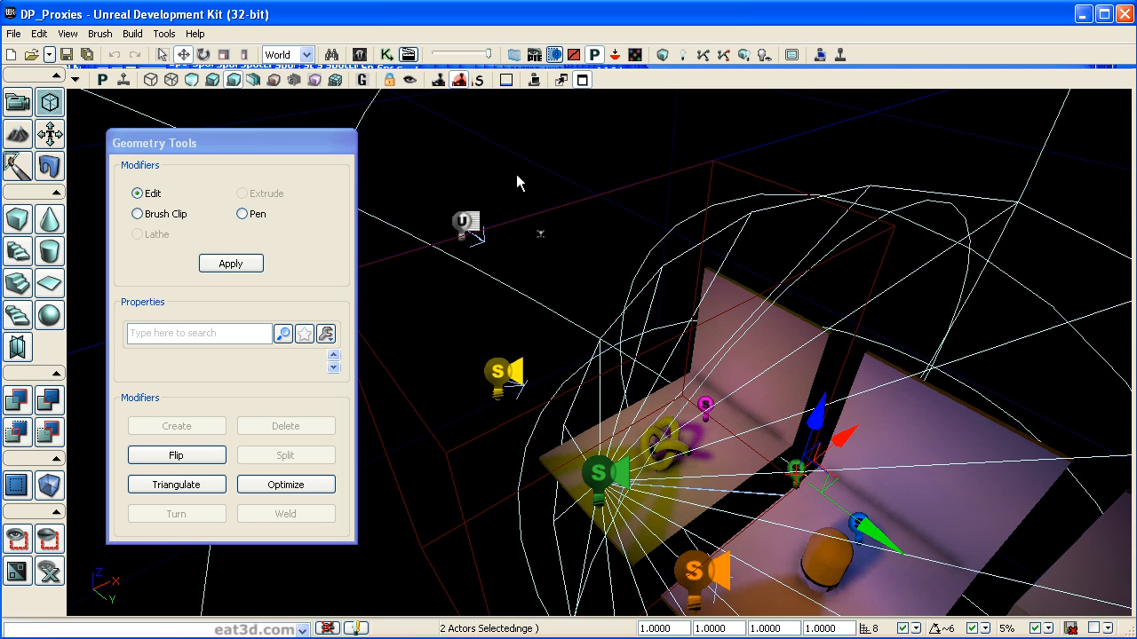
Select the builder brush, return to camera mode and add a LightVolume from its shape.
click(528, 215)
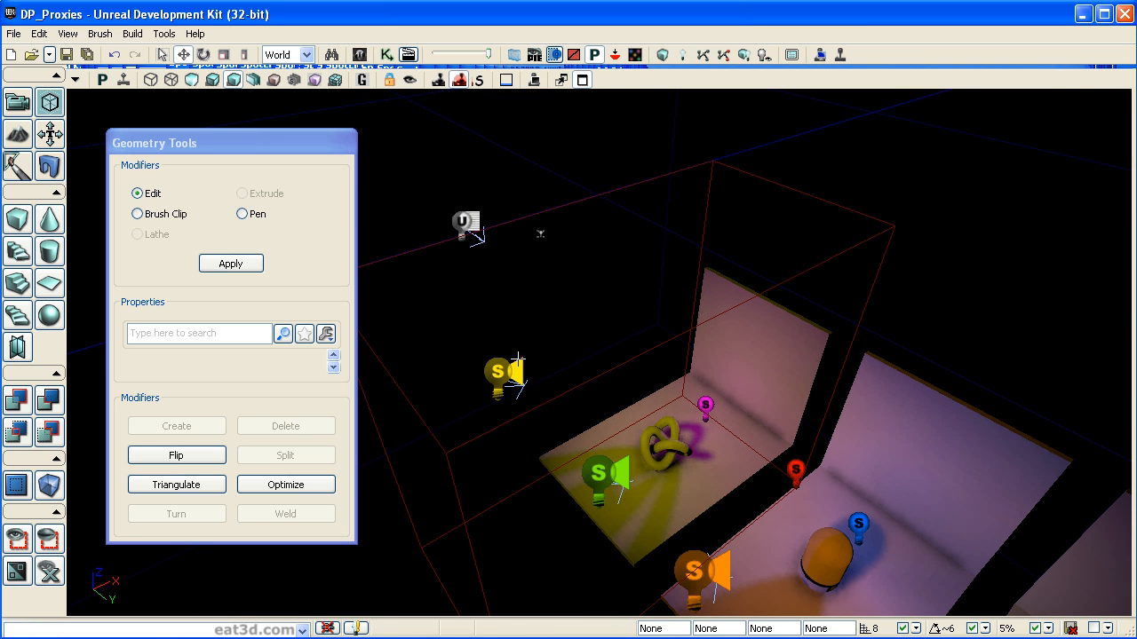
click(496, 427)
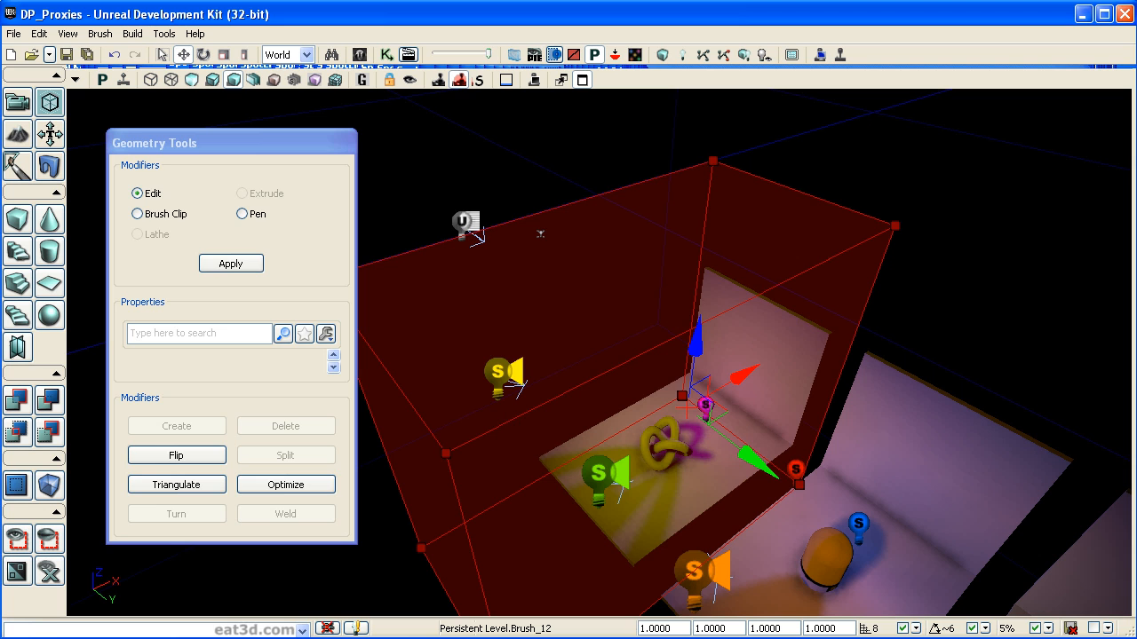
click(18, 103)
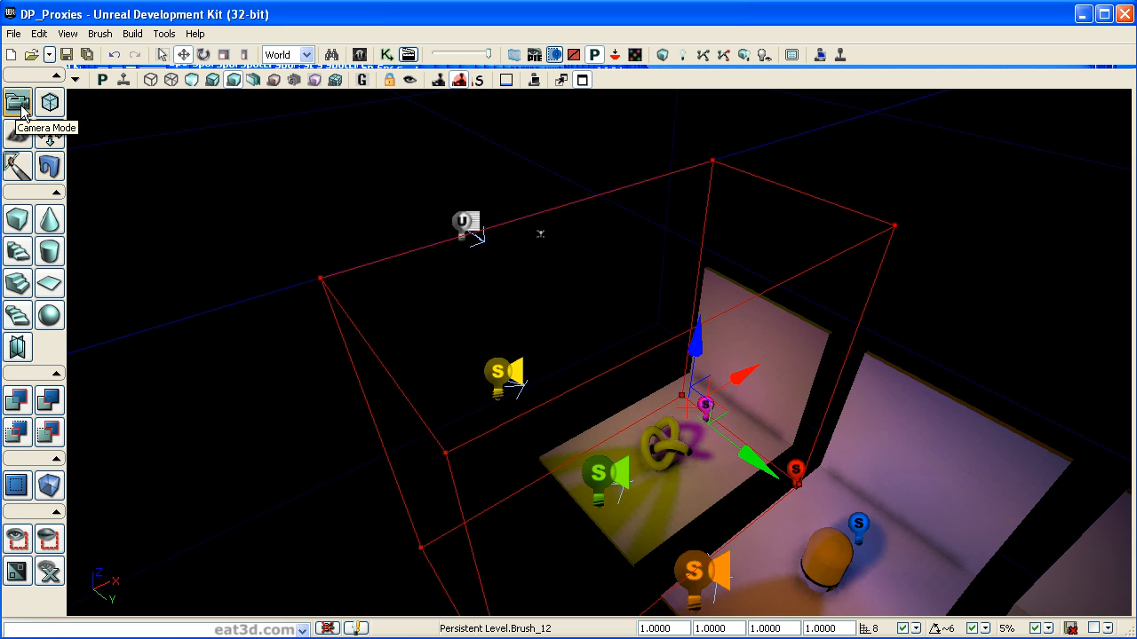
right_click(50, 488)
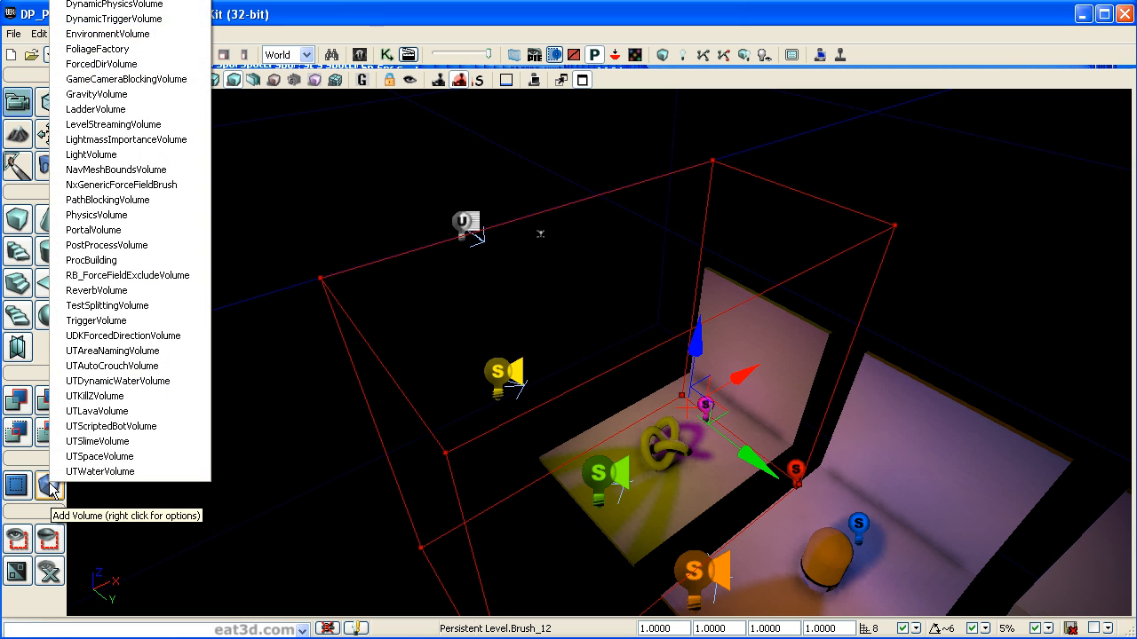
click(129, 157)
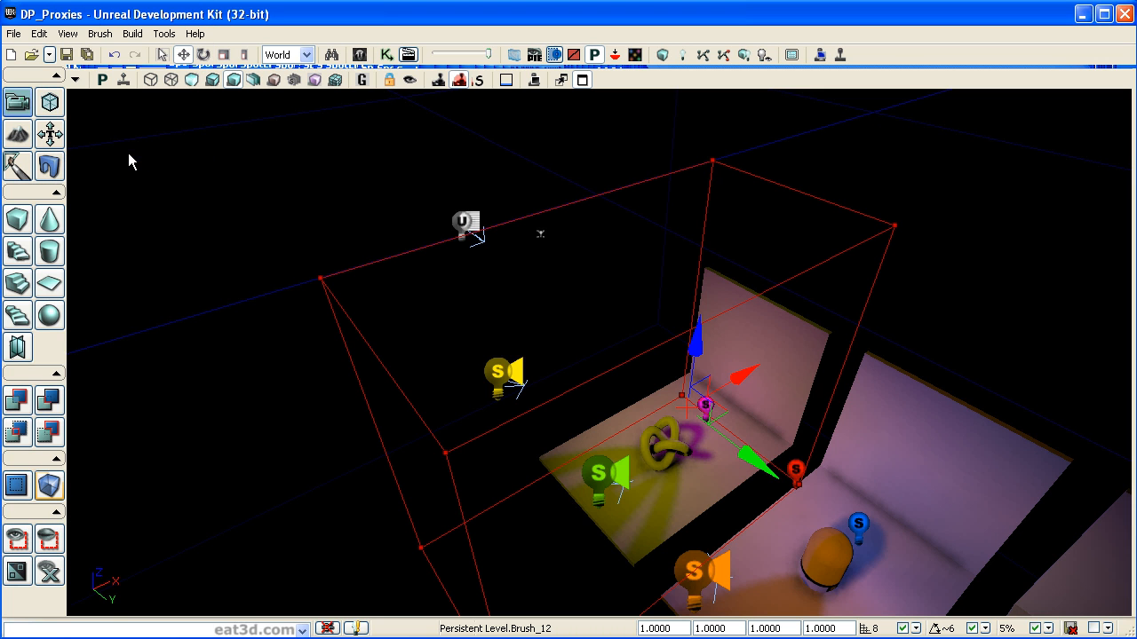
Display the viewport in wireframe and hide the builder brush.
right_drag(285, 165, 282, 166)
key(alt+1)
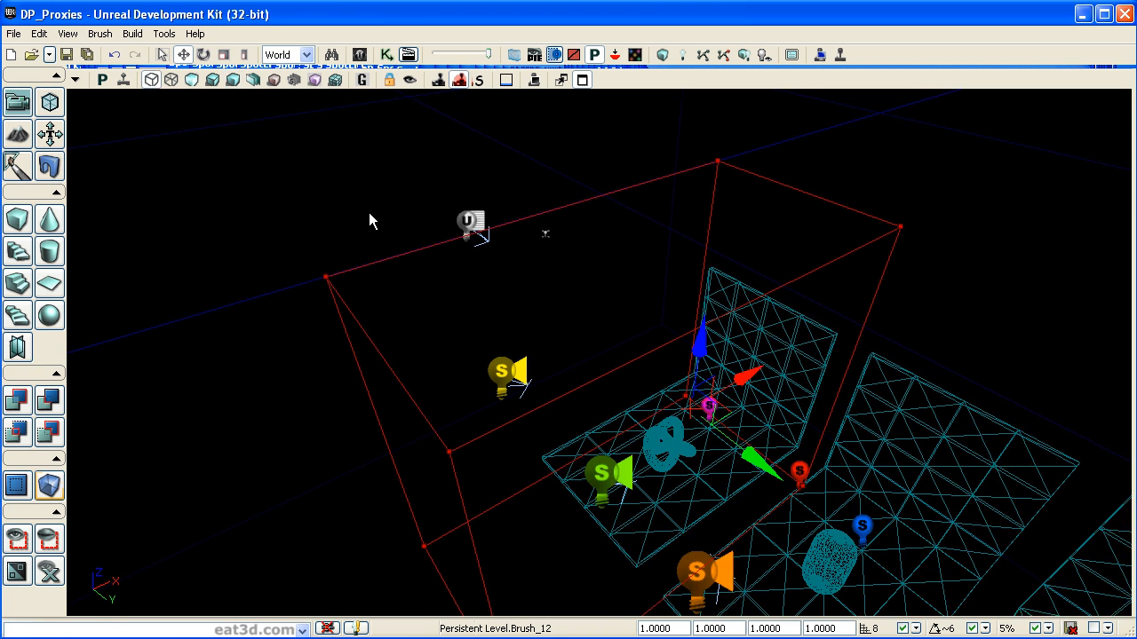
key(b)
click(355, 316)
Open the green spotlight's properties and move the window clear of the lights.
right_drag(355, 316, 547, 211)
click(460, 395)
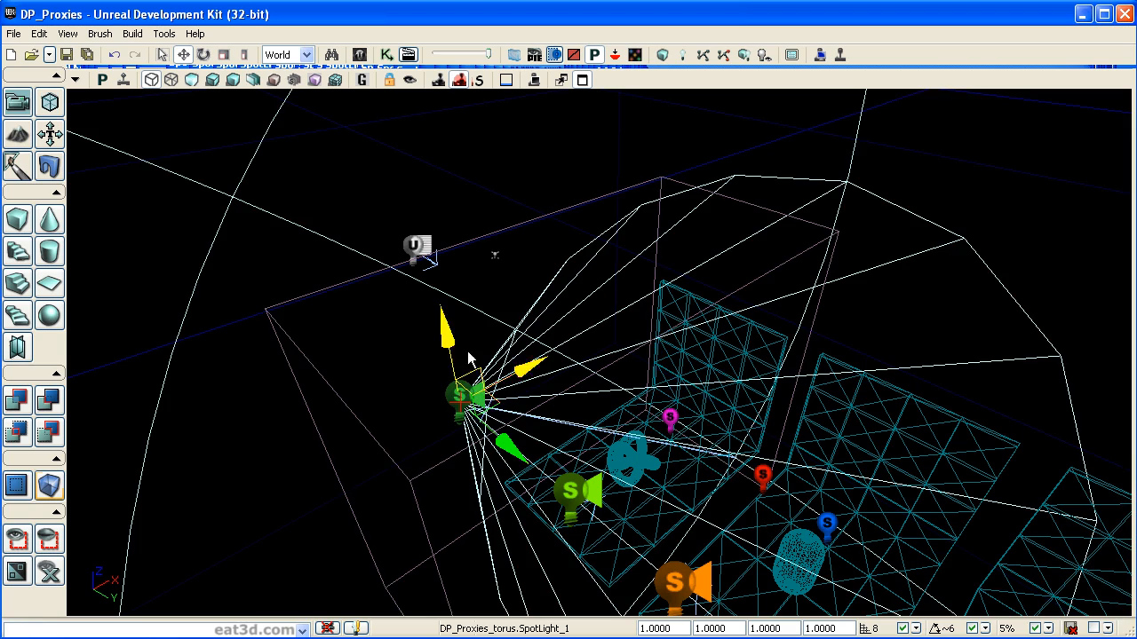
right_drag(385, 356, 607, 543)
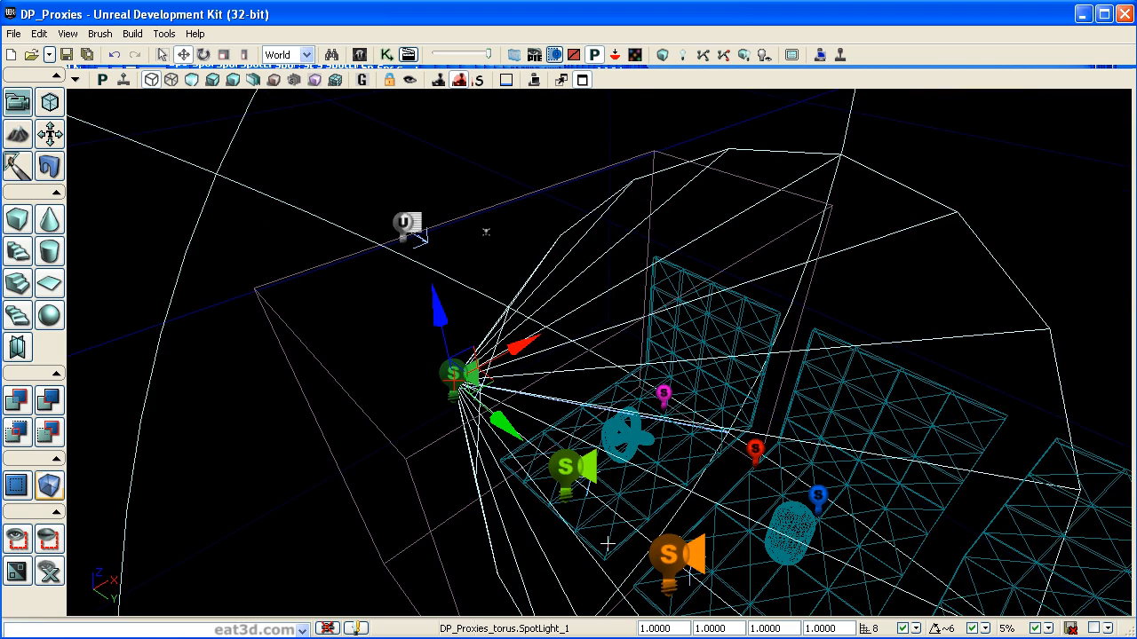
click(580, 463)
right_drag(830, 117, 901, 120)
key(F4)
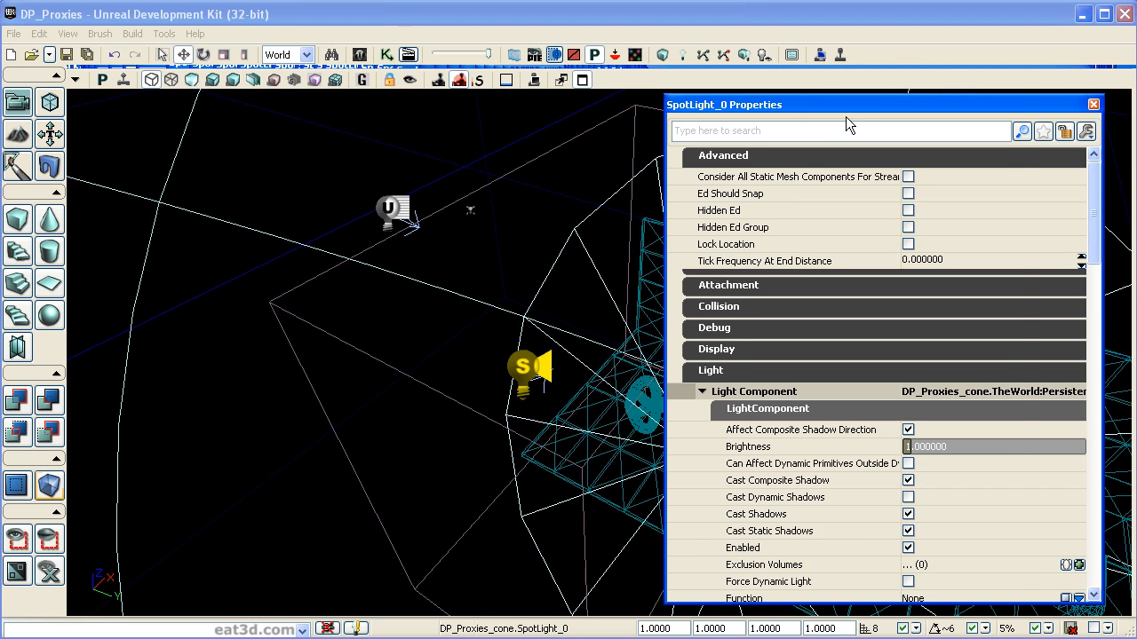
drag(810, 103, 288, 105)
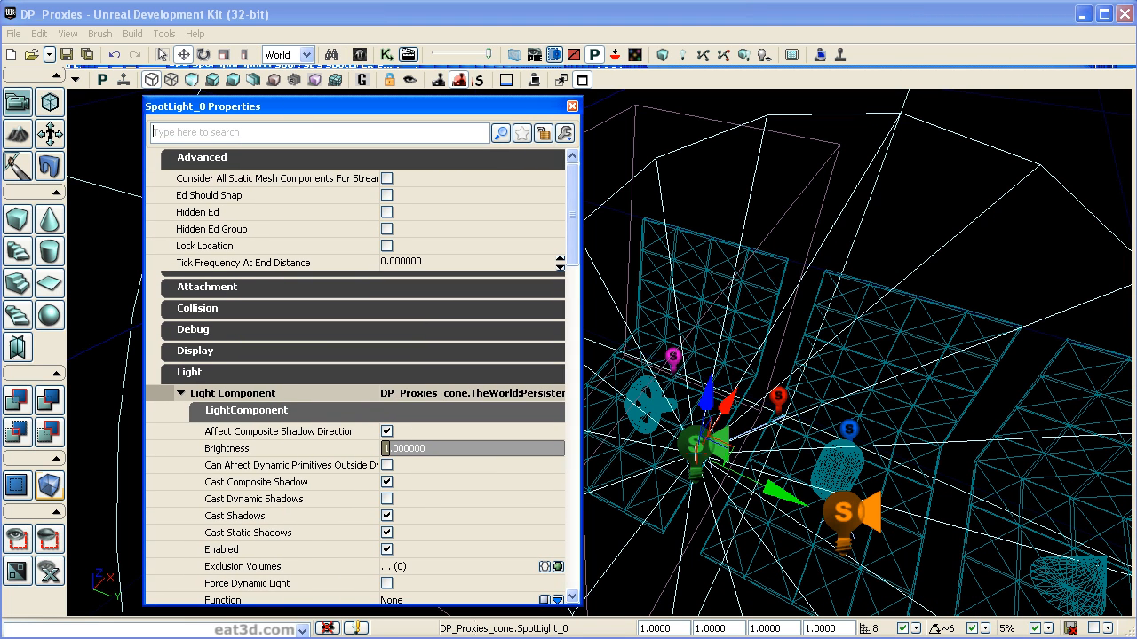
Enable Use Volumes on the green spotlight, examine its Exclusion Volumes setting and select the light volume around the torus knot.
drag(571, 246, 570, 455)
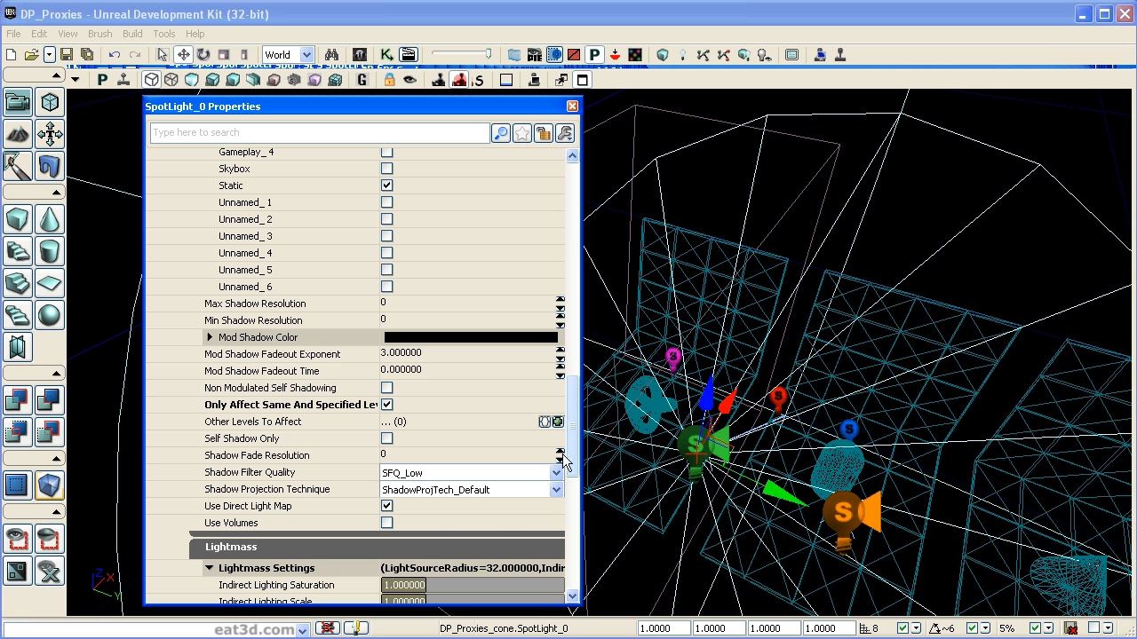
click(387, 523)
drag(574, 406, 576, 271)
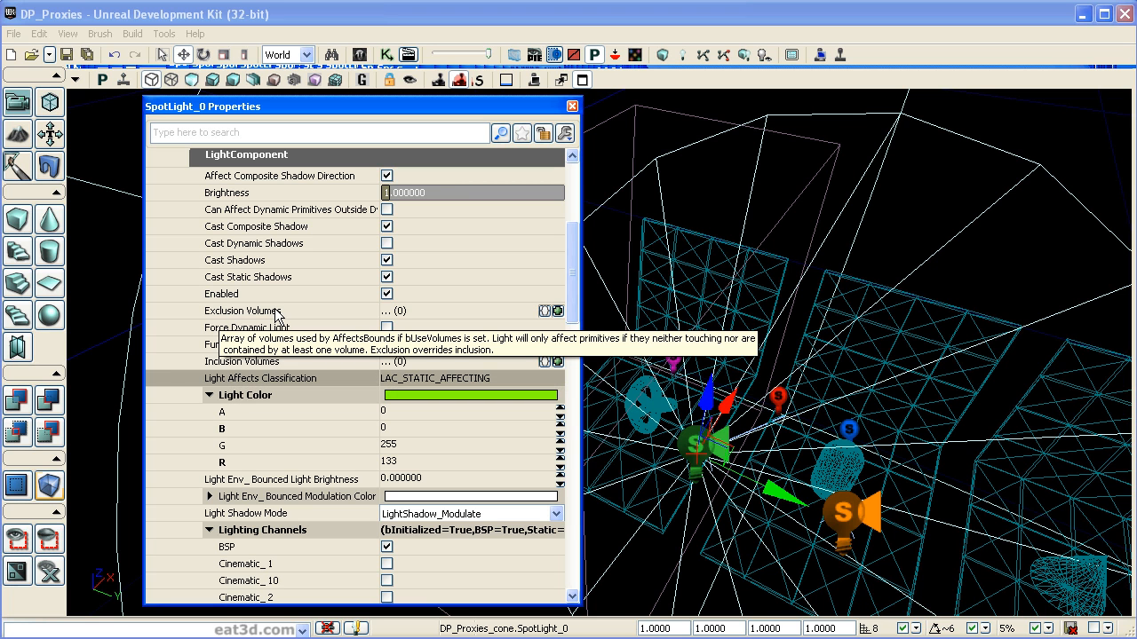
click(687, 117)
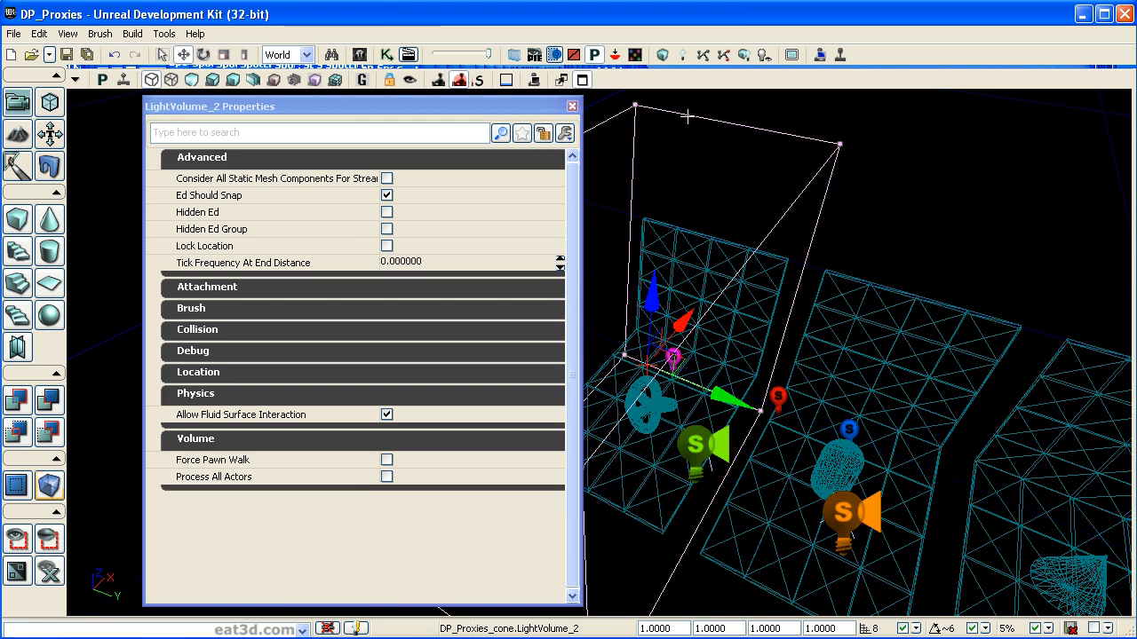
Lock the properties window on the green spotlight and add the light volume around the torus knot to its Inclusion Volumes.
click(693, 440)
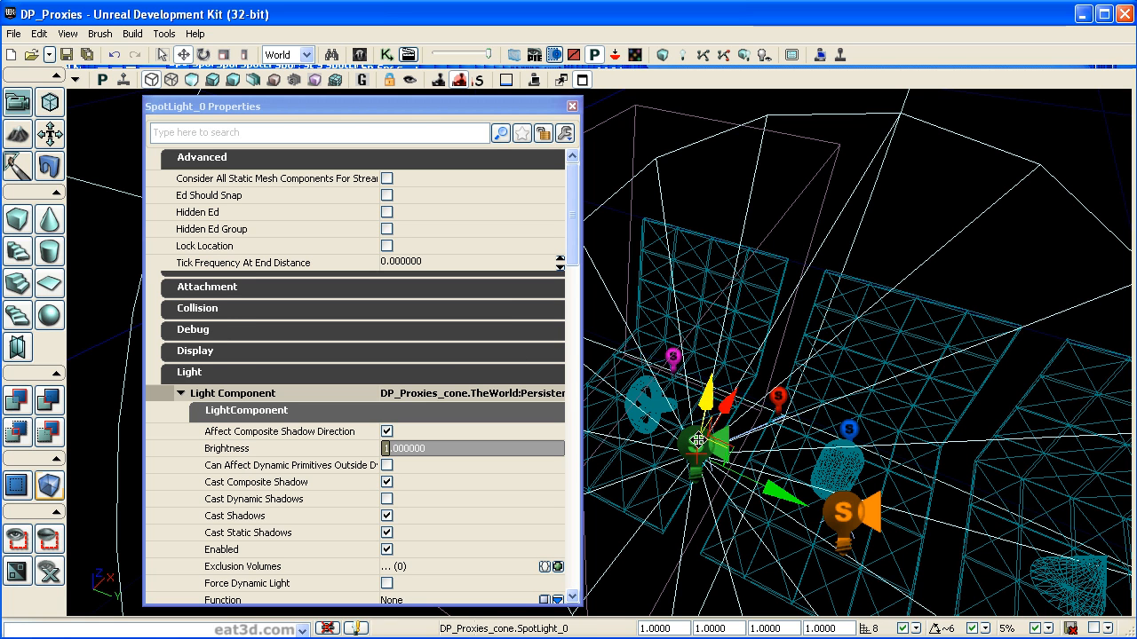
drag(580, 256, 579, 282)
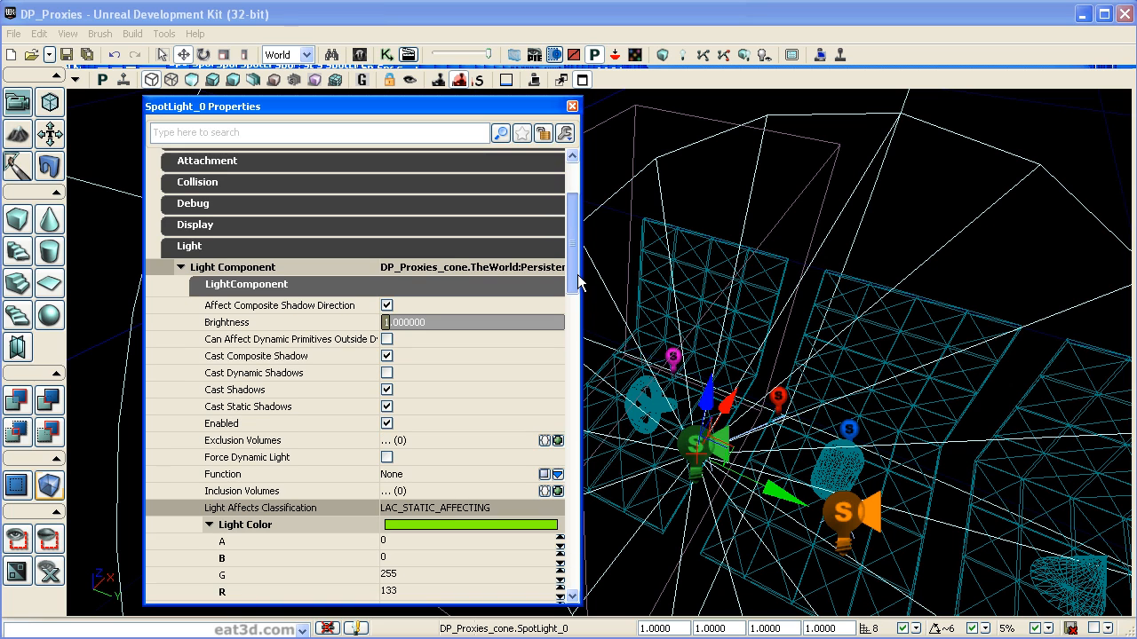
click(543, 135)
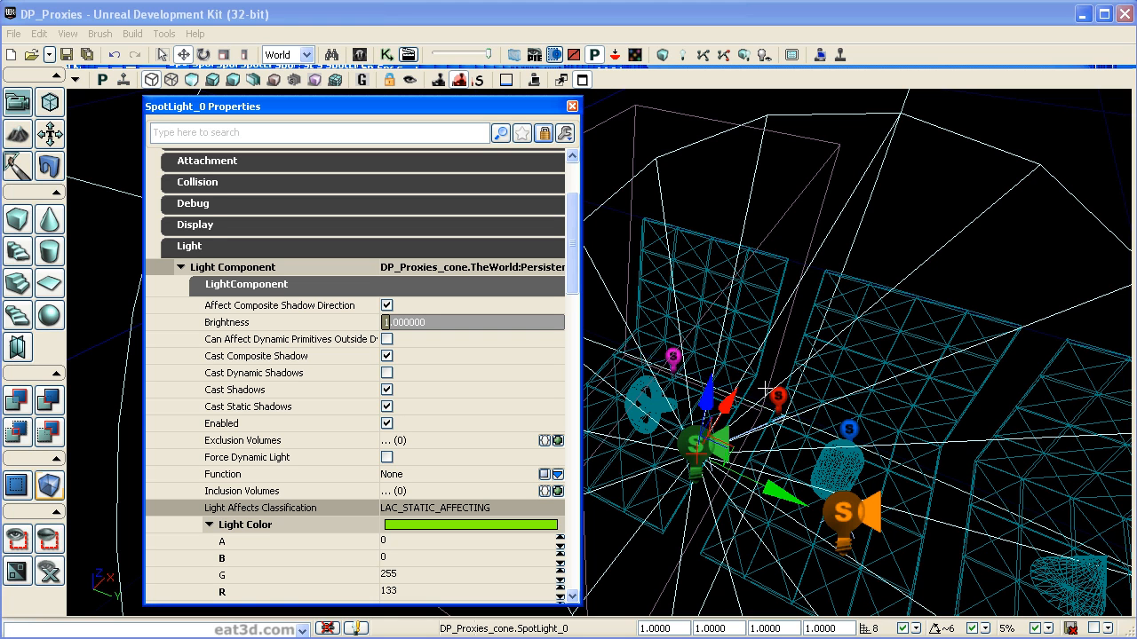
drag(514, 106, 482, 102)
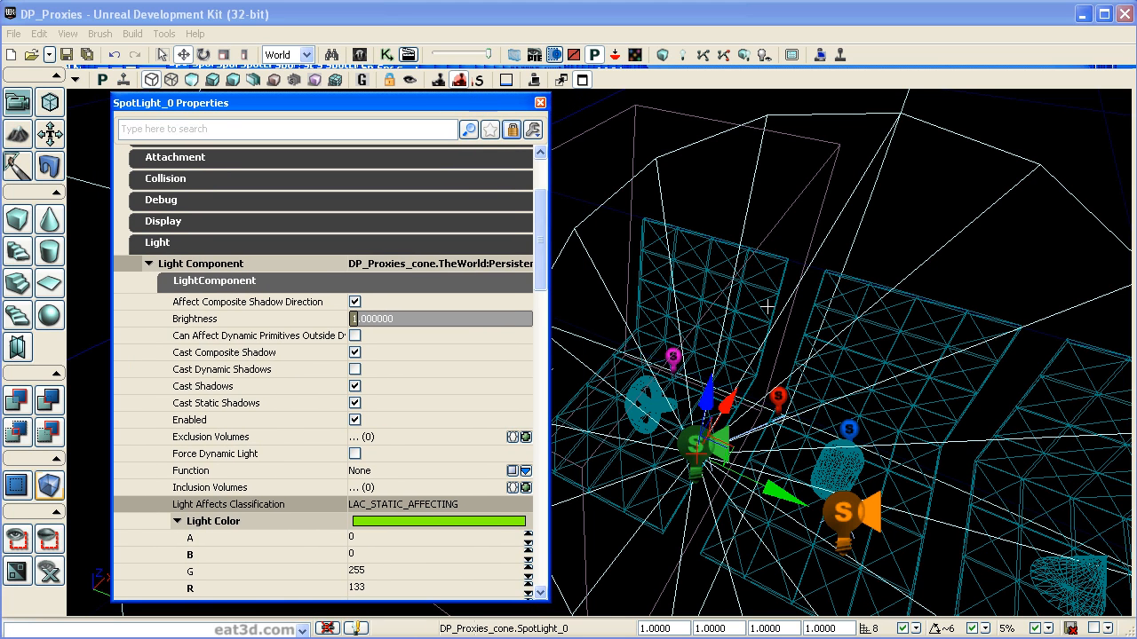
click(816, 224)
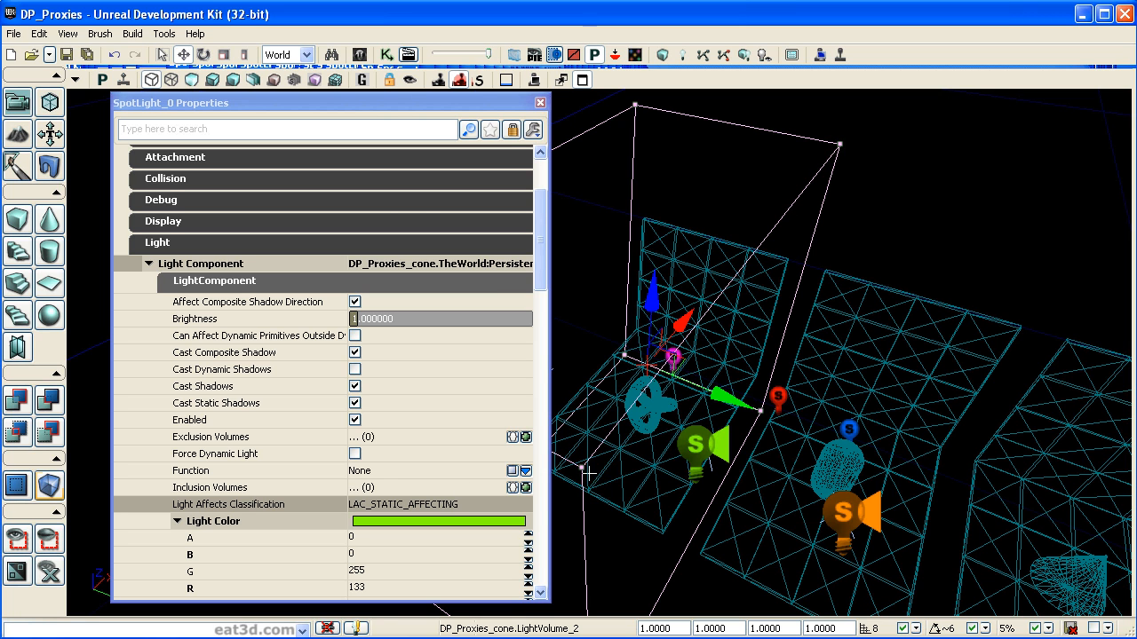
click(512, 488)
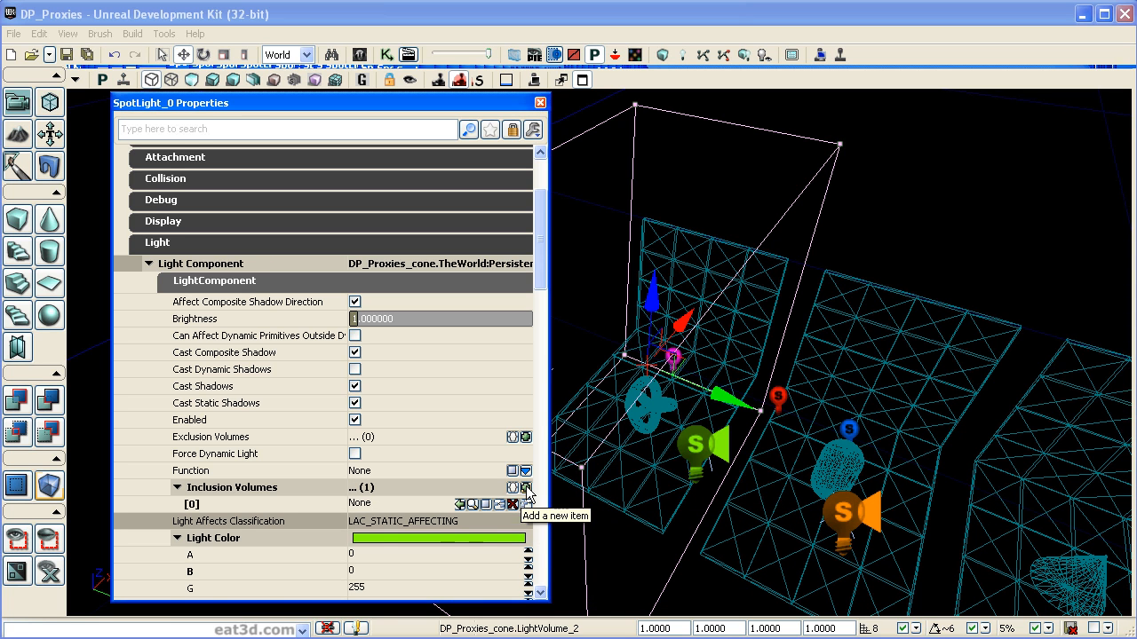
click(459, 504)
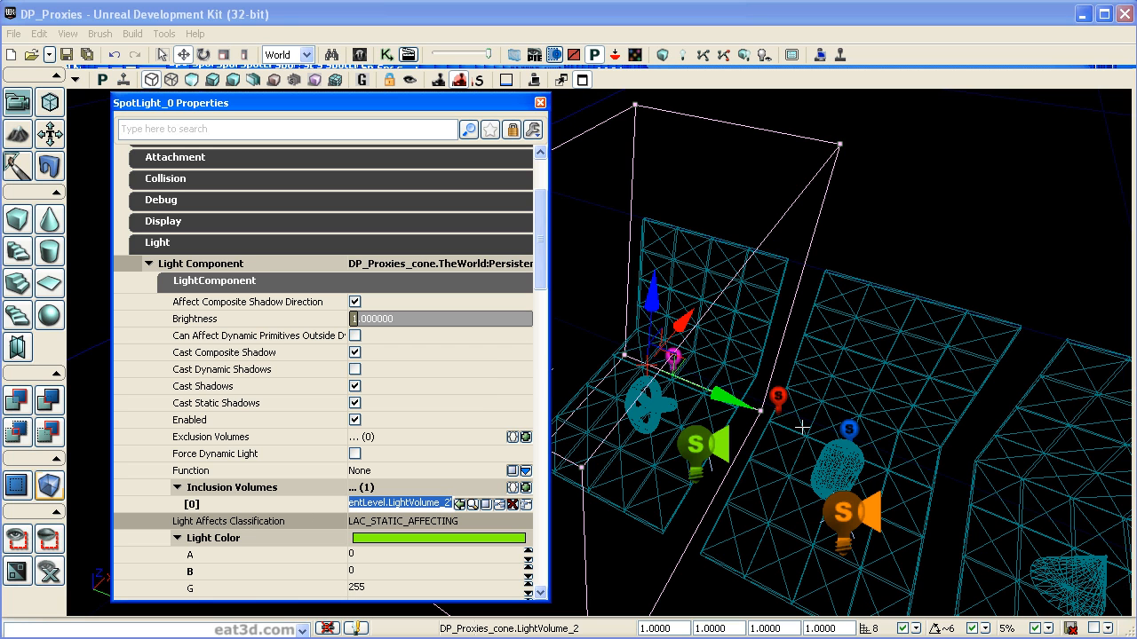
click(897, 208)
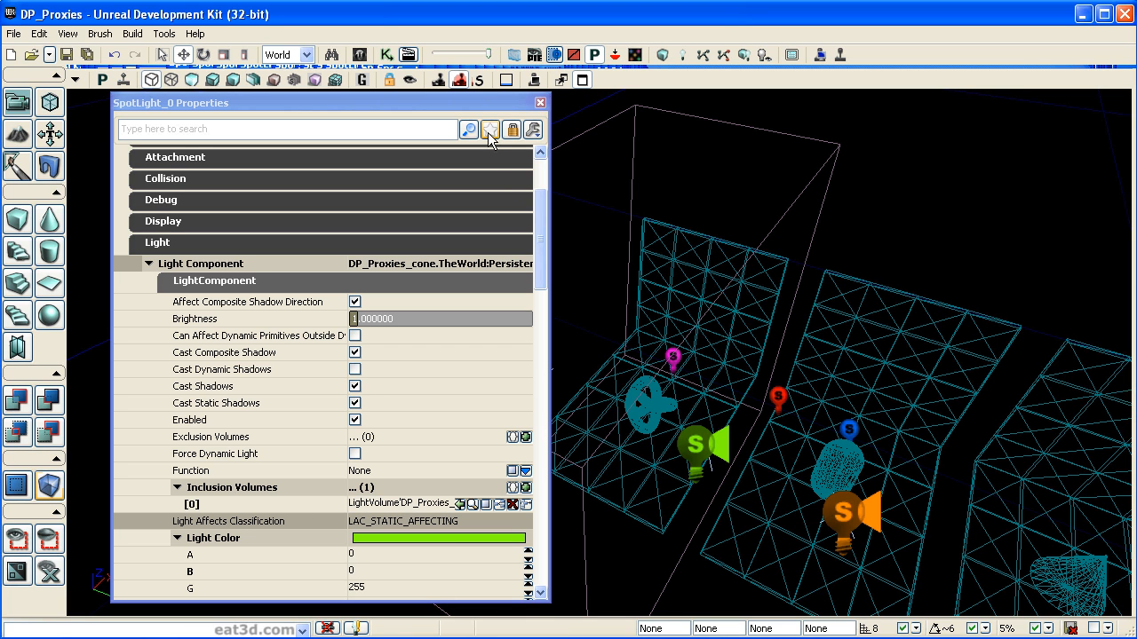
Lock the properties window on the red point light and add the same light volume to its Inclusion Volumes.
click(778, 396)
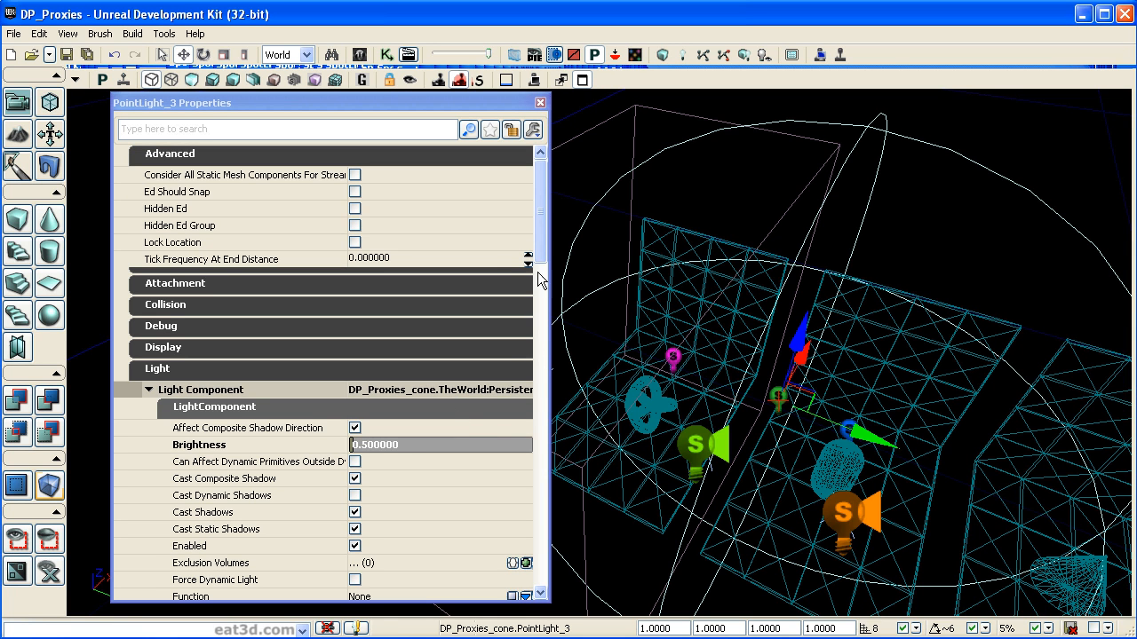
scroll(544, 263, down, 3)
drag(544, 263, 548, 290)
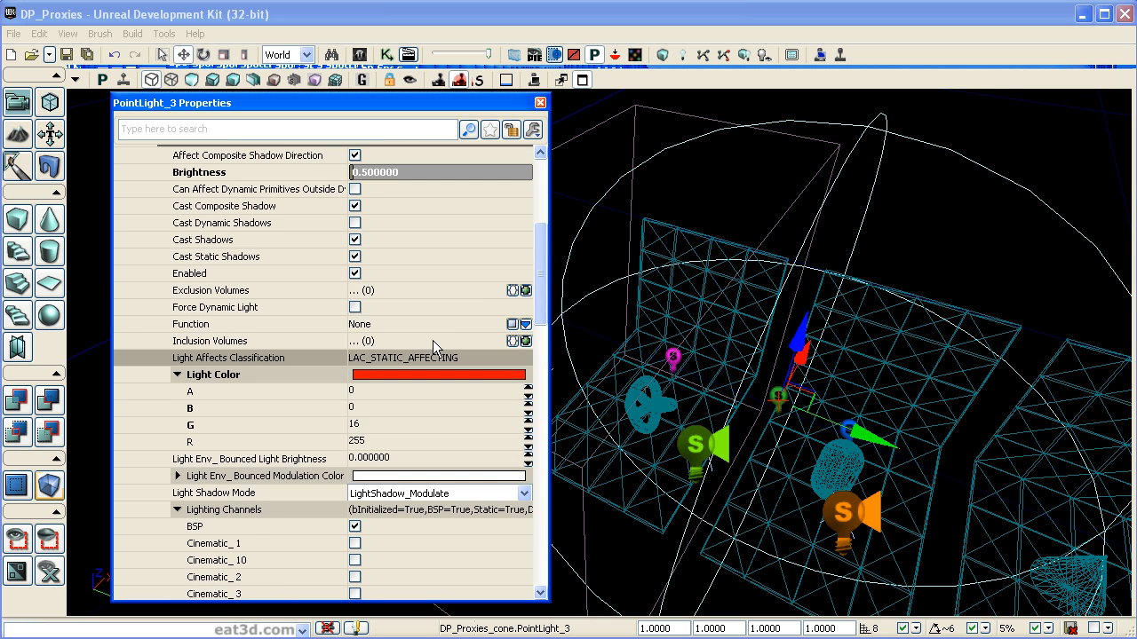
click(511, 130)
click(719, 116)
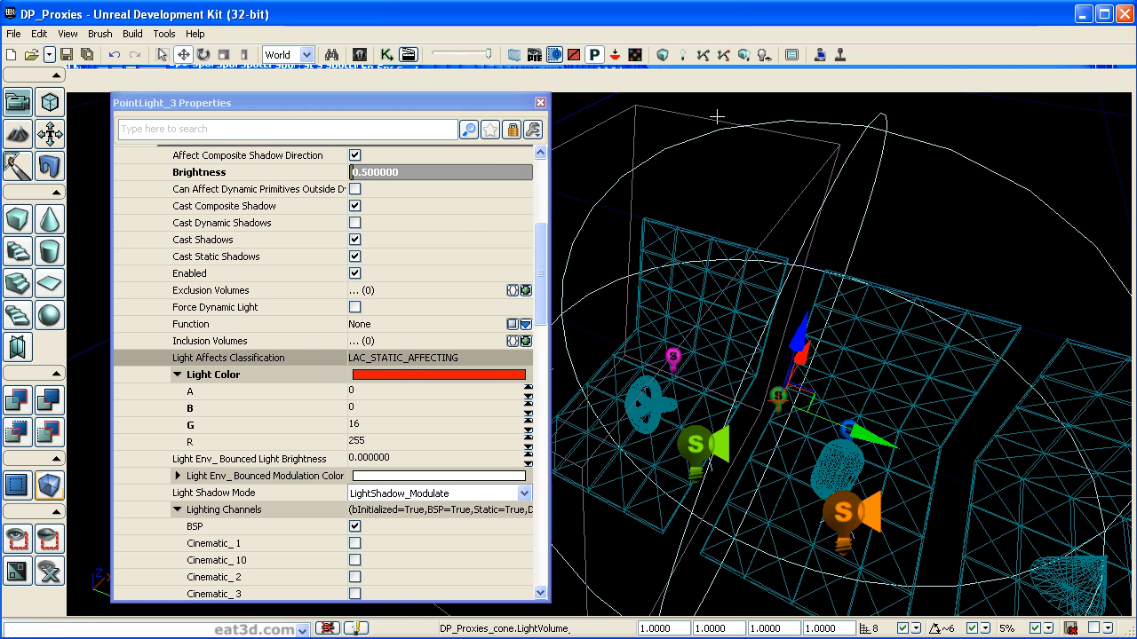
click(525, 341)
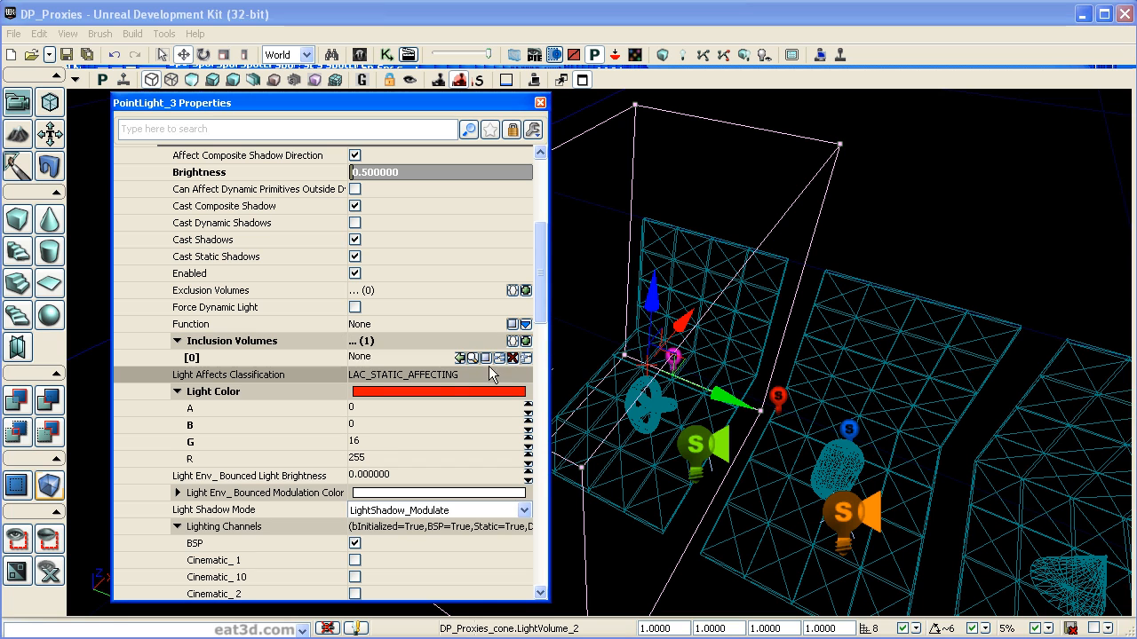
click(460, 357)
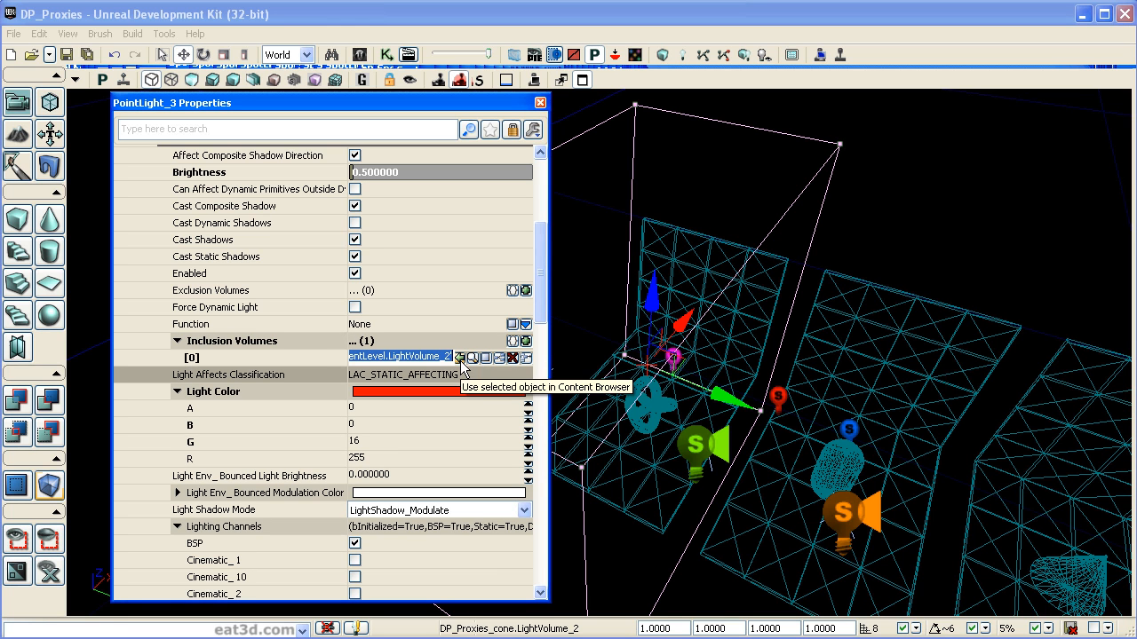
click(775, 125)
Turn off Enabled on the red point light and delete the yellow spotlight near the torus knot.
drag(810, 260, 757, 255)
click(610, 375)
key(alt+1)
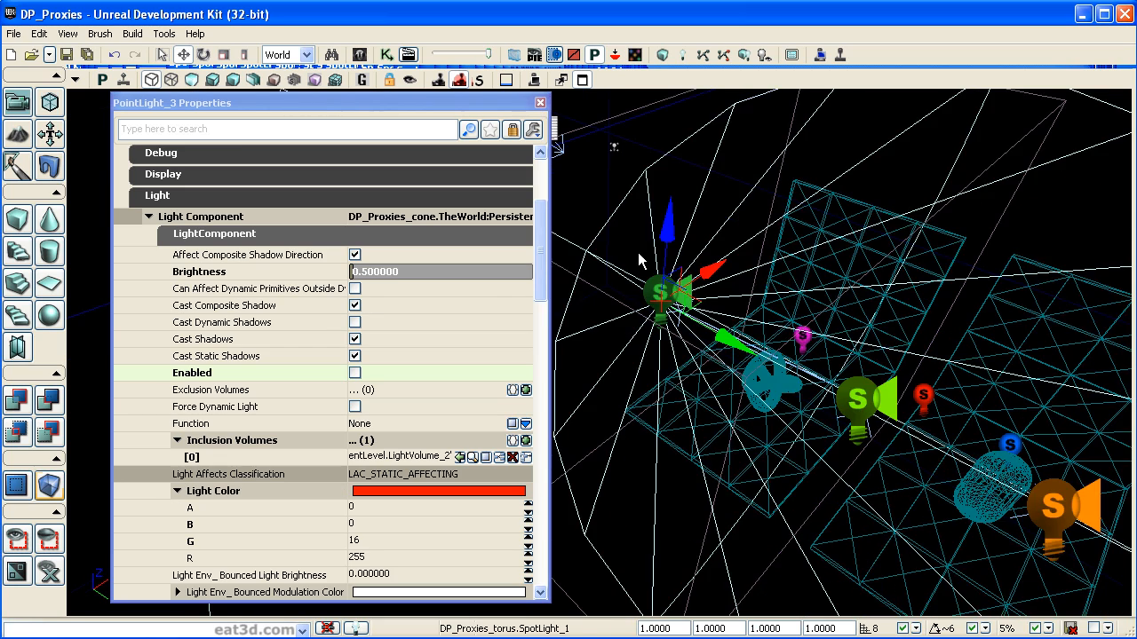
mouse_move(588, 189)
mouse_down()
mouse_move(620, 211)
mouse_move(577, 174)
mouse_up()
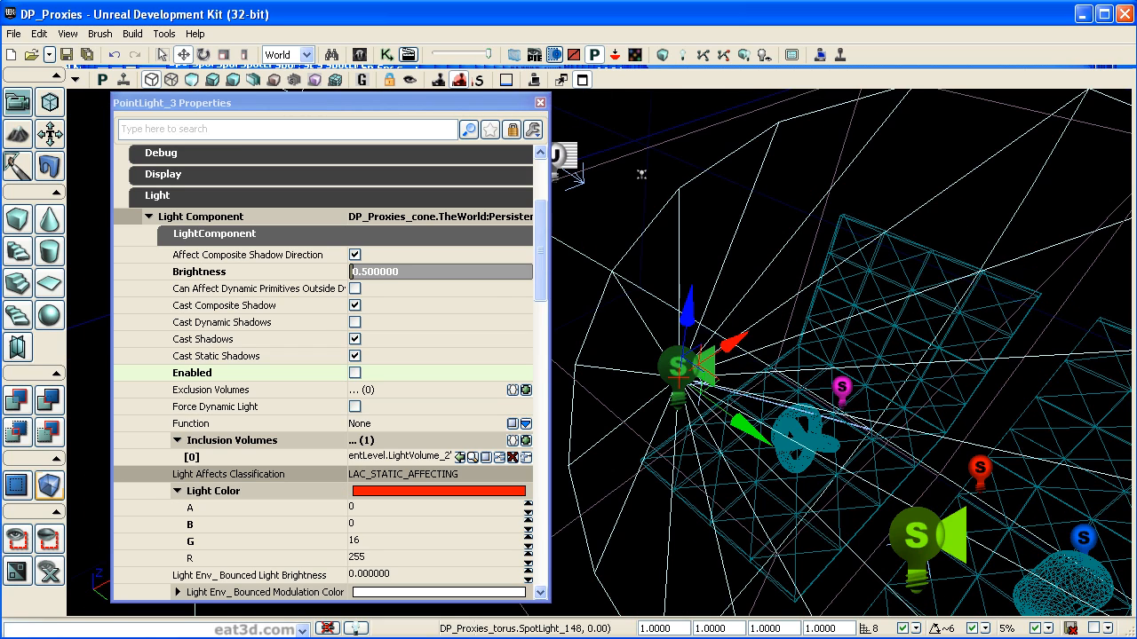
key(Delete)
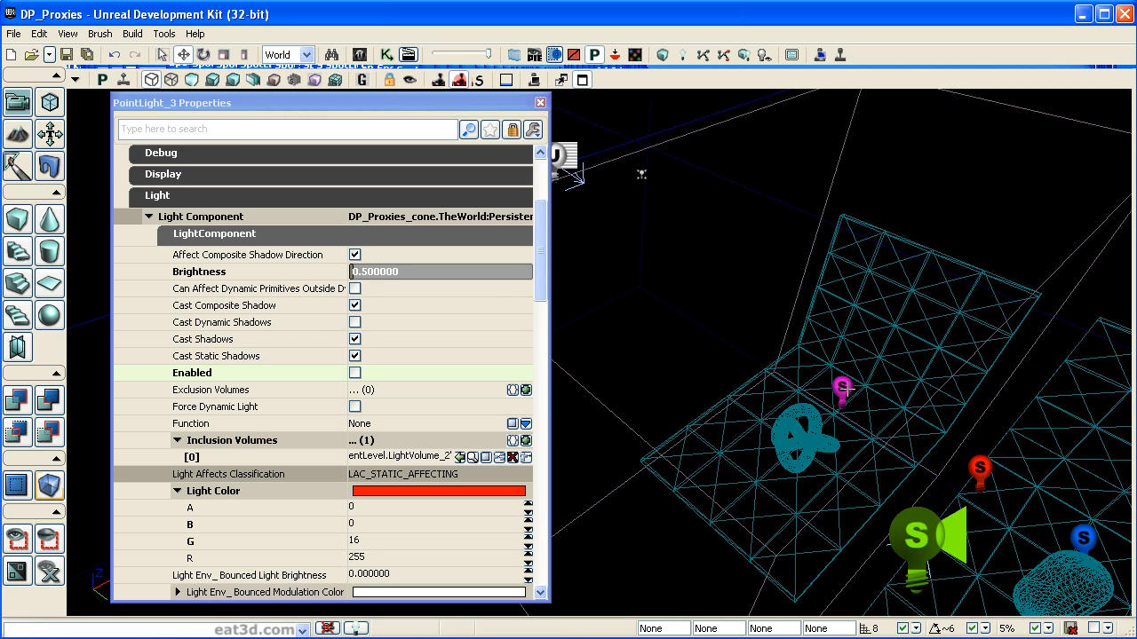
Delete the magenta point light, the orange spotlight and the blue point light.
click(843, 389)
key(Delete)
key(Delete)
drag(670, 310, 551, 230)
click(753, 317)
key(Delete)
click(848, 368)
key(Delete)
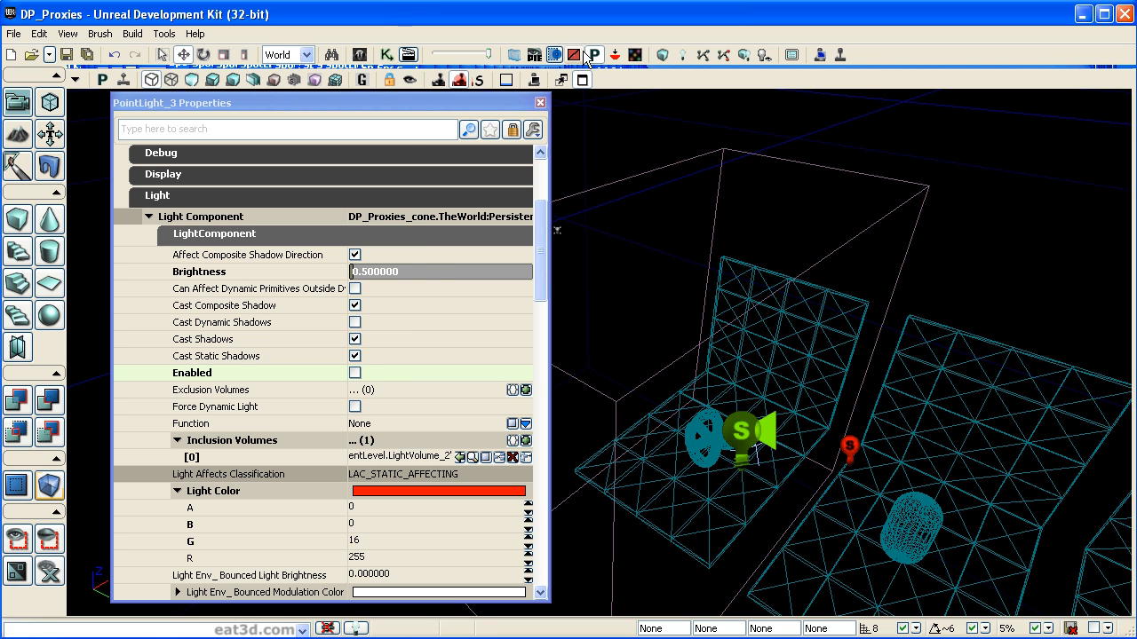
Rebuild the level's lighting, dismiss the map check report and display the viewport in lit mode.
click(682, 54)
click(453, 421)
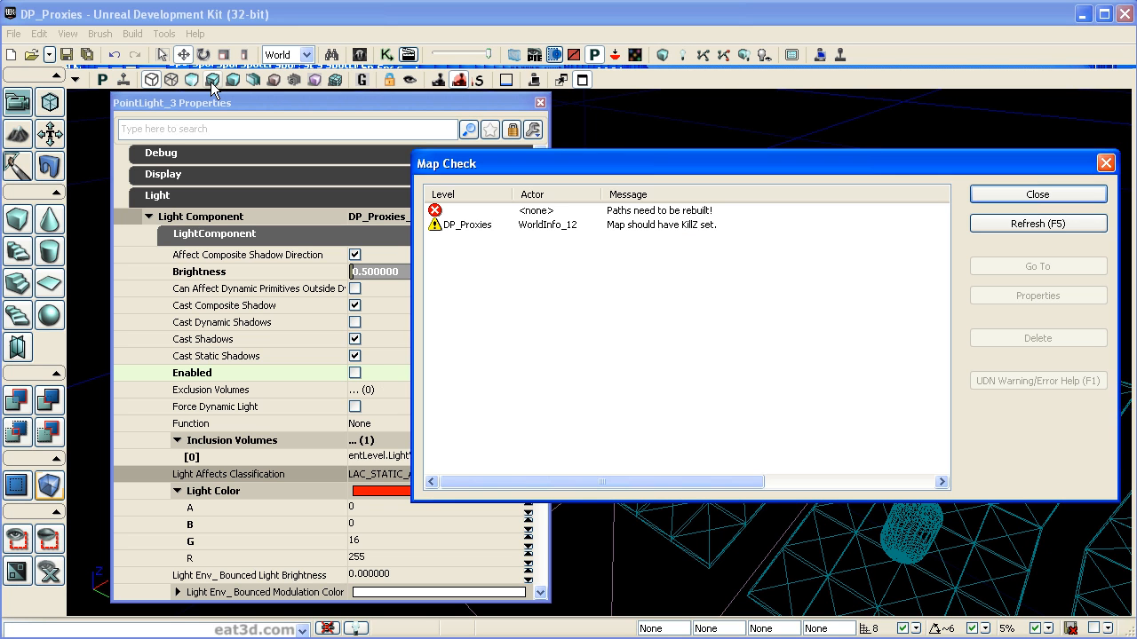
click(1035, 194)
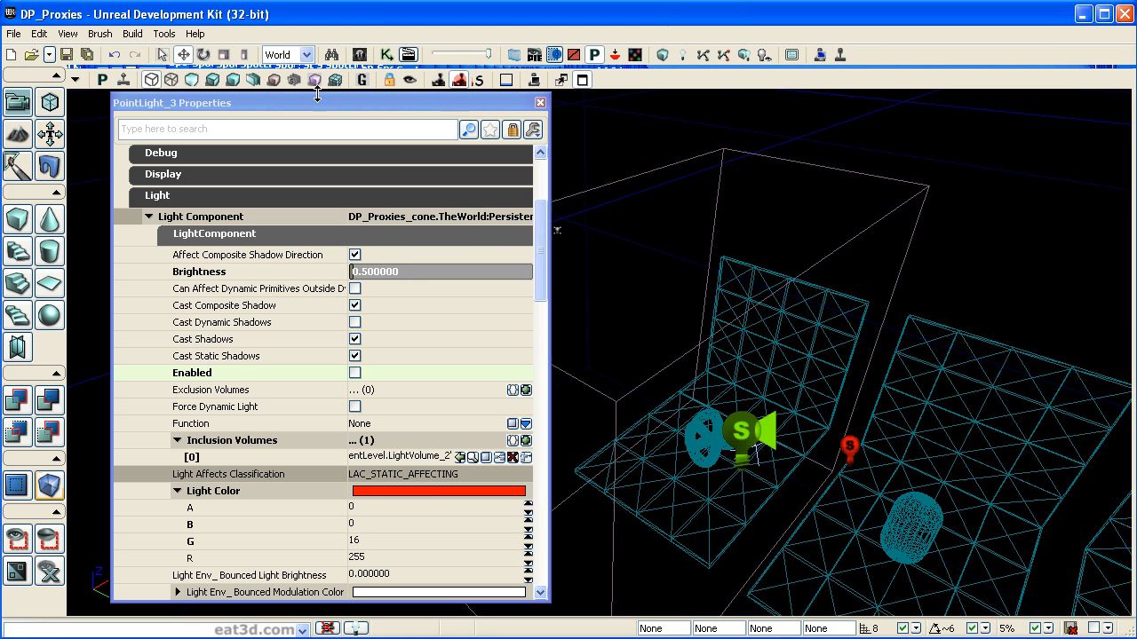
click(233, 81)
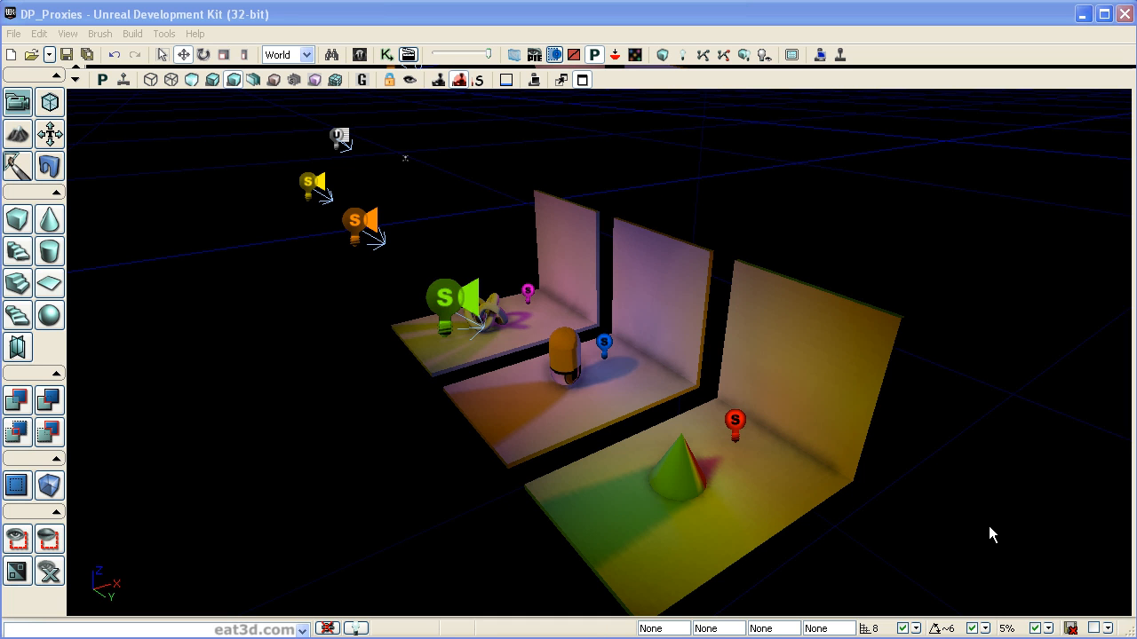
Select the small skylight near the directional light, open its properties and move the window clear of the lights.
drag(513, 183, 449, 204)
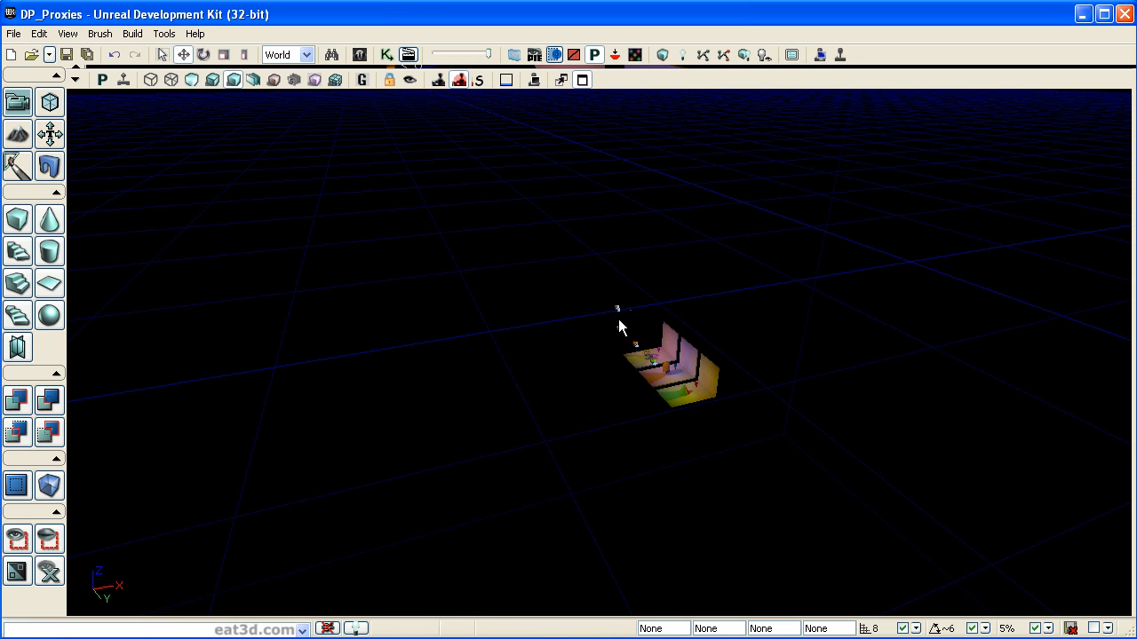
drag(617, 332, 636, 375)
drag(587, 367, 587, 169)
middle_drag(587, 366, 642, 613)
drag(587, 367, 582, 89)
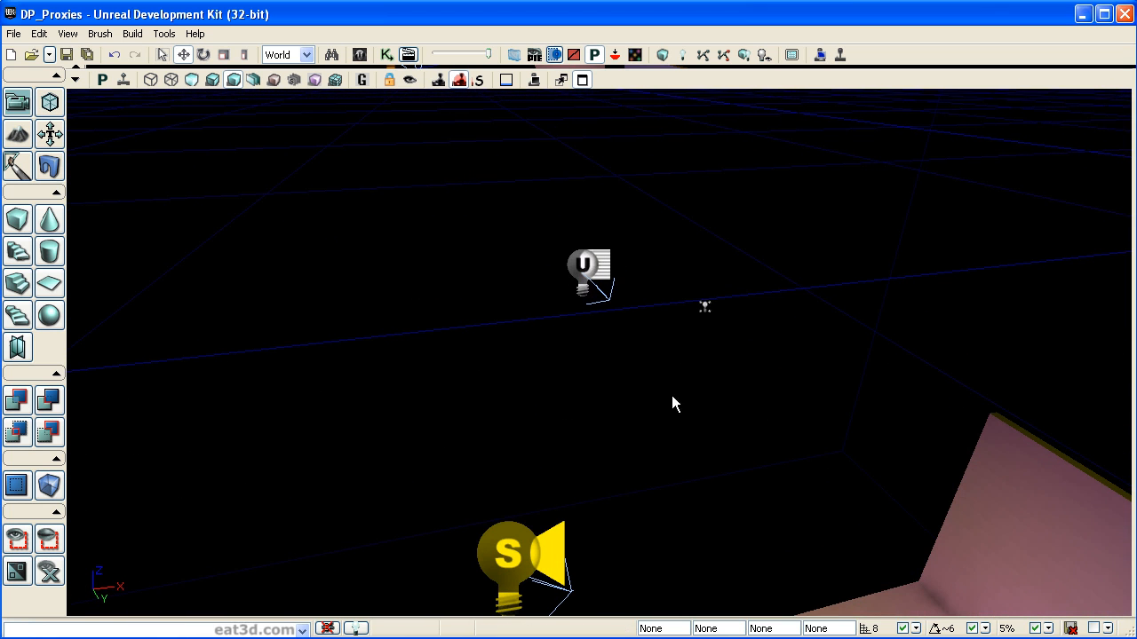
click(706, 306)
drag(710, 347, 710, 418)
click(638, 293)
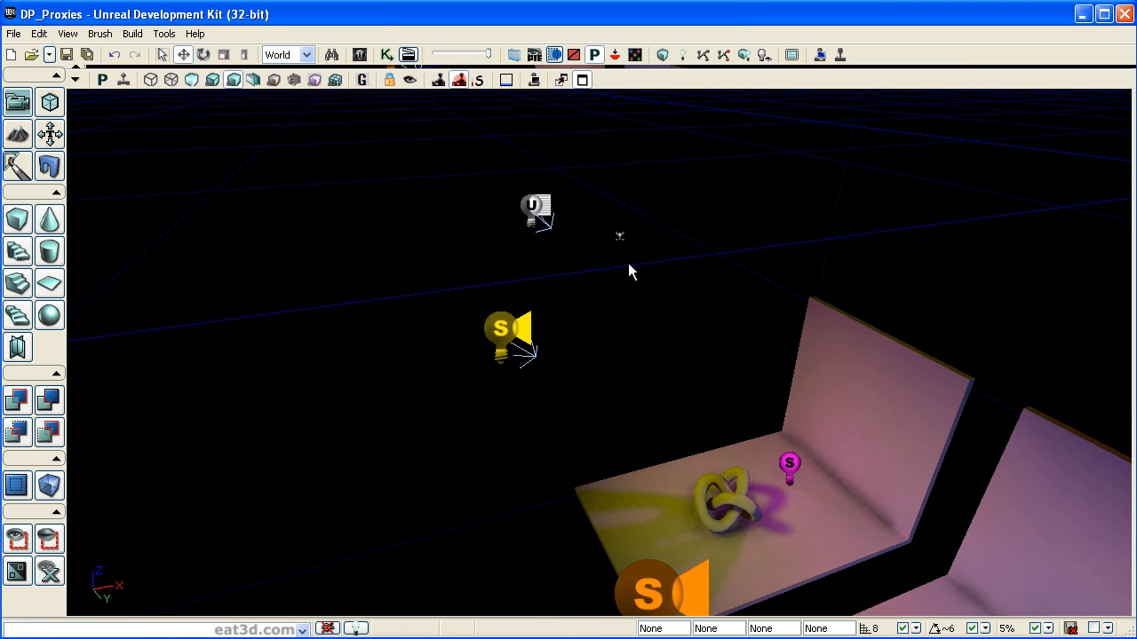
click(621, 235)
drag(621, 365, 614, 385)
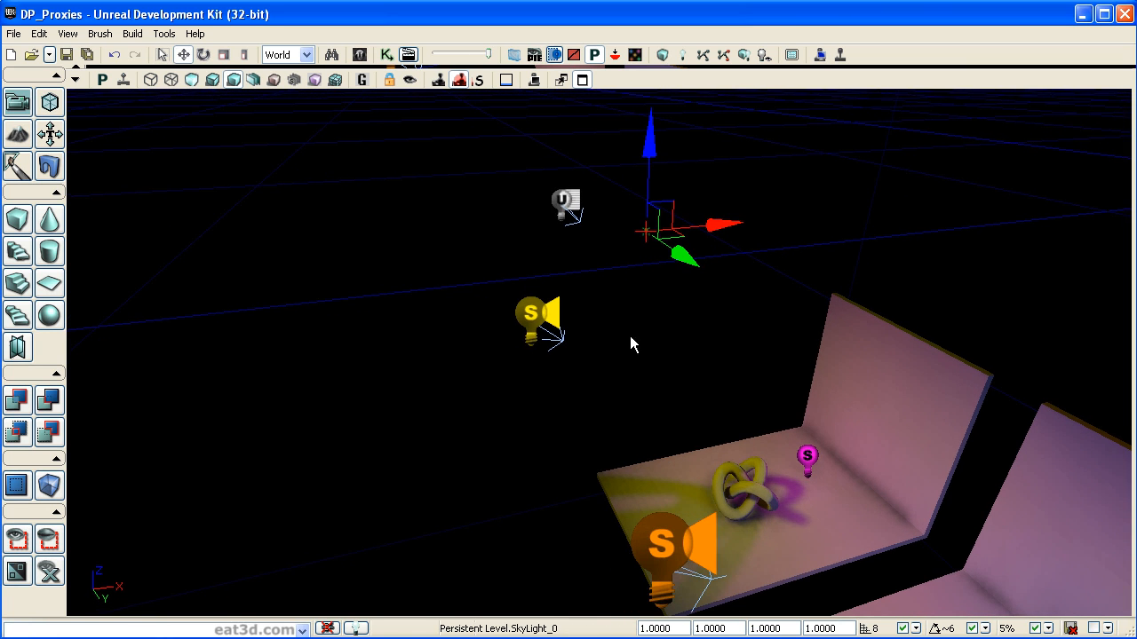
key(F4)
drag(241, 136, 418, 98)
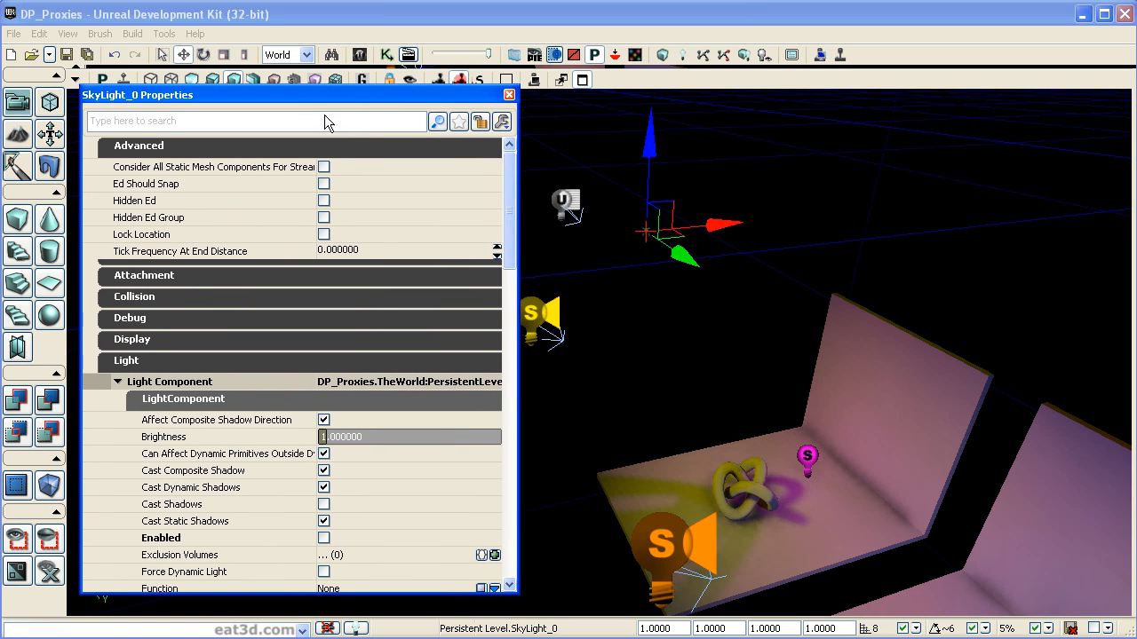
Set the skylight's Draw Scale to 10 in its Display properties and deselect it.
click(151, 340)
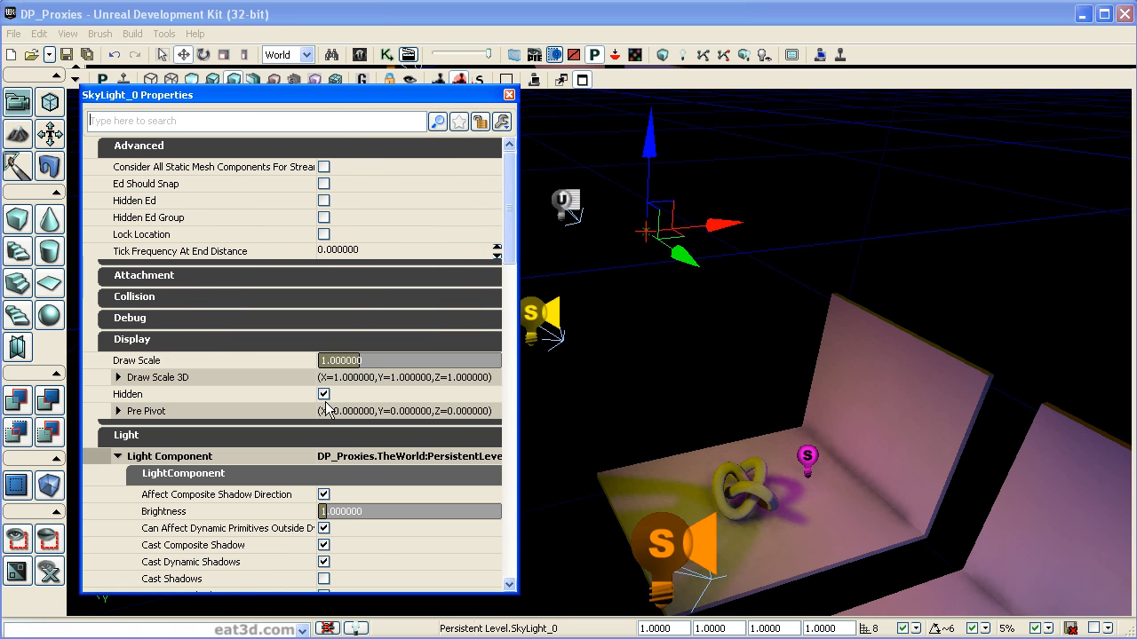
click(345, 359)
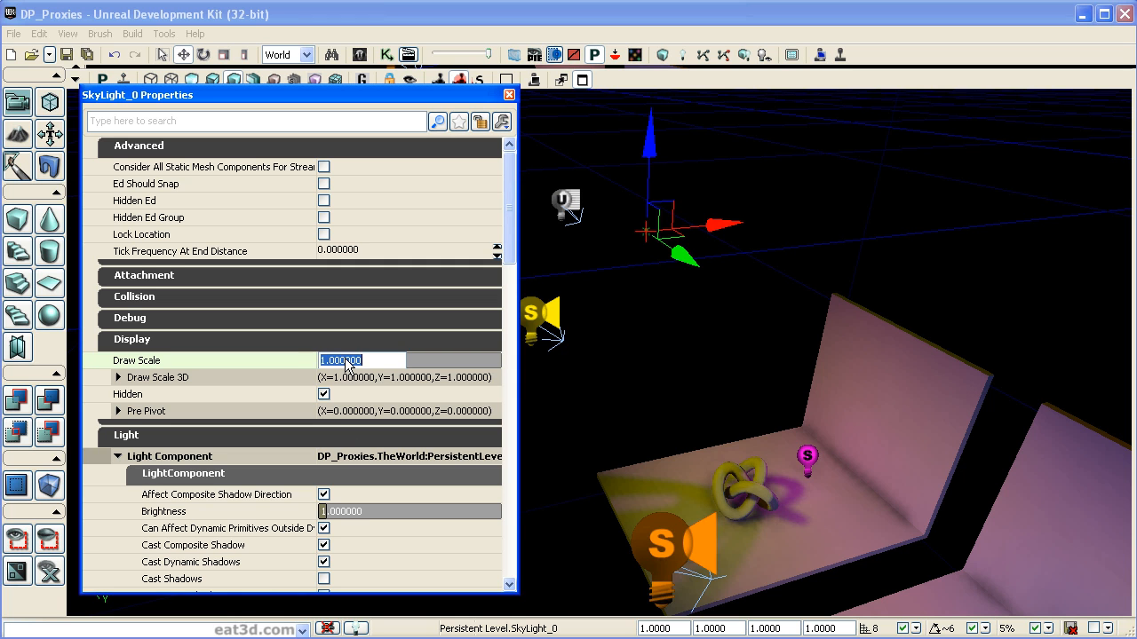
text(10)
key(Return)
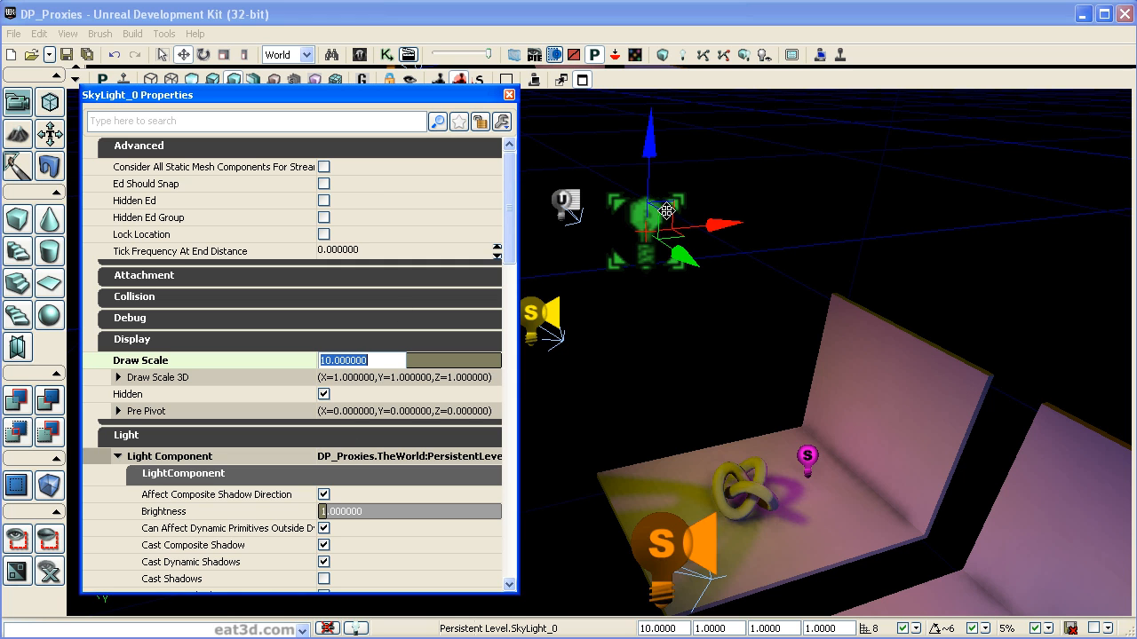
click(553, 133)
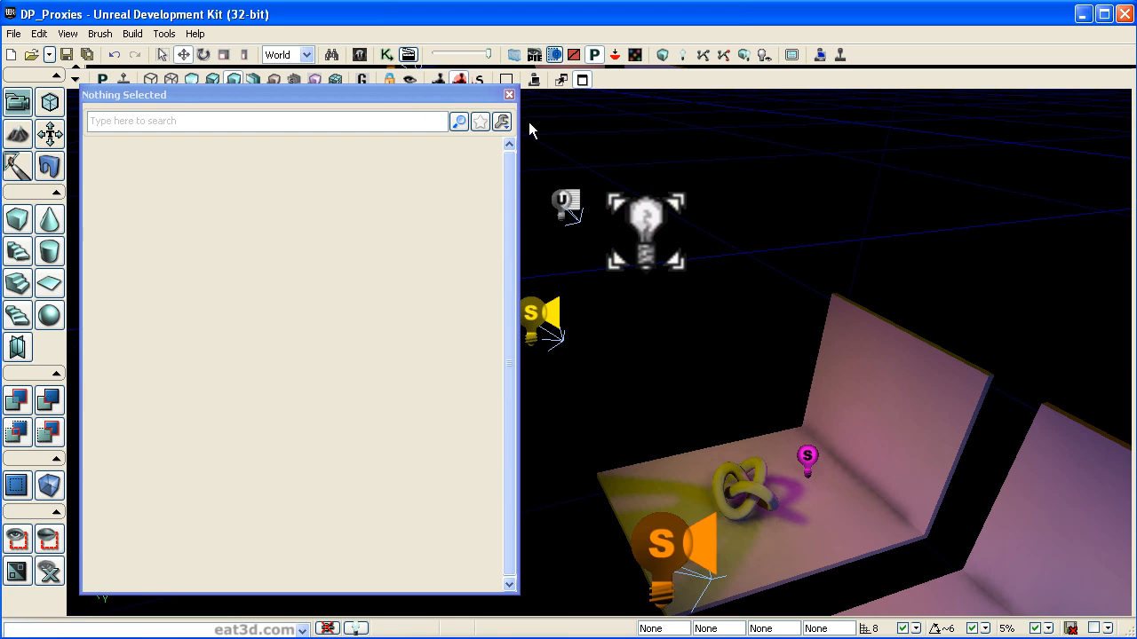
Close the properties window and move the enlarged skylight a short distance along the X axis.
click(509, 95)
click(647, 227)
drag(746, 222, 756, 221)
click(632, 307)
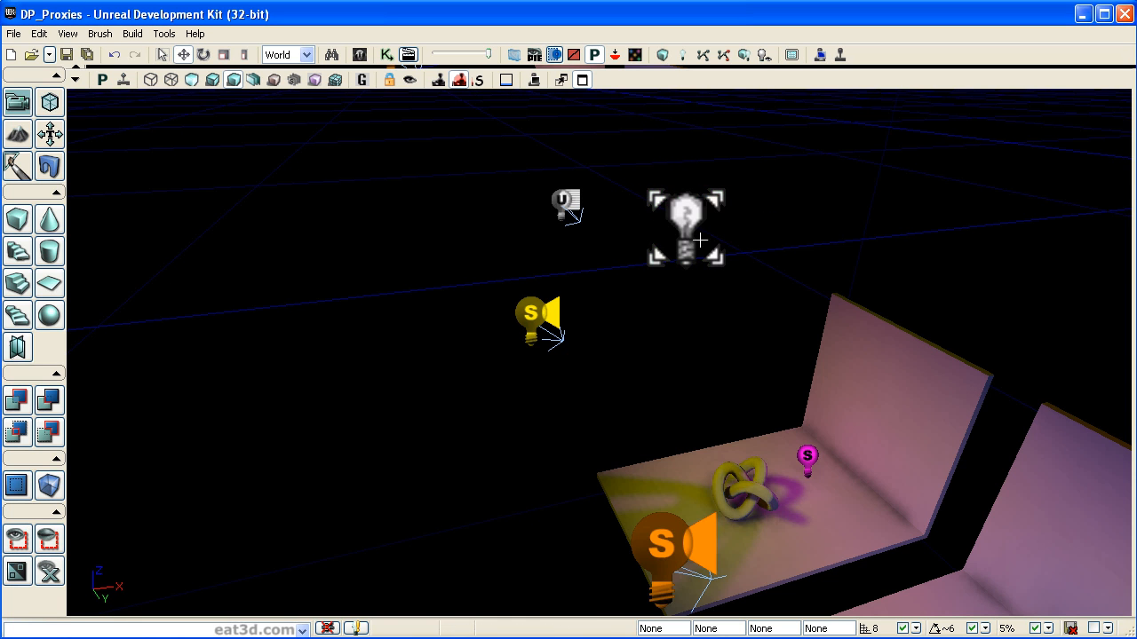
Enlarge the directional light's icon with a Draw Scale of 50 and reset its Draw Scale to 1.
double_click(571, 211)
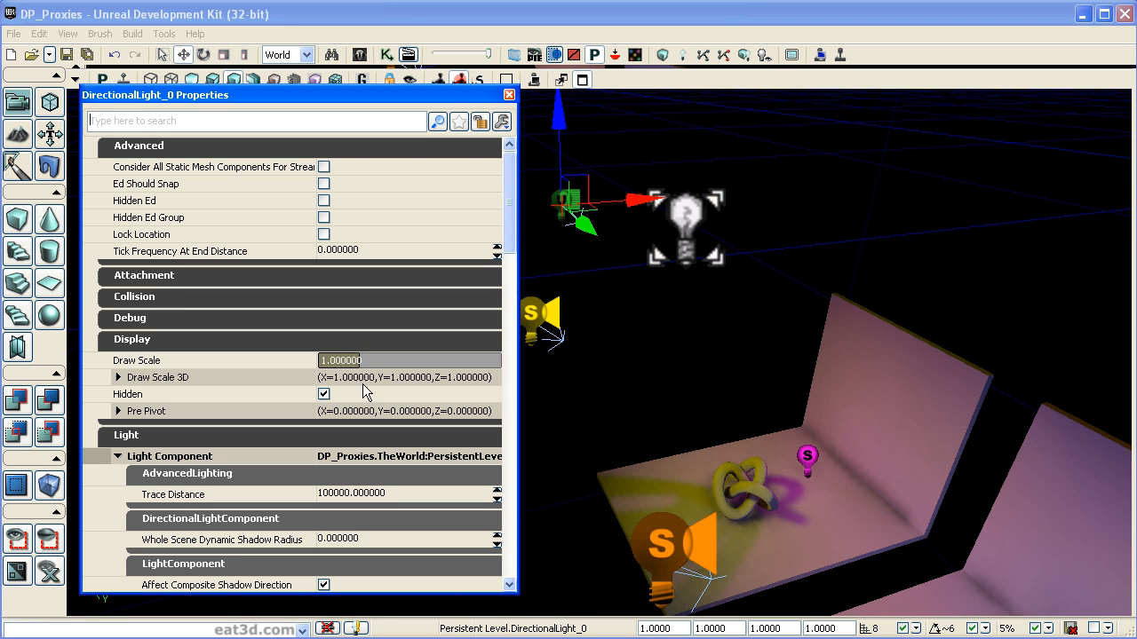
drag(673, 376, 636, 379)
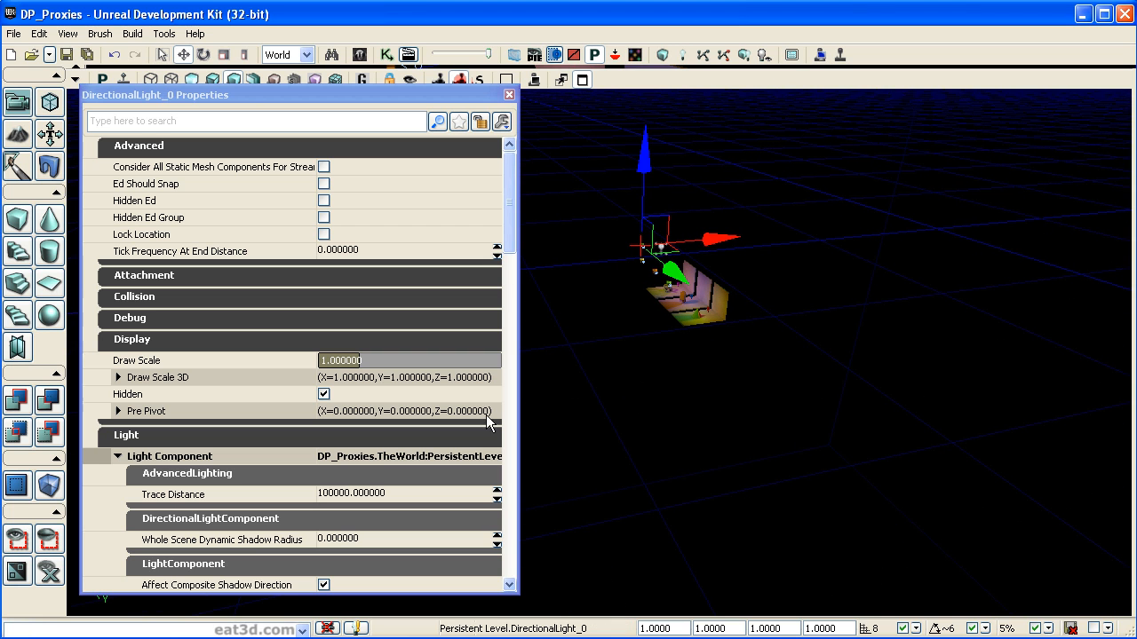
click(342, 362)
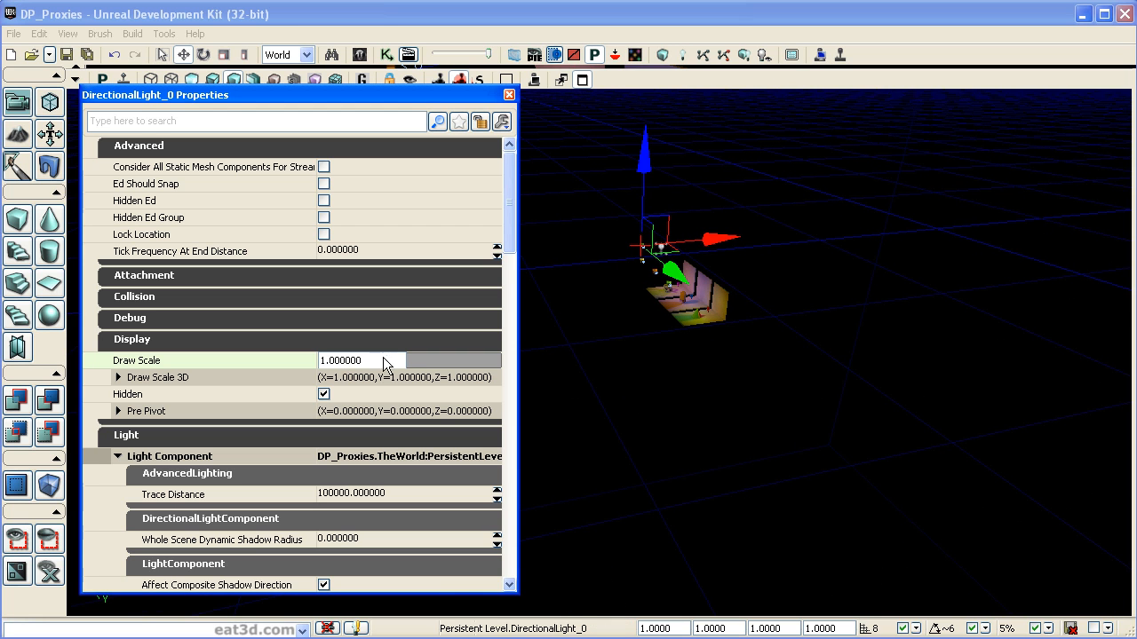
double_click(376, 356)
text(50)
key(Return)
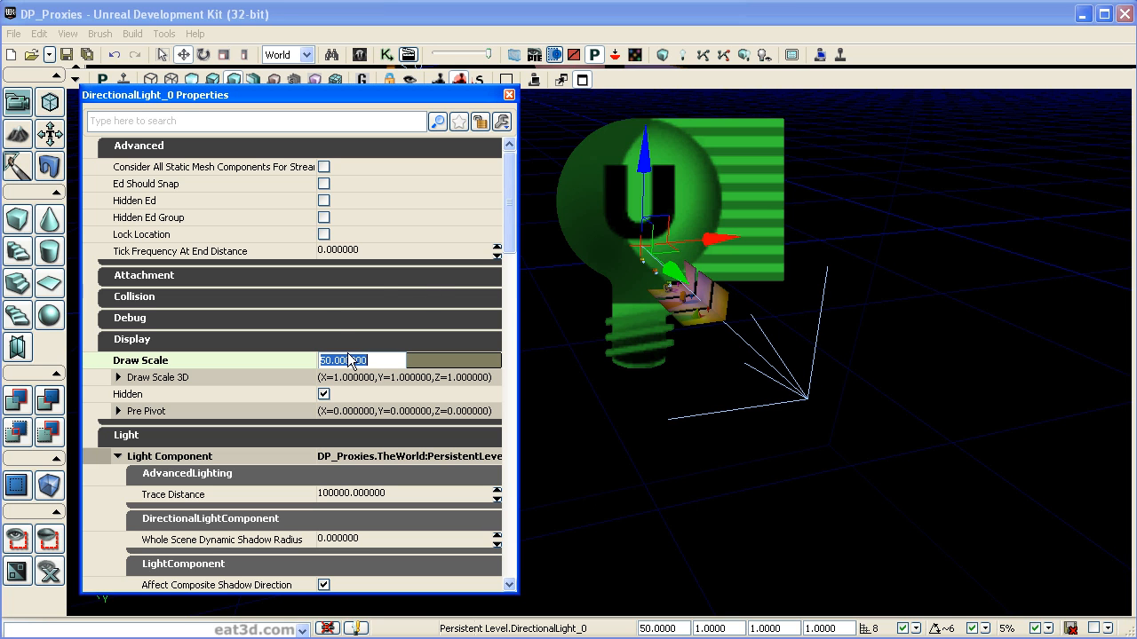
text(1)
key(Return)
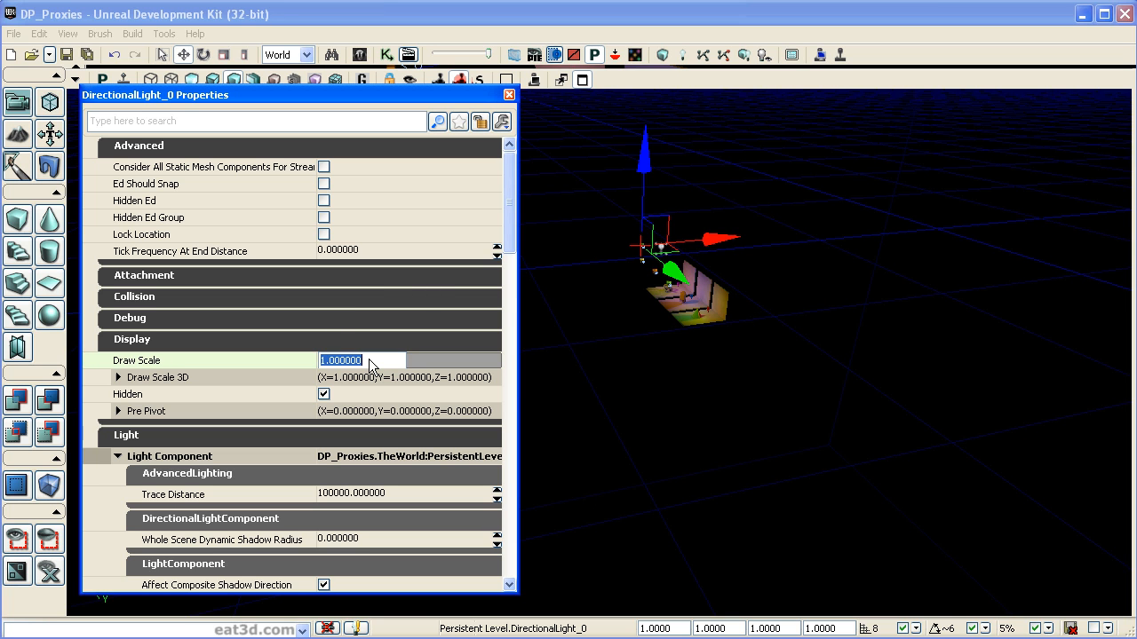
Select the enlarged skylight beside the directional light and shift its properties window slightly.
right_drag(755, 355, 689, 492)
right_drag(664, 453, 773, 209)
click(781, 214)
mouse_move(454, 91)
mouse_down()
mouse_move(450, 161)
mouse_move(437, 102)
mouse_up()
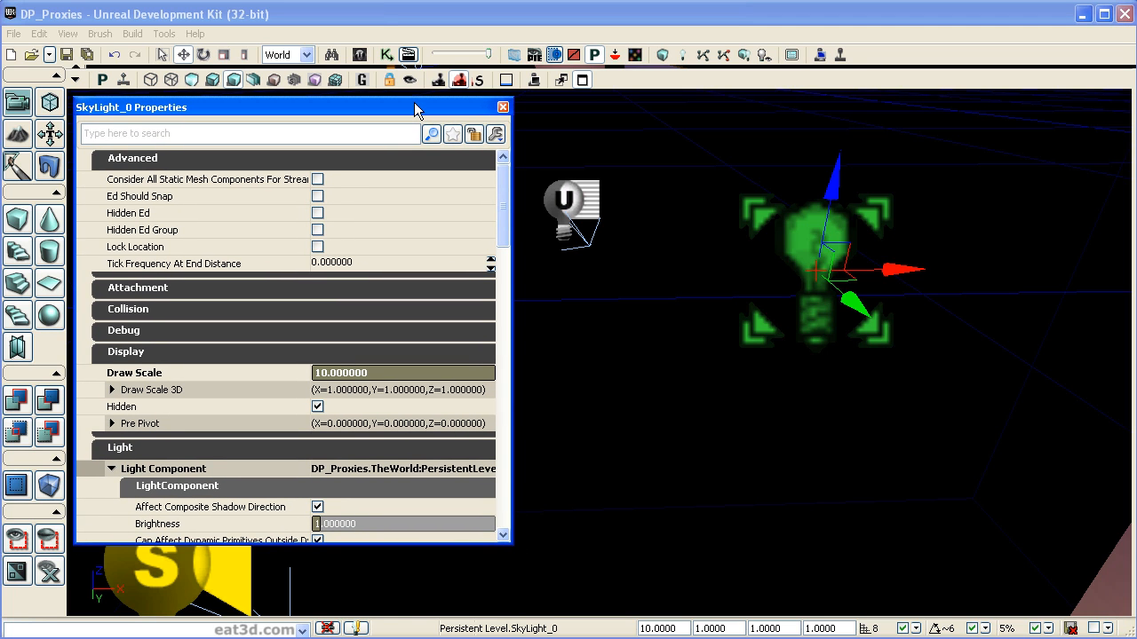
drag(411, 104, 412, 104)
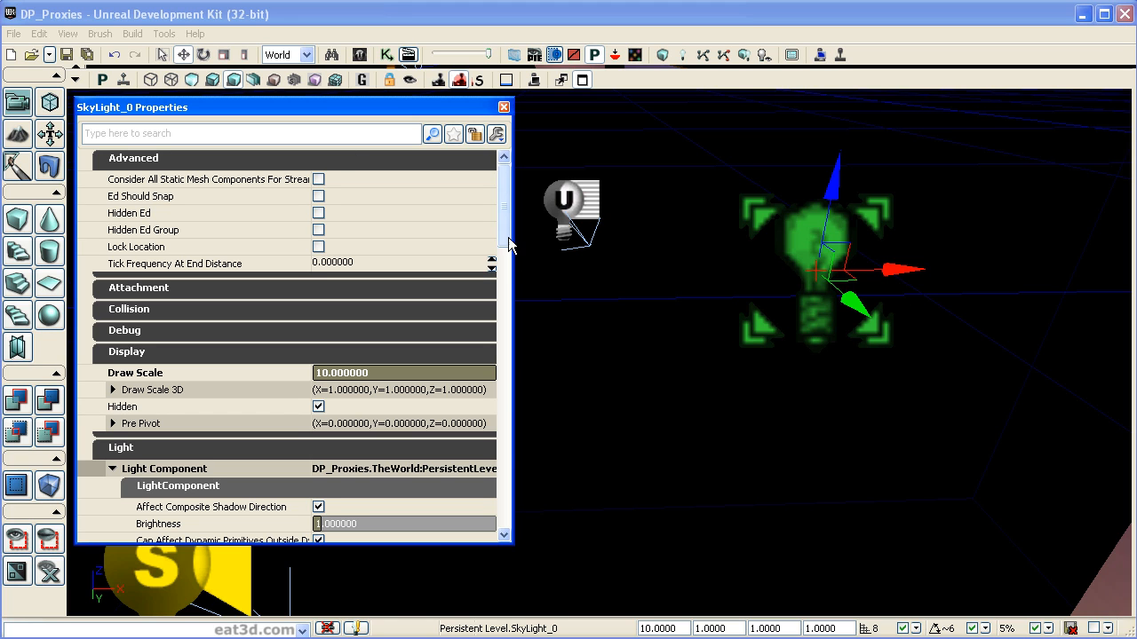
Review the skylight's Light Component settings, expanding and collapsing its Light Color values.
scroll(502, 234, down, 1)
mouse_move(502, 235)
mouse_down()
mouse_move(503, 283)
mouse_move(504, 211)
mouse_move(504, 247)
mouse_up()
double_click(201, 382)
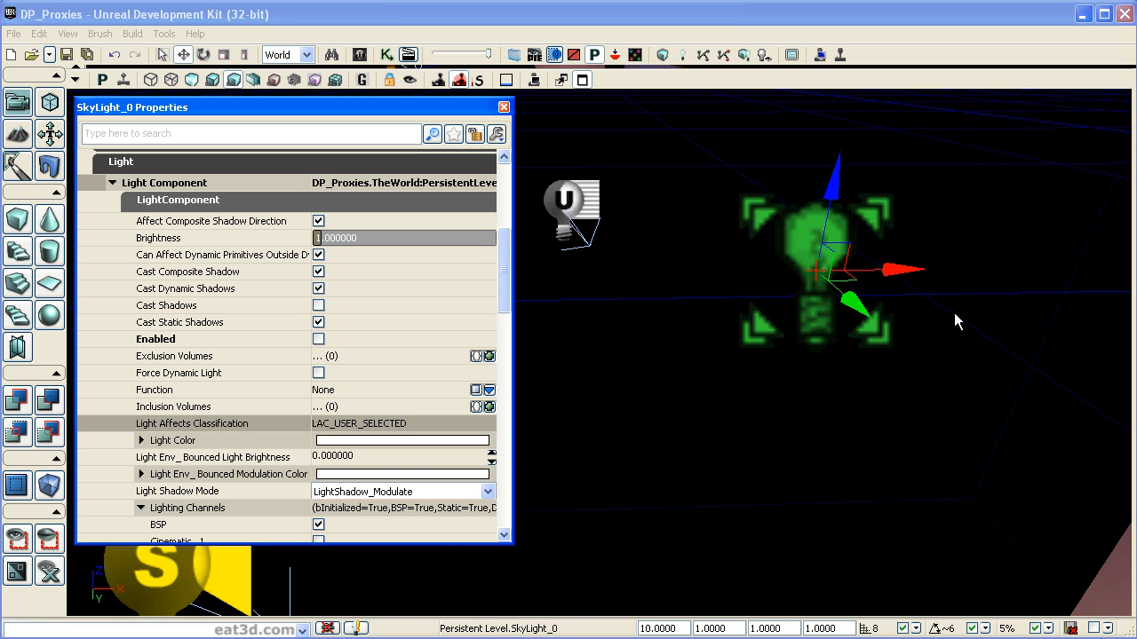
scroll(504, 288, down, 3)
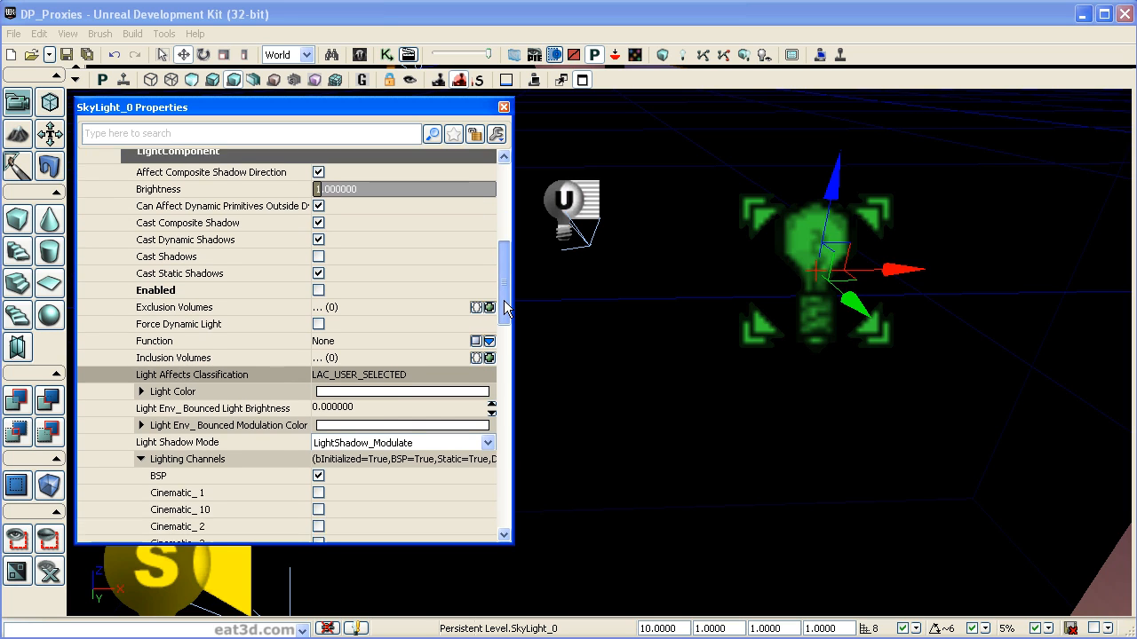
click(142, 352)
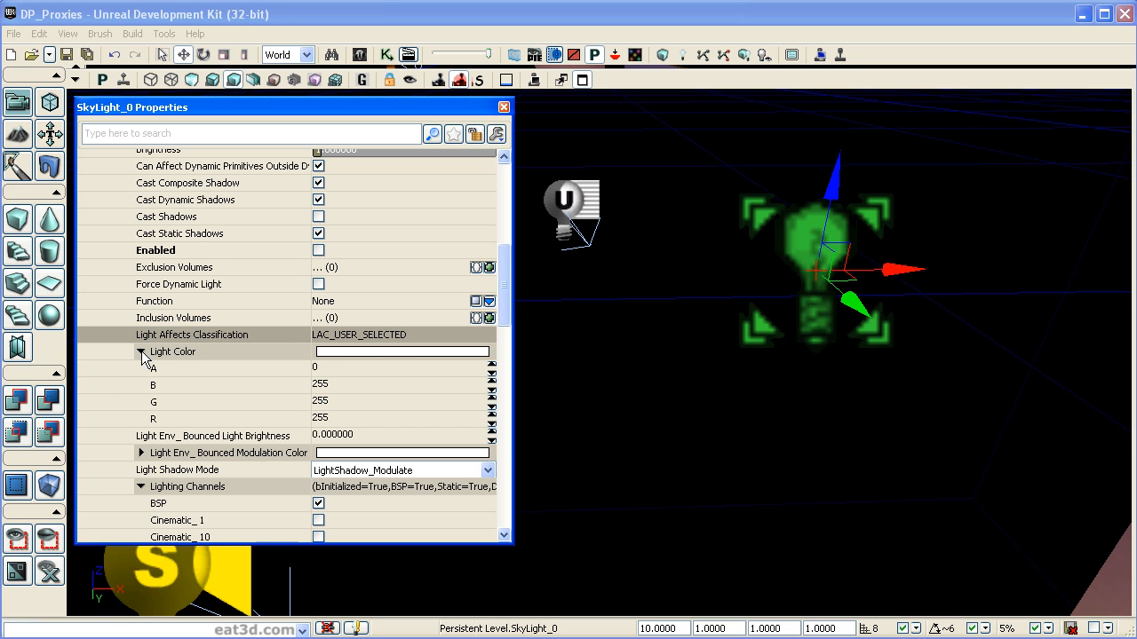
scroll(501, 272, up, 4)
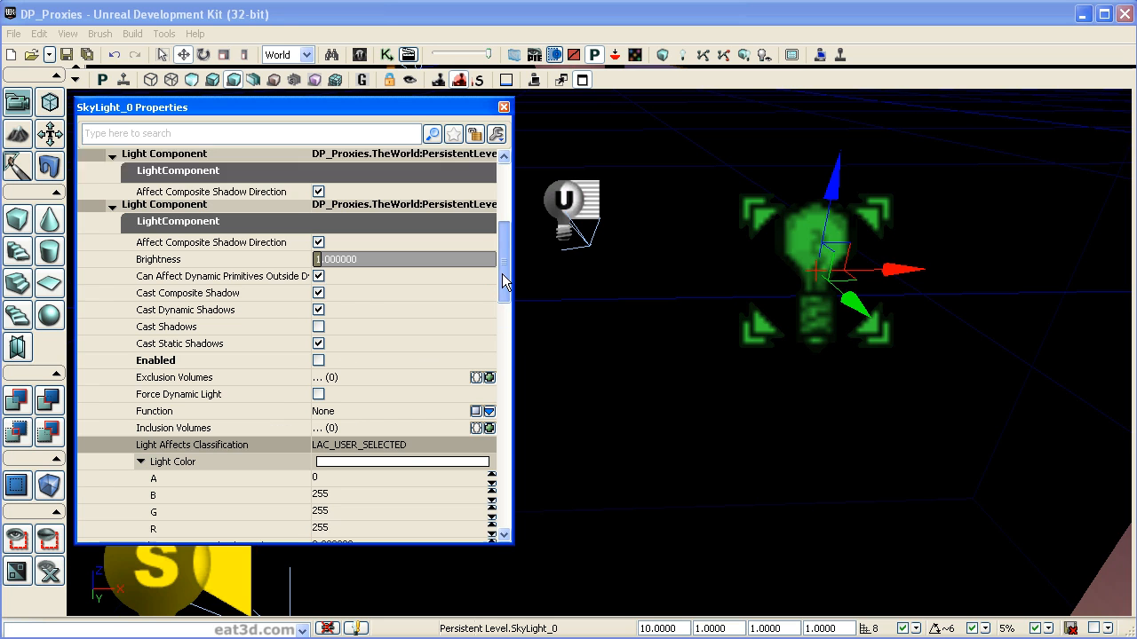
scroll(501, 271, down, 2)
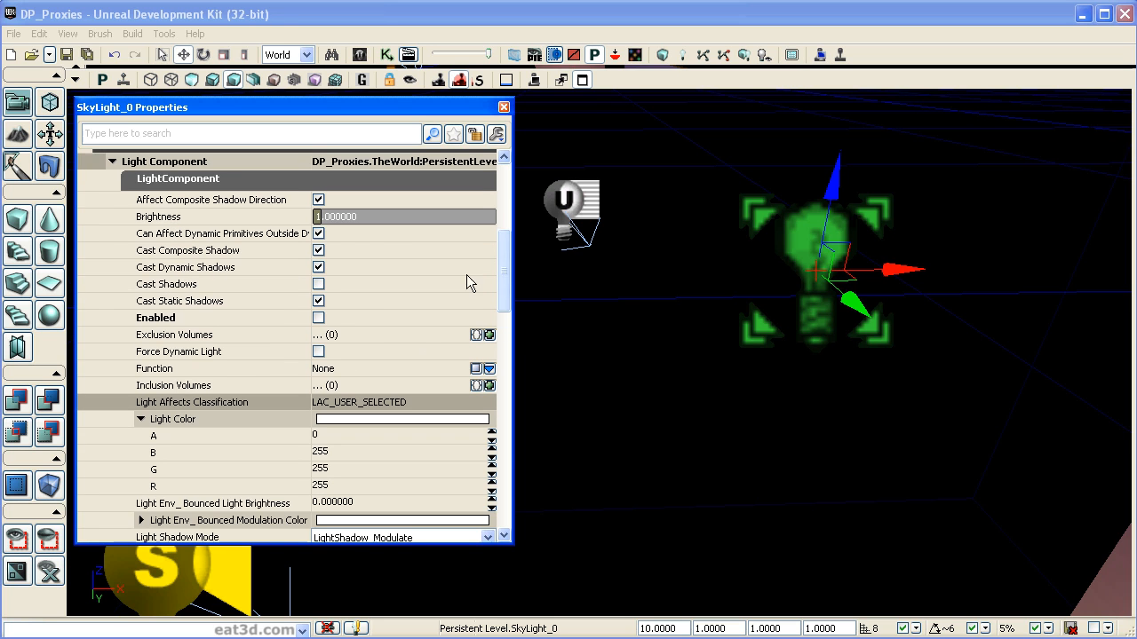
click(144, 419)
Switch the skylight's Enabled option on and off to compare the lighting on the three proxy sets, leaving it disabled.
right_drag(600, 415, 790, 413)
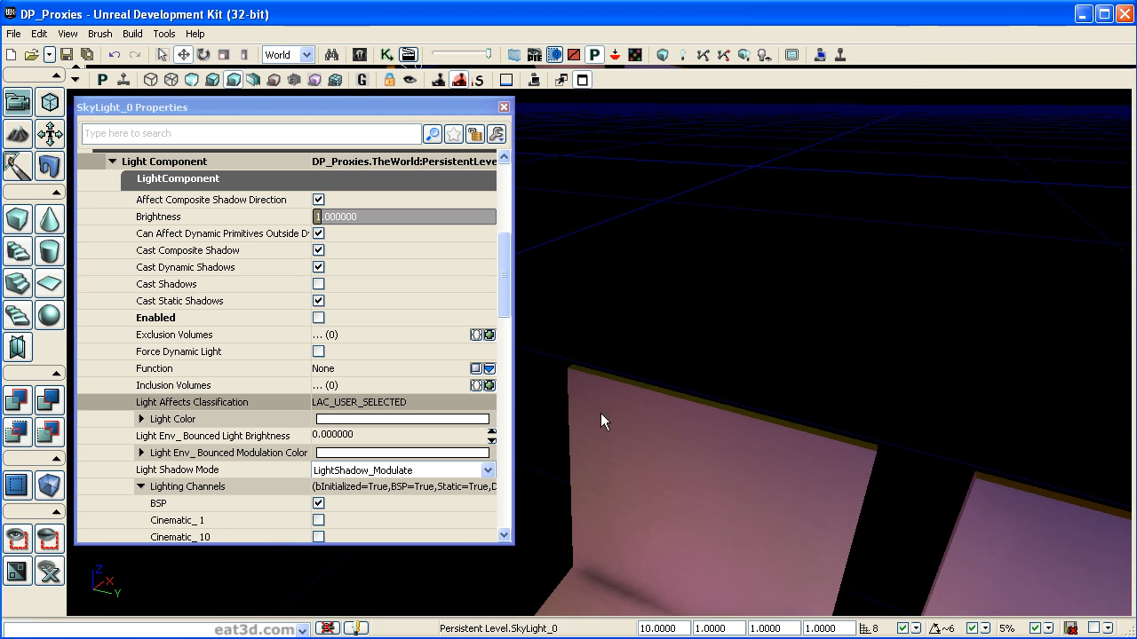
click(318, 317)
right_drag(736, 253, 671, 333)
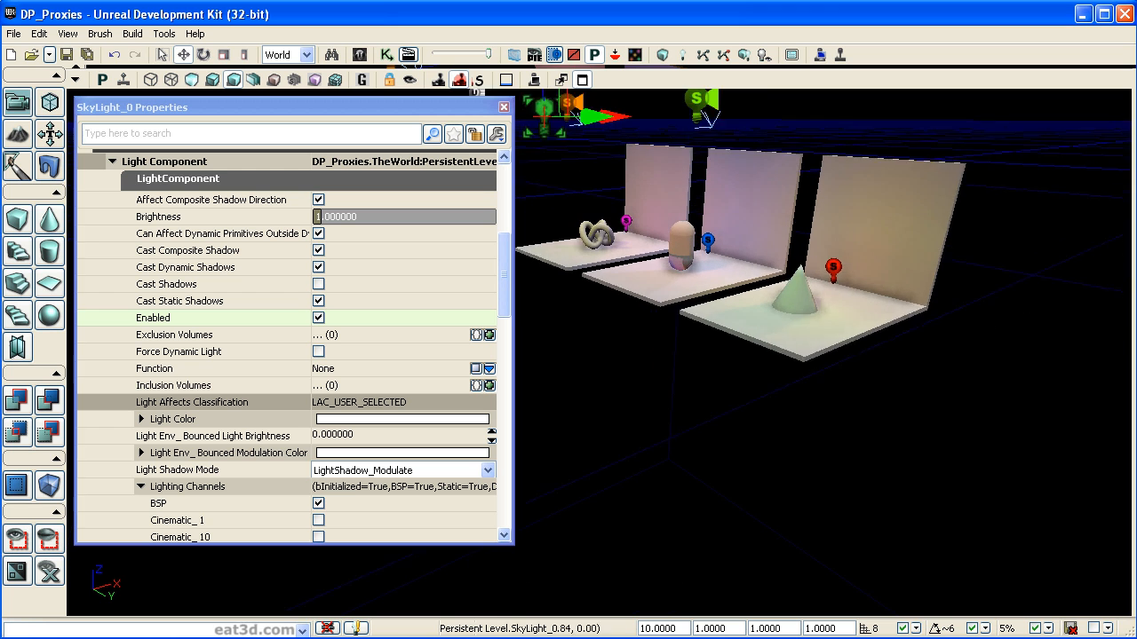
drag(1035, 231, 1041, 89)
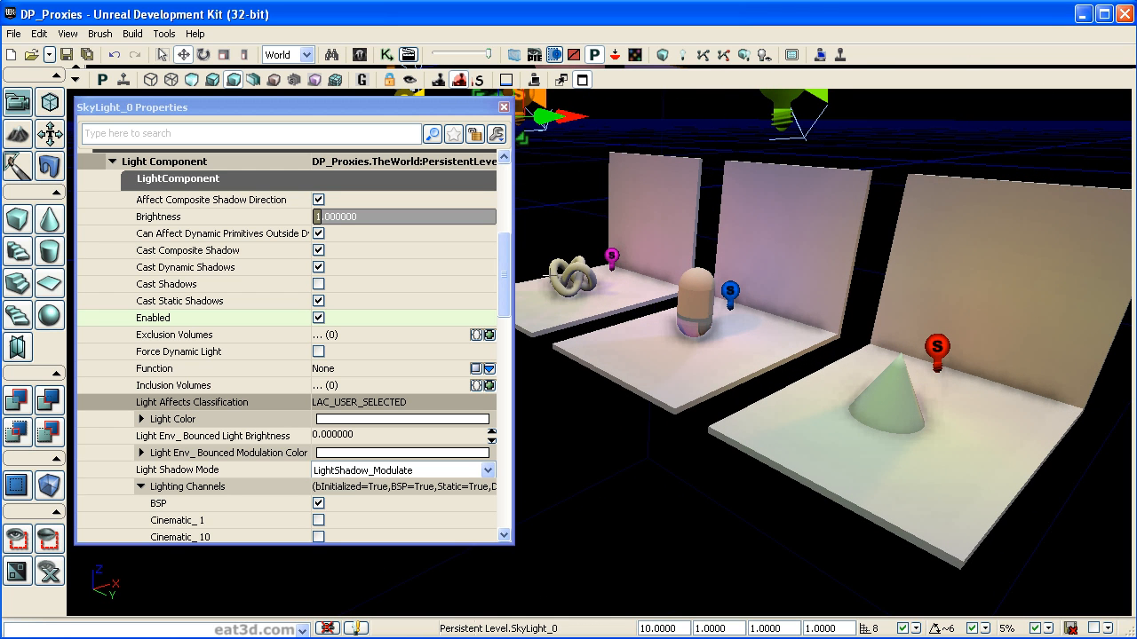
click(318, 318)
click(320, 319)
click(321, 319)
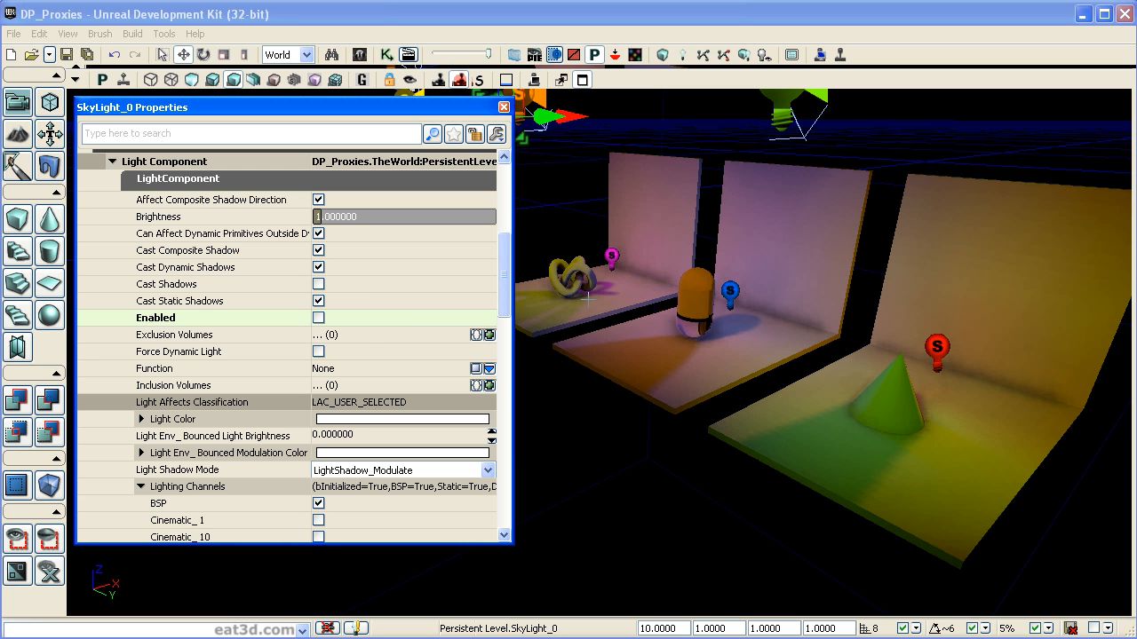
click(321, 321)
click(321, 320)
Return to the overhead lights and select the directional light beside the enlarged skylight.
right_drag(568, 362, 535, 293)
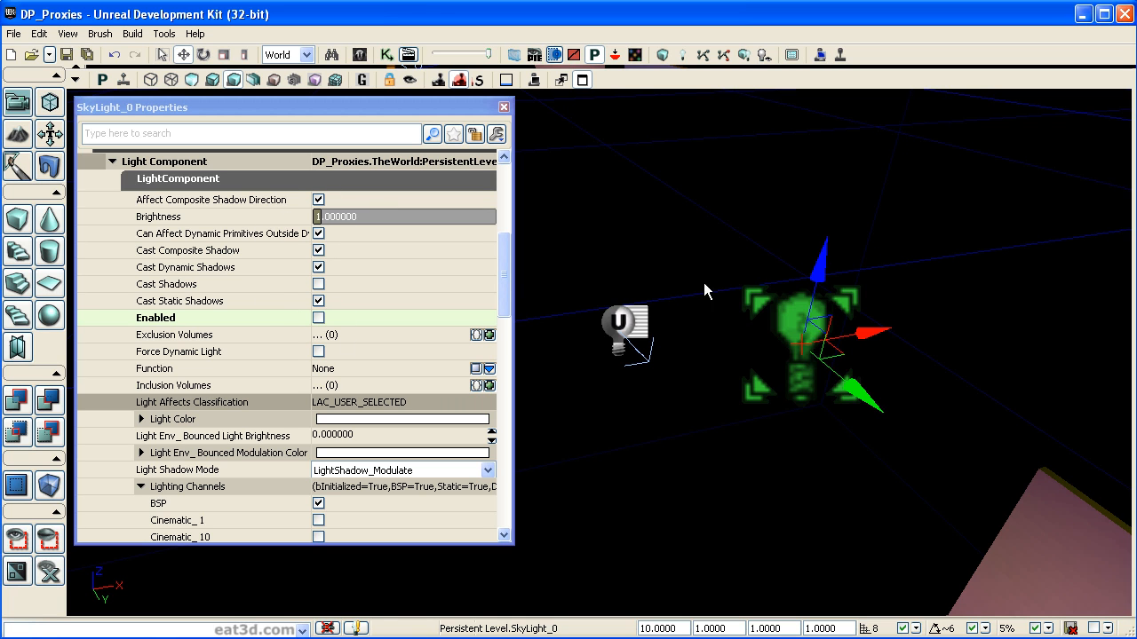
scroll(504, 260, down, 1)
drag(501, 278, 509, 191)
click(645, 488)
click(805, 324)
drag(697, 418, 654, 391)
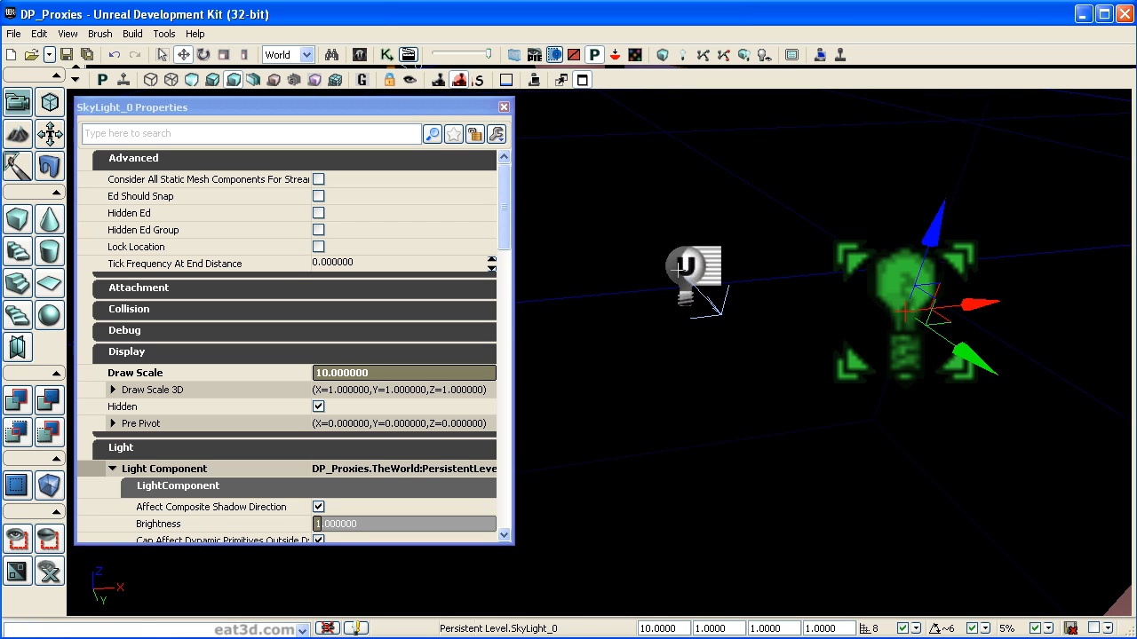
click(678, 277)
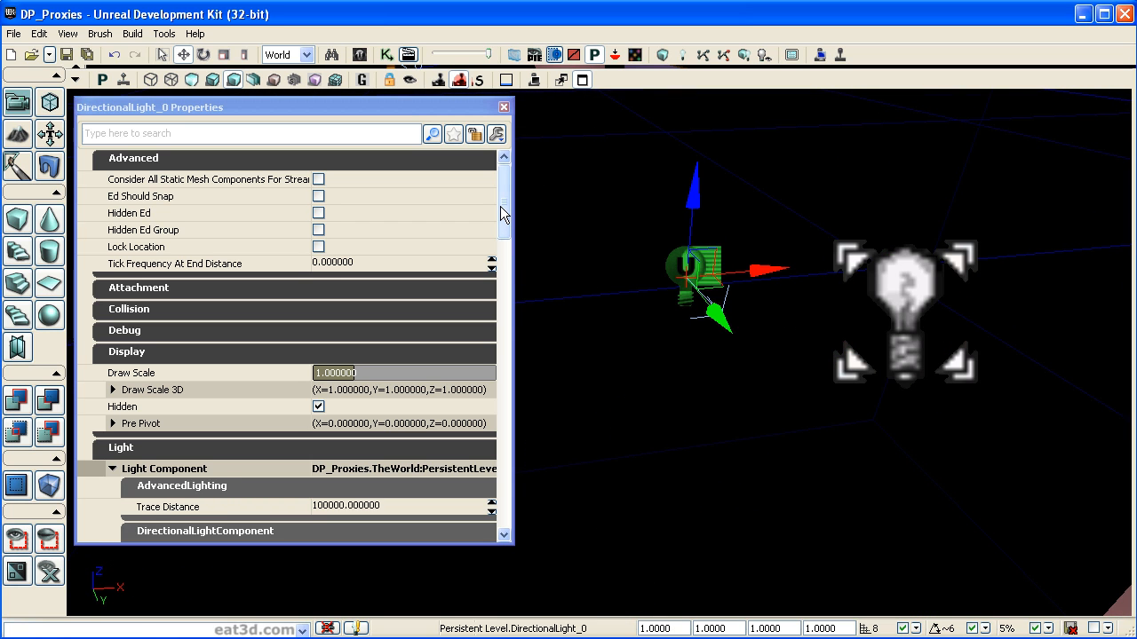
Collapse the directional light's Display category and examine the Trace Distance setting under its Light Component.
scroll(503, 211, down, 1)
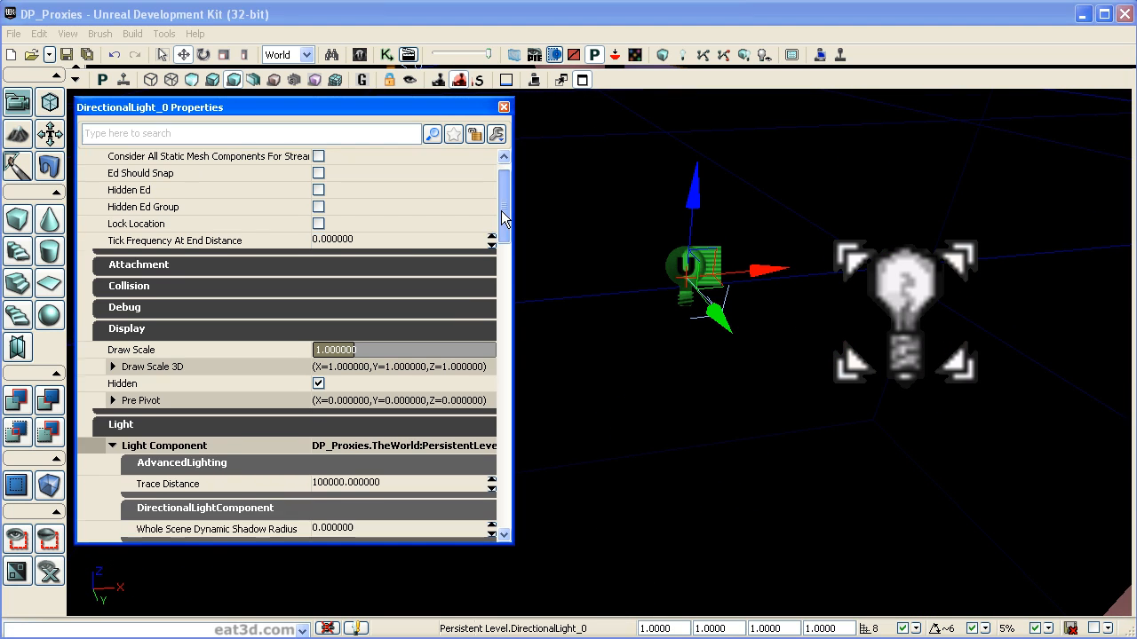
click(161, 332)
drag(505, 219, 500, 254)
right_drag(621, 426, 644, 440)
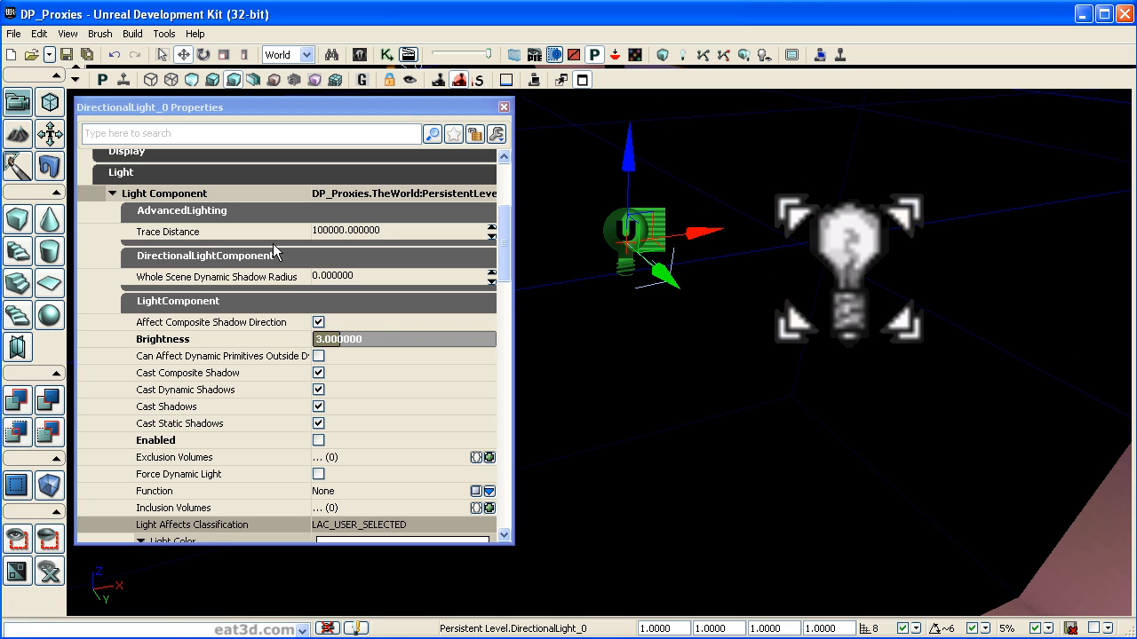
mouse_move(195, 241)
click(387, 232)
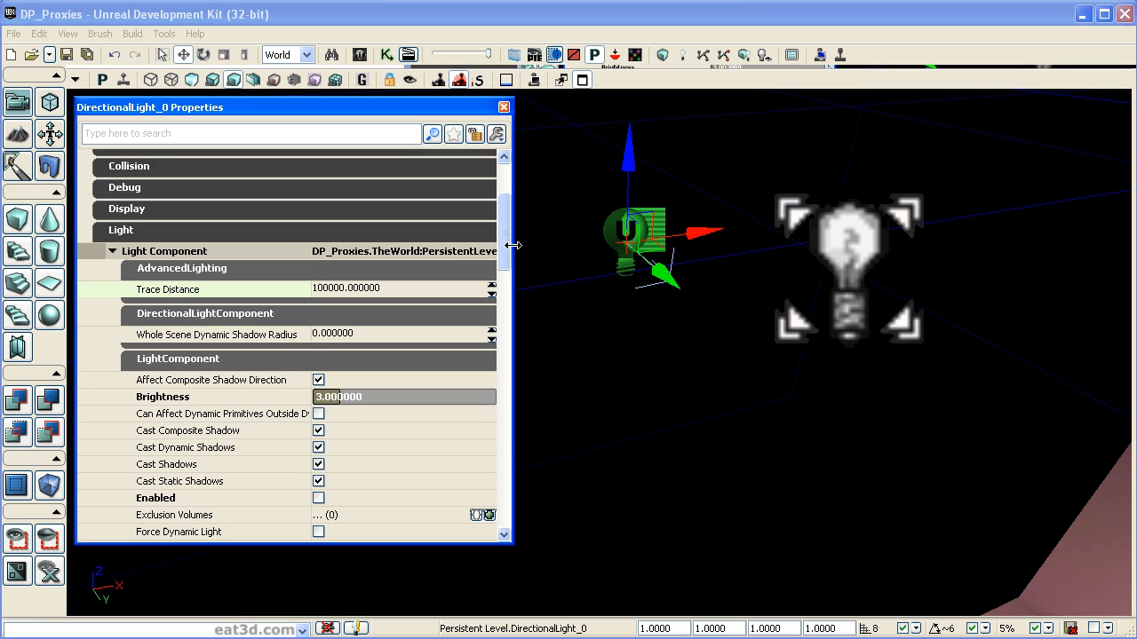
drag(504, 246, 503, 258)
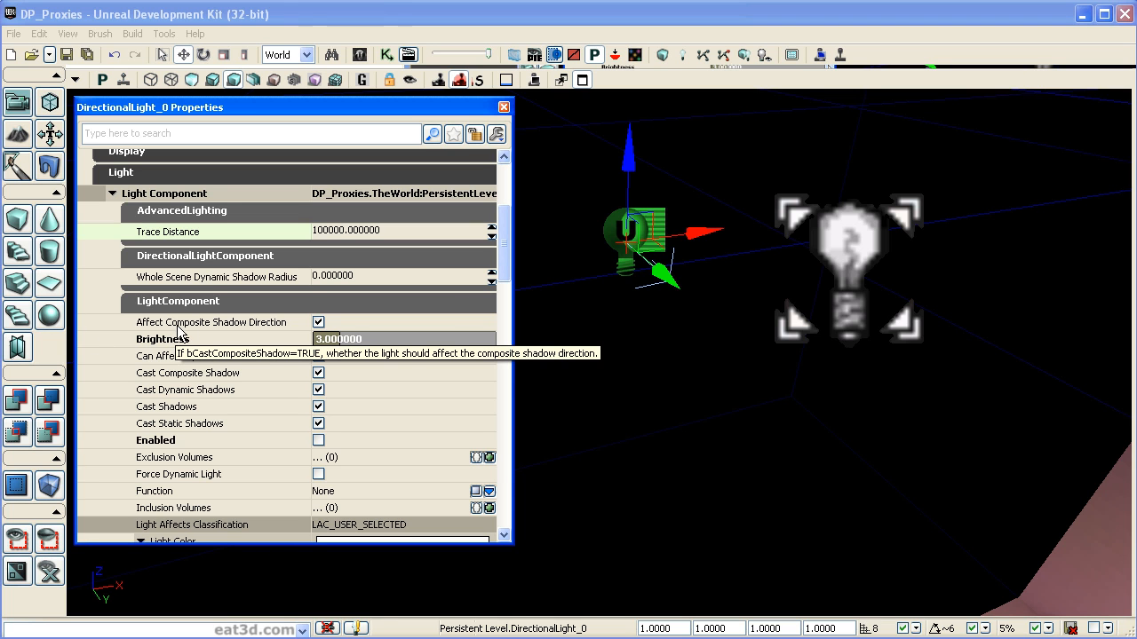
Widen the property-name column to show the full labels and review the directional light's composite shadow and Lighting Channels options.
click(319, 326)
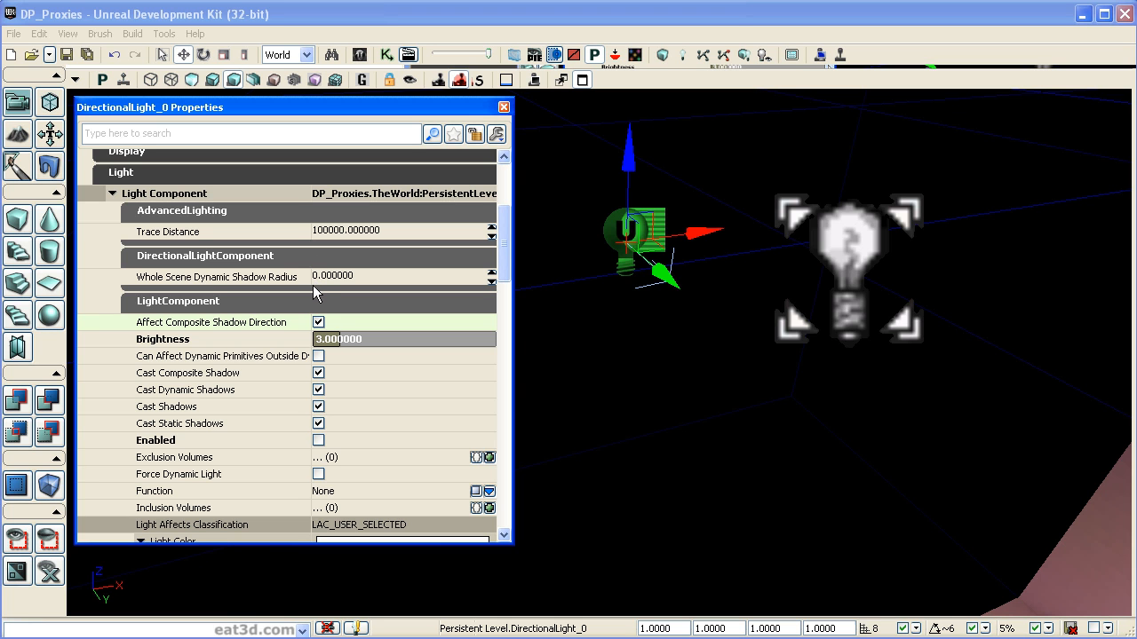
drag(313, 318, 387, 322)
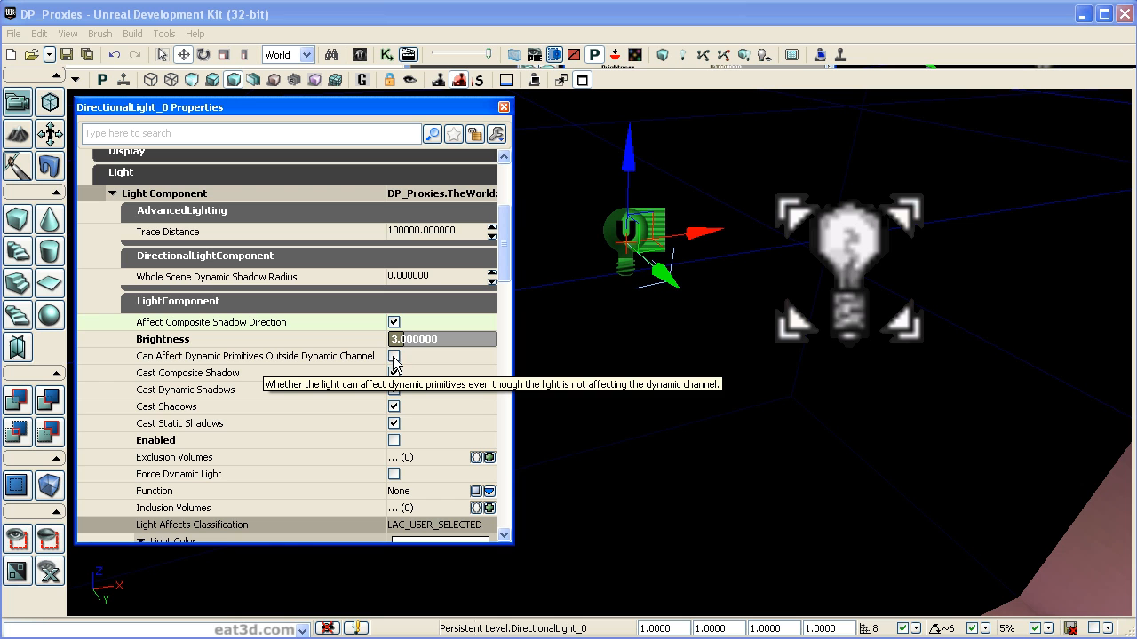
drag(500, 273, 505, 342)
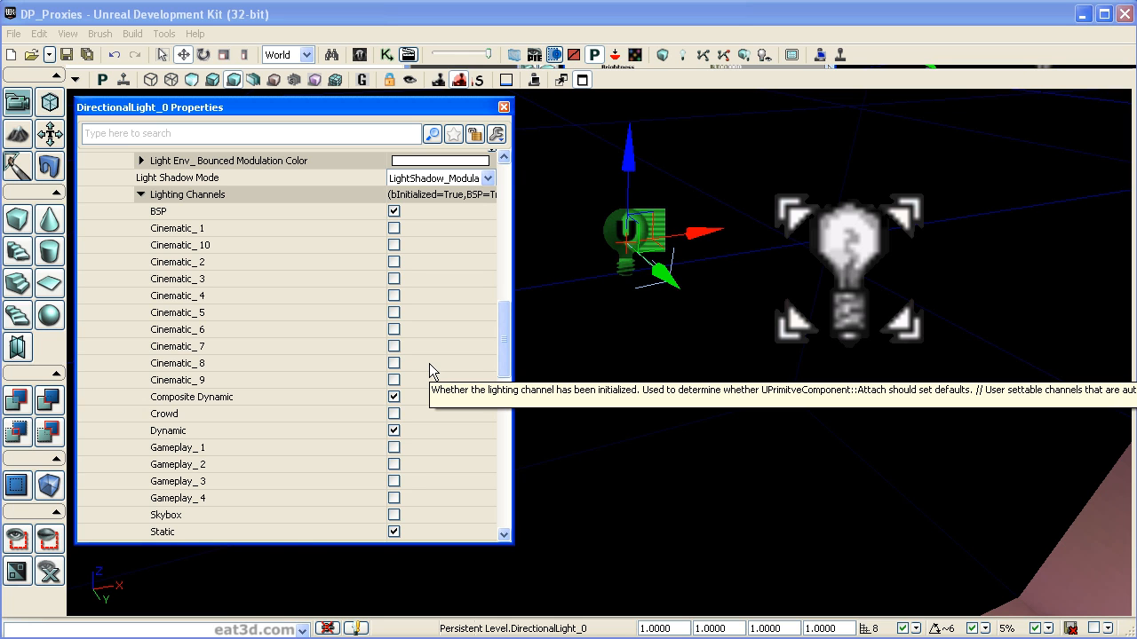
mouse_move(506, 343)
mouse_down()
mouse_move(502, 252)
mouse_move(502, 363)
mouse_move(511, 275)
mouse_up()
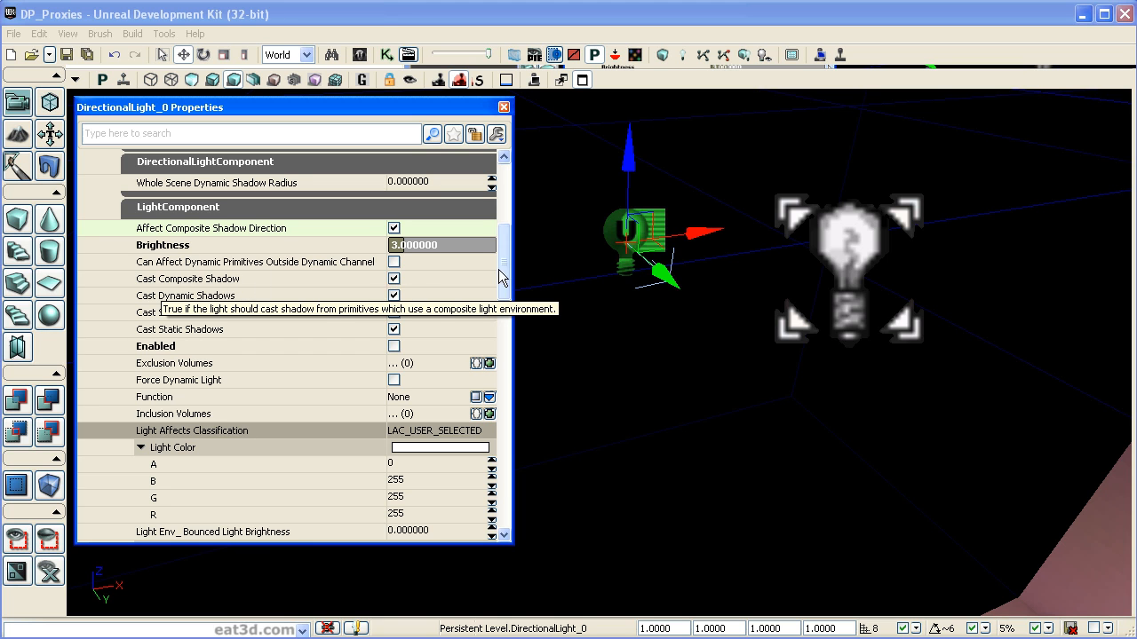
drag(505, 262, 506, 271)
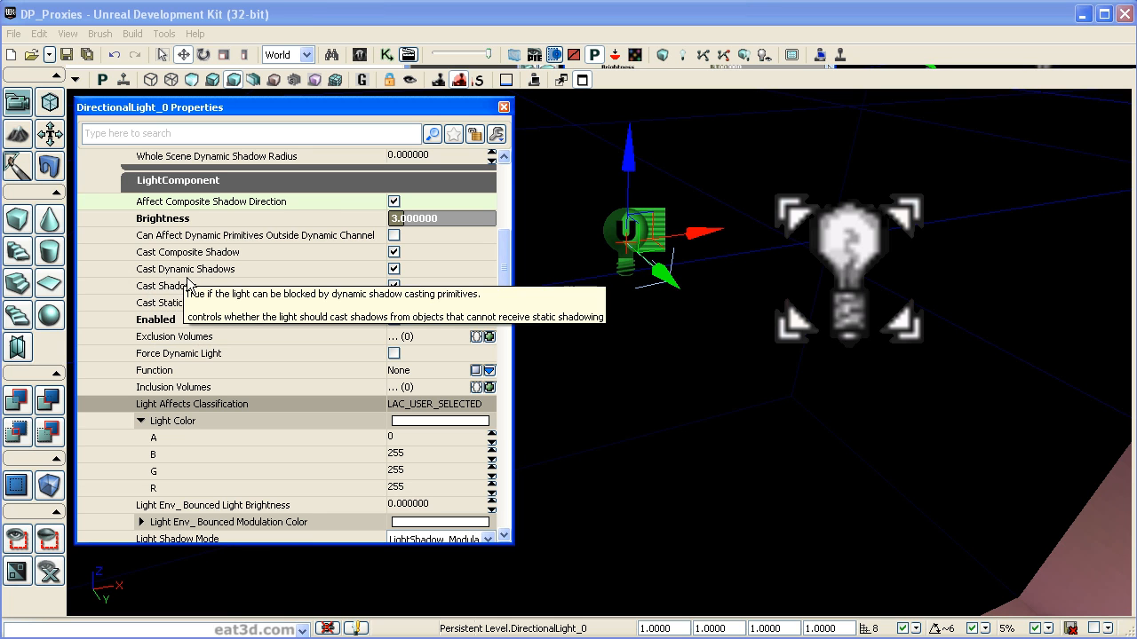
Turn off the directional light's dynamic, general and static shadow casting options, then re-enable all three.
click(393, 269)
click(393, 286)
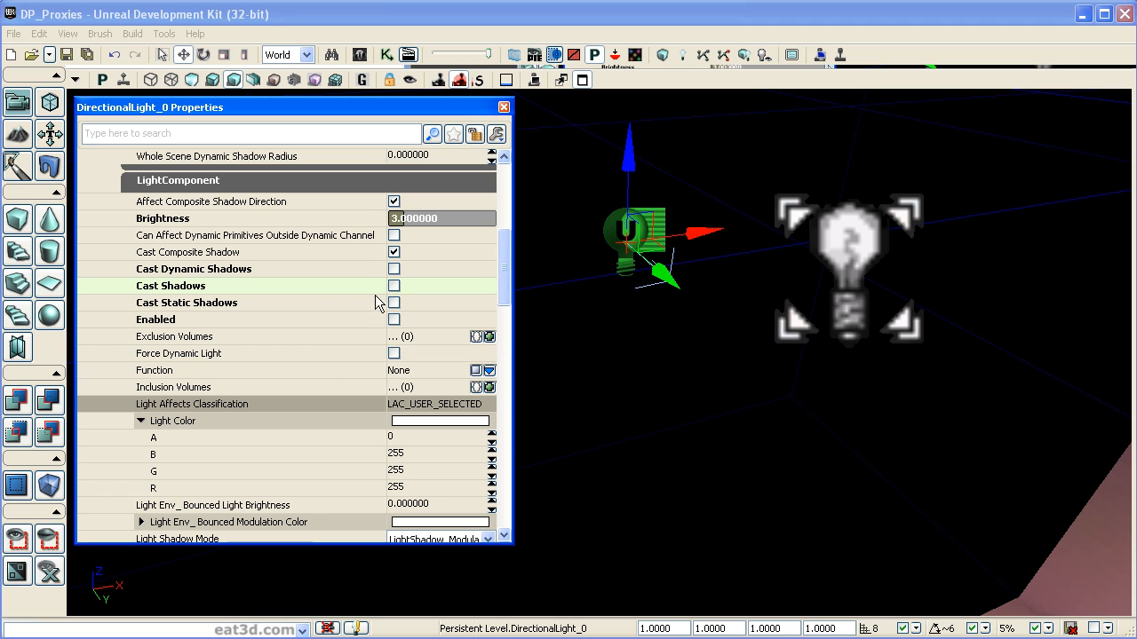
click(394, 286)
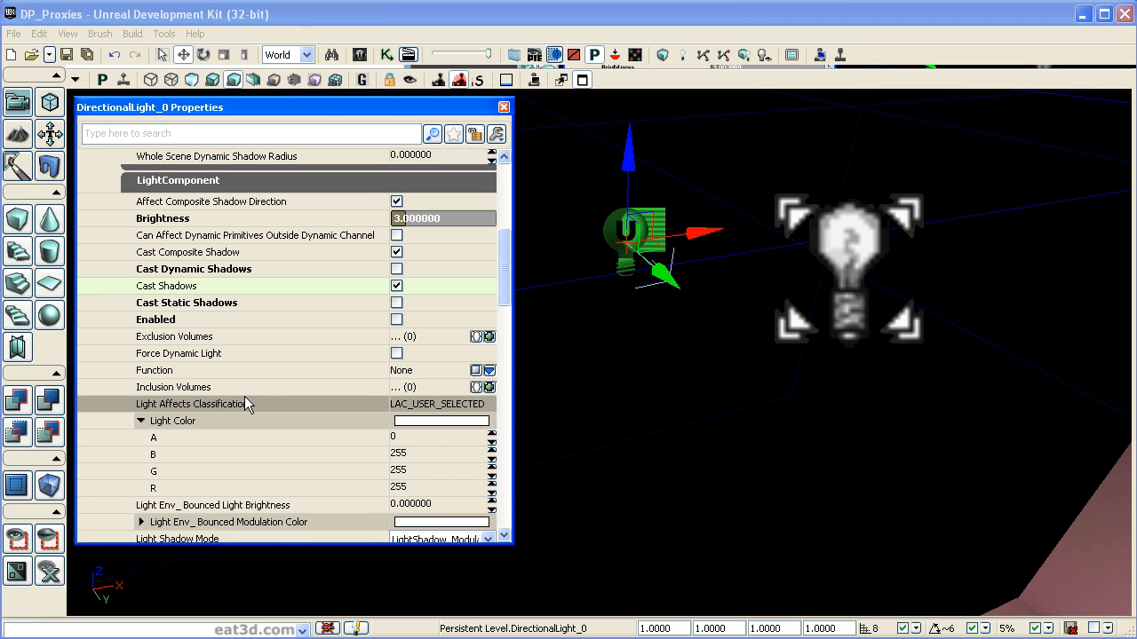
click(394, 269)
click(393, 303)
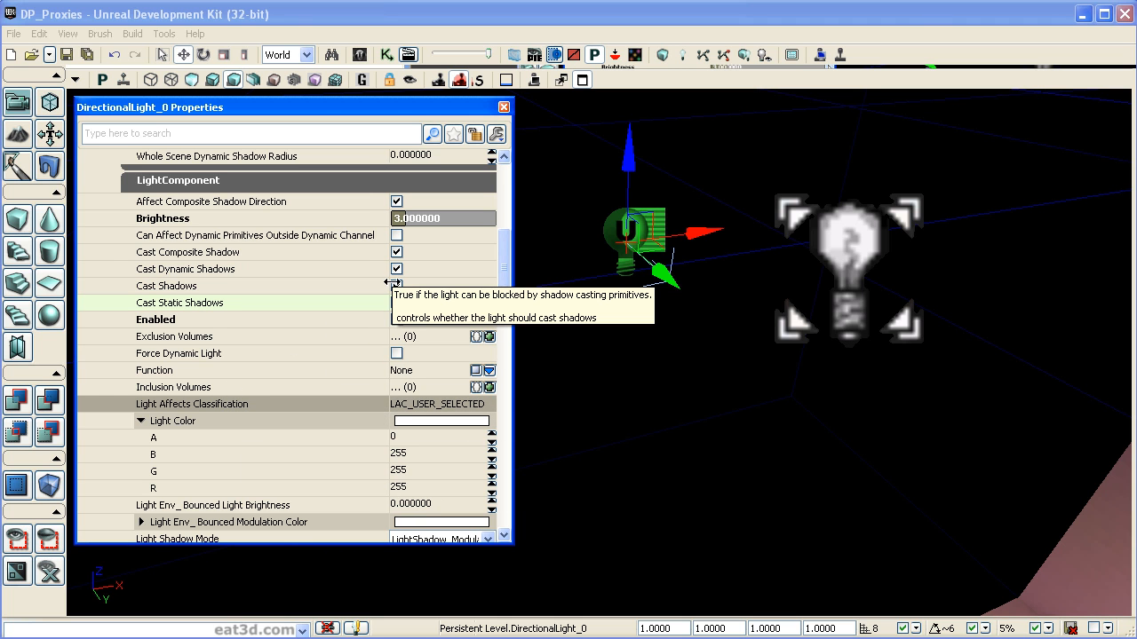
Disable Cast Shadows on the directional light and examine its Enabled and Force Dynamic Light options.
click(396, 287)
click(396, 304)
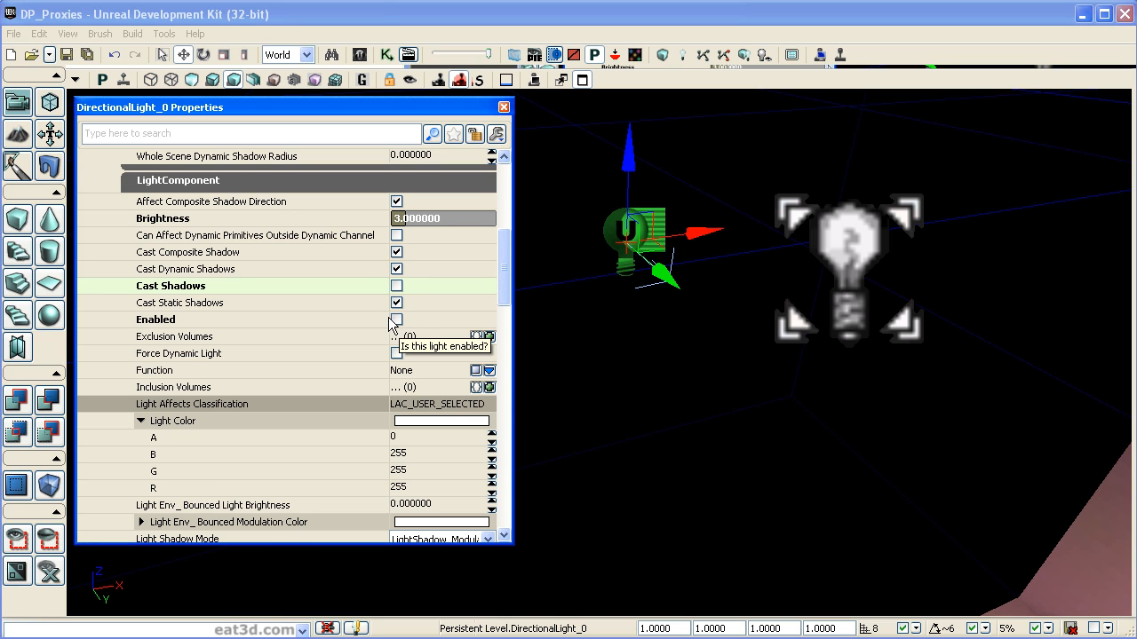
drag(507, 241, 453, 268)
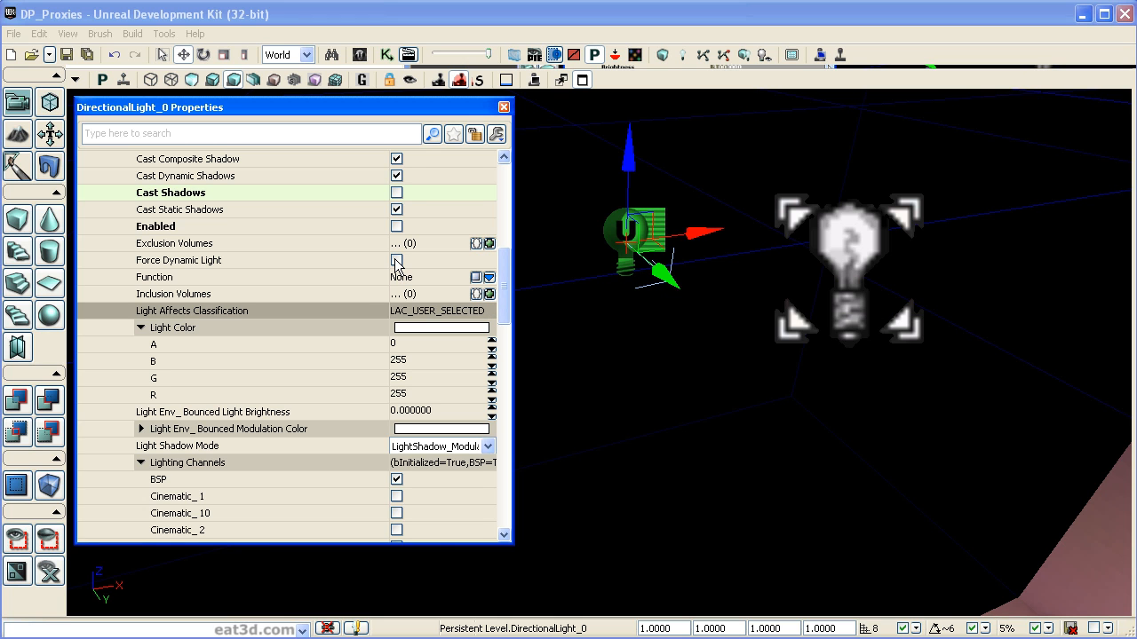
mouse_move(399, 264)
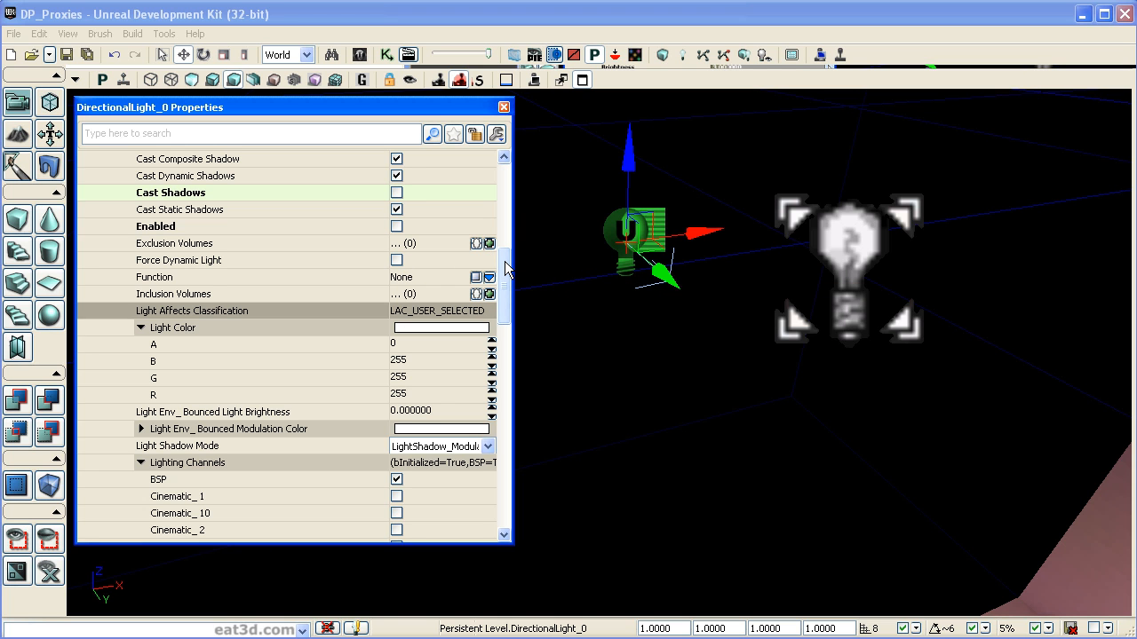
Set the directional light's Light Env_ Bounced Modulation Color to bright green.
drag(506, 269, 503, 287)
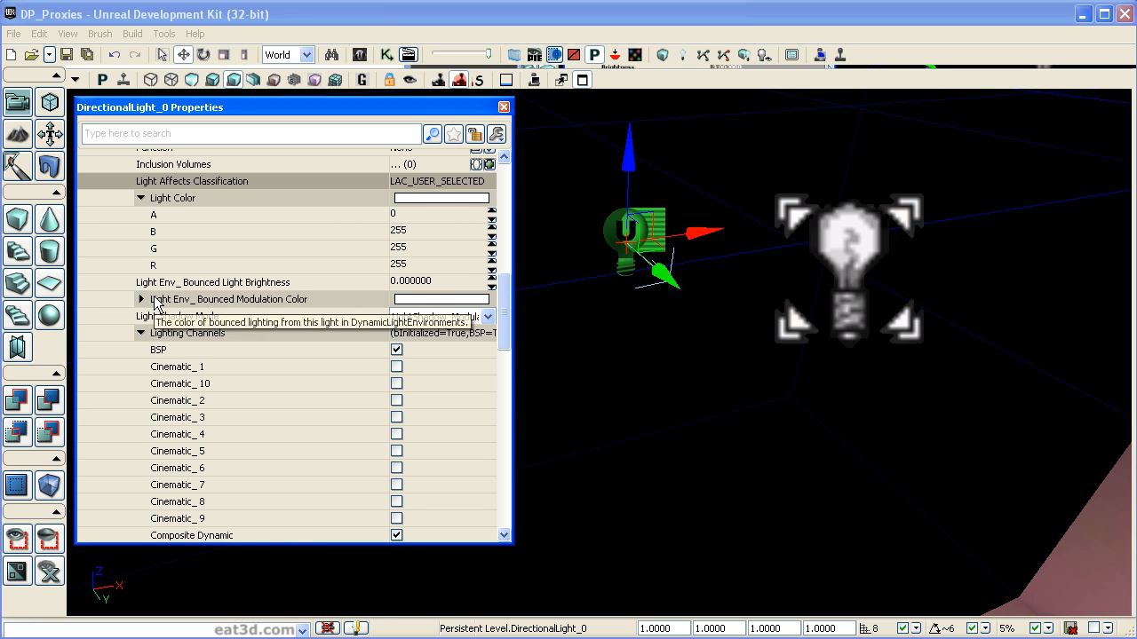
mouse_move(160, 293)
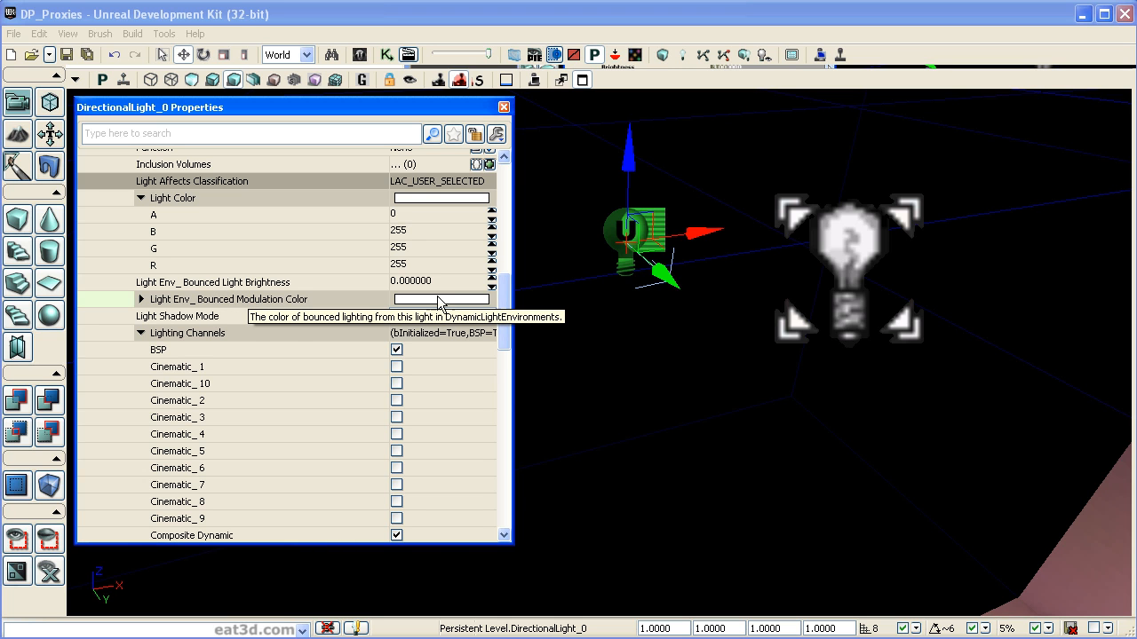
click(487, 300)
click(546, 251)
click(574, 360)
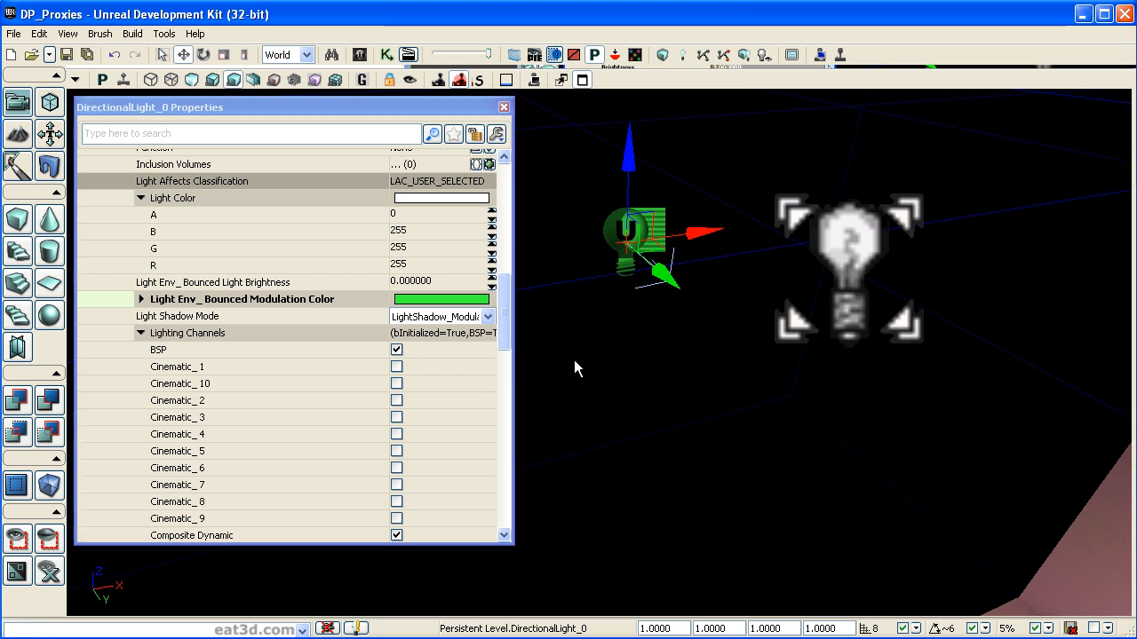
Check the Light Shadow Mode choices, keep LightShadow_Modulate, and widen the properties window to show full option names.
click(488, 309)
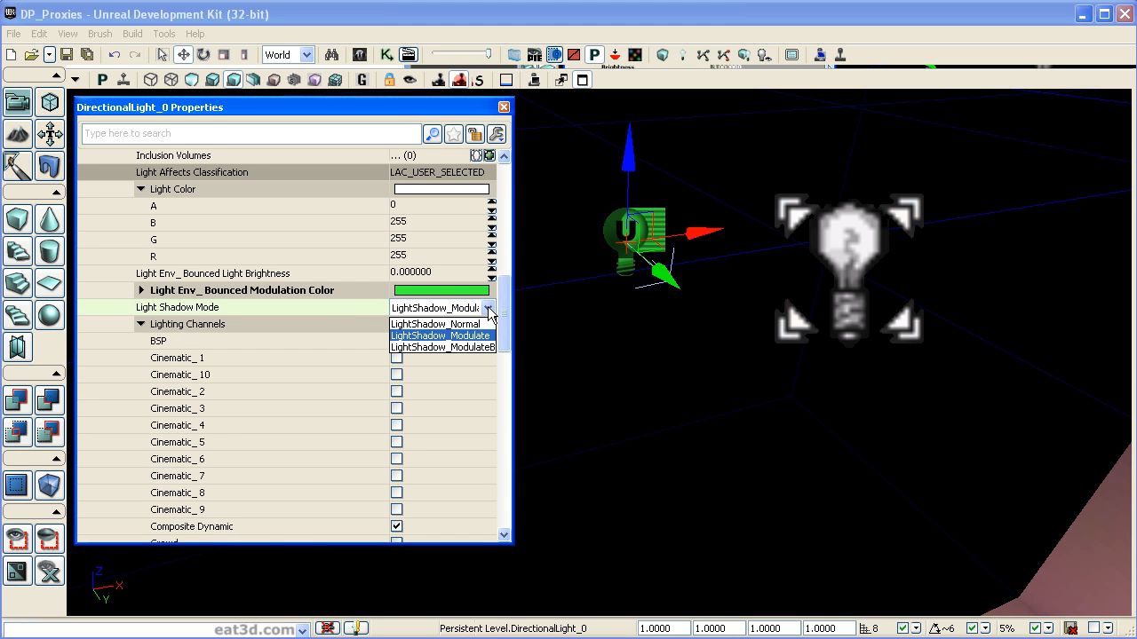
click(503, 347)
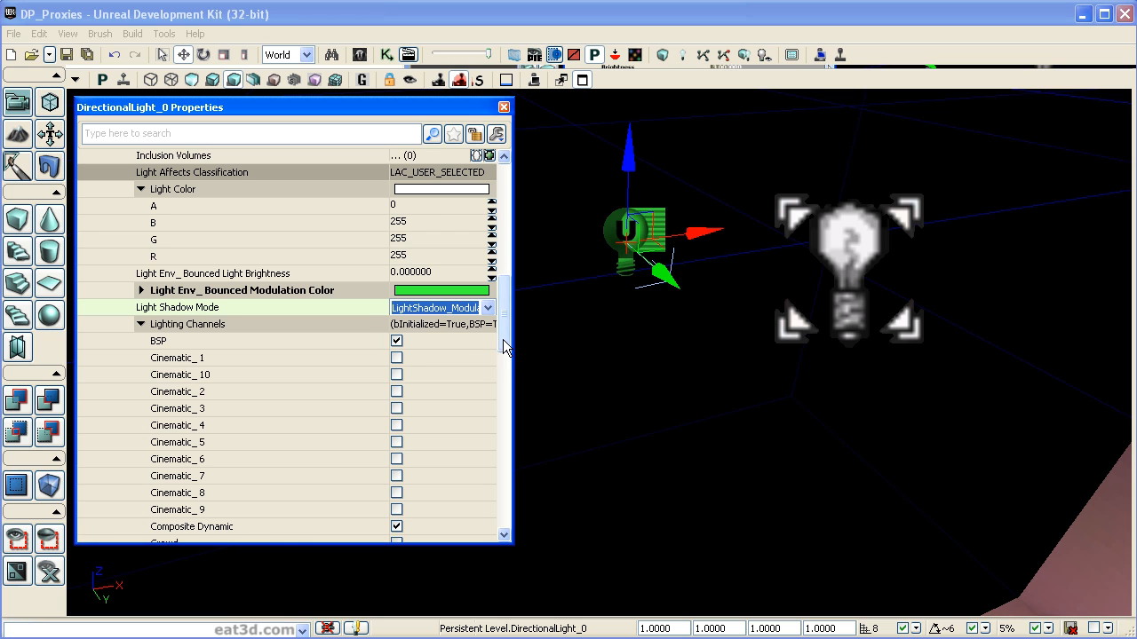
drag(513, 344, 604, 342)
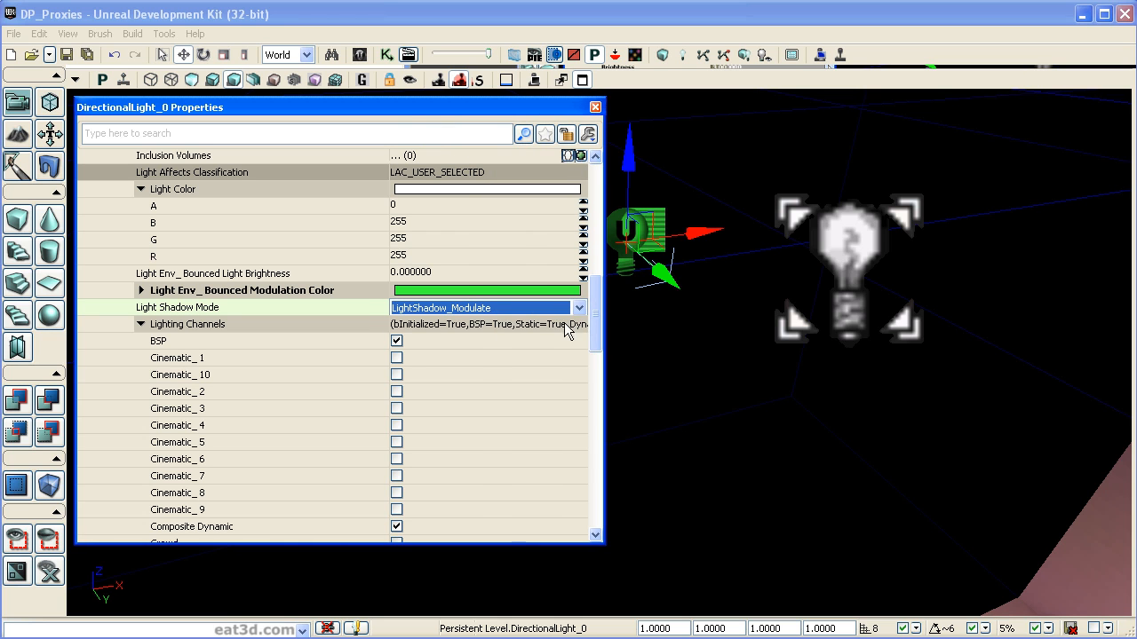
Compare the directional light's Light Shadow Mode options again, leaving LightShadow_Modulate selected.
click(579, 307)
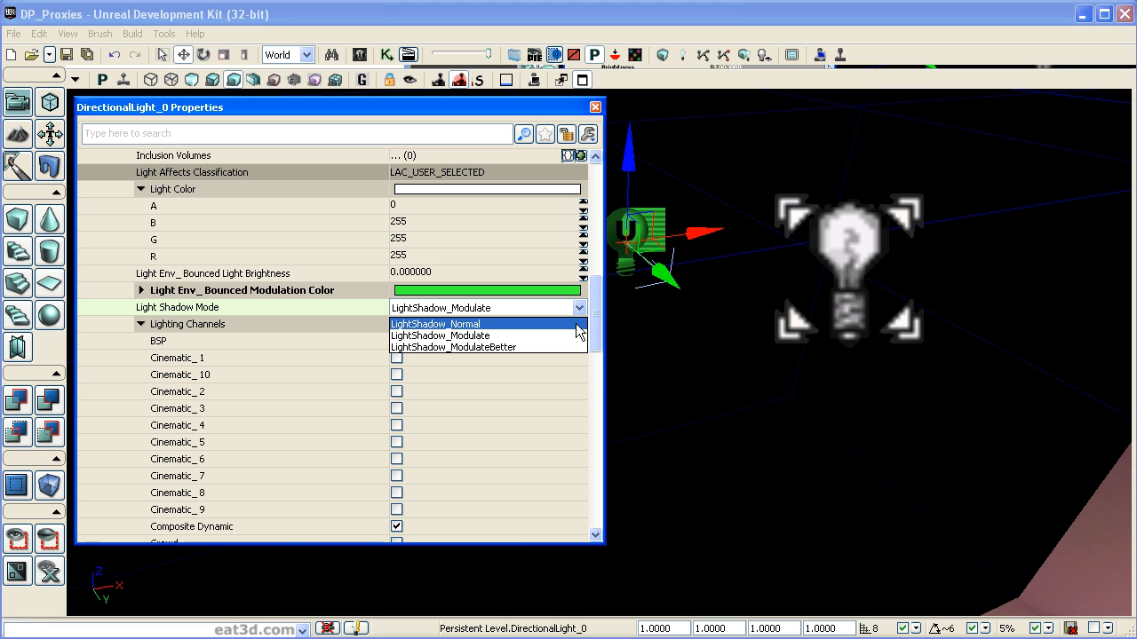
click(506, 336)
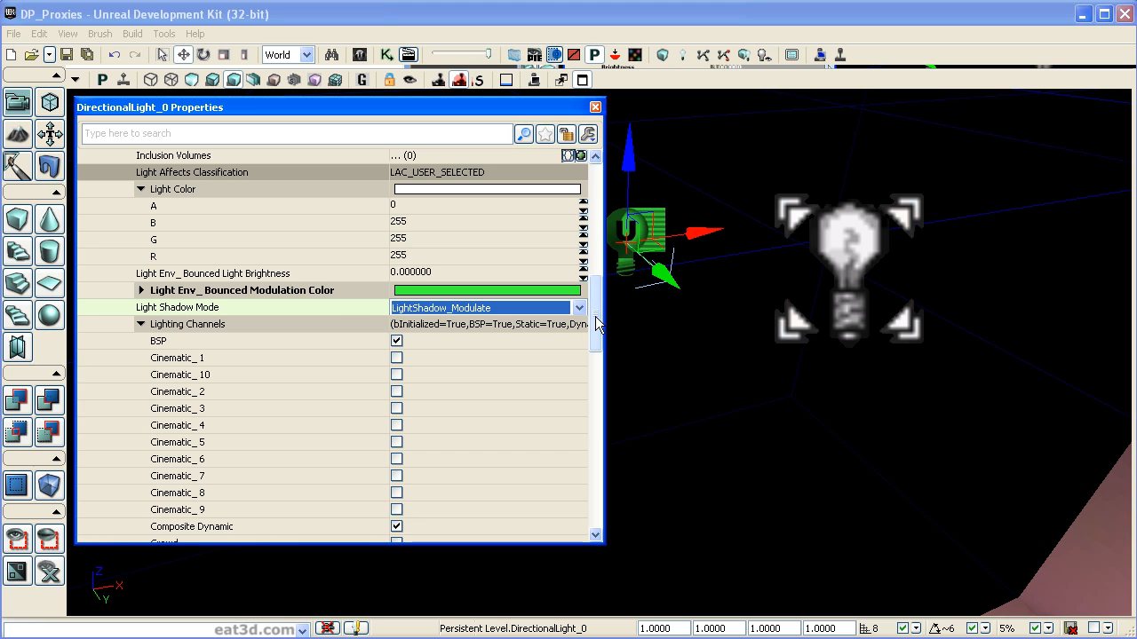
scroll(586, 319, down, 1)
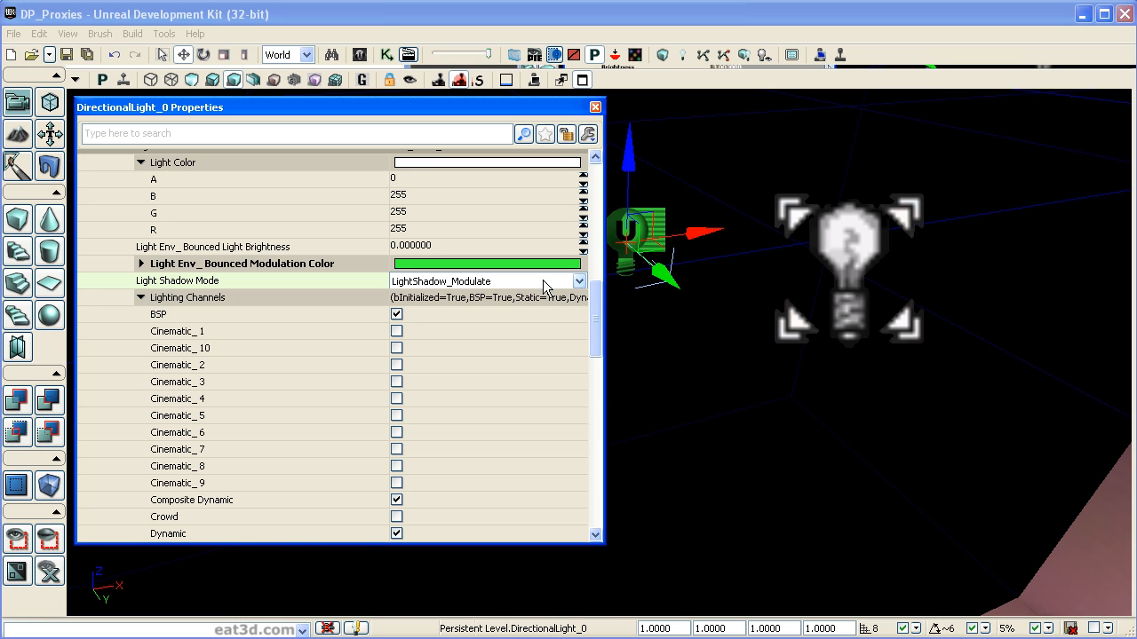
click(580, 281)
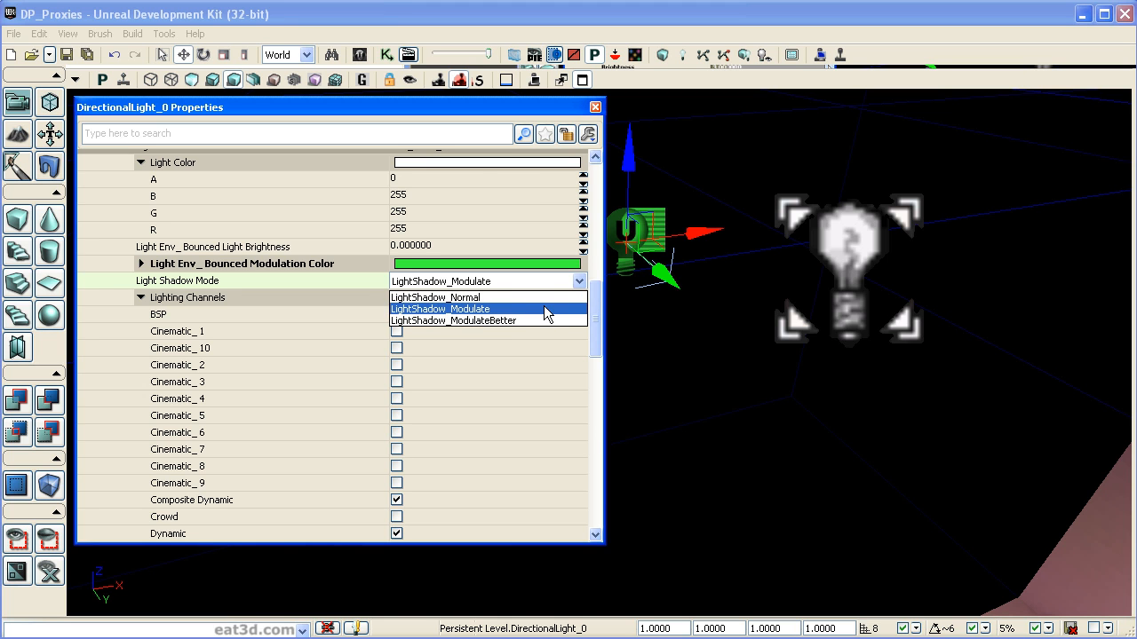
click(549, 309)
mouse_move(600, 296)
mouse_down()
mouse_move(600, 311)
mouse_move(584, 311)
mouse_up()
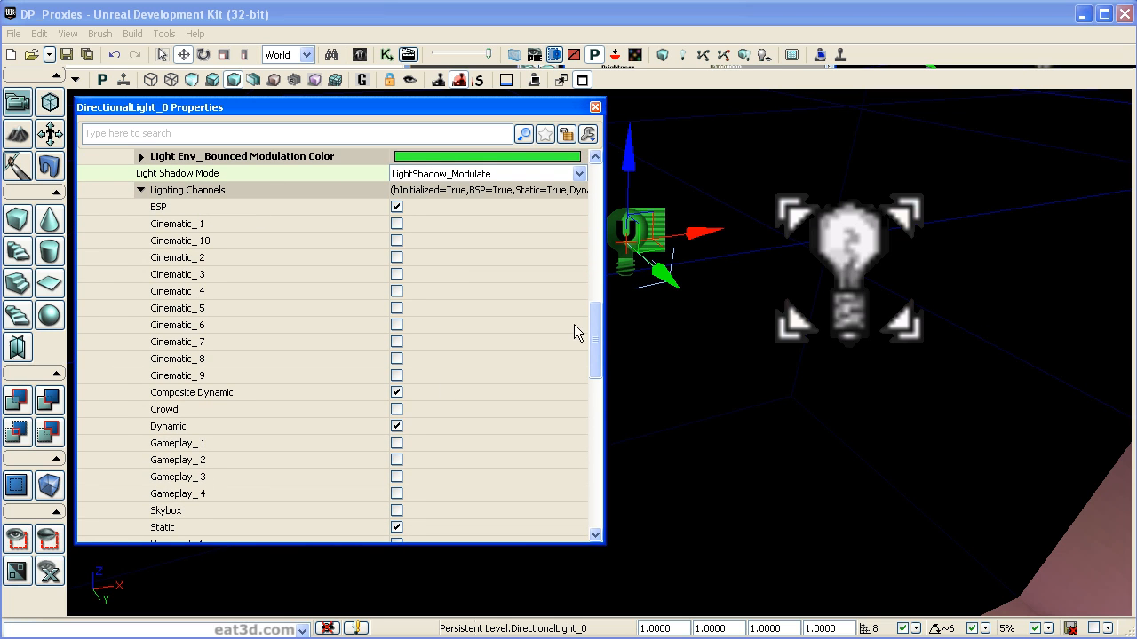
Examine the directional light's Max and Min Shadow Resolution, Mod Shadow Color, Mod Shadow Fadeout and Non Modulated Self Shadowing properties.
scroll(566, 404, down, 8)
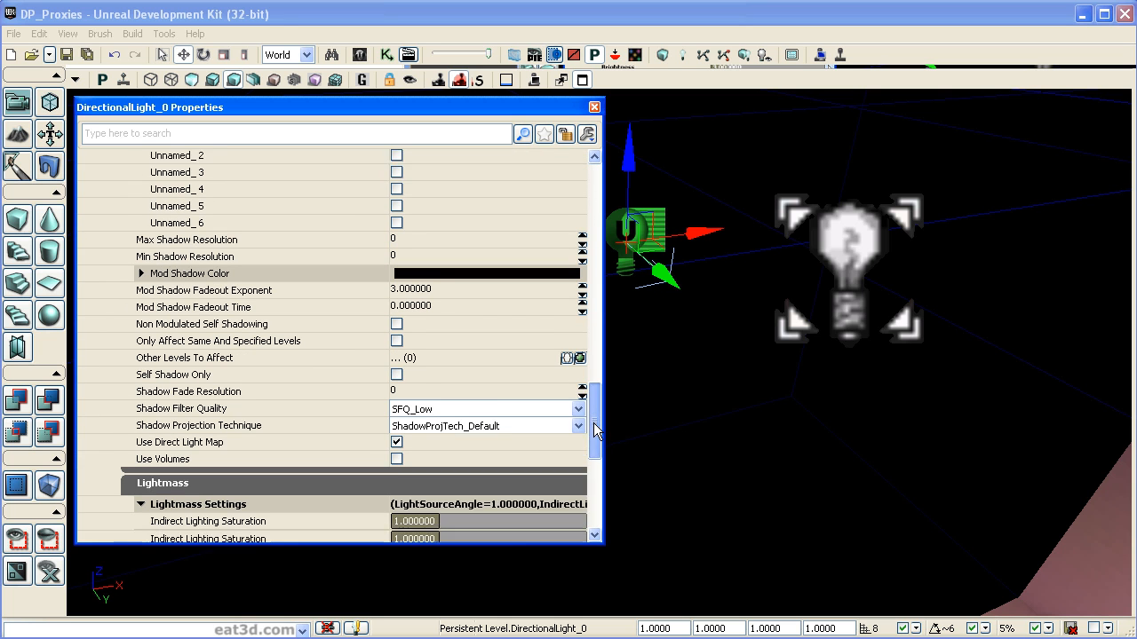
click(410, 243)
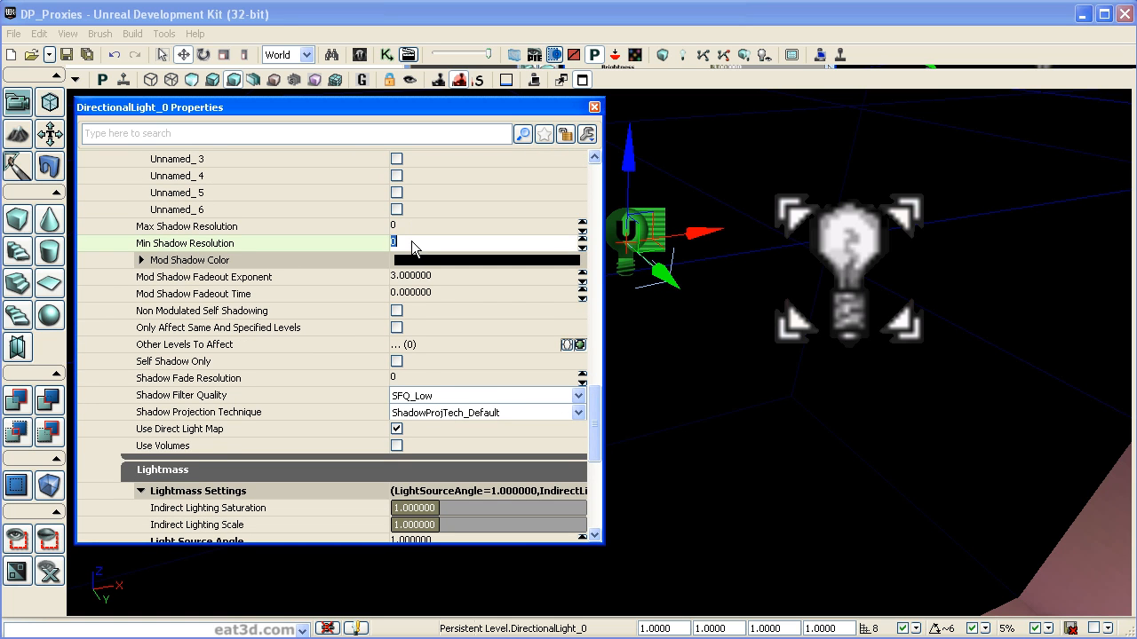
click(412, 226)
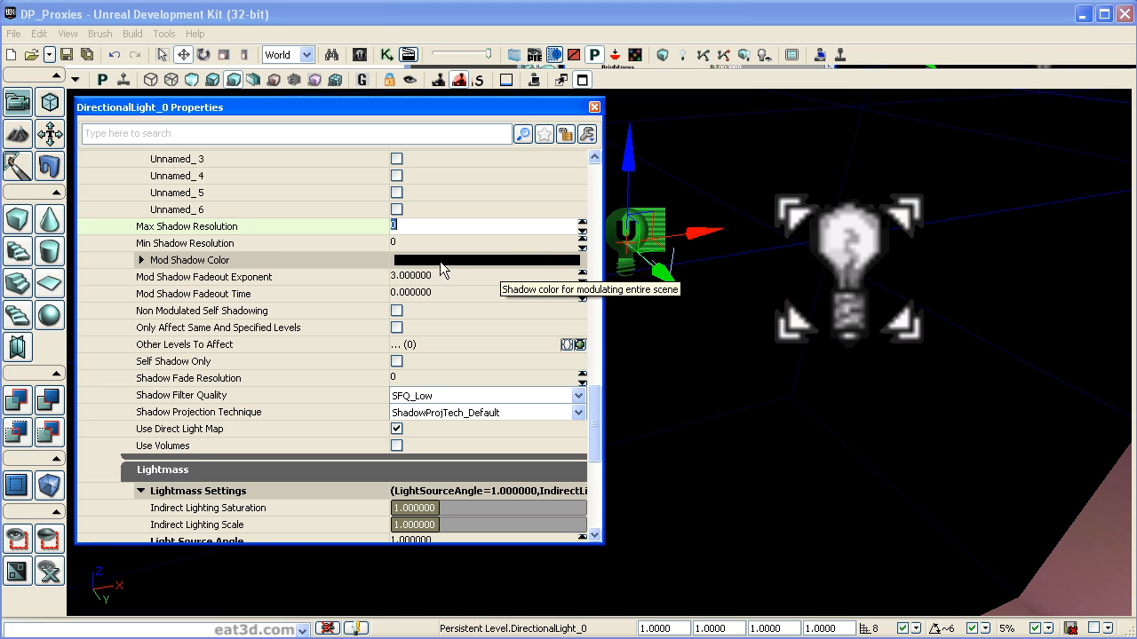
drag(596, 406, 597, 417)
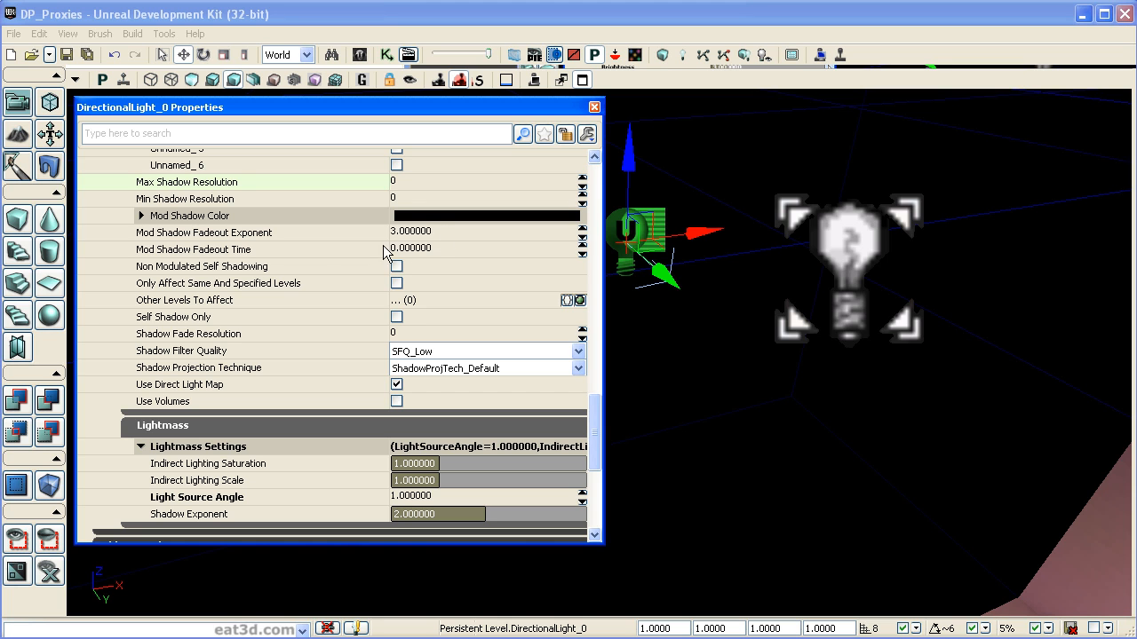
click(420, 232)
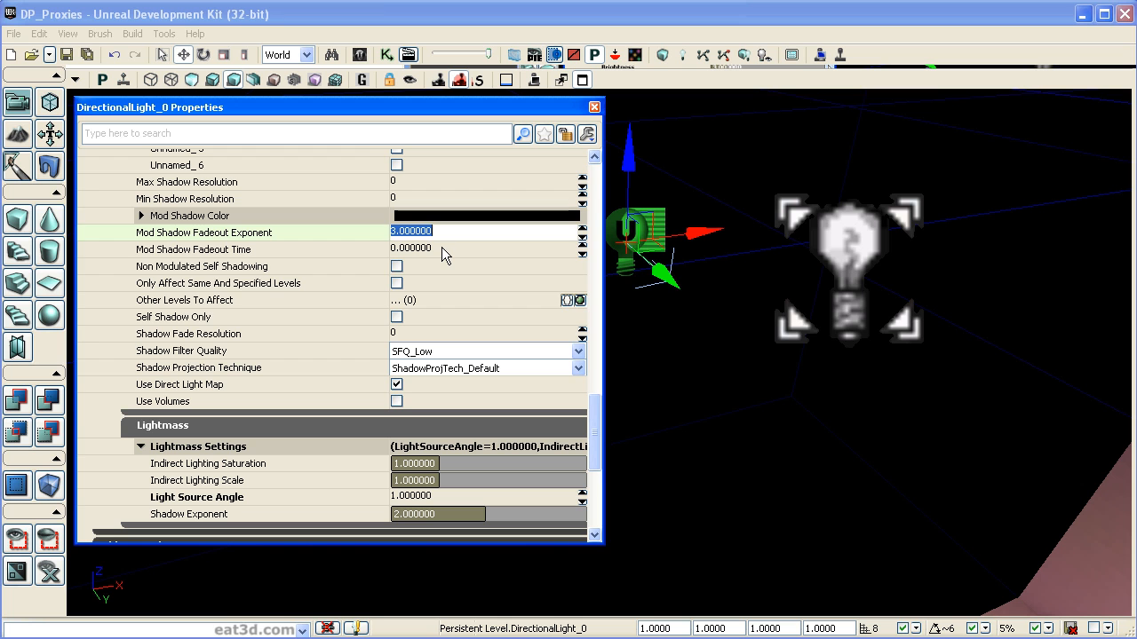
click(267, 267)
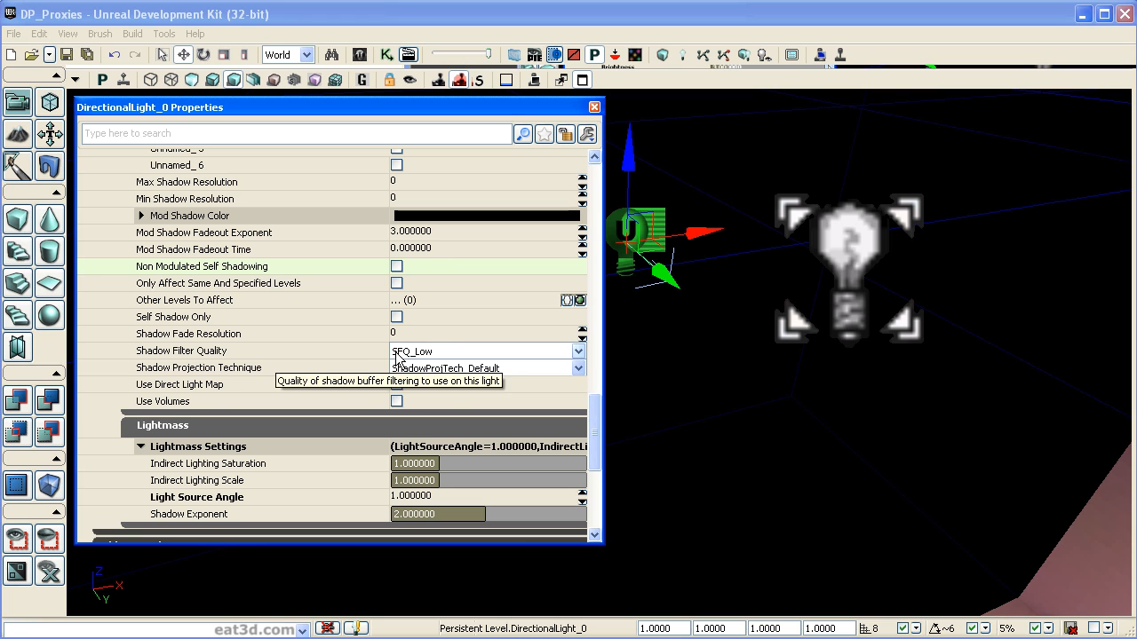
Review the directional light's Shadow Filter Quality and Shadow Projection Technique choices and its Use Direct Light Map option, keeping SFQ_Low and ShadowProjTech_Default.
click(579, 352)
click(579, 352)
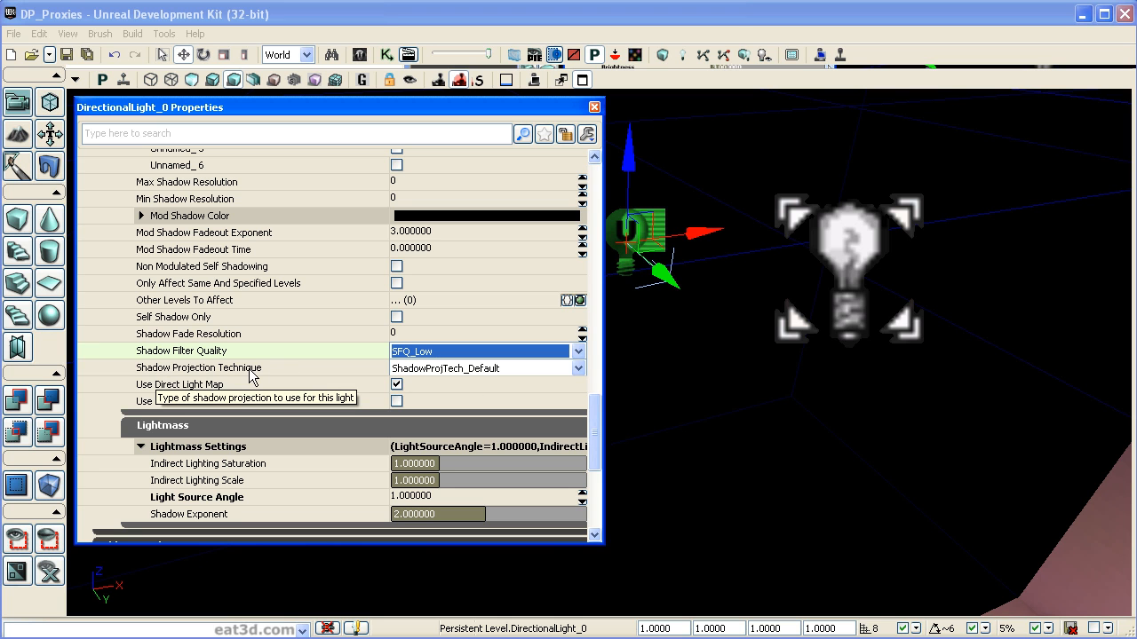
click(578, 369)
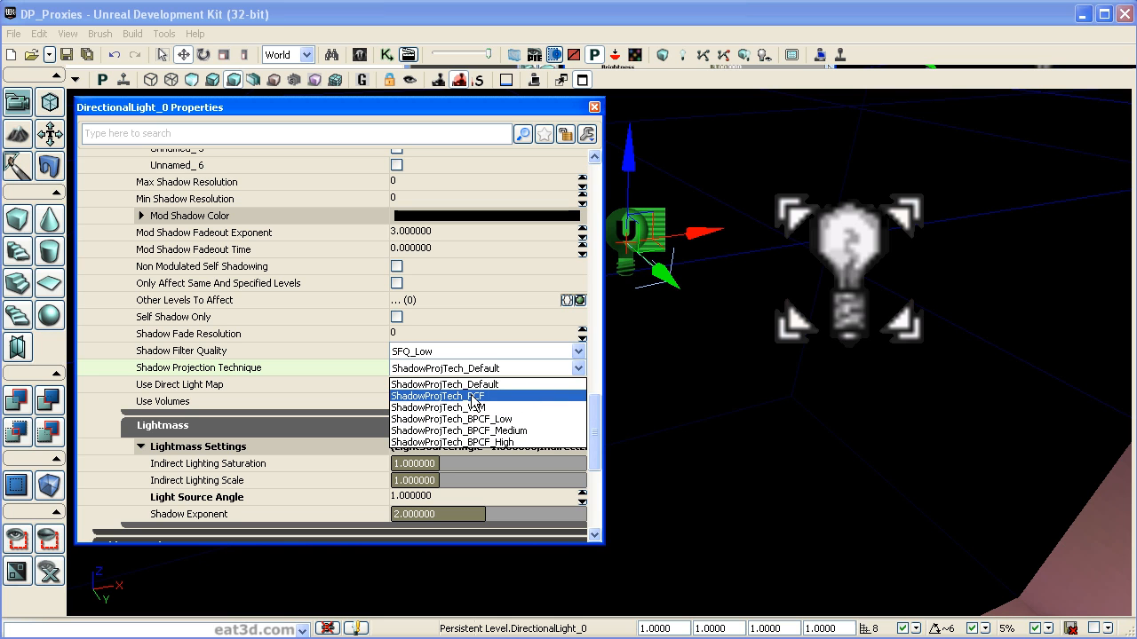
click(503, 395)
click(530, 368)
click(530, 380)
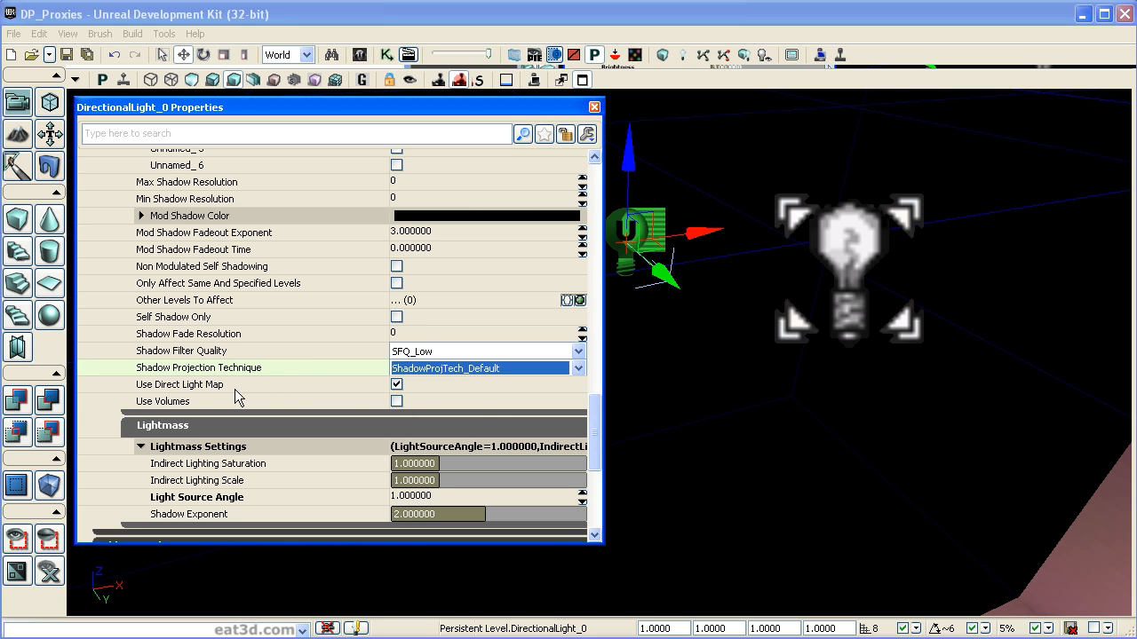
click(397, 384)
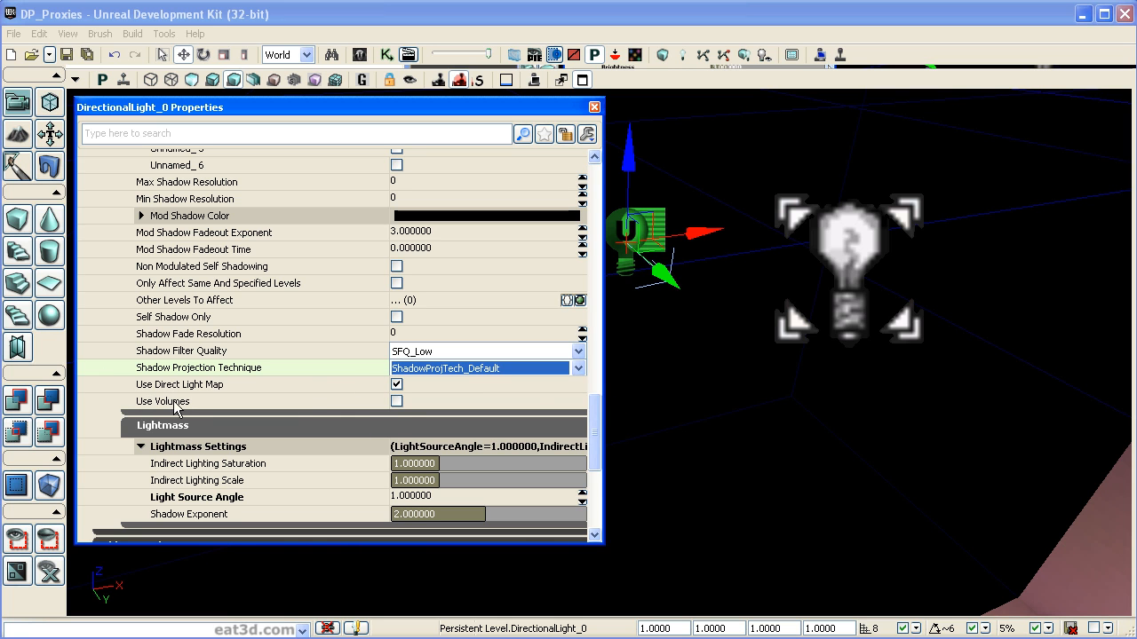
Select the yellow spotlight above the torus knot and examine its Lightmass, PointLightComponent and SpotLightComponent properties, expanding the last category.
drag(597, 414, 590, 229)
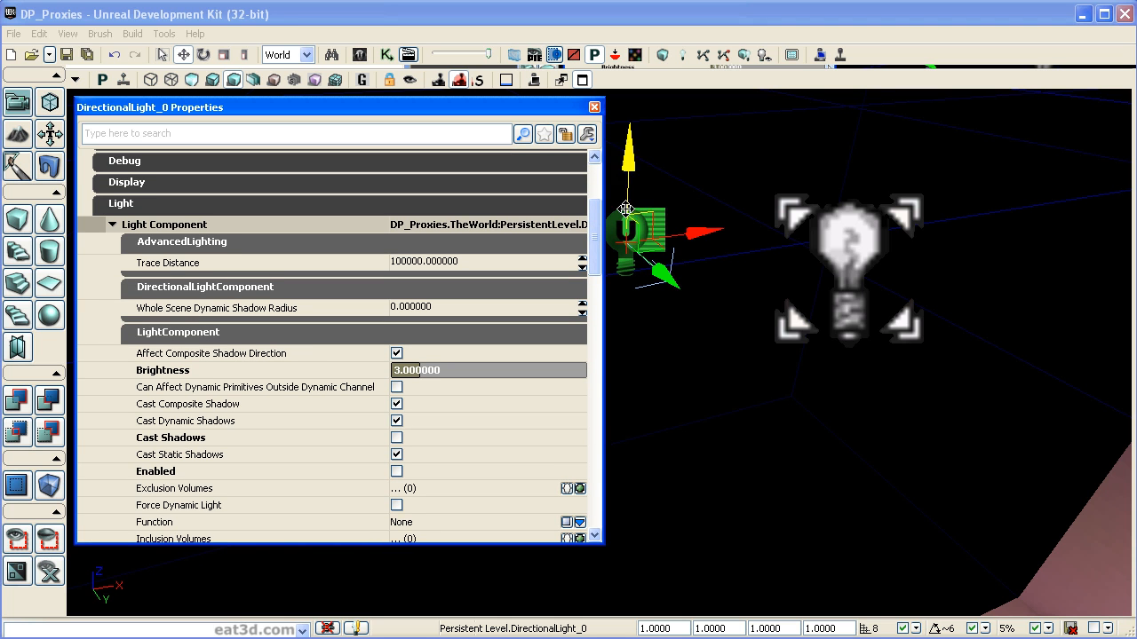
drag(727, 438, 737, 569)
drag(839, 209, 783, 240)
click(778, 232)
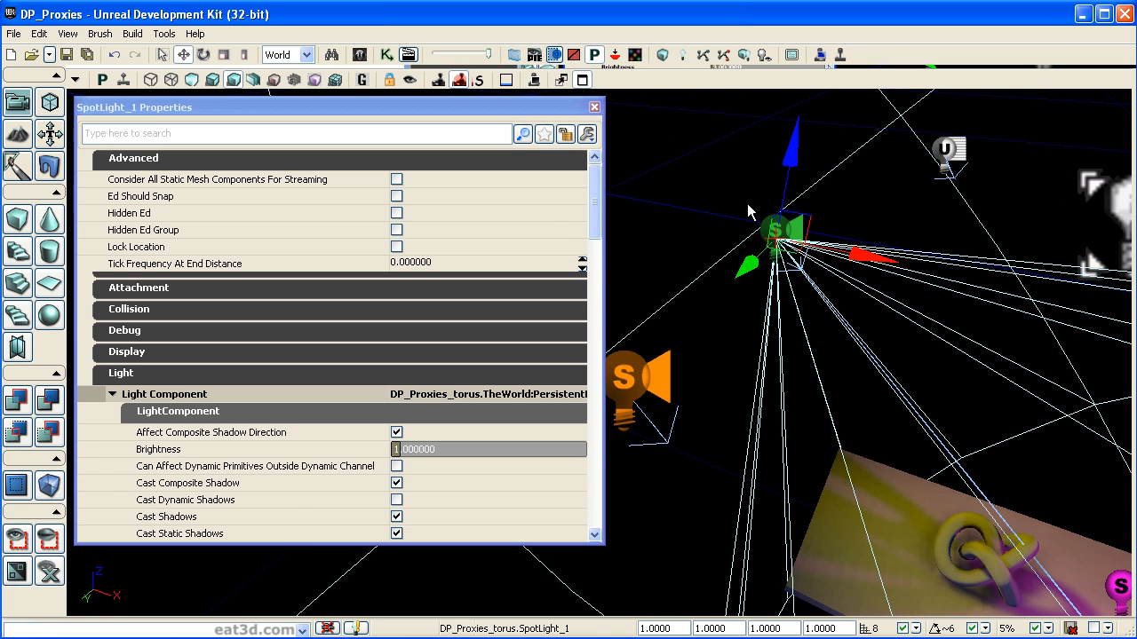
drag(594, 222, 594, 259)
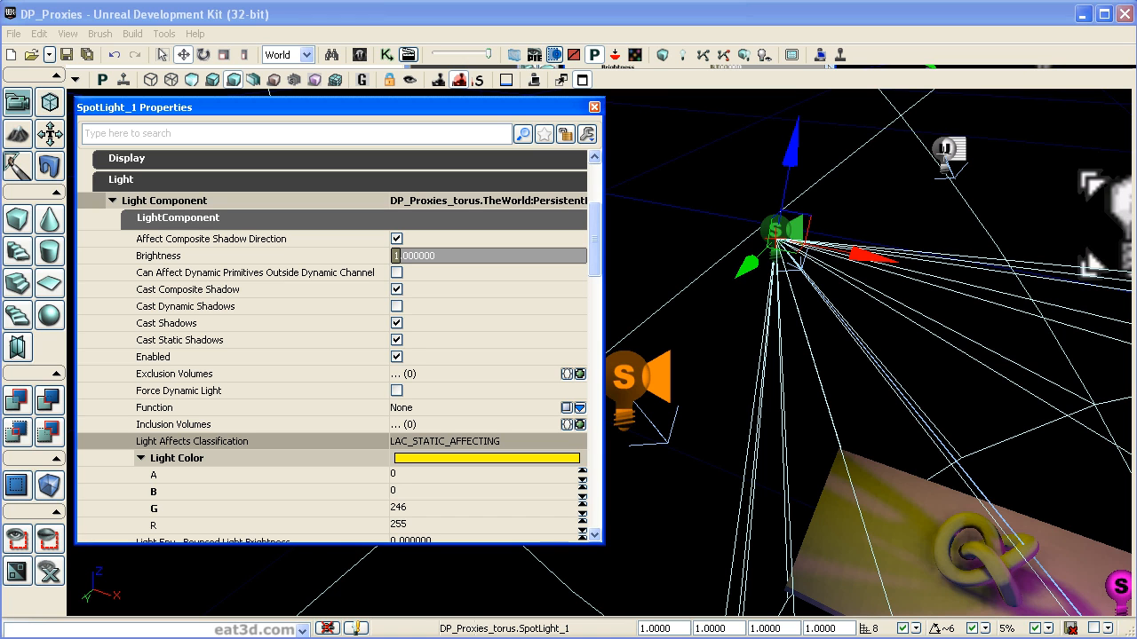
drag(591, 256, 586, 465)
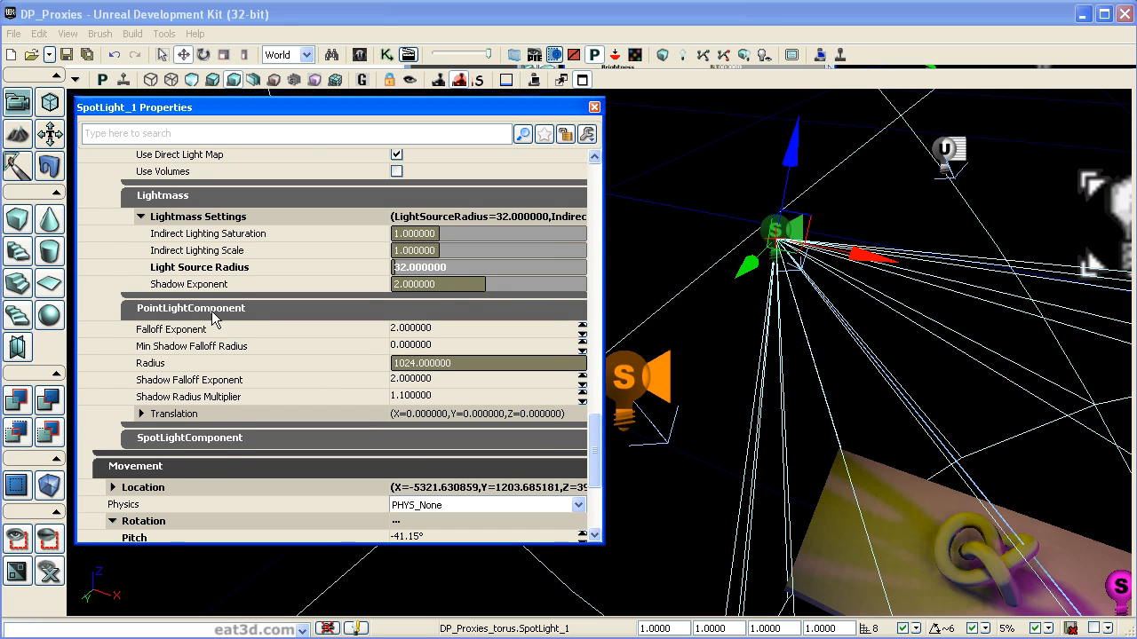
click(222, 445)
drag(597, 424, 598, 426)
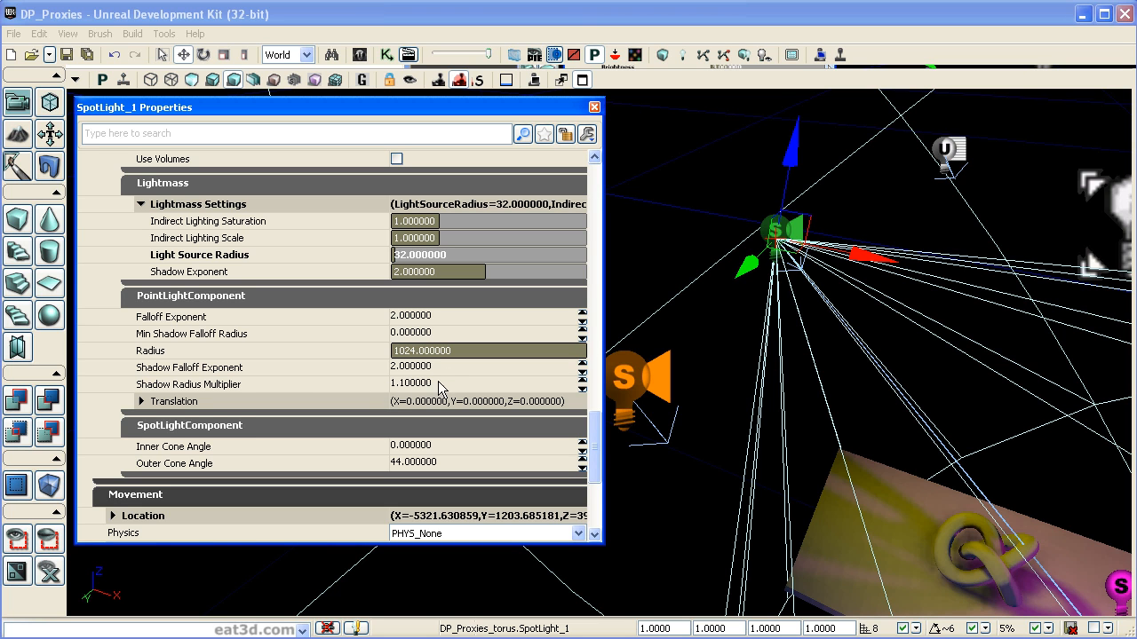
drag(596, 427, 597, 441)
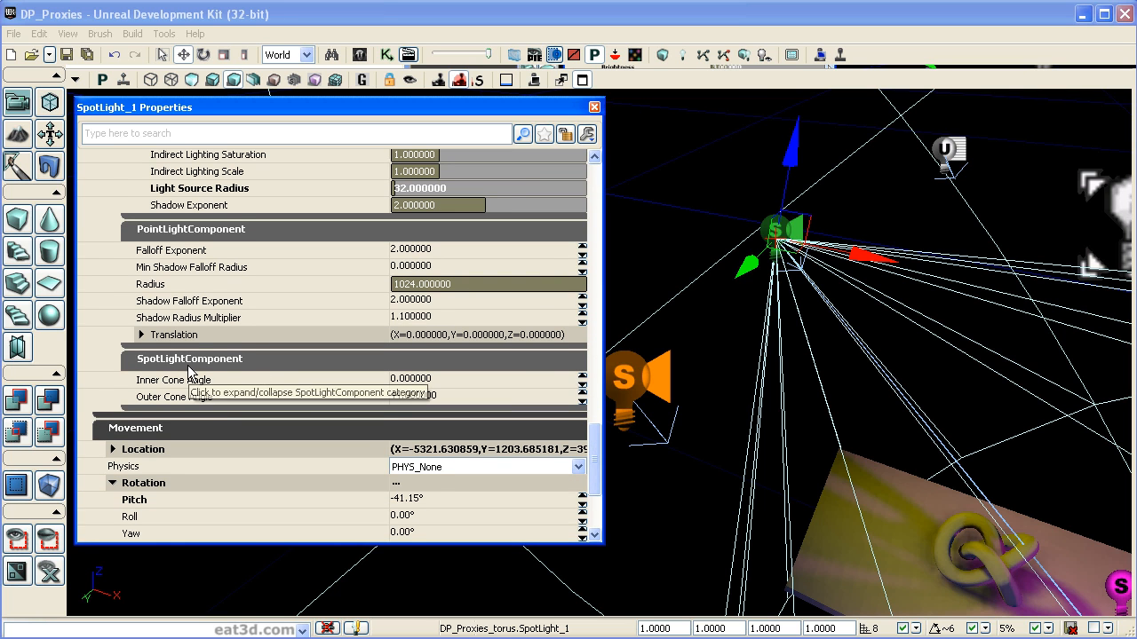
Set the torus spotlight's Inner Cone Angle to 20 and compare the inner cone with the outer cone.
click(444, 398)
click(435, 382)
click(445, 397)
click(796, 408)
drag(796, 408, 871, 335)
right_drag(872, 335, 827, 302)
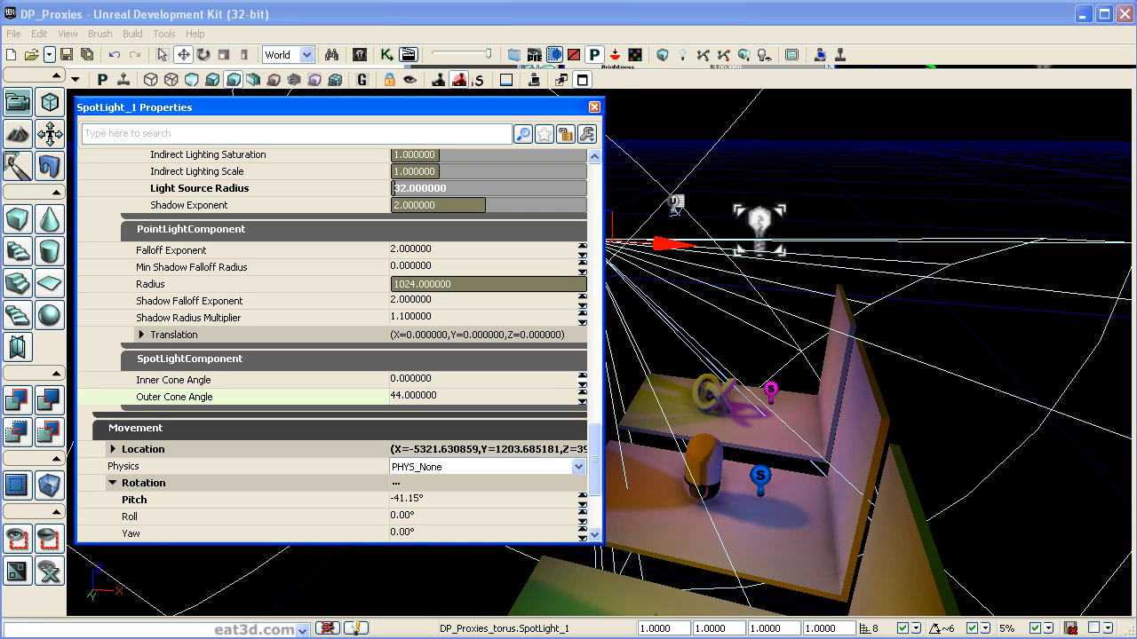
drag(582, 385, 575, 393)
click(479, 378)
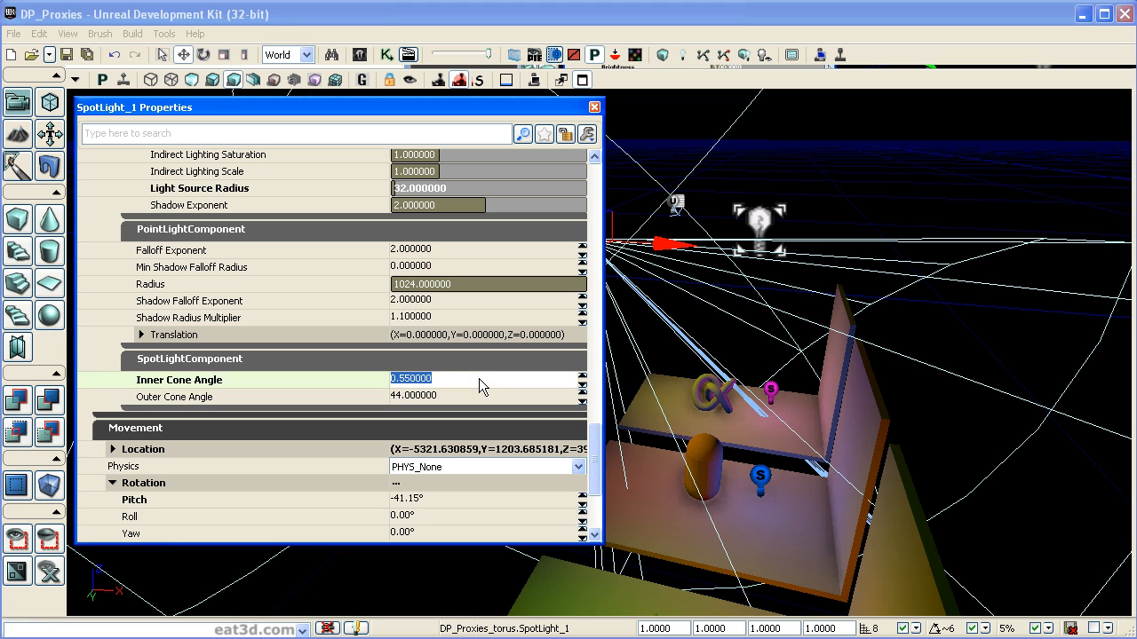
text(20)
key(Return)
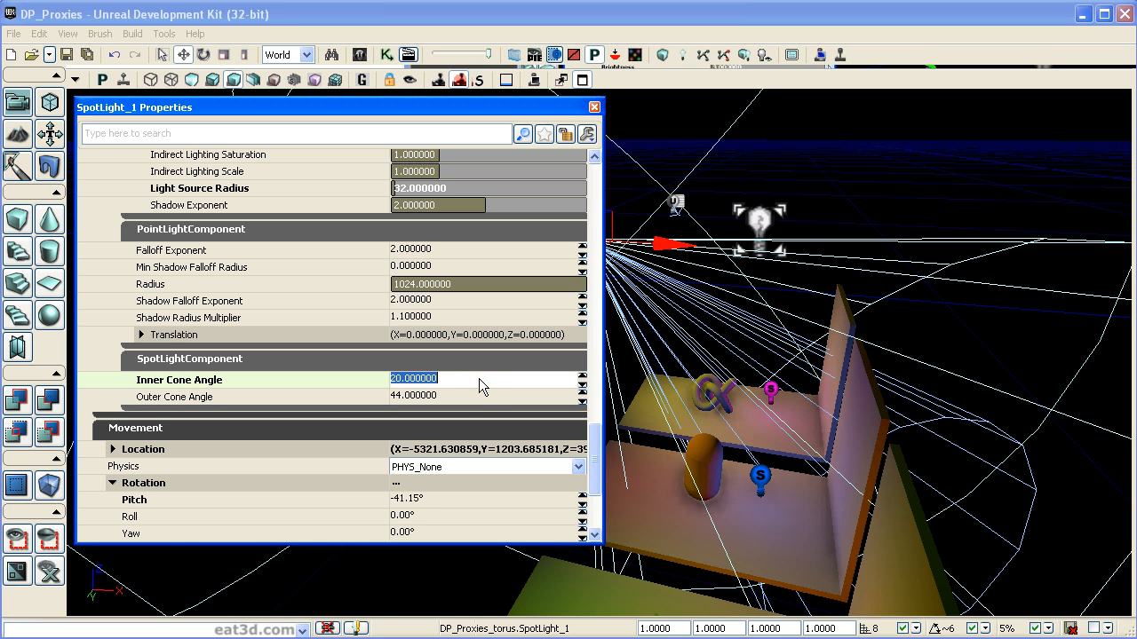
click(453, 395)
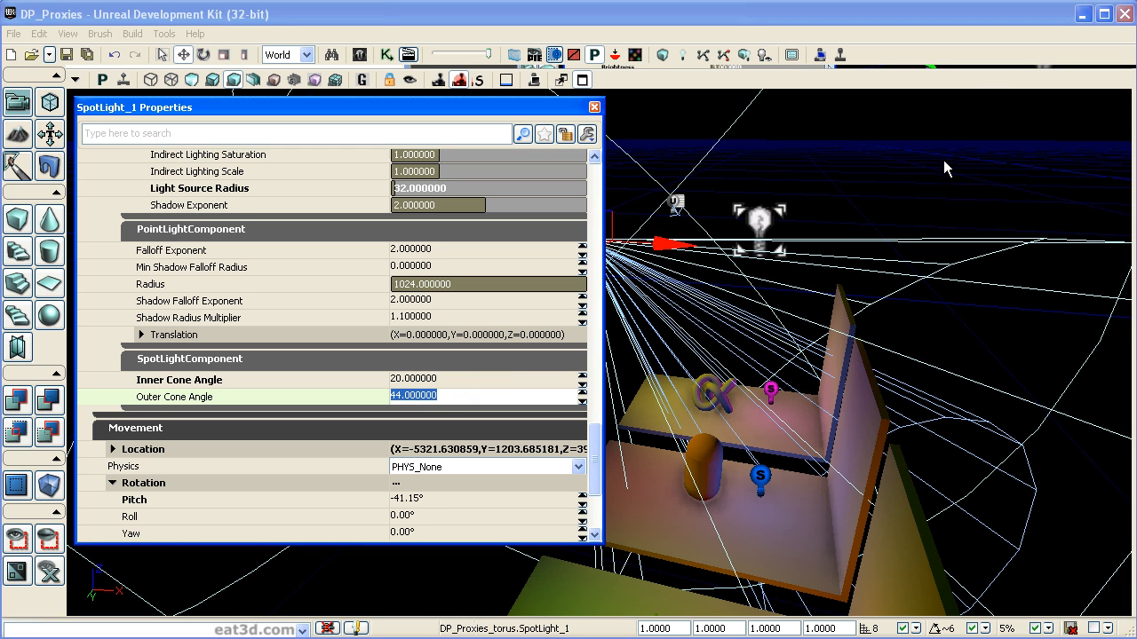
mouse_move(944, 172)
mouse_down()
mouse_move(806, 173)
mouse_move(1101, 172)
mouse_move(951, 172)
mouse_move(956, 162)
mouse_up()
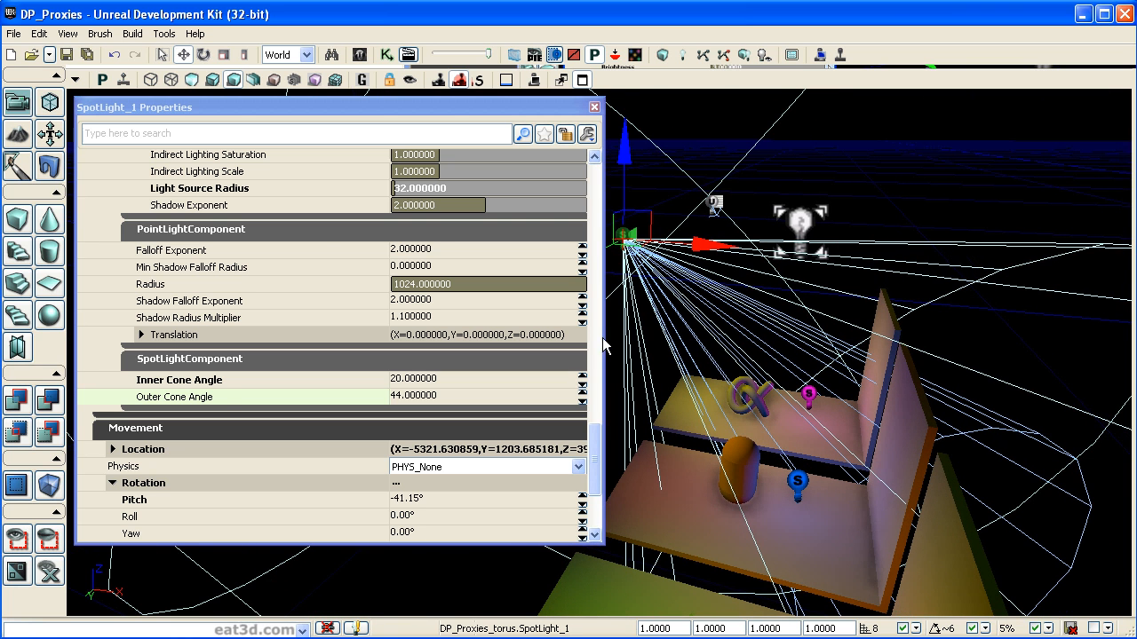
Select the point light beside the cone and examine its Lightmass and PointLightComponent properties.
mouse_move(596, 449)
mouse_down()
mouse_move(598, 479)
mouse_move(599, 450)
mouse_up()
drag(948, 201, 1021, 62)
click(852, 303)
drag(595, 203, 590, 470)
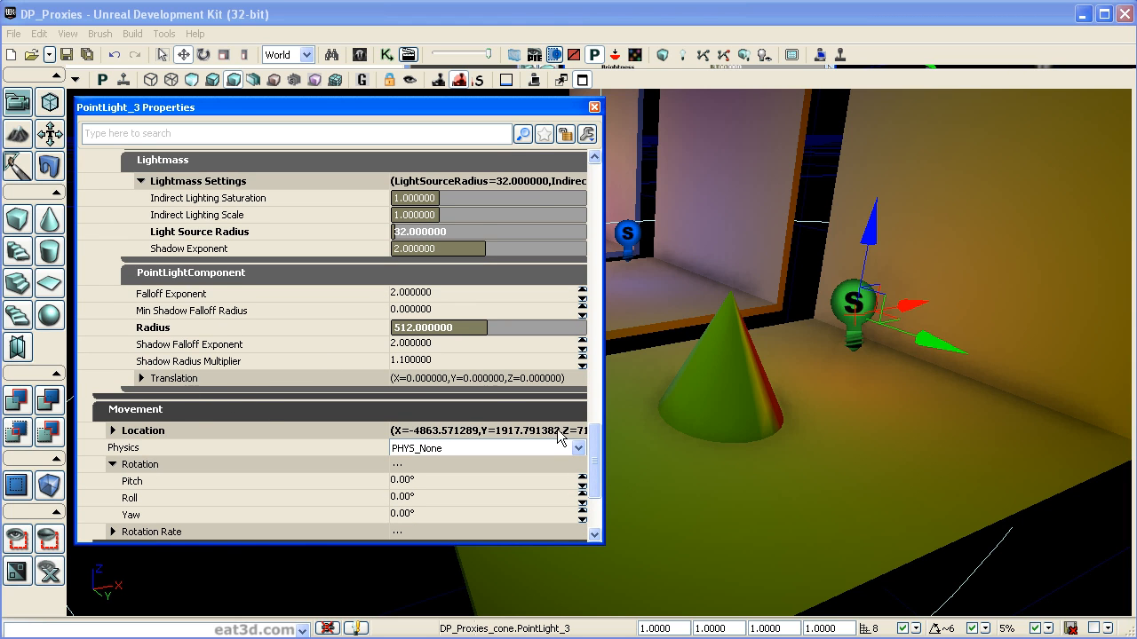
Select the oil tank's spotlight and the torus spotlight in turn to compare their light cones.
drag(796, 270, 772, 293)
right_drag(794, 263, 844, 310)
drag(844, 311, 794, 263)
click(703, 248)
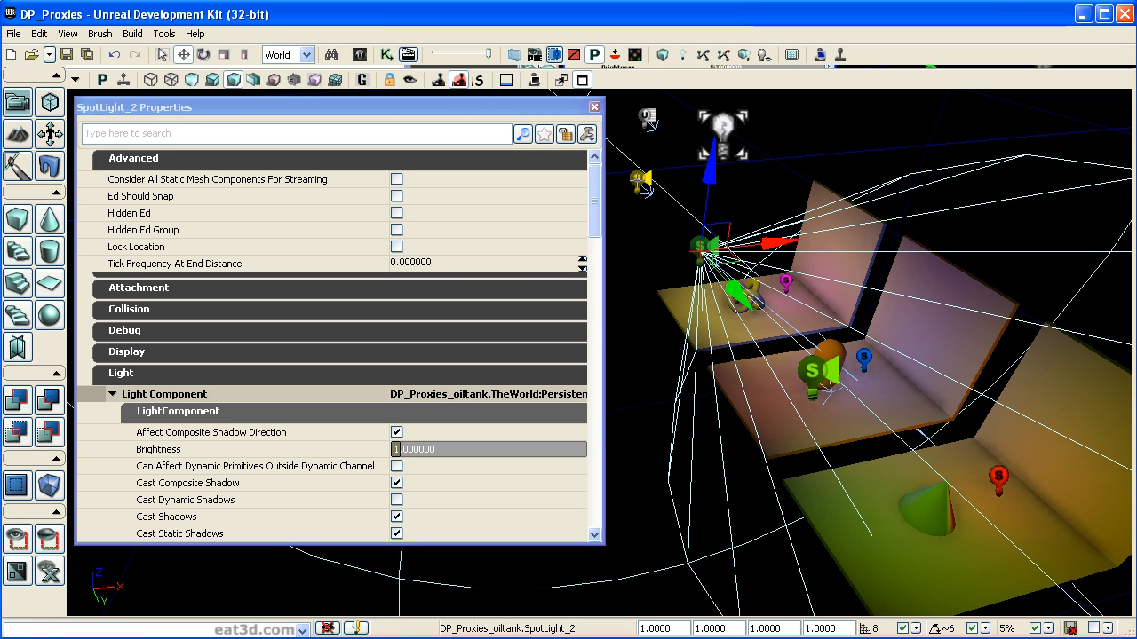
click(638, 179)
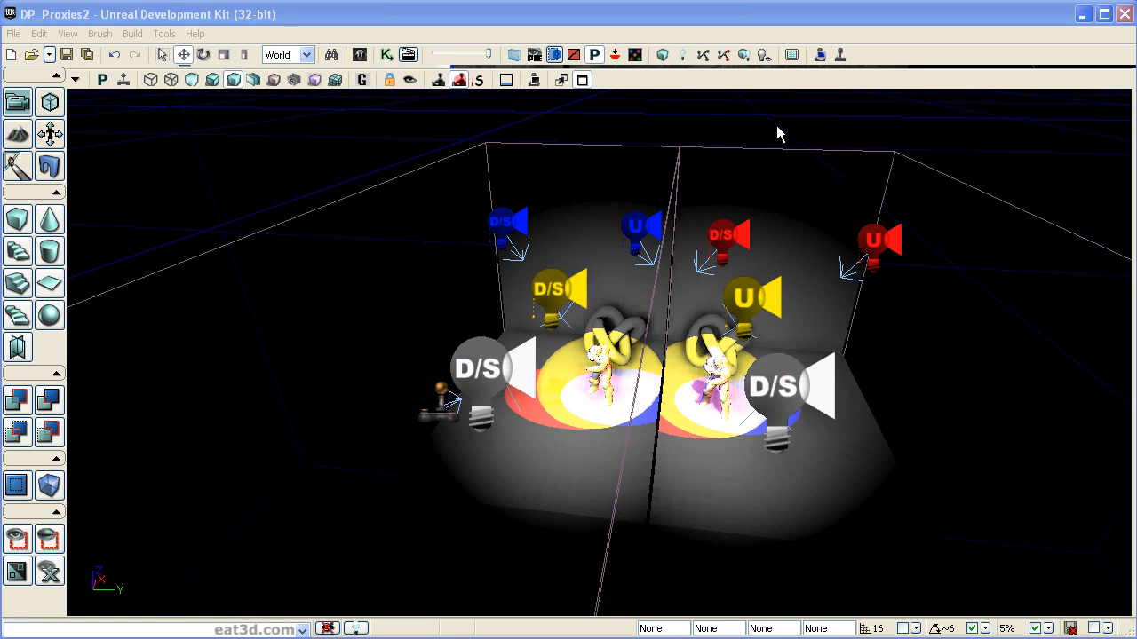
Examine the DP_Proxies2 scene, comparing the coloured light pools and shadows on both characters and the D/S and U spotlights above them.
drag(788, 132, 780, 210)
right_drag(780, 210, 785, 208)
drag(785, 207, 890, 273)
right_drag(890, 273, 897, 290)
drag(897, 289, 858, 258)
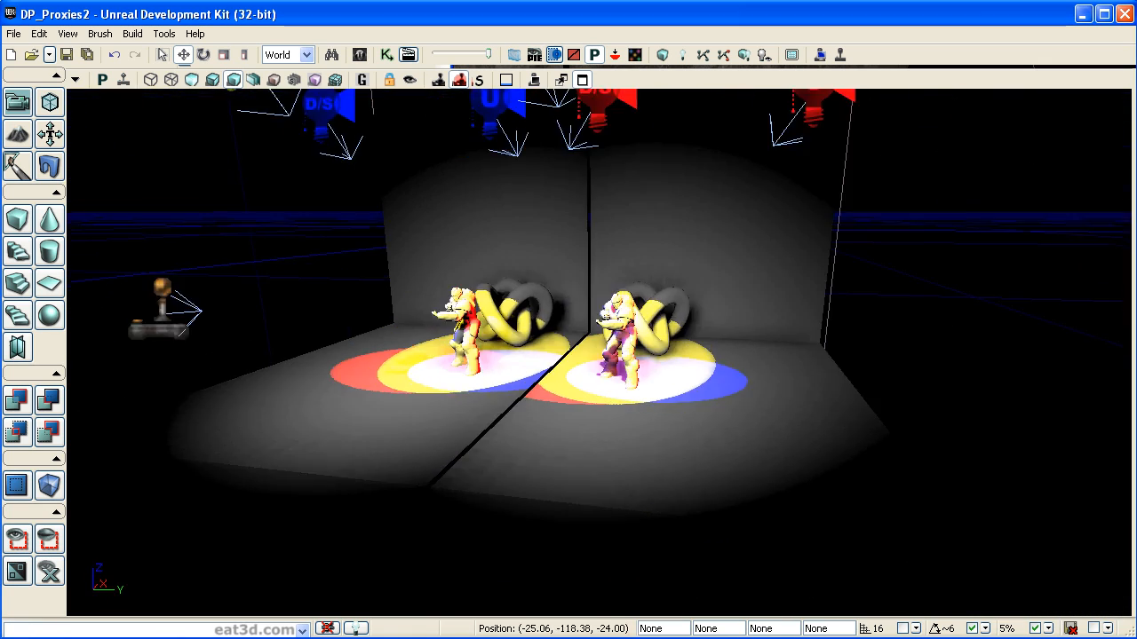
right_drag(858, 258, 782, 254)
drag(781, 254, 804, 259)
drag(628, 258, 629, 178)
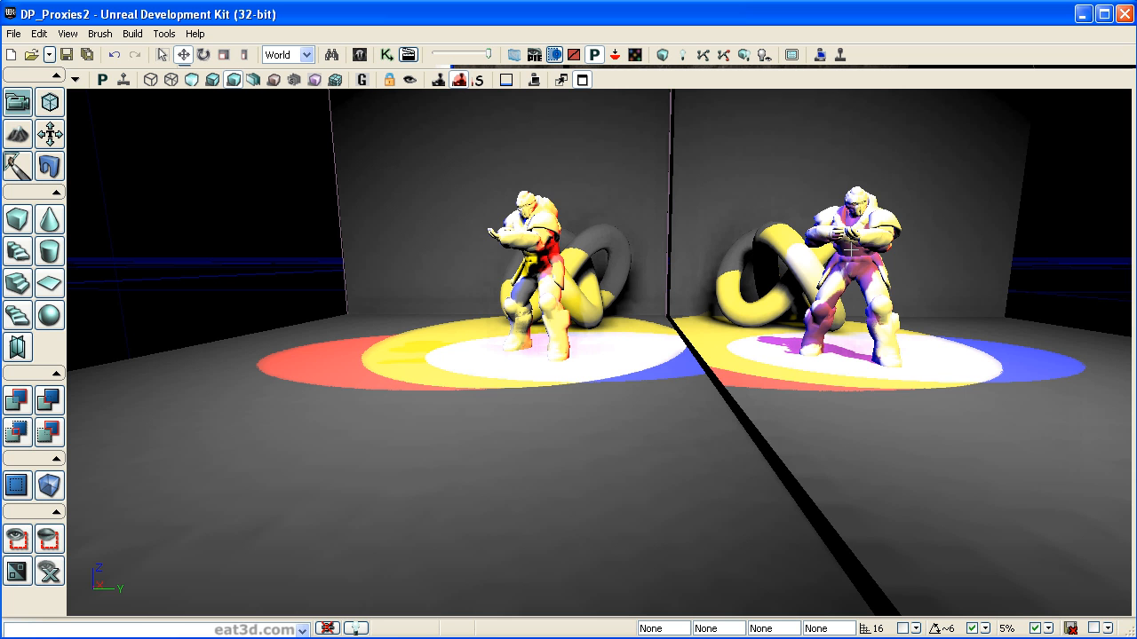
drag(1076, 246, 1077, 275)
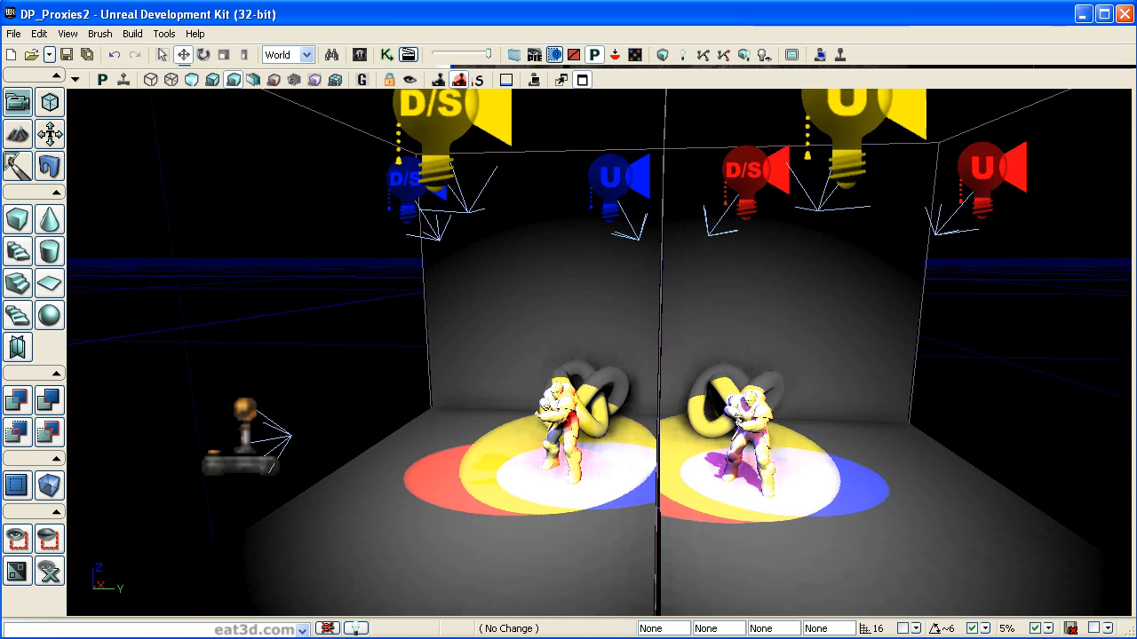
right_drag(1076, 275, 1077, 244)
drag(1076, 244, 1101, 182)
right_drag(1101, 182, 1106, 257)
drag(1106, 257, 1099, 209)
right_drag(1100, 209, 1117, 210)
drag(1118, 210, 1033, 211)
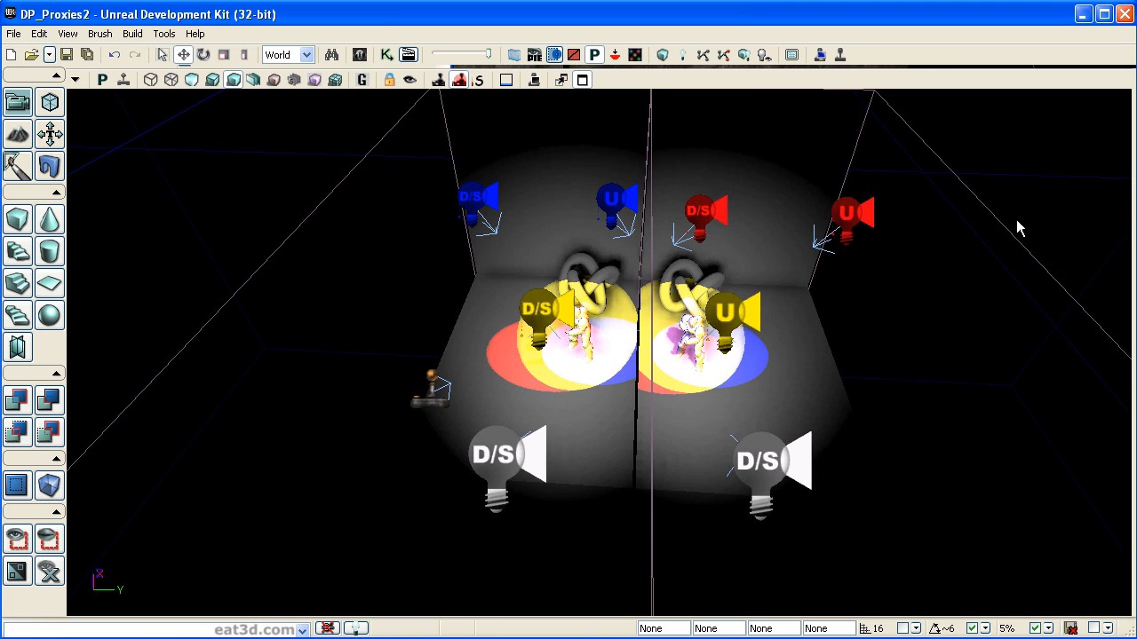
Open the properties of the yellow spotlight marked U in DP_Proxies2.
right_drag(953, 360, 838, 349)
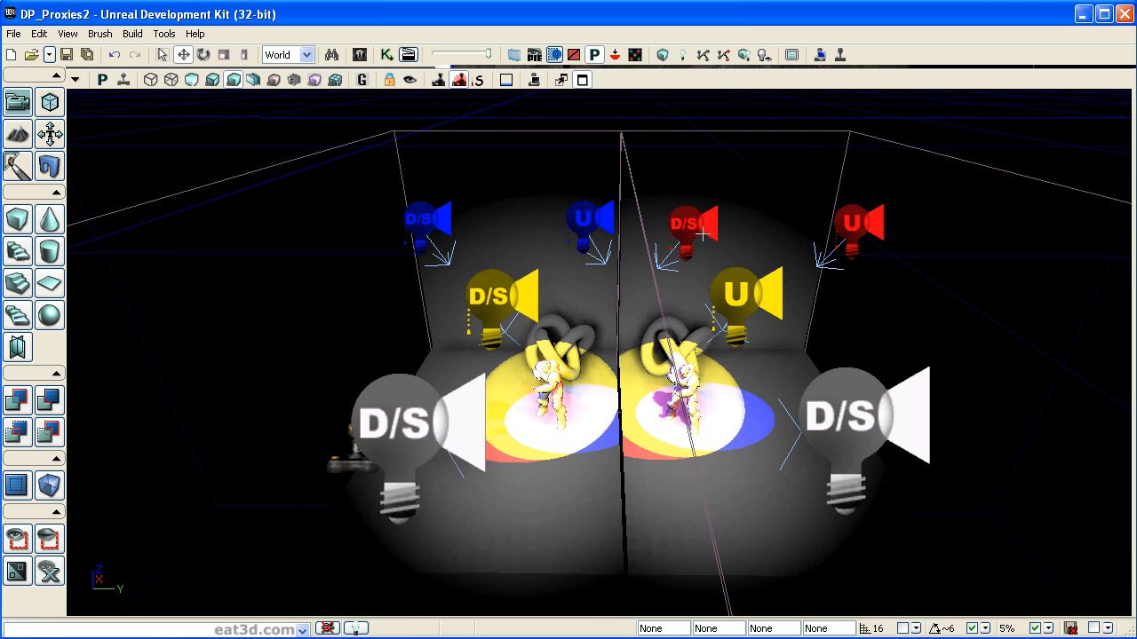
click(733, 302)
double_click(737, 299)
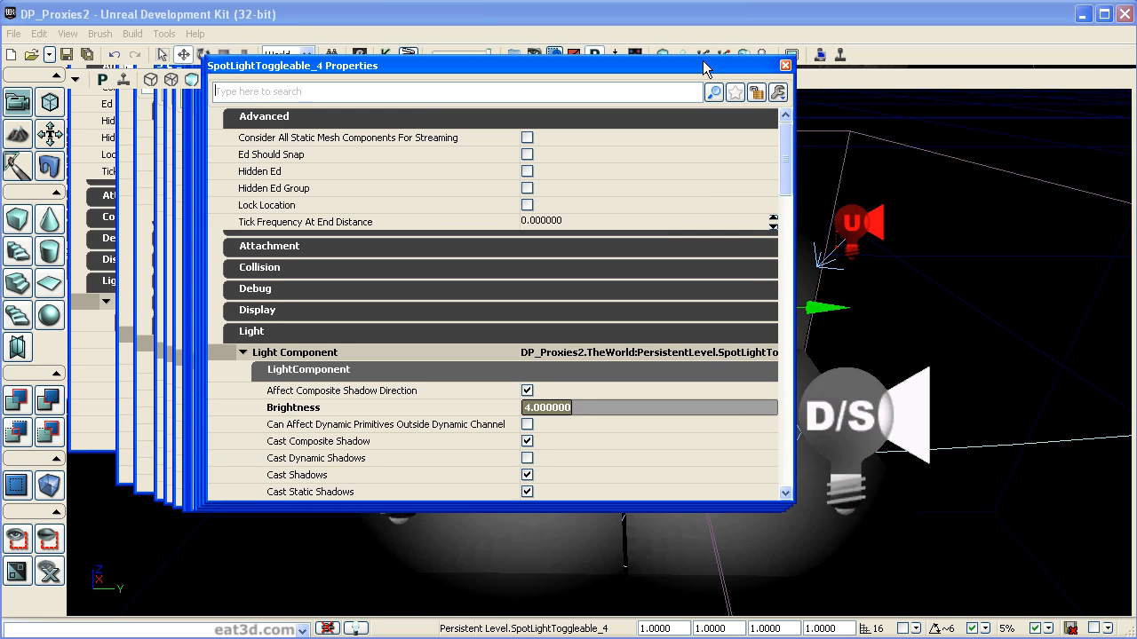
Examine the yellow U spotlight's composite, dynamic and static shadow settings and its Lighting Channels, then close its properties.
drag(703, 69, 711, 61)
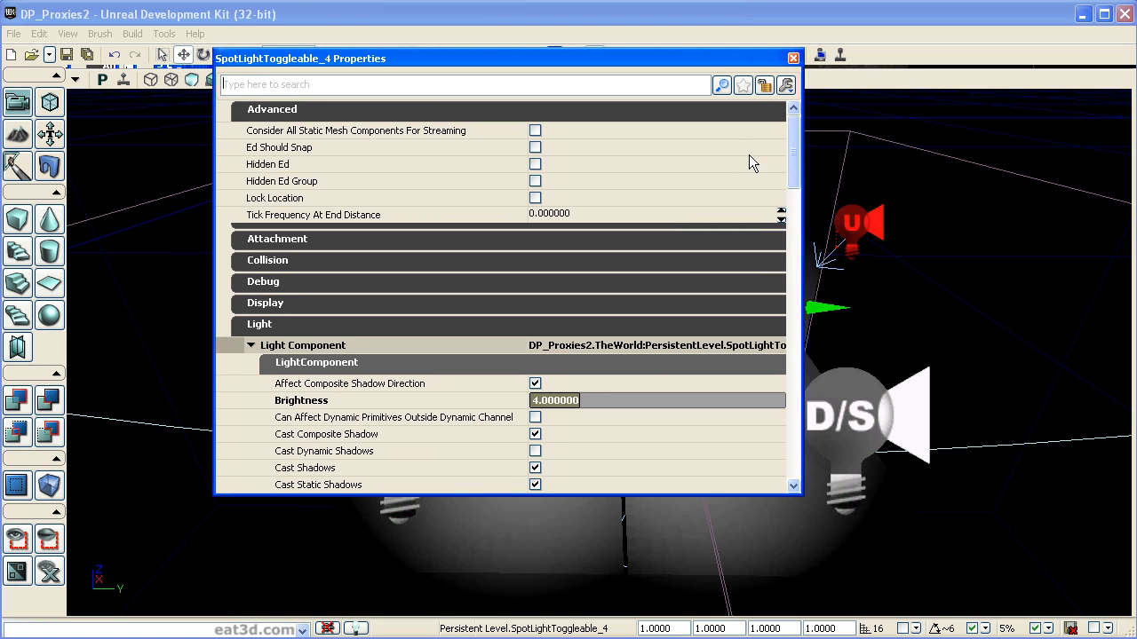
drag(791, 172, 796, 215)
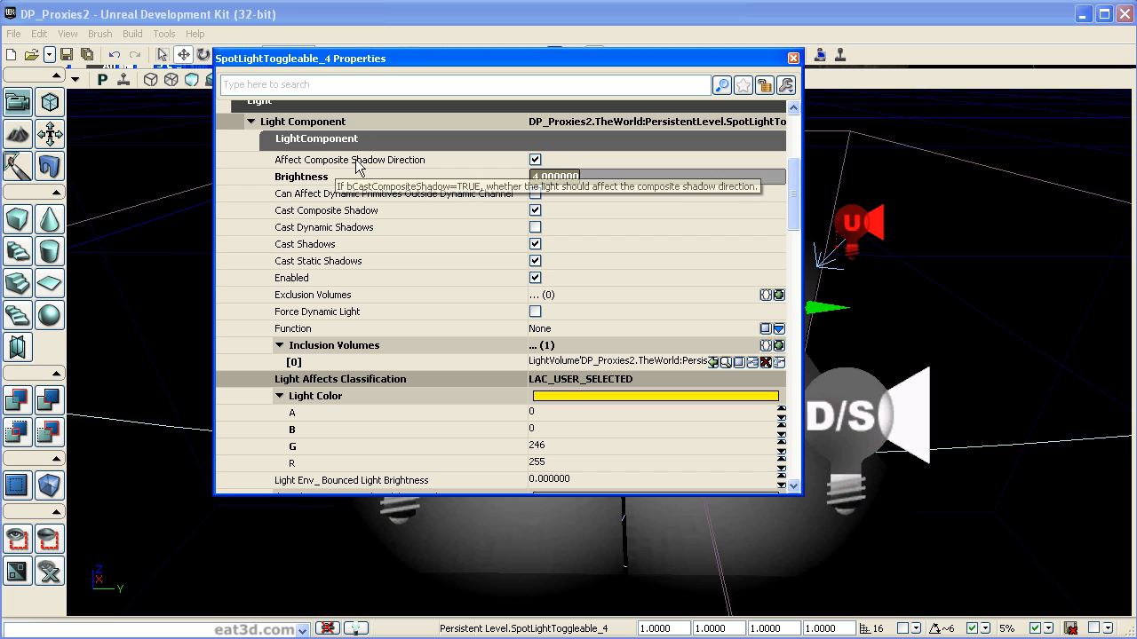
drag(795, 206, 795, 282)
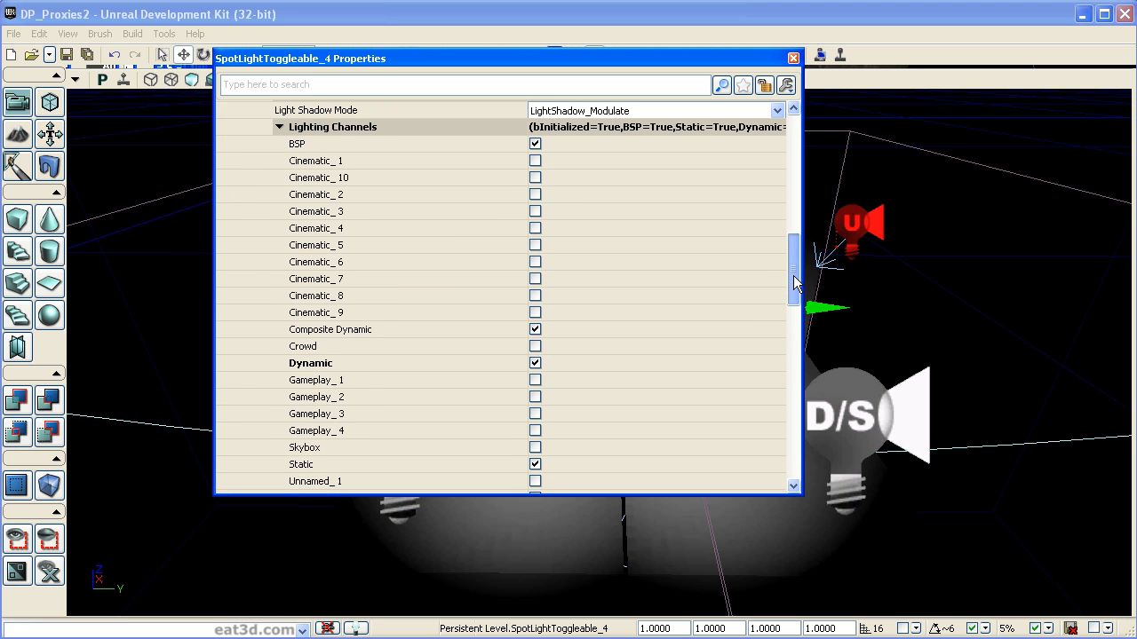
click(534, 329)
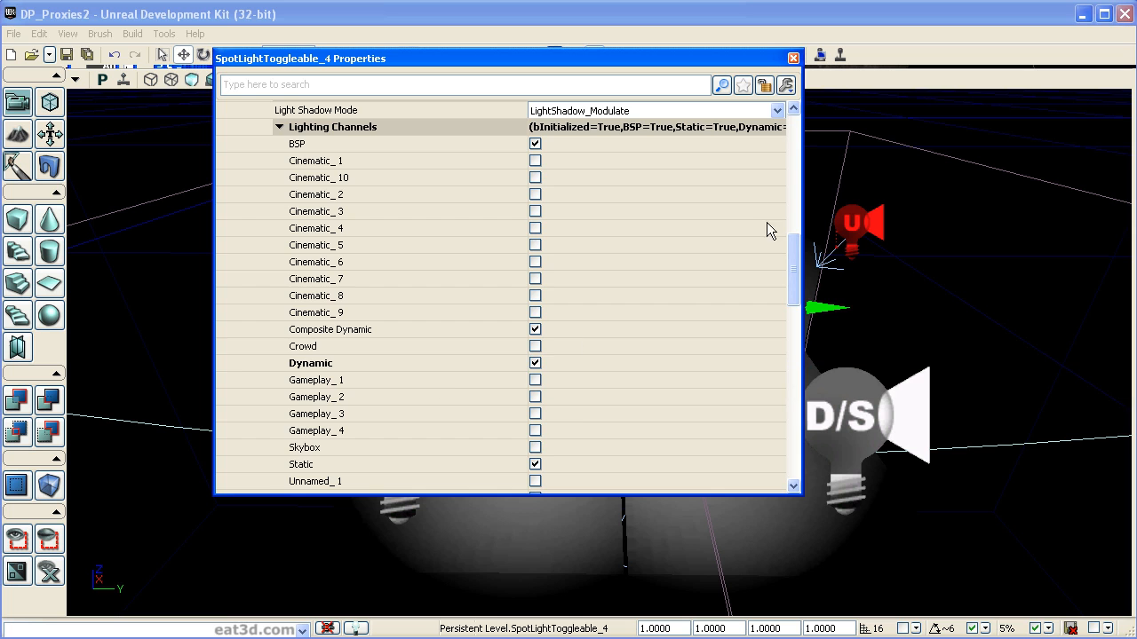
click(793, 59)
Select the blue U and blue D/S spotlights in turn and examine the D/S light's shadow settings and Lighting Channels.
click(582, 225)
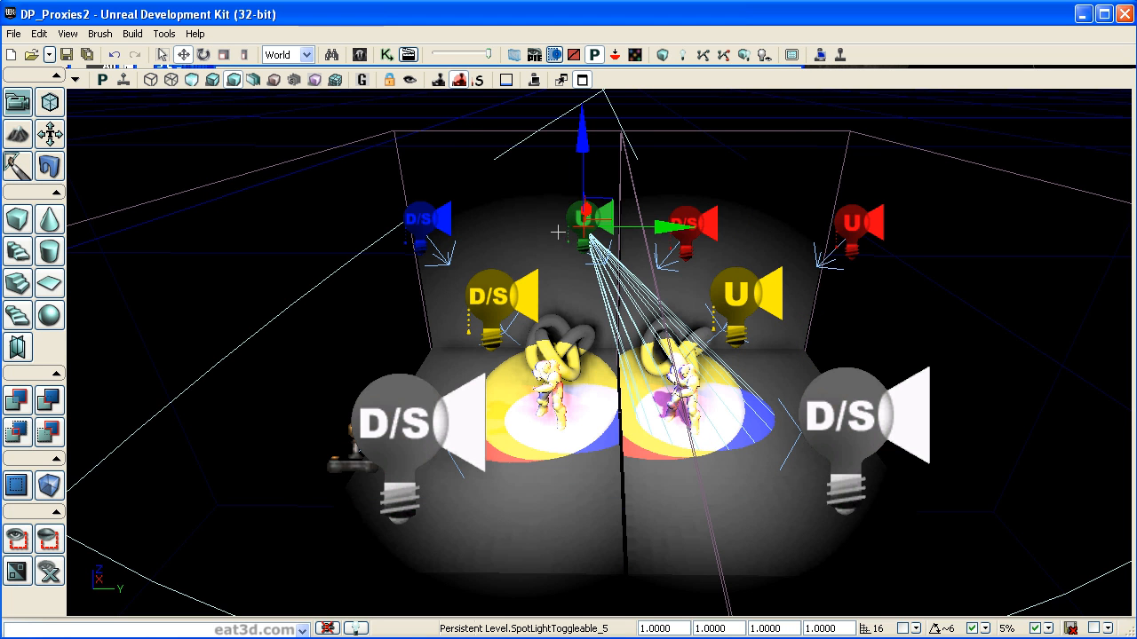
click(443, 229)
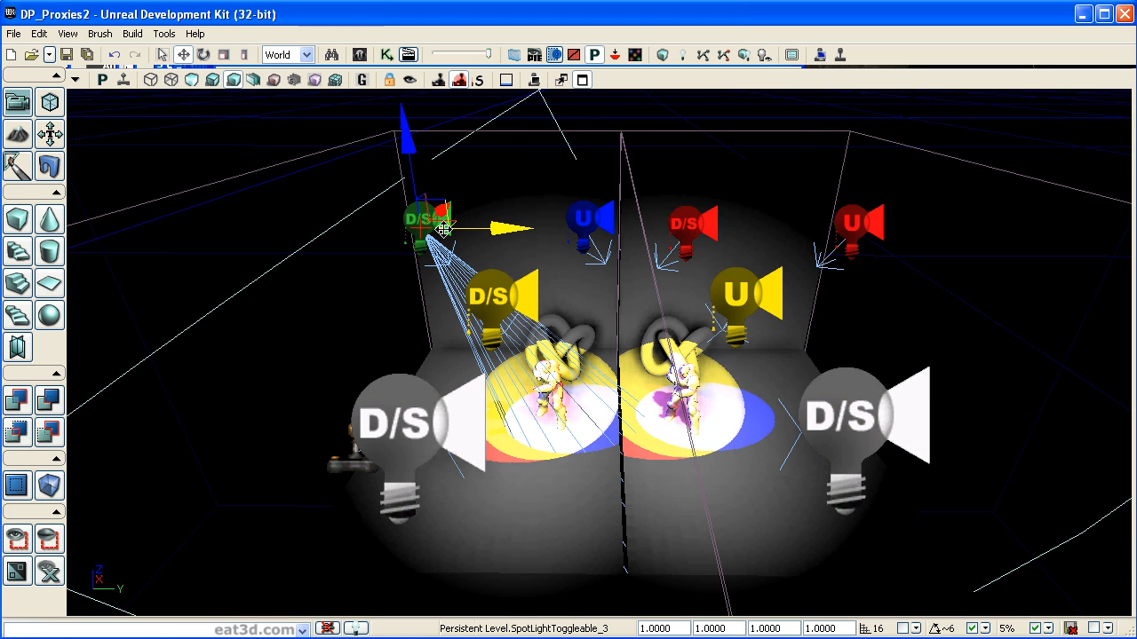
double_click(443, 230)
scroll(791, 215, down, 4)
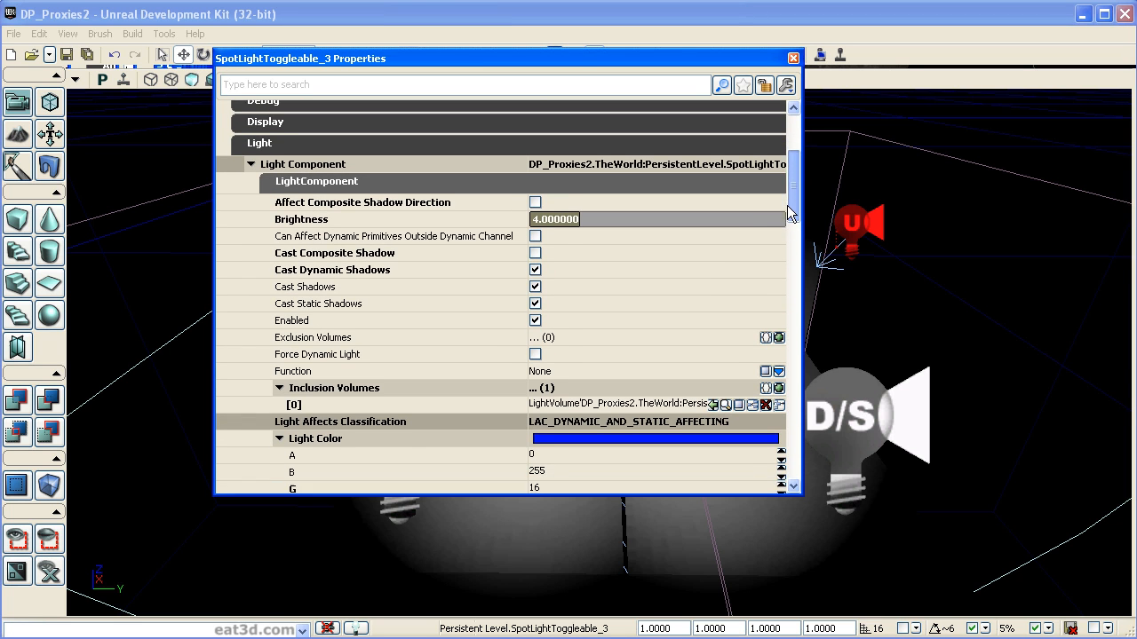
drag(788, 206, 788, 207)
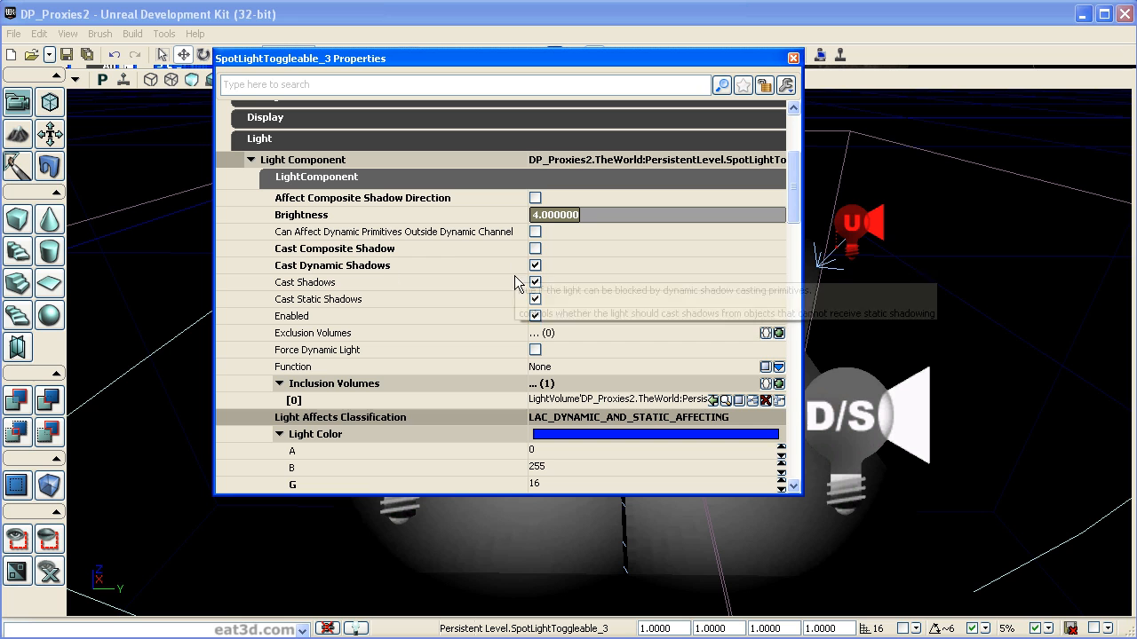
drag(794, 210, 793, 315)
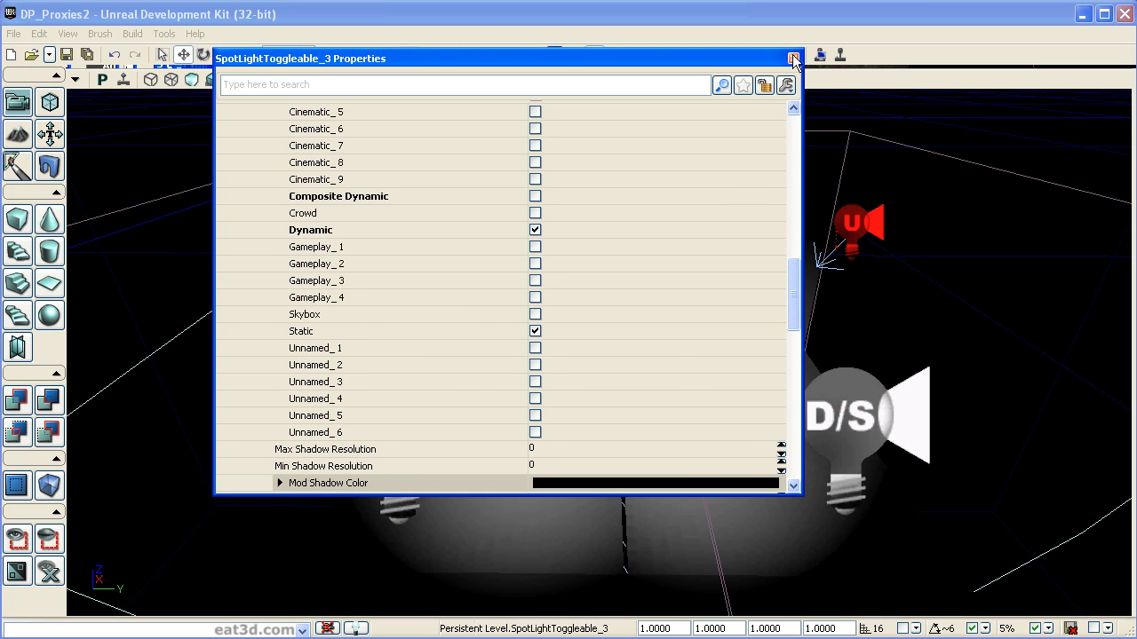
click(793, 58)
Select the character beneath the D/S spotlights and check whether its Light Environment is enabled in its properties.
click(554, 383)
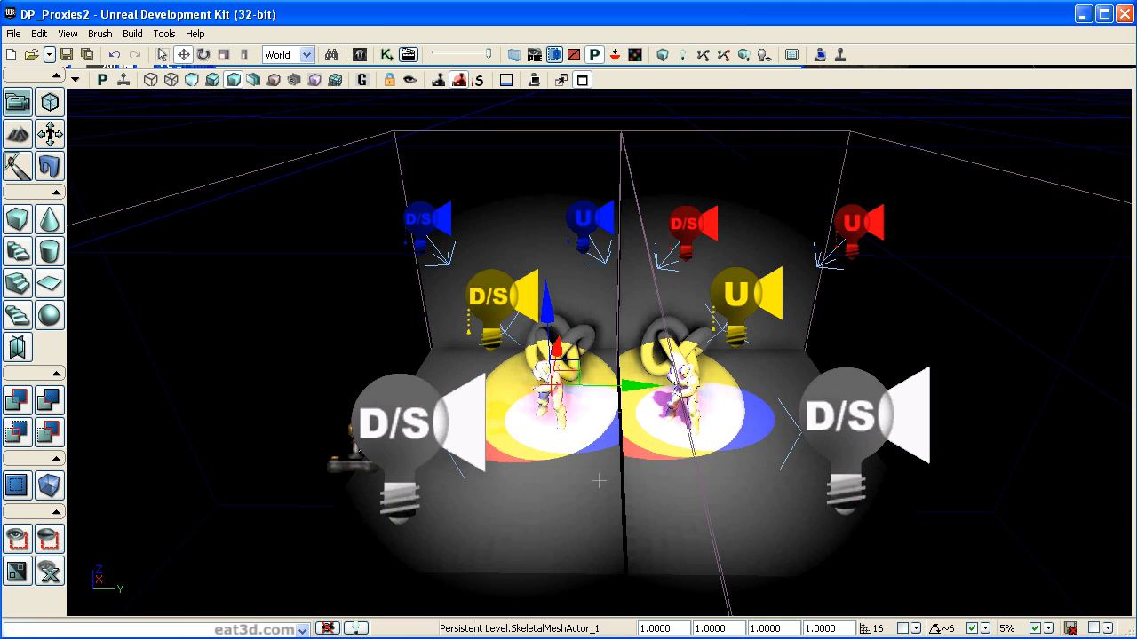
right_drag(600, 477, 600, 436)
middle_drag(600, 436, 600, 537)
drag(599, 538, 599, 444)
middle_drag(599, 445, 598, 481)
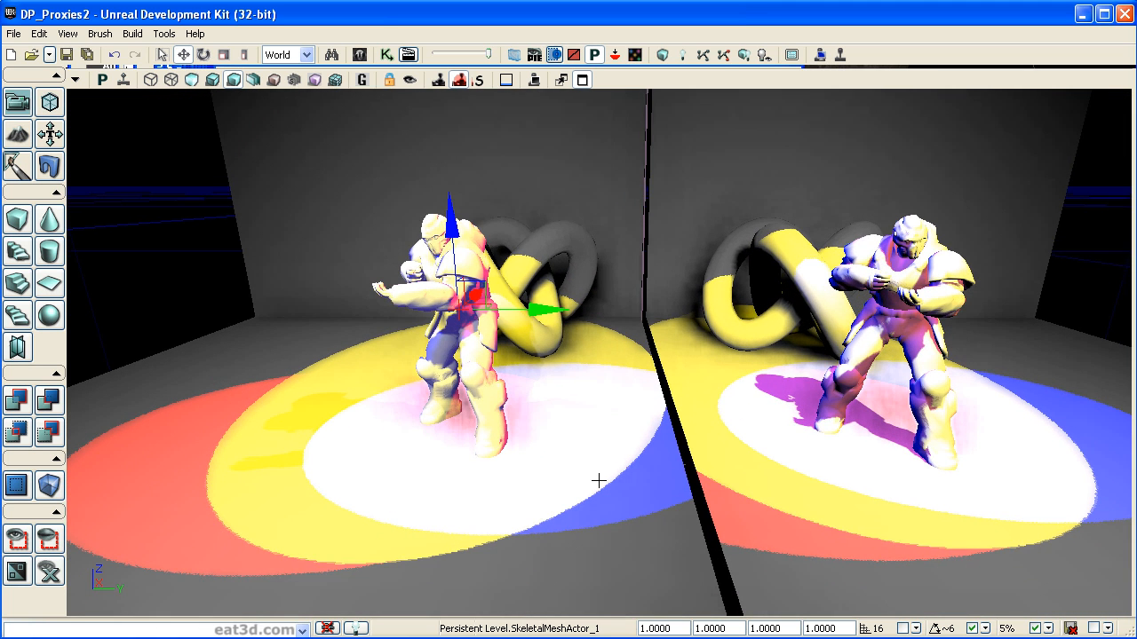
key(F4)
drag(791, 157, 794, 183)
click(473, 122)
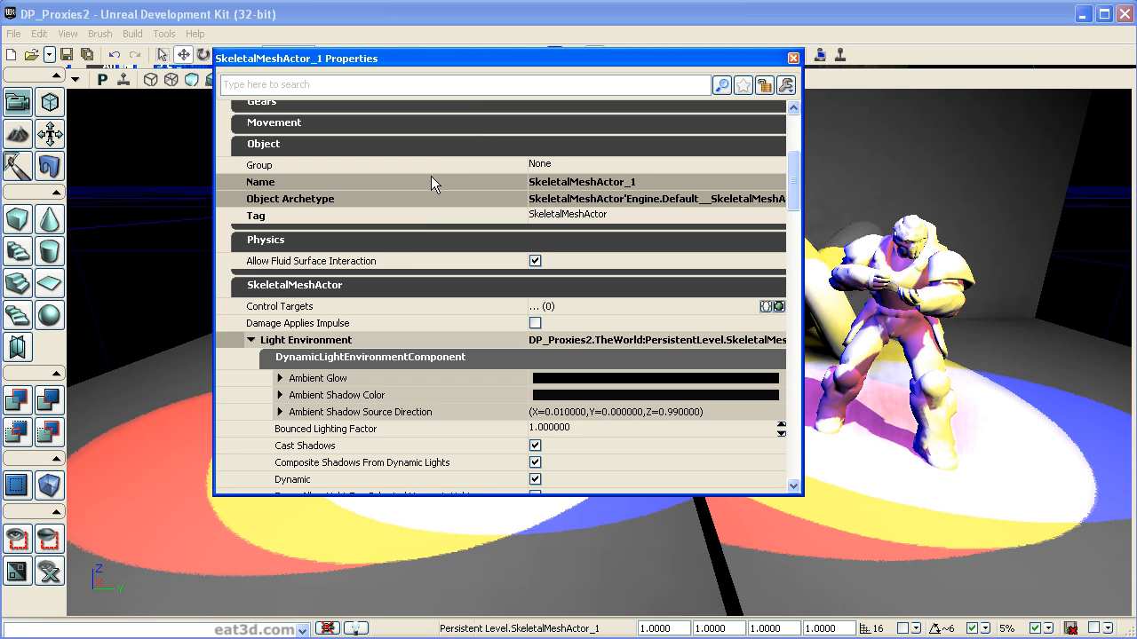
drag(790, 190, 794, 269)
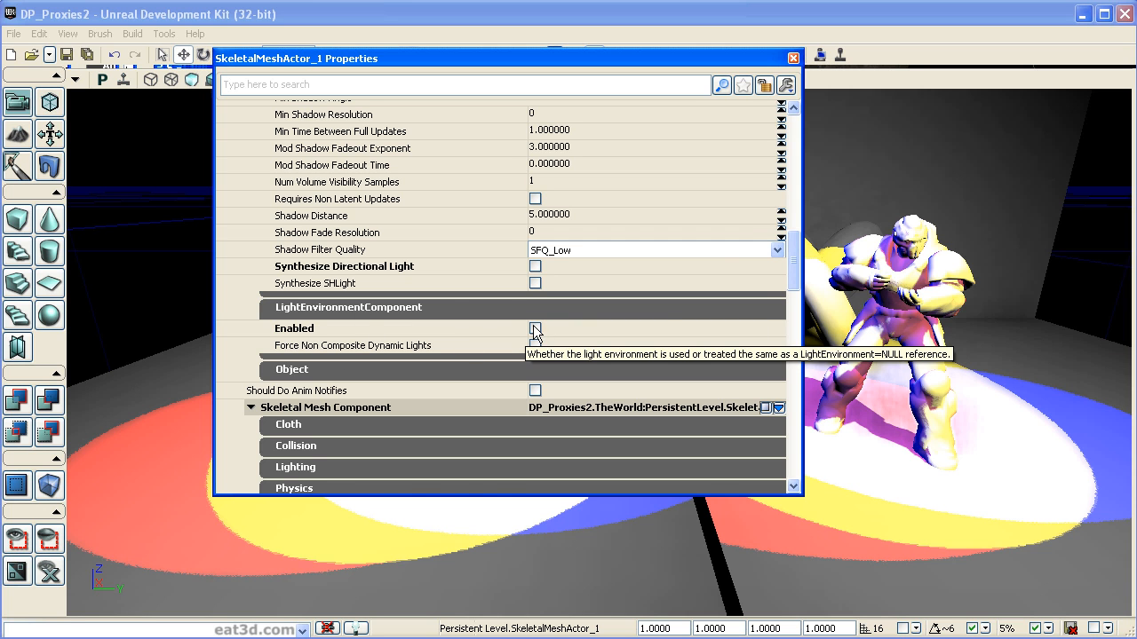
drag(796, 242, 806, 99)
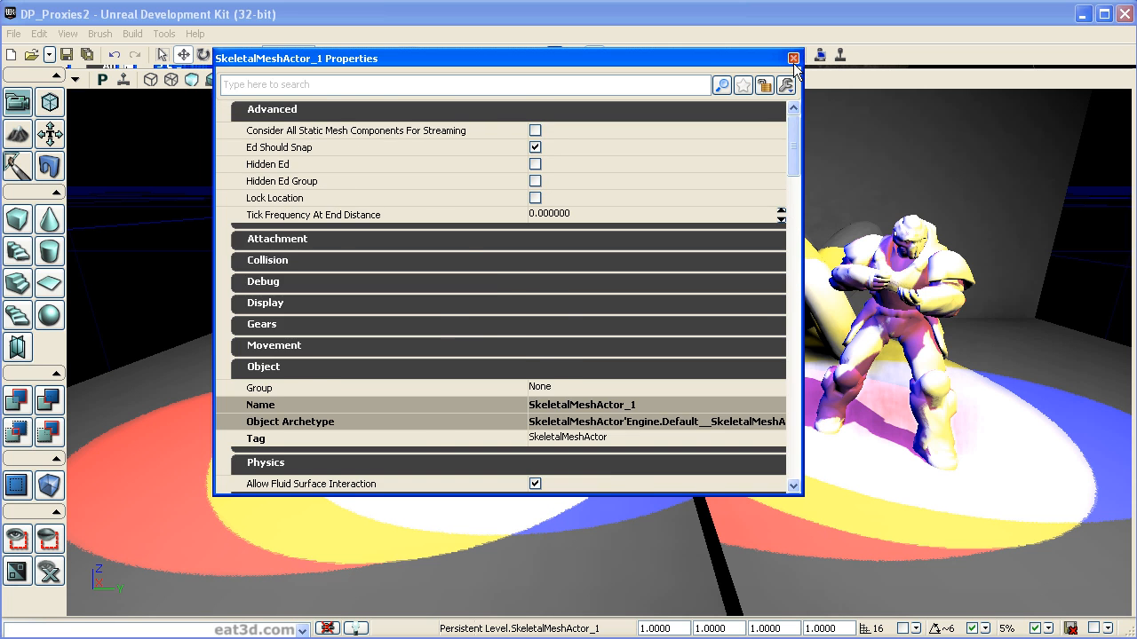
click(793, 57)
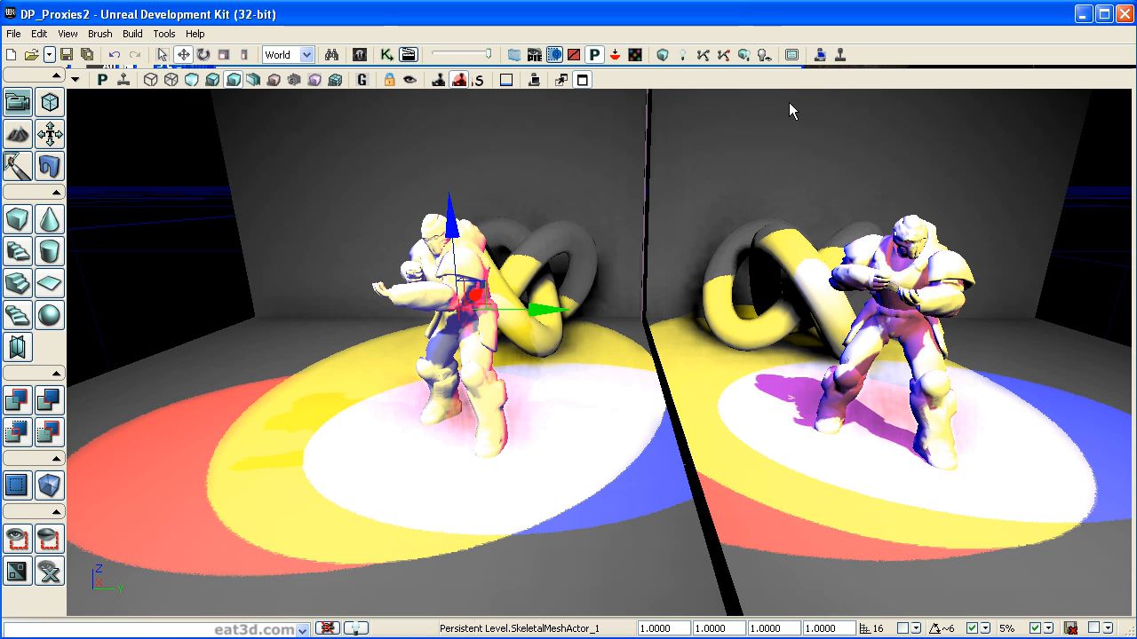
Play the level in the editor and examine the first character's lighting and shadows under the changing coloured spotlights.
click(841, 55)
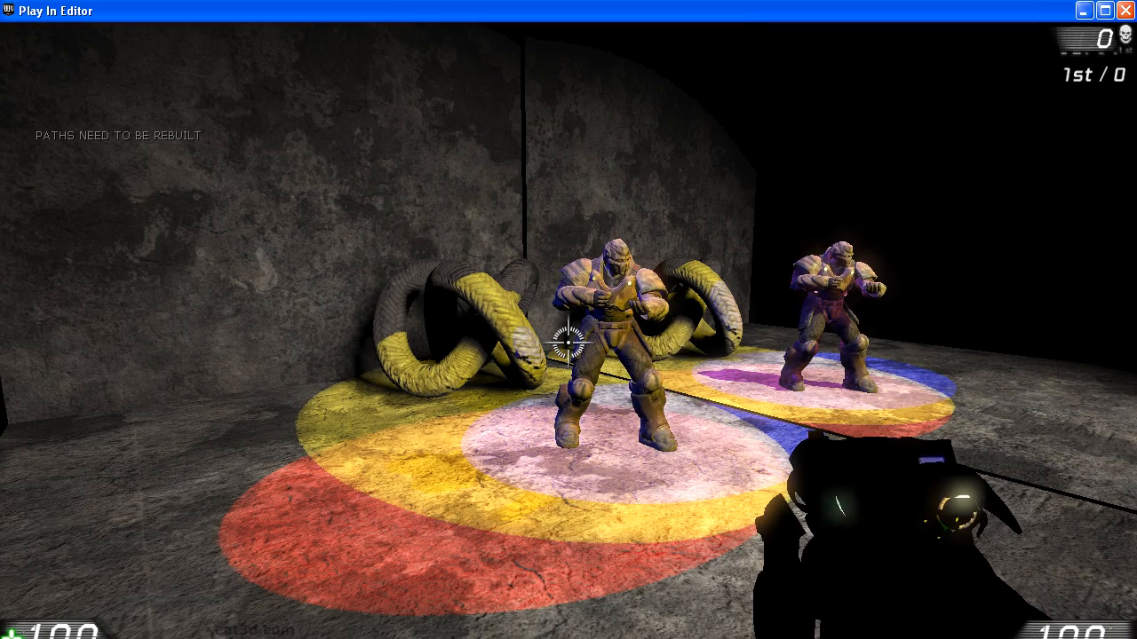
key(w)
key(d)
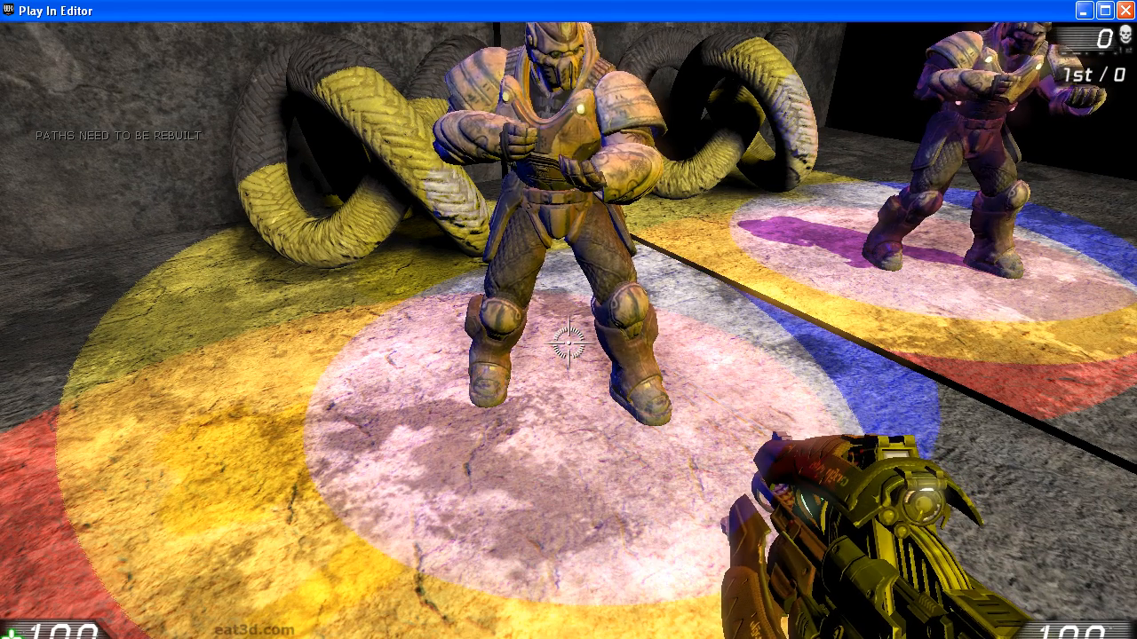
key(a)
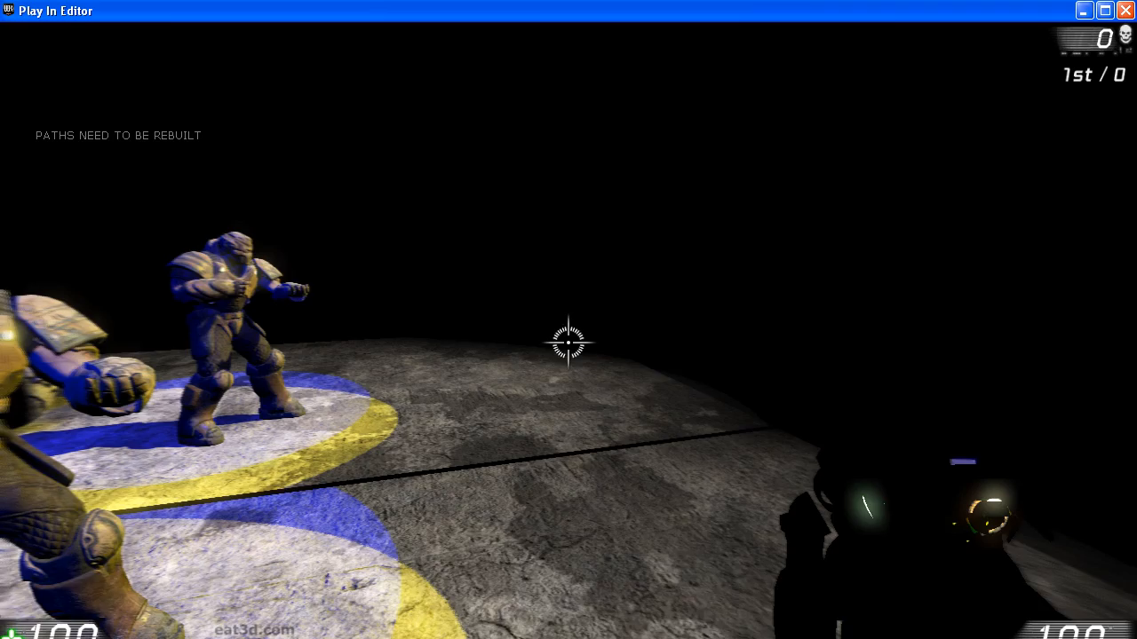
key(s)
key(w)
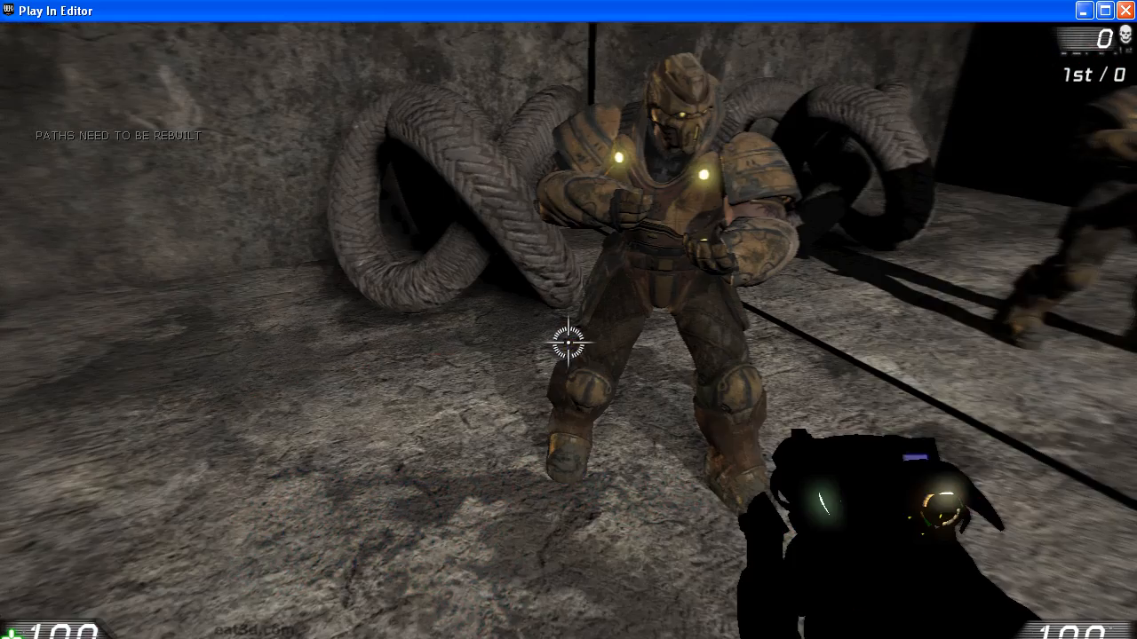
key(s)
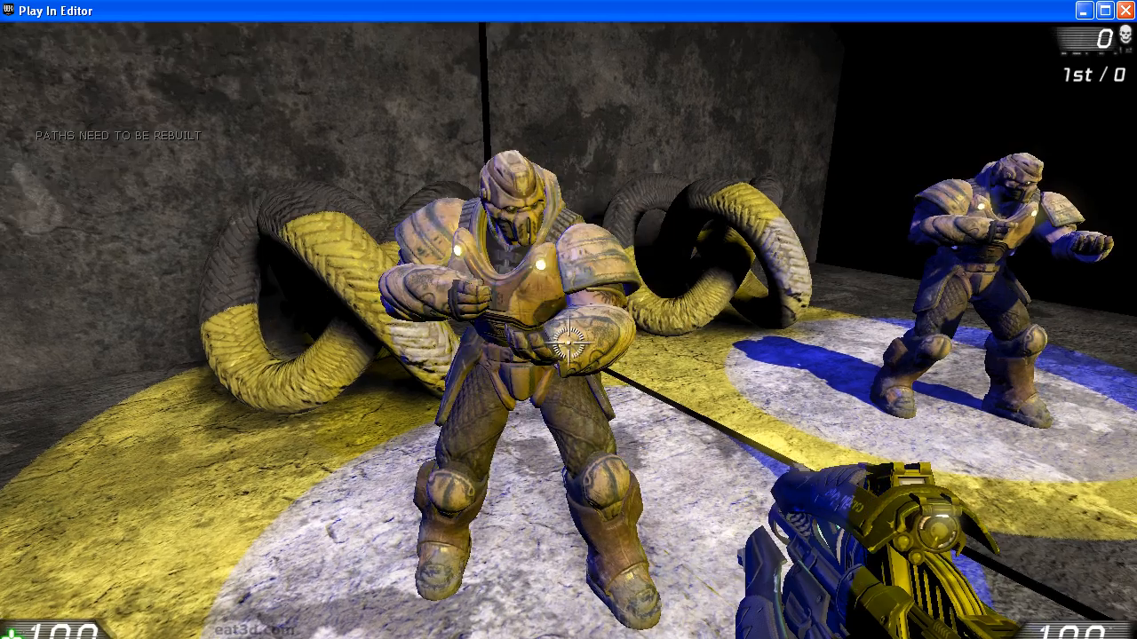
key(w)
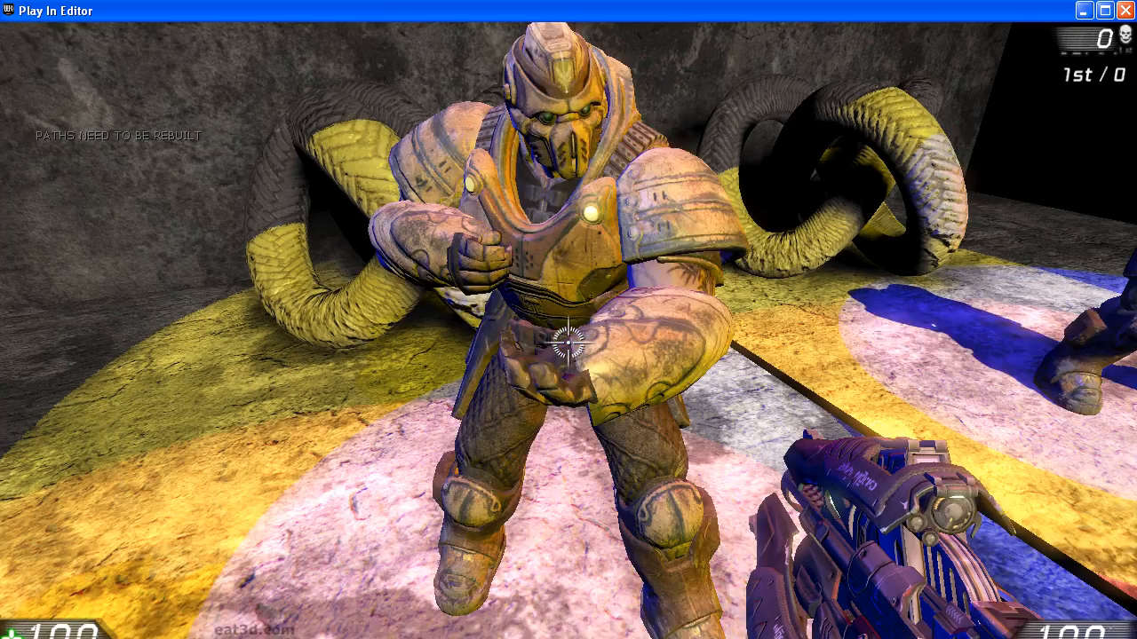
key(s)
key(s)
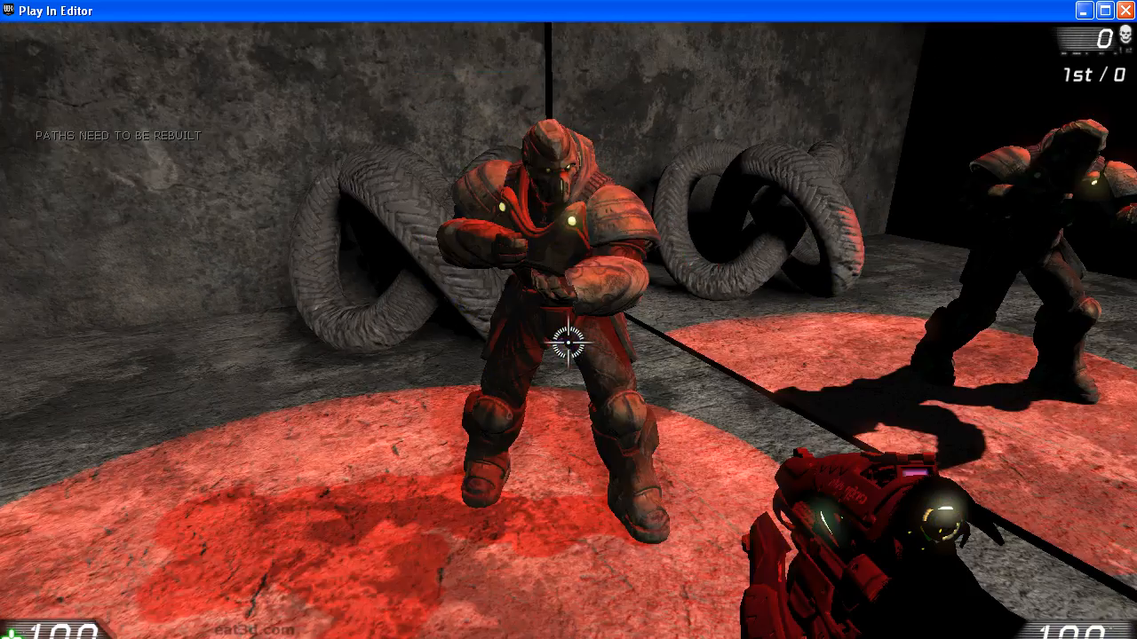
Move over to the second character in the running level and examine its shadows under the coloured spotlights.
key(s)
key(d)
key(w)
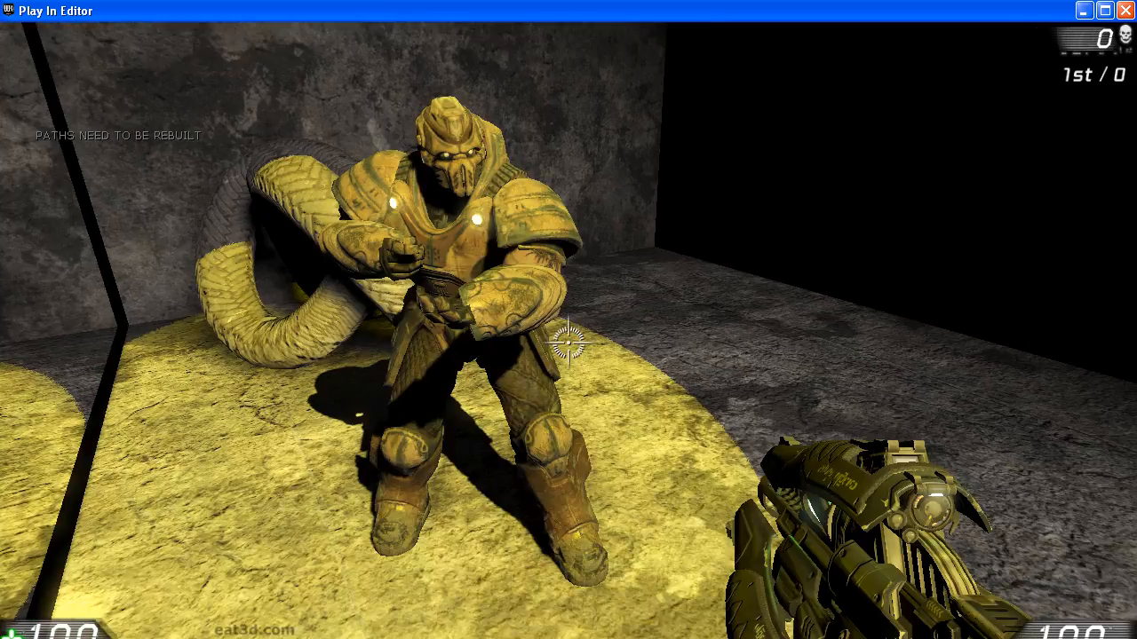
key(a)
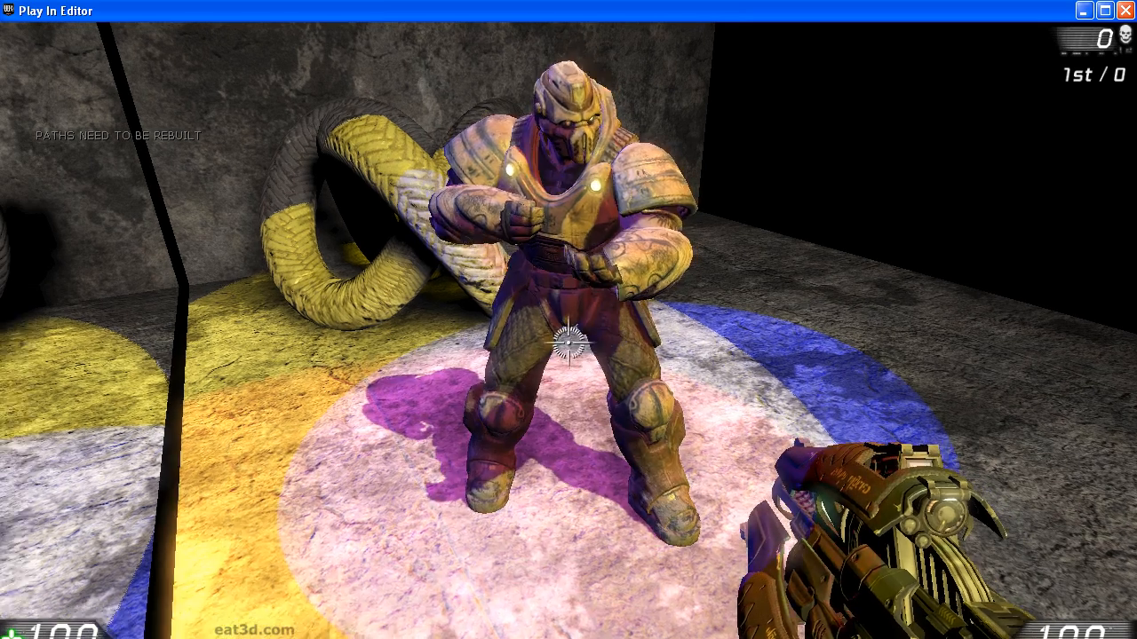
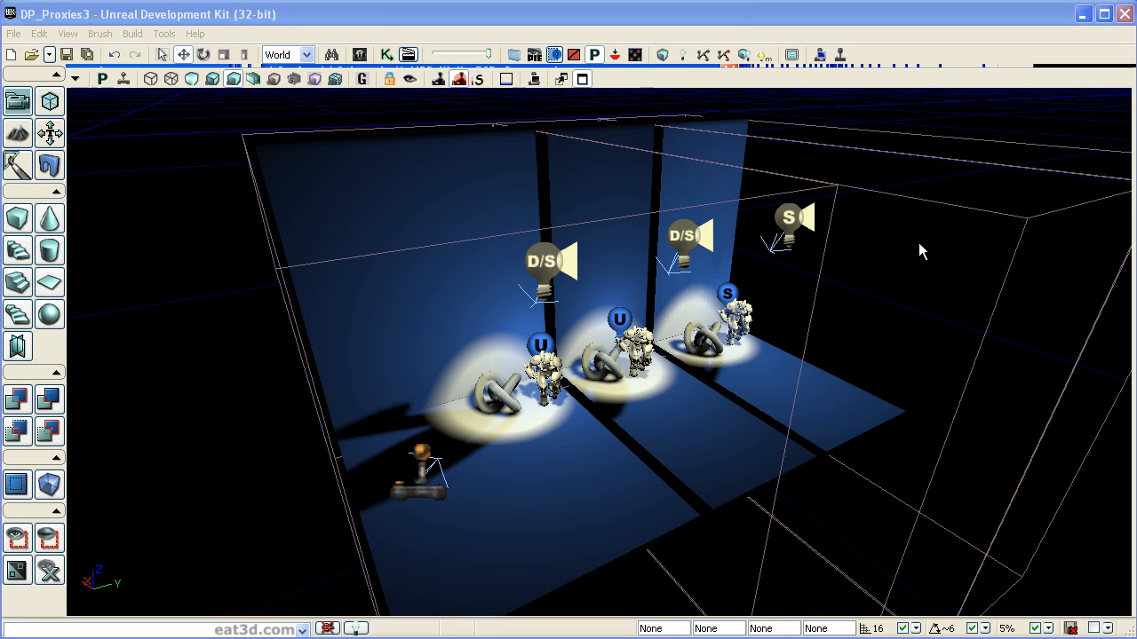
Examine the three bays of the DP_Proxies3 scene, with their D/S and S spotlights and blue U and S point lights.
right_drag(943, 263, 907, 268)
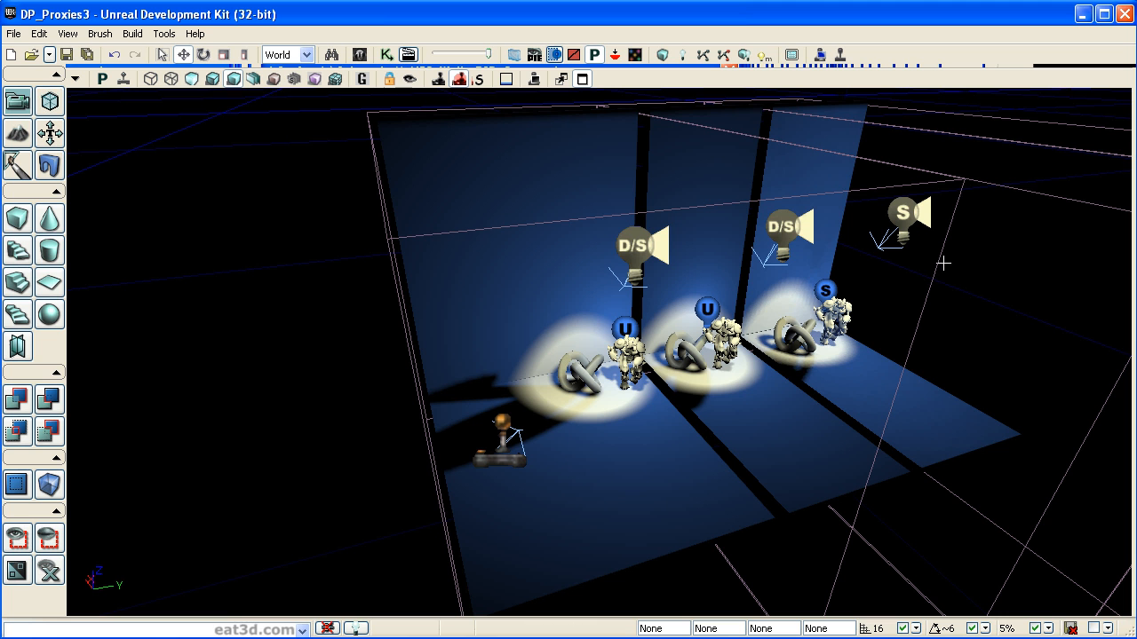
mouse_move(974, 305)
mouse_down()
mouse_move(974, 289)
mouse_move(972, 306)
mouse_move(959, 288)
mouse_up()
middle_drag(959, 289, 1019, 260)
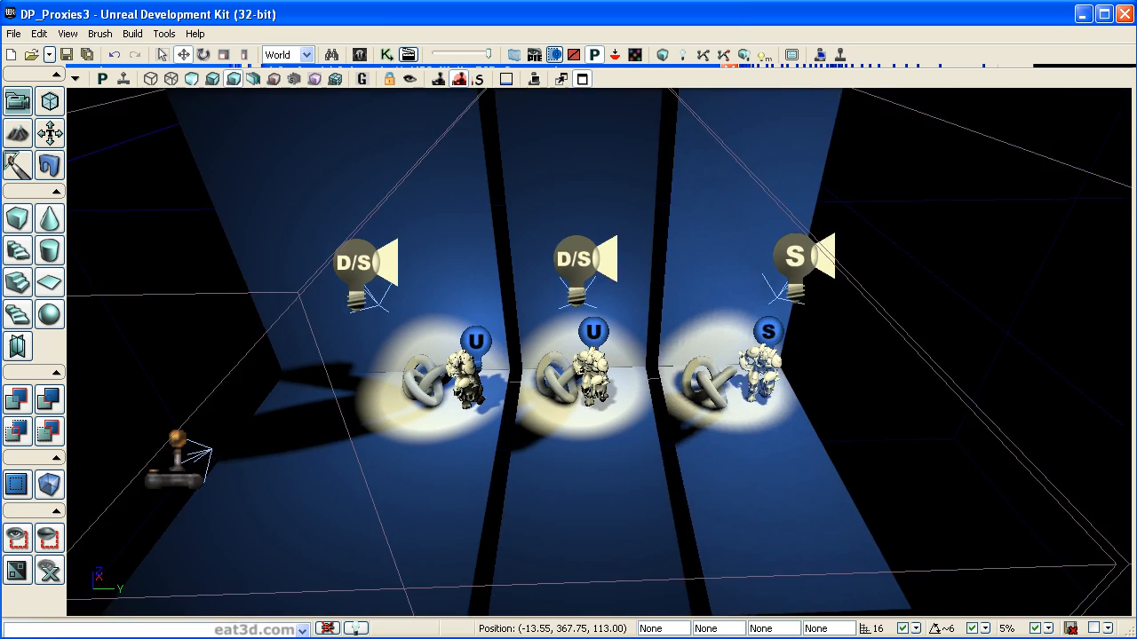
right_drag(1020, 260, 1103, 222)
right_drag(865, 387, 774, 423)
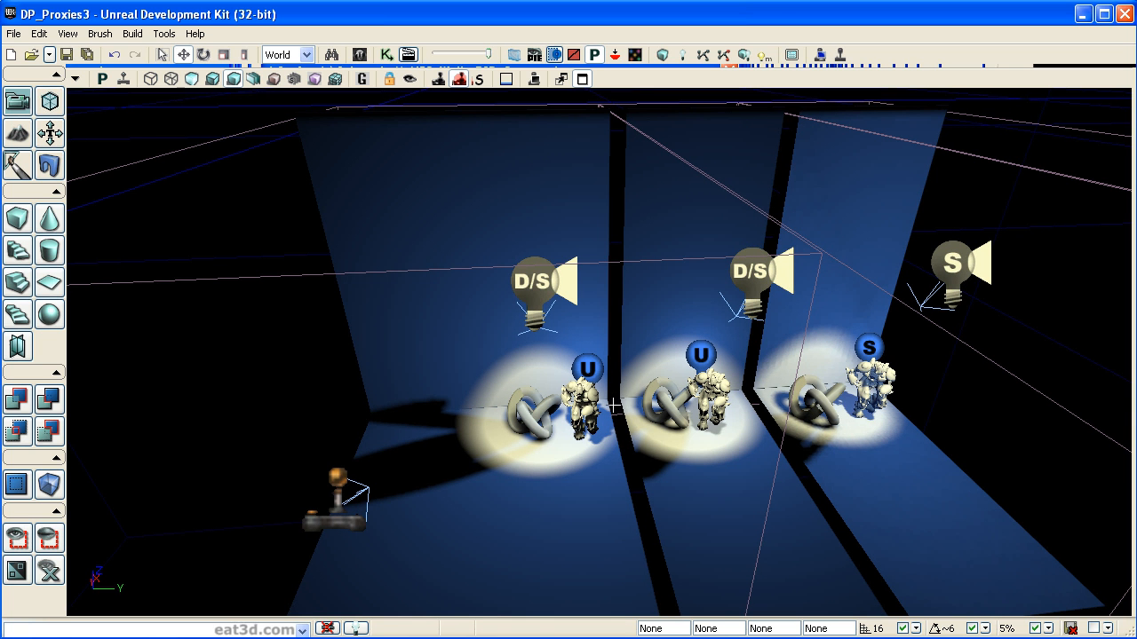
Examine up close the torus knot and character shadows across the three bays of DP_Proxies3.
middle_drag(567, 505, 548, 542)
drag(548, 542, 552, 391)
middle_drag(552, 391, 557, 440)
right_drag(566, 502, 567, 461)
right_drag(515, 545, 633, 569)
middle_drag(633, 569, 526, 541)
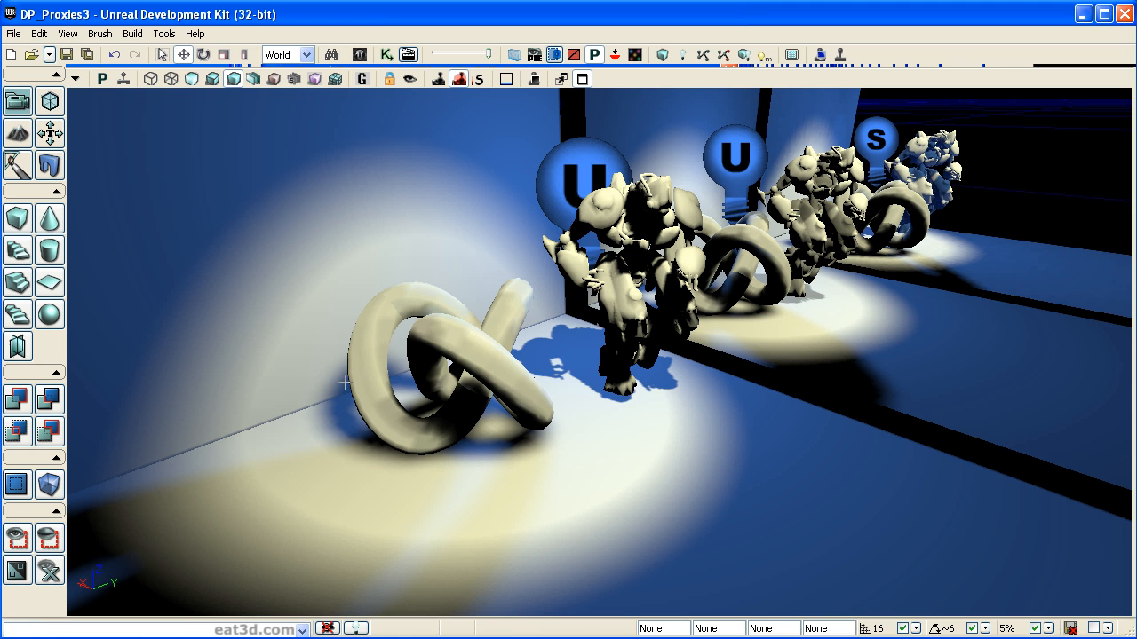
mouse_move(667, 481)
mouse_down()
mouse_move(693, 449)
mouse_move(667, 480)
mouse_up()
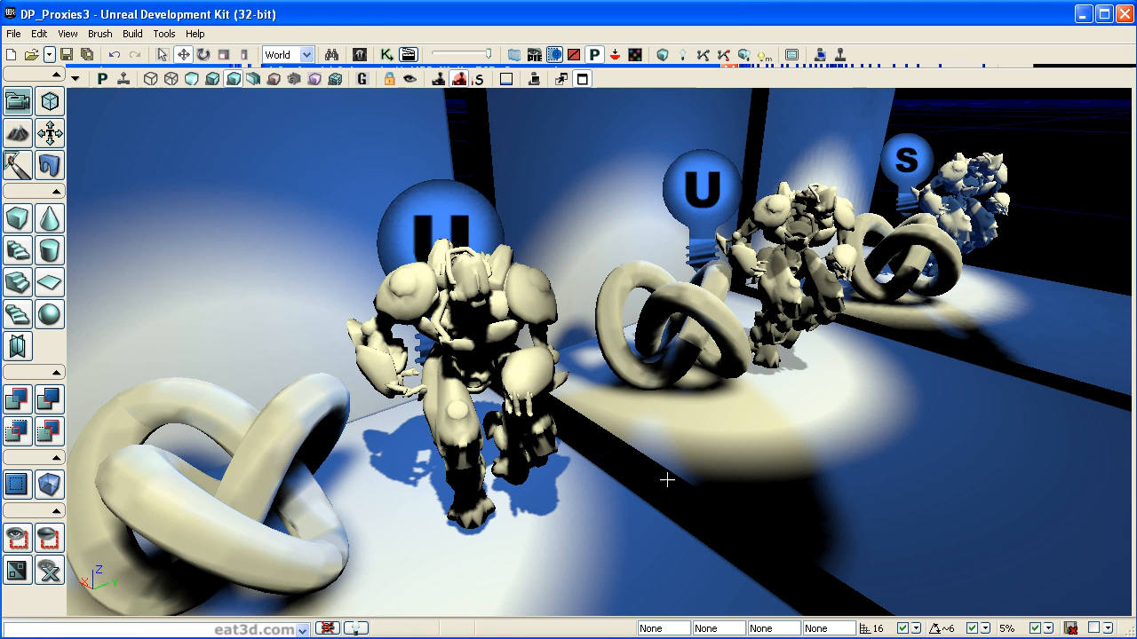
Select the first bay's character and compare its shadows from above with those of the middle bay's character.
click(458, 291)
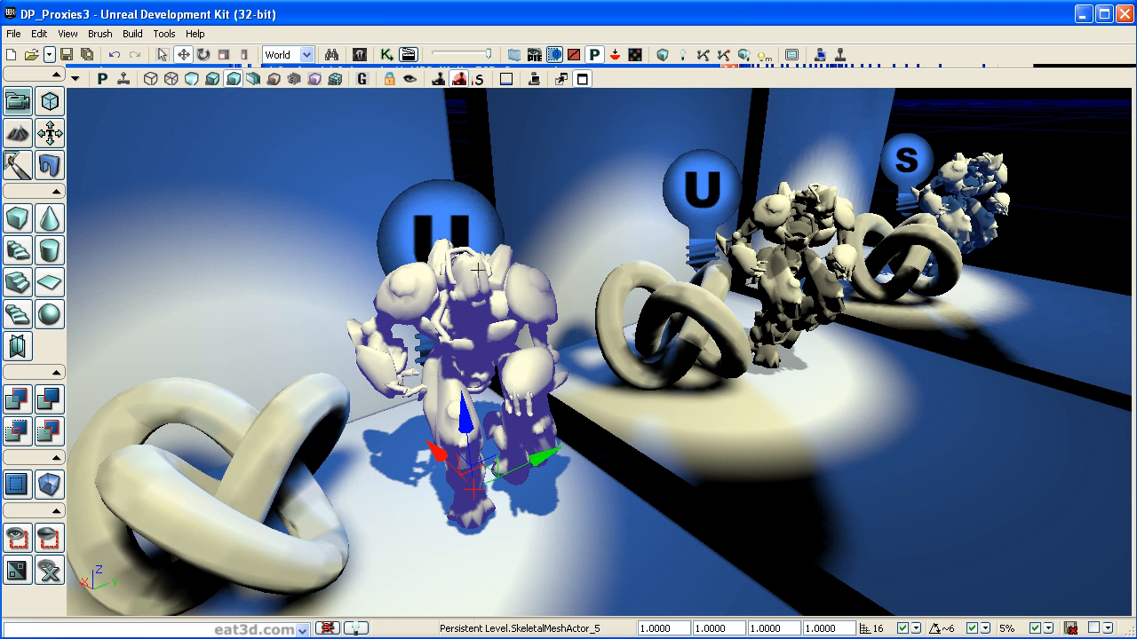
drag(570, 538, 506, 561)
mouse_move(506, 561)
right_down()
mouse_move(522, 519)
mouse_move(551, 611)
mouse_move(552, 480)
mouse_move(524, 487)
mouse_move(523, 555)
right_up()
drag(522, 555, 513, 533)
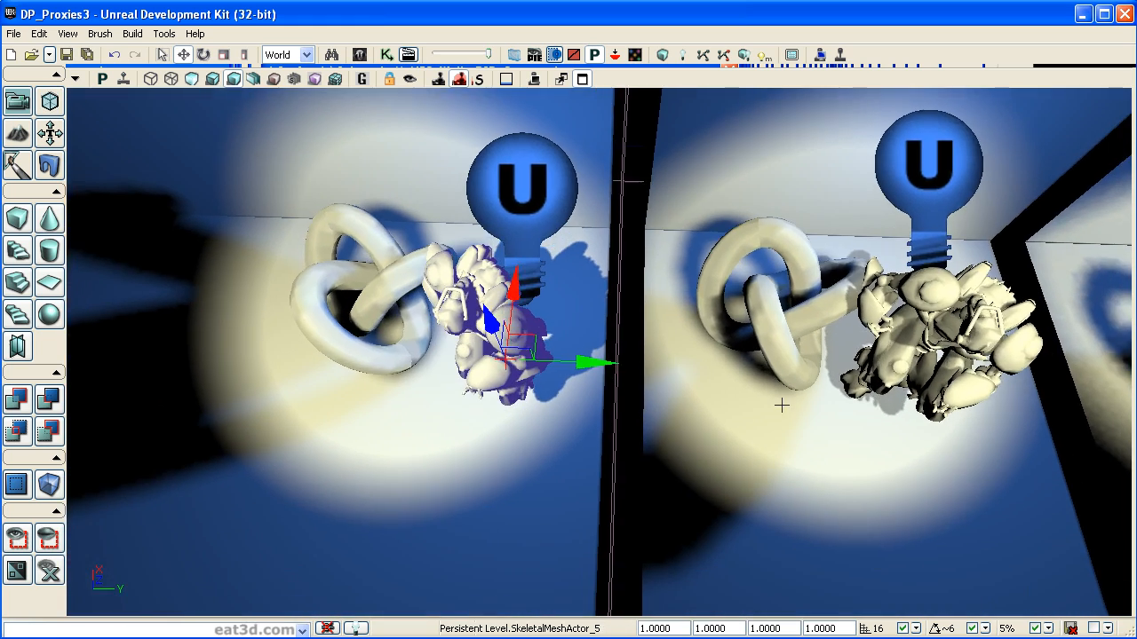
mouse_move(772, 438)
mouse_down()
mouse_move(777, 418)
mouse_move(766, 462)
mouse_move(783, 399)
mouse_move(768, 445)
mouse_up()
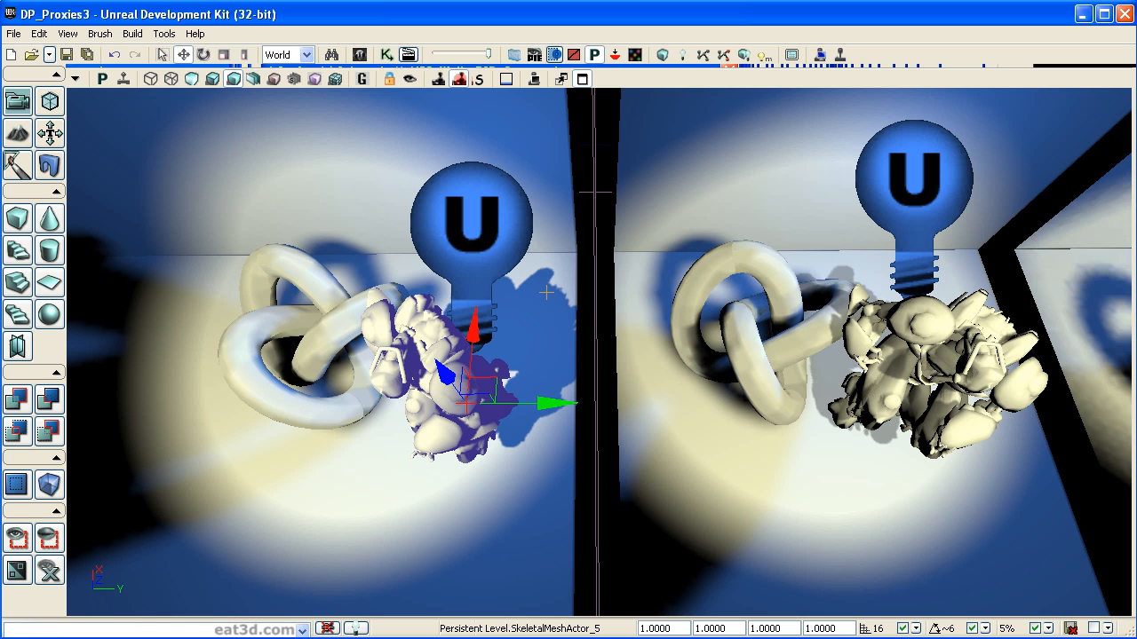
right_drag(620, 407, 722, 284)
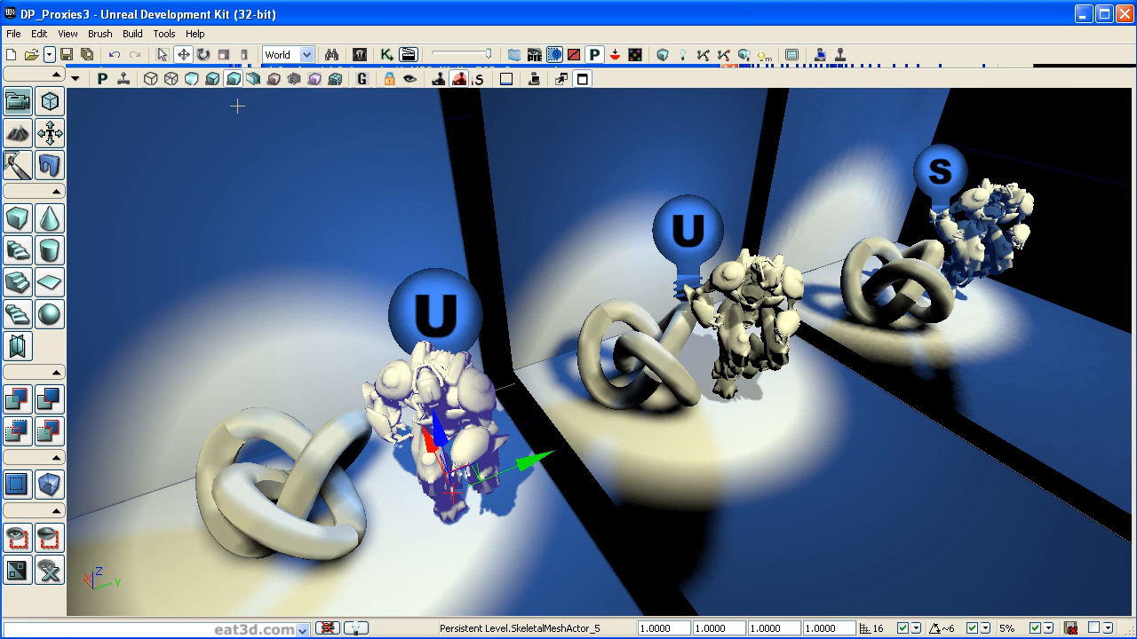
Display the DP_Proxies3 scene in the Light Complexity view mode.
click(254, 78)
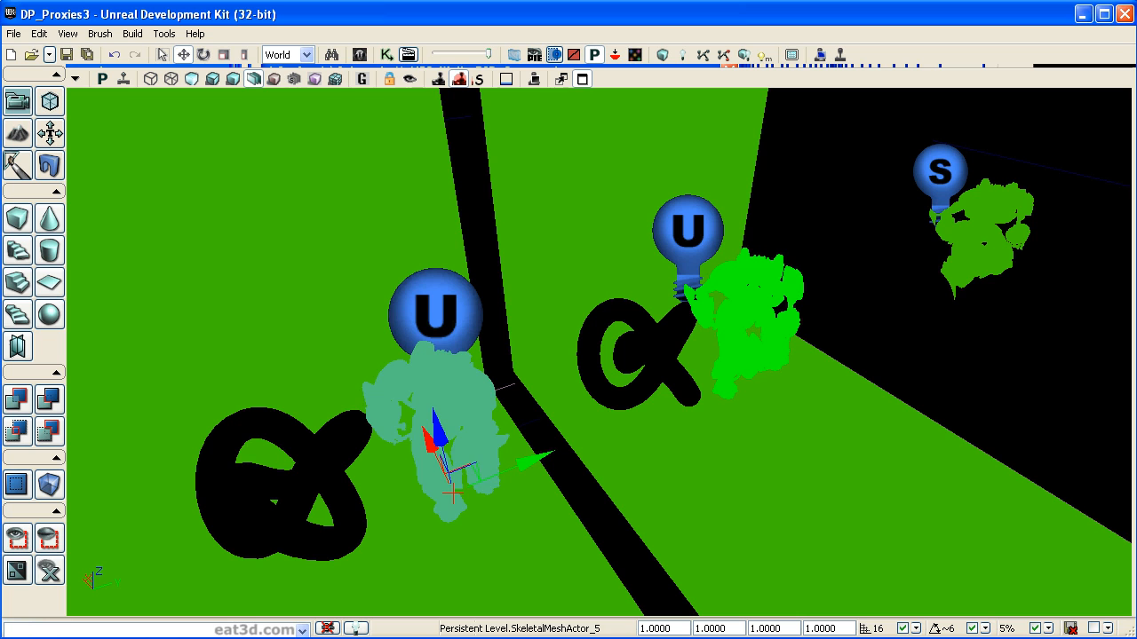
Compare the light complexity of the third bay's floor and character with the neighbouring bay's surfaces, selecting and deselecting them.
click(941, 395)
click(1045, 341)
click(1034, 321)
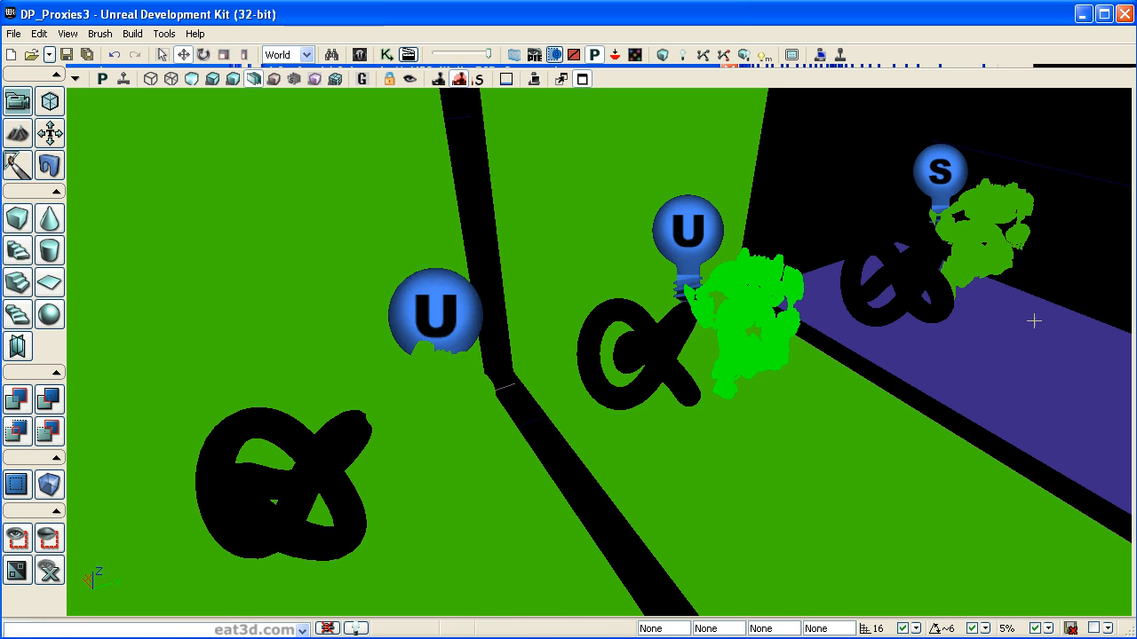
click(1092, 282)
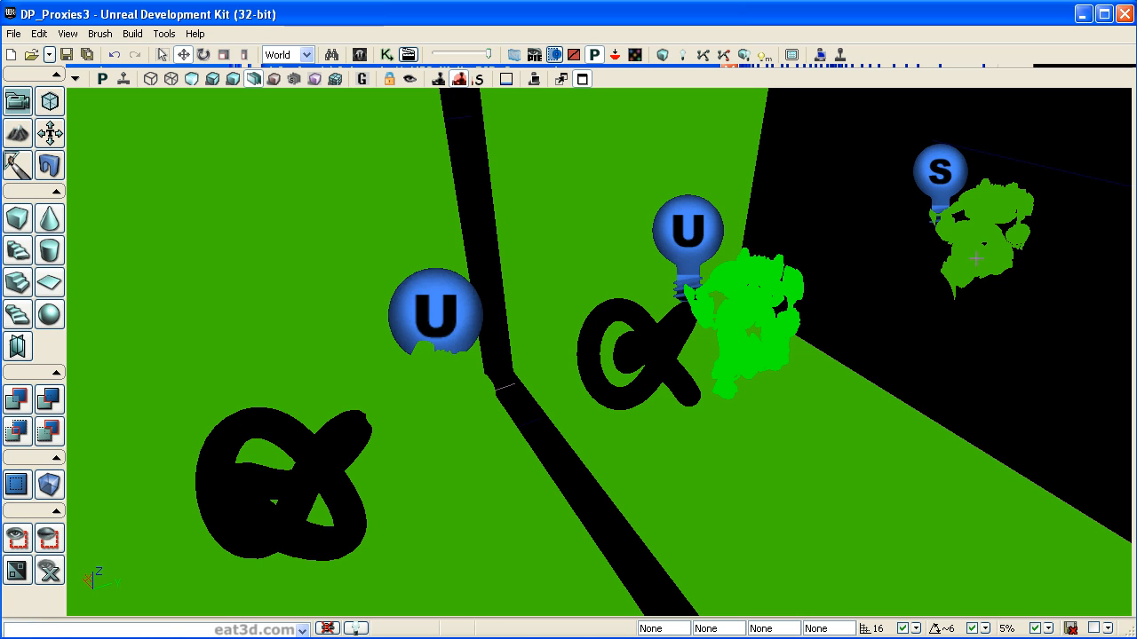
click(999, 267)
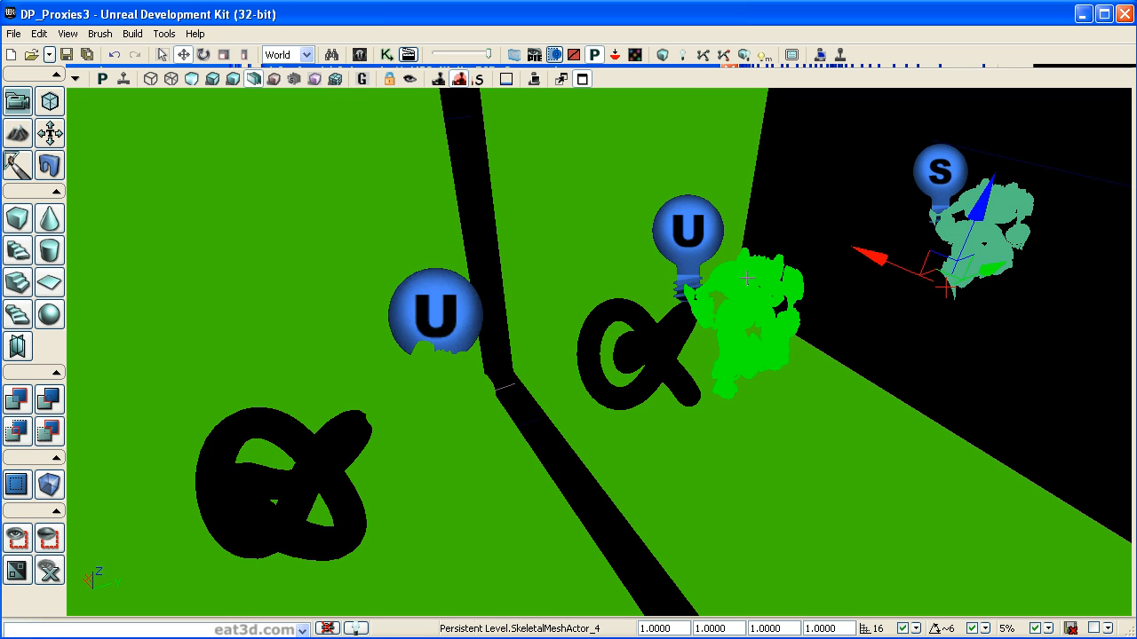
click(897, 357)
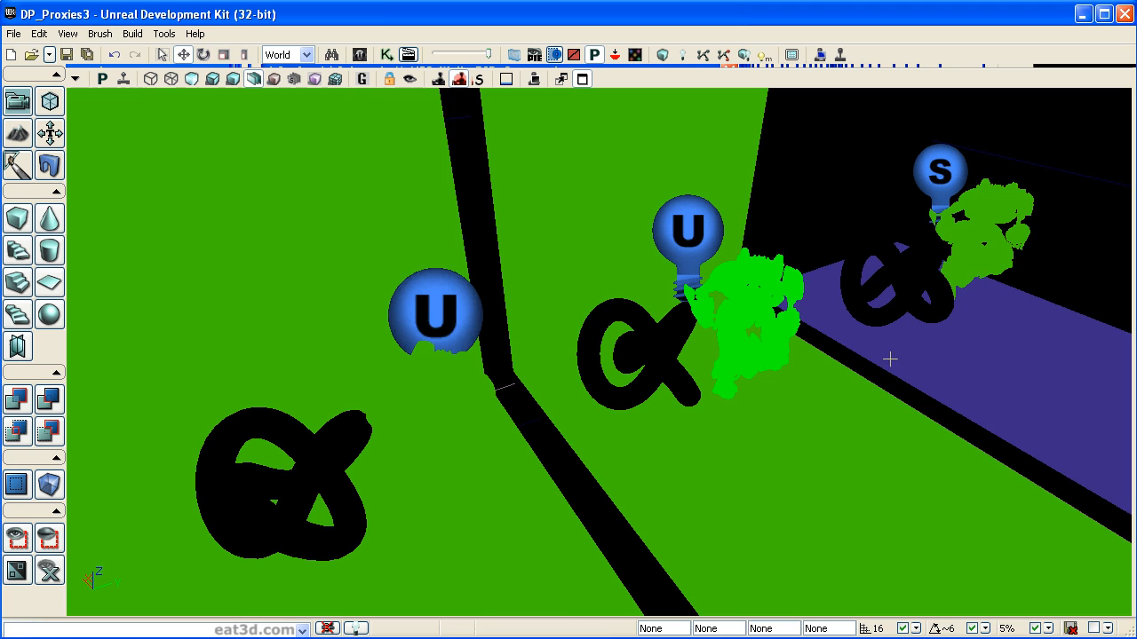
Compare the light complexity of the first and middle bays' characters by selecting each one in turn, leaving both deselected.
click(834, 388)
click(849, 311)
click(473, 415)
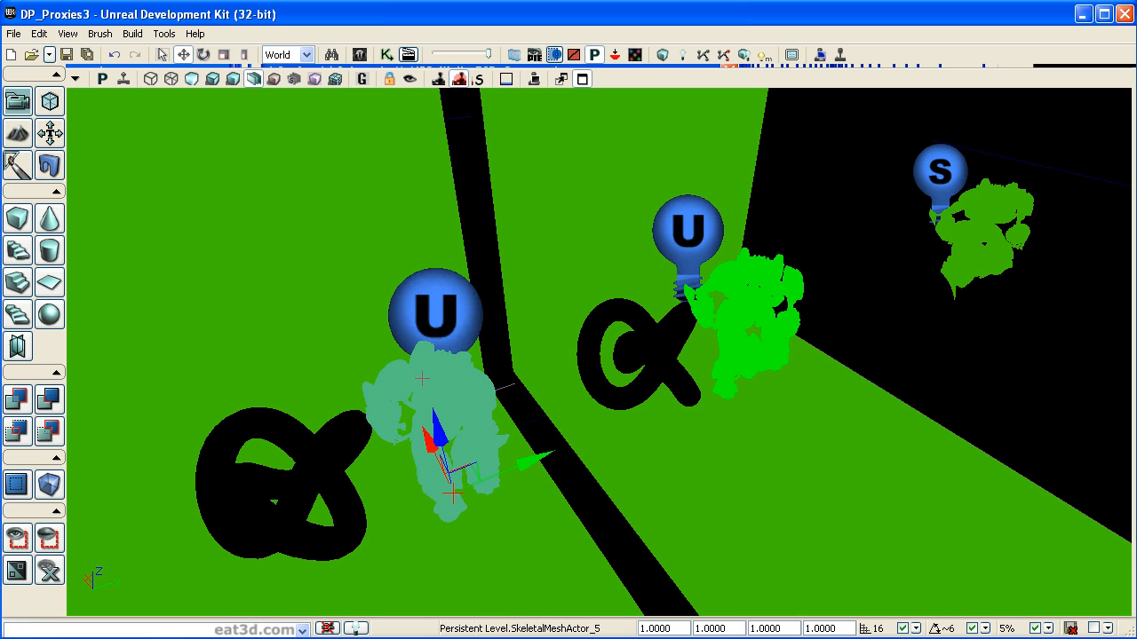
key(Delete)
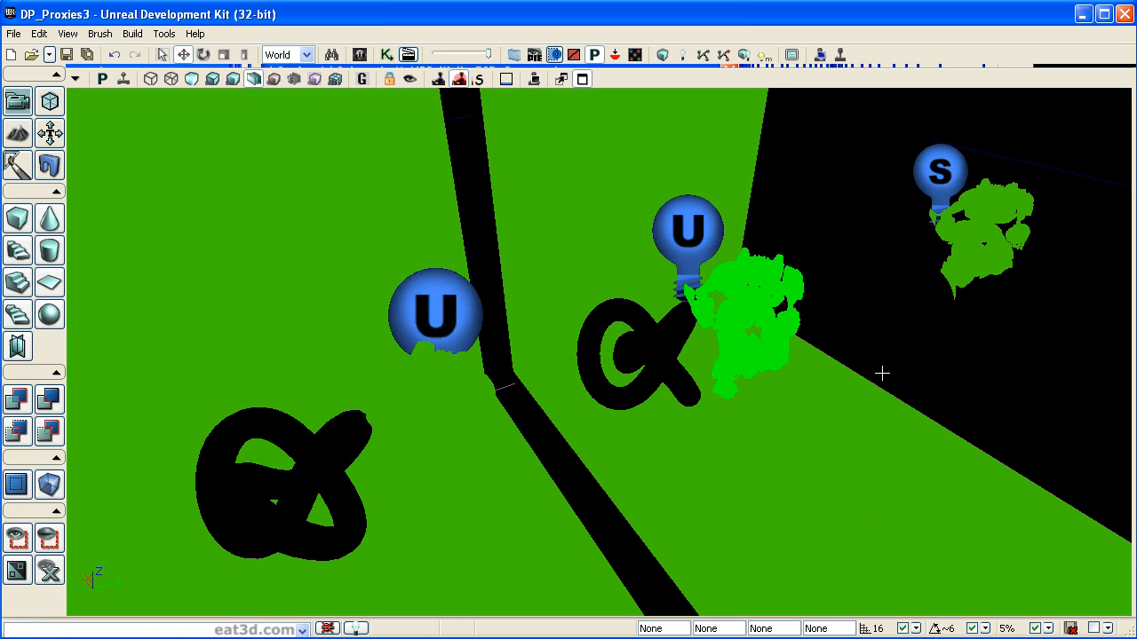
click(769, 282)
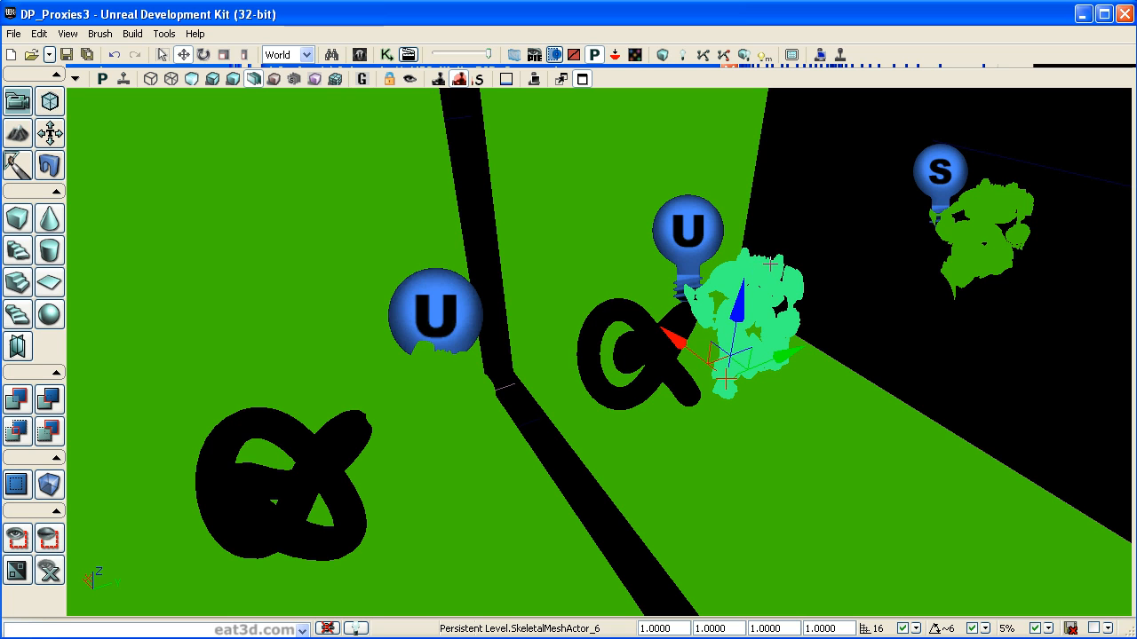
click(456, 367)
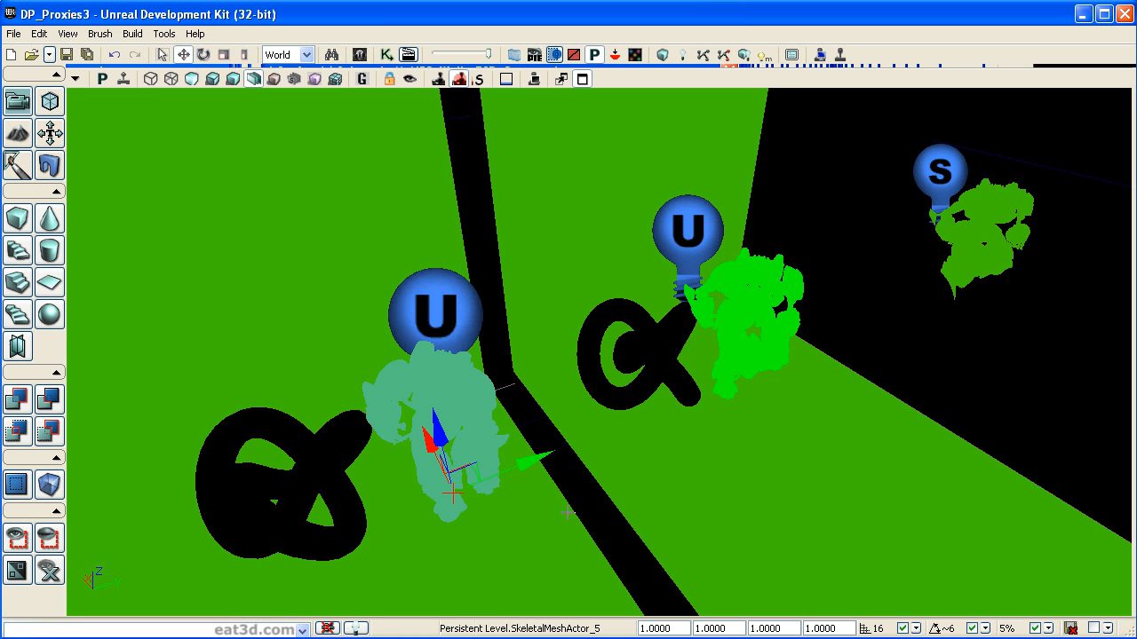
key(Delete)
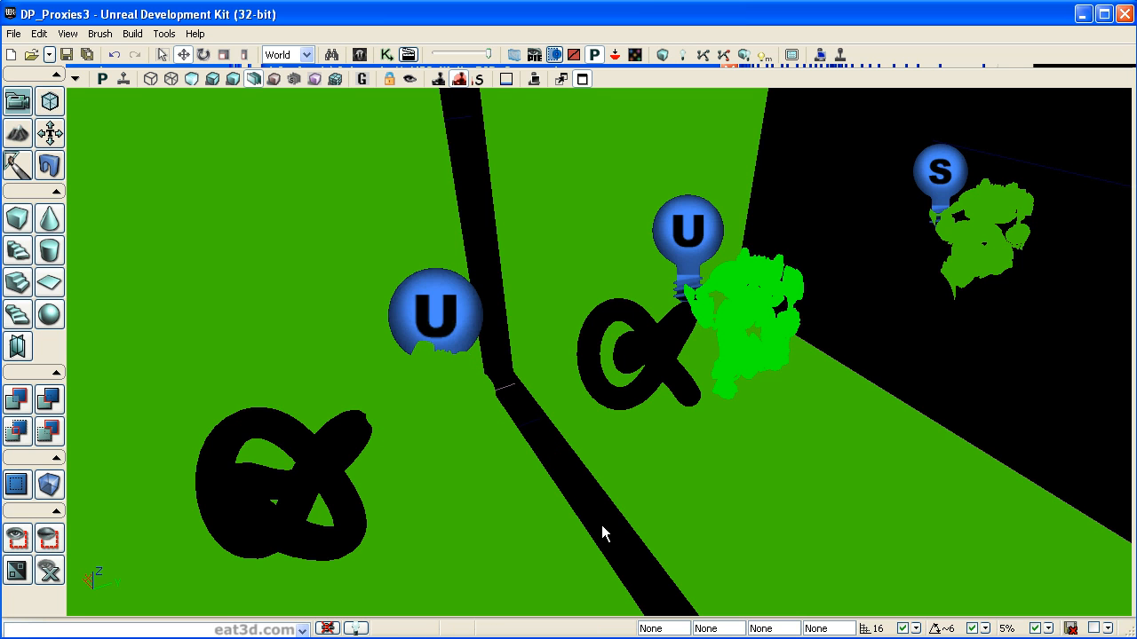
Switch from Light Complexity back to the shaded lighting view and examine the first bay's character shadow up close.
click(233, 79)
drag(545, 228, 580, 237)
mouse_move(593, 426)
mouse_down()
mouse_move(533, 423)
mouse_move(529, 515)
mouse_move(608, 437)
mouse_up()
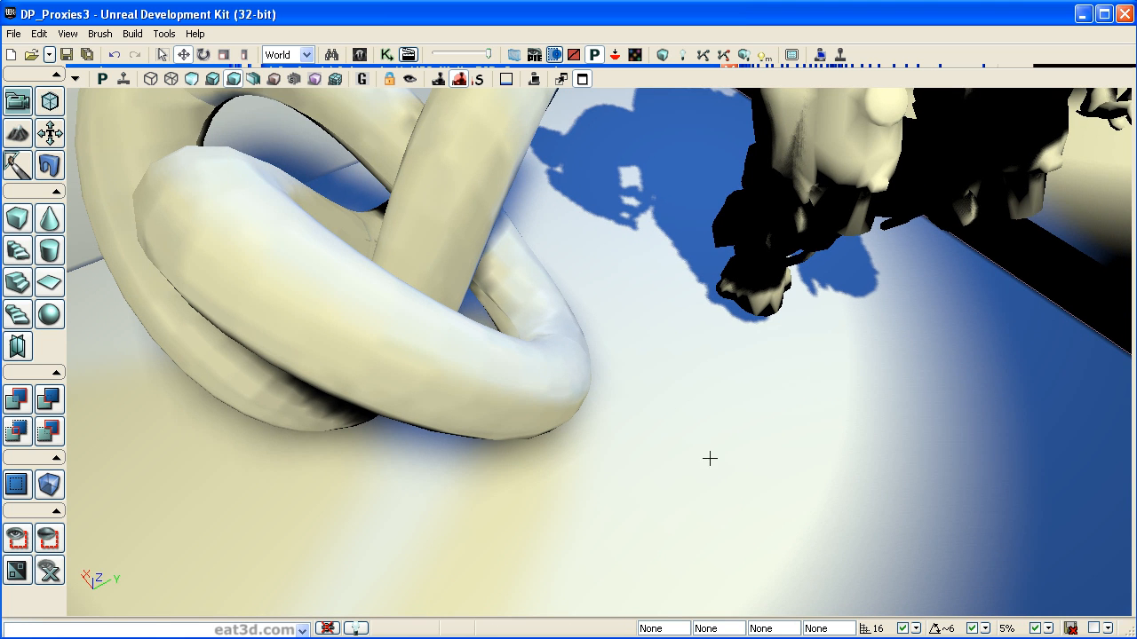
drag(713, 375, 653, 447)
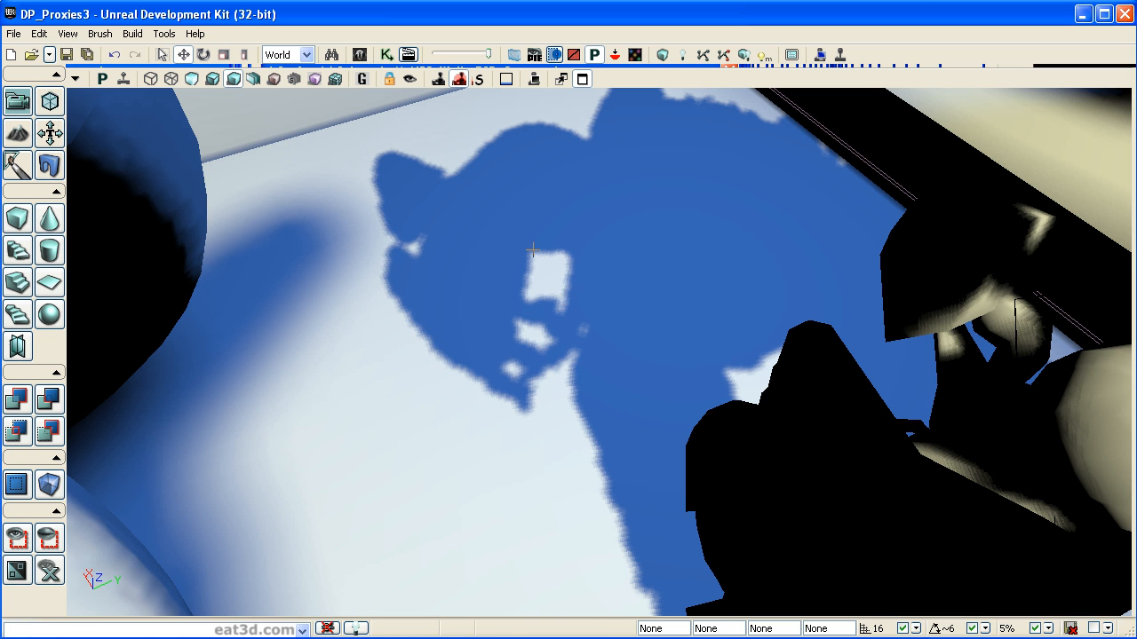
drag(557, 402, 584, 551)
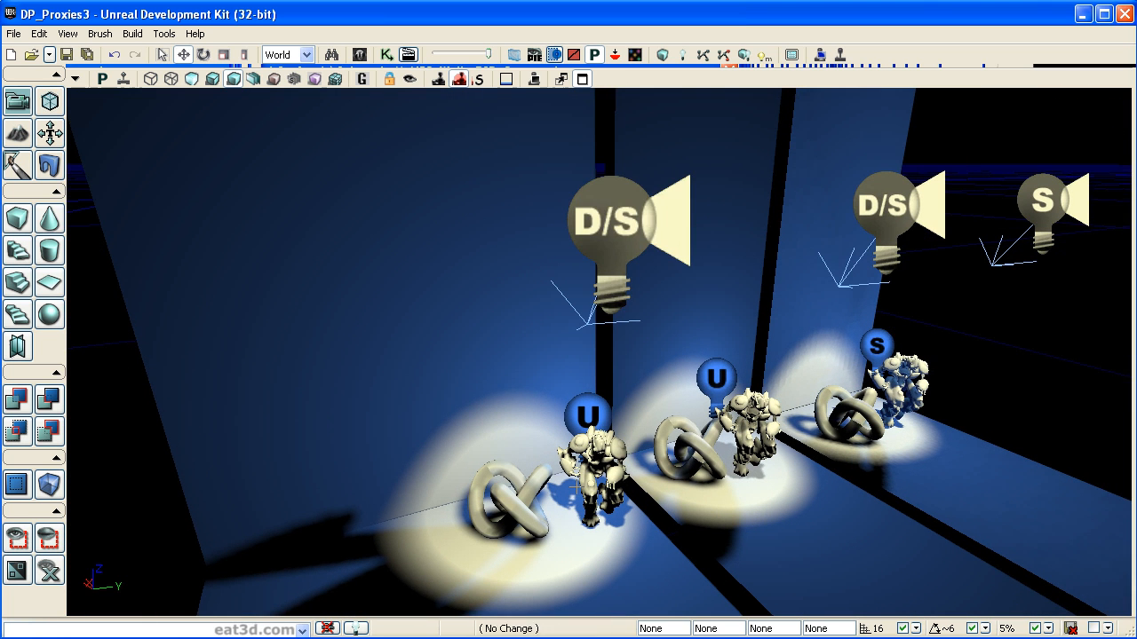
Open the first bay's D/S spotlight properties and inspect its Light Affects Classification and Light Shadow Mode.
click(596, 225)
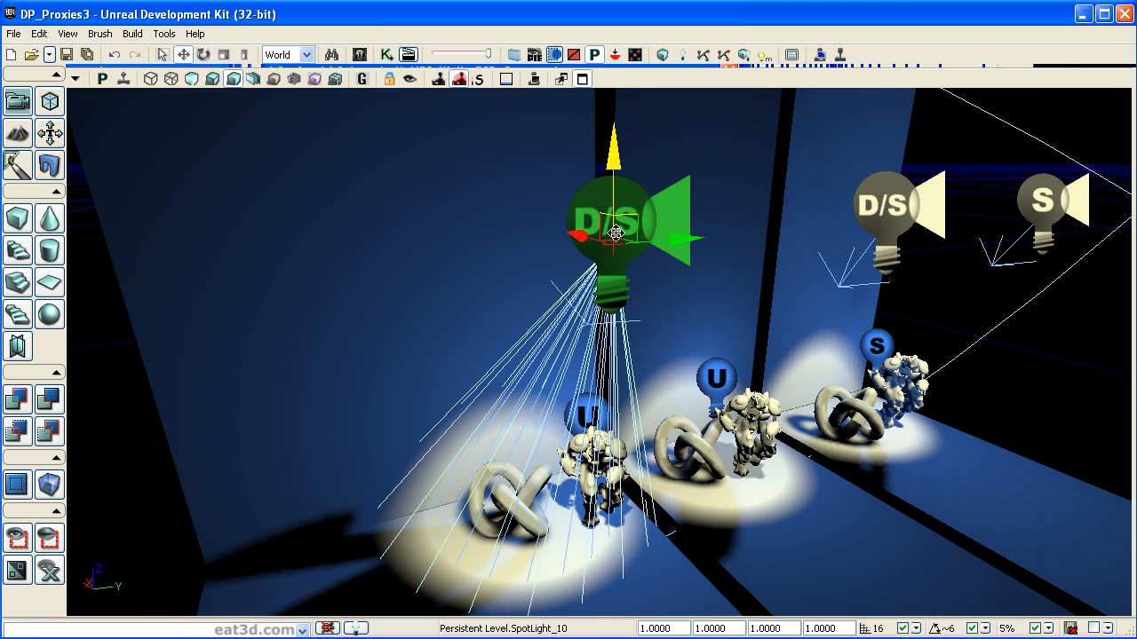
double_click(600, 273)
drag(546, 148, 500, 103)
drag(711, 213, 719, 299)
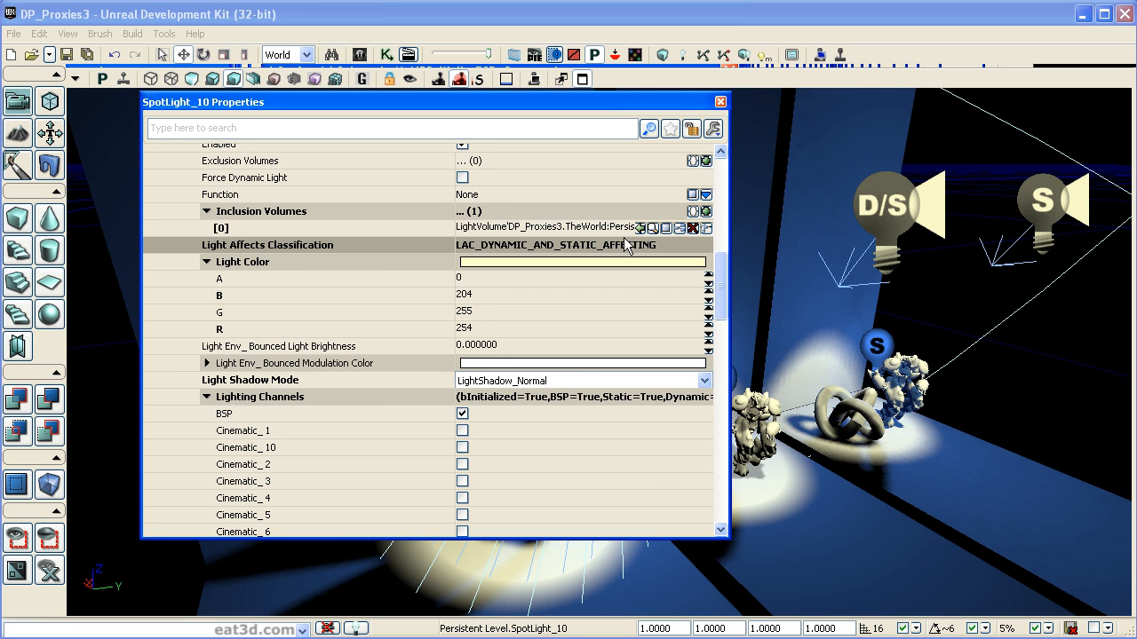
drag(655, 103, 401, 102)
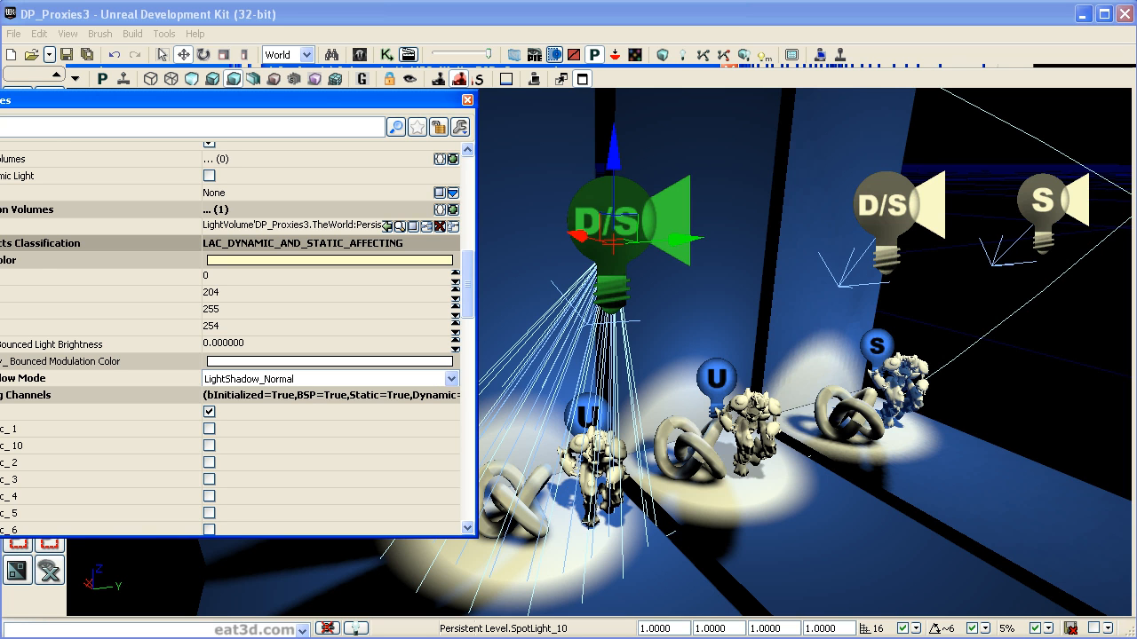
drag(326, 104, 501, 111)
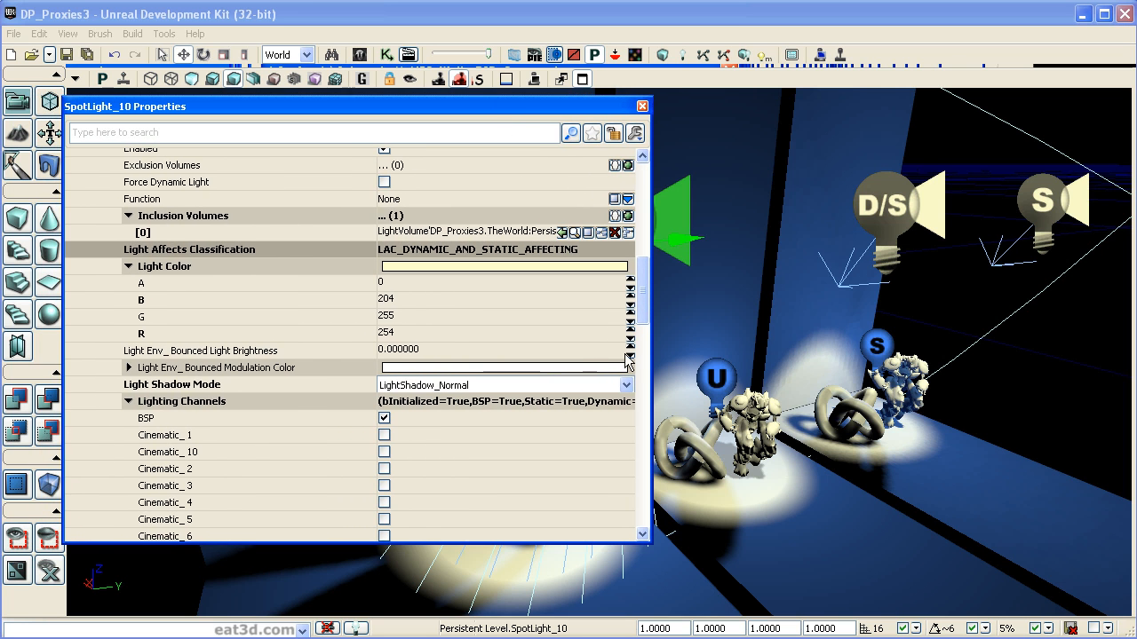
Inspect the middle bay's D/S spotlight, add the first bay's D/S spotlight to the selection, and collapse the Display category in their shared properties.
click(885, 218)
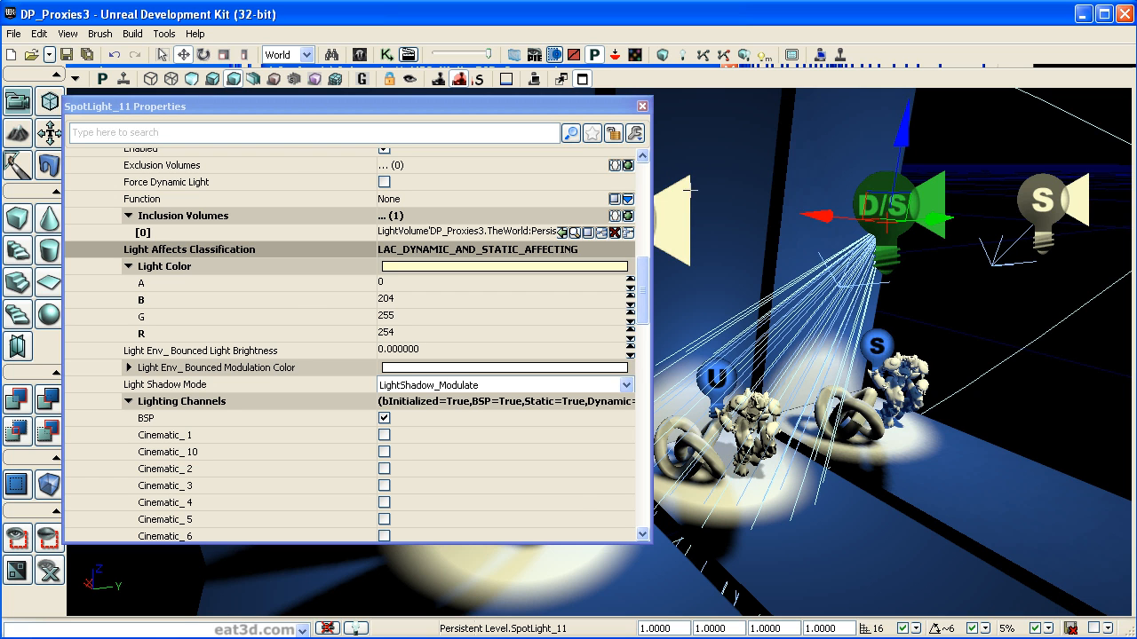
drag(566, 116, 633, 129)
ctrl+click(643, 203)
drag(712, 330, 714, 376)
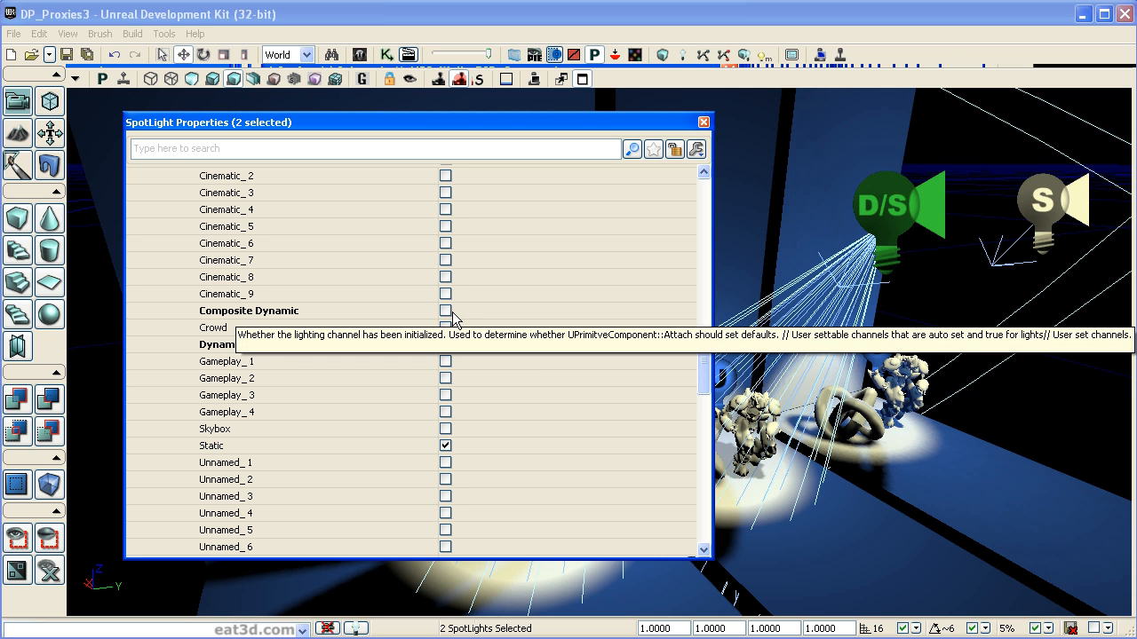
drag(699, 353, 689, 227)
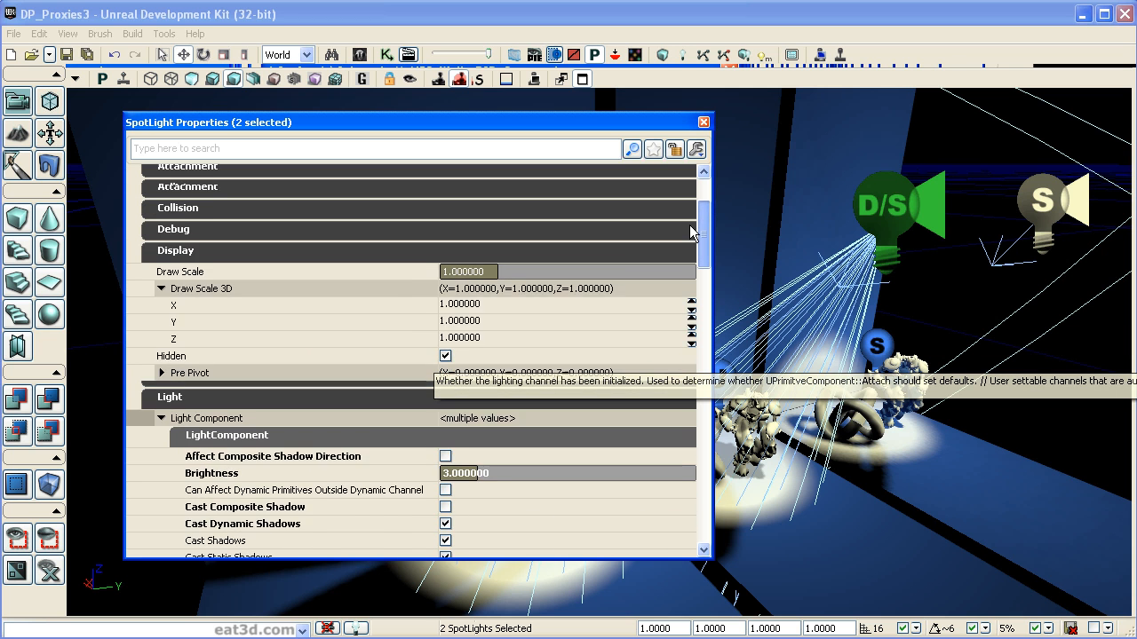
click(306, 289)
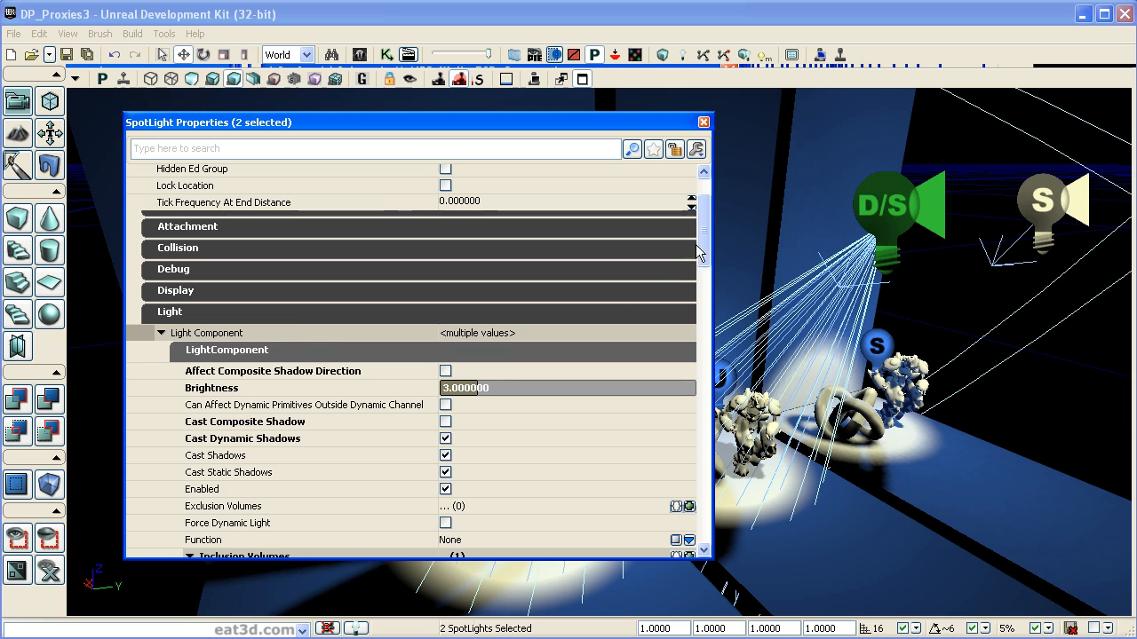
Review the two spotlights' shared Light Component settings, from the shadow-casting options through Light Shadow Mode to Lighting Channels.
scroll(705, 261, down, 2)
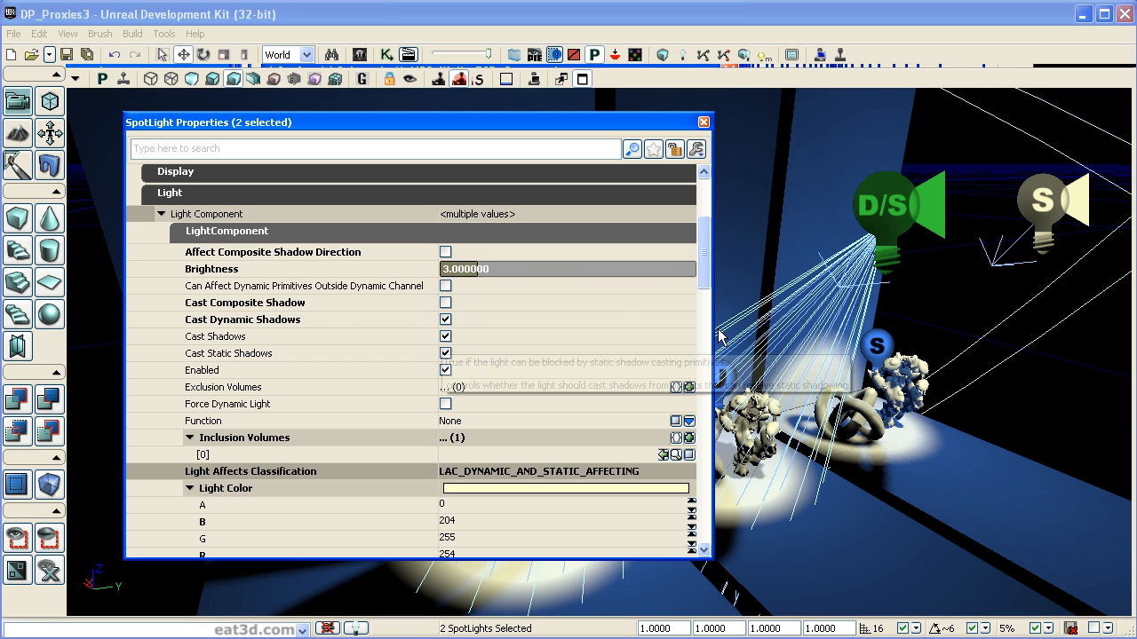
scroll(705, 266, down, 4)
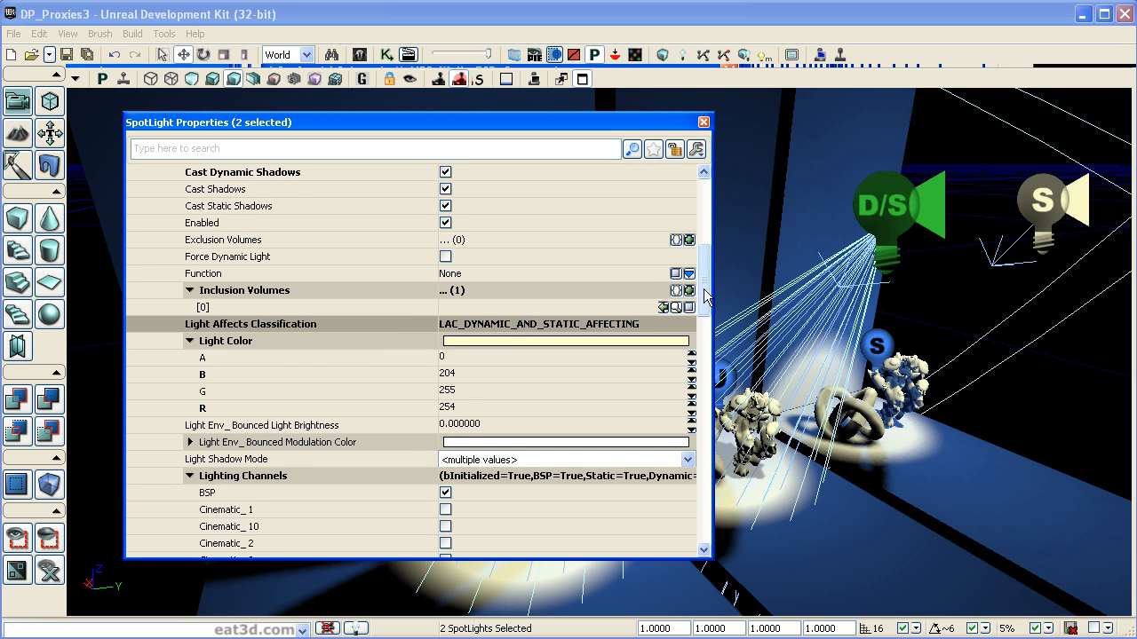
scroll(706, 310, down, 2)
scroll(706, 309, down, 2)
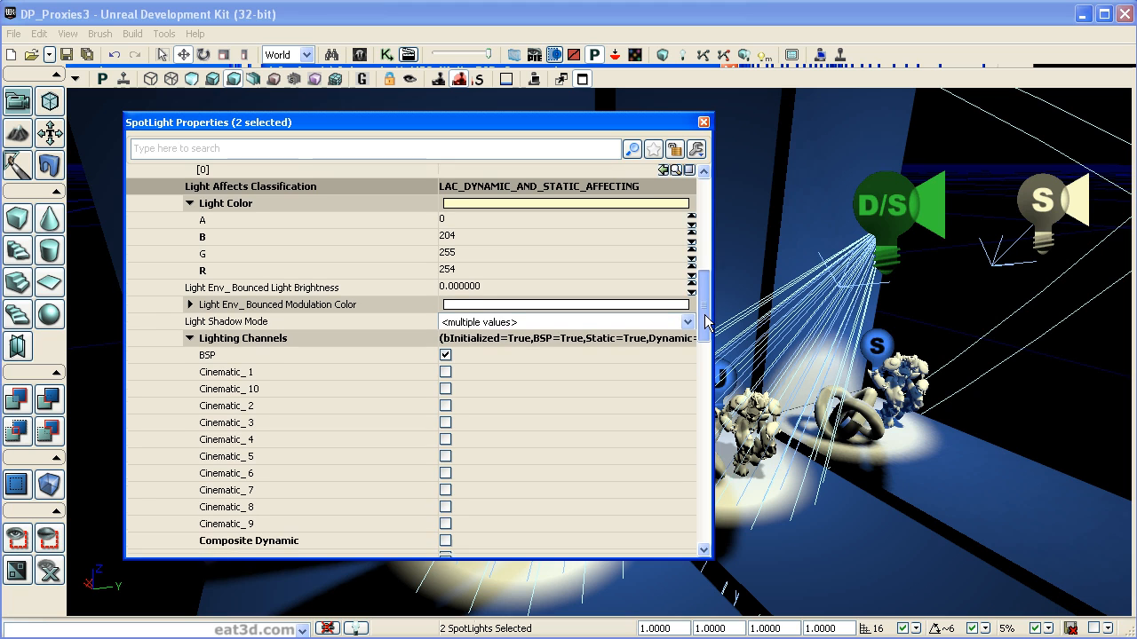
scroll(707, 322, down, 2)
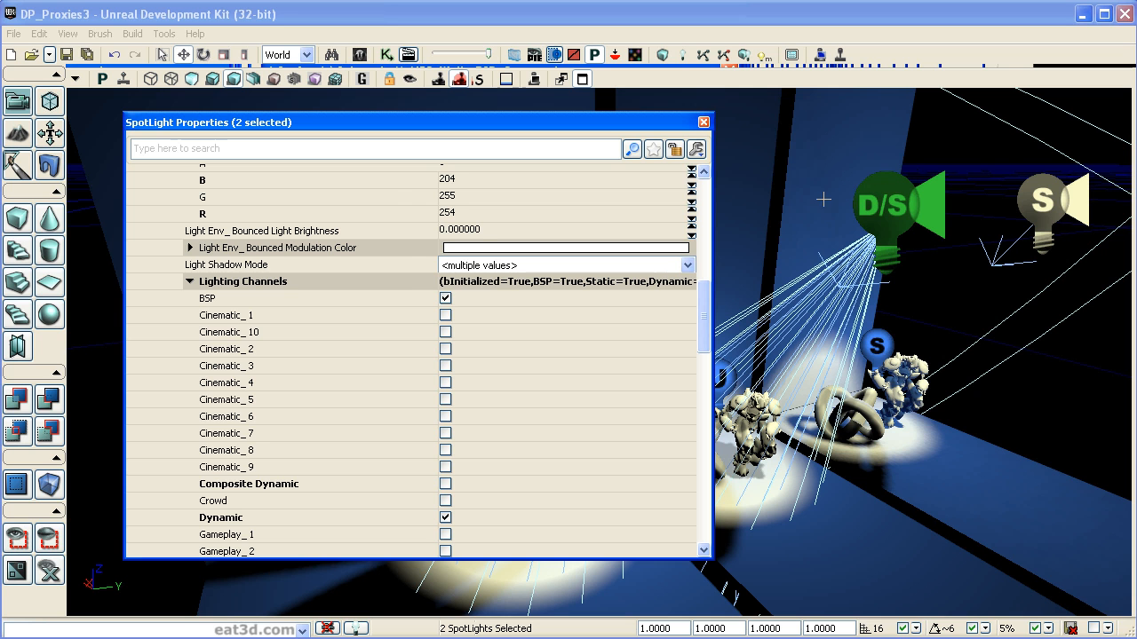
Review the spotlights' Composite Dynamic channel, Shadow Projection Technique choices and Use Direct Light Map setting, keeping ShadowProjTech_Default.
mouse_move(651, 131)
mouse_down()
mouse_move(322, 127)
mouse_move(658, 145)
mouse_up()
drag(724, 330, 729, 377)
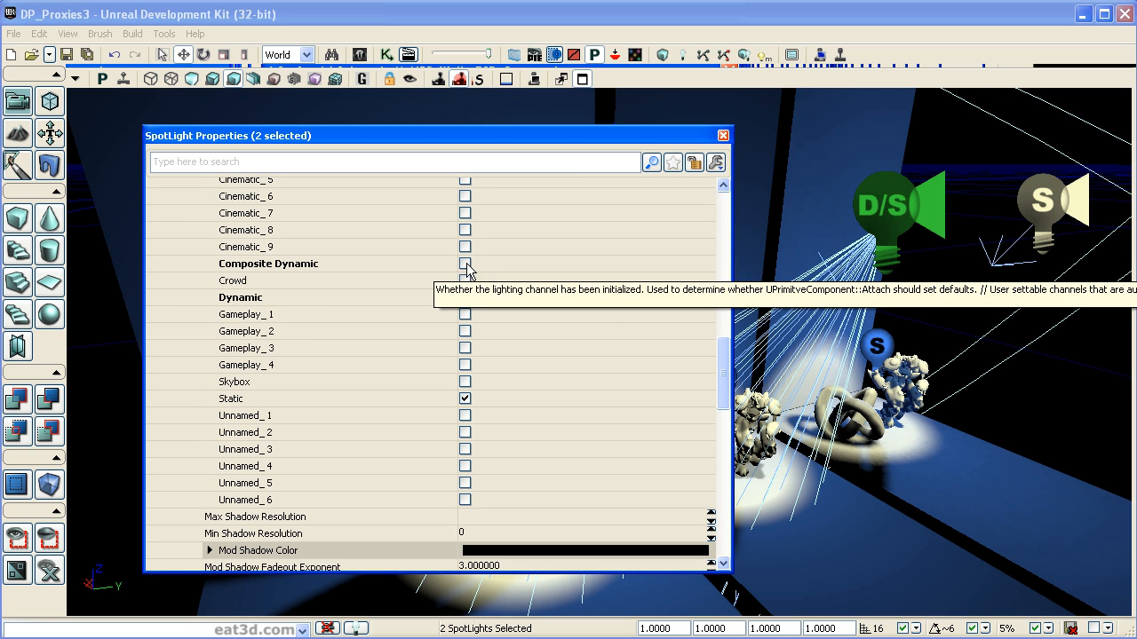
drag(728, 375, 724, 421)
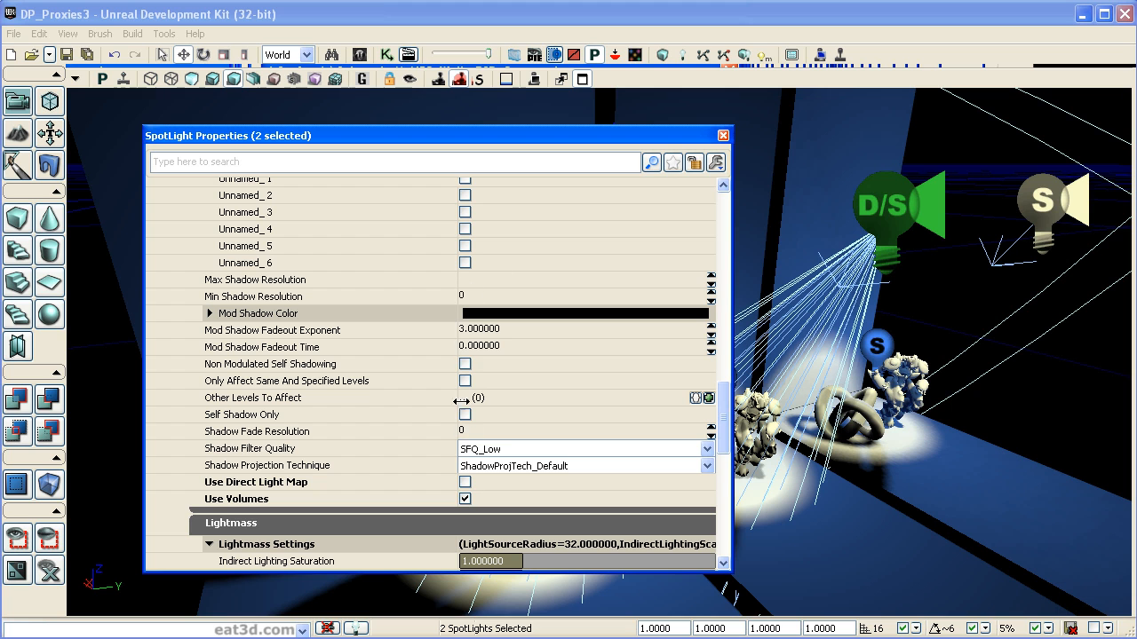
click(707, 466)
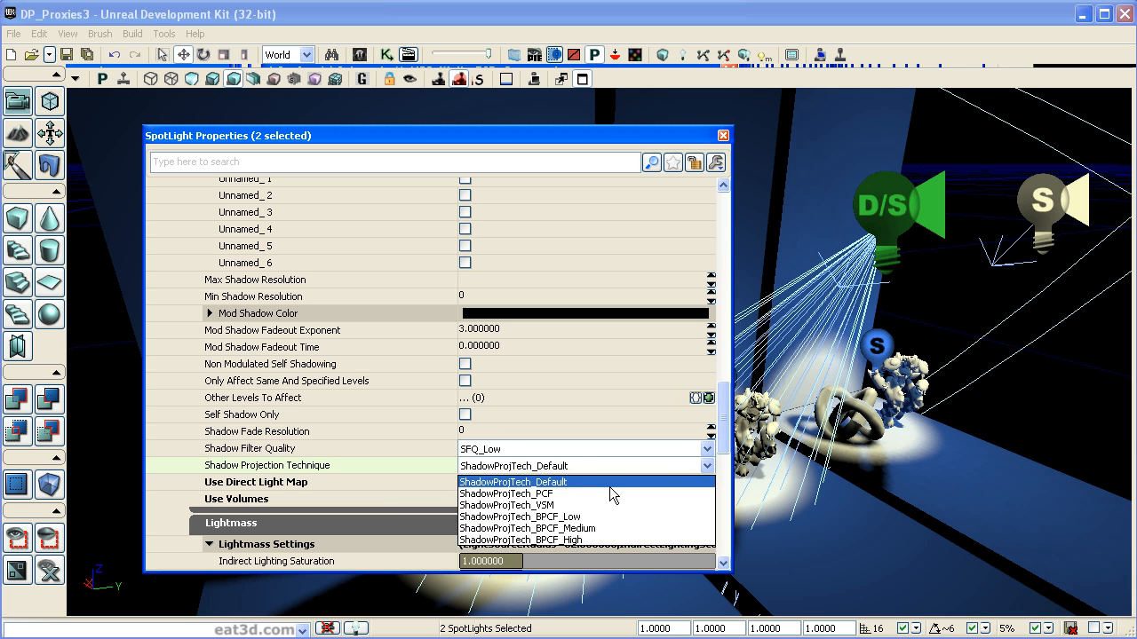
click(629, 471)
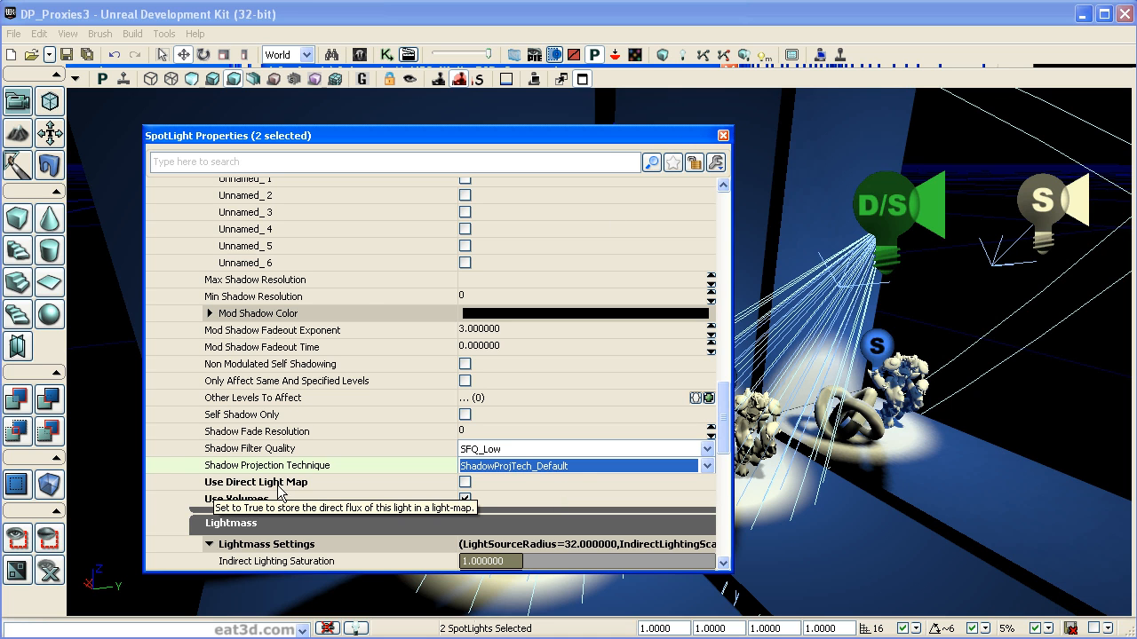
drag(672, 138, 469, 143)
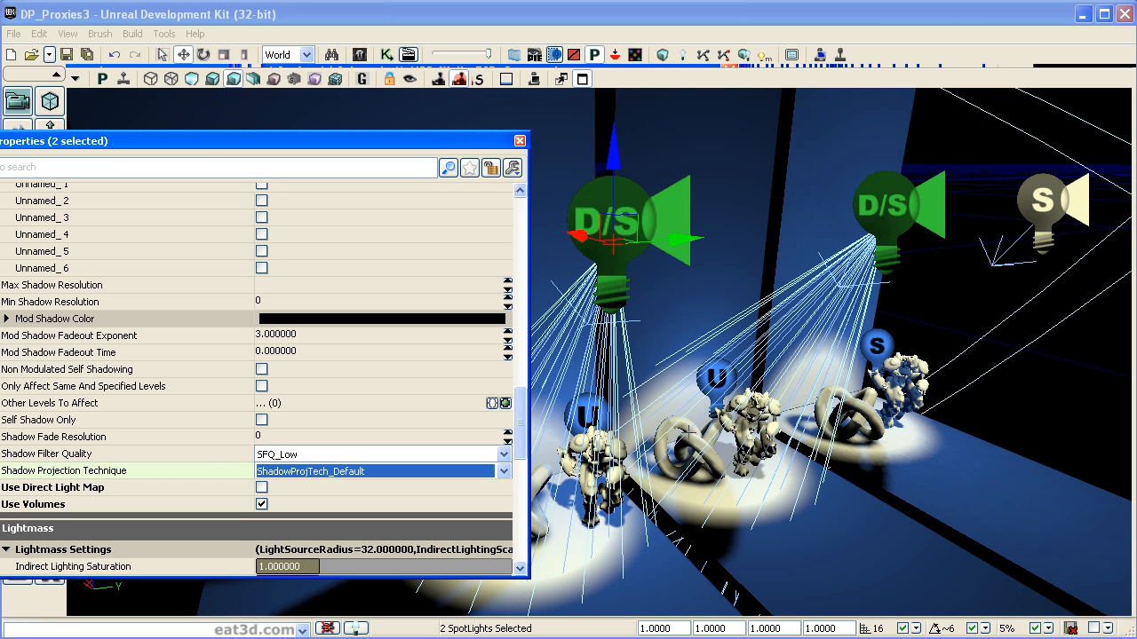
drag(269, 141, 407, 114)
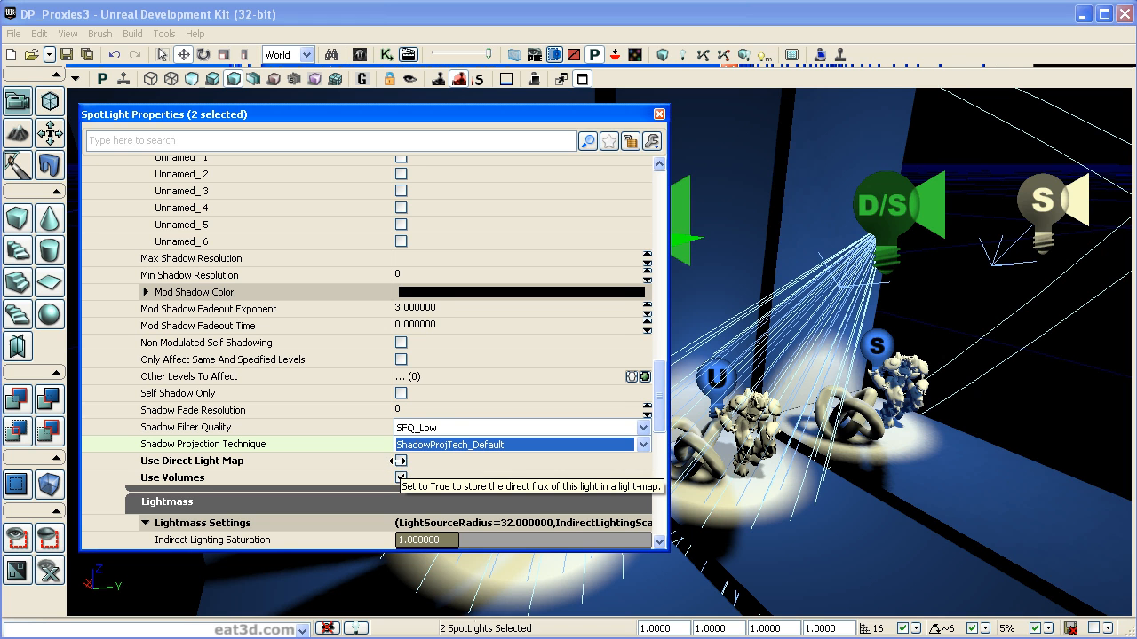
Move the spotlight properties out of view, bring up the Content Browser and locate the DP_Proxies3 package with its lightmap textures under Maps.
drag(618, 121, 0, 242)
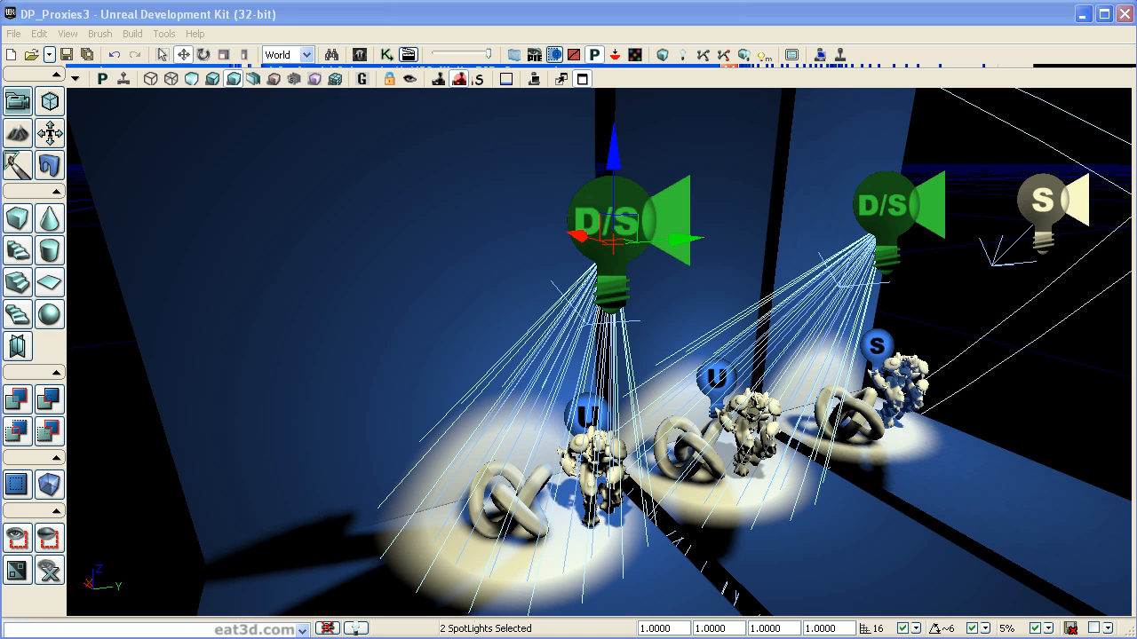
drag(1136, 138, 947, 106)
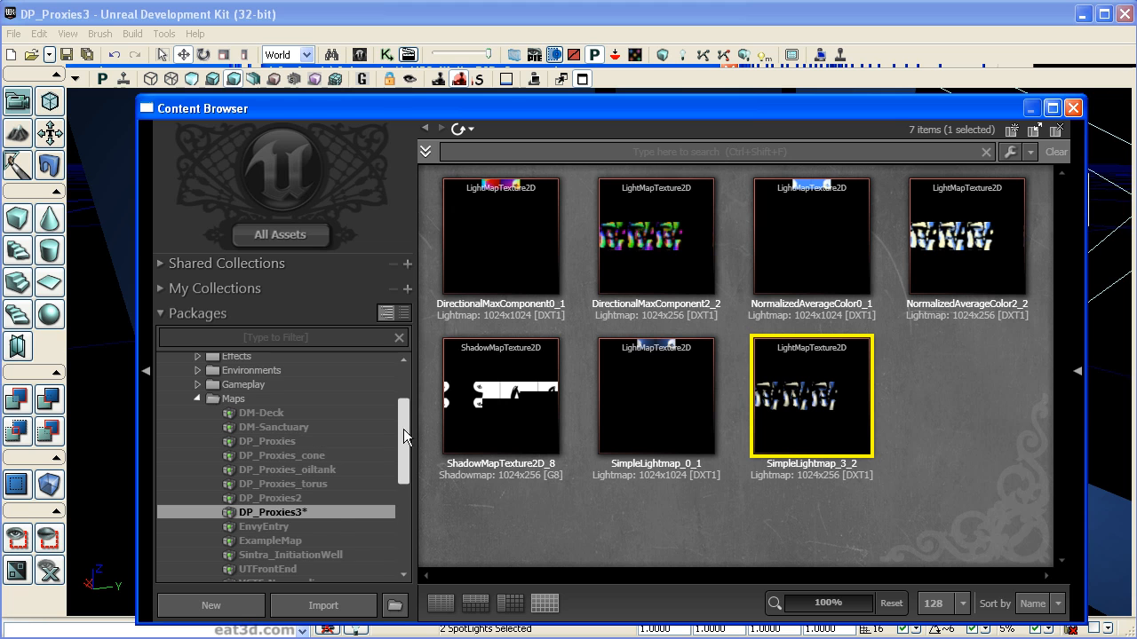
drag(403, 432, 403, 387)
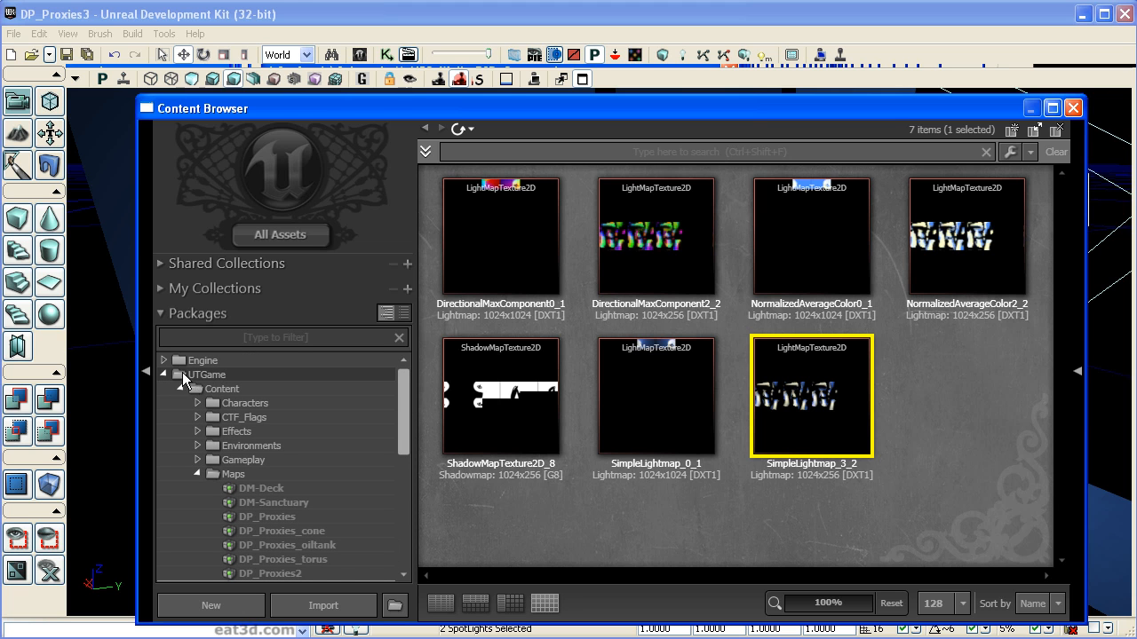
drag(403, 407, 402, 410)
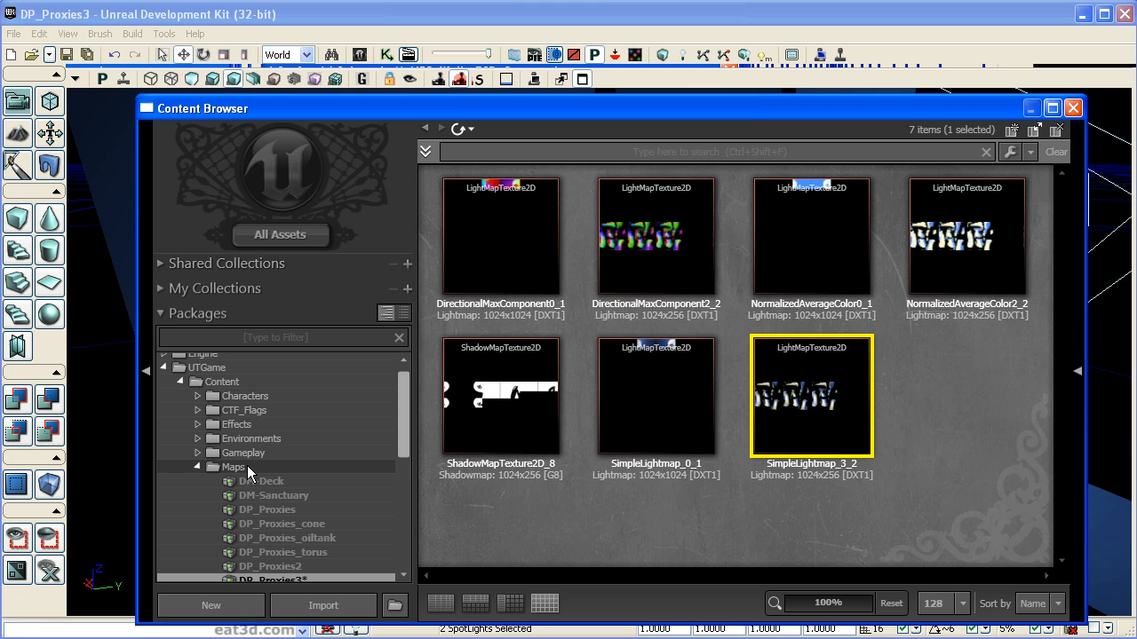
drag(402, 435, 380, 443)
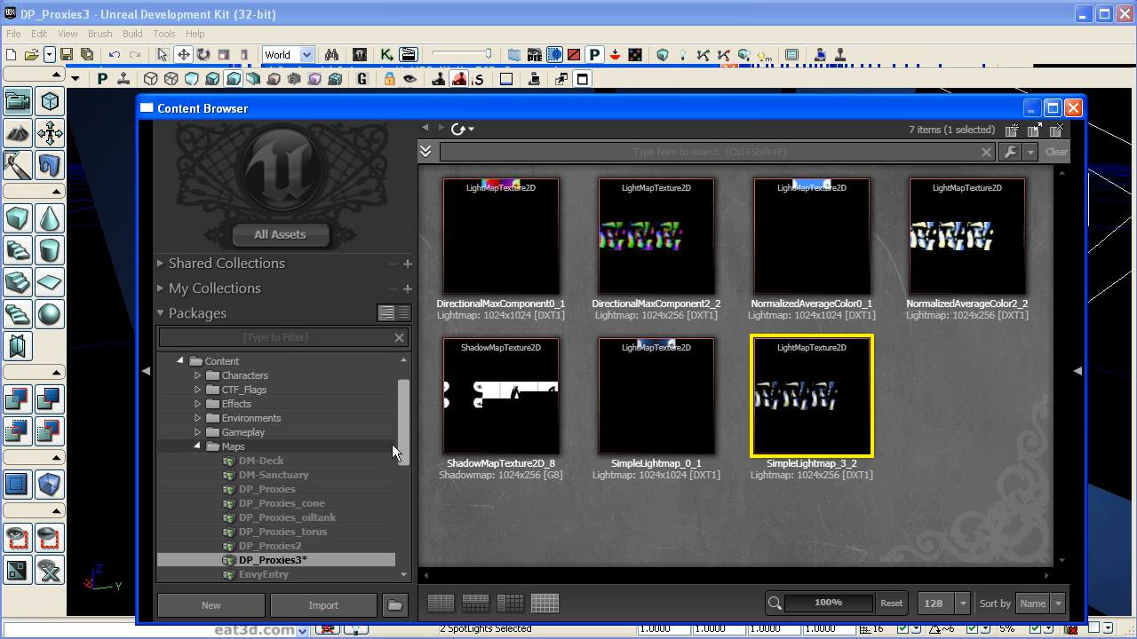
Browse the map packages around DP_Proxies3, pick out its SimpleLightmap_0_1 texture and clear the selection.
scroll(400, 459, down, 4)
scroll(400, 463, down, 1)
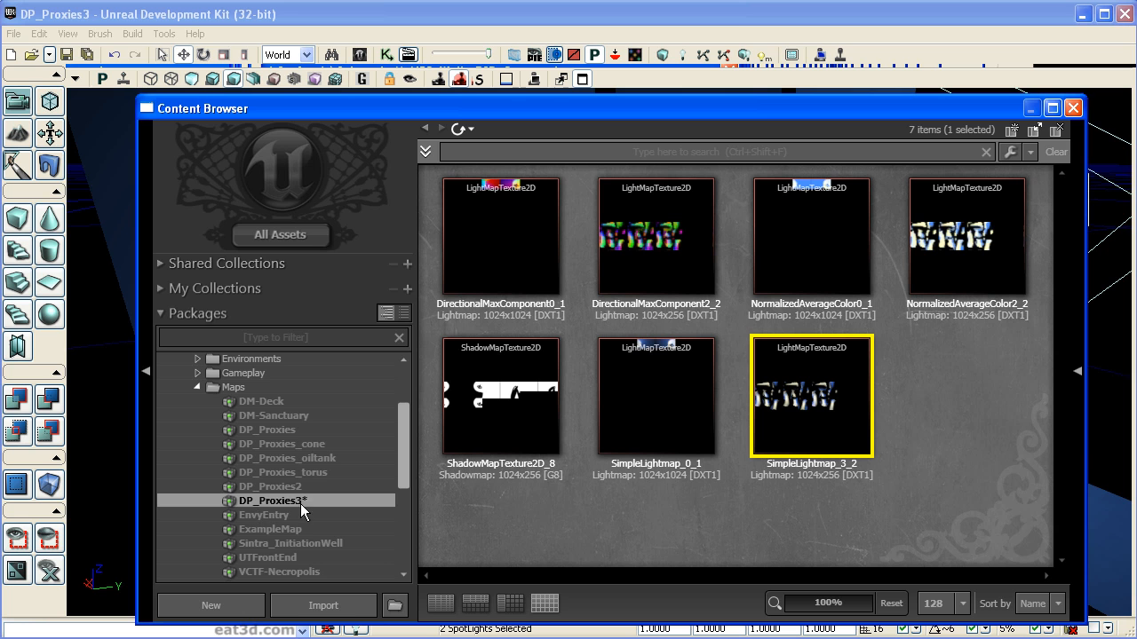
scroll(400, 476, down, 4)
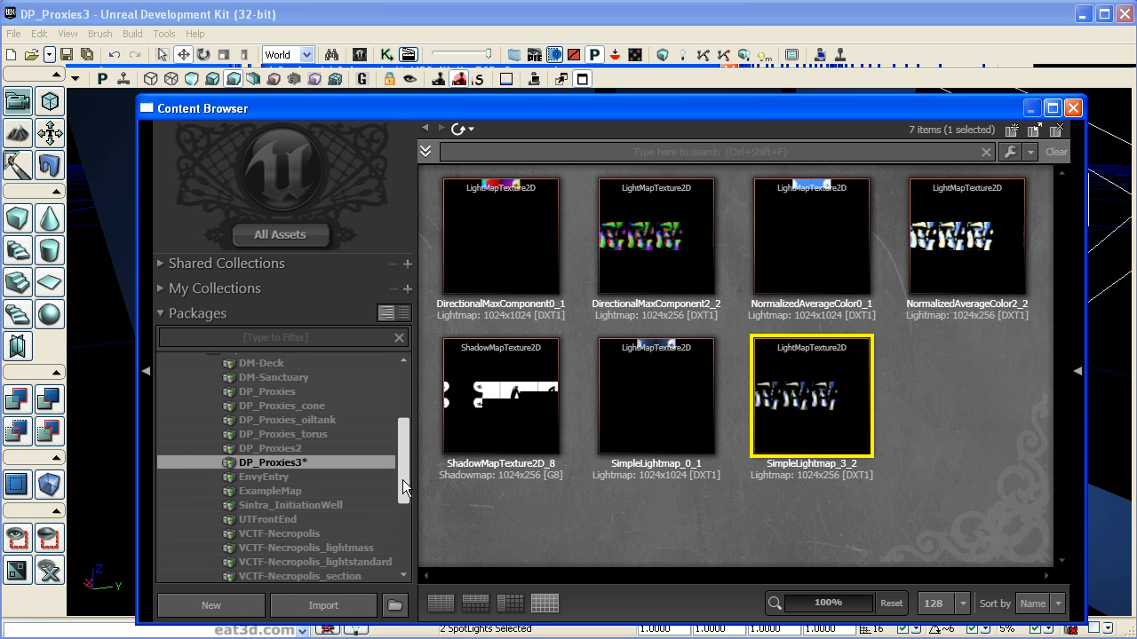
click(662, 397)
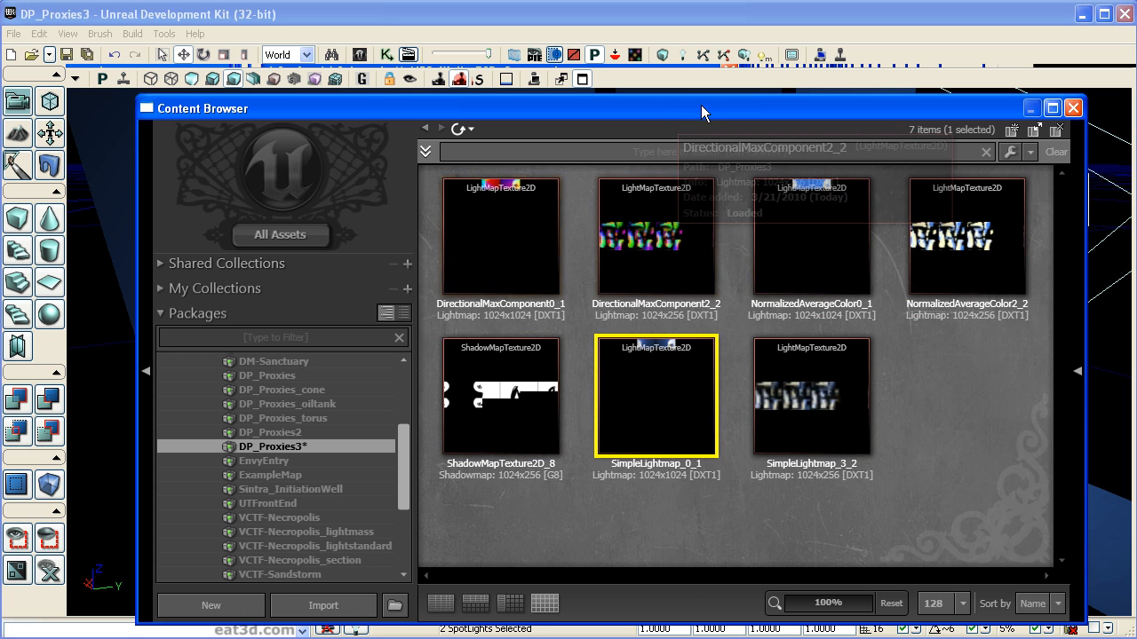
click(800, 512)
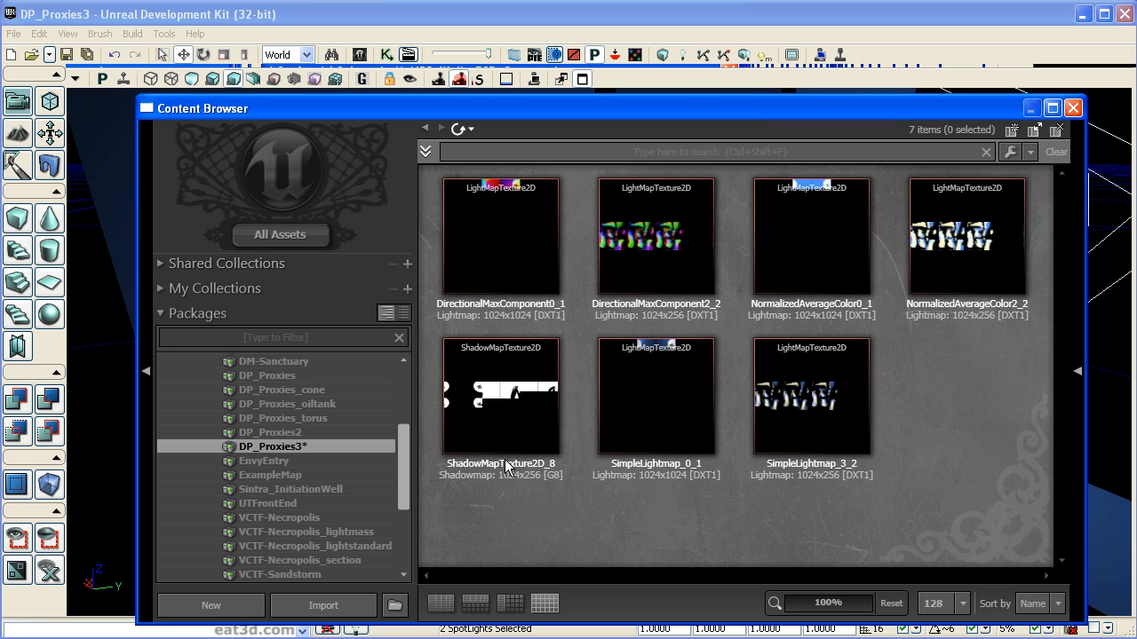
Examine ShadowMapTexture2D_8 and SimpleLightmap_0_1, moving the Content Browser aside to compare the textures with the spotlit bays and bringing it back.
drag(666, 108, 659, 146)
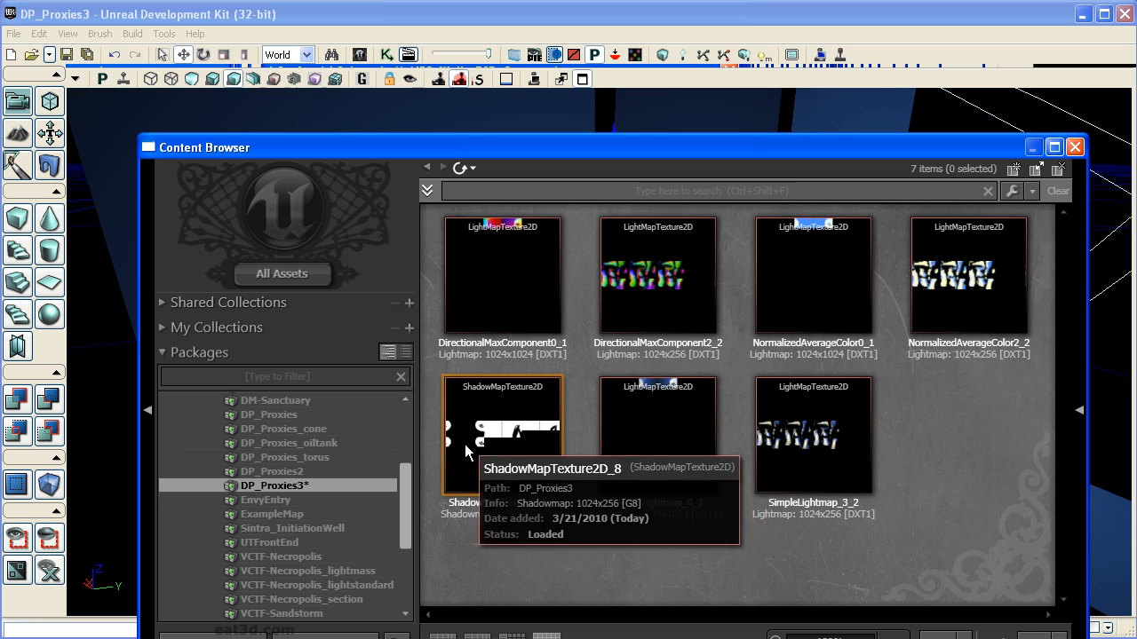
click(647, 112)
drag(647, 112, 593, 133)
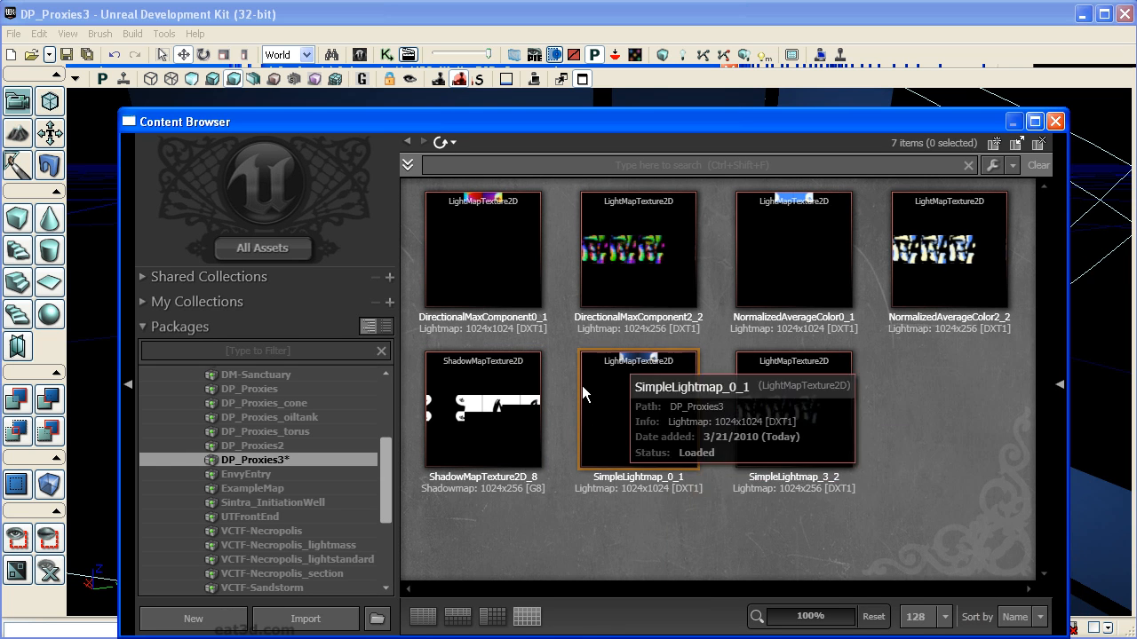
drag(873, 116, 384, 116)
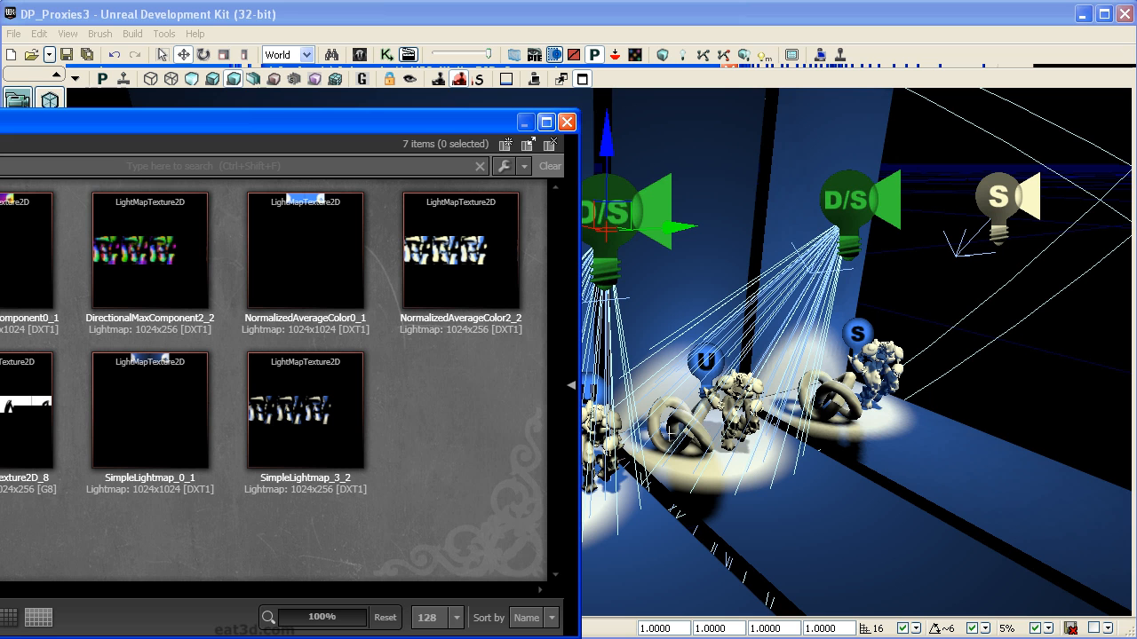
drag(419, 129, 812, 102)
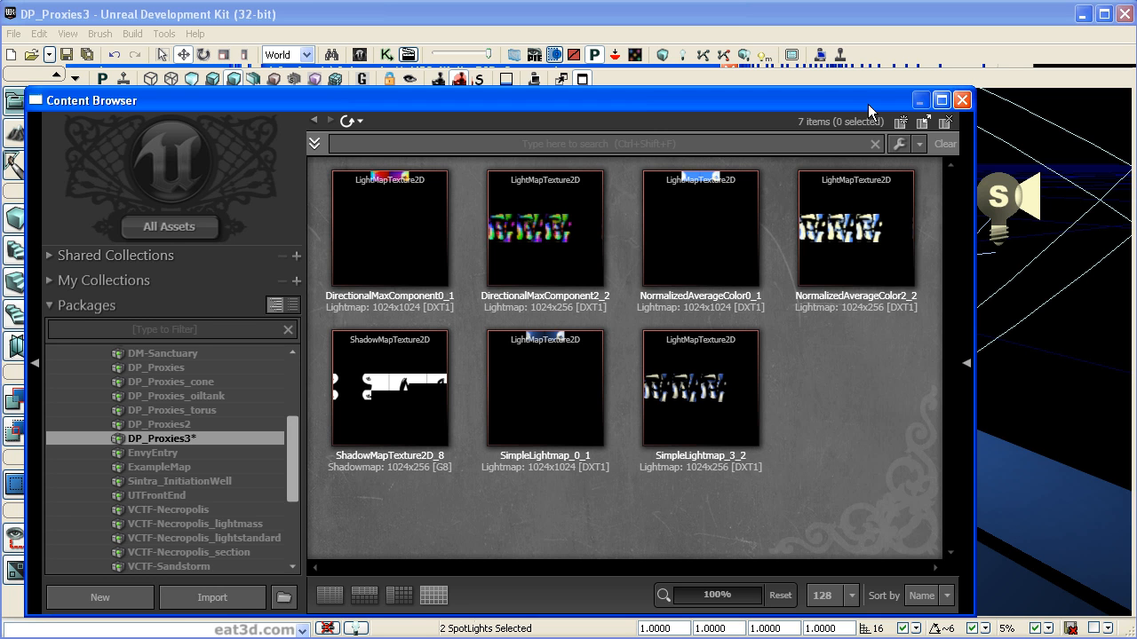
Inspect the SimpleLightmap_3_2 texture in its properties, close them and compare the lightmap with the lit bays in the scene.
click(609, 398)
double_click(697, 392)
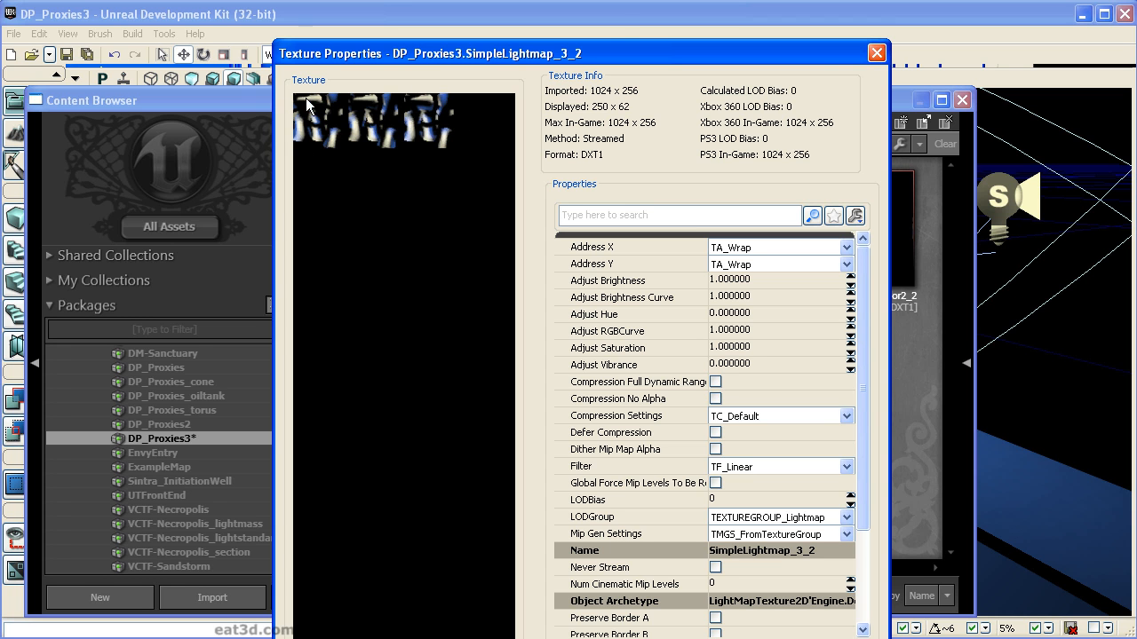
click(876, 54)
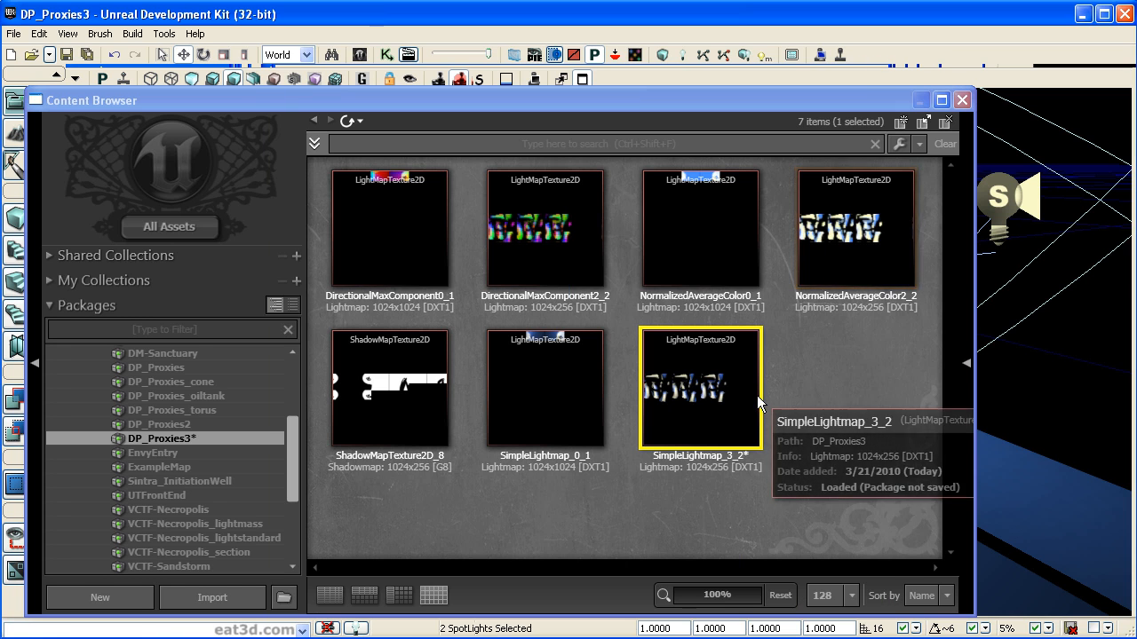
drag(878, 97, 439, 96)
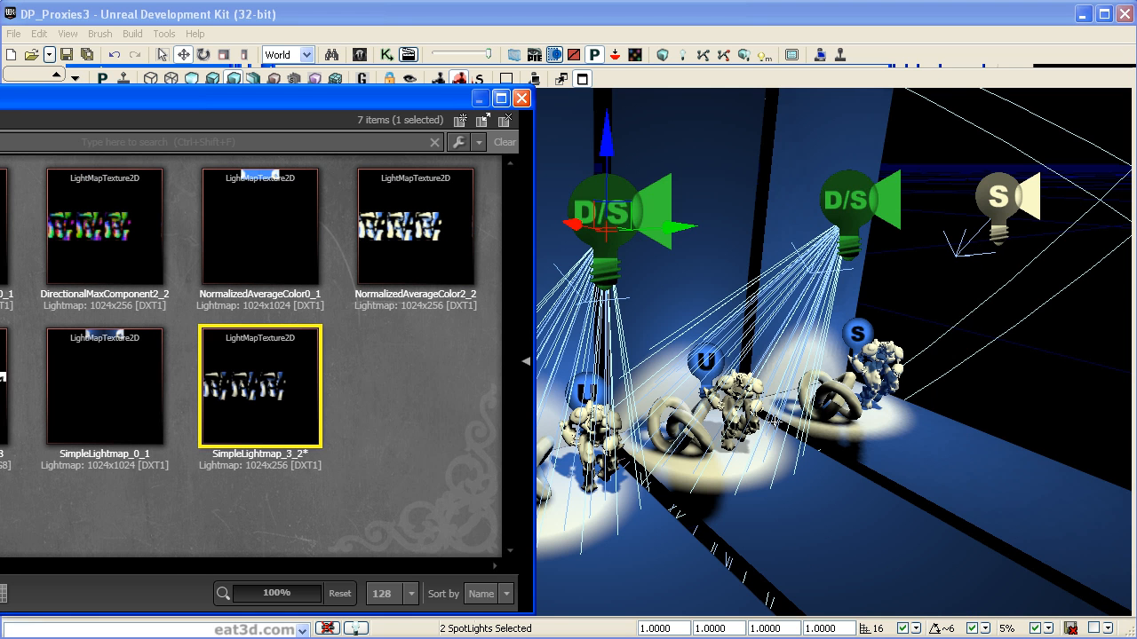
drag(300, 97, 775, 102)
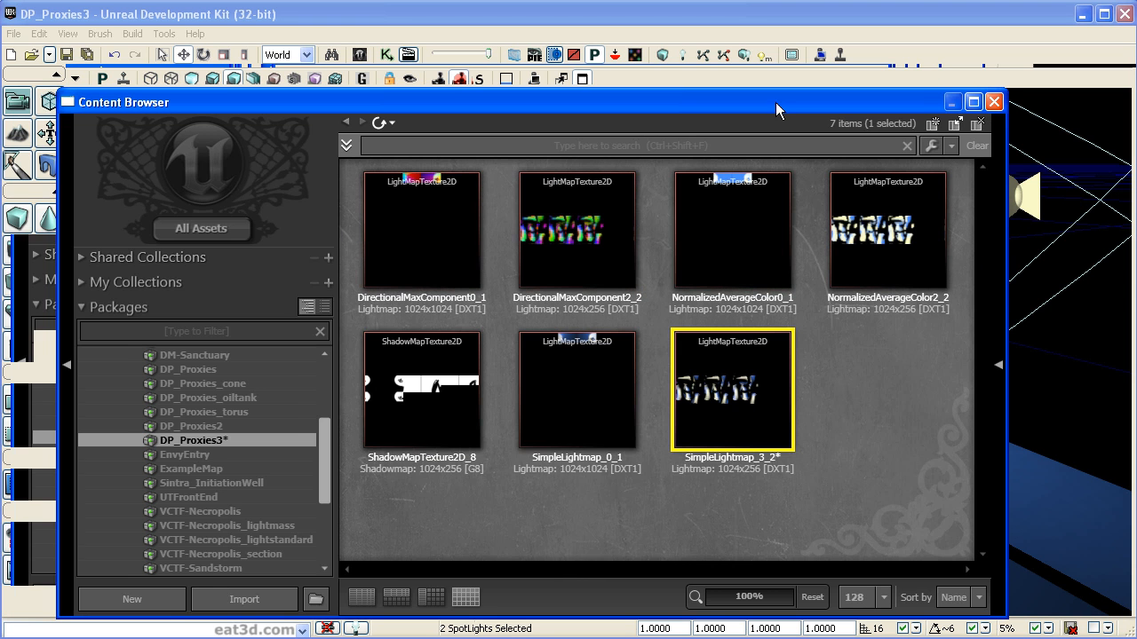
Check ShadowMapTexture2D_8 and SimpleLightmap_0_1 against the lit scene once more, and close the Content Browser.
mouse_move(400, 393)
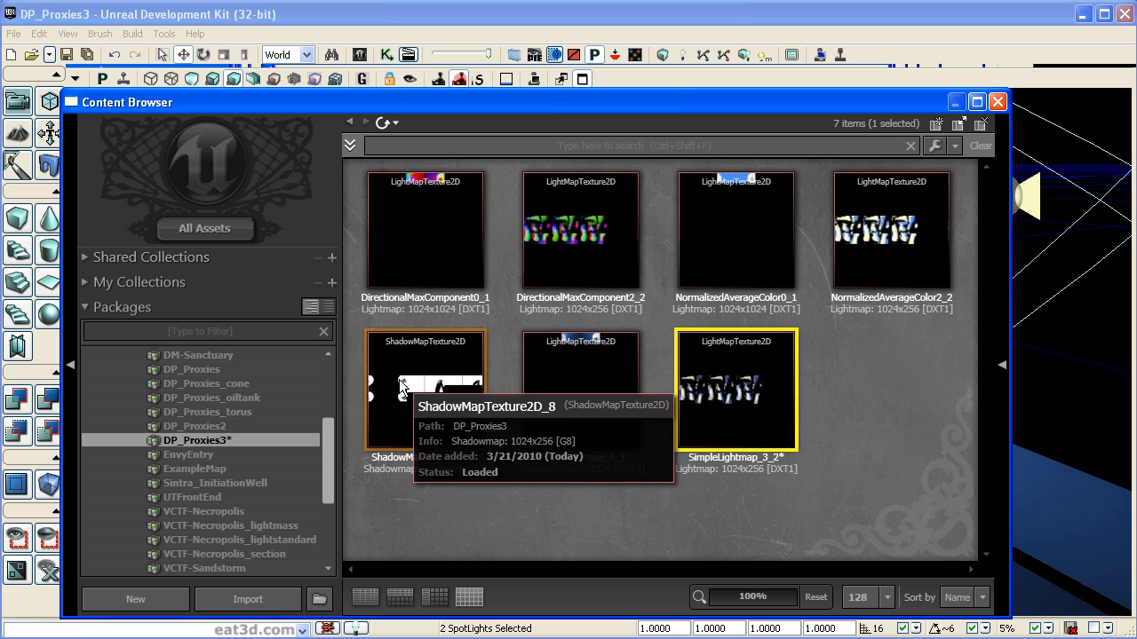
mouse_move(588, 344)
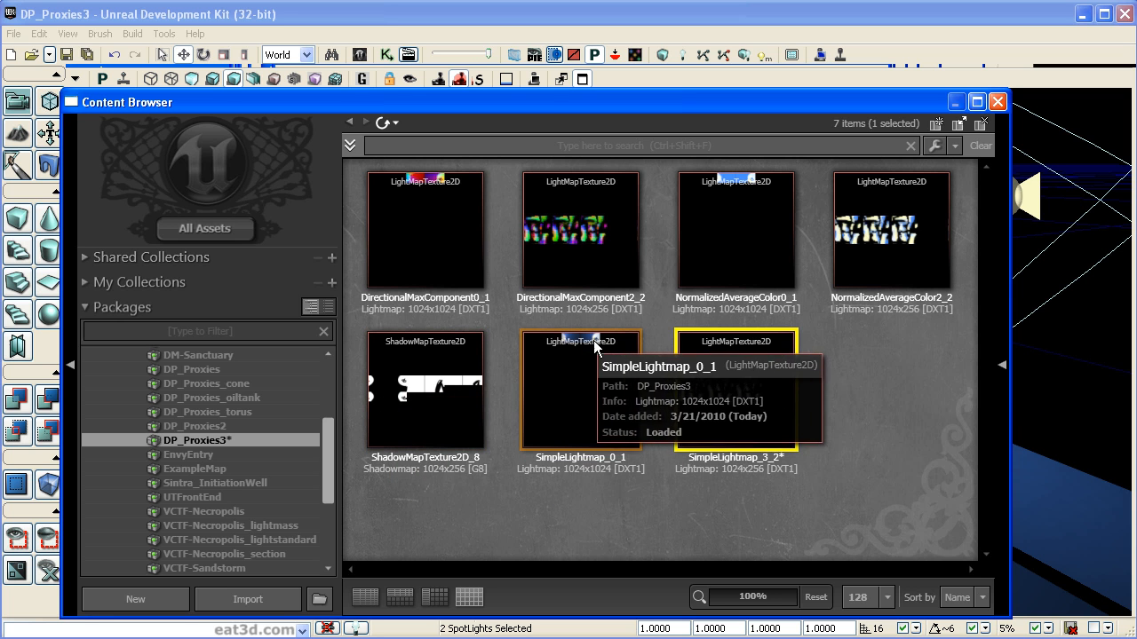
drag(910, 101, 132, 90)
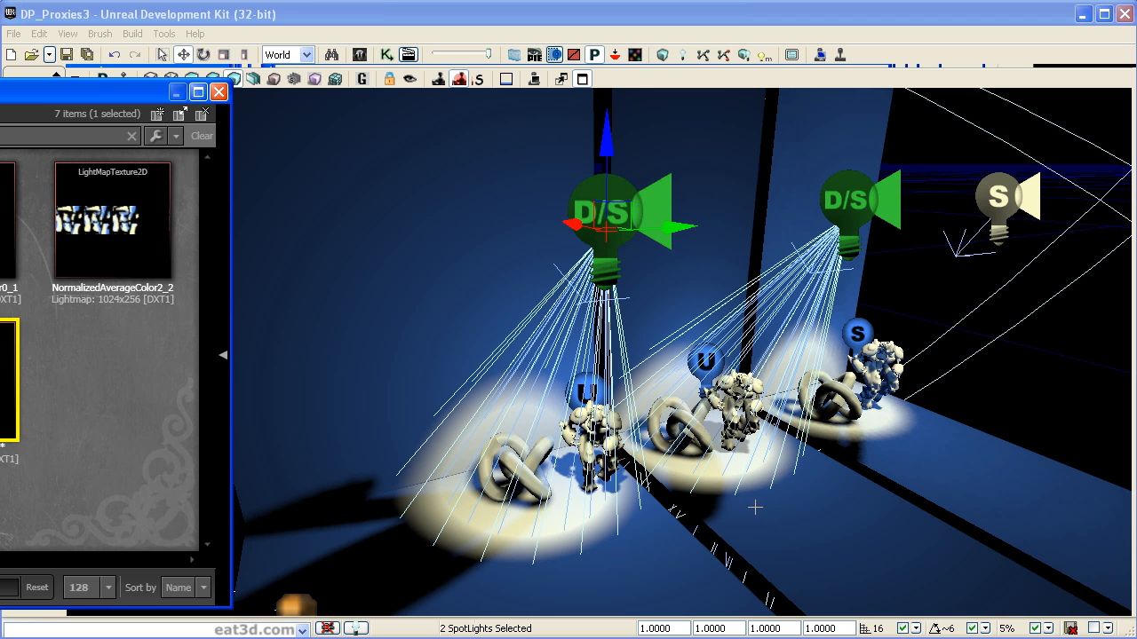
drag(118, 98, 948, 104)
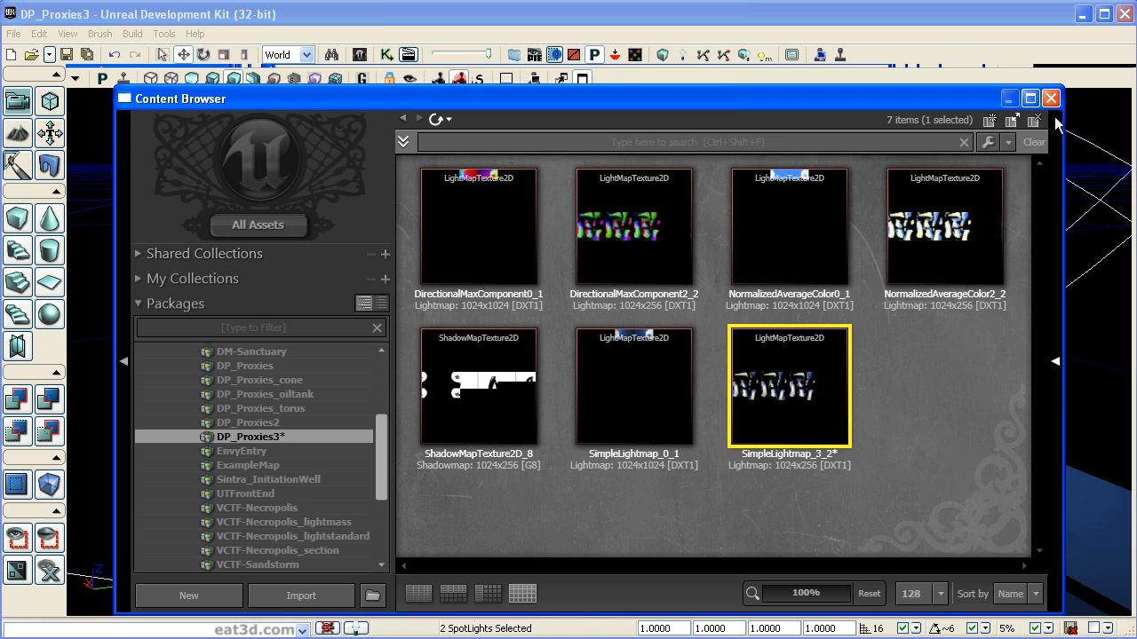
click(1051, 99)
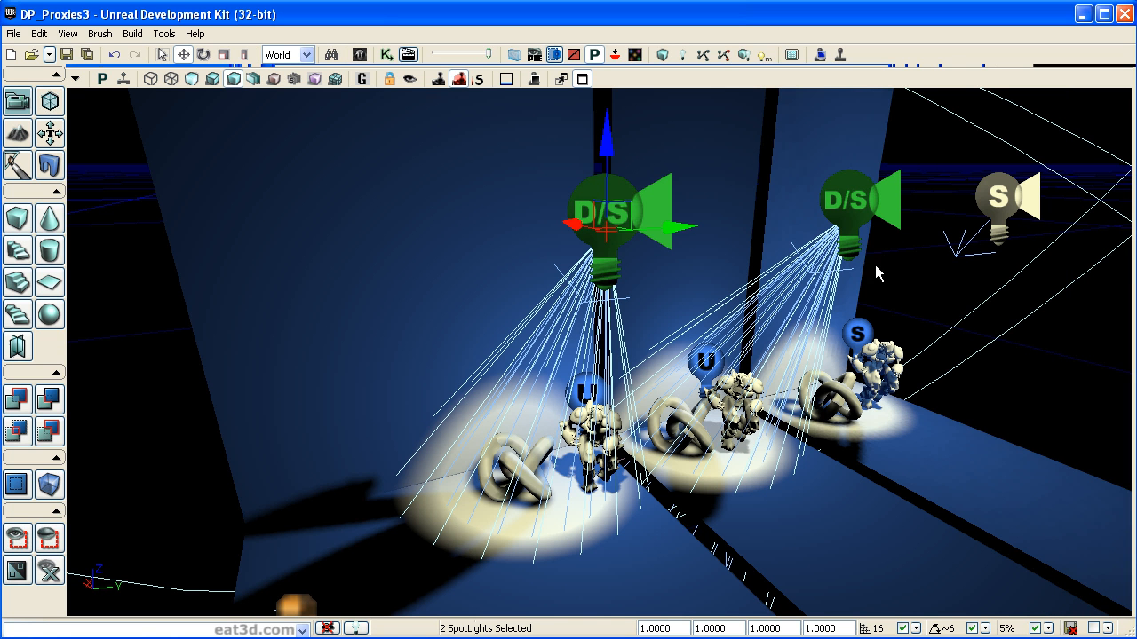
Select the first bay's robot skeletal mesh and inspect the Enabled setting of its Light Environment in the actor properties.
click(909, 280)
drag(910, 281, 759, 327)
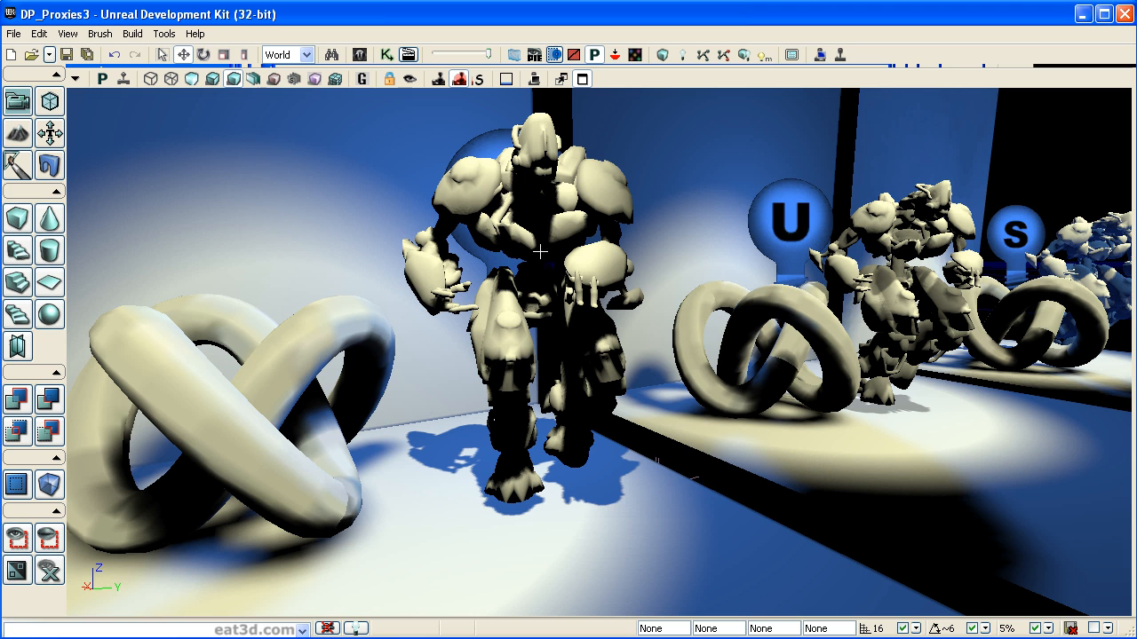
click(544, 181)
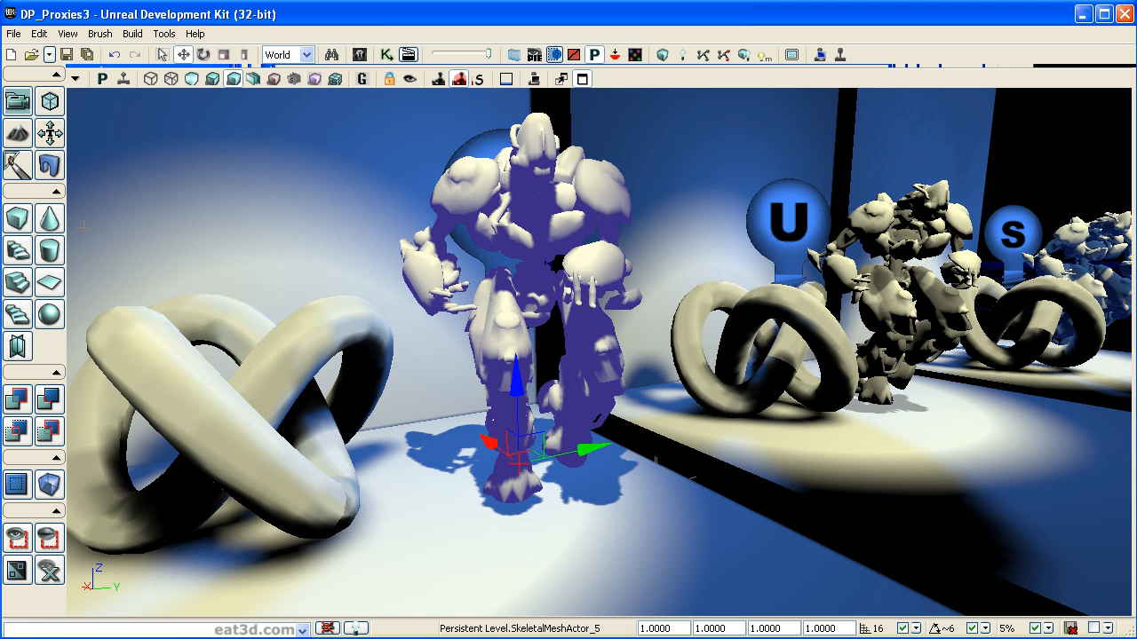
key(F4)
drag(563, 248, 1075, 150)
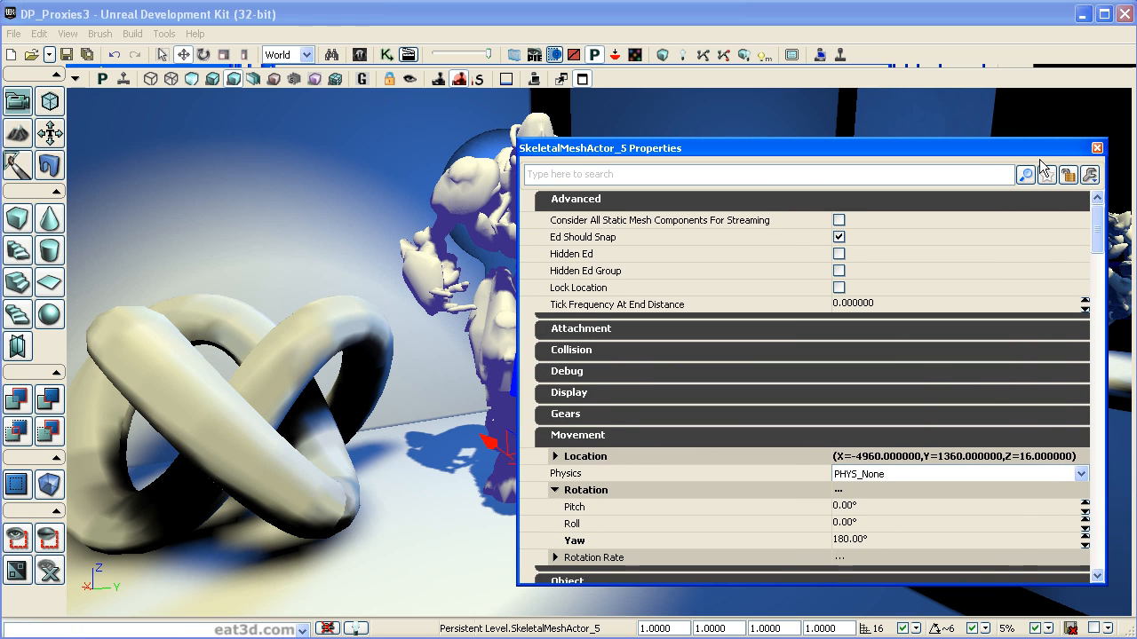
drag(1101, 233, 1102, 290)
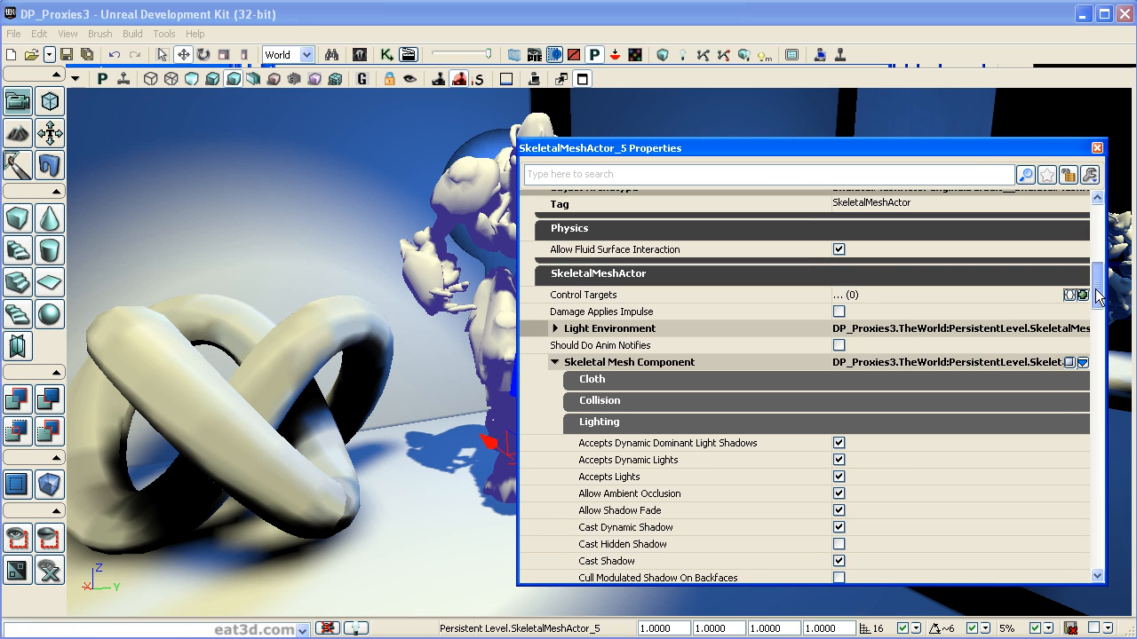
click(555, 328)
click(613, 367)
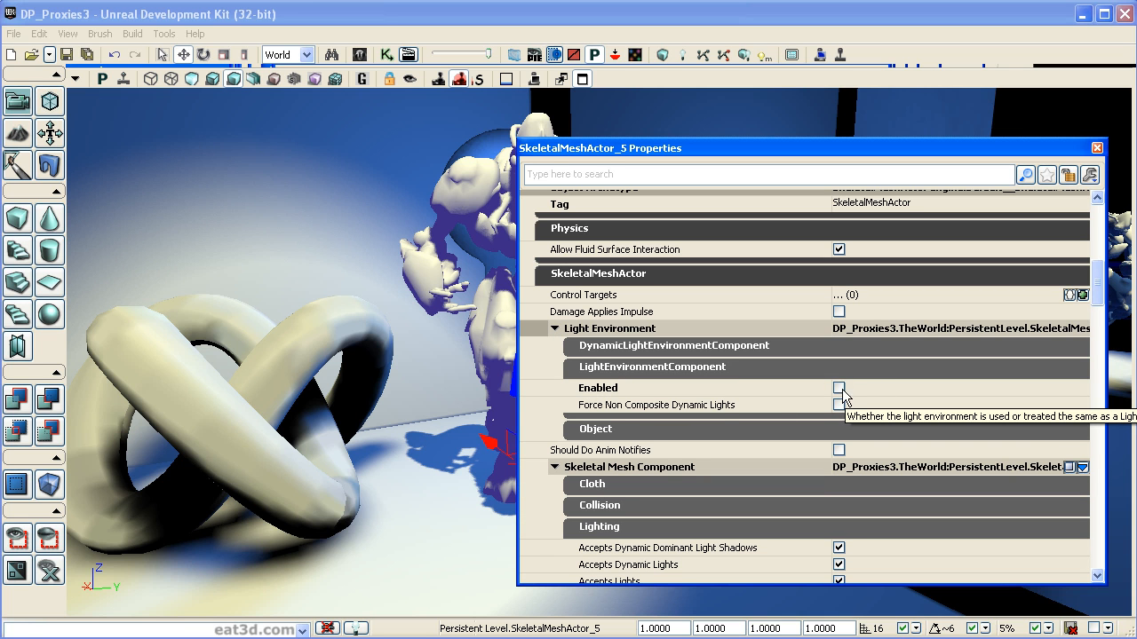
Review the robot's Skeletal Mesh Component lighting options, including Force Direct Light Map and Lighting Channels, and close its properties.
click(609, 329)
drag(1096, 303, 1098, 327)
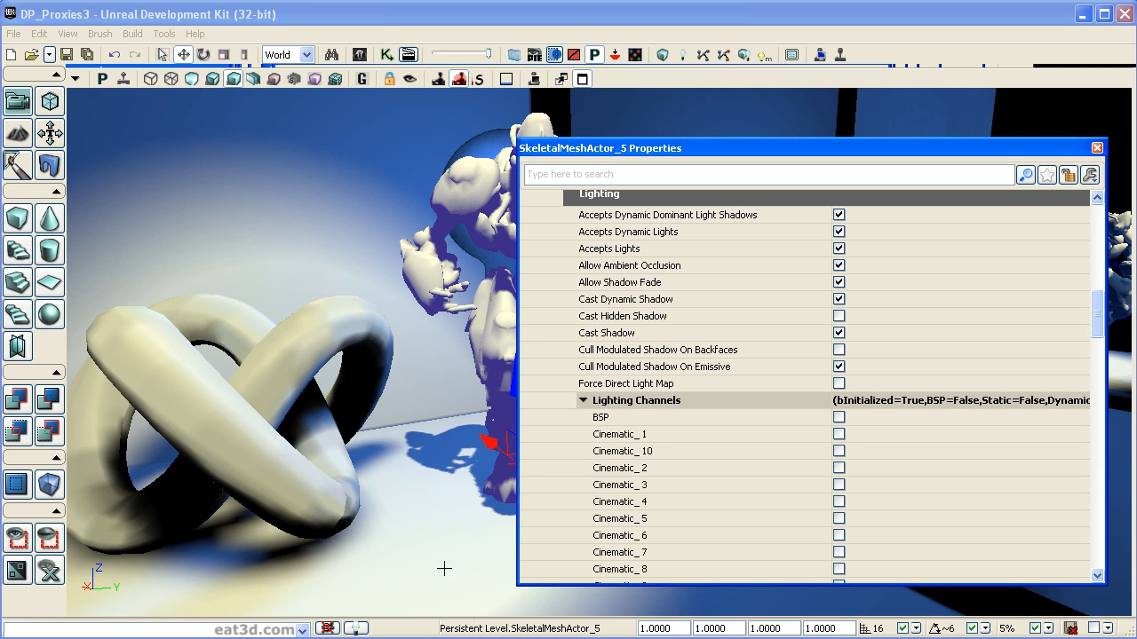
mouse_move(662, 388)
mouse_move(840, 388)
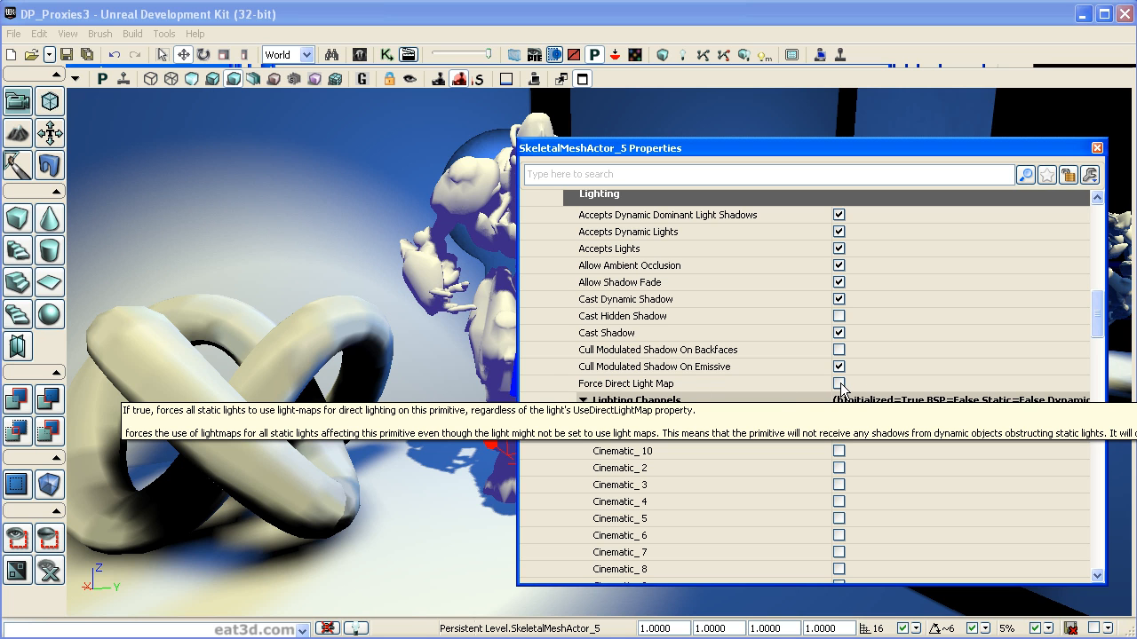
drag(1101, 318, 1099, 345)
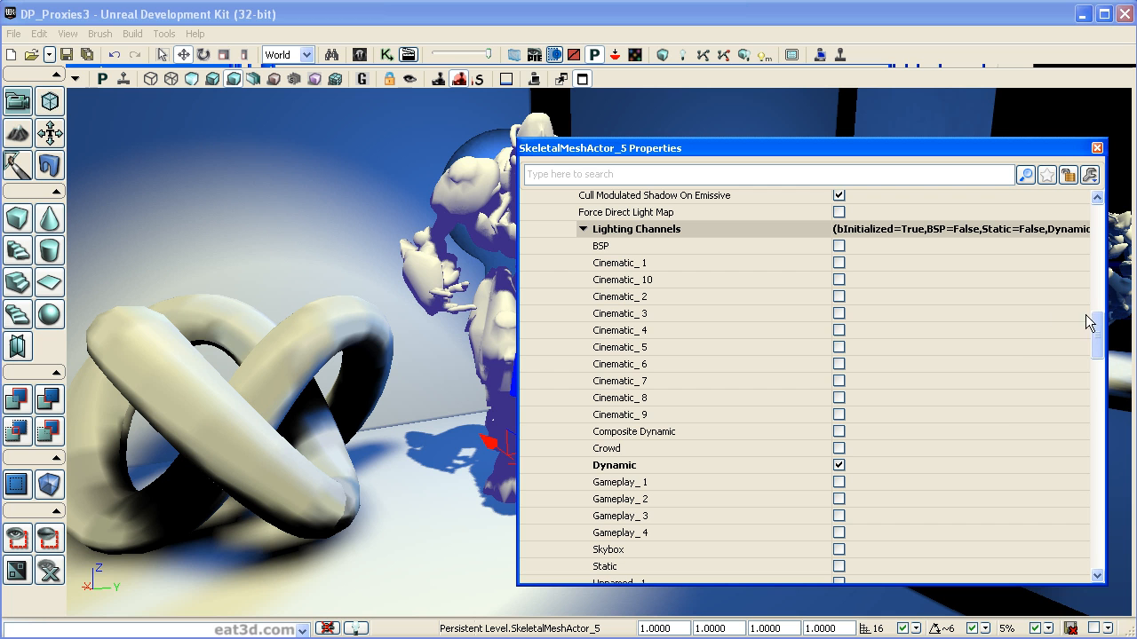
drag(1097, 326, 1098, 302)
click(1097, 148)
Compare the shading and floor shadows of the robots and torus knots across the three spotlit bays from several angles.
drag(959, 277, 1066, 267)
middle_drag(755, 406, 773, 402)
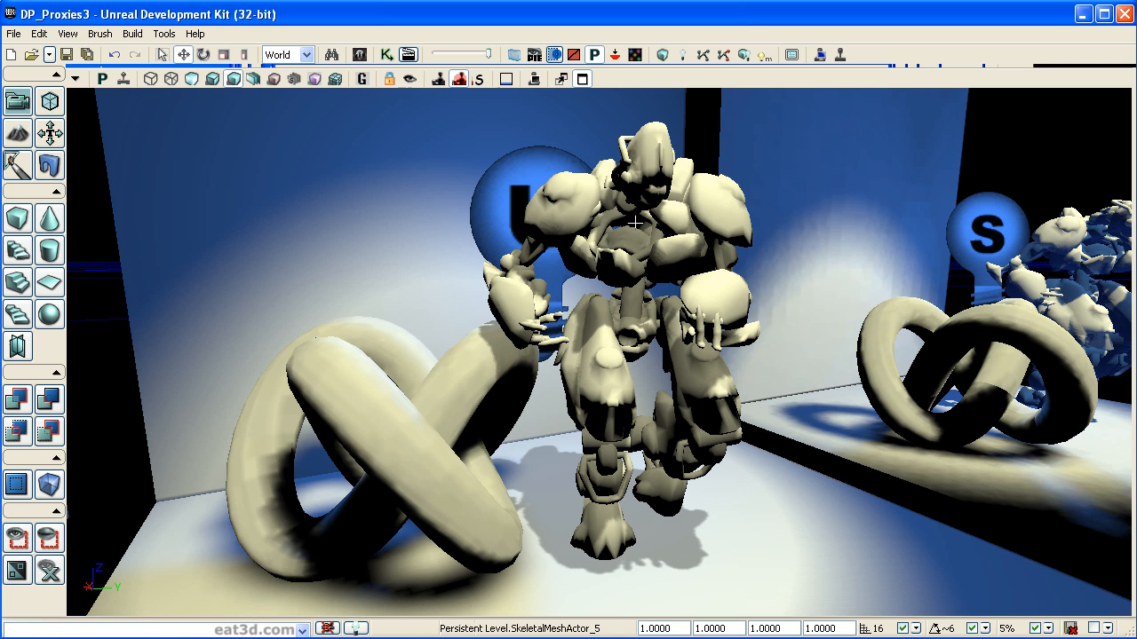
drag(824, 471, 796, 388)
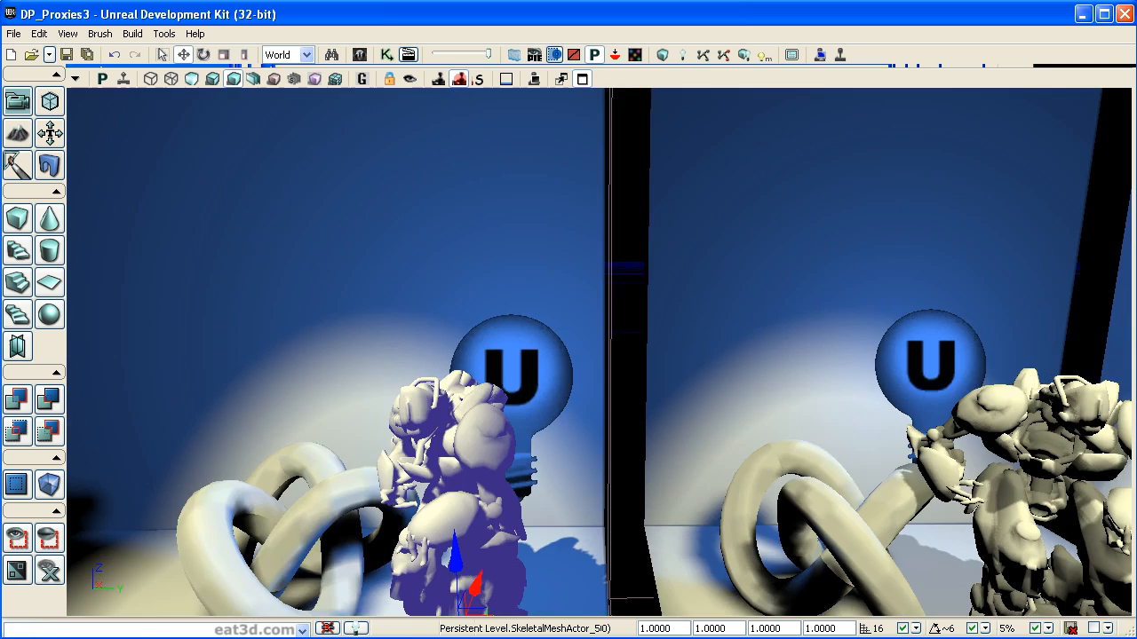
mouse_move(864, 475)
right_down()
mouse_move(864, 391)
mouse_move(864, 475)
right_up()
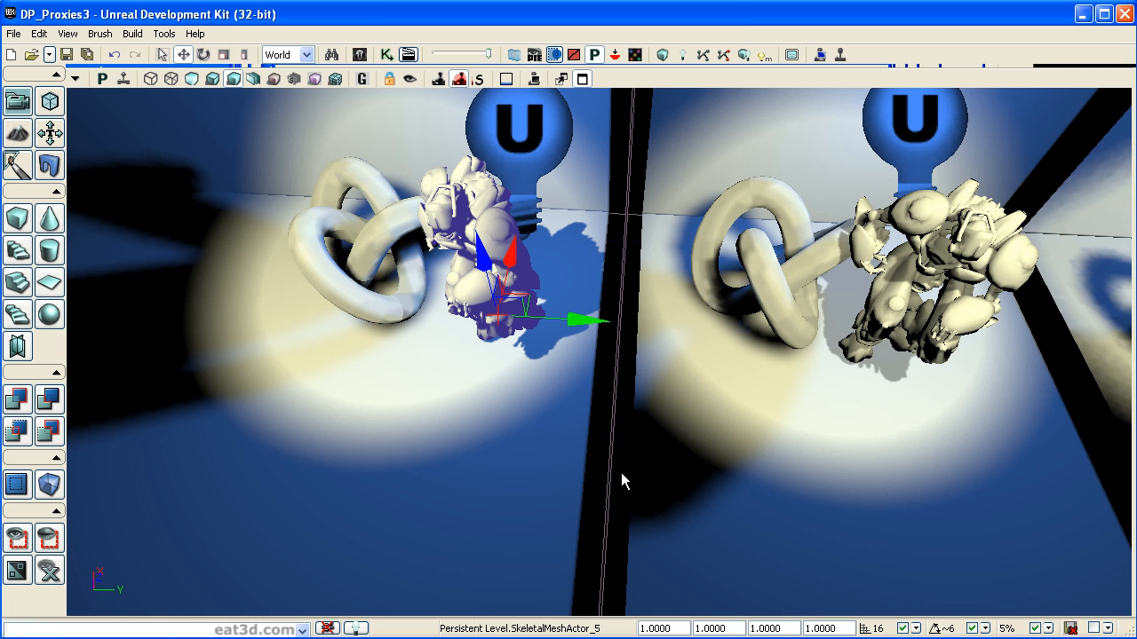
right_drag(594, 475, 595, 404)
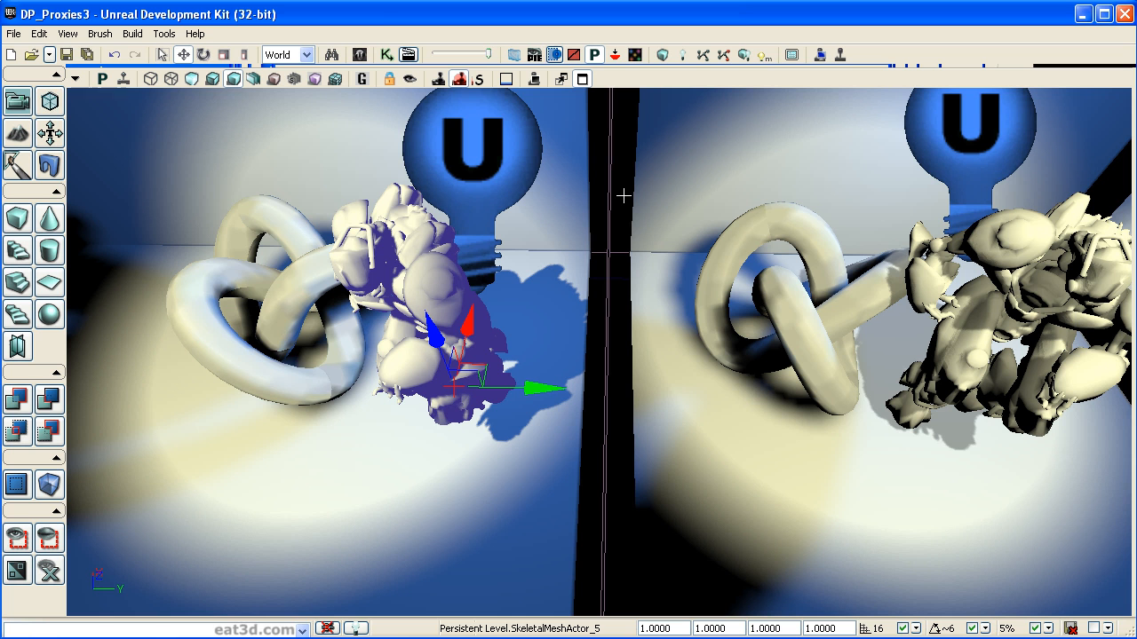
right_drag(602, 322, 701, 311)
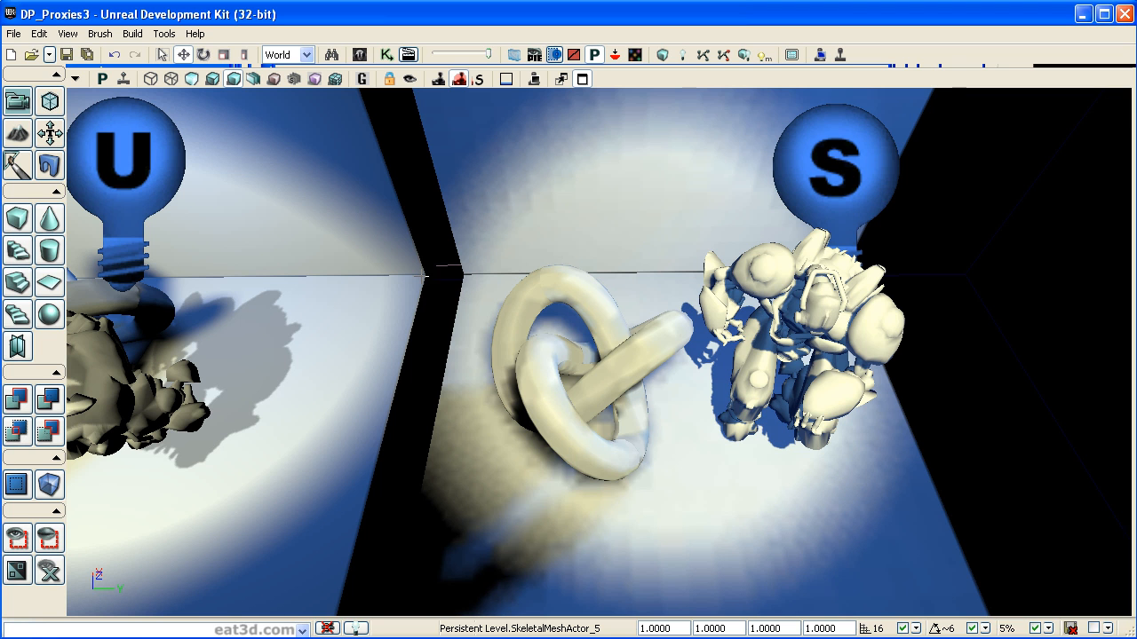
right_drag(618, 540, 657, 524)
mouse_move(604, 544)
mouse_down()
mouse_move(607, 497)
mouse_move(604, 548)
mouse_move(604, 535)
mouse_up()
right_drag(599, 554, 605, 530)
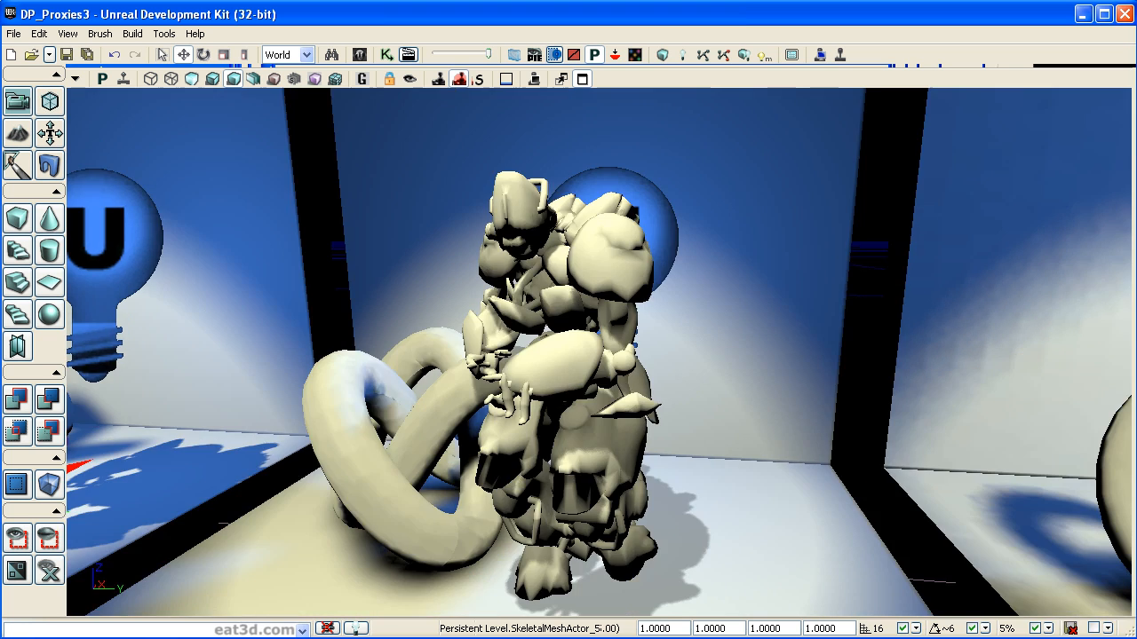
right_drag(593, 531, 650, 531)
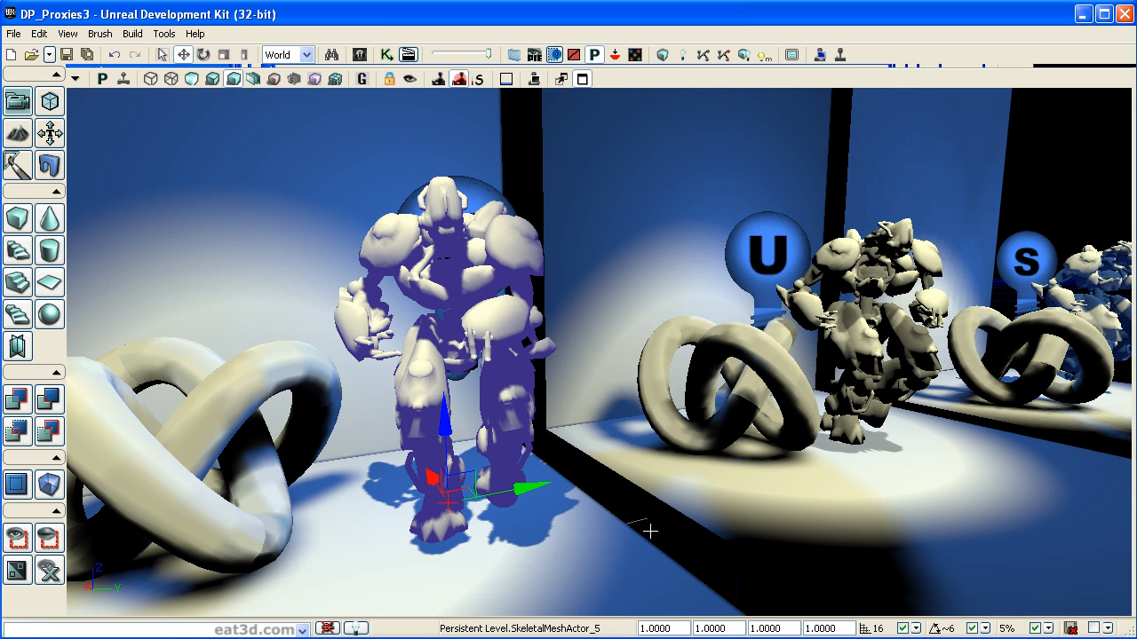
Examine the edges of the robot's floor shadow up close, and compare the shadows in the bay marked S.
click(621, 490)
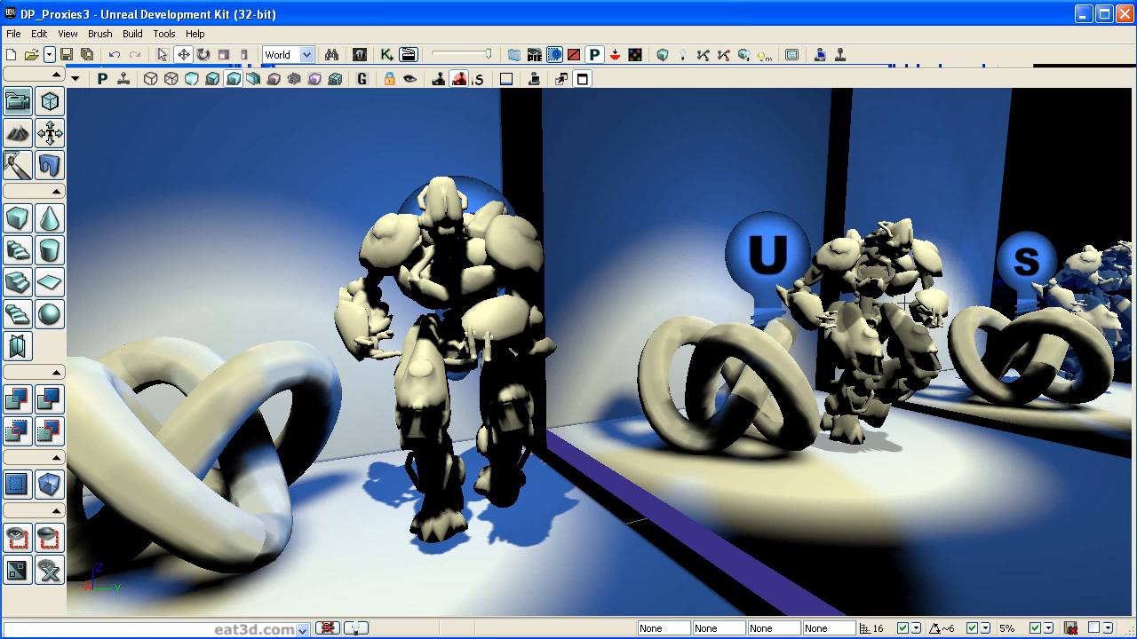
drag(809, 472, 857, 435)
right_drag(598, 352, 633, 444)
drag(633, 444, 644, 397)
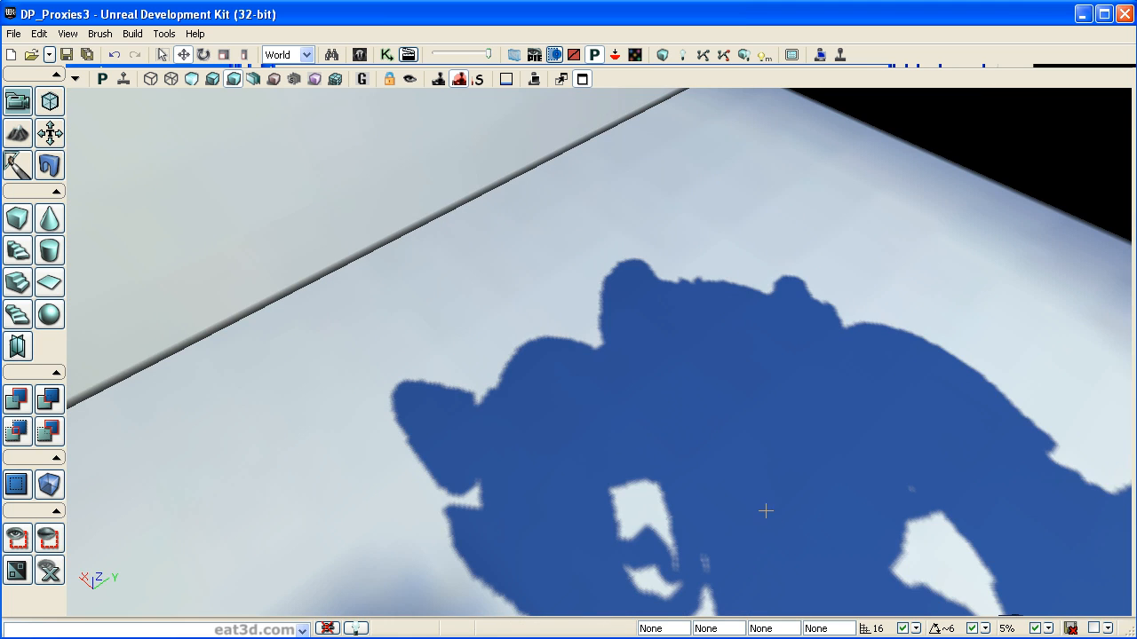
right_drag(765, 512, 761, 495)
drag(761, 494, 644, 604)
drag(598, 352, 705, 435)
mouse_move(945, 230)
right_down()
mouse_move(925, 213)
mouse_move(944, 230)
right_up()
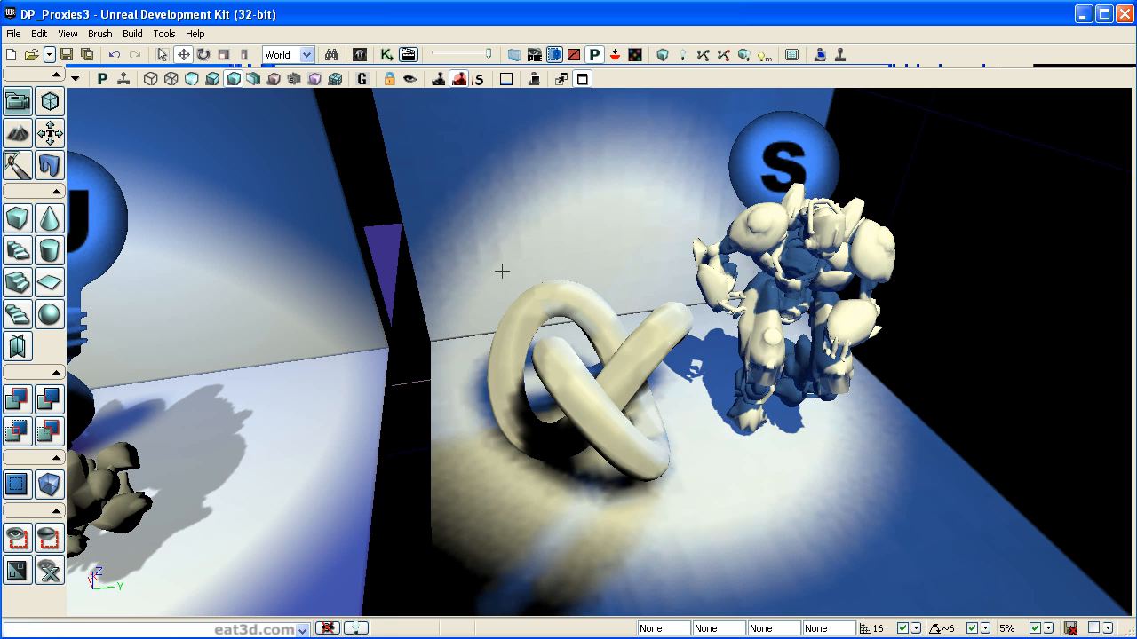
Switch the viewport to Lit mode and compare the textured robots, torus knots and floor shadows across the three spotlit bays.
click(213, 79)
right_drag(982, 431, 978, 394)
mouse_move(978, 394)
mouse_down()
mouse_move(977, 435)
mouse_move(978, 394)
mouse_up()
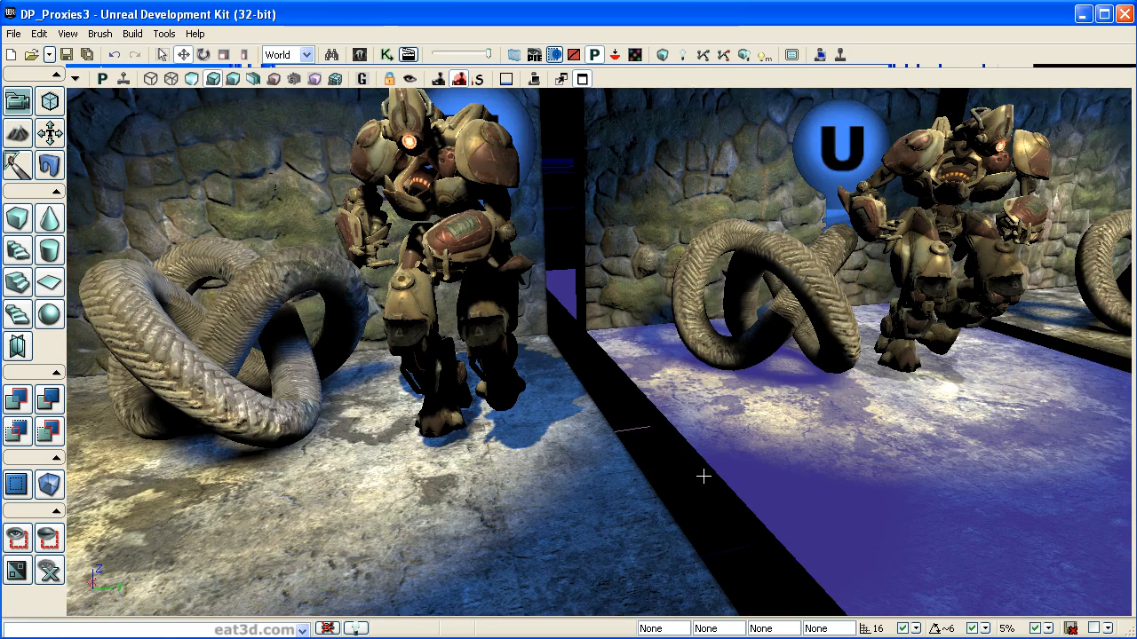
drag(659, 480, 659, 520)
drag(667, 533, 667, 472)
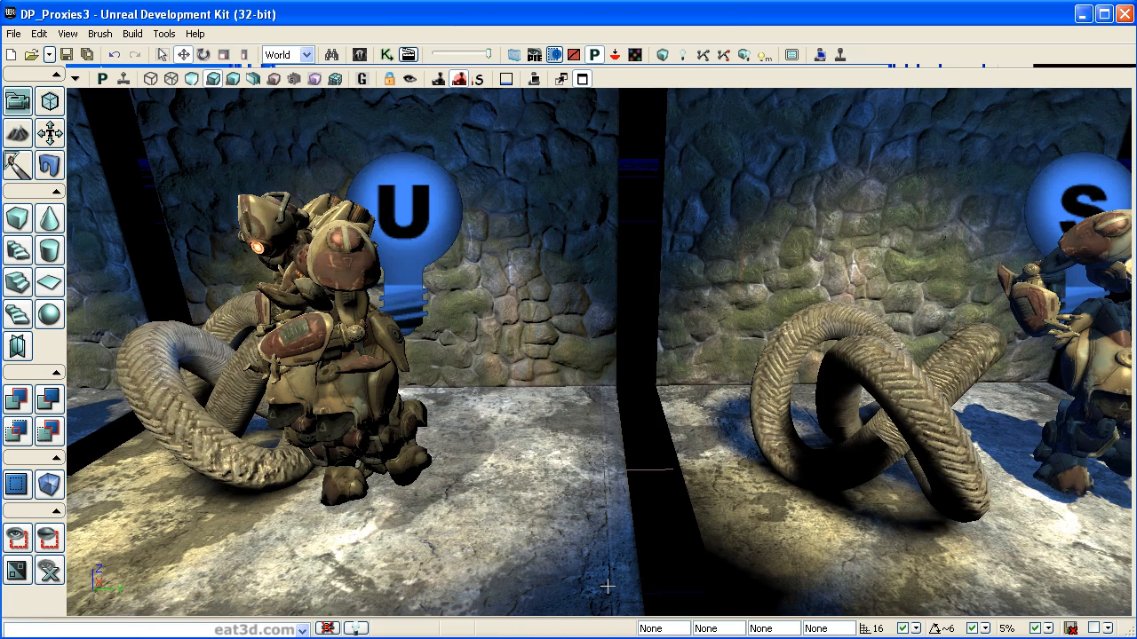
scroll(655, 563, down, 3)
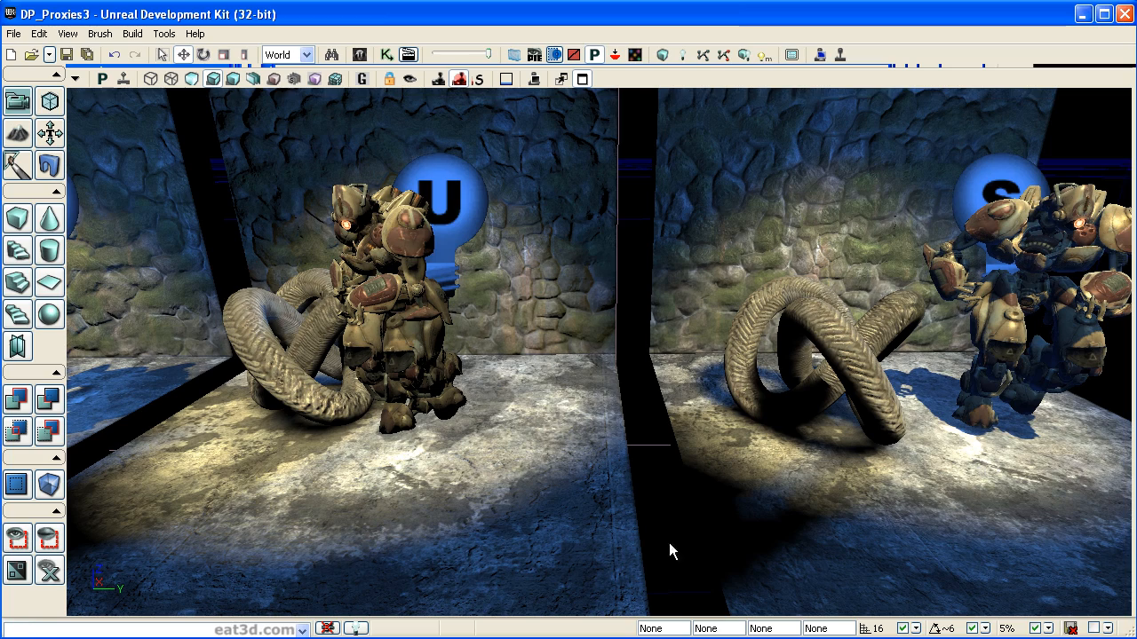
scroll(658, 537, up, 2)
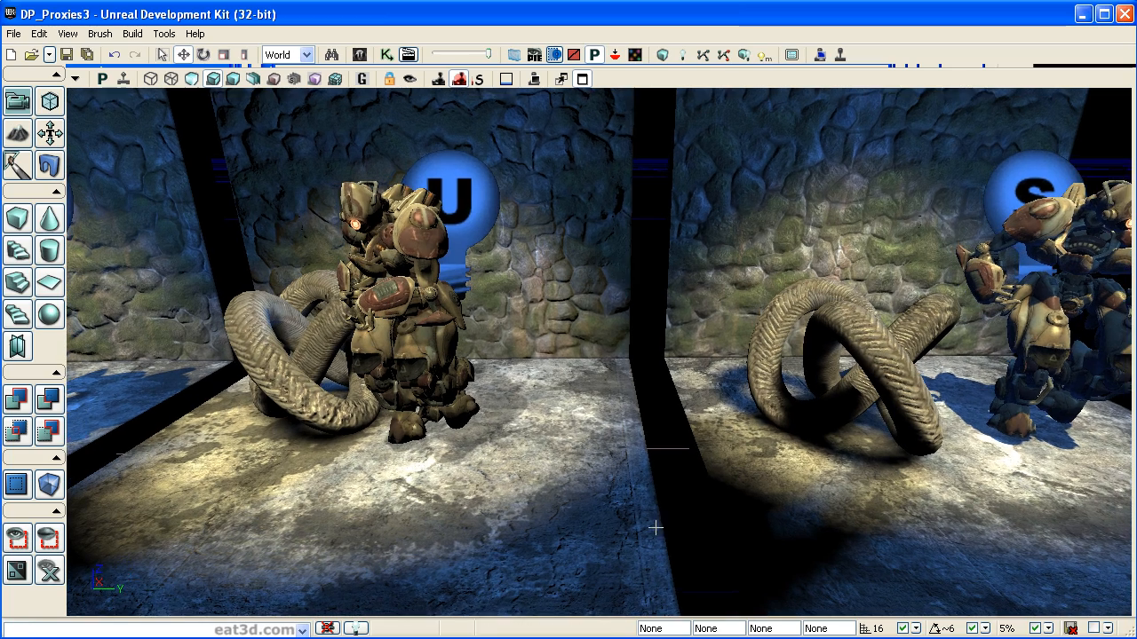
drag(658, 536, 667, 436)
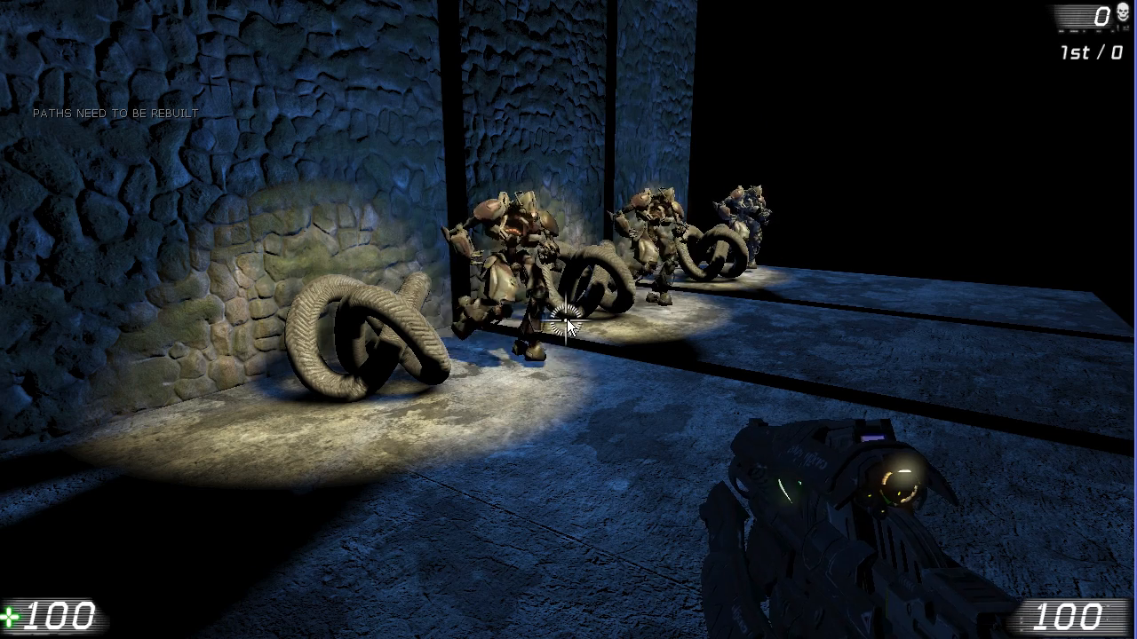
Walk through the three bays in a play session, examining each robot's lighting and floor shadow up close, and end the session.
key(alt+Tab)
key(alt+Tab)
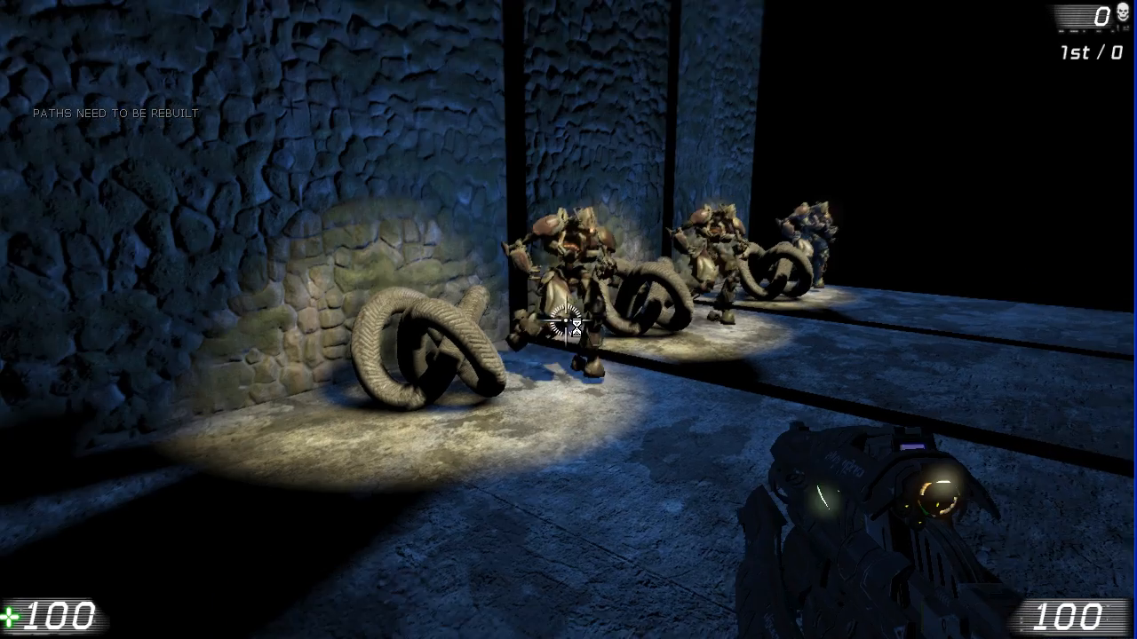
key(w)
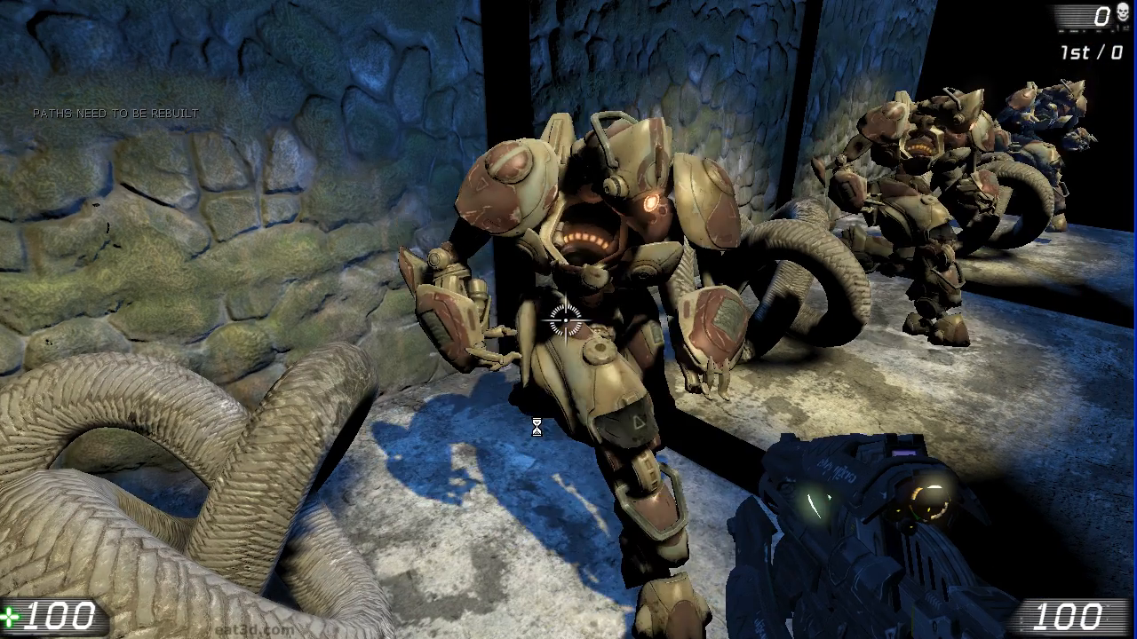
key(d)
key(w)
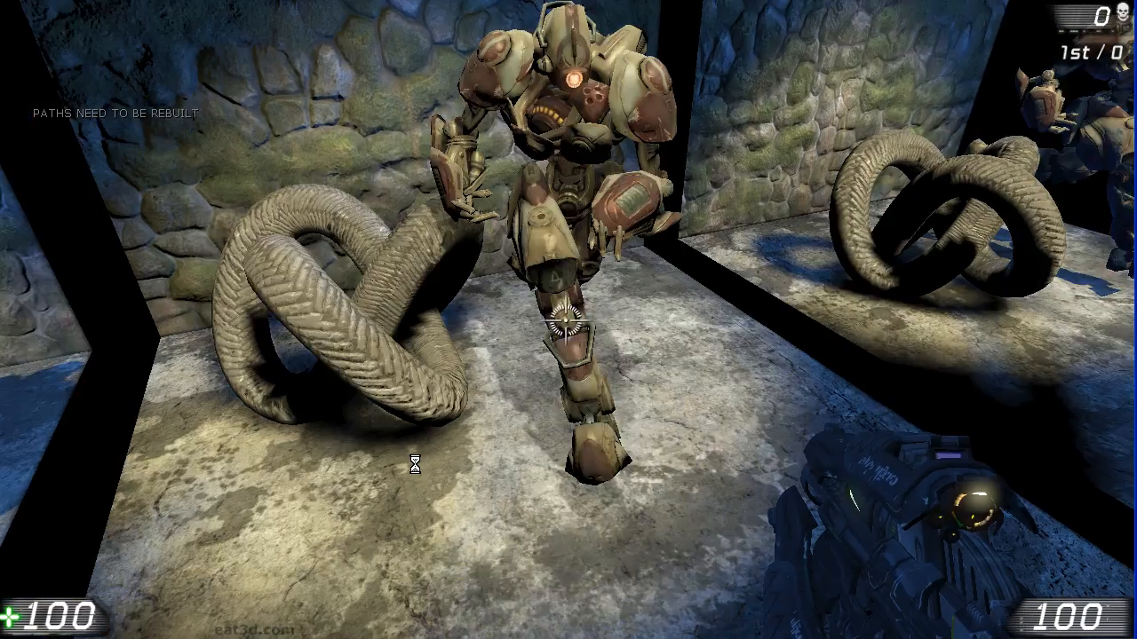
key(a)
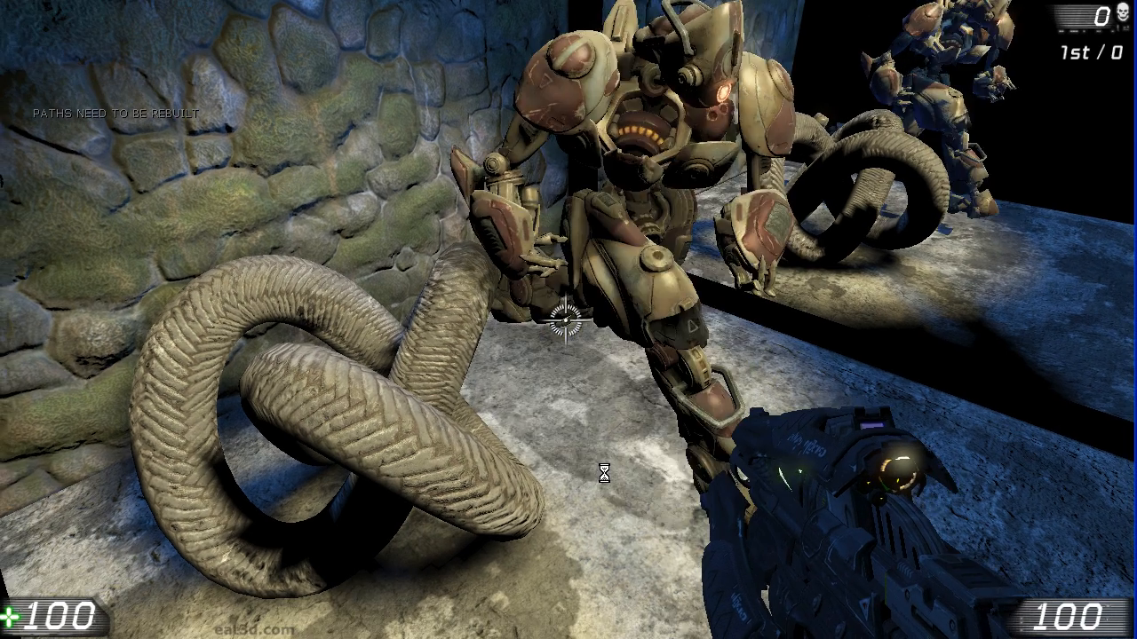
key(s)
key(w)
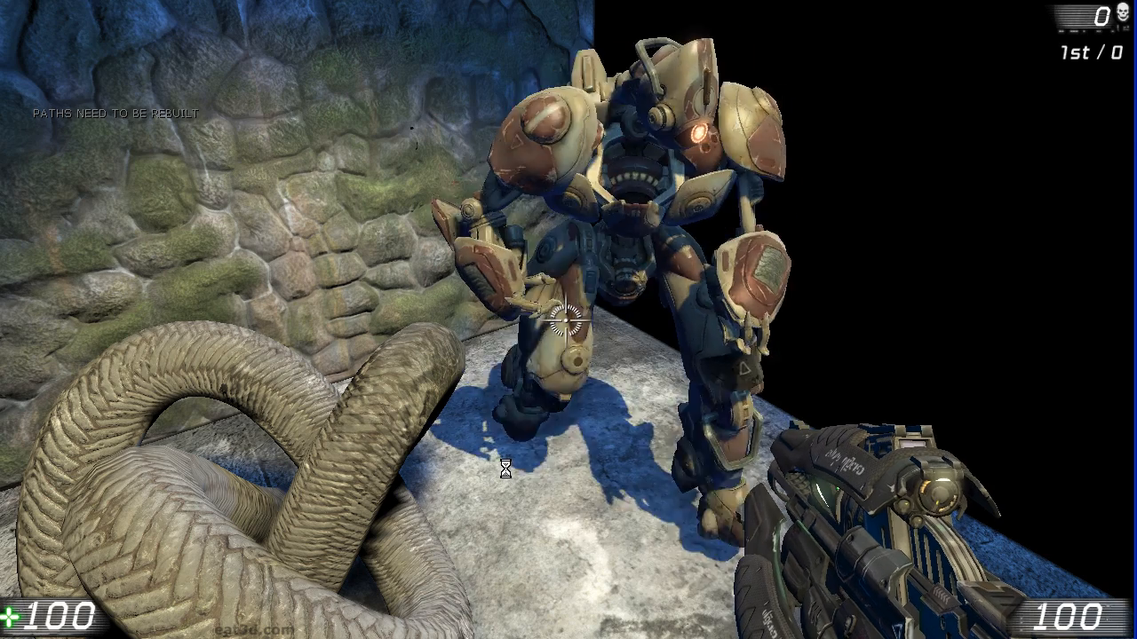
key(Escape)
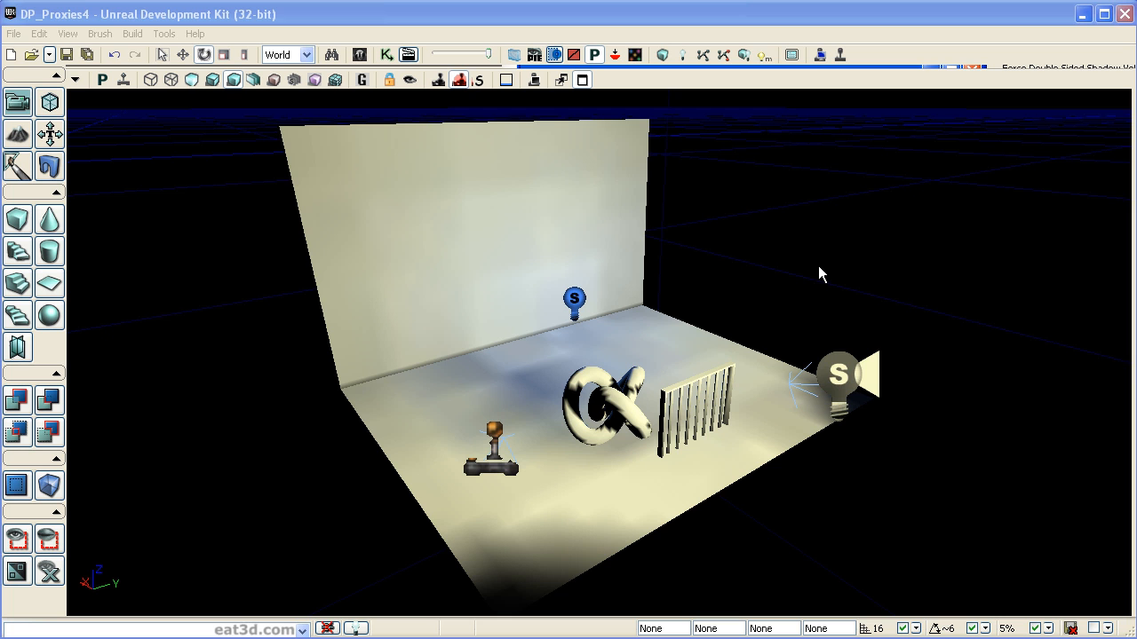
Examine the DP_Proxies4 scene's floor, back wall, torus knot and bars from several angles in both Lit and Lighting Only modes.
drag(824, 276, 810, 238)
right_drag(826, 271, 828, 296)
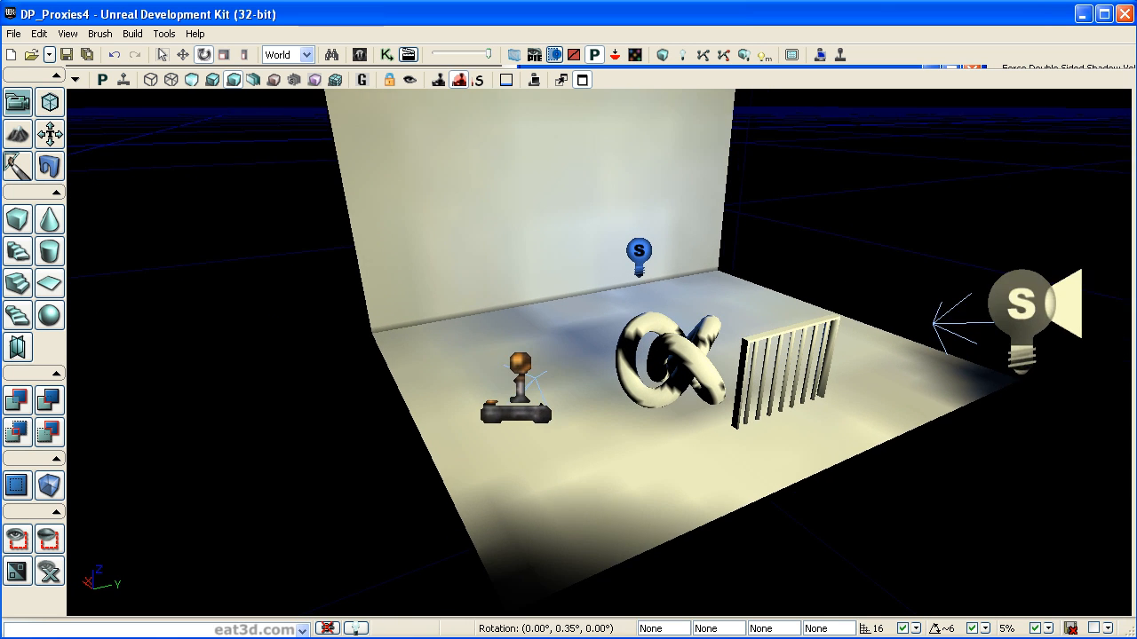
drag(828, 296, 838, 270)
right_drag(838, 270, 911, 242)
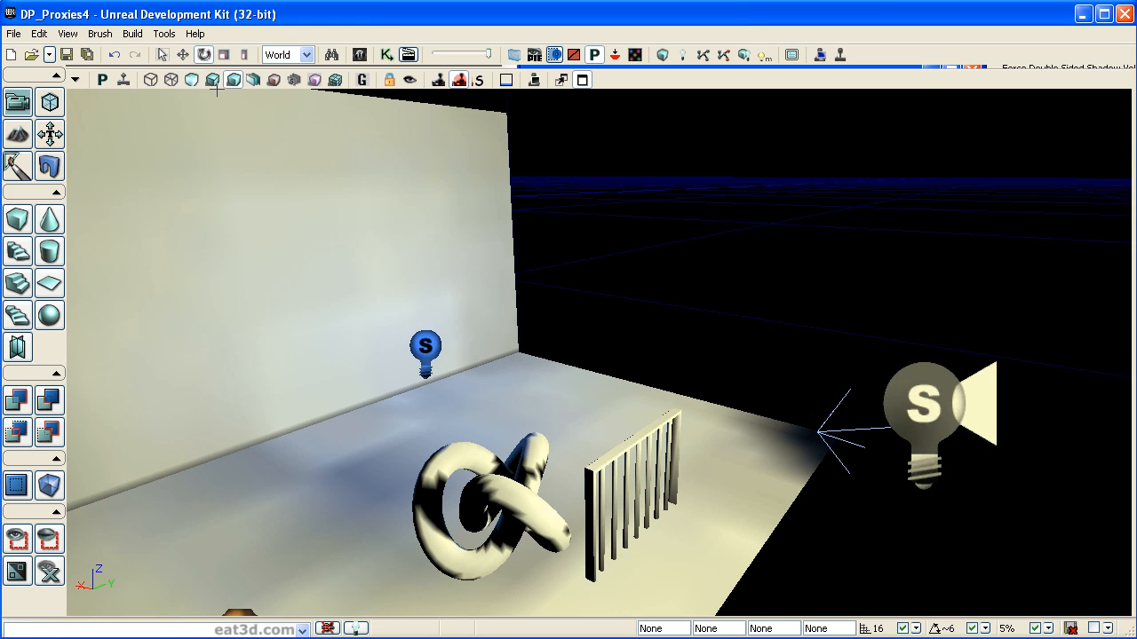
click(213, 80)
drag(711, 231, 734, 237)
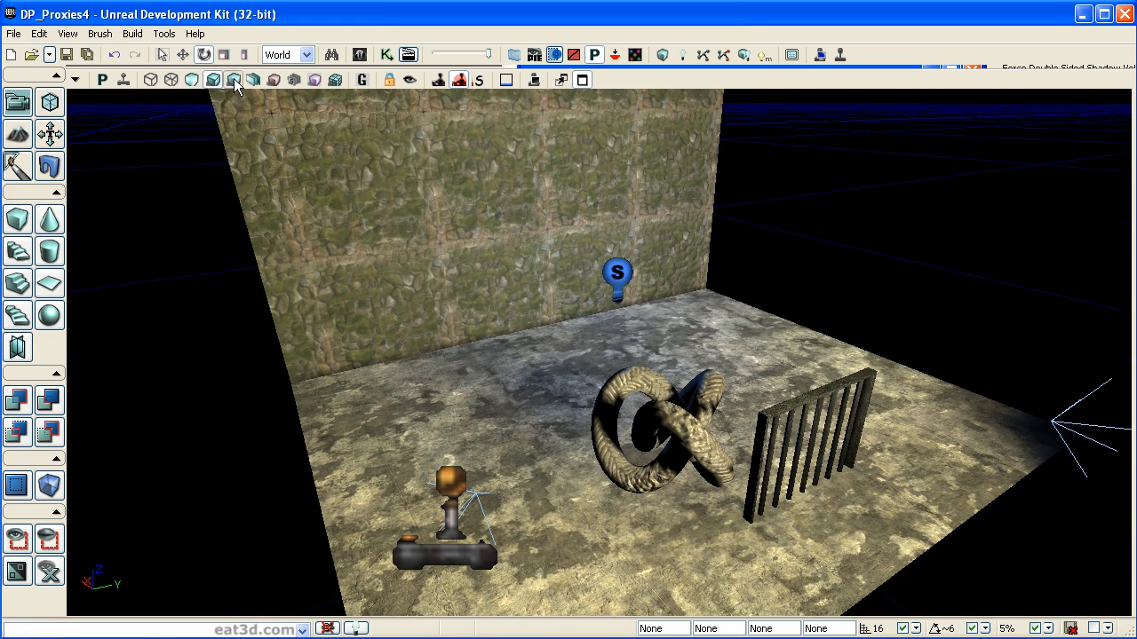
click(234, 80)
right_drag(899, 296, 916, 273)
mouse_move(872, 193)
mouse_down()
mouse_move(874, 222)
mouse_move(879, 189)
mouse_up()
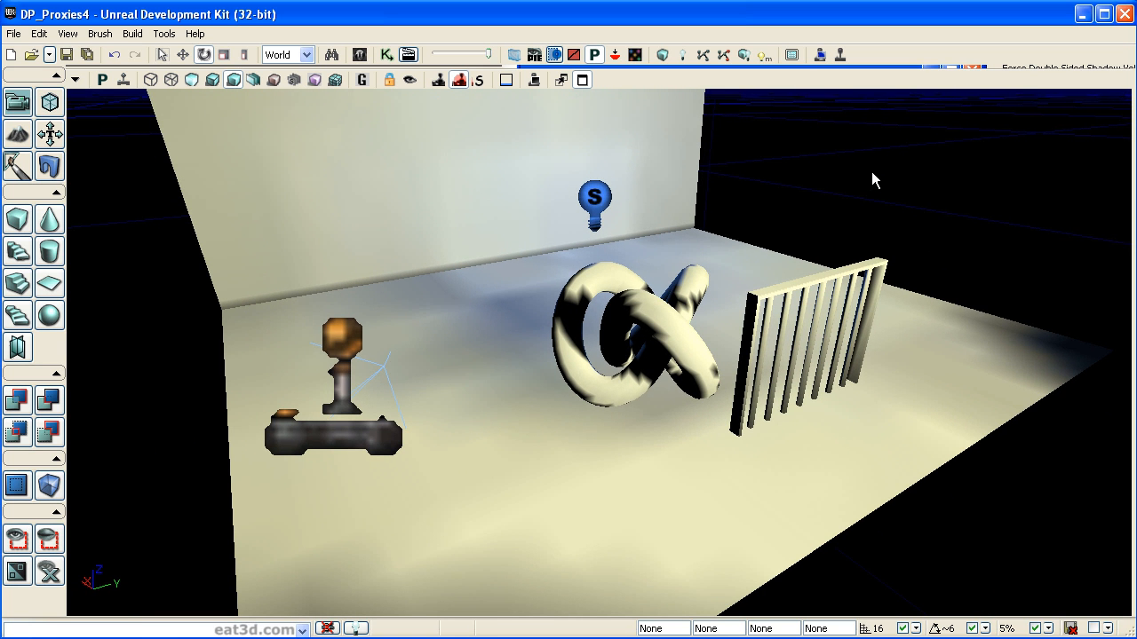
mouse_move(845, 185)
mouse_down()
mouse_move(849, 227)
mouse_move(857, 178)
mouse_up()
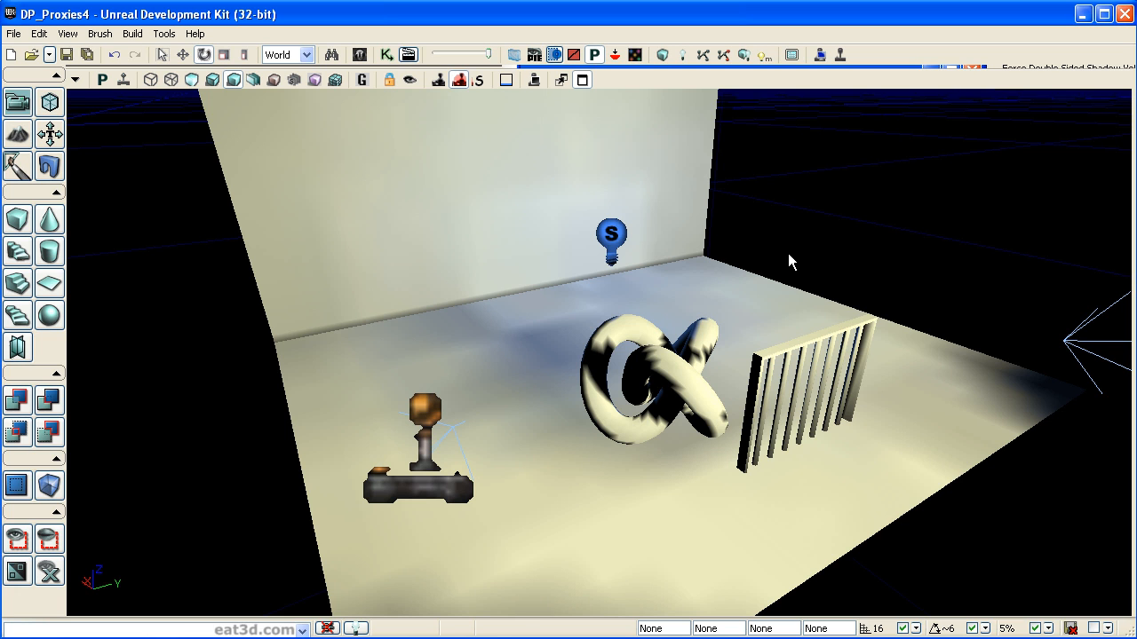
Select the barred fence mesh and the torus knot in turn to identify the scene's shadow-casting static meshes.
click(785, 349)
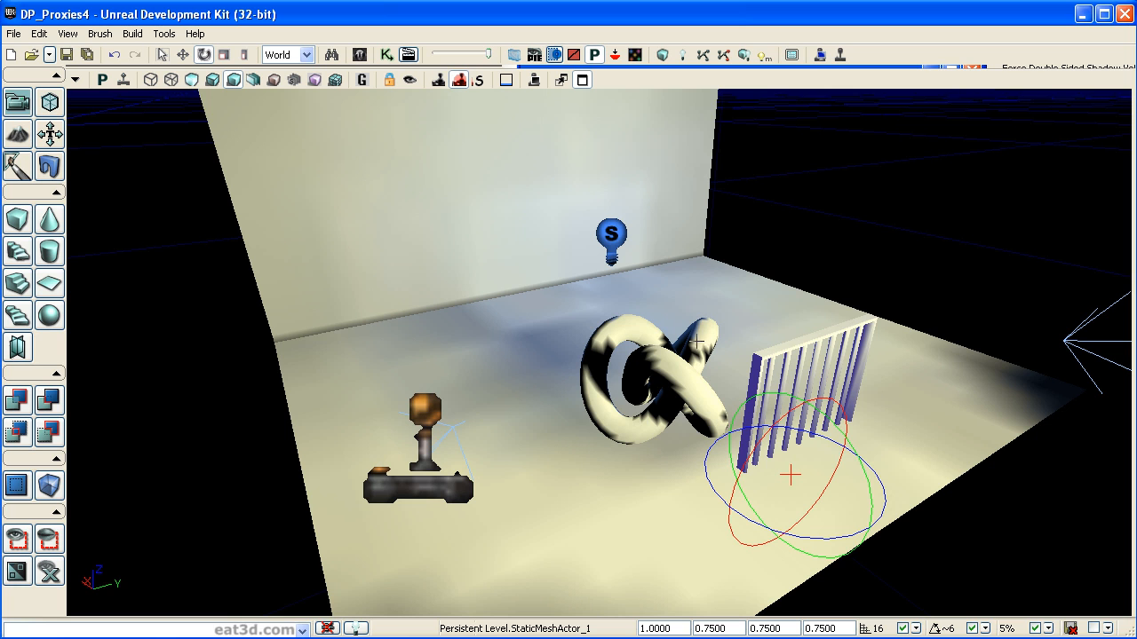
click(675, 368)
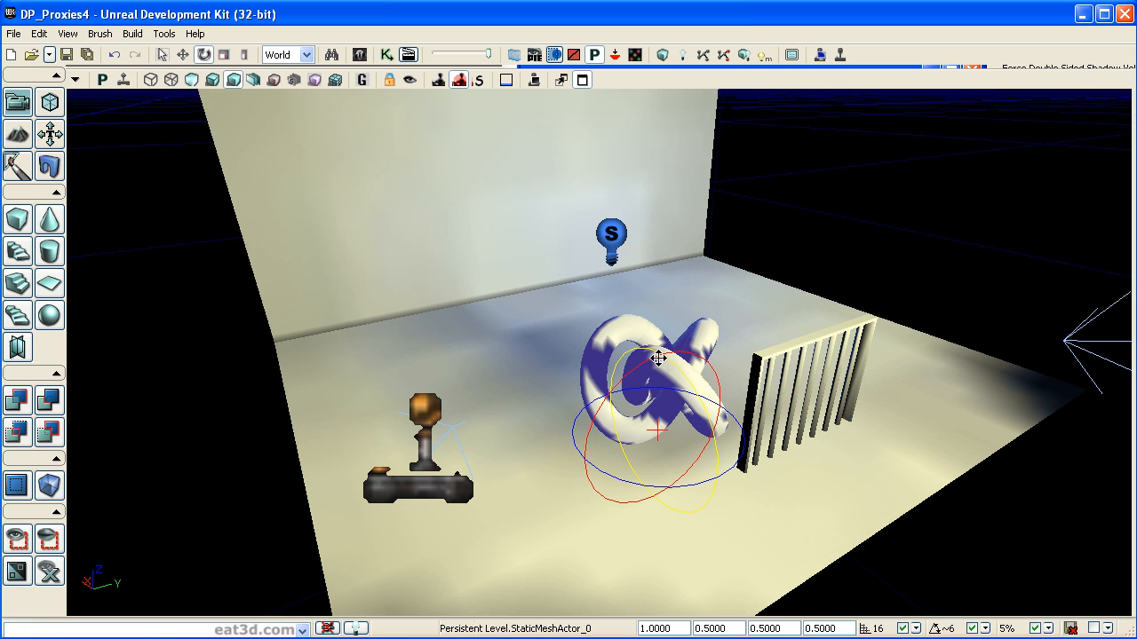
click(778, 352)
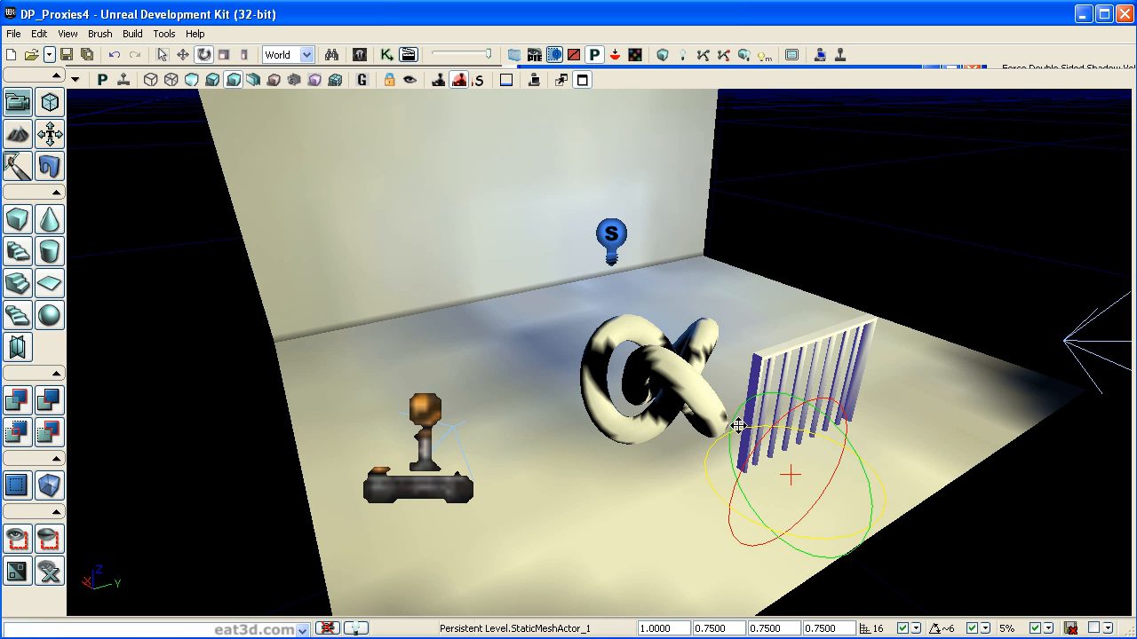
Select the floor's BSP surface and open its surface properties.
click(767, 314)
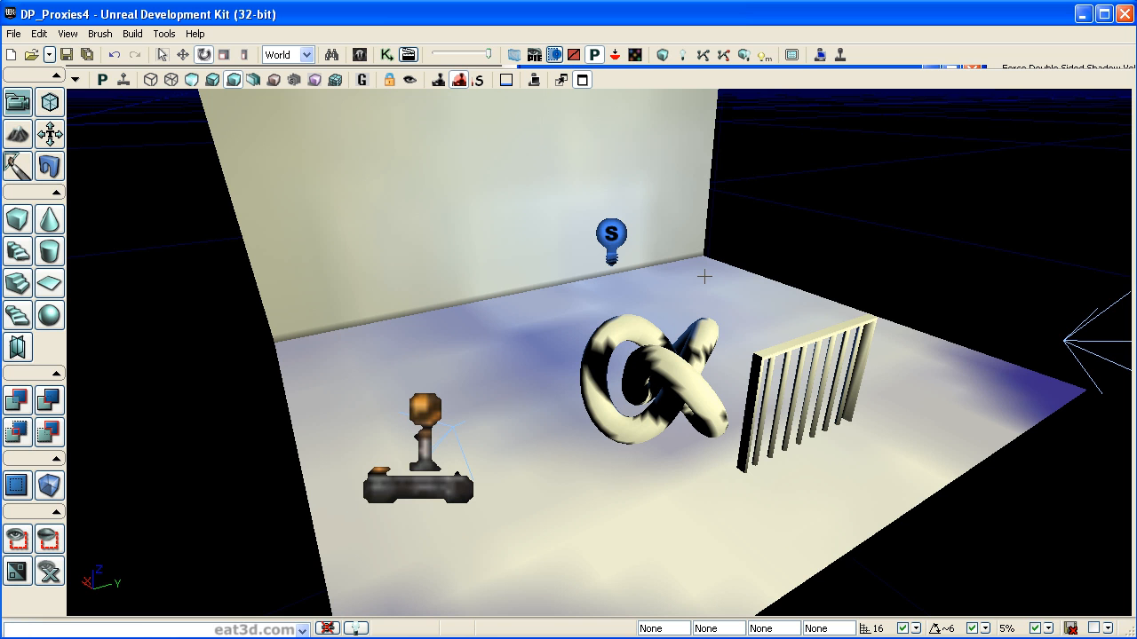
drag(856, 263, 826, 312)
right_drag(826, 312, 814, 315)
middle_drag(813, 314, 797, 341)
drag(798, 342, 796, 258)
drag(507, 331, 507, 320)
right_click(484, 320)
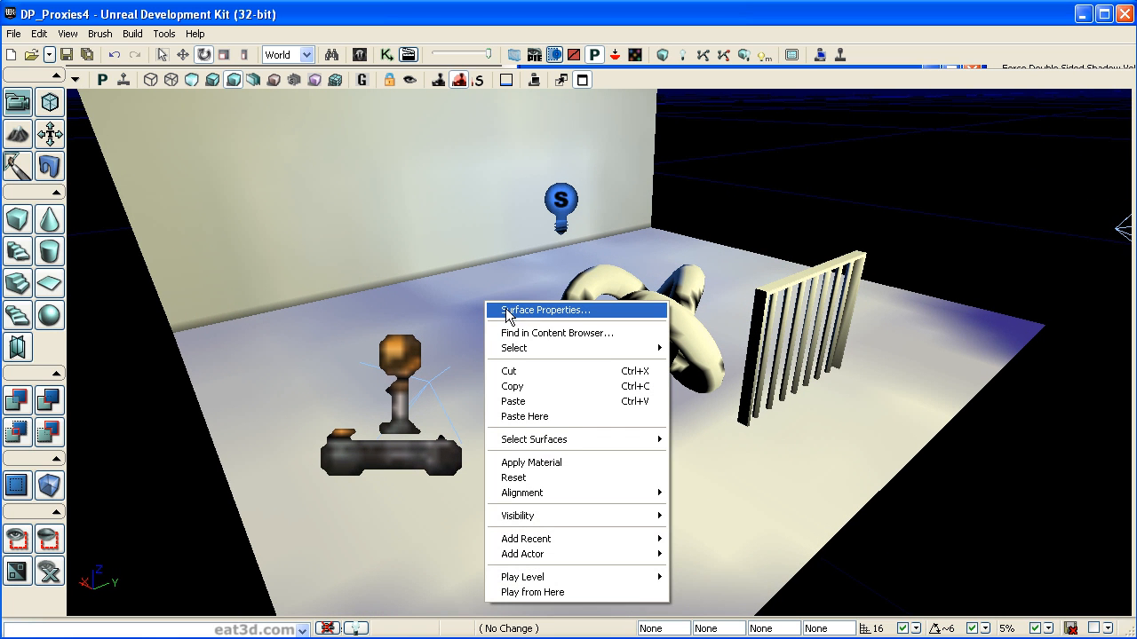
click(580, 312)
drag(349, 81, 532, 63)
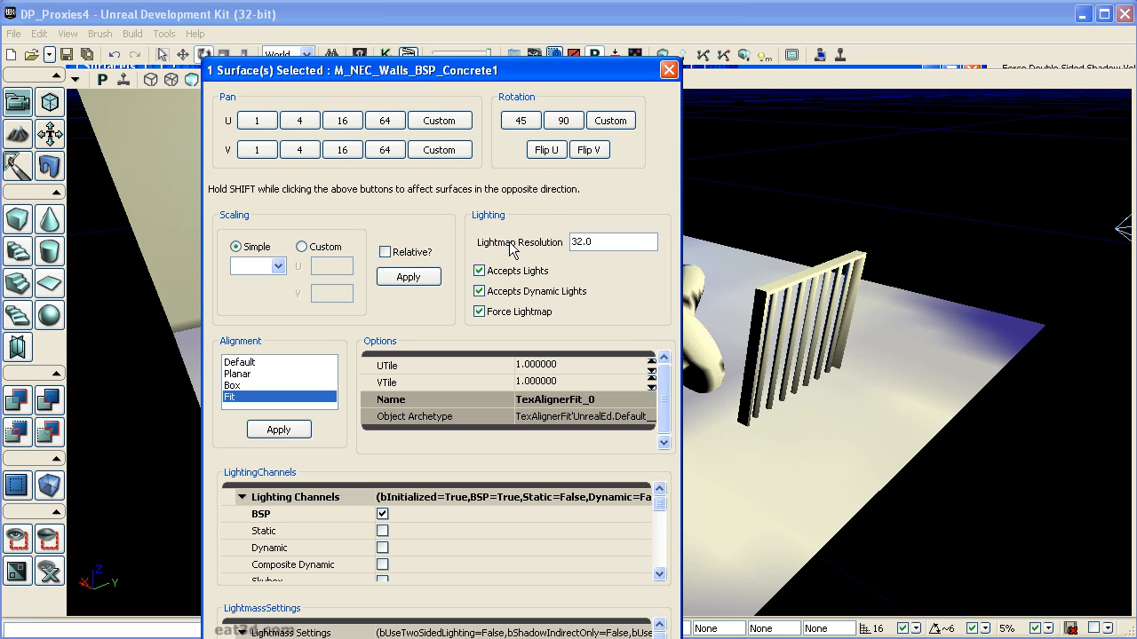
Set the floor surface's Lightmap Resolution to 4 and move the properties window clear of the torus knot and bars.
double_click(582, 242)
click(613, 241)
double_click(606, 242)
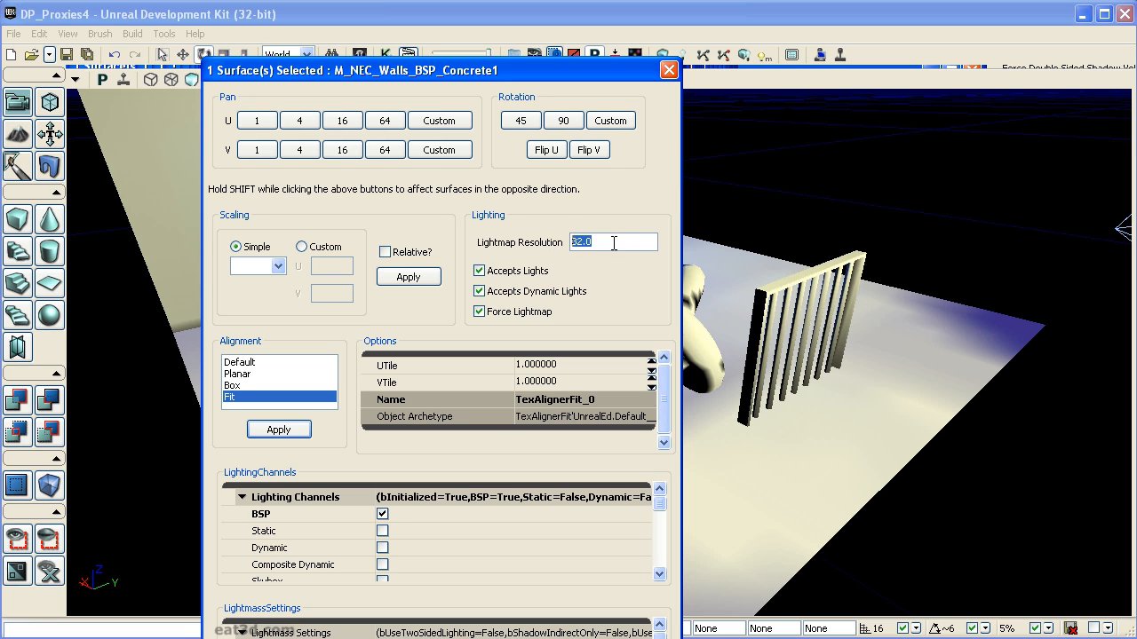
text(512)
drag(591, 71, 442, 53)
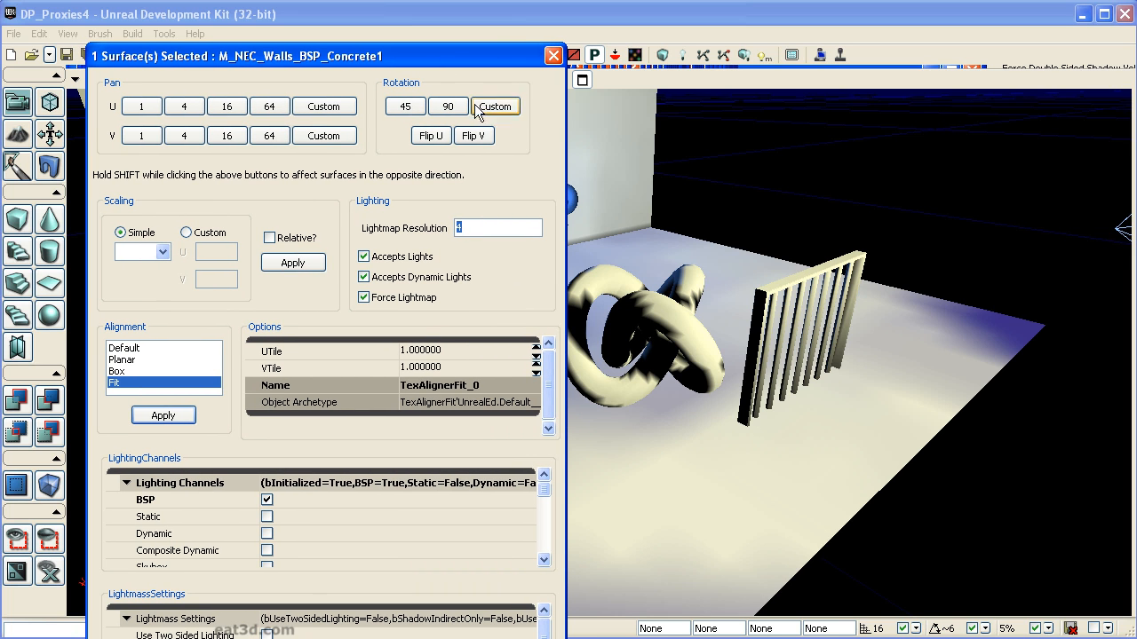
Select the back wall surface and set its Lightmap Resolution to 4.
drag(912, 229, 749, 214)
click(749, 214)
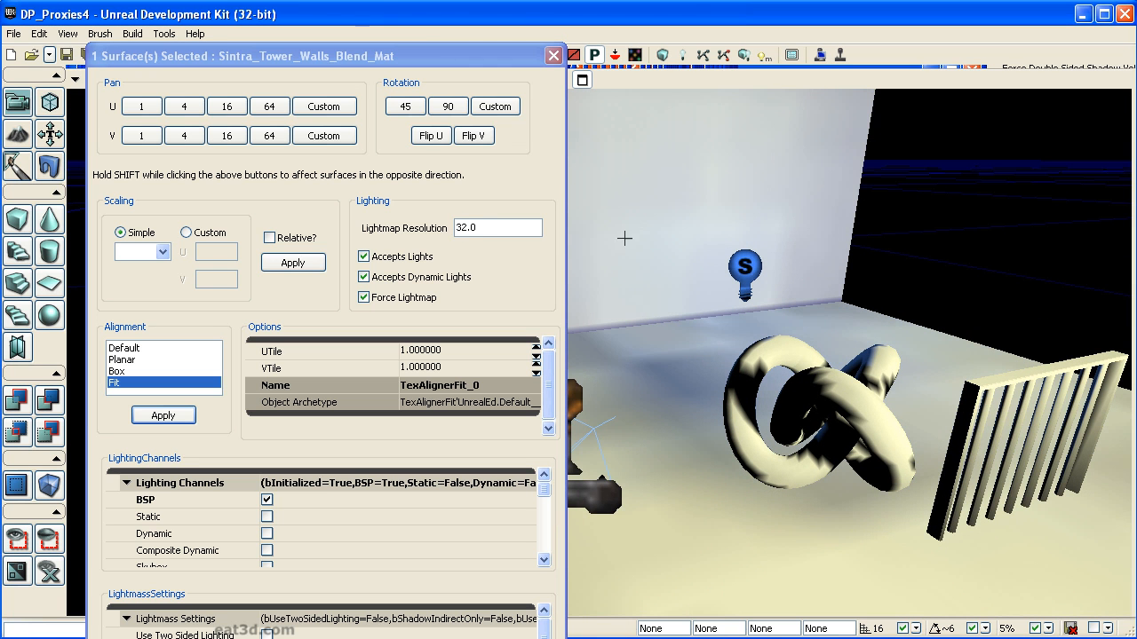
double_click(488, 231)
text(4)
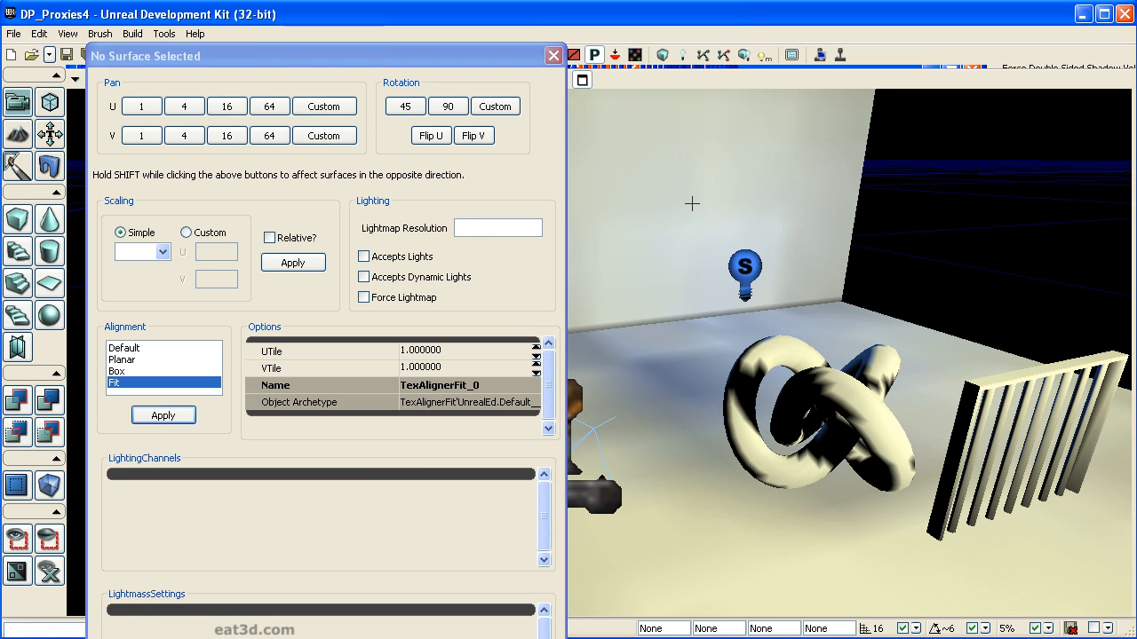
Select all BSP surfaces in the level, and clear that selection.
right_click(689, 211)
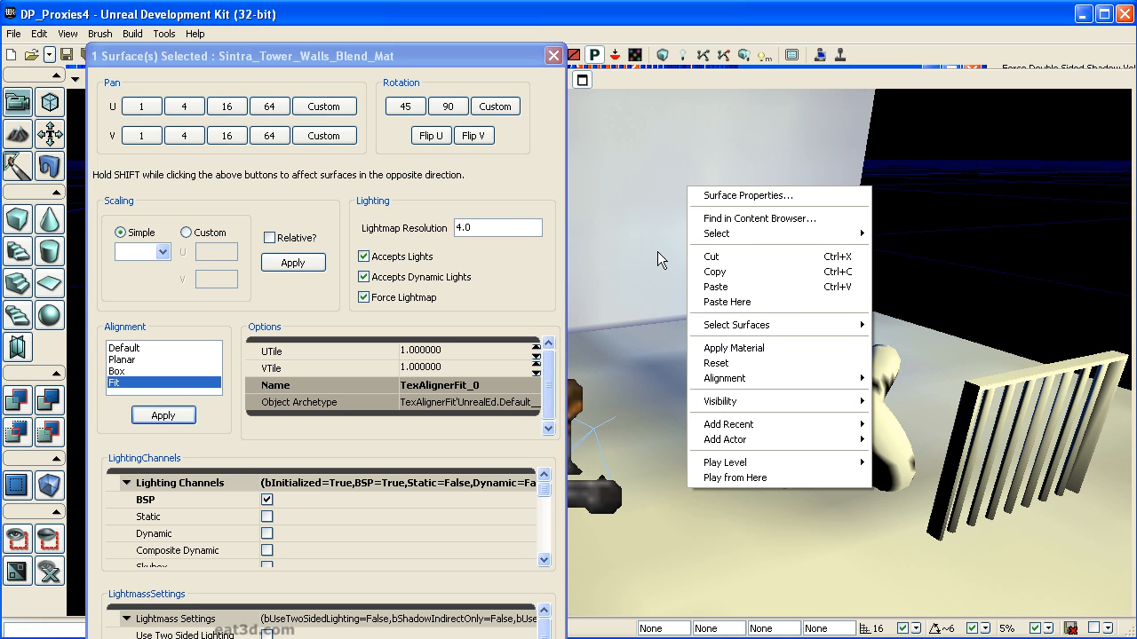
mouse_move(713, 238)
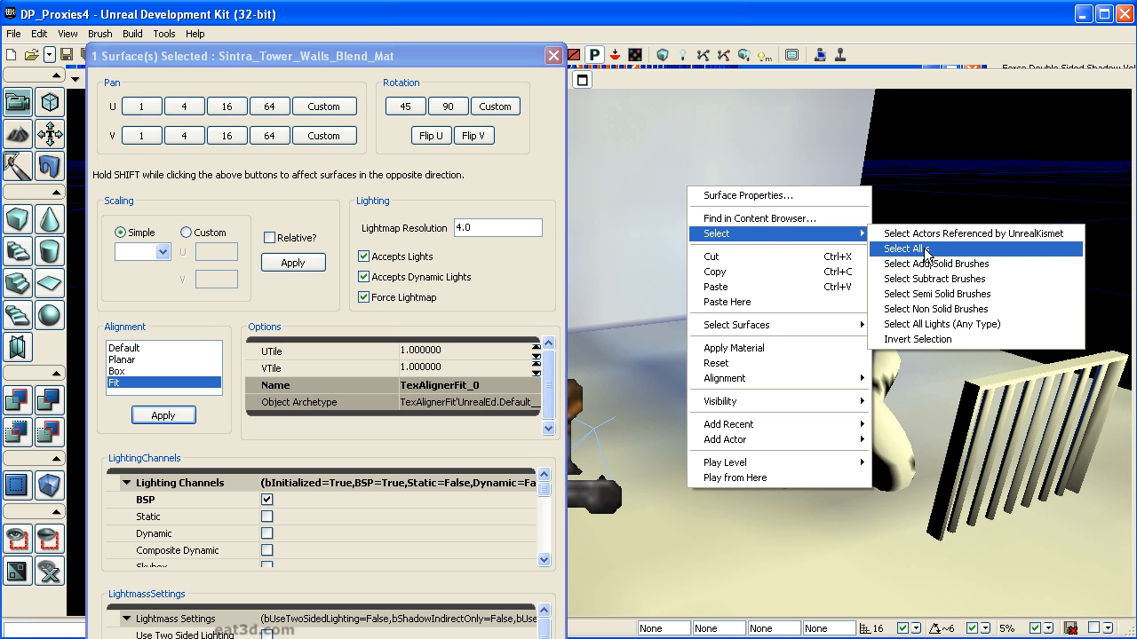
mouse_move(779, 325)
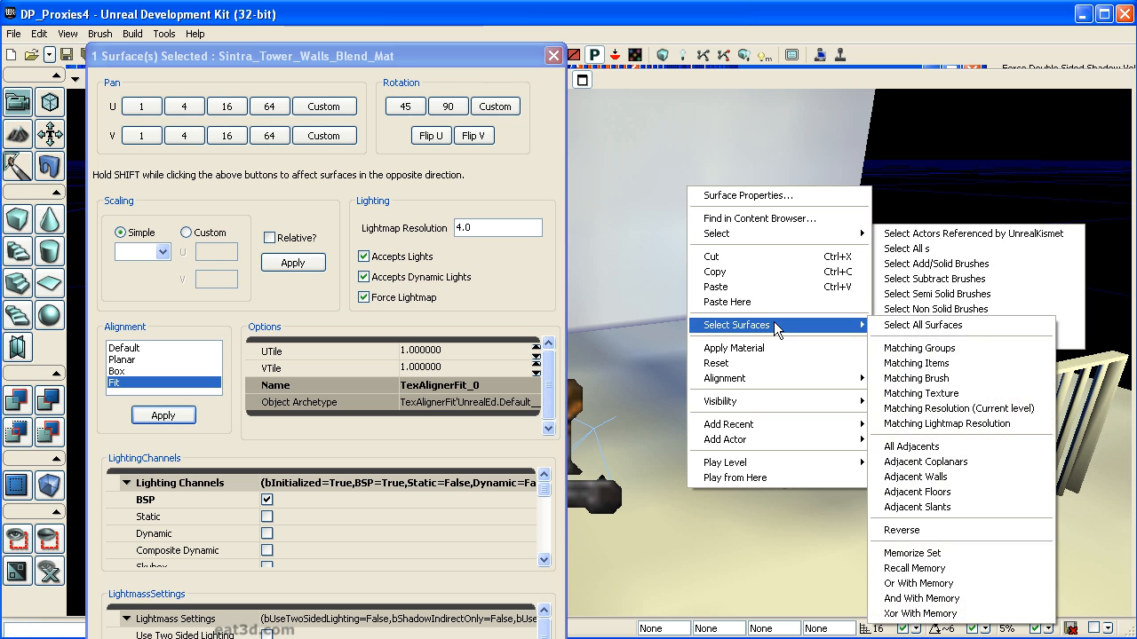
click(972, 334)
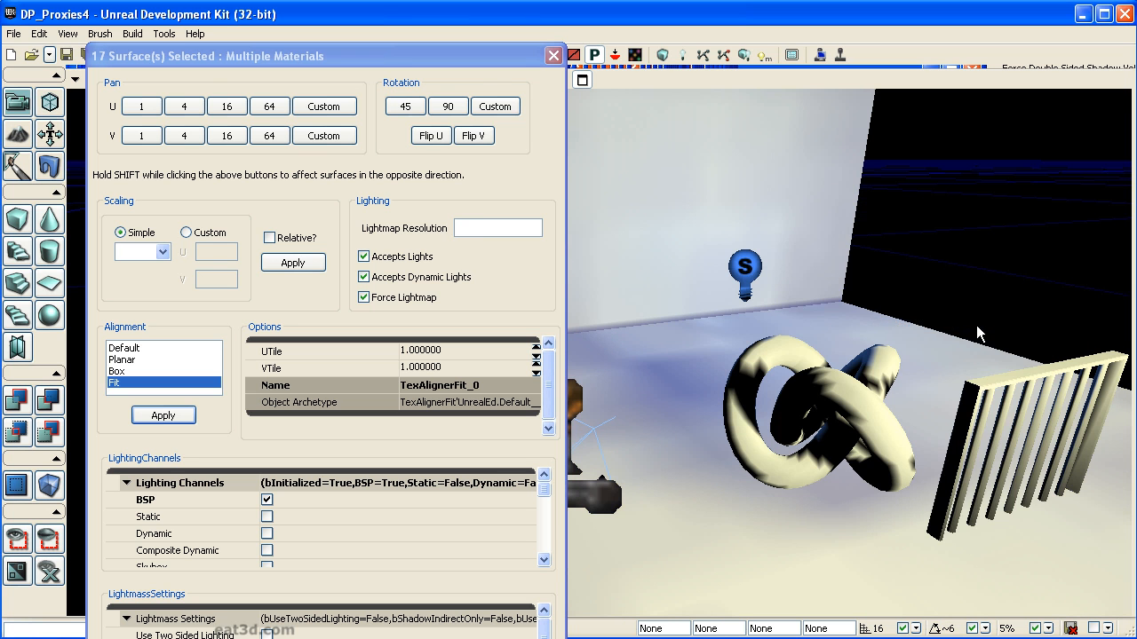
mouse_move(888, 337)
middle_down()
mouse_move(729, 347)
mouse_move(701, 364)
mouse_move(897, 337)
mouse_move(896, 326)
middle_up()
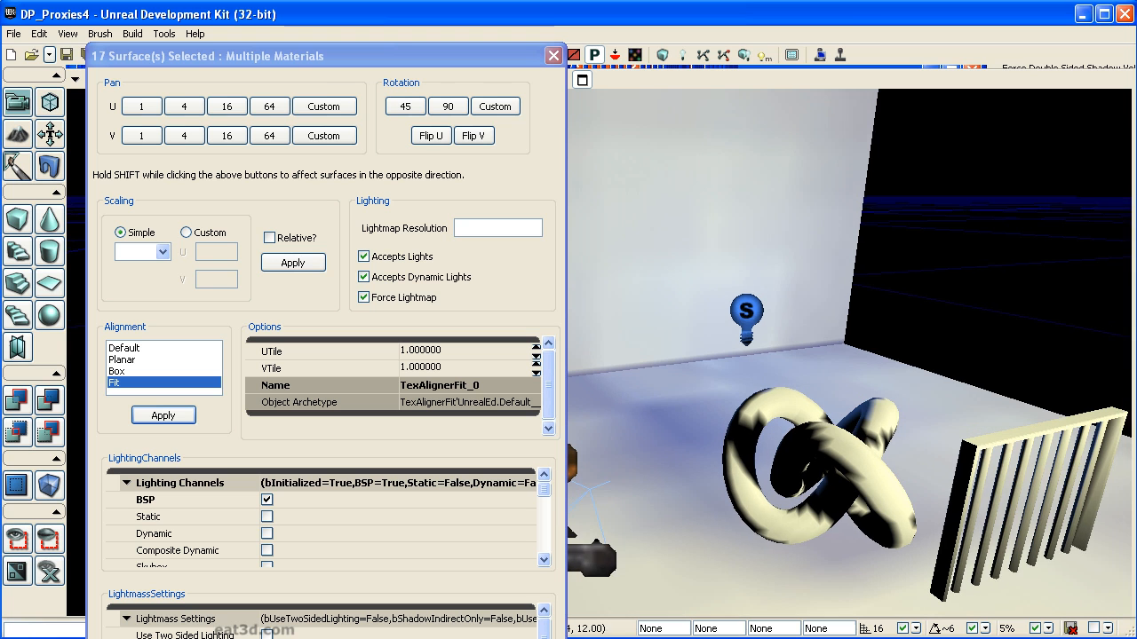
right_drag(902, 300, 895, 300)
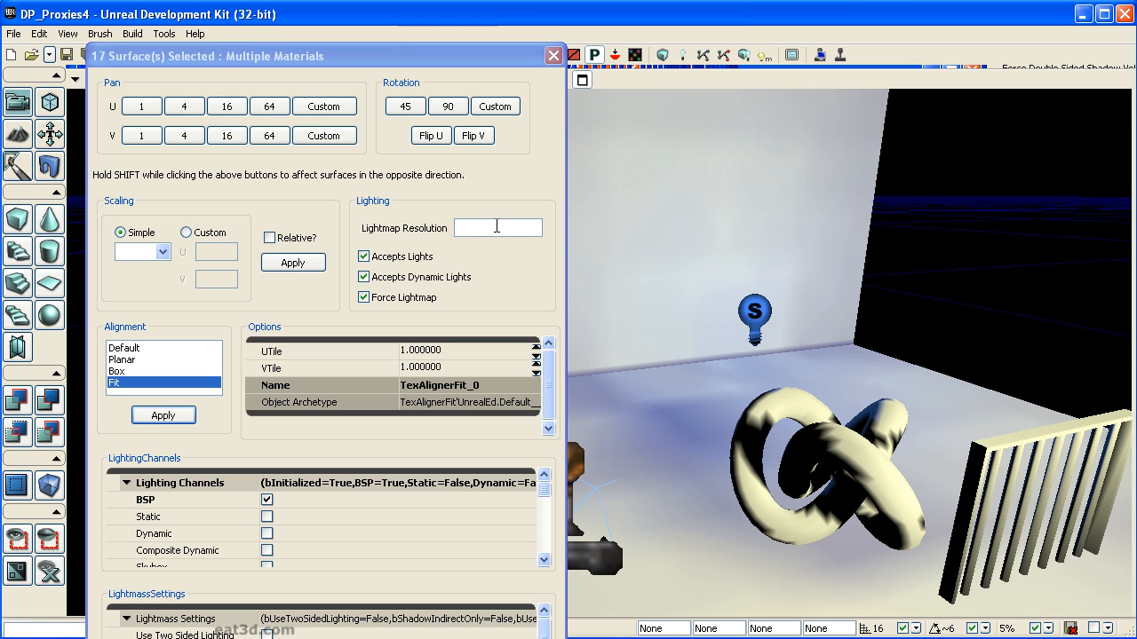
click(951, 268)
Select the back wall and floor surfaces together and open their shared Lightmap Resolution for editing.
right_drag(676, 289, 657, 285)
click(657, 285)
ctrl+click(668, 409)
double_click(492, 227)
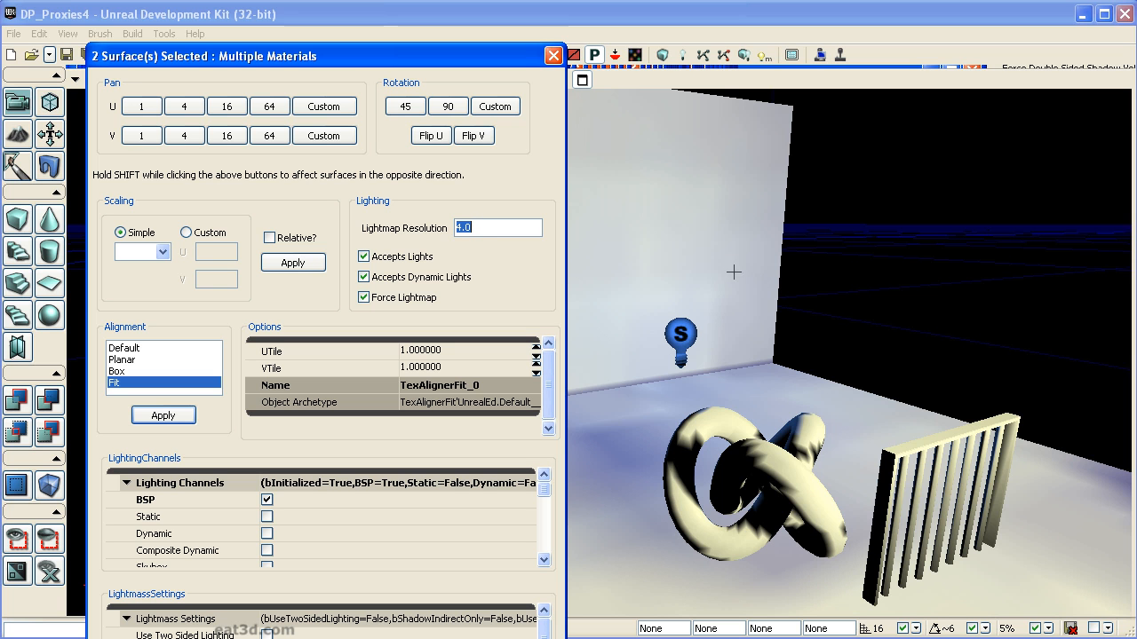
Reverse the surface selection to cover everything except the back wall and floor, and open the Lightmap Resolution for editing.
right_click(726, 239)
mouse_move(786, 376)
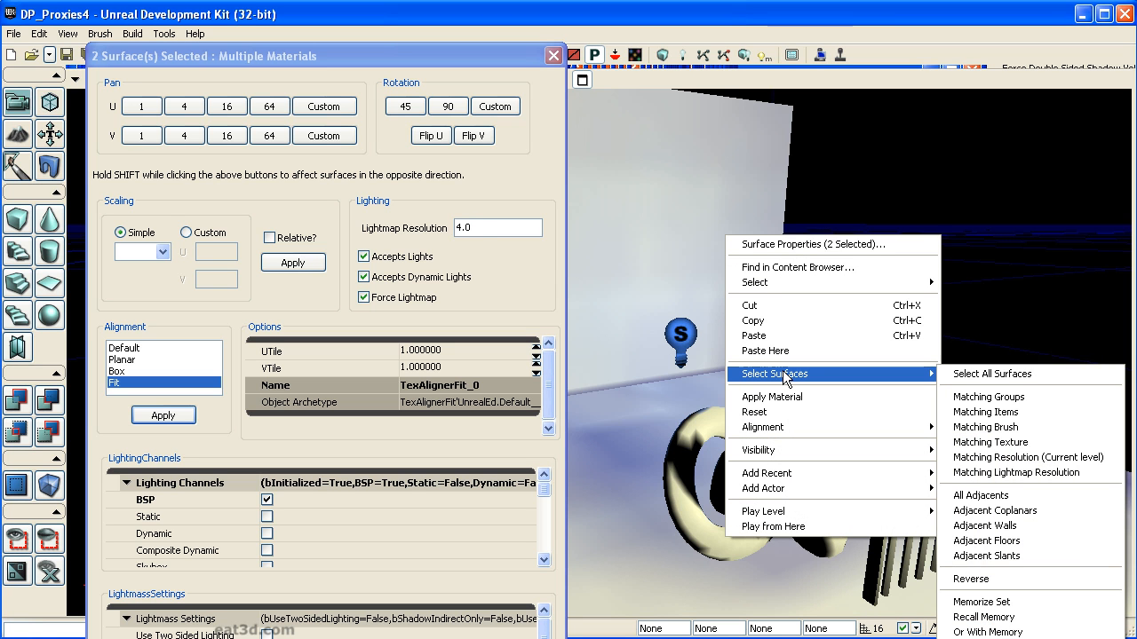
click(979, 583)
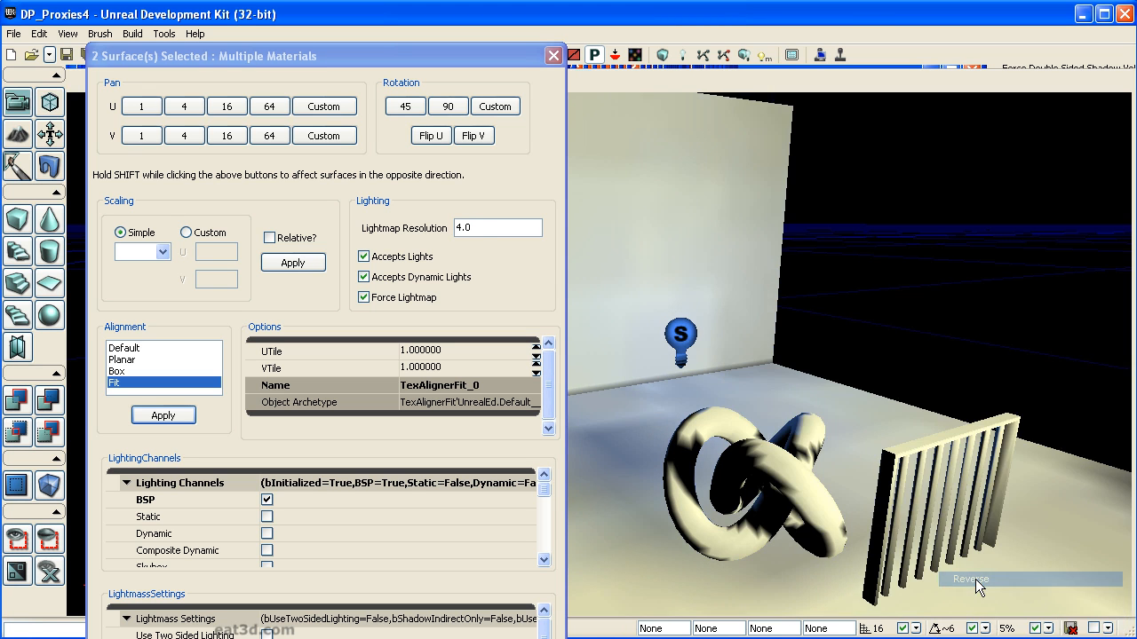
right_drag(894, 461, 898, 450)
middle_drag(898, 450, 845, 476)
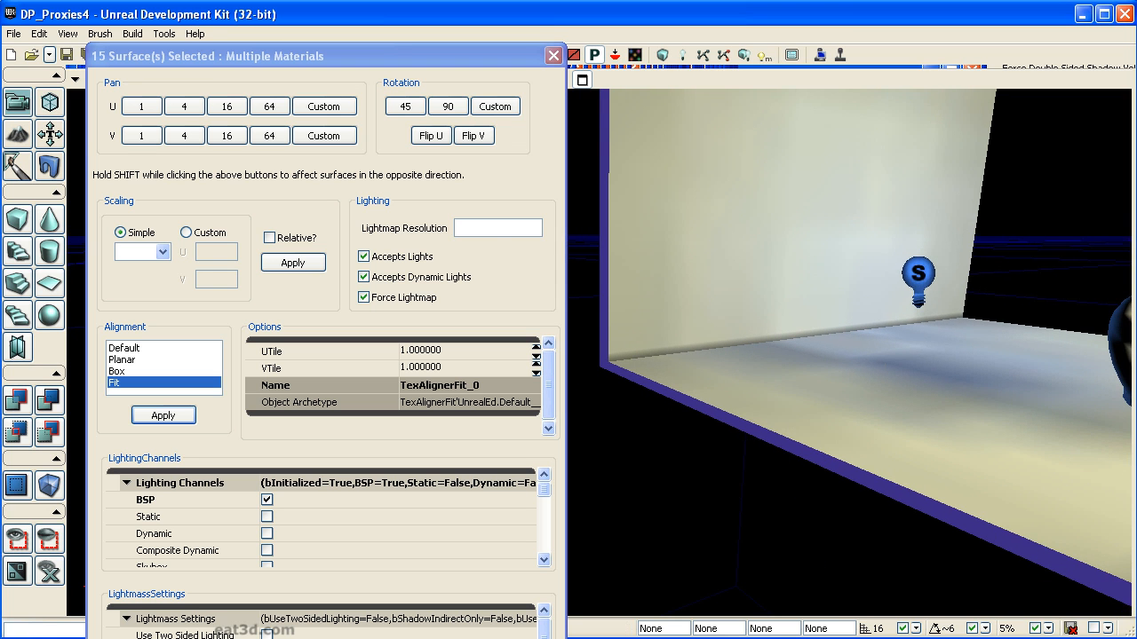
click(494, 228)
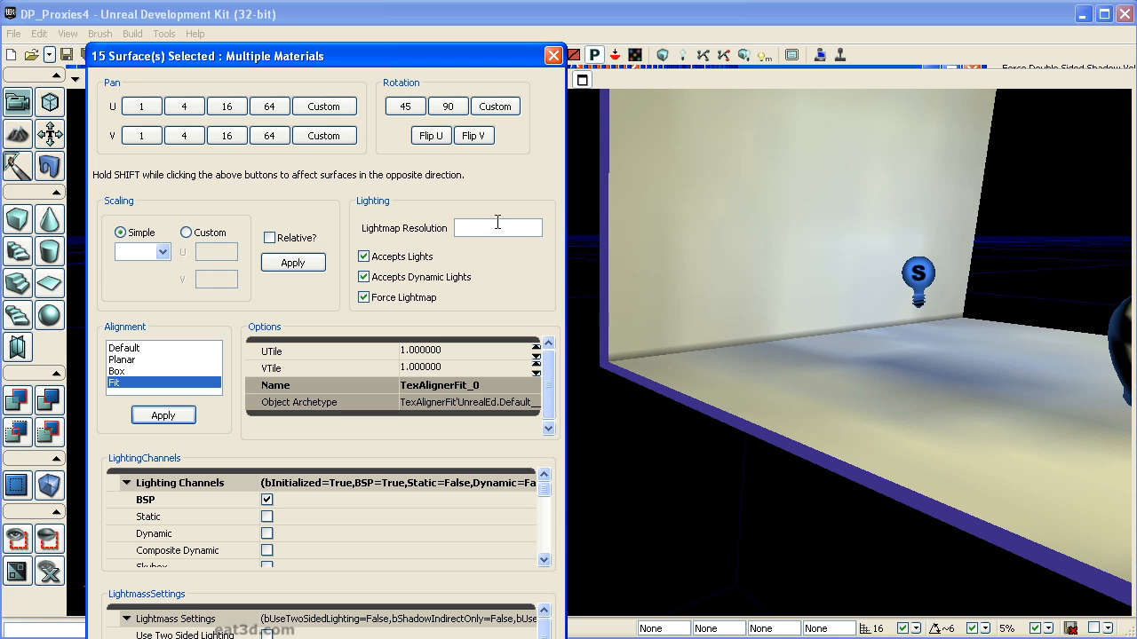
Set the lightmap resolution of the 15 selected surfaces to 4096 and close the surface properties.
text(4096)
key(Tab)
click(665, 414)
drag(662, 445, 710, 484)
right_drag(711, 484, 698, 511)
mouse_move(666, 439)
right_down()
mouse_move(644, 462)
mouse_move(666, 439)
right_up()
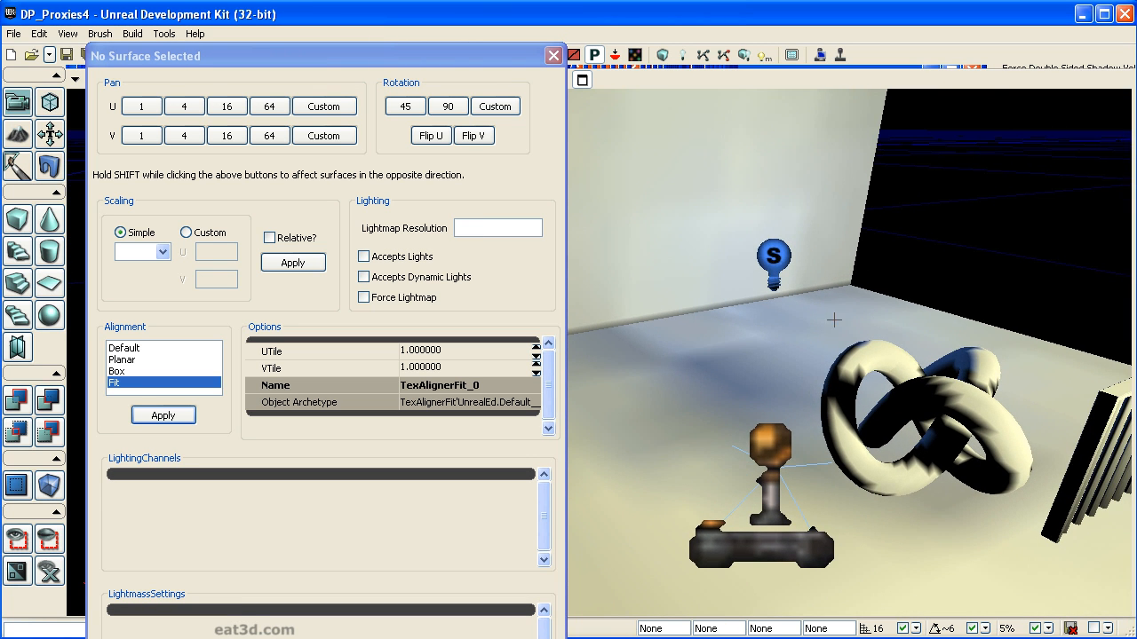
drag(665, 440, 803, 547)
drag(1004, 306, 963, 271)
click(833, 366)
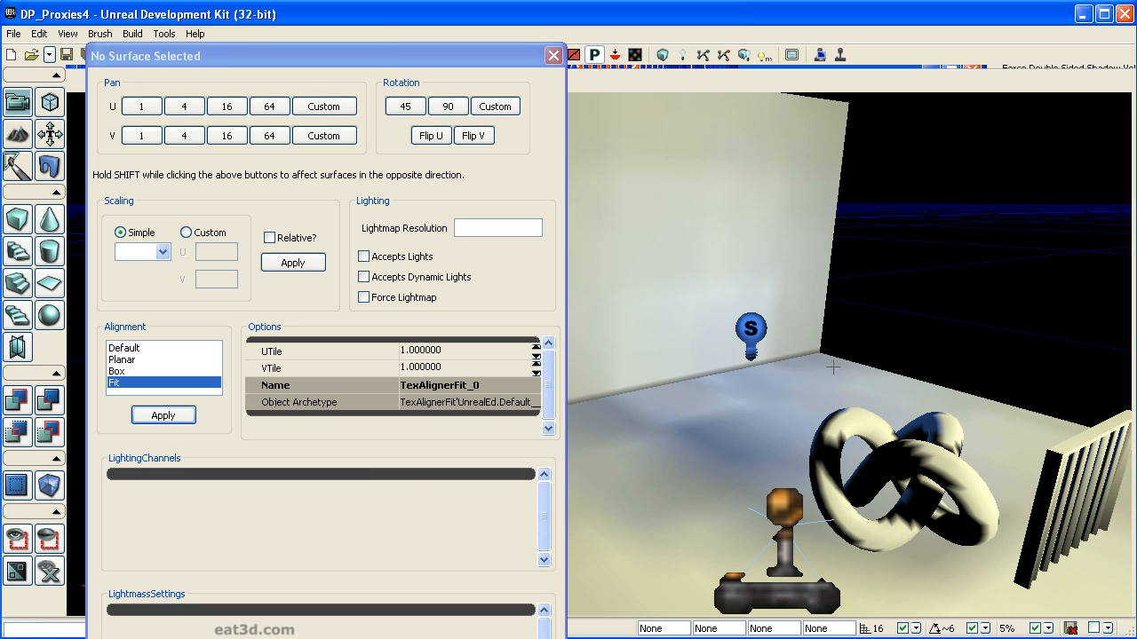
click(803, 298)
click(903, 291)
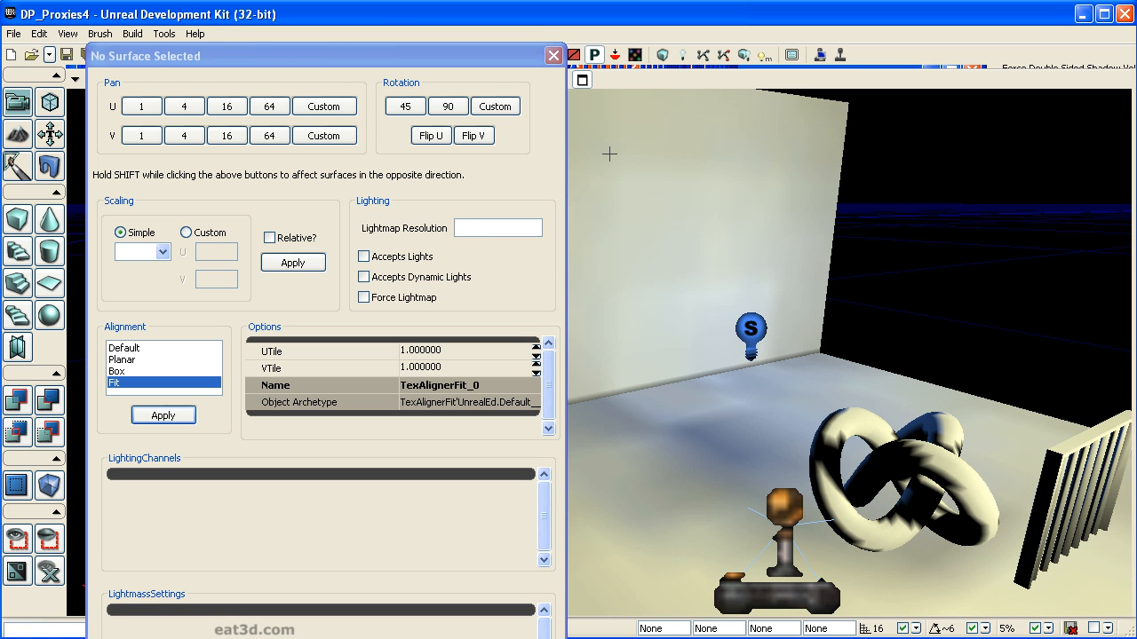
click(552, 60)
Rebuild the lighting for BSP and static meshes at Medium quality without Lightmass, and close the map check.
drag(923, 244, 977, 284)
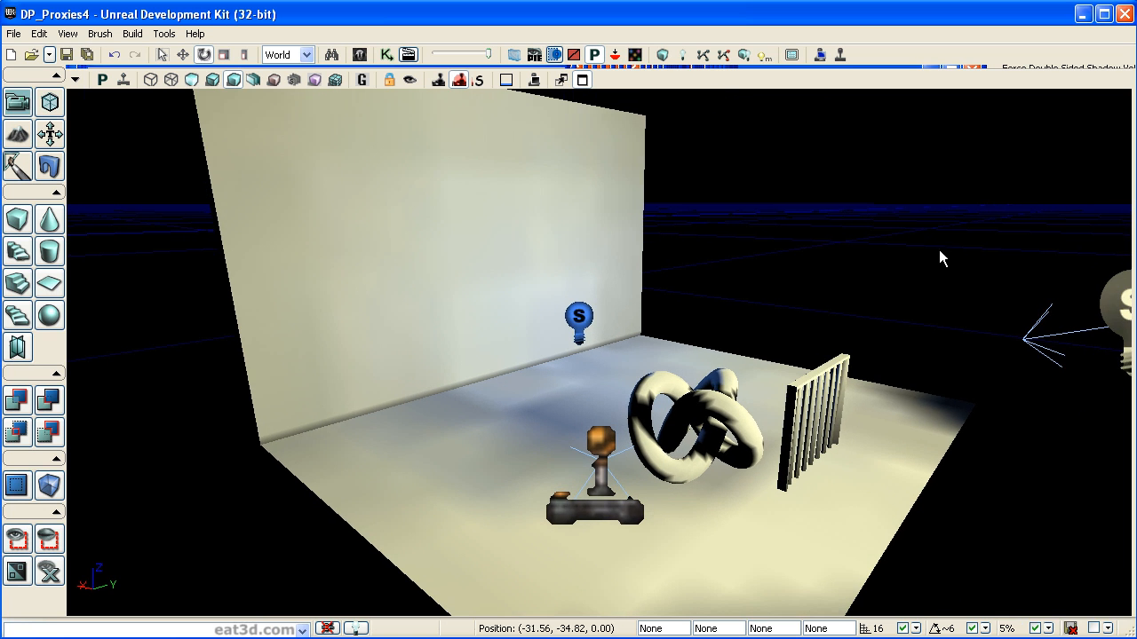
click(680, 55)
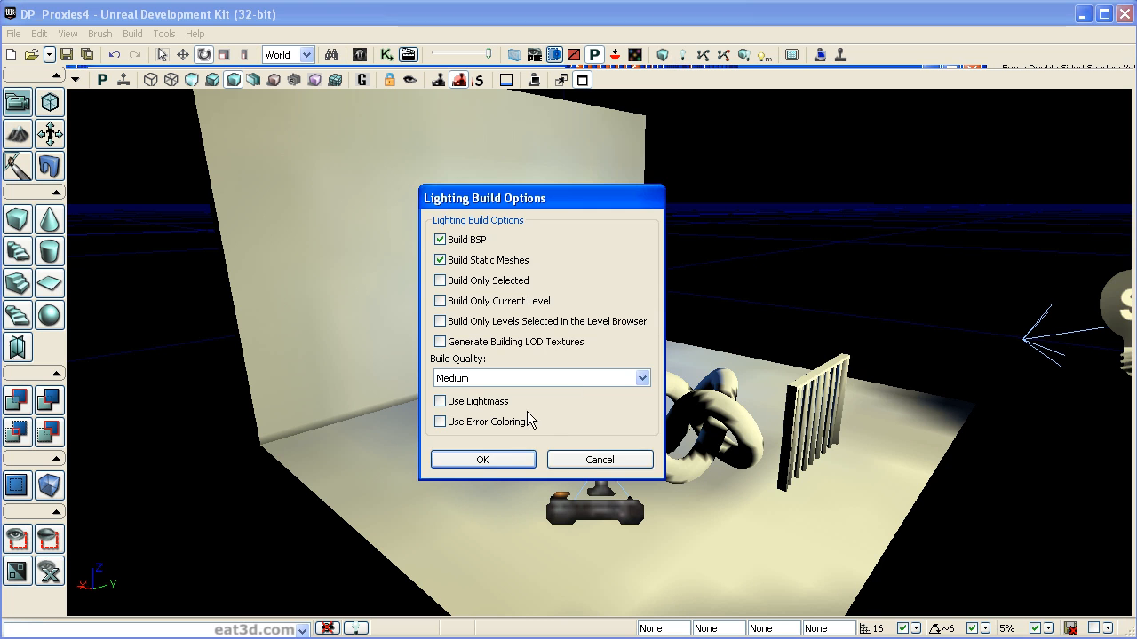
click(487, 460)
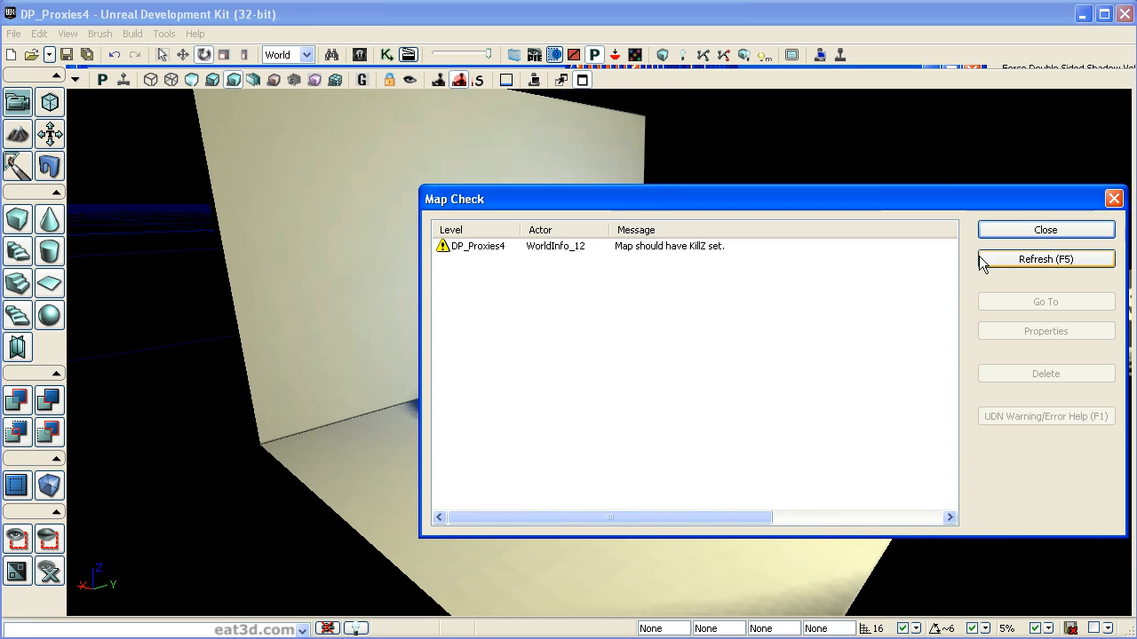
click(1000, 228)
Select the concrete floor surface and set its lightmap resolution to 1 in the surface properties.
right_drag(1000, 233, 1013, 277)
drag(1013, 277, 995, 253)
right_drag(995, 253, 1030, 253)
drag(1030, 253, 1070, 267)
right_drag(1070, 266, 1004, 255)
middle_drag(1003, 255, 904, 231)
right_drag(903, 231, 903, 254)
mouse_move(653, 420)
right_down()
mouse_move(736, 405)
mouse_move(654, 420)
right_up()
right_click(651, 398)
click(660, 404)
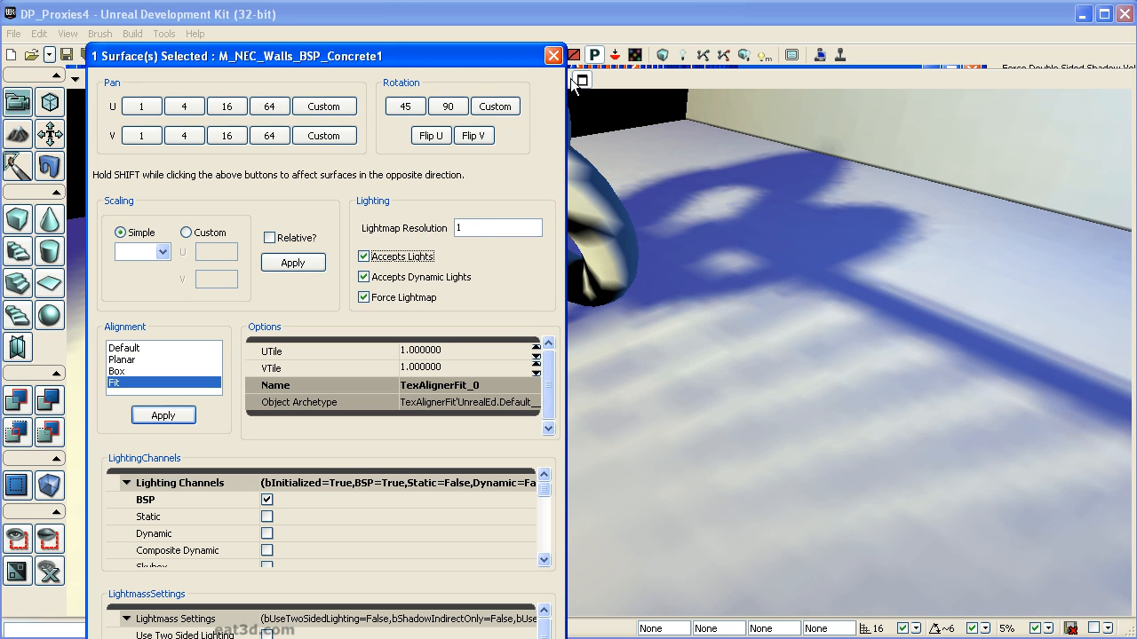
click(553, 55)
Rebuild the level lighting at Medium quality with the floor's new lightmap resolution and dismiss the map check.
click(682, 54)
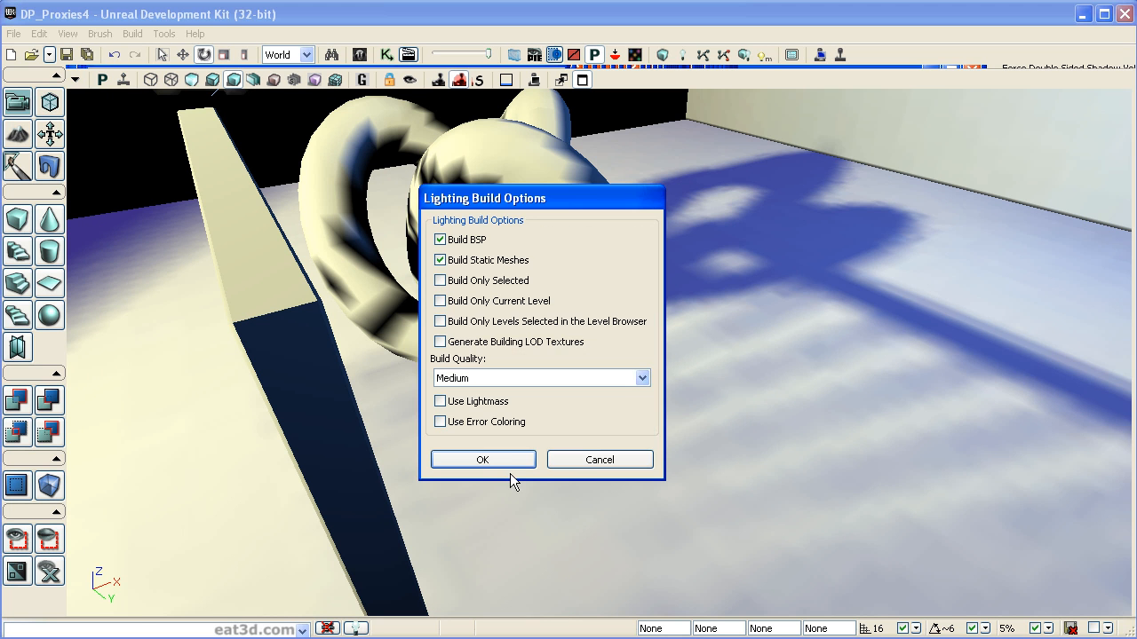
click(503, 460)
click(1061, 231)
Examine the floor shadows of the torus knot and the cage, switching the viewport to the textured Lit mode.
right_drag(1022, 266, 1048, 266)
right_drag(953, 395, 995, 368)
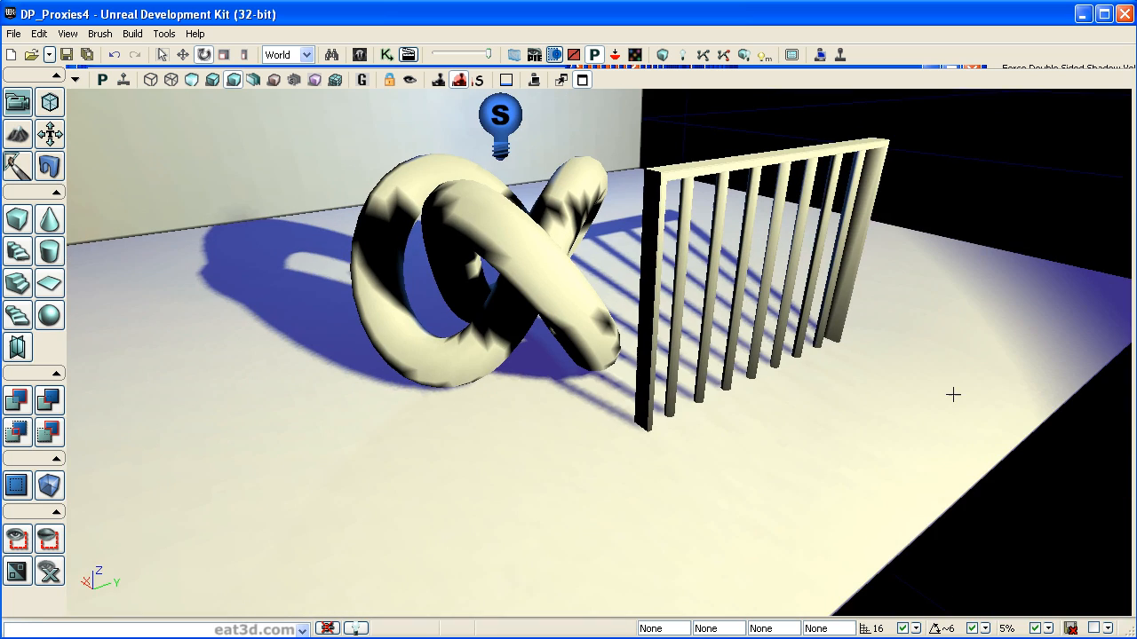
mouse_move(850, 409)
mouse_down()
mouse_move(850, 533)
mouse_move(842, 395)
mouse_up()
right_drag(783, 443, 871, 516)
drag(871, 515, 866, 475)
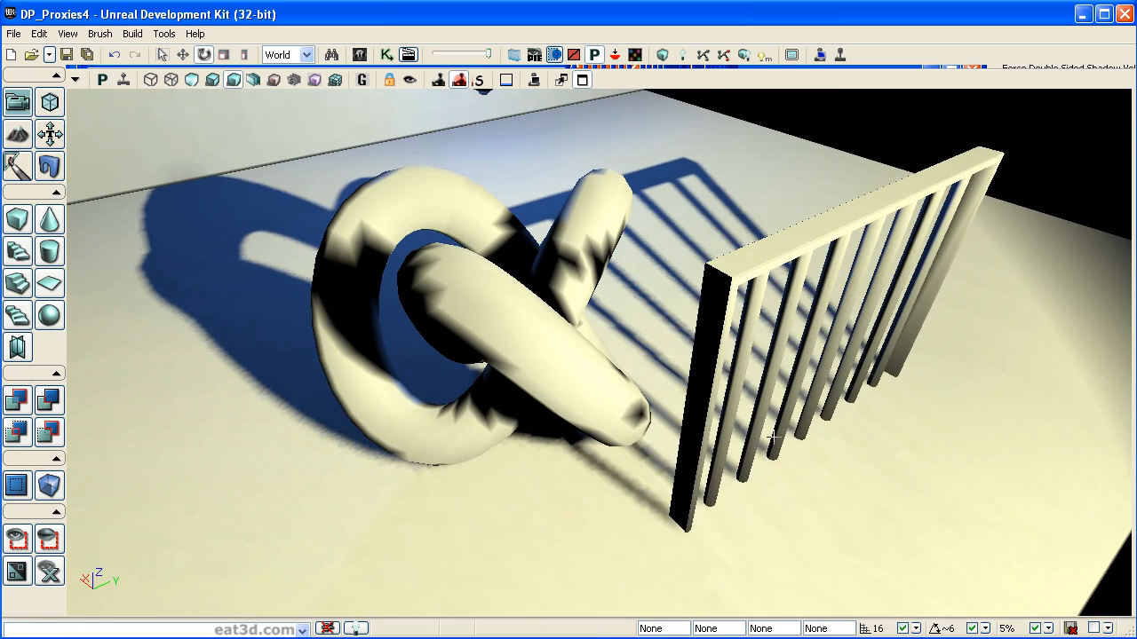
click(214, 82)
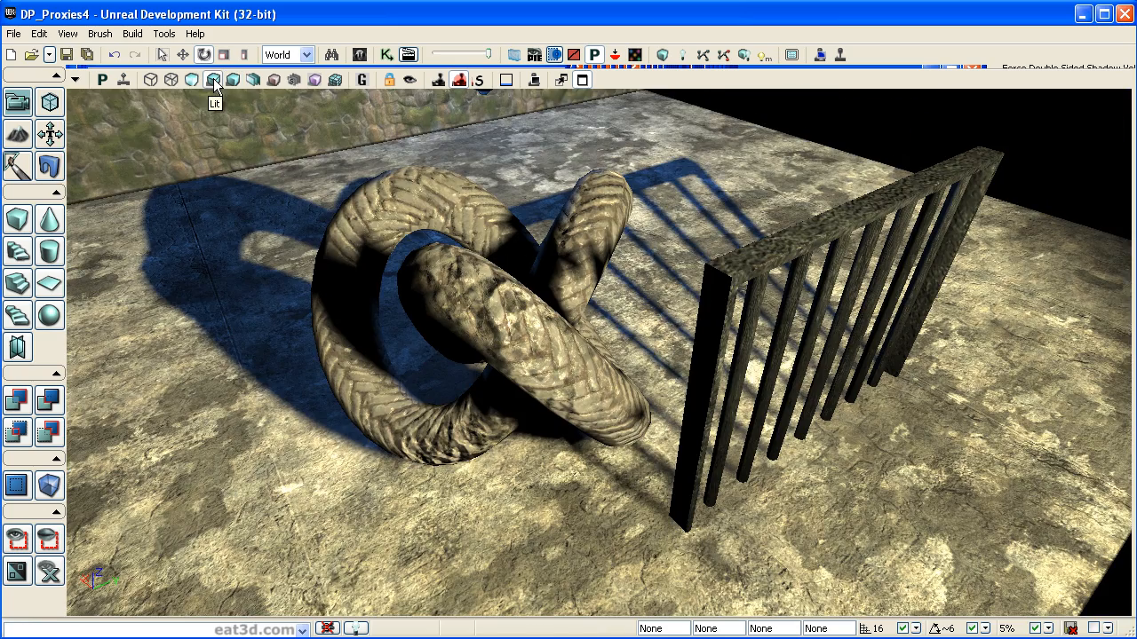
drag(533, 302, 675, 275)
right_drag(675, 275, 417, 378)
drag(417, 378, 497, 355)
mouse_move(279, 291)
right_down()
mouse_move(222, 307)
mouse_move(261, 307)
mouse_move(279, 291)
right_up()
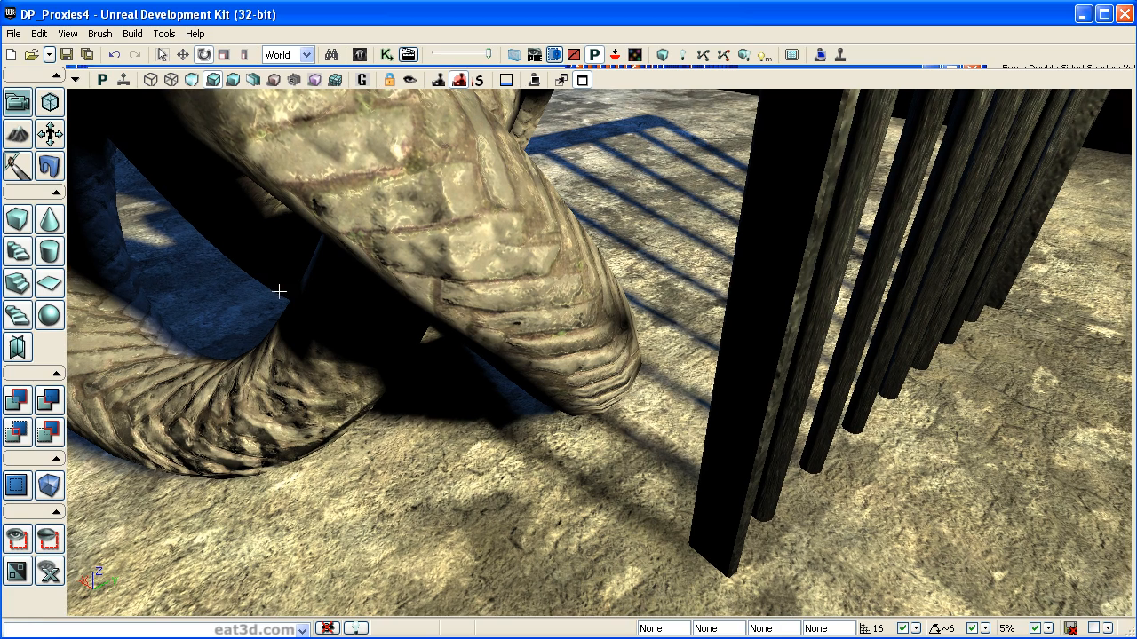
Return the viewport to the untextured lighting view and examine the shading on the torus knot.
click(233, 85)
mouse_move(543, 383)
mouse_down()
mouse_move(488, 444)
mouse_move(502, 507)
mouse_move(524, 471)
mouse_move(543, 385)
mouse_up()
right_drag(474, 325, 573, 378)
drag(573, 377, 566, 297)
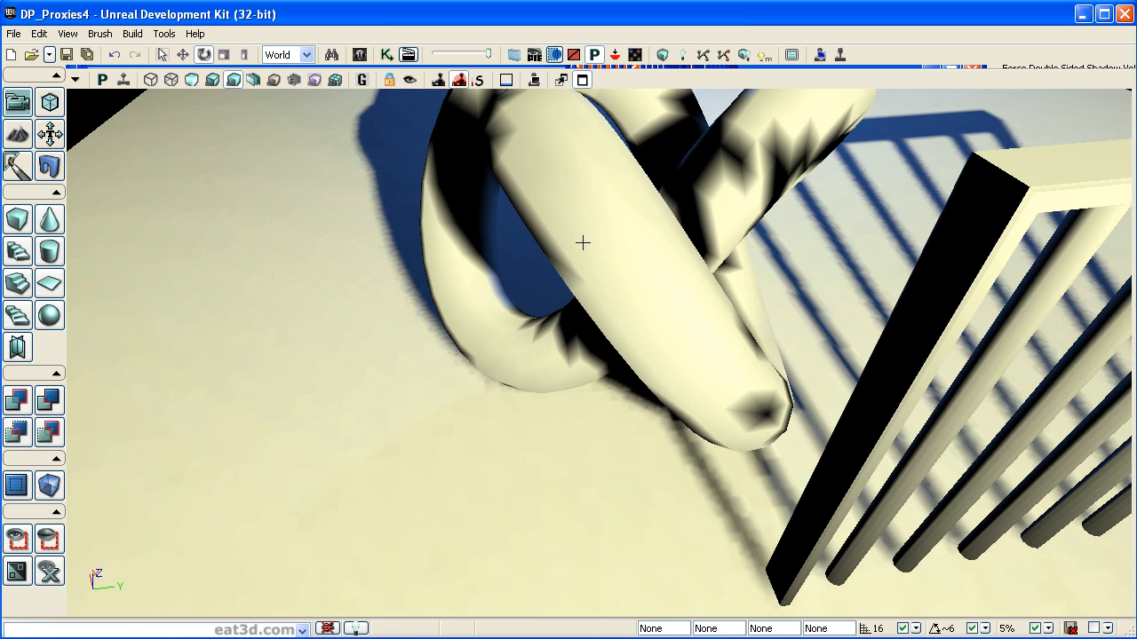
right_drag(652, 286, 689, 218)
middle_drag(741, 364, 649, 375)
right_drag(512, 310, 586, 168)
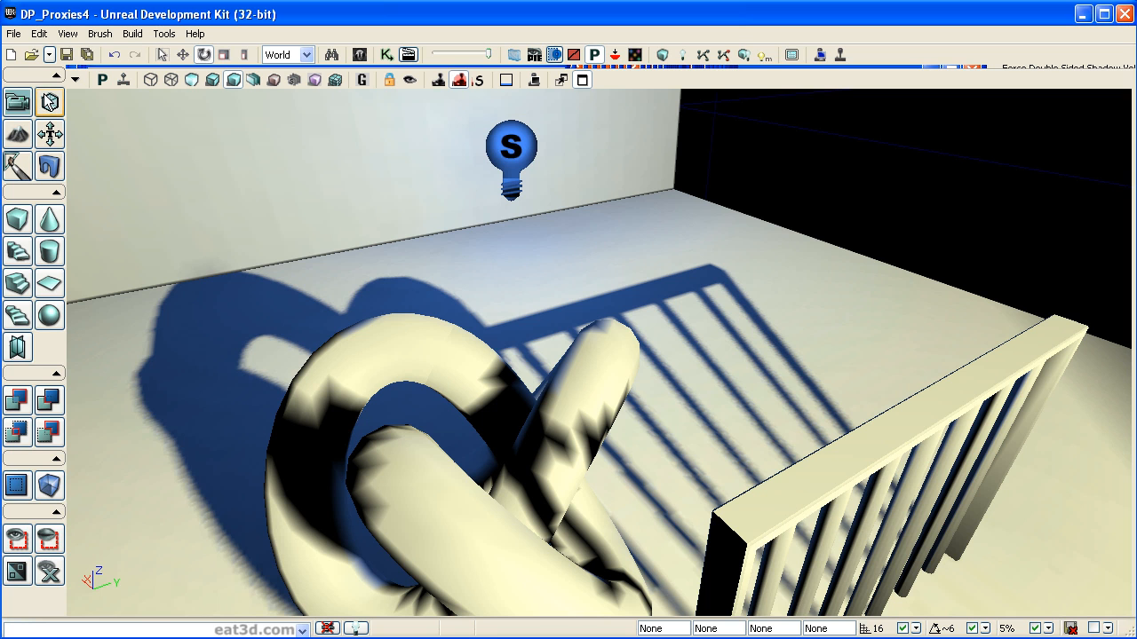
Locate the torus knot's mesh in the Content Browser and open proxy_torusknot_two in the Static Mesh Editor.
click(411, 361)
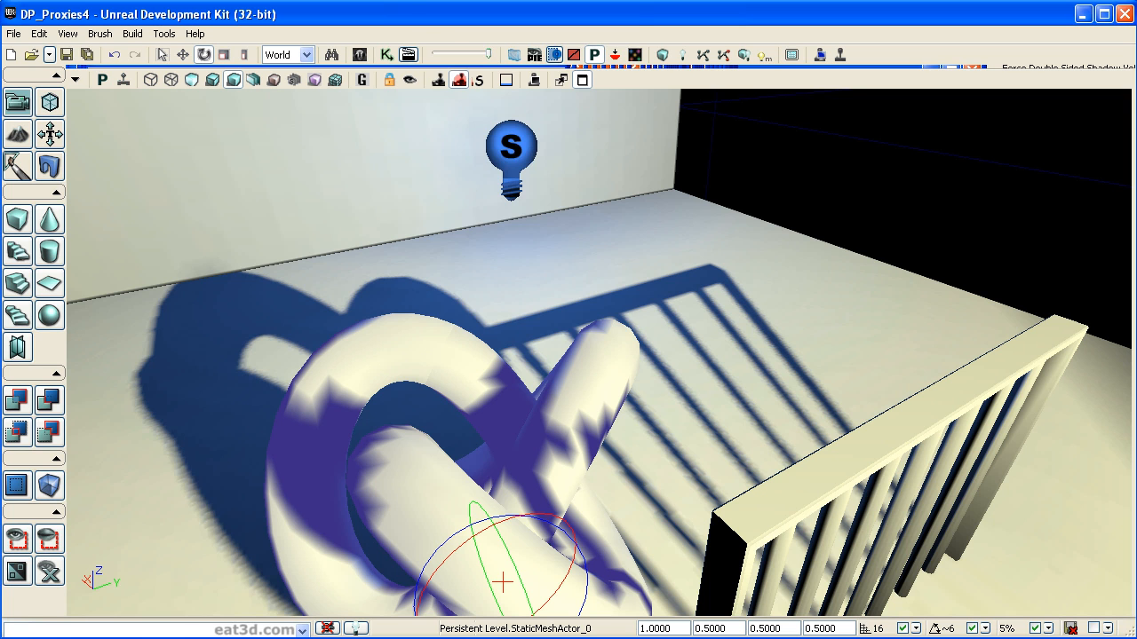
right_click(423, 355)
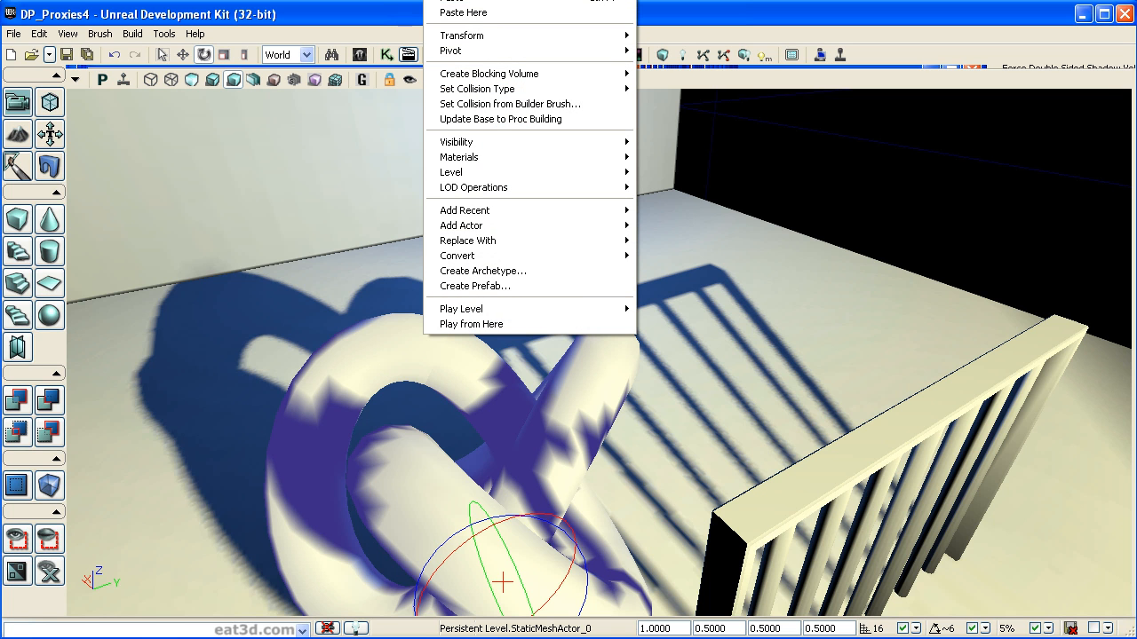
click(479, 0)
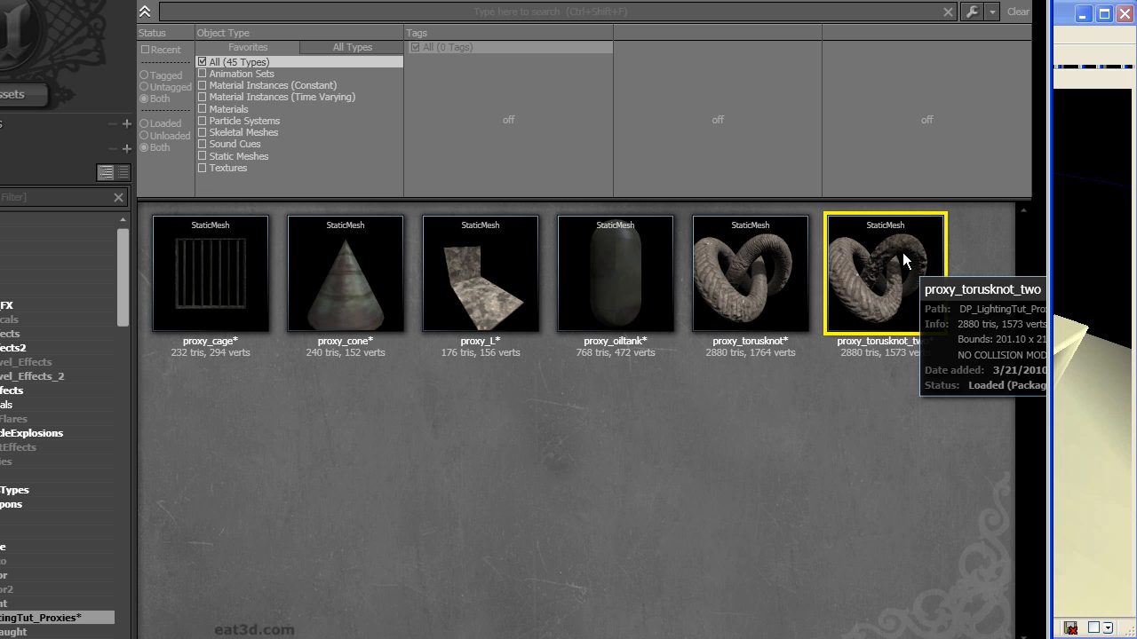
double_click(883, 286)
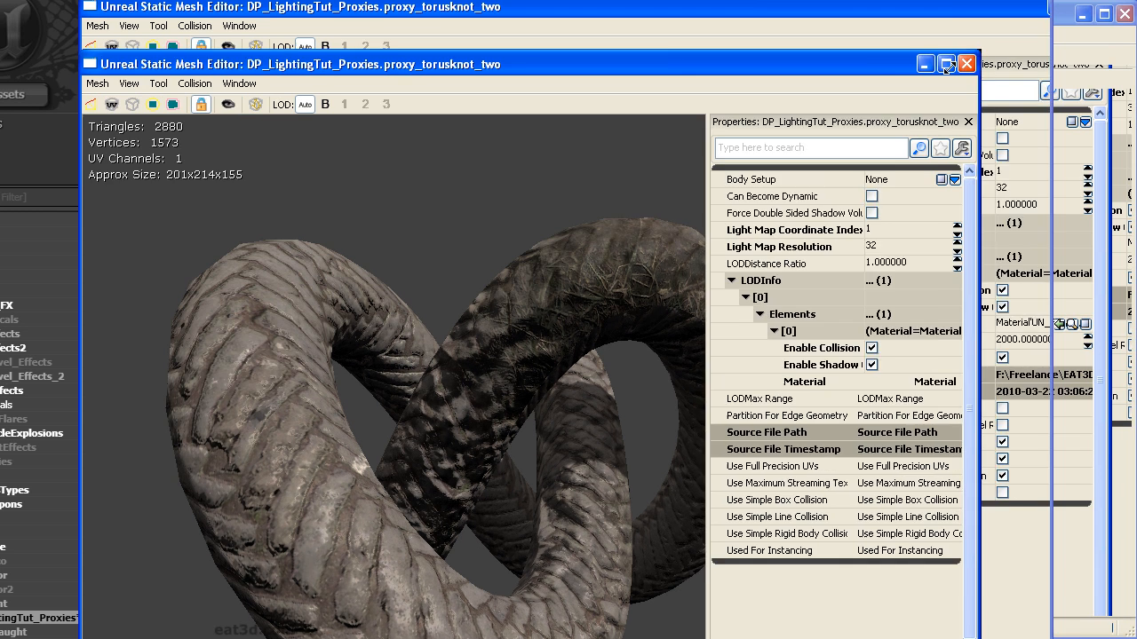
Arrange the Static Mesh Editor over the level view, widen its window, and view the torus knot from another angle.
key(alt+Tab)
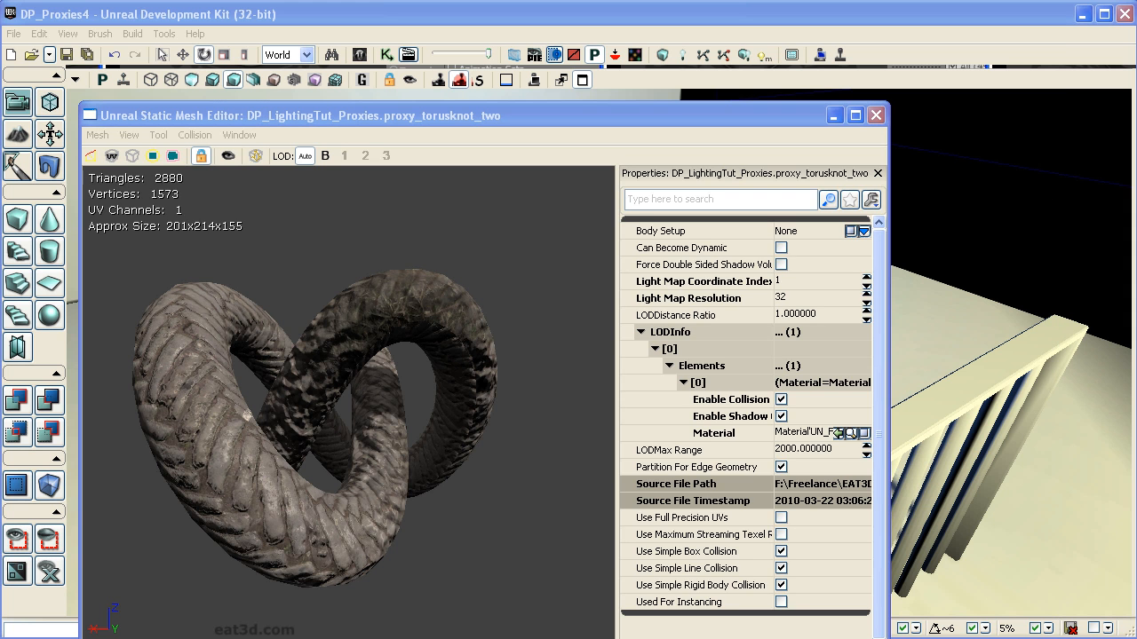
drag(755, 125, 781, 77)
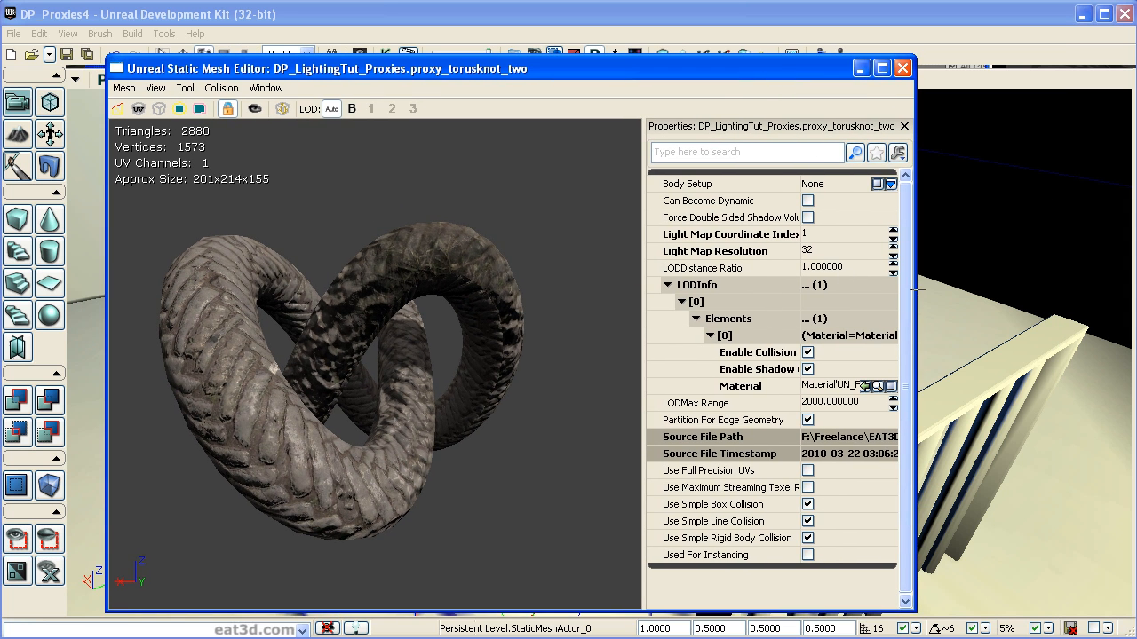
drag(916, 289, 1055, 289)
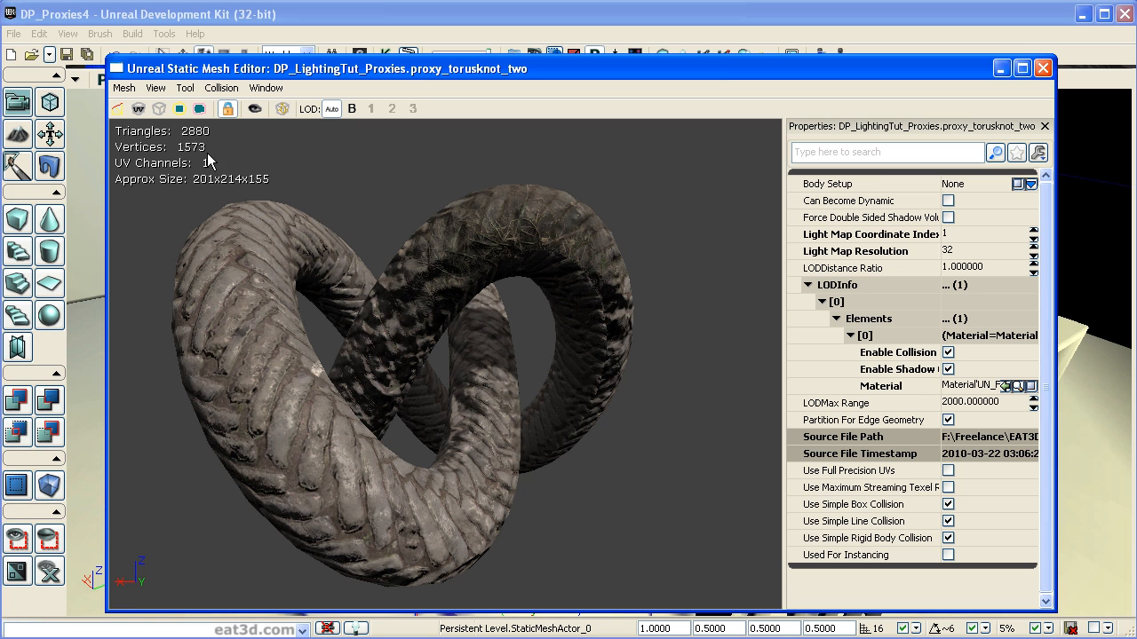
drag(350, 400, 329, 429)
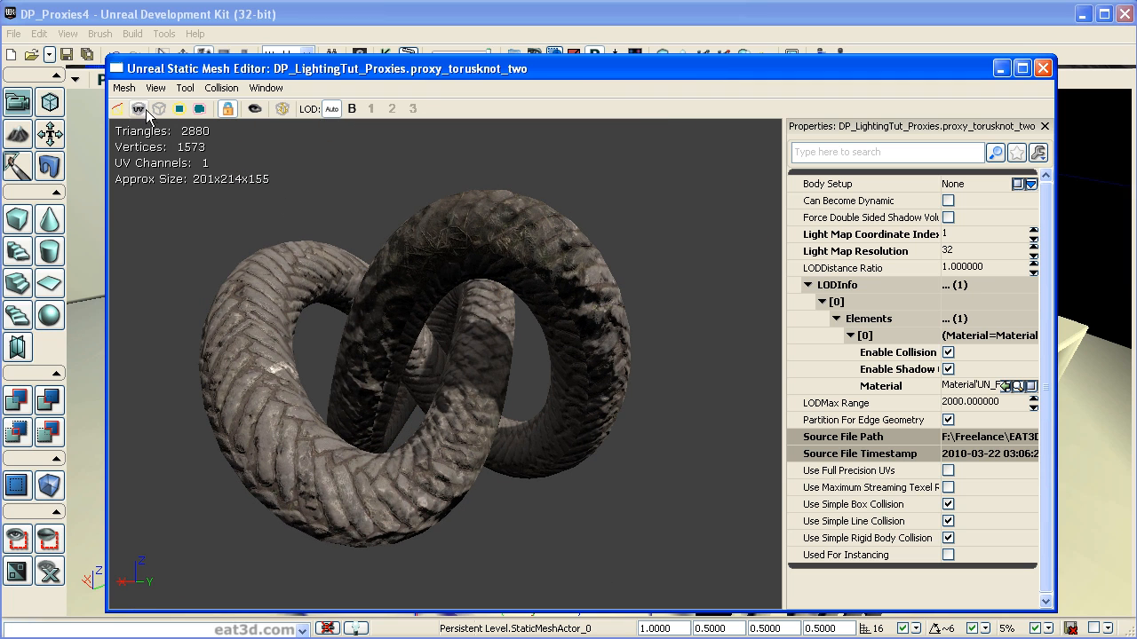
Set the torus knot mesh's Light Map Coordinate Index to 0.
click(983, 231)
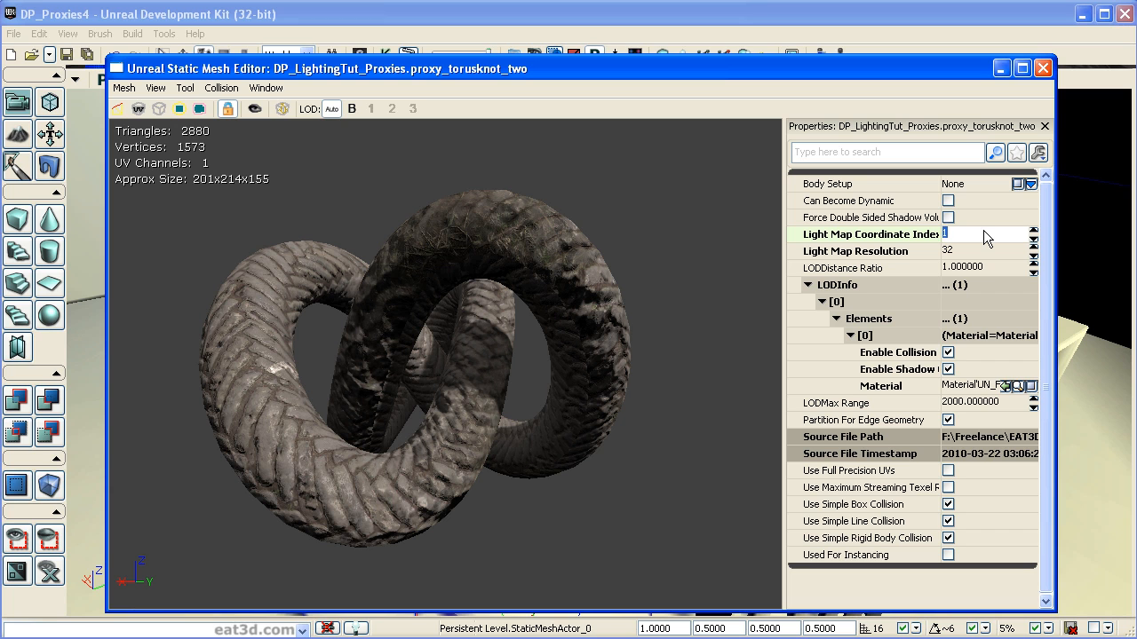
text(0)
key(Return)
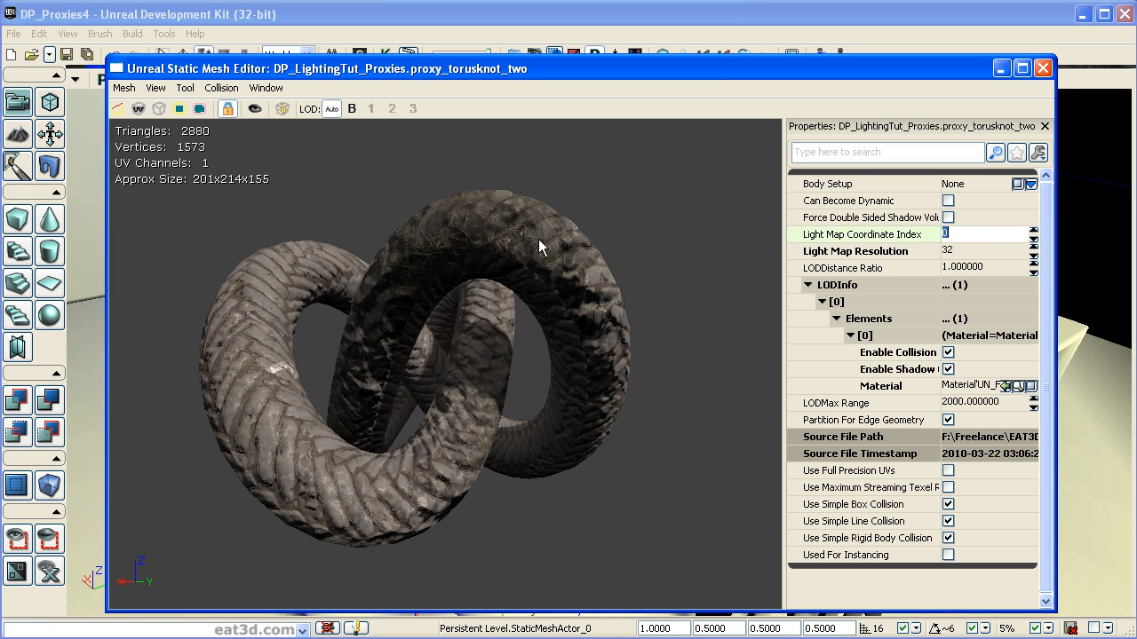
Show the UV overlay for the torus knot, examine channel 0 for overlapping UVs, and hide the overlay again.
click(139, 109)
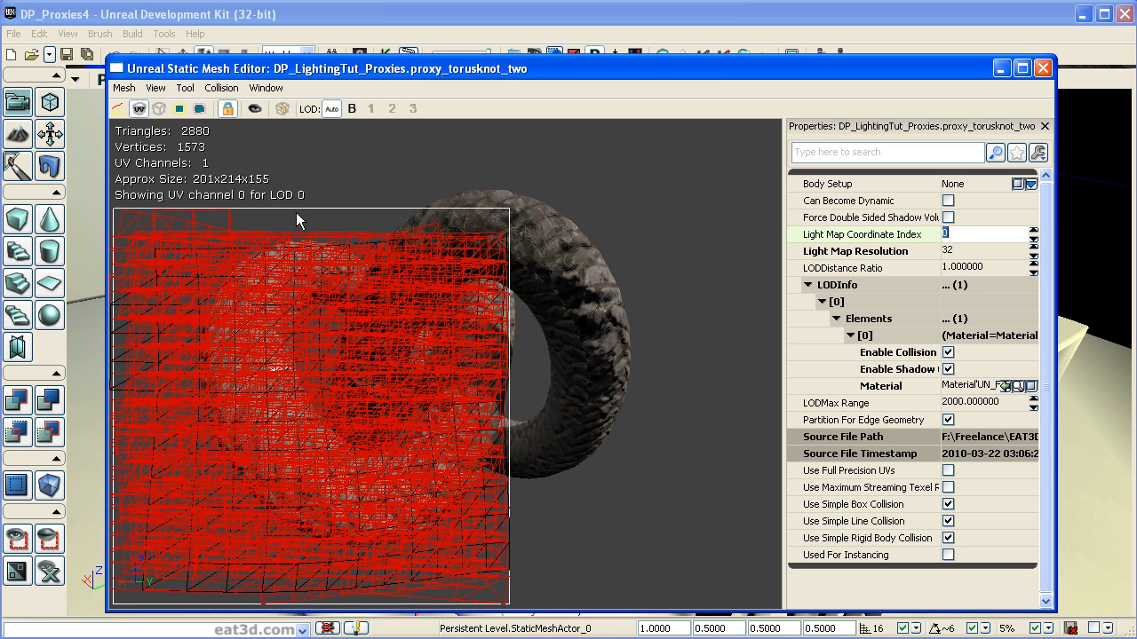
drag(603, 347, 693, 354)
drag(622, 353, 487, 278)
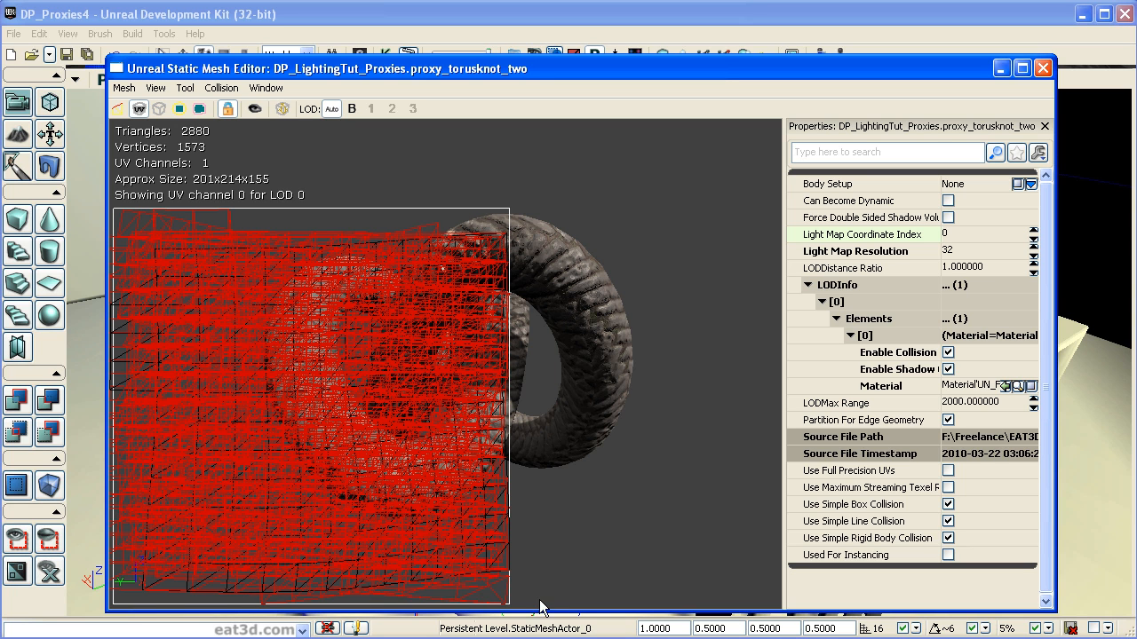
drag(569, 266, 537, 334)
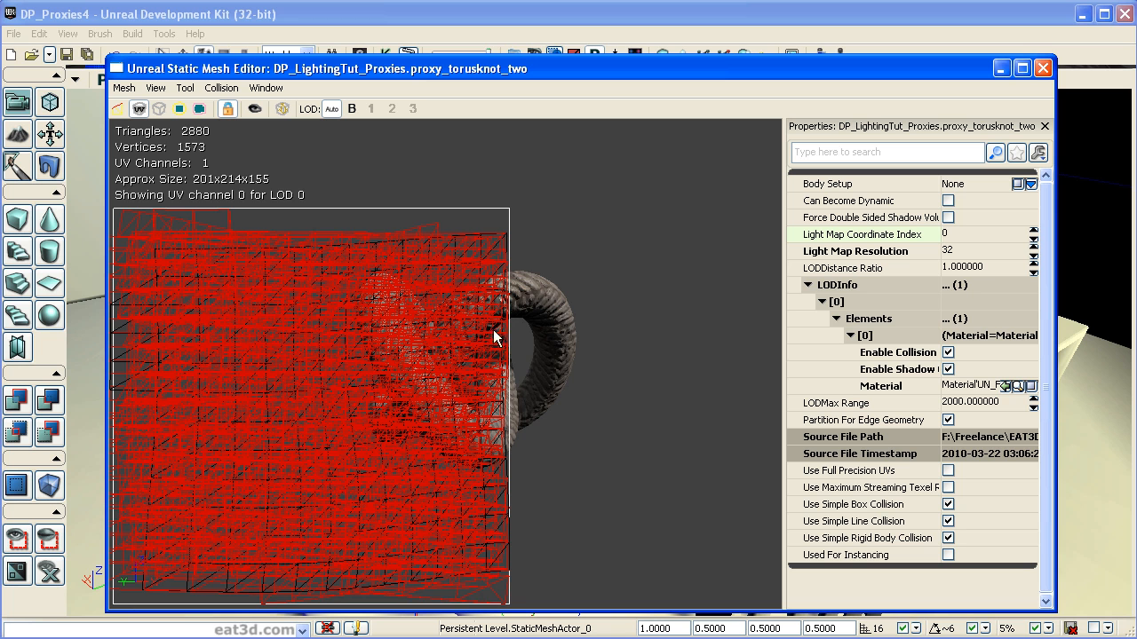
drag(525, 407, 532, 393)
mouse_move(532, 392)
right_down()
mouse_move(532, 421)
mouse_move(524, 381)
right_up()
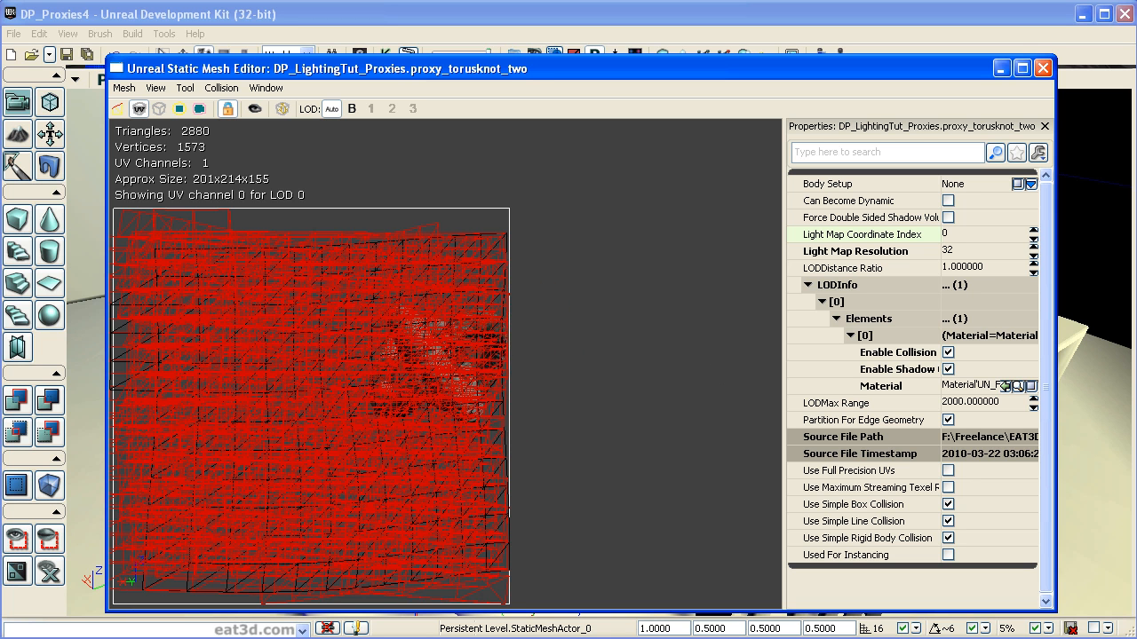
drag(524, 382, 235, 568)
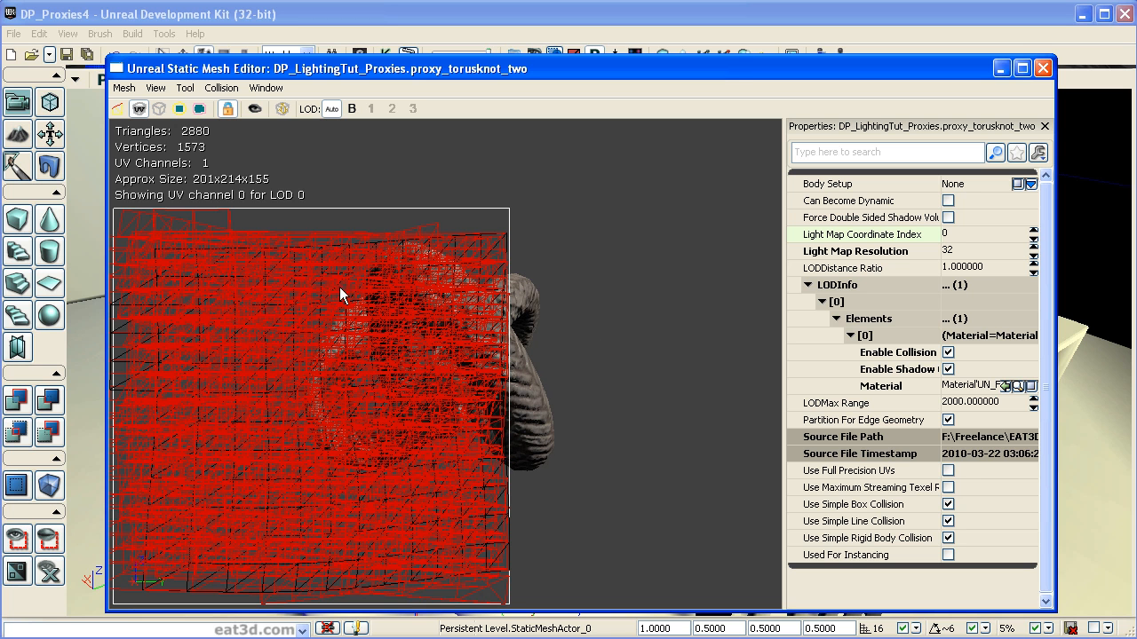
drag(524, 332, 585, 327)
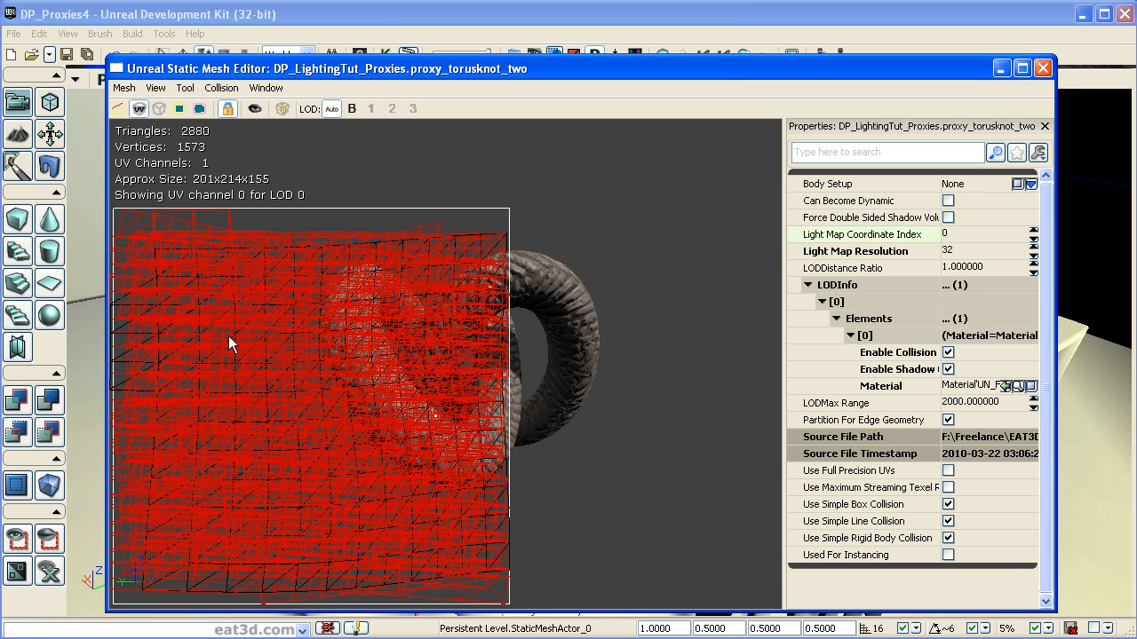
drag(664, 379, 529, 373)
drag(568, 364, 465, 405)
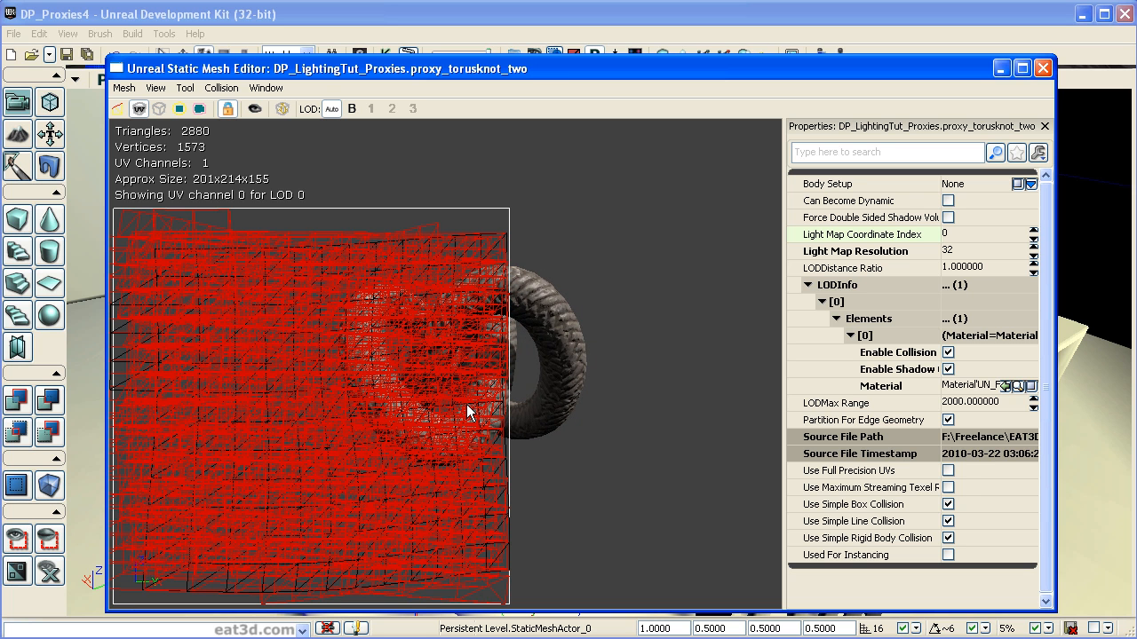
click(138, 109)
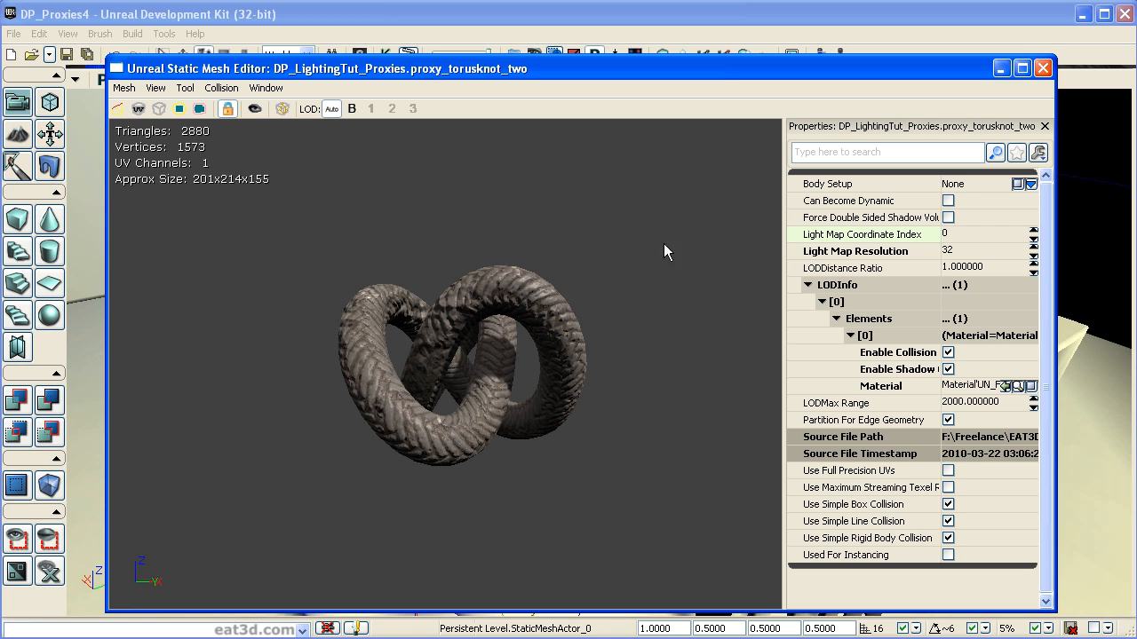
Open the Generate Unique UVs settings for the torus knot mesh.
drag(630, 303, 633, 353)
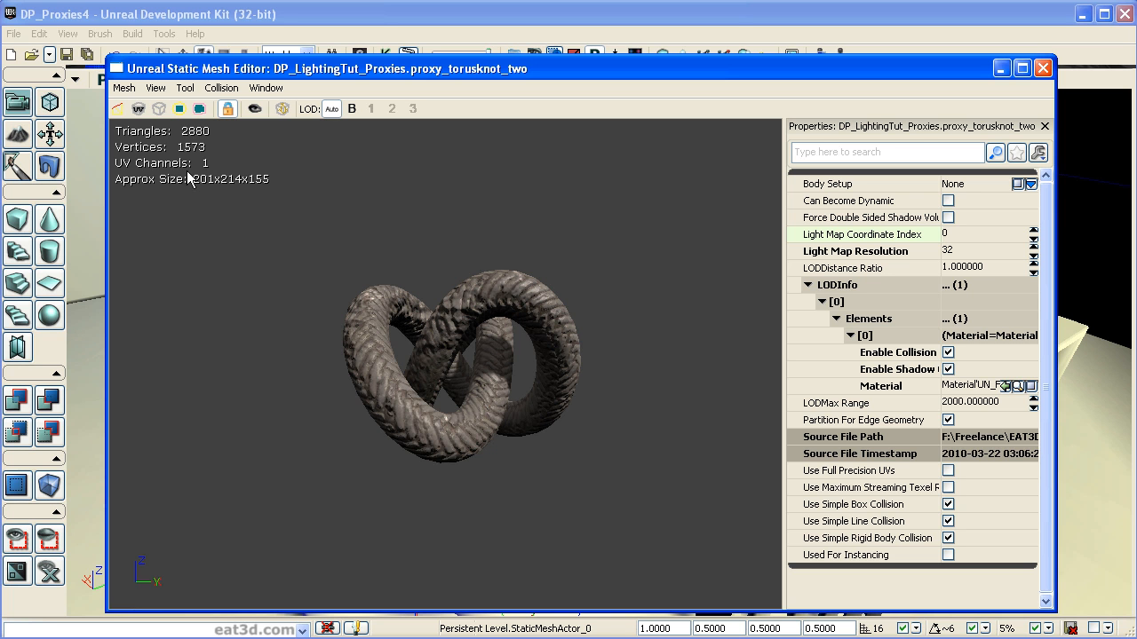
drag(443, 250, 269, 285)
mouse_move(265, 212)
mouse_down()
mouse_move(293, 213)
mouse_move(266, 214)
mouse_up()
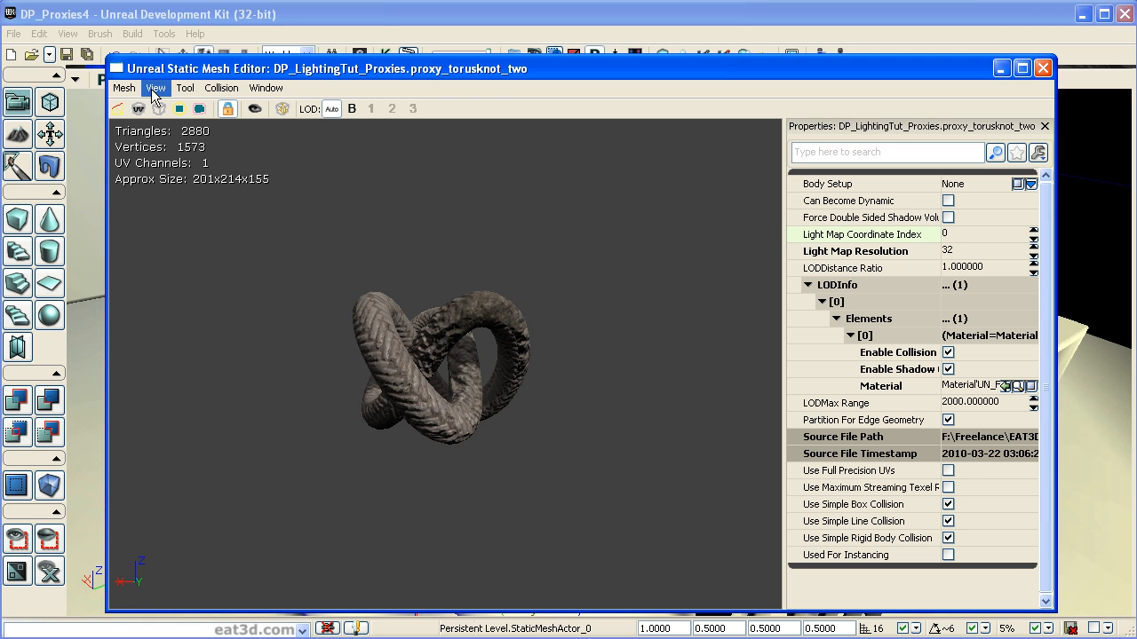
click(124, 88)
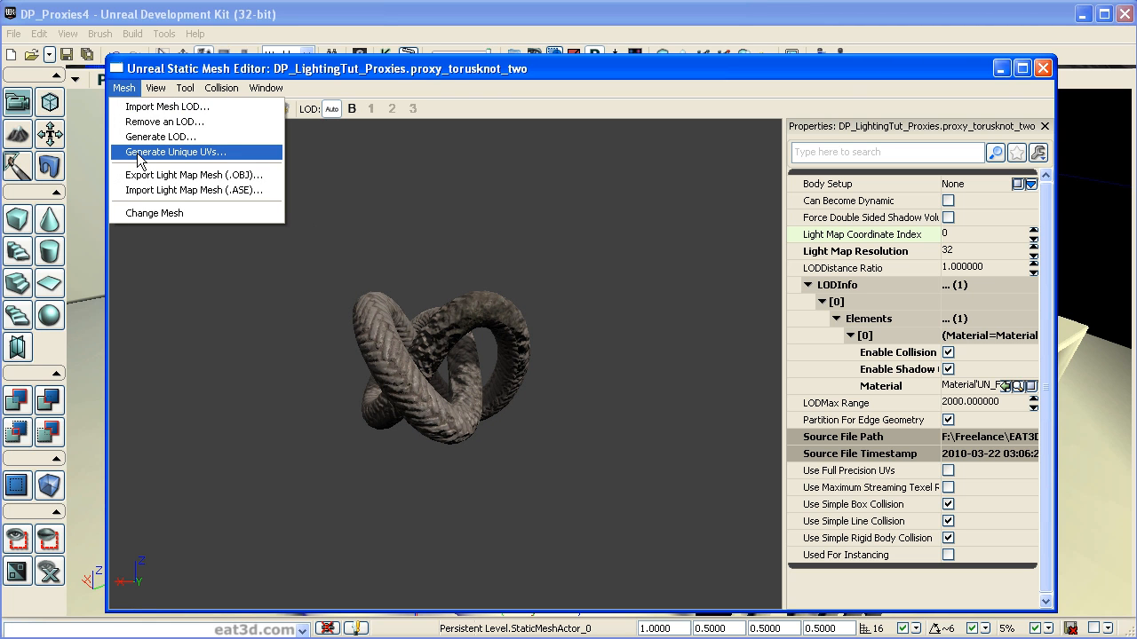
click(229, 153)
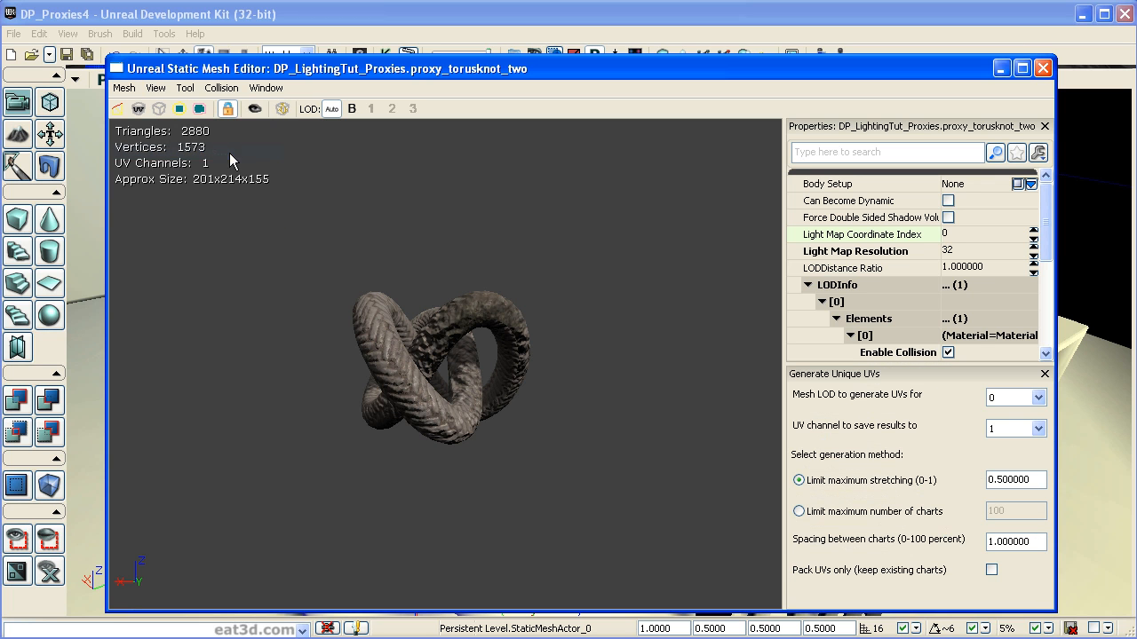
Keep mesh LOD 0 as the source and choose UV channel 1 for saving the generated unique UVs.
double_click(1037, 399)
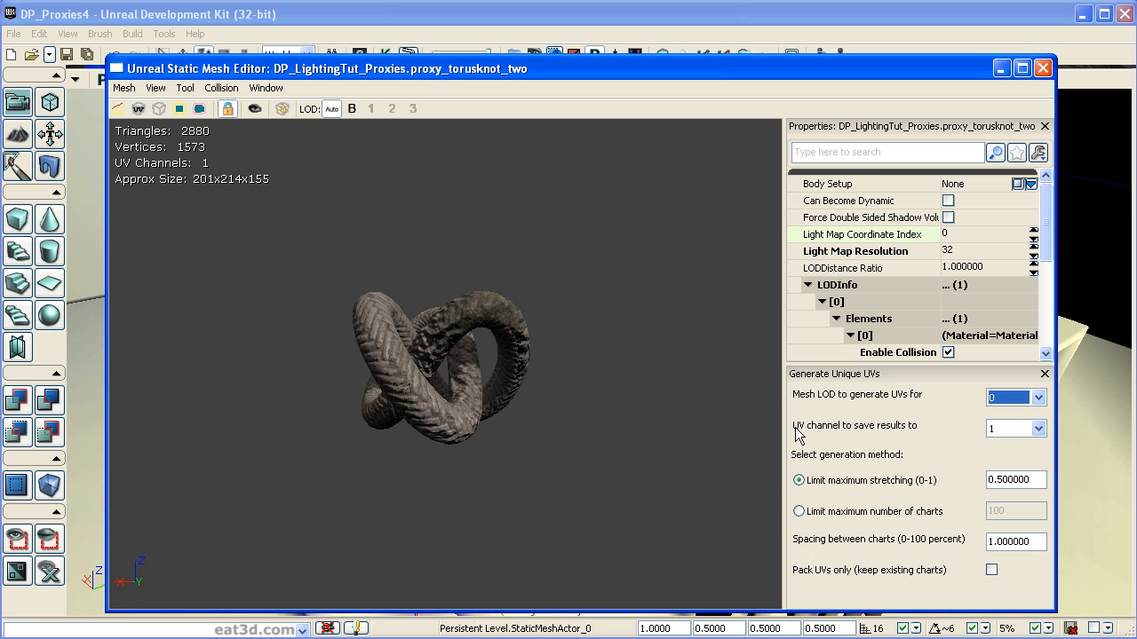
click(1038, 430)
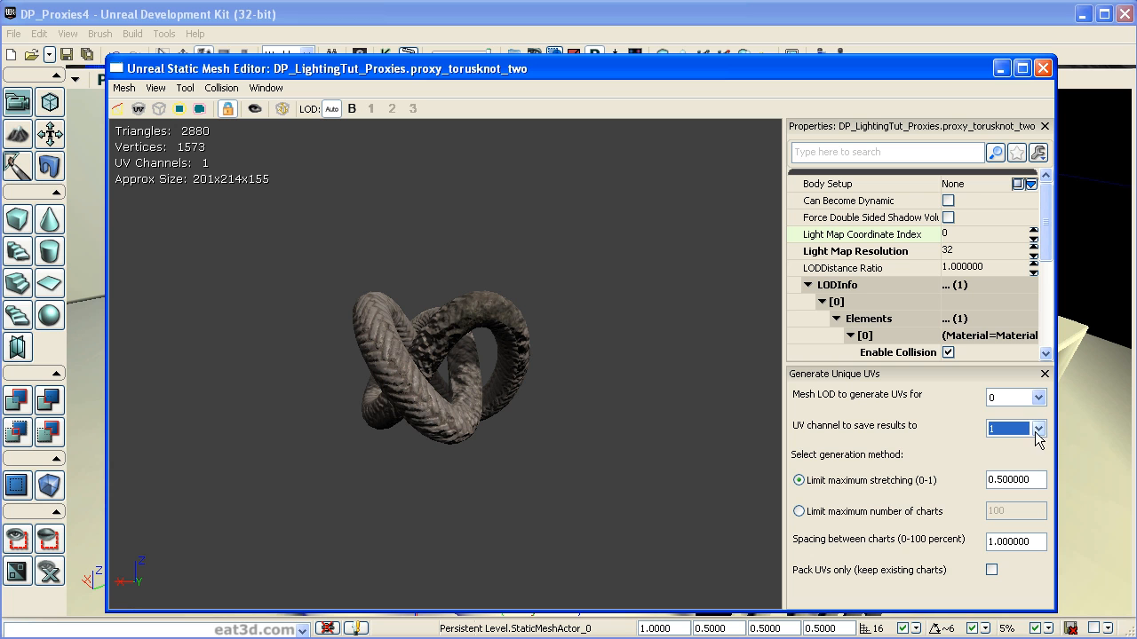
drag(510, 428, 523, 429)
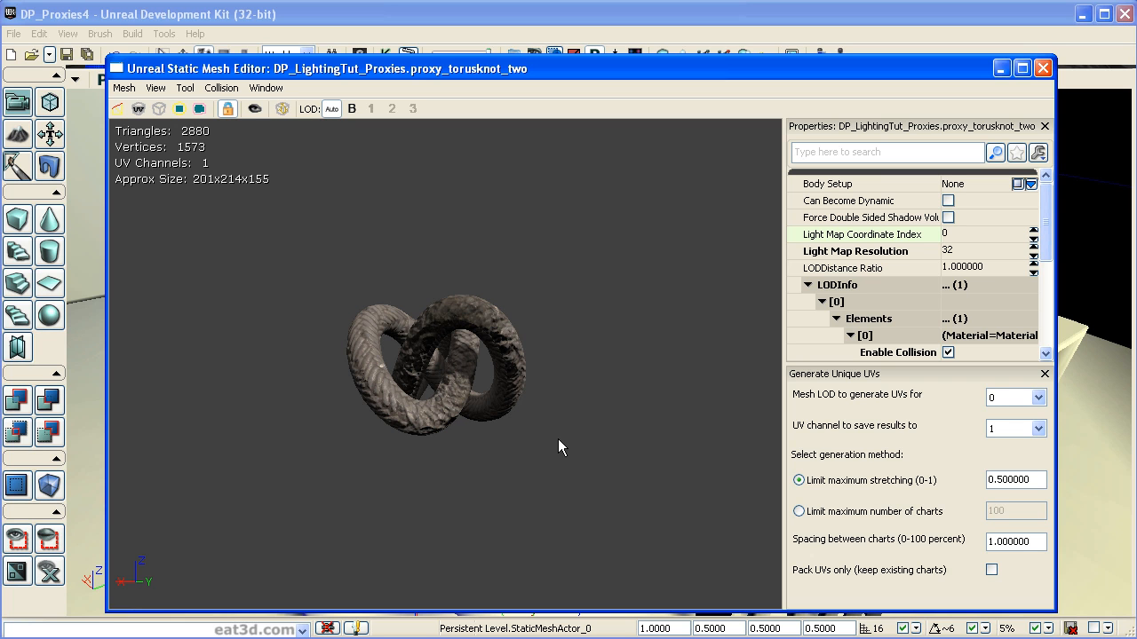
drag(484, 447, 1102, 441)
click(1037, 429)
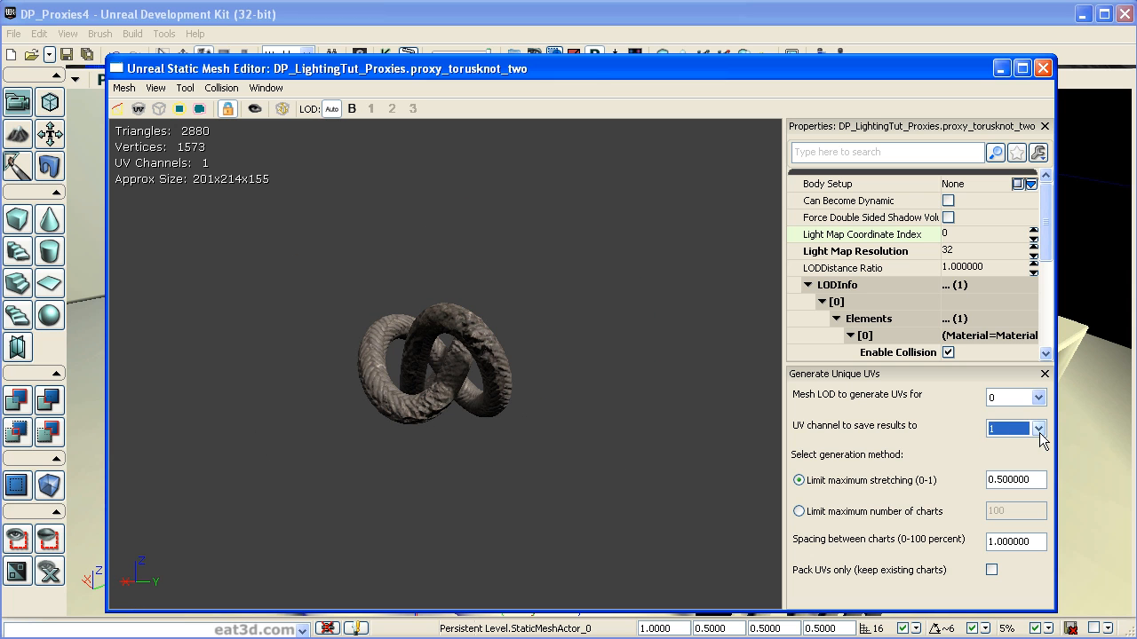
click(1038, 430)
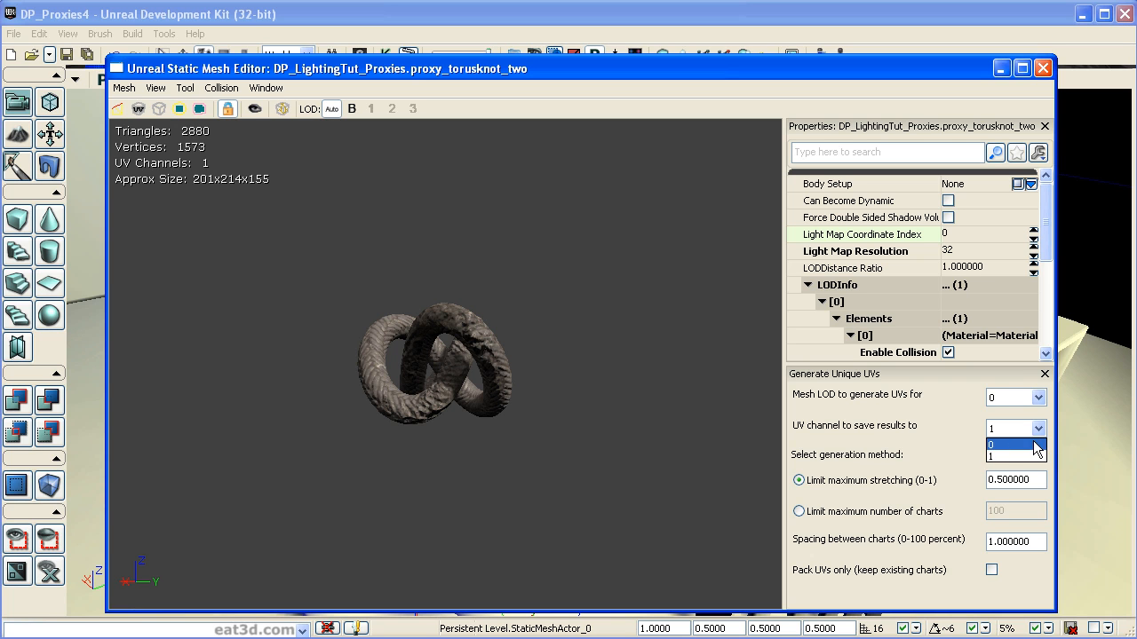
click(1032, 456)
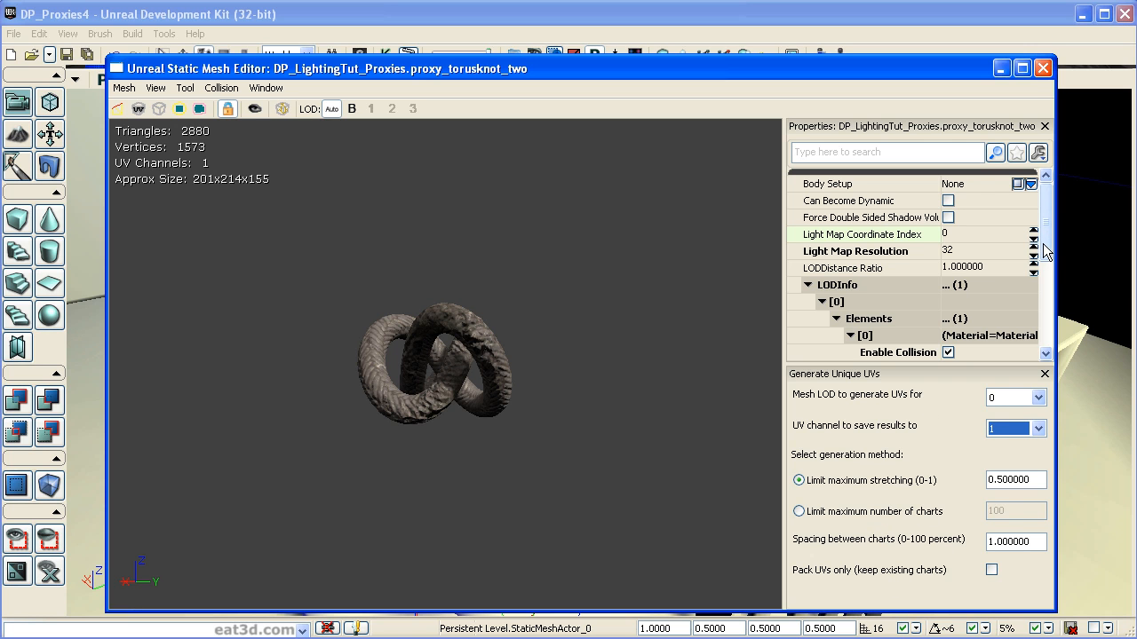
Enlarge the UV generation settings, generate the torus knot's unique UVs with maximum stretching limited to 0.5, and close the settings.
drag(1056, 246, 1088, 246)
drag(973, 365, 958, 282)
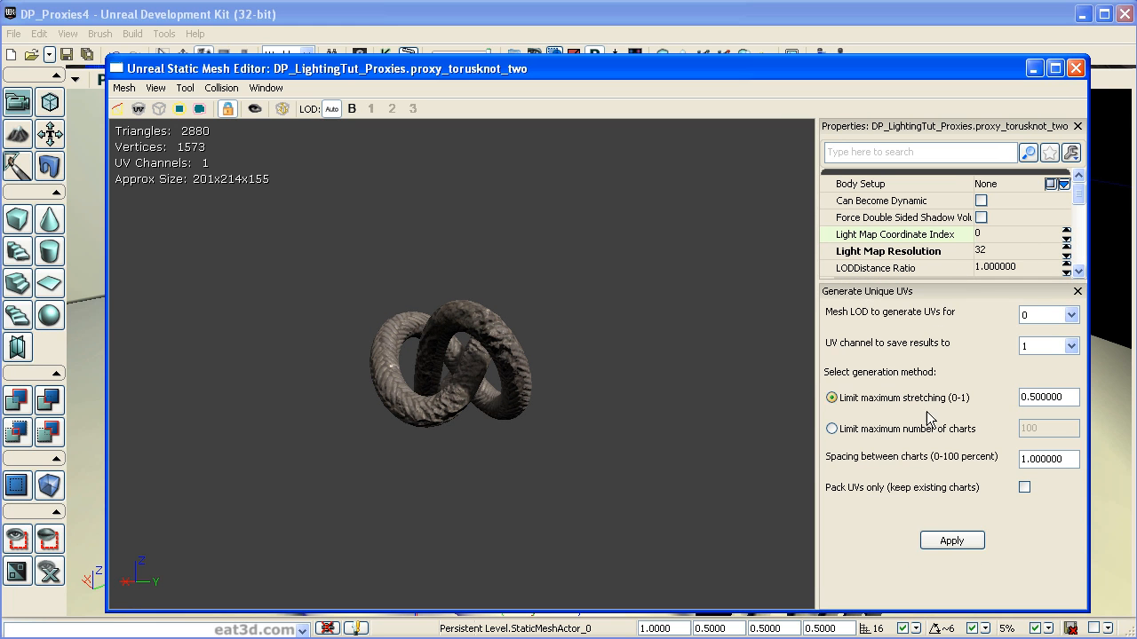
click(954, 543)
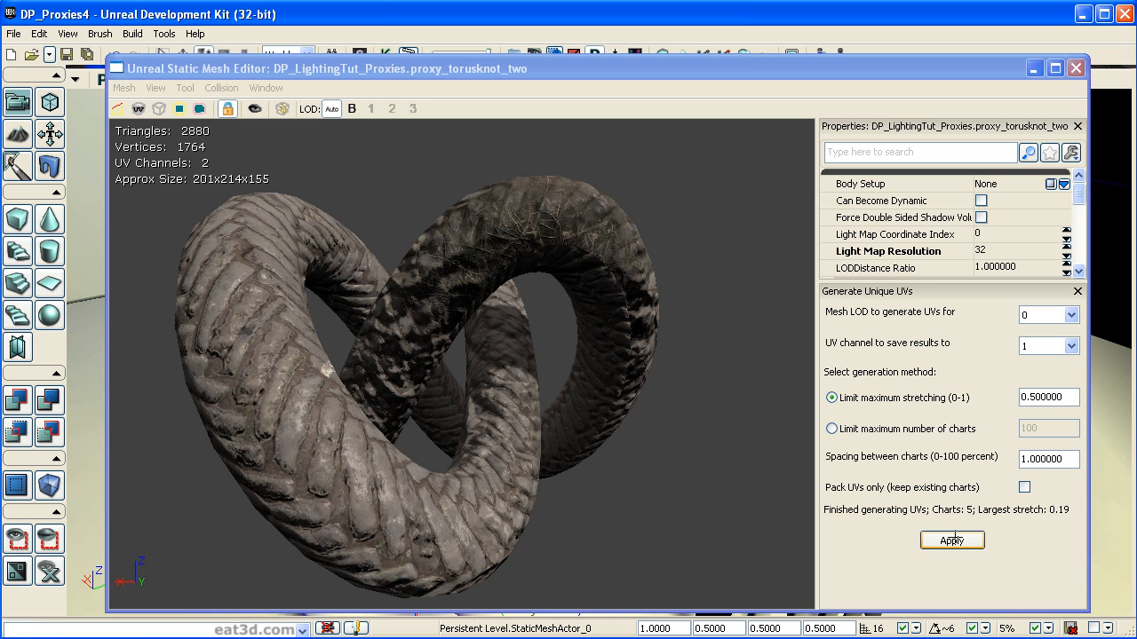
drag(608, 404, 608, 414)
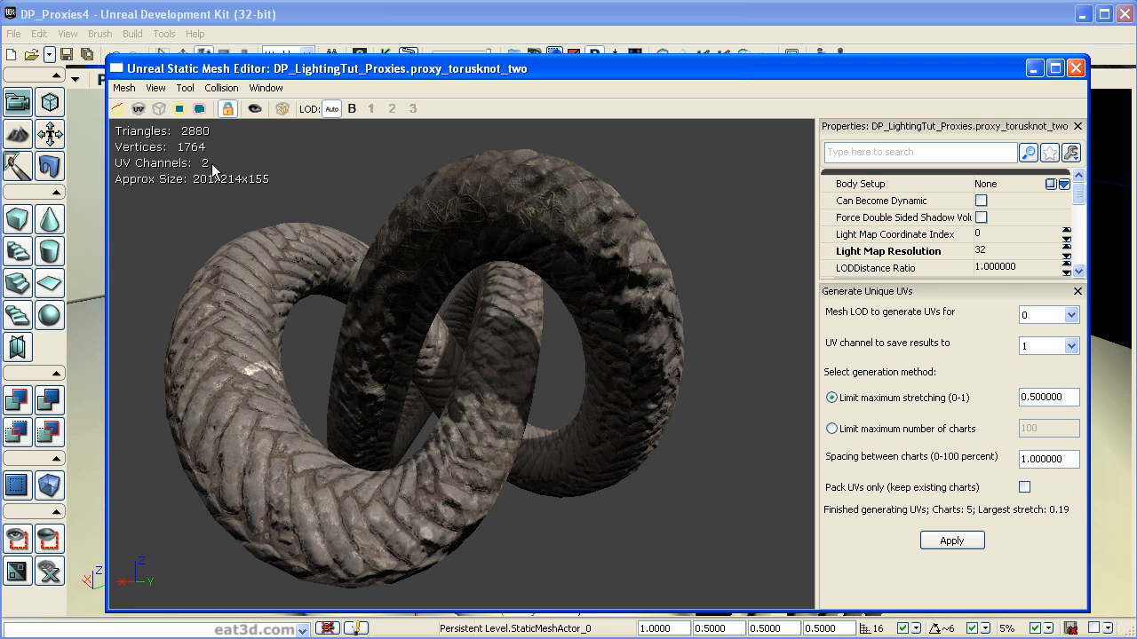
click(1078, 292)
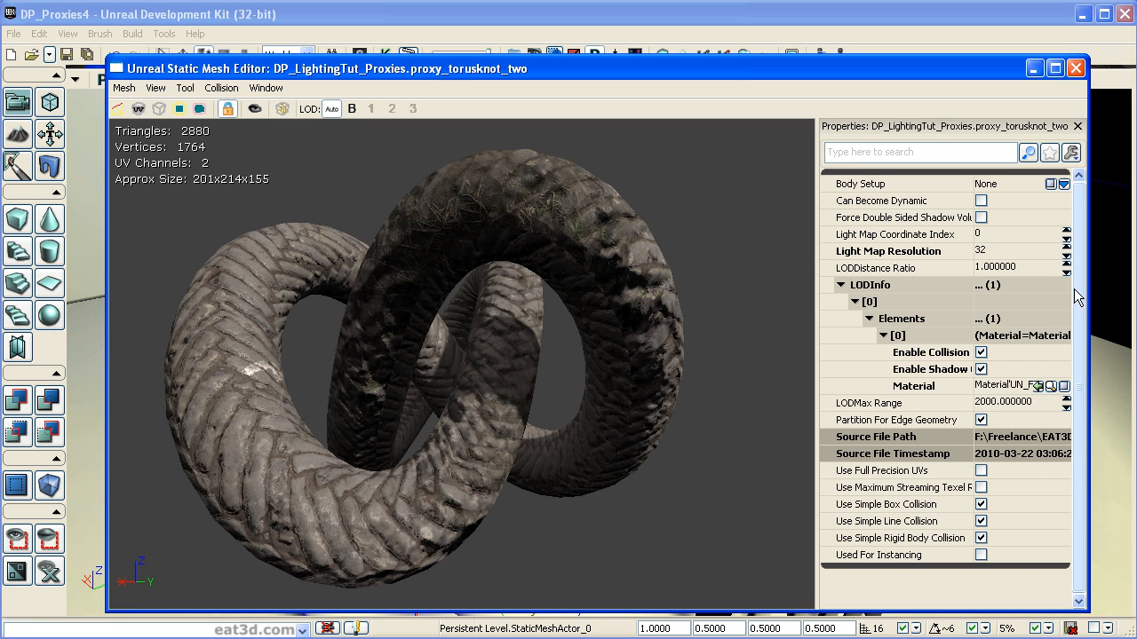
Set the torus knot mesh's Light Map Coordinate Index to 1.
click(869, 236)
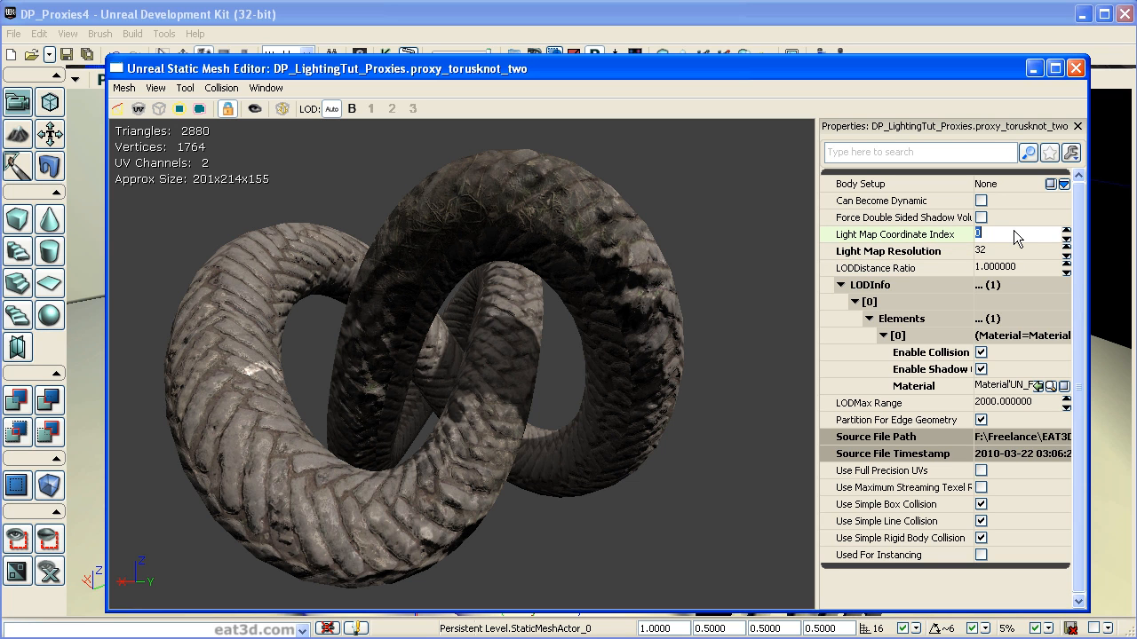
text(1)
key(Return)
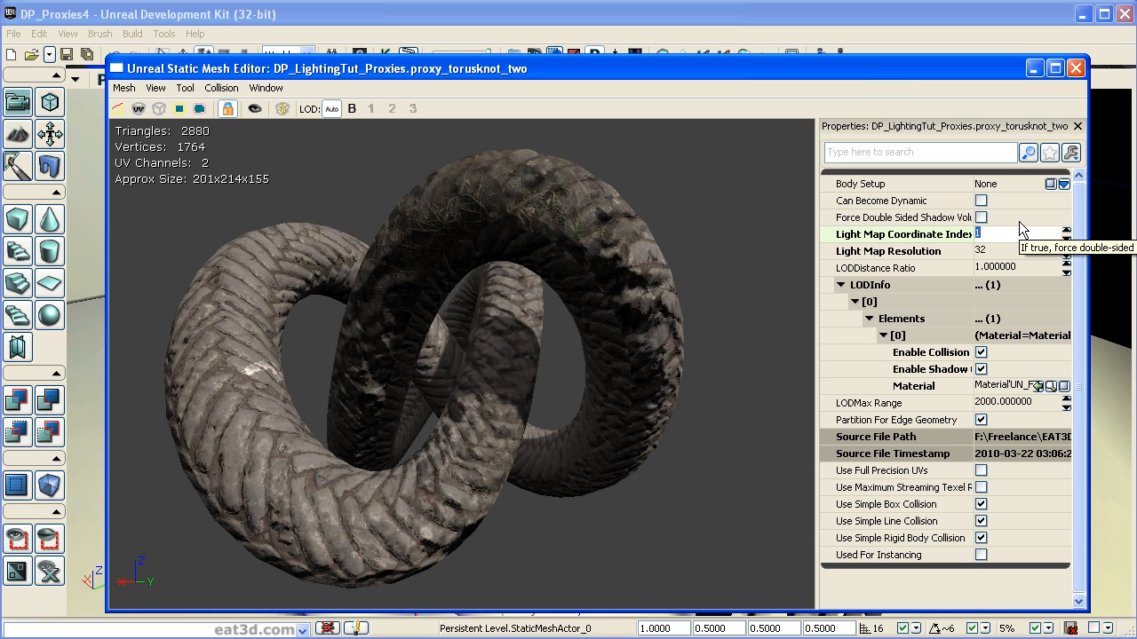
Show the torus knot's UV overlay for channel 1, examine the layout for overlaps, and hide the overlay.
drag(901, 70, 906, 180)
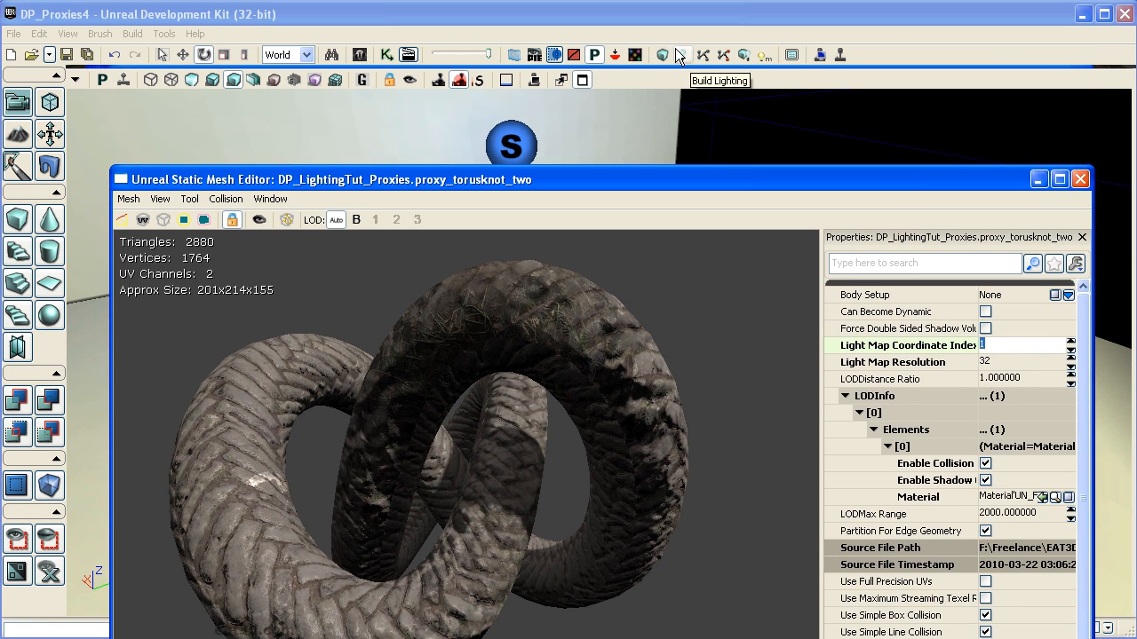
drag(672, 181, 669, 63)
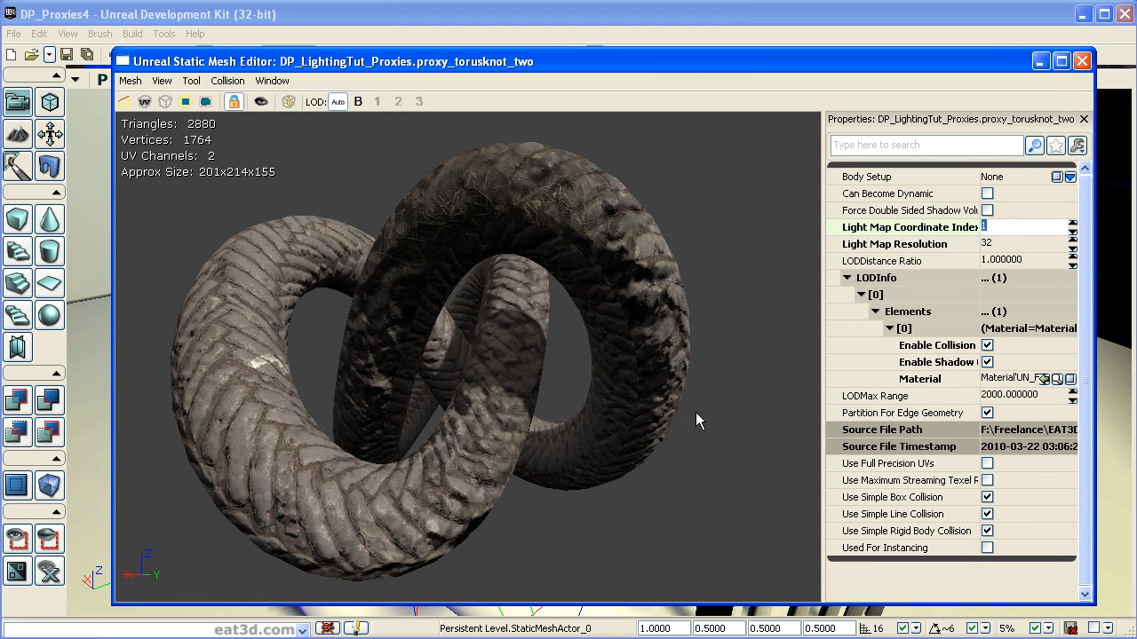
click(146, 102)
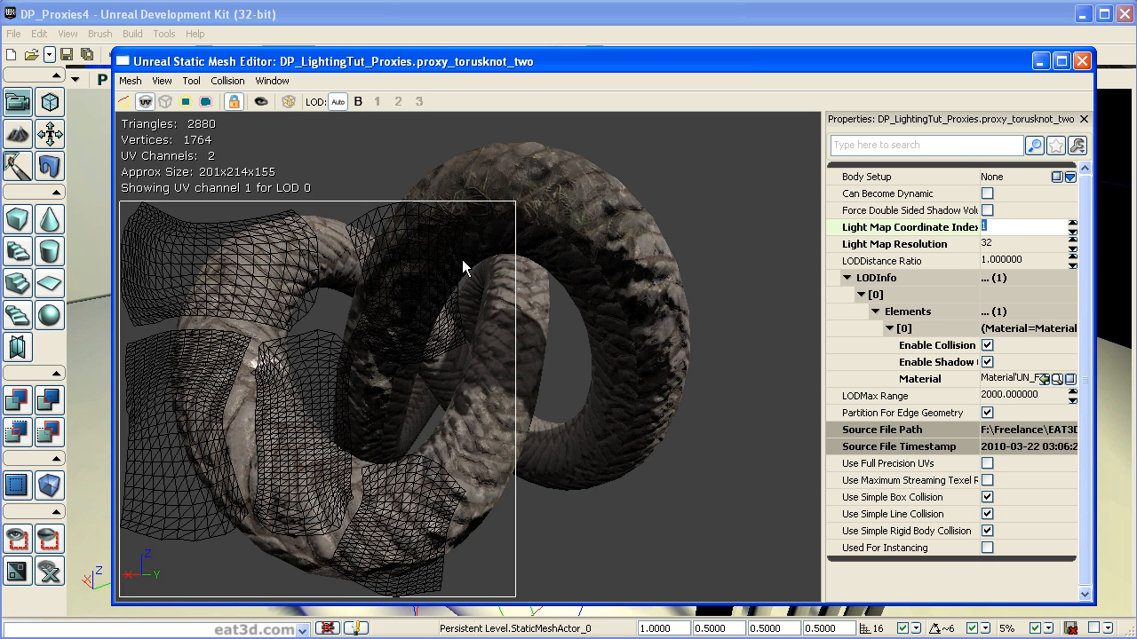
click(145, 102)
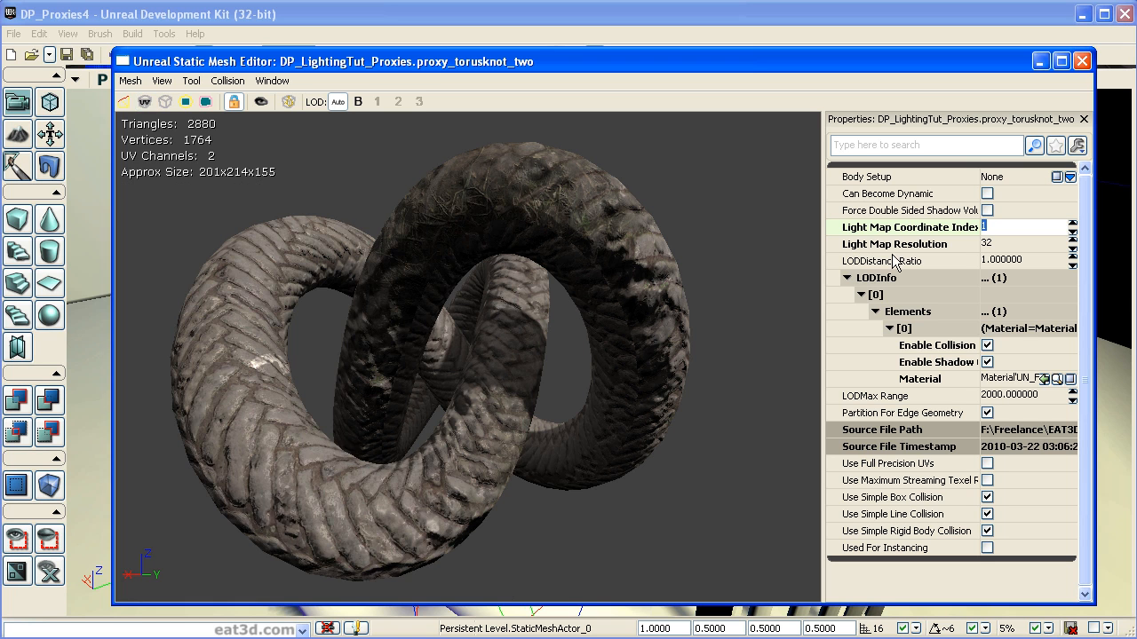
Set the torus knot's Light Map Resolution to 256 and close the Static Mesh Editor.
click(1018, 243)
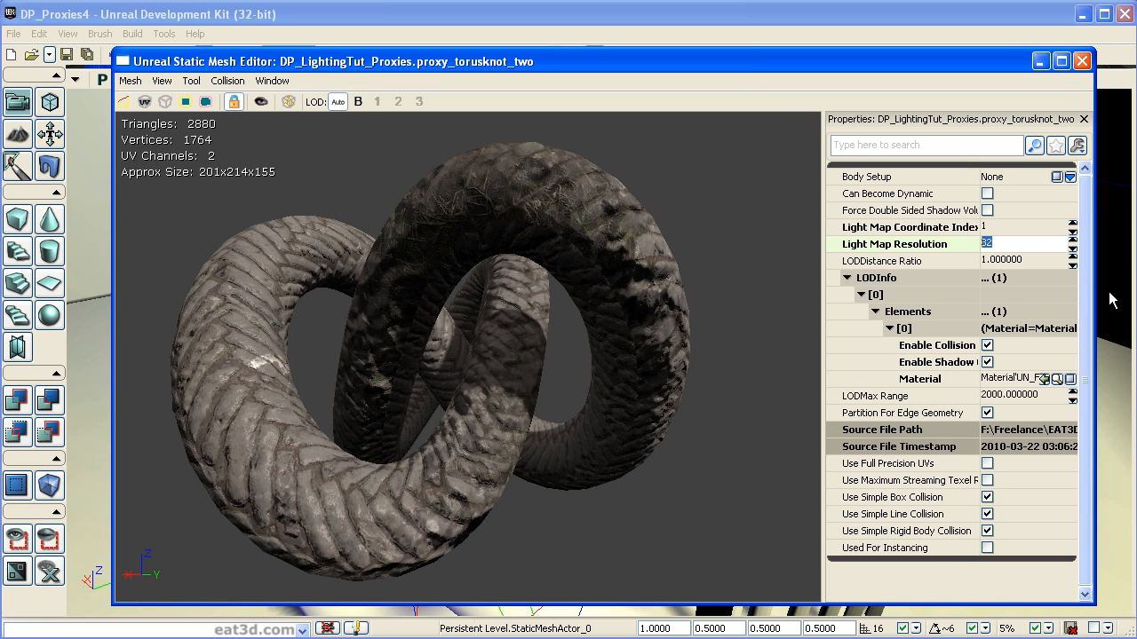
text(256)
key(Return)
click(1082, 60)
Select the torus knot and rebuild medium-quality lighting for only the selected static mesh, excluding BSP, and dismiss the map check.
click(877, 141)
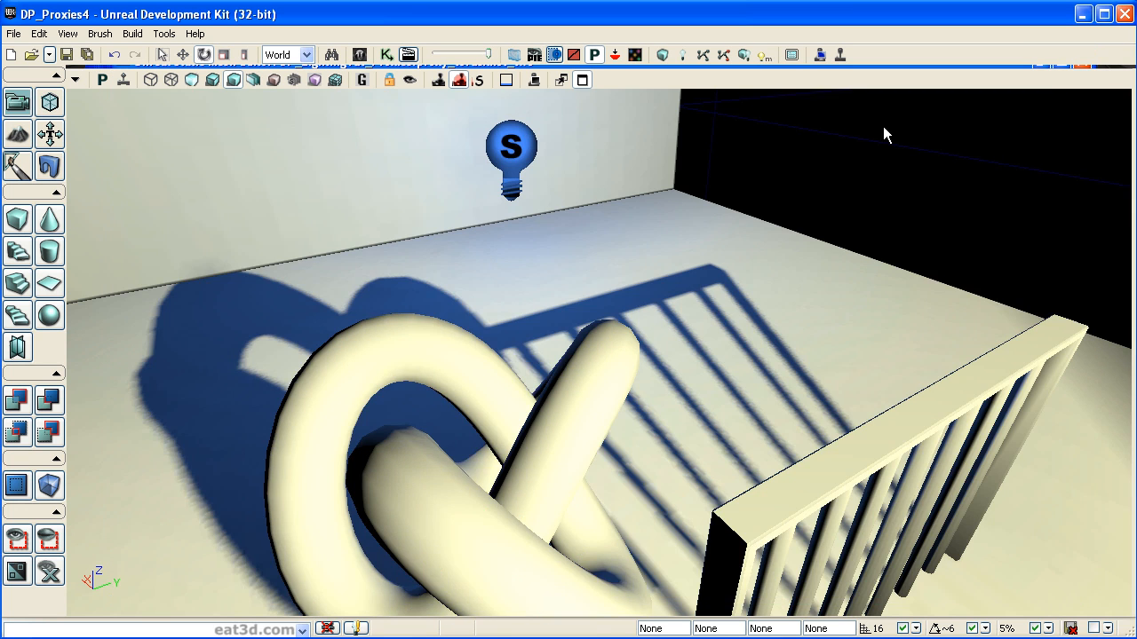
drag(878, 142, 863, 218)
click(603, 289)
right_drag(715, 207, 755, 173)
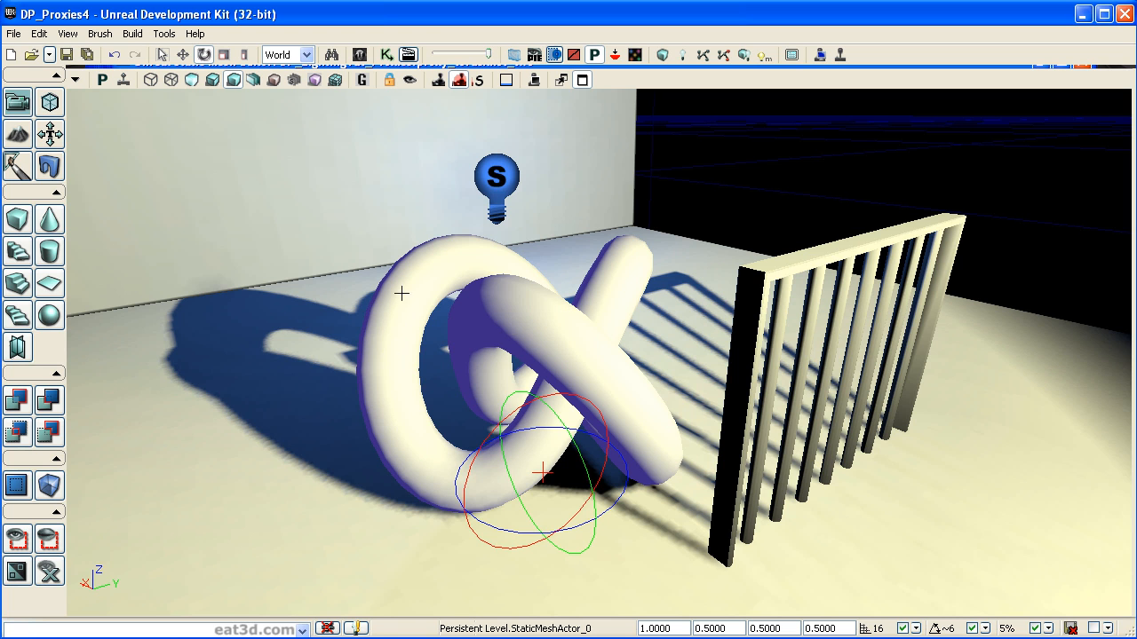
click(684, 55)
click(440, 240)
click(440, 281)
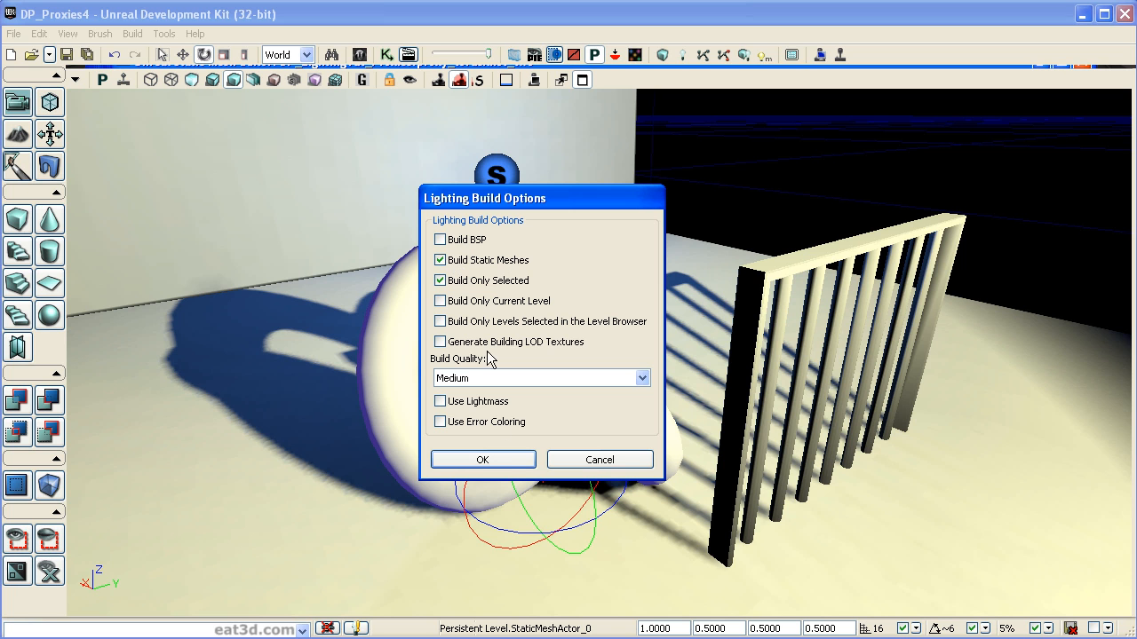
click(501, 457)
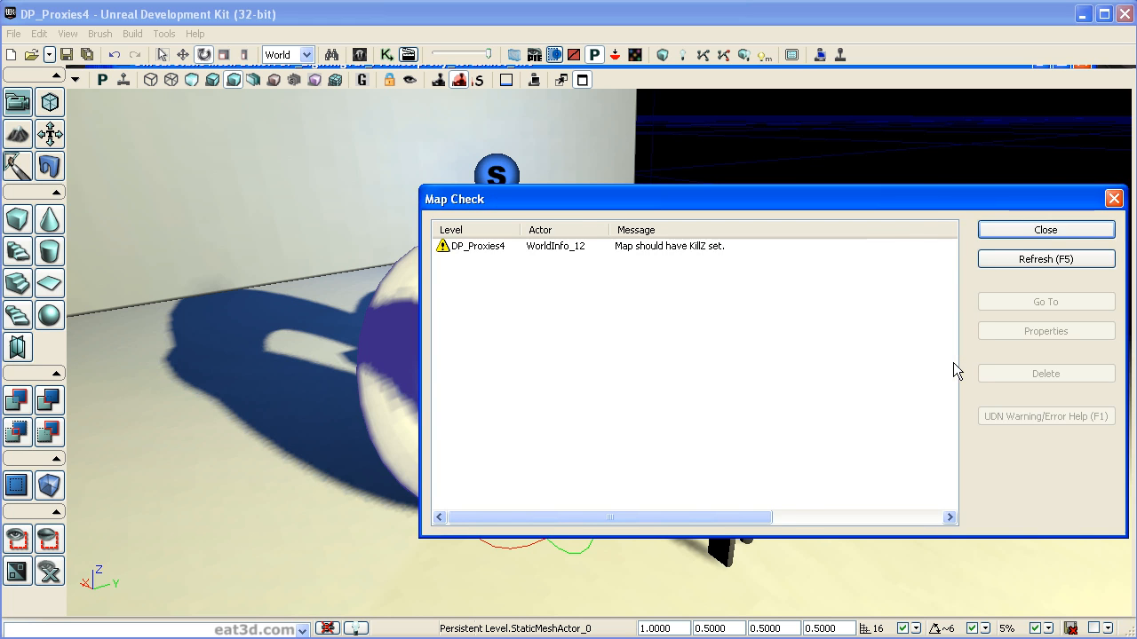
click(1063, 232)
View the torus knot's rebuilt shadows from another angle and select the cage mesh in front of it.
mouse_move(853, 150)
mouse_down()
mouse_move(825, 106)
mouse_move(813, 146)
mouse_move(853, 182)
mouse_move(866, 142)
mouse_up()
mouse_move(866, 143)
right_down()
mouse_move(723, 222)
mouse_move(772, 250)
mouse_move(781, 284)
mouse_move(786, 218)
mouse_move(768, 231)
mouse_move(791, 238)
mouse_move(783, 264)
mouse_move(796, 269)
mouse_move(794, 240)
mouse_move(799, 259)
mouse_move(837, 271)
mouse_move(757, 221)
mouse_move(908, 168)
mouse_move(639, 173)
mouse_move(424, 157)
right_up()
click(868, 187)
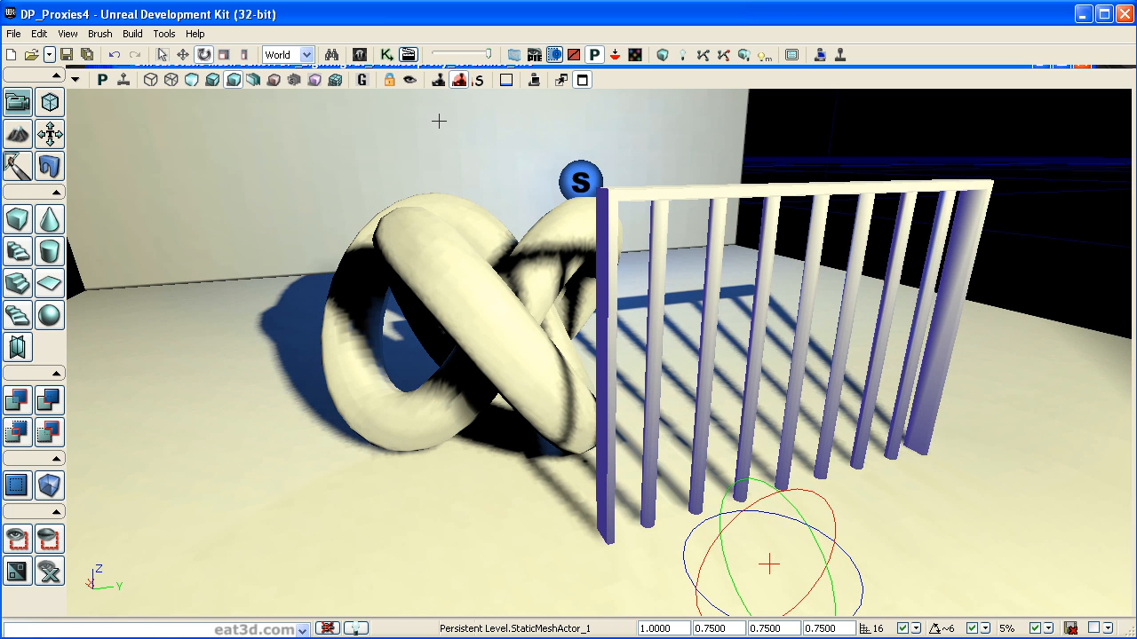
right_click(810, 169)
click(823, 177)
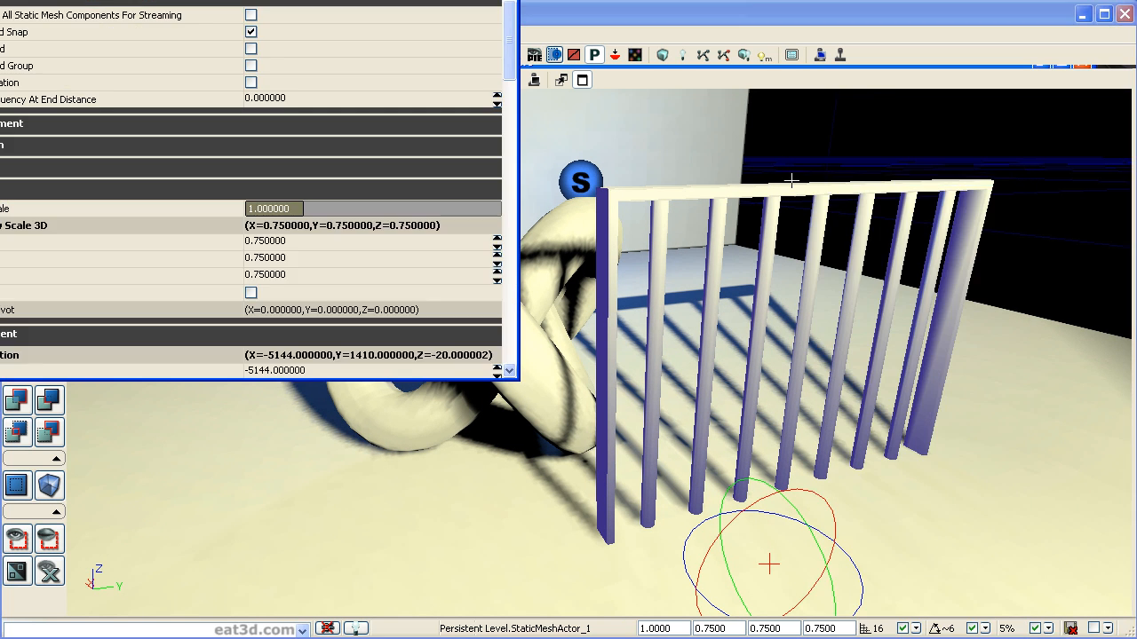
drag(352, 0, 587, 104)
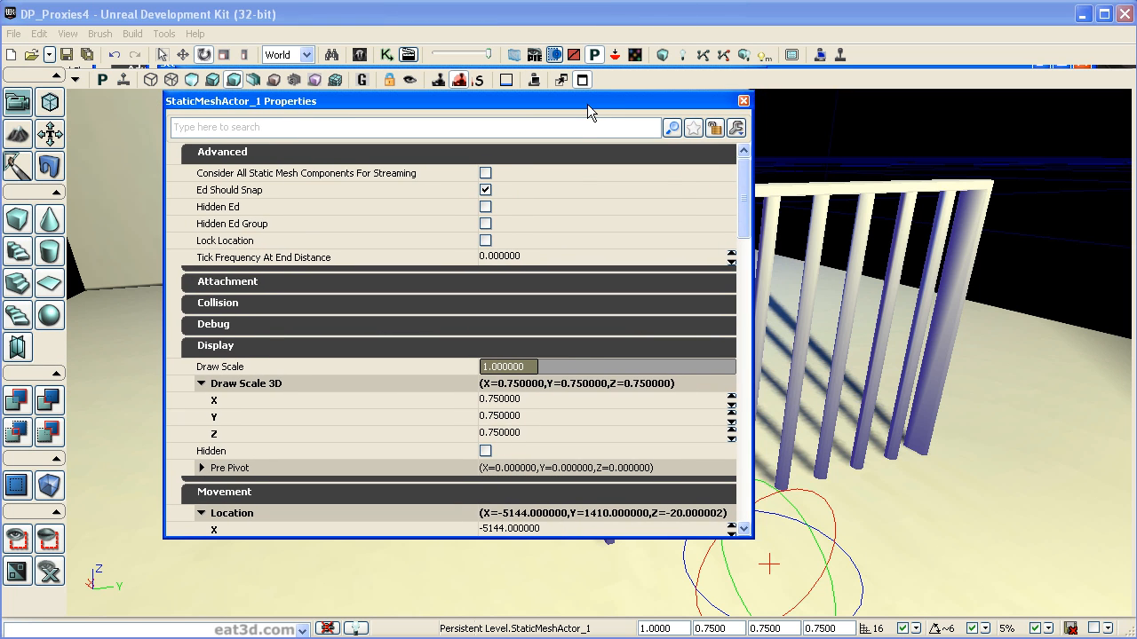
click(743, 100)
Locate the cage's mesh in the Content Browser, open proxy_cage in the Static Mesh Editor, and reposition the editor window.
right_click(771, 181)
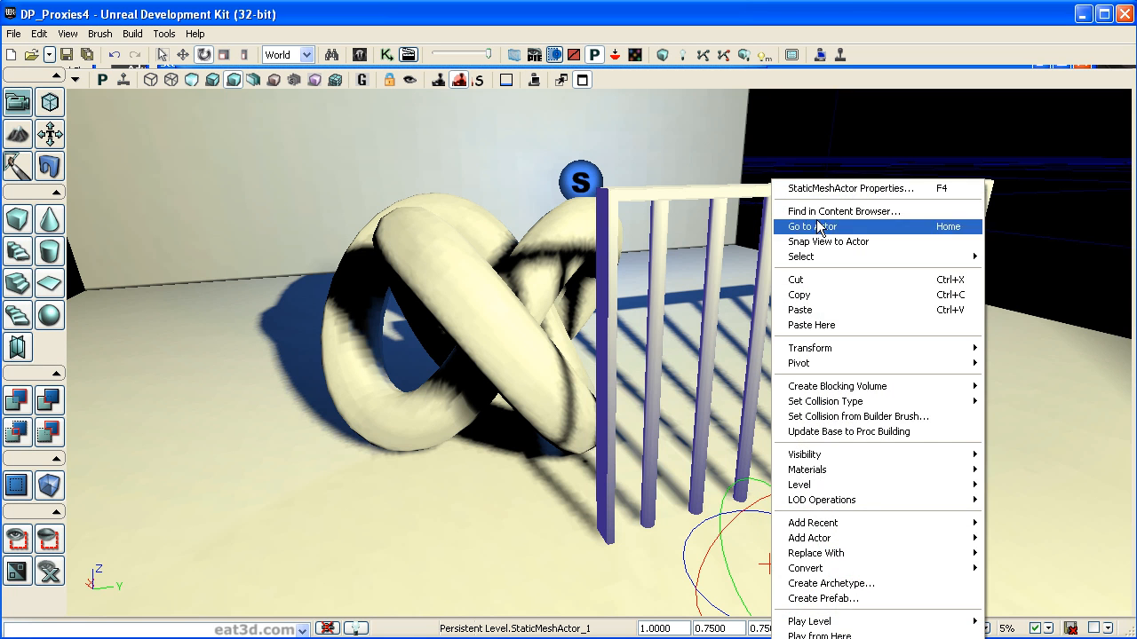
click(822, 211)
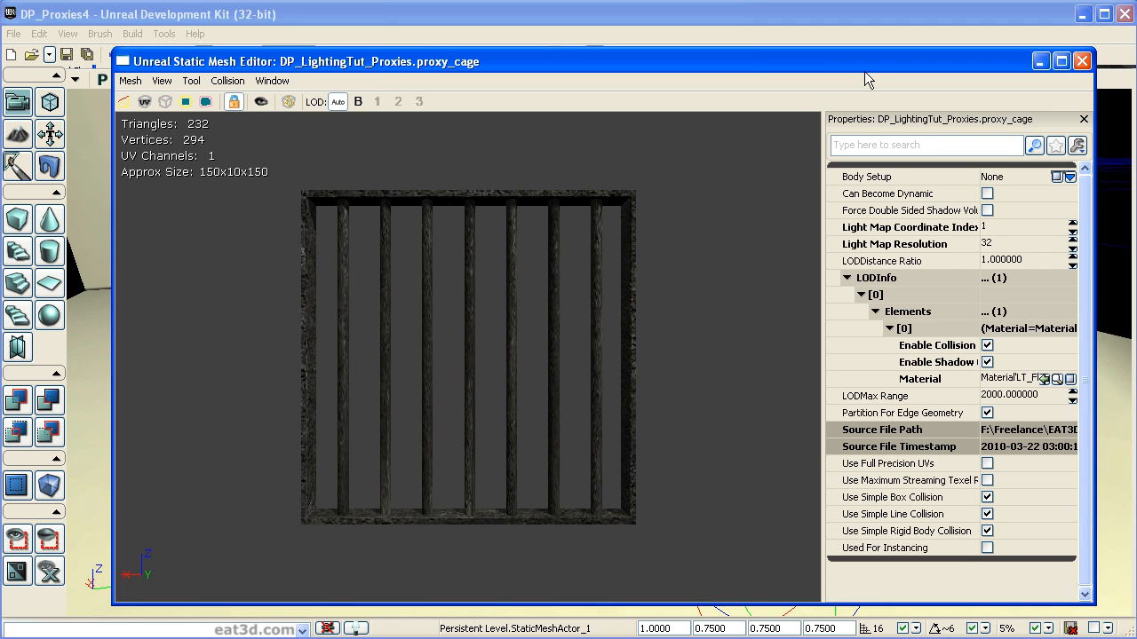
drag(864, 71, 833, 61)
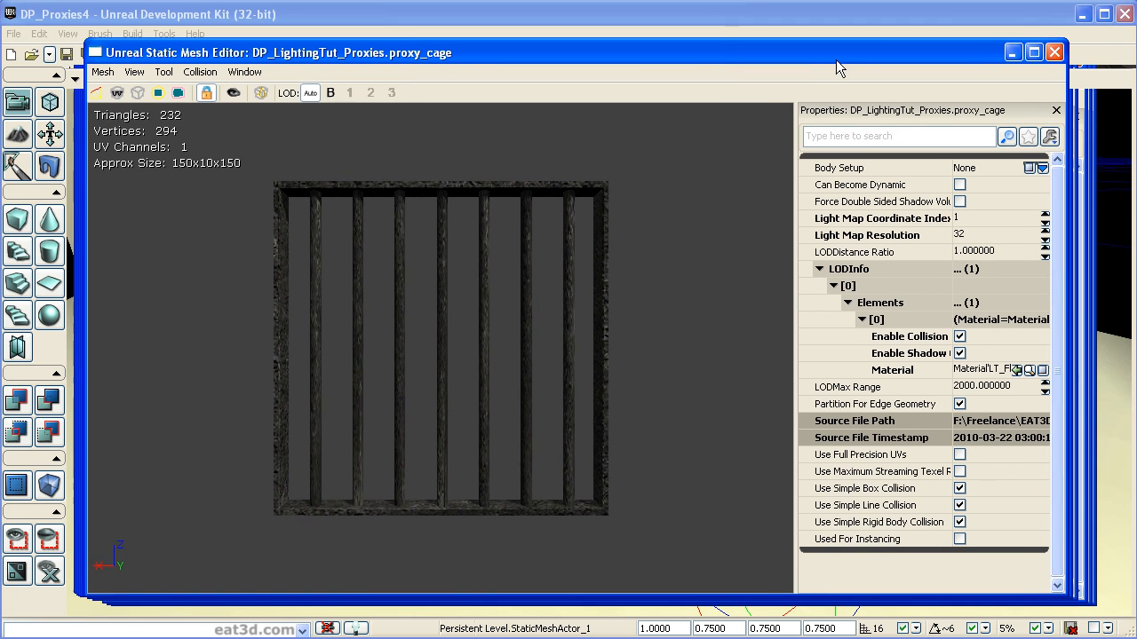
drag(761, 289, 189, 138)
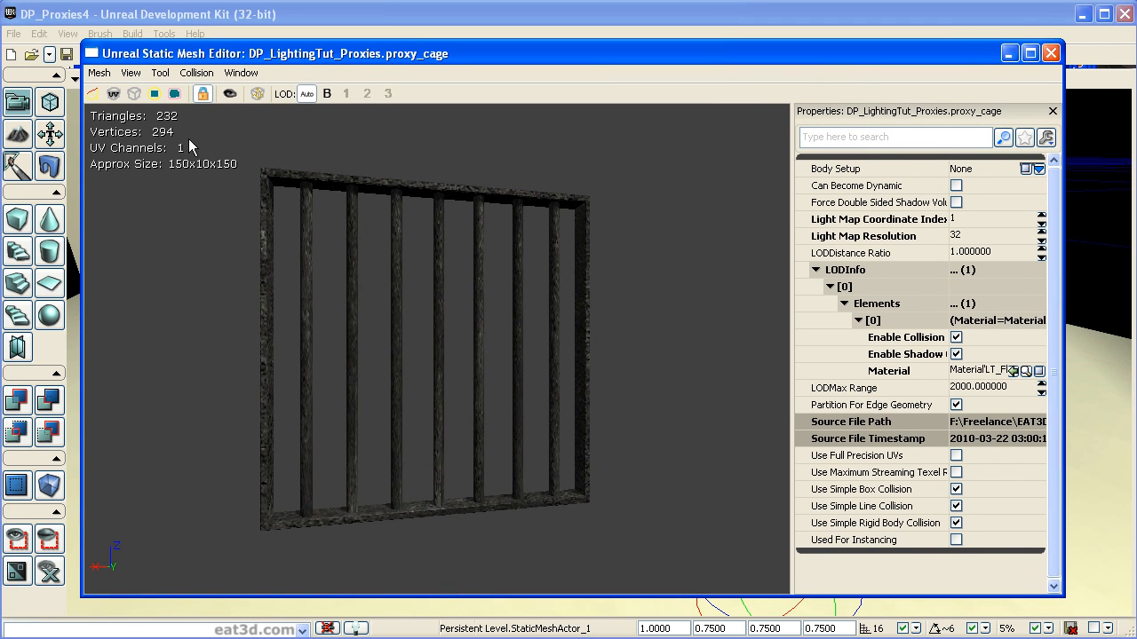
Set the cage mesh's Light Map Coordinate Index to 0 and show its UV overlay for channel 0.
click(961, 222)
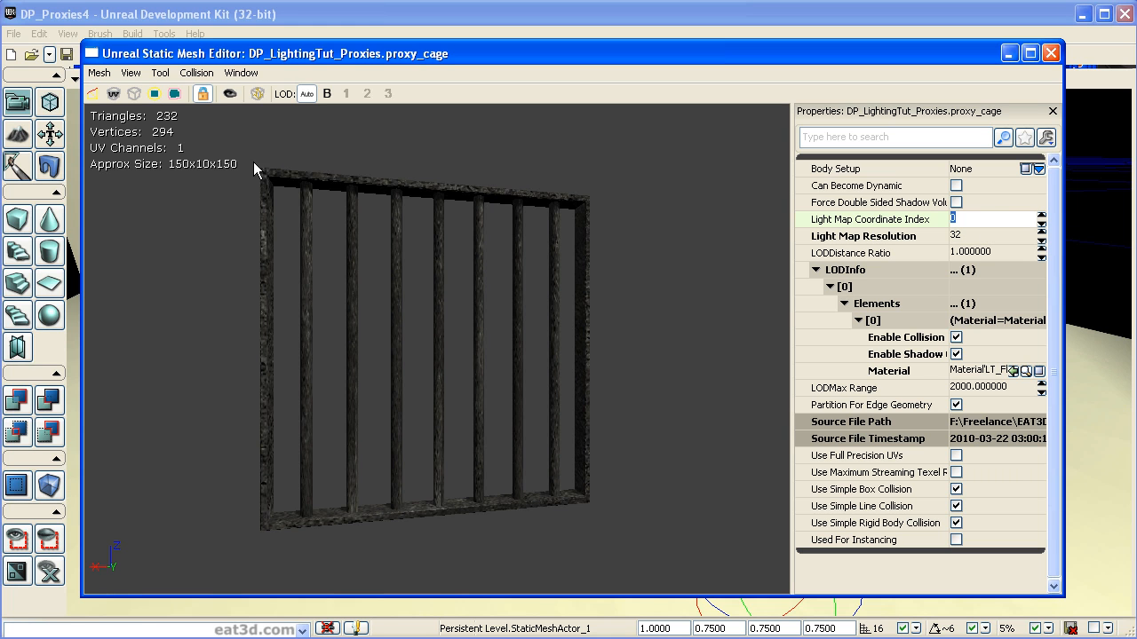
click(113, 93)
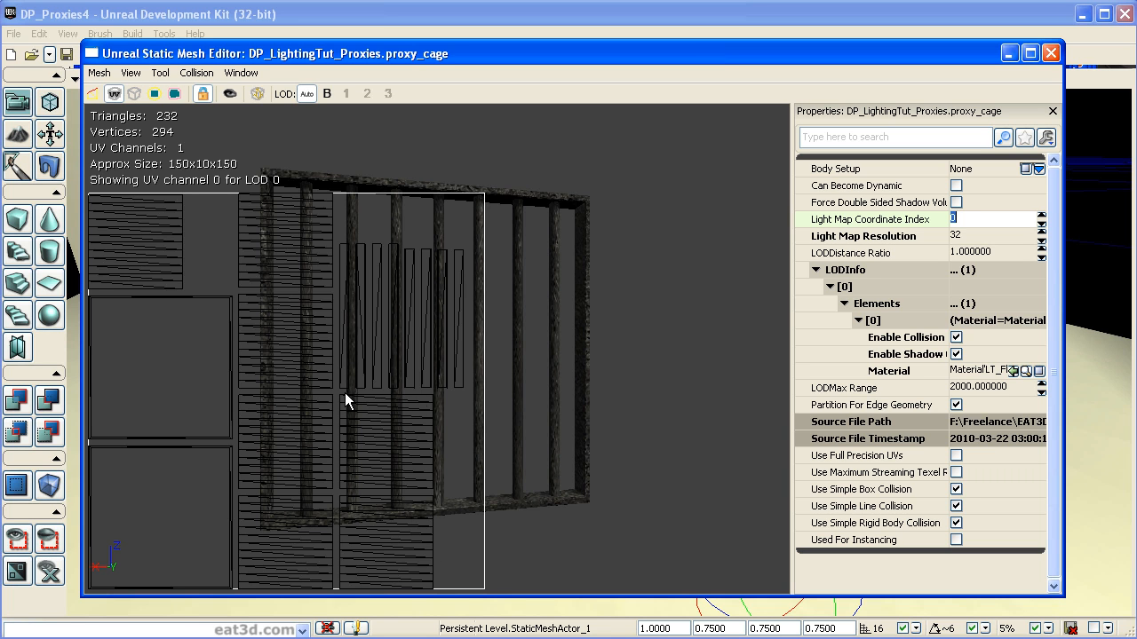
click(594, 174)
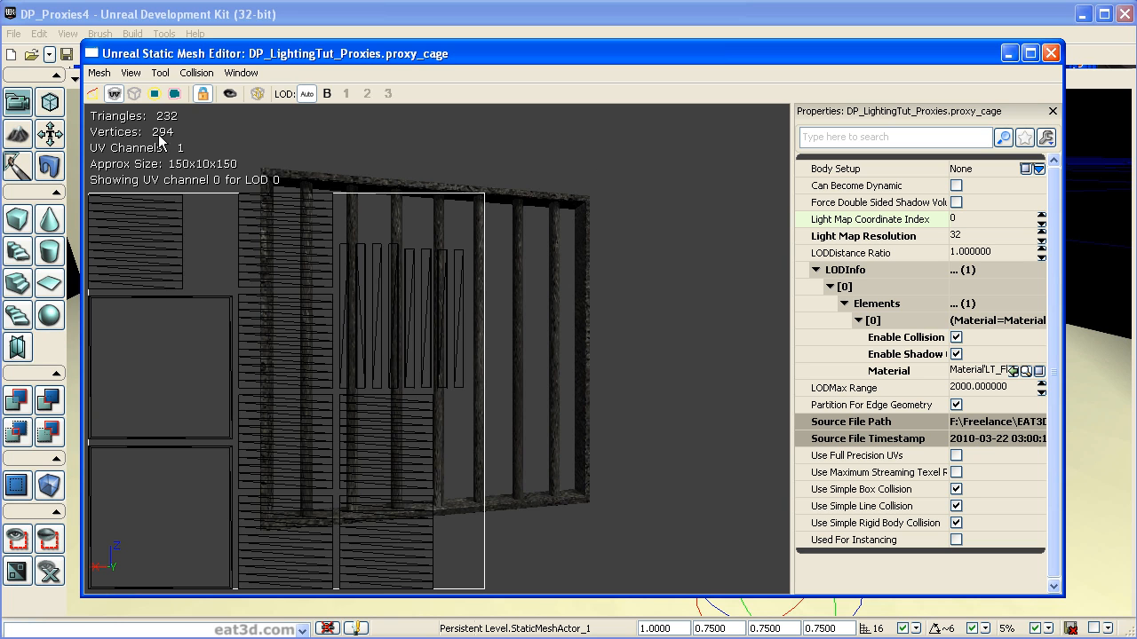
Hide the cage mesh's UV overlay, set its Light Map Resolution to 256, and close the Static Mesh Editor.
click(115, 94)
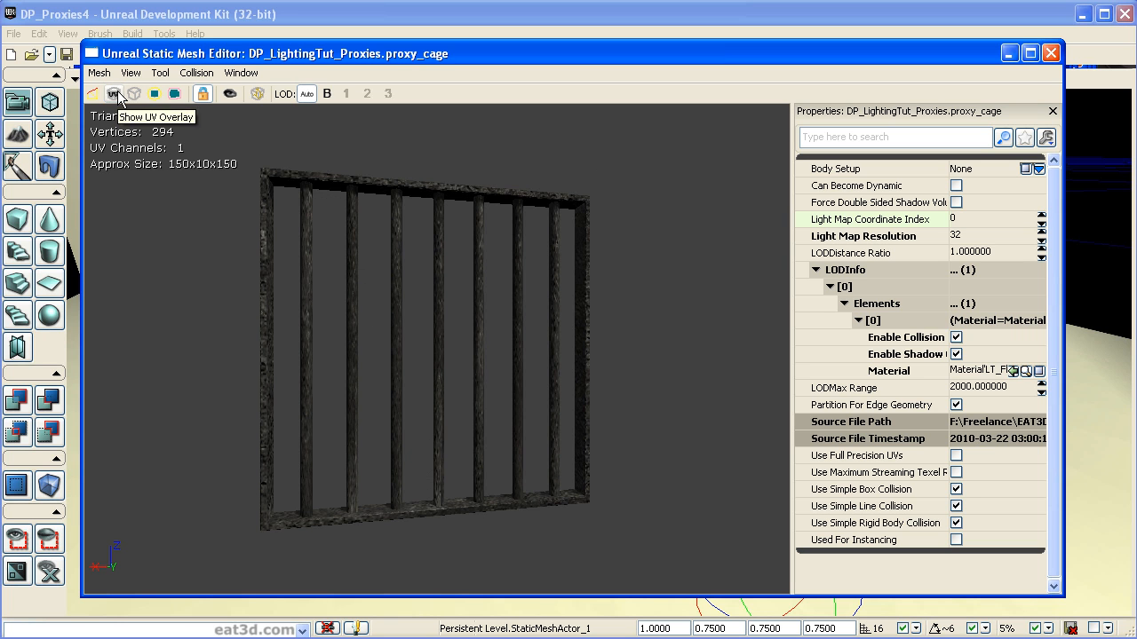
click(966, 223)
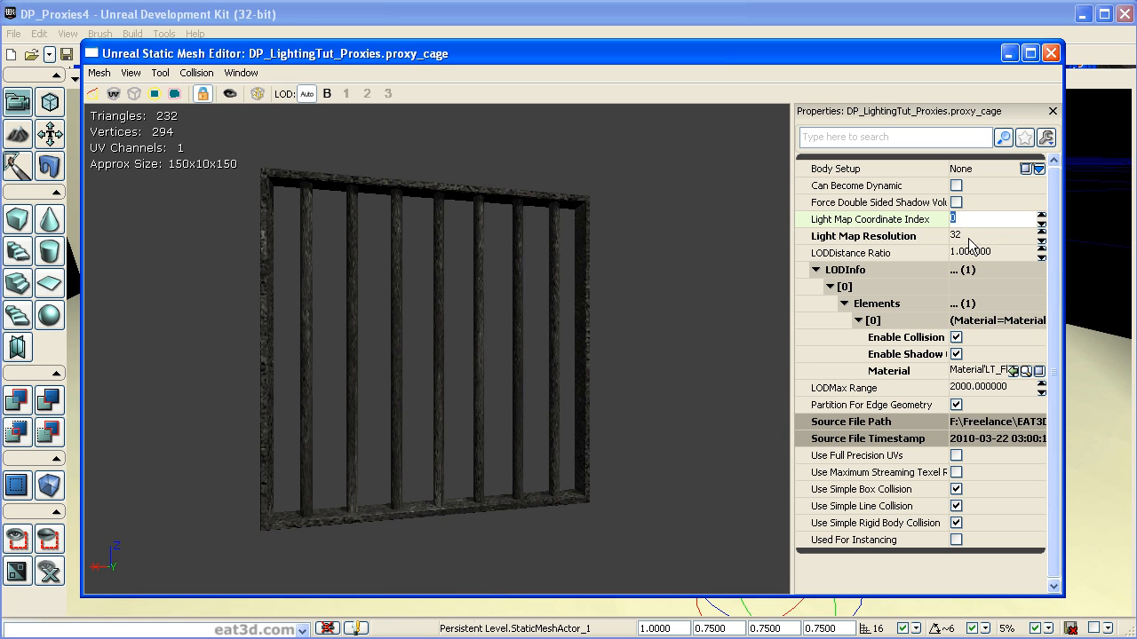
click(968, 236)
text(256)
key(Return)
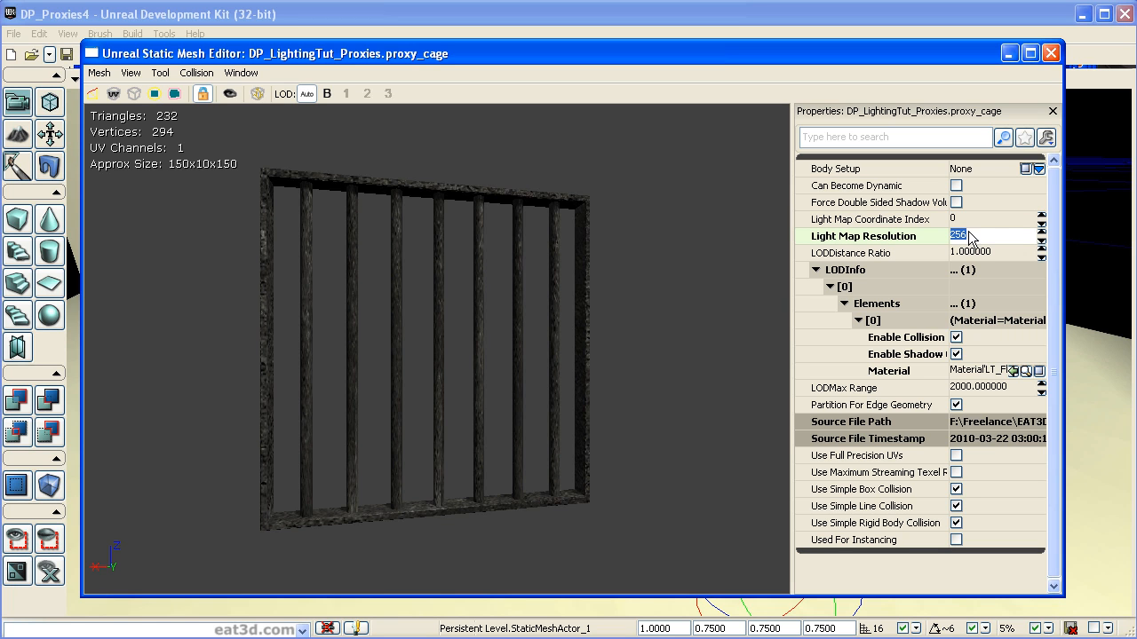
click(1052, 51)
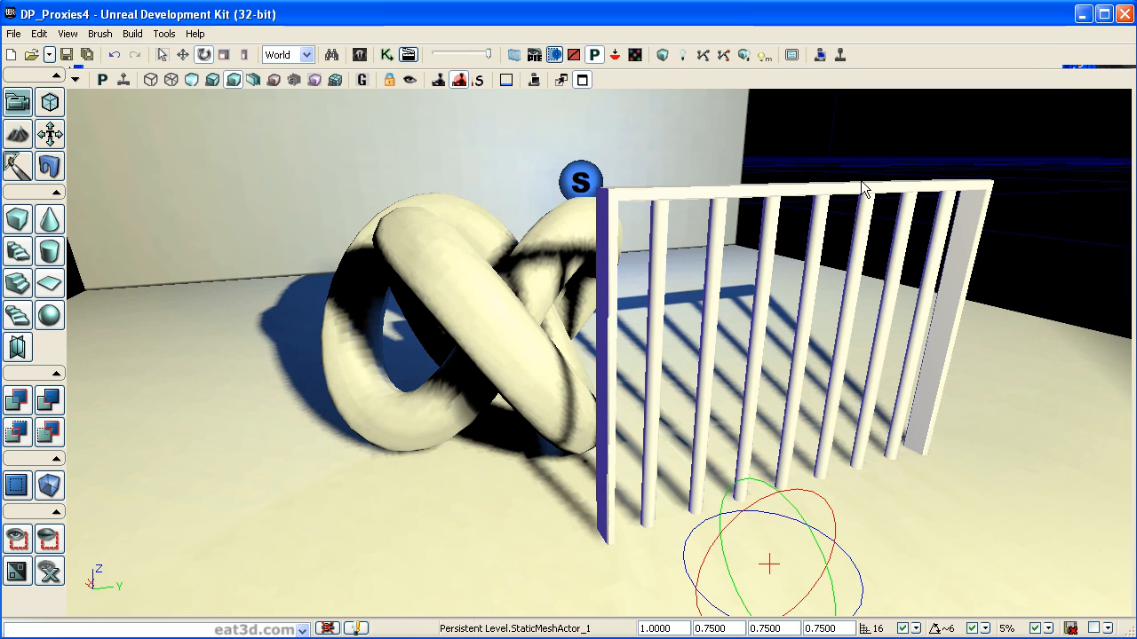
Rebuild medium-quality lighting for only the selected cage mesh, dismiss the map check, and view its new shading from another angle.
click(683, 54)
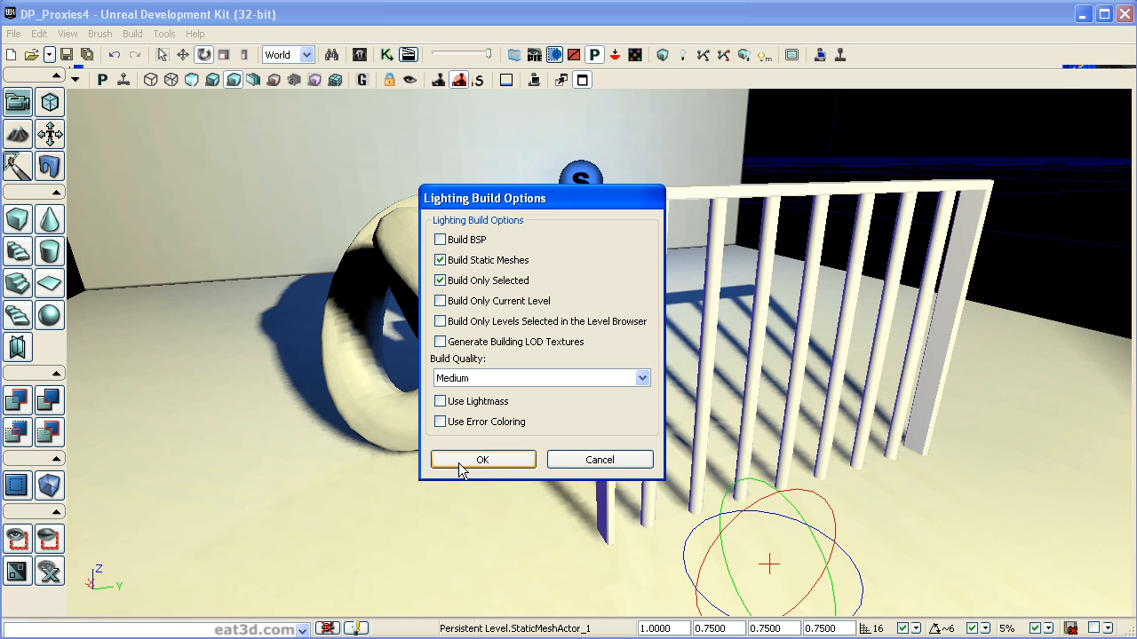
click(484, 461)
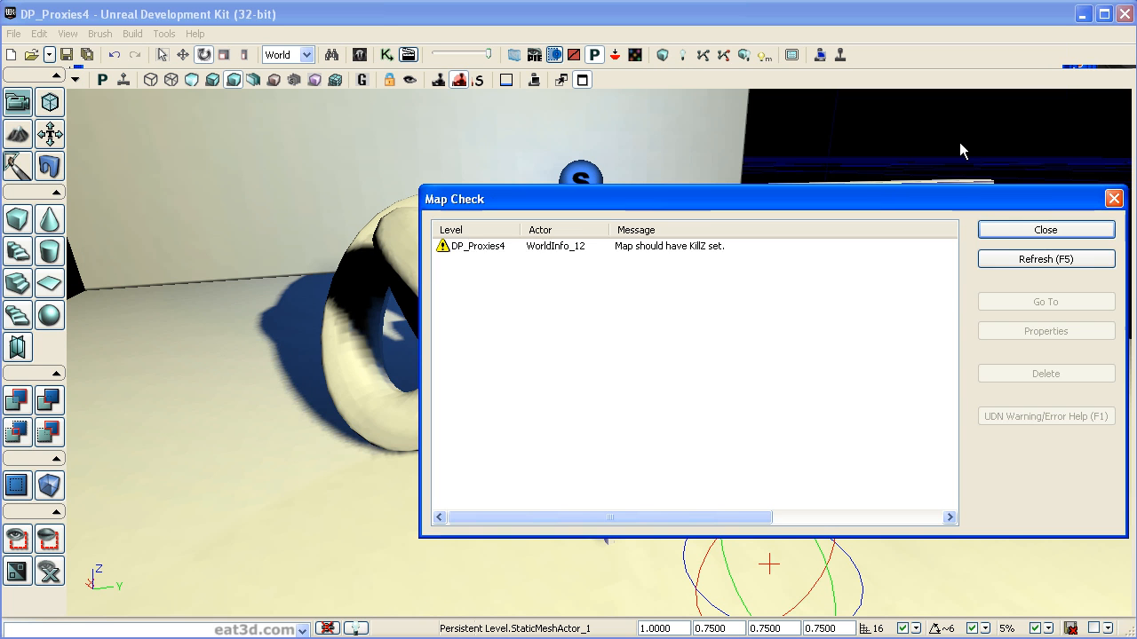
click(1003, 232)
drag(1003, 144, 942, 134)
right_drag(942, 133, 1036, 231)
drag(1035, 231, 1045, 259)
mouse_move(1044, 259)
right_down()
mouse_move(1049, 280)
mouse_move(1058, 254)
right_up()
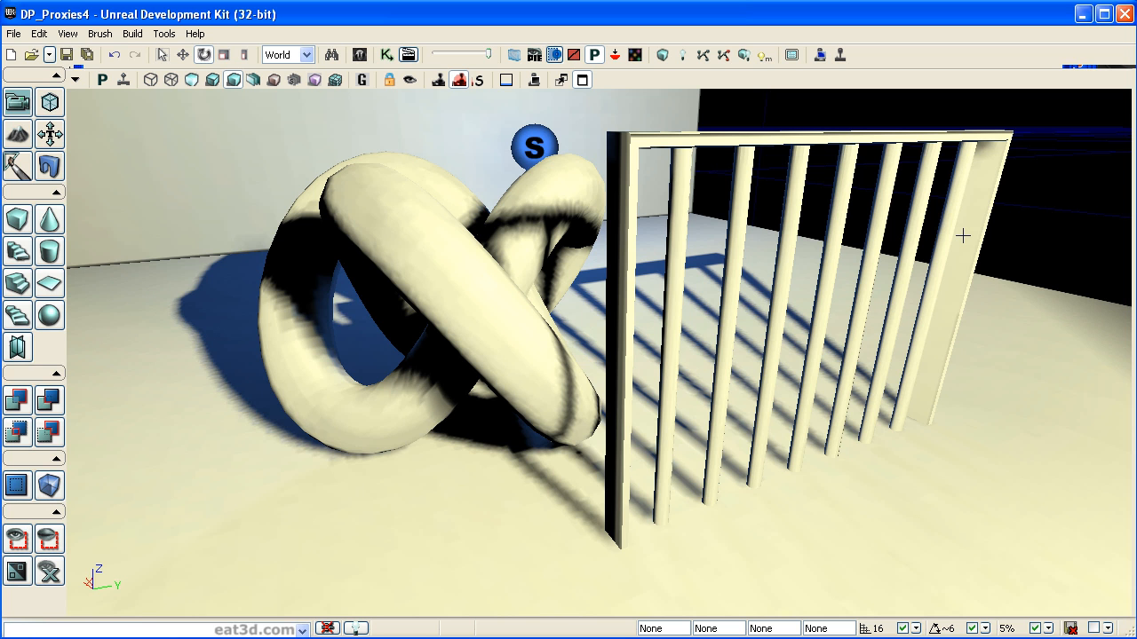
drag(1059, 232, 1073, 215)
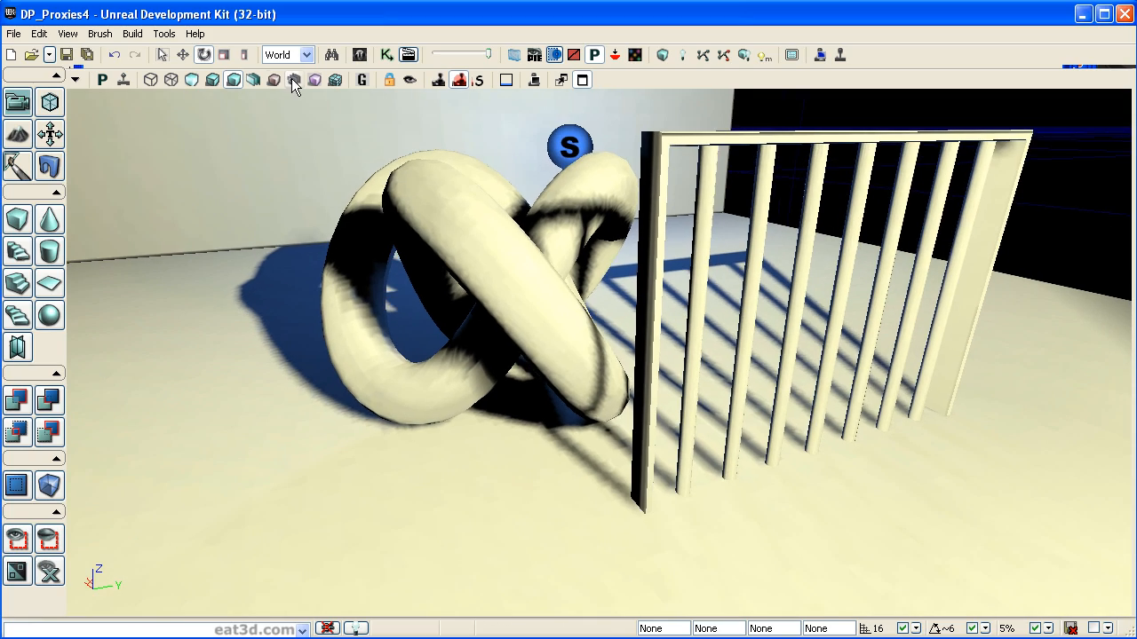
Show the scene in Lit mode and rebuild medium-quality lighting for all BSP and static meshes, dismissing the map check.
click(213, 81)
drag(301, 169, 297, 164)
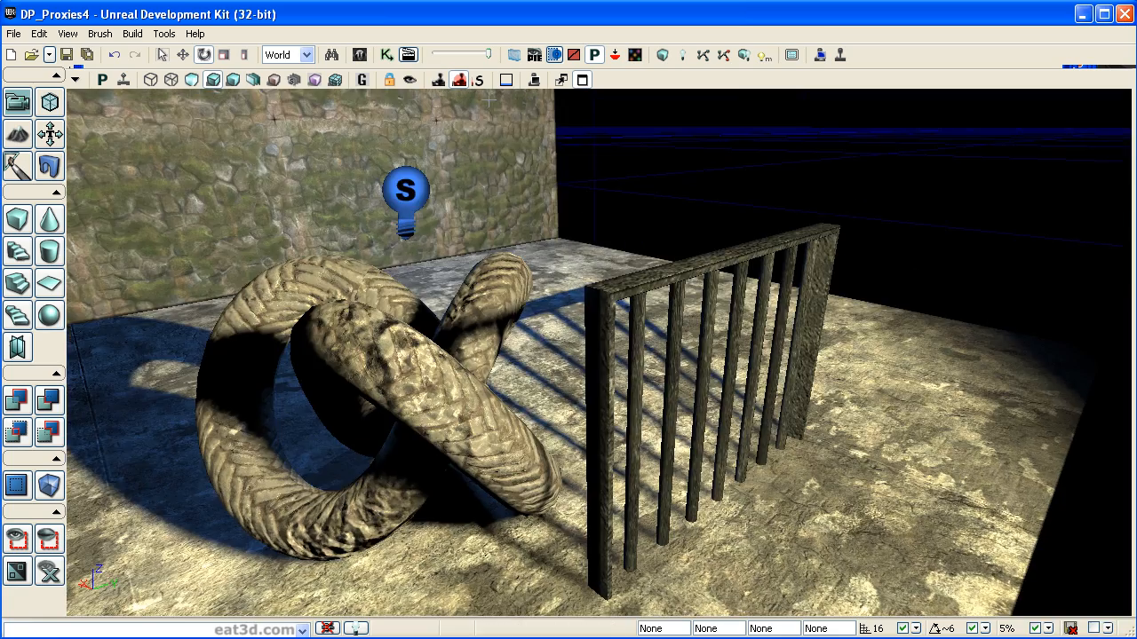
click(682, 56)
click(469, 240)
click(473, 280)
click(509, 455)
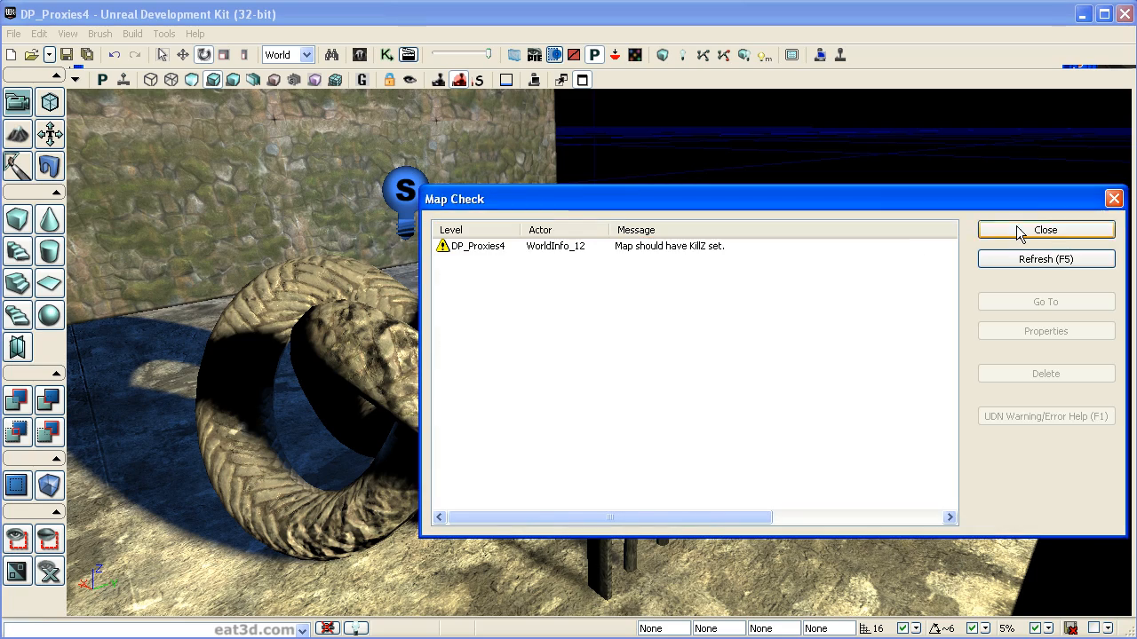
click(1017, 228)
Examine the textured scene from a new angle, switch to Lighting Only view, and inspect the knot's shadow where floor meets wall.
drag(936, 180, 857, 186)
right_drag(857, 187, 902, 227)
drag(902, 227, 924, 261)
right_drag(924, 261, 892, 231)
drag(893, 231, 848, 250)
middle_drag(848, 250, 875, 281)
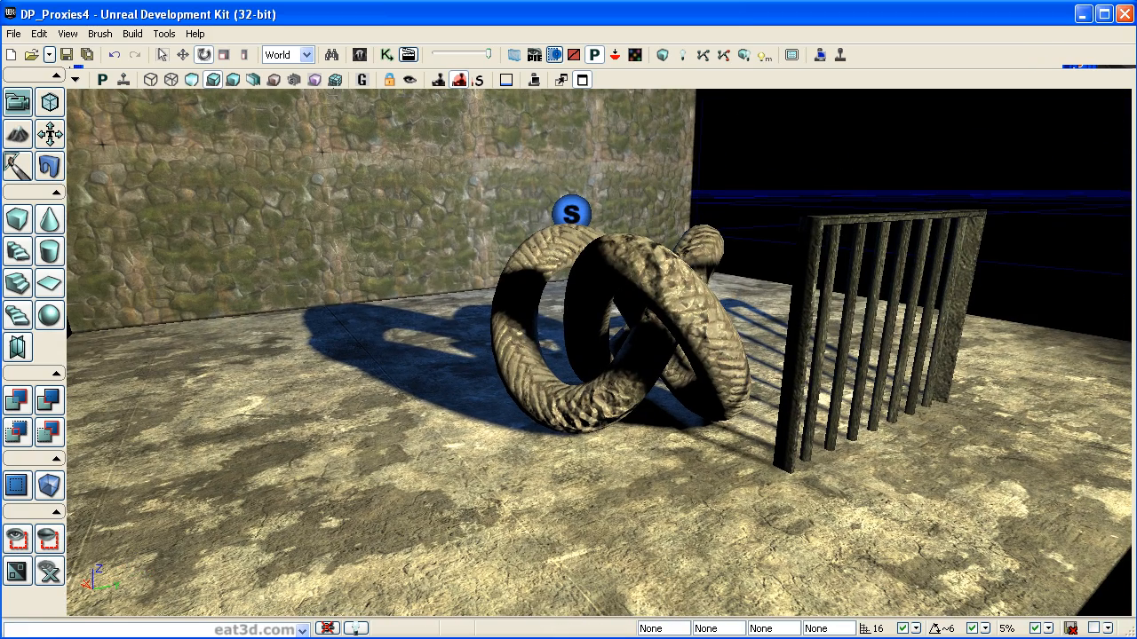
click(234, 82)
drag(251, 154, 286, 176)
drag(479, 288, 481, 285)
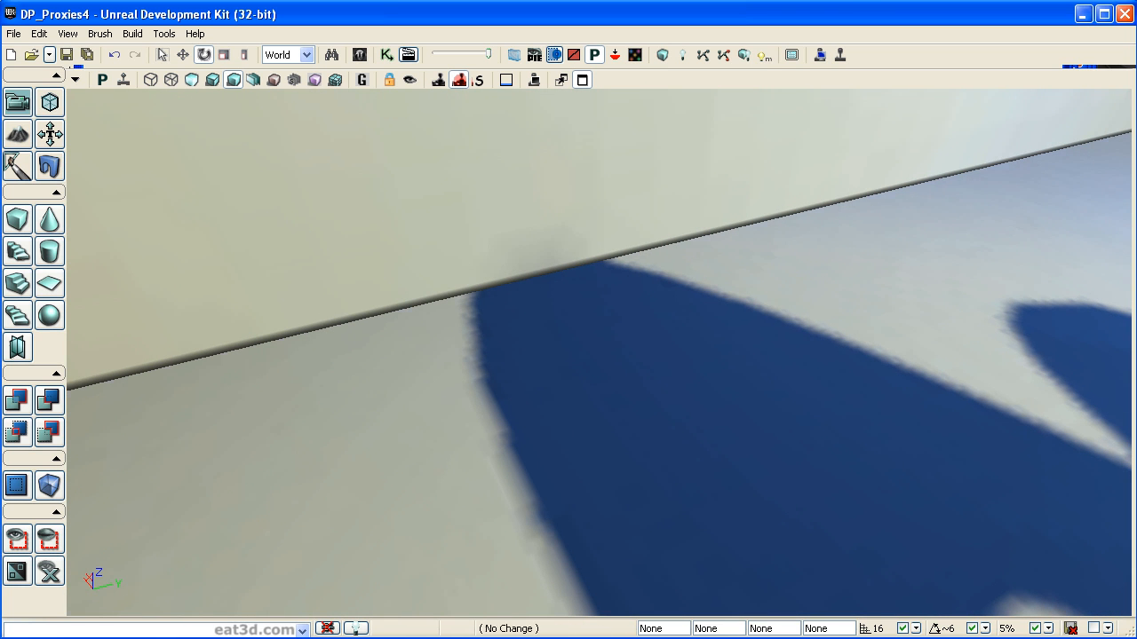
Set the back wall's Lightmap Resolution to 1 in the surface properties and close them.
right_click(443, 404)
click(481, 394)
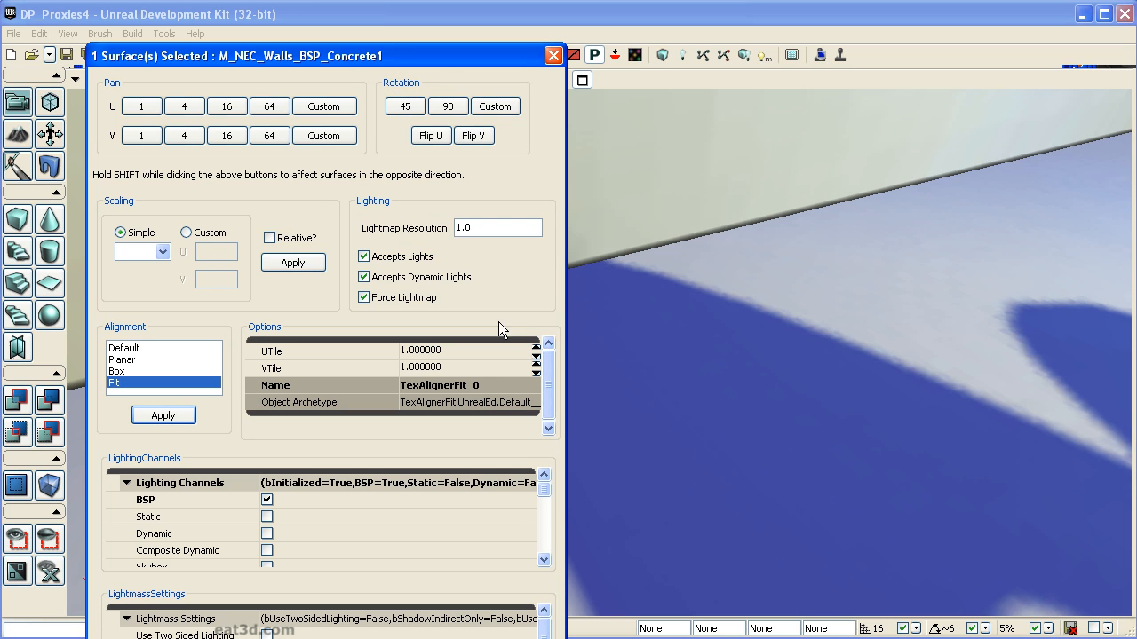
click(598, 199)
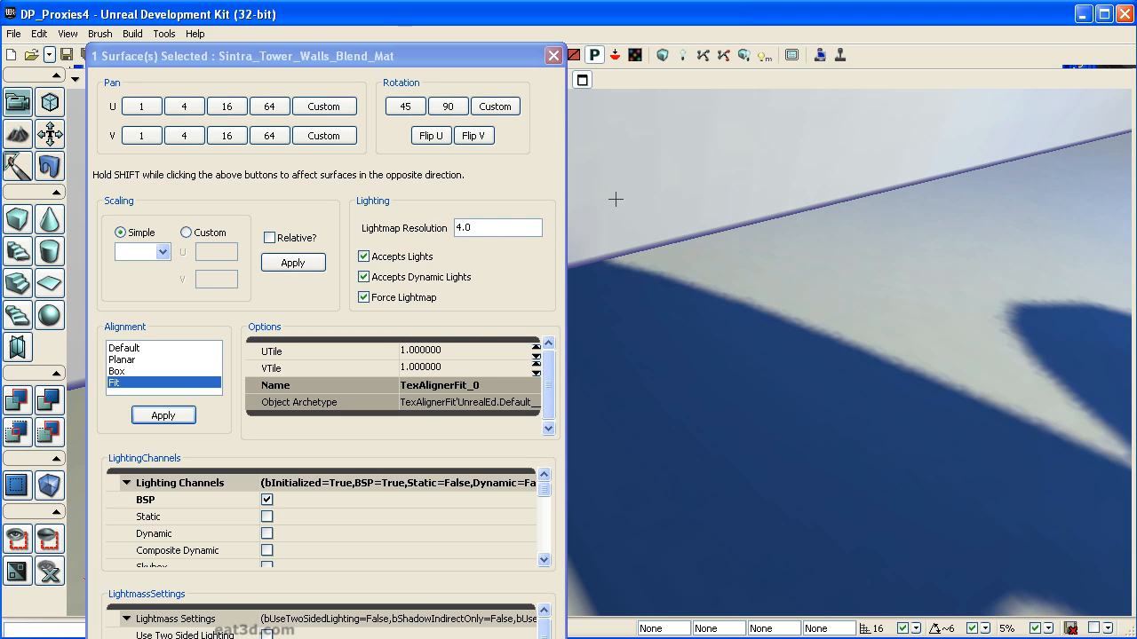
double_click(463, 228)
text(1)
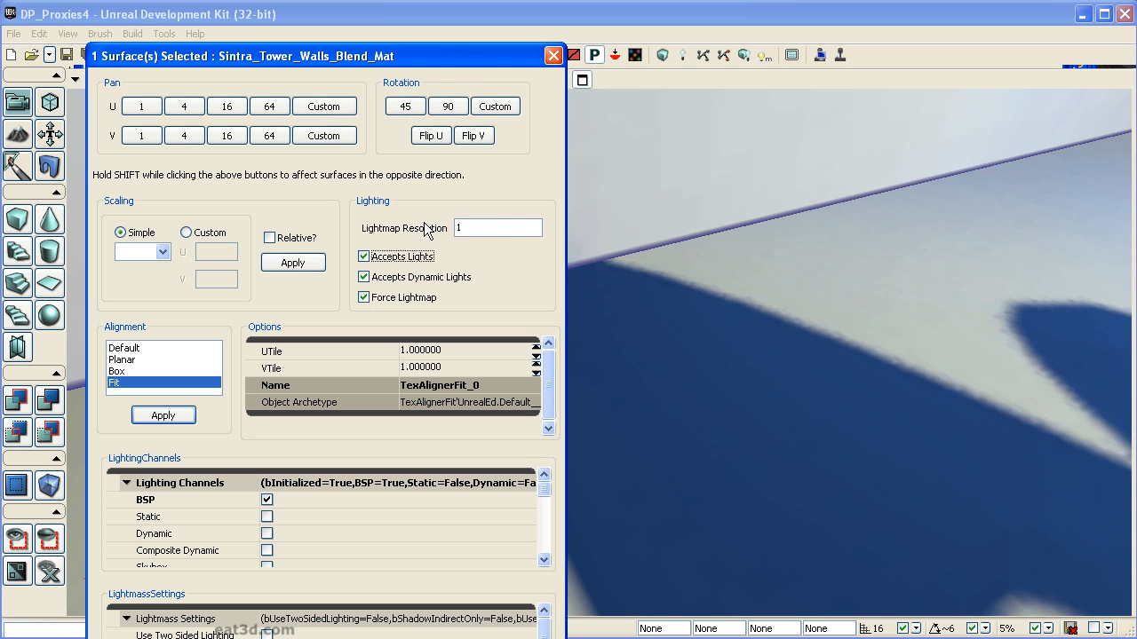
click(553, 55)
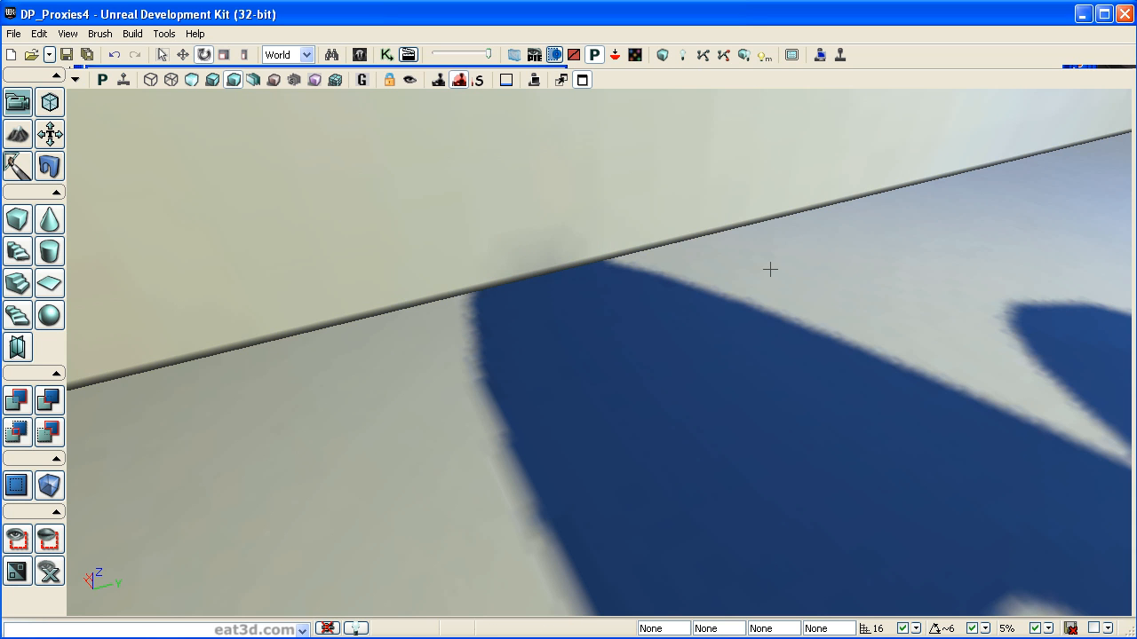
Rebuild medium-quality lighting for all BSP and static meshes, dismiss the map check, and inspect the shadow on the back wall.
click(678, 60)
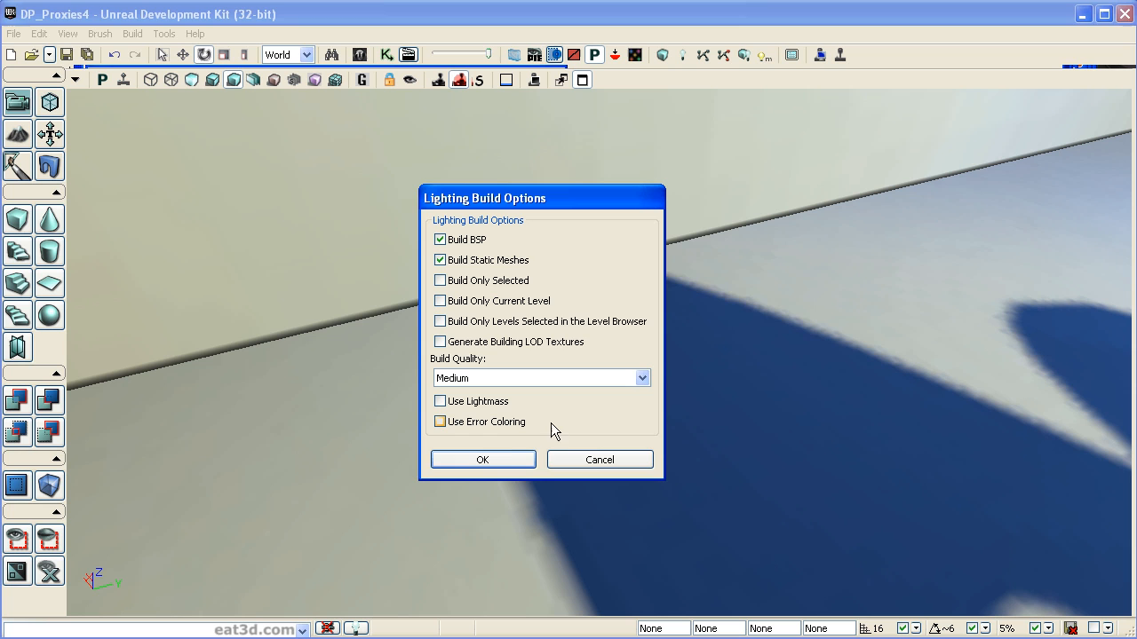
click(509, 456)
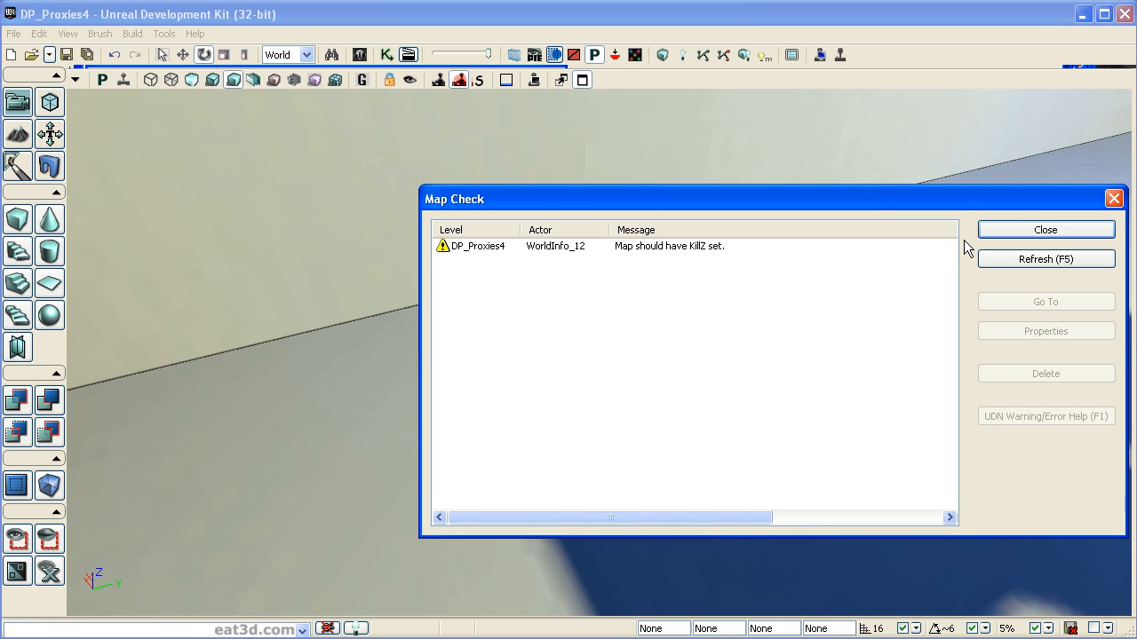
click(1011, 233)
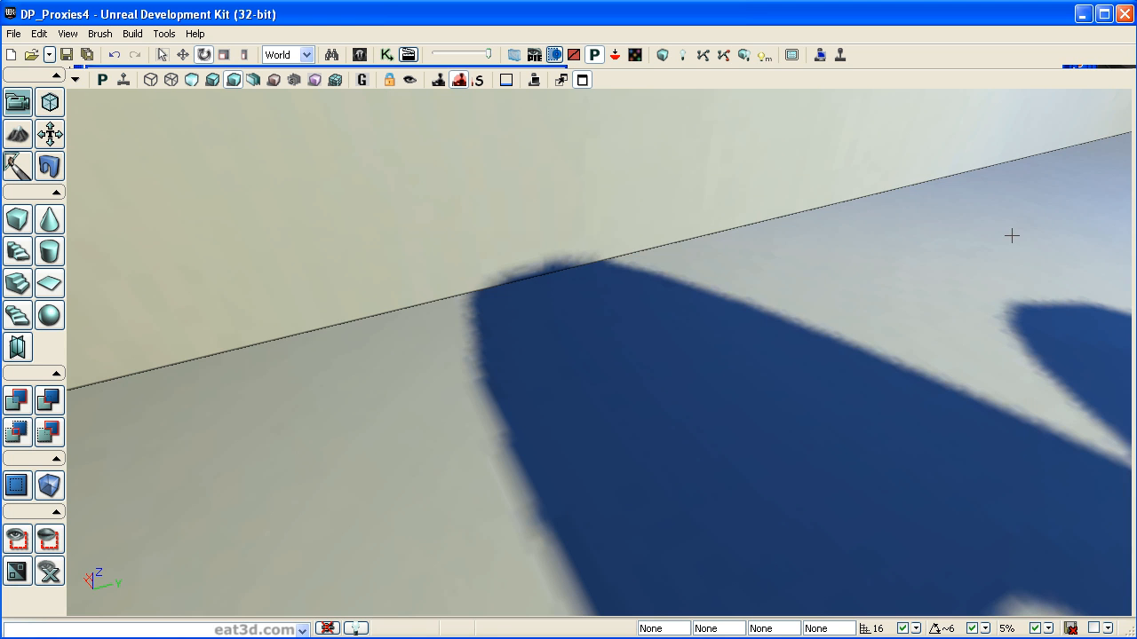
drag(918, 240, 914, 246)
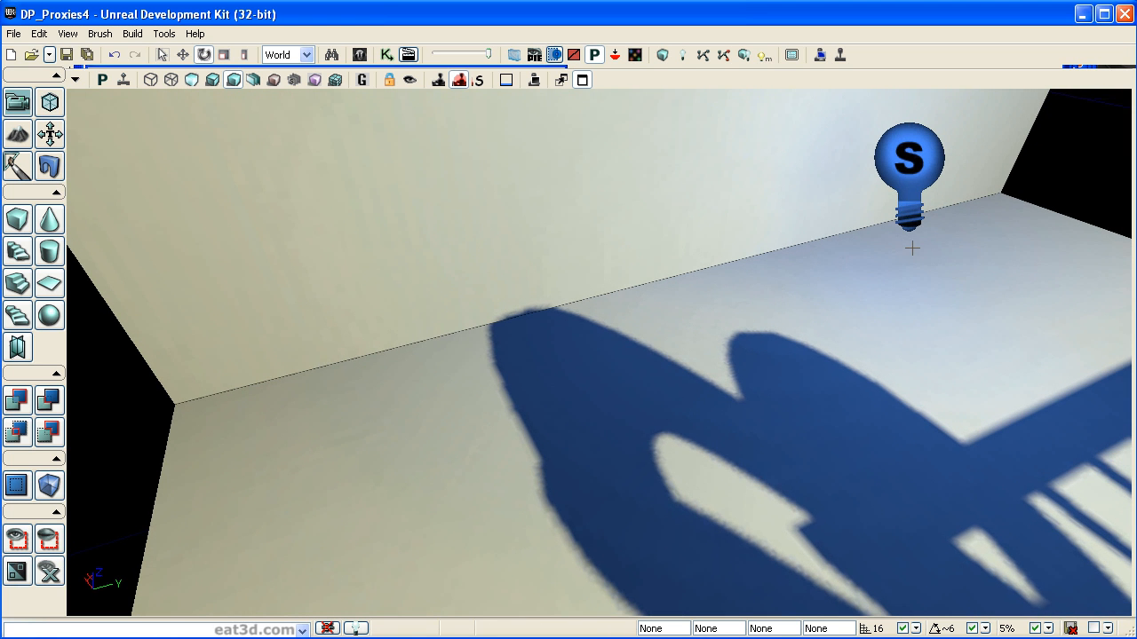
drag(762, 399, 715, 405)
mouse_move(858, 246)
mouse_down()
mouse_move(863, 257)
mouse_move(869, 238)
mouse_up()
right_drag(868, 238, 858, 246)
drag(906, 192, 867, 212)
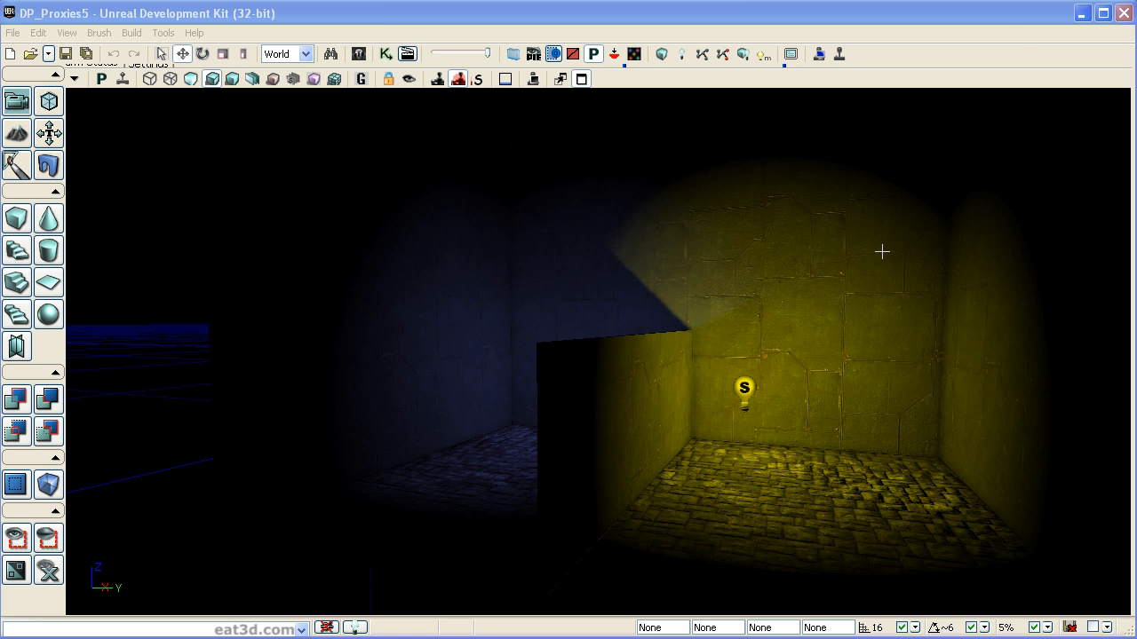
Examine the blue-lit and yellow-lit rooms and the dividing wall between them in the DP_Proxies5 level.
right_drag(828, 287, 888, 311)
middle_drag(888, 311, 533, 298)
right_drag(533, 298, 533, 275)
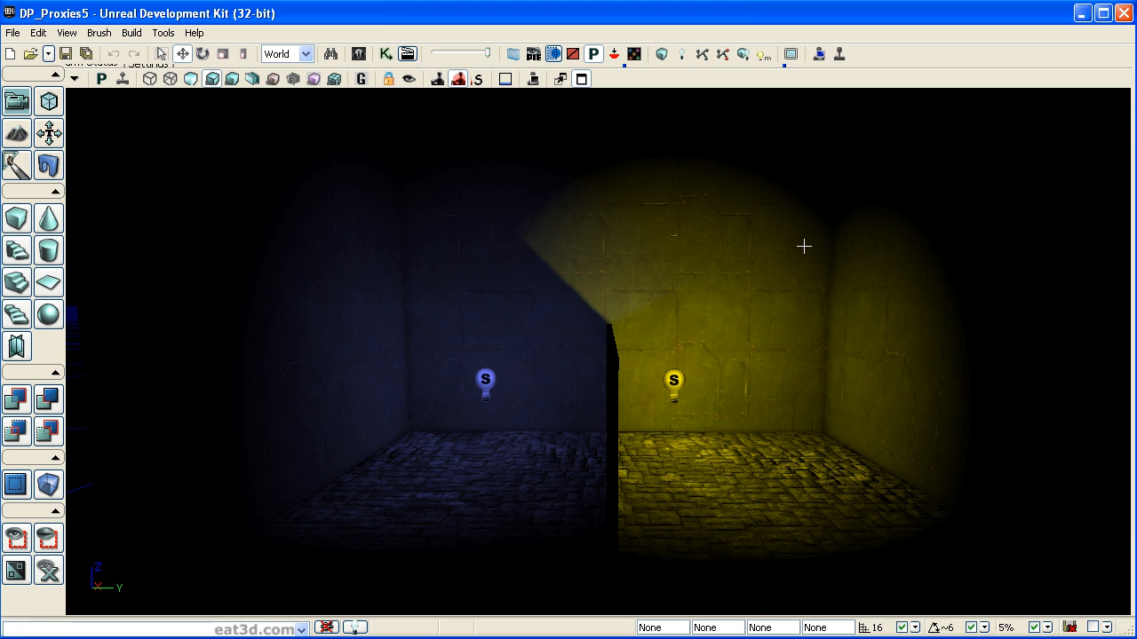
drag(749, 269, 720, 262)
right_drag(719, 262, 742, 302)
drag(742, 302, 728, 258)
right_drag(729, 258, 742, 222)
middle_drag(742, 222, 795, 284)
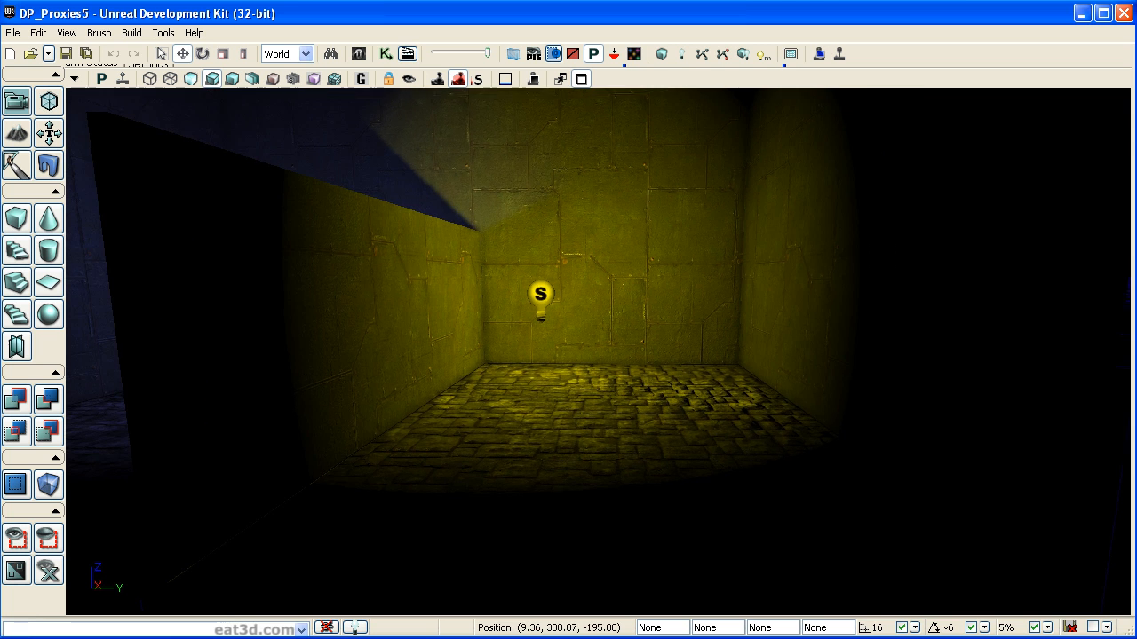
right_drag(795, 285, 767, 293)
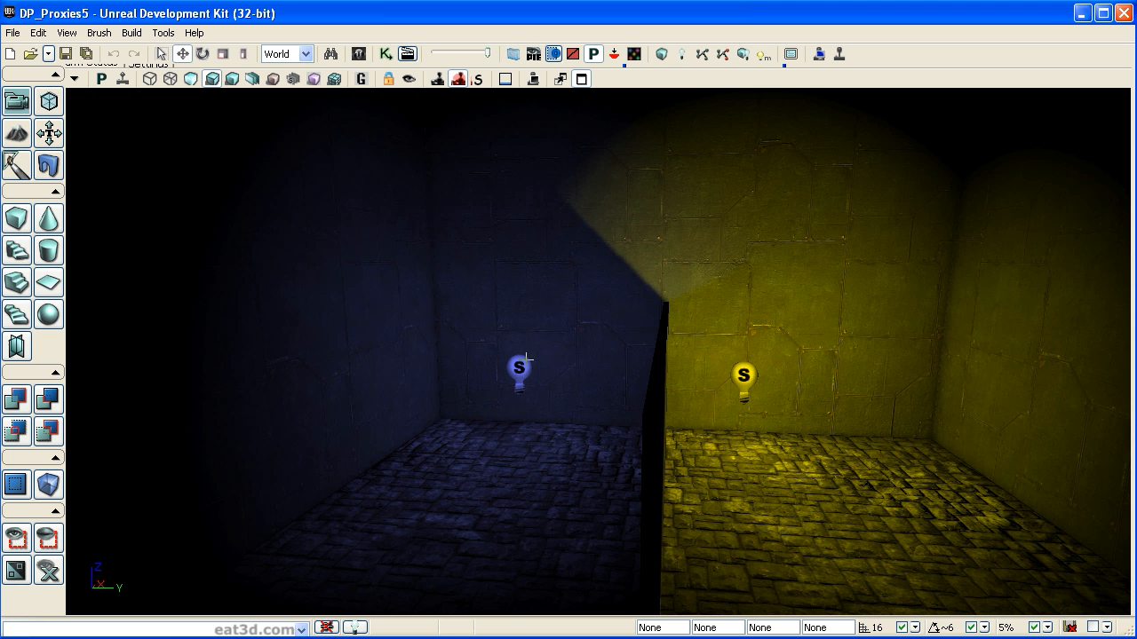
drag(582, 356, 579, 370)
right_drag(581, 356, 695, 420)
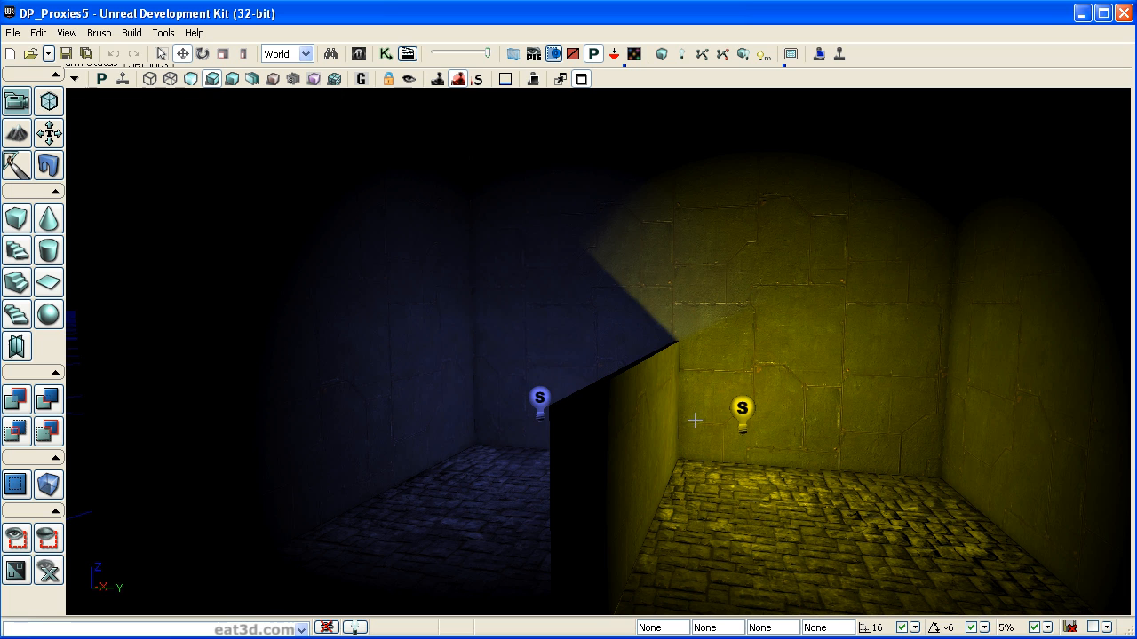
Review the yellow point light's Lightmass settings and radius in its properties, then close them.
click(742, 409)
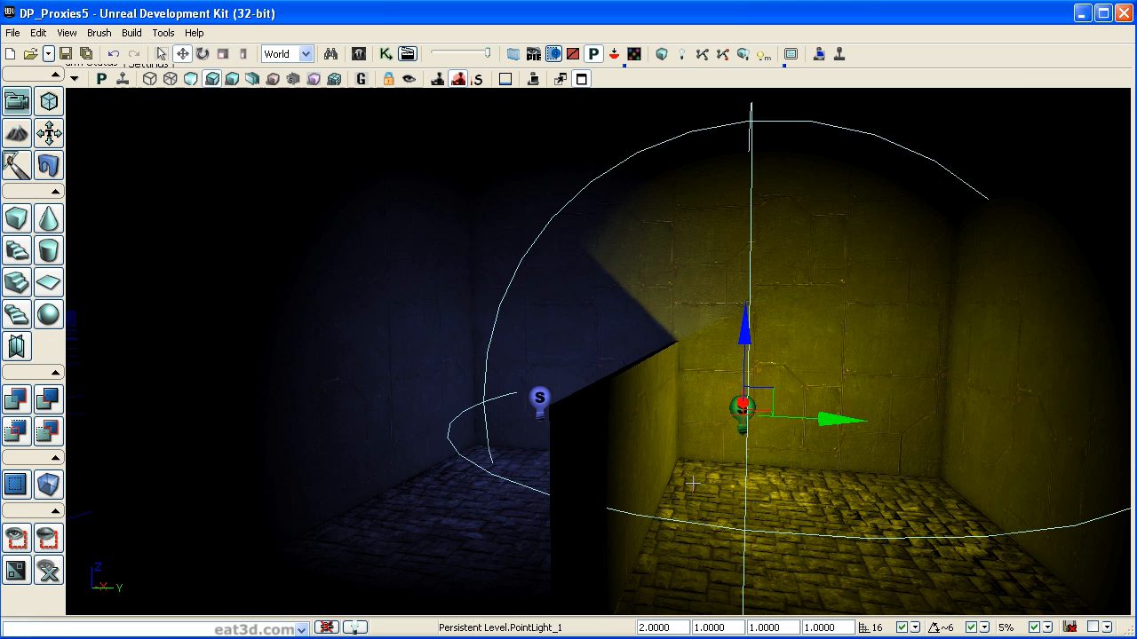
mouse_move(689, 443)
right_down()
mouse_move(773, 533)
mouse_move(631, 528)
mouse_move(701, 549)
mouse_move(682, 480)
mouse_move(682, 418)
mouse_move(684, 476)
mouse_move(681, 447)
right_up()
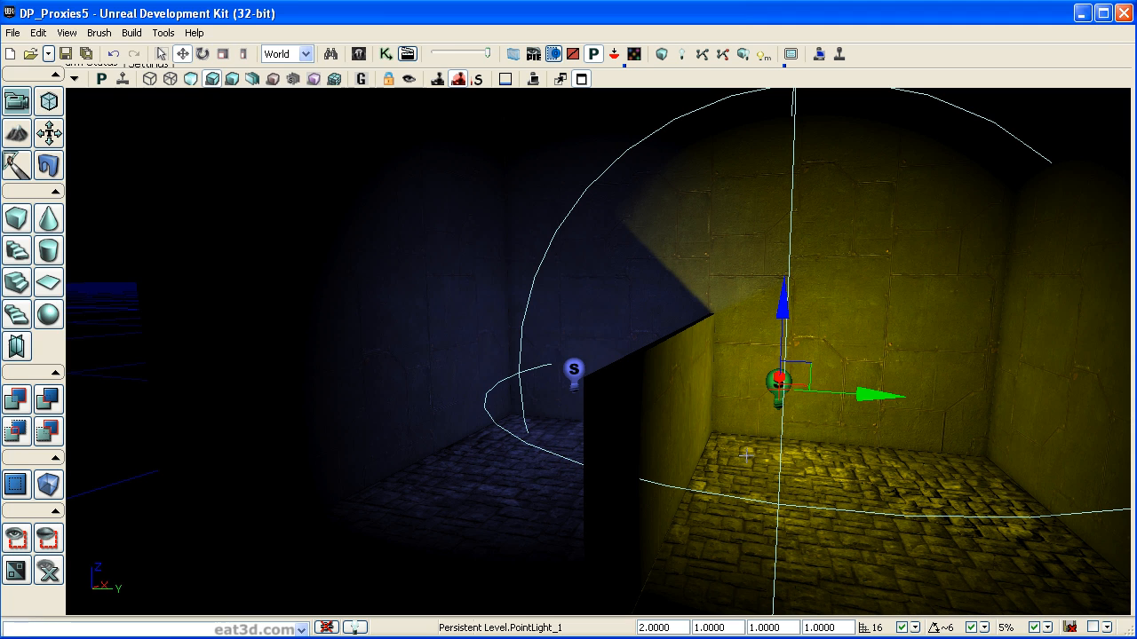
key(F4)
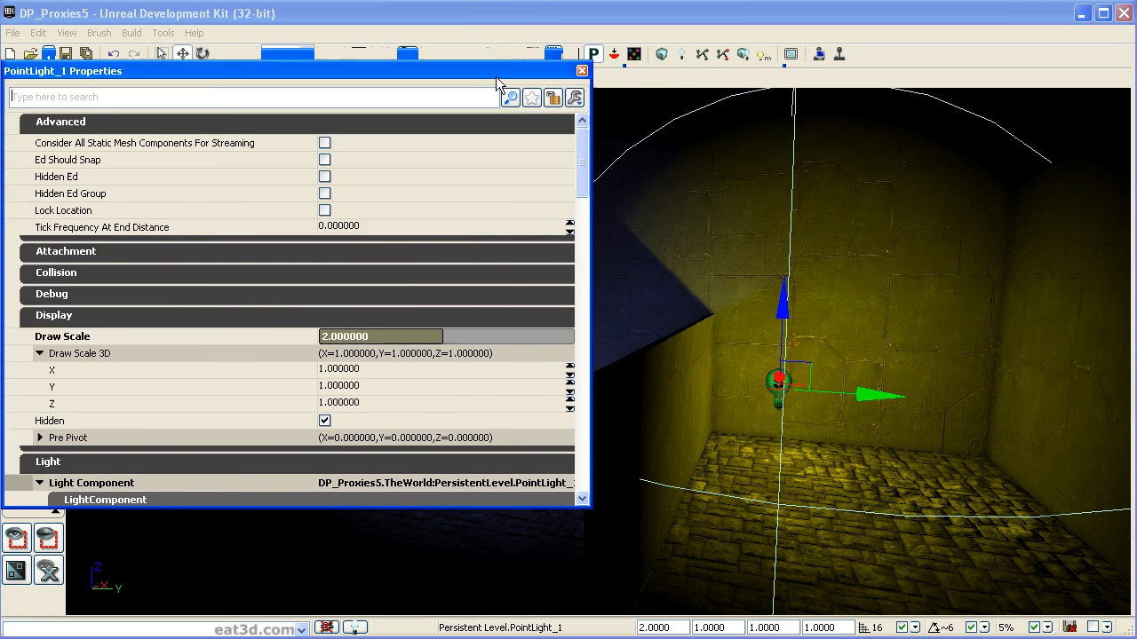
drag(497, 78, 627, 108)
drag(713, 191, 688, 441)
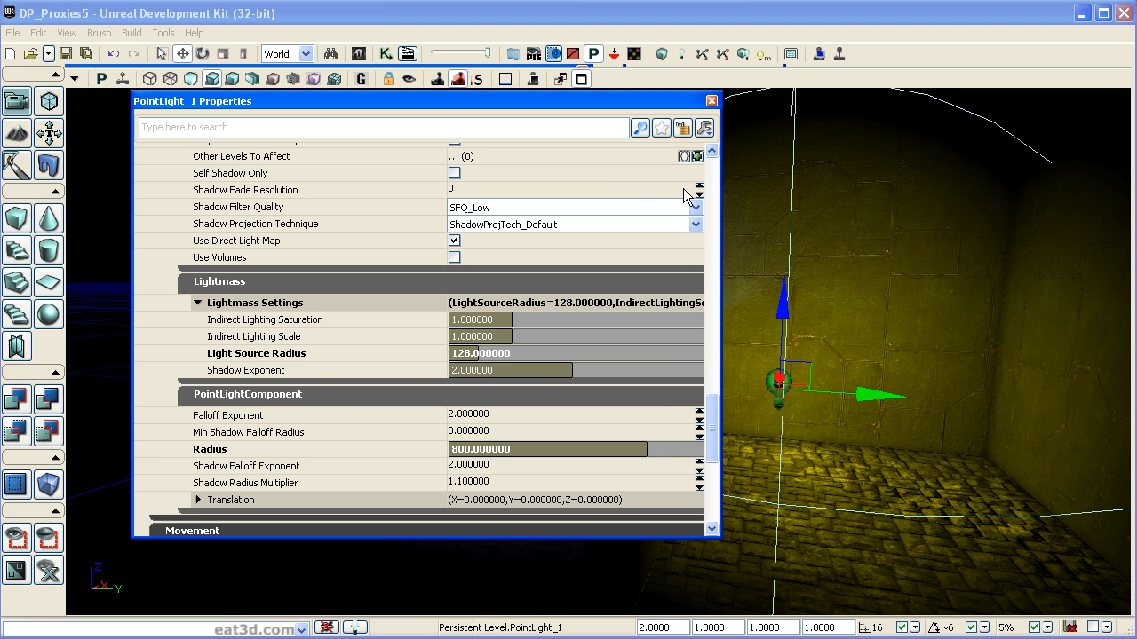
mouse_move(711, 426)
mouse_down()
mouse_move(713, 375)
mouse_move(711, 432)
mouse_up()
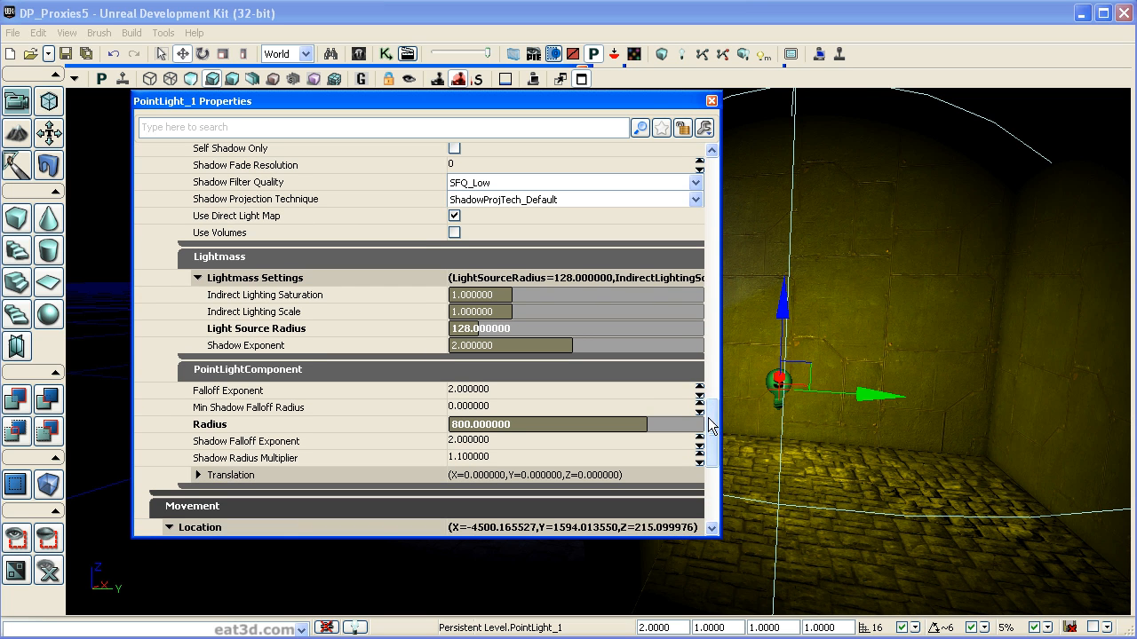
drag(685, 103, 330, 191)
click(350, 188)
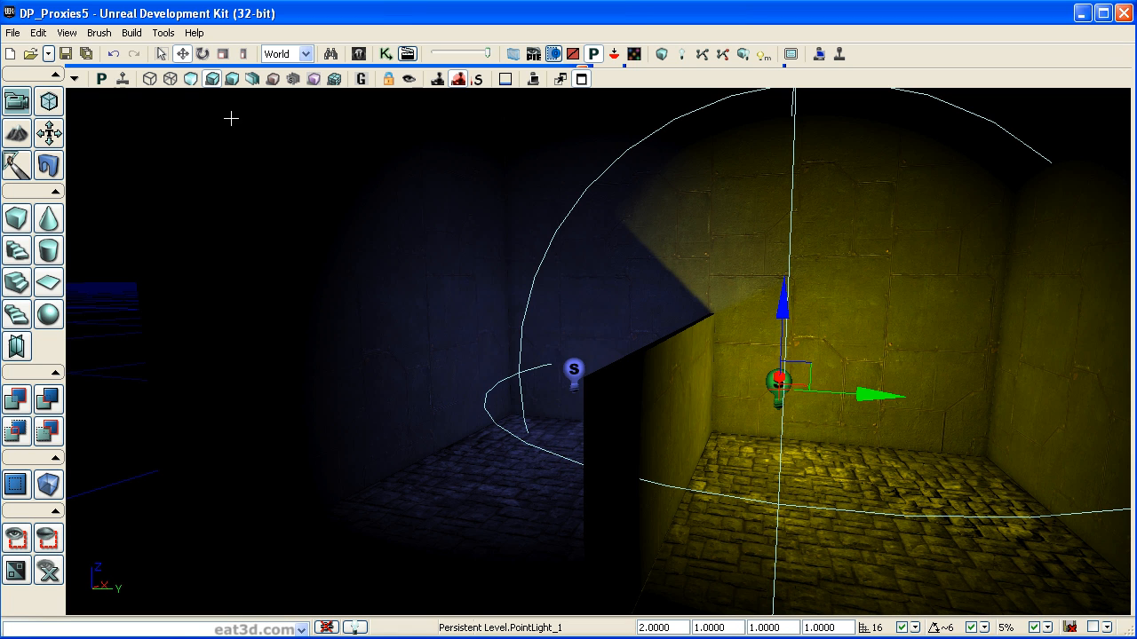
Open the World Properties and find the Use Global Illumination option among the Lightmass settings to read its description.
click(67, 33)
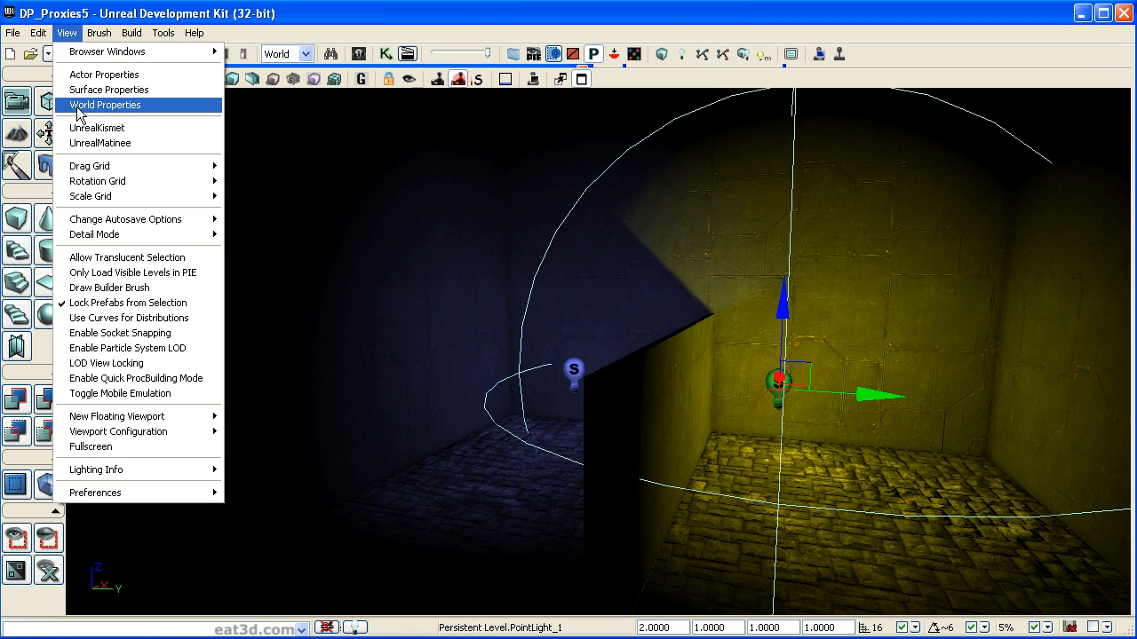
click(77, 106)
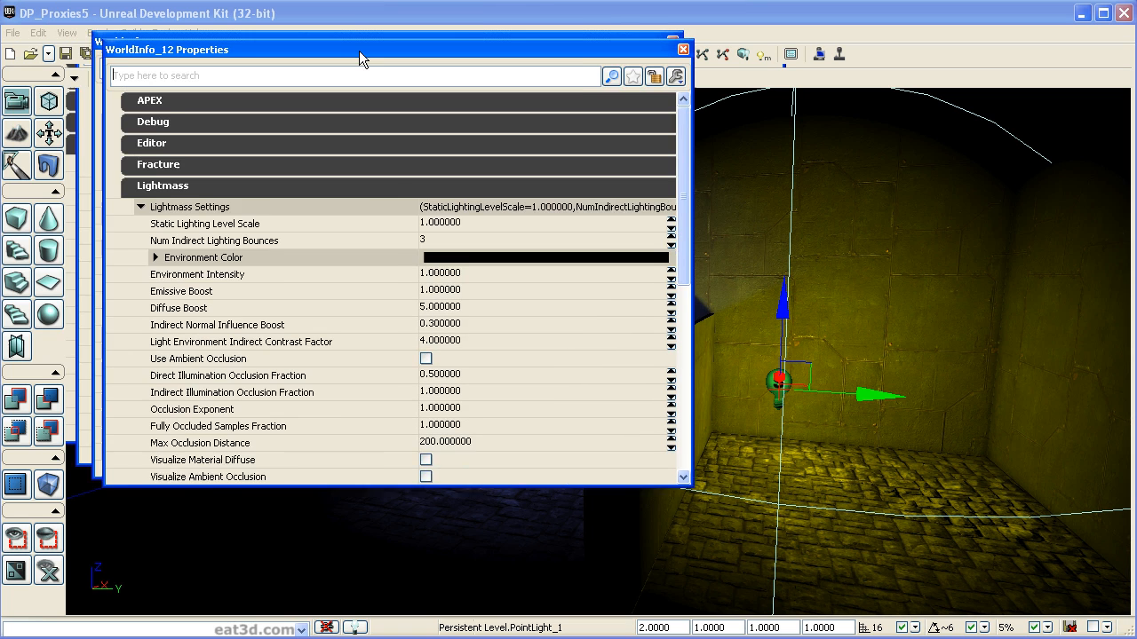
drag(359, 51, 406, 71)
drag(730, 242, 727, 329)
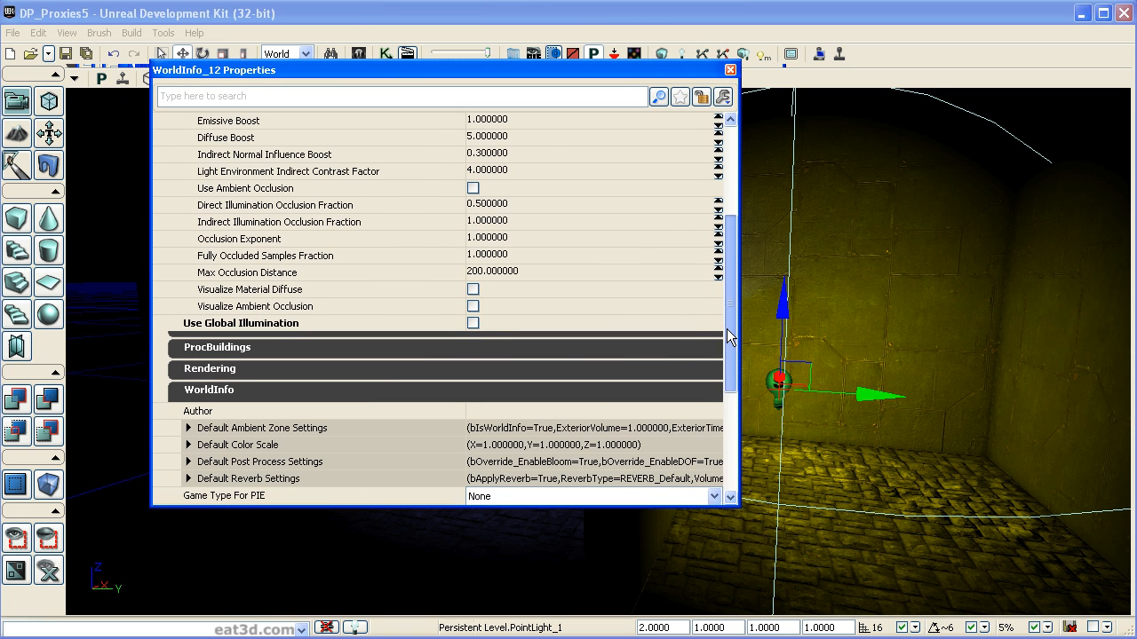
mouse_move(291, 327)
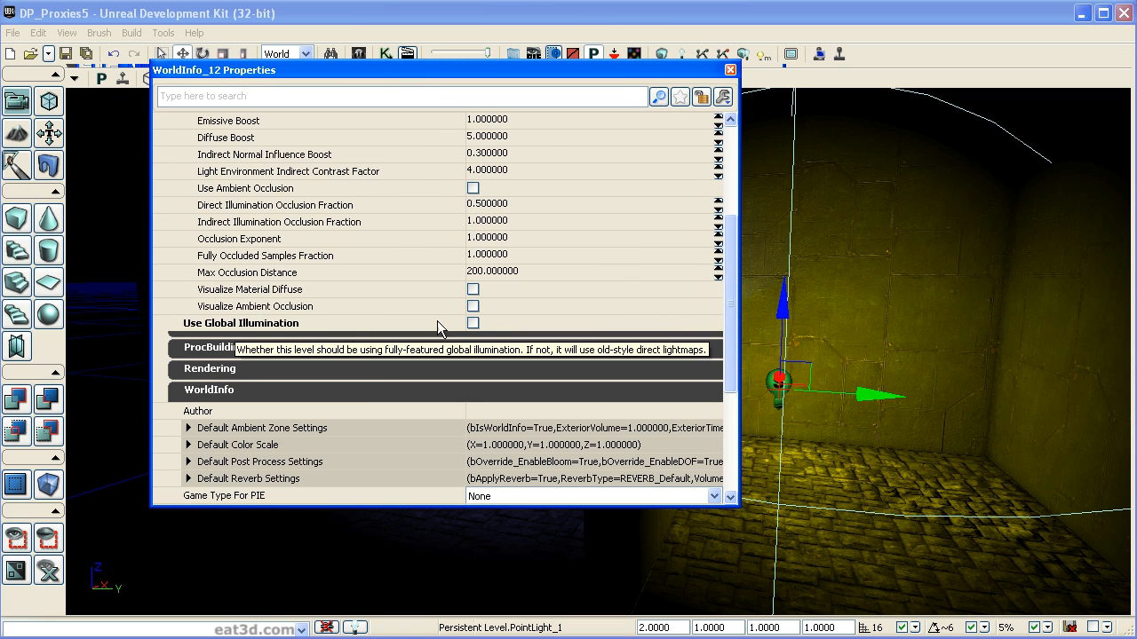
Enable Use Global Illumination in the World Properties, close them, and compare the blue and yellow point lights by selecting each.
click(473, 323)
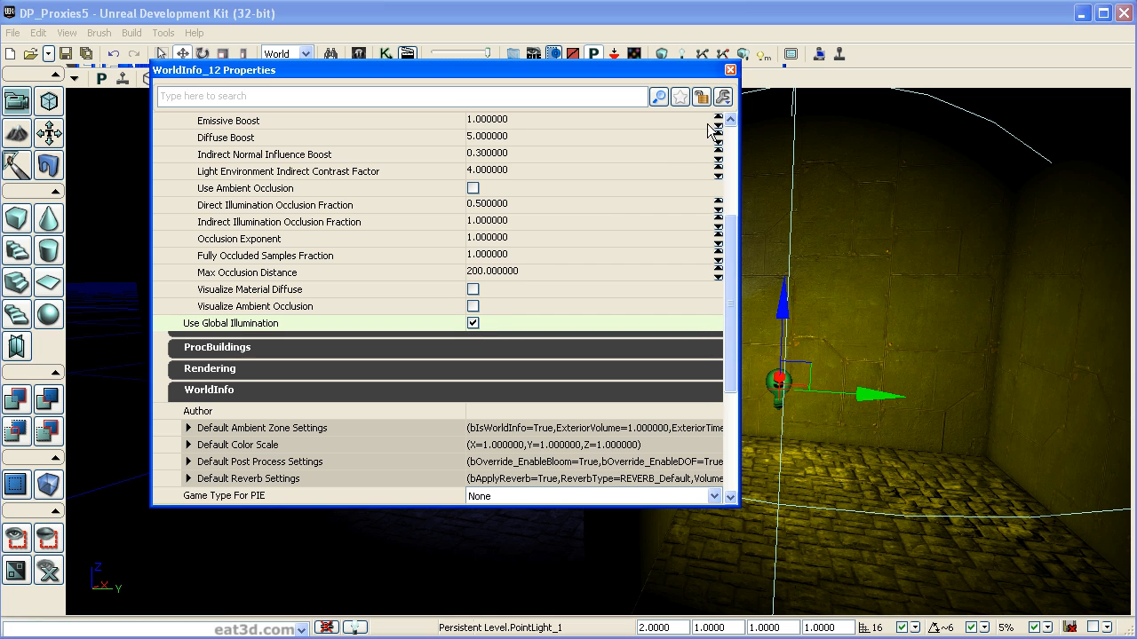
click(730, 70)
click(571, 372)
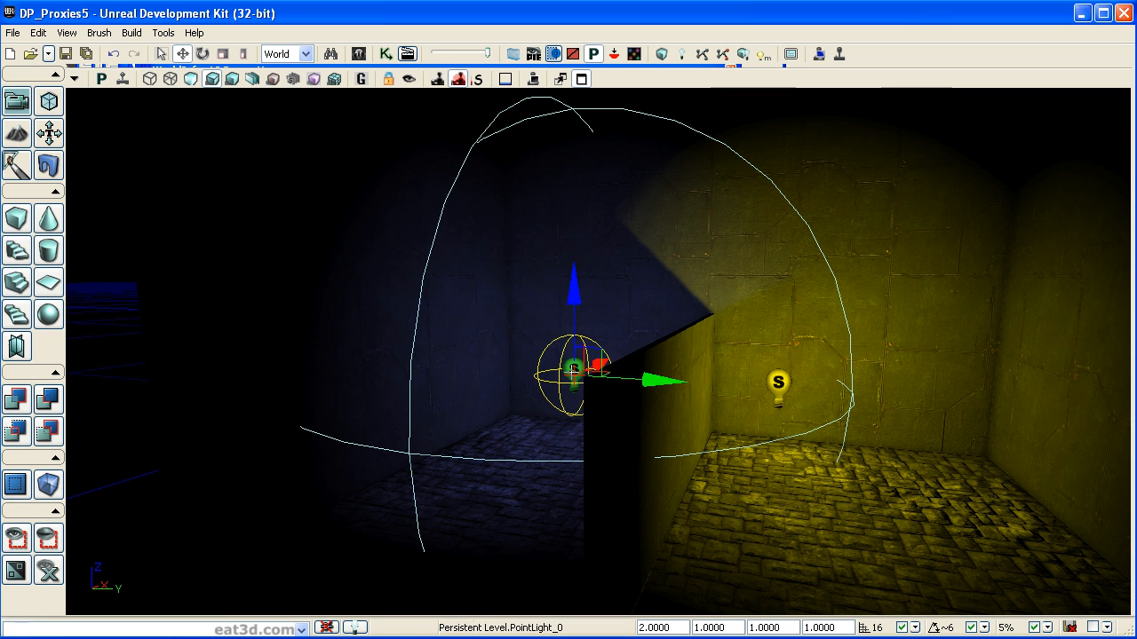
click(779, 386)
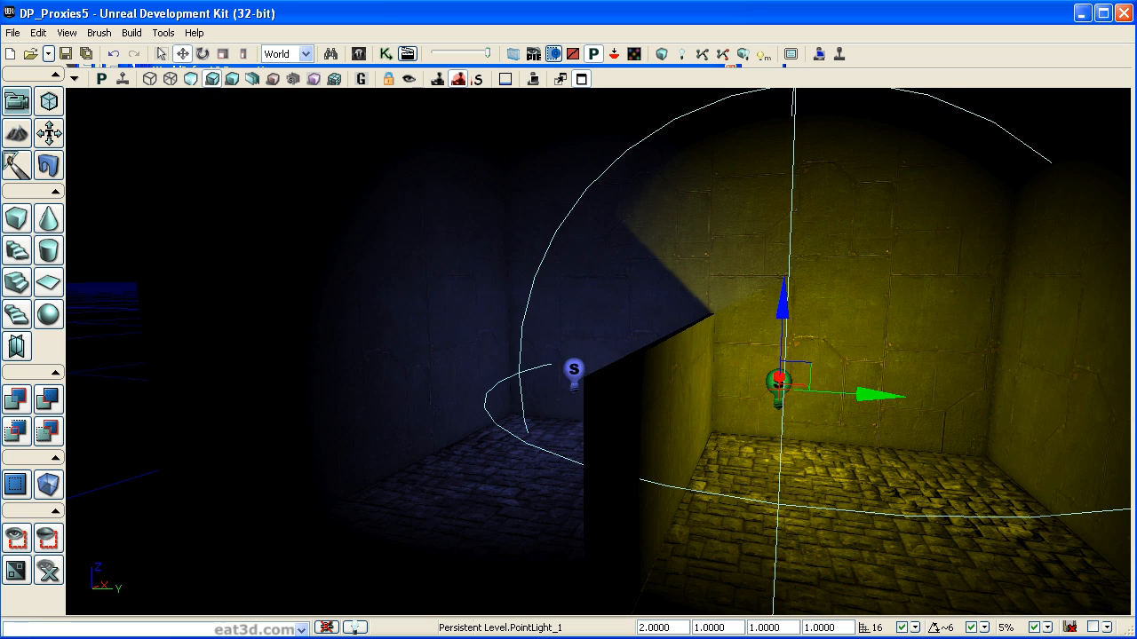
click(573, 369)
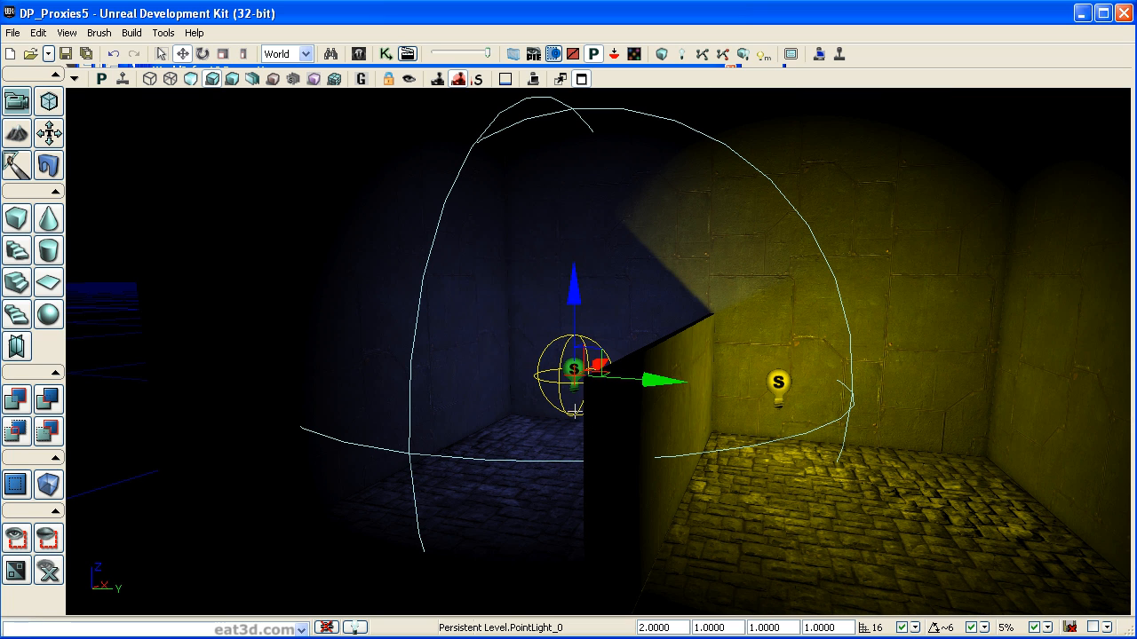
Try a Light Source Radius of 256 on the yellow point light, set it back to 128, and close its properties.
click(775, 378)
right_drag(772, 375, 799, 400)
mouse_move(730, 420)
mouse_down()
mouse_move(712, 391)
mouse_move(724, 240)
mouse_move(730, 420)
mouse_up()
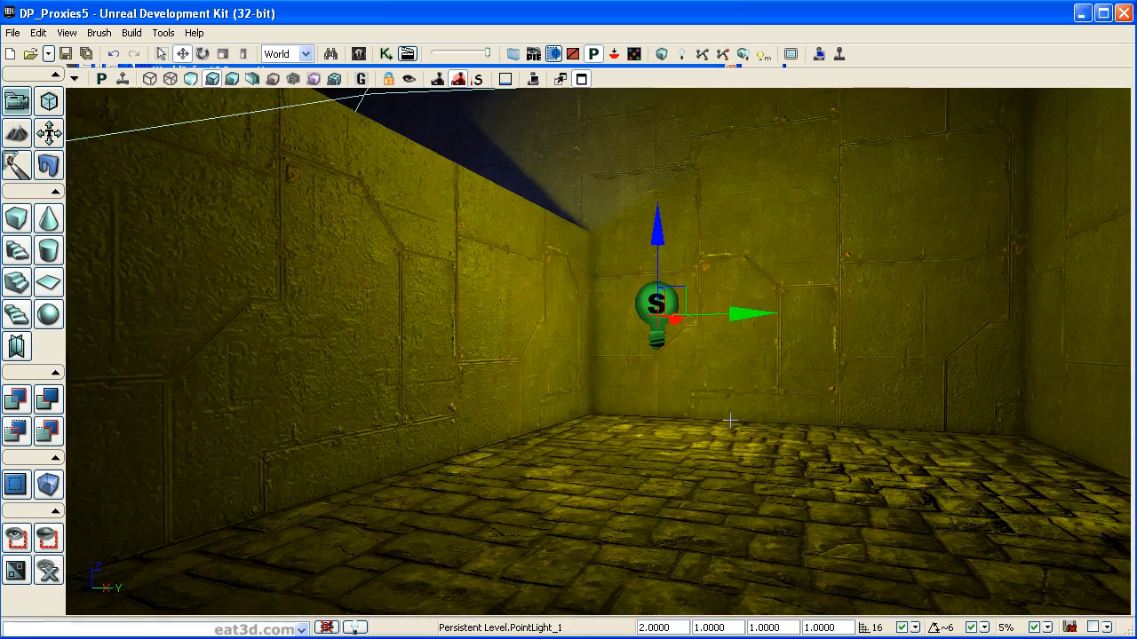
key(F4)
drag(84, 189, 470, 92)
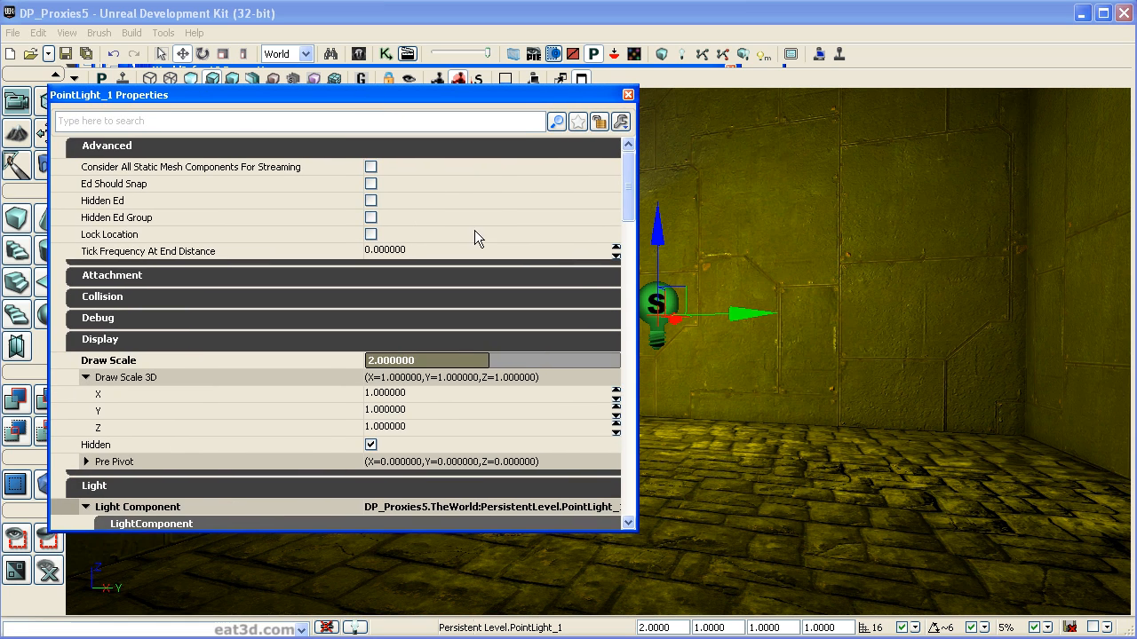
drag(629, 213, 619, 446)
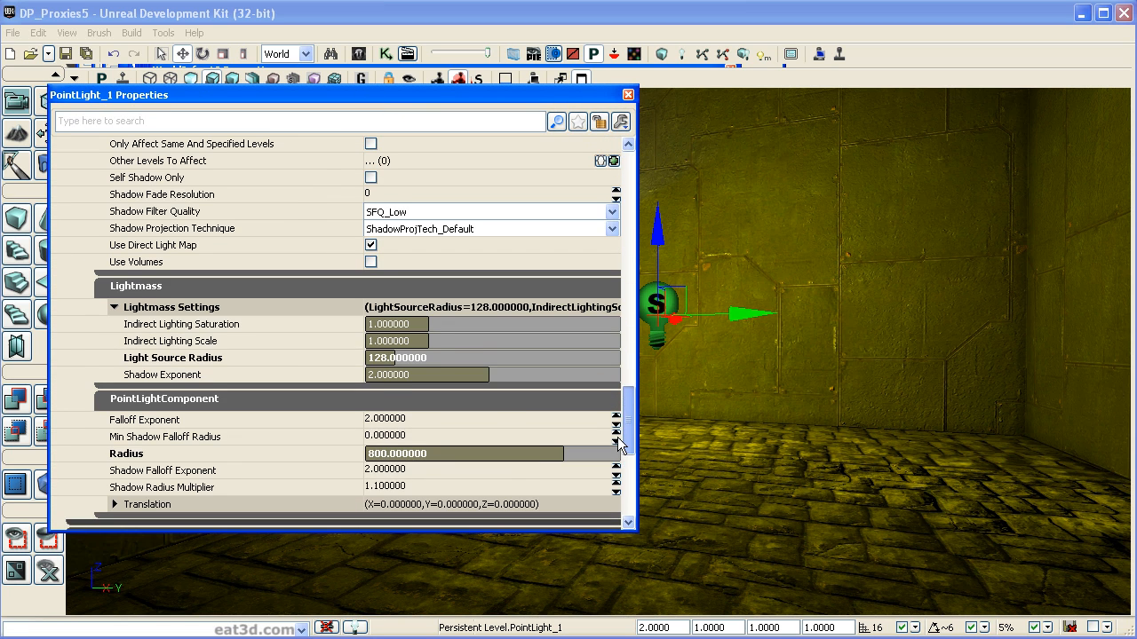
click(392, 358)
text(256)
key(Return)
text(128)
key(Return)
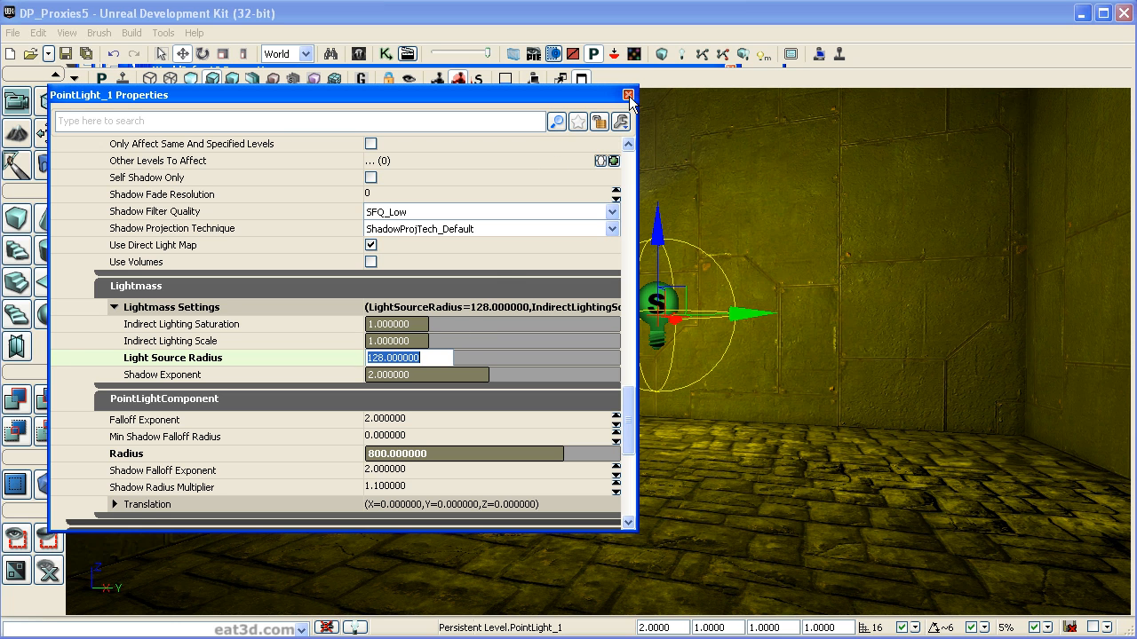
click(629, 96)
Rebuild the lighting at Medium quality with Lightmass for BSP and static meshes.
drag(850, 216, 790, 240)
right_drag(791, 240, 852, 267)
drag(853, 266, 795, 238)
mouse_move(861, 216)
right_down()
mouse_move(851, 151)
mouse_move(862, 215)
right_up()
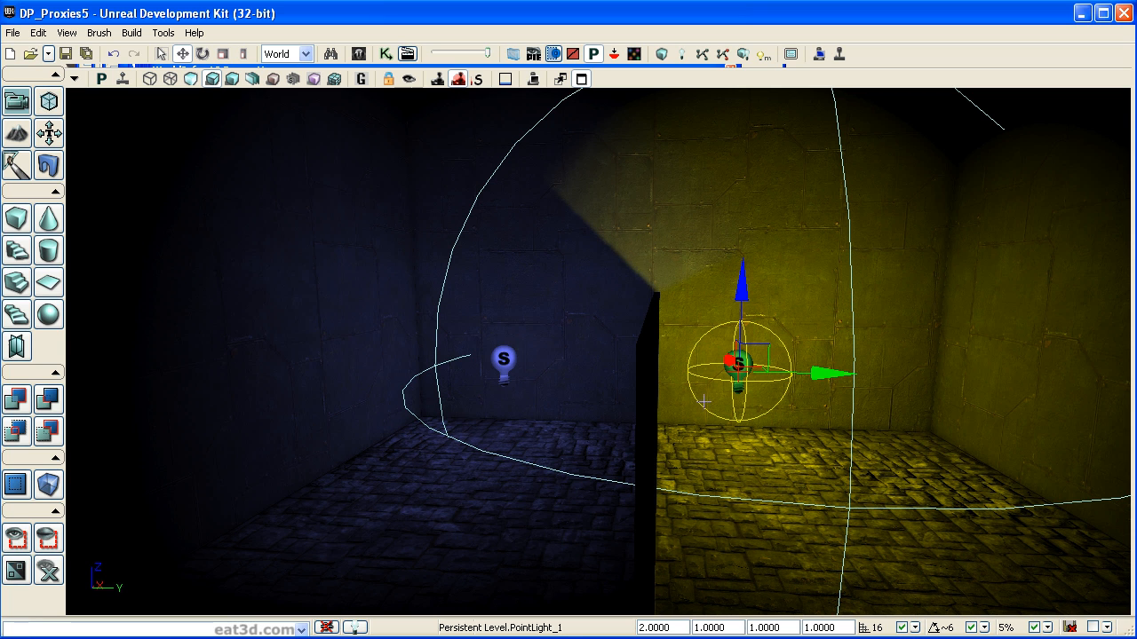
drag(578, 334, 582, 335)
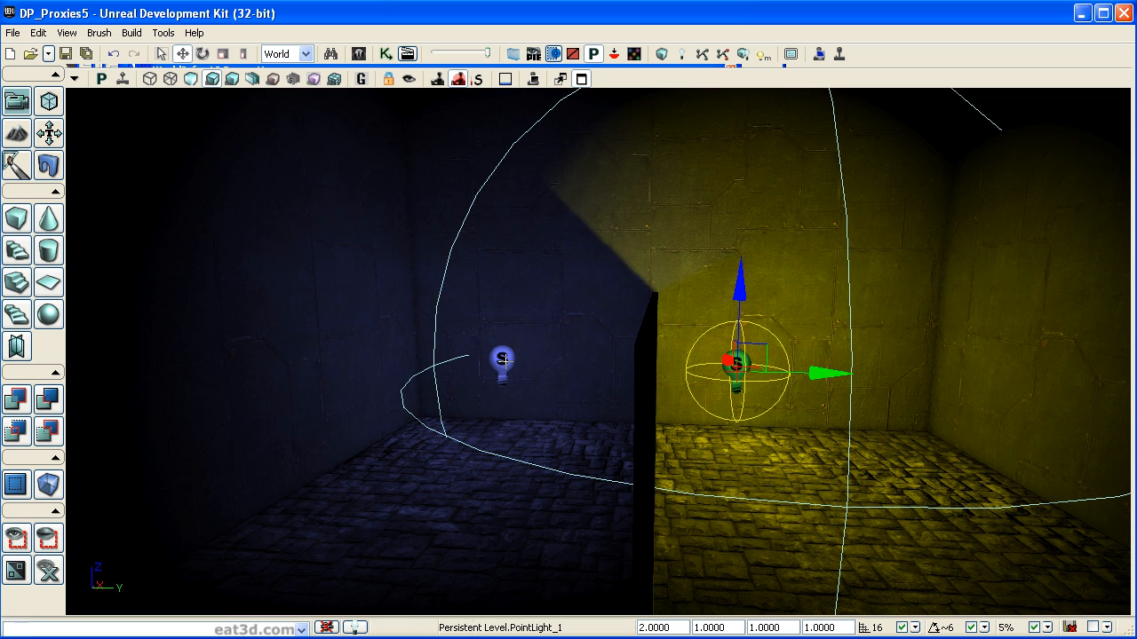
click(681, 55)
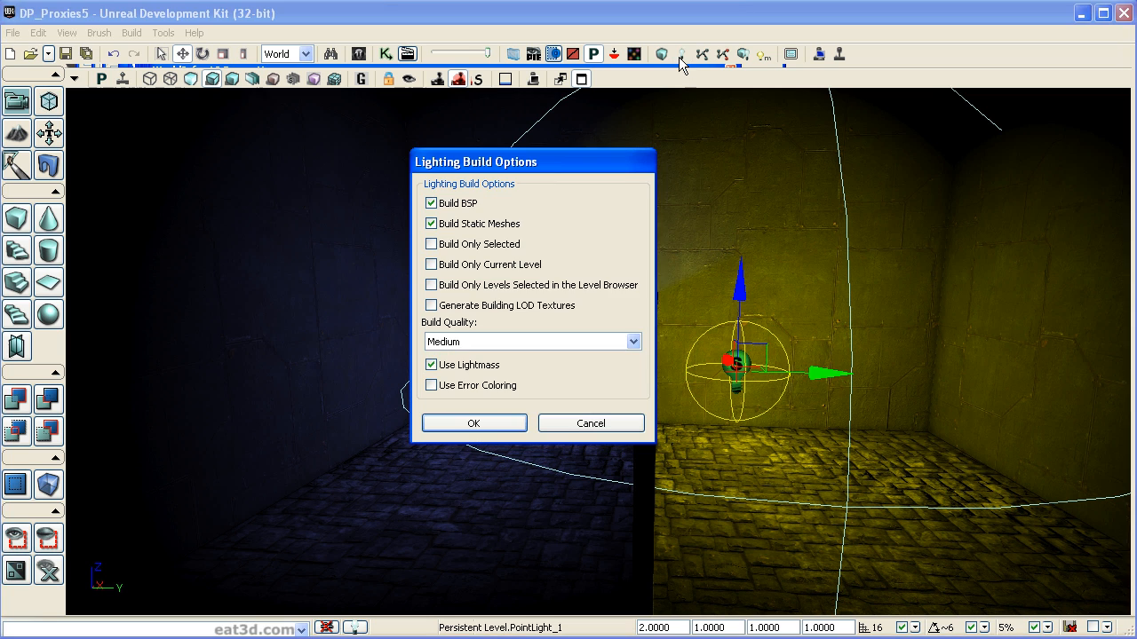
click(504, 424)
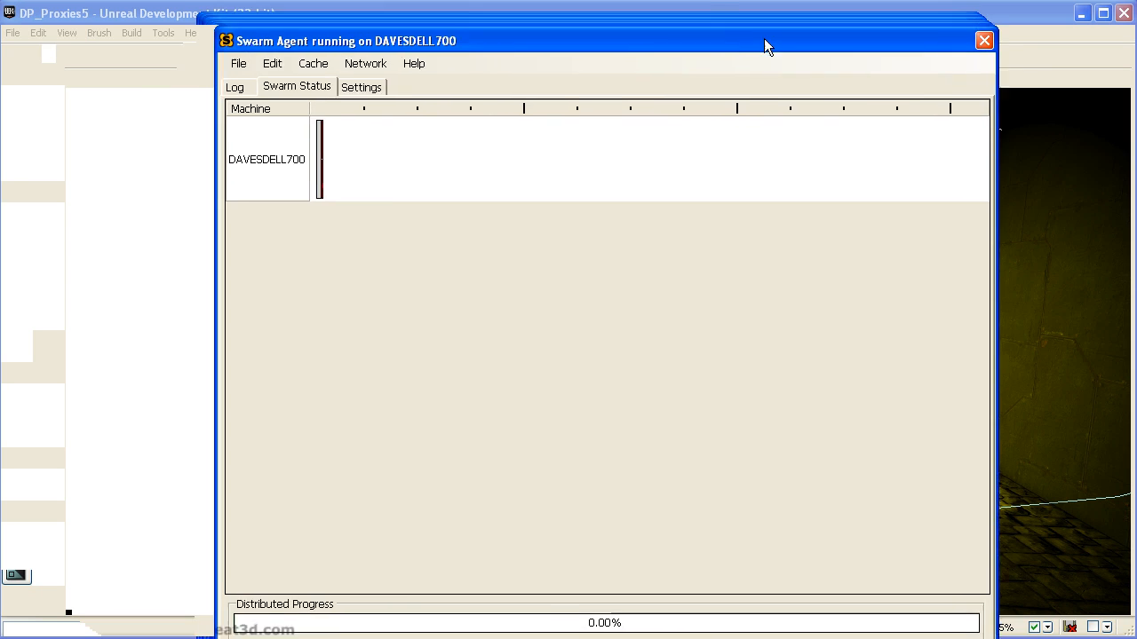
drag(764, 38, 794, 111)
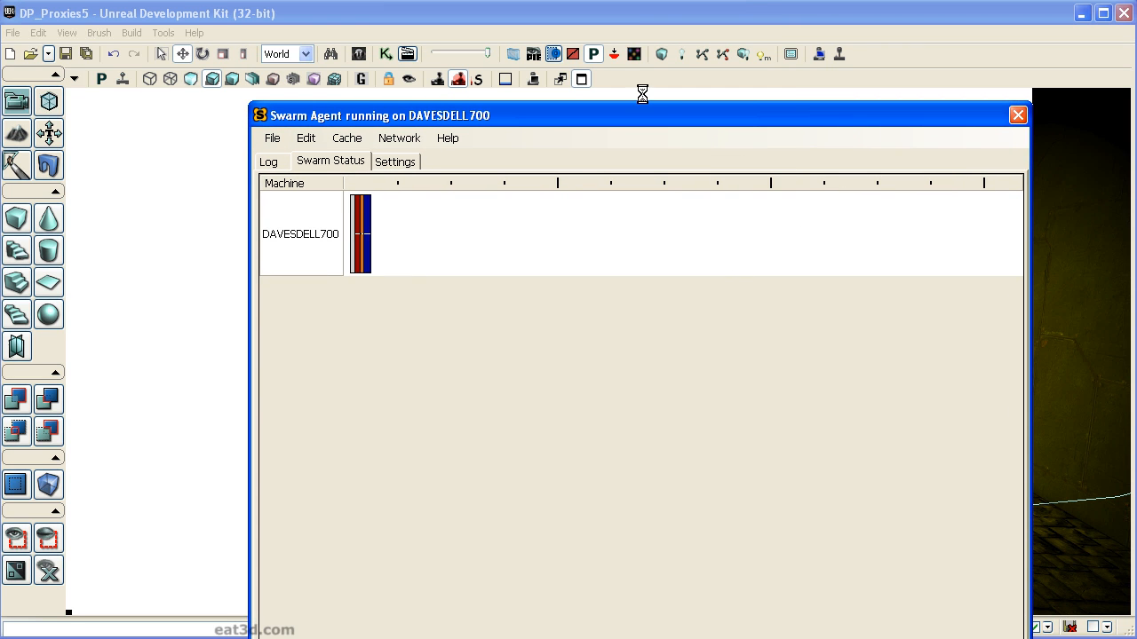
mouse_move(642, 102)
mouse_down()
mouse_move(642, 252)
mouse_move(636, 82)
mouse_up()
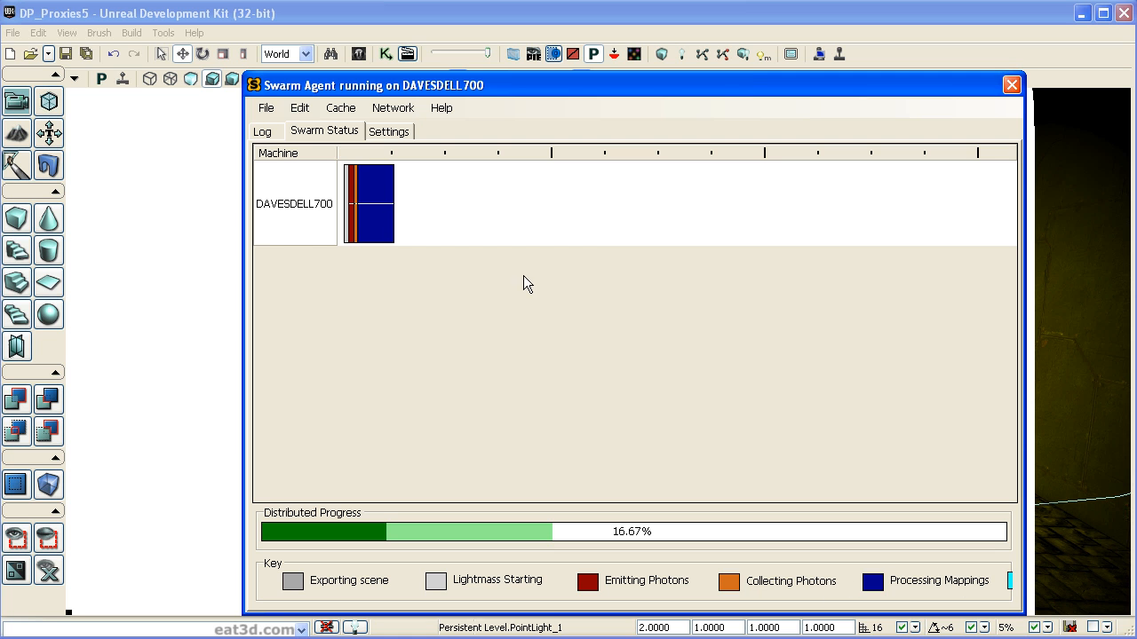
mouse_move(358, 233)
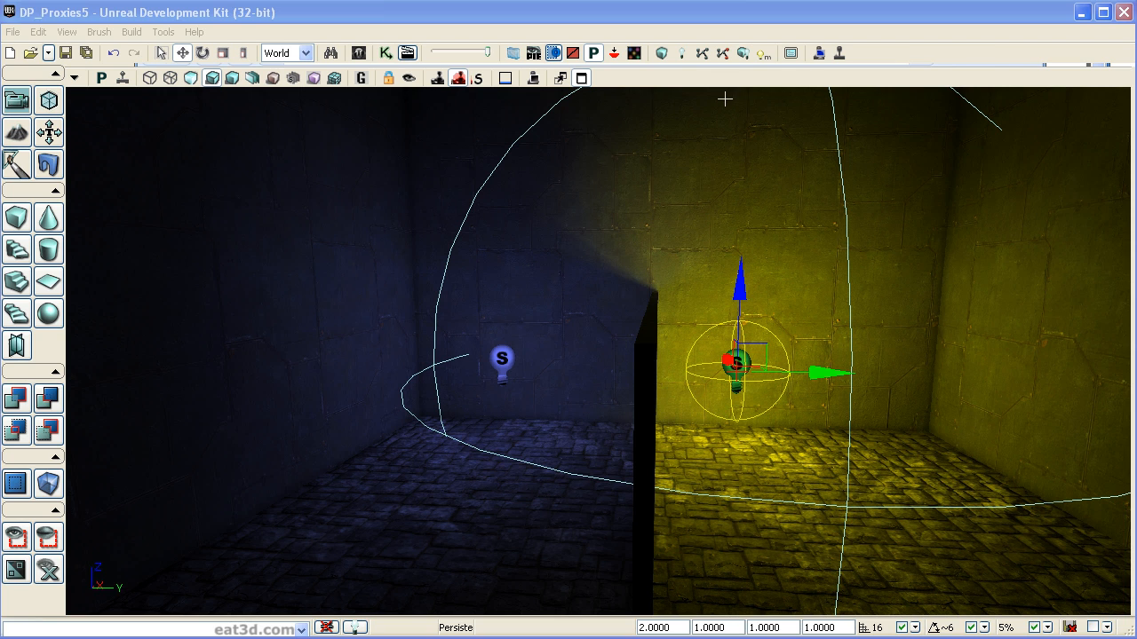
Examine the edge of the dividing wall's shadow on the back wall in both Lit and Lighting Only views.
drag(937, 387, 904, 413)
drag(1008, 449, 1014, 495)
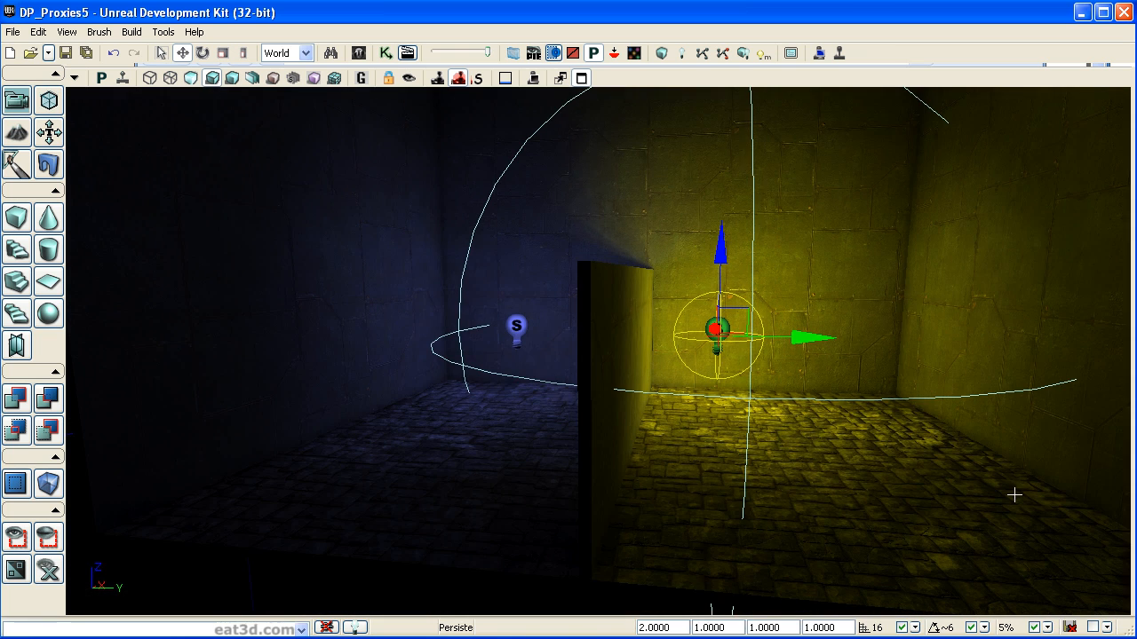
drag(928, 295, 690, 307)
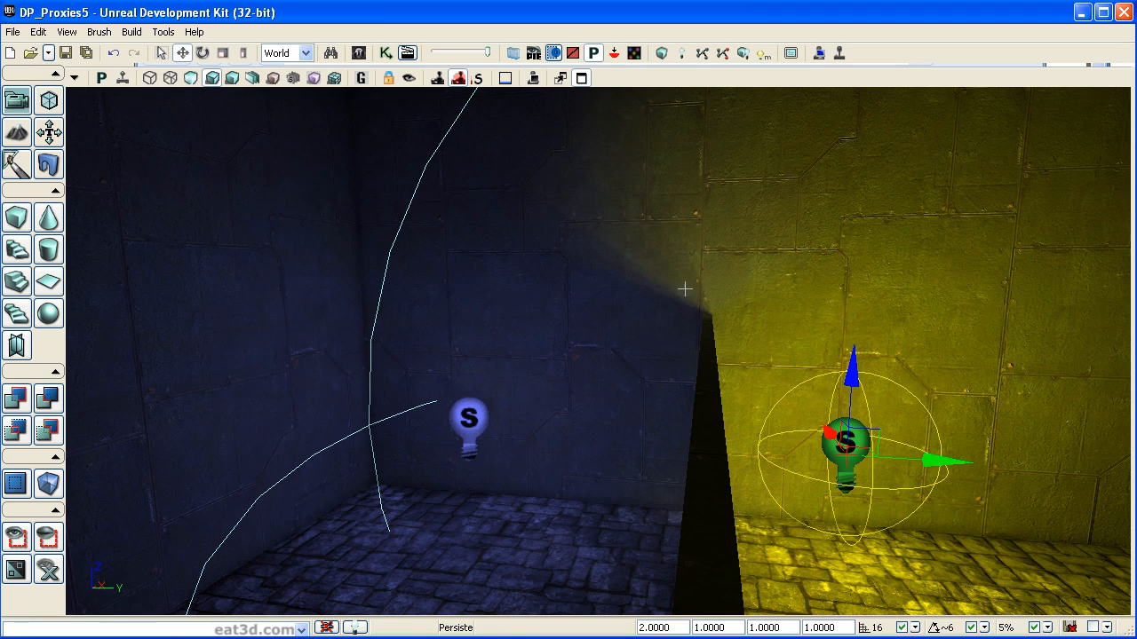
drag(788, 299, 650, 250)
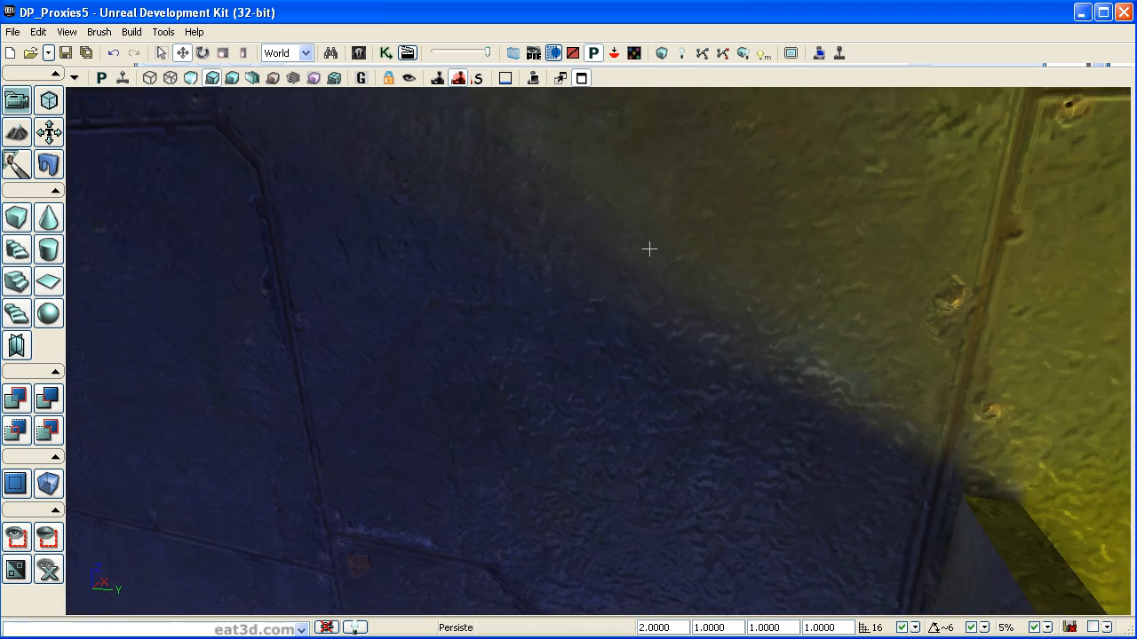
click(232, 81)
right_drag(368, 234, 384, 166)
right_drag(614, 361, 569, 316)
drag(696, 356, 696, 396)
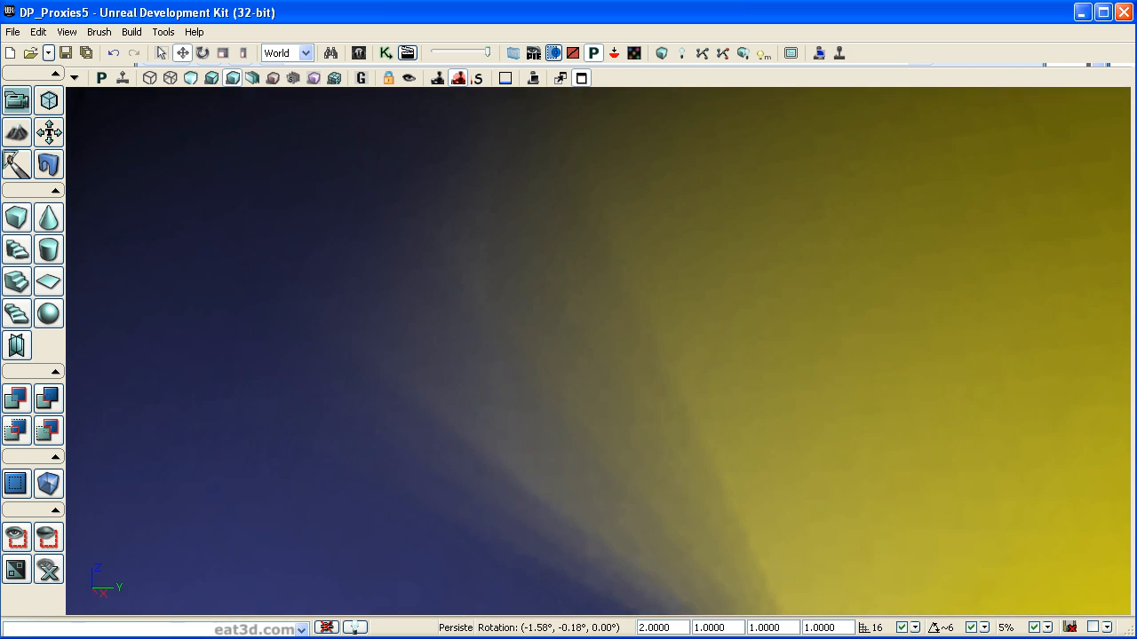
right_drag(696, 356, 693, 417)
drag(845, 279, 938, 373)
middle_drag(845, 279, 663, 299)
drag(845, 278, 845, 326)
drag(821, 221, 806, 272)
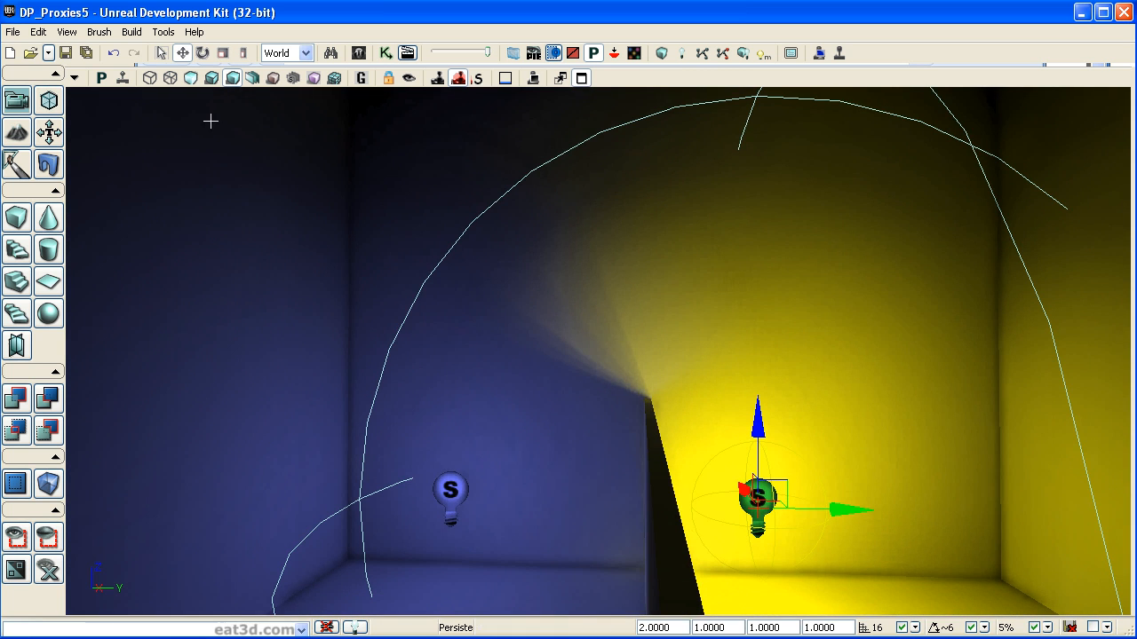
Return the viewport to Lit shading and move the yellow point light along Y until its source sphere intersects the dividing wall.
click(216, 81)
right_drag(755, 352, 839, 407)
drag(773, 344, 739, 391)
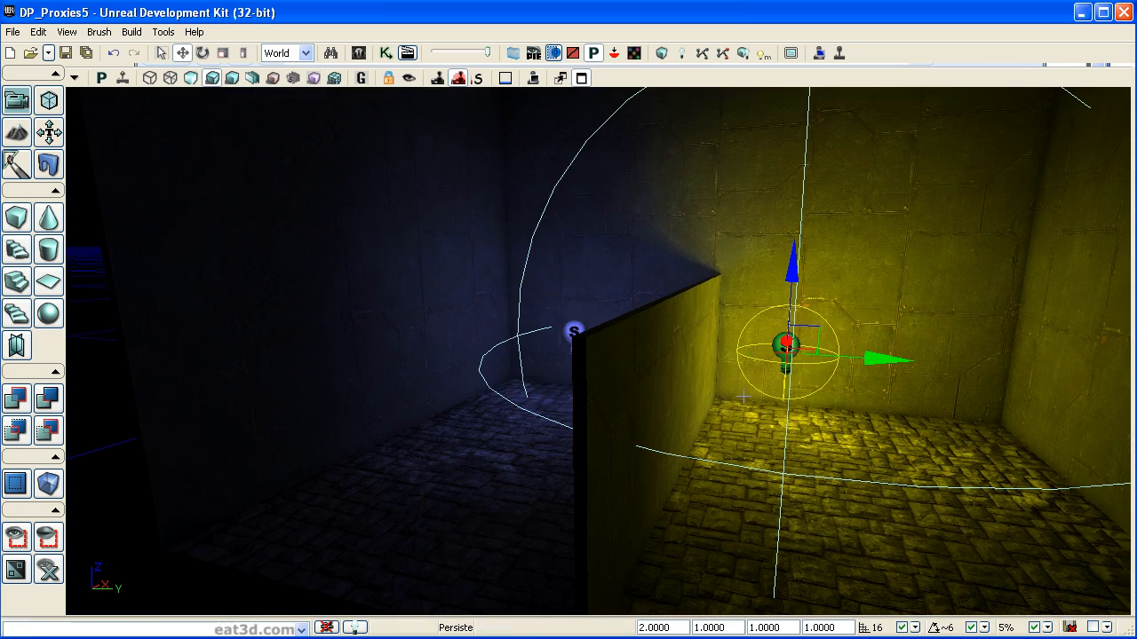
right_drag(727, 418, 750, 393)
drag(751, 392, 754, 337)
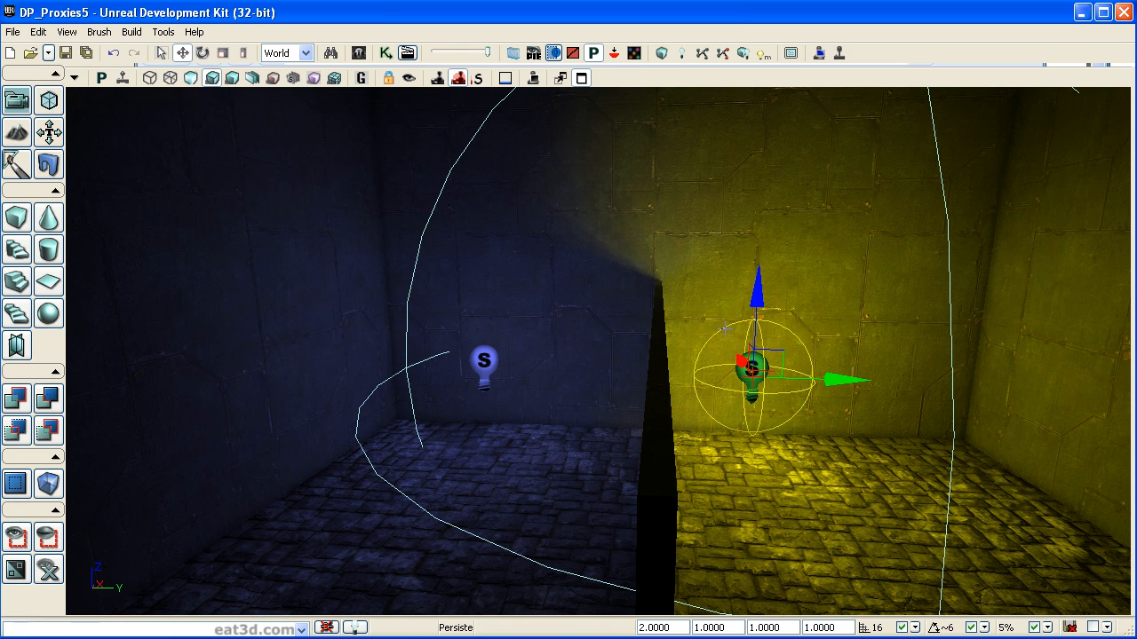
drag(848, 380, 754, 378)
drag(913, 401, 821, 434)
right_drag(822, 433, 866, 452)
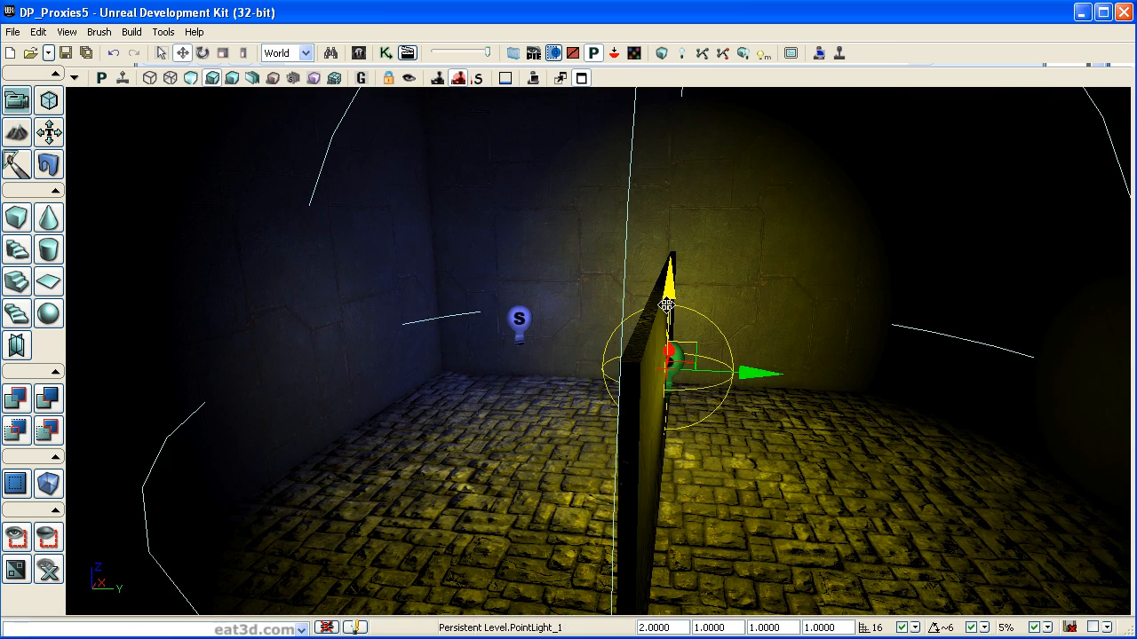
Rebuild the lighting with the yellow light at the dividing wall and inspect the light on both sides of it.
click(683, 54)
drag(762, 199, 764, 204)
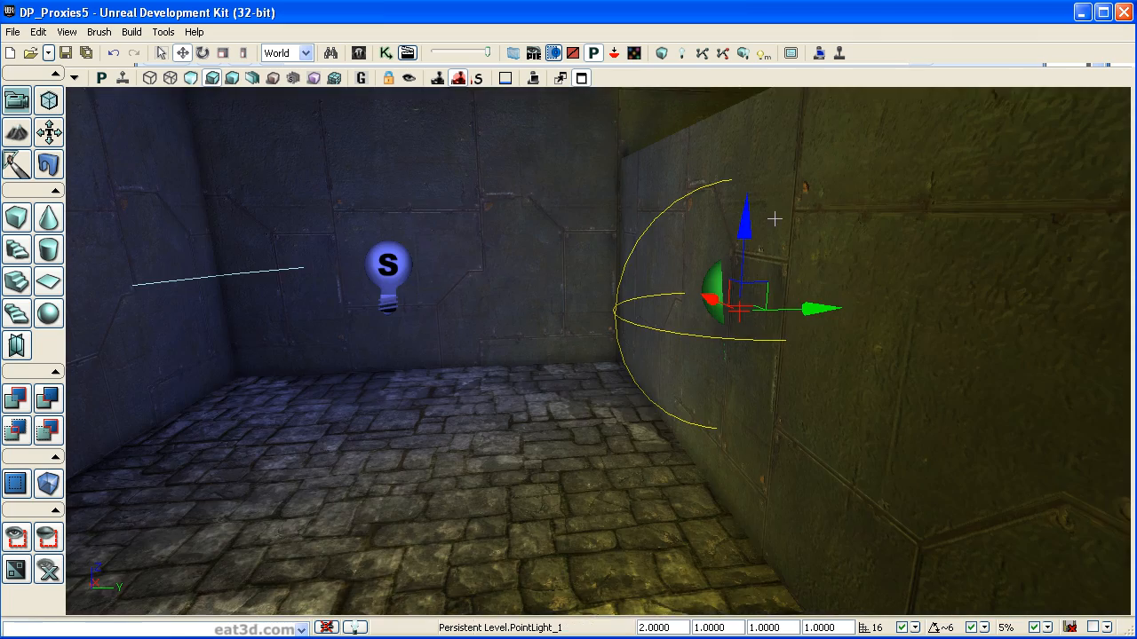
mouse_move(858, 404)
mouse_down()
mouse_move(872, 402)
mouse_move(842, 400)
mouse_move(861, 423)
mouse_up()
right_drag(860, 424, 861, 424)
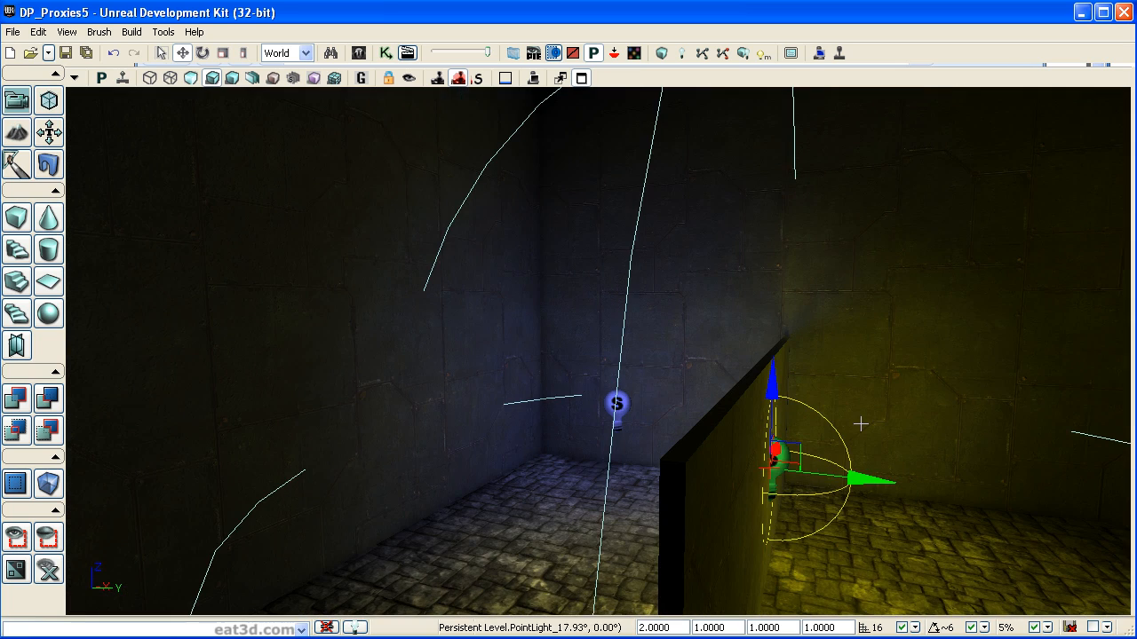
right_drag(925, 285, 925, 284)
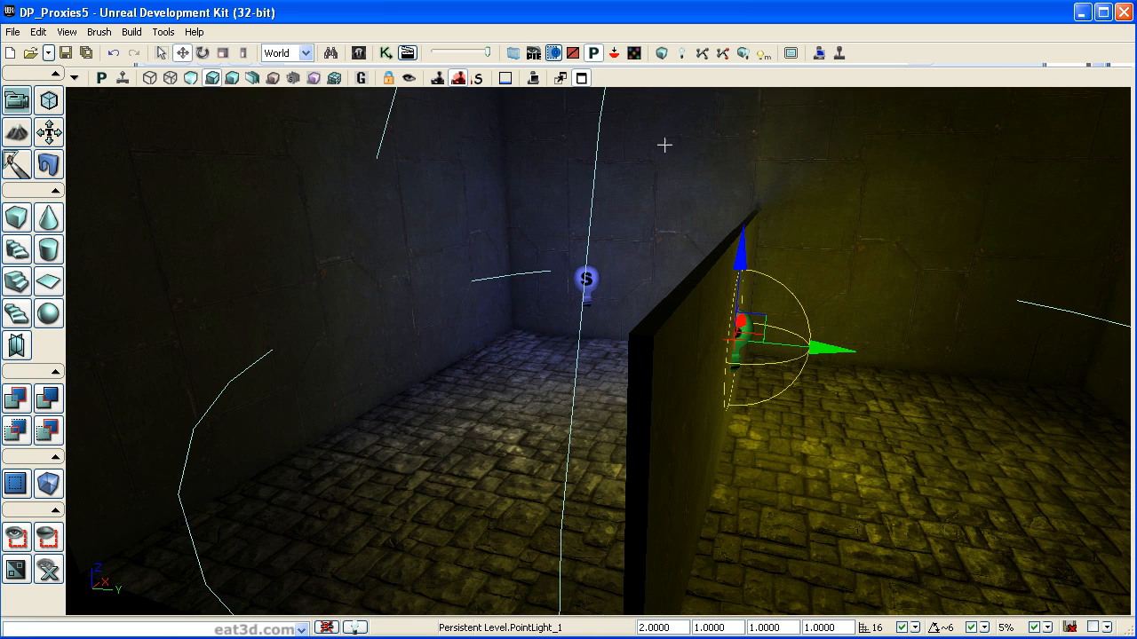
Read the Use Lightmass option's description in the Lighting Build Options, then cancel the build.
click(681, 52)
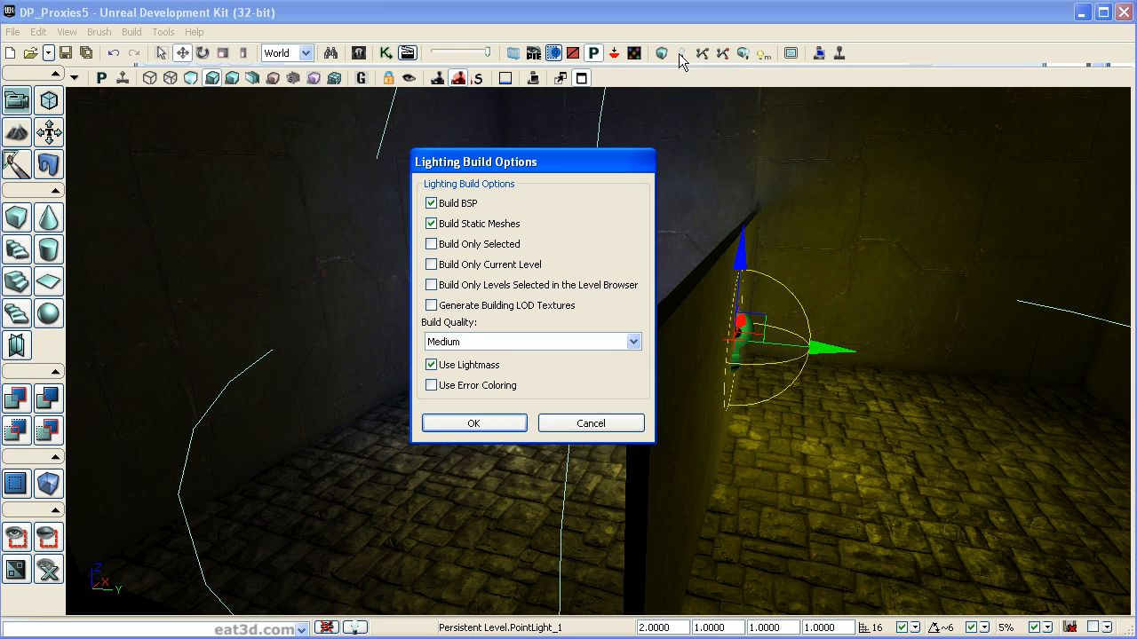
drag(574, 149, 554, 140)
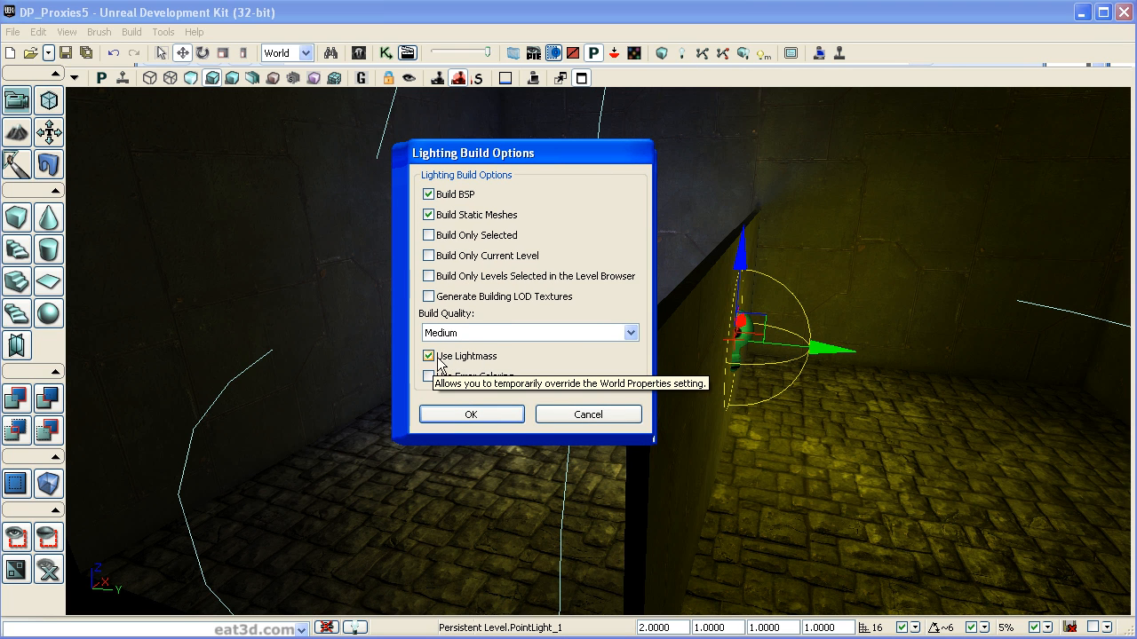
click(577, 413)
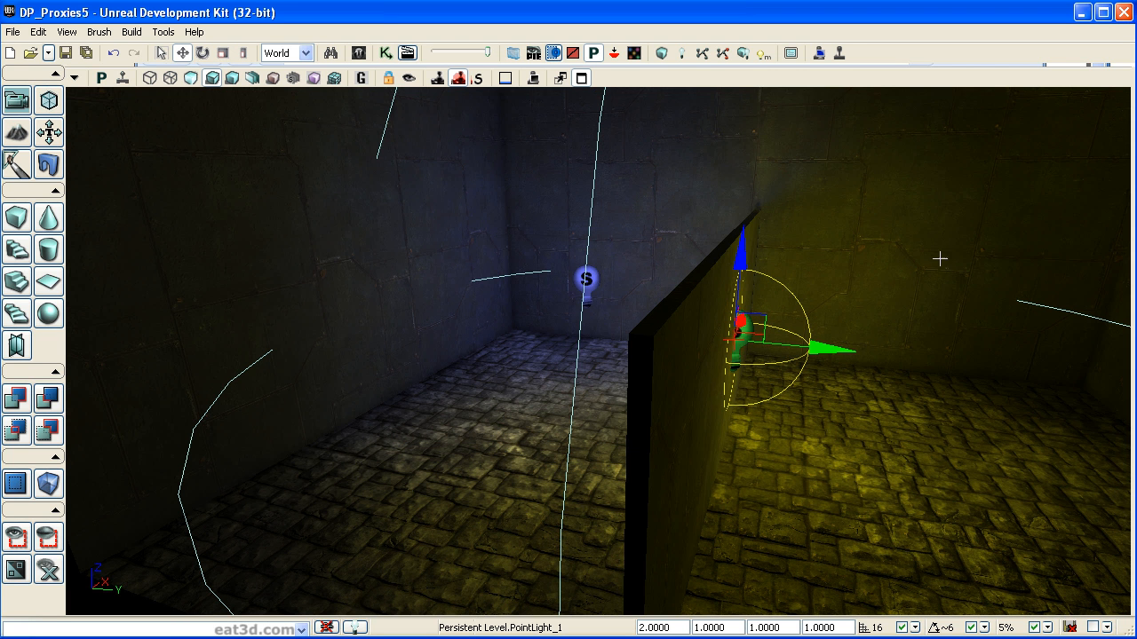
Move the red and light-blue knot meshes together into the rooms, one on each side of the dividing wall.
mouse_move(960, 427)
right_down()
mouse_move(1003, 421)
mouse_move(959, 427)
right_up()
drag(959, 428, 933, 568)
right_drag(932, 133, 897, 153)
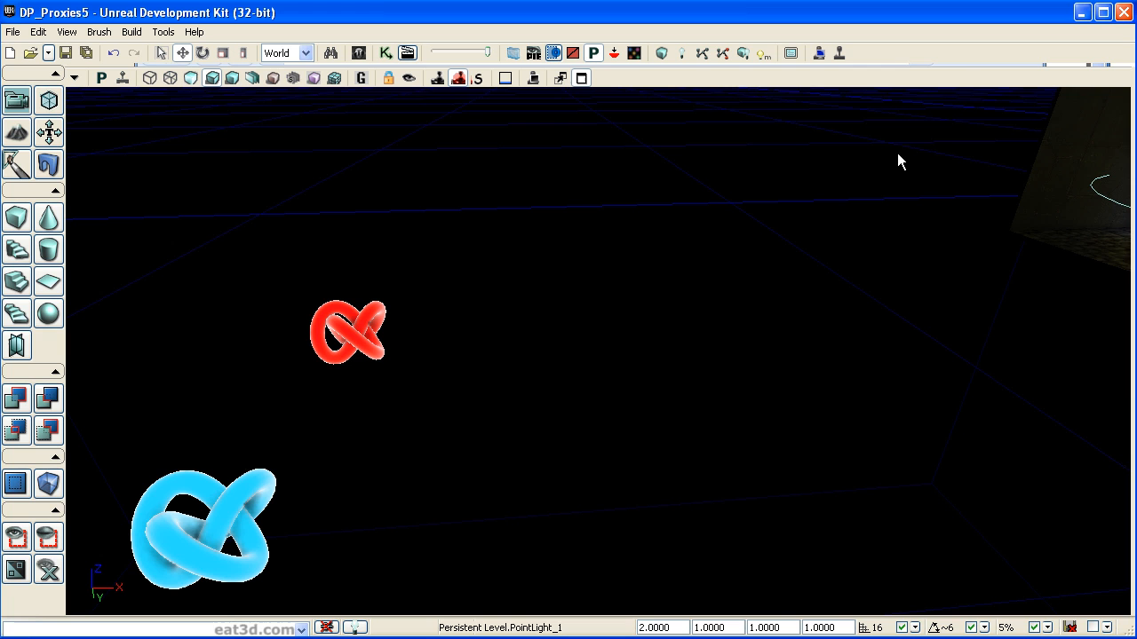
click(330, 345)
ctrl+click(257, 551)
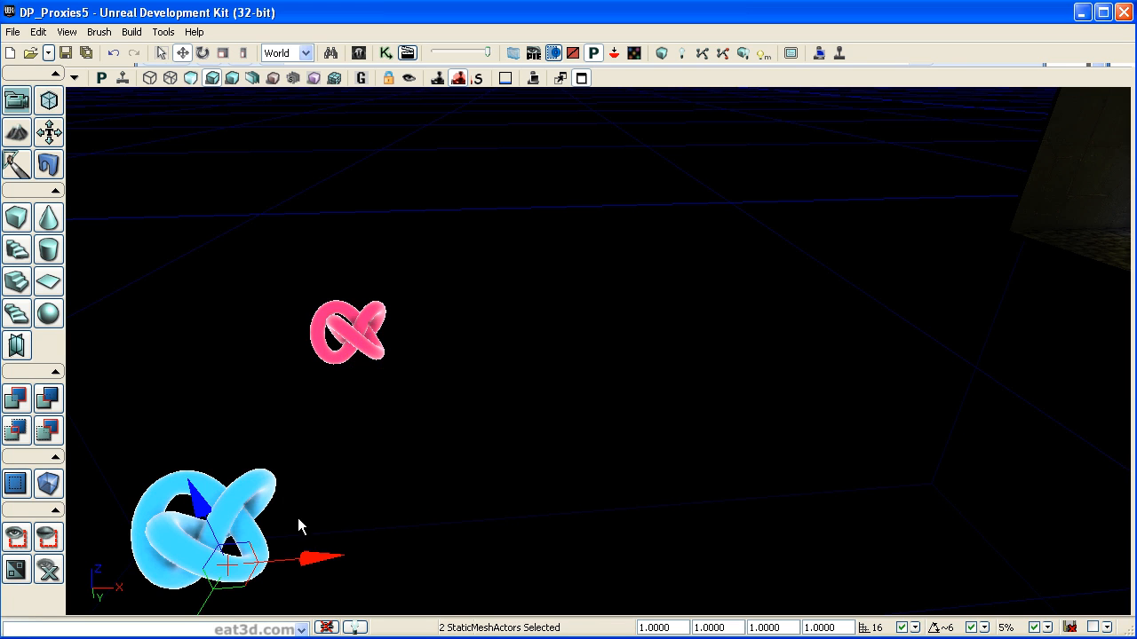
shift+drag(311, 561, 684, 556)
right_drag(528, 431, 711, 427)
drag(818, 442, 842, 297)
right_drag(876, 523, 791, 526)
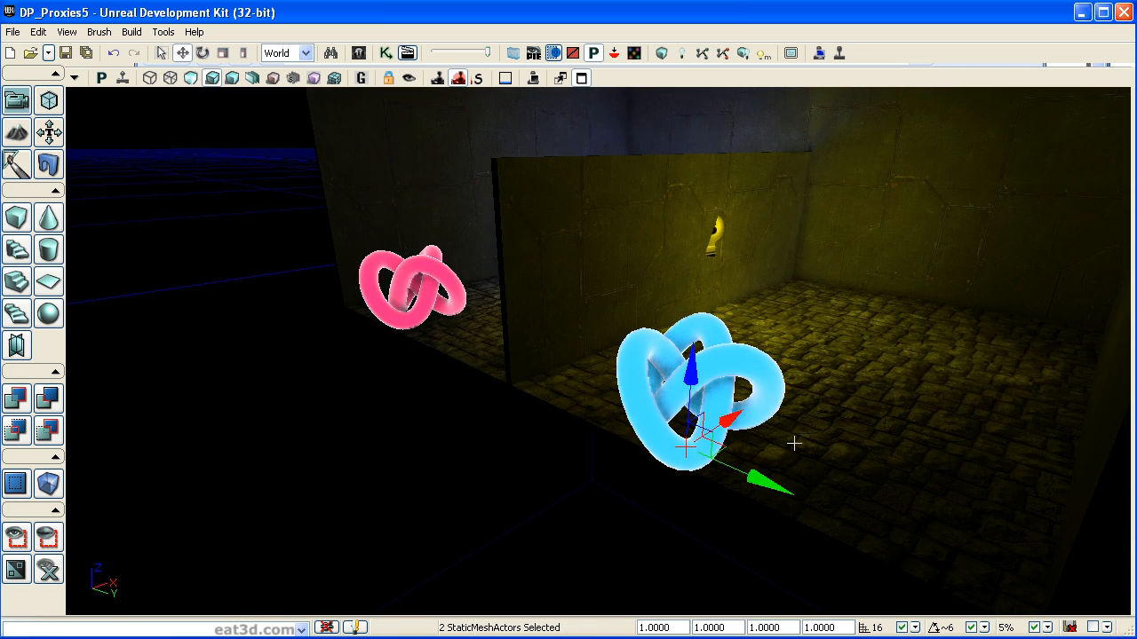
drag(727, 418, 831, 351)
mouse_move(497, 494)
right_down()
mouse_move(603, 457)
mouse_move(498, 479)
right_up()
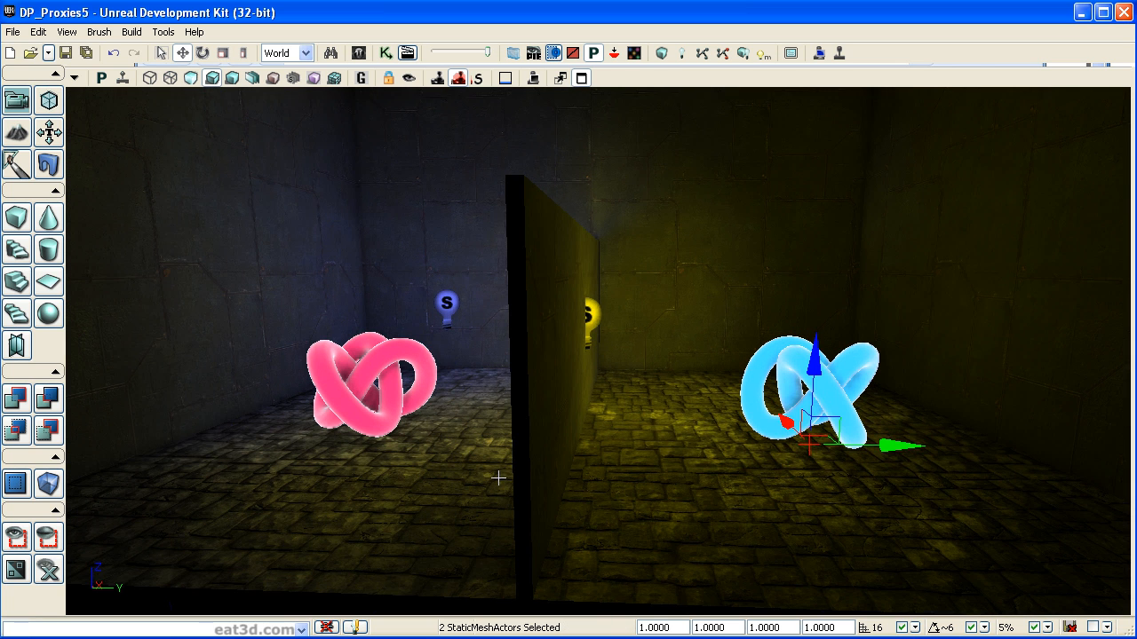
Move the light-blue knot mesh along Y so that it passes through the dividing wall.
click(762, 417)
drag(888, 446, 647, 443)
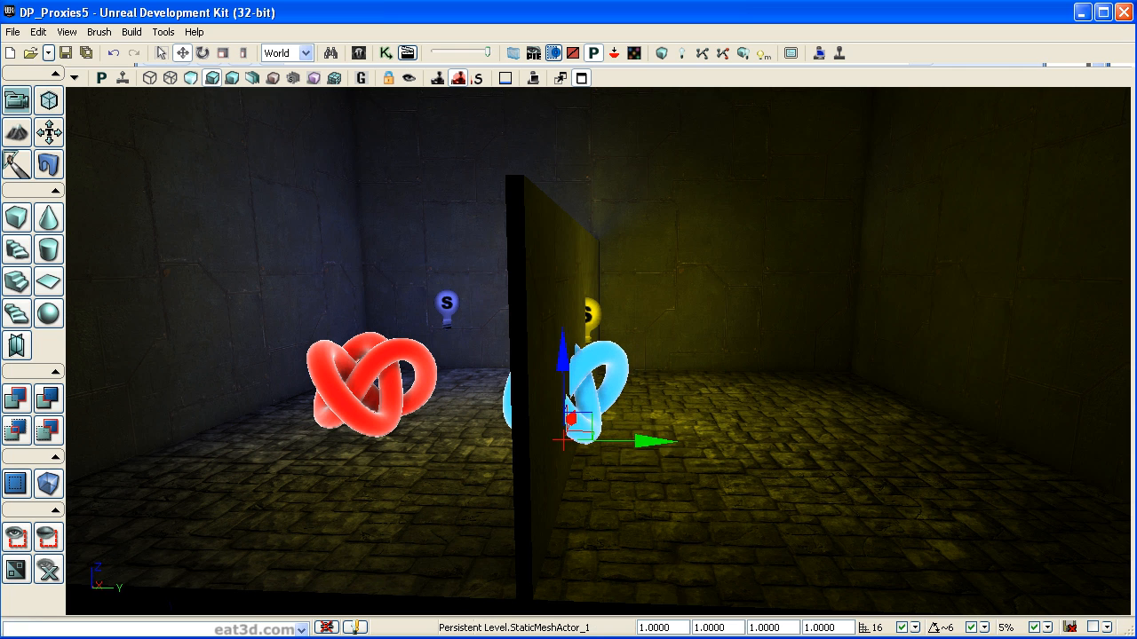
middle_drag(952, 440, 888, 447)
middle_drag(621, 400, 671, 401)
right_drag(671, 402, 650, 498)
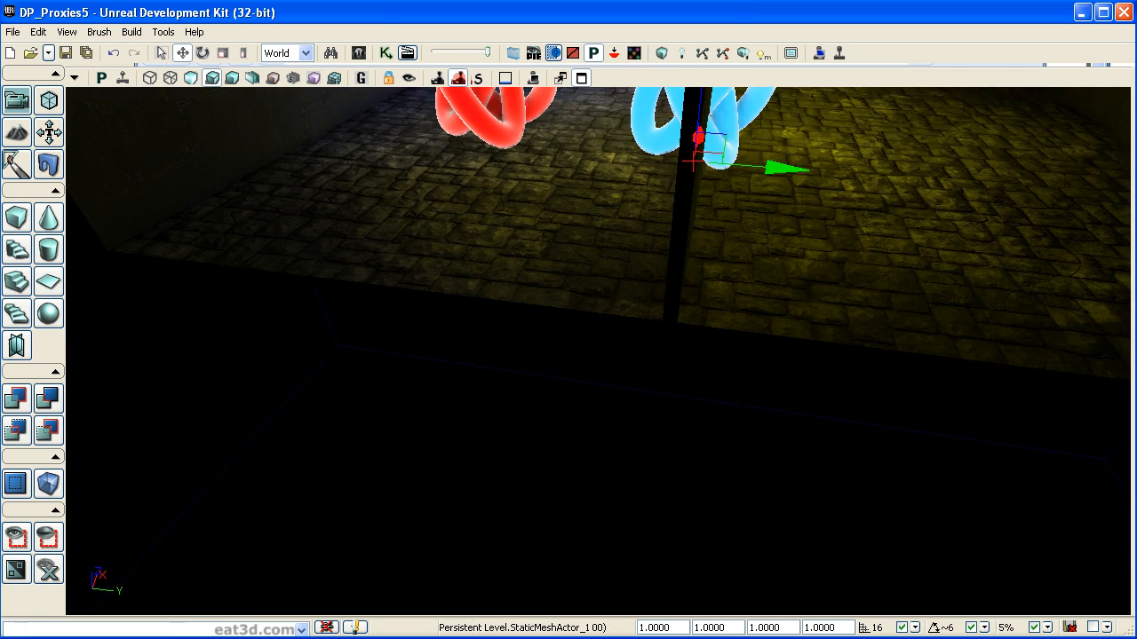
Move the red knot mesh along X toward the open front of its room and adjust its position along Y.
middle_drag(650, 497, 687, 257)
drag(673, 266, 688, 188)
click(494, 279)
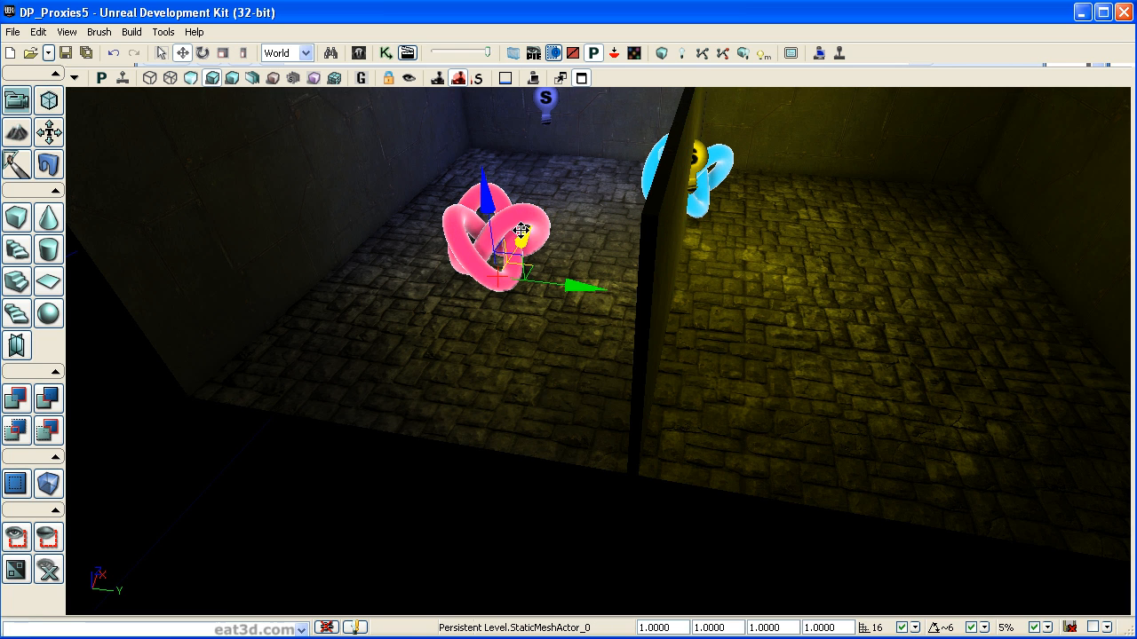
drag(520, 240, 475, 293)
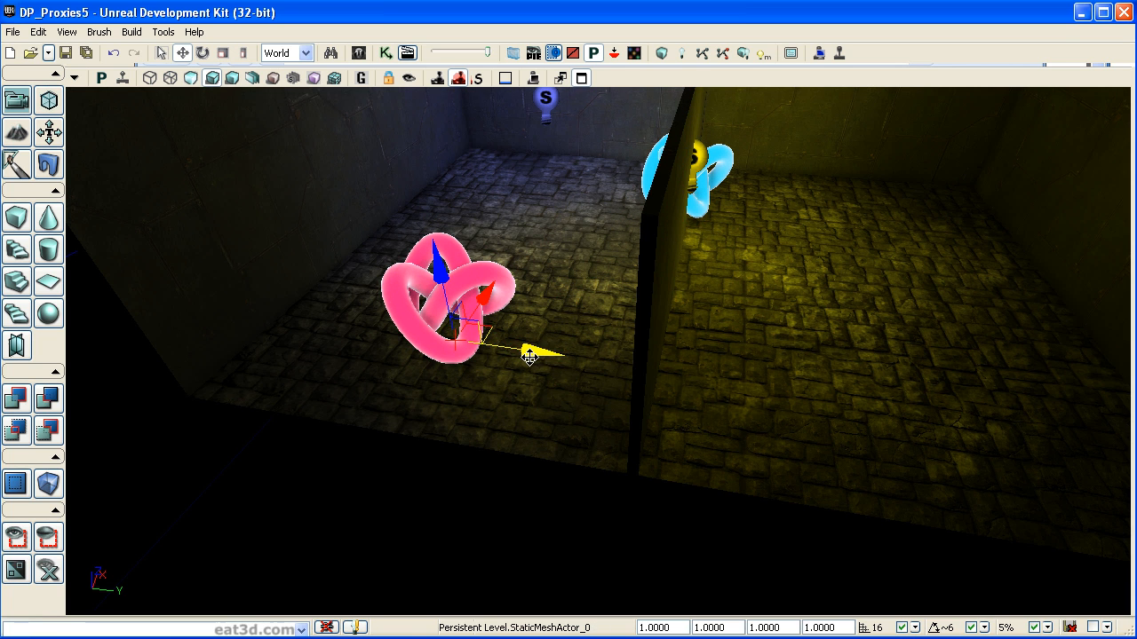
drag(529, 349, 548, 351)
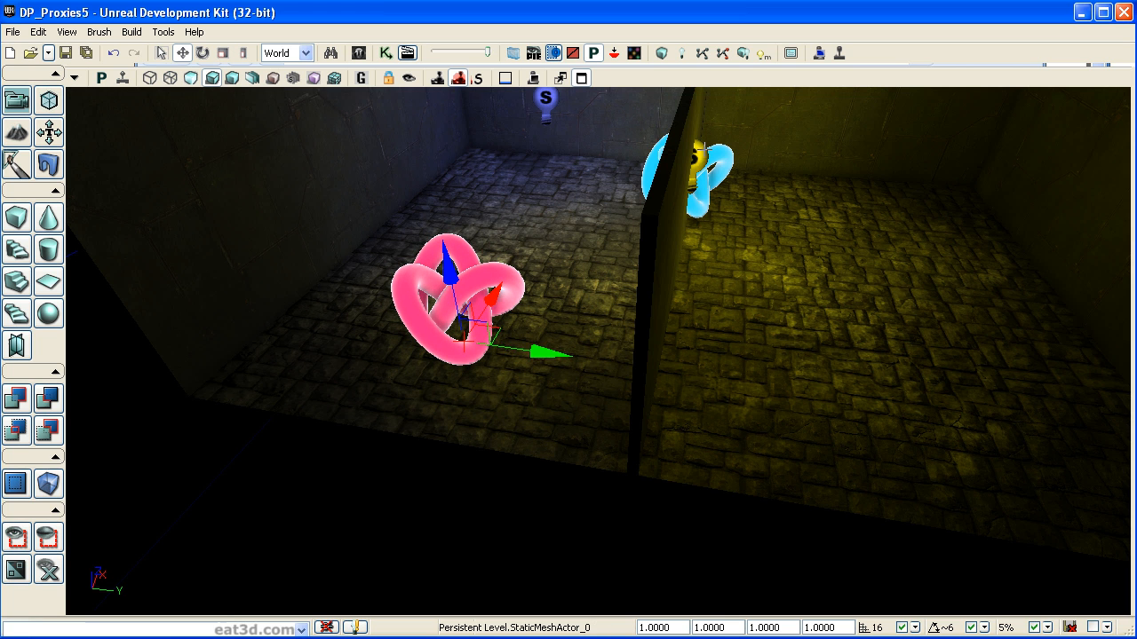
Delete the yellow light and the blue light so that only the two knot meshes remain in the rooms.
click(698, 154)
key(Delete)
click(545, 96)
key(Delete)
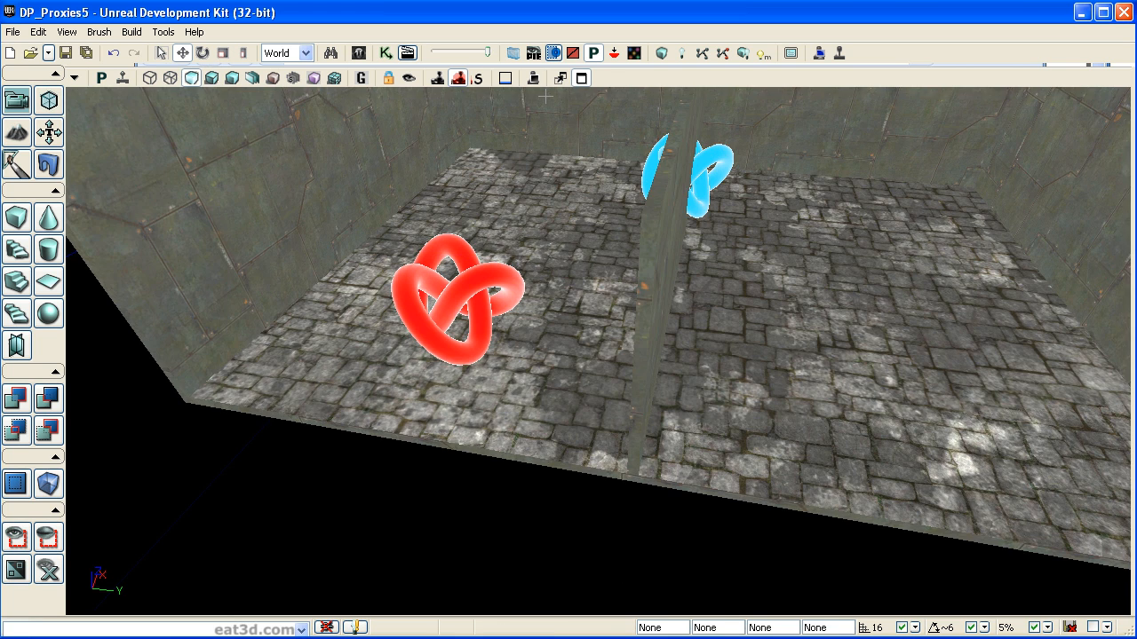
Open the red knot mesh's properties, review its Lightmass settings including Use Emissive For Static Lighting, and close them.
click(522, 287)
right_drag(522, 287, 684, 377)
right_click(497, 374)
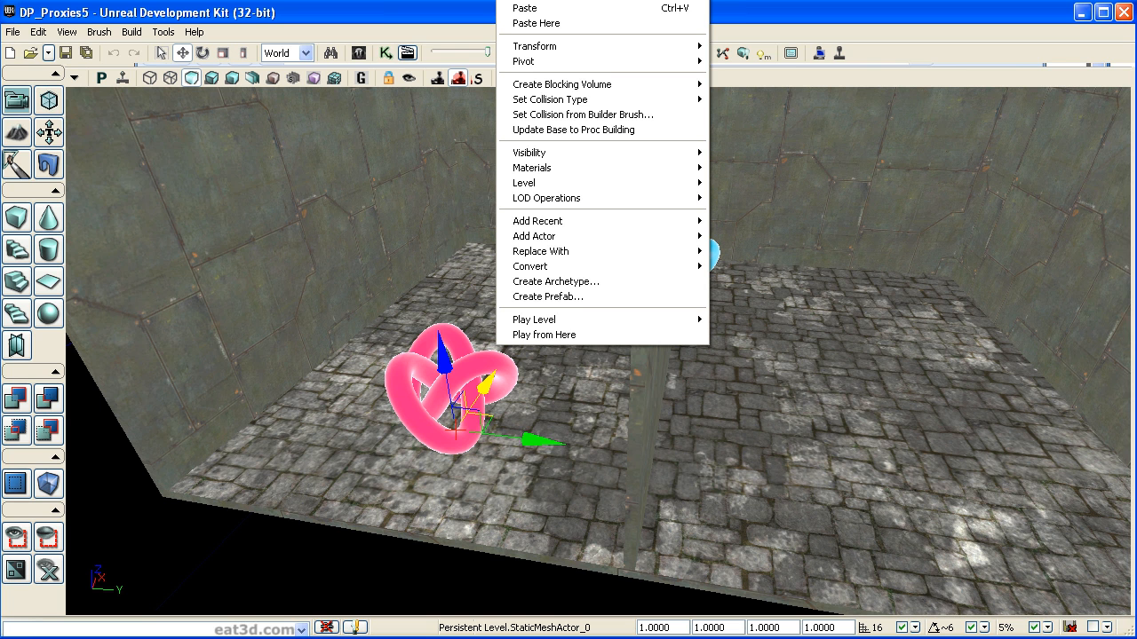
right_click(483, 369)
click(499, 0)
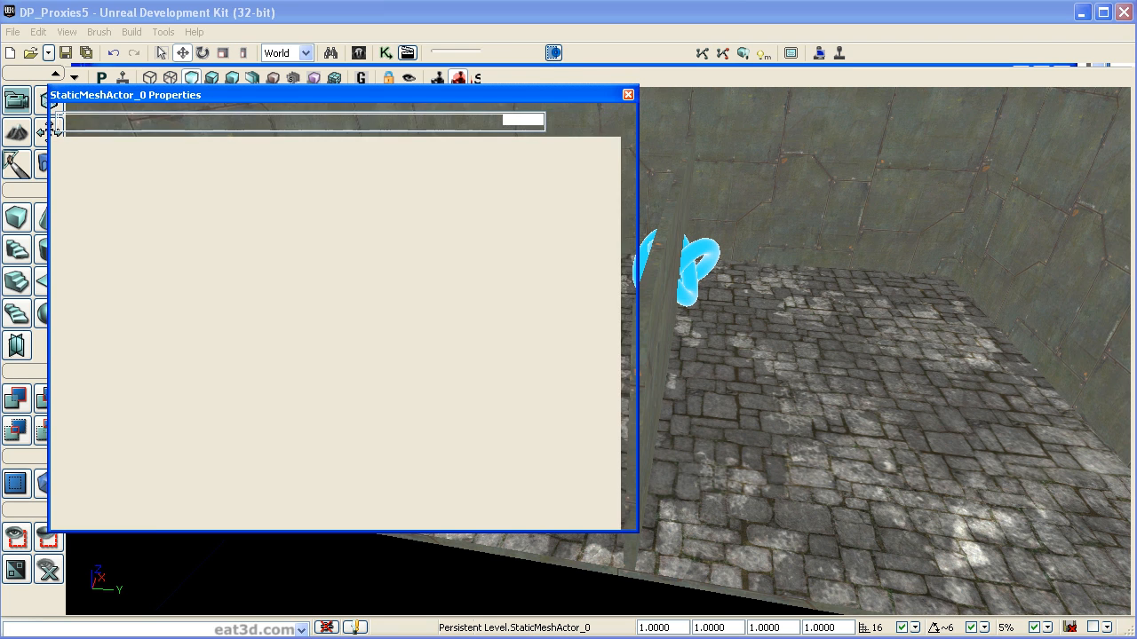
drag(470, 92, 709, 109)
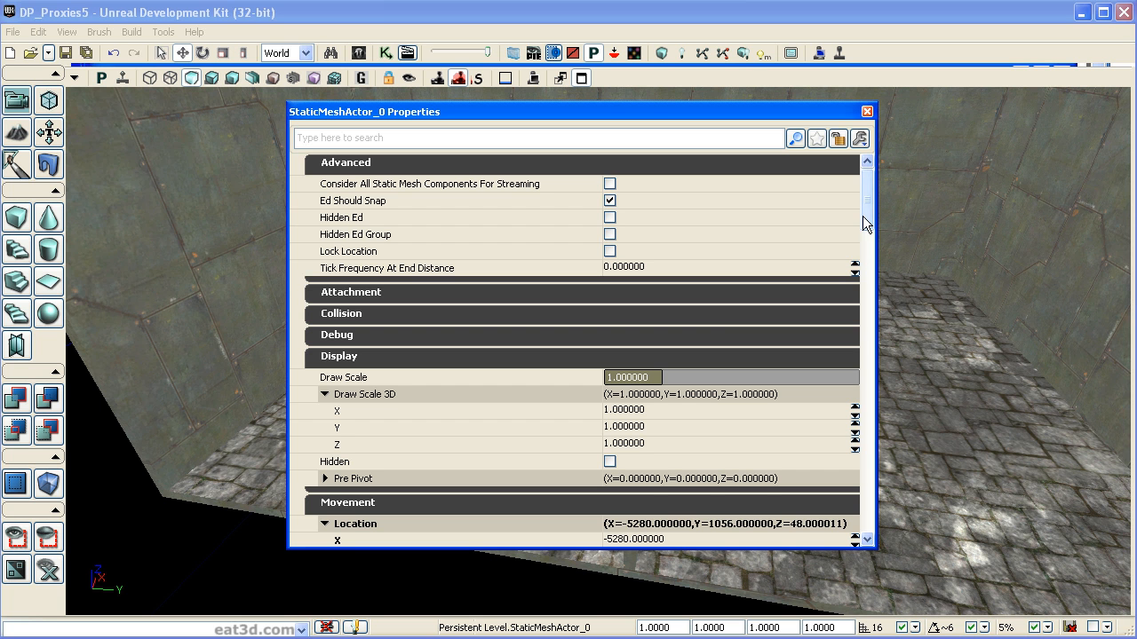
drag(868, 217, 844, 447)
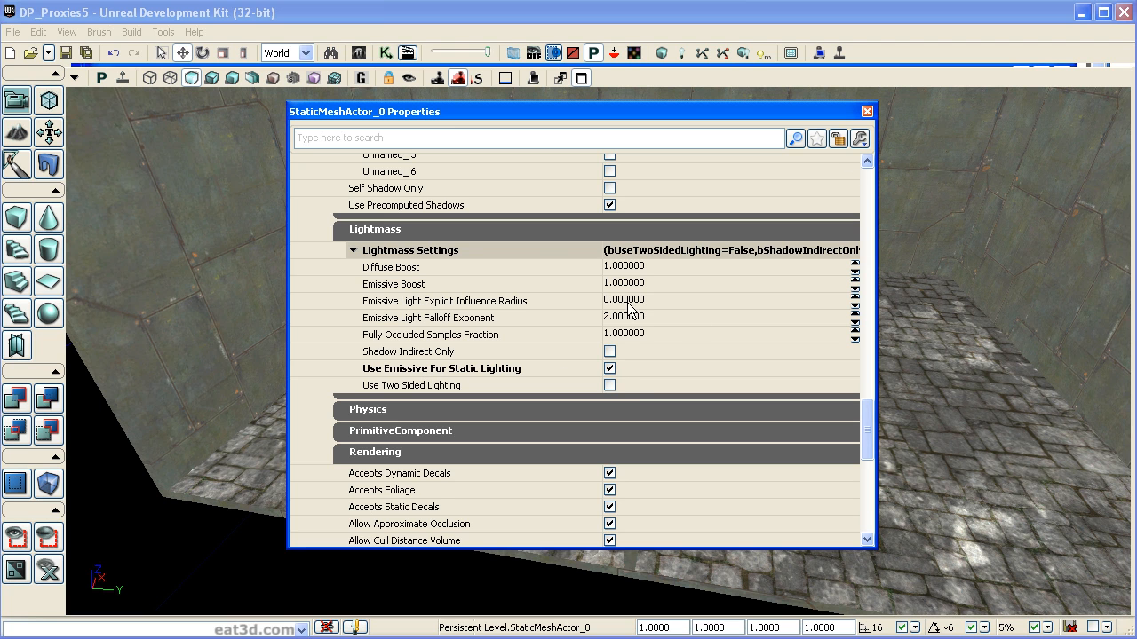
click(866, 112)
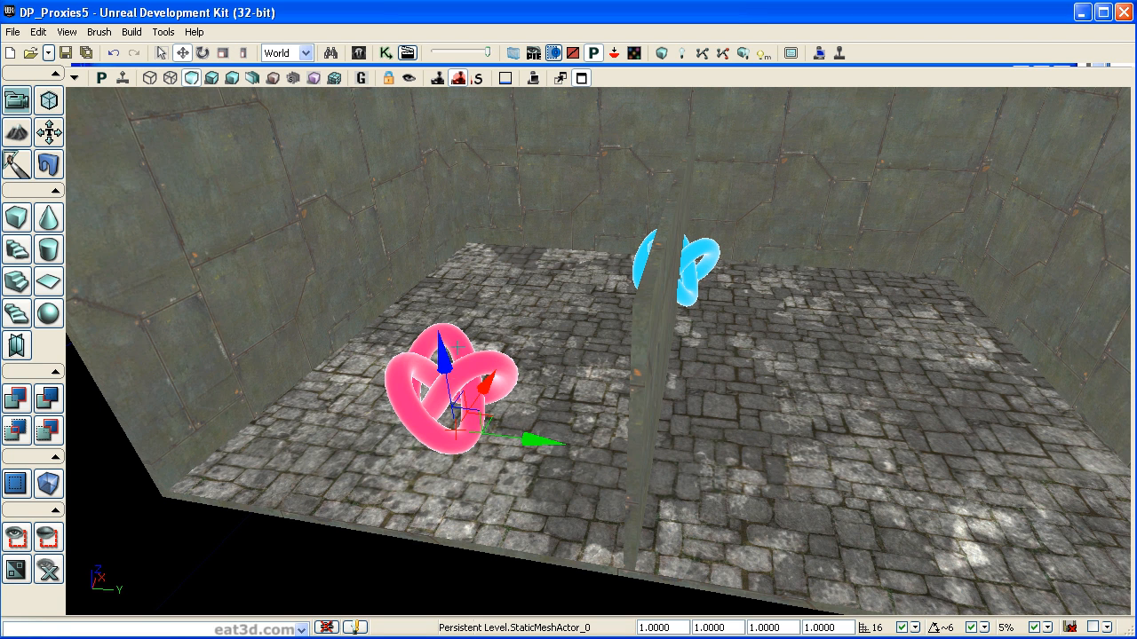
Switch the viewport to lit shading and examine the red knot's emissive light on the surrounding walls and floor.
right_drag(786, 416, 779, 418)
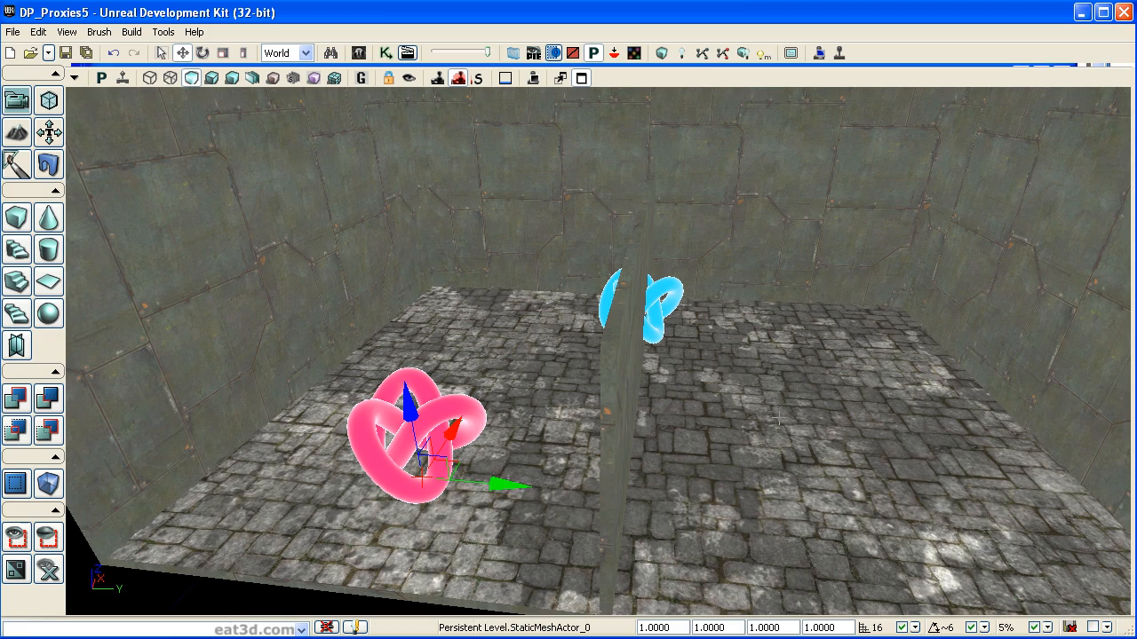
key(alt+4)
right_drag(807, 483, 803, 469)
middle_drag(803, 469, 765, 491)
drag(766, 490, 763, 462)
middle_drag(764, 462, 799, 457)
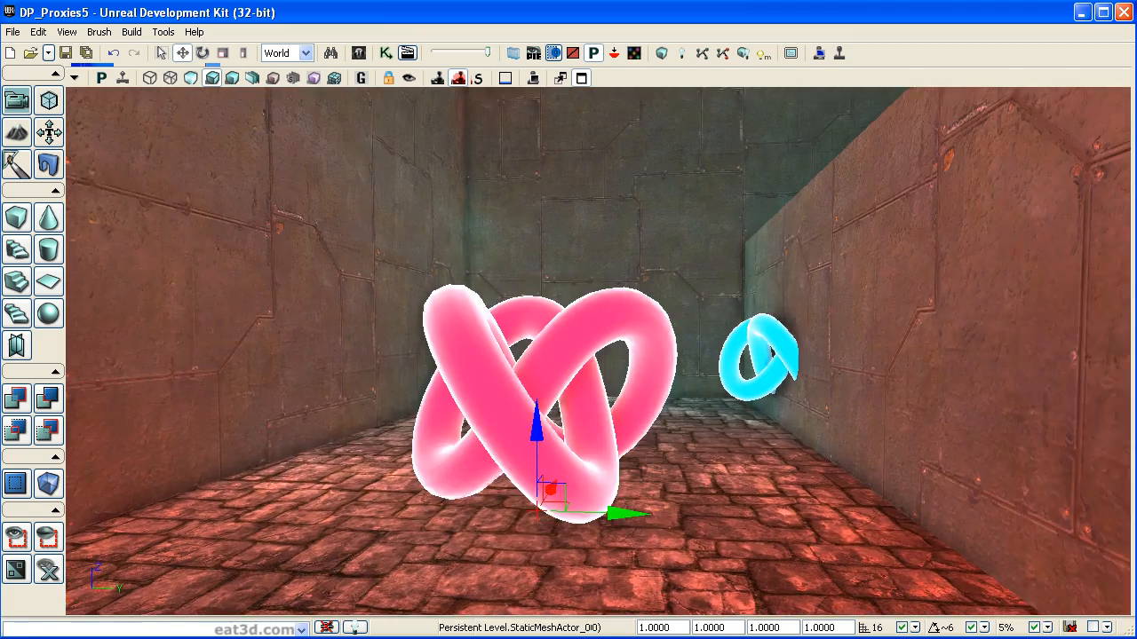
right_drag(800, 456, 764, 456)
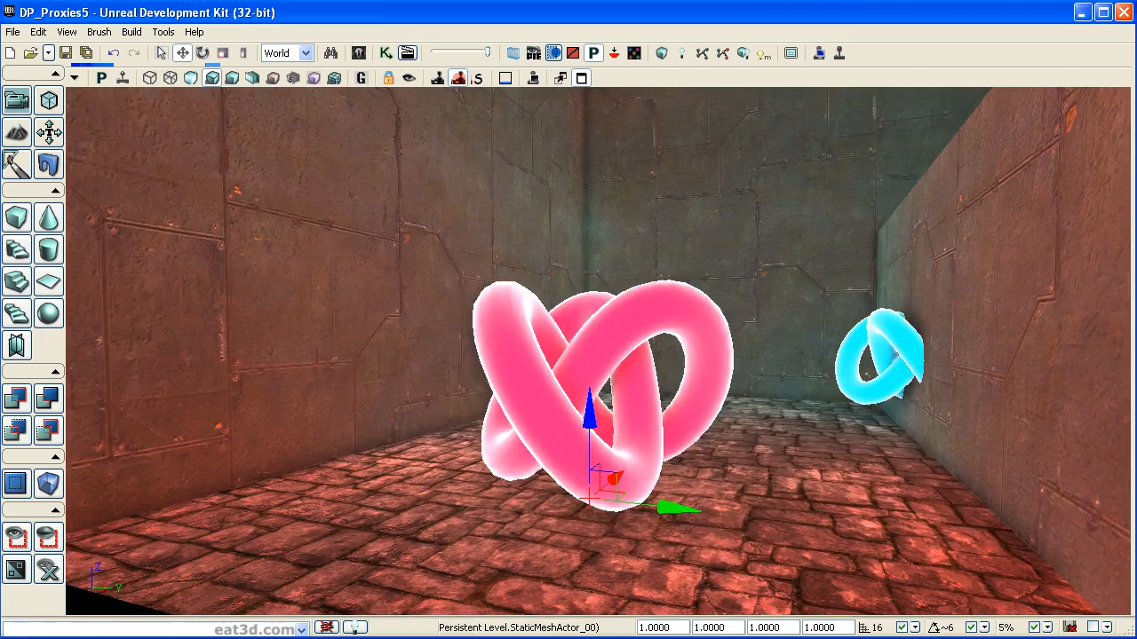
Examine the emissive light around the light-blue knot and compare both sides of the dividing wall.
middle_drag(764, 457, 864, 466)
right_drag(863, 465, 915, 466)
middle_drag(915, 466, 946, 465)
right_drag(947, 465, 857, 451)
middle_drag(857, 451, 765, 419)
right_drag(766, 419, 813, 451)
middle_drag(812, 451, 842, 451)
right_drag(842, 451, 814, 429)
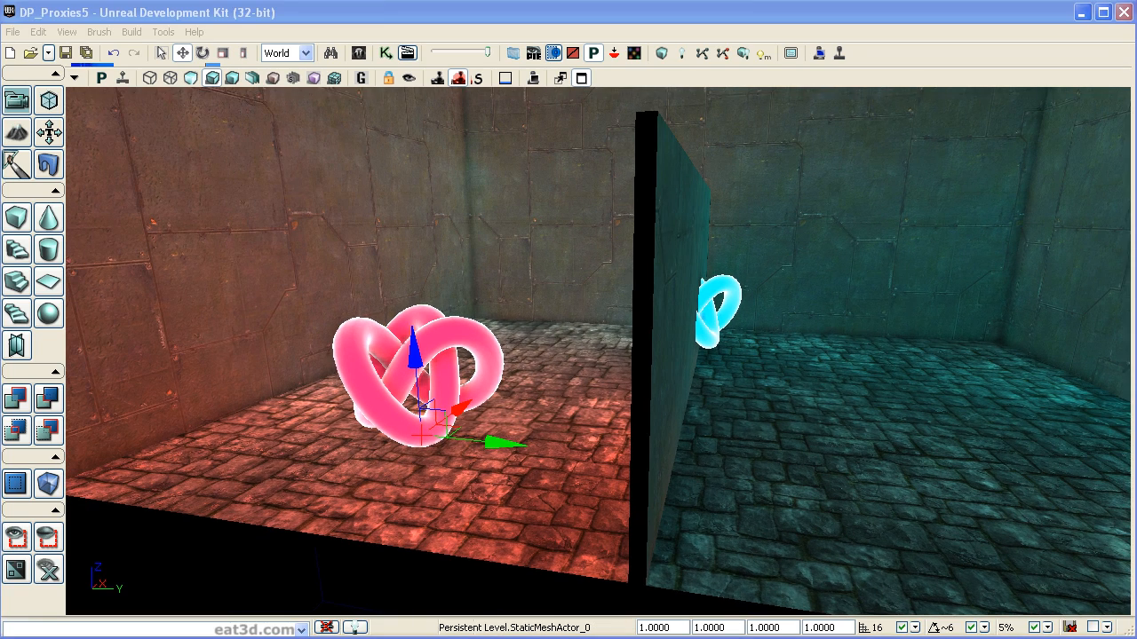
Examine the red color parameter, the highlight parameter, and the Lerp and Fresnel nodes of the glowing_mat_red material.
drag(1136, 11, 429, 77)
drag(681, 401, 486, 539)
click(807, 394)
drag(729, 93, 768, 35)
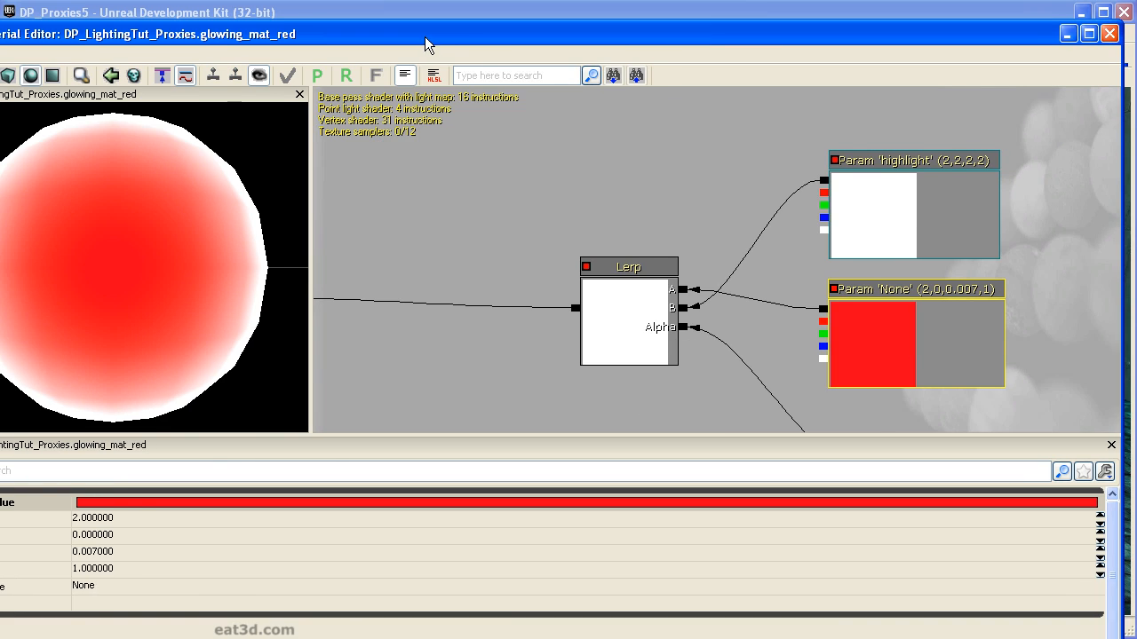
drag(420, 39, 522, 24)
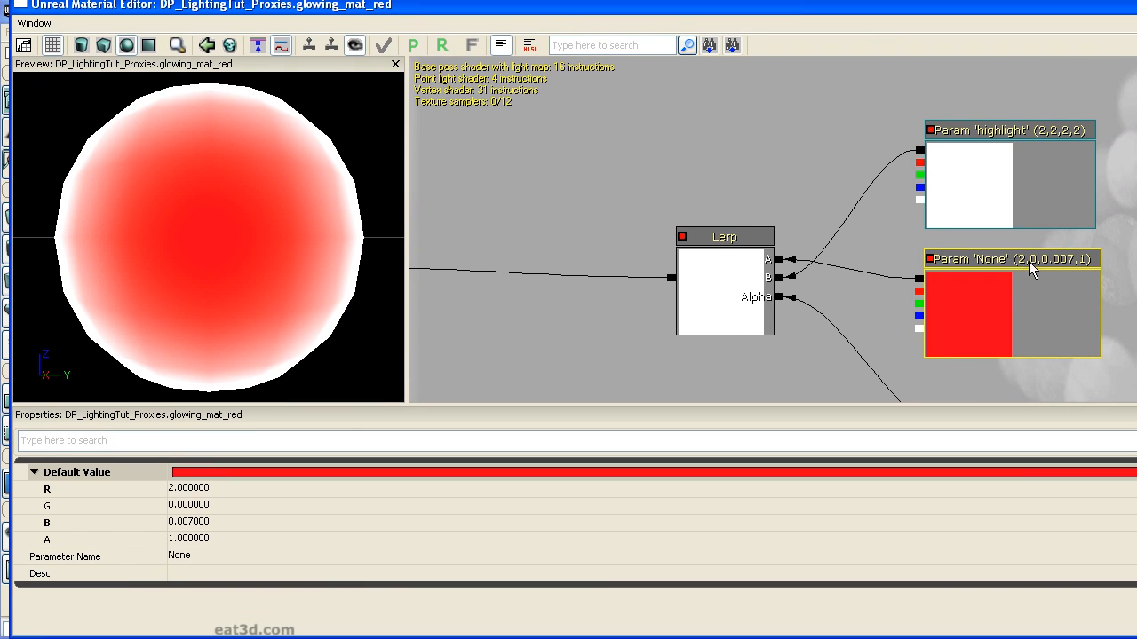
click(1033, 169)
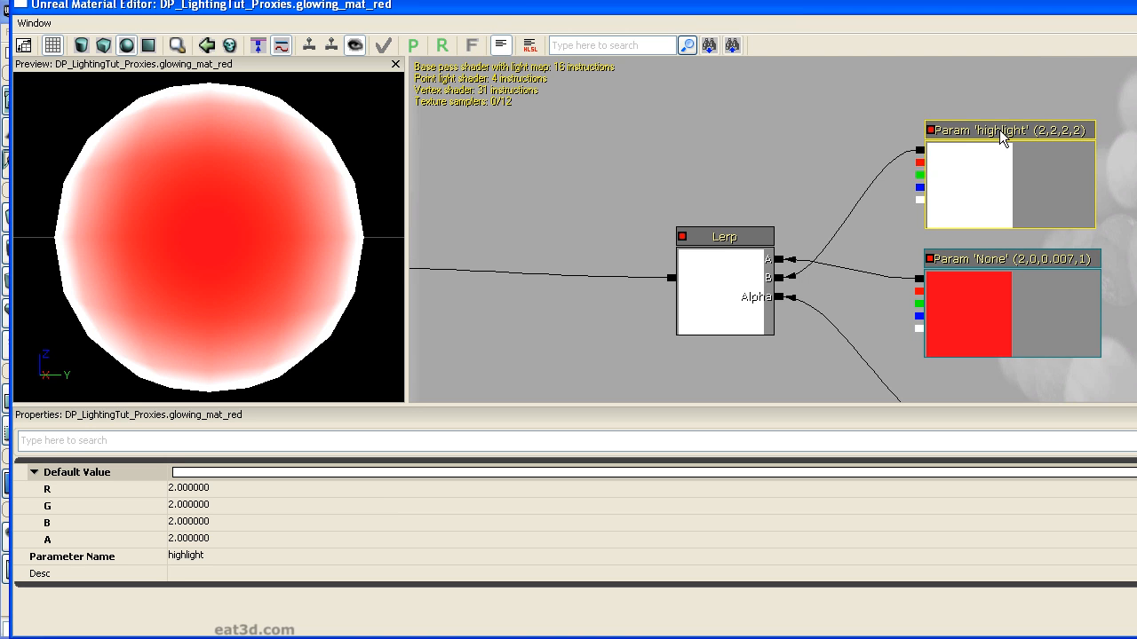
drag(770, 353, 672, 202)
drag(631, 289, 708, 338)
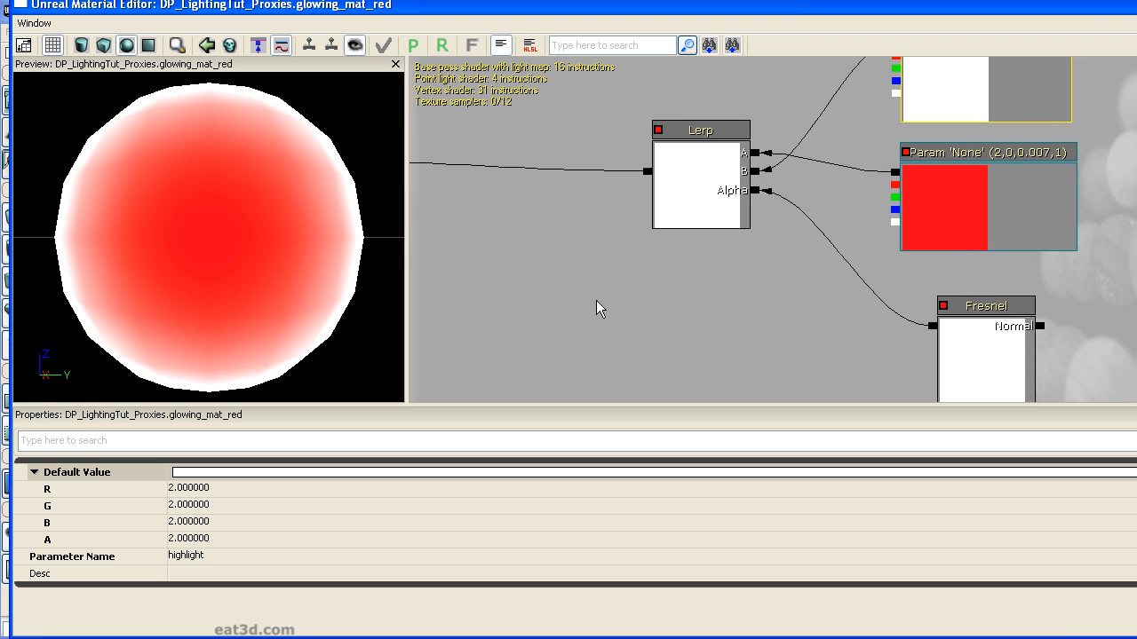
drag(329, 7, 620, 48)
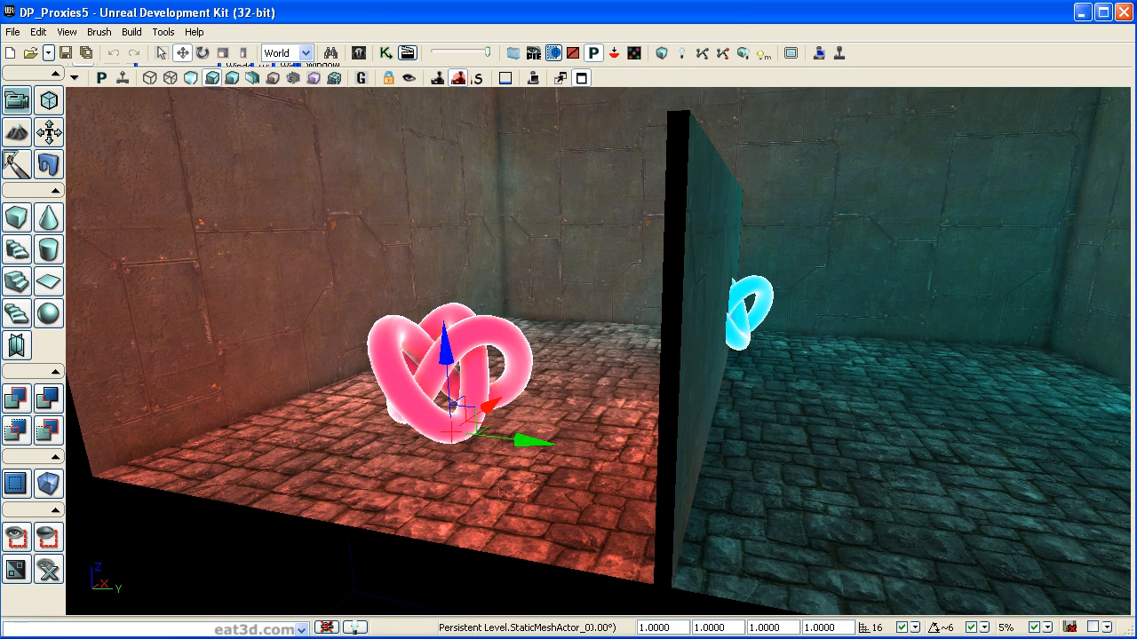
Reopen the red knot mesh's properties, read the Emissive Boost description in its Lightmass settings, and close them.
right_drag(516, 386, 511, 387)
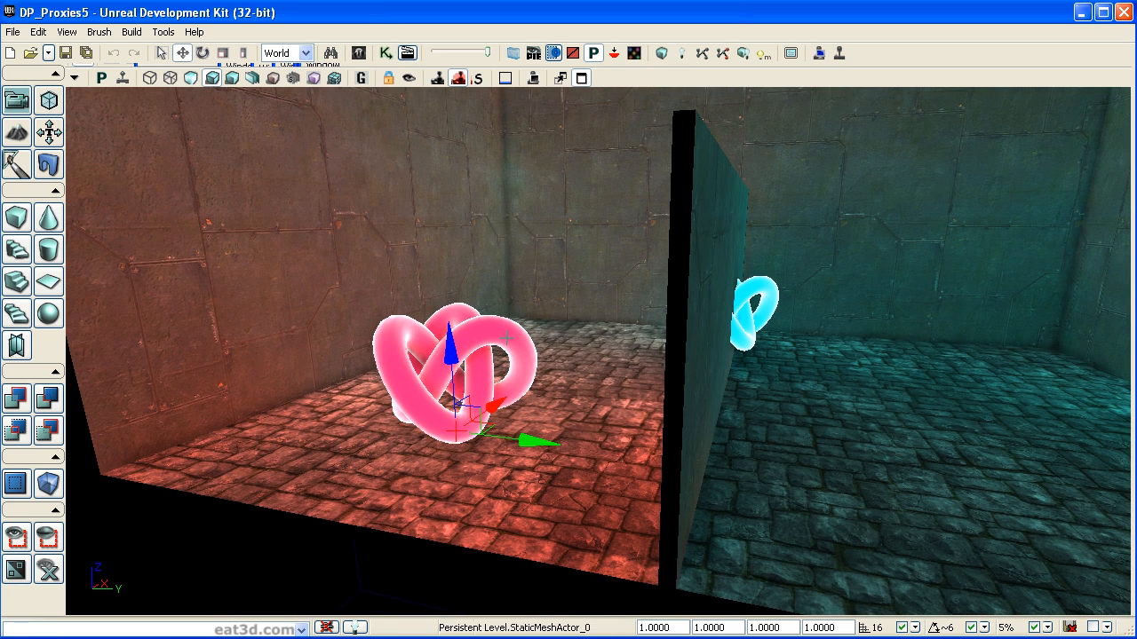
right_click(504, 315)
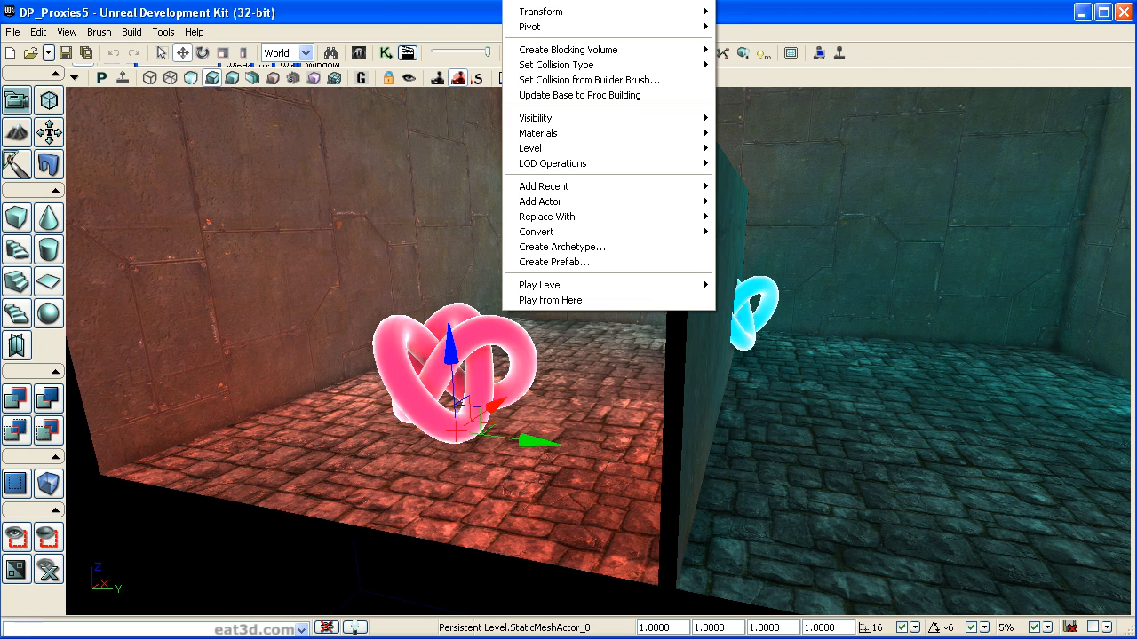
click(551, 0)
mouse_move(862, 211)
mouse_down()
mouse_move(886, 487)
mouse_move(876, 525)
mouse_move(882, 444)
mouse_up()
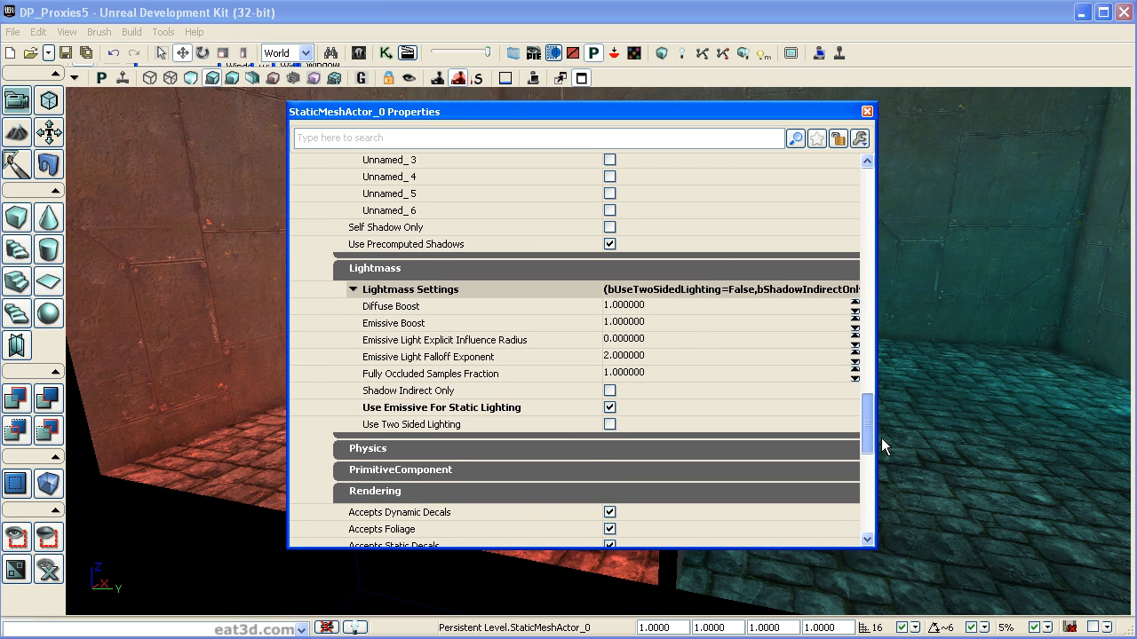
mouse_move(381, 325)
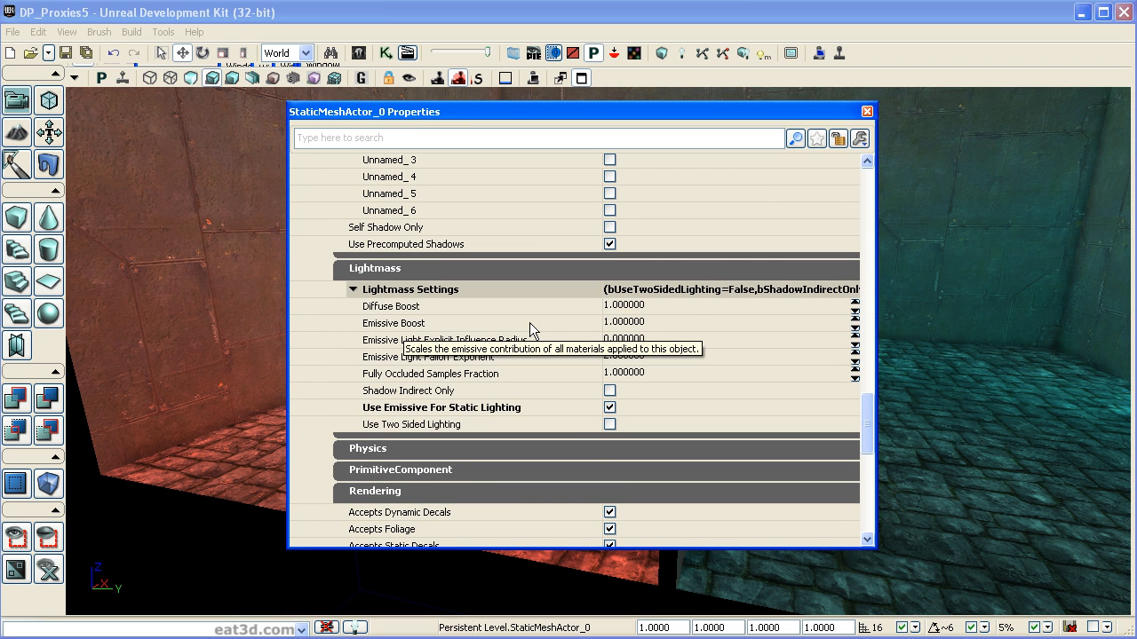
click(607, 323)
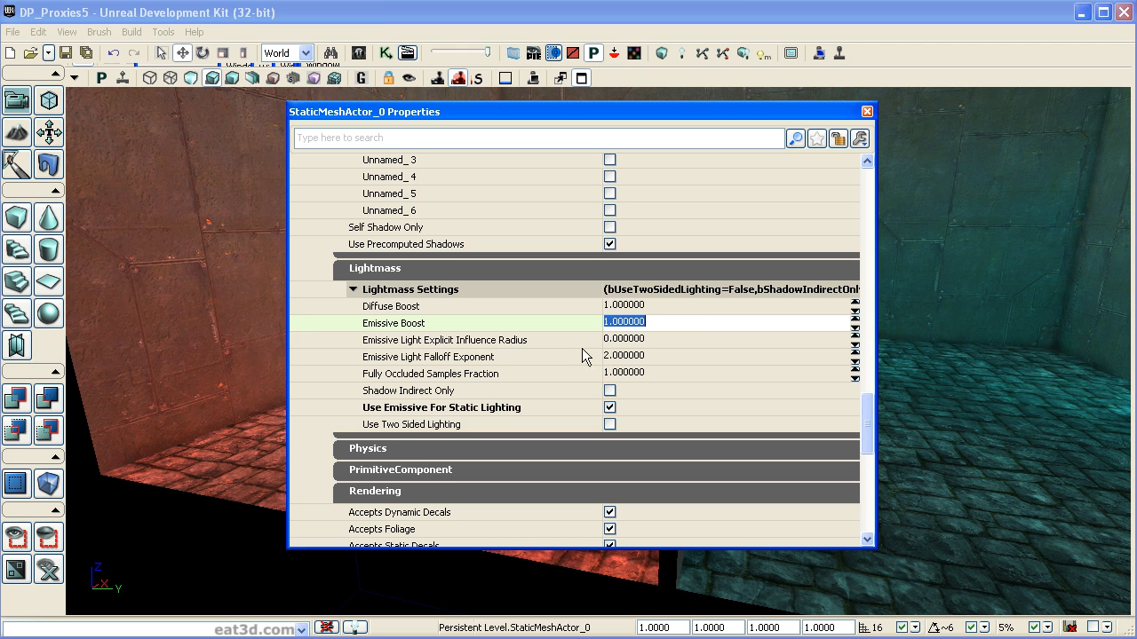
click(867, 112)
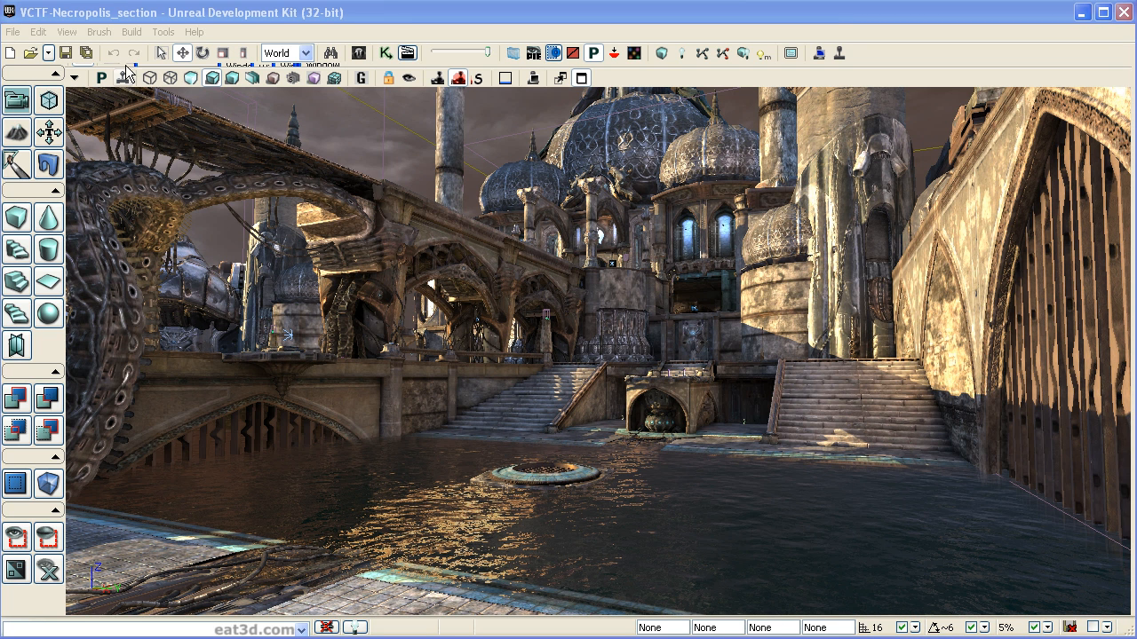
Inspect the lighting across the Necropolis courtyard and close in on the sunlit patch on the stone stairs.
right_drag(537, 409, 526, 412)
right_drag(795, 448, 811, 508)
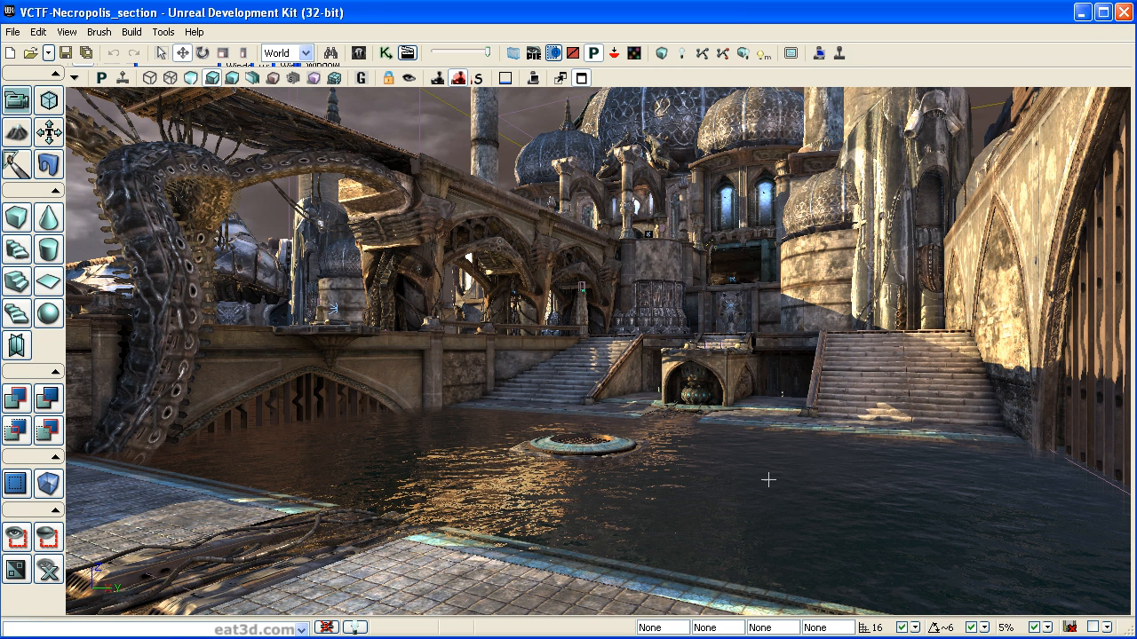
right_drag(755, 476, 829, 497)
middle_drag(829, 497, 738, 497)
drag(737, 497, 835, 240)
drag(715, 474, 739, 407)
right_drag(715, 474, 710, 574)
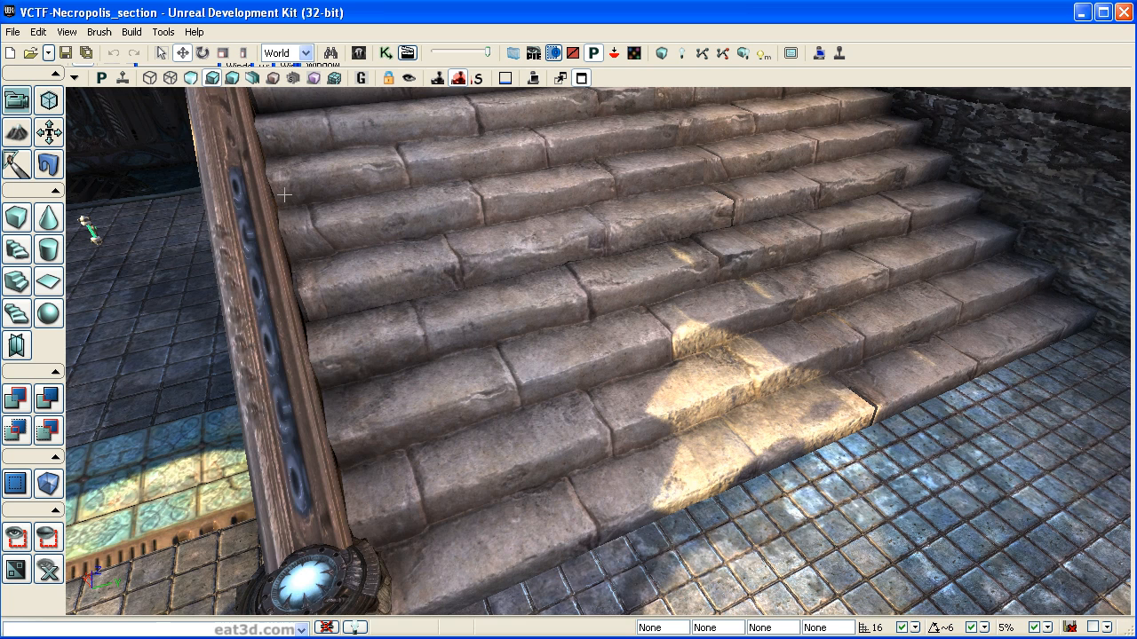
Switch the viewport to lighting-only shading and examine the baked shadow edges on the stairs and adjoining wall.
click(231, 79)
drag(748, 435, 756, 360)
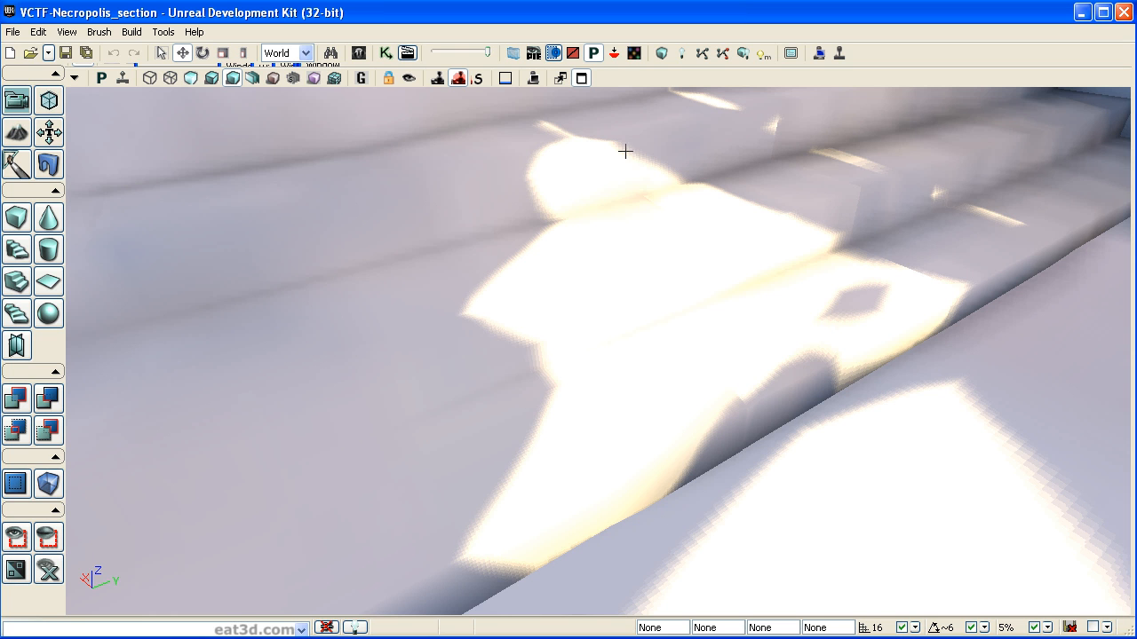
right_drag(1013, 503, 964, 444)
drag(964, 445, 965, 524)
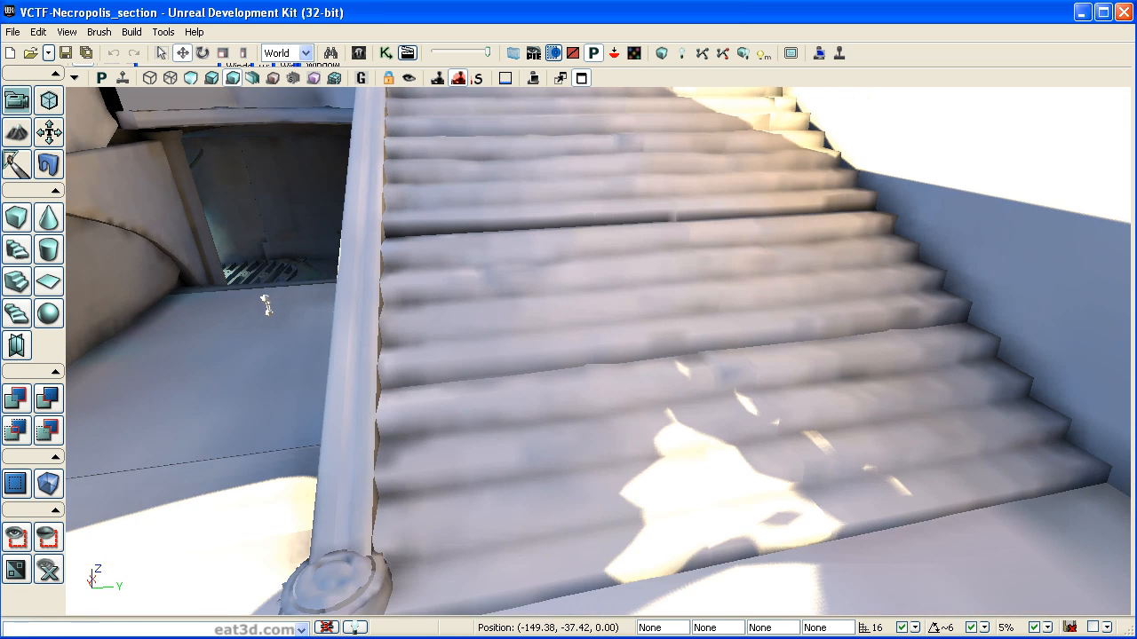
middle_drag(964, 524, 1012, 504)
right_drag(1012, 503, 1101, 486)
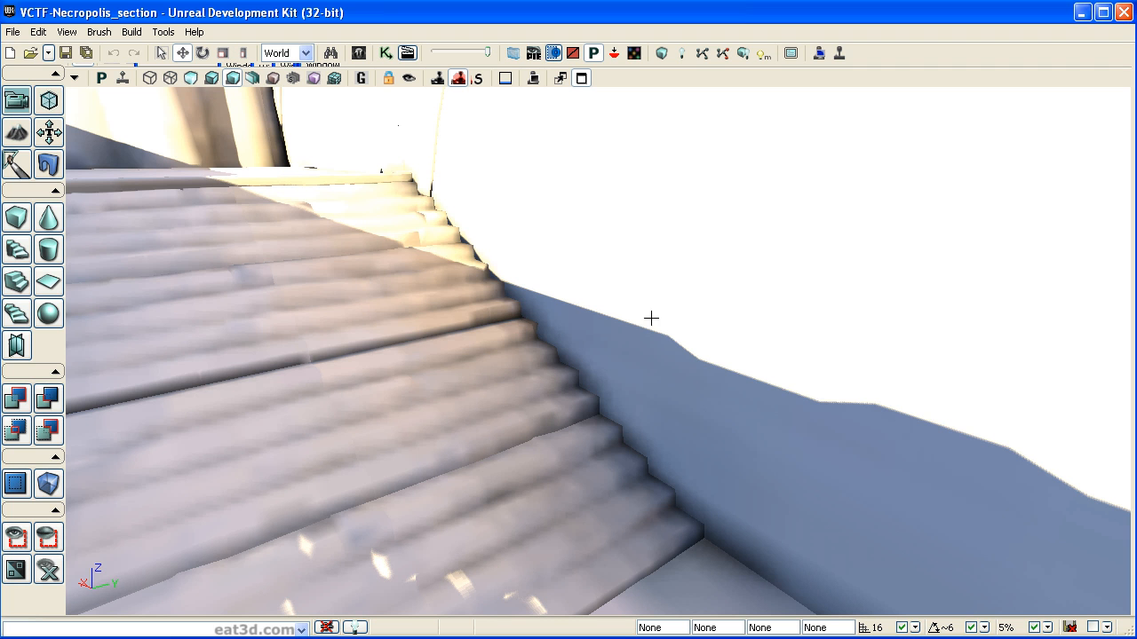
right_drag(1126, 503, 814, 445)
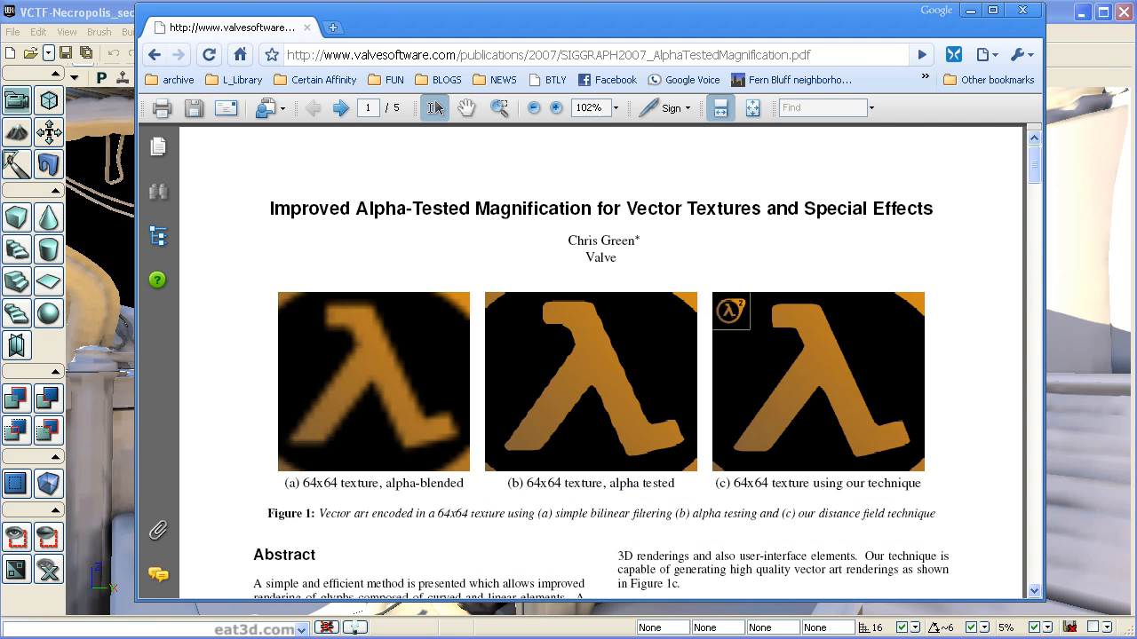
In the browser, view the Figure 1 texture comparison in Valve's Improved Alpha-Tested Magnification paper.
drag(1036, 169, 1035, 166)
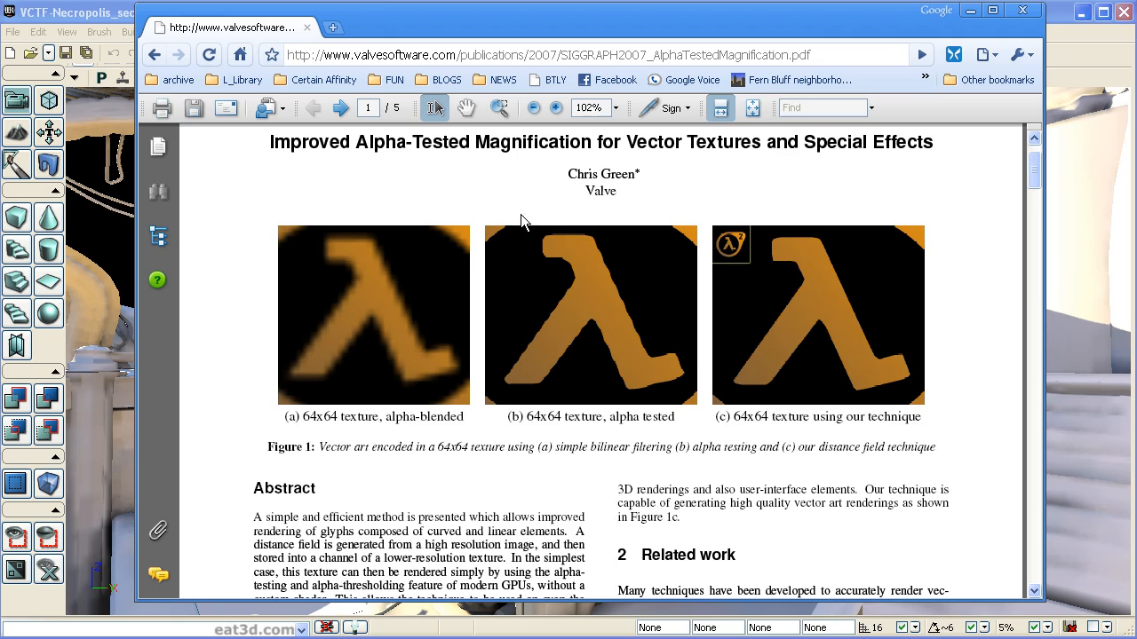
drag(1039, 180, 1024, 146)
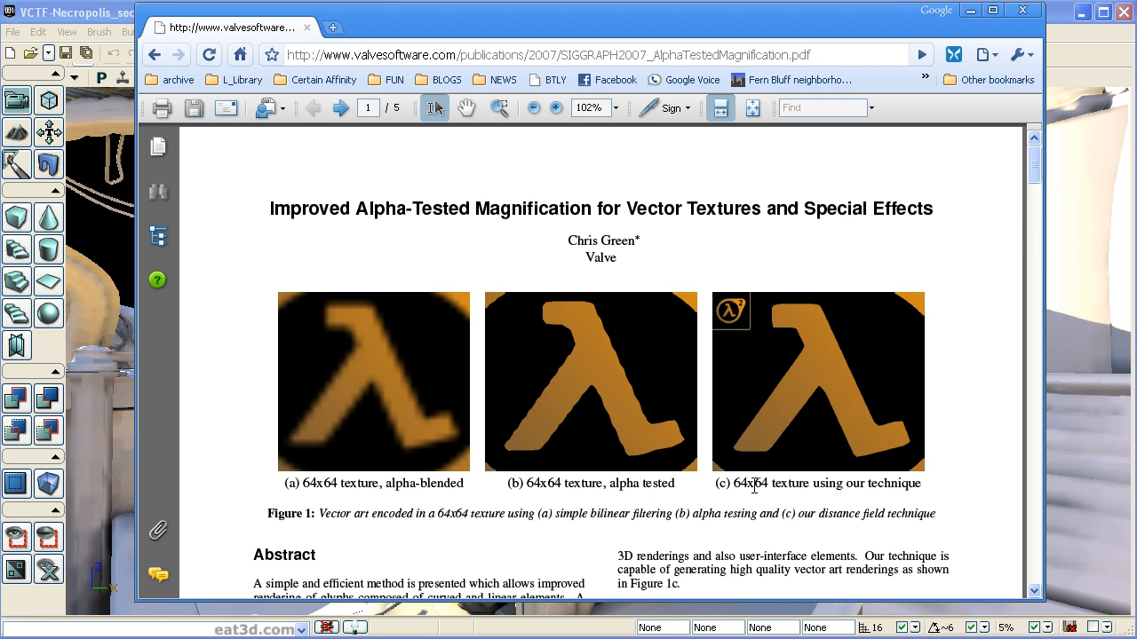
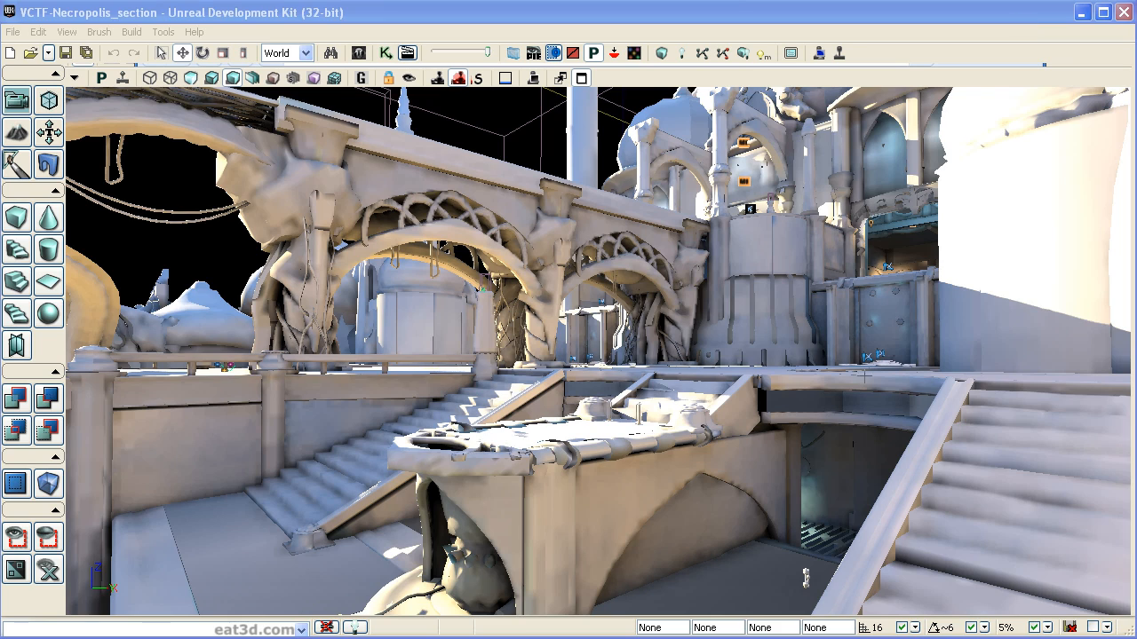
Return to the Unreal editor and examine the baked shadows on the courtyard's other staircase in lighting-only shading.
right_drag(601, 427, 87, 379)
middle_drag(640, 302, 629, 291)
right_drag(629, 292, 533, 231)
middle_drag(533, 231, 356, 227)
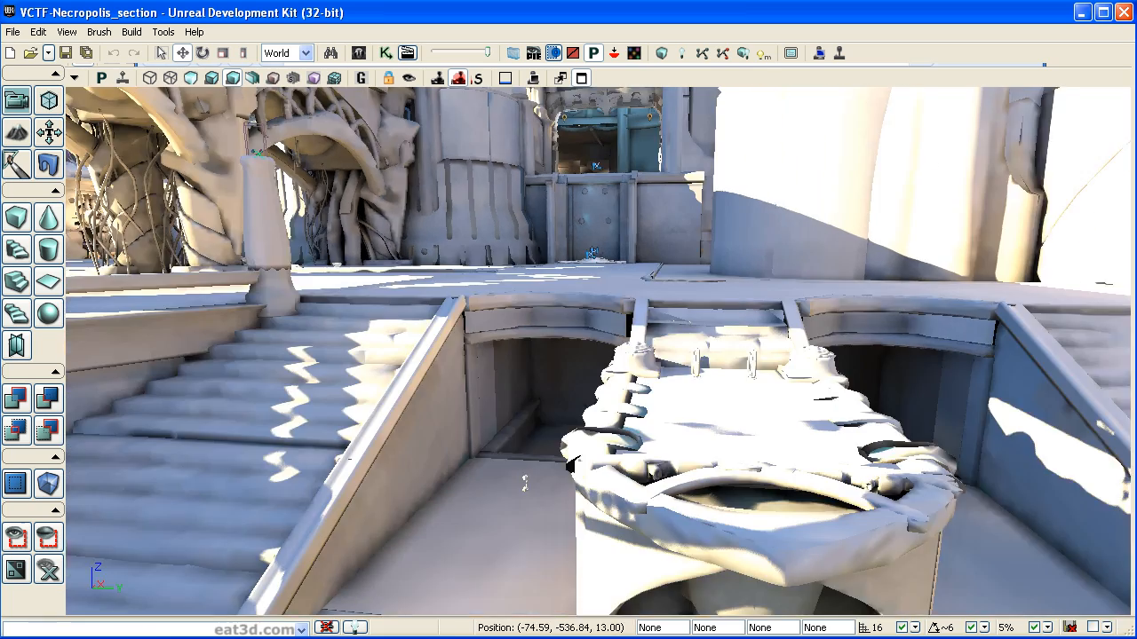
middle_drag(524, 482, 807, 495)
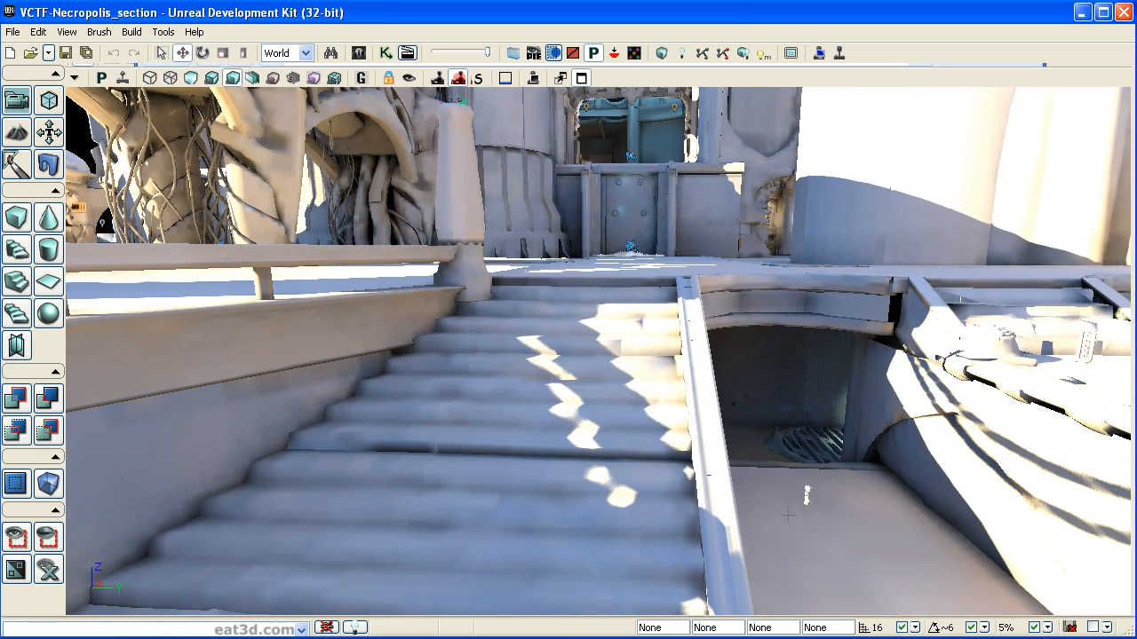
Examine the sunlit patches and baked shadow edges on the plaza floor above the stairs.
drag(816, 591, 805, 576)
middle_drag(805, 575, 794, 542)
drag(795, 542, 792, 426)
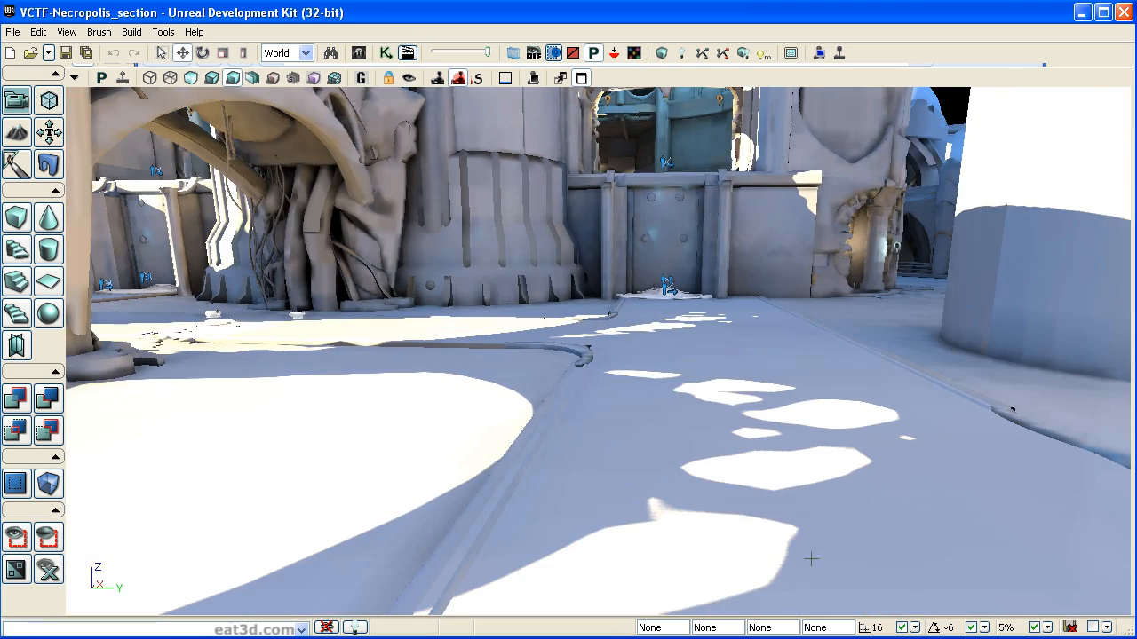
right_drag(787, 431, 528, 451)
middle_drag(528, 451, 265, 406)
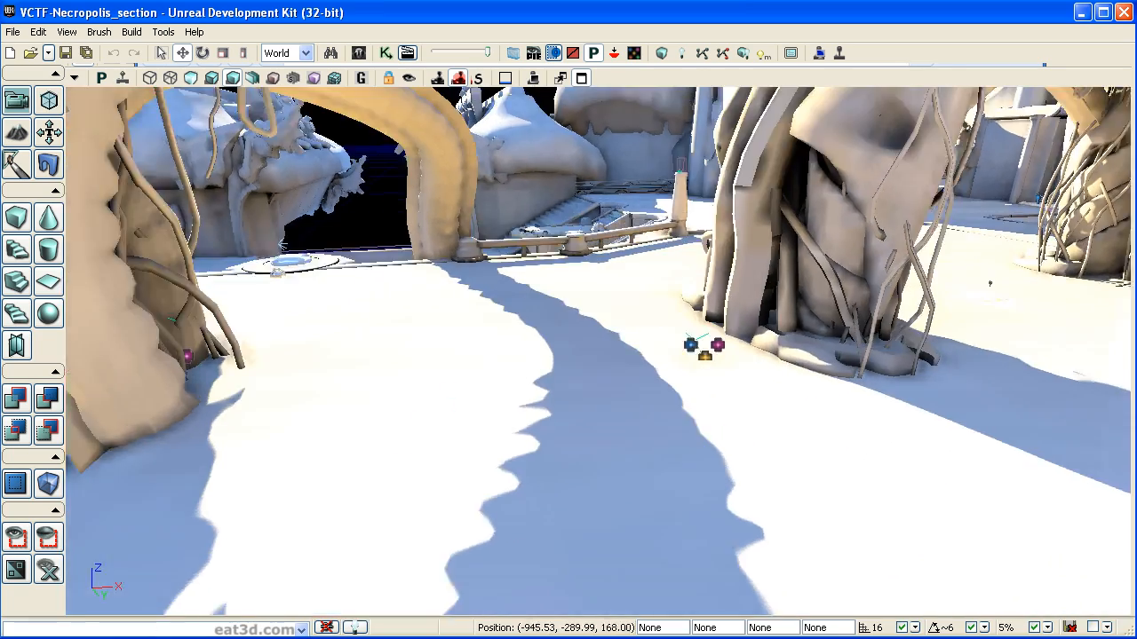
Compare the curved arch's beaded geometry with the scalloped shadow it casts on the plaza floor.
right_drag(265, 406, 433, 495)
middle_drag(434, 495, 266, 495)
drag(266, 494, 169, 381)
middle_drag(769, 462, 813, 577)
right_drag(813, 577, 775, 449)
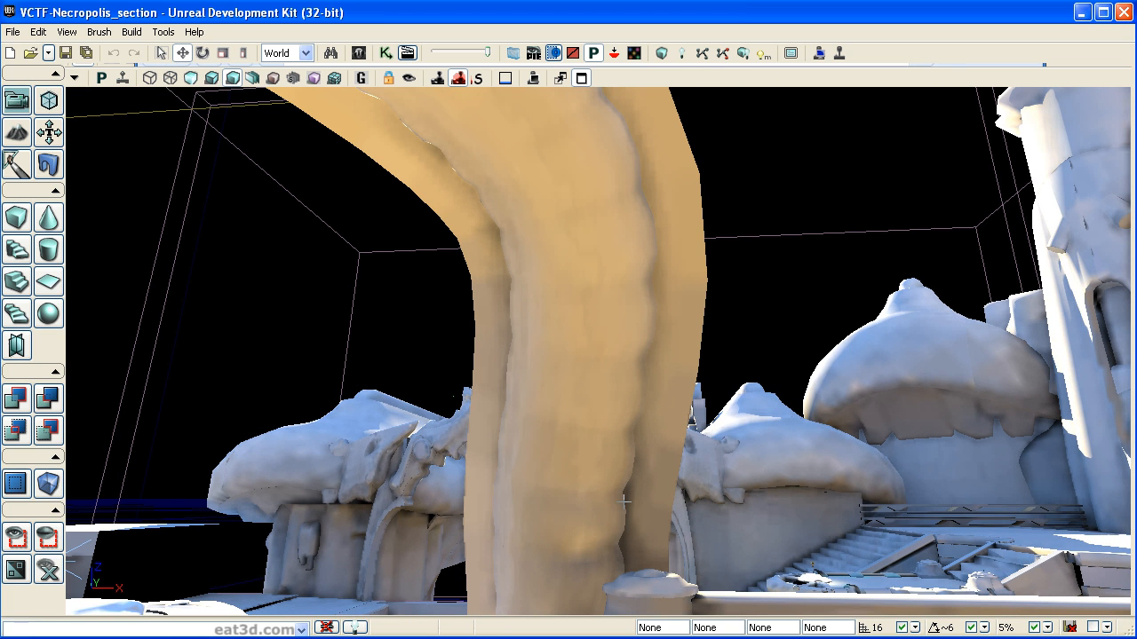
right_drag(653, 387, 648, 533)
middle_drag(648, 533, 649, 453)
right_drag(648, 453, 1013, 524)
drag(678, 488, 737, 293)
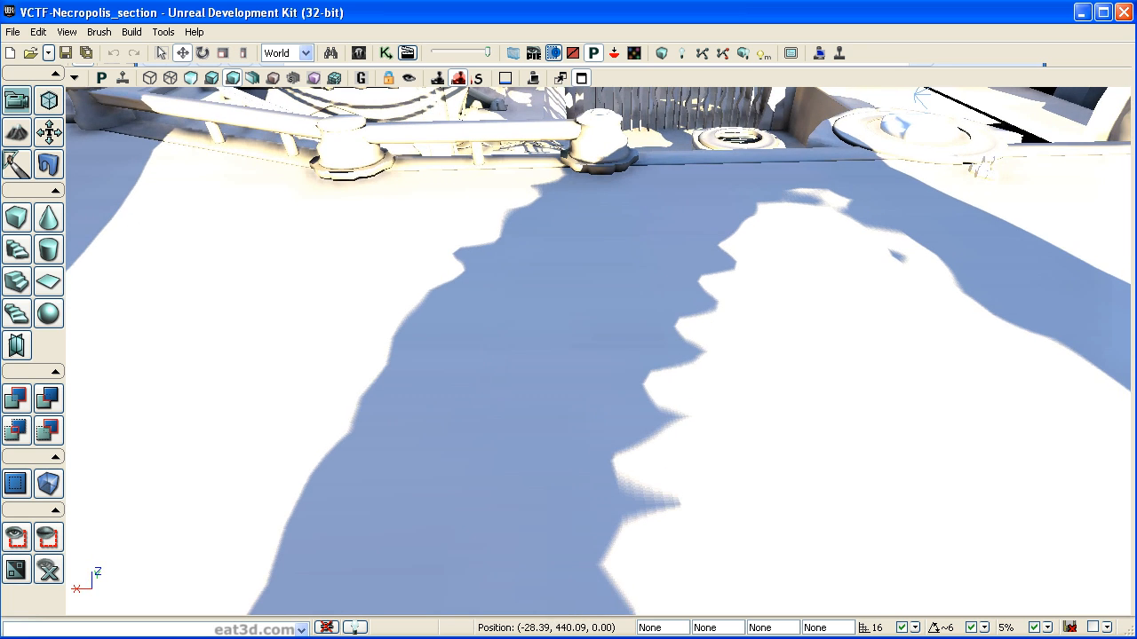
Pull back to an overview of the arched bridge, stairs and domed buildings in lighting-only shading.
right_drag(688, 456, 649, 559)
drag(689, 456, 673, 548)
middle_drag(688, 456, 799, 182)
right_drag(689, 456, 577, 244)
right_drag(688, 497, 673, 435)
middle_drag(688, 497, 795, 503)
drag(689, 497, 689, 533)
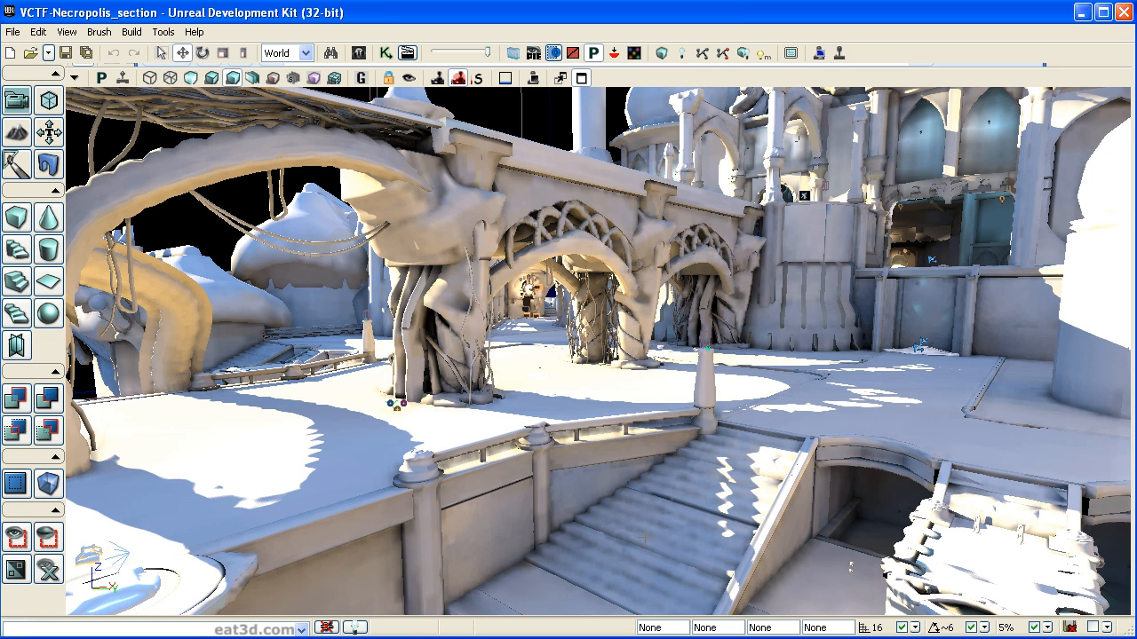
right_drag(615, 493, 635, 408)
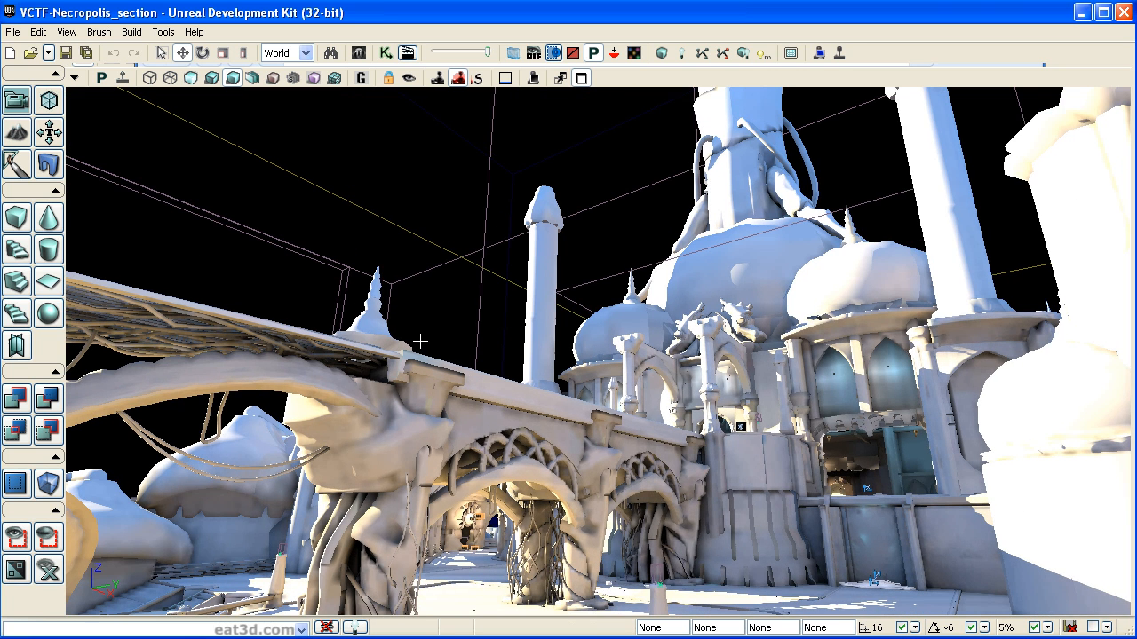
Select the Lightmass importance volume and examine its extent around the level in the top wireframe view.
click(423, 241)
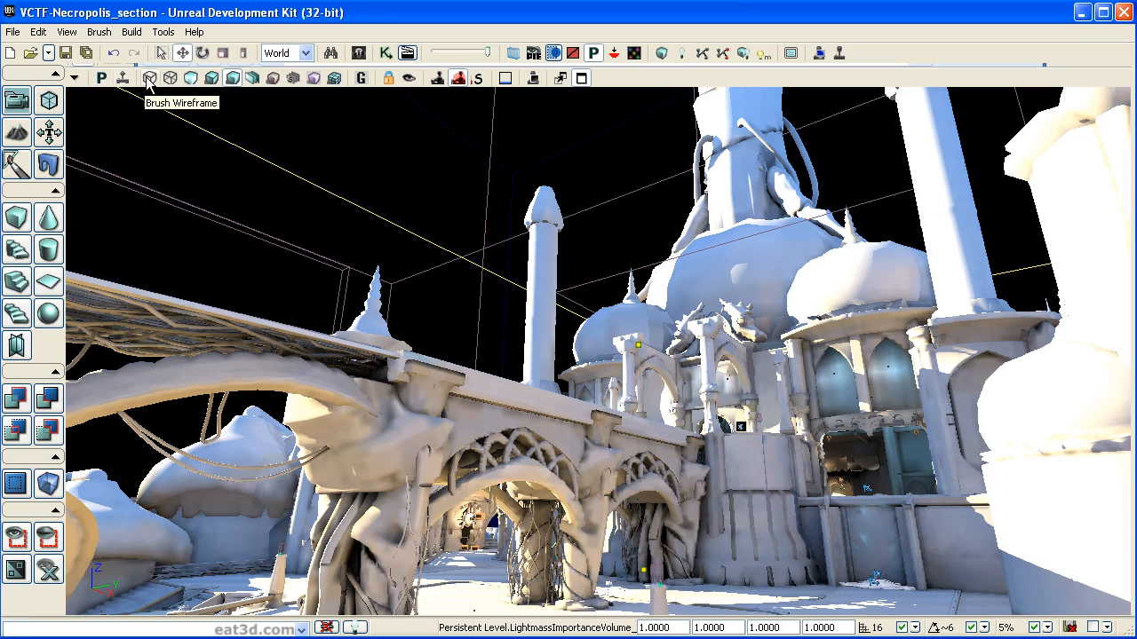
click(102, 79)
scroll(599, 351, down, 10)
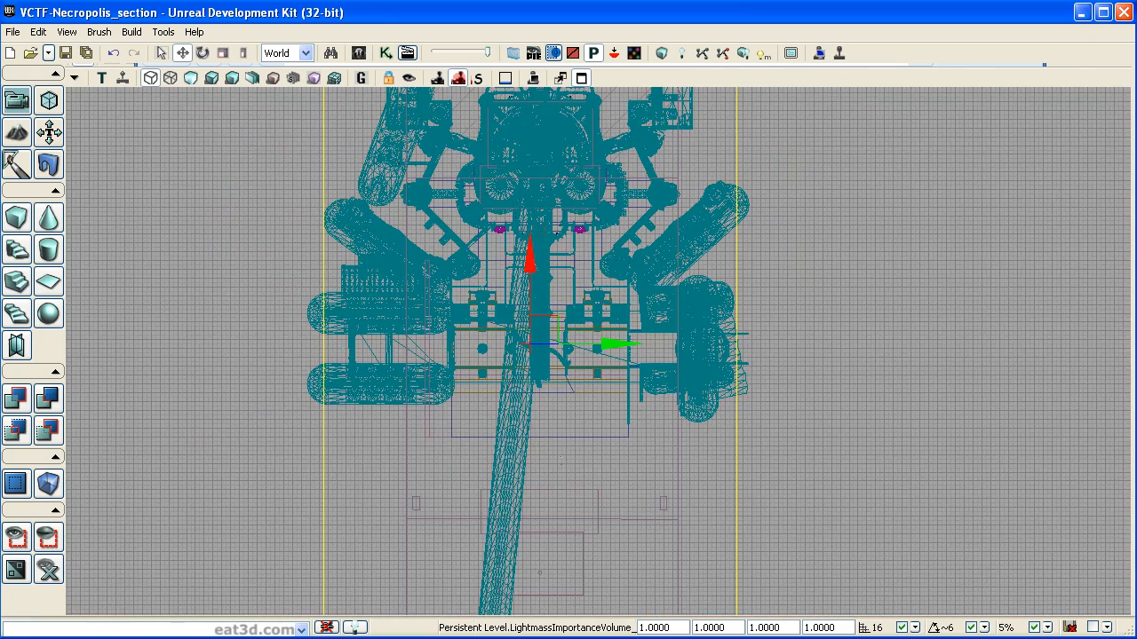
scroll(599, 353, down, 4)
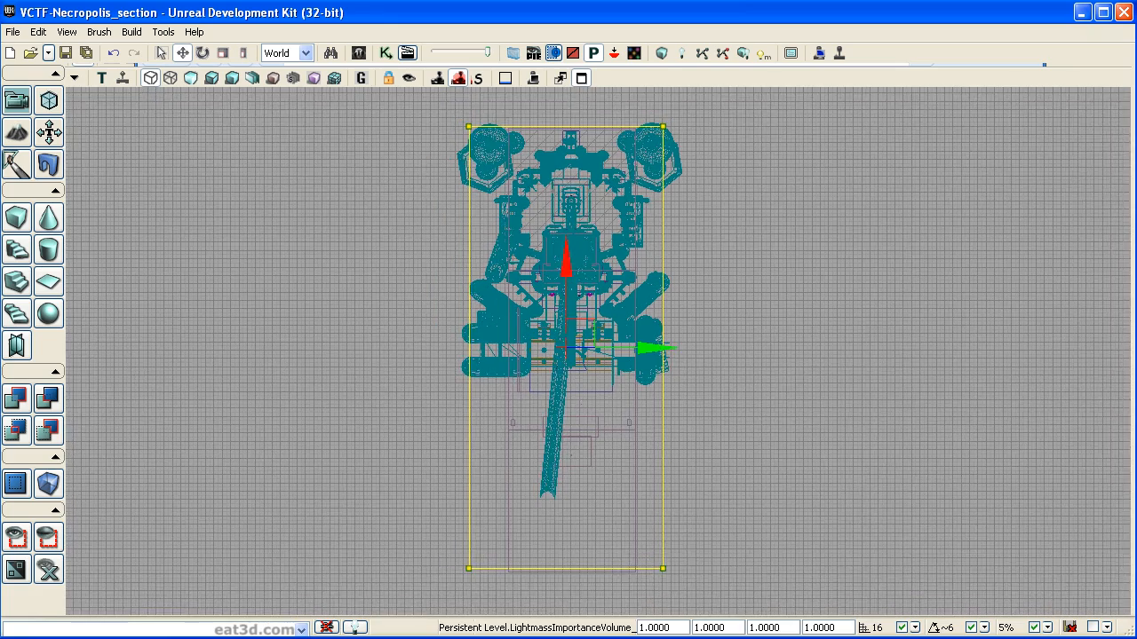
scroll(599, 351, down, 1)
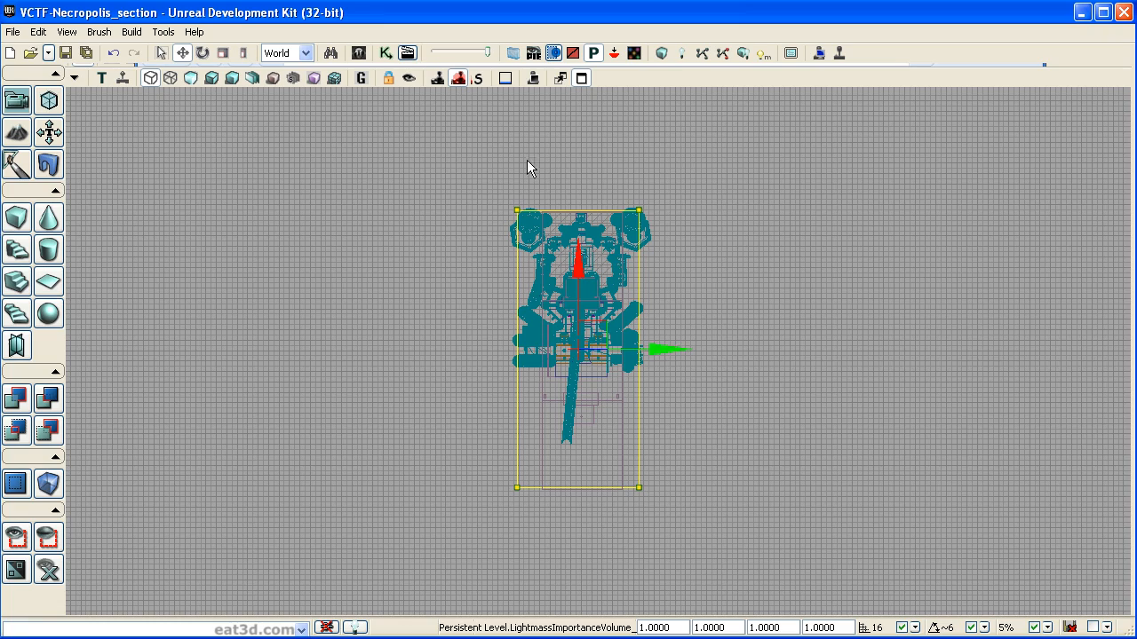
scroll(359, 218, up, 3)
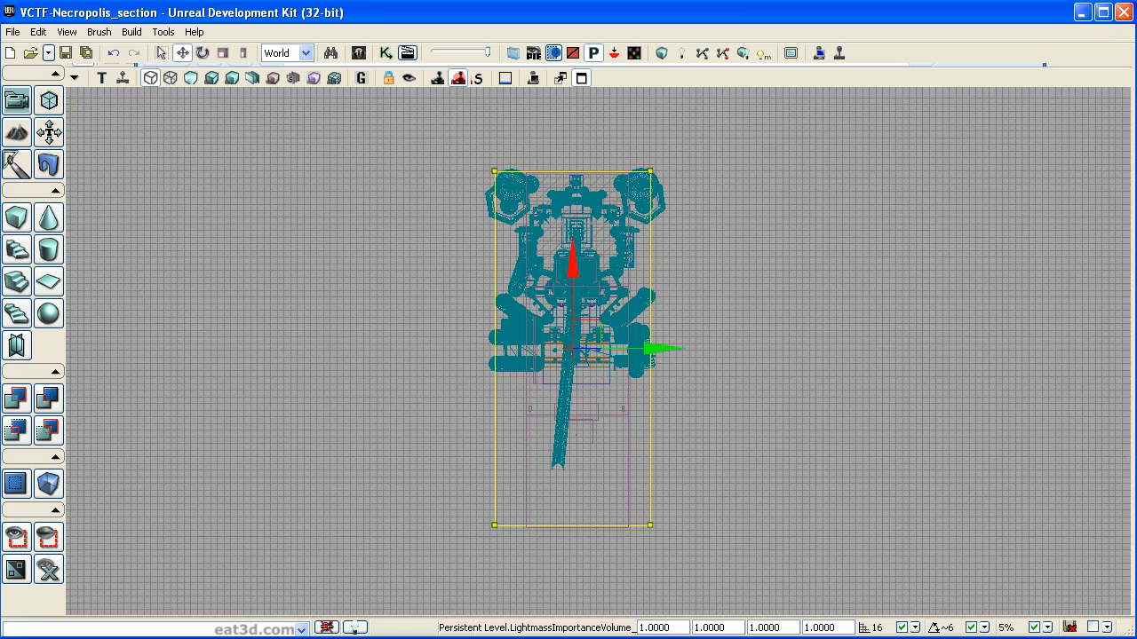
scroll(359, 214, up, 5)
drag(364, 216, 337, 254)
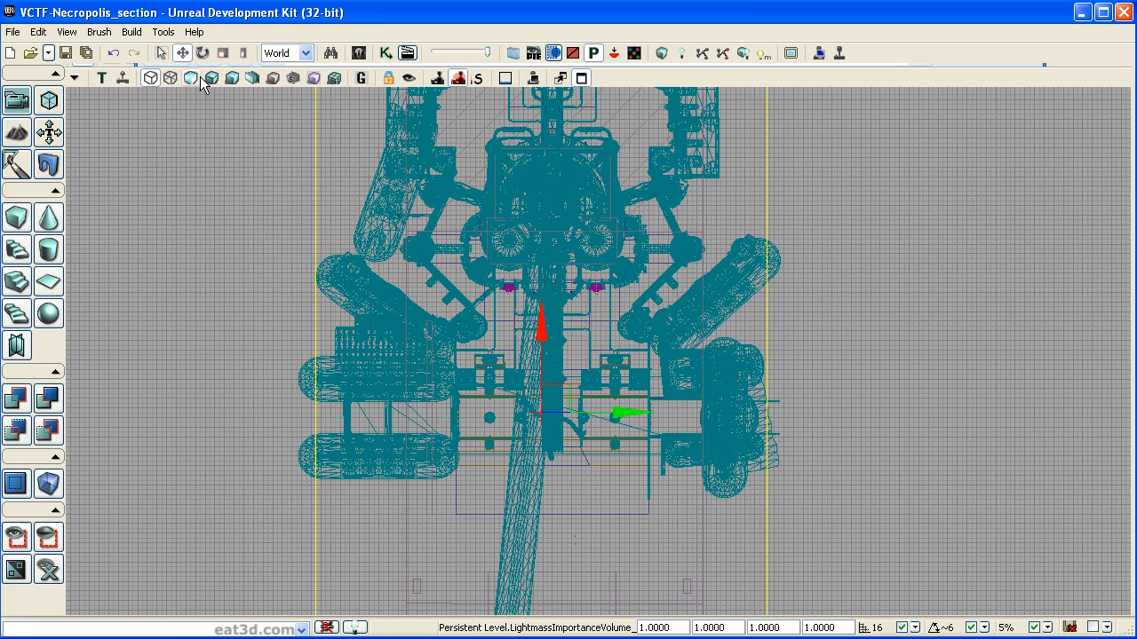
Return the viewport to the perspective view with lit shading, facing the courtyard.
click(103, 80)
click(103, 80)
click(103, 80)
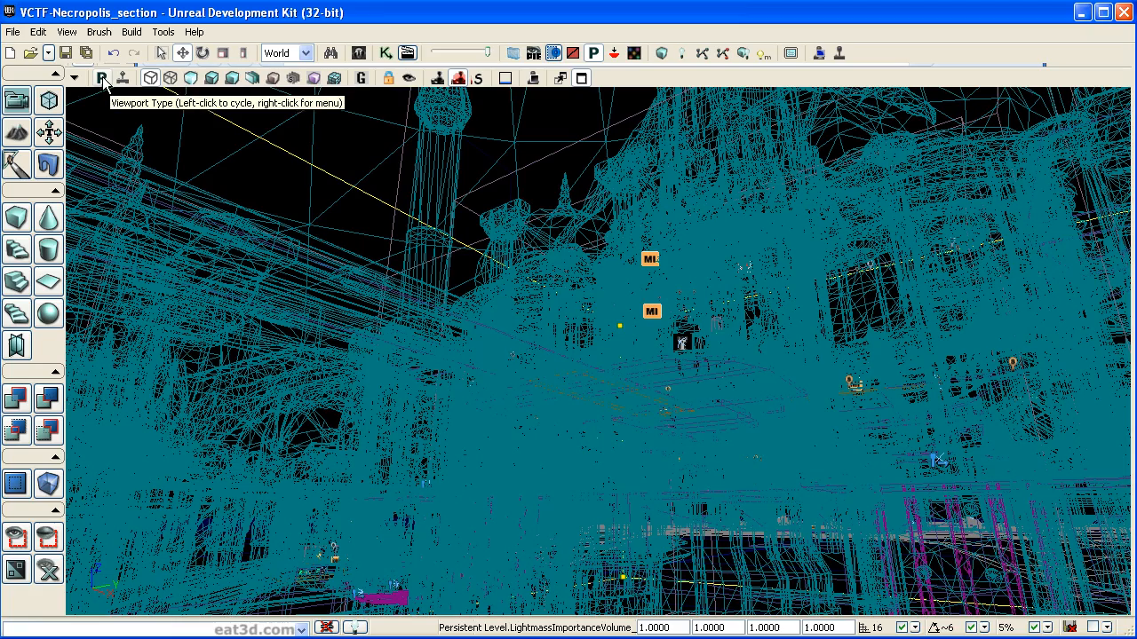
click(211, 79)
right_drag(599, 352, 730, 200)
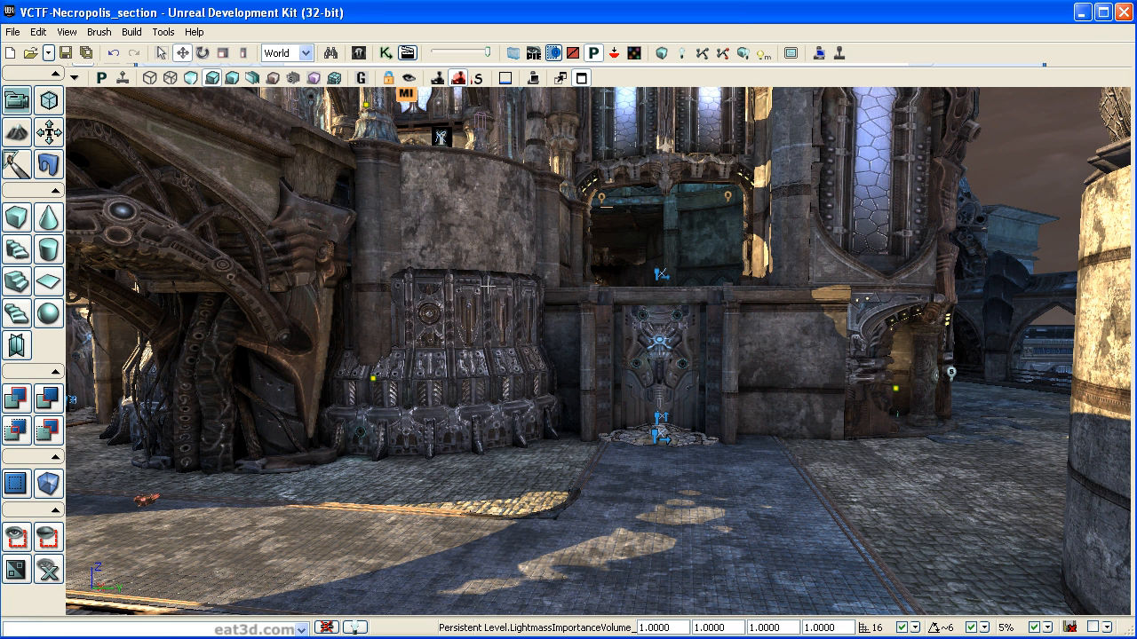
Examine the fully lit domes, towers, courtyard floor and twin staircases of the Necropolis level.
right_drag(488, 293, 421, 147)
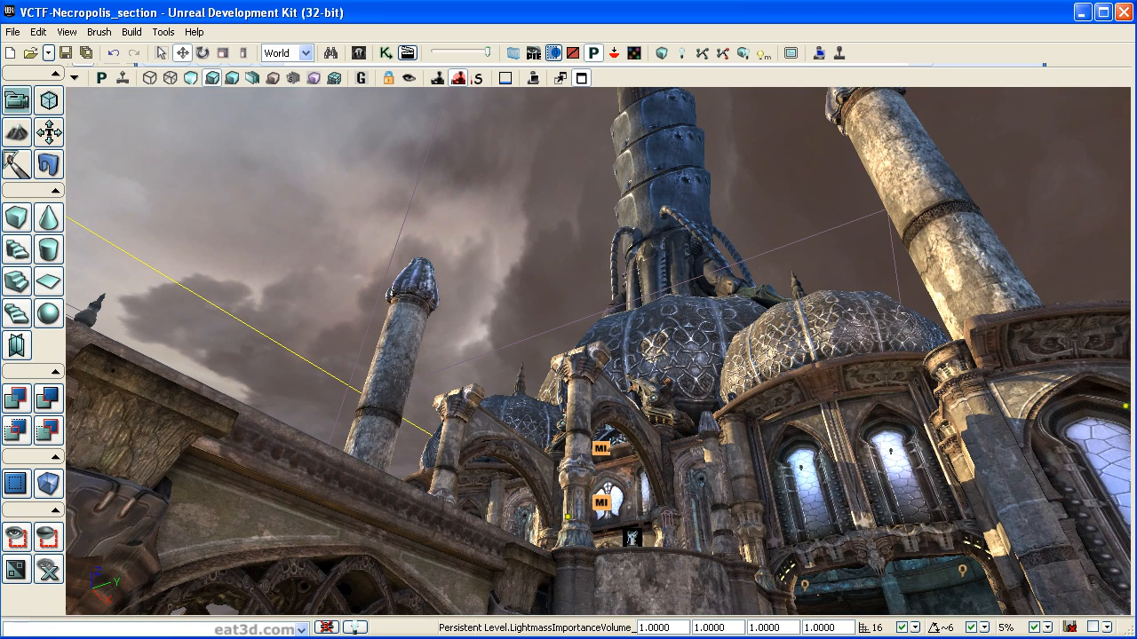
right_drag(555, 447, 552, 458)
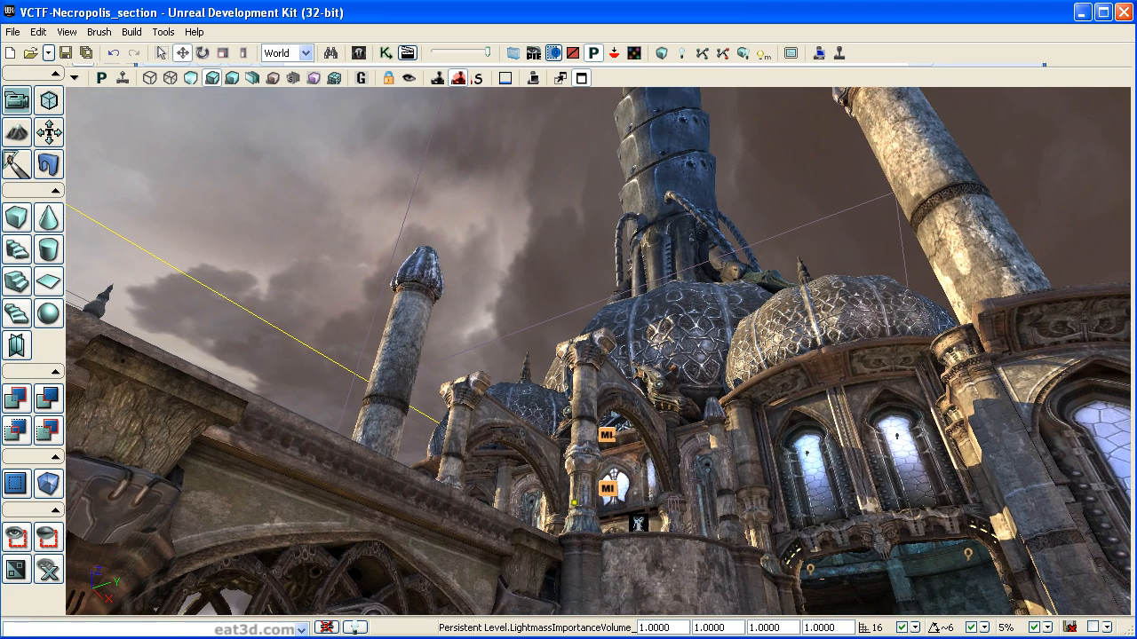
right_drag(363, 381, 360, 392)
right_drag(573, 367, 631, 511)
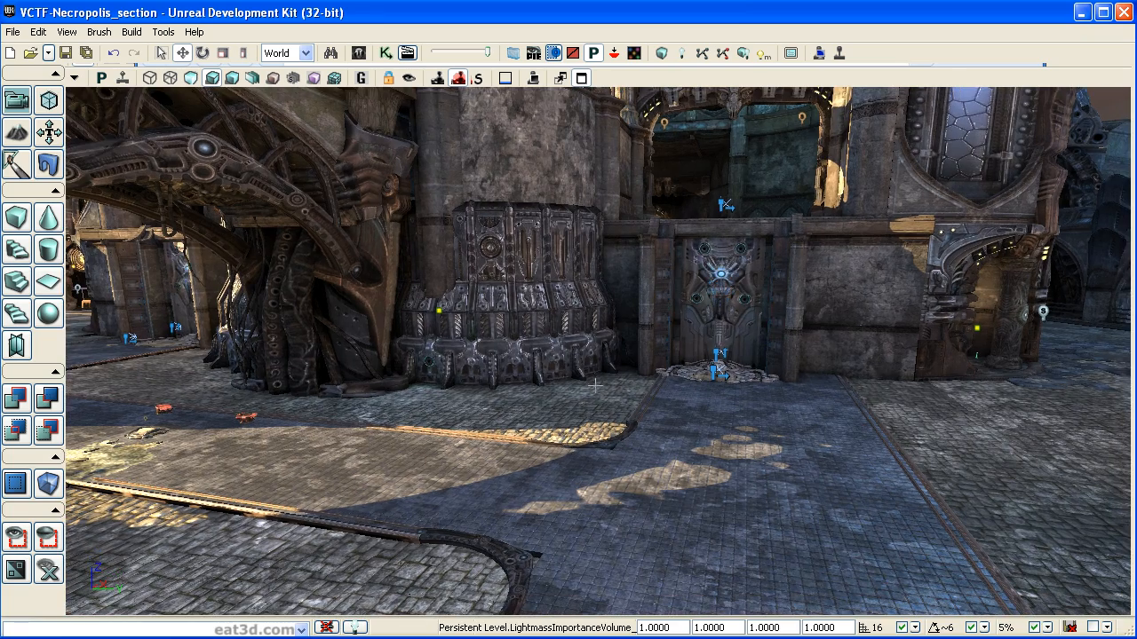
right_drag(676, 431, 639, 327)
drag(640, 327, 648, 560)
right_drag(648, 560, 632, 503)
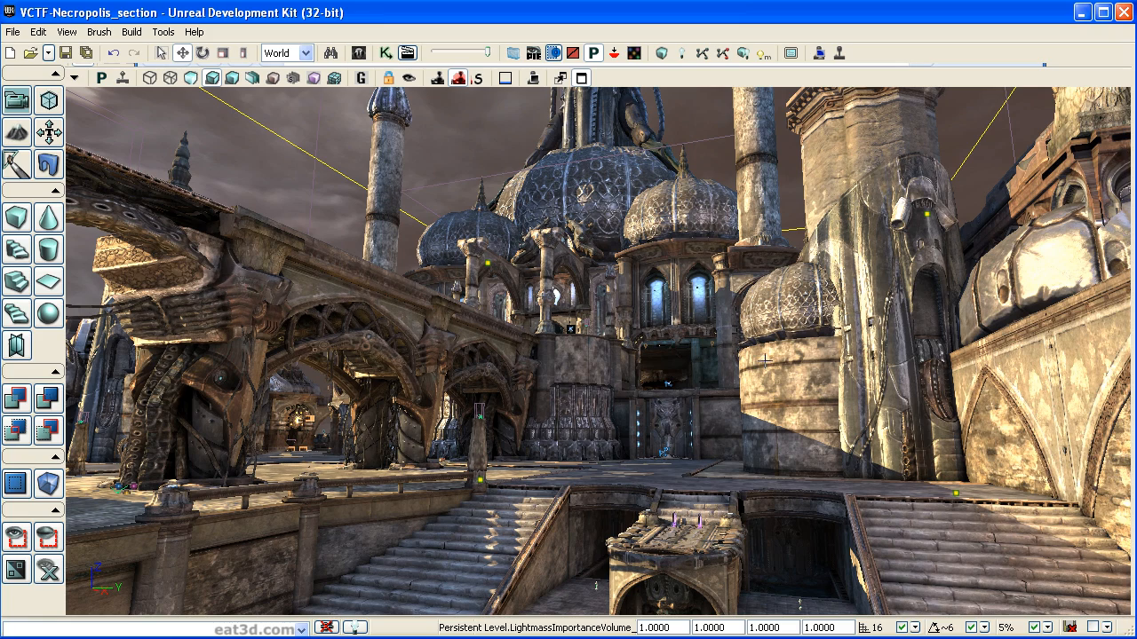
mouse_move(739, 366)
right_down()
mouse_move(736, 380)
mouse_move(683, 385)
mouse_move(696, 392)
mouse_move(737, 355)
mouse_move(728, 346)
mouse_move(745, 360)
right_up()
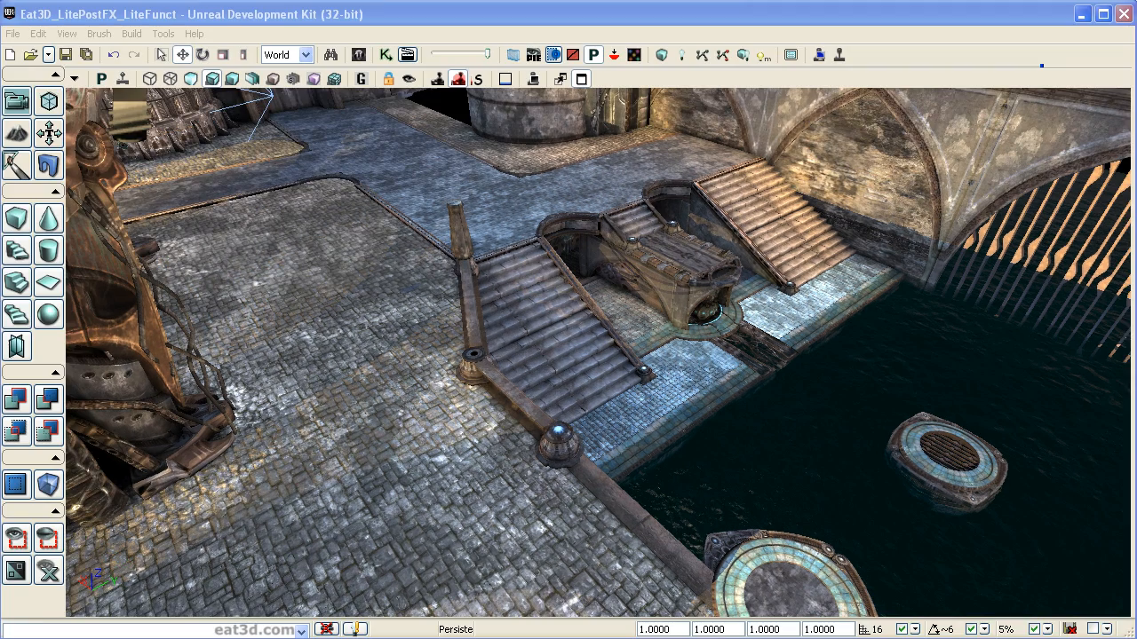
Observe the moving cloud shadows over the courtyard and stairs in the Eat3D_LitePostFX_LiteFunct level.
drag(599, 353, 603, 338)
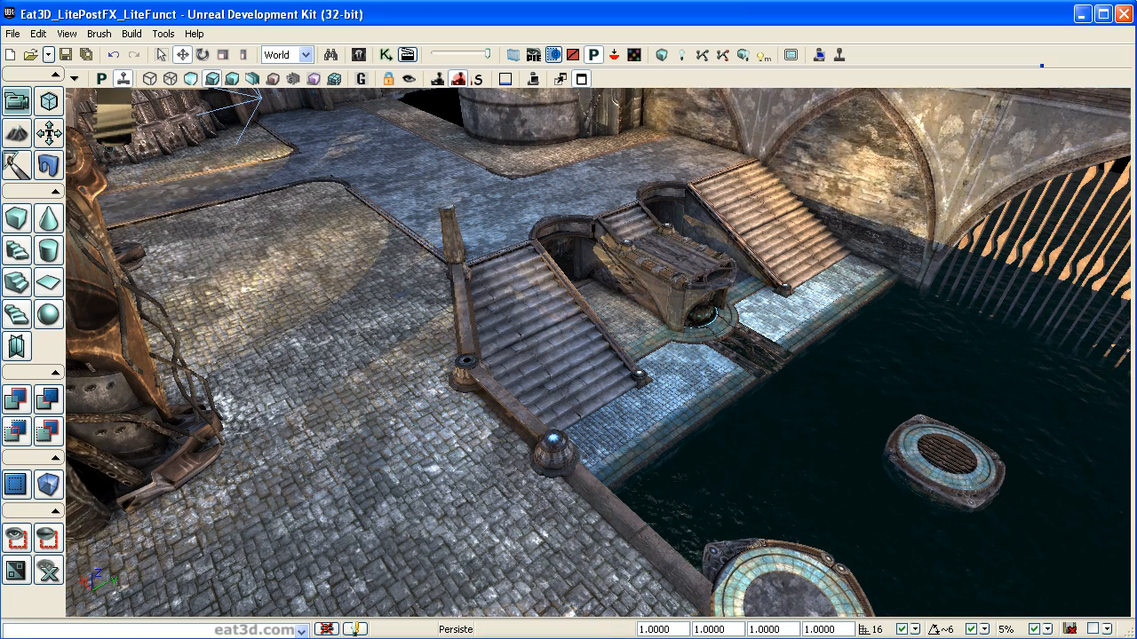
drag(601, 343, 607, 333)
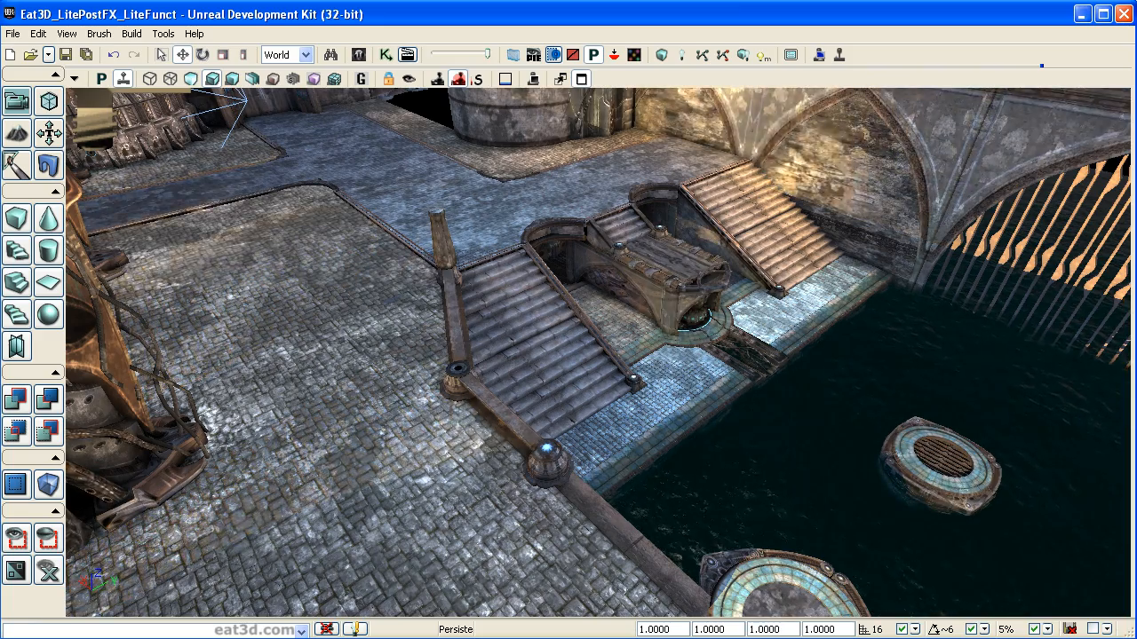
drag(606, 332, 593, 277)
right_drag(593, 277, 637, 253)
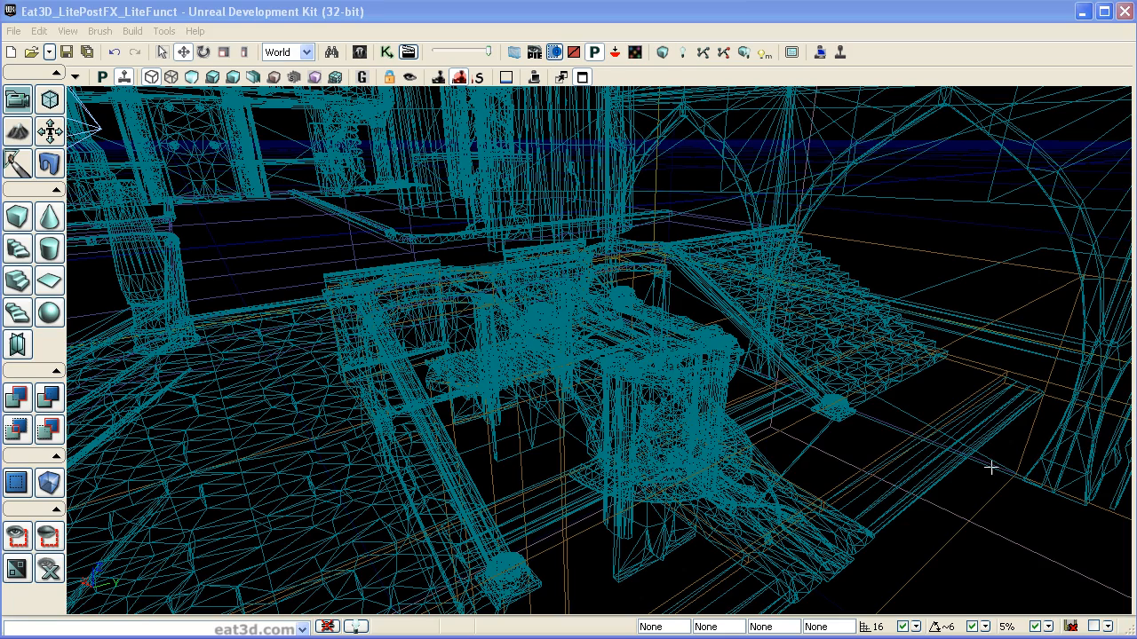
Open the dominant directional light's properties and locate its LightComponent Function settings.
right_drag(870, 314, 864, 311)
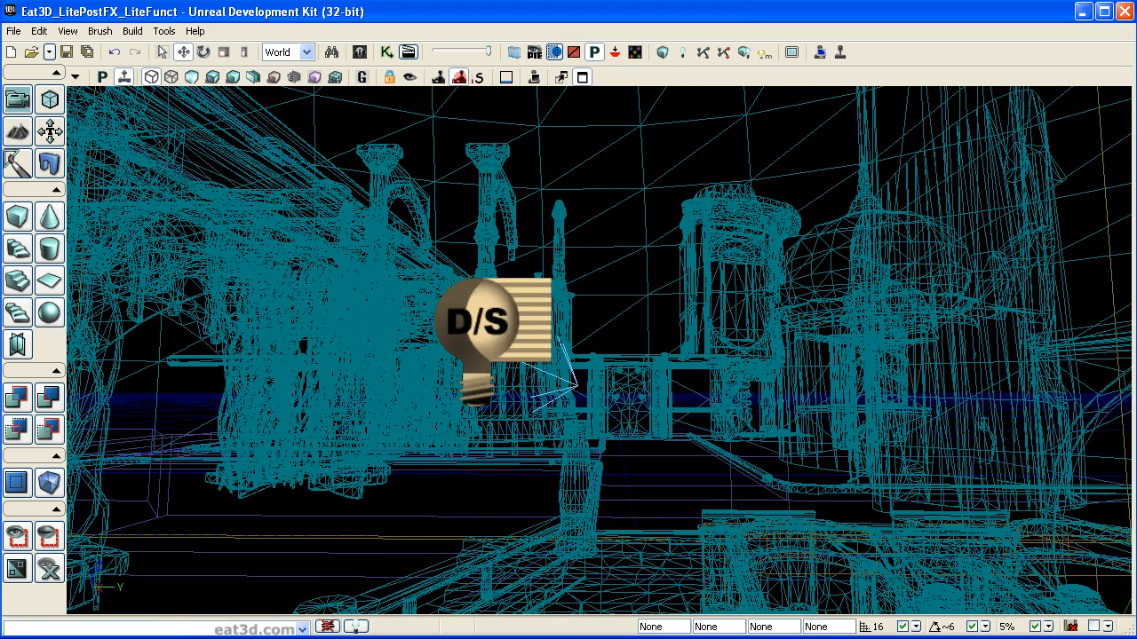
right_drag(576, 331, 524, 331)
click(576, 332)
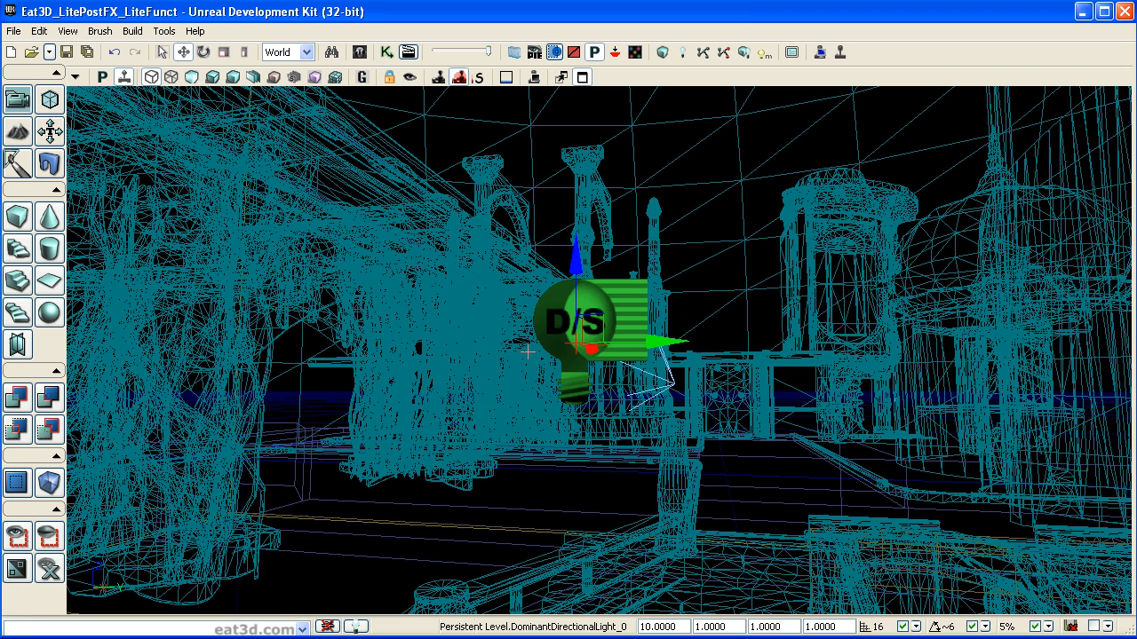
click(527, 352)
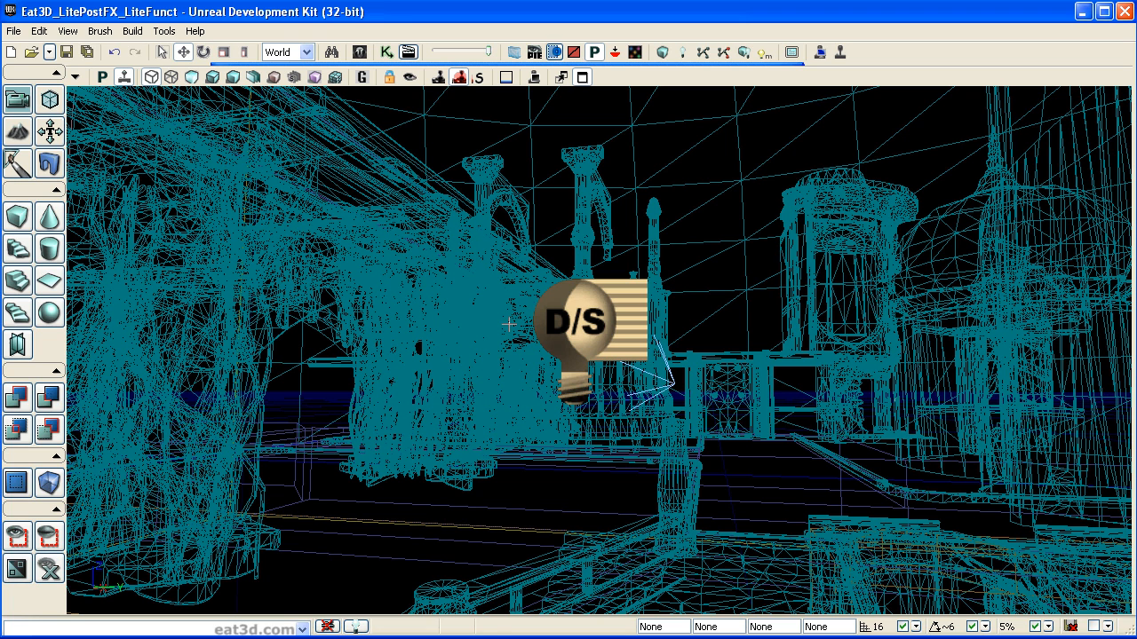
double_click(563, 317)
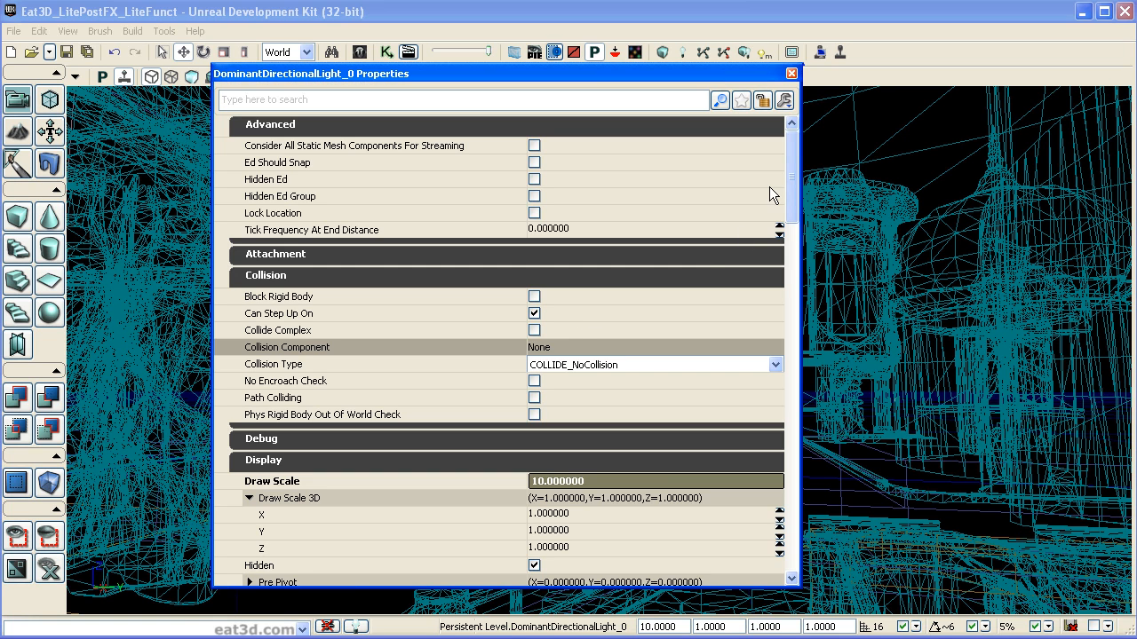
drag(793, 183, 771, 304)
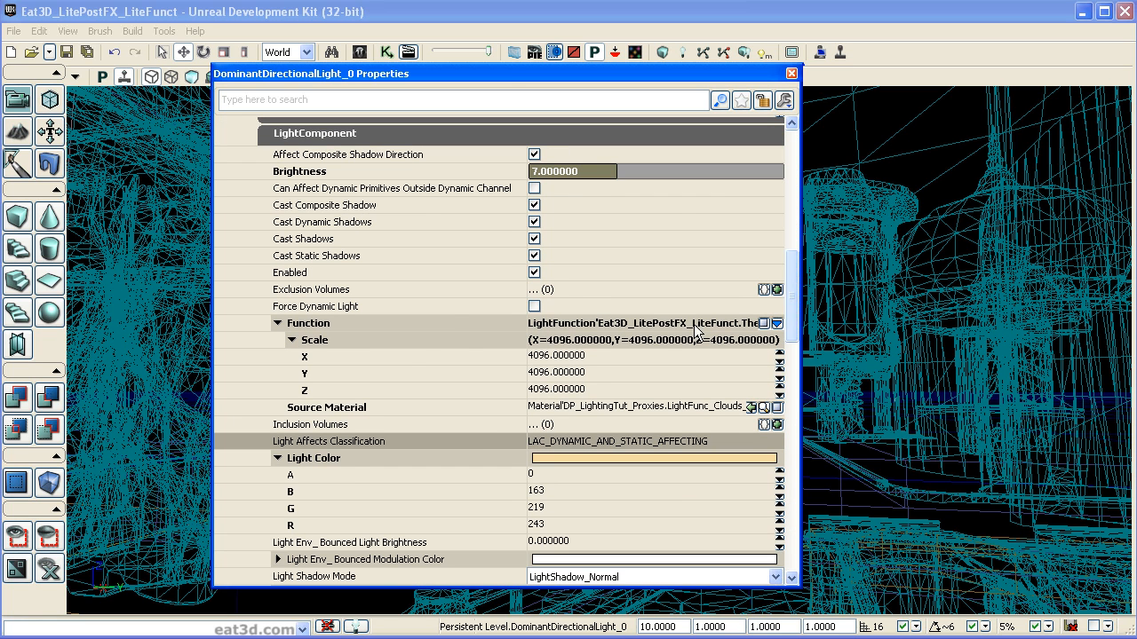
Clear the existing light function from the dominant directional light, accepting the destruction of the object.
click(278, 323)
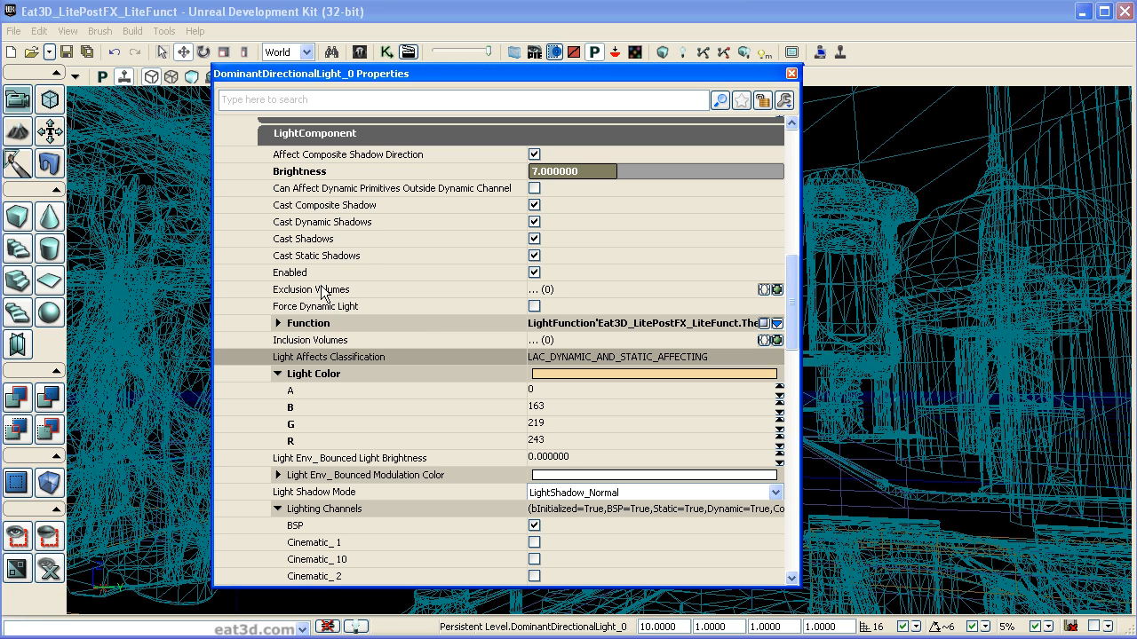
click(765, 324)
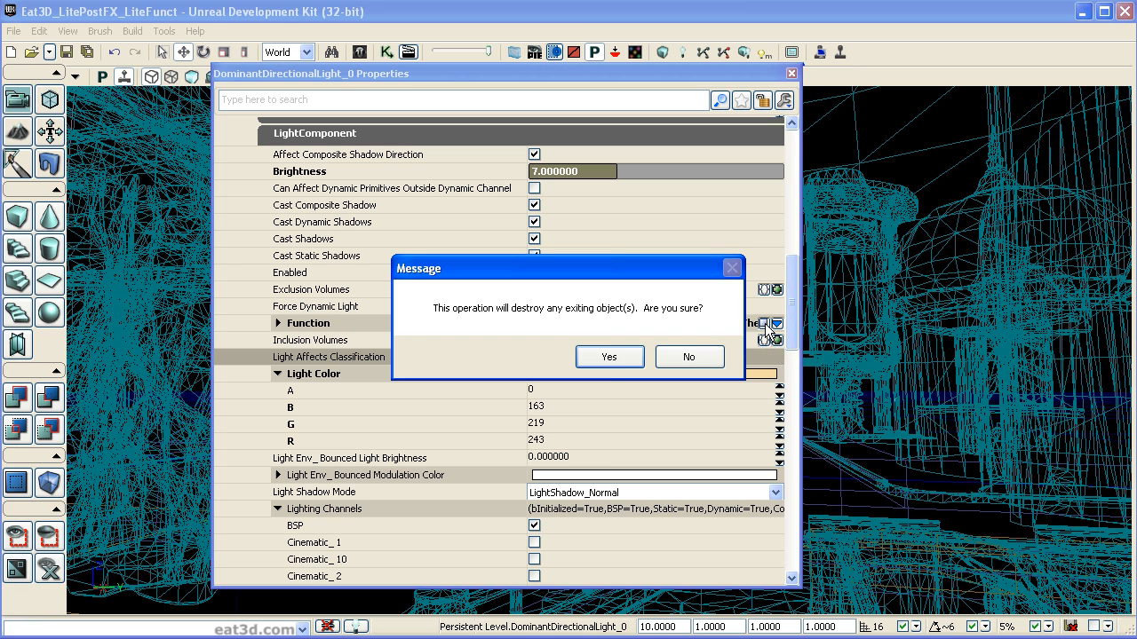
click(610, 358)
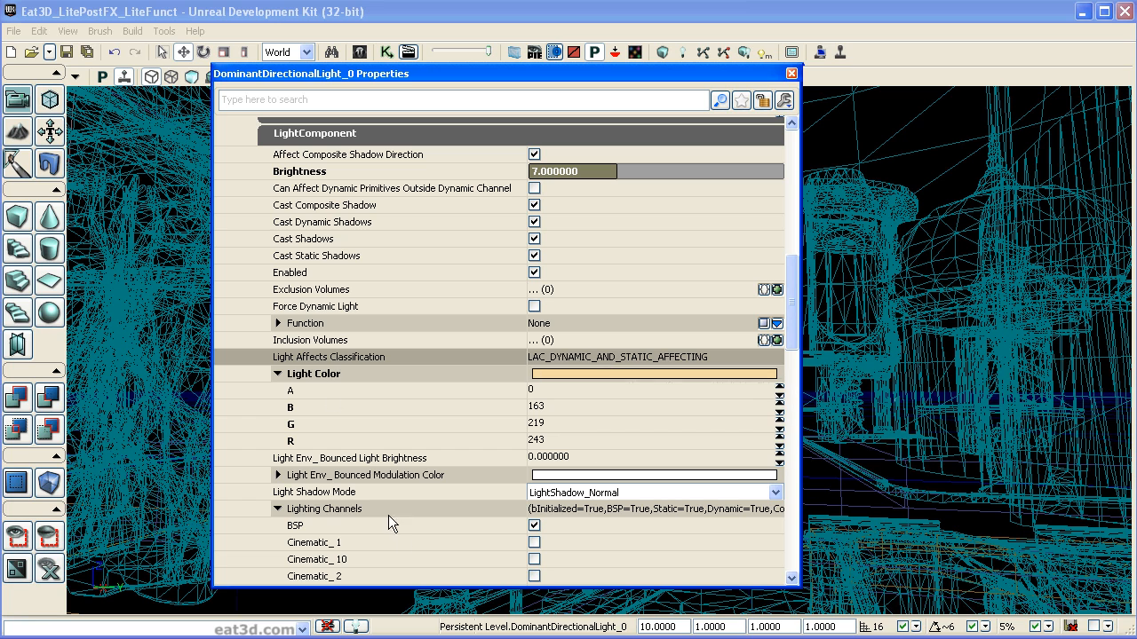
Assign a new LightFunction object to the directional light's Function property and expand its settings.
click(778, 325)
click(817, 331)
click(278, 323)
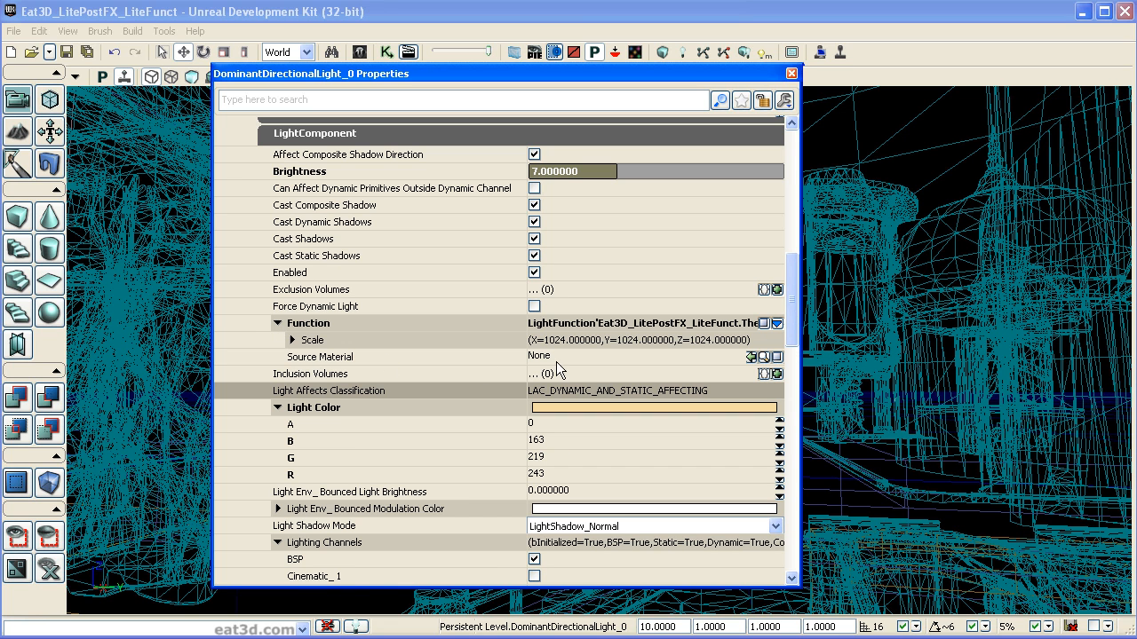
Set the new light function's X, Y and Z scale to 4096 each.
click(297, 341)
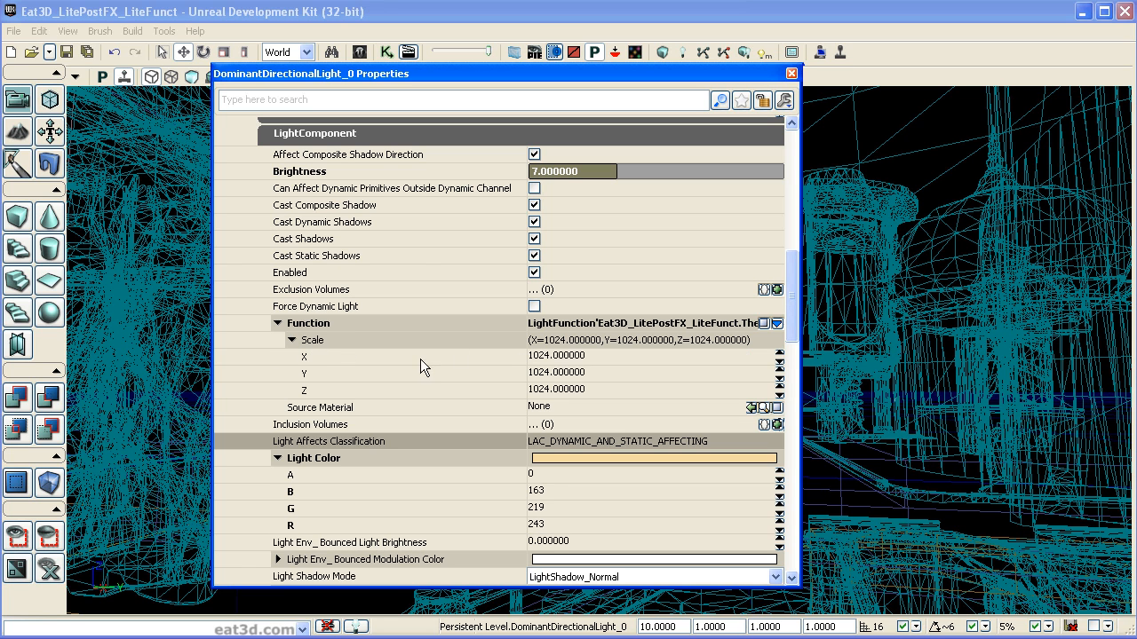
click(573, 358)
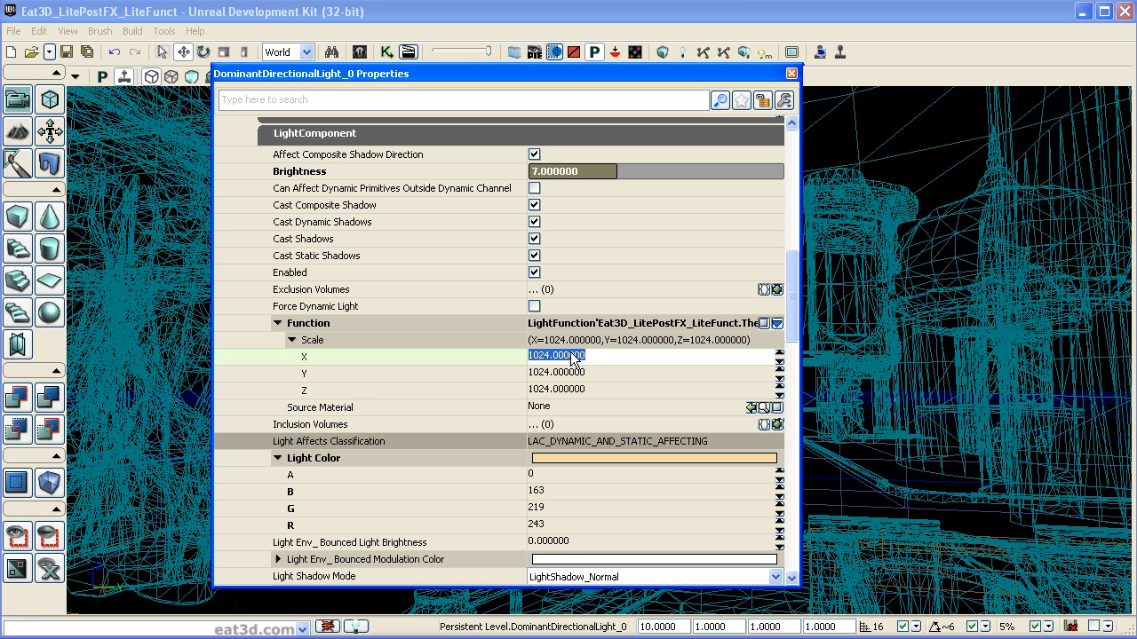
text(4096)
key(Tab)
text(4096)
key(Tab)
text(4096)
key(Return)
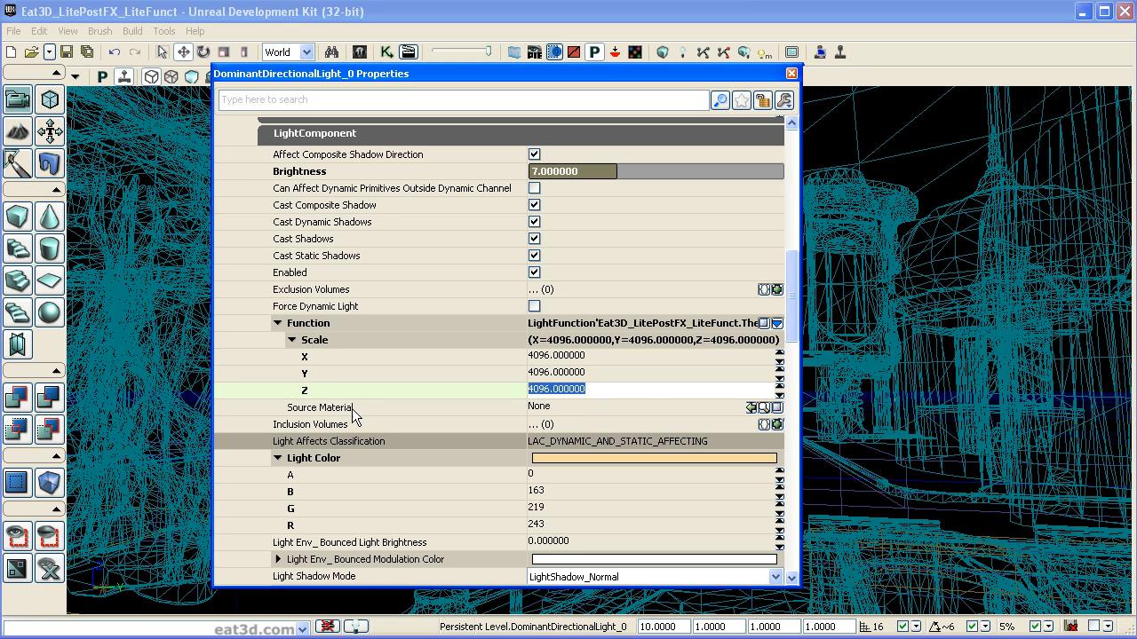
Select the LightFunc_Clouds_mat material of the DP_LightingTut_Proxies package in the Content Browser.
click(359, 52)
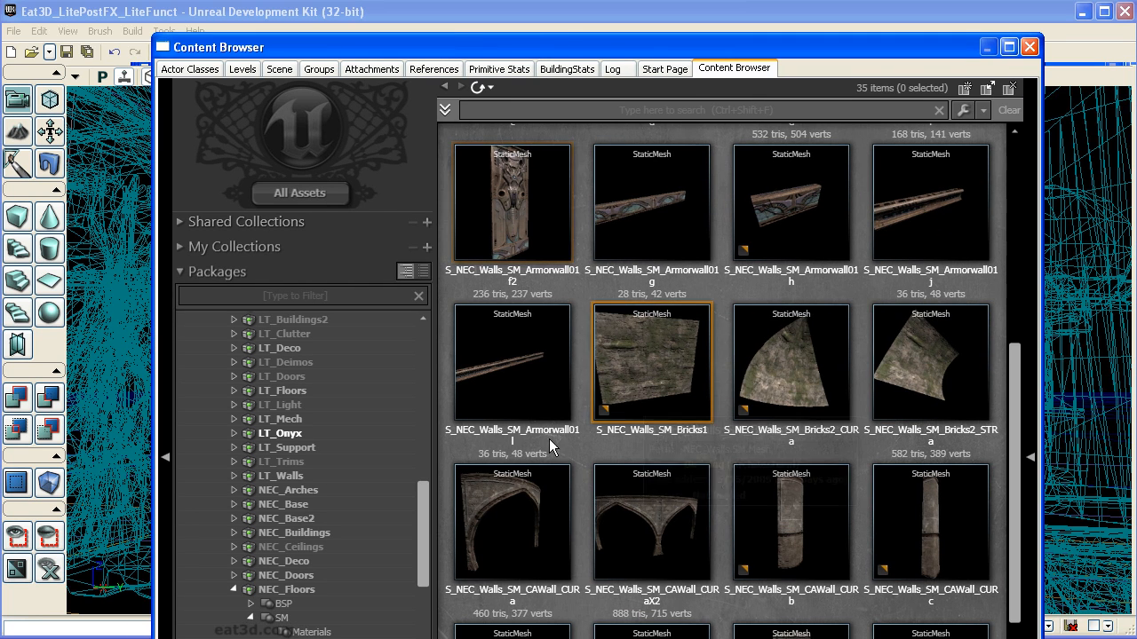
drag(418, 534, 443, 344)
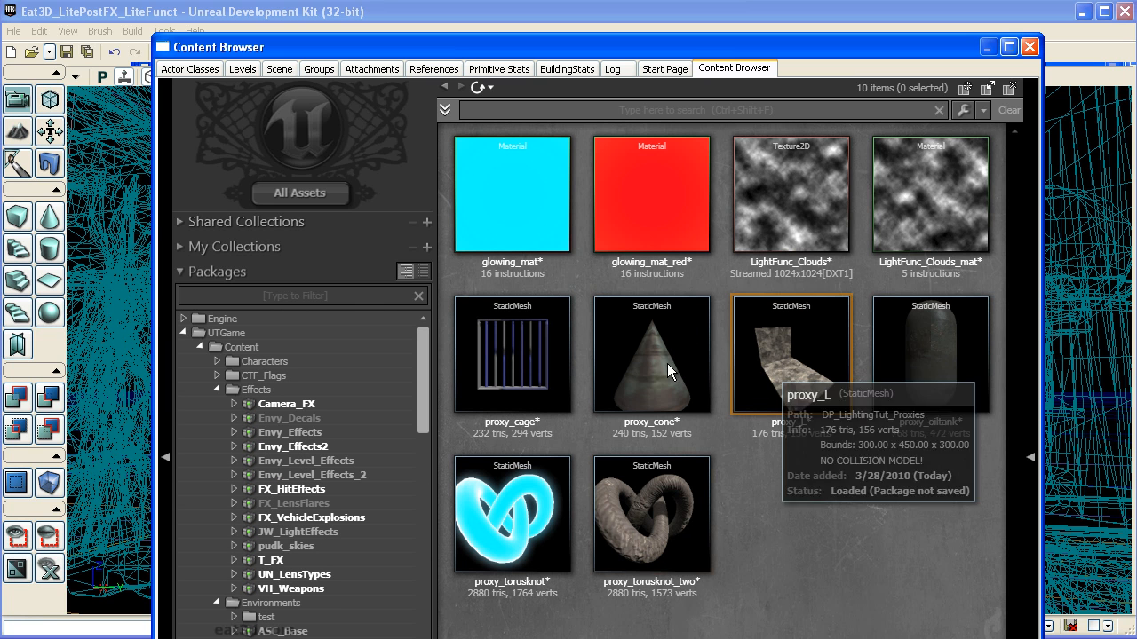
click(914, 204)
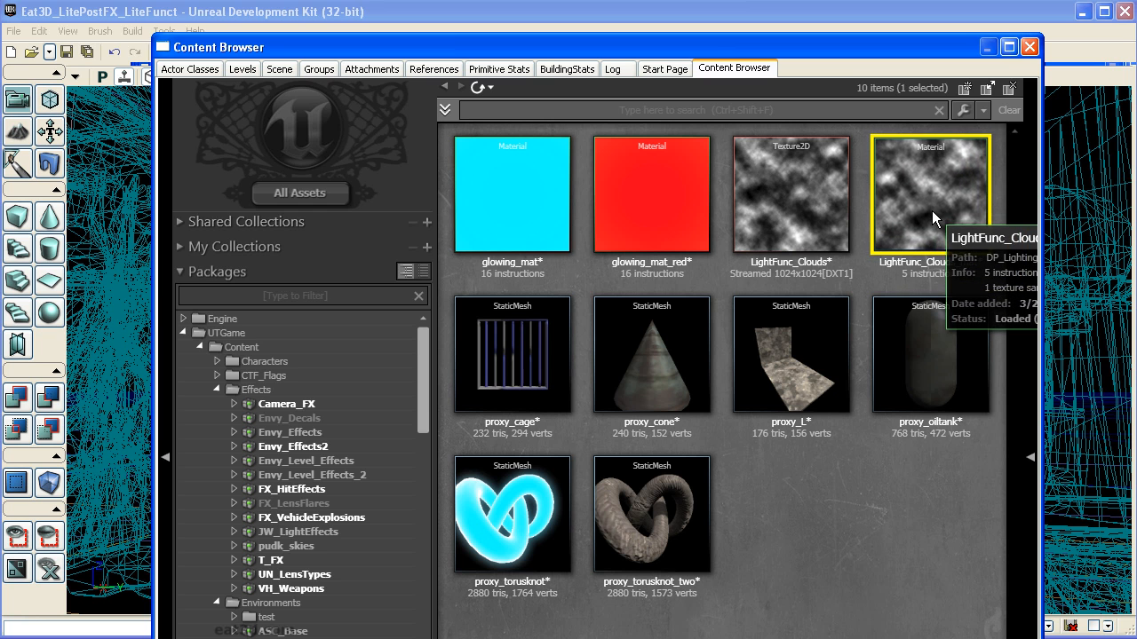
Open LightFunc_Clouds_mat in the Material Editor and fit its window on screen with the Texture Sample and Panner nodes in view.
double_click(931, 210)
drag(923, 193, 761, 46)
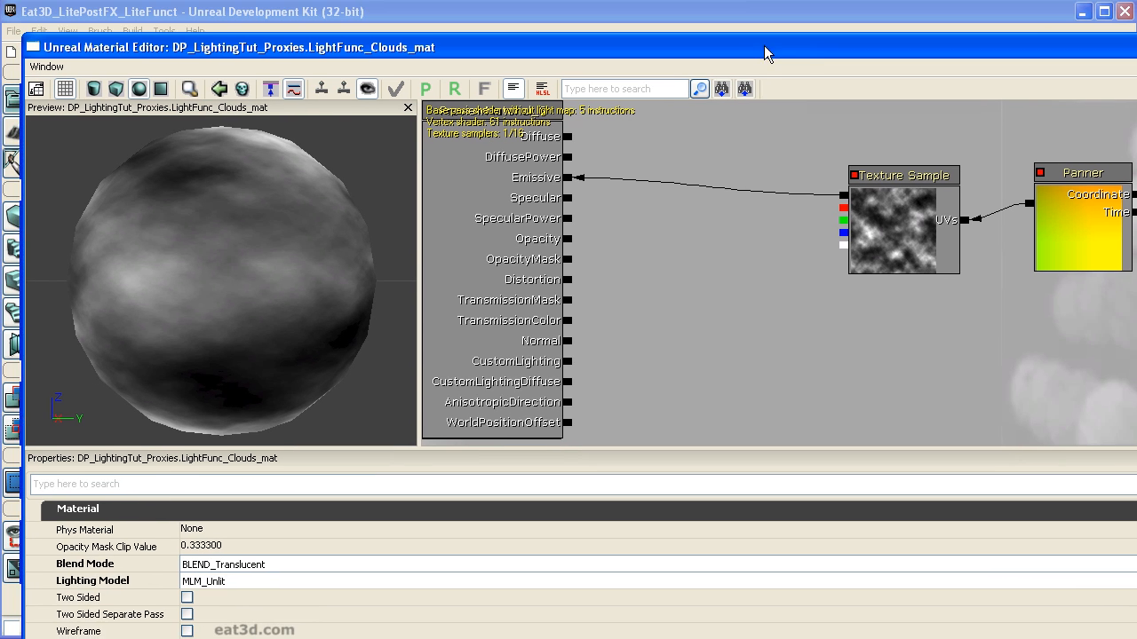
drag(881, 51, 868, 34)
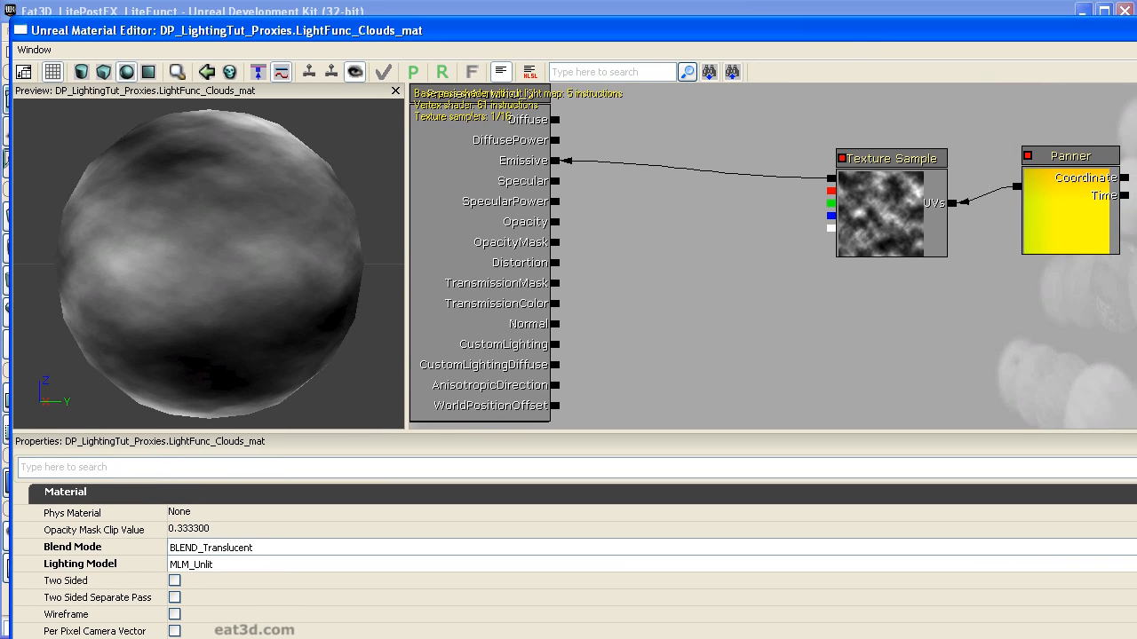
drag(1136, 169, 1040, 169)
drag(803, 332, 652, 321)
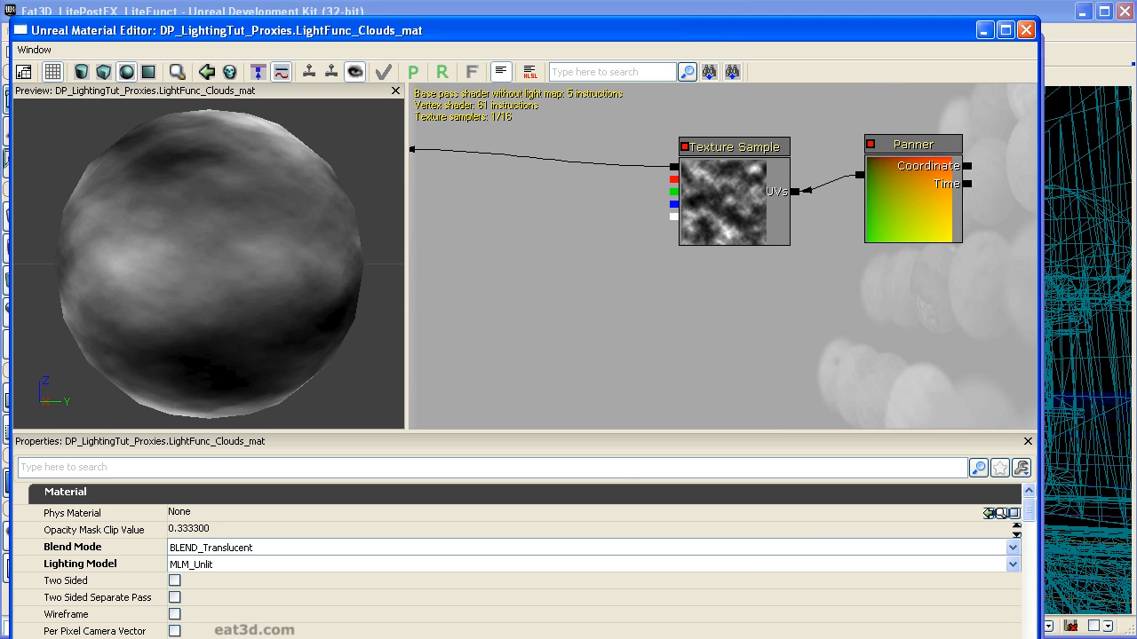
drag(616, 638, 618, 597)
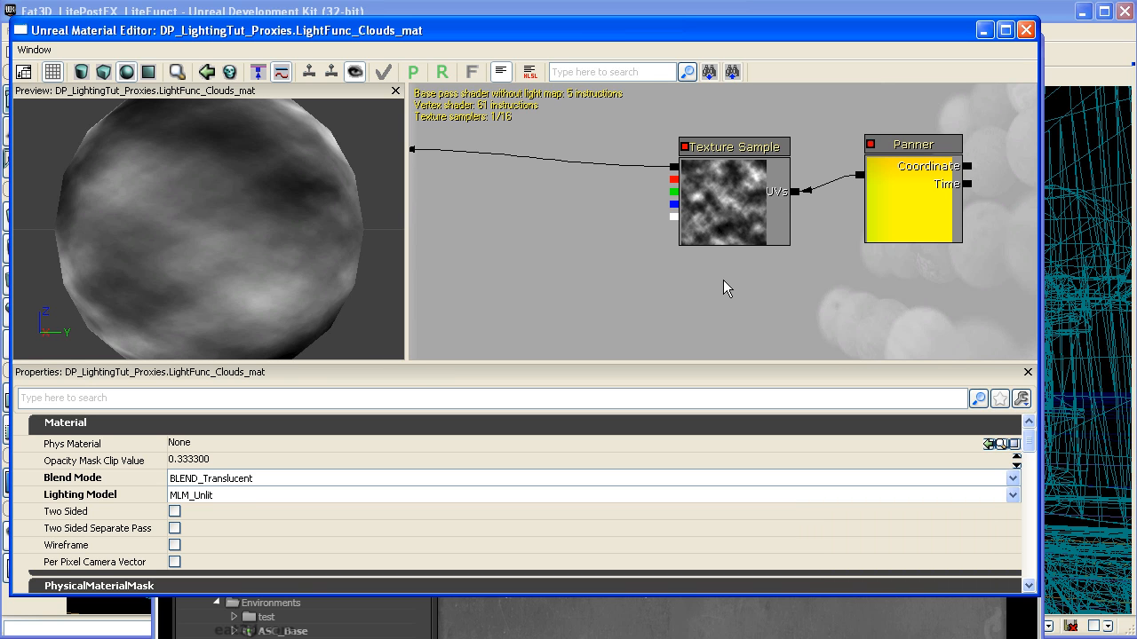
Examine the cloud material's Panner speed, its Emissive connection and its Used As Light Function setting, then close the material.
click(878, 189)
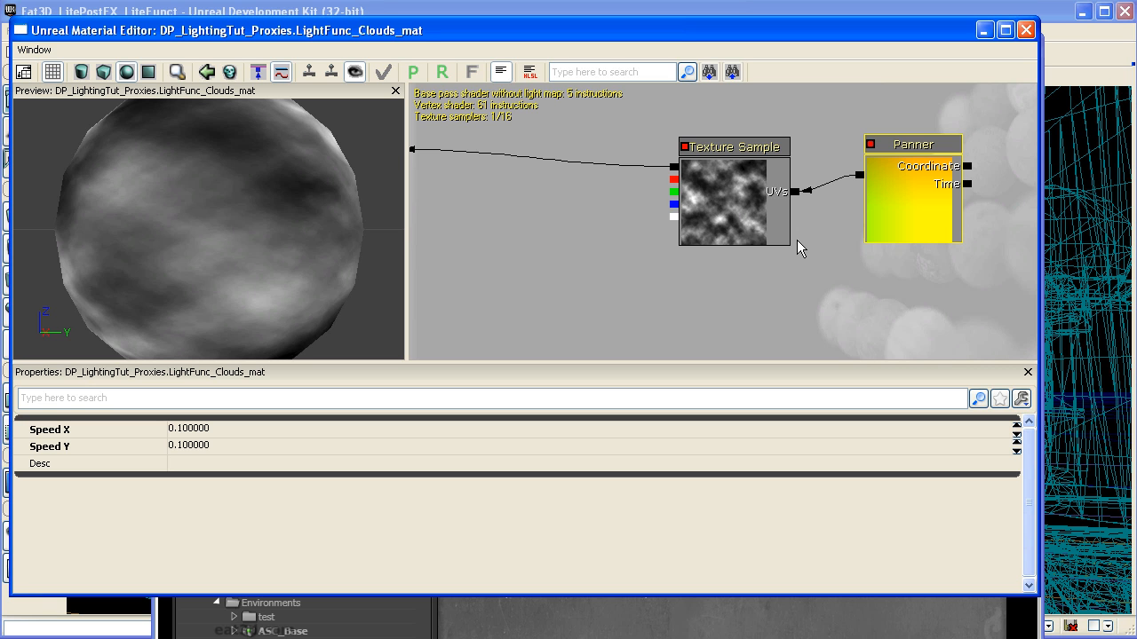
mouse_move(666, 262)
mouse_down()
mouse_move(586, 267)
mouse_move(676, 254)
mouse_up()
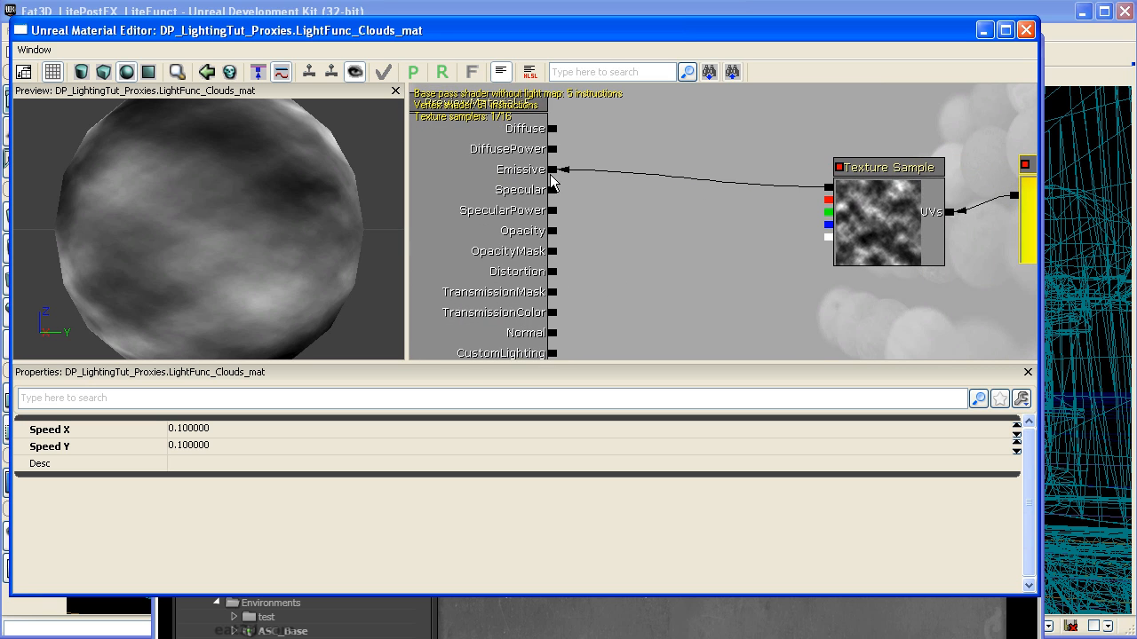
drag(672, 281, 681, 239)
click(659, 269)
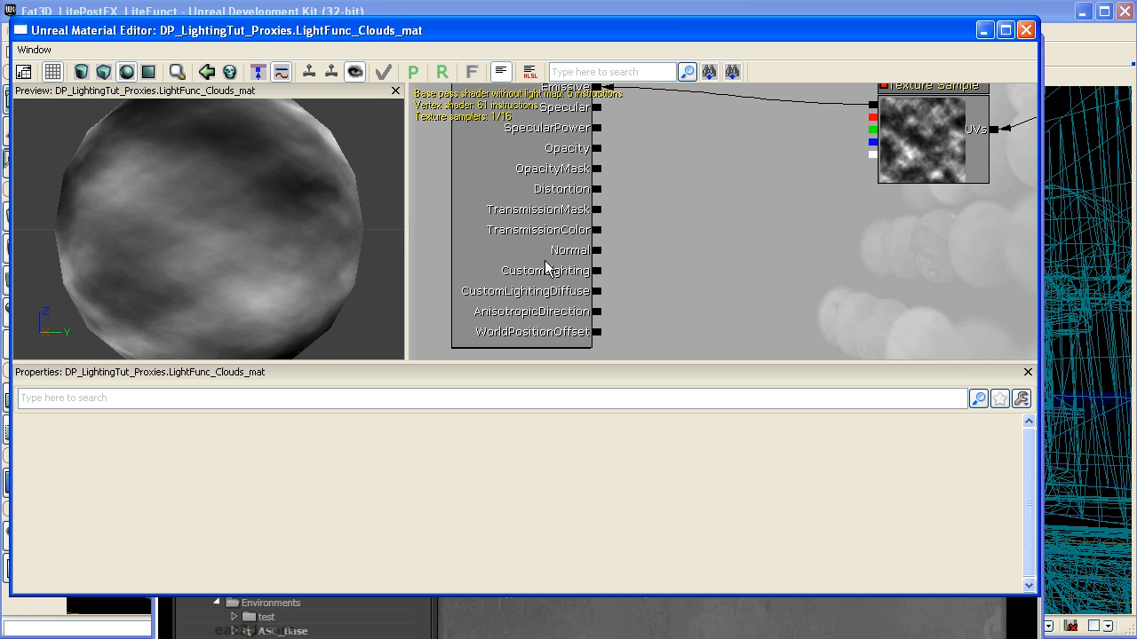
click(496, 241)
scroll(1031, 456, down, 6)
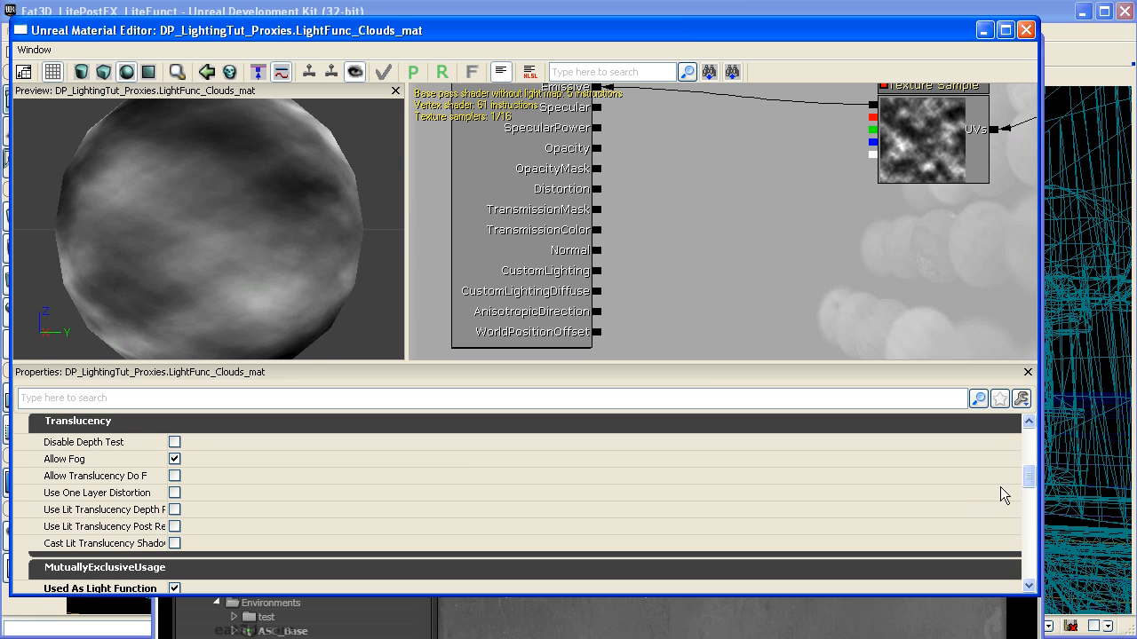
drag(1031, 482, 1027, 501)
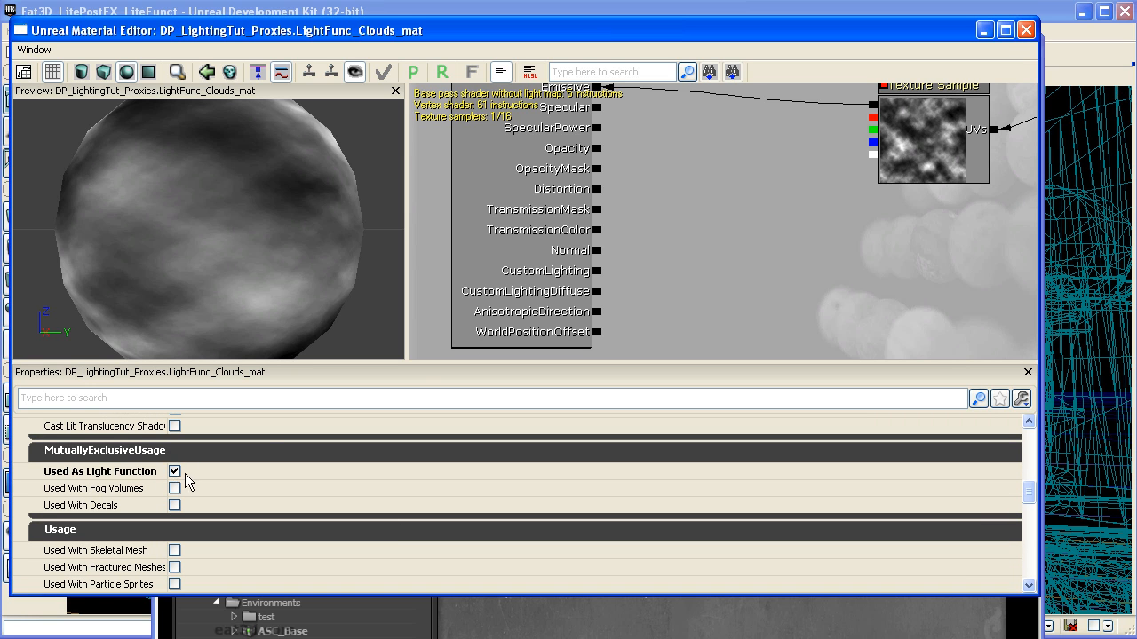
click(1026, 32)
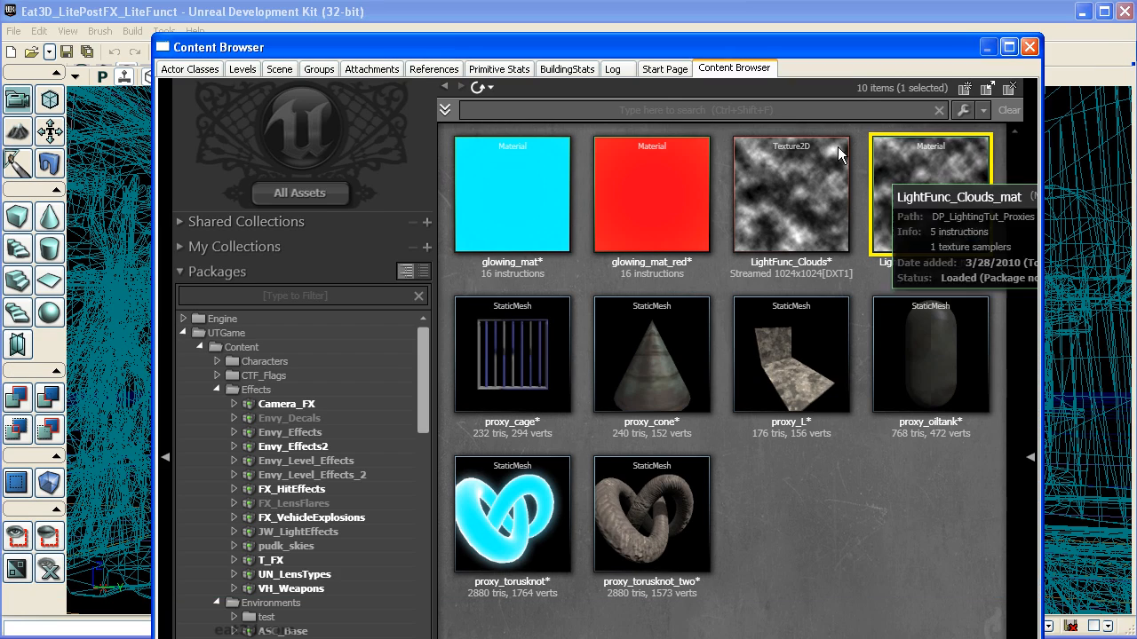
Assign LightFunc_Clouds_mat as the light function's Source Material and close the dominant directional light's properties.
drag(342, 48, 991, 60)
click(766, 392)
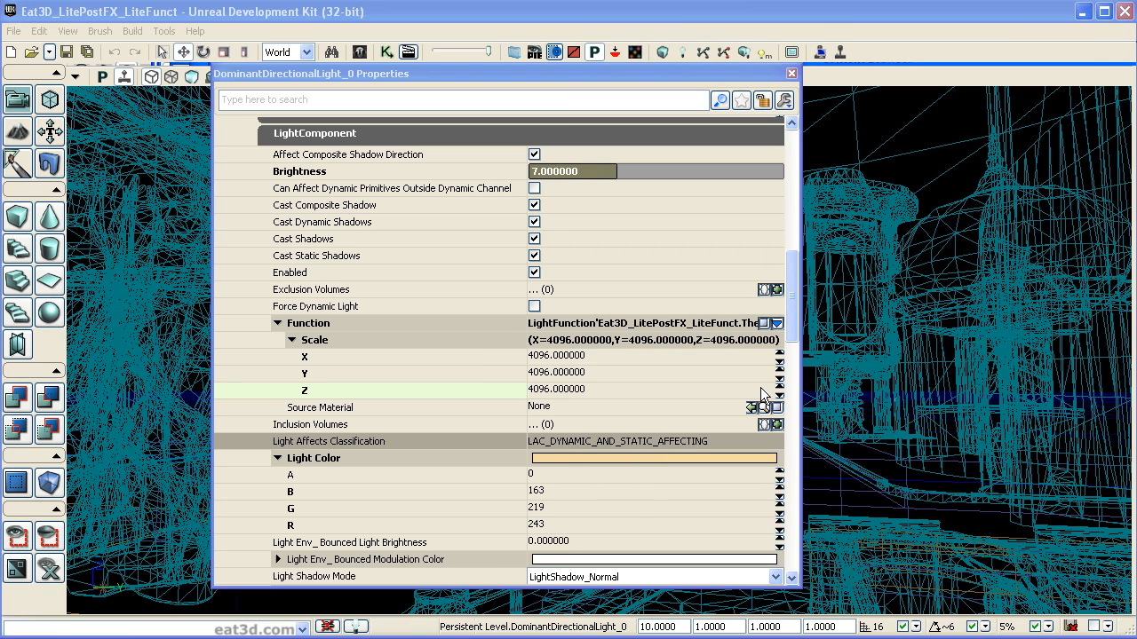
click(752, 407)
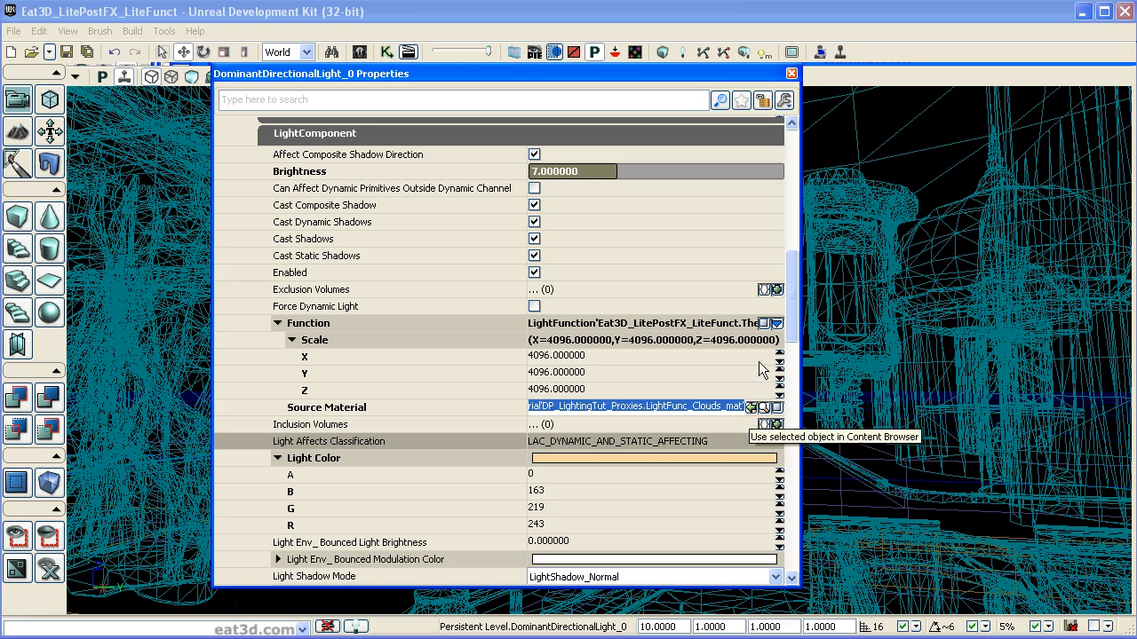
click(792, 74)
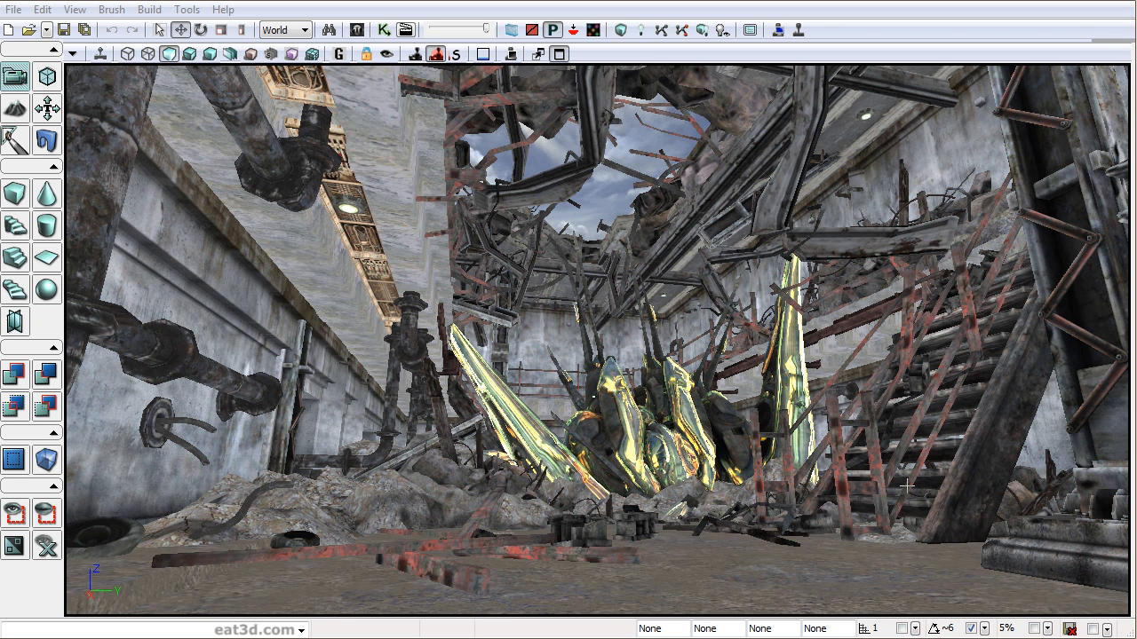
click(36, 11)
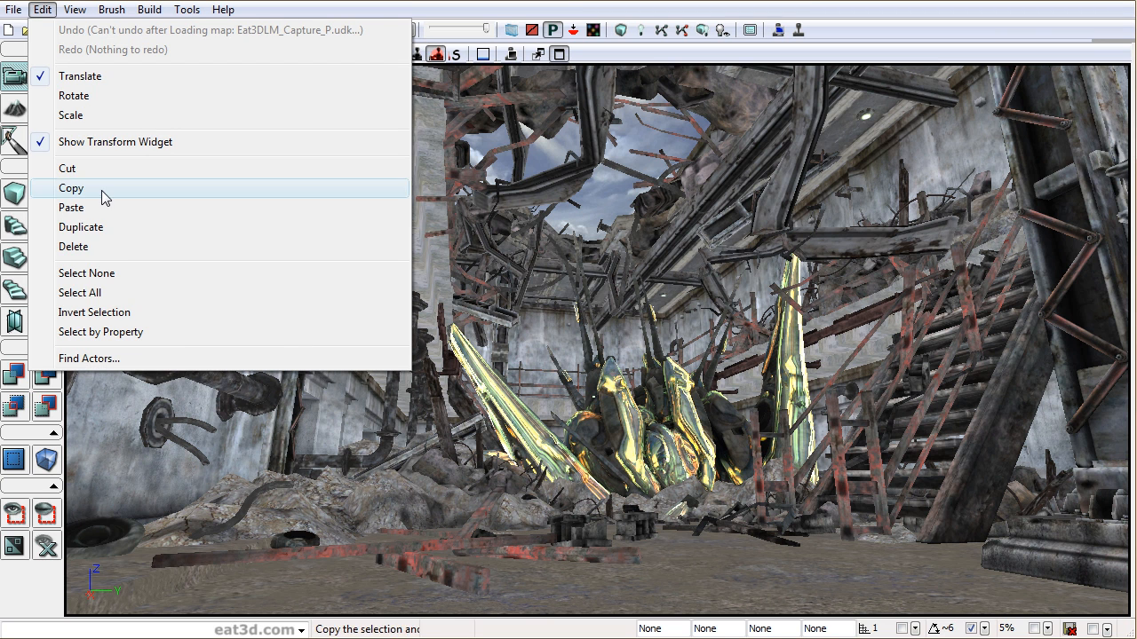
click(569, 9)
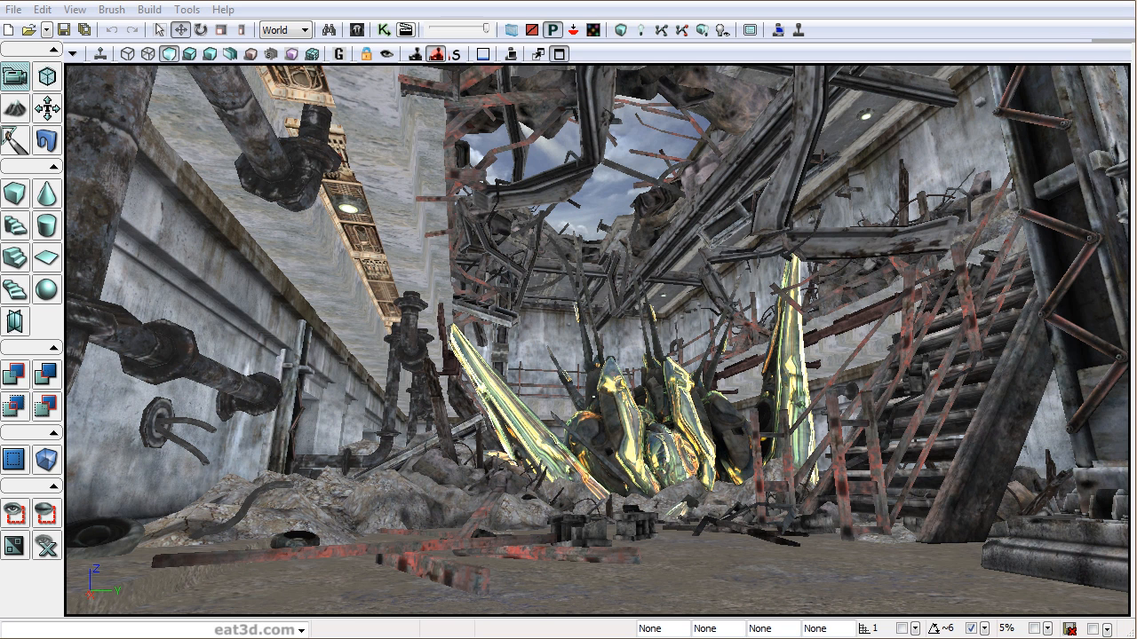
Switch the viewport to Lit mode and look around the ruined hall to check its existing lighting.
click(187, 54)
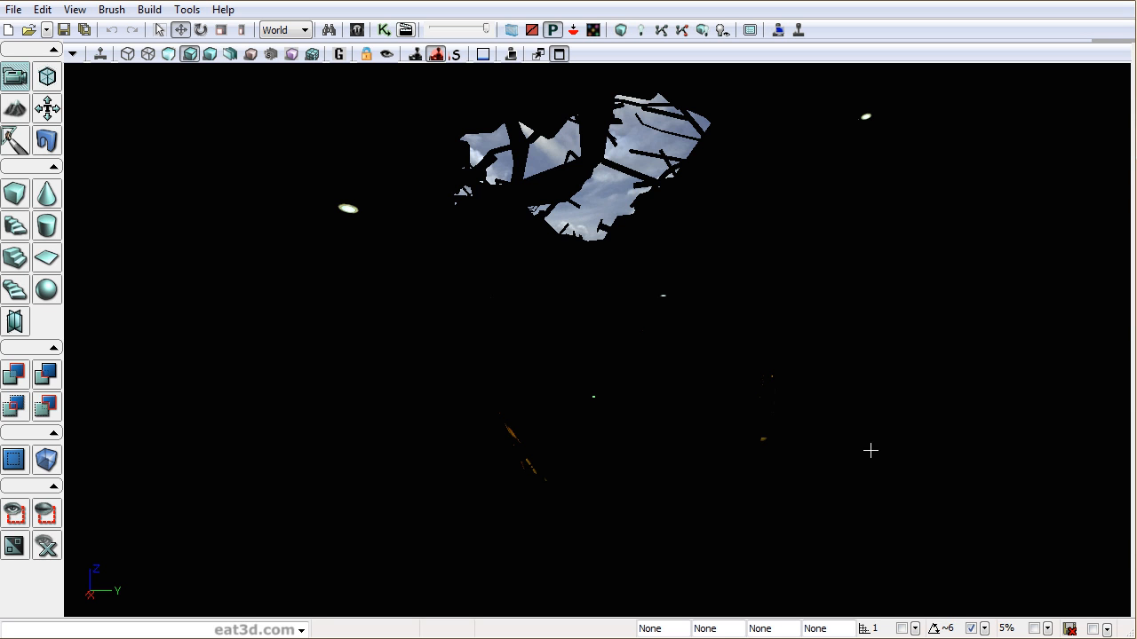
right_drag(565, 330, 536, 311)
drag(564, 329, 543, 270)
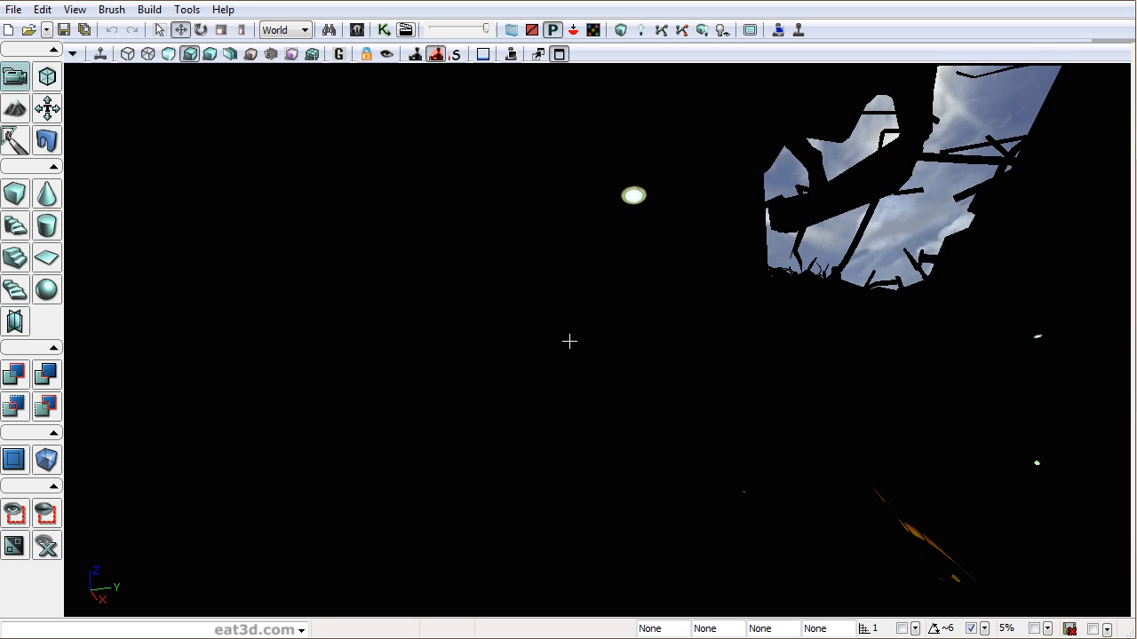
right_drag(543, 270, 591, 293)
drag(590, 293, 680, 352)
drag(648, 388, 728, 345)
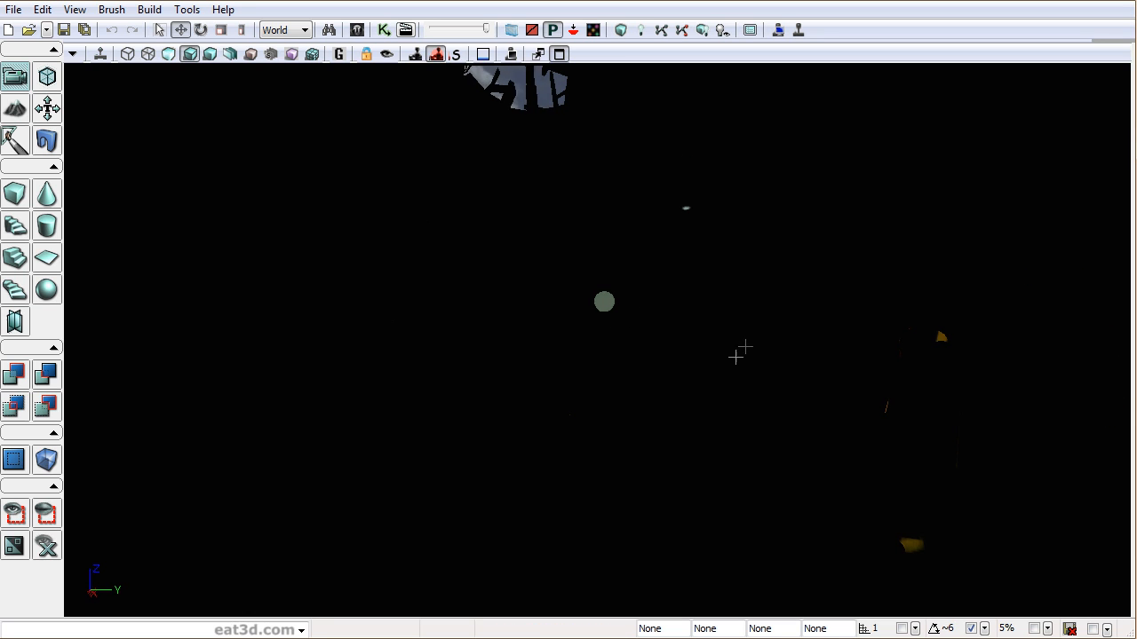
Return the viewport to Unlit mode and inspect the crashed ship, the staircase and the surrounding rubble in the hall.
click(169, 54)
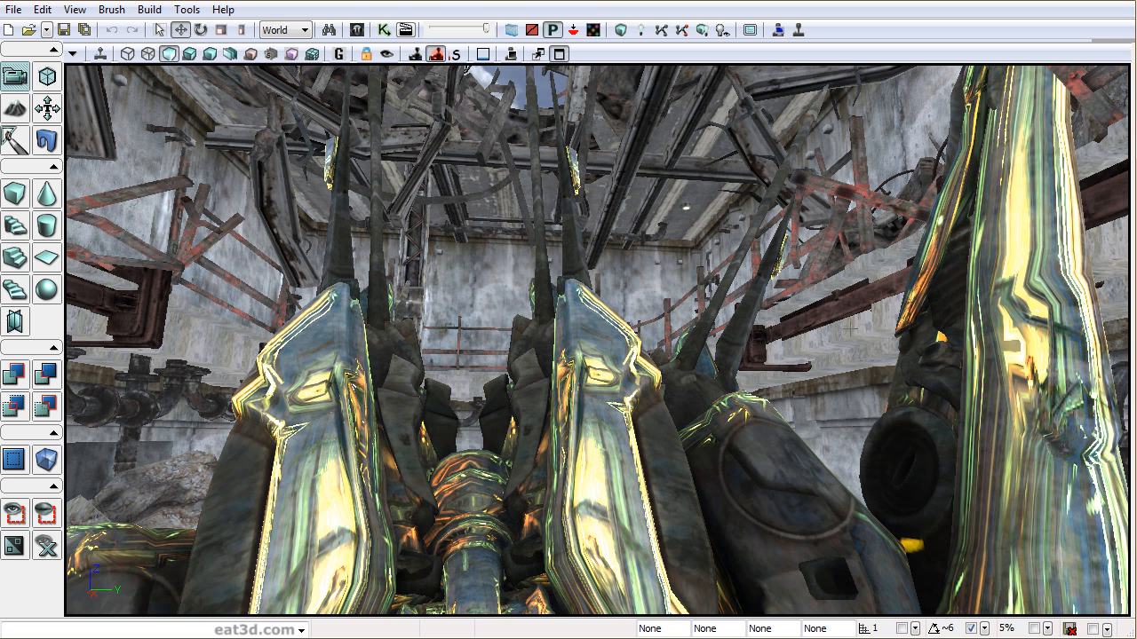
drag(842, 306, 816, 315)
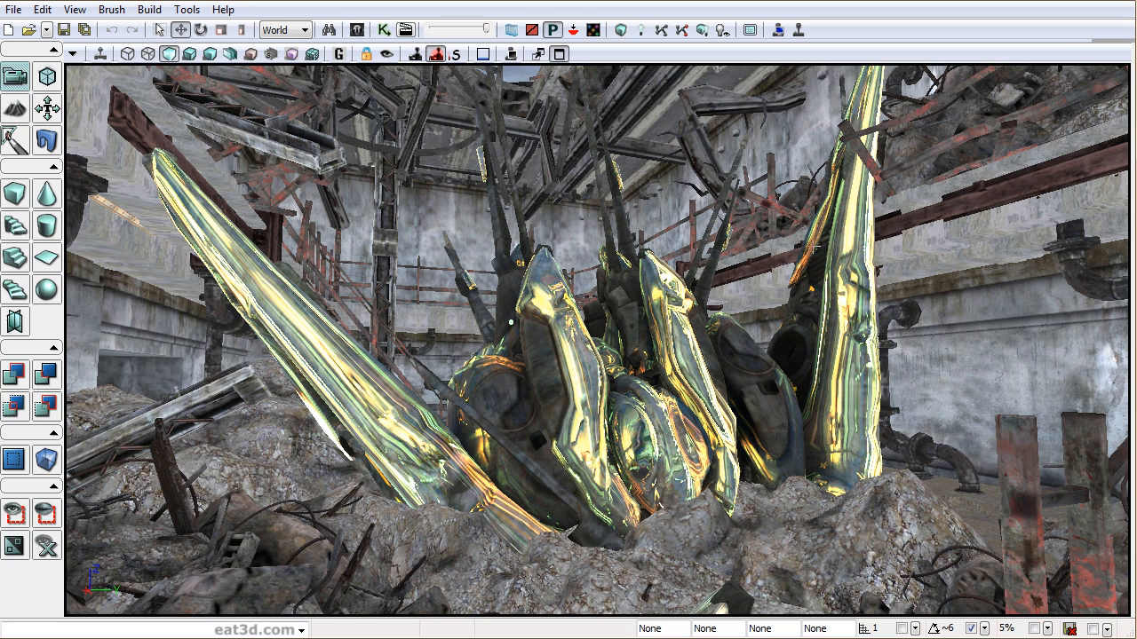
drag(751, 264, 768, 418)
right_drag(767, 418, 772, 382)
drag(773, 382, 775, 412)
right_drag(774, 412, 724, 404)
mouse_move(724, 404)
mouse_down()
mouse_move(762, 388)
mouse_move(714, 417)
mouse_up()
right_drag(753, 260, 793, 254)
drag(793, 253, 752, 260)
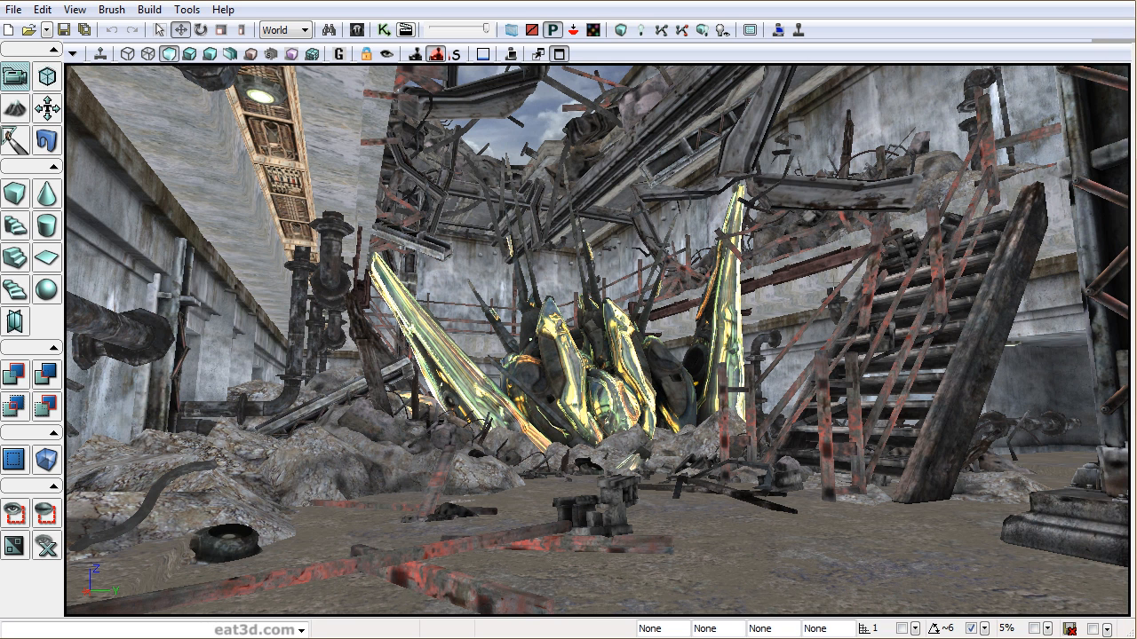
mouse_move(827, 259)
right_down()
mouse_move(799, 284)
mouse_move(822, 266)
right_up()
drag(822, 266, 852, 278)
right_drag(1027, 274, 1003, 306)
mouse_move(853, 286)
mouse_down()
mouse_move(860, 222)
mouse_move(826, 209)
mouse_move(852, 286)
mouse_up()
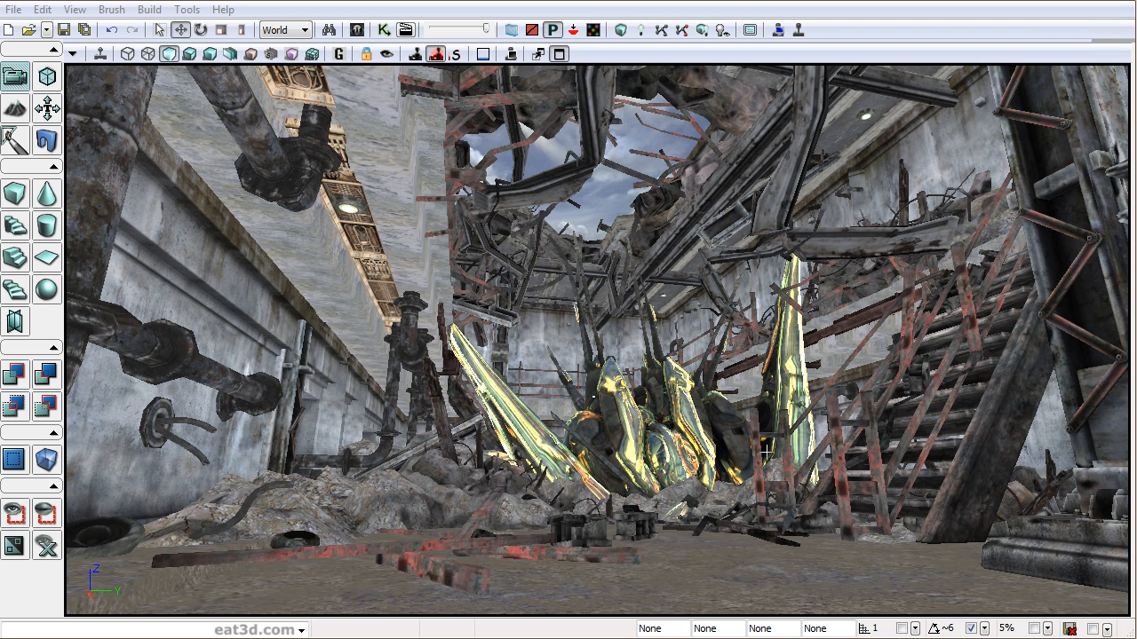
Open the world properties and check Use Global Illumination under Lightmass, switching it off and on again before closing them.
click(74, 10)
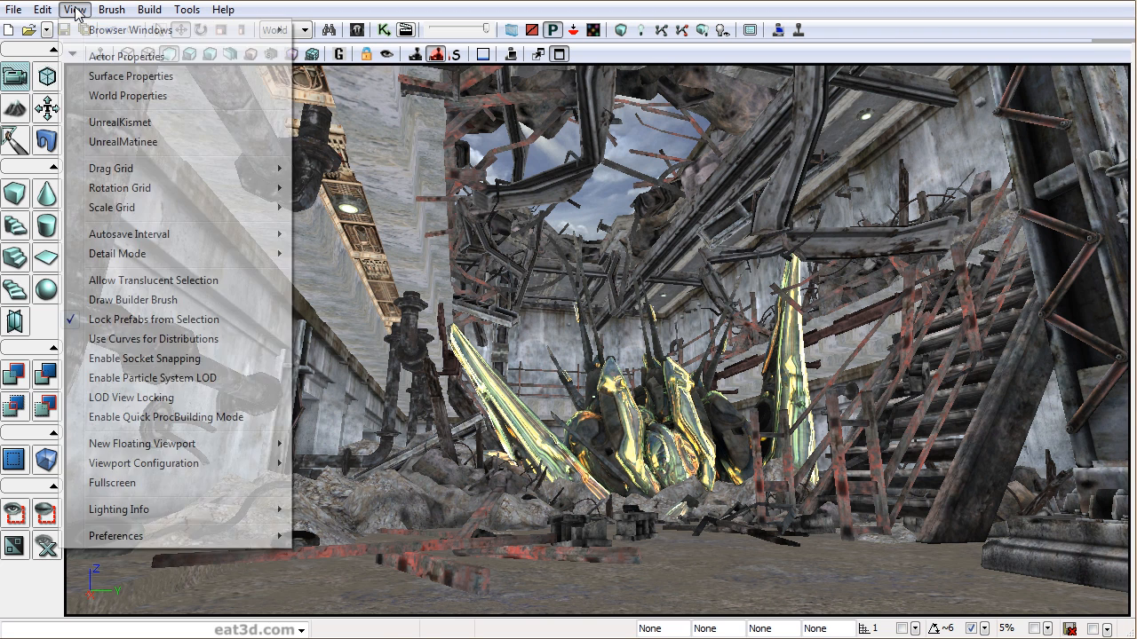
click(120, 95)
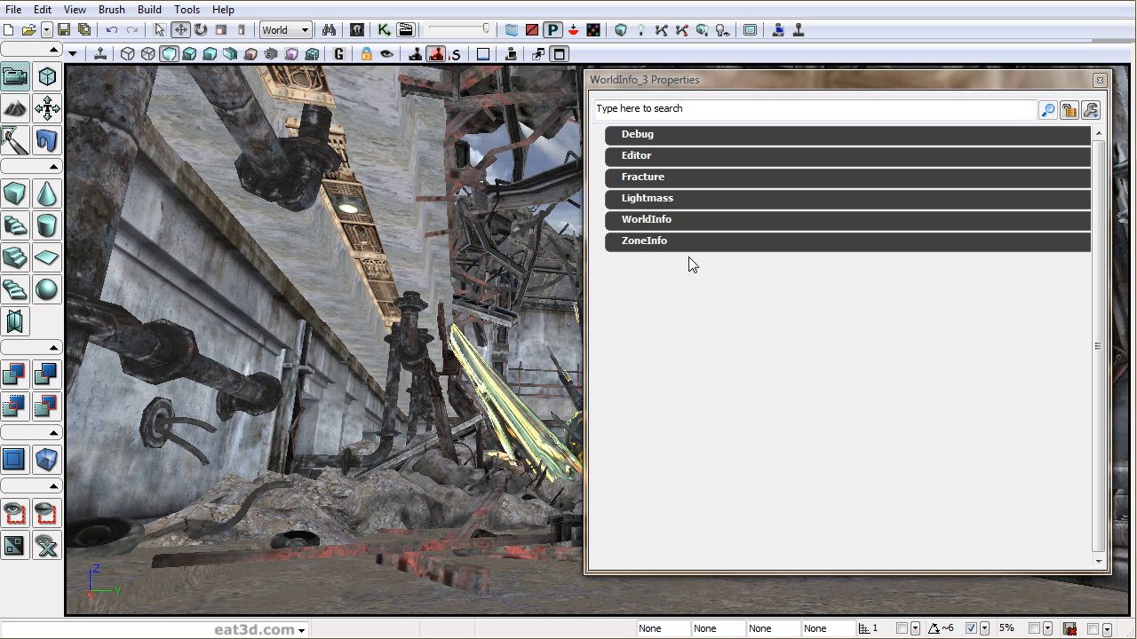
click(671, 201)
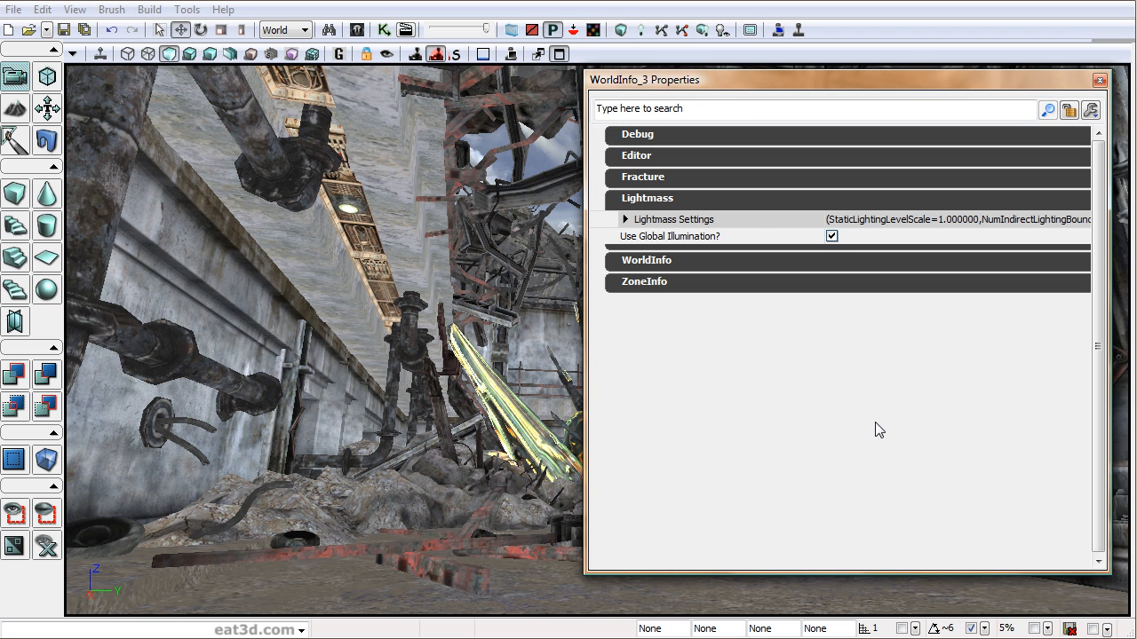
click(832, 237)
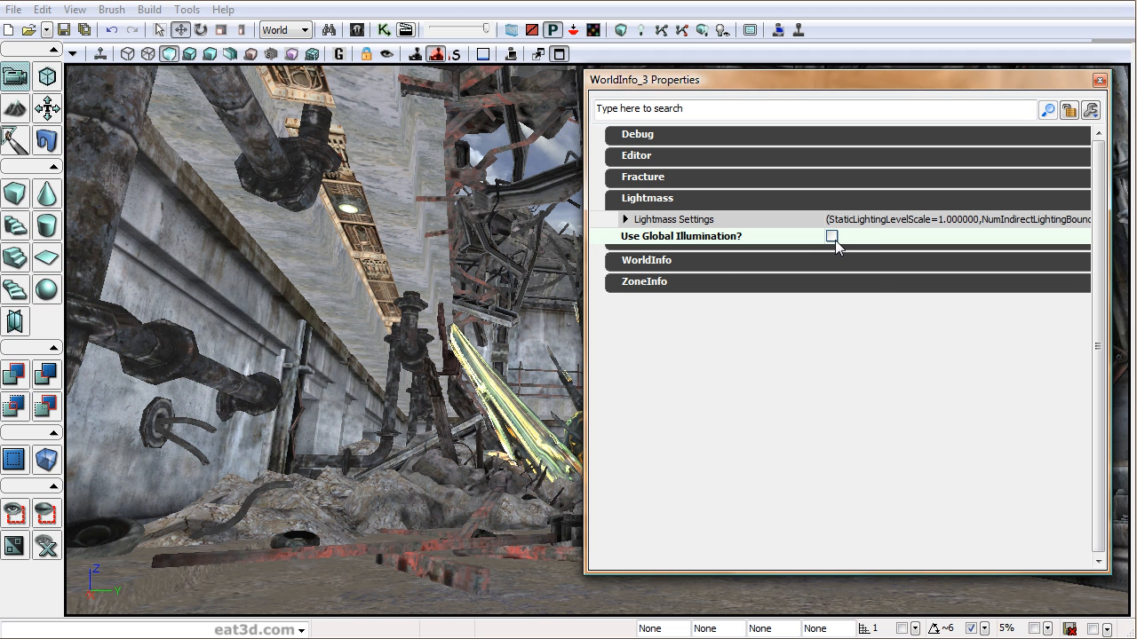
click(832, 237)
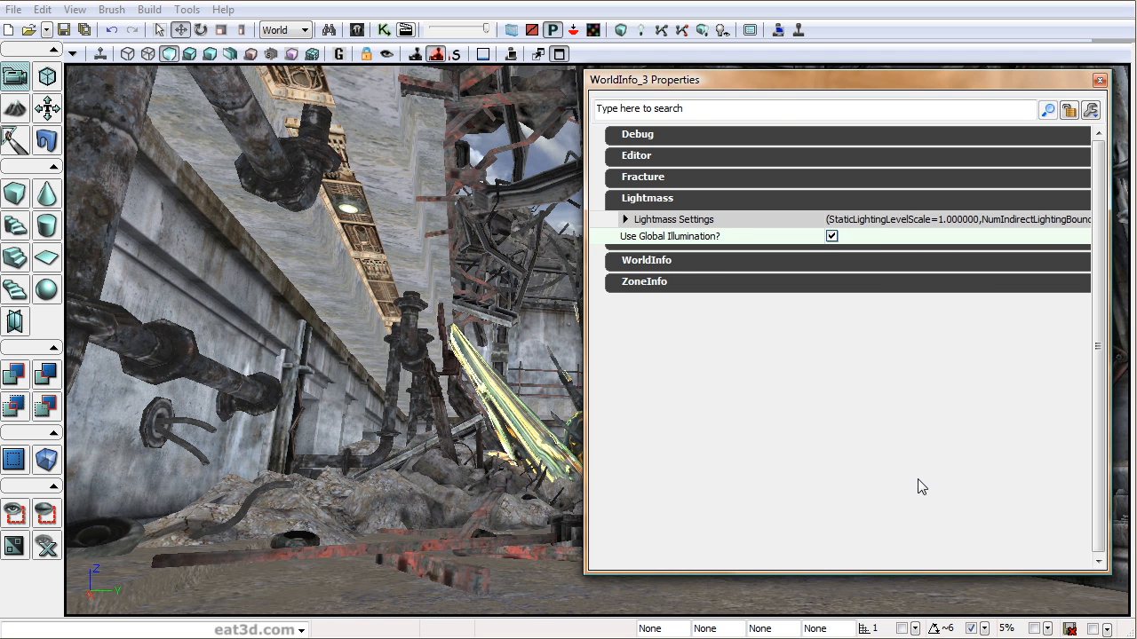
key(Escape)
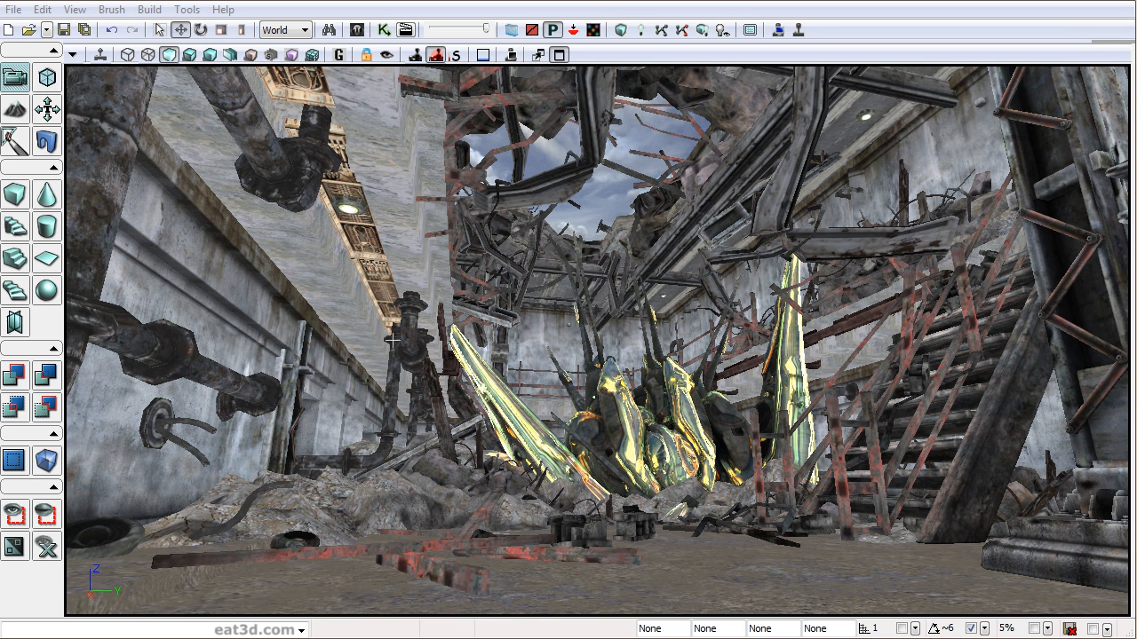
Show the Builder Brush in the viewport and select its red wireframe box near the crashed ship.
click(73, 57)
mouse_move(269, 71)
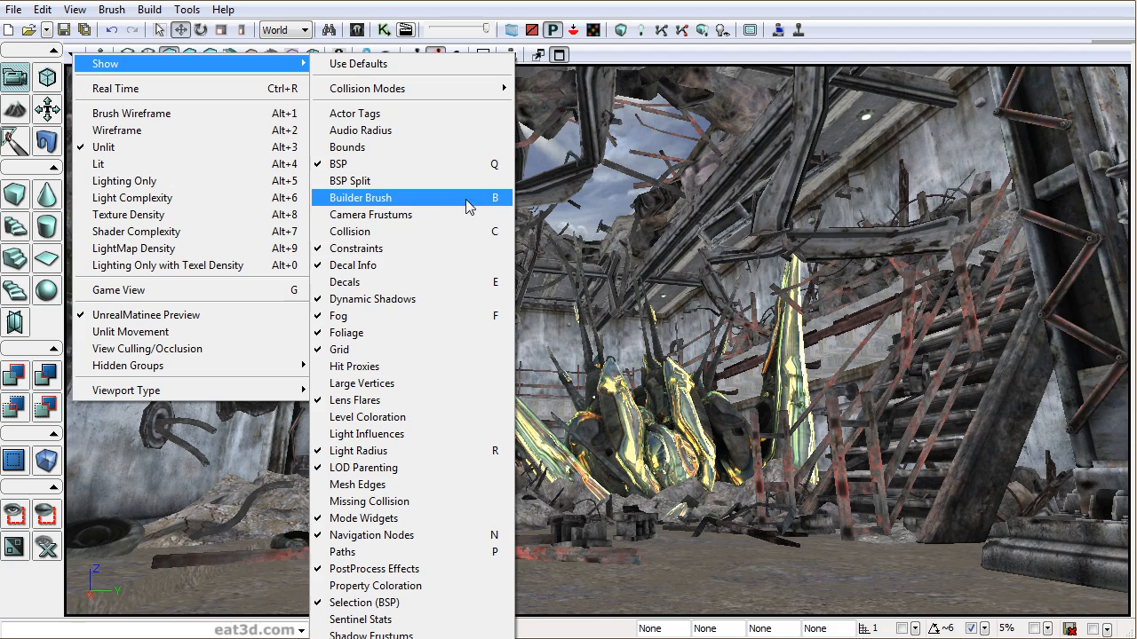
click(500, 206)
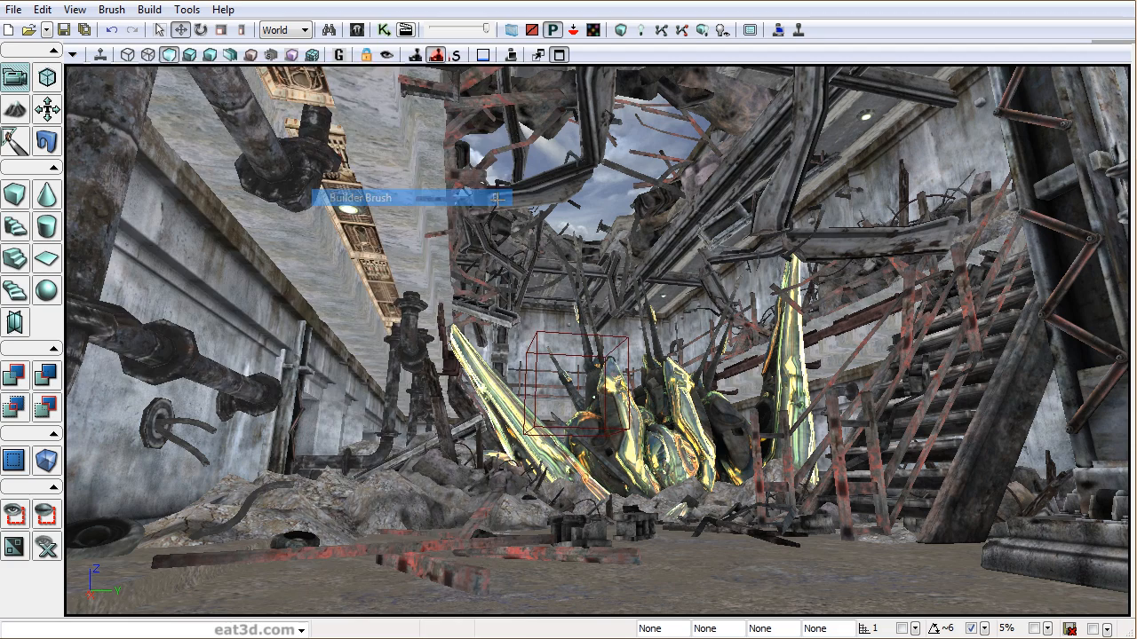
drag(708, 303, 708, 266)
drag(598, 295, 602, 224)
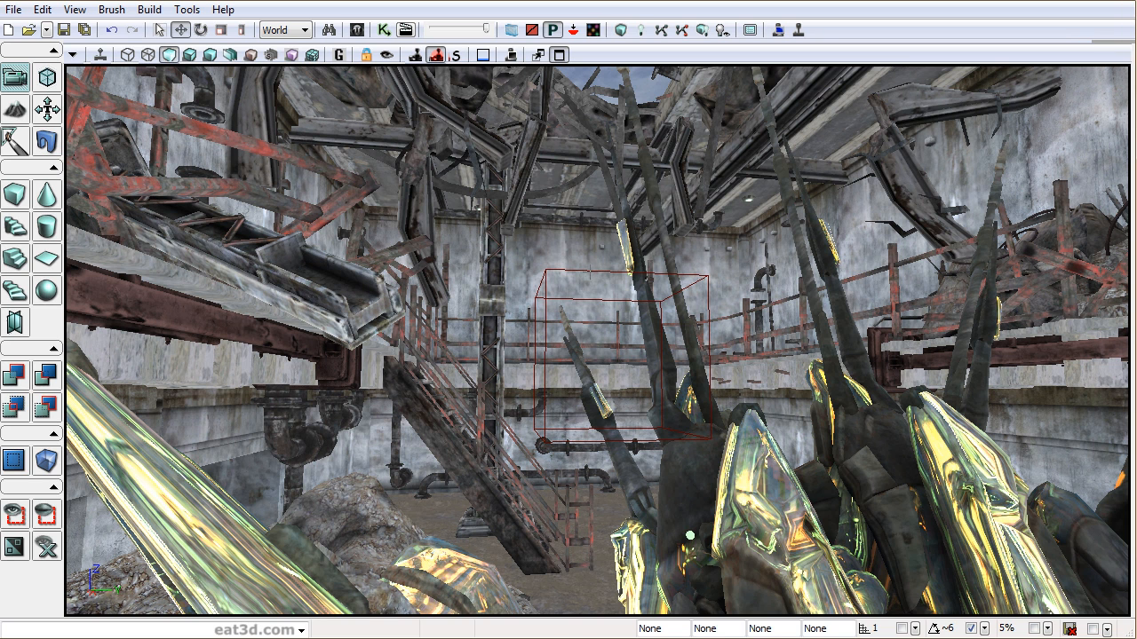
click(591, 276)
click(592, 271)
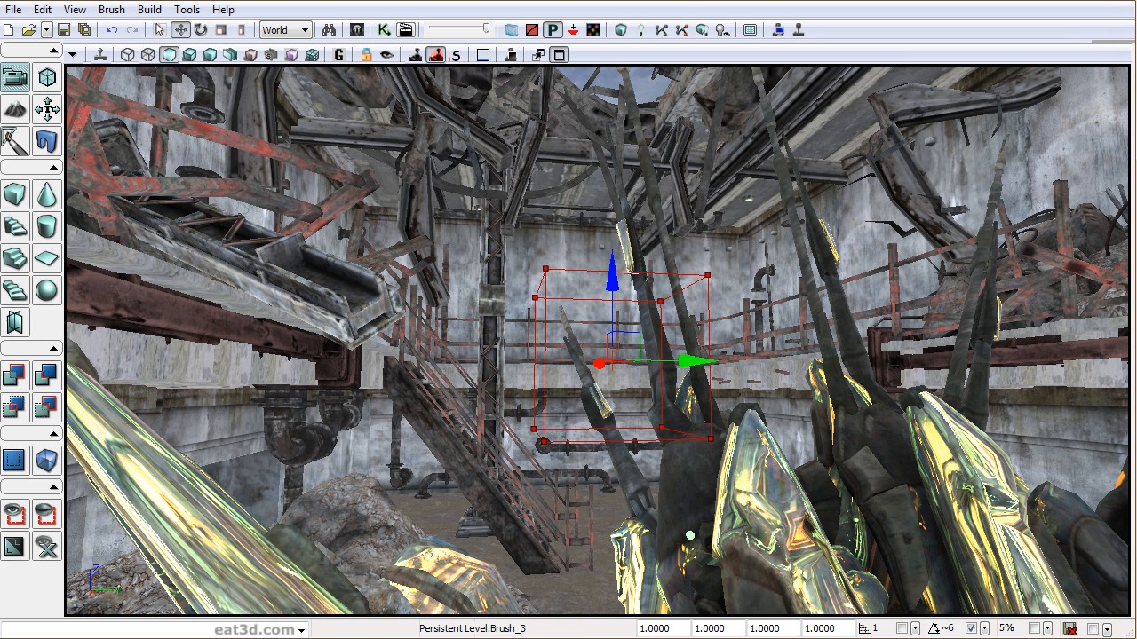
Switch the viewport to the Top view and start geometry editing on the selected builder brush.
click(73, 55)
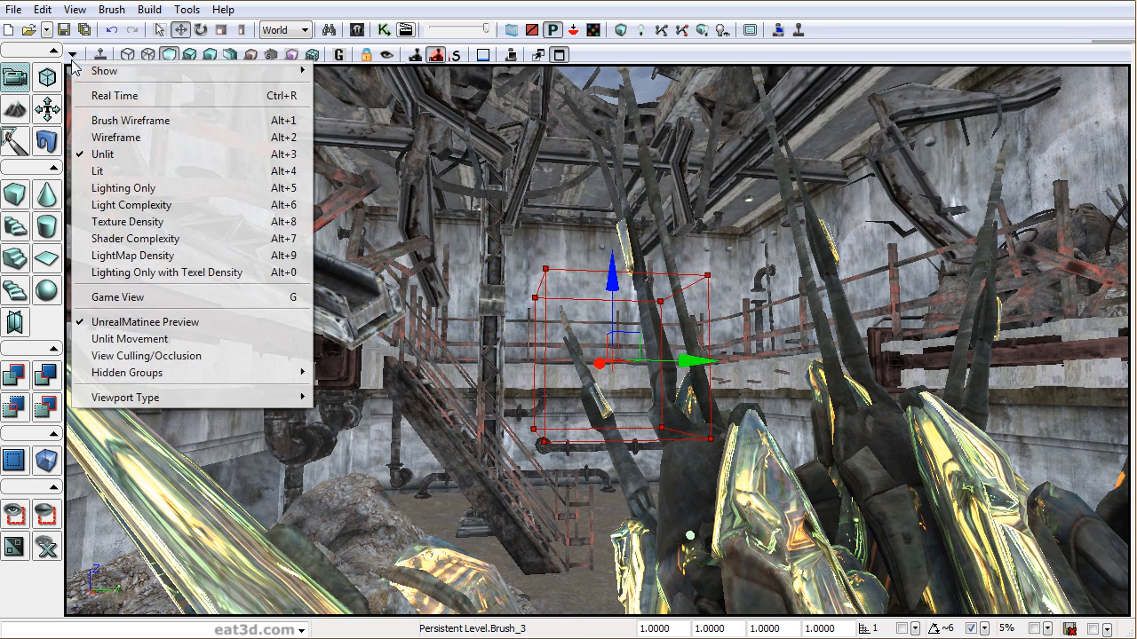
mouse_move(169, 399)
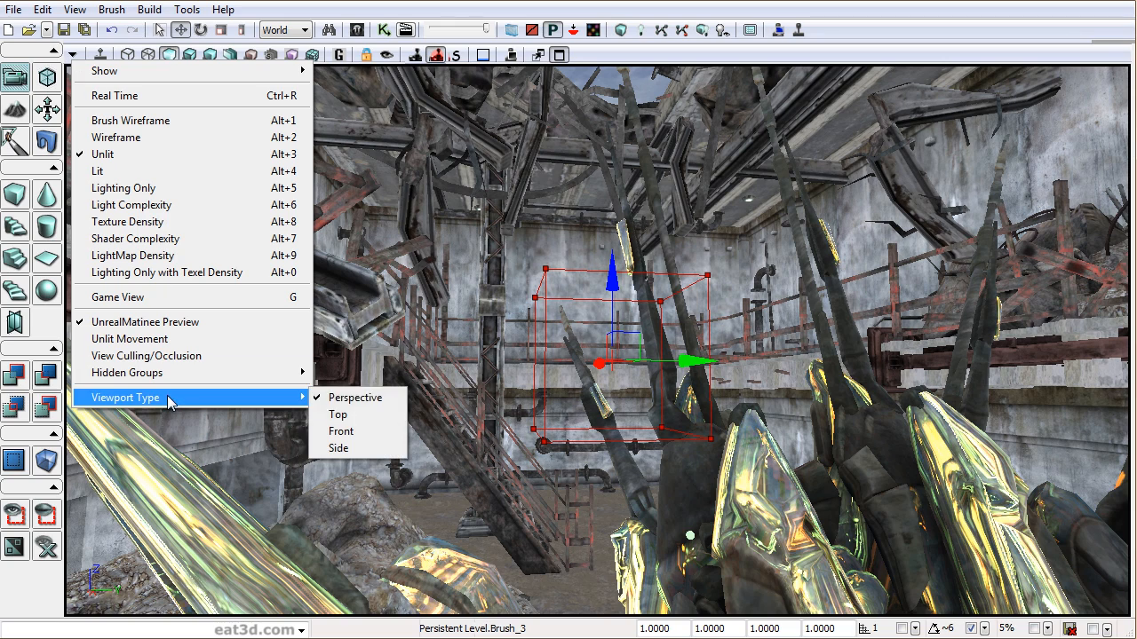
click(360, 415)
scroll(628, 399, up, 3)
right_drag(670, 355, 625, 379)
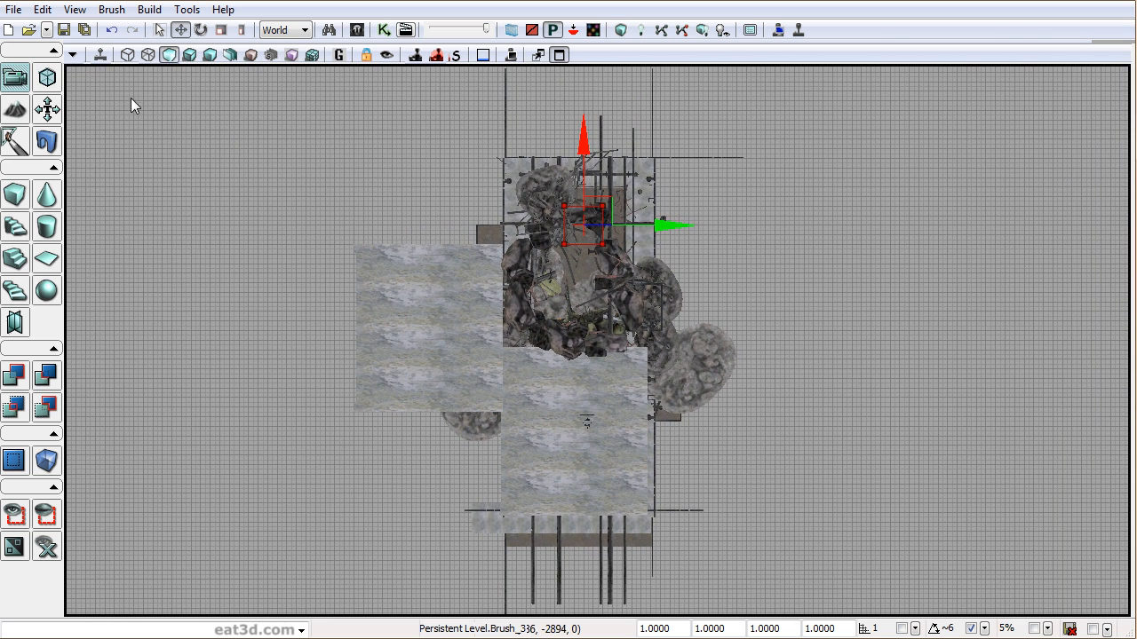
click(49, 79)
drag(879, 198, 879, 159)
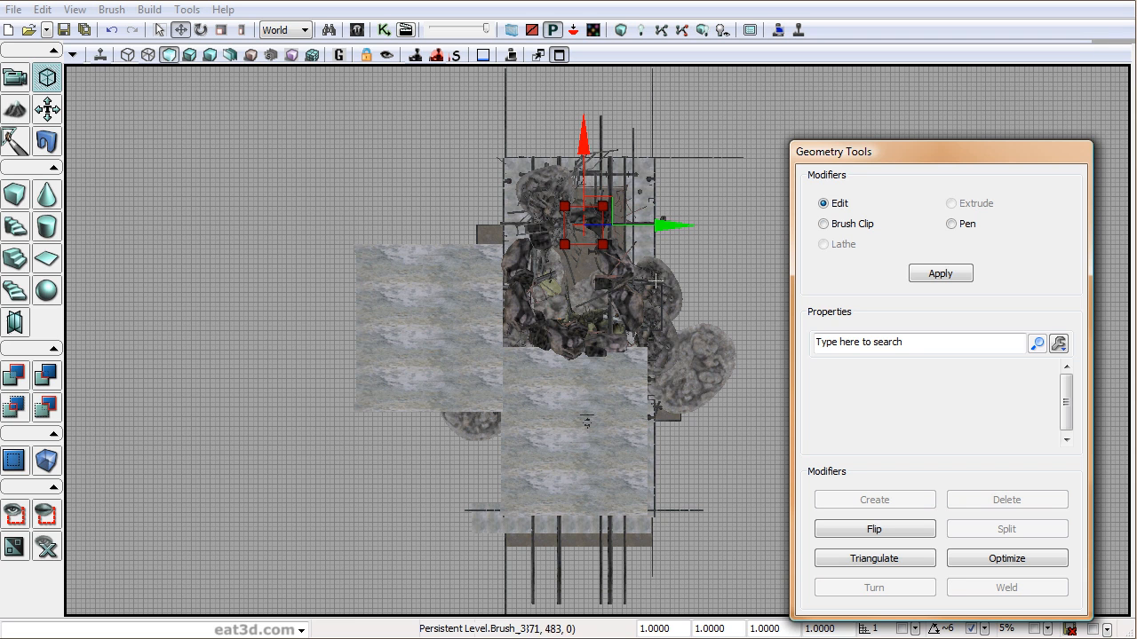
Move the builder brush's vertices outward on all four sides in the Top view to enclose the main hall and its surroundings.
ctrl+alt+drag(459, 278, 656, 234)
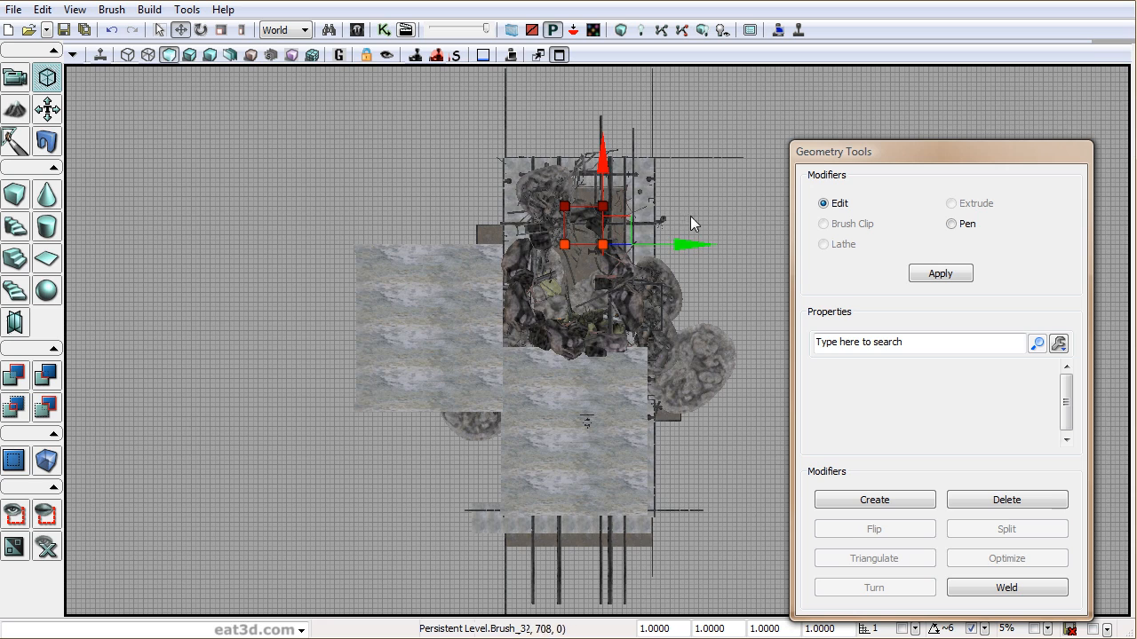
scroll(690, 216, down, 2)
drag(602, 195, 602, 437)
ctrl+alt+drag(545, 277, 625, 238)
drag(577, 178, 576, 96)
ctrl+alt+drag(593, 548, 654, 127)
drag(665, 176, 756, 167)
ctrl+alt+drag(495, 552, 625, 104)
drag(671, 180, 585, 182)
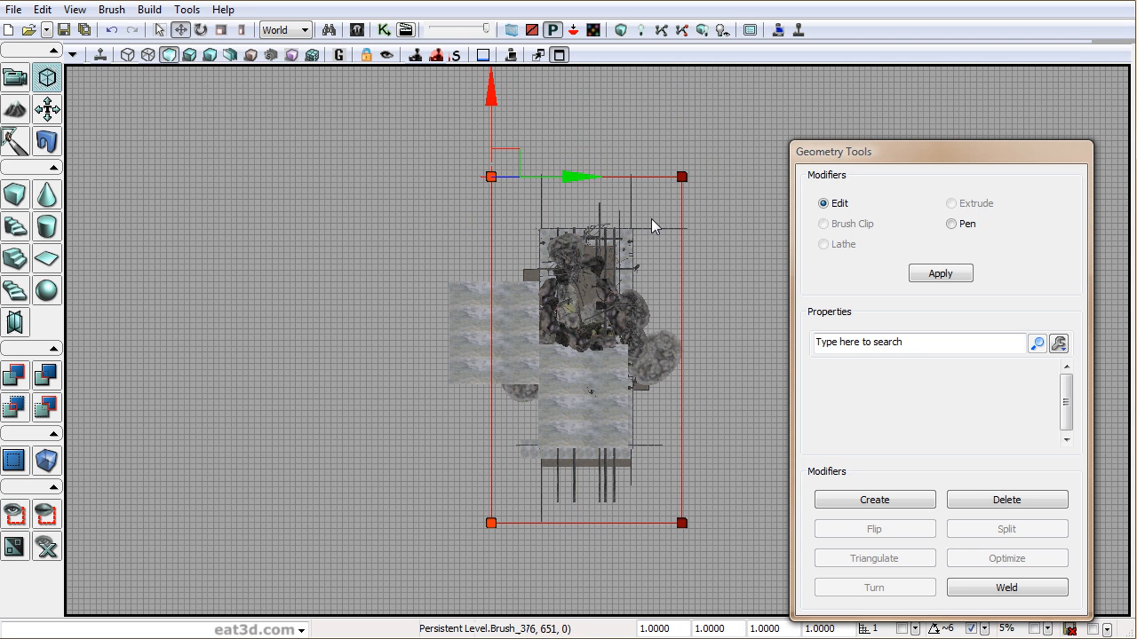
In the Front view, adjust the builder brush's side, upper and lower vertices so it encloses the level geometry below the sky dome.
click(73, 55)
mouse_move(158, 392)
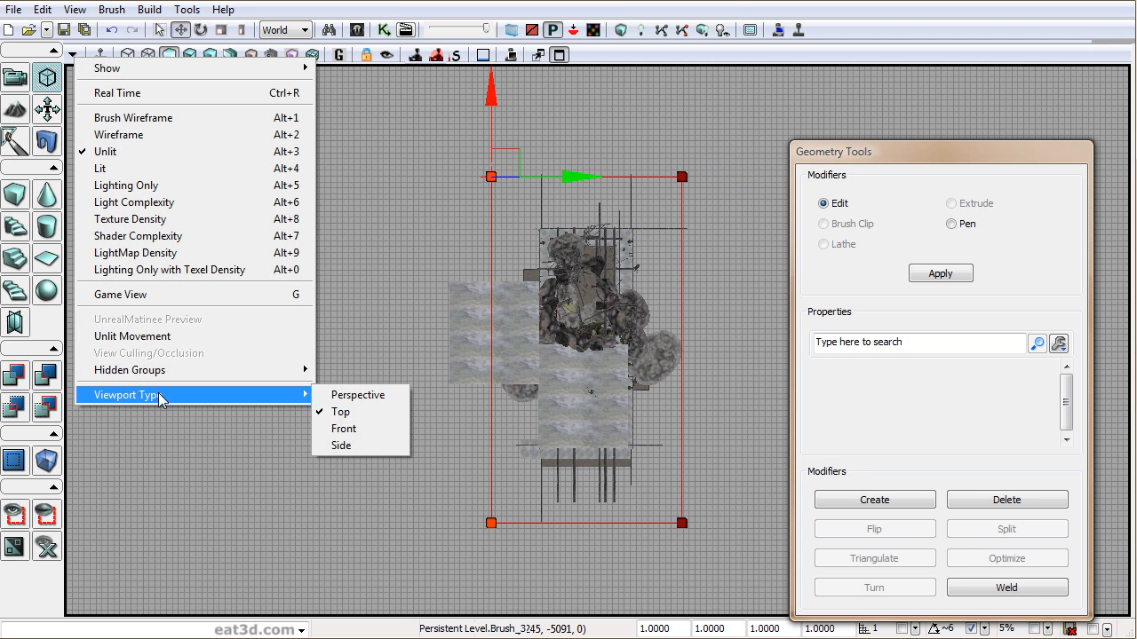
click(364, 426)
scroll(597, 340, up, 5)
drag(647, 426, 568, 436)
ctrl+alt+drag(259, 429, 689, 348)
drag(331, 259, 332, 355)
ctrl+alt+drag(208, 358, 740, 234)
drag(327, 242, 328, 102)
ctrl+alt+drag(610, 513, 750, 203)
drag(754, 459, 772, 458)
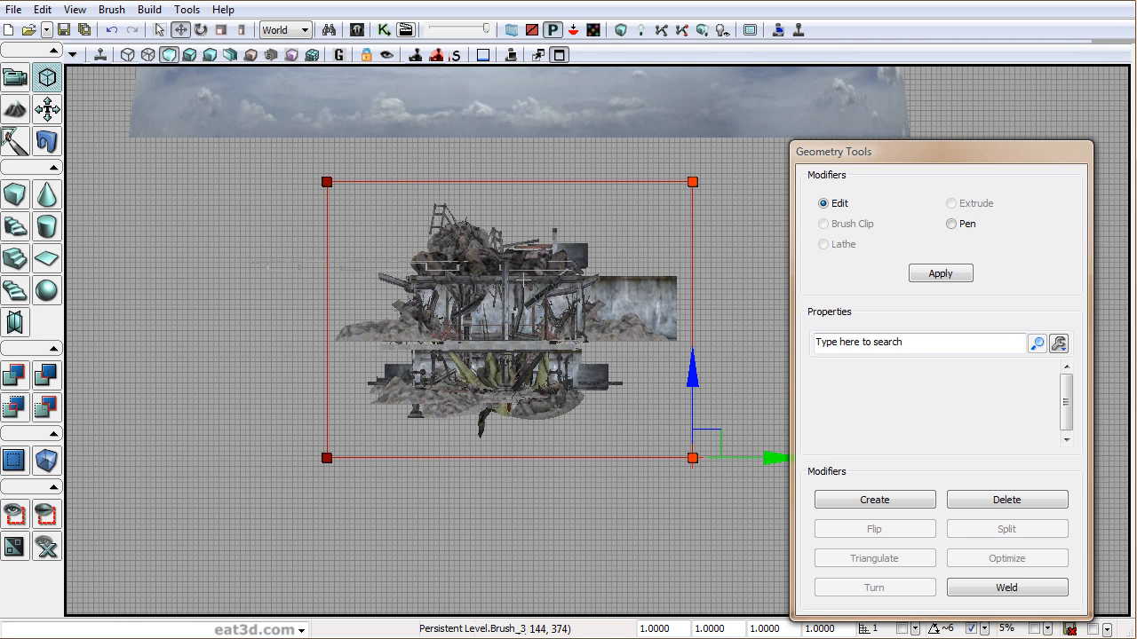
Leave geometry editing and return the viewport to Perspective to show the enlarged builder brush around the level.
click(22, 82)
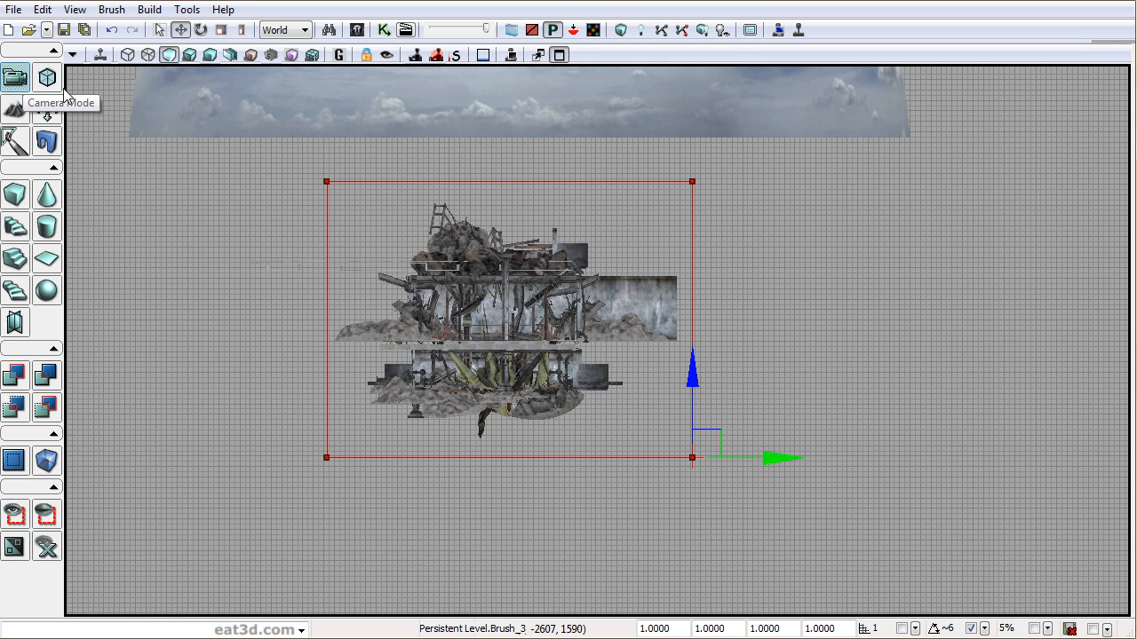
click(73, 55)
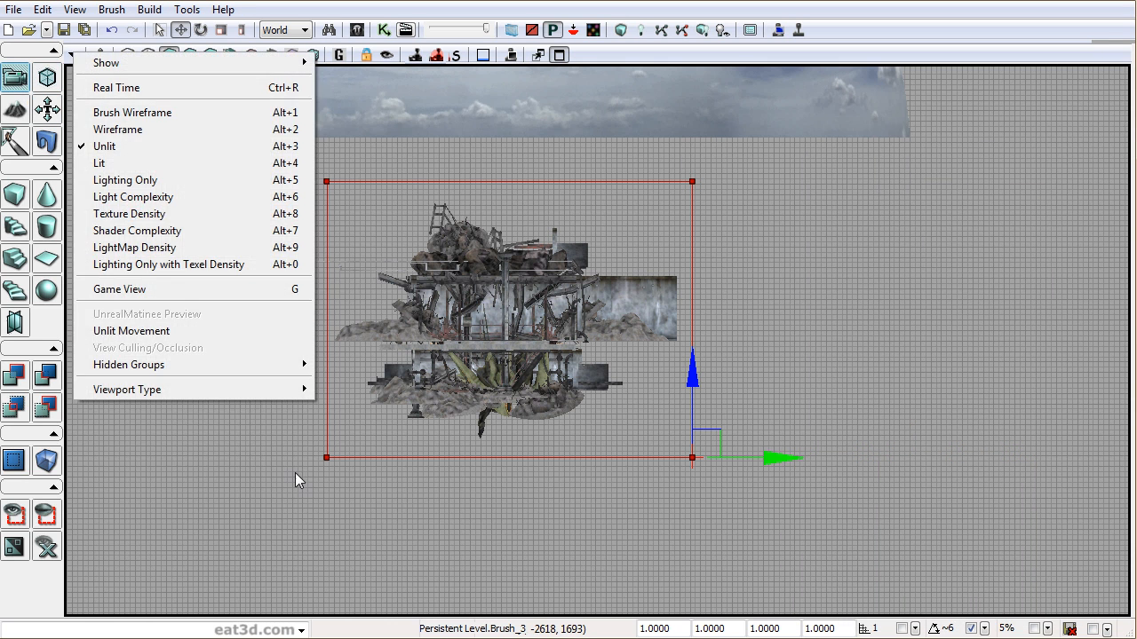
mouse_move(266, 389)
click(355, 389)
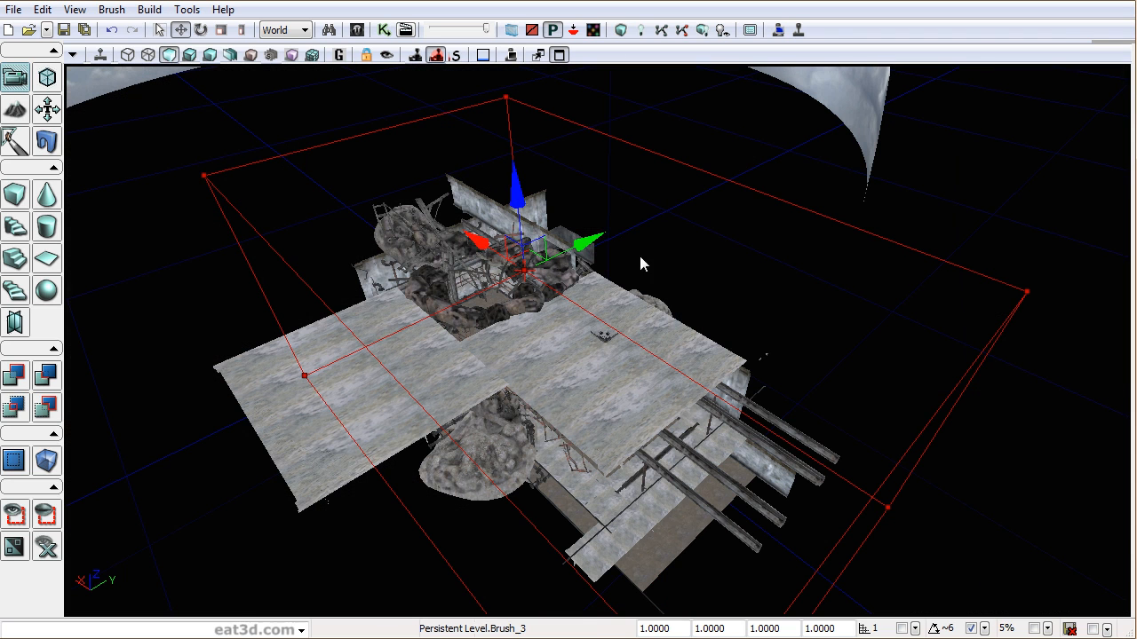
click(588, 126)
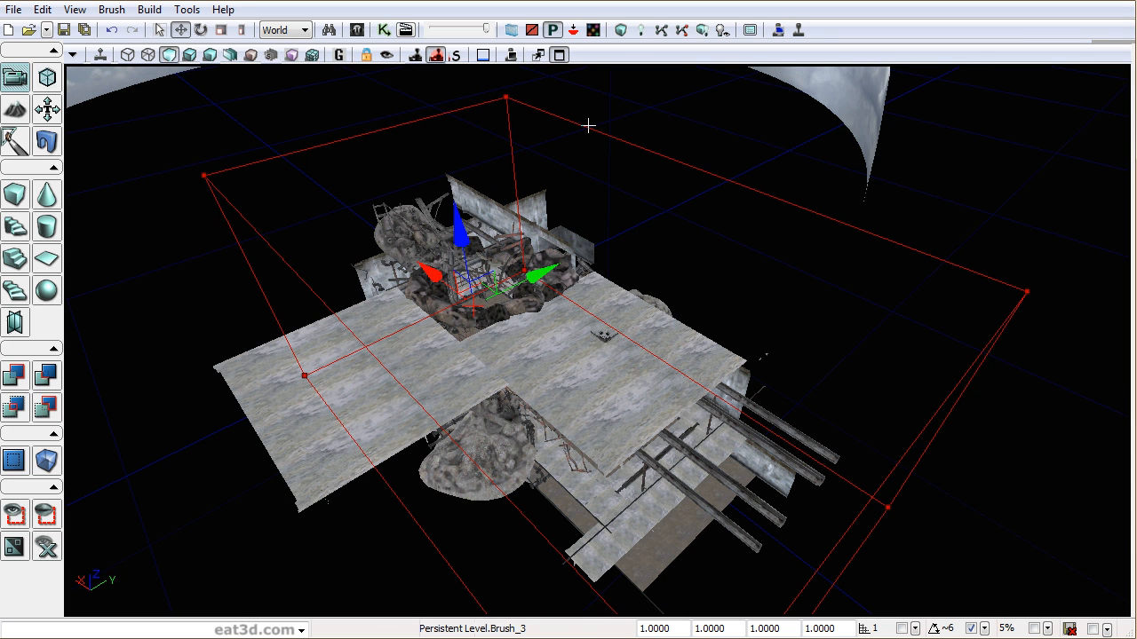
Add a LightmassImportanceVolume from the builder brush, and move the brush aside from the new volume.
right_click(48, 466)
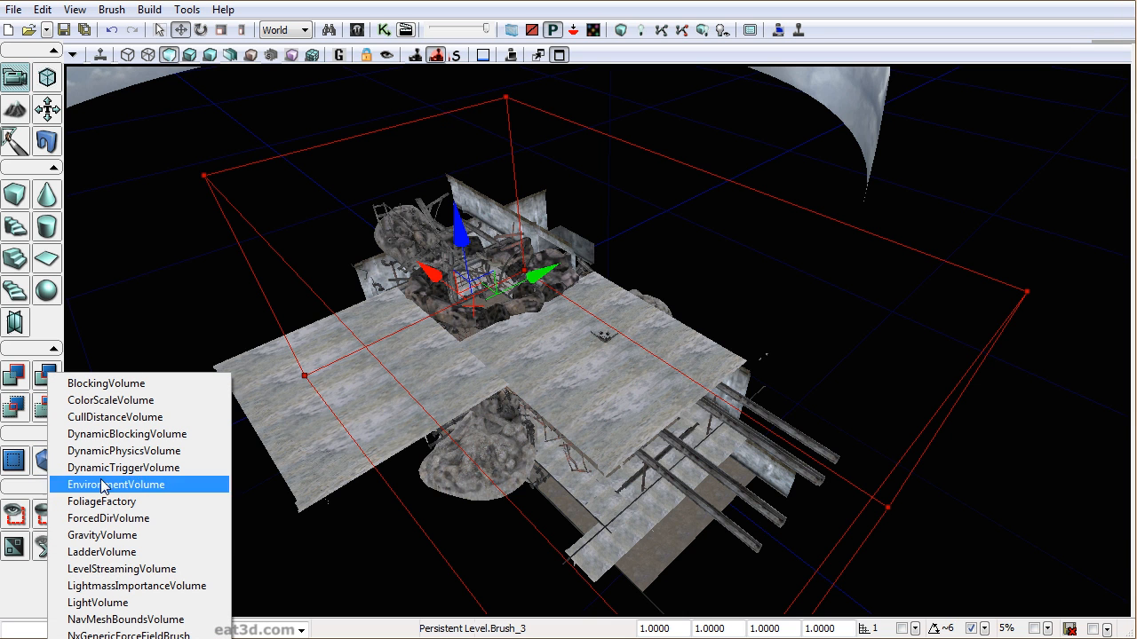
click(117, 587)
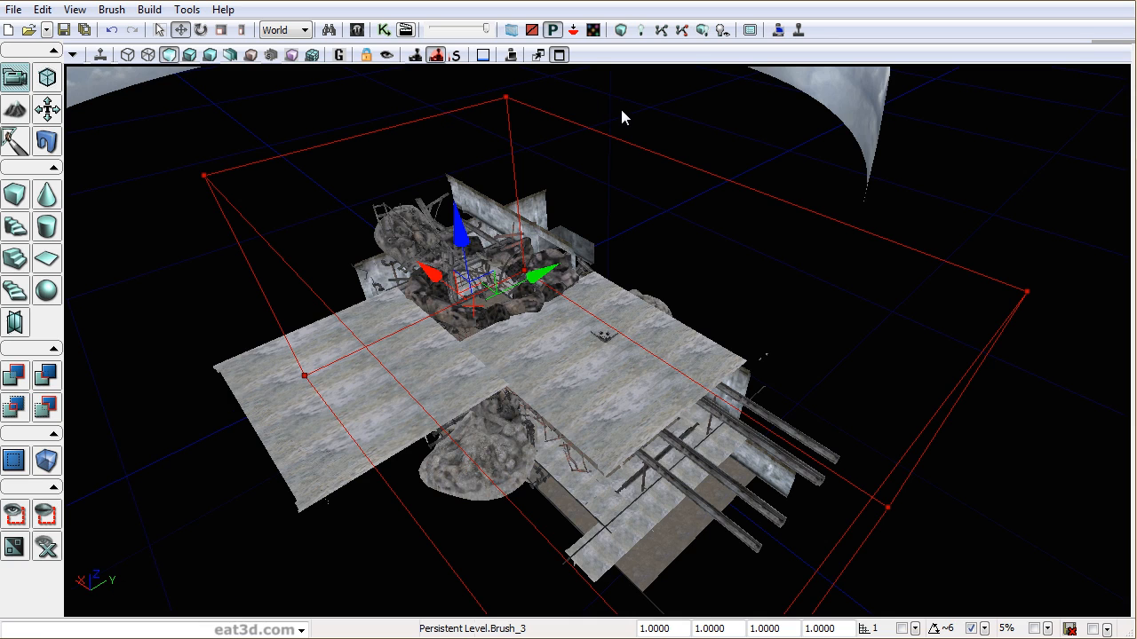
drag(621, 107, 622, 119)
mouse_move(610, 216)
mouse_down()
mouse_move(609, 262)
mouse_move(561, 204)
mouse_move(565, 162)
mouse_up()
right_drag(564, 157, 562, 130)
drag(524, 218, 522, 191)
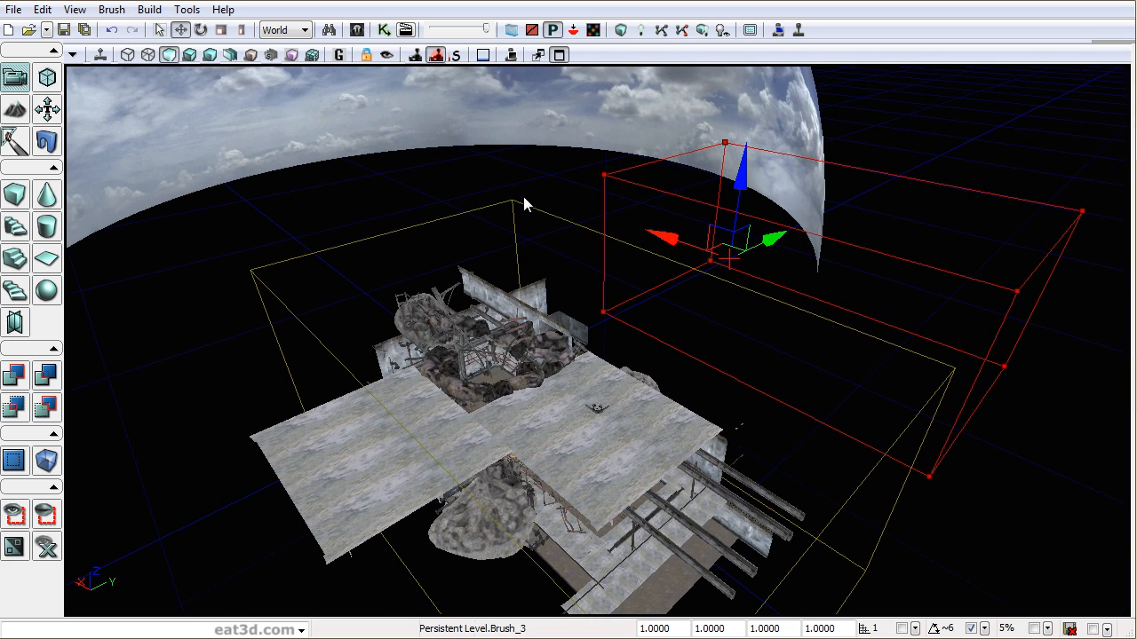
click(520, 203)
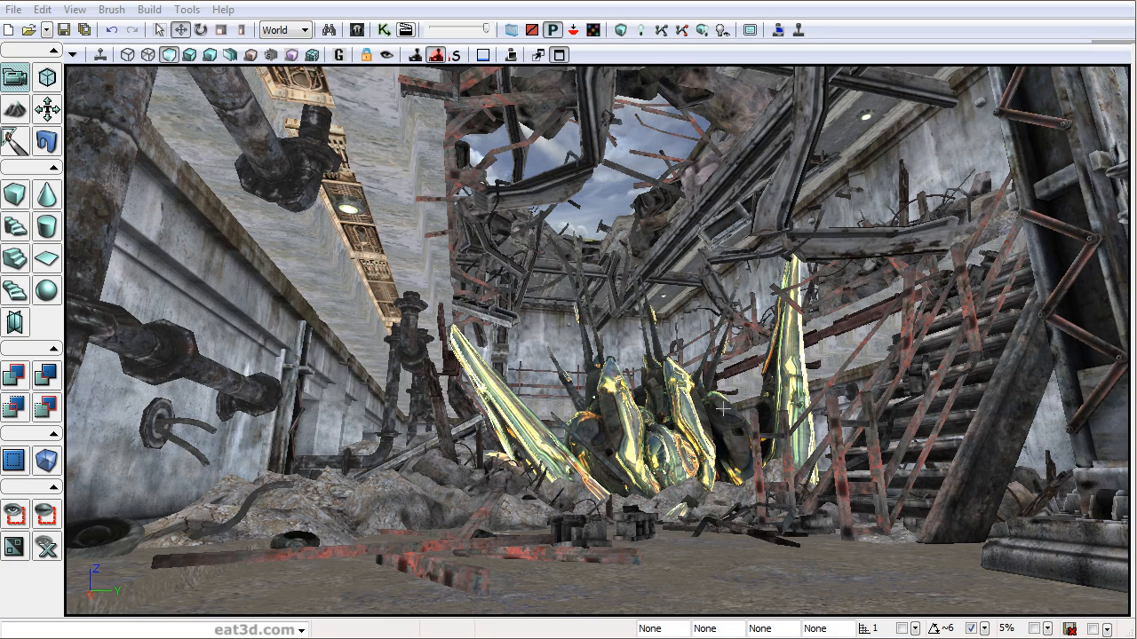
Select the small sphere mesh between the crashed ship and the staircase and open its Static Mesh Component properties.
right_drag(648, 389, 649, 444)
drag(649, 389, 345, 343)
click(557, 355)
drag(322, 306, 430, 378)
drag(209, 329, 709, 405)
drag(234, 280, 283, 399)
drag(302, 262, 300, 209)
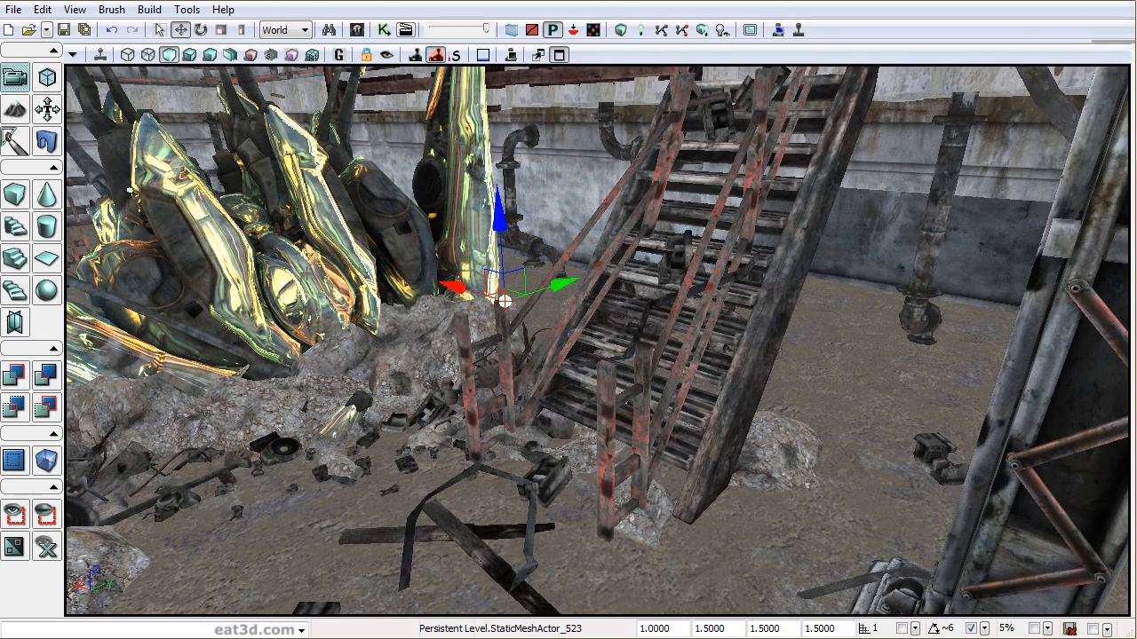
key(F4)
click(717, 307)
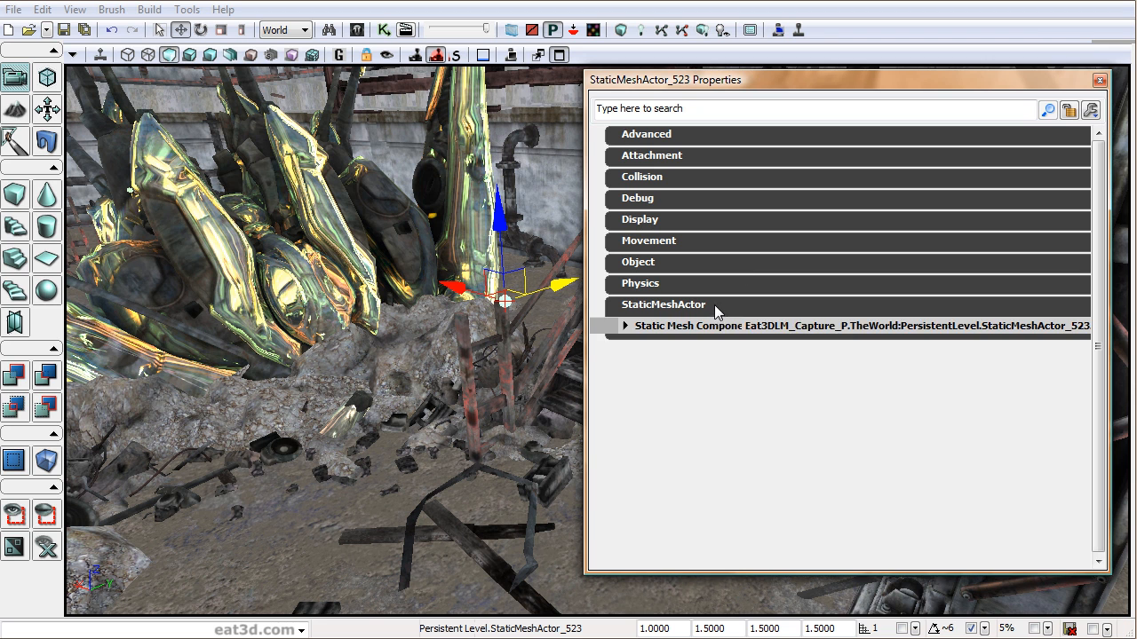
click(716, 326)
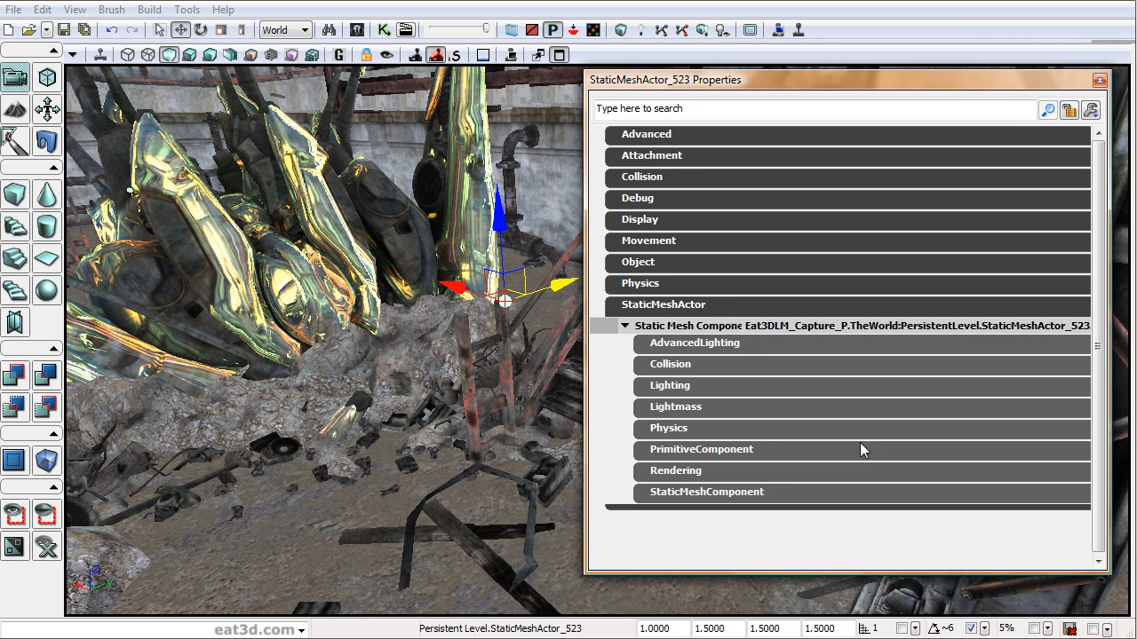
Enable Use Emissive For Static Lighting in the sphere mesh's Lightmass Settings and close its properties.
click(717, 409)
click(710, 428)
scroll(968, 454, down, 2)
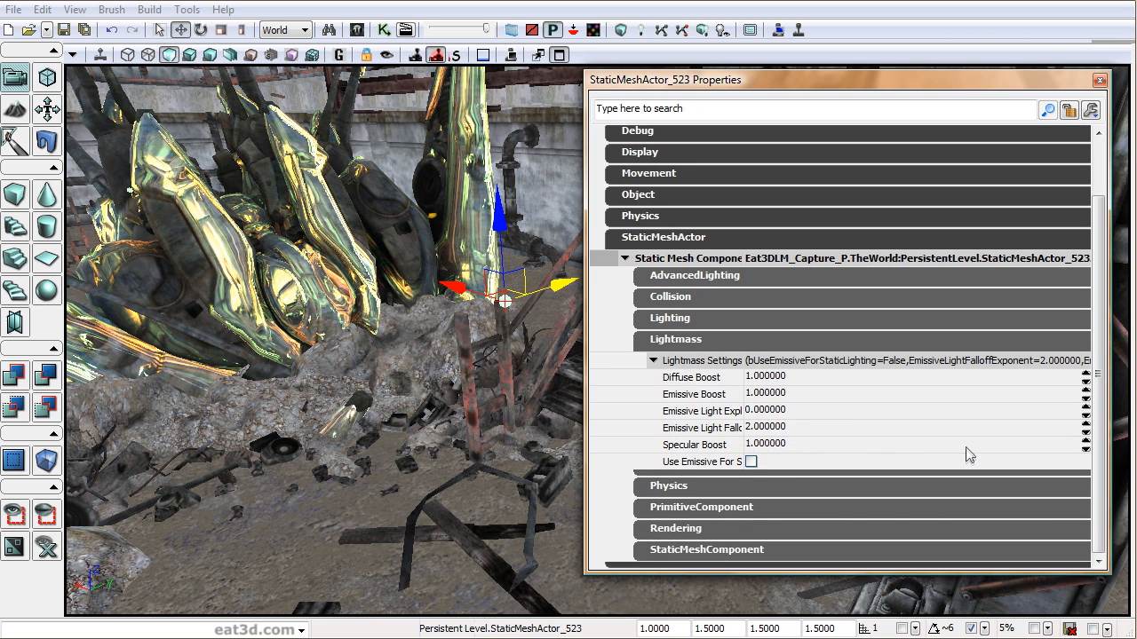
drag(744, 377, 811, 411)
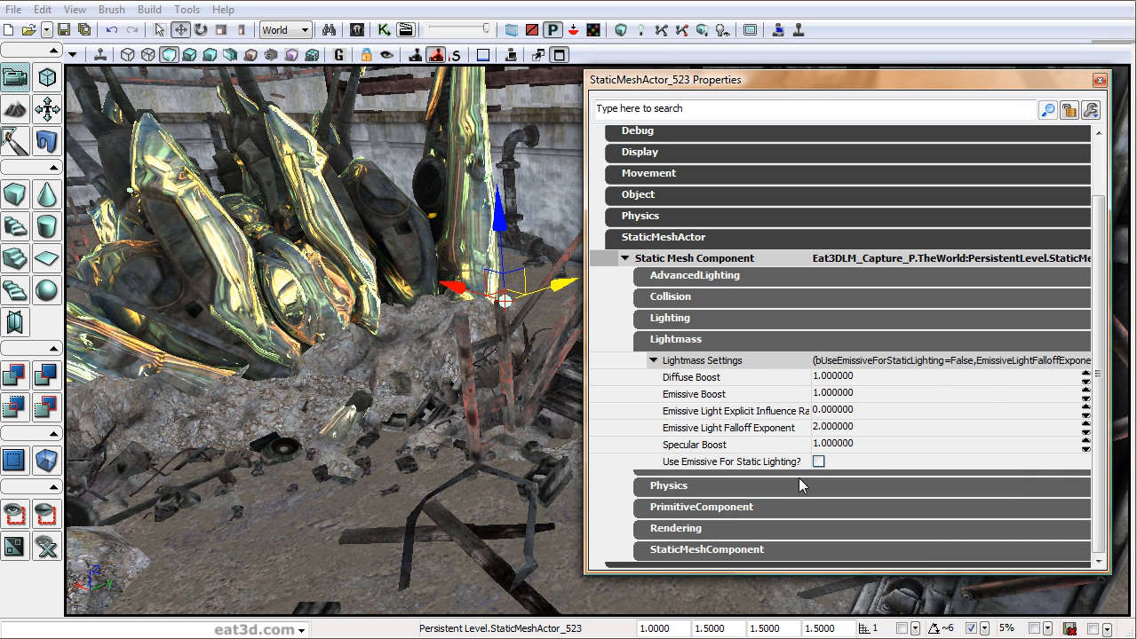
click(818, 463)
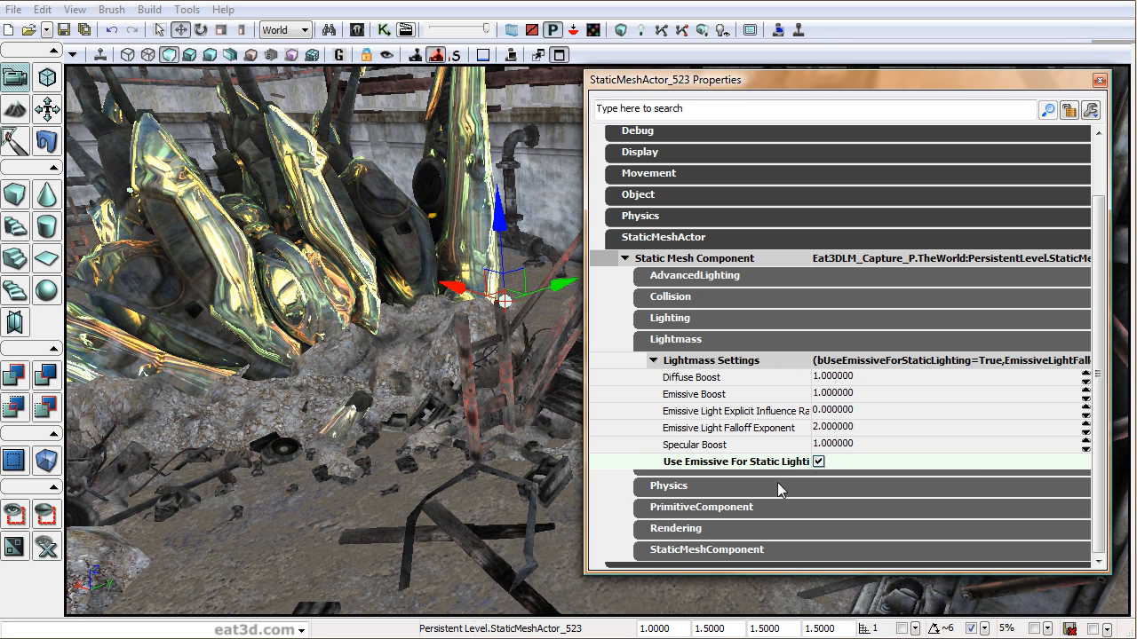
click(1099, 80)
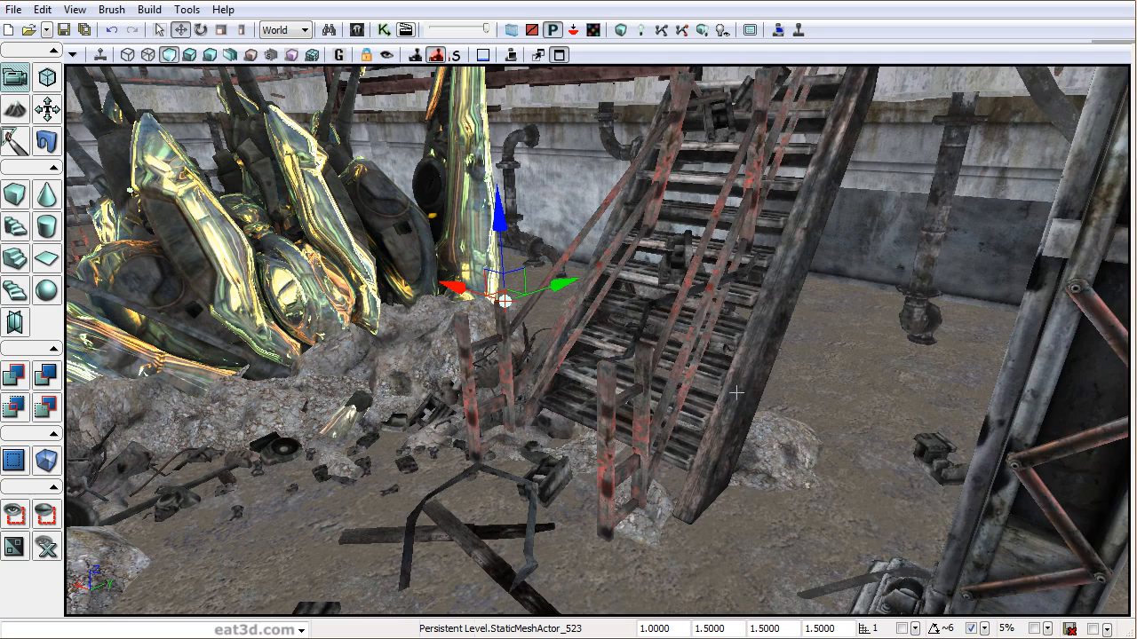
Deselect the sphere mesh and build the lighting for BSP and static meshes at Preview quality with Lightmass.
mouse_move(777, 239)
mouse_down()
mouse_move(762, 254)
mouse_move(778, 239)
mouse_up()
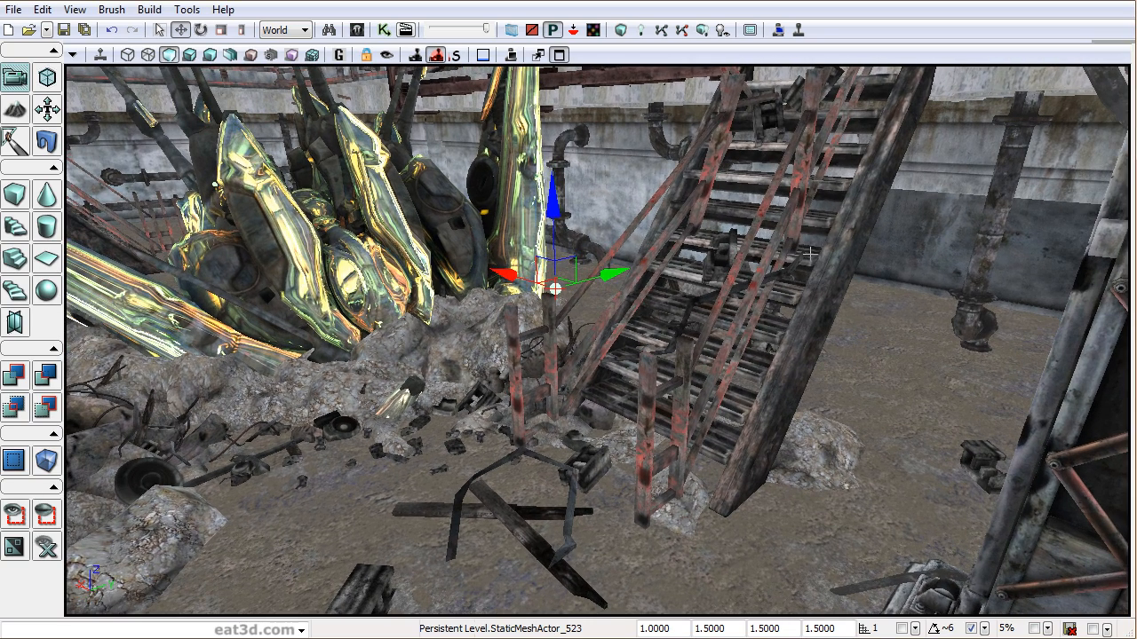
key(1)
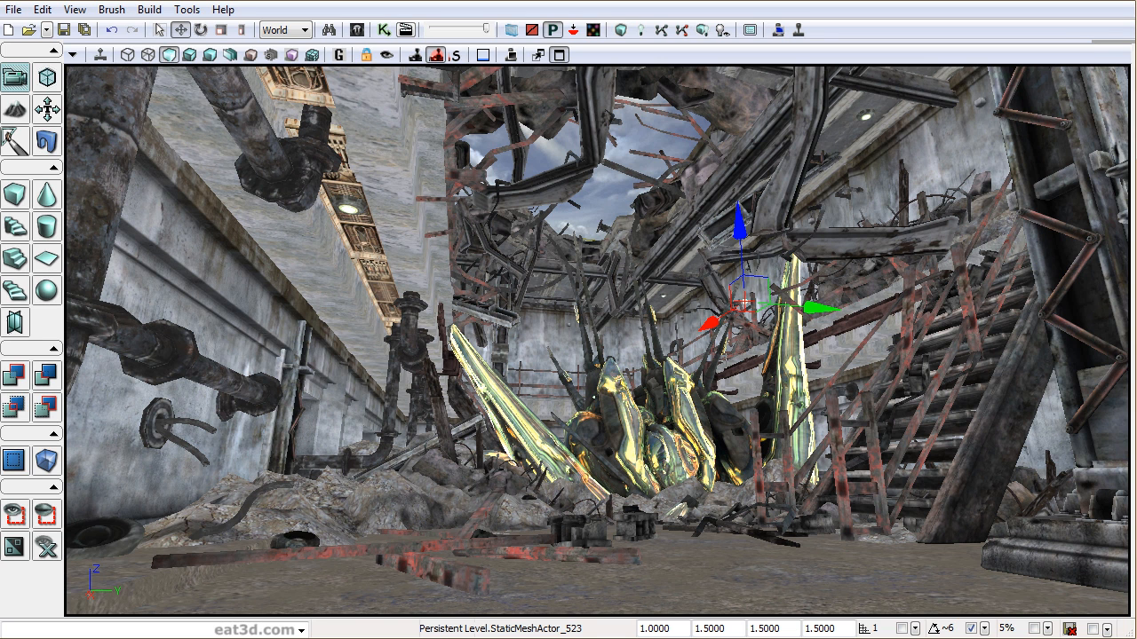
key(Escape)
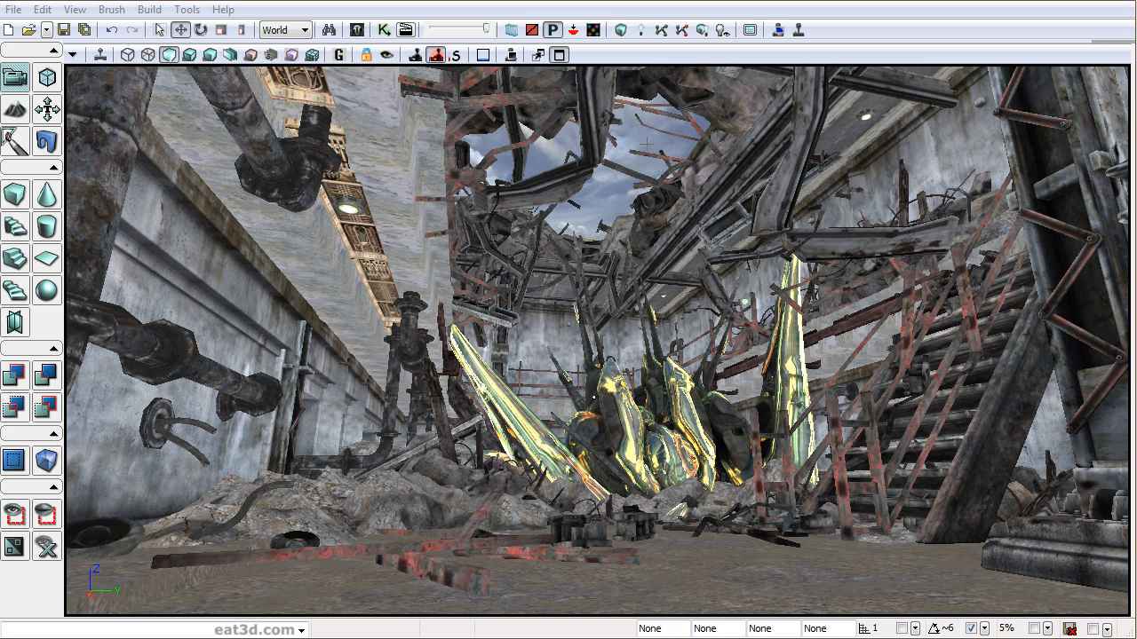
click(640, 31)
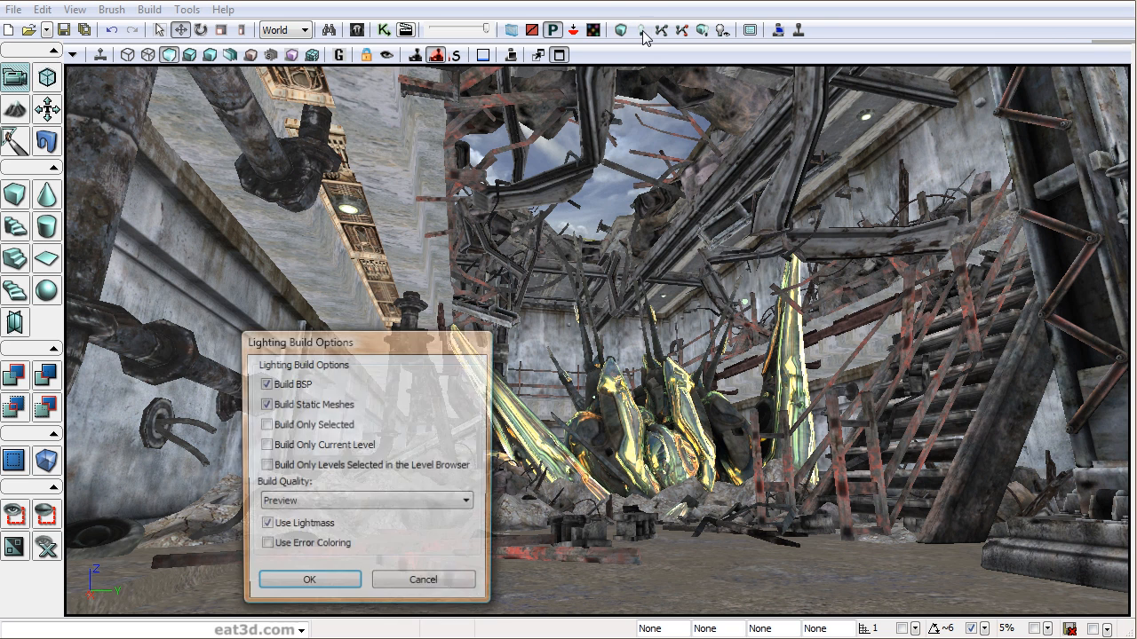
drag(412, 350, 684, 186)
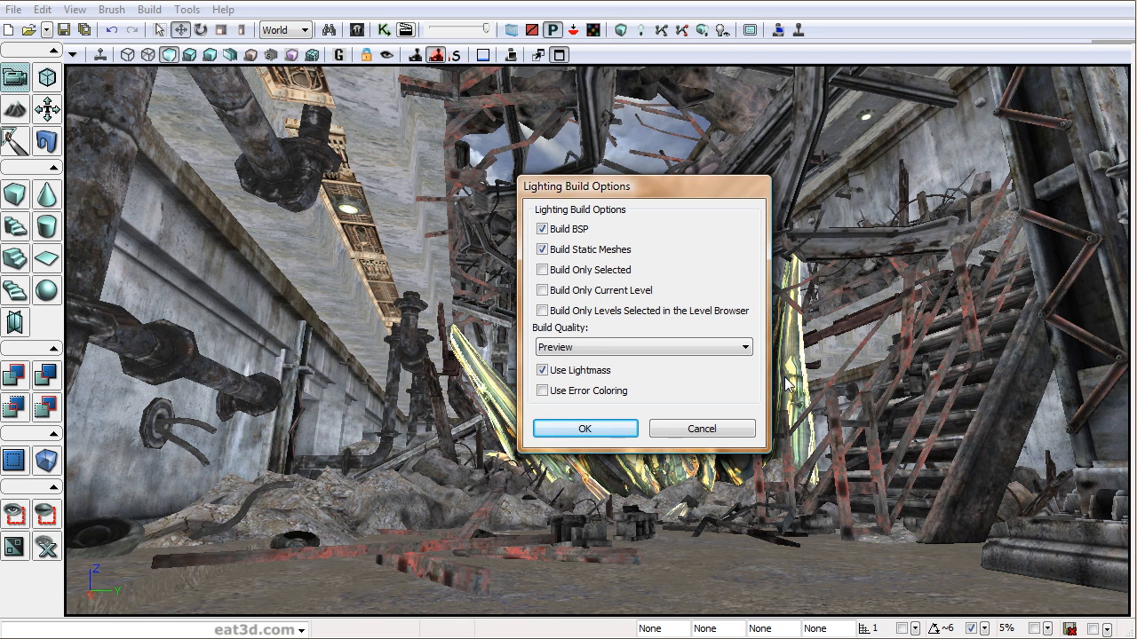
click(744, 349)
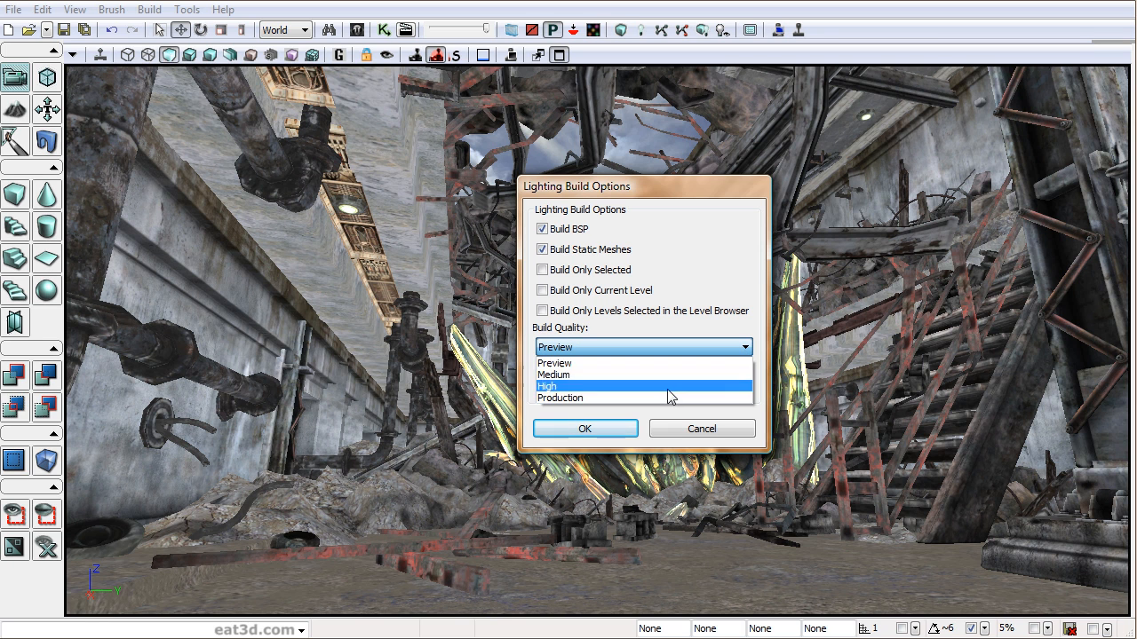
click(674, 348)
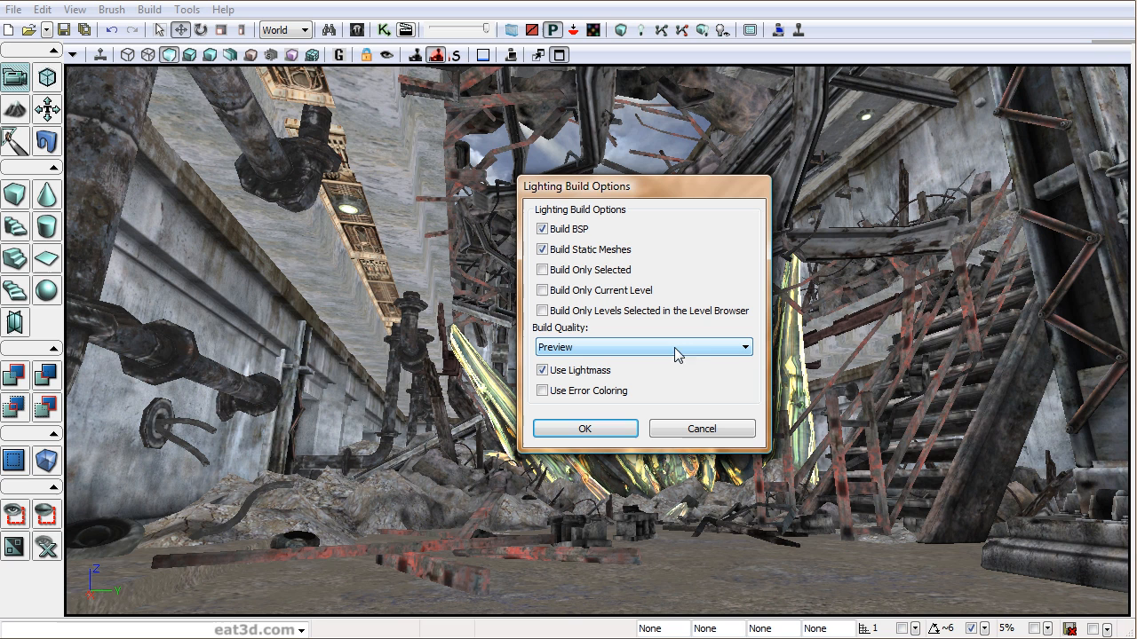
click(616, 433)
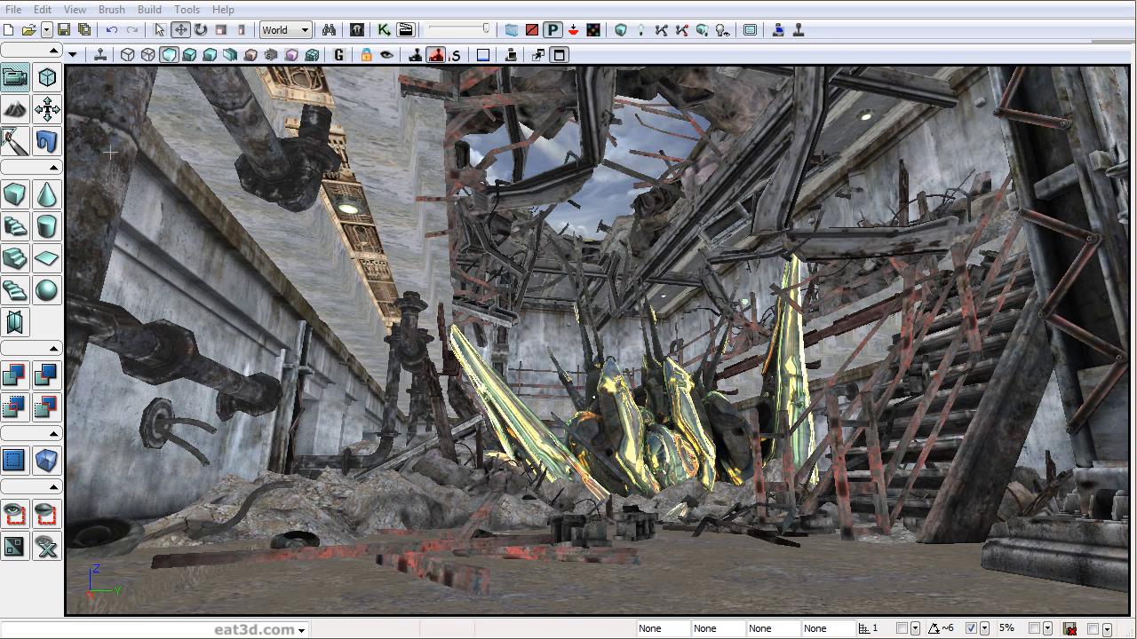
Switch the viewport to Lit mode and inspect the emissive lighting around the sphere, crashed ship and staircase.
click(189, 55)
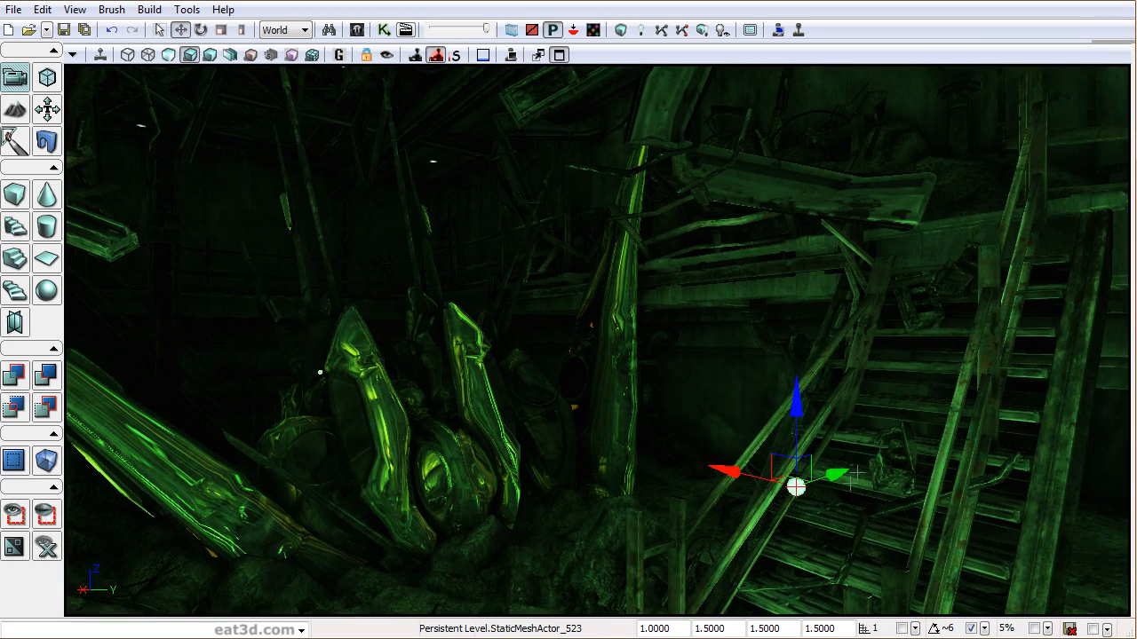
drag(857, 473, 826, 480)
right_drag(826, 480, 782, 426)
drag(782, 426, 764, 444)
right_drag(763, 444, 684, 466)
right_drag(1045, 429, 1034, 445)
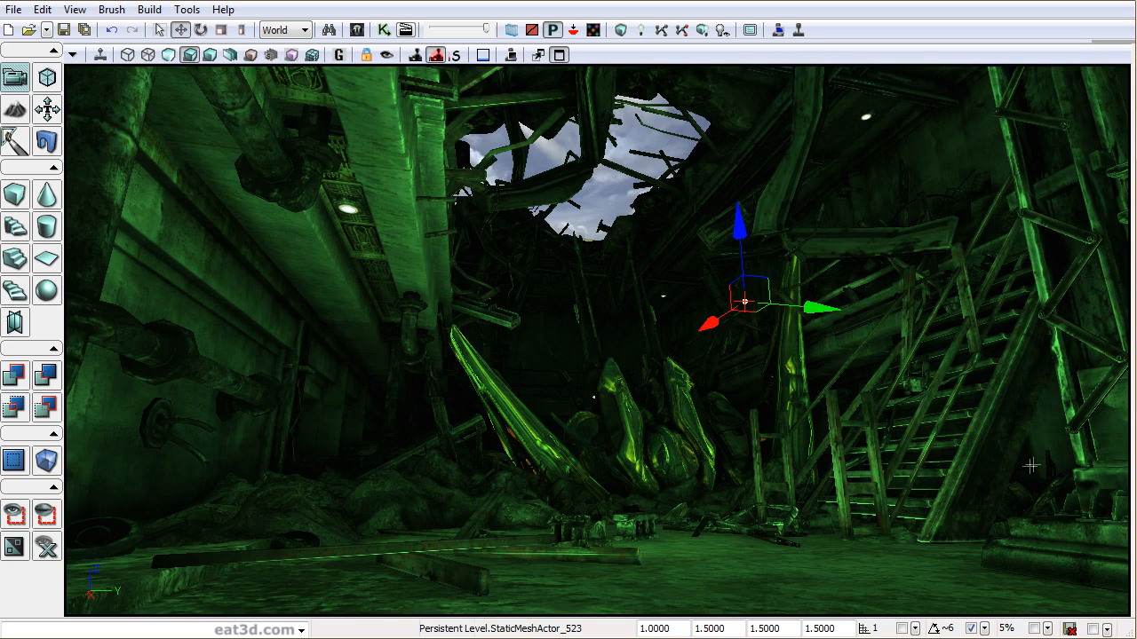
key(Escape)
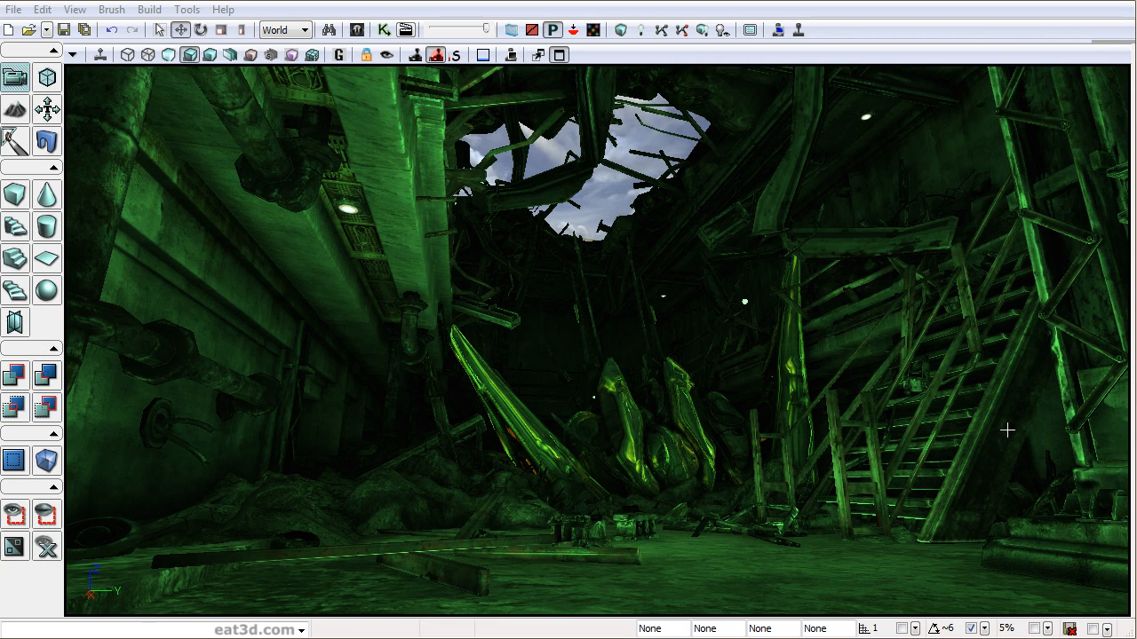
Open the Lighting Results and go to the rubblepile01_ mesh reported for overlapping UVs in the Content Browser.
click(75, 10)
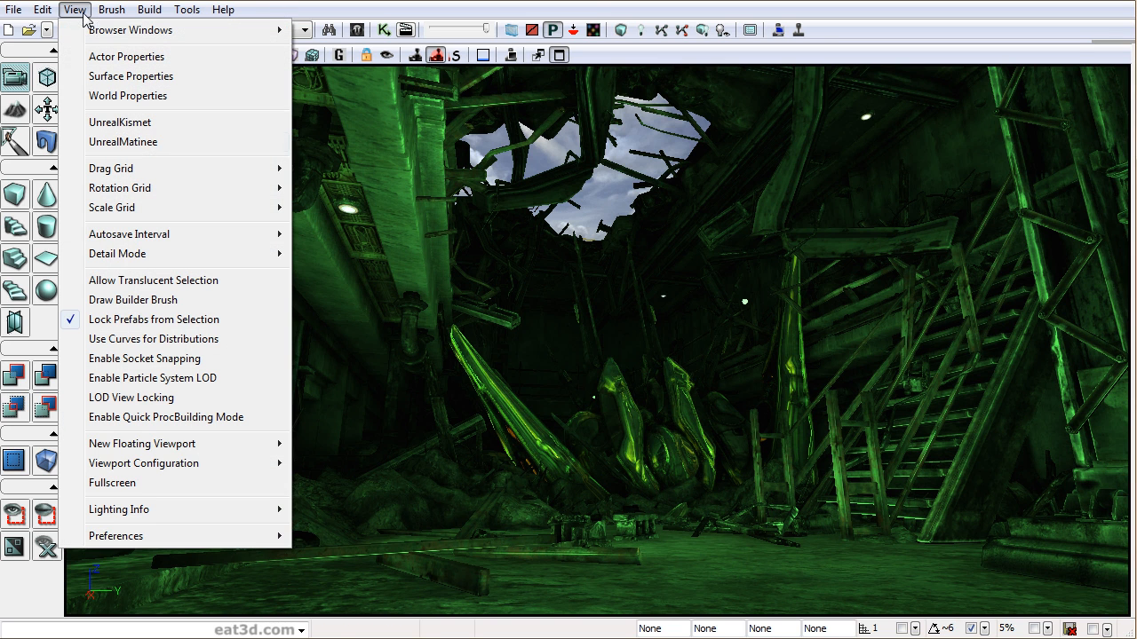
mouse_move(186, 520)
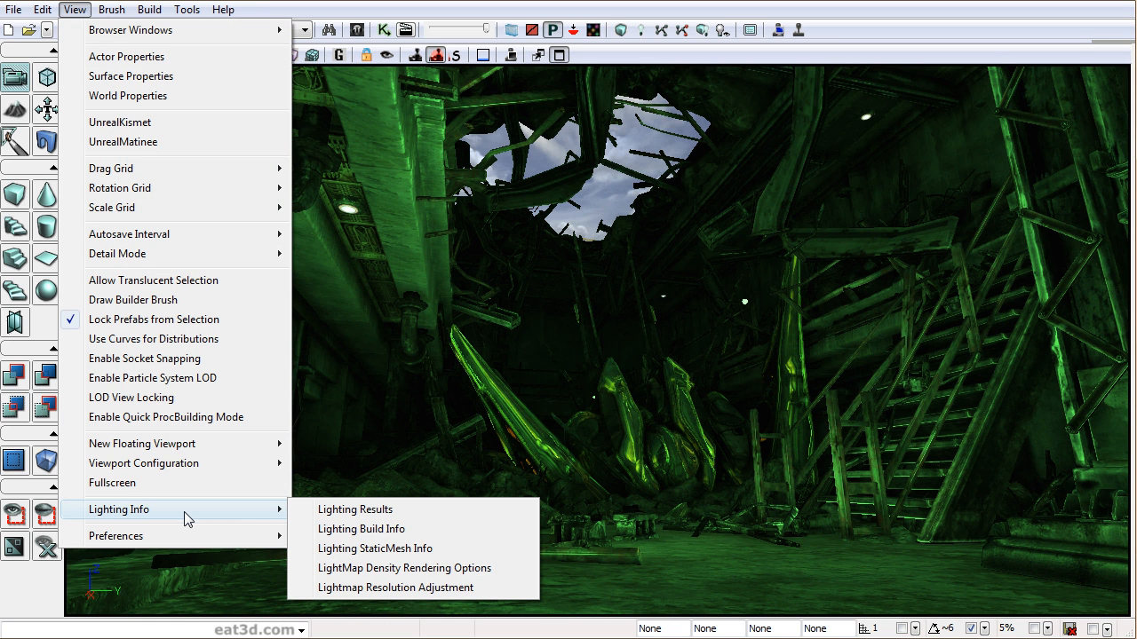
click(354, 511)
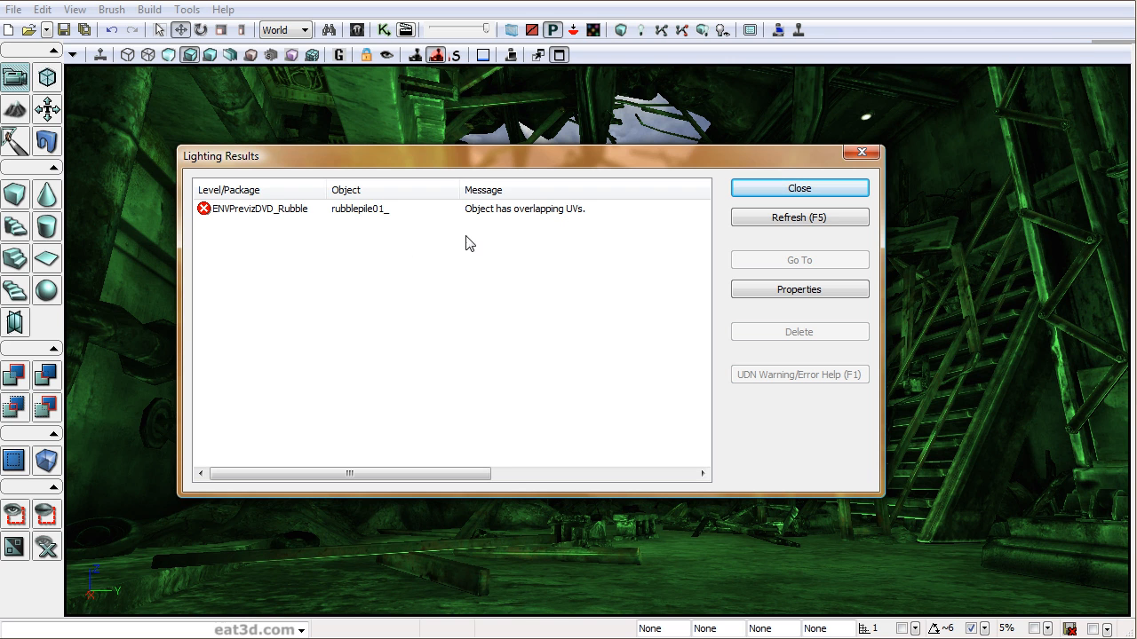
click(359, 213)
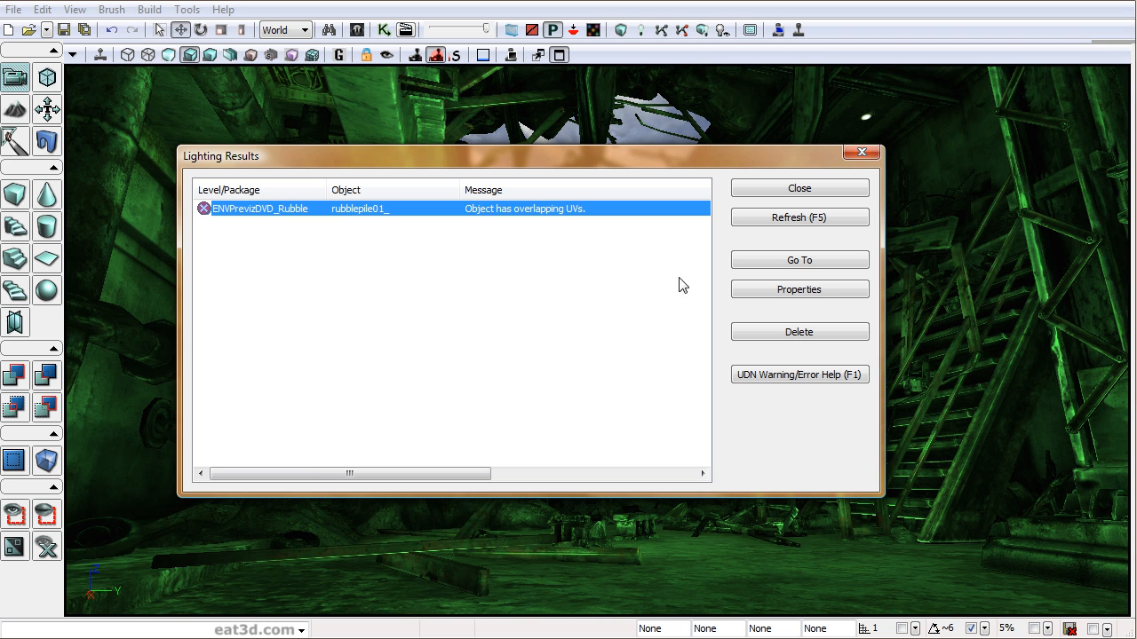
click(838, 262)
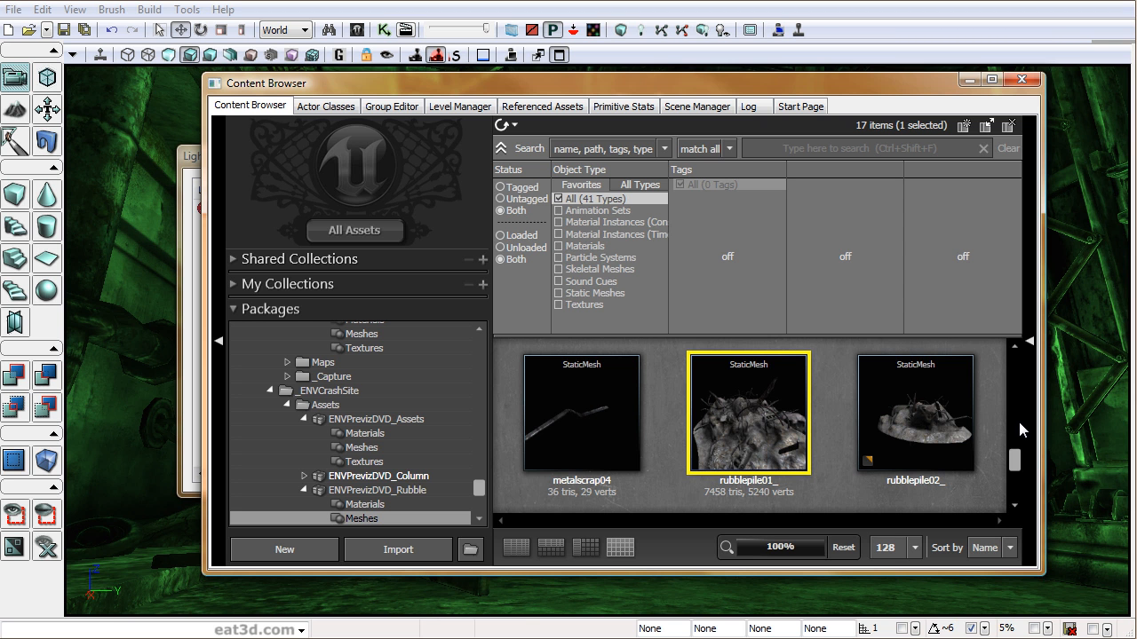
Inspect the rubblepile01_ mesh's UV channel layout in the Static Mesh Editor, then close the editor, Content Browser and Lighting Results.
double_click(772, 418)
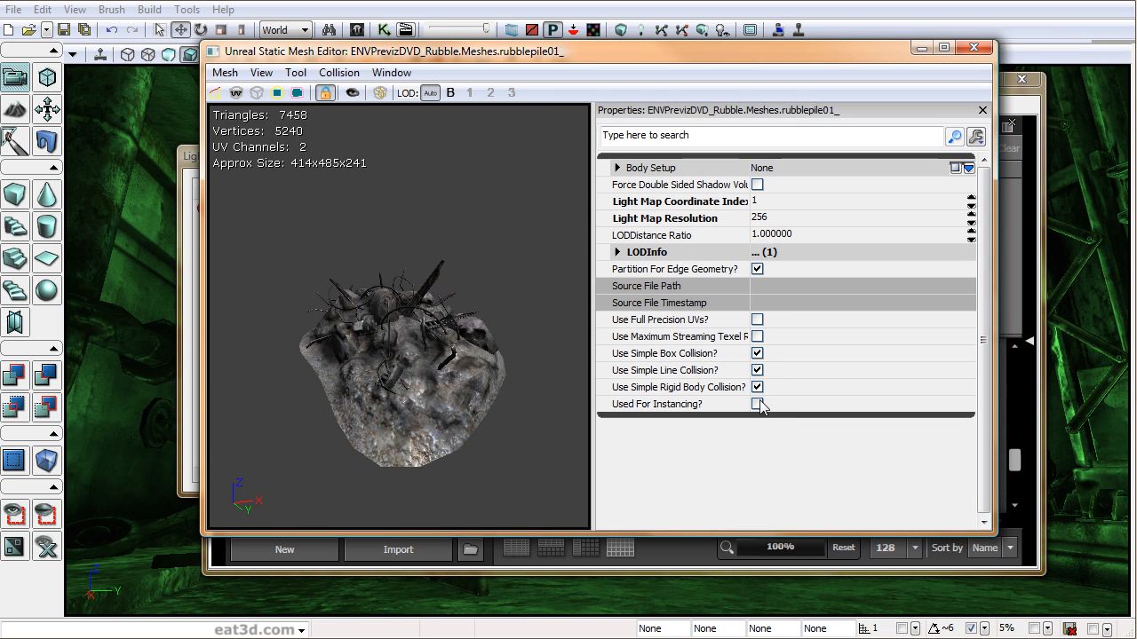
click(235, 92)
right_drag(557, 260, 558, 311)
drag(562, 281, 577, 284)
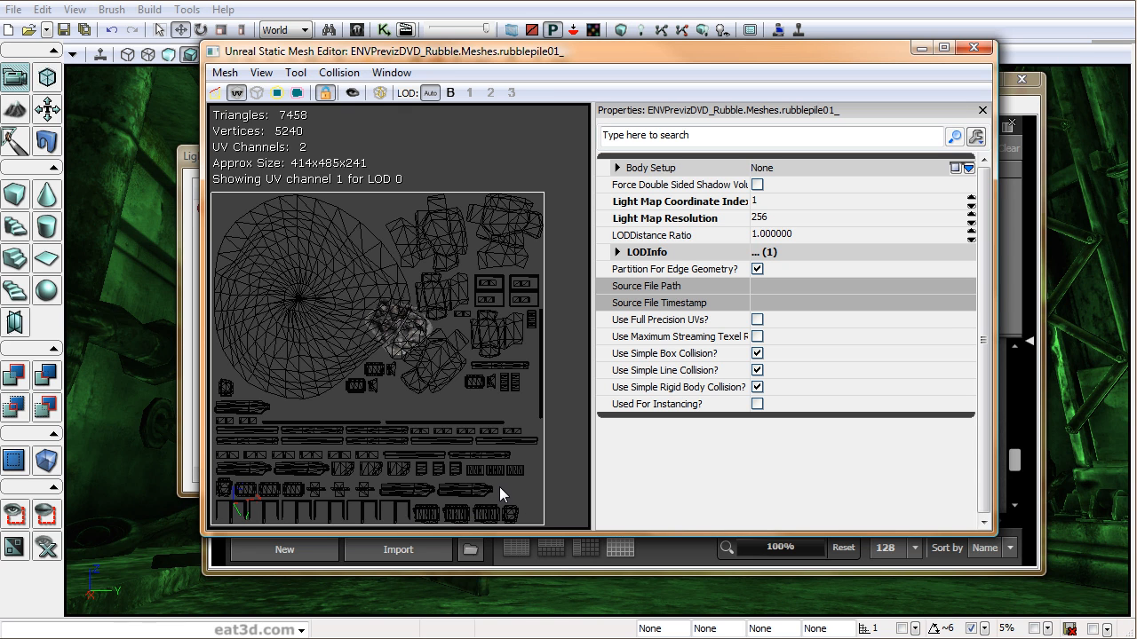
drag(551, 349, 563, 296)
mouse_move(552, 175)
mouse_down()
mouse_move(569, 176)
mouse_move(549, 176)
mouse_up()
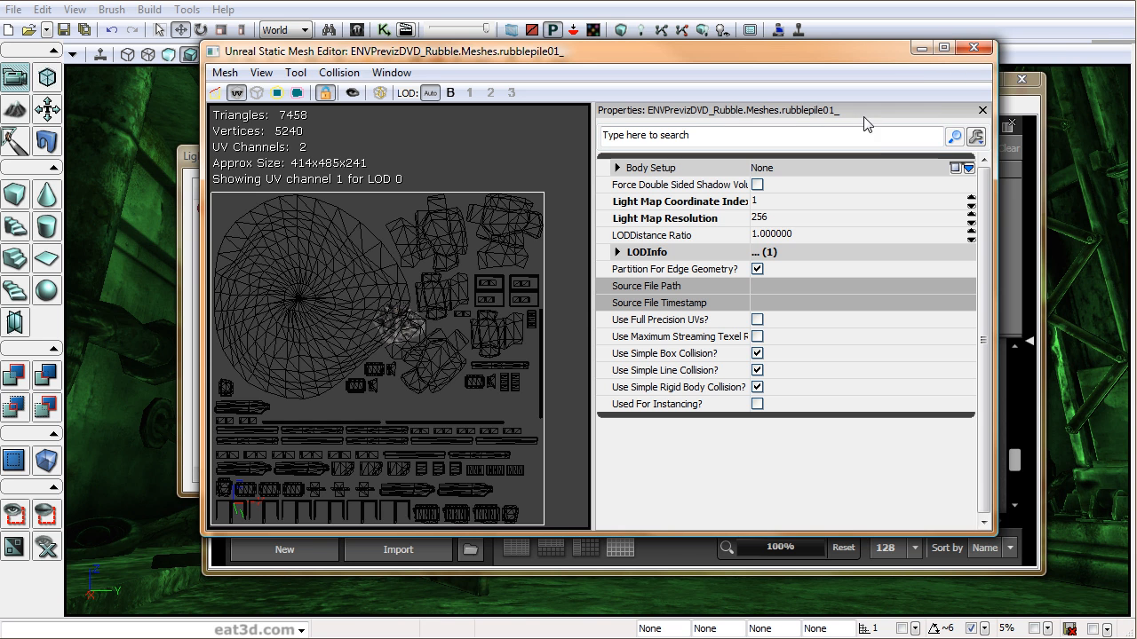
click(976, 48)
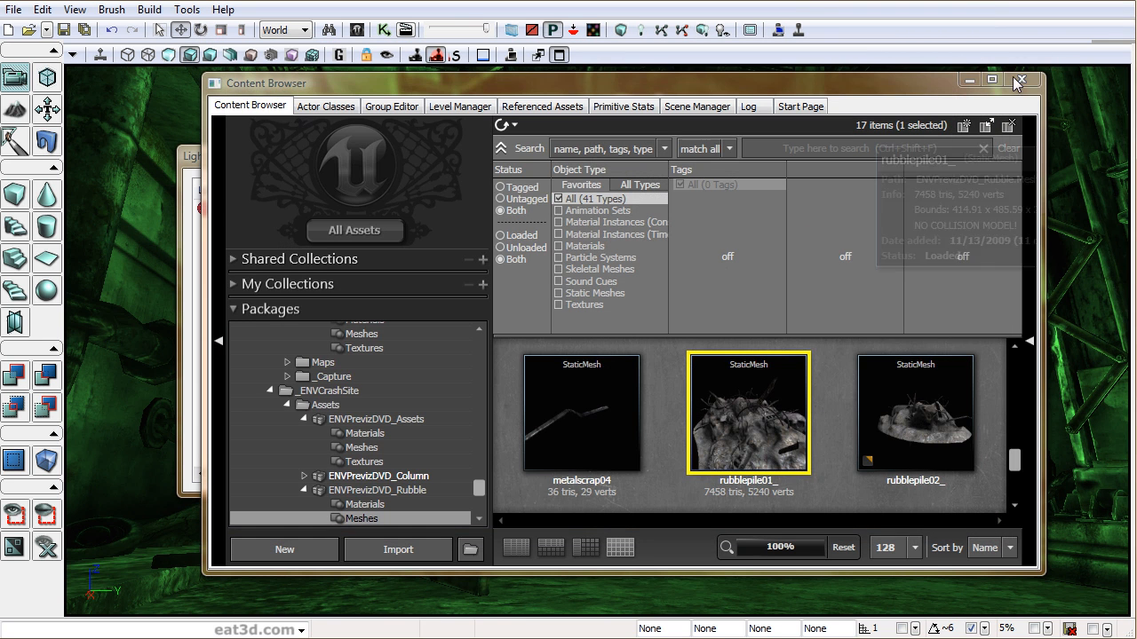
click(1022, 79)
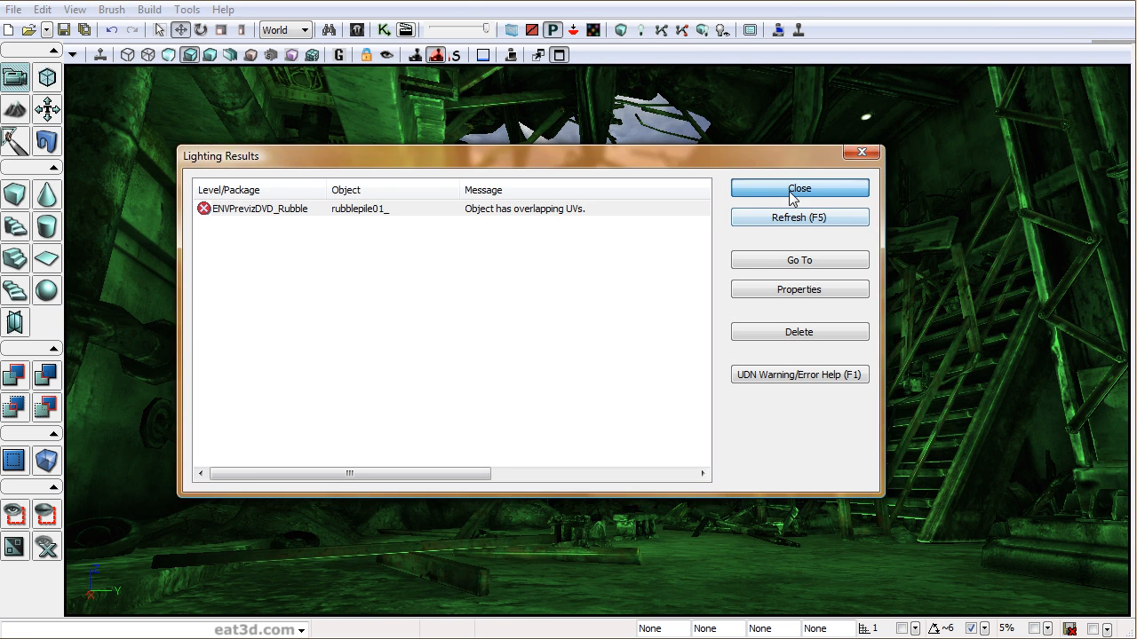
click(793, 192)
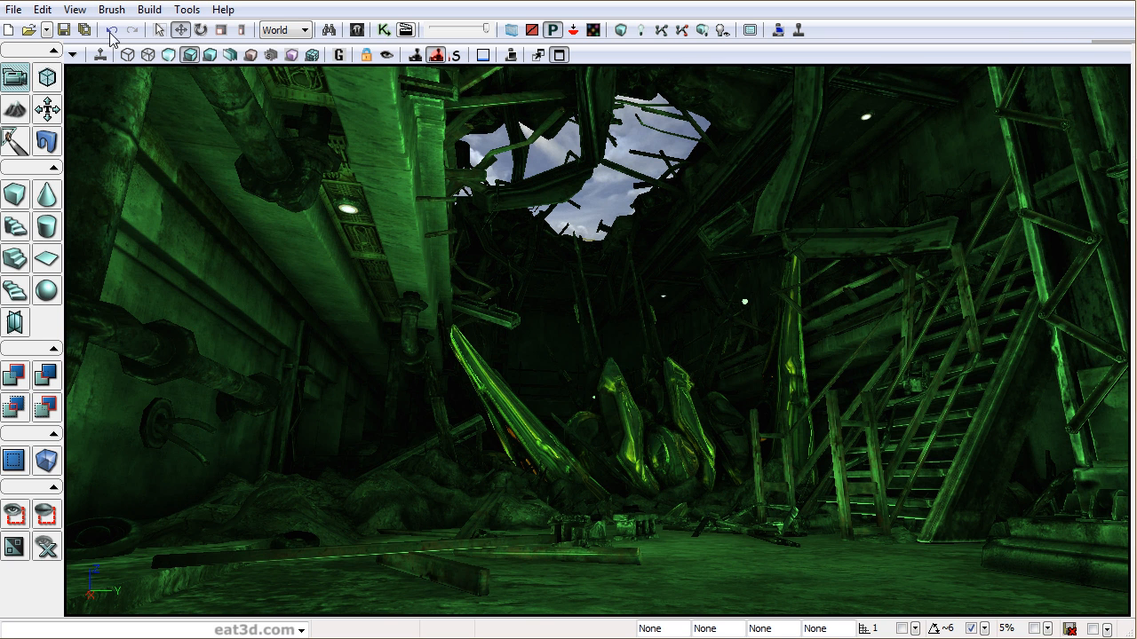
Open the Lighting Build Info, sort it by % Lighting Time and select the StaticMeshActor_134 entry.
click(75, 8)
mouse_move(185, 508)
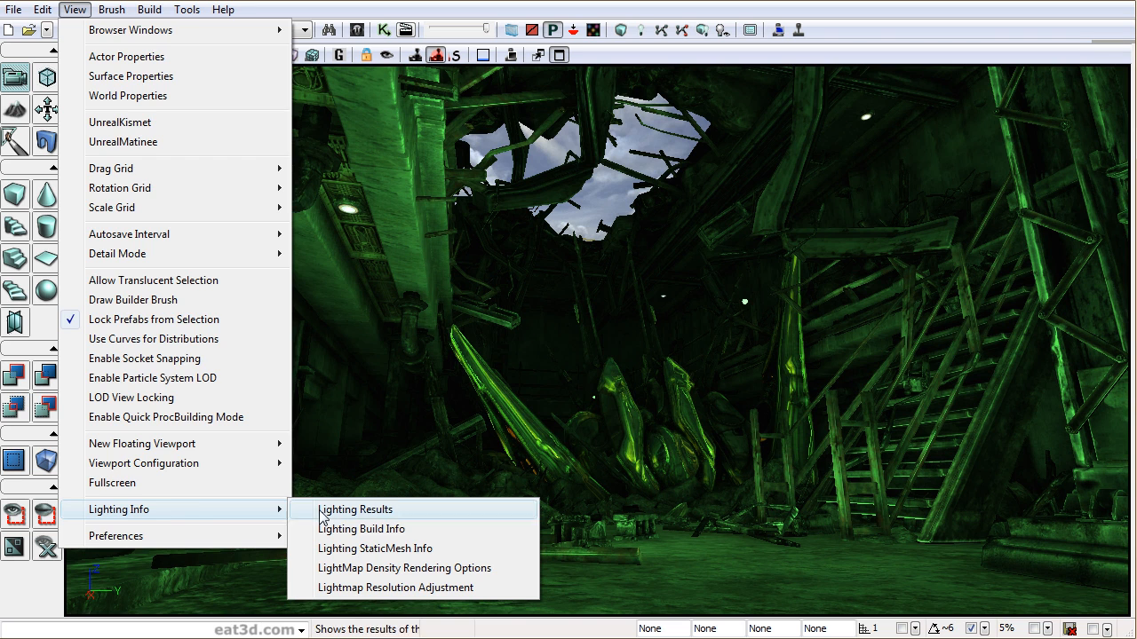
click(365, 529)
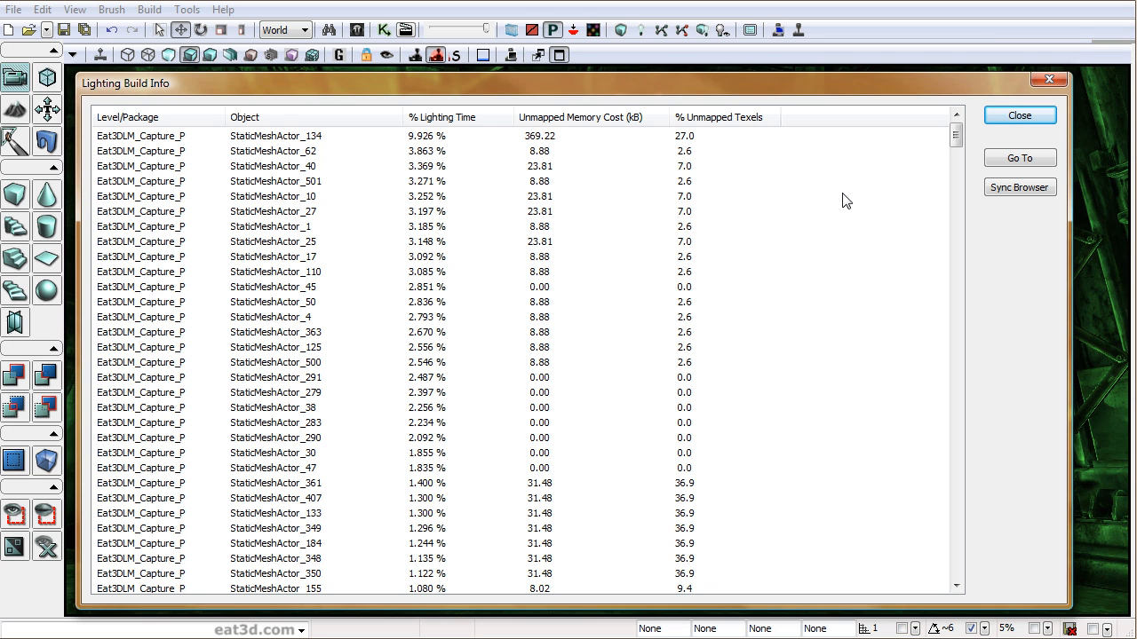
click(416, 118)
click(439, 139)
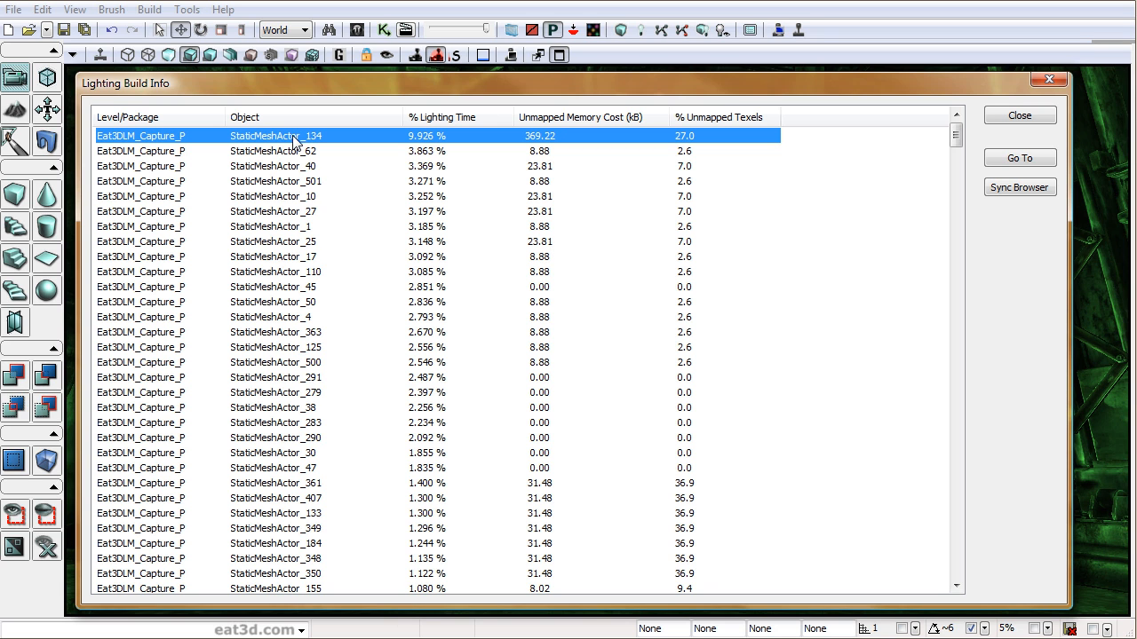
Go to StaticMeshActor_134 in the level, close the Lighting Build Info and examine the selected floor mesh.
click(1015, 160)
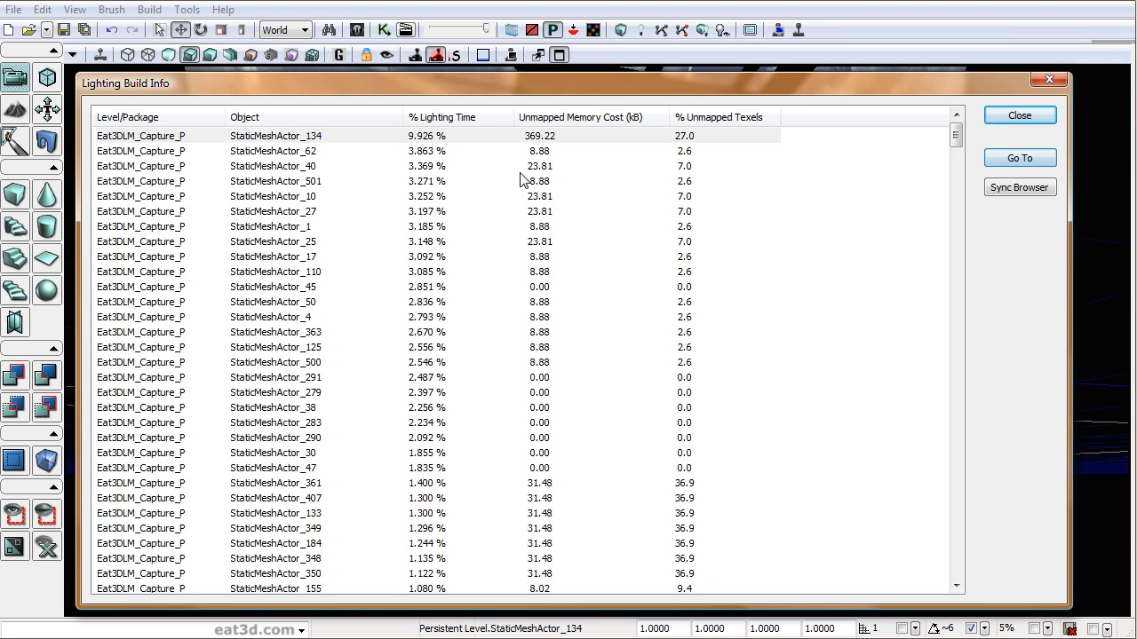
click(1015, 116)
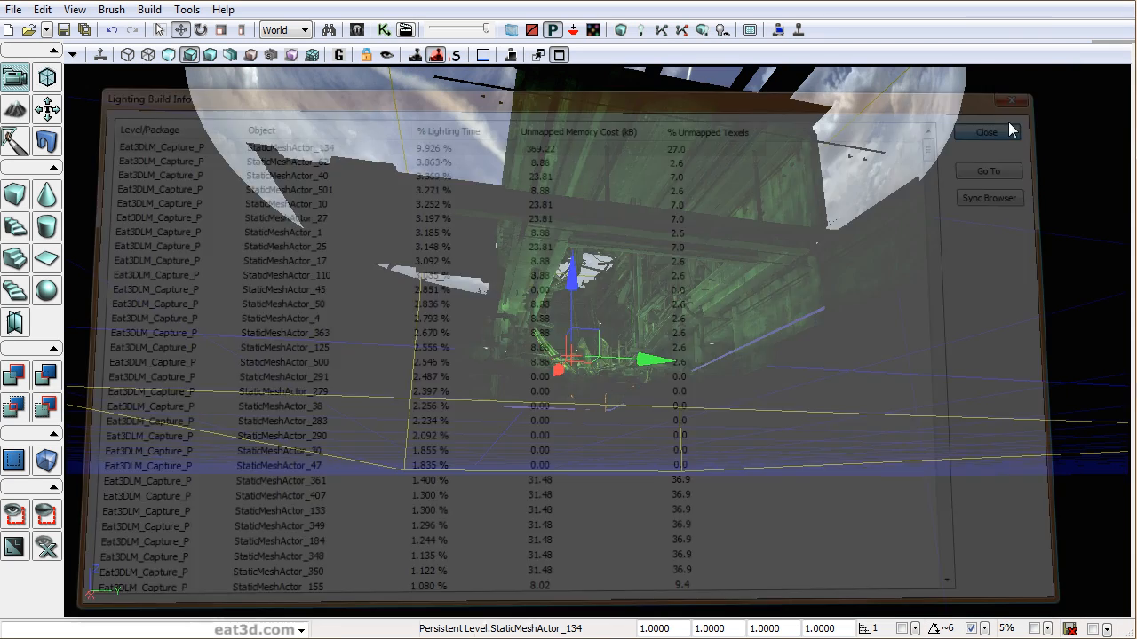
drag(885, 319, 885, 293)
right_drag(885, 293, 920, 319)
drag(920, 320, 922, 245)
drag(859, 325, 859, 307)
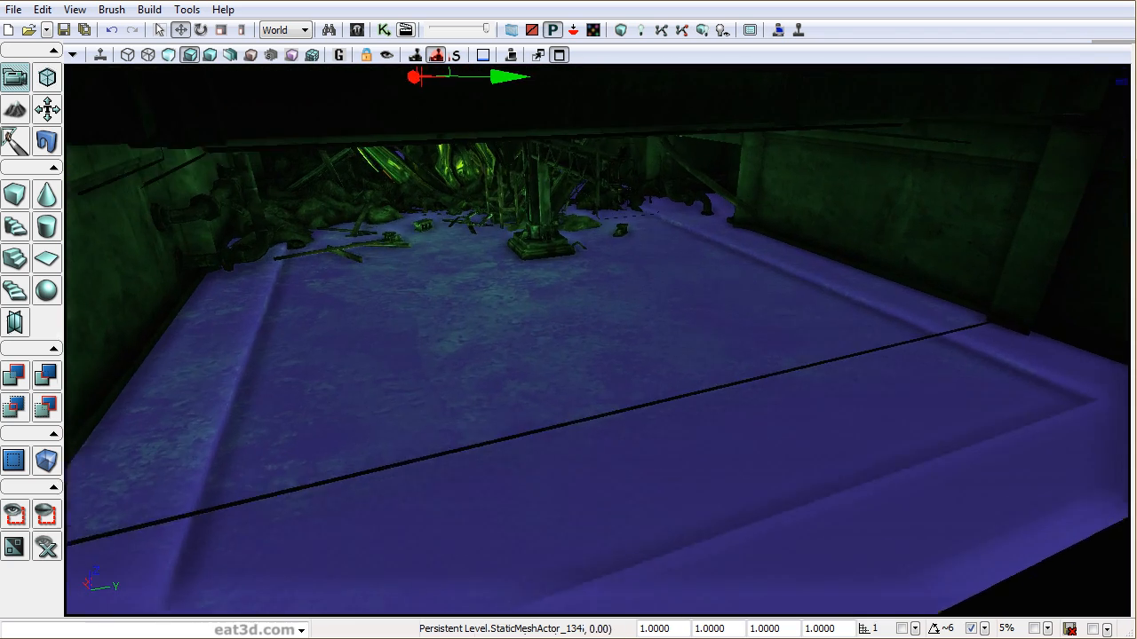
right_drag(859, 308, 844, 322)
drag(844, 321, 859, 307)
right_drag(859, 325, 866, 302)
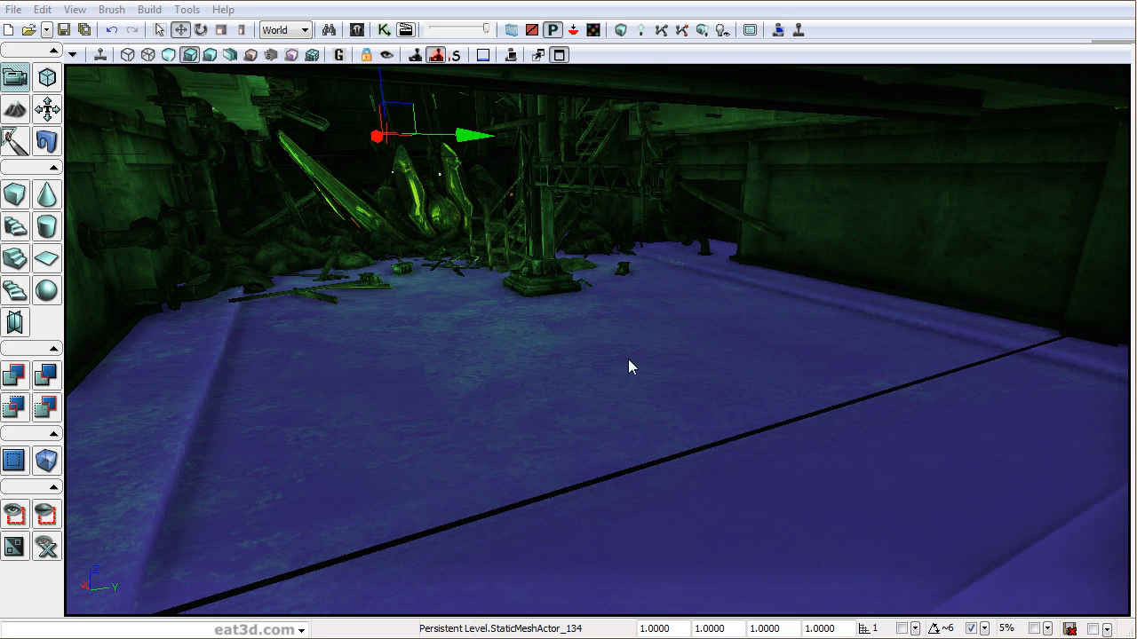
Check the floor mesh's Overridden Light Map Res in its StaticMeshComponent properties, then close the properties.
double_click(628, 359)
click(713, 304)
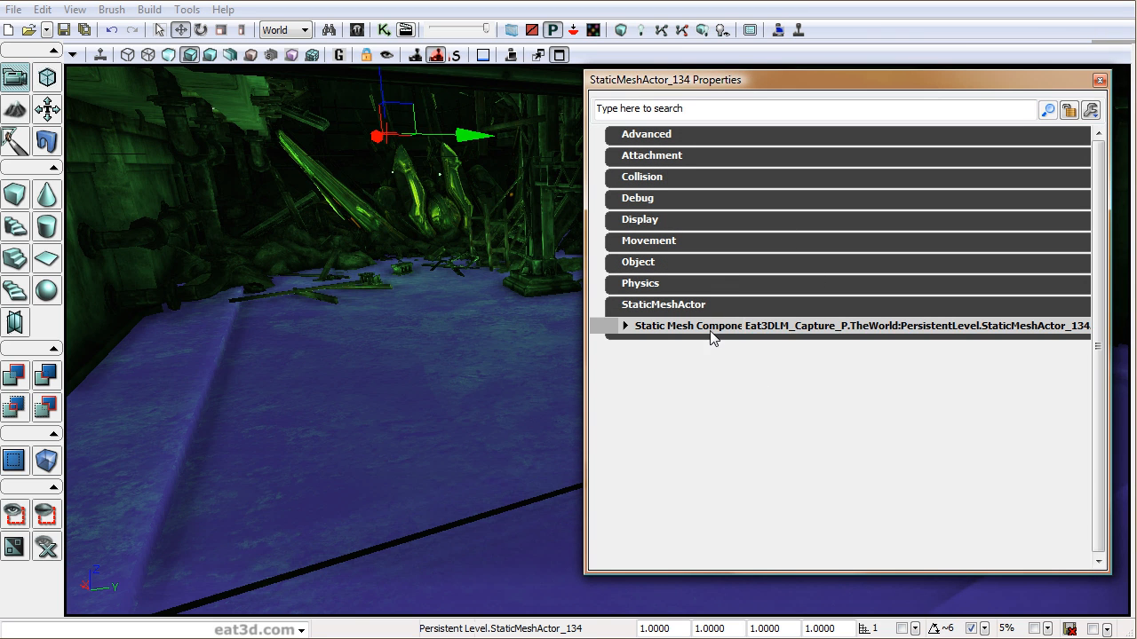
click(718, 327)
click(705, 494)
scroll(884, 466, down, 1)
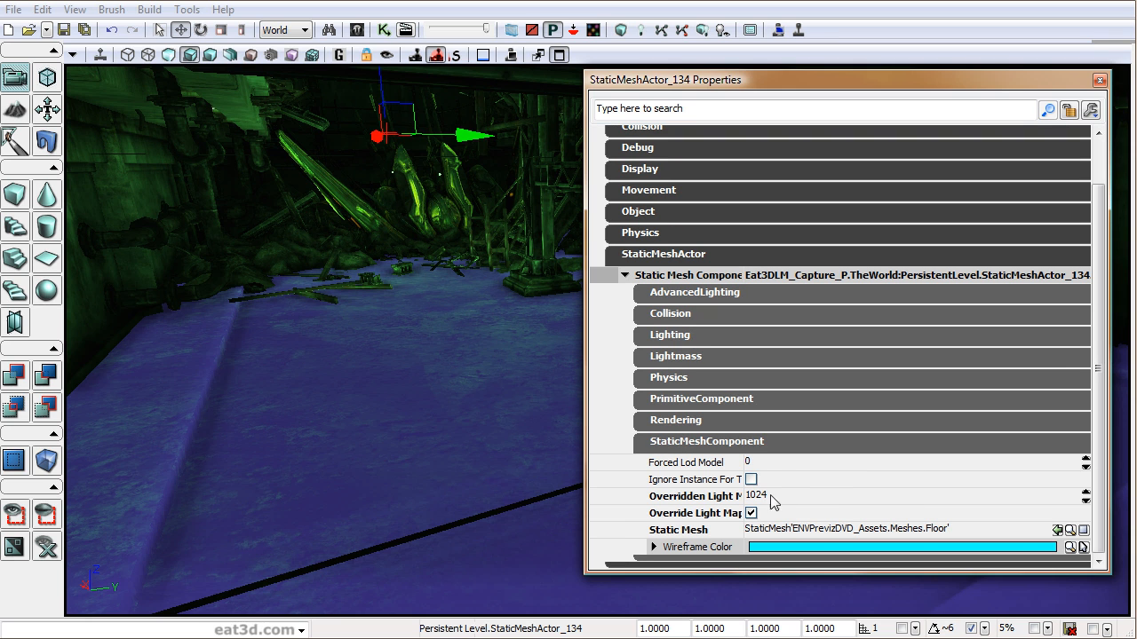
drag(819, 462, 819, 463)
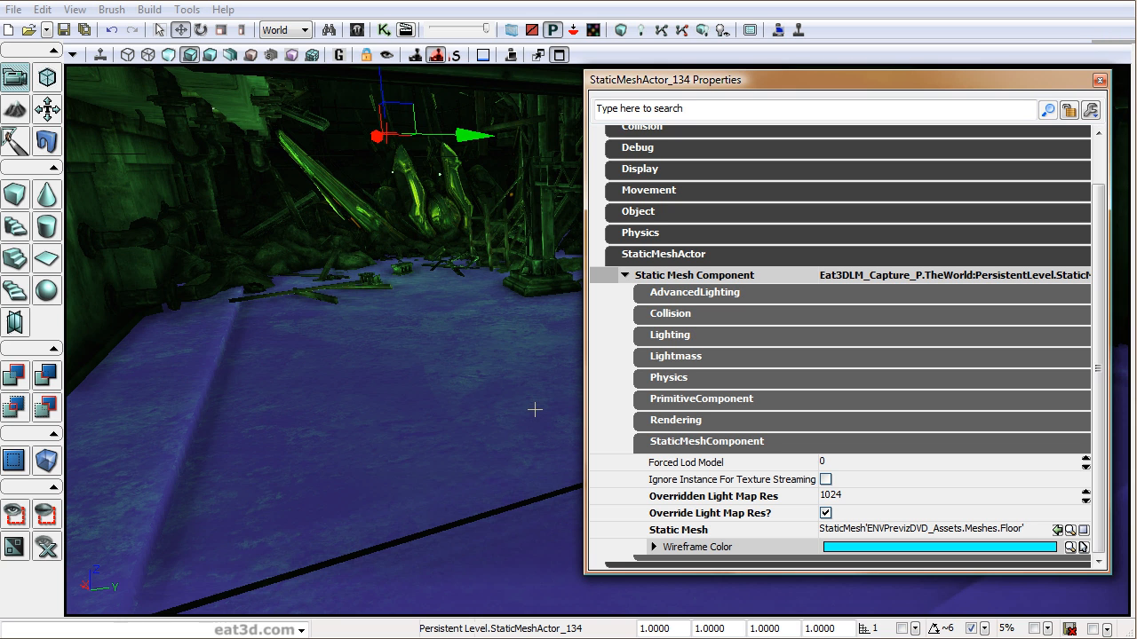
drag(984, 79, 897, 92)
click(1013, 93)
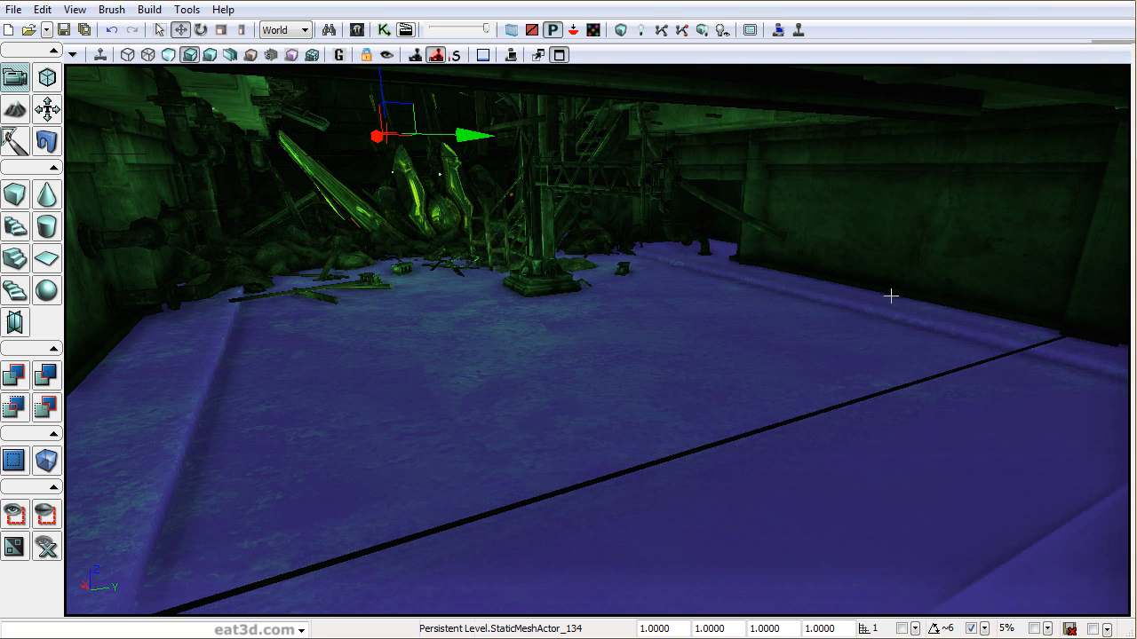
Deselect the floor mesh, switch the viewport to Unlit mode and view the room toward the crashed ship.
drag(882, 282, 862, 306)
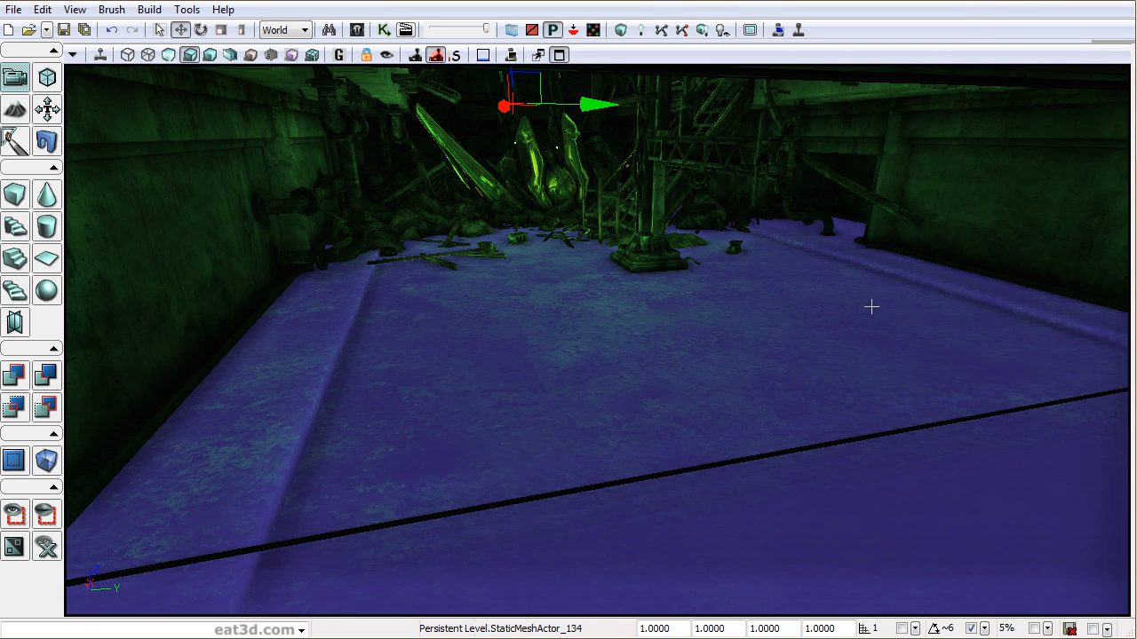
key(Escape)
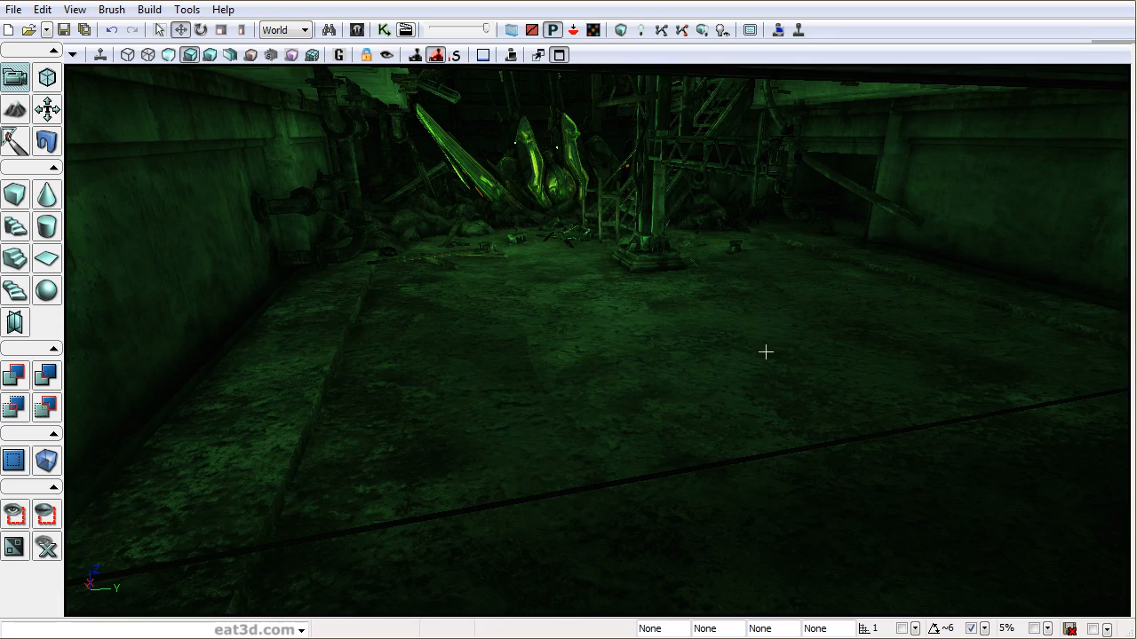
drag(770, 345, 755, 350)
click(169, 55)
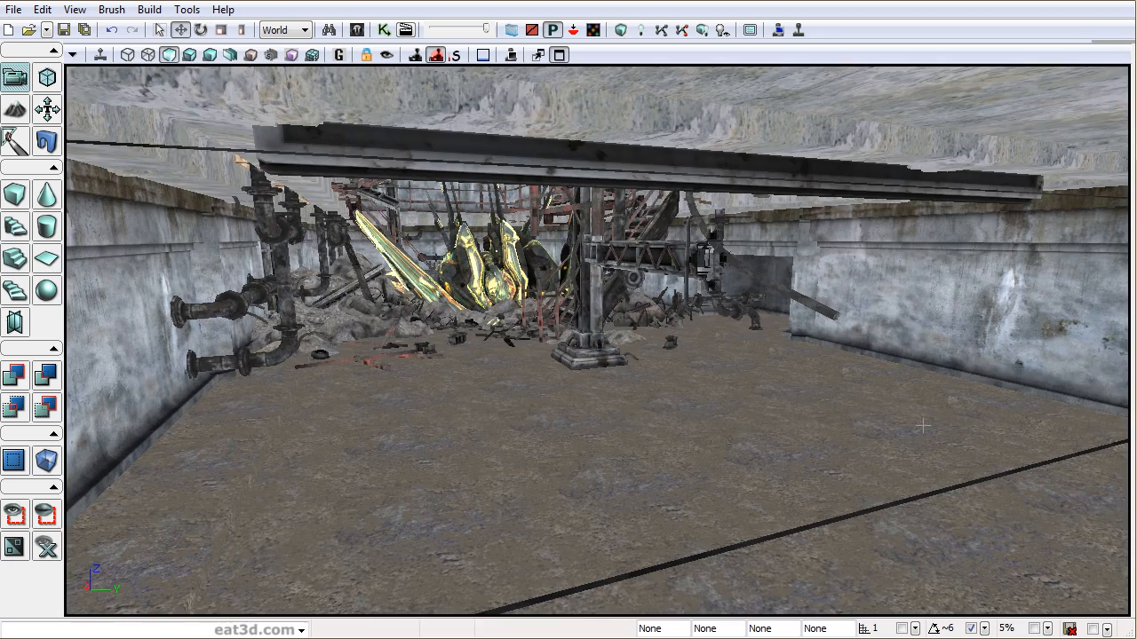
drag(854, 418, 853, 382)
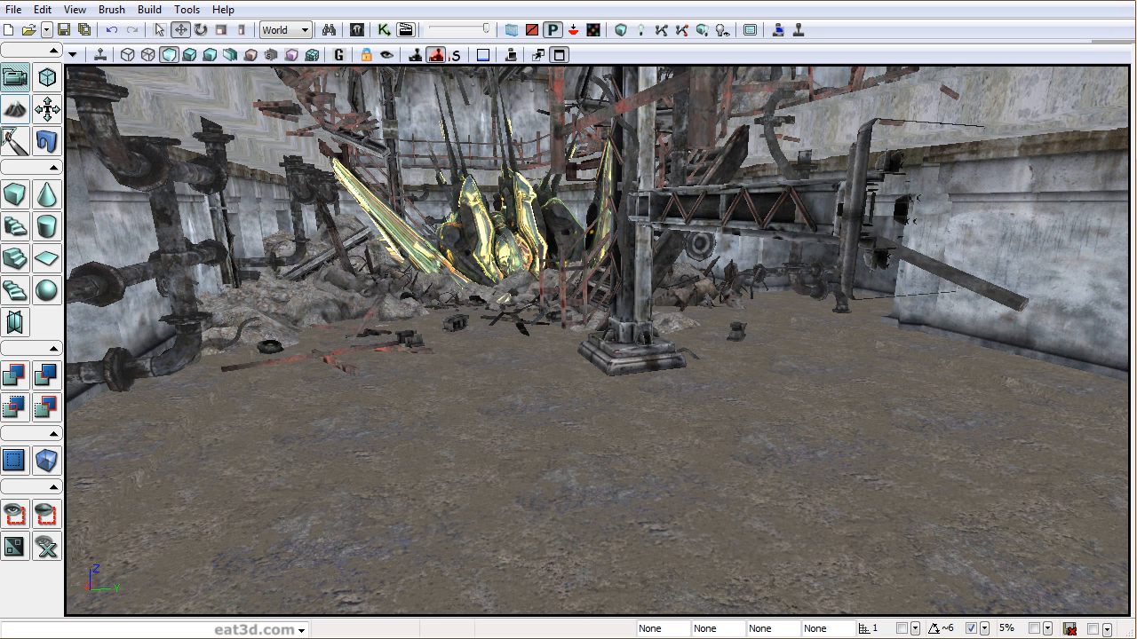
Open the StaticMesh Lighting Info, rescan all levels and find the actors whose Current Type is Vertex.
click(74, 10)
mouse_move(165, 515)
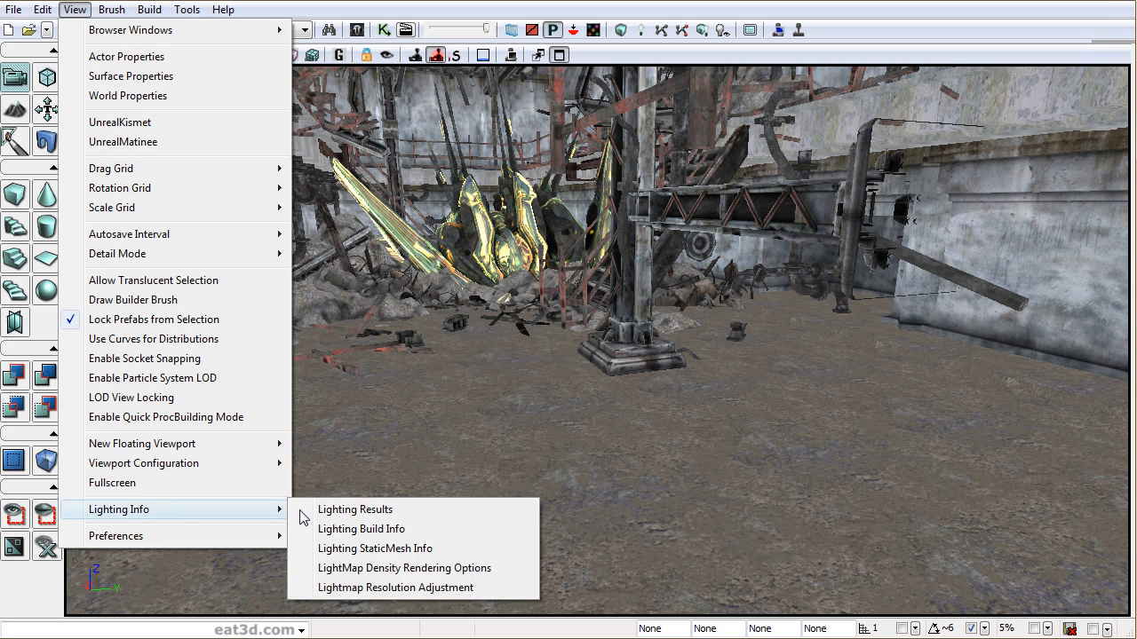
click(421, 549)
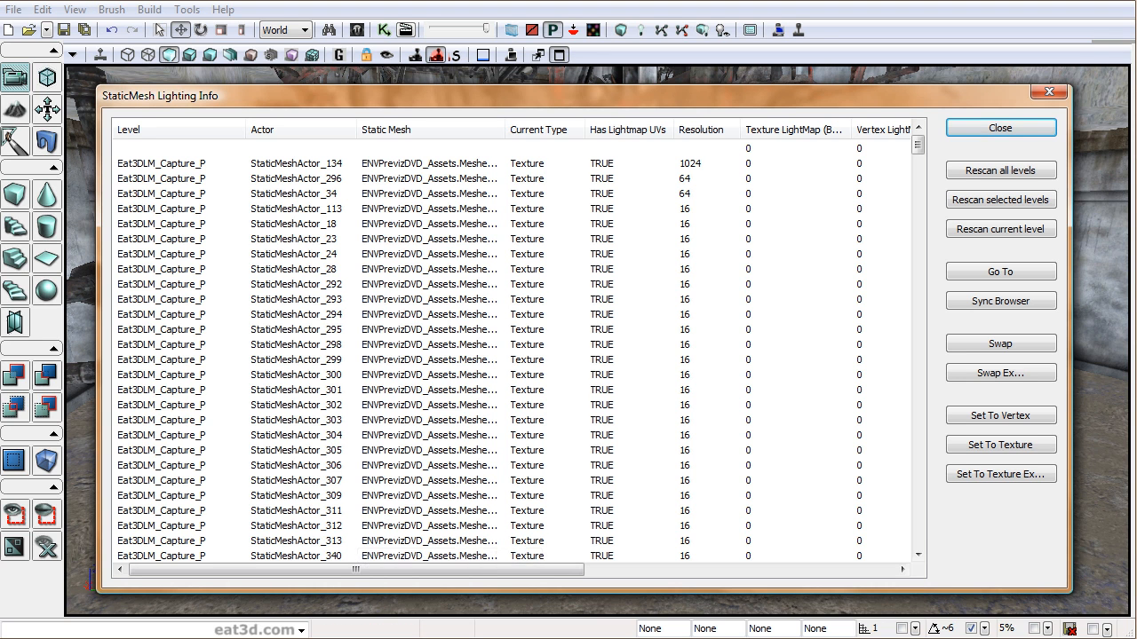
drag(953, 101, 971, 102)
click(1013, 175)
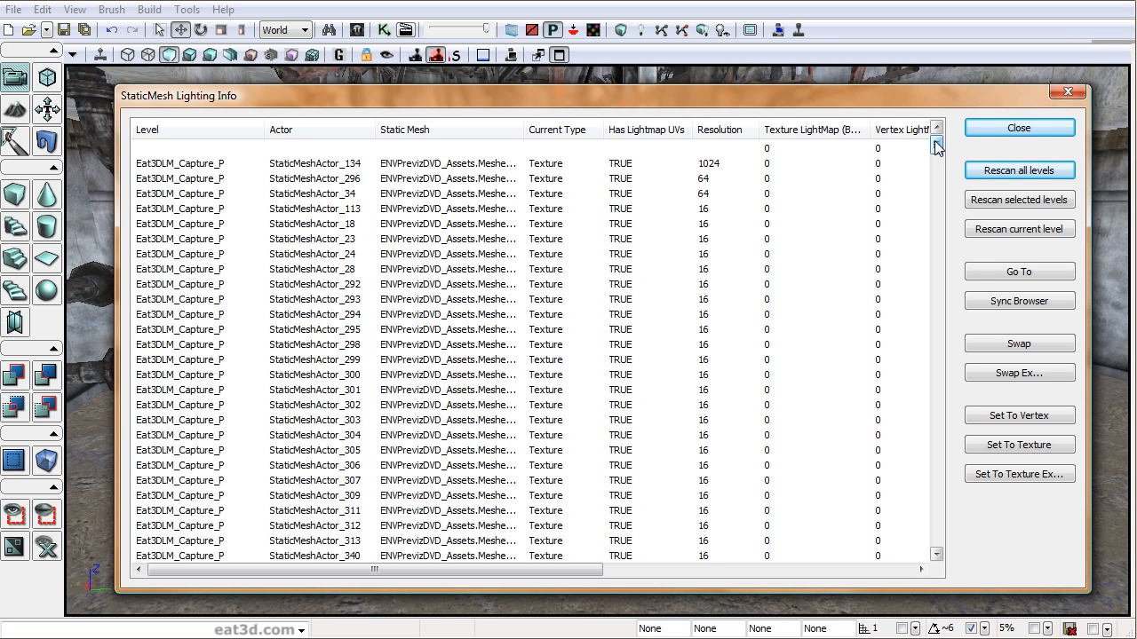
drag(937, 148, 977, 133)
scroll(940, 153, down, 1)
drag(940, 154, 935, 194)
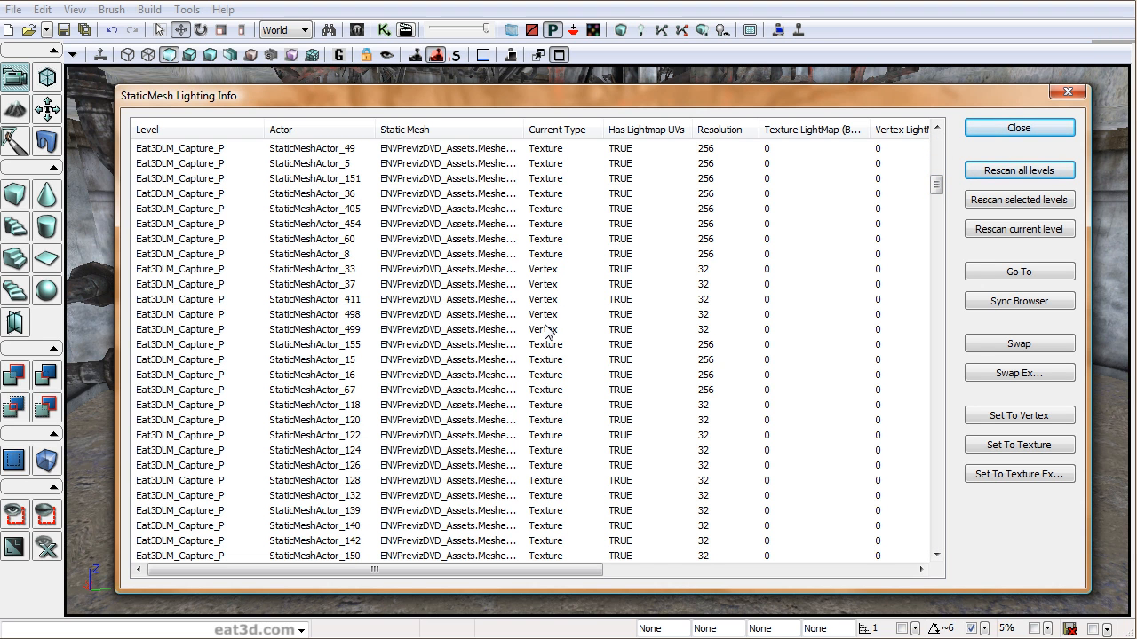
mouse_move(937, 184)
mouse_down()
mouse_move(939, 193)
mouse_move(937, 160)
mouse_move(937, 188)
mouse_up()
Set the five vertex-lit actors StaticMeshActor_33, 37, 411, 498 and 499 to texture lightmaps.
drag(541, 255, 552, 317)
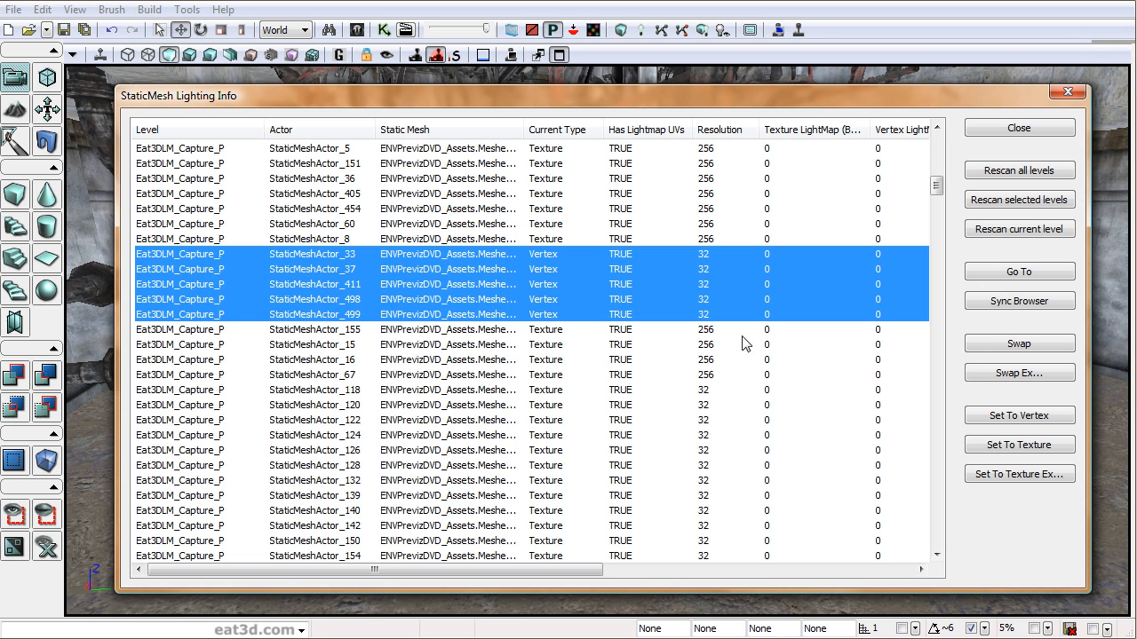
click(1019, 445)
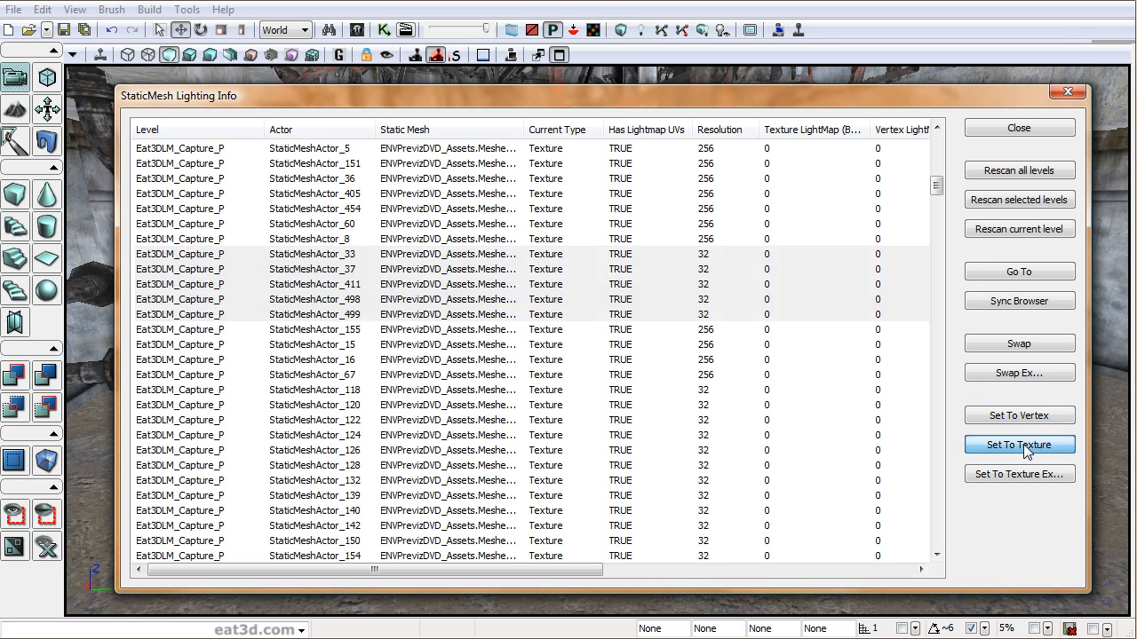
Reselect StaticMeshActor_33 through StaticMeshActor_499 in the list and set the five actors back to vertex lighting.
click(573, 255)
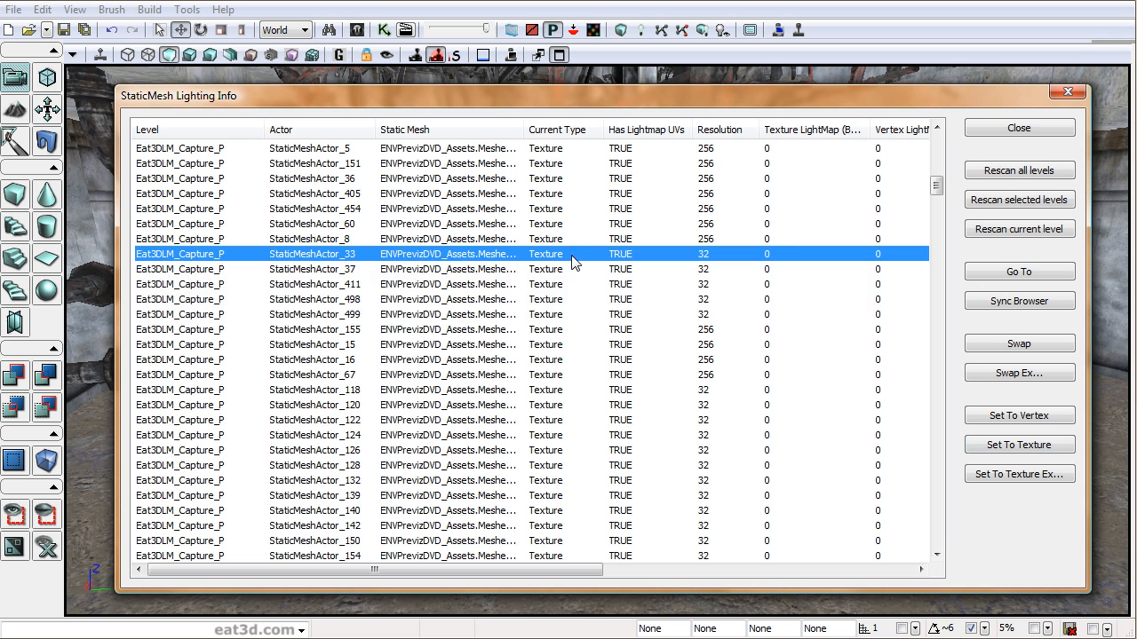
shift+click(574, 317)
click(1018, 415)
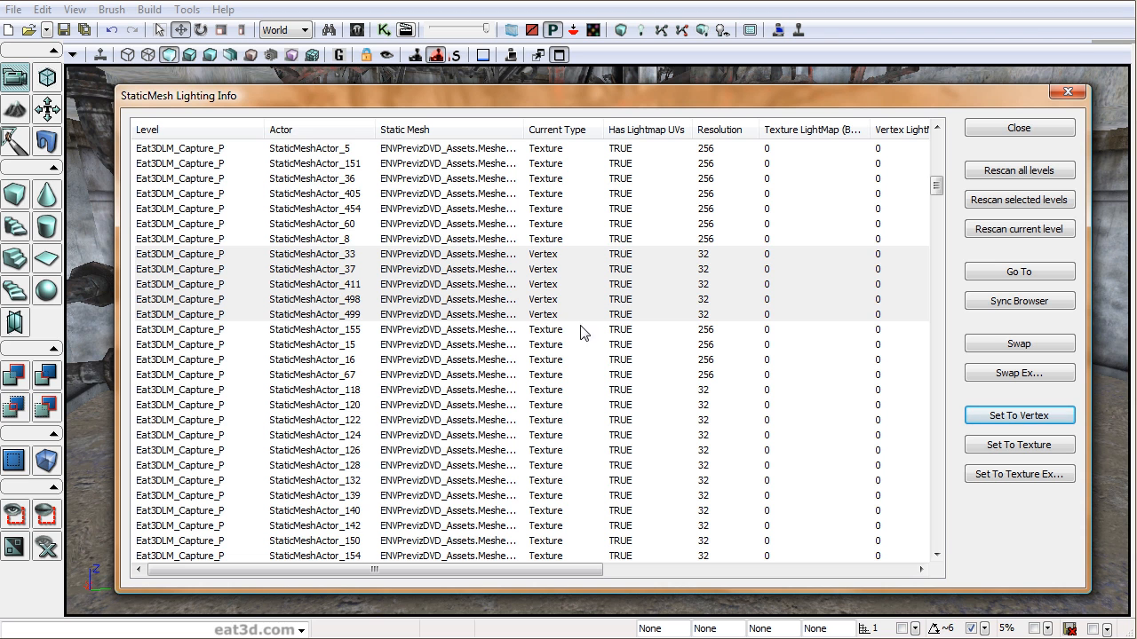
Swap the lightmap type of the listed actors from StaticMeshActor_155 through StaticMeshActor_140.
click(554, 256)
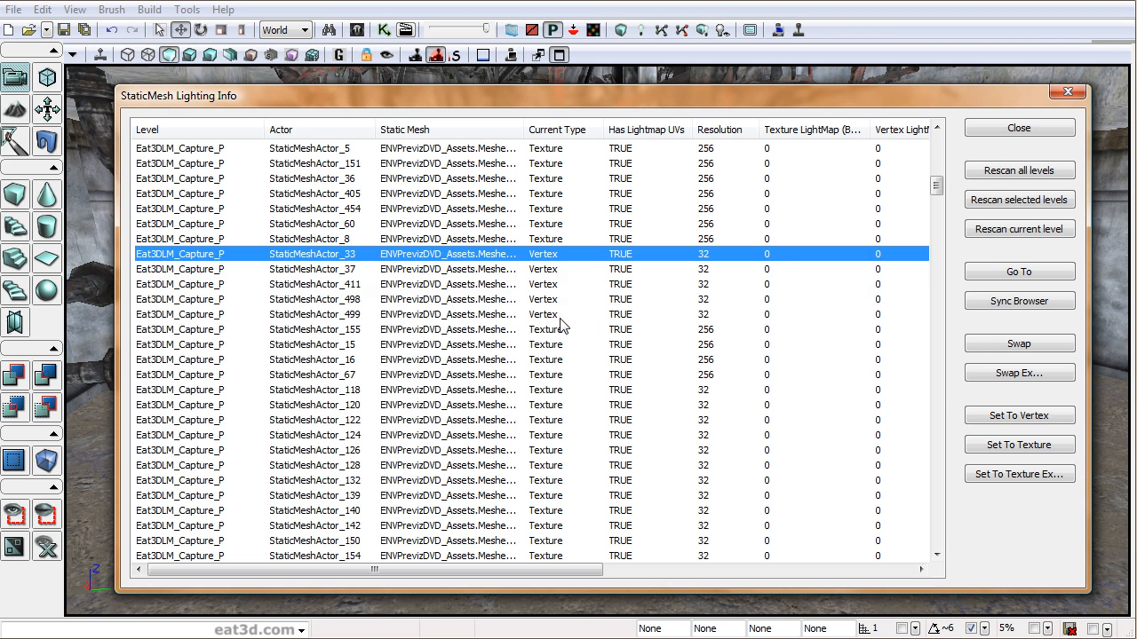
shift+click(558, 315)
click(545, 330)
scroll(590, 409, down, 3)
shift+click(549, 377)
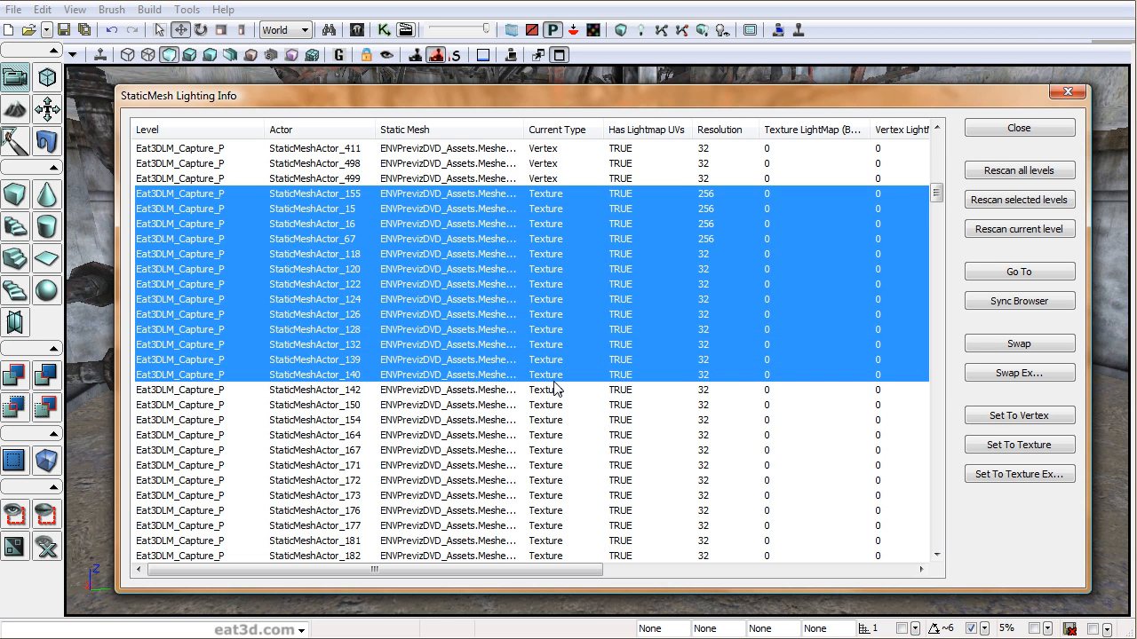
click(1004, 346)
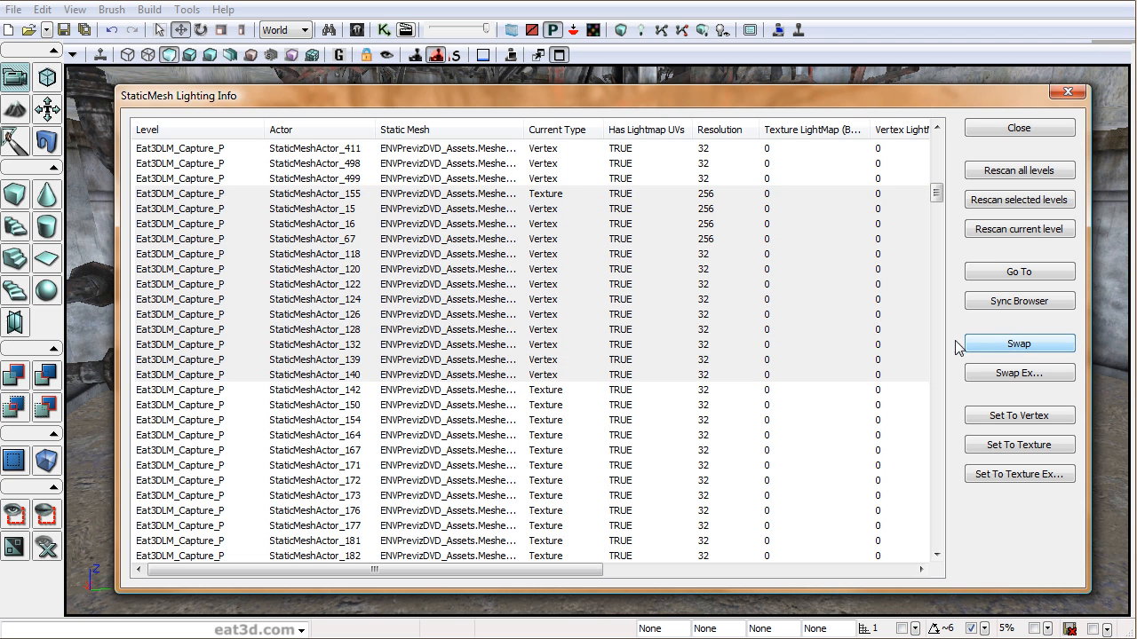
Swap the actors from StaticMeshActor_15 through StaticMeshActor_140 back to texture lightmaps.
click(560, 375)
shift+click(560, 215)
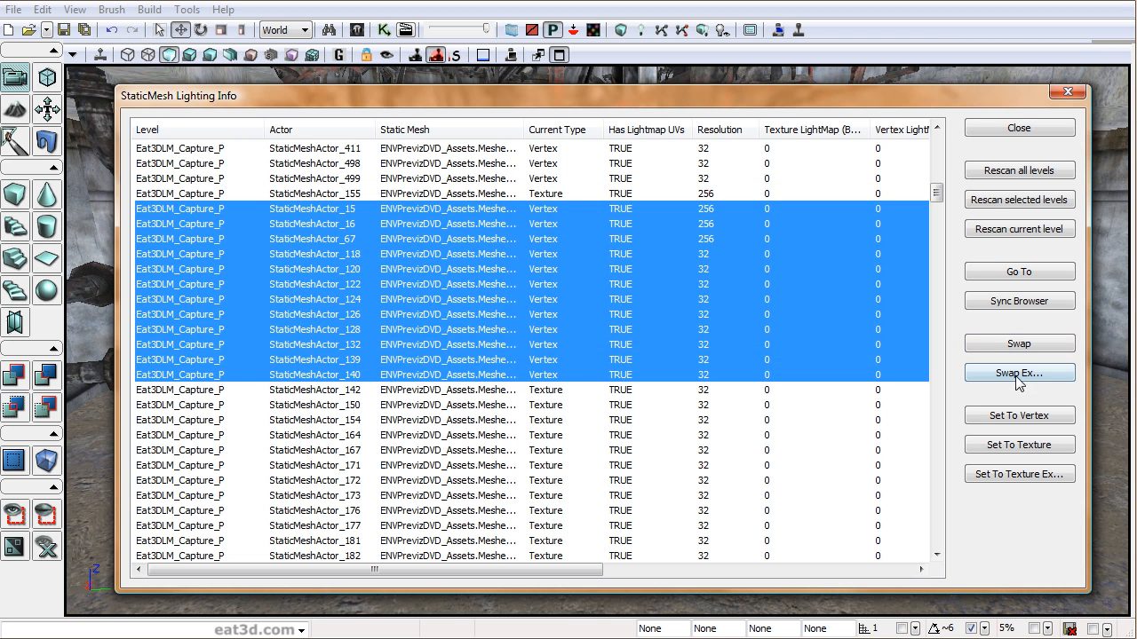
click(1029, 346)
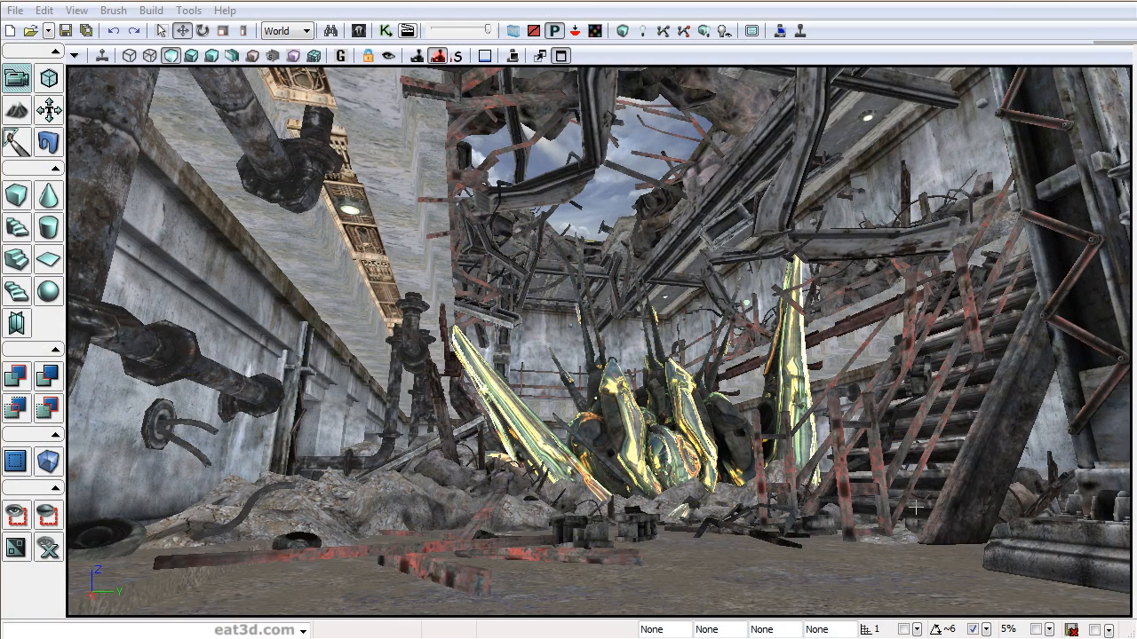
mouse_move(893, 437)
right_down()
mouse_move(900, 479)
mouse_move(888, 444)
right_up()
drag(889, 444, 896, 338)
mouse_move(880, 448)
right_down()
mouse_move(923, 489)
mouse_move(880, 447)
right_up()
click(886, 440)
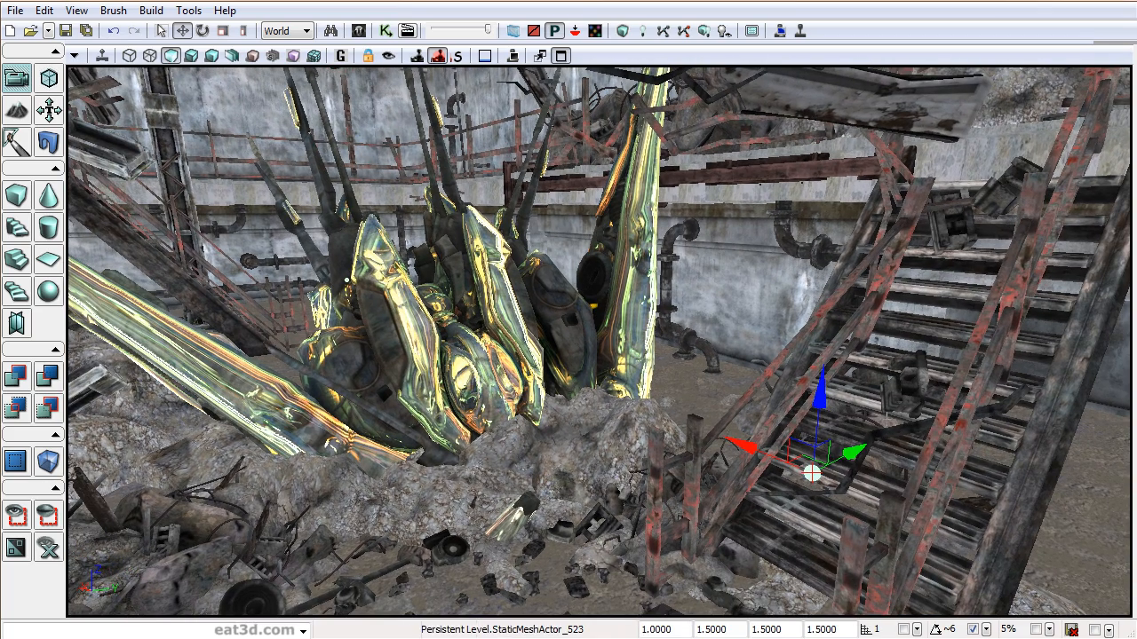
key(Escape)
Select the two large outer hull pieces with glowing panels on either side of the crashed ship.
drag(834, 388, 747, 391)
right_drag(746, 391, 826, 377)
drag(826, 377, 801, 380)
click(801, 380)
drag(926, 407, 652, 267)
ctrl+click(553, 221)
drag(611, 235, 613, 236)
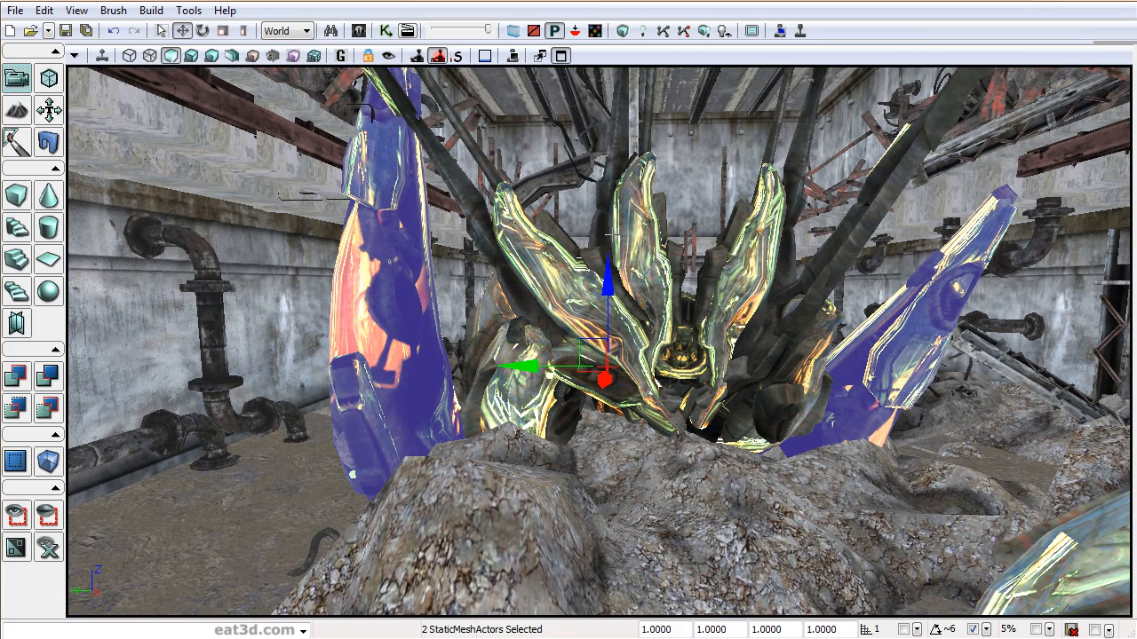
drag(701, 248, 709, 223)
Enable Use Emissive For Static Lighting in the Lightmass settings of the two selected ship pieces.
key(F4)
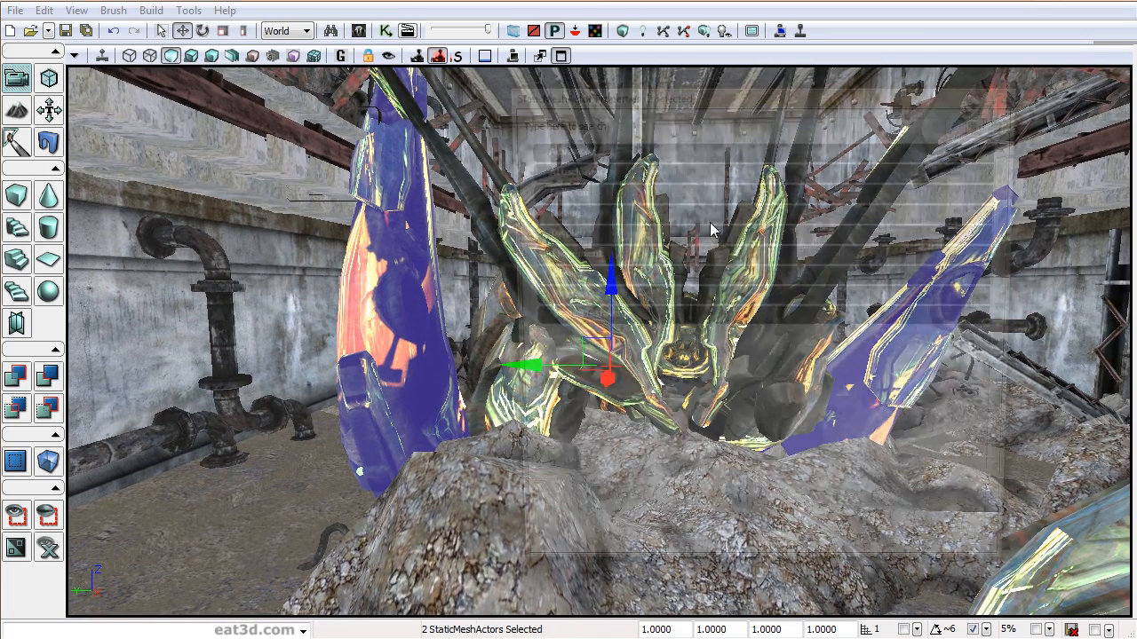
click(558, 324)
click(576, 341)
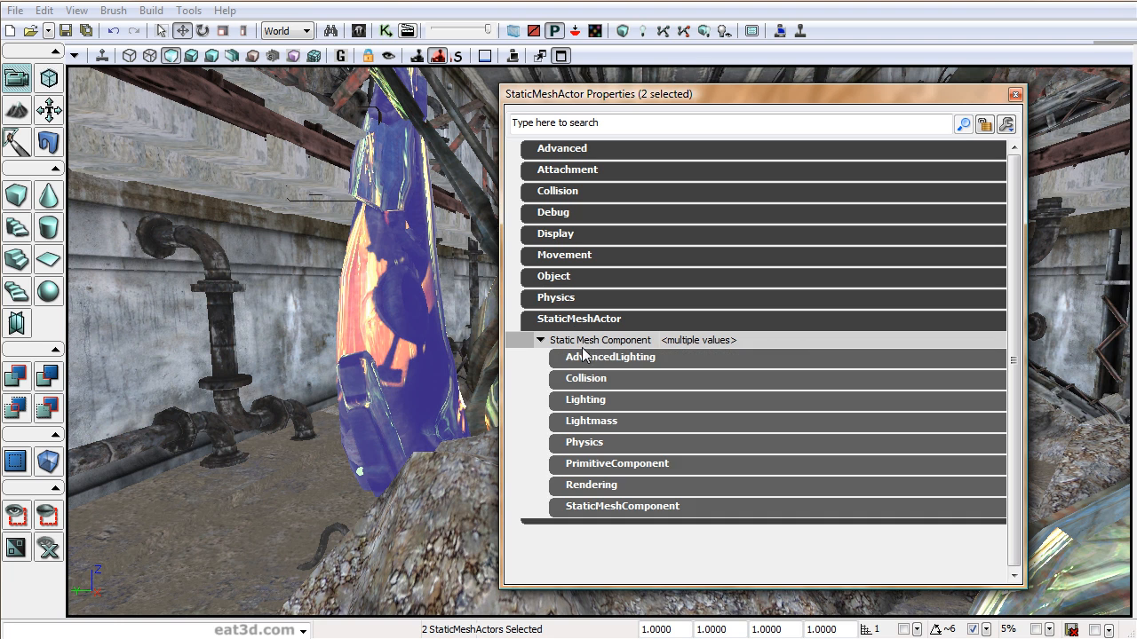
click(621, 425)
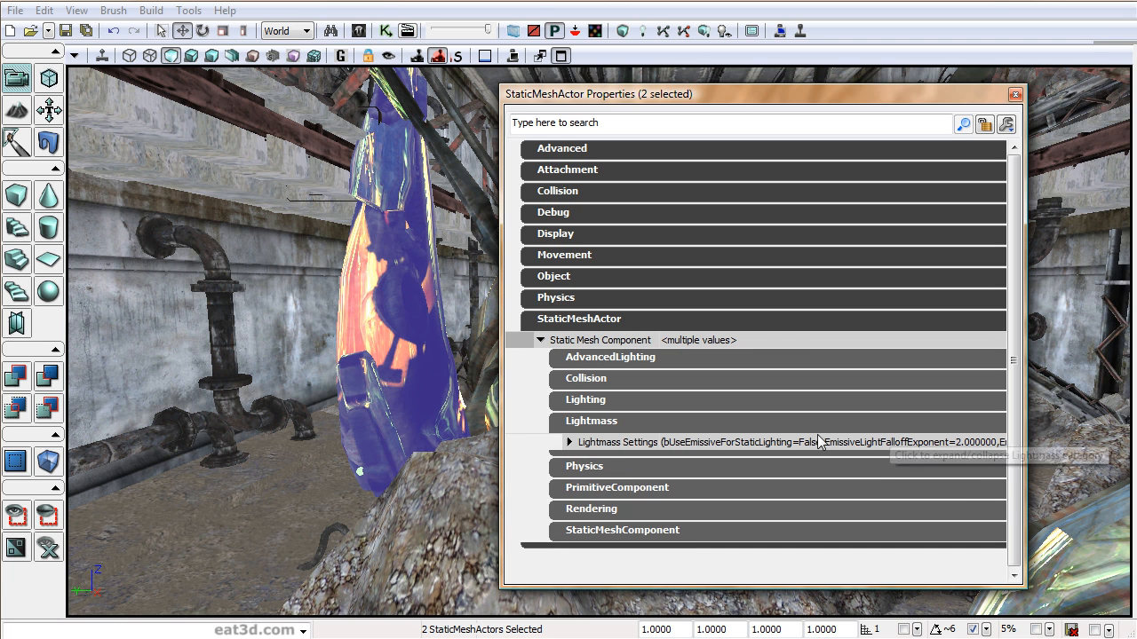
click(622, 443)
drag(661, 462, 726, 459)
scroll(1014, 444, down, 2)
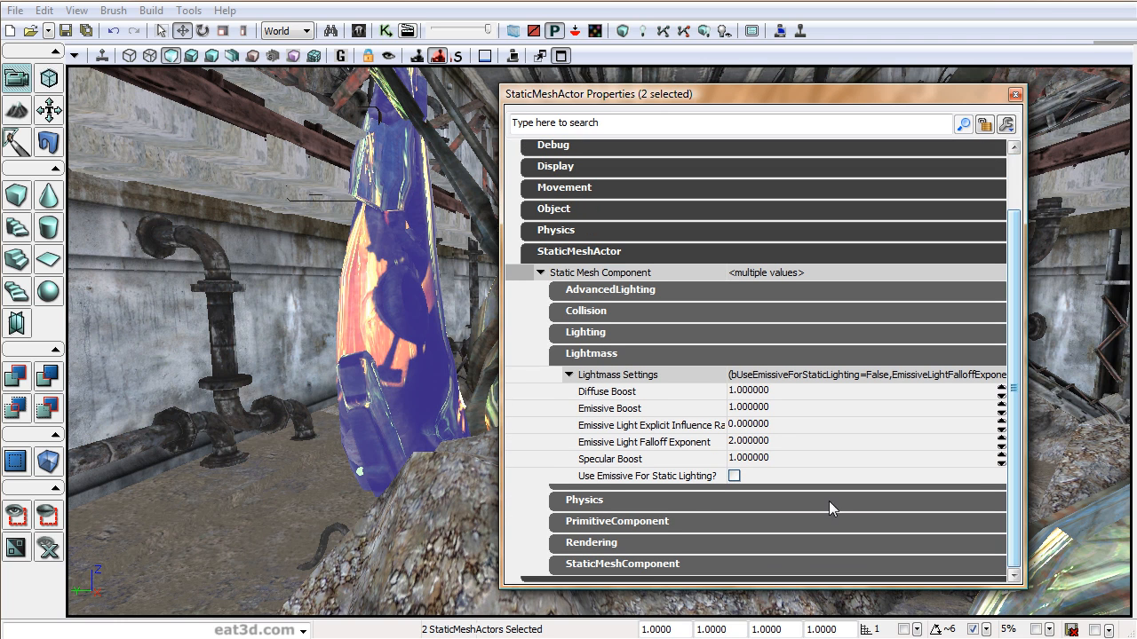
click(734, 476)
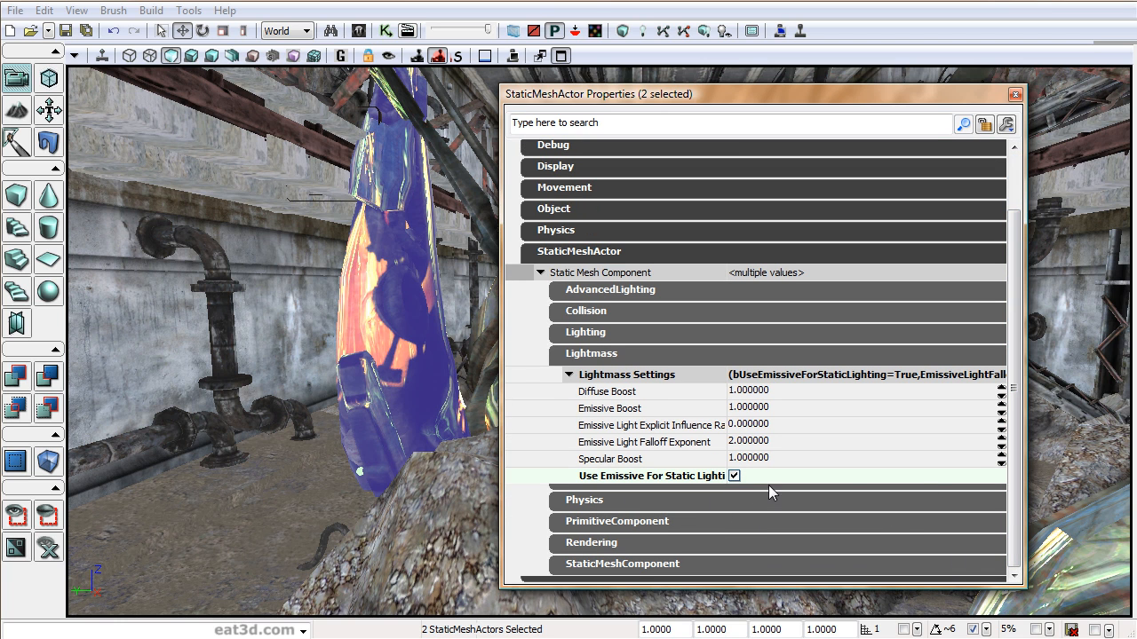
click(1015, 94)
key(f)
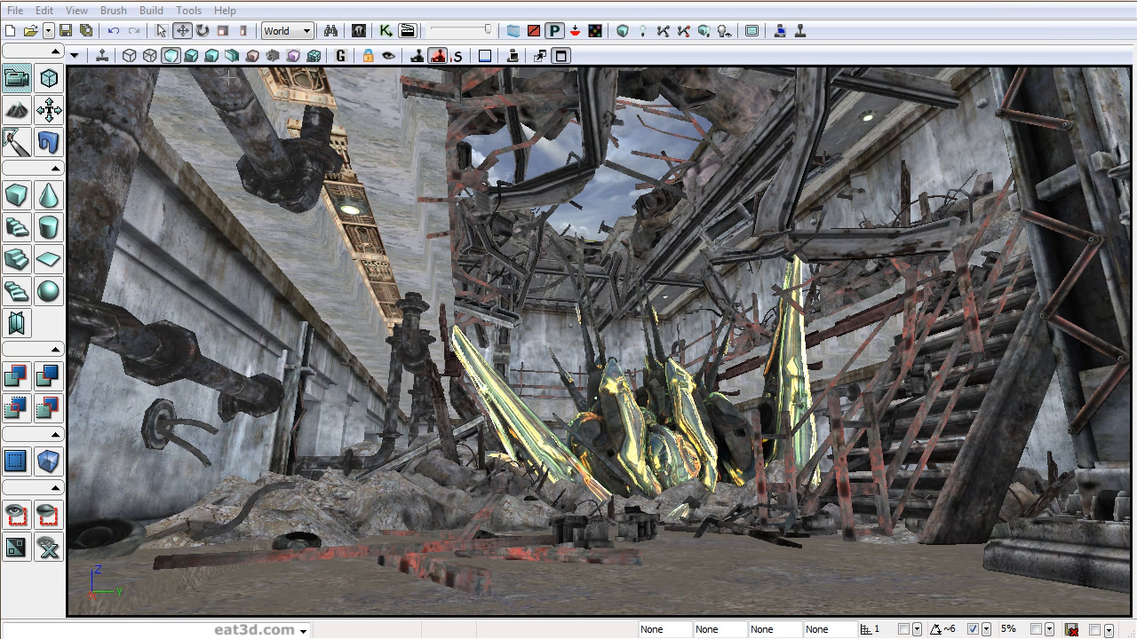
Switch the viewport to Lit mode and examine the emissive light around the stairs, ship and surrounding floor.
click(192, 58)
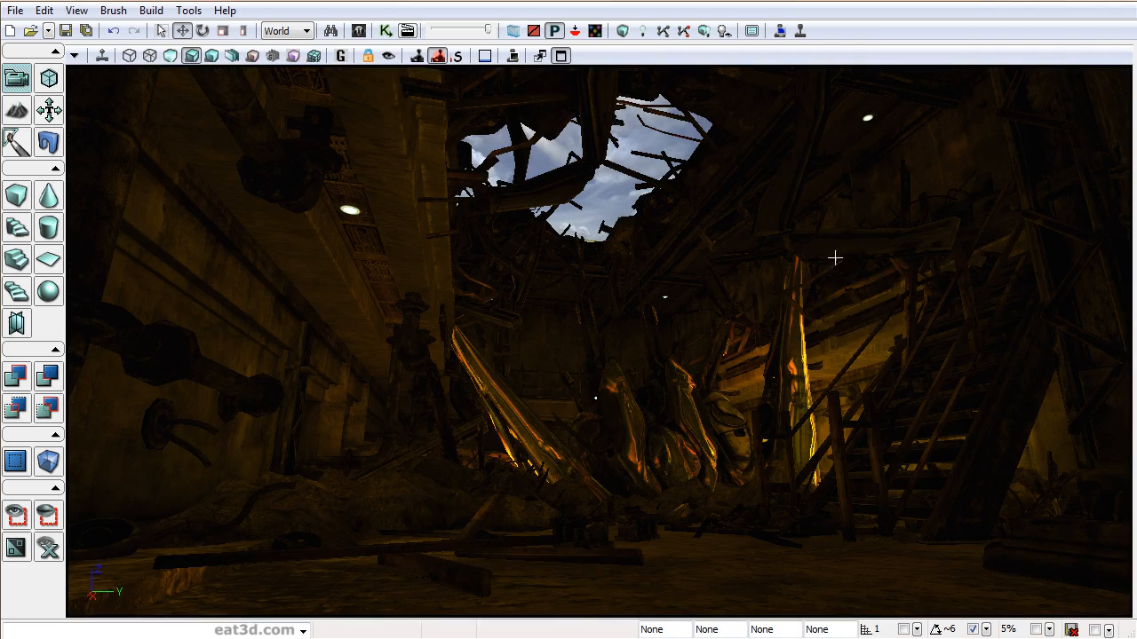
mouse_move(931, 440)
right_down()
mouse_move(929, 480)
mouse_move(926, 427)
mouse_move(943, 442)
mouse_move(936, 425)
right_up()
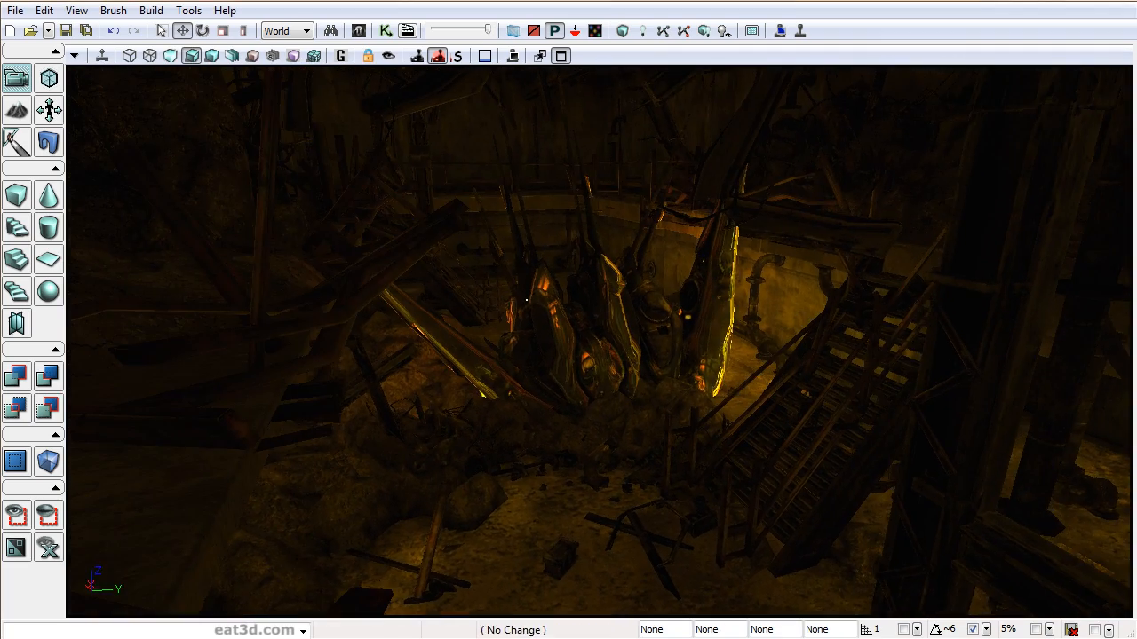
drag(935, 425, 936, 407)
drag(886, 476, 887, 469)
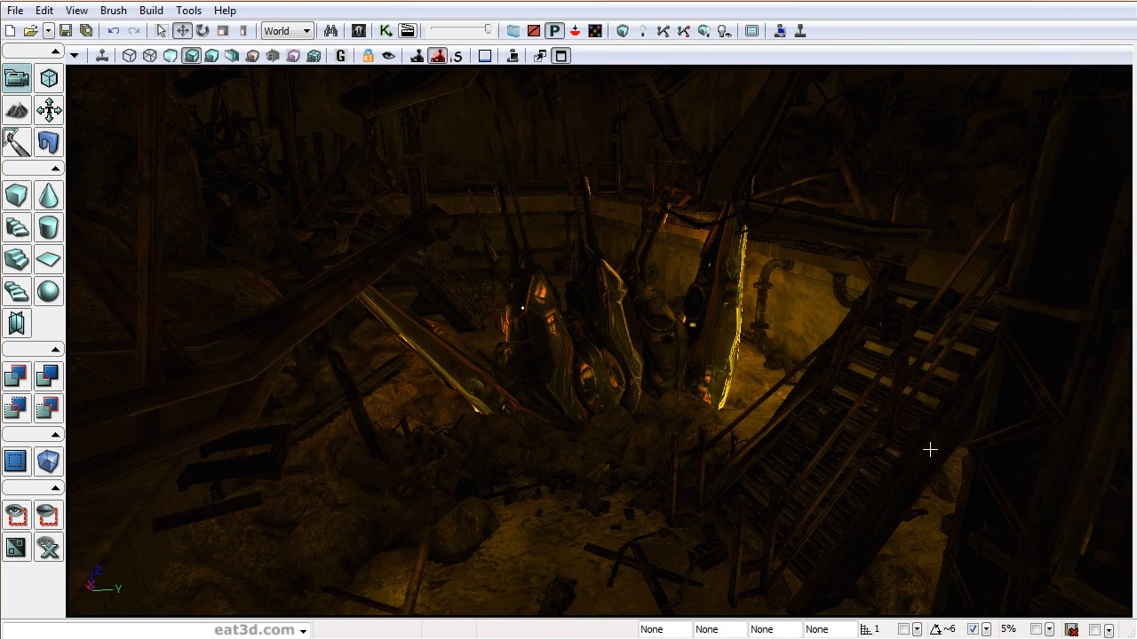
right_drag(923, 470, 1040, 435)
right_drag(718, 434, 225, 419)
right_drag(637, 343, 656, 401)
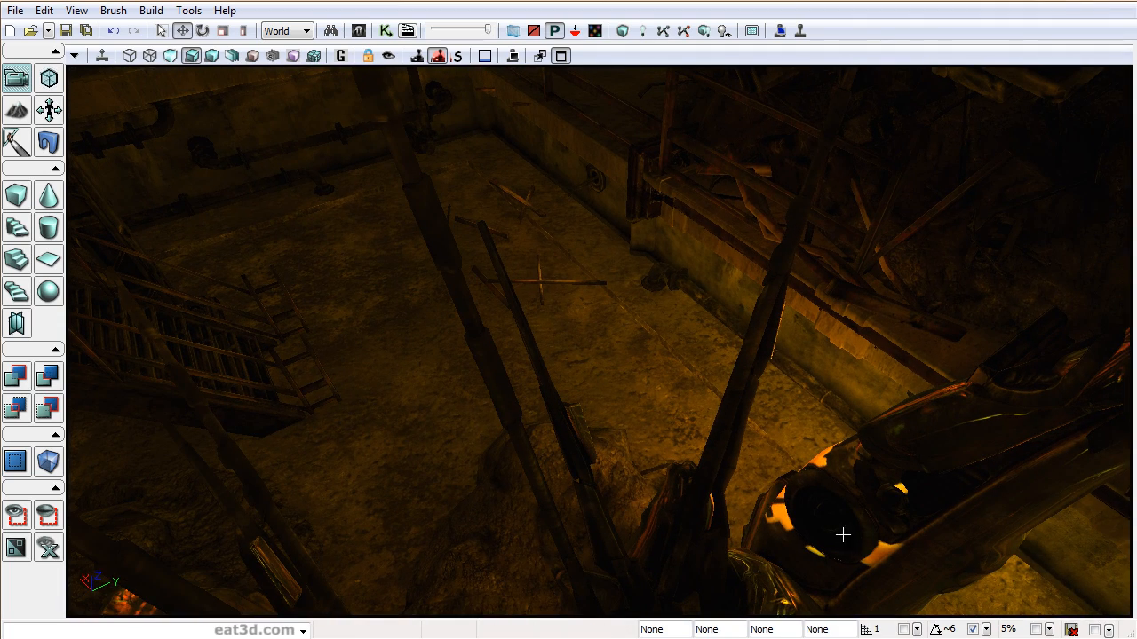
Examine the light that the ship's glowing panel casts on the nearby wall, pipes, floor and rubble.
right_drag(523, 316, 616, 519)
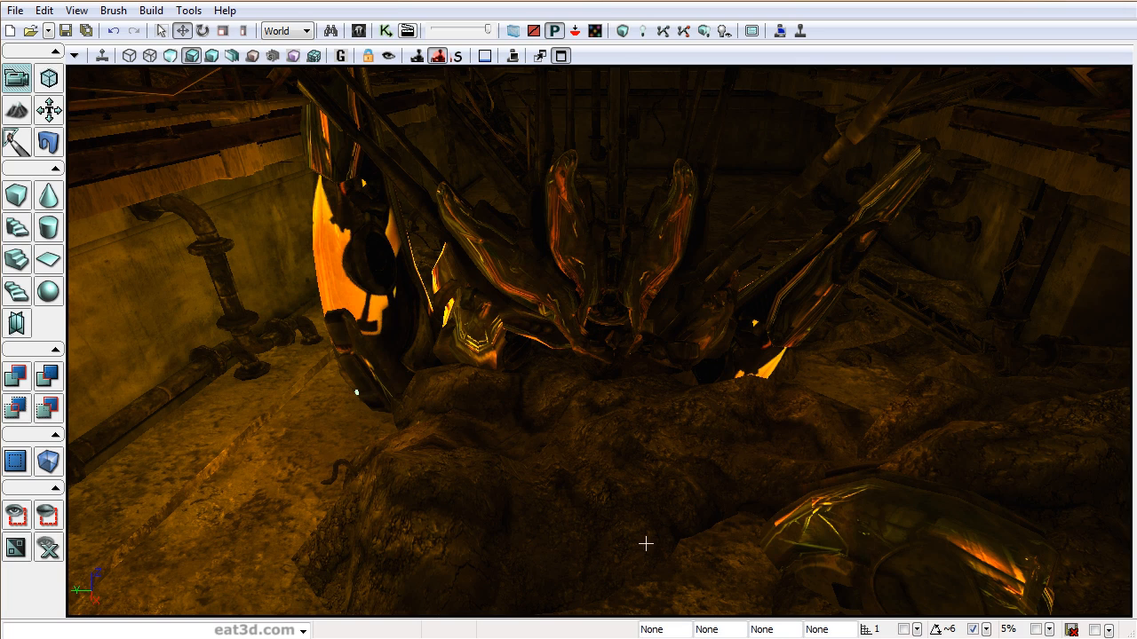
right_drag(690, 485, 542, 488)
drag(690, 485, 824, 345)
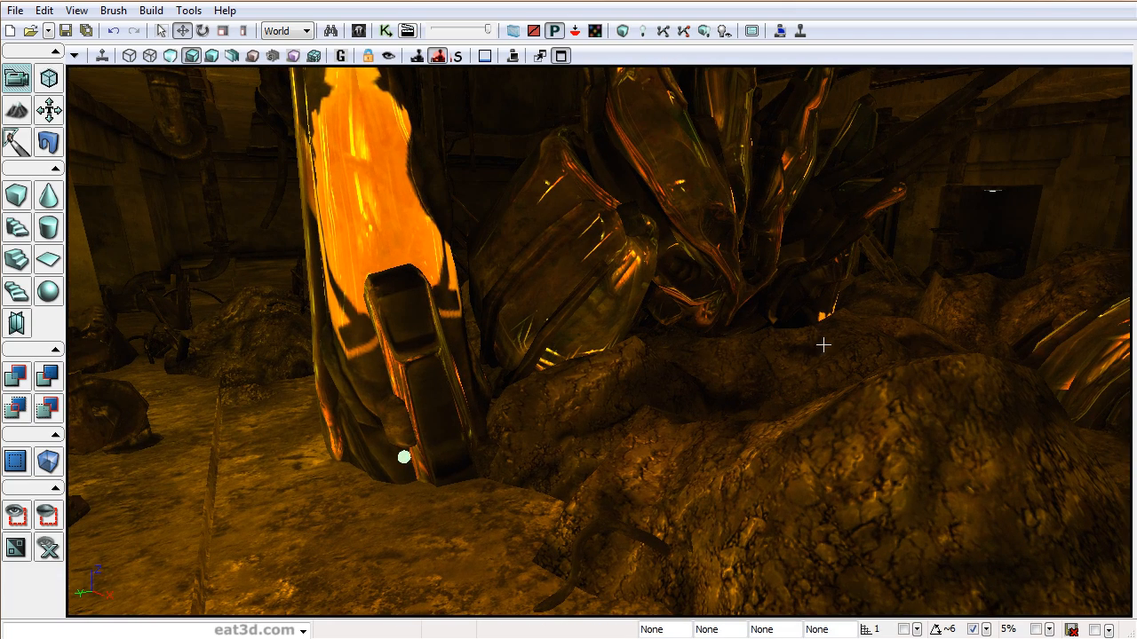
right_drag(676, 404, 799, 386)
drag(800, 386, 788, 408)
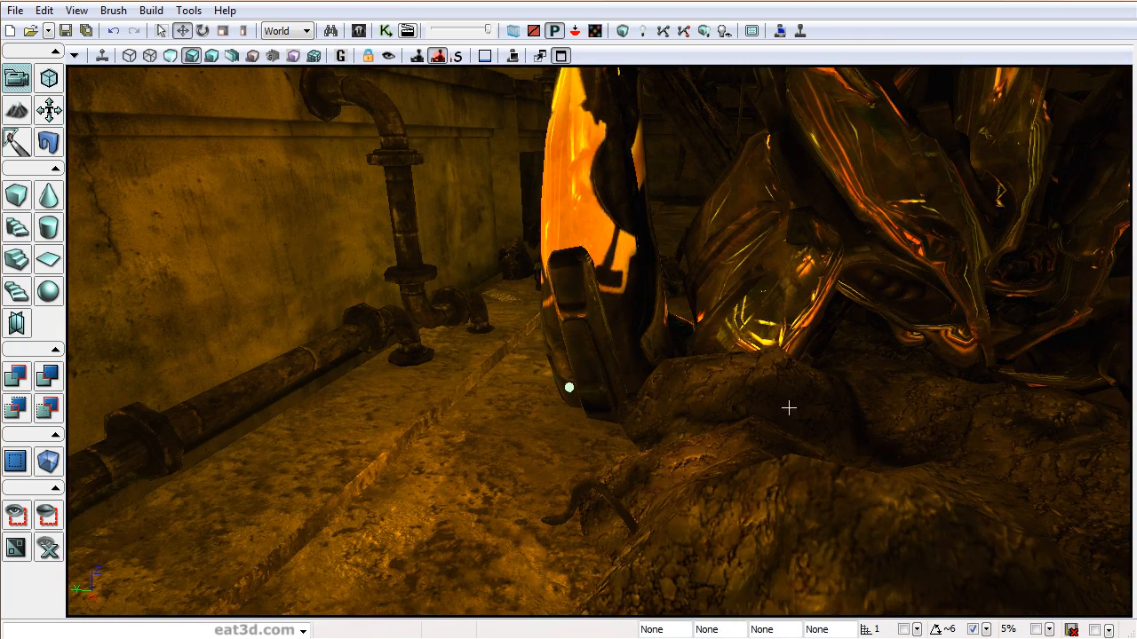
right_drag(818, 434, 681, 413)
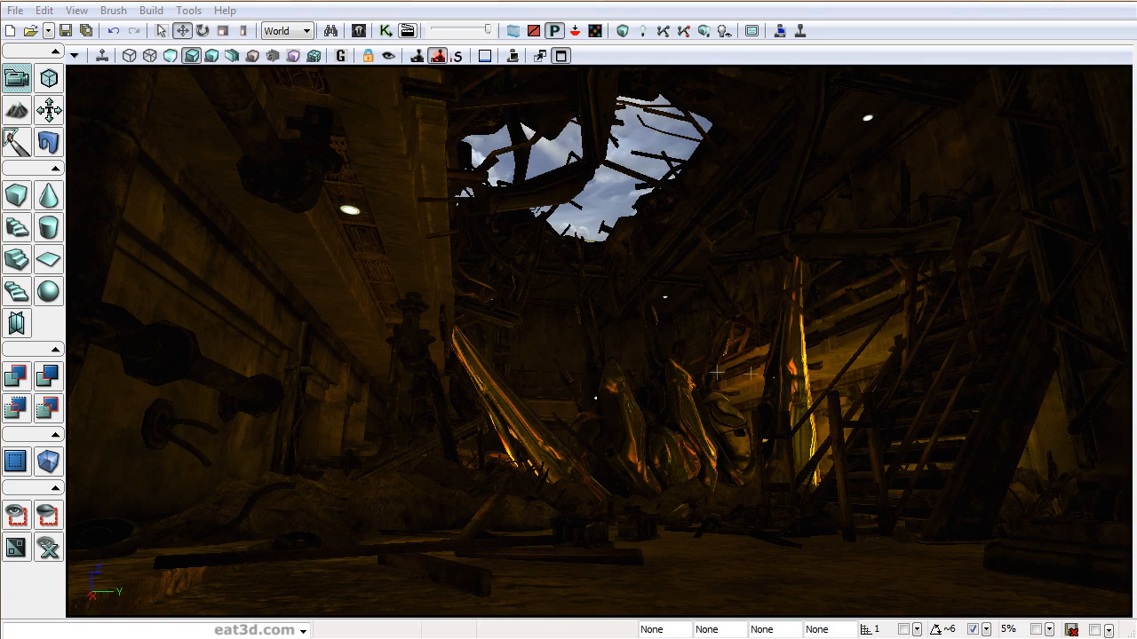
Select the small glowing sphere by the ship together with all matching static meshes of this class.
mouse_move(754, 376)
right_down()
mouse_move(765, 413)
mouse_move(764, 383)
right_up()
drag(763, 384, 754, 355)
mouse_move(754, 385)
right_down()
mouse_move(764, 440)
mouse_move(762, 405)
right_up()
drag(762, 404, 698, 267)
right_drag(698, 405, 698, 404)
drag(469, 402, 574, 358)
click(581, 355)
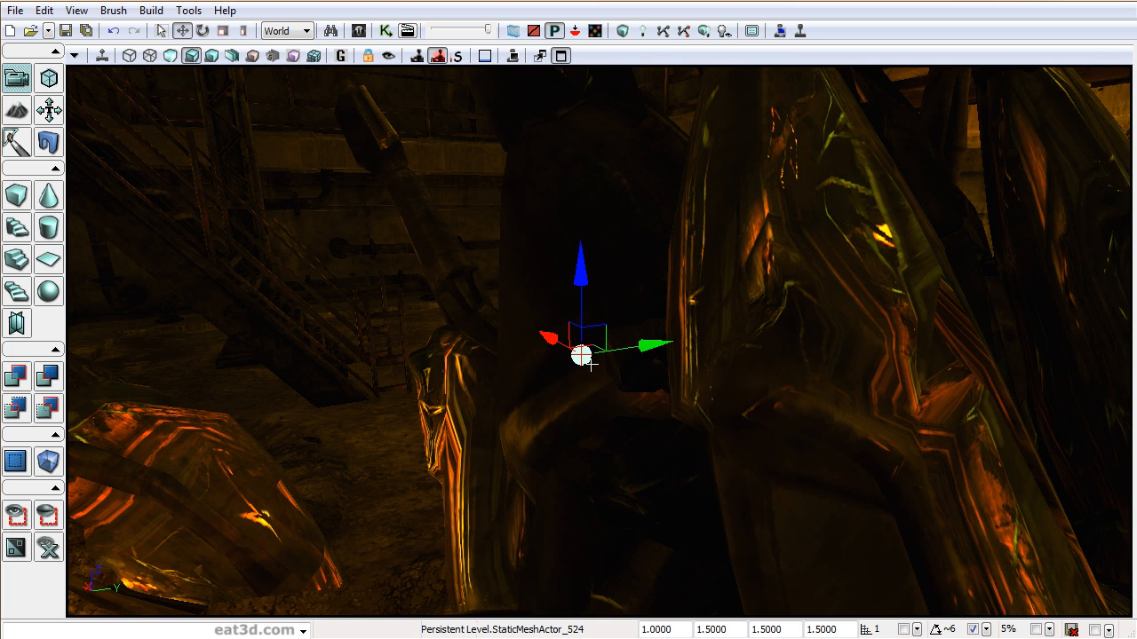
right_click(580, 355)
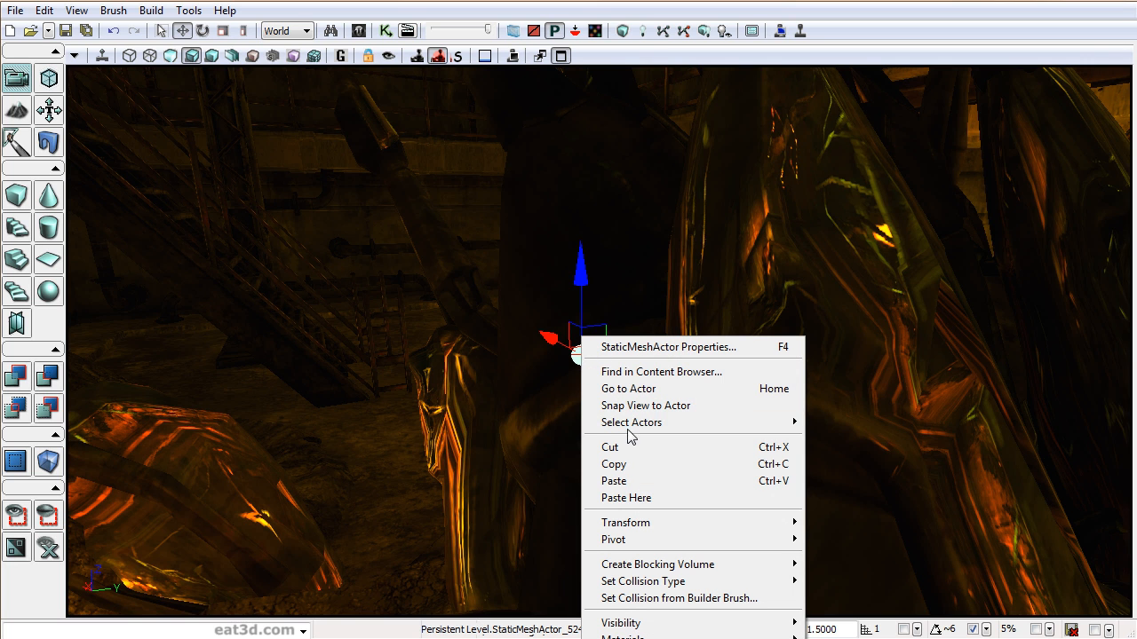
mouse_move(693, 423)
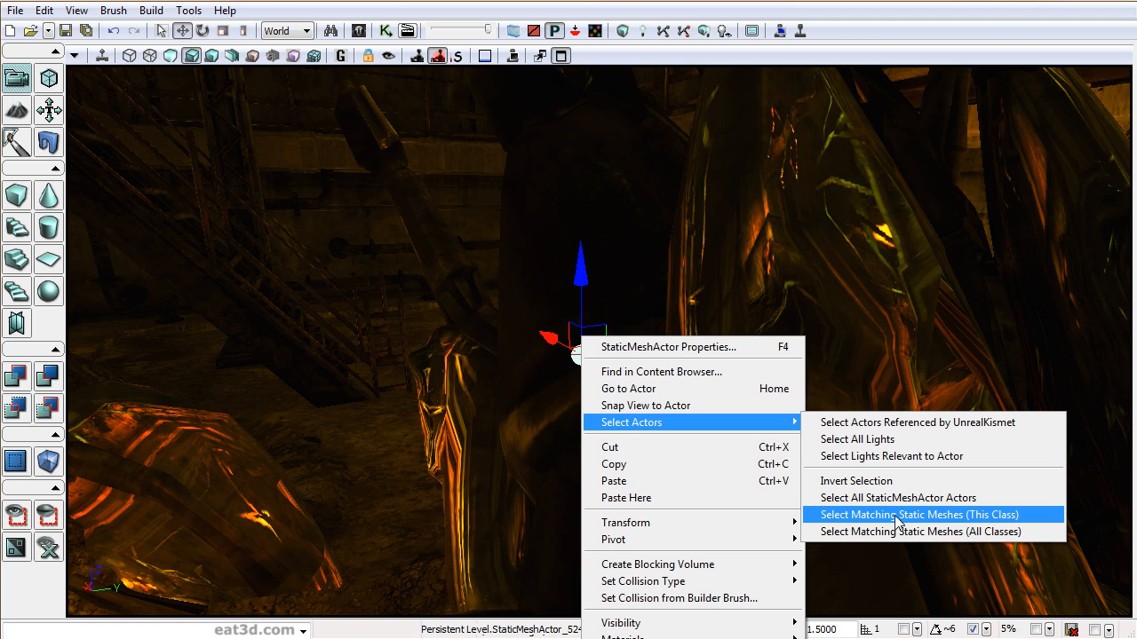
click(941, 521)
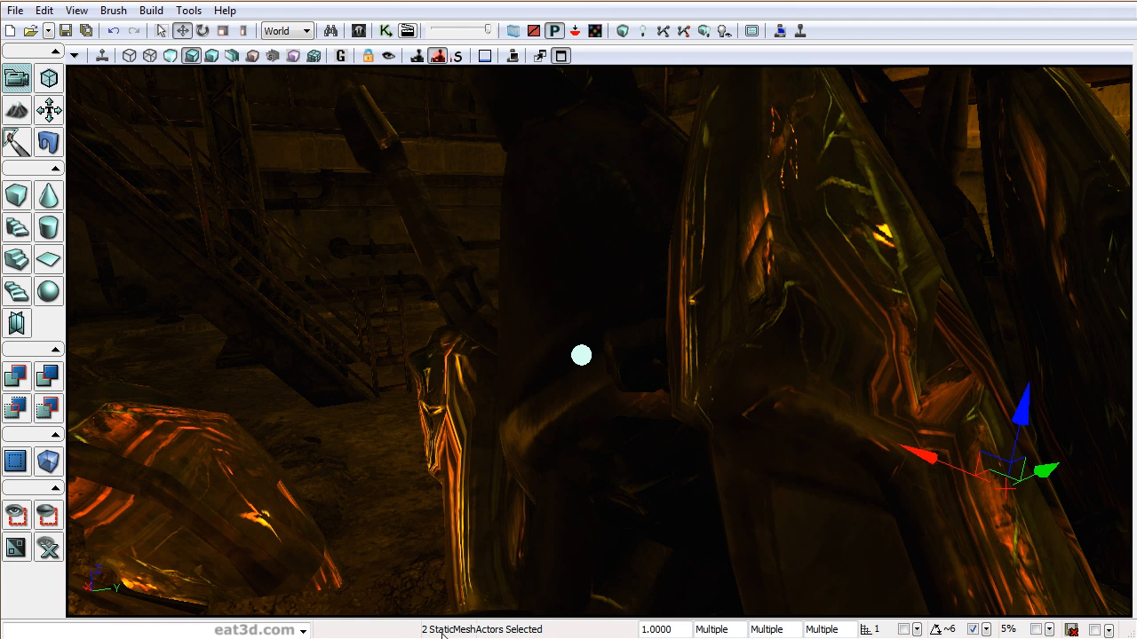
Enable Use Emissive For Static Lighting in the Lightmass settings of the two selected sphere meshes.
drag(678, 449, 771, 217)
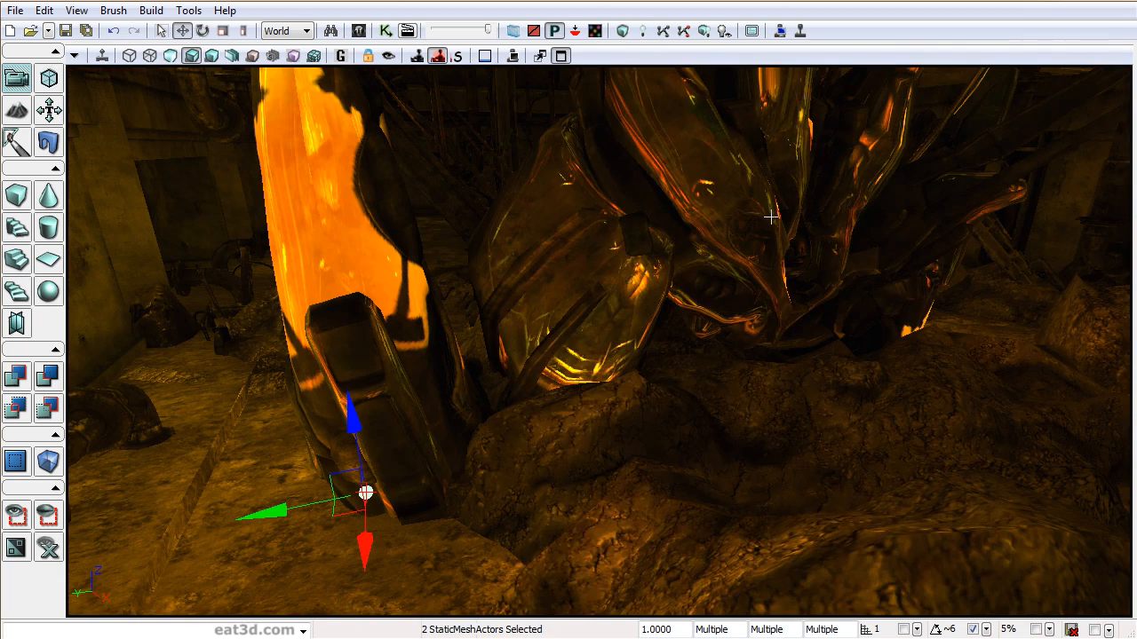
key(F4)
click(613, 322)
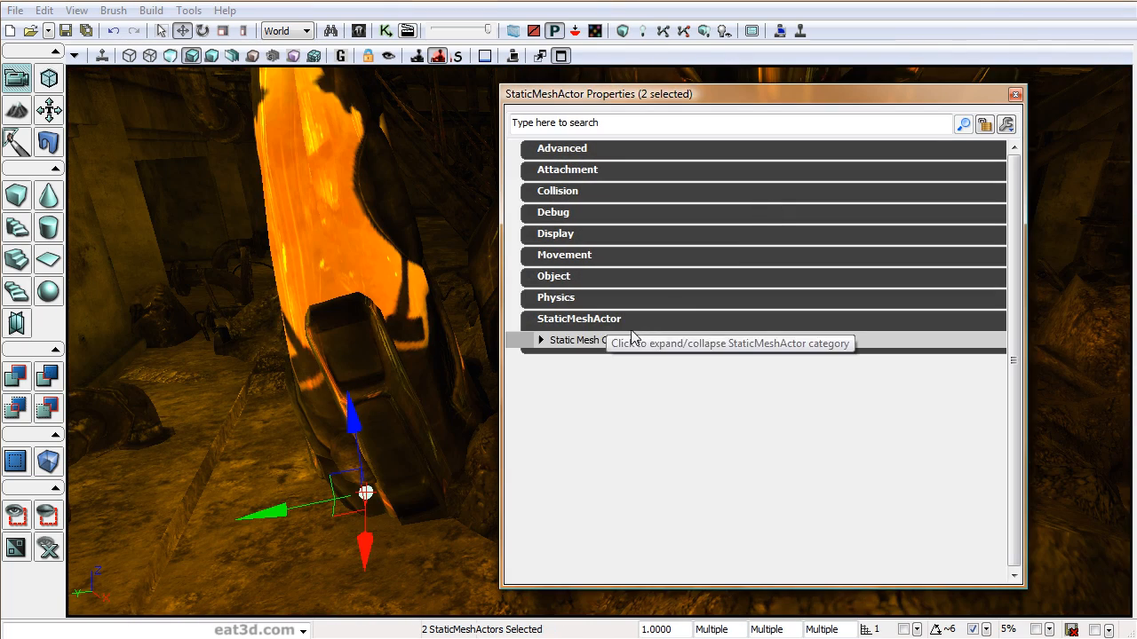
click(596, 341)
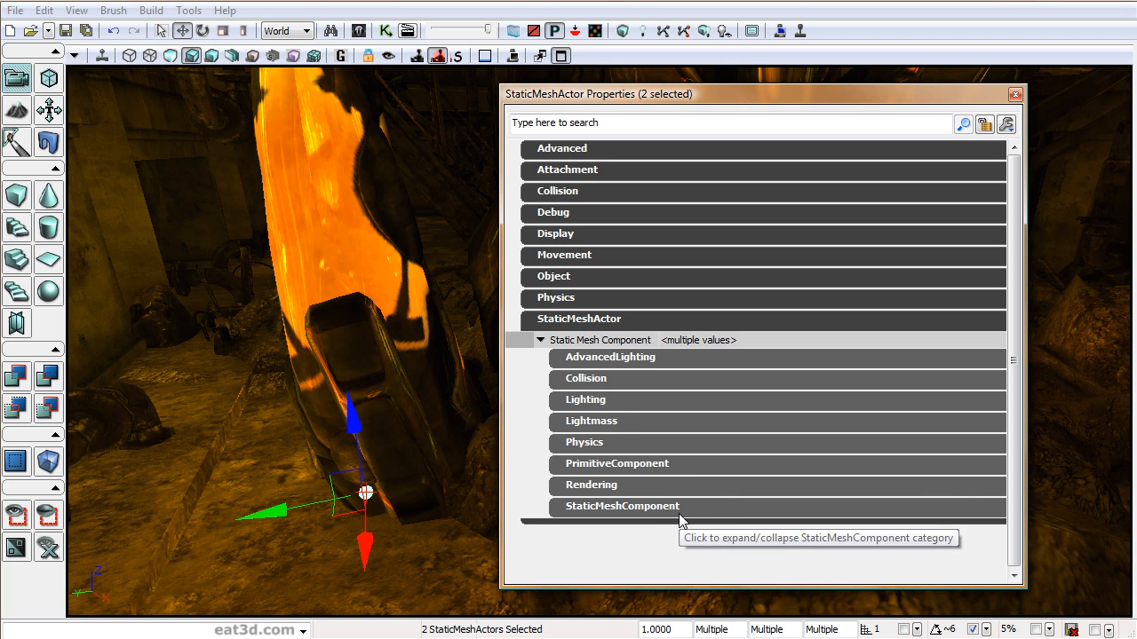
click(611, 421)
double_click(618, 443)
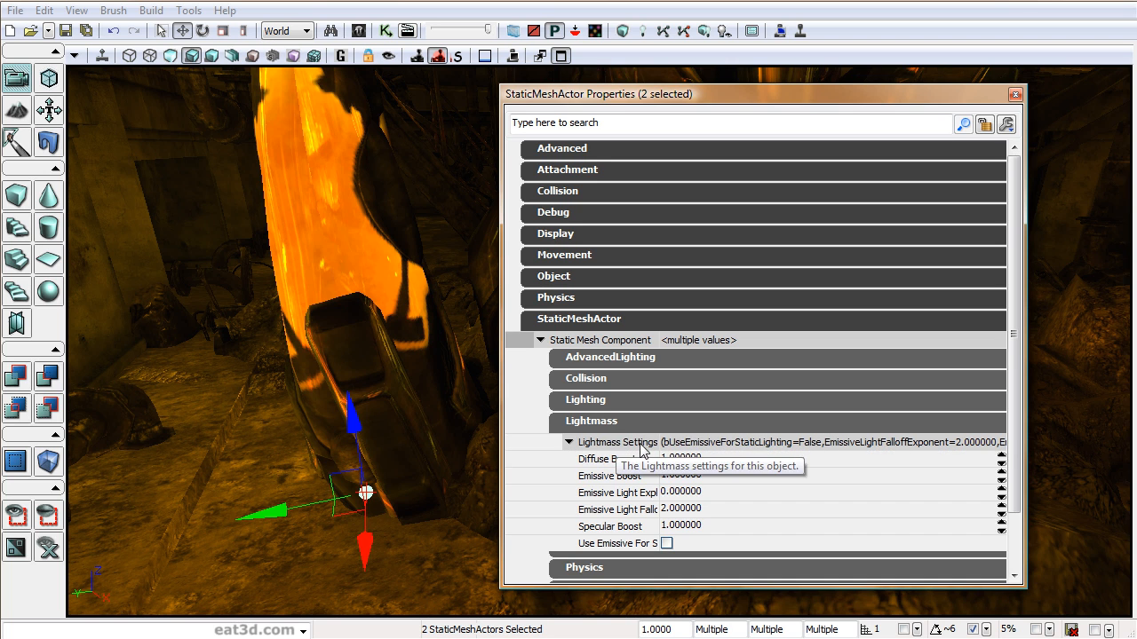
click(666, 543)
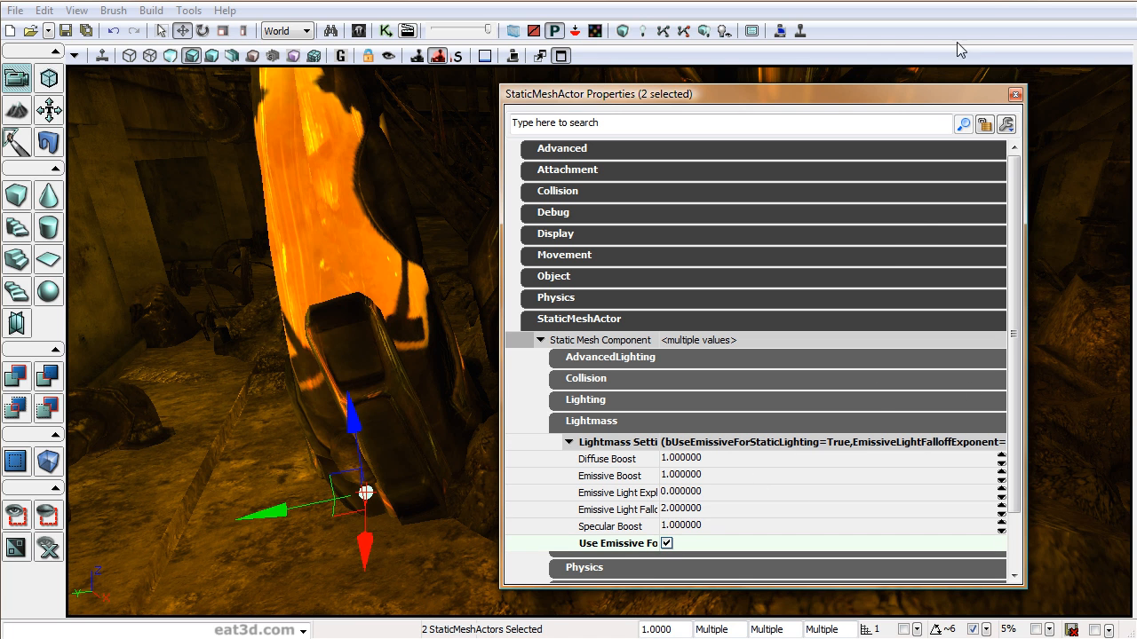
click(1015, 95)
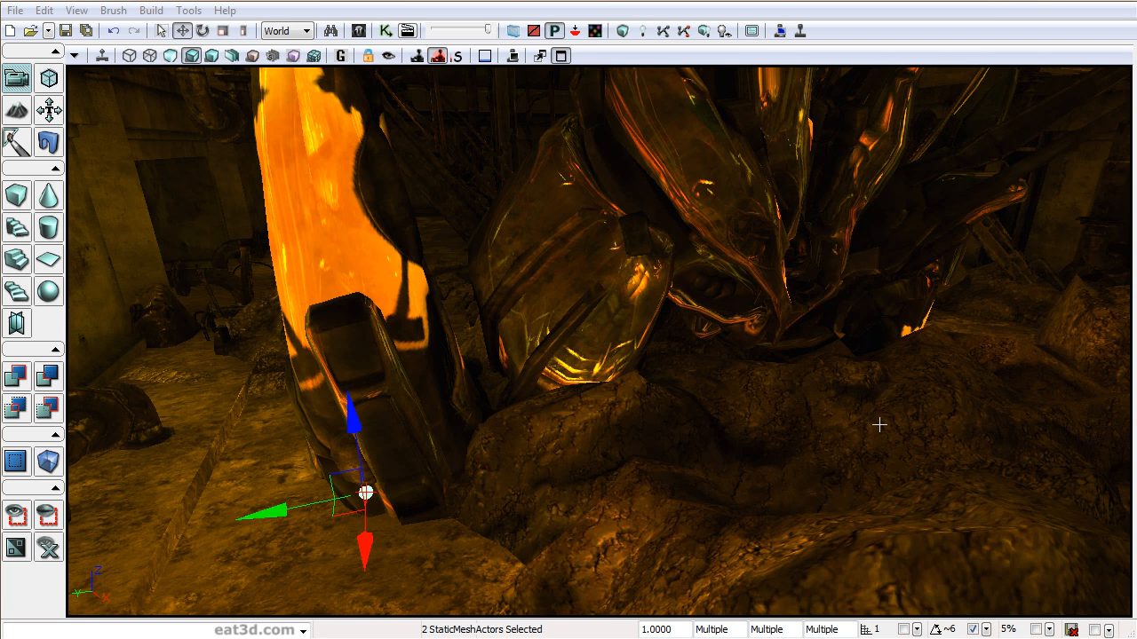
Examine the light that the ship's glowing panel casts on its metal claws, the rubble and the floor.
right_drag(889, 430, 861, 431)
right_drag(418, 414, 462, 460)
right_drag(681, 435, 689, 430)
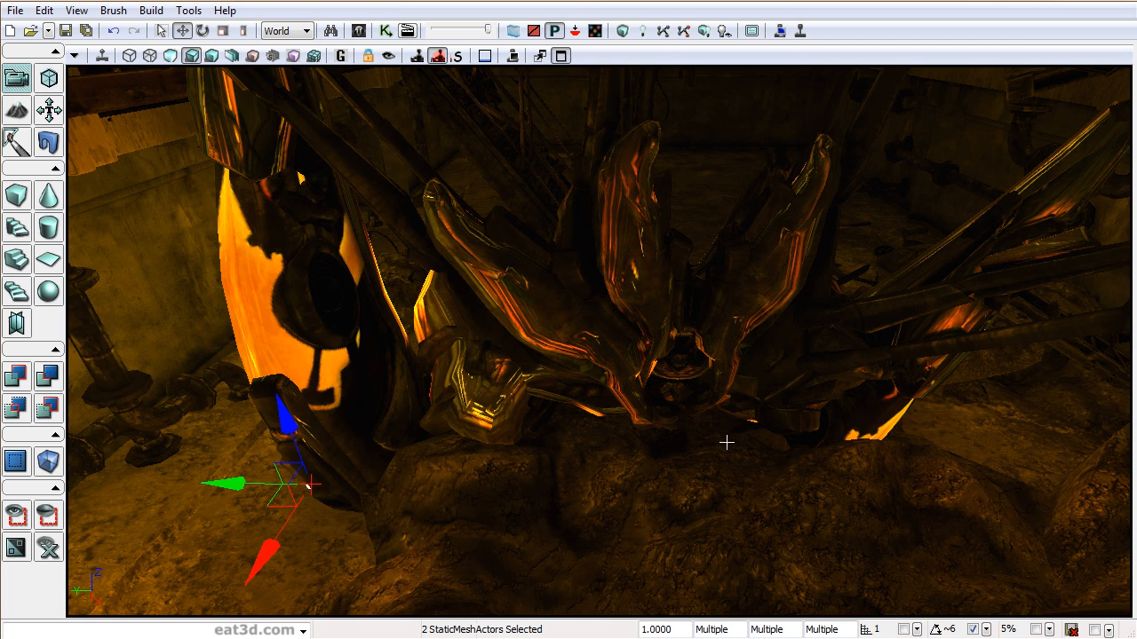
right_drag(721, 456, 621, 484)
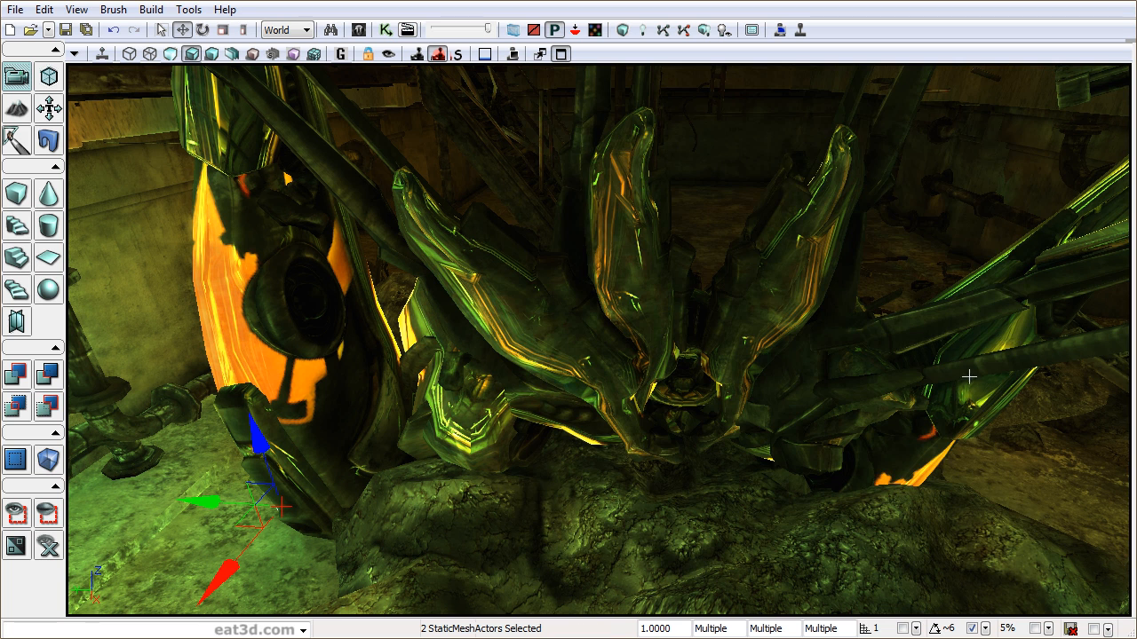
Set the Emissive Boost to 0.8 in the Lightmass Settings of the two selected sphere meshes.
key(F4)
click(595, 322)
click(602, 342)
click(605, 422)
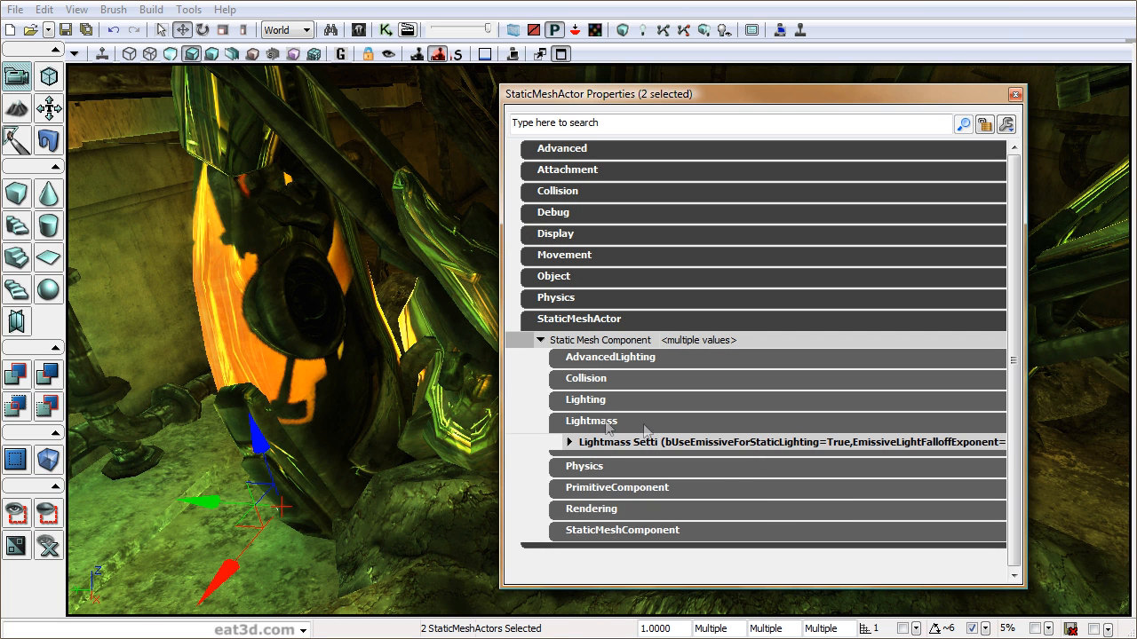
click(865, 441)
drag(1014, 409, 1014, 465)
click(660, 392)
drag(733, 389, 765, 390)
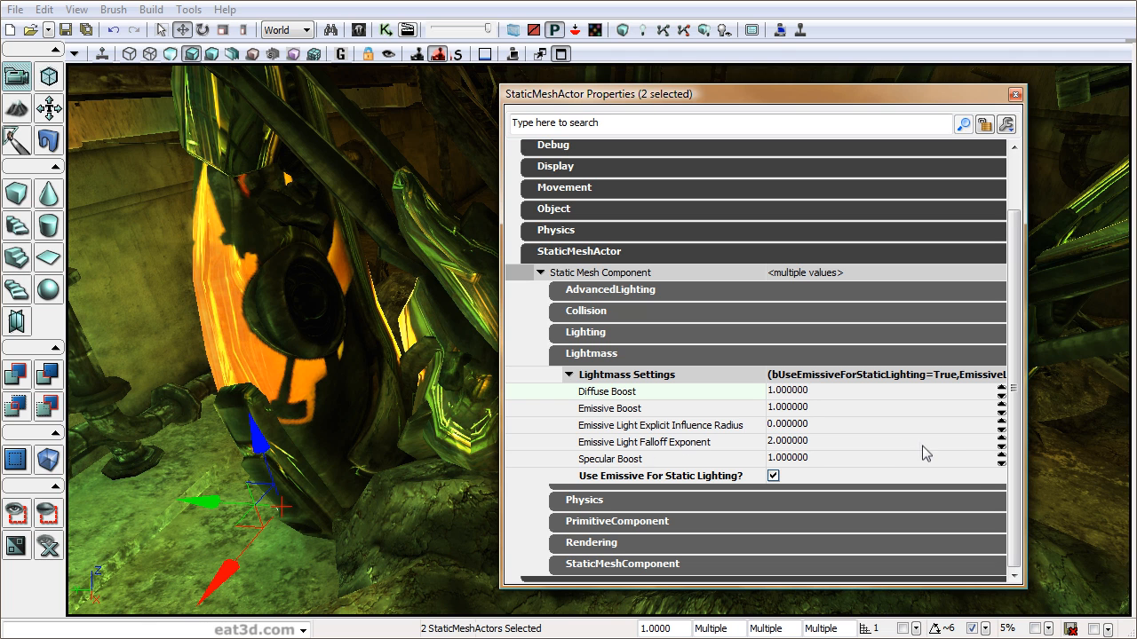
click(642, 410)
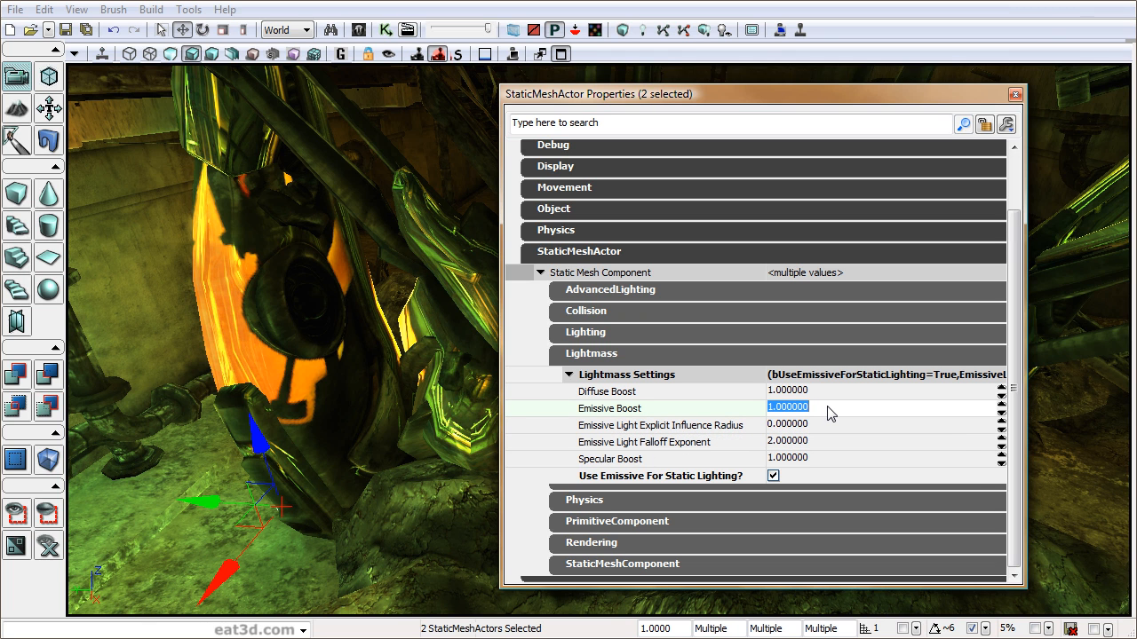
text(0.8)
key(Return)
click(835, 412)
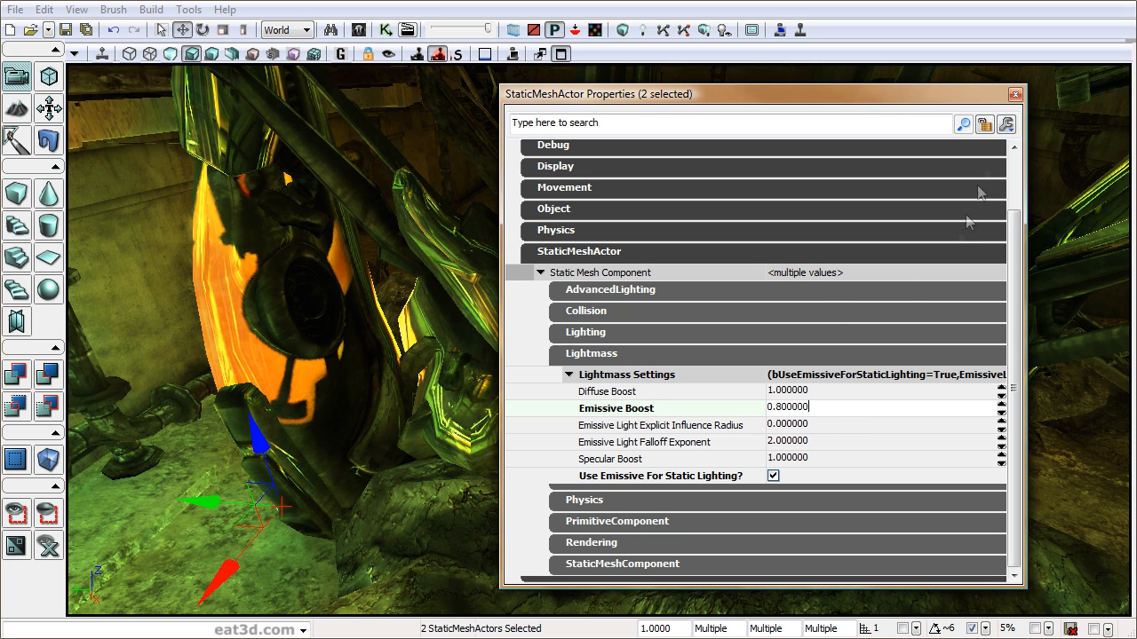
click(1015, 95)
Deselect the sphere meshes and examine the lighting across the ship, ceiling beams, rubble and the recessed openings in the far wall.
mouse_move(672, 455)
mouse_down()
mouse_move(681, 465)
mouse_move(680, 450)
mouse_up()
click(681, 464)
right_drag(680, 450, 679, 436)
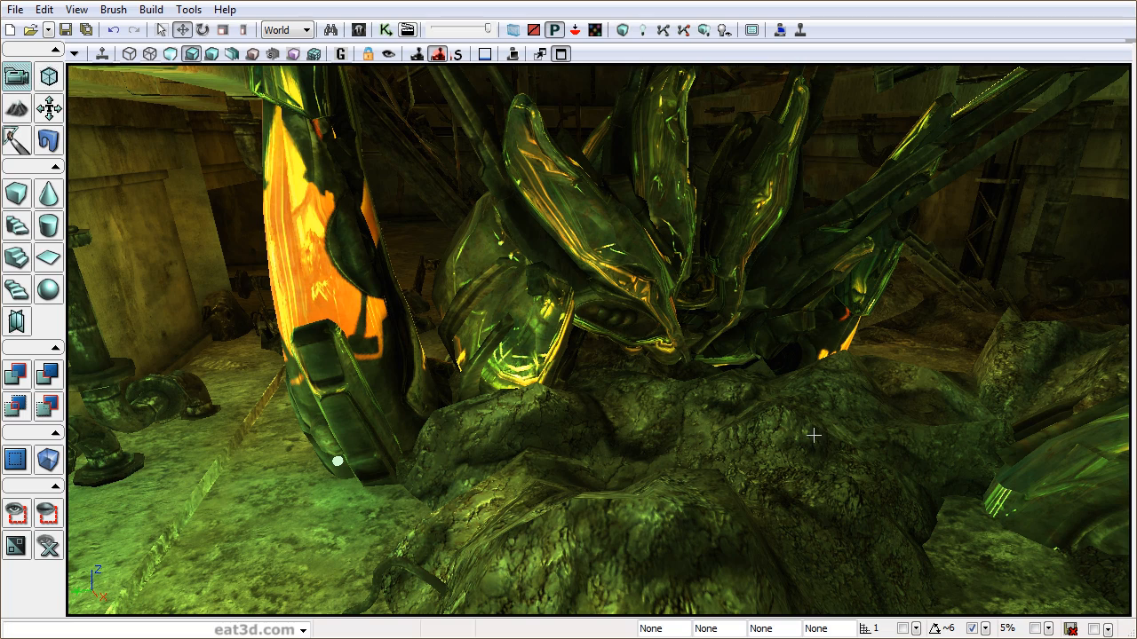
right_drag(815, 435, 808, 351)
drag(813, 444, 808, 412)
mouse_move(813, 443)
right_down()
mouse_move(814, 420)
mouse_move(829, 446)
mouse_move(811, 442)
right_up()
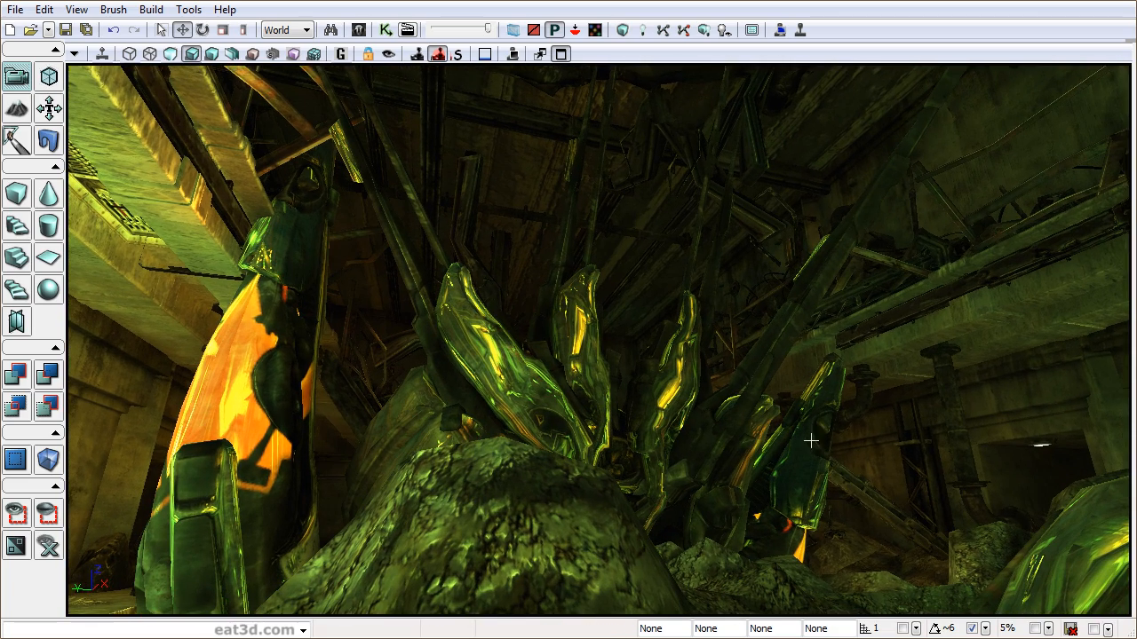
drag(858, 430, 858, 430)
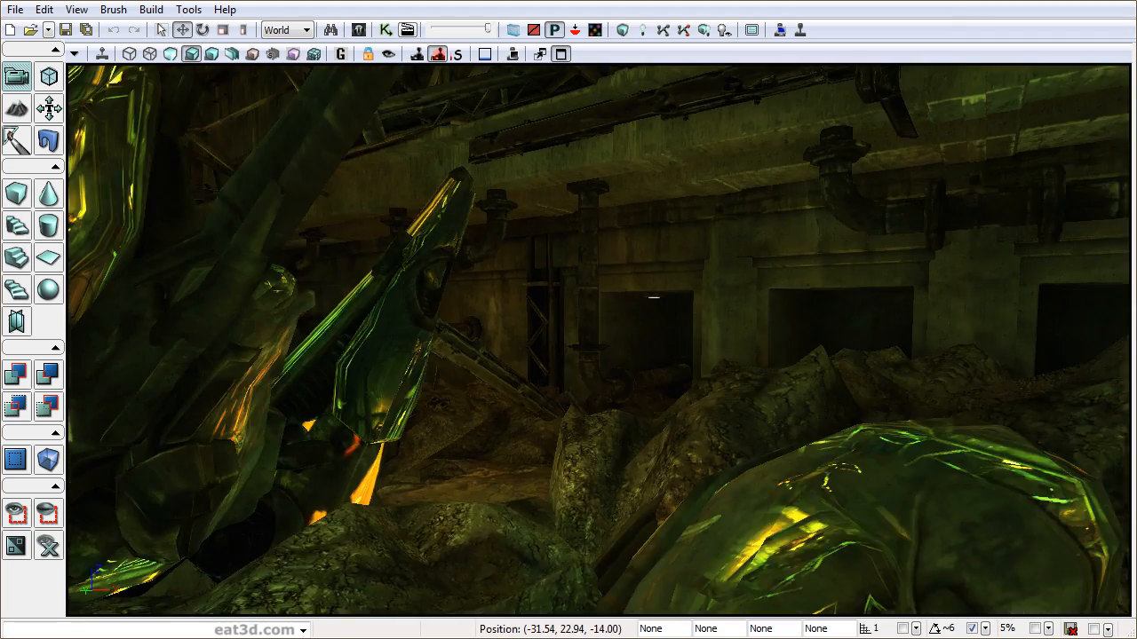
right_drag(748, 324, 765, 350)
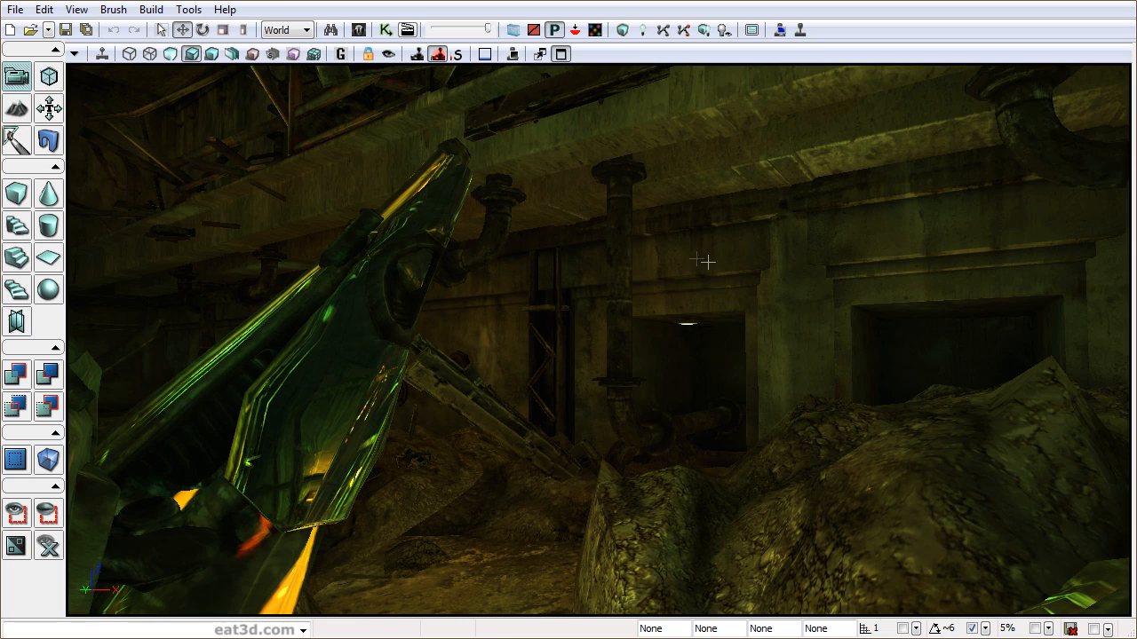
mouse_move(848, 432)
right_down()
mouse_move(848, 458)
mouse_move(833, 436)
right_up()
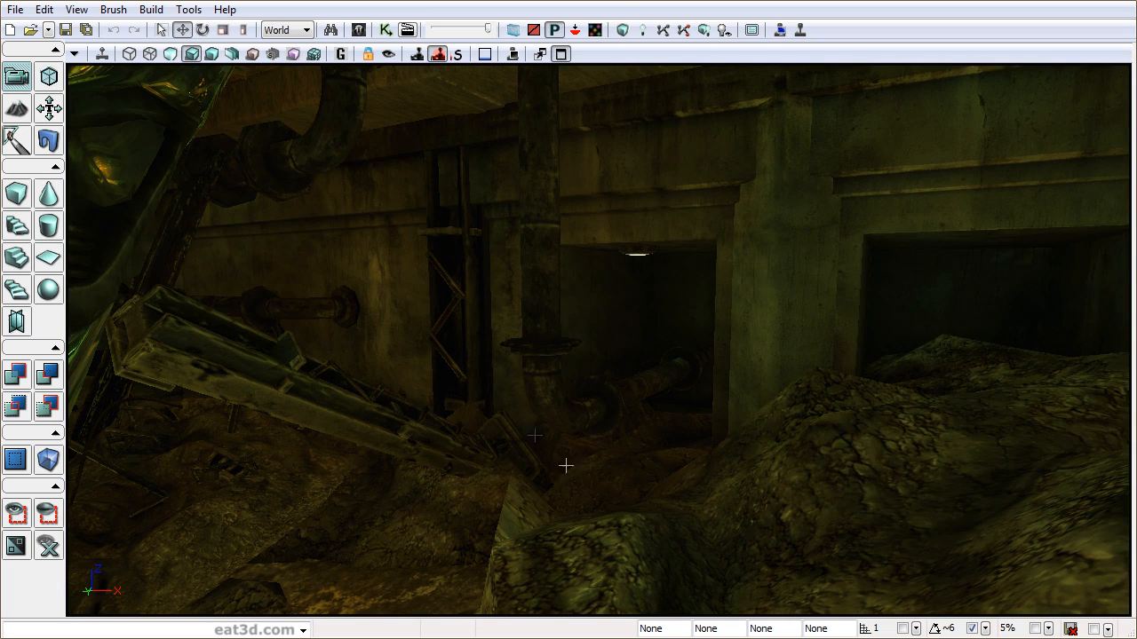
Select the small glowing sphere on the floor at the base of the ship's orange-lit fin.
right_drag(728, 424, 728, 444)
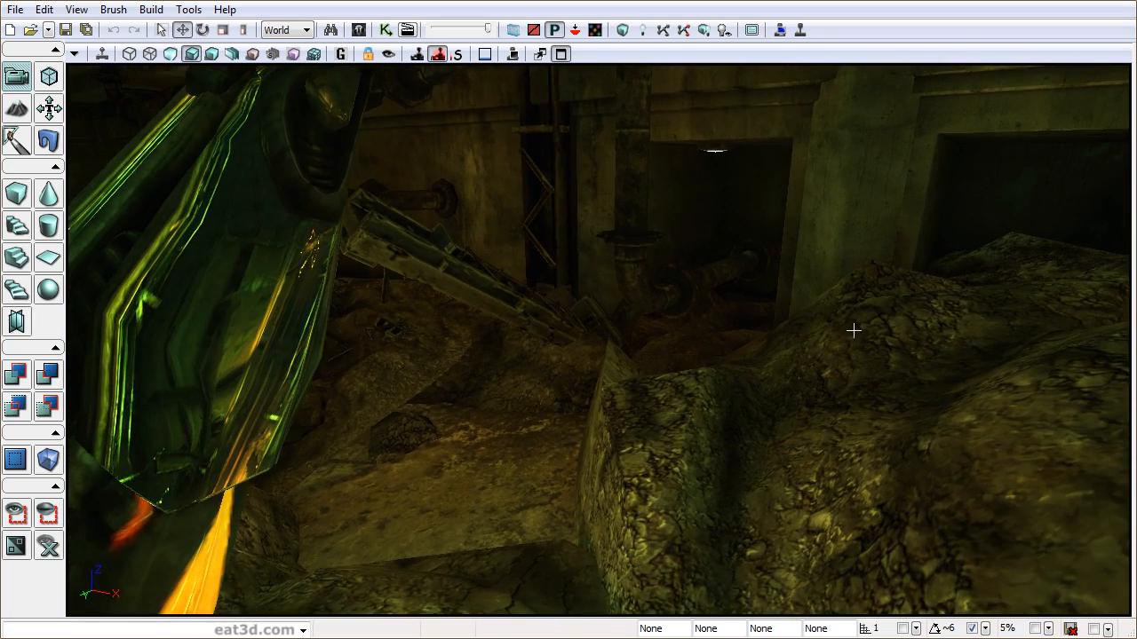
right_drag(728, 444, 556, 435)
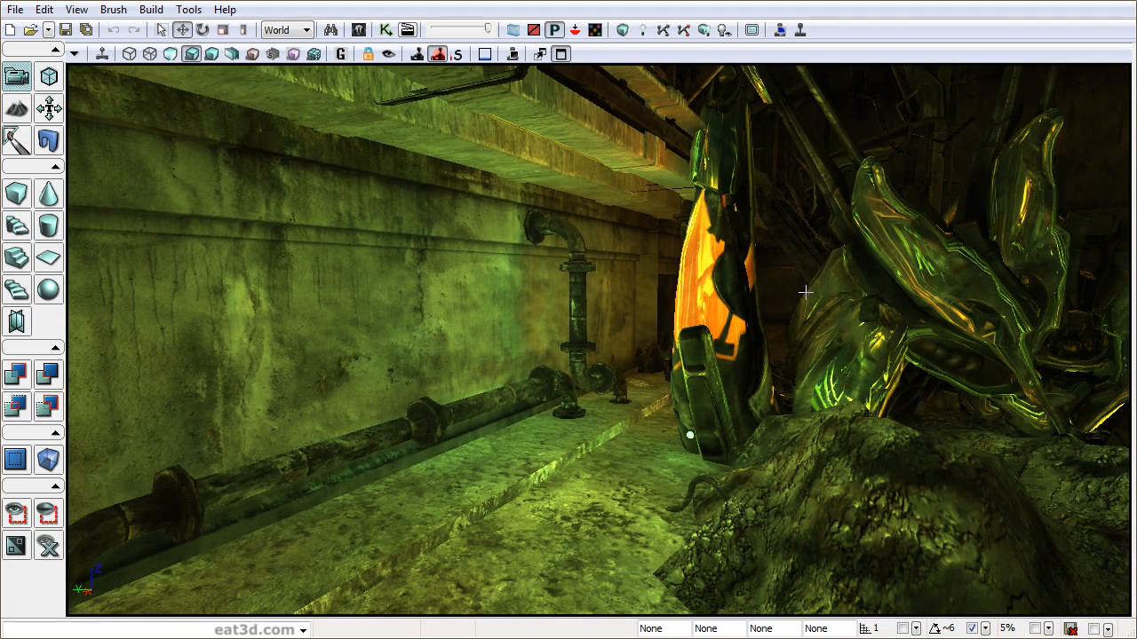
right_drag(806, 320, 727, 312)
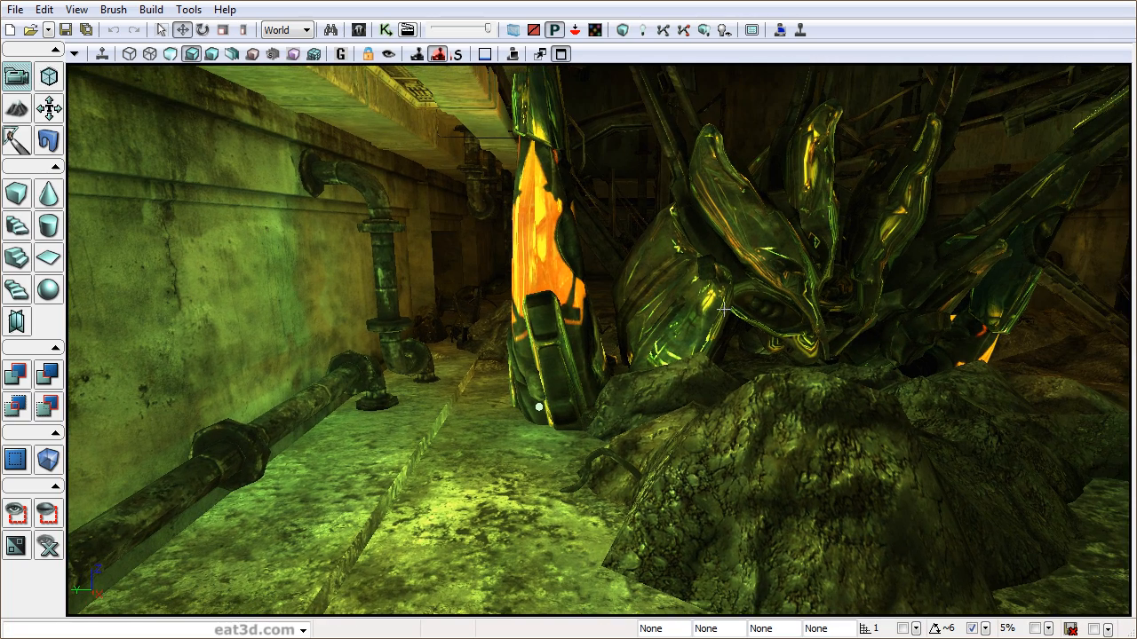
drag(736, 294, 736, 330)
right_drag(784, 423, 706, 559)
drag(705, 560, 716, 403)
click(665, 431)
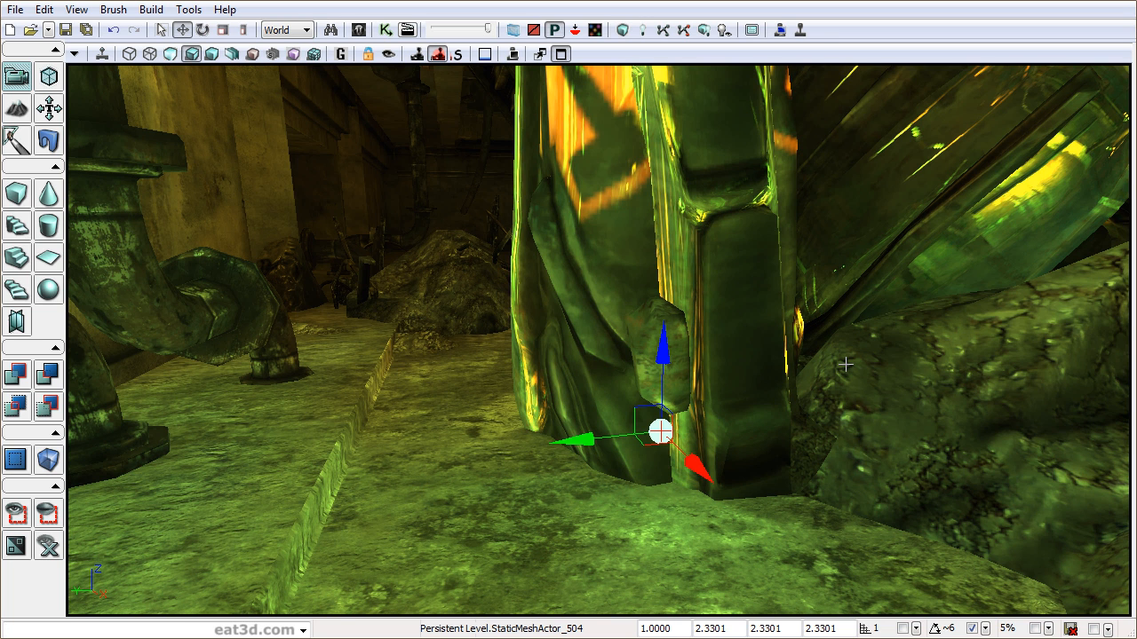
Check the Rendering and Materials properties of the selected sphere's static mesh component.
drag(824, 340, 820, 338)
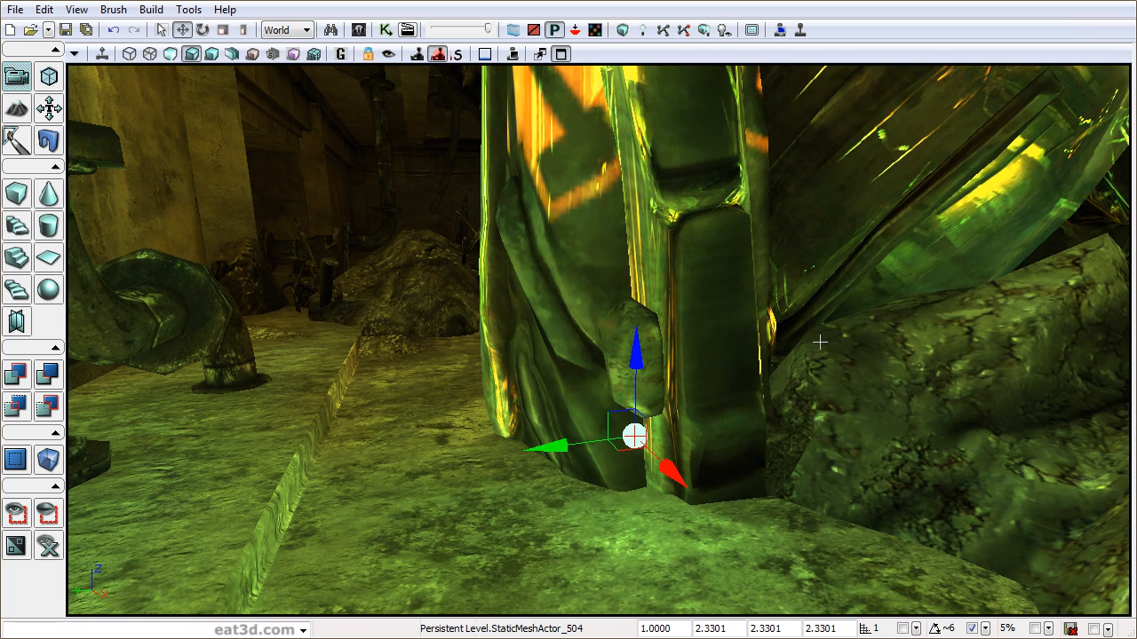
key(F4)
click(616, 325)
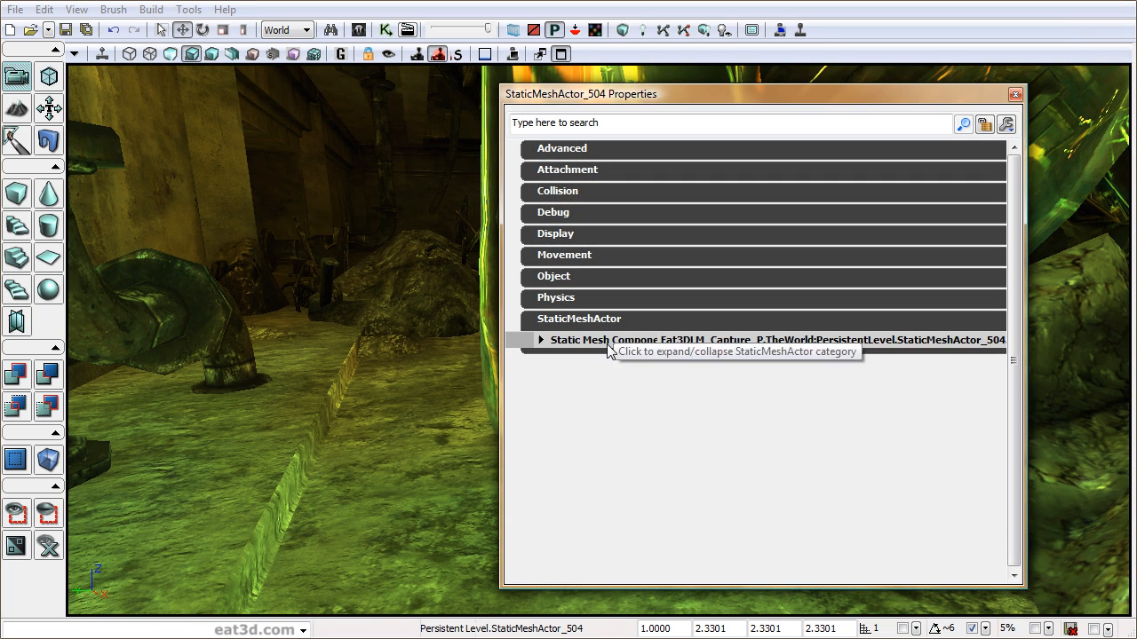
click(710, 487)
scroll(913, 478, down, 6)
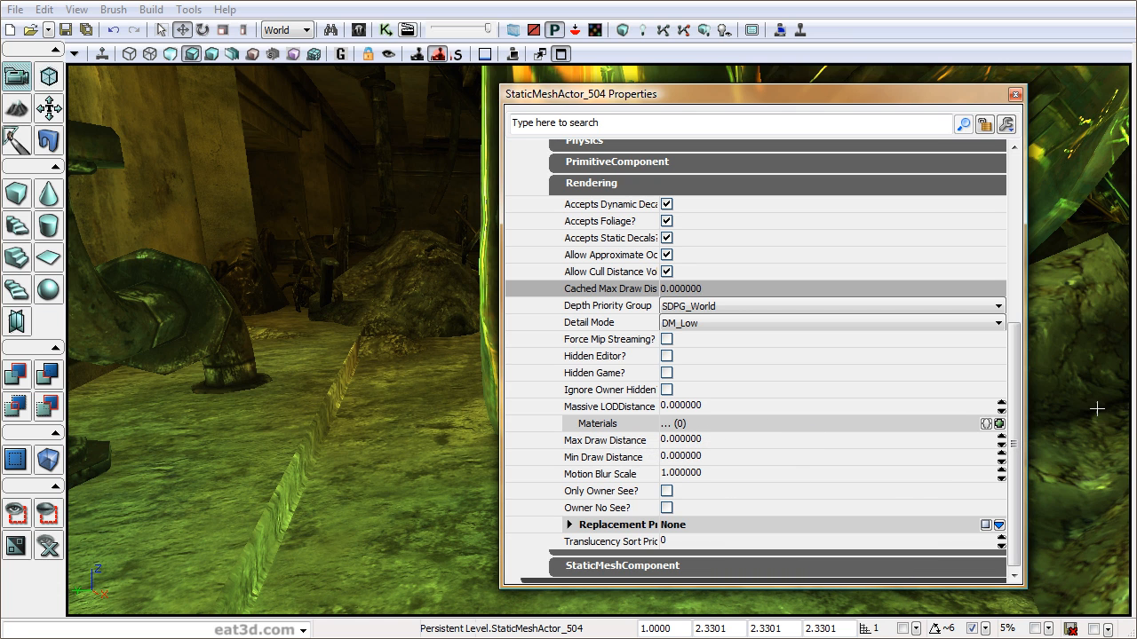
click(1015, 94)
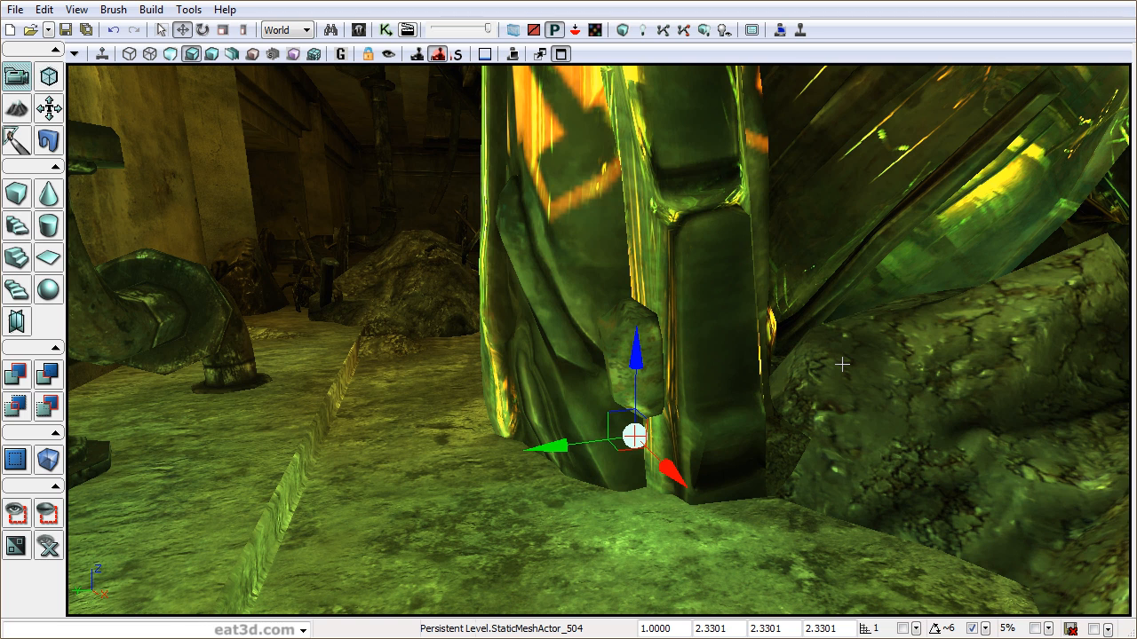
Locate the sphere's mesh in the Content Browser and open glow_box in the Static Mesh Editor.
right_drag(822, 315, 851, 337)
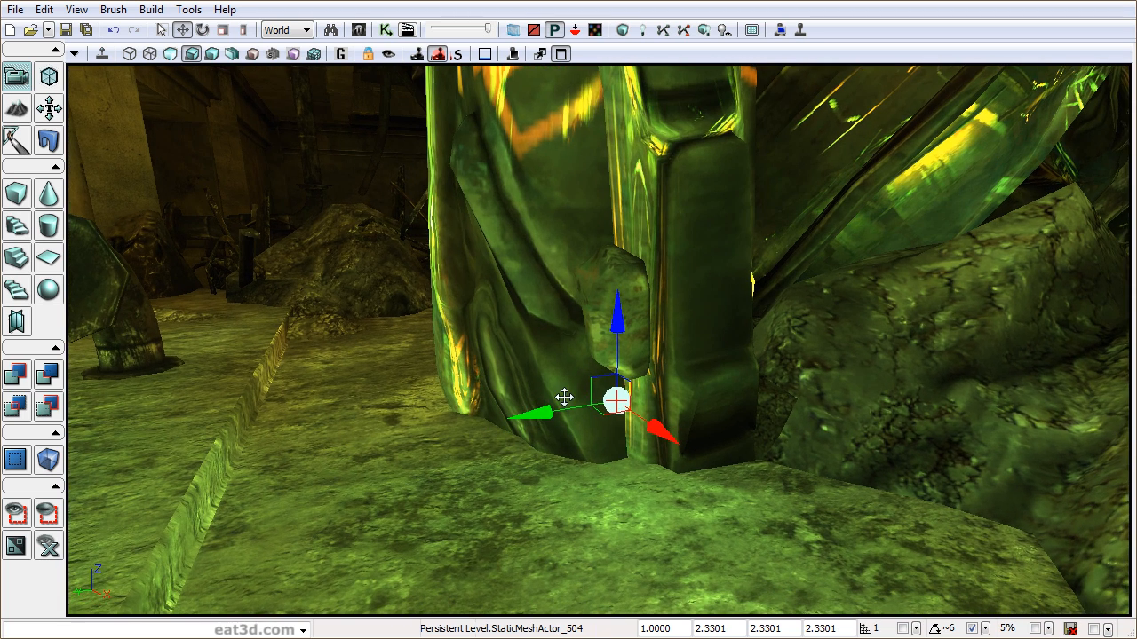
right_click(613, 400)
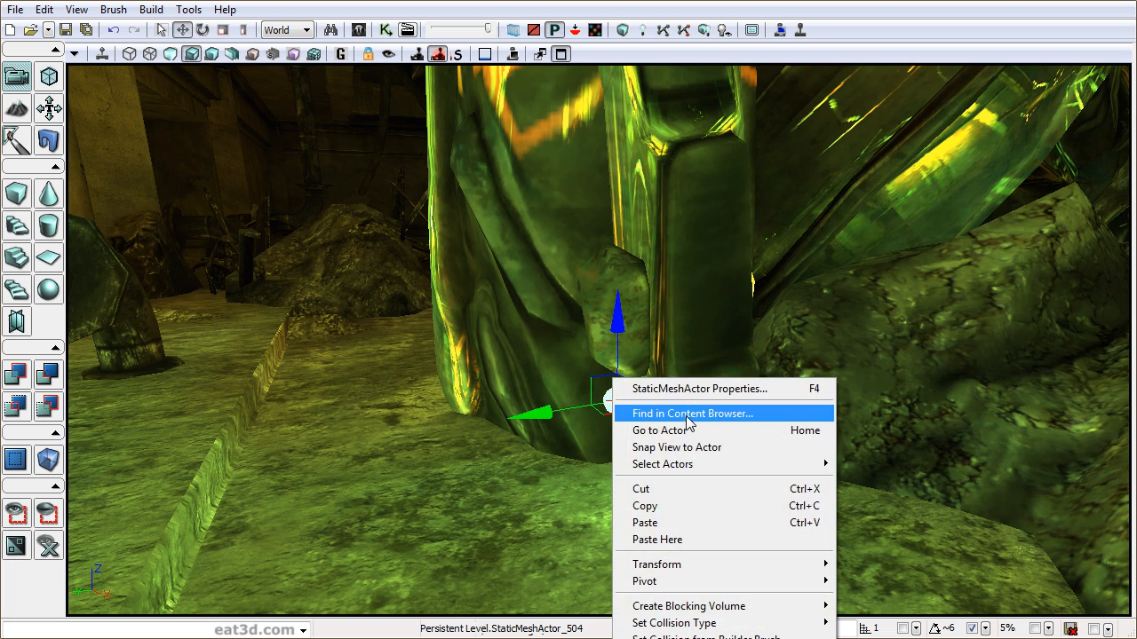
click(662, 413)
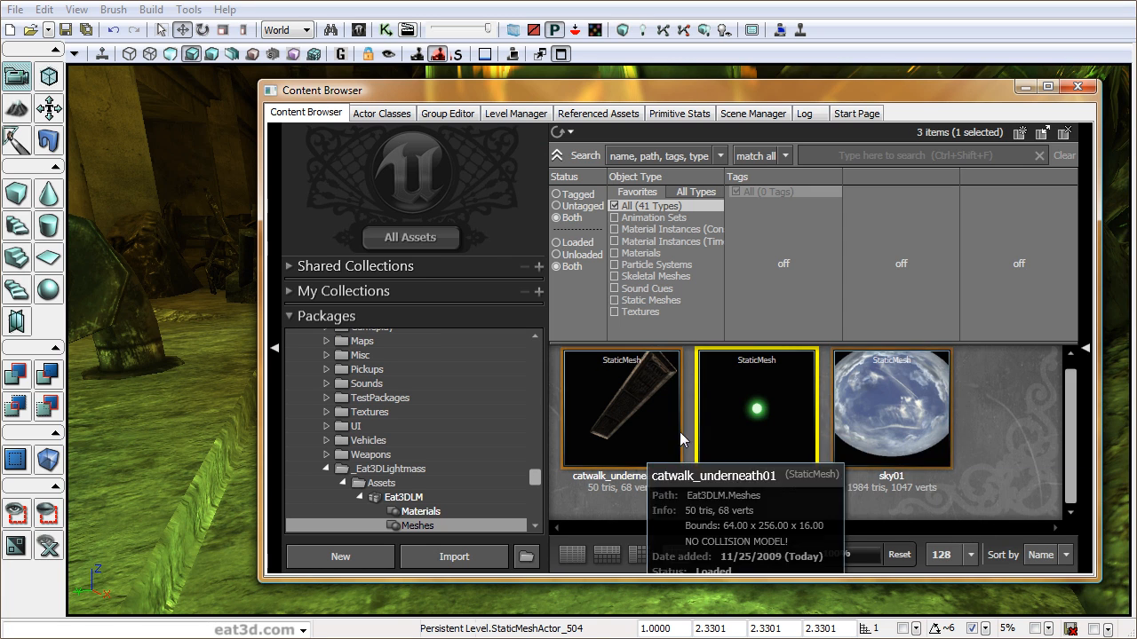
double_click(771, 394)
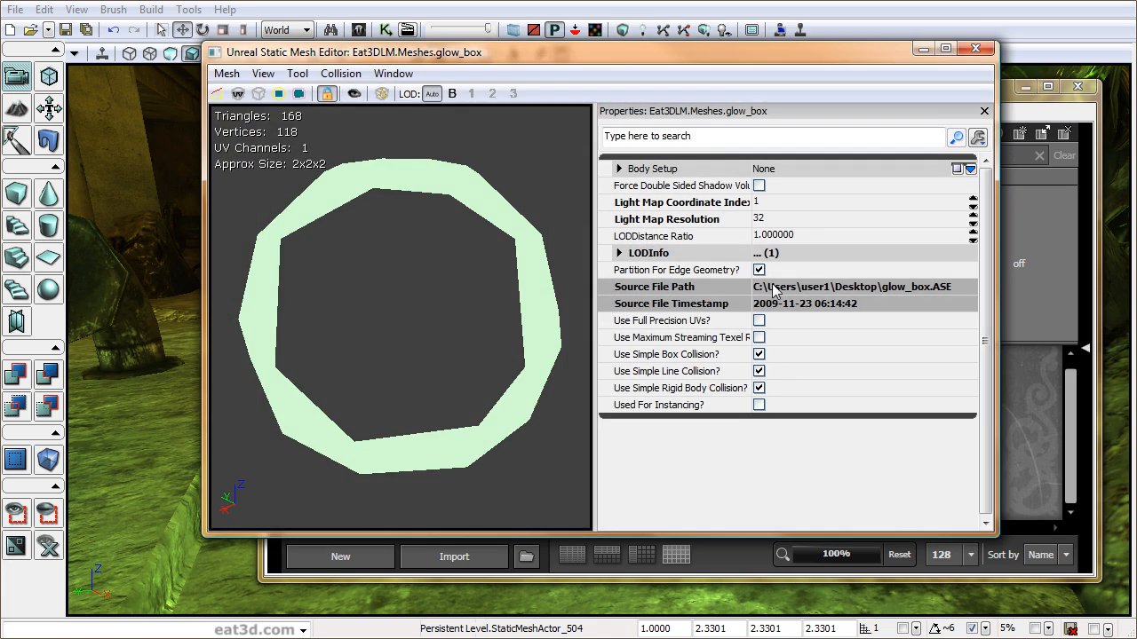
Find the material assigned to the glow_box LOD element and open glow_green in the Material Editor.
mouse_move(450, 278)
right_down()
mouse_move(450, 338)
mouse_move(451, 278)
right_up()
click(653, 255)
click(649, 270)
click(647, 287)
click(661, 304)
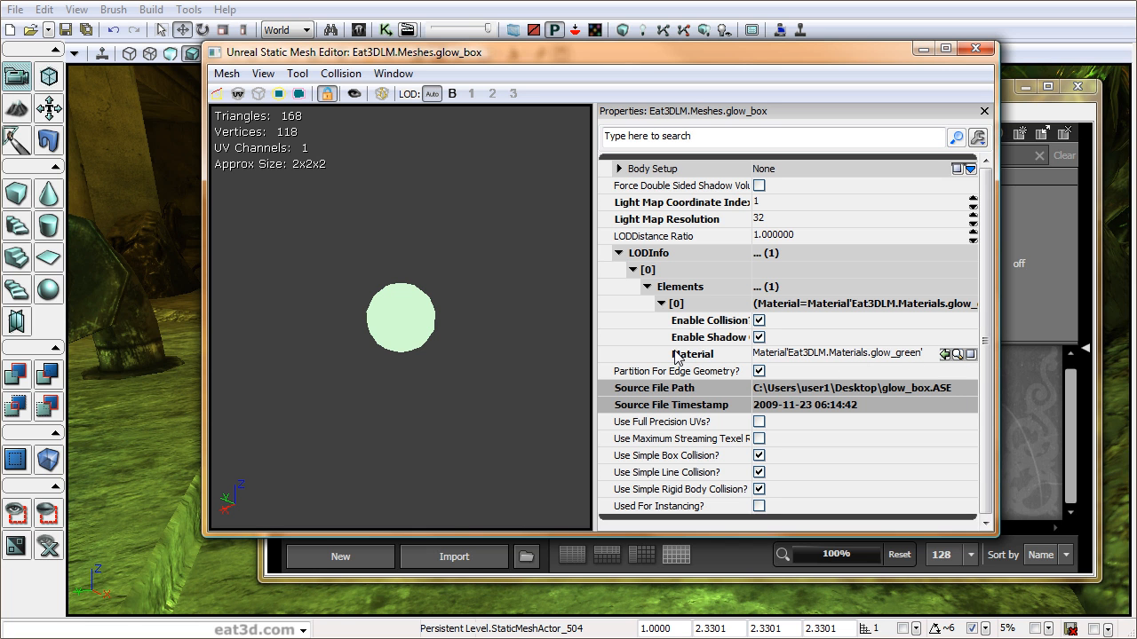
click(957, 354)
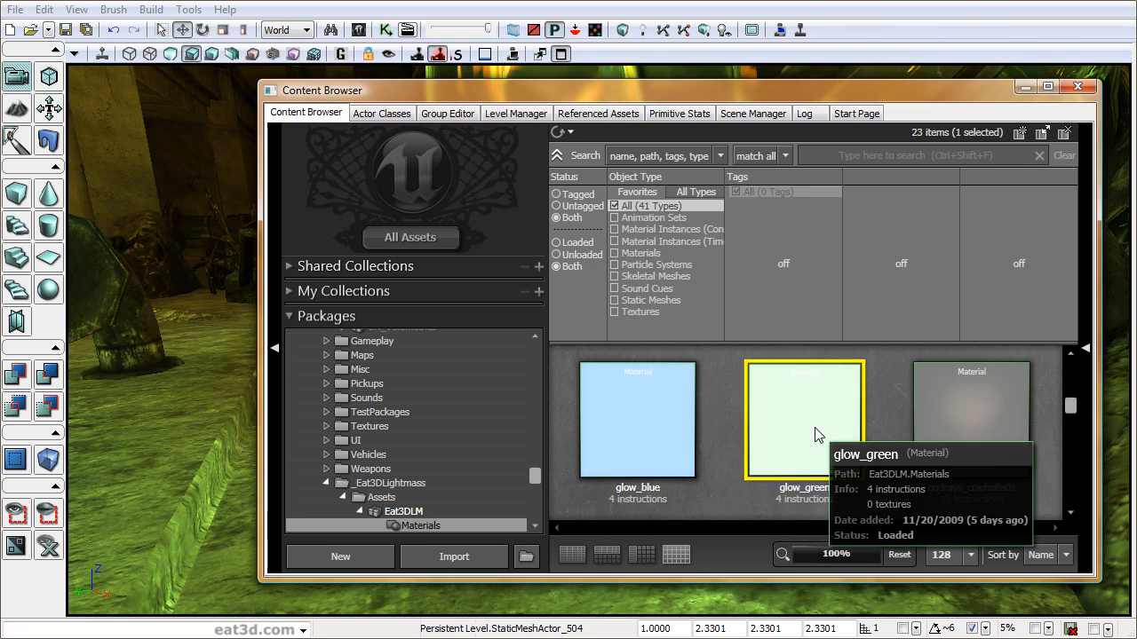
double_click(848, 458)
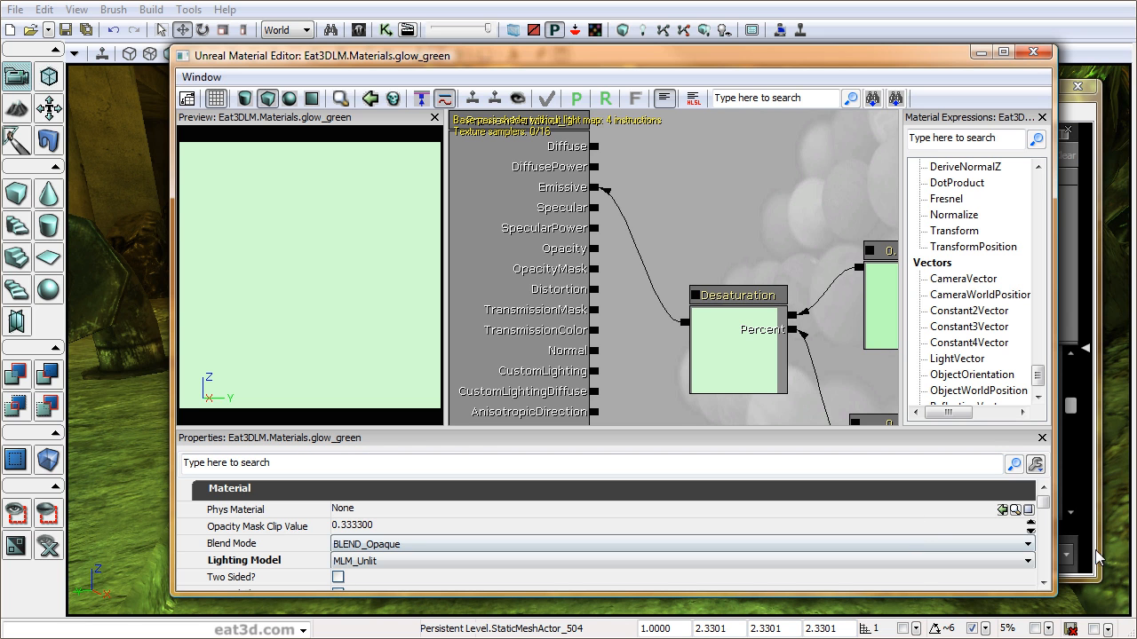
Set the Lightmass Emissive Boost of the glow_green material to 0.5.
drag(1044, 508, 1041, 574)
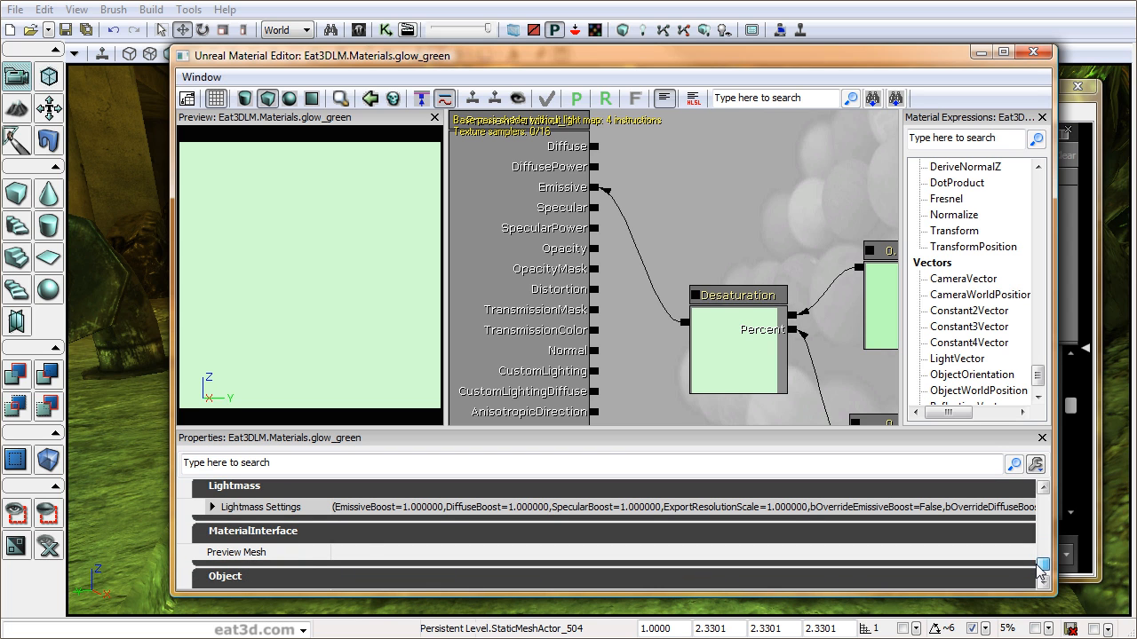
double_click(247, 510)
click(1044, 583)
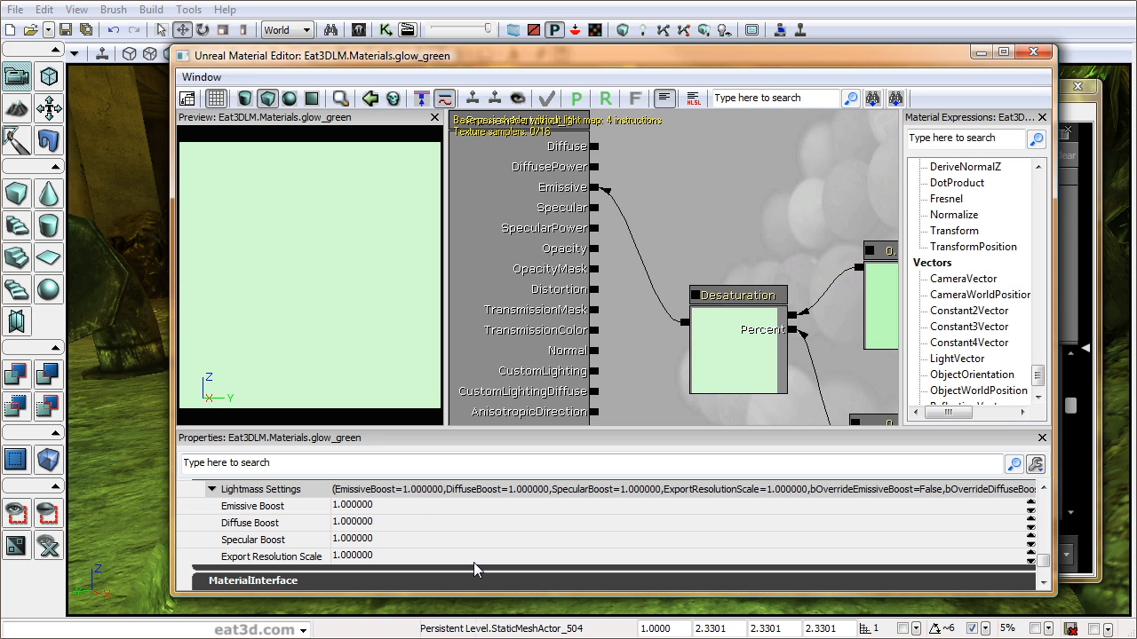
click(396, 507)
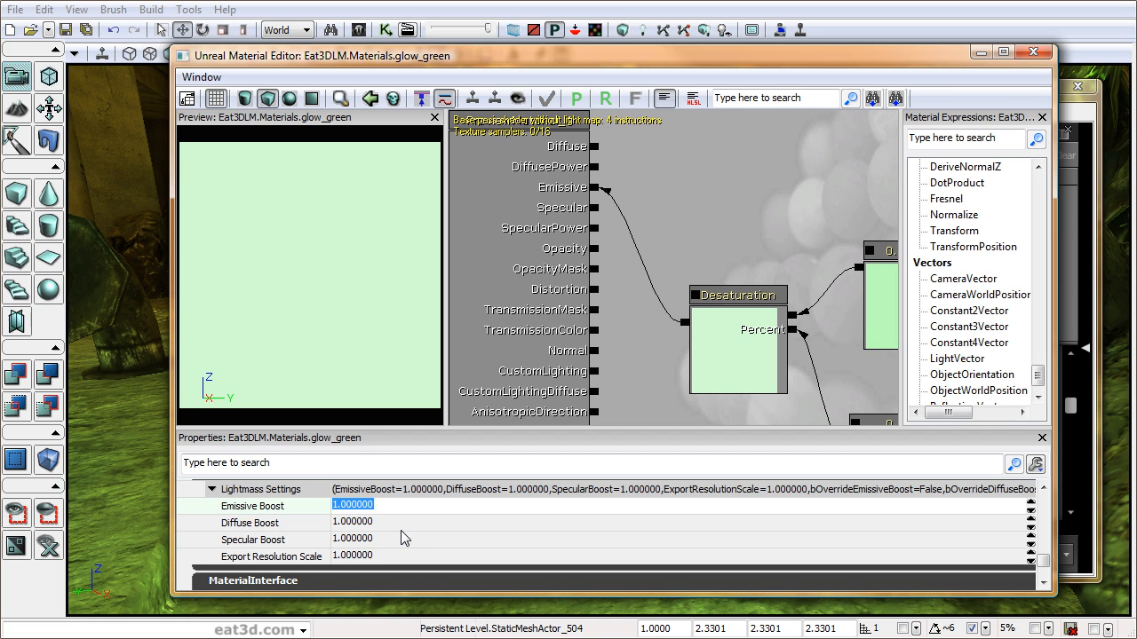
text(0.5)
key(Return)
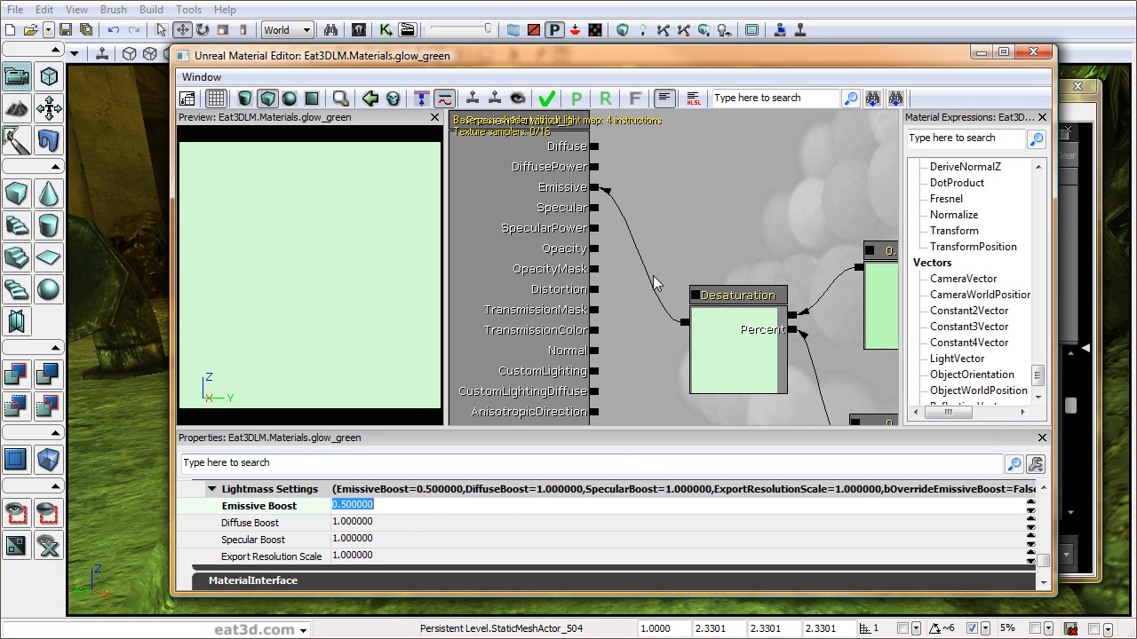
Apply the glow_green material changes and close the Material Editor.
drag(711, 59, 681, 57)
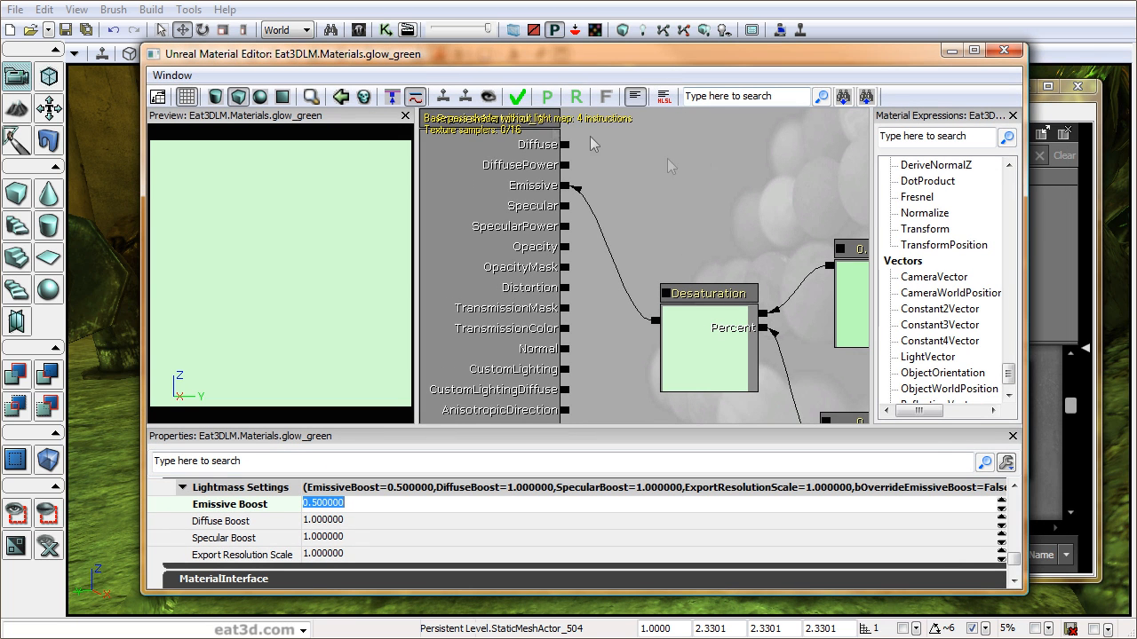
click(519, 99)
click(1004, 51)
Save the Eat3DLM package and close the Content Browser.
click(416, 513)
right_click(415, 512)
click(439, 519)
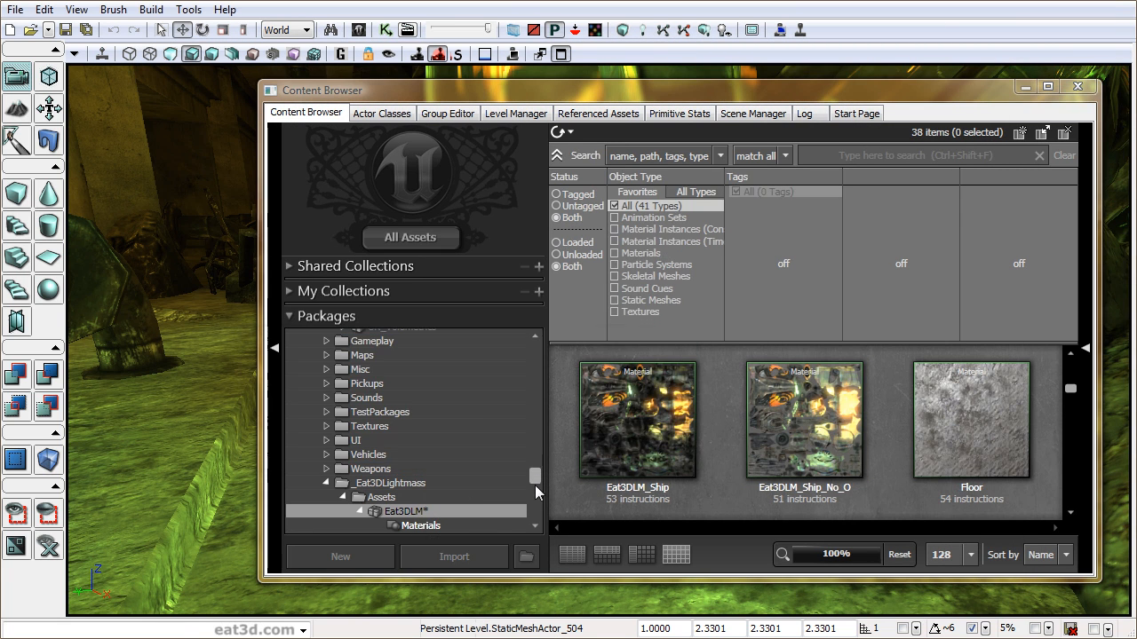
click(1077, 86)
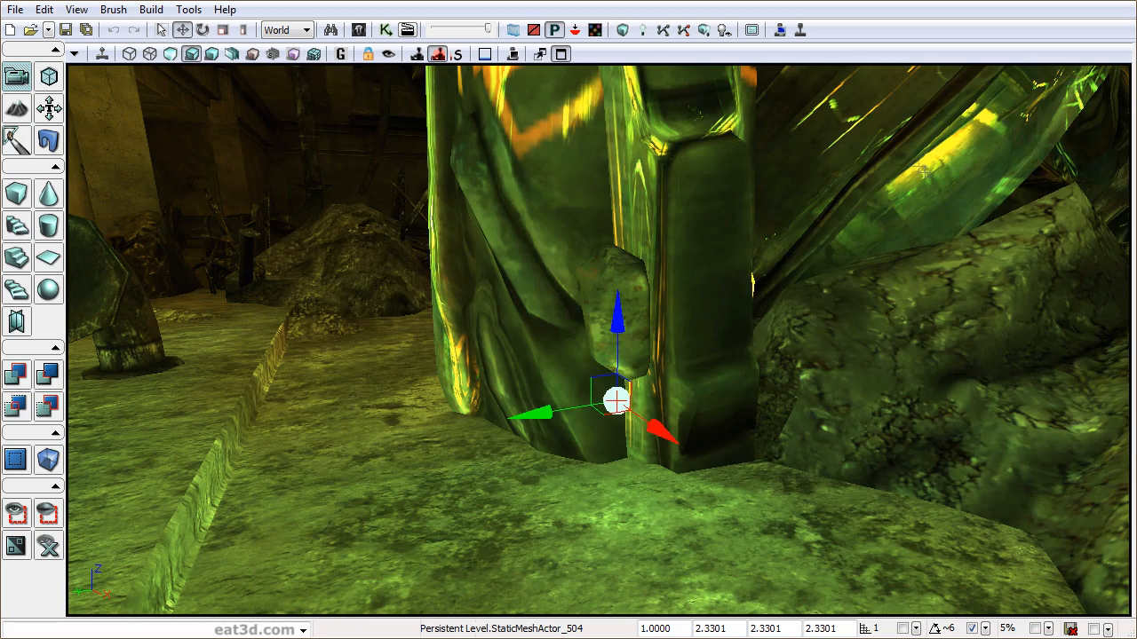
Examine the lighting on the wall, pipes and floor around the ship's orange-lit fin.
drag(832, 166, 924, 177)
right_drag(924, 178, 924, 134)
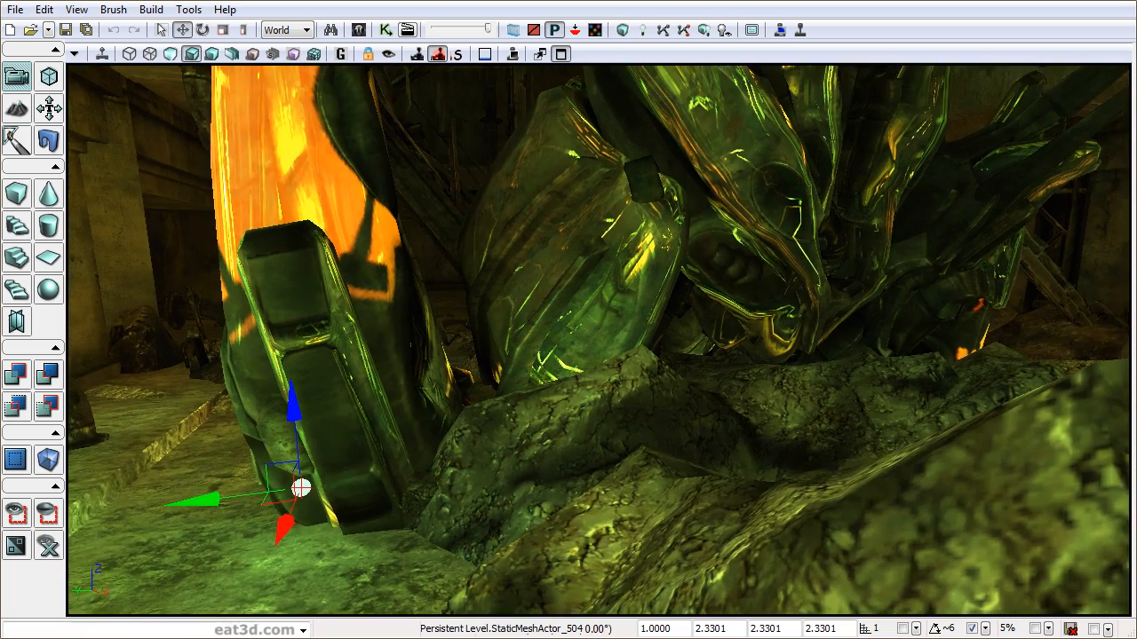
right_drag(831, 165, 821, 133)
drag(822, 133, 831, 189)
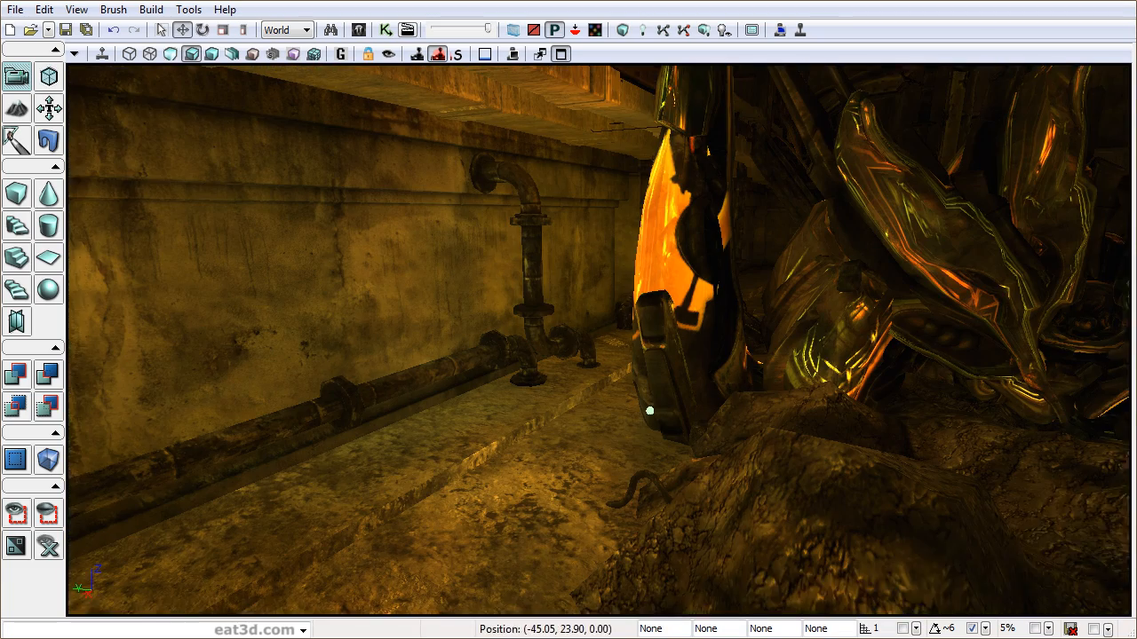
drag(887, 444, 797, 444)
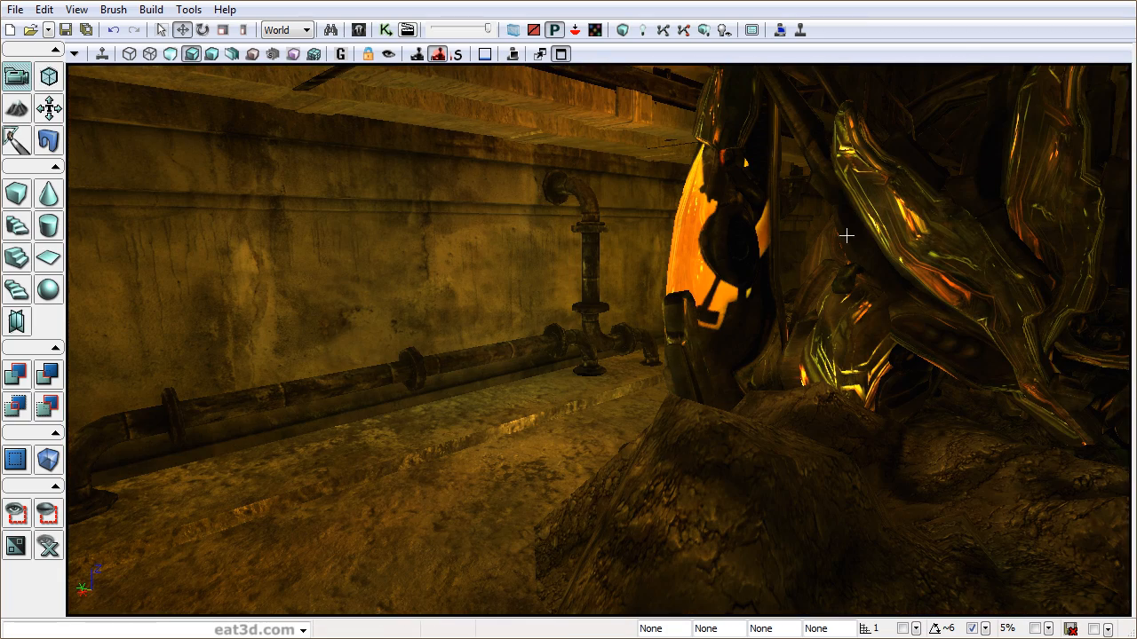
drag(846, 236, 837, 240)
Set the Lightmass Emissive Boost of the glowing sphere at the fin's base to 1 in its actor properties.
click(603, 362)
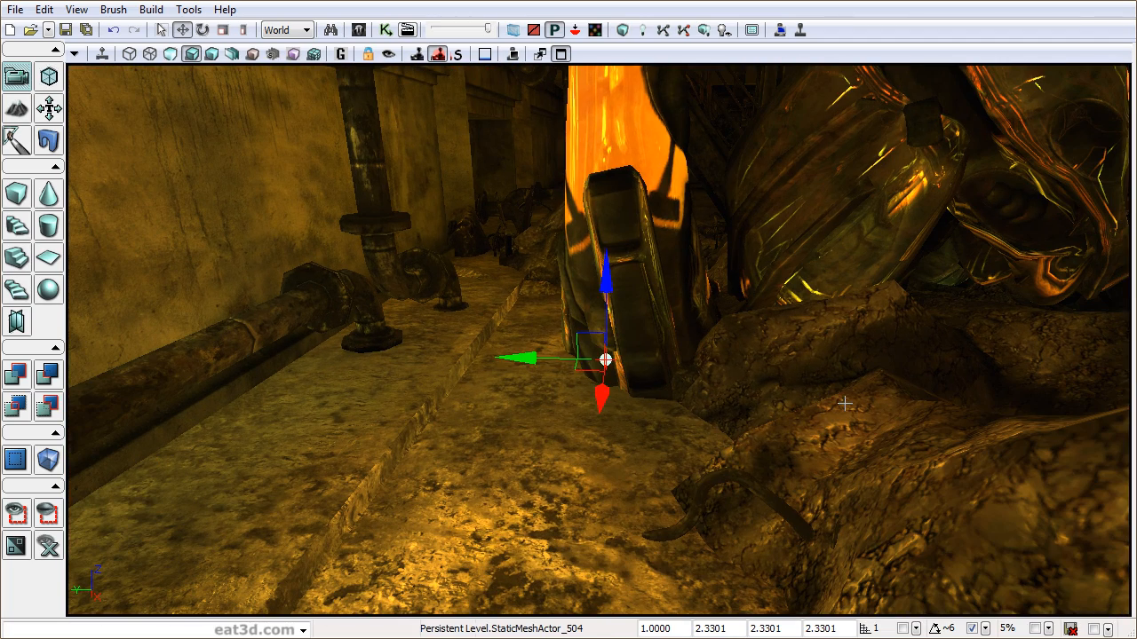
key(F4)
click(594, 318)
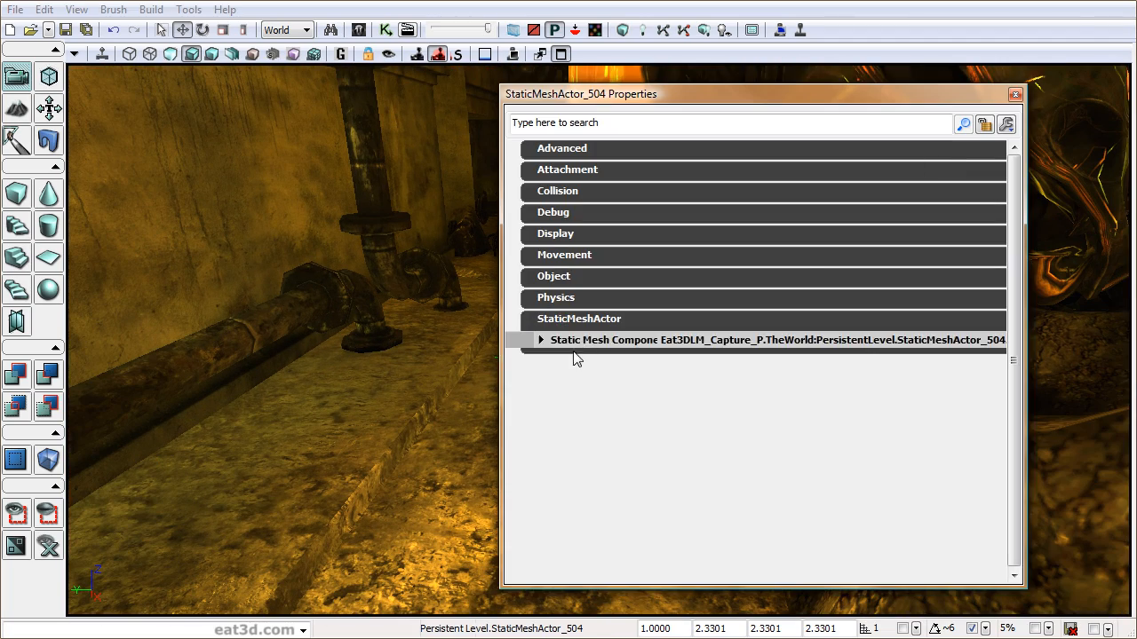
click(573, 342)
click(604, 421)
click(669, 444)
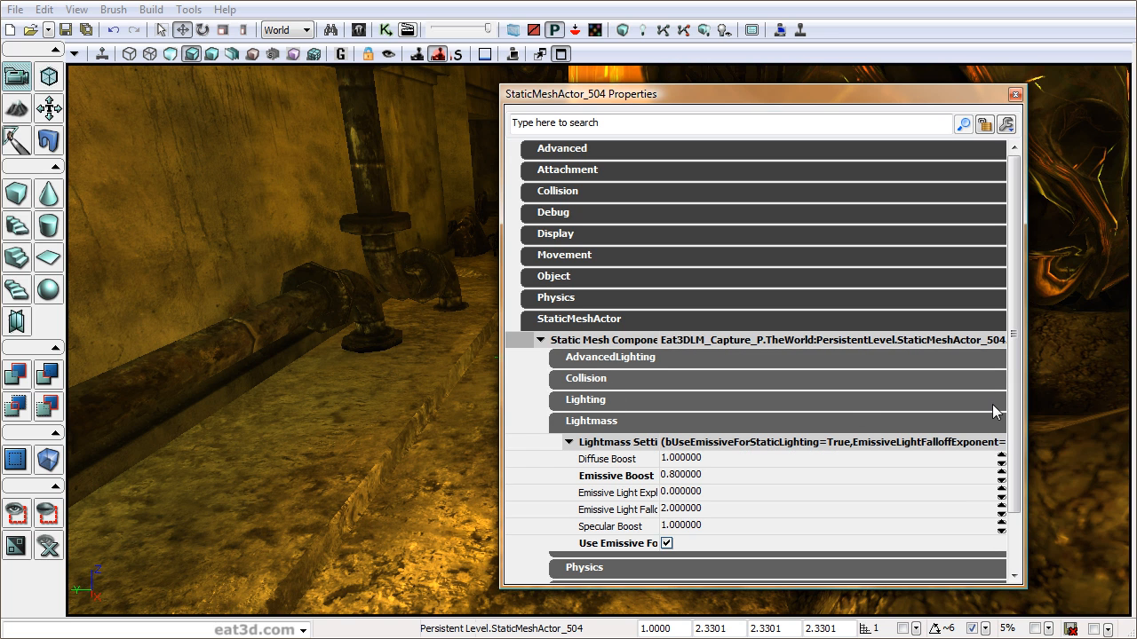
scroll(924, 436, down, 1)
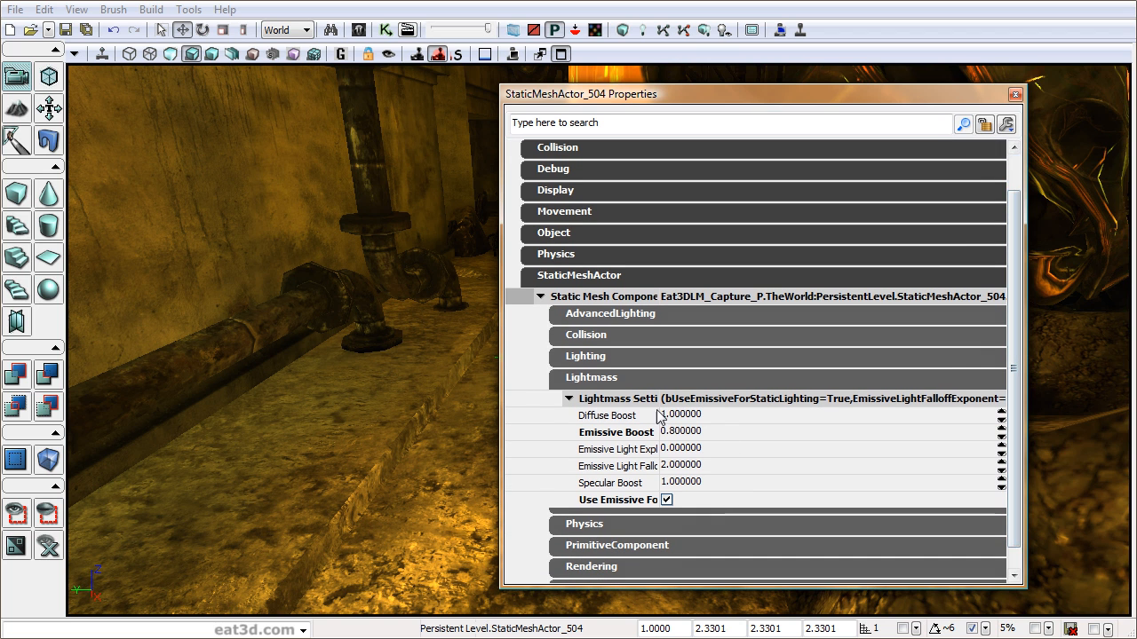
drag(658, 415, 714, 418)
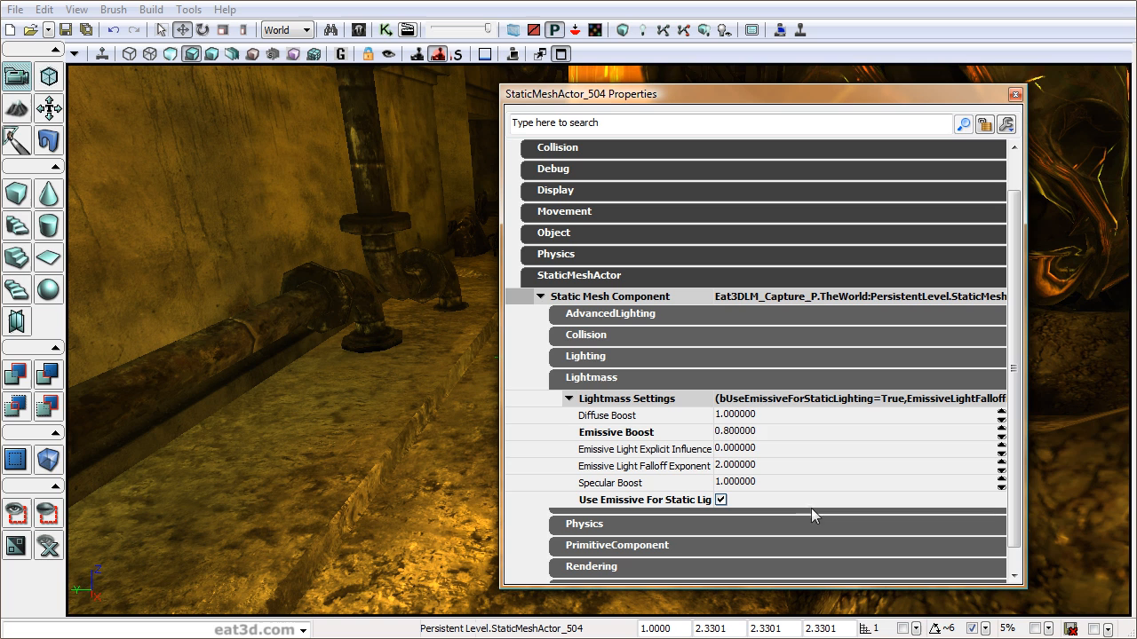
click(760, 430)
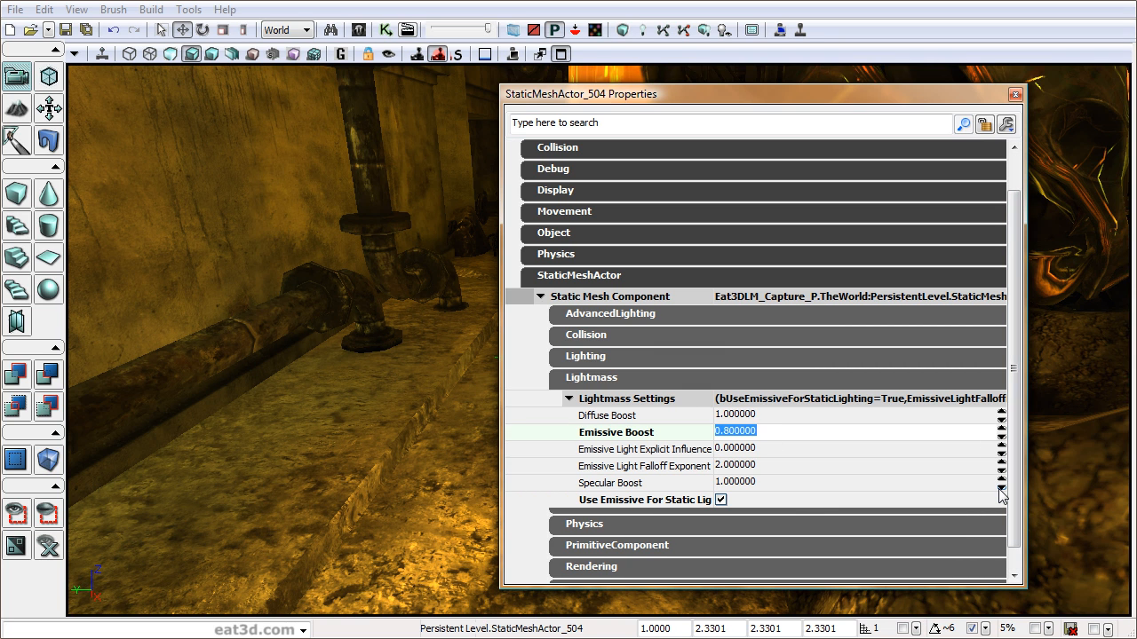
text(1)
key(Return)
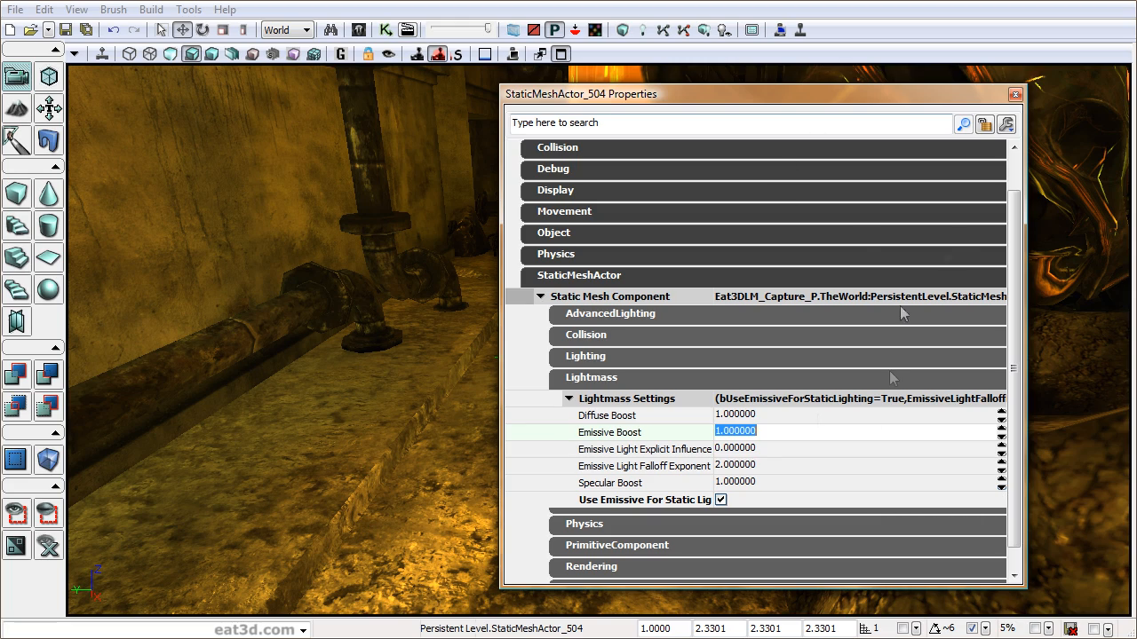
click(1015, 94)
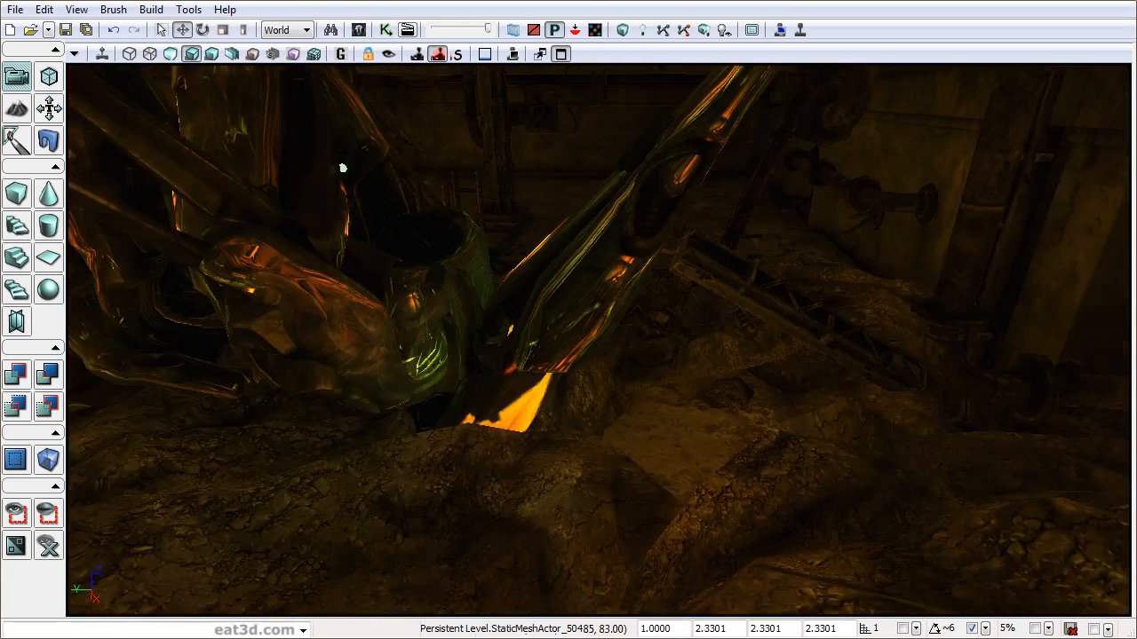
Set the Lightmass Emissive Boost of the small glowing sphere above the ship's ring-shaped part to 4.
drag(586, 275, 582, 218)
click(334, 180)
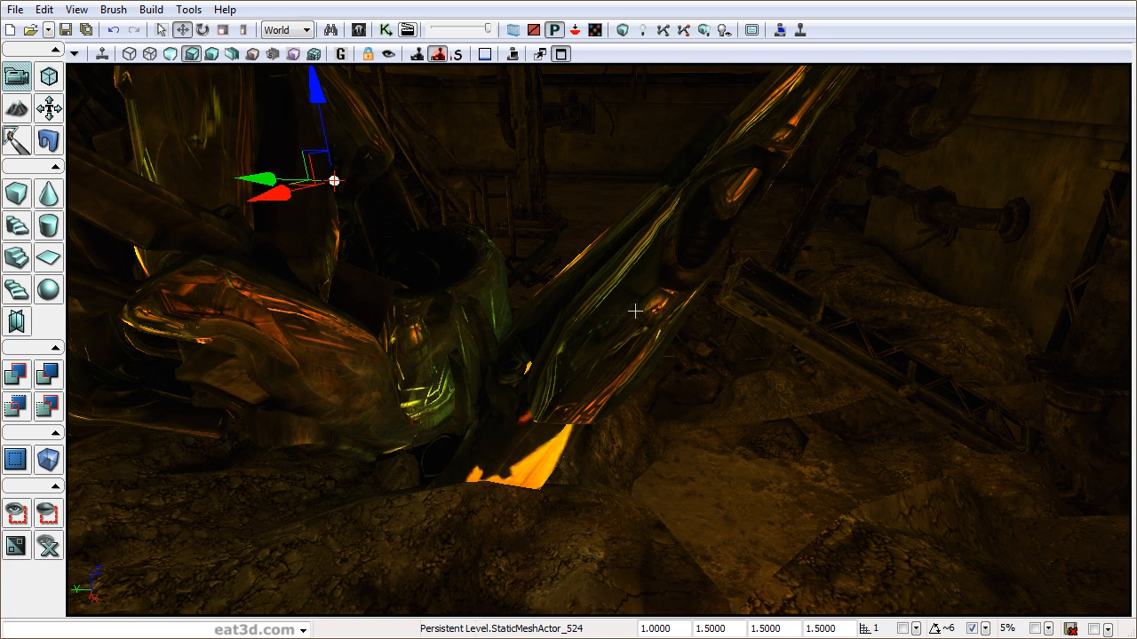
right_drag(617, 314, 637, 304)
key(F4)
click(600, 322)
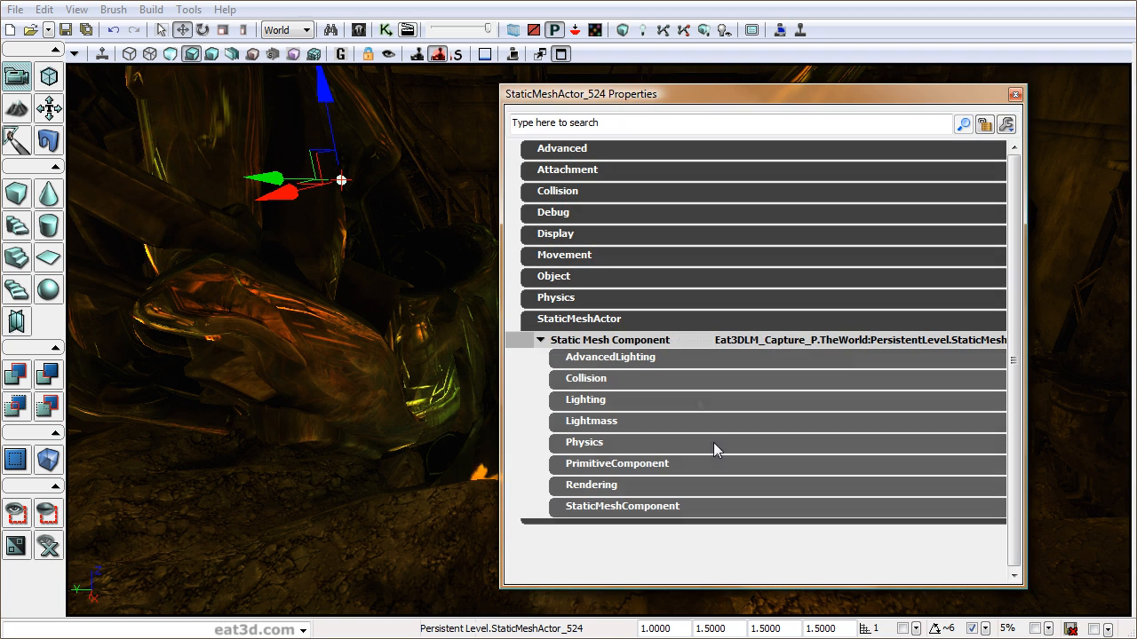
click(646, 424)
click(738, 476)
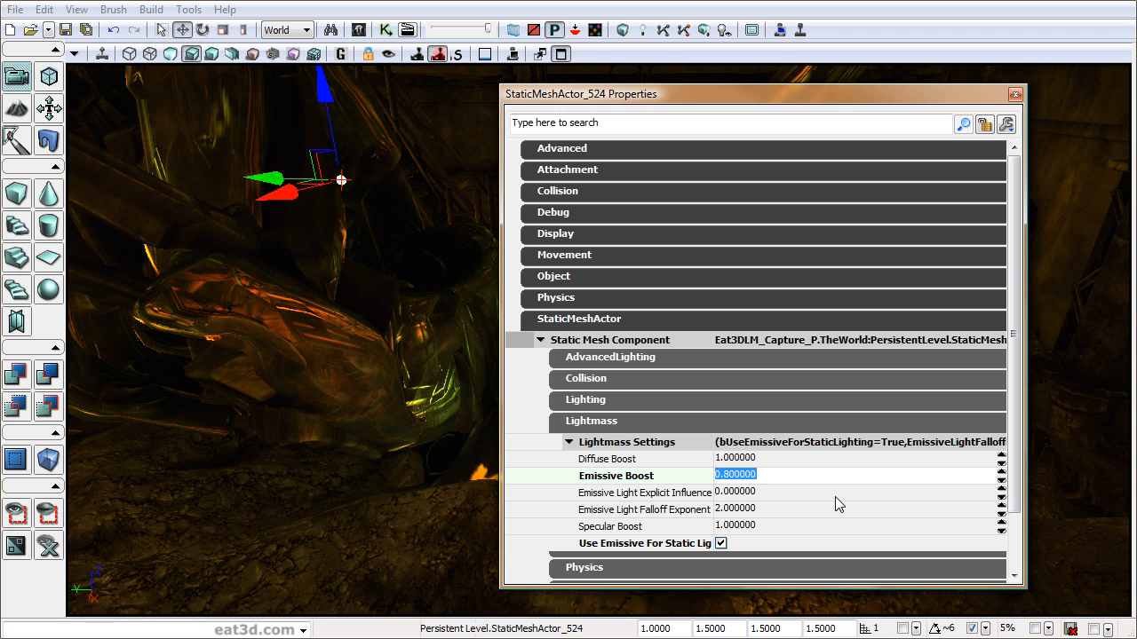
text(4)
key(Return)
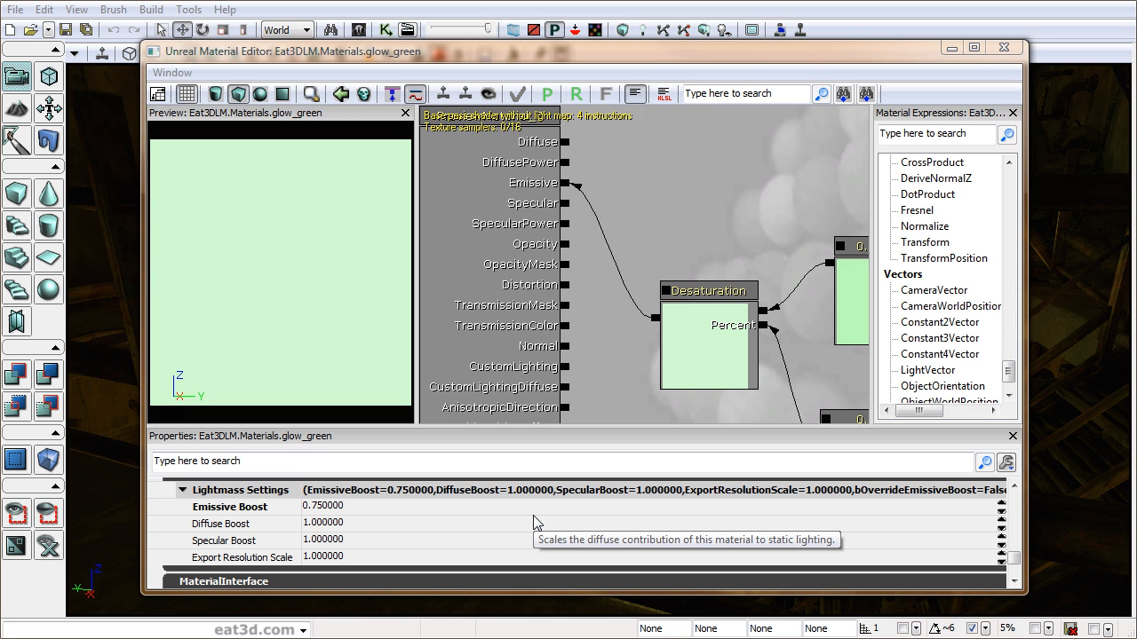
Close the glow_green material and examine the lighting on the wall, pipes and floor beside the orange-lit fin.
click(1004, 48)
right_drag(886, 395, 861, 383)
middle_drag(861, 383, 892, 435)
drag(892, 435, 891, 332)
right_drag(891, 332, 782, 311)
right_drag(782, 427, 799, 434)
drag(800, 433, 851, 489)
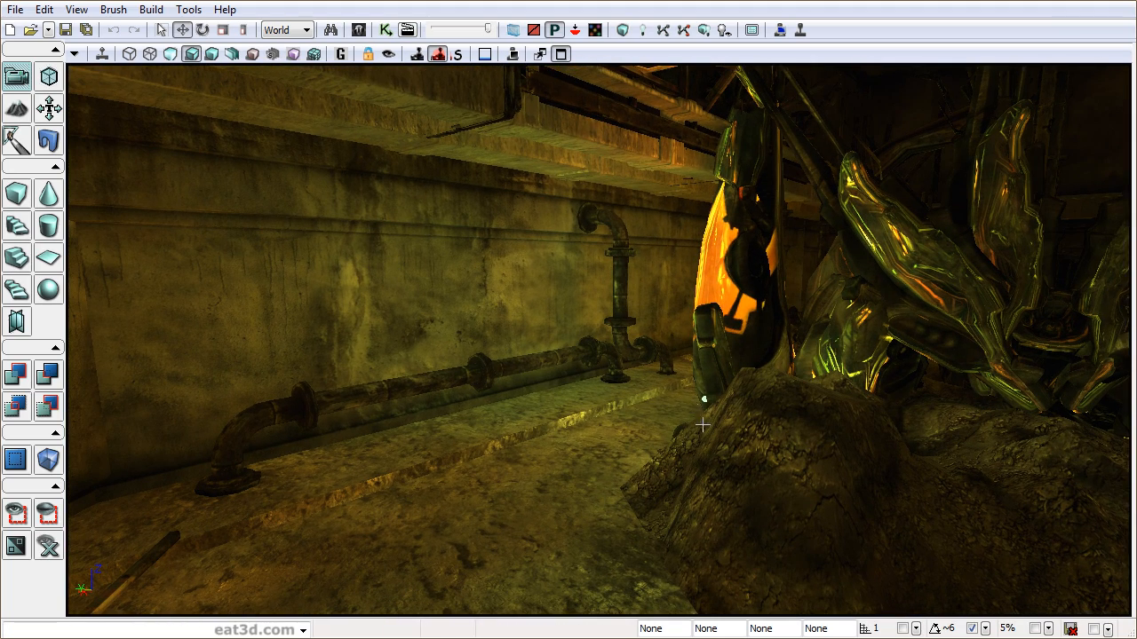
drag(698, 410, 655, 423)
right_drag(655, 422, 550, 396)
drag(550, 396, 531, 444)
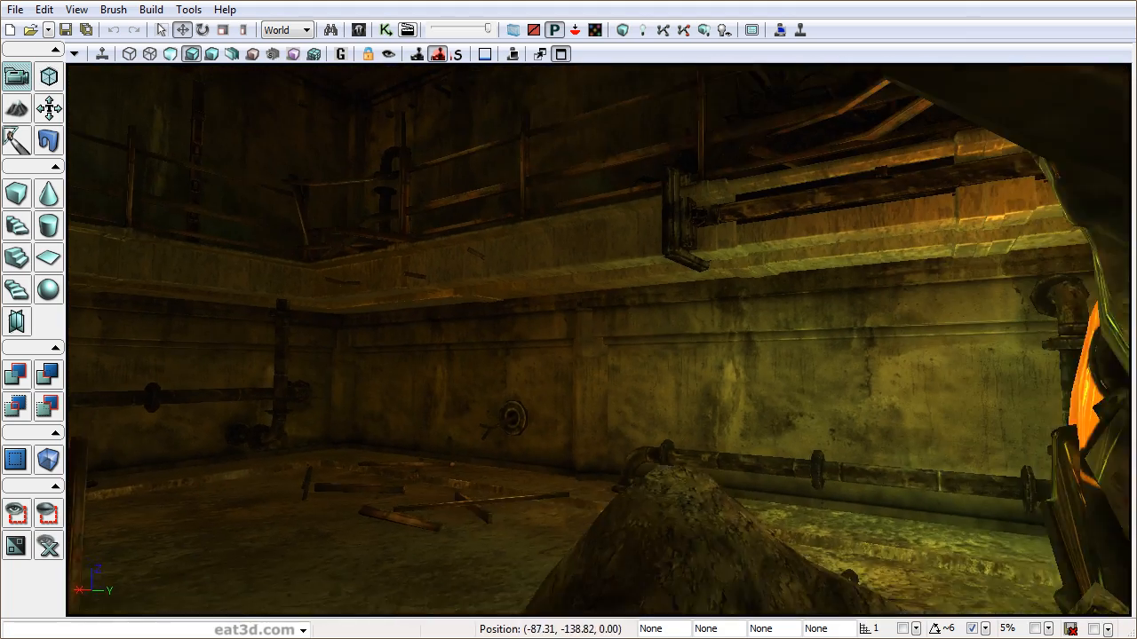
right_drag(531, 444, 531, 409)
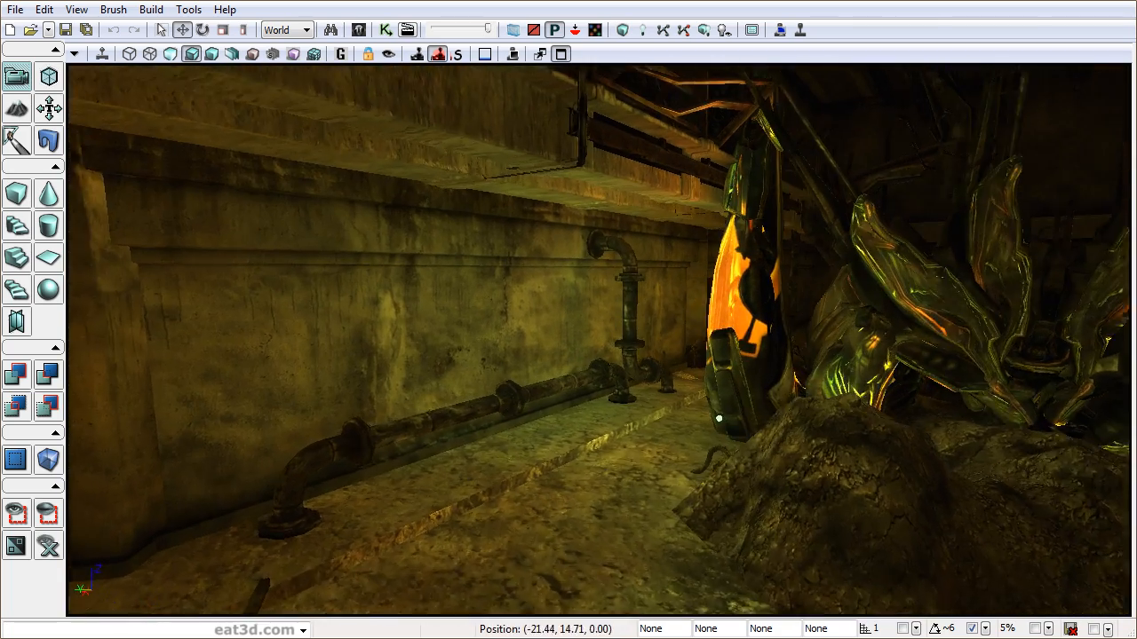
drag(568, 373, 569, 347)
right_drag(568, 346, 666, 347)
drag(666, 347, 782, 311)
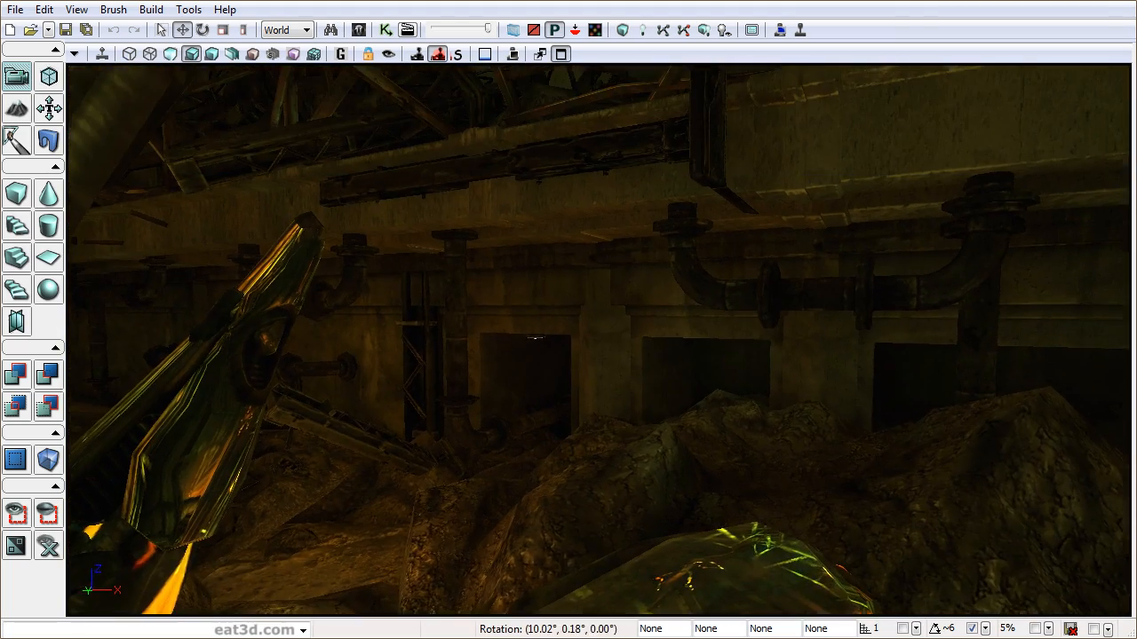
Examine the lighting on the rubble, alcoves and pipes around the slanted fin on the ship's darker side.
drag(536, 339, 258, 382)
drag(262, 324, 498, 343)
right_drag(567, 383, 669, 357)
drag(669, 357, 566, 381)
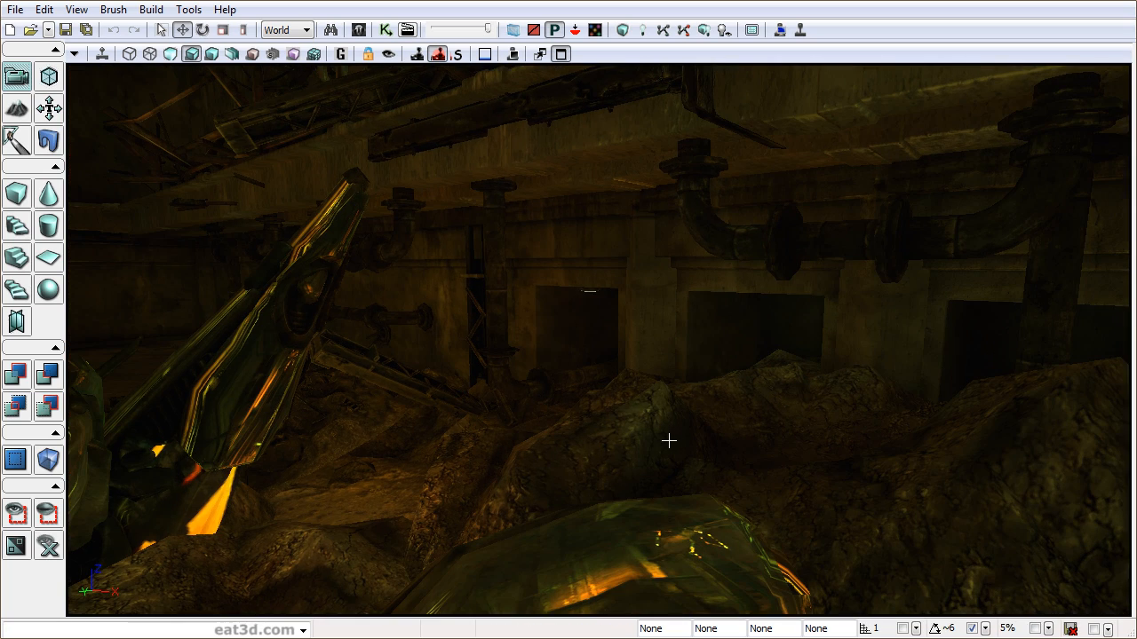
mouse_move(667, 415)
mouse_down()
mouse_move(622, 435)
mouse_move(657, 435)
mouse_move(661, 414)
mouse_up()
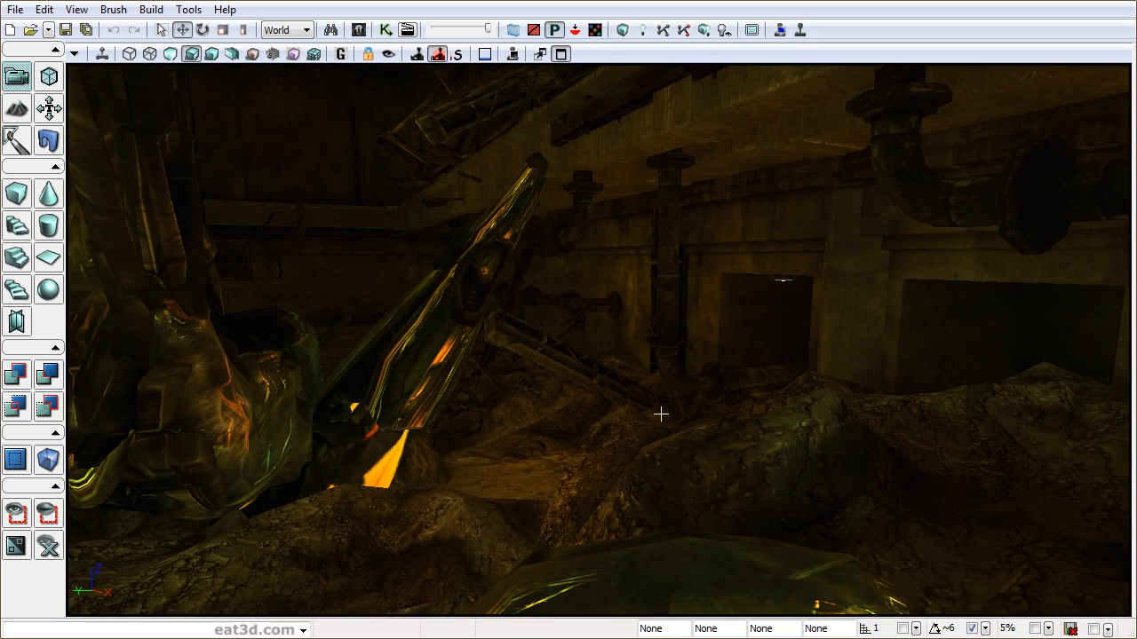
mouse_move(782, 388)
mouse_down()
mouse_move(780, 351)
mouse_move(774, 369)
mouse_up()
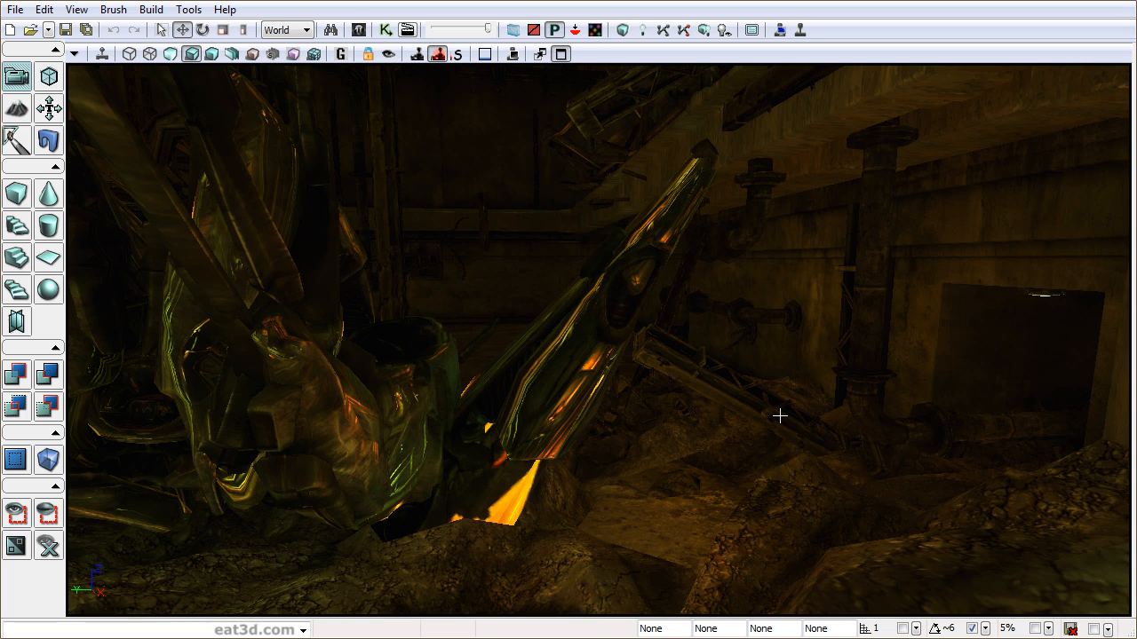
drag(780, 415, 705, 412)
right_drag(844, 391, 824, 373)
drag(653, 414, 662, 427)
right_drag(653, 414, 729, 413)
middle_drag(728, 412, 742, 397)
Examine the lighting across the ship's front, the dirt mound and the adjoining wall and floor.
right_drag(653, 414, 630, 424)
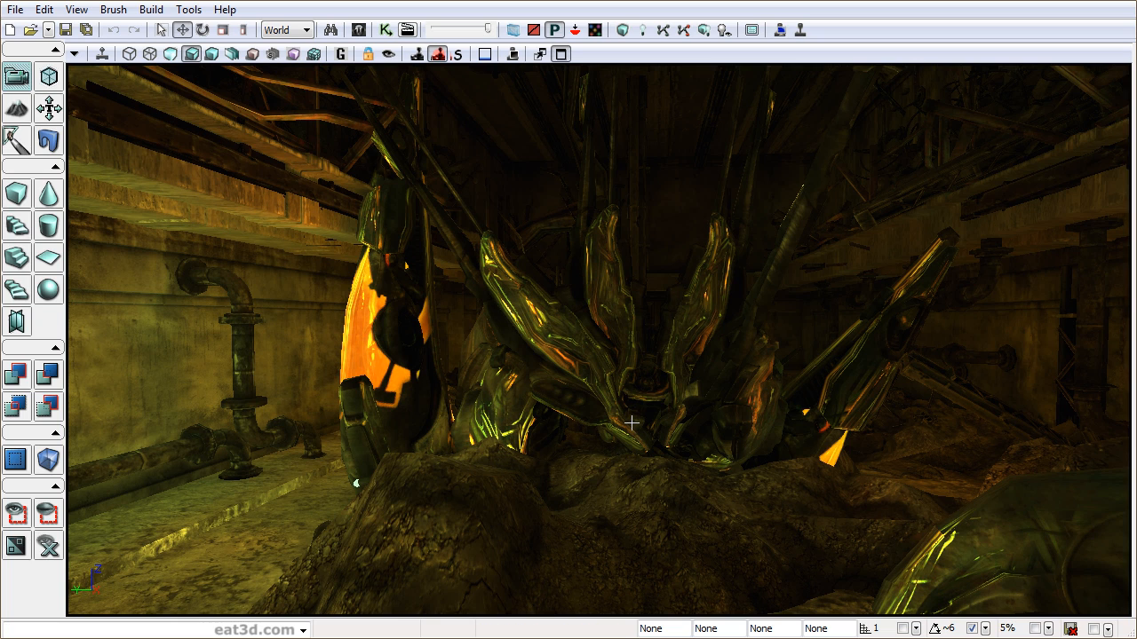
middle_drag(631, 431, 609, 464)
right_drag(610, 463, 593, 456)
middle_drag(594, 456, 671, 420)
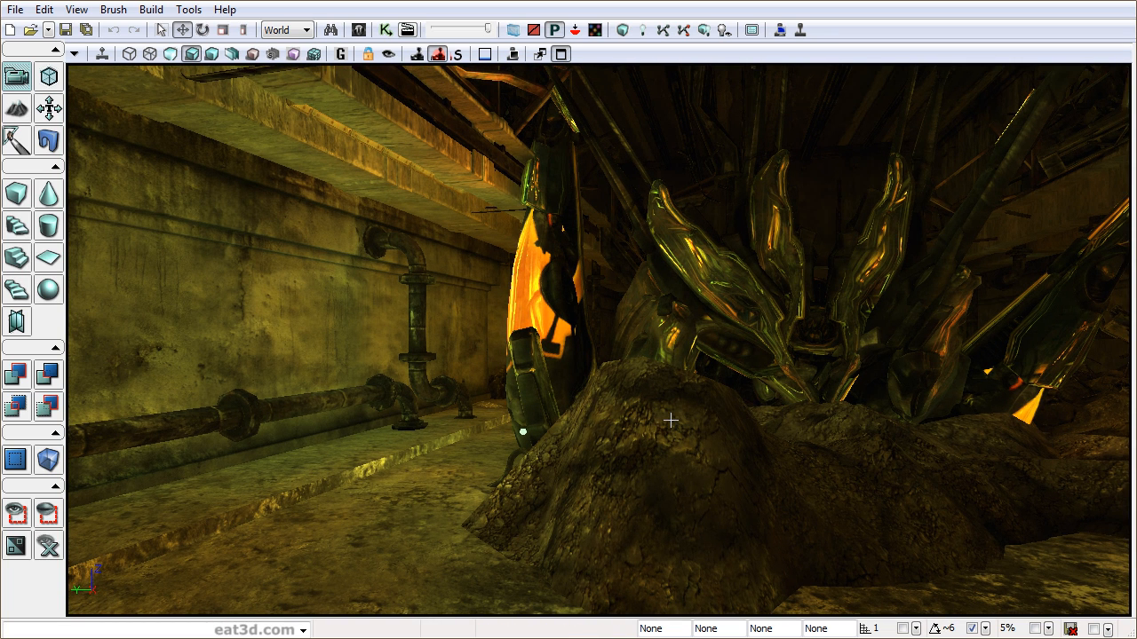
right_drag(670, 421, 671, 422)
drag(671, 422, 754, 524)
middle_drag(753, 524, 734, 444)
right_drag(734, 444, 683, 373)
middle_drag(684, 373, 680, 320)
drag(680, 320, 746, 173)
middle_drag(746, 173, 746, 133)
drag(746, 133, 757, 27)
right_drag(757, 27, 758, 25)
right_drag(754, 482, 783, 448)
middle_drag(783, 447, 667, 467)
drag(667, 467, 664, 405)
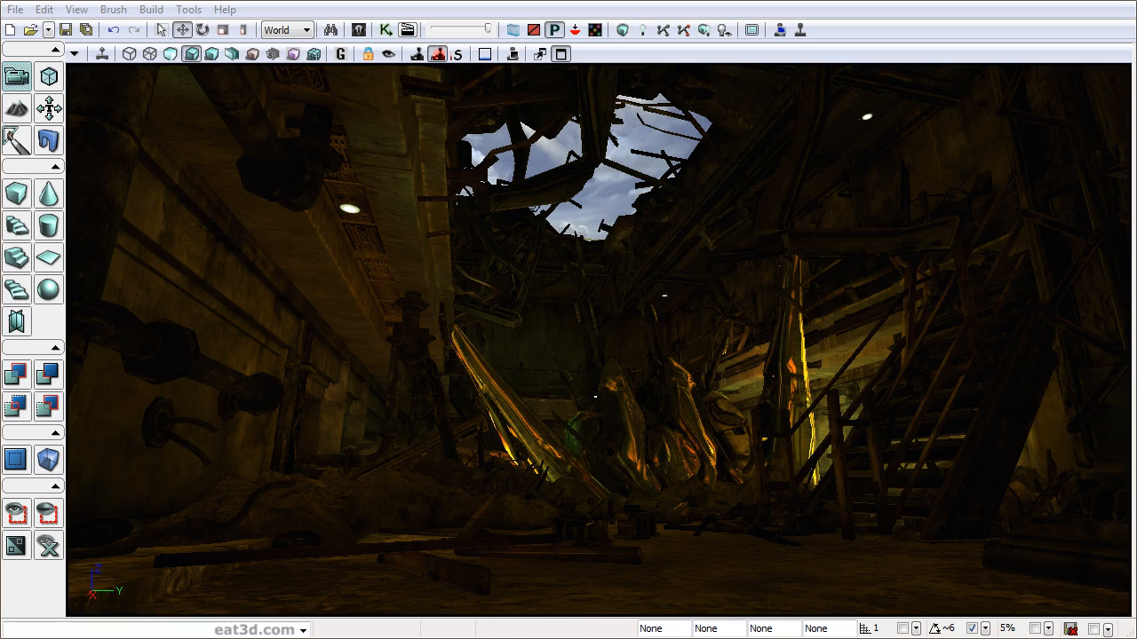
Examine the room from its far end, including the ceiling hole, the staircase and the dark side wall.
right_drag(990, 441, 953, 441)
middle_drag(989, 442, 1017, 452)
drag(987, 444, 987, 417)
middle_drag(930, 434, 965, 447)
drag(923, 432, 923, 363)
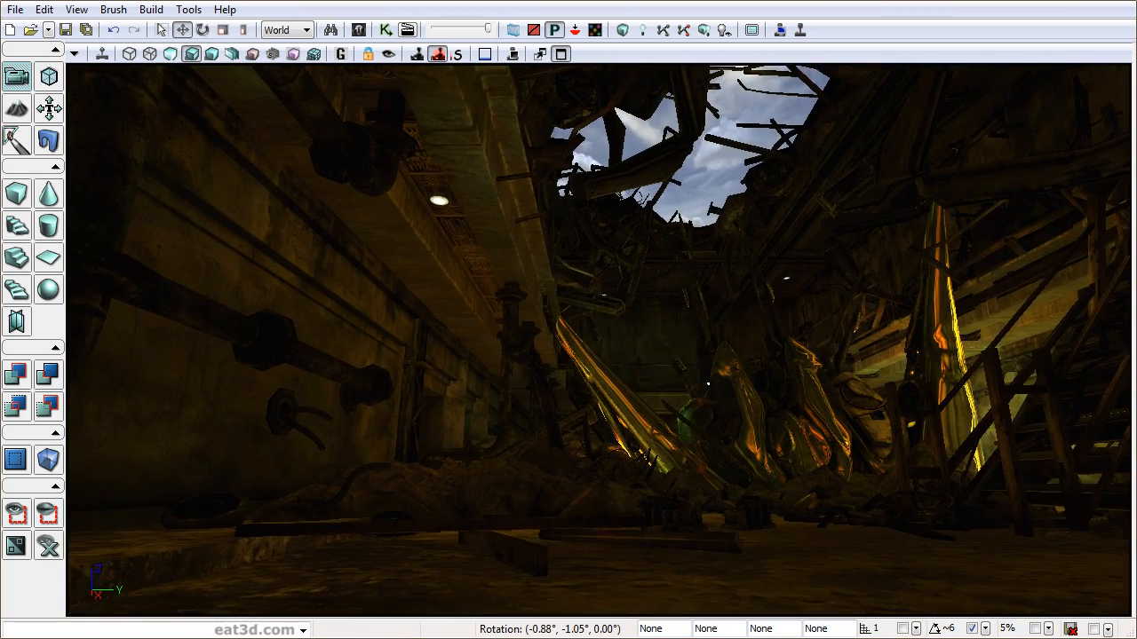
right_drag(900, 443, 907, 425)
middle_drag(883, 445, 906, 464)
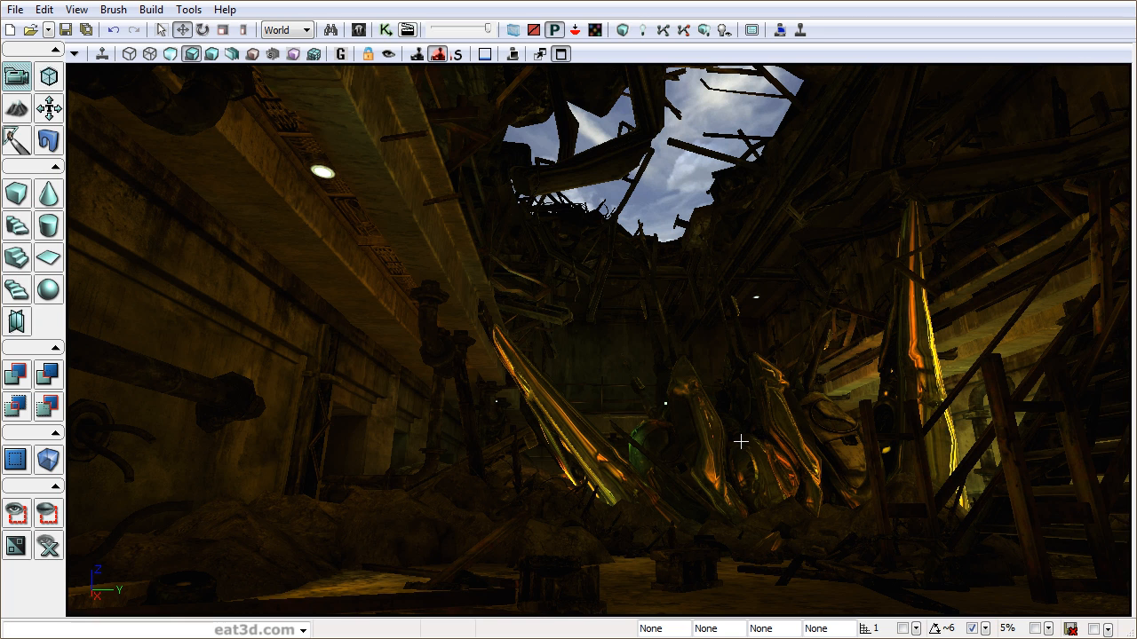
Select the nearest round lamp set into the ornamented ceiling trim.
right_drag(668, 425, 604, 438)
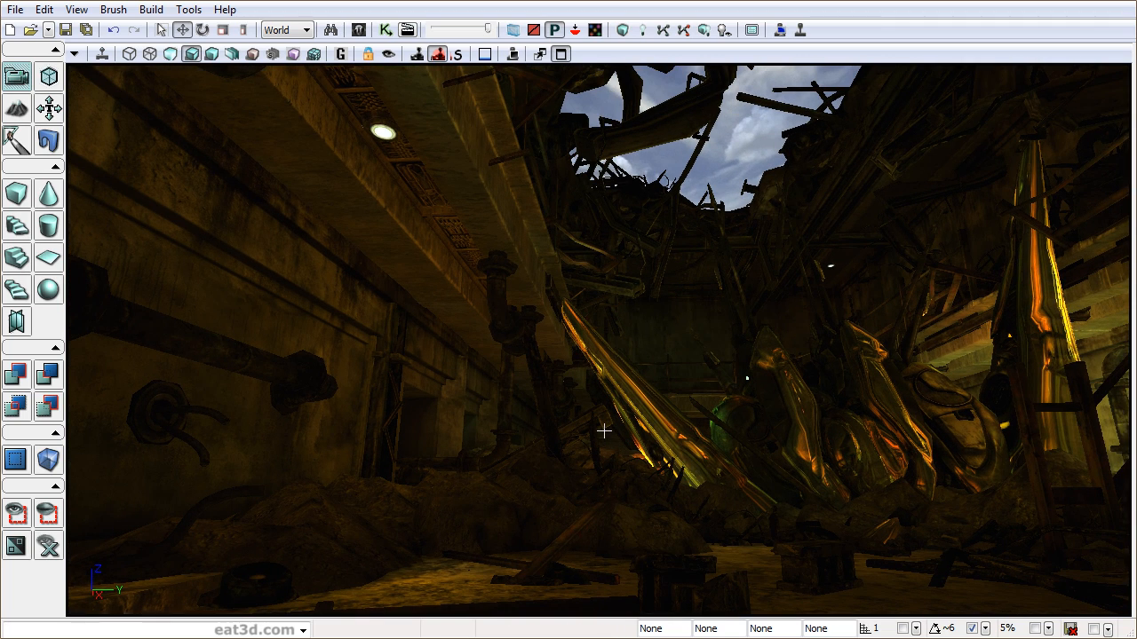
right_drag(591, 416, 575, 380)
right_drag(718, 288, 718, 288)
drag(719, 288, 683, 239)
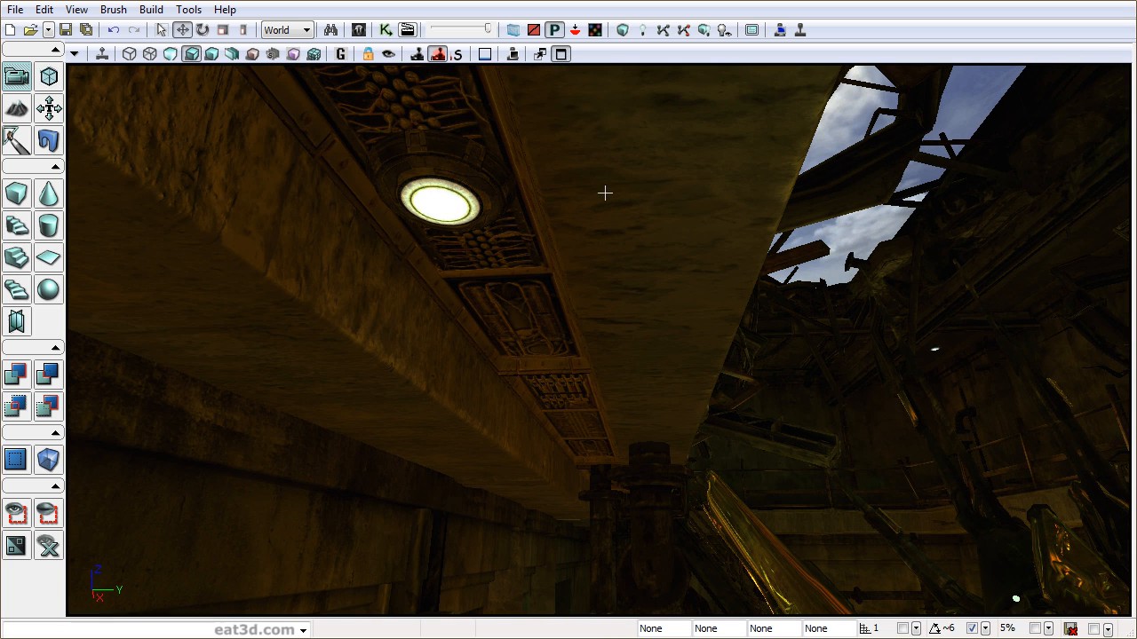
click(491, 188)
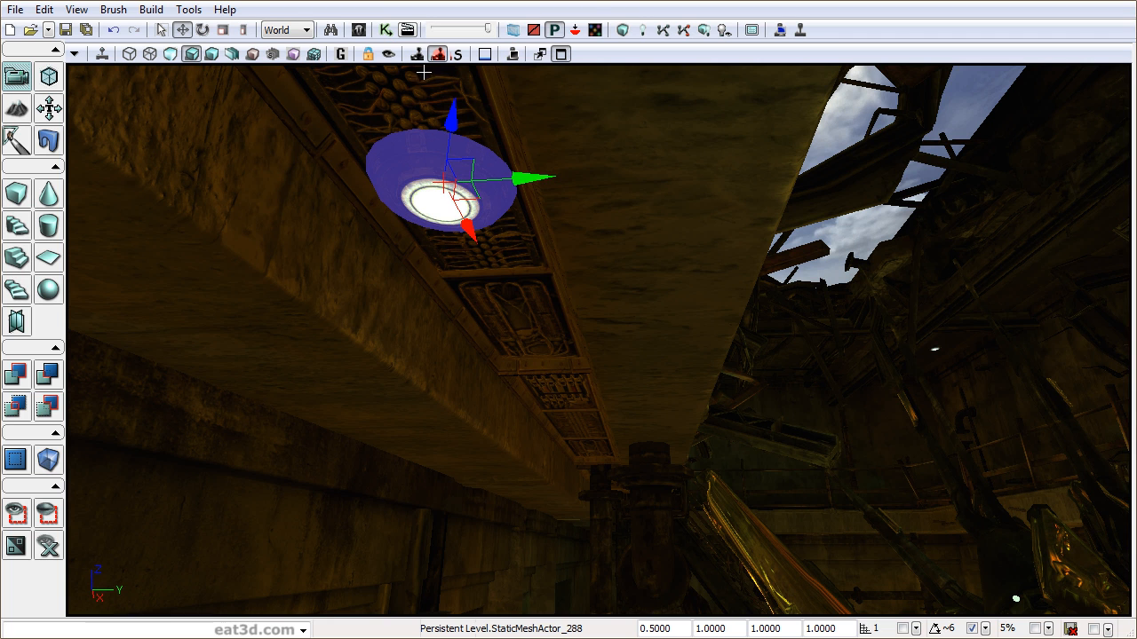
Load the packages of the UTGame Content folder in the Content Browser.
click(359, 32)
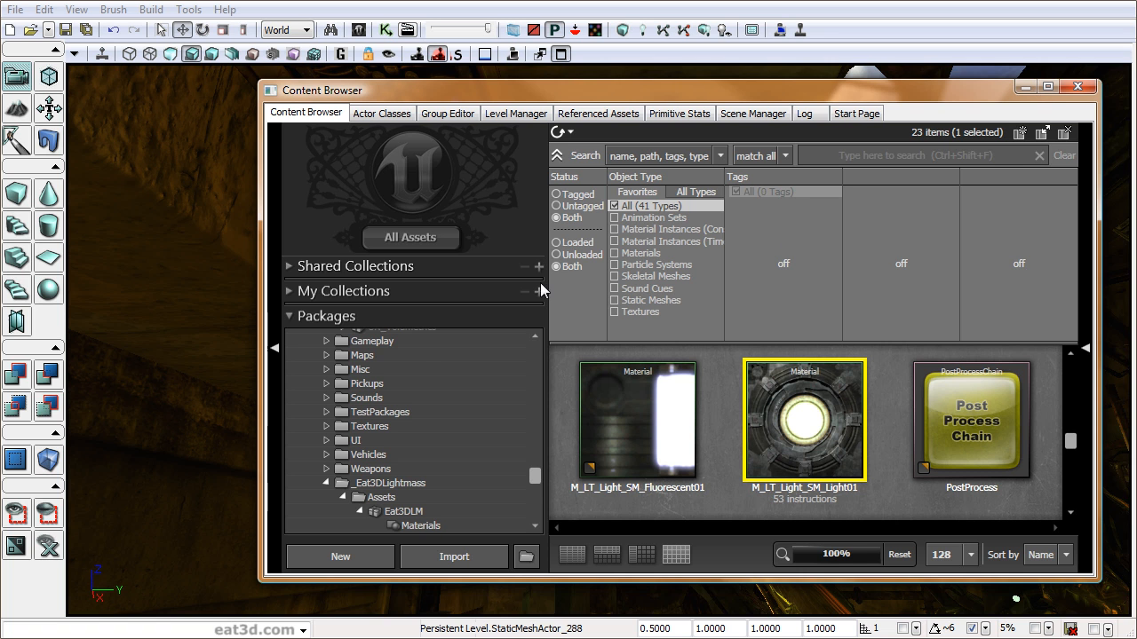
drag(533, 478, 535, 349)
click(342, 364)
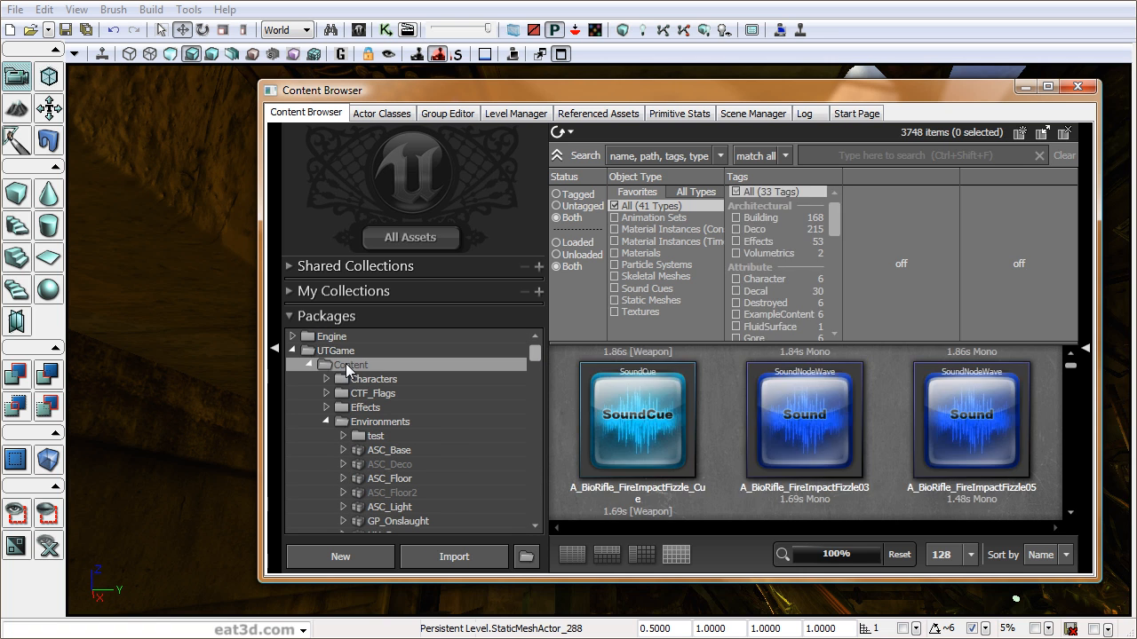
right_click(345, 363)
click(406, 392)
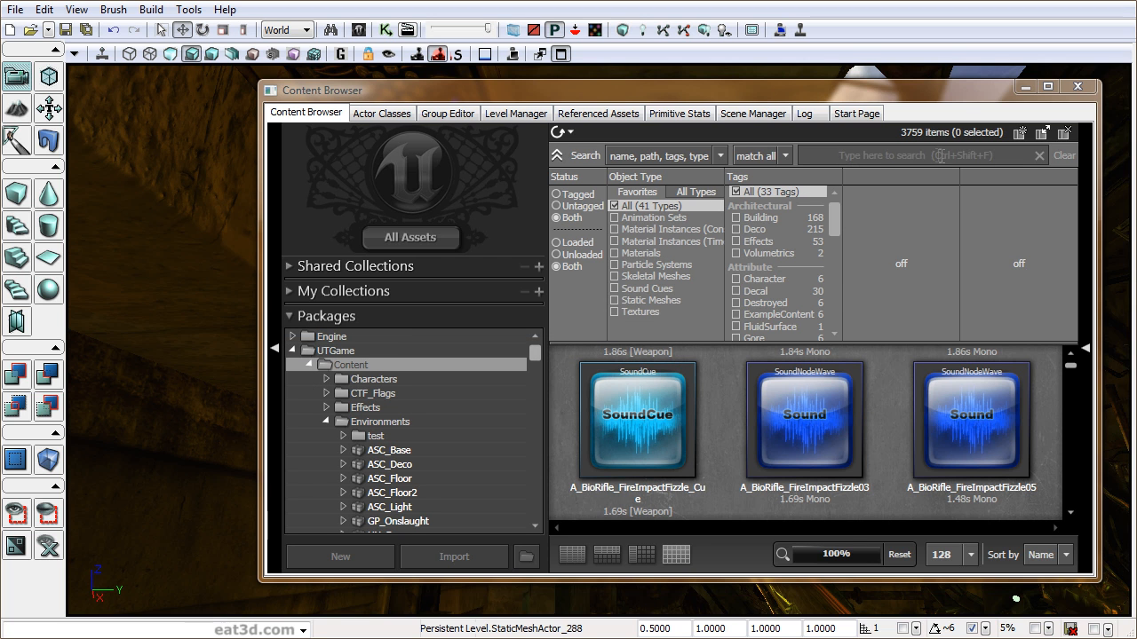
Search the static meshes for "light", pick S_LT_Light_SM_Light01, and close the Content Browser.
click(882, 156)
text(light)
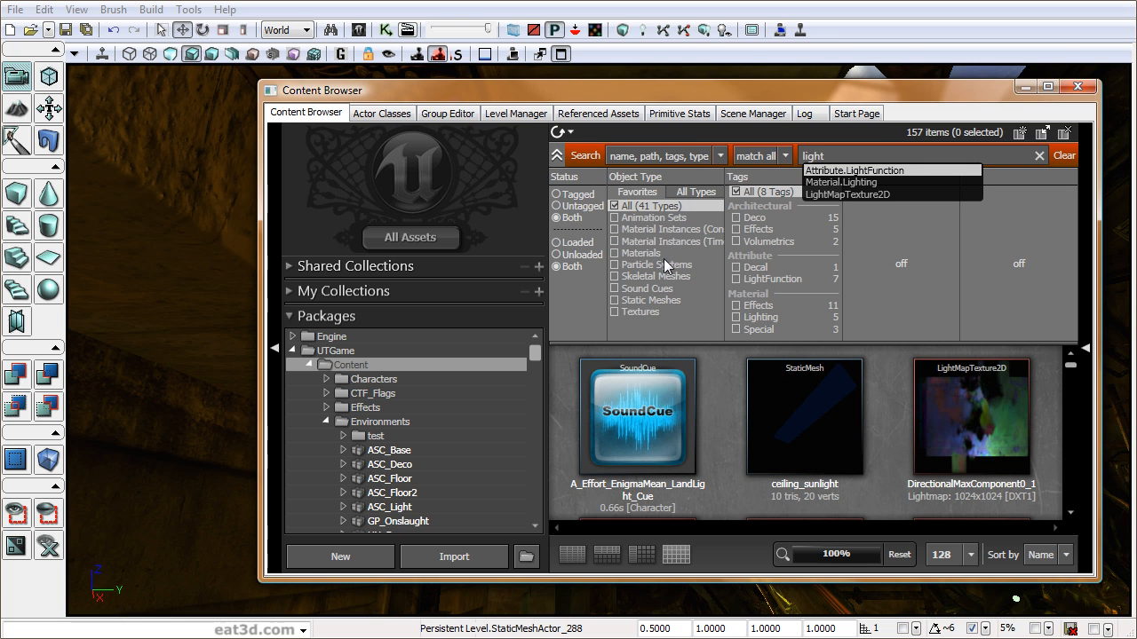
click(614, 301)
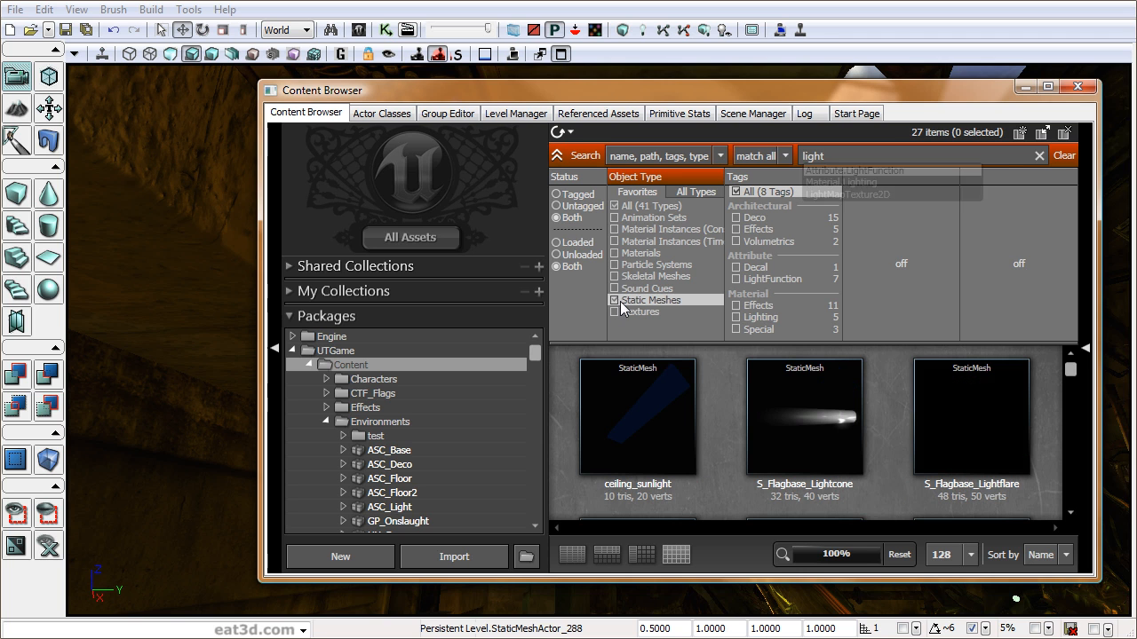
drag(1071, 371, 1074, 425)
click(664, 431)
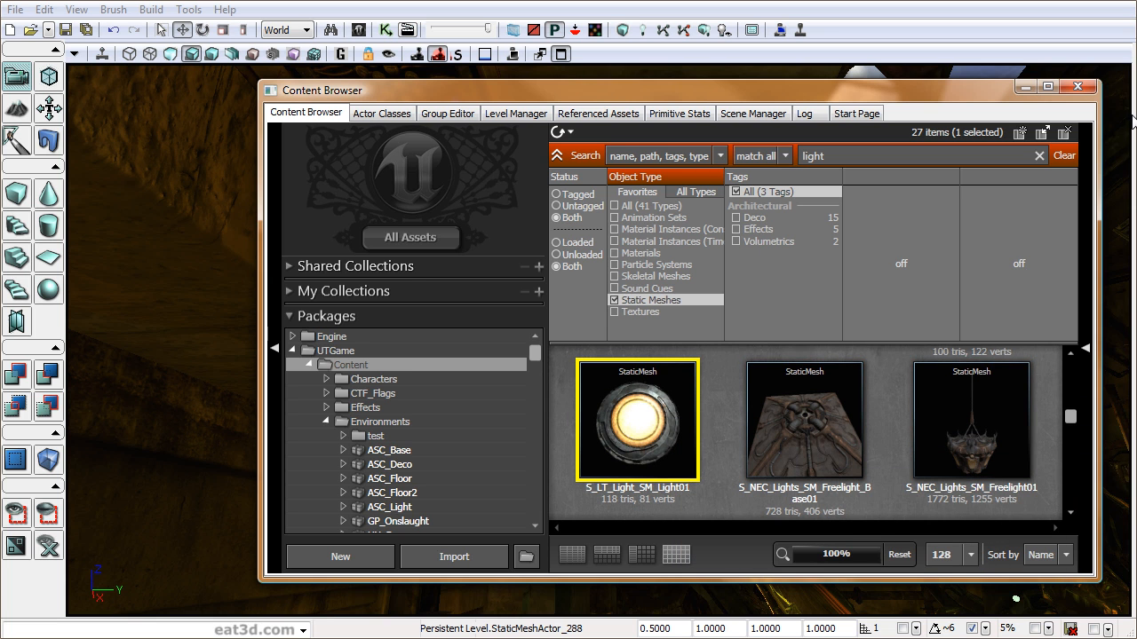
click(1081, 87)
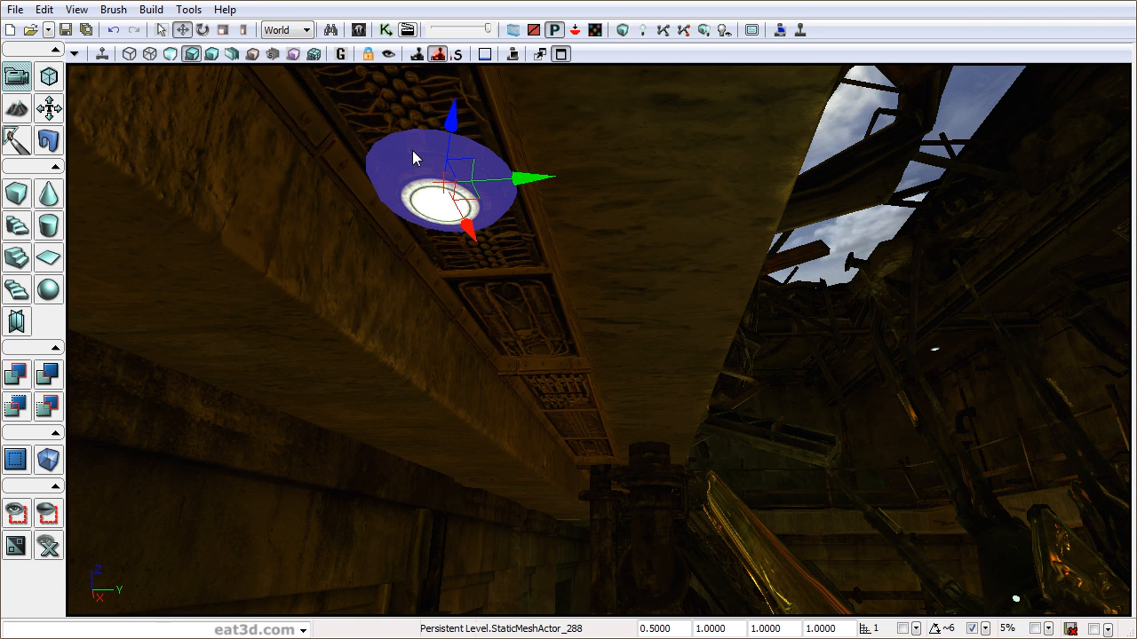
Extend the selection to all matching static meshes of the same class as the ceiling lamp.
right_click(423, 182)
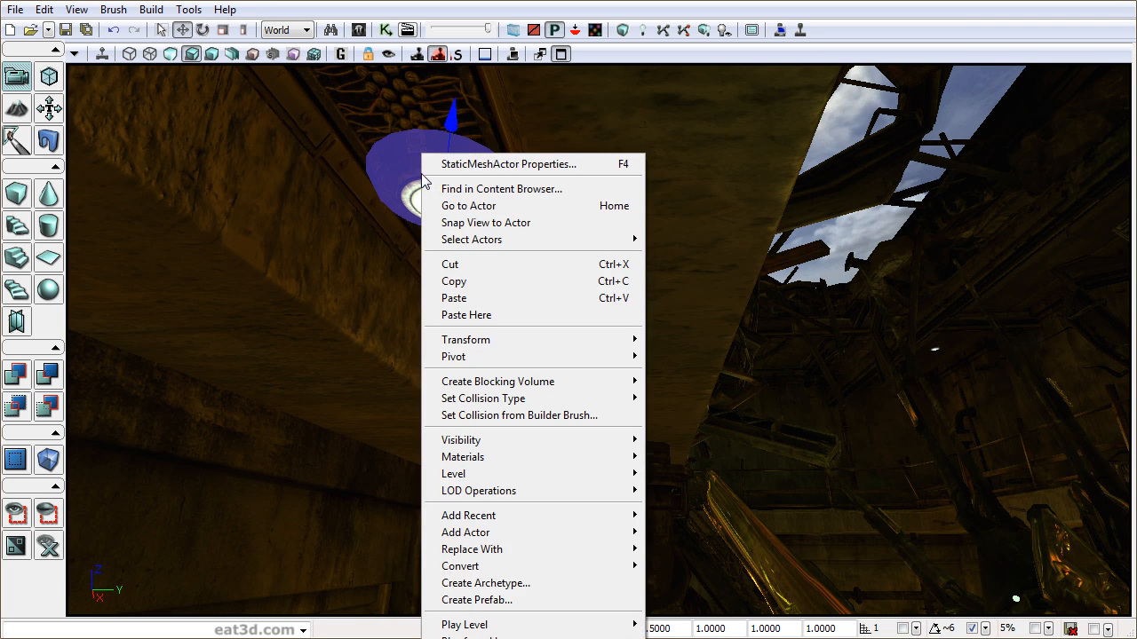
mouse_move(494, 245)
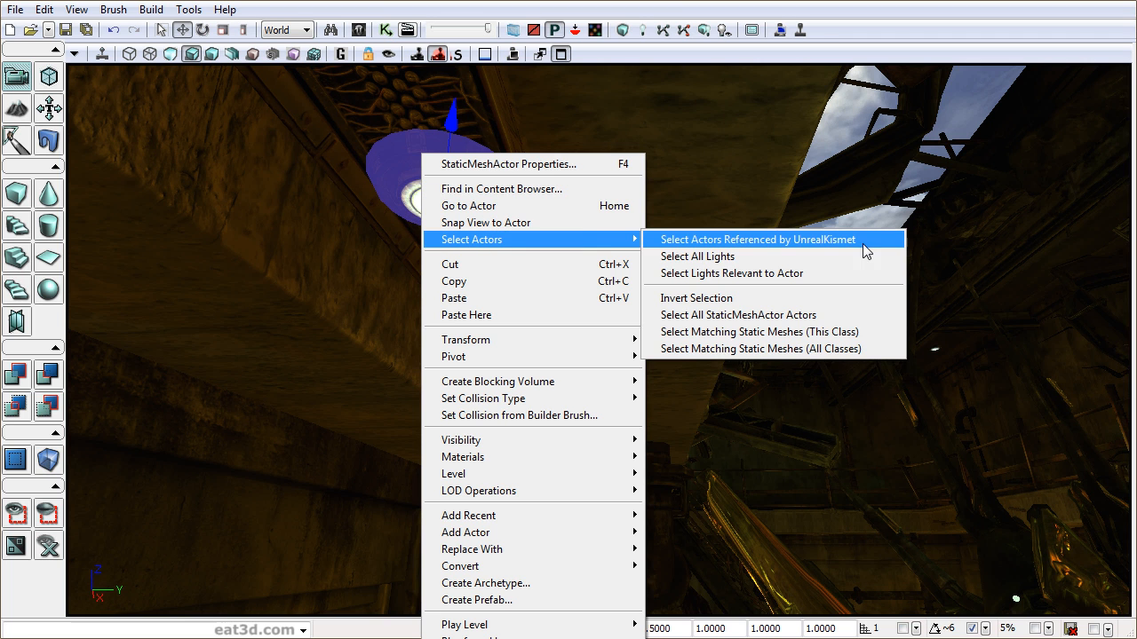
click(782, 333)
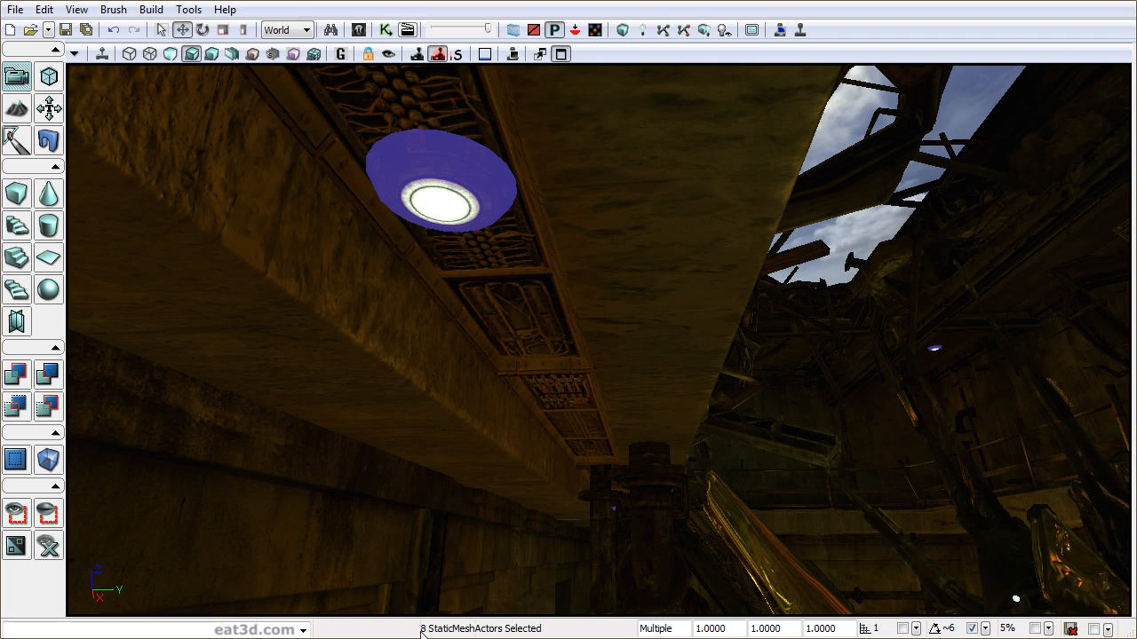
Enable Use Emissive For Static Lighting in the Lightmass settings of all selected ceiling lamps, and clear the selection.
right_drag(558, 426, 559, 430)
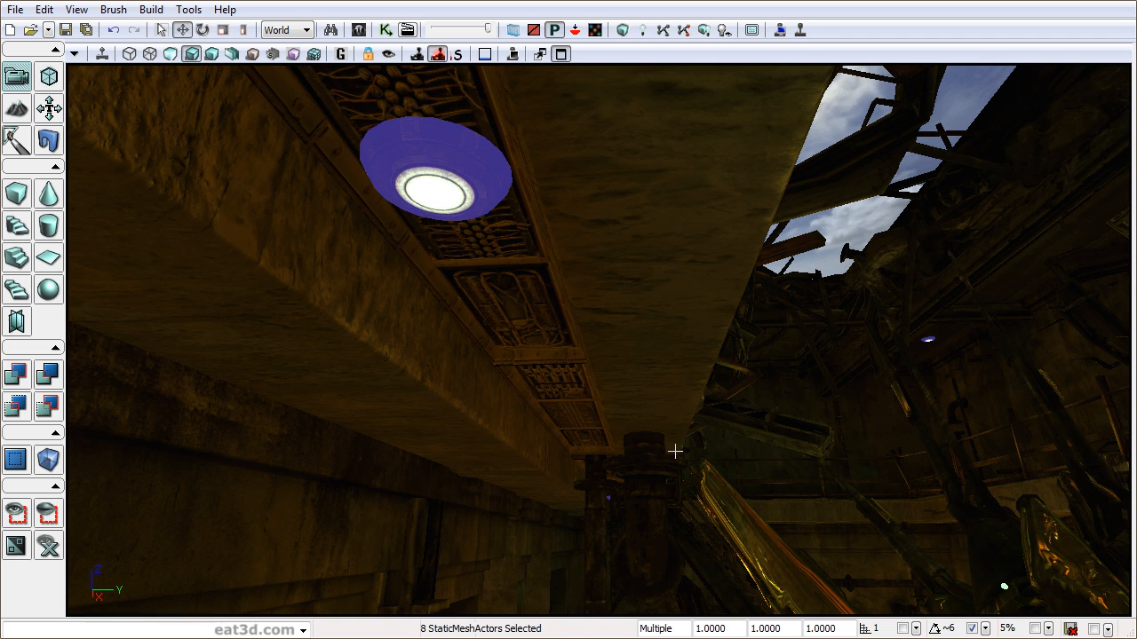
key(F4)
click(420, 295)
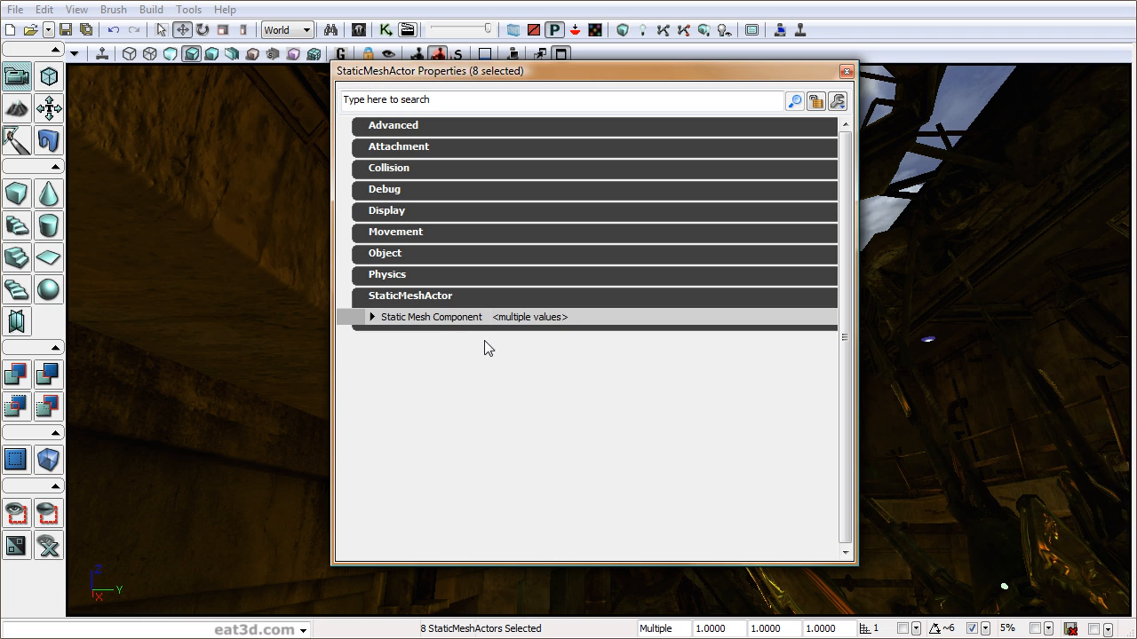
click(462, 318)
click(444, 399)
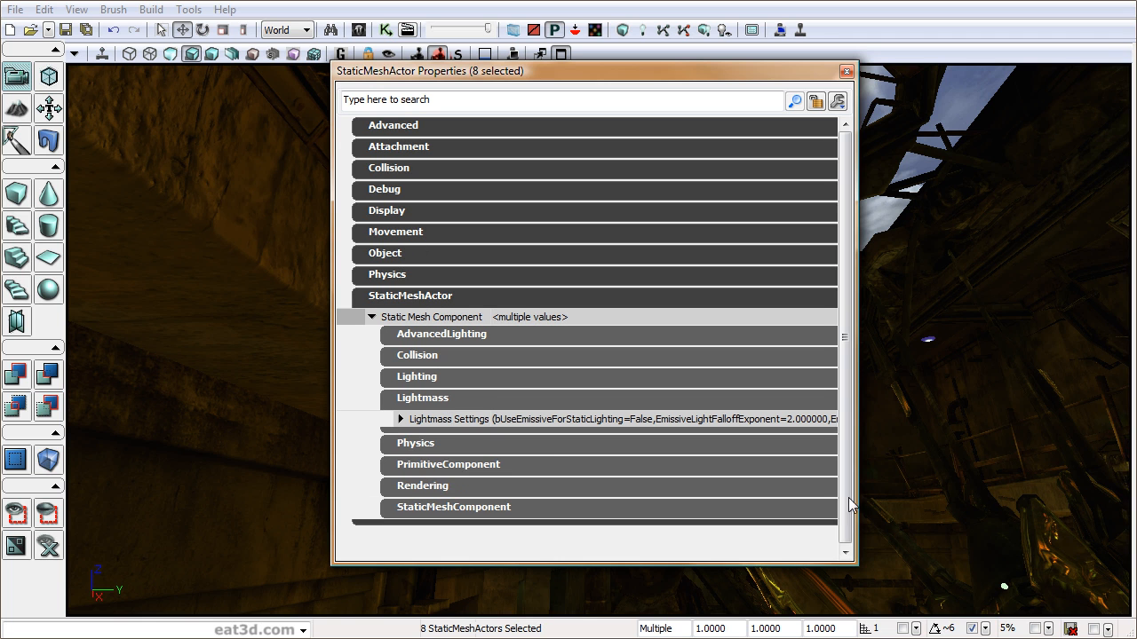
click(446, 421)
scroll(852, 397, down, 2)
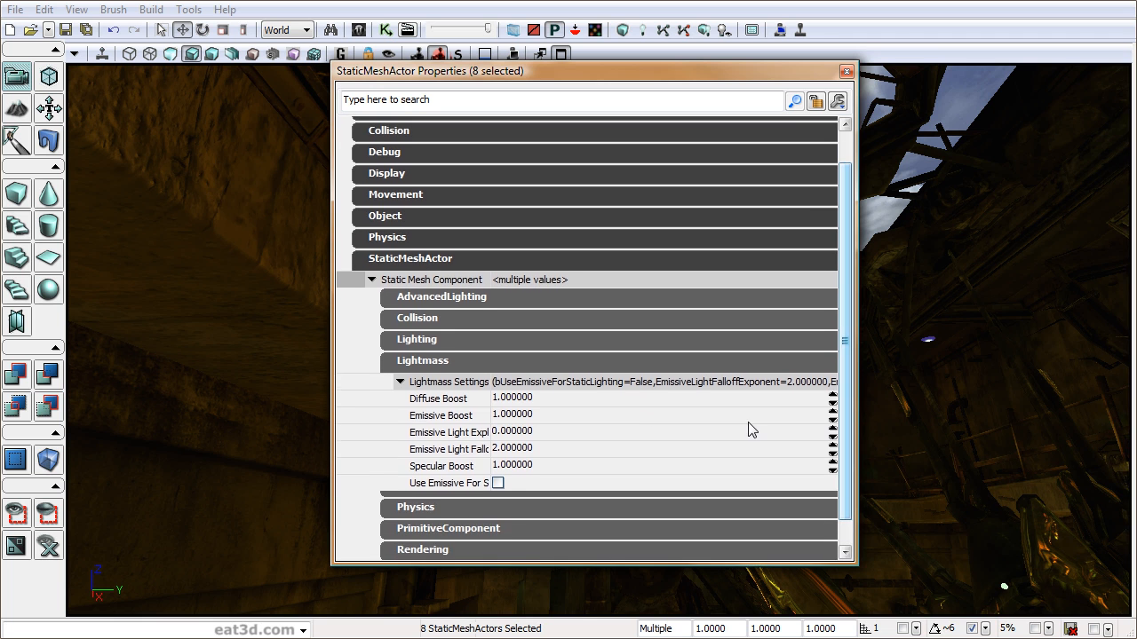
click(498, 484)
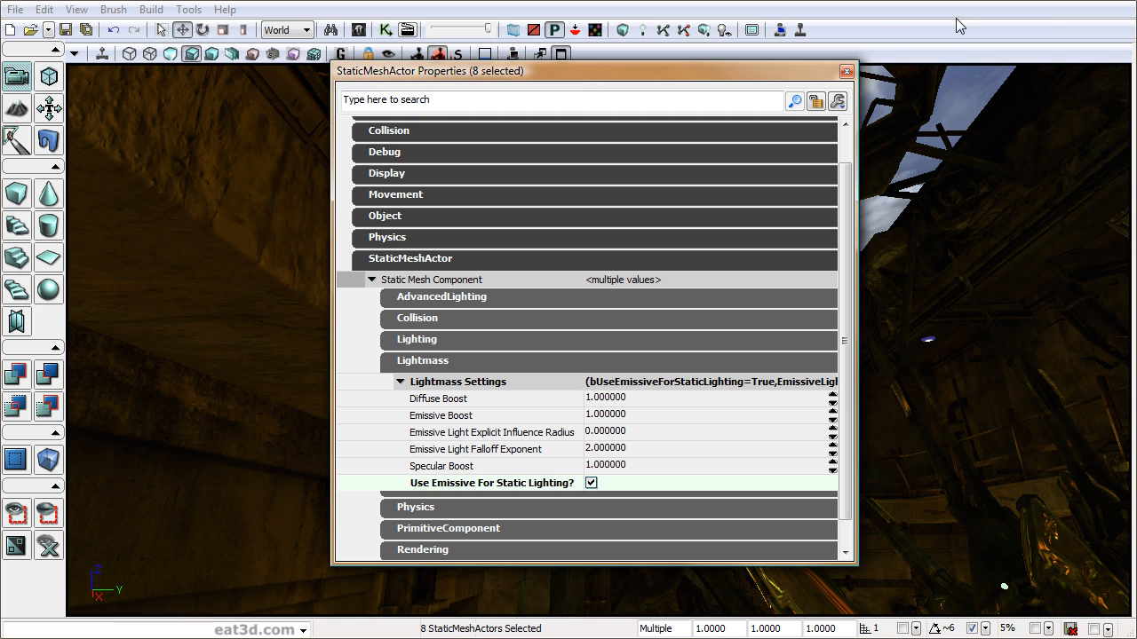
click(846, 71)
drag(893, 429, 819, 412)
key(Escape)
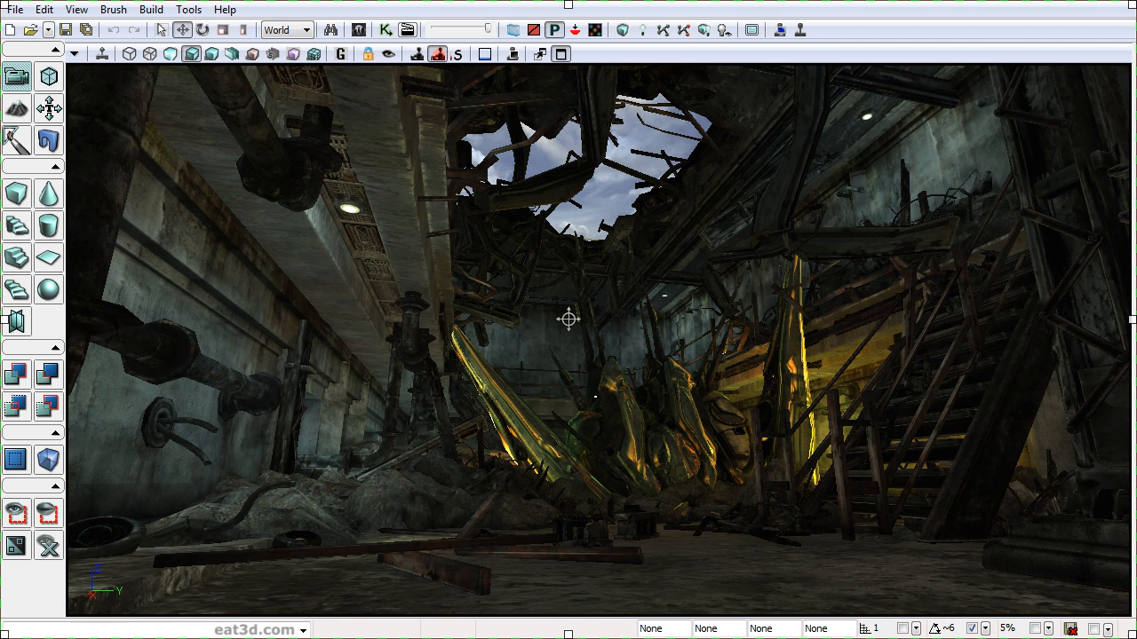
Select all static meshes matching the round ceiling lamp and set the Emissive Boost in their Lightmass settings to 1.2.
right_click(574, 186)
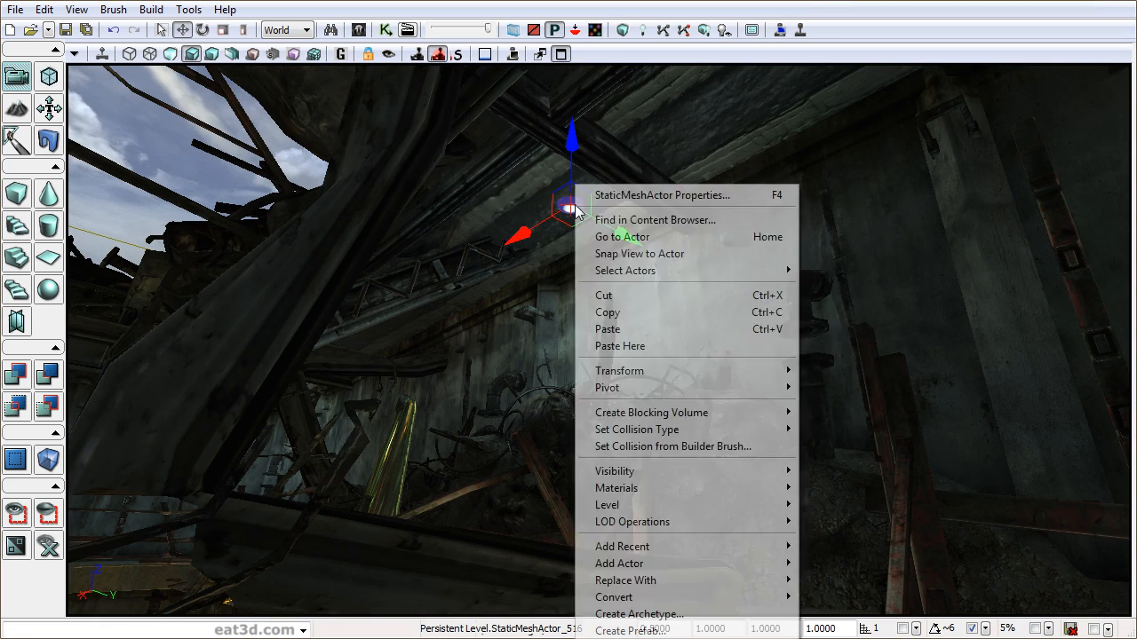
mouse_move(675, 270)
click(888, 362)
key(F4)
click(408, 296)
click(409, 318)
click(435, 404)
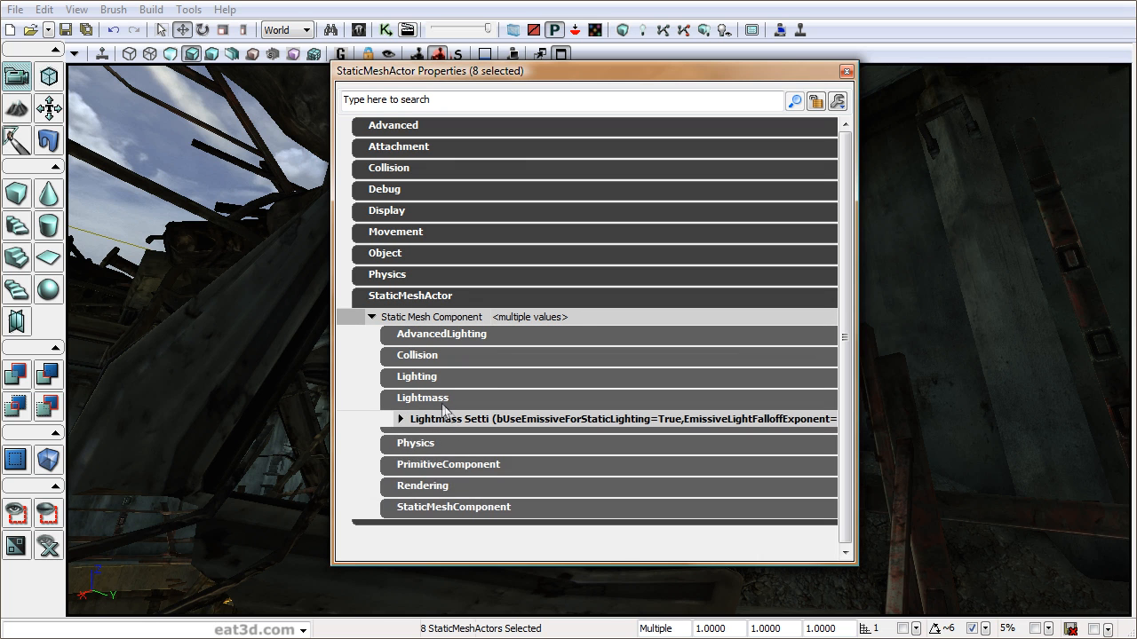
double_click(484, 420)
click(542, 453)
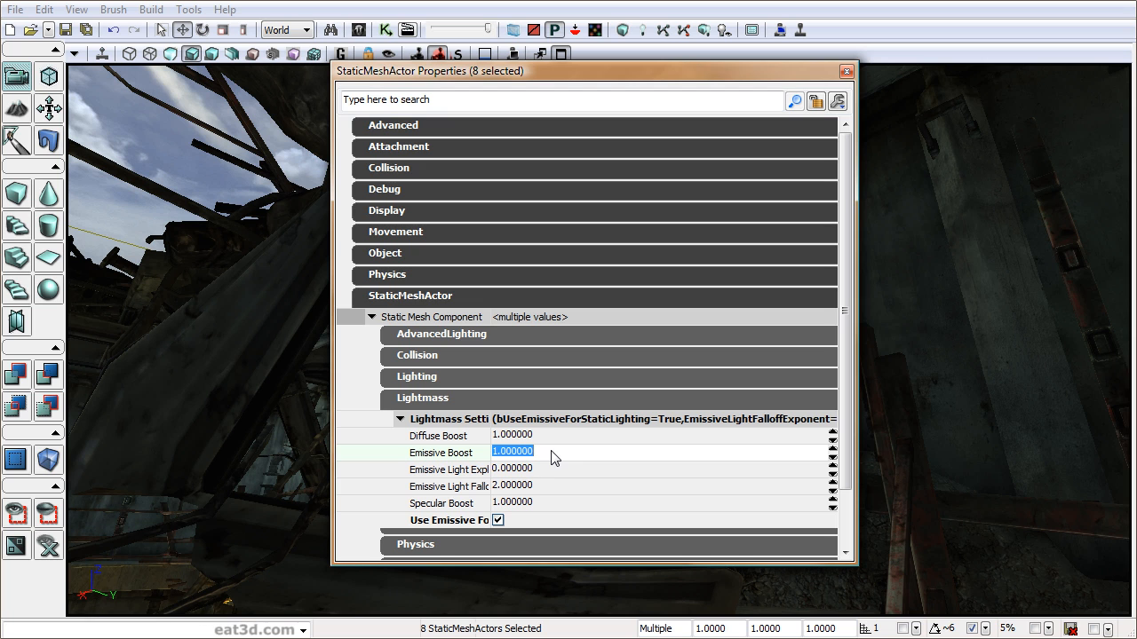
text(1.2)
key(Return)
Set the selected ceiling lamps' Emissive Light Falloff Exponent to 4 and close the properties.
drag(490, 420, 563, 423)
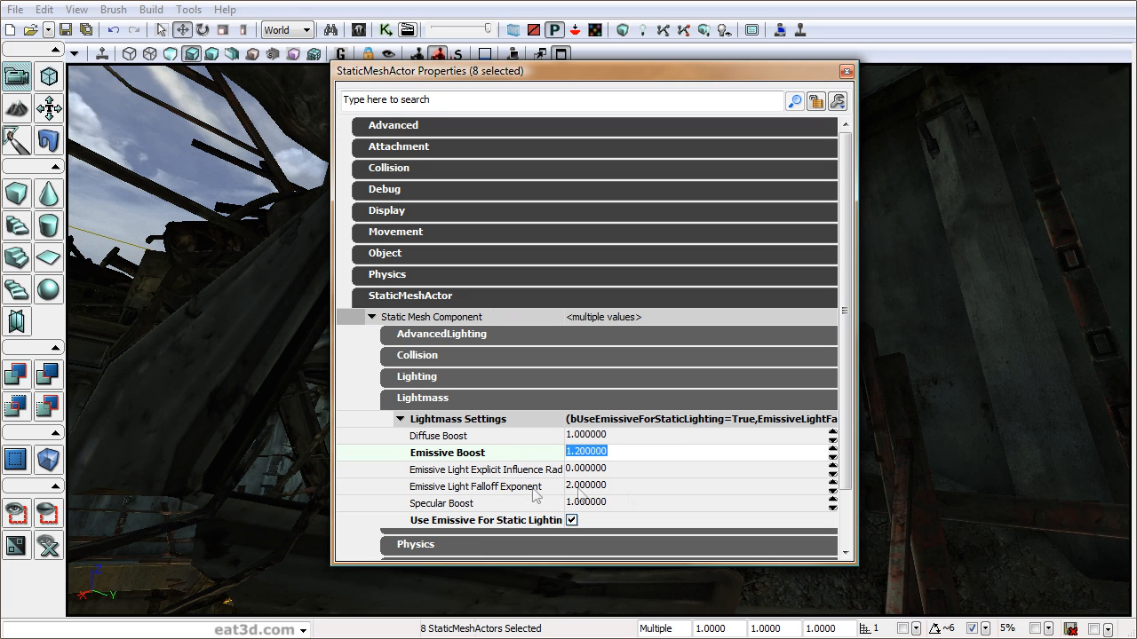
click(615, 490)
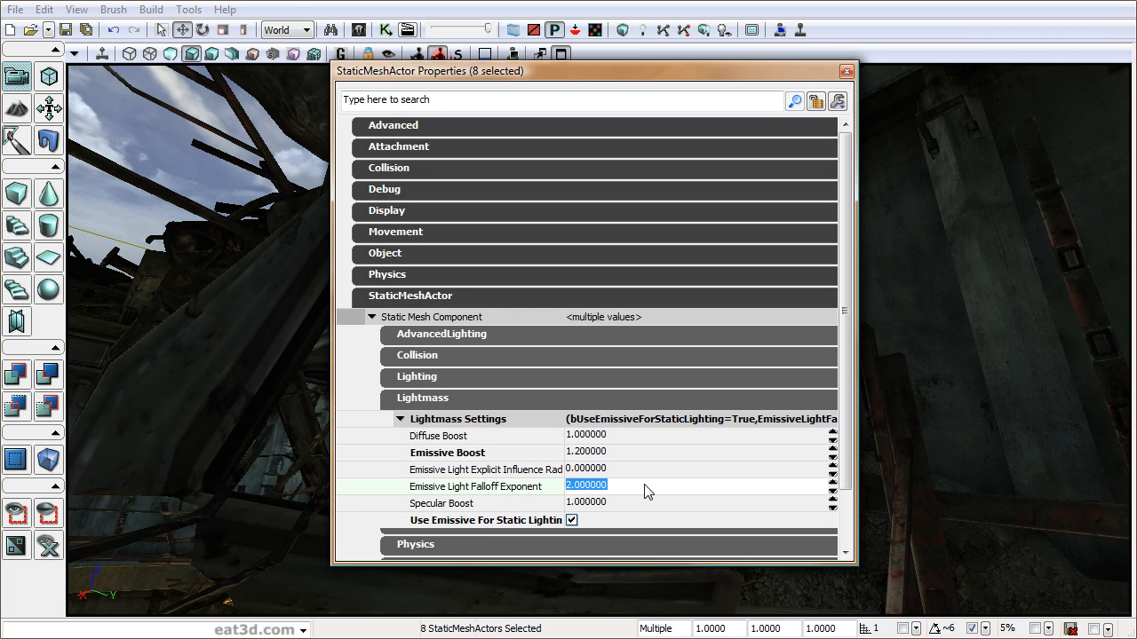
text(4)
key(Return)
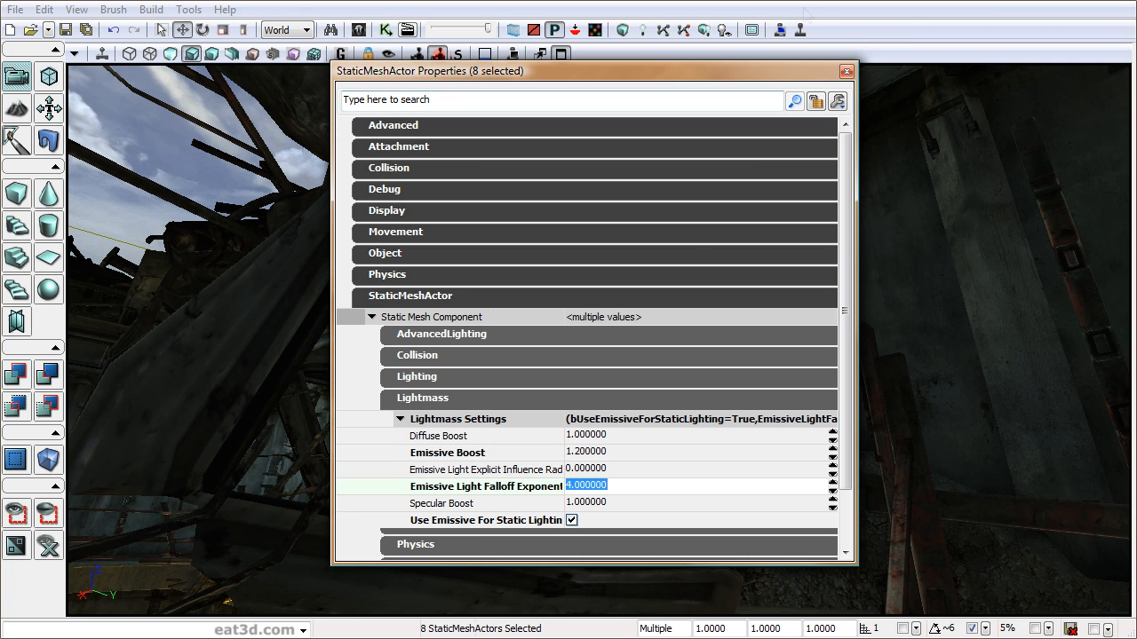
click(847, 70)
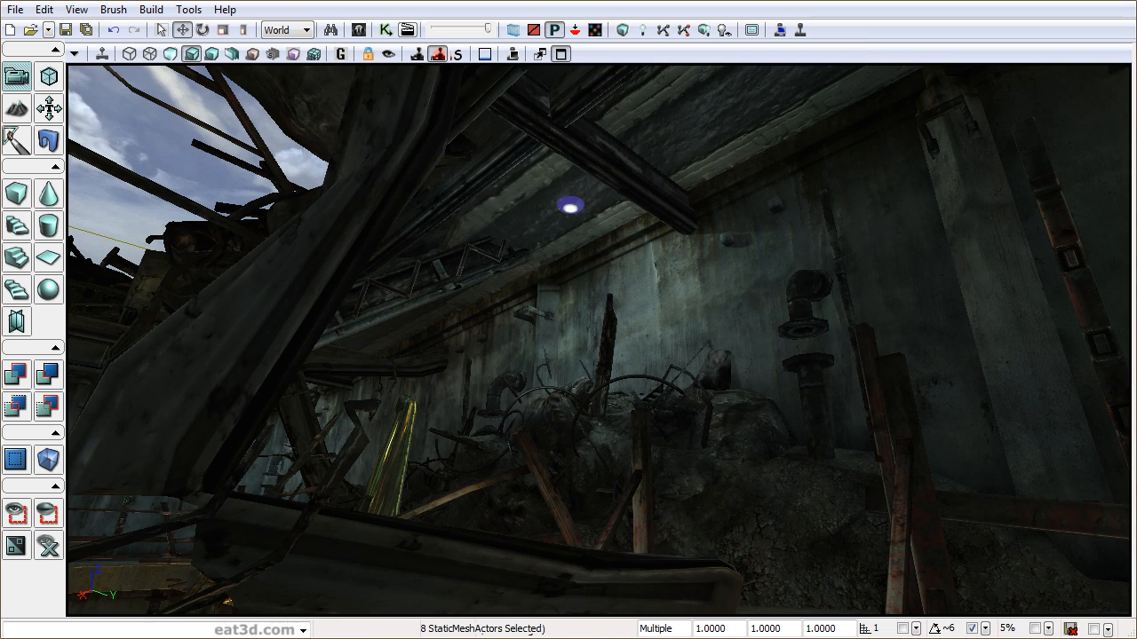
drag(748, 267, 716, 289)
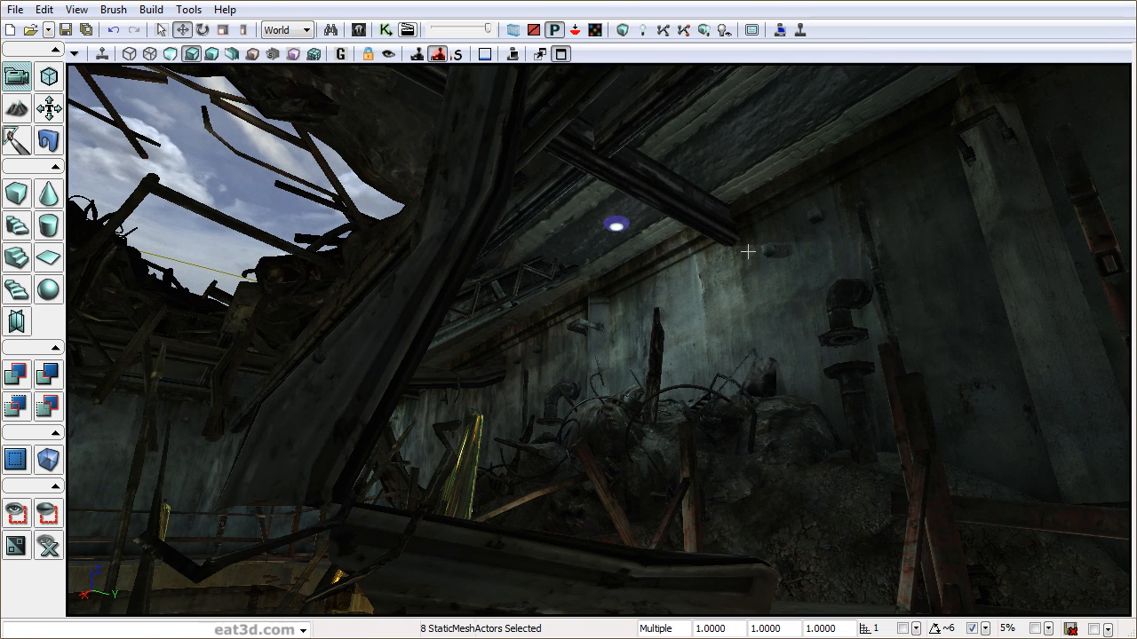
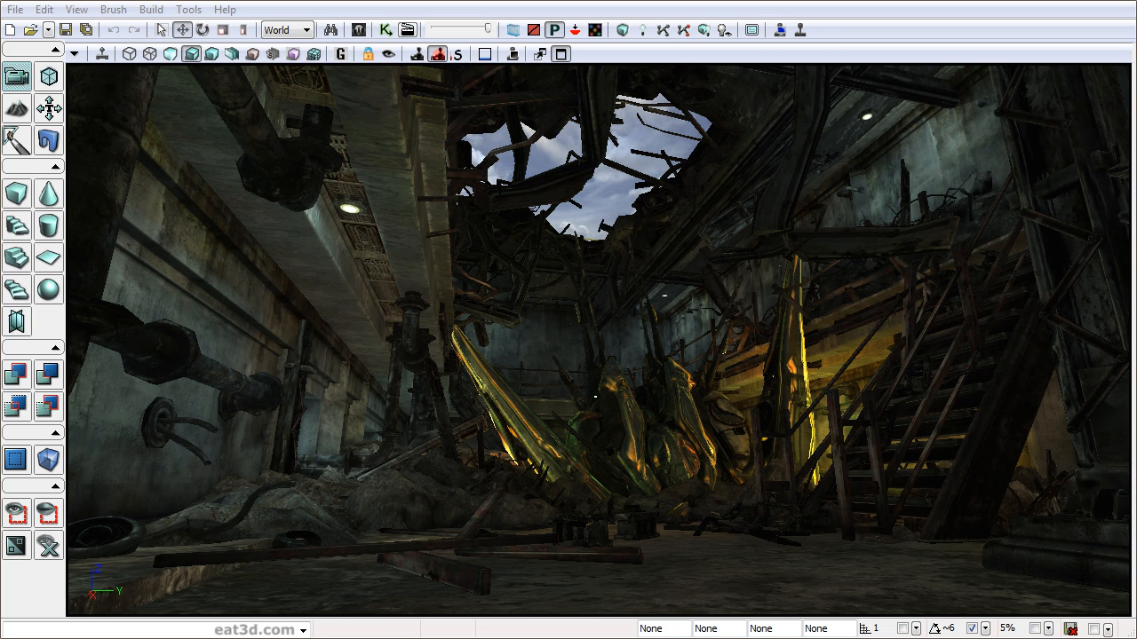
Open the Level Manager and start creating a new streaming level.
click(358, 31)
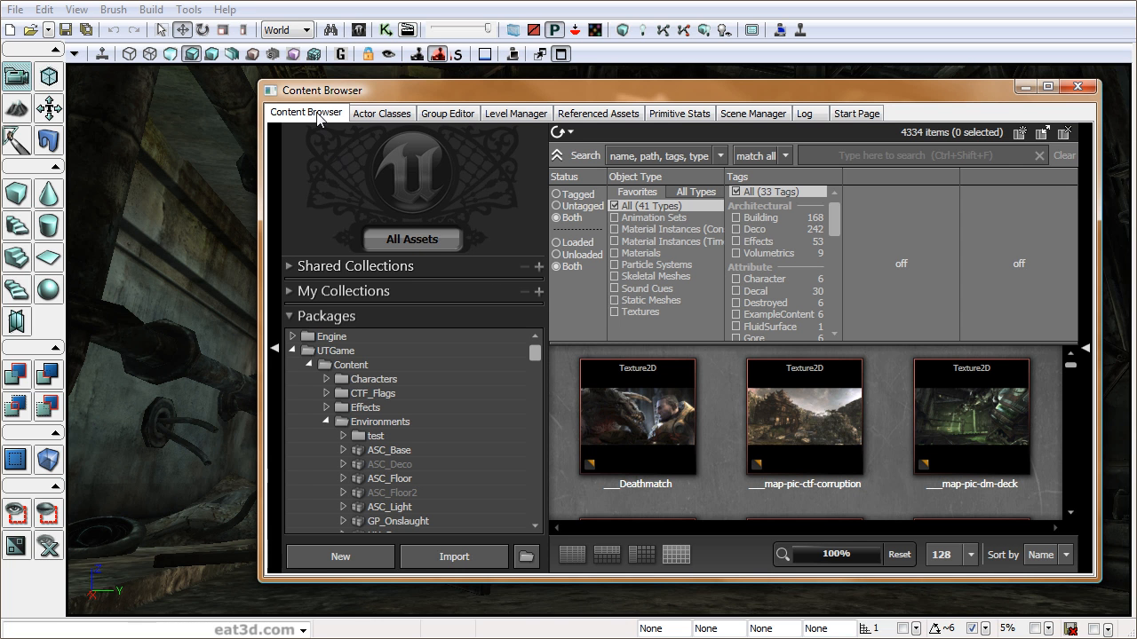
click(500, 112)
click(432, 159)
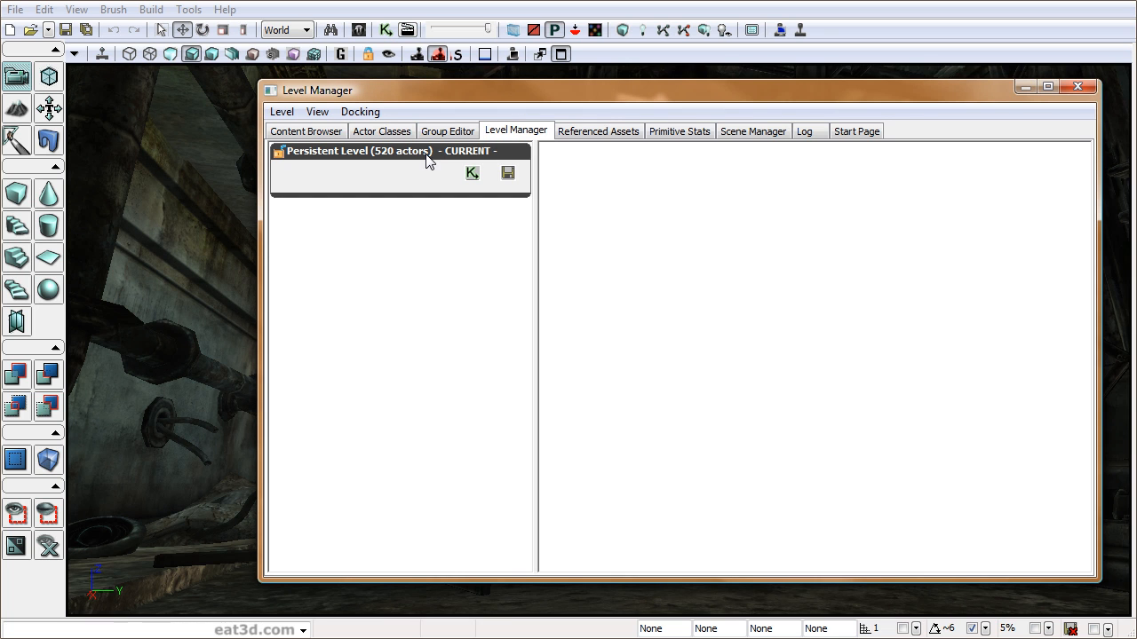
click(281, 112)
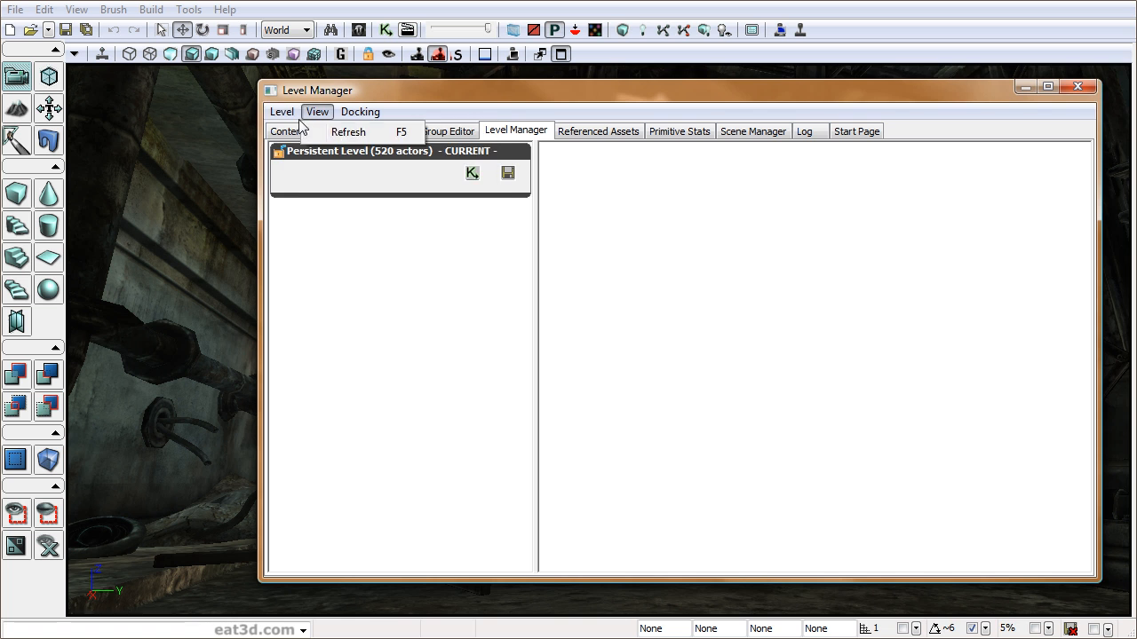
click(300, 131)
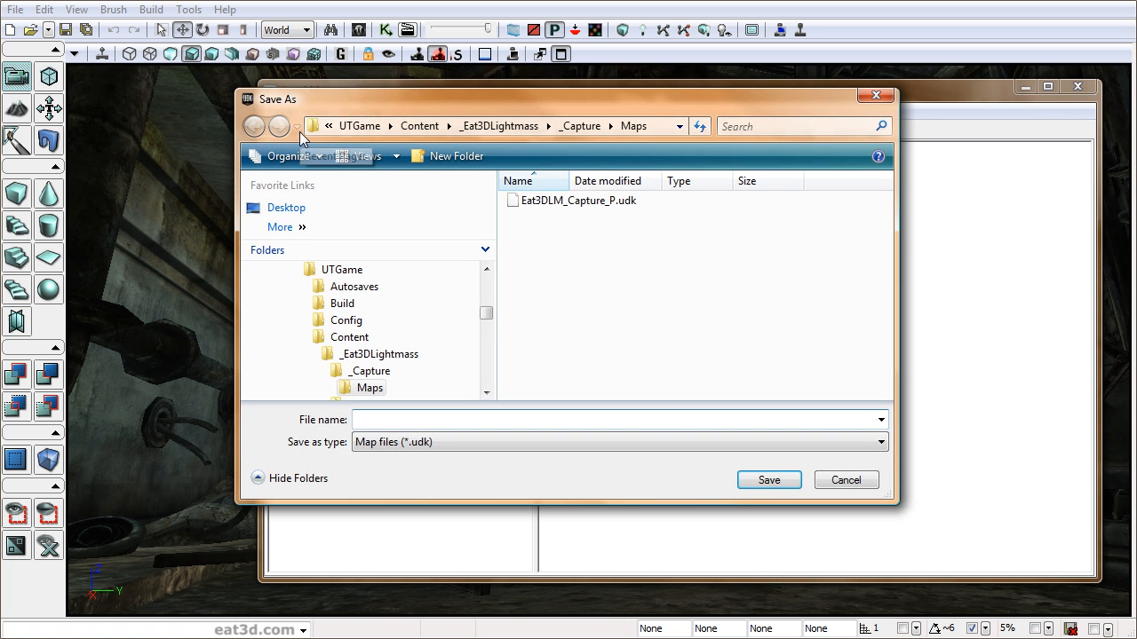
Save the new level in the Maps folder under the file name Eat3DLM_Lights.udk.
click(592, 203)
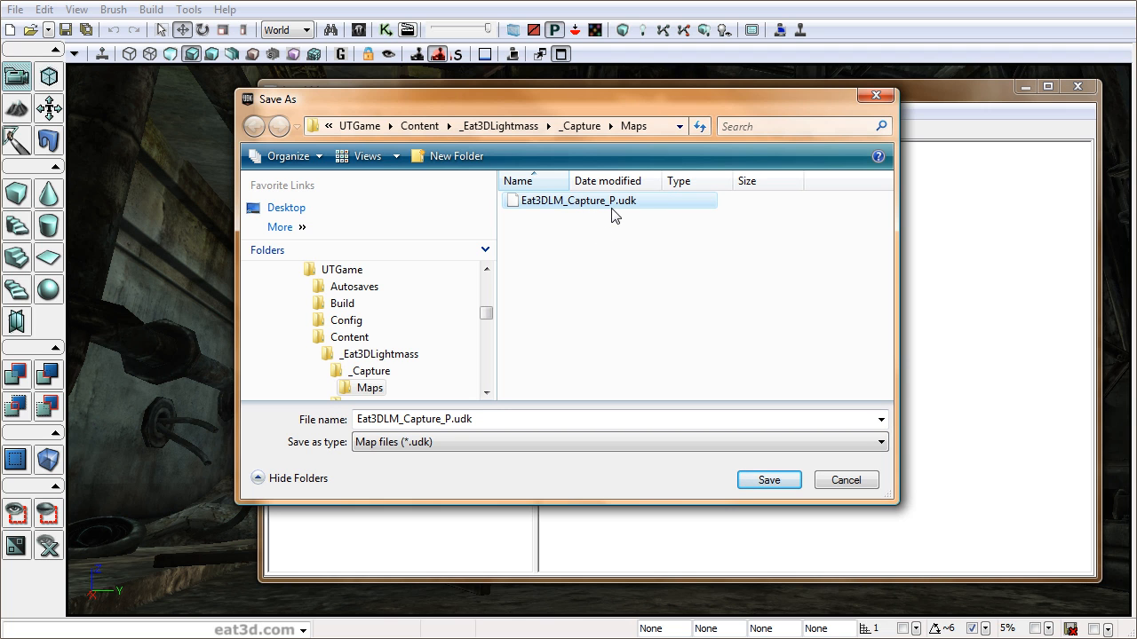
click(424, 421)
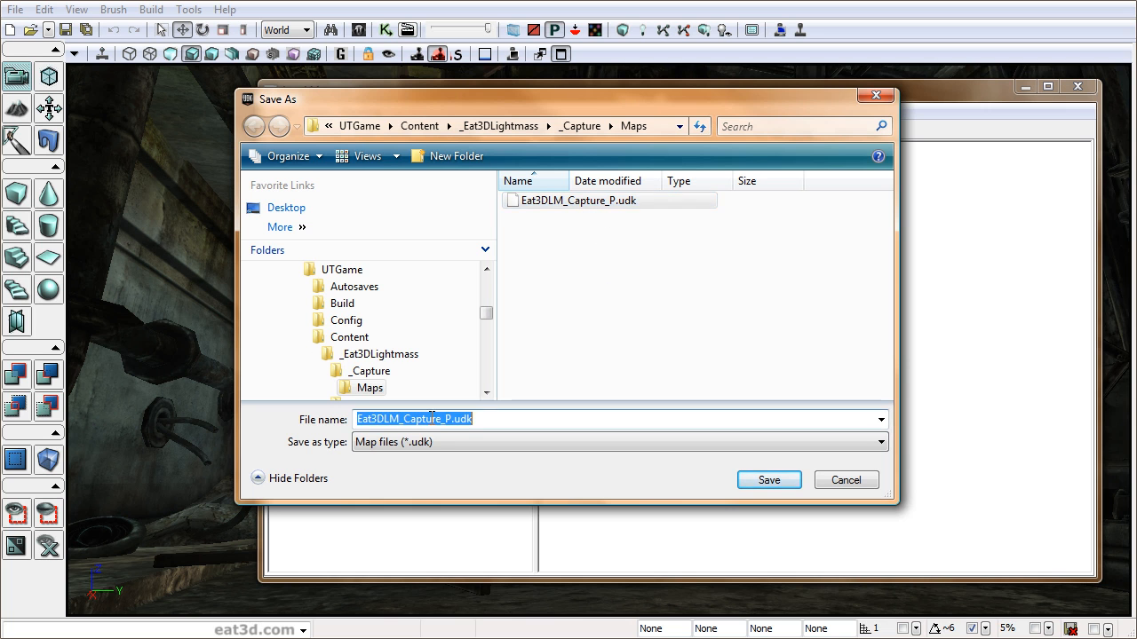
click(451, 419)
key(BackSpace)
key(BackSpace)
key(BackSpace)
key(BackSpace)
key(BackSpace)
key(BackSpace)
key(BackSpace)
key(BackSpace)
key(BackSpace)
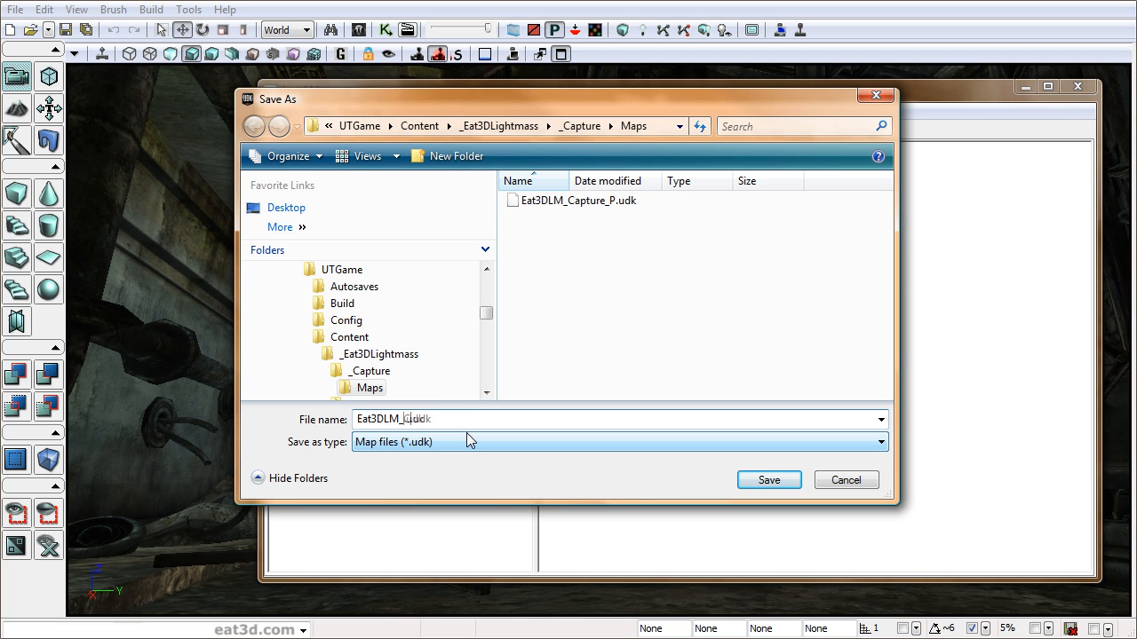
text(a)
key(BackSpace)
text(Lights)
click(787, 485)
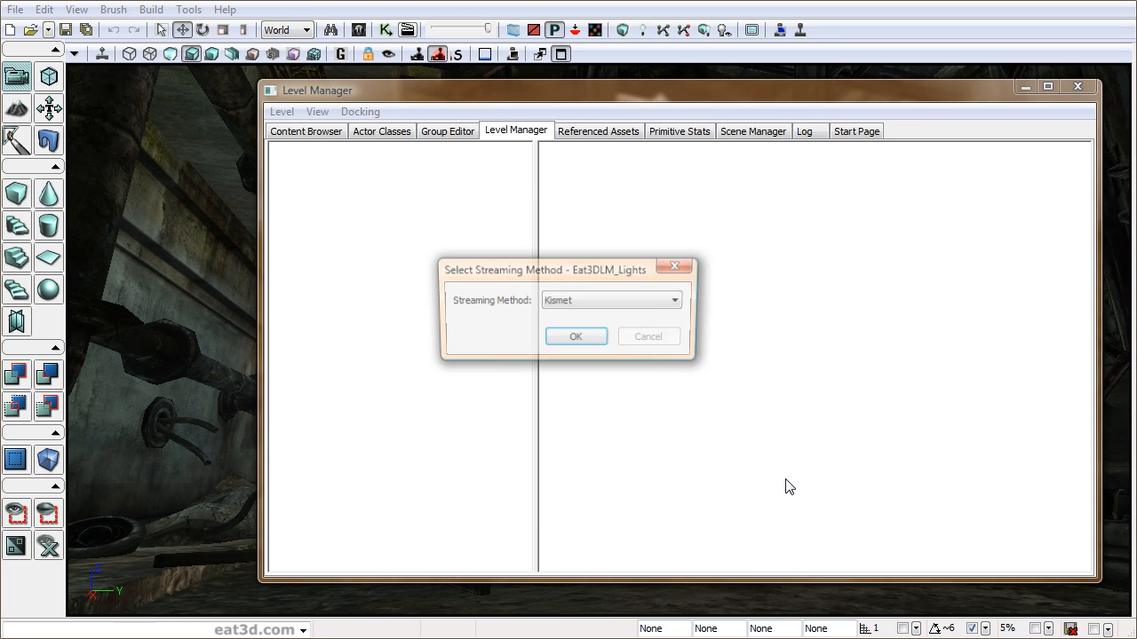
Choose Kismet as the streaming method for the Eat3DLM_Lights level and confirm.
click(584, 302)
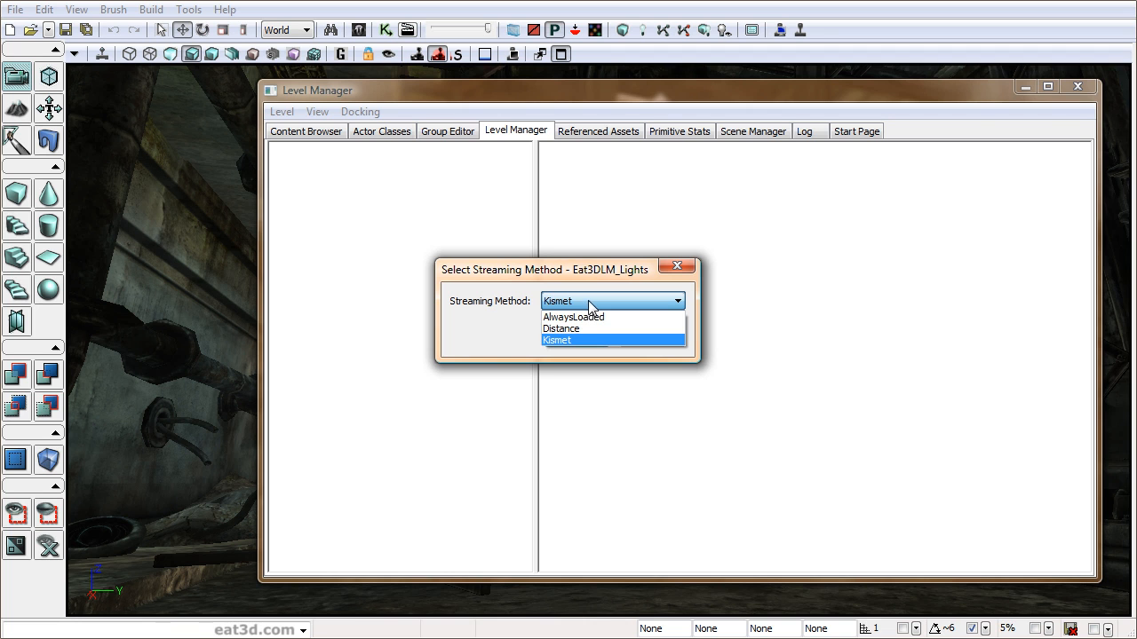
click(573, 342)
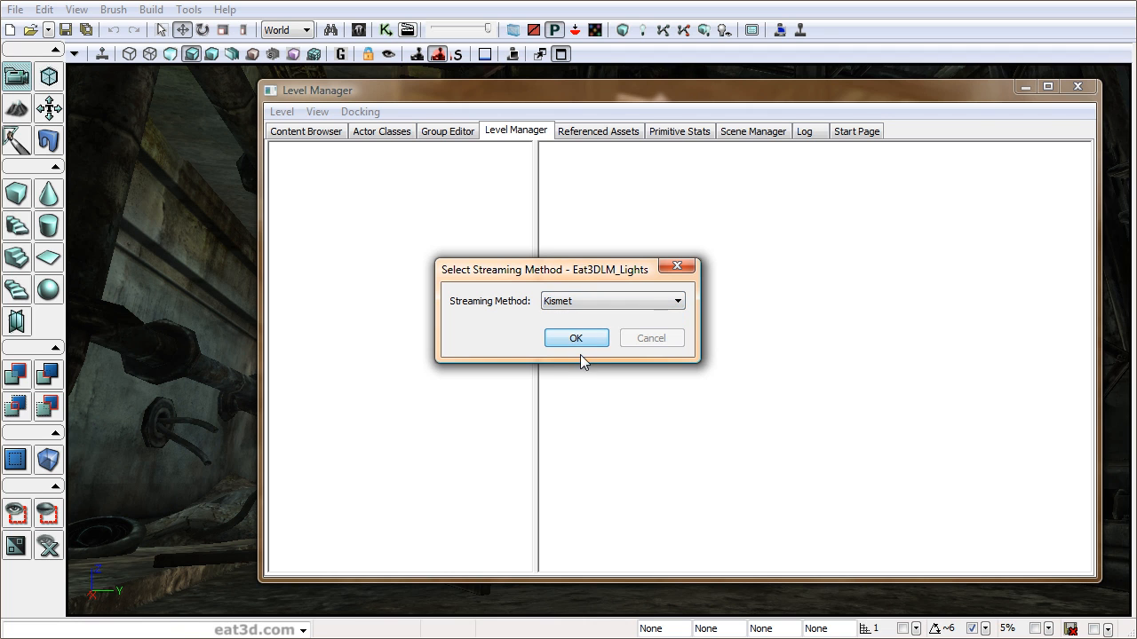
click(582, 344)
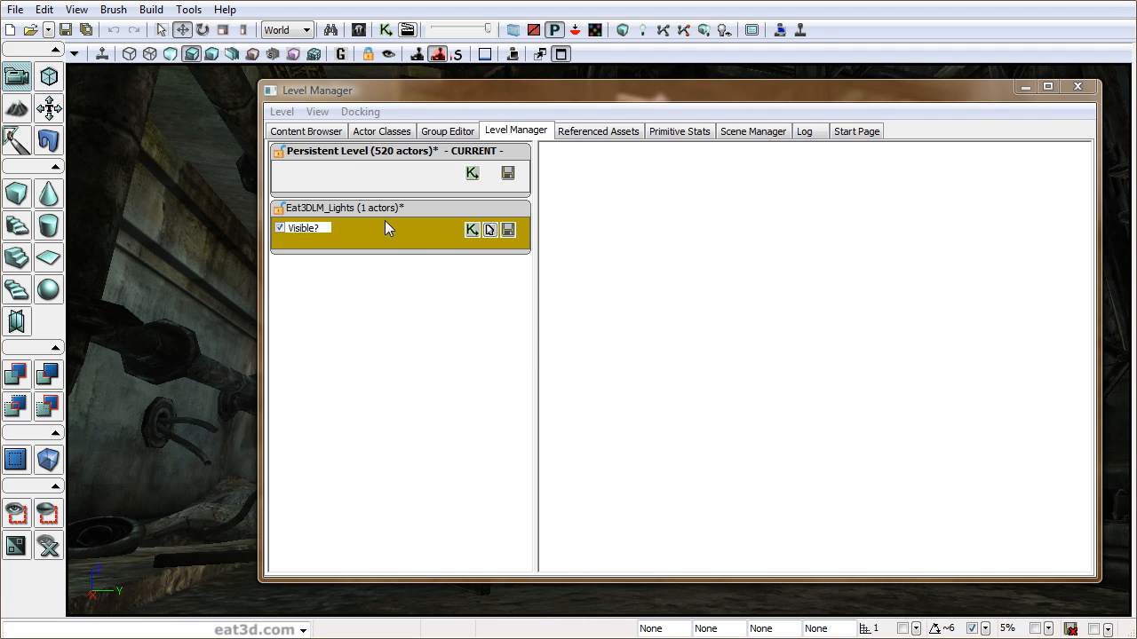
Make Eat3DLM_Lights the current level in place of the Persistent Level.
click(427, 210)
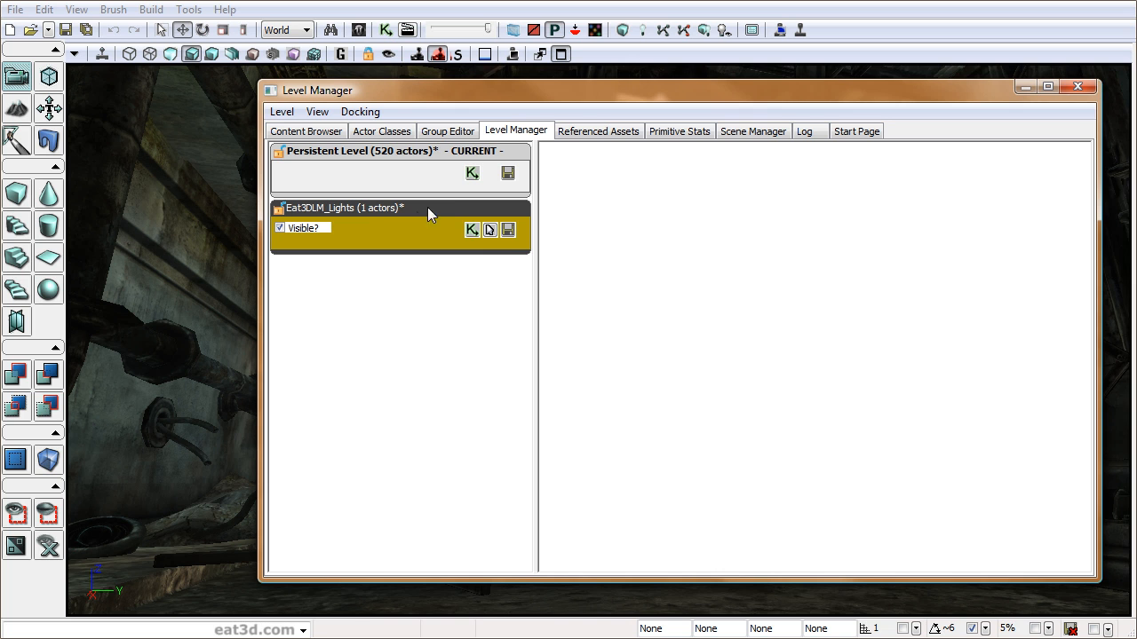
click(507, 173)
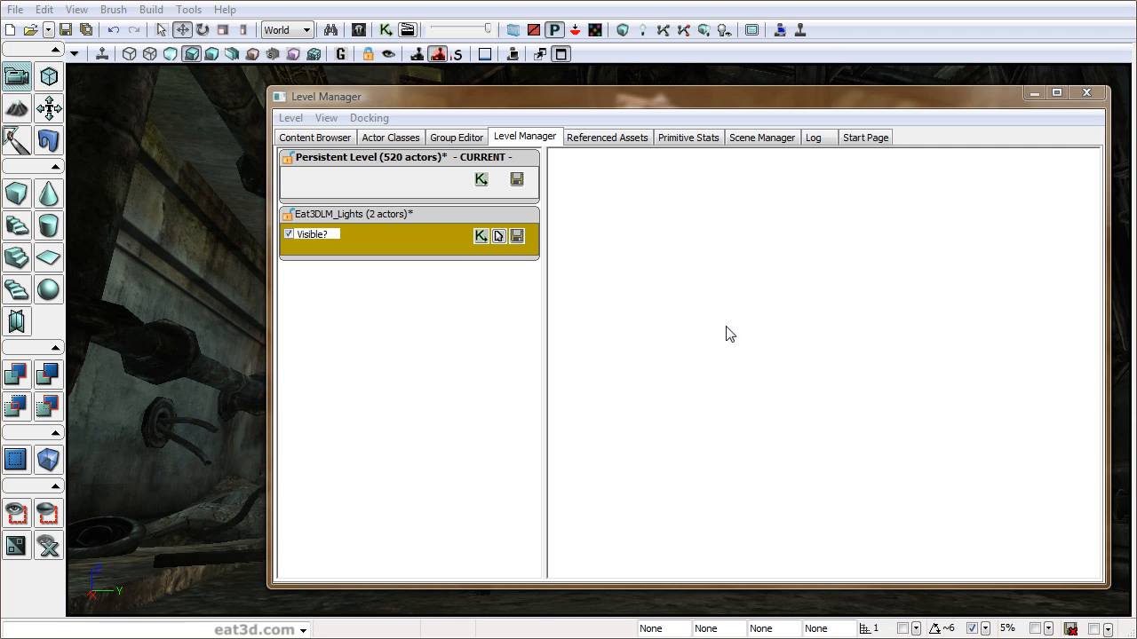
double_click(429, 215)
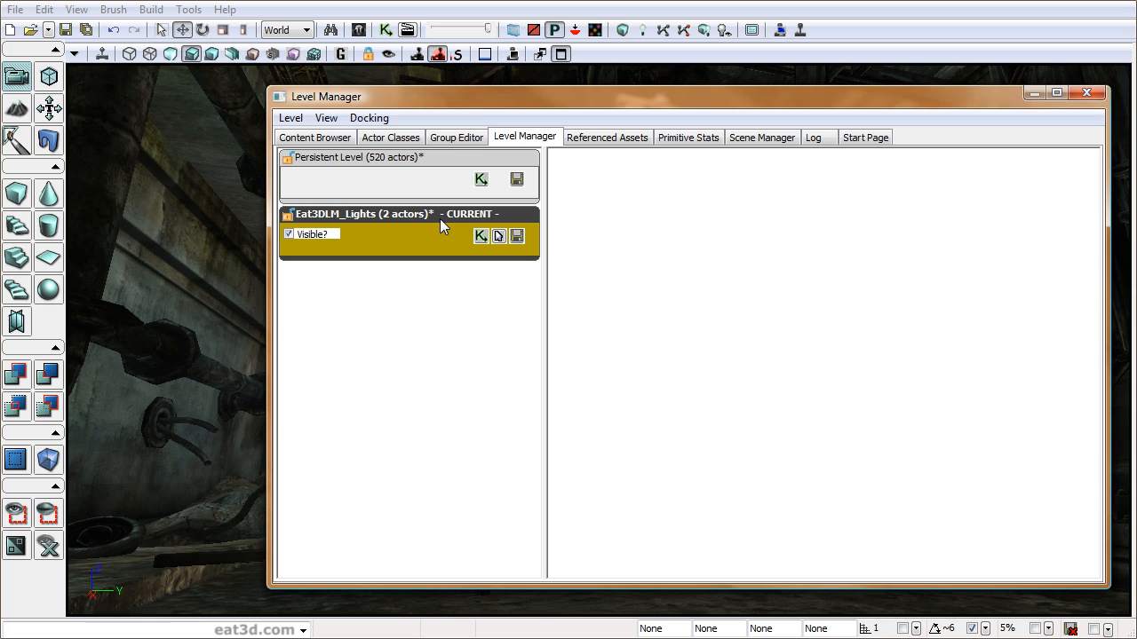
double_click(428, 166)
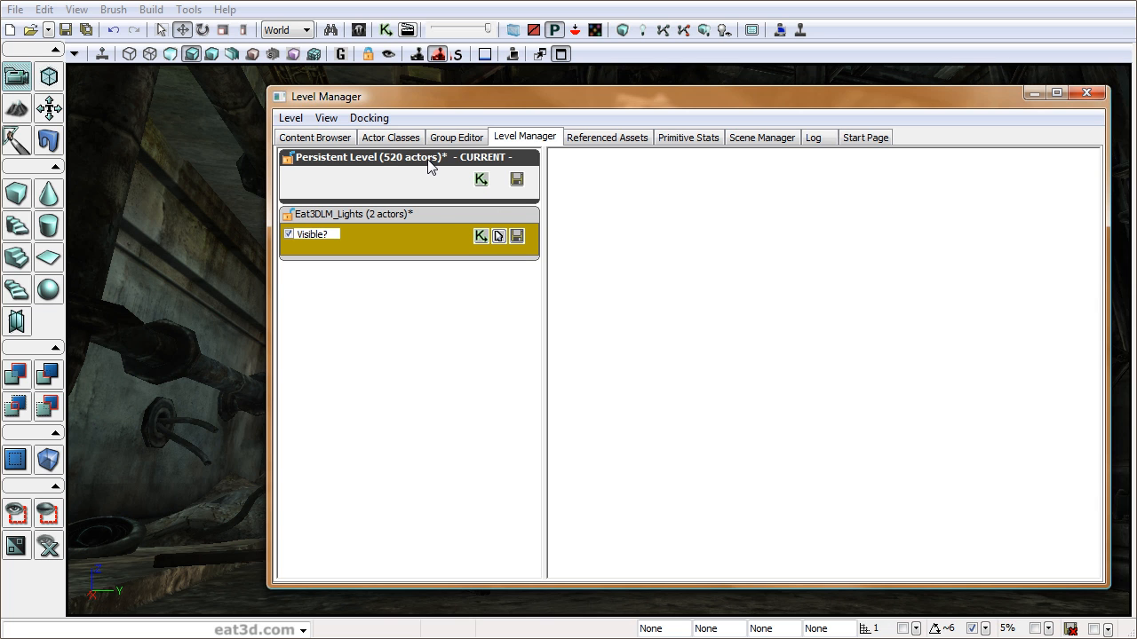
double_click(440, 217)
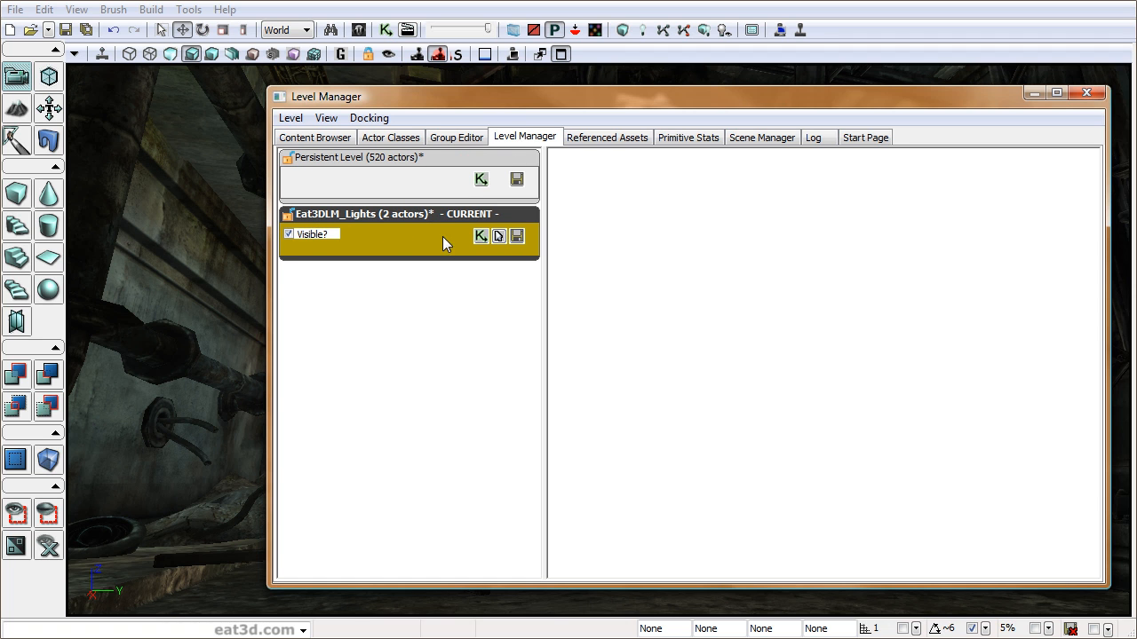
Pick the SpotLight class under Light in the actor classes and move the browser window aside to expose the viewport.
click(391, 139)
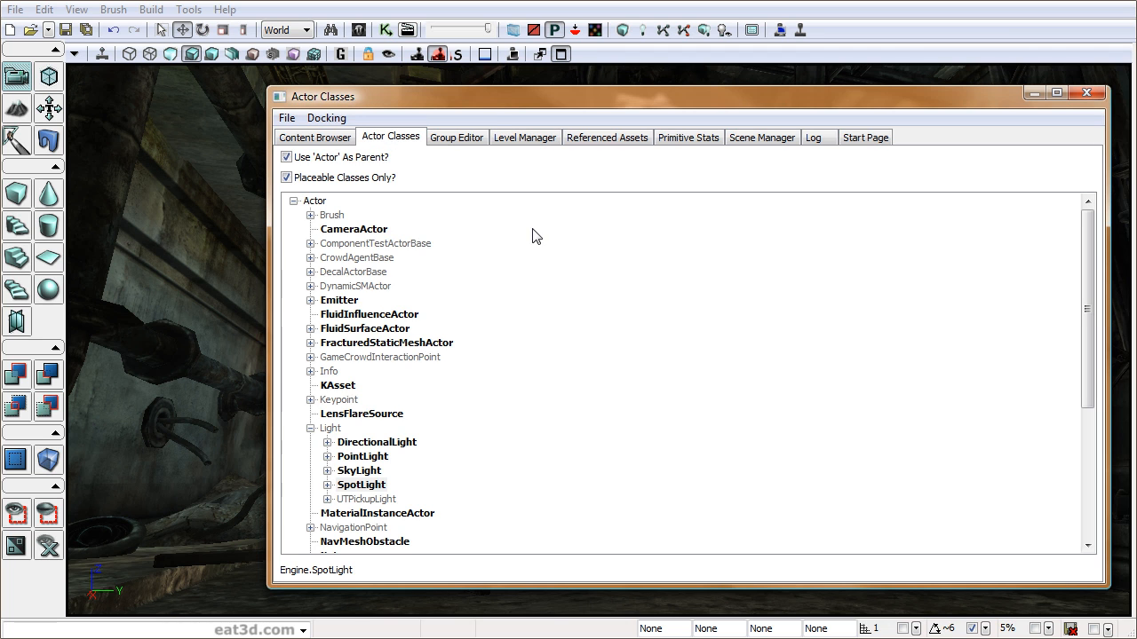
click(310, 428)
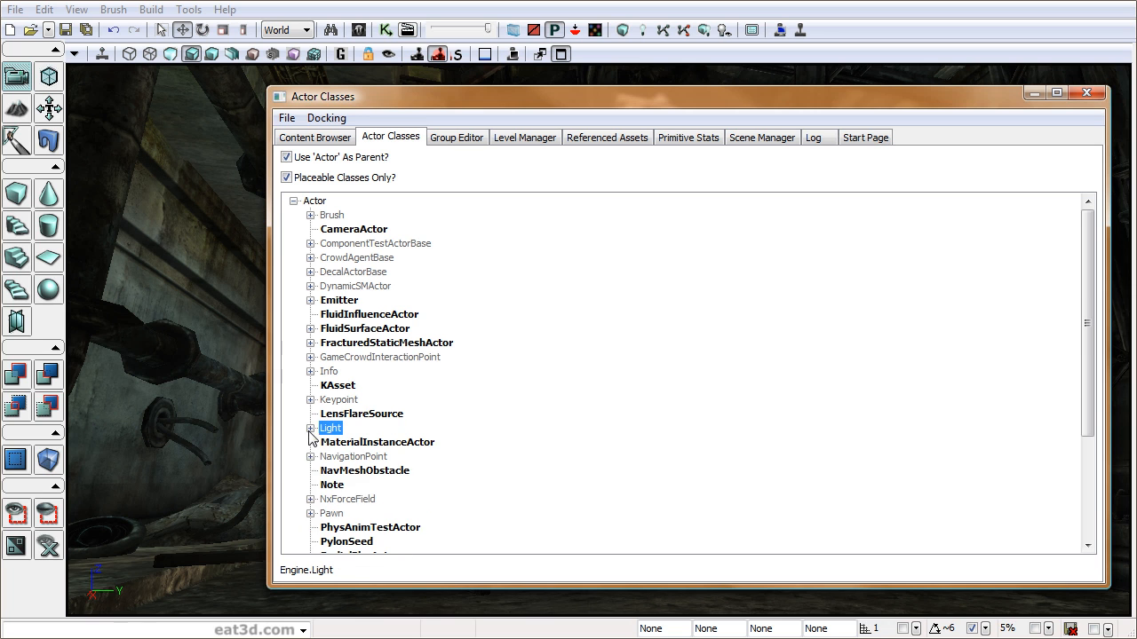
click(310, 428)
click(367, 487)
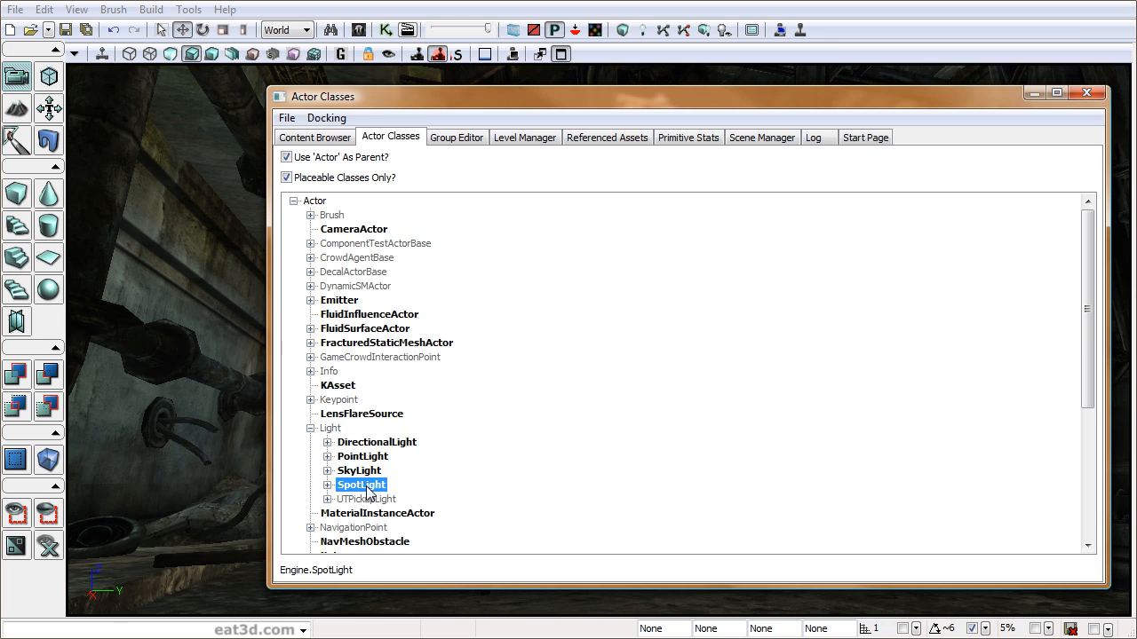
drag(325, 99, 973, 101)
Add a SpotLight on the ceiling mesh beside the opening in the roof.
right_drag(625, 317, 667, 289)
drag(666, 289, 668, 248)
right_drag(568, 342, 555, 283)
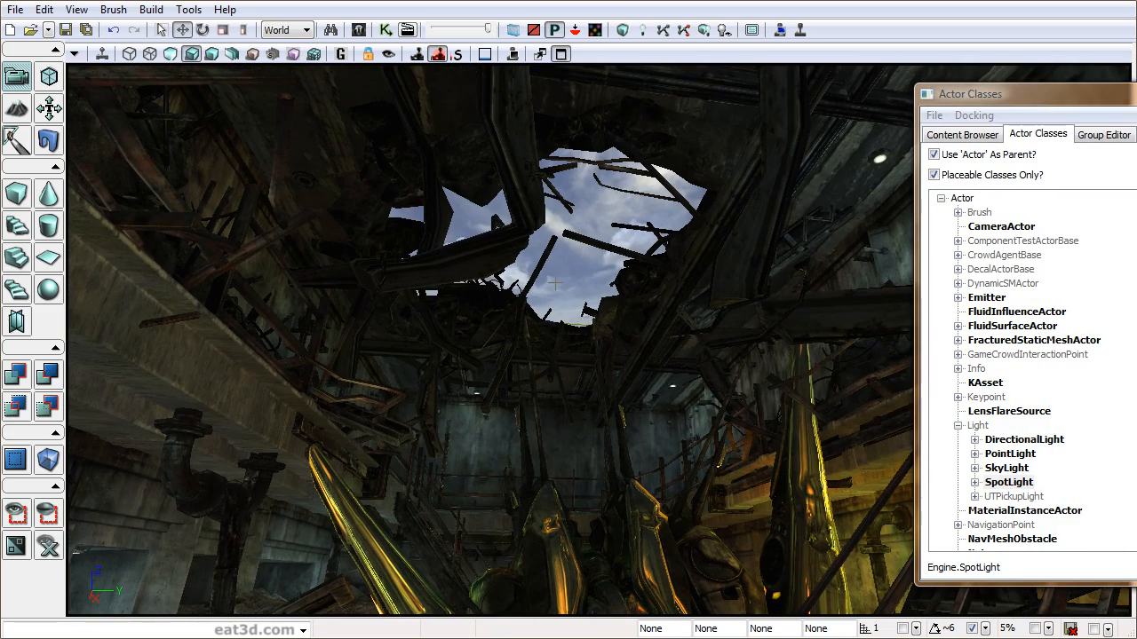
right_click(465, 168)
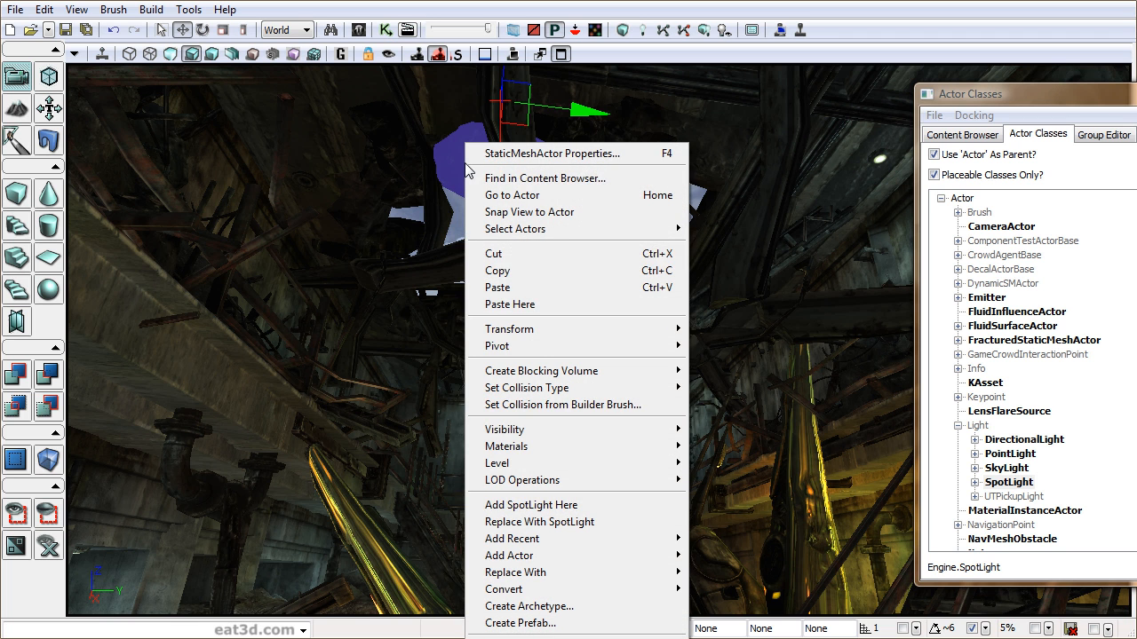
click(549, 508)
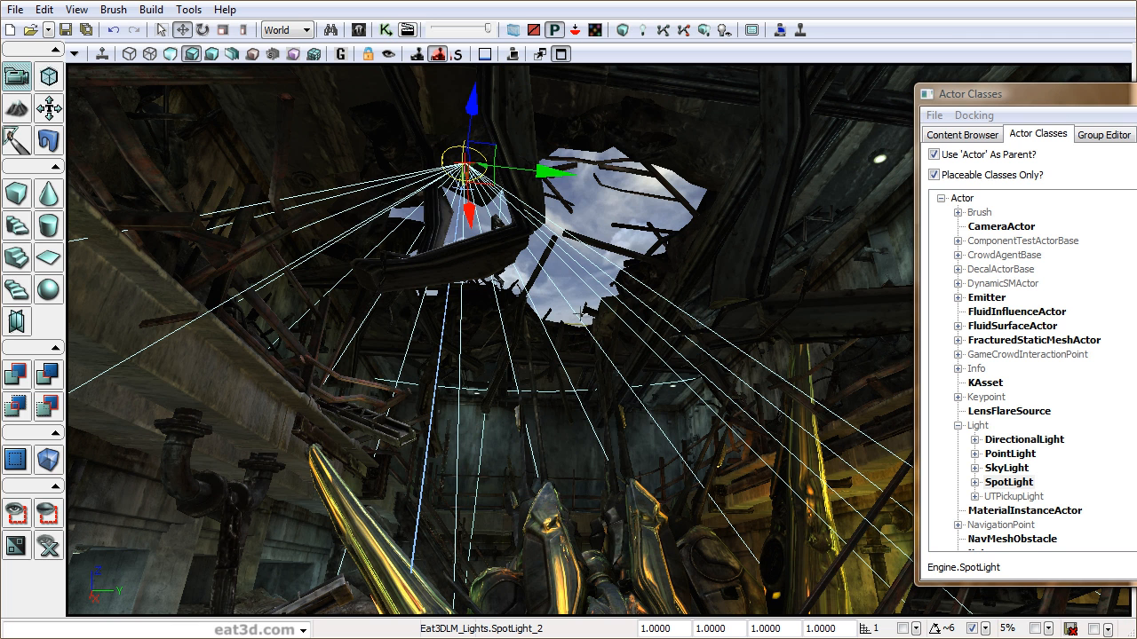
Move the new spotlight straight up, above the broken ceiling.
right_drag(580, 313, 604, 284)
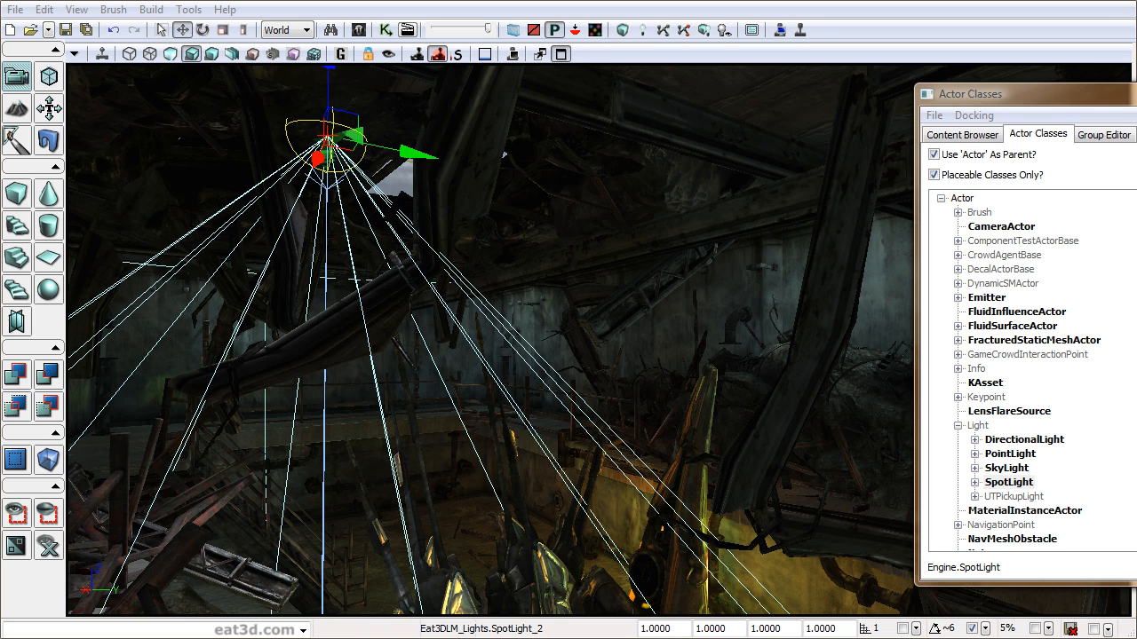
right_drag(533, 338, 666, 298)
right_drag(586, 391, 692, 437)
drag(655, 426, 622, 467)
right_drag(655, 426, 577, 377)
drag(479, 197, 489, 18)
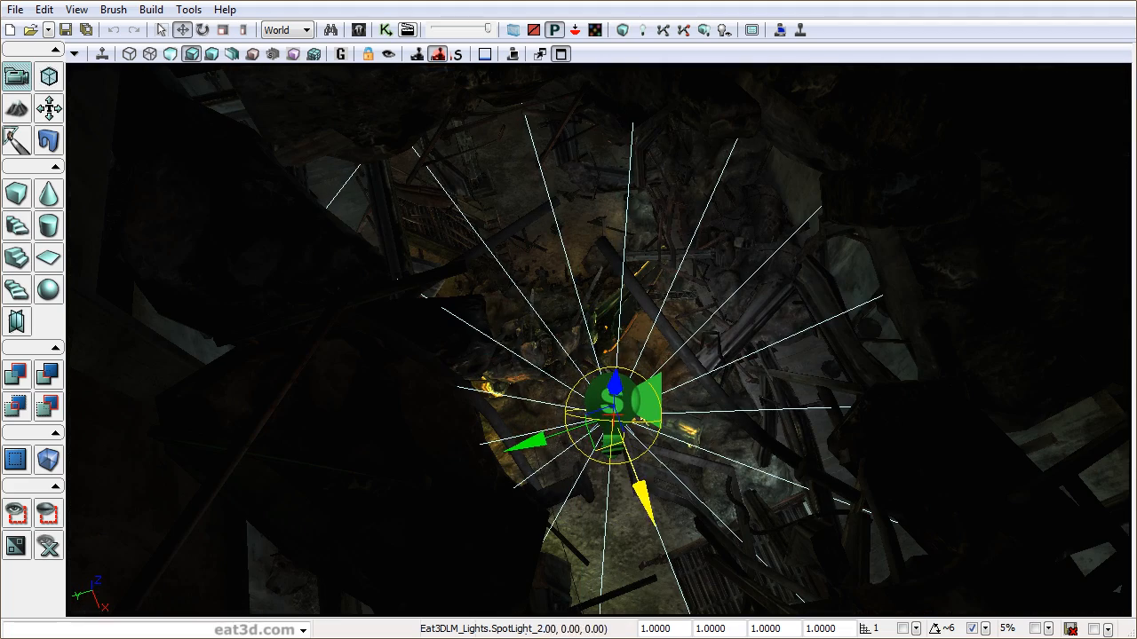
Adjust the spotlight's rotation and shift it along the X axis above the roof opening.
key(space)
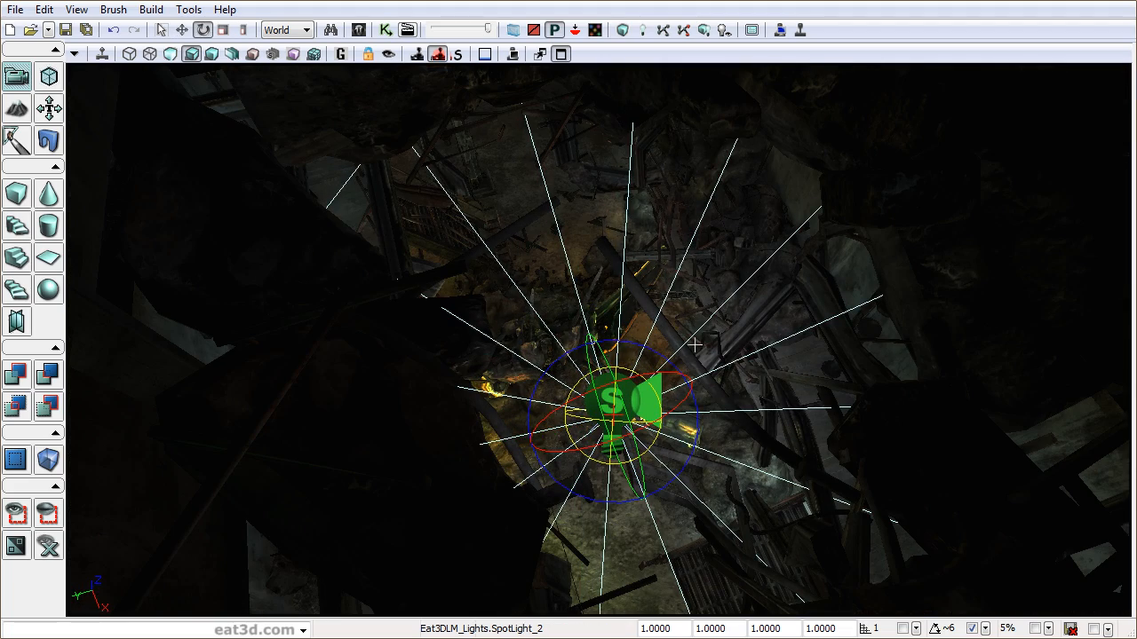
drag(606, 364, 642, 358)
key(space)
key(space)
drag(647, 508, 673, 561)
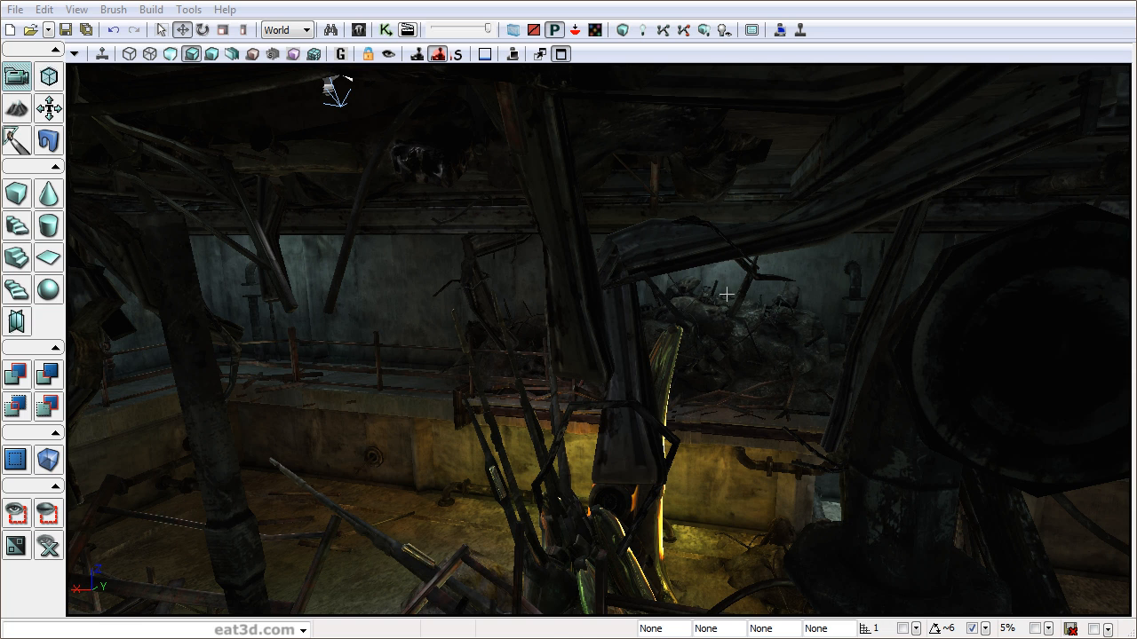
Select the bent beam and every static mesh matching it, and hide them to clear the view of the spotlight.
click(641, 244)
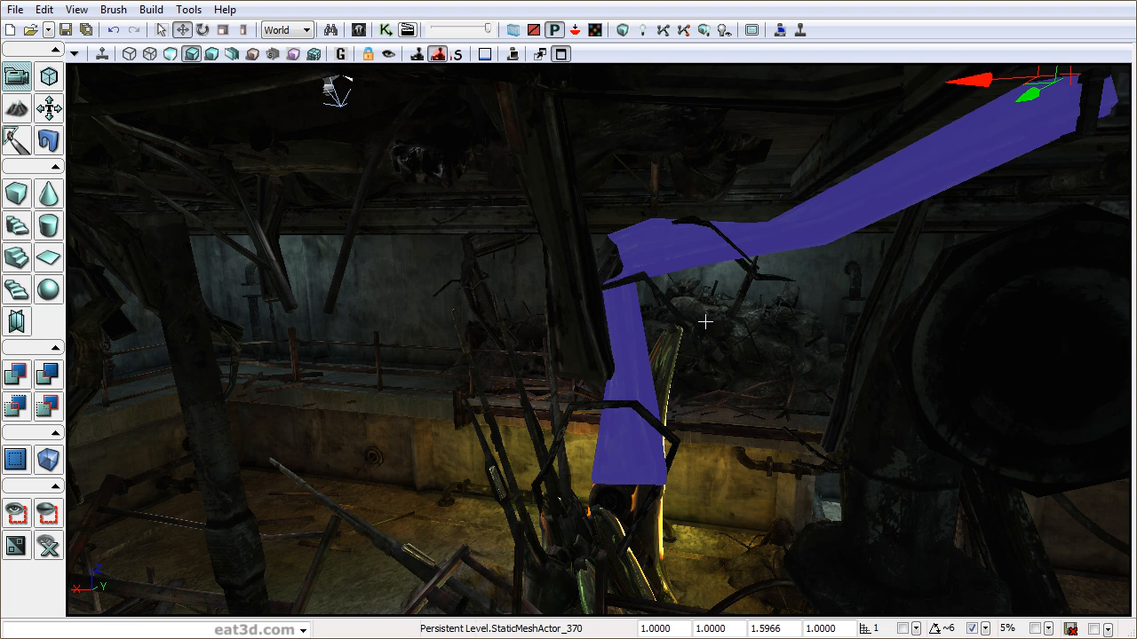
right_click(644, 251)
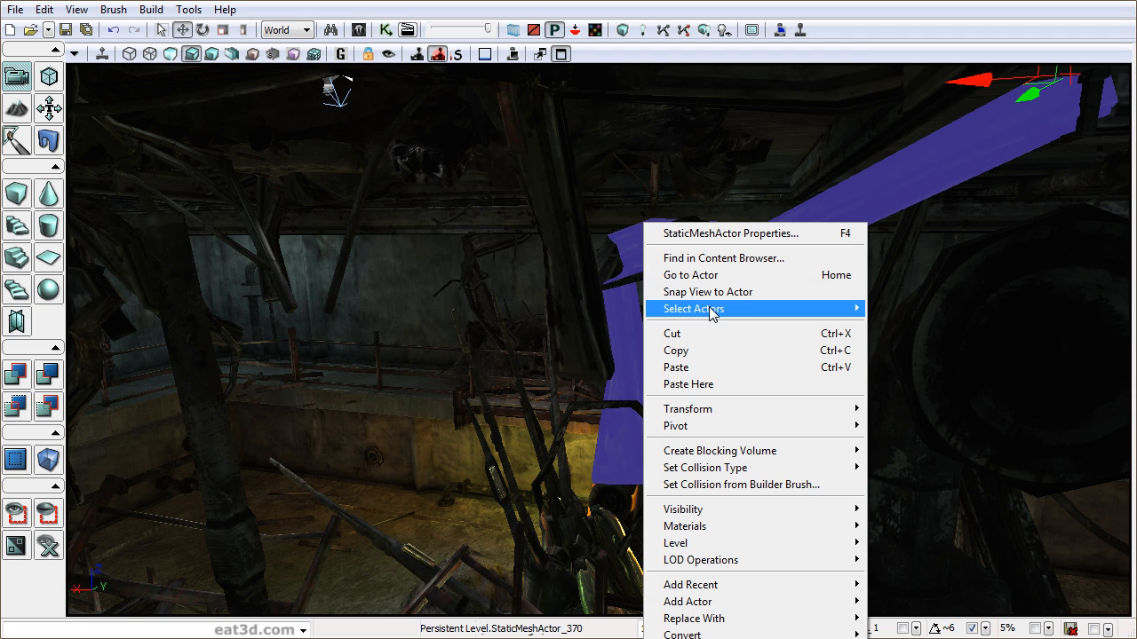
mouse_move(835, 311)
click(984, 405)
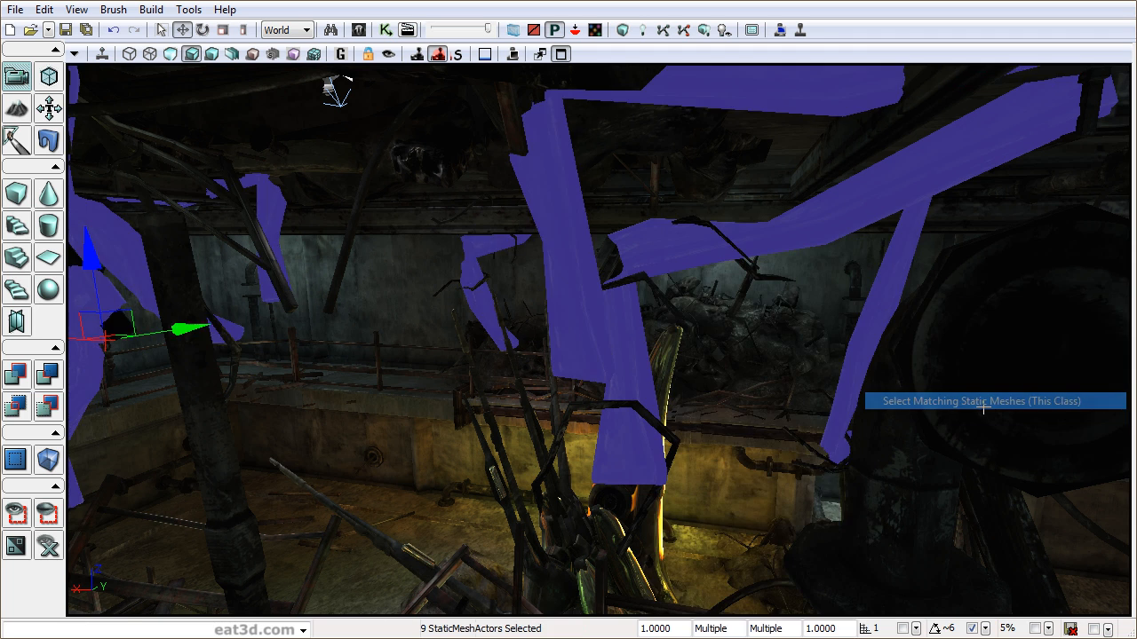
click(48, 520)
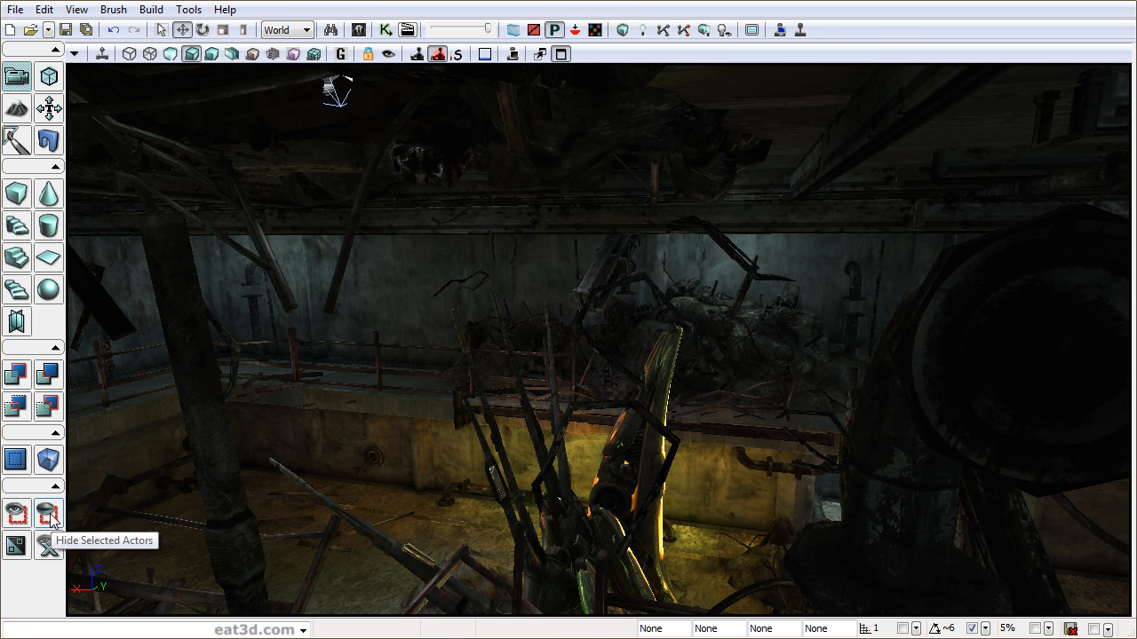
Hide the slanted pillar, the large pipe and the bent pipes and cables that still block the view.
click(163, 355)
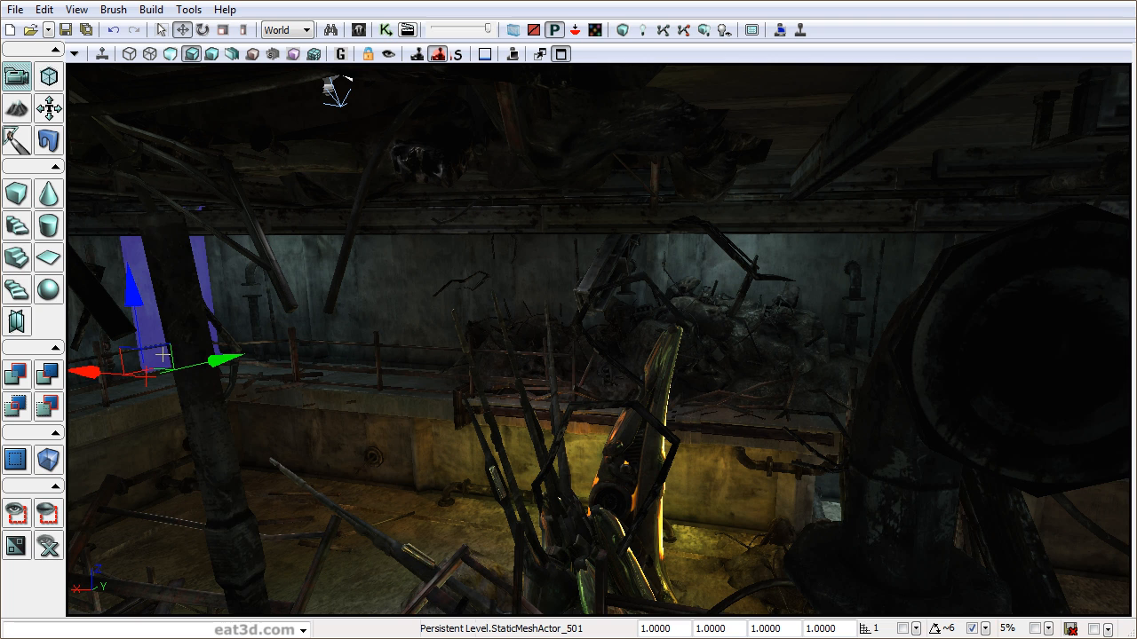
click(190, 399)
ctrl+click(888, 397)
ctrl+click(648, 416)
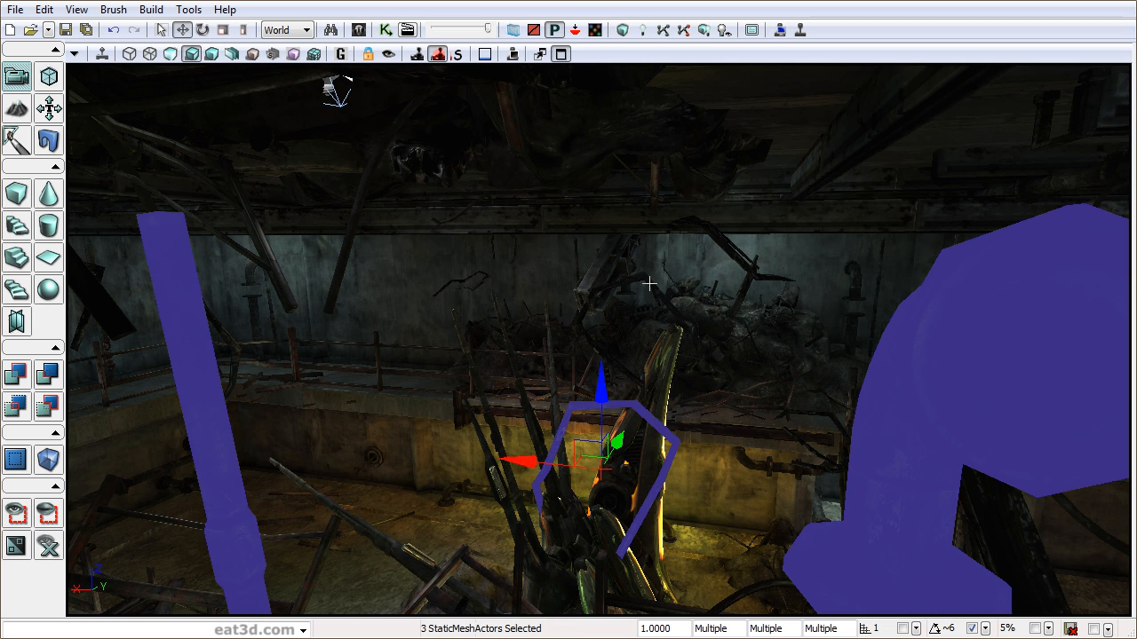
ctrl+click(684, 336)
ctrl+click(751, 268)
ctrl+click(352, 238)
ctrl+click(266, 264)
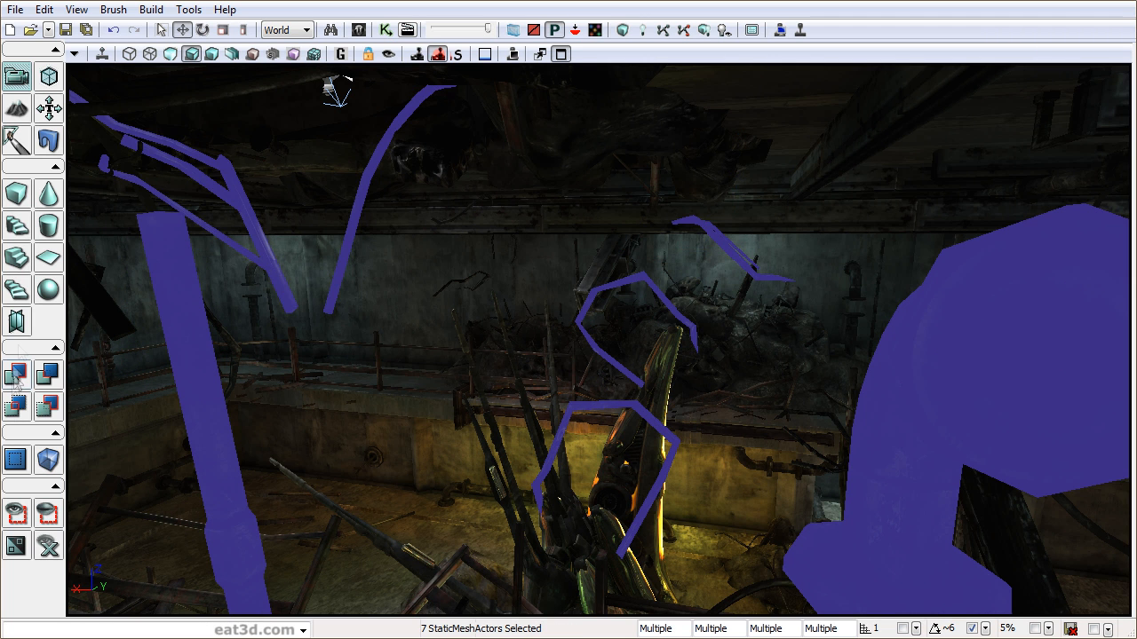
click(47, 520)
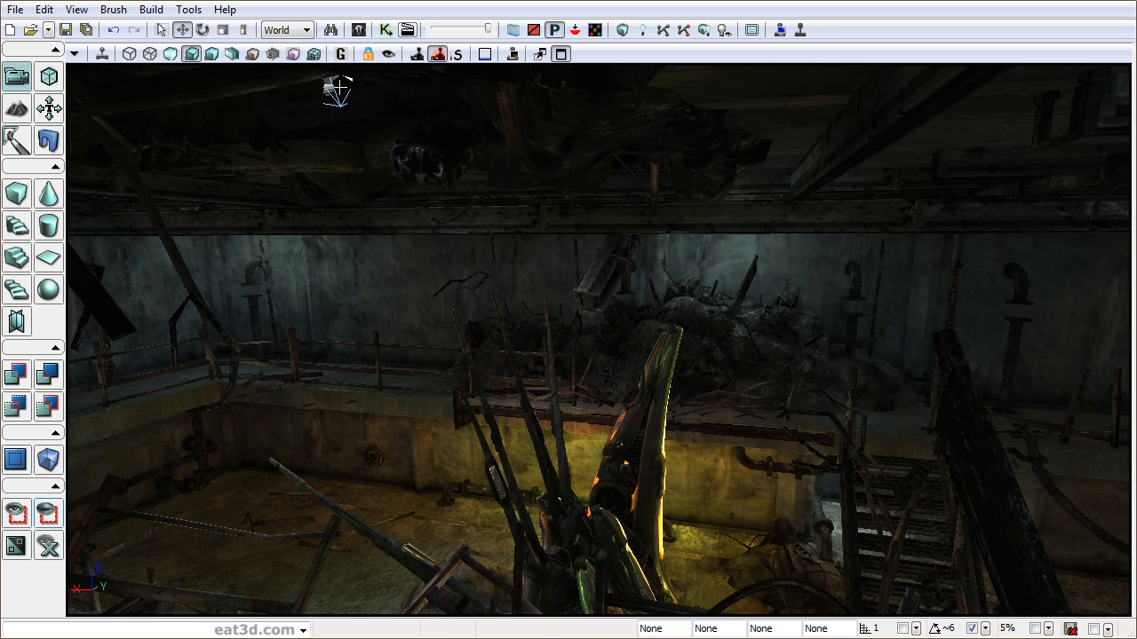
Open the properties of the ceiling spotlight and set its light component Brightness to 5.
click(330, 87)
key(F4)
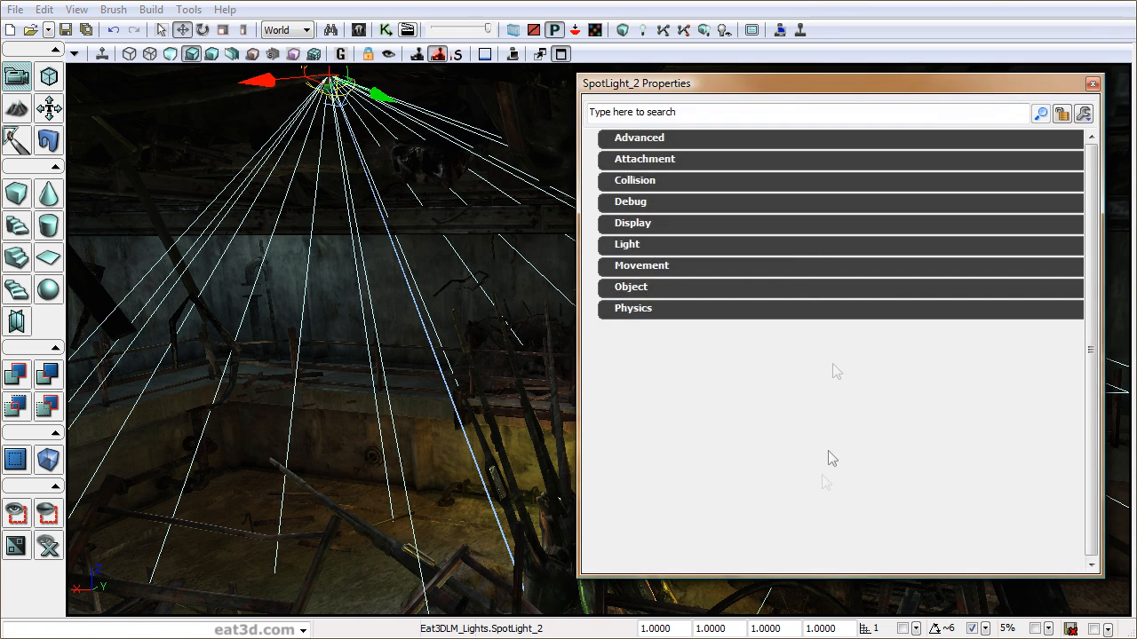
click(650, 246)
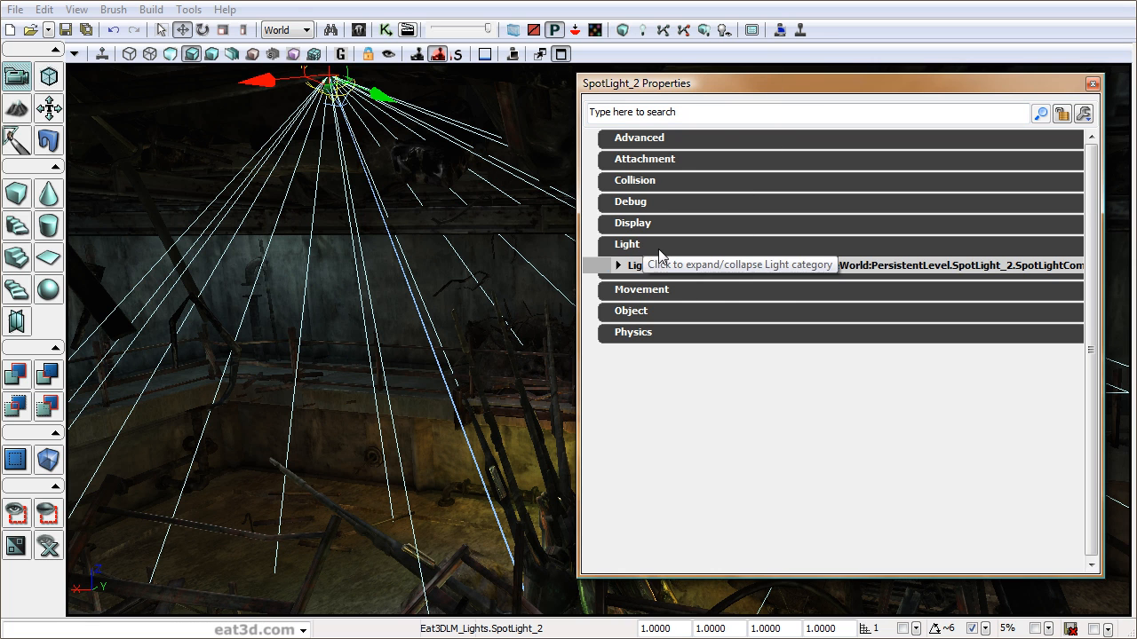
click(665, 267)
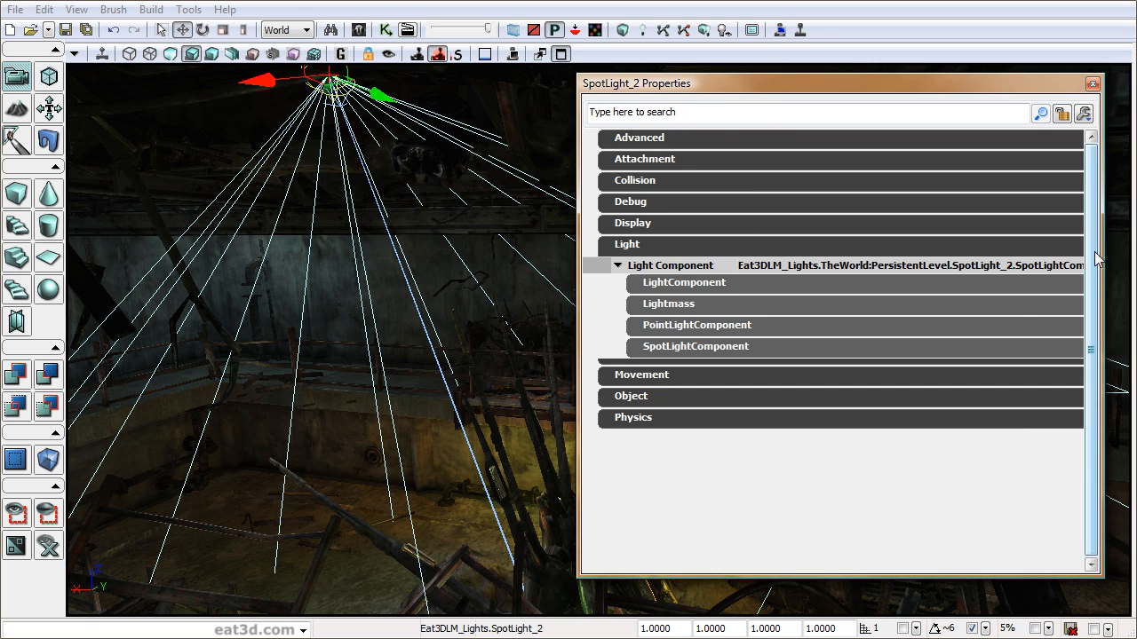
drag(1102, 251, 964, 252)
drag(826, 83, 957, 81)
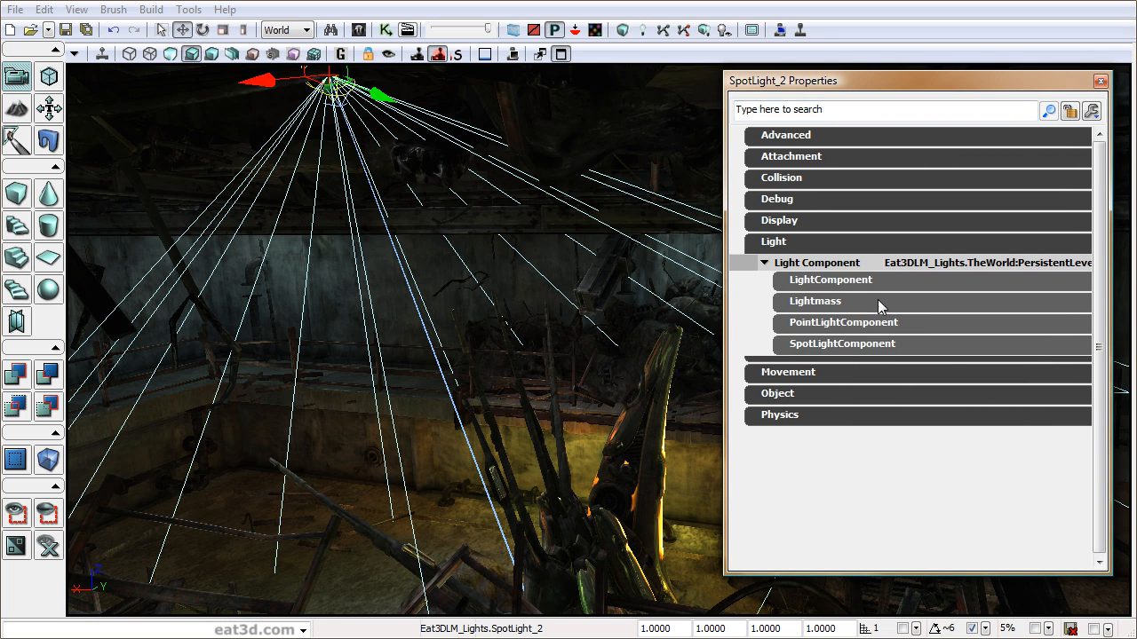
click(853, 283)
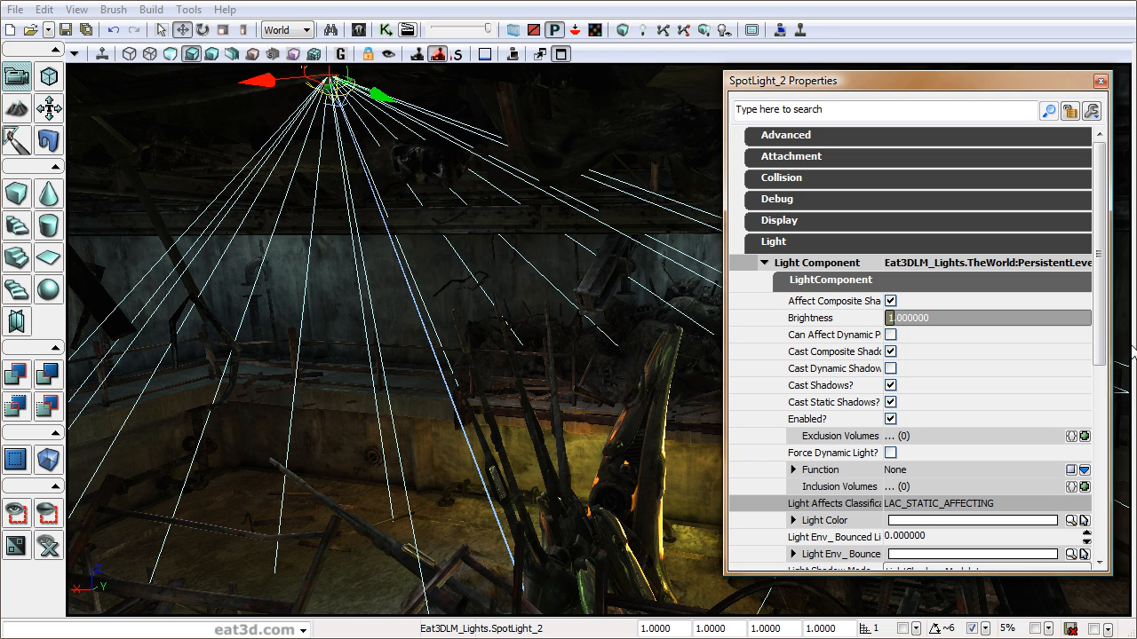
click(941, 327)
text(5)
key(Return)
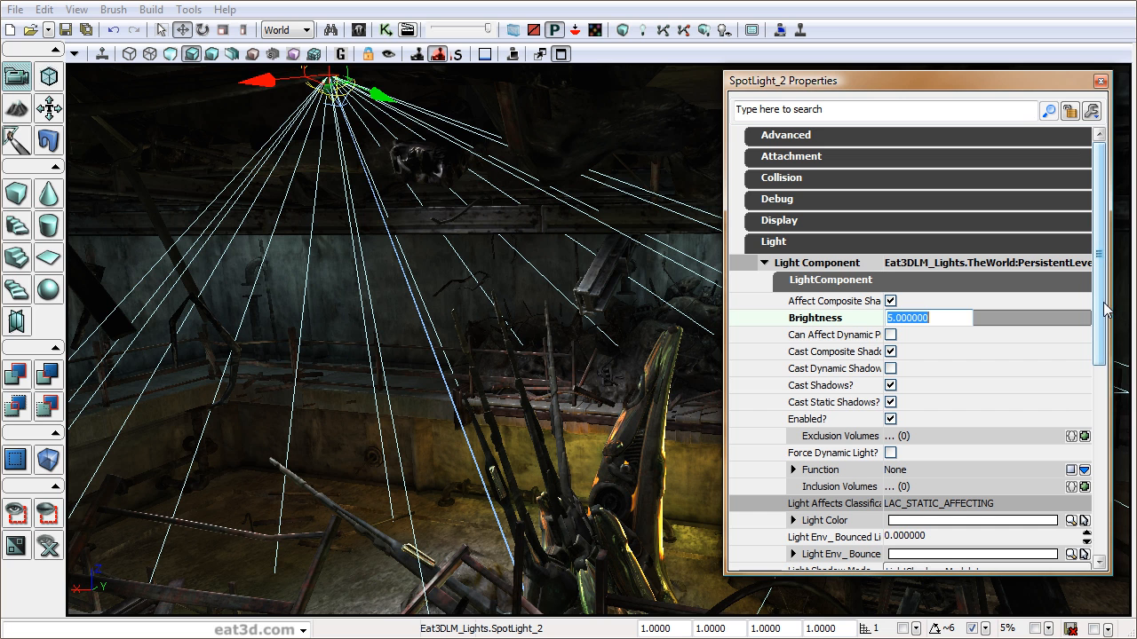
Set the spotlight's Light Color to the warm cream custom color (Red 250, Green 236, Blue 209) and collapse the LightComponent settings.
drag(1104, 307, 1066, 405)
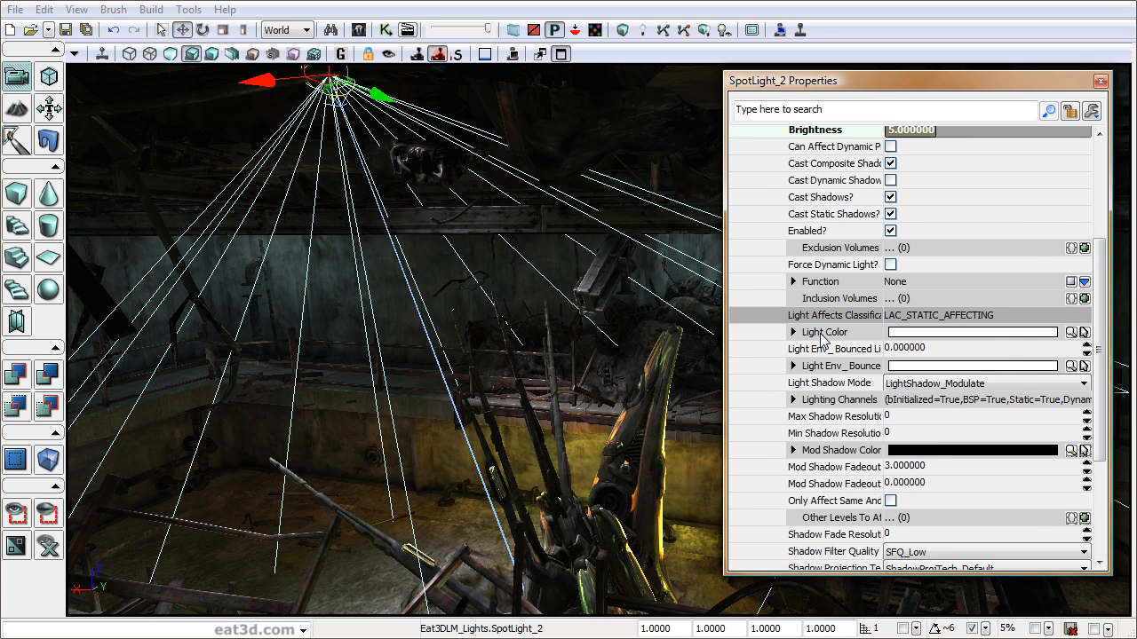
click(1071, 333)
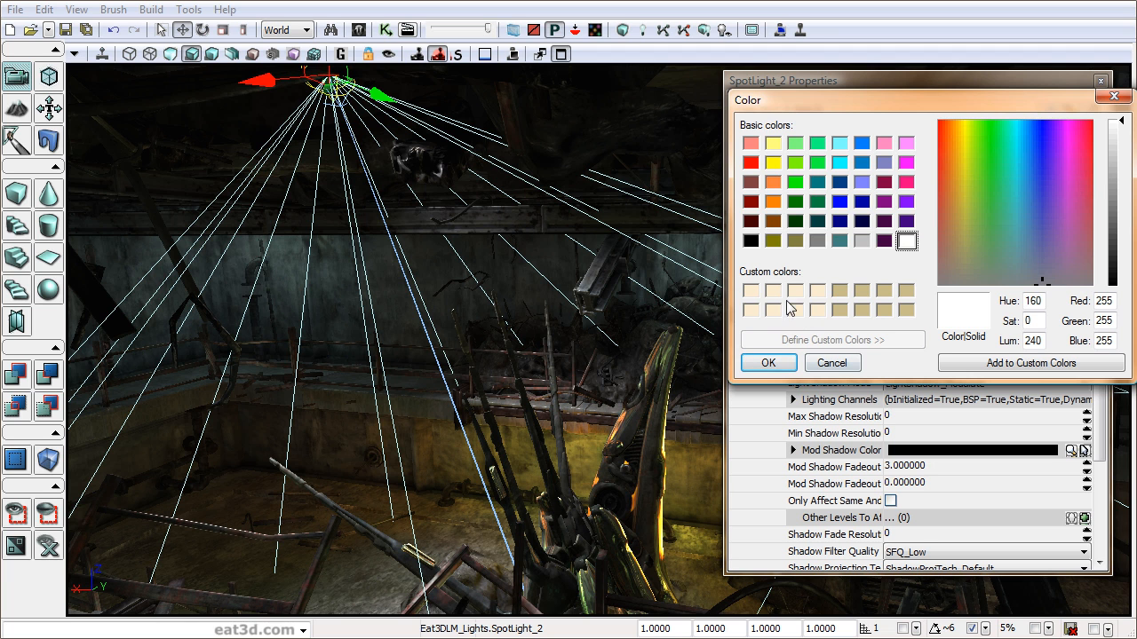
click(752, 293)
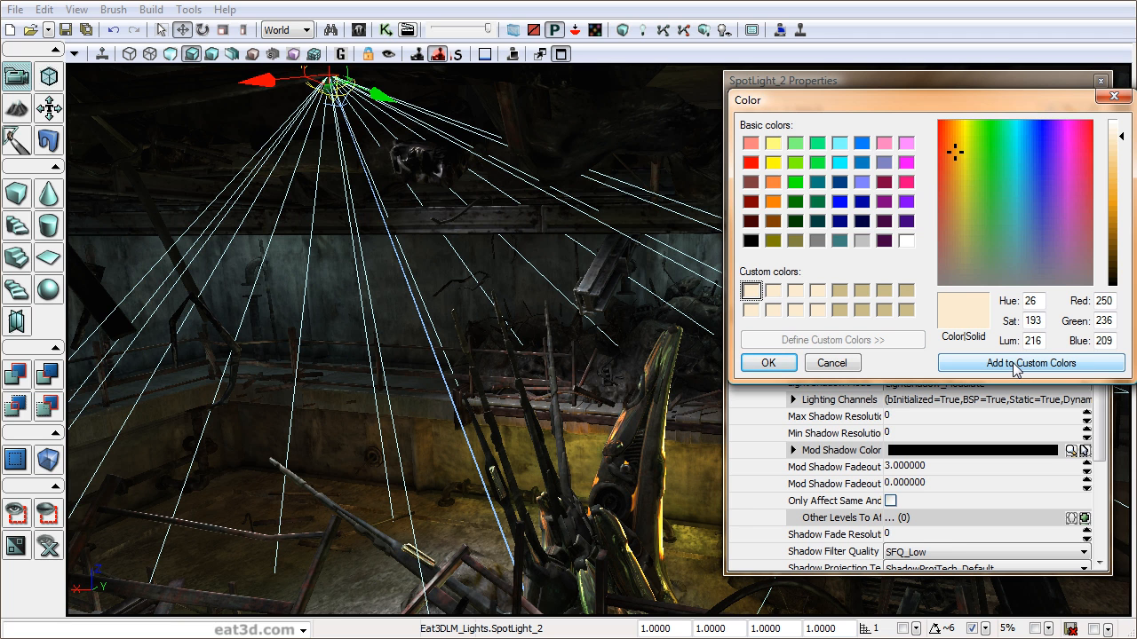
click(767, 363)
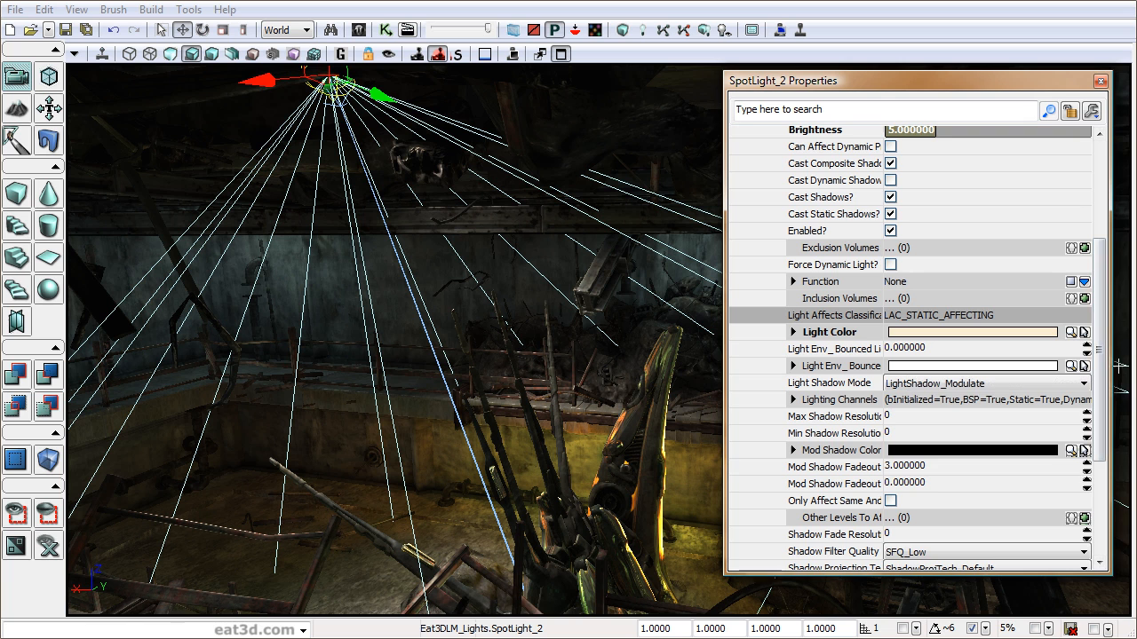
drag(1102, 344, 1107, 296)
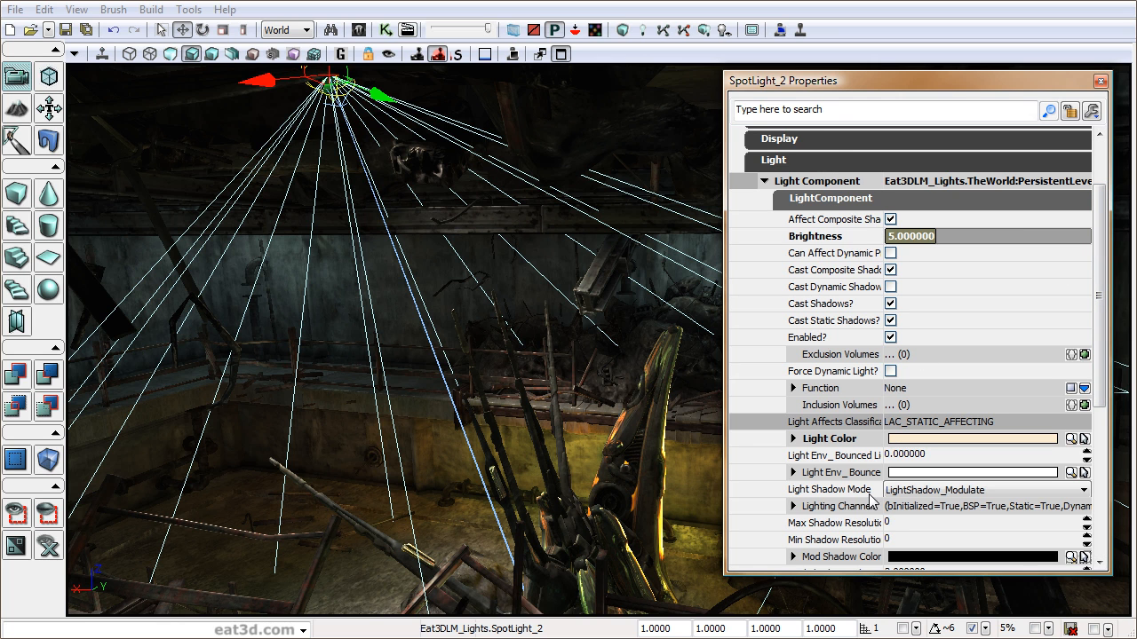
click(839, 198)
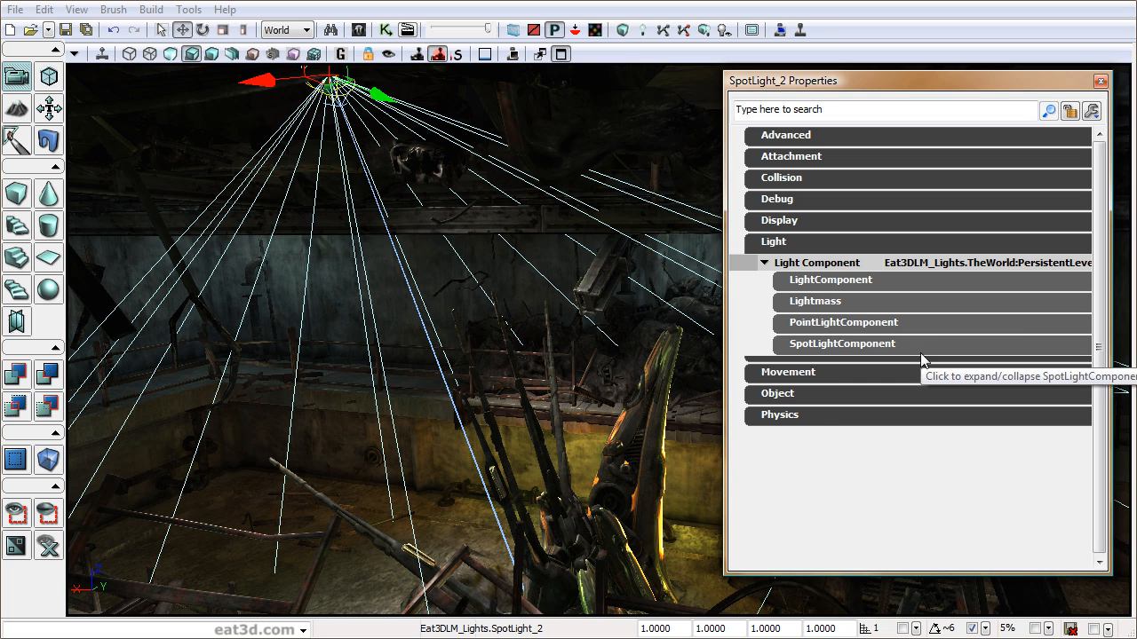
Set the spotlight's Falloff Exponent to 5 and widen the property name column to fit the labels.
click(858, 324)
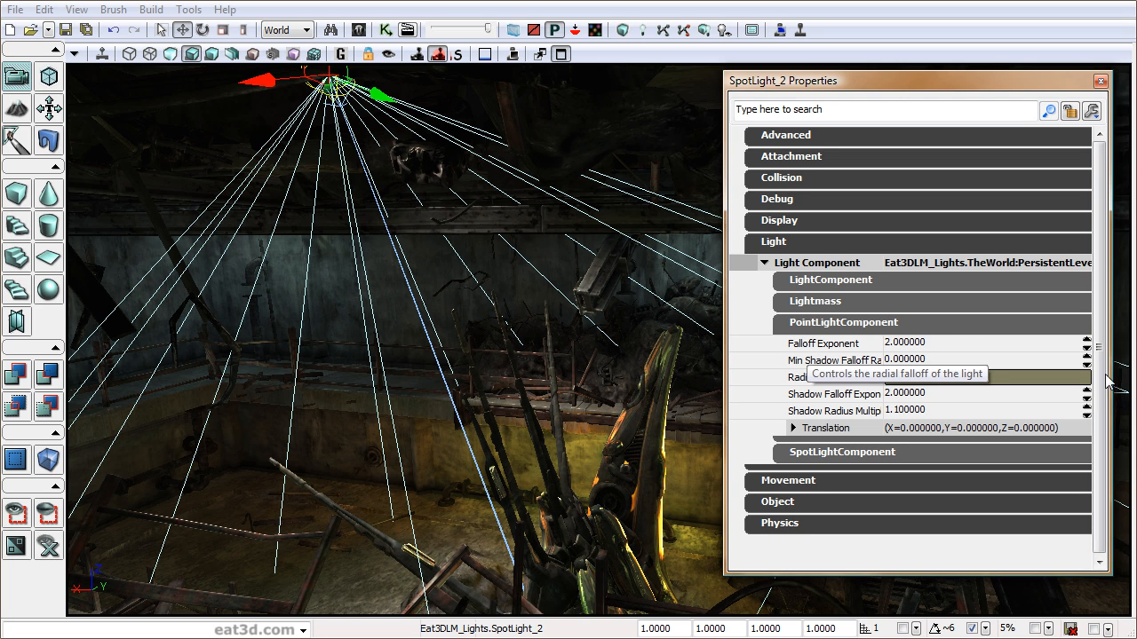
click(931, 347)
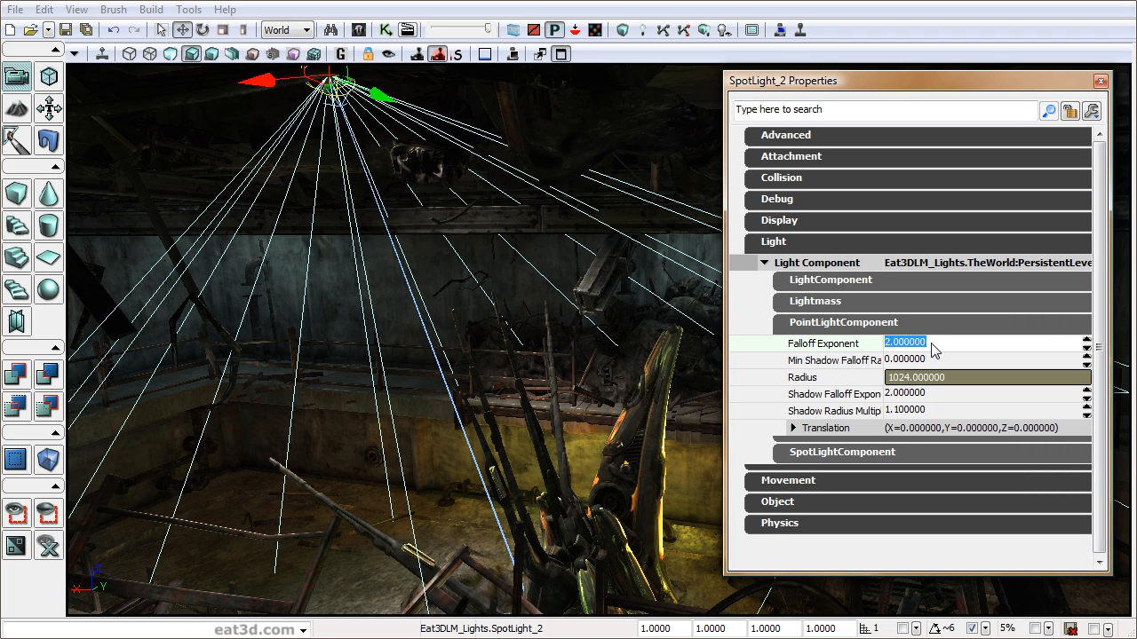
text(5)
key(Return)
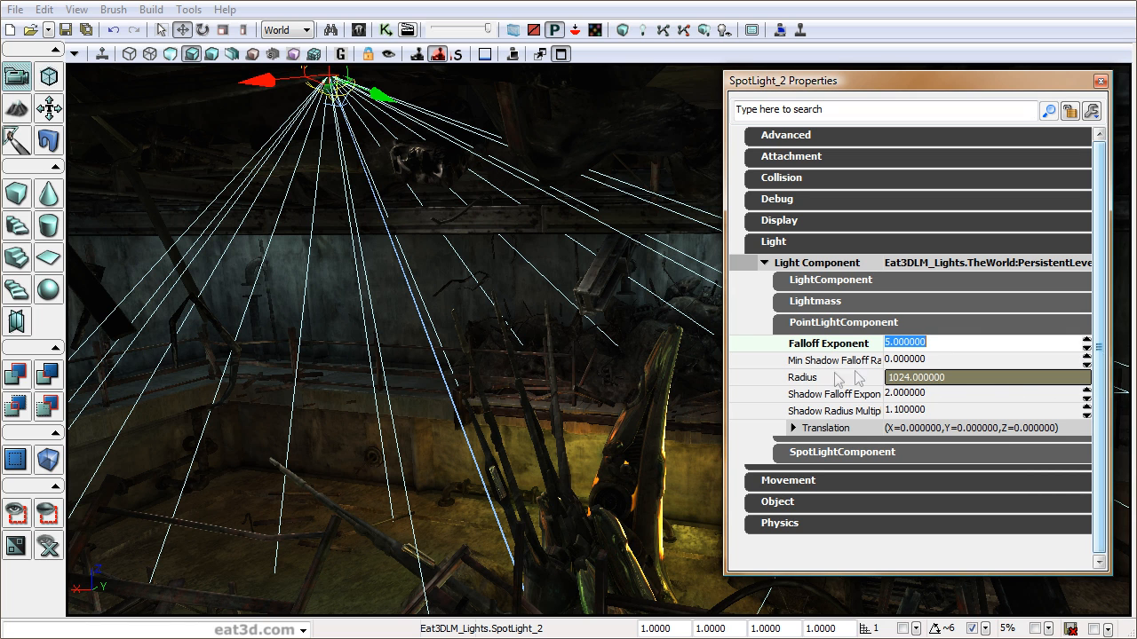
double_click(884, 349)
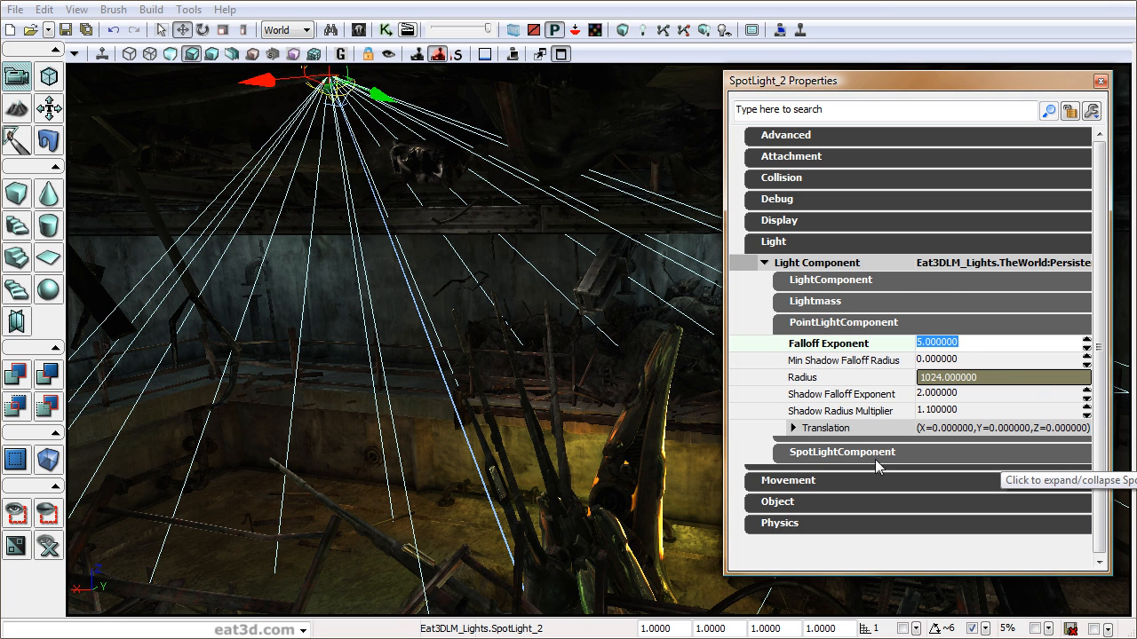
Try spotlight Radius values of 500, 1500 and 1000, and settle on 1500.
drag(407, 427, 327, 193)
click(1002, 380)
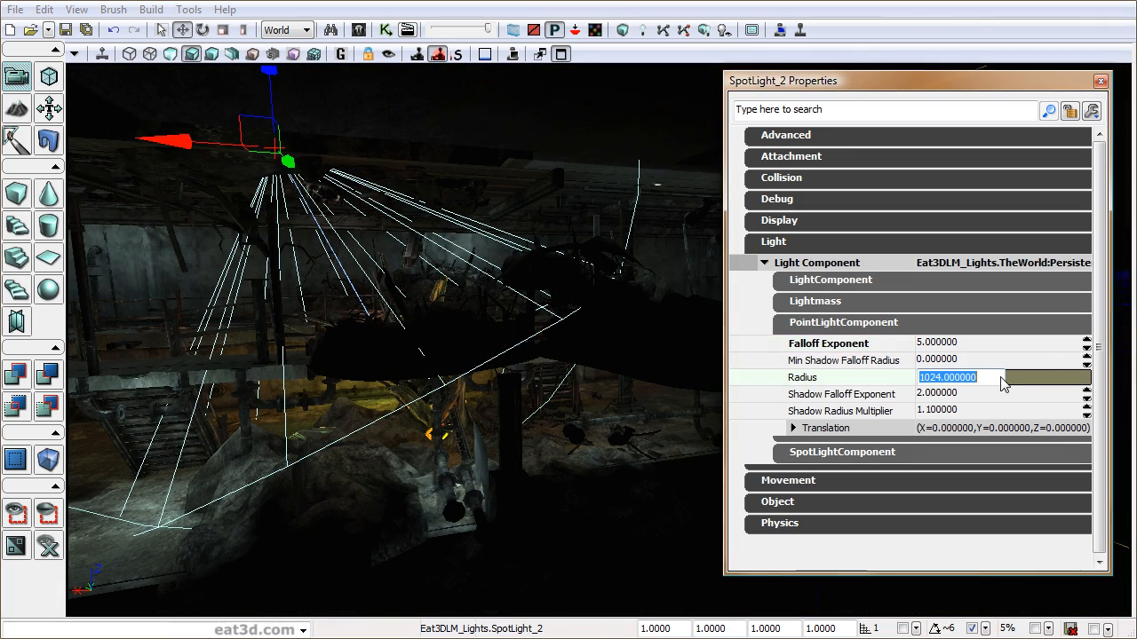
text(500)
key(Return)
text(1500)
key(Return)
text(1000)
key(Return)
text(1500)
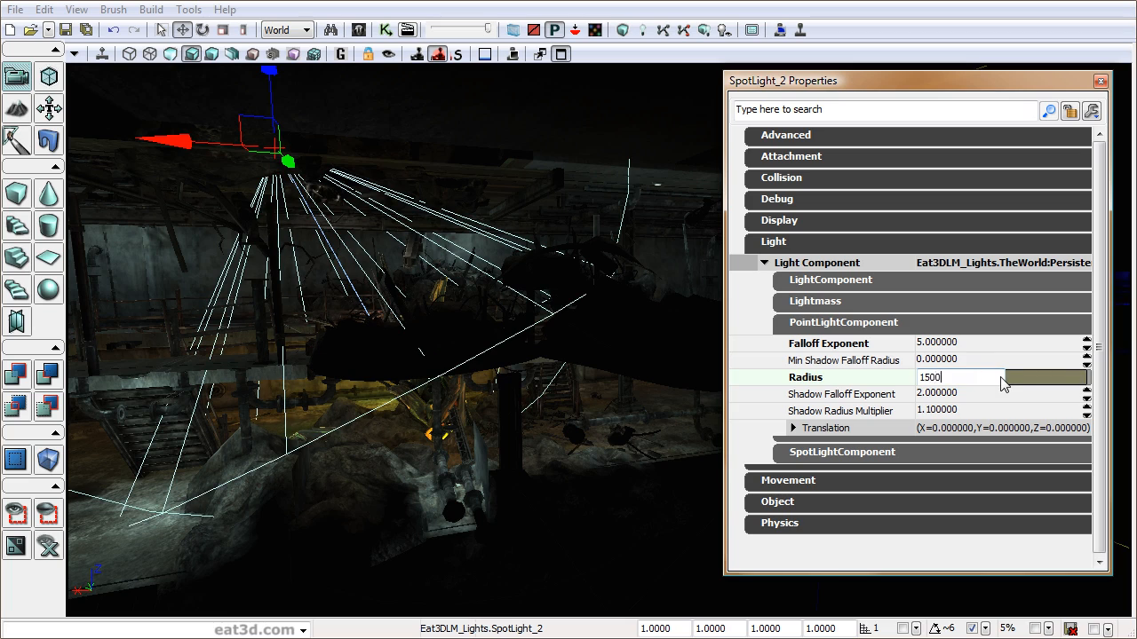
key(Return)
Compare the lighting on the rocks at a spotlight Radius of 1024 and restore 1500.
drag(406, 470, 406, 391)
click(994, 380)
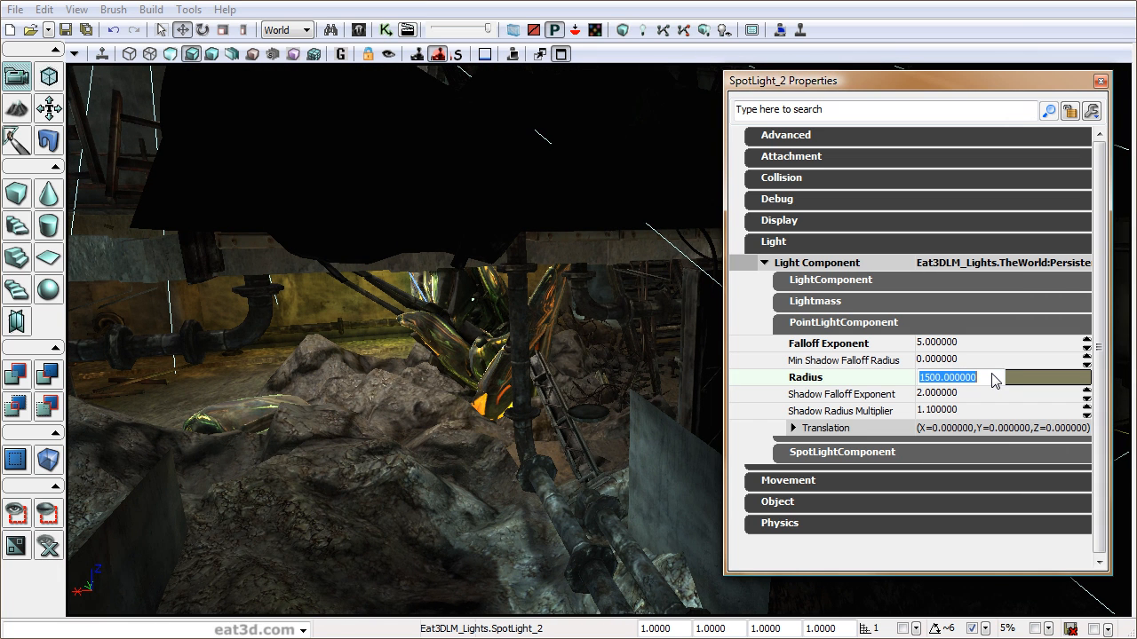
text(1024)
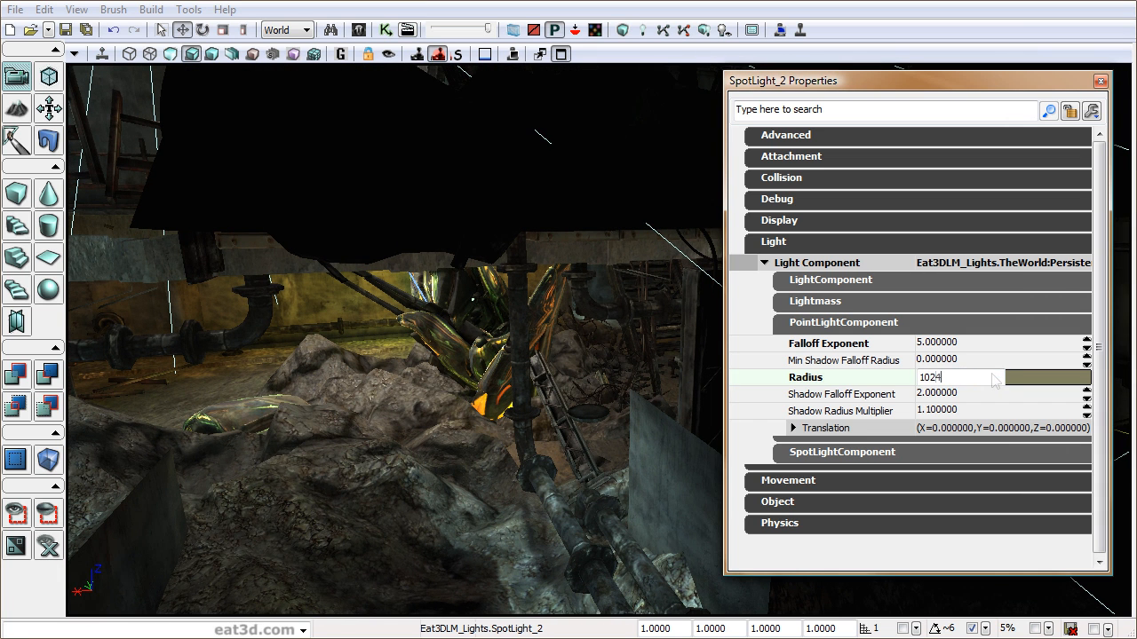
key(Return)
text(1500)
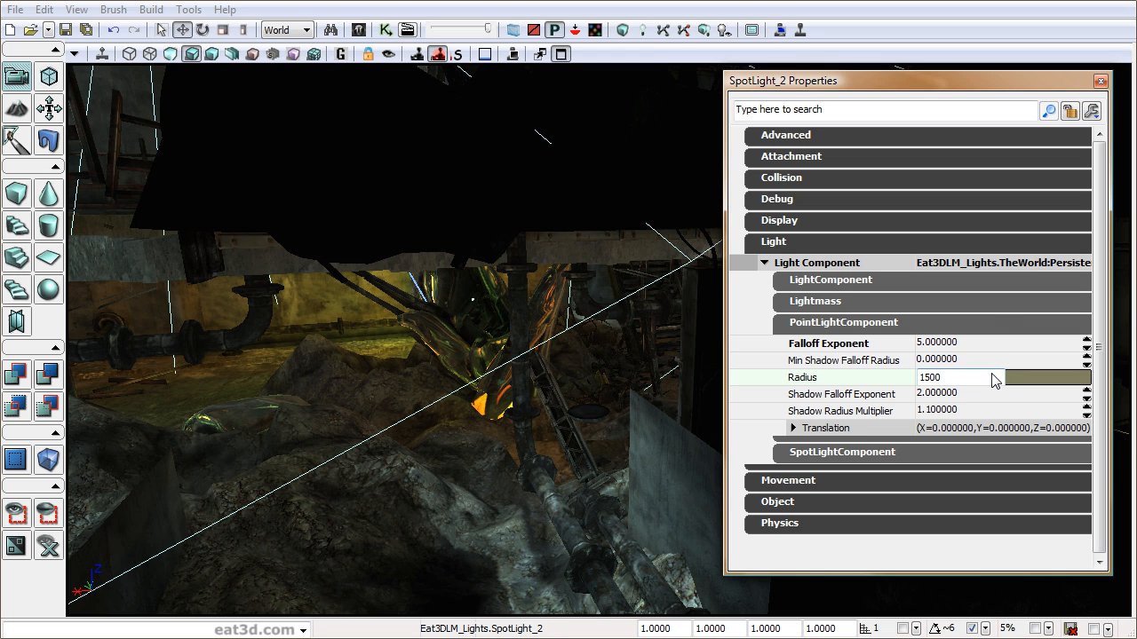
key(Return)
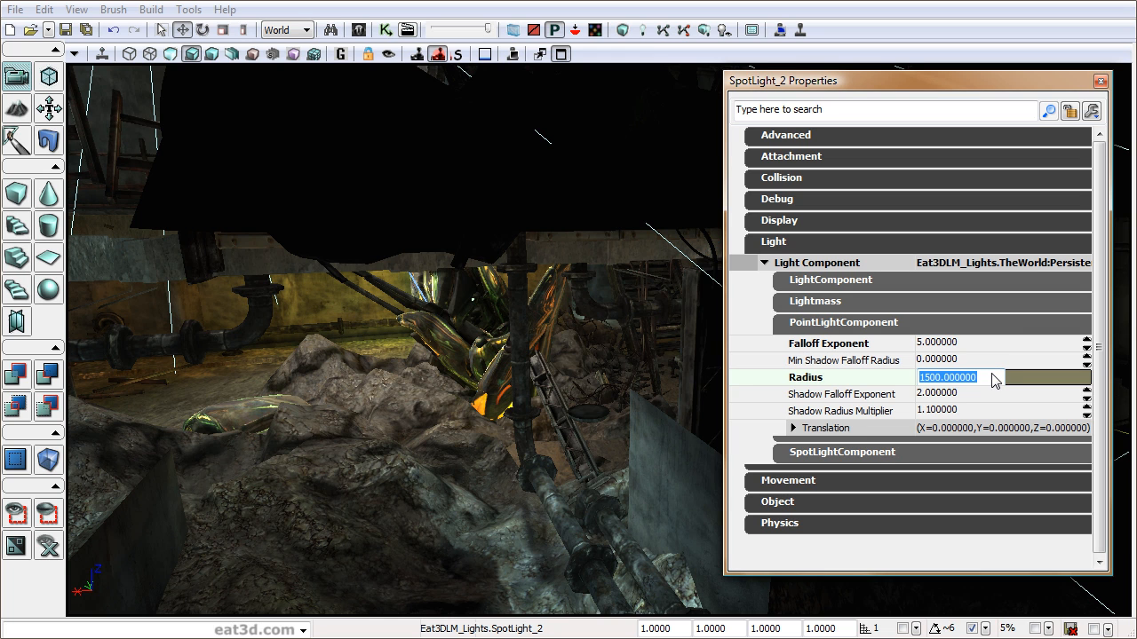
Expand the spotlight's inner and outer cone angle settings and examine the cone's coverage from several viewpoints around the room.
mouse_move(478, 293)
right_down()
mouse_move(444, 307)
mouse_move(479, 276)
mouse_move(462, 306)
right_up()
drag(462, 364, 458, 330)
mouse_move(475, 338)
right_down()
mouse_move(462, 359)
mouse_move(467, 350)
right_up()
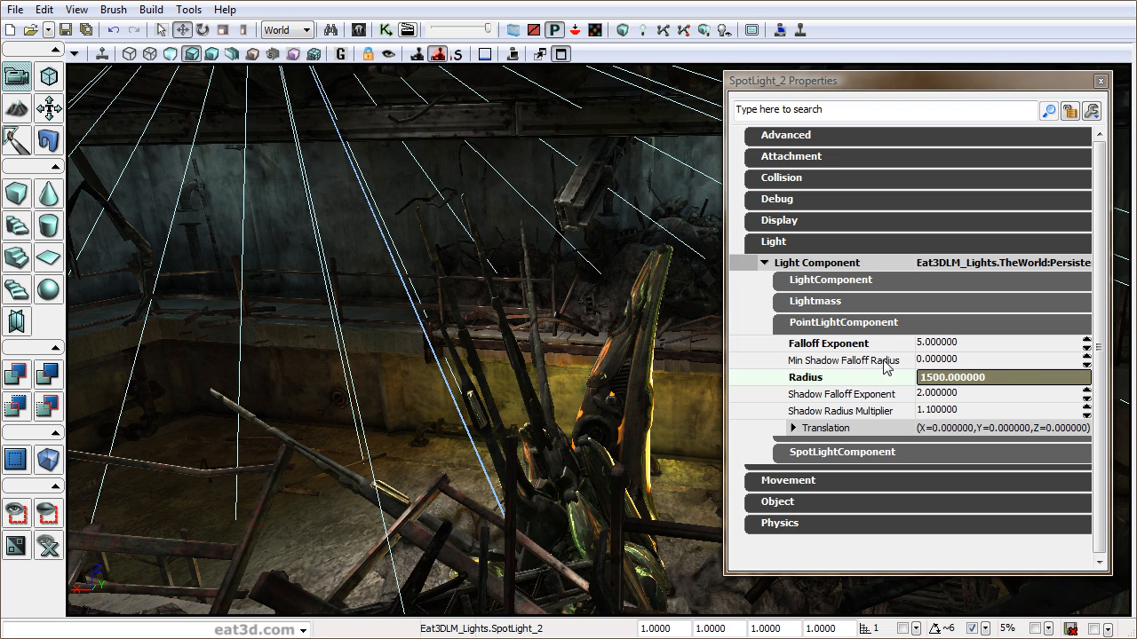
click(854, 327)
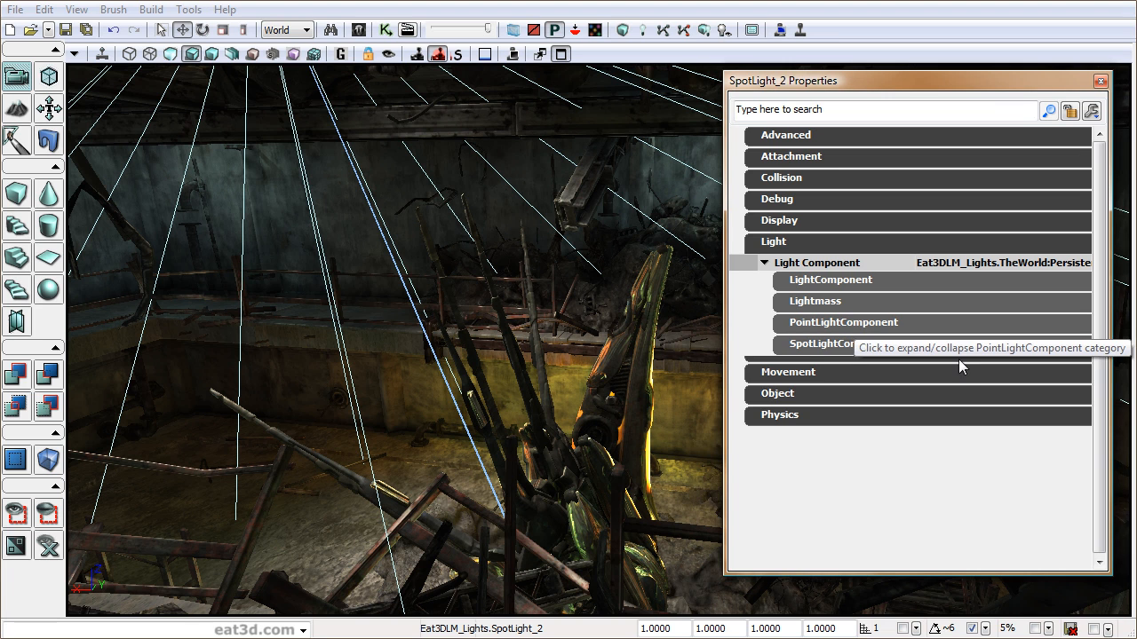
click(864, 346)
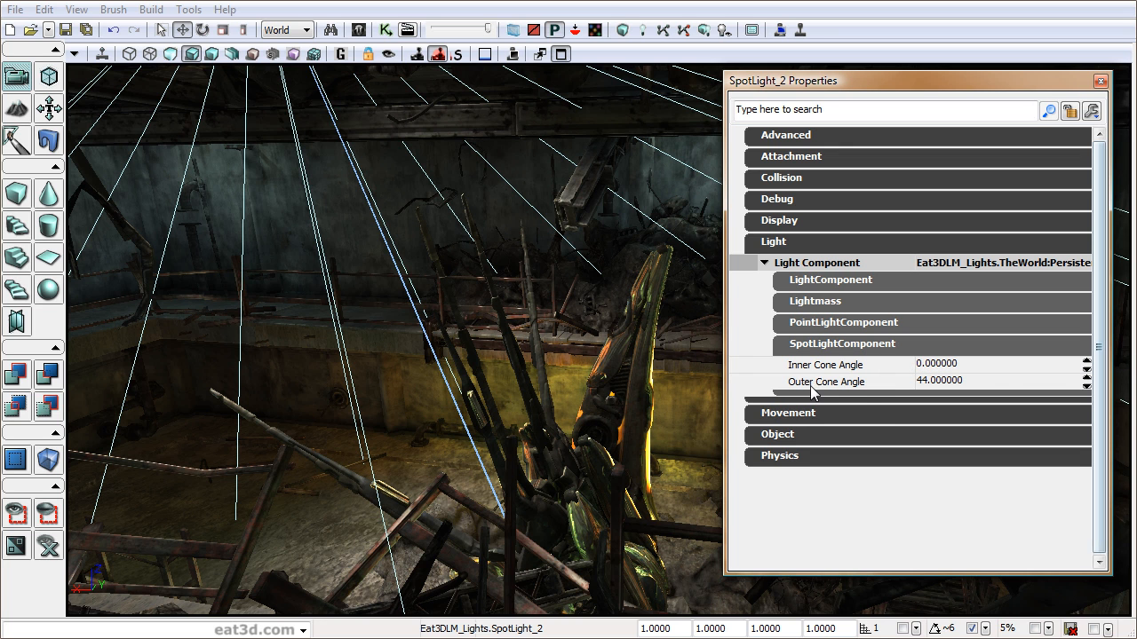
mouse_move(406, 382)
mouse_down()
mouse_move(381, 453)
mouse_move(401, 373)
mouse_up()
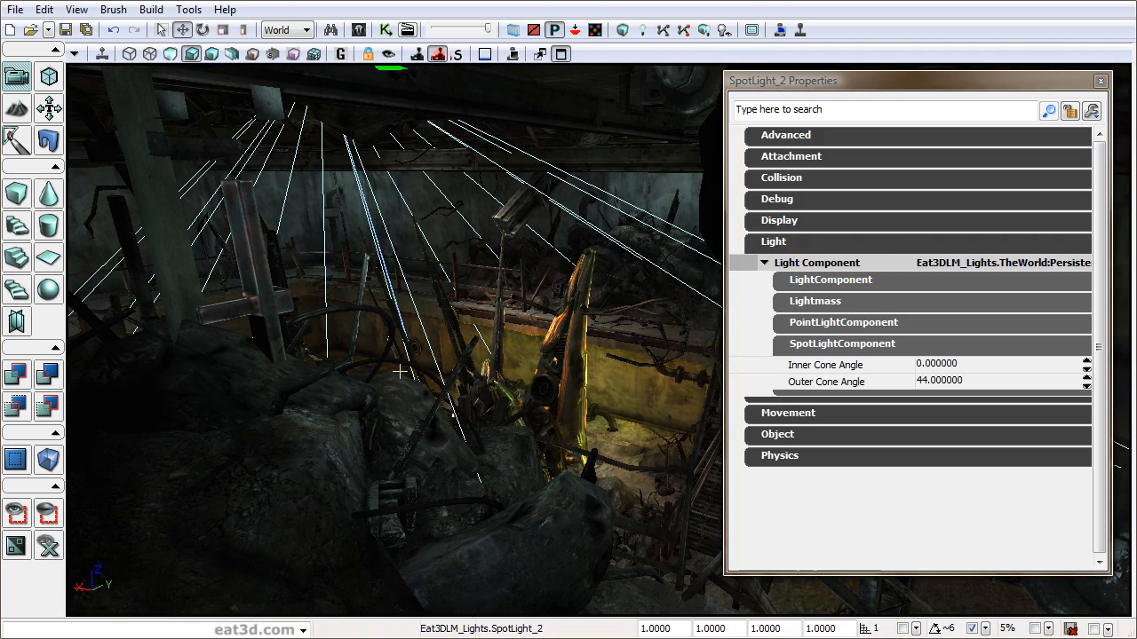
drag(327, 352, 338, 310)
right_drag(338, 311, 328, 283)
drag(329, 282, 327, 342)
right_drag(327, 342, 373, 329)
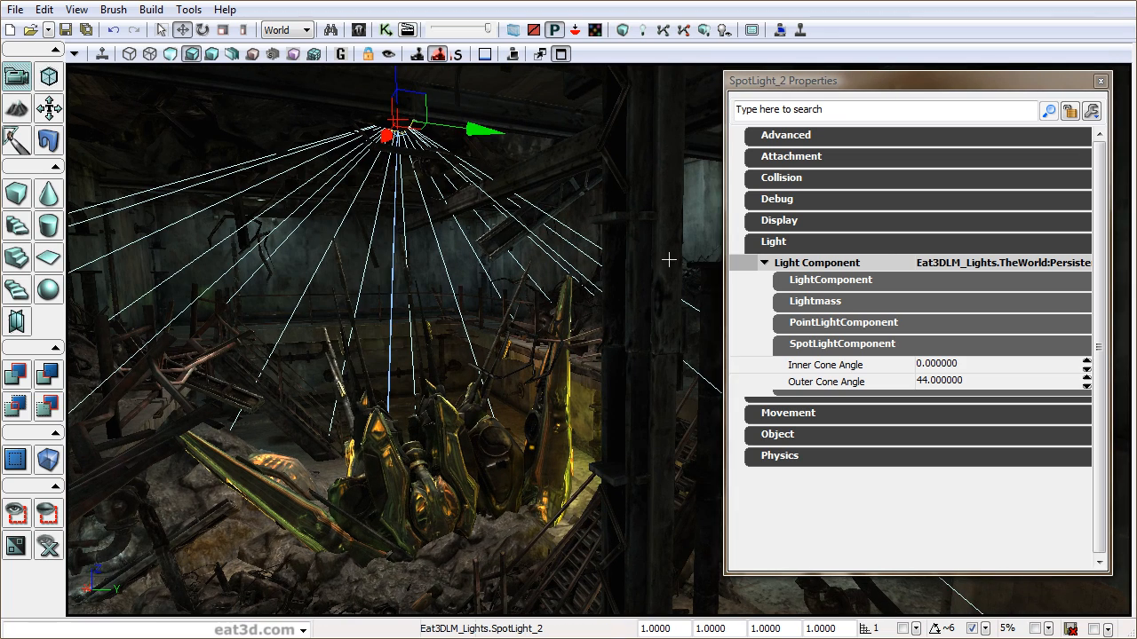
Set the spotlight's Outer Cone Angle to 50 and check the wider cone over the crystals.
click(999, 382)
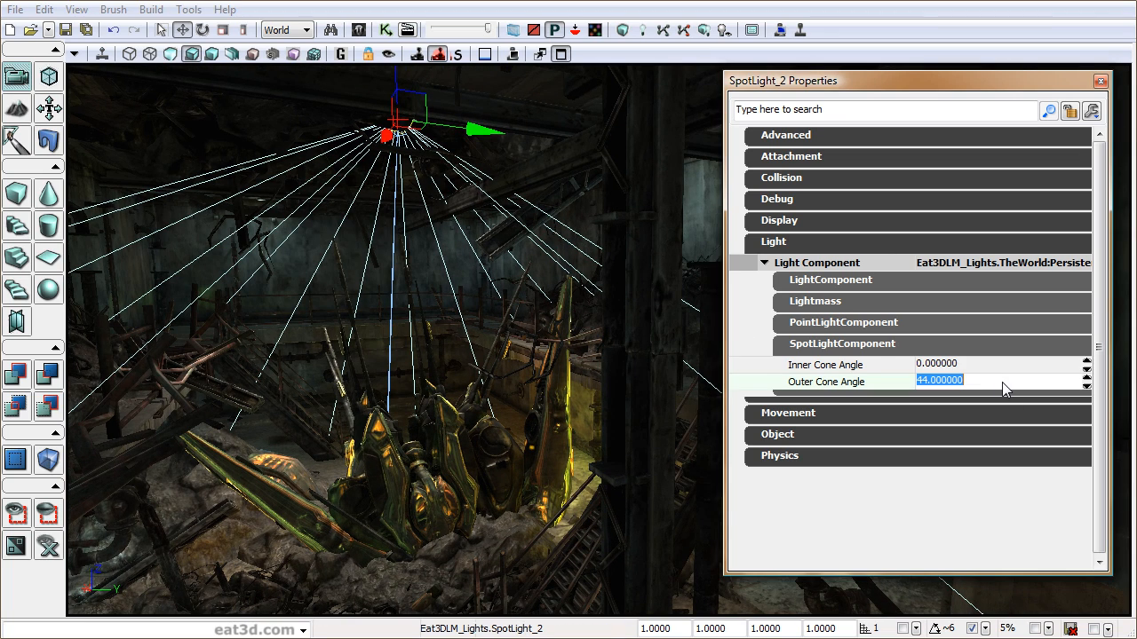
text(50)
key(Return)
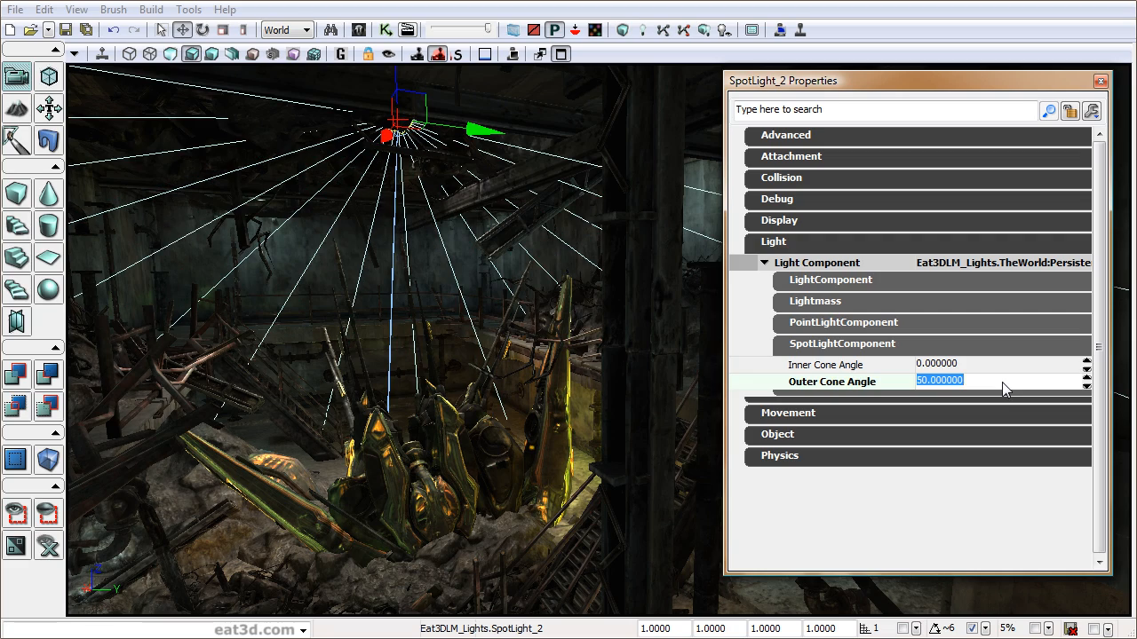
right_drag(456, 465, 457, 432)
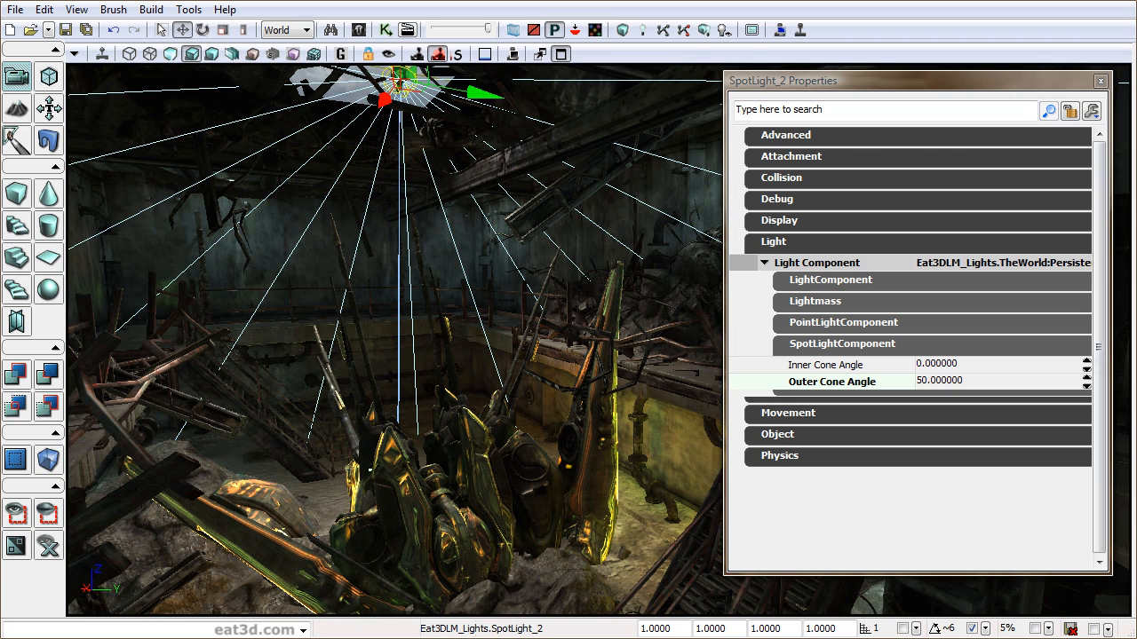
Expand the spotlight's Lightmass Settings, widen the name column, and set Indirect Lighting Scale to 0.1.
click(882, 348)
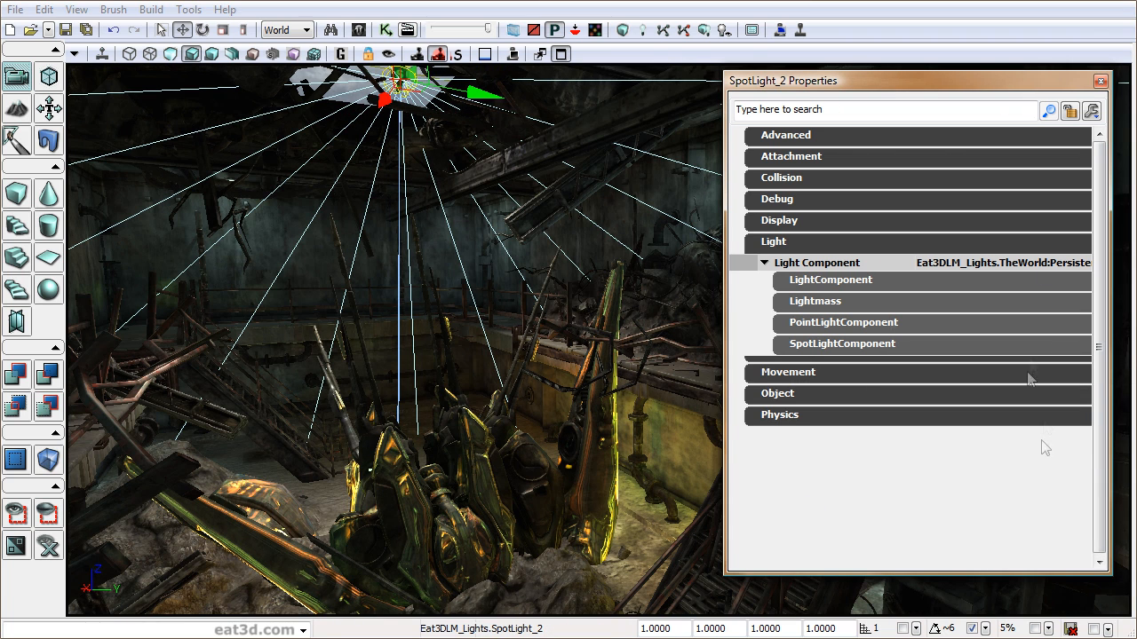
click(842, 305)
click(826, 325)
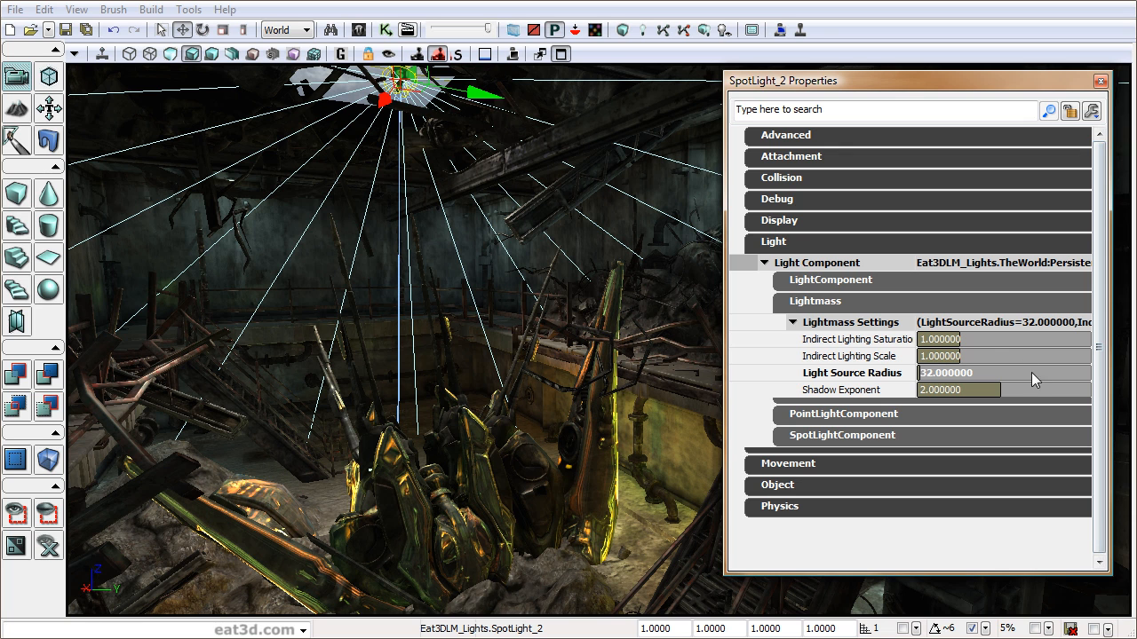
drag(916, 325, 960, 325)
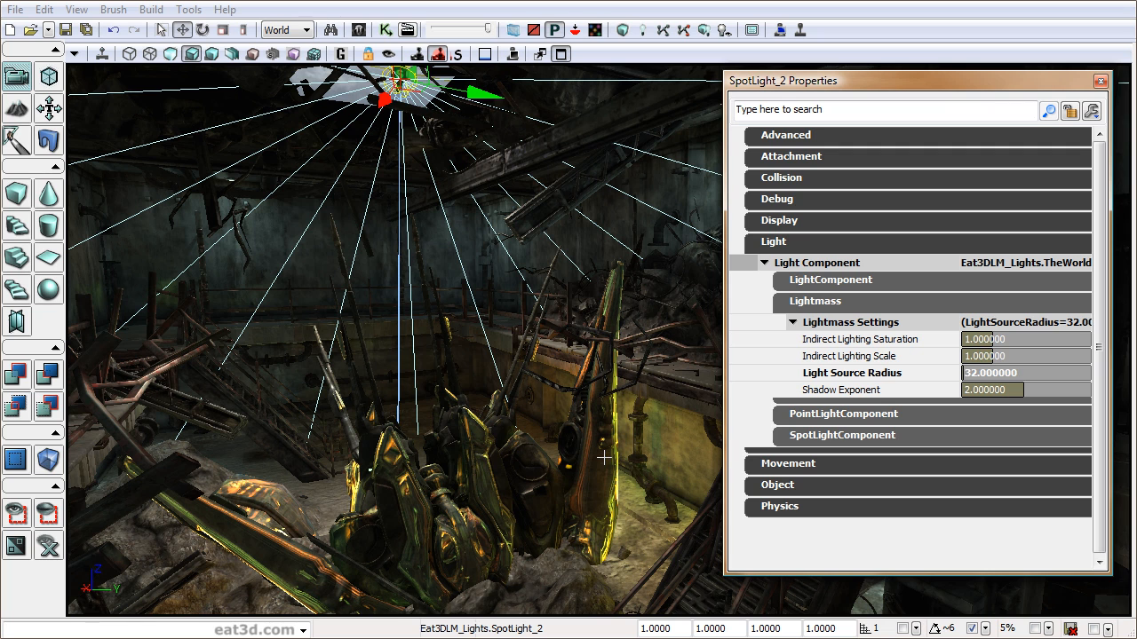
click(1008, 358)
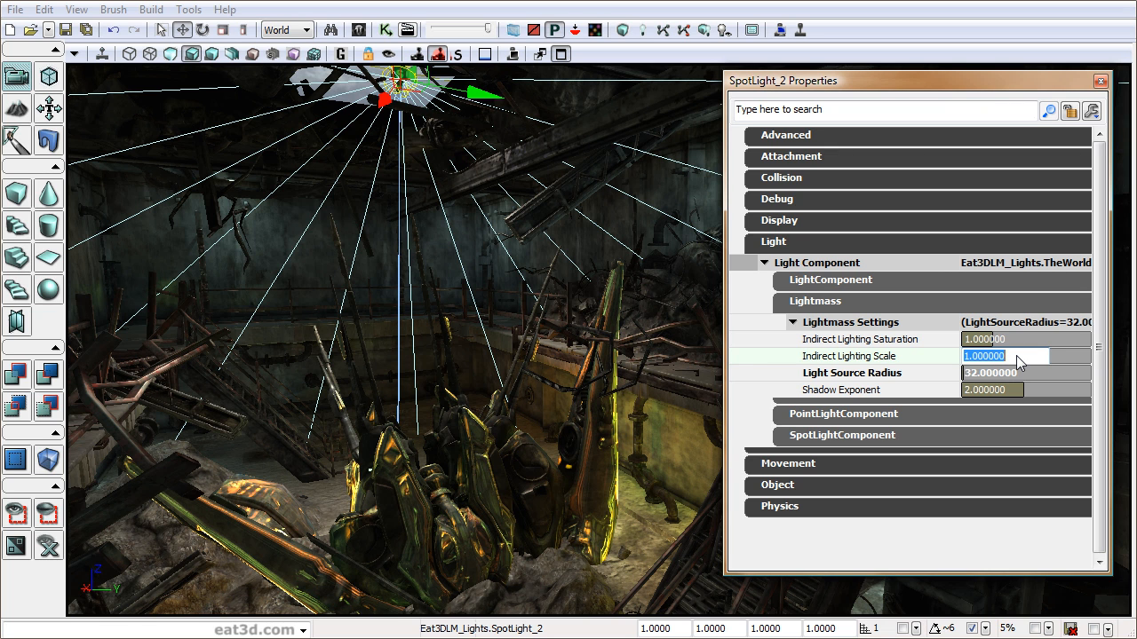
text(.1)
key(Return)
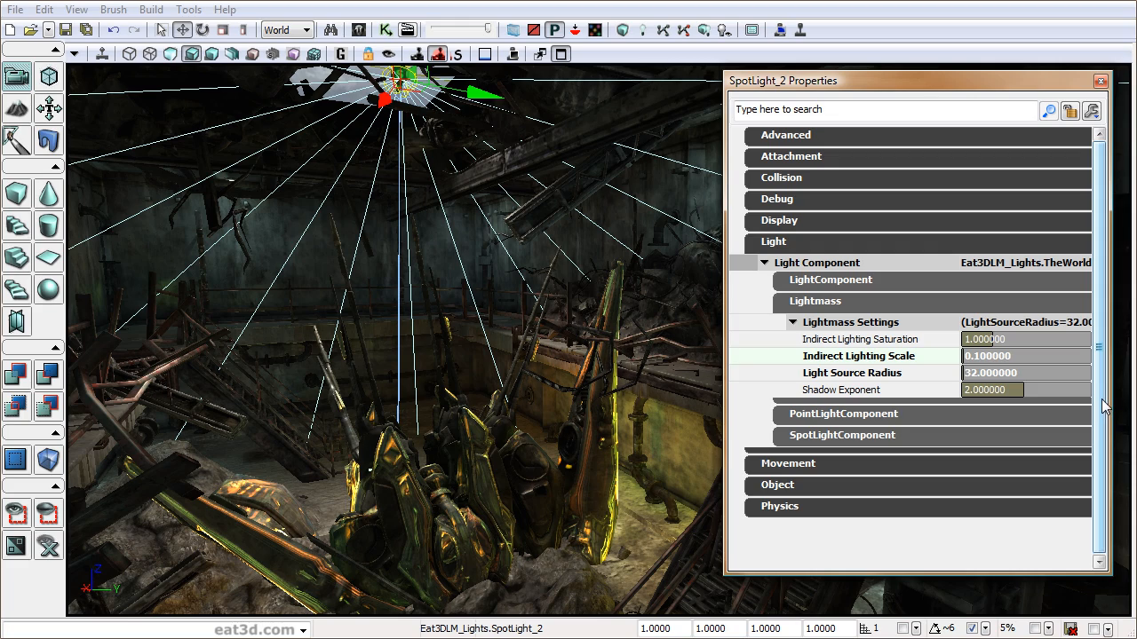
Set the spotlight's Light Source Radius to 400 in its Lightmass Settings and review the source sphere in the room.
mouse_move(499, 360)
right_down()
mouse_move(475, 351)
mouse_move(473, 377)
mouse_move(498, 373)
right_up()
drag(497, 373, 497, 284)
right_drag(497, 284, 497, 274)
drag(496, 273, 497, 281)
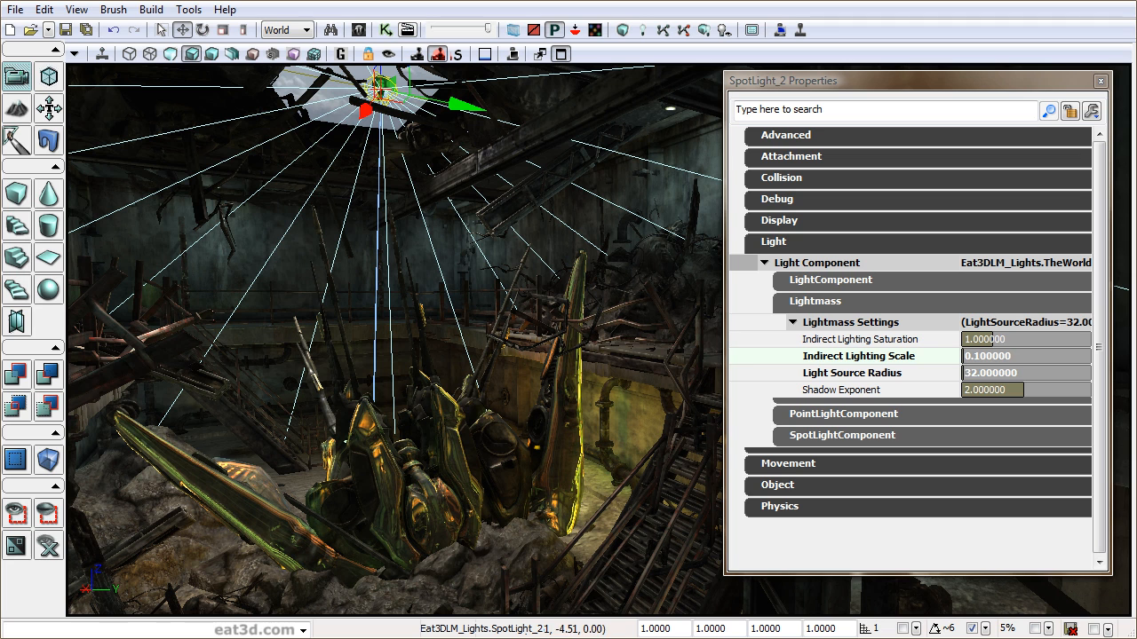
click(1037, 374)
text(400)
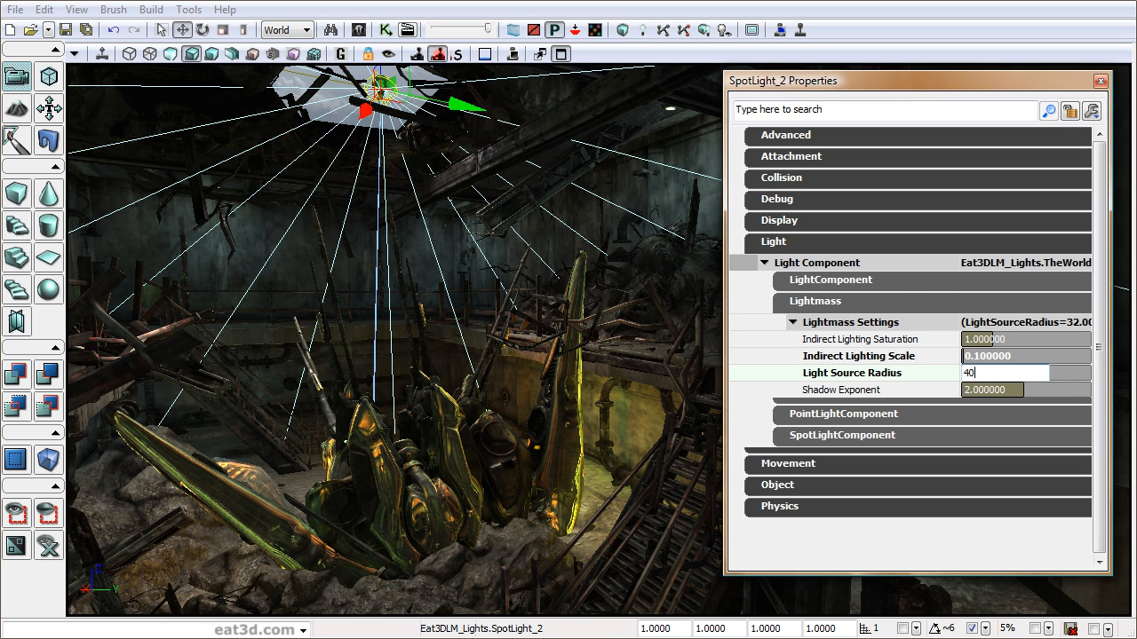
key(Return)
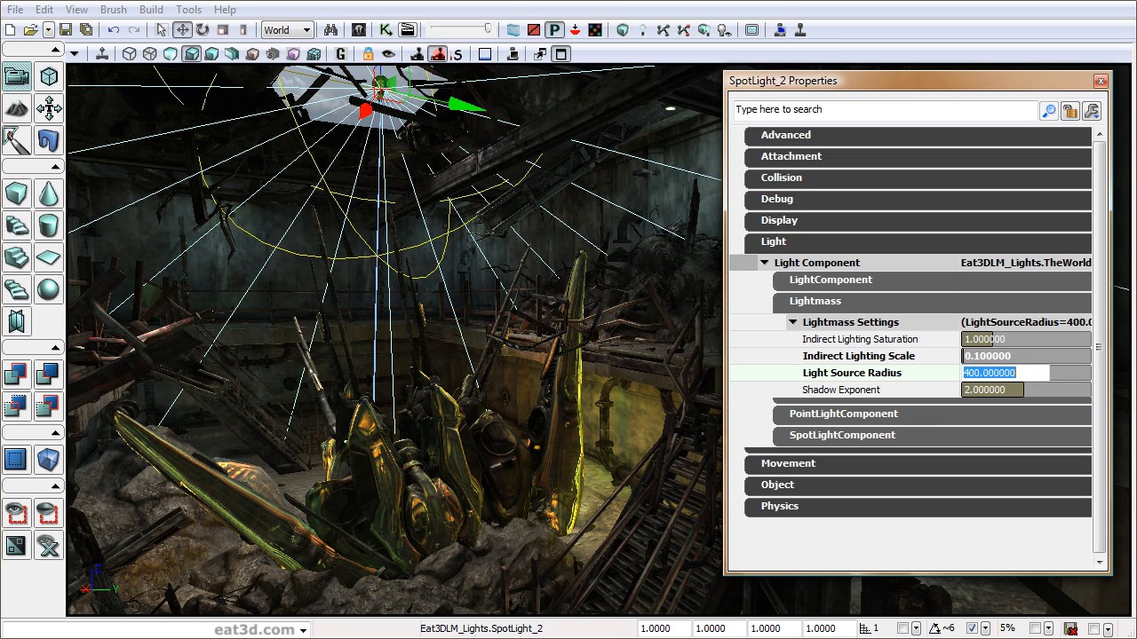
right_drag(476, 318, 476, 327)
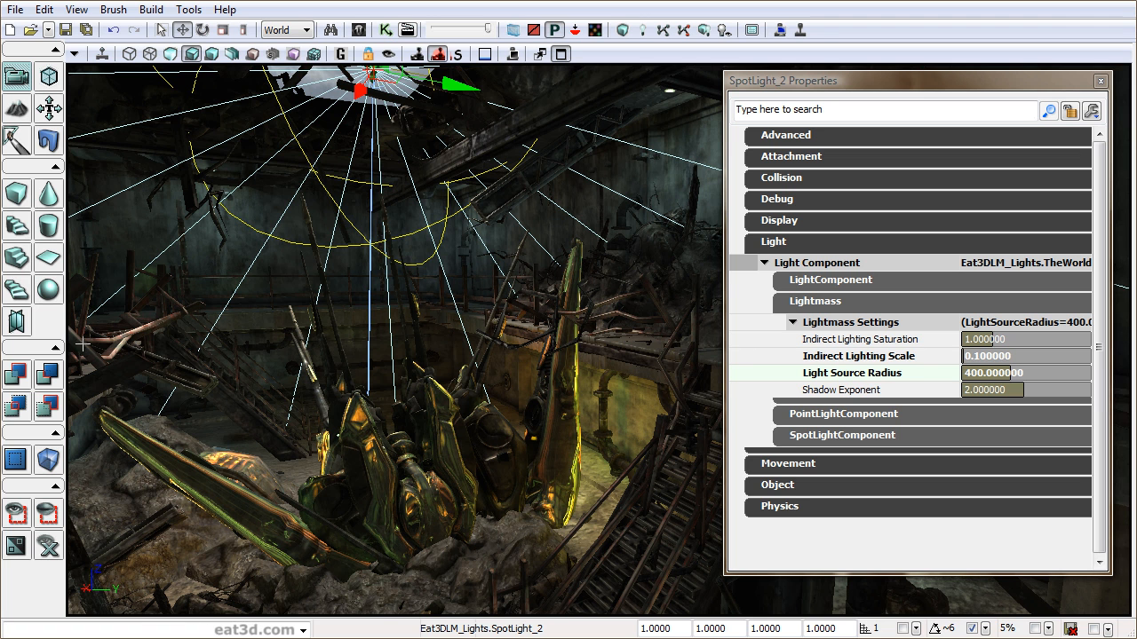
right_drag(667, 428, 660, 407)
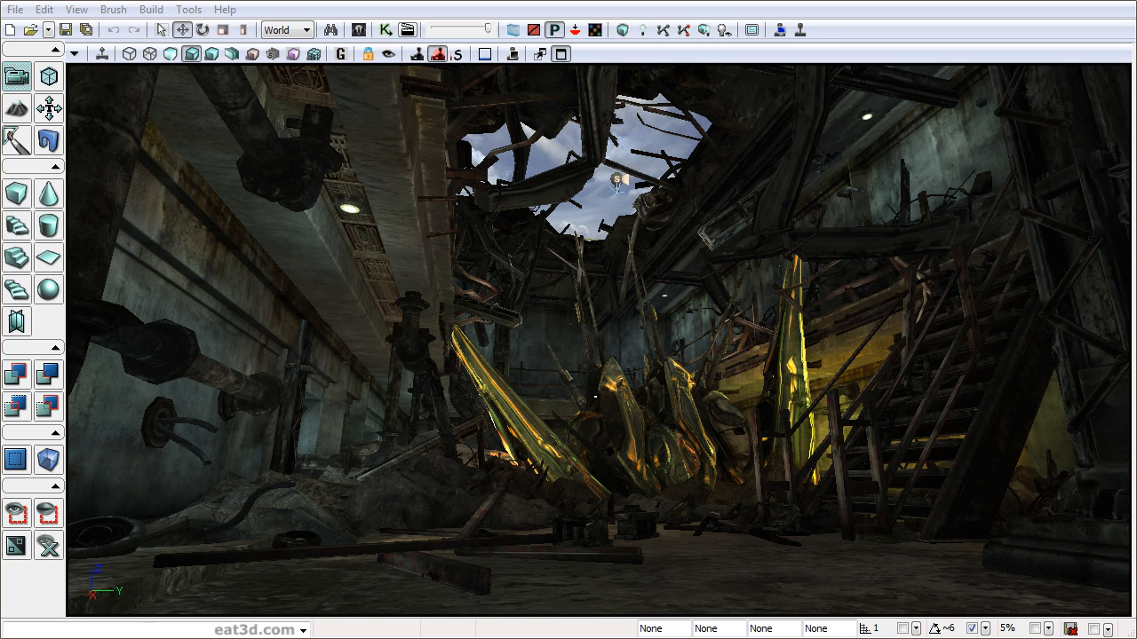
Create a new level named Eat3DLM_Sunlight in the Maps folder with the Kismet streaming method, and save the persistent level.
click(358, 29)
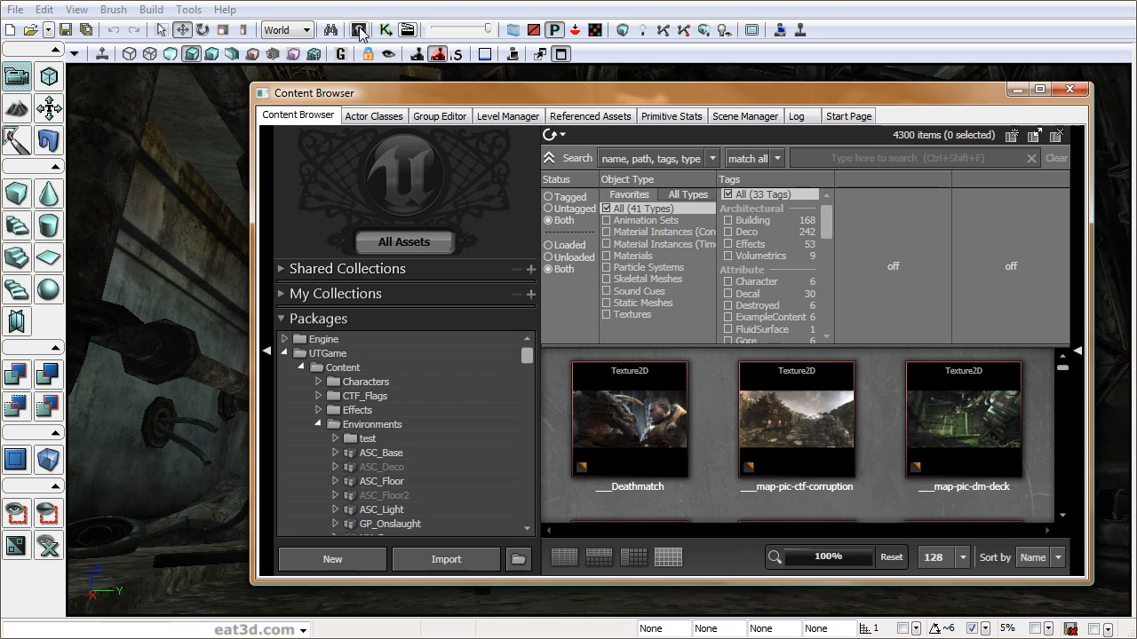
click(509, 117)
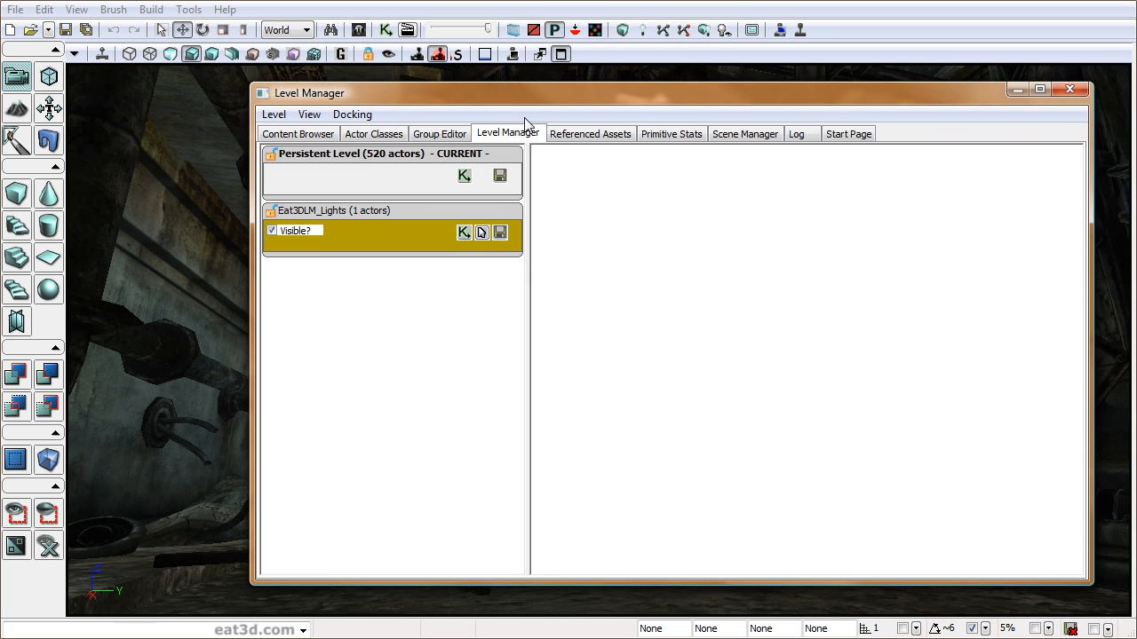
click(275, 115)
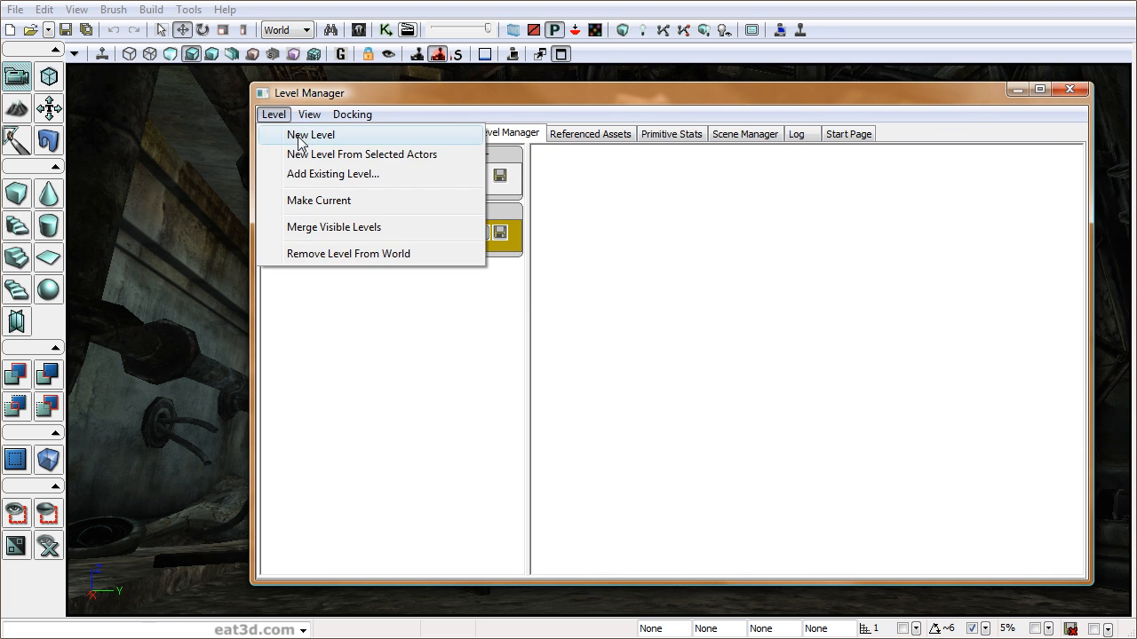
click(295, 136)
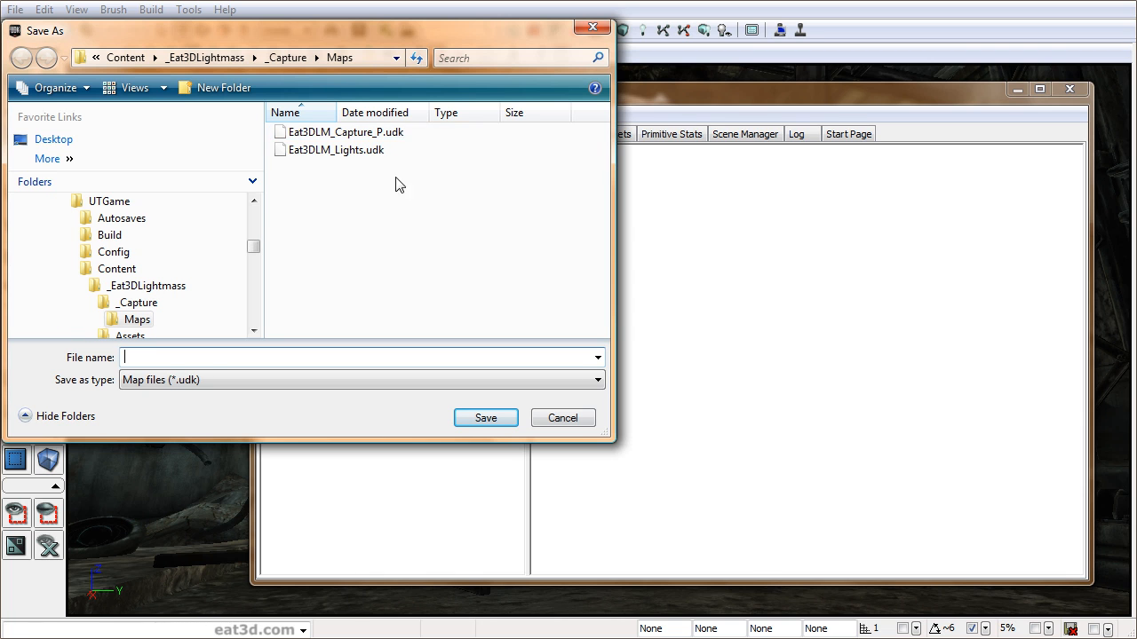
click(362, 134)
double_click(204, 358)
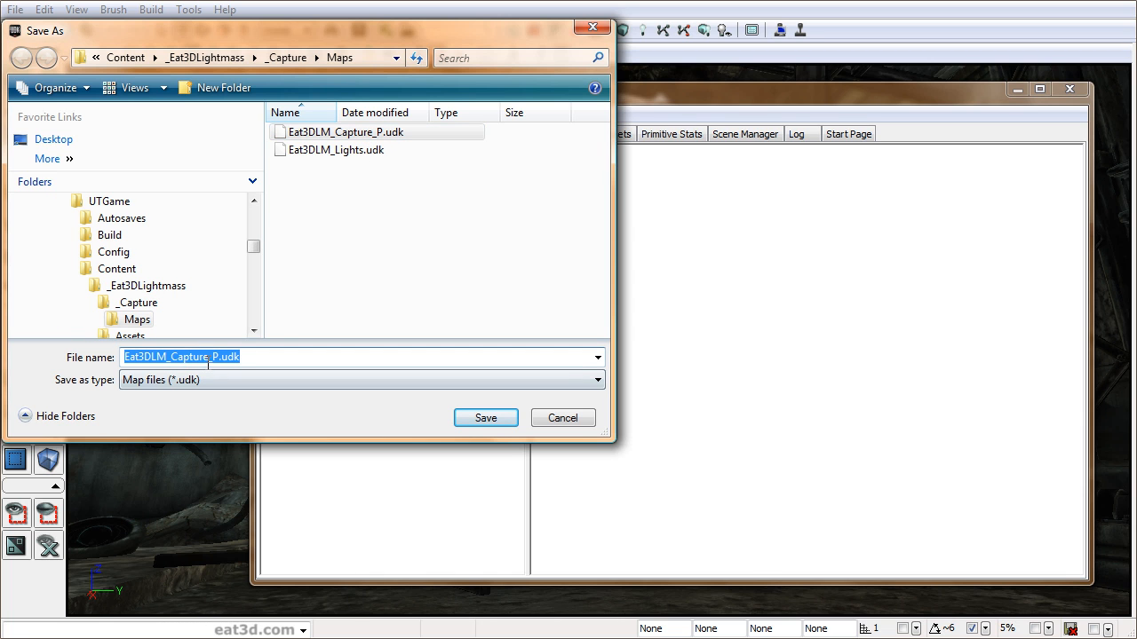
drag(217, 358, 171, 357)
text(Sunlight)
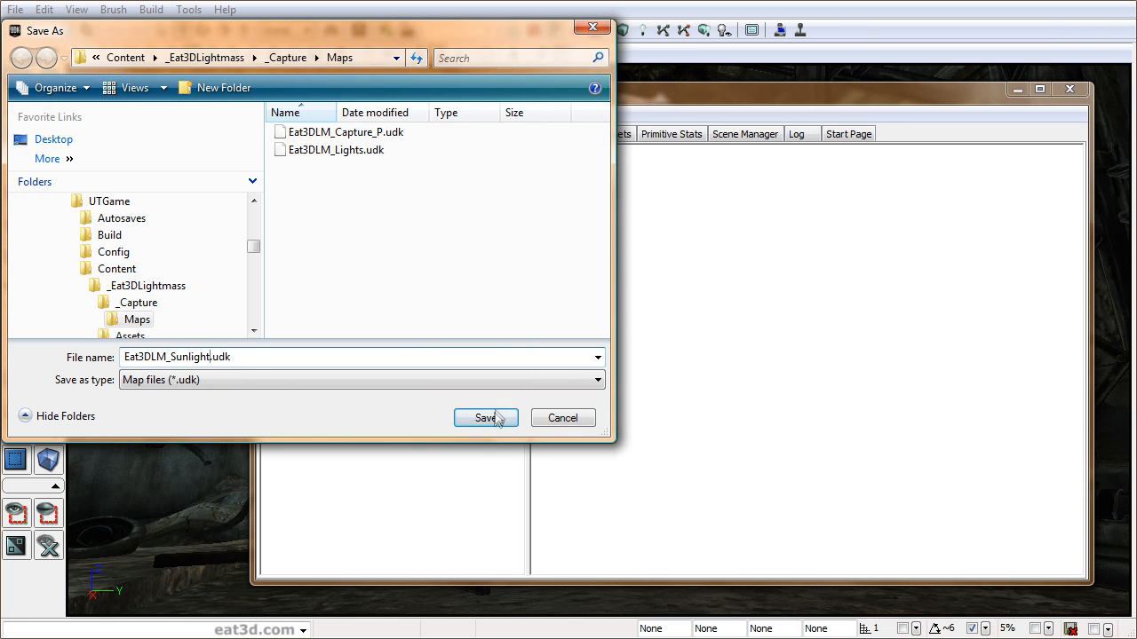
click(493, 418)
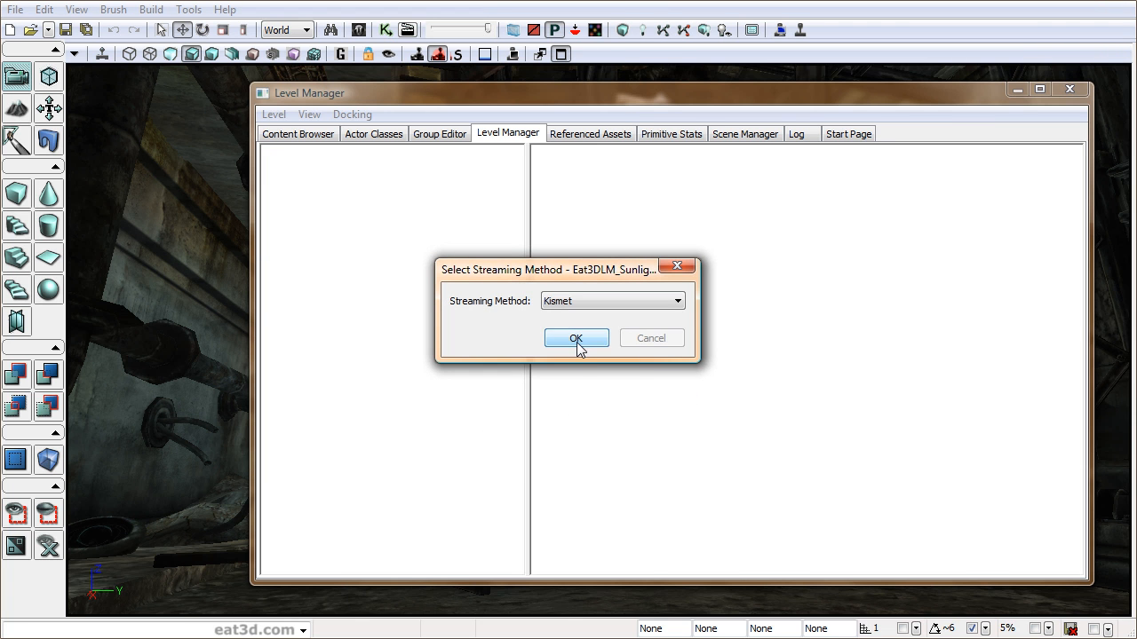
click(576, 339)
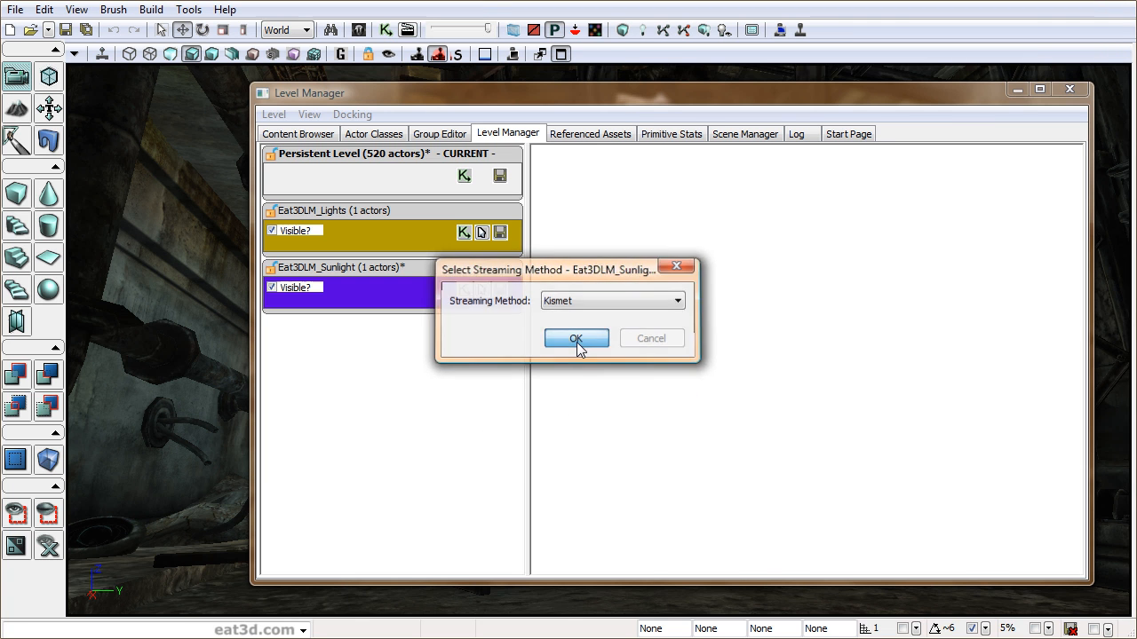
click(501, 175)
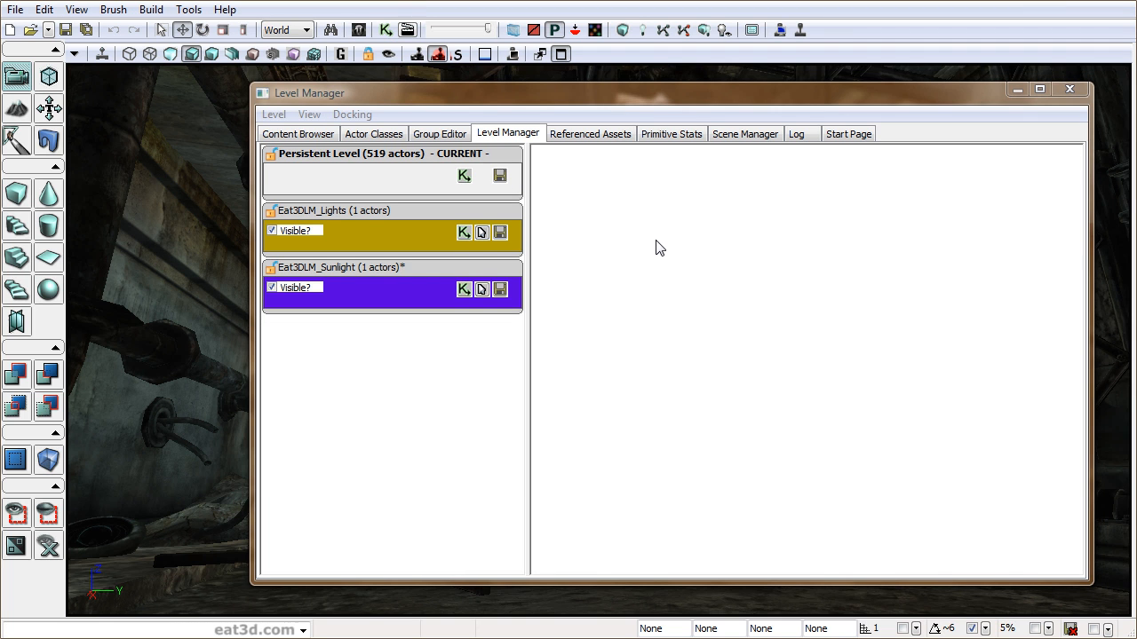
Make Eat3DLM_Sunlight the current level and add a DominantDirectionalLight on the debris beside the ceiling opening.
double_click(395, 269)
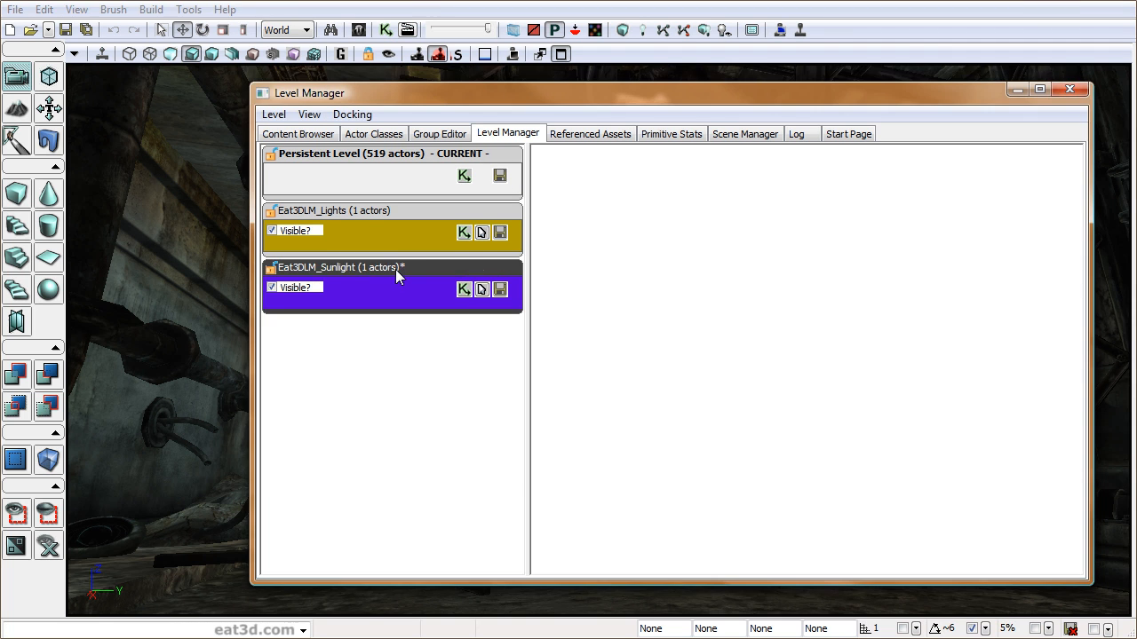
click(374, 135)
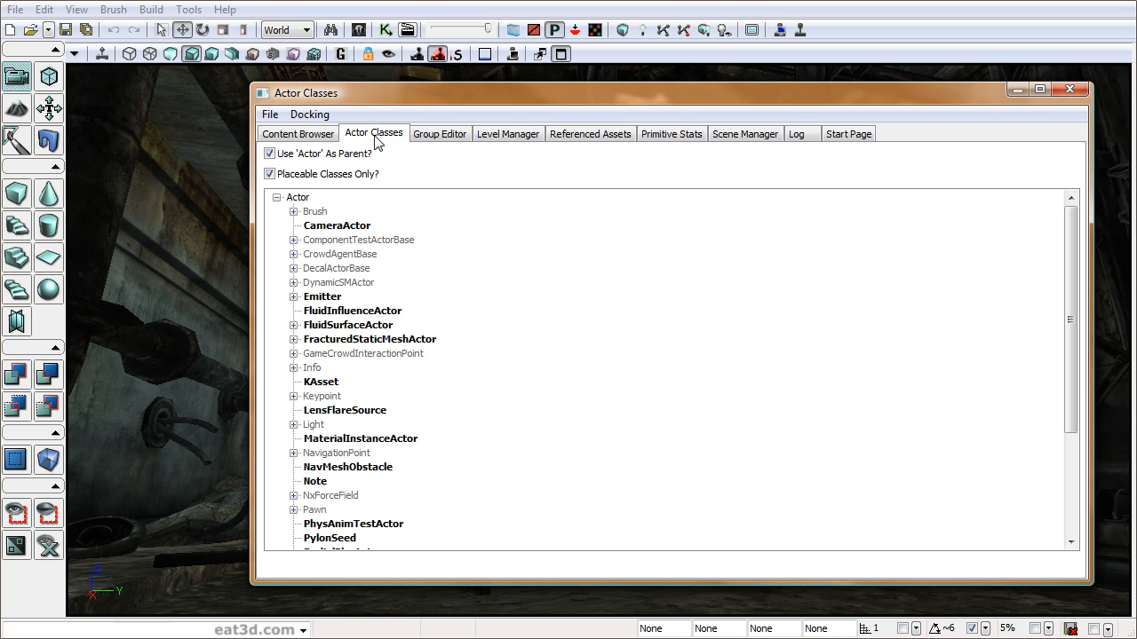
click(315, 424)
click(293, 425)
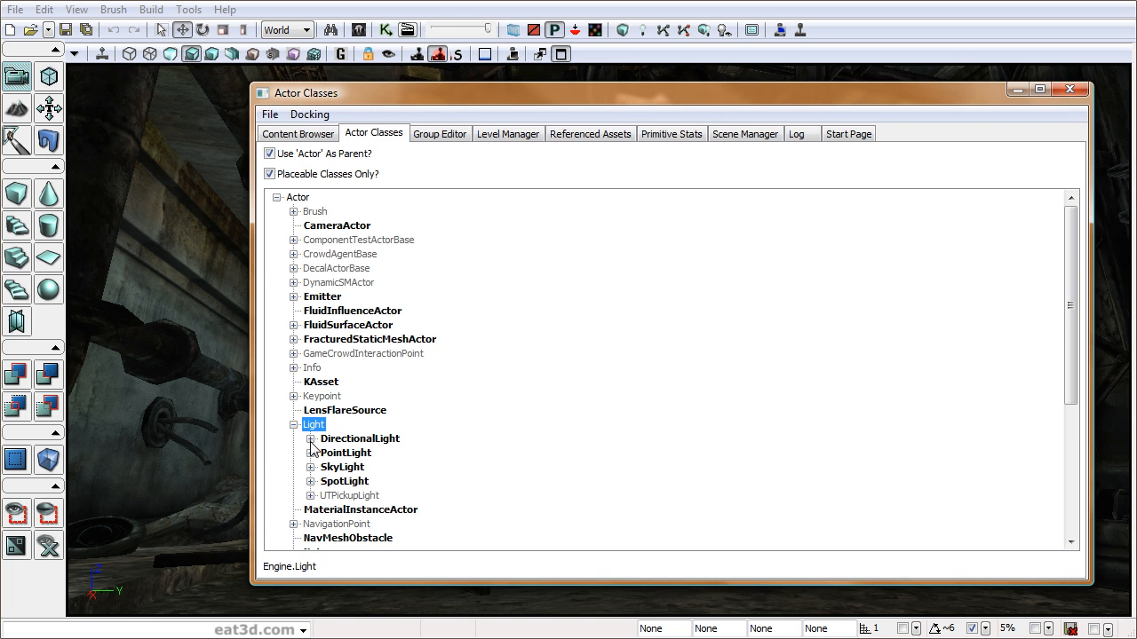
click(310, 439)
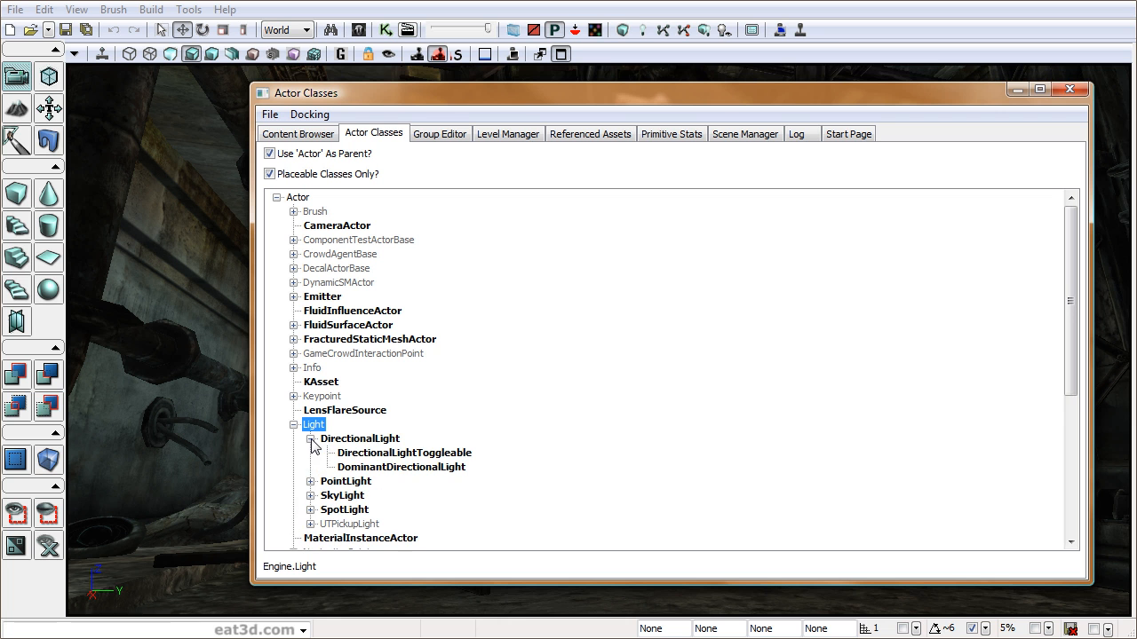
click(414, 469)
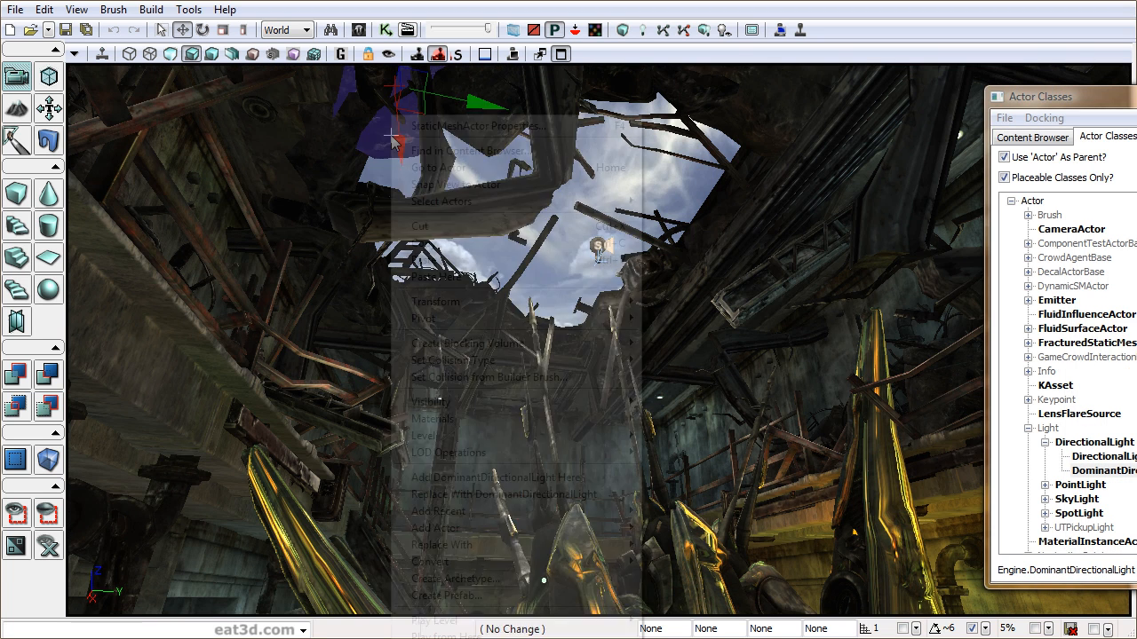
right_click(393, 117)
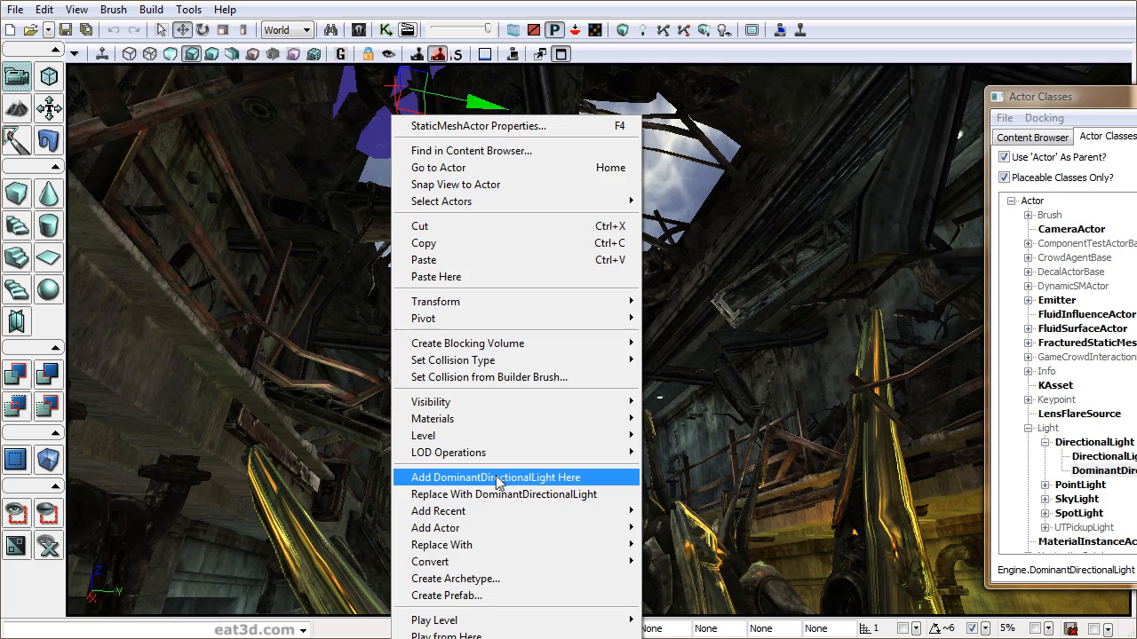
click(497, 479)
Move the dominant directional light into the ceiling opening above the crystals, checking its position from above and inside the room.
mouse_move(643, 377)
right_down()
mouse_move(643, 462)
mouse_move(643, 417)
mouse_move(662, 399)
mouse_move(644, 381)
right_up()
drag(475, 460, 455, 247)
drag(521, 310, 631, 277)
right_drag(630, 277, 689, 300)
drag(442, 322, 145, 327)
mouse_move(145, 326)
right_down()
mouse_move(138, 355)
mouse_move(209, 354)
mouse_move(147, 337)
right_up()
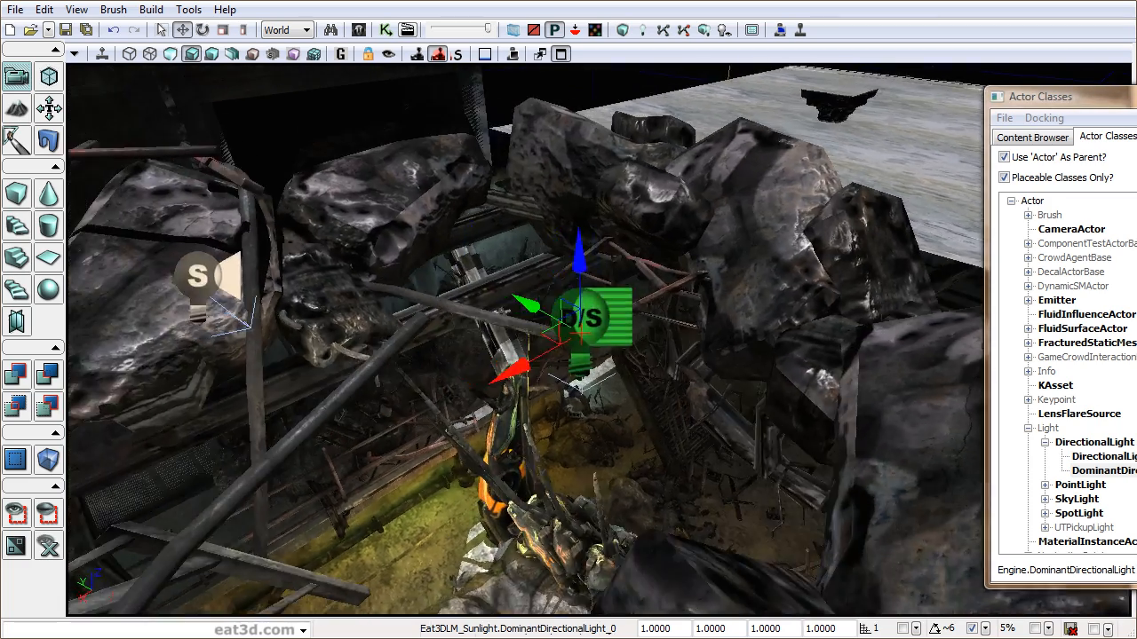
drag(529, 308, 453, 268)
right_drag(453, 268, 431, 304)
drag(484, 269, 457, 263)
right_drag(724, 298, 708, 307)
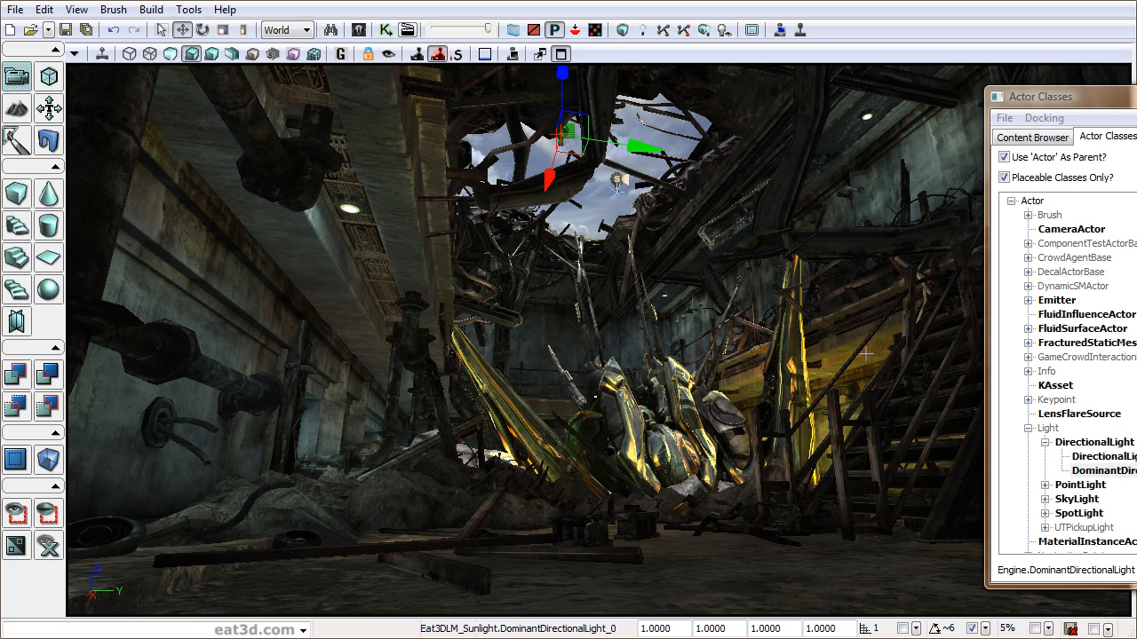
Rotate the dominant directional light so sunlight falls through the ceiling opening onto the floor in front of the stairs.
key(space)
drag(553, 104, 597, 104)
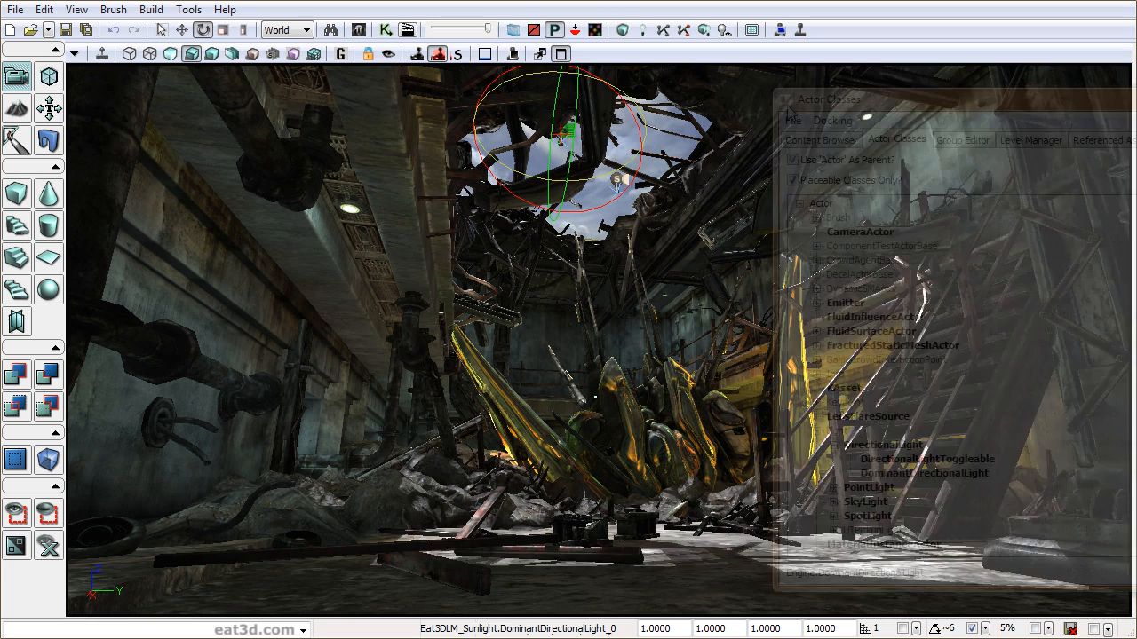
drag(557, 181, 582, 180)
drag(552, 112, 587, 112)
drag(504, 74, 524, 75)
drag(641, 142, 678, 145)
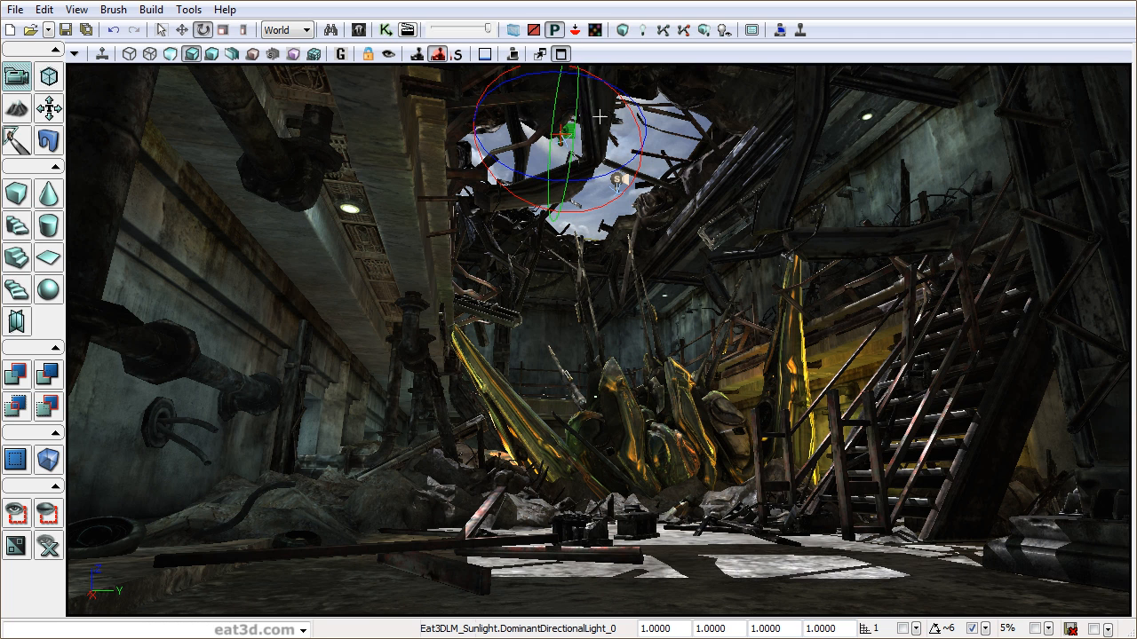
Open the dominant directional light's properties and show its LightComponent settings.
key(F4)
click(799, 241)
click(843, 263)
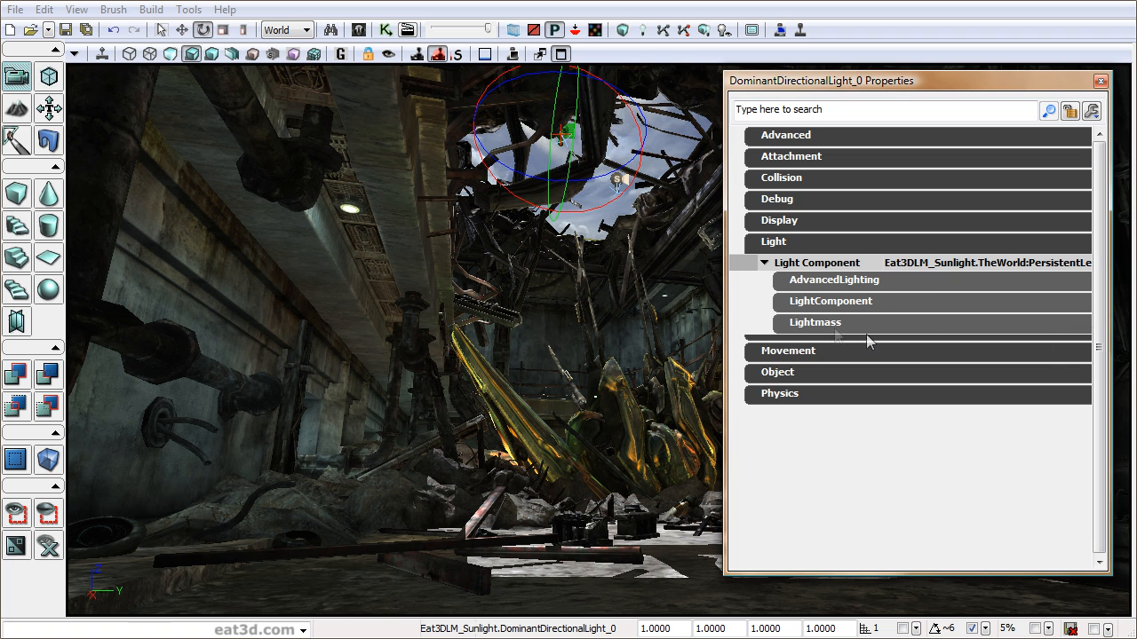
click(843, 302)
drag(1099, 348, 1101, 371)
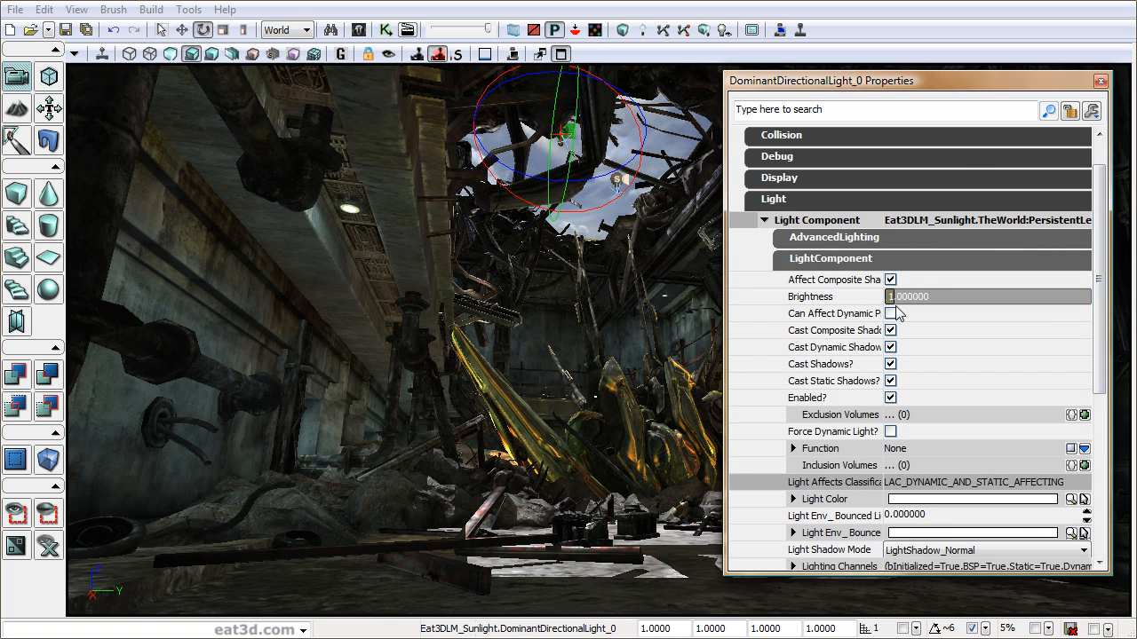
Try brightness values of 4 and 2 on the dominant directional light, checking the sunlit floor up close.
right_drag(551, 357, 680, 381)
click(942, 297)
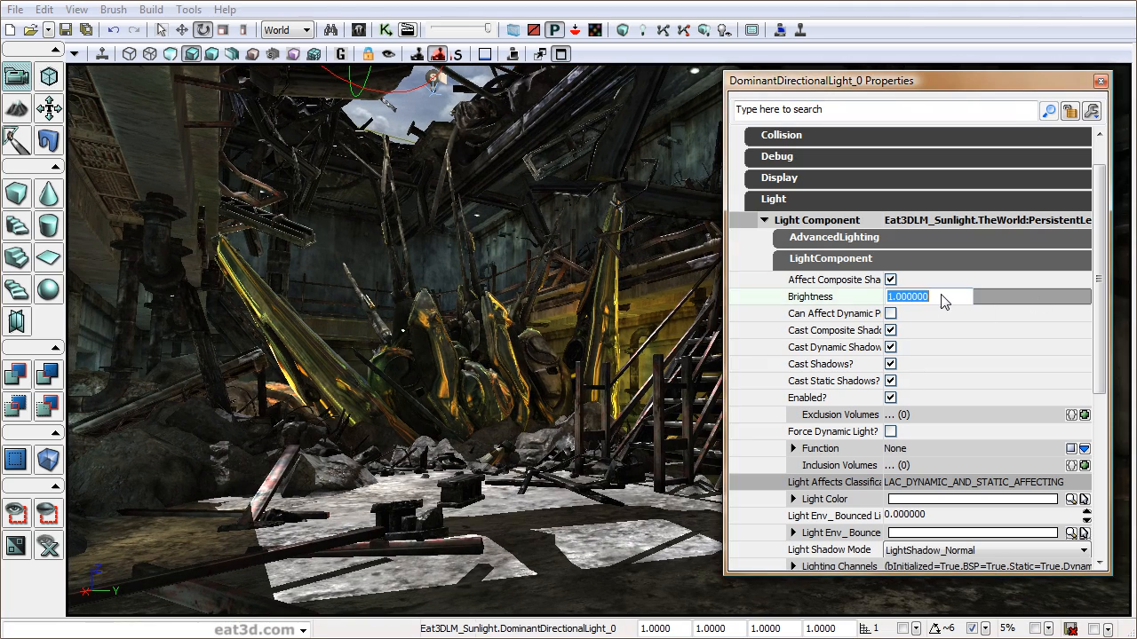
text(4)
key(Return)
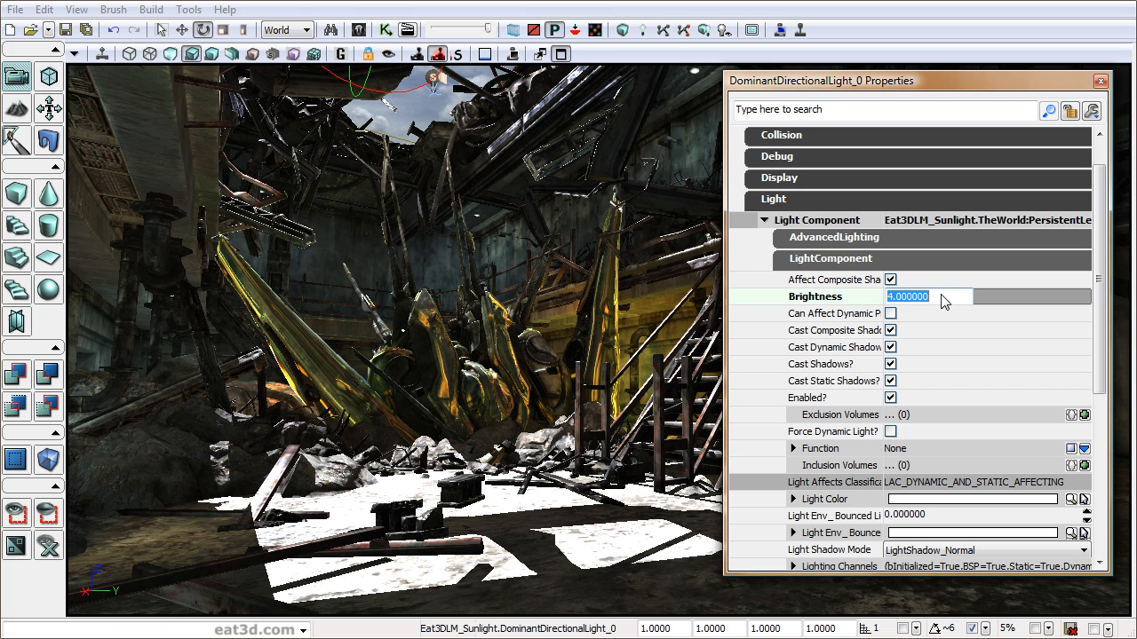
text(2)
key(Return)
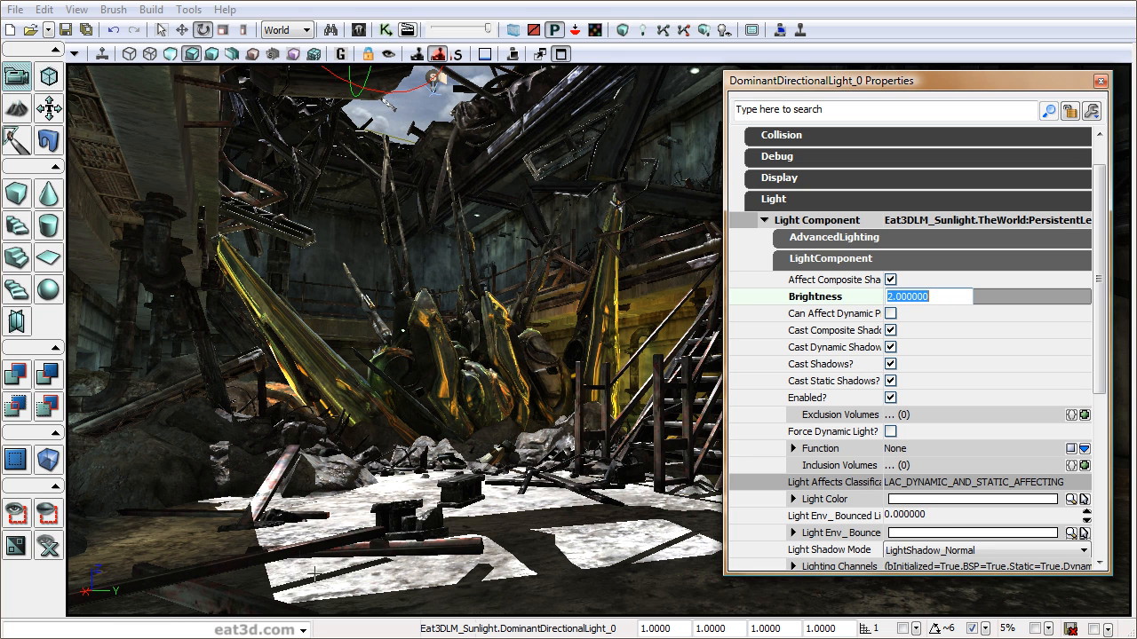
right_drag(548, 413, 541, 475)
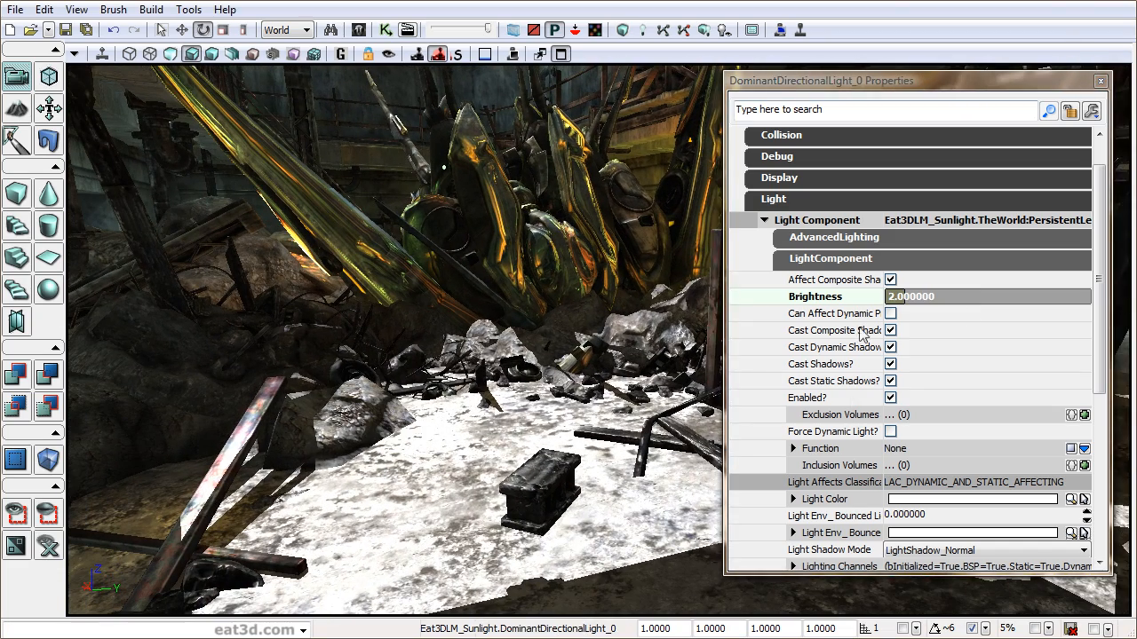
Try a brightness of 1 on the dominant directional light, and settle on 1.5.
click(936, 296)
drag(936, 297, 890, 307)
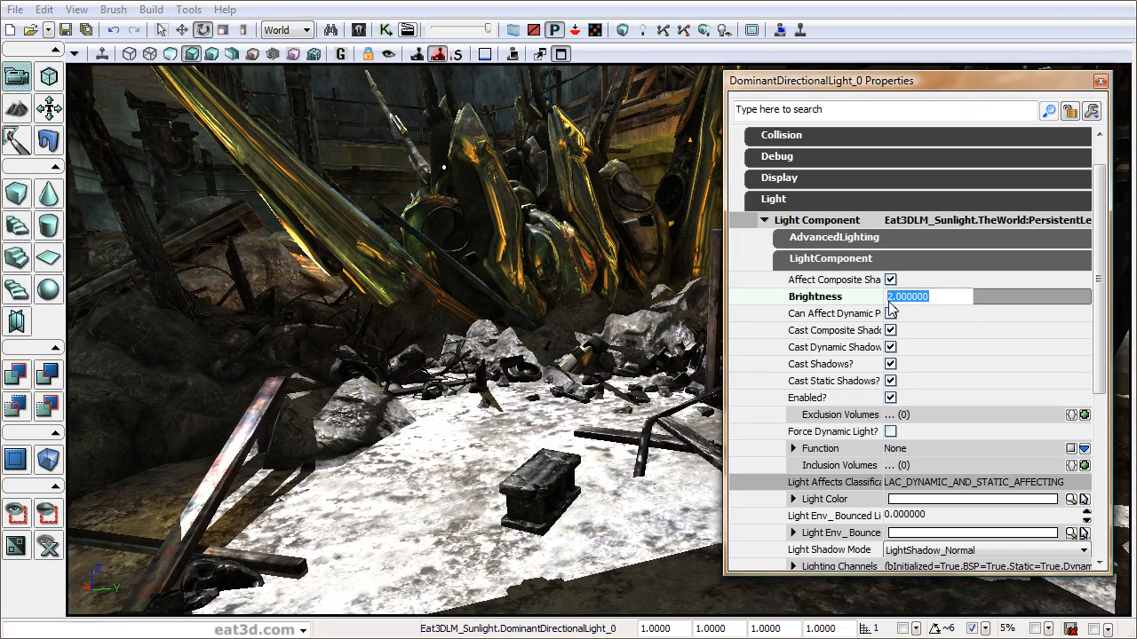
text(1)
key(Return)
text(1)
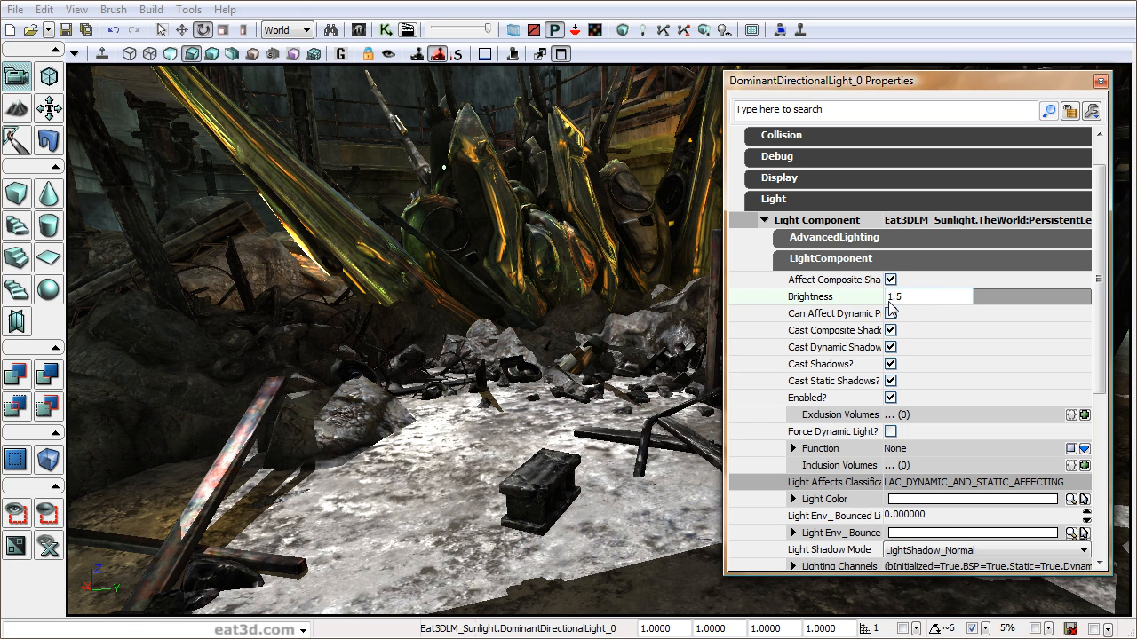
text(.5)
key(Return)
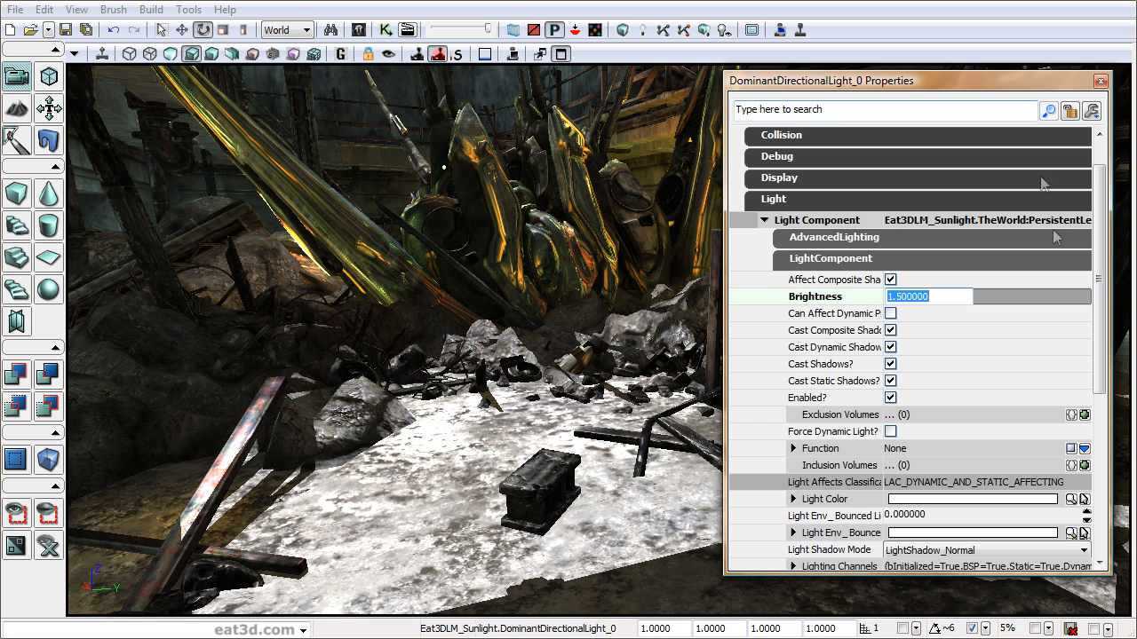
Set the dominant directional light's Light Color to the pale cream custom color, Red 250, Green 236, Blue 209.
scroll(1080, 355, down, 3)
click(1083, 389)
click(750, 292)
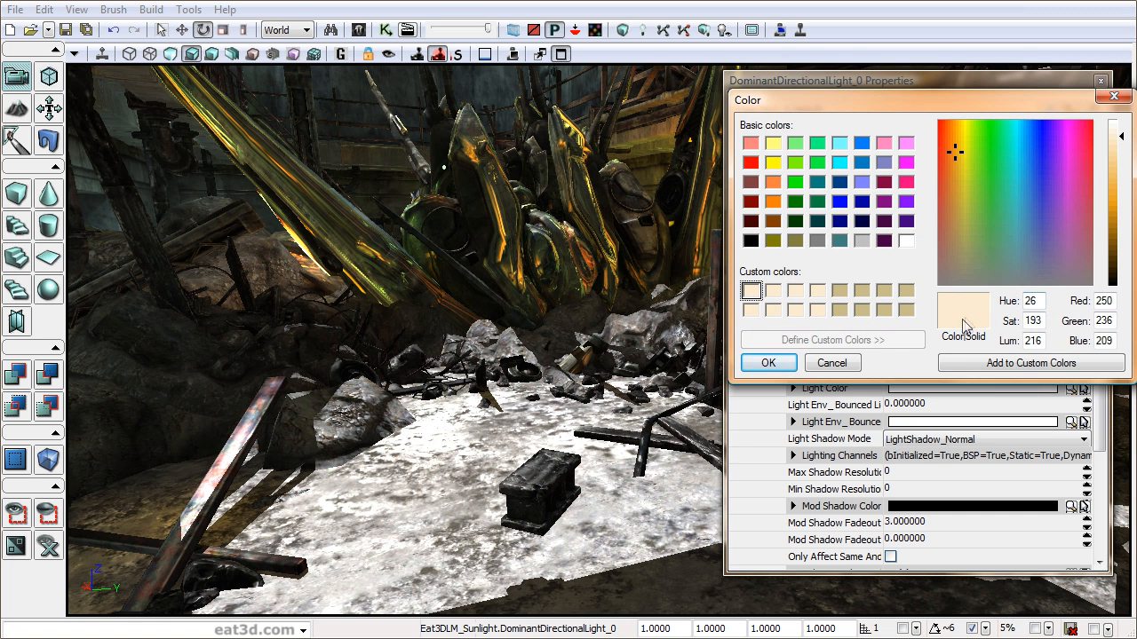
click(769, 366)
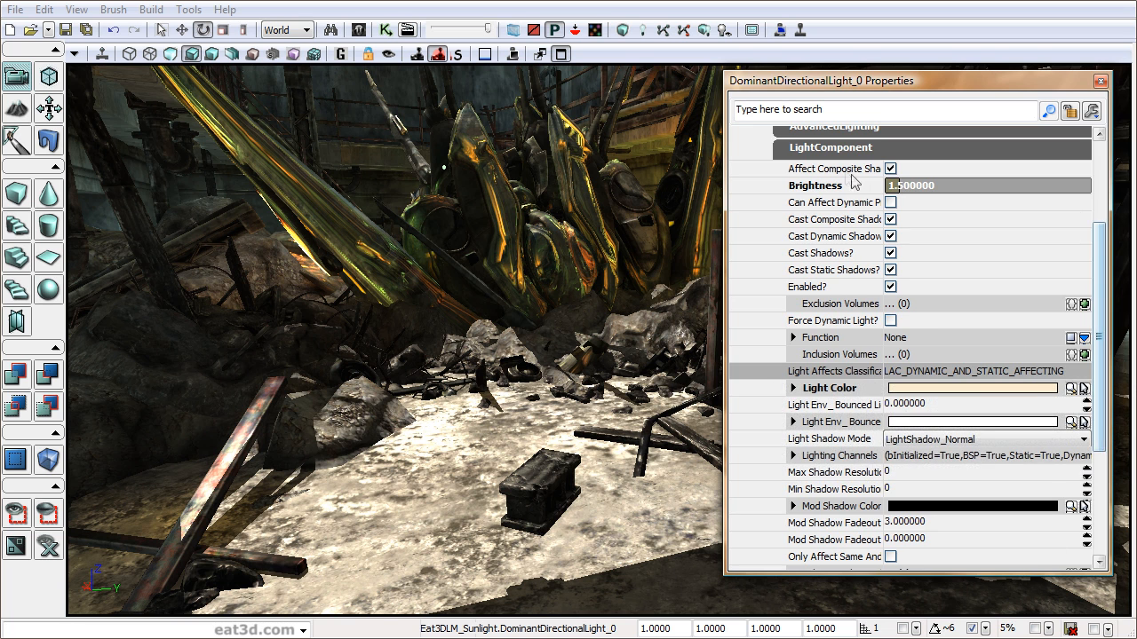
Set the Indirect Lighting Scale in the dominant directional light's Lightmass settings to 0.2 and deselect the light.
click(844, 149)
click(837, 325)
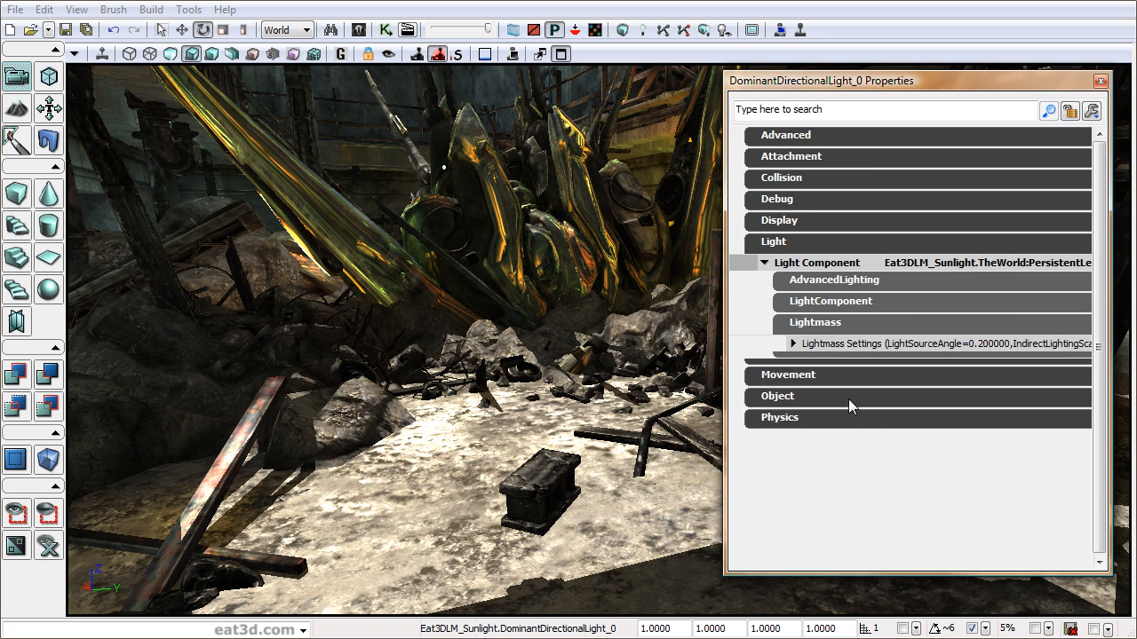
double_click(856, 346)
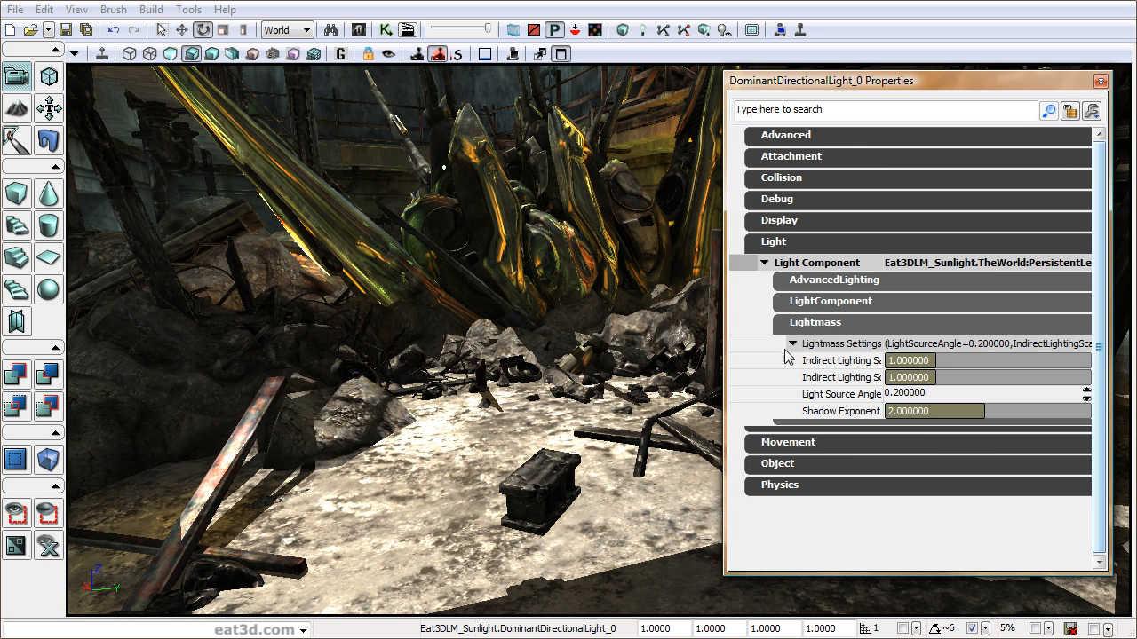
drag(879, 356, 938, 355)
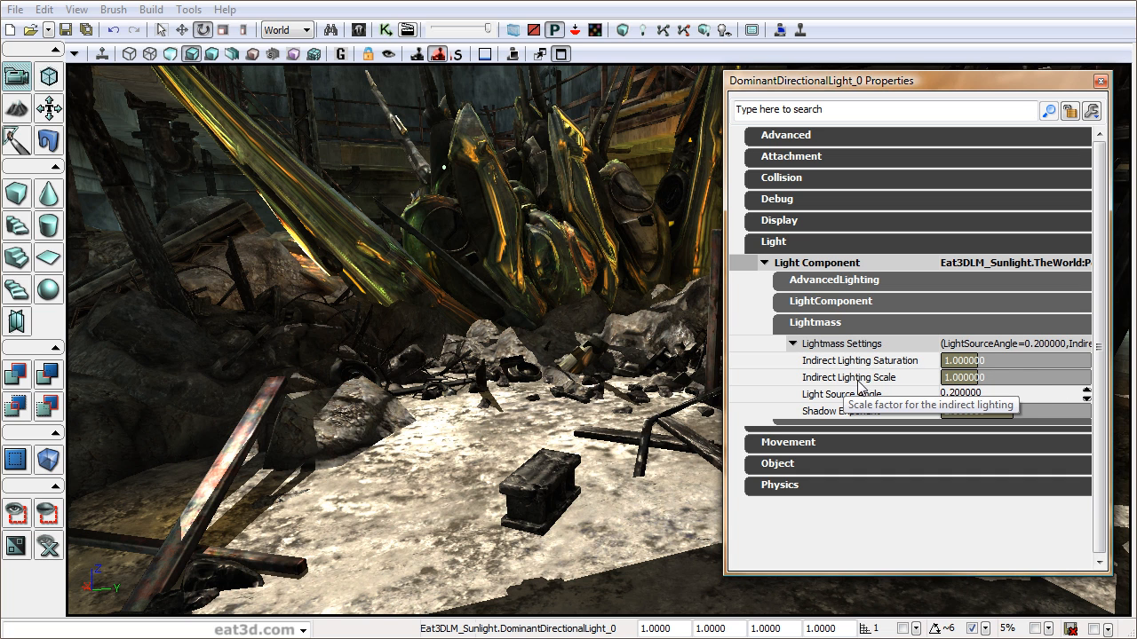
click(1004, 380)
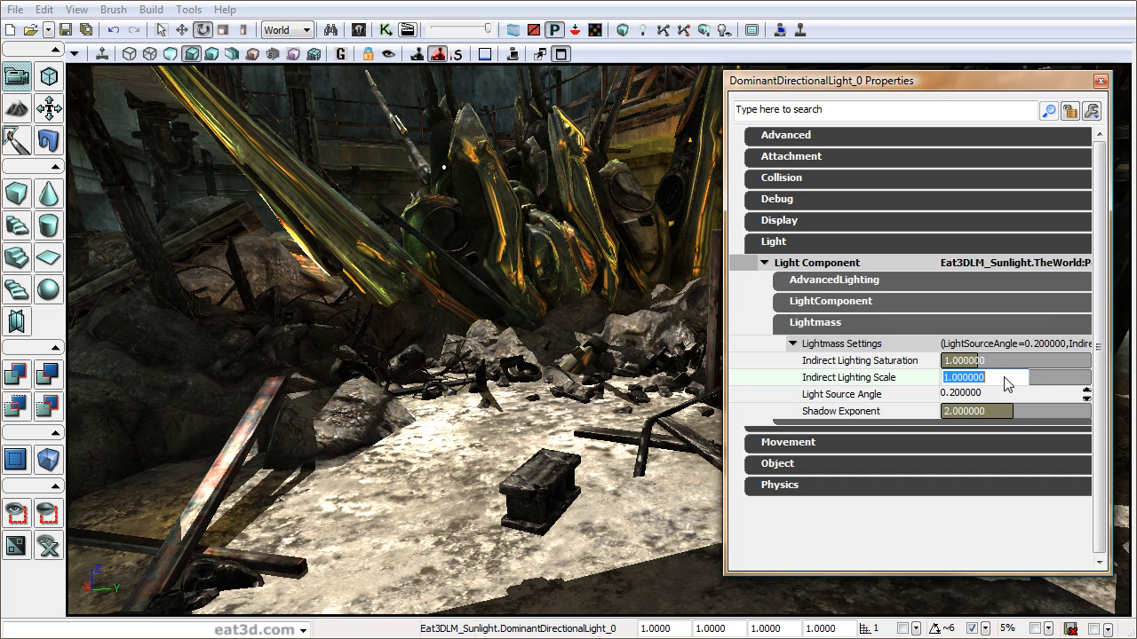
text(.2)
key(Return)
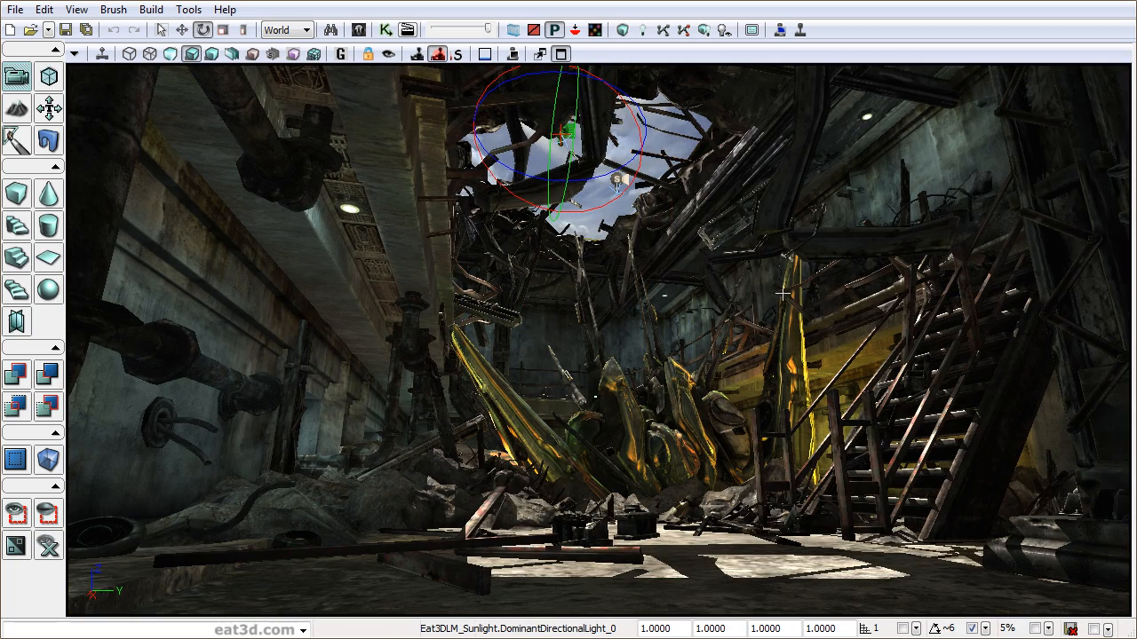
key(Escape)
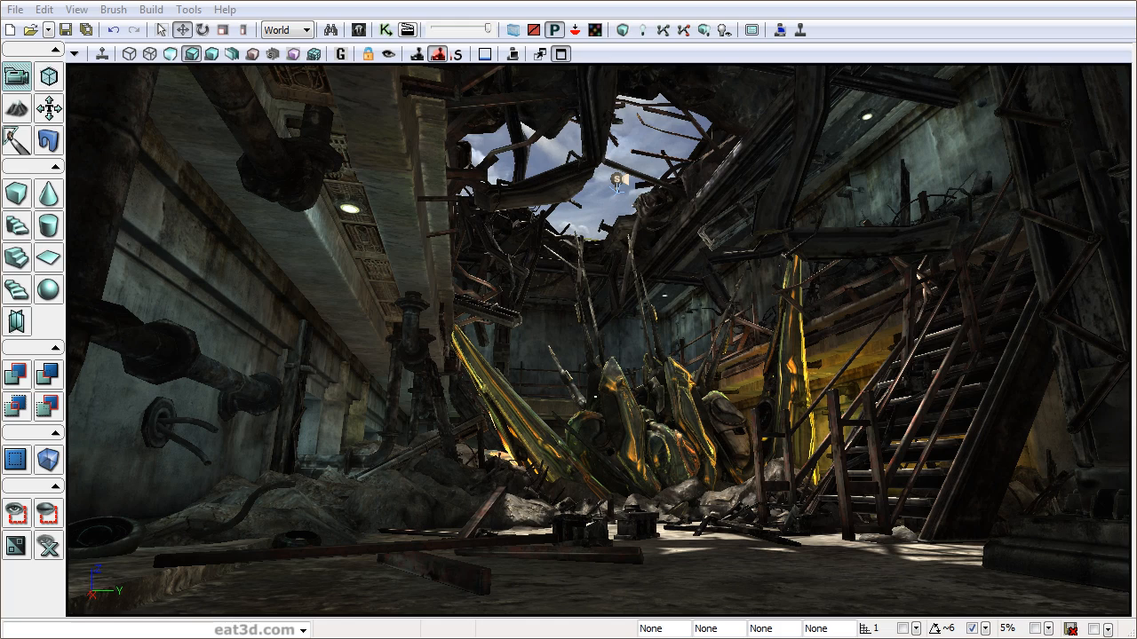
Examine the sunlight and shadows cast on the floor around and behind the stairs.
right_drag(990, 406, 1031, 453)
drag(1022, 462, 987, 413)
mouse_move(987, 412)
right_down()
mouse_move(1013, 449)
mouse_move(999, 431)
right_up()
drag(999, 431, 997, 413)
drag(997, 413, 993, 395)
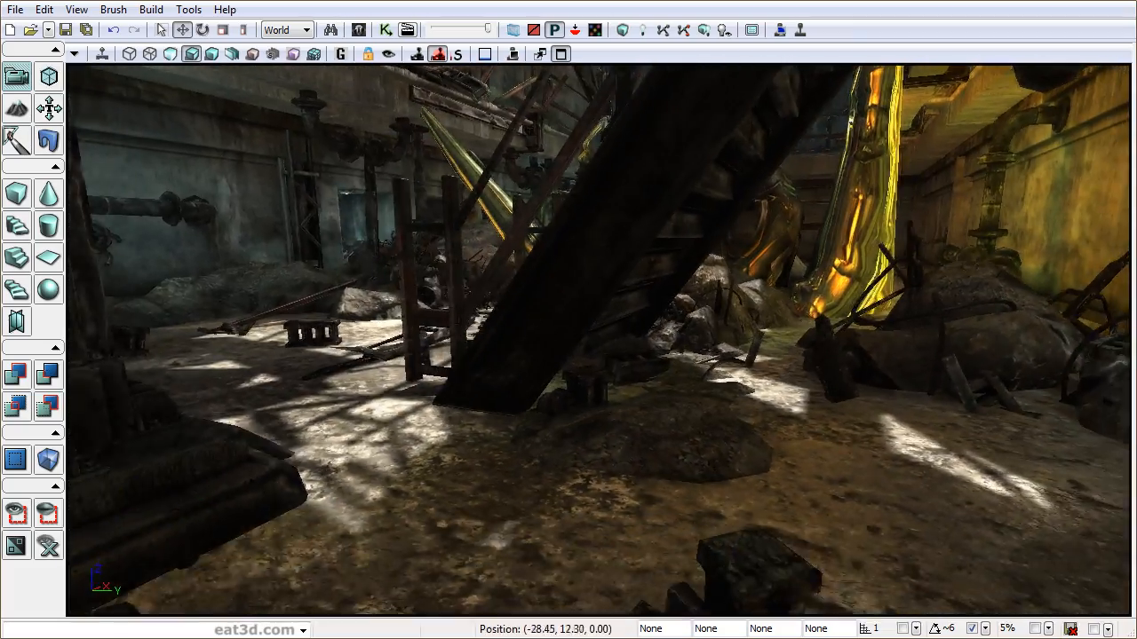
drag(597, 355, 591, 319)
right_drag(591, 319, 577, 342)
drag(577, 342, 584, 297)
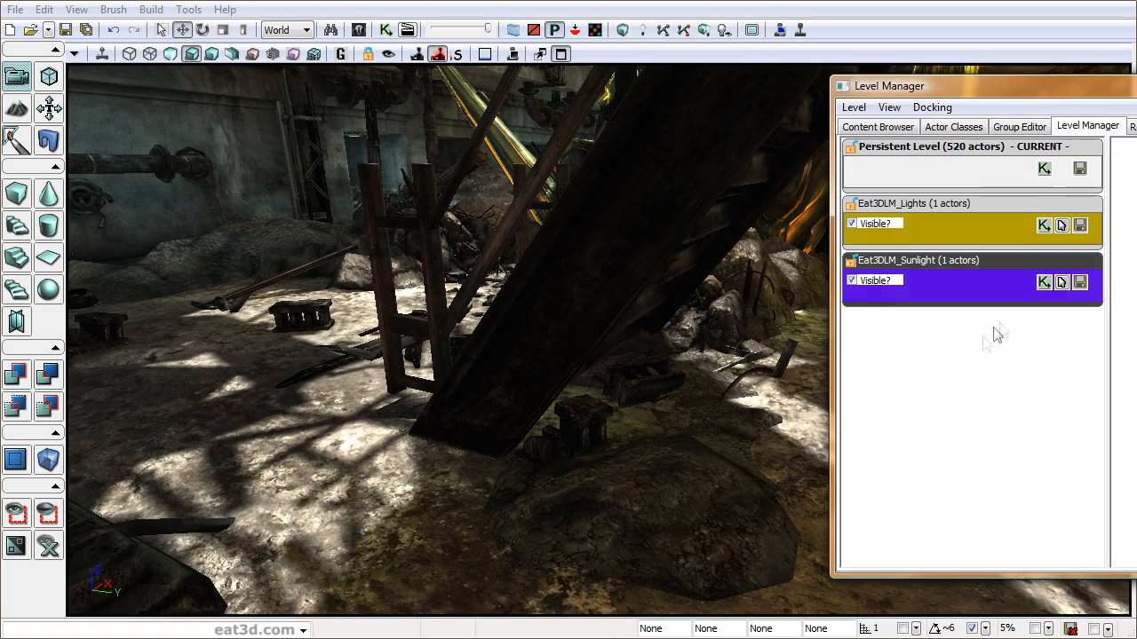
Compare the floor, stairs and crystals with the Eat3DLM_Sunlight level hidden and shown, leaving it visible.
click(853, 282)
mouse_move(778, 294)
right_down()
mouse_move(787, 322)
mouse_move(778, 294)
right_up()
click(853, 283)
click(852, 283)
right_drag(569, 351, 600, 391)
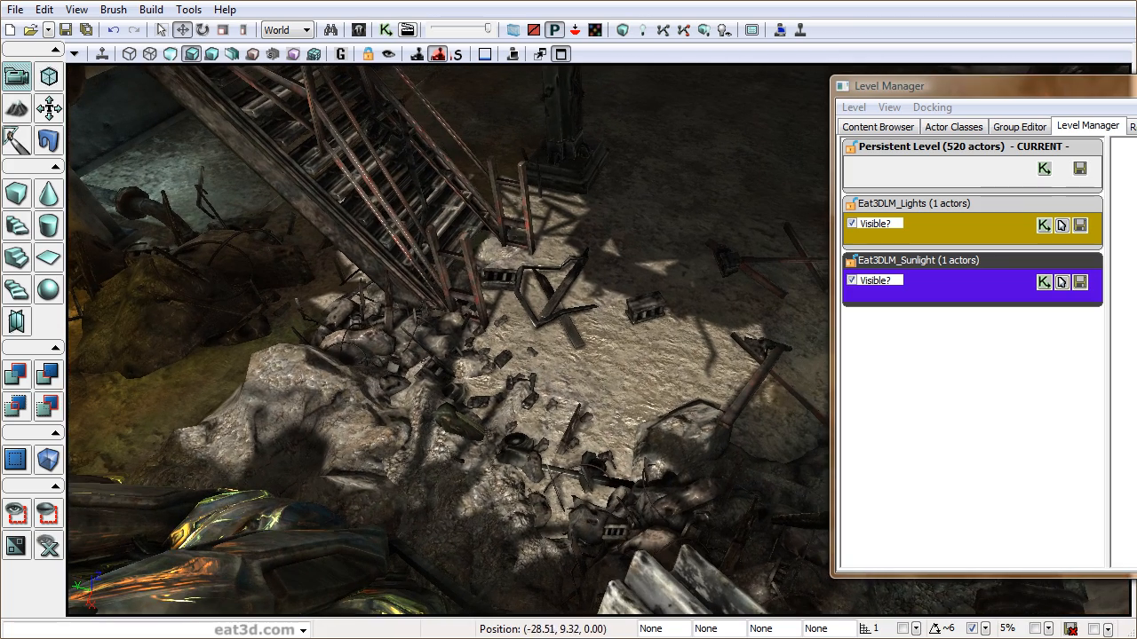
click(853, 282)
click(853, 282)
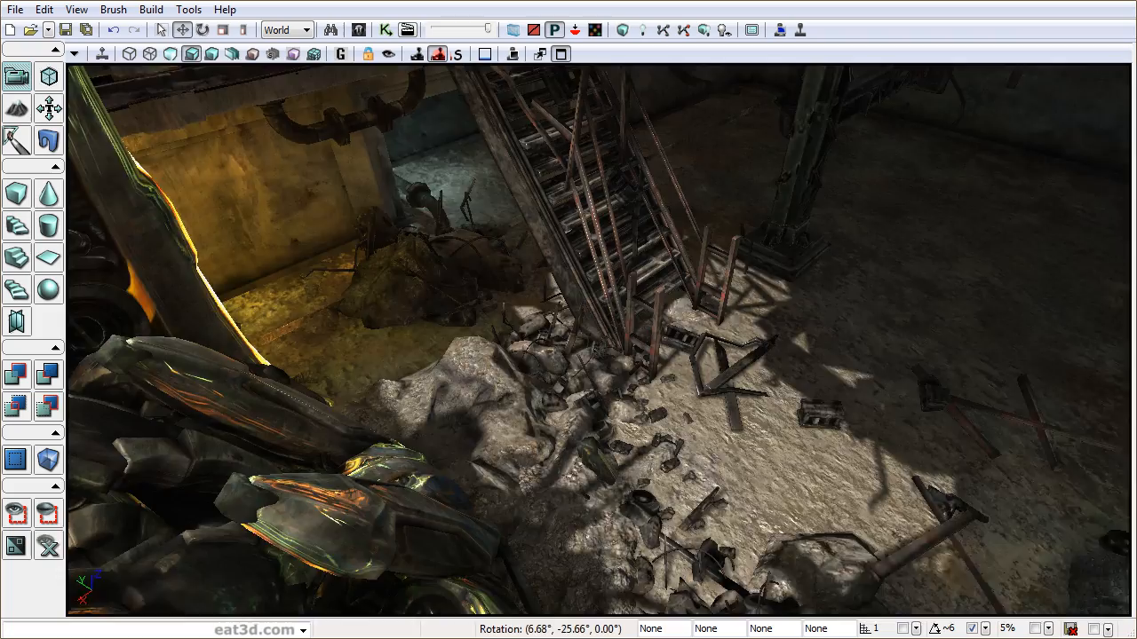
right_drag(598, 340, 551, 338)
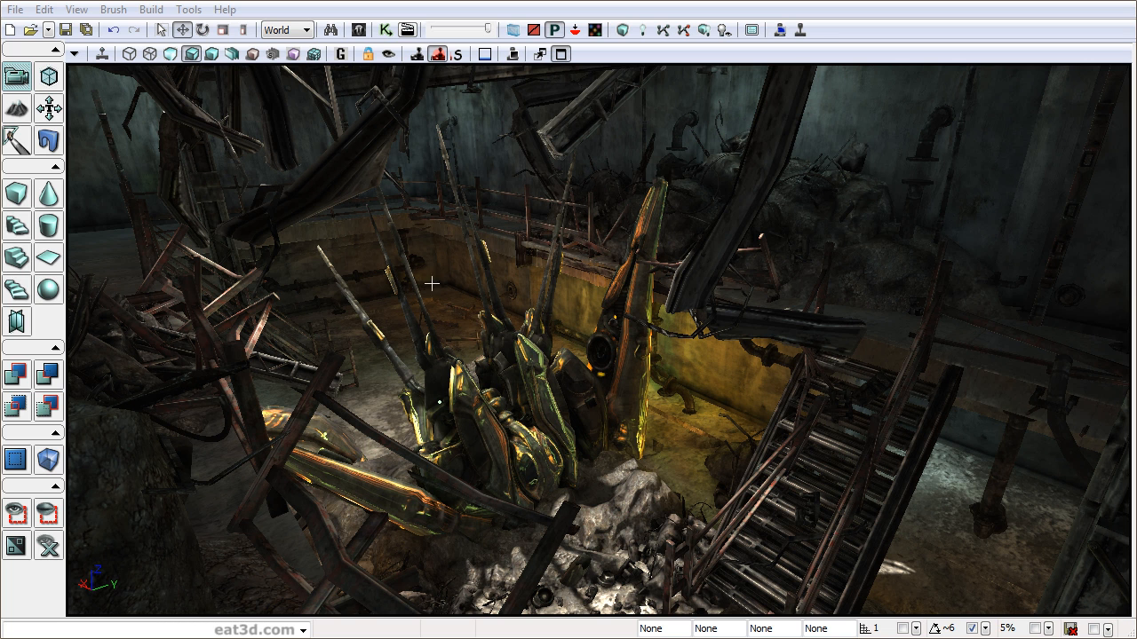
Enable Use Ambient Occlusion in the Lightmass settings of the World Properties.
click(88, 11)
click(156, 96)
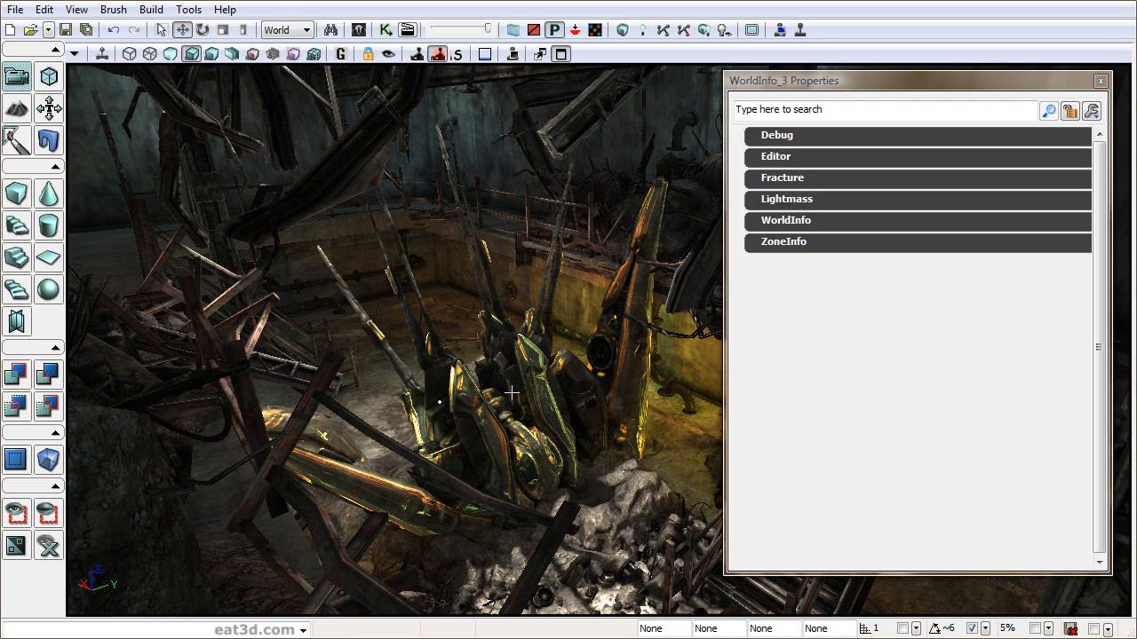
click(791, 202)
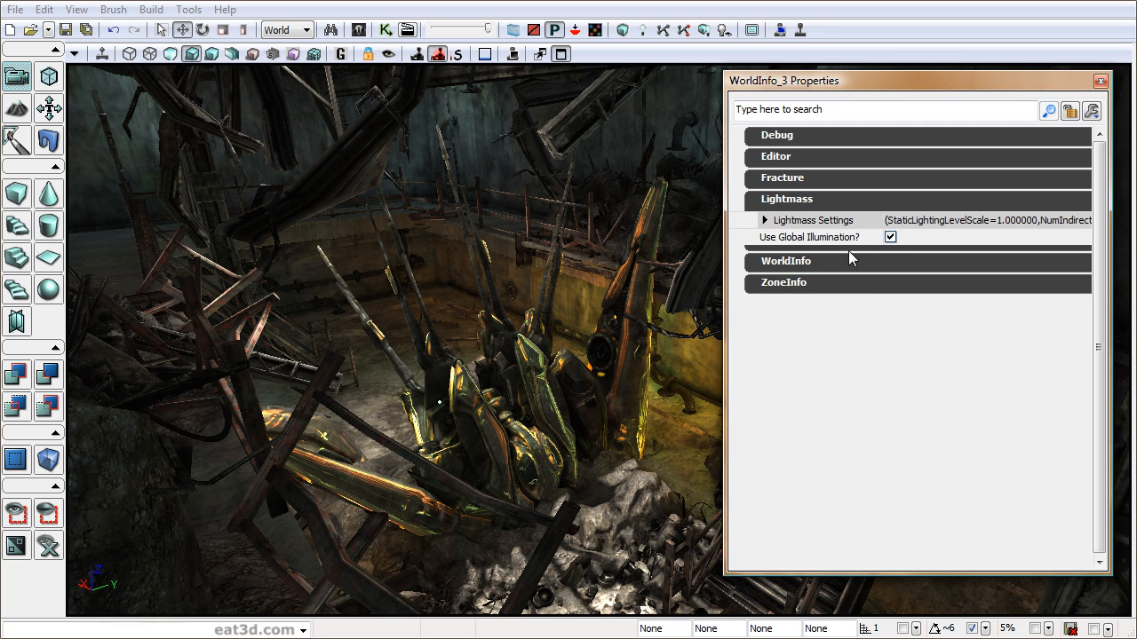
double_click(844, 222)
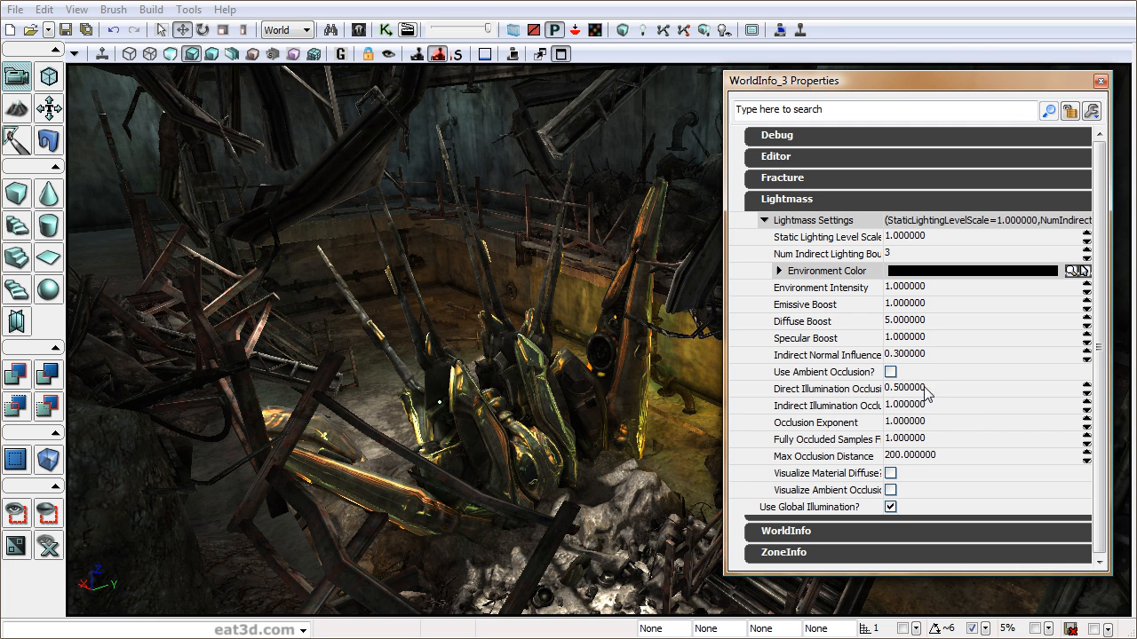
click(891, 372)
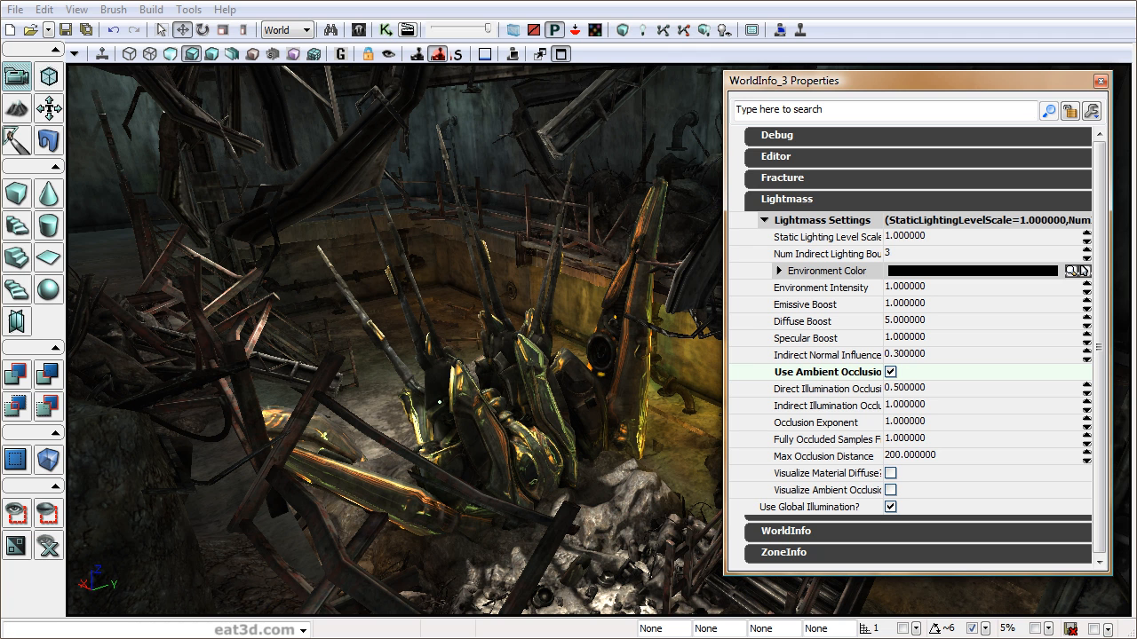
click(1101, 81)
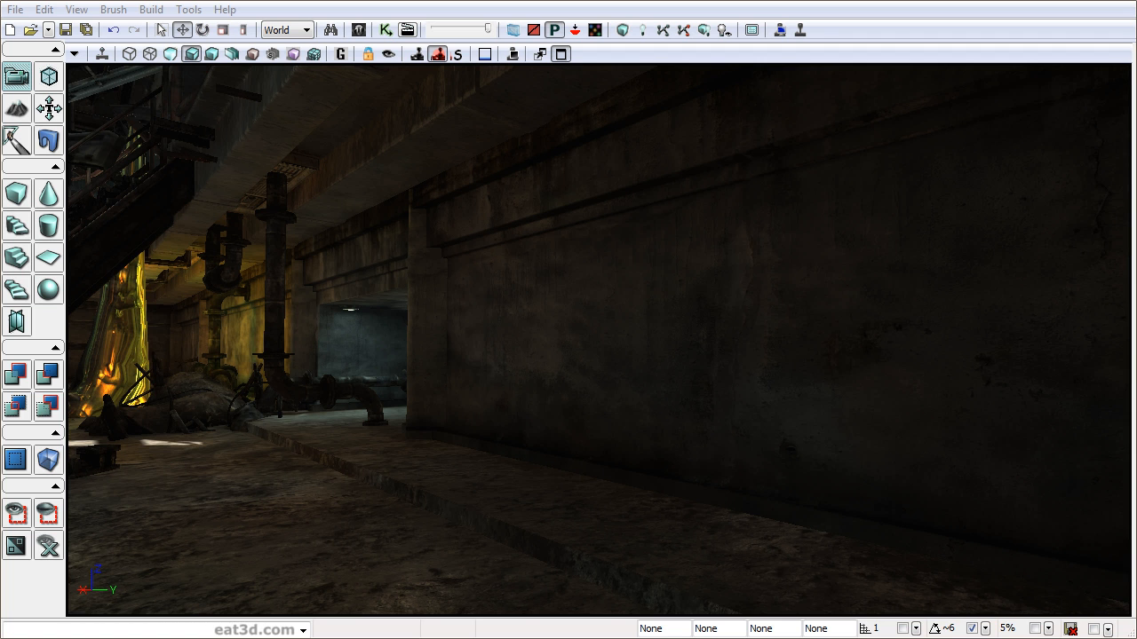
Set the Indirect Normal Influence Boost to 0.8 in the Lightmass settings of the World Properties.
click(86, 13)
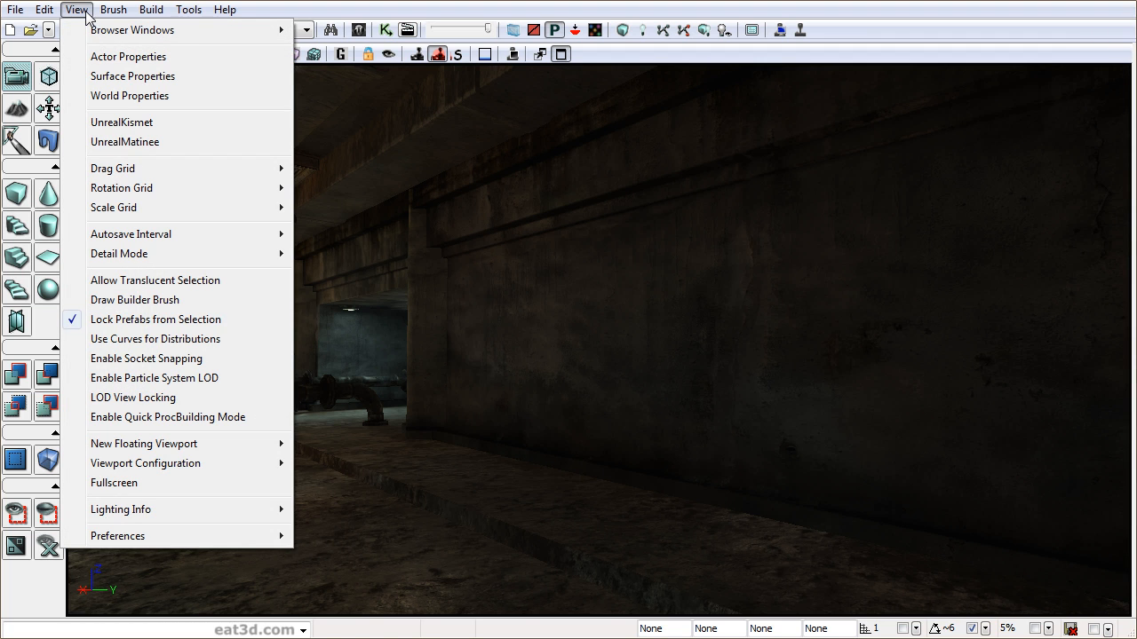
click(142, 96)
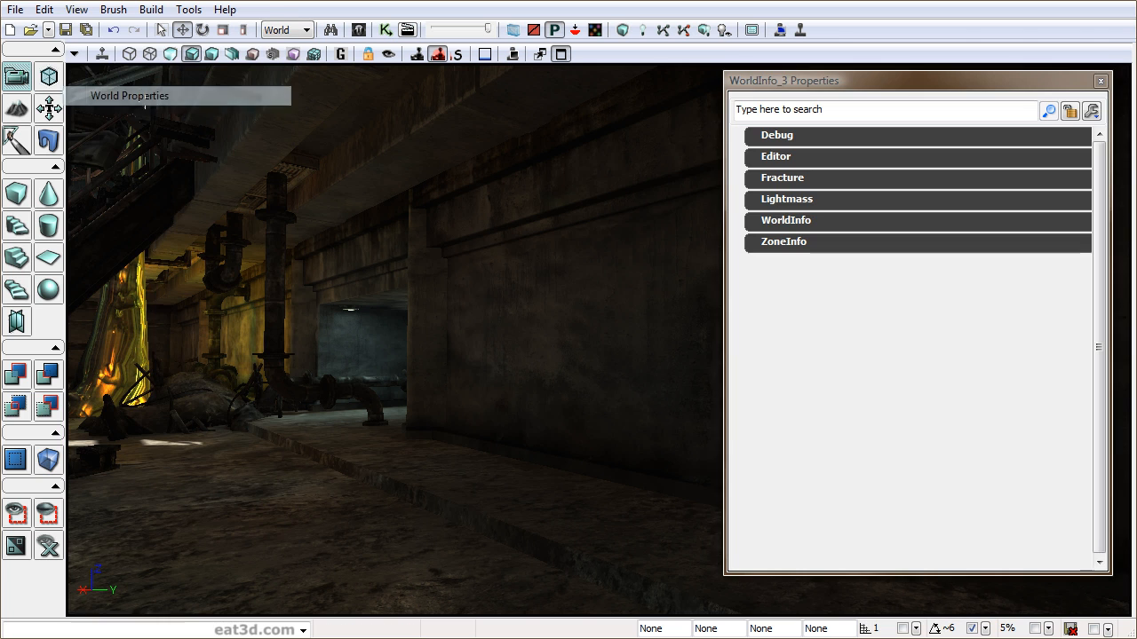
click(770, 210)
double_click(863, 224)
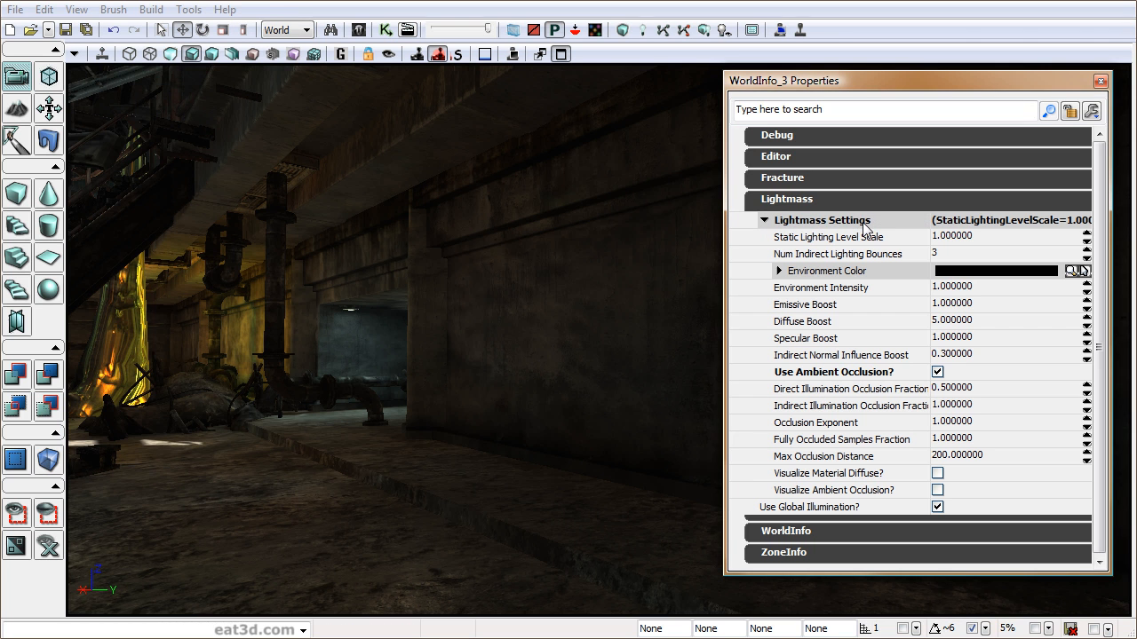
click(1001, 358)
text(0.8)
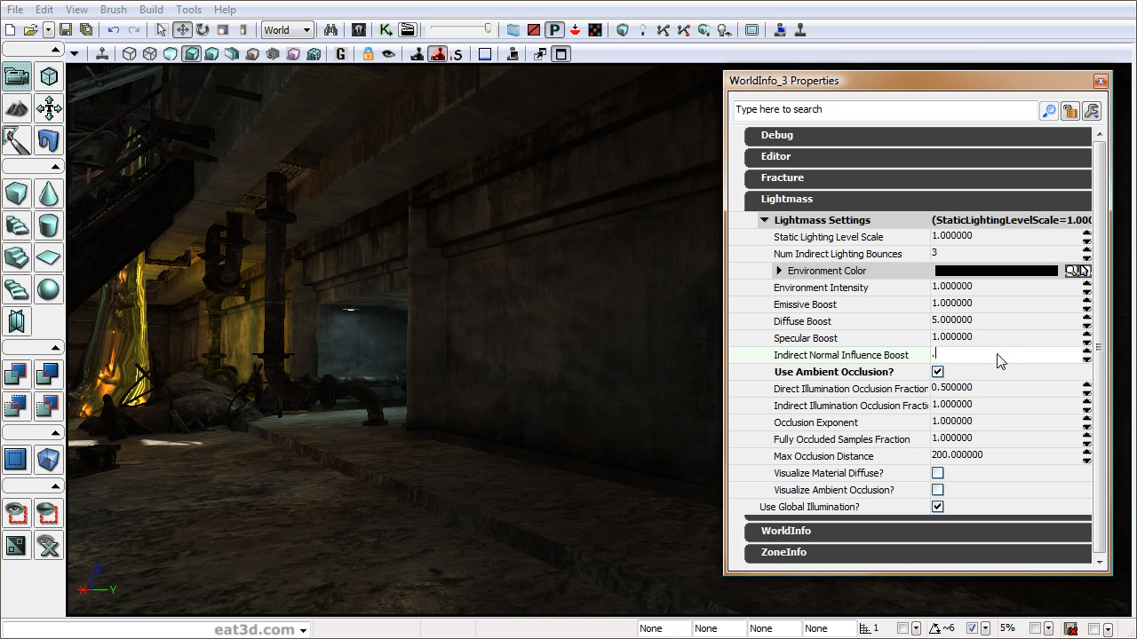
key(Return)
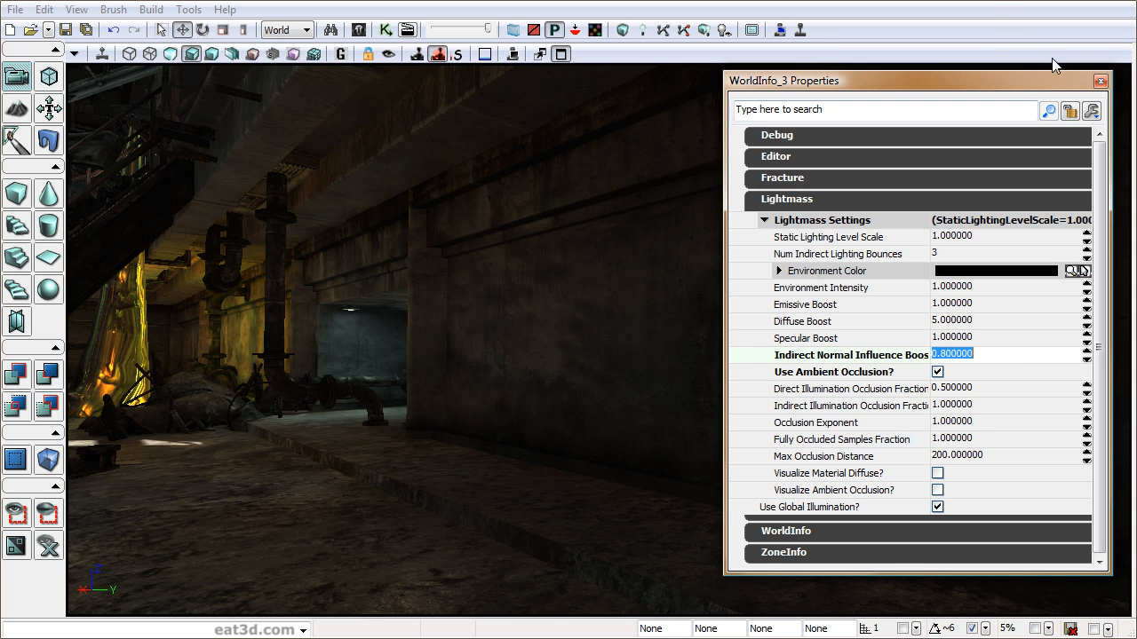
click(1100, 81)
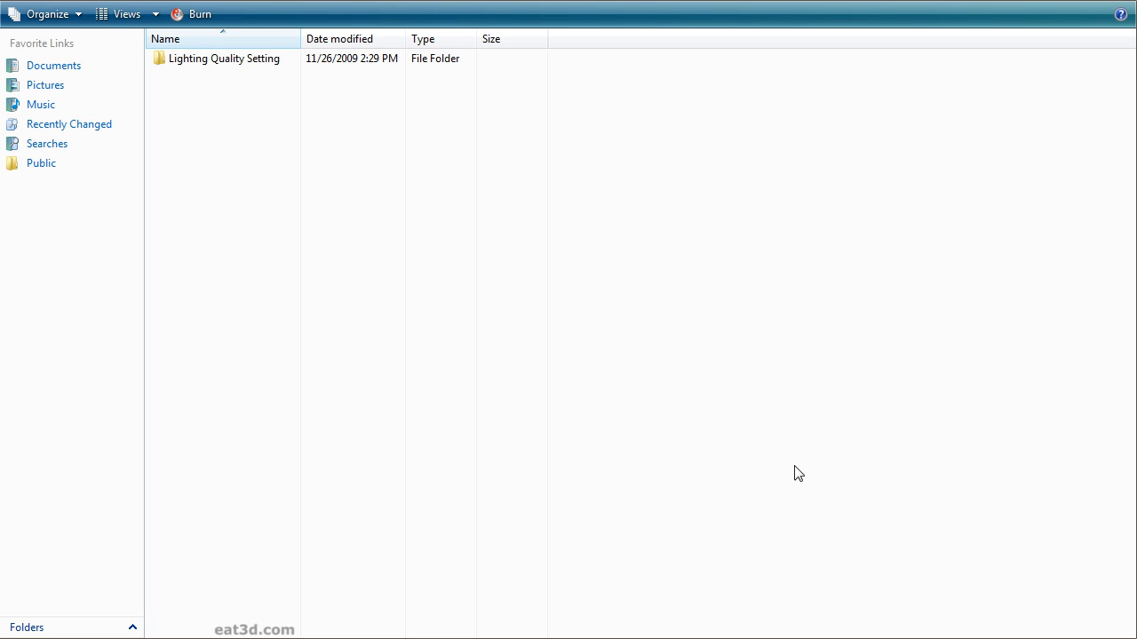
In Windows Explorer, open the Cam1 folder inside Lighting Quality Setting and view cam1 - 1preview.bmp.
double_click(271, 62)
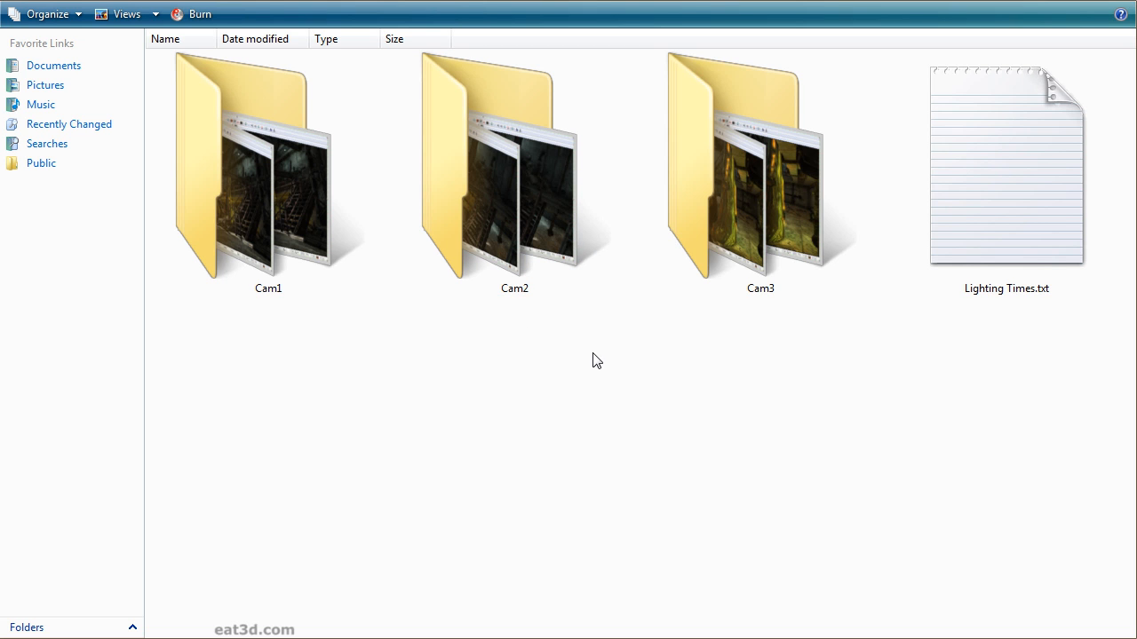
double_click(305, 240)
double_click(365, 269)
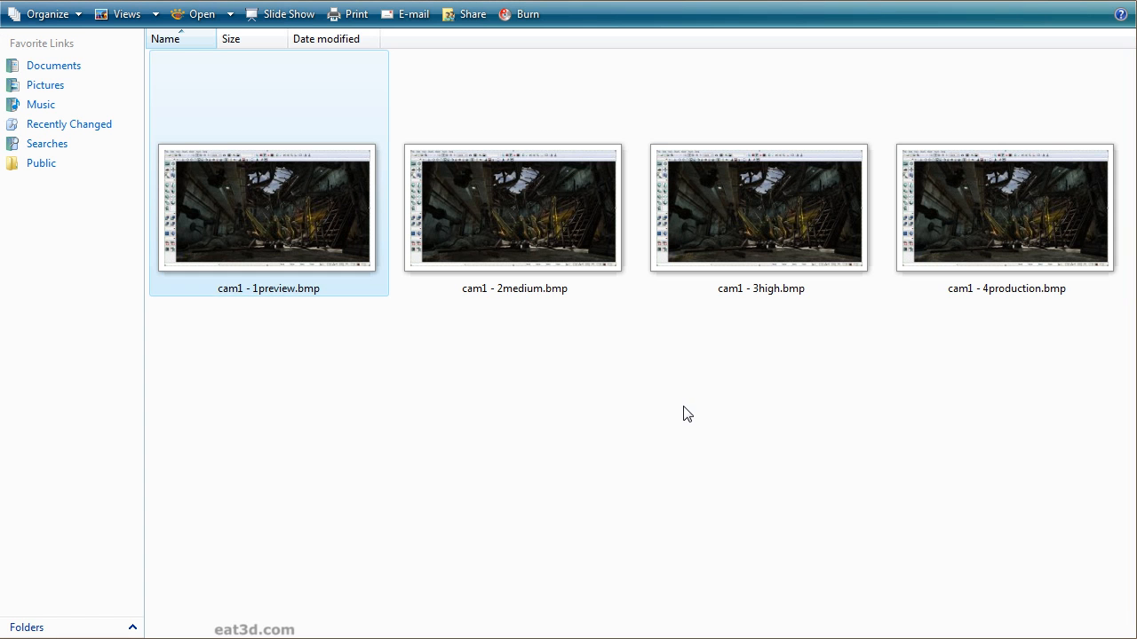
View cam2 - 1preview.bmp from the Cam2 folder, and open Lighting Times.txt in the parent folder.
key(BackSpace)
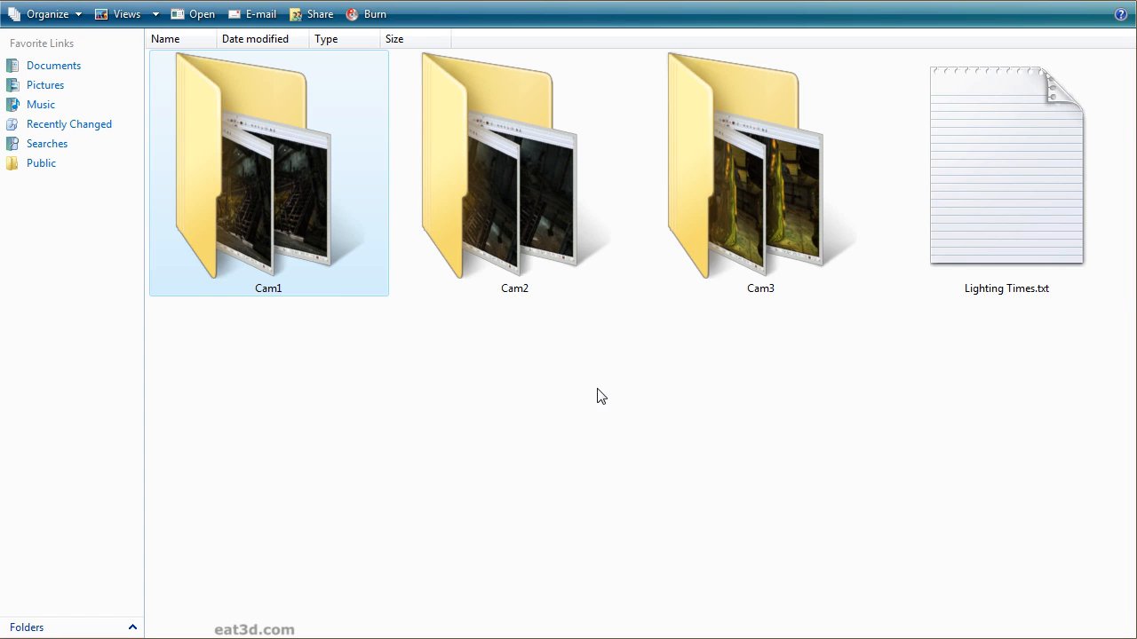
double_click(514, 277)
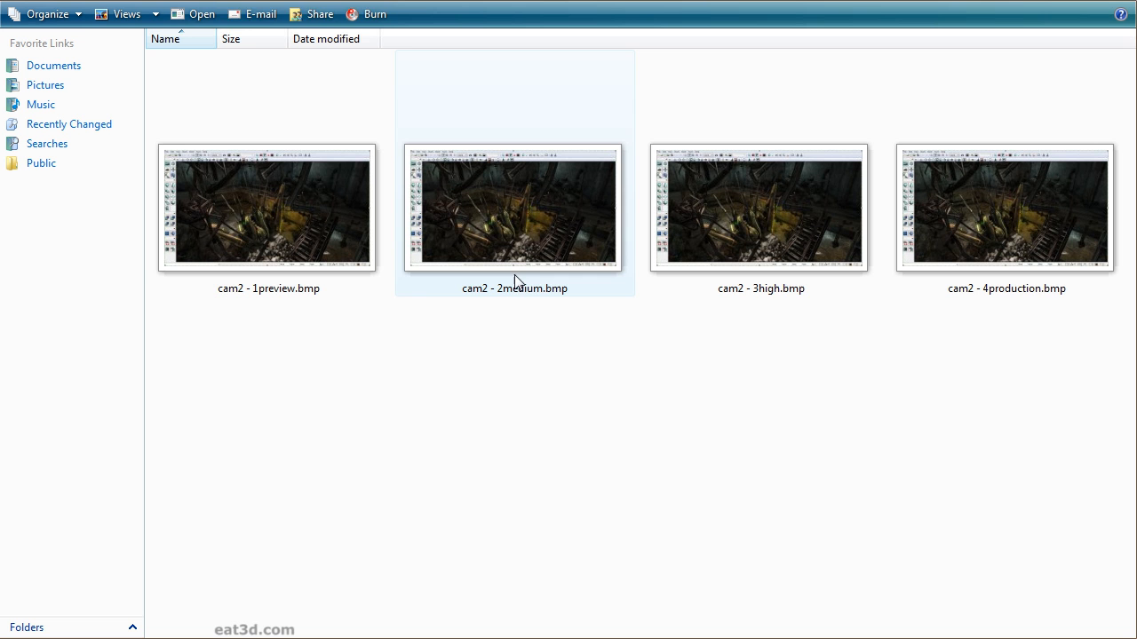
click(323, 265)
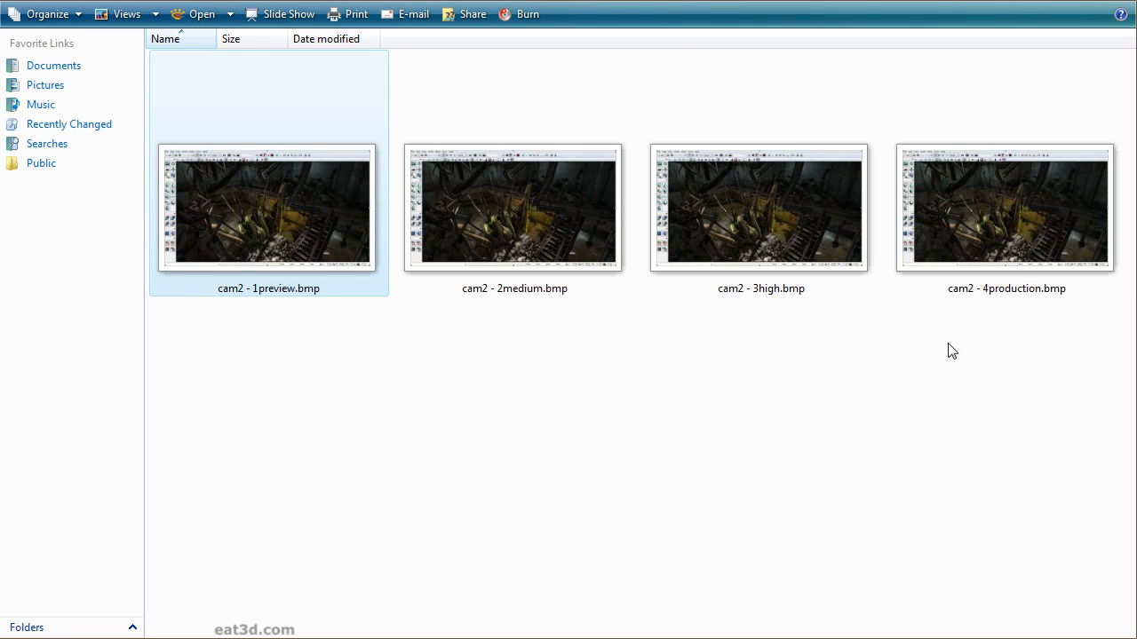
key(BackSpace)
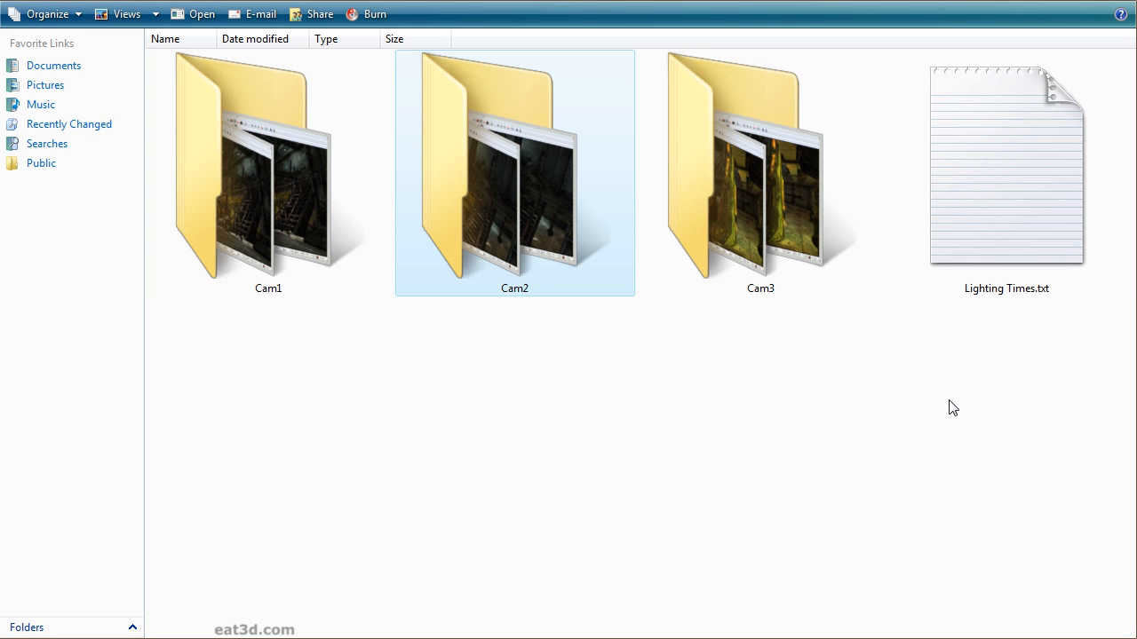
double_click(1020, 192)
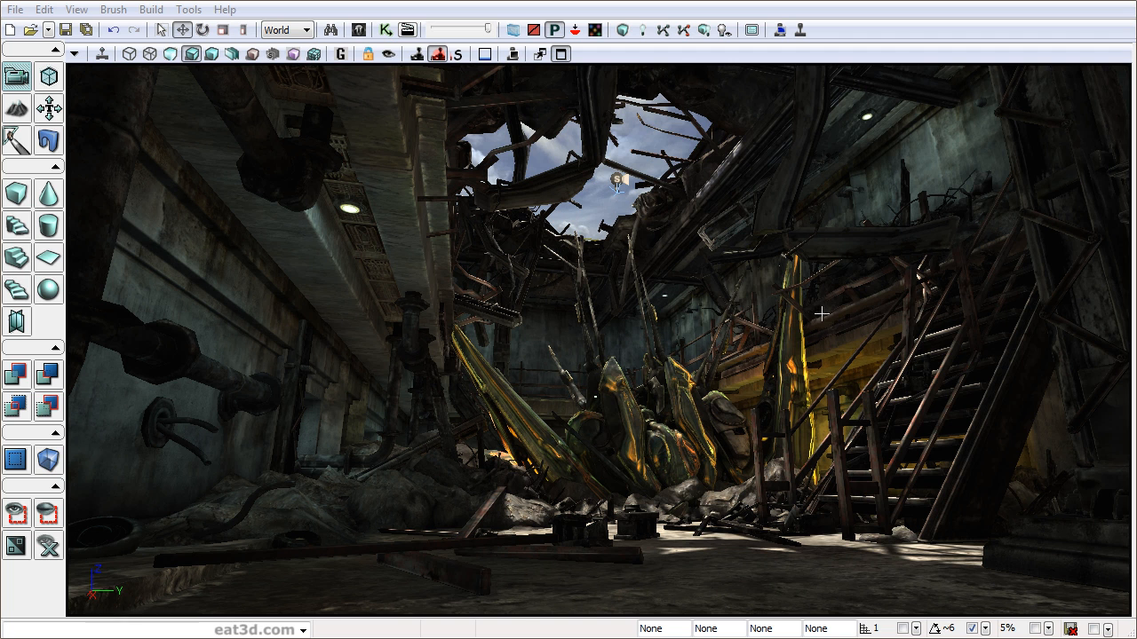
Choose HeightFog from the Info group of the actor classes as the actor to place, and close the browser.
click(357, 29)
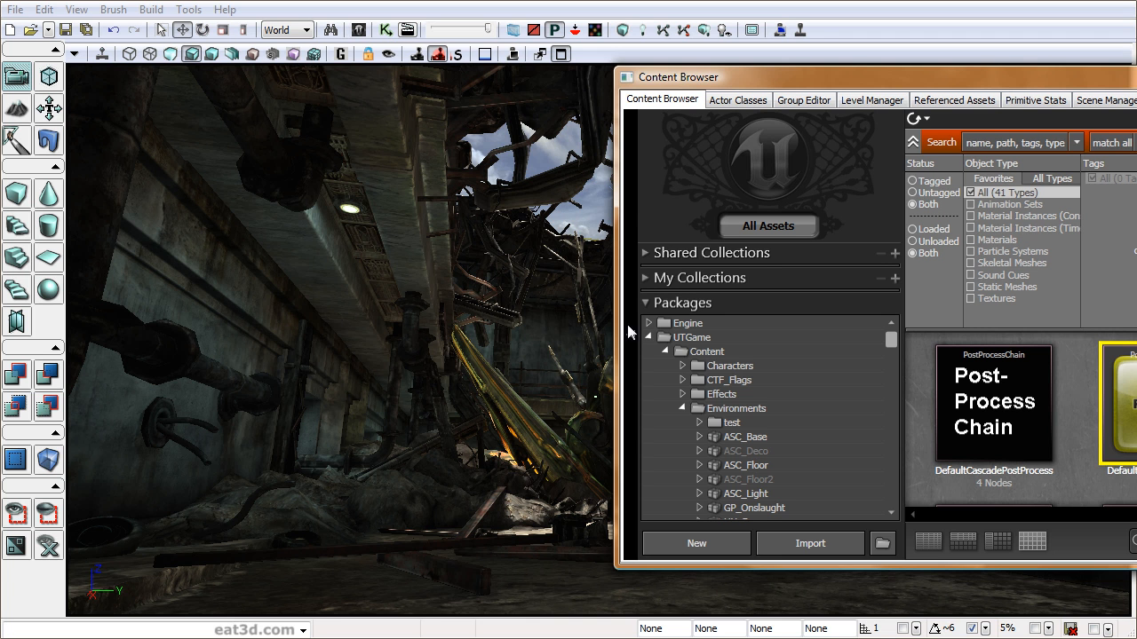
drag(854, 78, 495, 87)
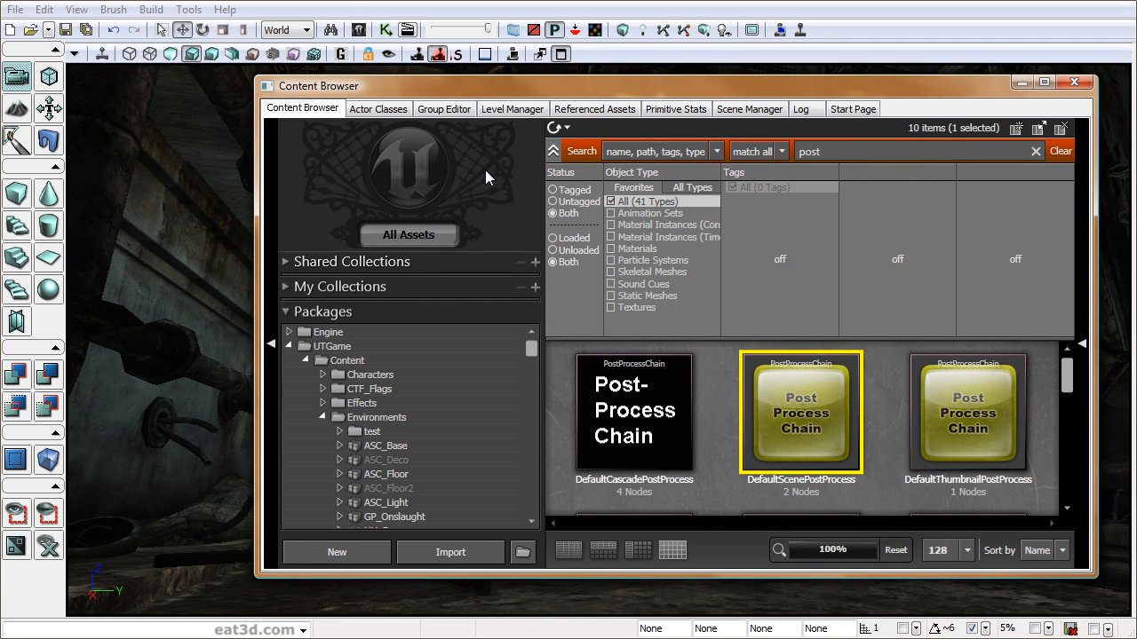
click(377, 110)
click(318, 360)
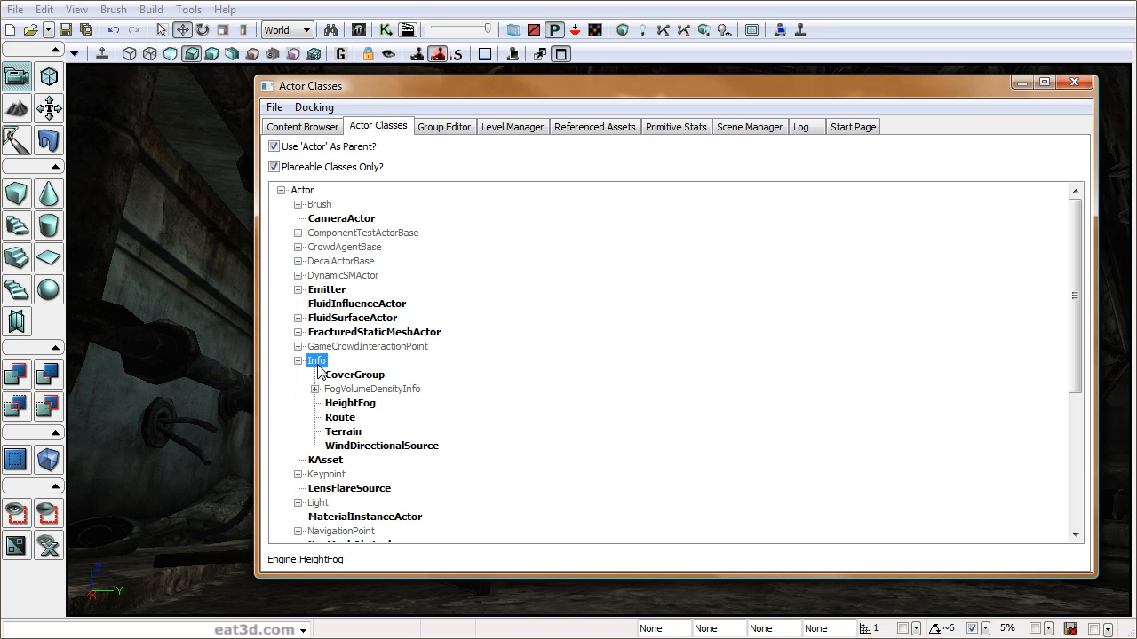
click(347, 405)
click(1074, 82)
Add a HeightFog actor on the dark upright wall mesh outside the room.
middle_drag(888, 372, 969, 277)
right_drag(889, 372, 800, 457)
drag(888, 372, 889, 320)
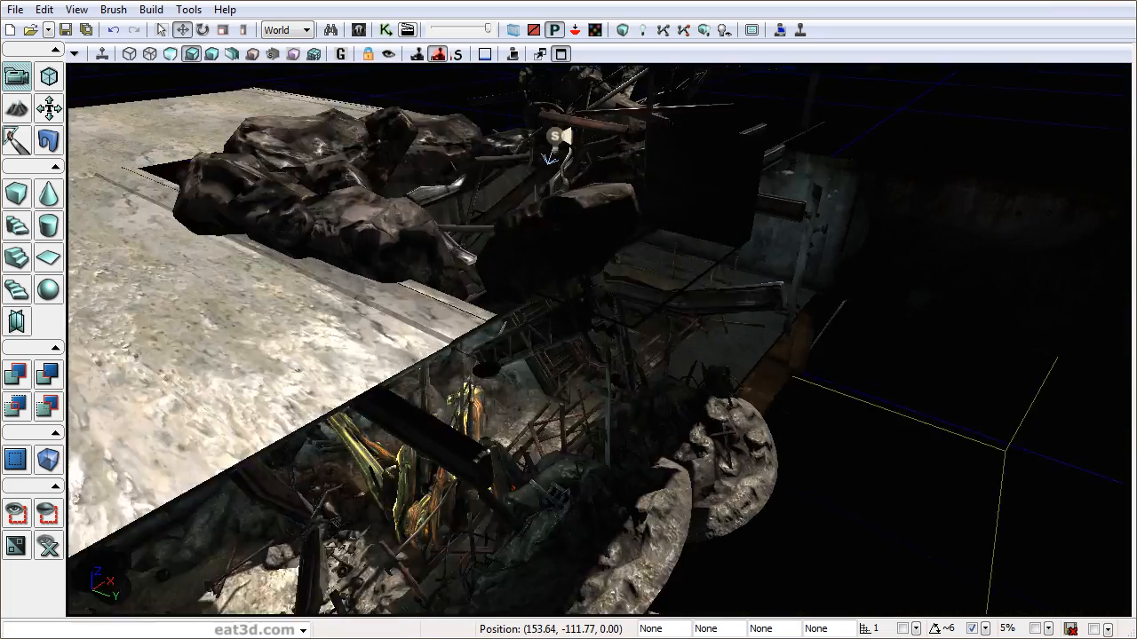
drag(761, 349, 808, 299)
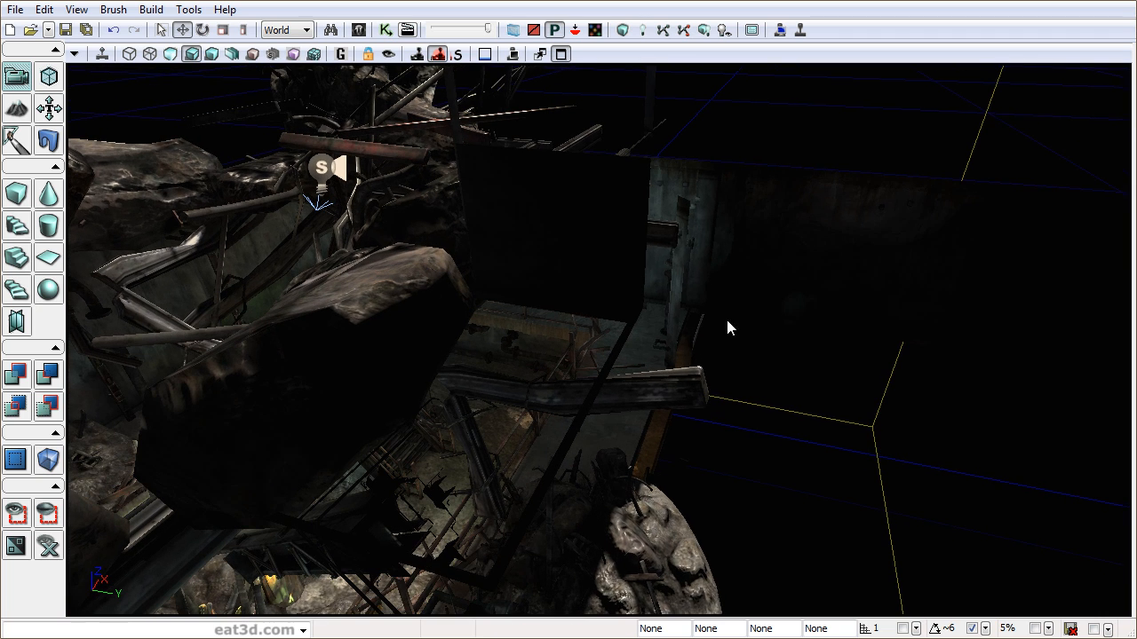
right_click(618, 235)
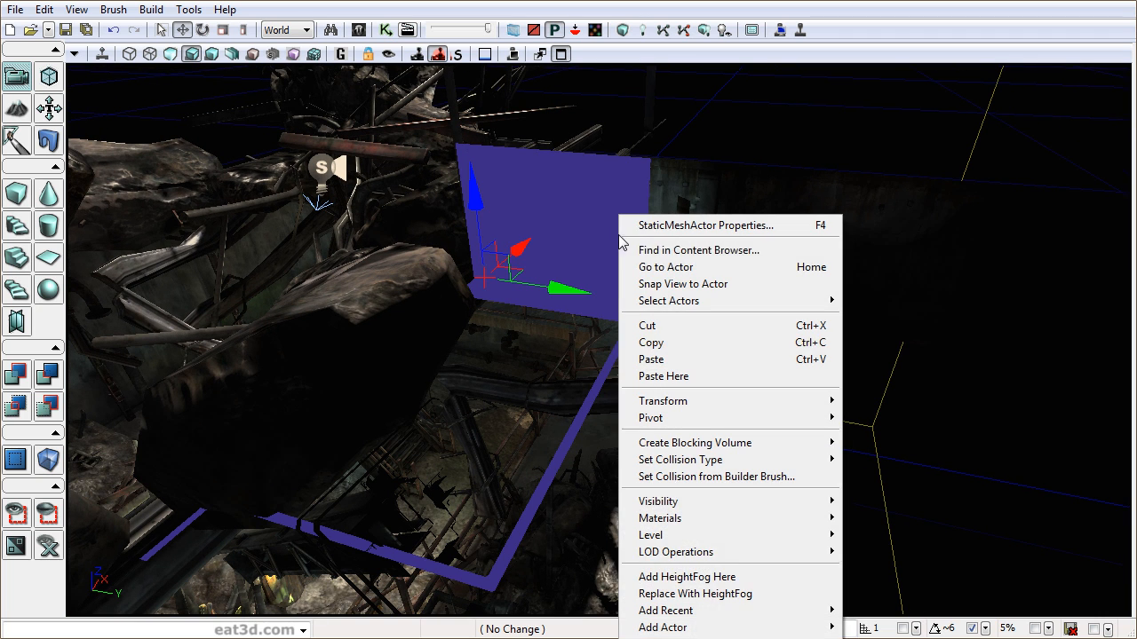
click(678, 578)
Move the HeightFog actor away from the wall into the empty space beside the level.
drag(703, 247, 1128, 282)
right_drag(693, 252, 830, 209)
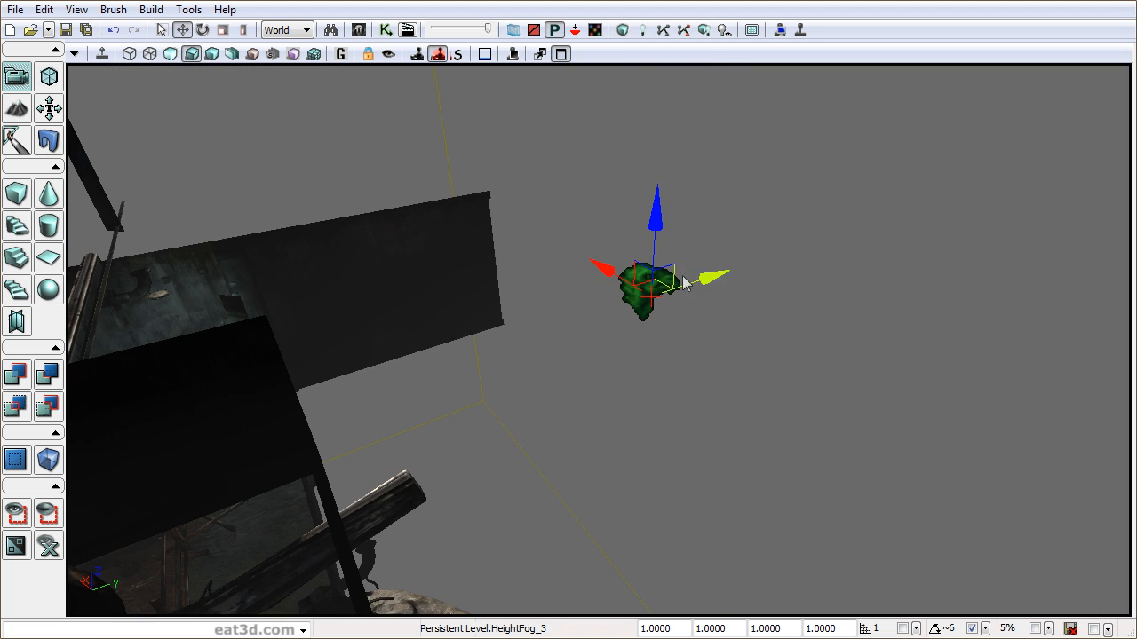
drag(700, 276, 787, 250)
right_drag(609, 363, 590, 334)
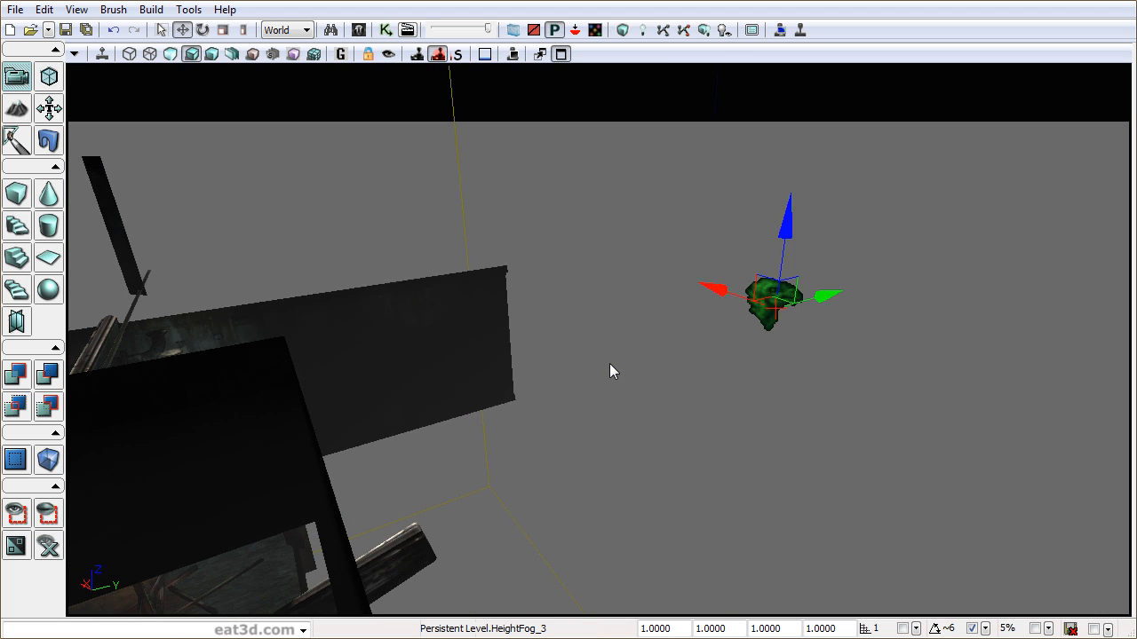
Open the HeightFog properties, lock the window to the fog actor and deselect the actor.
key(F4)
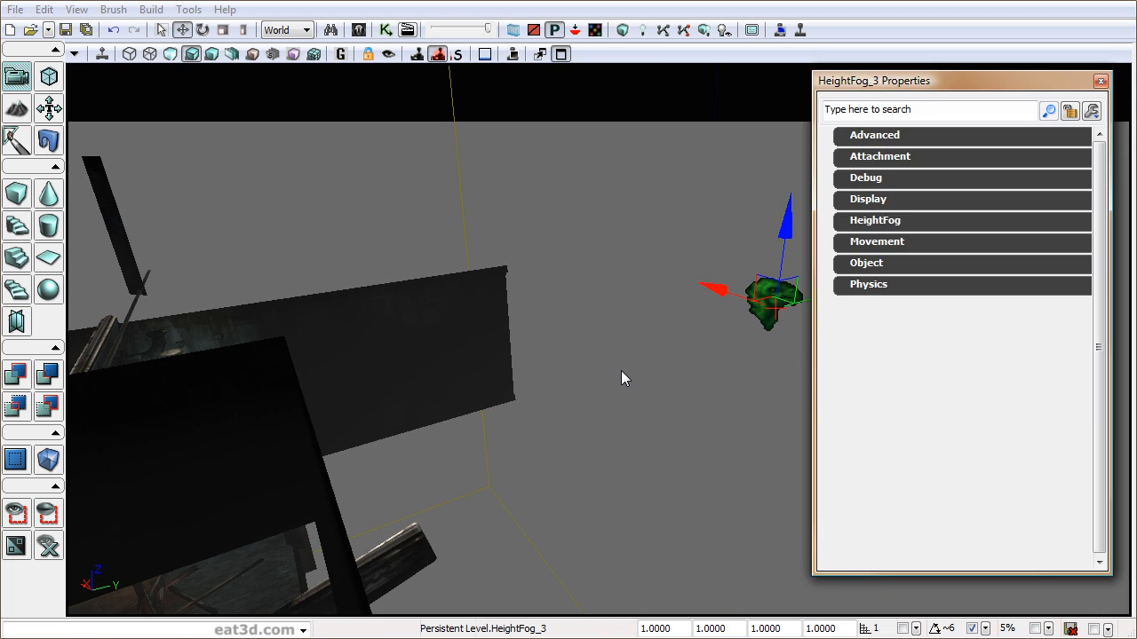
right_drag(624, 360, 613, 311)
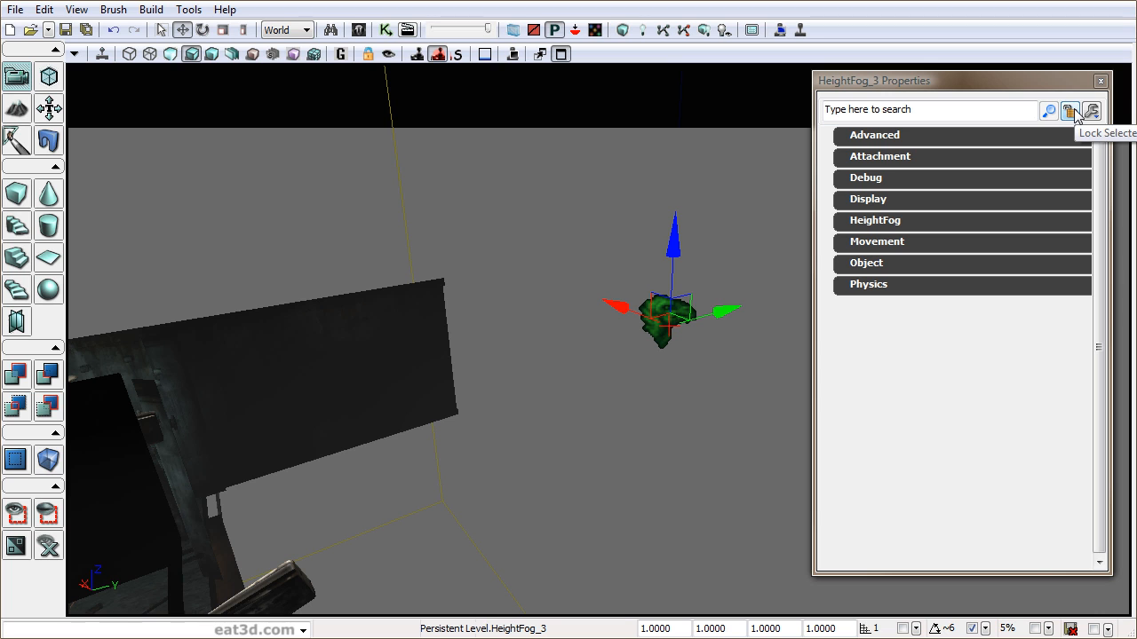
click(1073, 115)
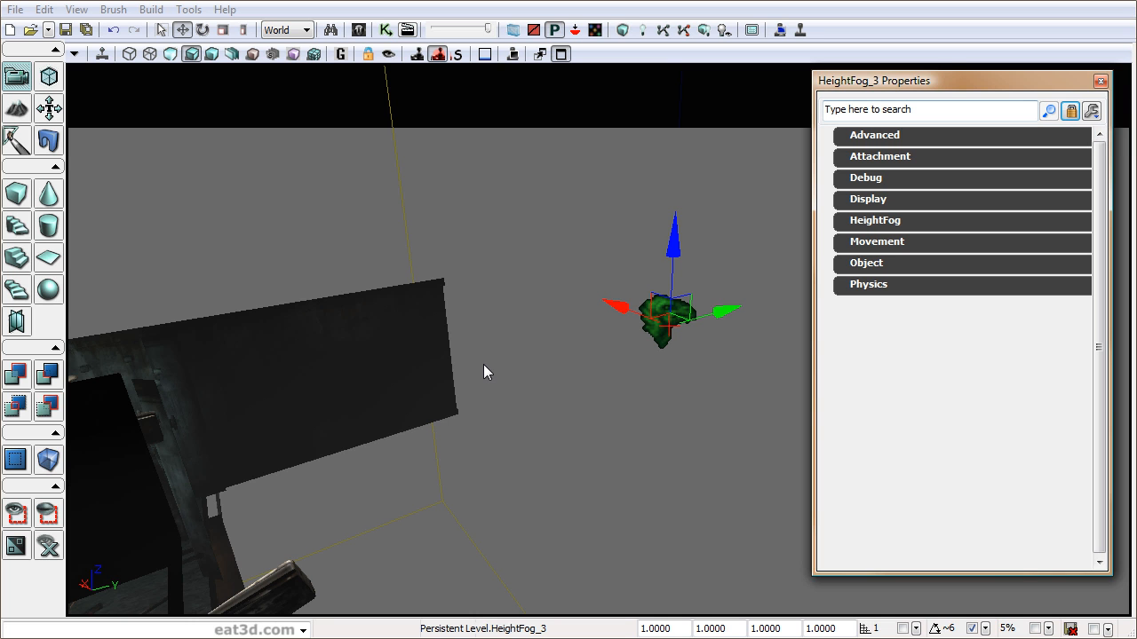
click(541, 362)
drag(548, 345, 539, 352)
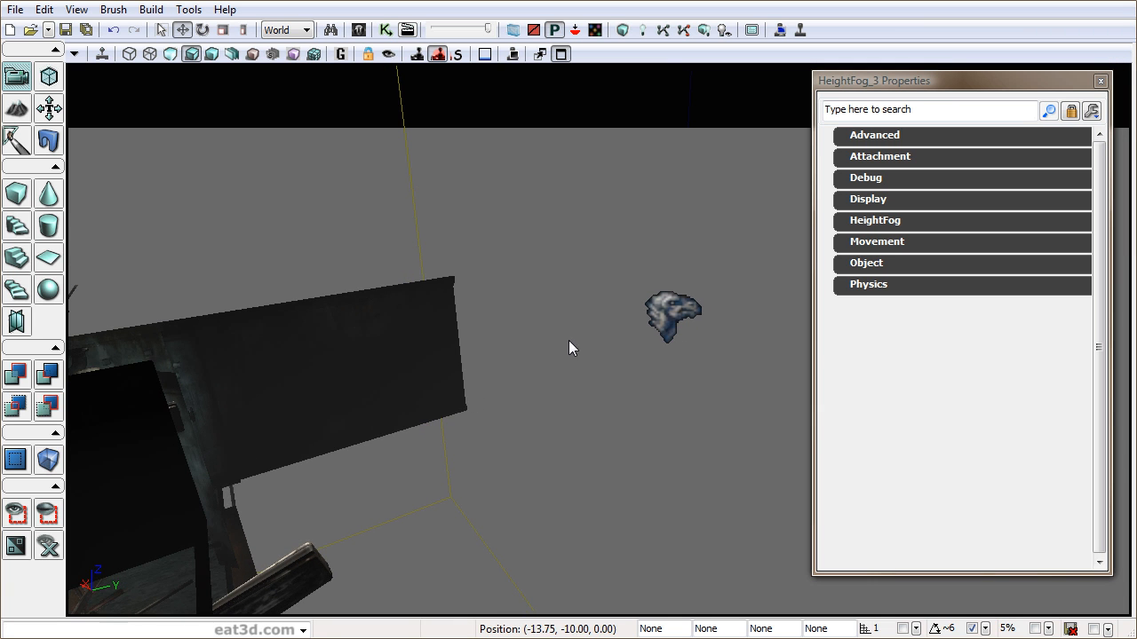
click(953, 83)
drag(544, 409, 488, 419)
Open the large rock mesh's properties beside the locked fog properties, close both windows and deselect the rock.
click(367, 432)
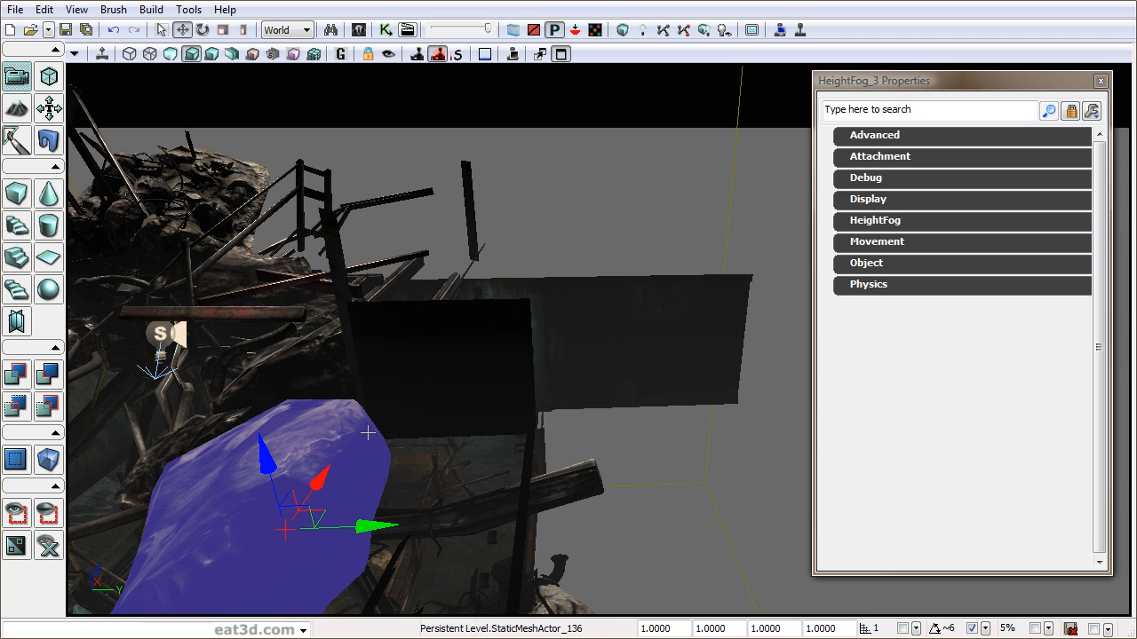
double_click(368, 433)
drag(556, 145, 635, 108)
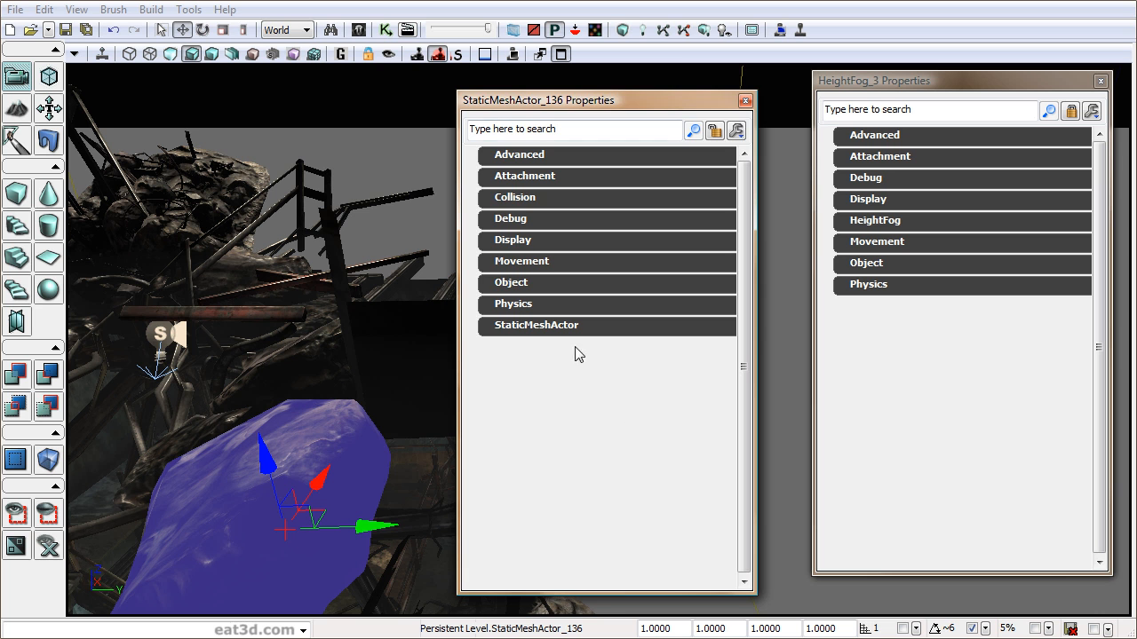
click(745, 100)
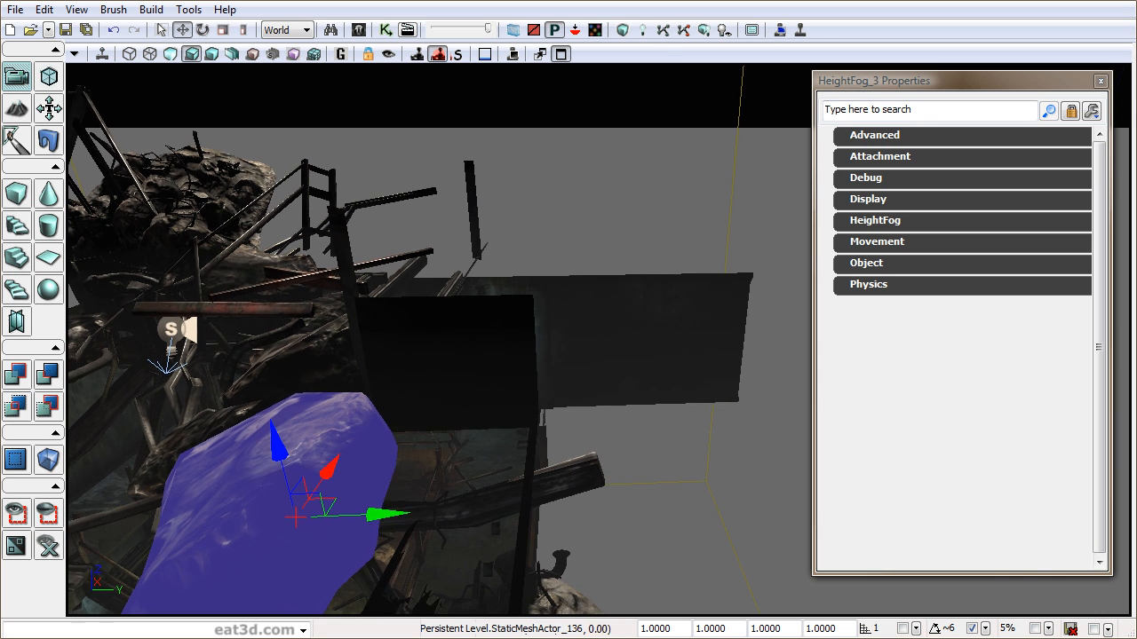
click(667, 445)
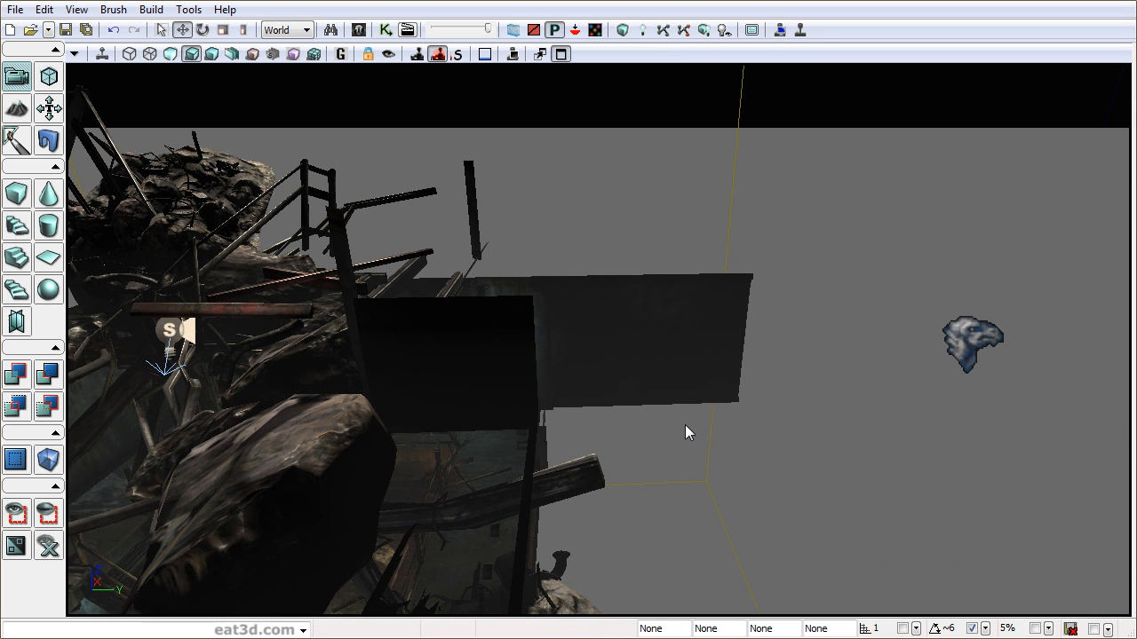
right_drag(761, 331, 738, 386)
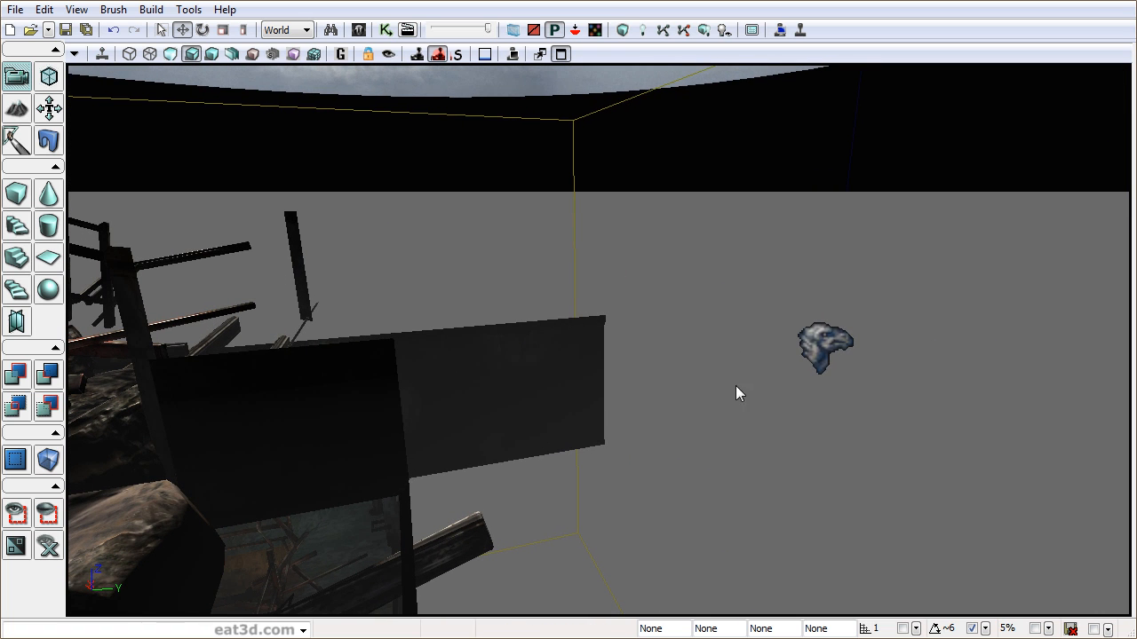
Reopen the HeightFog actor's properties, lock them to the actor and deselect it.
click(808, 349)
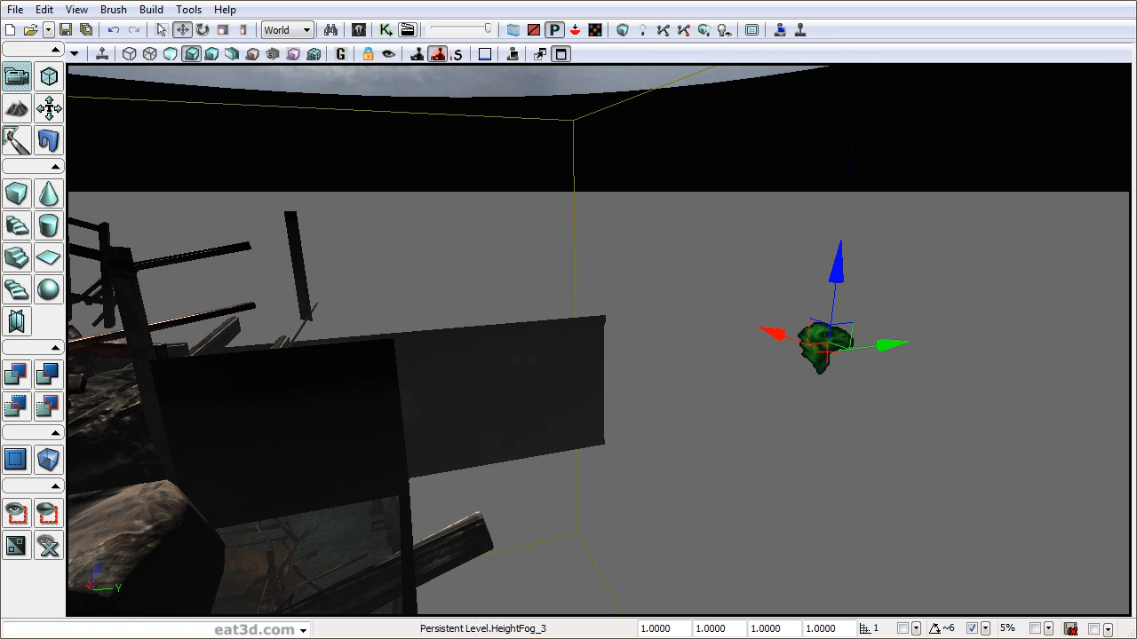
key(F4)
click(1073, 111)
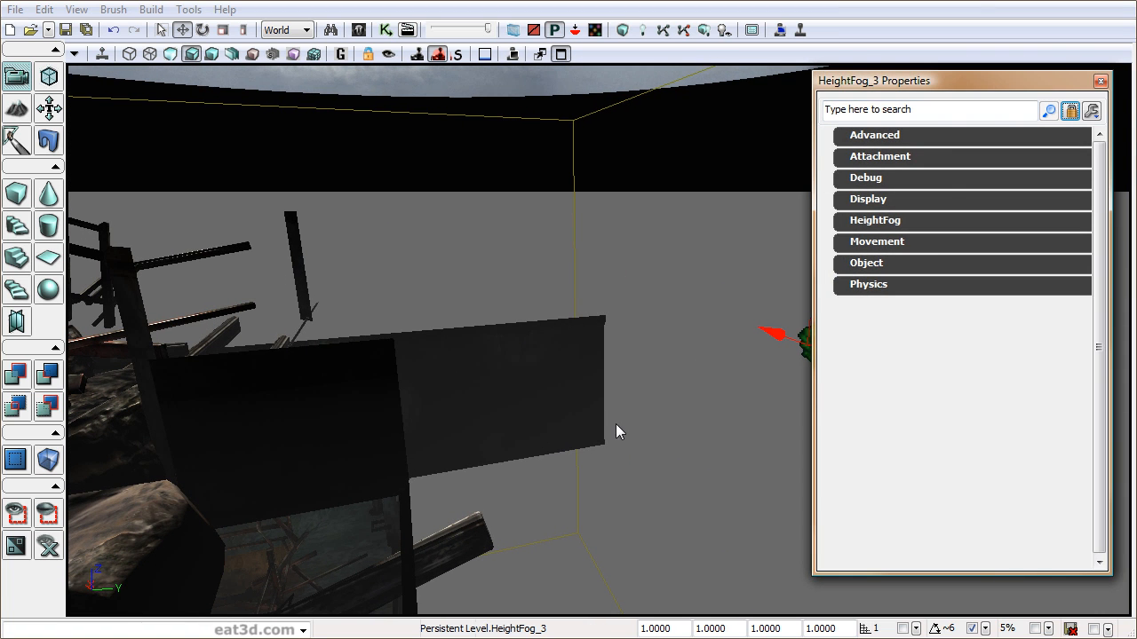
right_drag(621, 431, 617, 430)
click(613, 430)
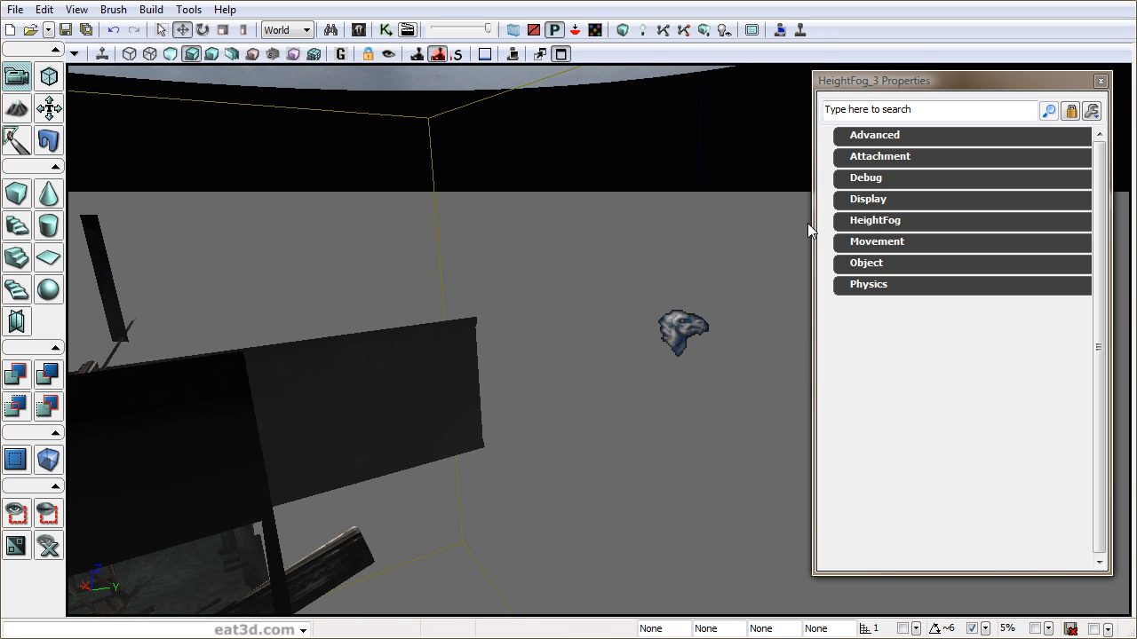
click(43, 10)
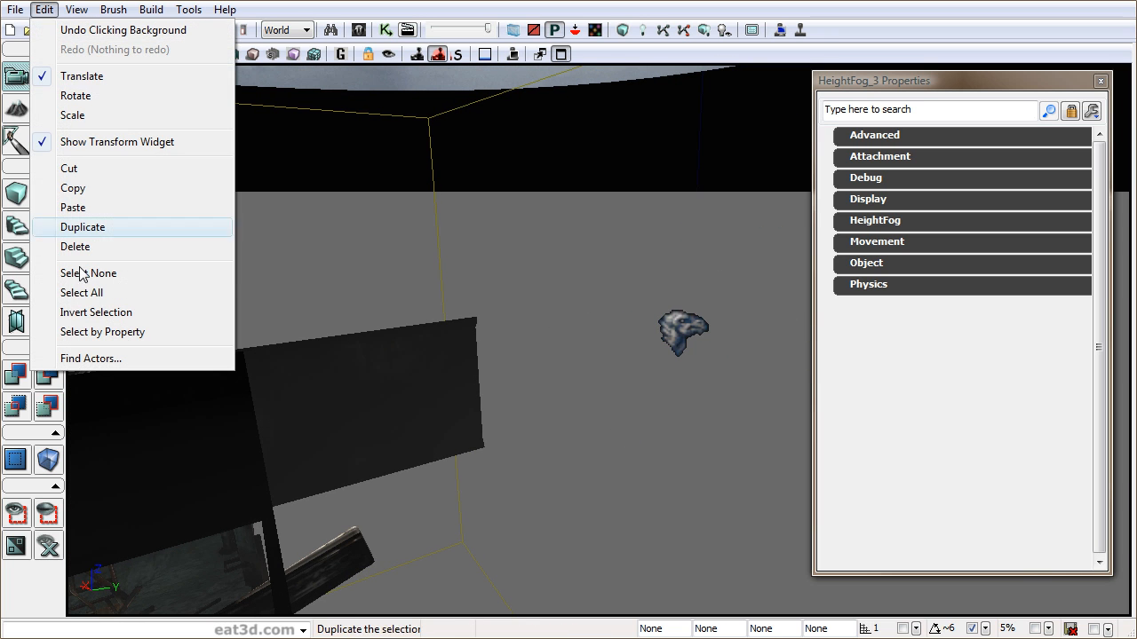
click(577, 341)
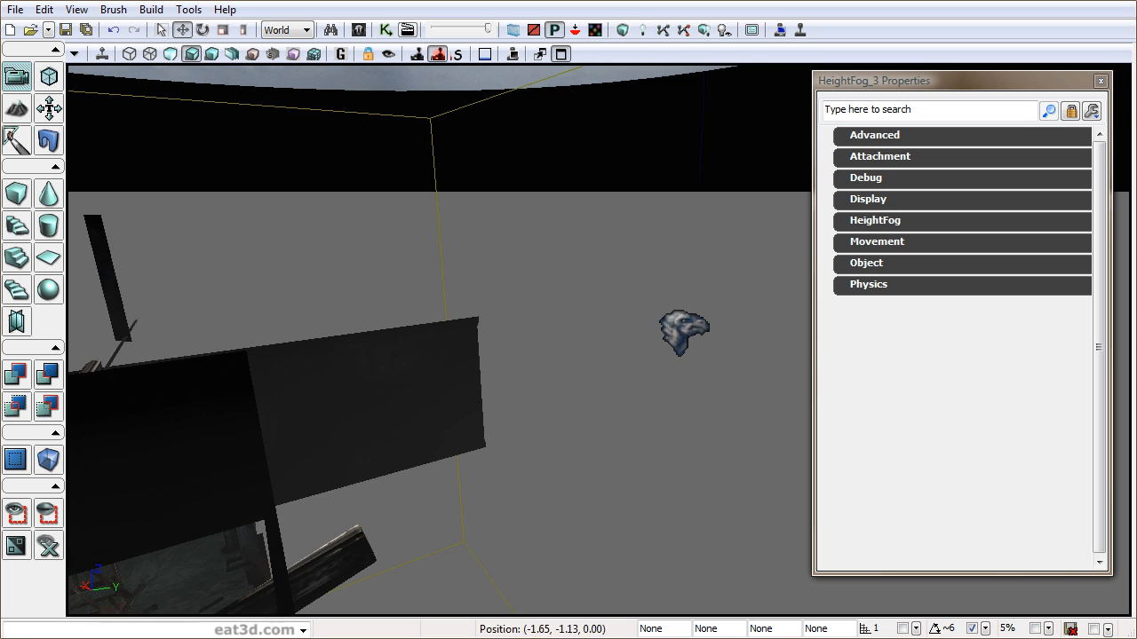
drag(574, 330, 569, 332)
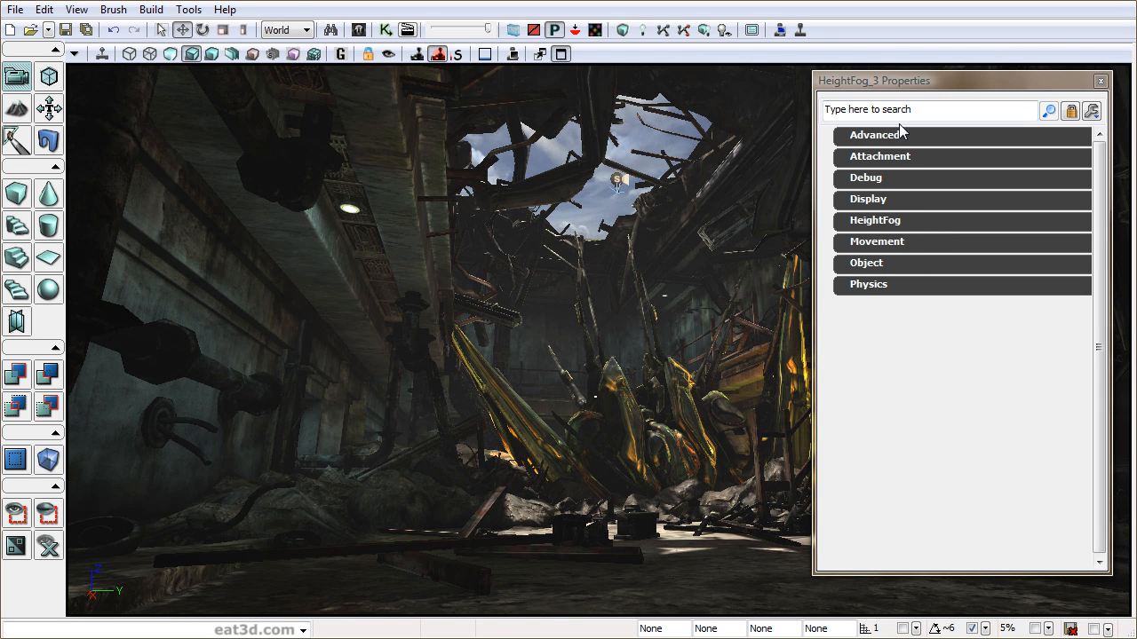
Set the HeightFog component's Light Color to the tan custom color with Hue 32, Sat 88 and Lum 158.
click(924, 222)
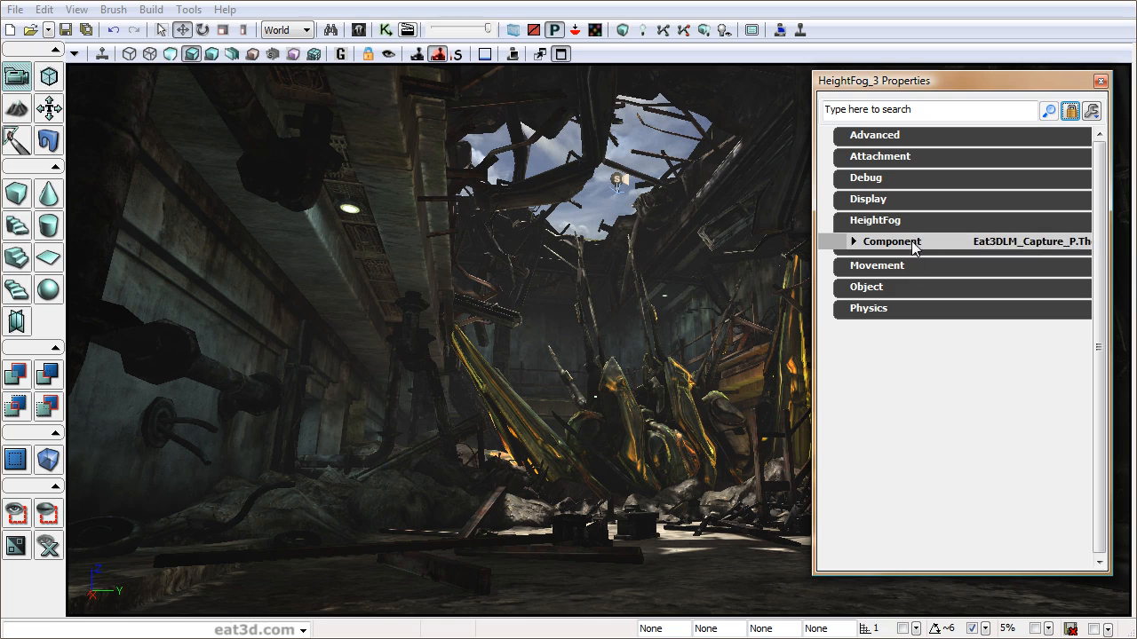
click(909, 242)
click(915, 258)
right_drag(674, 397, 712, 414)
drag(713, 414, 683, 417)
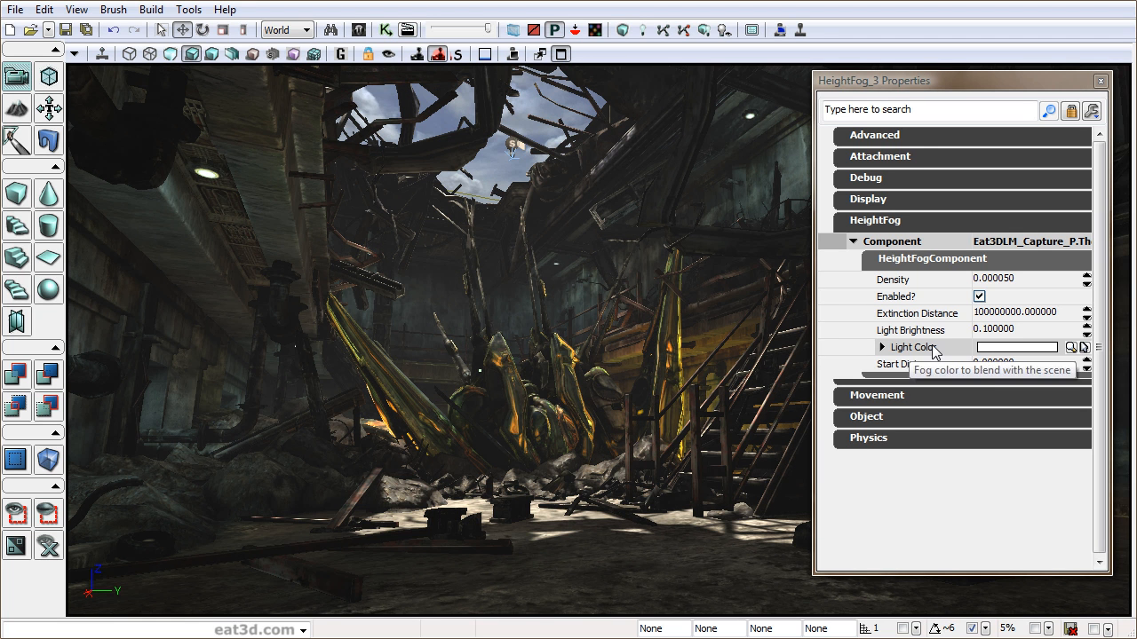
click(1083, 348)
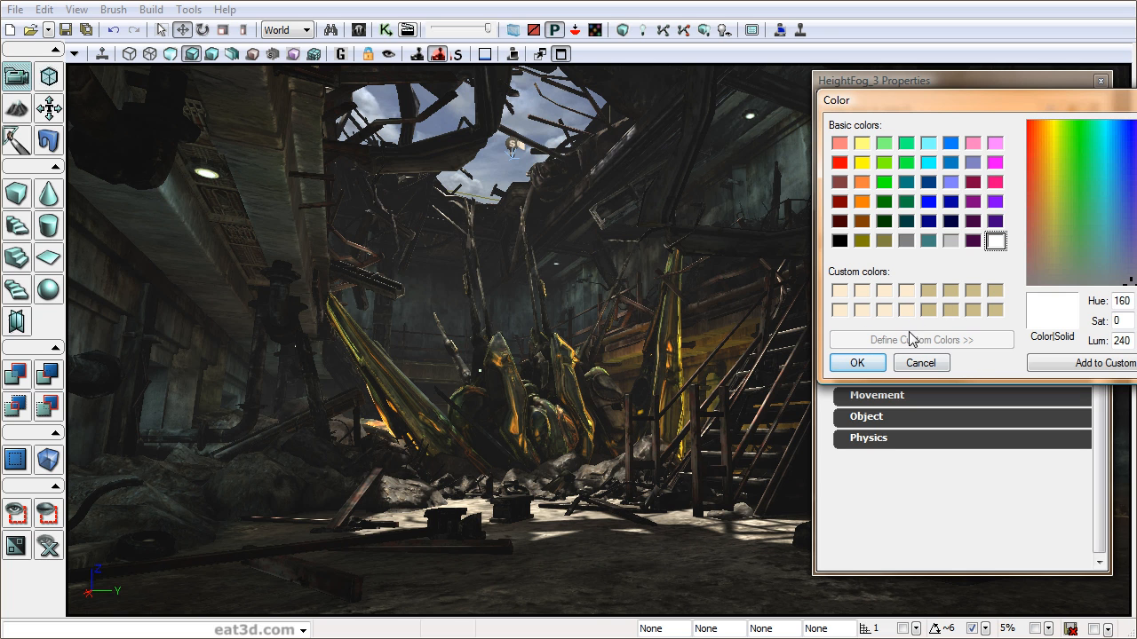
click(951, 310)
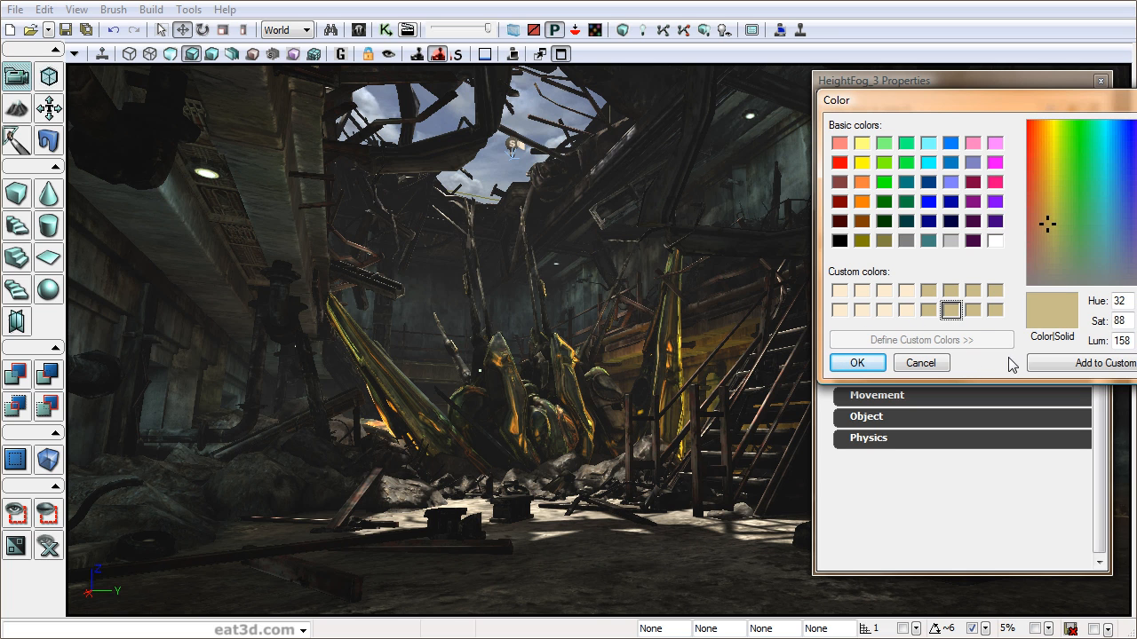
click(857, 363)
mouse_move(702, 443)
mouse_down()
mouse_move(675, 418)
mouse_move(711, 430)
mouse_up()
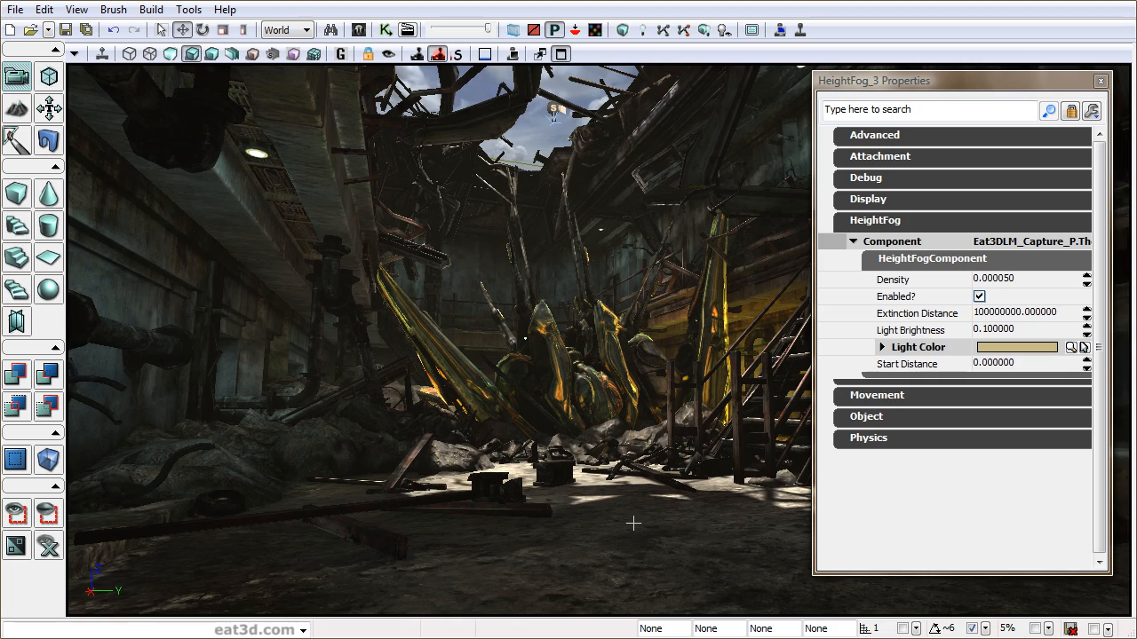
mouse_move(614, 494)
mouse_down()
mouse_move(614, 470)
mouse_move(616, 500)
mouse_up()
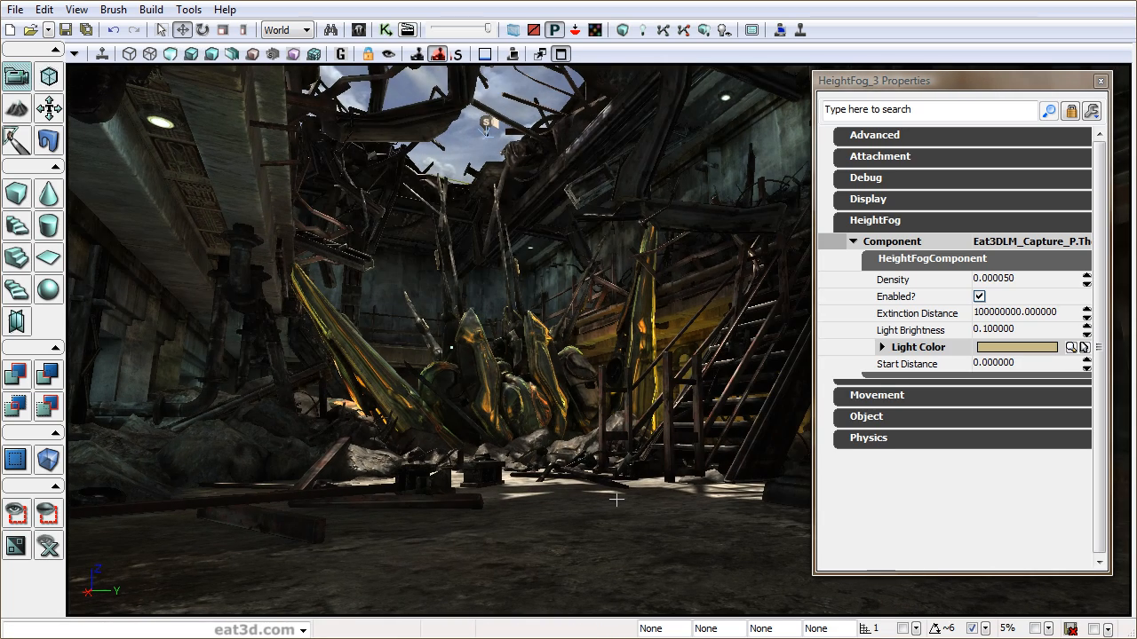
drag(587, 442, 605, 487)
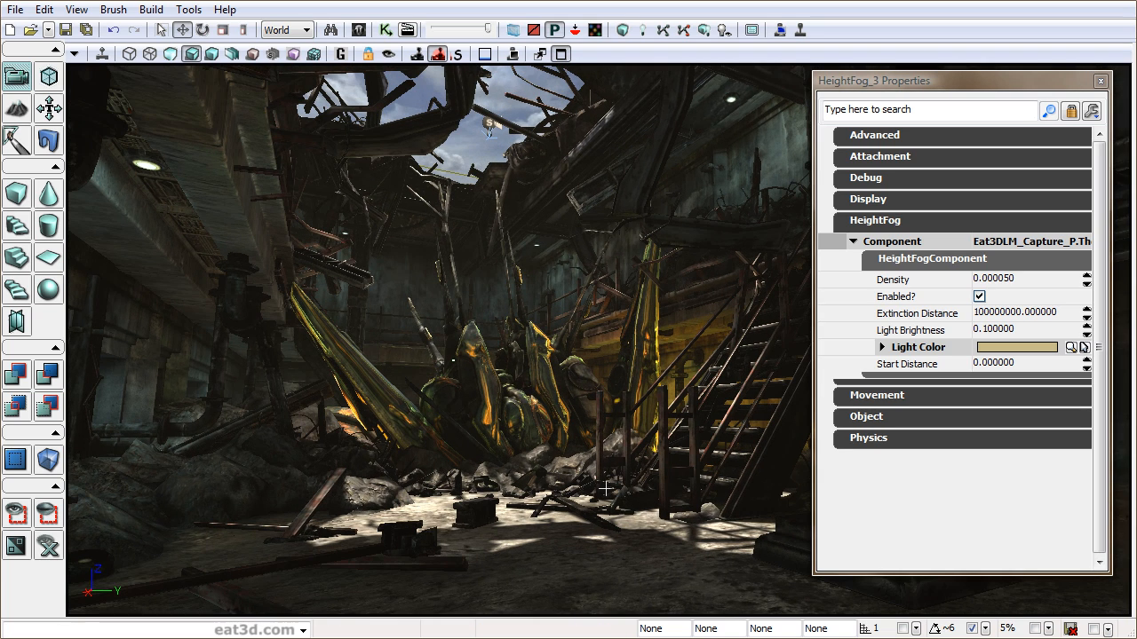
Set the HeightFog component's Density to 0.0001.
click(1006, 283)
click(1009, 279)
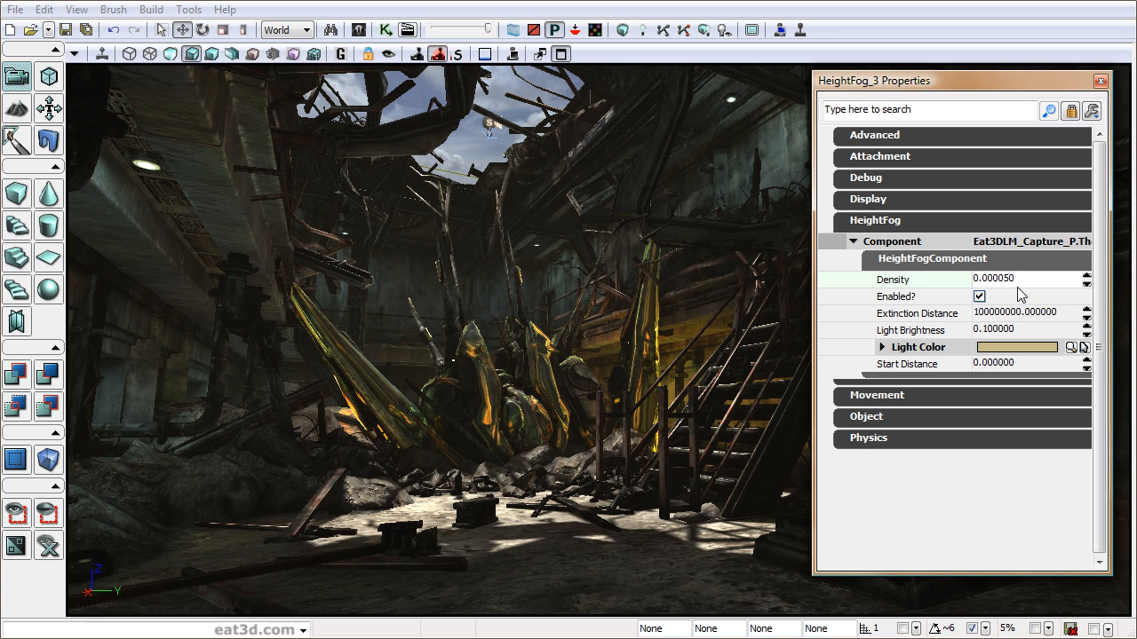
key(BackSpace)
key(BackSpace)
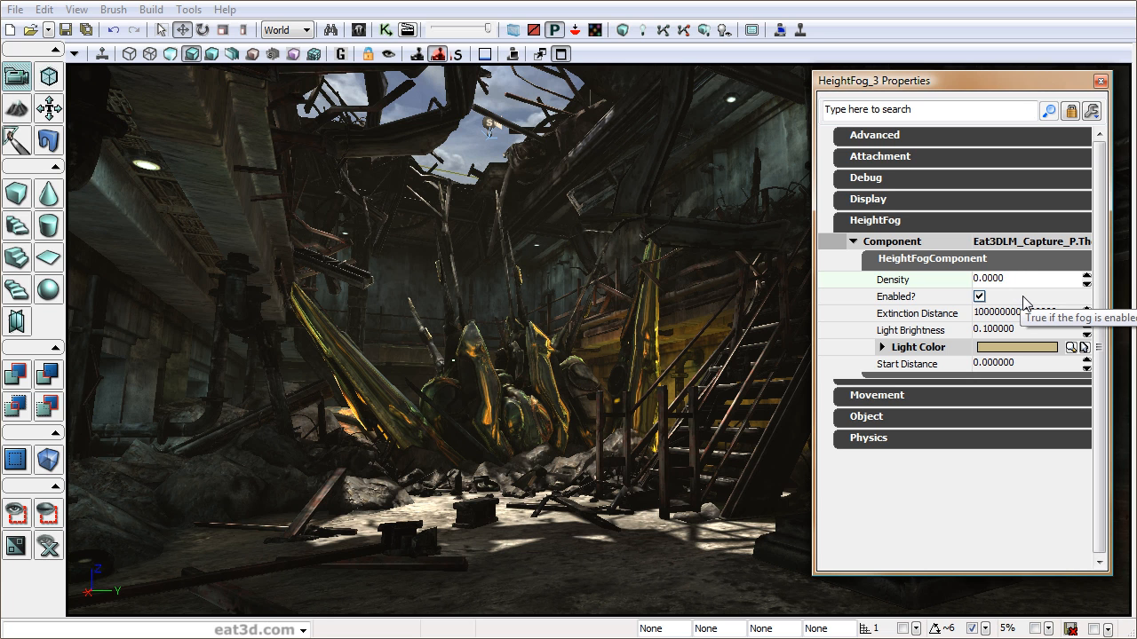
text(1)
key(Return)
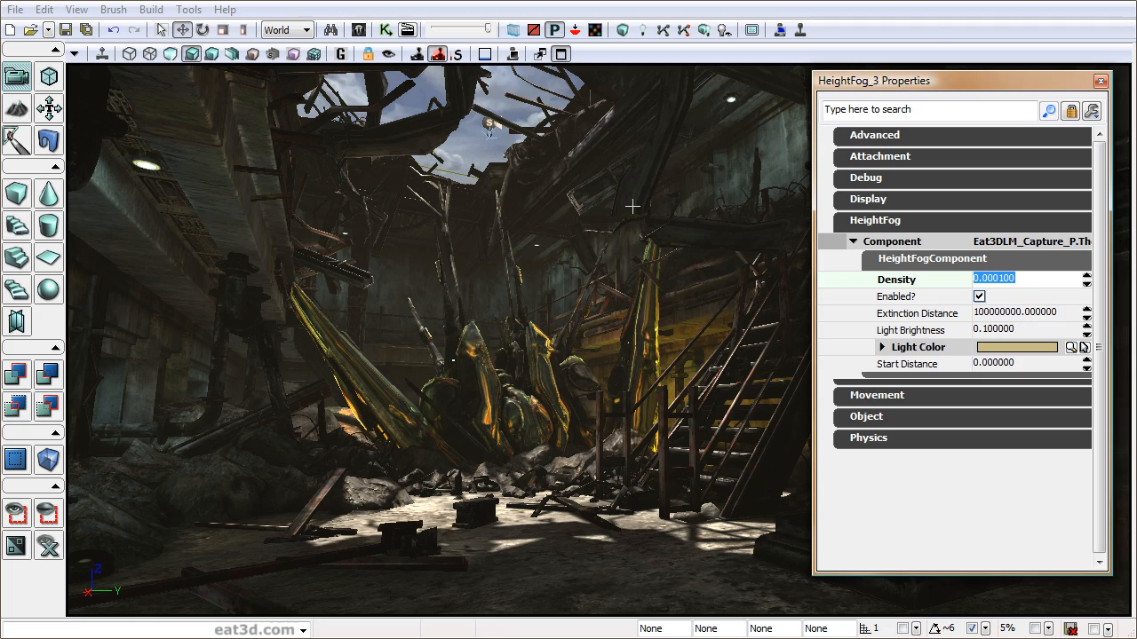
mouse_move(569, 312)
mouse_down()
mouse_move(561, 341)
mouse_move(568, 313)
mouse_up()
scroll(574, 312, down, 2)
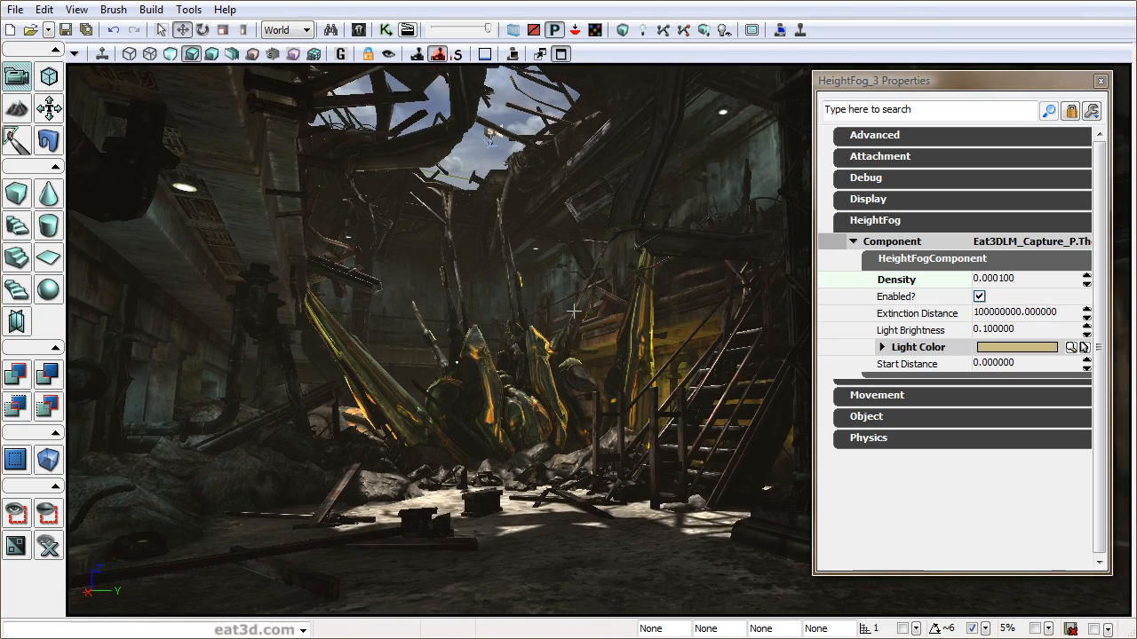
Set the HeightFog component's Density to 0.00015 and check the haze across the room.
drag(974, 281, 1003, 290)
click(1009, 280)
text(5)
key(Return)
drag(609, 298, 647, 294)
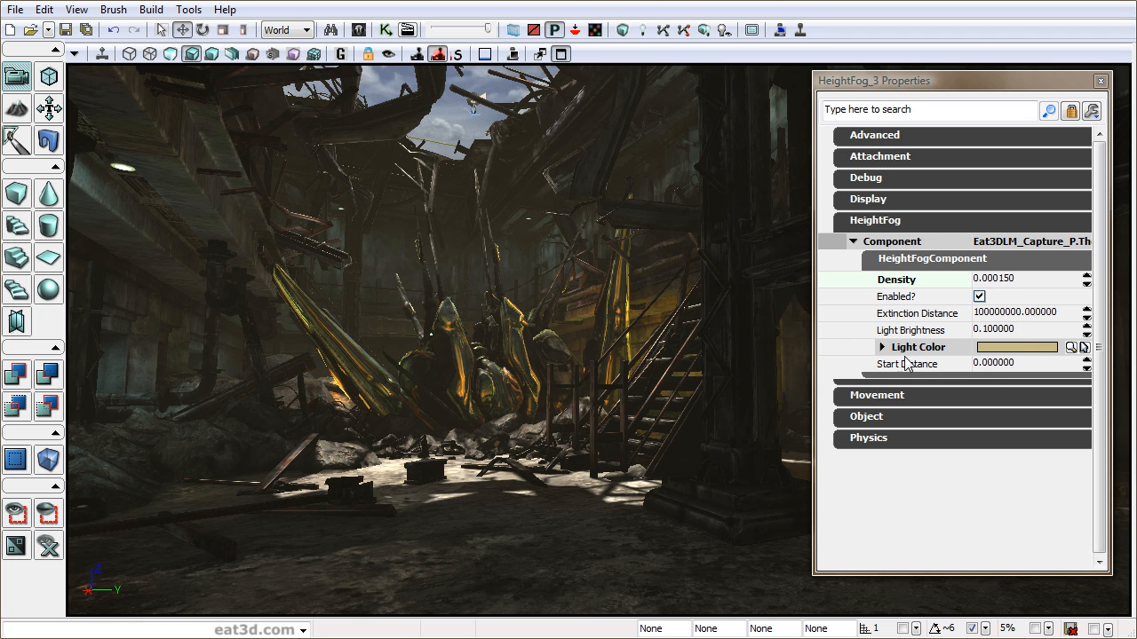
Try HeightFog Start Distance values of 100 and 300.
drag(401, 561, 439, 539)
mouse_move(640, 337)
right_down()
mouse_move(688, 341)
mouse_move(703, 378)
mouse_move(664, 353)
mouse_move(641, 358)
right_up()
click(1016, 360)
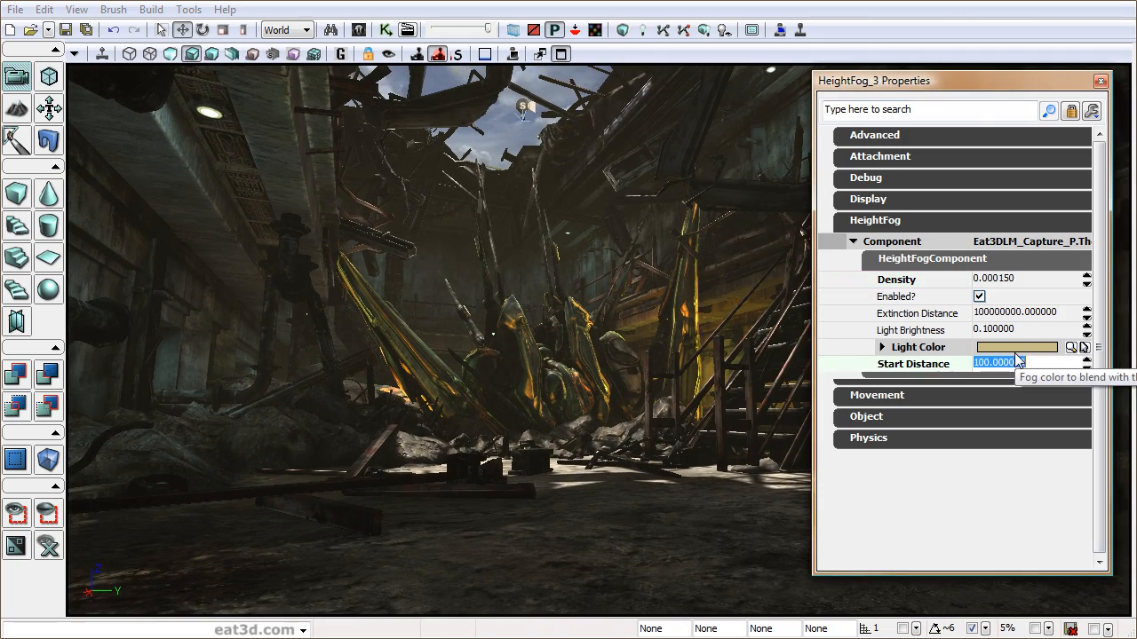
text(100)
key(Return)
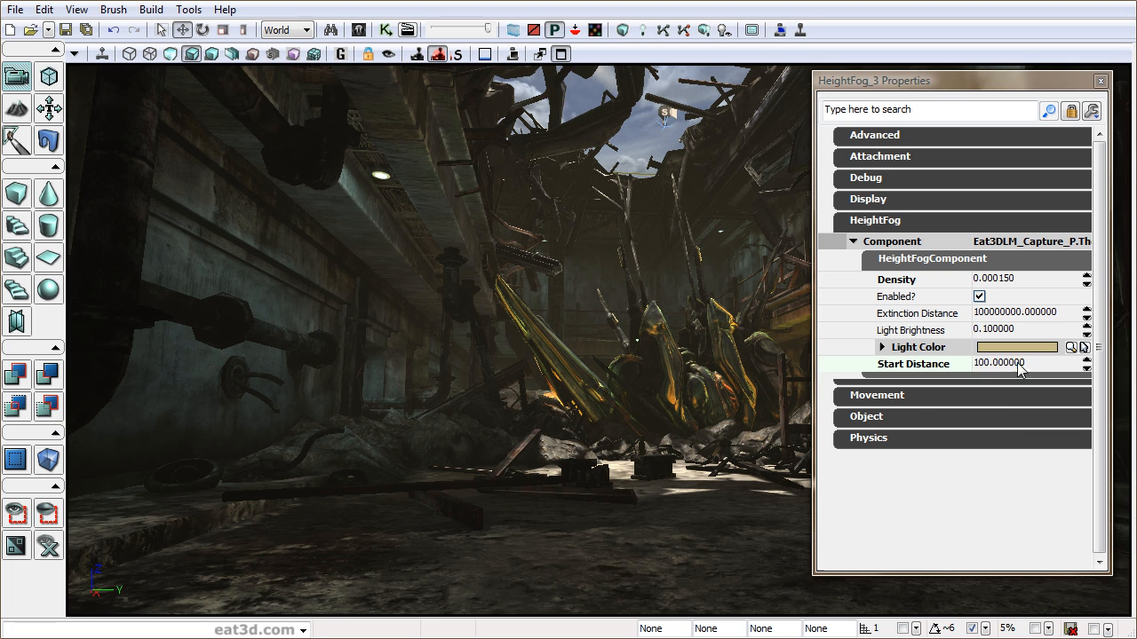
click(1017, 366)
click(1024, 368)
double_click(1025, 368)
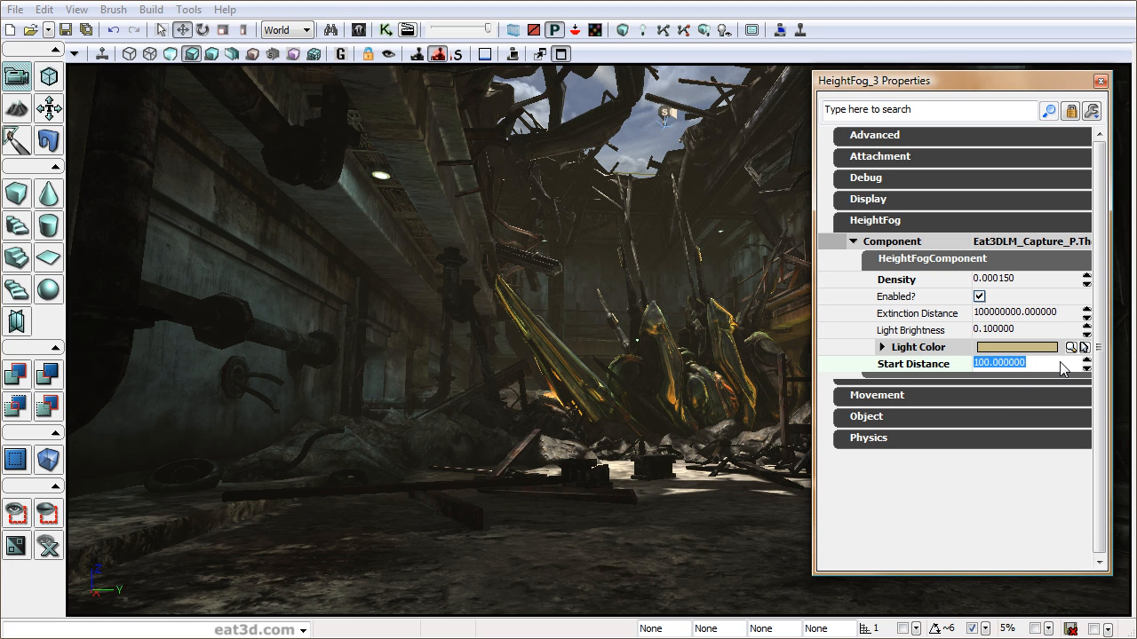
text(300)
key(Return)
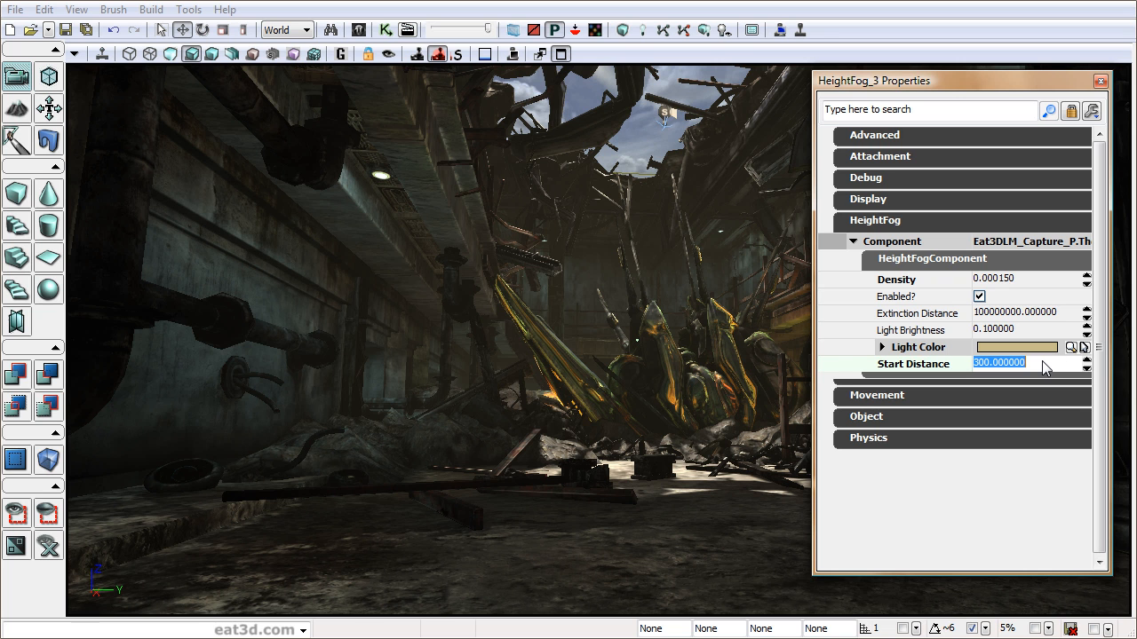
Compare the fog with Start Distance at 0 and at 300, looking around the room.
text(0)
key(Return)
text(300)
key(Return)
drag(382, 510, 405, 480)
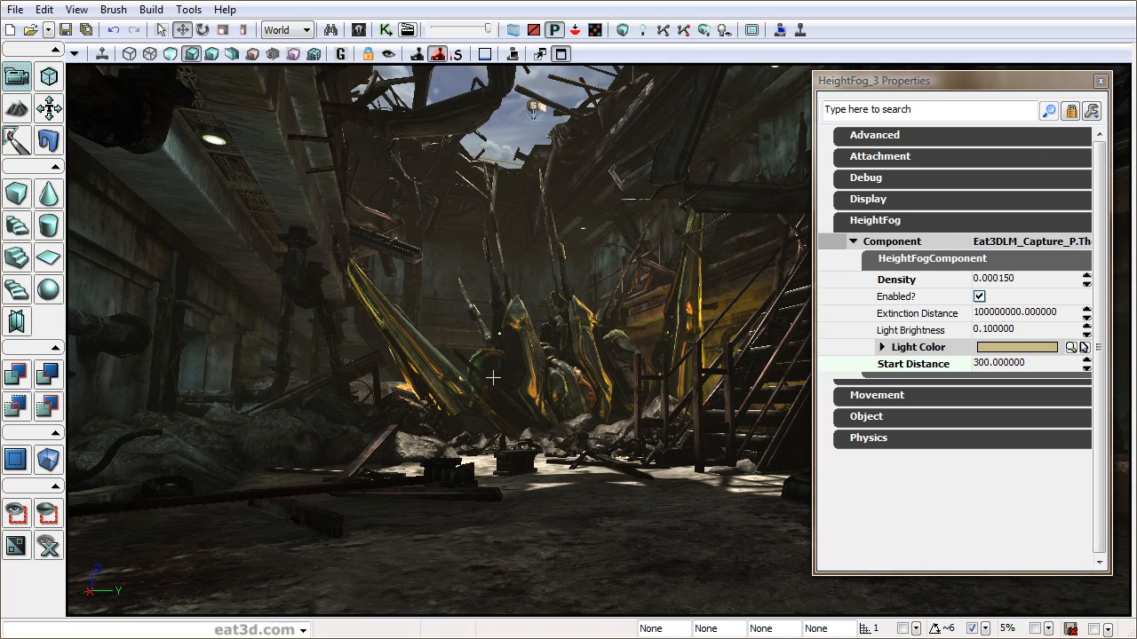
drag(507, 456, 521, 437)
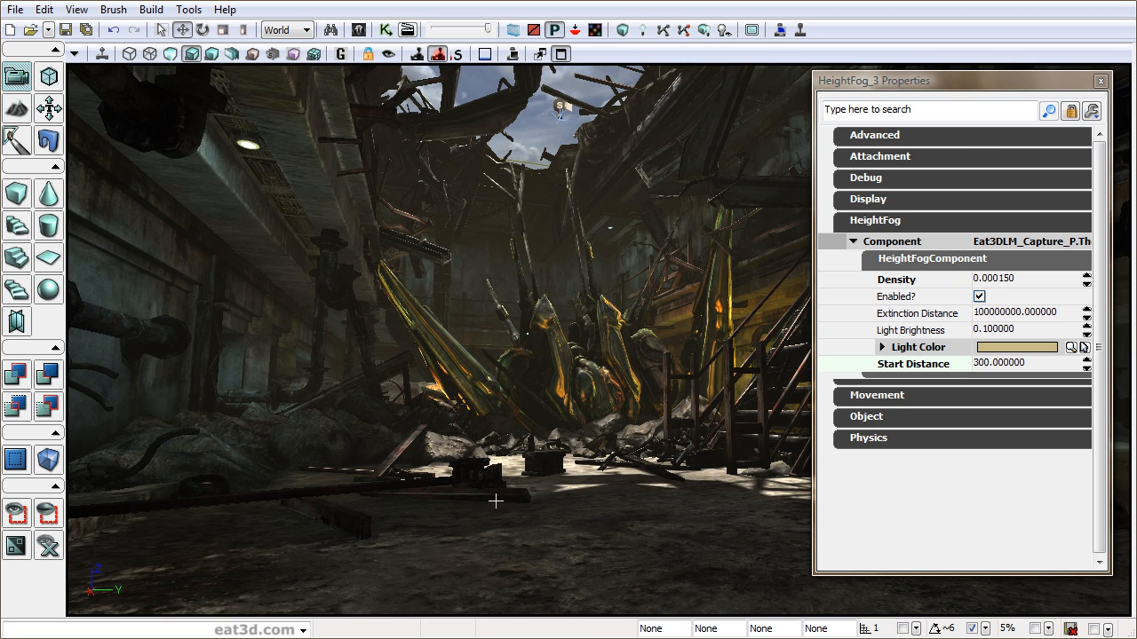
drag(495, 500, 499, 515)
right_drag(499, 515, 475, 490)
Try a fog Start Distance of 600, set it to 650 and close the HeightFog properties.
click(1041, 365)
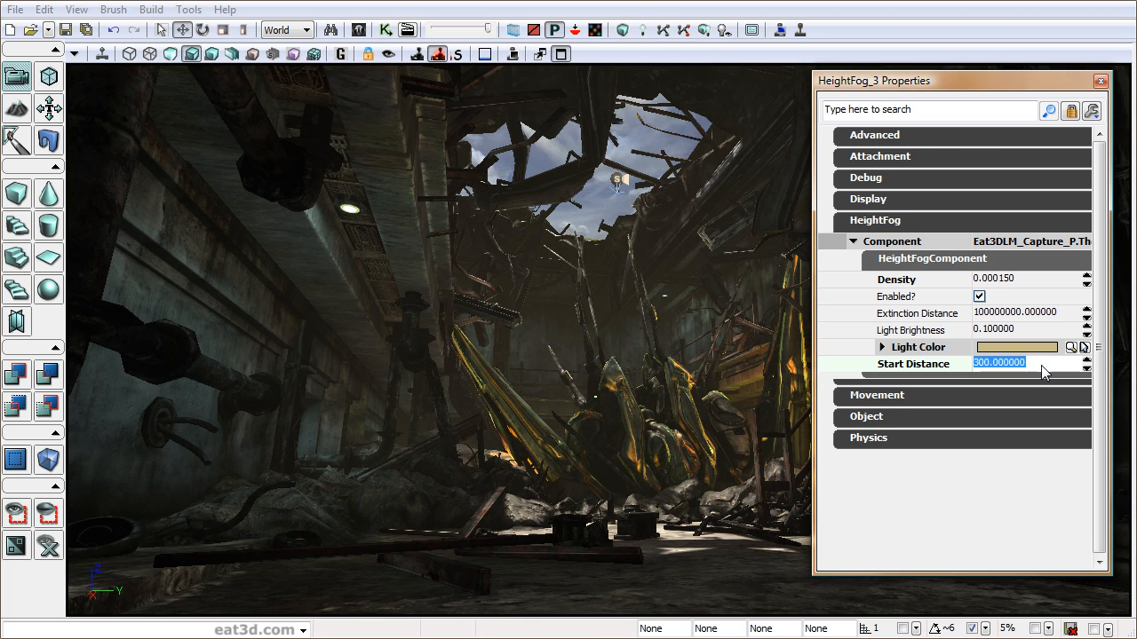
text(600)
key(Return)
text(650)
key(Return)
click(673, 286)
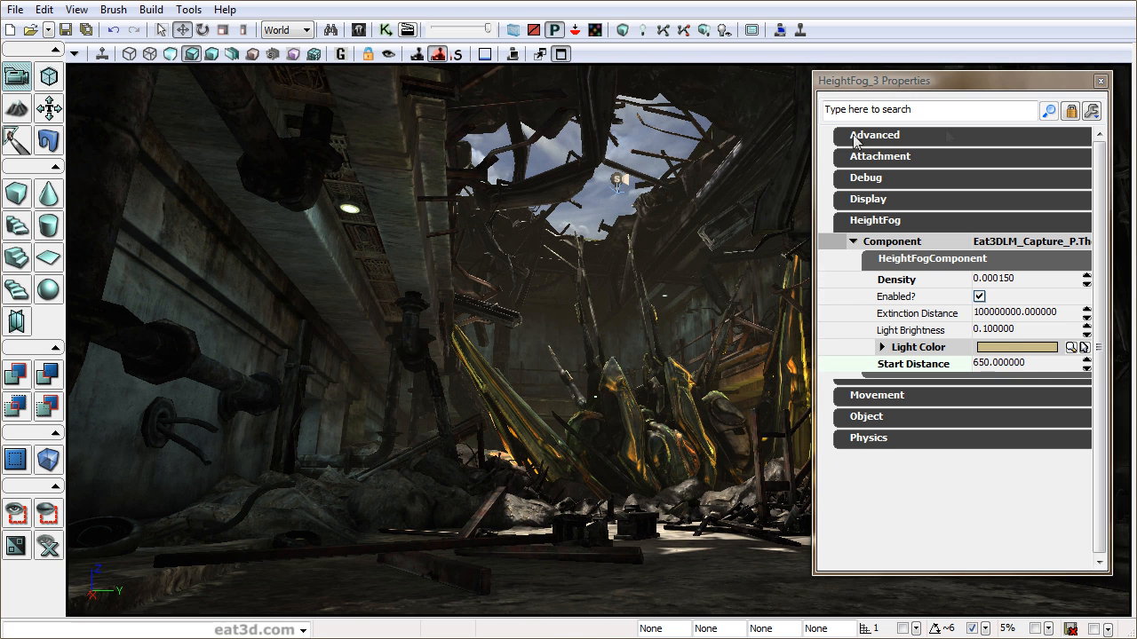
click(1101, 81)
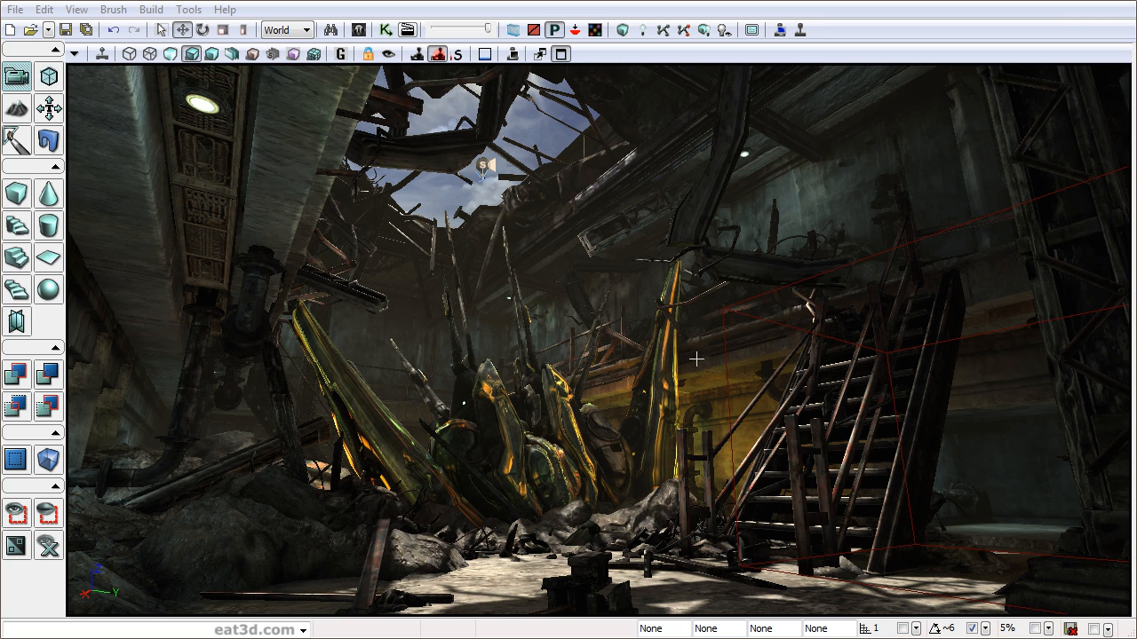
Turn on Game View for the viewport, switching it off and on again to compare.
click(341, 57)
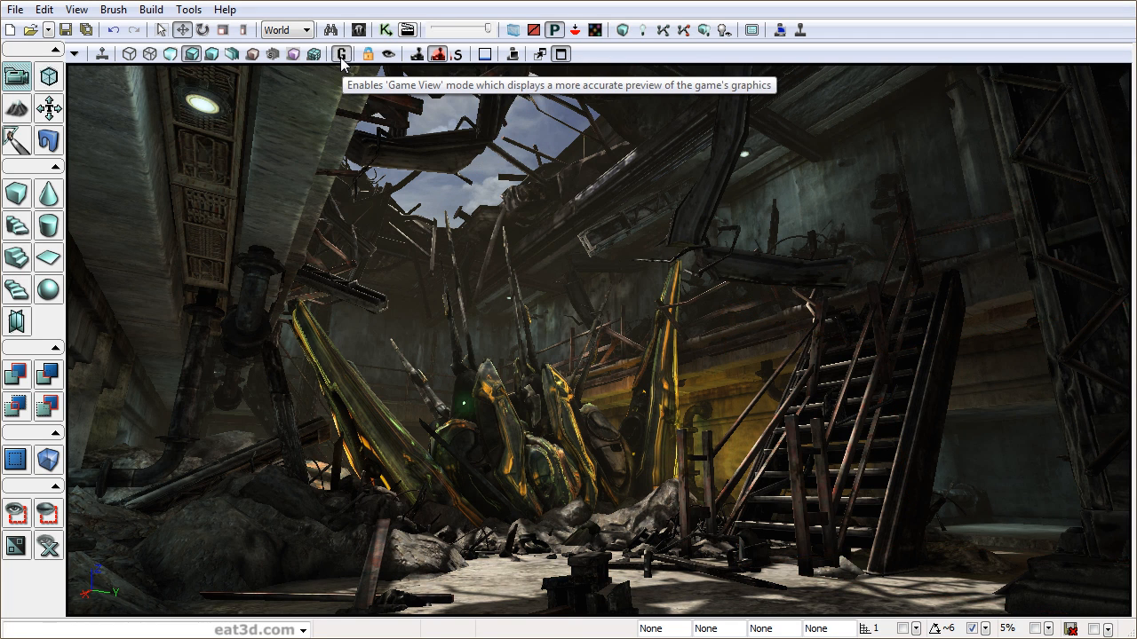
key(g)
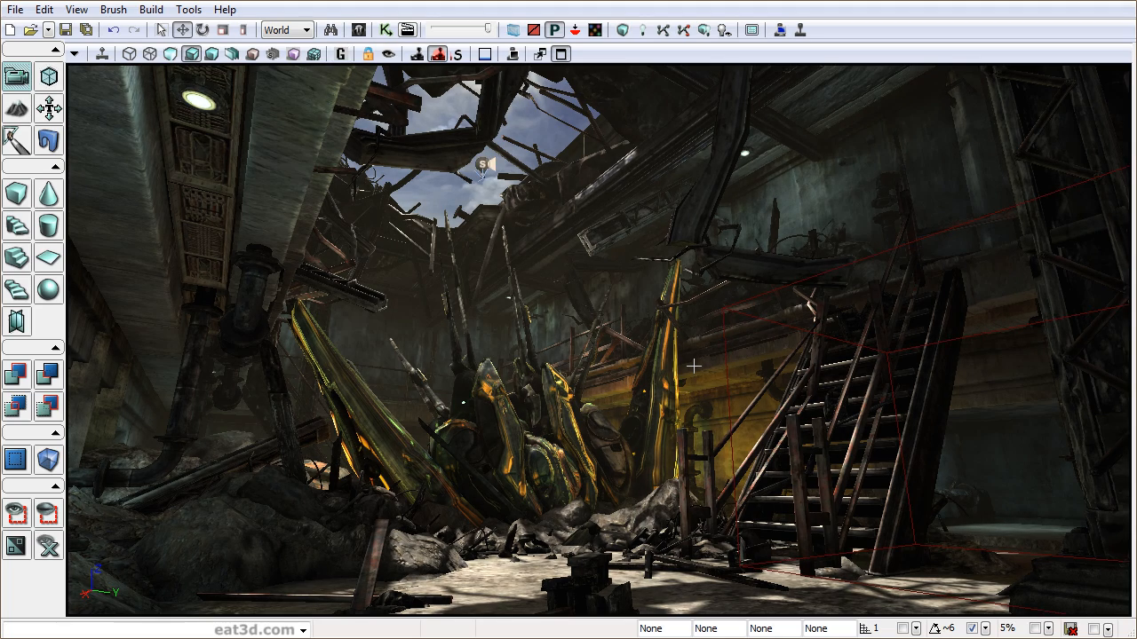
key(g)
Open the World Properties and expand Default Post Process Settings under WorldInfo.
right_drag(689, 345, 569, 340)
click(76, 10)
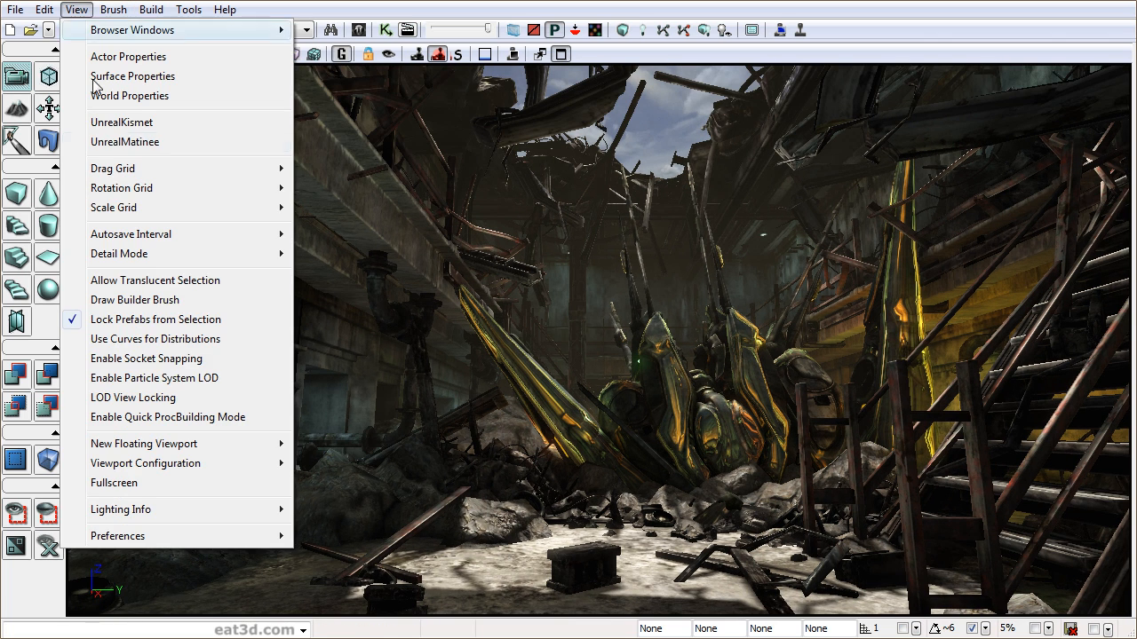
click(129, 96)
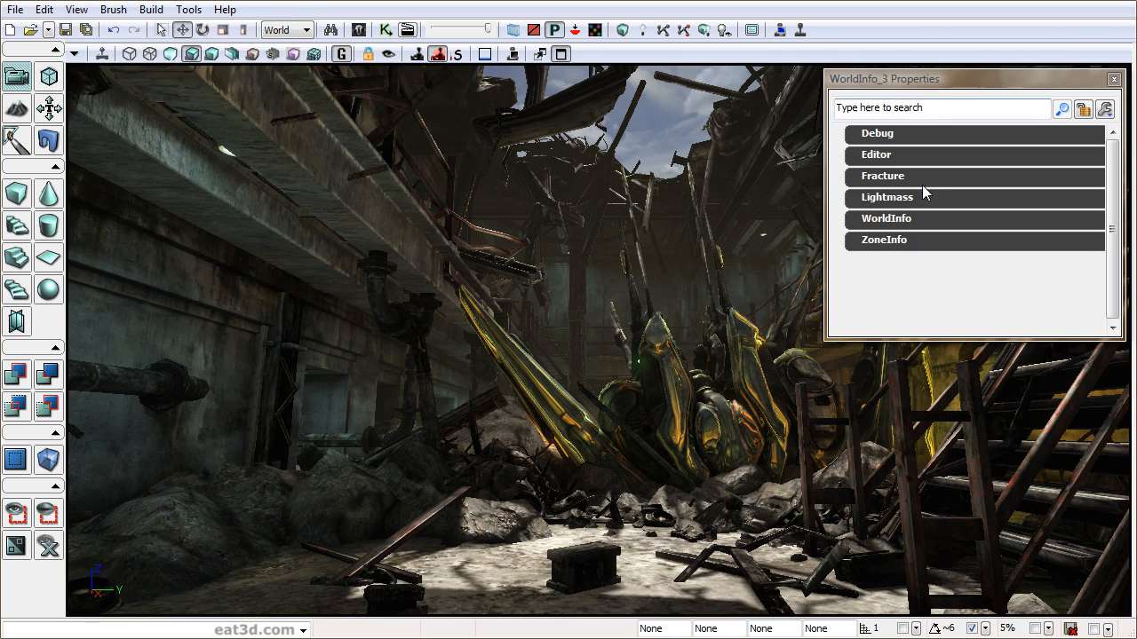
click(913, 223)
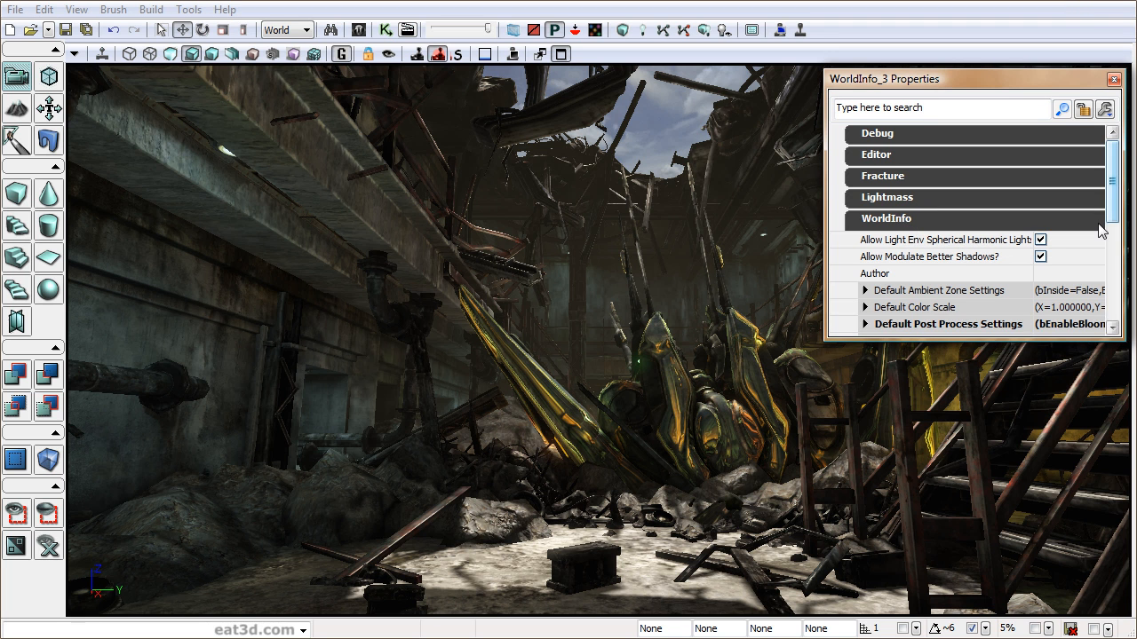
scroll(1066, 230, down, 1)
double_click(972, 284)
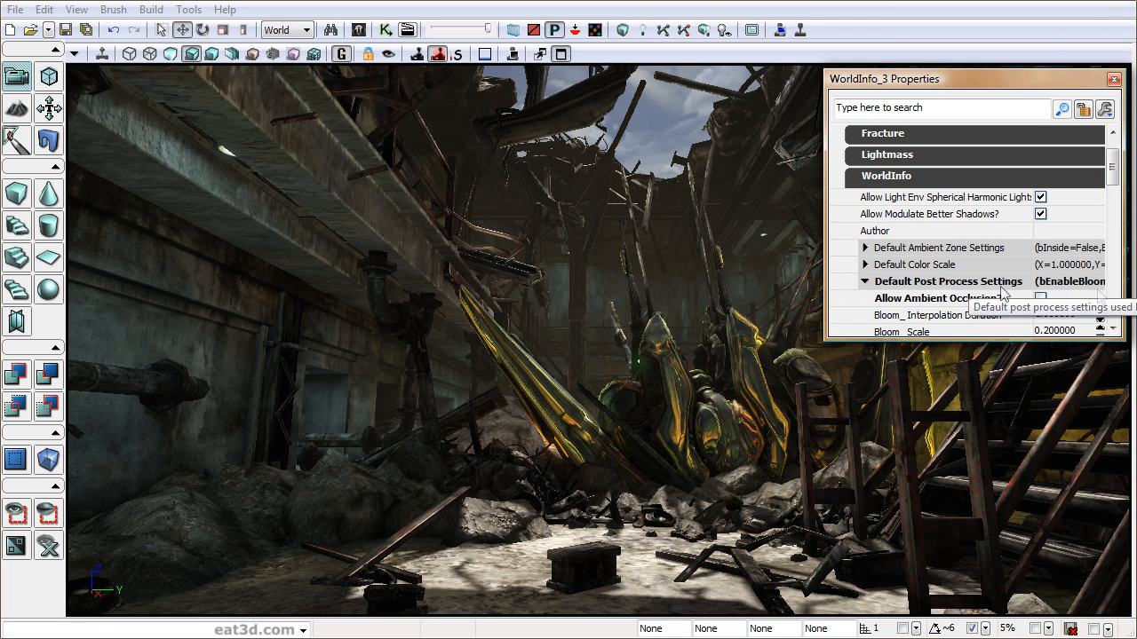
Enable Allow Ambient Occlusion in the world's Default Post Process Settings.
drag(1113, 174, 1120, 198)
right_drag(824, 451, 868, 450)
drag(869, 451, 877, 439)
drag(650, 446, 651, 435)
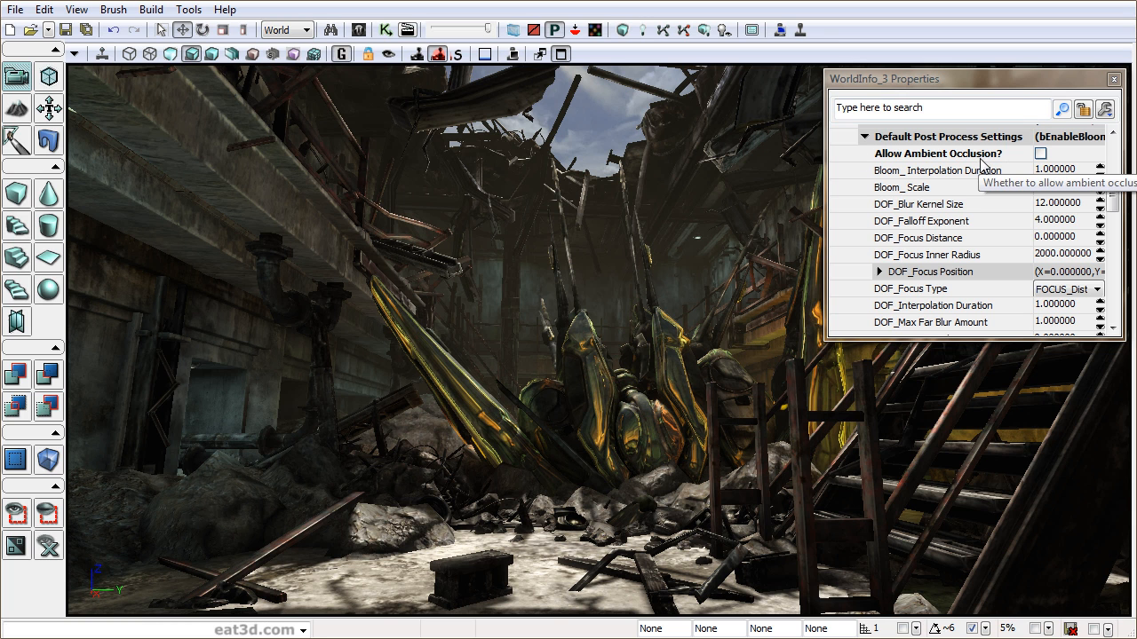
drag(602, 404, 602, 404)
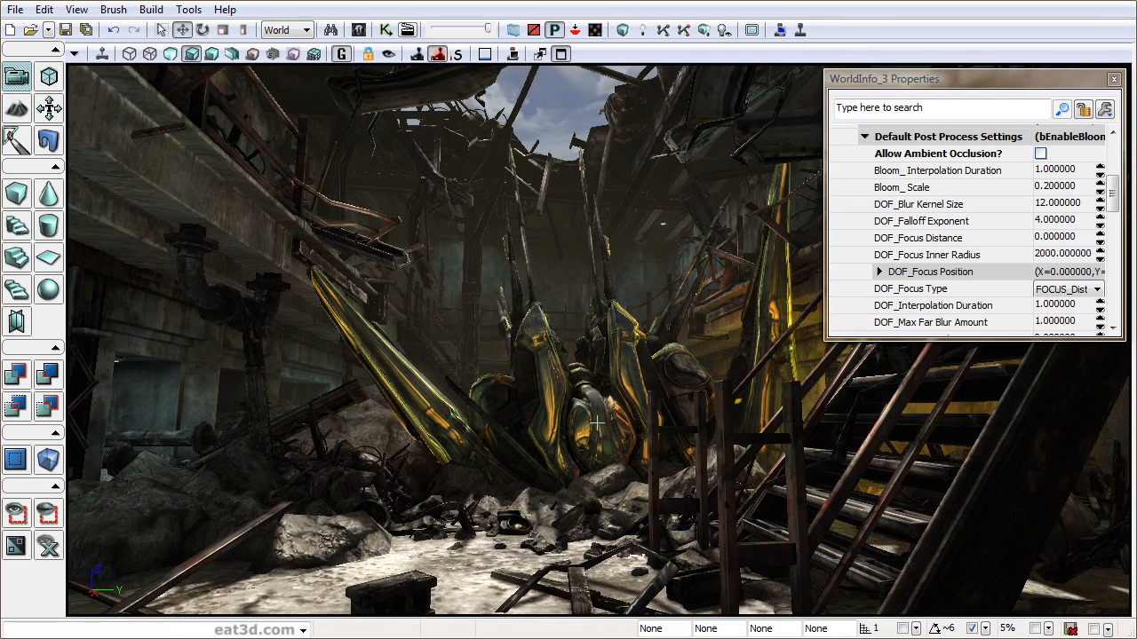
drag(638, 331, 637, 331)
drag(1109, 199, 1109, 193)
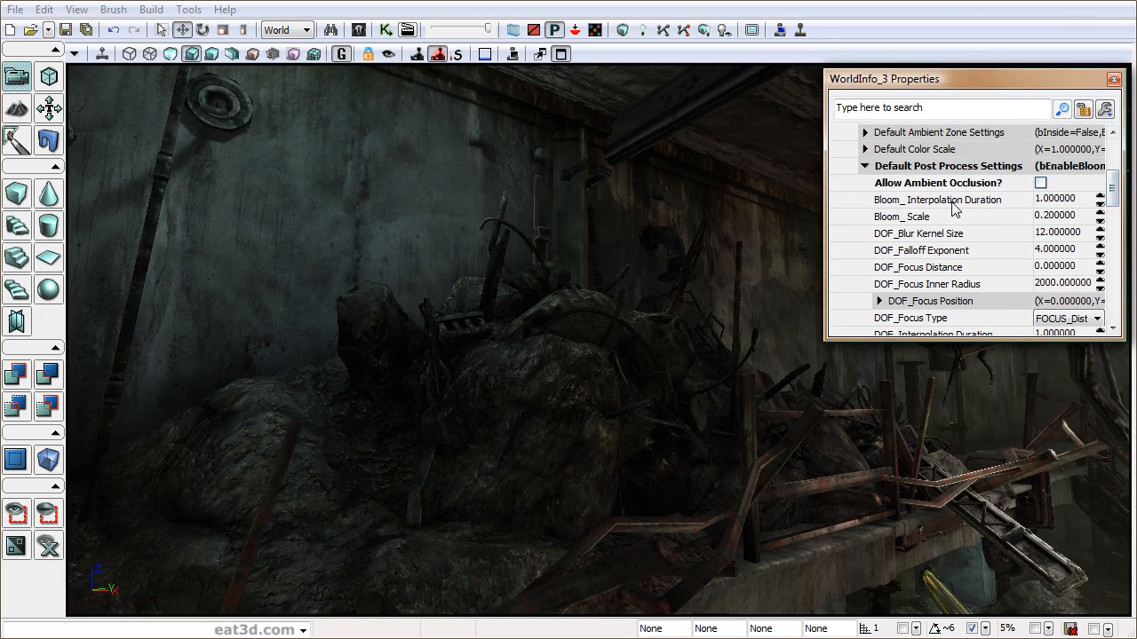
click(1040, 183)
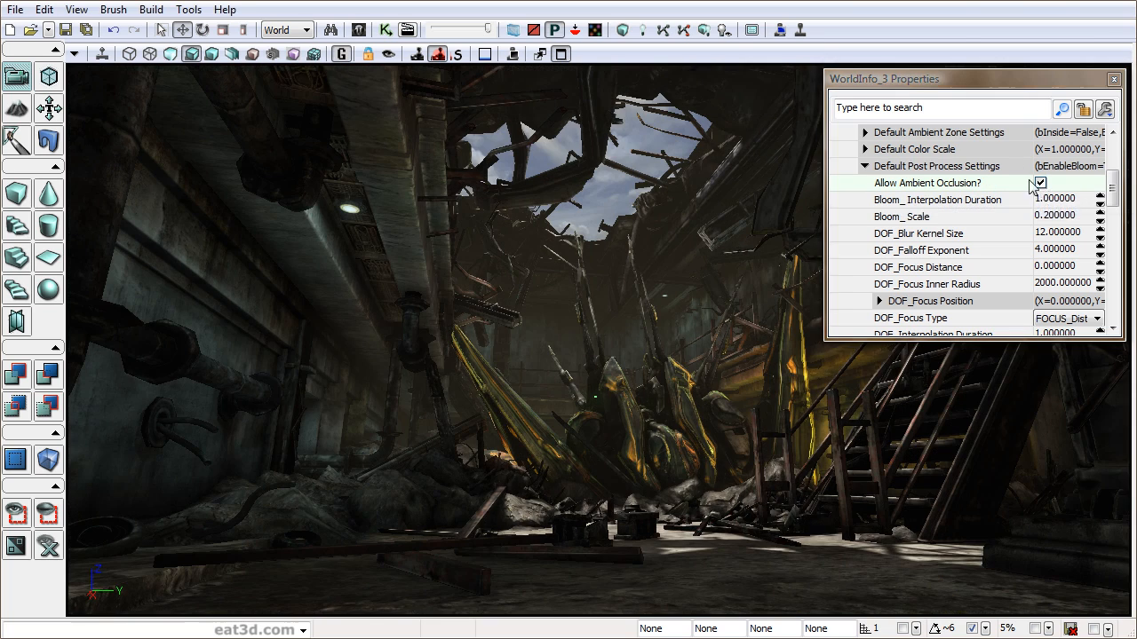
Toggle Allow Ambient Occlusion off and on from several viewpoints to compare the shading, leaving it enabled.
click(1040, 183)
click(1040, 183)
click(1040, 183)
click(1040, 183)
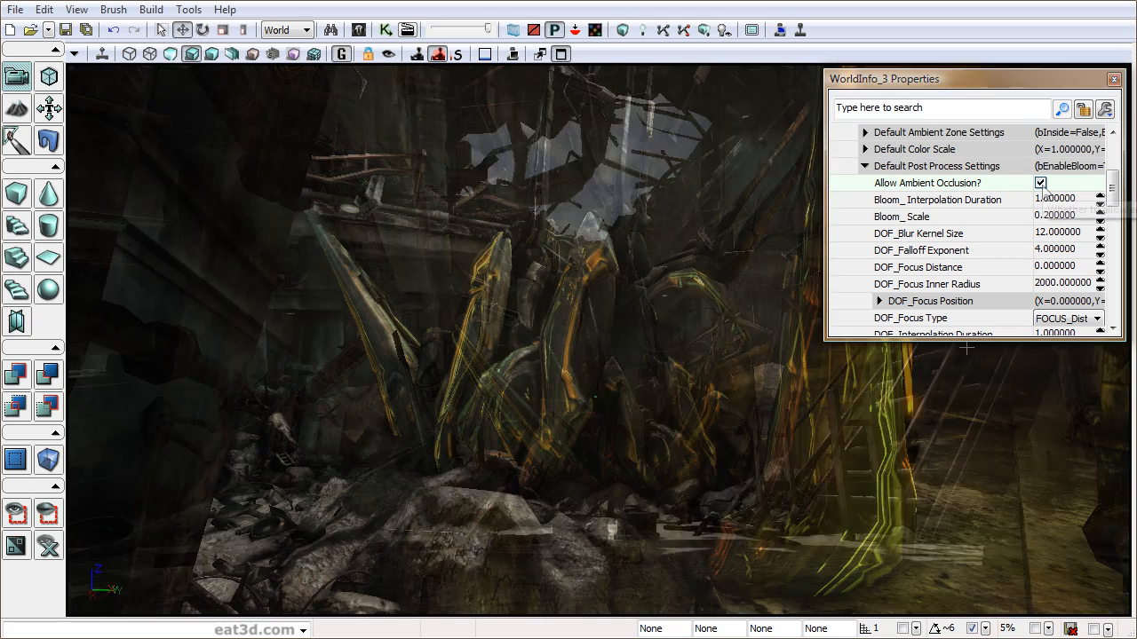
click(1040, 183)
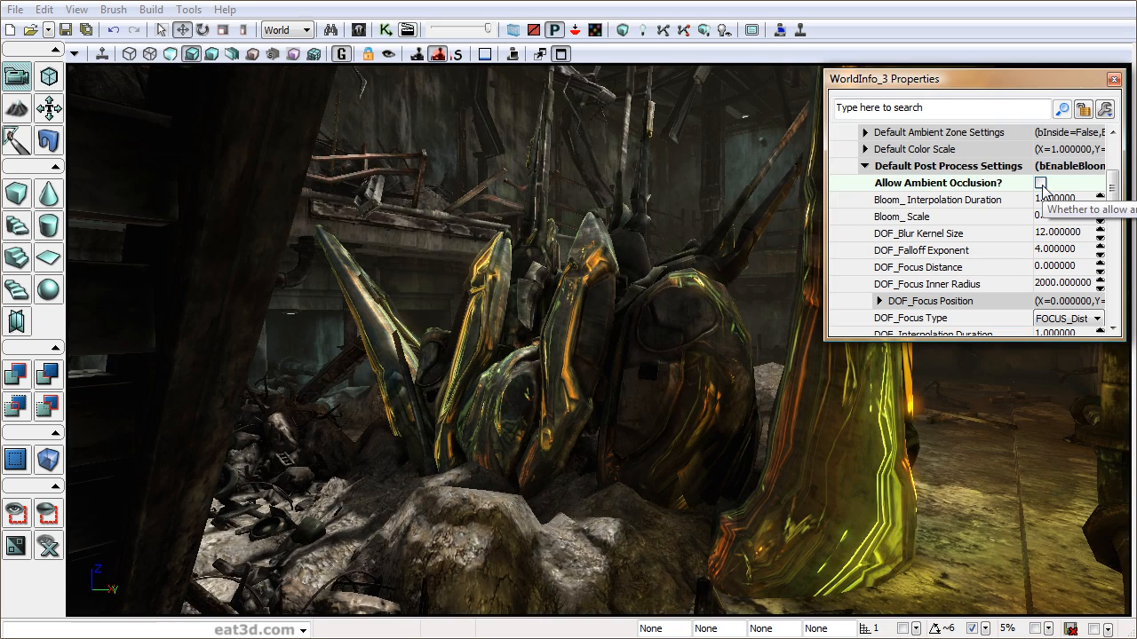
click(1040, 182)
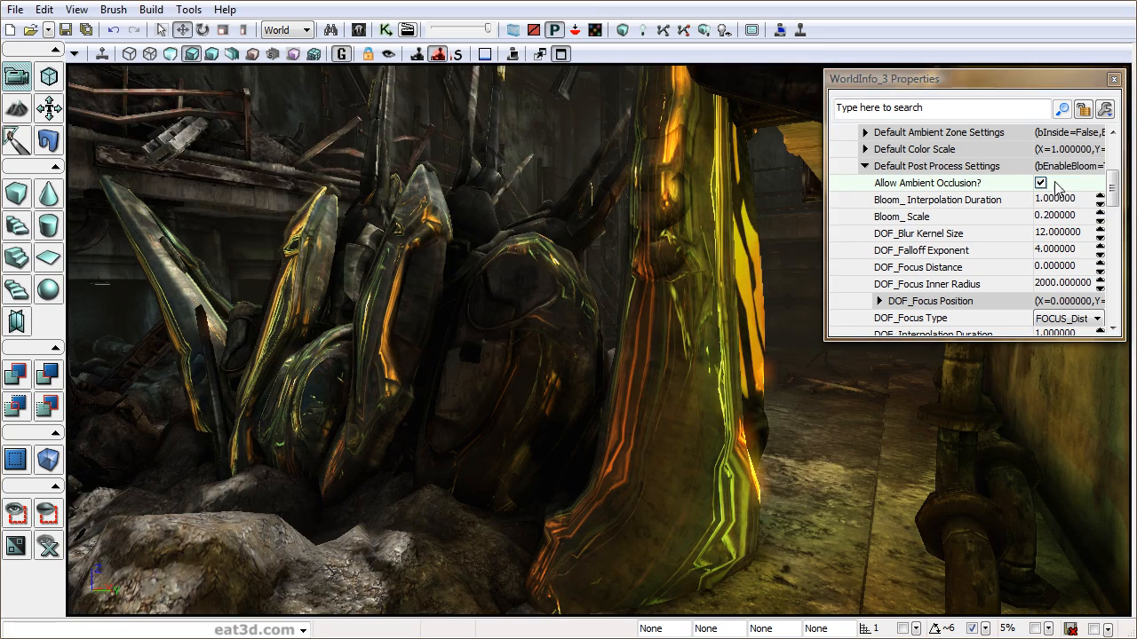
click(1040, 183)
click(1040, 183)
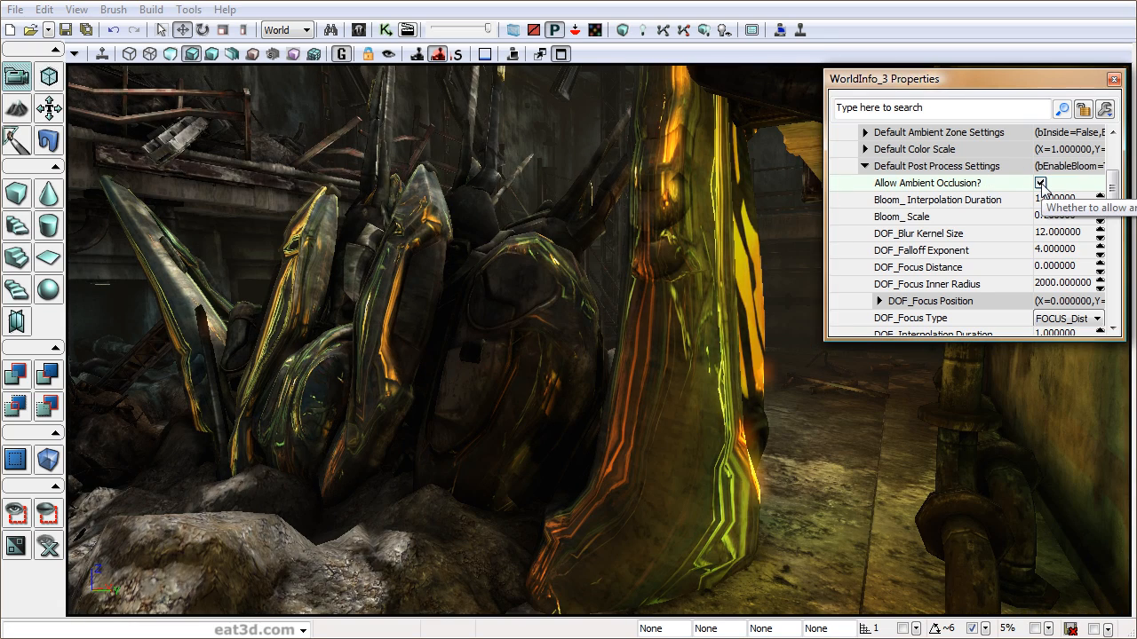
click(1040, 183)
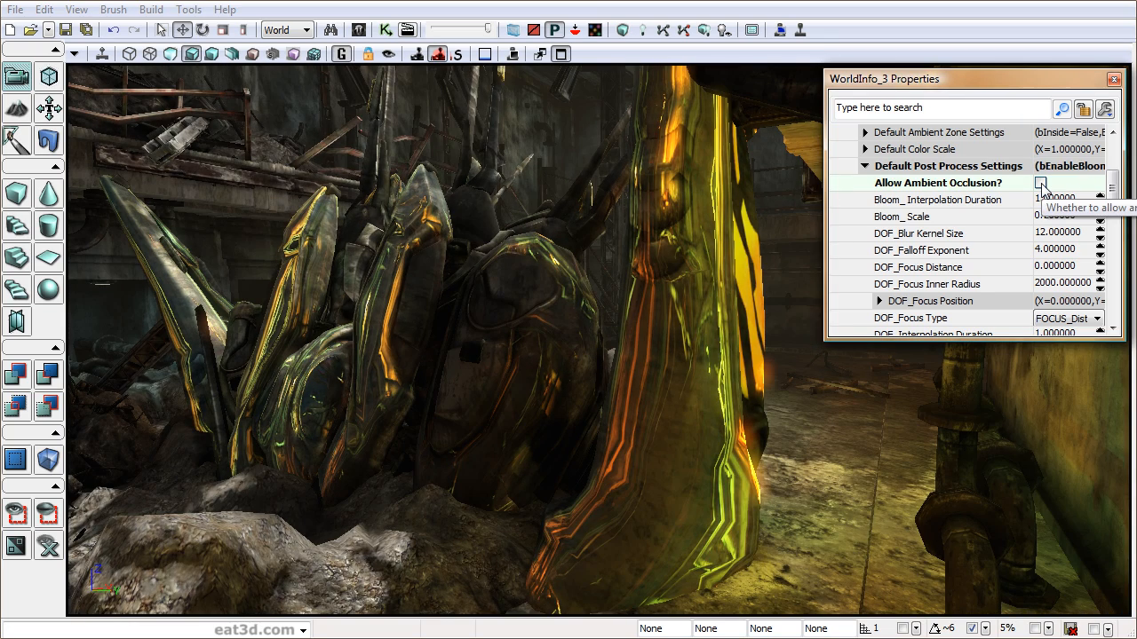
click(1040, 183)
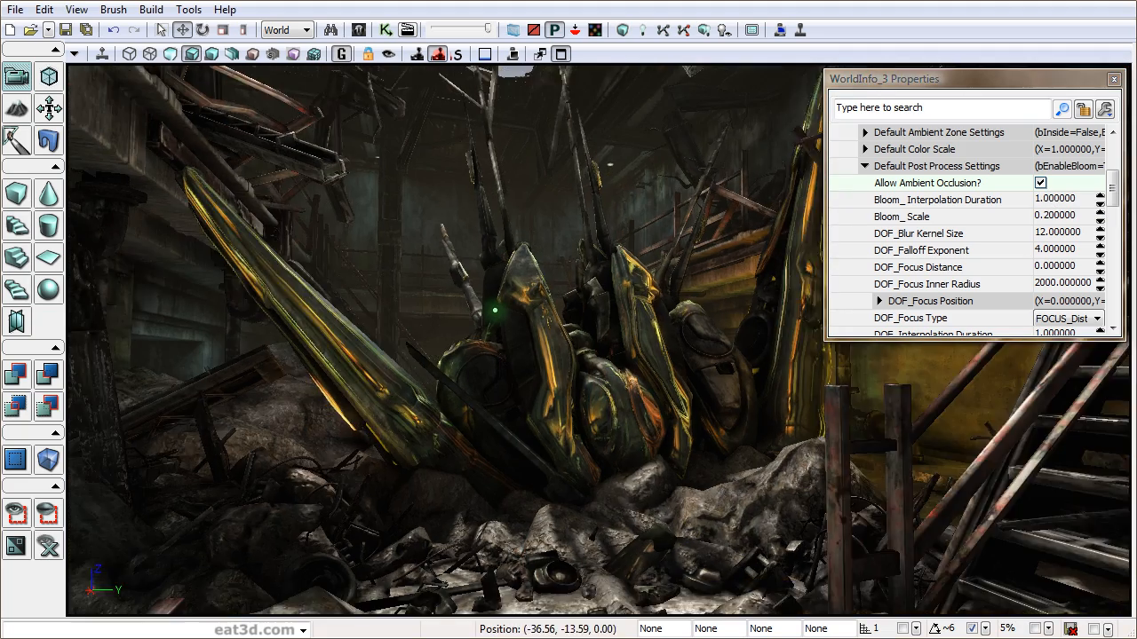
From the wide bookmarked view, try a Bloom Scale of 0.5 and restore it to 0.2.
drag(647, 400, 647, 453)
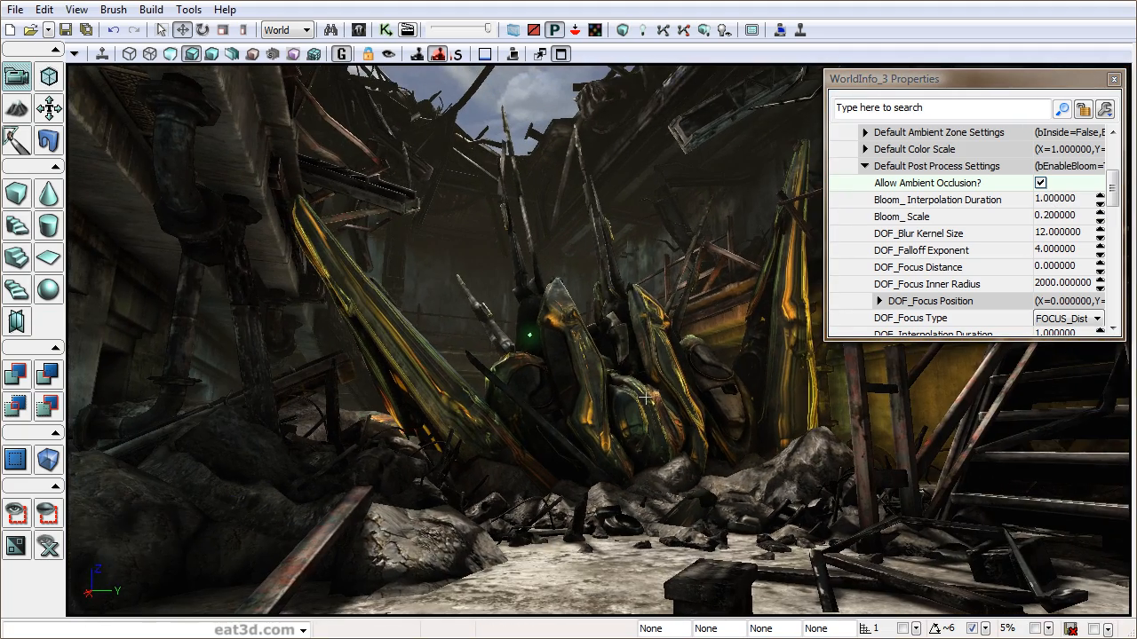
key(1)
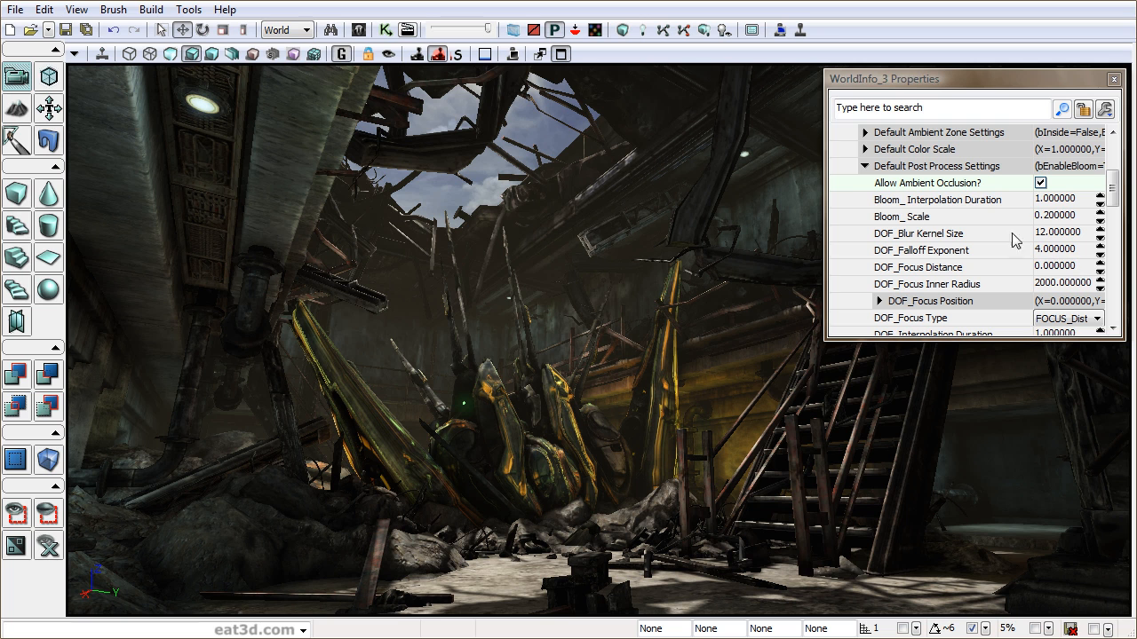
click(1081, 220)
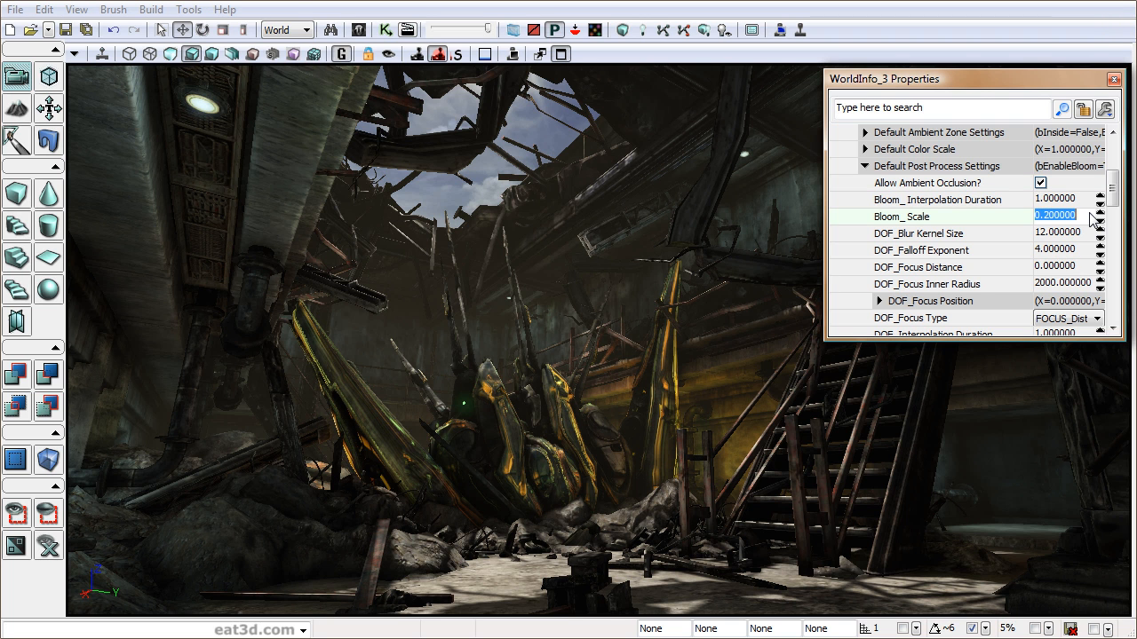
text(0.5)
key(Return)
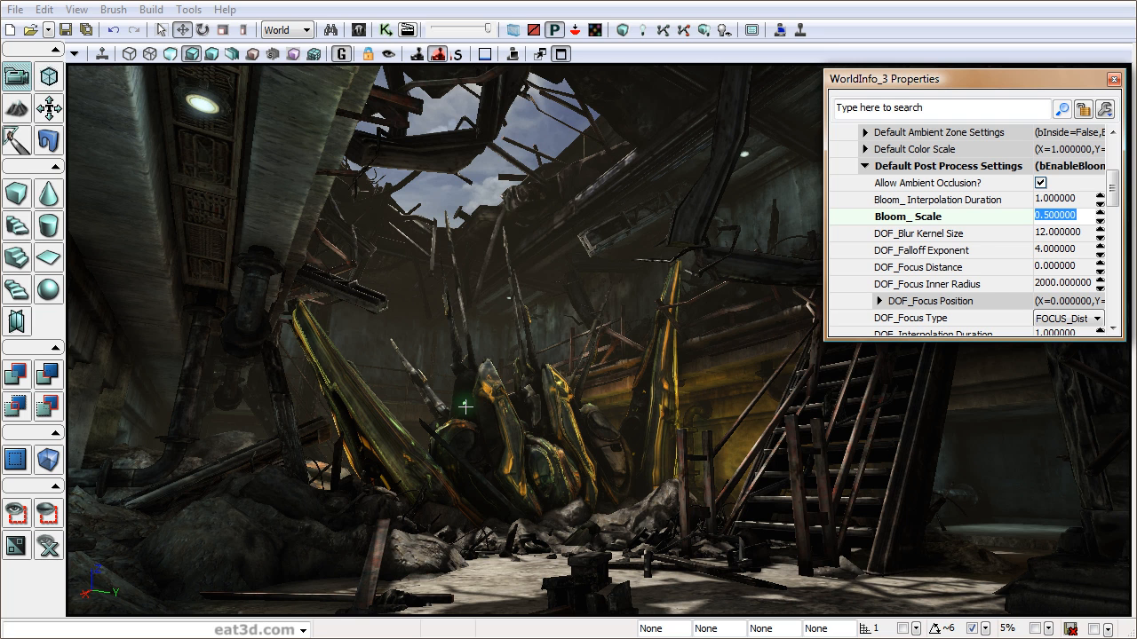
text(.2)
key(Return)
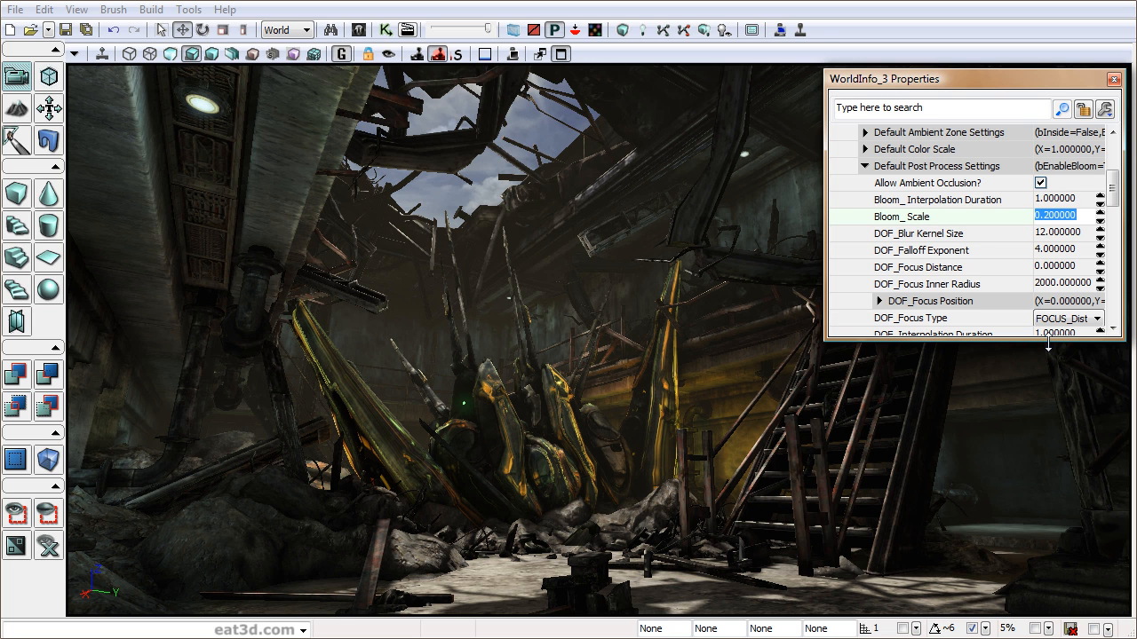
Set the world's default Bloom Scale to 0.5.
text(.5)
key(Return)
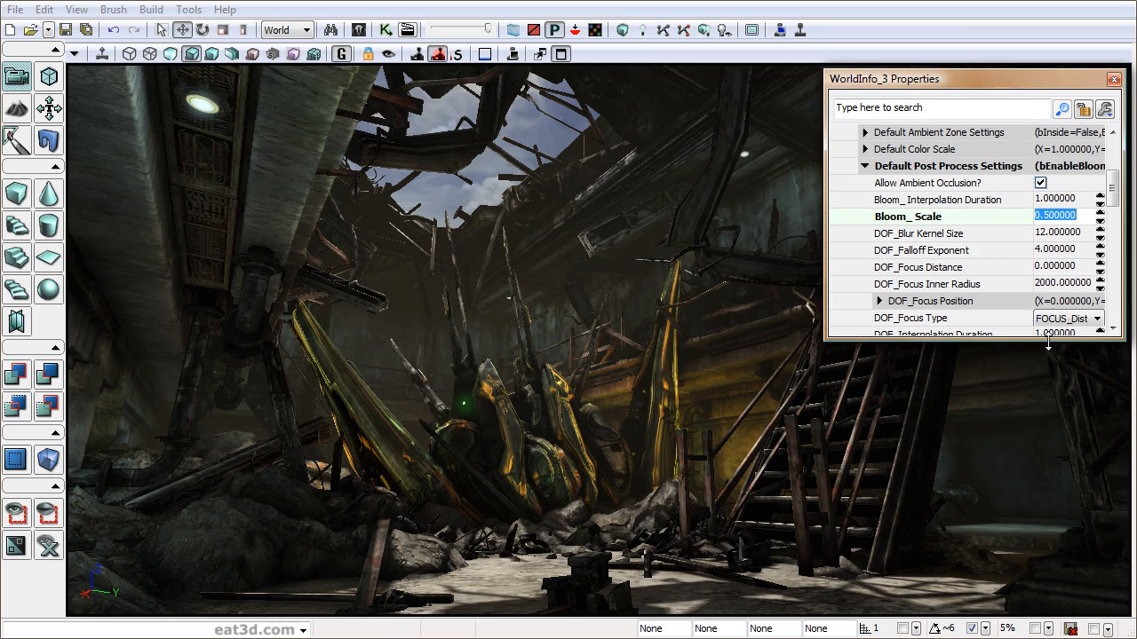
drag(792, 389, 792, 388)
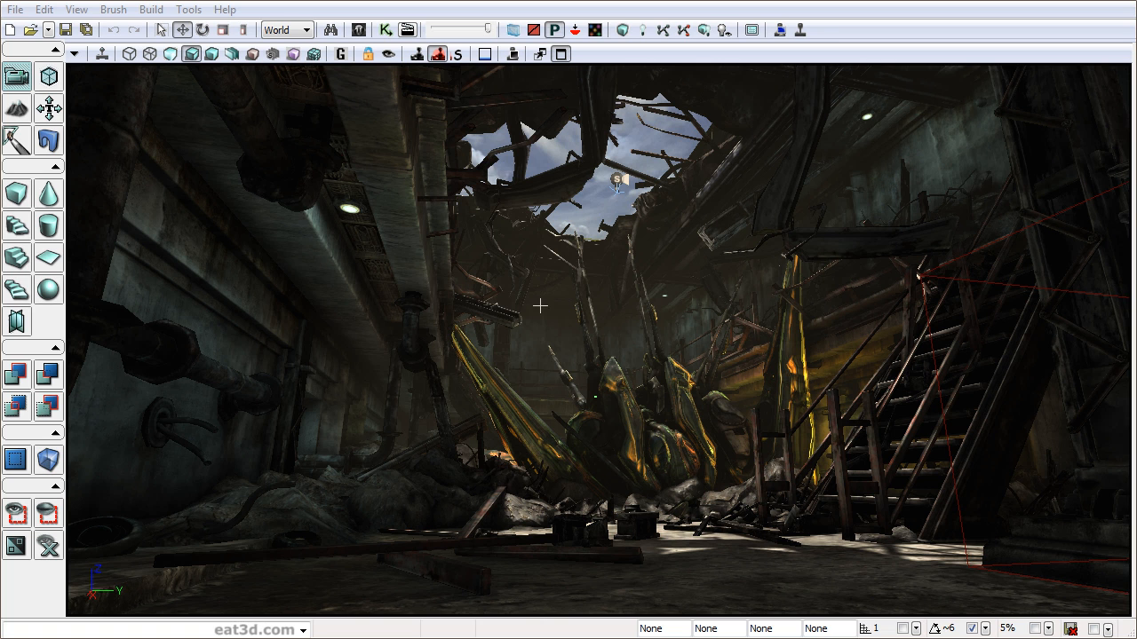
Make Eat3DLM_Lights the current level in the Level Manager.
click(359, 29)
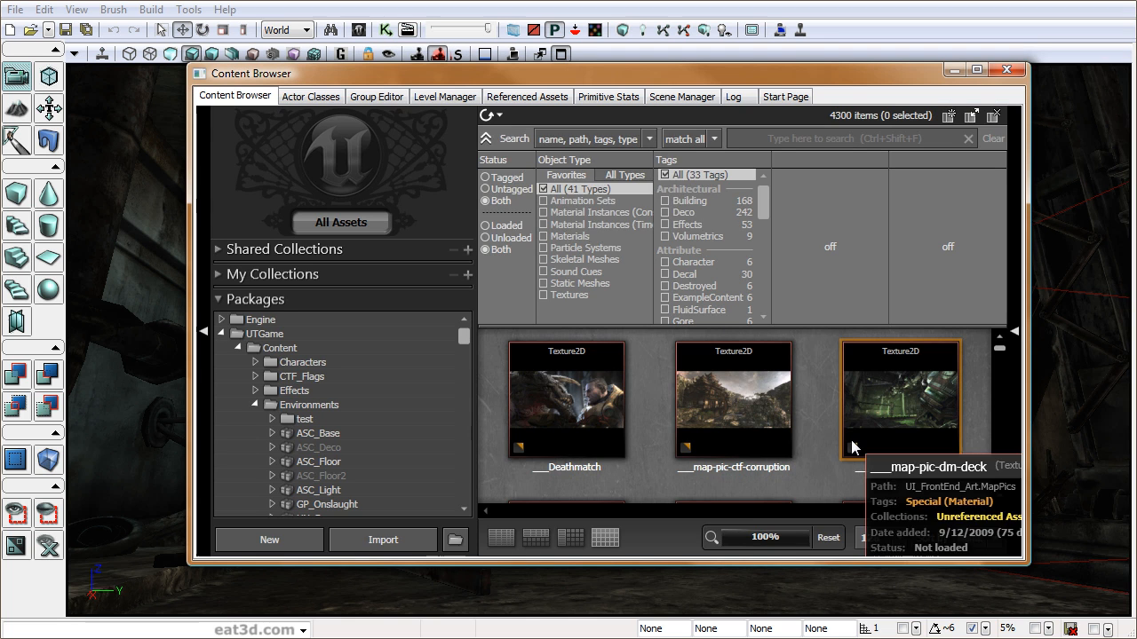
click(445, 98)
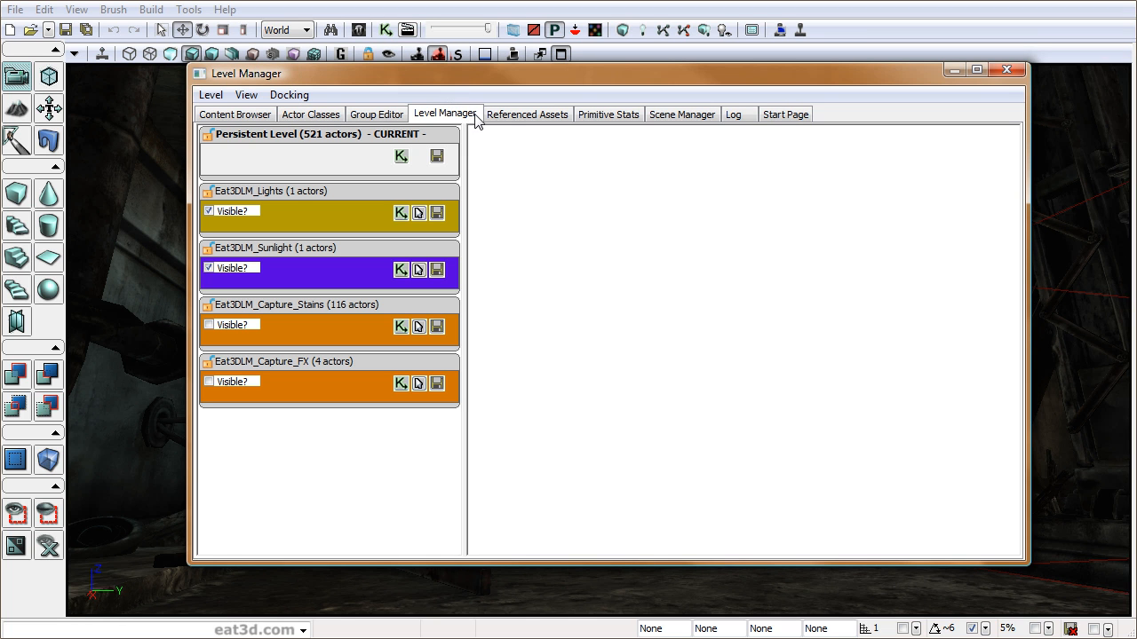
double_click(294, 192)
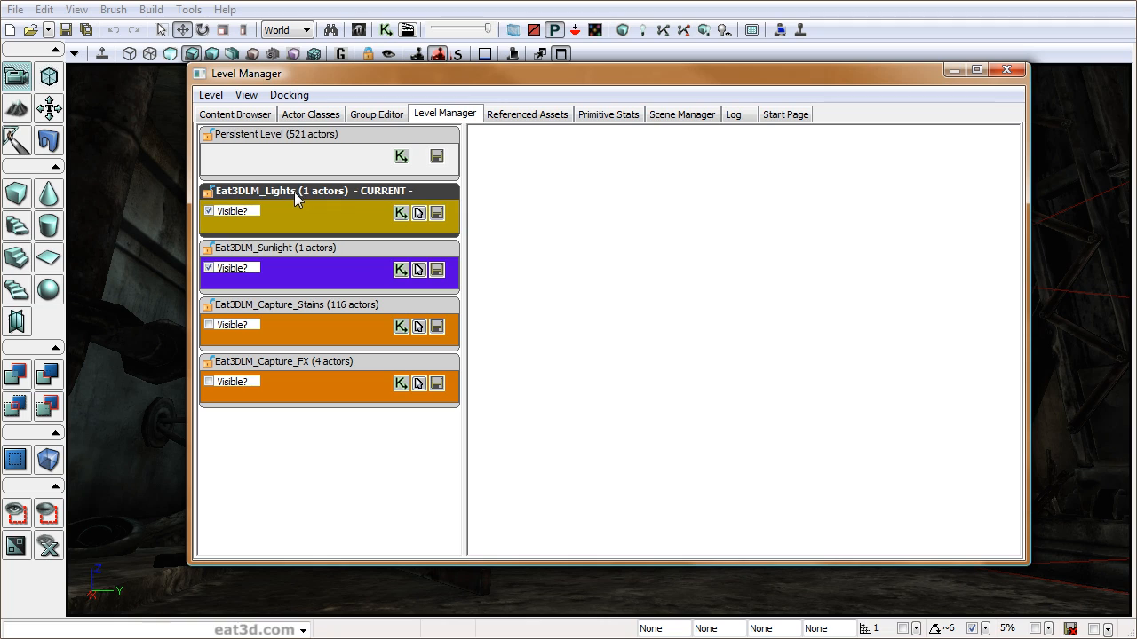
click(1007, 69)
Add a point light at the round lamp fixture on the ceiling above the rubble.
right_drag(734, 312, 804, 282)
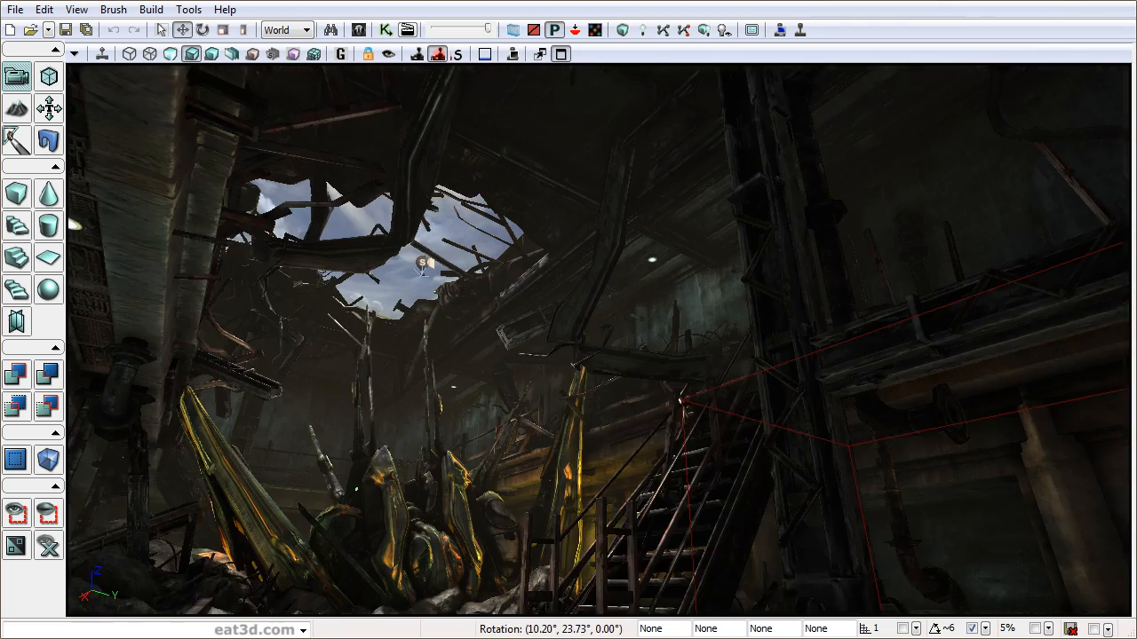
middle_drag(804, 283, 812, 240)
drag(813, 240, 822, 89)
right_drag(821, 89, 768, 82)
middle_drag(768, 82, 786, 68)
drag(727, 306, 727, 249)
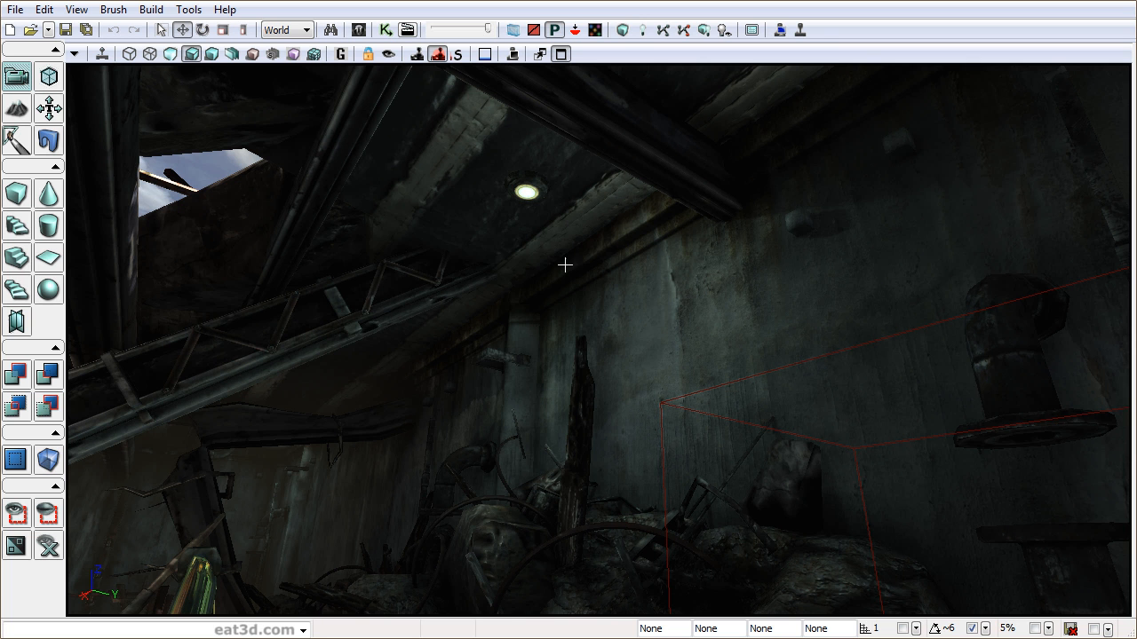
drag(727, 306, 727, 355)
middle_drag(726, 355, 716, 324)
drag(716, 325, 768, 279)
drag(527, 224, 558, 224)
right_click(399, 207)
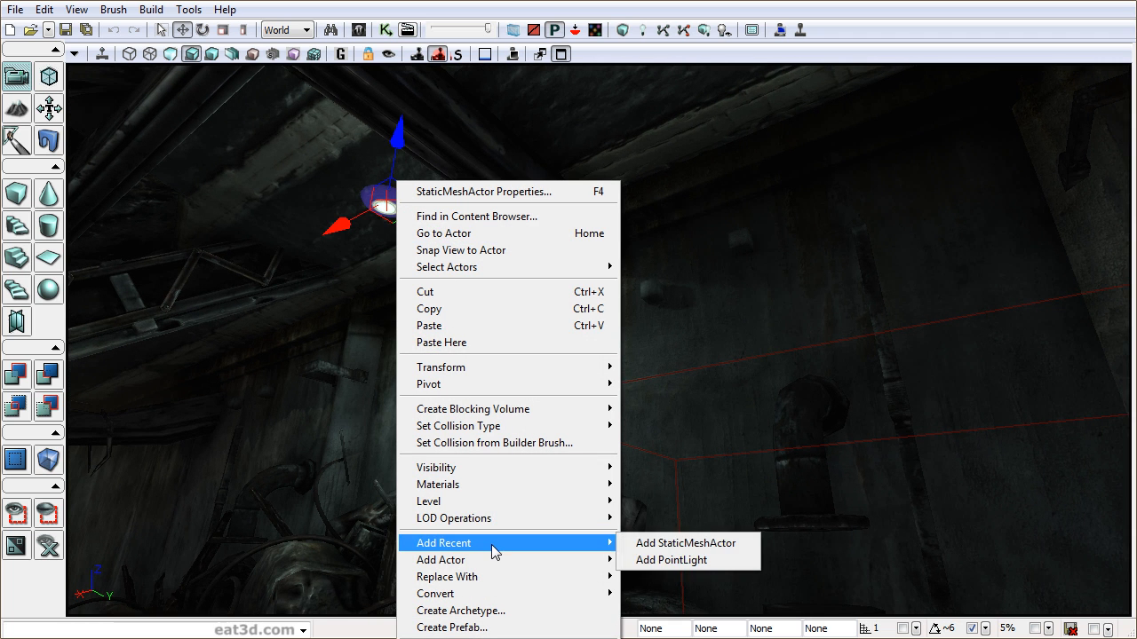
mouse_move(492, 563)
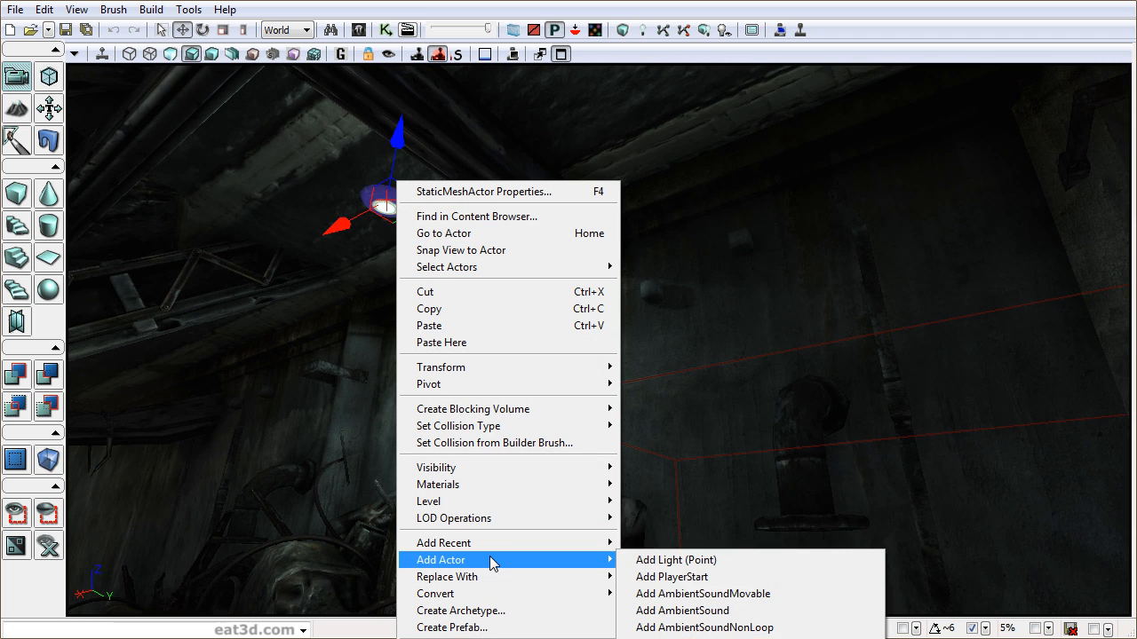
click(686, 565)
Lower the new point light to just beneath the ceiling lamp fixture.
right_drag(607, 249, 680, 259)
drag(680, 260, 668, 277)
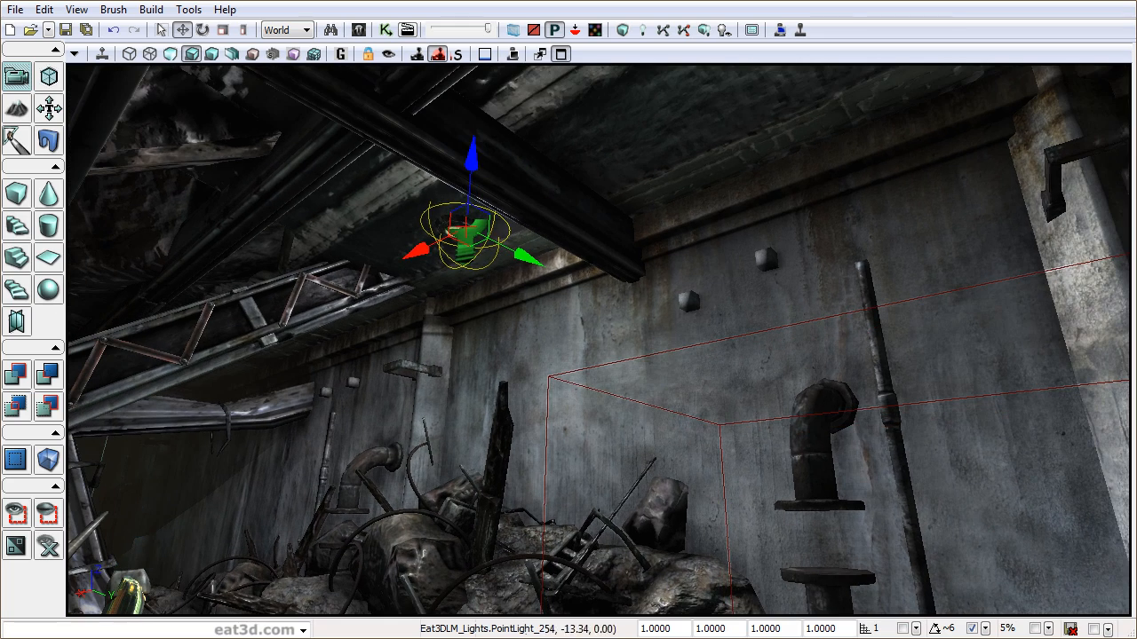
drag(477, 159, 476, 224)
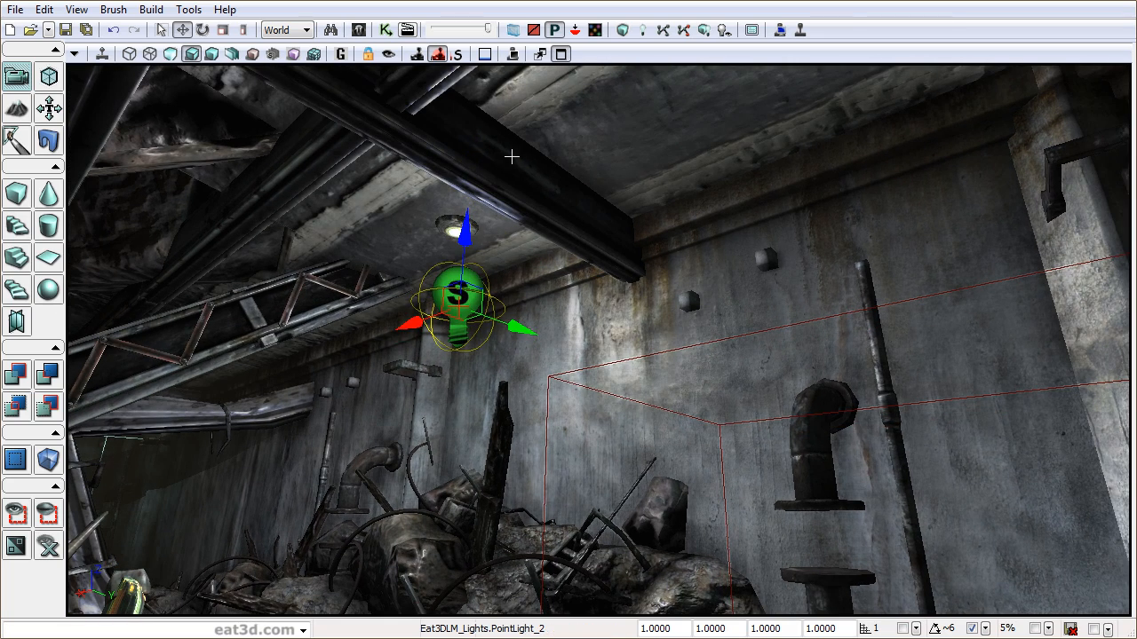
Set the point light's Light Color to the pale green custom color with RGB 227, 255, 200.
key(F4)
drag(370, 80, 920, 83)
click(794, 244)
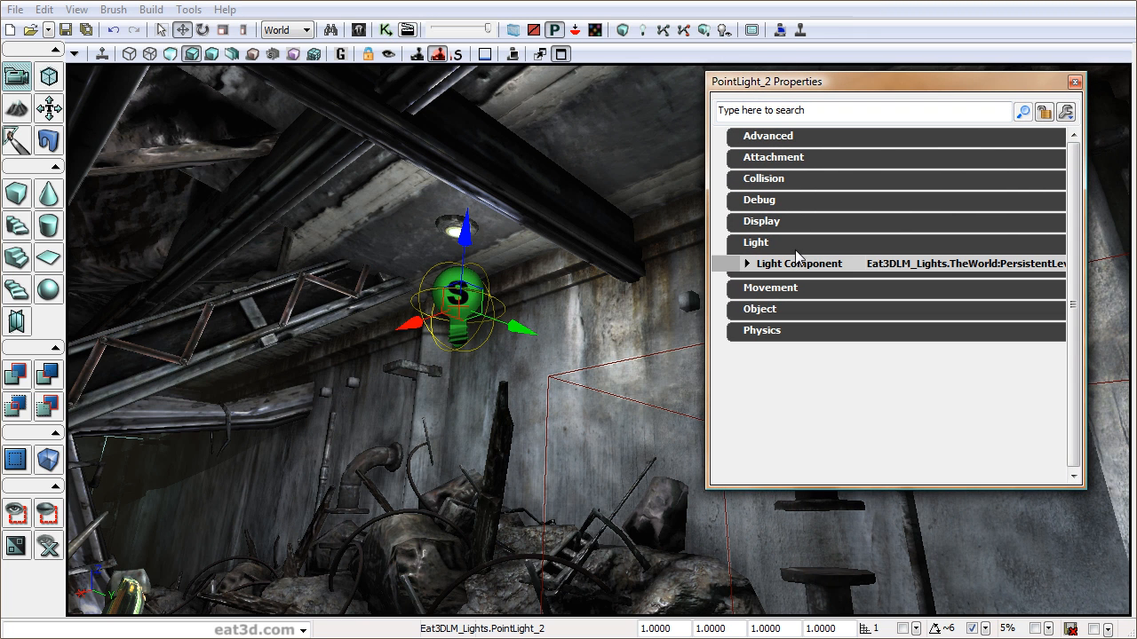
click(799, 264)
click(834, 282)
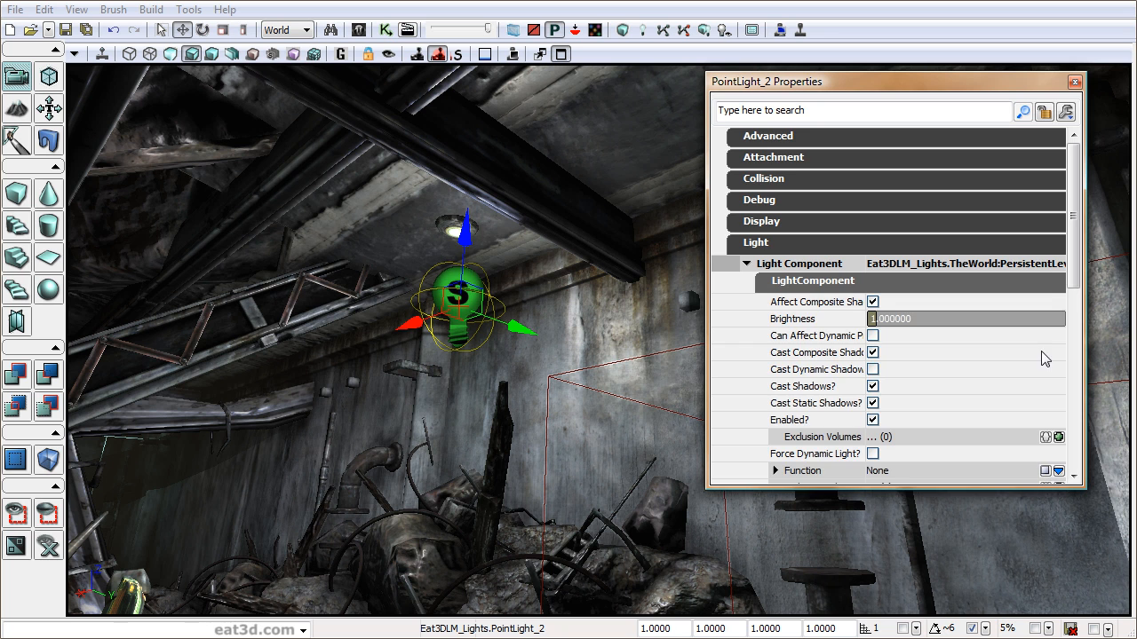
scroll(1077, 278, down, 1)
drag(1077, 278, 1074, 348)
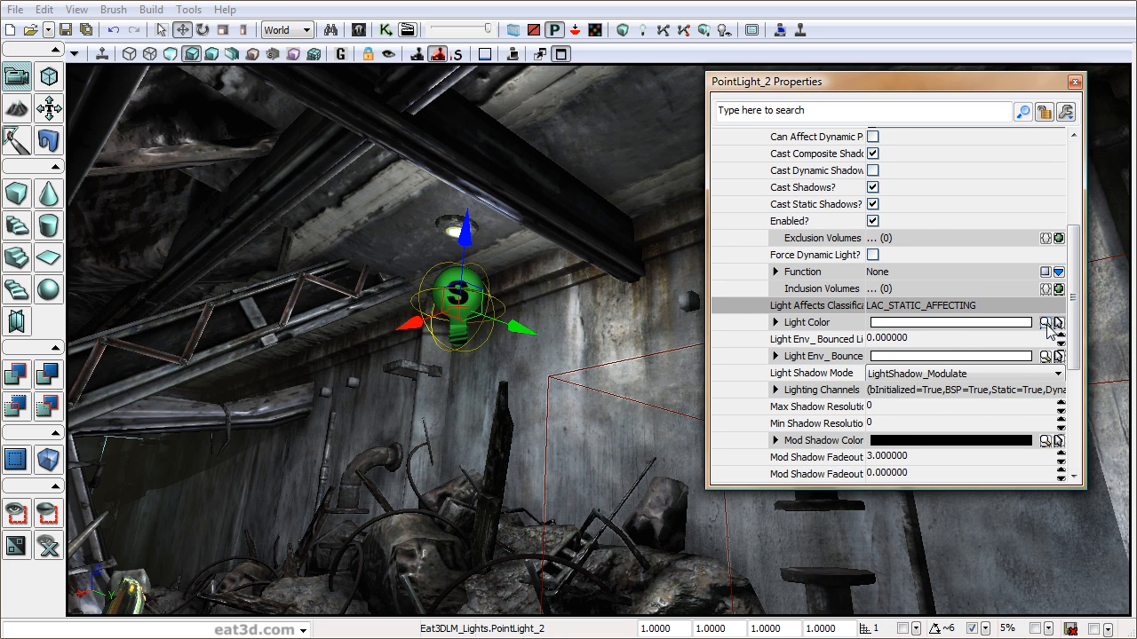
click(1045, 323)
click(755, 294)
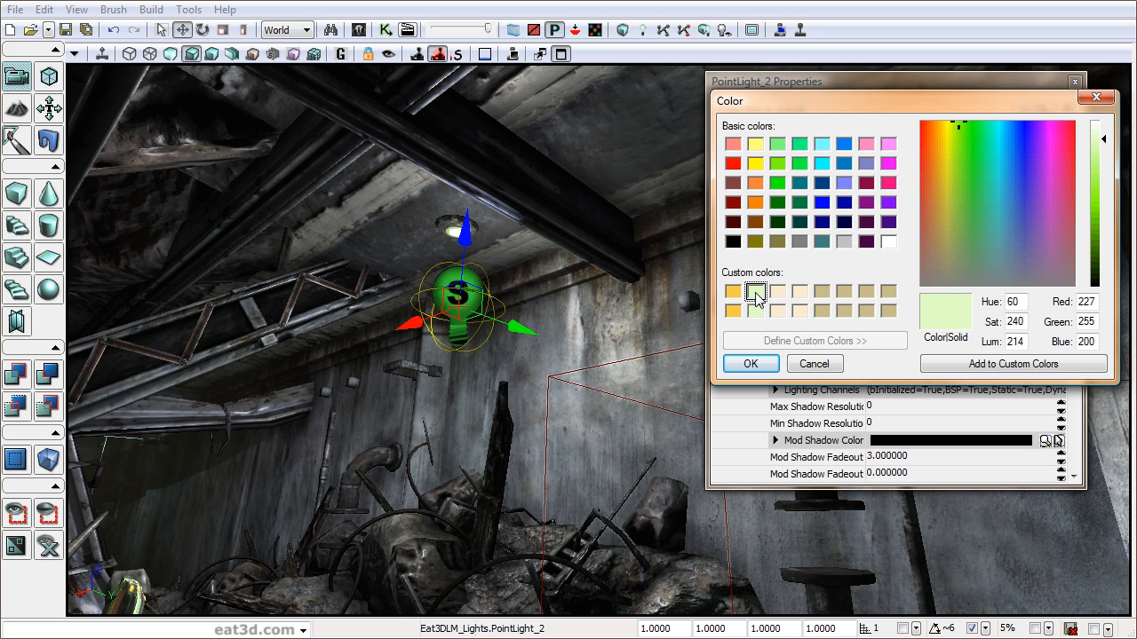
click(748, 364)
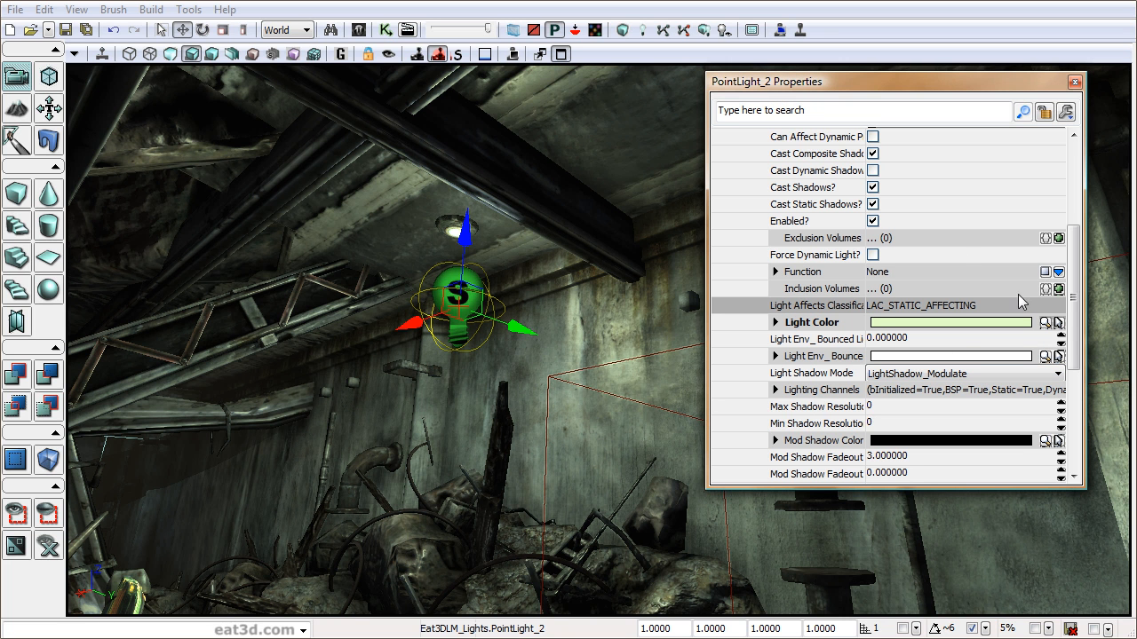
Set the point light's Brightness to 1.5.
drag(1074, 293, 1074, 281)
drag(586, 382, 611, 369)
drag(528, 471, 520, 442)
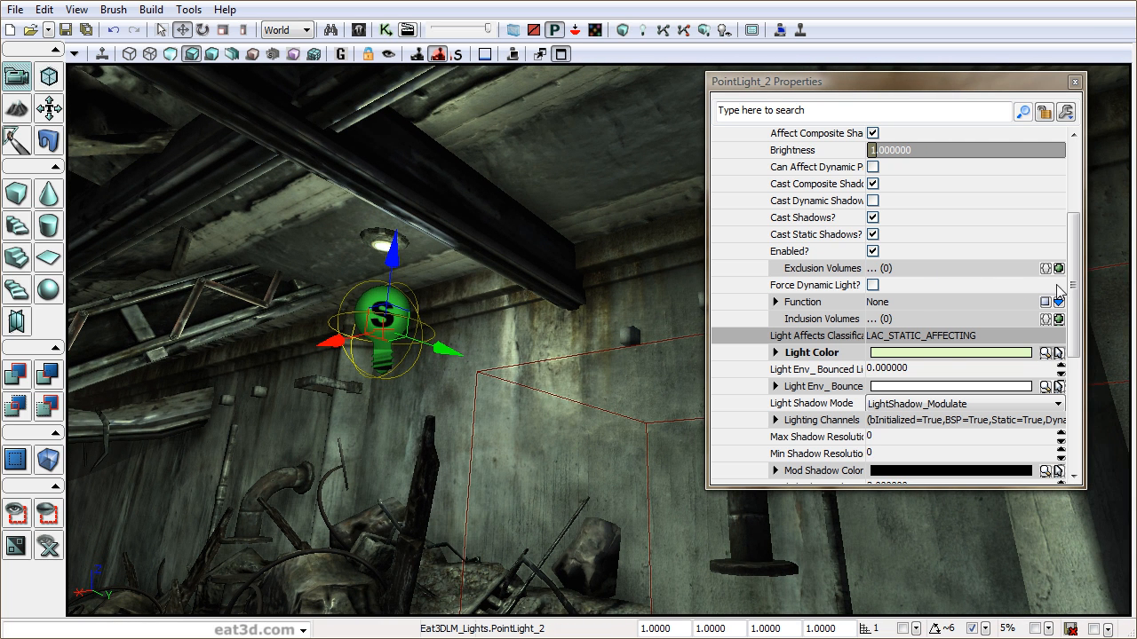
drag(1077, 291, 1075, 252)
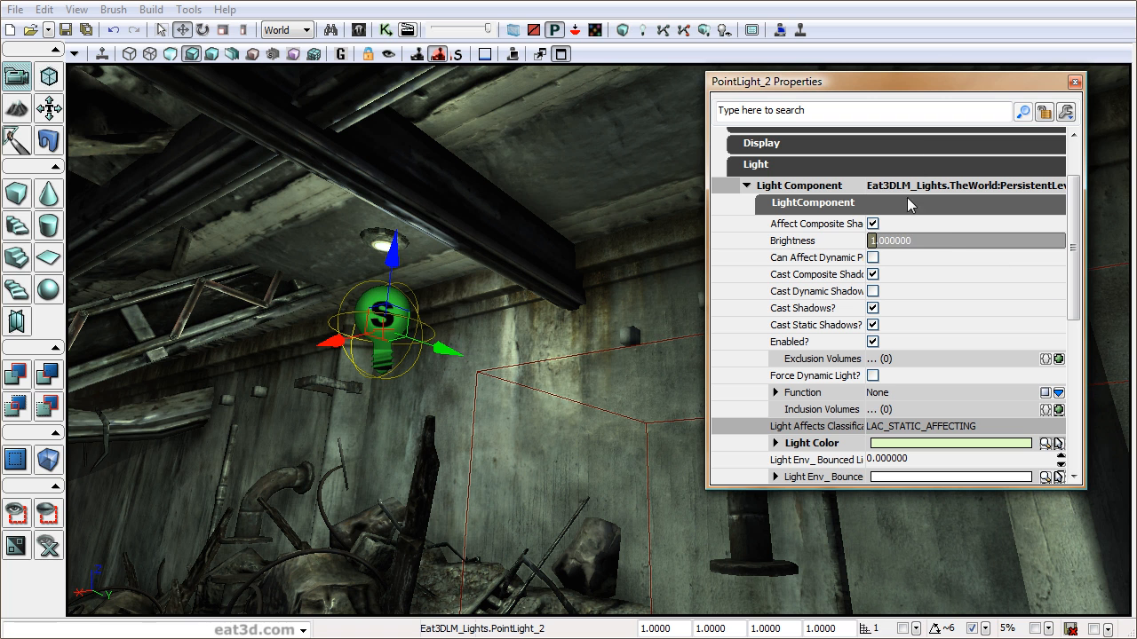
click(907, 241)
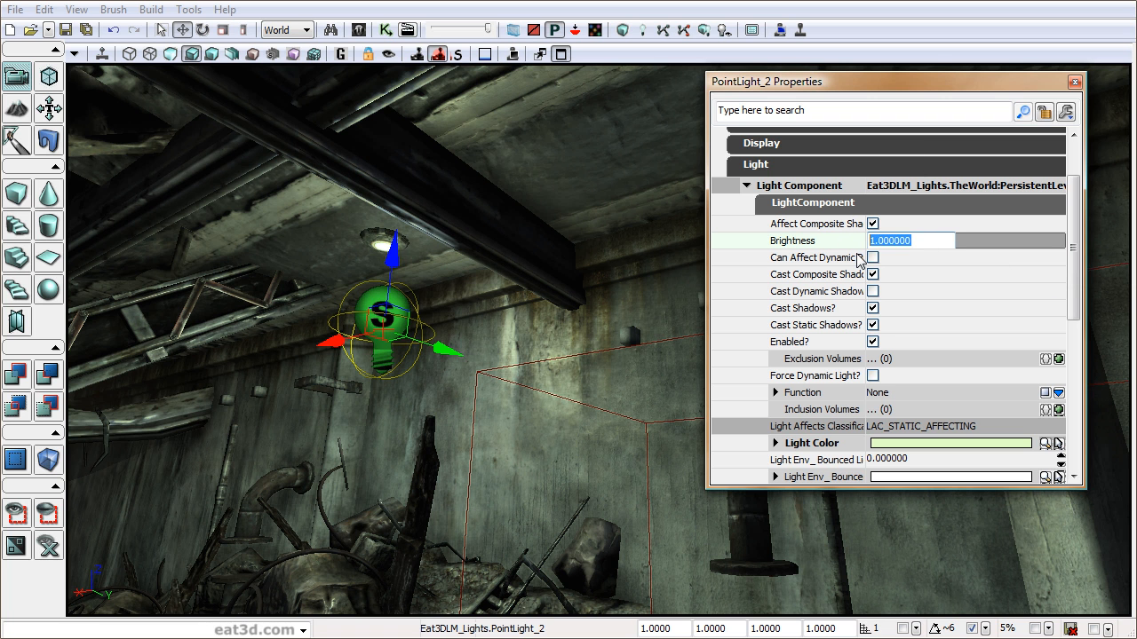
text(1.5)
key(Return)
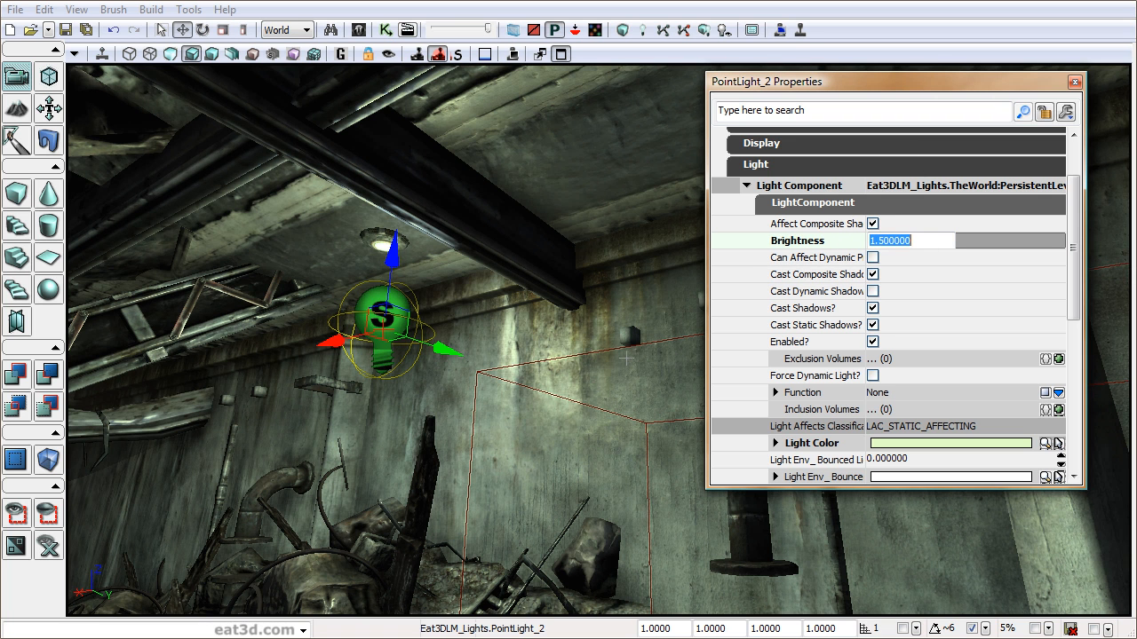
Scale the point light's radius down to about 201.
drag(440, 214, 432, 268)
key(space)
key(space)
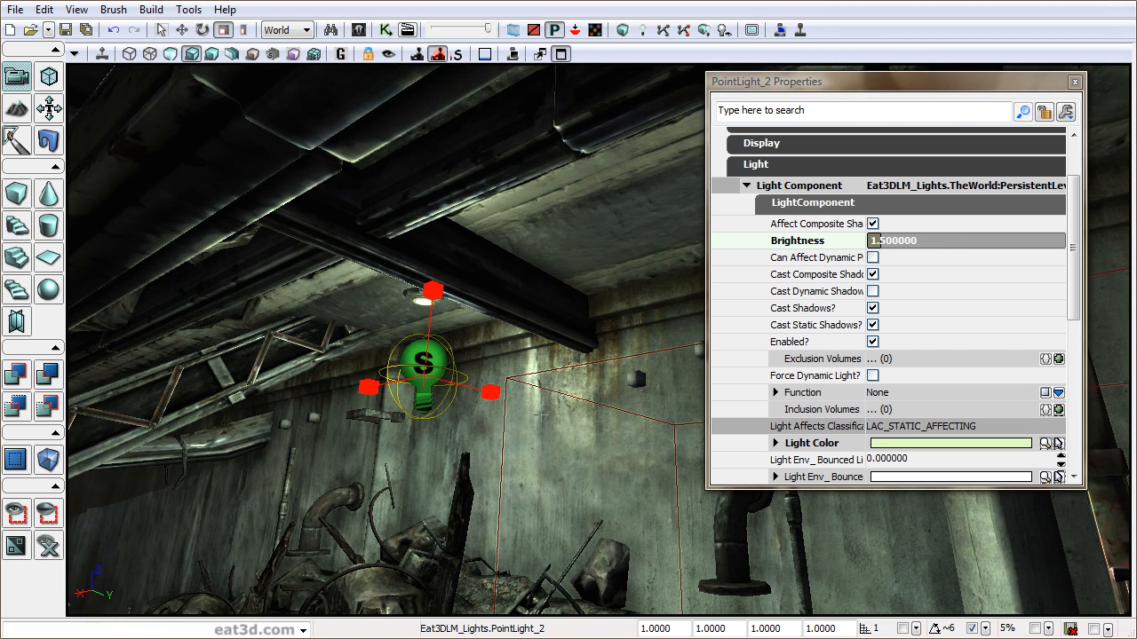
drag(489, 392, 410, 392)
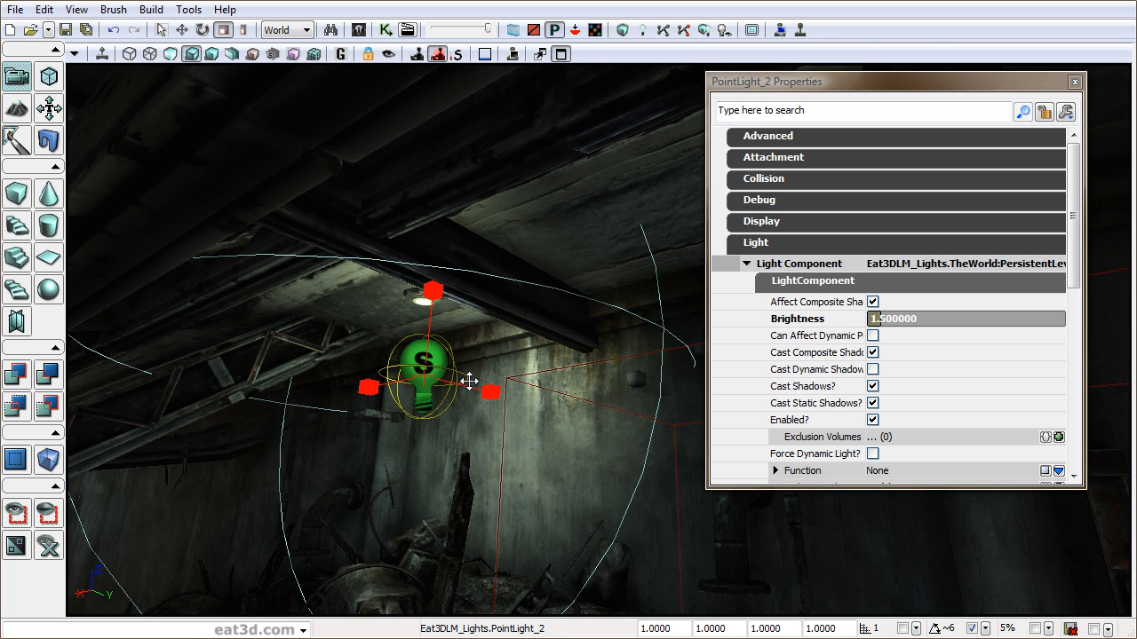
Set the point light's Radius to 85 in its PointLightComponent settings.
drag(1074, 214, 1083, 408)
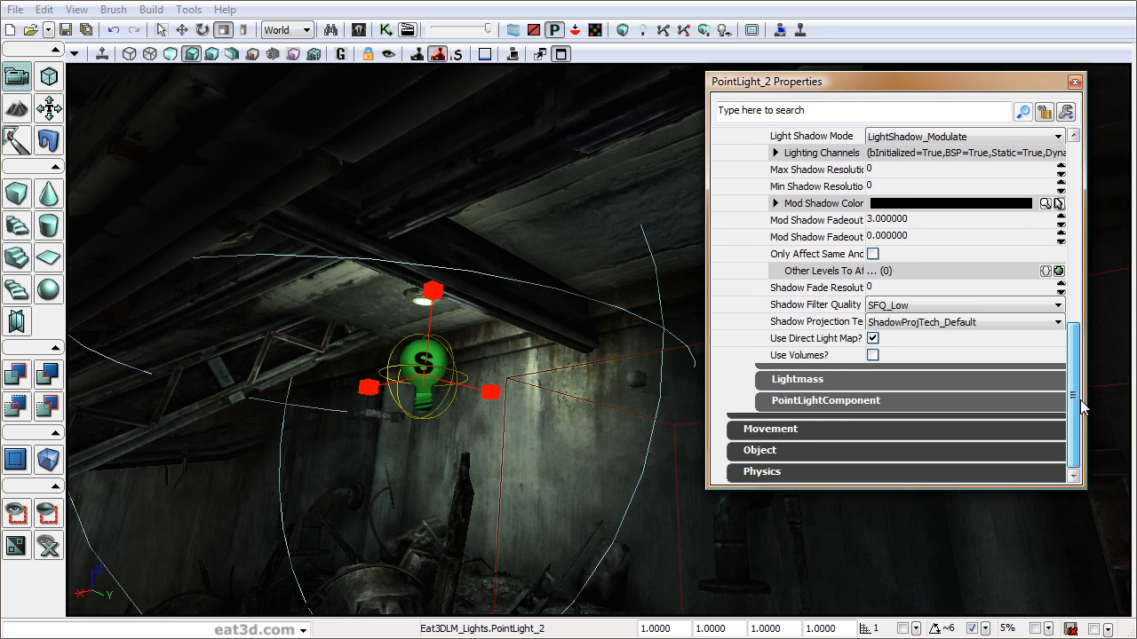
click(756, 405)
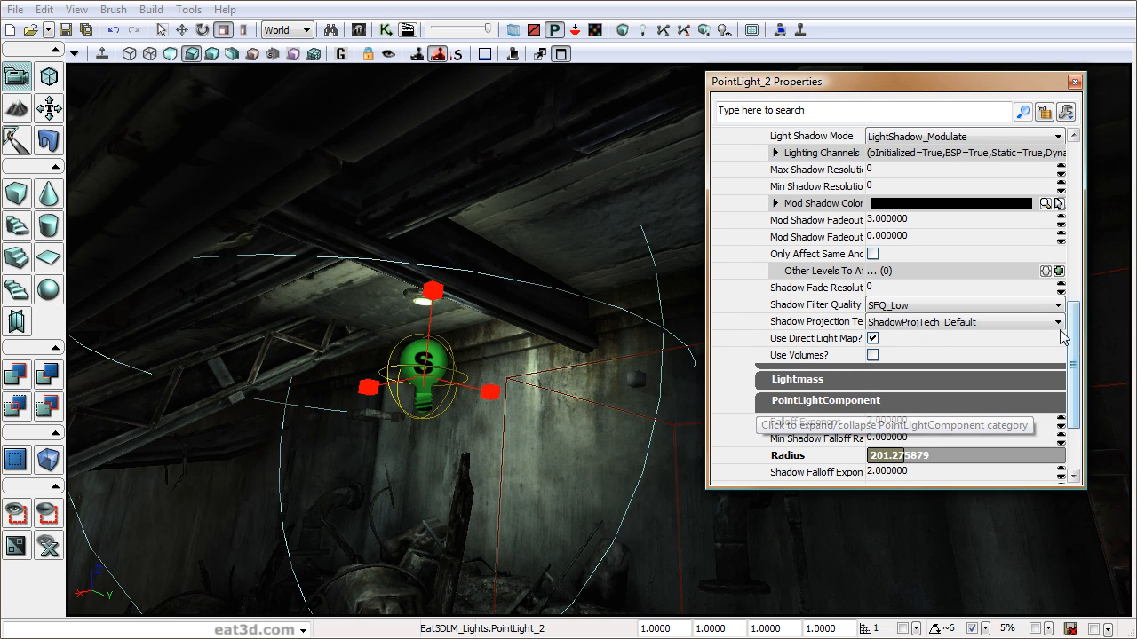
scroll(959, 371, down, 3)
click(960, 371)
click(933, 365)
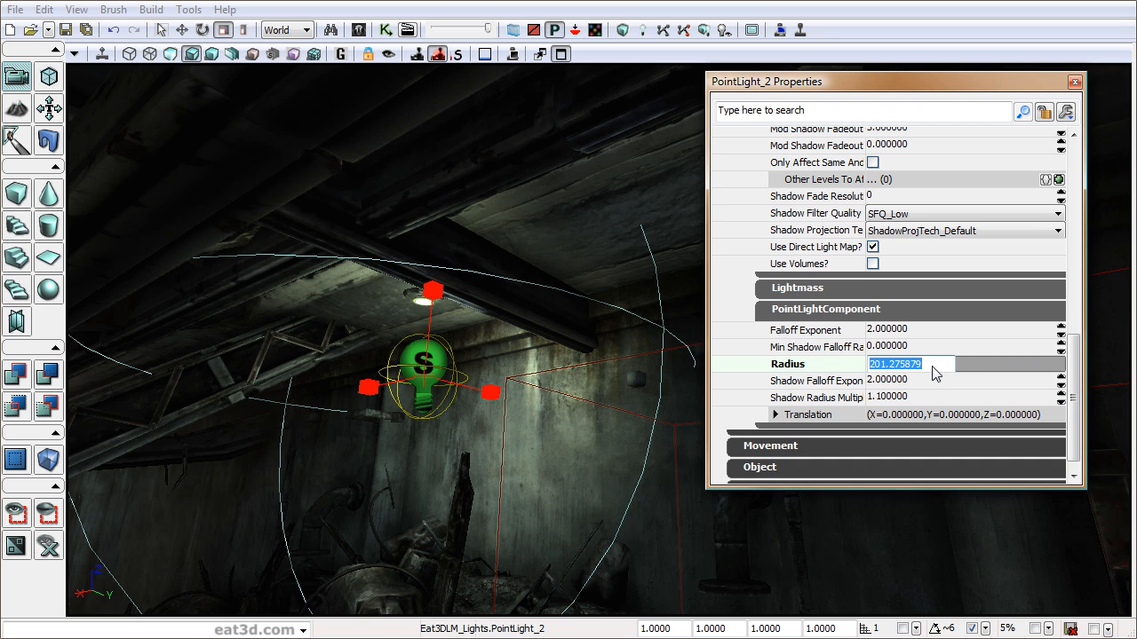
key(Return)
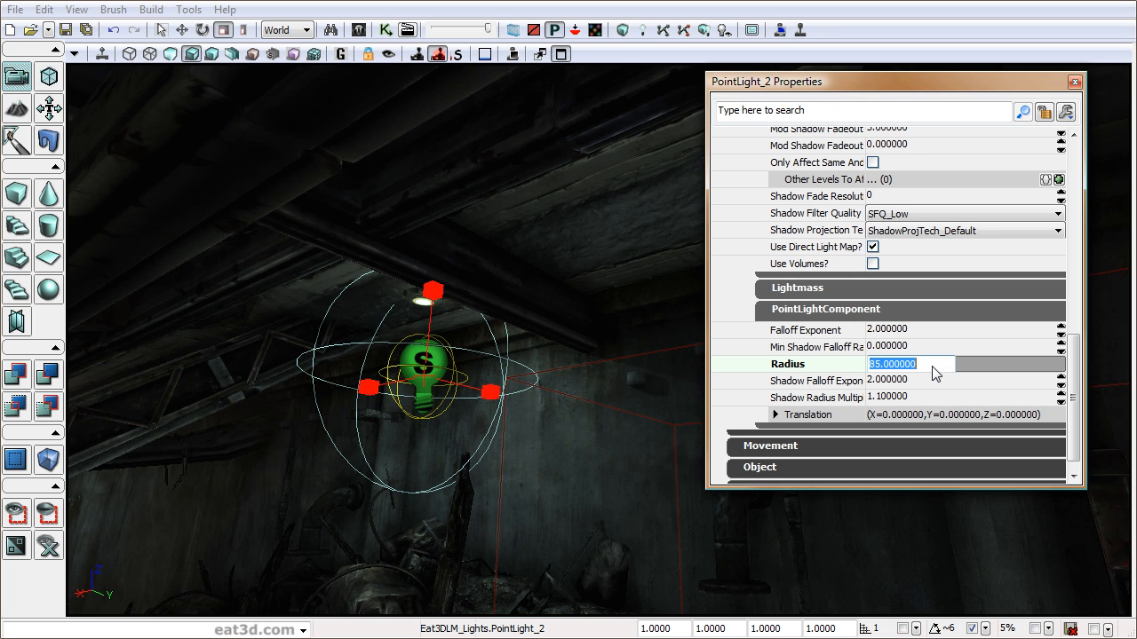
Move the point light up against the ceiling lamp fixture.
drag(519, 210, 494, 218)
key(space)
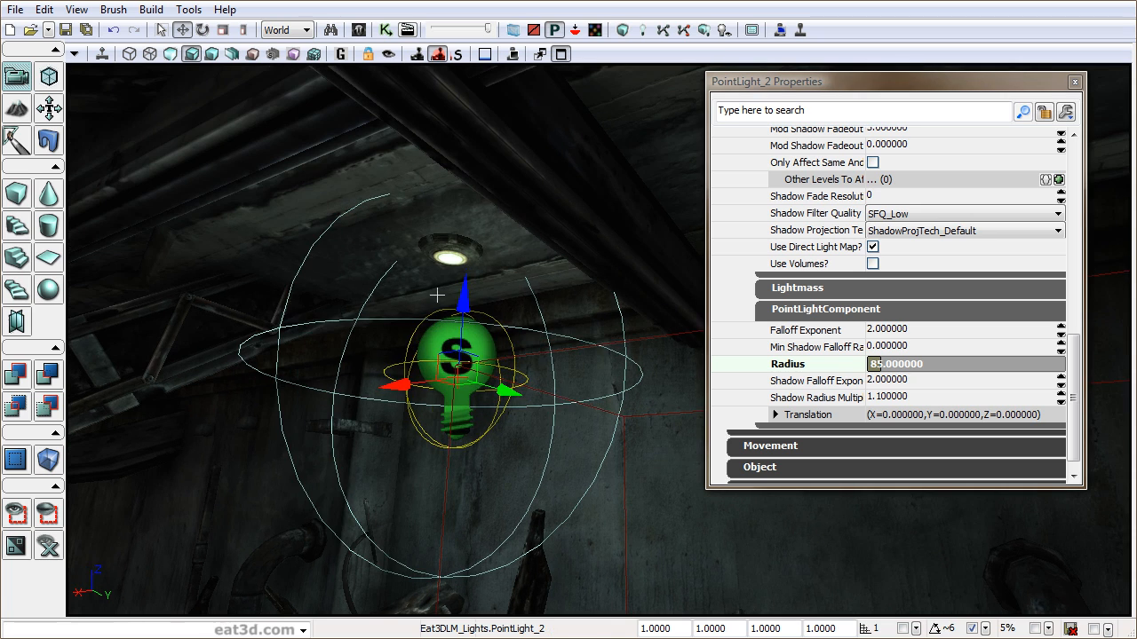
drag(464, 297, 469, 219)
drag(583, 231, 573, 195)
drag(425, 347, 458, 407)
drag(627, 320, 600, 321)
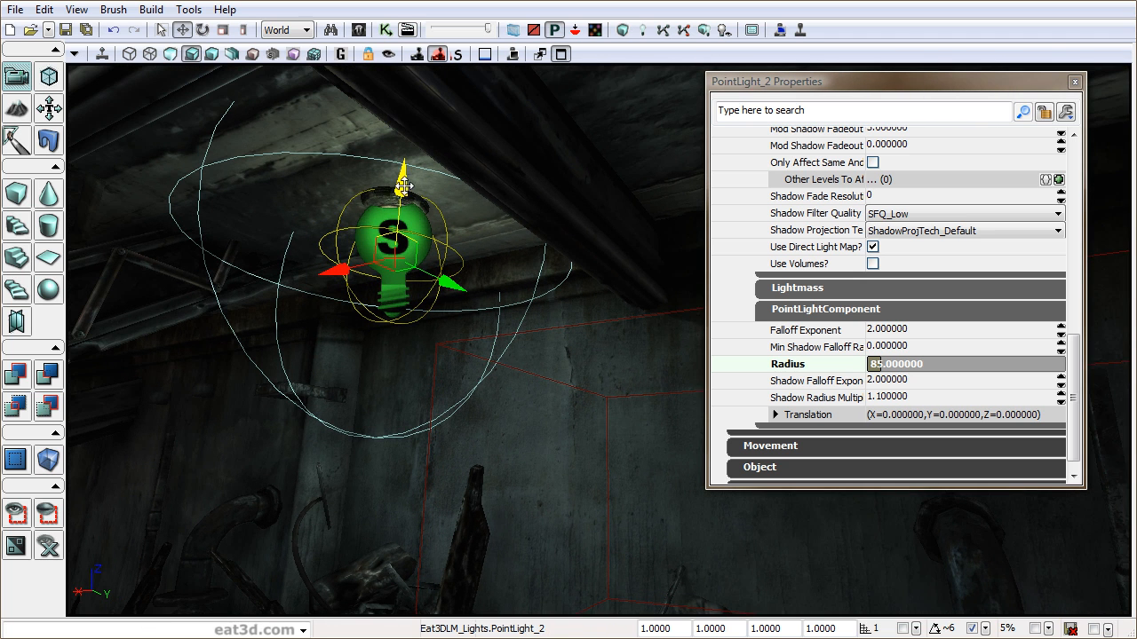
Duplicate the lamp's point light and place the copy lower down, close to the wall above the debris.
mouse_move(402, 183)
alt+mouse_down()
mouse_move(387, 311)
mouse_move(398, 199)
alt+mouse_up()
drag(516, 209, 521, 235)
drag(433, 373, 529, 401)
drag(464, 285, 510, 267)
right_drag(577, 231, 540, 197)
Set the lower point light copy's Brightness to 6.
drag(1077, 382, 1073, 226)
click(944, 223)
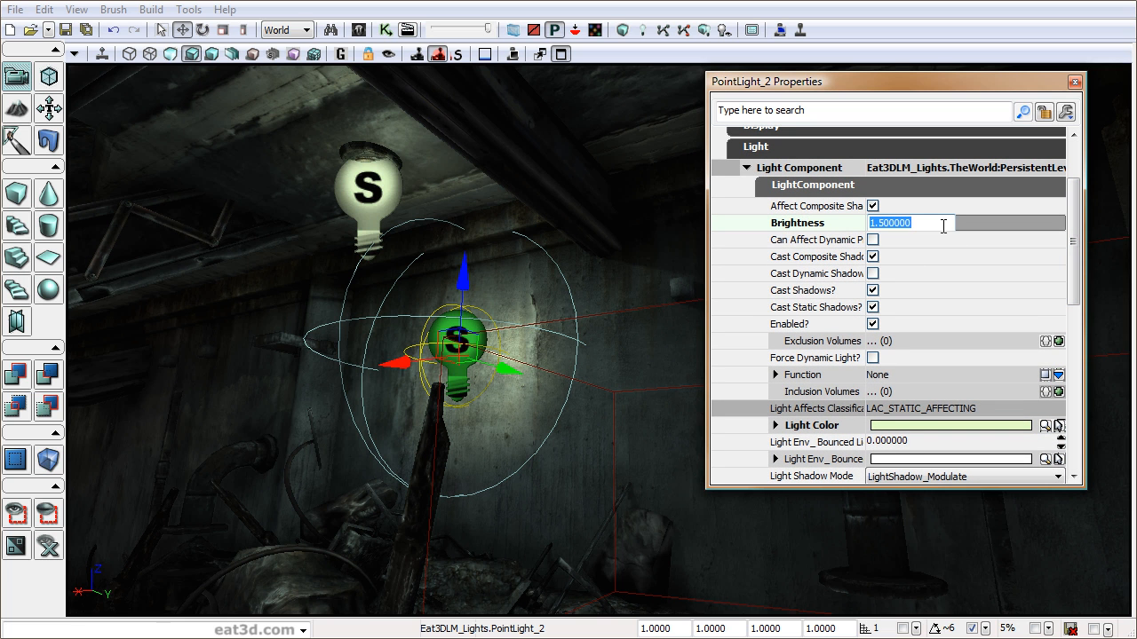
right_drag(520, 216, 479, 229)
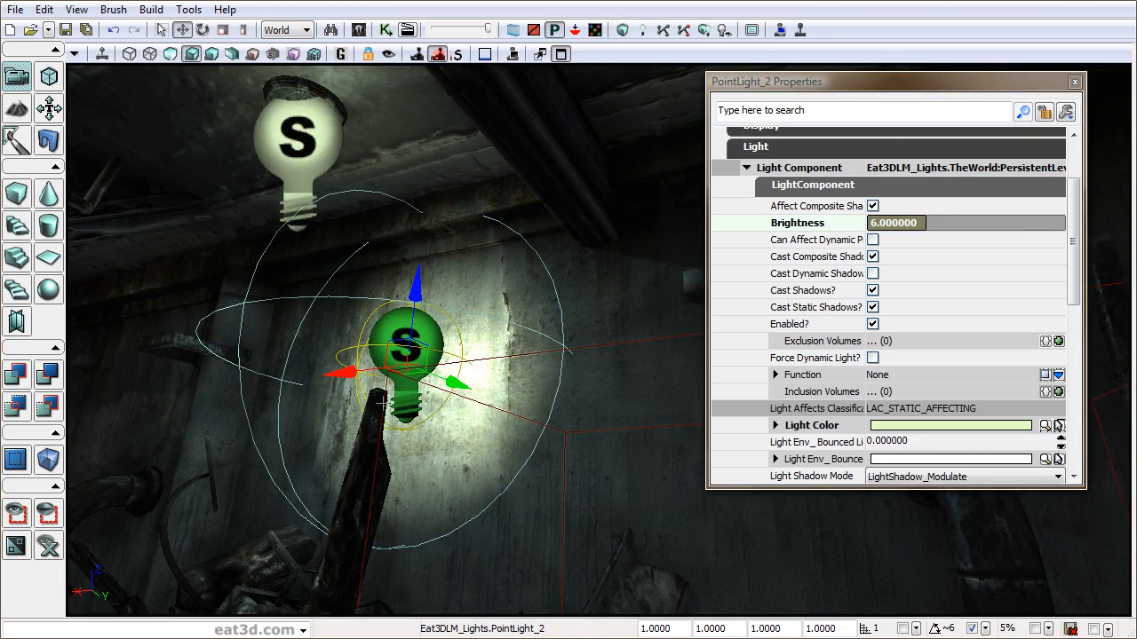
right_drag(530, 263, 526, 291)
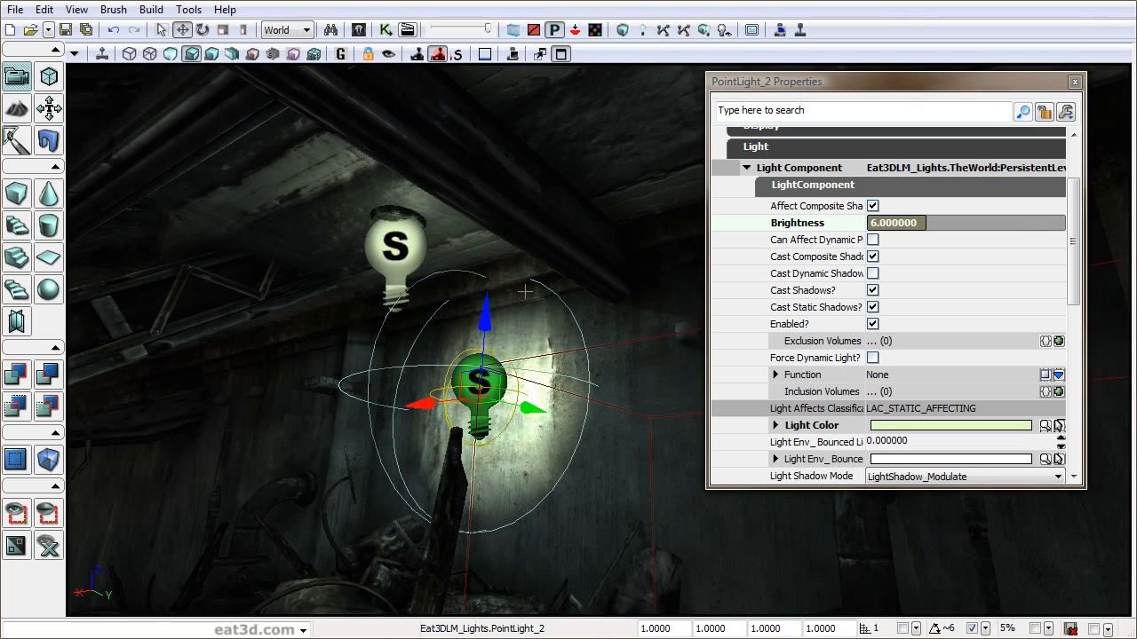
right_drag(628, 331, 629, 325)
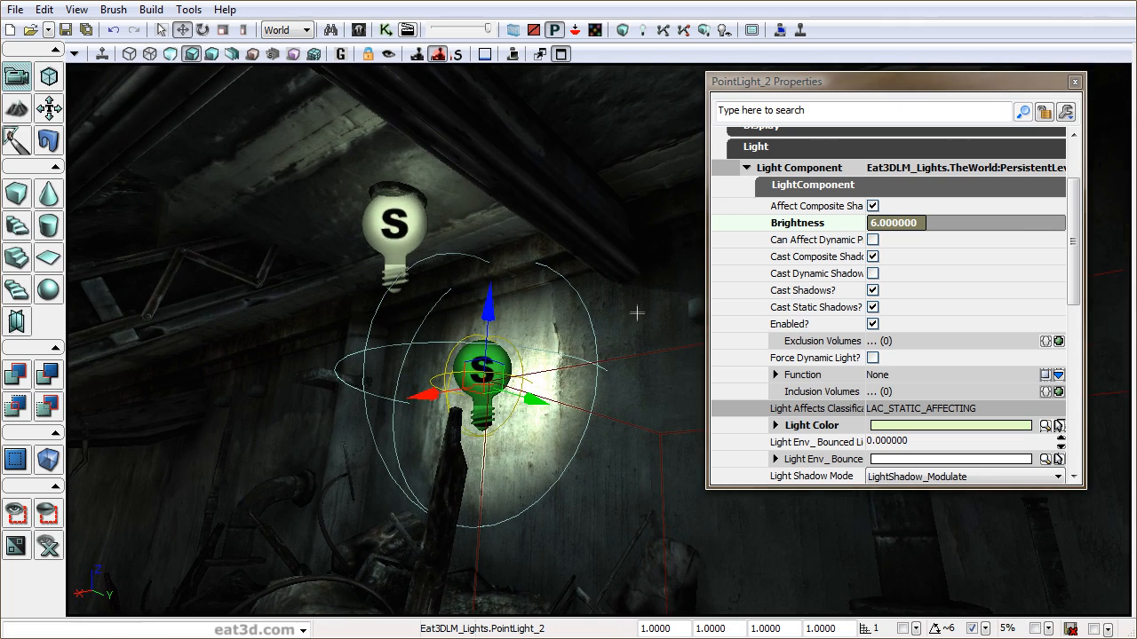
Move the bright point light copy into the dark rubble at the foot of the metallic wreck and open its properties.
click(1076, 82)
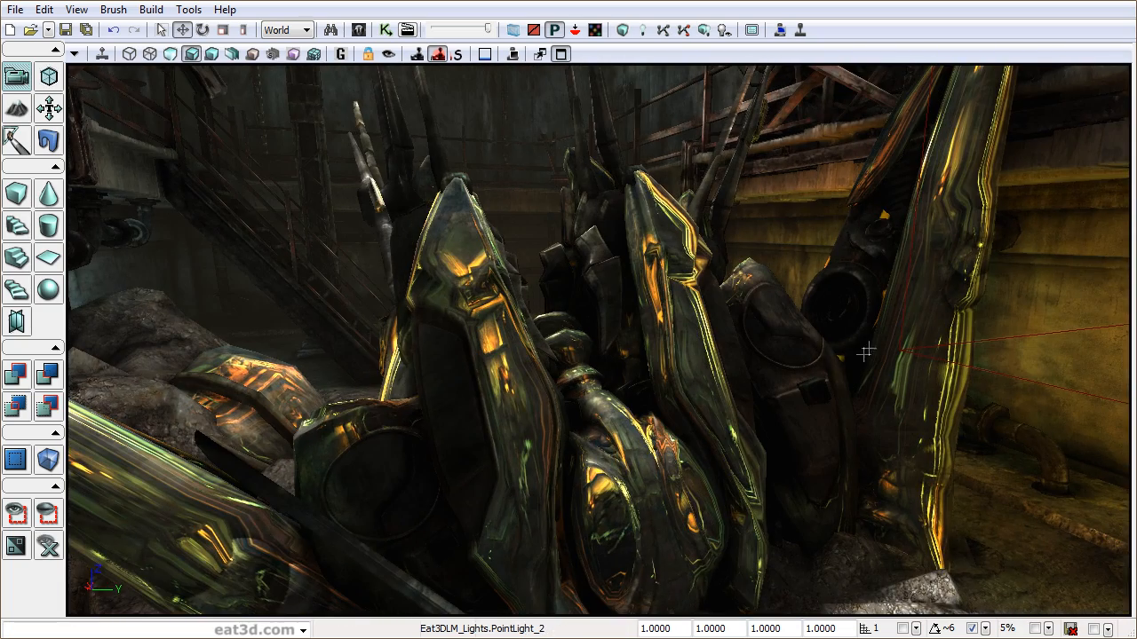
drag(865, 334, 858, 276)
drag(768, 275, 445, 382)
drag(515, 387, 557, 332)
drag(501, 413, 500, 382)
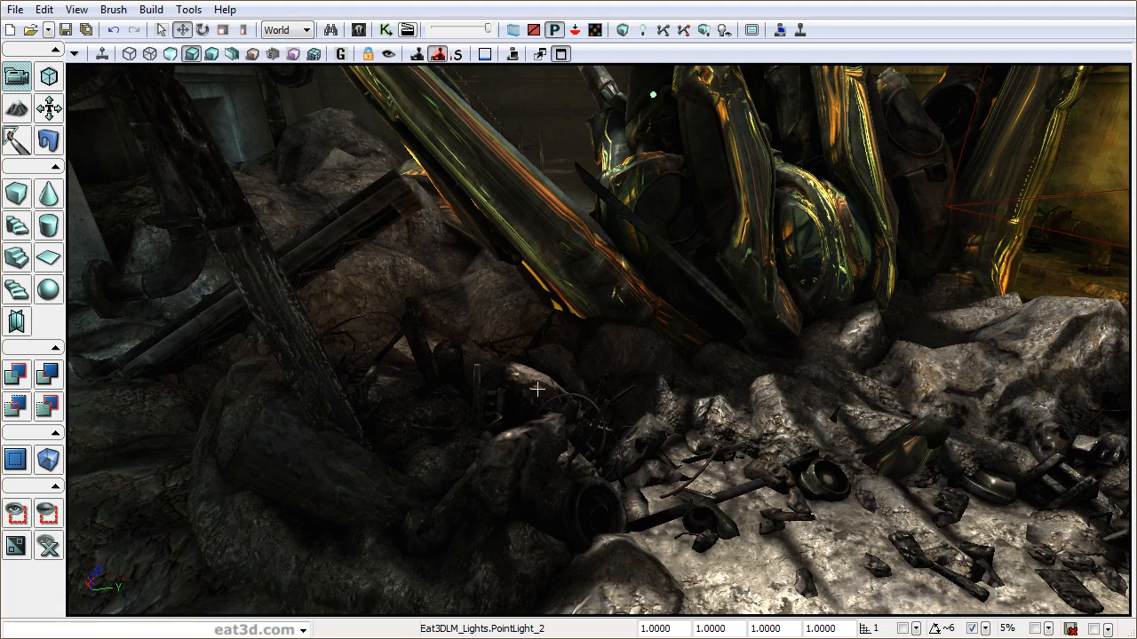
drag(583, 389, 569, 425)
right_drag(569, 425, 658, 158)
drag(697, 86, 695, 466)
drag(348, 394, 306, 419)
mouse_move(935, 312)
right_down()
mouse_move(955, 391)
mouse_move(935, 312)
right_up()
drag(919, 278, 273, 405)
right_drag(901, 268, 804, 338)
drag(900, 268, 901, 200)
drag(587, 312, 725, 318)
key(F4)
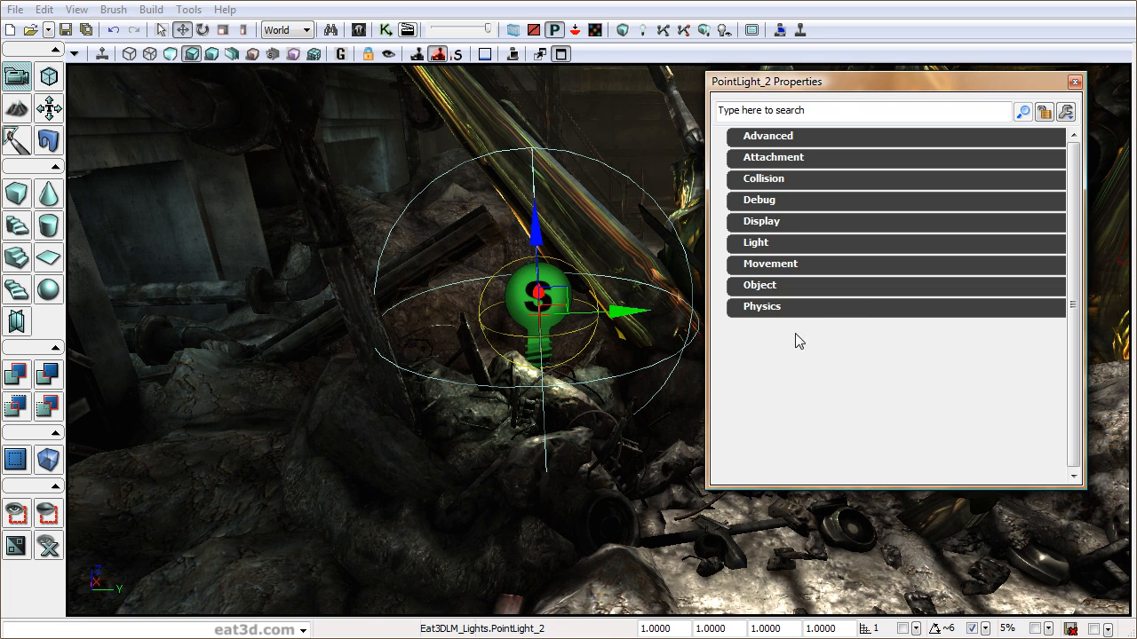
Set the rubble point light's Light Color to the saved yellow-orange custom color (Red 244, Green 205, Blue 70).
click(757, 242)
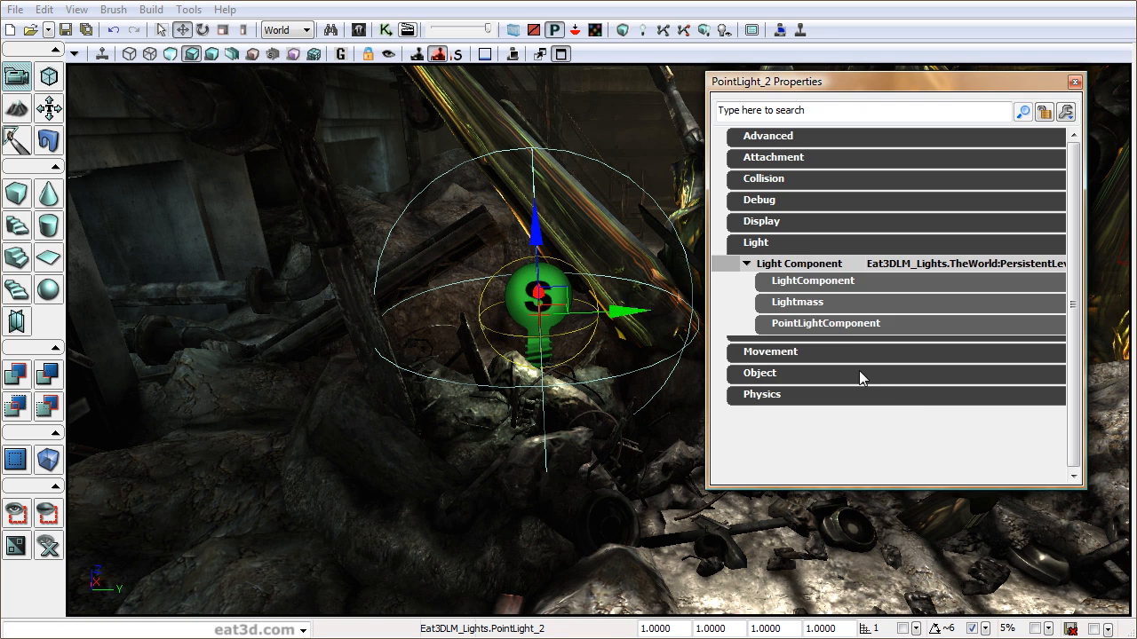
click(831, 282)
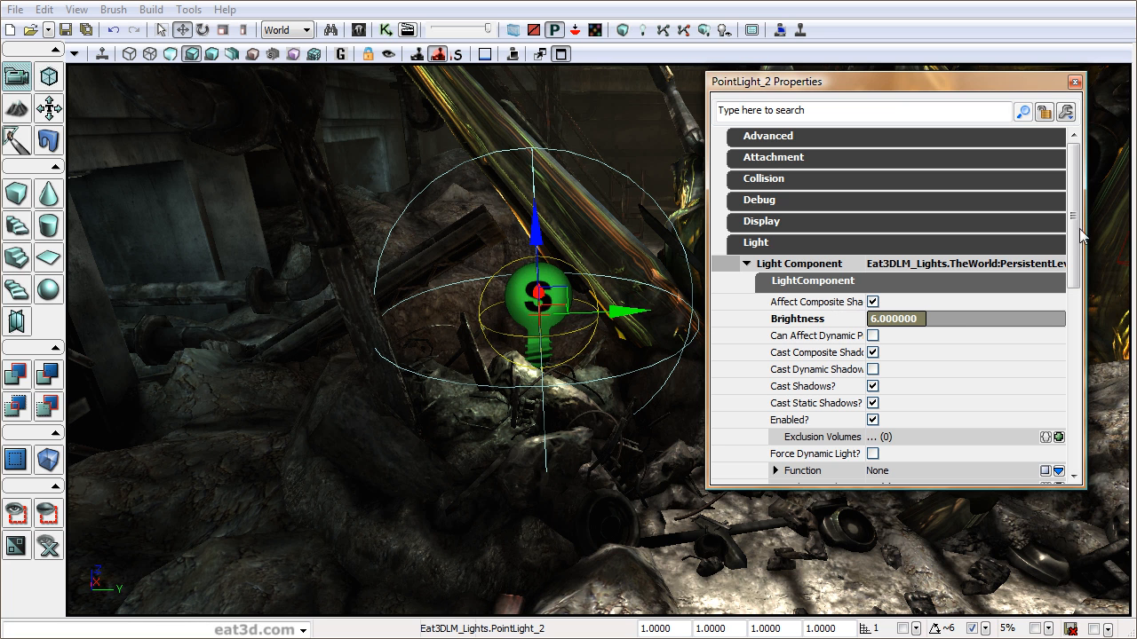
scroll(1032, 327, down, 4)
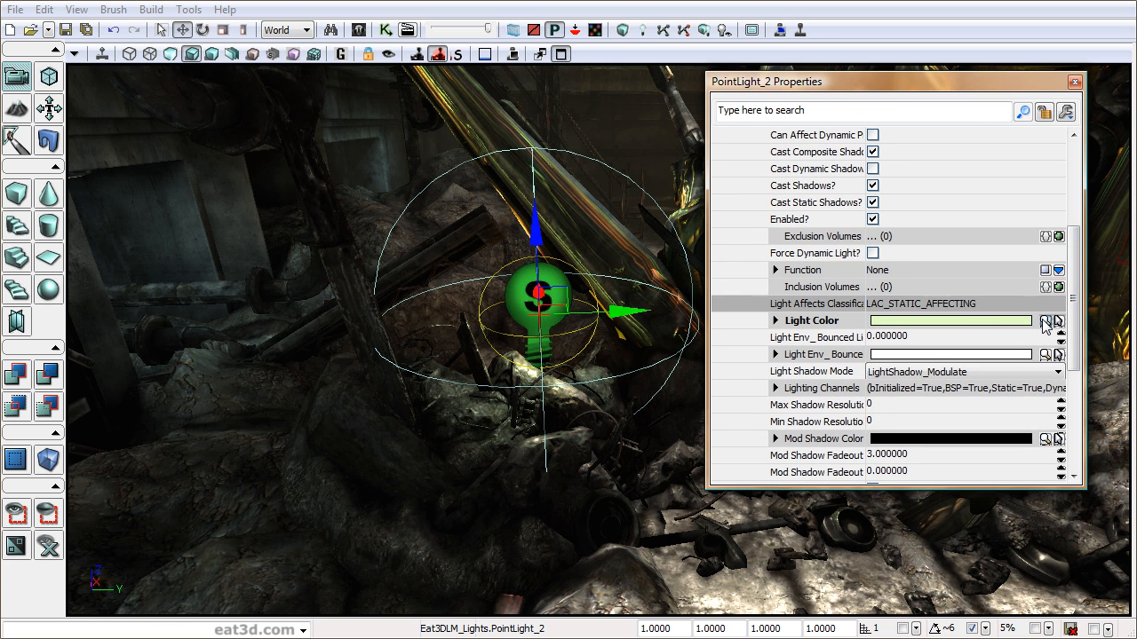
click(1045, 322)
click(732, 293)
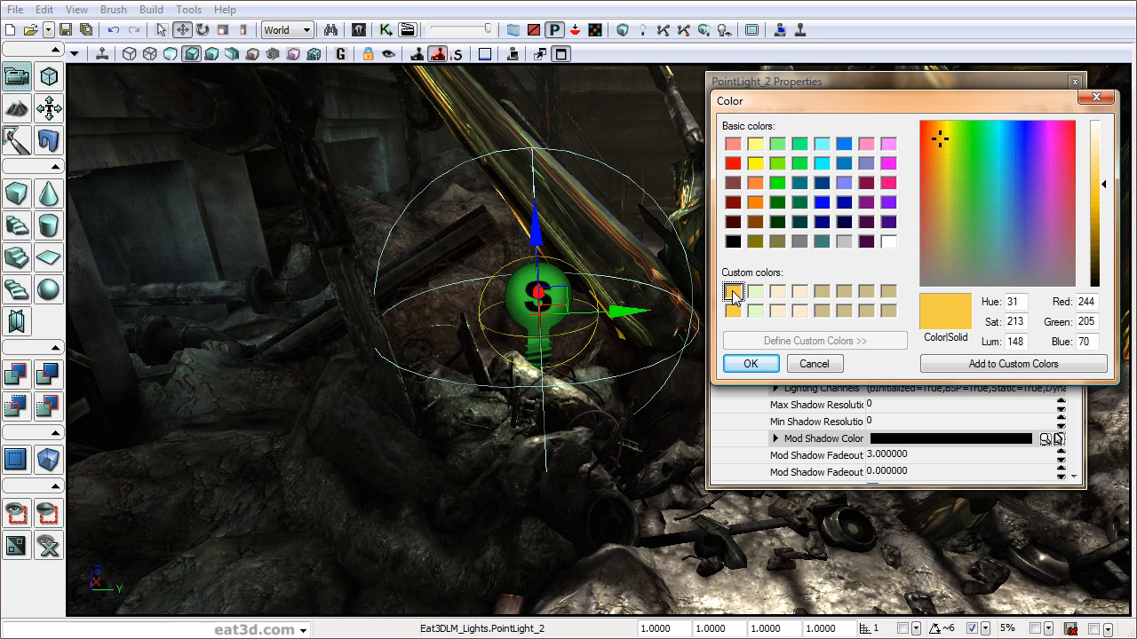
click(751, 365)
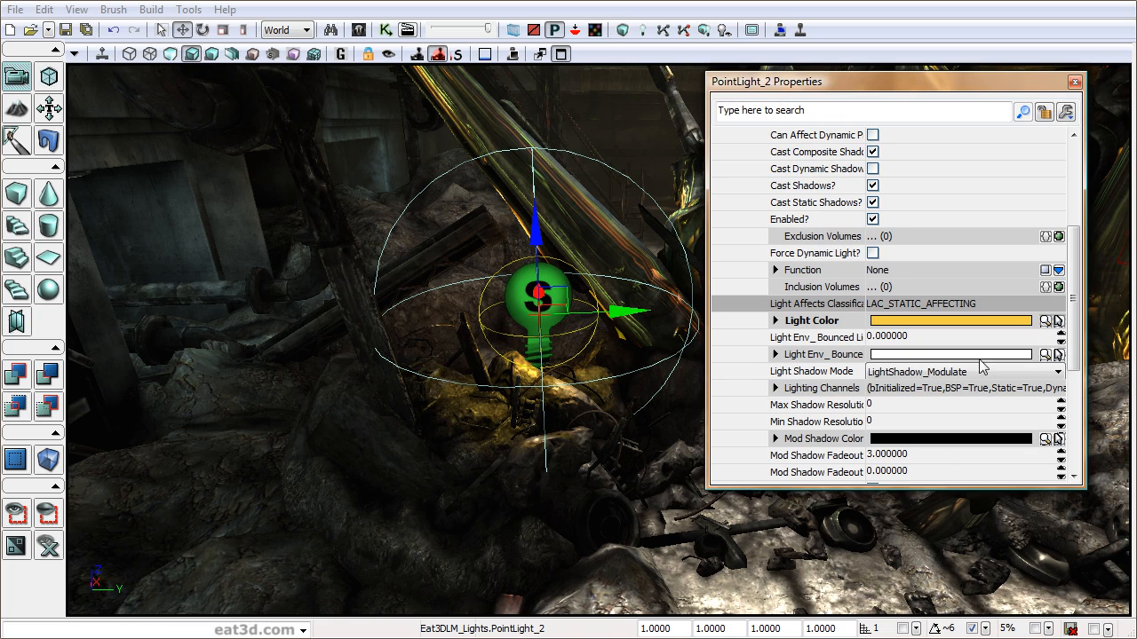
Set the yellow rubble light's Brightness to 1.5.
drag(653, 490, 652, 490)
scroll(1083, 263, up, 3)
click(917, 233)
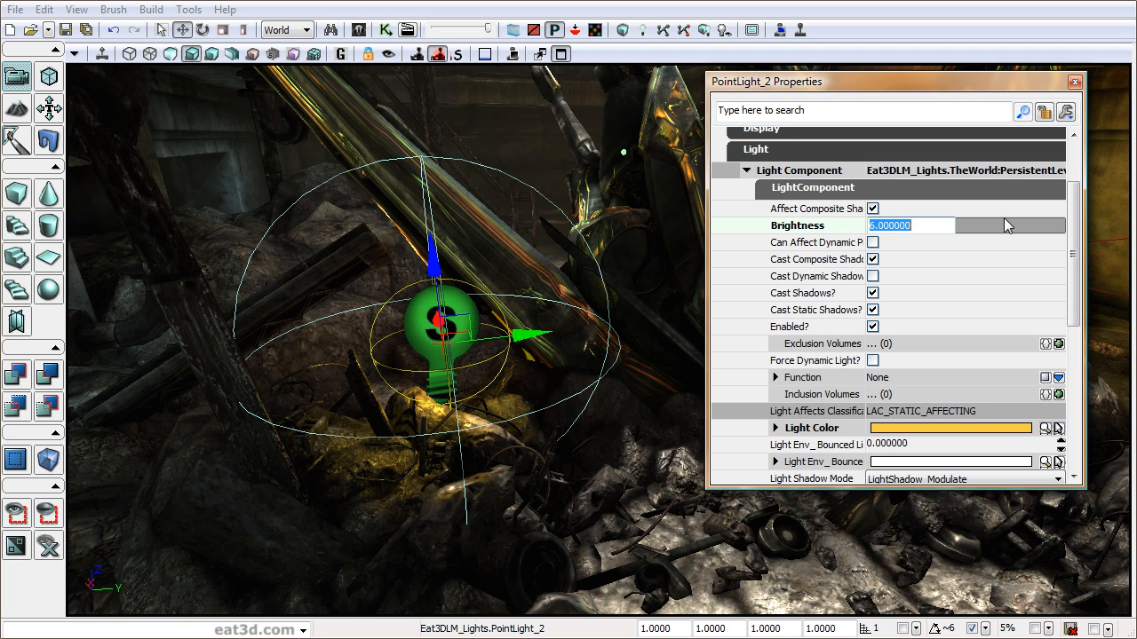
text(1.5)
key(Return)
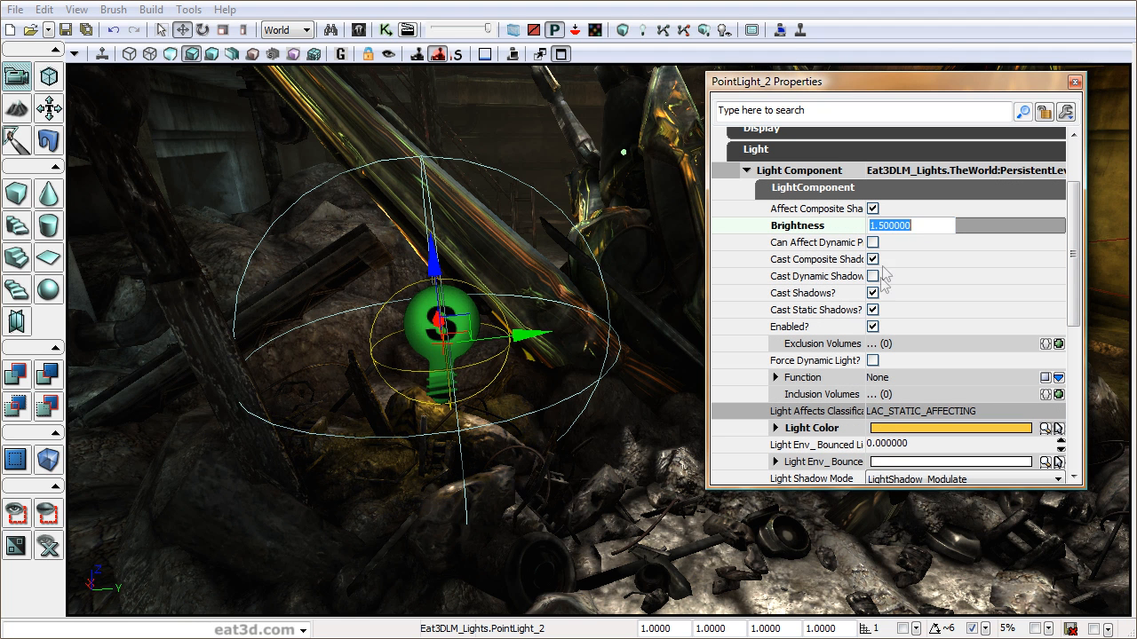
Set the yellow rubble light's Radius to 175 in its point light component settings.
scroll(1084, 244, down, 7)
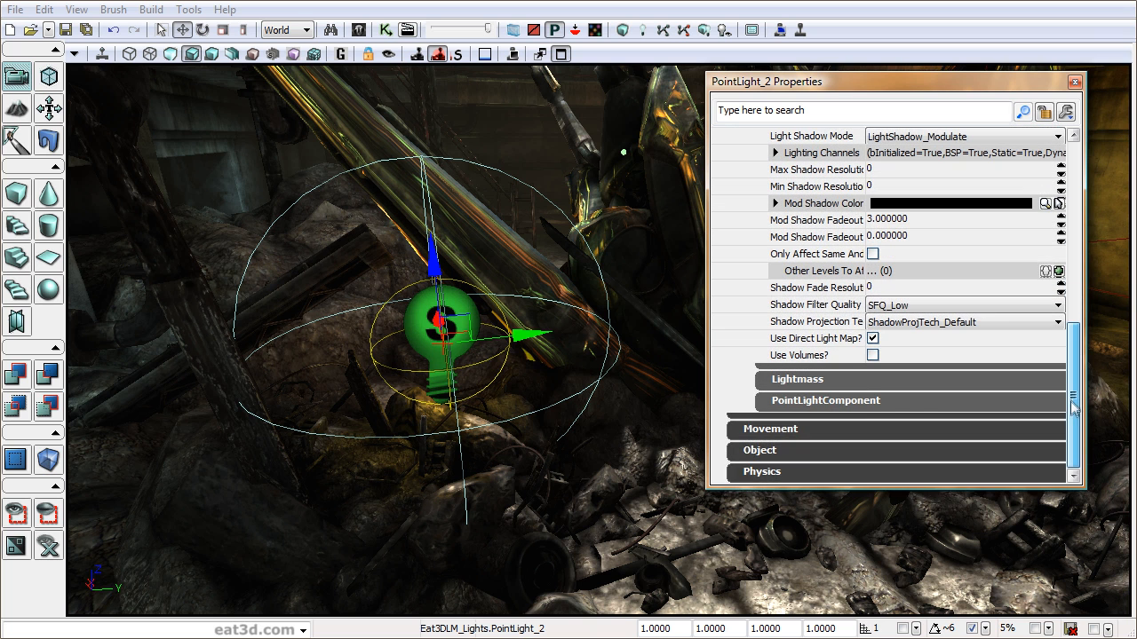
scroll(1074, 368, down, 3)
click(842, 373)
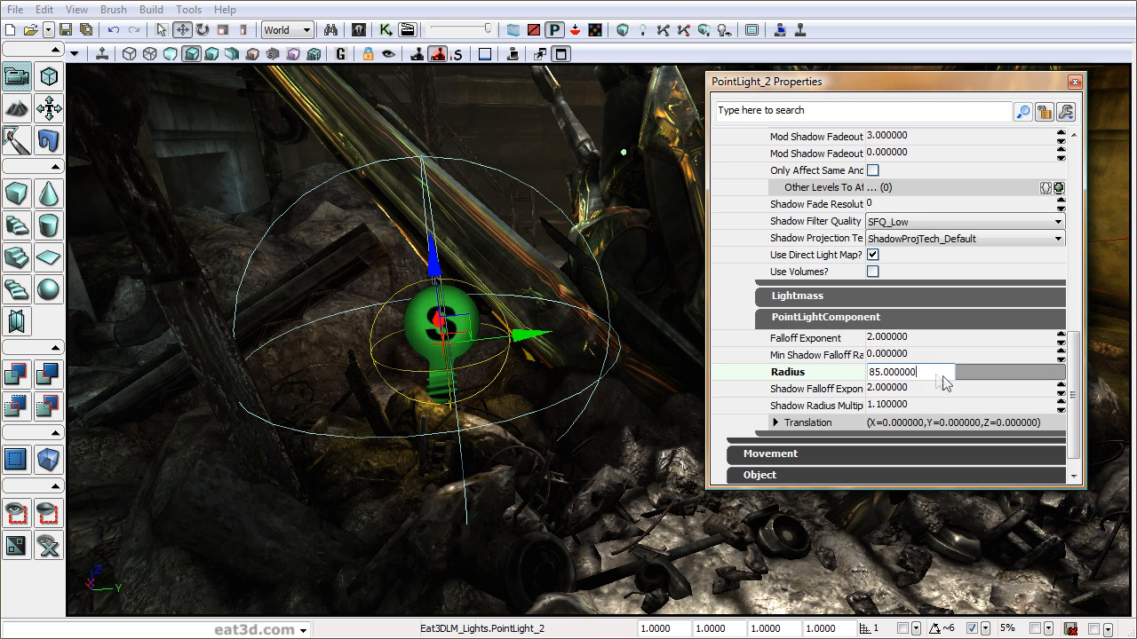
text(175)
key(Return)
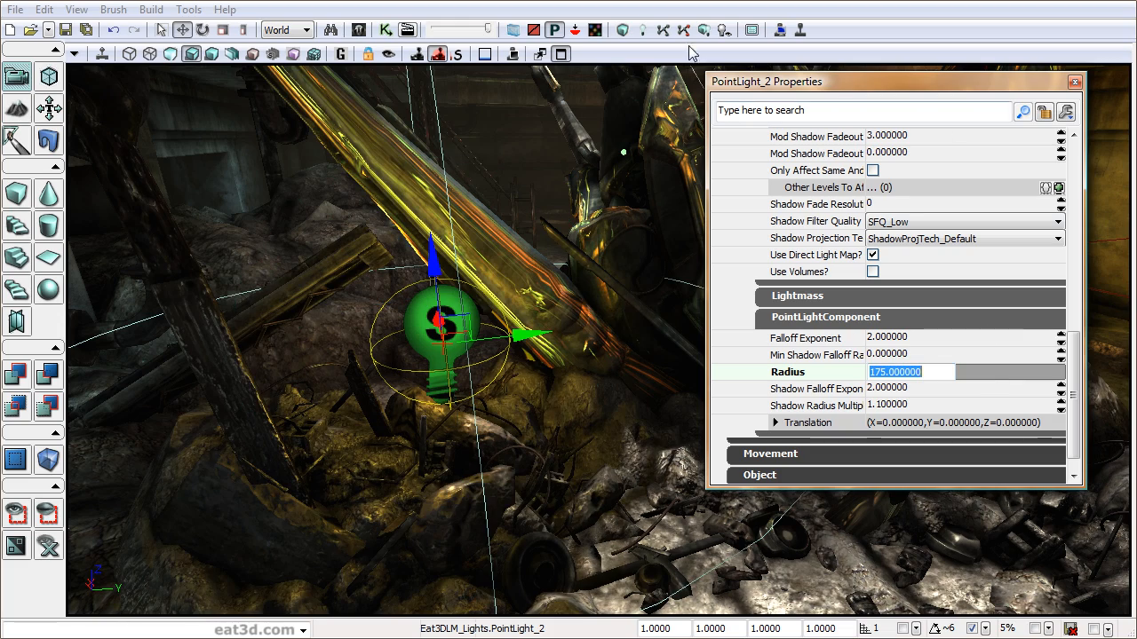
Duplicate the yellow light and place the copy across the wreck, raised above the rocks beside the metallic fins.
drag(623, 160, 604, 214)
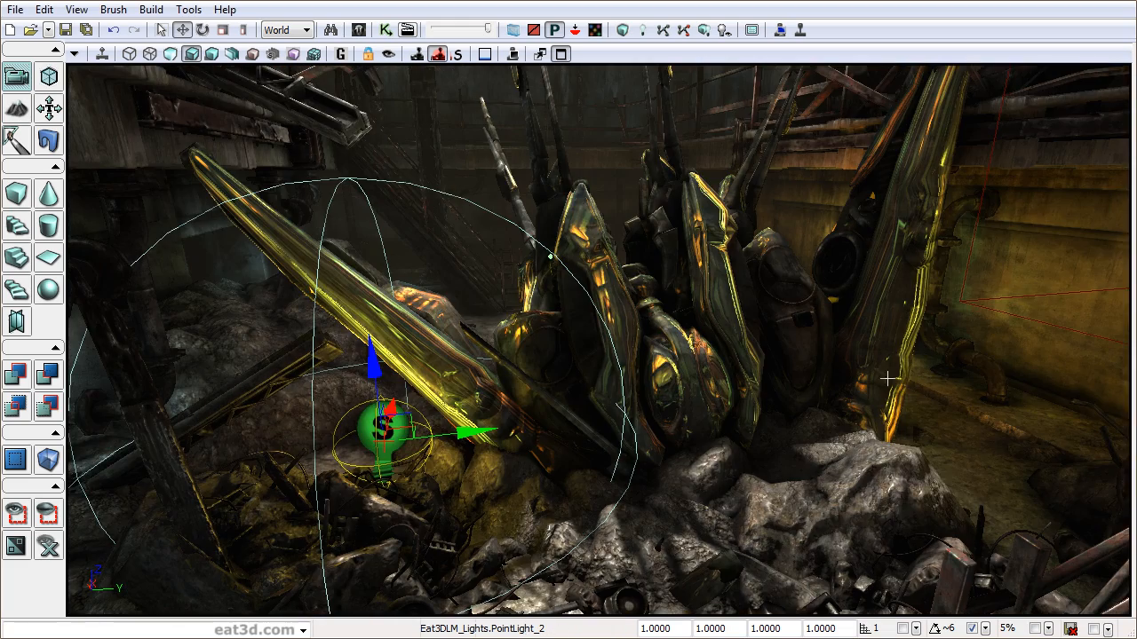
right_drag(854, 319, 844, 353)
drag(844, 353, 754, 354)
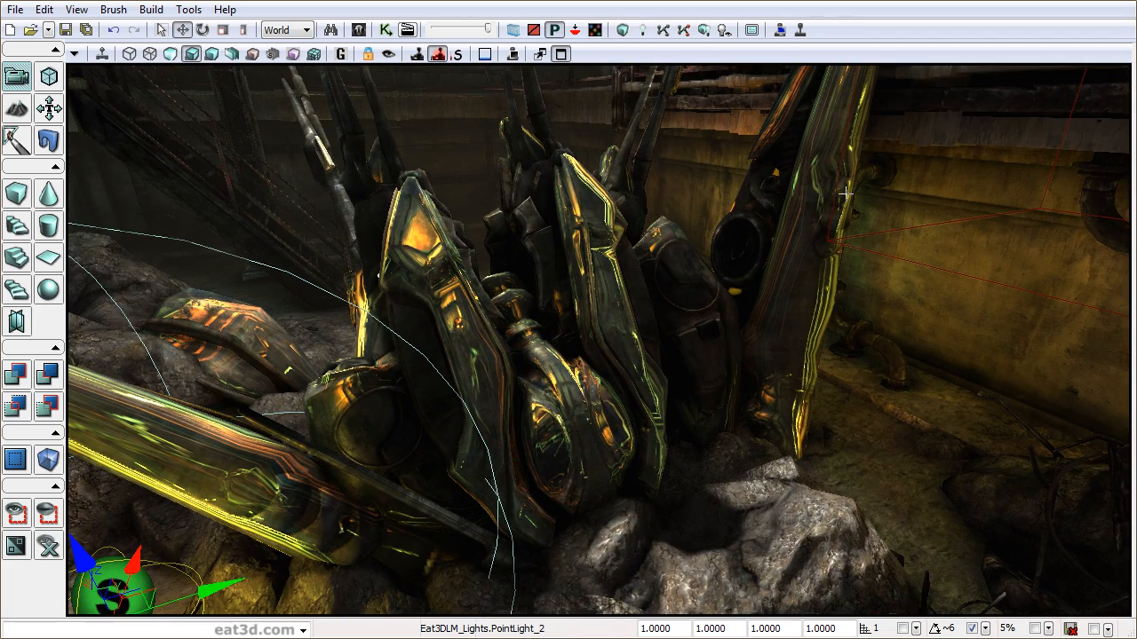
drag(754, 190, 621, 328)
drag(552, 371, 522, 408)
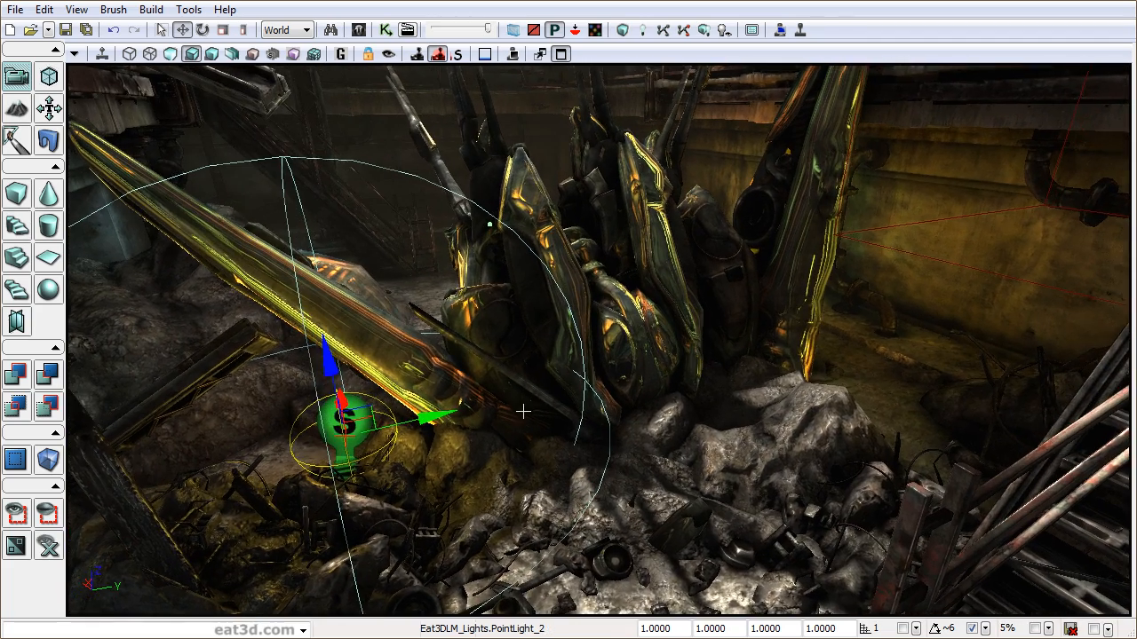
alt+drag(421, 421, 780, 336)
mouse_move(375, 304)
mouse_down()
mouse_move(375, 351)
mouse_move(380, 312)
mouse_up()
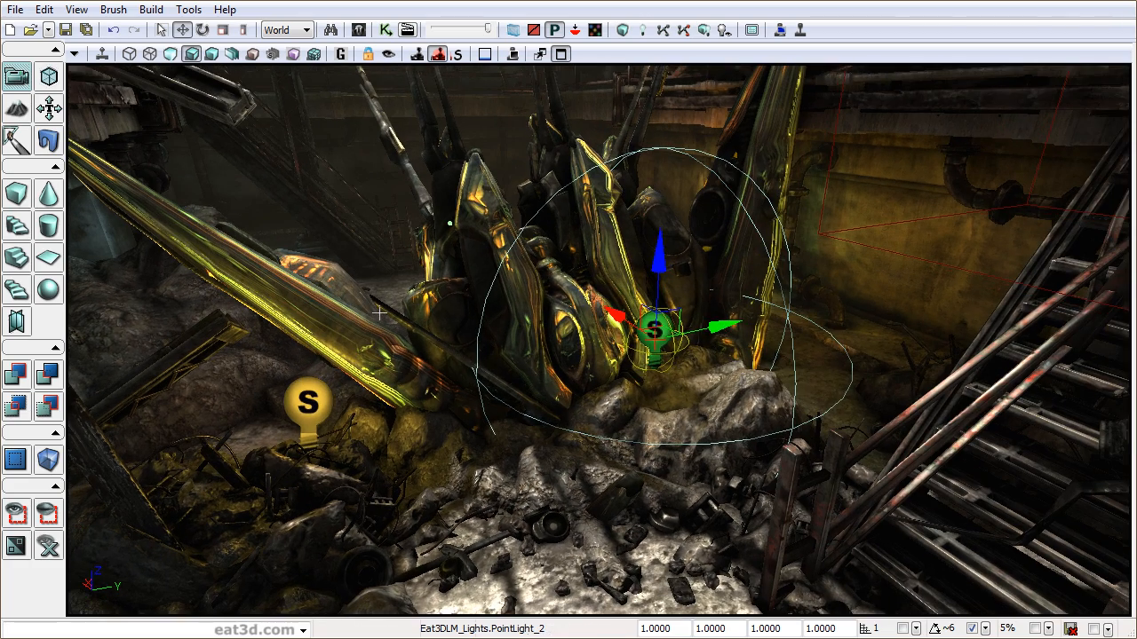
drag(654, 266, 657, 202)
Set the light copy's Light Color to the saved pale green custom color (Red 227, Green 255, Blue 200).
key(F4)
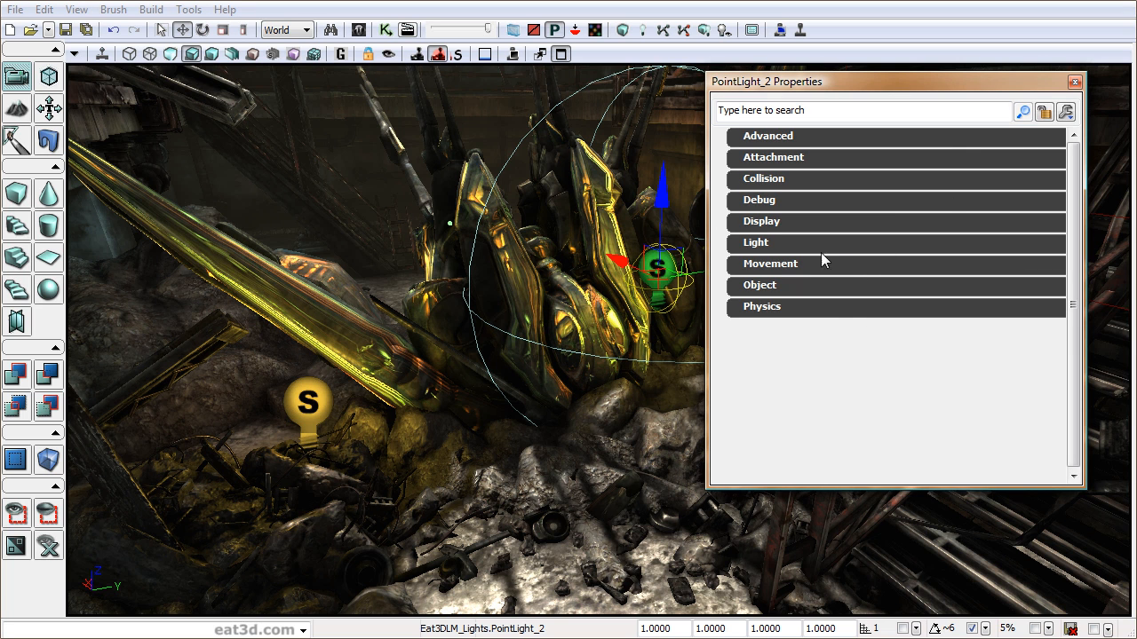
click(786, 242)
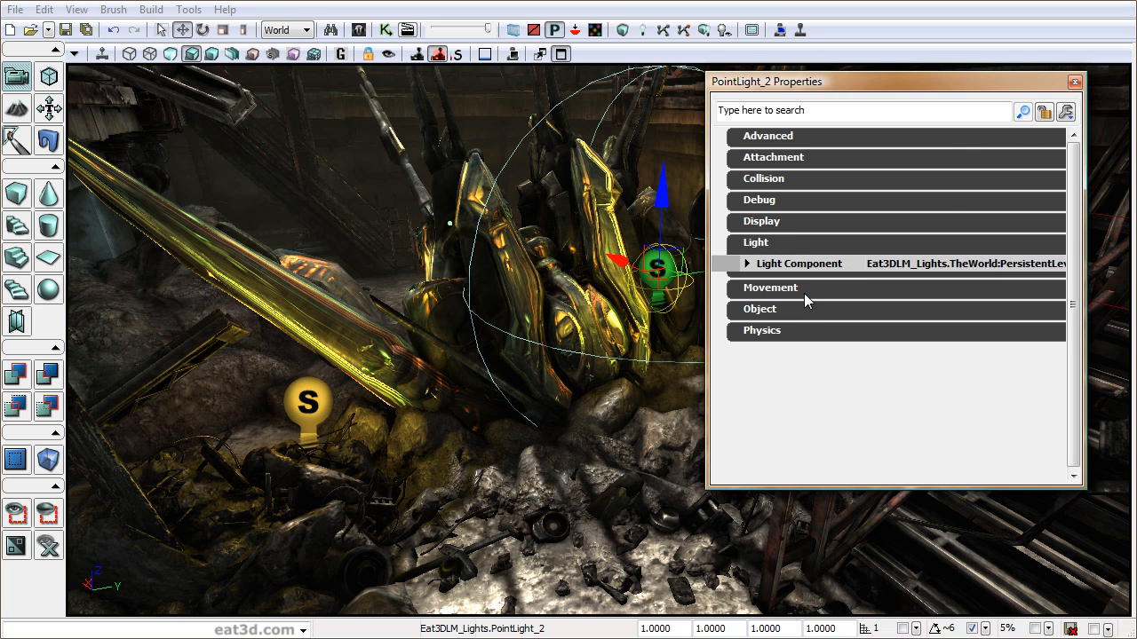
click(832, 284)
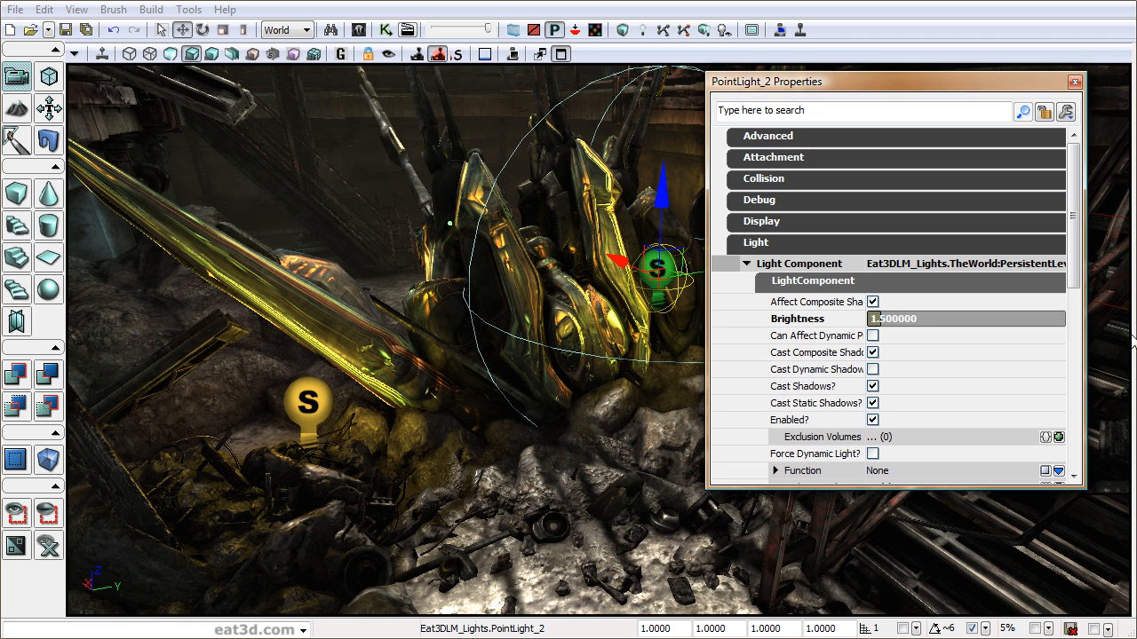
scroll(1045, 372, down, 4)
click(1045, 367)
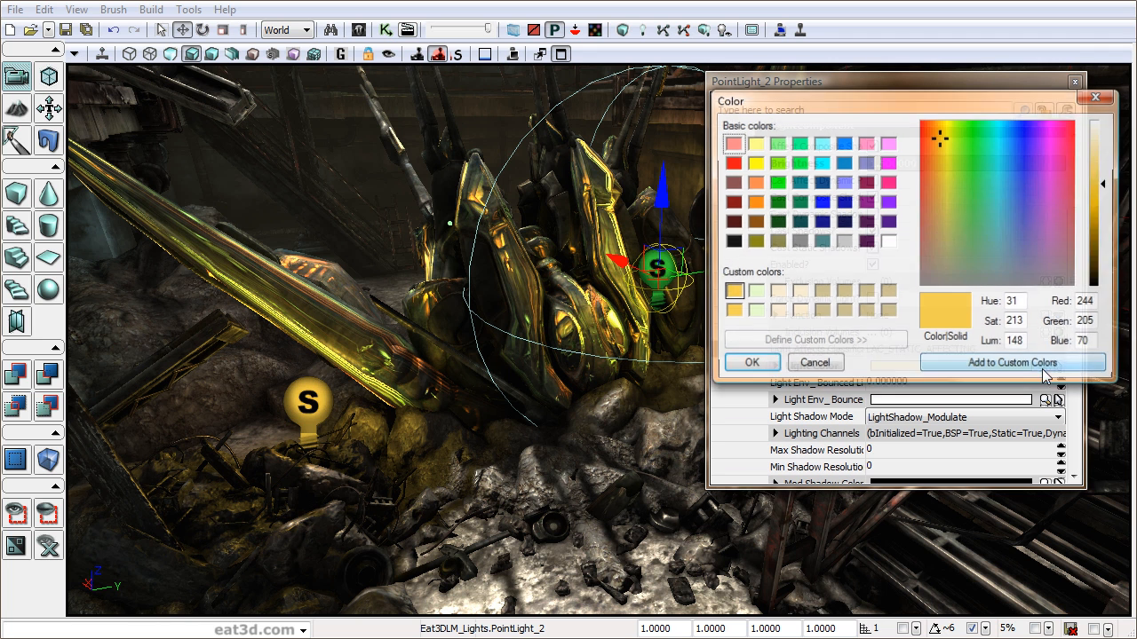
click(760, 293)
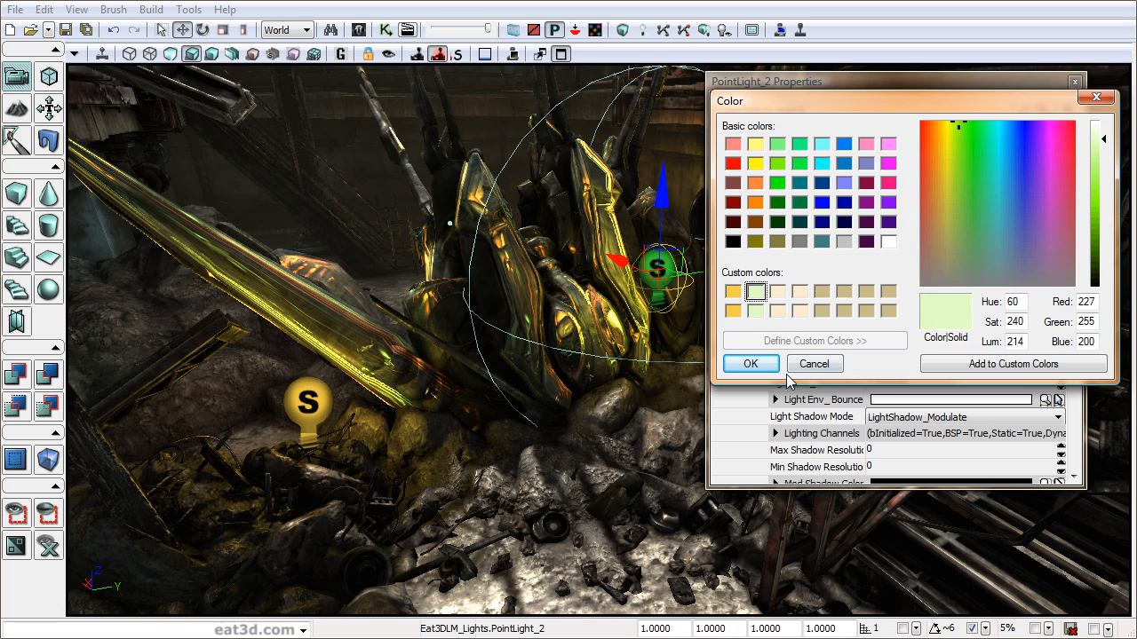
click(751, 364)
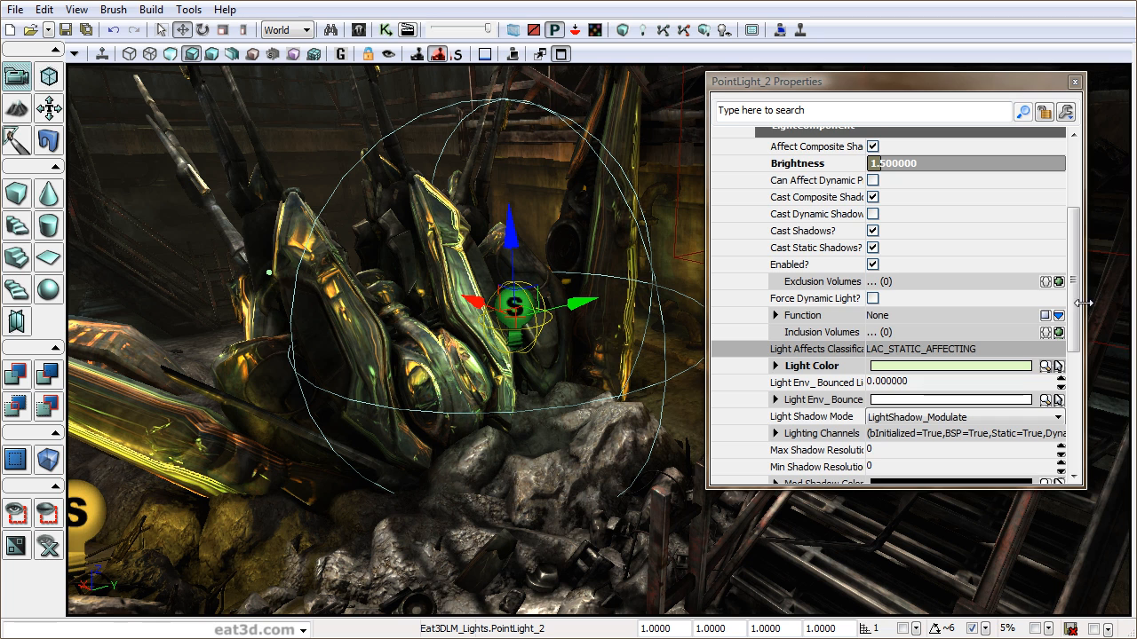
Set the pale green light's Brightness to 0.5.
scroll(1078, 298, up, 2)
click(939, 235)
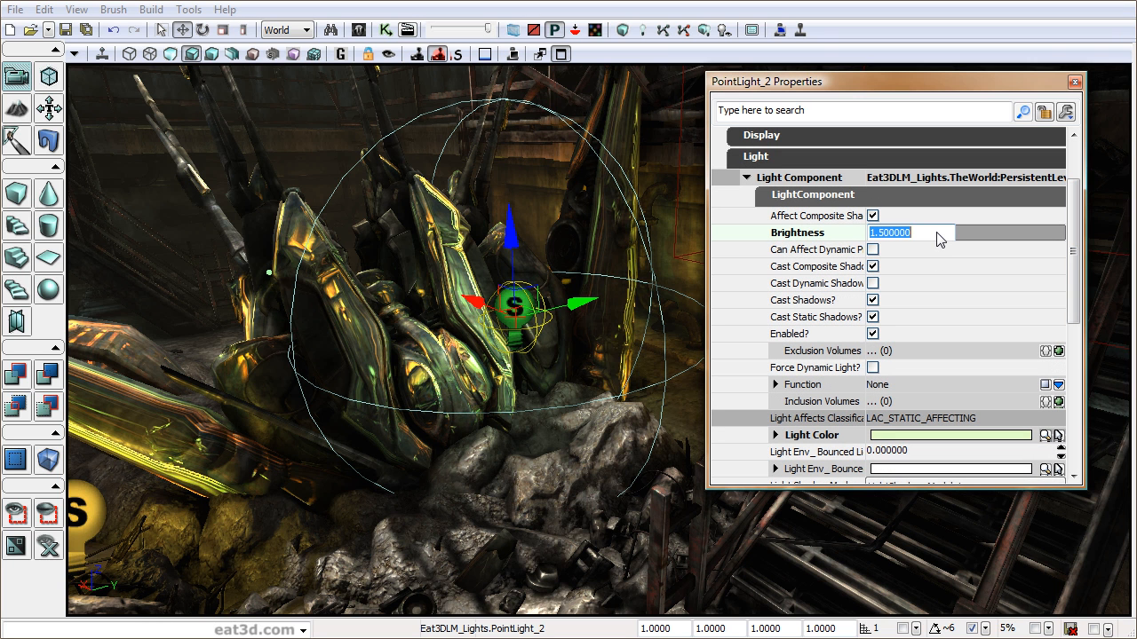
text(.5)
key(Return)
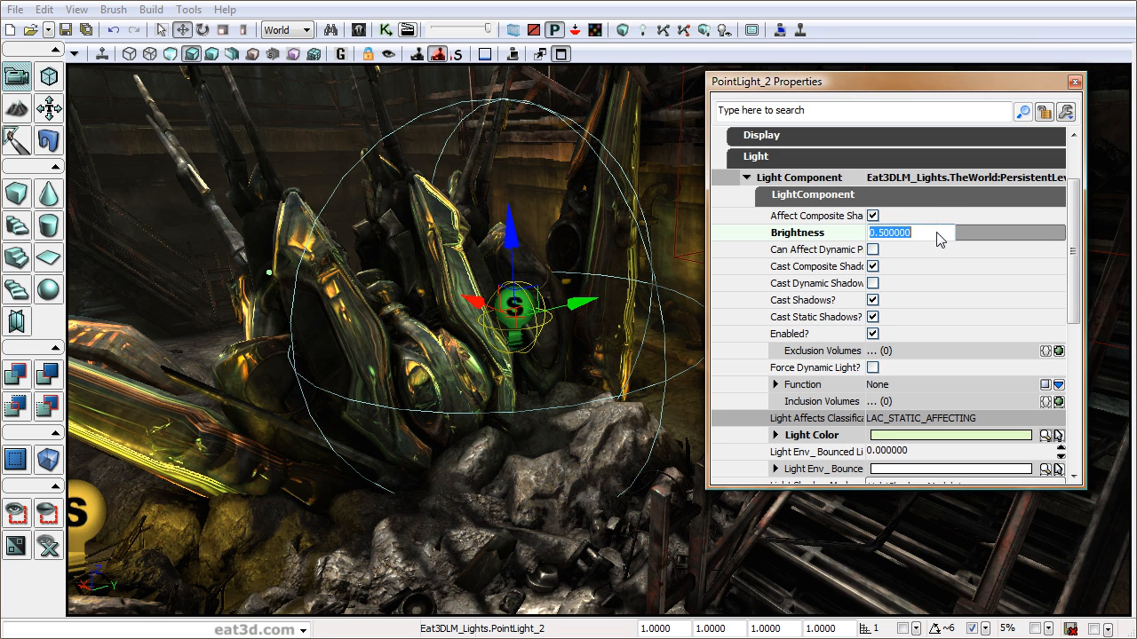
mouse_move(526, 402)
right_down()
mouse_move(502, 400)
mouse_move(525, 402)
right_up()
drag(1073, 254, 1076, 402)
click(1026, 403)
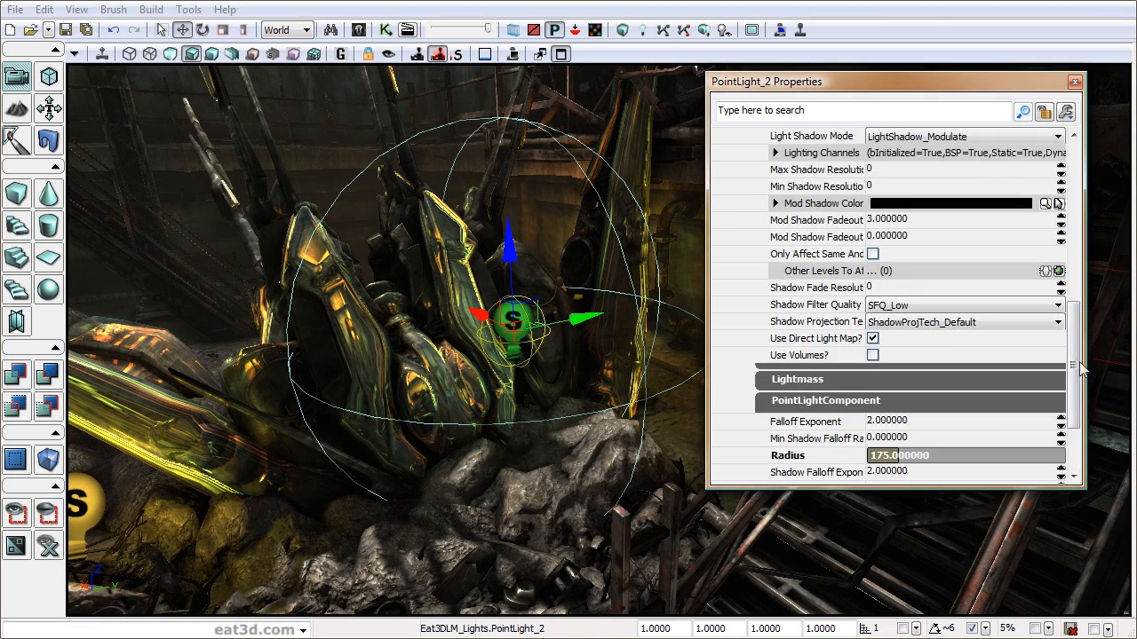
scroll(1080, 365, down, 2)
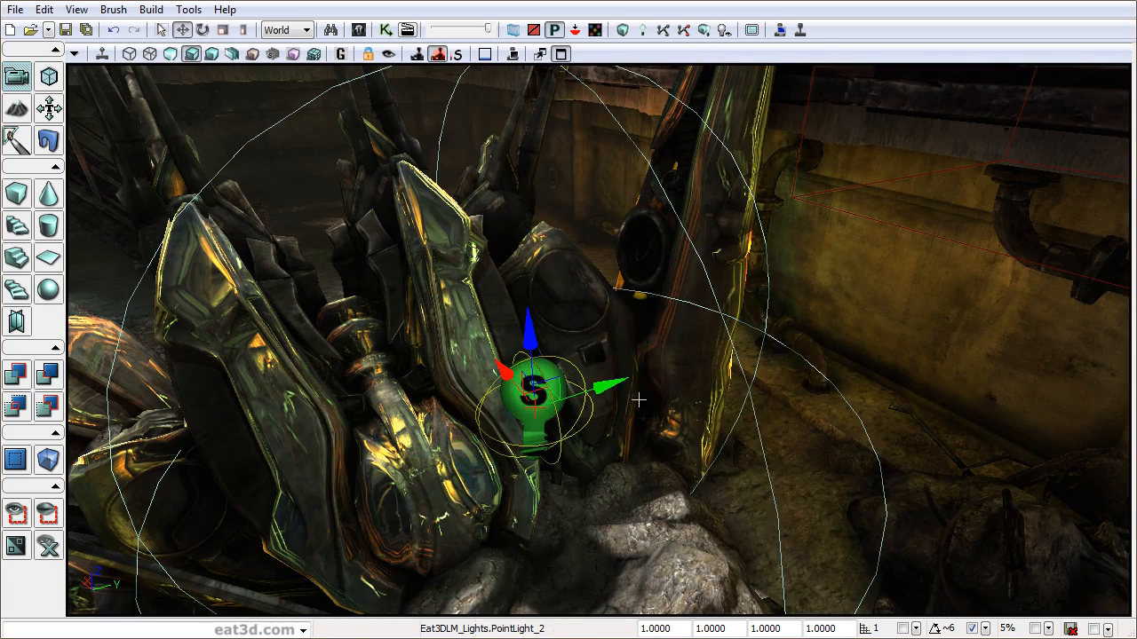
Move the pale green light along the wreck toward the tall metallic blade near the yellow wall.
drag(634, 399, 764, 348)
drag(633, 332, 572, 284)
drag(610, 224, 609, 140)
drag(571, 213, 635, 249)
middle_drag(452, 341, 444, 361)
drag(444, 361, 489, 312)
drag(632, 273, 752, 332)
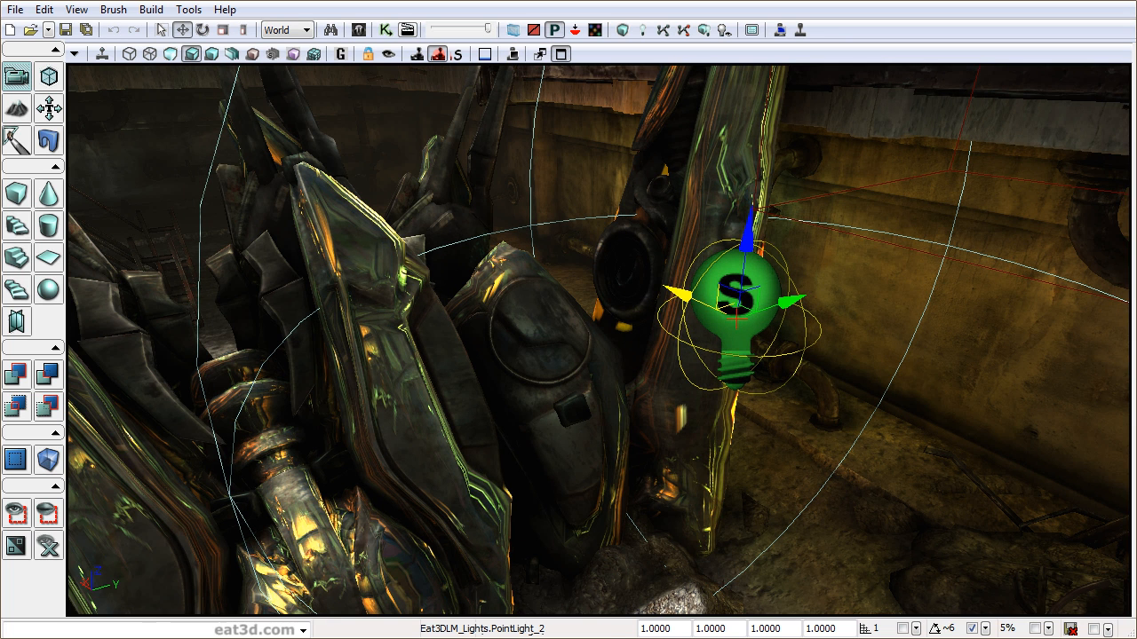
key(Delete)
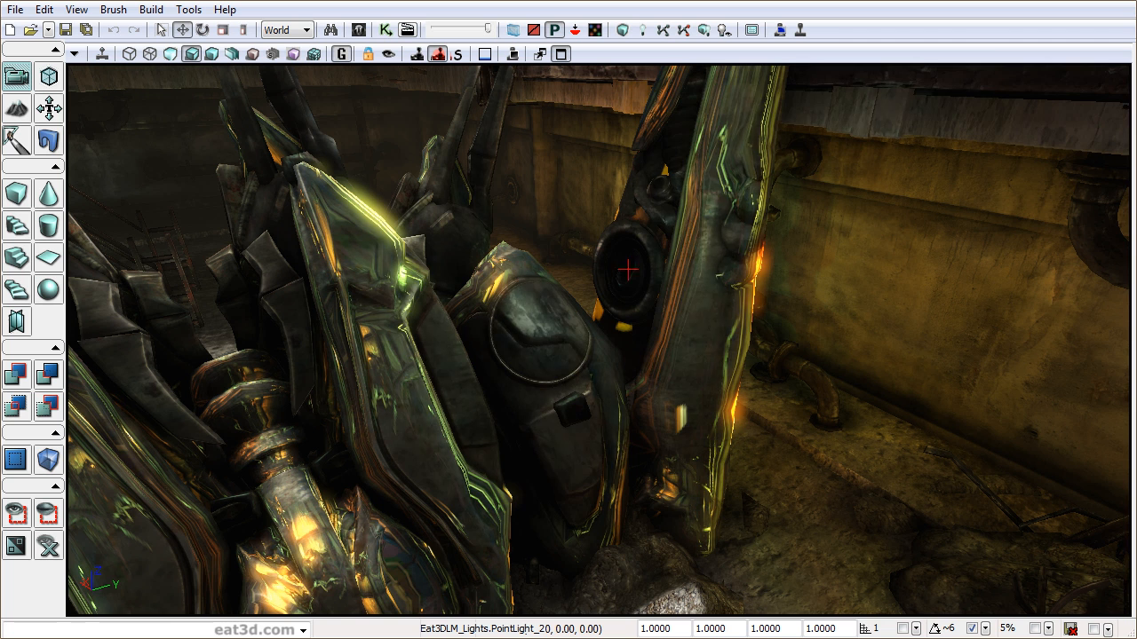
Reposition the pale green light beside the round vent behind the tall blade, previewing its effect in game view.
drag(564, 241, 667, 291)
key(g)
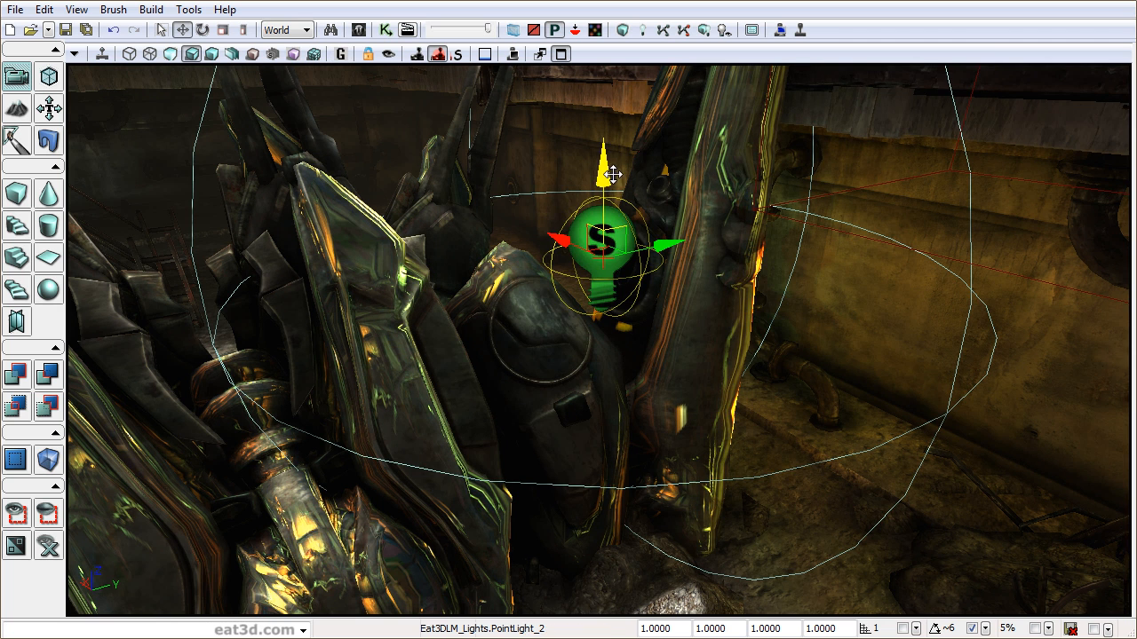
key(g)
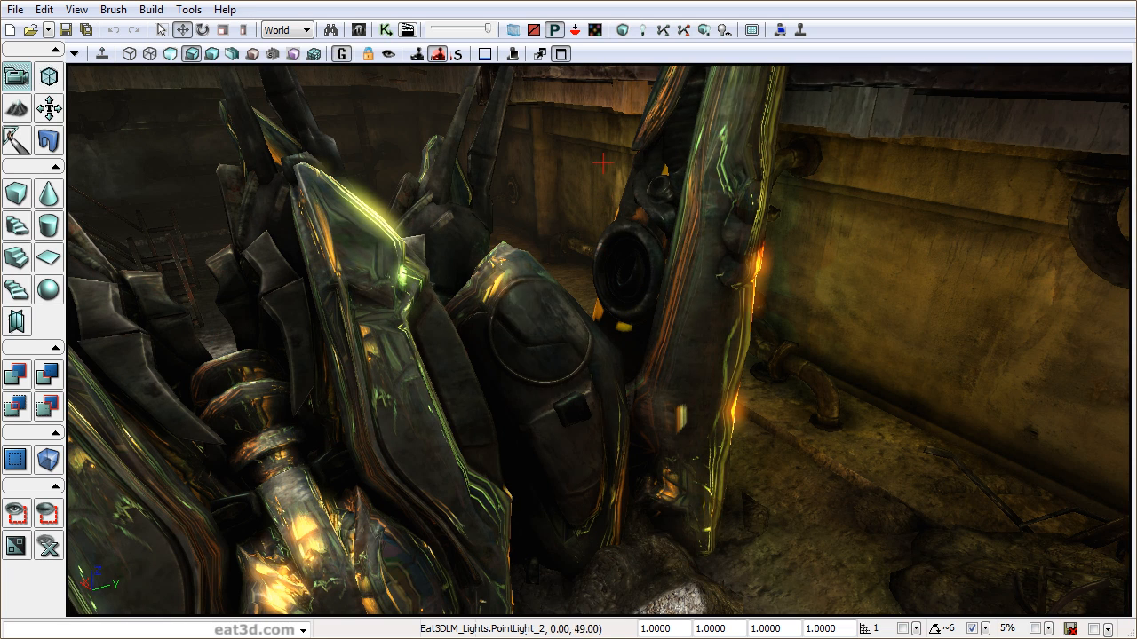
drag(602, 453, 593, 270)
key(g)
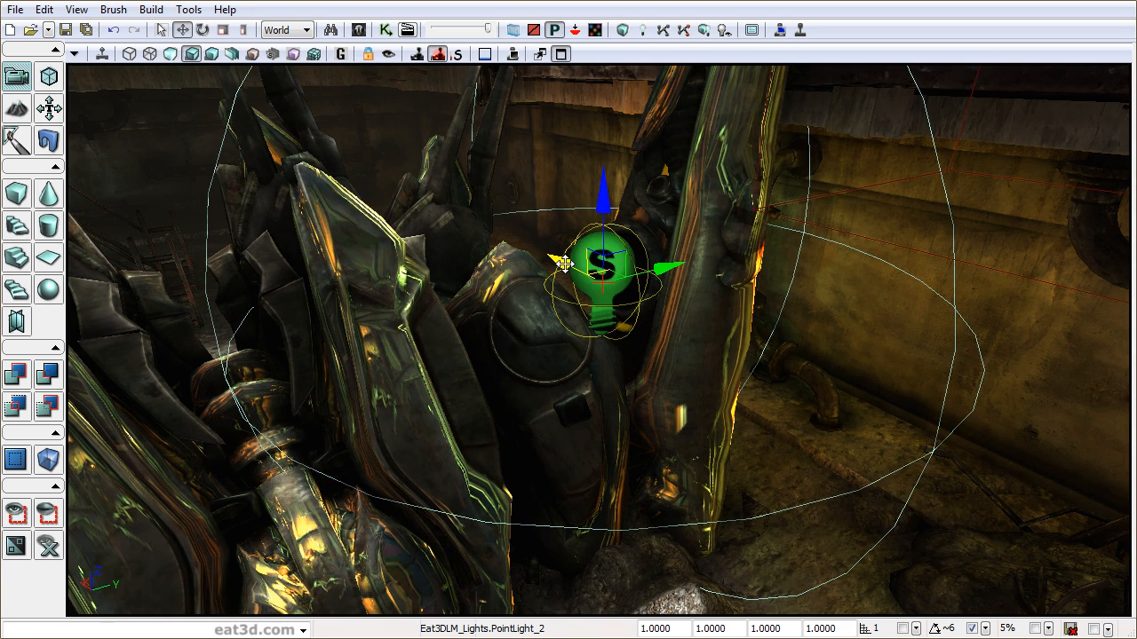
key(g)
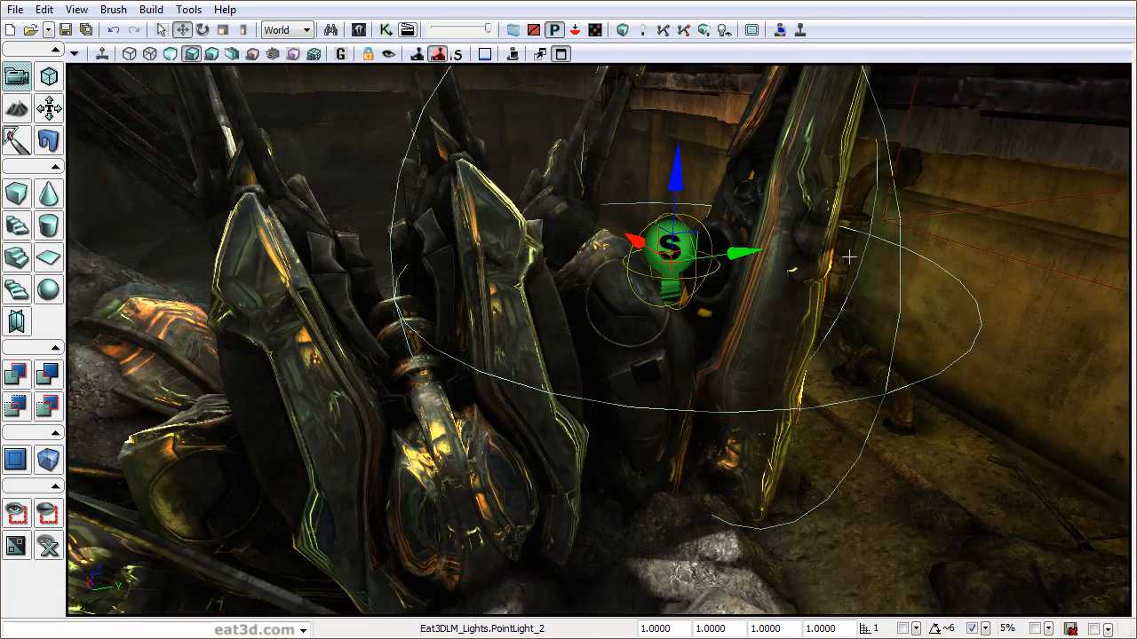
Duplicate the pale green light and move the copy across the wreck behind the middle metallic fins, checking it in game view.
right_drag(855, 254, 823, 255)
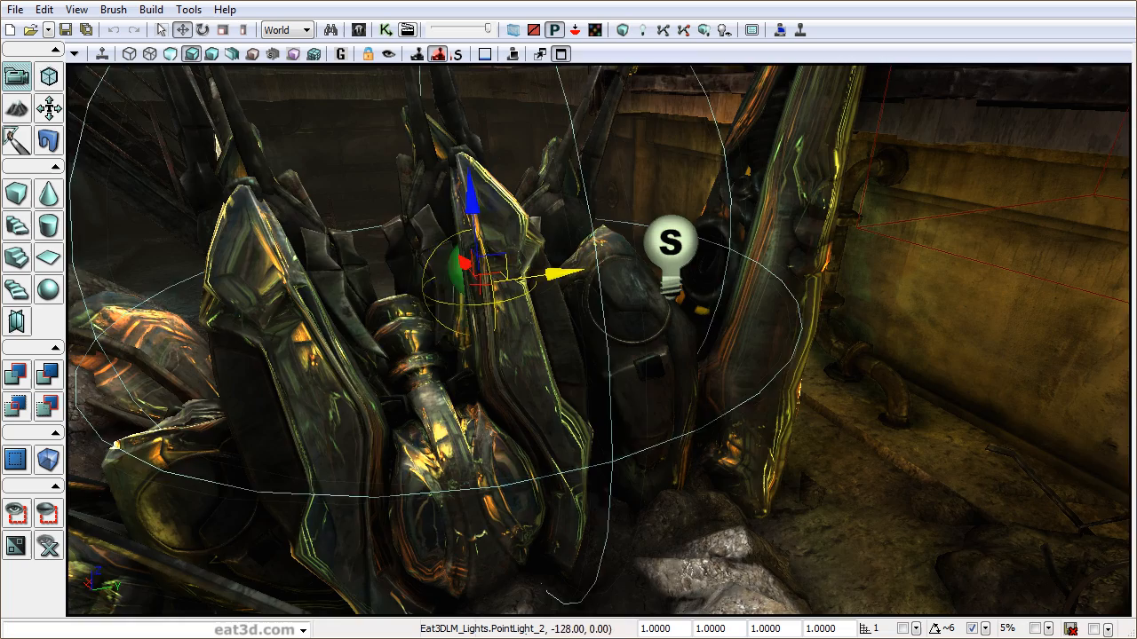
drag(566, 273, 500, 282)
drag(845, 173, 668, 192)
drag(709, 225, 480, 254)
drag(396, 250, 400, 291)
drag(421, 107, 420, 194)
key(g)
drag(466, 162, 469, 231)
Deselect the light, return to the saved overview camera, and make the Eat3DLM_Capture_FX and Eat3DLM_Capture_Stains levels visible.
drag(751, 328, 716, 331)
key(Escape)
right_drag(716, 330, 757, 266)
key(1)
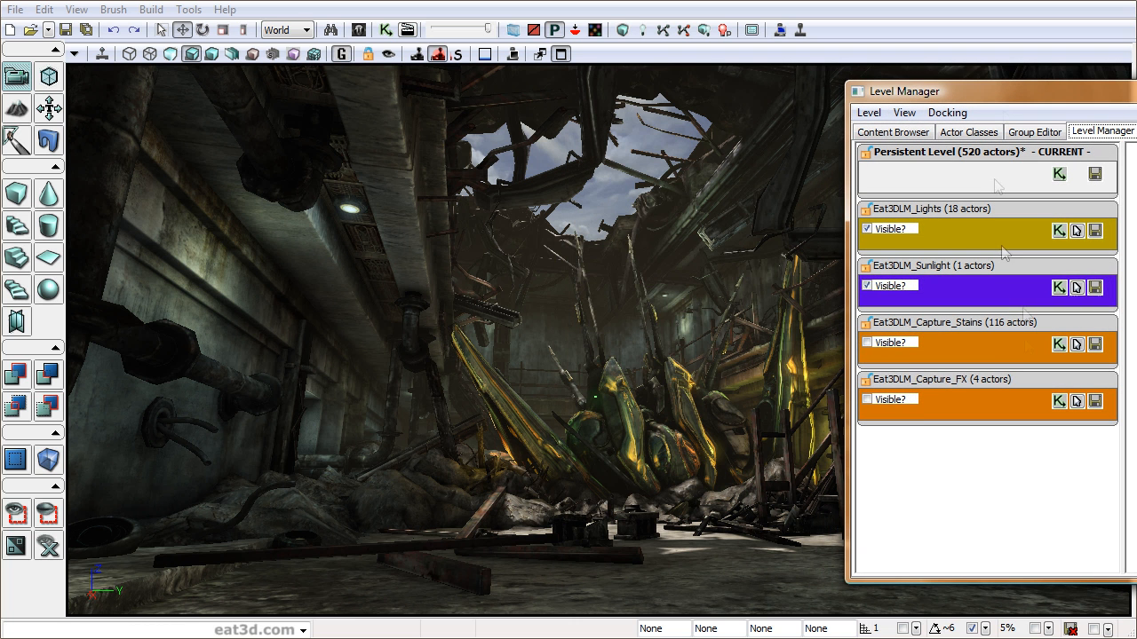
click(868, 399)
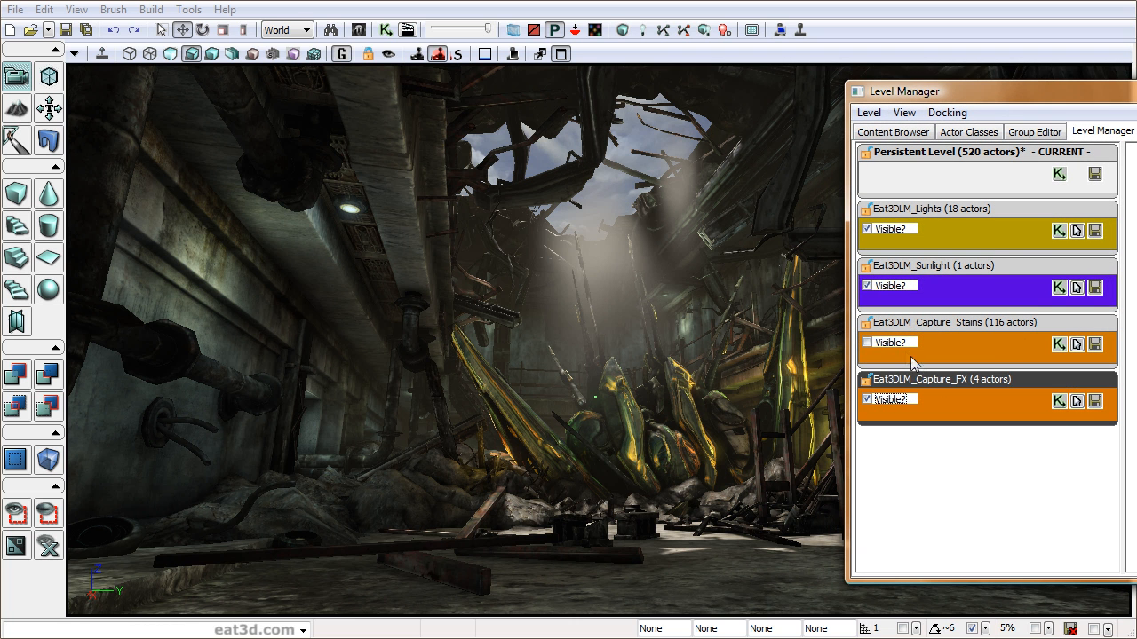
click(868, 342)
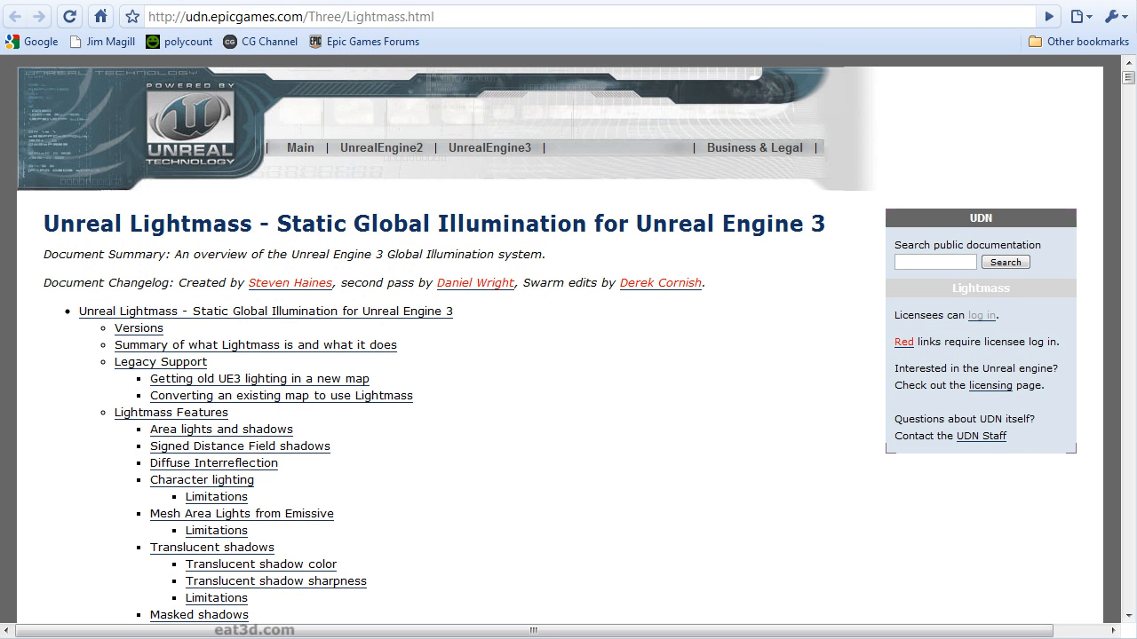
Switch to the web browser and examine the Unreal Lightmass documentation page, from its contents list through the overview and feature sections.
click(387, 16)
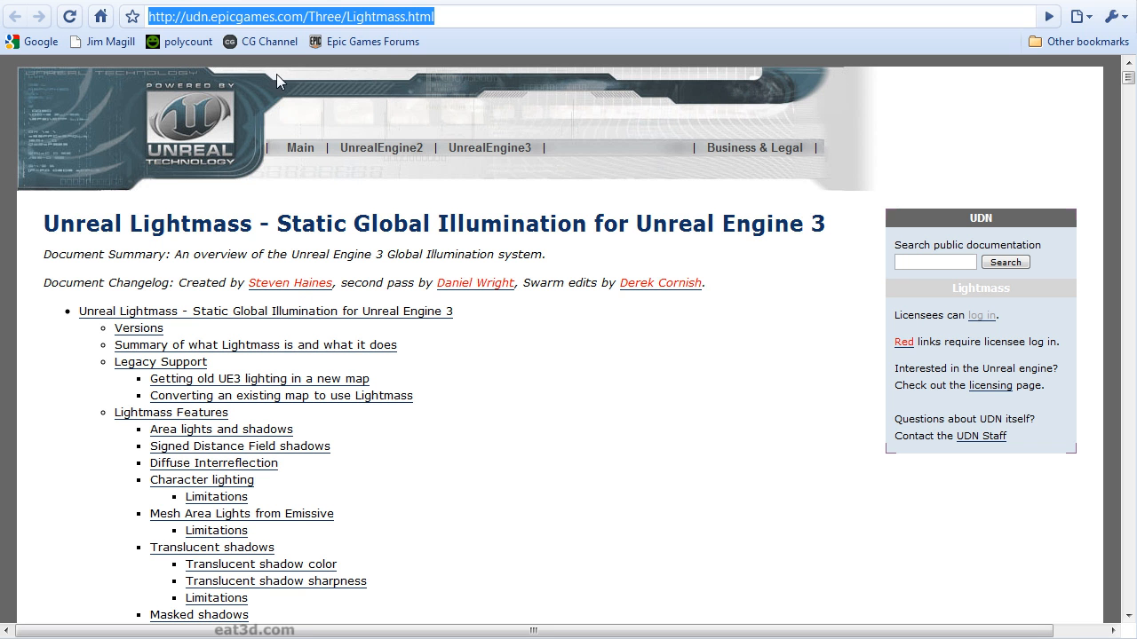
click(692, 395)
scroll(693, 395, down, 6)
scroll(692, 395, down, 1)
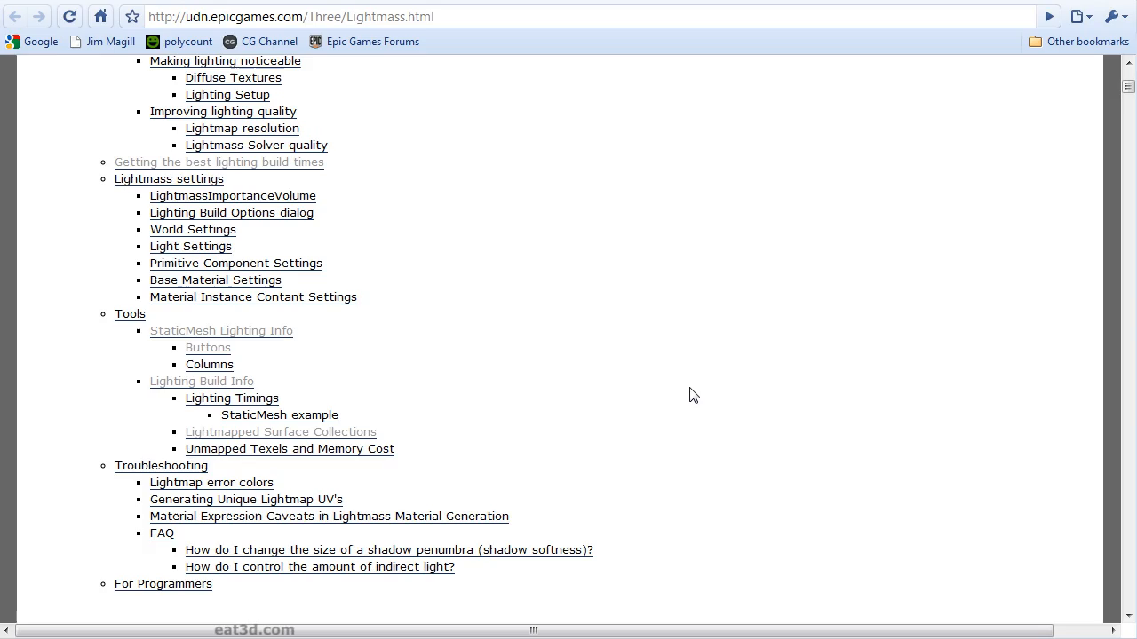
scroll(693, 395, down, 1)
scroll(693, 395, down, 3)
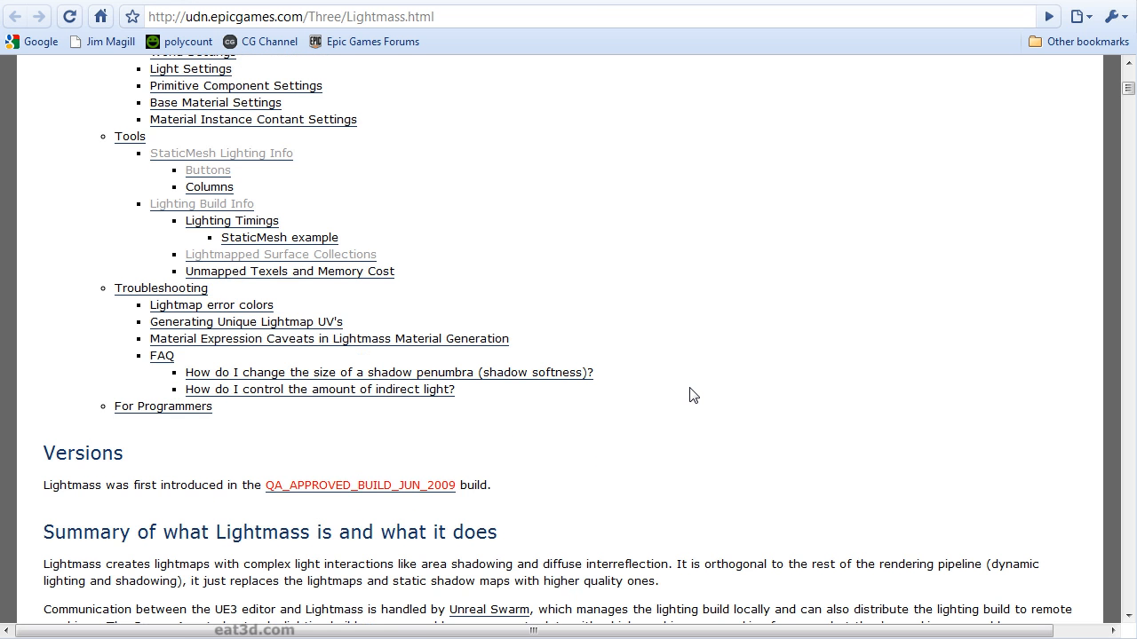
scroll(690, 394, down, 4)
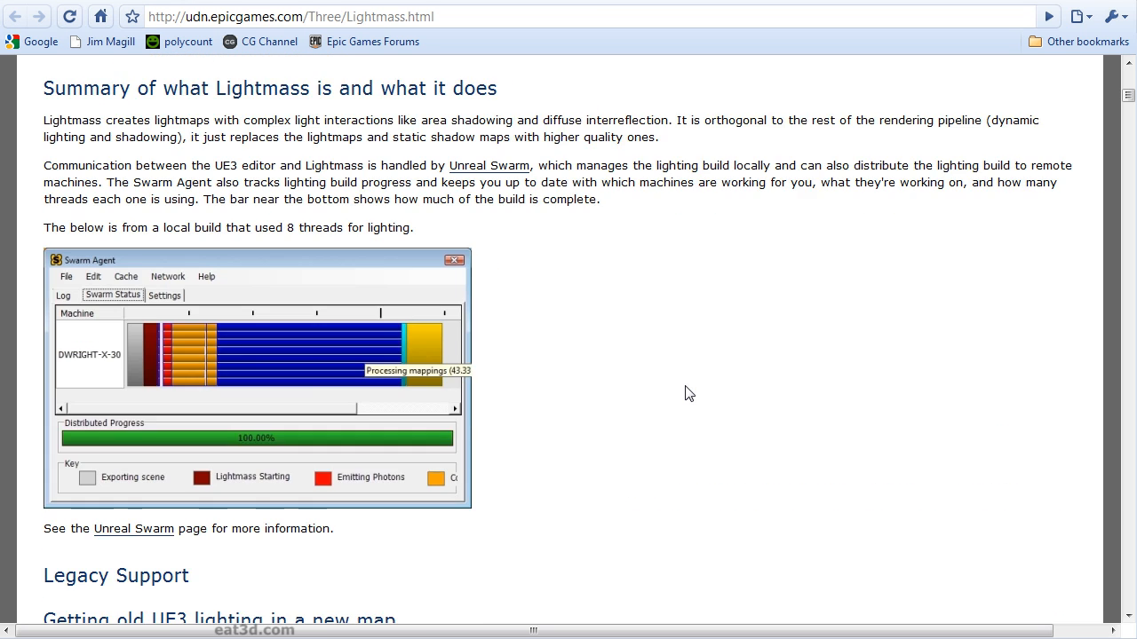
scroll(689, 393, down, 4)
scroll(694, 395, down, 9)
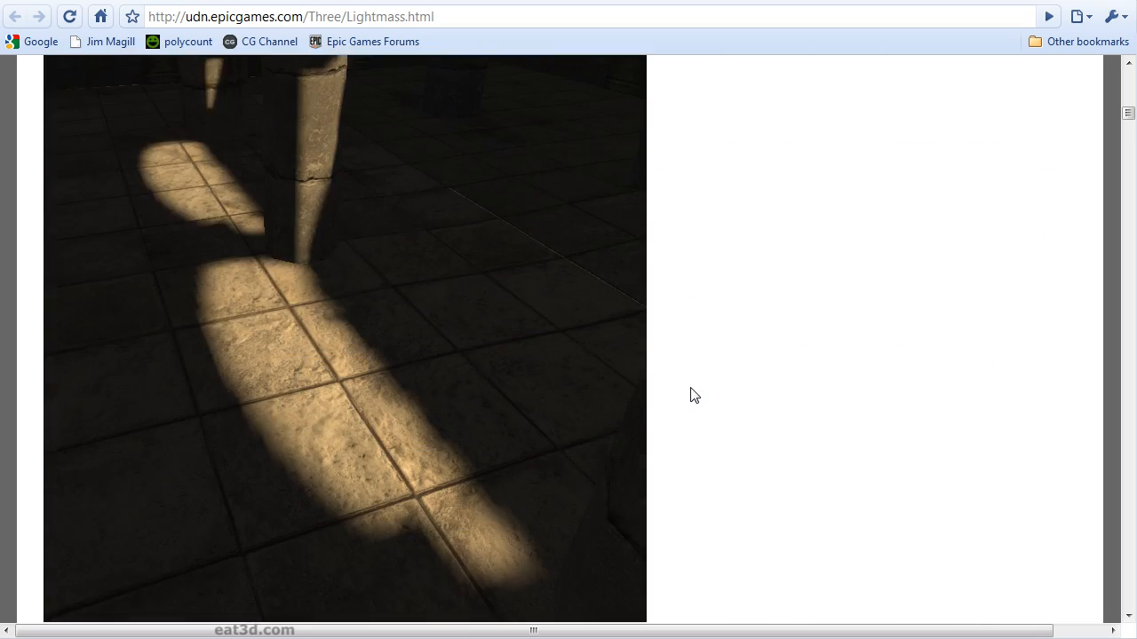
scroll(694, 394, down, 5)
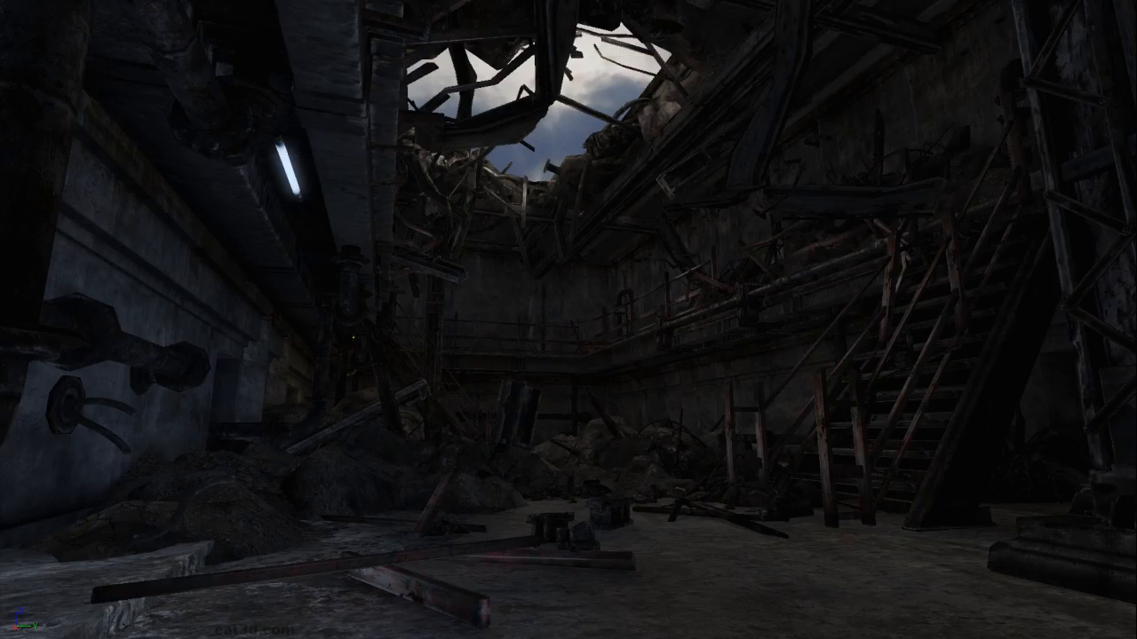